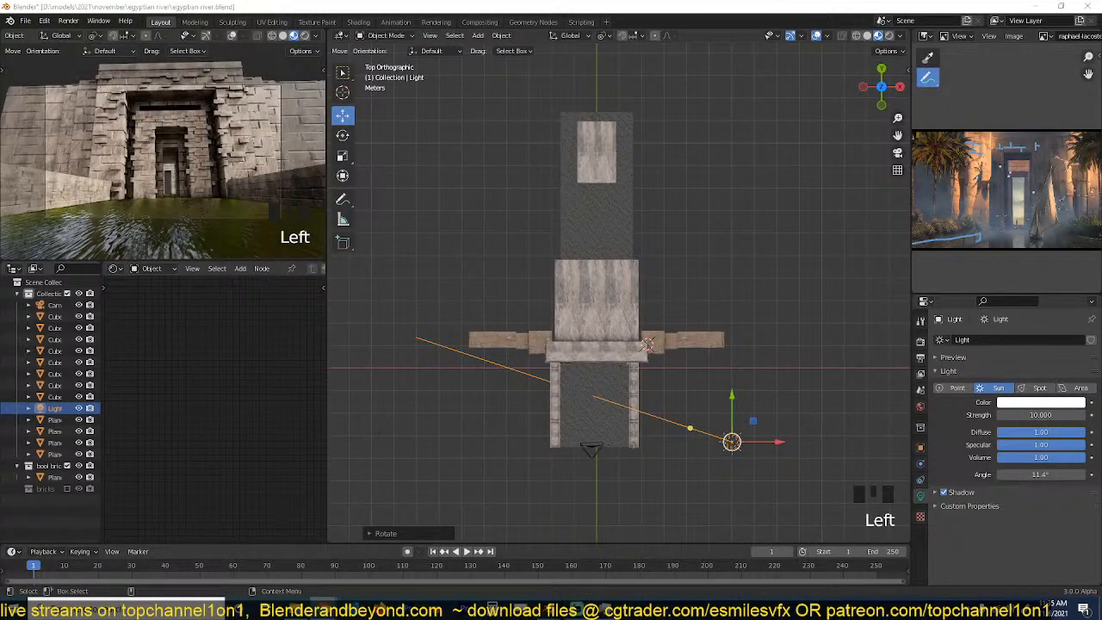
Apply the object transform to the water plane in front of the temple gate.
left_click(512, 258)
scroll(512, 258, "up", 4)
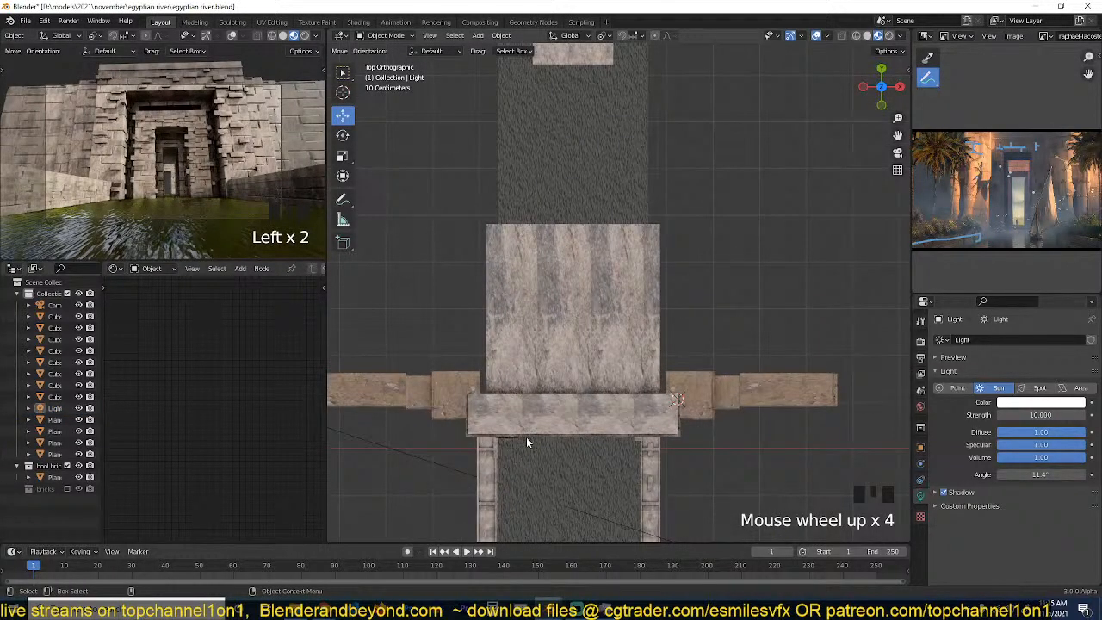
key("shift+grave")
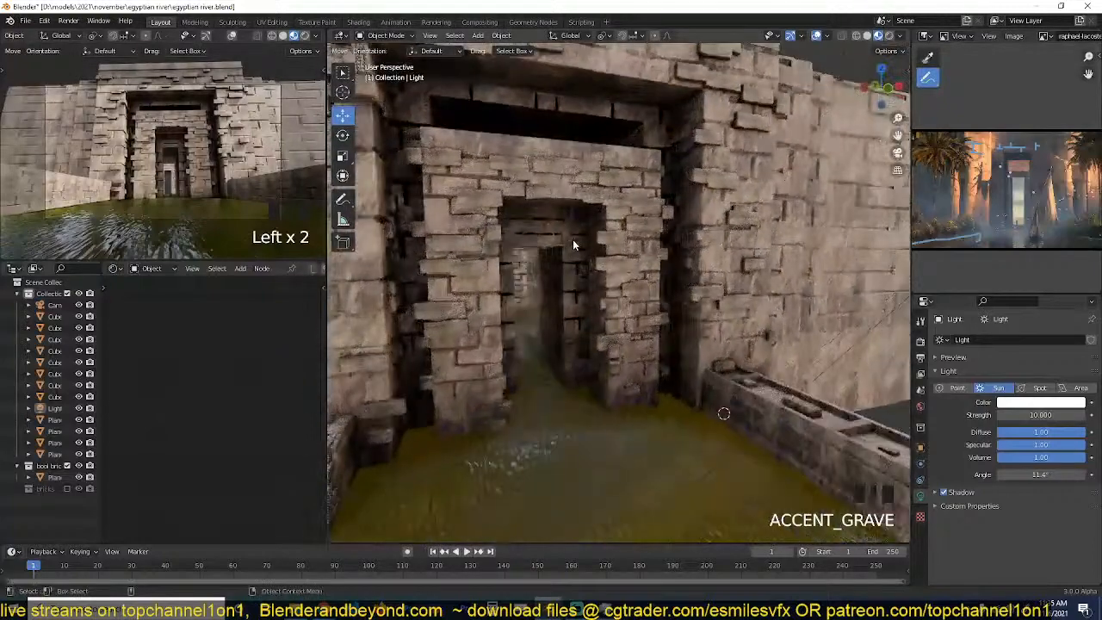
left_click(561, 309)
key("ctrl+a")
left_click(562, 317)
key("shift+grave")
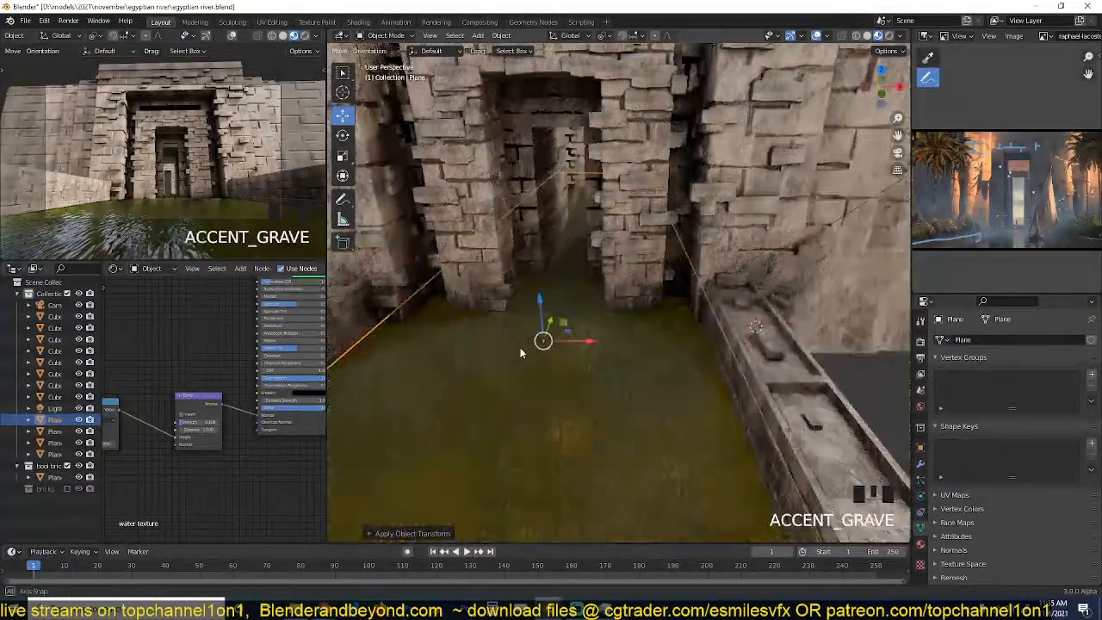
middle_click_drag(520, 353, 525, 349)
key("alt+a")
left_click(525, 352)
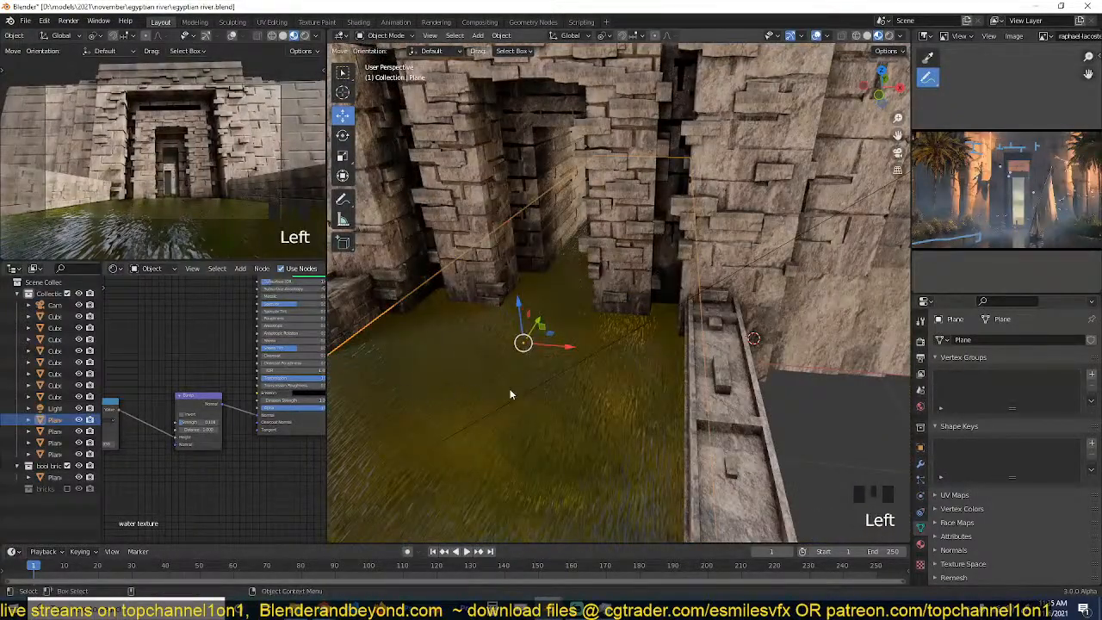
key("s")
key("x")
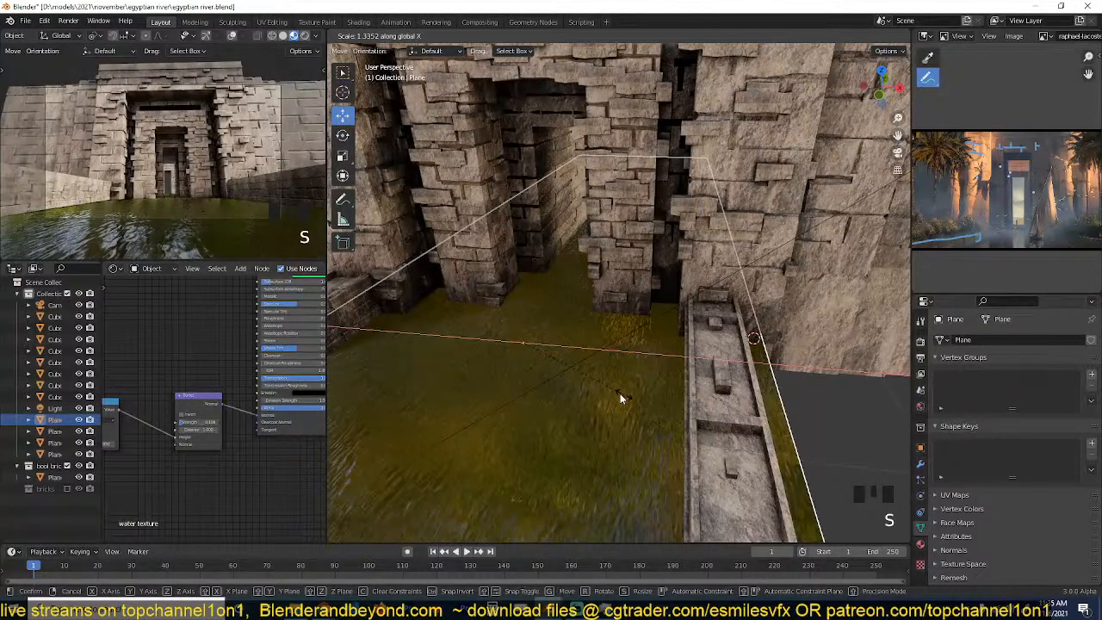
right_click(623, 398)
Examine the temple reference painting at full size, looking at the stone figures beside the doorway.
key("grave")
scroll(588, 344, "down", 4)
key("grave")
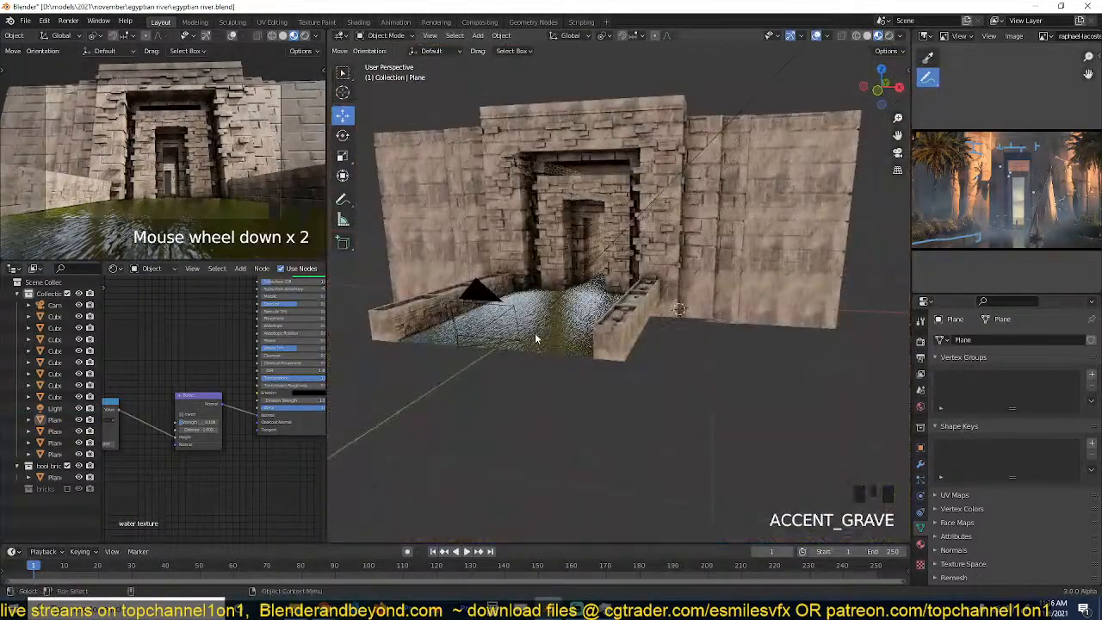
scroll(725, 312, "up", 1)
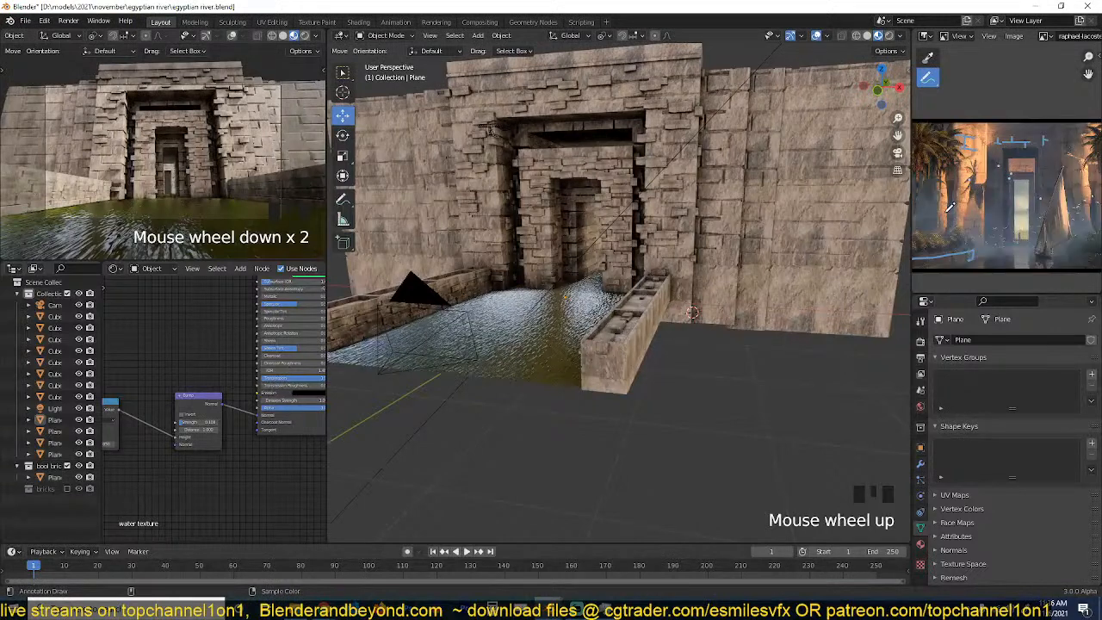
scroll(571, 231, "up", 4)
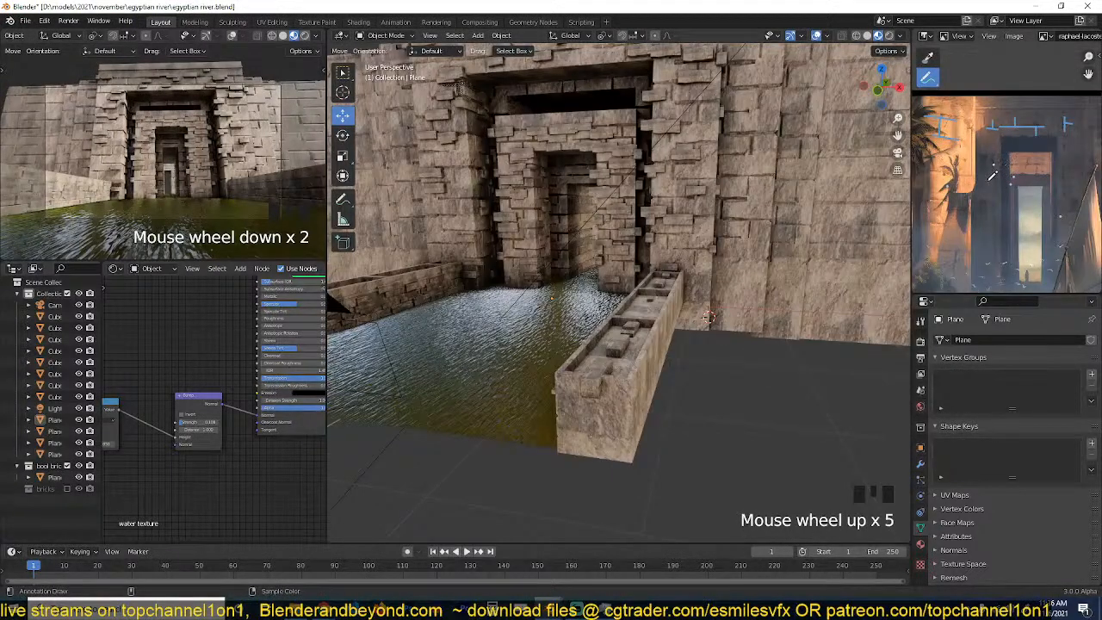
key("ctrl+space")
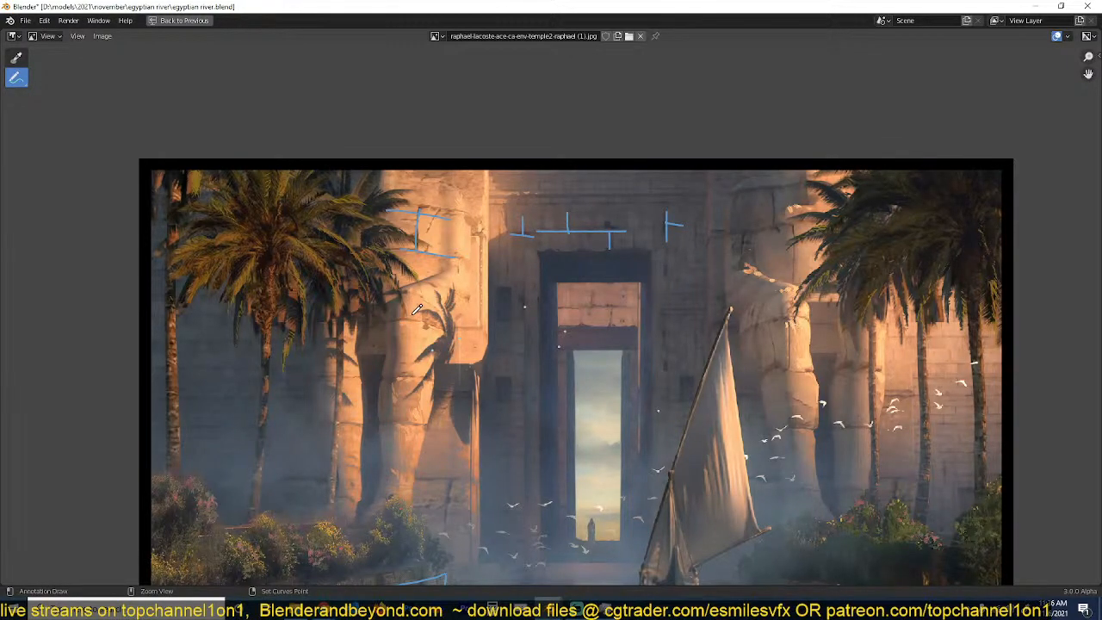
key("ctrl+space")
Search the asset library's materials for "statue".
scroll(644, 323, "down", 7)
key("KP_2")
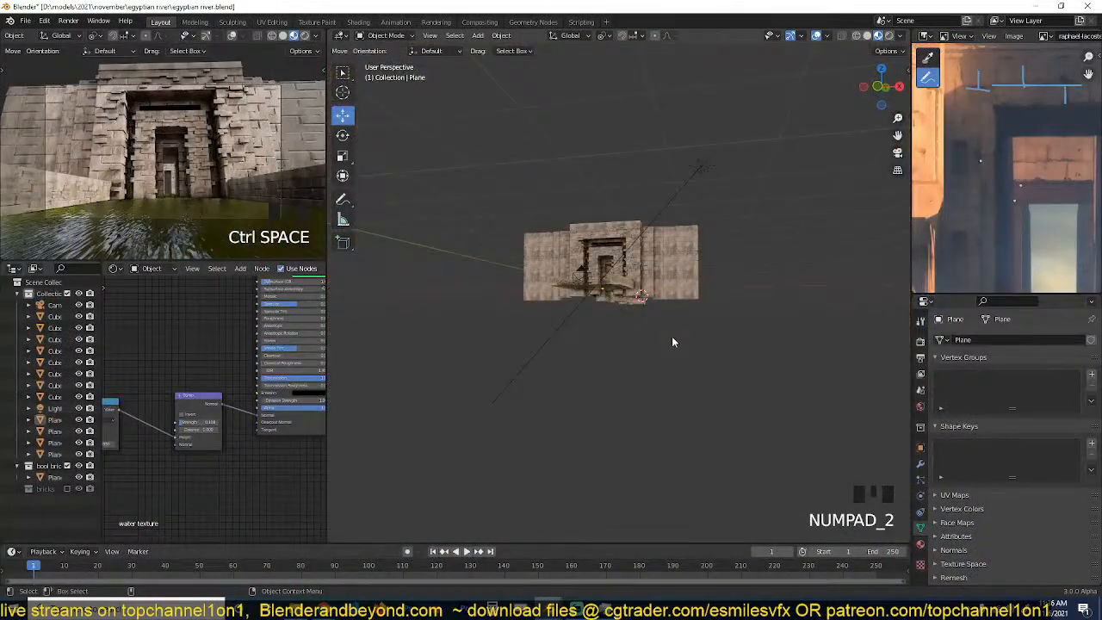
key("KP_1")
scroll(673, 342, "up", 7)
key("n")
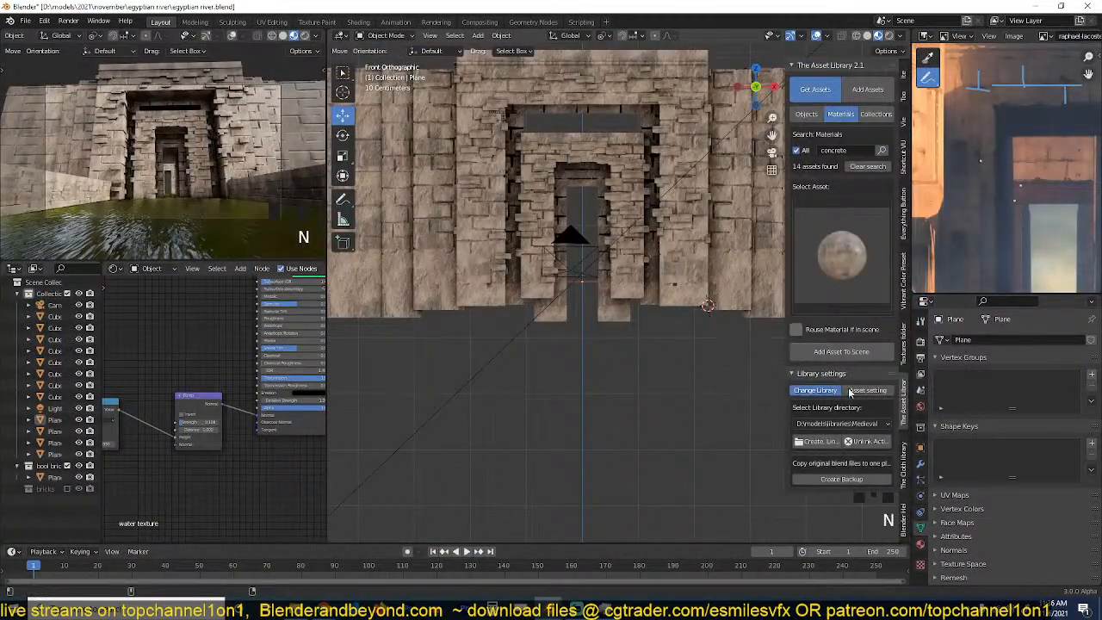
left_click(839, 149)
key("ctrl+a")
type("c")
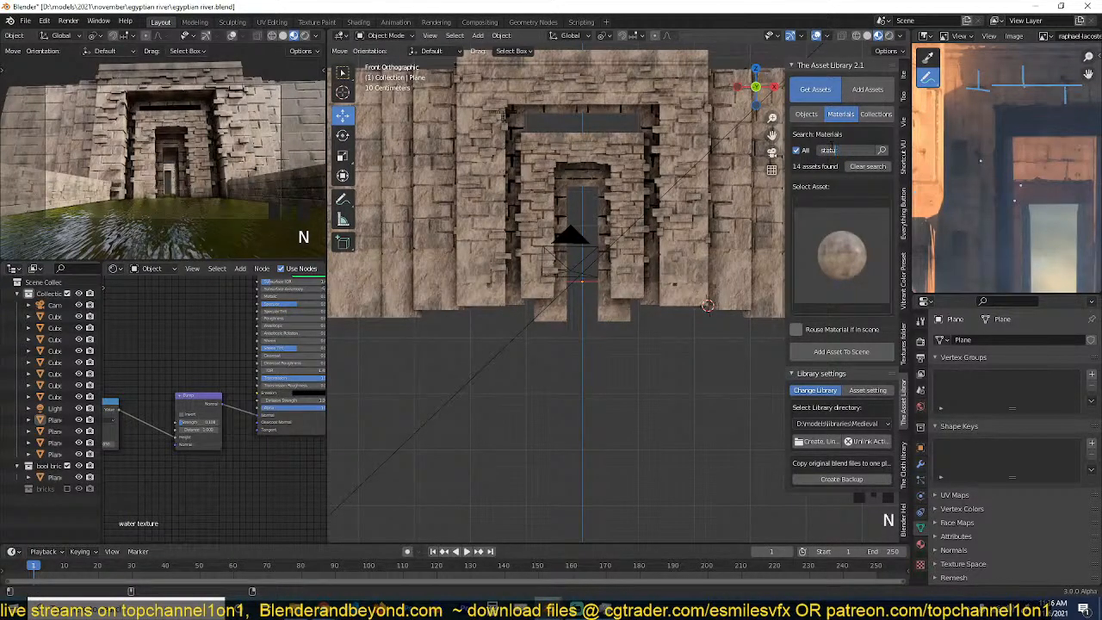
left_click(882, 151)
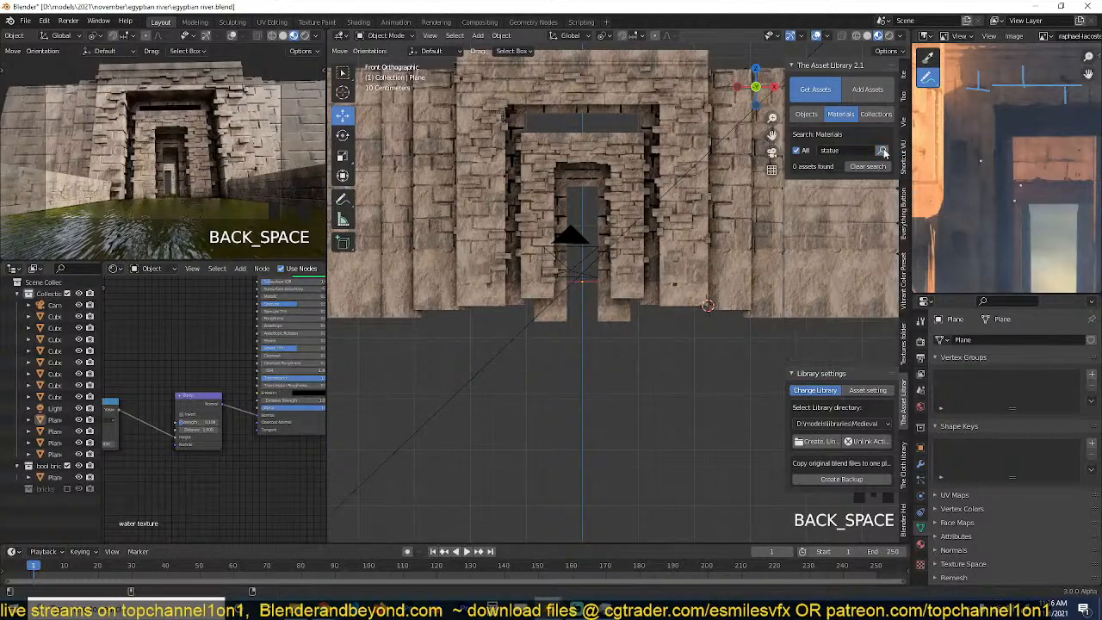
Repeat the statue search among the library's object assets and choose the woman statue.
left_click(807, 114)
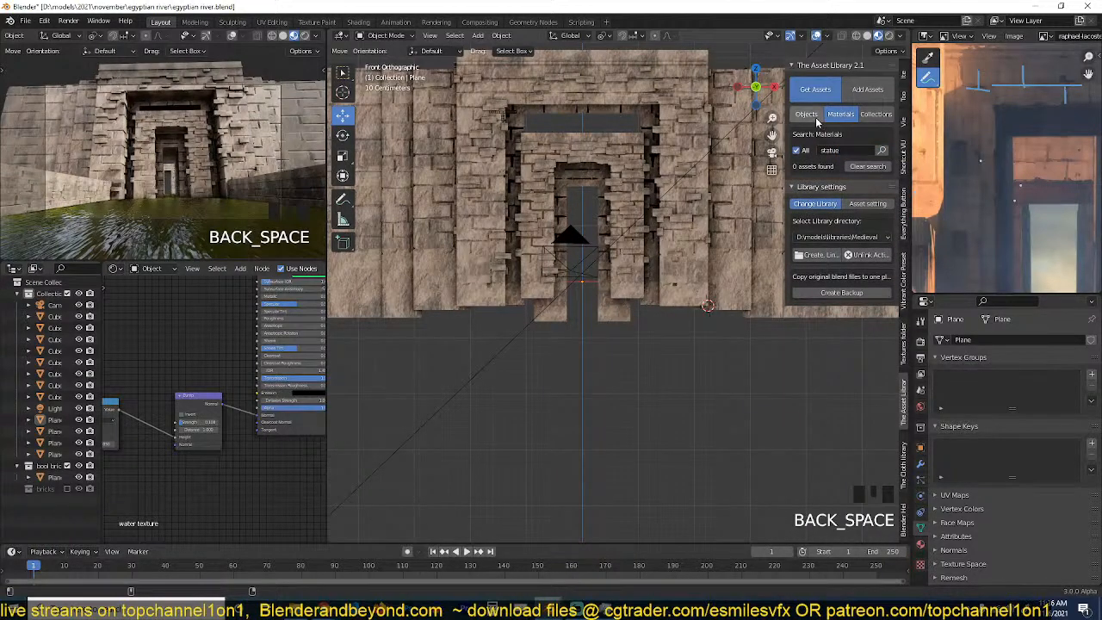
left_click(881, 150)
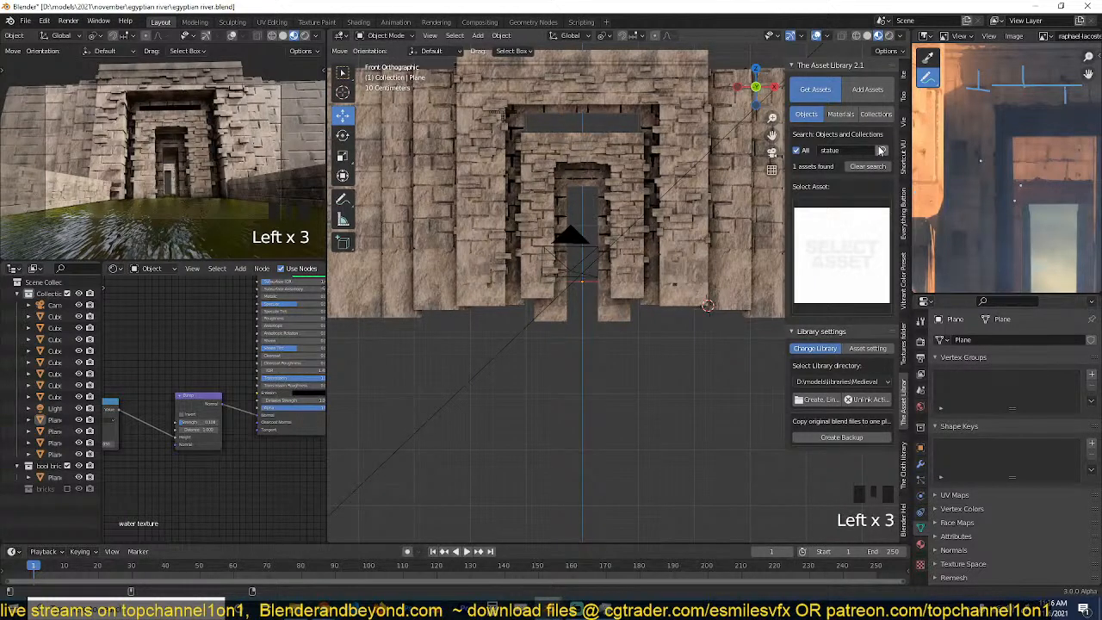
left_click(881, 151)
left_click(864, 240)
left_click(874, 344)
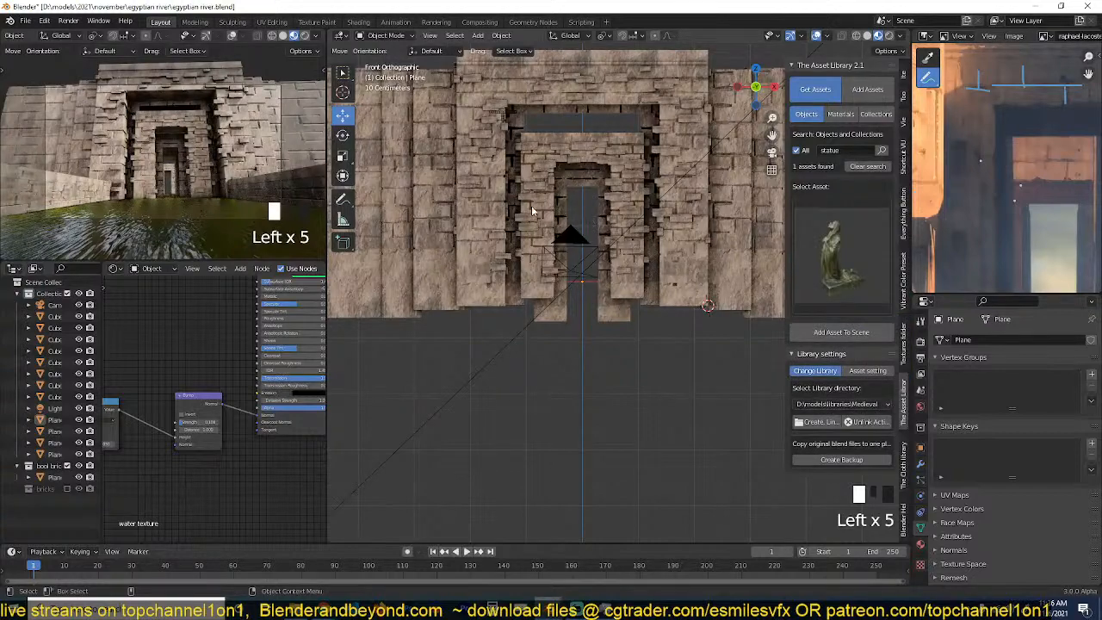
Place the 3D cursor where the canal's side wall meets the gate and add the woman statue asset there.
scroll(603, 215, "up", 4)
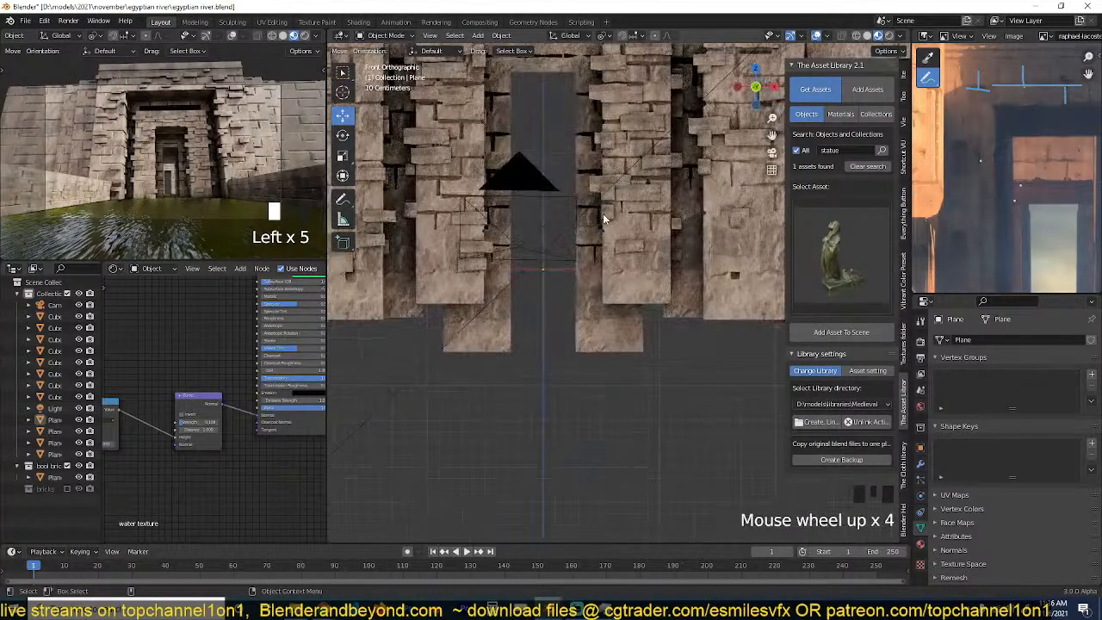
middle_click_drag(604, 215, 470, 337, "shift")
scroll(470, 338, "down", 3)
right_click(582, 333, "shift")
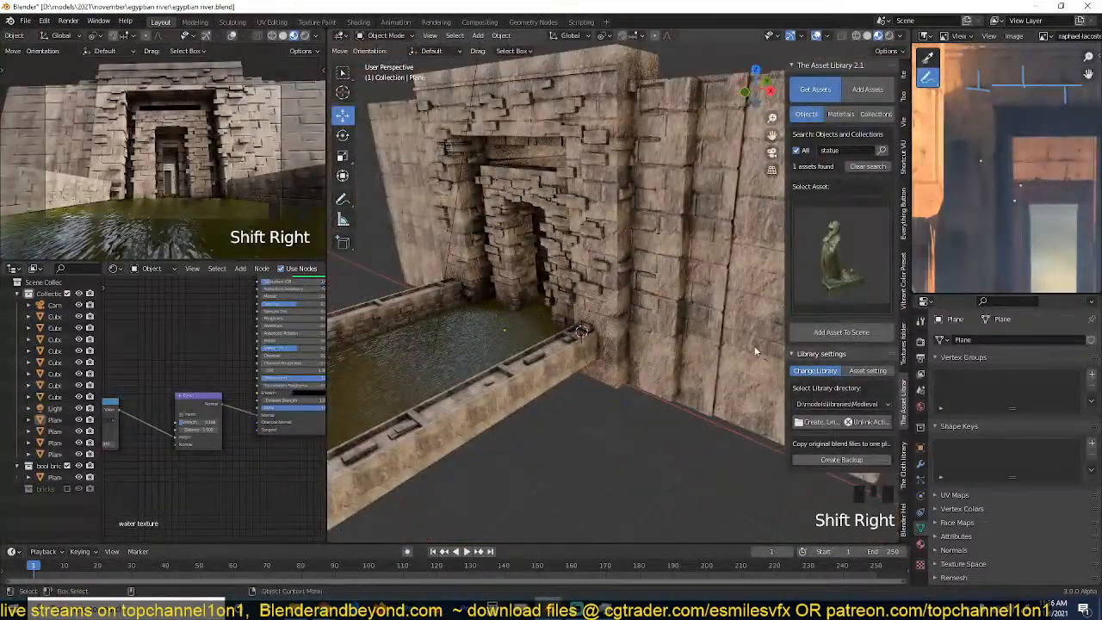
left_click(841, 333)
scroll(529, 265, "down", 8)
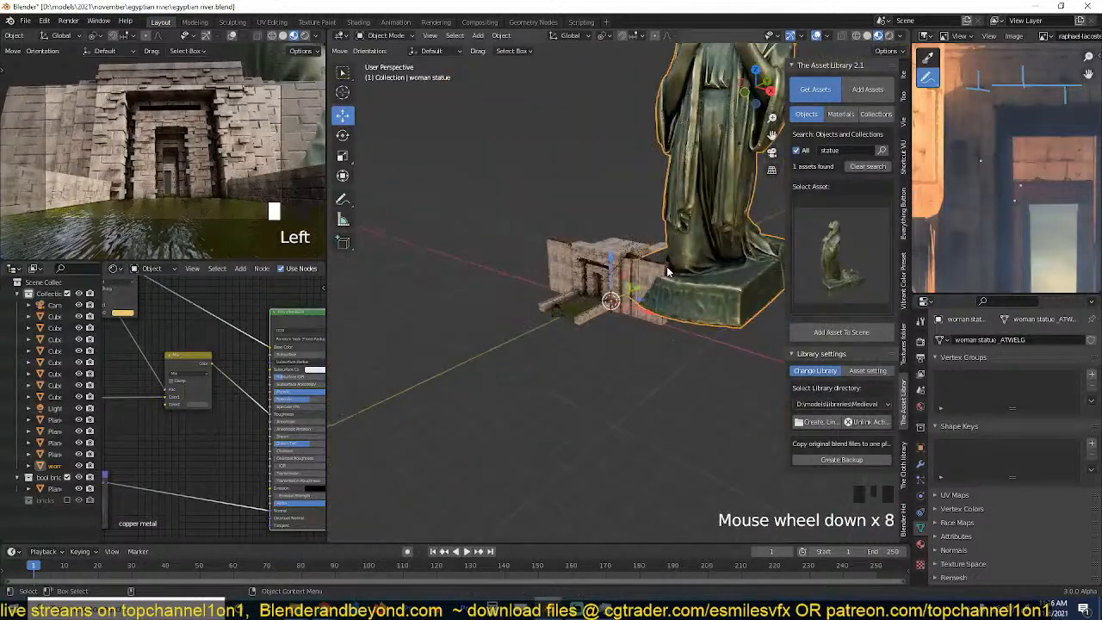
Scale the woman statue down repeatedly until it is roughly as tall as the temple wall.
key("s")
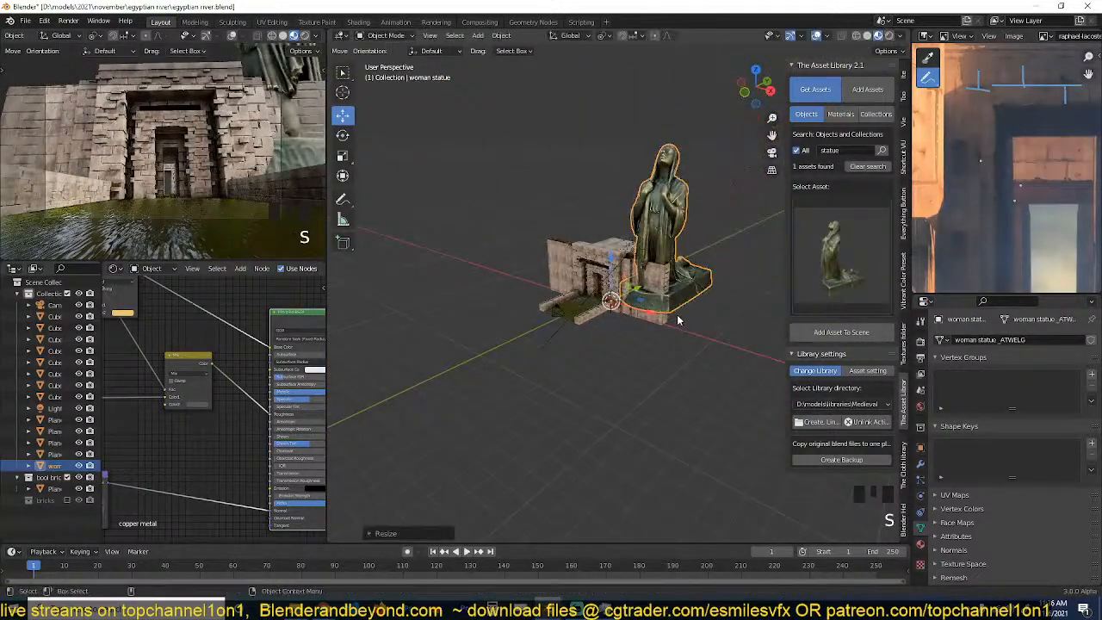
key("s")
left_click(703, 289)
key("s")
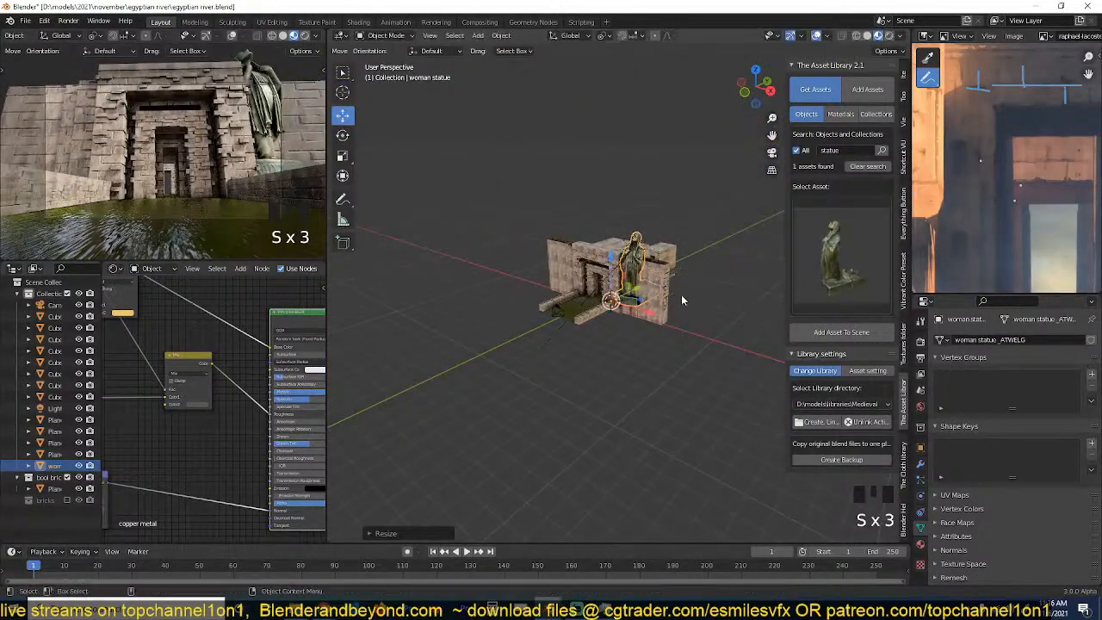
Shrink the statue further and, seen from above, move it against the gate's front corner over the canal wall.
key("KP_7")
scroll(681, 300, "up", 5)
key("g")
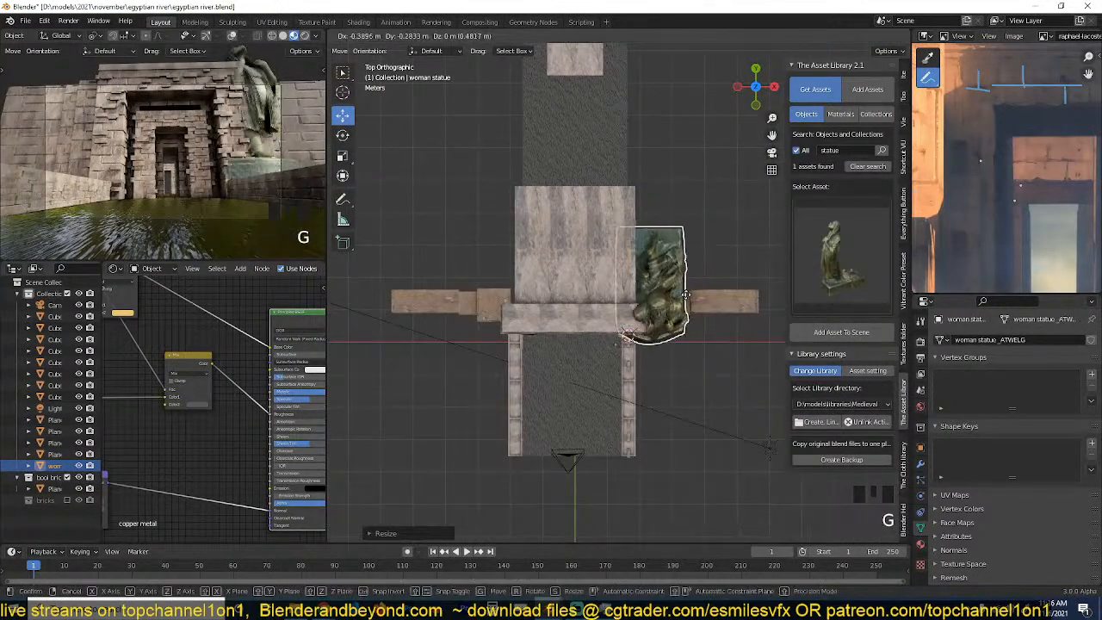
key("s")
key("g")
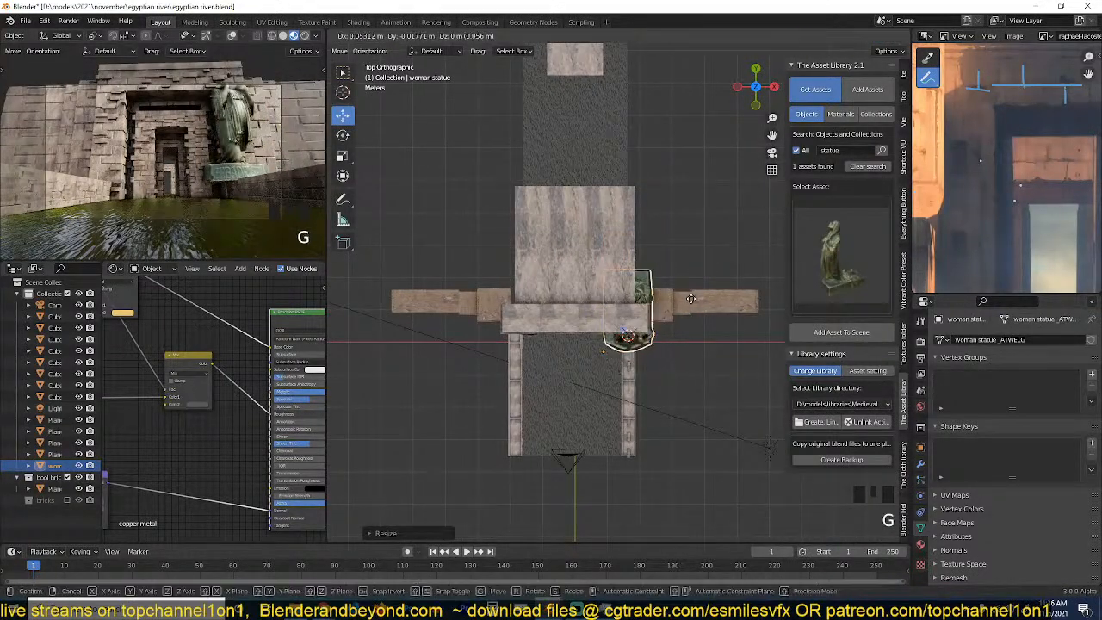
left_click(694, 299)
Select the block-shaped base under the statue in the front wireframe view, grow the selection over the whole base, and delete its faces.
key("grave")
scroll(655, 148, "up", 3)
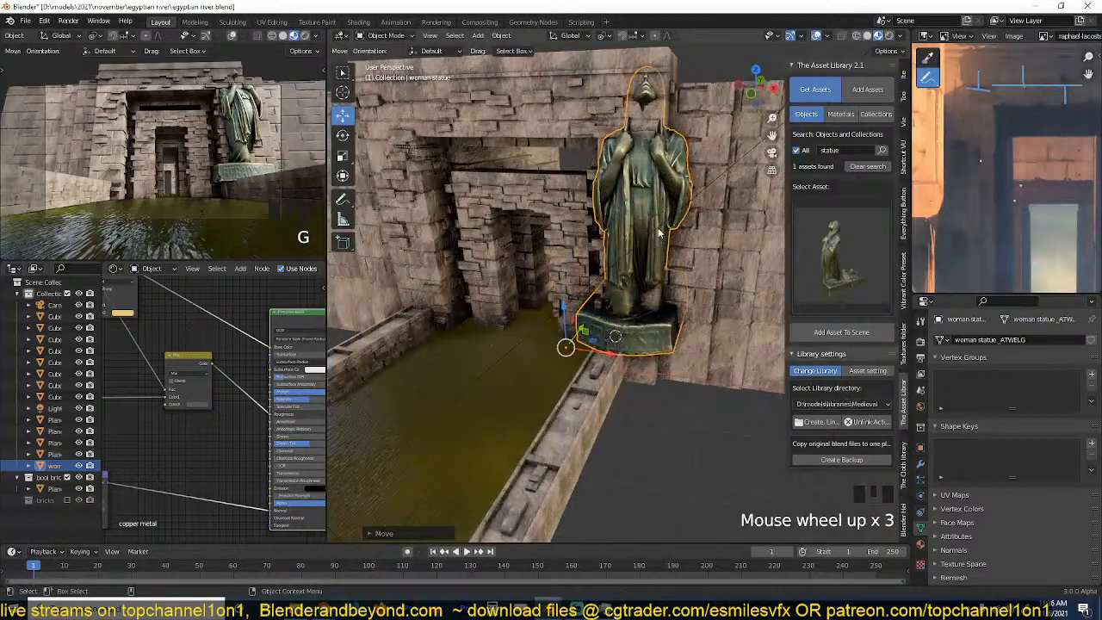
key("grave")
key("KP_1")
key("Tab")
scroll(603, 196, "up", 4)
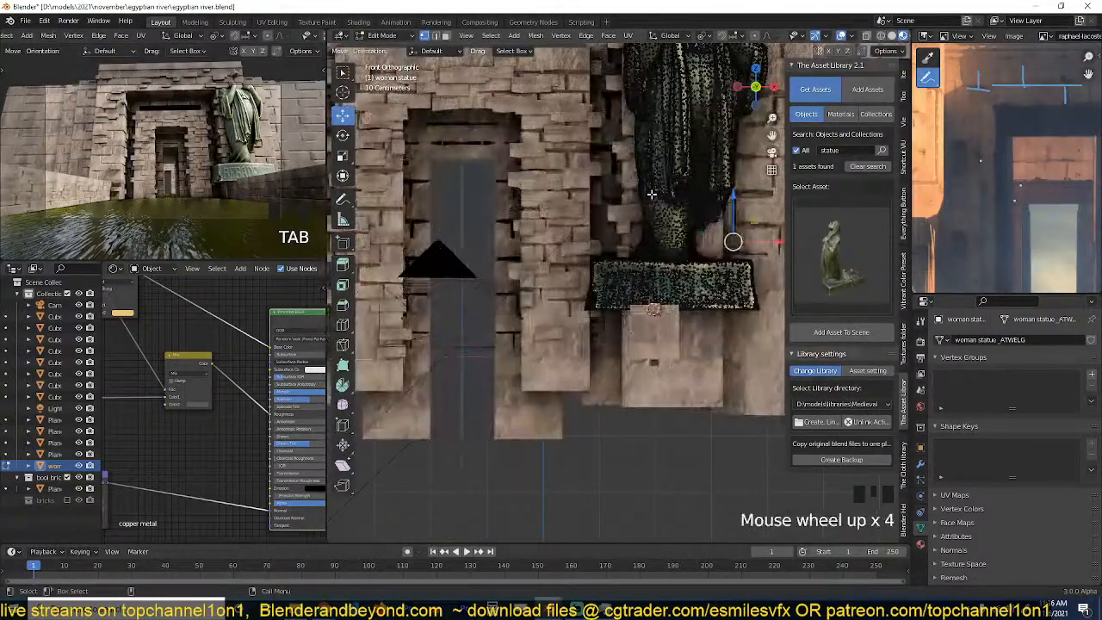
middle_click(561, 195, "alt")
key("alt+z")
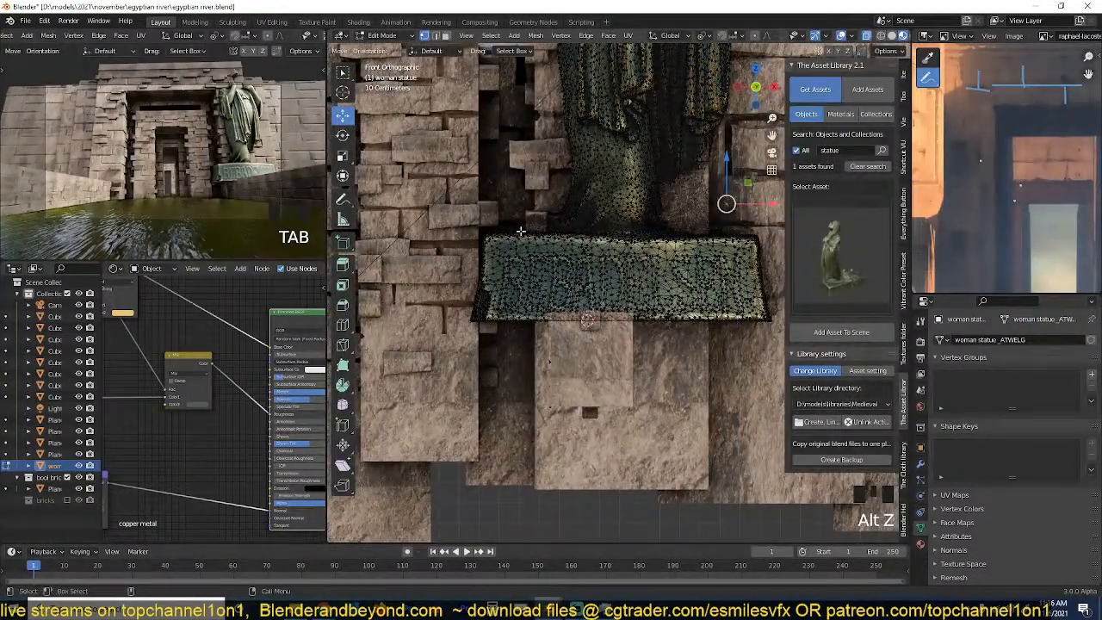
key("z")
mouse_move(435, 212)
left_mouse_down()
mouse_move(661, 337)
mouse_move(774, 353)
left_mouse_up()
key("alt+a")
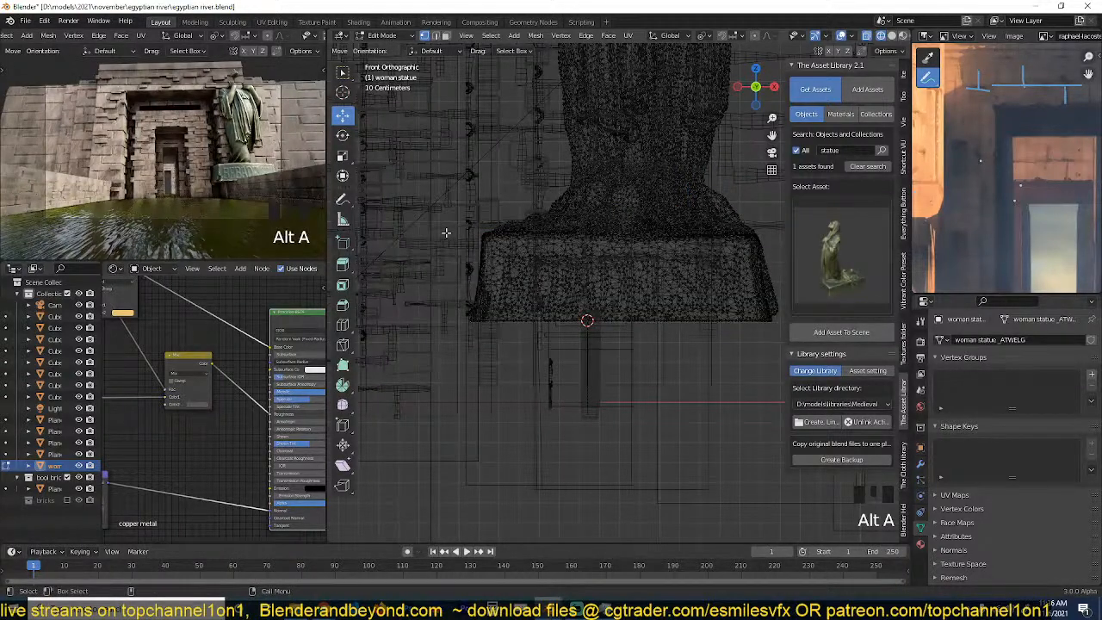
left_click_drag(422, 274, 783, 346)
key("ctrl+KP_Add")
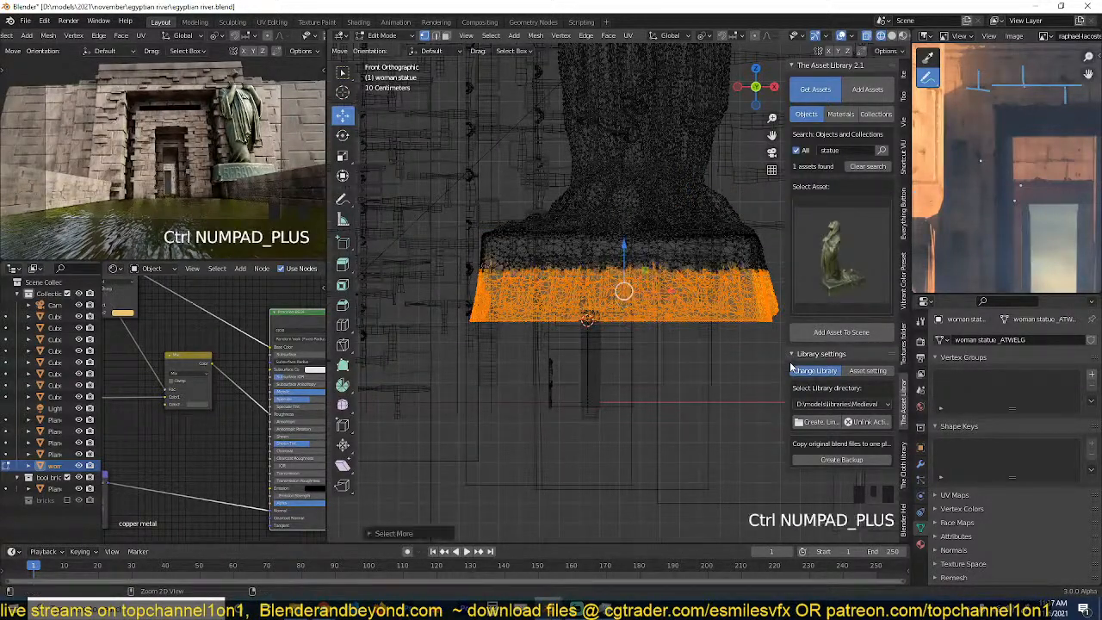
key("ctrl+KP_Add")
key("ctrl+KP_Add")
key("ctrl+KP_Add")
key("ctrl+KP_Add")
key("ctrl+KP_Add")
key("ctrl+KP_Add")
key("ctrl+KP_Add")
key("ctrl+KP_Add")
key("ctrl+KP_Add")
key("ctrl+KP_Add")
key("ctrl+KP_Add")
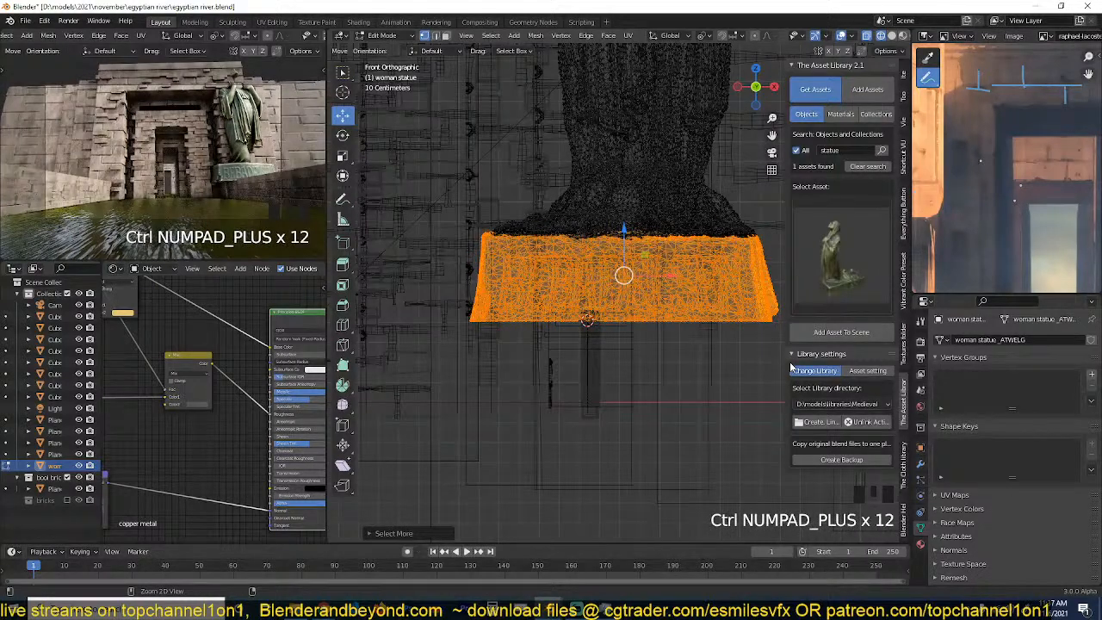
key("ctrl+KP_Add")
key("ctrl+KP_Add")
key("ctrl+KP_Add")
key("ctrl+KP_Add")
key("ctrl+KP_Add")
key("ctrl+KP_Add")
key("ctrl+KP_Add")
key("ctrl+KP_Add")
key("ctrl+KP_Add")
key("x")
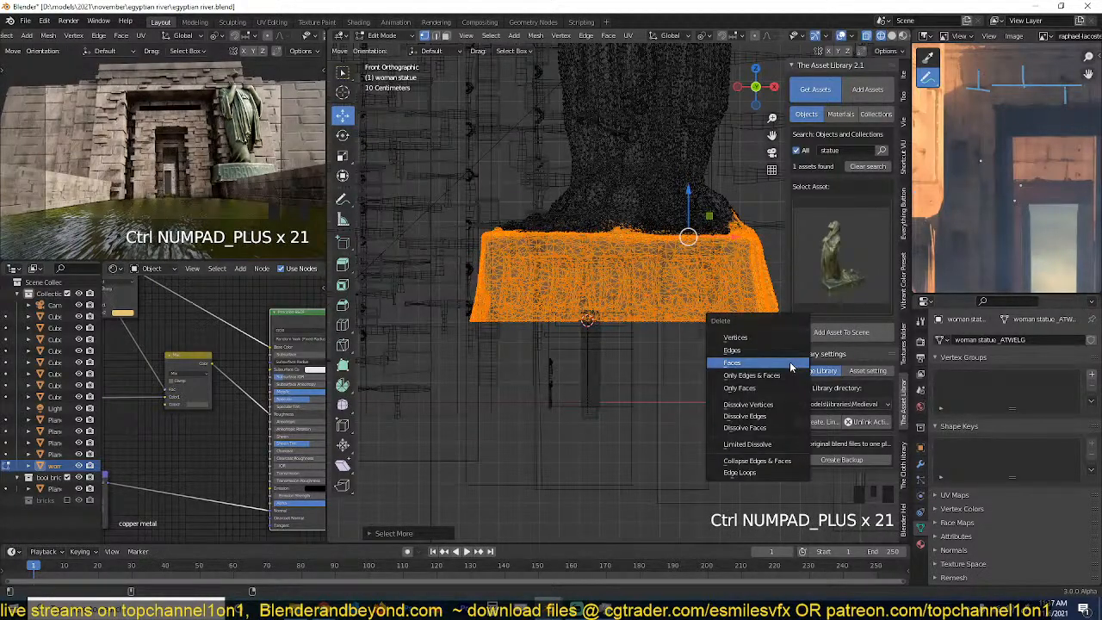
left_click(791, 367)
key("Tab")
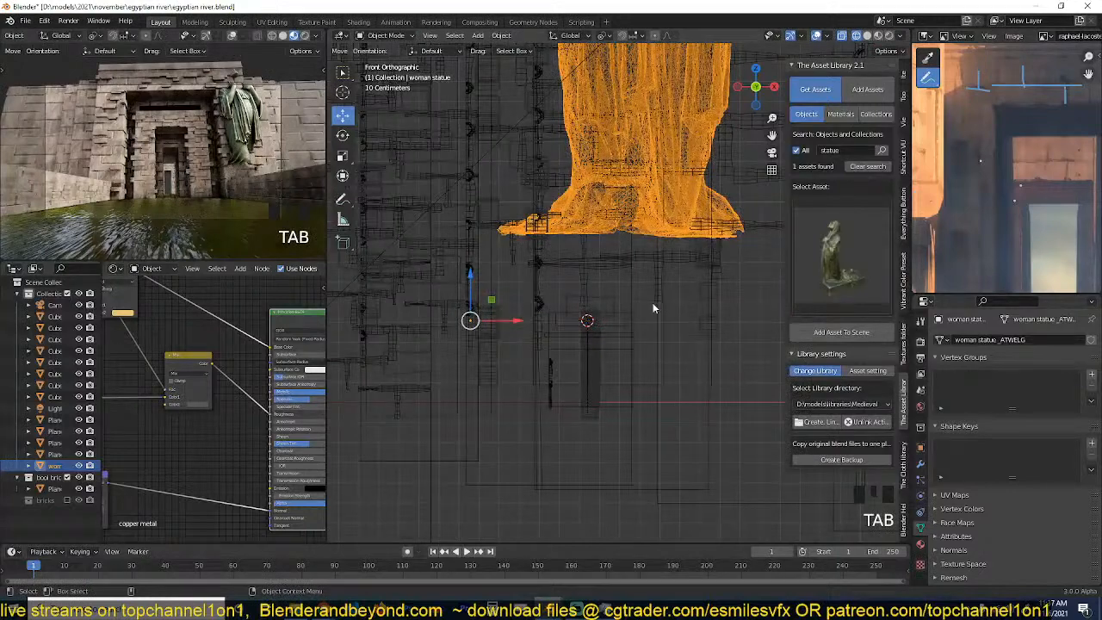
Show the scene in solid shading and scale the statue down slightly.
key("z")
key("grave")
middle_click_drag(665, 308, 622, 310)
key("alt+z")
key("s")
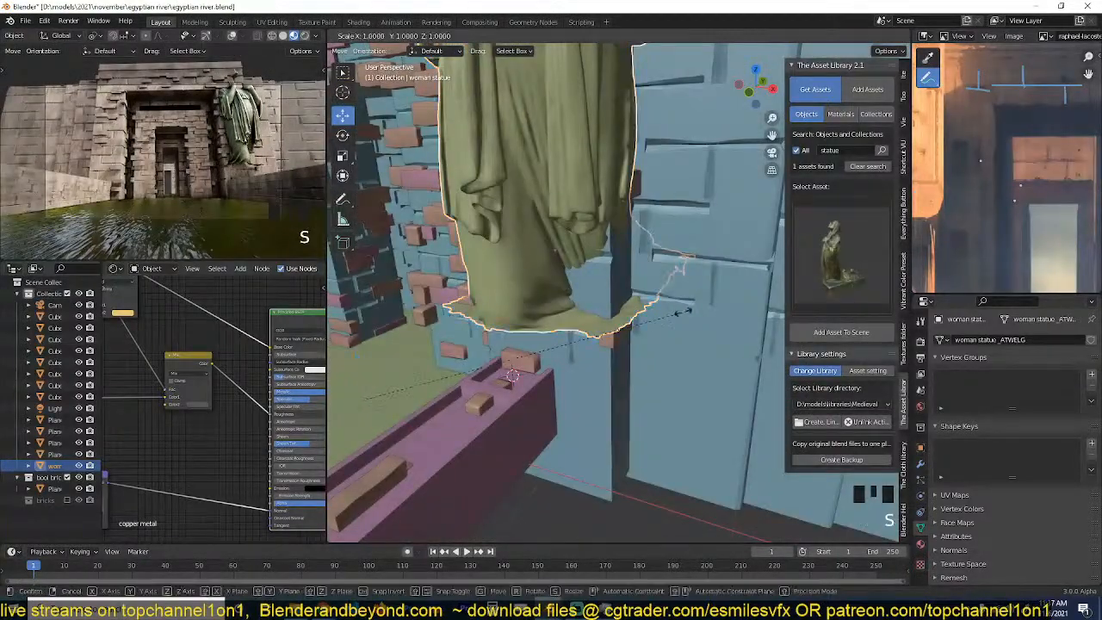
left_click(639, 313)
right_click(606, 310)
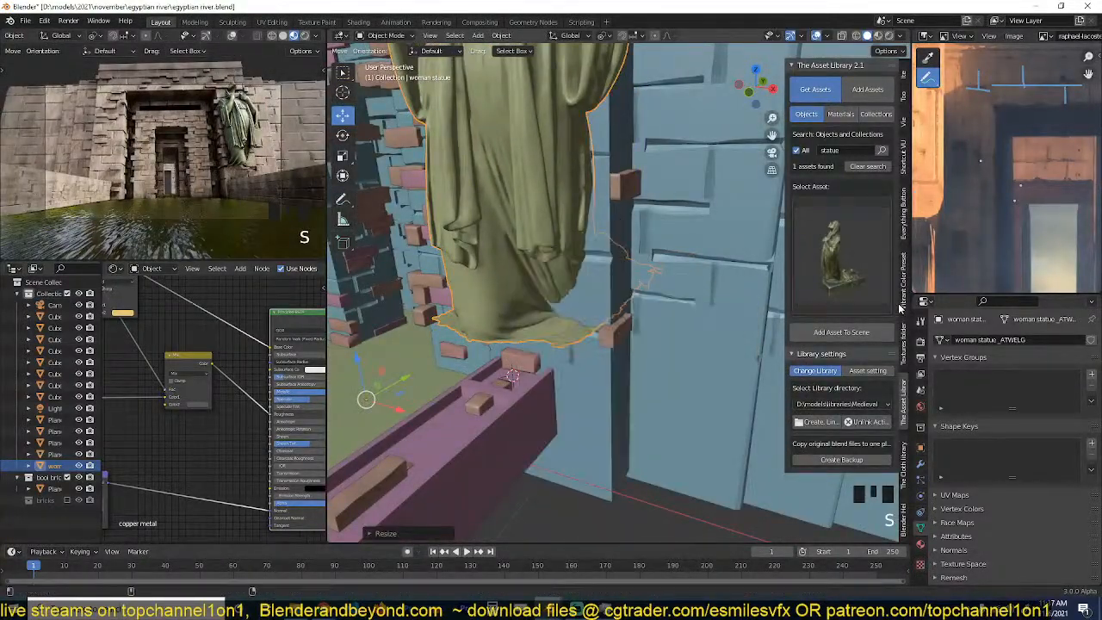
Select the vertices along the statue's bottom edge in the front wireframe view and snap the 3D cursor to the world origin.
key("Tab")
key("1")
left_click(571, 350, "alt")
key("grave")
middle_click_drag(572, 350, 584, 319)
key("KP_1")
key("z")
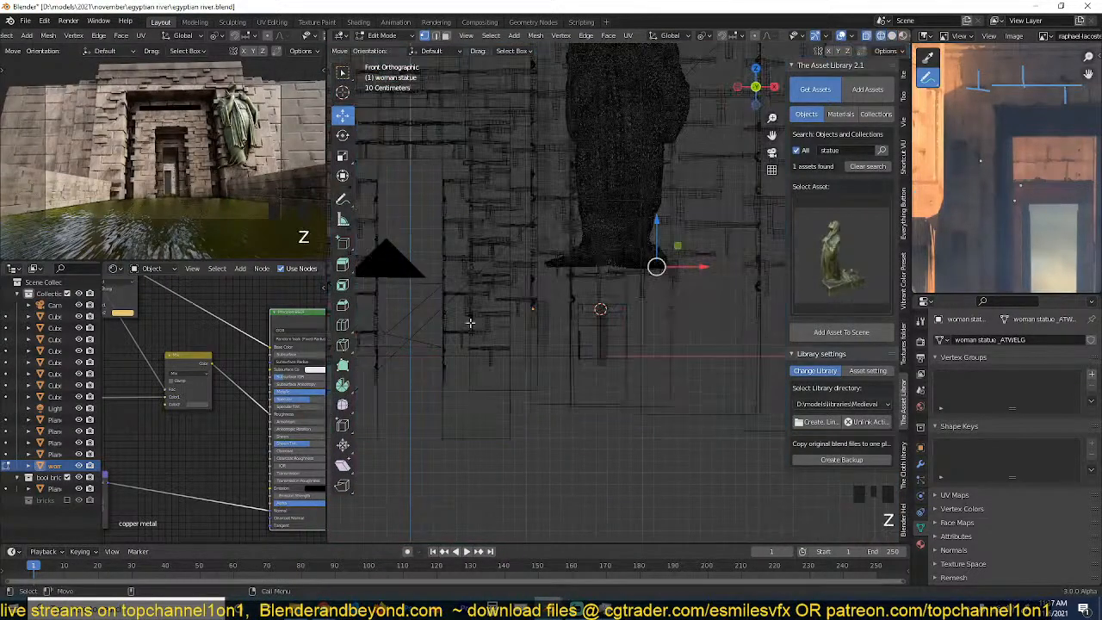
left_click_drag(530, 259, 702, 319)
key("shift+s")
key("Tab")
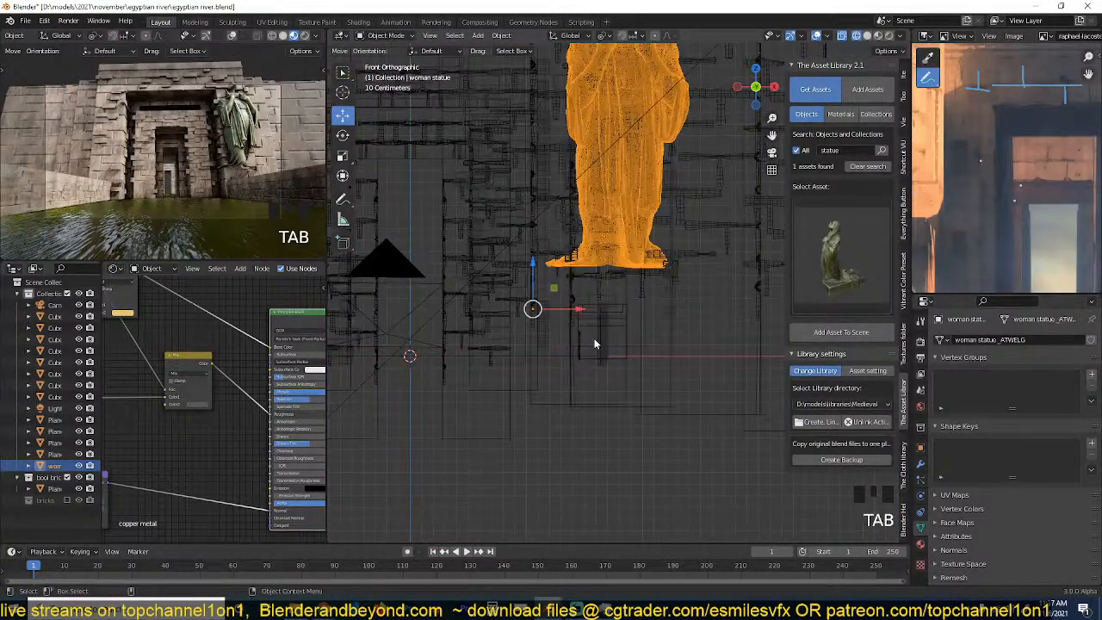
Snap the 3D cursor to the selected vertices along the statue's bottom edge in Edit Mode.
right_click(595, 343)
left_click(663, 362)
key("Tab")
key("shift+s")
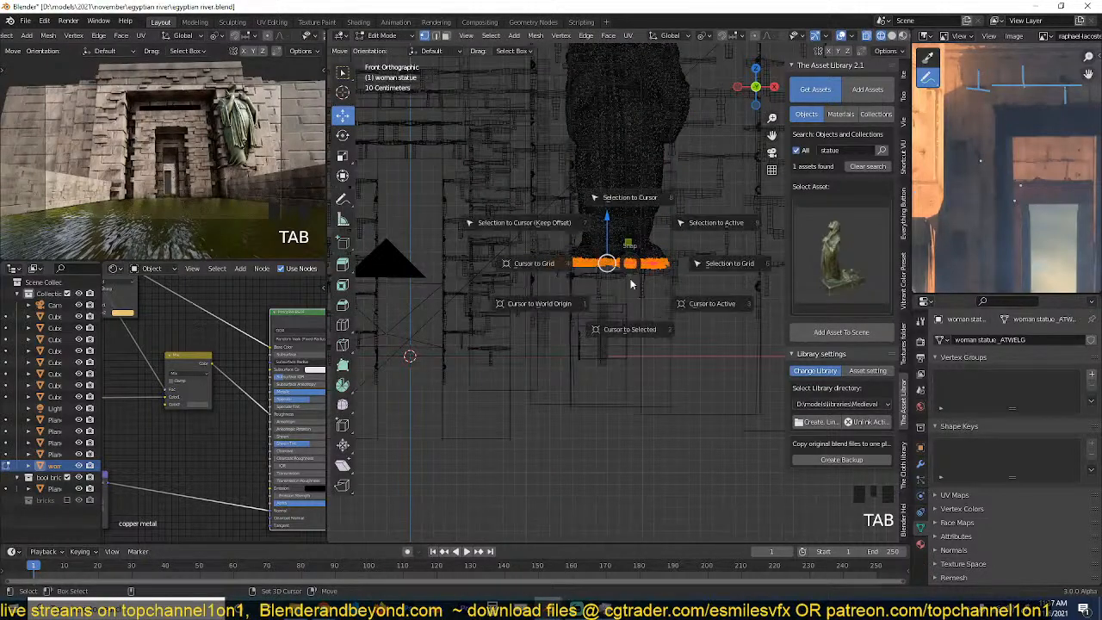
key("Tab")
Set the statue's origin to the 3D cursor at its base and save the file.
right_click(629, 320)
mouse_move(617, 326)
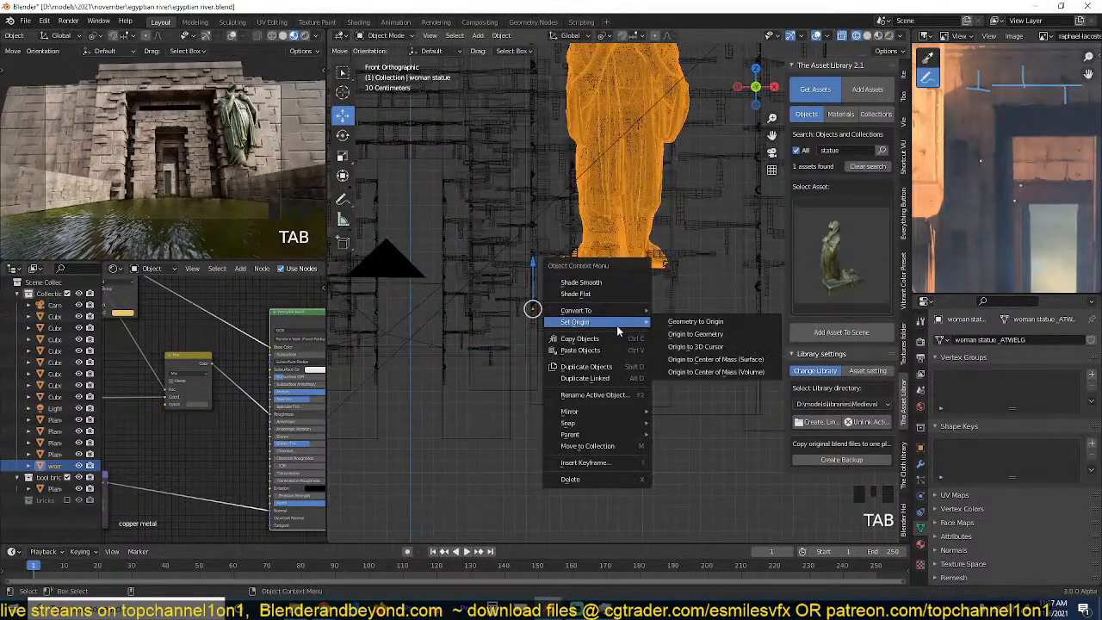
left_click(693, 348)
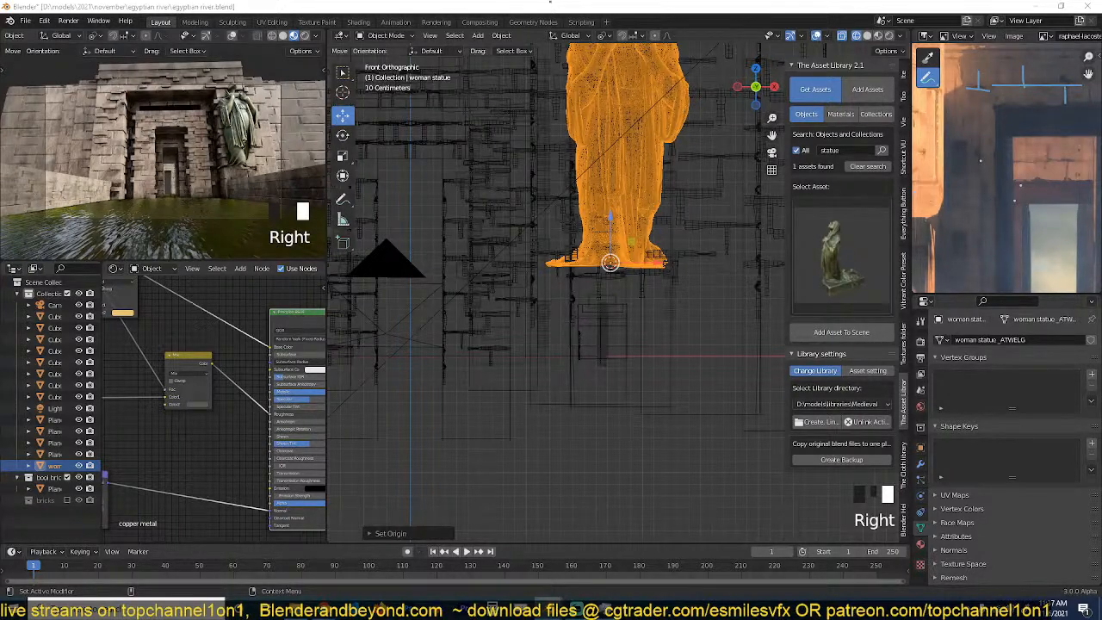
scroll(487, 216, "down", 1)
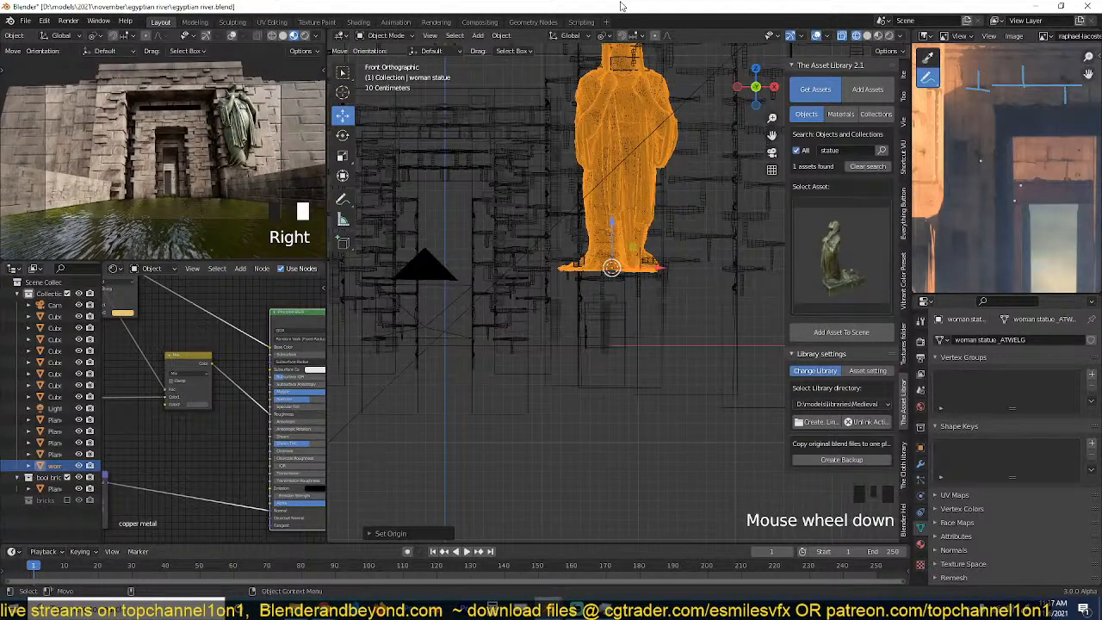
key("ctrl+s")
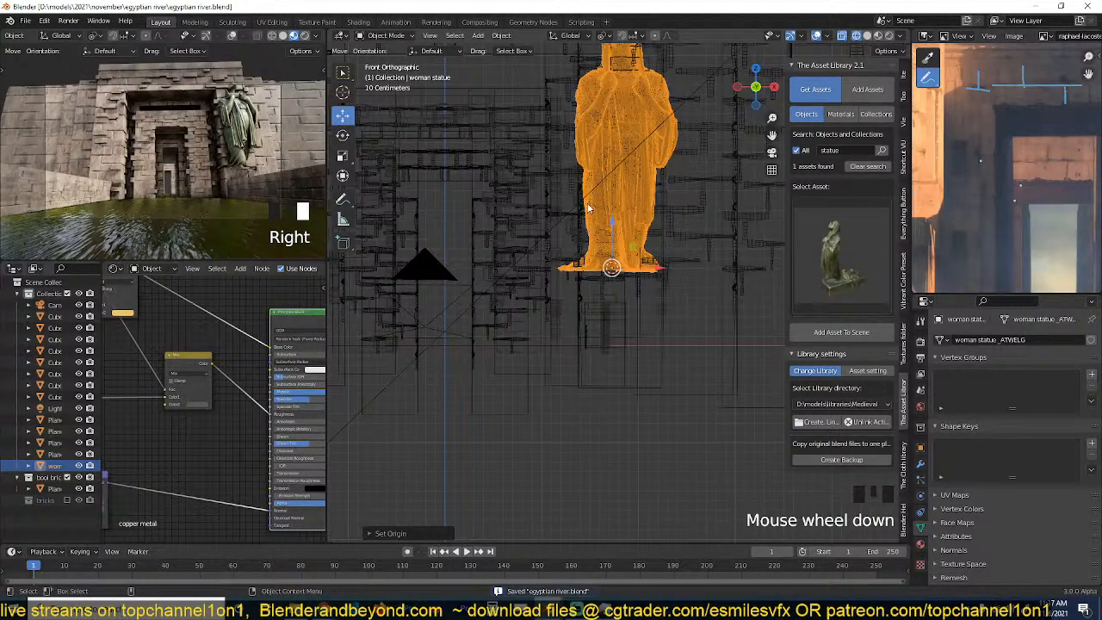
Show the scene in solid shading and scale the statue down about its new base origin.
key("grave")
key("z")
key("grave")
key("s")
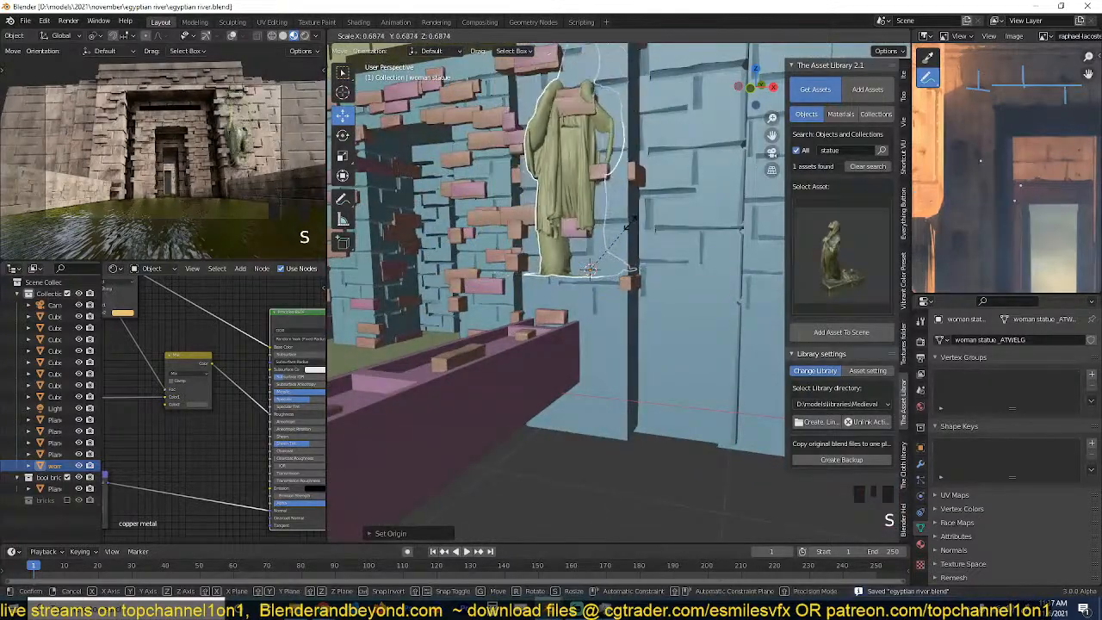
left_click(586, 212)
Lower the statue along the Z axis onto the top of the canal wall at the gate corner.
key("grave")
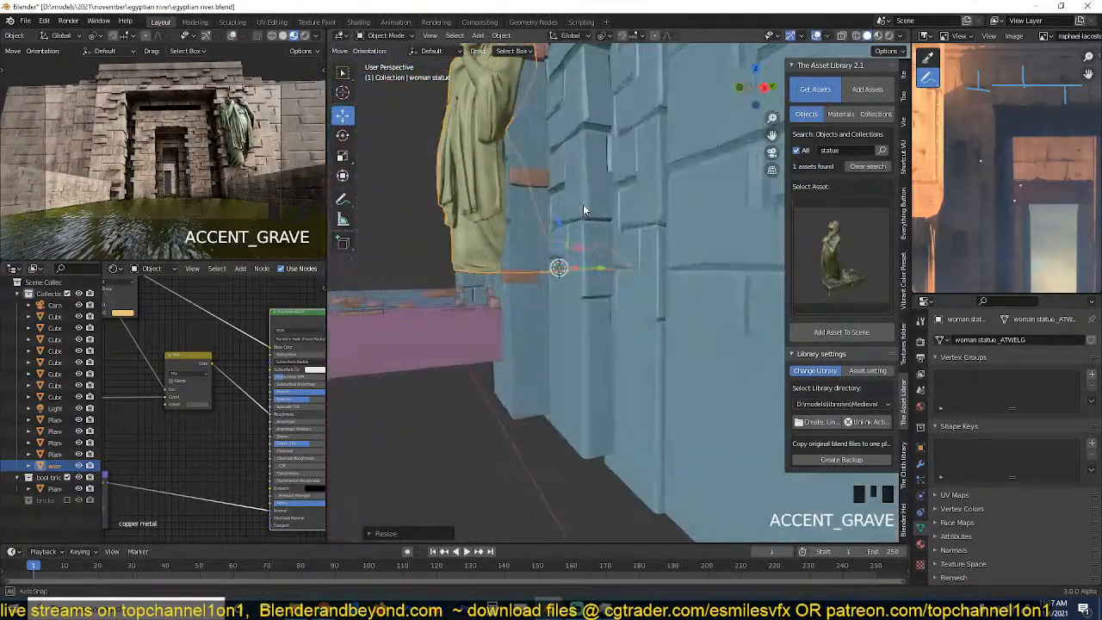
key("g")
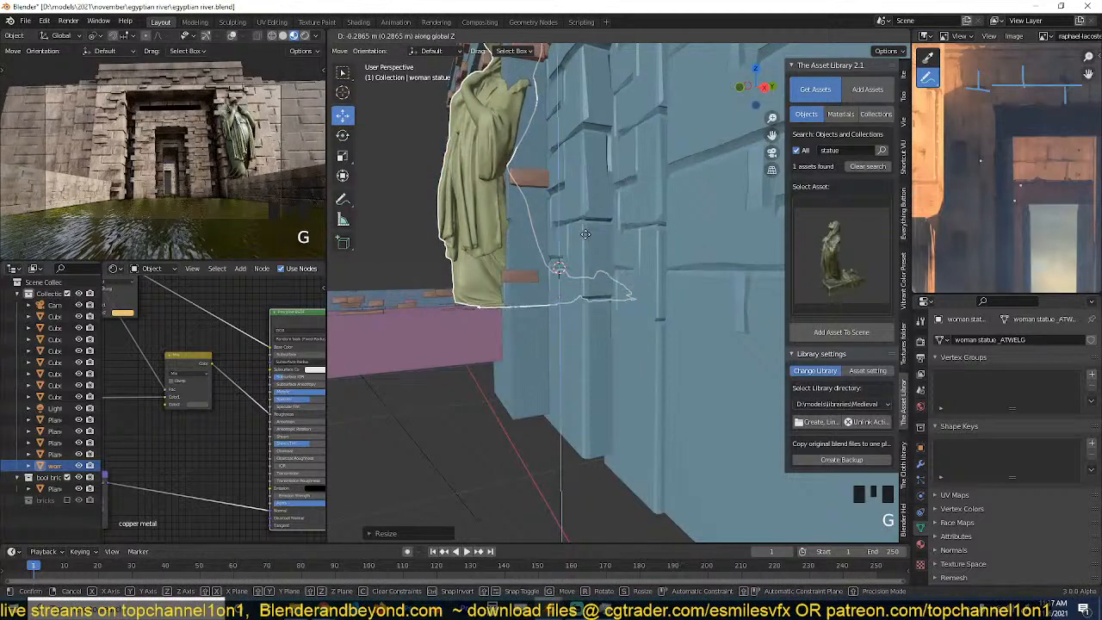
left_click(586, 236)
key("grave")
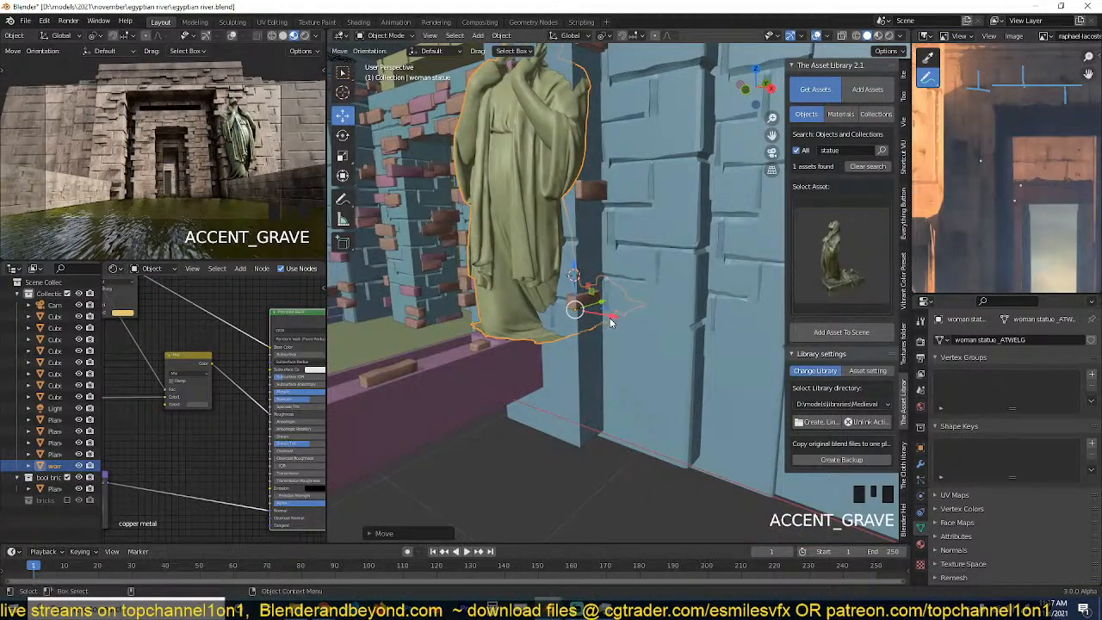
left_click_drag(578, 280, 579, 289)
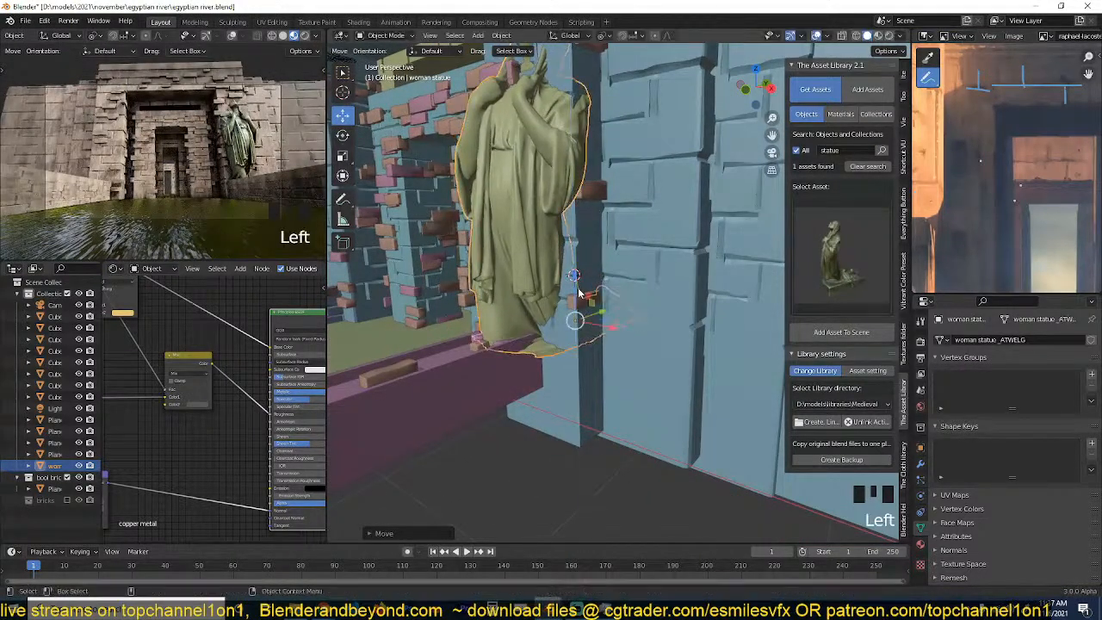
Adjust the statue's height along the Z axis, and enlarge the whole statue slightly.
key("grave")
key("s")
key("s")
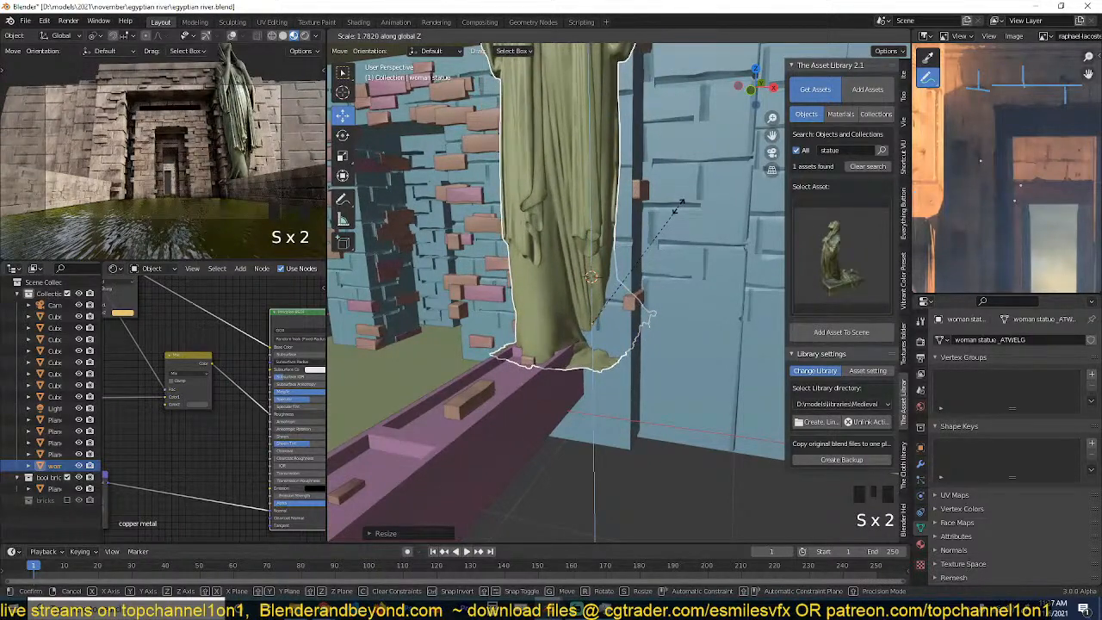
left_click(662, 215)
key("grave")
key("s")
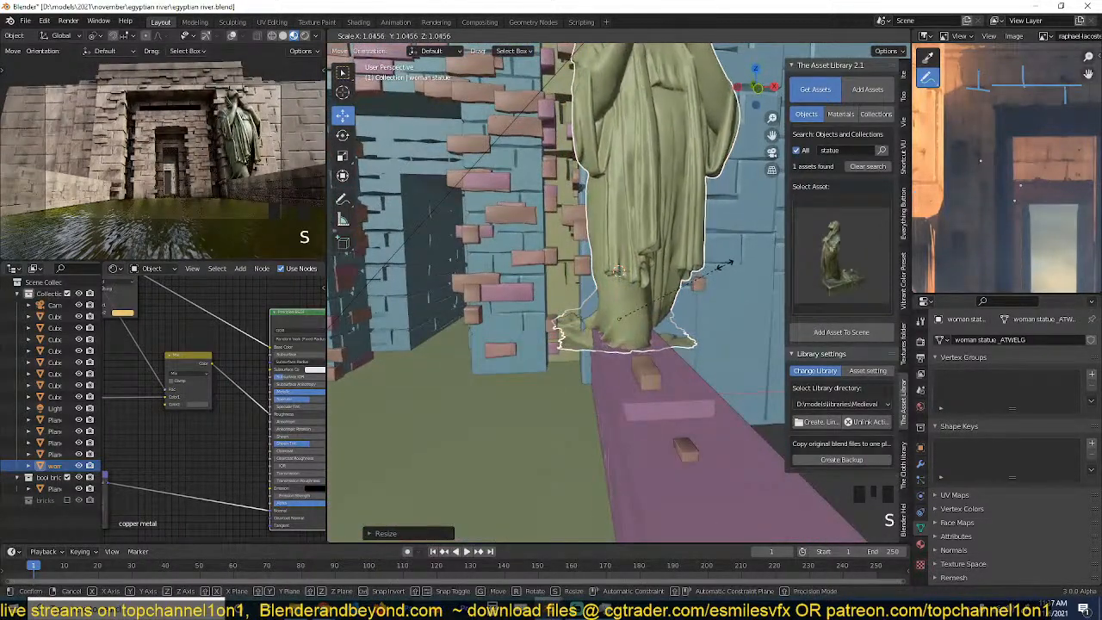
left_click(719, 265)
Link the stone material of the wall behind the statue to the statue, and deselect everything.
key("grave")
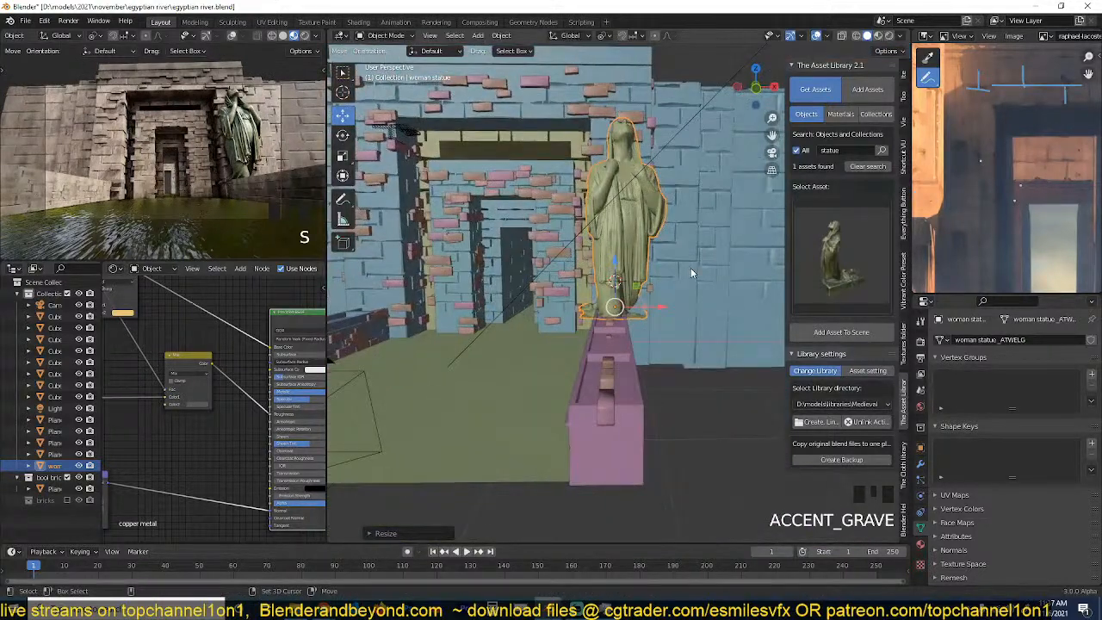
left_click(690, 267, "shift")
key("ctrl+l")
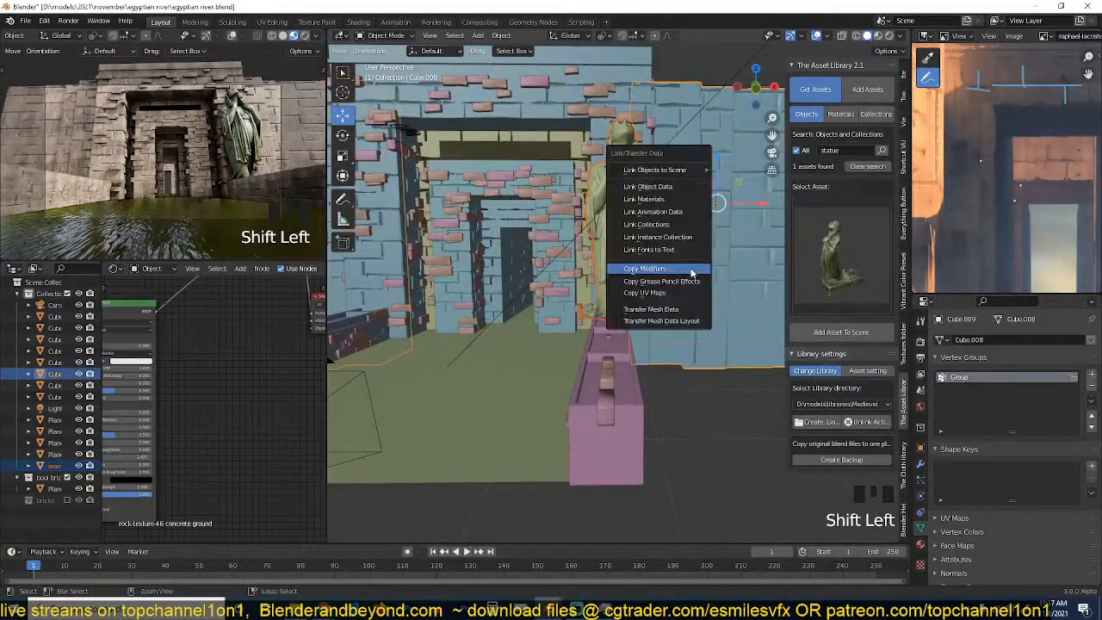
left_click(687, 203)
key("alt+a")
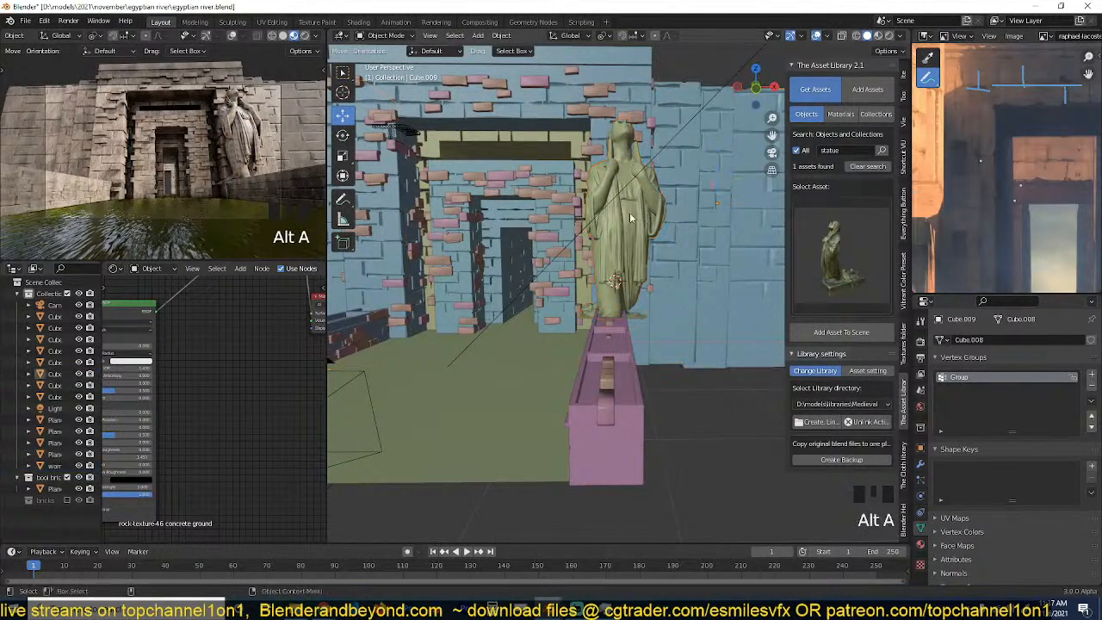
Select the statue and apply its object transform.
left_click(614, 212)
key("ctrl+a")
left_click(653, 222)
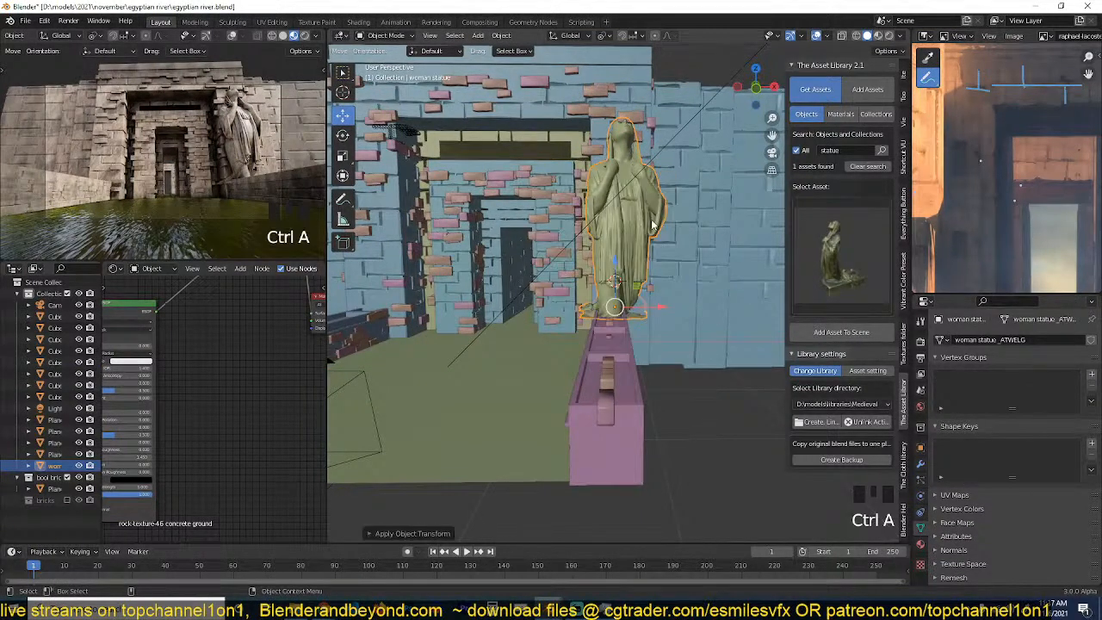
Add a Decimate modifier to the statue, set its collapse ratio to about 0.06, and apply it.
key("grave")
middle_click_drag(636, 222, 653, 172)
key("grave")
key("grave")
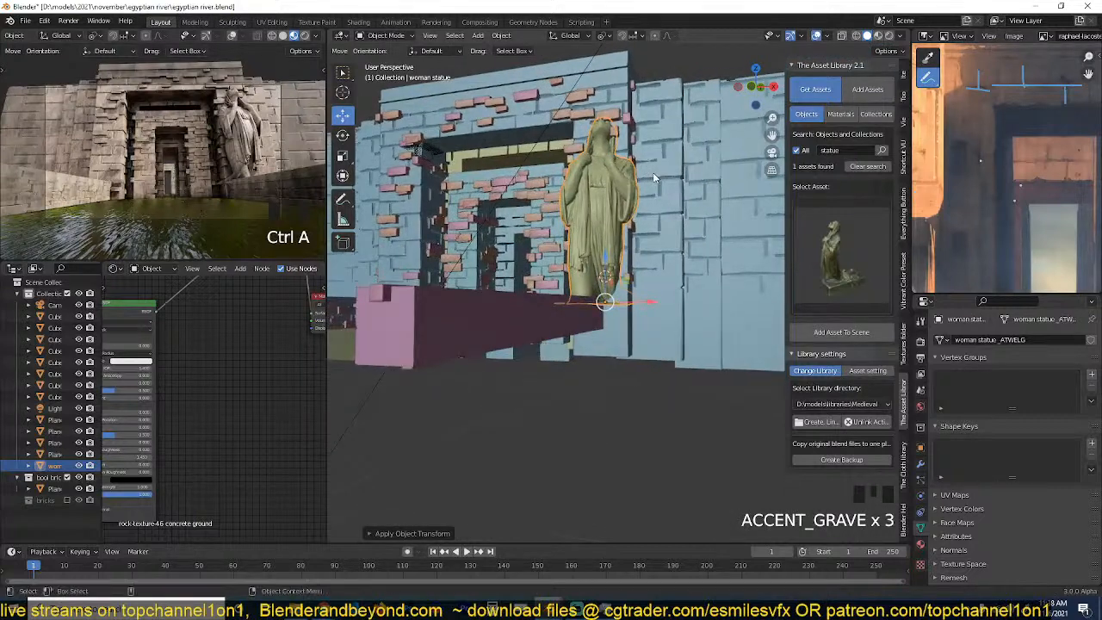
scroll(980, 170, "down", 4)
scroll(980, 171, "up", 3)
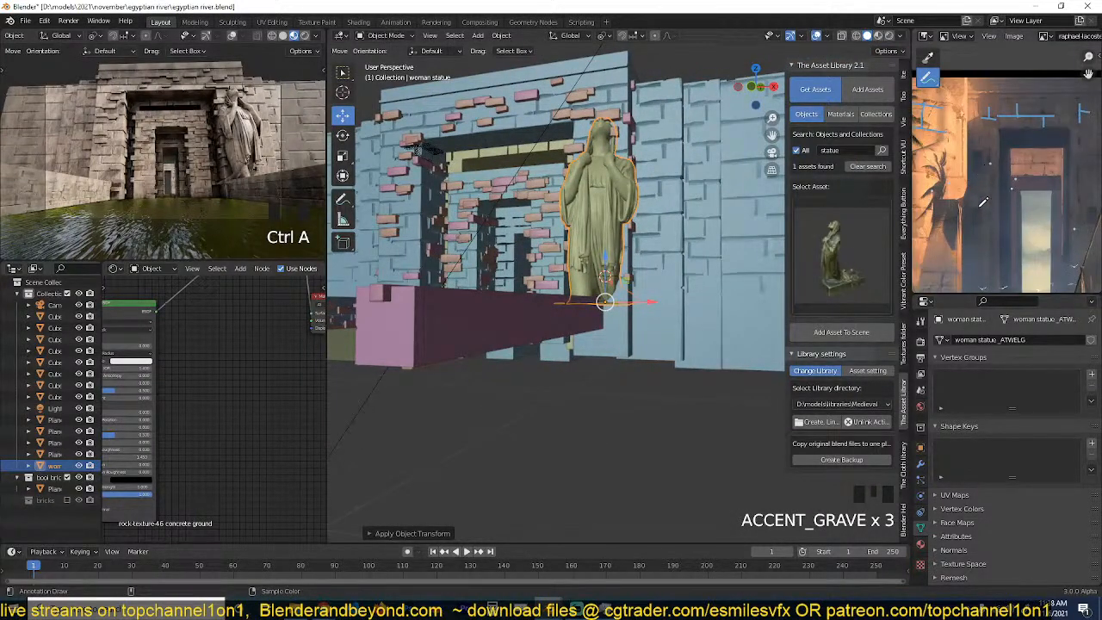
left_click(920, 464)
left_click(1013, 340)
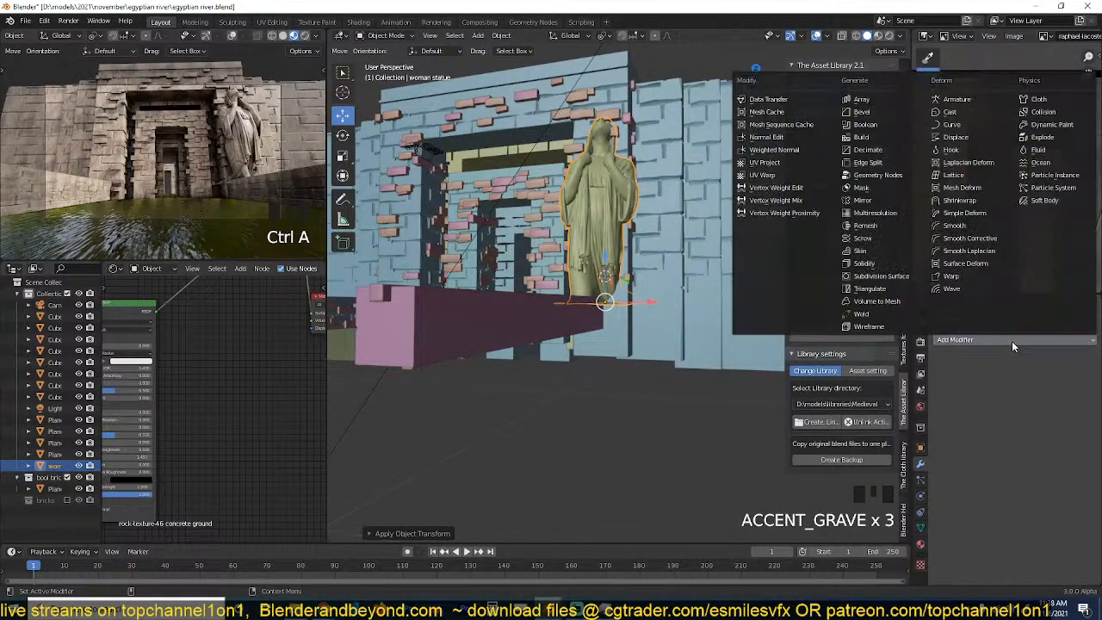
left_click(867, 149)
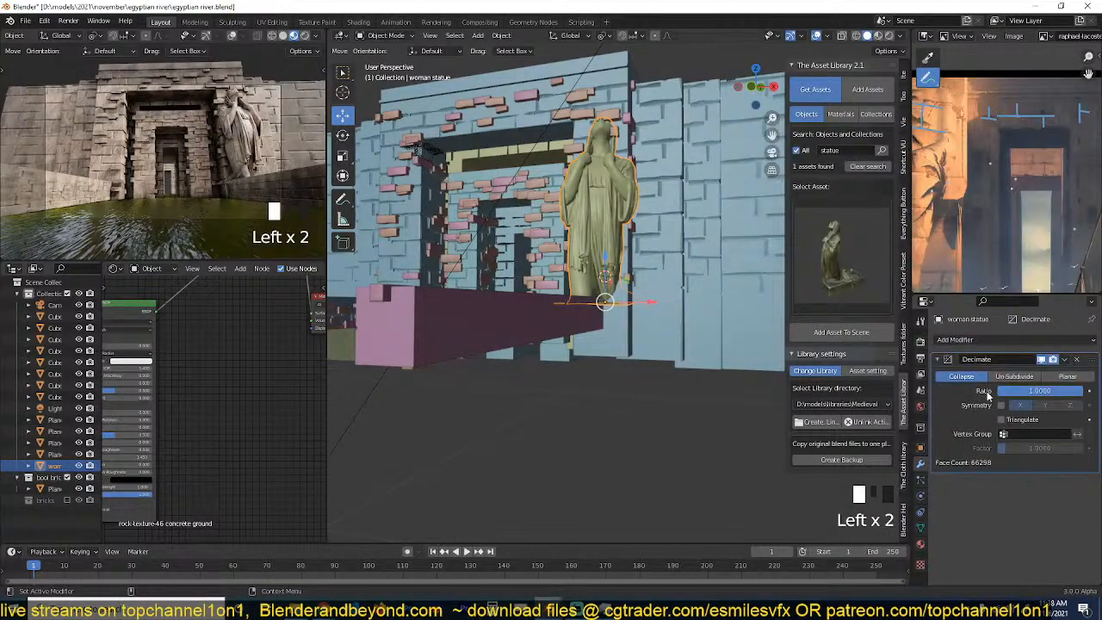
left_click_drag(1050, 391, 1000, 391)
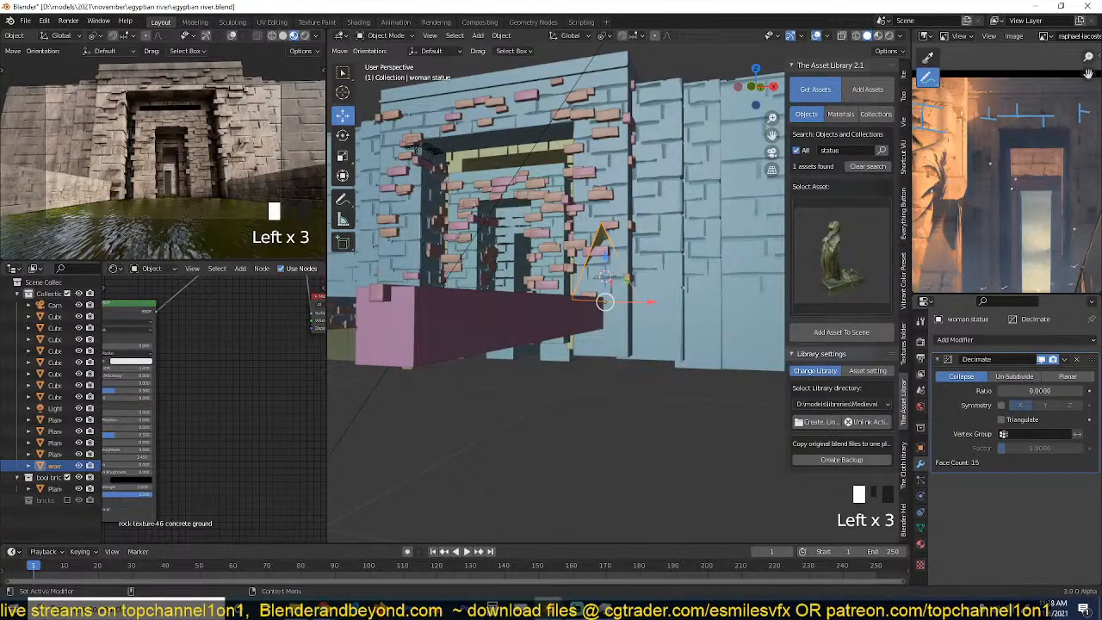
left_click_drag(1001, 391, 1004, 391)
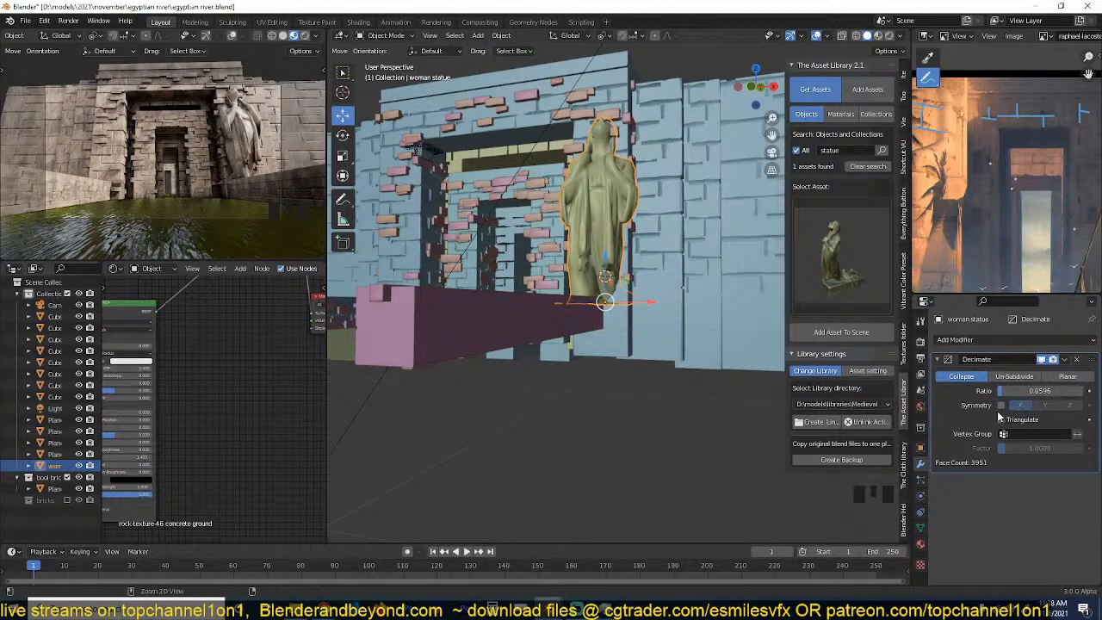
key("ctrl+a")
Examine the statue's decimated mesh in Edit Mode and its fit against the gate corner.
key("Tab")
scroll(640, 238, "up", 3)
middle_click_drag(641, 239, 687, 337)
key("Tab")
key("grave")
scroll(680, 332, "down", 2)
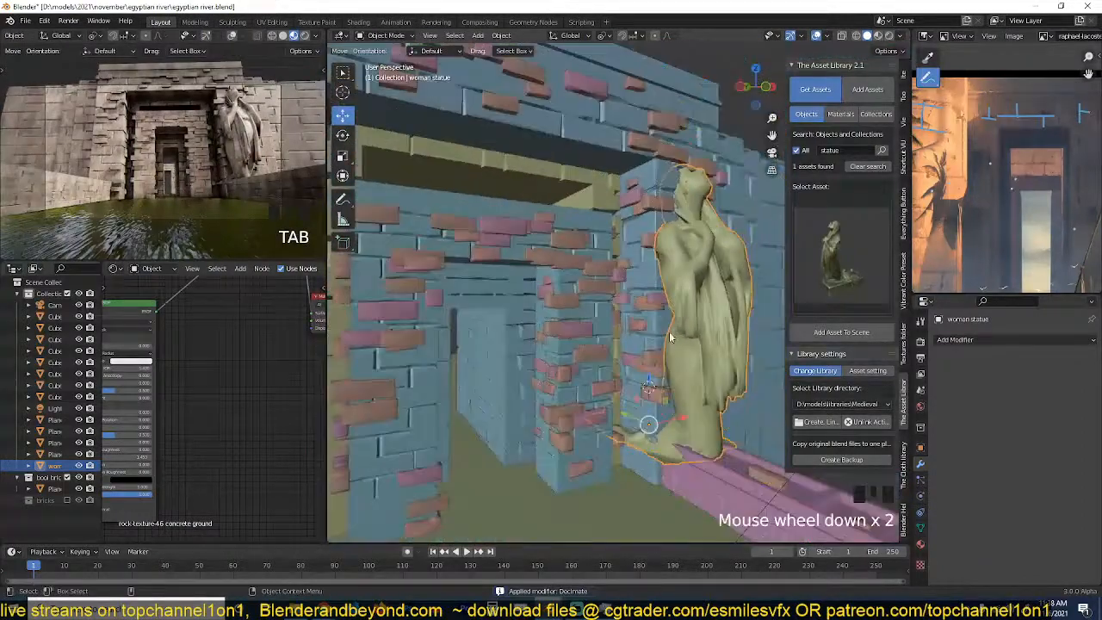
key("grave")
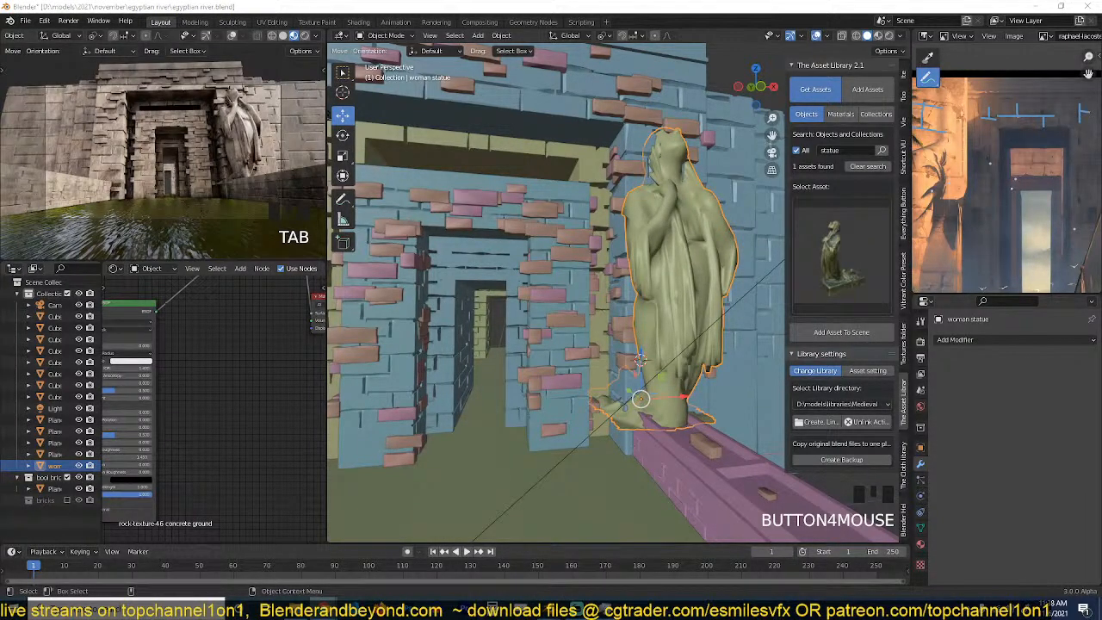
Reselect the statue beside the gate and save the file.
left_click(656, 248)
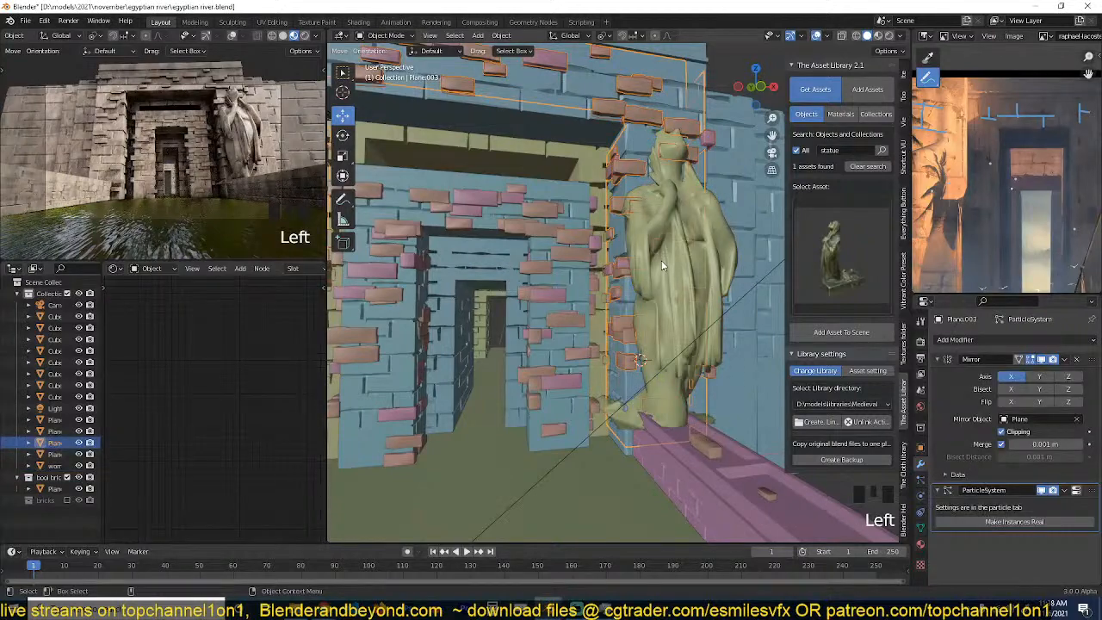
scroll(655, 261, "up", 3)
key("grave")
scroll(614, 281, "down", 3)
left_click(622, 351)
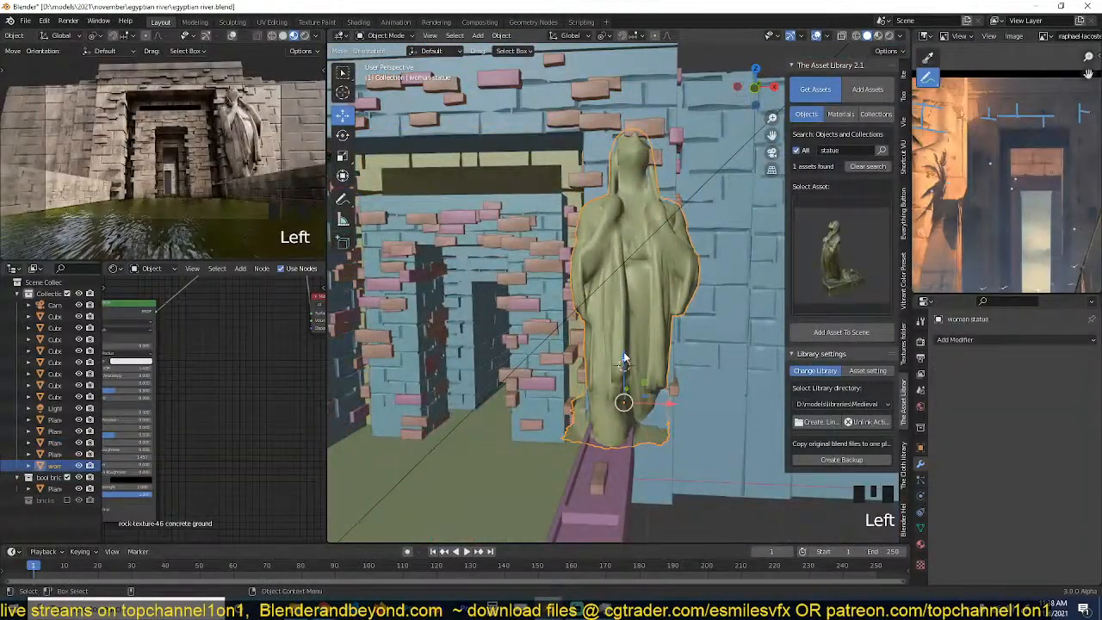
key("ctrl+s")
Delete the selected faces of the thin slab around the statue's feet in Edit Mode.
key("grave")
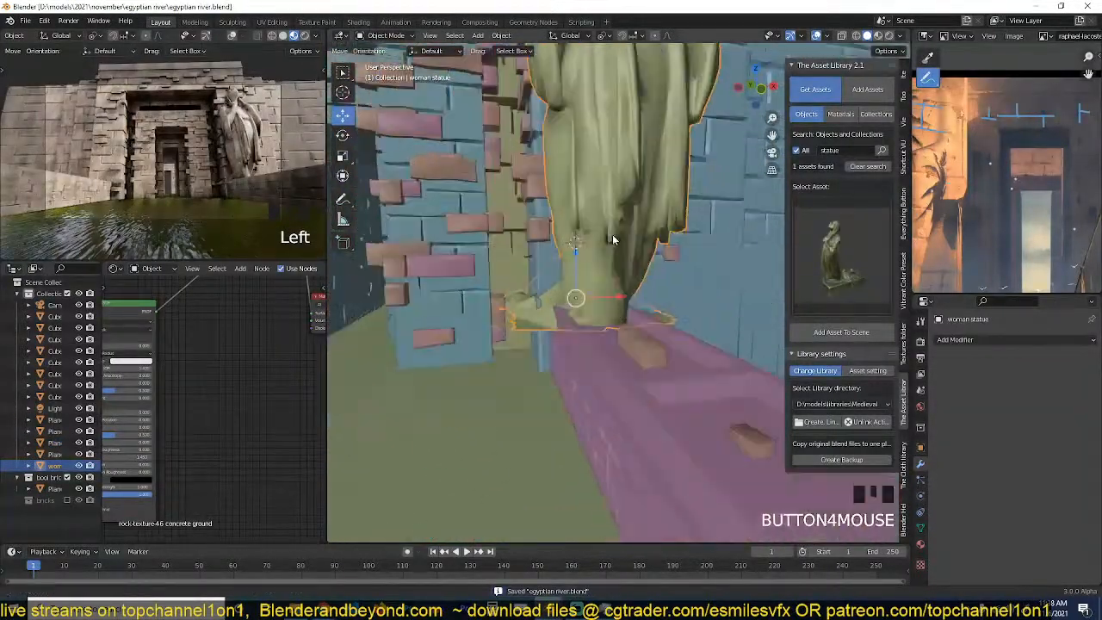
key("Tab")
key("grave")
right_click(555, 324)
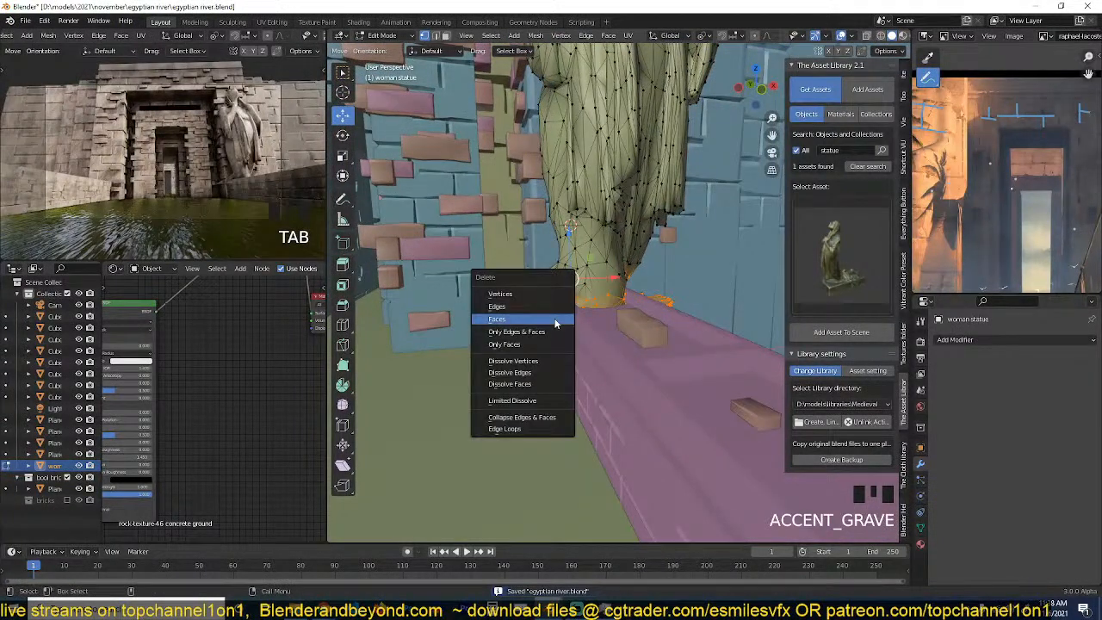
key("Tab")
Lower the statue about 0.15 m along the Z axis into the wall and deselect it.
key("grave")
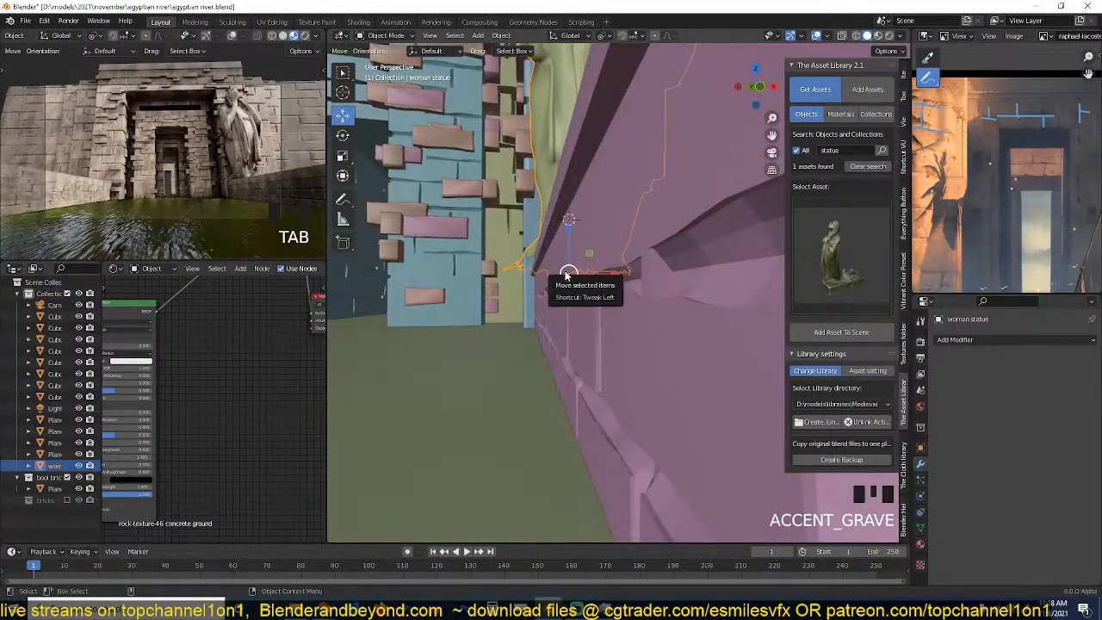
key("g")
key("z")
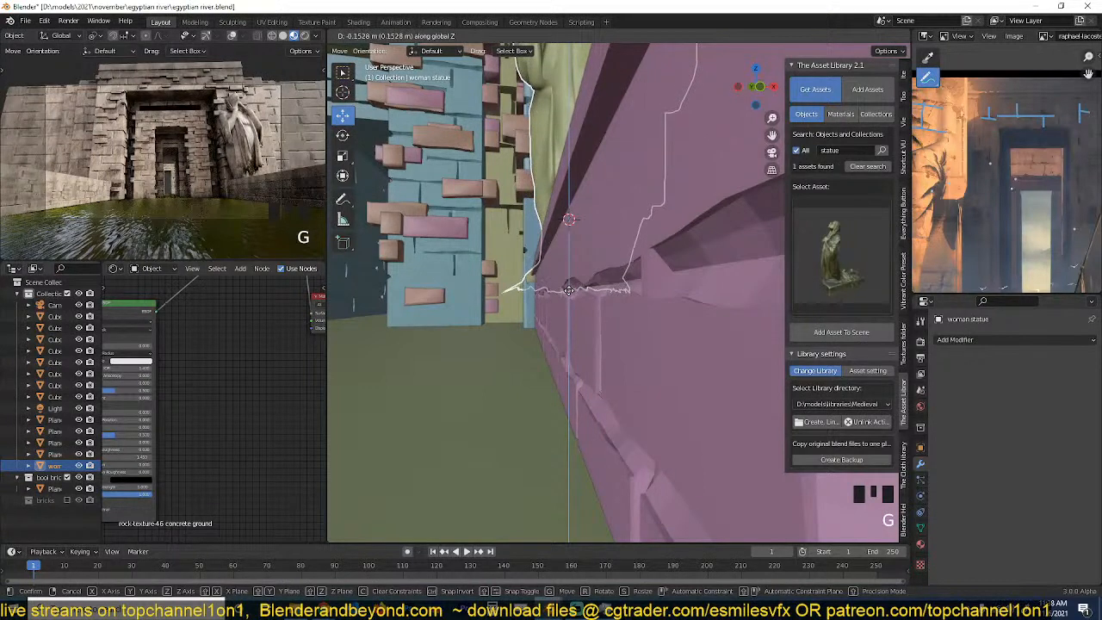
left_click(568, 290)
key("alt+a")
Check how the statue's base meets the canal wall, deselect the statue, and save the file.
key("grave")
key("grave")
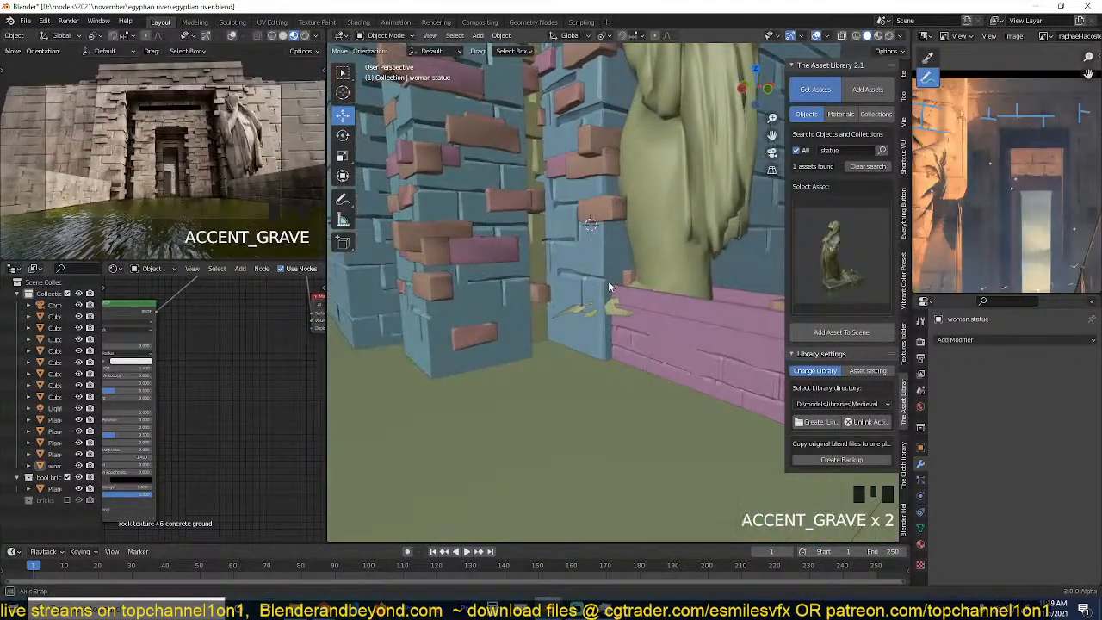
left_click(621, 265)
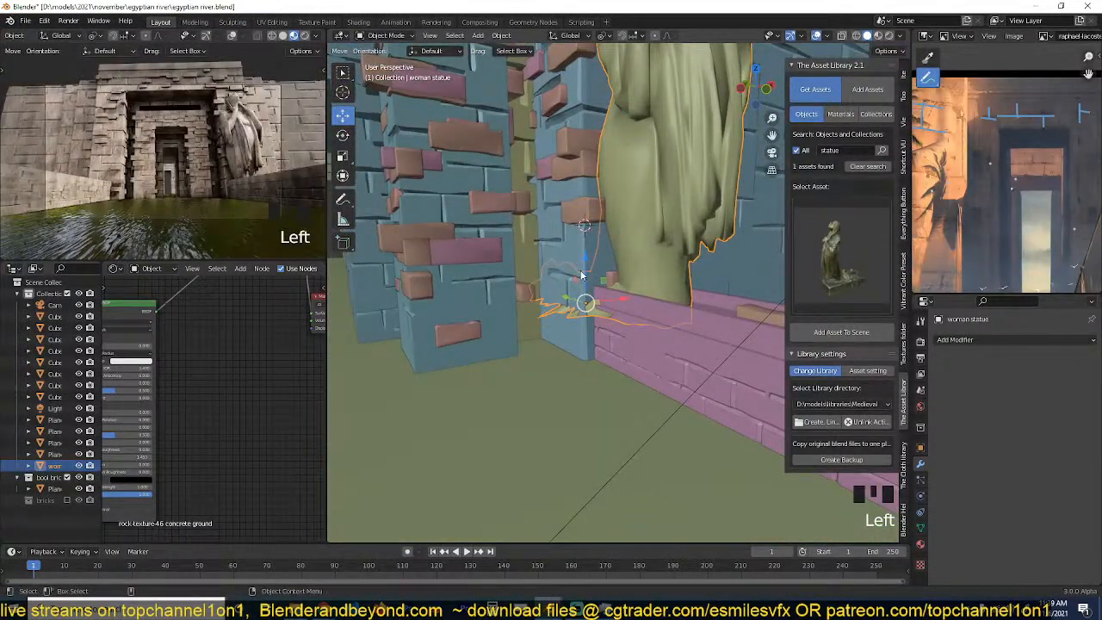
key("alt+a")
key("ctrl+s")
key("grave")
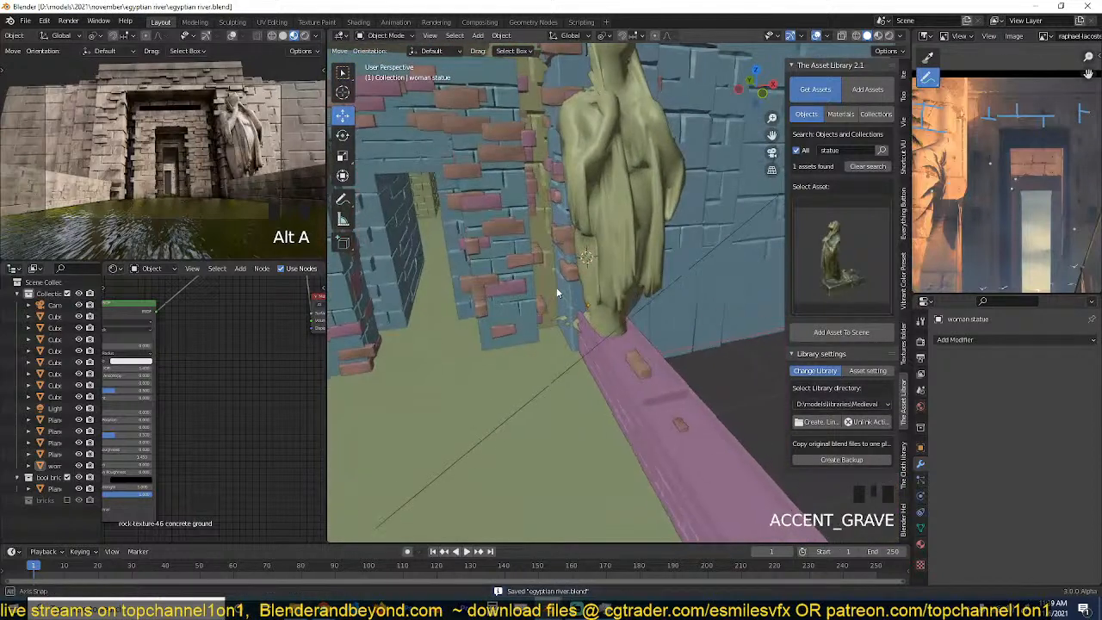
Mirror the statue to the opposite side of the canal on the X axis using the water plane as mirror object, and deselect everything.
left_click(594, 241)
scroll(594, 244, "down", 3)
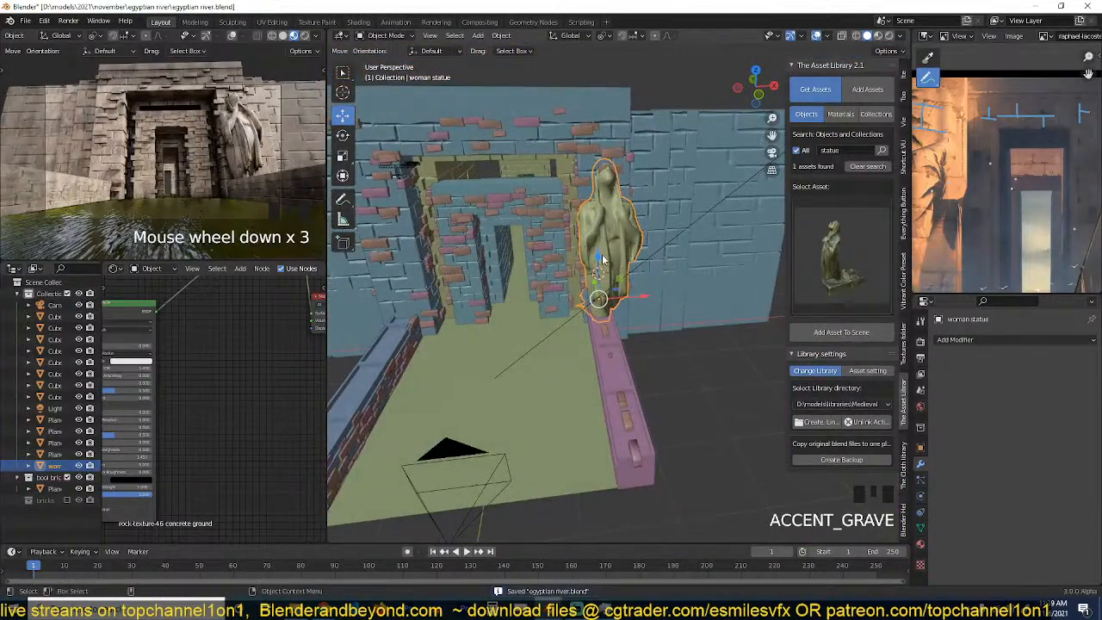
left_click(960, 340)
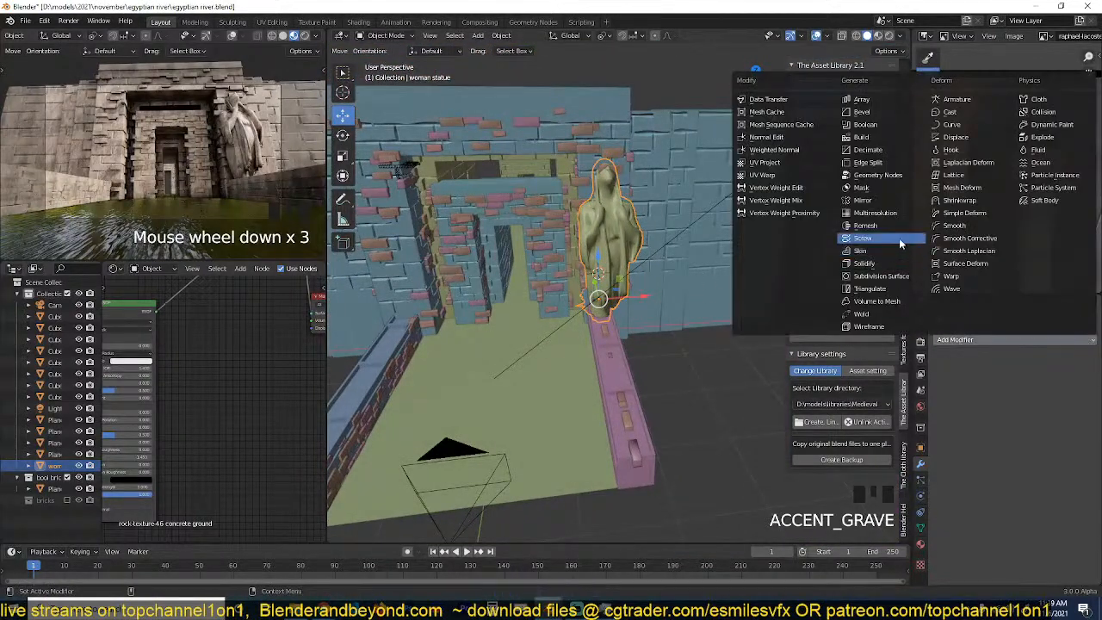
left_click(863, 200)
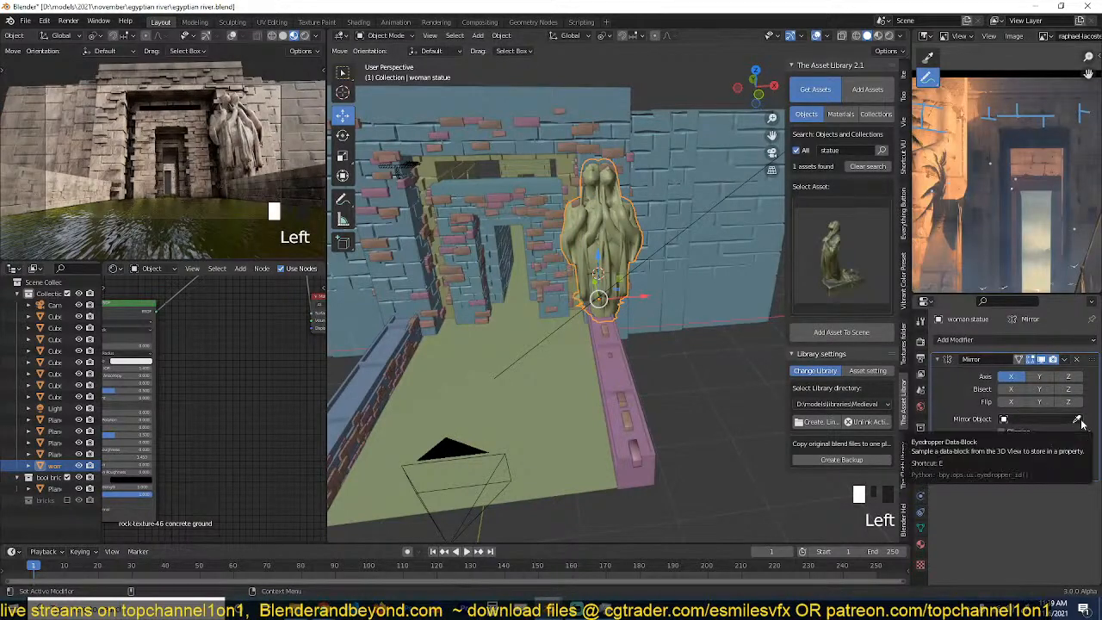
left_click(1079, 421)
left_click(498, 345)
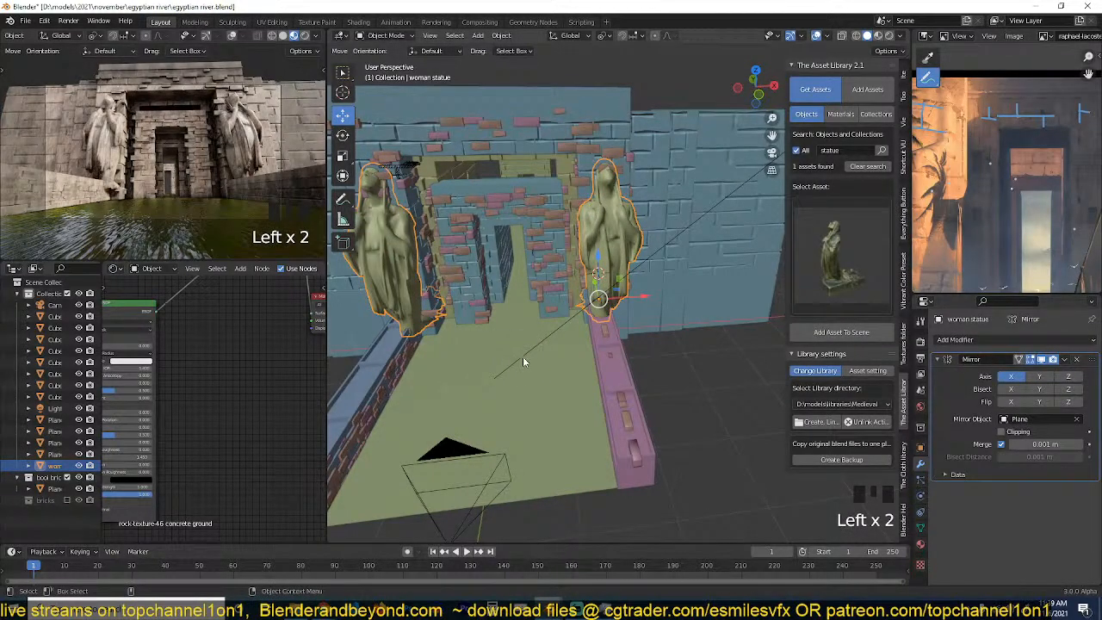
scroll(525, 353, "up", 2)
left_click(592, 278)
key("alt+a")
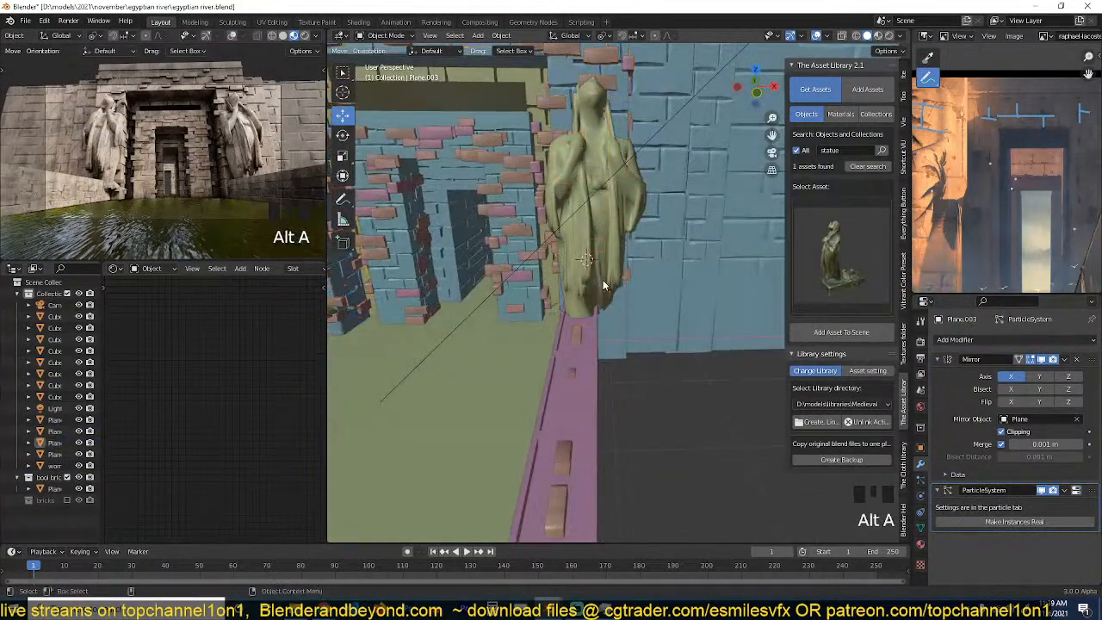
Reselect the statue beside the gate and scale it up by a factor of about 1.22.
scroll(576, 322, "up", 2)
left_click(579, 326)
key("g")
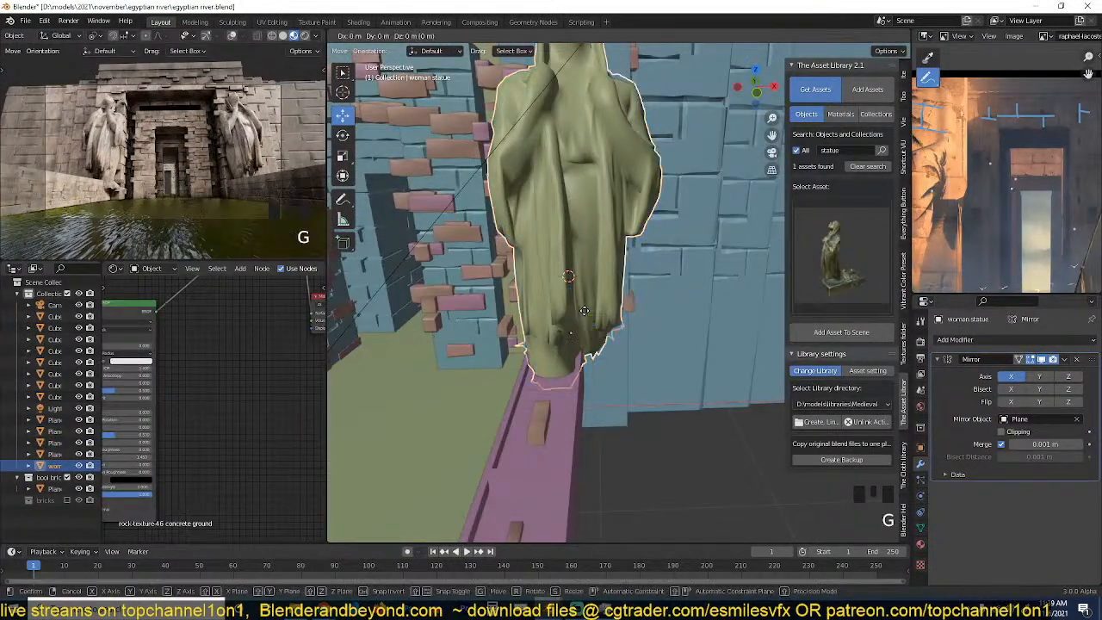
key("s")
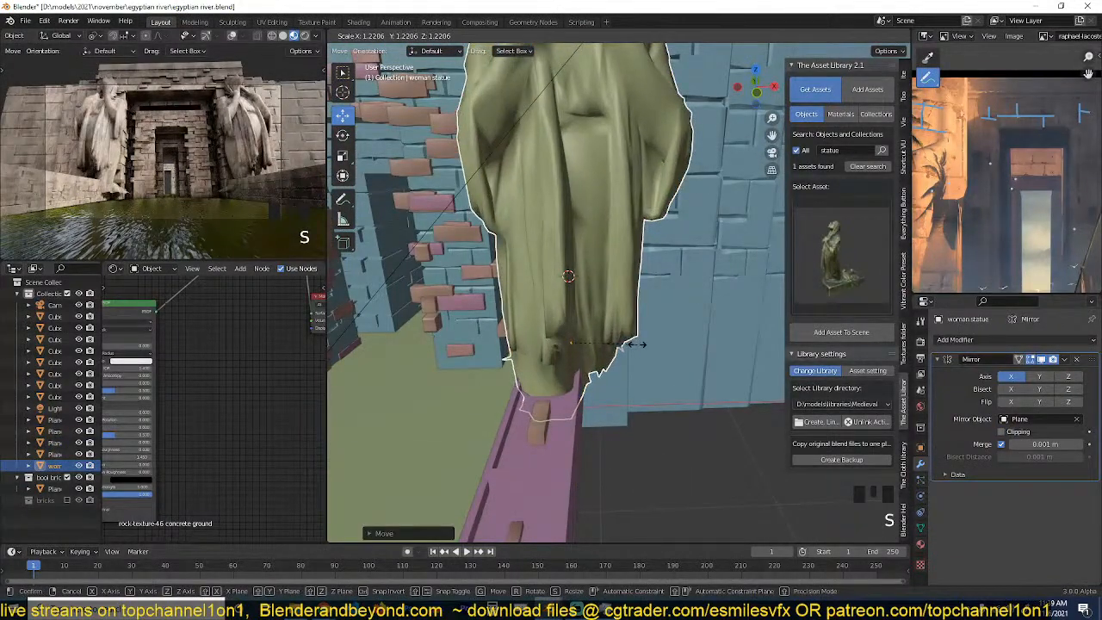
left_click(635, 345)
Lower the statue about 0.4 m along the Z axis into the canal wall and enlarge it slightly.
key("g")
key("z")
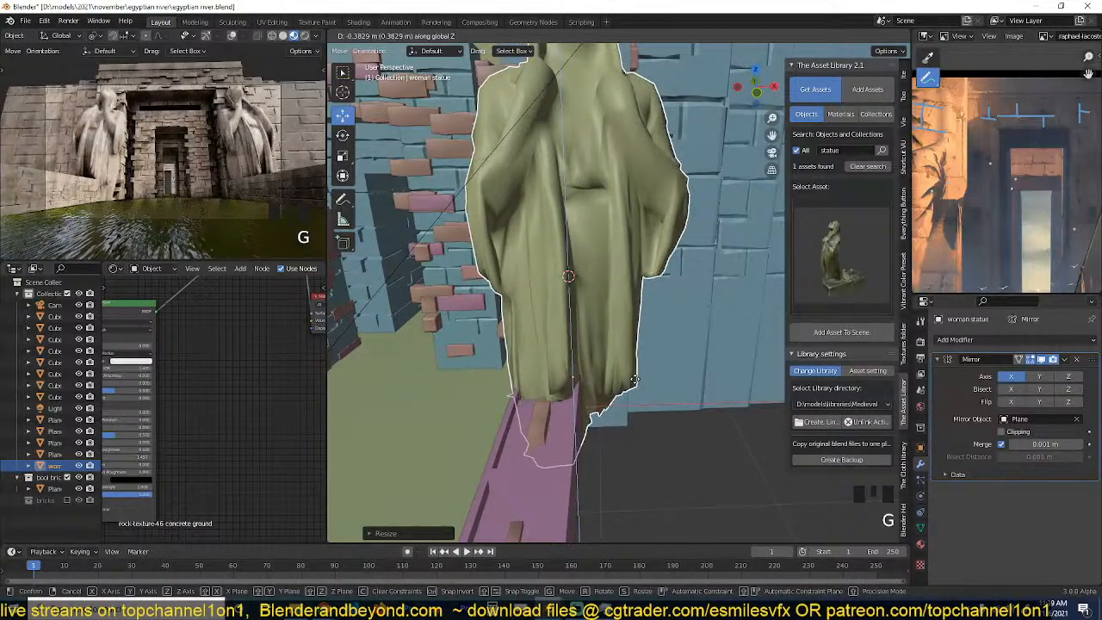
left_click(637, 385)
key("s")
left_click(638, 384)
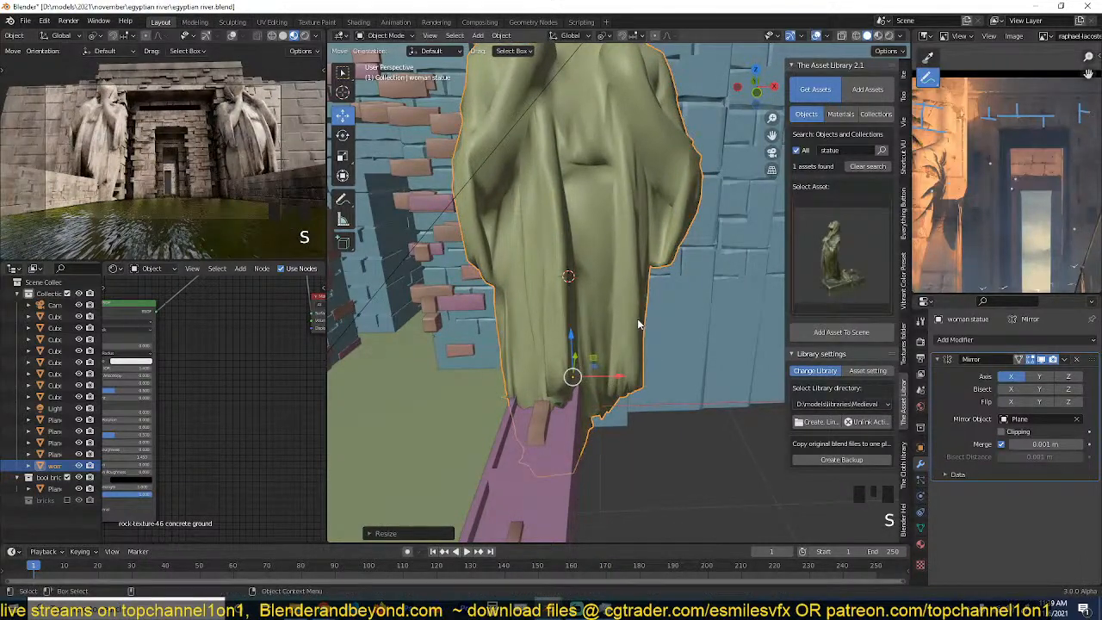
Nudge the statue along the Z axis and scale it up by a factor of about 1.34.
key("g")
key("z")
left_click(637, 322)
key("s")
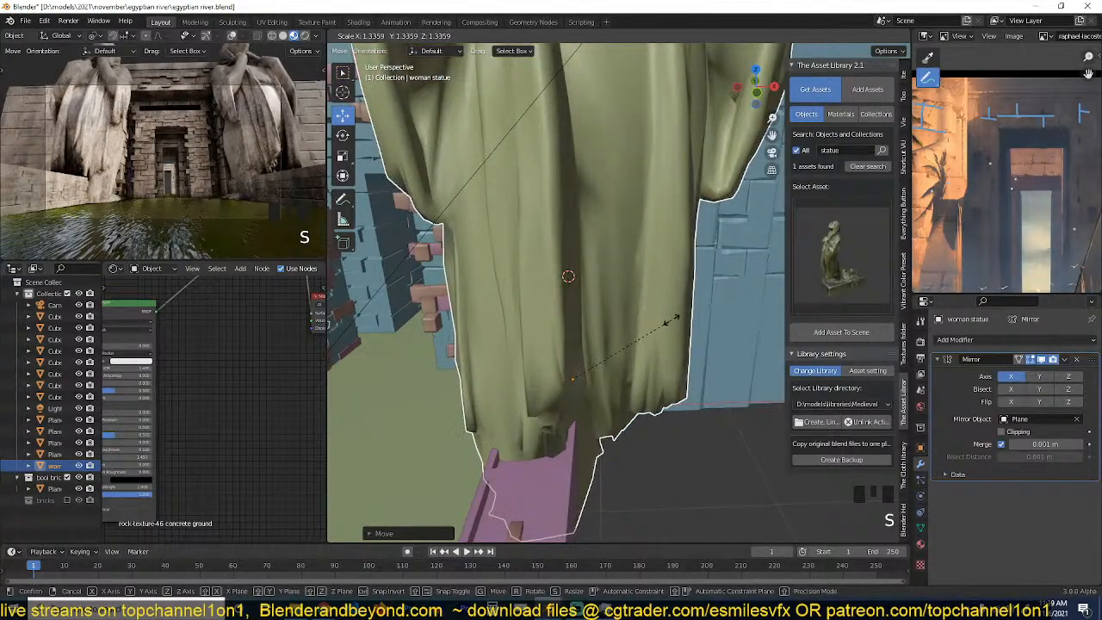
left_click(668, 319)
Check how the enlarged statue's base meets the canal wall from several angles.
scroll(668, 318, "down", 2)
key("shift+grave")
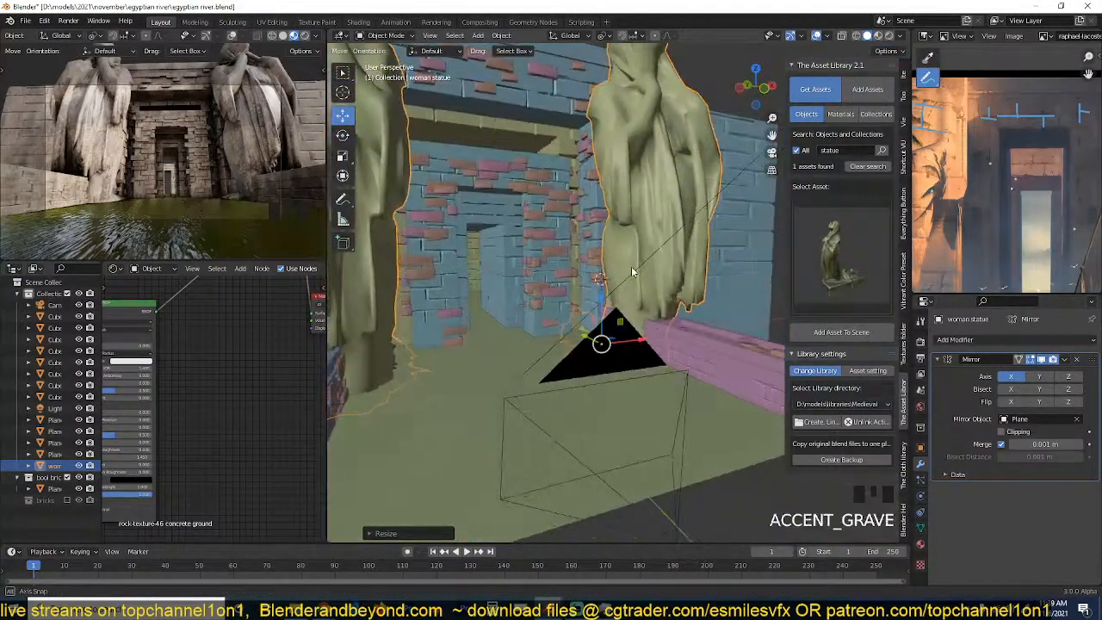
key("alt+a")
scroll(621, 284, "up", 3)
left_click(644, 305)
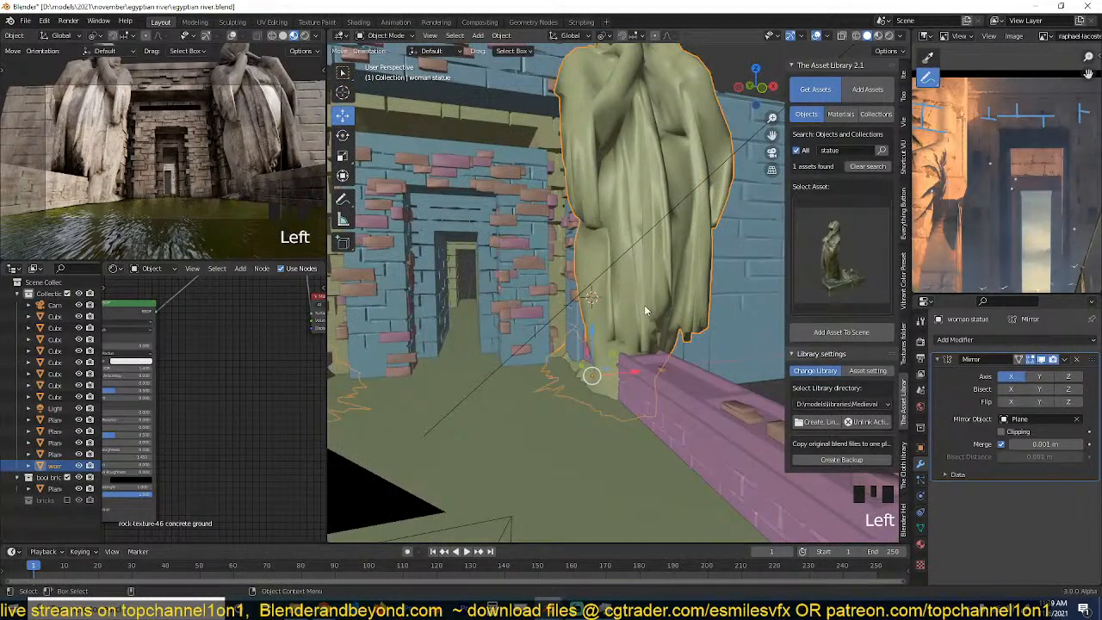
left_click(45, 500)
key("shift+grave")
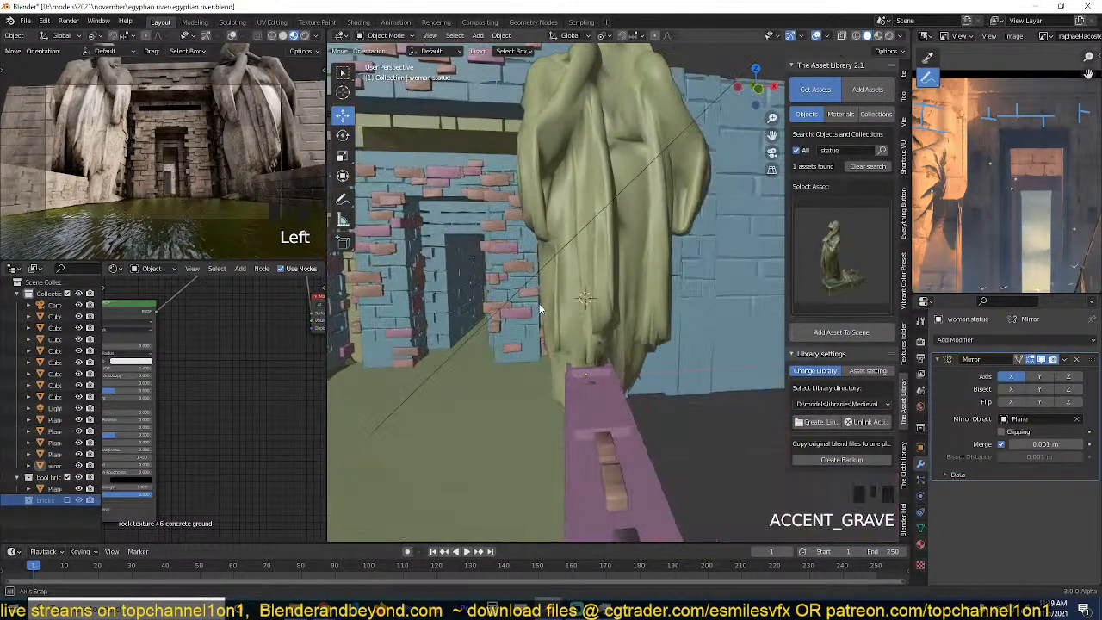
Add a Boolean Difference modifier to the statue with the bricks collection as its operand.
left_click(948, 359)
left_click(973, 339)
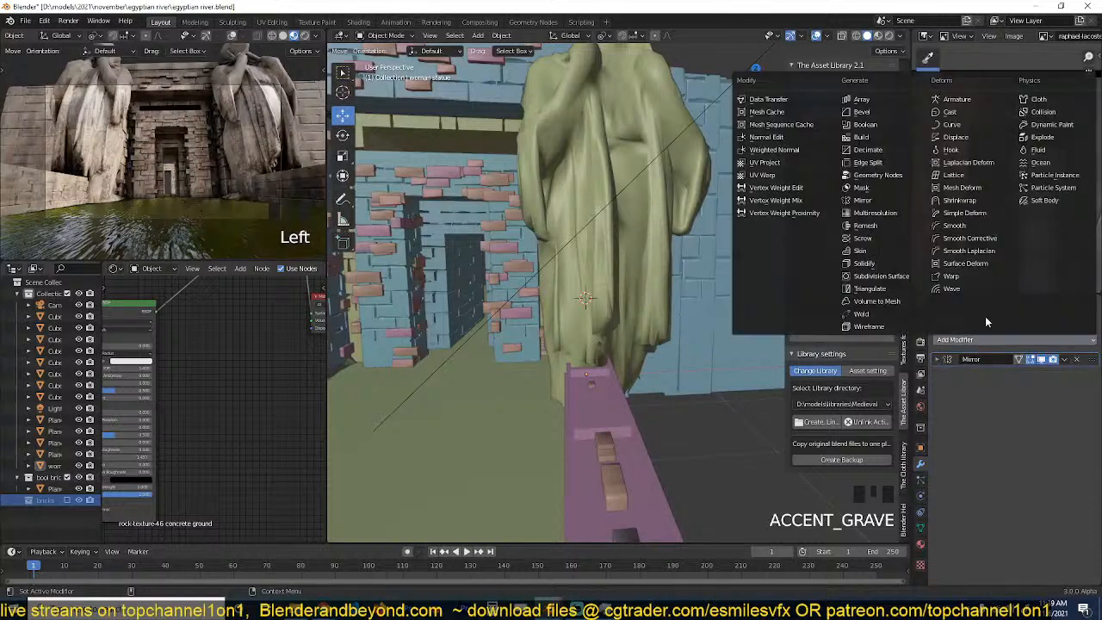
left_click(865, 124)
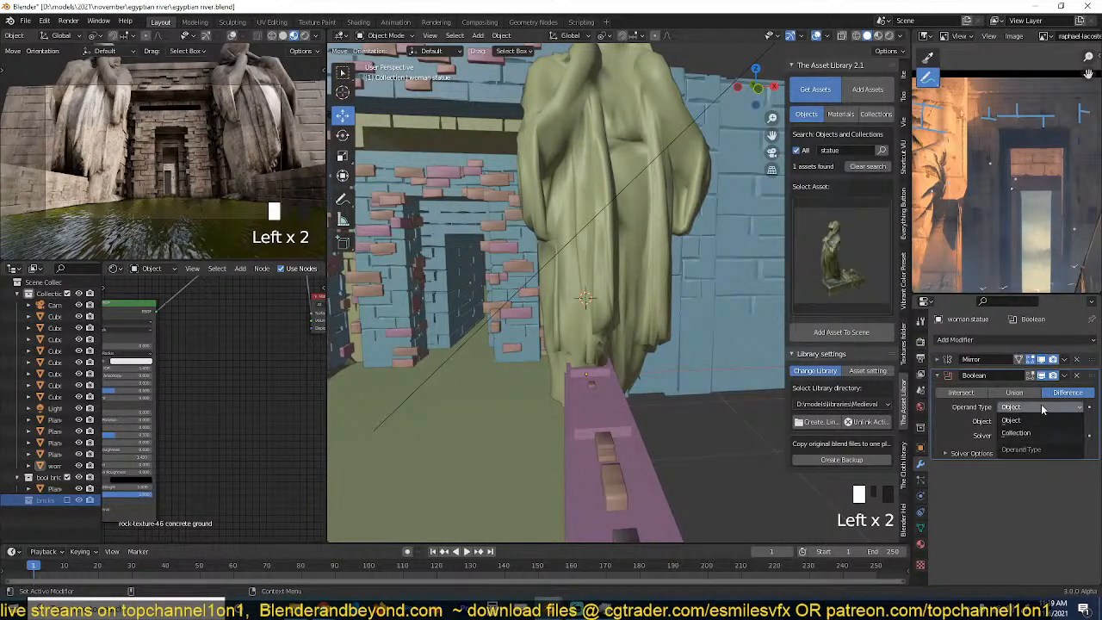
left_click(1073, 415)
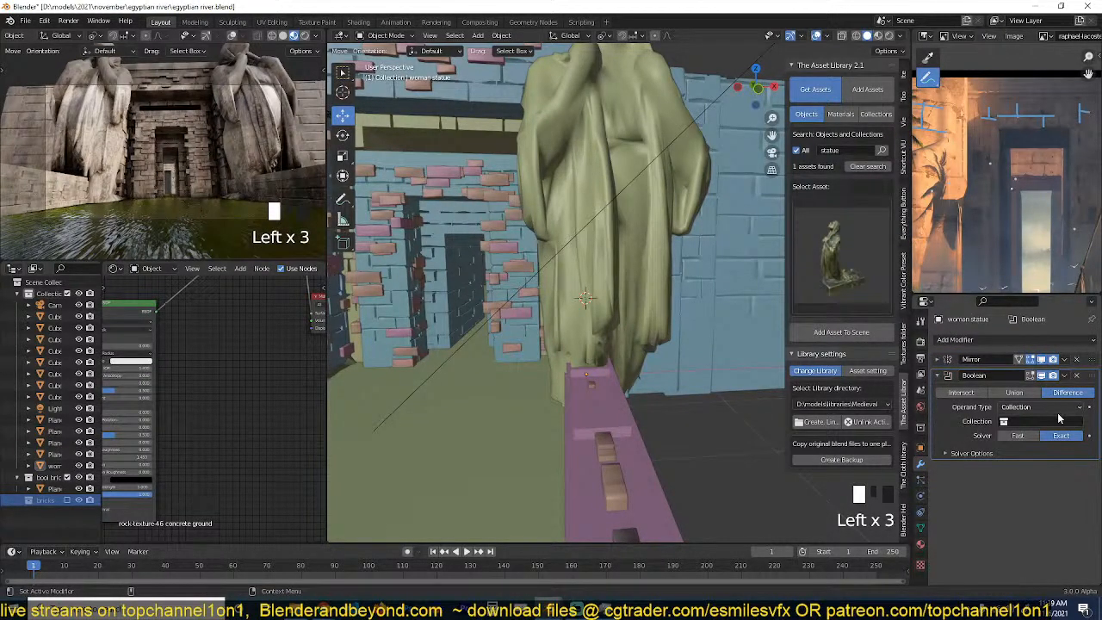
left_click(1059, 420)
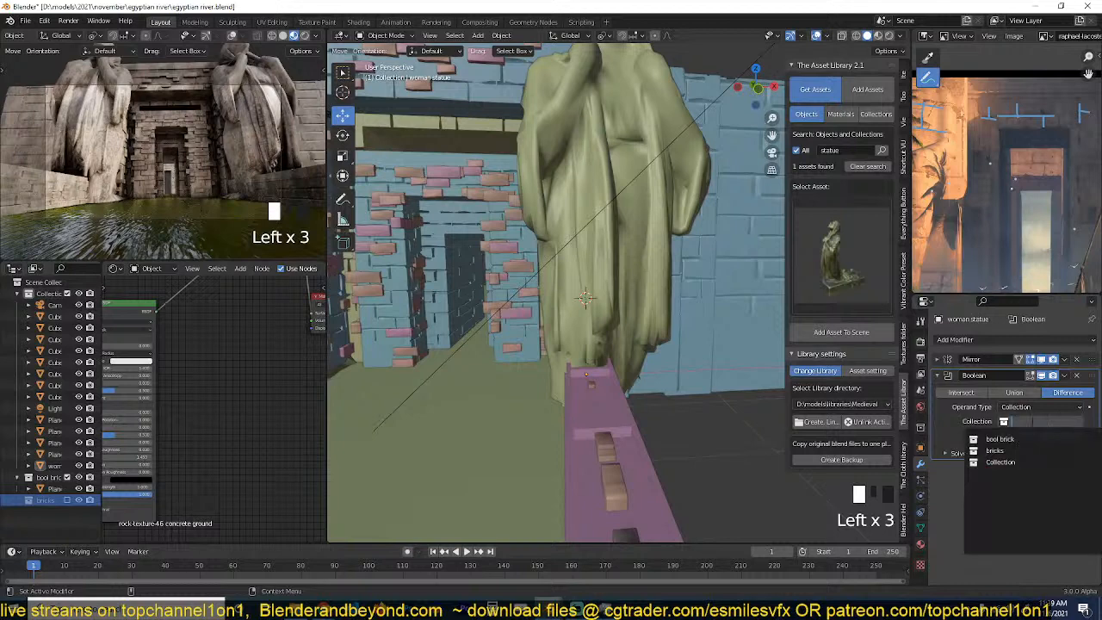
left_click(733, 357)
left_click(584, 332)
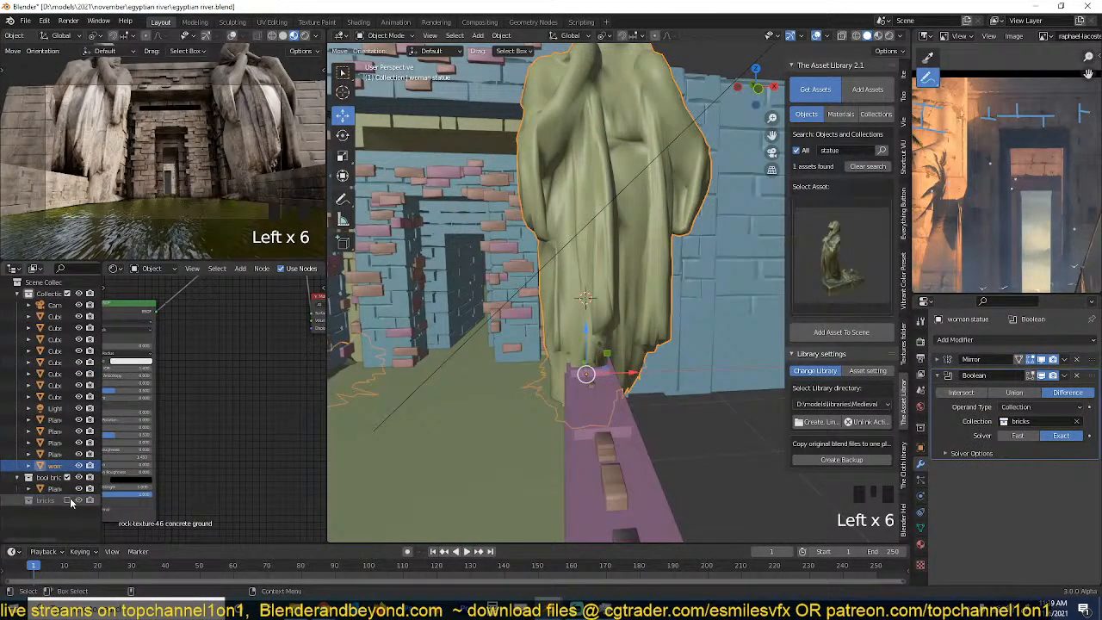
Switch the statue's Boolean operand to the bool brick collection and set the solver to Fast.
left_click(1047, 424)
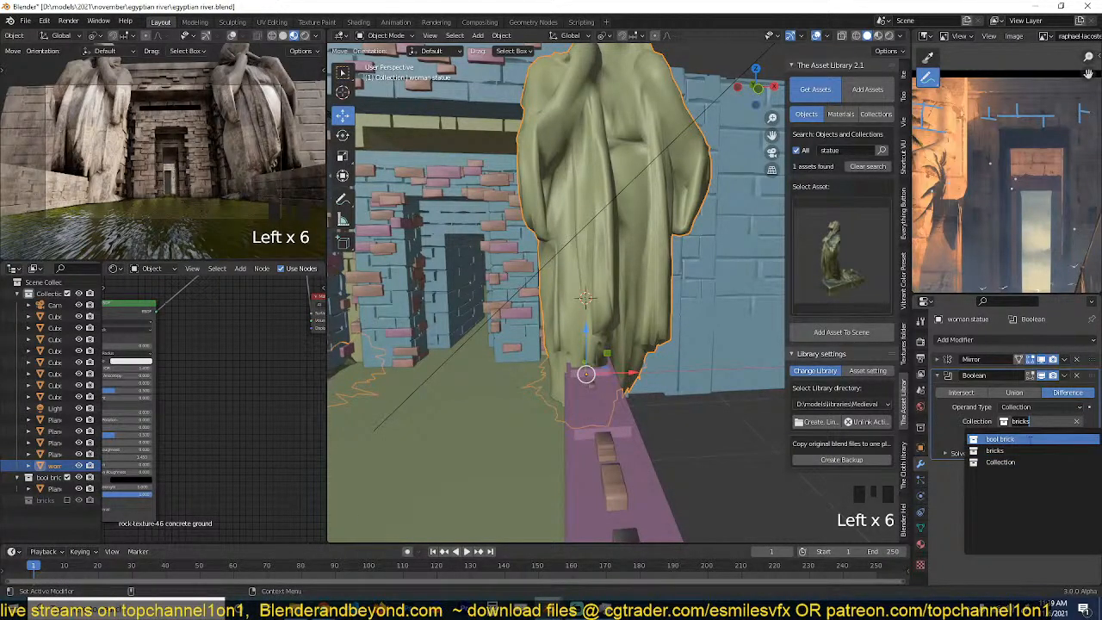
left_click(1000, 439)
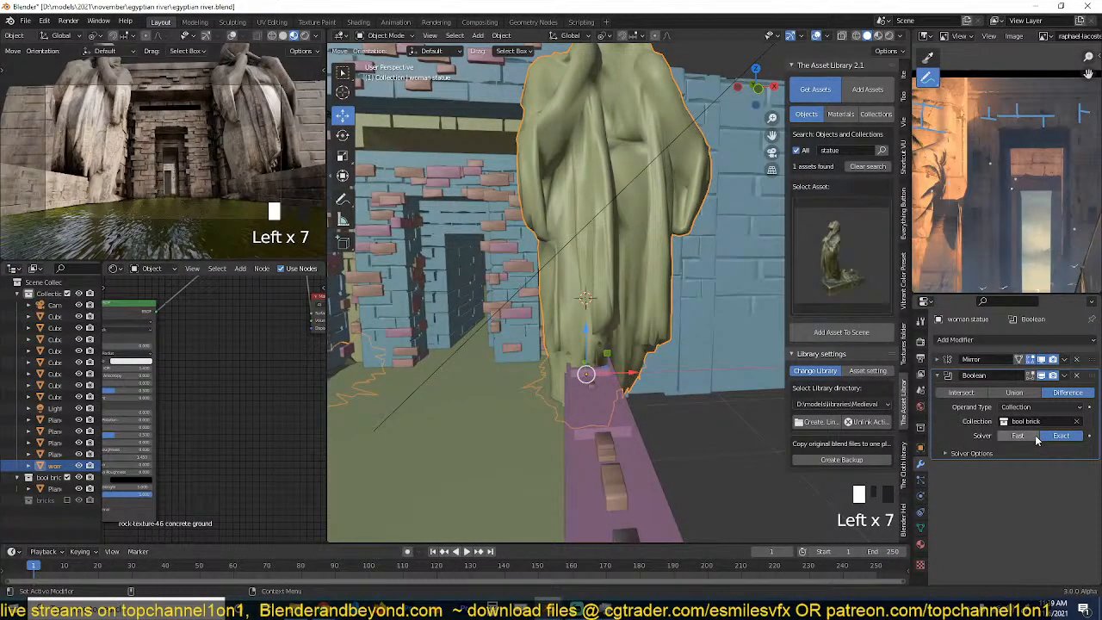
scroll(490, 362, "down", 5)
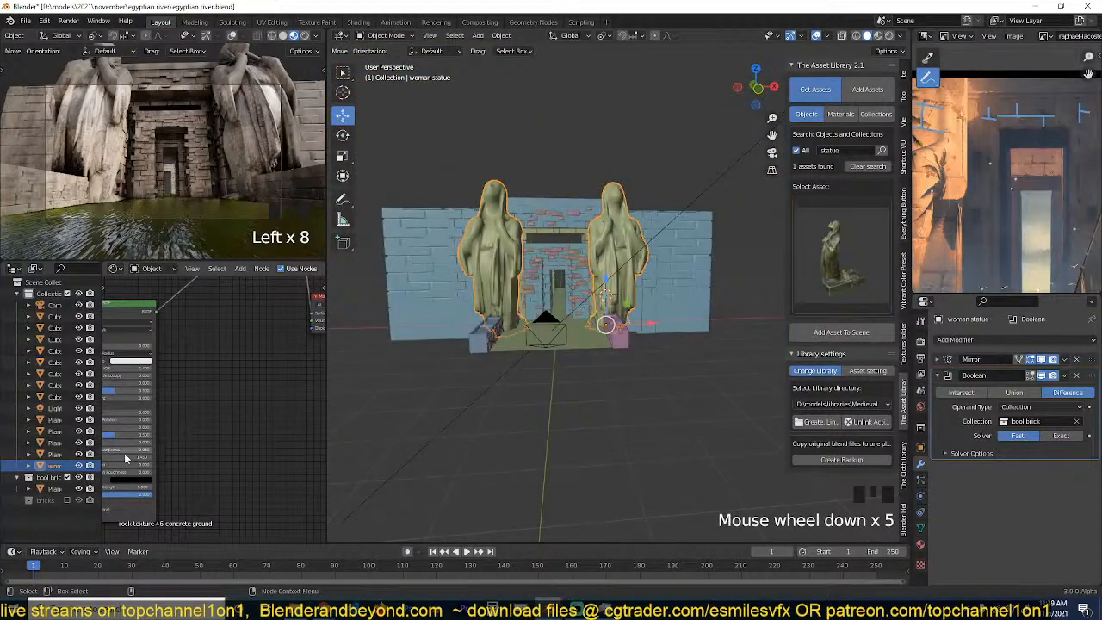
Select the cutter plane in the bool brick collection and snap it to the 3D cursor placed on the statue's torso.
left_click(52, 488)
scroll(416, 336, "up", 3)
right_click(618, 196, "shift")
key("shift+s")
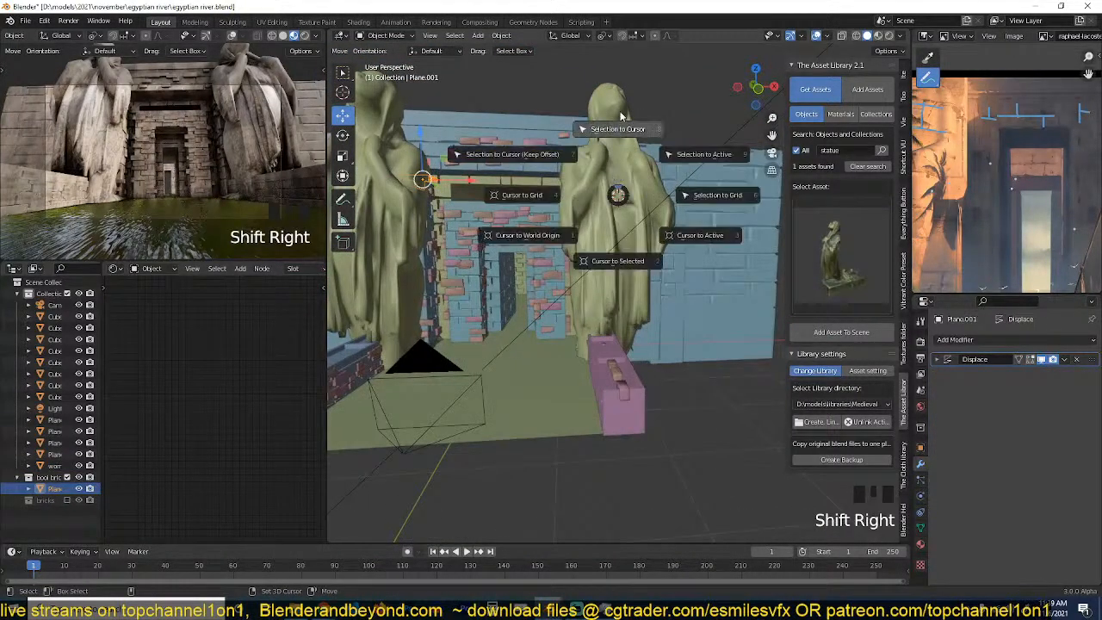
left_click(622, 119)
Scale up the cutter plane where it intersects the front of the statue's torso.
key("grave")
scroll(628, 262, "up", 2)
key("grave")
scroll(608, 262, "up", 2)
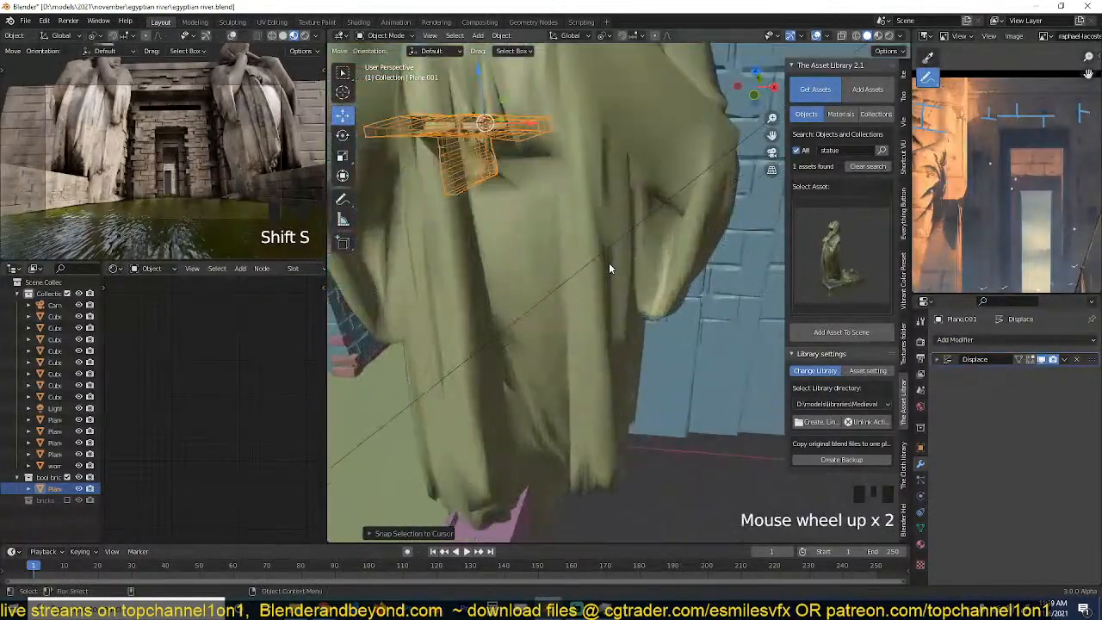
middle_click_drag(609, 263, 645, 433, "shift")
key("grave")
key("grave")
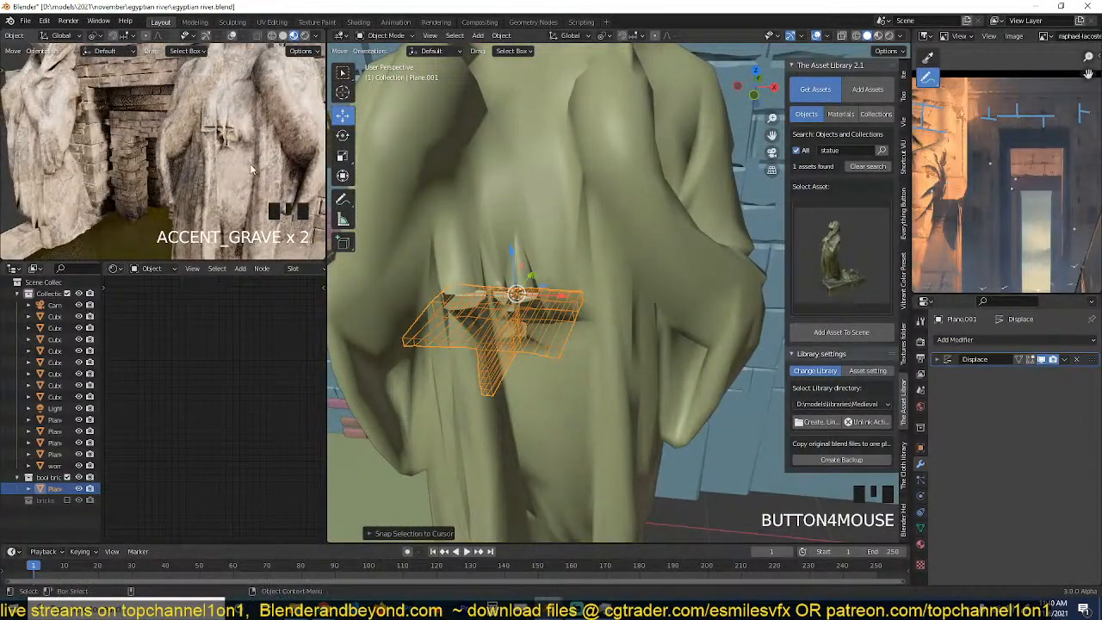
key("grave")
key("grave")
key("s")
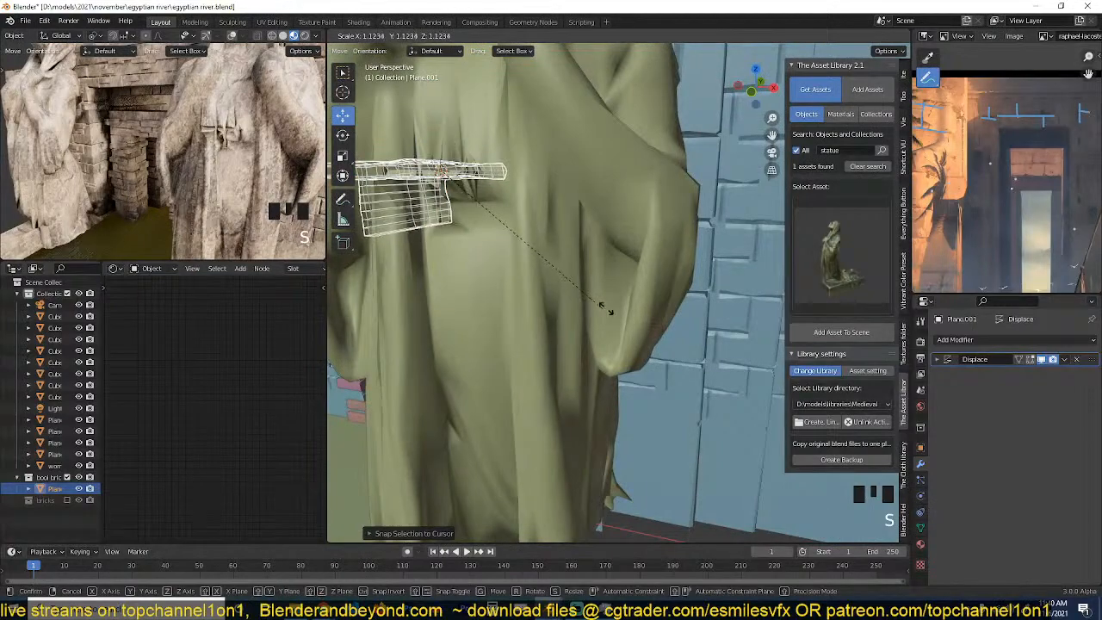
left_click(671, 324)
Shift the cutter plane along the Y axis at the statue's torso and adjust its scale.
scroll(531, 291, "down", 2)
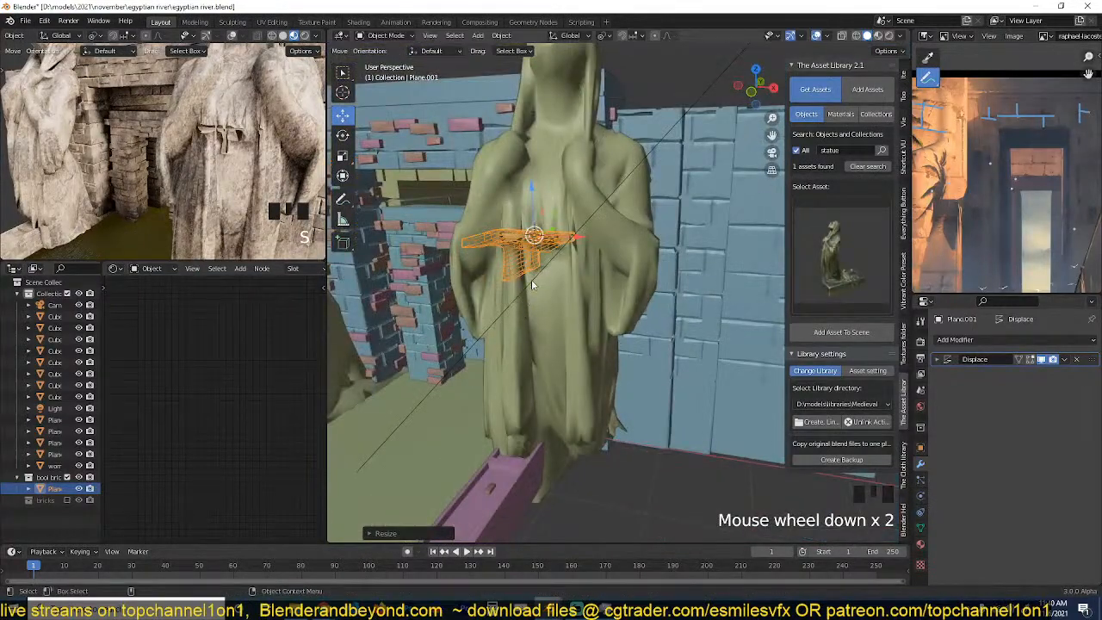
key("grave")
key("grave")
key("KP_Decimal")
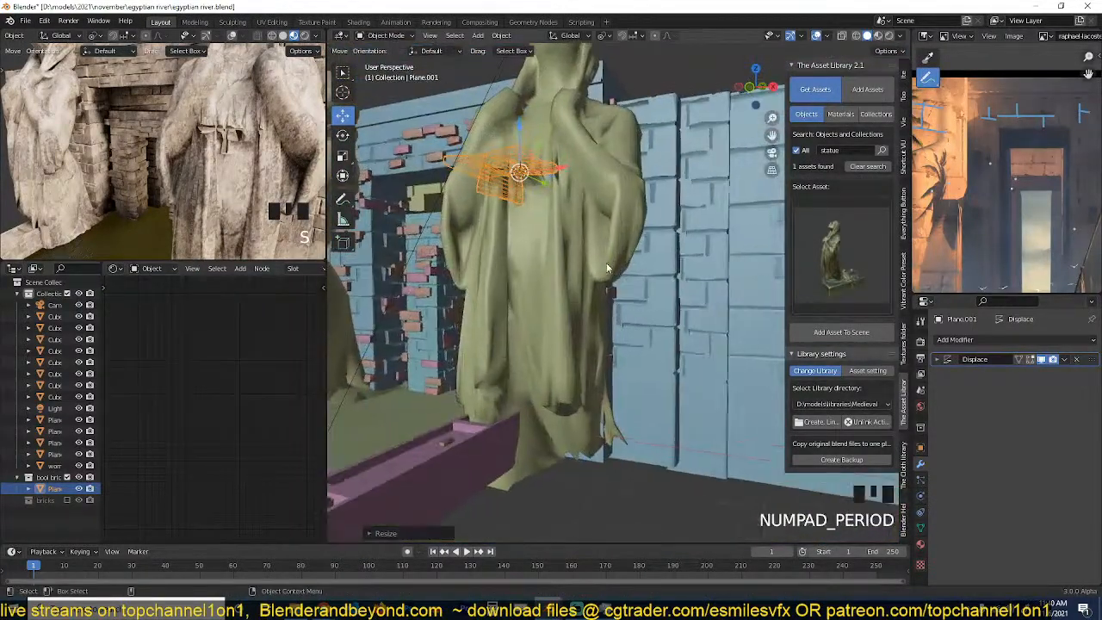
key("grave")
key("grave")
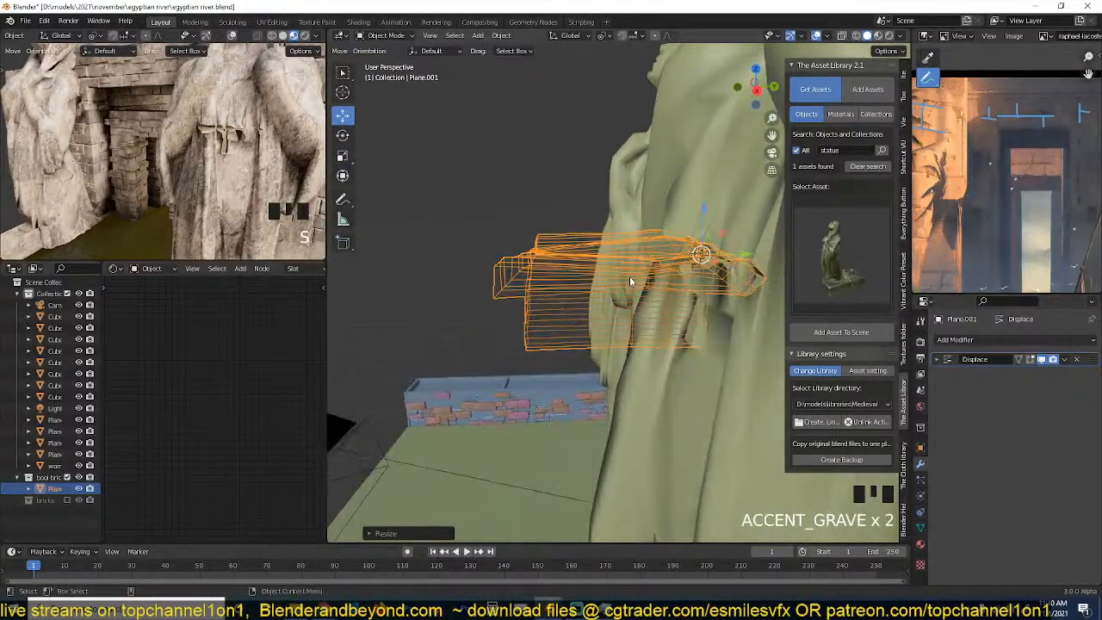
mouse_move(744, 257)
left_mouse_down()
mouse_move(613, 255)
mouse_move(741, 261)
left_mouse_up()
key("s")
left_click(719, 248)
Exclude the bool brick collection from the view layer and remove the Boolean modifier from the statue.
key("grave")
scroll(297, 159, "down", 4)
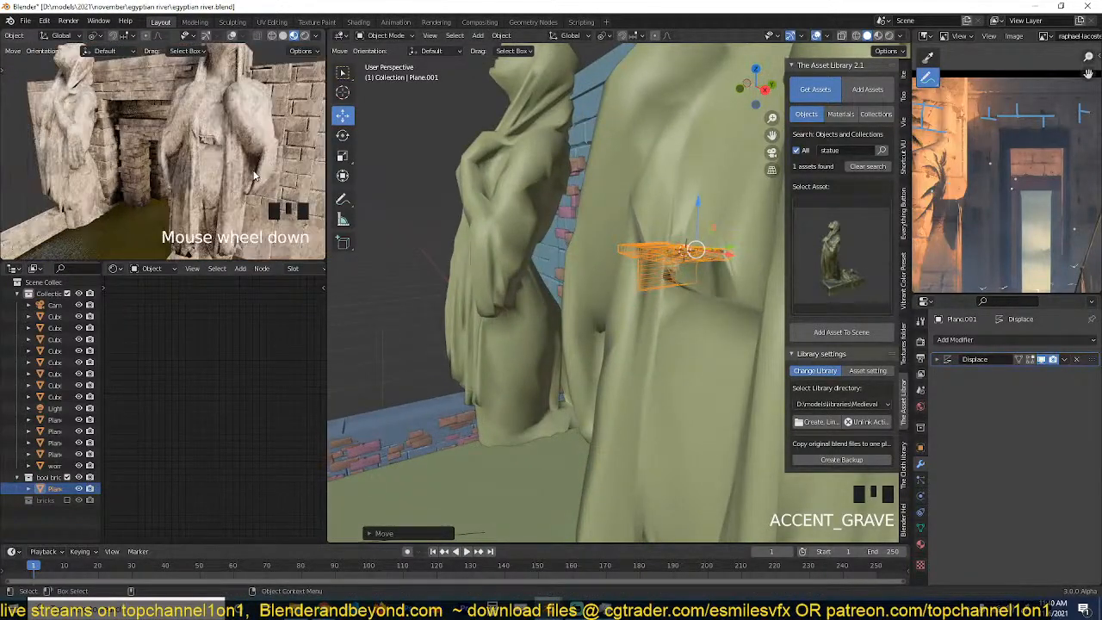
key("grave")
key("grave")
scroll(679, 291, "down", 3)
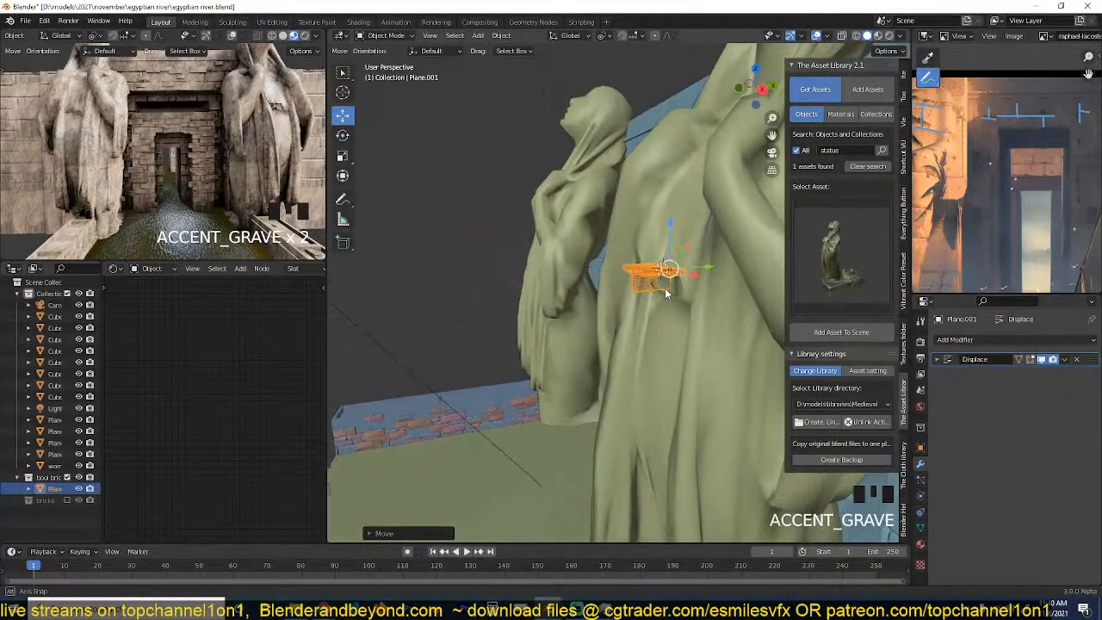
scroll(927, 238, "down", 3)
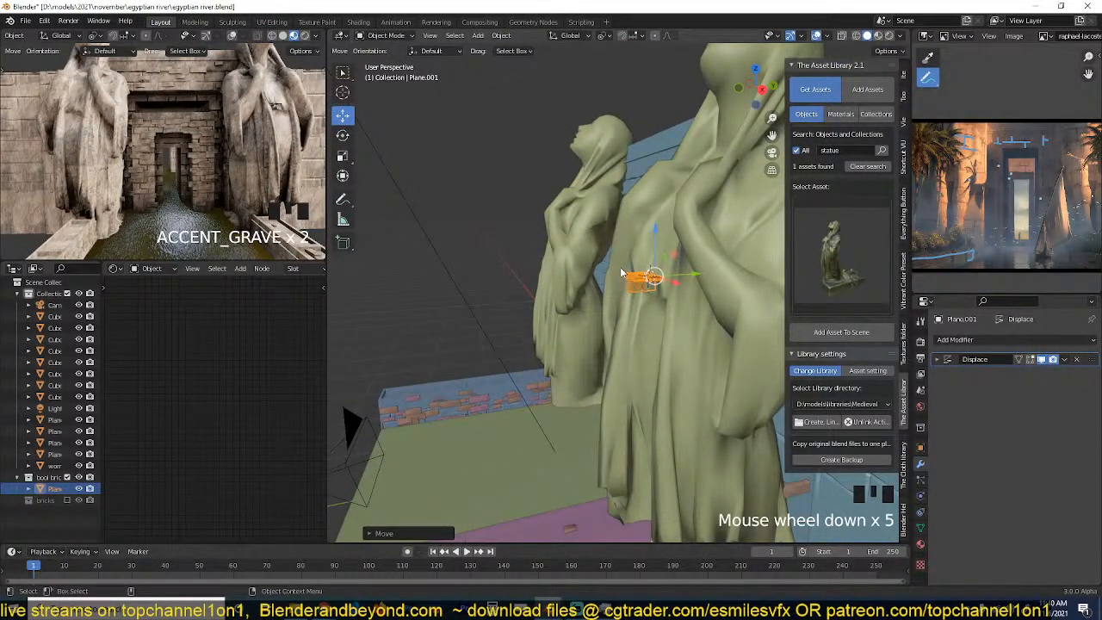
left_click(68, 477)
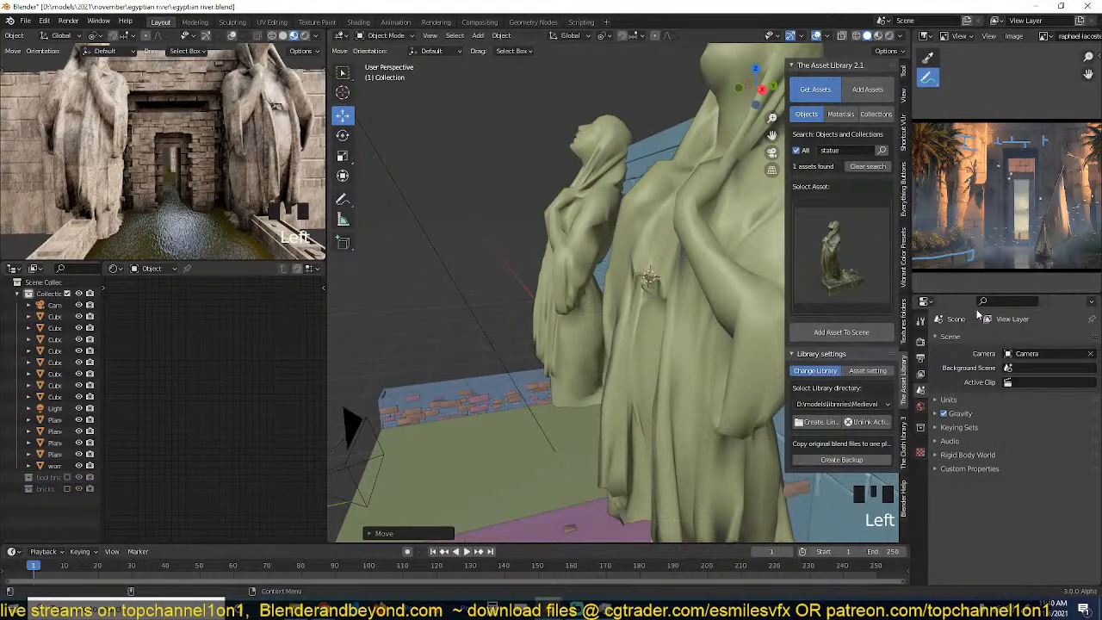
left_click(693, 320)
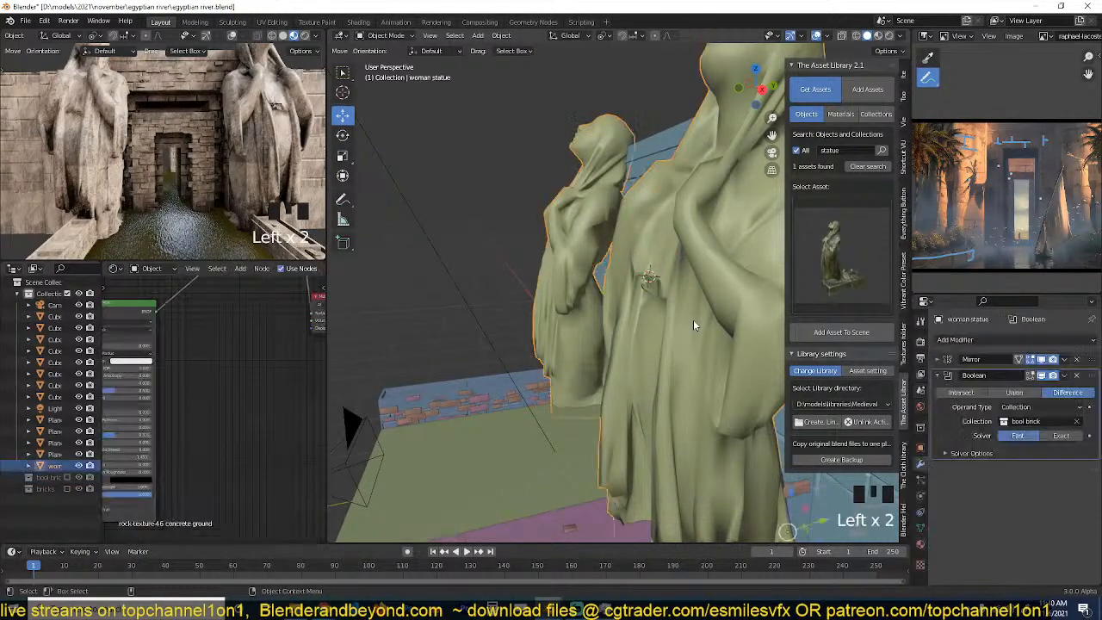
left_click(1077, 376)
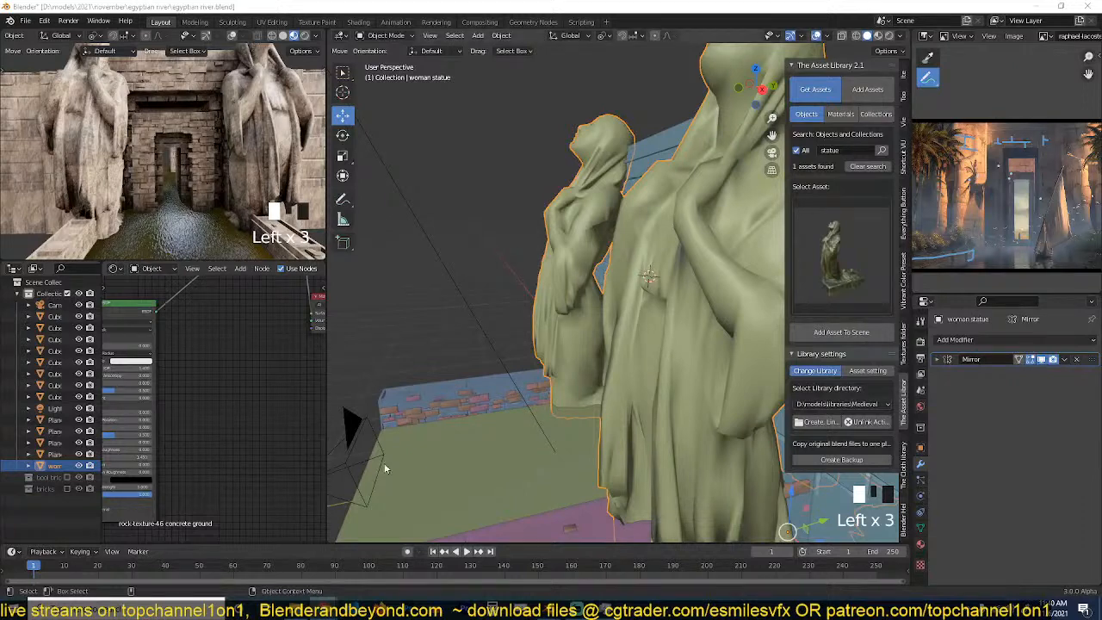
left_click(551, 417)
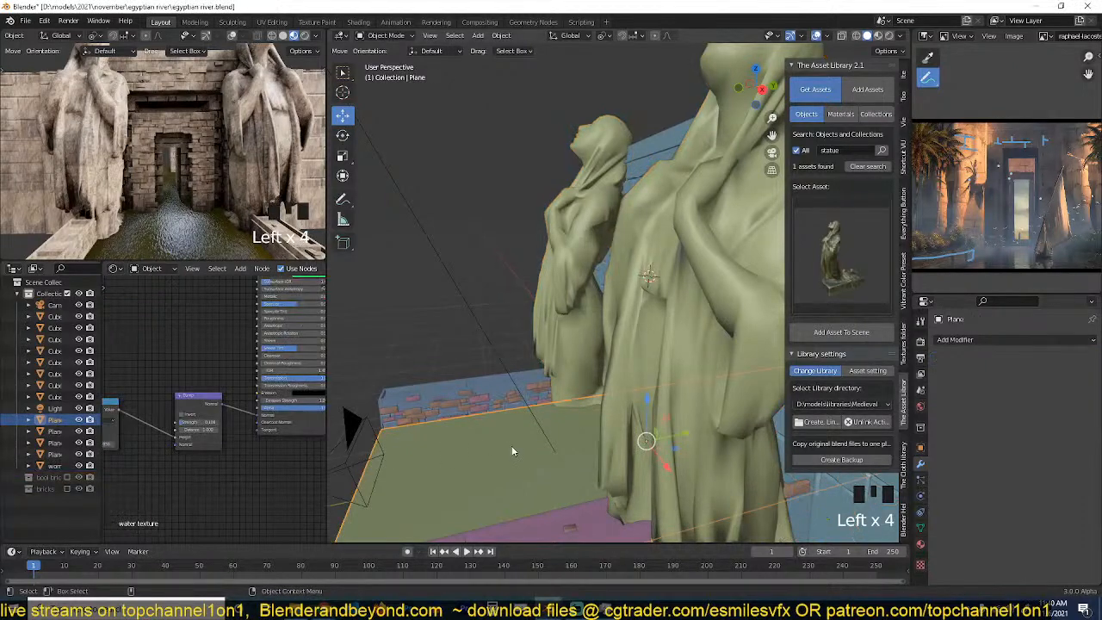
Select the woman statue, check it beside the canal walls and save the file.
left_click(602, 394)
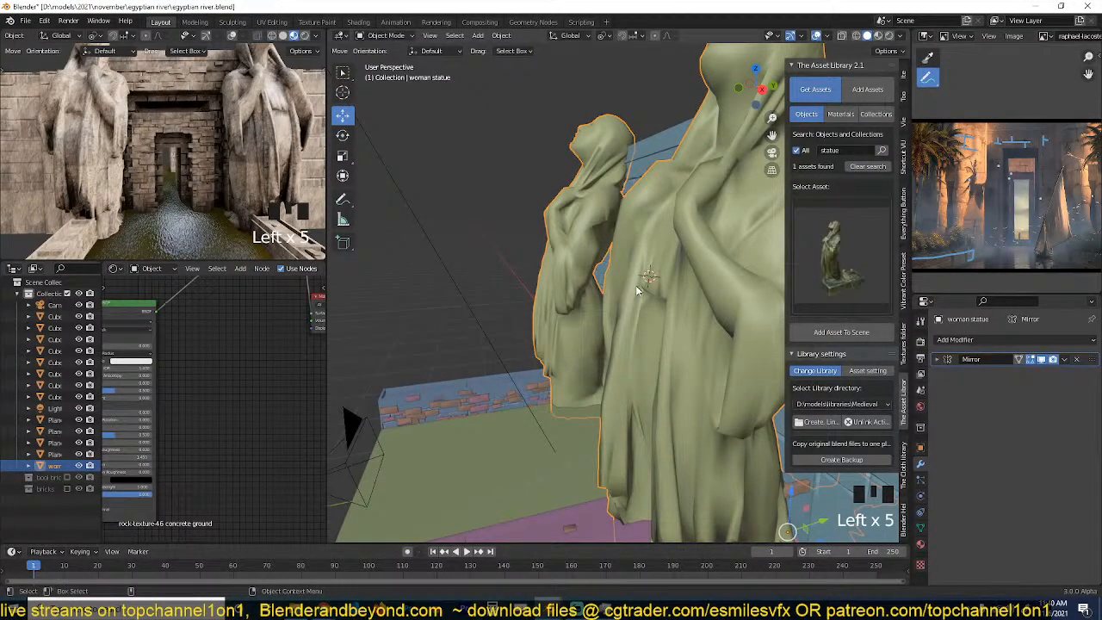
left_click(651, 345)
scroll(653, 346, "down", 2)
middle_click_drag(652, 346, 714, 344)
left_click(655, 338)
left_click(654, 337)
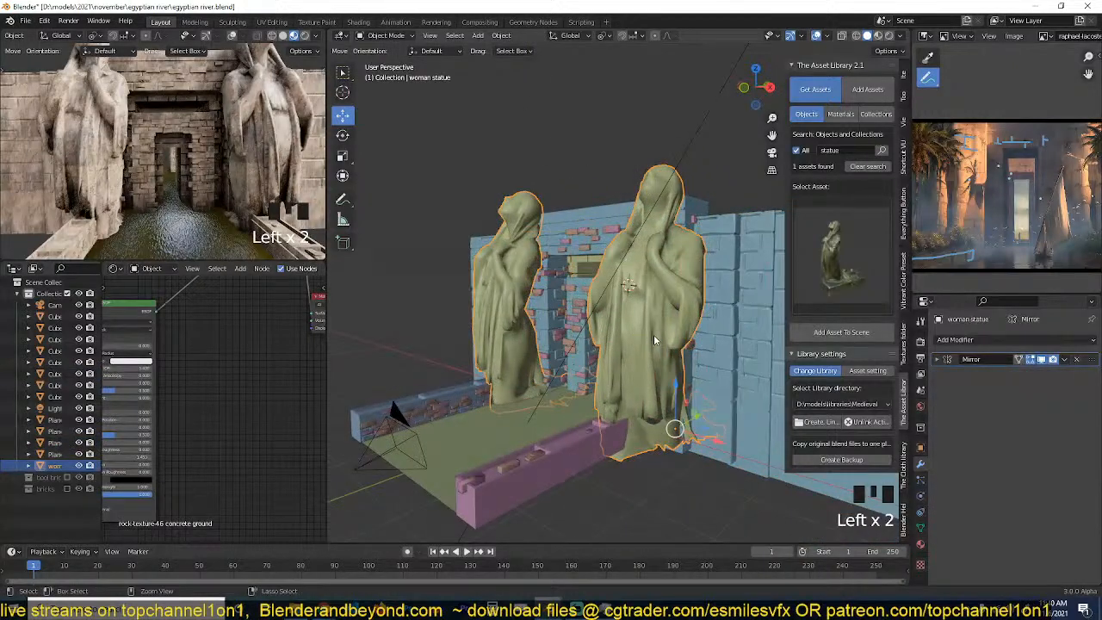
key("ctrl+s")
Switch the material preview viewport to the scene camera's view and enlarge the camera frame within it.
scroll(263, 184, "down", 3)
key("grave")
scroll(262, 162, "up", 1)
key("KP_0")
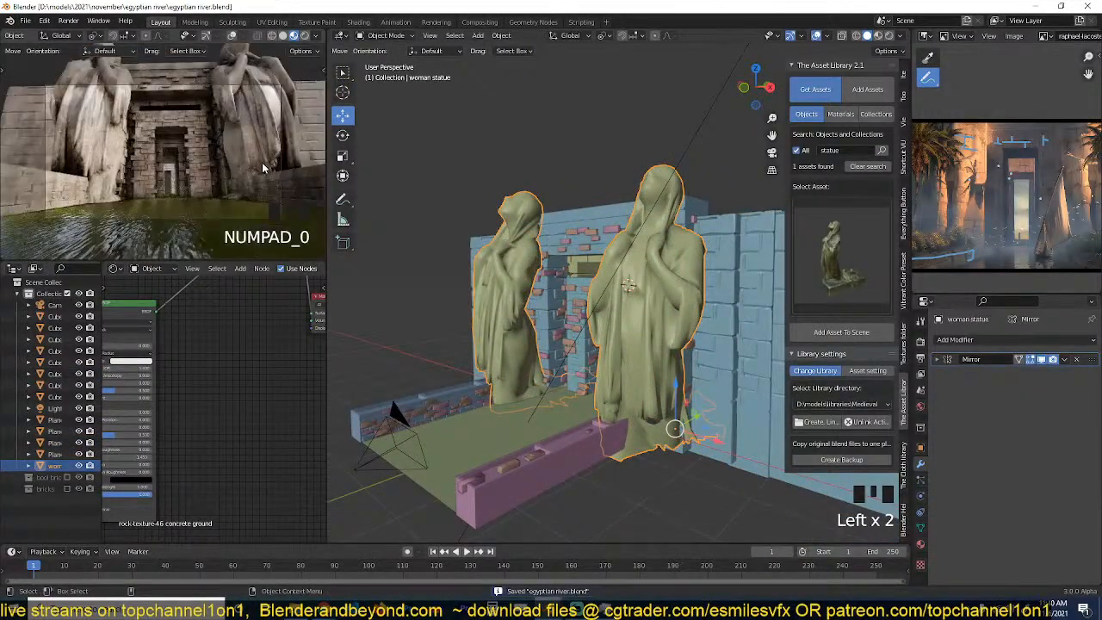
scroll(263, 163, "up", 1)
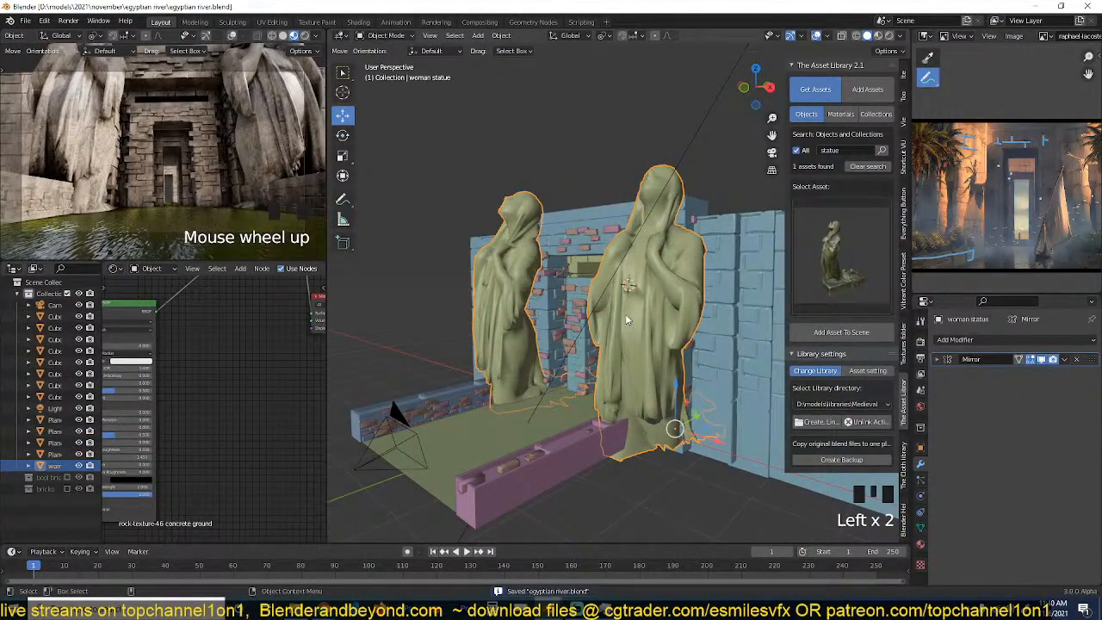
Try to knife-cut across the statue's lower robe from the front view, undo the cut and leave mesh editing.
key("grave")
left_click(666, 313)
key("KP_1")
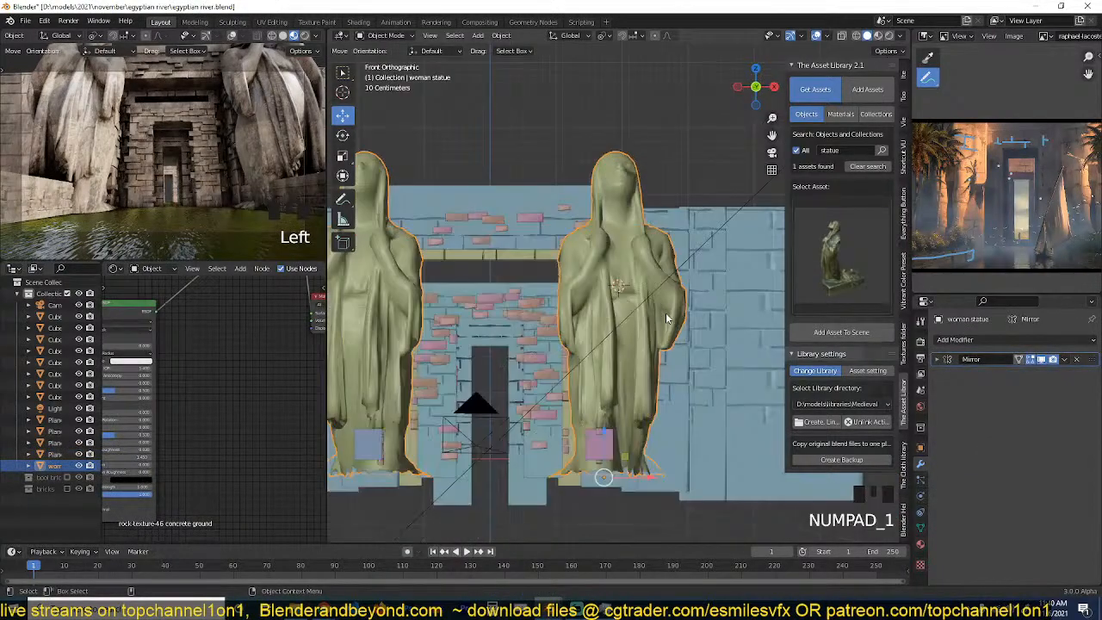
scroll(666, 314, "up", 2)
key("Tab")
scroll(493, 244, "up", 3)
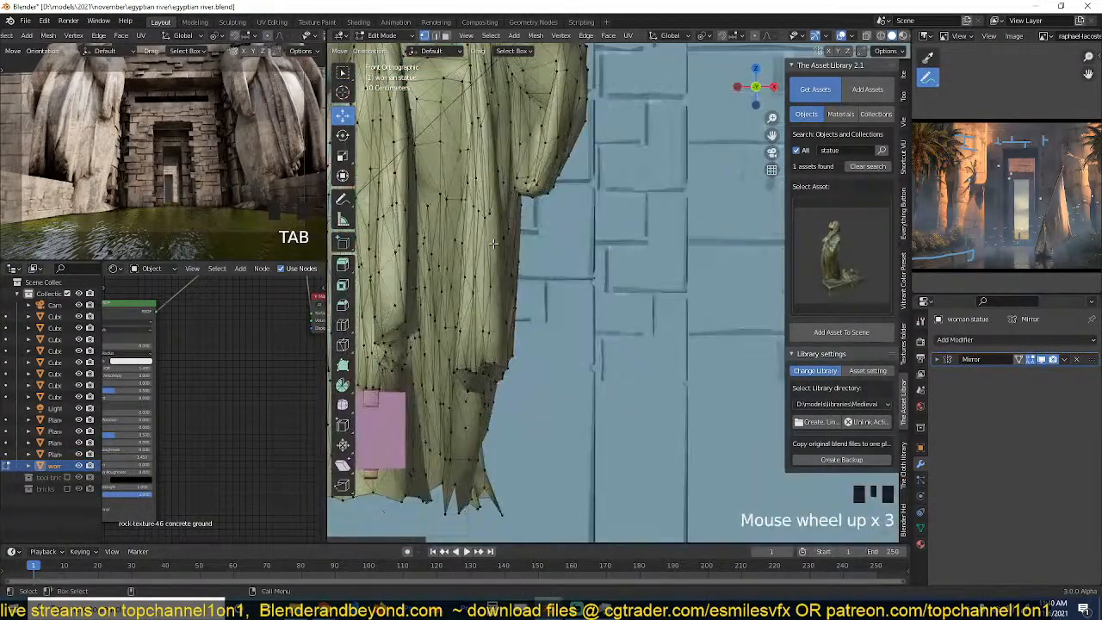
key("Tab")
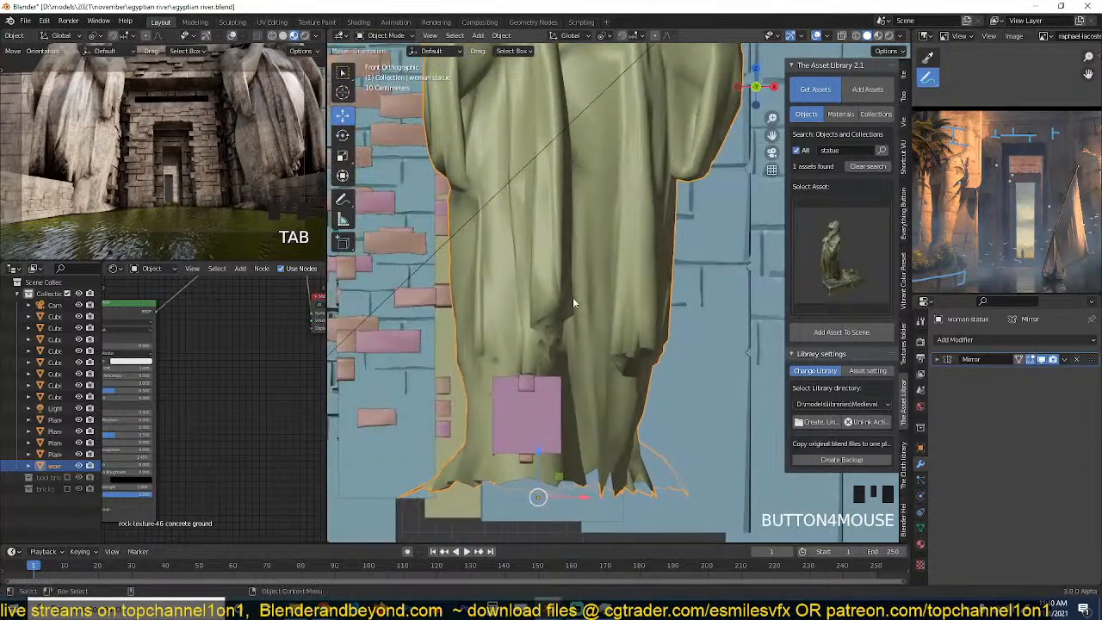
key("Tab")
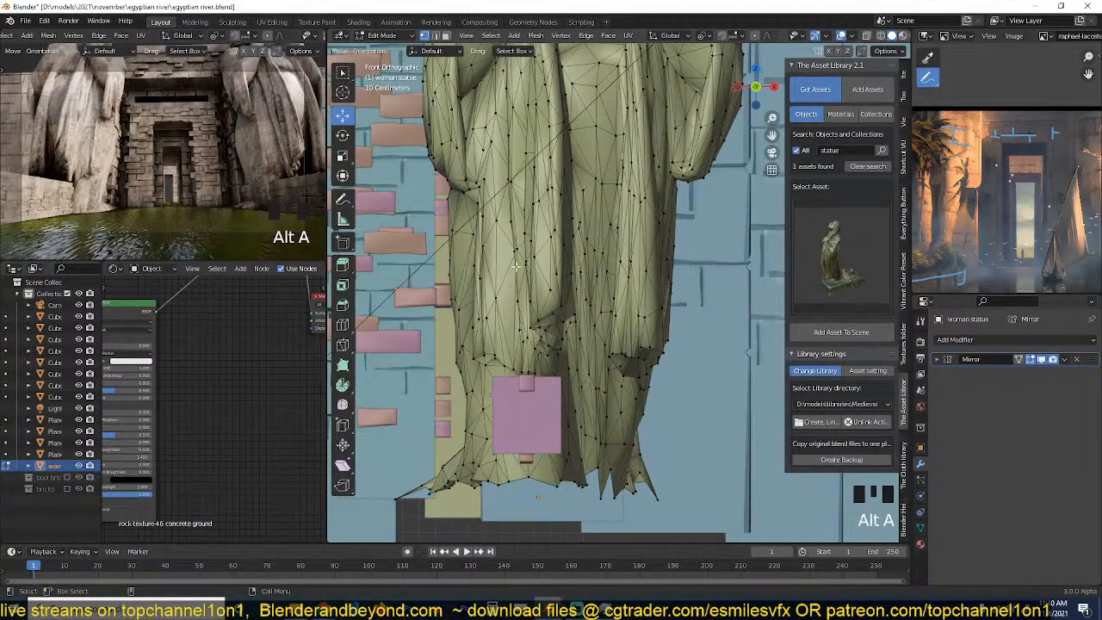
key("k")
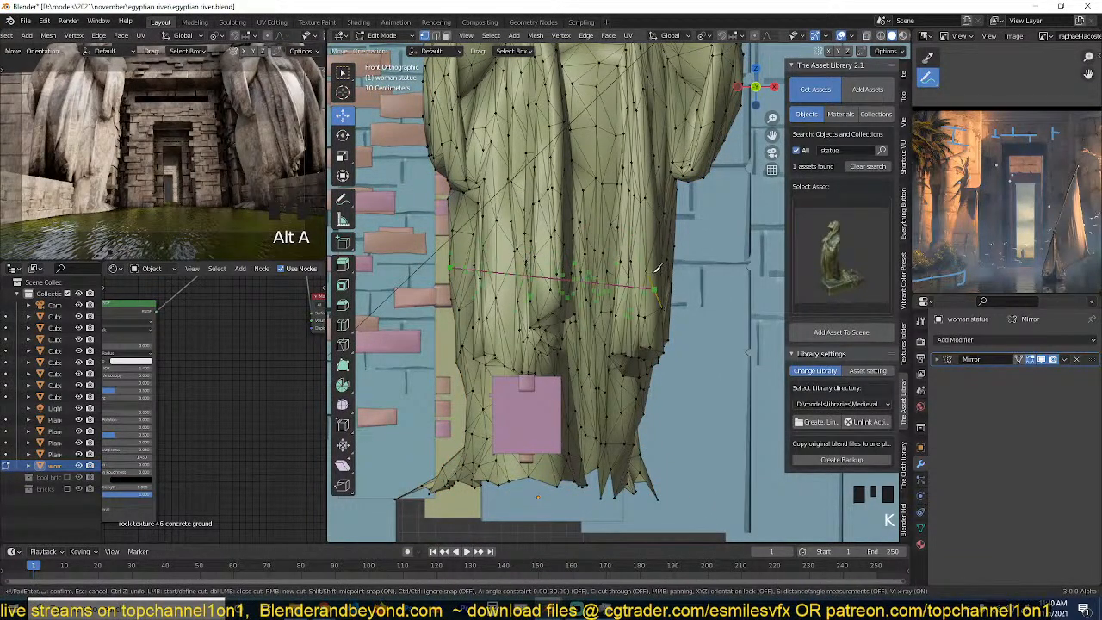
key("Return")
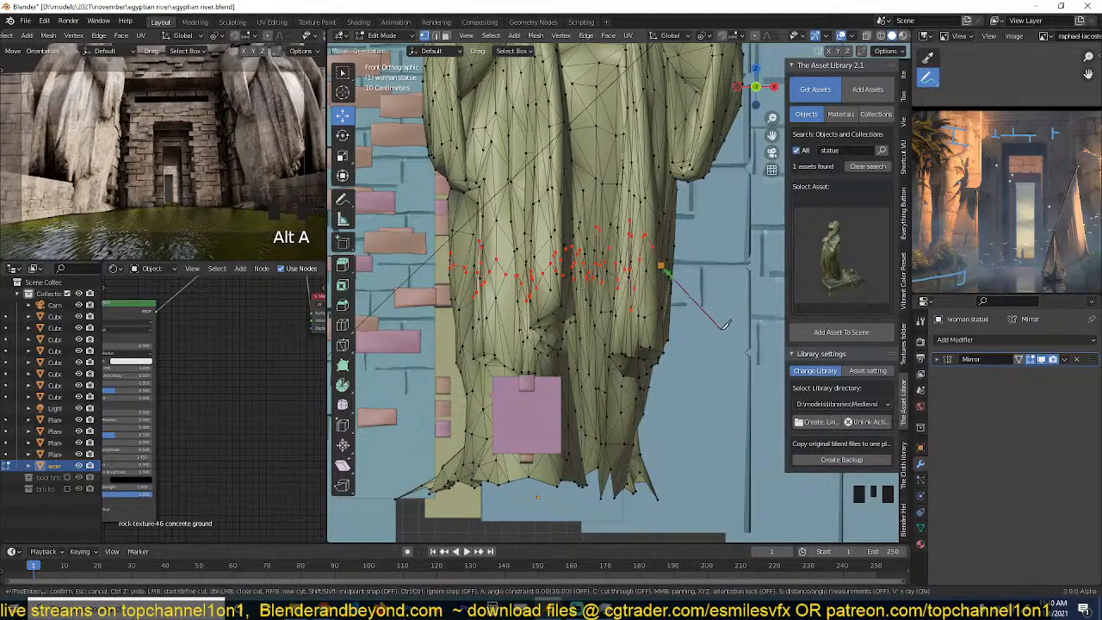
key("ctrl+z")
scroll(489, 301, "up", 3)
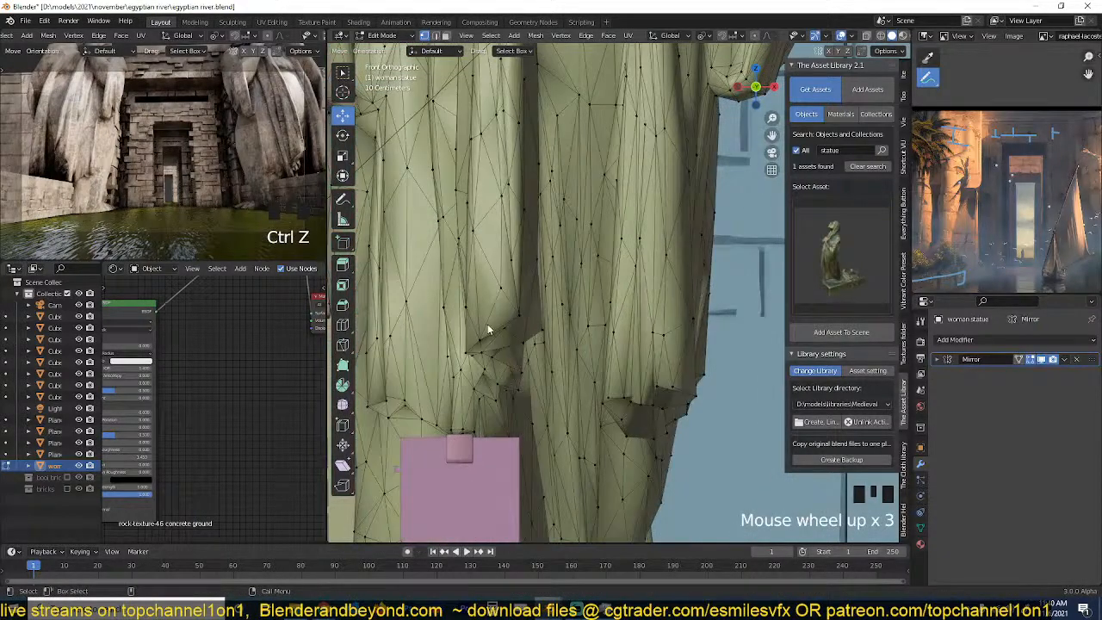
key("Tab")
Deselect the statue, bring the whole temple into view and save the file.
scroll(500, 332, "down", 4)
key("grave")
middle_click_drag(531, 341, 626, 324)
key("alt+a")
scroll(534, 312, "down", 4)
key("ctrl+s")
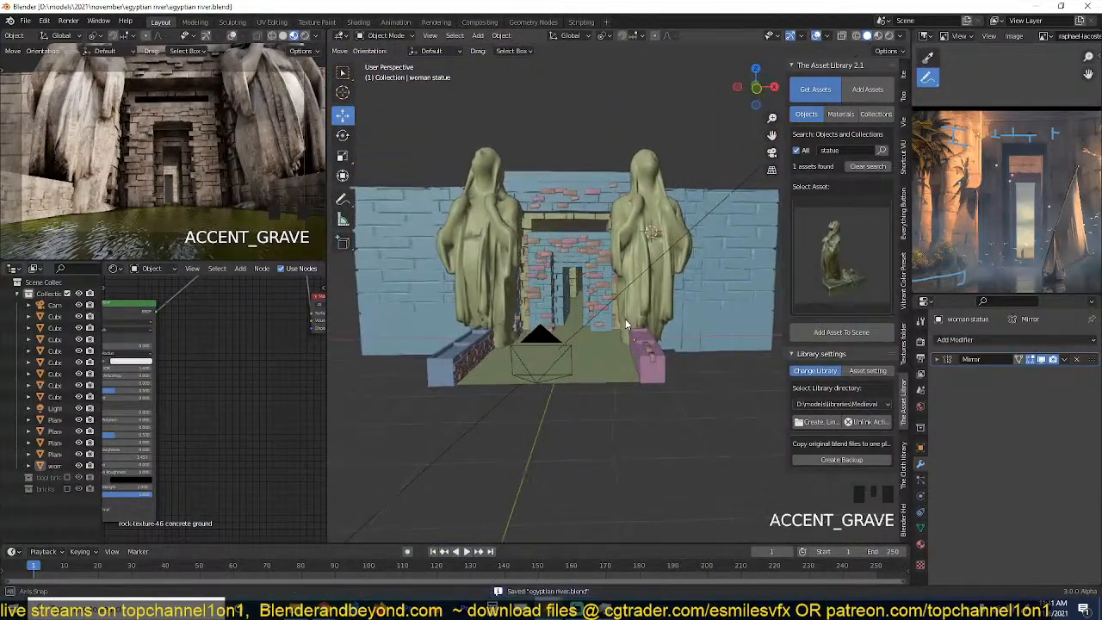
Reduce the protruding bricks on the inner gateway wall by setting its hair particle number to 26.
scroll(625, 324, "up", 6)
left_click(582, 236)
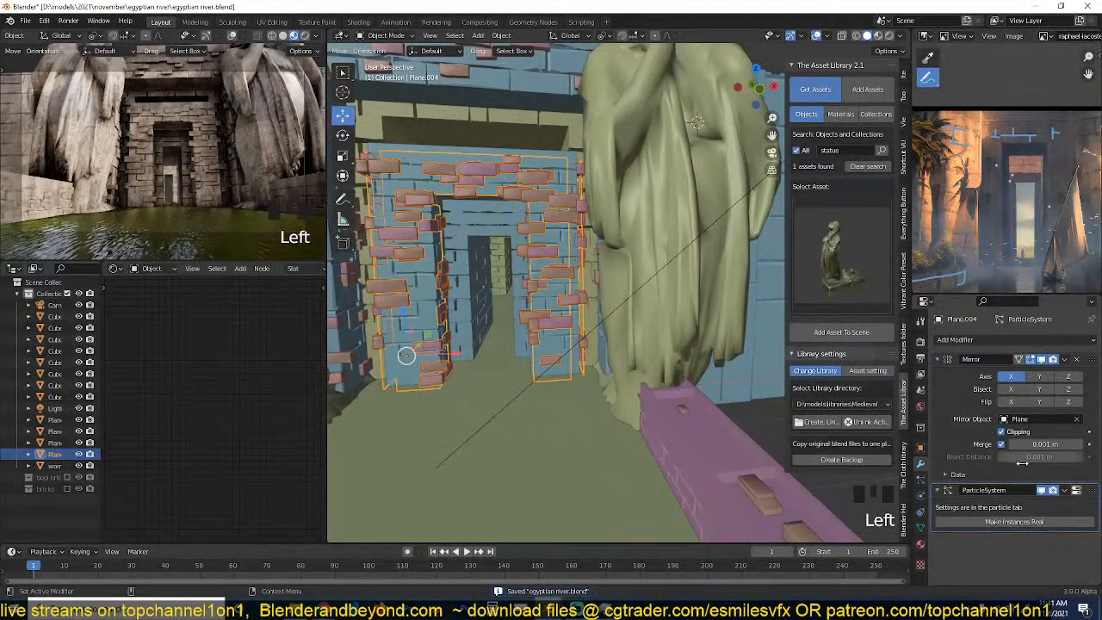
left_click(1042, 491)
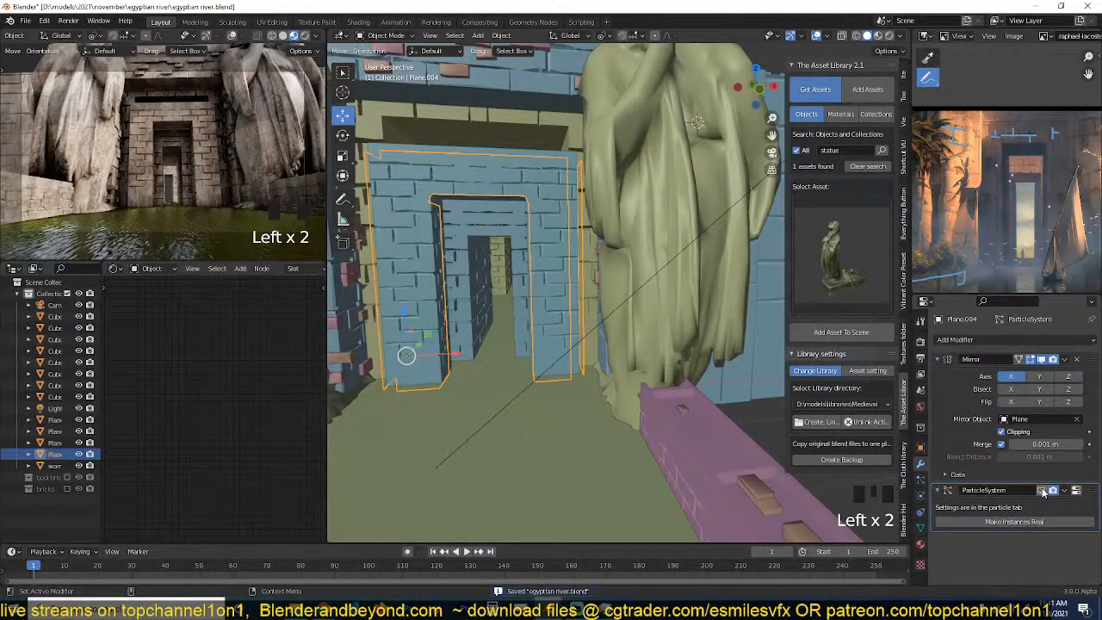
left_click(1042, 491)
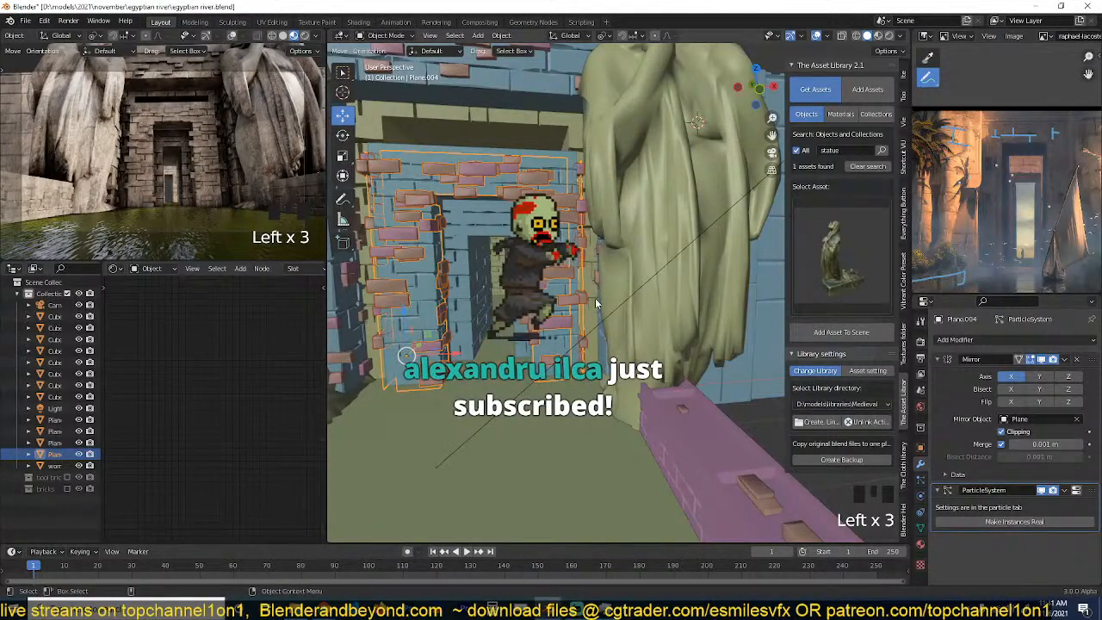
left_click(1076, 490)
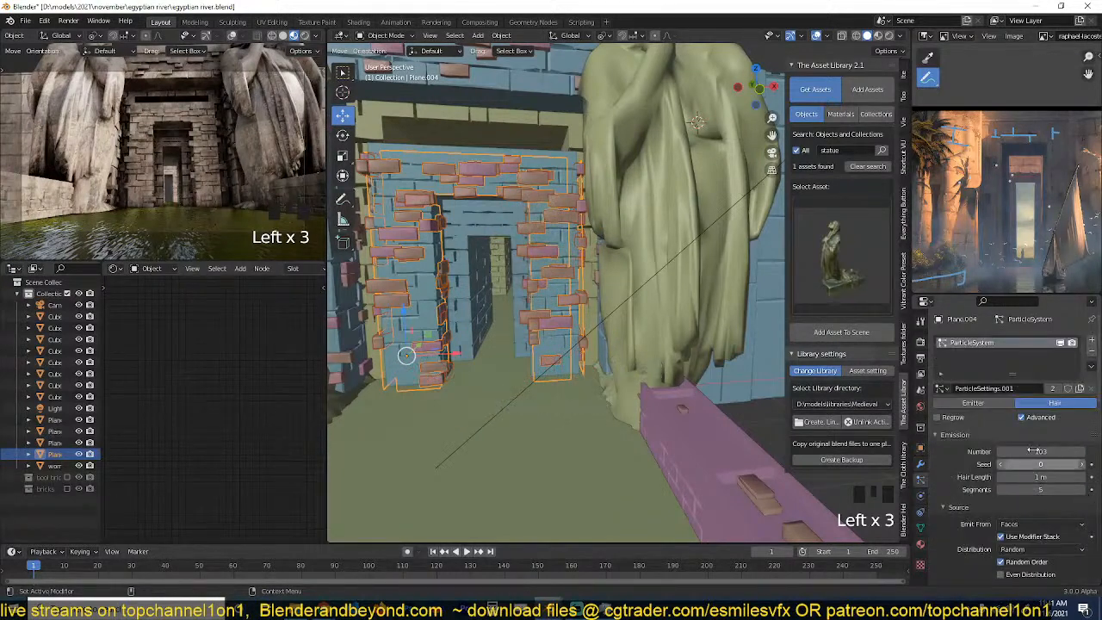
left_click_drag(1059, 452, 995, 451)
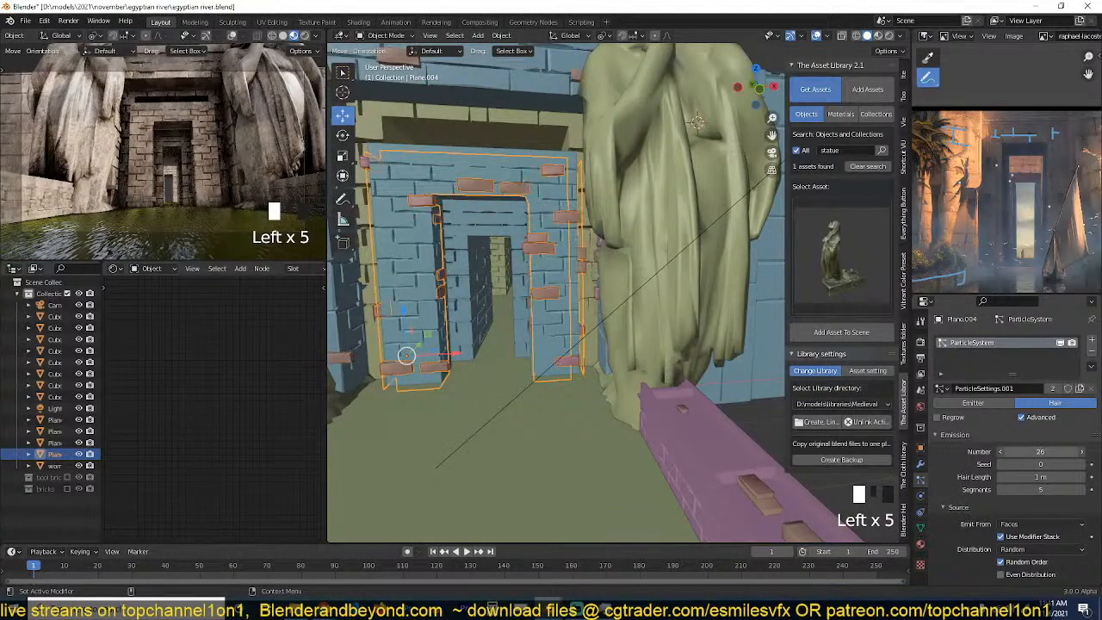
Deselect the gateway wall and view the statues and gate from the front.
scroll(532, 200, "down", 3)
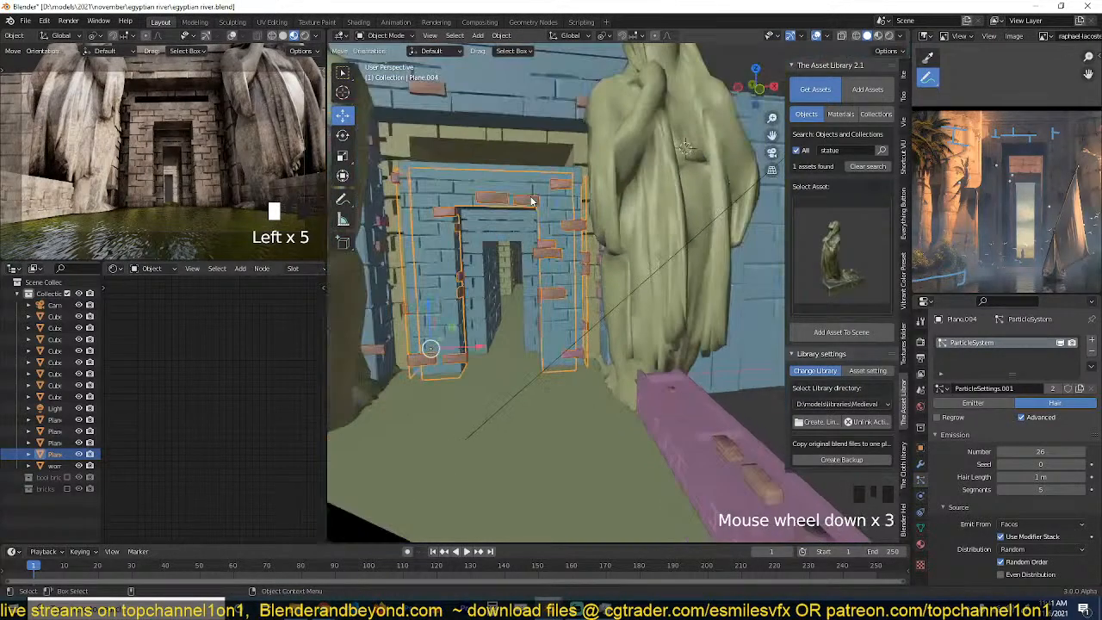
key("alt+a")
key("grave")
middle_click_drag(541, 189, 484, 211)
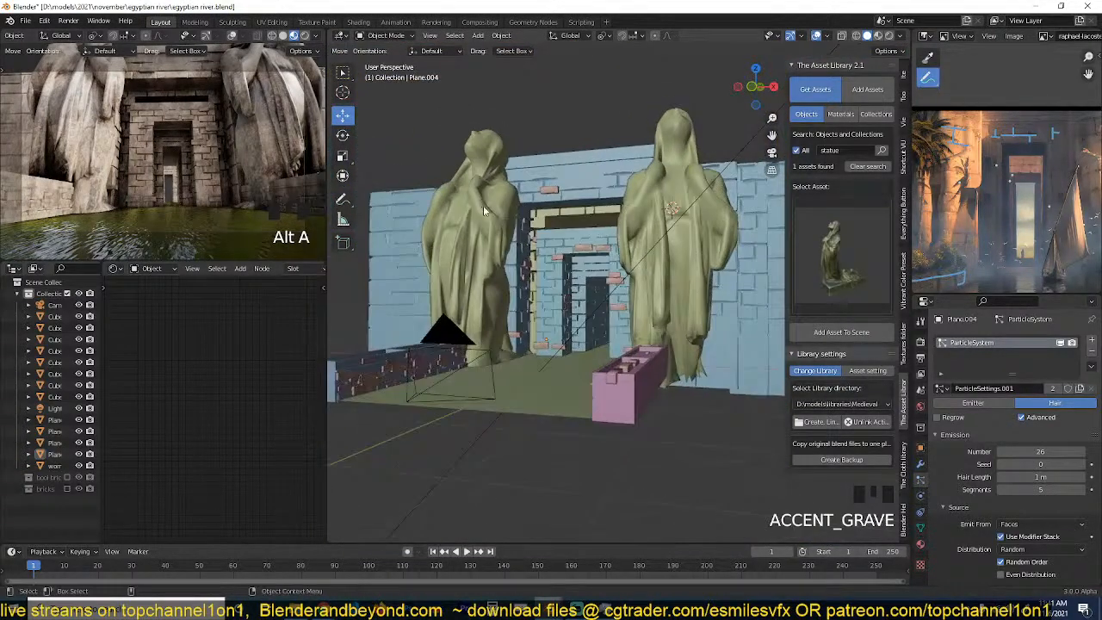
middle_click_drag(518, 291, 560, 303)
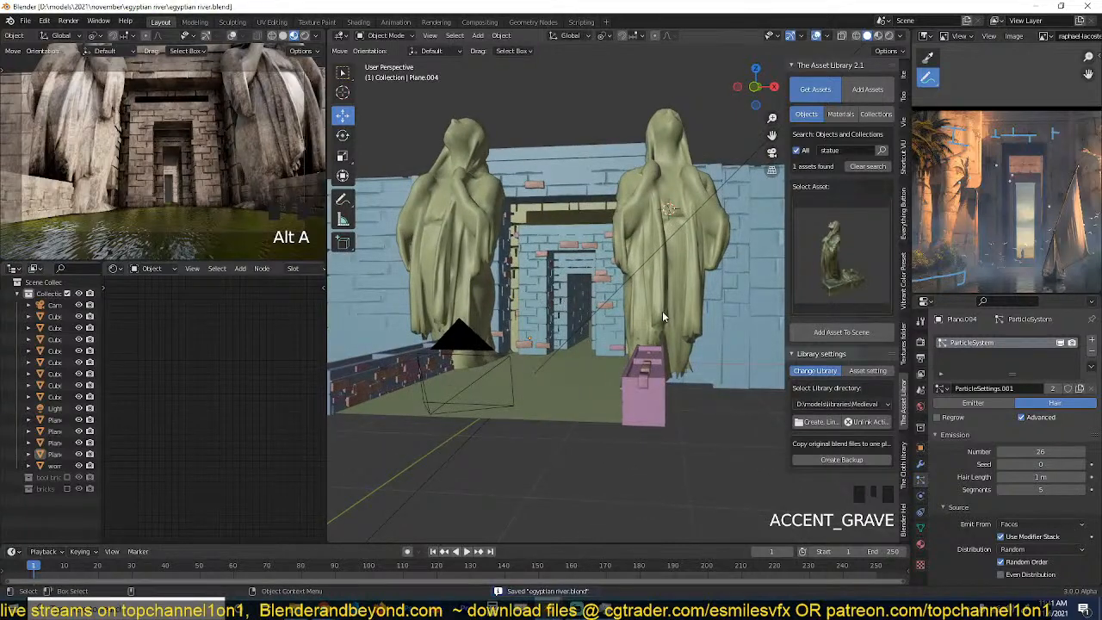
Set a render region around the camera frame in the camera viewport and save the file.
scroll(621, 267, "down", 6)
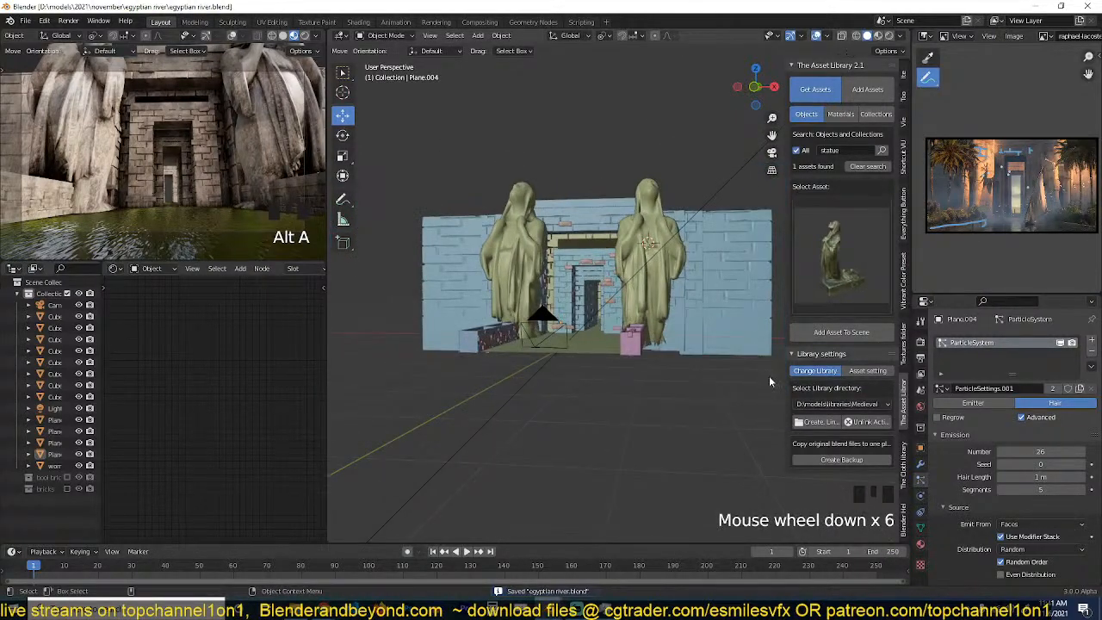
key("b")
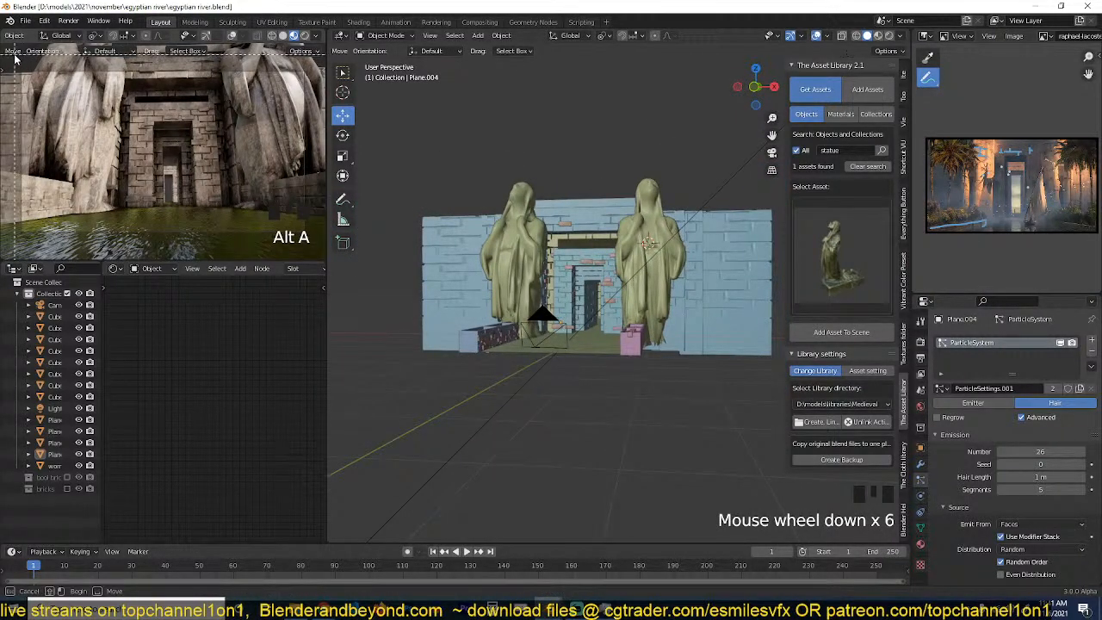
left_click_drag(15, 65, 307, 238)
key("ctrl+s")
Change the render engine to Cycles with GPU Compute and show the camera viewport in rendered shading.
left_click(921, 342)
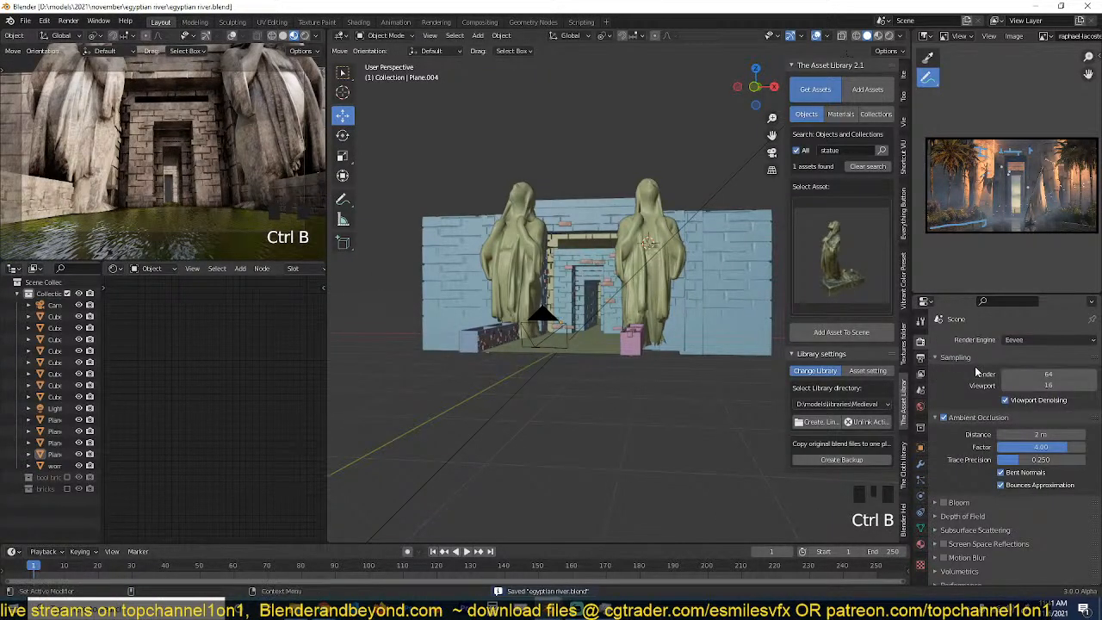
left_click(1047, 340)
left_click(1035, 379)
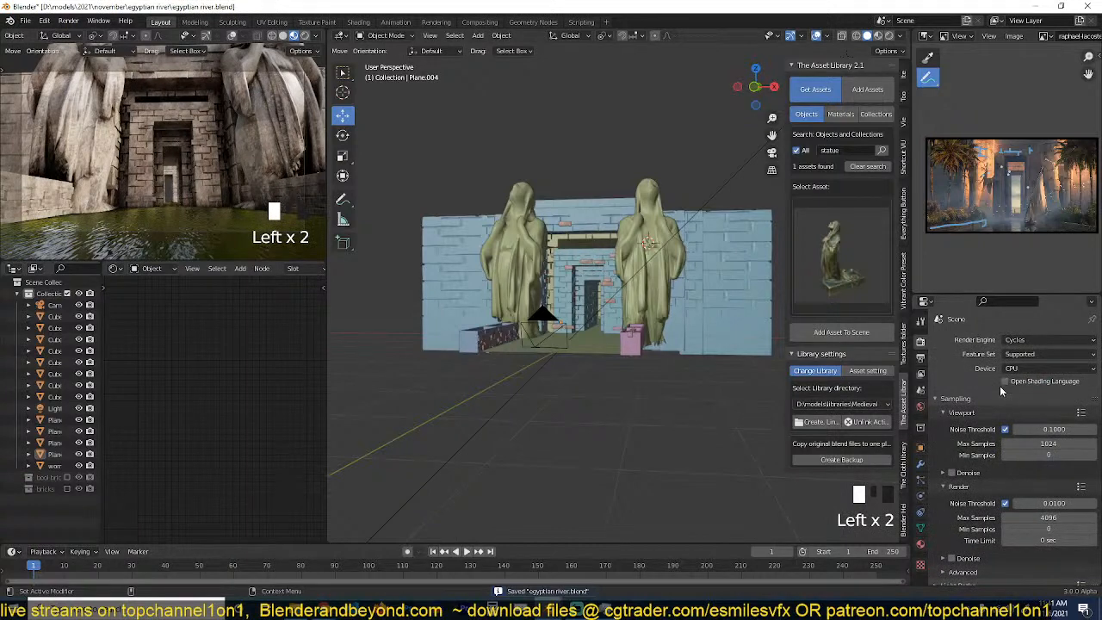
left_click_drag(1052, 367, 1052, 396)
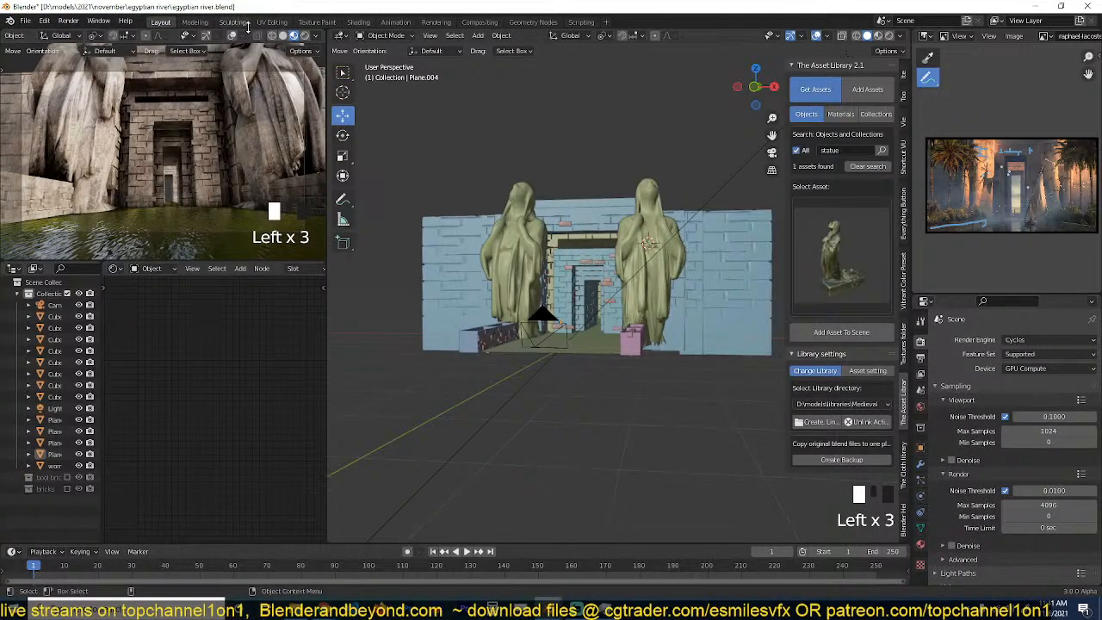
left_click(304, 36)
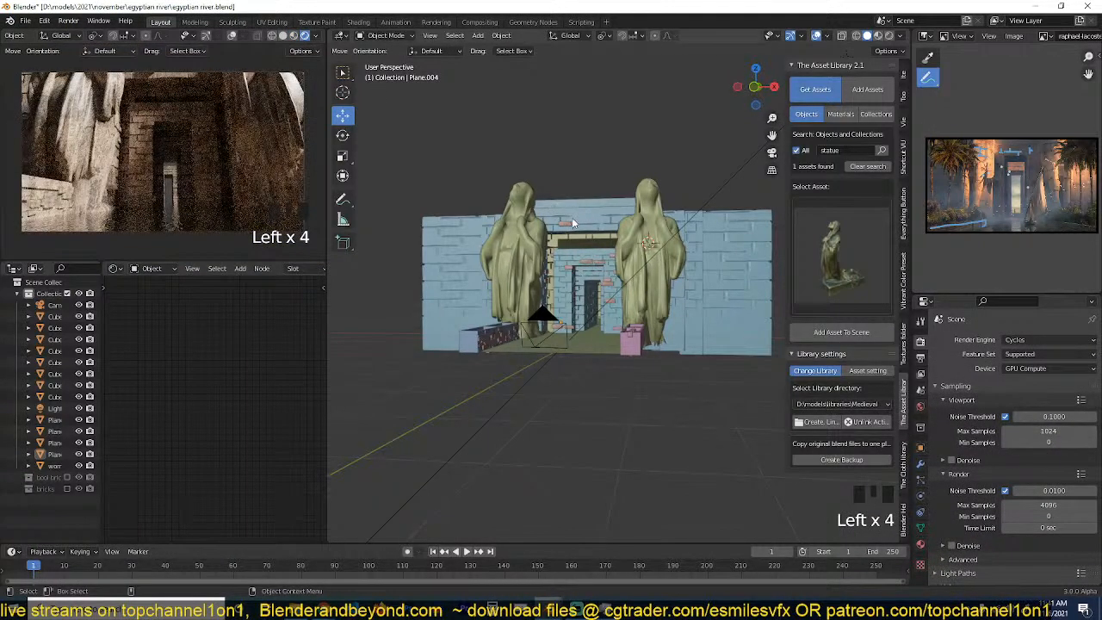
Move the camera back from the gate beyond the canal walls so both statues fit in its frame.
scroll(566, 295, "down", 2)
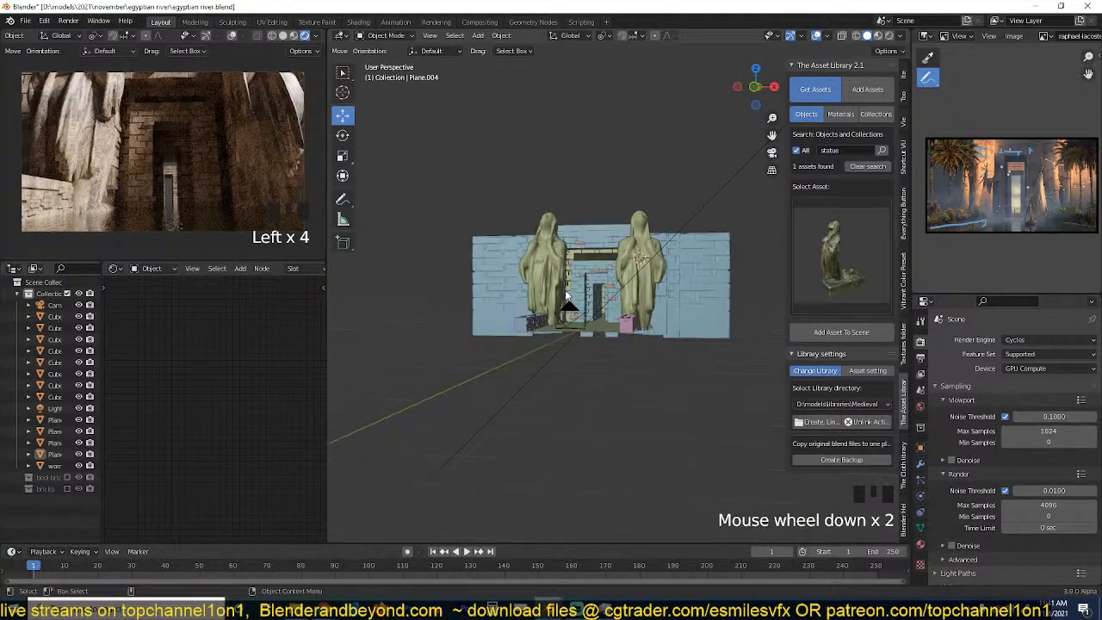
scroll(563, 298, "down", 1)
middle_click_drag(562, 297, 521, 346)
key("grave")
scroll(519, 349, "up", 3)
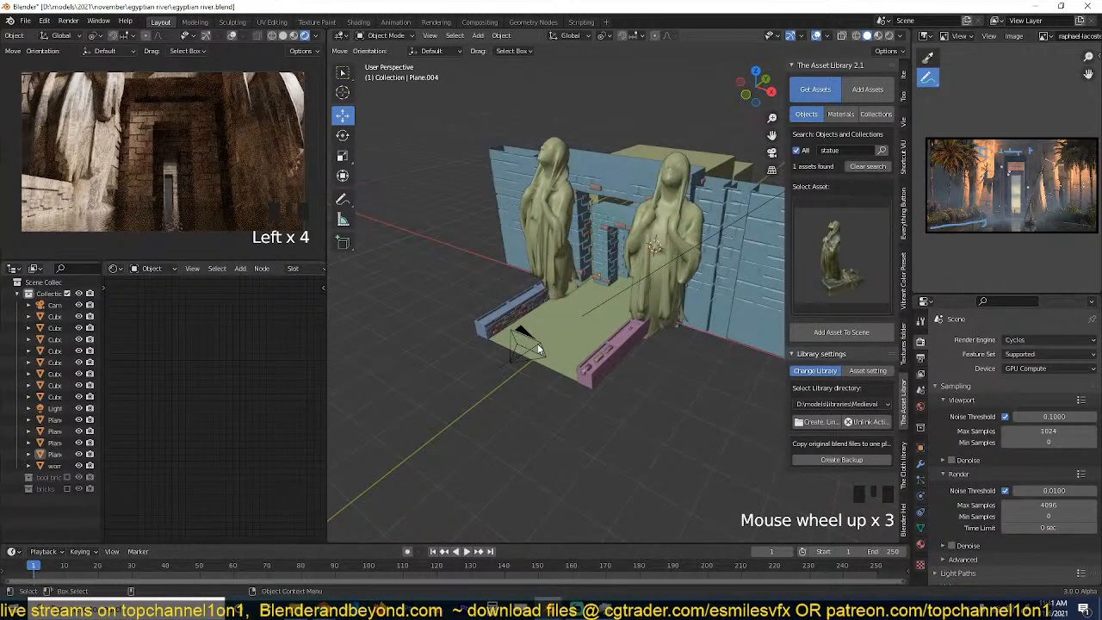
left_click(538, 345)
key("g")
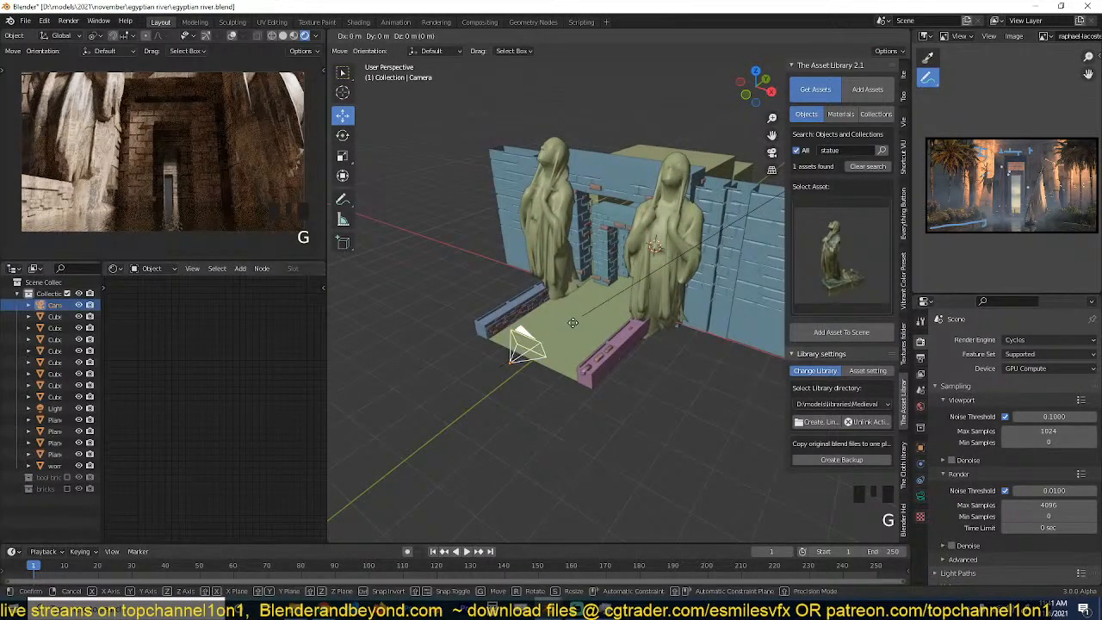
left_click(525, 359)
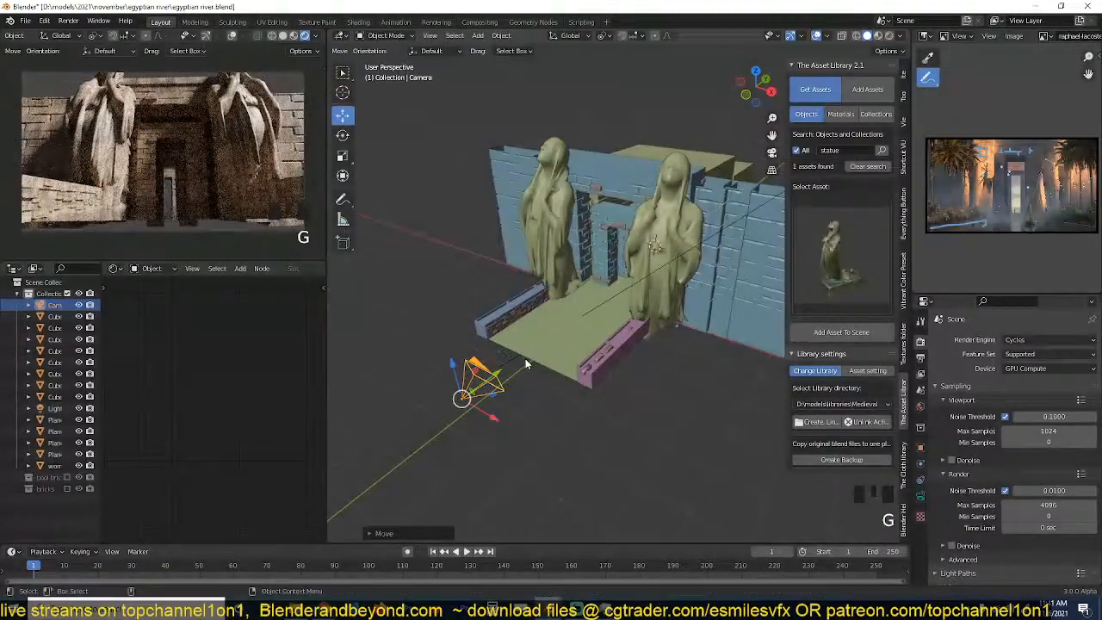
key("g")
left_click(534, 351)
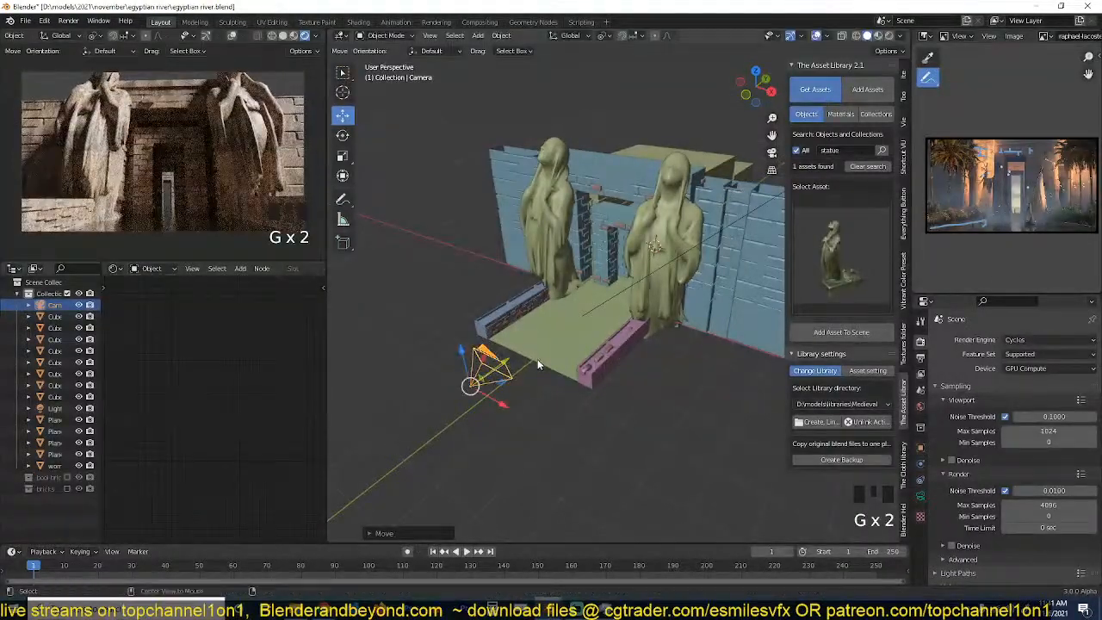
key("alt+a")
left_click(493, 366)
key("r")
key("x")
key("y")
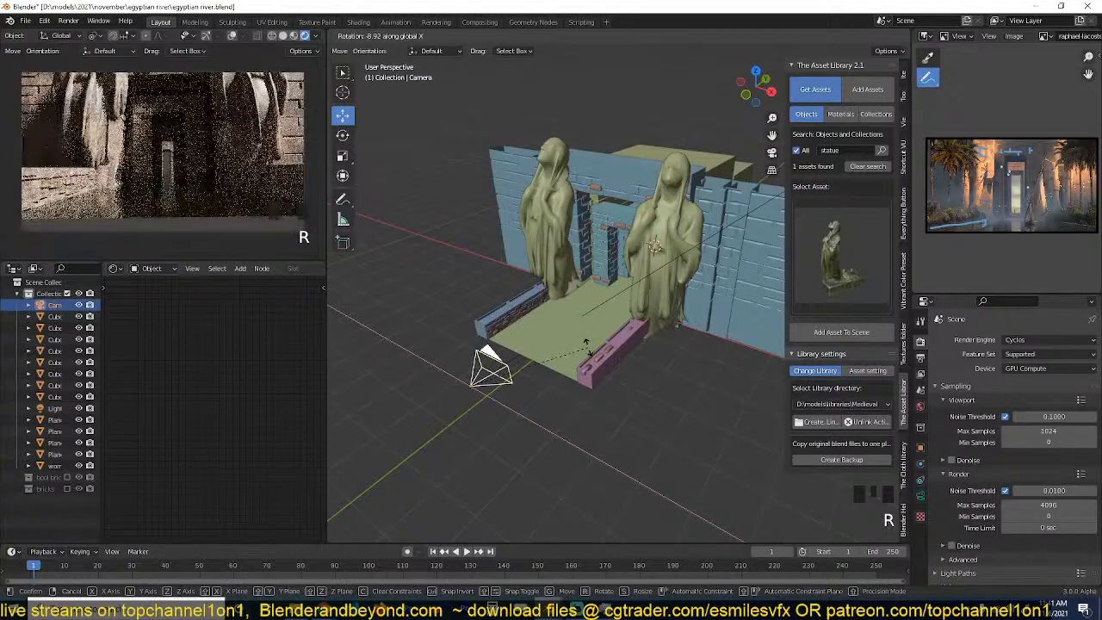
right_click(585, 353)
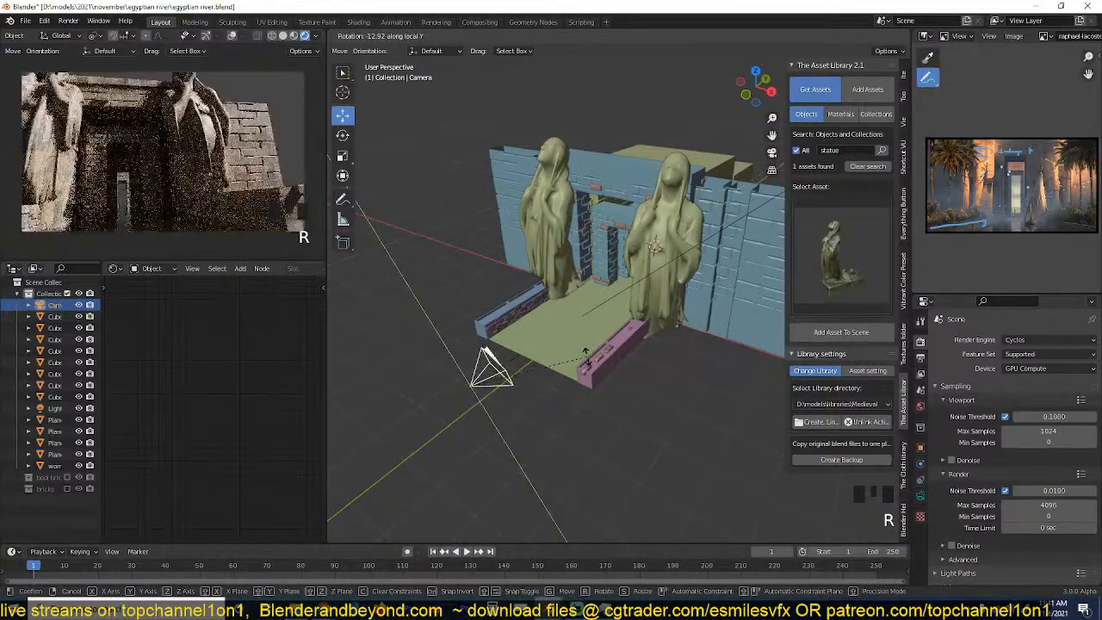
Tilt the camera slightly downward from the right side view to frame more of the water.
key("KP_3")
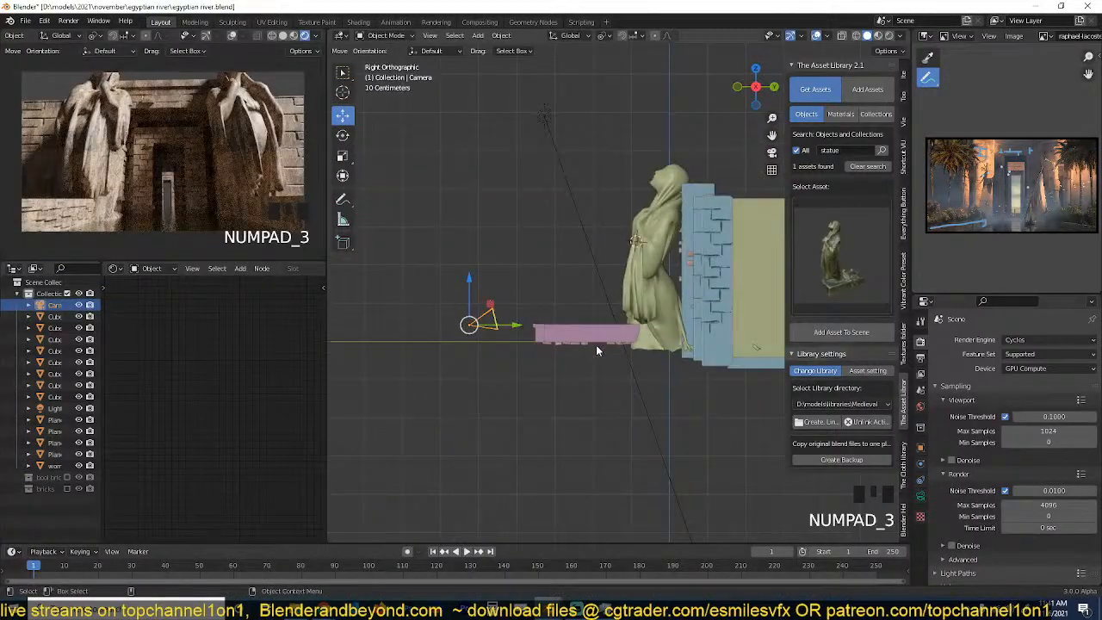
key("r")
left_click(596, 354)
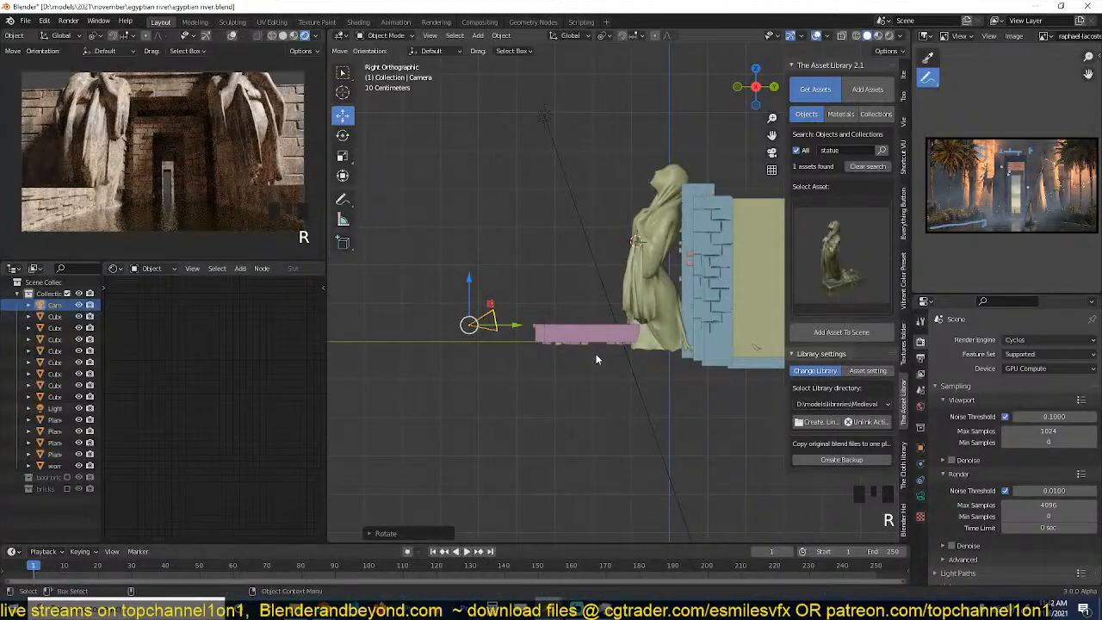
Lower both canal walls and their brick pieces about 0.18 m along Z, deselect them, and save the file.
key("ctrl+s")
scroll(633, 344, "up", 2)
middle_click_drag(634, 343, 675, 355)
scroll(675, 355, "up", 2)
left_click(624, 386)
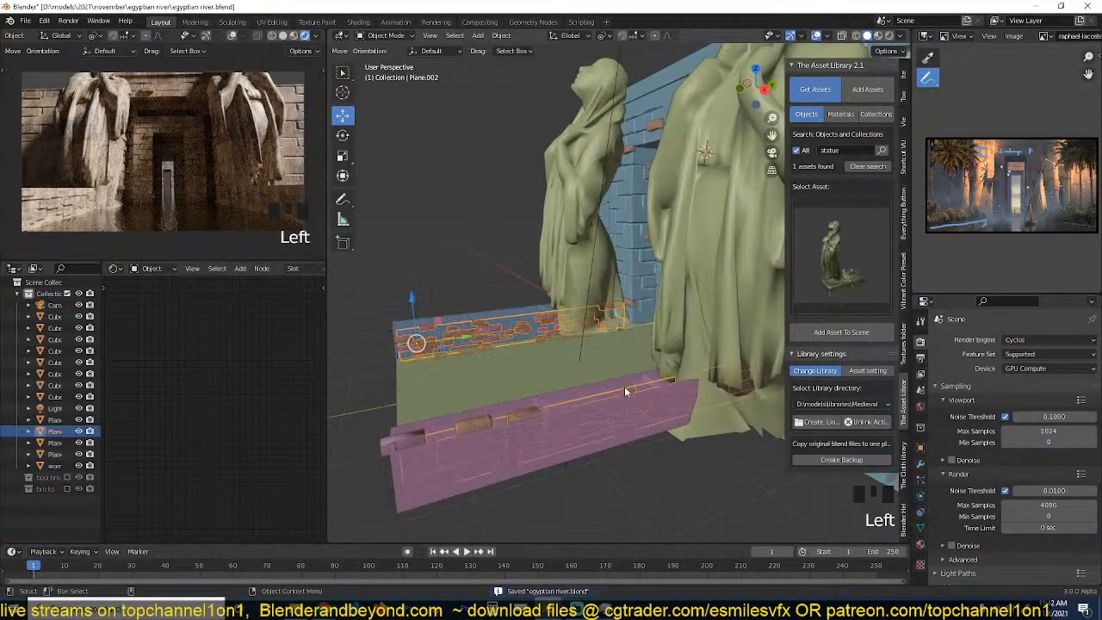
key("grave")
left_click(595, 412, "shift")
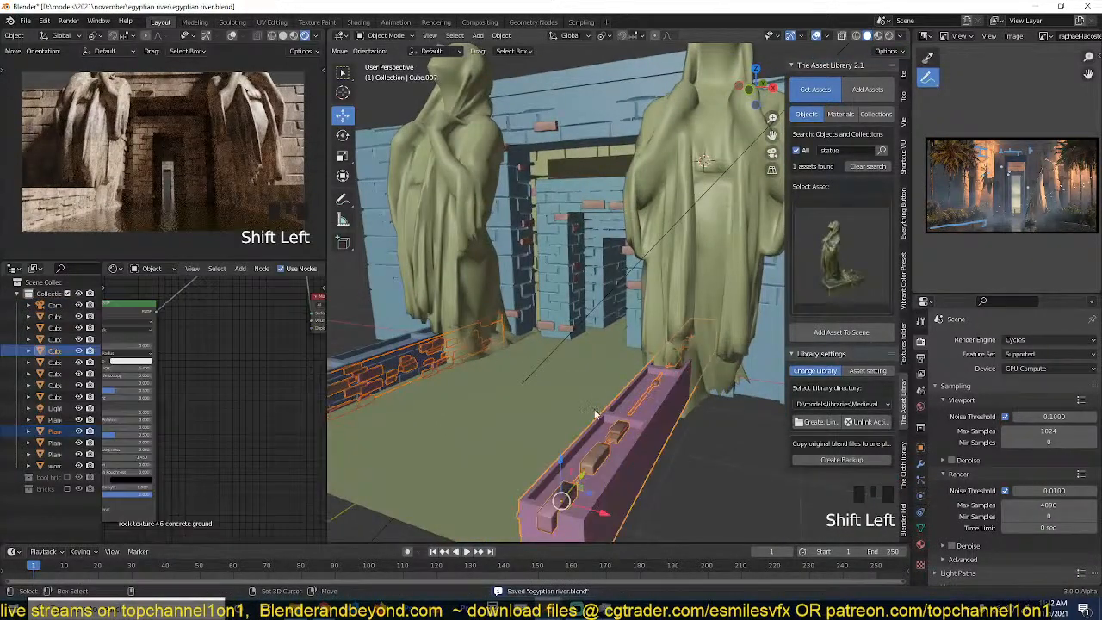
middle_click_drag(597, 414, 681, 387, "shift")
left_click(404, 343, "shift")
key("g")
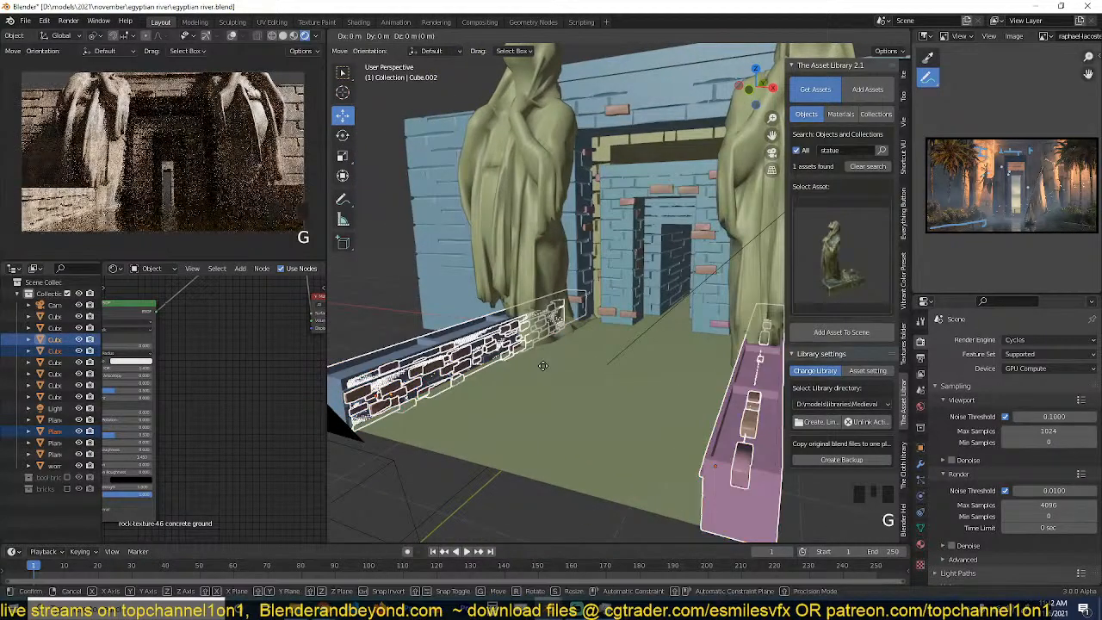
key("z")
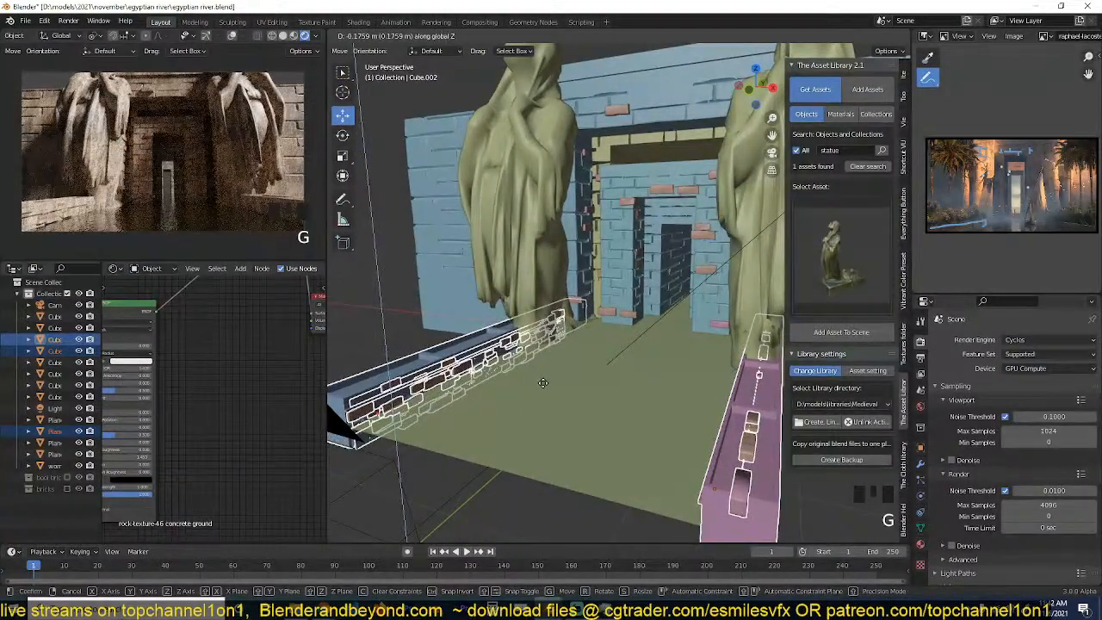
left_click(545, 384)
key("alt+a")
key("grave")
middle_click_drag(638, 396, 638, 384, "shift")
key("ctrl+s")
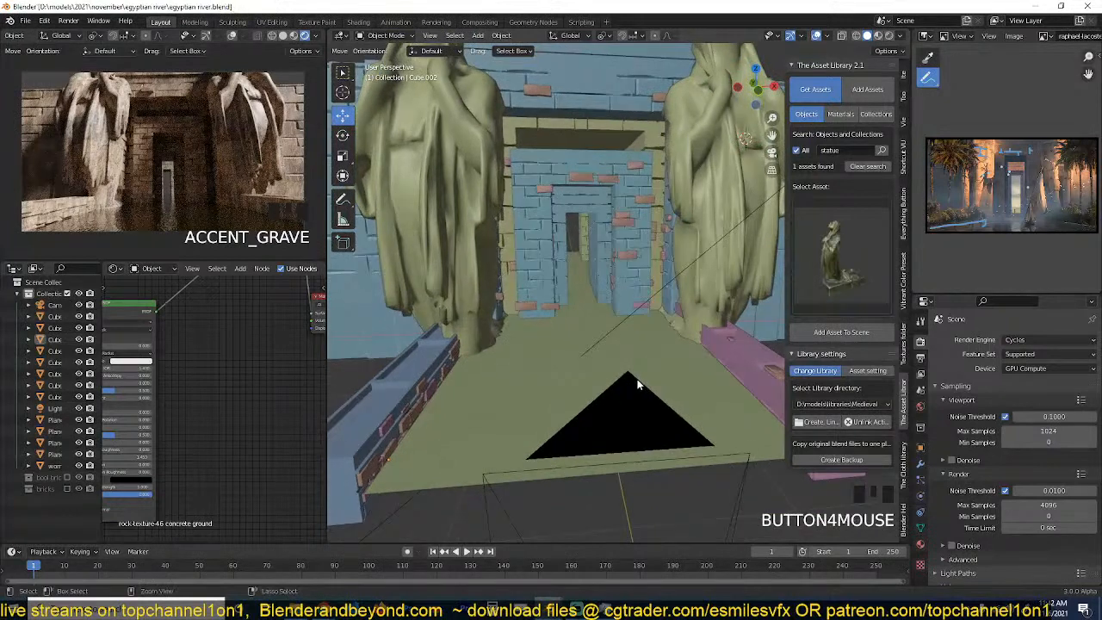
Enable viewport denoising in the Cycles sampling settings and save the file.
left_click(951, 460)
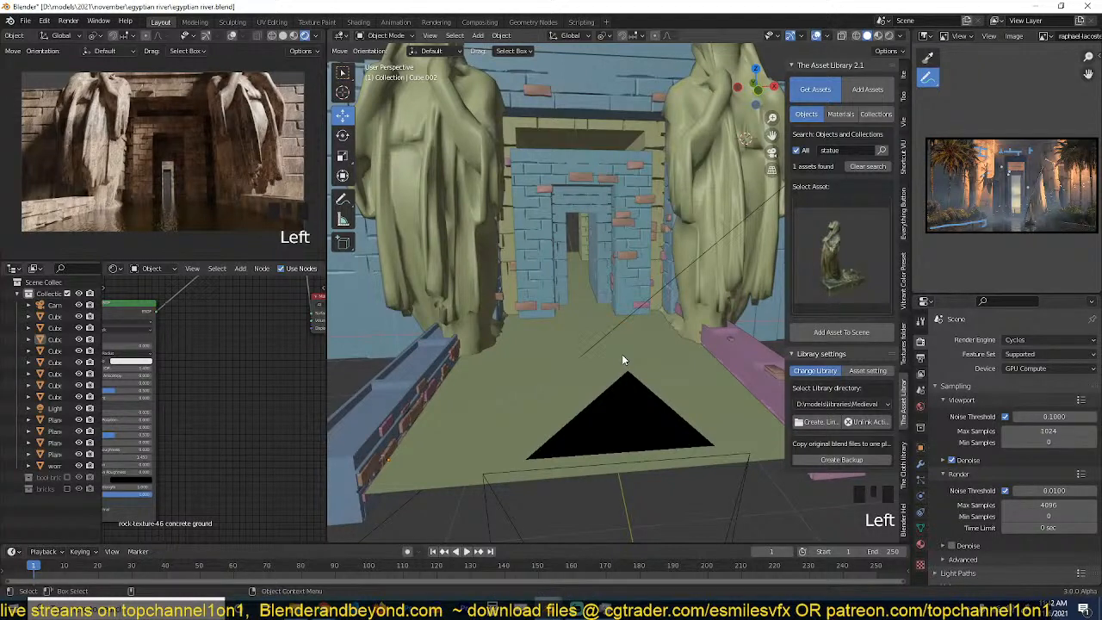
left_click(628, 329)
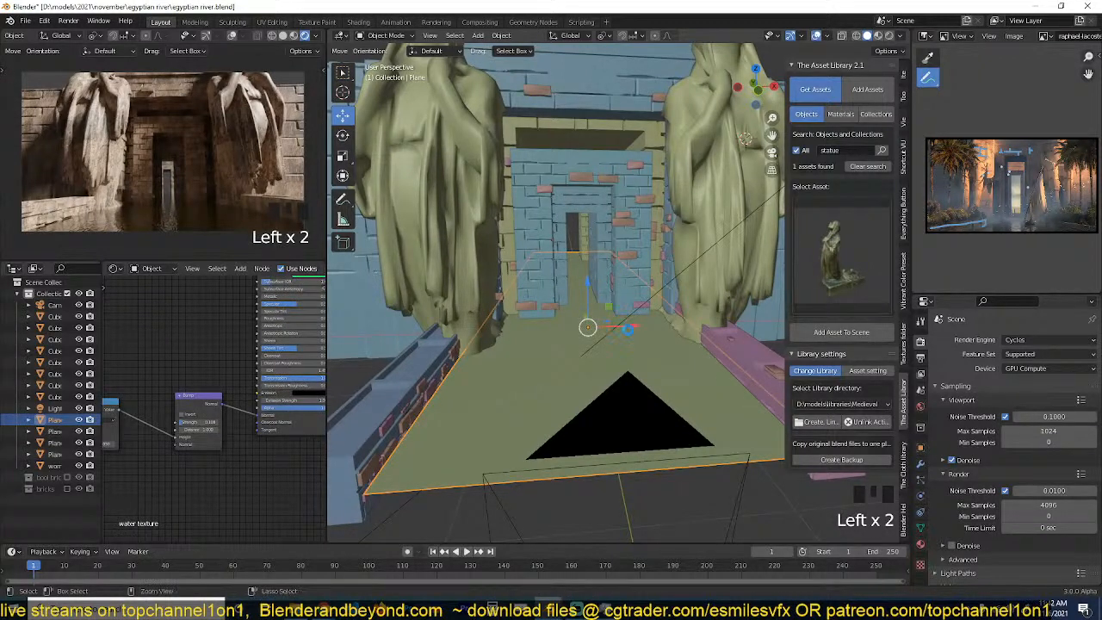
key("ctrl+s")
key("alt+a")
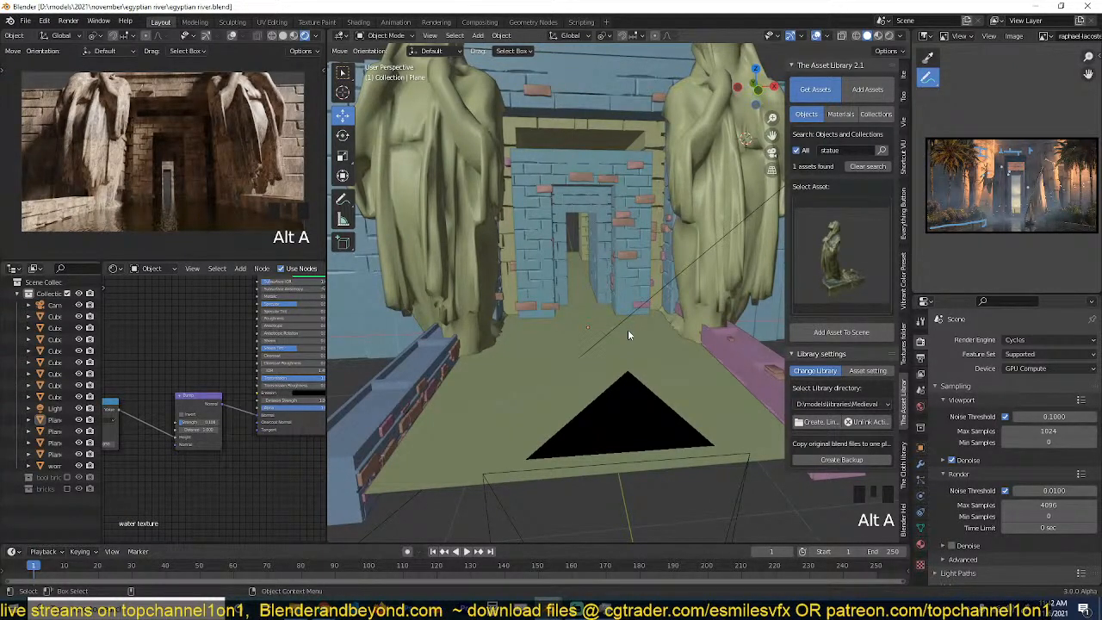
Assign a Nishita Sky Texture to the world background color.
scroll(628, 329, "down", 3)
key("grave")
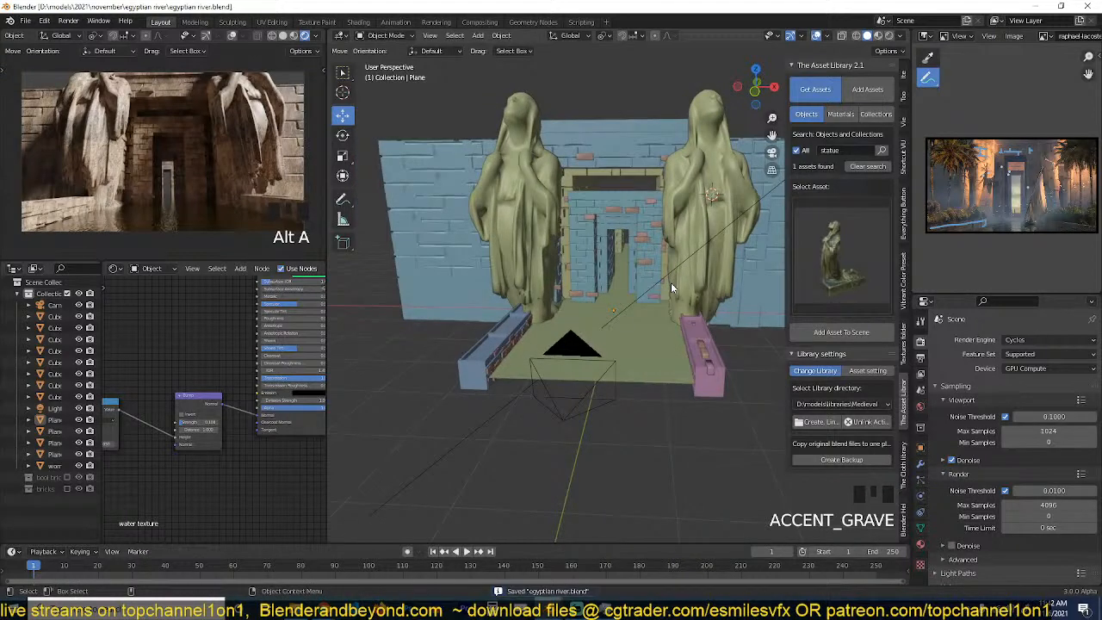
left_click(921, 407)
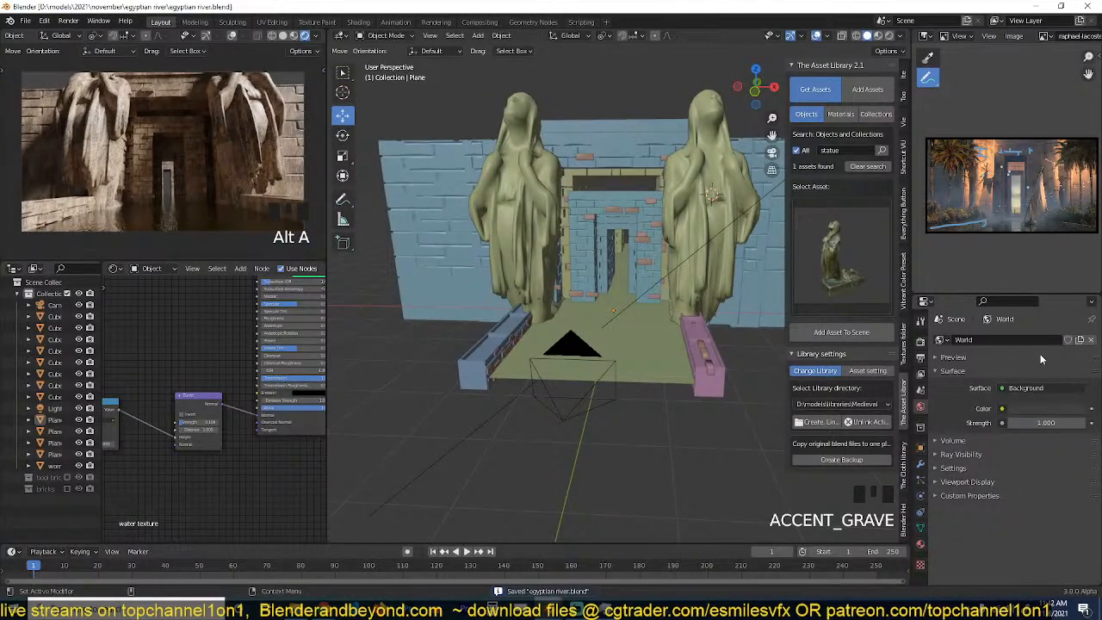
left_click(1003, 409)
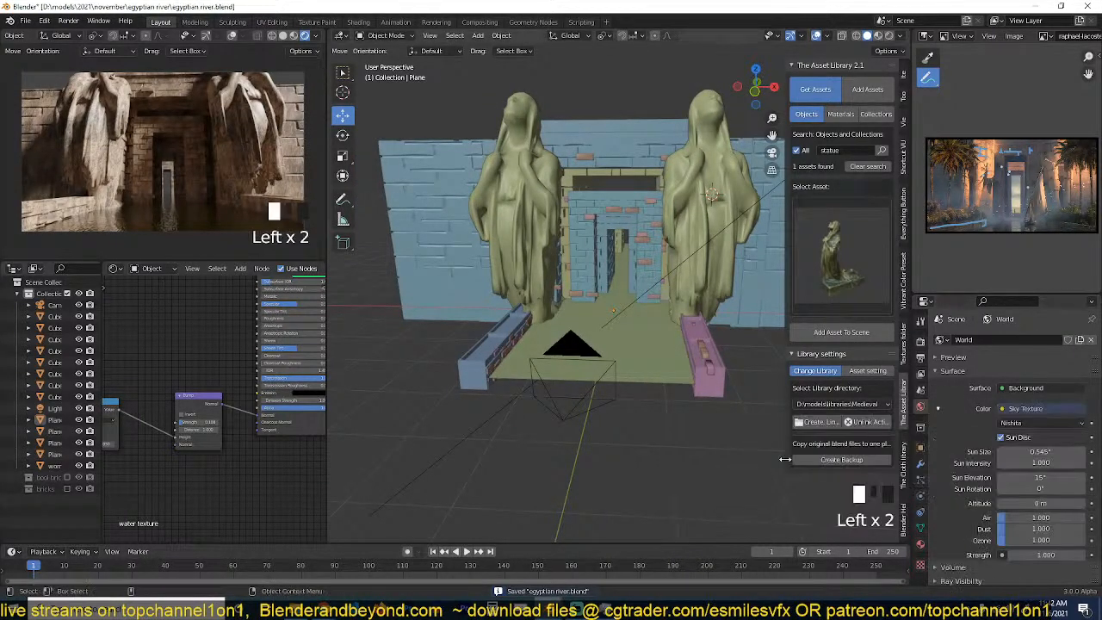
left_click(818, 460)
scroll(727, 214, "down", 2)
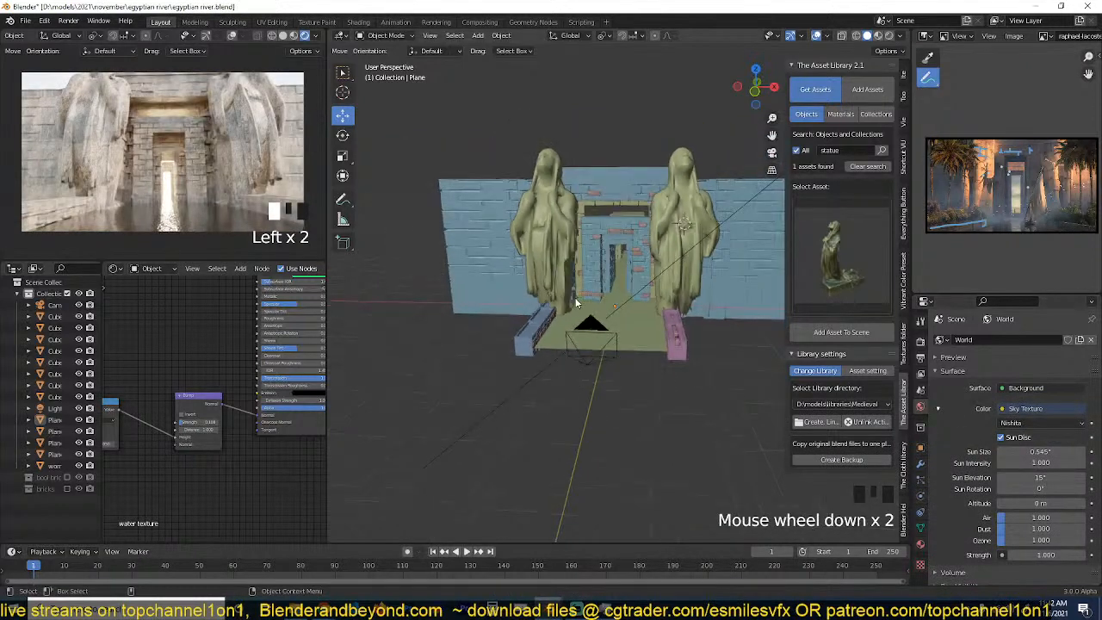
Delete the scene's light object and save the file.
left_click(735, 212)
key("x")
left_click(735, 212)
key("ctrl+s")
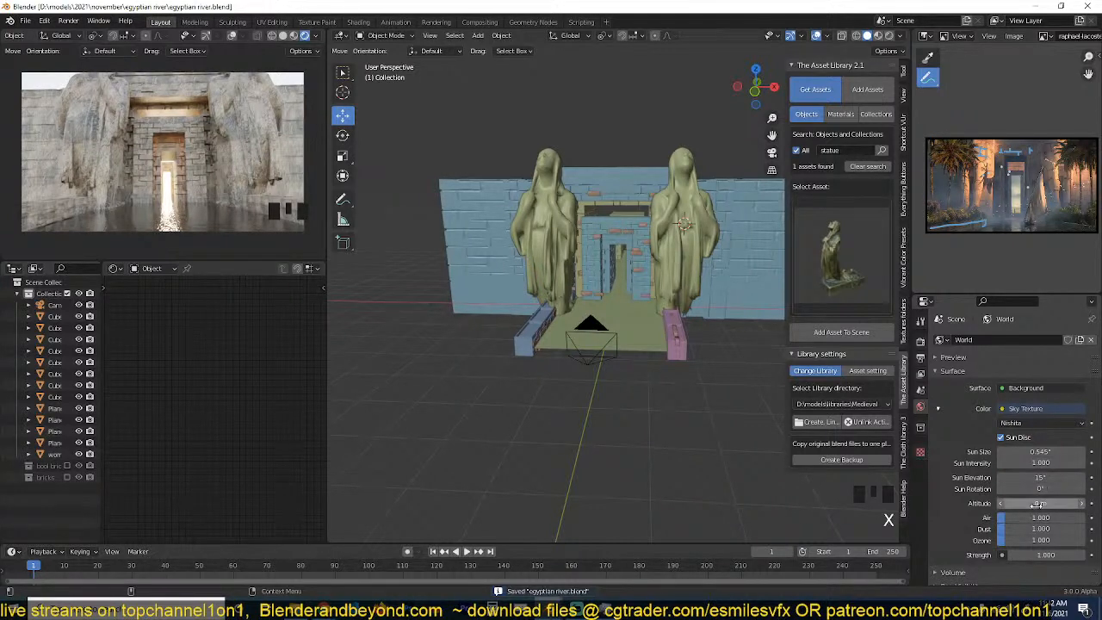
Set the sky texture's sun elevation to 5° and sun rotation to 30°.
left_click(1041, 478)
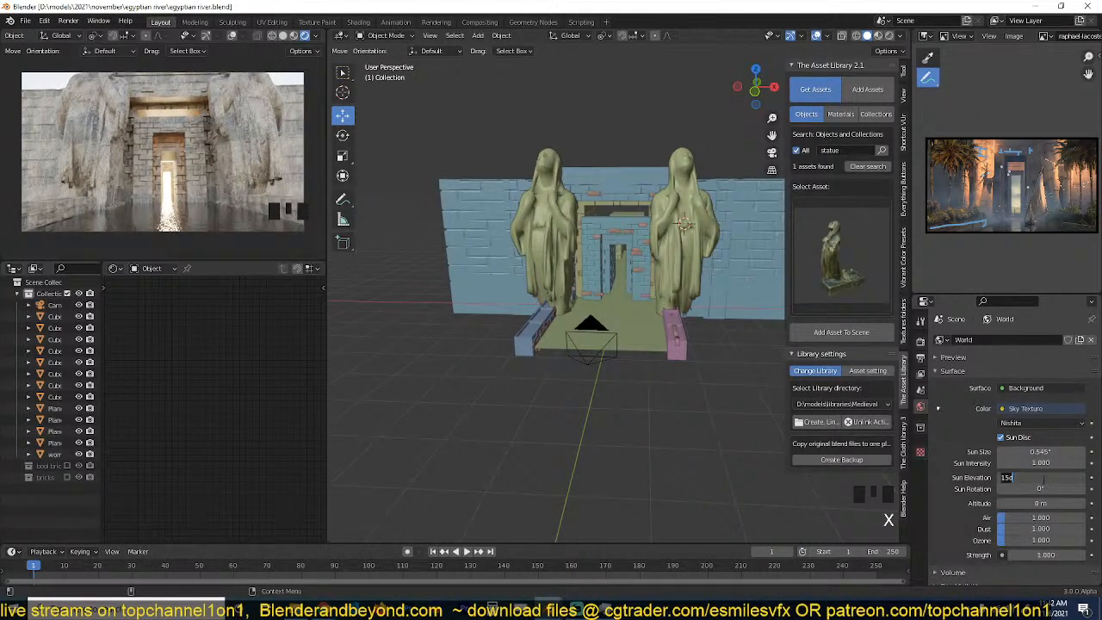
type("5")
left_click(974, 499)
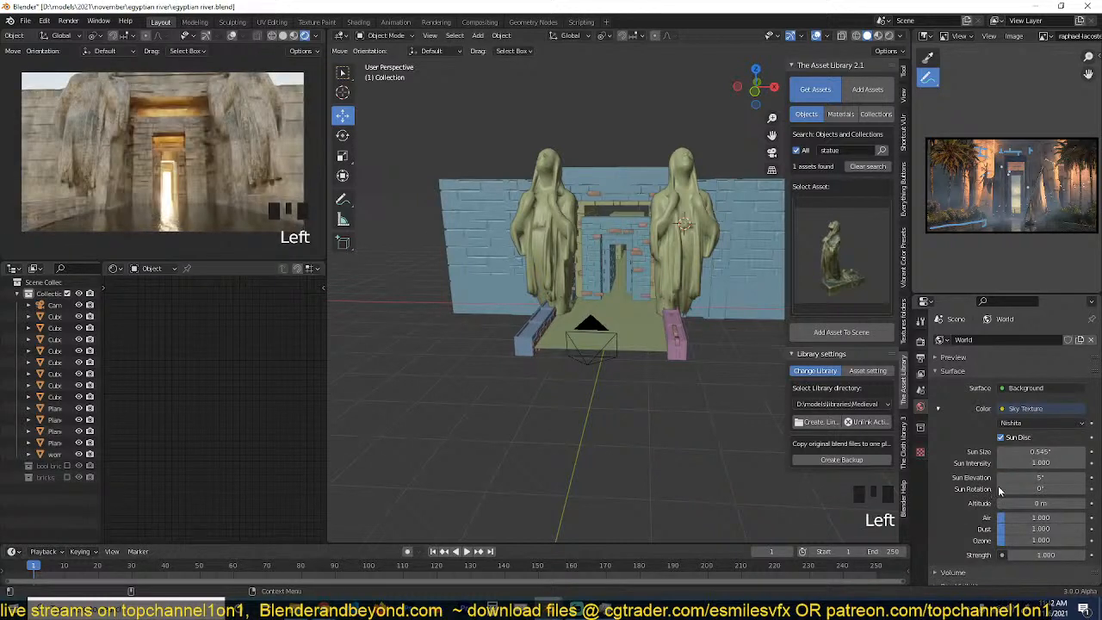
left_click(1049, 488)
key("Return")
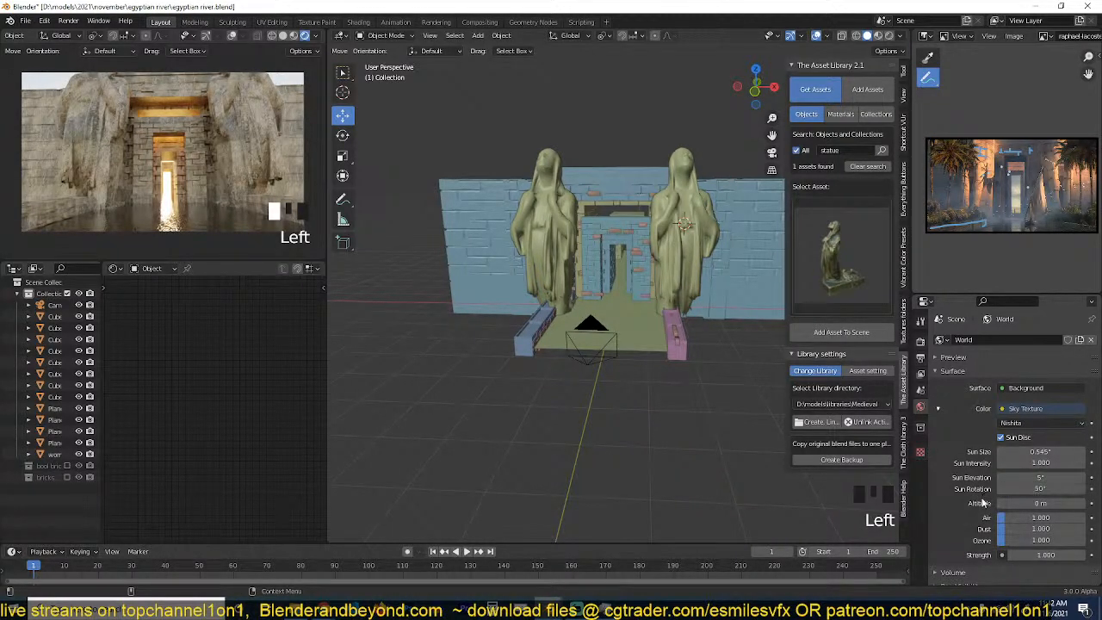
Try sun rotations of 20° and 180° for the sky texture.
left_click(1057, 487)
type("2")
key("Return")
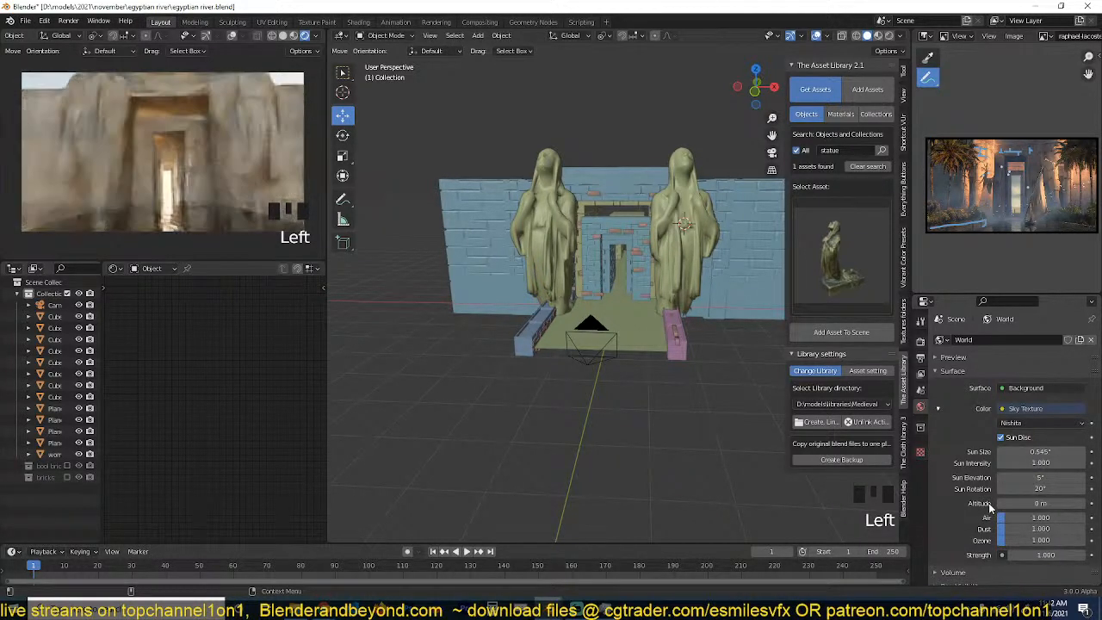
double_click(1044, 489)
type("180")
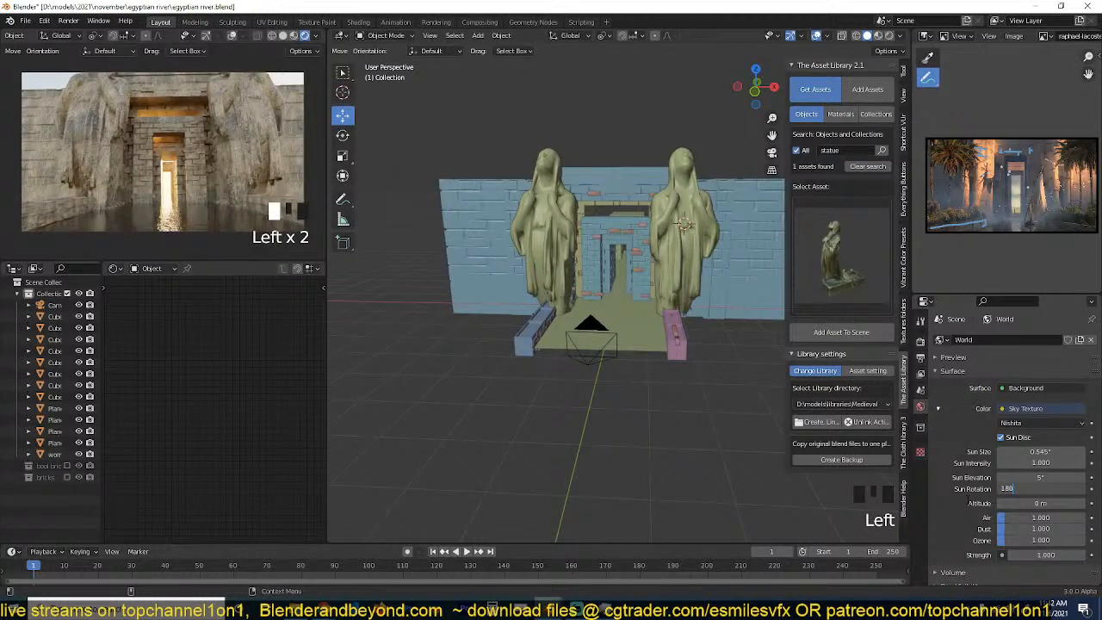
key("Return")
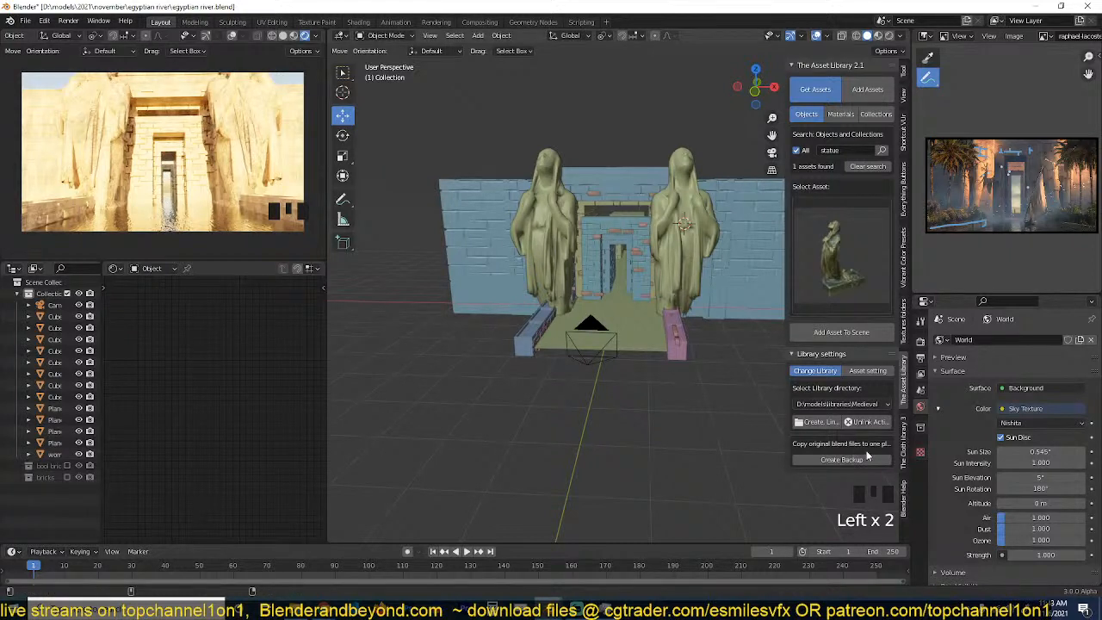
Try sun rotations of 200° and 90° for the sky texture.
double_click(1033, 488)
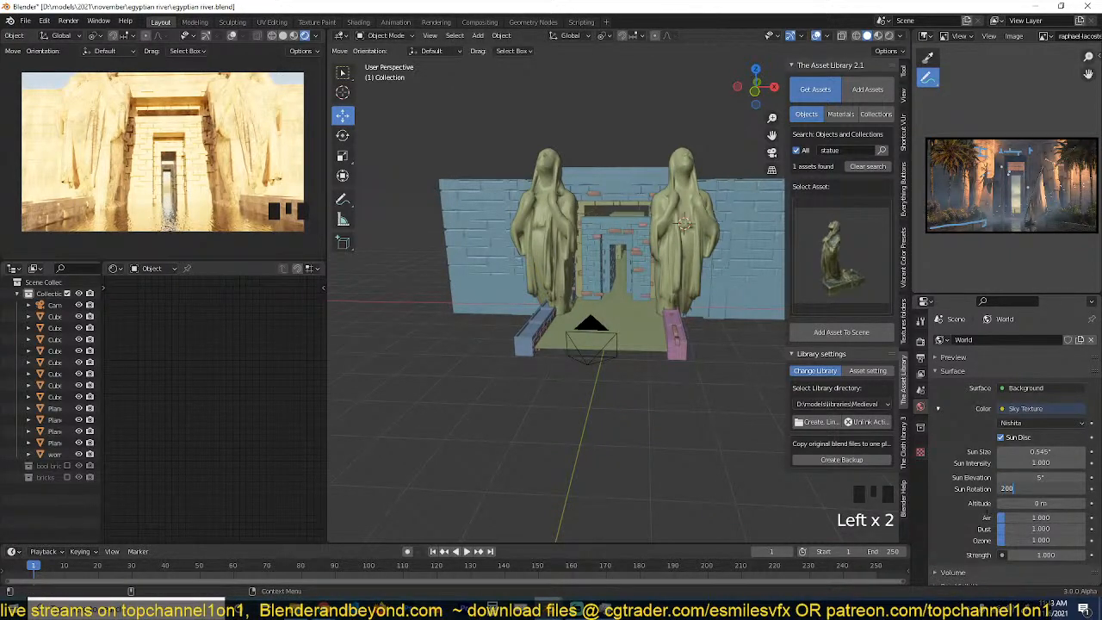
type("200")
key("Return")
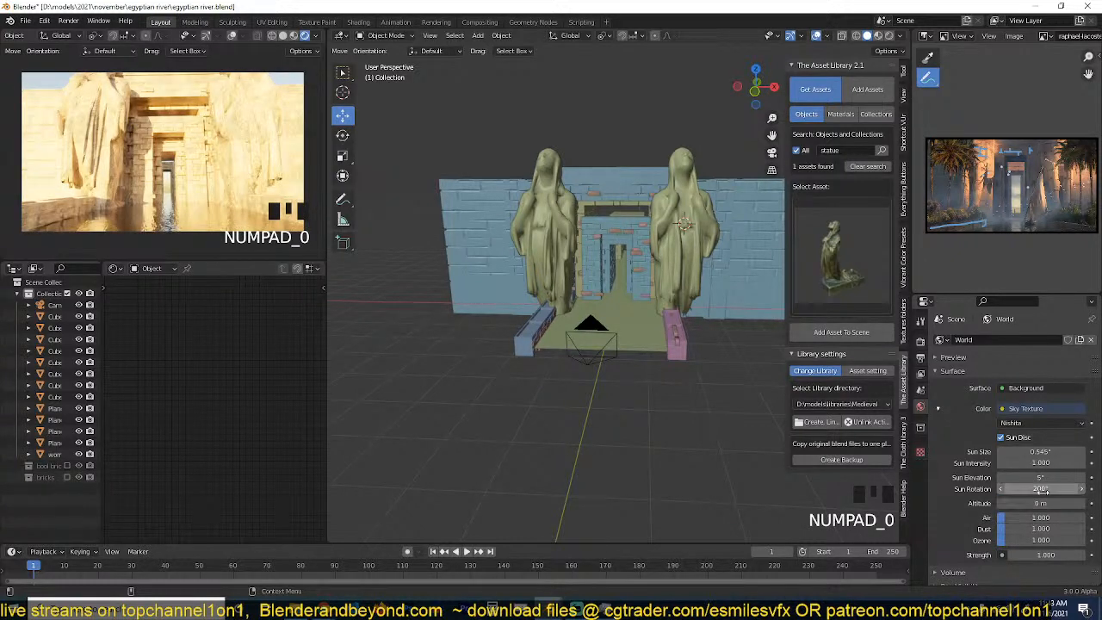
left_click(1042, 489)
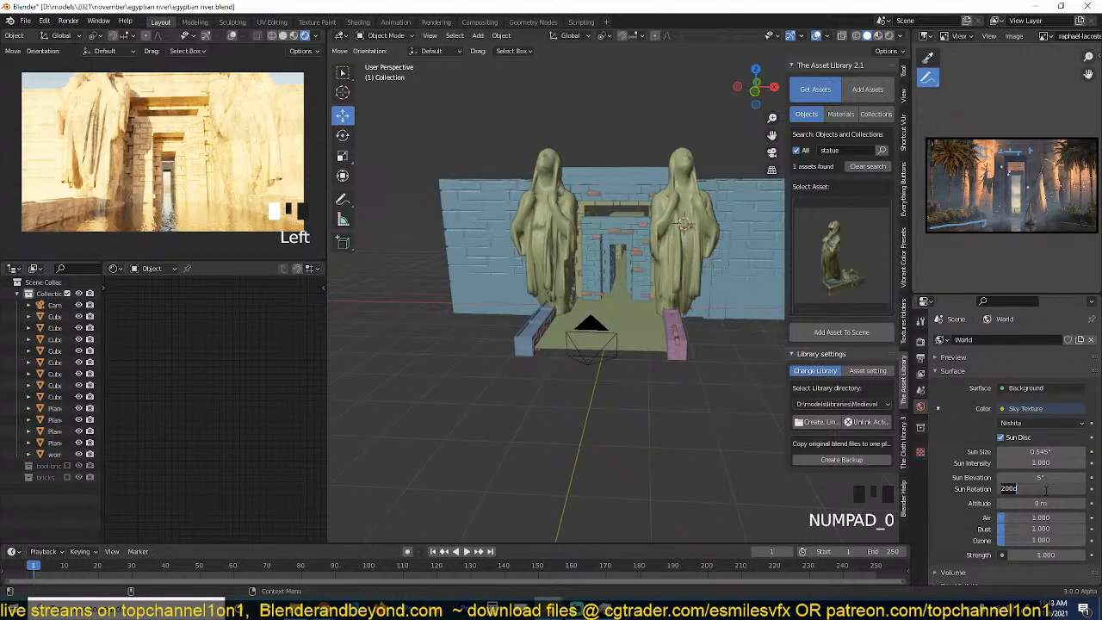
key("Return")
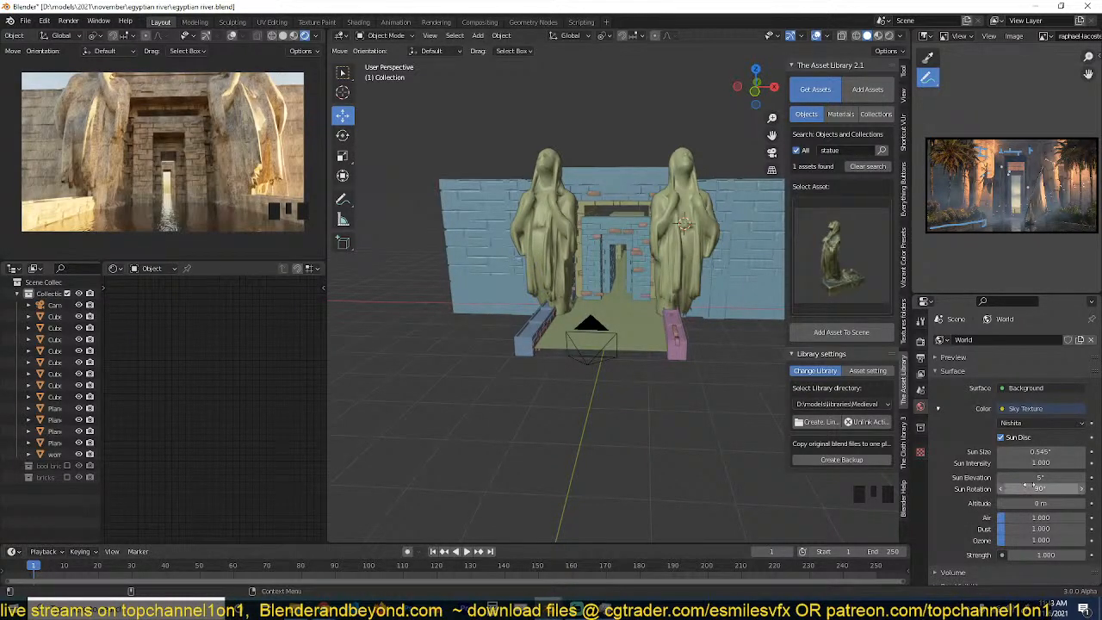
Set the sky texture's sun rotation to 120°.
left_click(1056, 490)
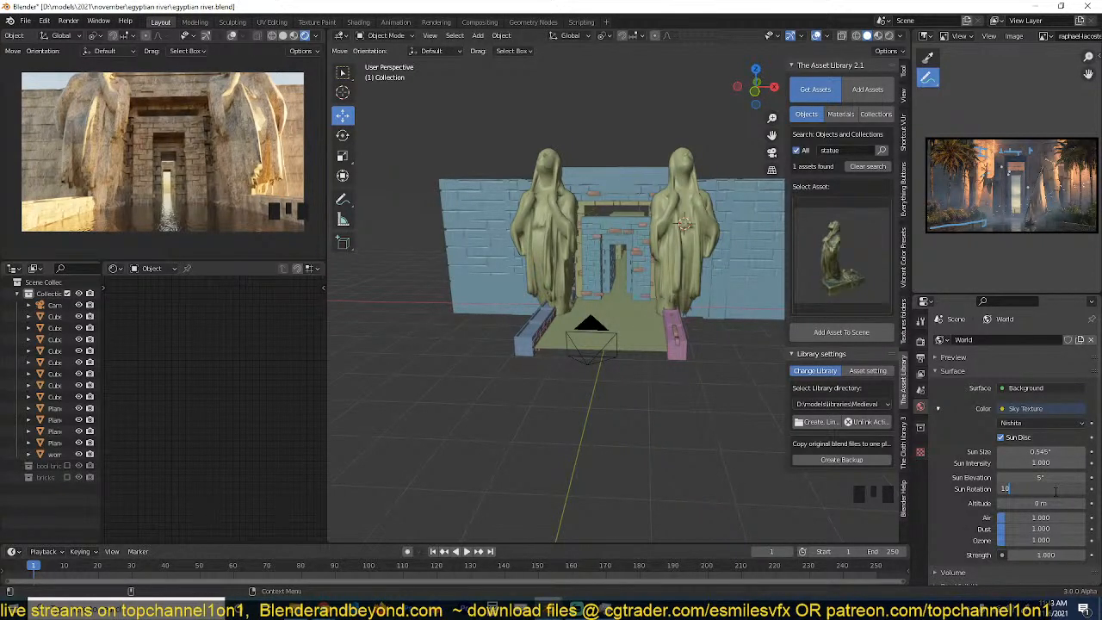
key("Return")
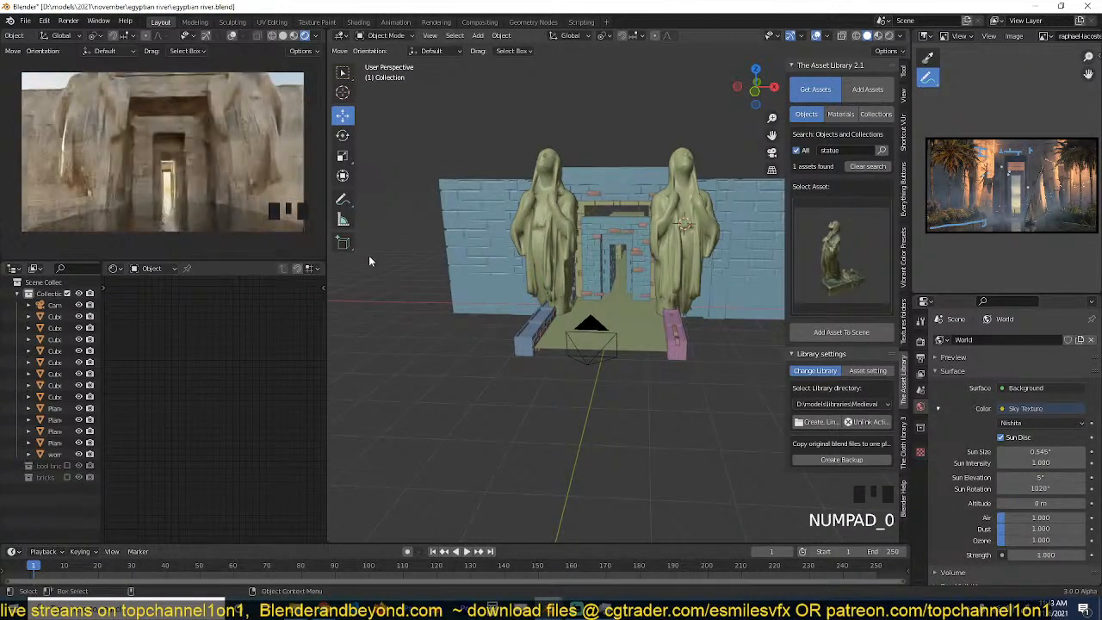
left_click(1038, 489)
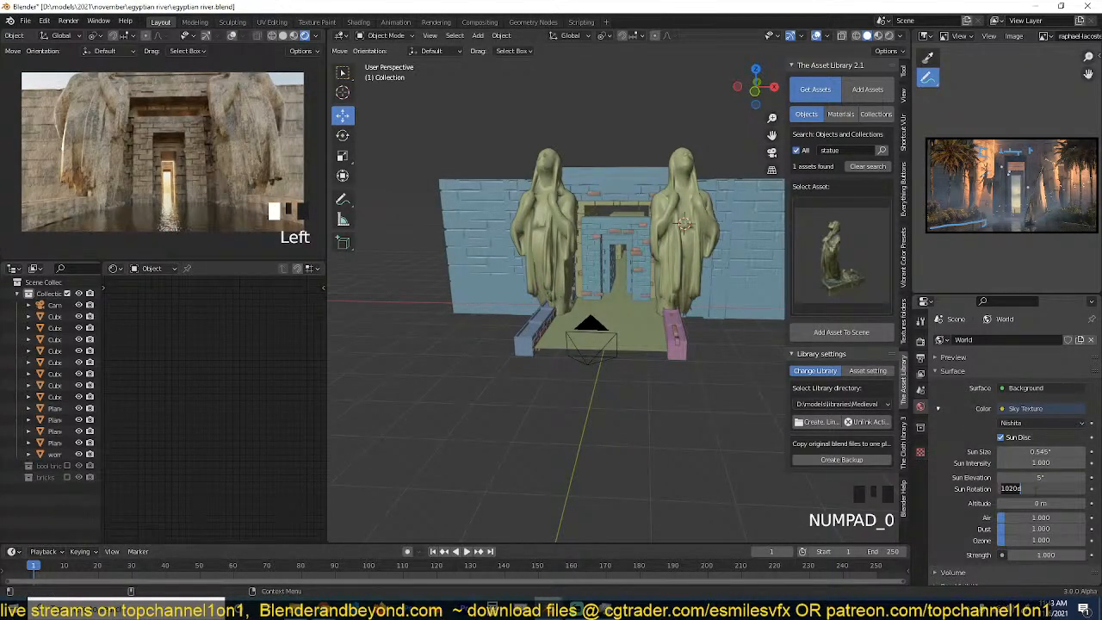
type("120")
key("Return")
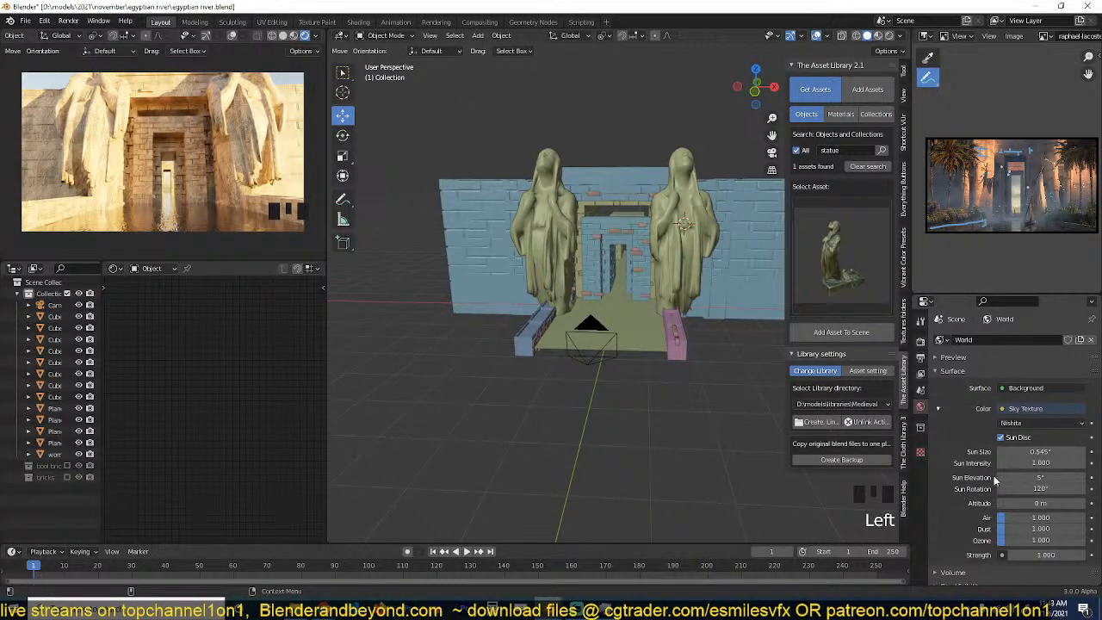
Try sun elevations of 50° and 1° for the sky texture.
left_click(1047, 477)
type("50")
key("Return")
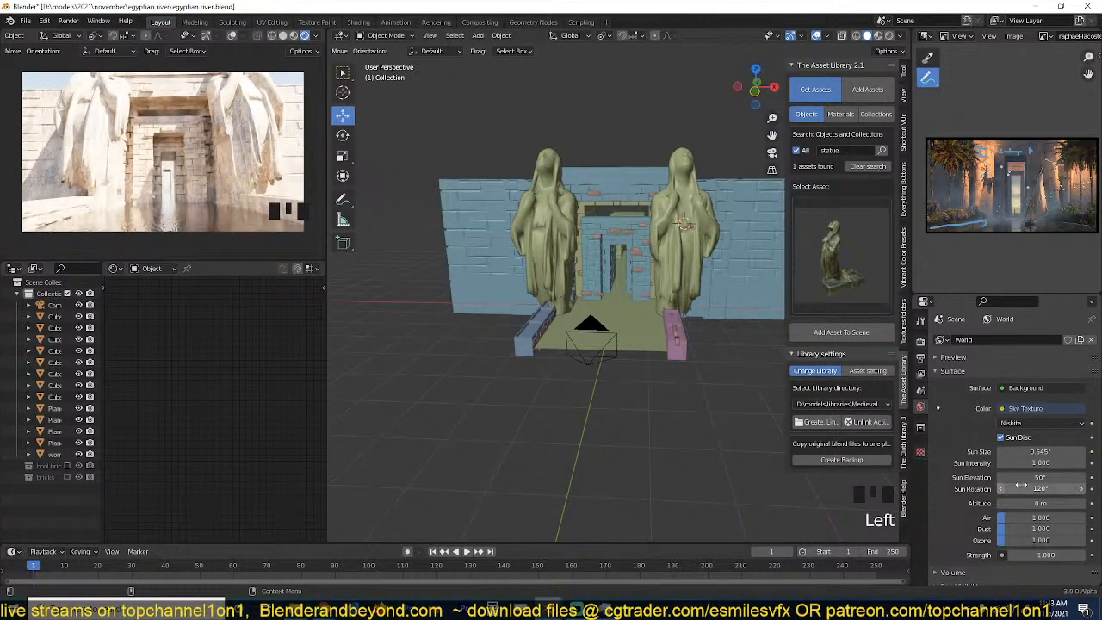
left_click(1051, 478)
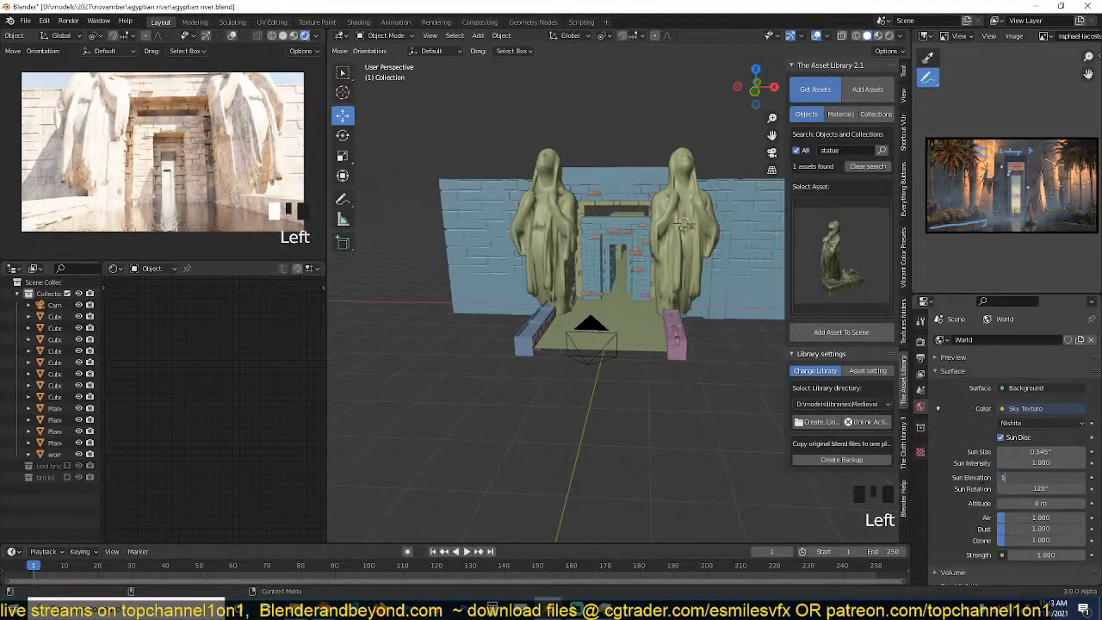
type("1")
key("Return")
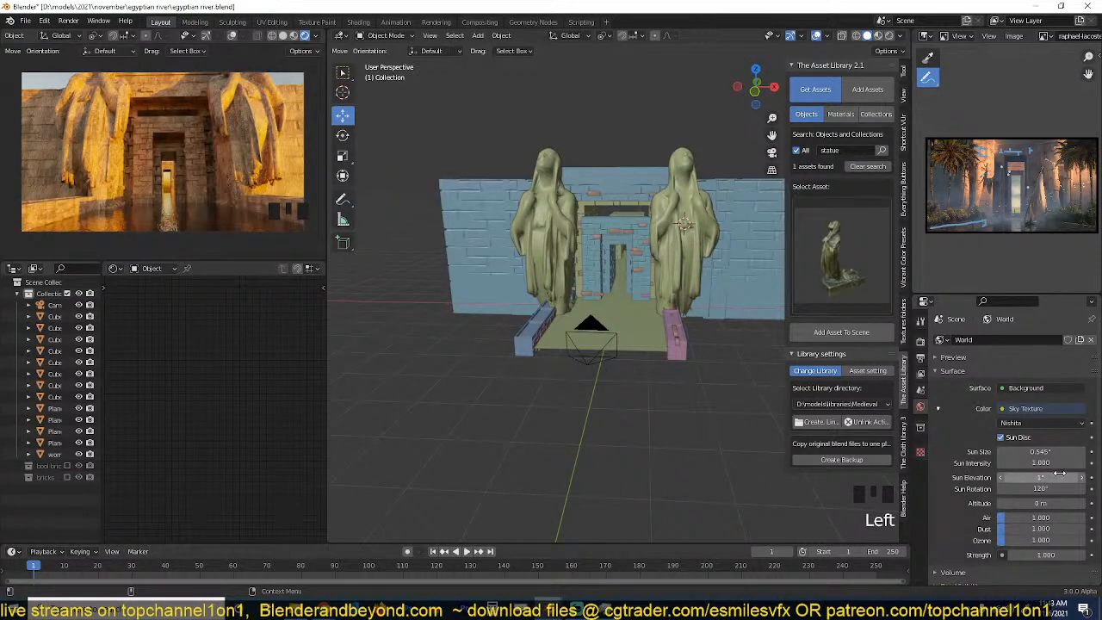
Set the sky texture's sun elevation to 15° and save the file.
left_click(1069, 477)
type("5")
left_click(984, 492)
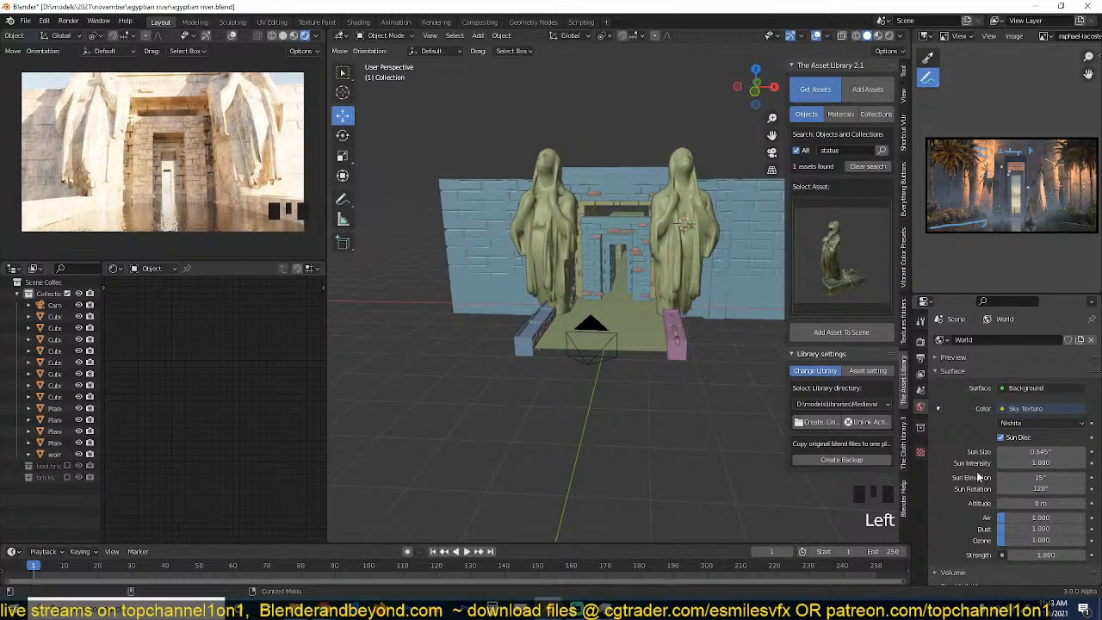
key("ctrl+s")
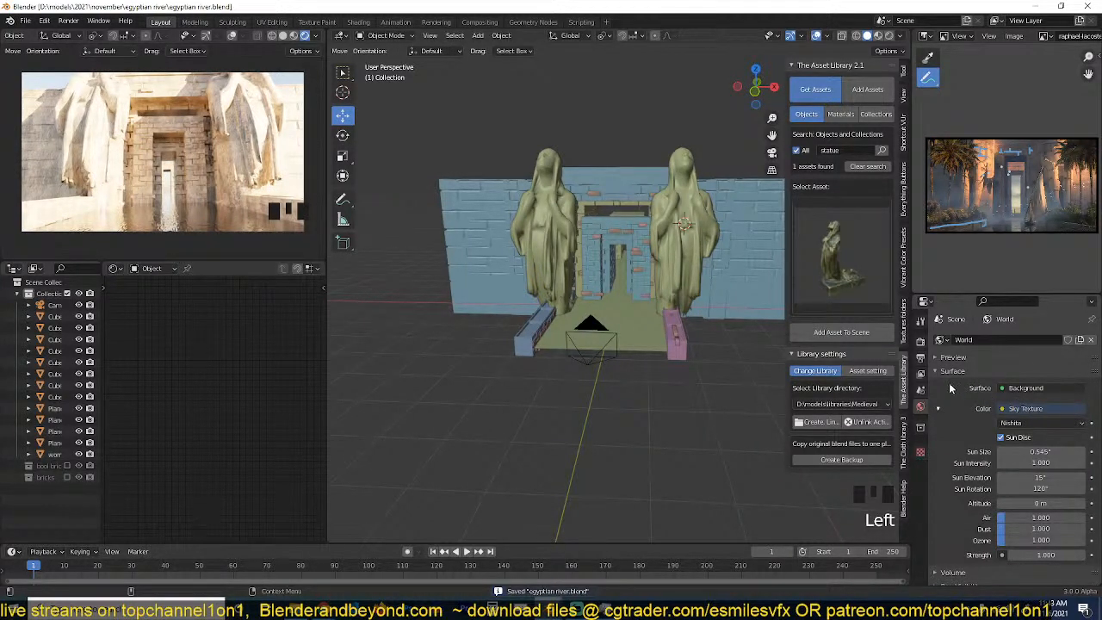
Confirm the sky texture's sun rotation at 120° and save the file.
left_click(1010, 410)
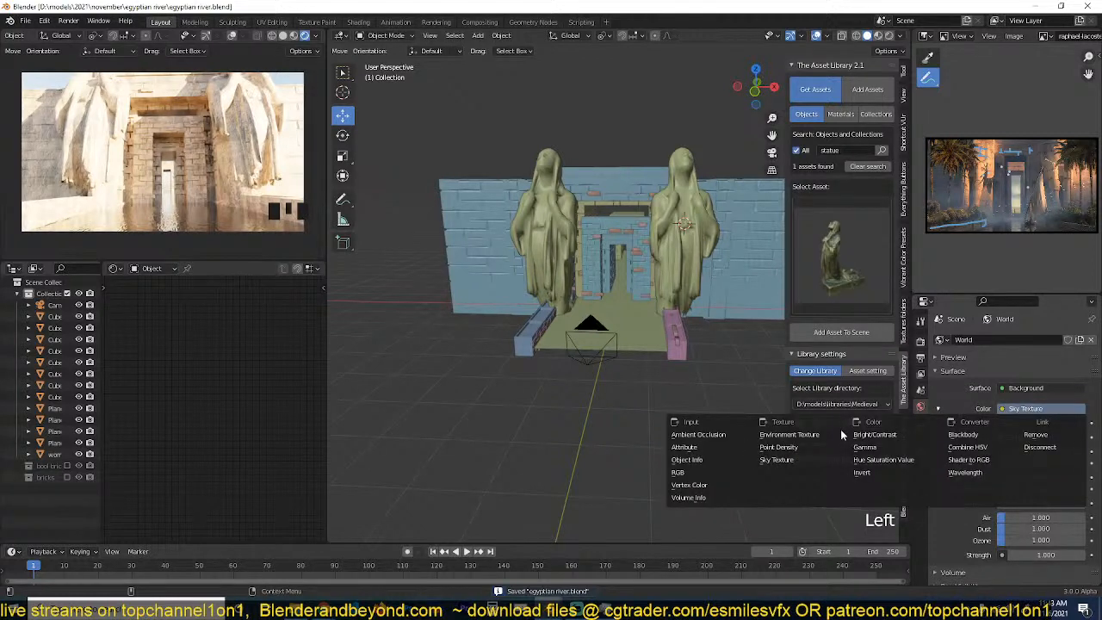
left_click(948, 535)
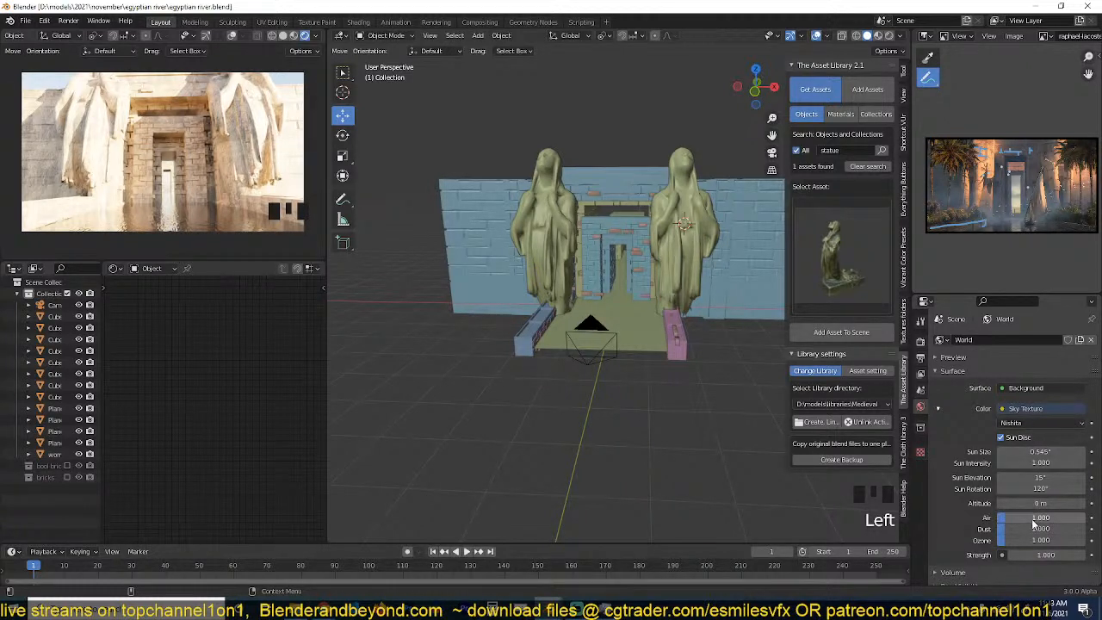
left_click(1048, 489)
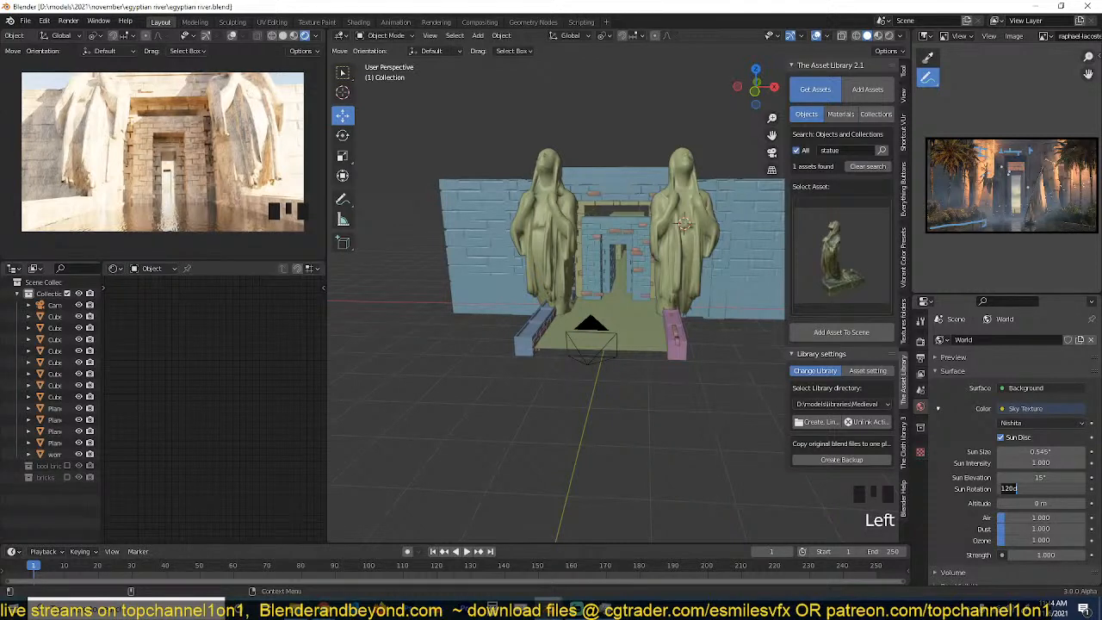
key("Return")
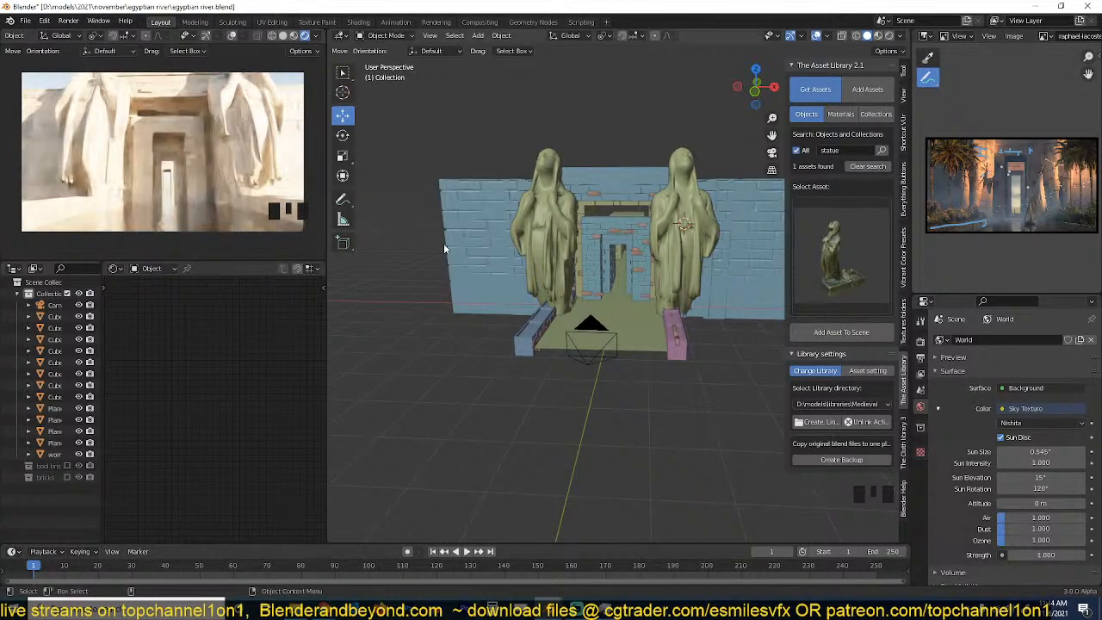
key("ctrl+s")
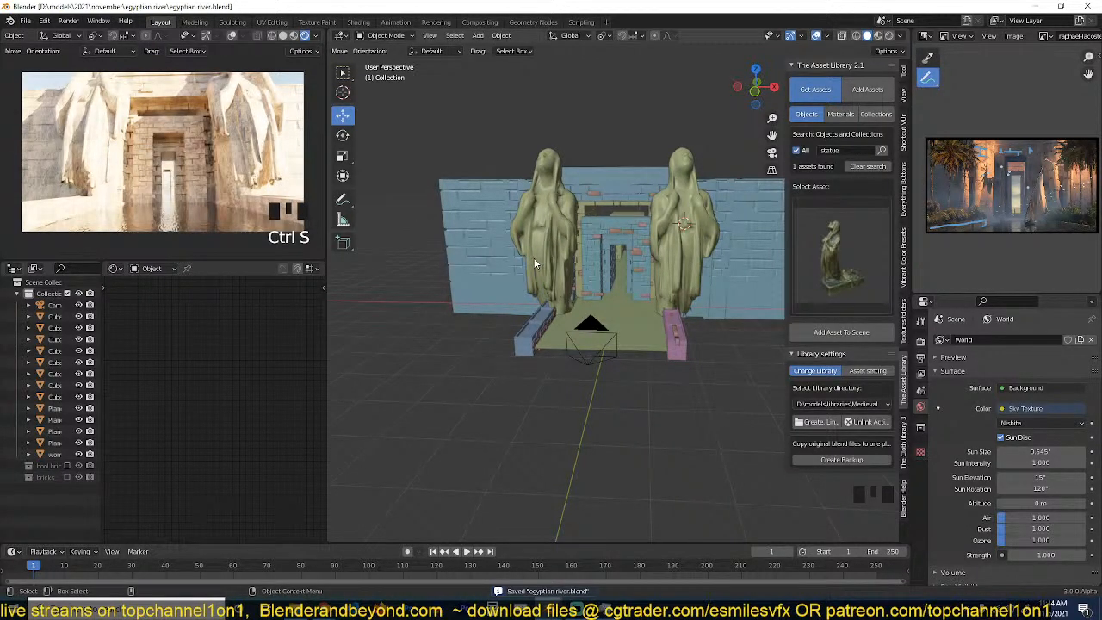
Make a linked duplicate of the woman statue, place it about 3.13 m away beside the gate, and remove the duplicate's Mirror modifier.
left_click(652, 240)
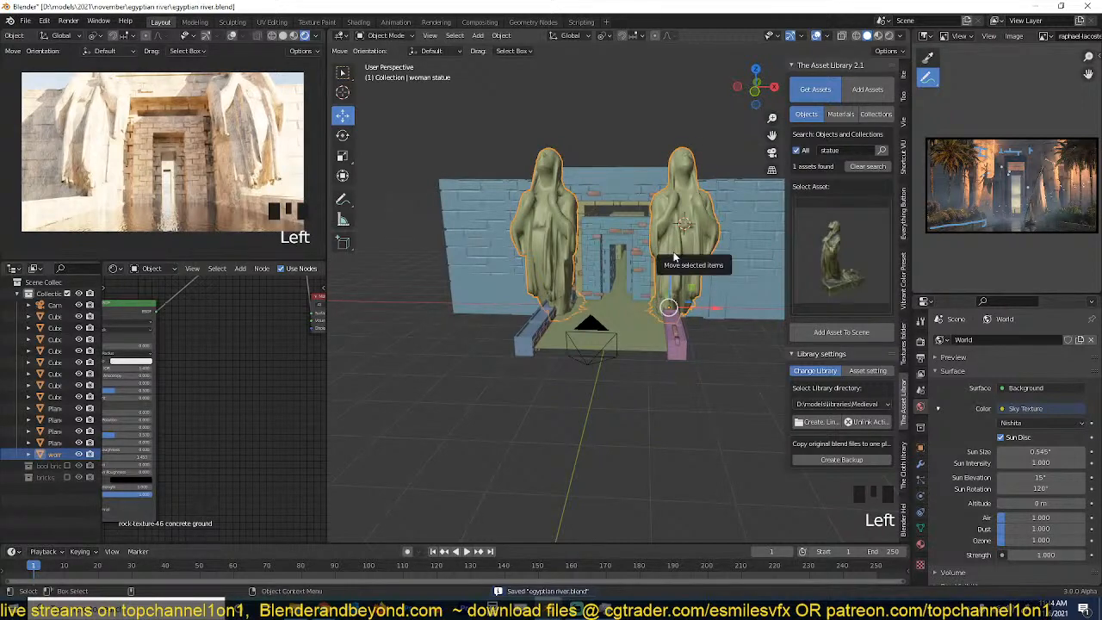
key("KP_7")
middle_click_drag(672, 291, 602, 256, "shift")
key("alt+d")
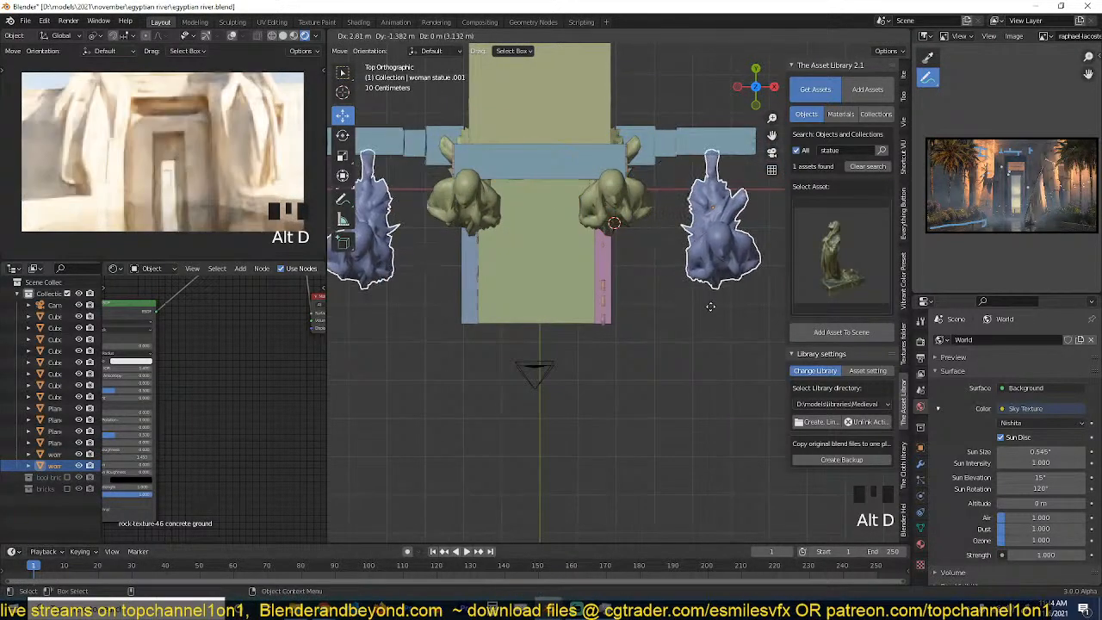
left_click(711, 309)
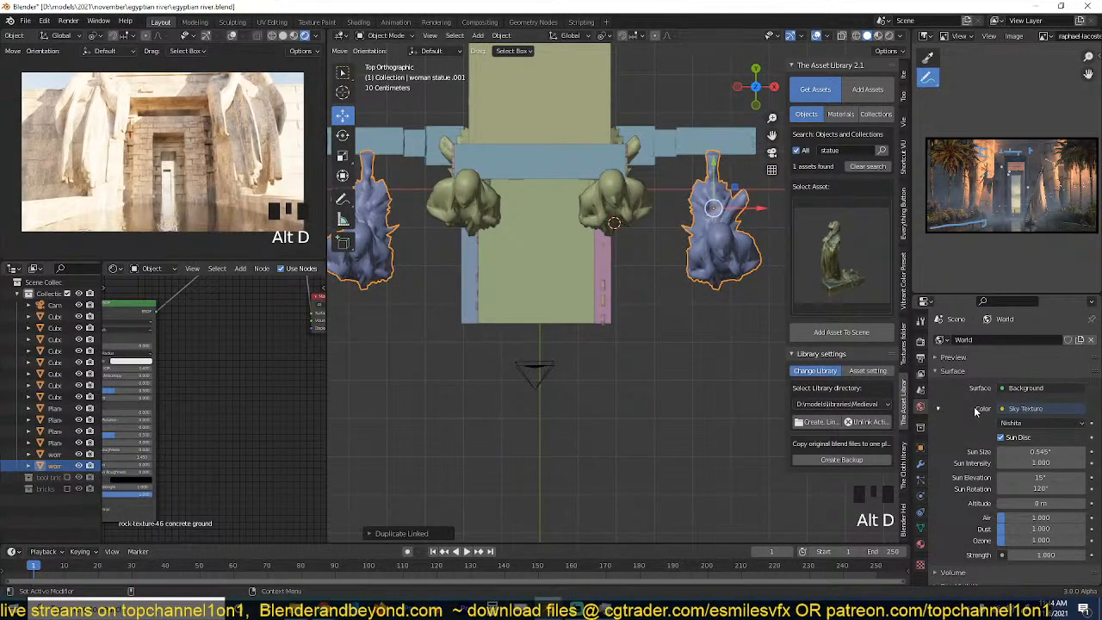
left_click(920, 463)
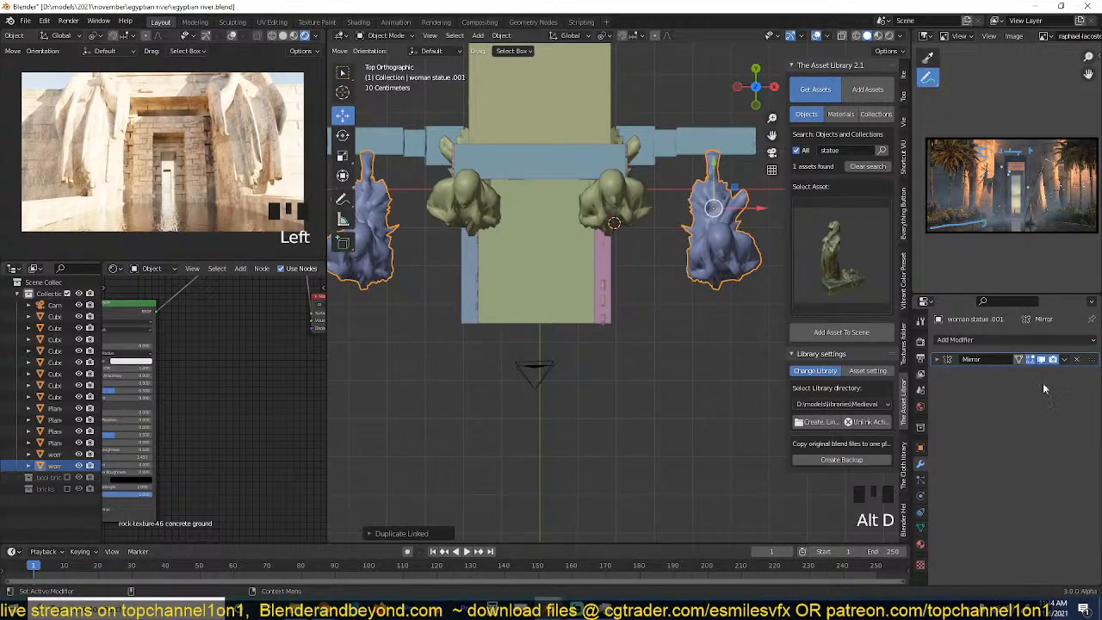
left_click(1074, 360)
Enlarge the duplicated statue, move it farther out in front of the side wall, and save the file.
key("s")
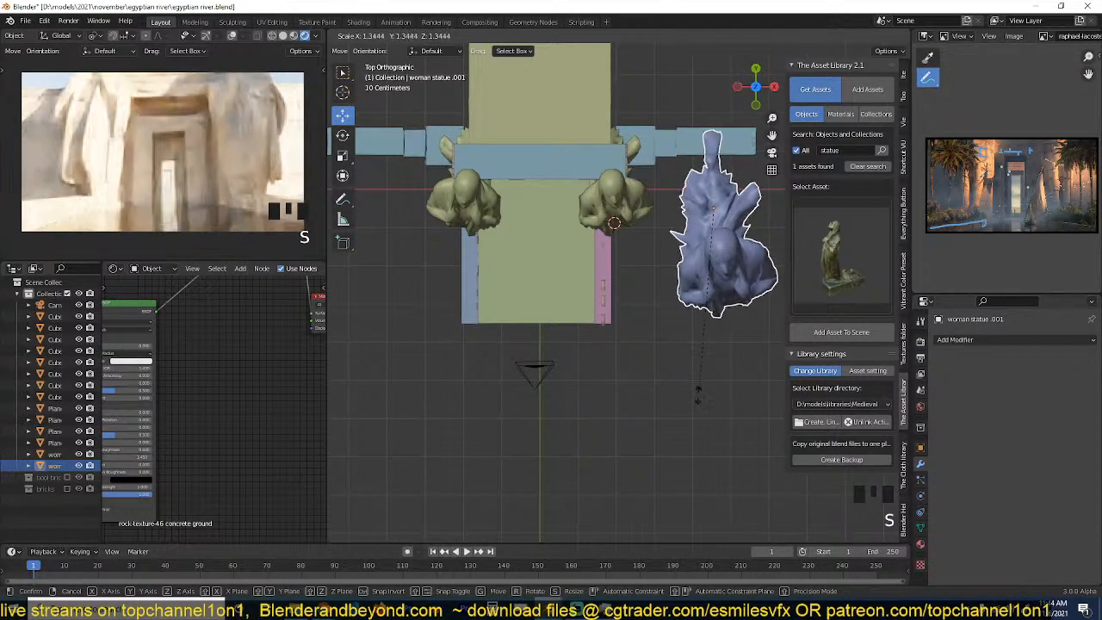
left_click(688, 429)
key("g")
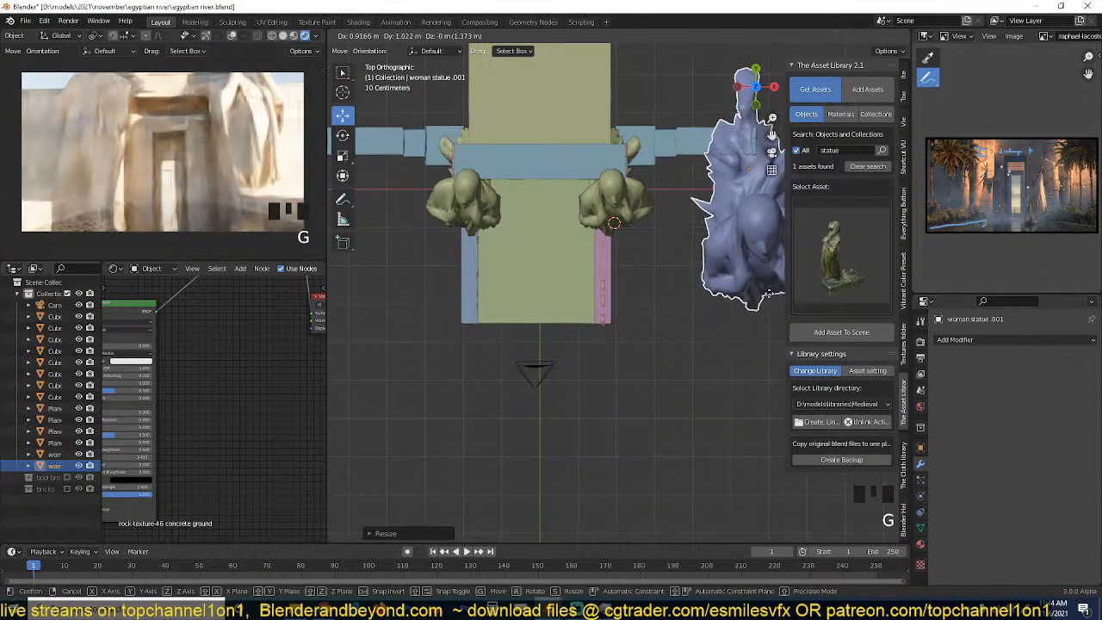
left_click(775, 281)
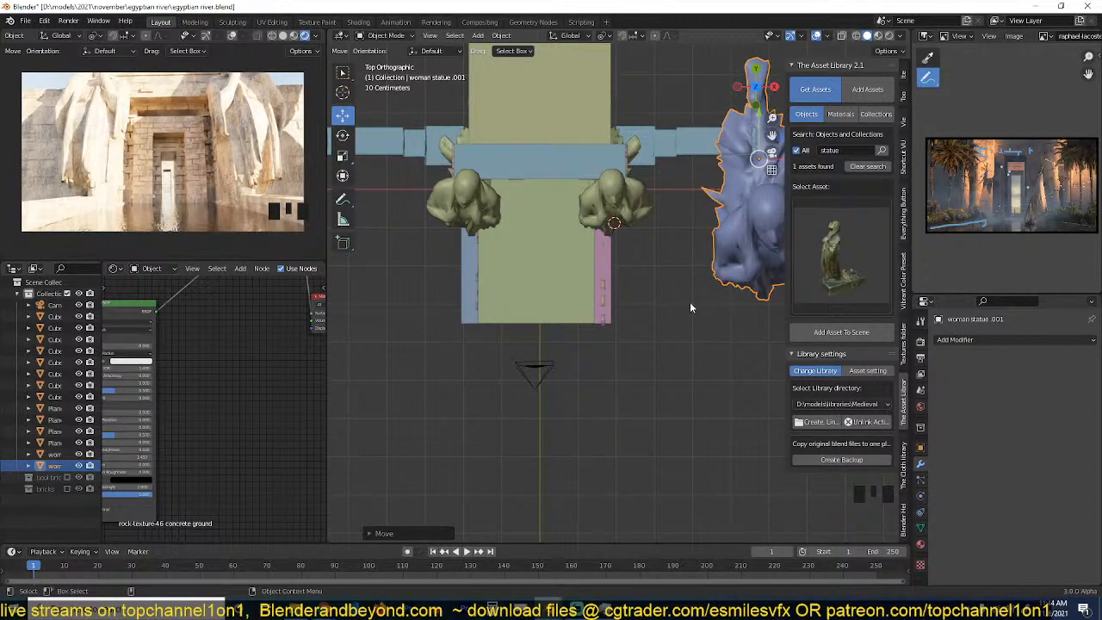
key("ctrl+s")
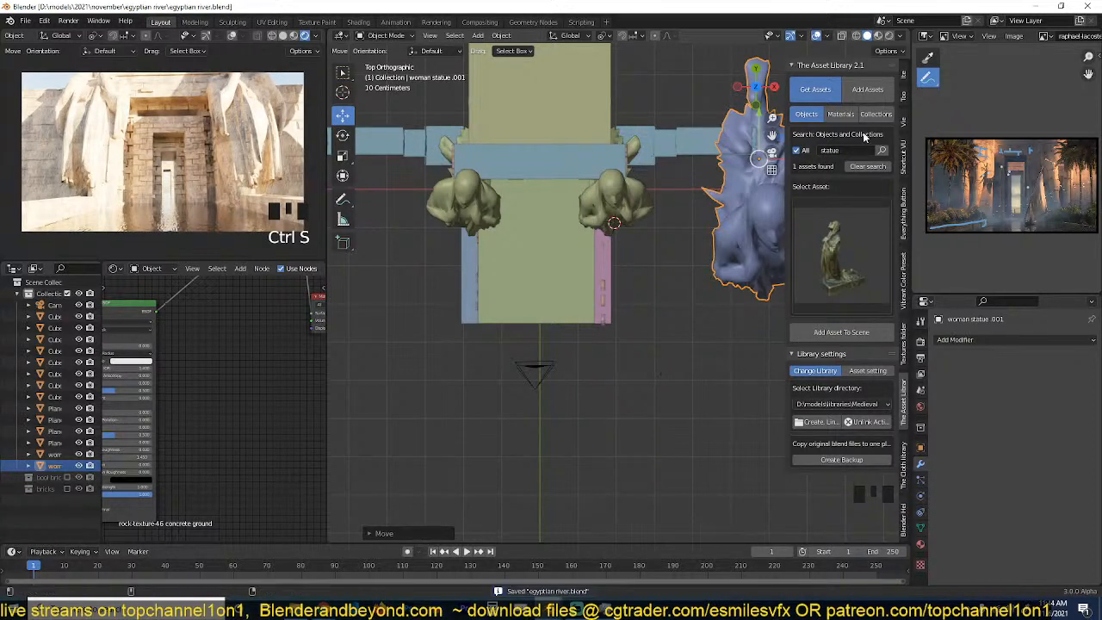
Open the Vibrant Color Presets controls and examine the add-on's error traceback in the system console.
left_click(906, 289)
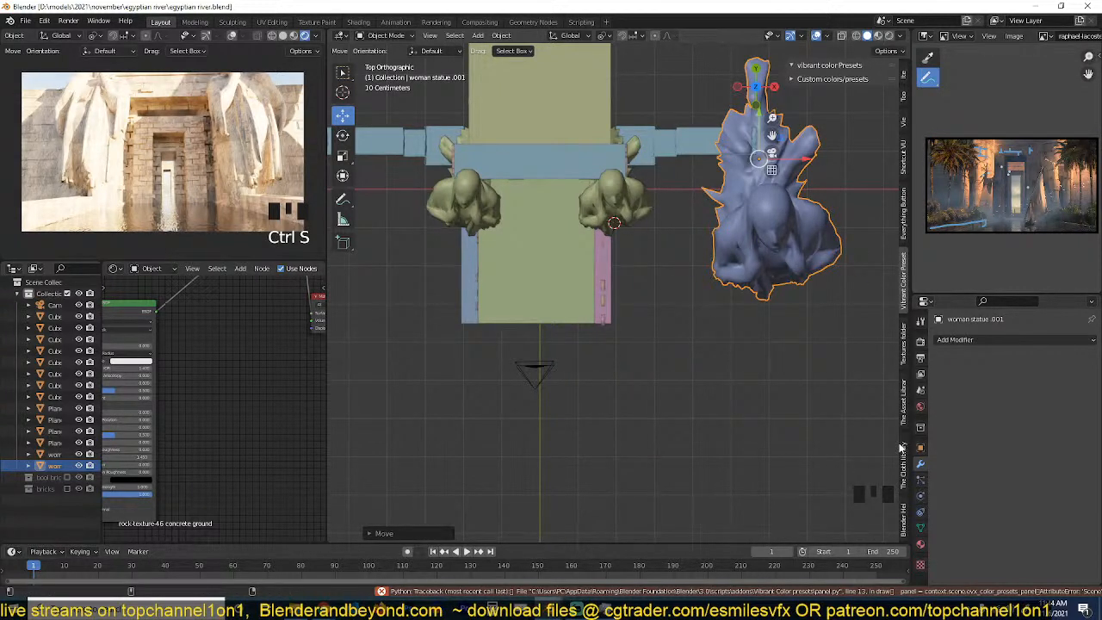
left_click(99, 21)
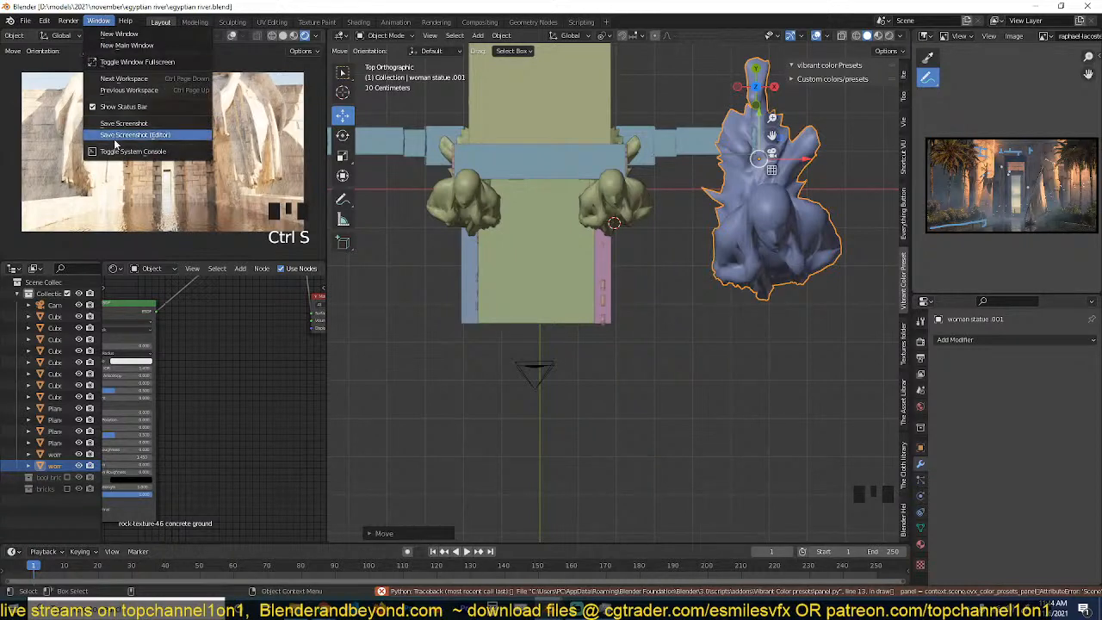
left_click(100, 22)
left_click(99, 25)
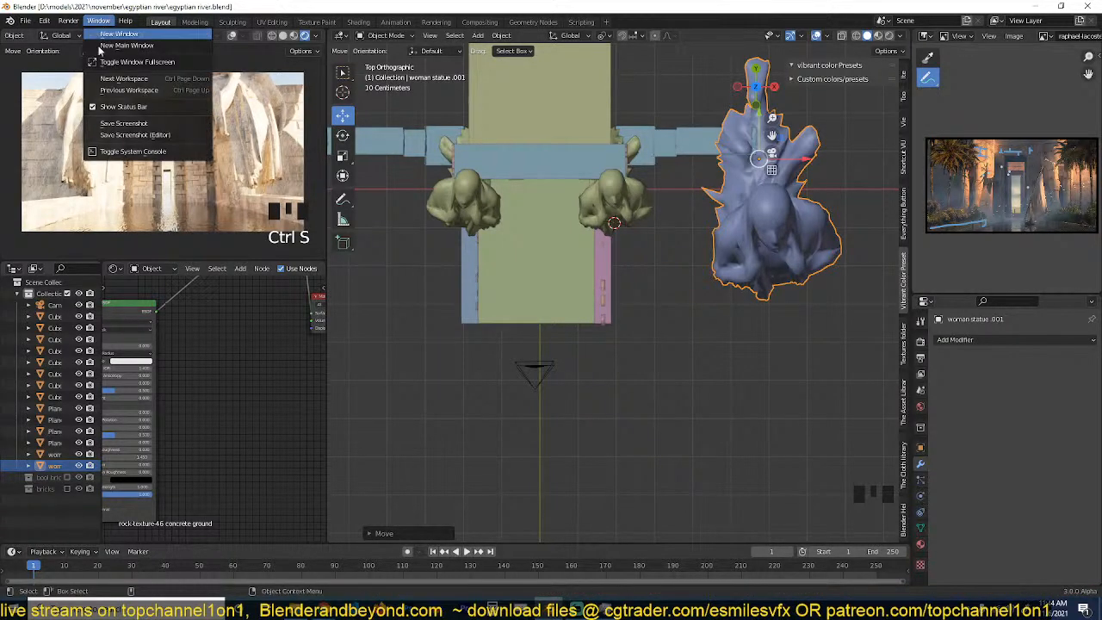
left_click(121, 151)
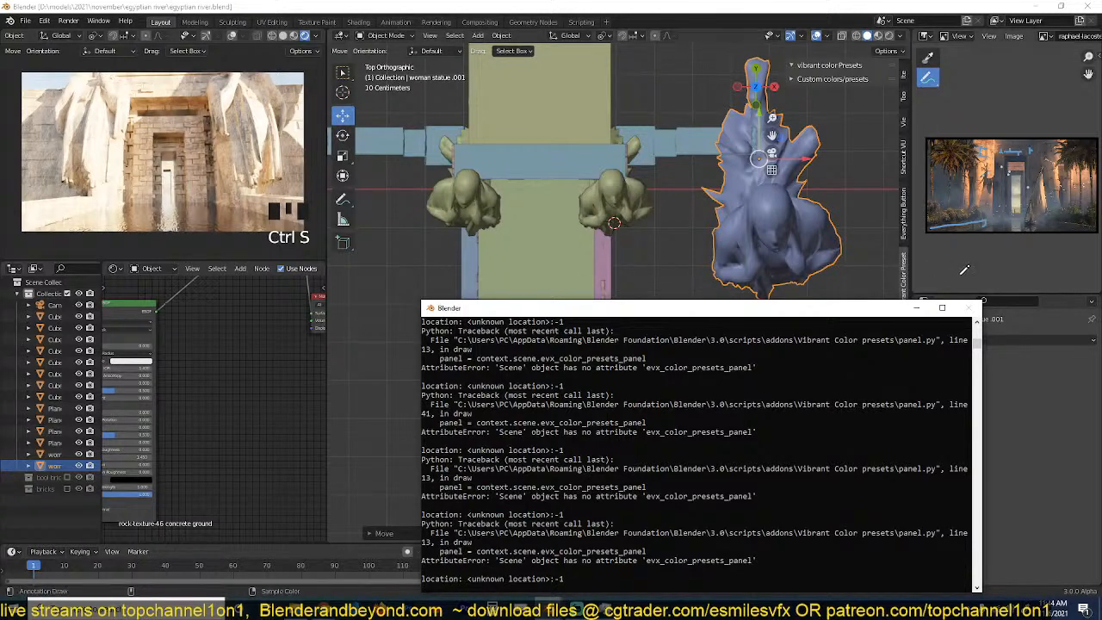
left_click(916, 308)
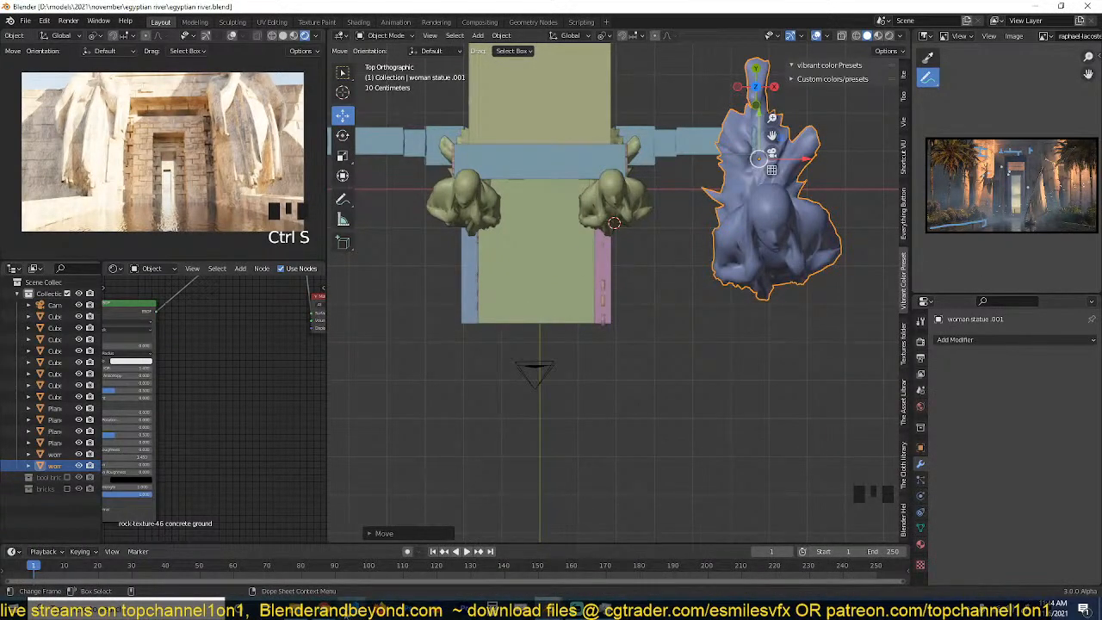
left_click(295, 609)
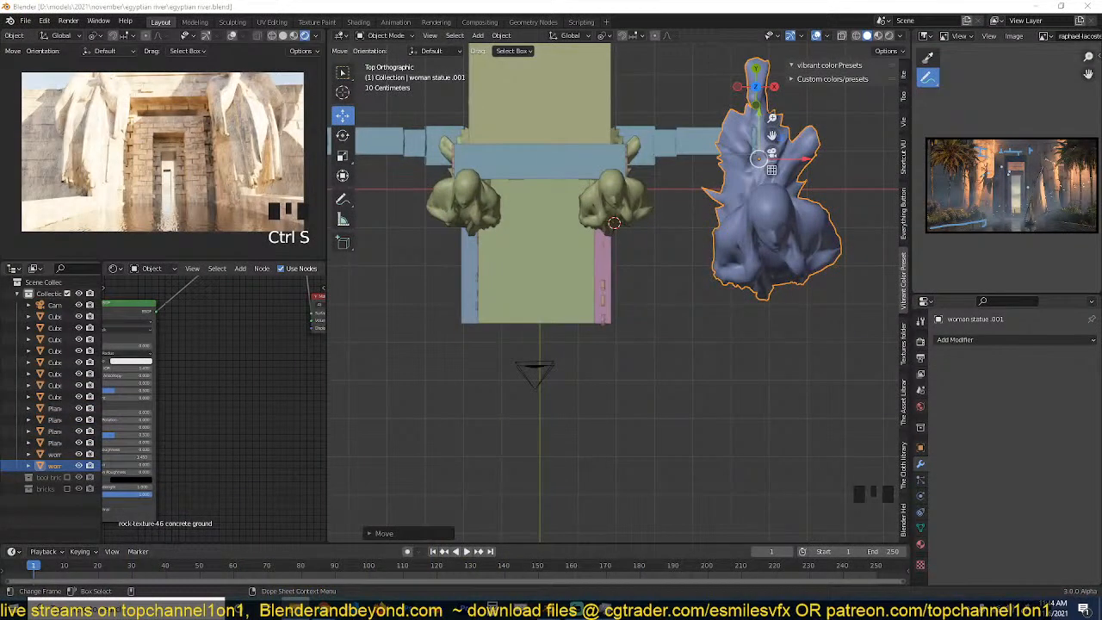
Show the add-on preferences in the Scripting workspace and filter them with "vibra".
left_click(581, 22)
left_click(157, 127)
left_click(252, 67)
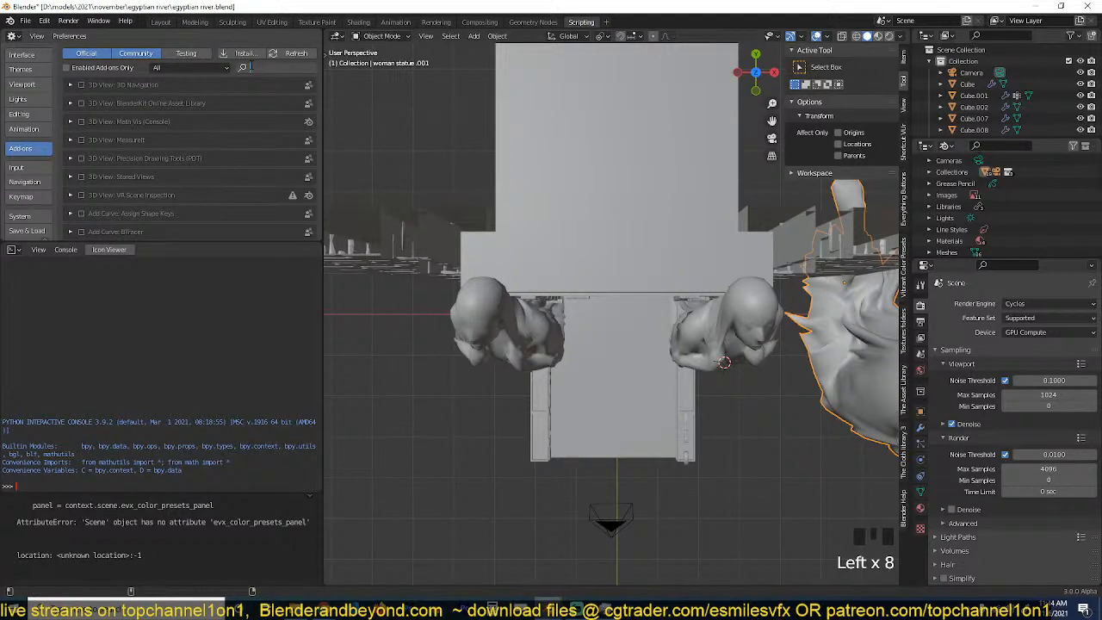
type("vibra")
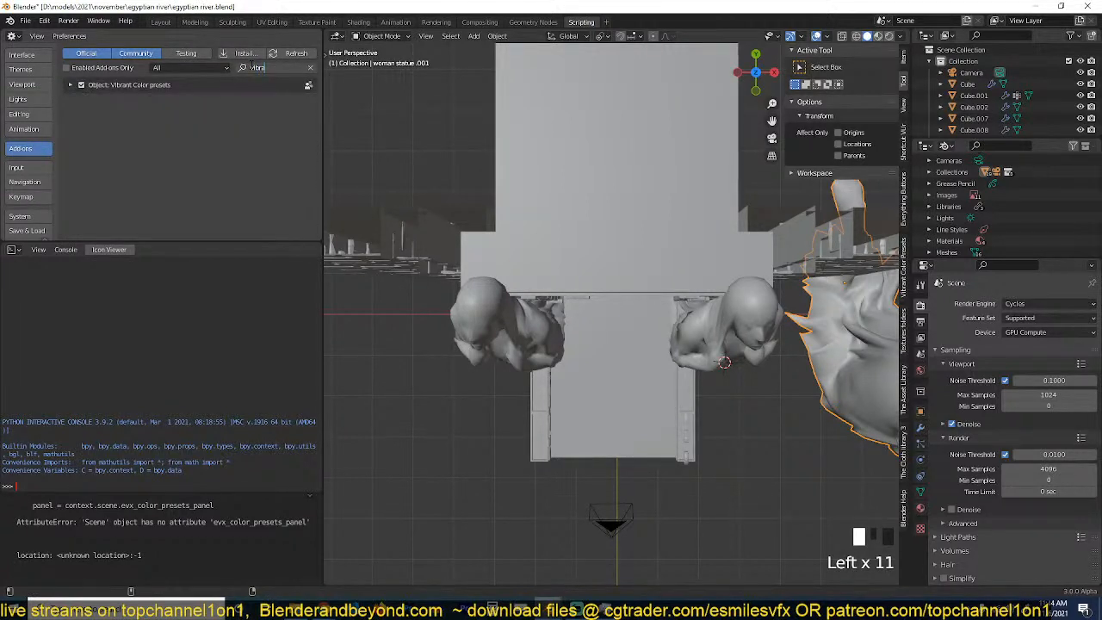
key("Return")
Disable and re-enable the Vibrant Color presets add-on, and open its controls beside the viewport.
left_click(82, 84)
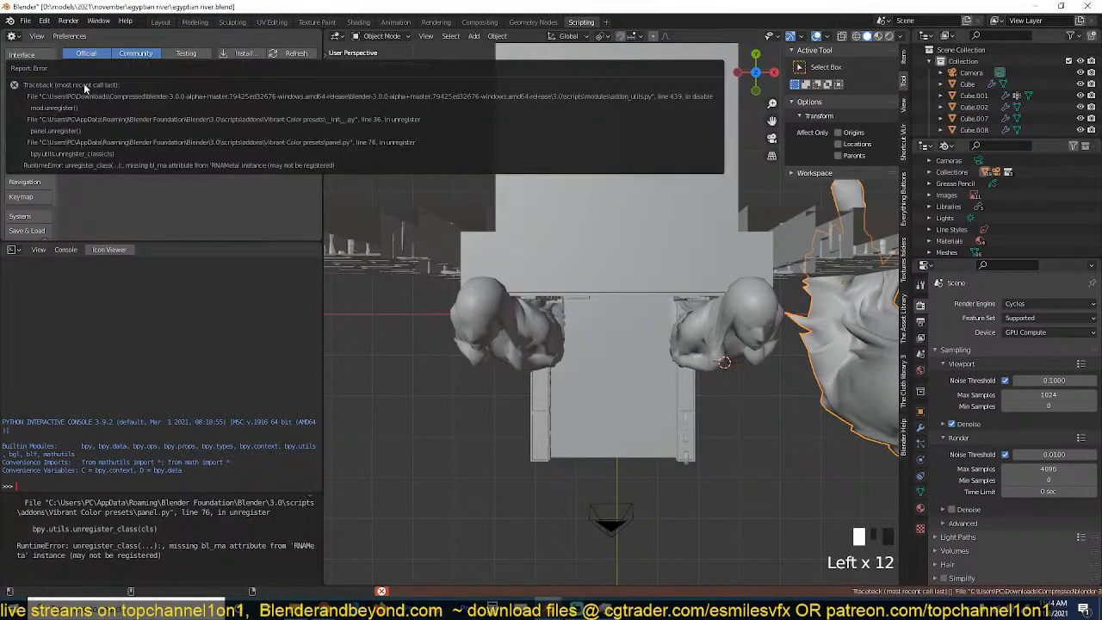
left_click(80, 87)
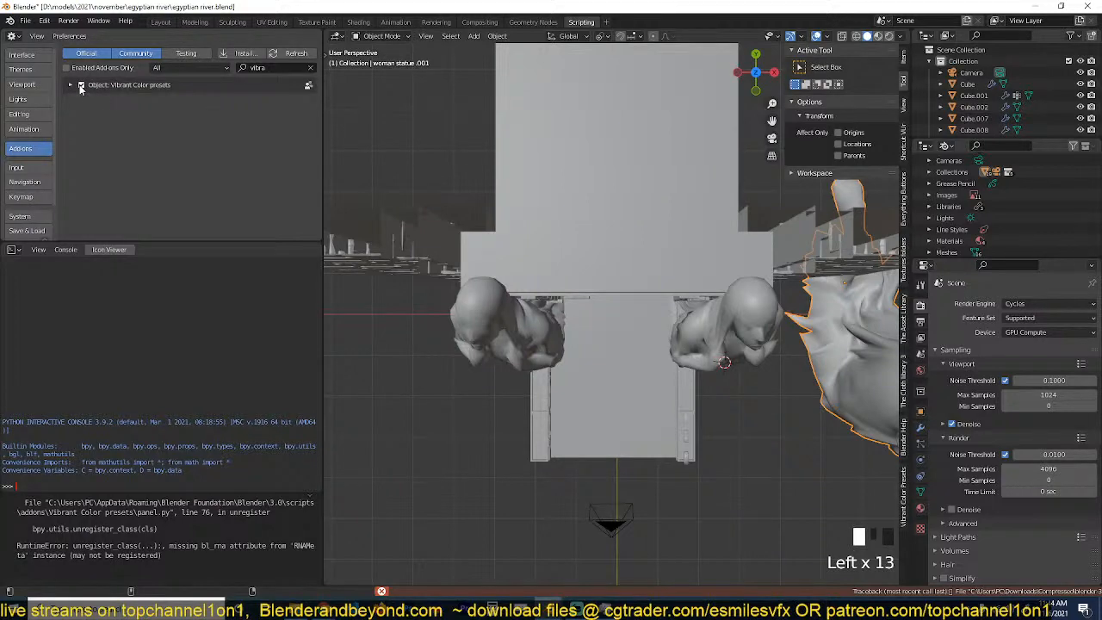
left_click(81, 87)
left_click(81, 87)
left_click(80, 87)
left_click(80, 87)
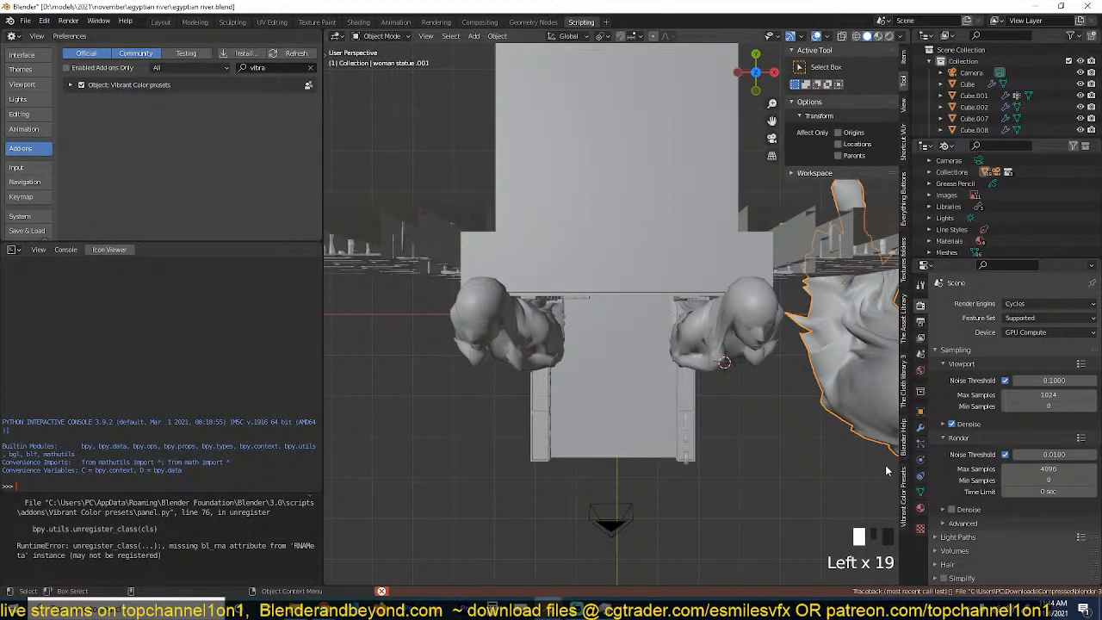
left_click(902, 491)
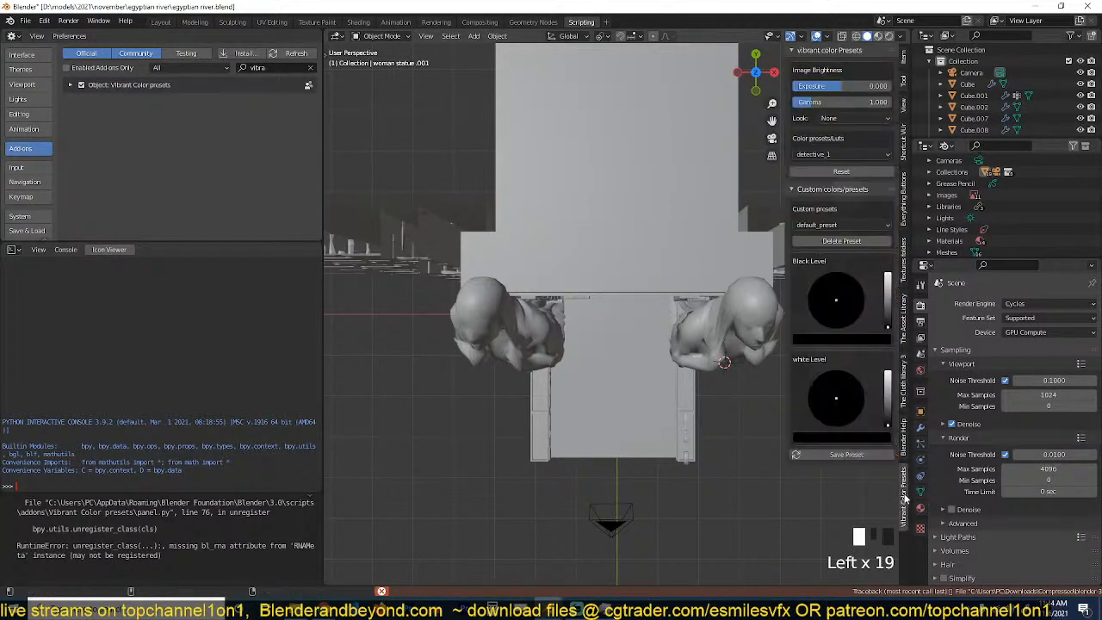
Return to the Layout workspace, expand the custom colours, and lower the image exposure to about -2.874 and gamma to about 0.770.
left_click(158, 22)
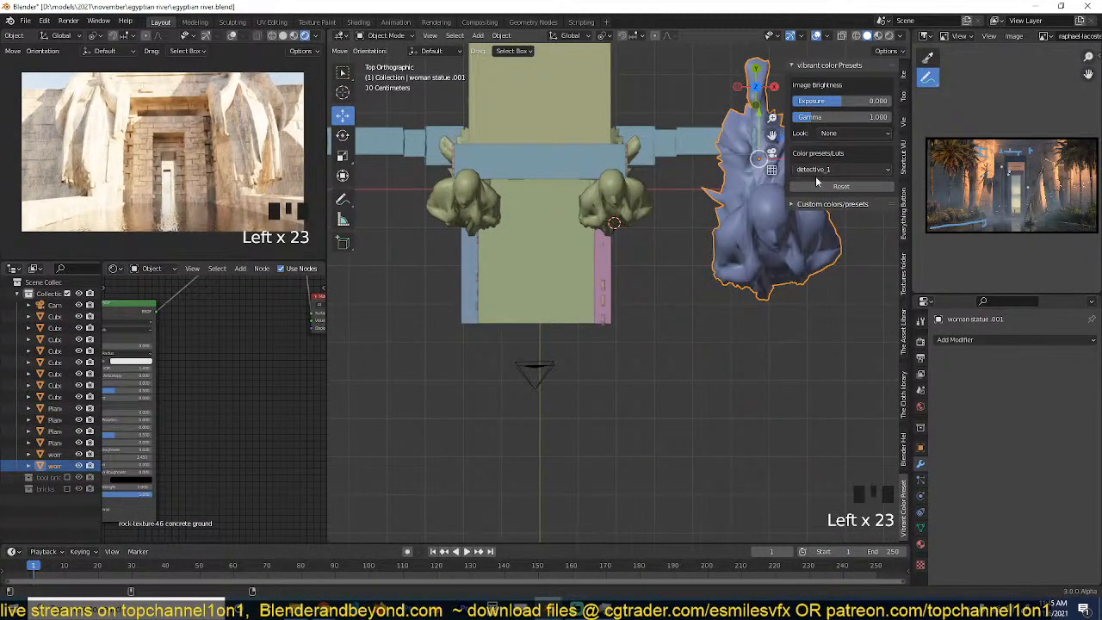
left_click(818, 204)
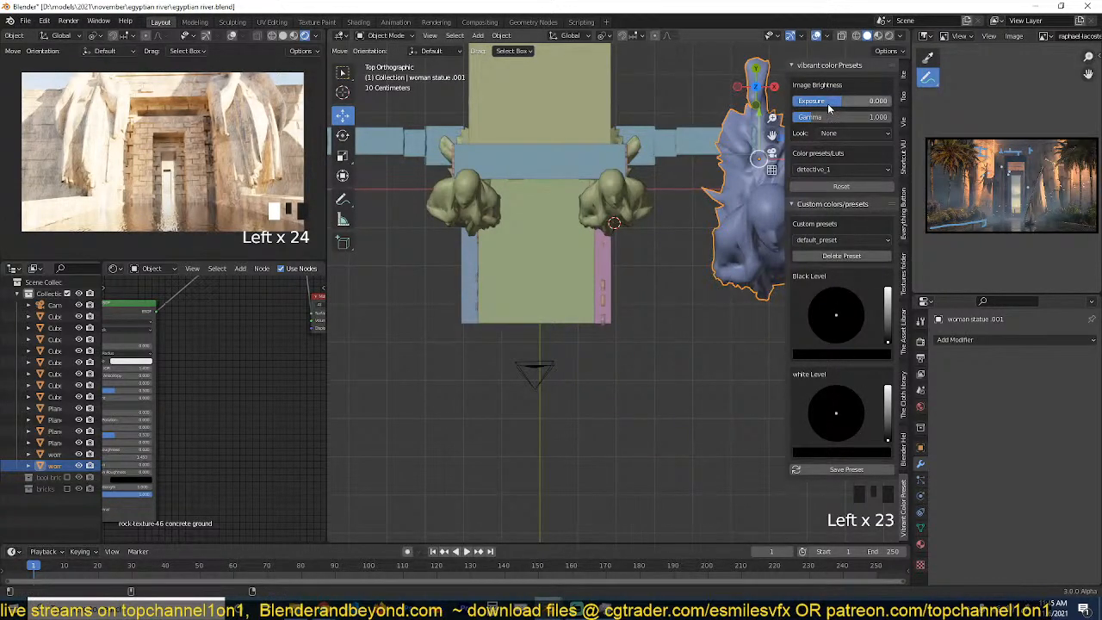
left_click_drag(842, 101, 814, 123)
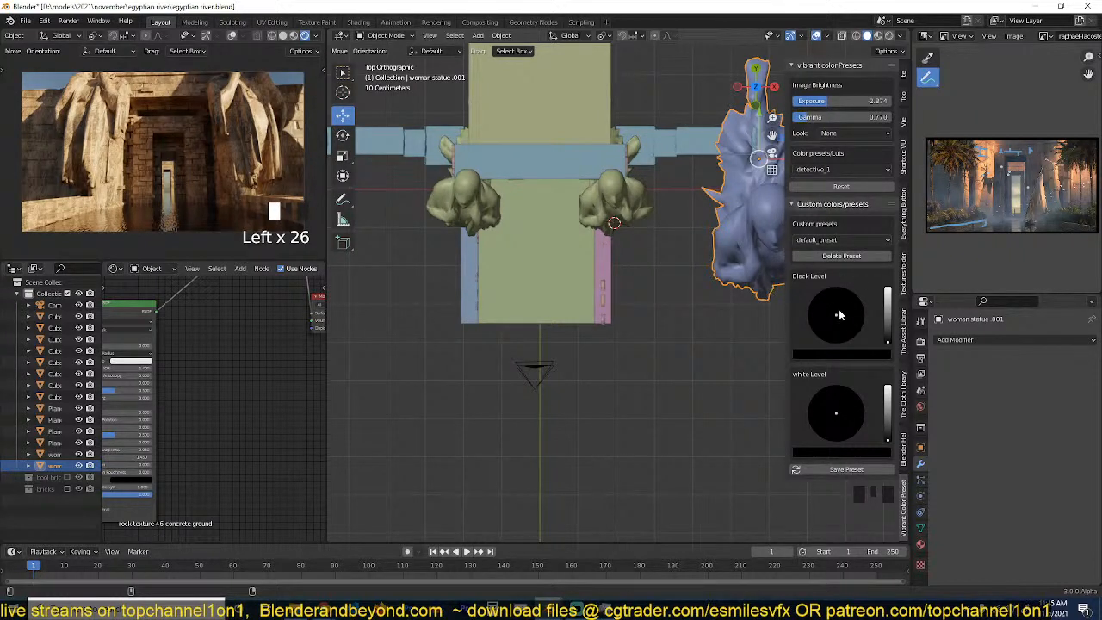
Try a pale blue black level and a pale yellow white level in the custom colour settings.
left_click(890, 327)
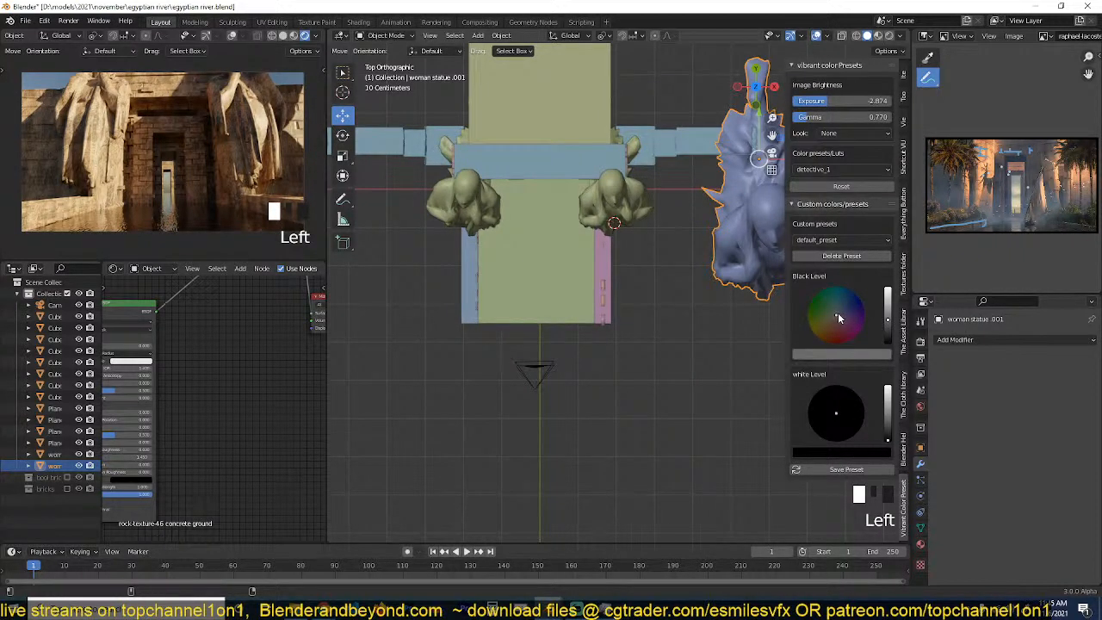
mouse_move(837, 315)
left_mouse_down()
mouse_move(832, 335)
mouse_move(841, 301)
left_mouse_up()
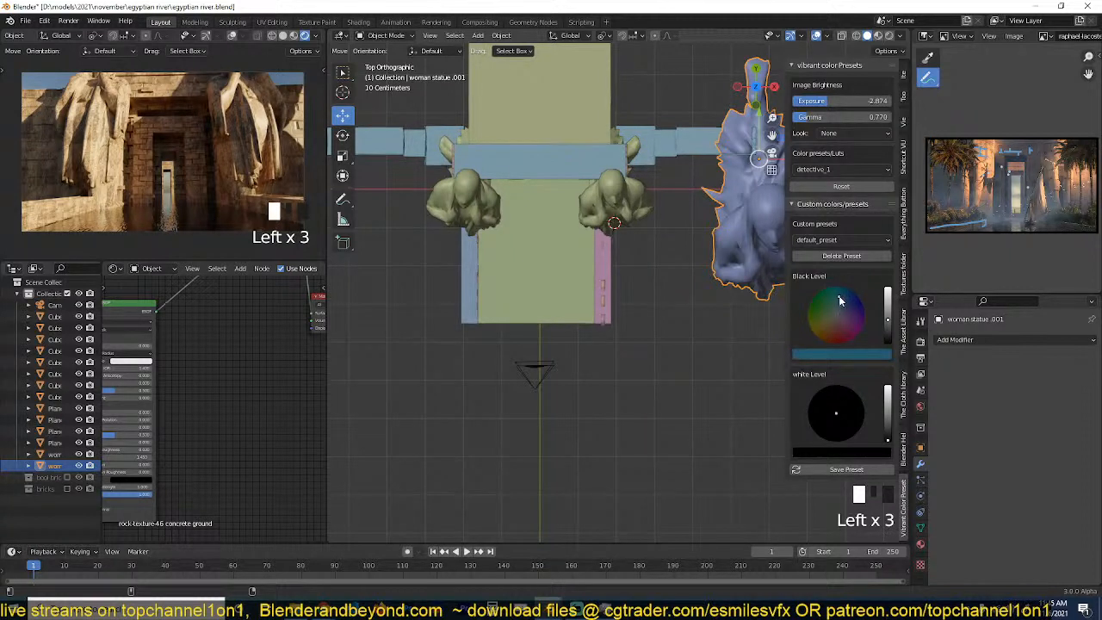
left_click(849, 395)
left_click(889, 396)
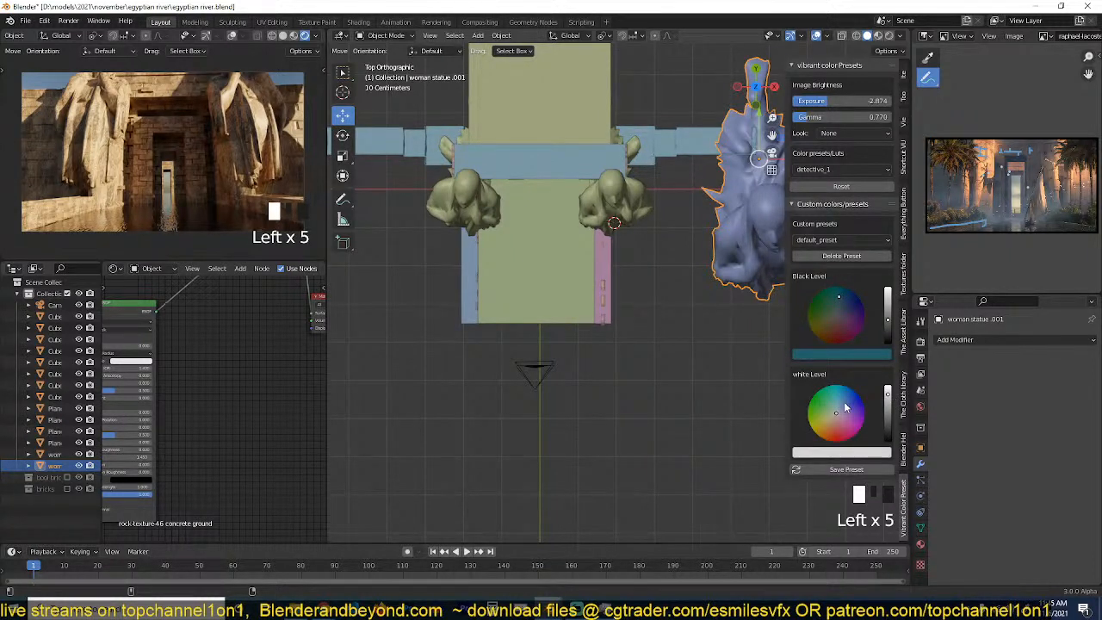
left_click(831, 416)
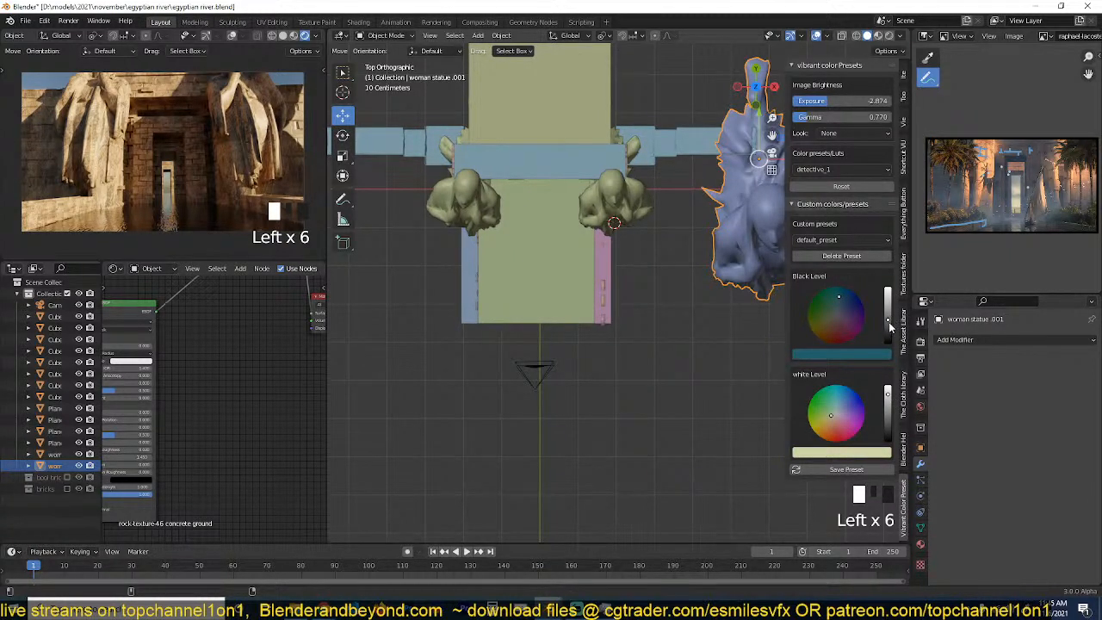
left_click_drag(890, 324, 889, 300)
mouse_move(834, 303)
left_mouse_down()
mouse_move(819, 328)
mouse_move(836, 311)
left_mouse_up()
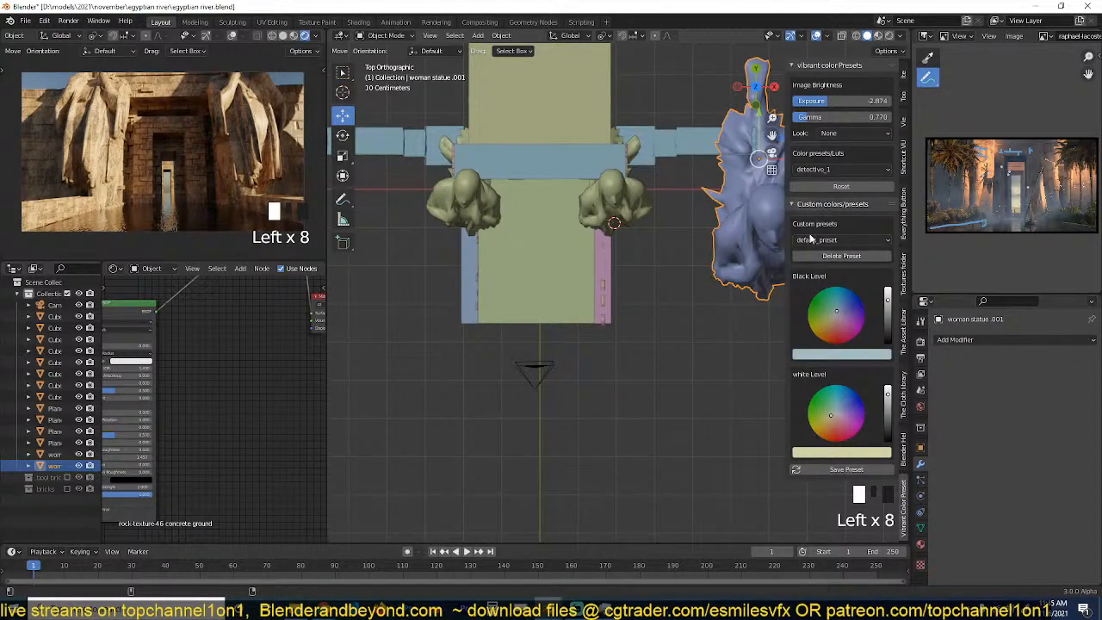
Try the detective_1 colour preset and switch to the warming preset.
left_click(851, 172)
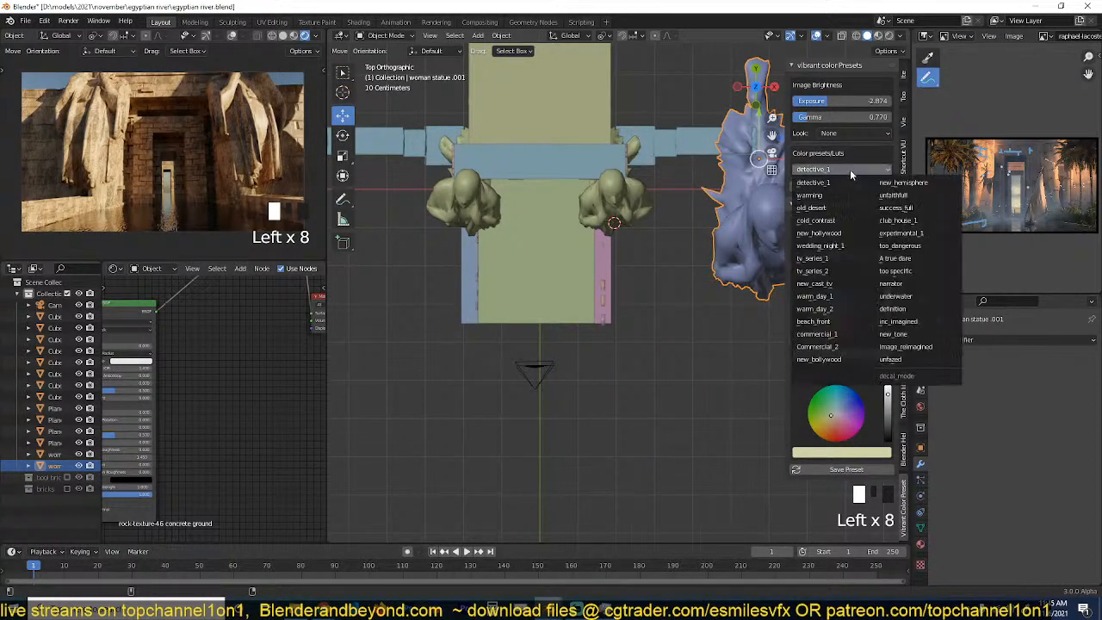
left_click(818, 183)
left_click(839, 170)
left_click(825, 195)
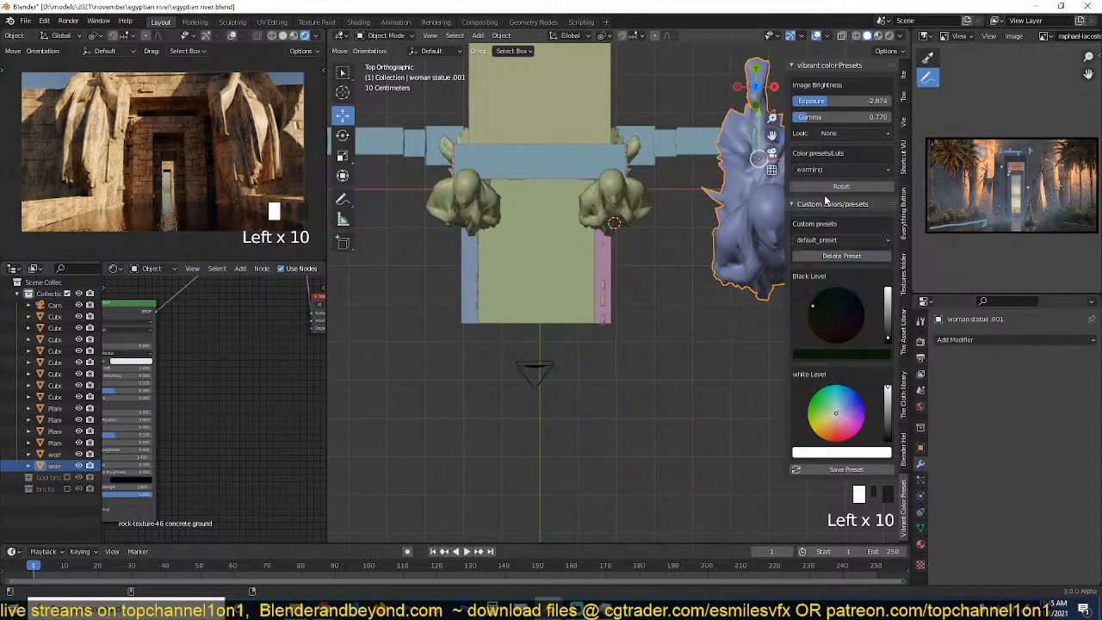
Deselect the spare statue, save the scene file, and hide the preset controls beside the viewport.
left_click(668, 306)
key("ctrl+s")
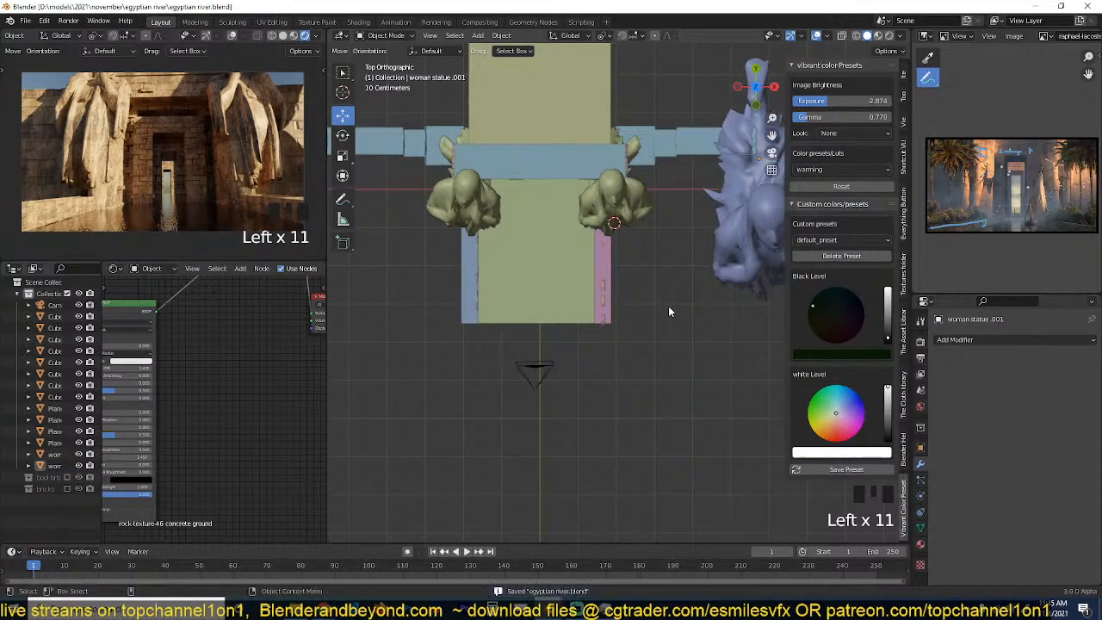
key("n")
Examine the low planter walls beside the gate and the palm trees in the reference painting.
scroll(766, 278, "up", 2)
left_click(768, 319)
key("grave")
middle_click_drag(768, 319, 730, 199)
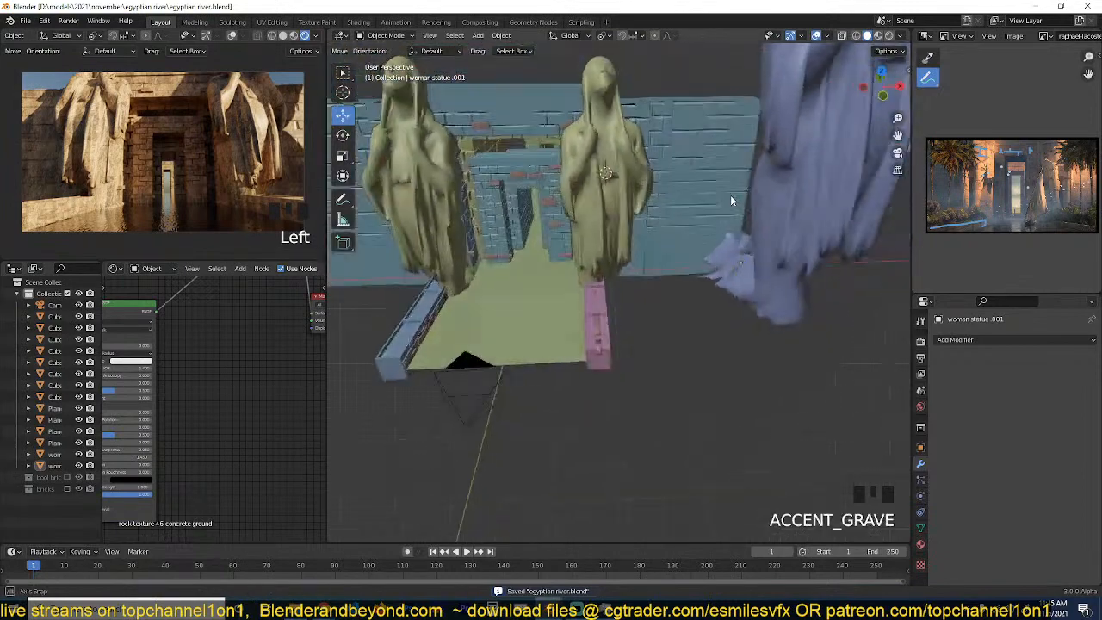
scroll(728, 201, "up", 1)
key("grave")
scroll(646, 303, "up", 3)
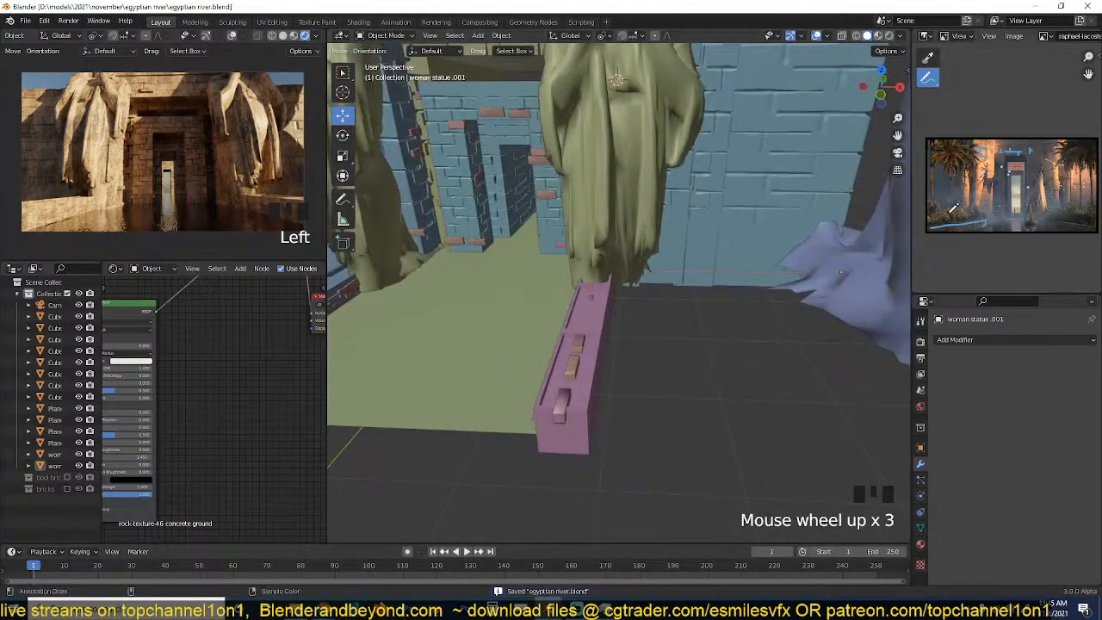
scroll(954, 207, "up", 2)
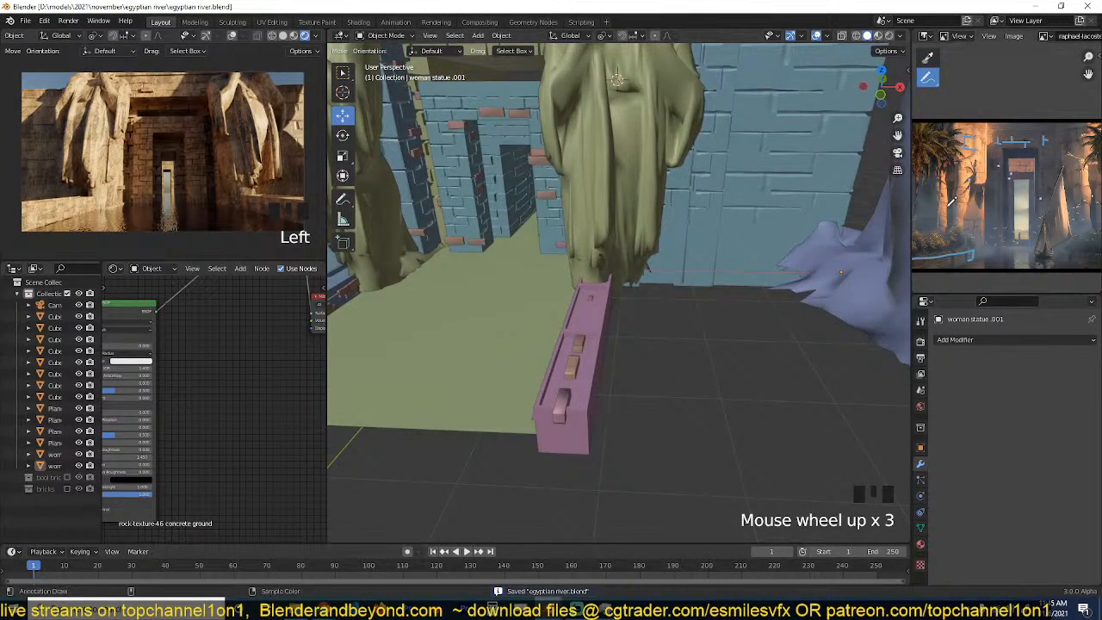
scroll(951, 201, "down", 2)
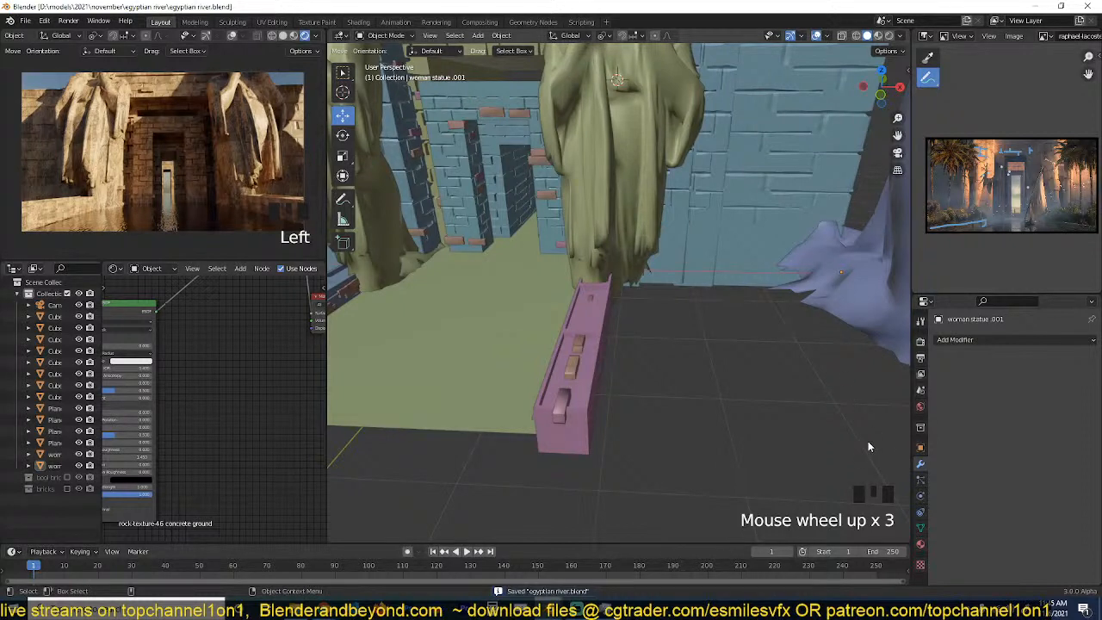
Open the add-on preferences and search the add-ons for "pol".
key("n")
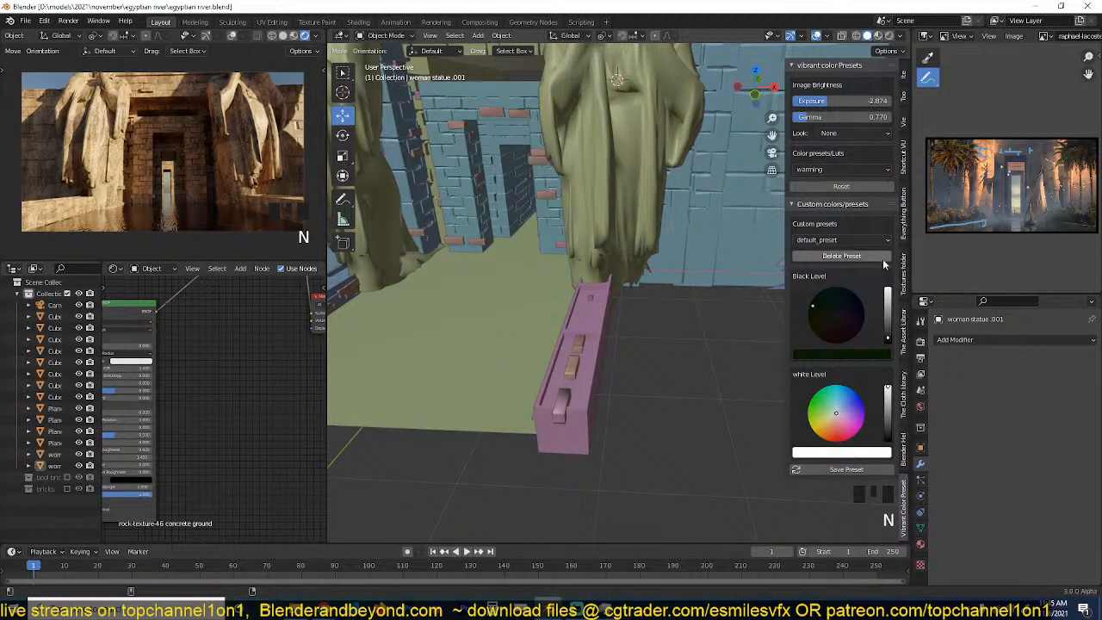
left_click(45, 20)
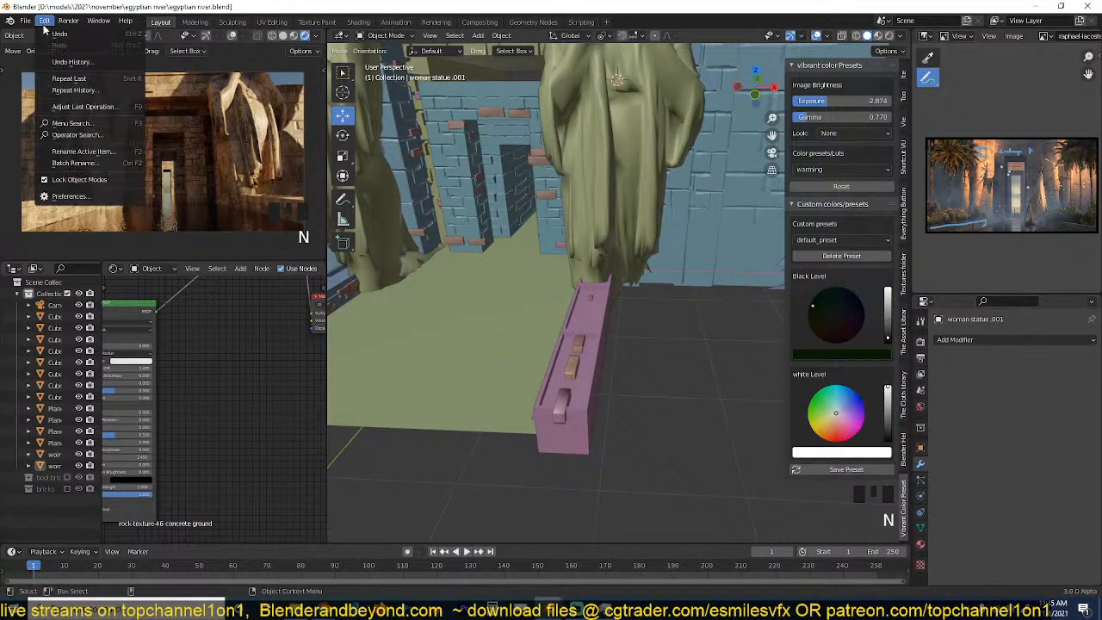
left_click(78, 198)
left_click(308, 72)
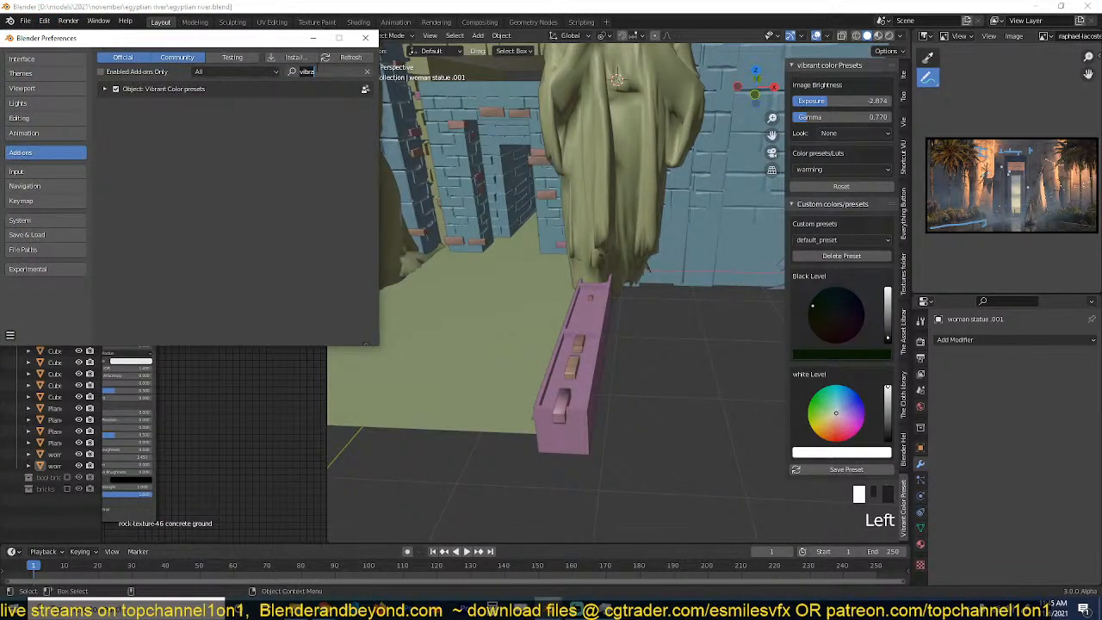
key("BackSpace")
key("BackSpace")
key("BackSpace")
key("BackSpace")
key("BackSpace")
type("pol")
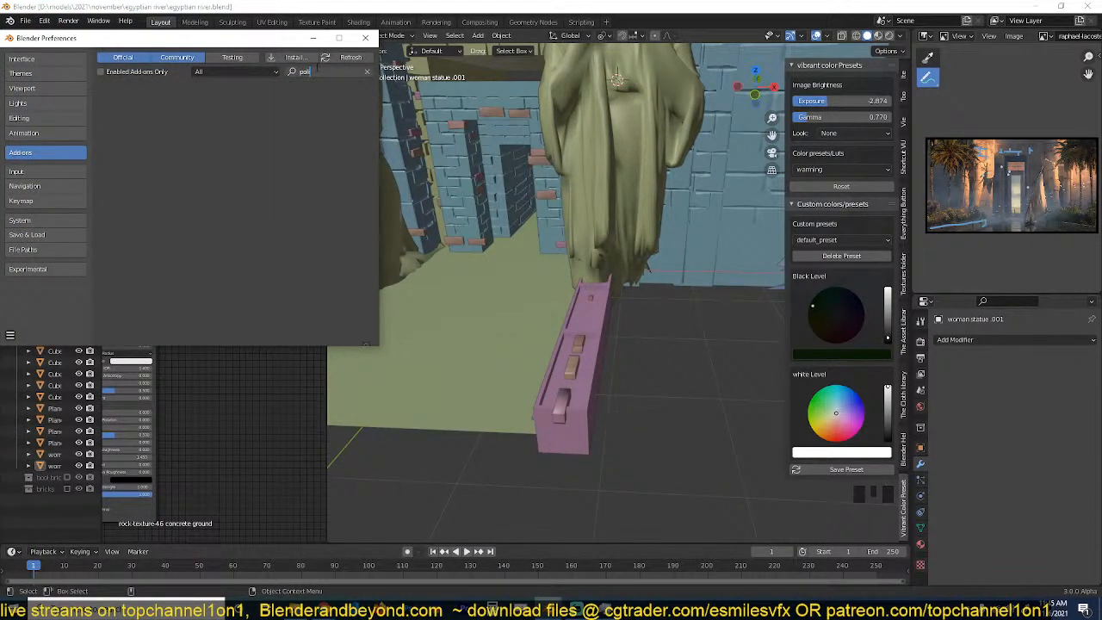
key("Return")
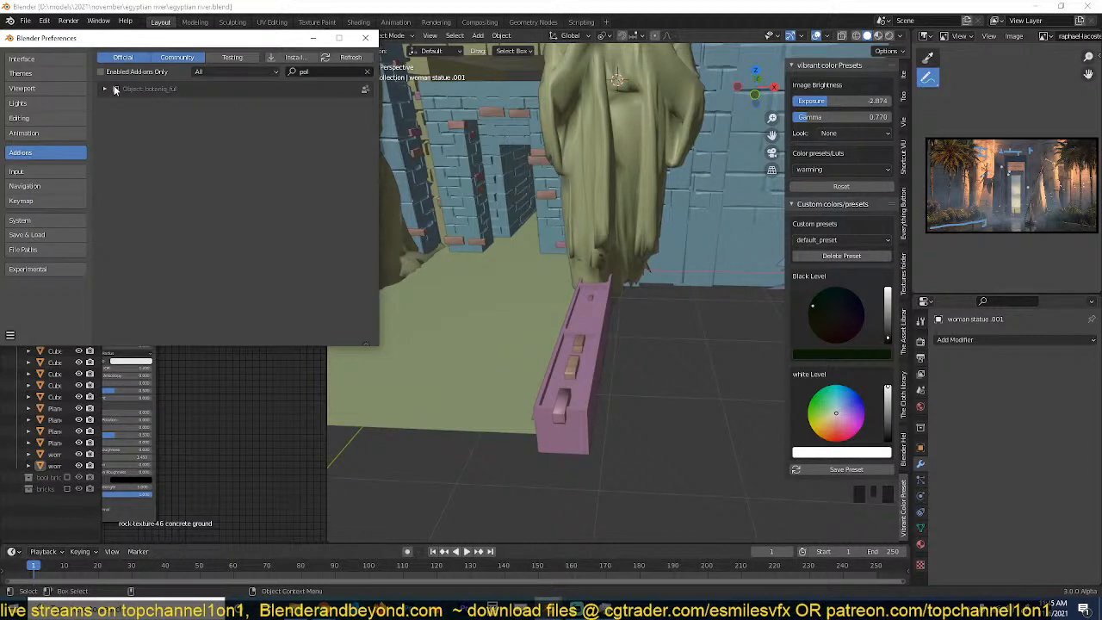
Enable the botaniq full add-on, close the preferences, and show its controls beside the viewport.
left_click(115, 88)
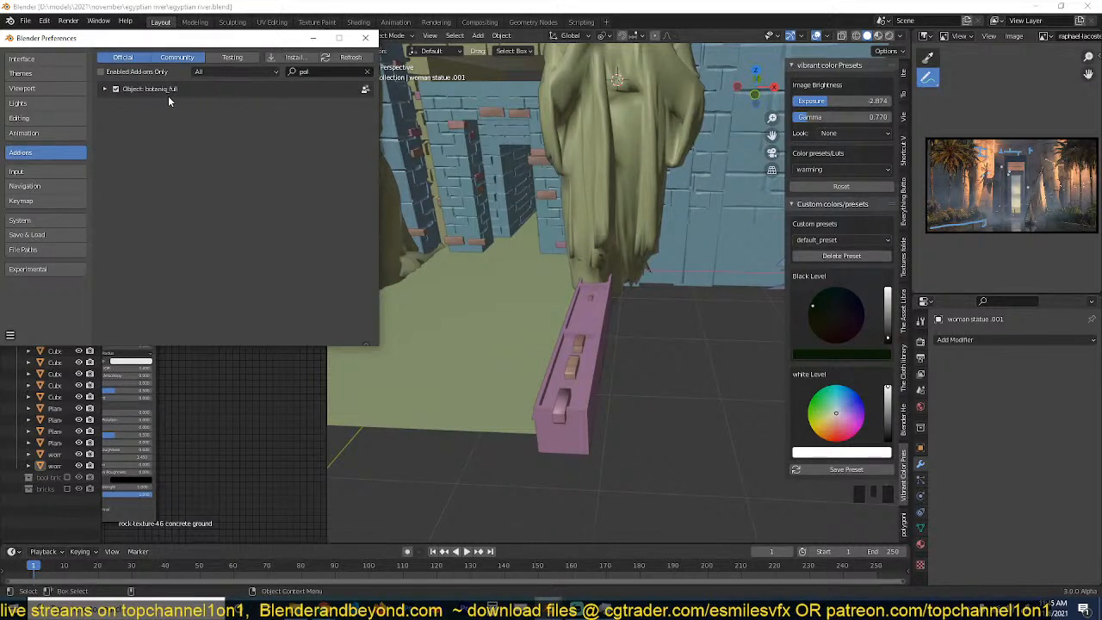
left_click(365, 38)
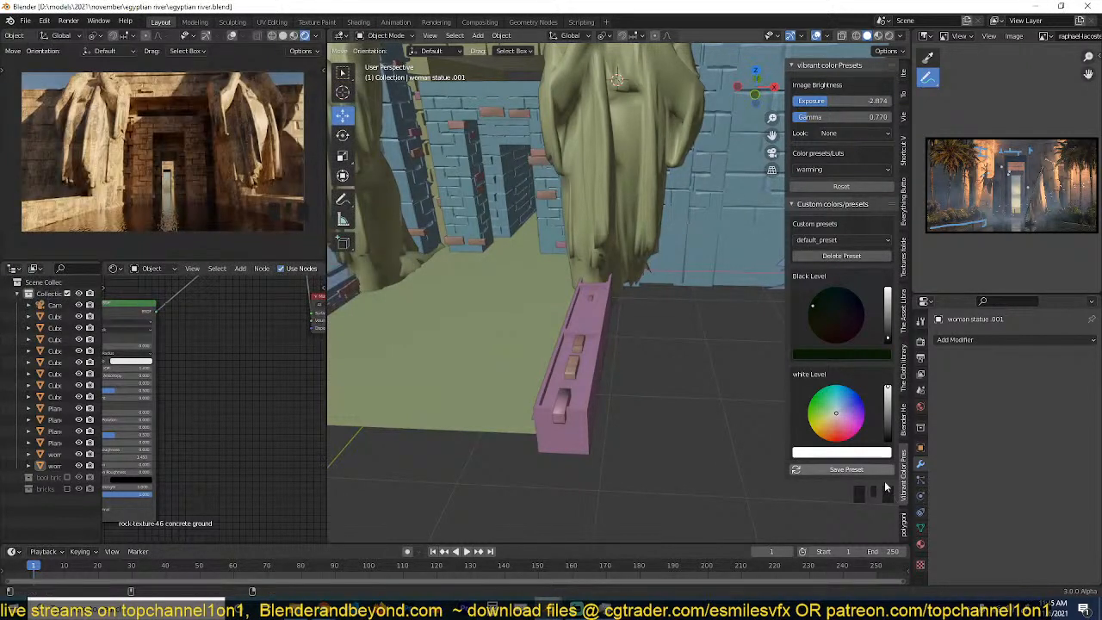
left_click(903, 523)
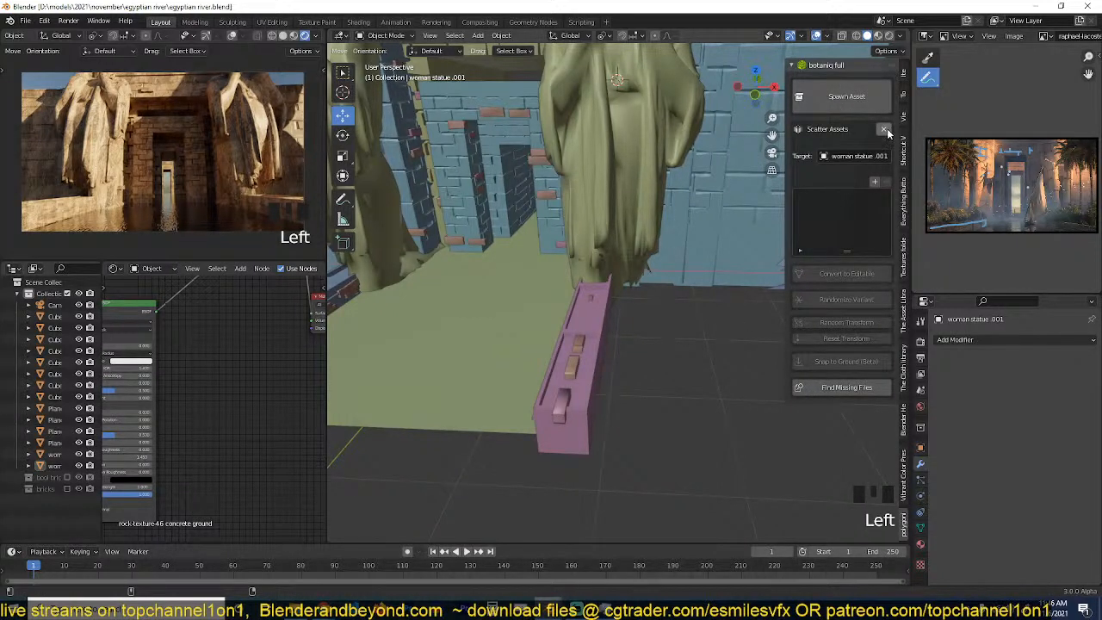
Choose the tropical asset category and select the Phoenix canariensis D pineapple palm for spawning.
left_click(852, 102)
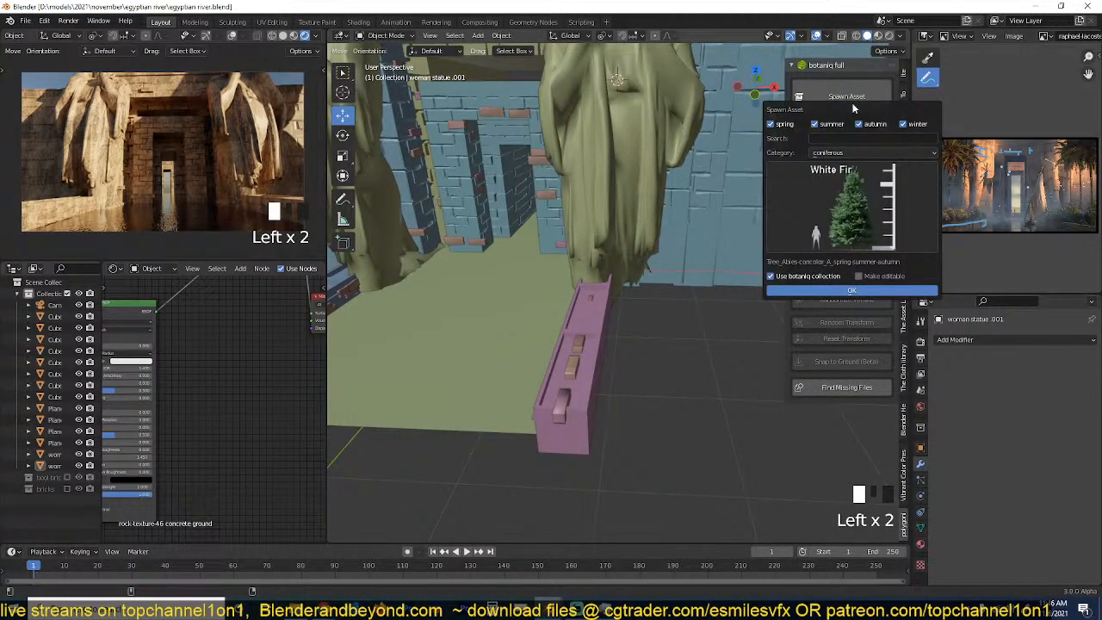
middle_click_drag(558, 290, 603, 286)
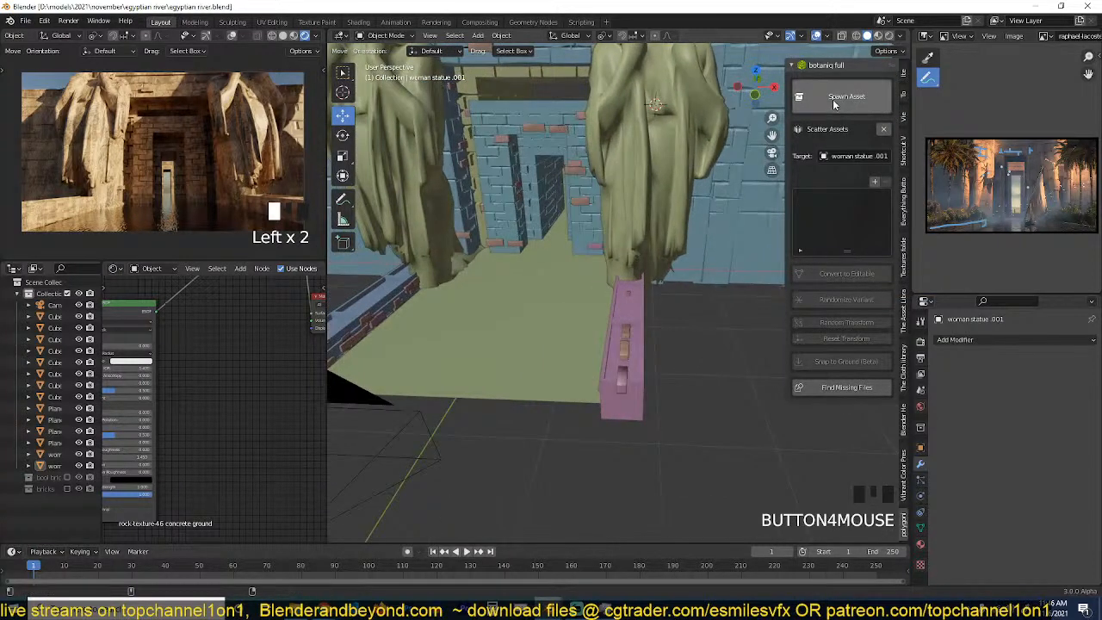
left_click(828, 148)
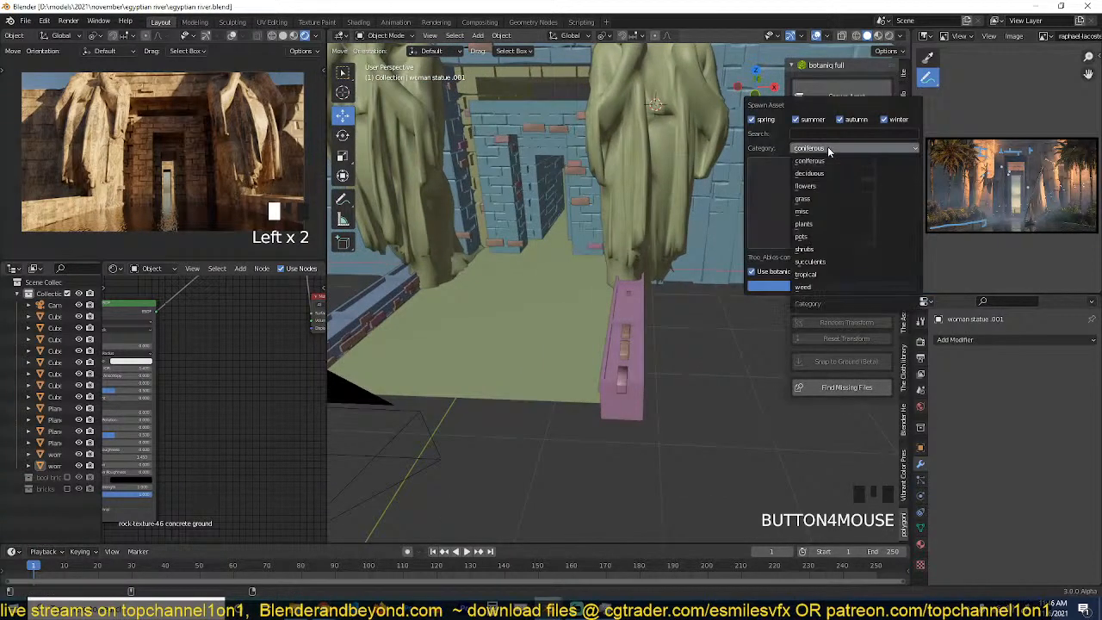
left_click(817, 275)
left_click(832, 224)
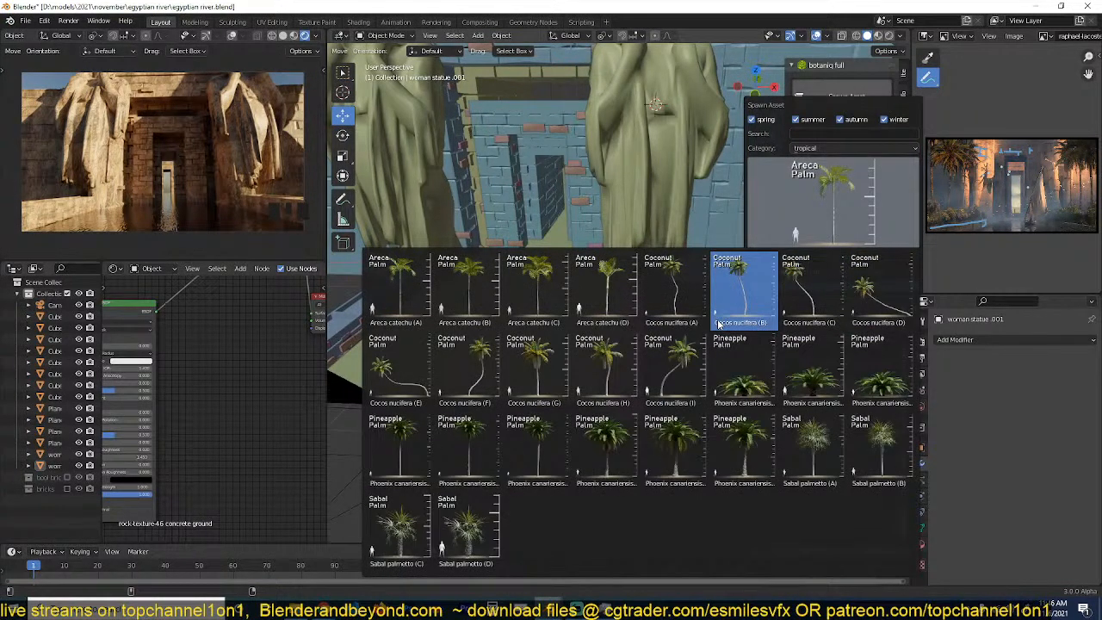
left_click(398, 456)
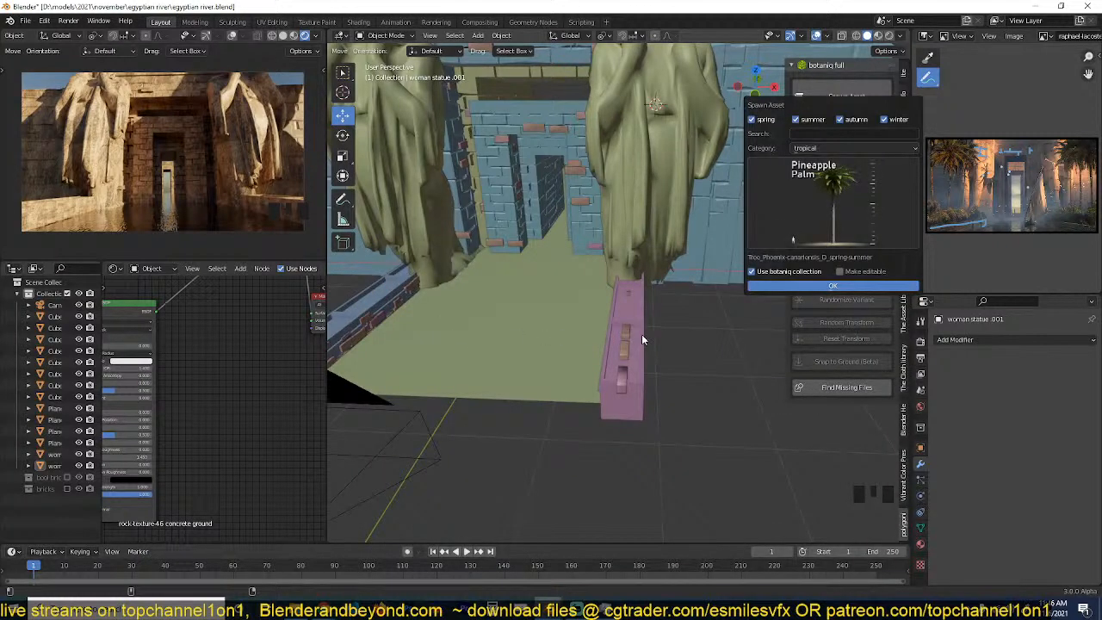
Spawn the pineapple palm at the 3D cursor on the blue planter wall near the statue and scale it down.
scroll(568, 269, "down", 2)
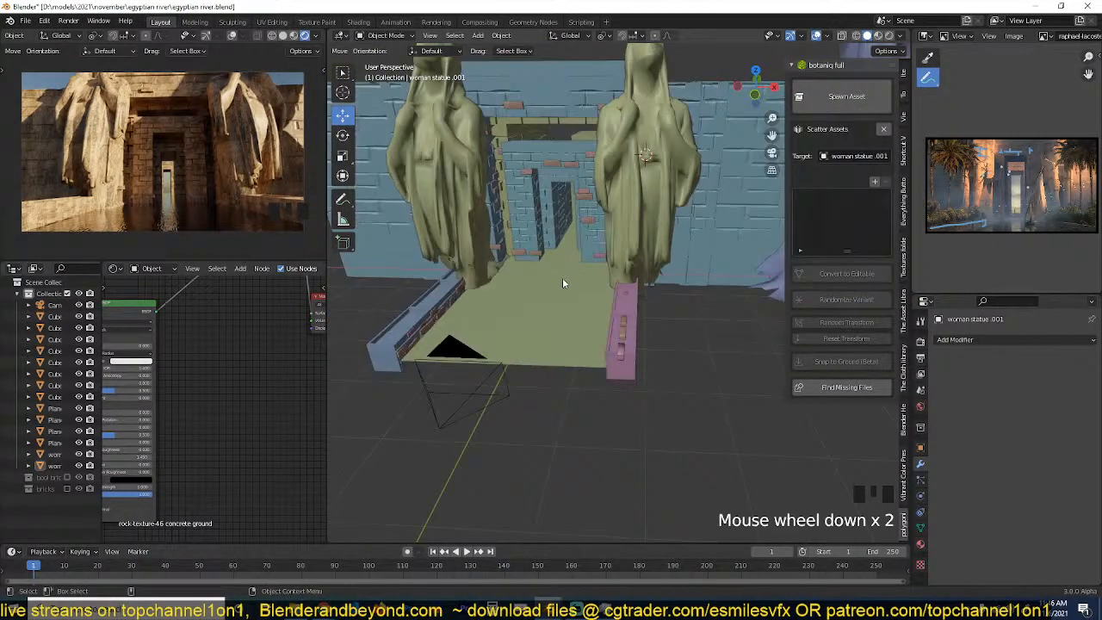
middle_click_drag(564, 281, 696, 330)
scroll(663, 314, "up", 3)
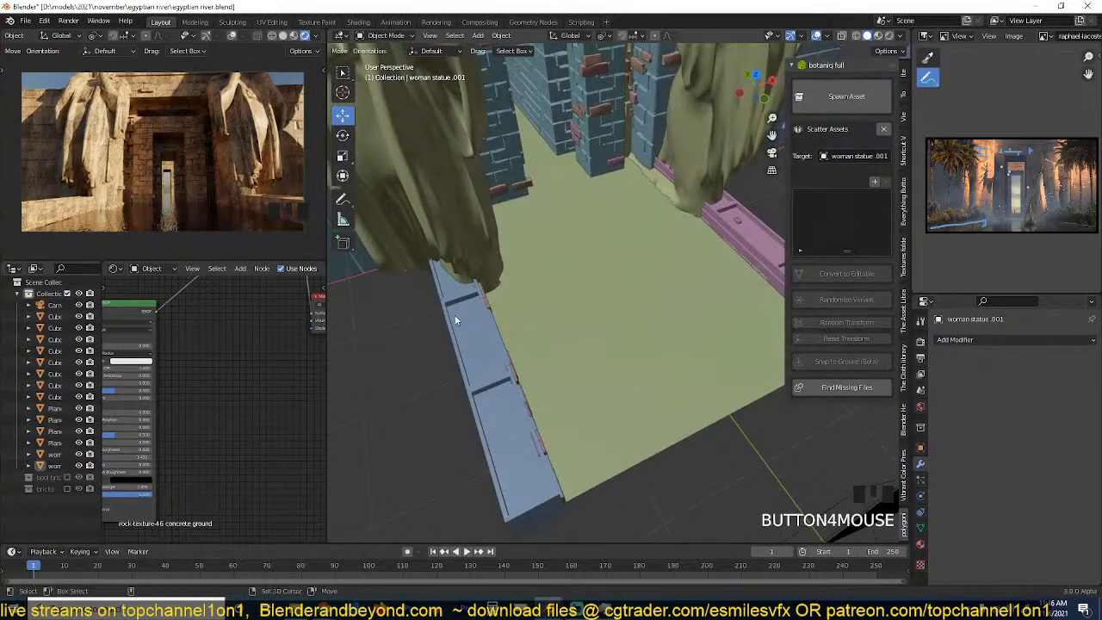
left_click(832, 100)
left_click(807, 288)
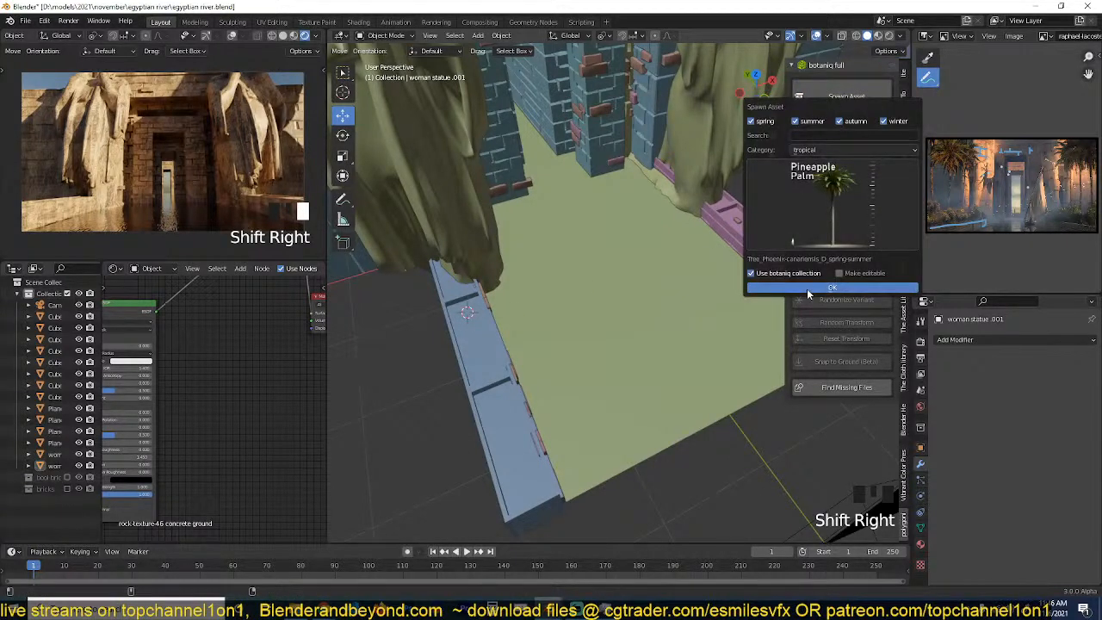
key("s")
key("s")
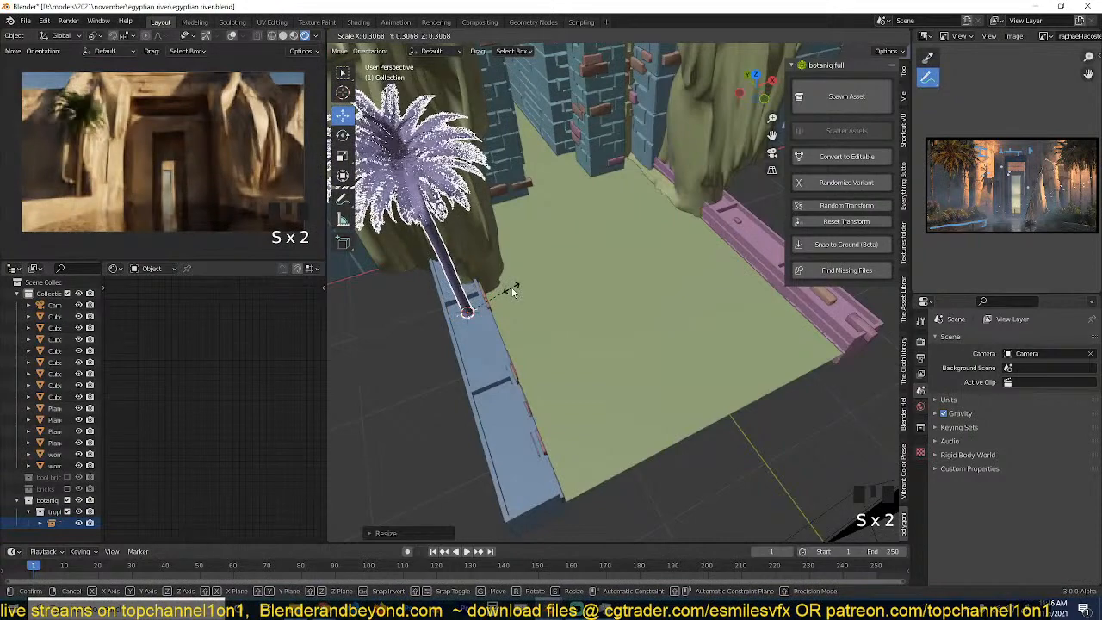
left_click(510, 289)
Select the Phoenix canariensis G pineapple palm from the tropical assets for spawning.
key("grave")
key("grave")
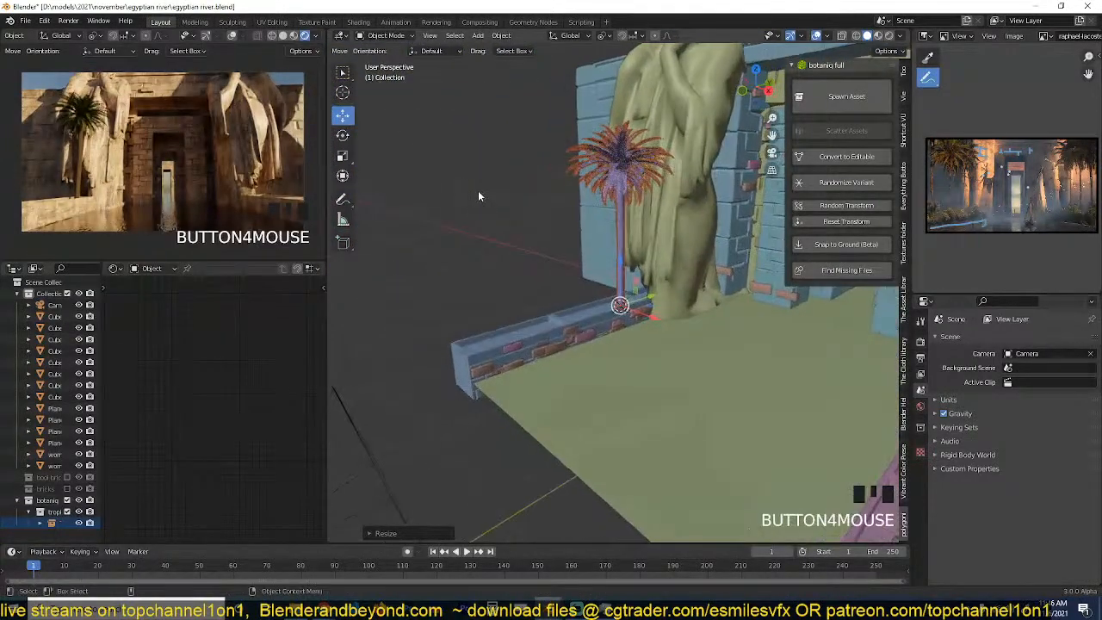
left_click(812, 99)
left_click(813, 198)
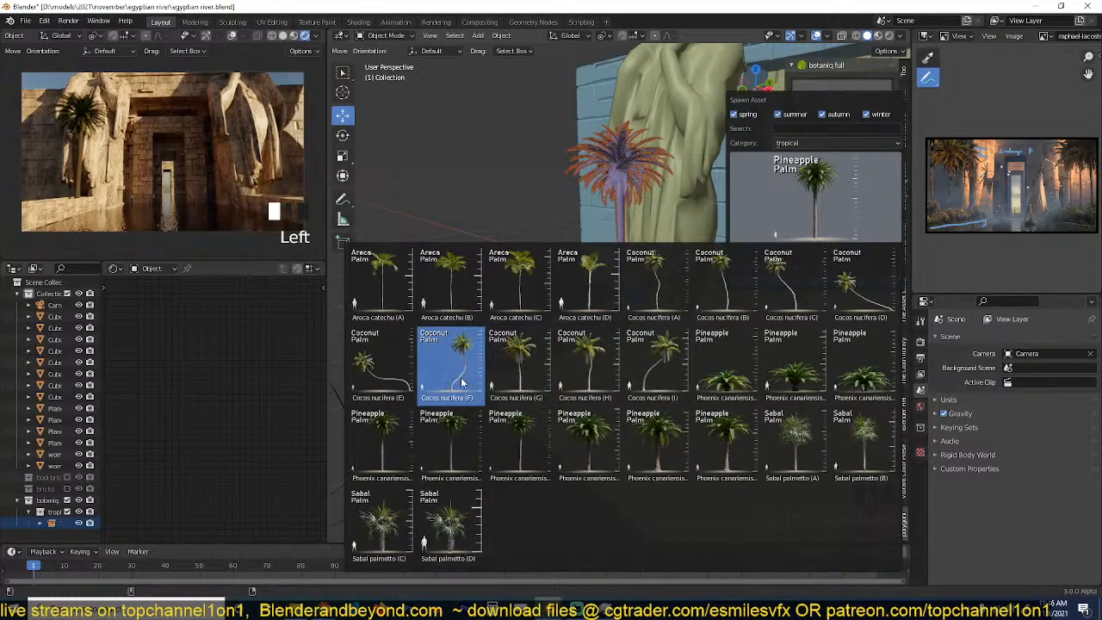
left_click(620, 422)
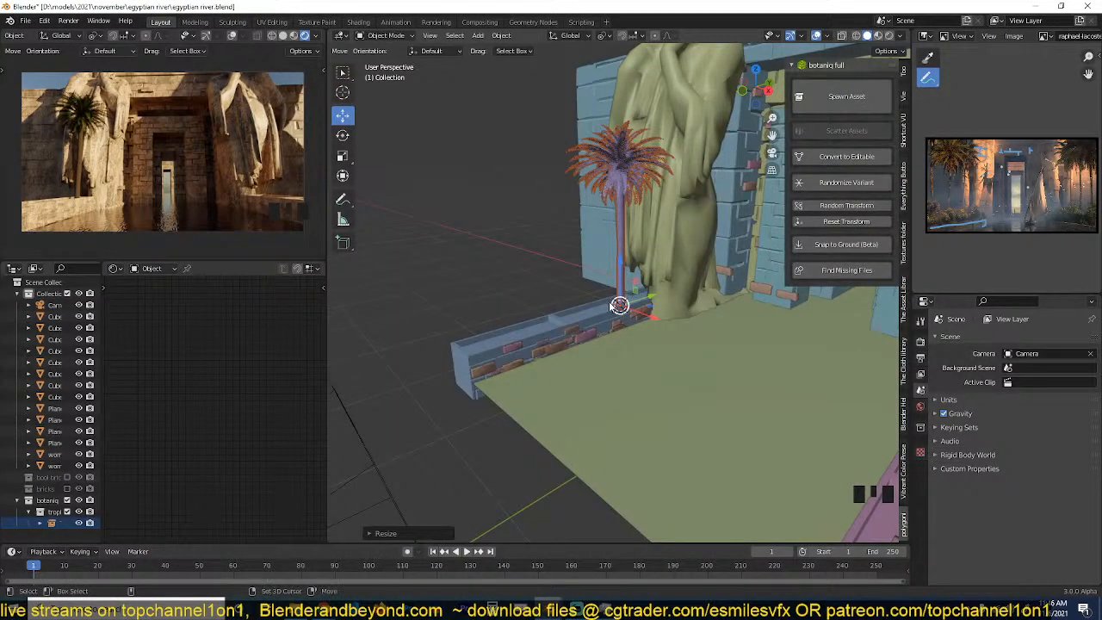
Spawn the second pineapple palm on the blue planter just in front of the first palm and scale it down shorter.
right_click(596, 308, "shift")
right_click(590, 307, "shift")
left_click(843, 95)
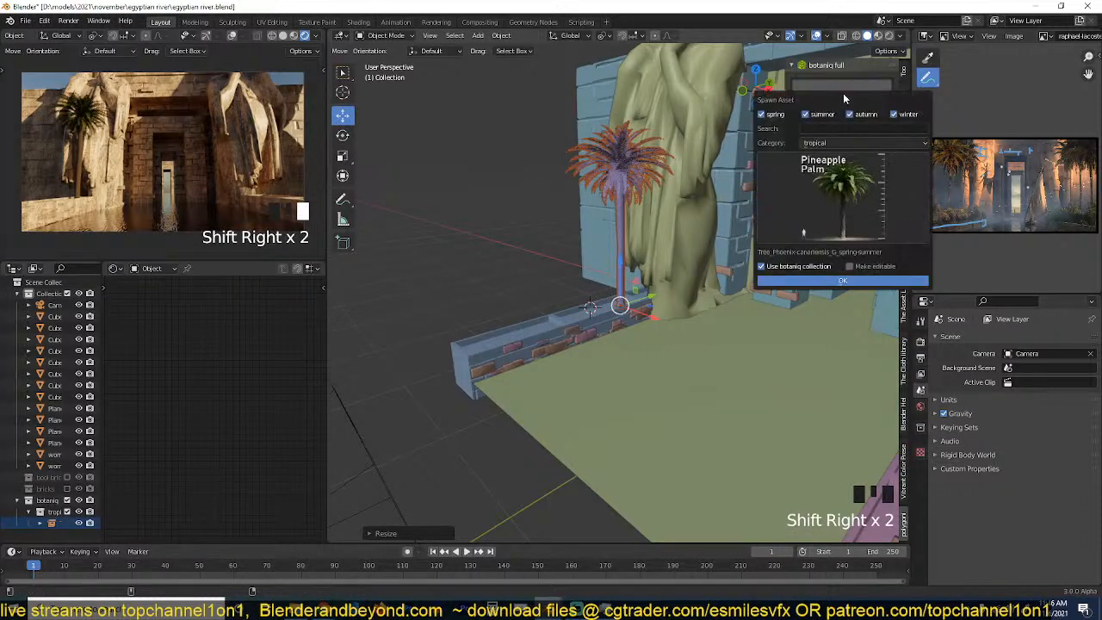
left_click(814, 281)
key("s")
key("s")
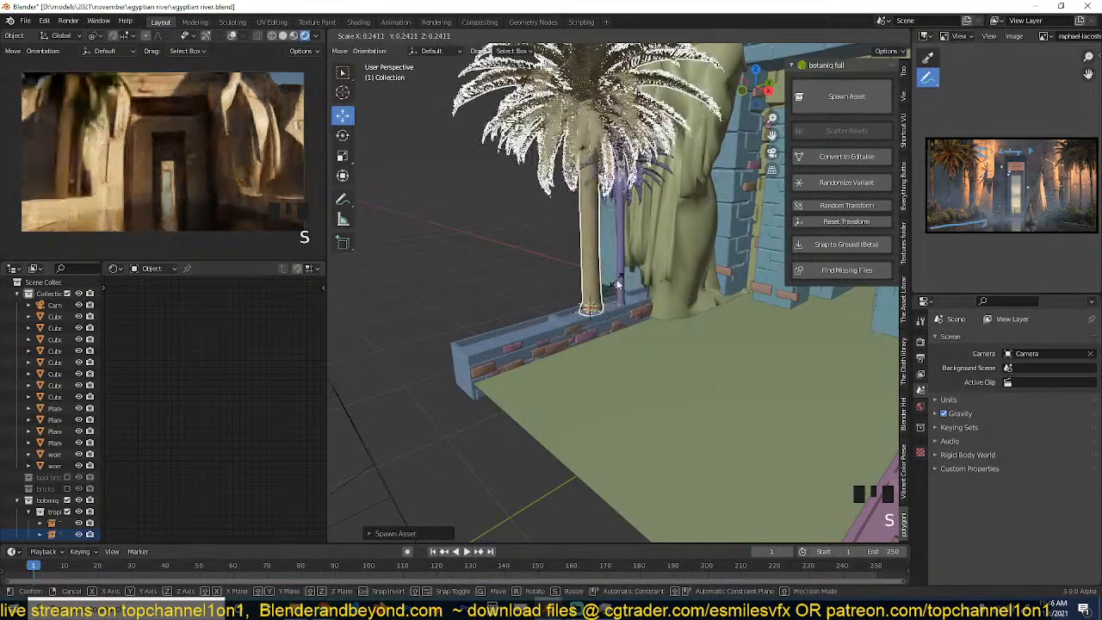
left_click(613, 250)
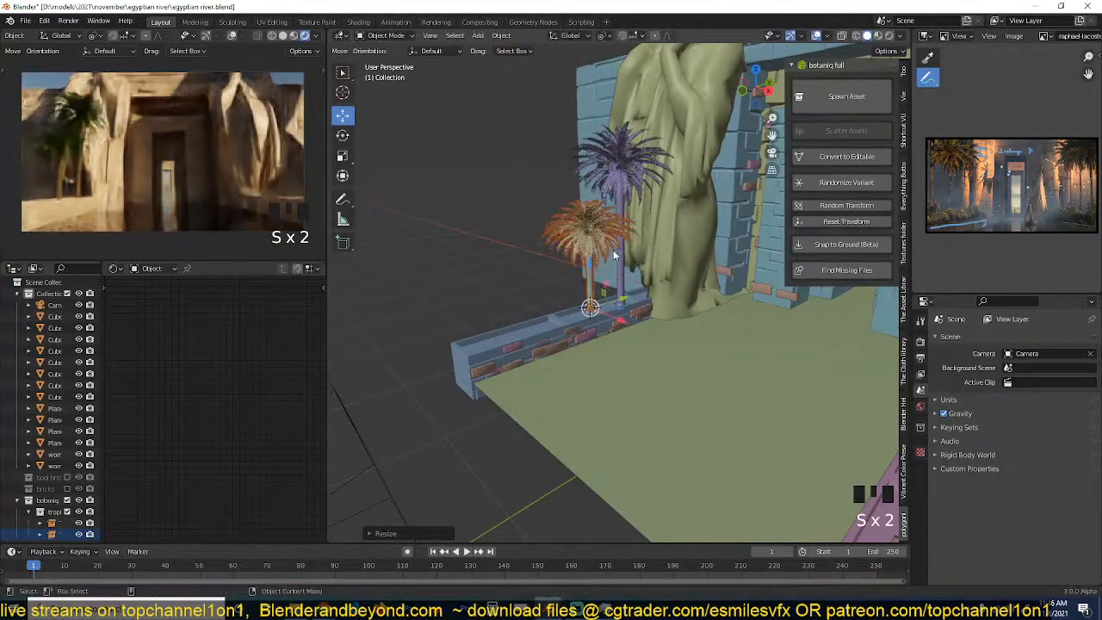
Select the curved Cocos nucifera I coconut palm from the tropical assets for spawning.
middle_click_drag(649, 229, 601, 247)
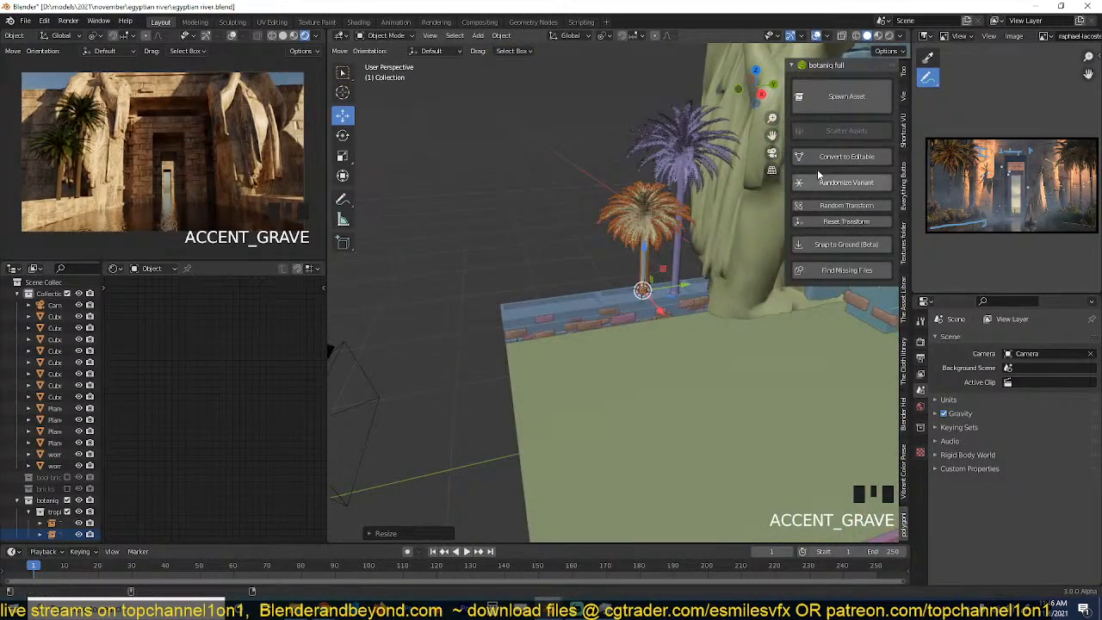
left_click(846, 96)
left_click(826, 207)
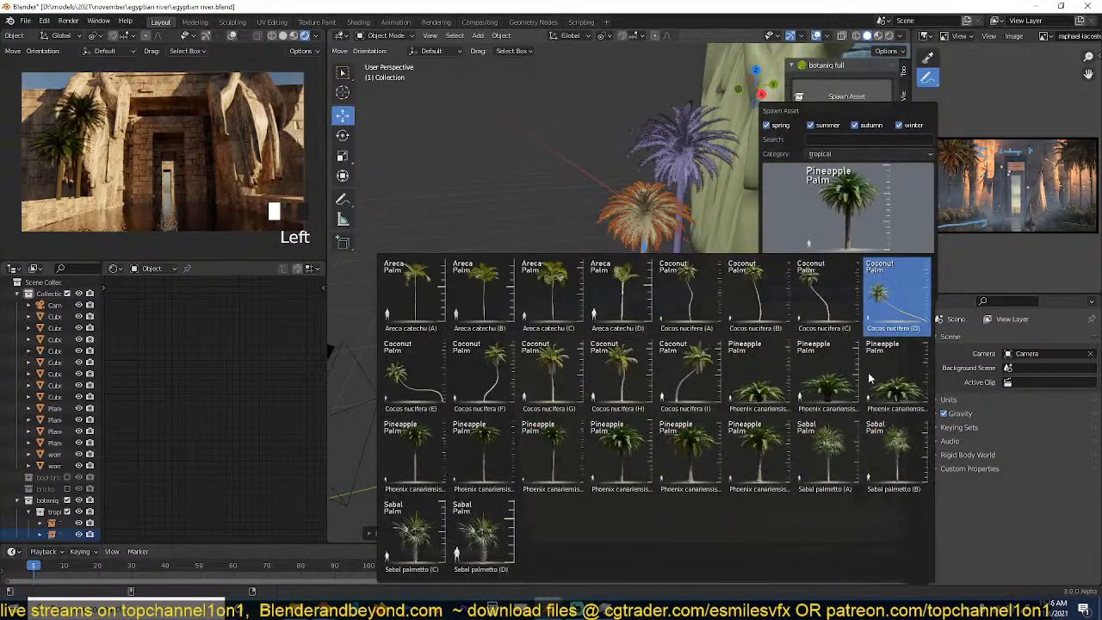
left_click(677, 379)
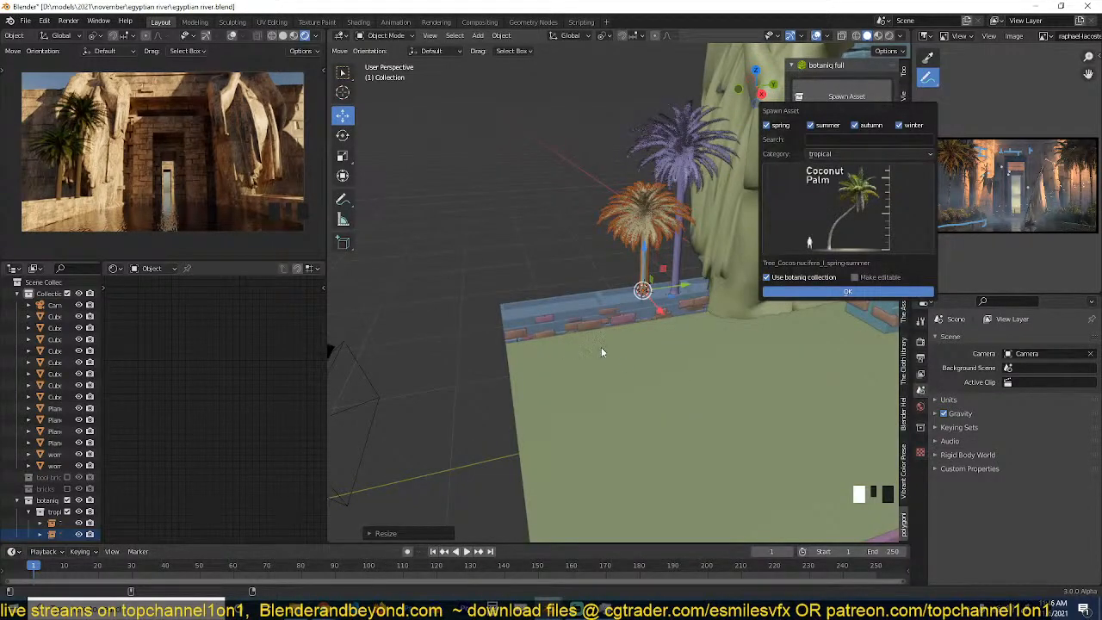
left_click(570, 289)
Spawn the curved Cocos nucifera I coconut palm on the blue planter in front of the two pineapple palms and scale it down.
middle_click_drag(570, 288, 566, 318)
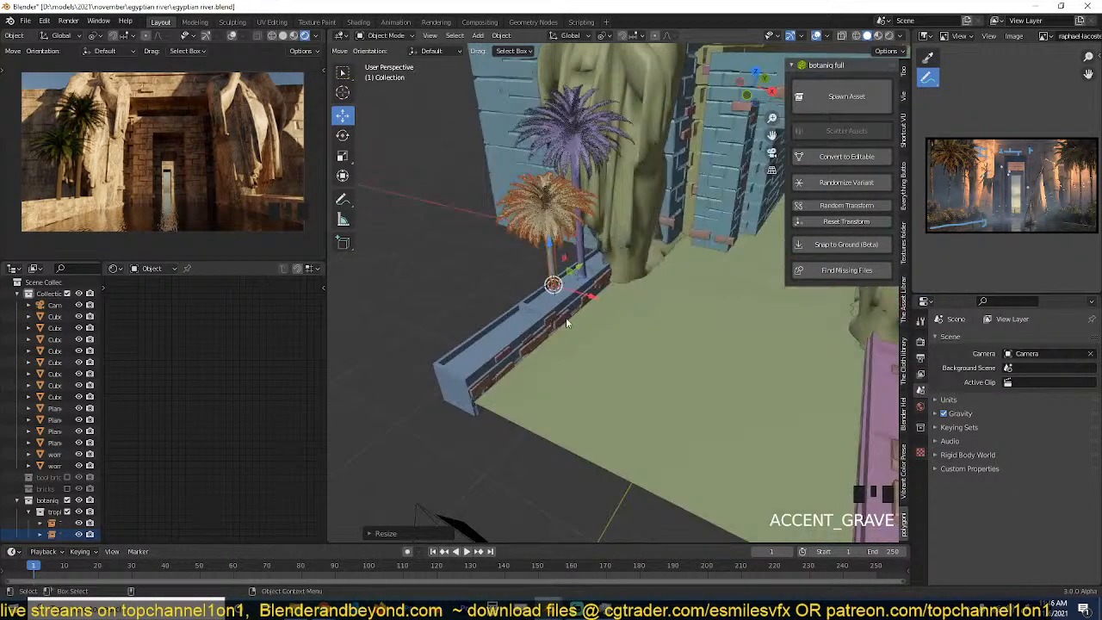
right_click_drag(531, 321, 519, 320, "shift")
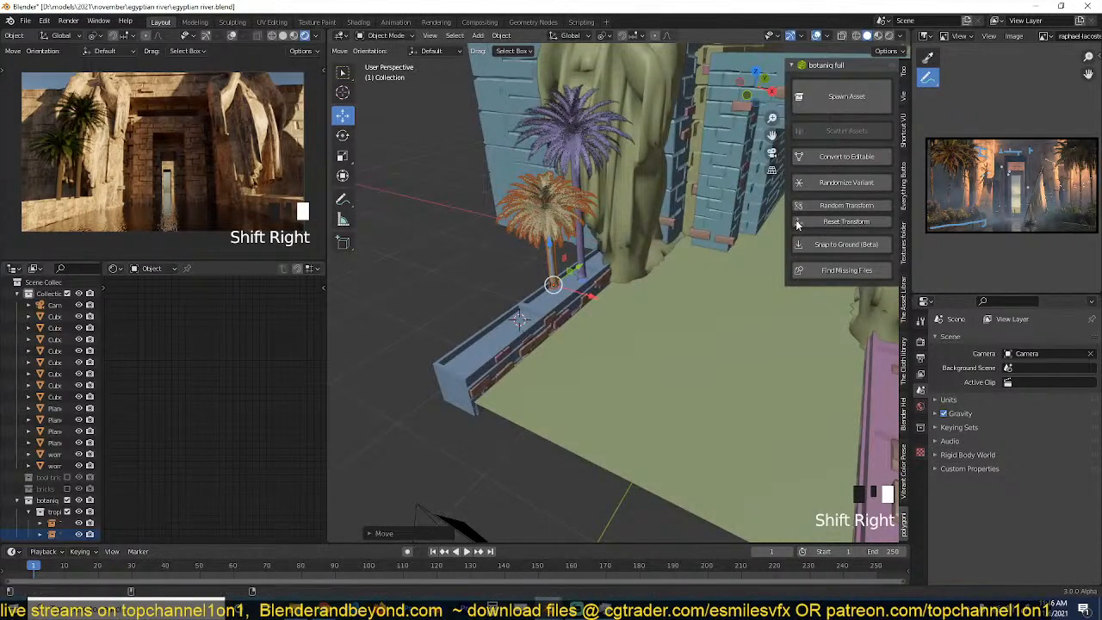
left_click(843, 110)
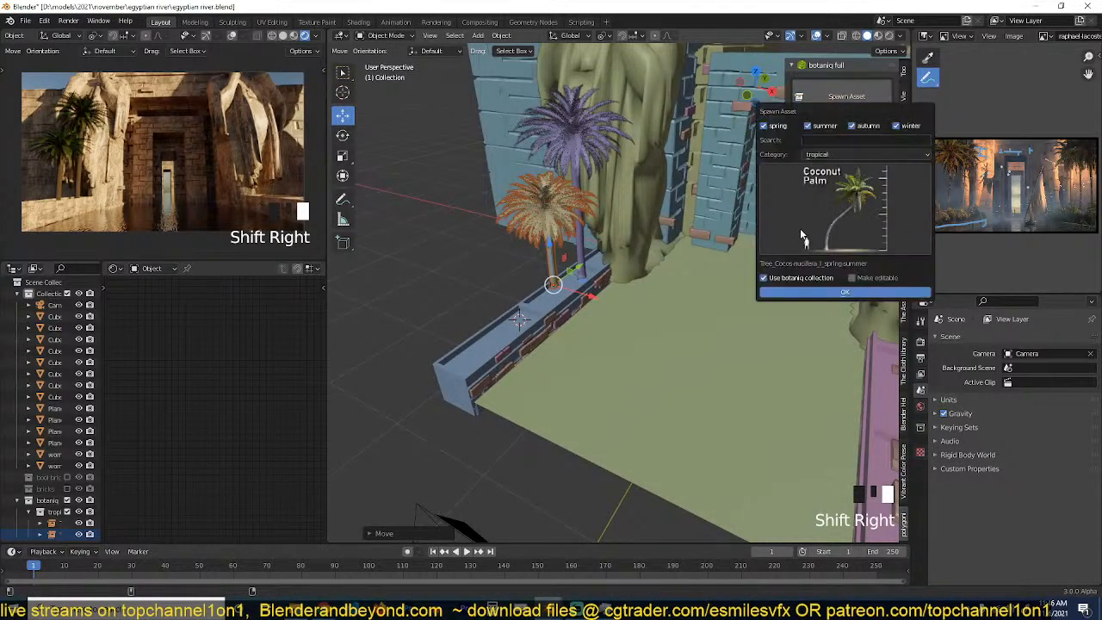
left_click(636, 188)
key("s")
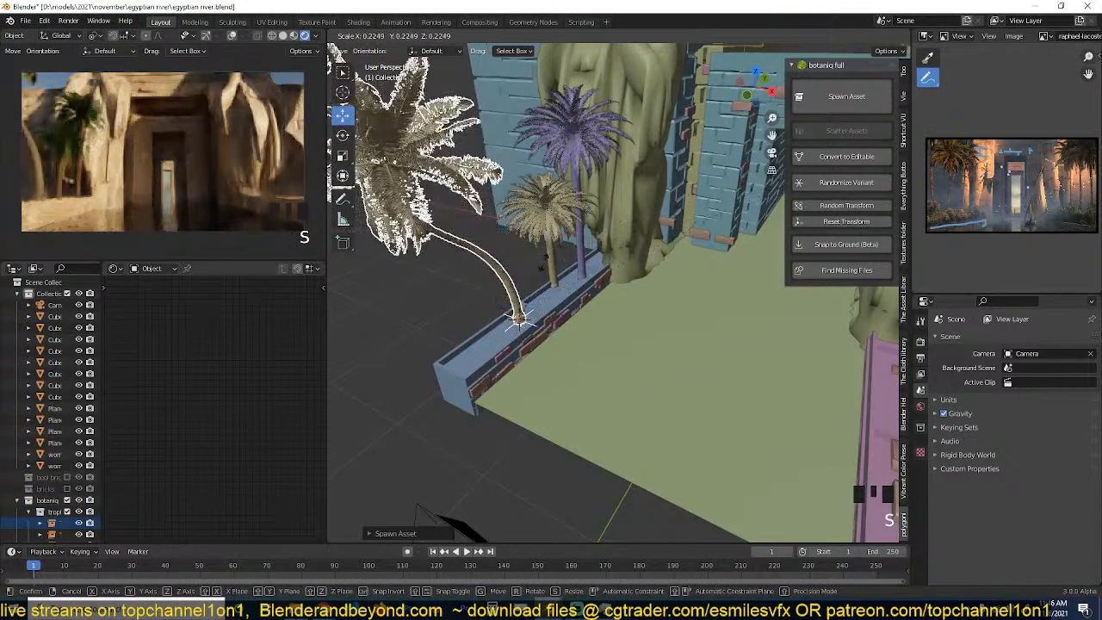
left_click(506, 289)
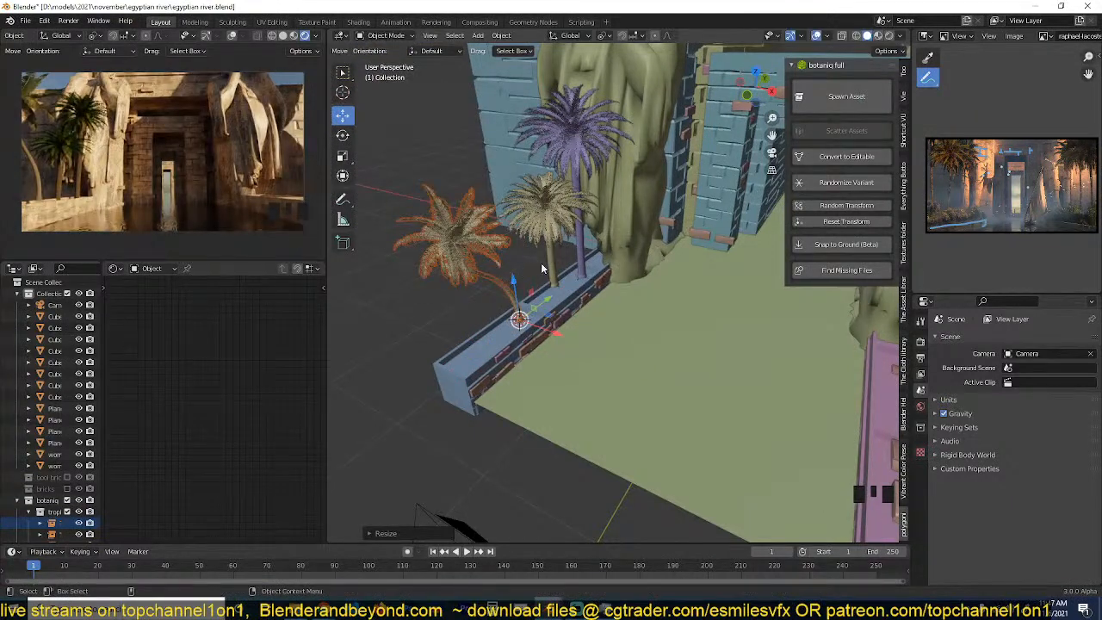
Rotate the coconut palm about the Z axis so its crown leans closer to the neighbouring pineapple palms.
key("r")
key("z")
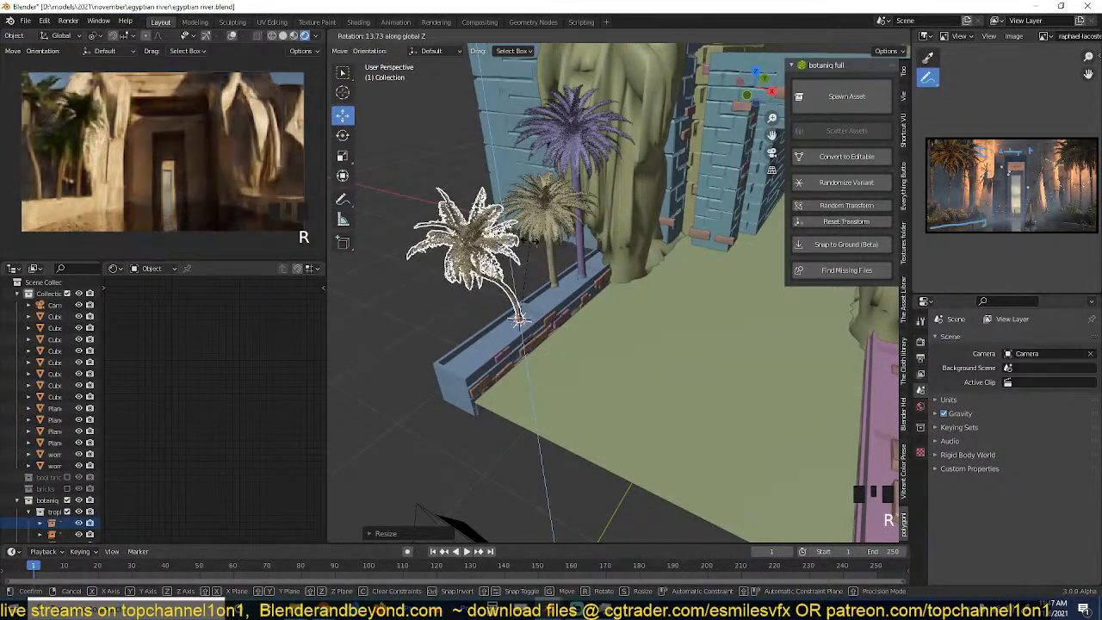
left_click(522, 243)
middle_click_drag(582, 215, 568, 193)
key("grave")
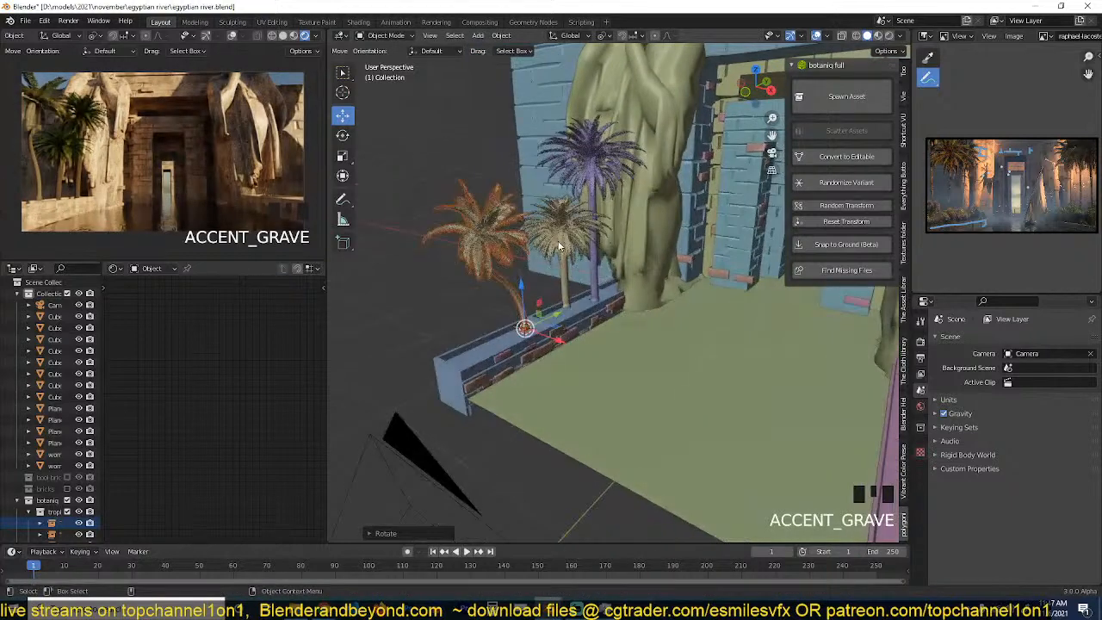
Select the low, bushy Phoenix canariensis C pineapple palm from the tropical assets and save the file.
left_click(847, 96)
left_click(826, 210)
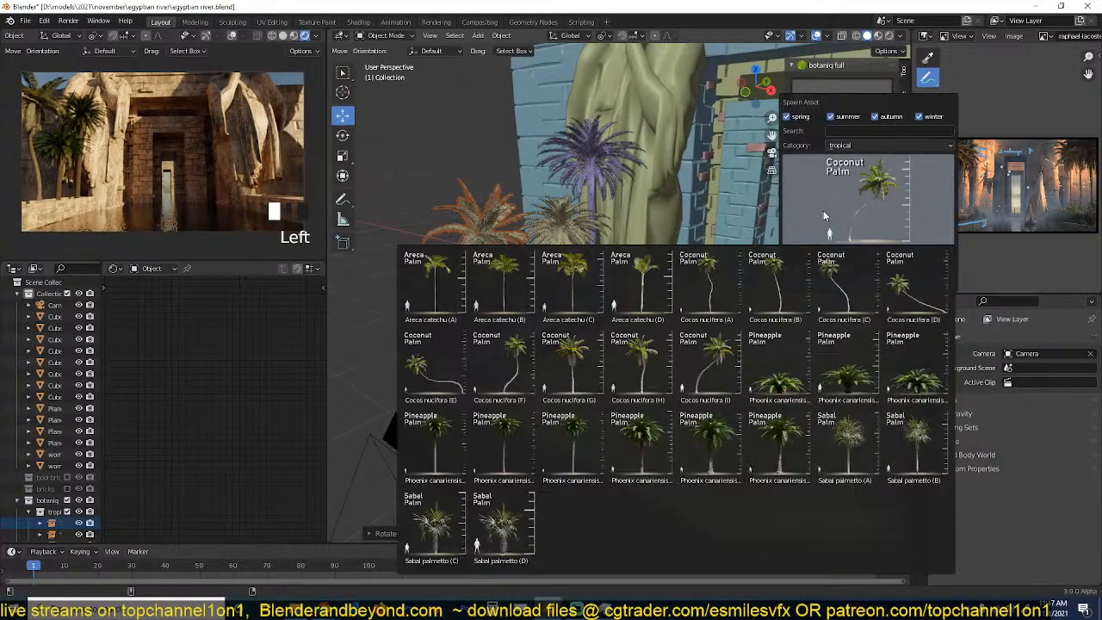
left_click(898, 394)
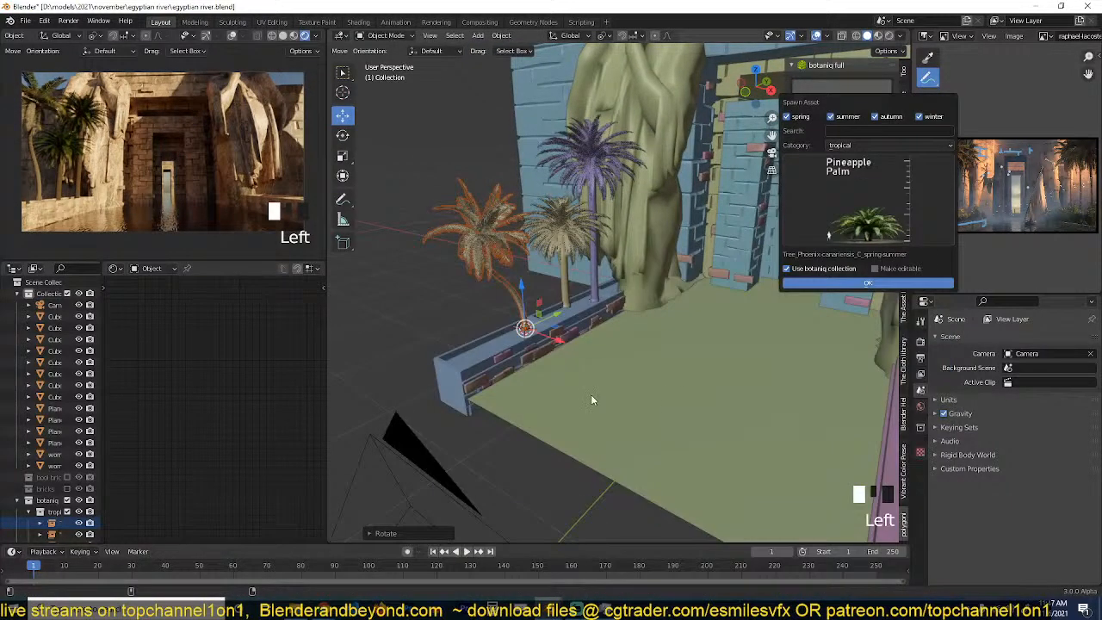
key("ctrl+s")
Spawn the bushy pineapple palm at the foot of the shorter pineapple palm on the blue planter and scale it down.
right_click(564, 310, "shift")
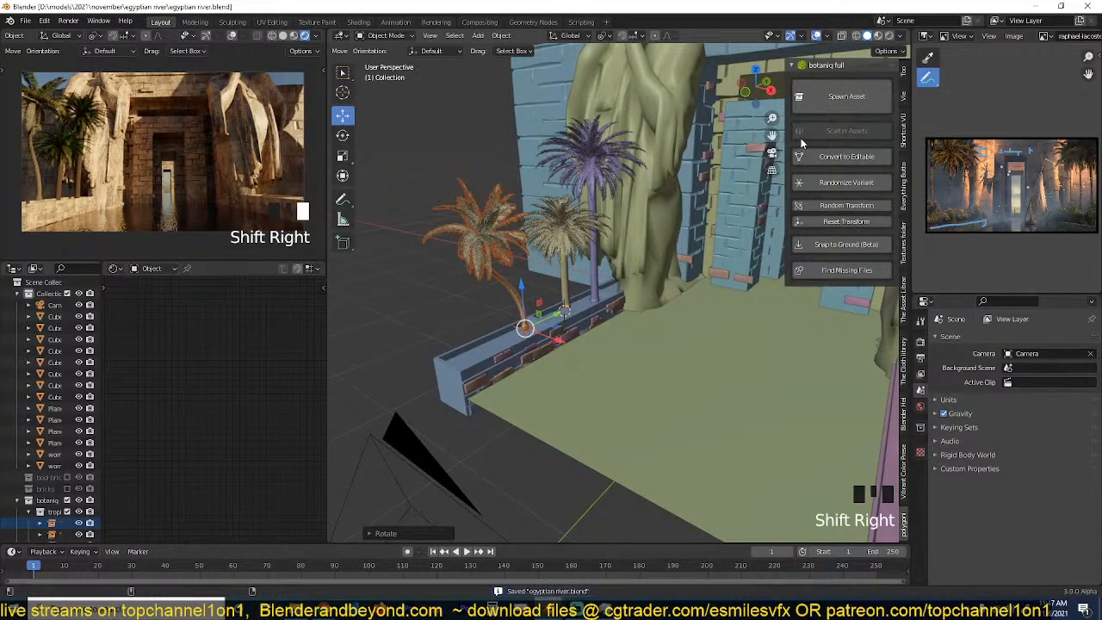
left_click(846, 97)
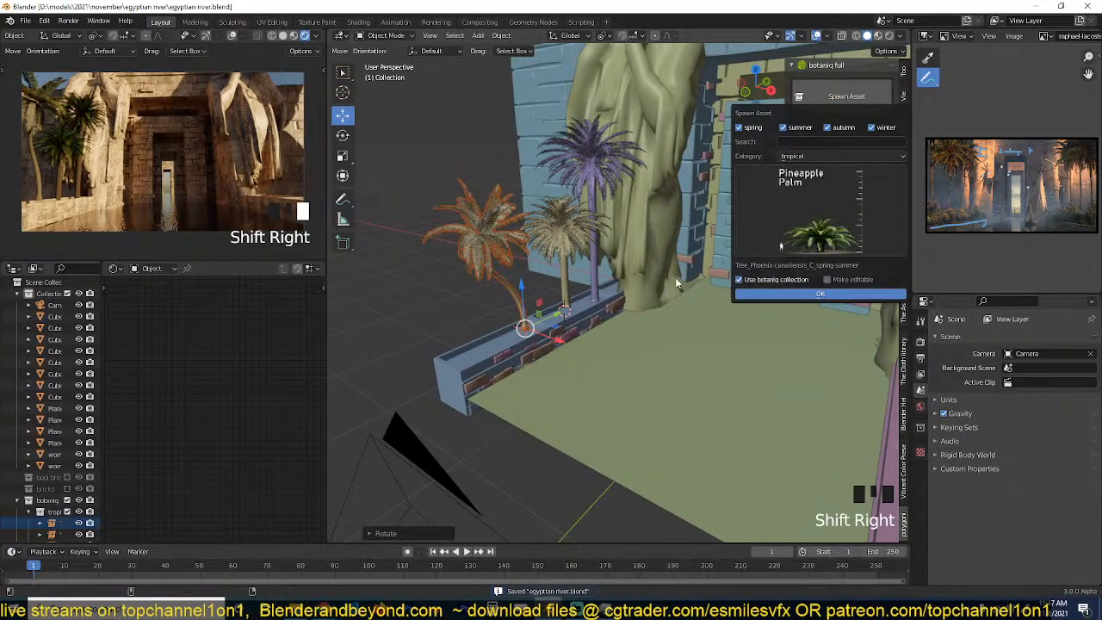
left_click(819, 294)
key("s")
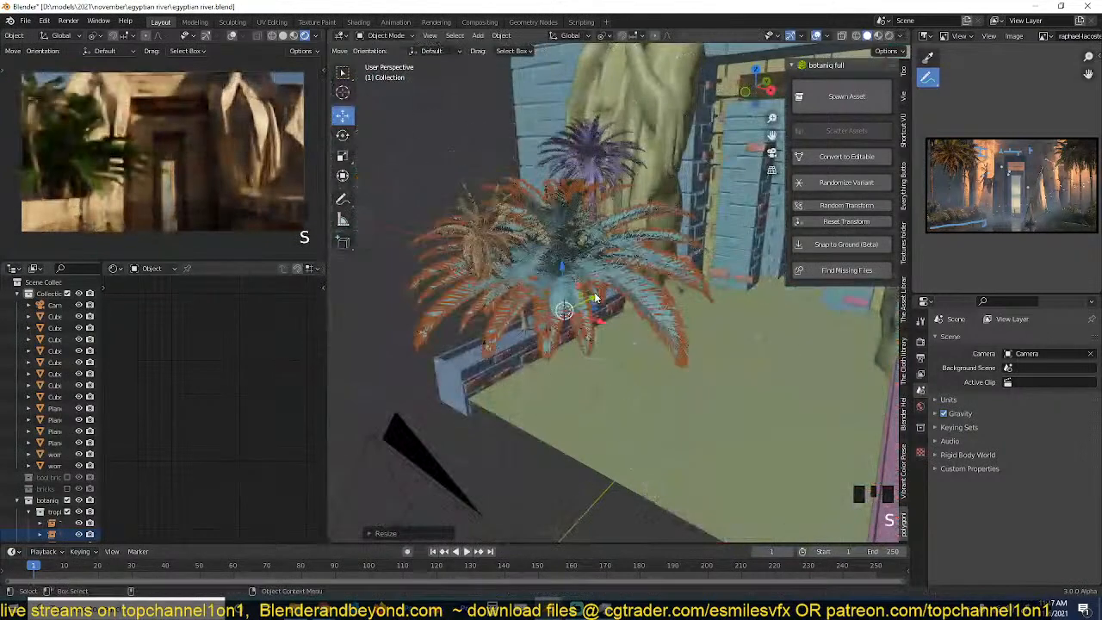
key("s")
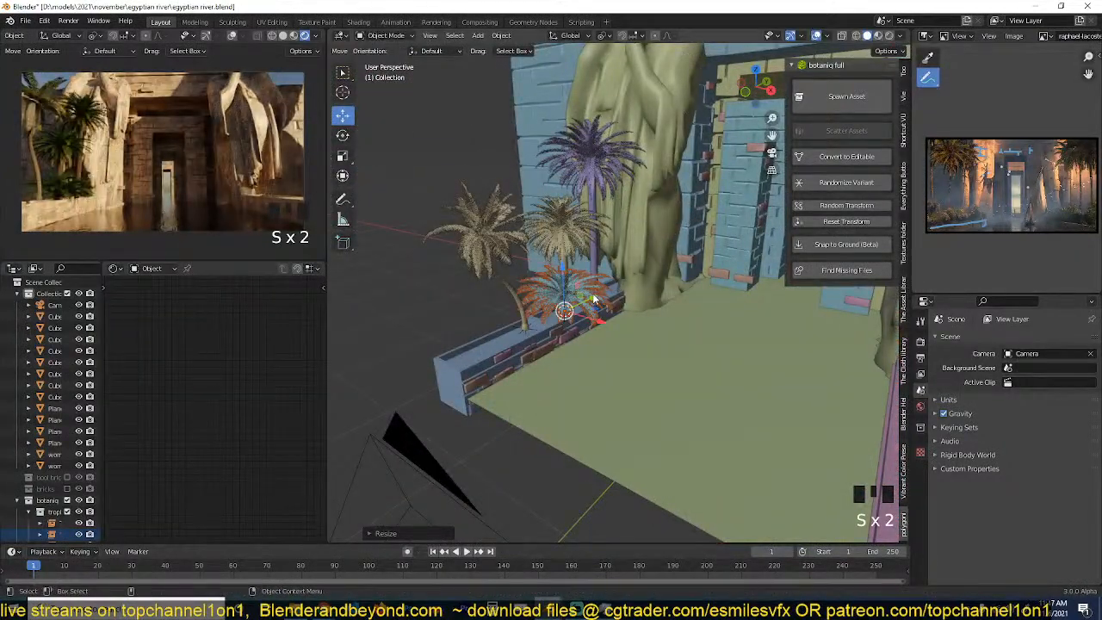
Move the bushy palm along the planter towards the coconut palm, save the file and clear the selection.
left_click_drag(592, 299, 577, 306)
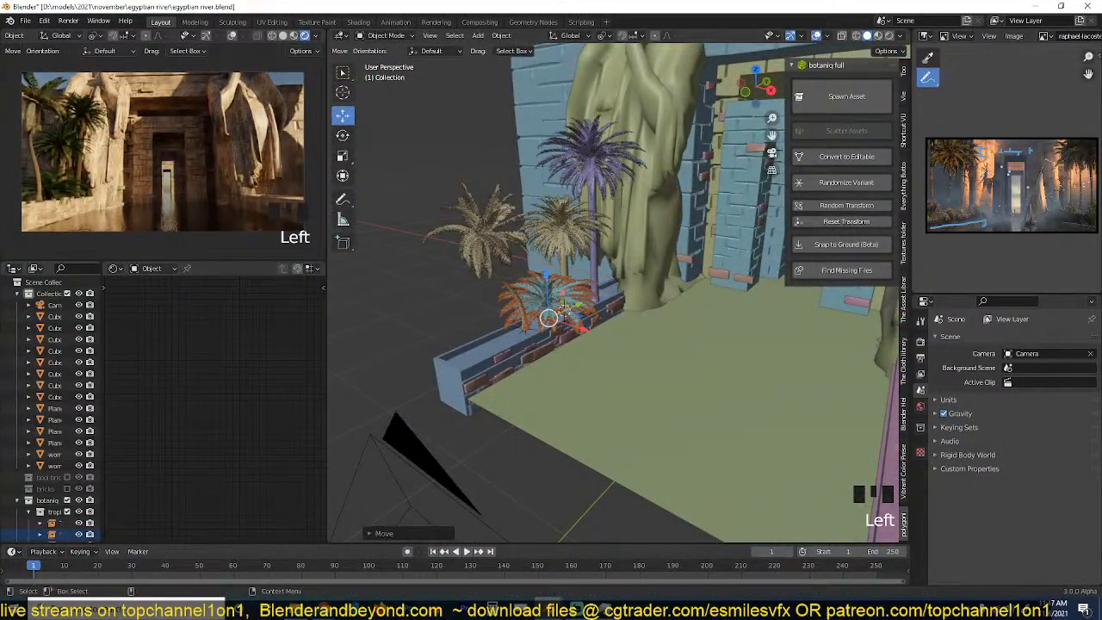
key("ctrl+s")
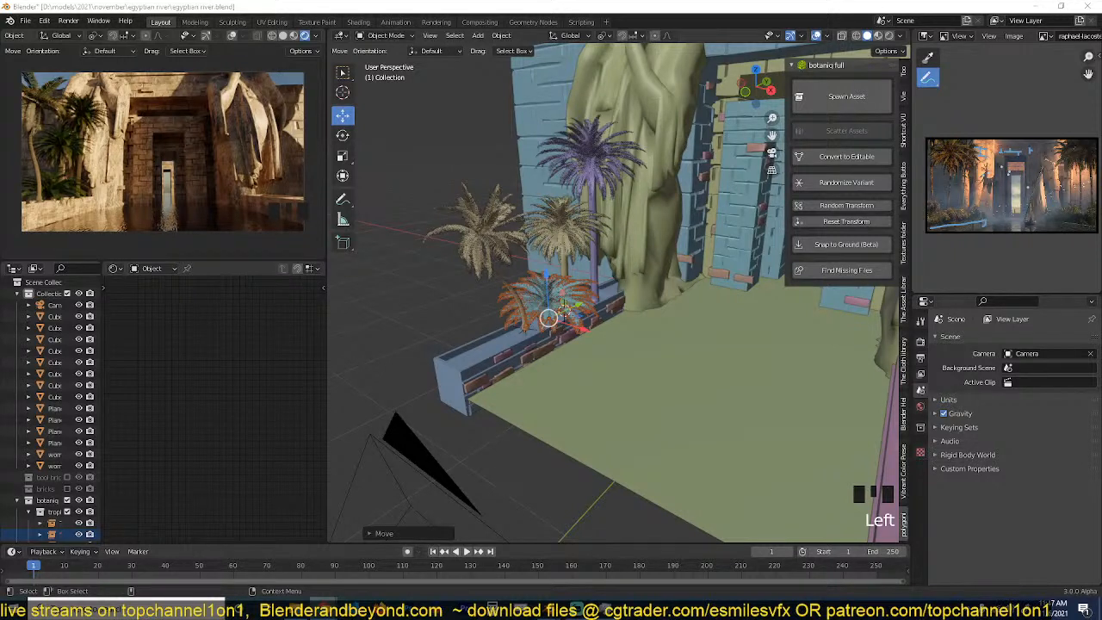
left_click(441, 284)
left_click(415, 308)
left_click(410, 331)
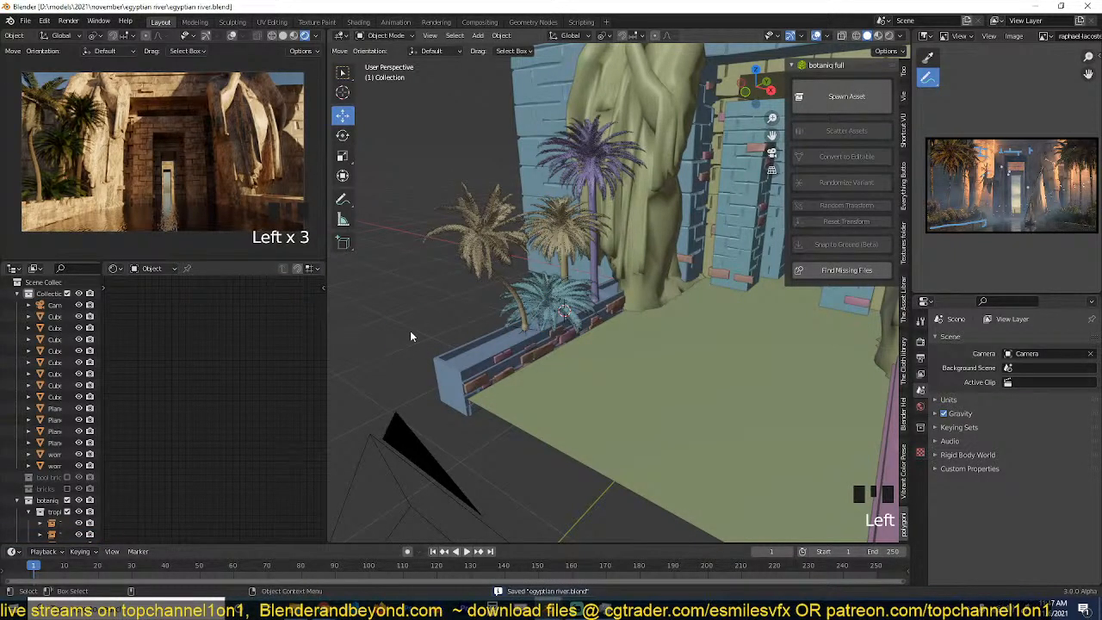
Make linked duplicates of all four palms and place them about 3.37 m along X on the pink planter opposite.
key("grave")
scroll(528, 296, "up", 2)
key("grave")
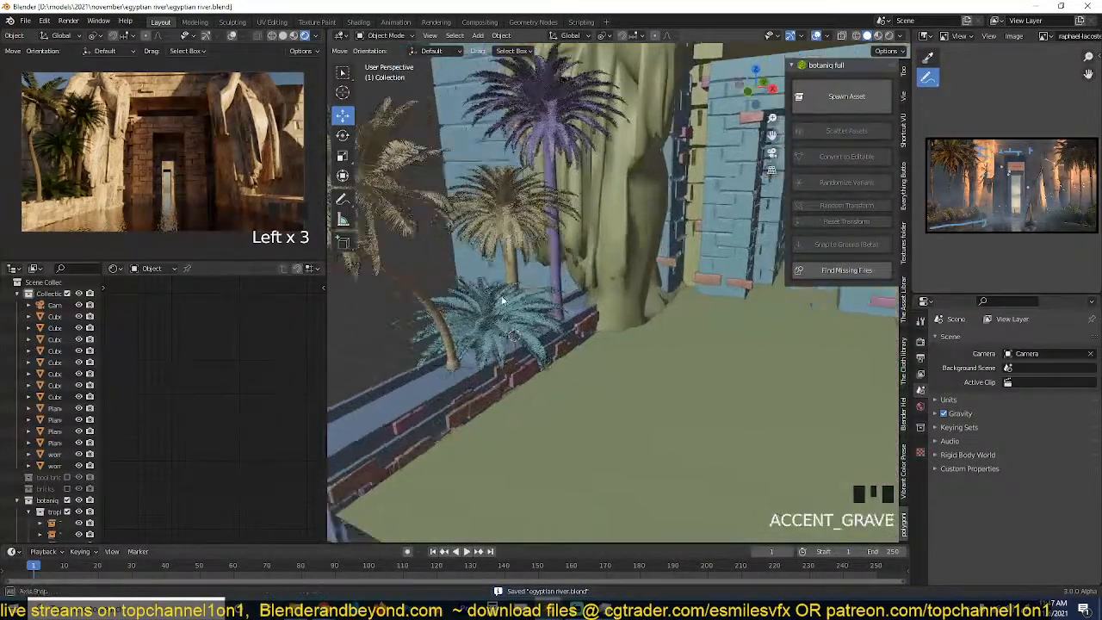
left_click(510, 321)
scroll(514, 318, "down", 3)
left_click(571, 297, "shift")
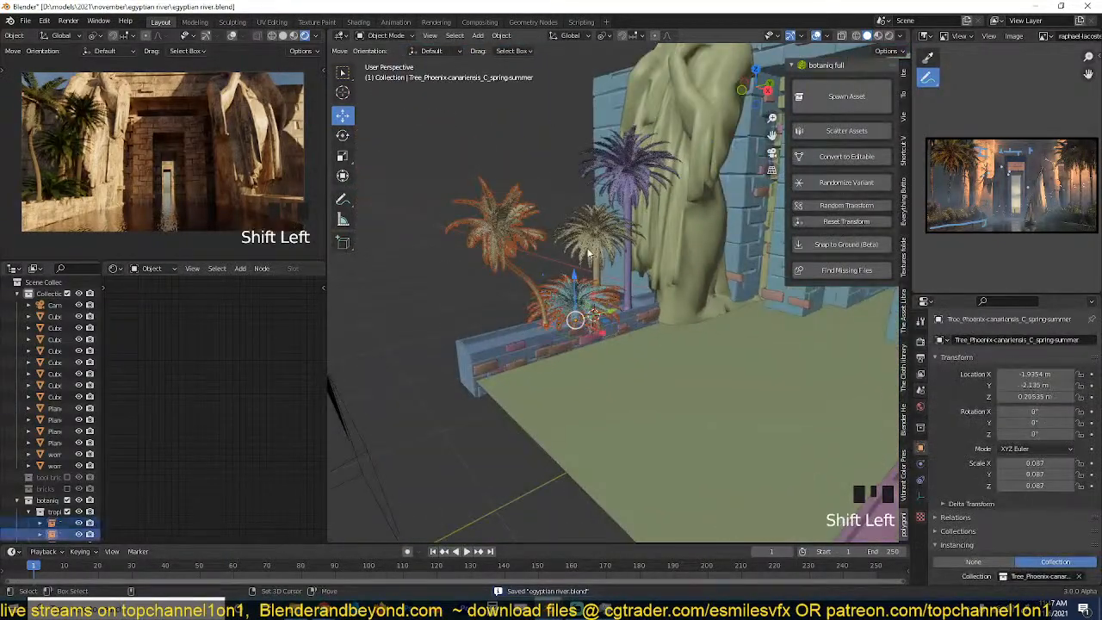
left_click(590, 246, "shift")
left_click(626, 186, "shift")
key("KP_7")
scroll(685, 215, "down", 2)
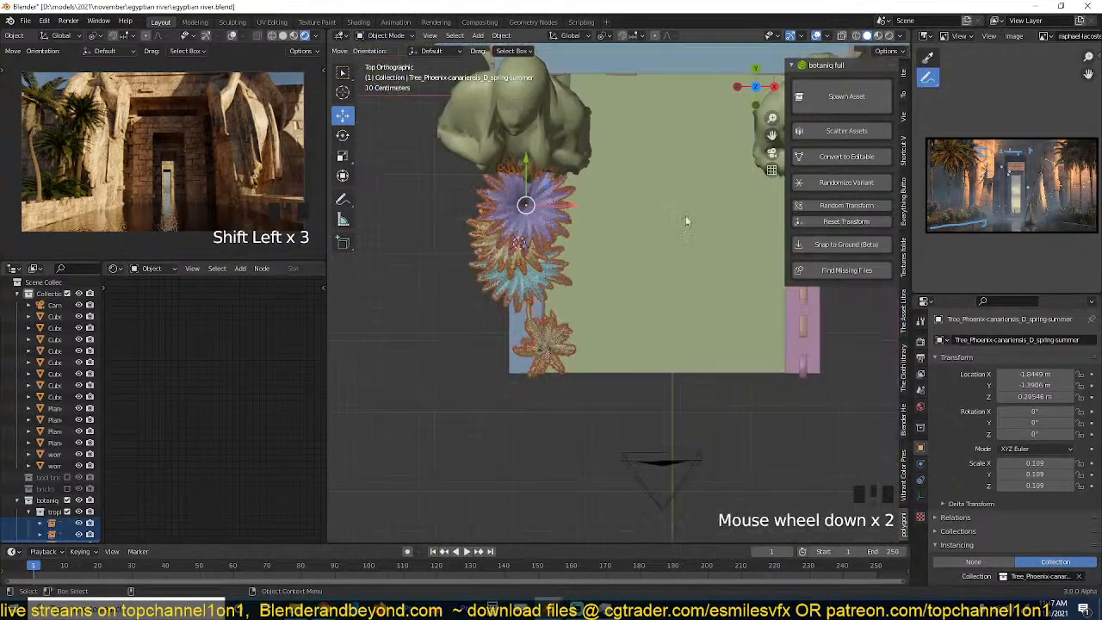
key("alt+d")
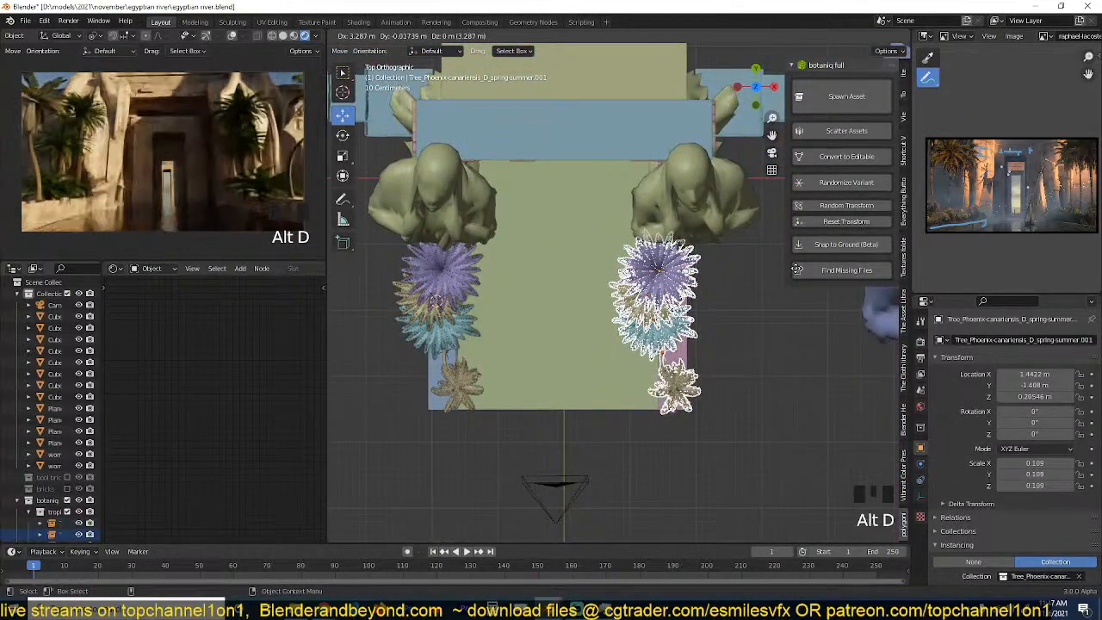
left_click(662, 270)
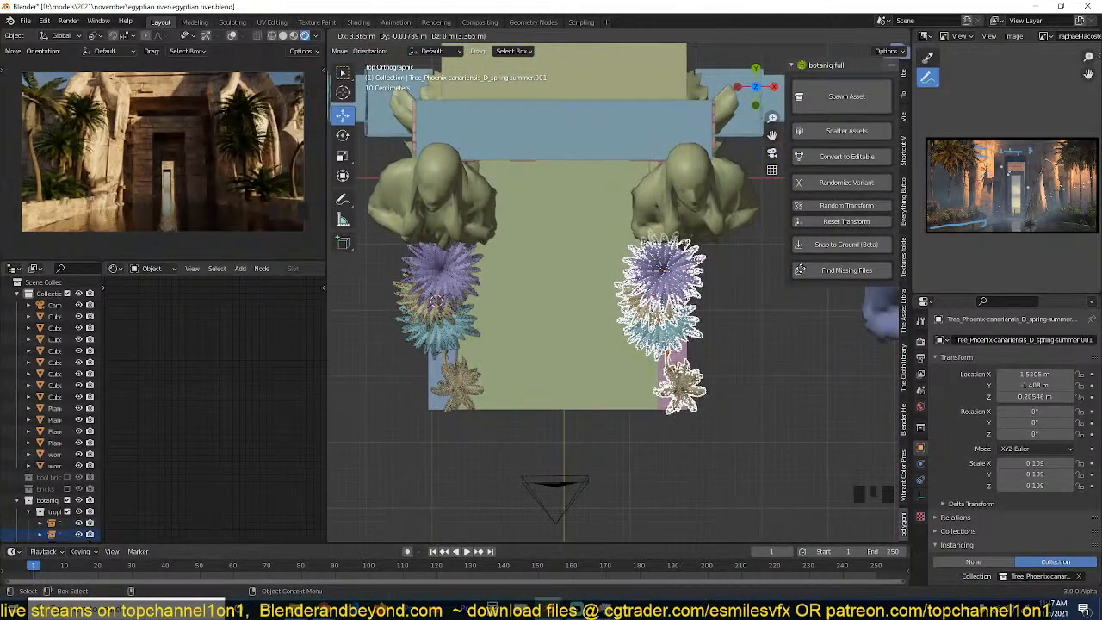
Tilt the copied tan pineapple palm on the pink planter, clear its rotation, and rotate it afresh for variation.
key("r")
key("r")
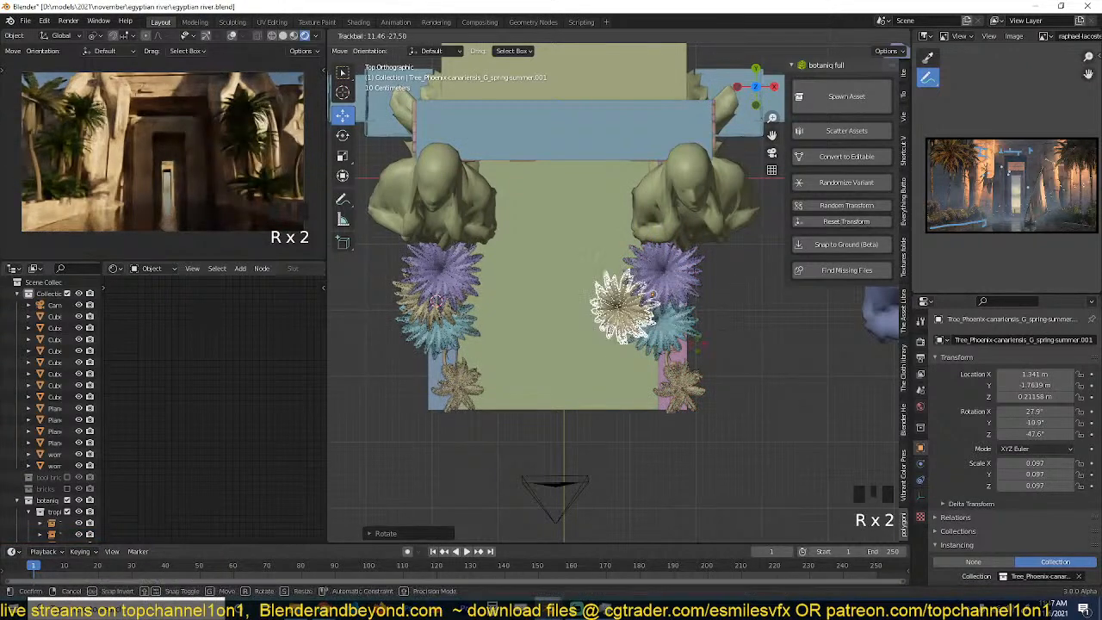
left_click(700, 315)
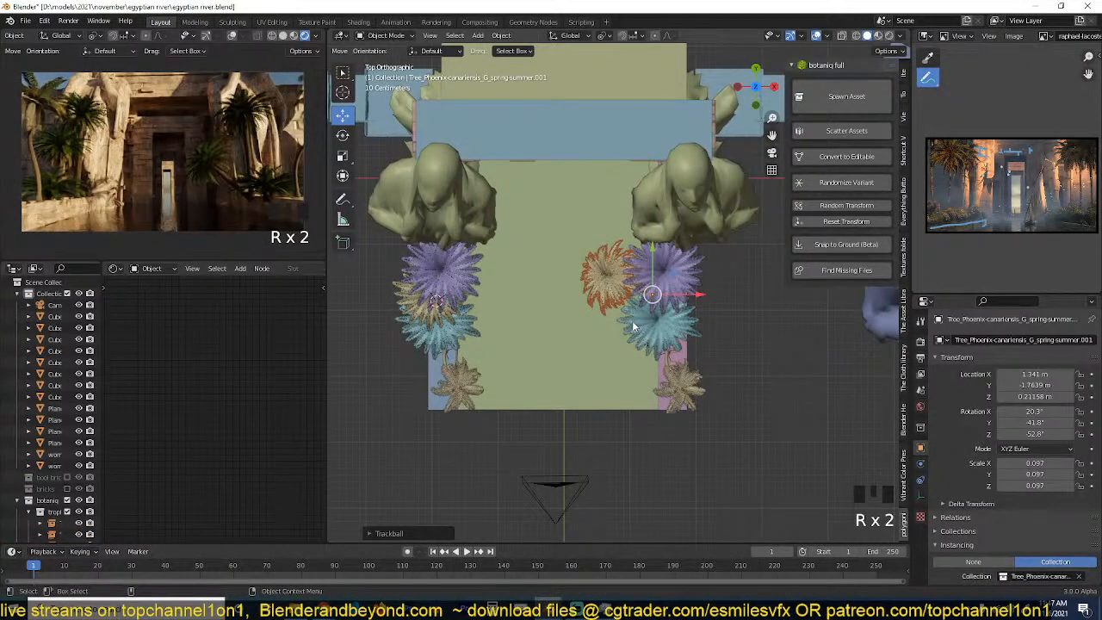
left_click(612, 278)
left_click(625, 289)
key("alt+r")
key("r")
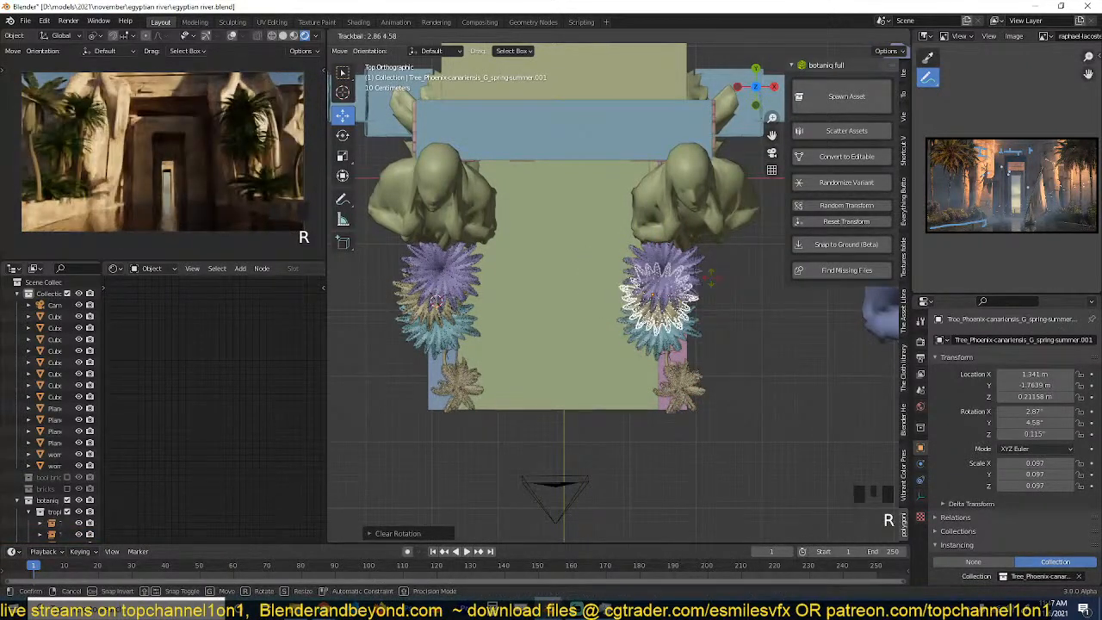
Trackball-rotate the copied tall purple palm on the pink planter so it leans inward beside the statue, and save the file.
left_click(662, 269)
key("r")
key("r")
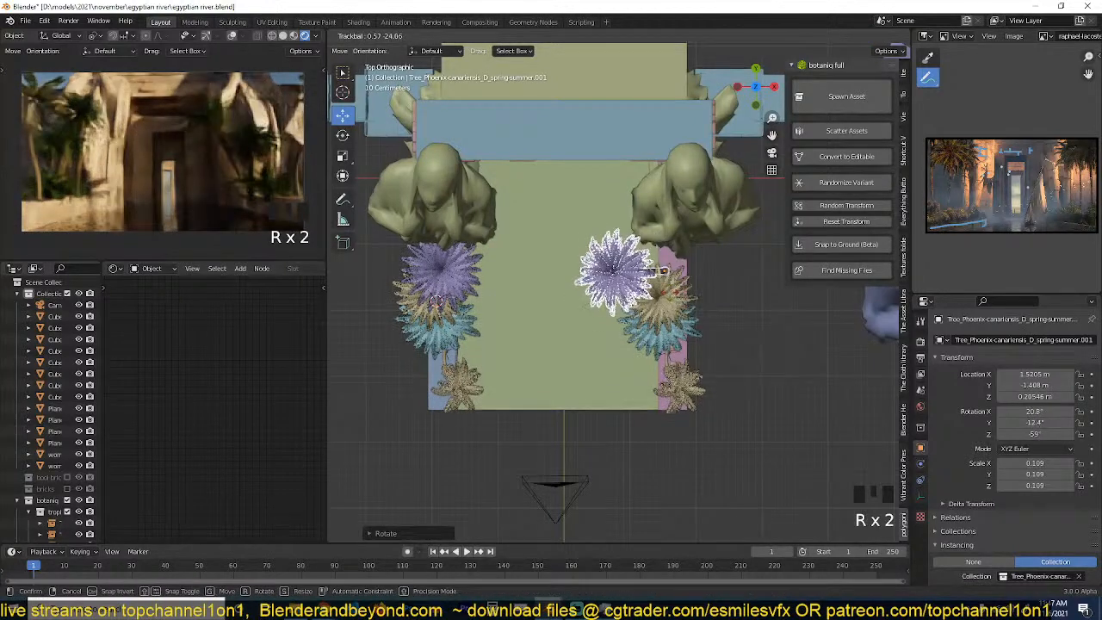
left_click(681, 322)
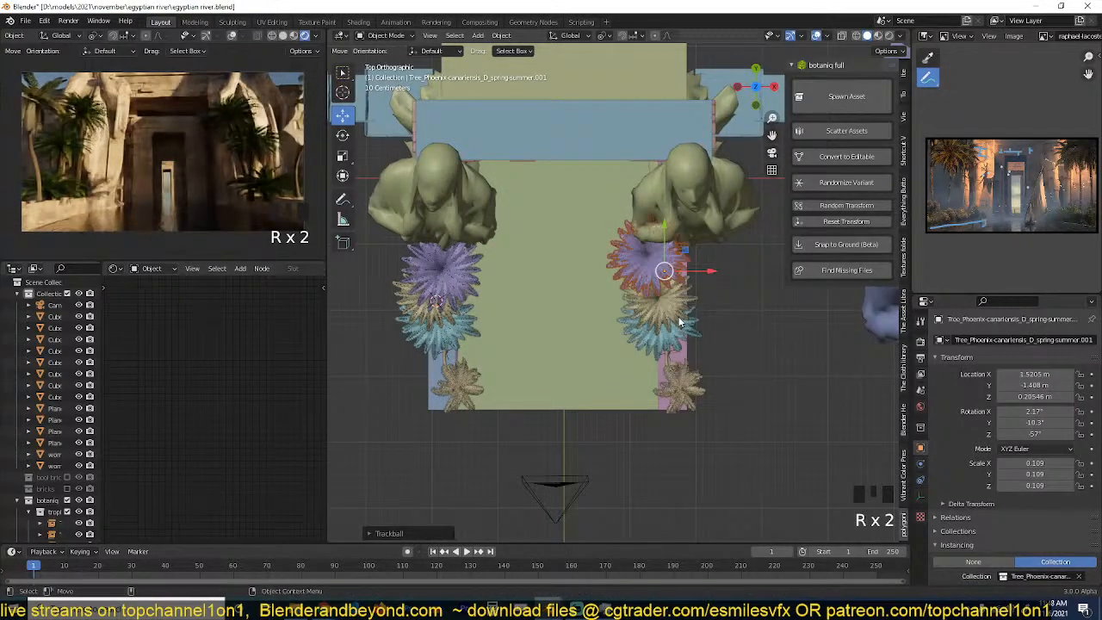
left_click(718, 349)
key("ctrl+s")
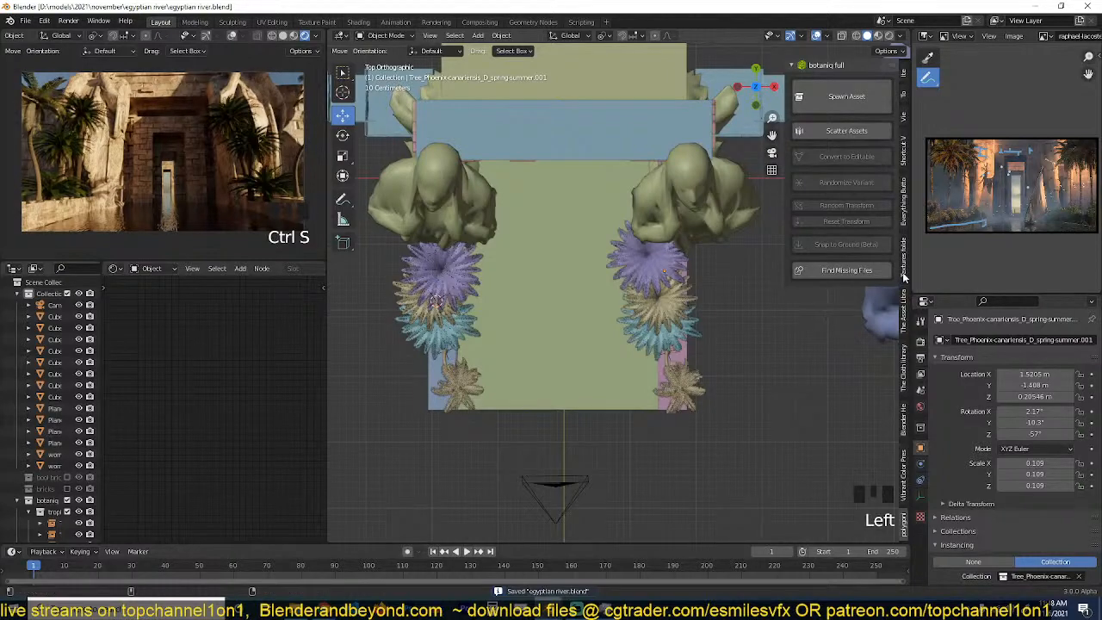
Examine the palm arrangement on both planters and the temple entrance from several angles.
scroll(674, 332, "up", 3)
mouse_move(671, 333)
middle_mouse_down()
mouse_move(682, 298)
mouse_move(720, 368)
mouse_move(680, 314)
middle_mouse_up()
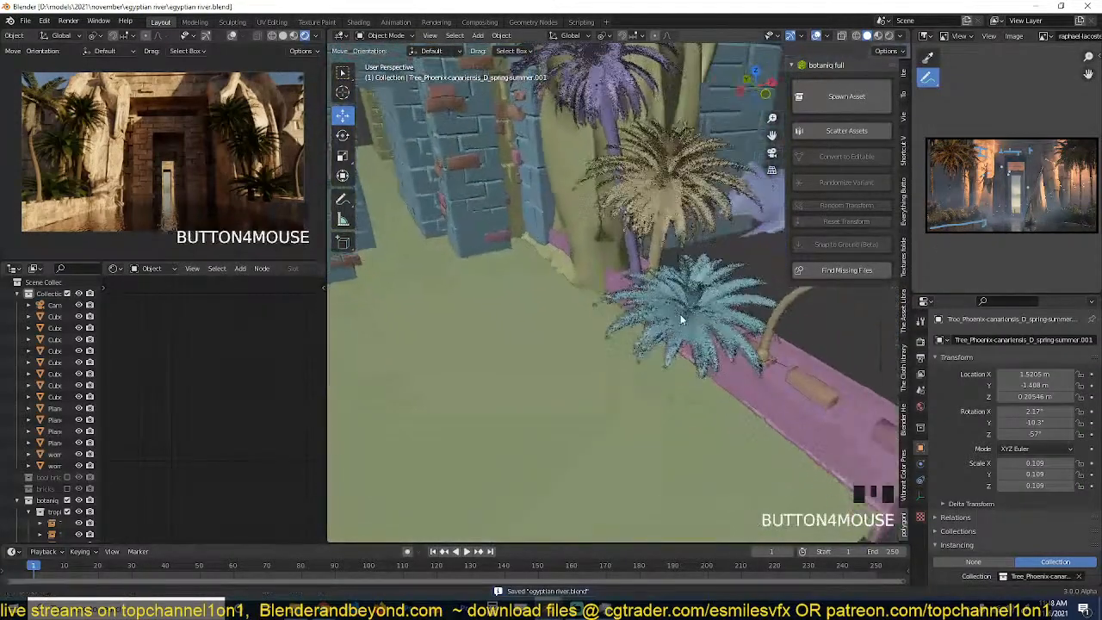
middle_click_drag(611, 301, 539, 334)
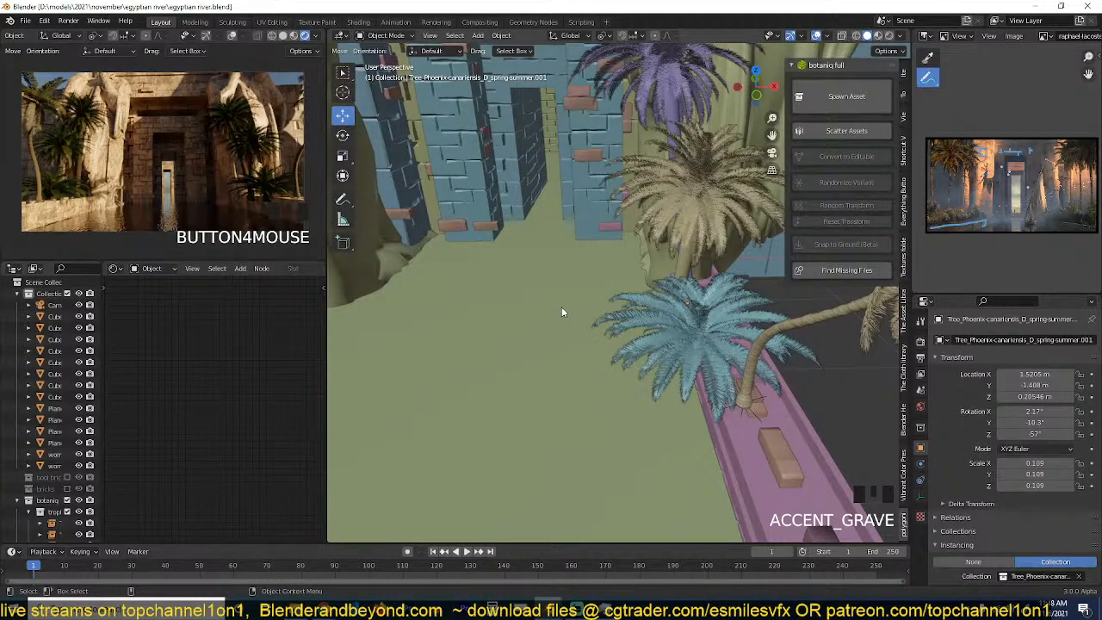
scroll(562, 307, "down", 6)
middle_click_drag(562, 306, 537, 311)
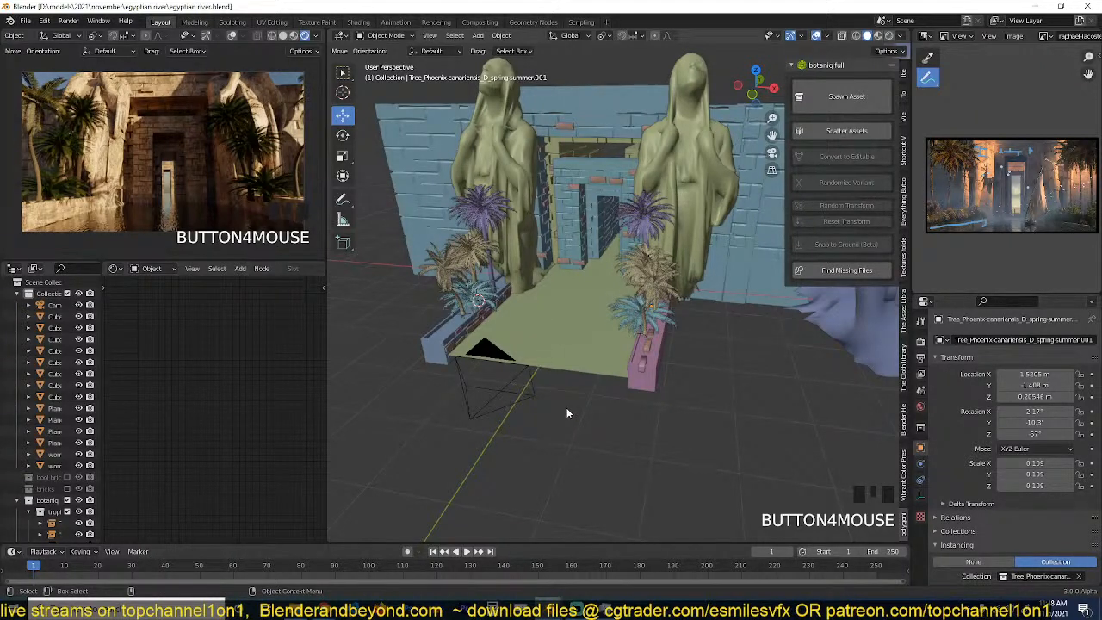
middle_click_drag(566, 410, 590, 401)
key("grave")
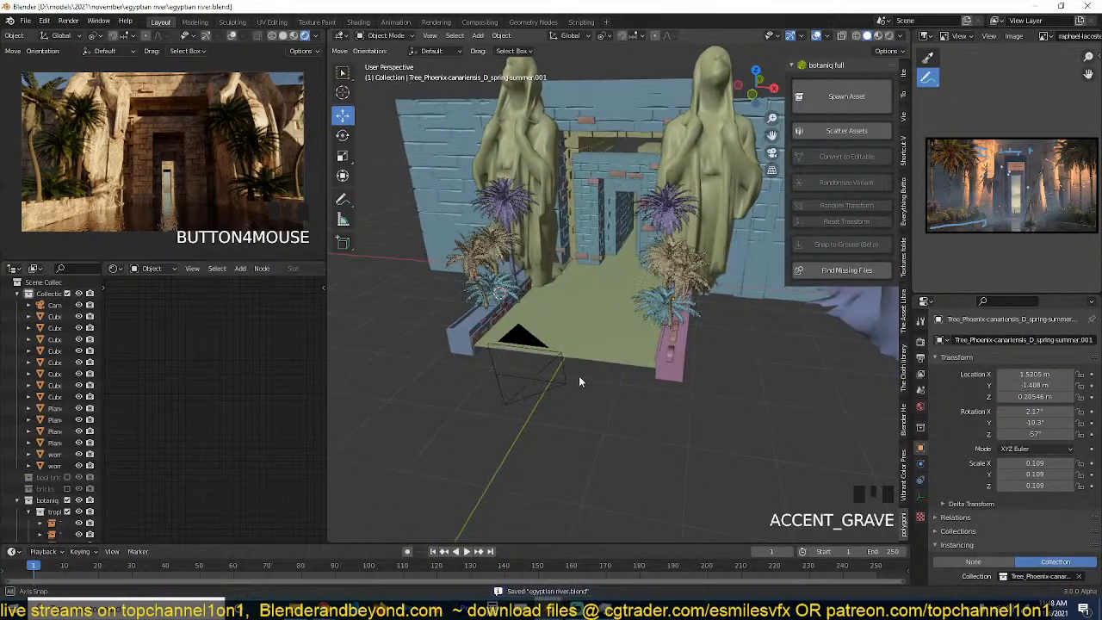
scroll(582, 392, "up", 3)
middle_click_drag(589, 408, 582, 425)
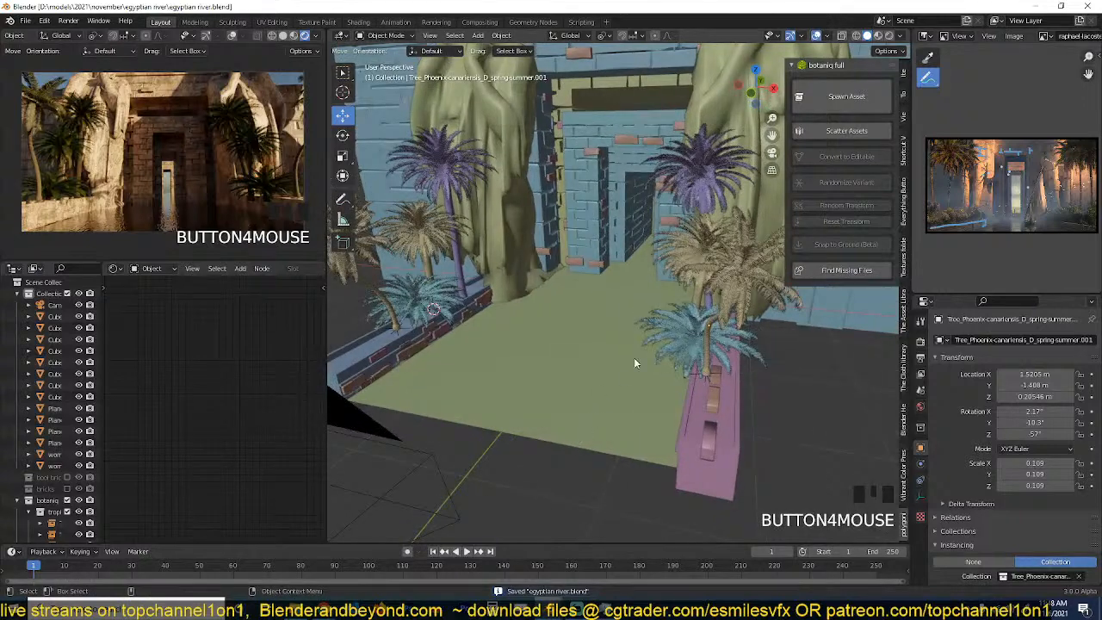
Browse botaniq's tropical and weed asset categories for smaller plants.
left_click(867, 107)
left_click(842, 190)
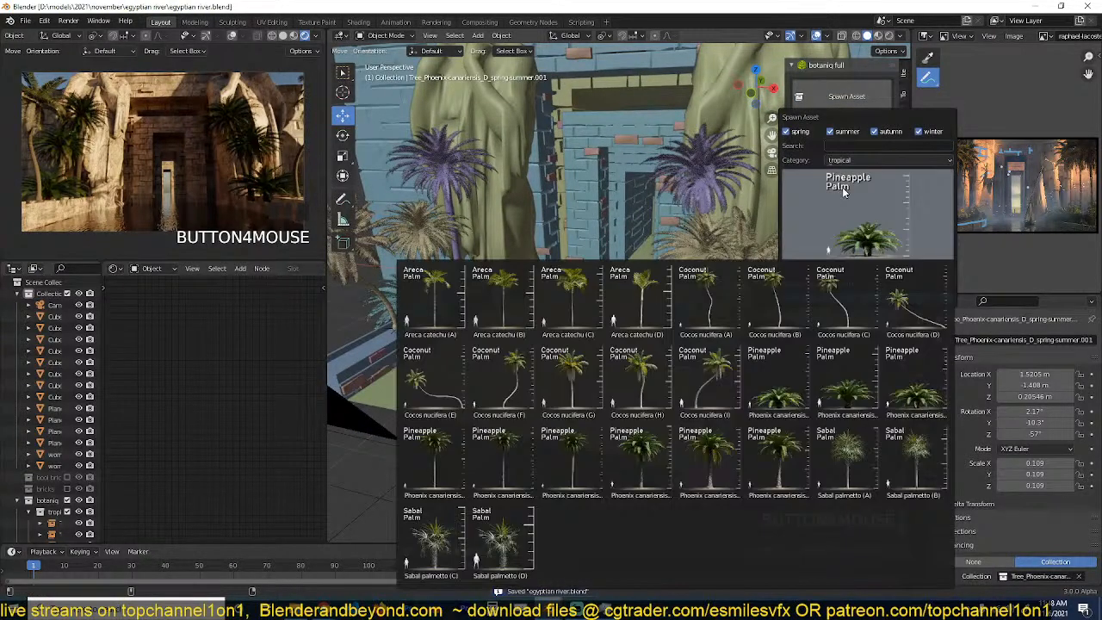
left_click(842, 187)
left_click(859, 159)
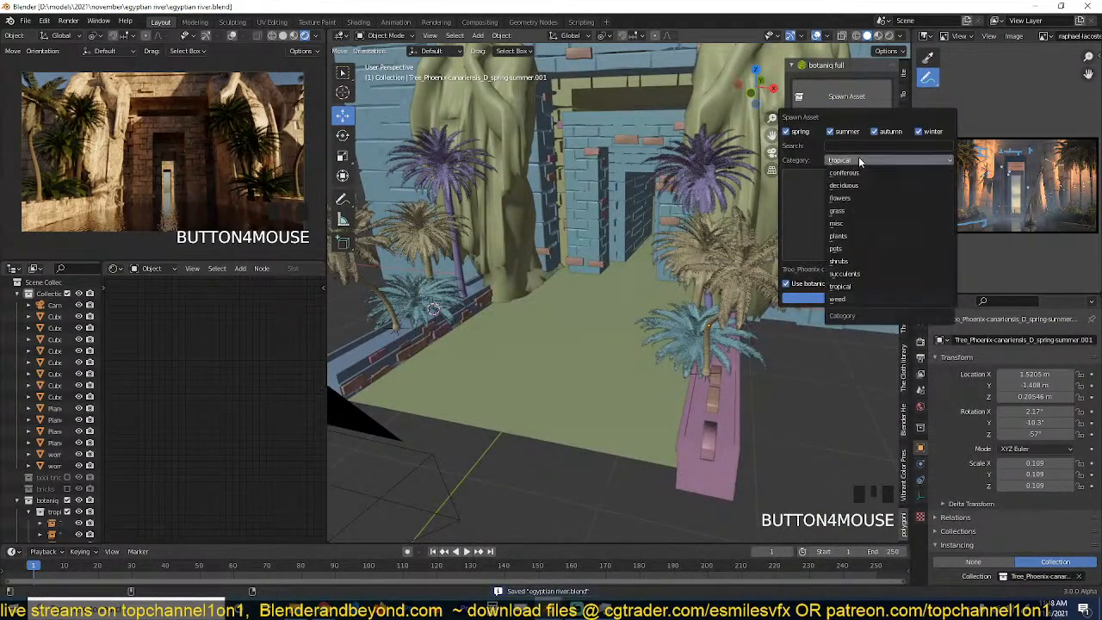
left_click(836, 299)
left_click(849, 221)
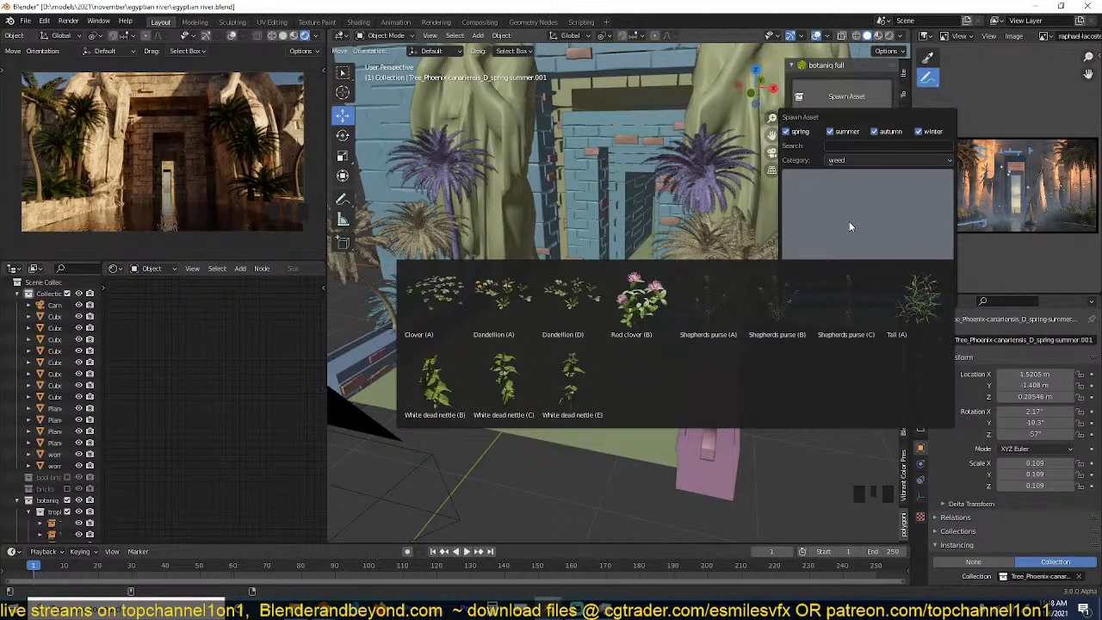
left_click(461, 366)
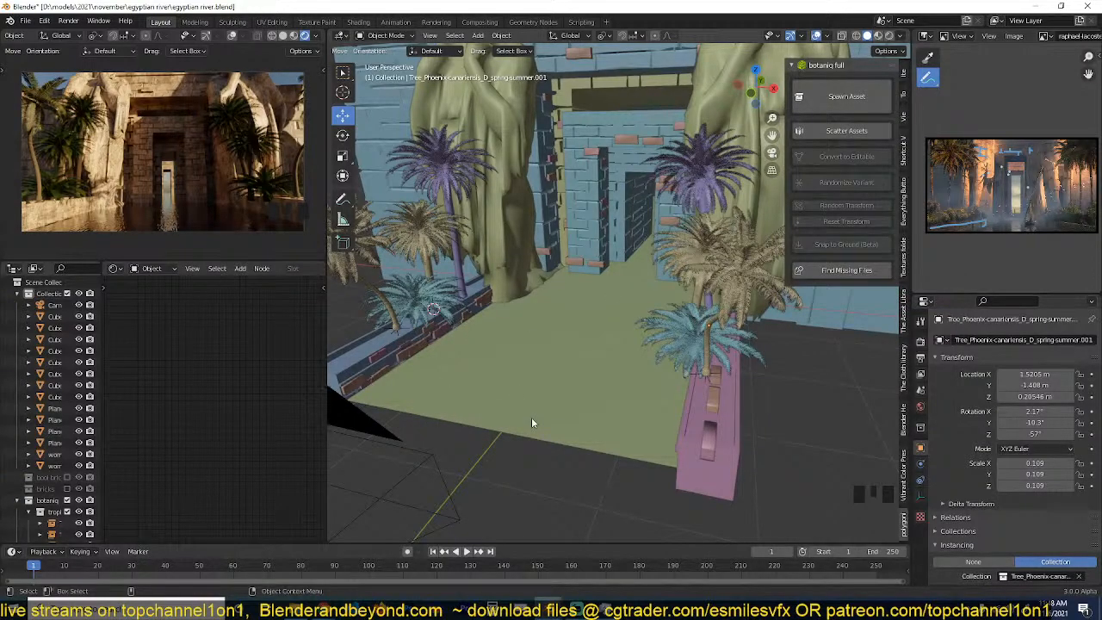
View the temple entrance up close between the planters and save the file.
key("grave")
scroll(568, 398, "up", 3)
key("grave")
middle_click_drag(607, 384, 532, 340, "shift")
key("grave")
key("grave")
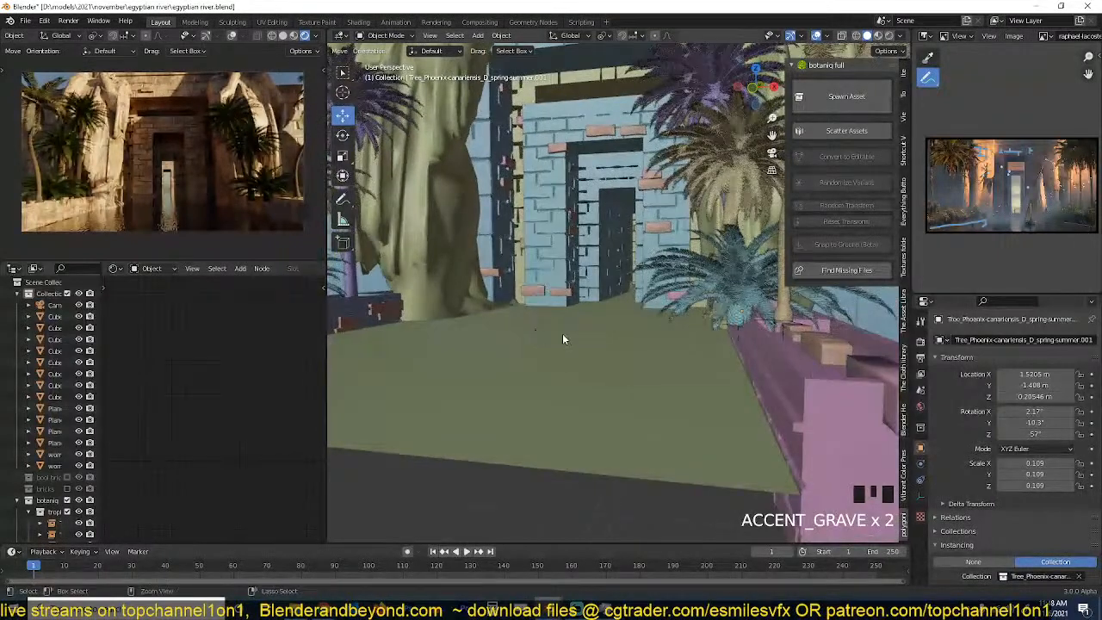
key("ctrl+s")
Examine the sailing boat in the reference painting up close.
scroll(996, 245, "up", 6)
scroll(1016, 253, "down", 3)
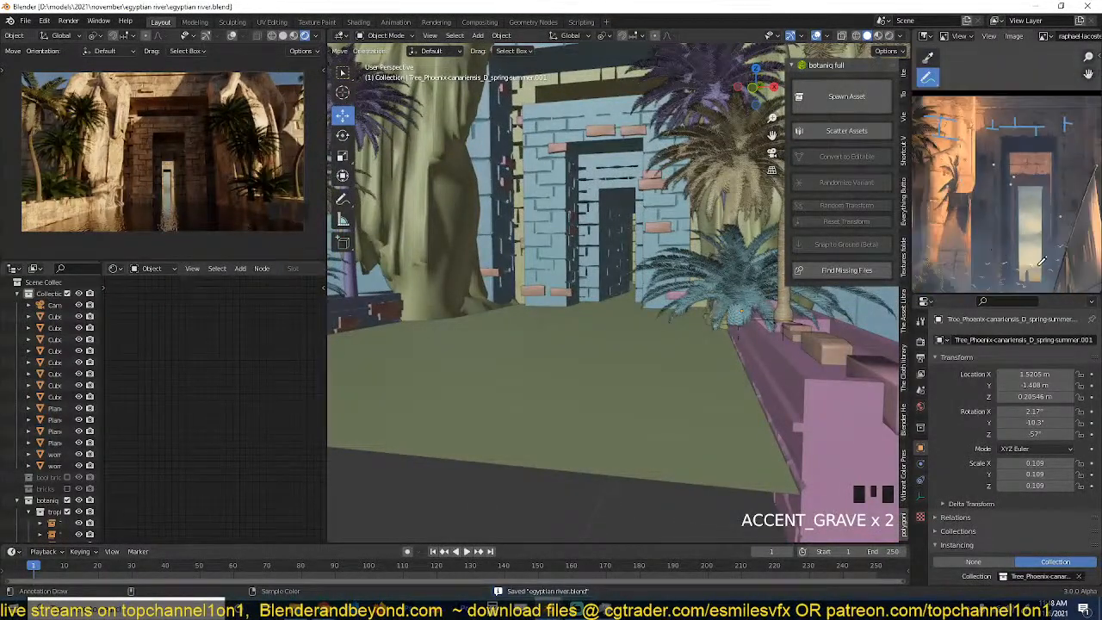
middle_click_drag(1024, 250, 961, 198)
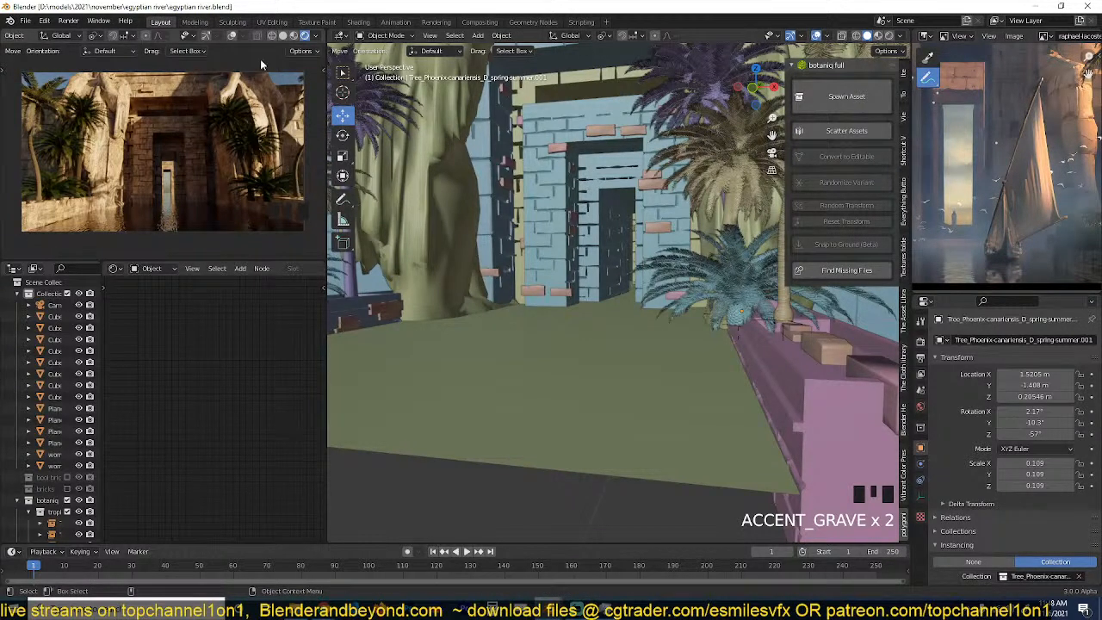
scroll(306, 35, "down", 2)
Clear the selection on the entrance wall and frame the empty area beside the large blue statue in top view.
double_click(548, 229)
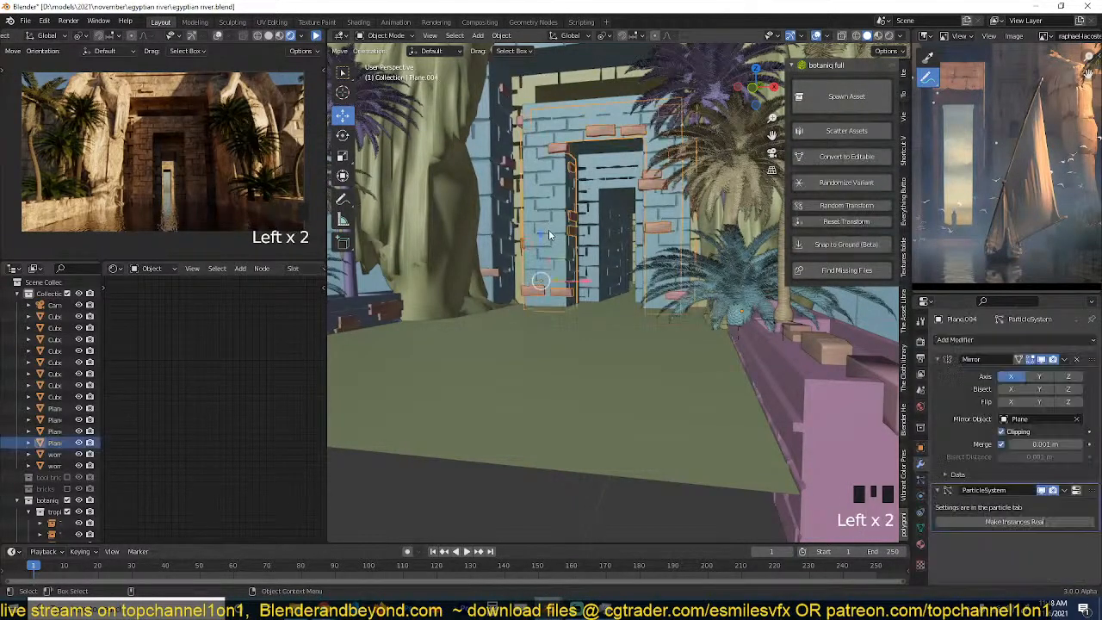
scroll(549, 229, "down", 4)
left_click(558, 331)
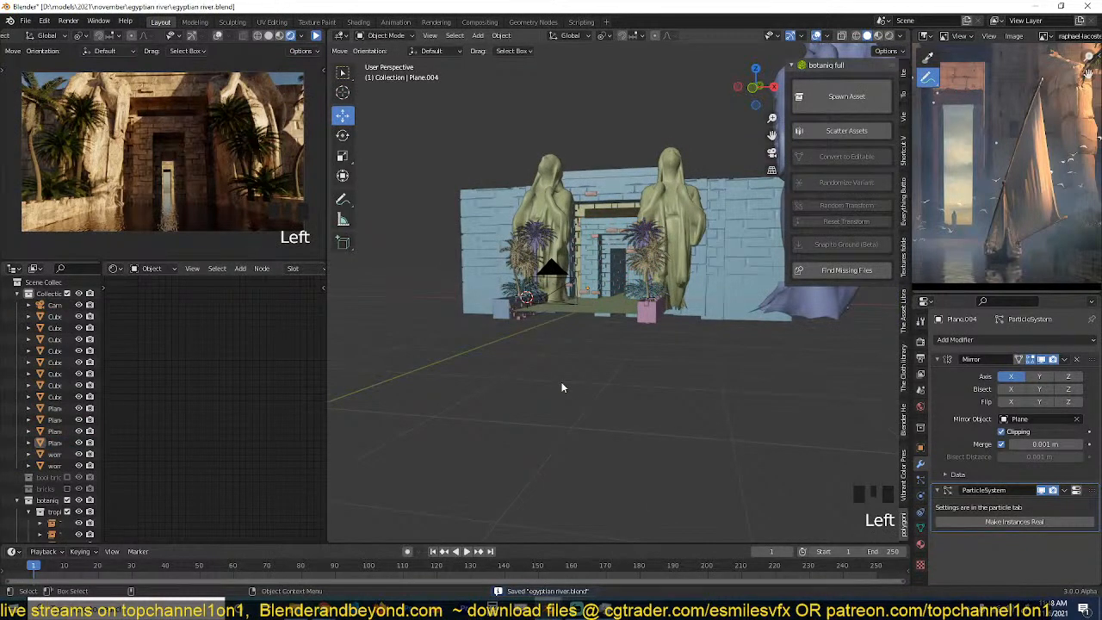
key("KP_7")
scroll(564, 387, "down", 4)
scroll(475, 403, "up", 3)
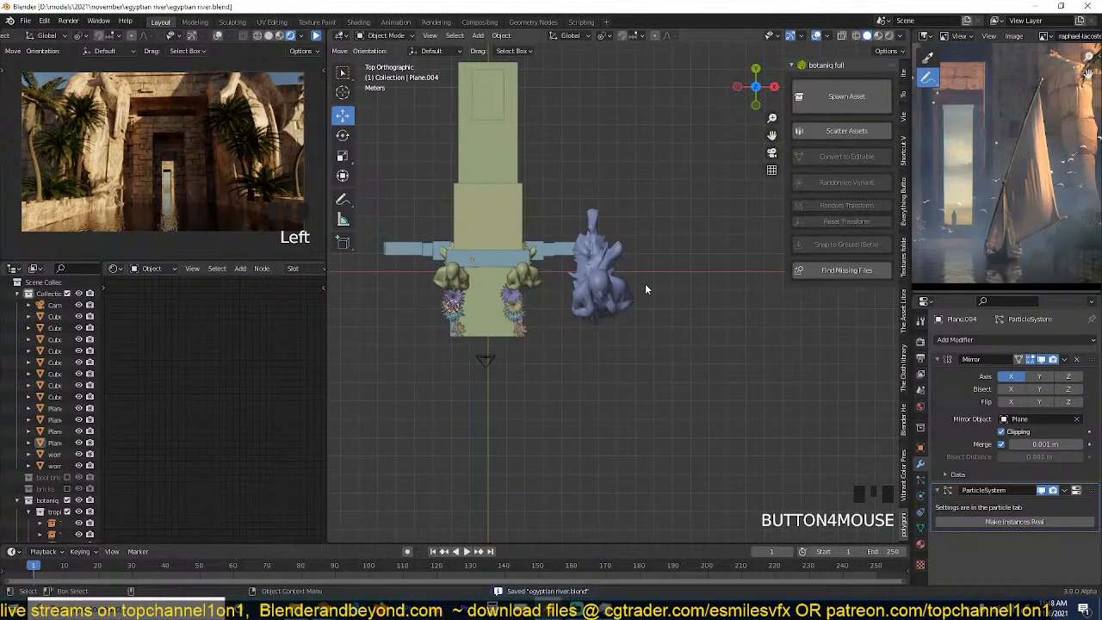
middle_click_drag(646, 289, 545, 327, "shift")
scroll(941, 227, "up", 3)
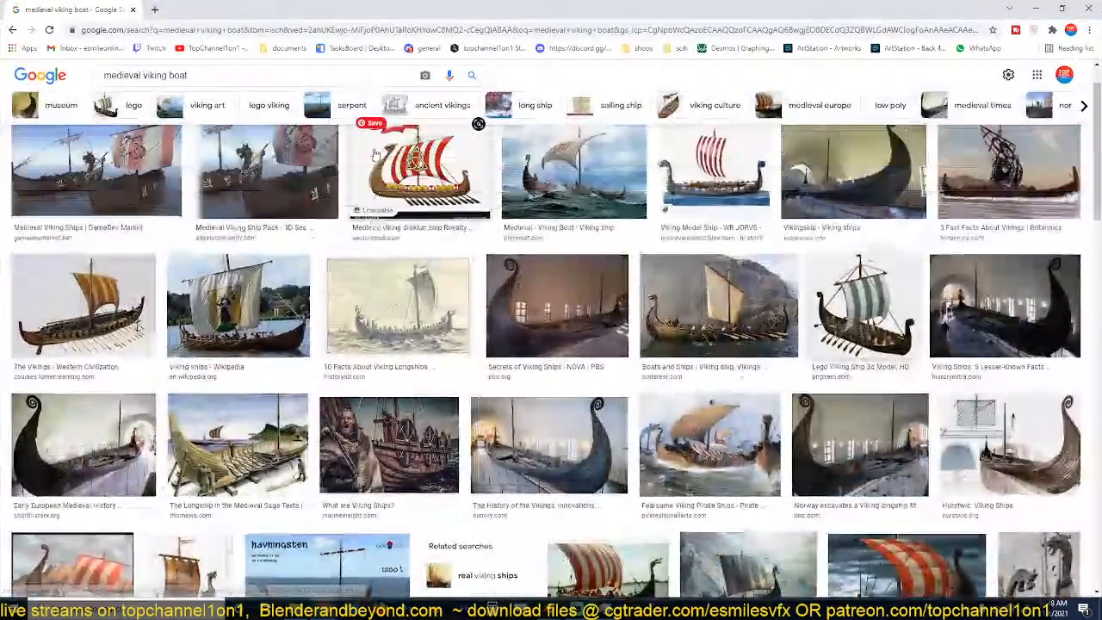
Switch to Chrome's medieval viking boat image results, open the HistoryExtra viking ship photo, and save the image.
scroll(533, 215, "up", 1)
scroll(602, 224, "down", 2)
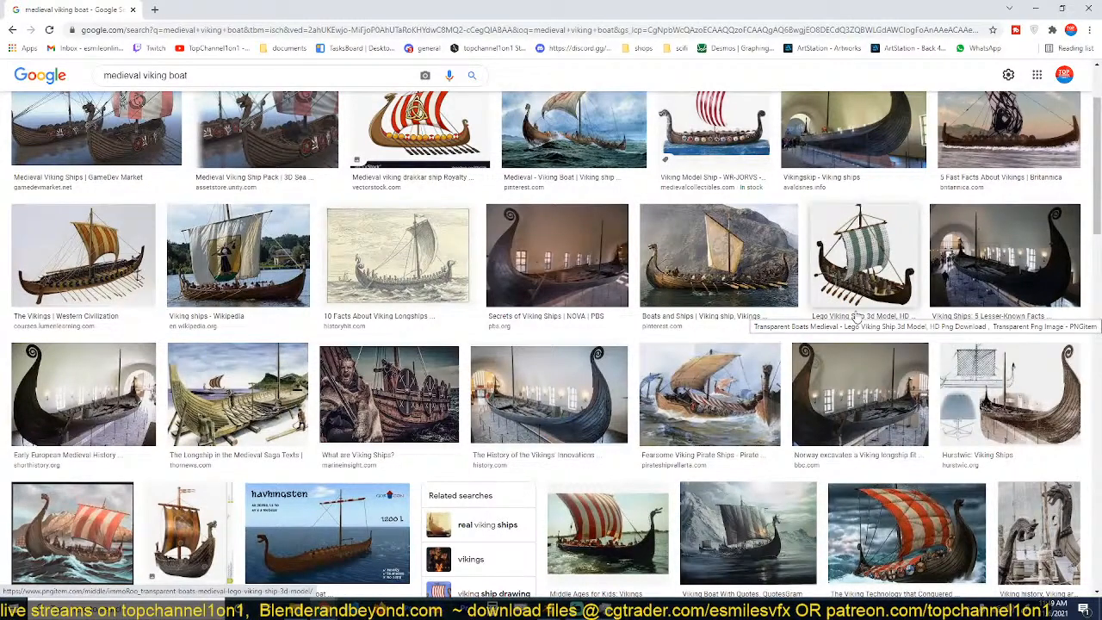
left_click(991, 258)
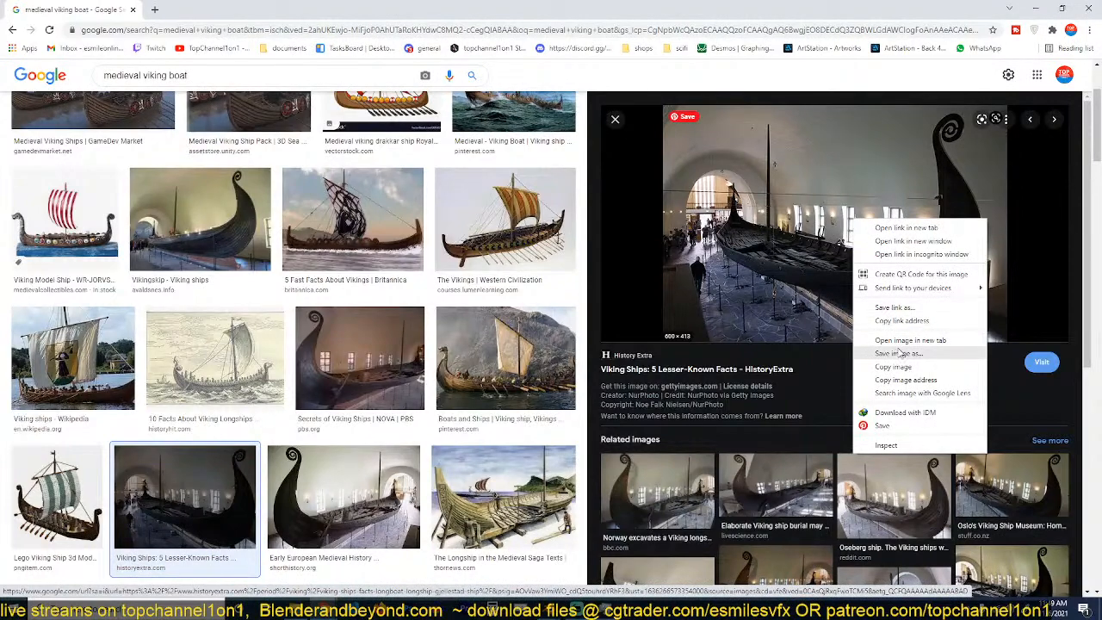
left_click(898, 353)
left_click(626, 372)
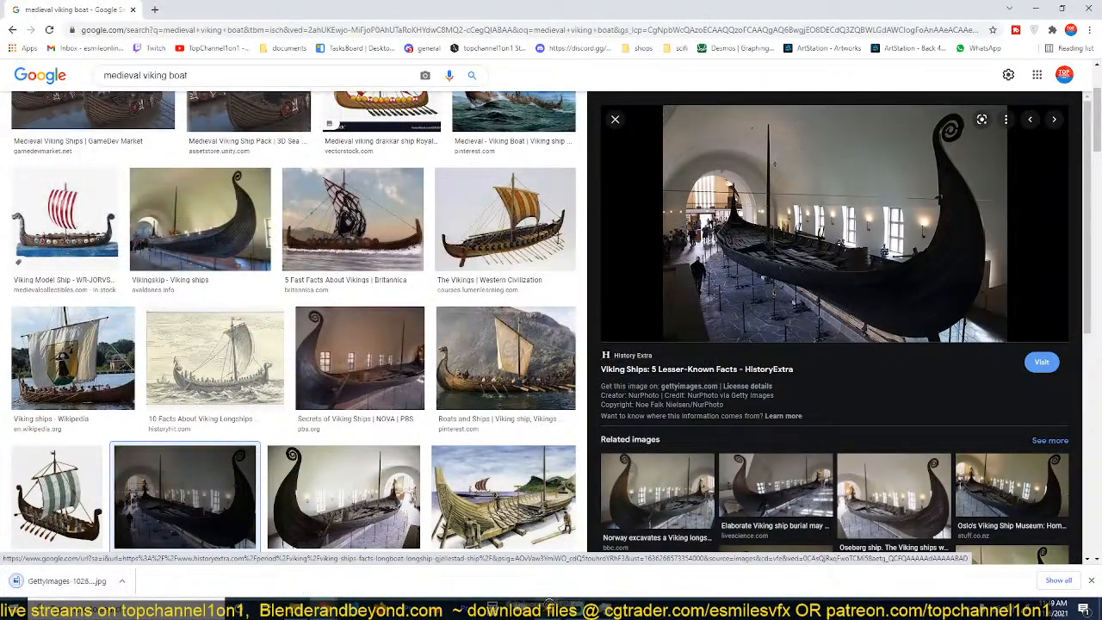
Load the downloaded viking ship photo into Blender's reference image editor and examine the hull full screen.
mouse_move(537, 595)
left_click(486, 560)
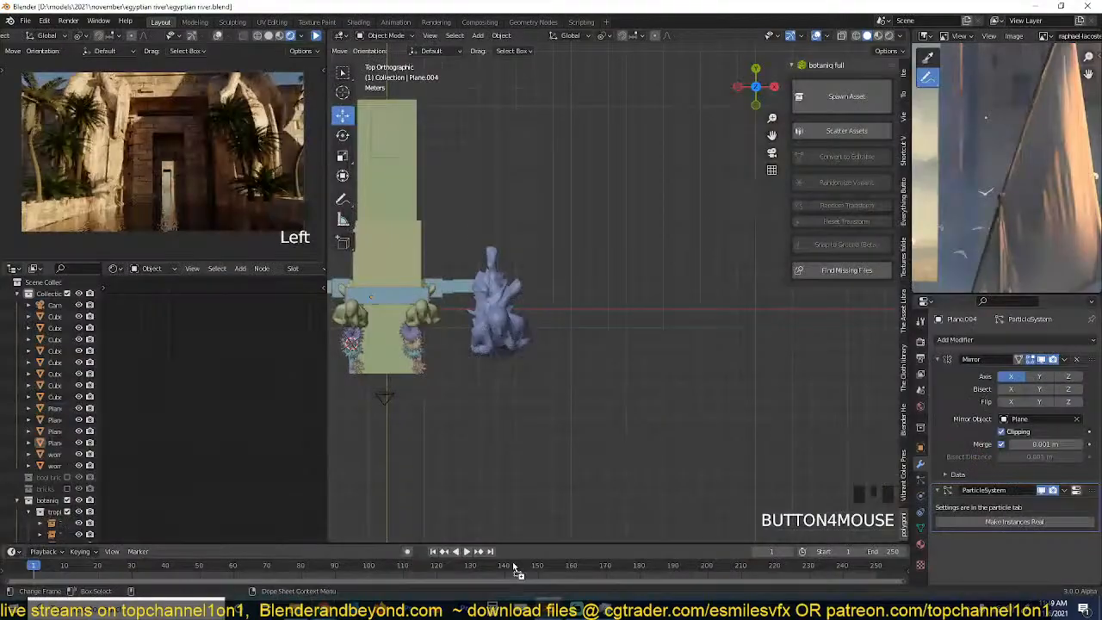
left_click_drag(1003, 237, 1004, 234)
scroll(1006, 227, "down", 5)
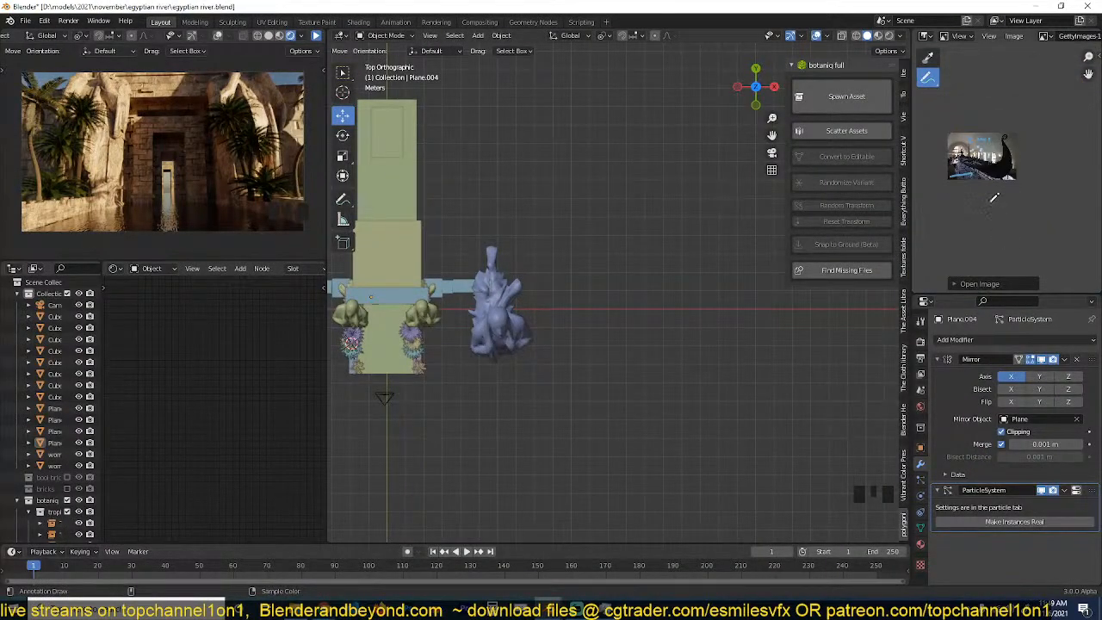
scroll(982, 179, "up", 5)
key("ctrl+space")
scroll(836, 288, "up", 3)
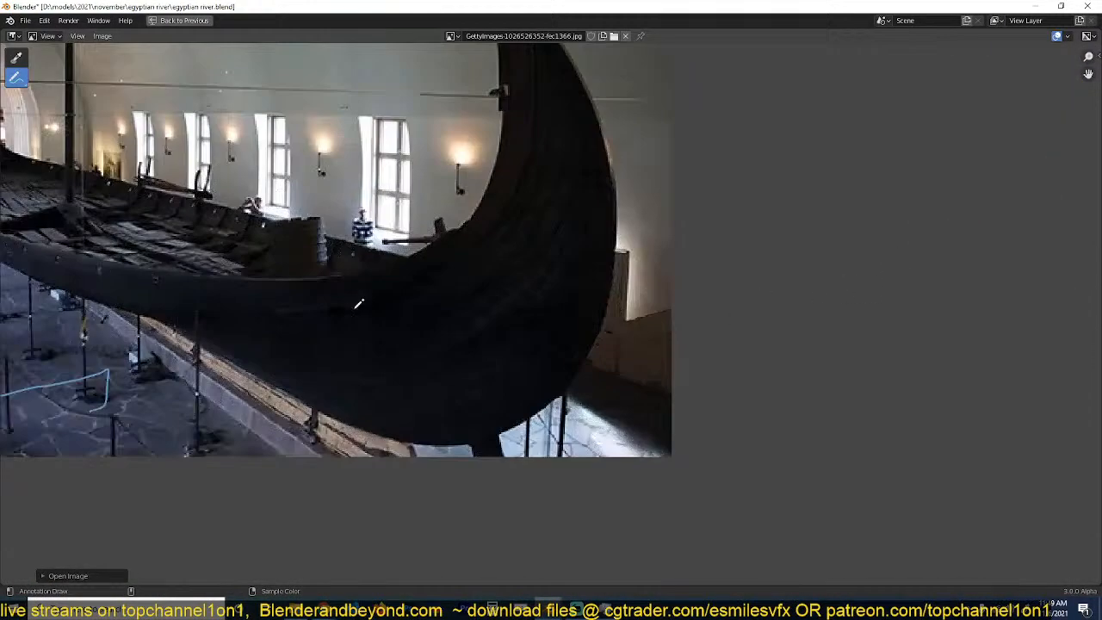
scroll(836, 288, "down", 3)
key("ctrl+space")
Set the 3D viewport to top view, hide its sidebar, and frame the viking ship photo in the reference image editor.
left_click(651, 268)
key("KP_7")
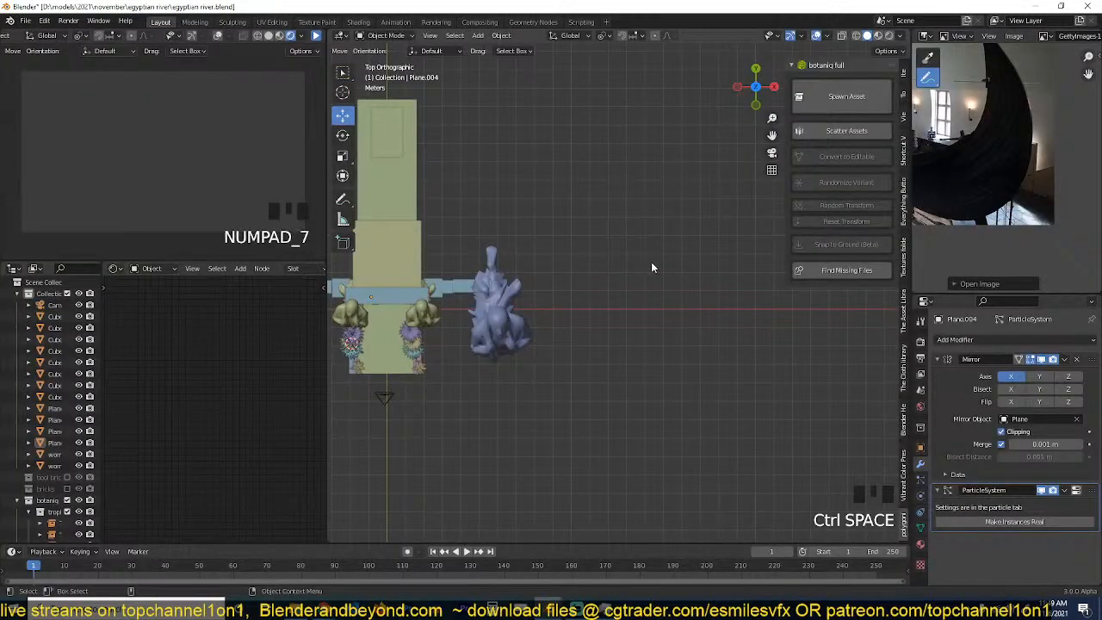
left_click(714, 265)
key("n")
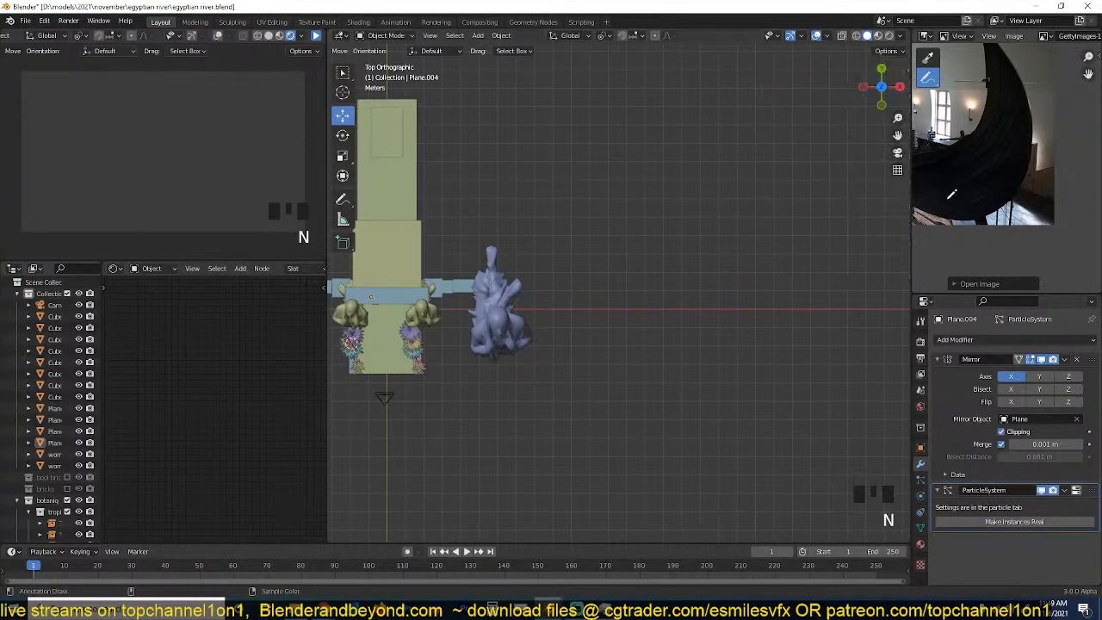
scroll(982, 186, "down", 3)
middle_click(930, 164)
middle_click(970, 166)
right_click(1007, 188)
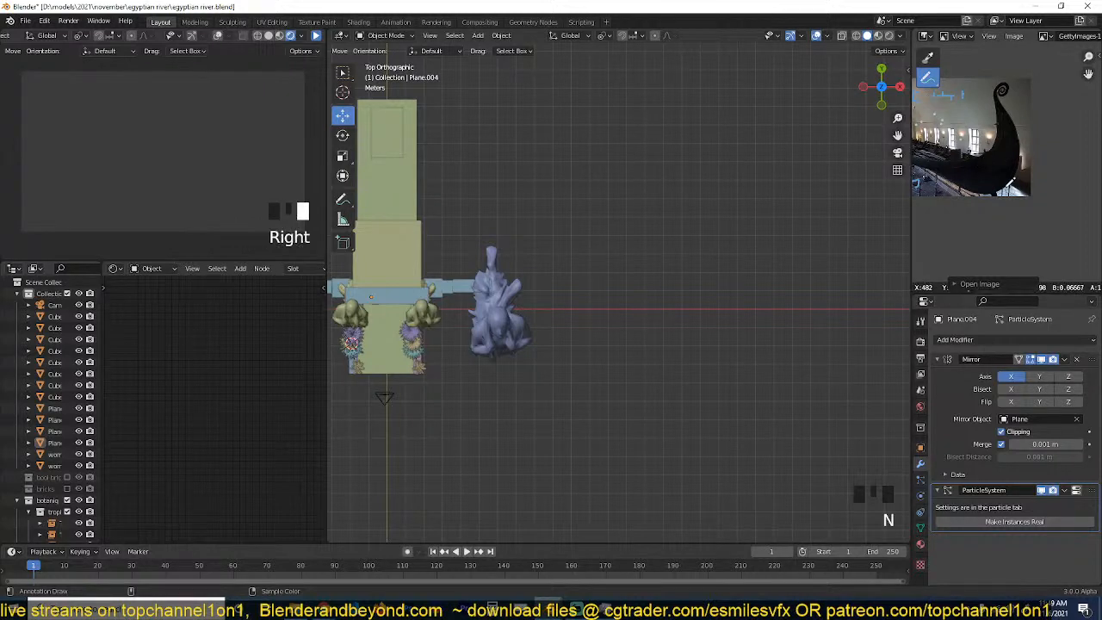
middle_click_drag(962, 173, 979, 185, "ctrl")
middle_click(967, 180)
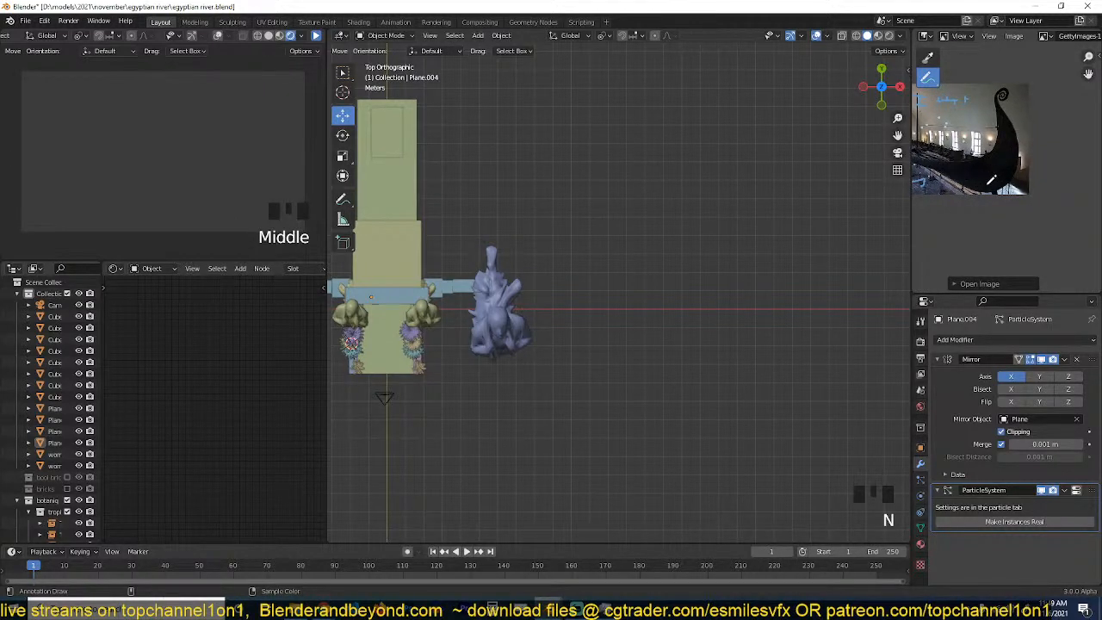
scroll(283, 144, "up", 3)
scroll(283, 144, "down", 3)
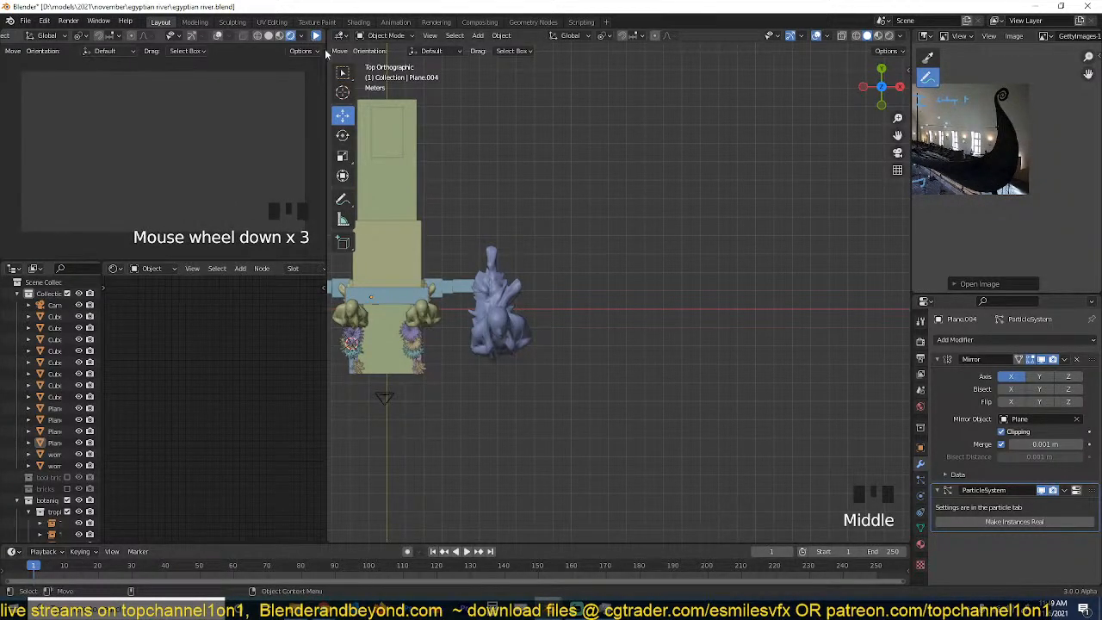
Refresh the rendered preview from the scene camera, pause it again, and return the main viewport to top view.
key("KP_0")
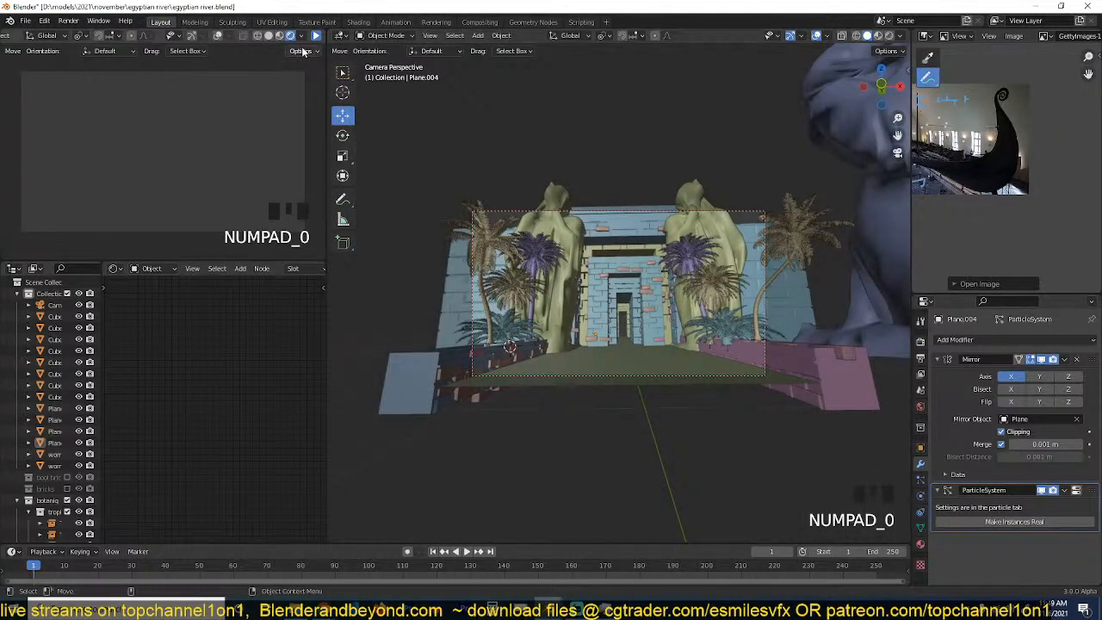
left_click(245, 140)
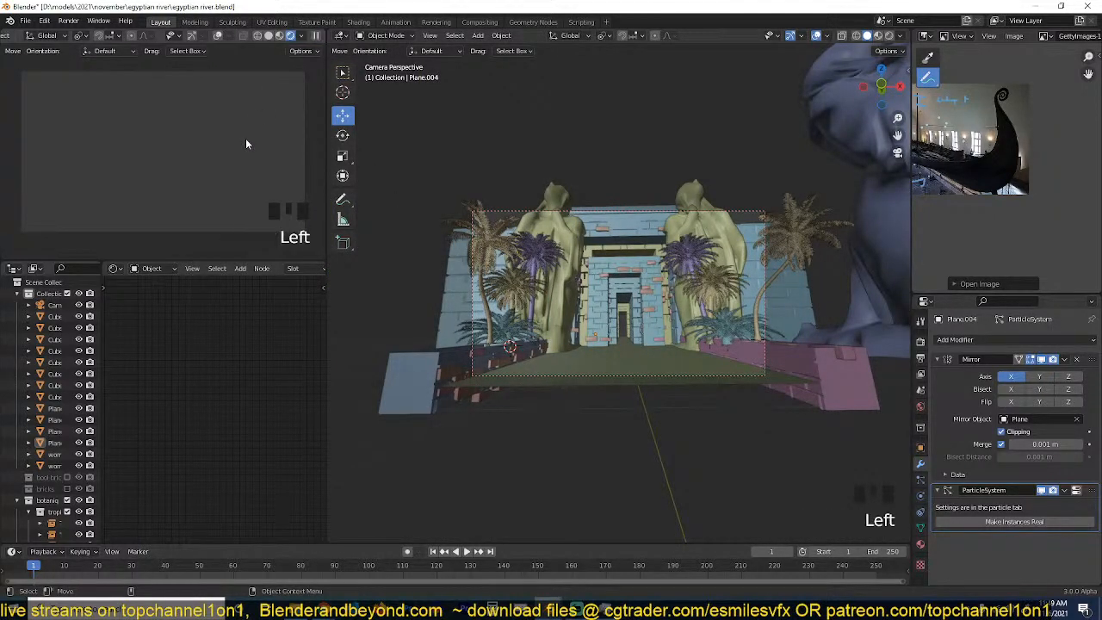
left_click(246, 139)
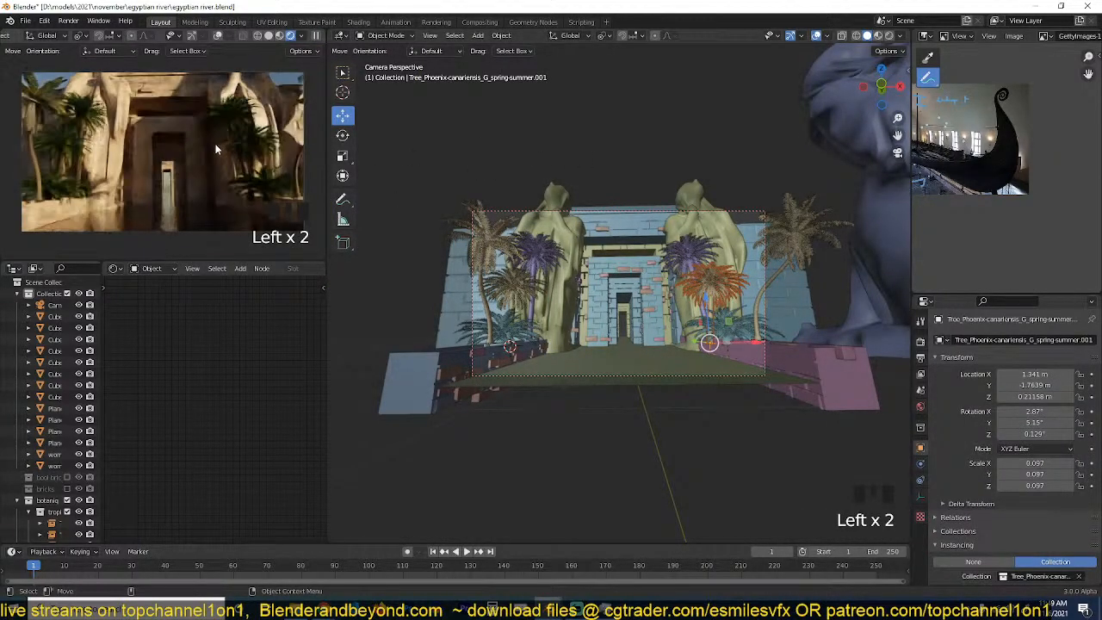
left_click(686, 134)
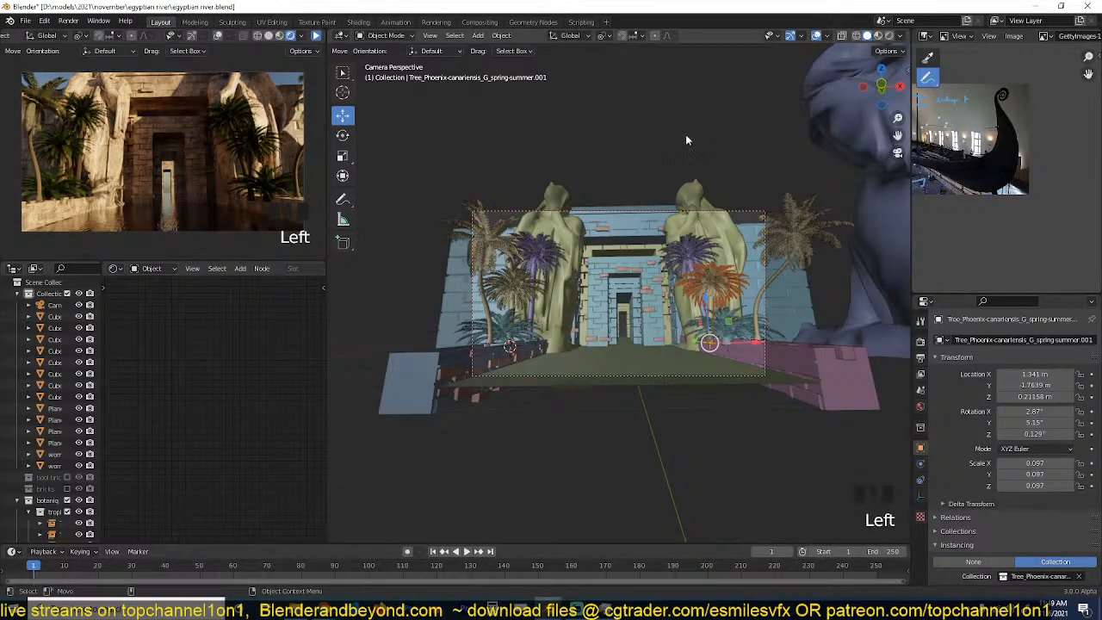
left_click(685, 134)
key("KP_7")
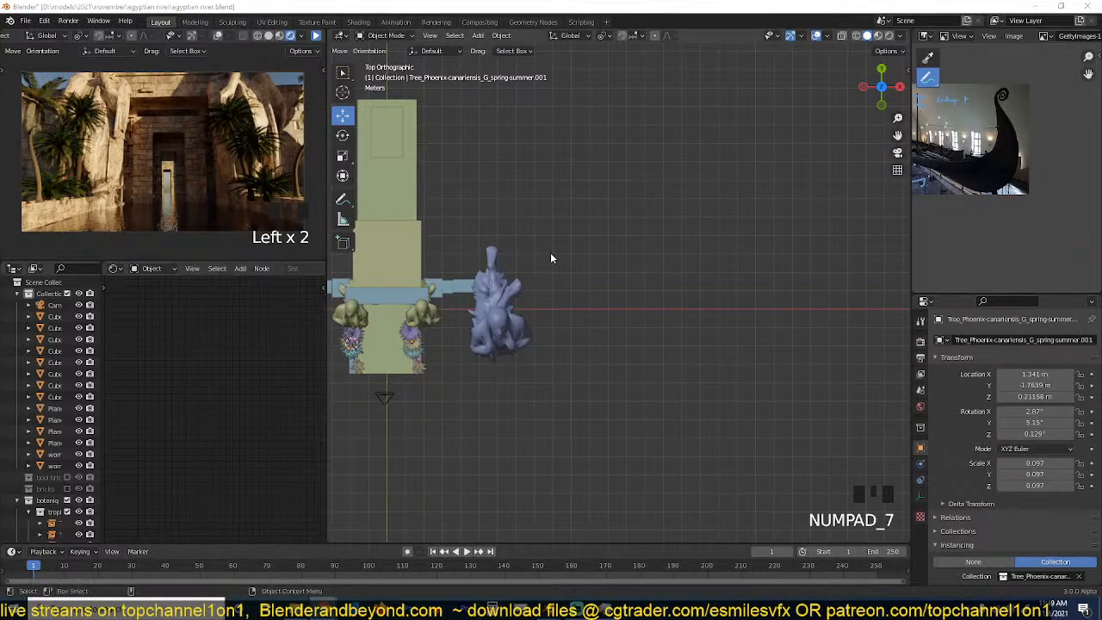
Widen the reference image editor and enlarge the viking ship photo inside it.
scroll(661, 268, "up", 3)
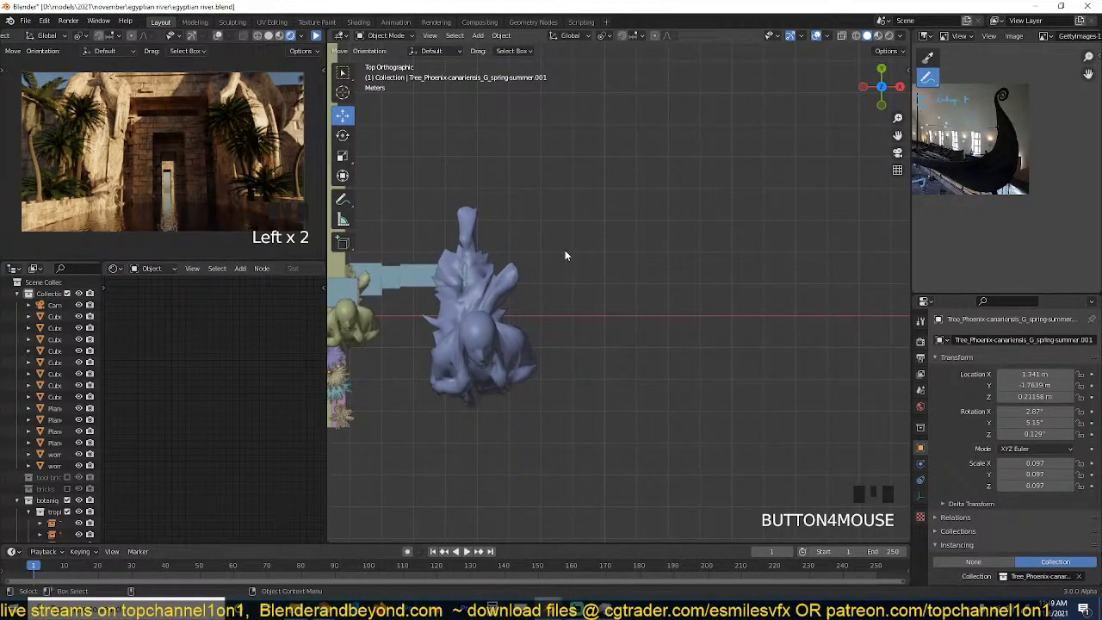
scroll(579, 254, "left", 1)
scroll(564, 262, "left", 1)
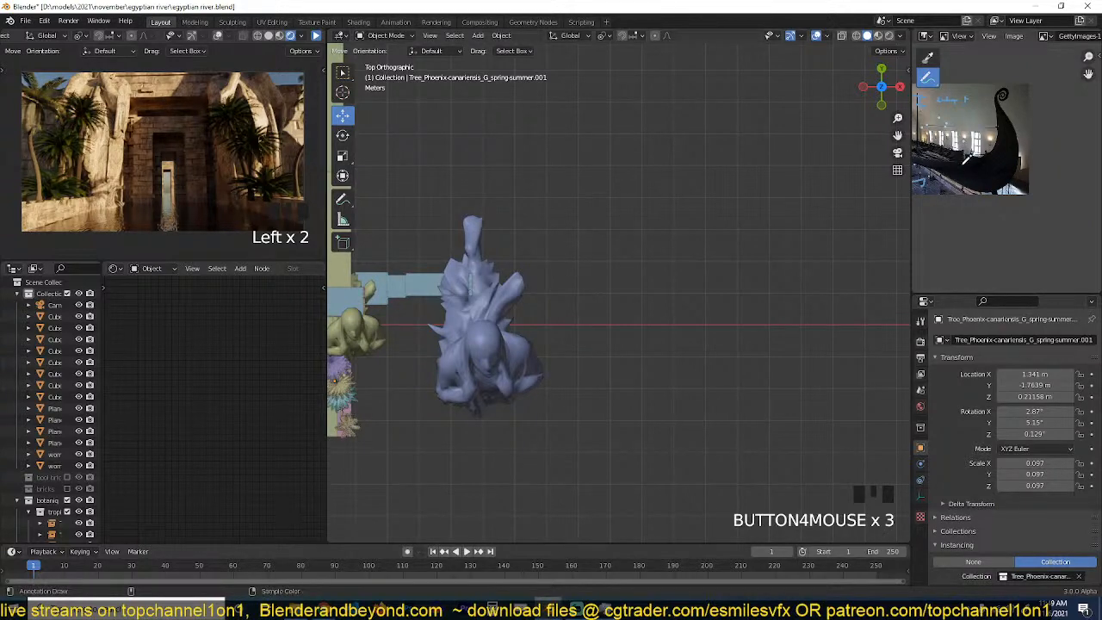
left_click_drag(912, 181, 875, 181)
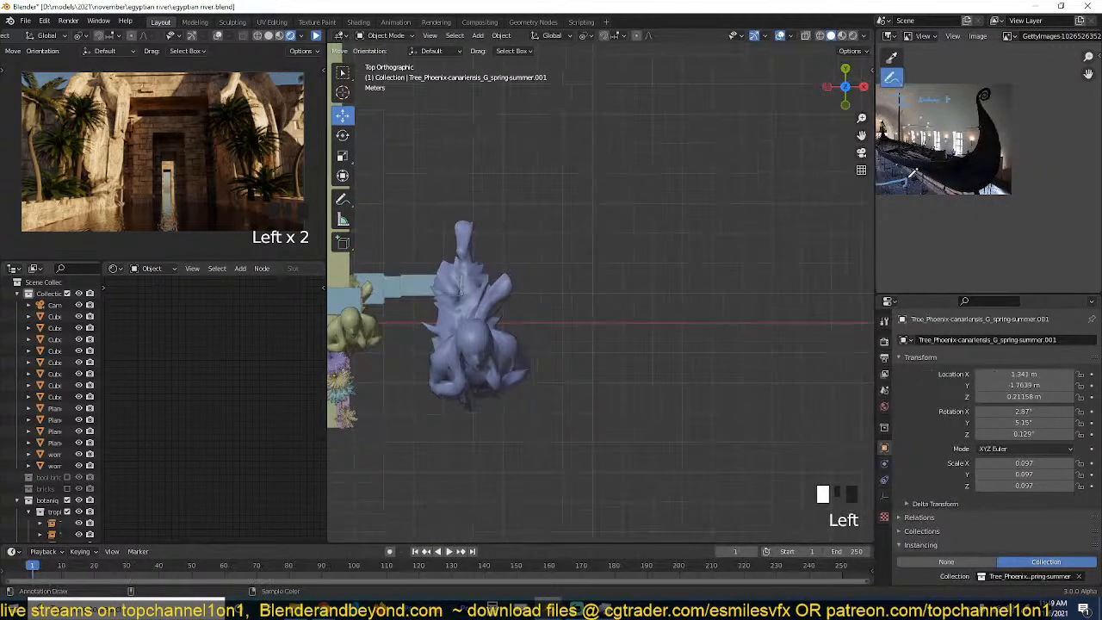
key("space")
key("space")
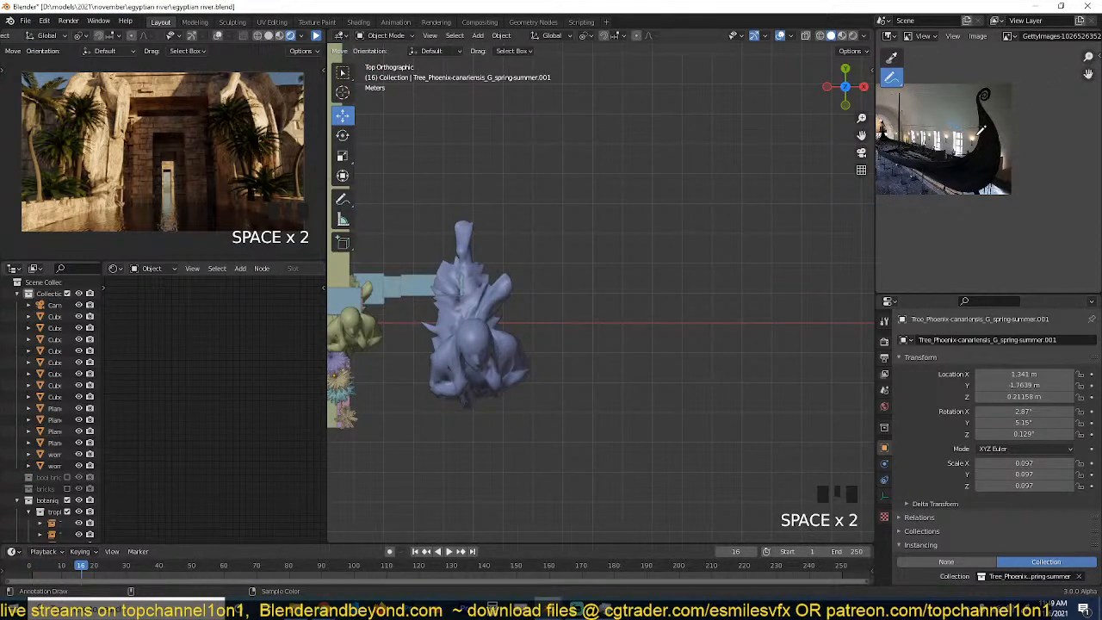
double_click(988, 138)
left_click_drag(1088, 76, 956, 97)
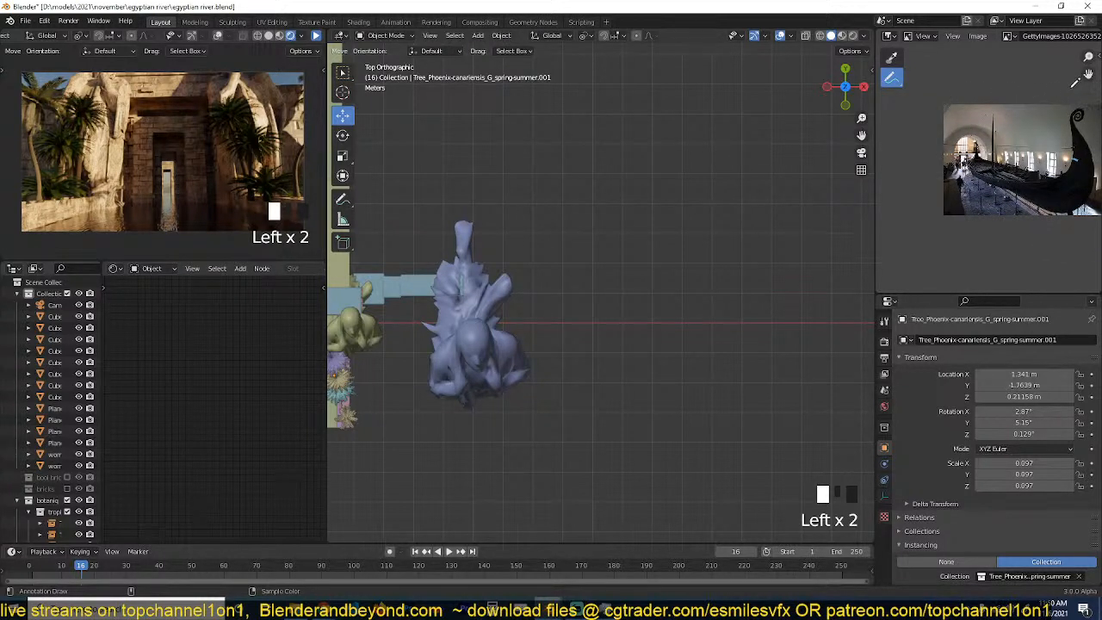
scroll(1005, 123, "up", 3)
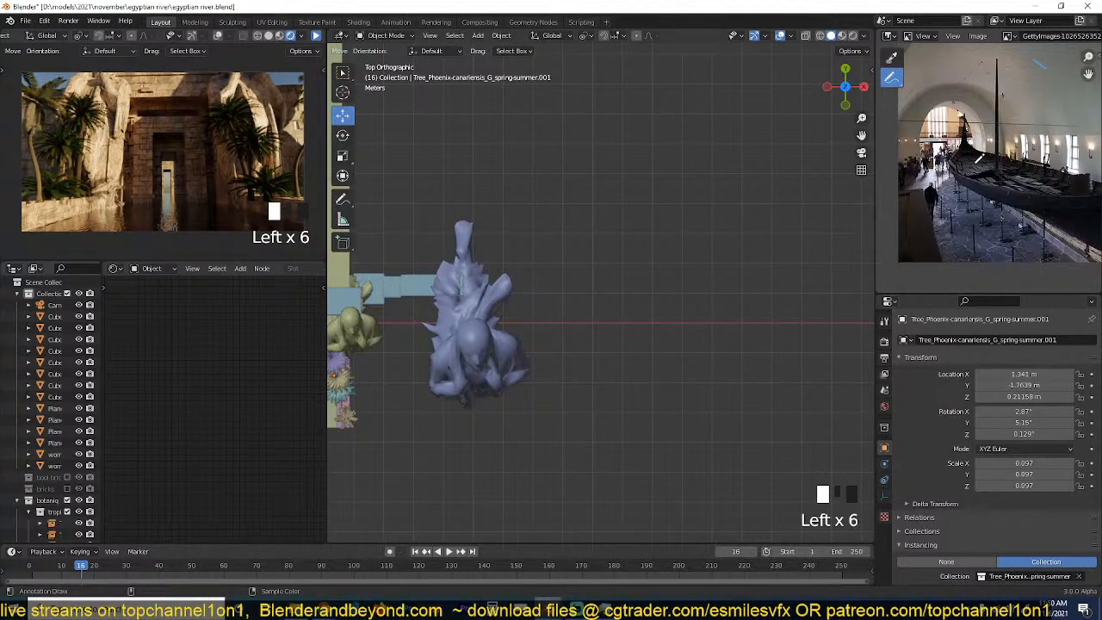
Add a mesh plane in the empty area beside the large blue statue in top view.
scroll(720, 177, "up", 4)
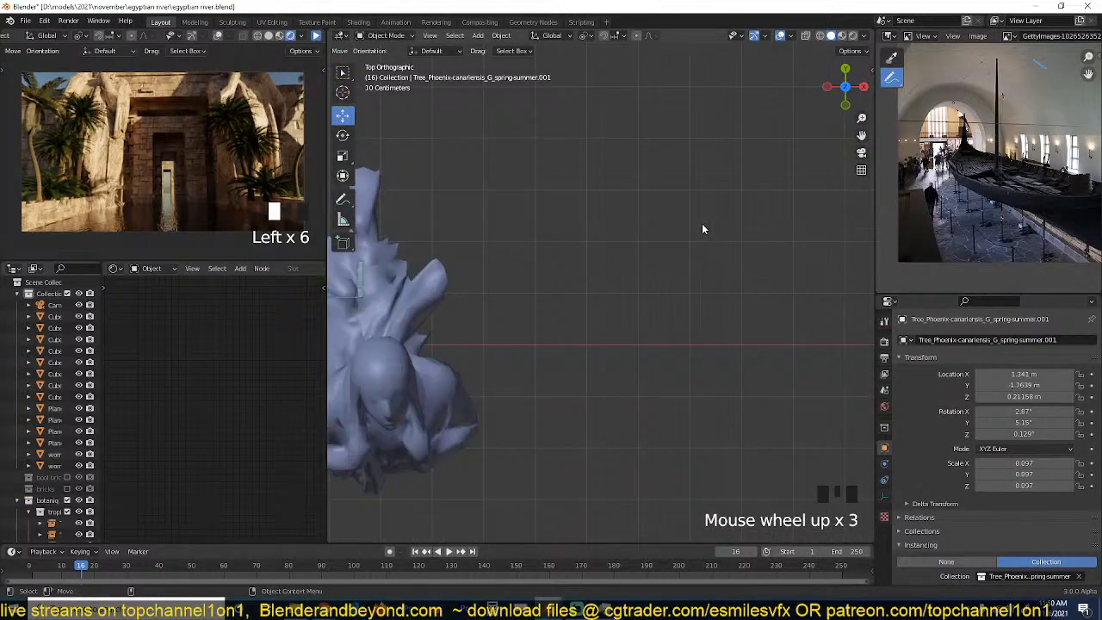
scroll(632, 189, "down", 3)
key("shift+a")
left_click(617, 181)
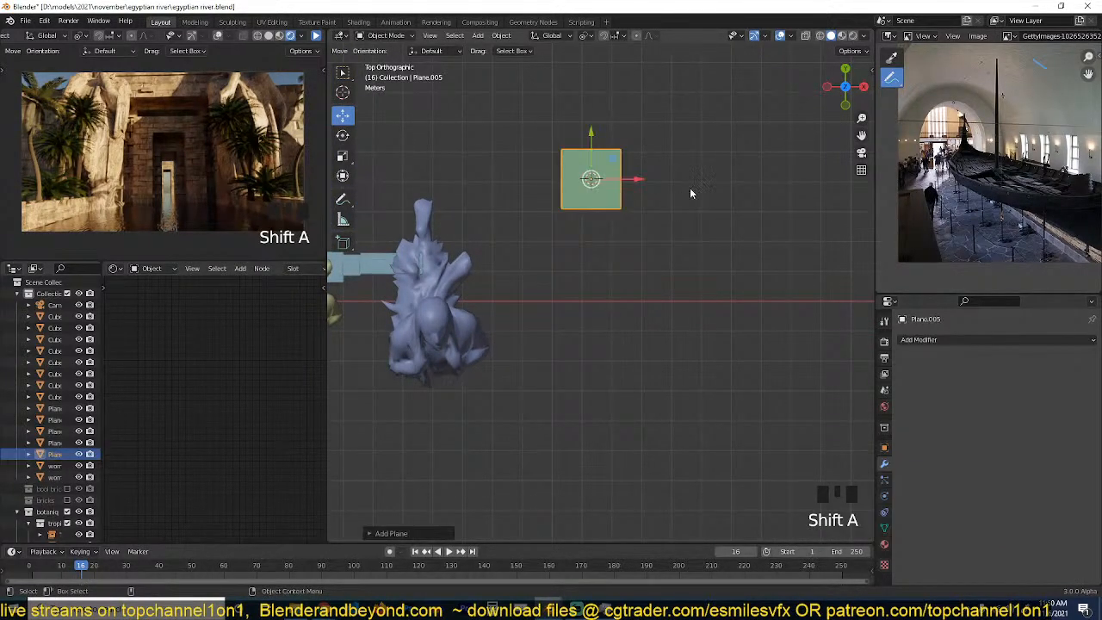
Give the plane a level 2 subdivision and cut a centred edge loop through it along the Y direction.
scroll(691, 192, "up", 3)
key("ctrl+2")
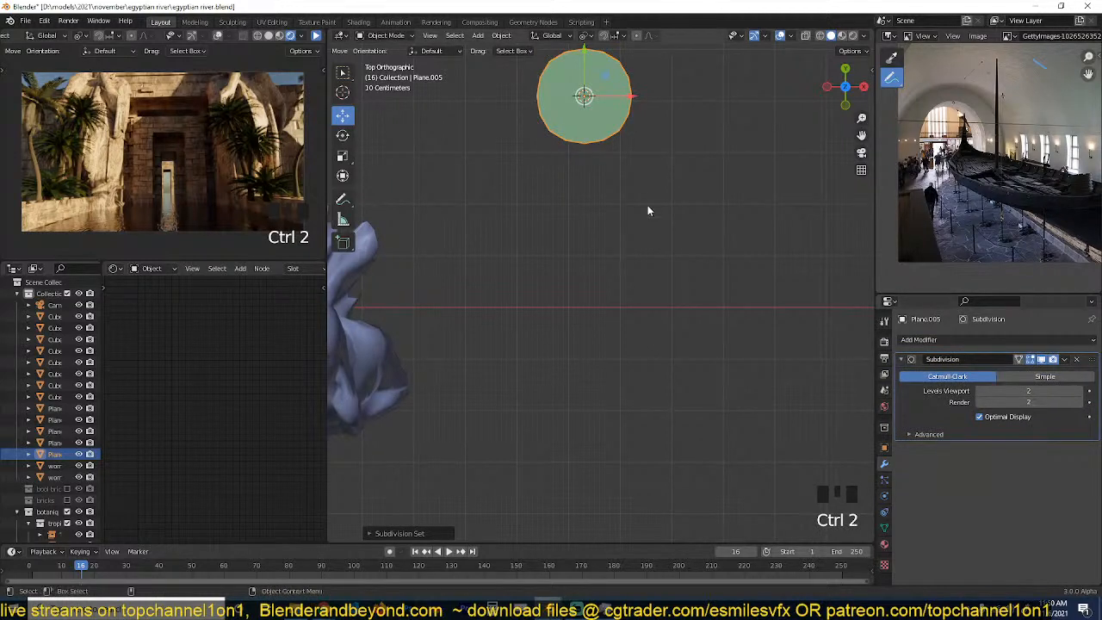
scroll(648, 205, "down", 1)
key("Tab")
scroll(648, 205, "up", 2)
key("ctrl+r")
left_click(617, 130)
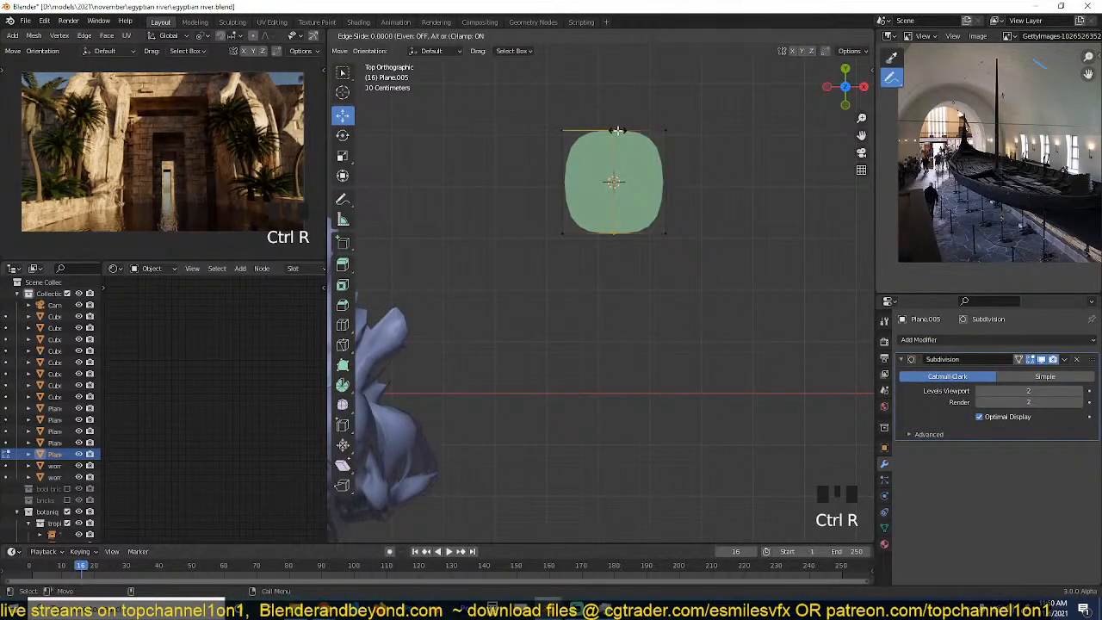
right_click(616, 130)
Delete the outer vertices on the plane's negative X side so only one half remains.
left_click(563, 193, "alt")
key("x")
left_click(632, 118)
key("x")
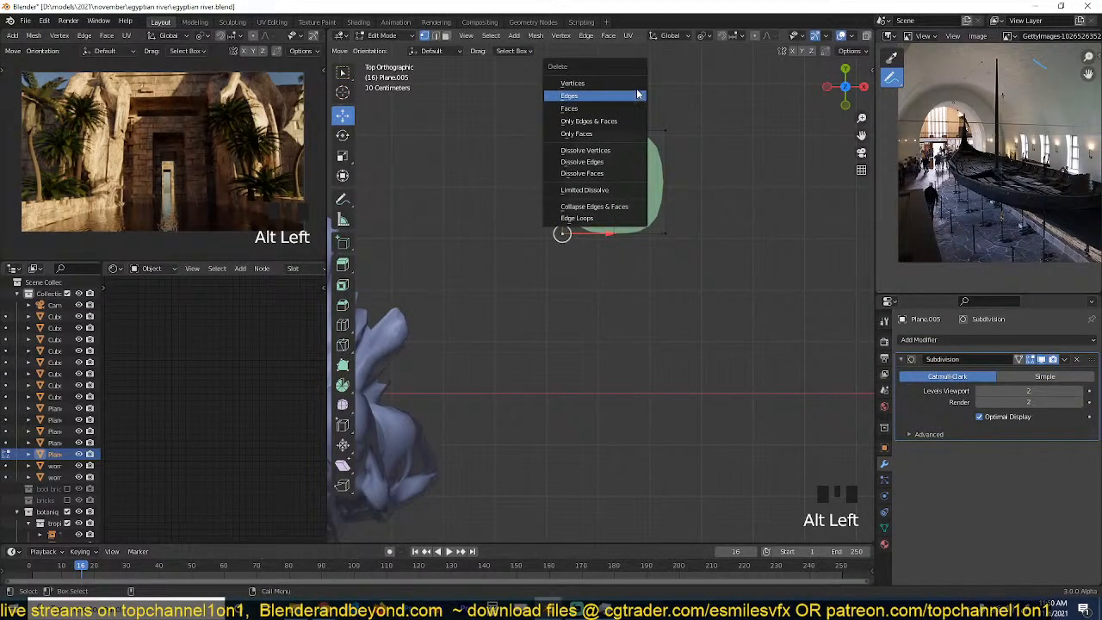
left_click(594, 83)
key("Tab")
Add an X-axis Mirror modifier to the half plane and place it above the Subdivision modifier.
left_click(1063, 339)
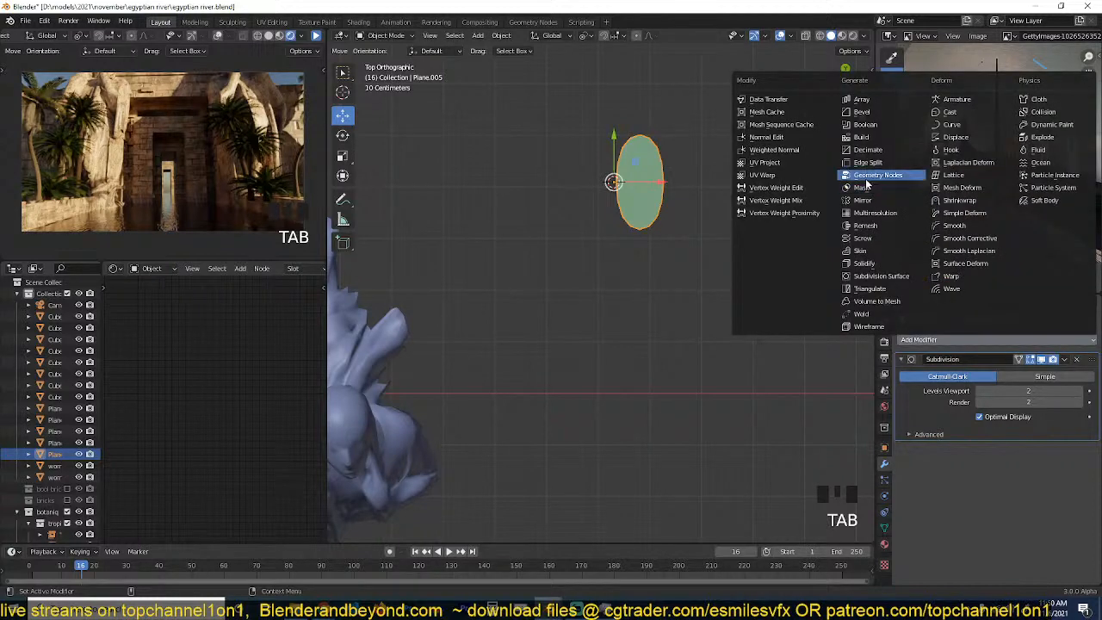
left_click(879, 208)
left_click_drag(1091, 450, 1085, 315)
Cut a crosswise edge loop through the half plane and pull both outer corner vertices inward.
key("Tab")
key("ctrl+r")
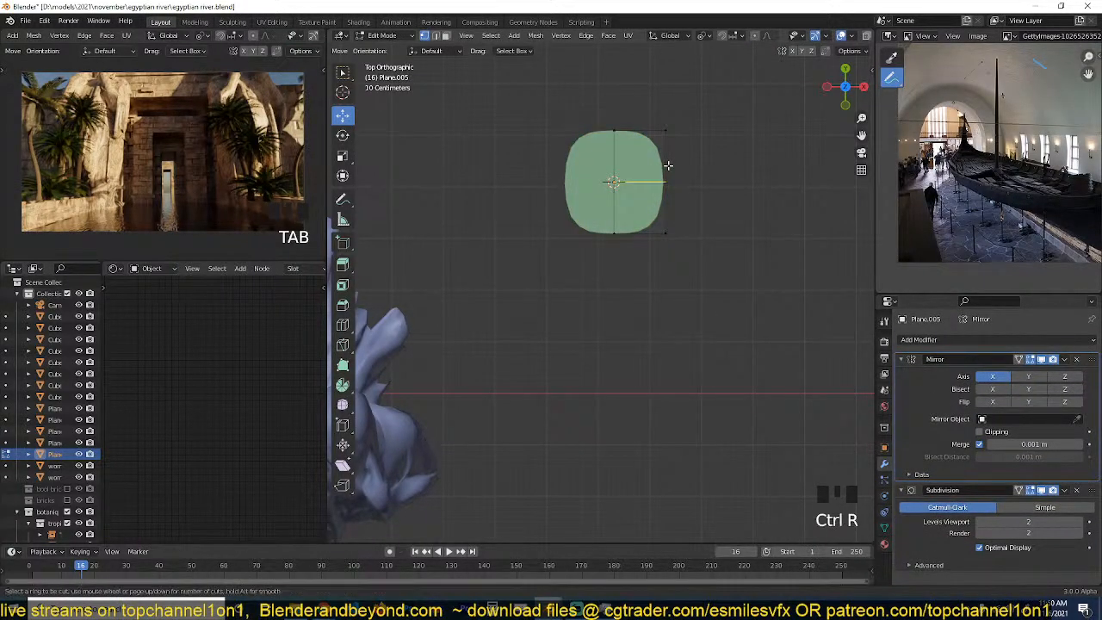
left_click(665, 129)
key("g")
left_click(641, 143)
left_click(677, 246)
key("g")
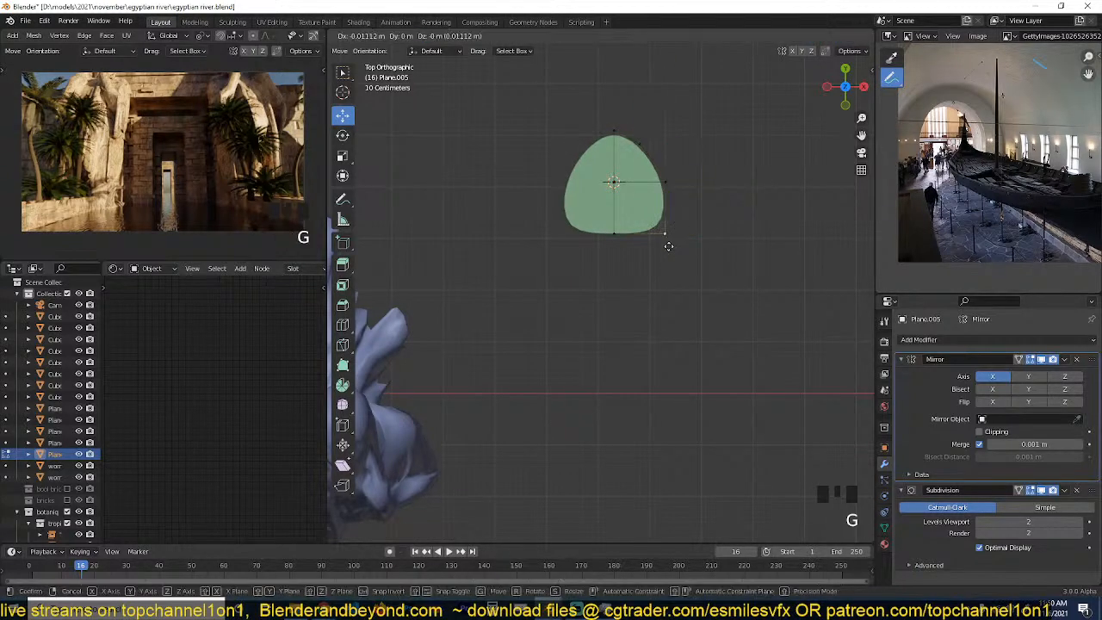
left_click(644, 249)
Lengthen the hull outline by moving its negative Y end outward, and adjust the outer corner vertex there.
left_click_drag(600, 220, 669, 294)
left_click_drag(620, 188, 621, 250)
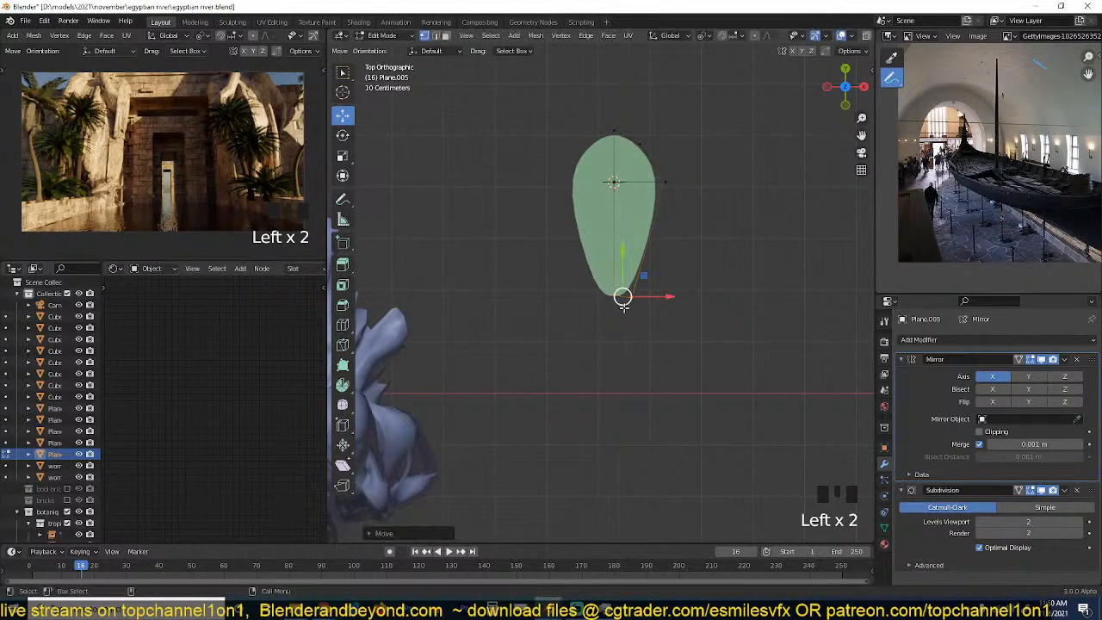
left_click(633, 301)
key("g")
left_click(641, 286)
Cut a crosswise edge loop through the lengthened hull section and reposition its outer vertex.
key("ctrl+r")
left_click(655, 234)
left_click(655, 235)
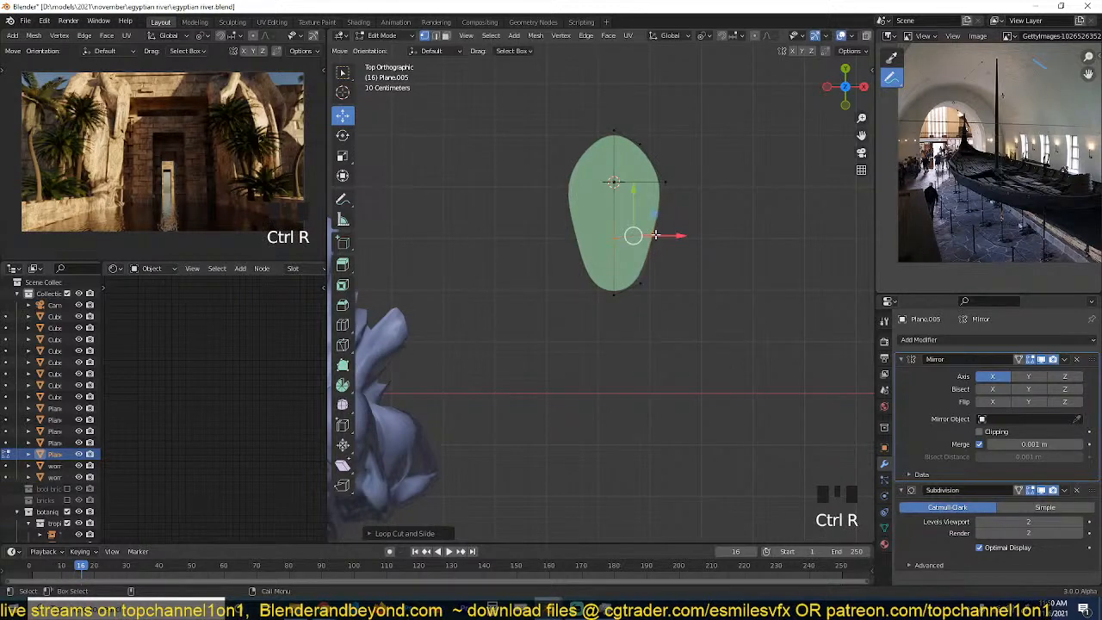
left_click(655, 234)
key("g")
left_click(654, 244)
Slim the hull outline by moving the outer side vertex and the positive Y corner vertex inward.
left_click(672, 181)
key("g")
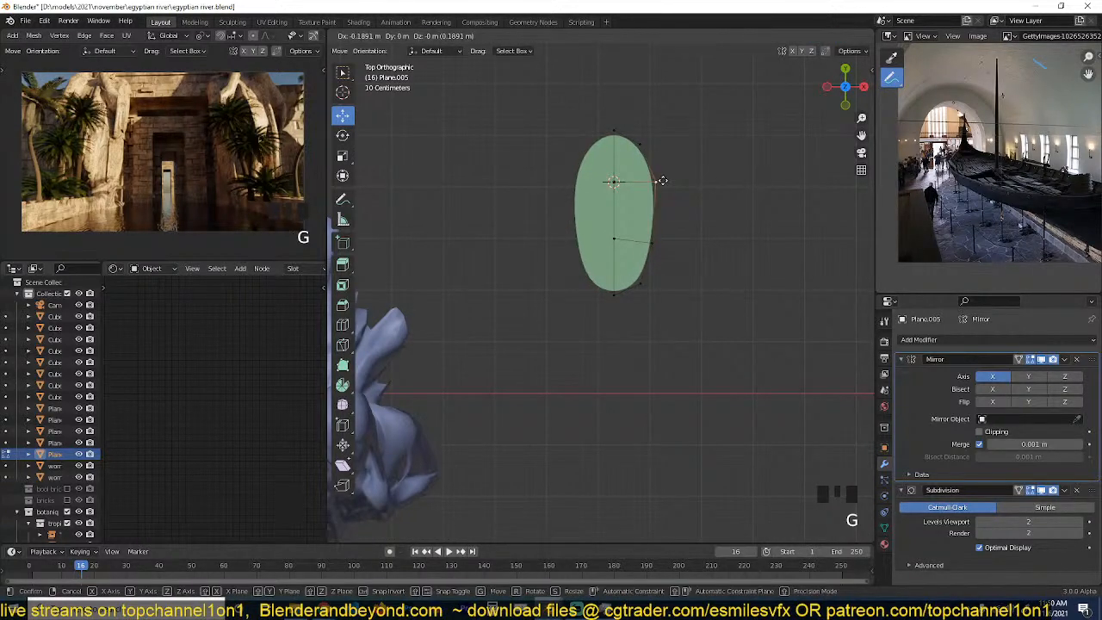
left_click(661, 180)
left_click(642, 142)
key("g")
left_click(630, 134)
Extrude the hull's positive Y end edge outward and pull its outer vertex inward to form a narrow tip.
left_click(615, 130, "shift")
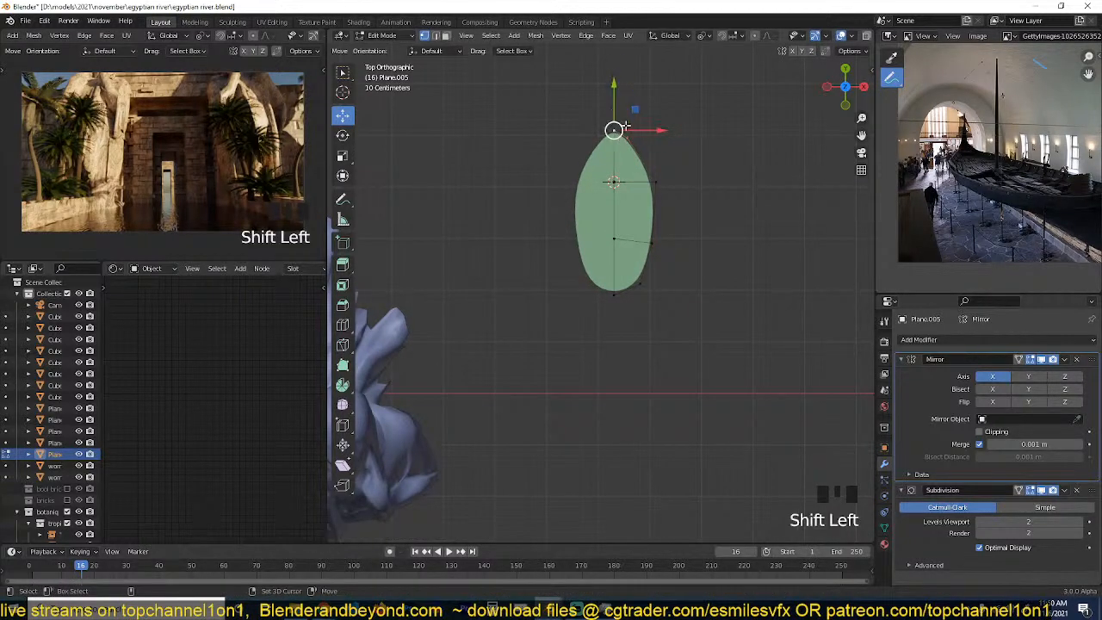
key("e")
left_click(633, 106)
left_click(653, 114)
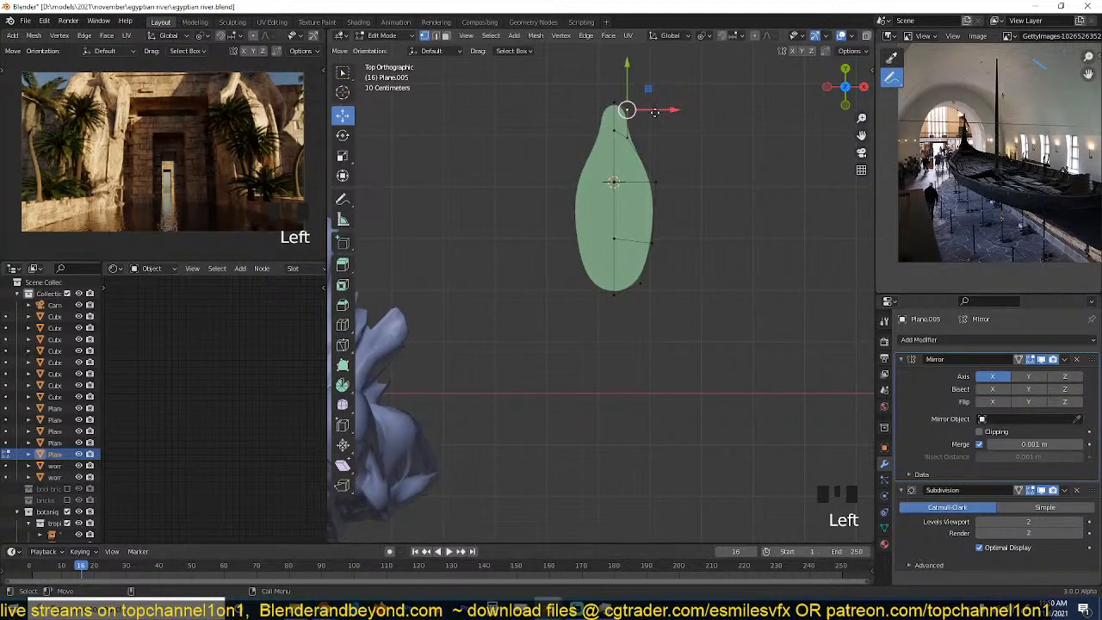
key("g")
left_click(649, 122)
Narrow the hull's negative Y end, extrude its end edge outward and taper the extrusion to a narrow tip.
left_click(651, 289)
key("g")
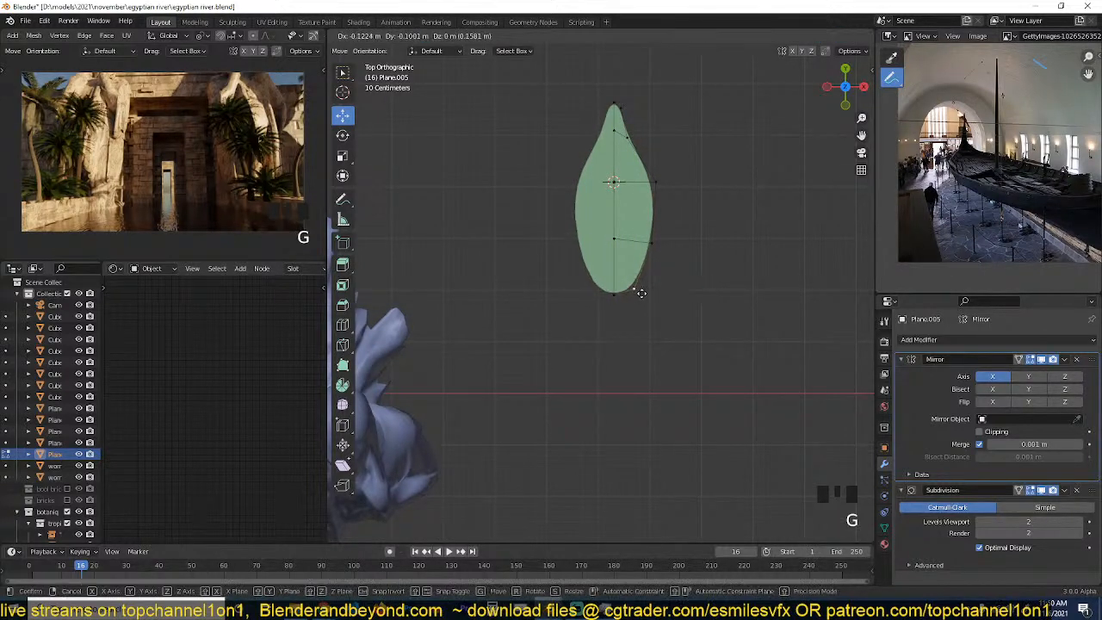
left_click(637, 297)
left_click(621, 299, "shift")
key("e")
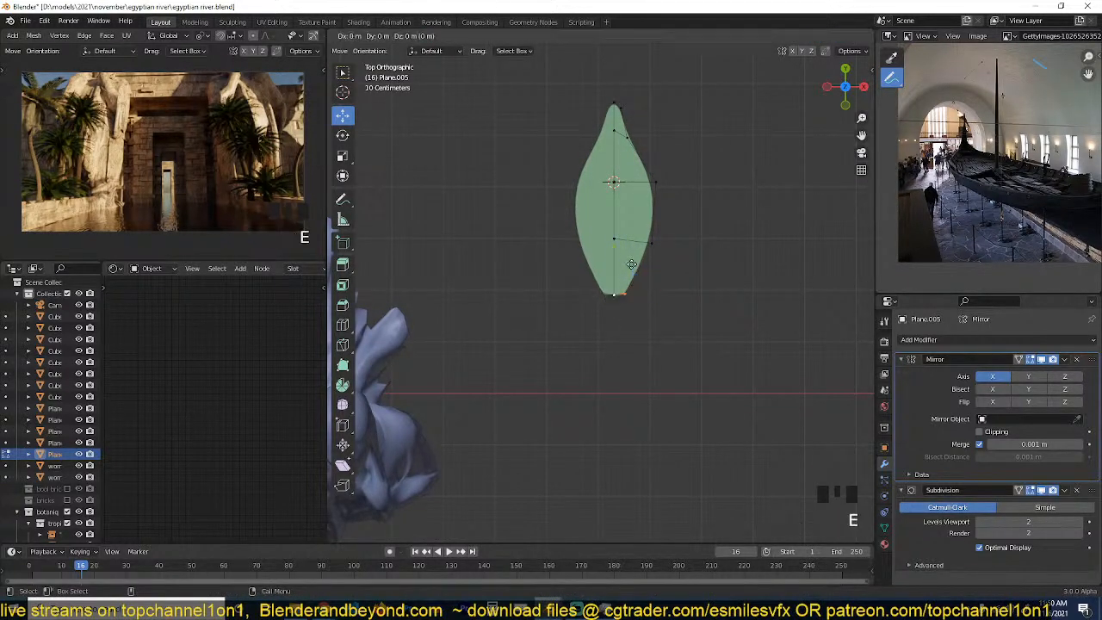
left_click(656, 331)
left_click(626, 328)
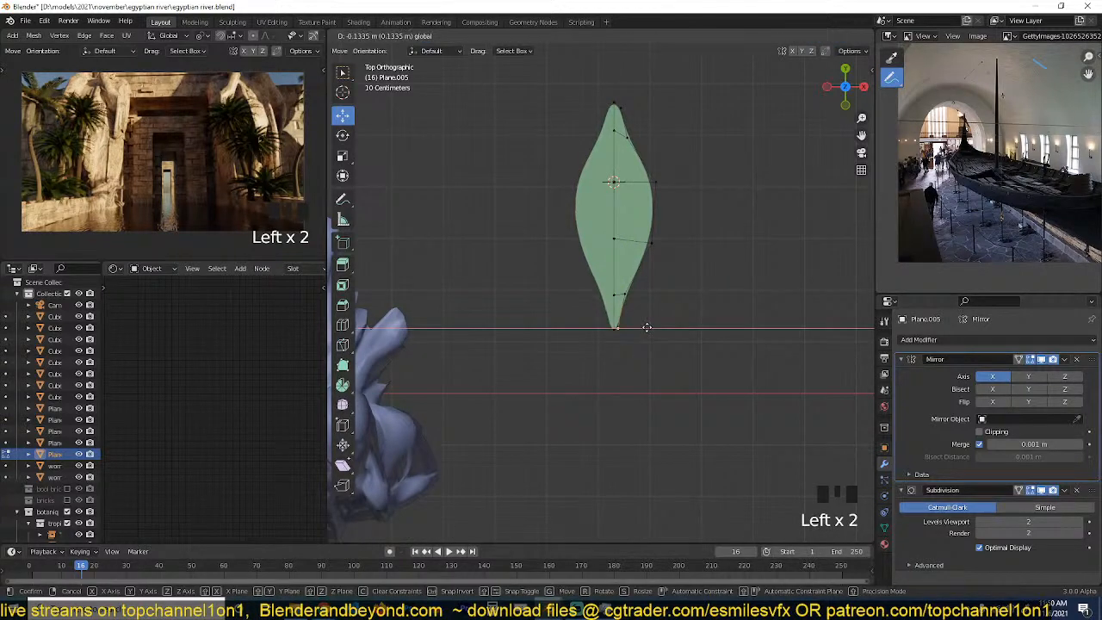
key("g")
Move the outer mid-hull vertex slightly inward, and check the outline in perspective against the whole viking ship photo.
left_click(663, 237)
key("g")
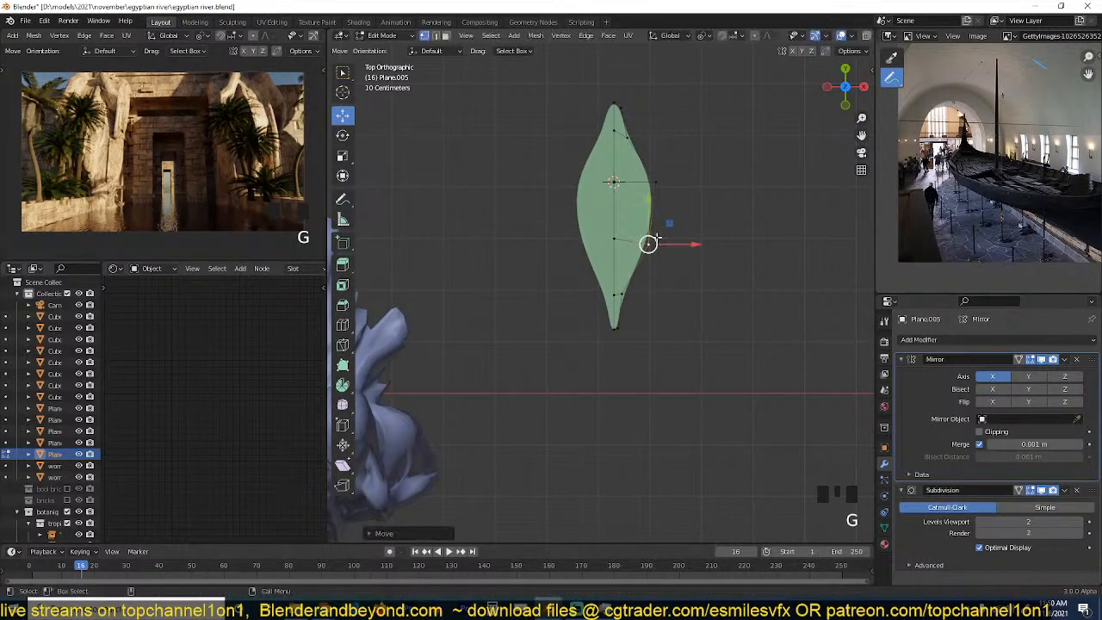
key("a")
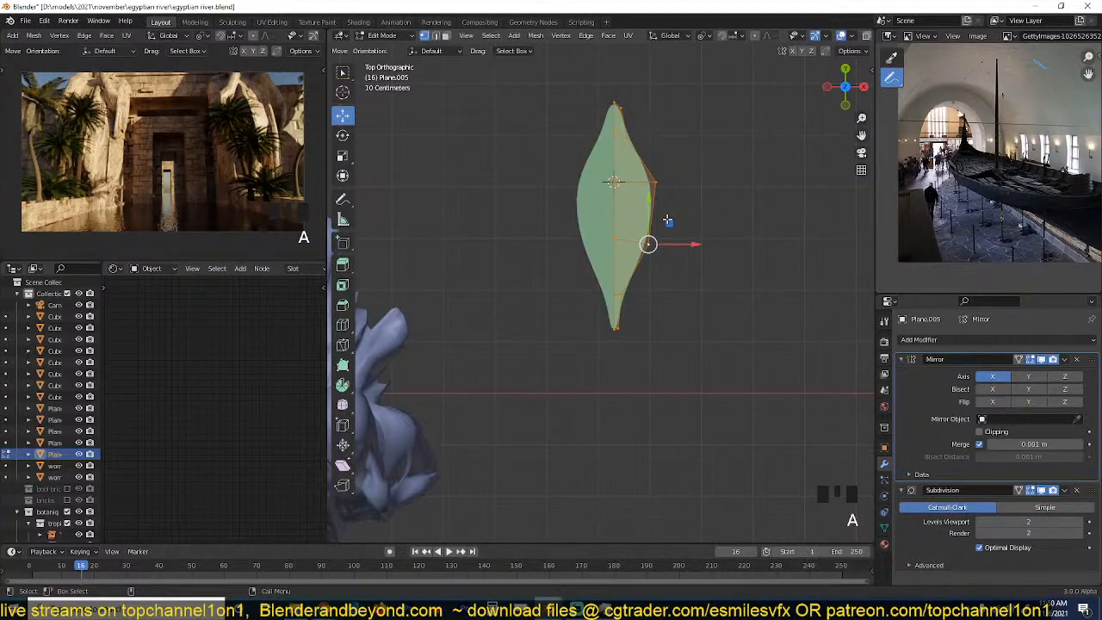
key("grave")
middle_click_drag(667, 220, 708, 252)
scroll(708, 252, "up", 2)
key("Tab")
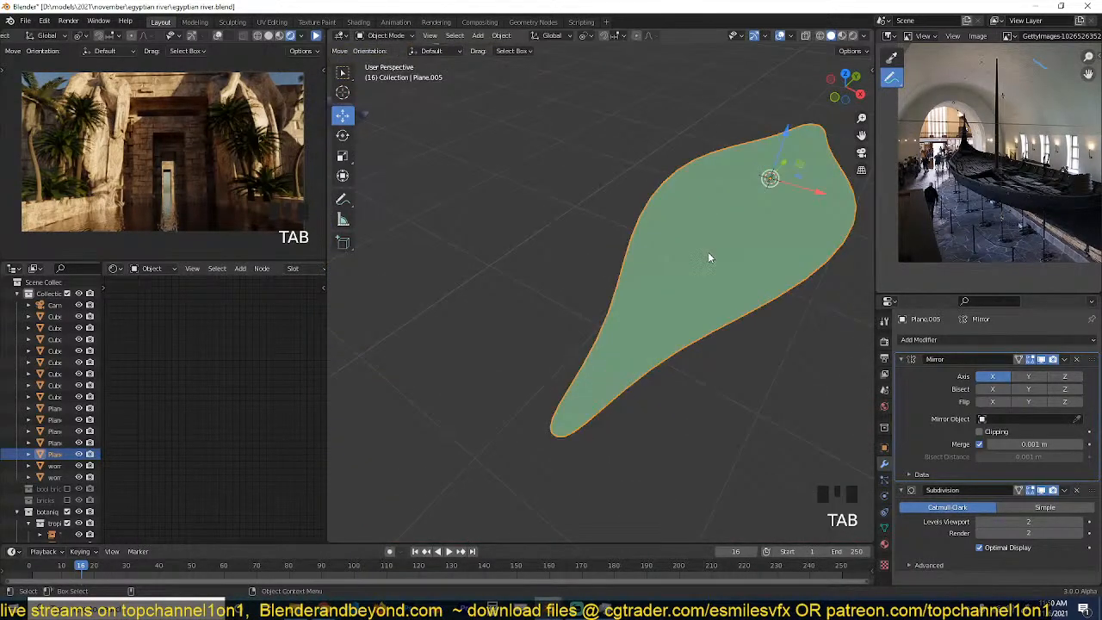
scroll(708, 251, "down", 1)
scroll(710, 256, "down", 1)
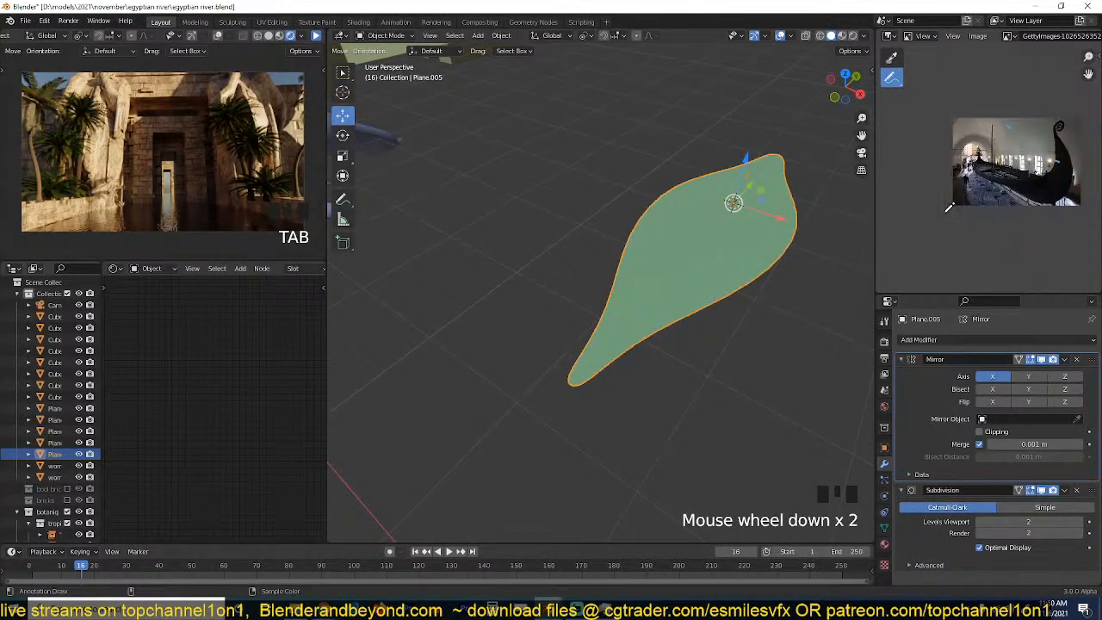
scroll(717, 224, "up", 2)
In wireframe right view, rotate the hull's positive Y end vertices upward about 10 degrees with proportional editing on.
key("Tab")
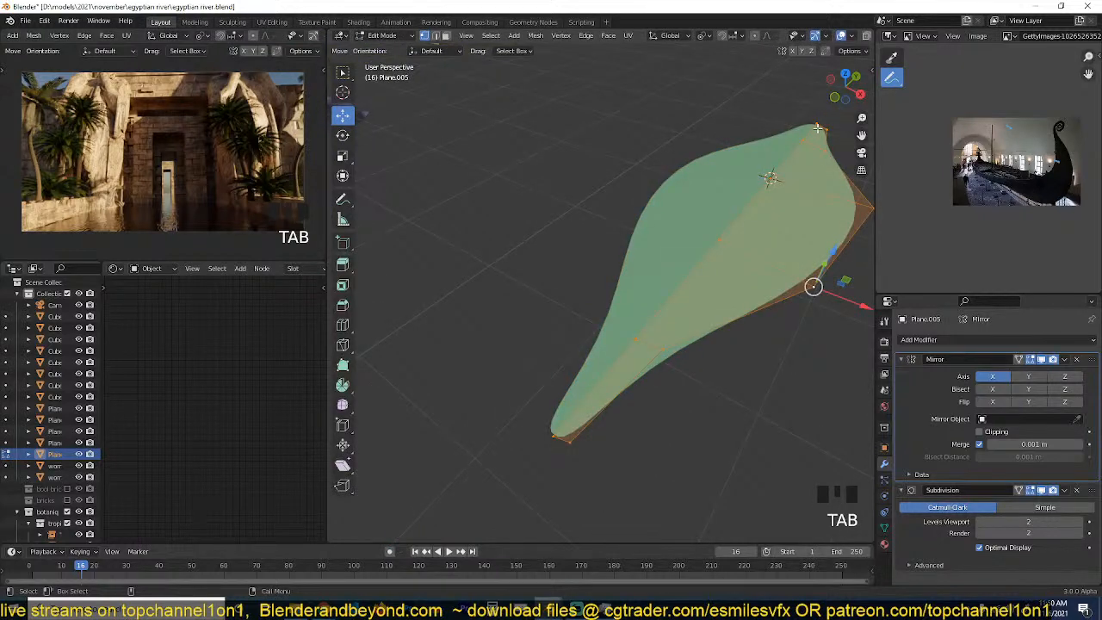
left_click(818, 127)
left_click(825, 128)
left_click(818, 123, "shift")
key("KP_3")
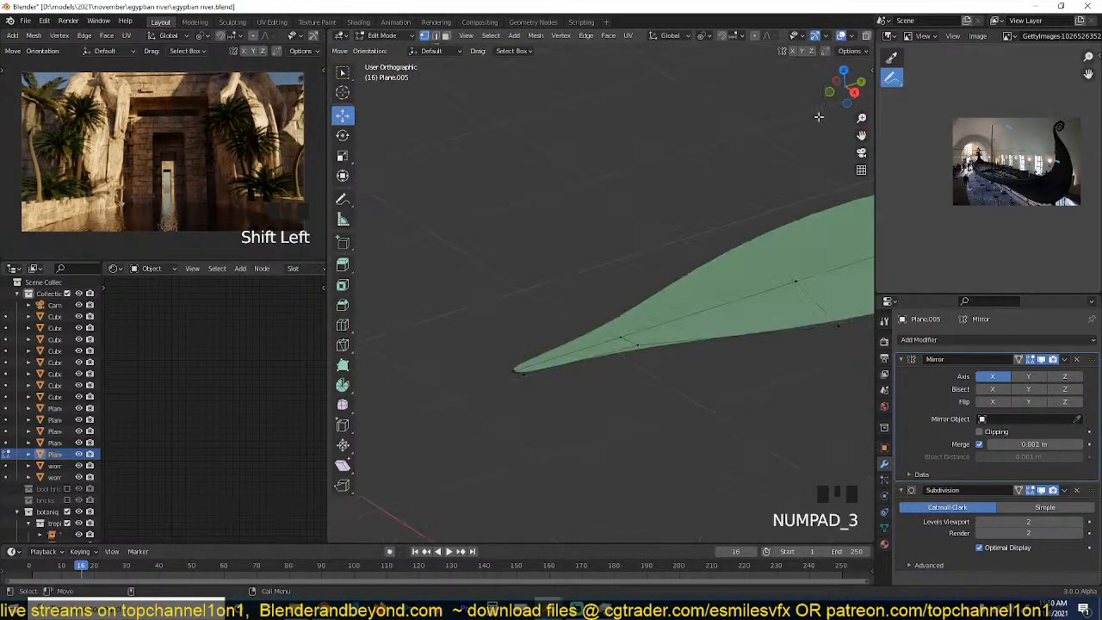
scroll(819, 118, "down", 4)
key("z")
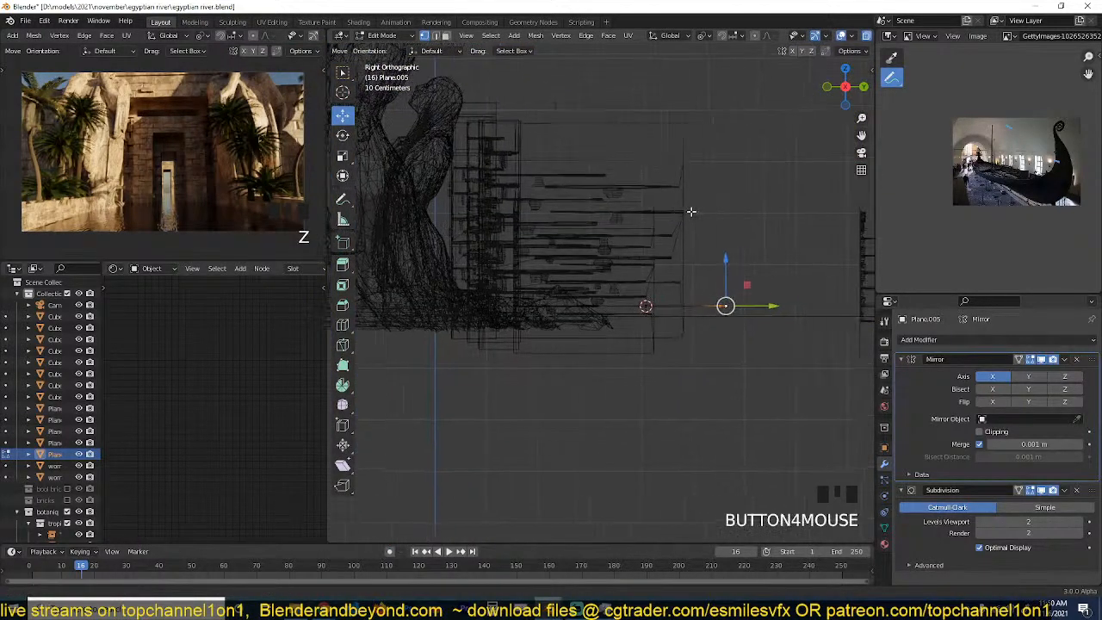
key("o")
key("r")
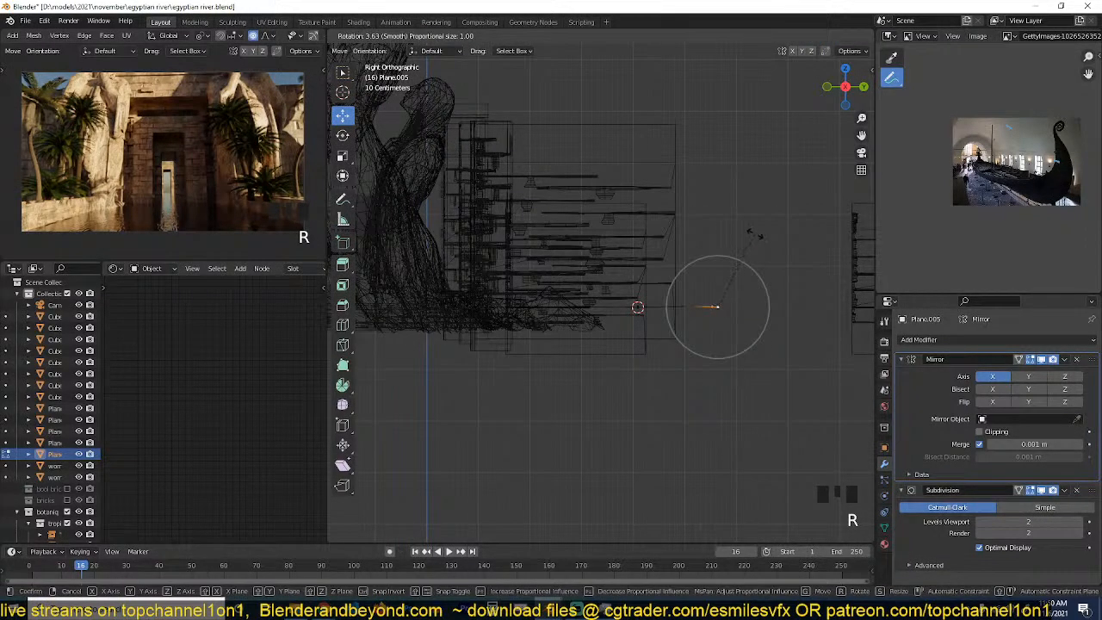
key("r")
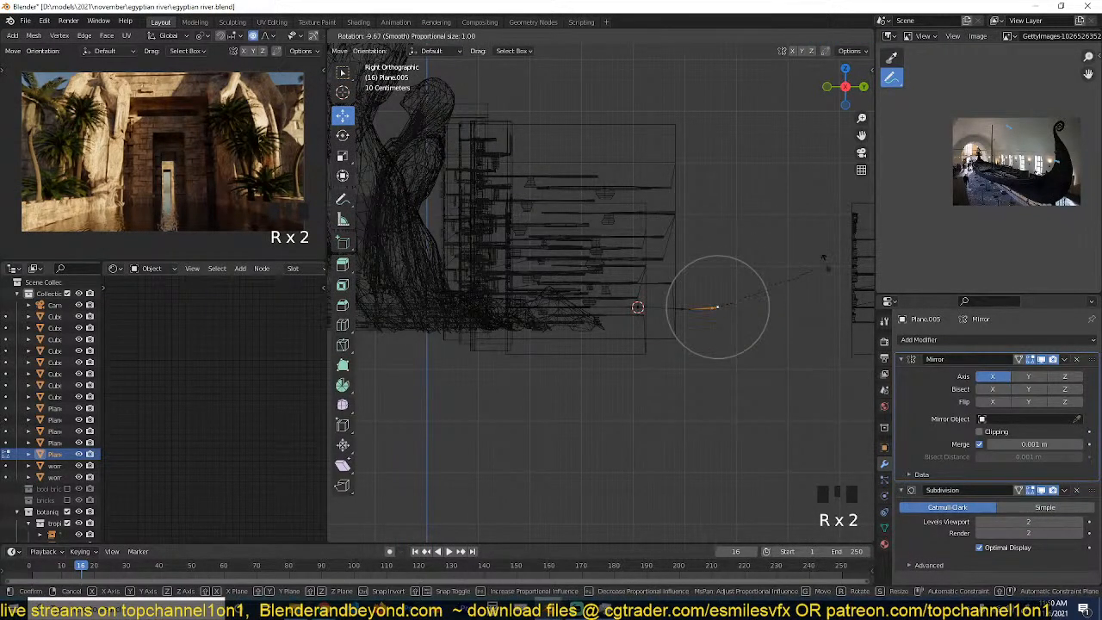
left_click(824, 254)
Raise the positive Y end vertices outward and upward, and tilt them further to form the rising bow.
key("g")
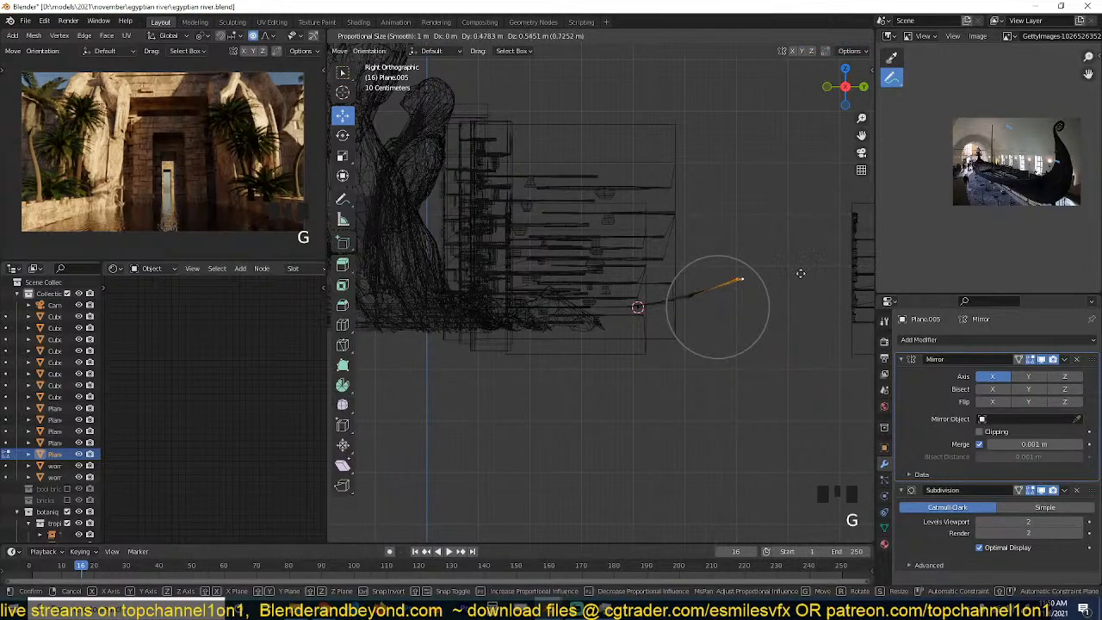
left_click(806, 268)
key("r")
left_click(842, 214)
Select the hull's negative Y end vertices and curve them upward with proportional moves and rotations.
left_click_drag(423, 255, 514, 352)
key("r")
left_click(670, 381)
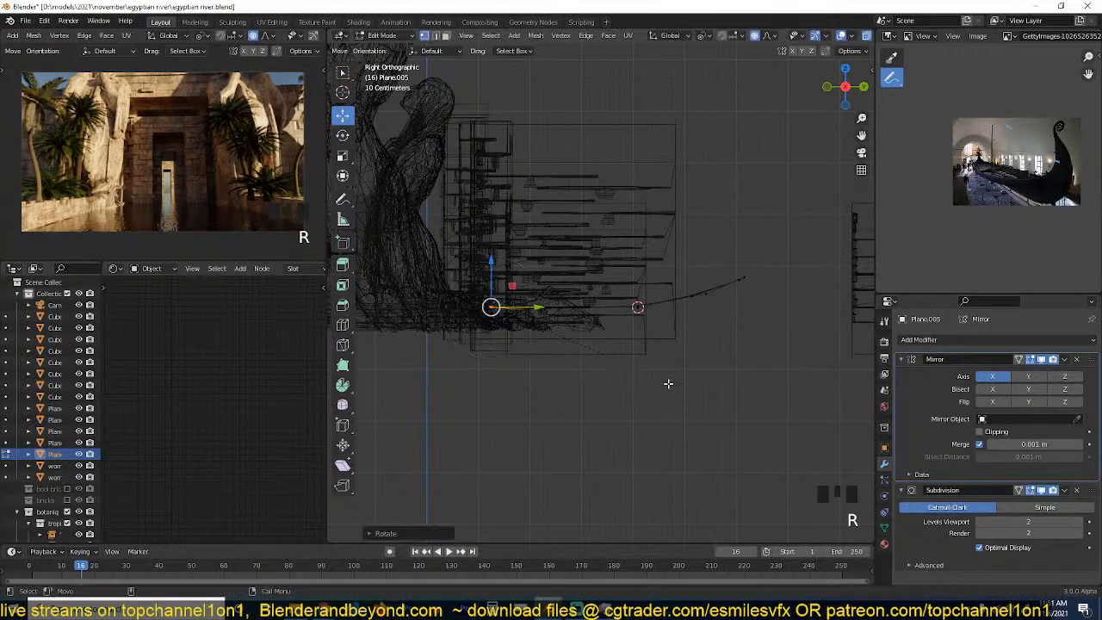
key("g")
left_click(647, 373)
key("r")
key("g")
key("g")
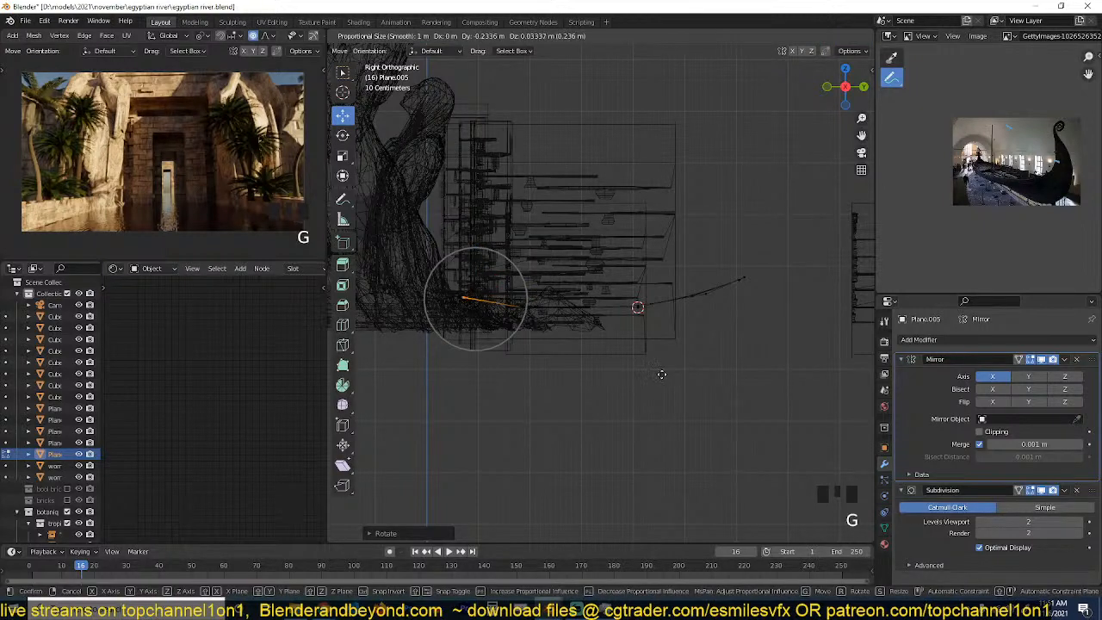
key("r")
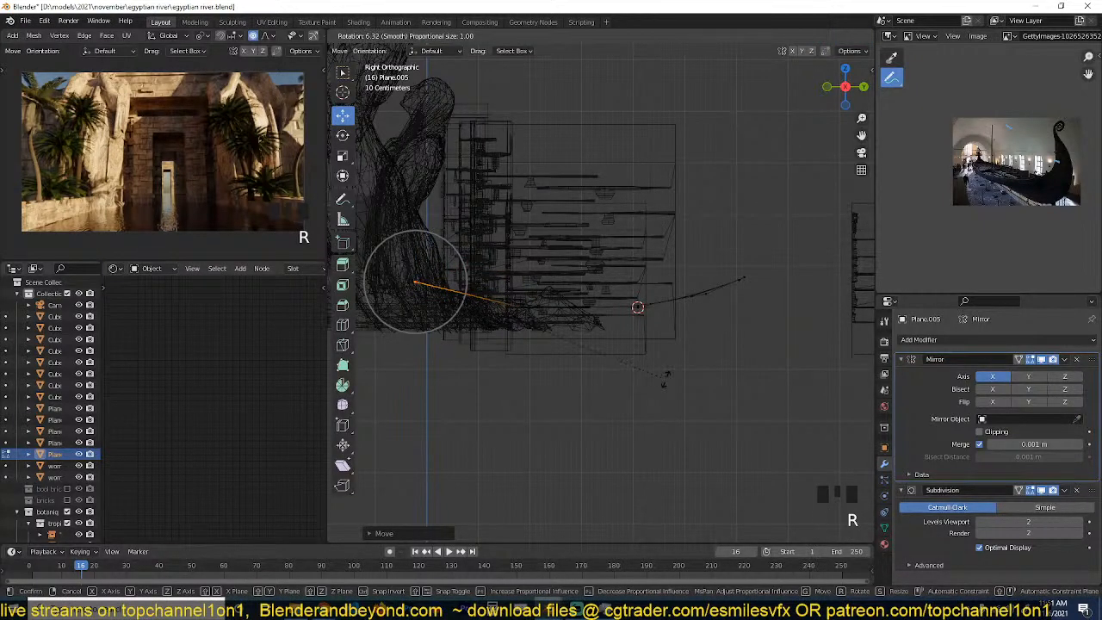
scroll(661, 403, "down", 8)
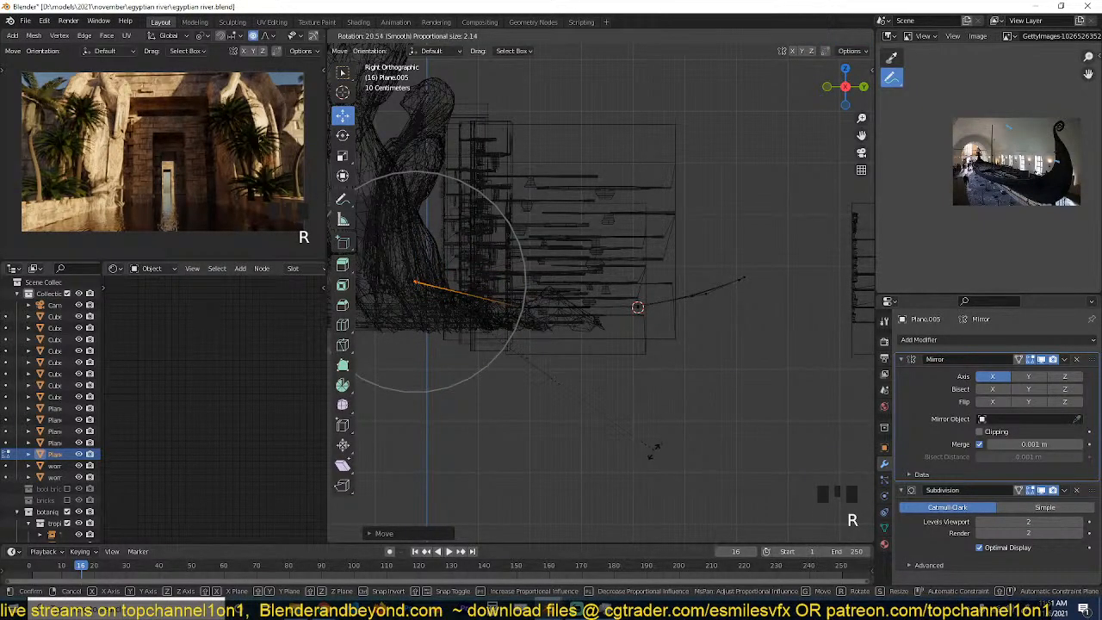
left_click(656, 447)
Cut an additional crosswise edge loop through the hull's raised negative Y end.
key("grave")
key("ctrl+r")
left_click(542, 240)
left_click(543, 241)
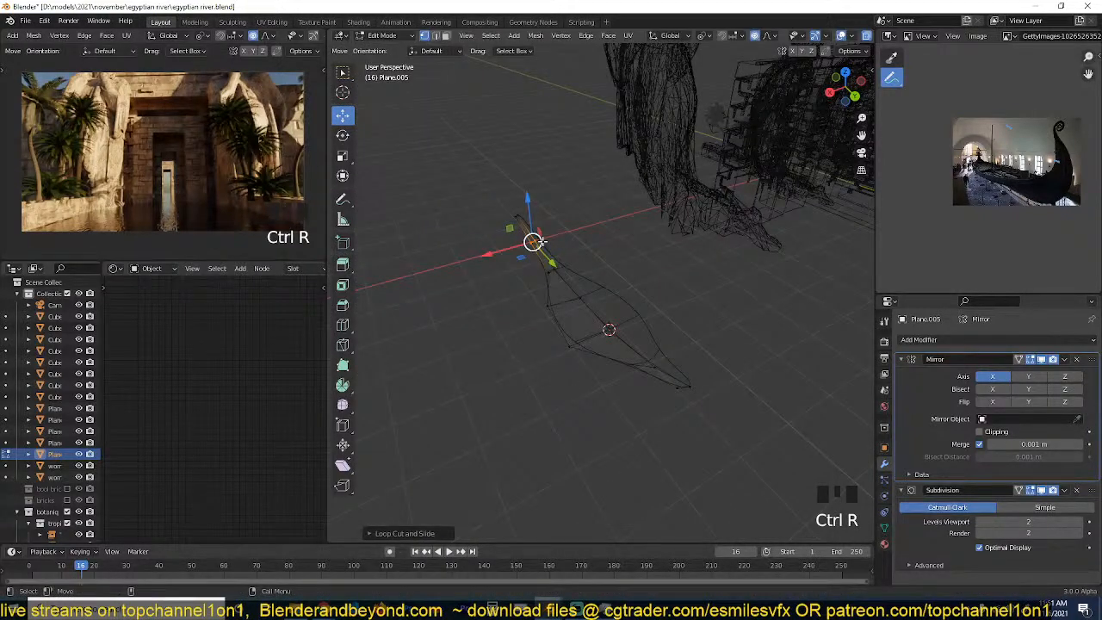
Return to right view, turn off proportional editing and isolate the hull in local view.
key("KP_1")
key("KP_3")
scroll(541, 241, "up", 2)
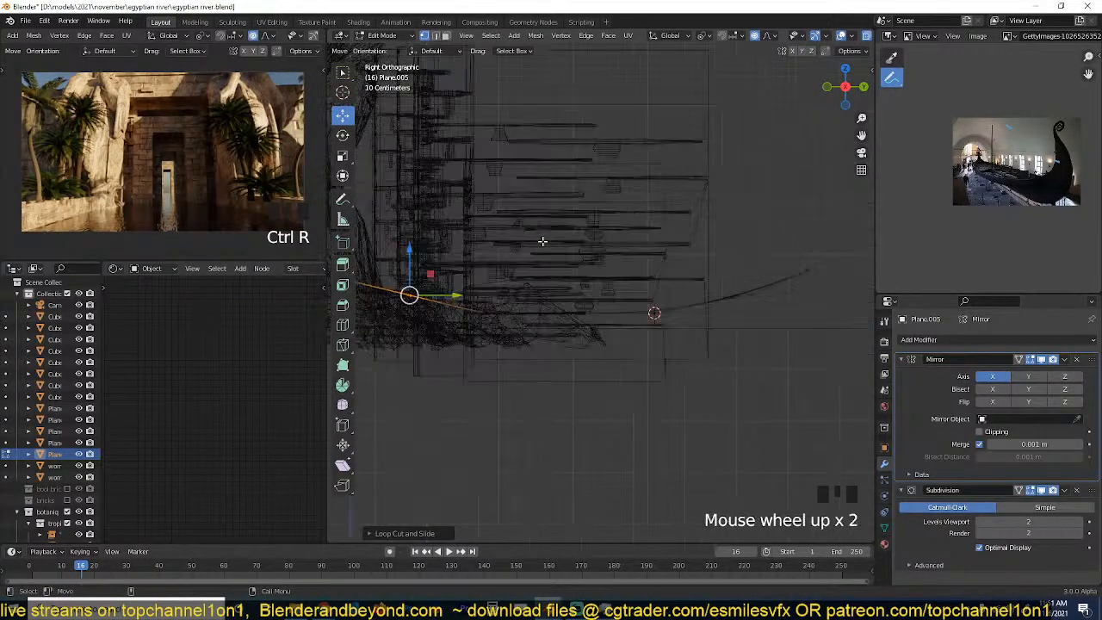
scroll(677, 262, "down", 1)
scroll(677, 263, "down", 2)
key("o")
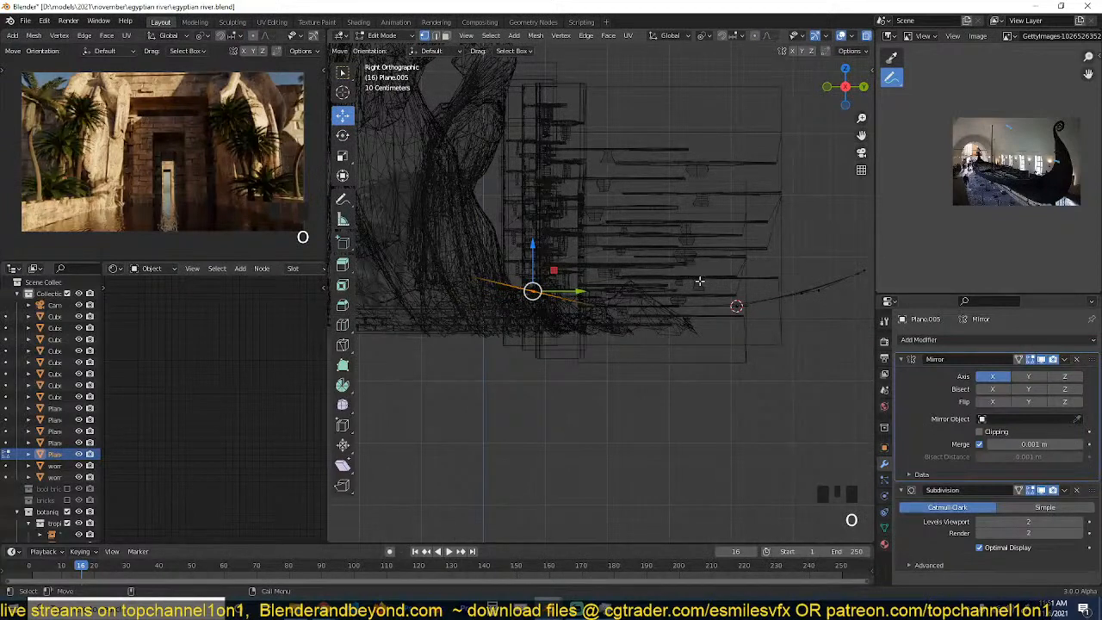
key("Tab")
key("slash")
scroll(704, 285, "up", 1)
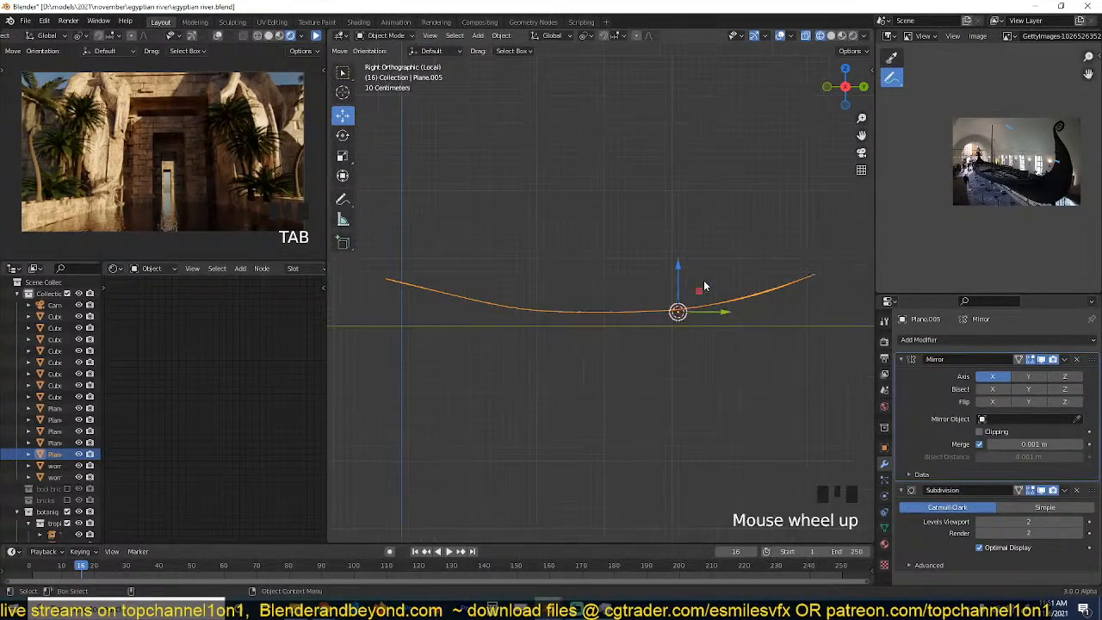
Move the added edge loop about 0.11 m toward negative Y and 0.08 m down to smooth the hull's curve.
key("Tab")
scroll(581, 288, "up", 2)
middle_click_drag(580, 287, 621, 279, "shift")
key("g")
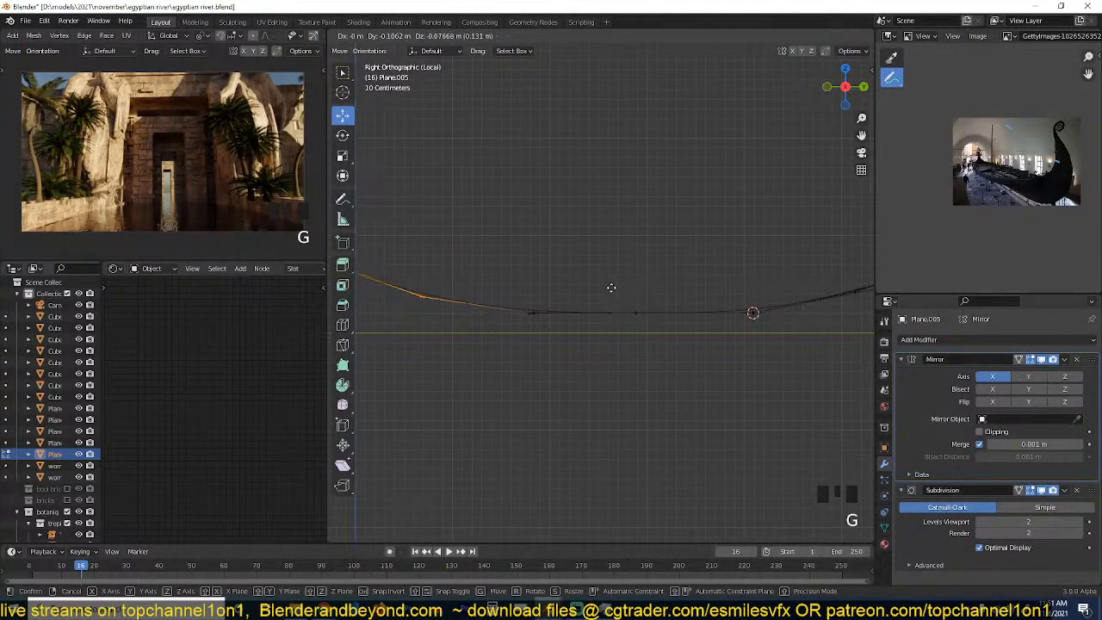
left_click(612, 286)
key("Tab")
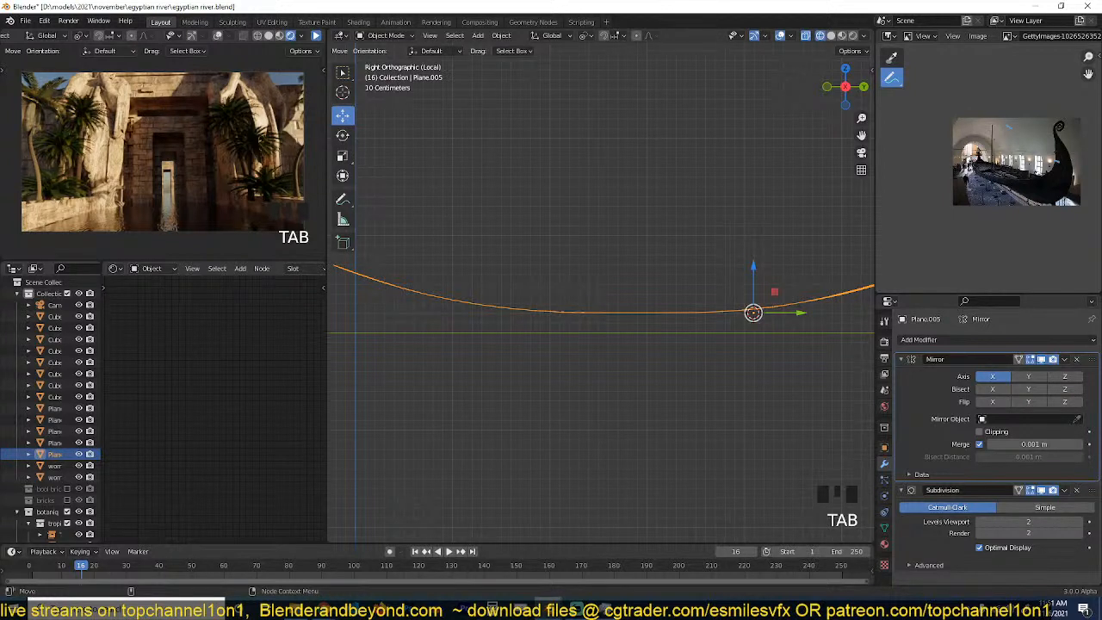
left_click(644, 298)
left_click(677, 312)
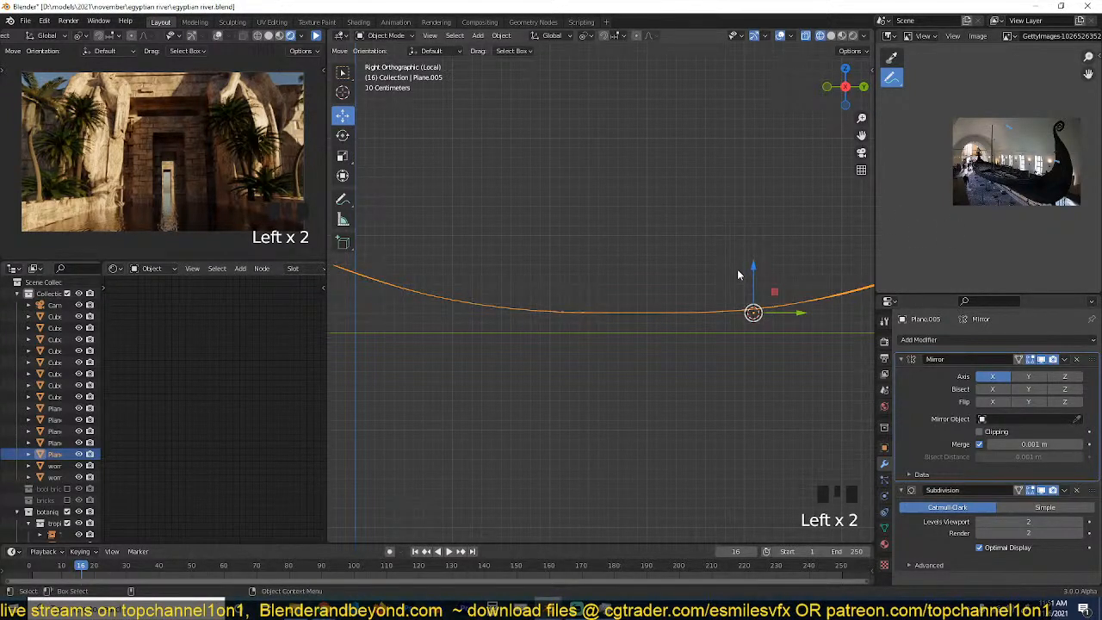
Extrude the whole hull about 0.06 m downward to give it thickness, and turn off the Subdivision modifier's viewport display.
left_click(742, 313)
scroll(740, 310, "down", 3)
key("Tab")
key("a")
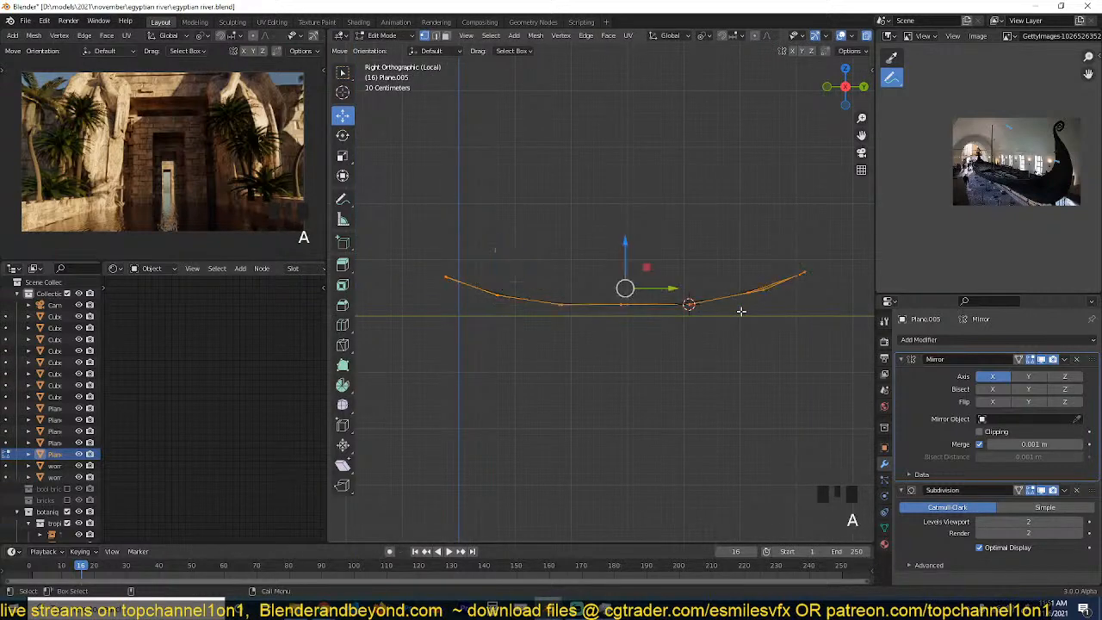
scroll(645, 299, "up", 2)
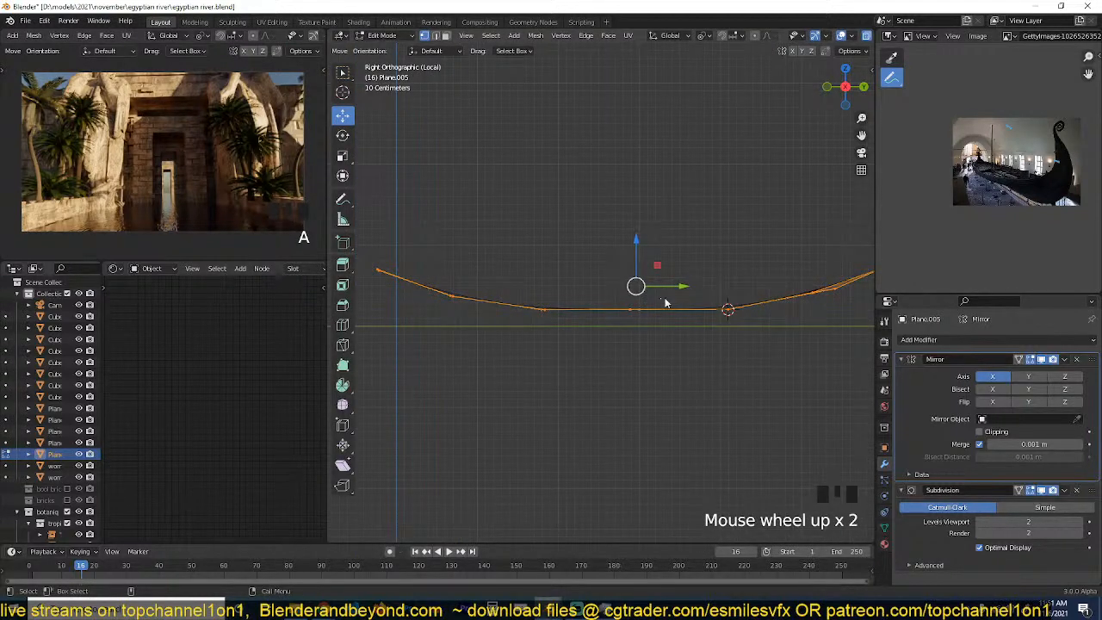
key("Tab")
key("Tab")
key("Tab")
scroll(673, 275, "down", 2)
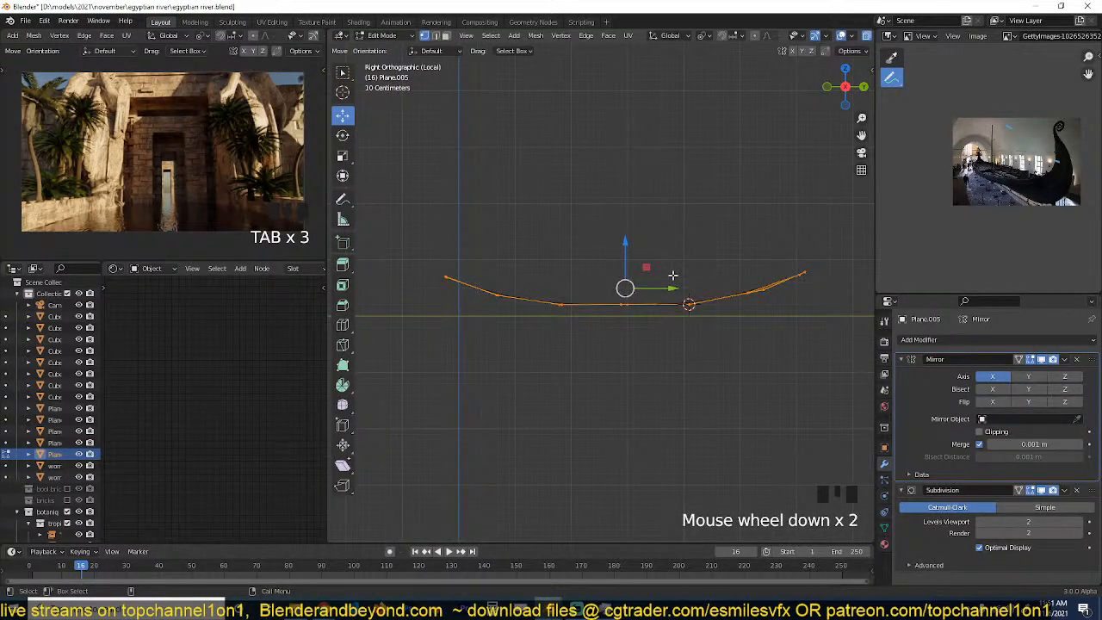
key("e")
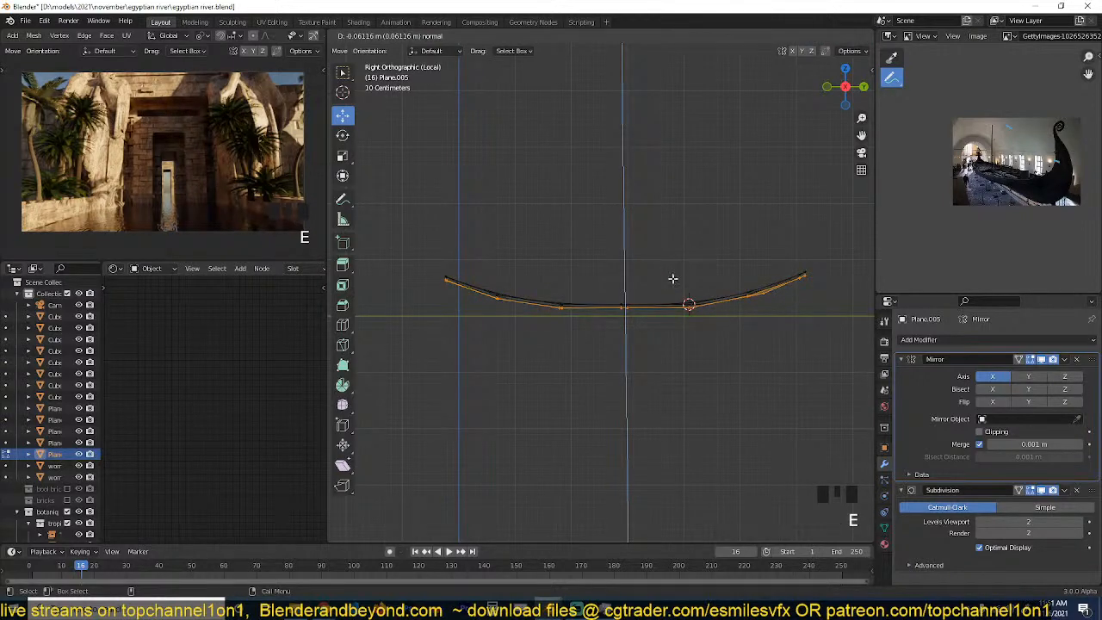
left_click(673, 279)
left_click(1041, 490)
In top view, widen the hull by moving two side vertices on its negative Y half outward by about 0.3 m and 0.17 m.
key("z")
key("grave")
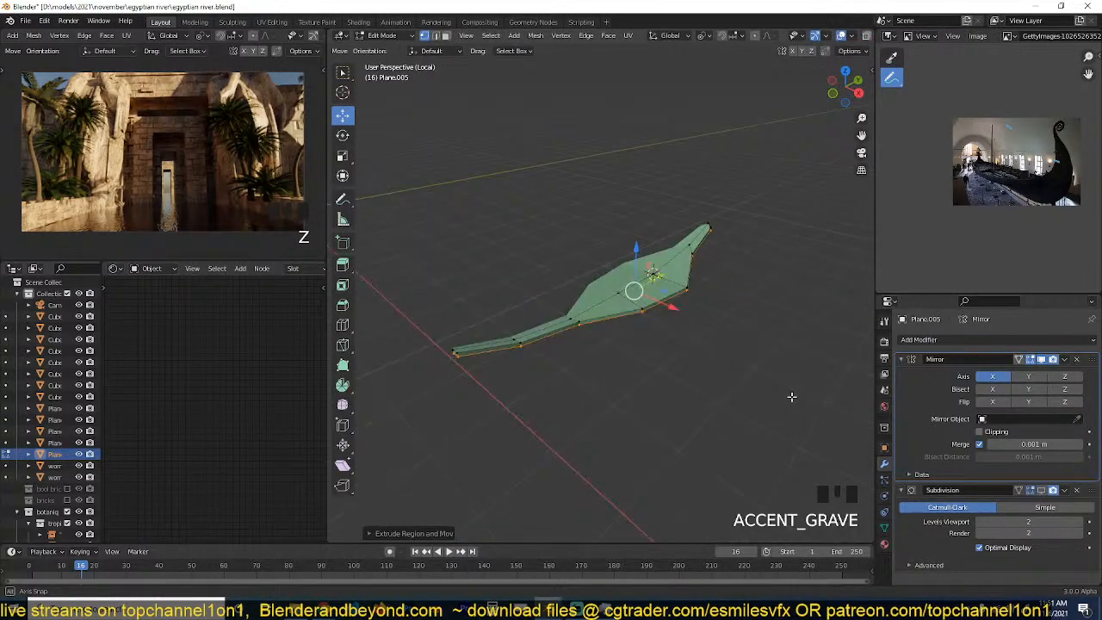
key("grave")
key("KP_7")
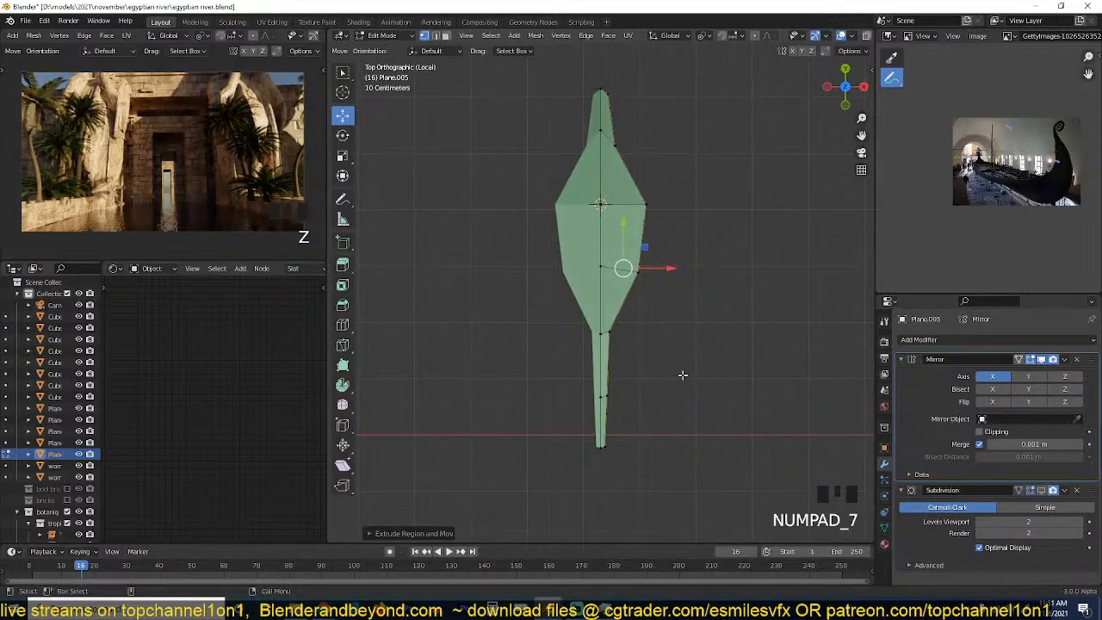
scroll(683, 376, "up", 4)
key("z")
left_click(626, 384)
key("g")
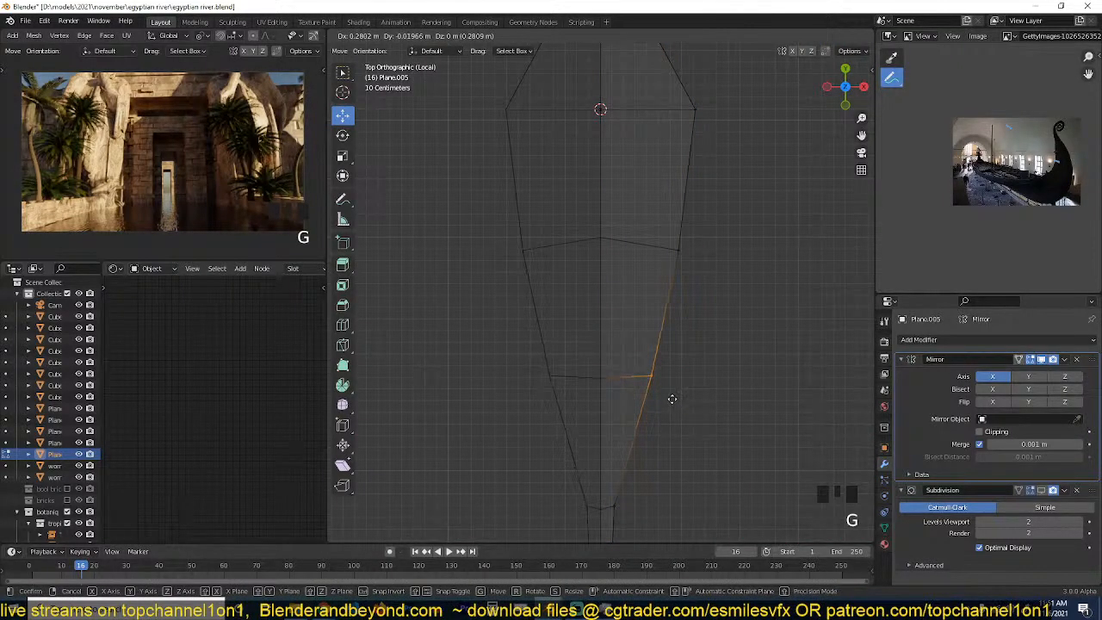
left_click(679, 392)
left_click_drag(637, 201, 701, 269)
key("g")
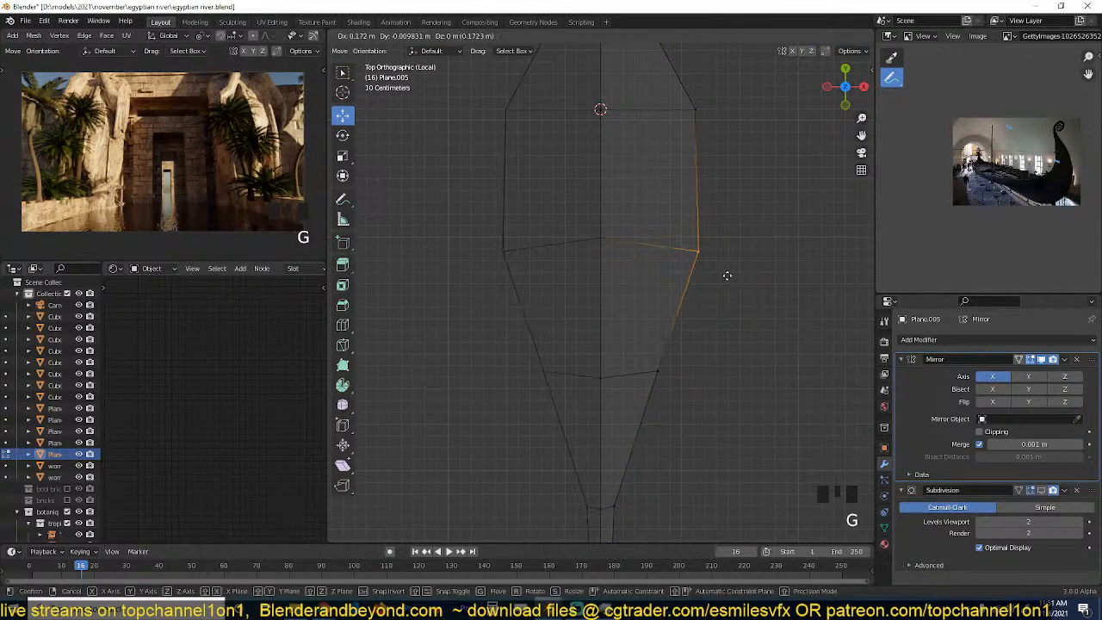
left_click(728, 275)
Cut a crosswise edge loop through the hull's tapering negative Y section and adjust the position of its side vertices.
scroll(714, 304, "down", 4)
scroll(655, 352, "up", 2)
key("ctrl+r")
left_click(638, 388)
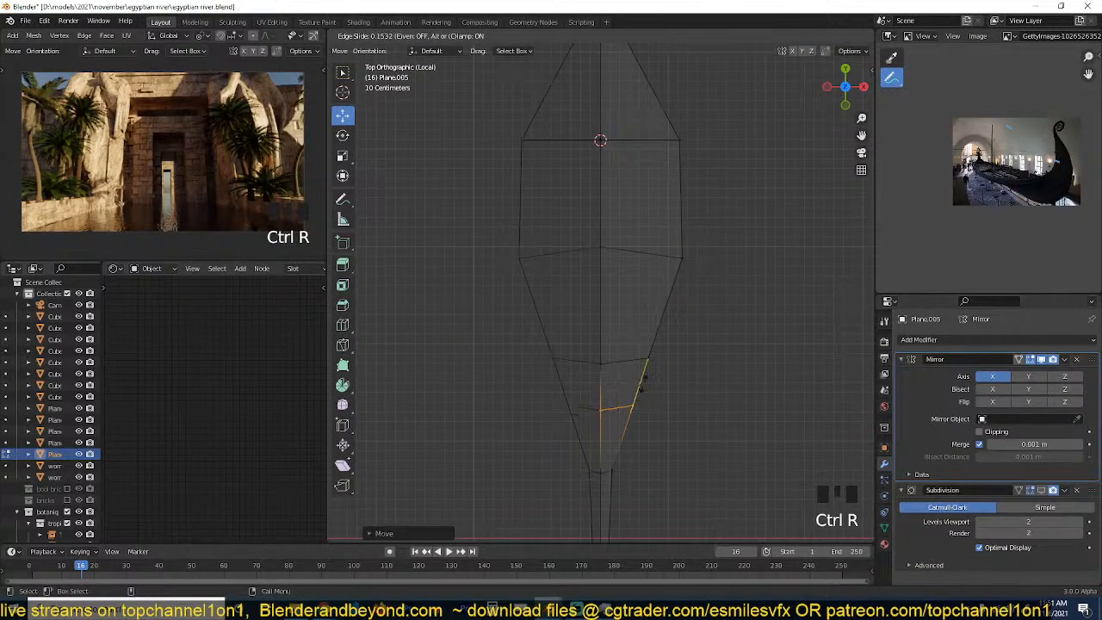
left_click(620, 398)
key("alt+a")
left_click_drag(694, 382, 623, 411)
key("g")
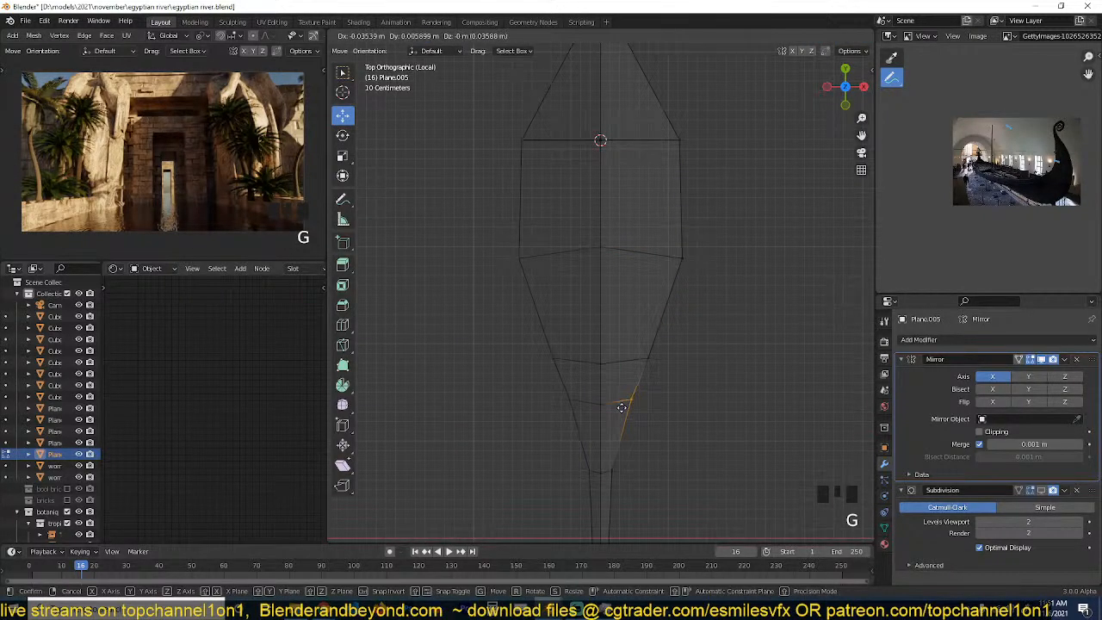
left_click(622, 407)
Shift the neighbouring side vertices on the hull's negative Y half to round the tapering outline.
left_click_drag(643, 325, 670, 374)
key("g")
left_click(678, 386)
left_click_drag(597, 355, 680, 373)
key("g")
right_click(598, 335)
left_click_drag(626, 322, 675, 355)
left_click(654, 307)
key("g")
left_click(683, 355)
scroll(683, 355, "down", 3)
Select the centre vertex on the hull's underside near its positive Y end and display the right view in wireframe.
key("grave")
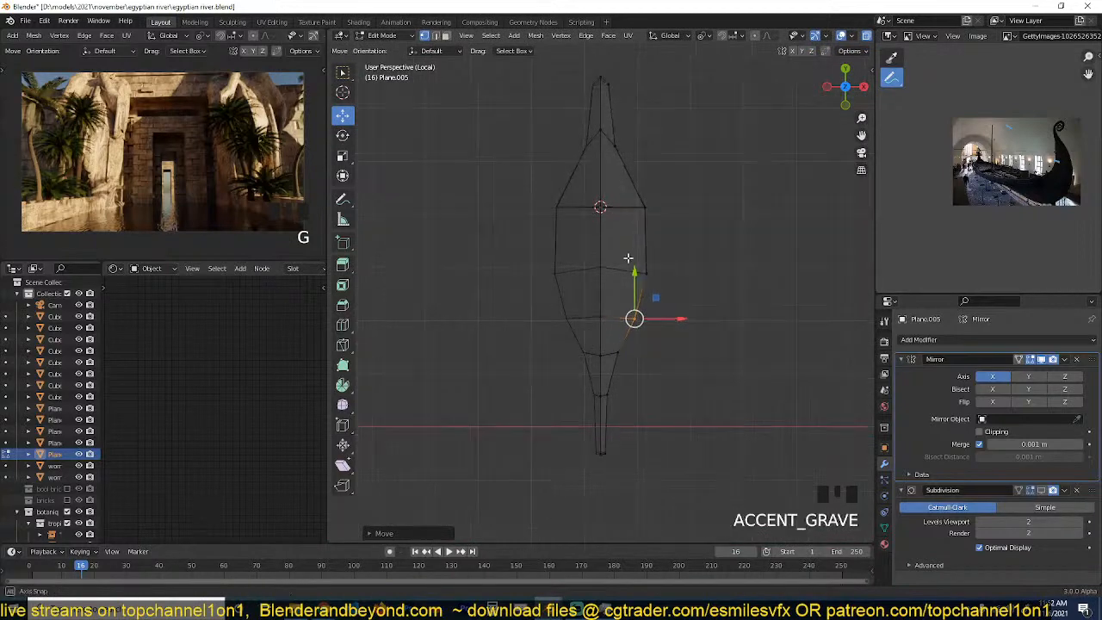
key("KP_3")
scroll(565, 188, "up", 3)
key("alt+a")
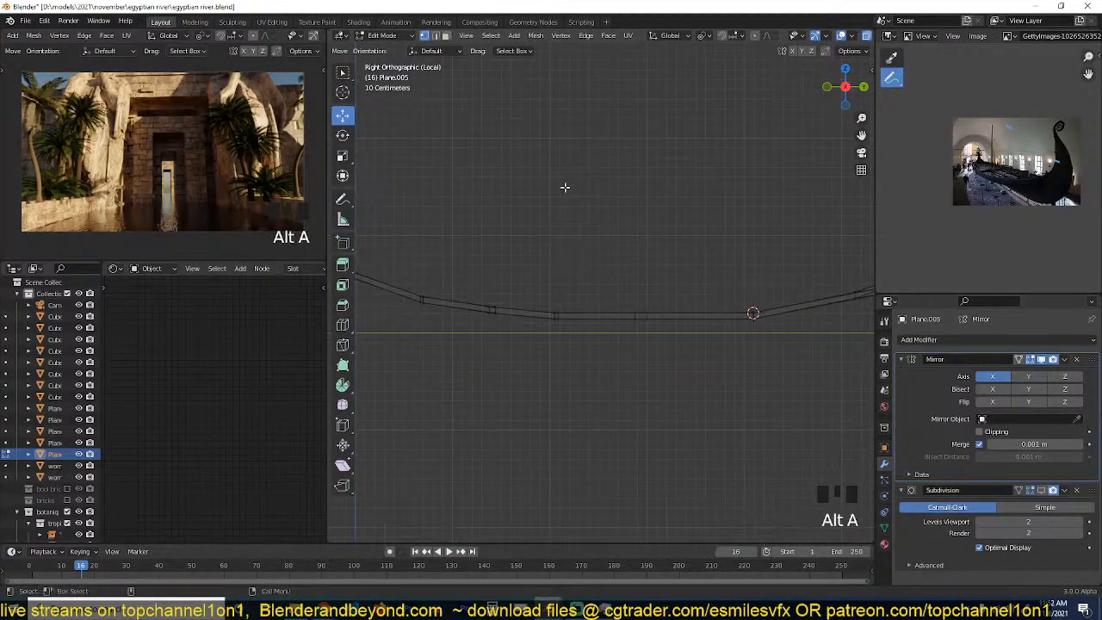
scroll(565, 188, "down", 2)
key("z")
key("grave")
middle_click_drag(703, 181, 704, 172)
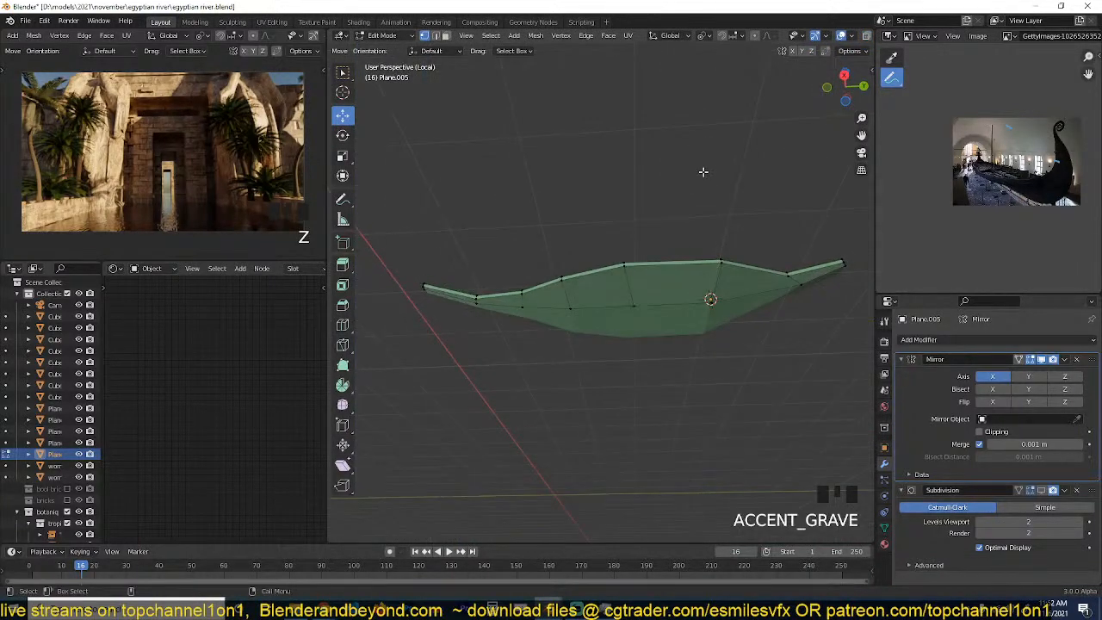
left_click(842, 263)
left_click(813, 286)
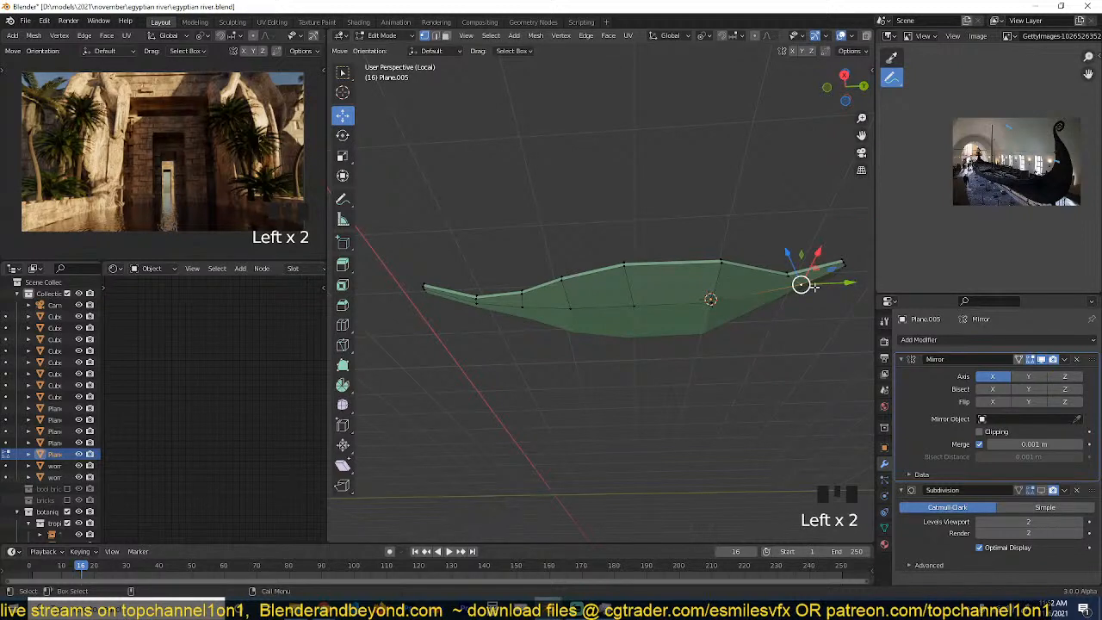
key("KP_1")
key("KP_3")
key("z")
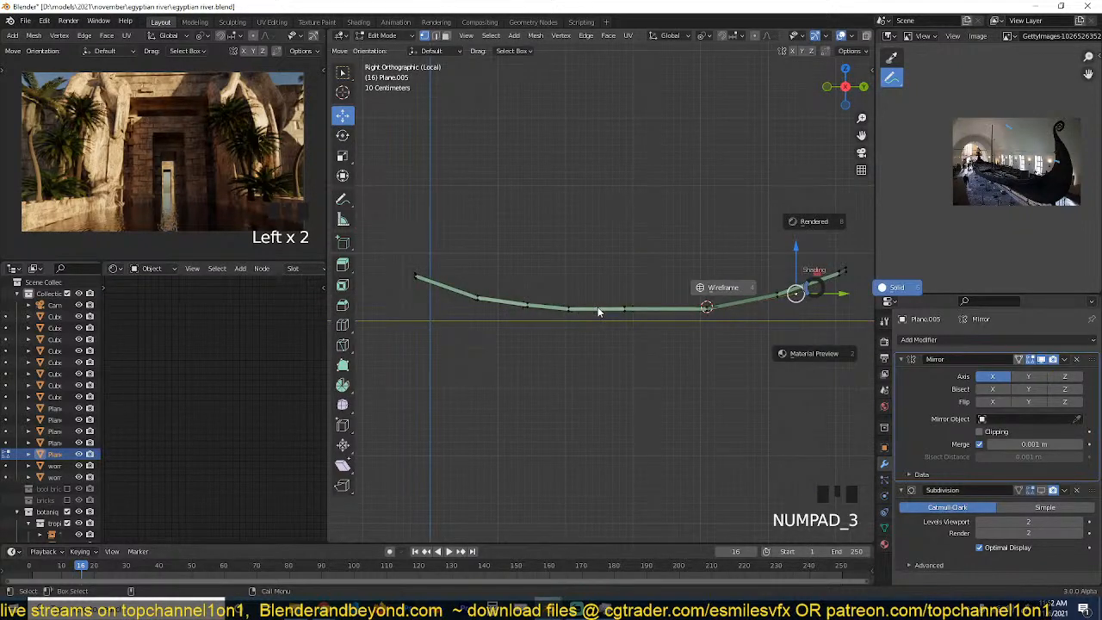
key("z")
left_click(557, 303)
scroll(783, 316, "up", 2)
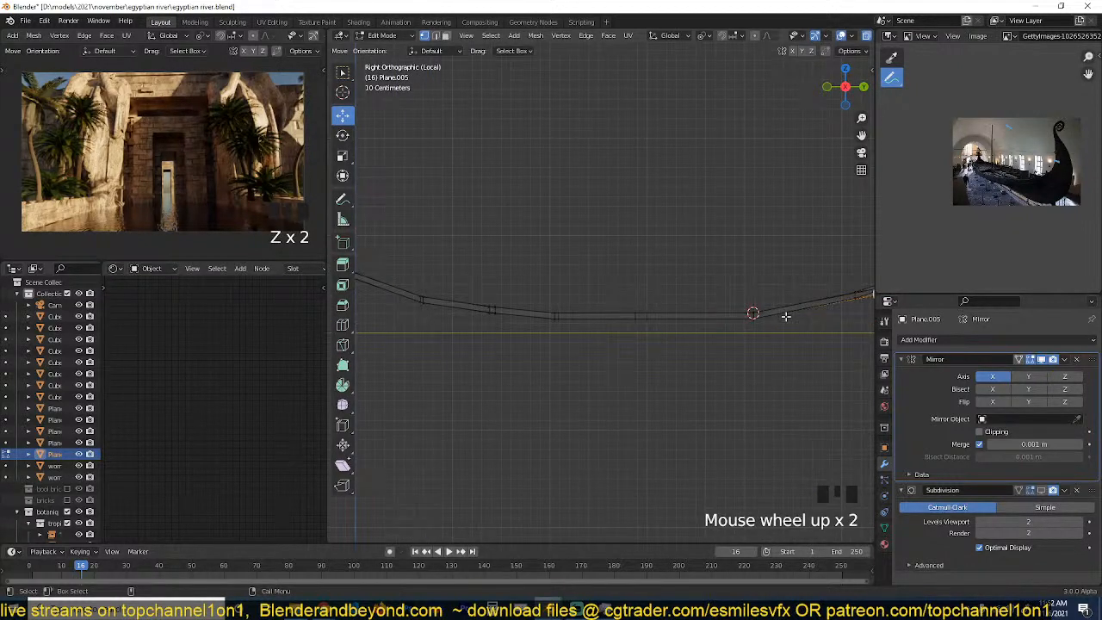
scroll(814, 312, "down", 1)
Extrude the selected vertex in four segments downward and toward negative Y to trace the first half of the keel curve.
key("e")
left_click(813, 326)
key("e")
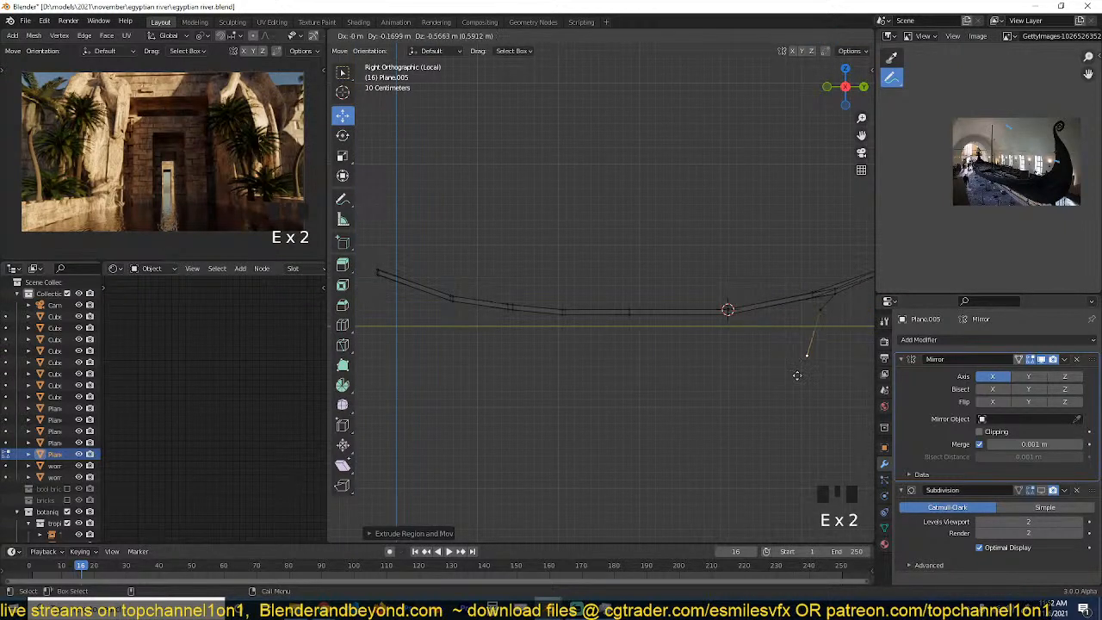
left_click(791, 383)
key("e")
left_click(745, 414)
scroll(728, 412, "down", 1)
key("e")
left_click(664, 416)
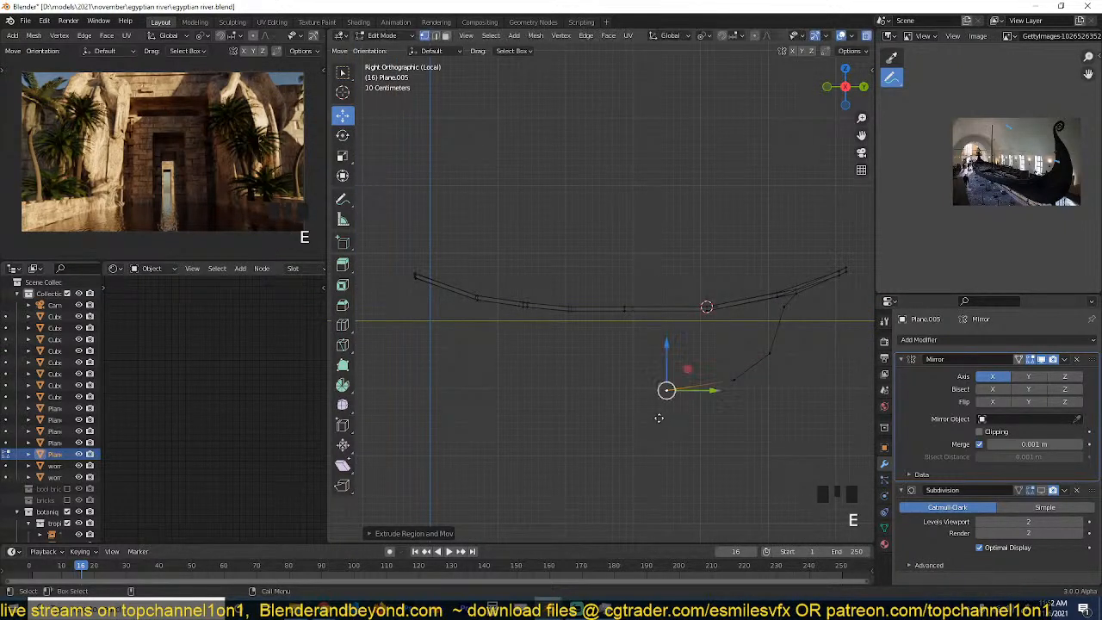
Continue extruding the keel curve in four segments, rising to meet the hull's negative Y end.
key("e")
left_click(542, 405)
key("e")
left_click(489, 381)
key("e")
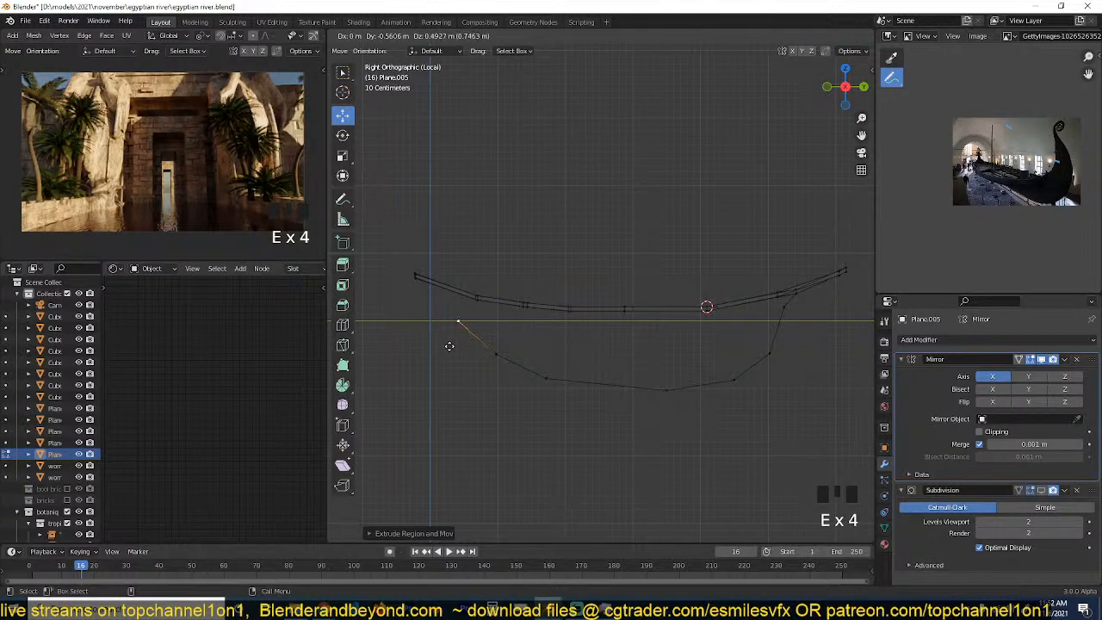
left_click(452, 345)
key("e")
left_click(430, 311)
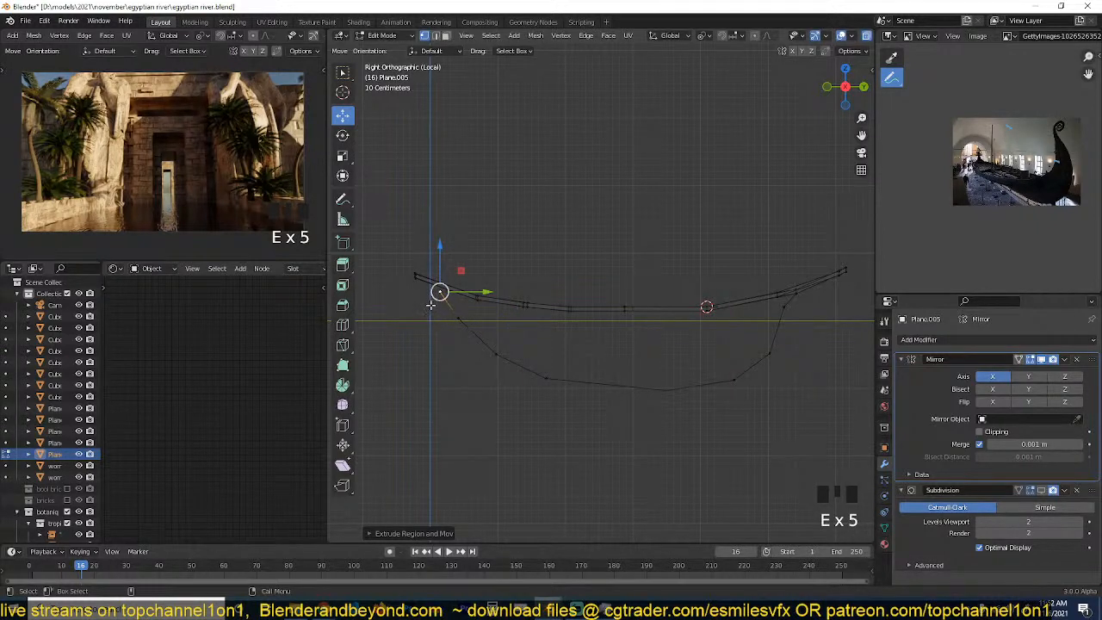
Select the strip of underside faces along the hull's middle section between its narrow ends and delete the faces.
middle_click_drag(435, 301, 564, 266, "shift")
scroll(587, 323, "up", 2)
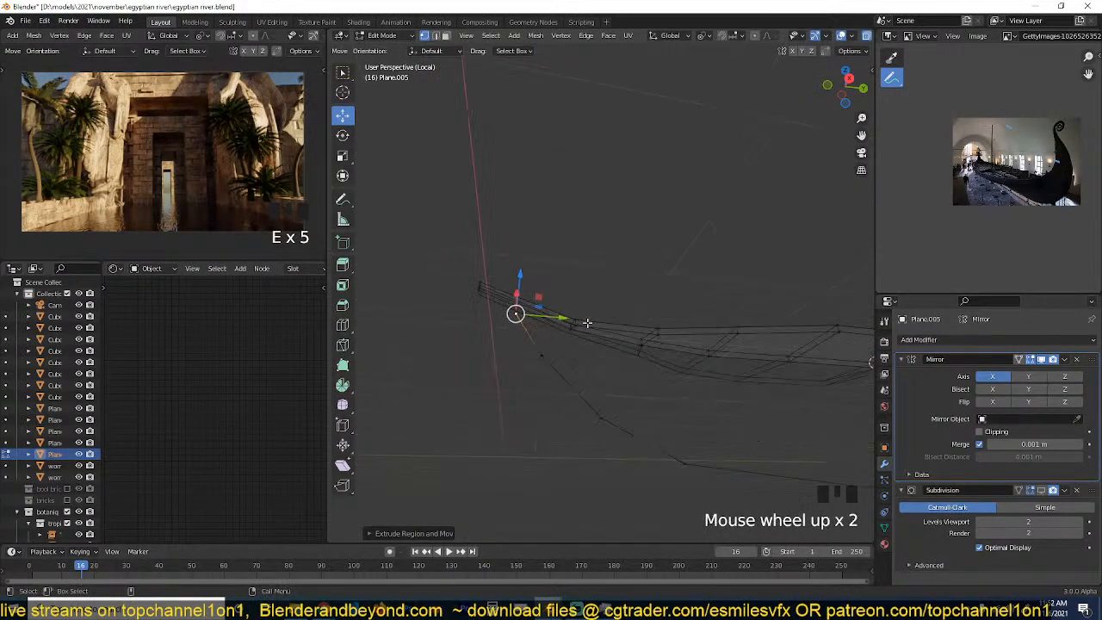
key("z")
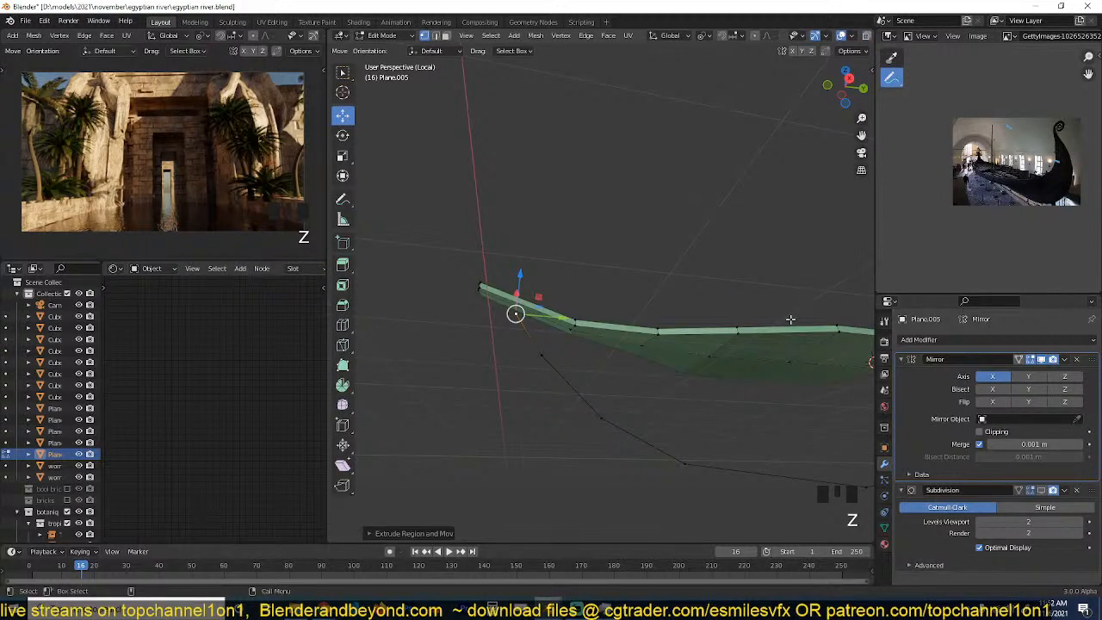
scroll(787, 341, "down", 1)
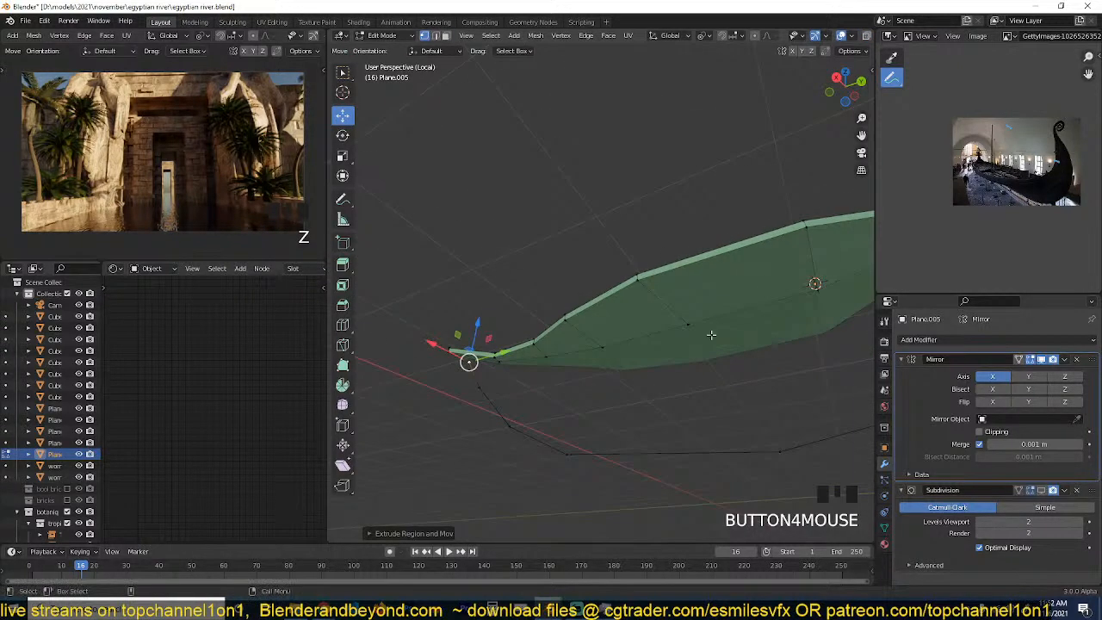
scroll(778, 298, "down", 4)
left_click(728, 269)
left_click(587, 311, "ctrl")
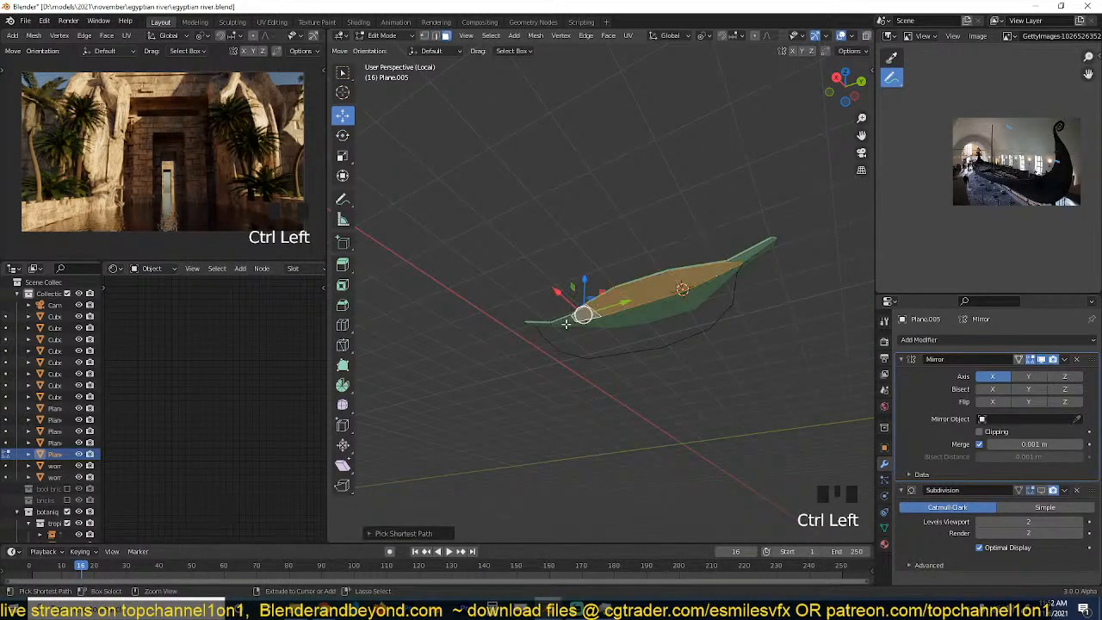
left_click(562, 321, "ctrl")
key("grave")
key("x")
left_click(649, 311)
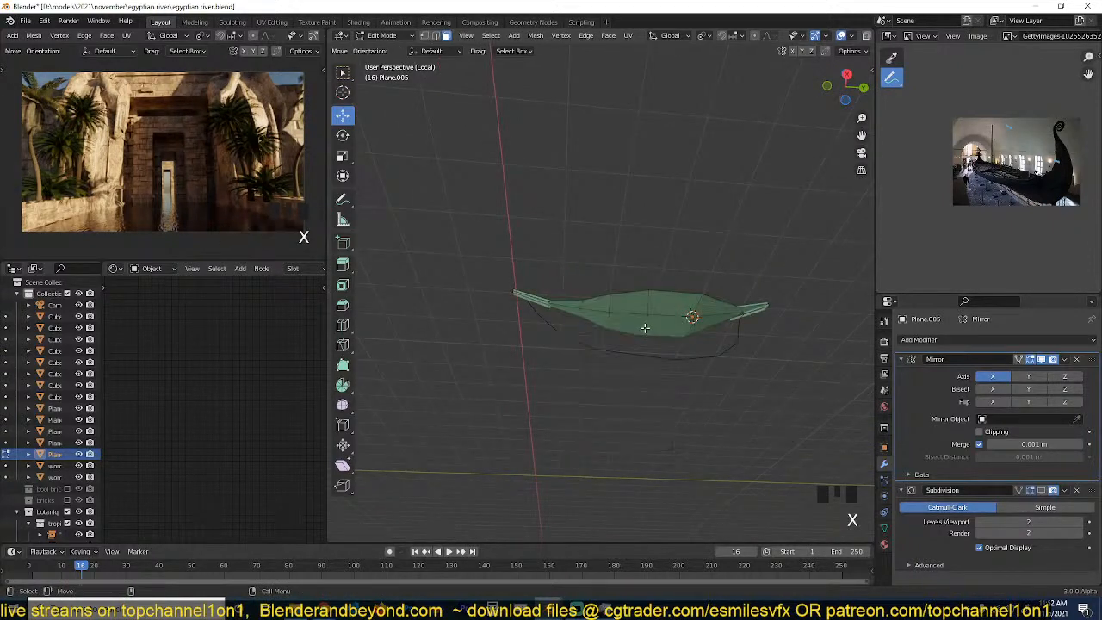
middle_click_drag(649, 311, 737, 364)
scroll(737, 364, "up", 4)
key("ctrl+z")
key("x")
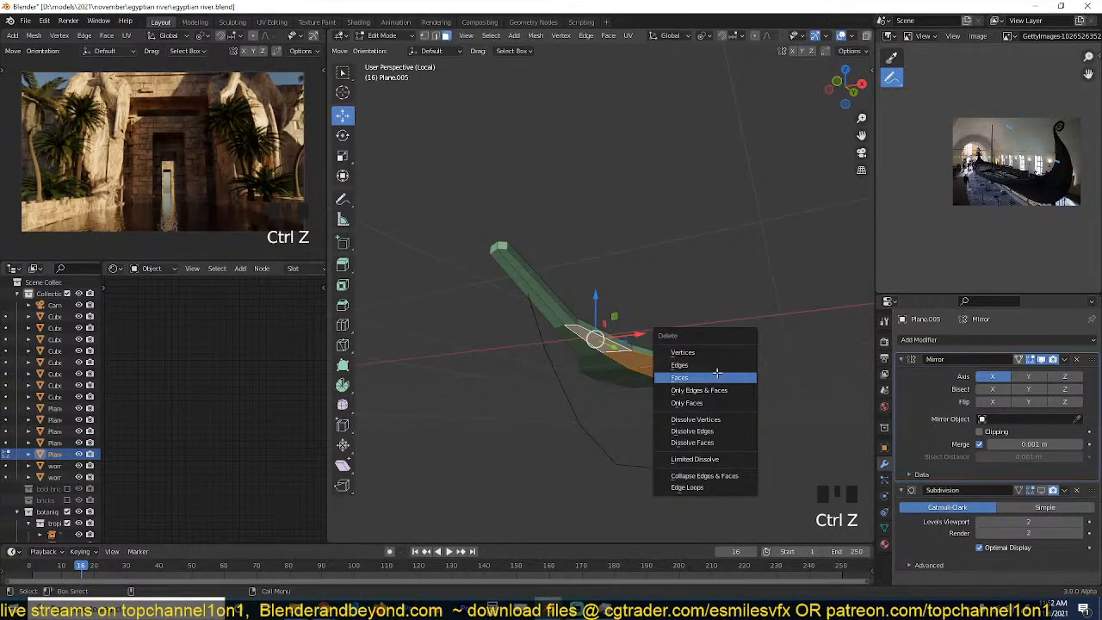
left_click(716, 377)
Select the long lowest edge of the keel curve and subdivide it once in right view.
key("grave")
scroll(714, 384, "down", 2)
key("grave")
scroll(671, 434, "up", 1)
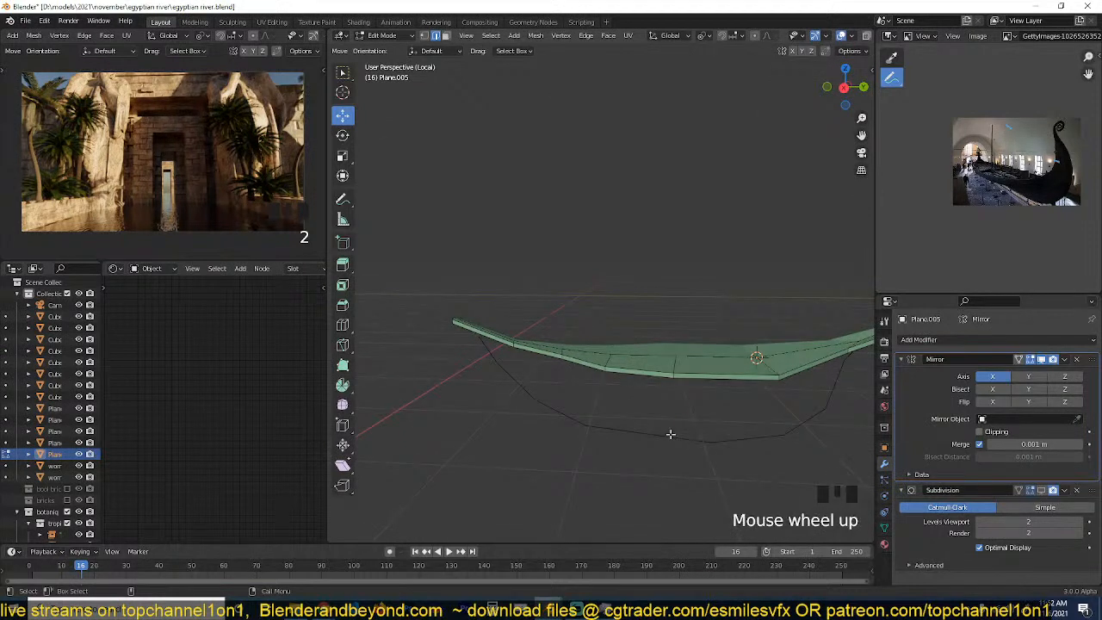
left_click(671, 434)
key("KP_2")
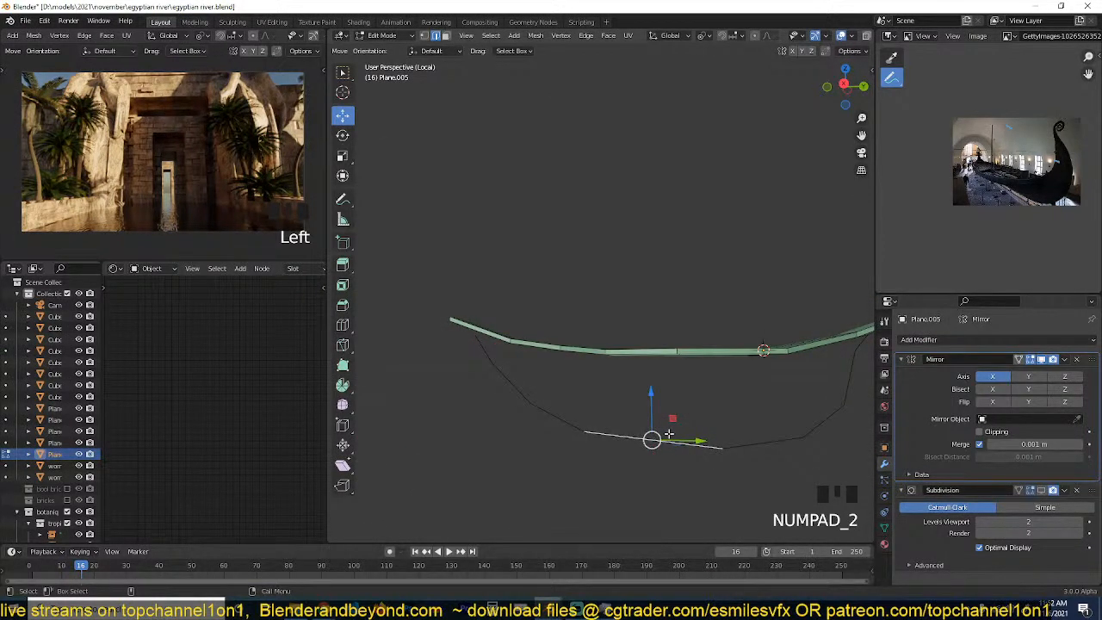
key("KP_1")
key("KP_3")
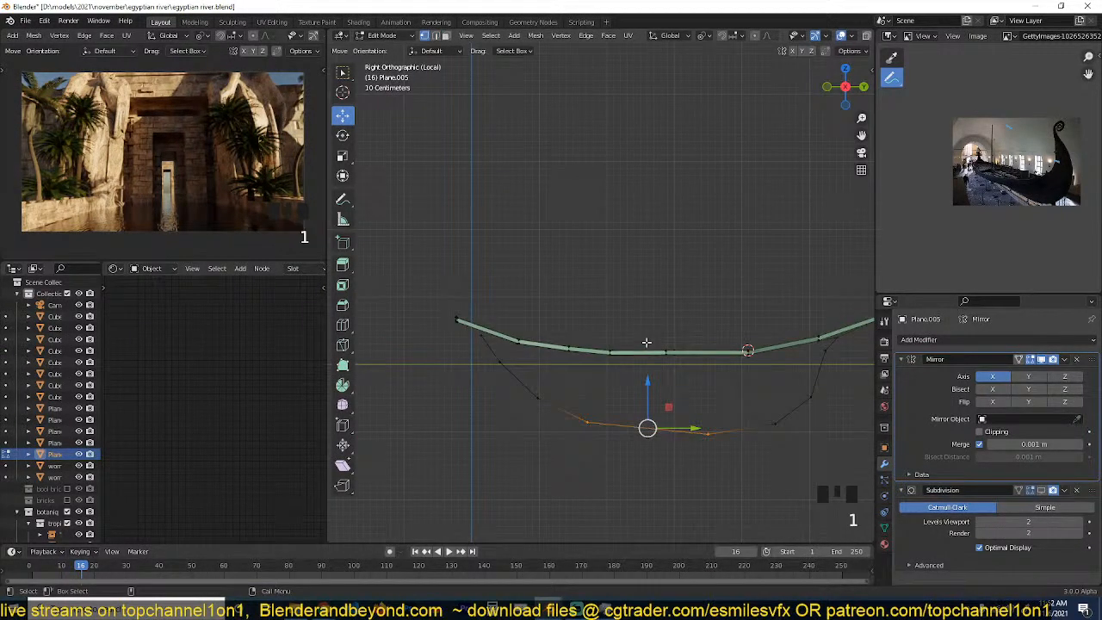
right_click(639, 319)
left_click(640, 319)
Reposition the new bottom vertex and its negative Y neighbour so the keel curve flows evenly.
mouse_move(585, 319)
middle_mouse_down("shift")
mouse_move(546, 307)
mouse_move(578, 321)
middle_mouse_up("shift")
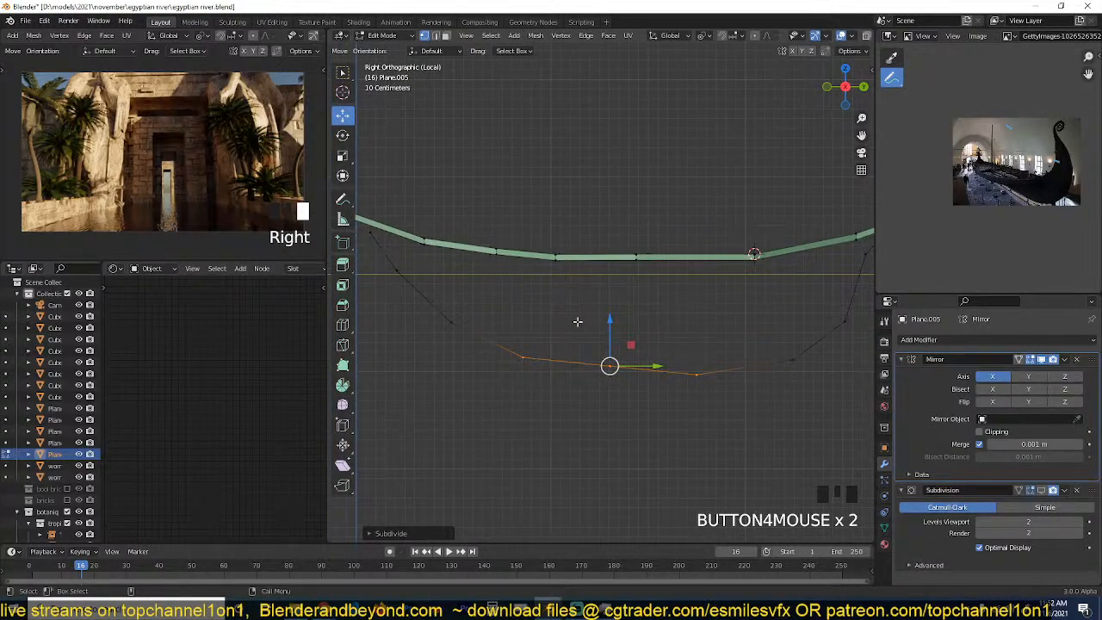
left_click(583, 319)
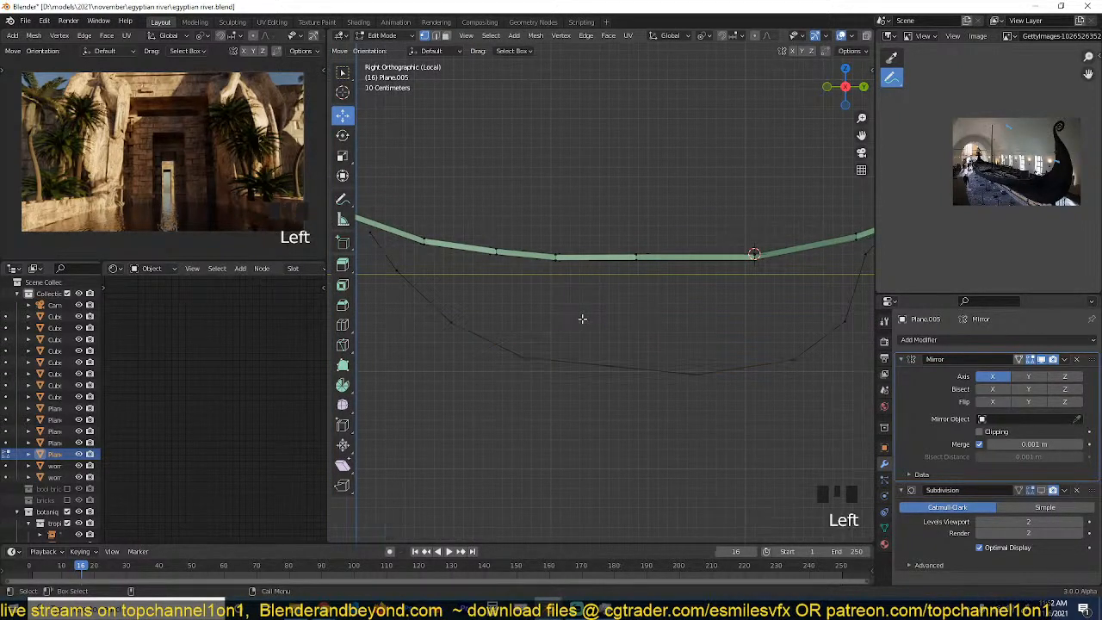
left_click(608, 365)
key("g")
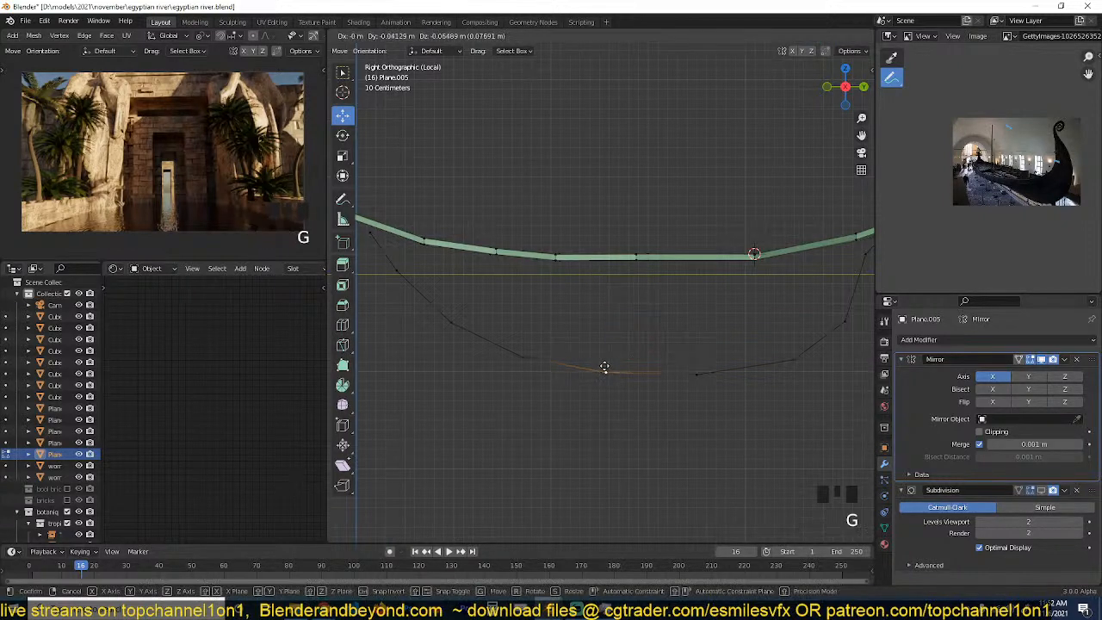
left_click(602, 370)
left_click(521, 359)
key("g")
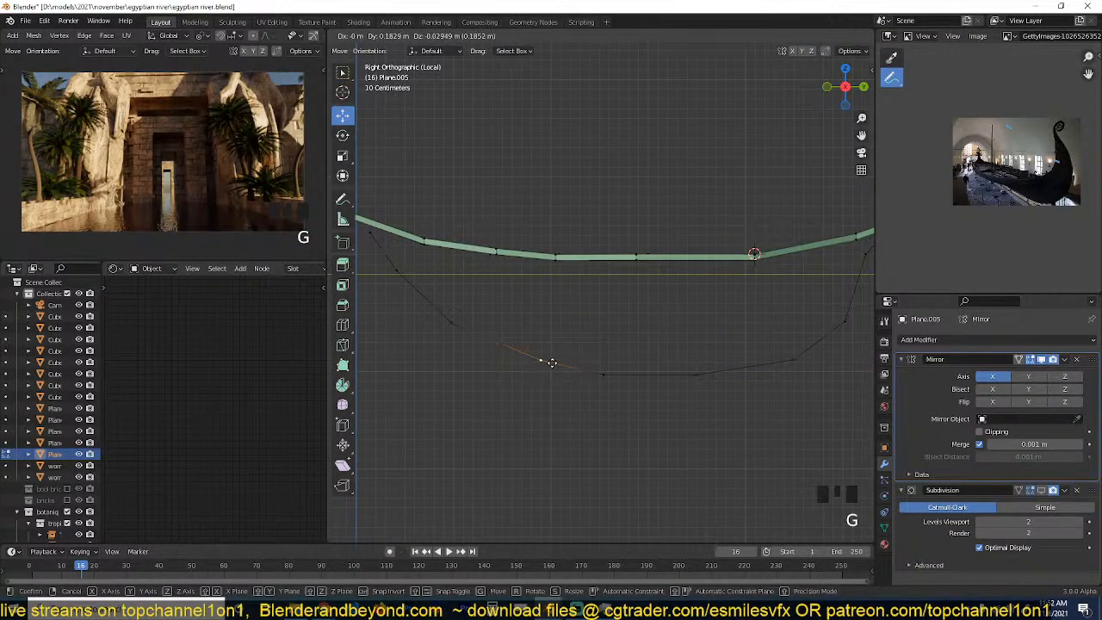
left_click(540, 355)
left_click(604, 374)
key("g")
left_click(623, 374)
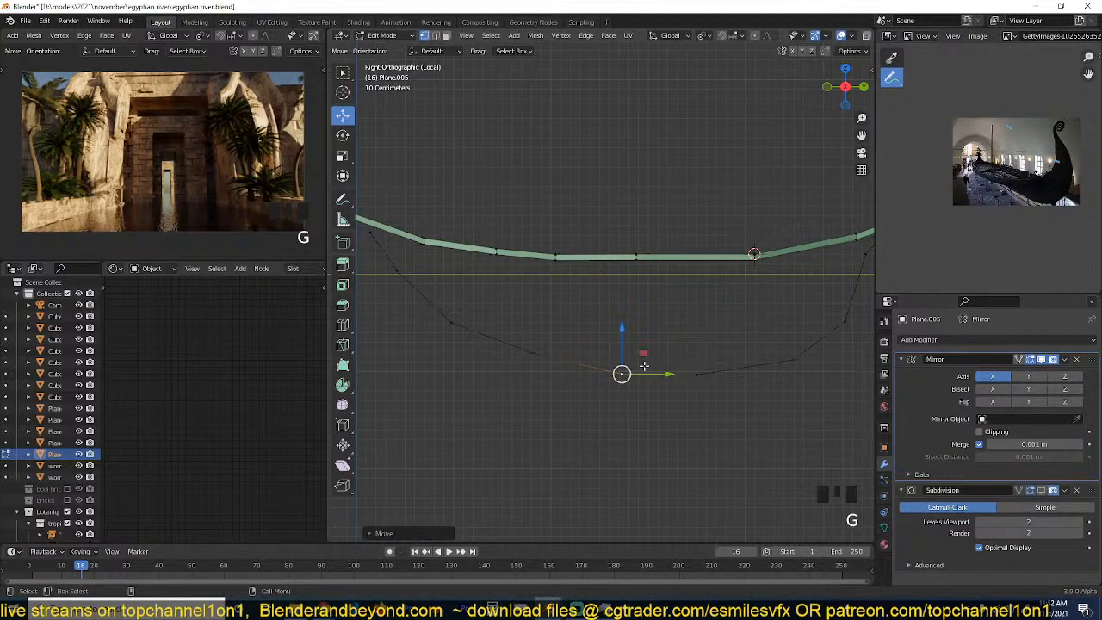
key("grave")
middle_click_drag(662, 343, 668, 301)
scroll(647, 271, "up", 3)
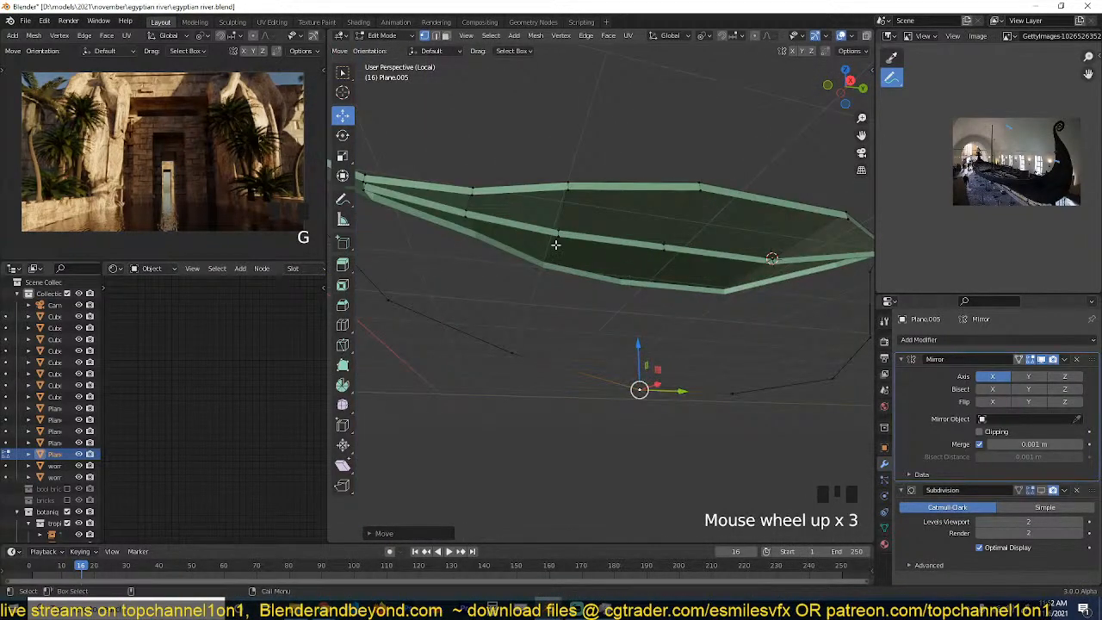
Select the strip of narrow faces along the hull's centre line beneath the deck and delete the faces.
key("2")
left_click(452, 211)
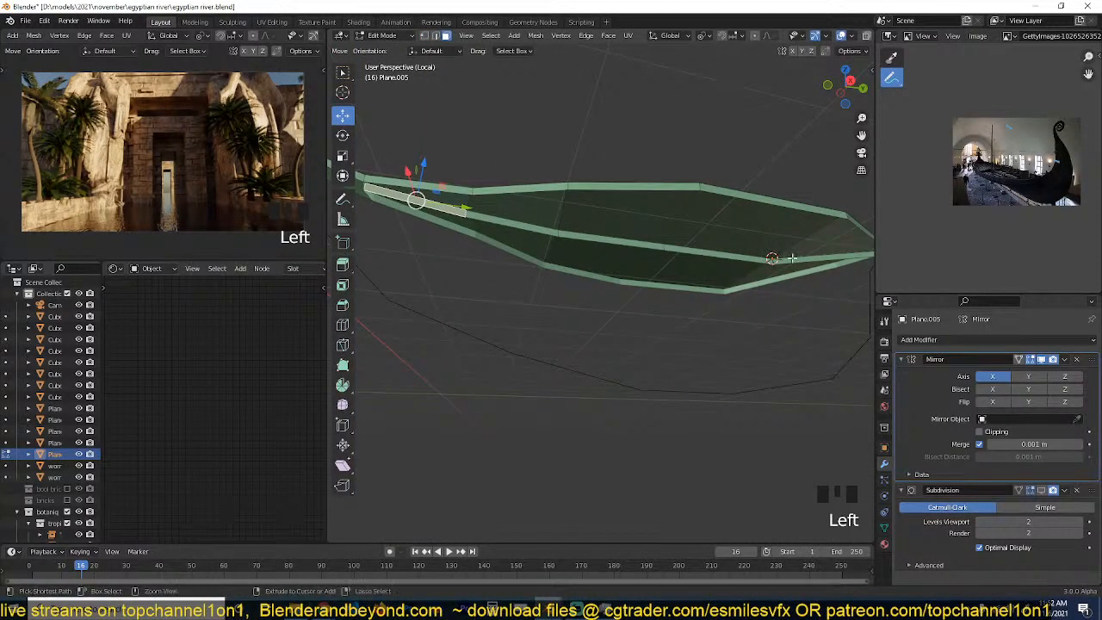
left_click(840, 257, "ctrl")
key("x")
key("grave")
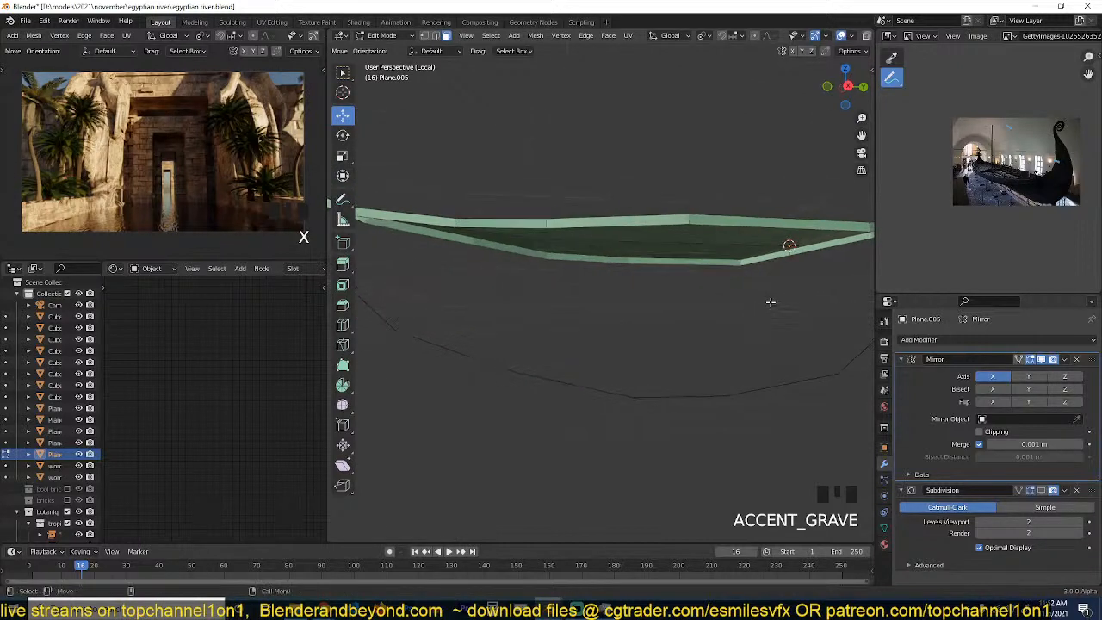
Bridge a lower deck rim edge at the hull's middle with the keel edge beneath it using Bridge Edge Loops.
left_click(576, 401, "shift")
right_click(637, 322)
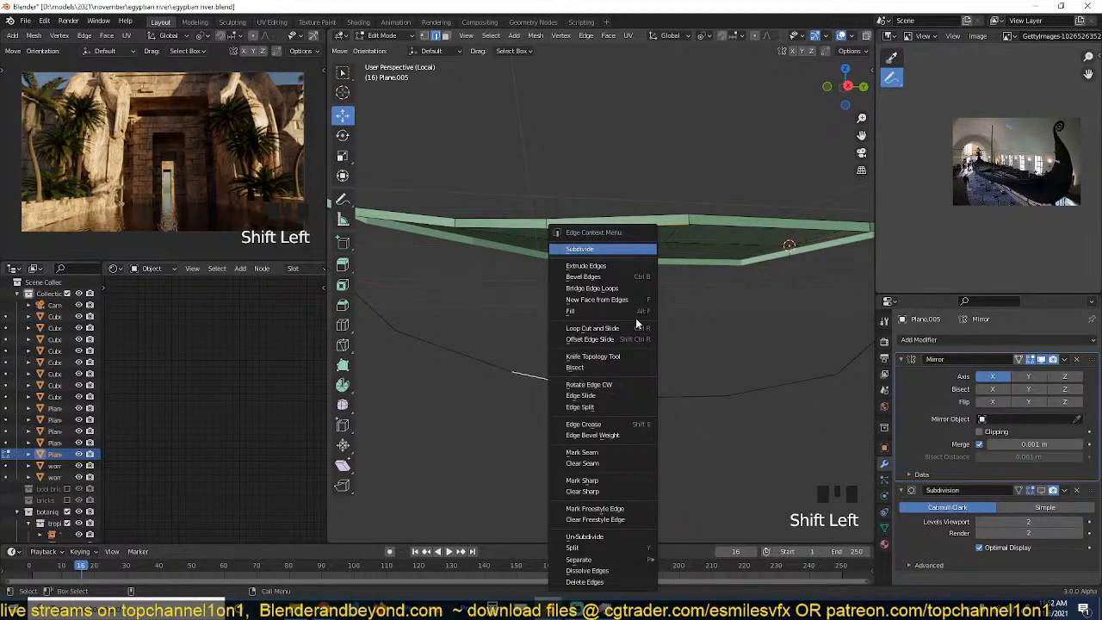
left_click(622, 268)
right_click(639, 268)
key("ctrl+z")
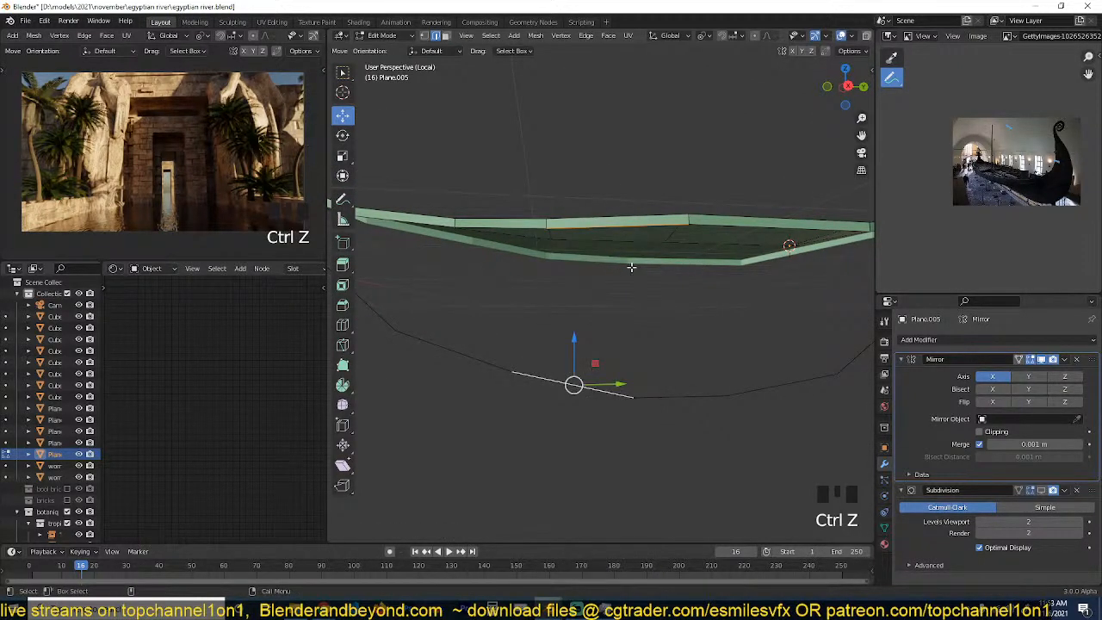
right_click(631, 266)
left_click(623, 290)
scroll(706, 259, "down", 3)
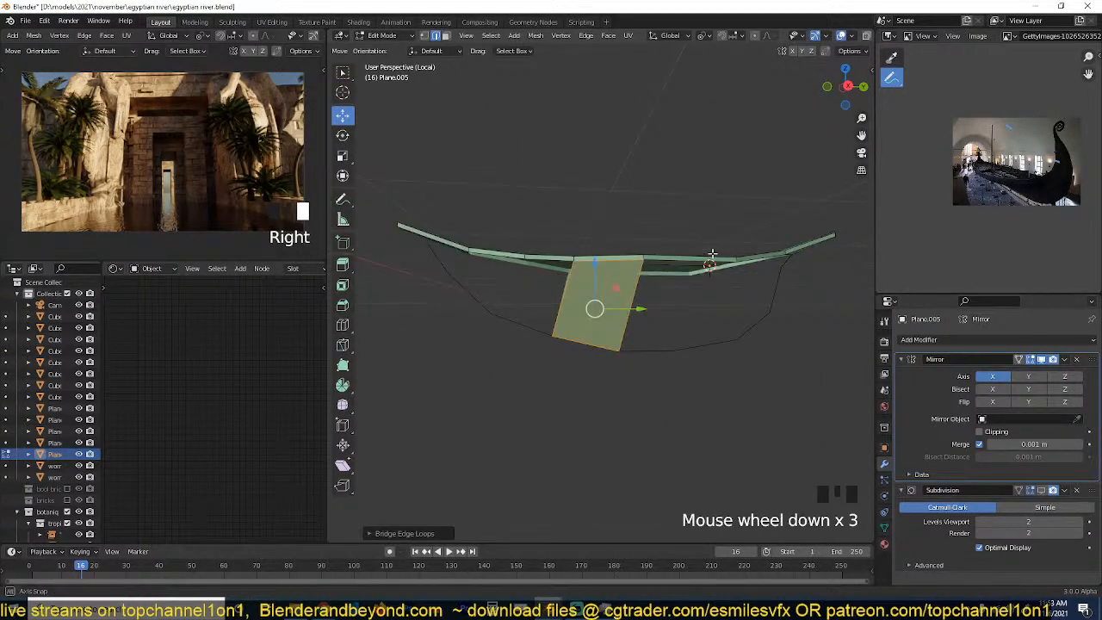
Bridge the neighbouring rim and keel edges on the positive Y side to add the second hull side face.
key("grave")
left_click(670, 350, "shift")
left_click(658, 347)
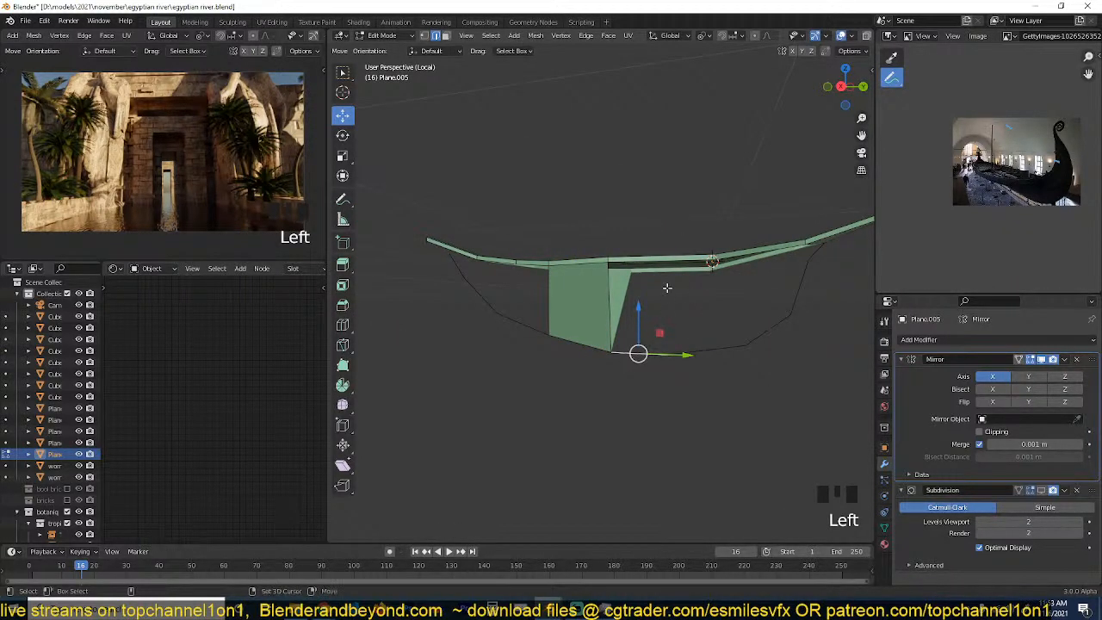
left_click(669, 260, "shift")
right_click(669, 260)
left_click(669, 260)
key("grave")
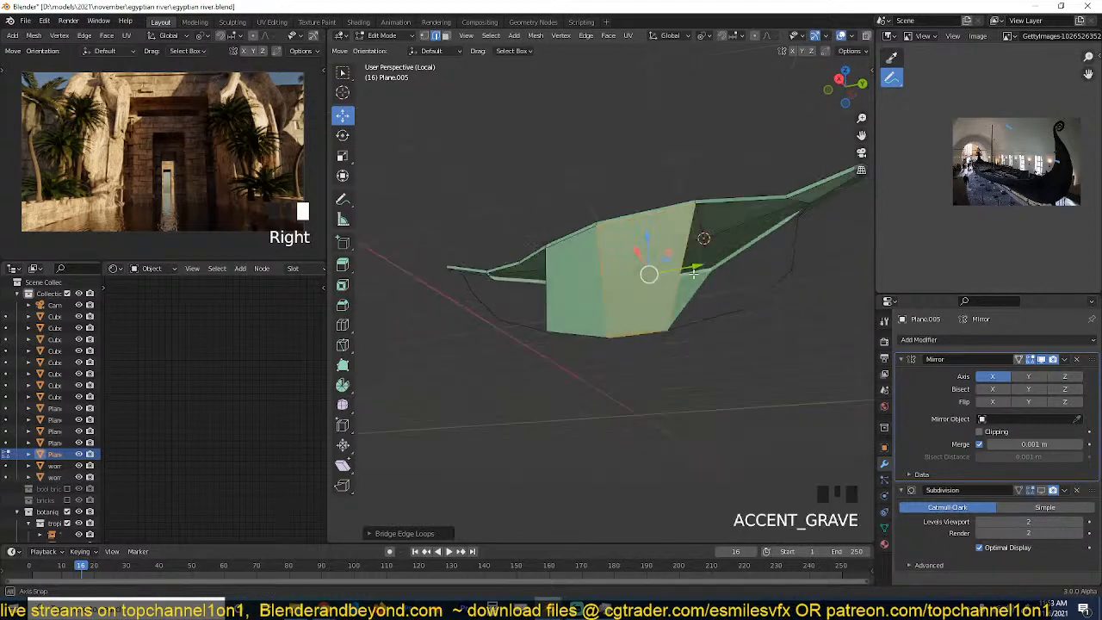
In right view, move the new side face's lower keel vertex towards positive Y so its end edge stands steeper.
left_click(666, 333)
key("KP_3")
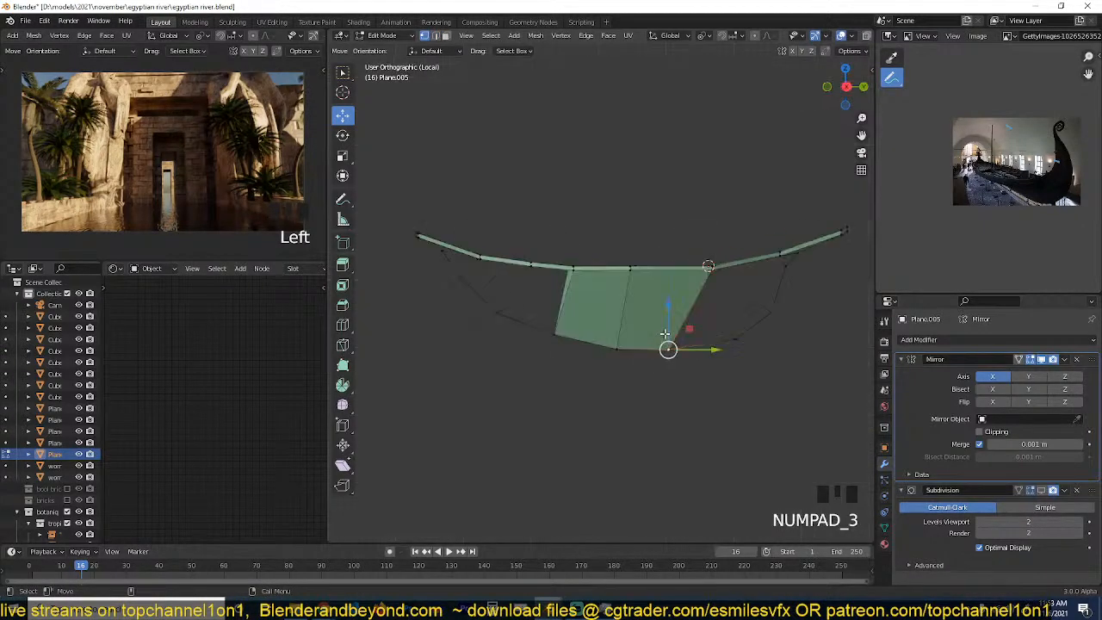
key("g")
left_click(689, 335)
scroll(600, 345, "up", 4)
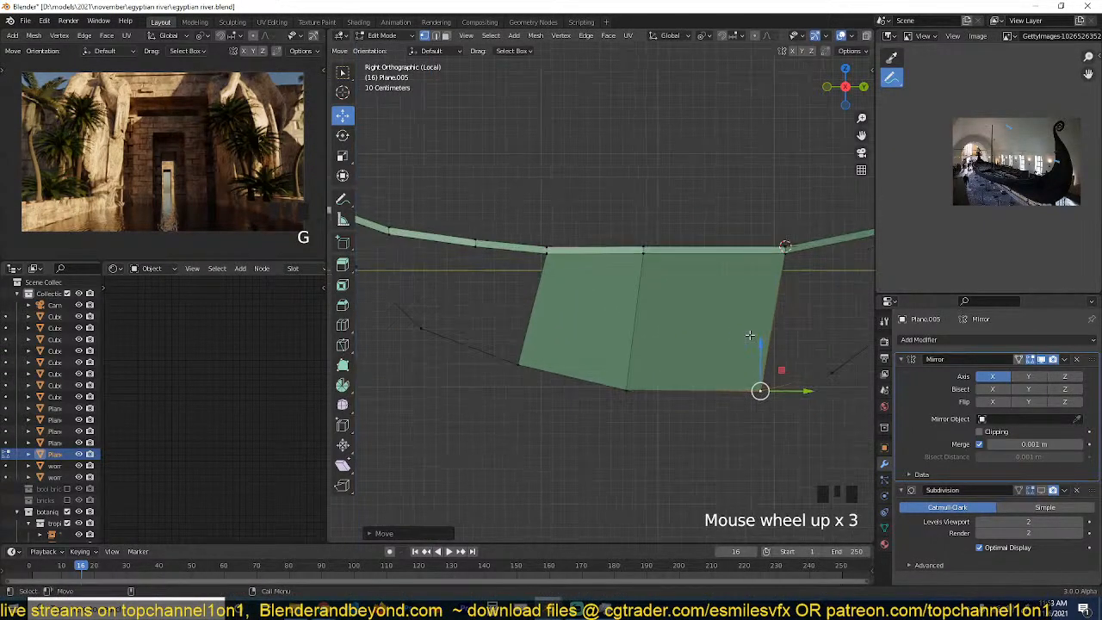
scroll(698, 274, "down", 2)
left_click(659, 356)
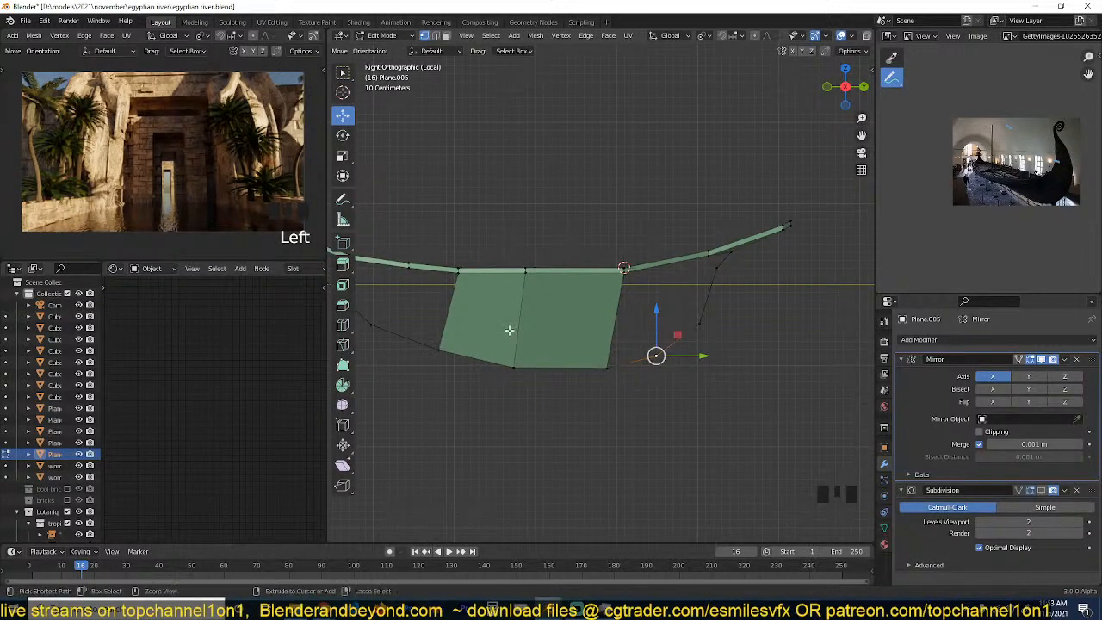
Fill a side face between the rim edge near the hull's negative Y end and the matching keel edge.
scroll(509, 330, "down", 3)
key("grave")
middle_click_drag(509, 329, 583, 256)
scroll(607, 328, "up", 2)
key("2")
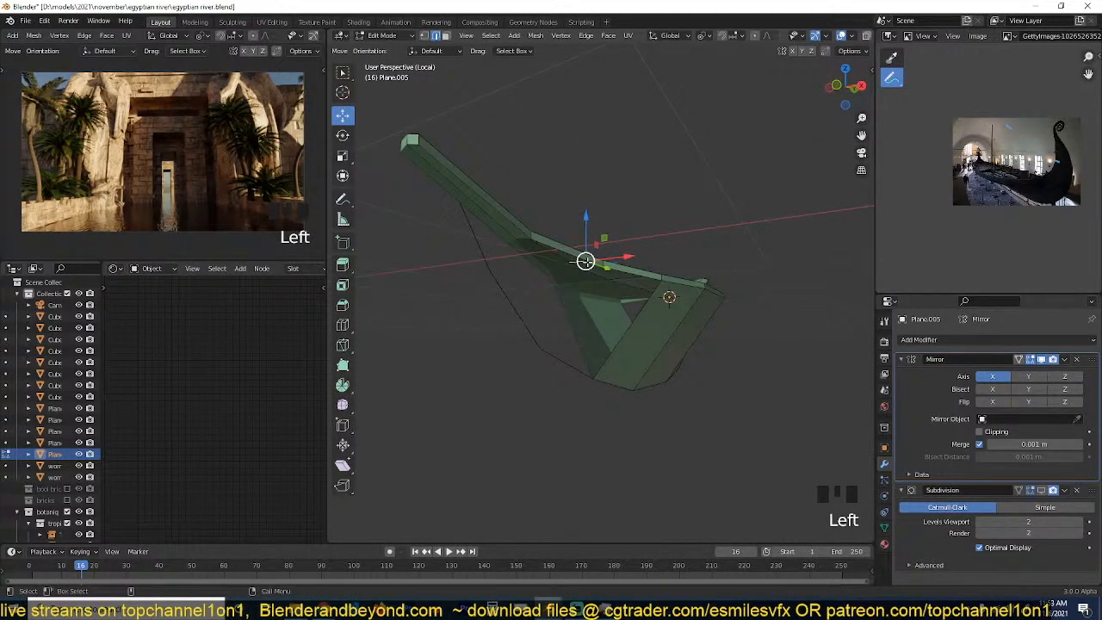
left_click(571, 253)
left_click(516, 310, "shift")
key("f")
key("f")
key("f")
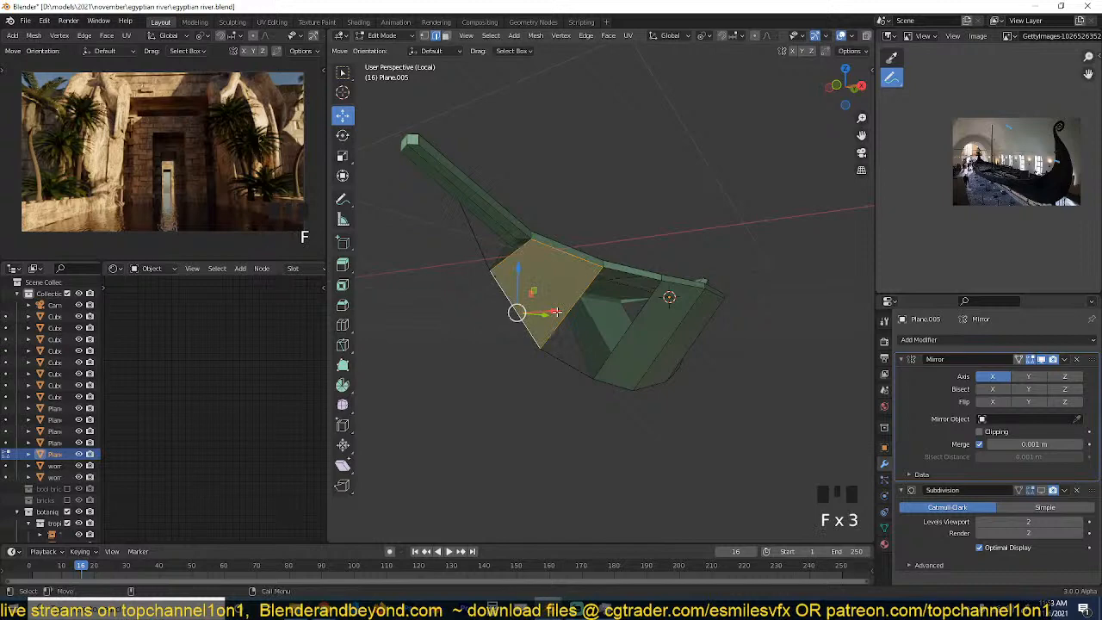
Fill the remaining gap between the negative Y side face and the middle side faces, then clear the selection.
left_click(639, 273)
left_click(562, 360, "shift")
key("f")
key("grave")
middle_click_drag(720, 330, 609, 378)
key("alt+a")
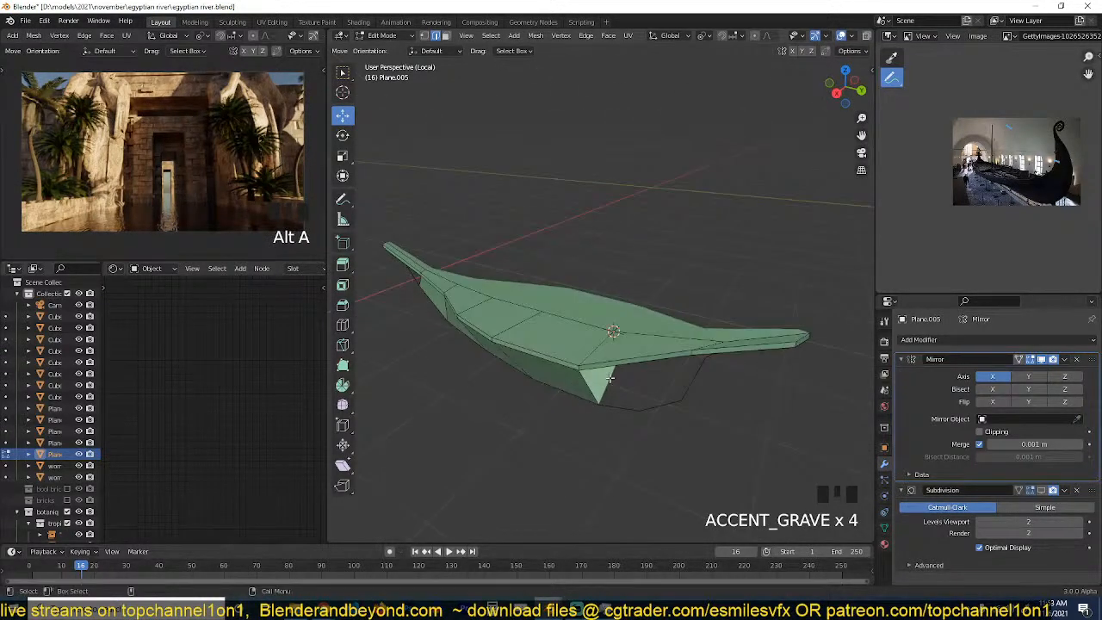
Add one loop cut across the long deck section between the widest part and the positive Y end.
key("ctrl+r")
left_click(635, 350)
left_click(635, 349)
In wireframe top view, move the new cut's outer rim vertices to smooth the deck outline, and return to solid shading.
key("grave")
key("KP_7")
key("1")
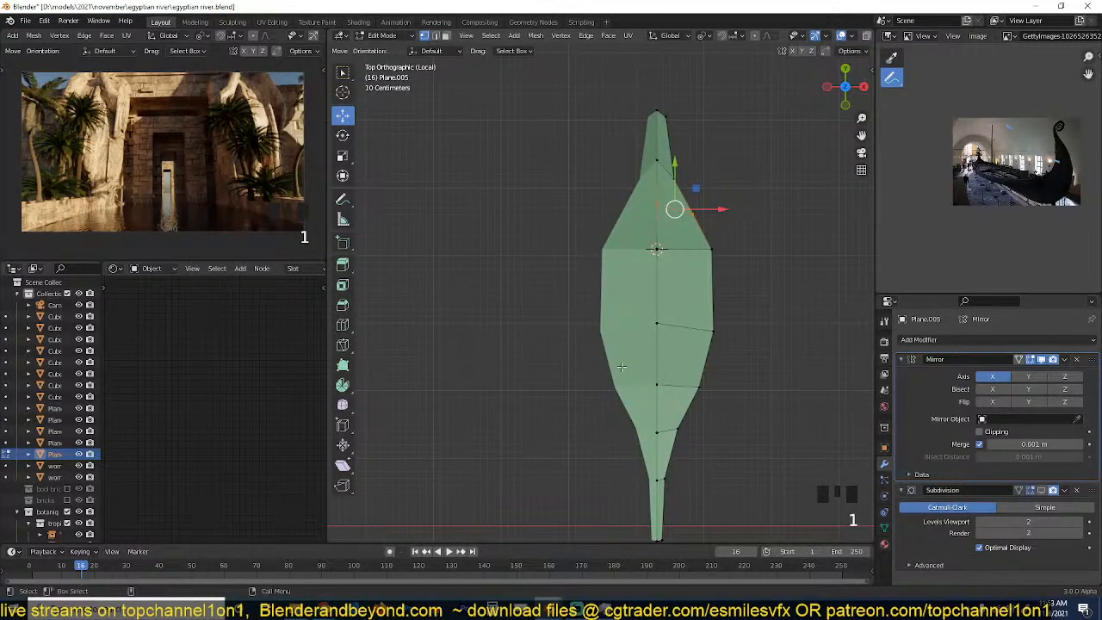
key("z")
scroll(756, 206, "up", 4)
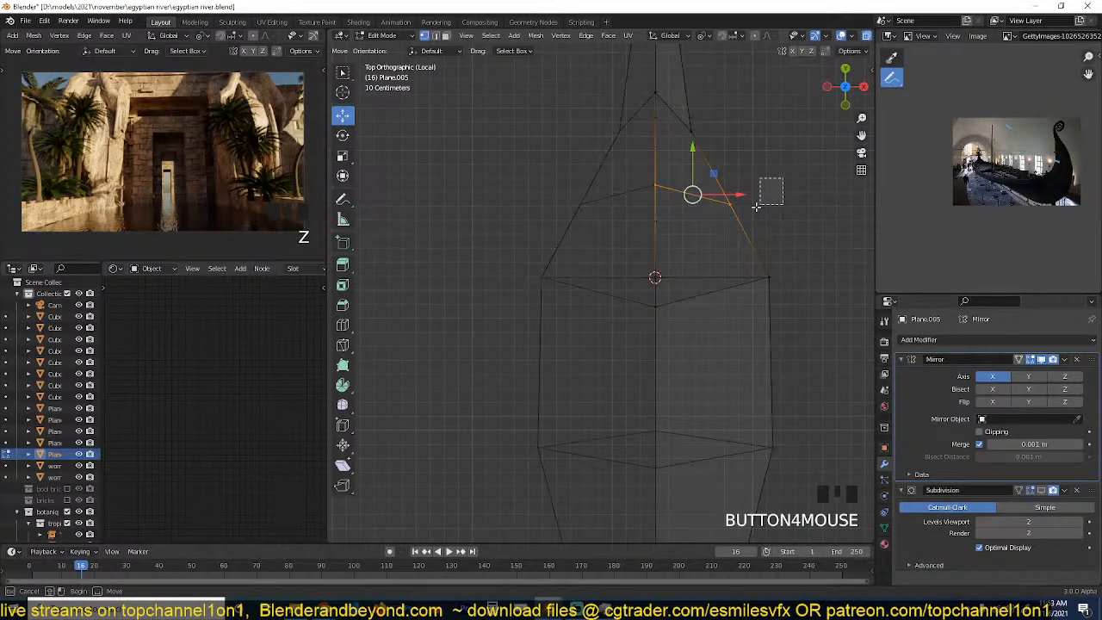
left_click_drag(756, 206, 714, 217)
key("g")
left_click(705, 200)
scroll(741, 256, "down", 3)
key("z")
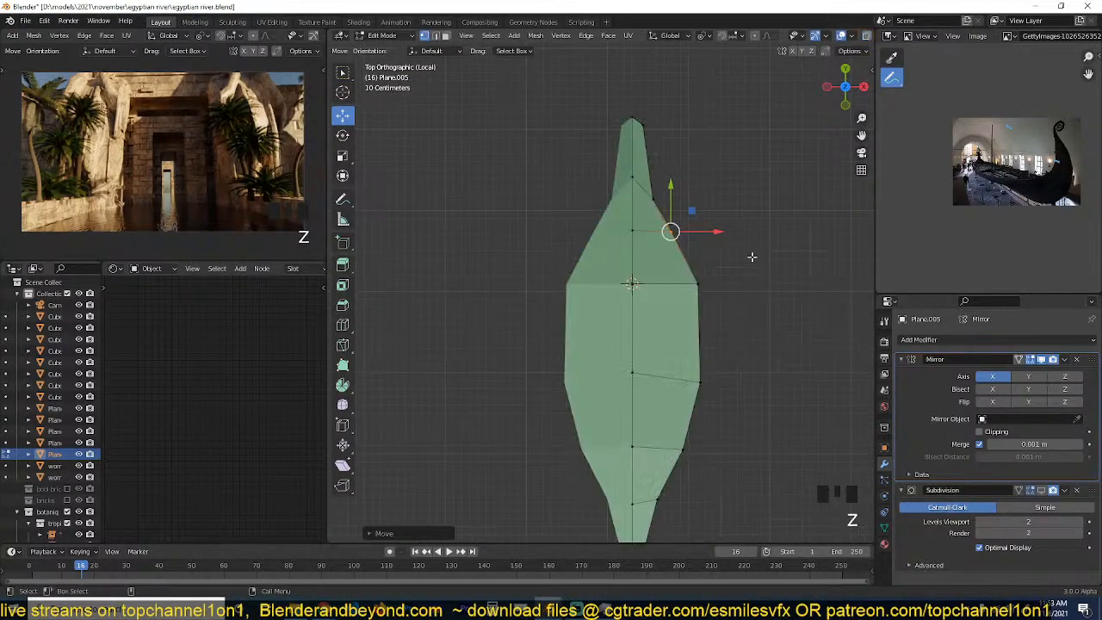
Fill a side face between the first rim edge beyond the middle faces towards positive Y and the keel edge below.
key("grave")
scroll(645, 189, "up", 3)
key("2")
left_click(661, 238)
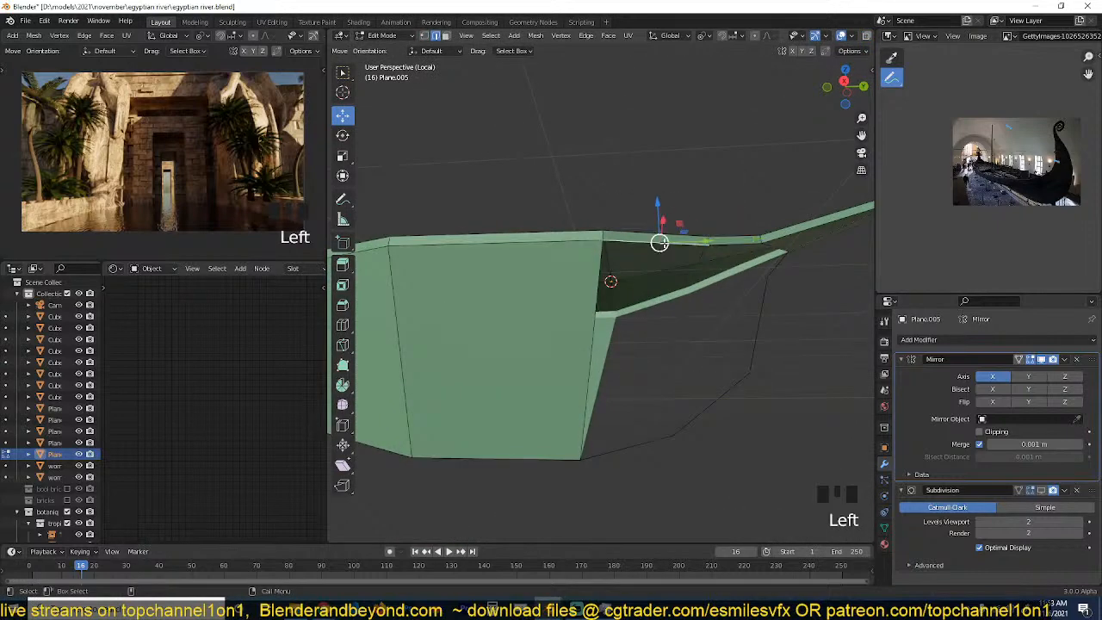
left_click(639, 455, "shift")
key("f")
key("grave")
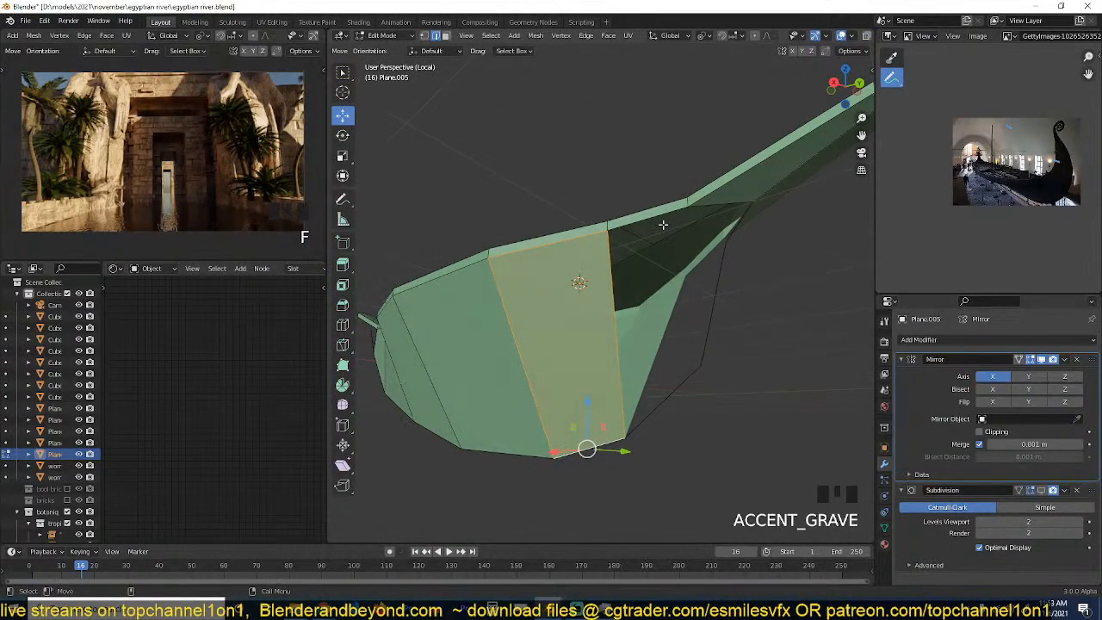
Select the next lower rim edge towards the hull's positive Y end for filling the adjacent side face.
left_click(663, 224)
left_click(649, 212)
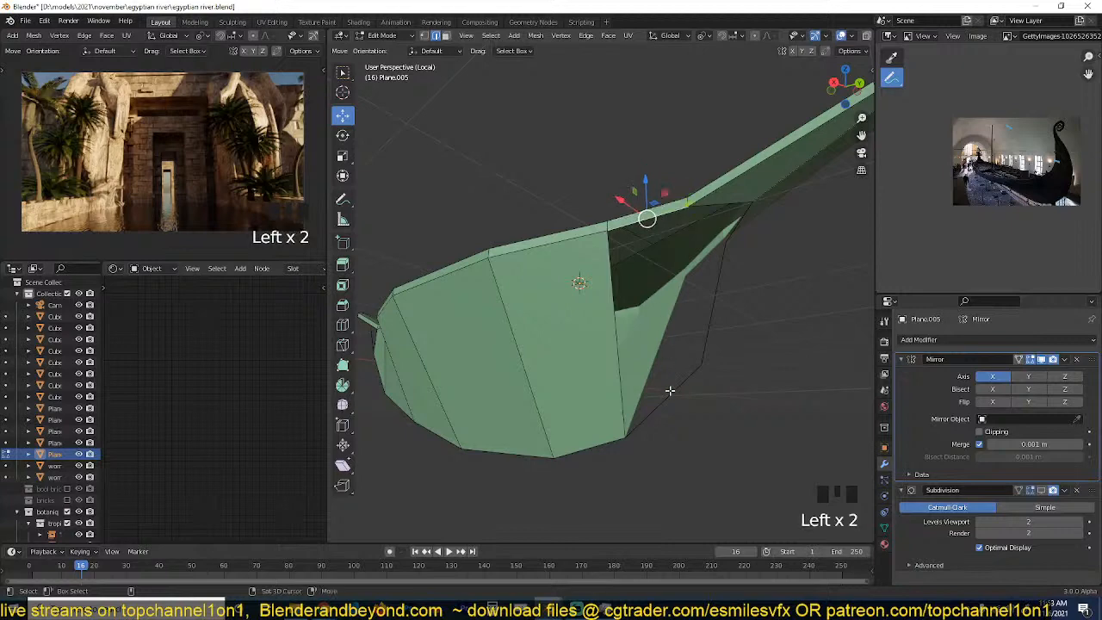
Fill the two open gaps on the hull's side beneath the raised stem with new faces.
left_click(659, 398, "shift")
key("f")
key("grave")
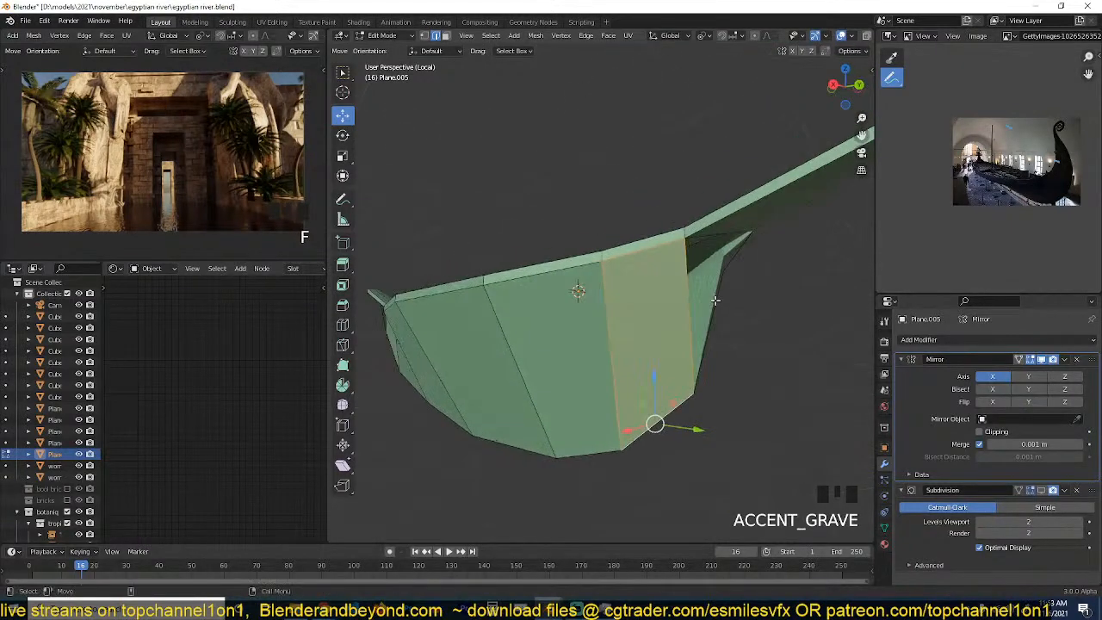
left_click(723, 270)
left_click_drag(728, 271, 799, 274)
key("2")
left_click(741, 287)
left_click(725, 235, "shift")
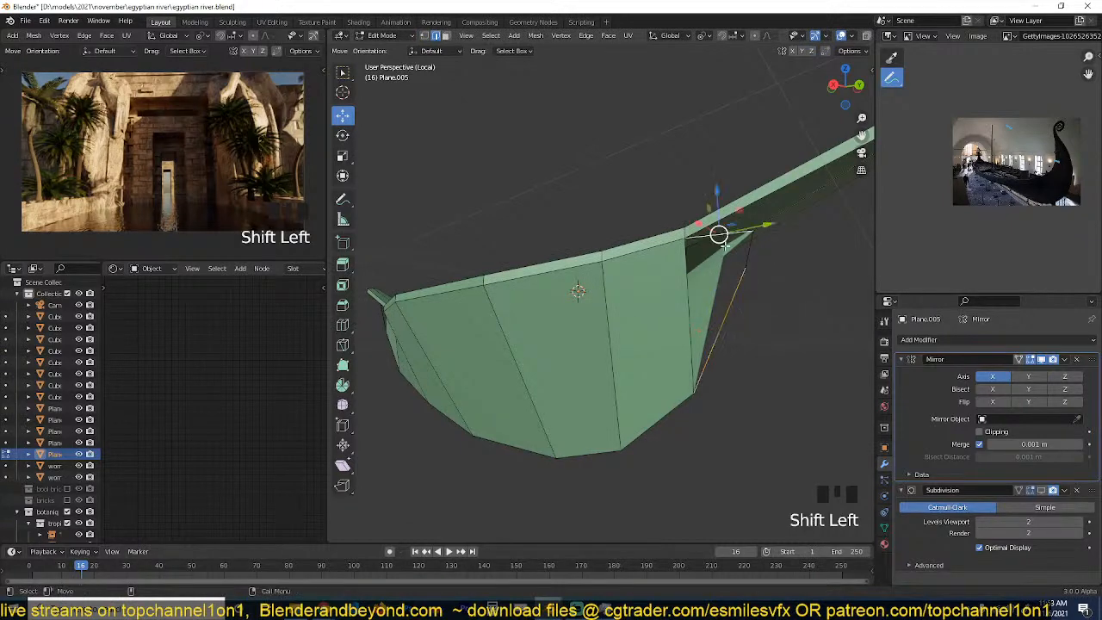
key("f")
key("grave")
Delete the unwanted faces on the stem's segment nearest the hull.
key("alt+a")
key("grave")
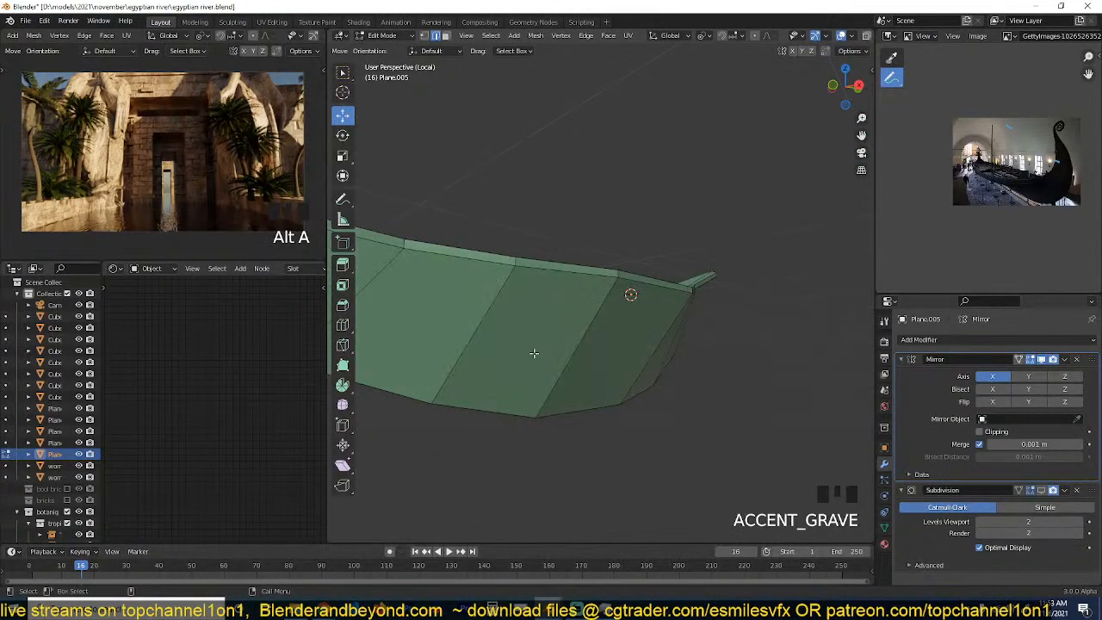
middle_click_drag(534, 353, 563, 328)
key("ctrl+r")
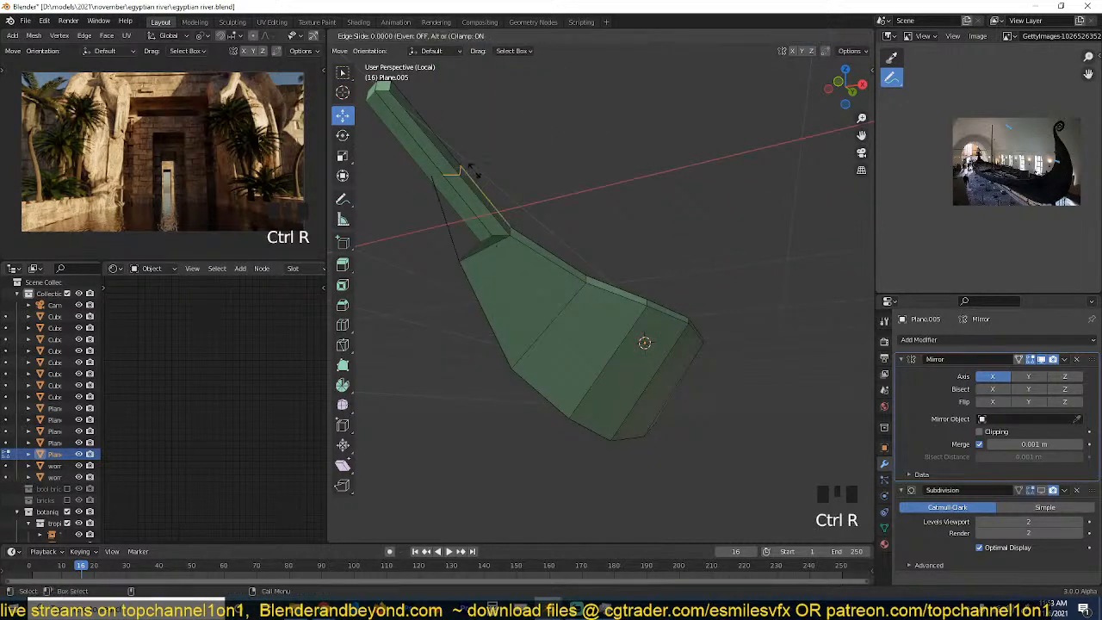
left_click(465, 195)
key("x")
left_click(459, 187)
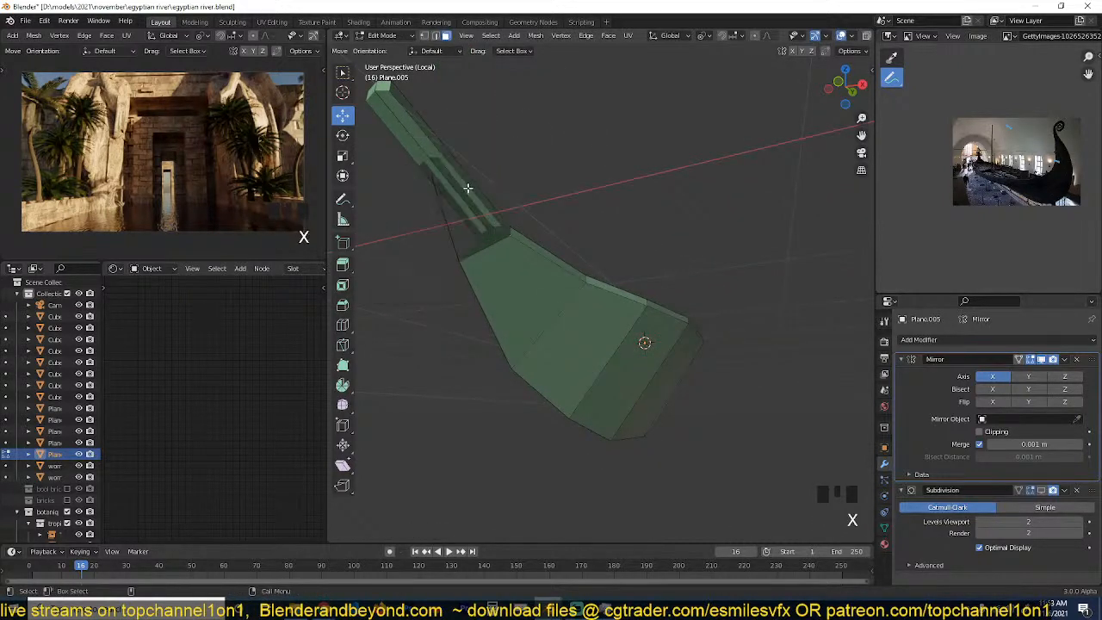
left_click(458, 189)
key("x")
left_click(457, 188)
Select the inner face of the stem's upper segment in wireframe display and delete it.
key("z")
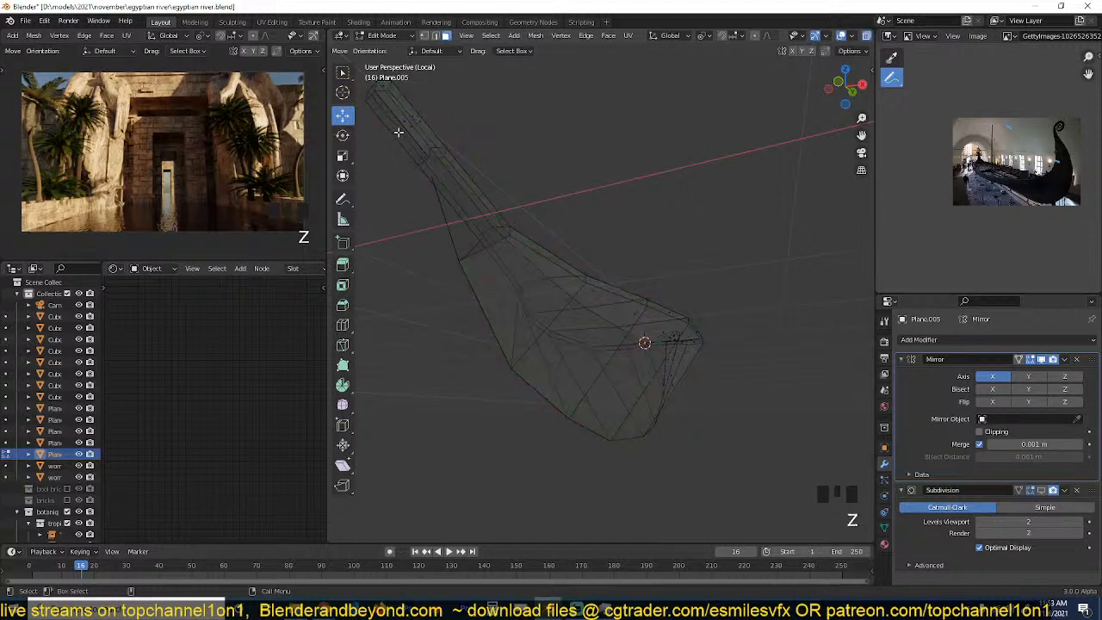
left_click(413, 128)
left_click(406, 127)
key("z")
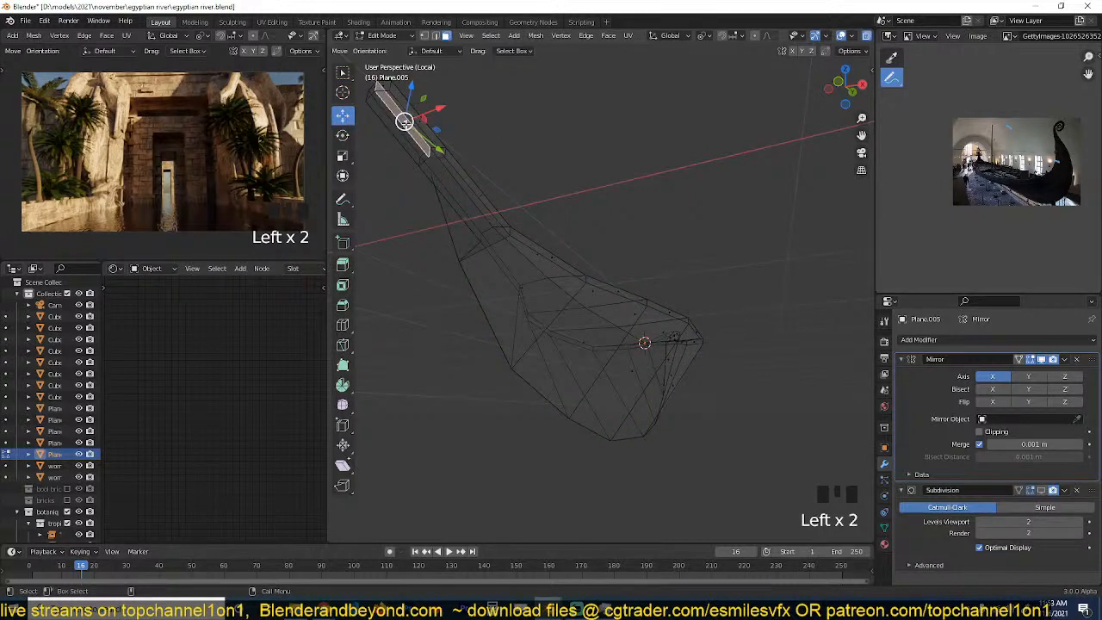
key("x")
left_click(405, 127)
key("z")
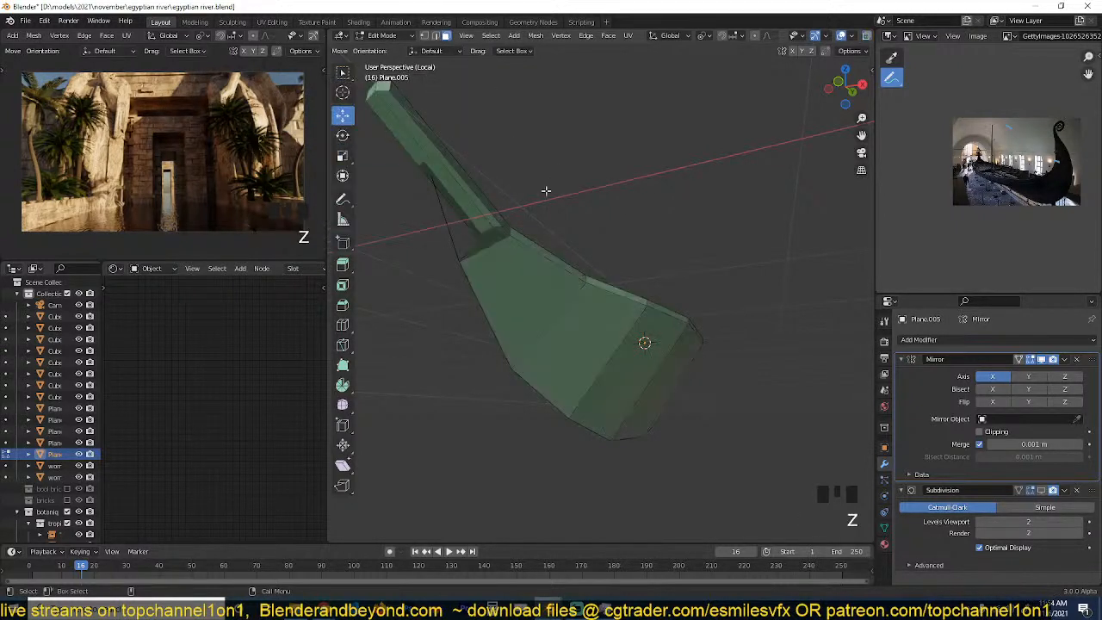
Merge the two vertices at the underside of the stem using At Last.
middle_click_drag(509, 210, 505, 217)
left_click(416, 194, "shift")
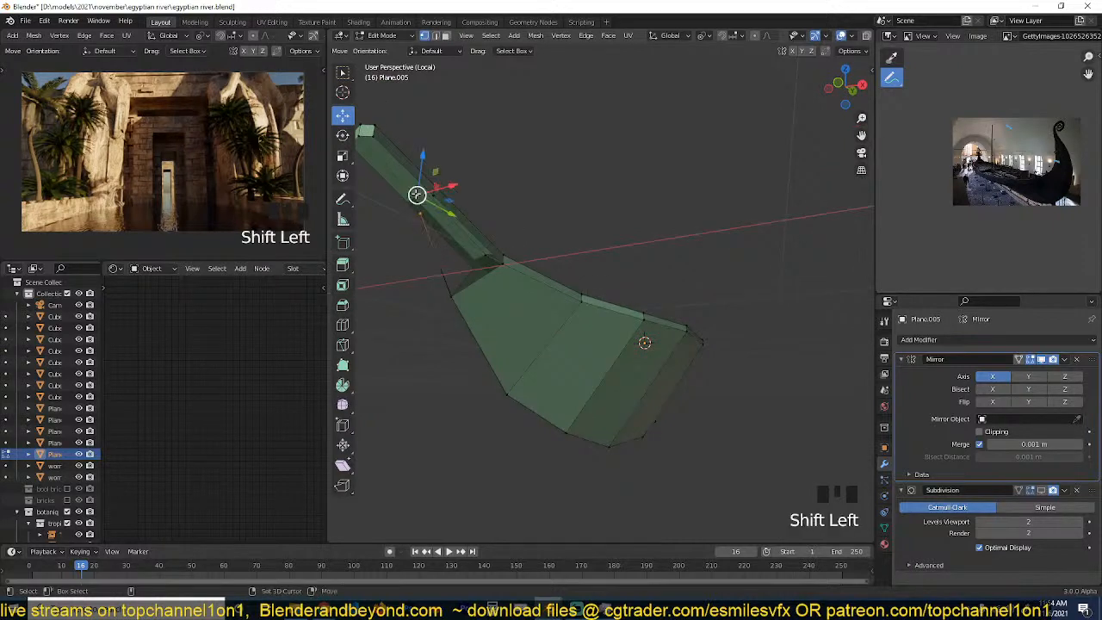
key("m")
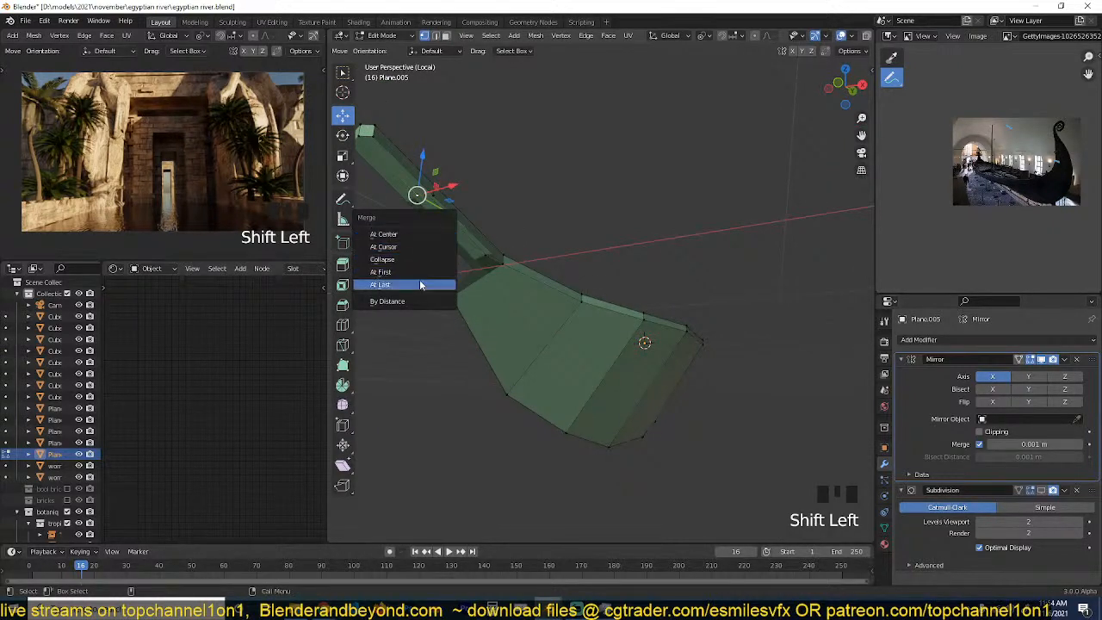
left_click(420, 284)
Fill a face between the open edges where the stem meets the hull.
key("2")
left_click(434, 246, "shift")
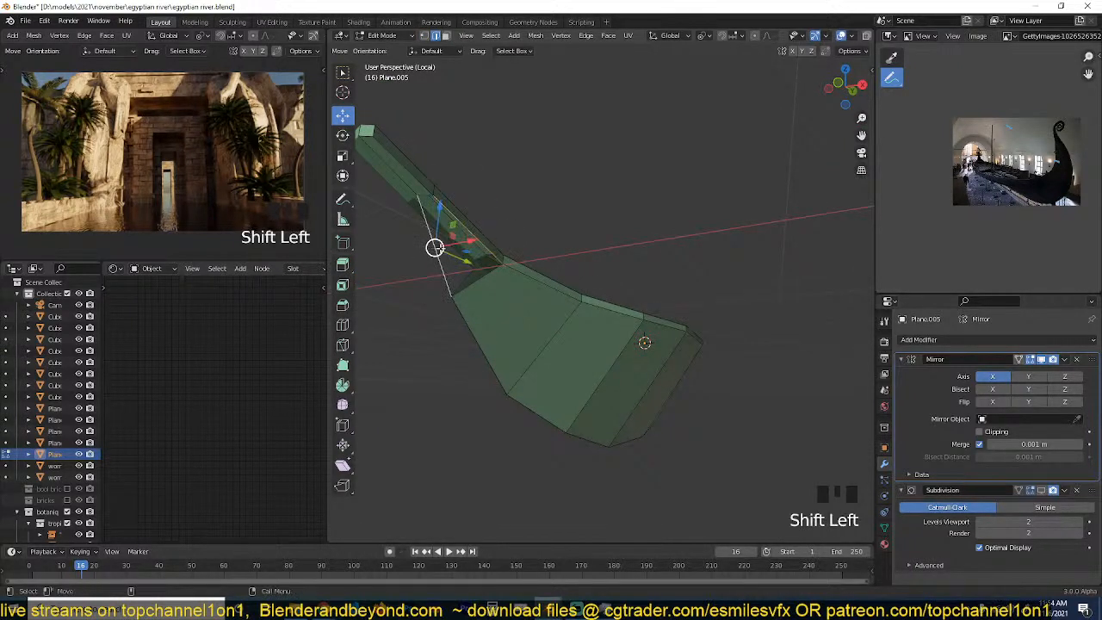
key("f")
key("grave")
Try a centred lengthwise loop cut around the hull's side, check its shape from several angles, and undo it.
key("alt+a")
key("grave")
key("ctrl+r")
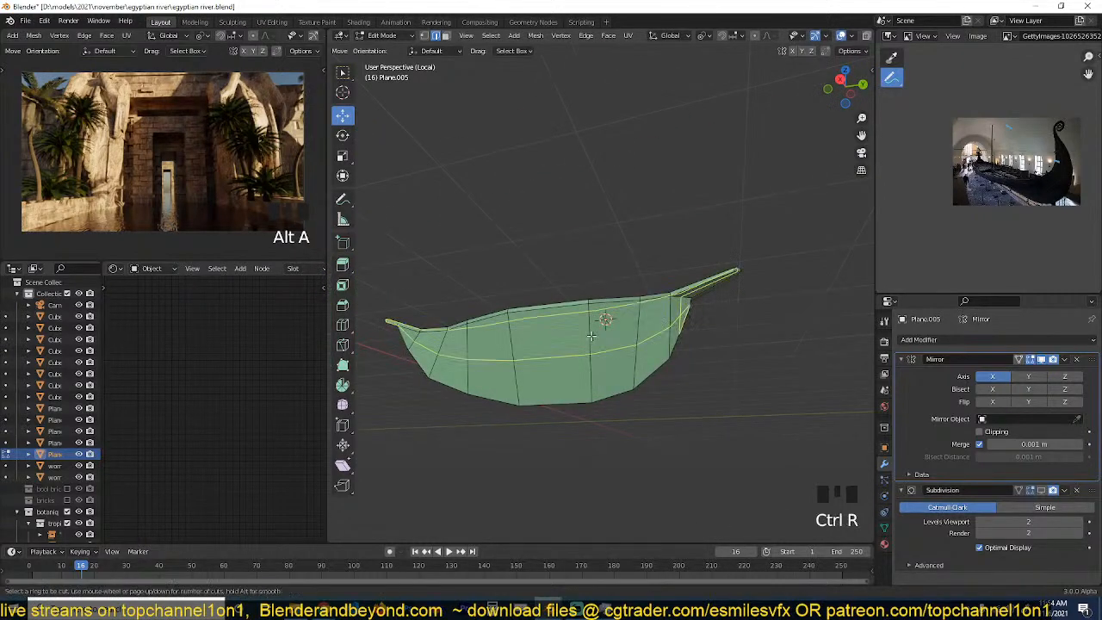
key("grave")
key("grave")
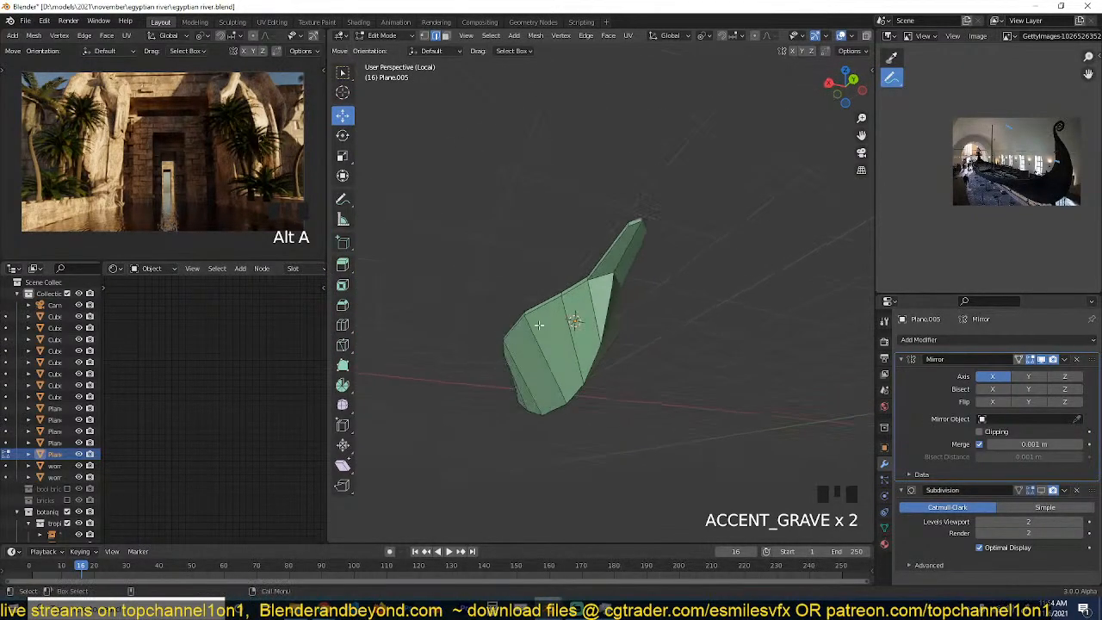
left_click(590, 312)
right_click(592, 315)
right_click(592, 316)
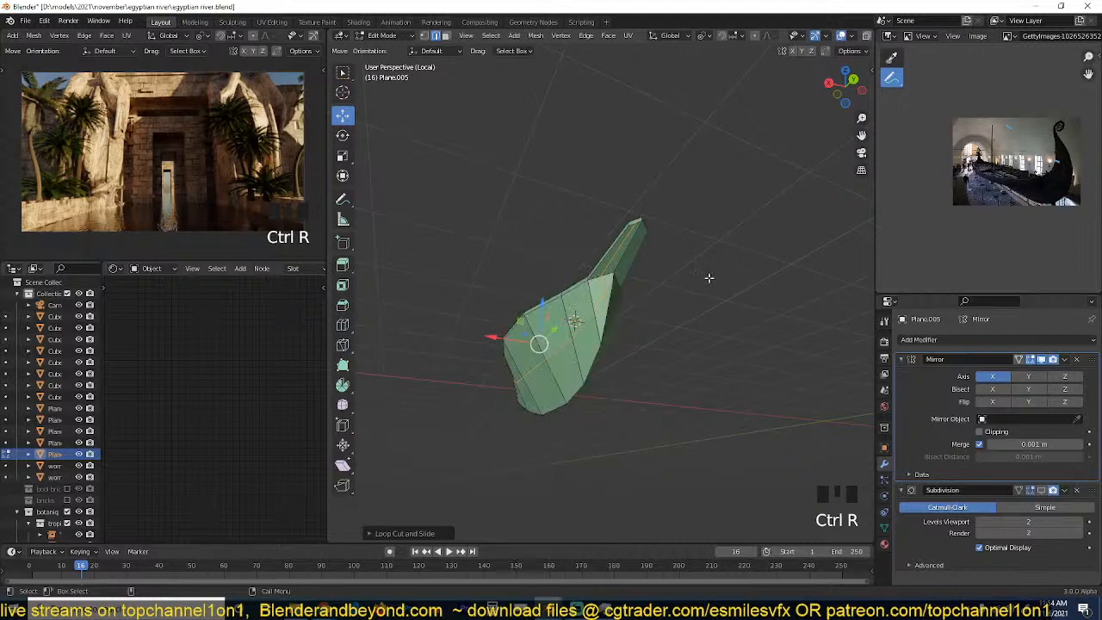
key("grave")
key("grave")
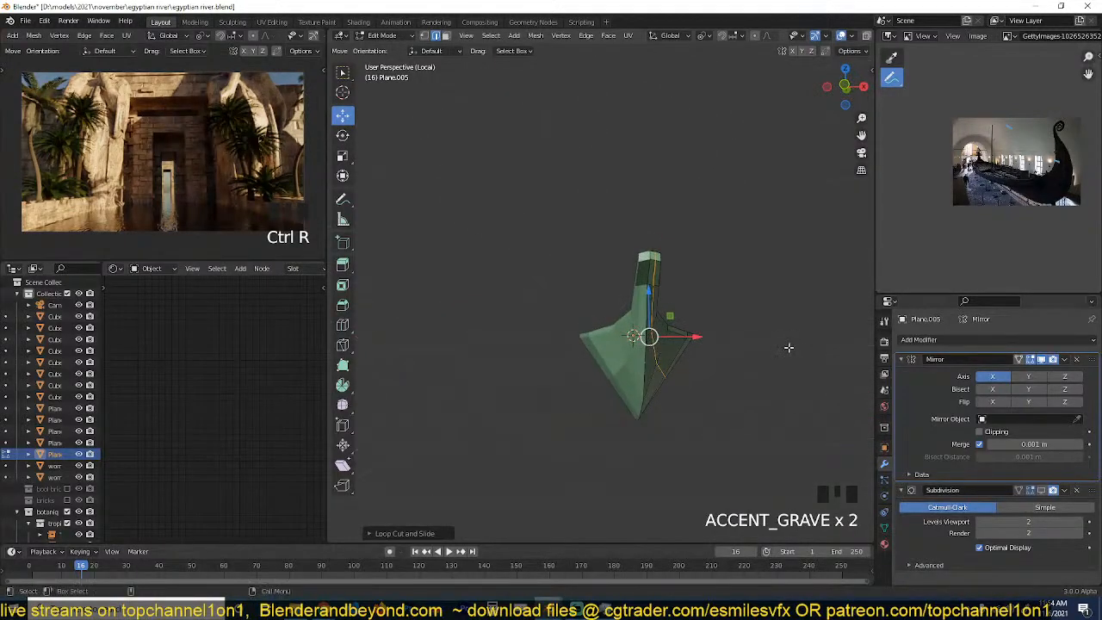
key("grave")
key("ctrl+z")
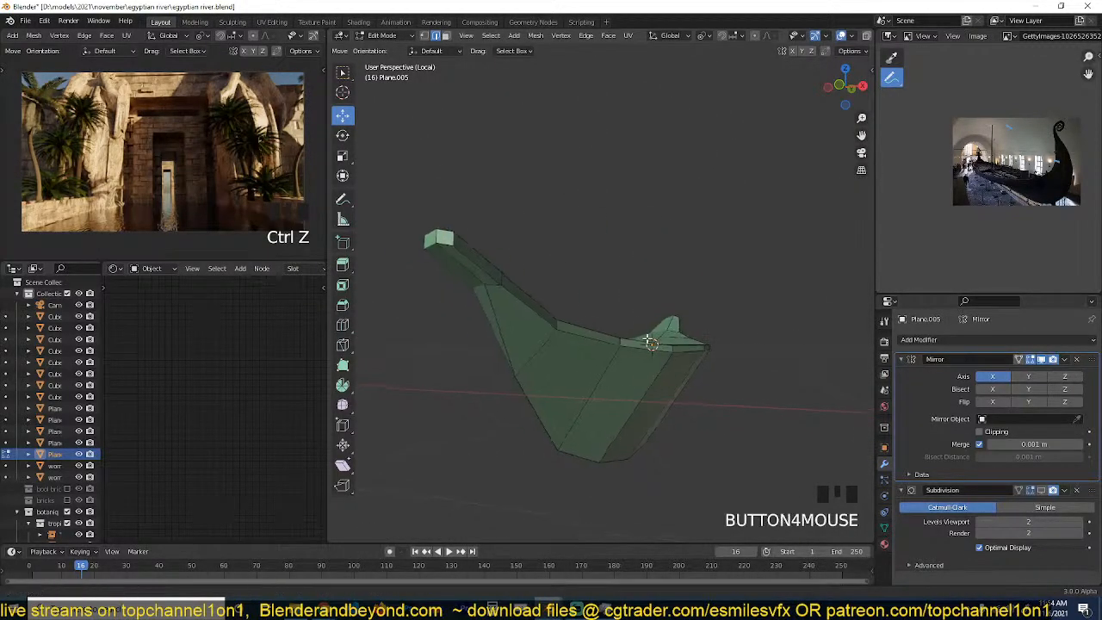
Delete the faces along the underside of the stem so it no longer closes off the hull's edge flow.
left_click(474, 264)
key("x")
left_click(472, 272)
key("grave")
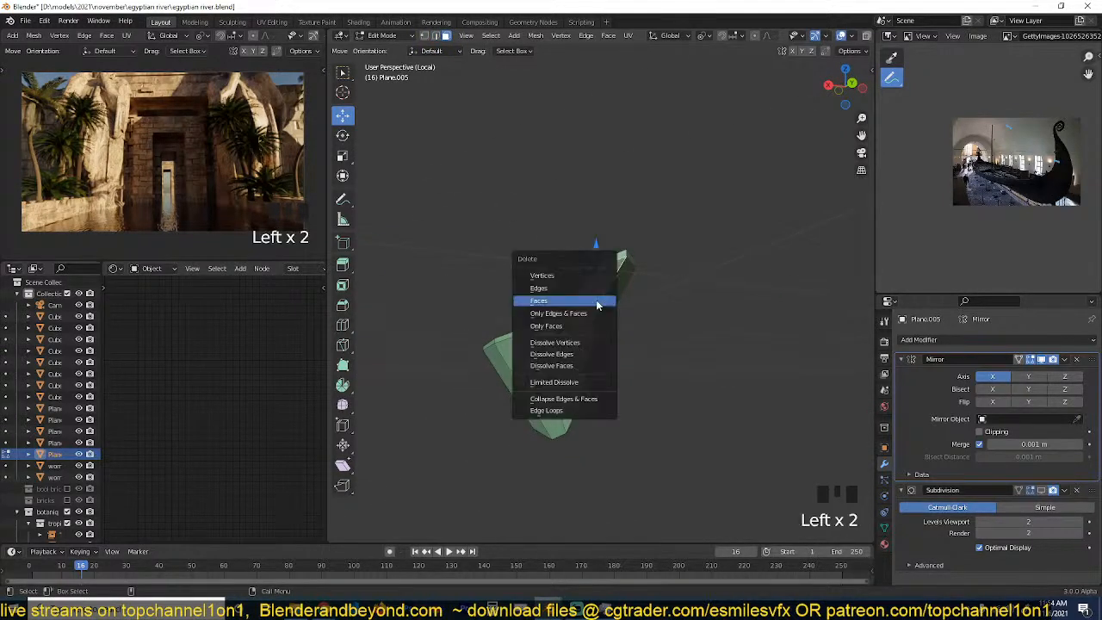
Add a centred lengthwise loop cut along the middle of the hull's side.
key("grave")
key("ctrl+r")
left_click(625, 308)
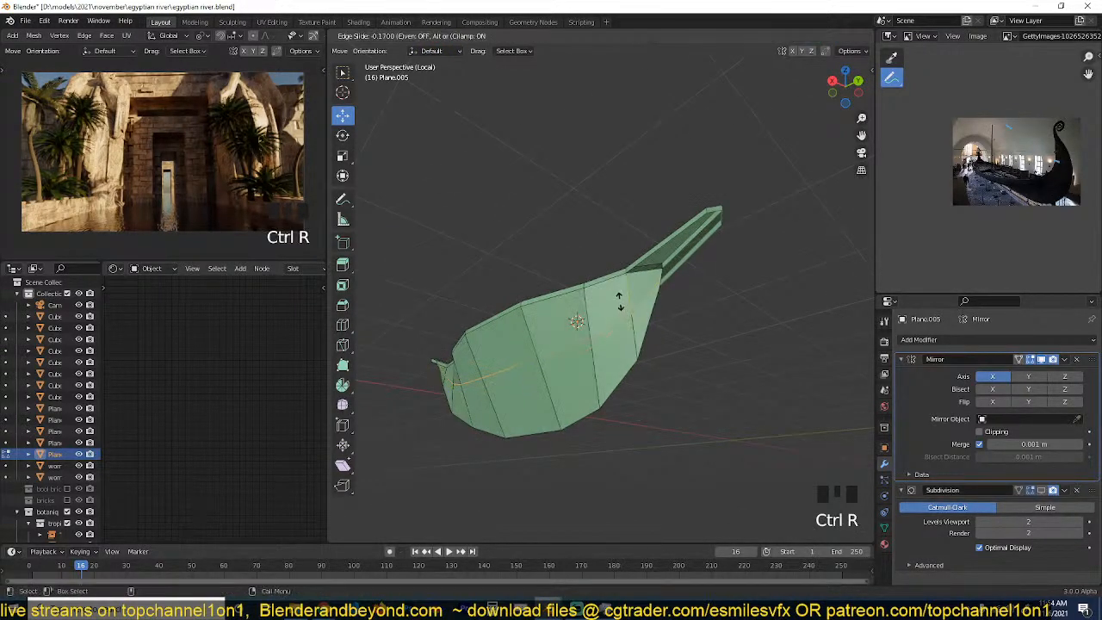
right_click(621, 303)
Add a second lengthwise loop cut on the lower hull in front view and slide it close to the keel.
key("KP_1")
scroll(619, 300, "up", 5)
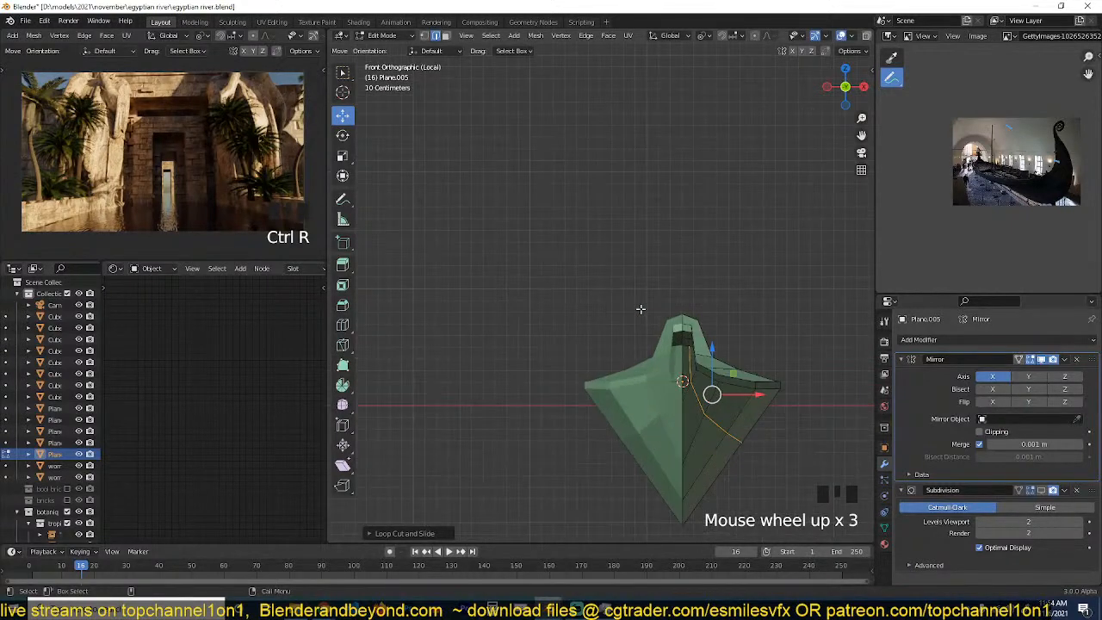
key("ctrl+r")
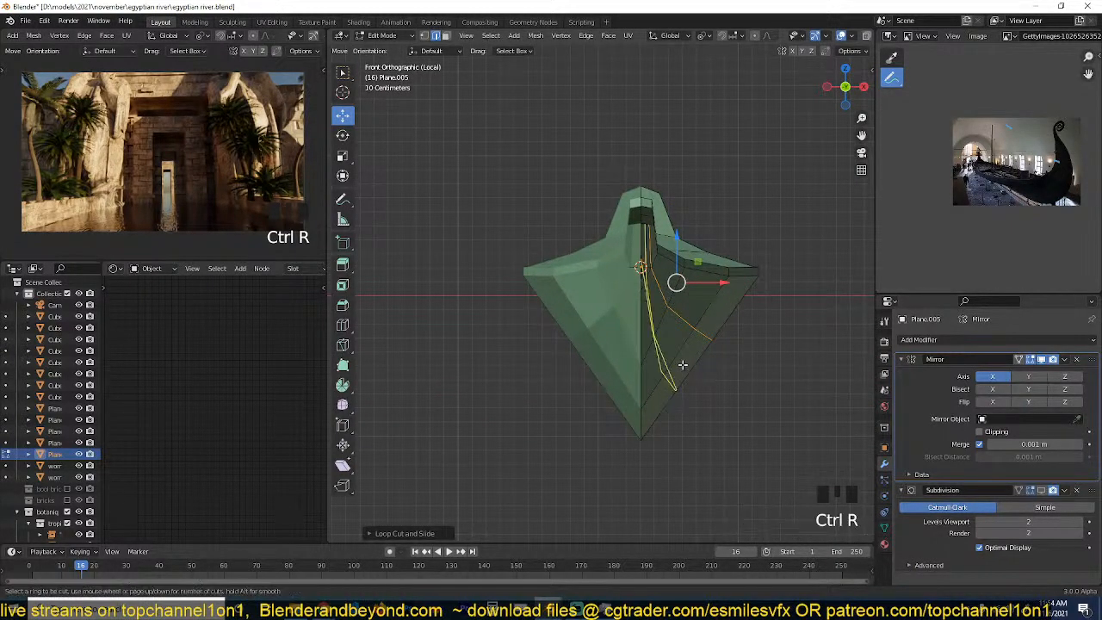
left_click(689, 370)
left_click(661, 392)
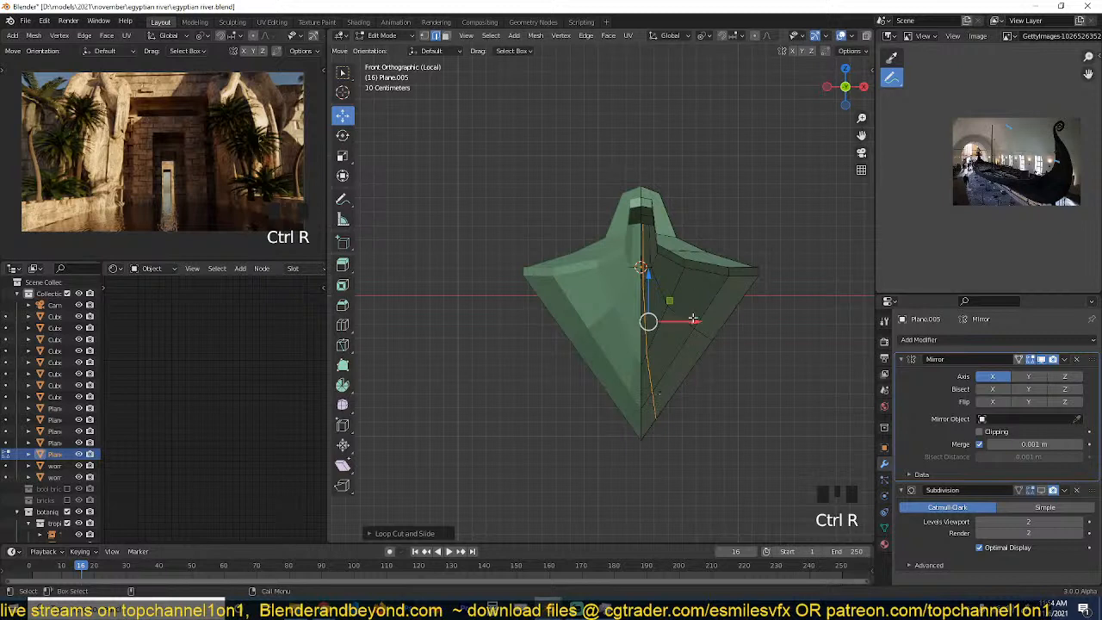
Move the lower edge loop outward along X and lower the middle loop about 0.22 m to round the hull's profile.
left_click_drag(693, 319, 728, 316)
left_click(681, 316, "alt")
key("g")
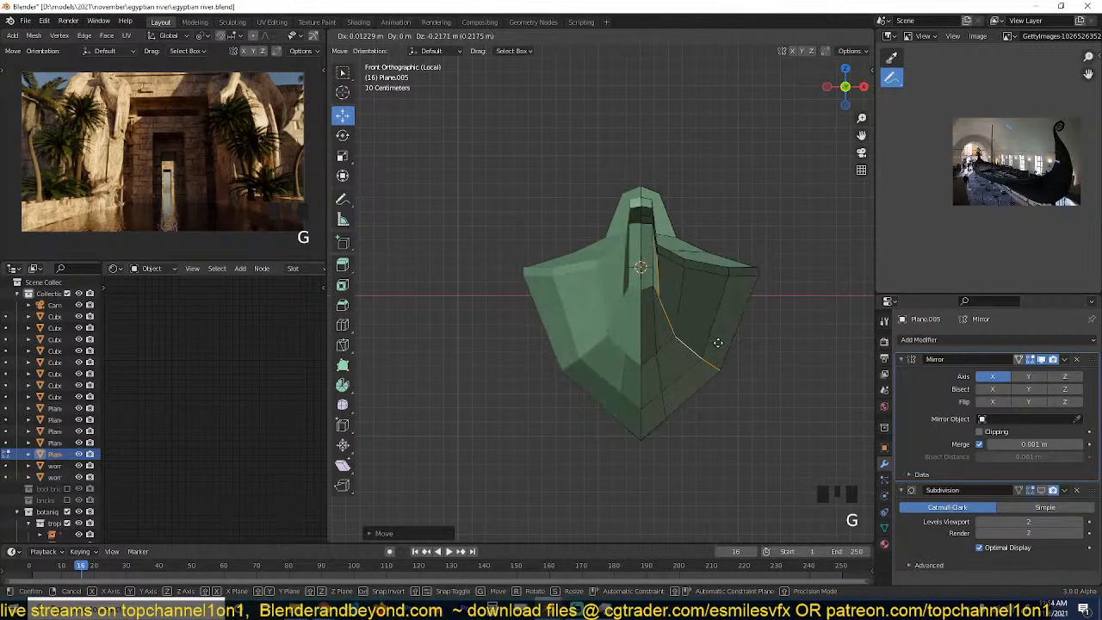
left_click(718, 343)
Add a lengthwise loop cut on the upper hull, slide it toward the rim, and pull it inward along X.
key("ctrl+r")
left_click(746, 317)
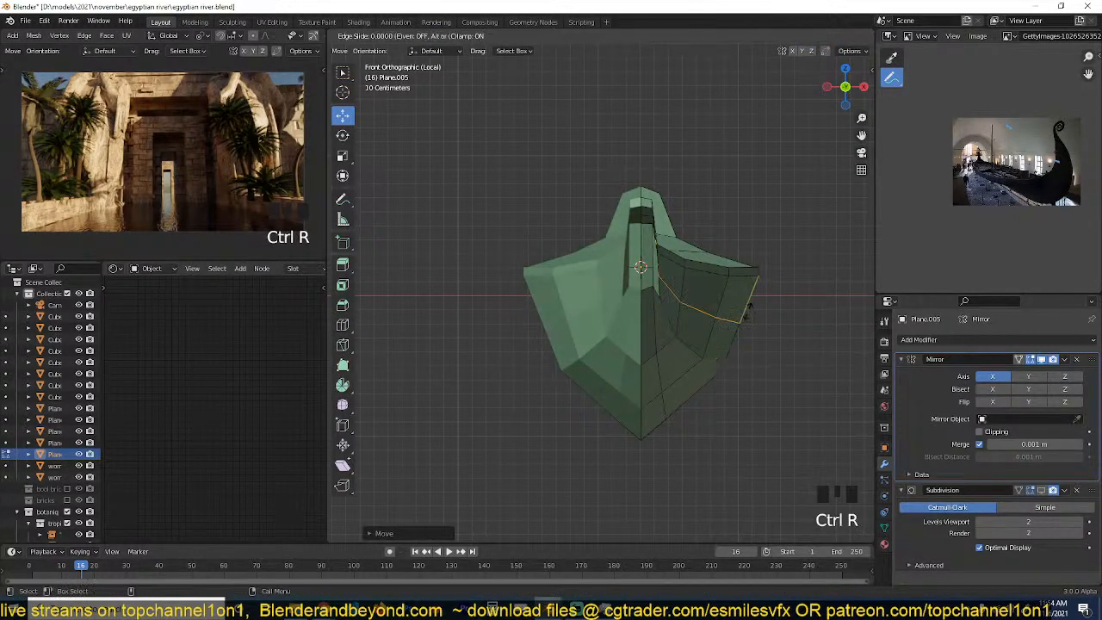
left_click(758, 291)
left_click_drag(758, 265, 727, 266)
Move the two displaced vertices beside the stem junction outward along X to open up the overlapping hull geometry.
middle_click_drag(727, 265, 572, 300)
scroll(591, 249, "down", 2)
scroll(585, 284, "up", 3)
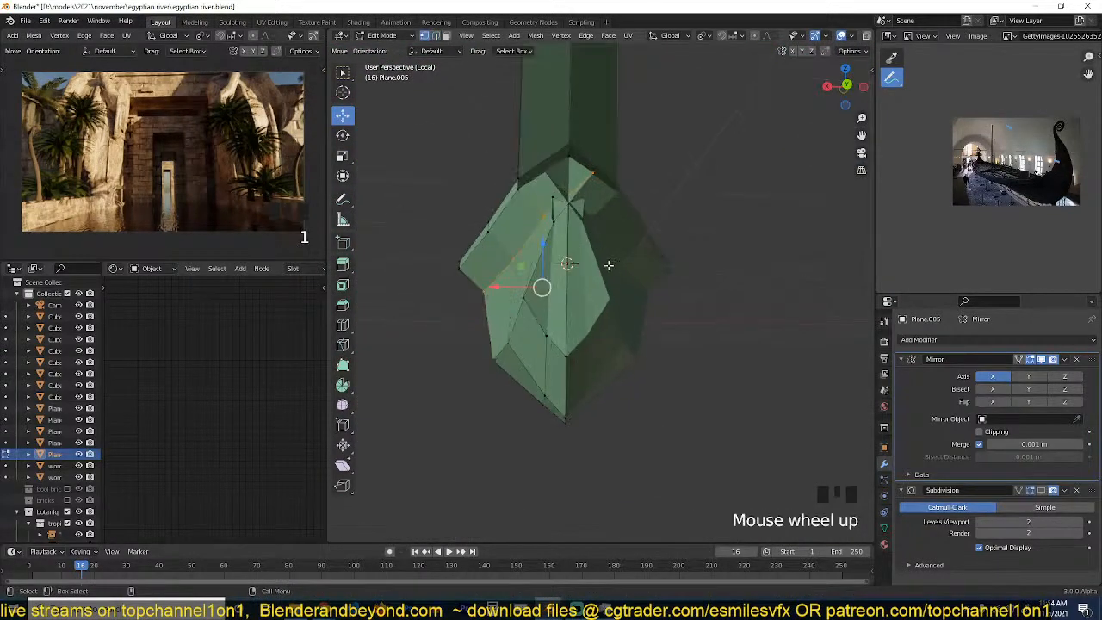
middle_click_drag(603, 263, 631, 255)
left_click(590, 249)
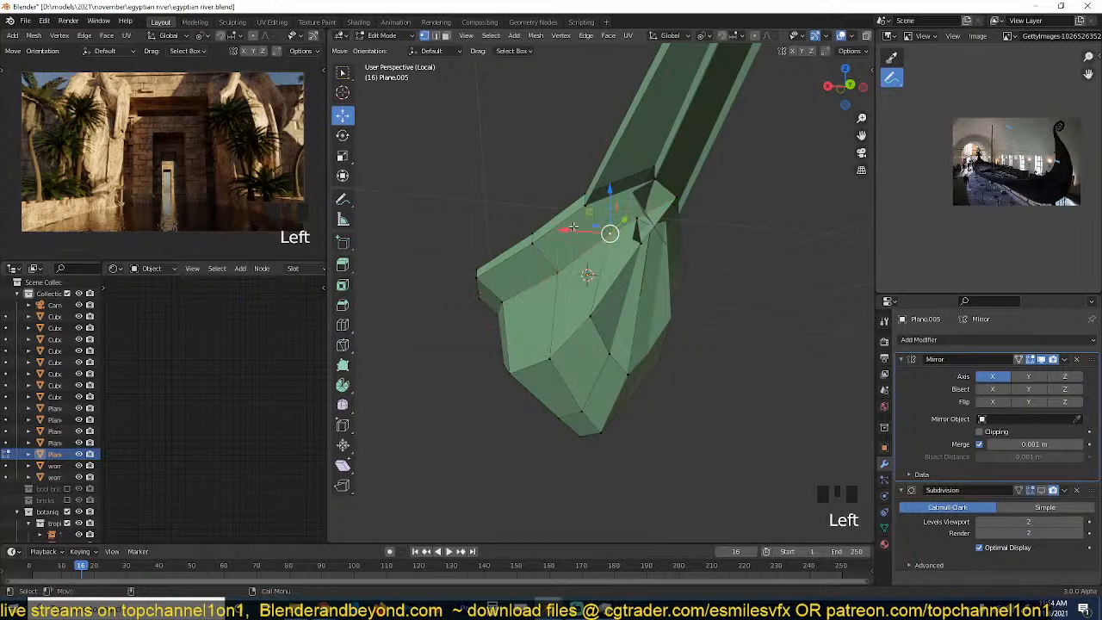
left_click(586, 229)
left_click(678, 196)
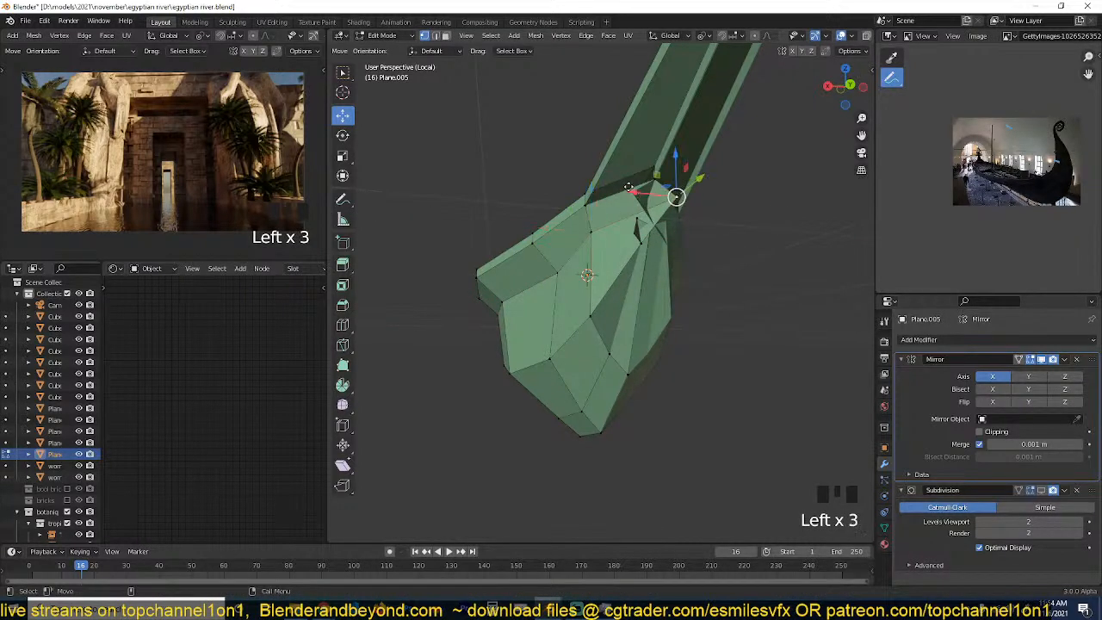
left_click_drag(632, 192, 587, 187)
left_click(642, 245)
left_click_drag(601, 241, 585, 240)
Slide the vertices at the lower edge of the opening beneath the stem down along their edges.
left_click(637, 219)
key("g")
key("g")
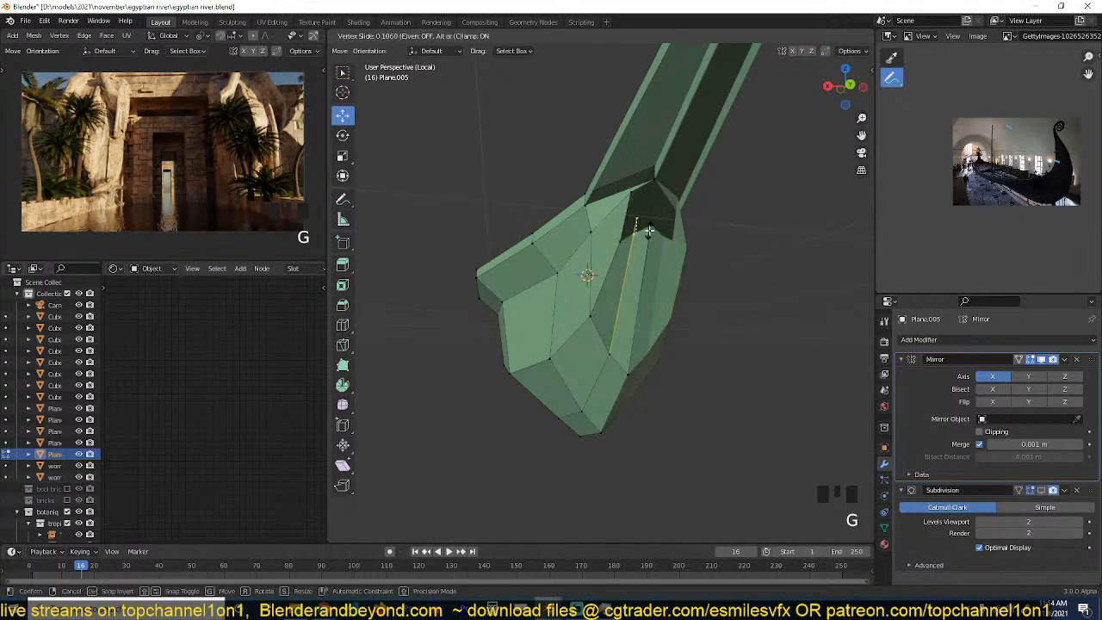
left_click(649, 229, "shift")
key("g")
key("g")
left_click(648, 256)
Extrude the opening's side edge to the mirror centre line with the Mirror modifier's Clipping enabled, and save the file.
key("grave")
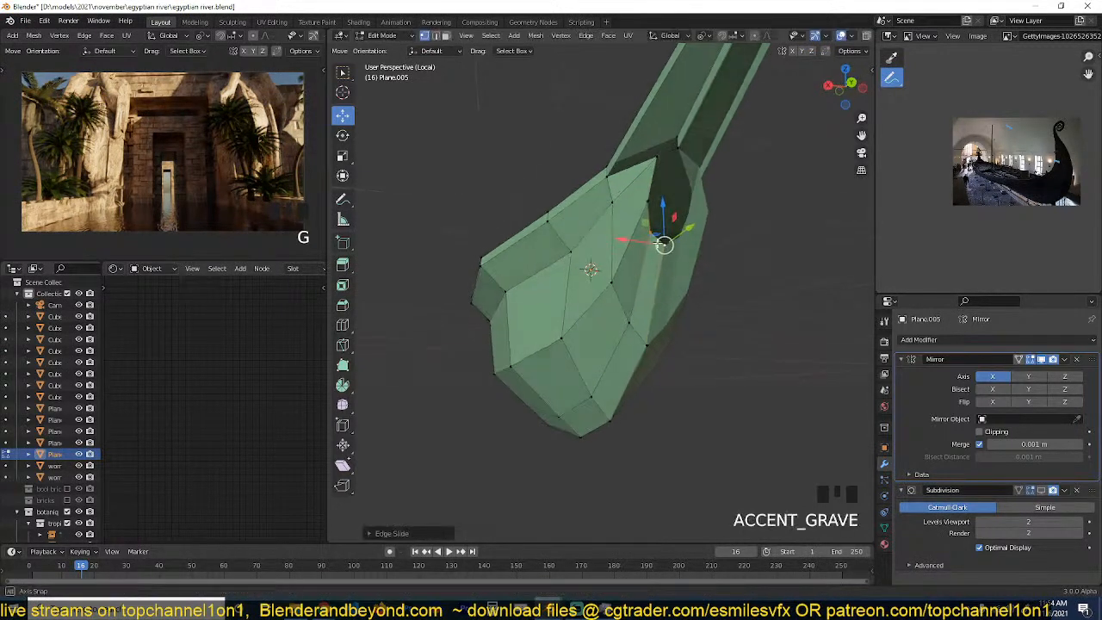
key("2")
left_click(647, 225)
key("grave")
left_click(605, 208)
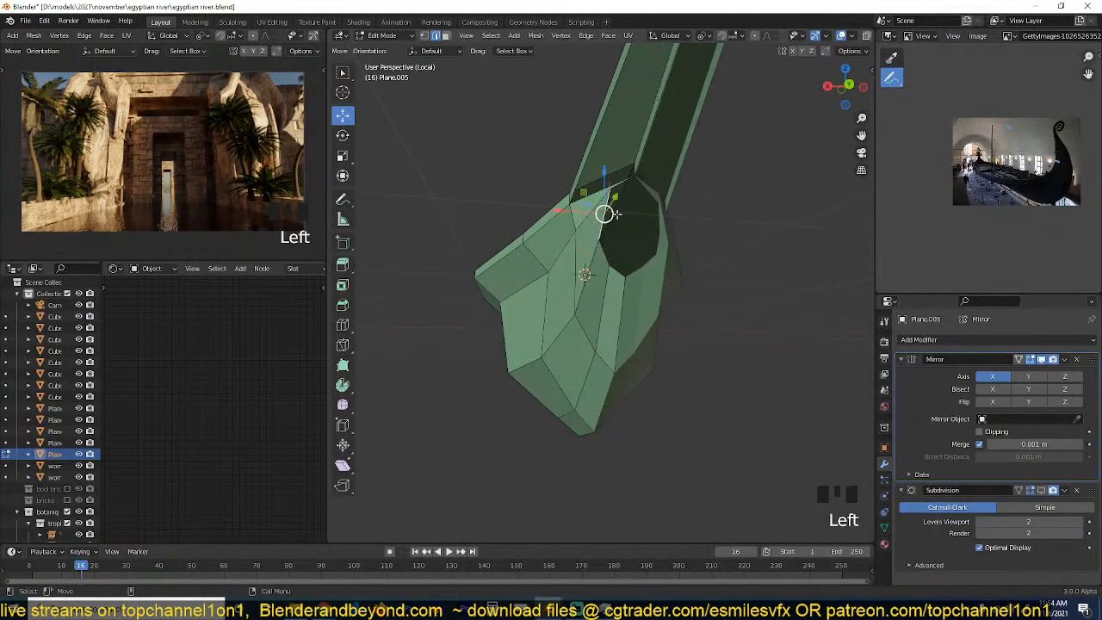
key("e")
right_click(644, 219)
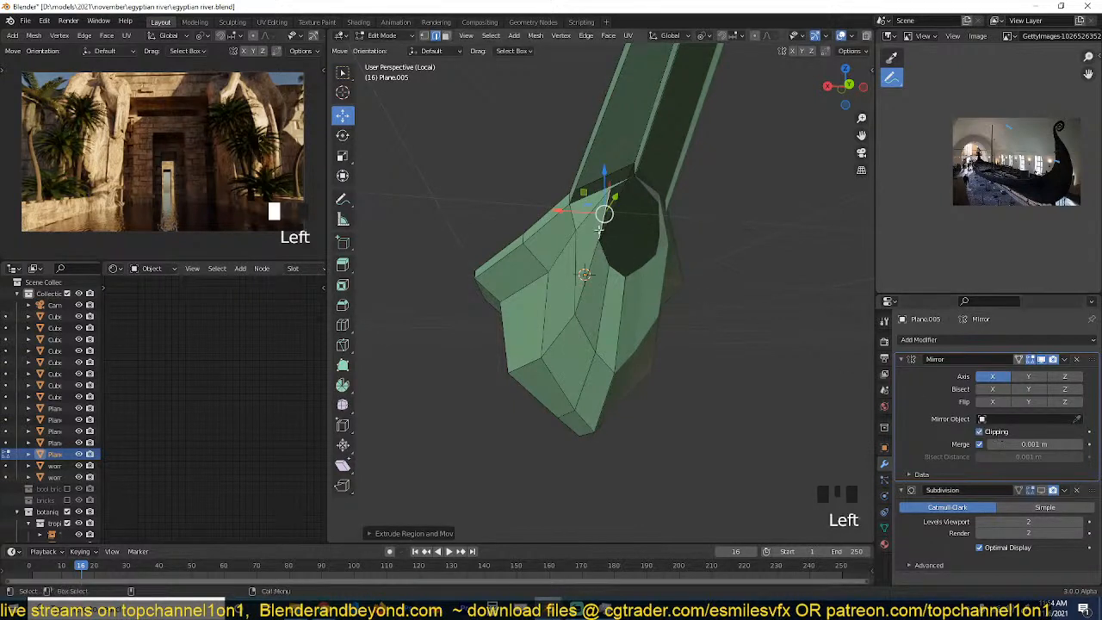
left_click_drag(603, 215, 631, 225)
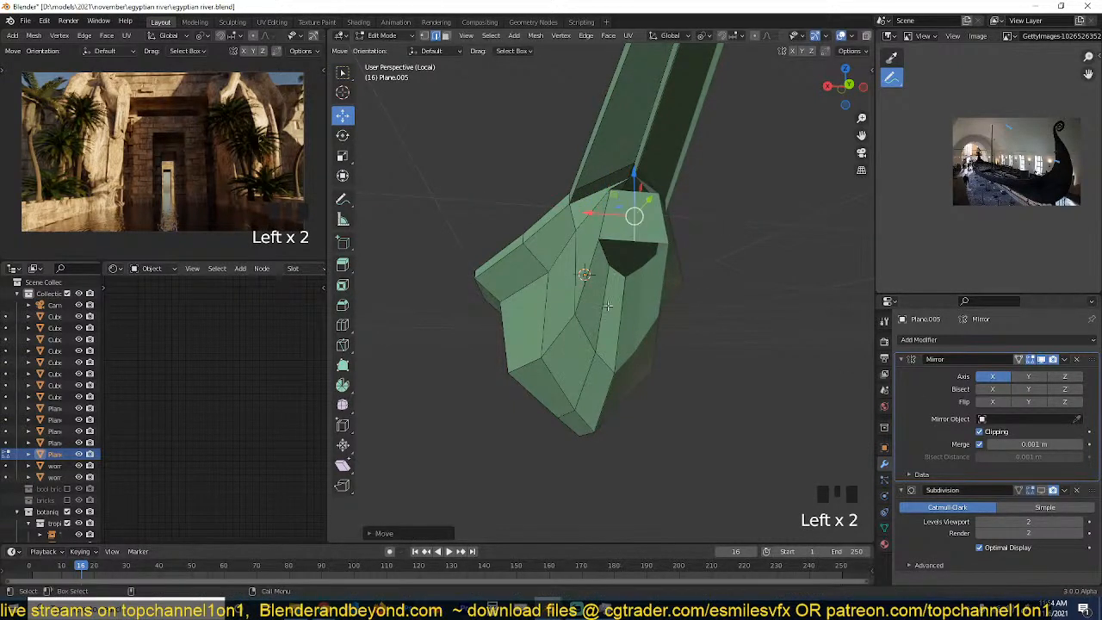
key("ctrl+s")
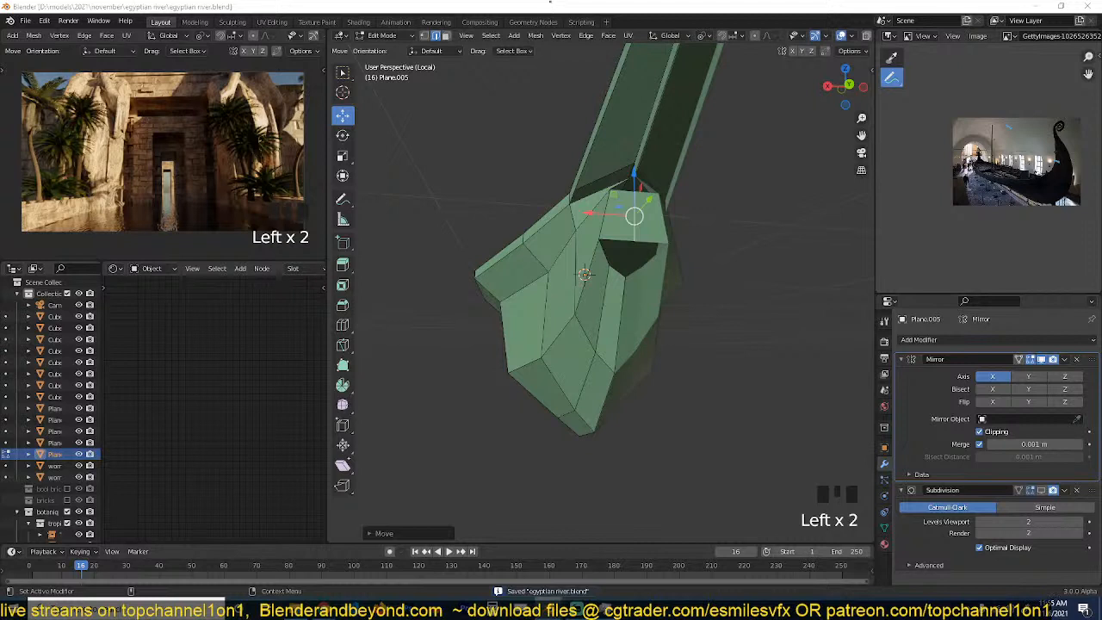
Fill the remaining gap below the newly extruded face at the hull's end.
left_click(621, 249)
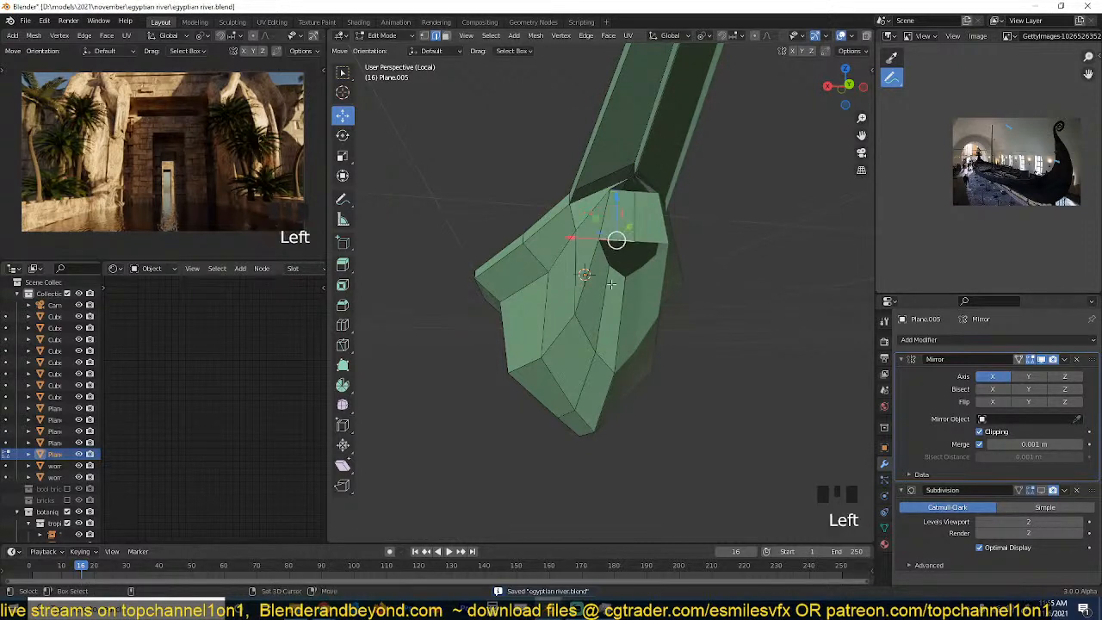
key("f")
key("grave")
scroll(644, 216, "up", 2)
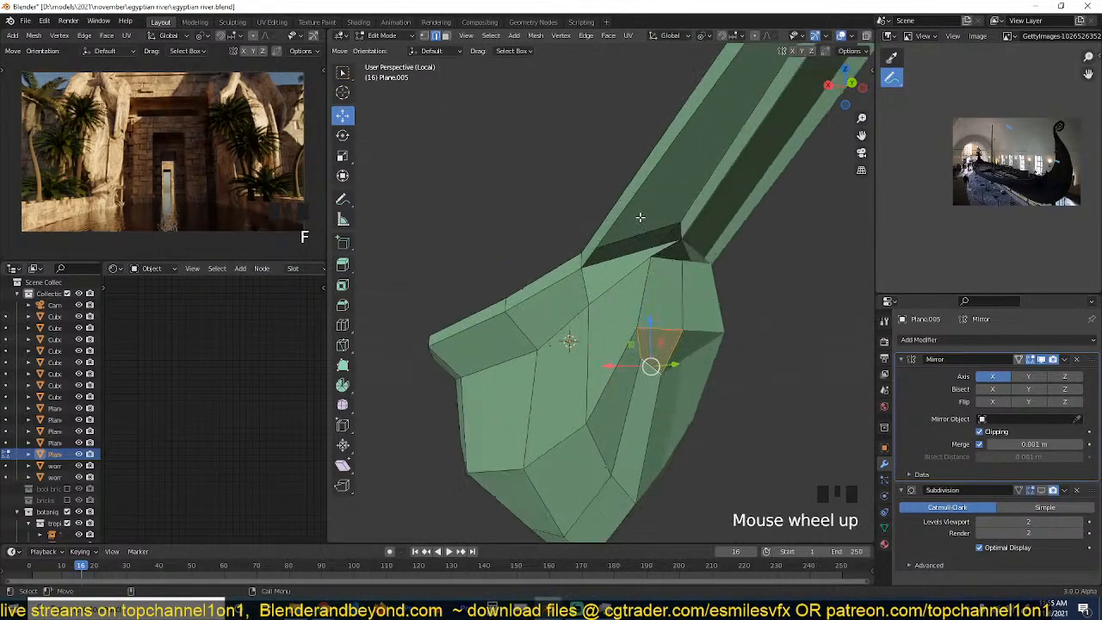
Delete the unwanted faces in the opening where the stem meets the hull.
left_click(732, 207)
left_click(718, 214)
key("grave")
key("3")
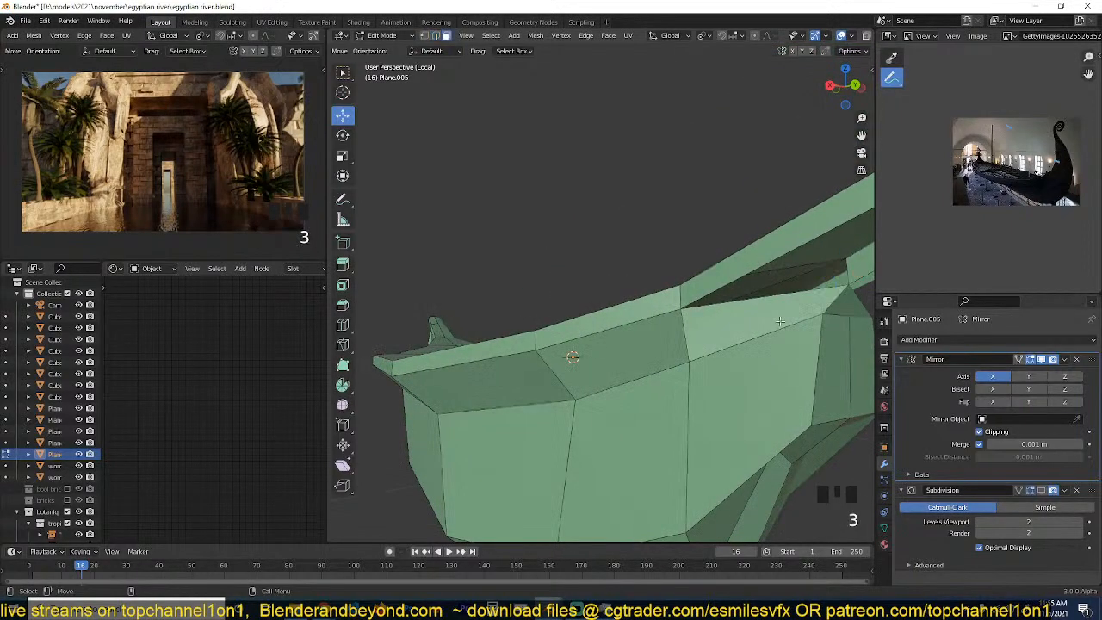
key("x")
left_click(781, 324)
key("grave")
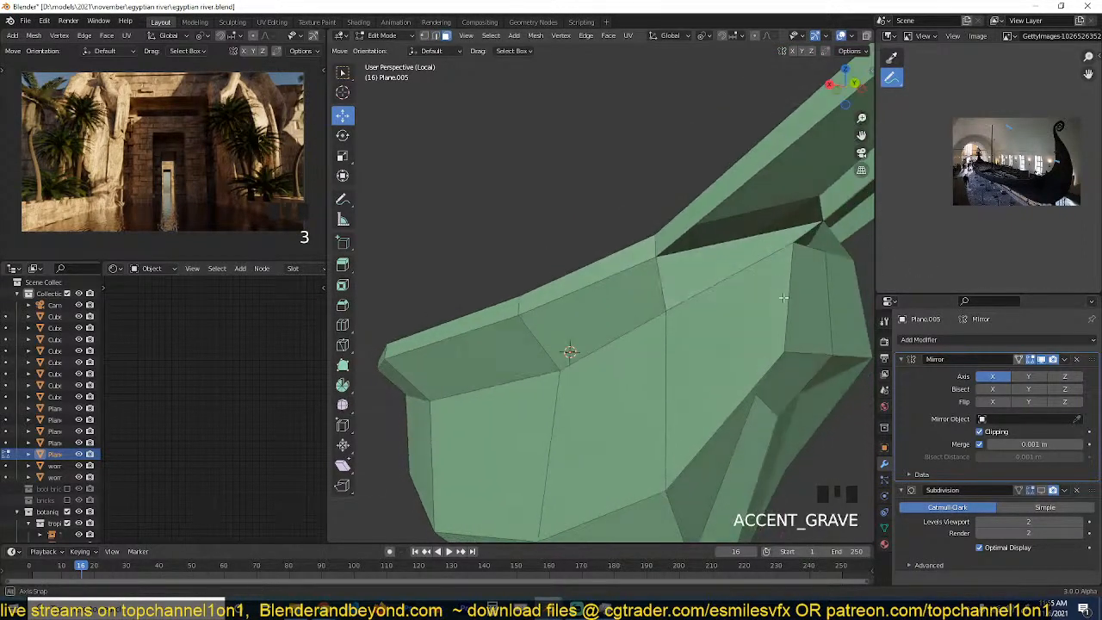
left_click(780, 243)
key("x")
left_click(779, 243)
key("grave")
scroll(732, 227, "down", 3)
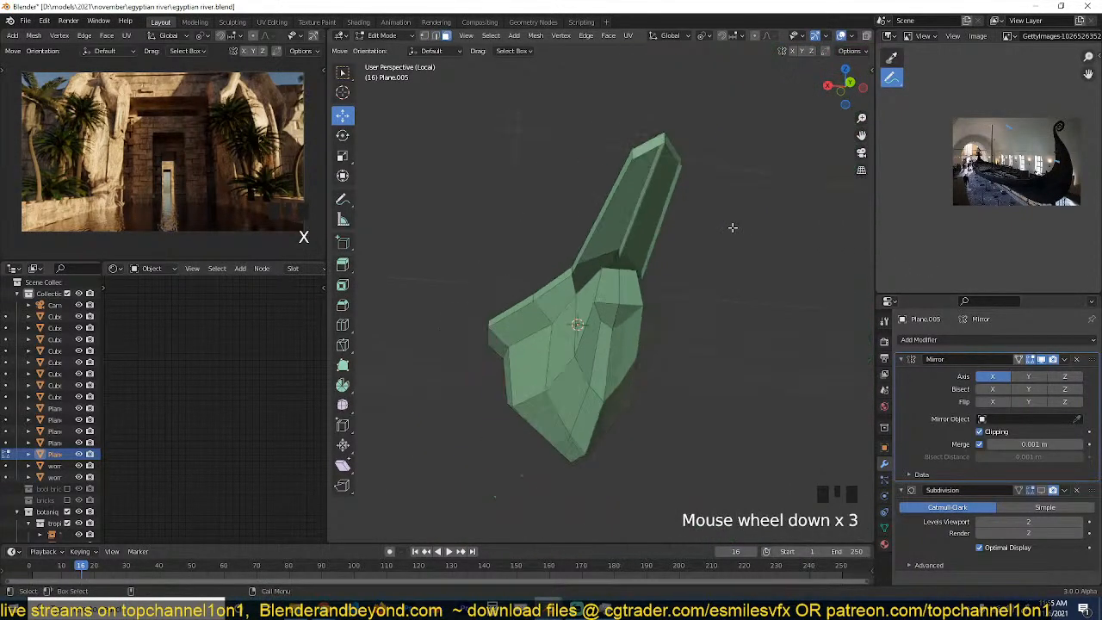
Add a loop cut across the stem near its junction with the hull.
key("grave")
left_click(721, 228)
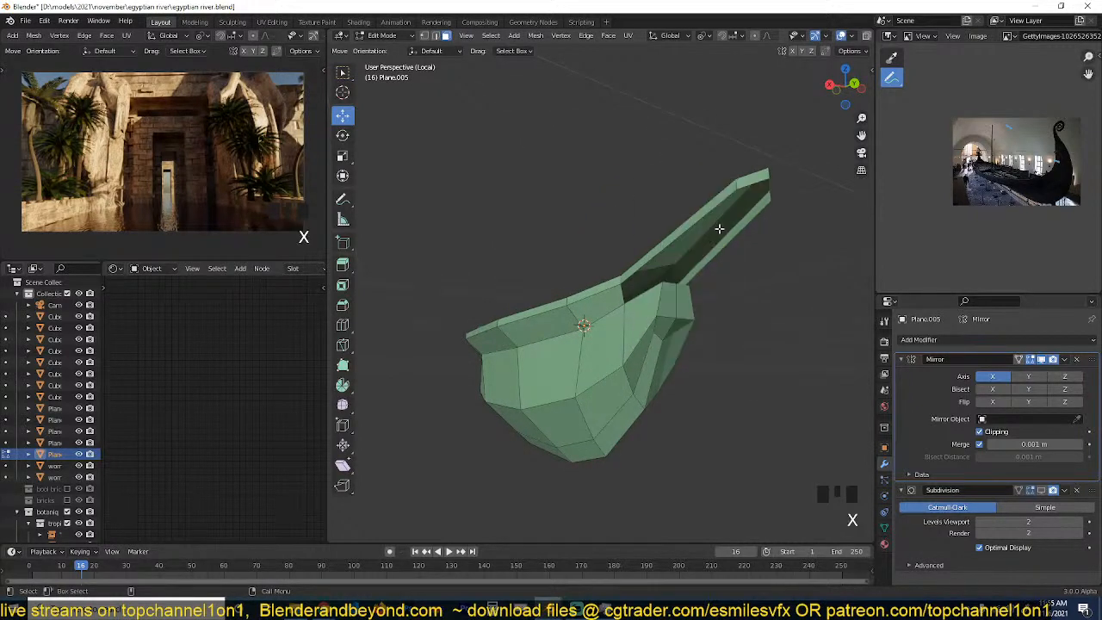
key("grave")
key("grave")
key("grave")
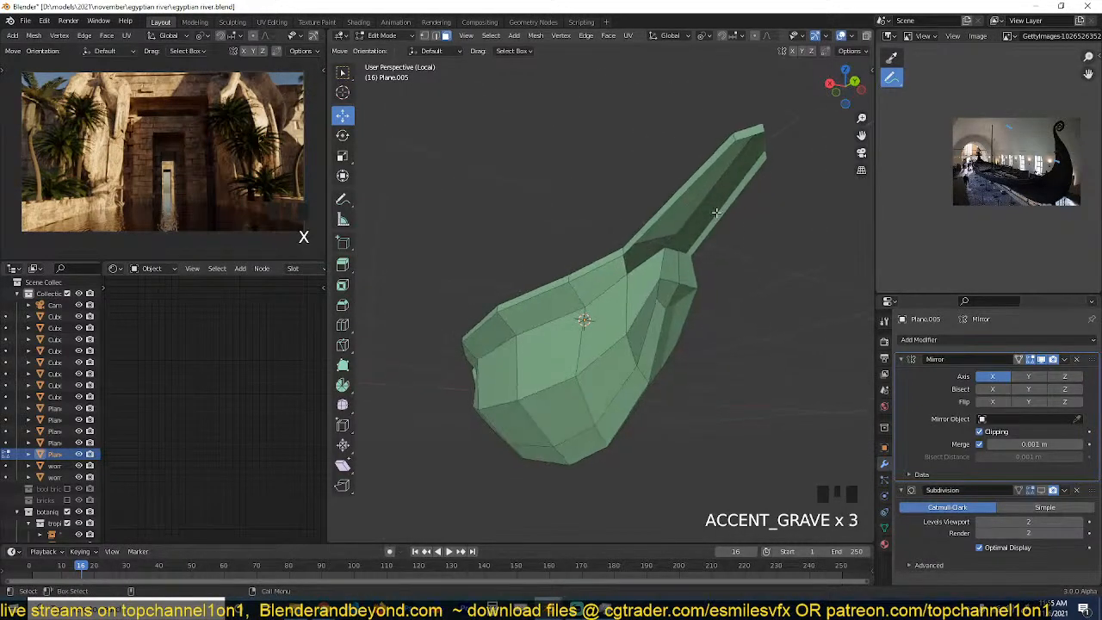
key("grave")
key("ctrl+r")
left_click(710, 207)
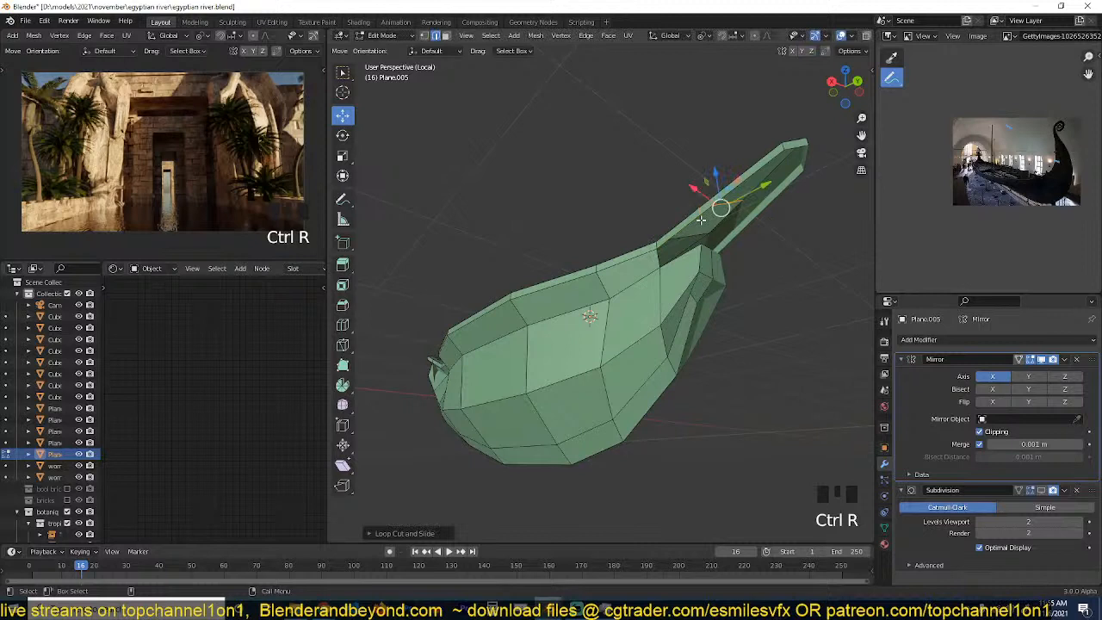
Extrude the stem's long lower side edge to the mirror centre line to close its underside.
left_click(734, 184)
key("e")
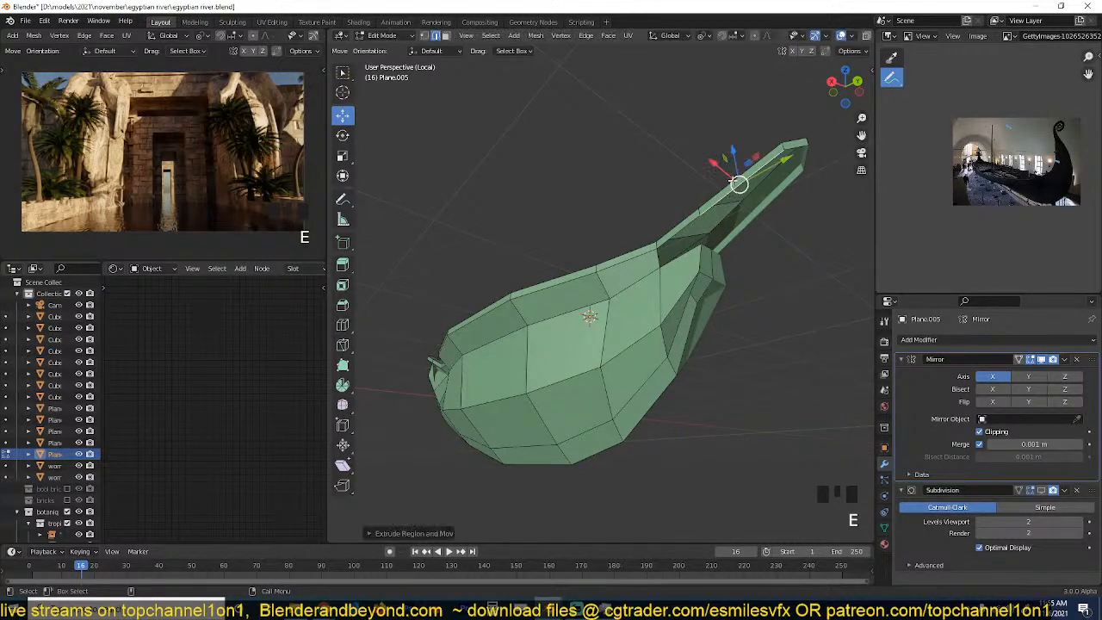
key("grave")
left_click(574, 212)
Fill the opening at the stem's tip and the side gap between the stem and the hull.
key("2")
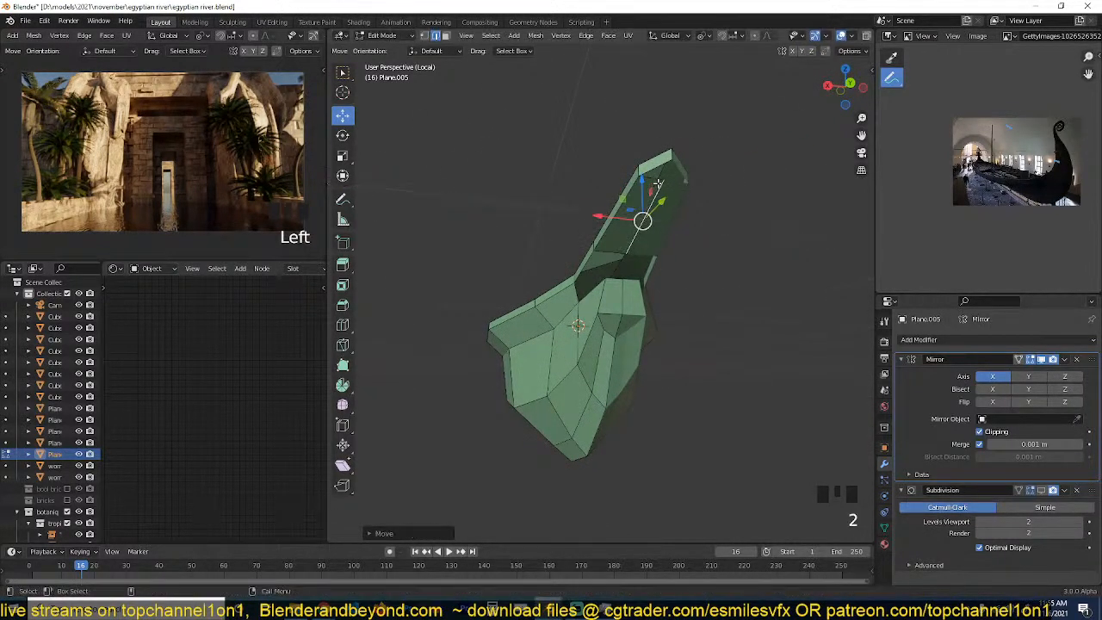
left_click(652, 177, "alt")
key("grave")
scroll(654, 198, "up", 2)
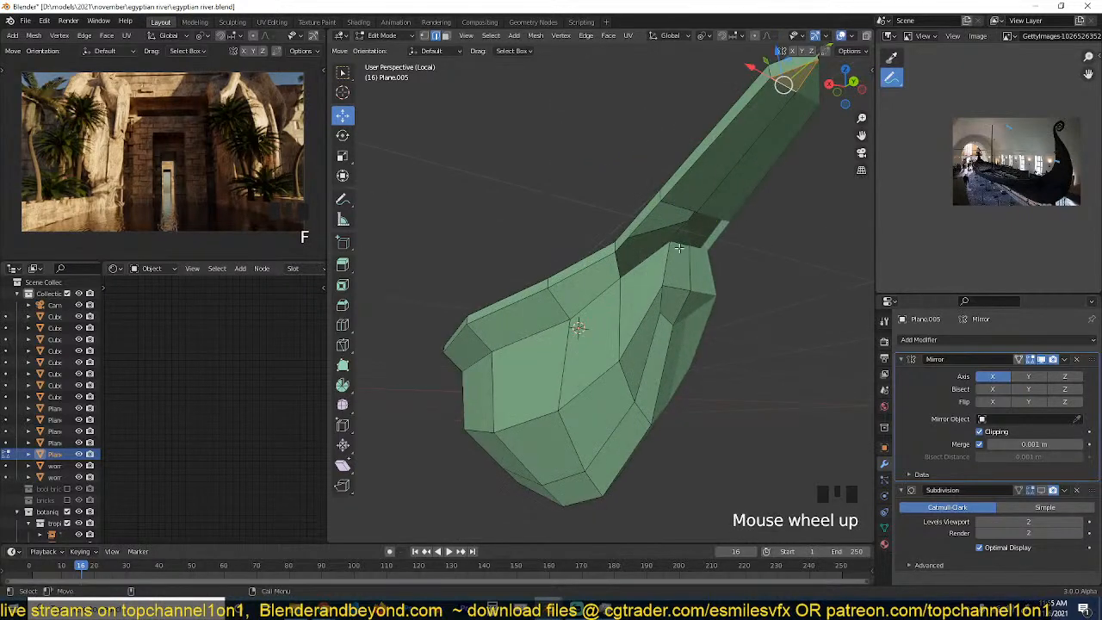
left_click(674, 239, "shift")
key("grave")
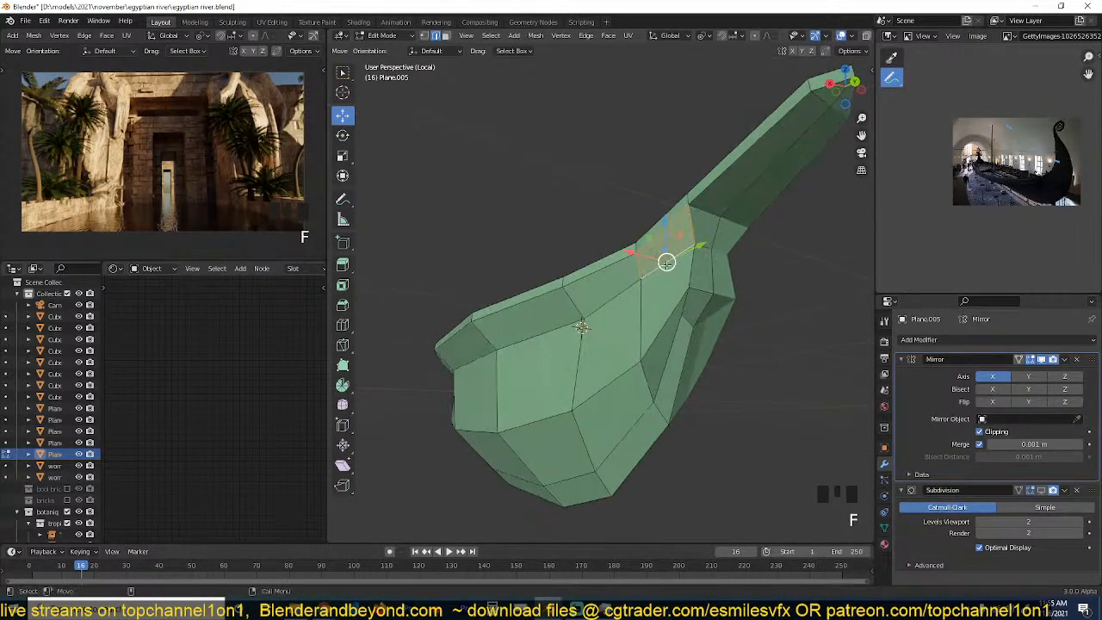
In a right orthographic wireframe view, reposition the protruding vertices on the hull's end profile below the stem.
key("grave")
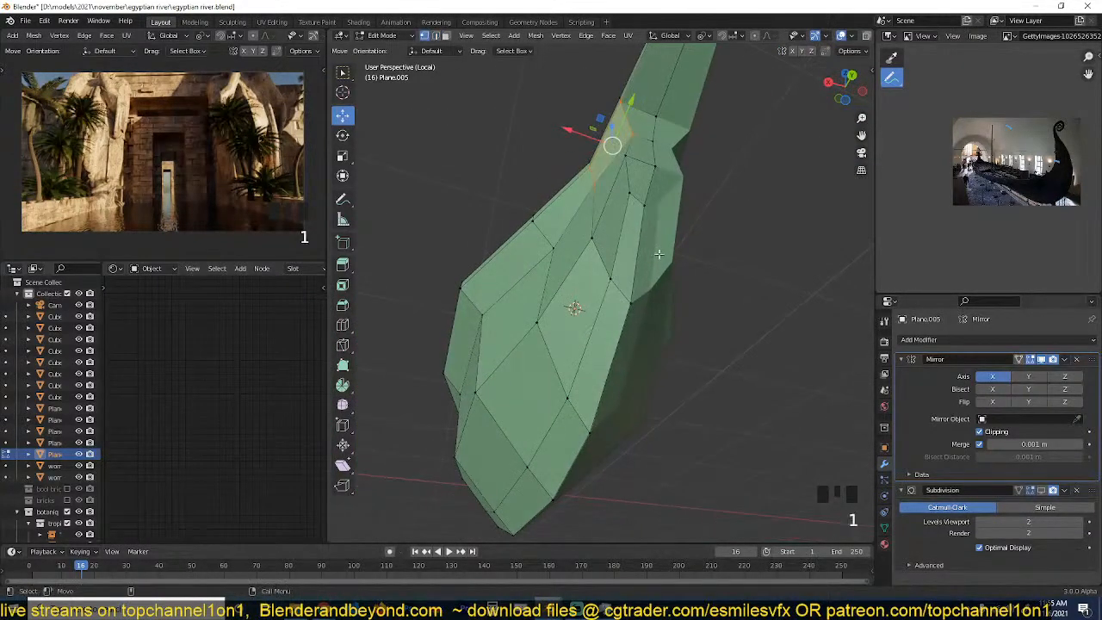
key("grave")
key("KP_1")
key("KP_3")
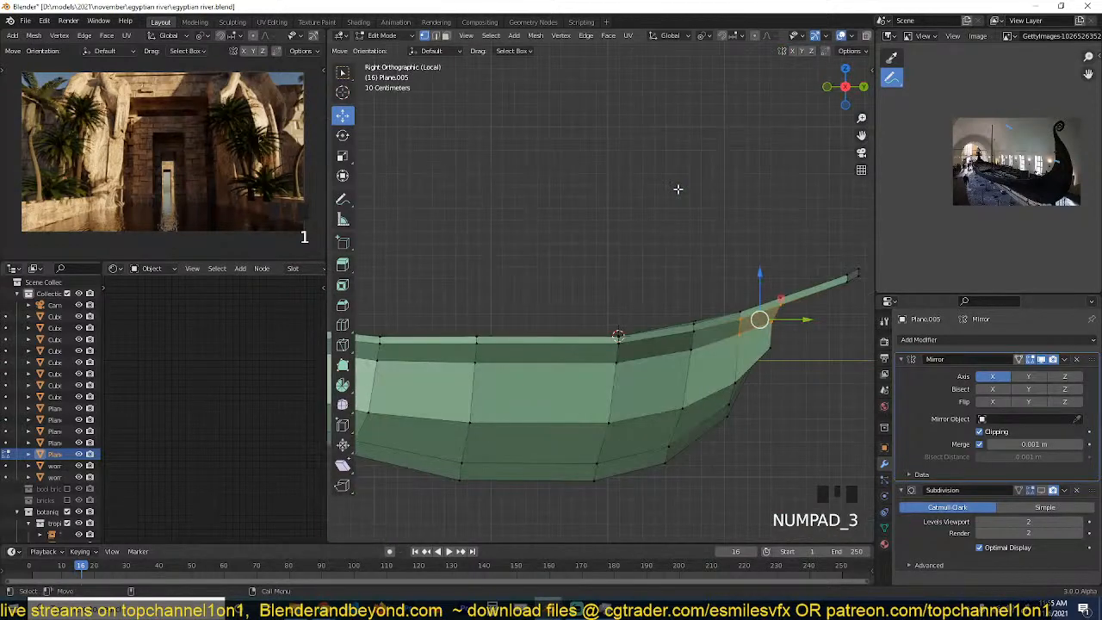
scroll(680, 224, "up", 2)
middle_click_drag(643, 250, 491, 151, "shift")
scroll(558, 285, "up", 2)
middle_click_drag(577, 297, 551, 261, "shift")
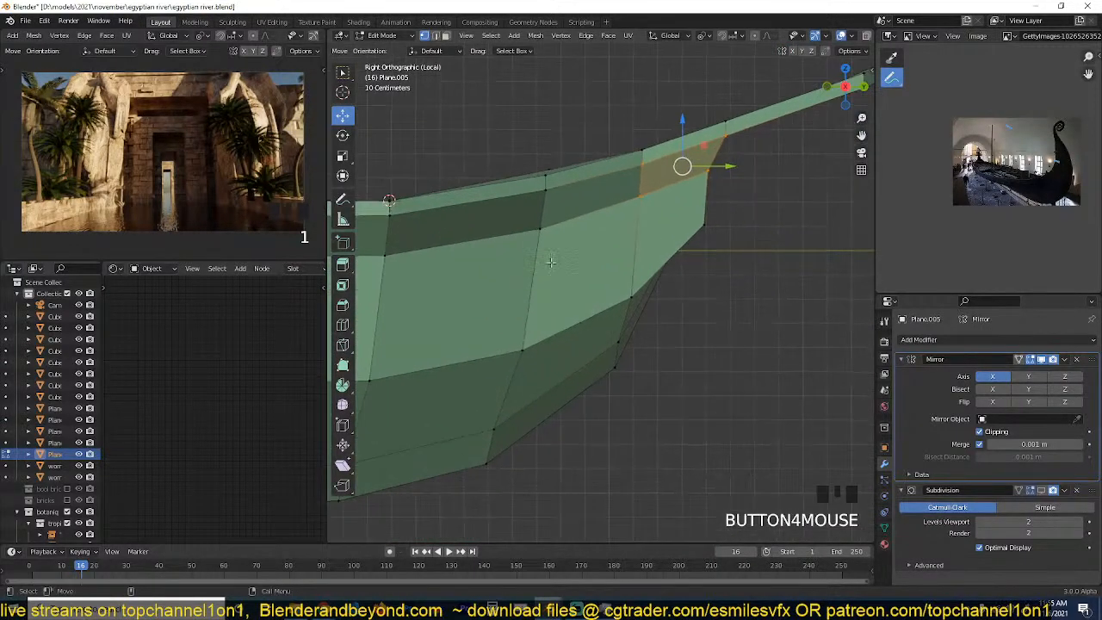
key("z")
left_click_drag(693, 198, 726, 250)
key("g")
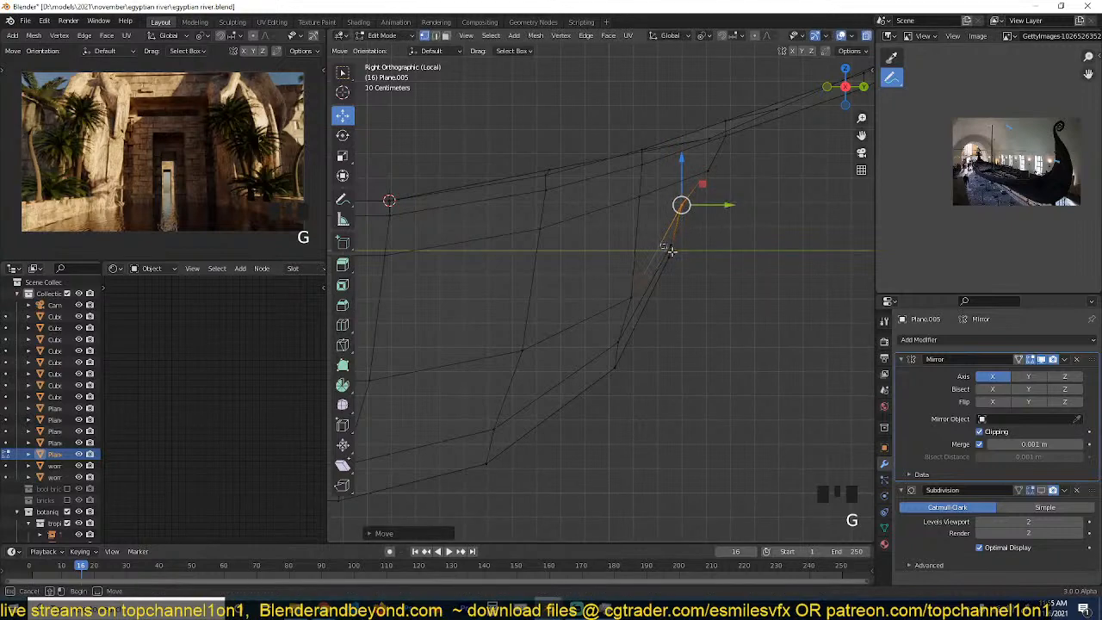
left_click(699, 276)
Rotate and shift the selected end-profile vertices to follow the curve of the bow.
key("r")
key("g")
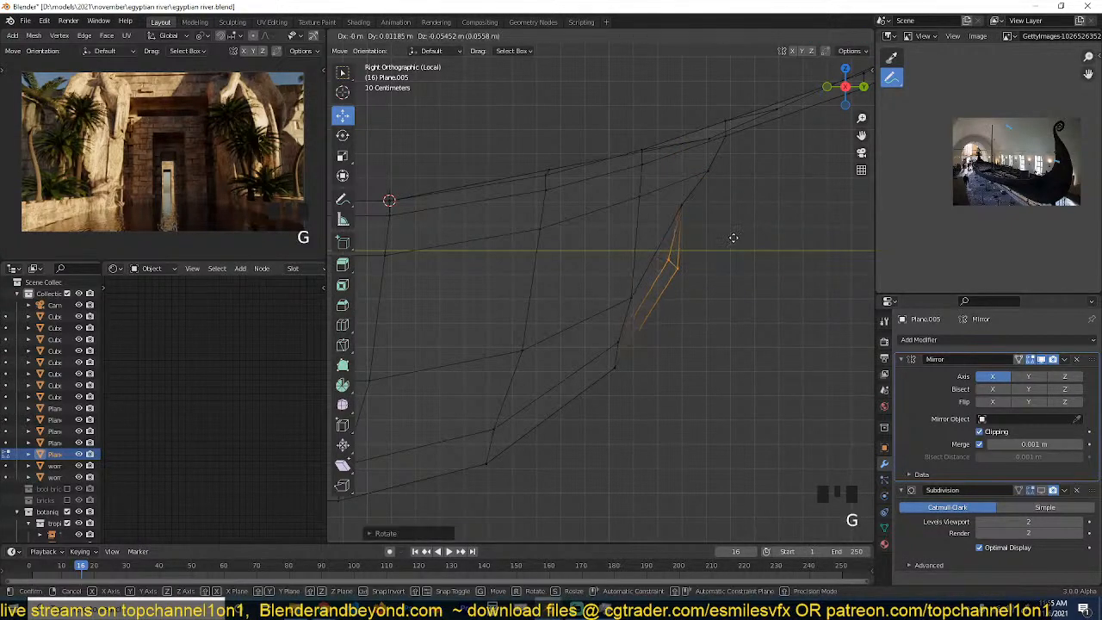
key("s")
left_click(720, 237)
Fine-tune the upper end-profile vertex and the neighbouring side vertex, and return to solid shading.
left_click_drag(682, 206, 699, 217)
key("g")
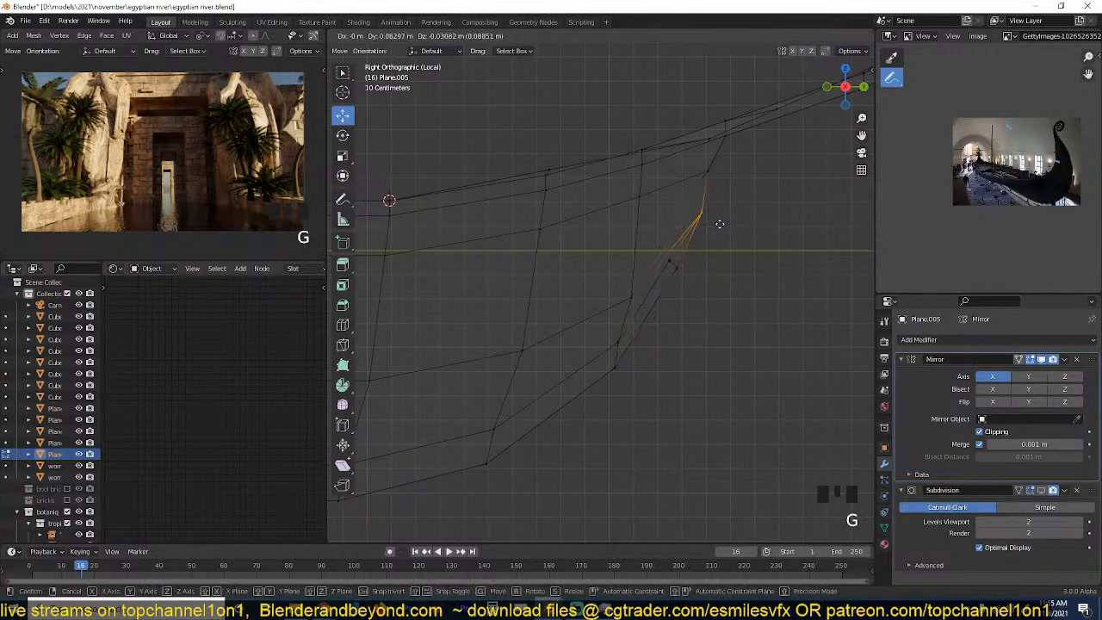
left_click(706, 216)
left_click_drag(605, 244, 650, 315)
key("g")
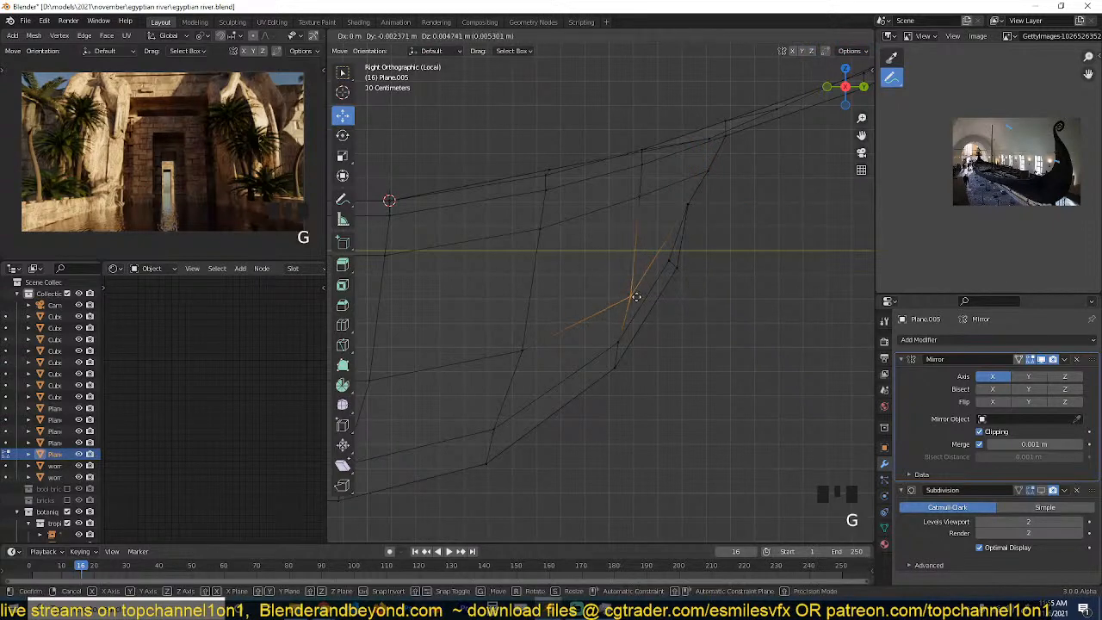
left_click(627, 275)
scroll(677, 318, "down", 3)
key("grave")
key("z")
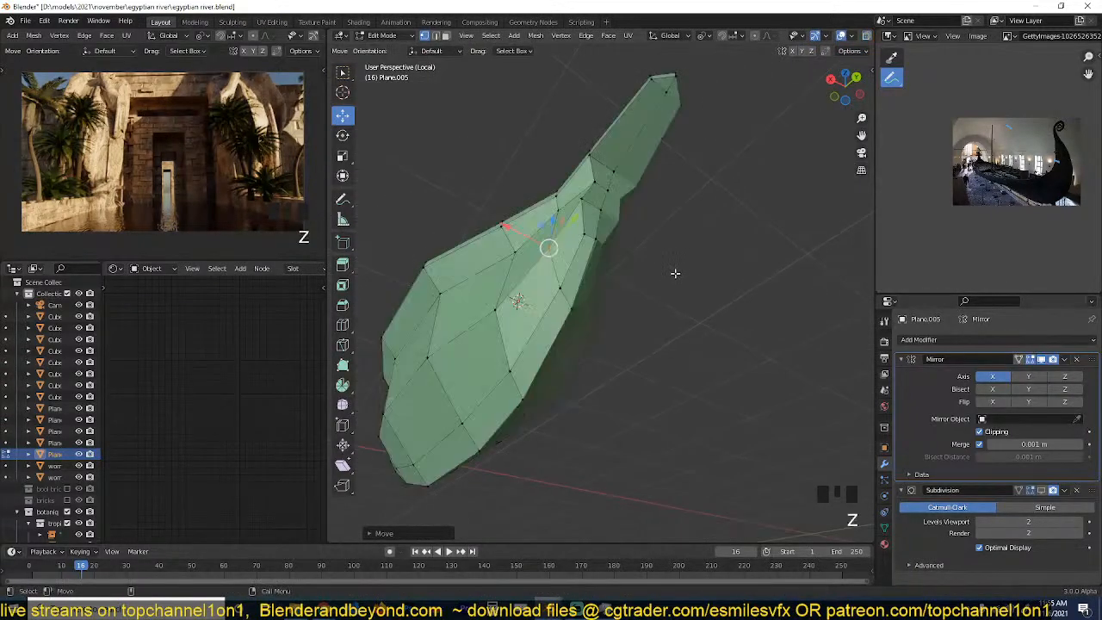
Examine the vertices along and beside the hull's centre line beneath the stem.
key("grave")
scroll(572, 252, "up", 2)
left_click(543, 273, "alt")
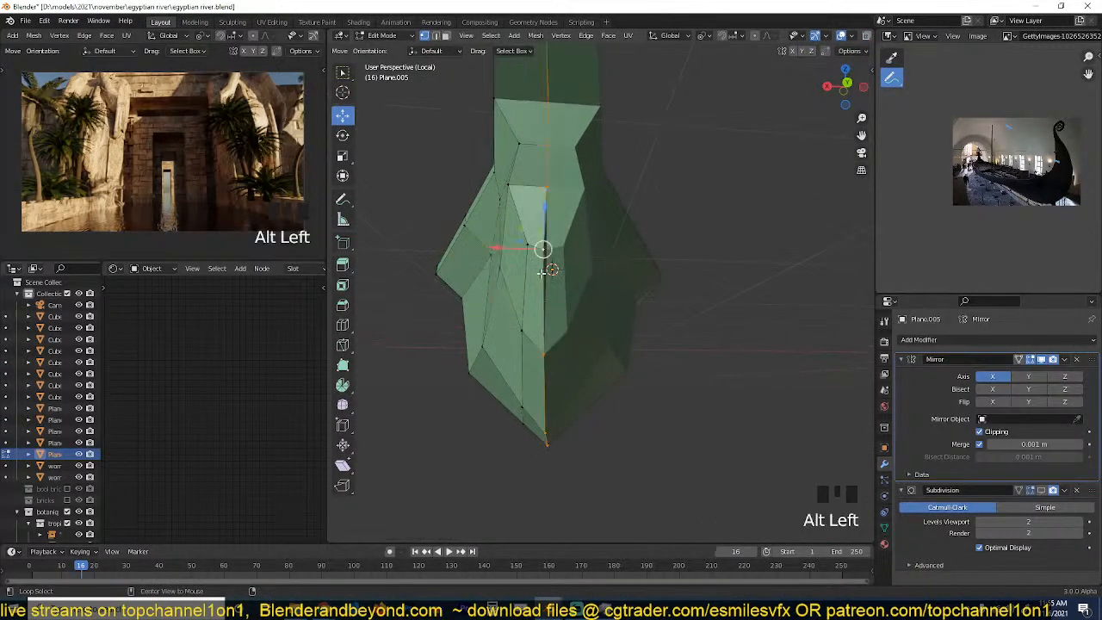
left_click(500, 248)
left_click(495, 247)
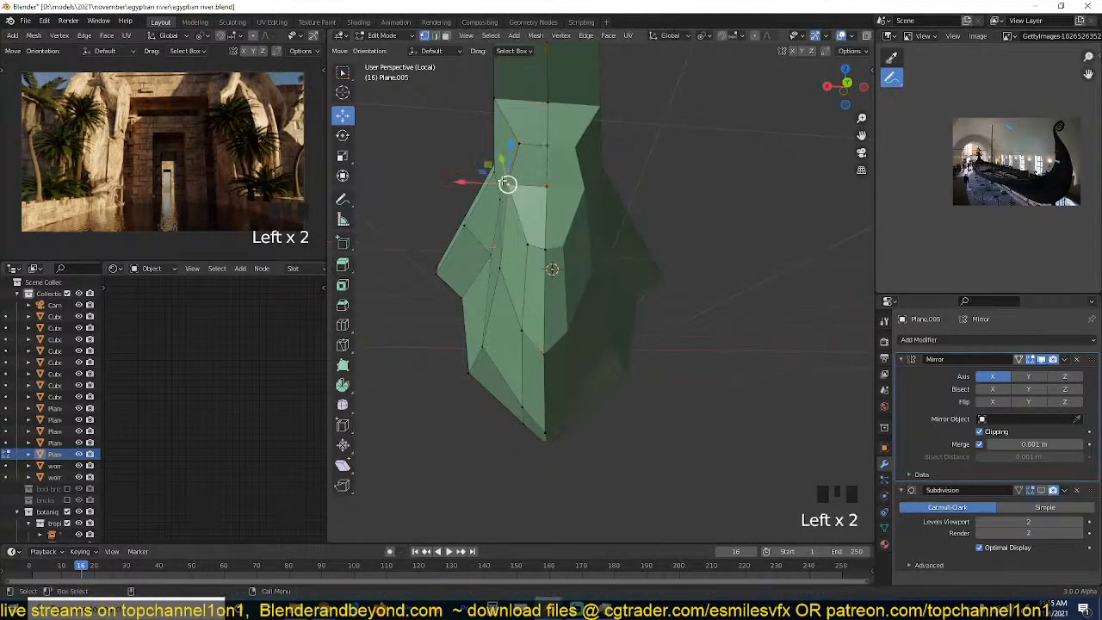
left_click(475, 187)
Preview the smoothed hull in Object Mode with the Subdivision modifier's viewport display on, and return to the unsmoothed mesh in Edit Mode.
key("Tab")
key("grave")
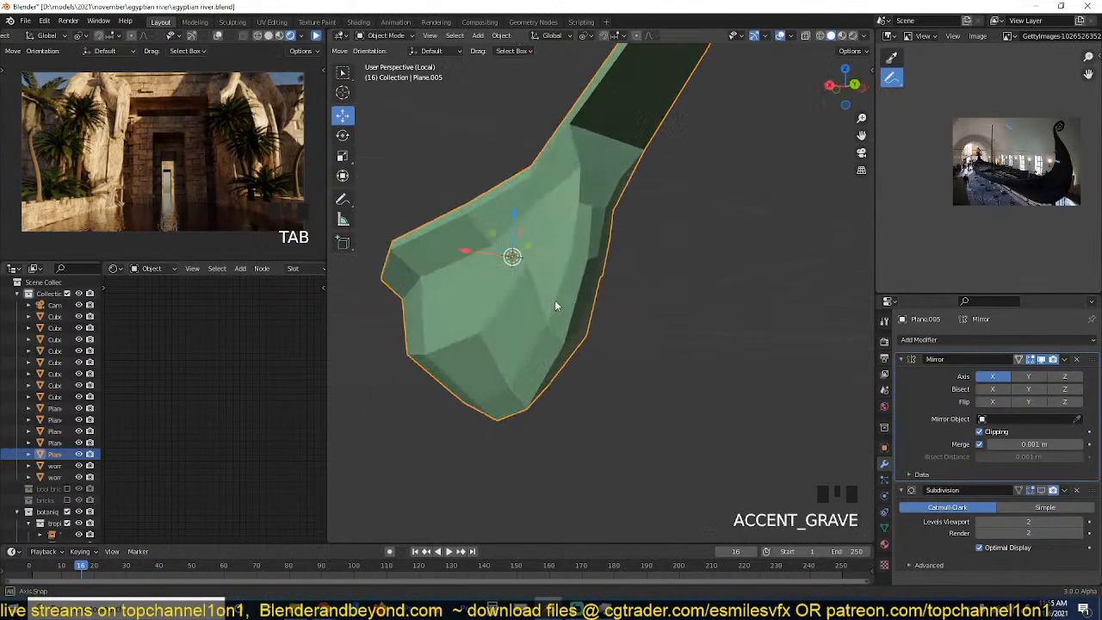
scroll(575, 334, "down", 2)
middle_click_drag(576, 331, 709, 339, "shift")
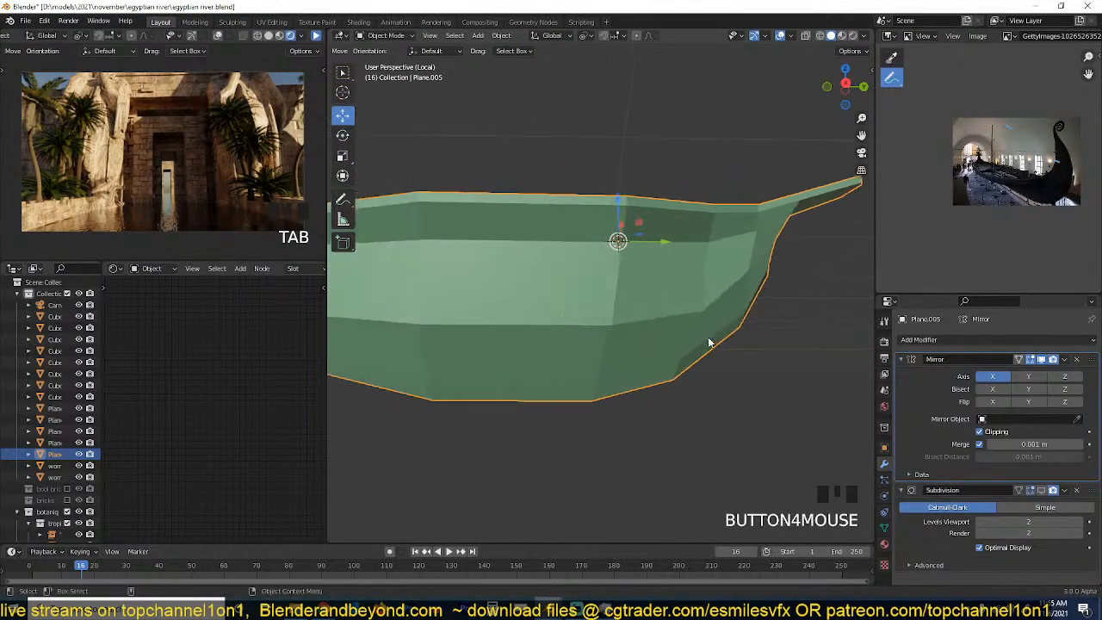
left_click(1041, 490)
scroll(790, 415, "down", 3)
key("grave")
middle_click_drag(751, 409, 629, 295)
scroll(606, 332, "up", 3)
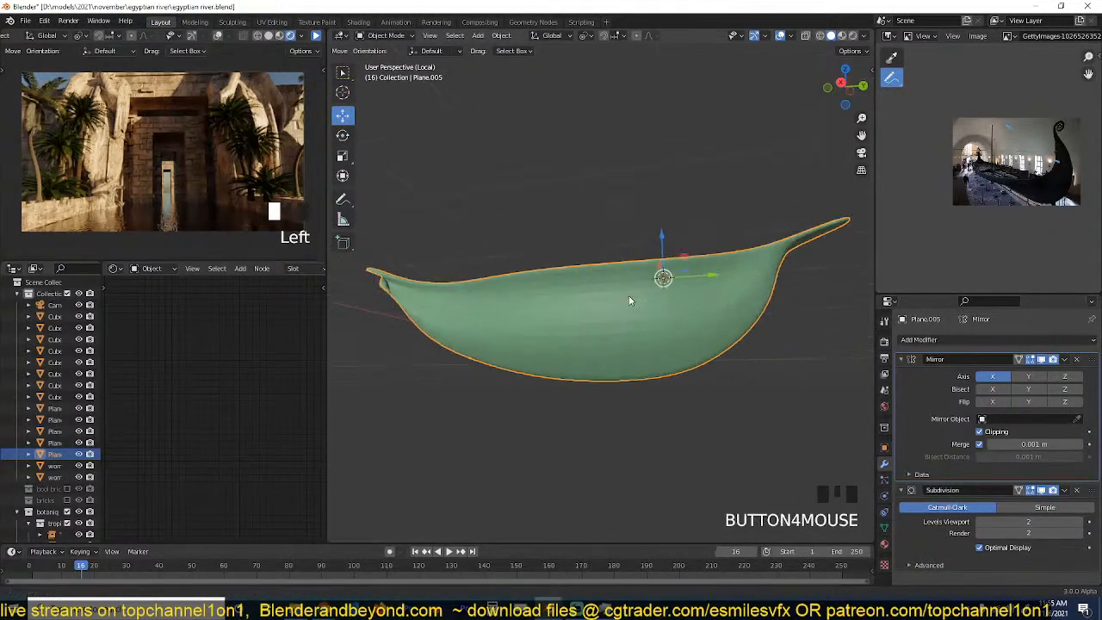
key("Tab")
key("grave")
middle_click_drag(654, 344, 664, 364)
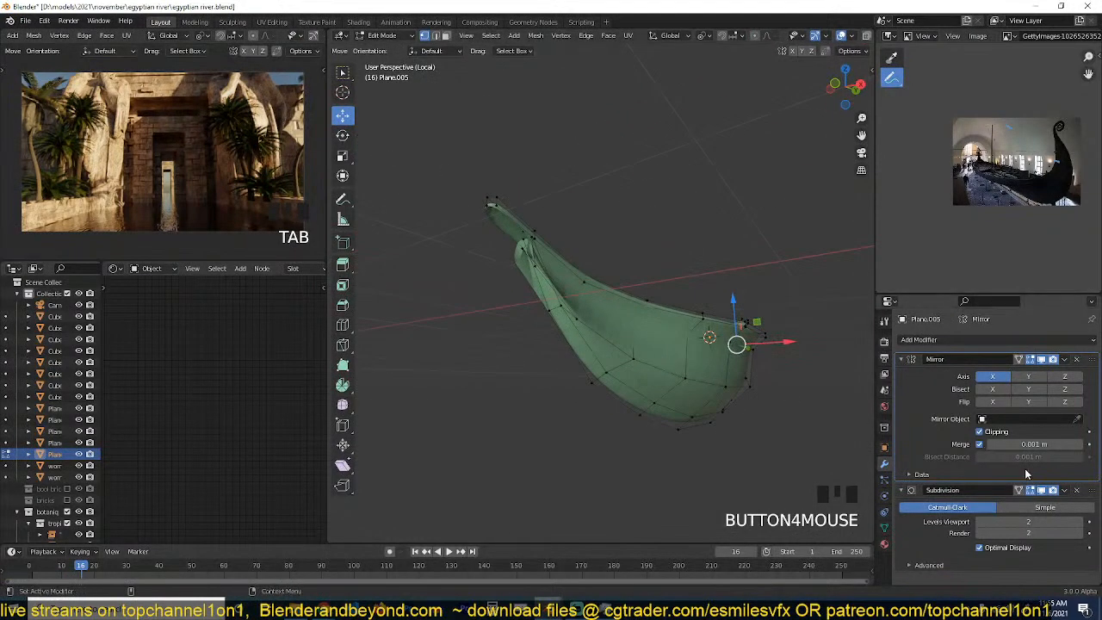
key("Left")
Try to move the overlapping triangular face beneath the stem along X.
scroll(618, 303, "up", 3)
middle_click_drag(591, 283, 571, 316)
key("grave")
key("3")
left_click(573, 317)
scroll(592, 330, "down", 2)
key("grave")
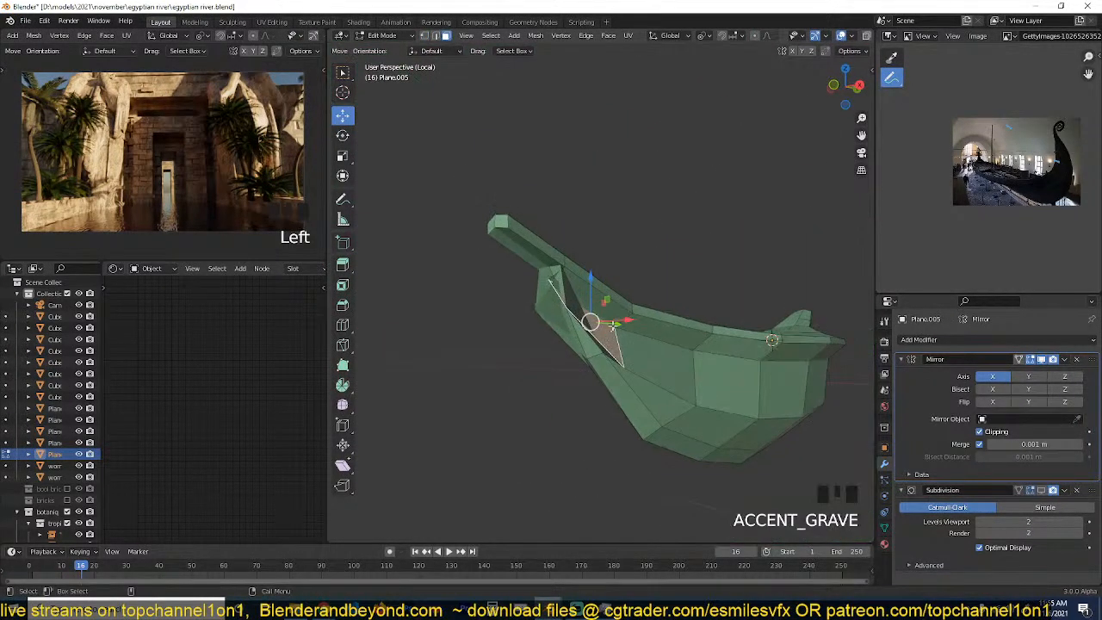
key("grave")
left_click_drag(676, 320, 680, 320)
key("ctrl+z")
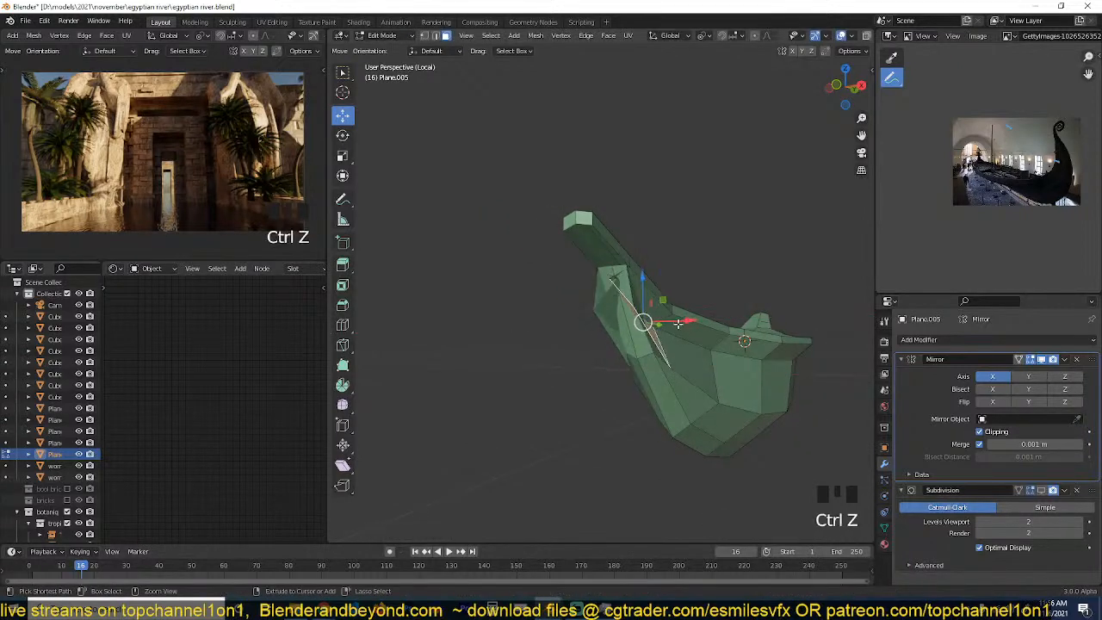
Turn off Clipping in the Mirror modifier and move the folded vertex beneath the stem away from the centre line along X.
scroll(661, 334, "up", 2)
left_click(996, 433)
scroll(666, 317, "up", 2)
key("1")
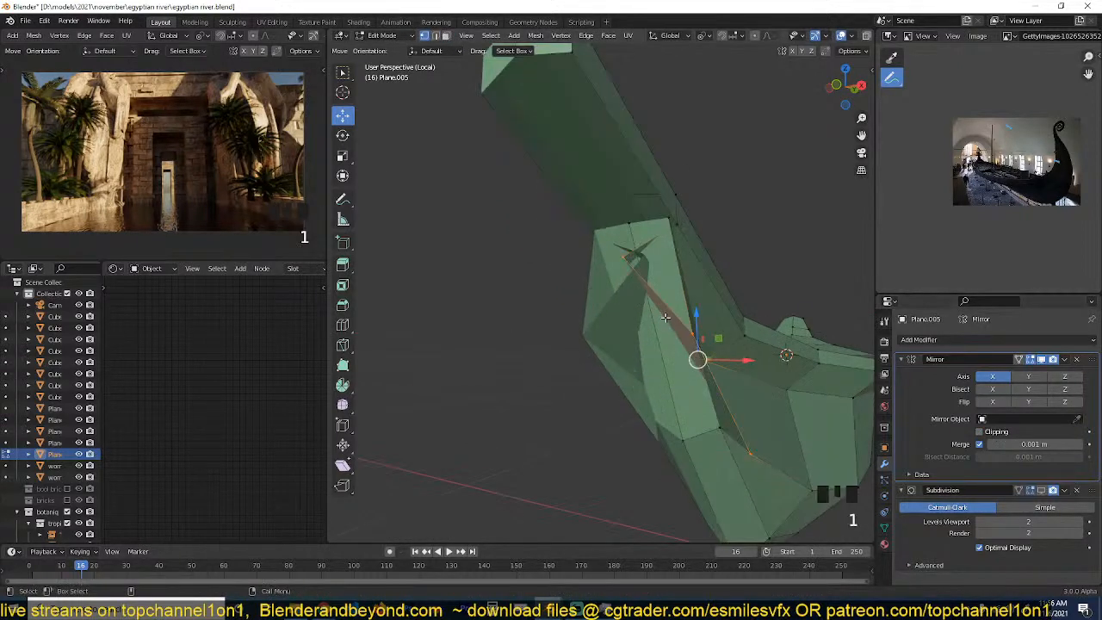
left_click(625, 267)
left_click_drag(663, 249, 699, 249)
Delete the long distorted face running down the hull's end beneath the stem.
left_click(666, 232)
left_click(667, 330)
key("x")
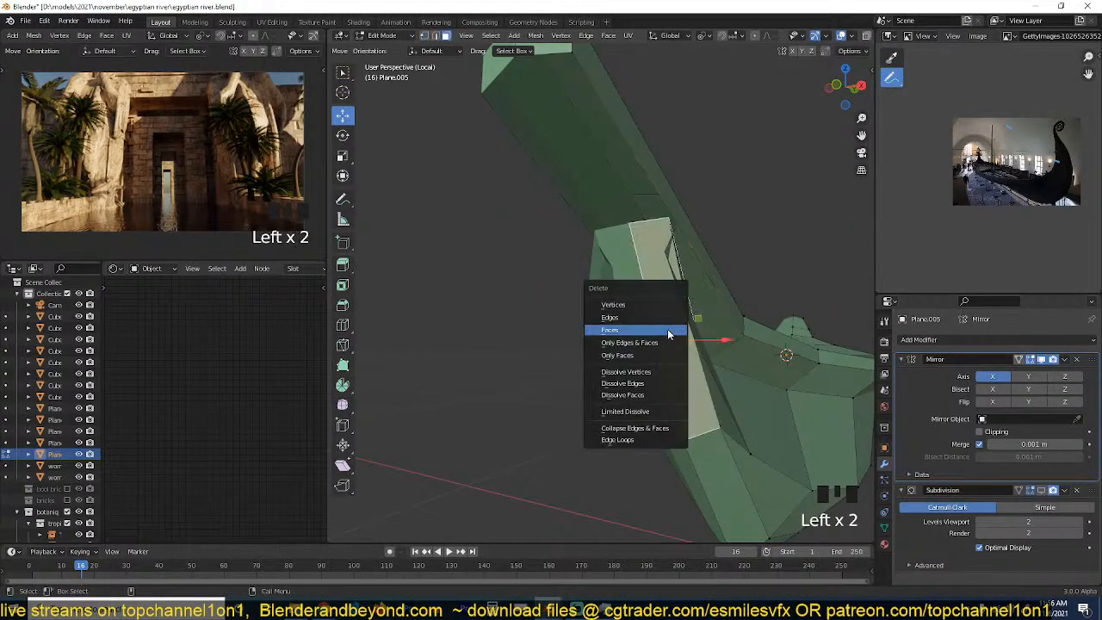
left_click(668, 329)
Hide the Mirror modifier's result in the viewport and delete the remaining thin twisted face beneath the stem.
key("grave")
middle_click_drag(574, 287, 667, 291)
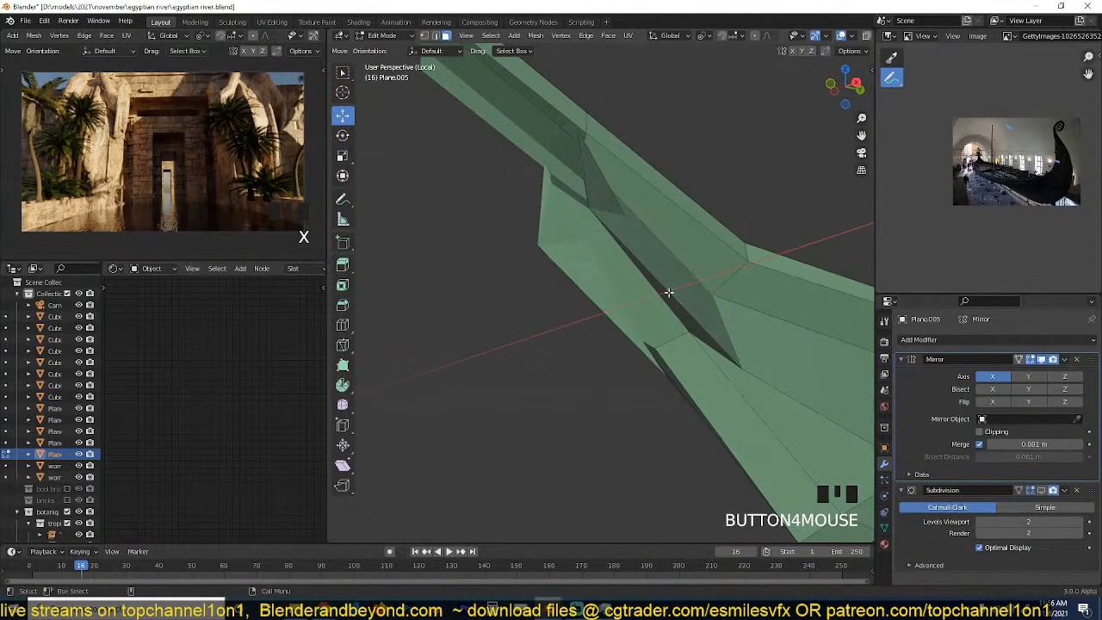
left_click(669, 293)
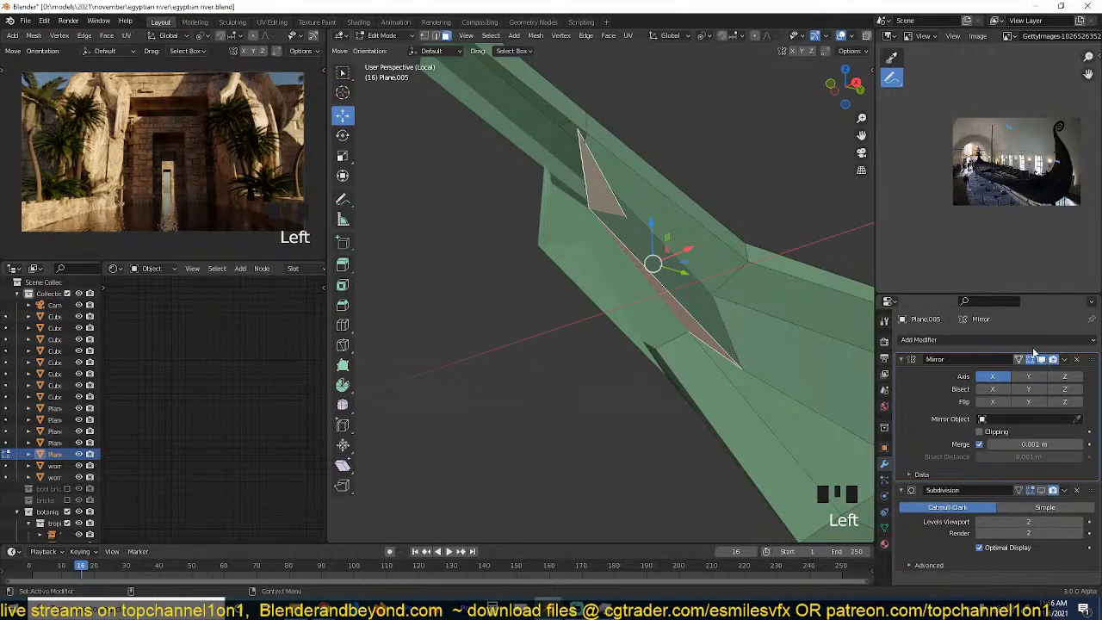
left_click(1041, 361)
scroll(660, 365, "down", 3)
scroll(751, 379, "up", 3)
middle_click_drag(660, 364, 671, 305)
scroll(635, 310, "up", 3)
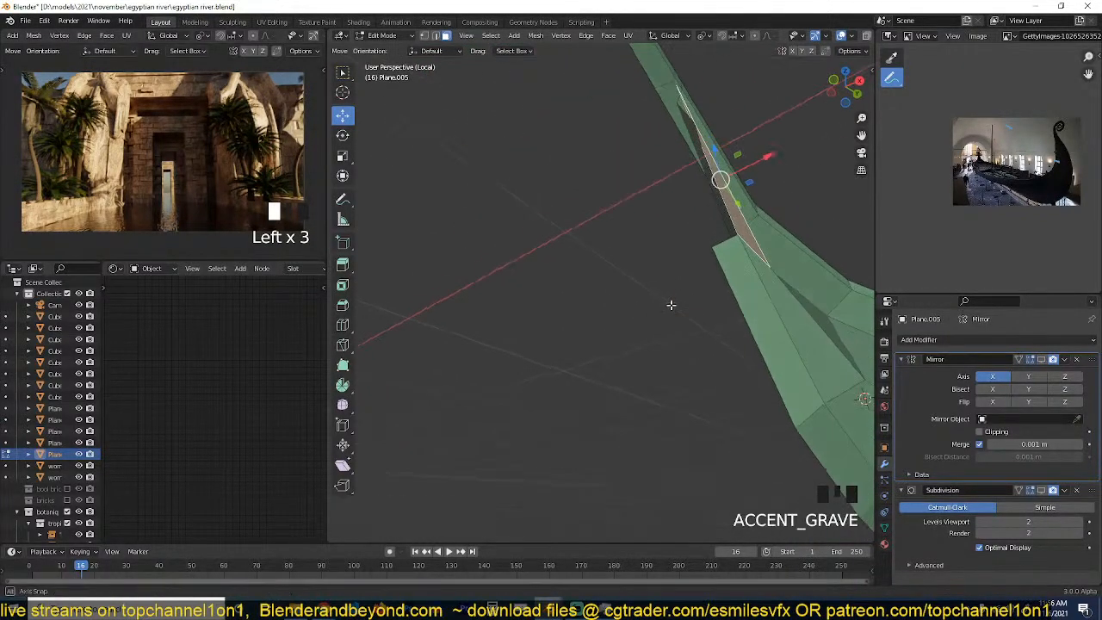
key("x")
left_click(672, 306)
key("grave")
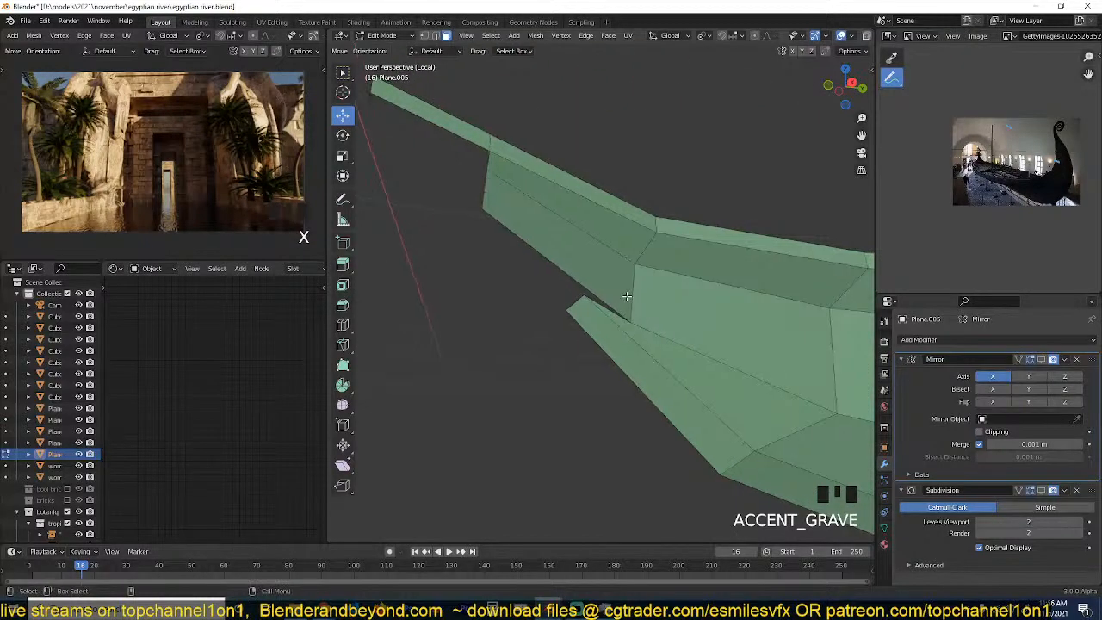
Slide the two vertices on the open end of the panel below the stem back along their edges.
left_click(619, 321)
key("1")
left_click(484, 209)
left_click(489, 171, "shift")
key("g")
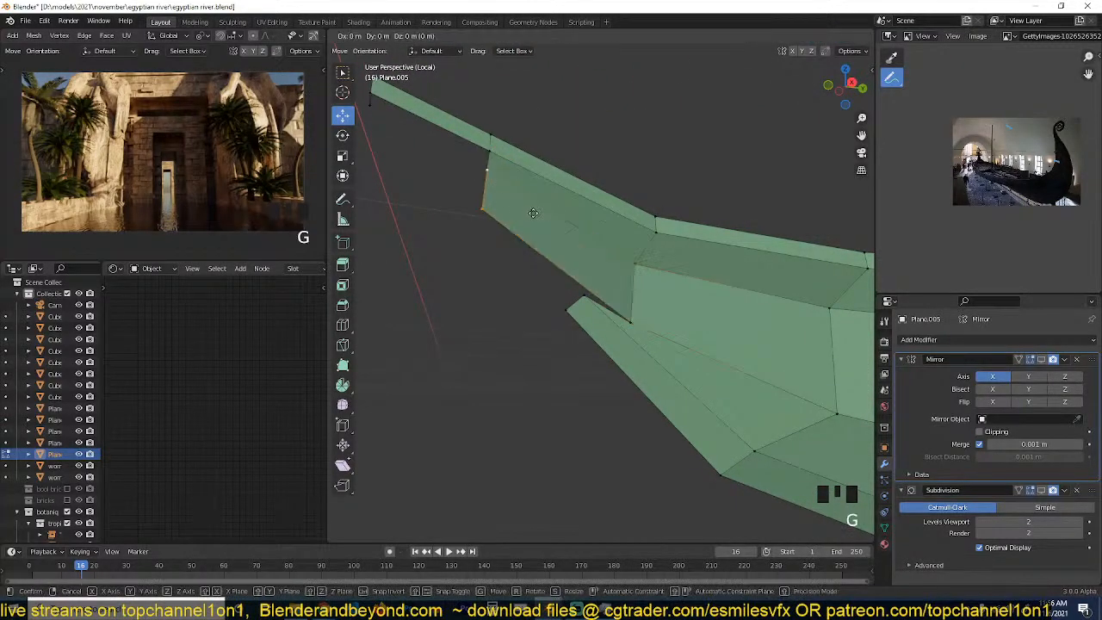
key("g")
left_click(548, 222)
Slide the panel's lower end vertex farther along its edge and adjust its height.
left_click(521, 233)
key("g")
key("g")
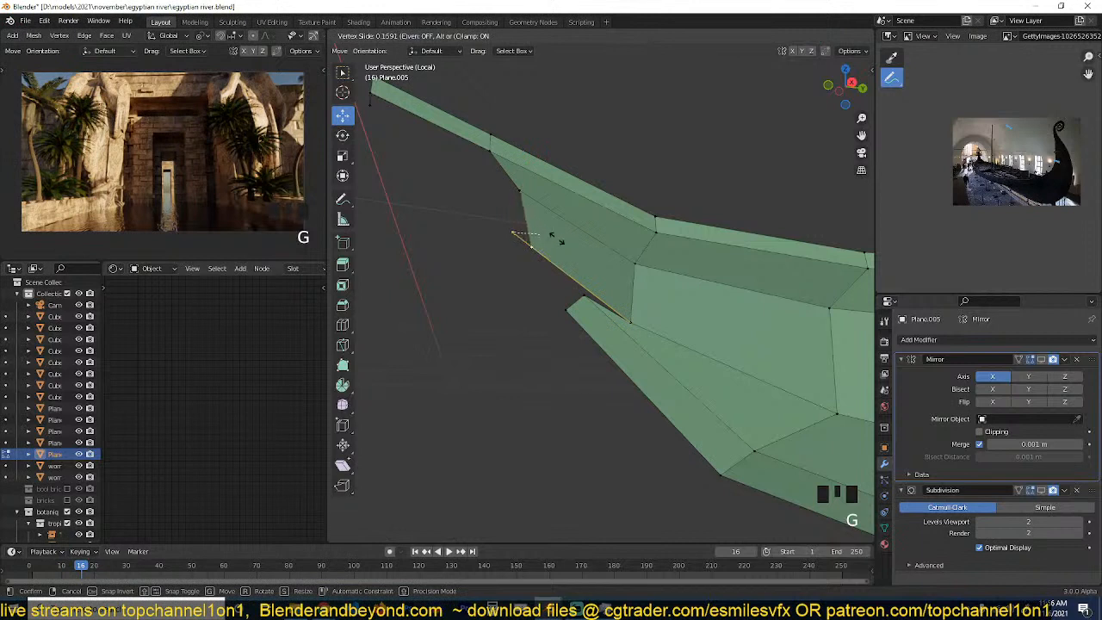
left_click(578, 254)
left_click_drag(556, 222, 561, 206)
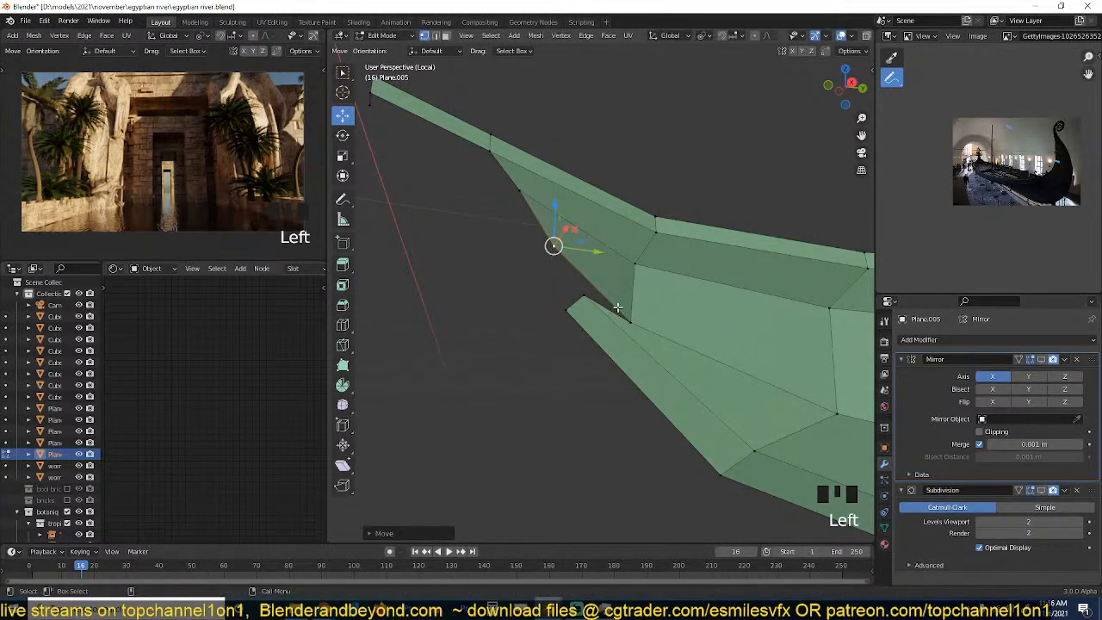
Slide the open end edge of the panel below the stem back along the hull's end.
left_click(569, 309)
left_click(590, 302, "shift")
key("g")
key("g")
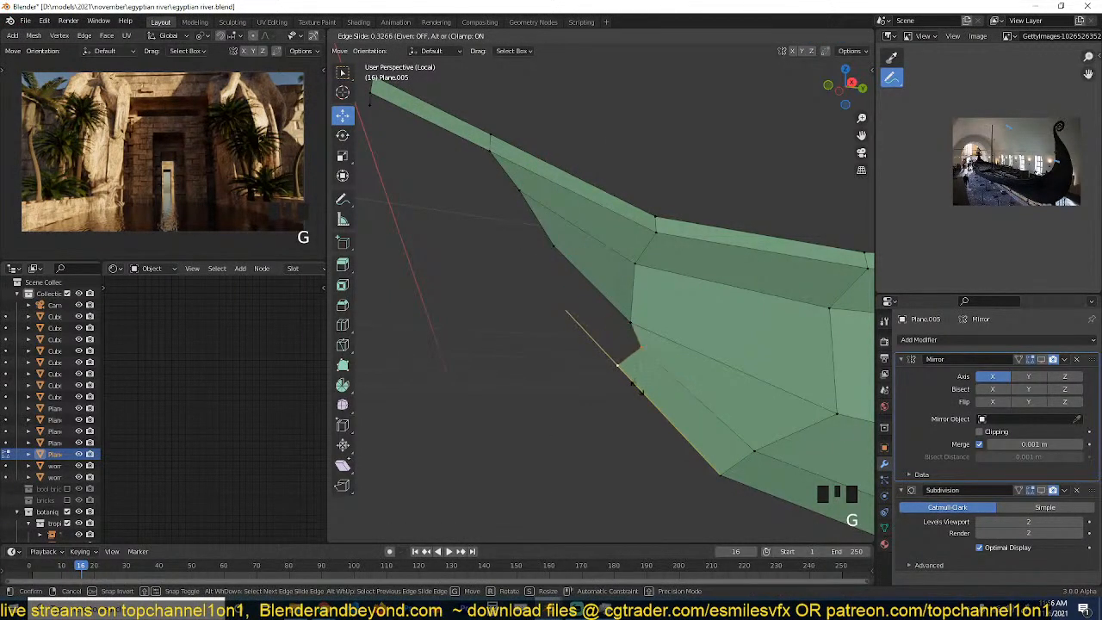
left_click(630, 384)
Extrude the panel's open end edge up towards the stem in the right side view and scale the new edge.
key("KP_3")
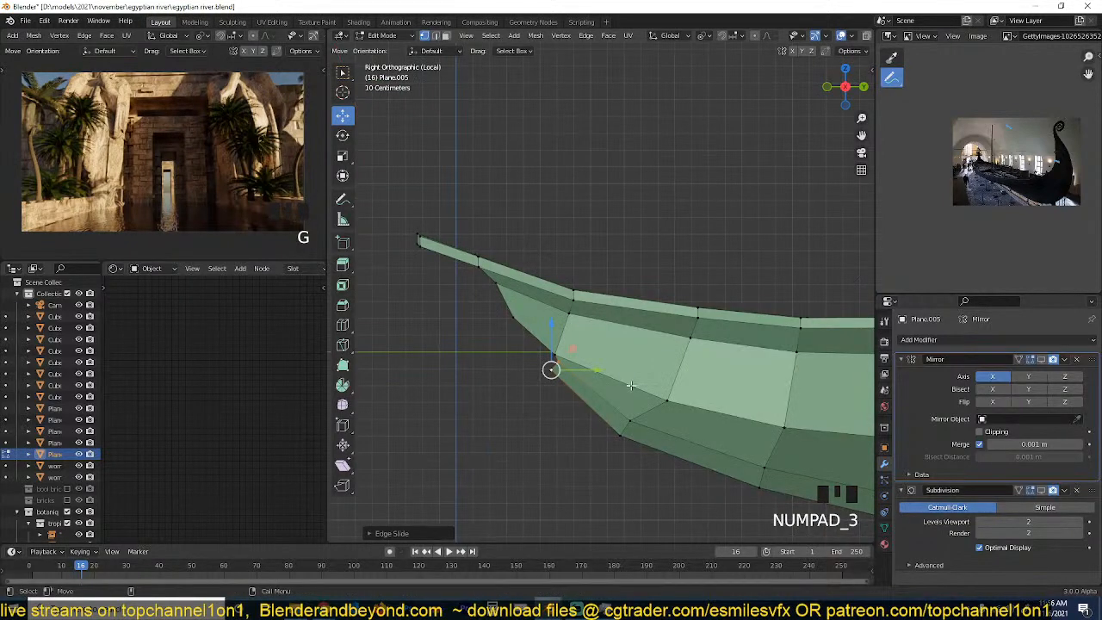
scroll(631, 385, "up", 3)
key("e")
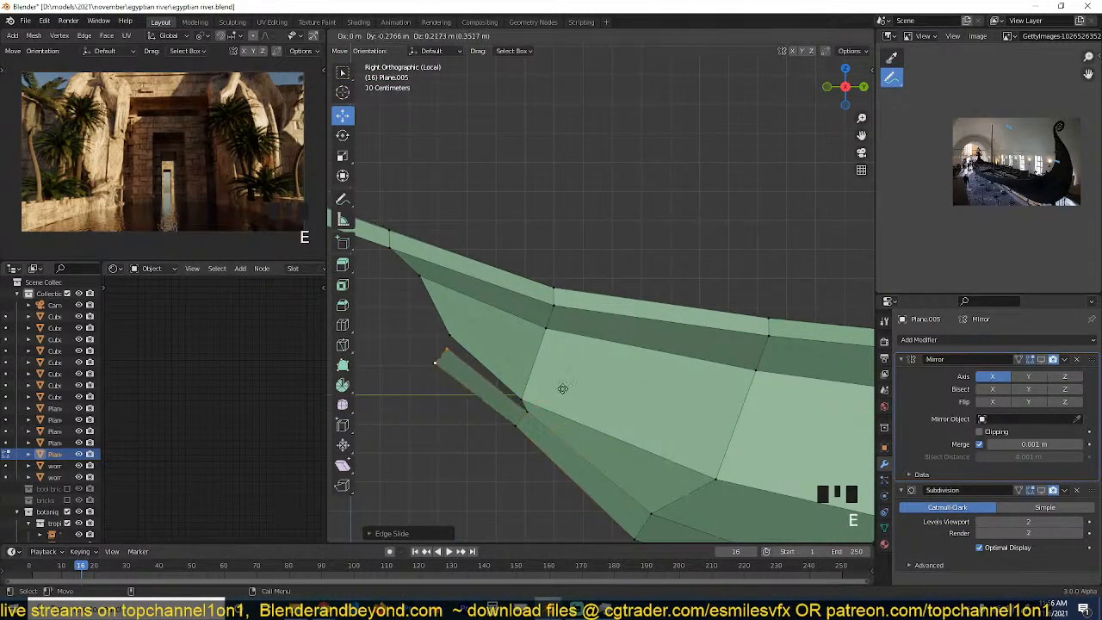
left_click(557, 376)
key("2")
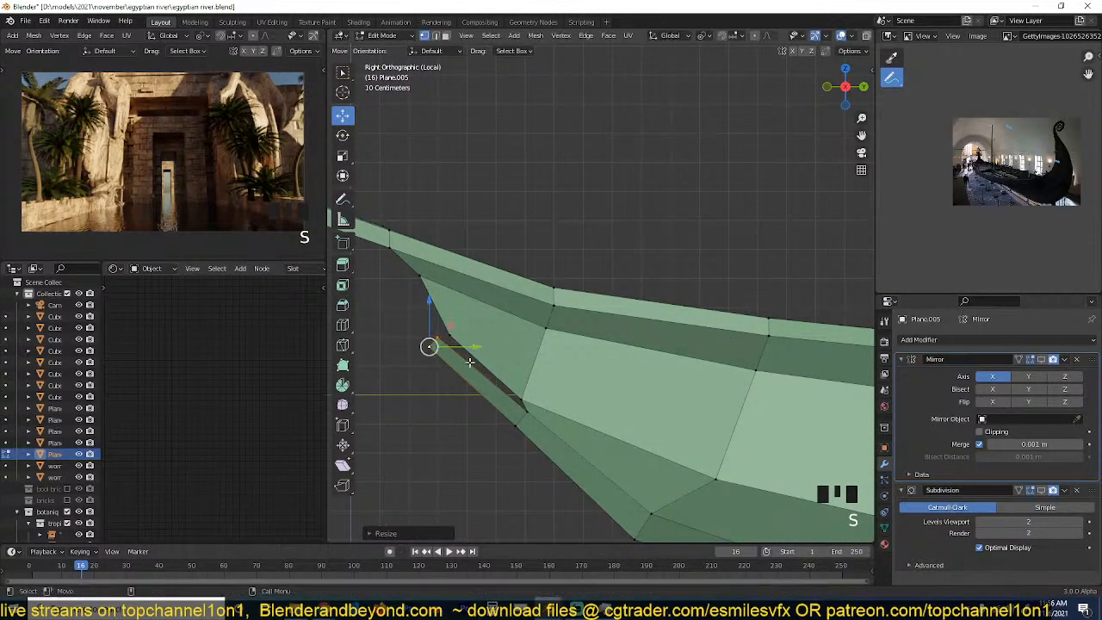
Fill the gap between the extruded strip and the hull side, and adjust the vertex at the strip's base.
left_click(477, 360)
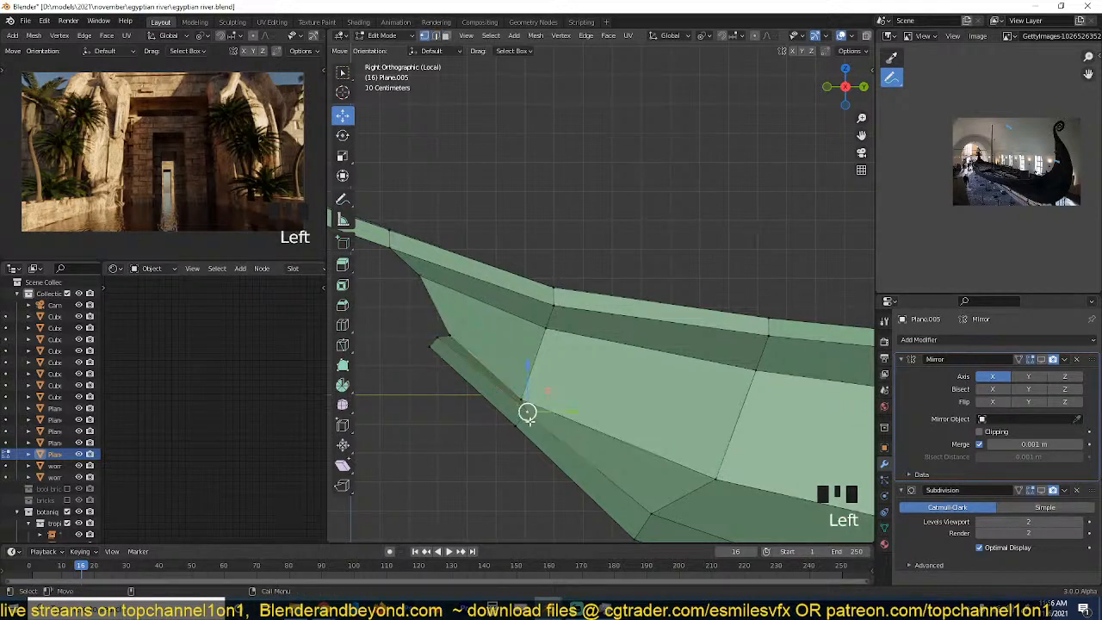
key("g")
left_click(522, 414)
middle_click_drag(485, 358, 582, 396, "shift")
Extrude the strip's end edge up to just below the stem and fill the gap beside it with a face.
key("2")
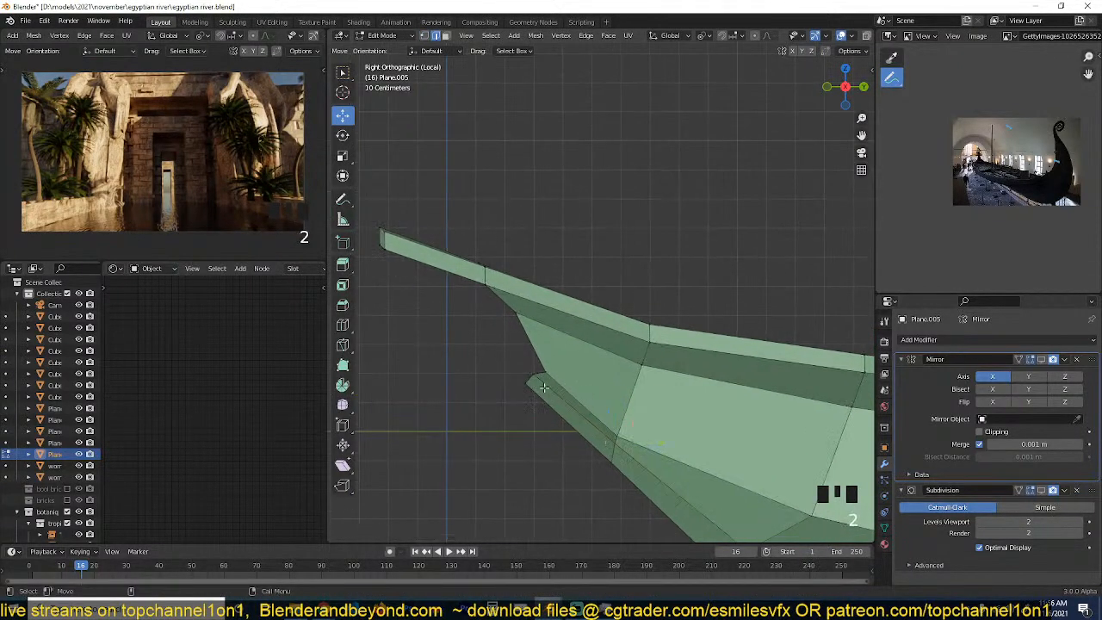
key("e")
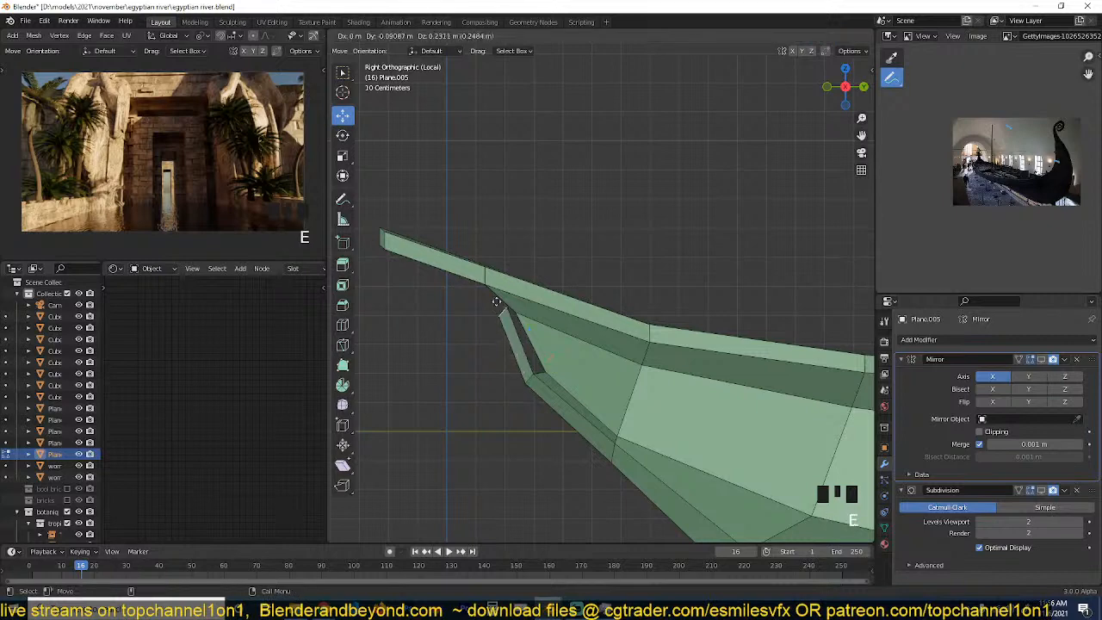
left_click(501, 320)
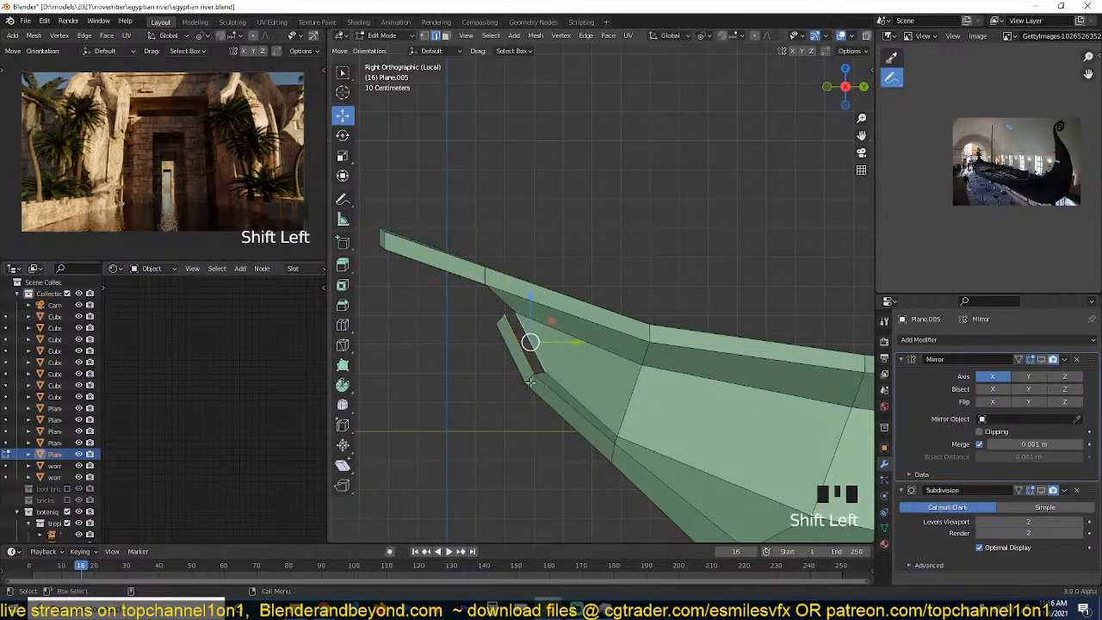
key("f")
key("grave")
middle_click_drag(531, 382, 629, 357)
scroll(630, 356, "down", 6)
Show the Mirror and Subdivision modifiers in the viewport and enable Clipping on the mirror.
key("Tab")
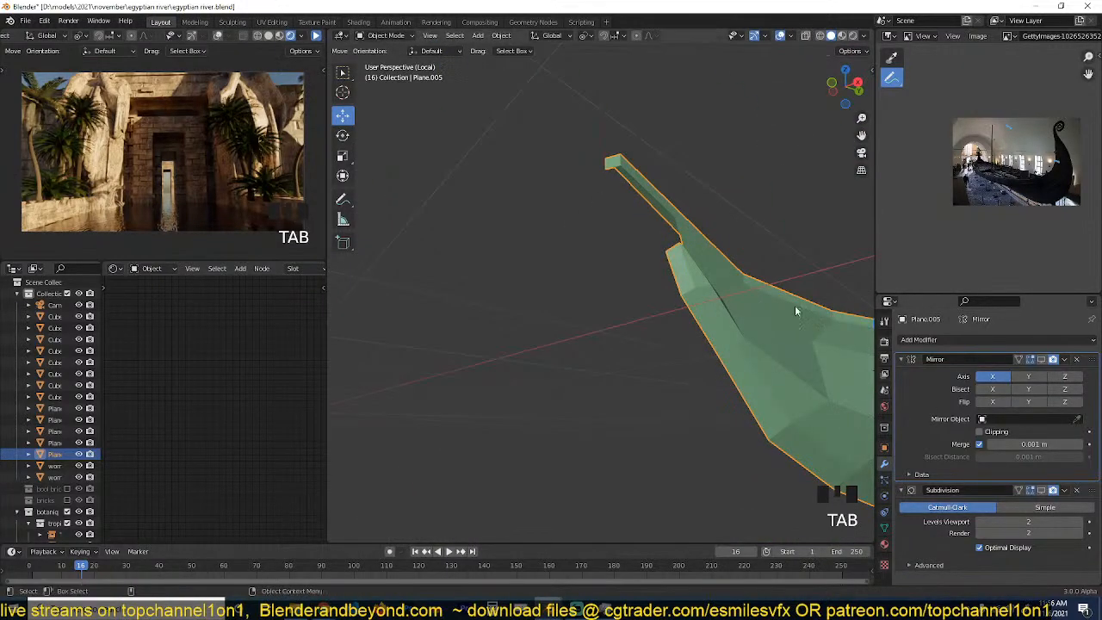
key("Tab")
key("grave")
key("1")
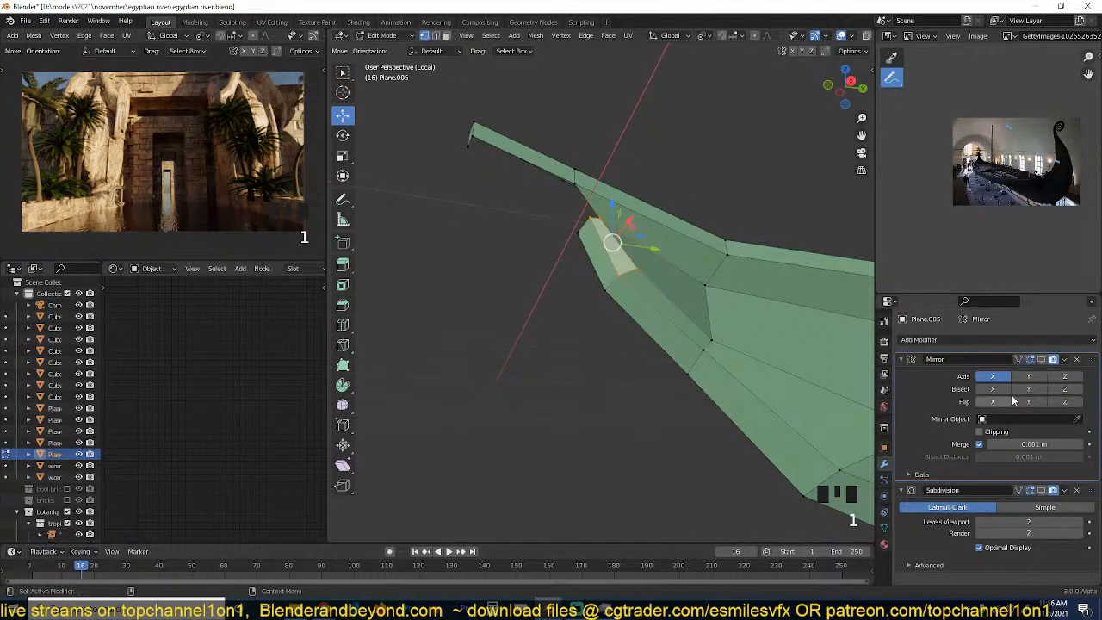
left_click(1042, 360)
left_click(1041, 490)
left_click(979, 431)
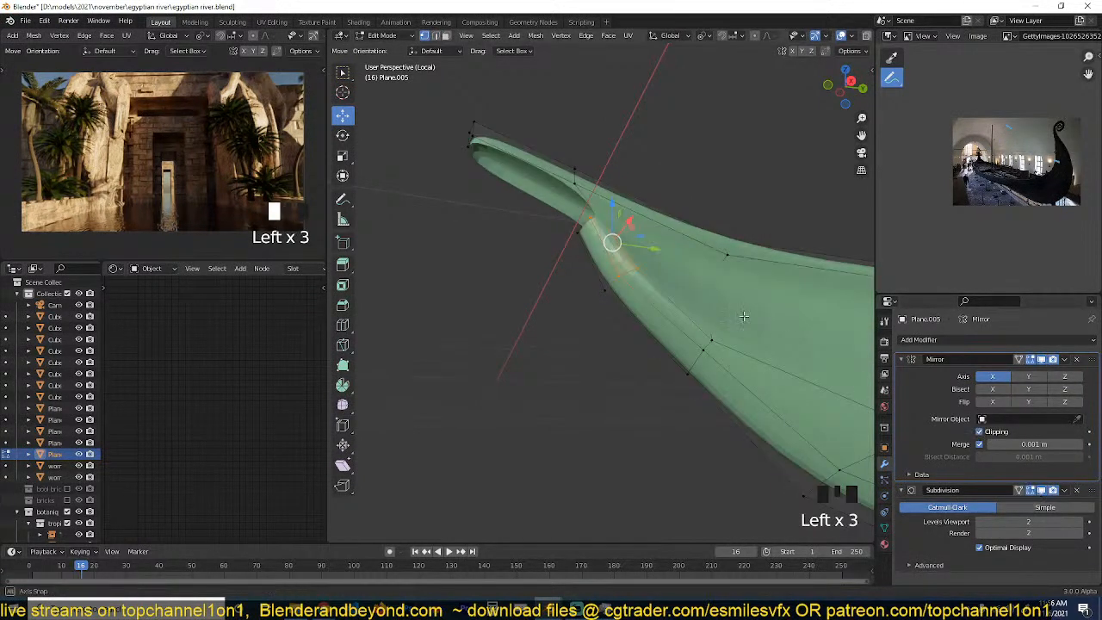
Extrude the edge along the stem's underside and move it inward to the mirror centreline.
key("grave")
key("e")
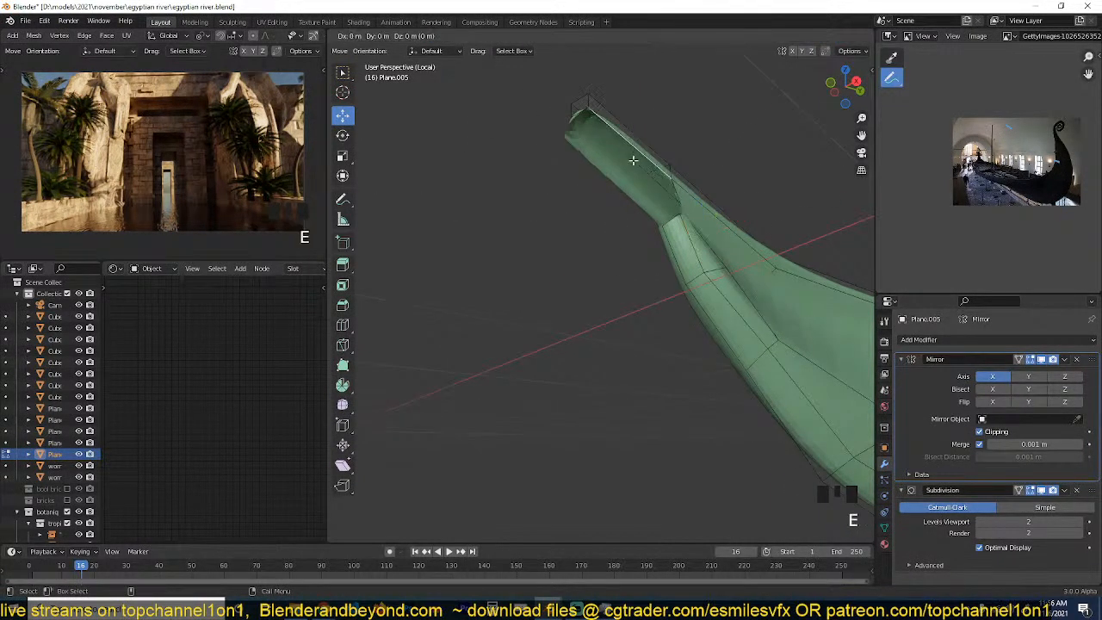
left_click(633, 160)
left_click_drag(667, 116, 607, 134)
key("grave")
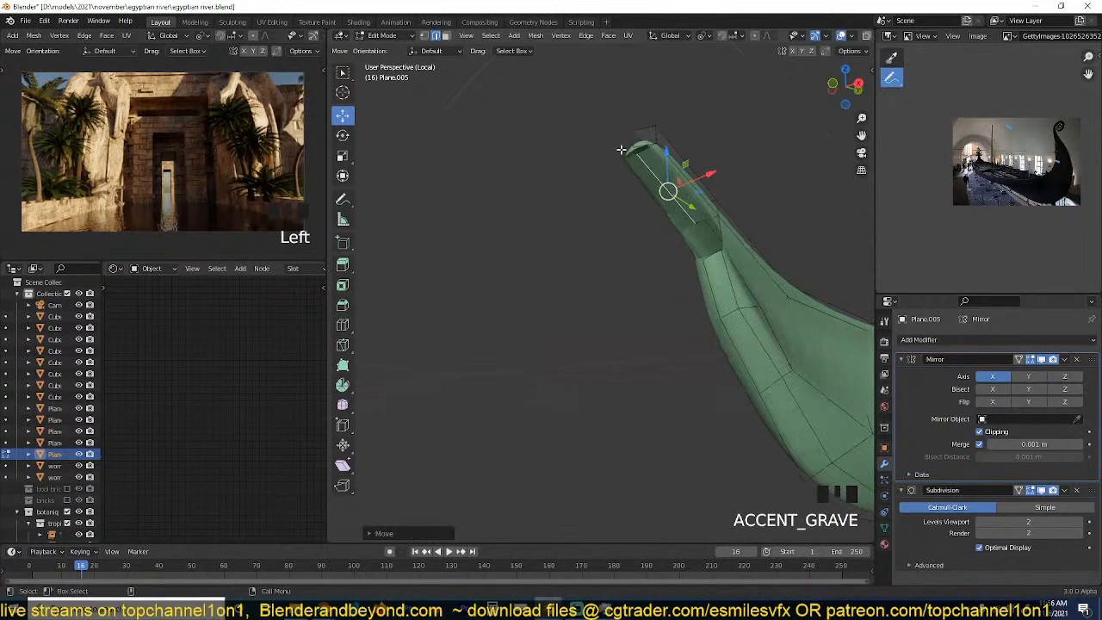
Merge the two neighbouring vertices at the stem's tip with At Last.
key("1")
key("m")
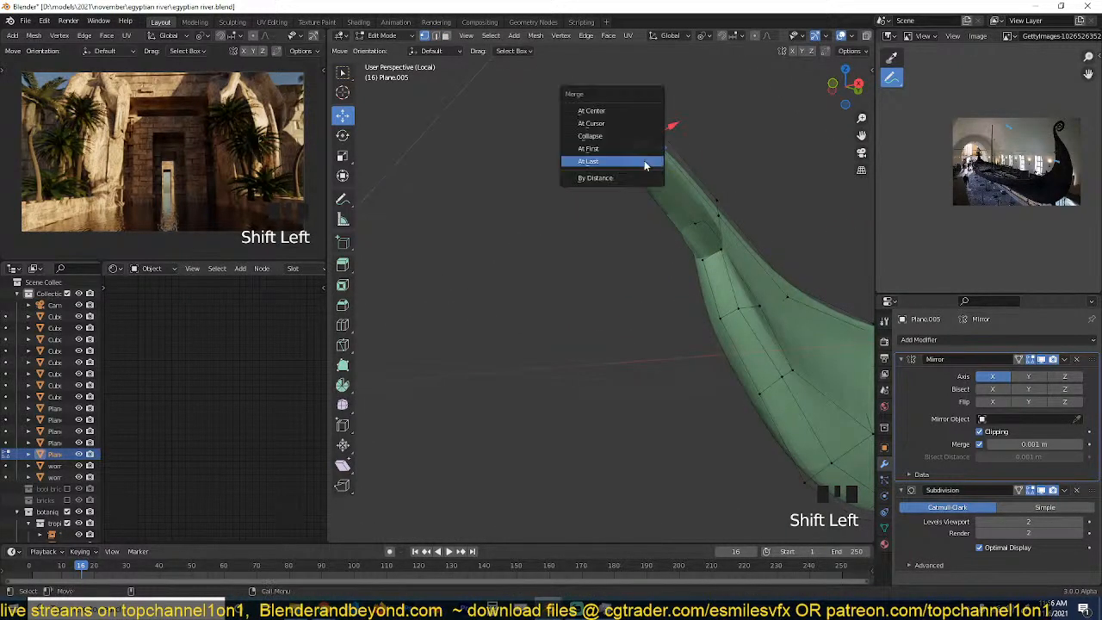
left_click(643, 161)
Hide the Subdivision modifier's result in the viewport and fill the gap between the strip's upper edge and the stem.
key("grave")
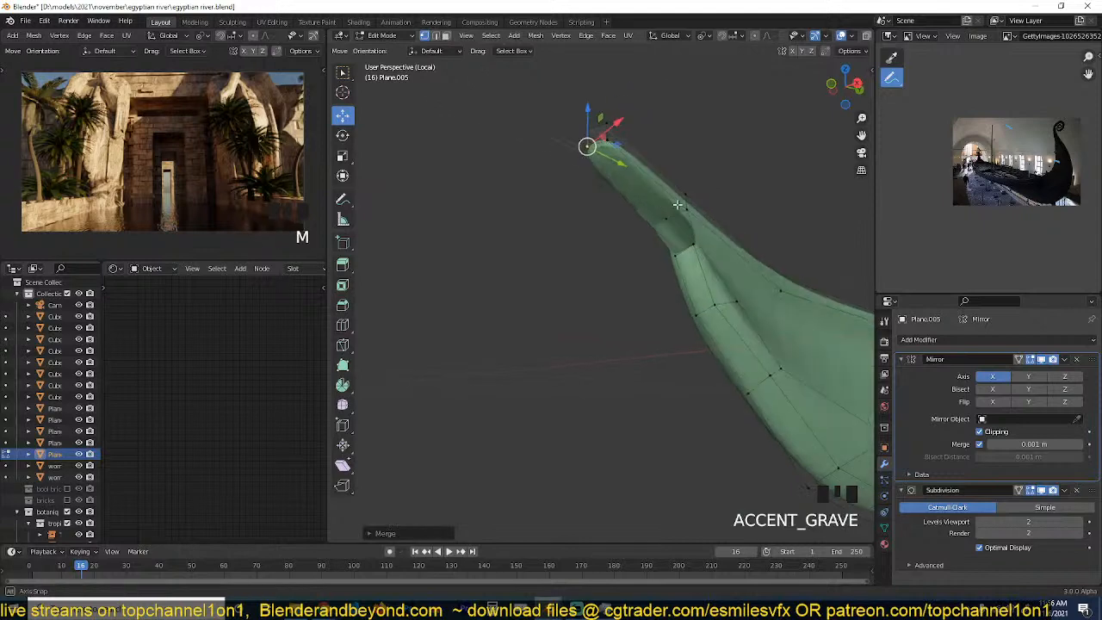
scroll(684, 241, "up", 2)
key("2")
key("grave")
scroll(702, 237, "up", 2)
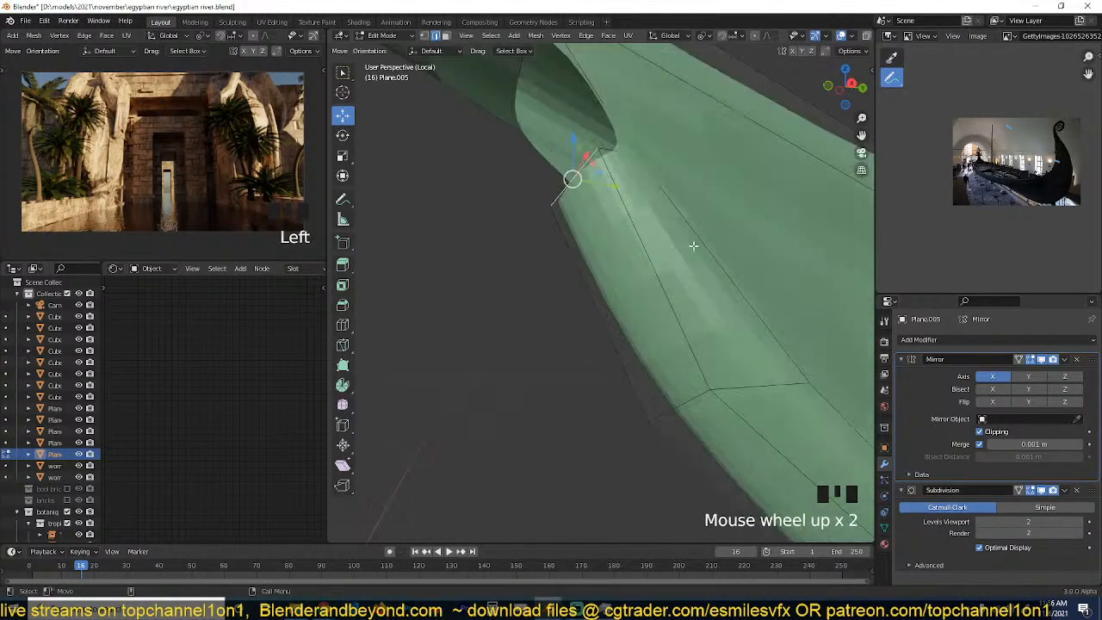
scroll(702, 237, "down", 2)
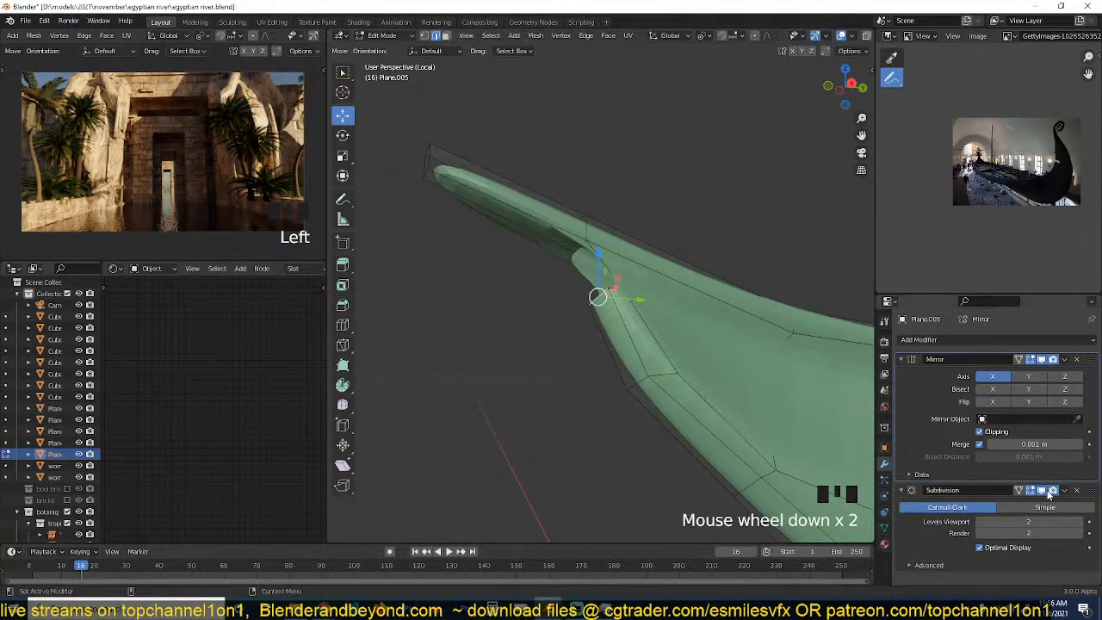
left_click(1053, 490)
key("grave")
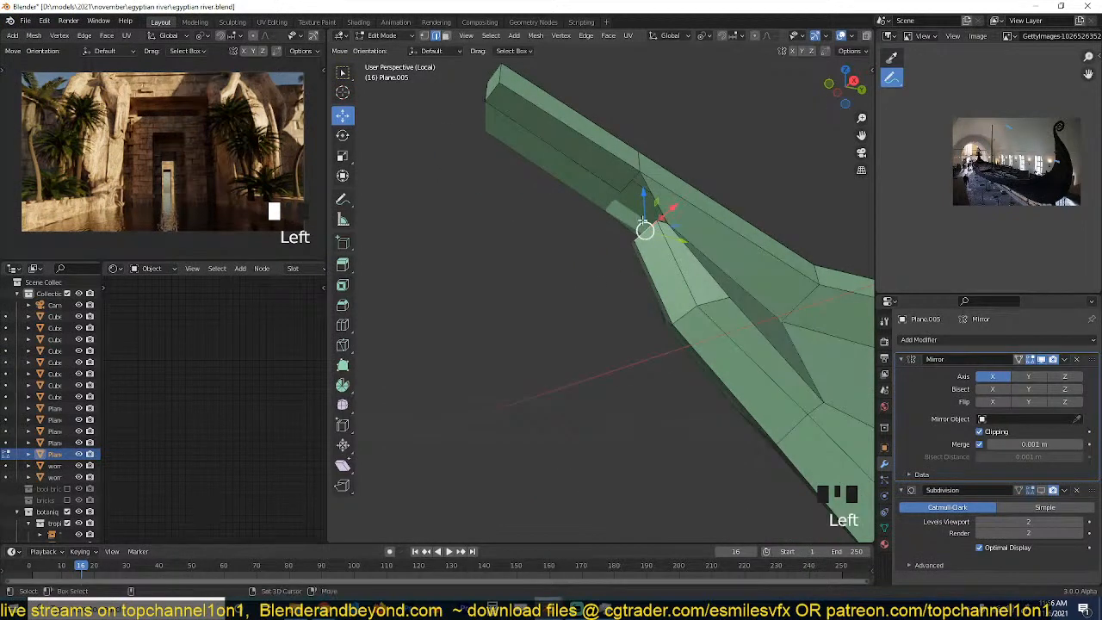
key("grave")
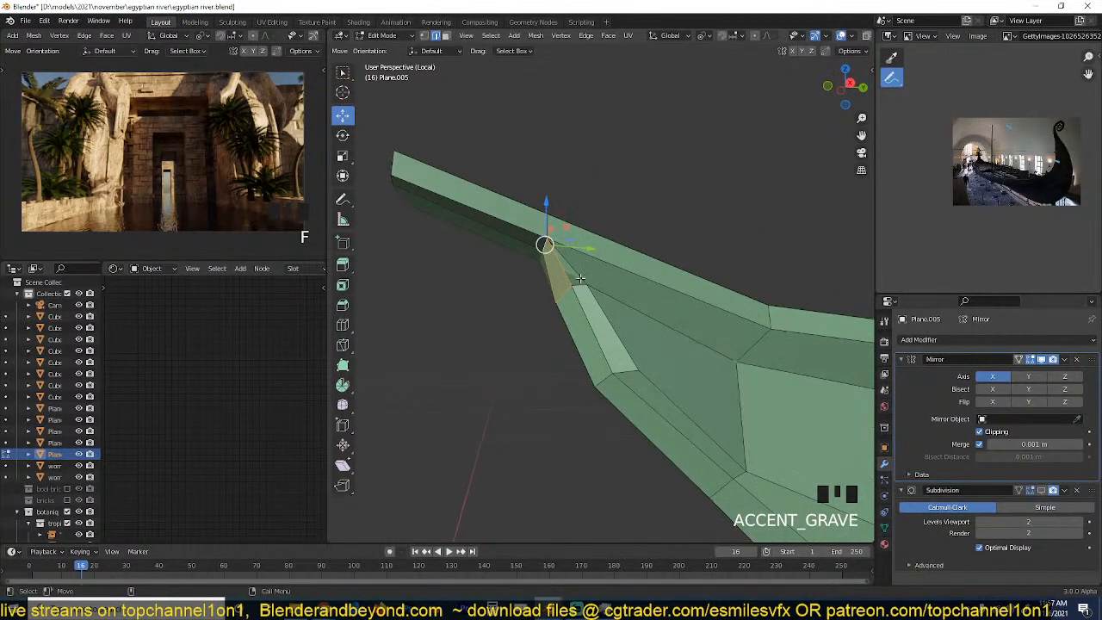
Fill the remaining small gap beside the new face where the strip, stem and hull side meet.
left_click(559, 274)
scroll(577, 293, "up", 1)
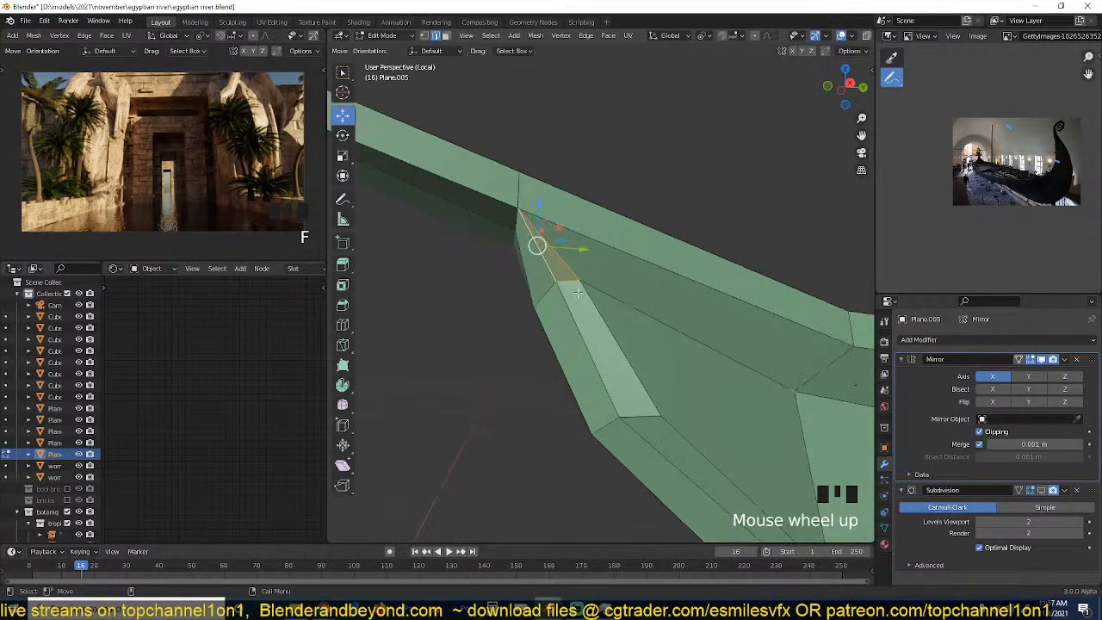
left_click(531, 255)
right_click(544, 228)
Examine the closed joint between stem and hull, and the whole boat from the side and from above.
key("Tab")
scroll(603, 316, "down", 4)
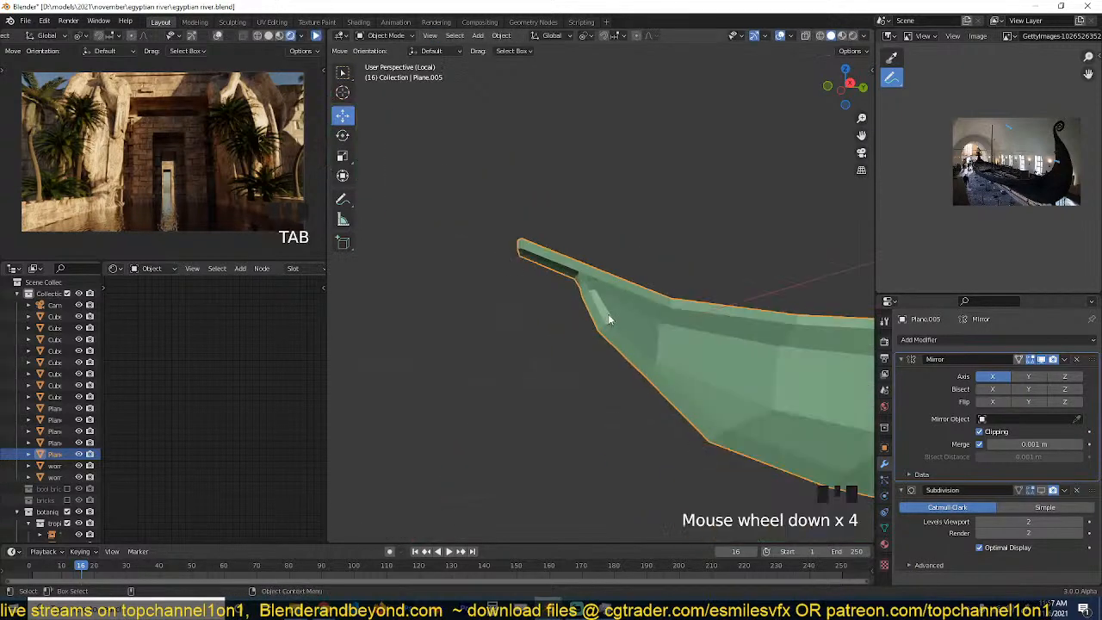
key("grave")
scroll(563, 319, "down", 7)
scroll(606, 365, "up", 1)
scroll(606, 365, "up", 1)
right_click_drag(606, 366, 681, 292)
key("grave")
key("Tab")
key("grave")
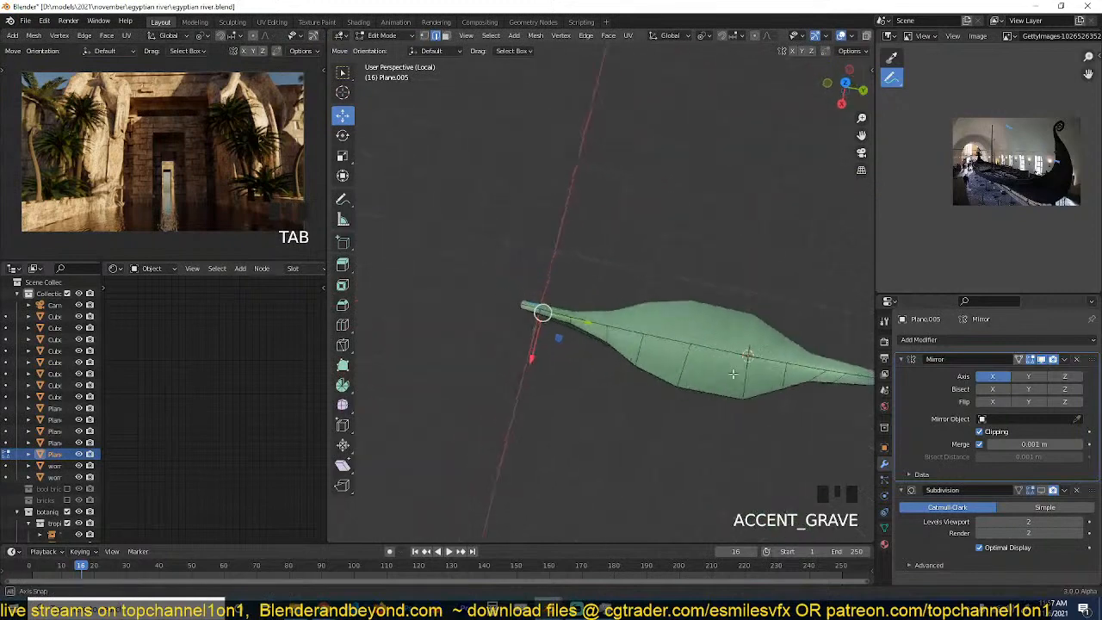
key("grave")
key("grave")
Inset the row of deck faces running from one narrow end of the hull to the other.
scroll(643, 316, "up", 2)
key("alt+a")
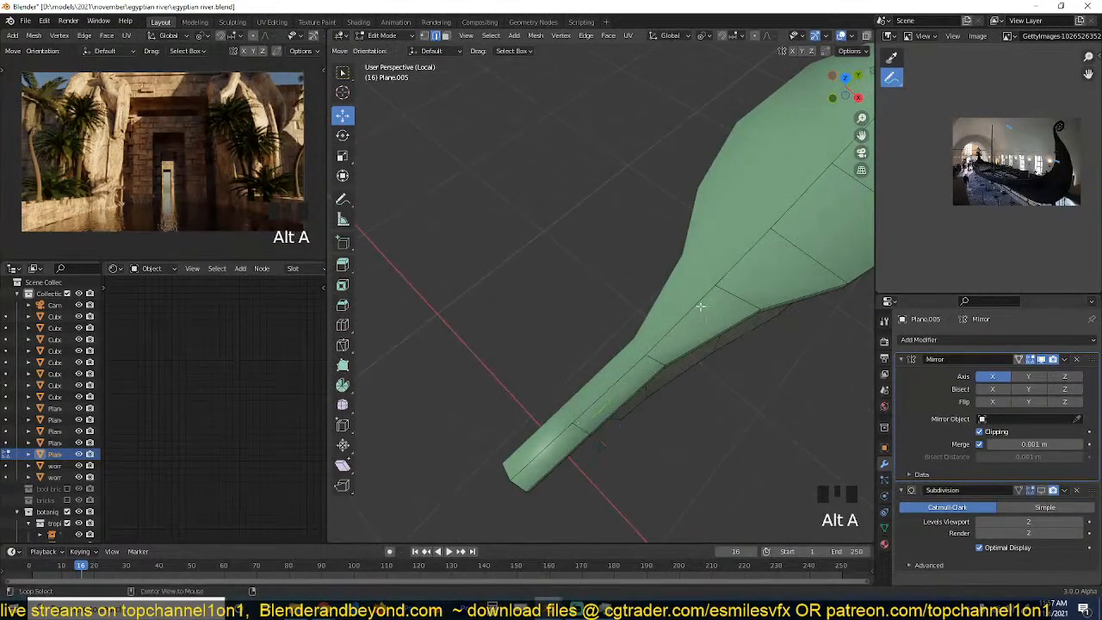
scroll(654, 323, "down", 3)
scroll(680, 330, "up", 3)
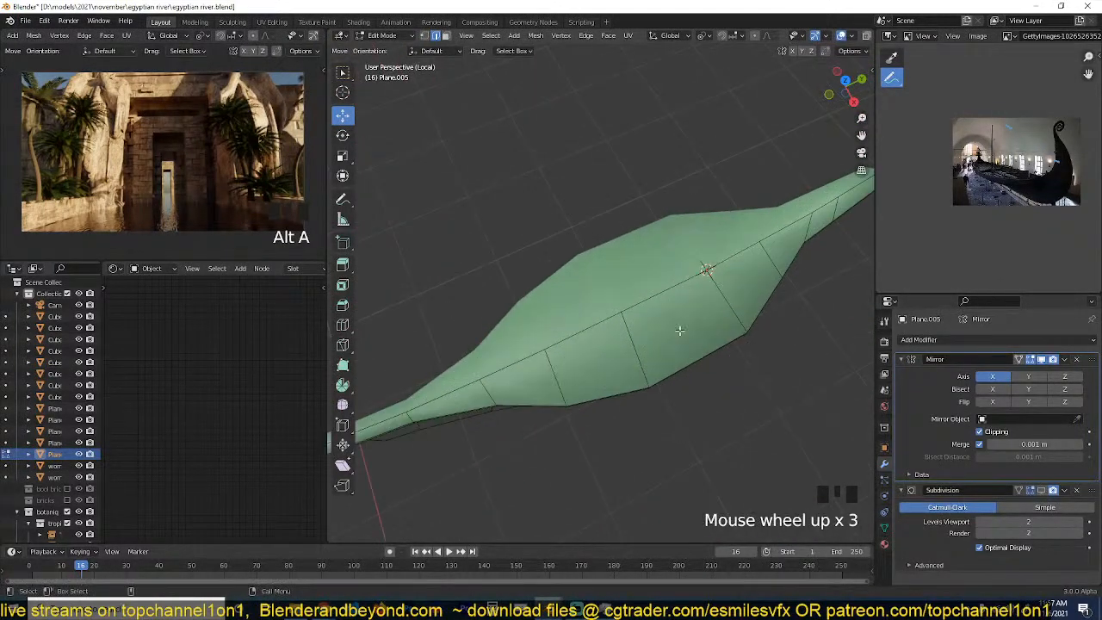
left_click(781, 254)
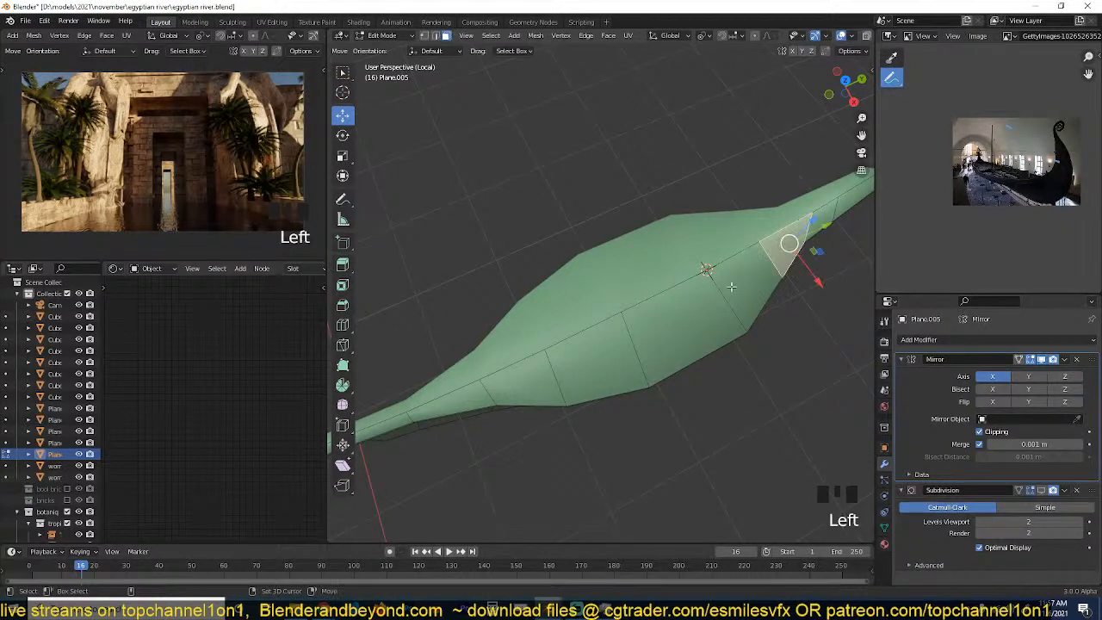
left_click(430, 408, "ctrl")
key("i")
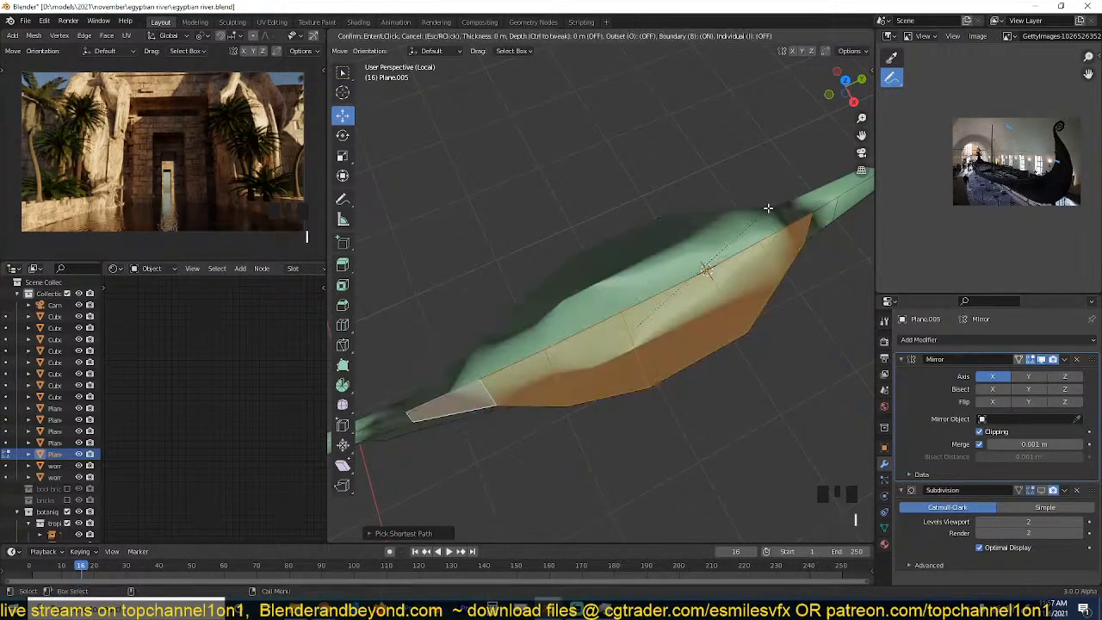
left_click(763, 210)
Collapse the narrow strip of inset faces beside the centreline onto the mirror axis and delete those faces.
left_click(789, 226)
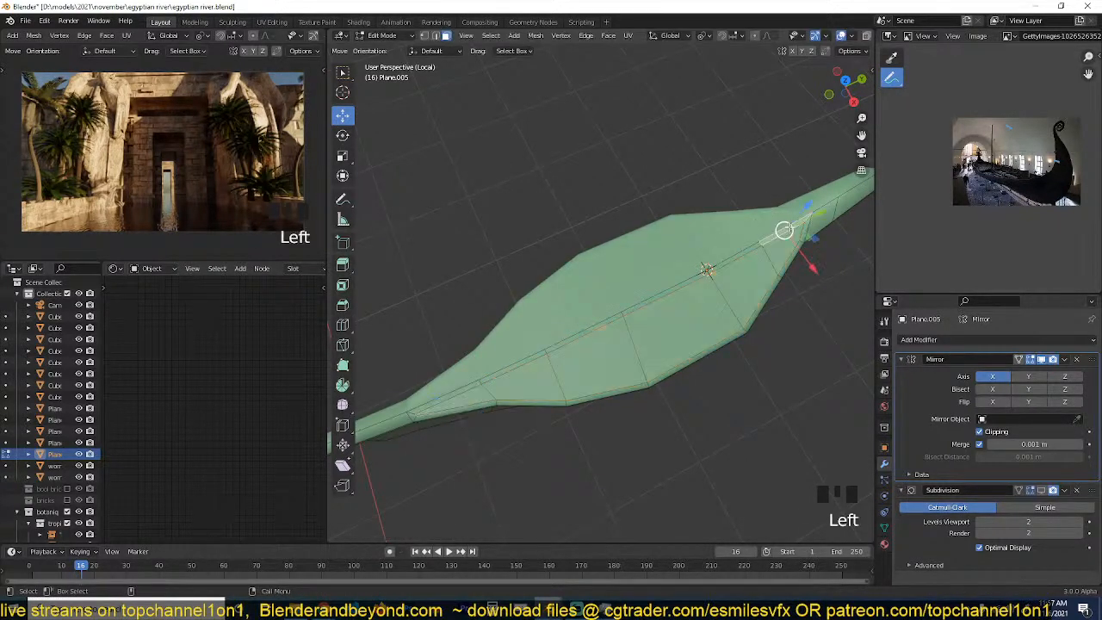
left_click(443, 400, "ctrl")
key("grave")
left_click_drag(495, 461, 480, 462)
key("x")
left_click(480, 462)
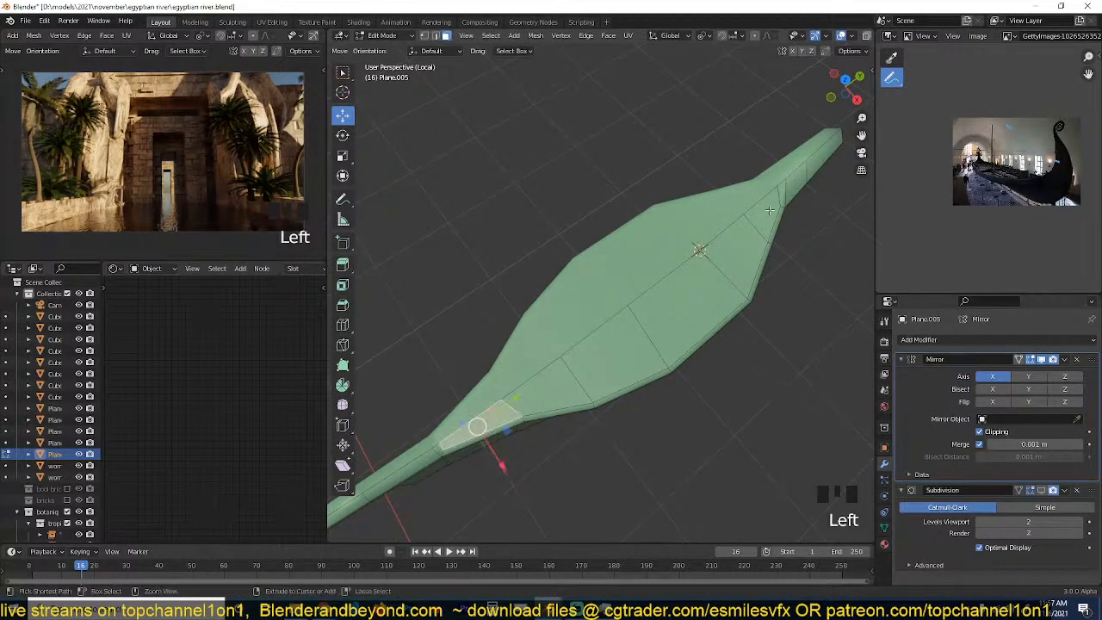
Extrude the inner deck faces about 0.3 m down into the hull to hollow out the boat.
left_click(766, 212, "ctrl")
key("grave")
middle_click_drag(758, 216, 743, 221)
key("e")
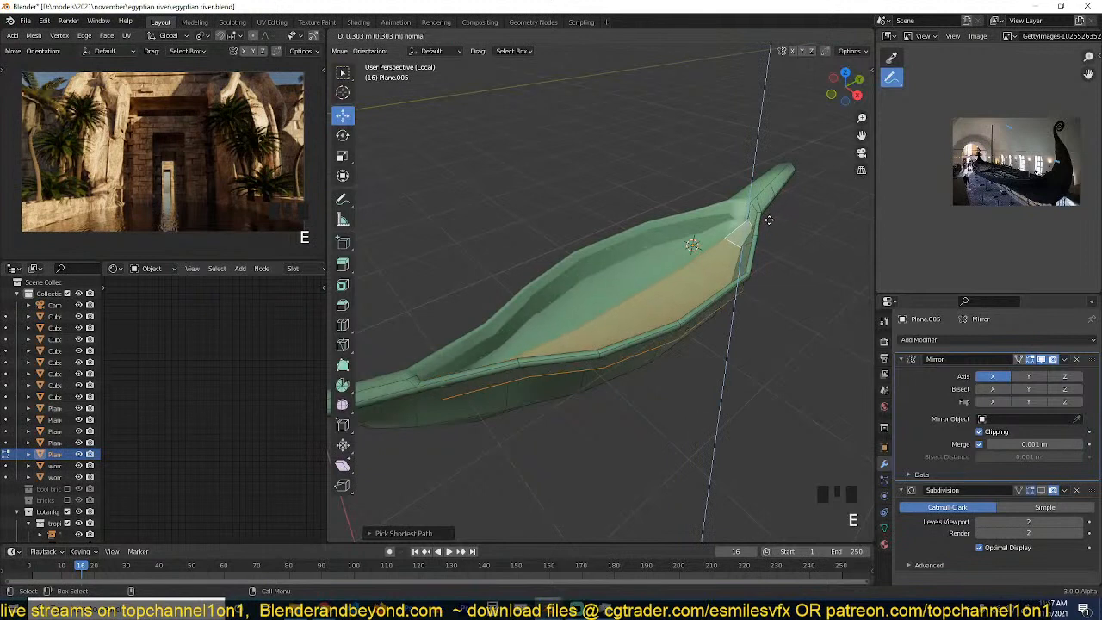
left_click(766, 222)
Move the sunken floor faces inward along the X axis towards the boat's centreline.
key("grave")
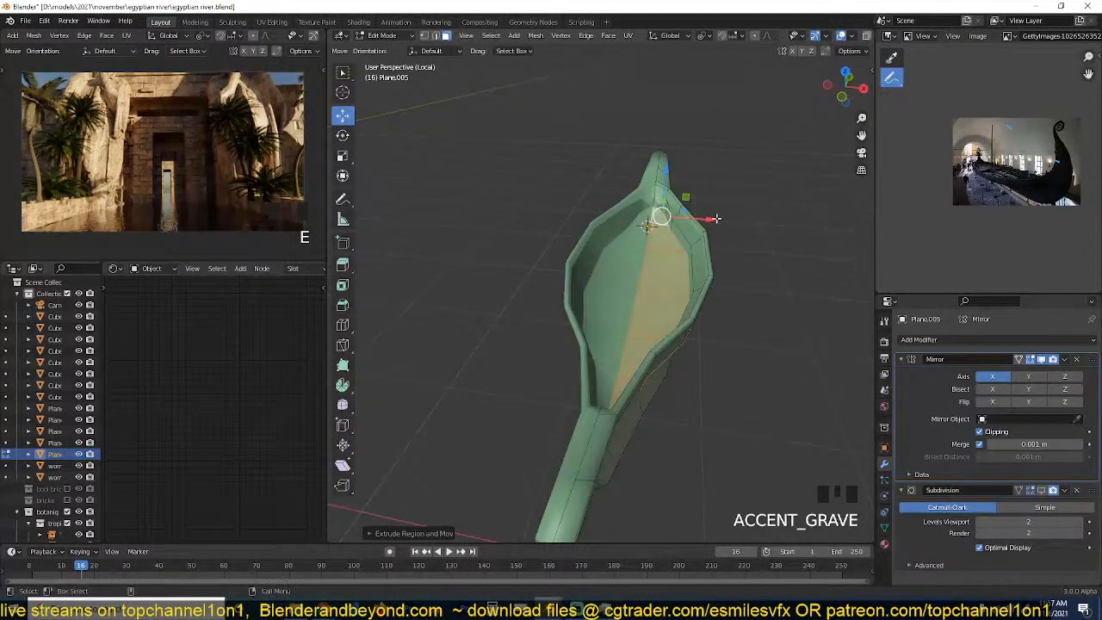
left_click_drag(714, 219, 700, 218)
key("grave")
middle_click_drag(700, 217, 741, 199)
Add an edge loop around the inner wall and move it down and inward towards the floor.
scroll(745, 247, "up", 3)
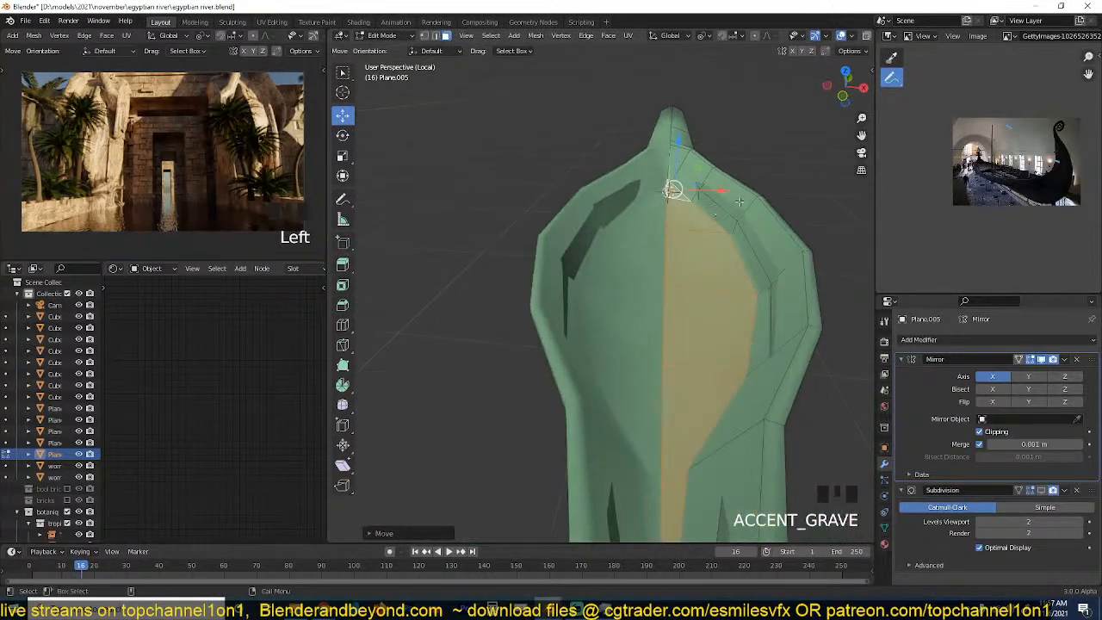
key("ctrl+r")
left_click(752, 209)
left_click(759, 200)
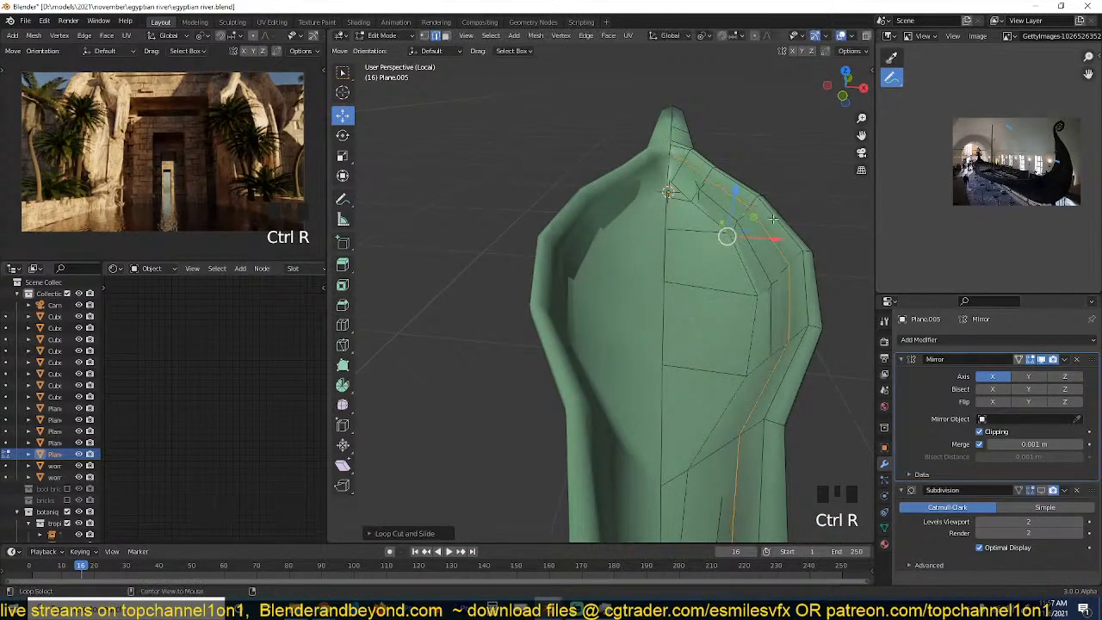
key("alt+d")
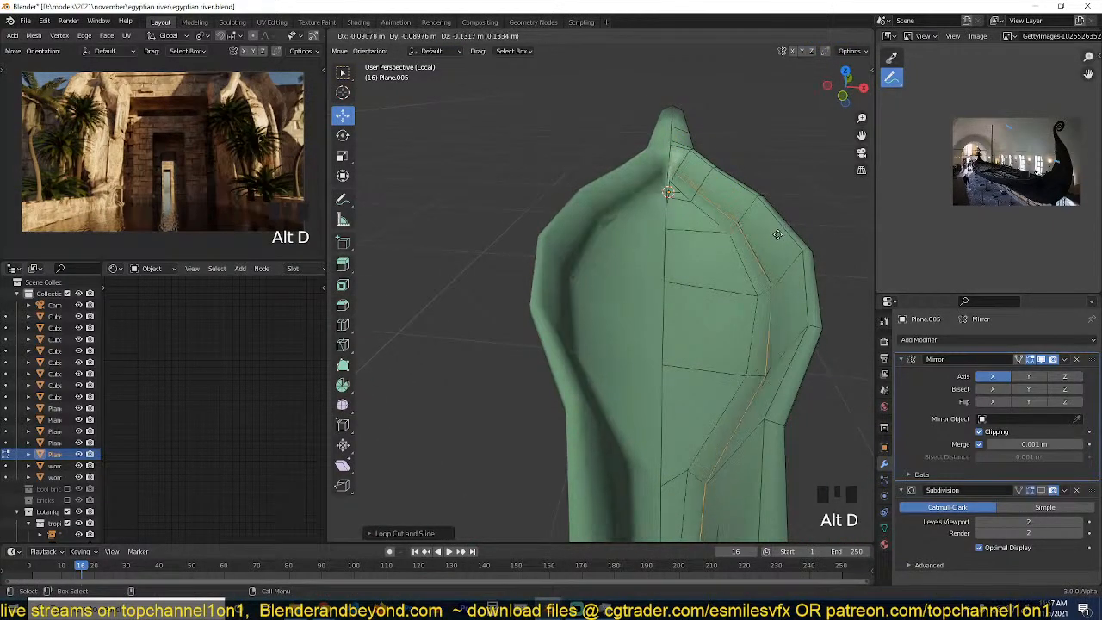
left_click(780, 233)
Shrink/Fatten the inner wall's edge loop and shift it slightly outward along the X axis.
key("grave")
middle_click_drag(780, 233, 756, 256)
key("alt+s")
left_click(770, 218)
key("grave")
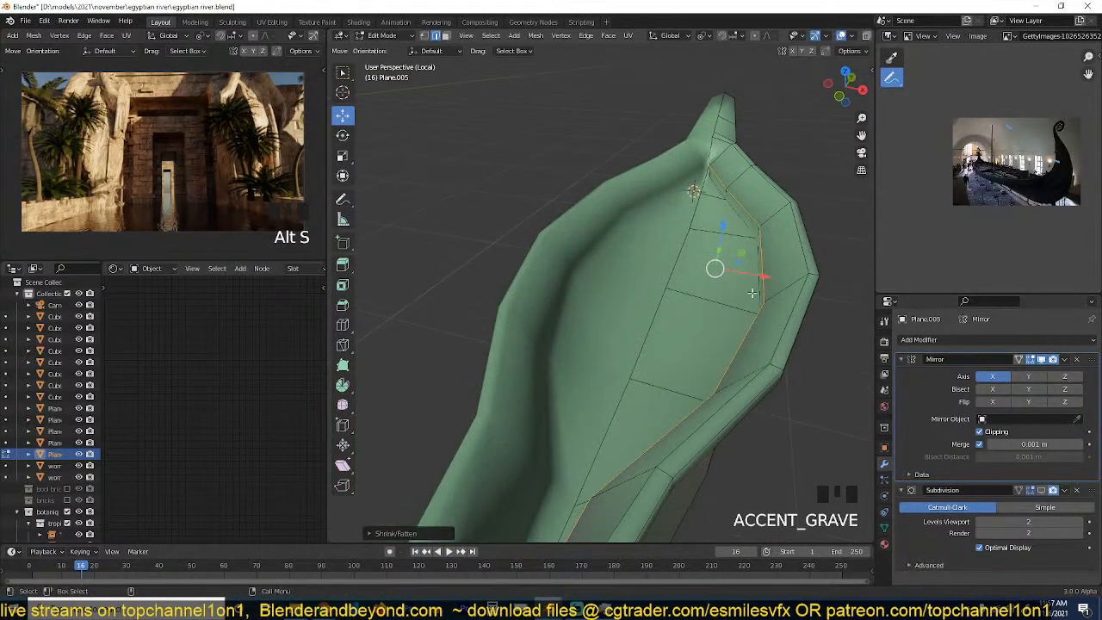
left_click_drag(759, 279, 770, 279)
Add an edge loop along the upper inner wall near the rim and Shrink/Fatten it.
key("ctrl+r")
left_click(776, 222)
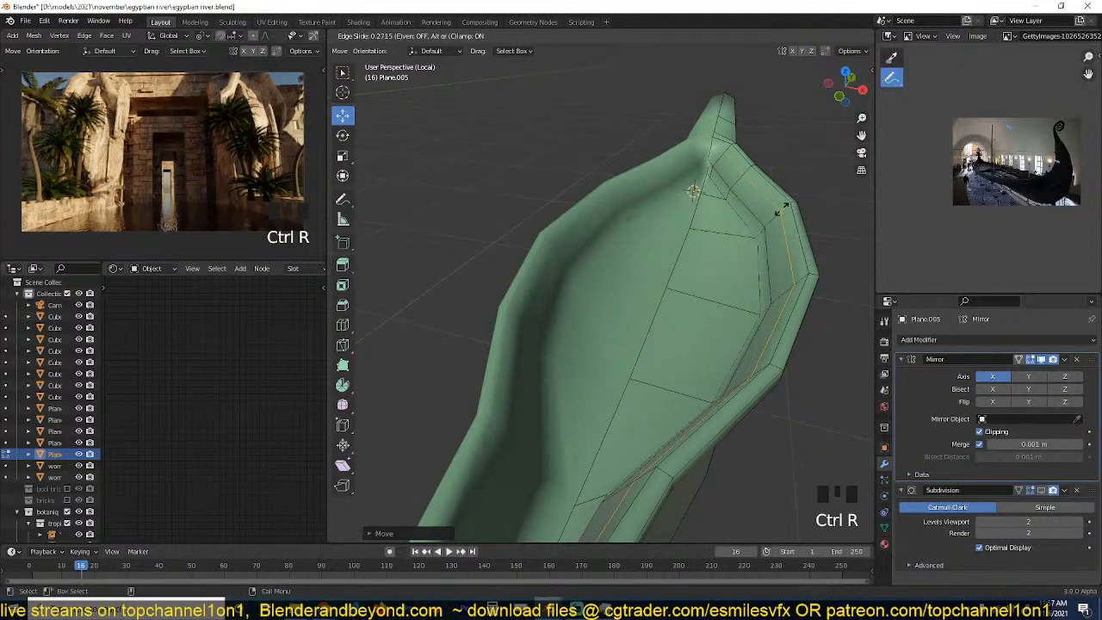
left_click(784, 210)
key("alt+s")
left_click(727, 258)
Reposition the inner wall vertex at the base of the stem.
key("grave")
scroll(791, 398, "up", 3)
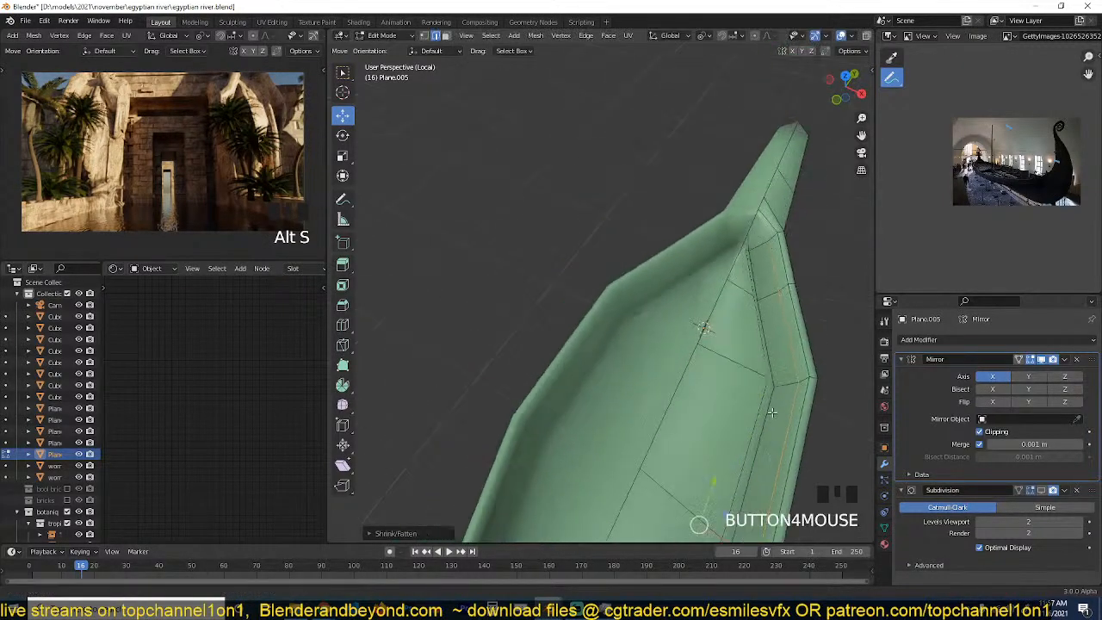
key("1")
left_click(811, 322)
middle_click_drag(811, 324, 759, 334, "shift")
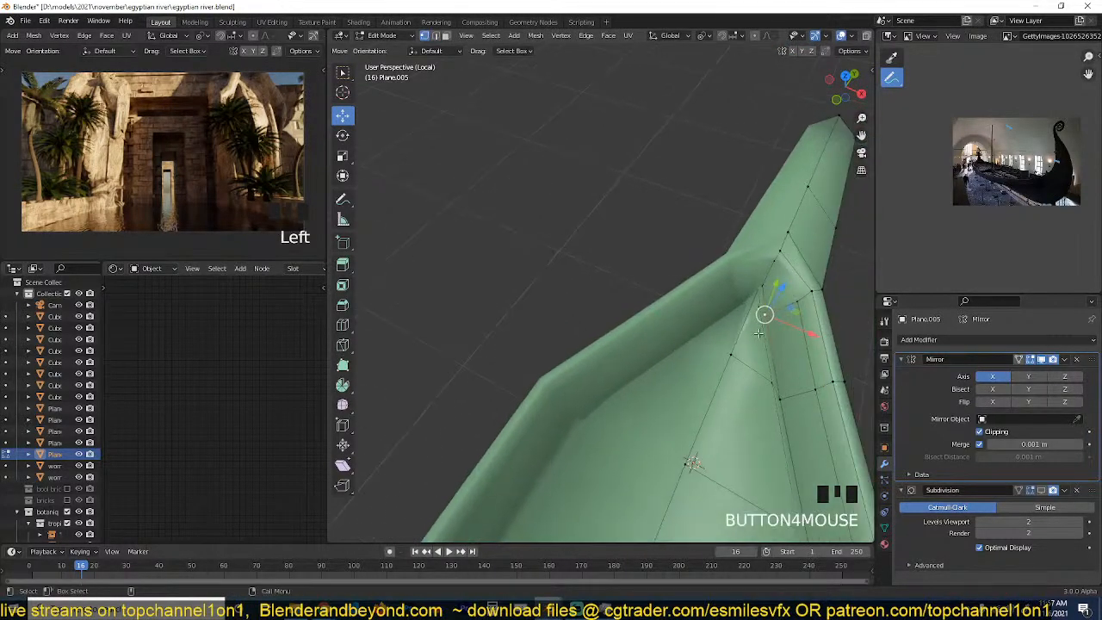
left_click_drag(791, 322, 802, 327)
key("alt+a")
Knife-cut an edge from the centreline below the stem to the end of the inner wall's edge loop.
key("grave")
middle_click_drag(802, 326, 811, 280)
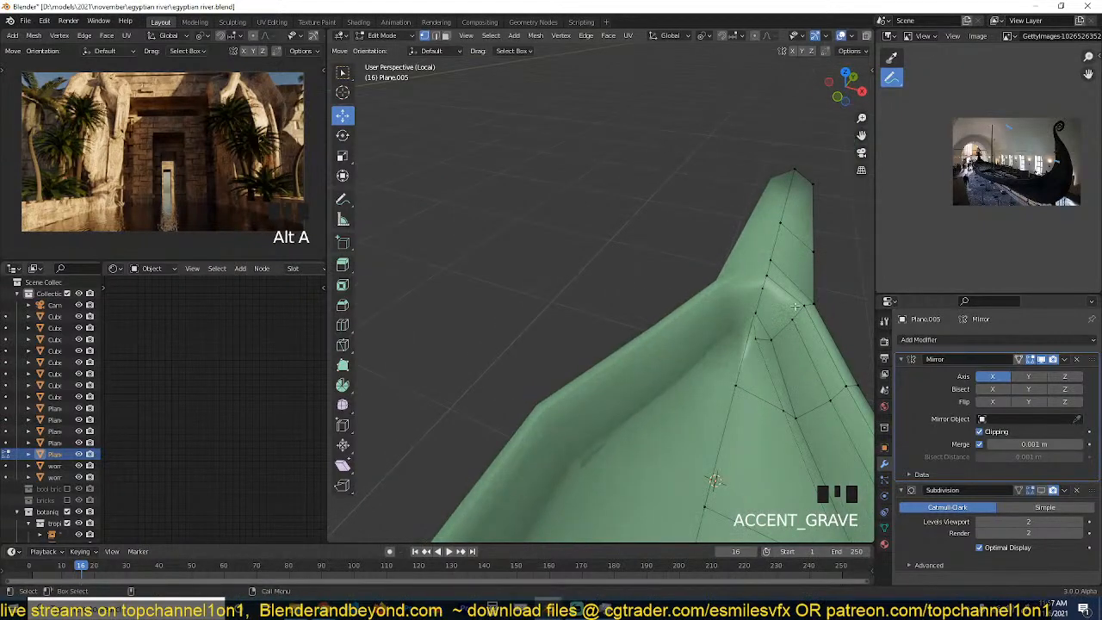
key("k")
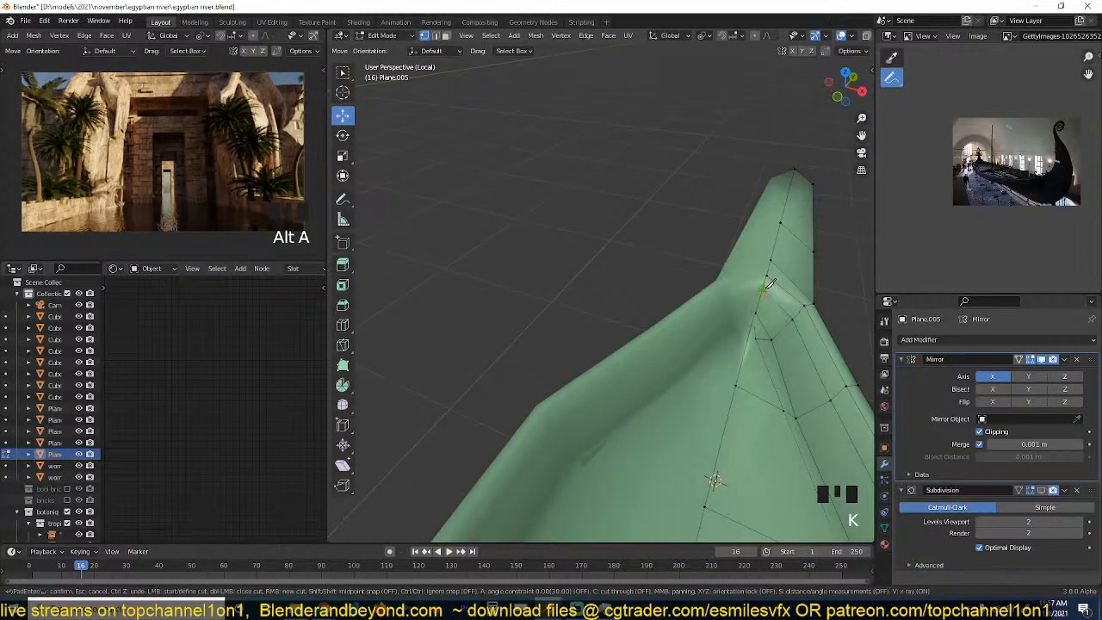
left_click(763, 289)
key("Return")
Shrink/Fatten the selected geometry inside the stem end of the hull.
scroll(813, 385, "down", 3)
key("grave")
middle_click_drag(813, 387, 710, 327)
key("grave")
middle_click_drag(642, 377, 423, 325)
key("alt+s")
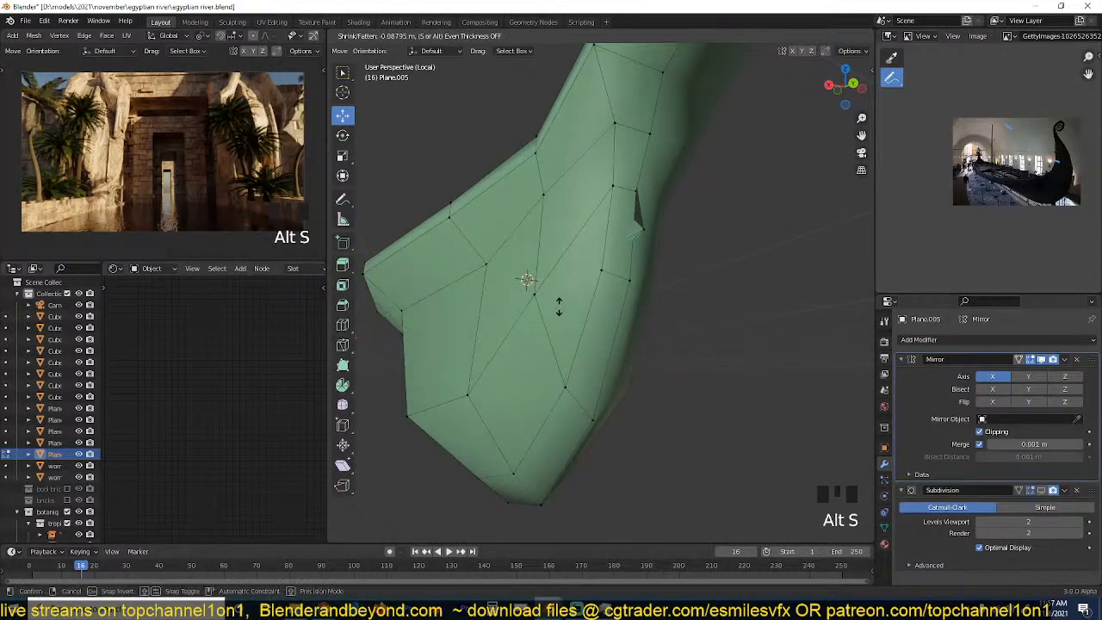
left_click(638, 308)
Preview the whole boat with the Subdivision modifier shown in the viewport.
key("Tab")
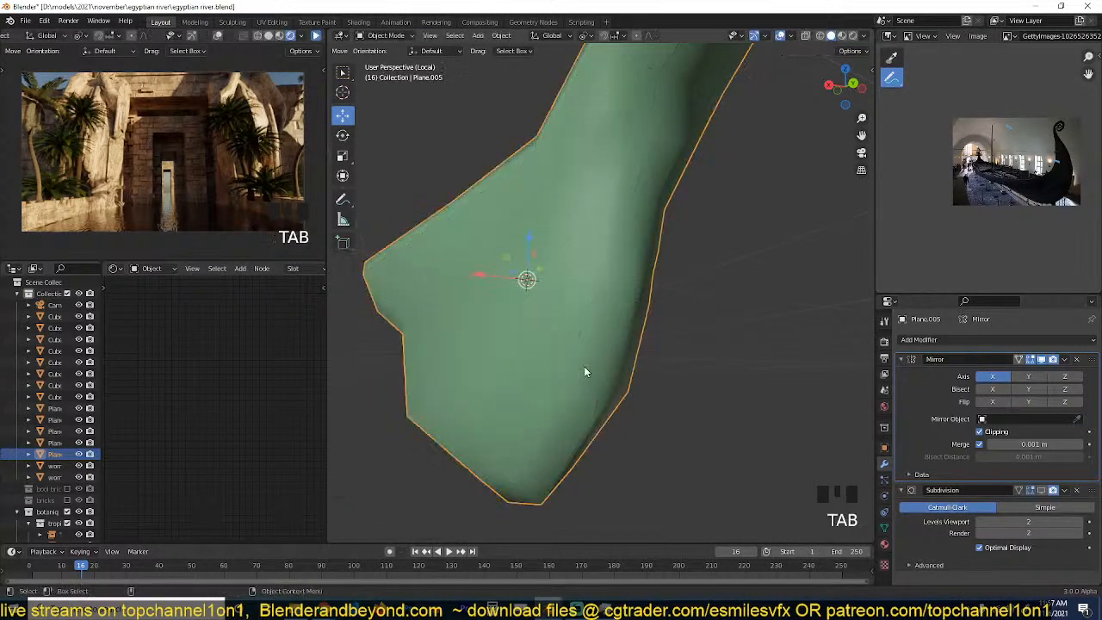
key("grave")
middle_click_drag(584, 366, 785, 433)
key("grave")
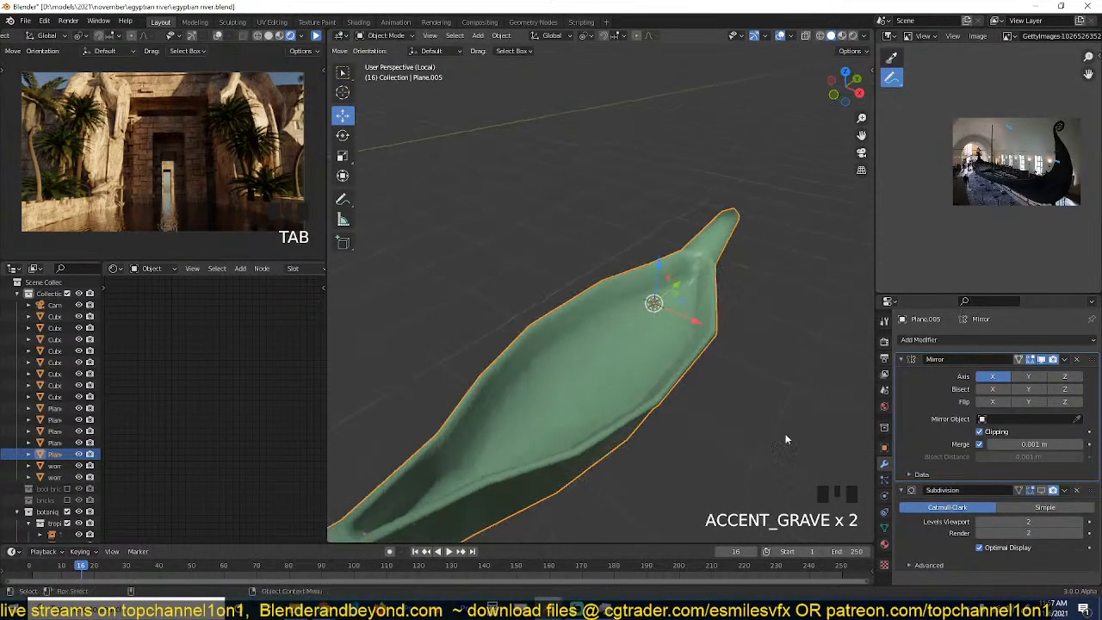
left_click(1041, 490)
scroll(656, 329, "up", 2)
key("Tab")
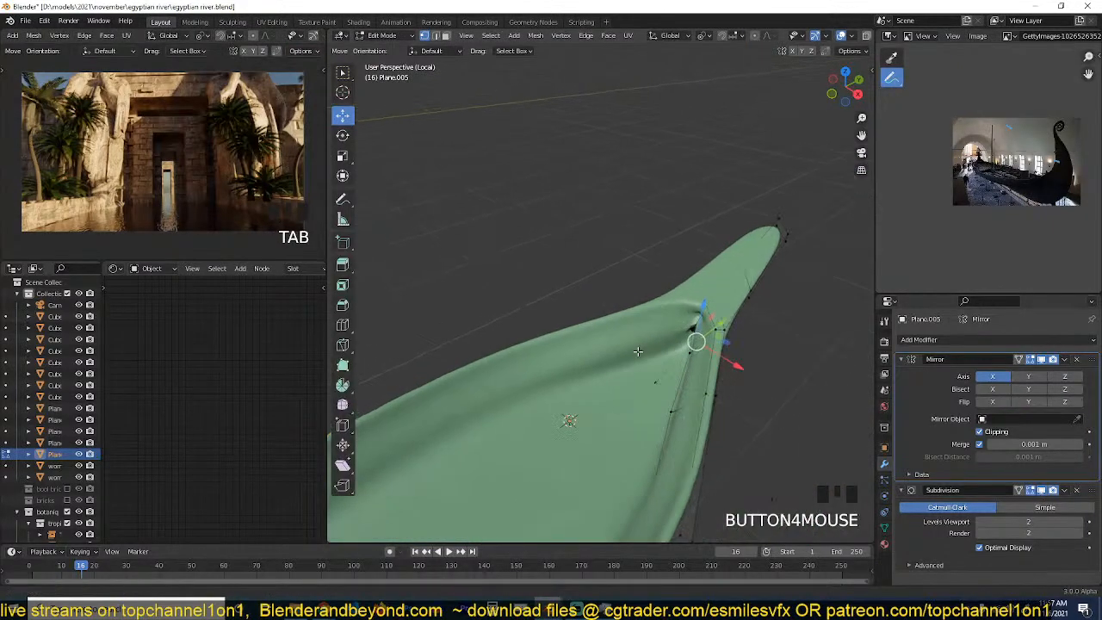
Hide the Subdivision and Mirror modifiers in the viewport to expose the geometry inside the stem end.
key("z")
scroll(681, 364, "up", 2)
key("grave")
middle_click_drag(681, 364, 628, 340)
middle_click_drag(659, 474, 528, 286, "shift")
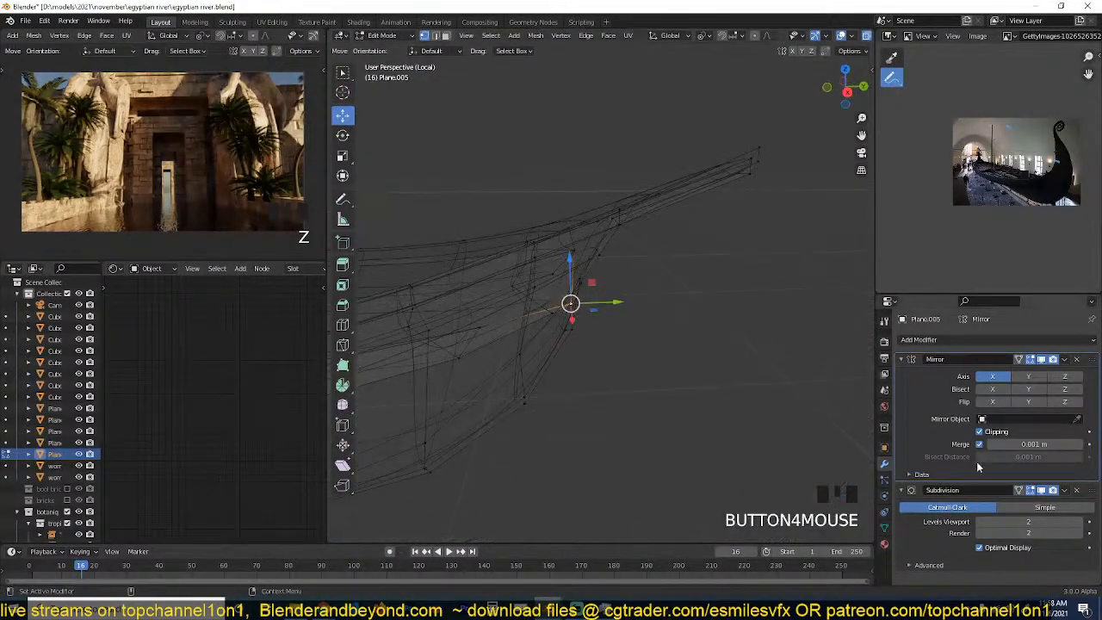
left_click(1041, 489)
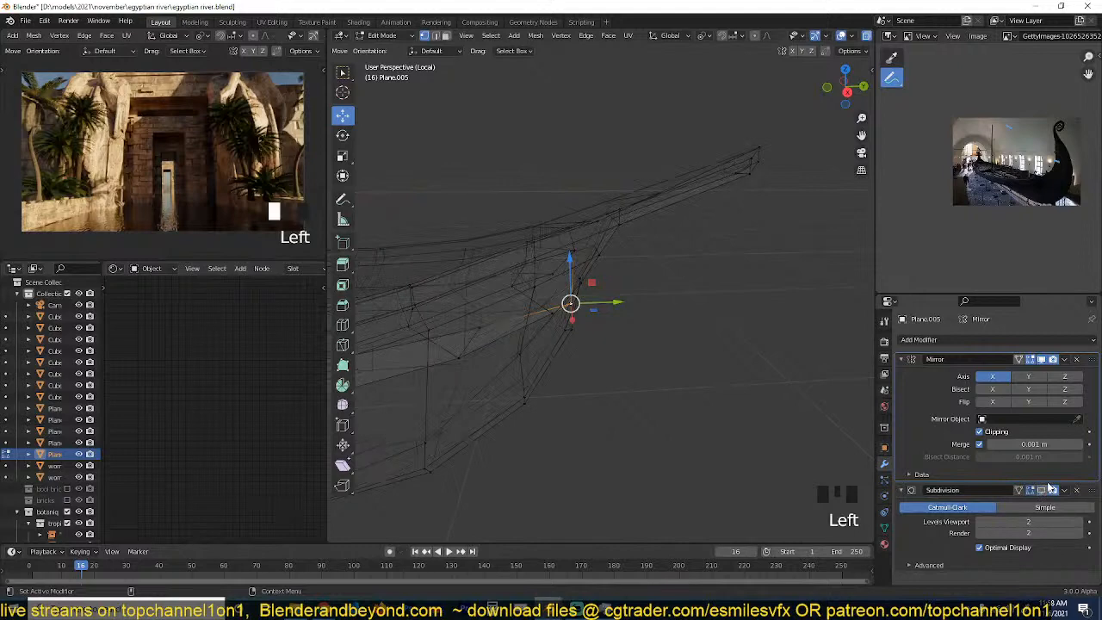
left_click(1043, 360)
key("z")
Connect the inner wall vertex to the floor vertex below it and delete the face between that edge and the stem.
key("grave")
mouse_move(668, 360)
middle_mouse_down()
mouse_move(806, 384)
mouse_move(871, 379)
middle_mouse_up()
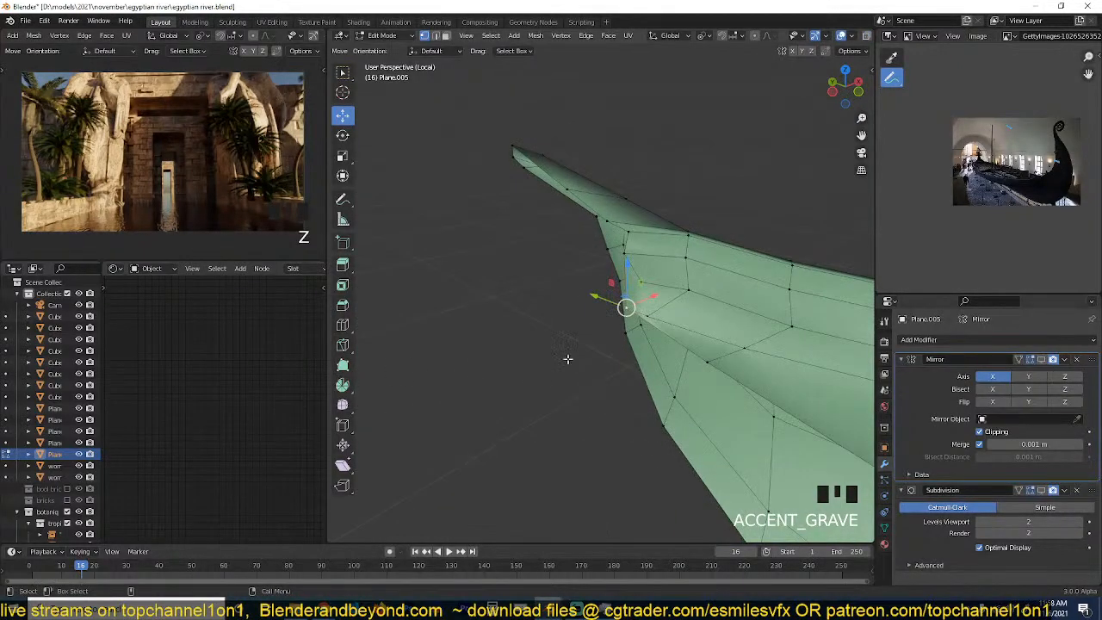
key("grave")
middle_click_drag(567, 358, 664, 350)
scroll(632, 390, "up", 2)
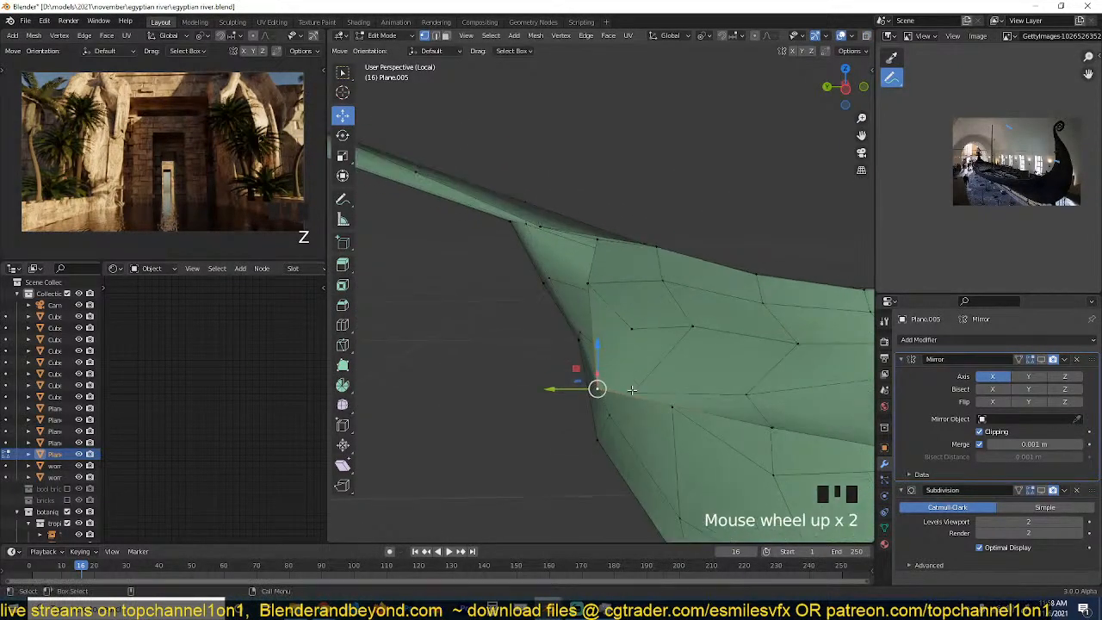
left_click(631, 328)
key("j")
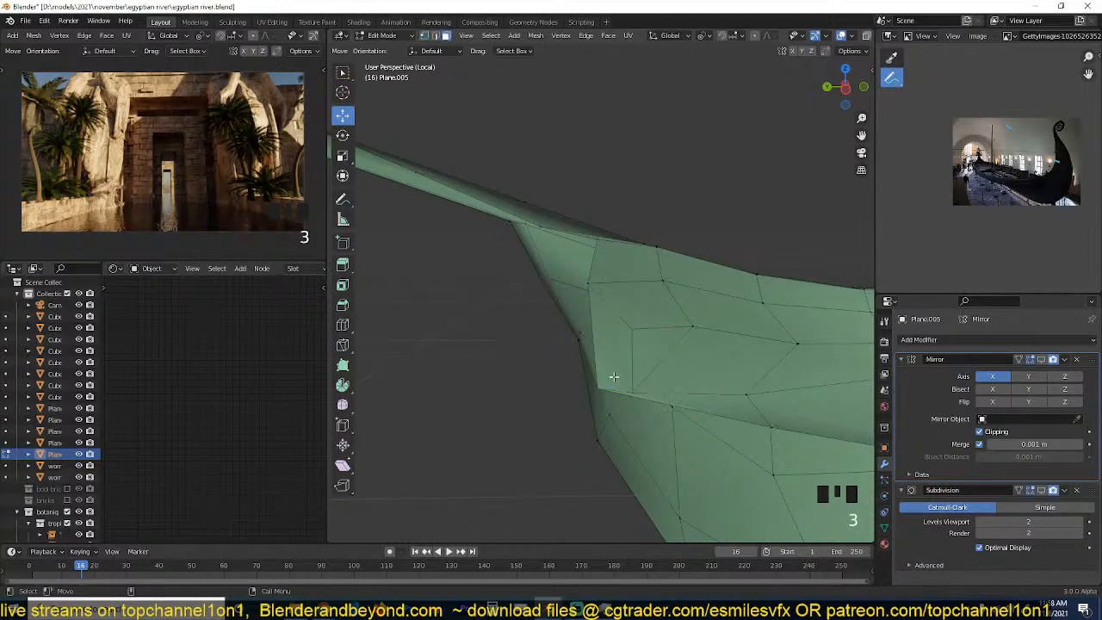
left_click(612, 365)
key("x")
left_click(612, 367)
Move the floor's end vertex inward along the Y axis and show the Mirror modifier in the viewport again.
key("grave")
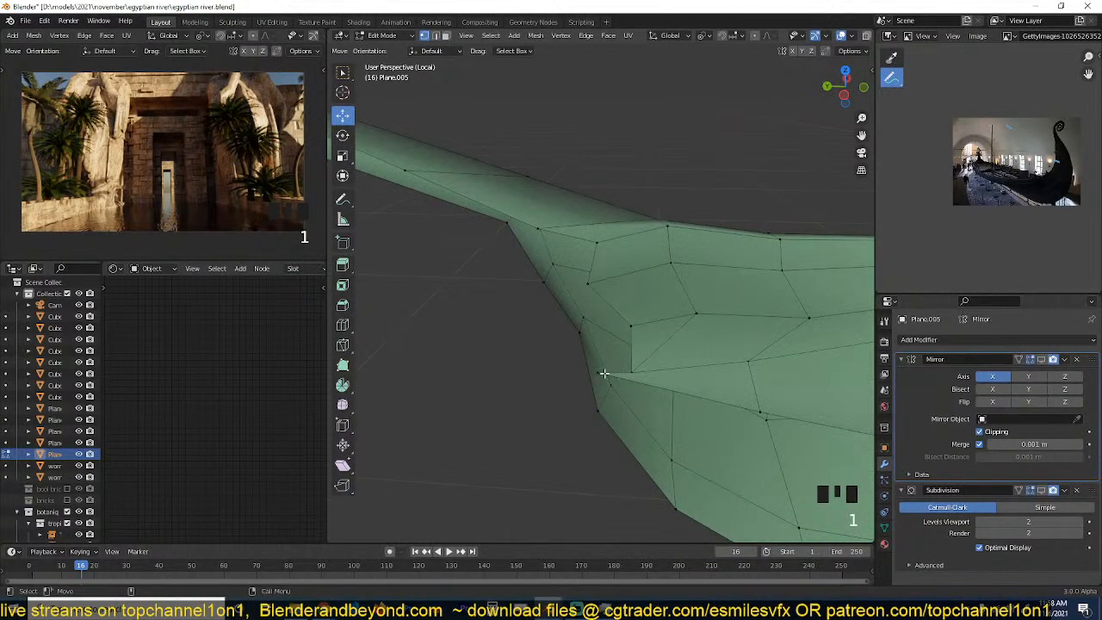
left_click_drag(575, 372, 640, 370)
key("grave")
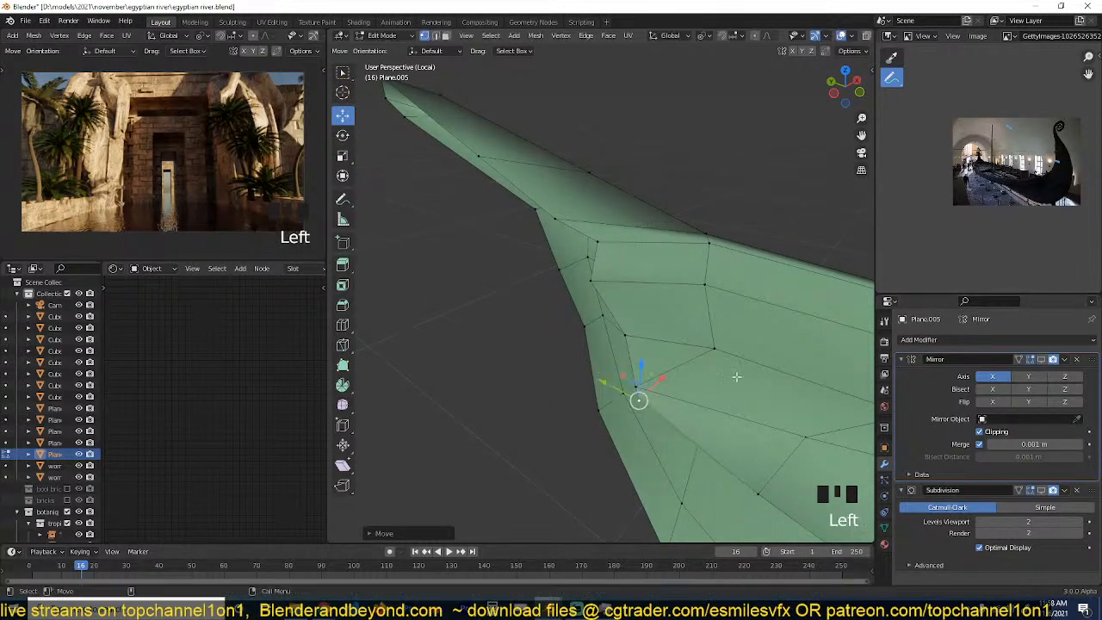
left_click(1040, 363)
key("grave")
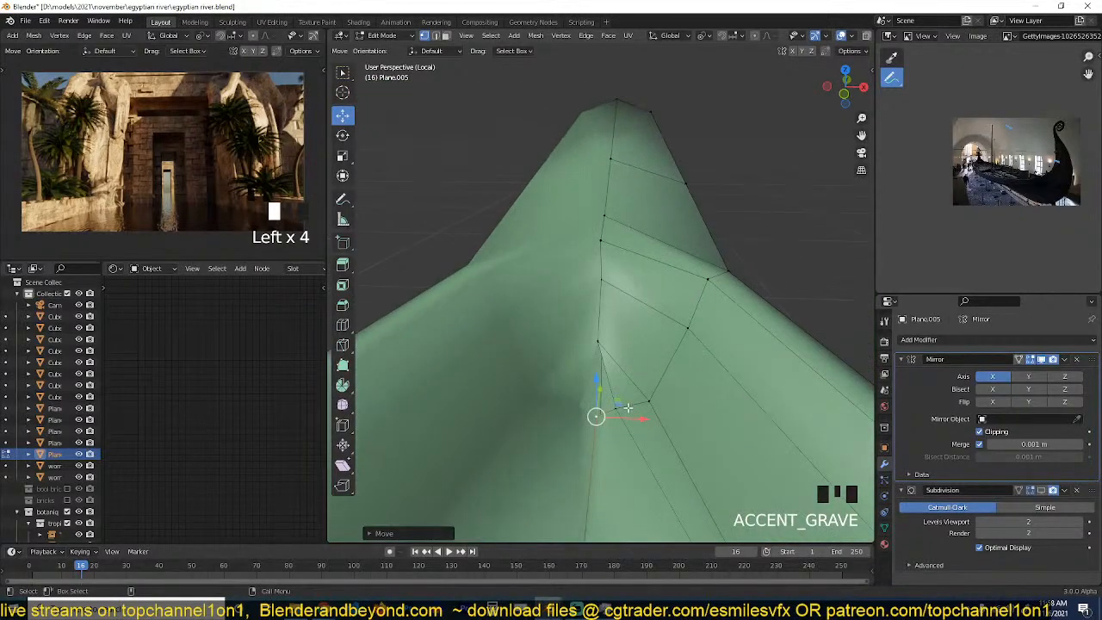
Move the floor's end vertex along X onto the centreline and dissolve the diagonal edge beside it.
left_click_drag(639, 417, 604, 422)
left_click(617, 409)
key("grave")
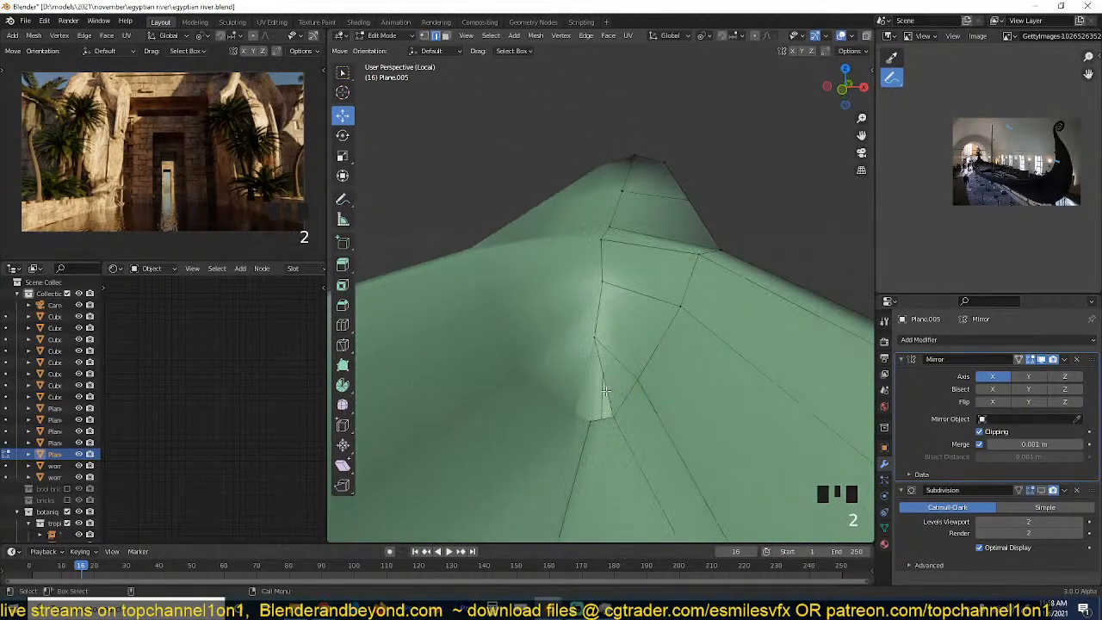
key("ctrl+x")
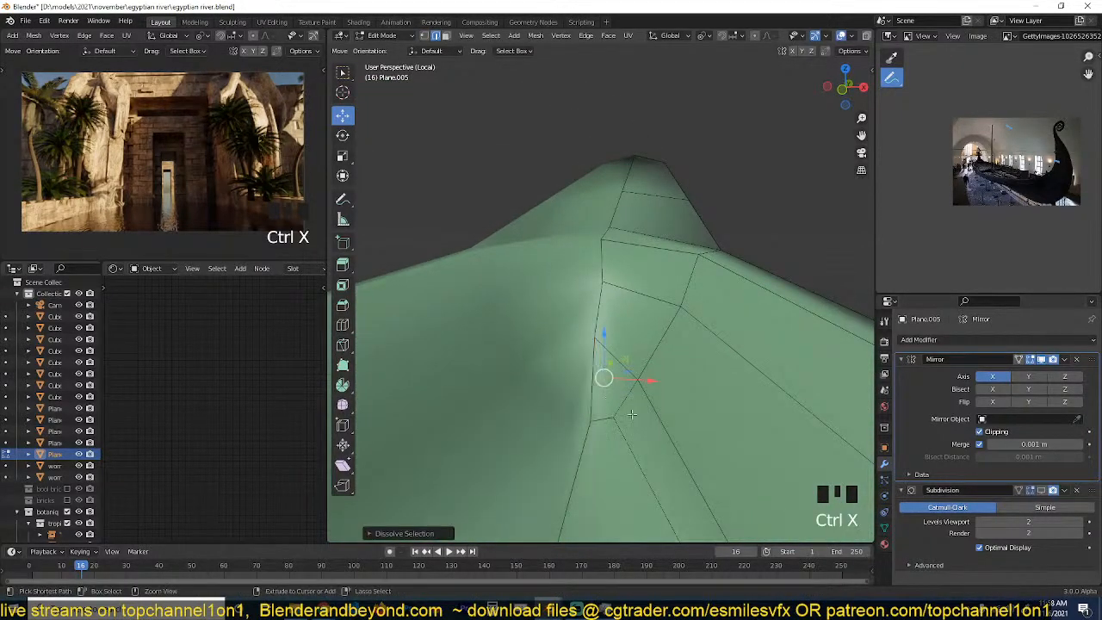
Add an edge loop along the inner side of the boat's rim, slid close to the top edge.
key("grave")
key("alt+a")
scroll(583, 386, "down", 3)
key("grave")
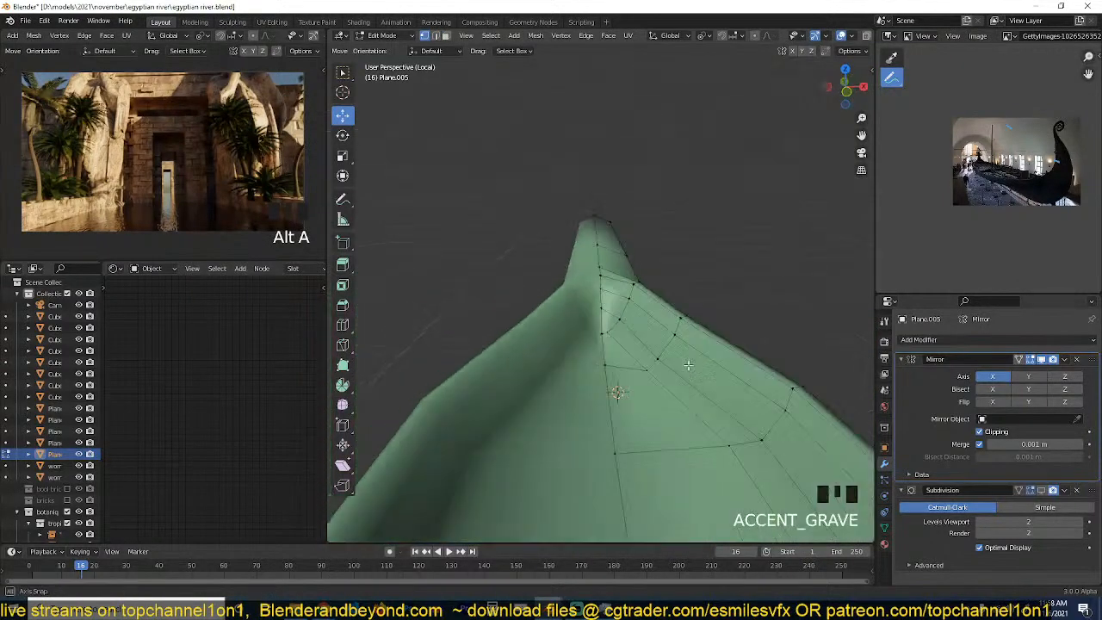
key("ctrl+r")
left_click(682, 325)
left_click(684, 317)
Add an edge loop along the outer side of the rim to sharpen the gunwale.
key("grave")
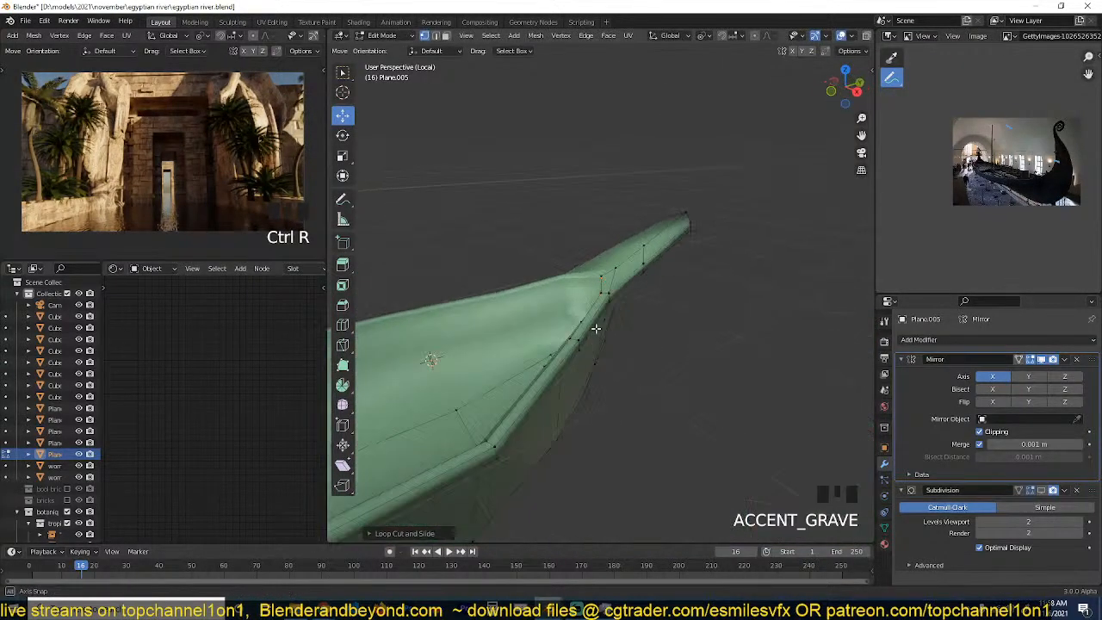
key("ctrl+r")
left_click(554, 336)
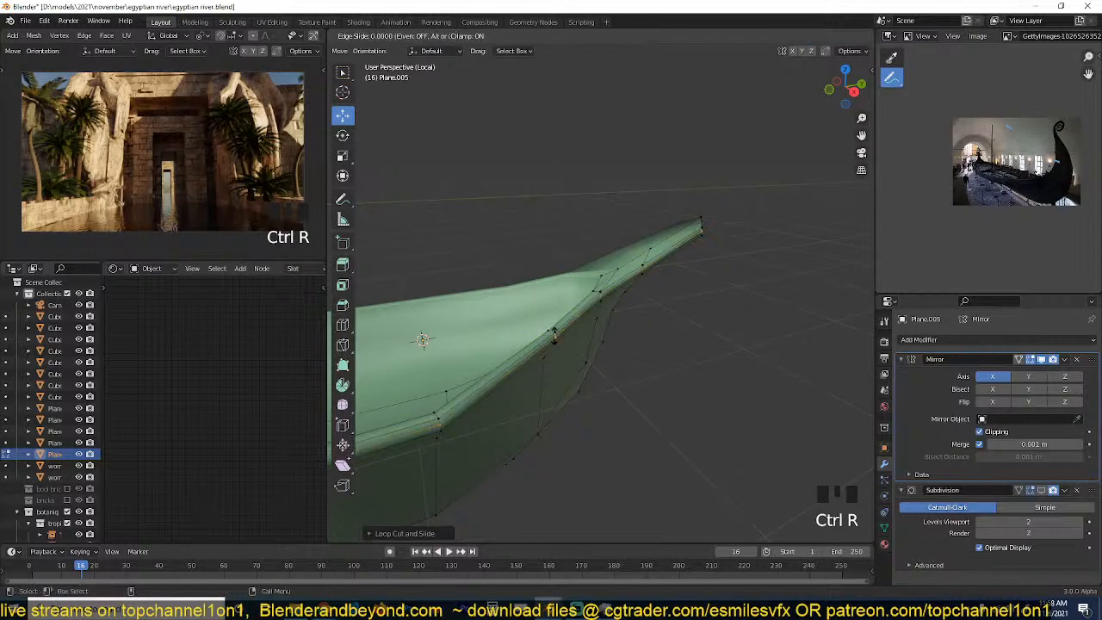
left_click(554, 332)
Examine the hull's outer surface from its opposite end and in the right side view.
scroll(556, 386, "down", 4)
middle_click_drag(613, 384, 694, 382, "shift")
key("grave")
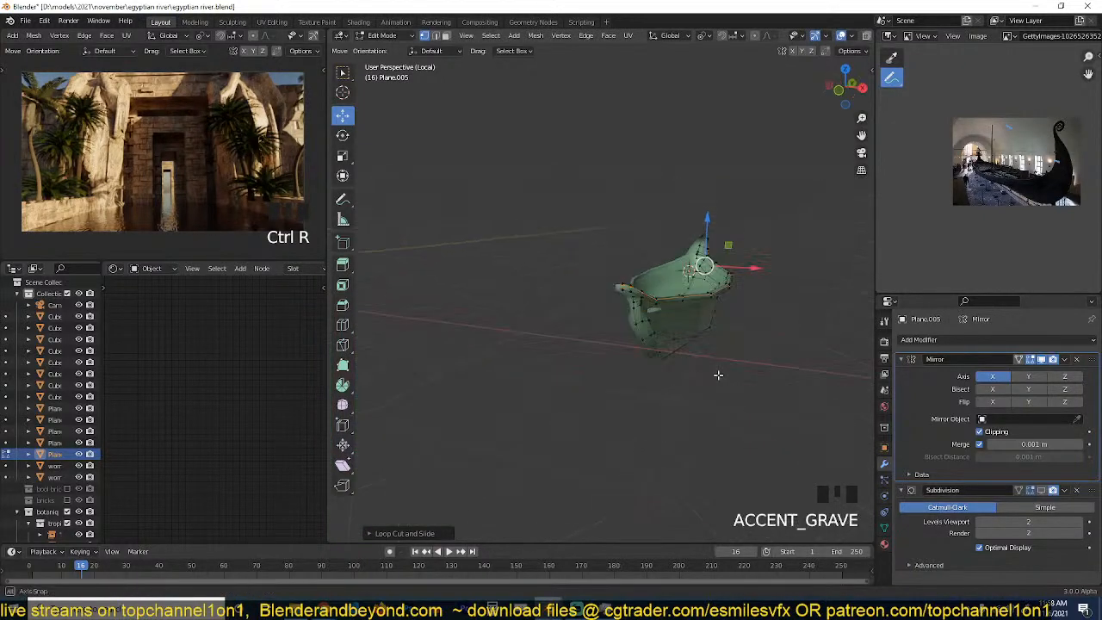
scroll(724, 373, "up", 2)
key("grave")
scroll(667, 395, "up", 1)
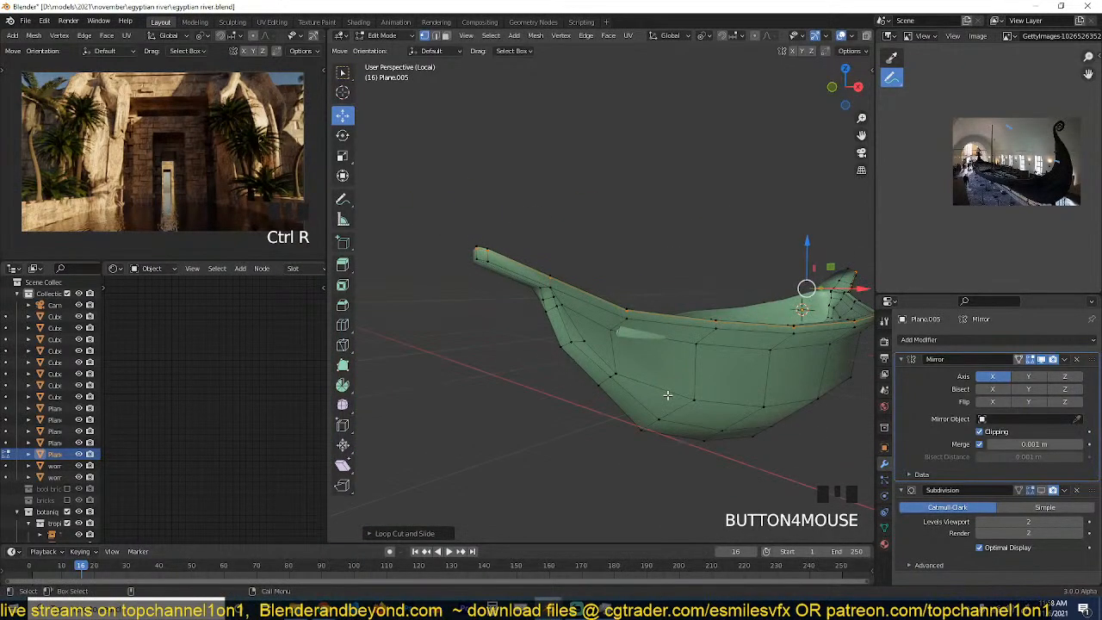
key("KP_3")
scroll(474, 350, "down", 2)
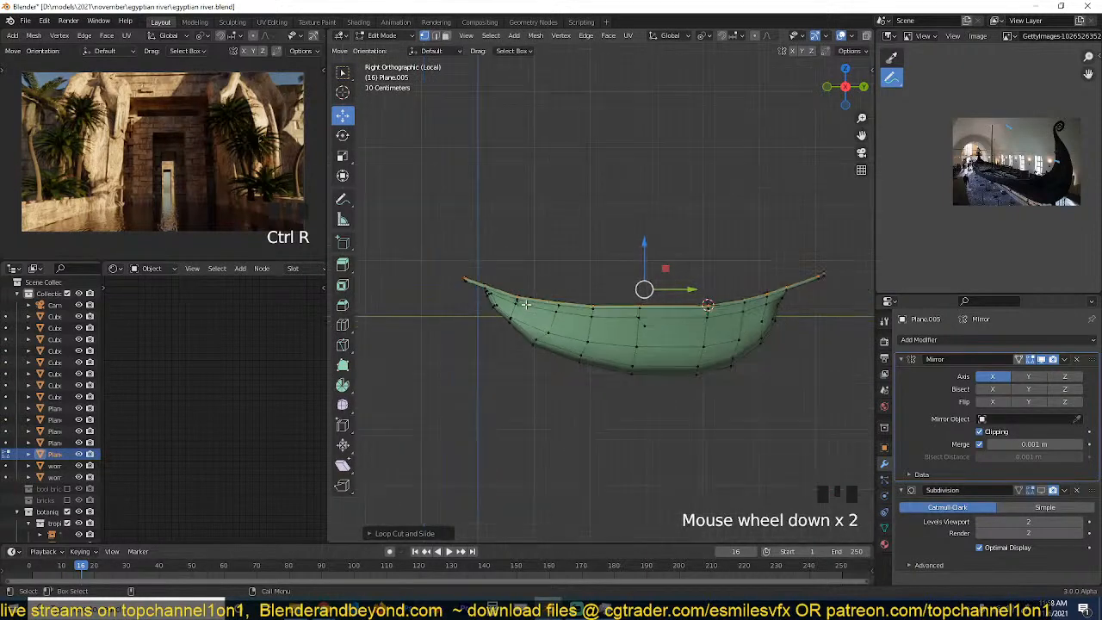
scroll(657, 376, "up", 4)
key("Tab")
key("Tab")
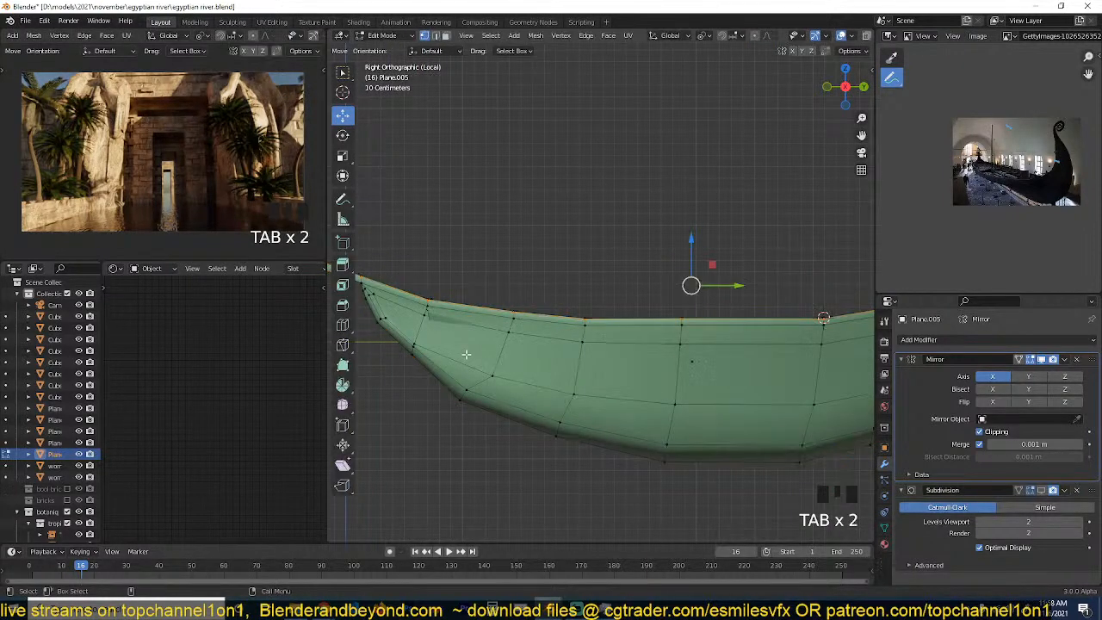
key("grave")
Show the Subdivision modifier in the viewport to smooth the boat.
key("Tab")
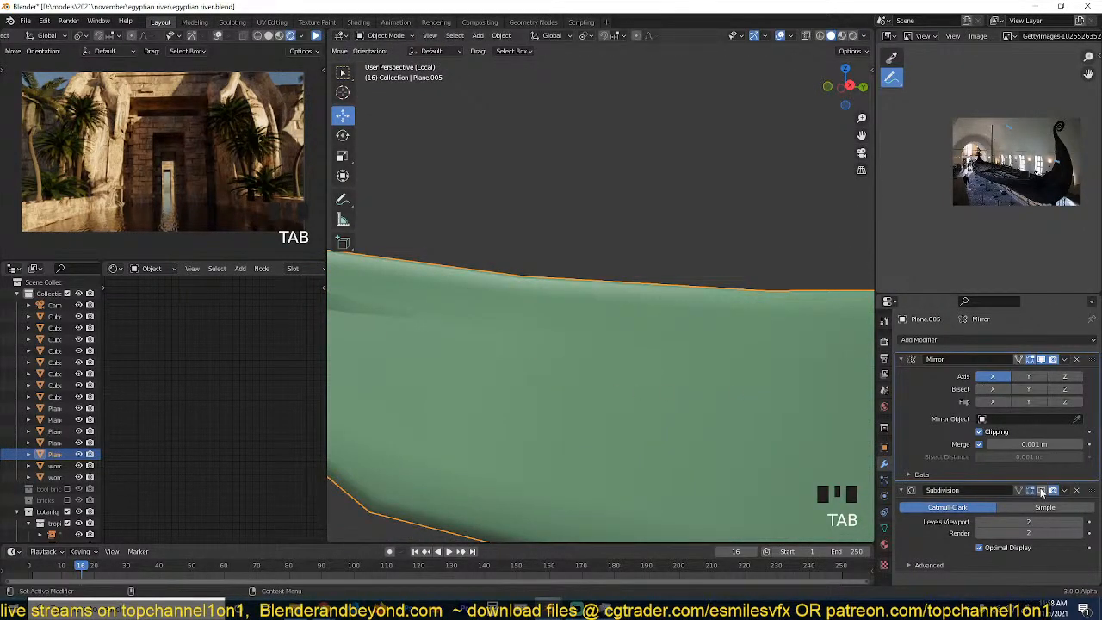
scroll(532, 391, "down", 4)
key("grave")
key("Tab")
Add a lengthwise edge loop on the hull's underside and slide it close to the neighbouring lower hull edge.
key("grave")
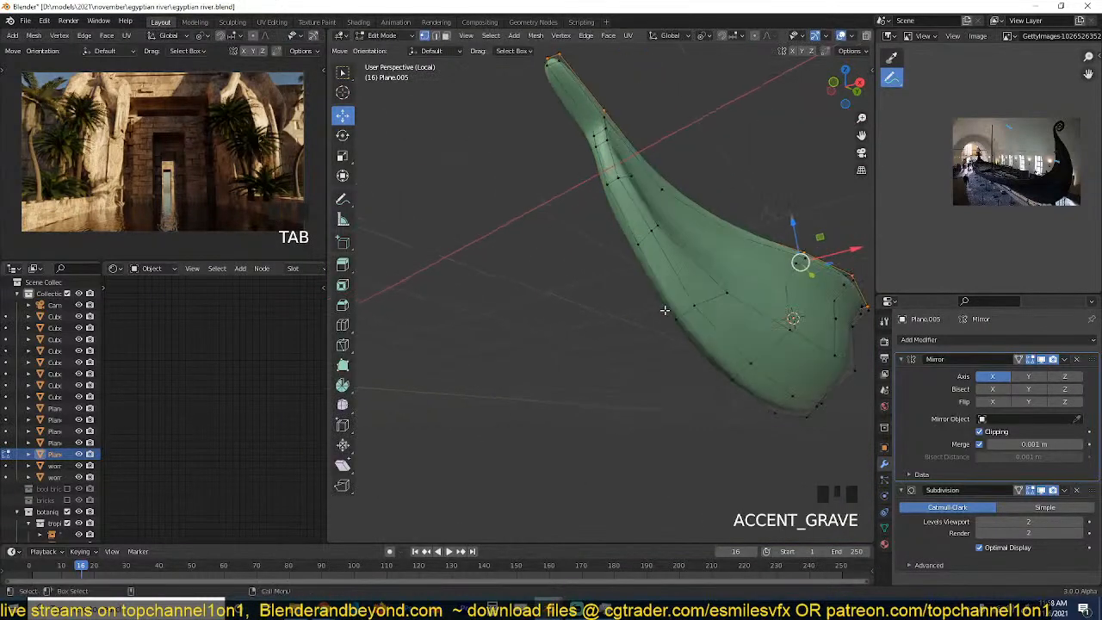
key("alt+a")
left_click(689, 303)
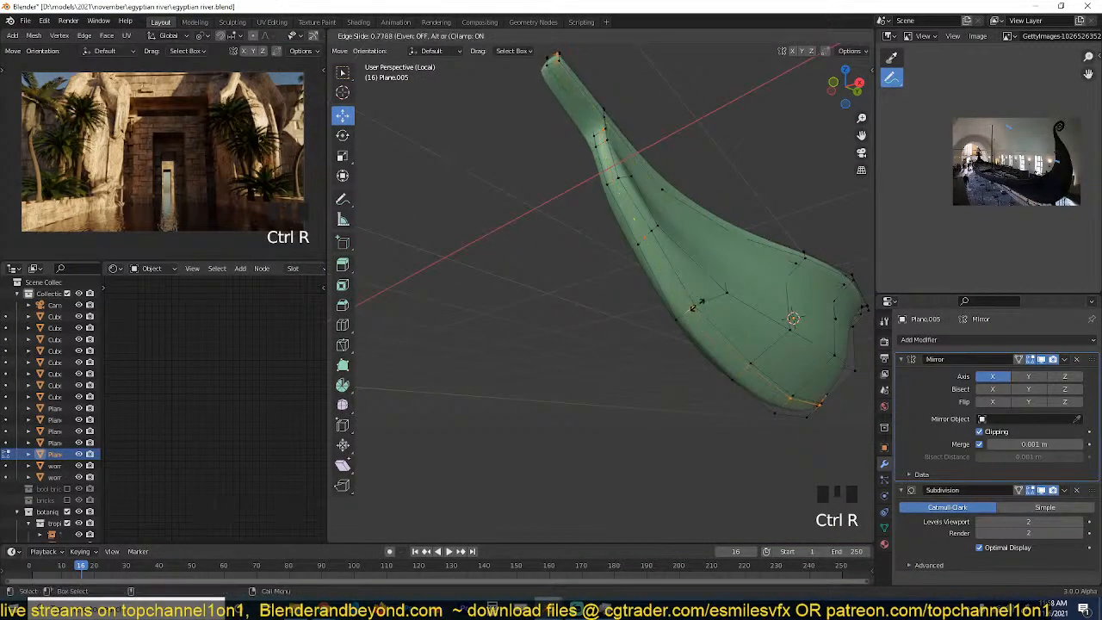
left_click(696, 305)
Add an edge loop across the protruding stem and slide it along the stem.
key("Tab")
key("grave")
scroll(636, 312, "down", 4)
key("grave")
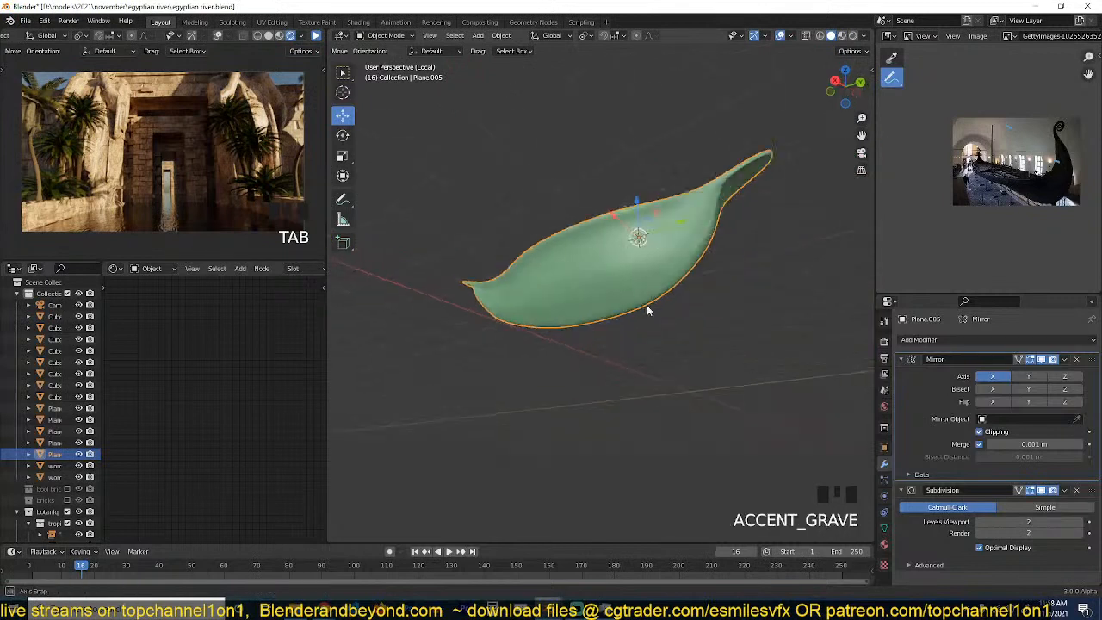
middle_click_drag(593, 305, 628, 352)
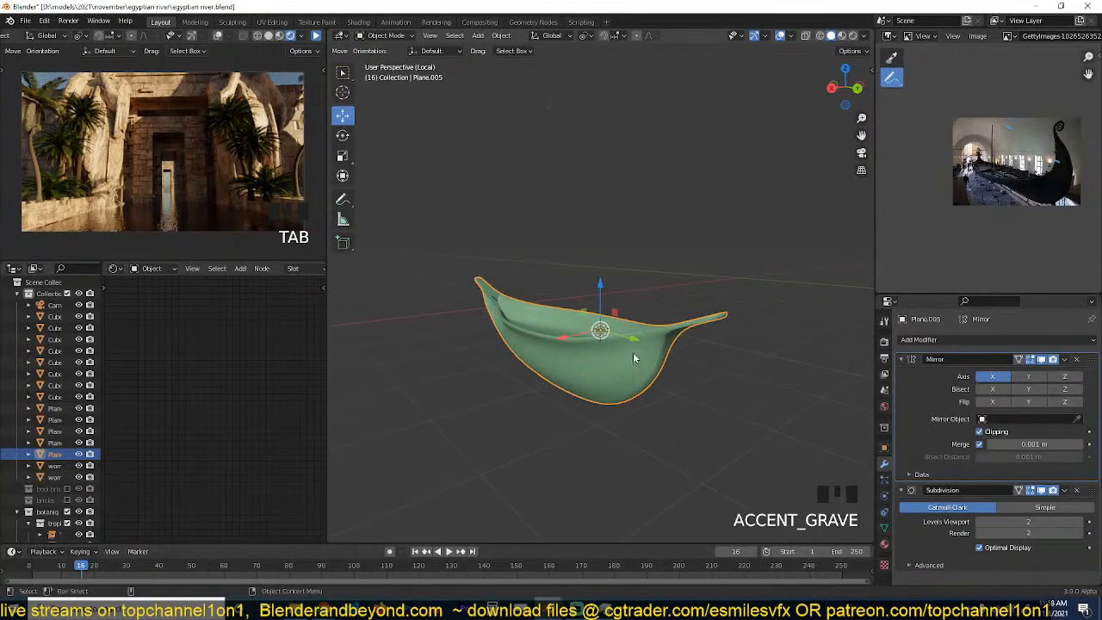
key("Tab")
key("ctrl+r")
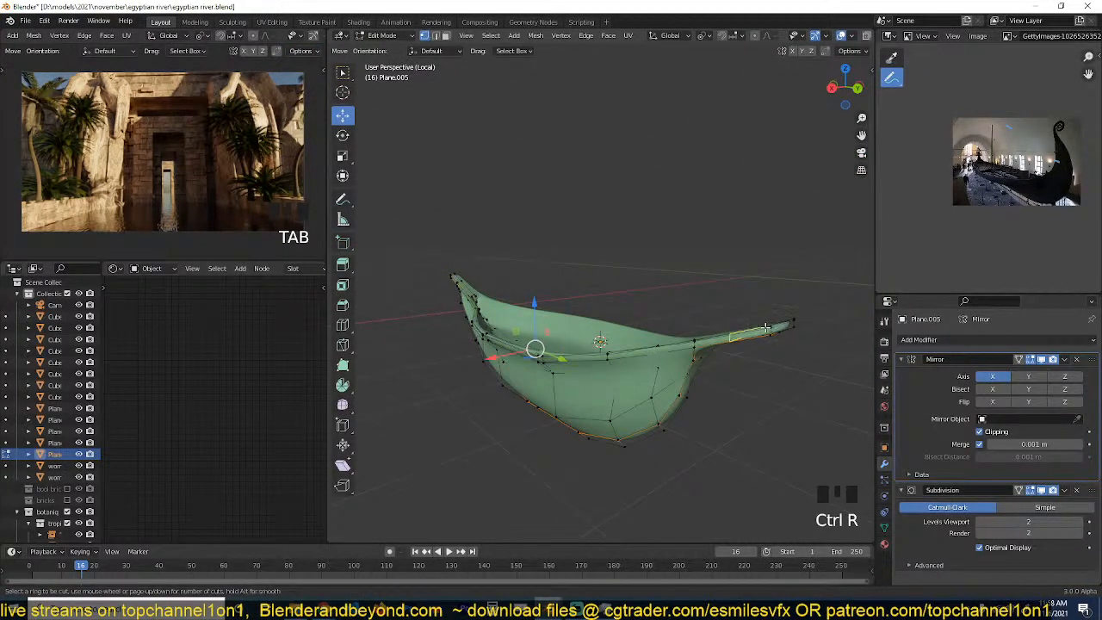
left_click(766, 328)
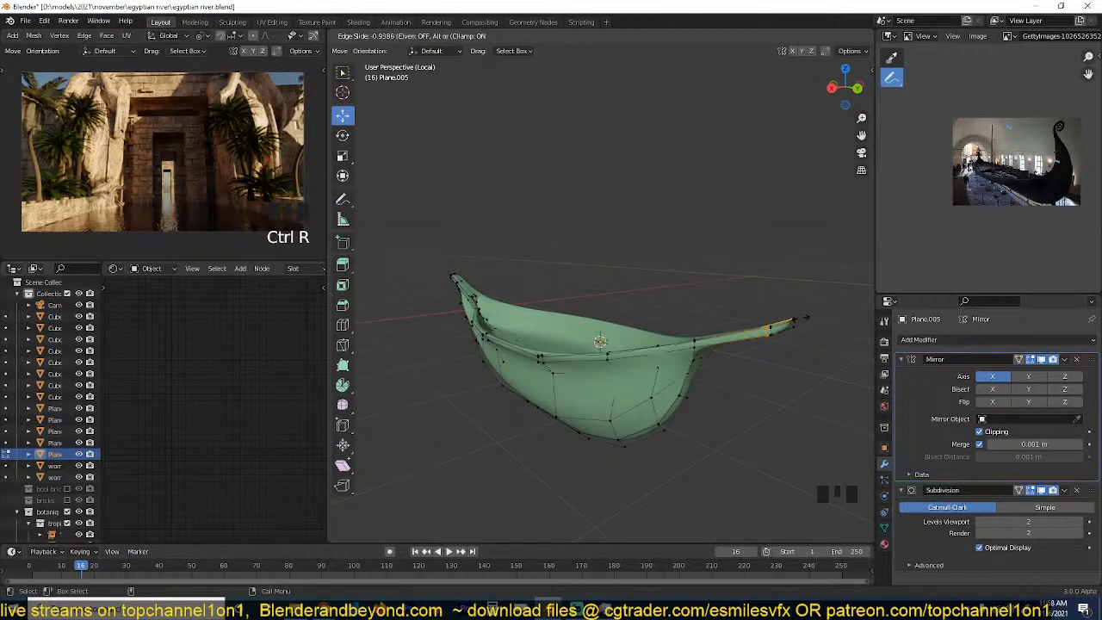
left_click(807, 318)
Select the run of lowest keel edges in the wireframe right view and adjust it with Shrink/Fatten.
key("Tab")
key("grave")
middle_click_drag(758, 353, 742, 305)
scroll(645, 320, "up", 2)
key("Tab")
mouse_move(646, 321)
middle_mouse_down()
mouse_move(735, 312)
mouse_move(663, 313)
middle_mouse_up()
key("grave")
key("KP_3")
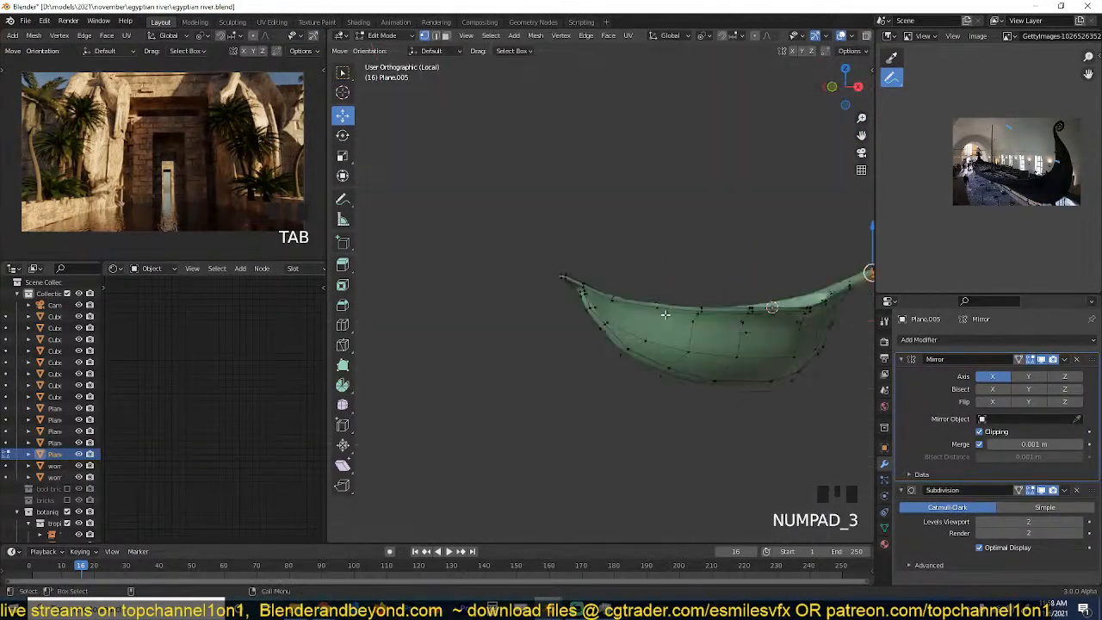
scroll(610, 362, "up", 2)
key("z")
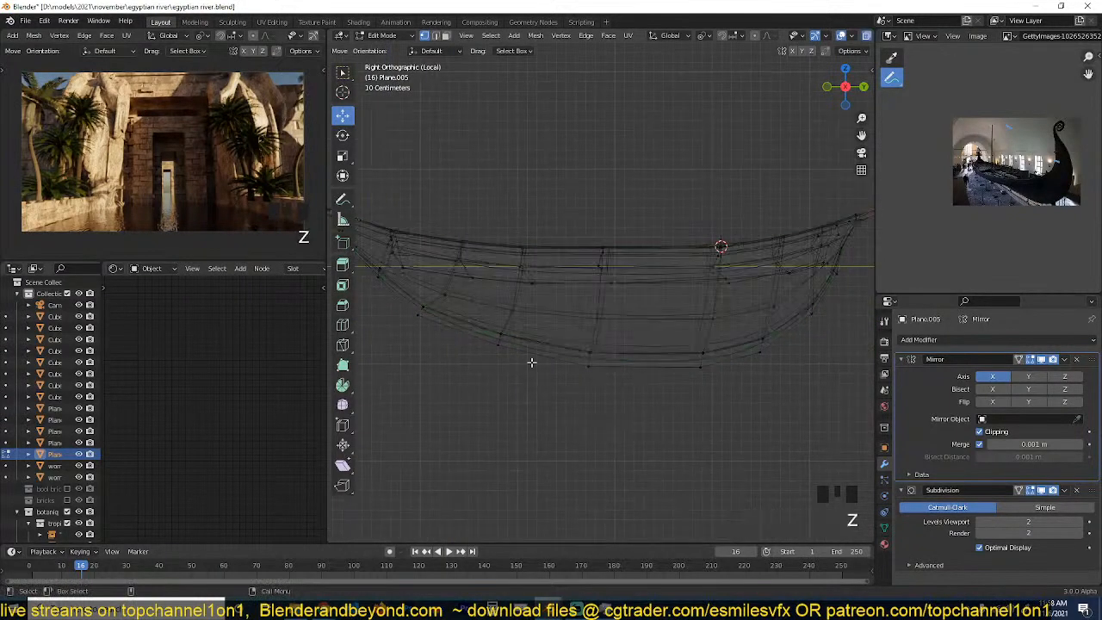
left_click(811, 330, "ctrl")
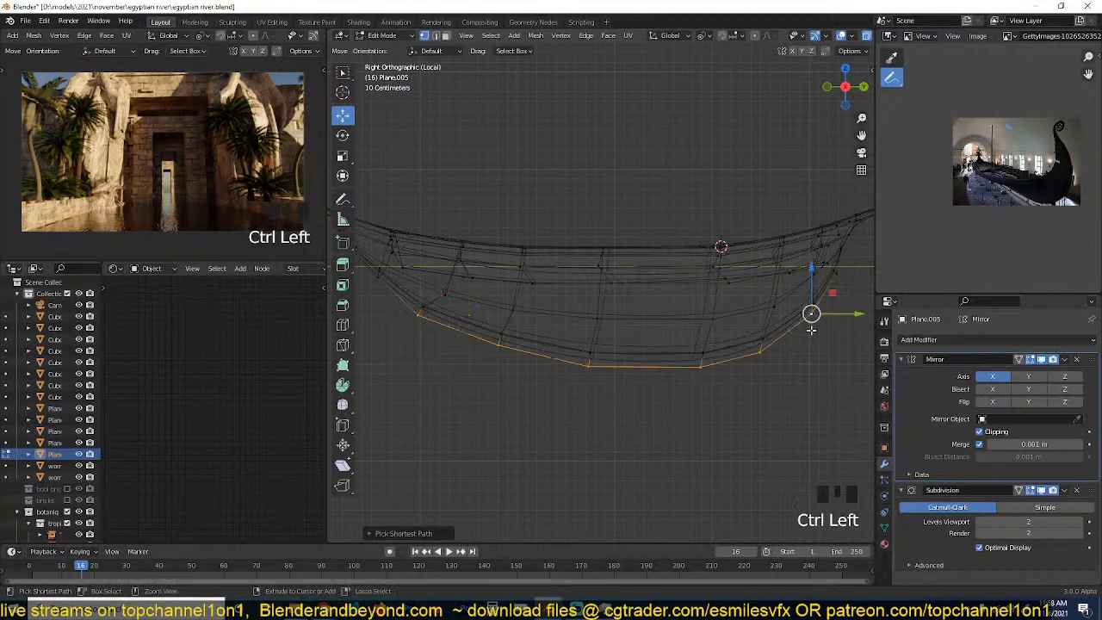
key("alt+s")
left_click(679, 396)
key("Tab")
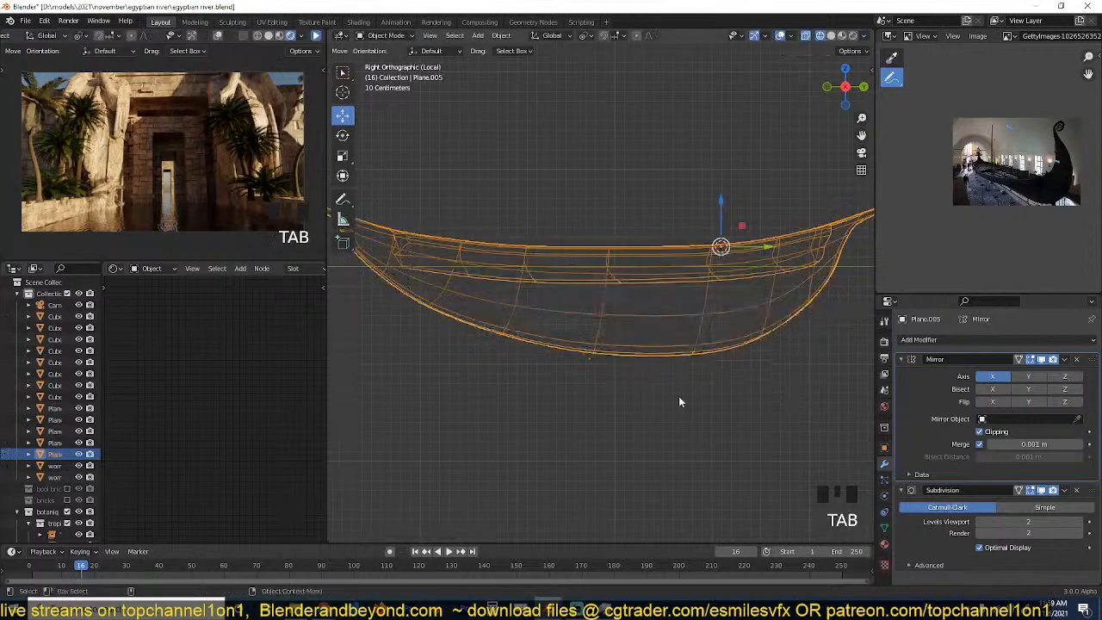
Add a lengthwise edge loop on the outer hull and slide it close beneath the rim.
key("z")
key("grave")
scroll(643, 298, "down", 2)
key("grave")
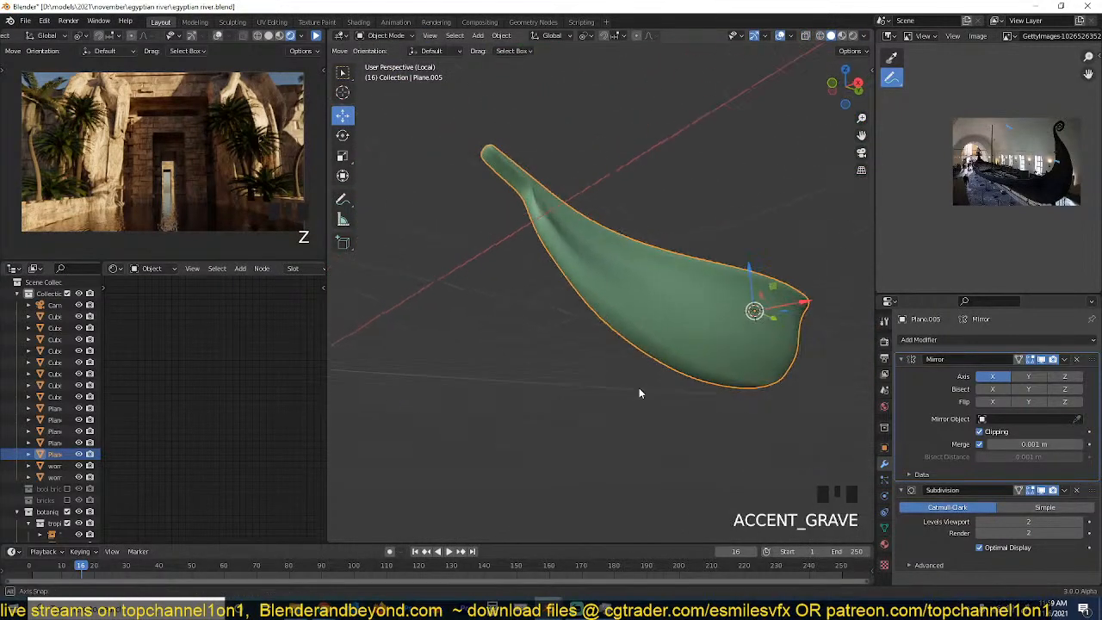
scroll(647, 375, "up", 1)
key("grave")
scroll(611, 363, "up", 1)
key("Tab")
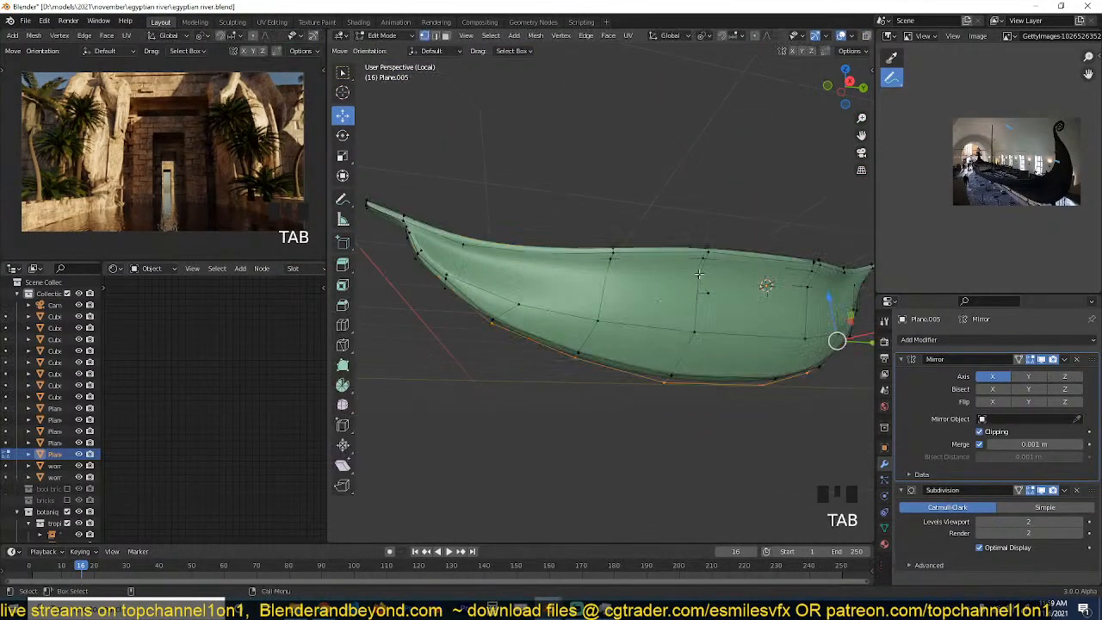
key("alt+a")
key("ctrl+r")
left_click(586, 307)
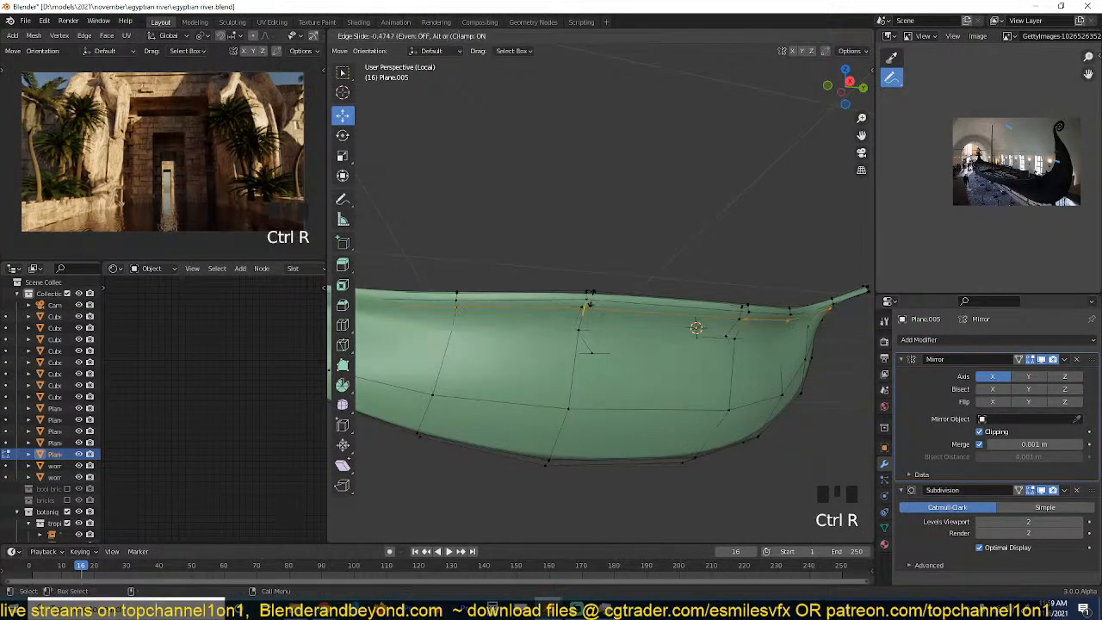
Examine the smoothed boat from several angles and compare it with the Viking ship reference photo.
key("grave")
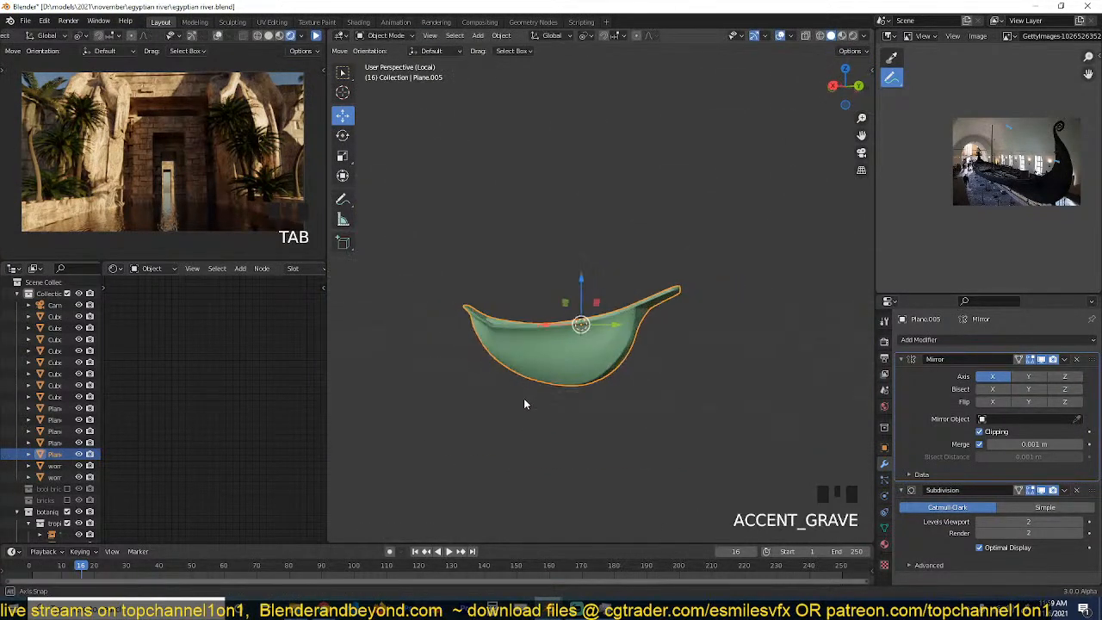
key("alt+a")
key("grave")
key("grave")
middle_click_drag(696, 461, 640, 354)
left_click(641, 360)
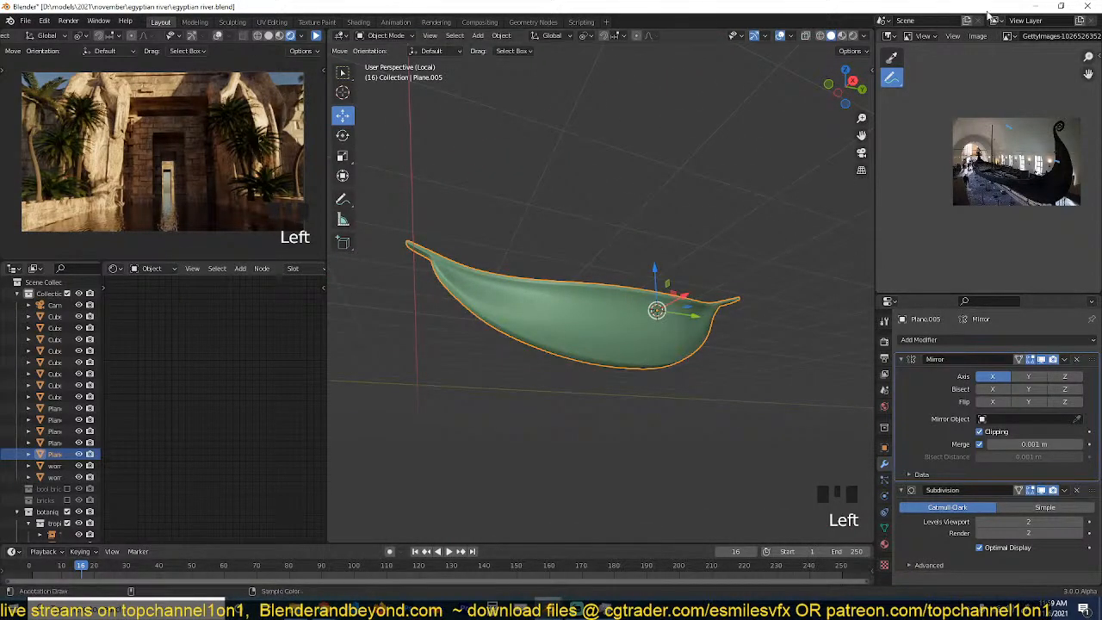
scroll(948, 143, "up", 3)
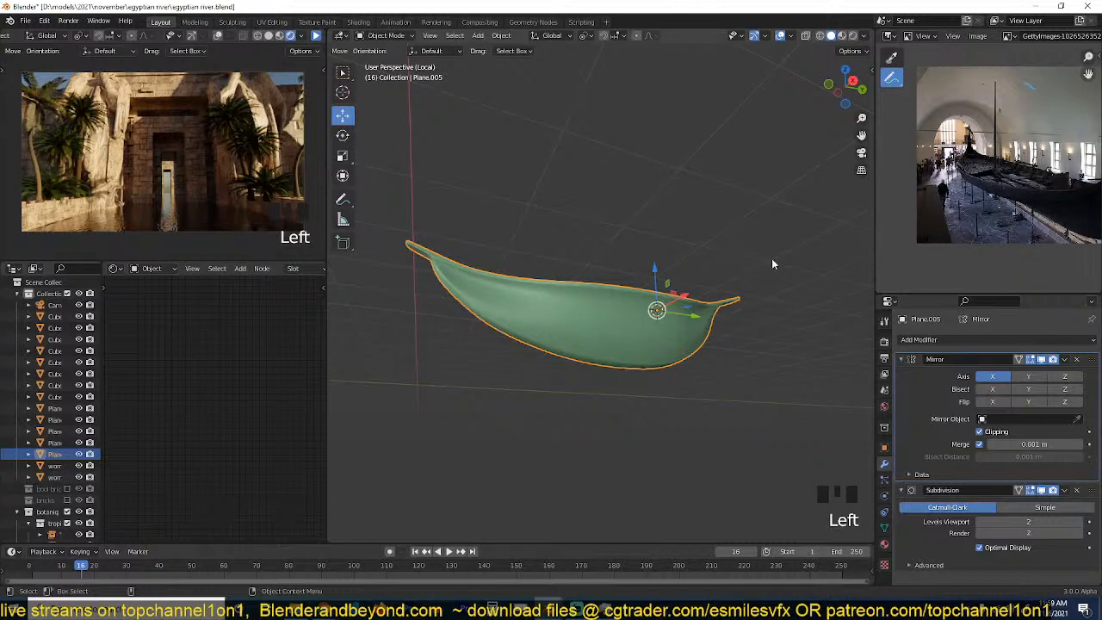
Select the cross-section near the hull's end at the world origin and rotate it about 5.9° with proportional editing.
left_click(738, 300)
key("KP_3")
key("KP_3")
key("KP_3")
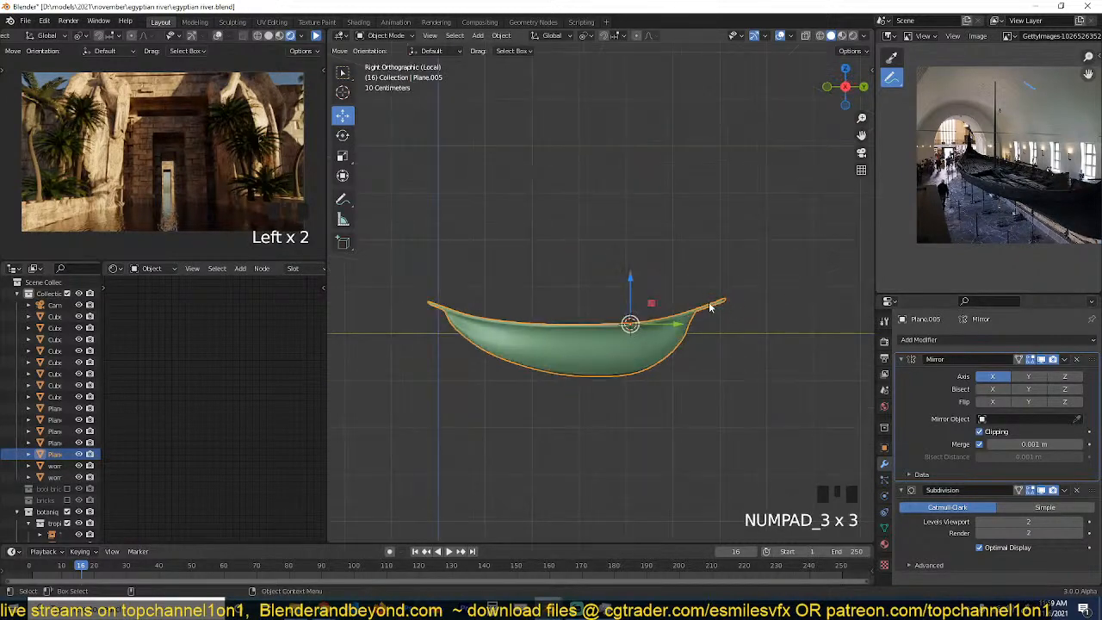
scroll(724, 292, "up", 2)
key("Tab")
key("z")
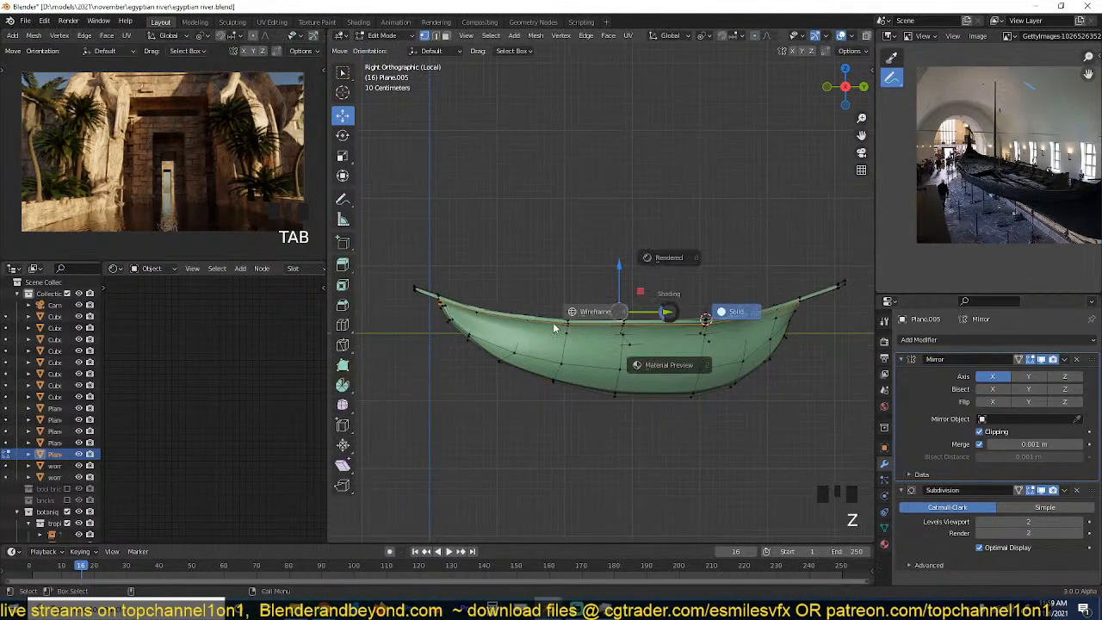
left_click(594, 312)
key("alt+a")
left_click_drag(490, 280, 513, 342)
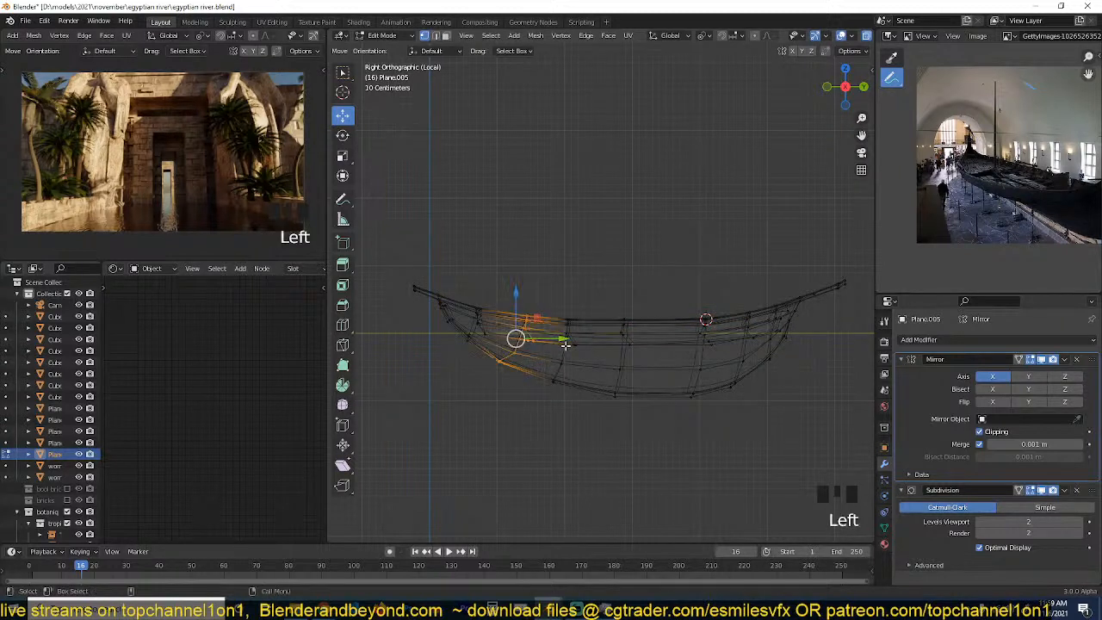
key("o")
key("r")
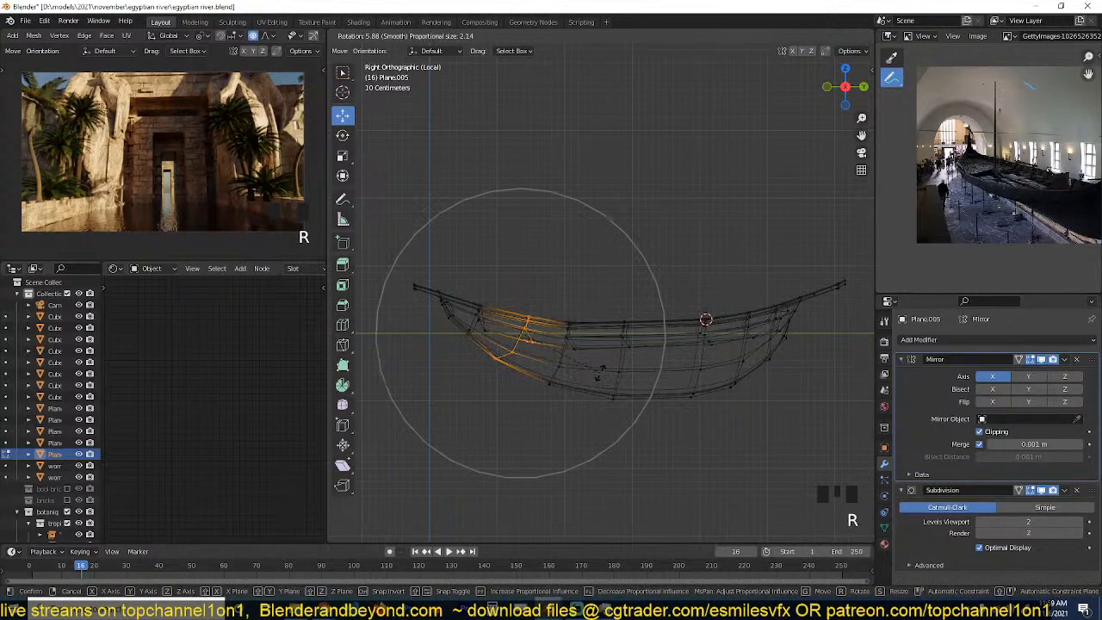
left_click(599, 373)
Move the selected cross-section about 0.29 m along negative Y and 0.33 m down with proportional editing, and return to solid shading.
key("g")
scroll(589, 382, "up", 5)
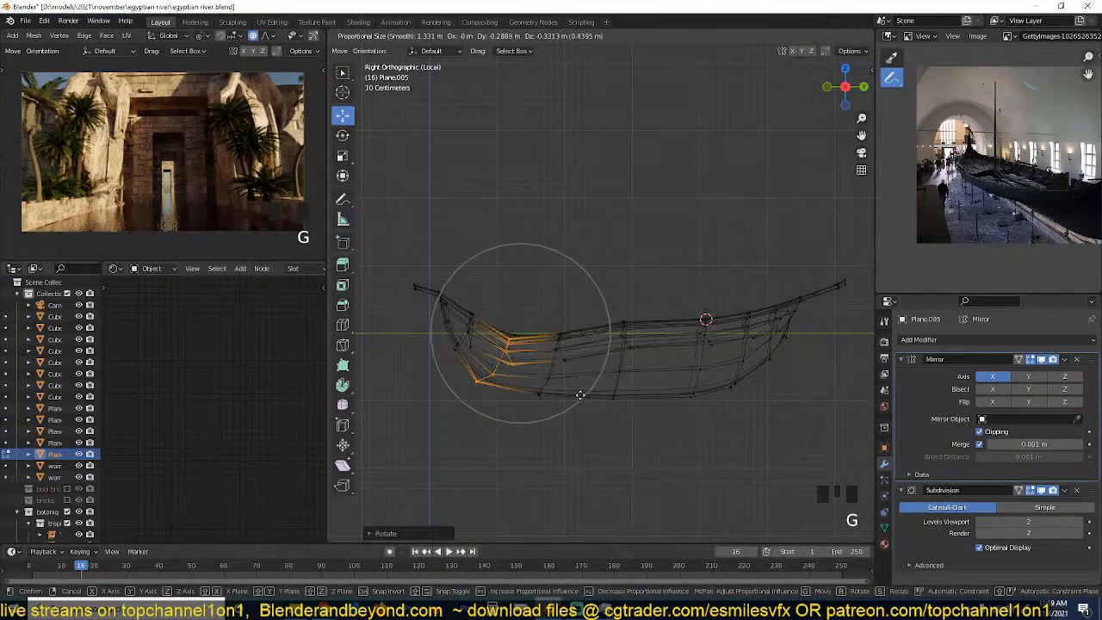
left_click(581, 395)
key("Tab")
key("z")
left_click(792, 376)
mouse_move(792, 376)
middle_mouse_down()
mouse_move(640, 436)
mouse_move(551, 404)
mouse_move(574, 376)
middle_mouse_up()
key("alt+a")
Show the boat together with the whole scene in material preview and save the file.
double_click(653, 312)
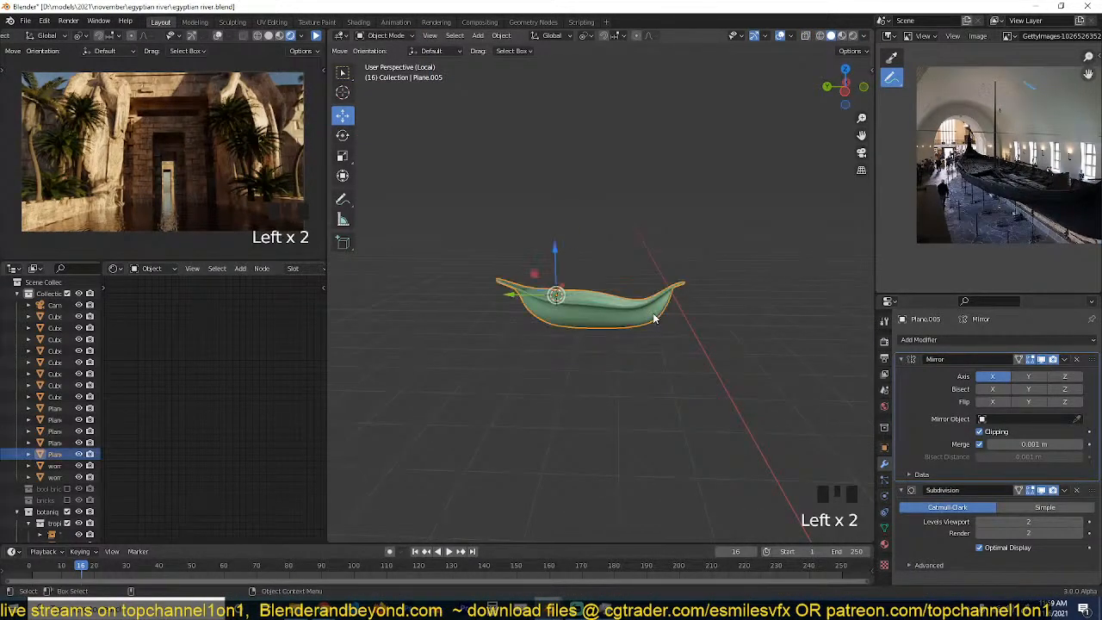
key("ctrl+s")
left_click(842, 35)
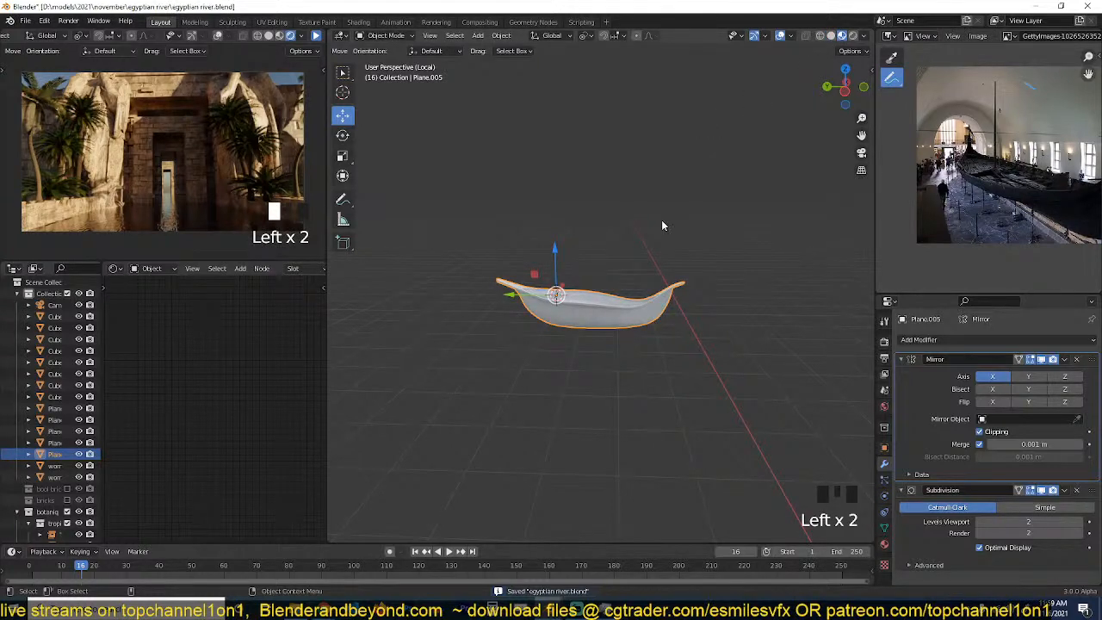
key("slash")
scroll(660, 226, "down", 10)
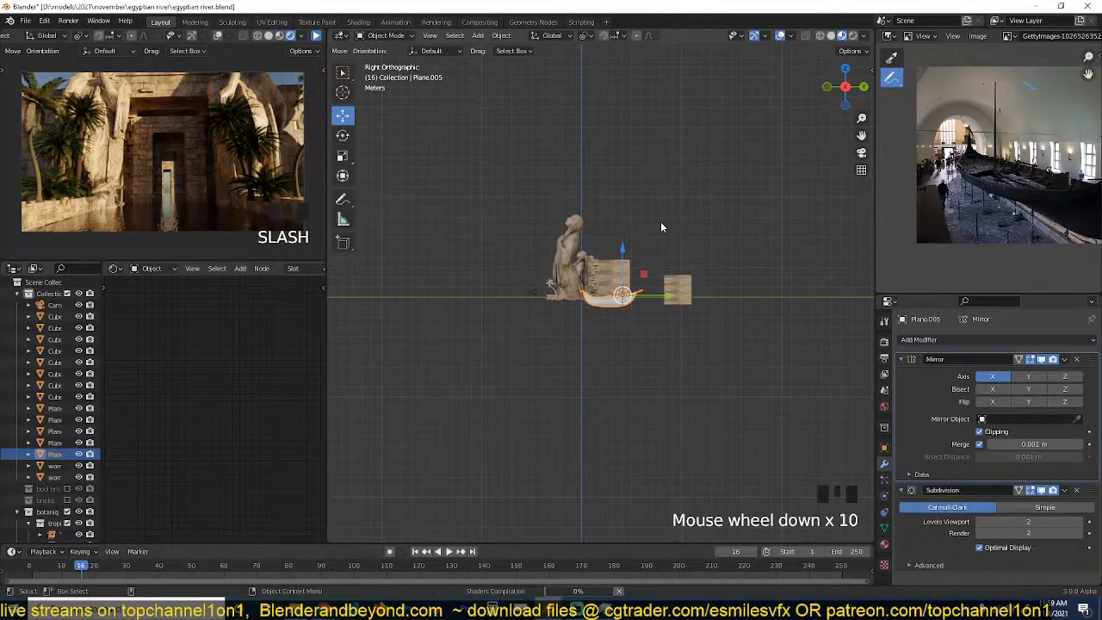
key("grave")
middle_click_drag(661, 223, 622, 273)
scroll(635, 297, "up", 5)
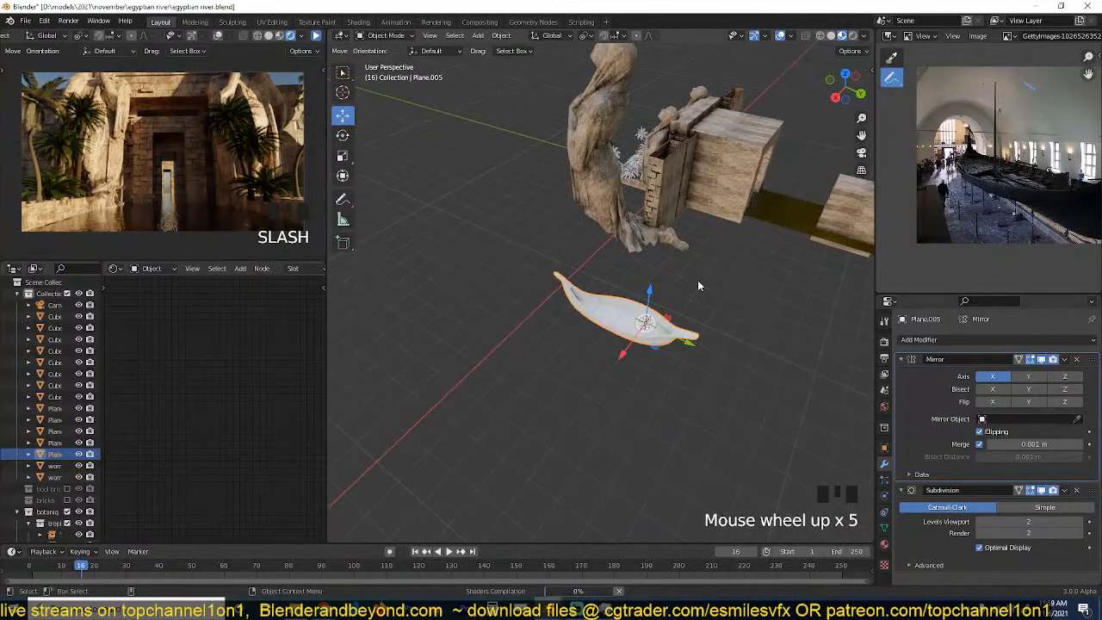
key("ctrl+s")
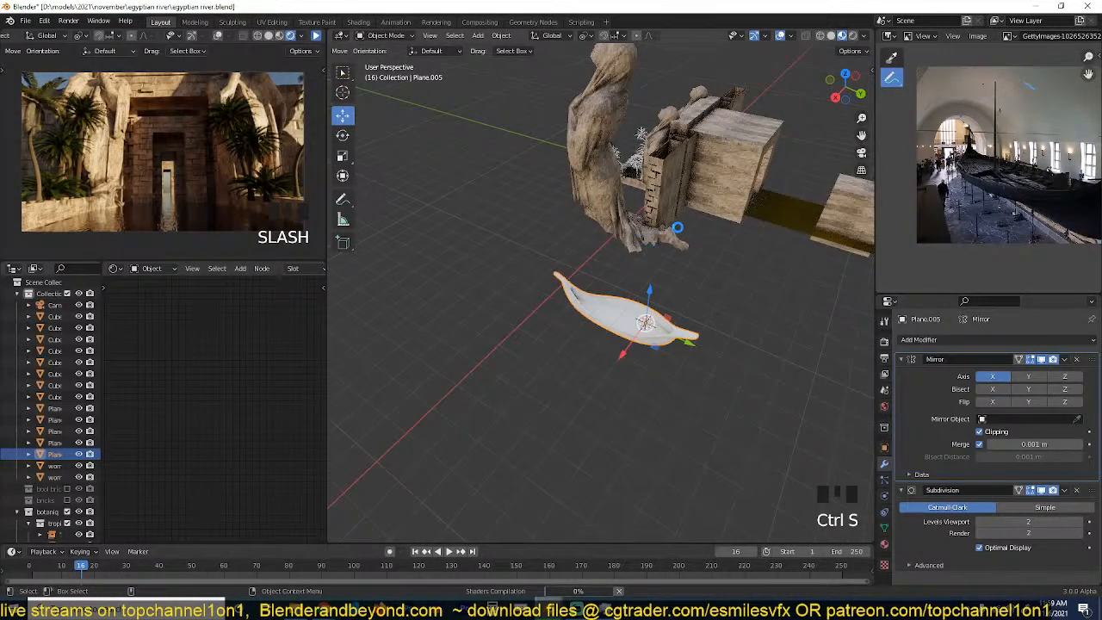
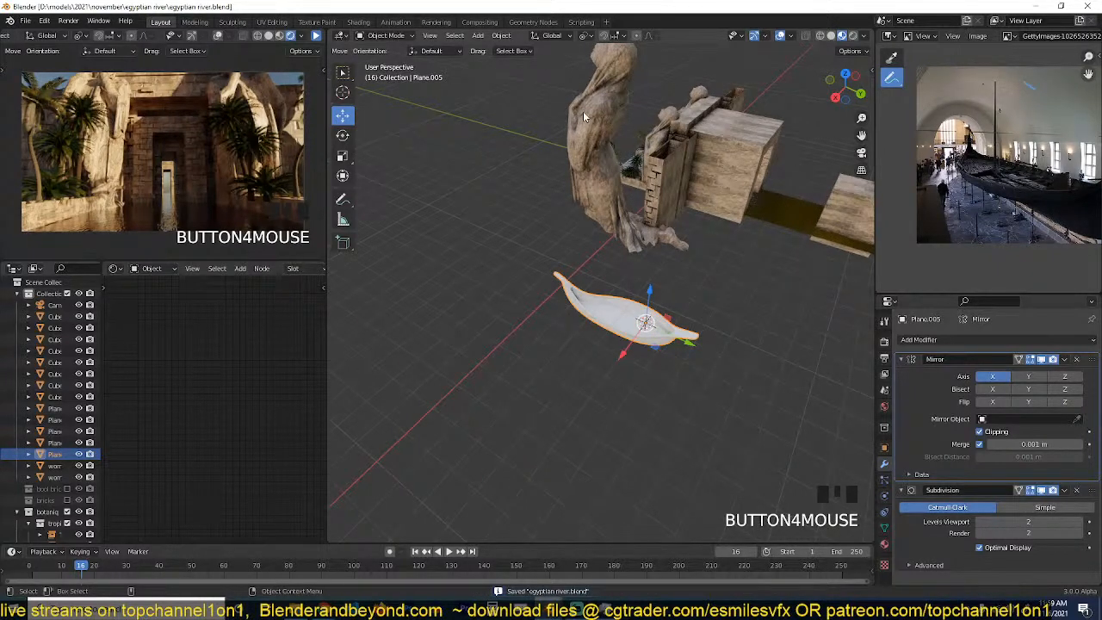
Switch the reference image to the Egyptian temple gate concept art with the sailboat.
scroll(583, 111, "down", 3)
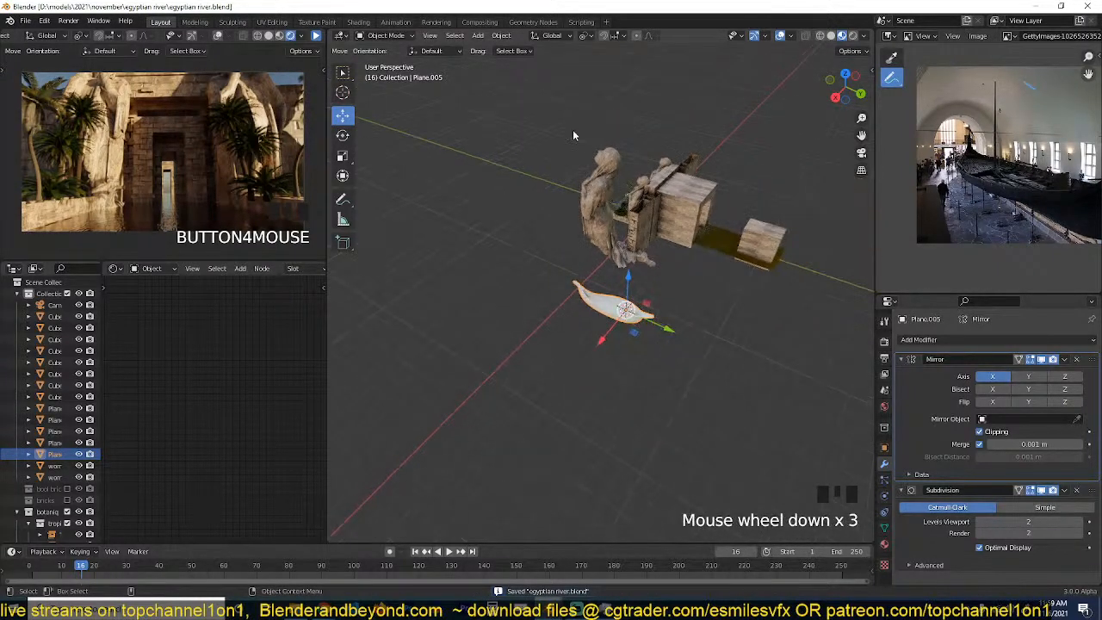
scroll(573, 129, "up", 4)
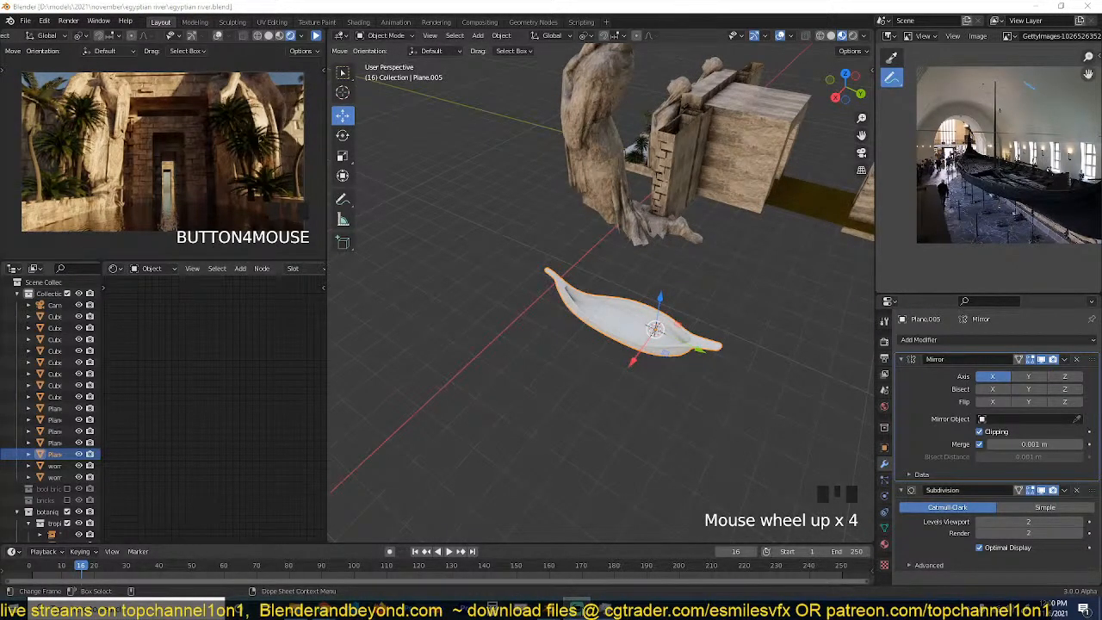
left_click(1007, 37)
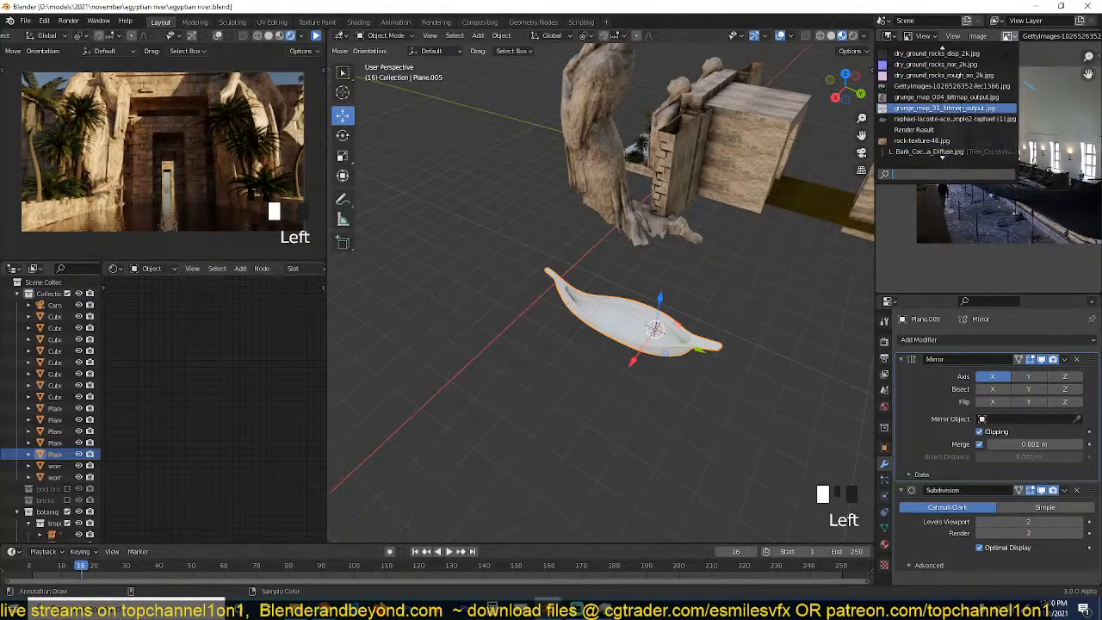
left_click(947, 118)
scroll(968, 154, "up", 2)
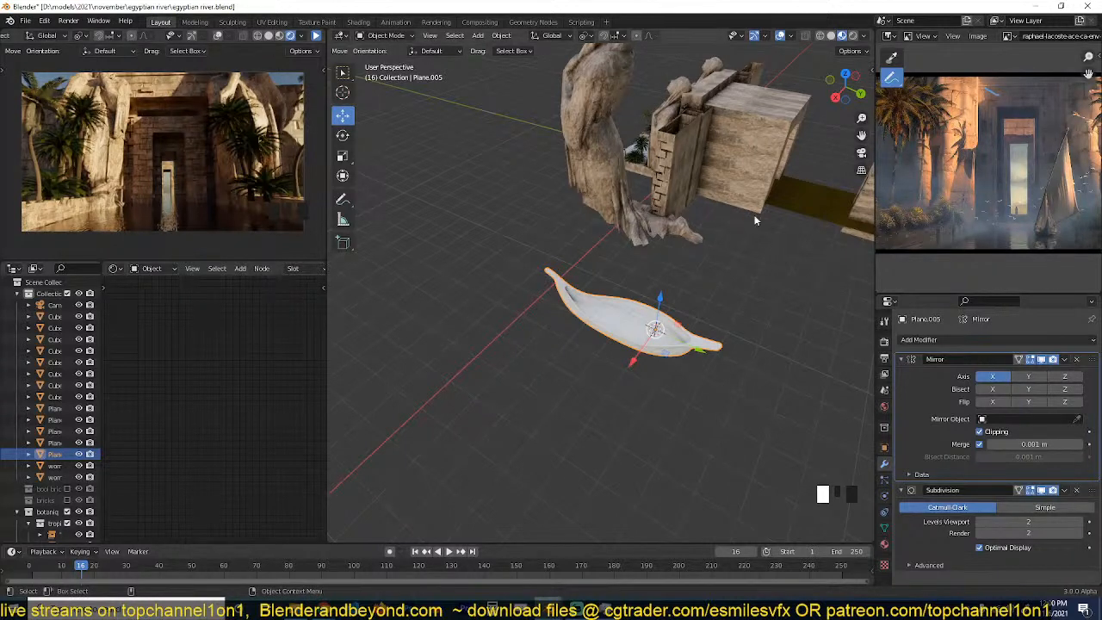
Place the 3D cursor on the water in front of the temple gate and snap the boat to it.
key("grave")
key("KP_0")
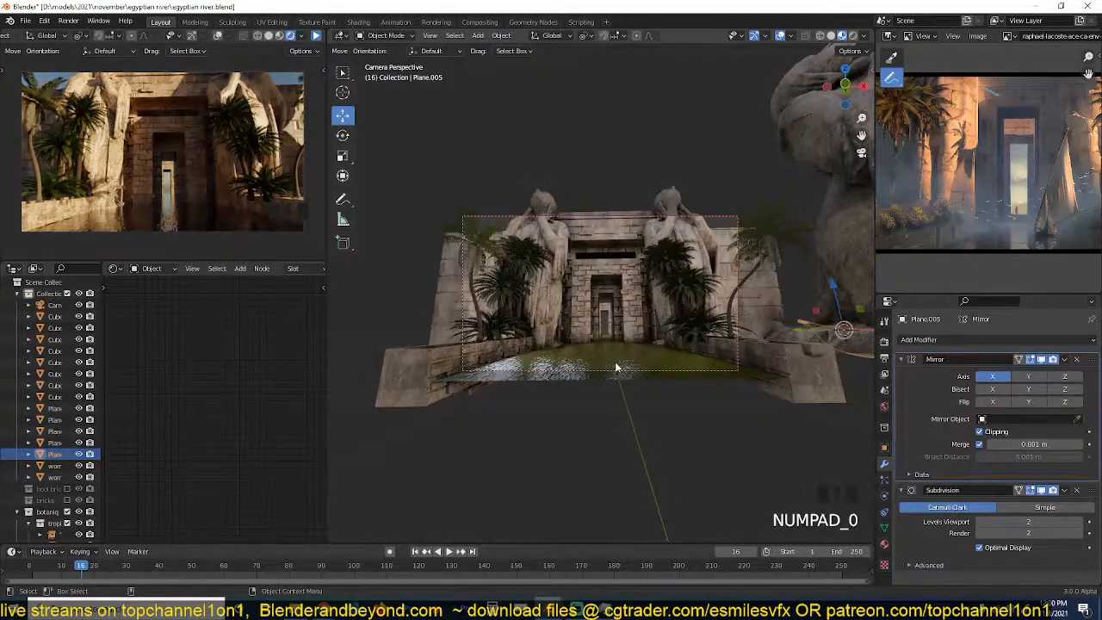
key("grave")
right_click(613, 445, "shift")
key("shift+s")
left_click(649, 254)
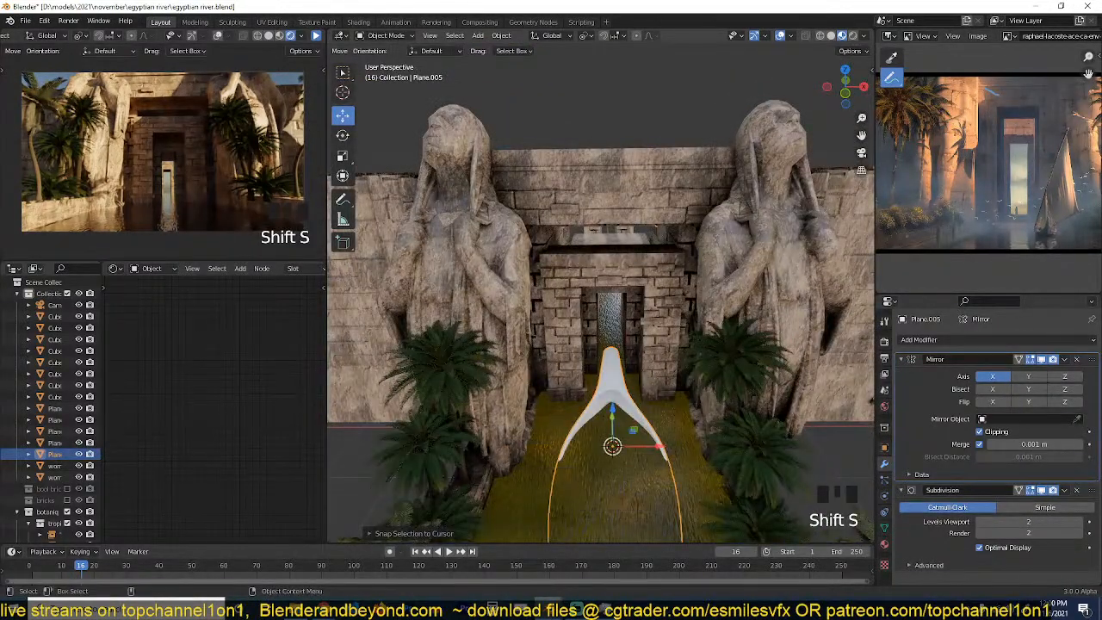
Scale the boat down to fit the canal and raise it along Z above the water.
key("s")
left_click(659, 391)
key("g")
key("z")
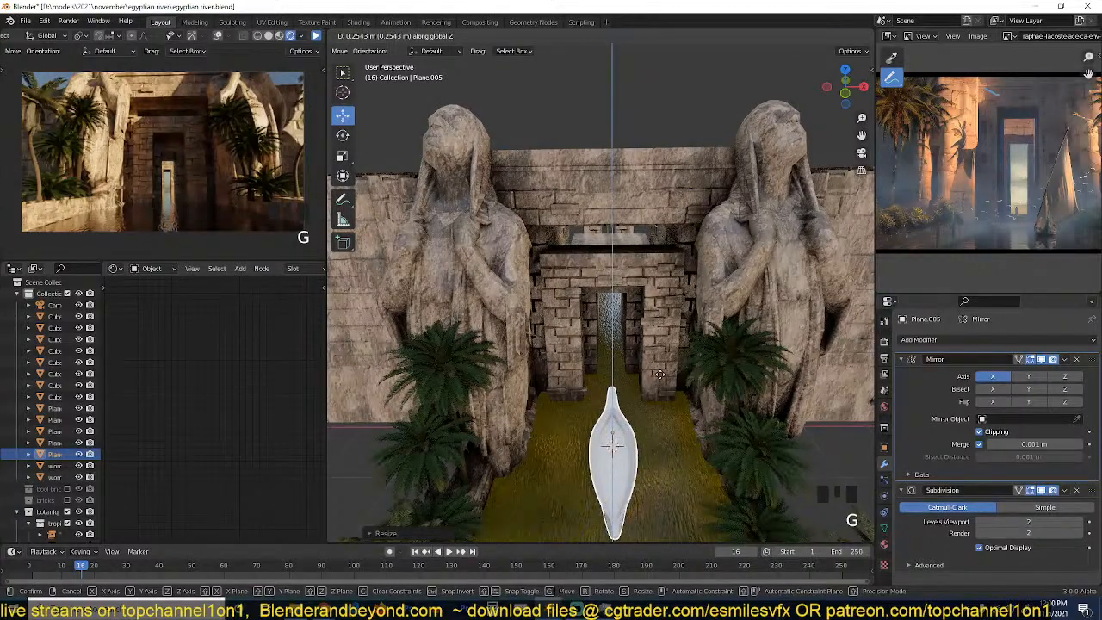
scroll(660, 374, "down", 2)
key("grave")
Shift the boat about 0.5 m along the X axis and rotate it slightly on the canal.
left_click(694, 402)
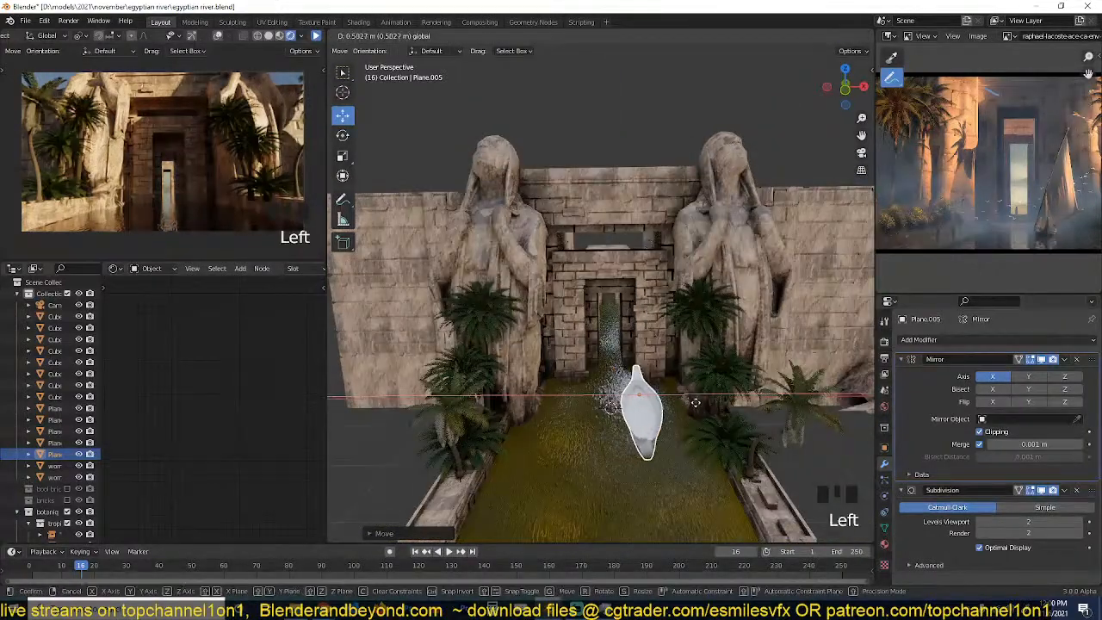
key("r")
left_click(710, 392)
Move the boat farther from the temple gate, adjust its scale, and save the file.
key("g")
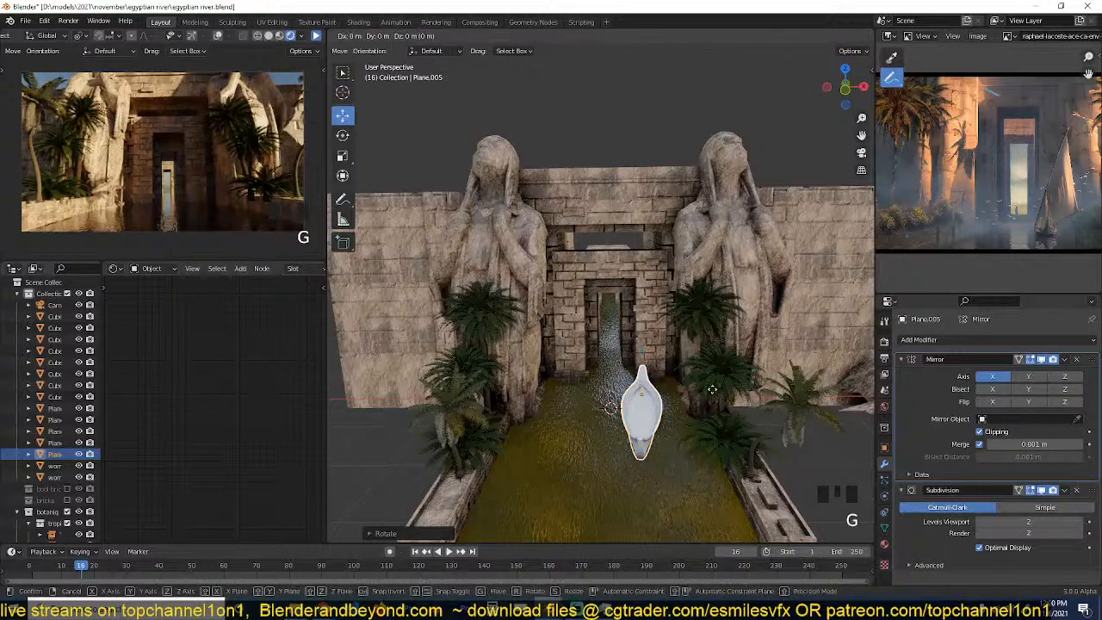
key("s")
left_click(784, 392)
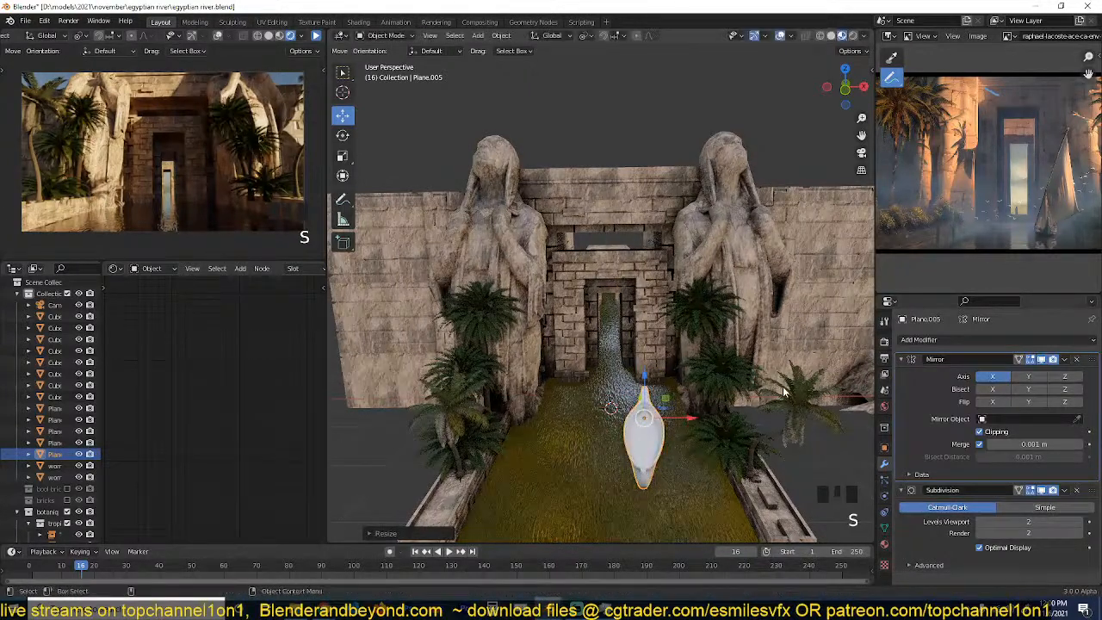
key("ctrl+s")
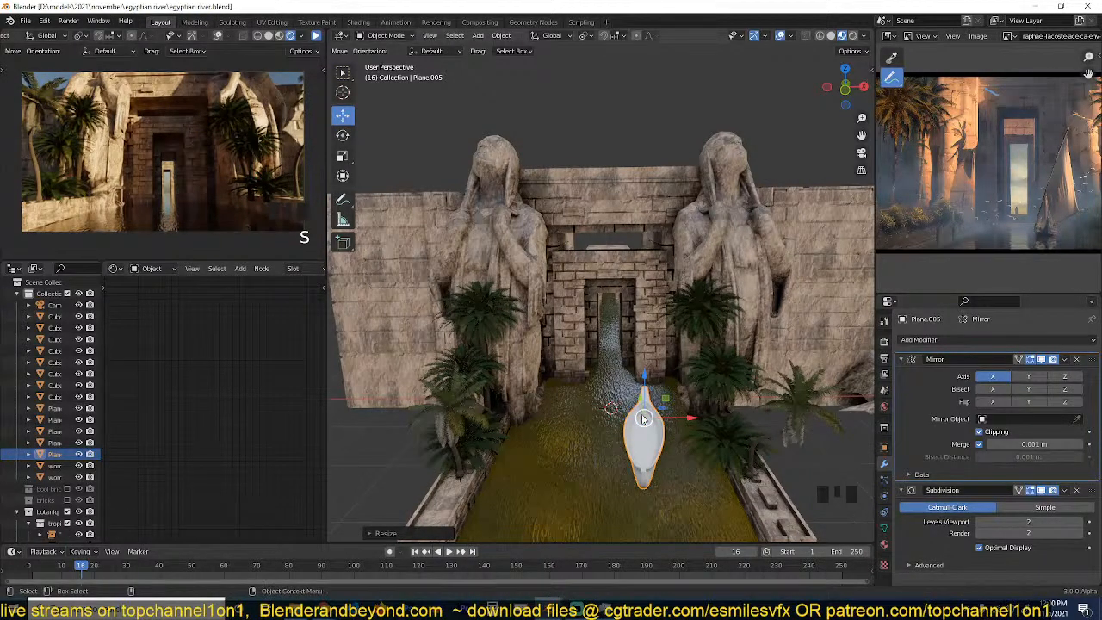
scroll(642, 419, "up", 2)
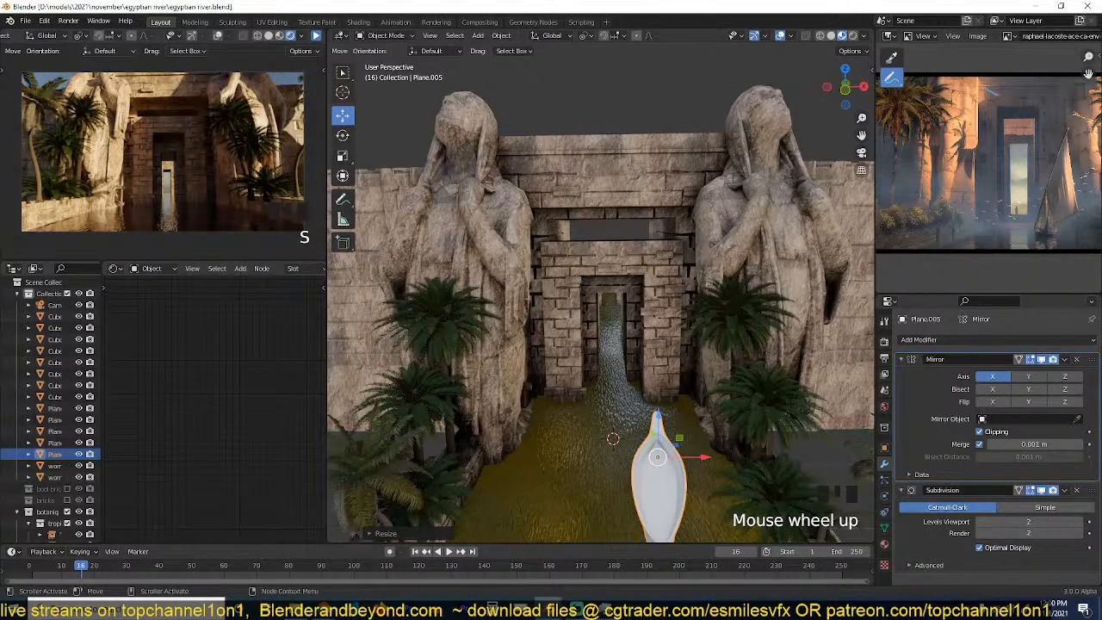
Open the Discord server's general channel in the browser, look through the recent posts, and return to Blender.
left_click(324, 608)
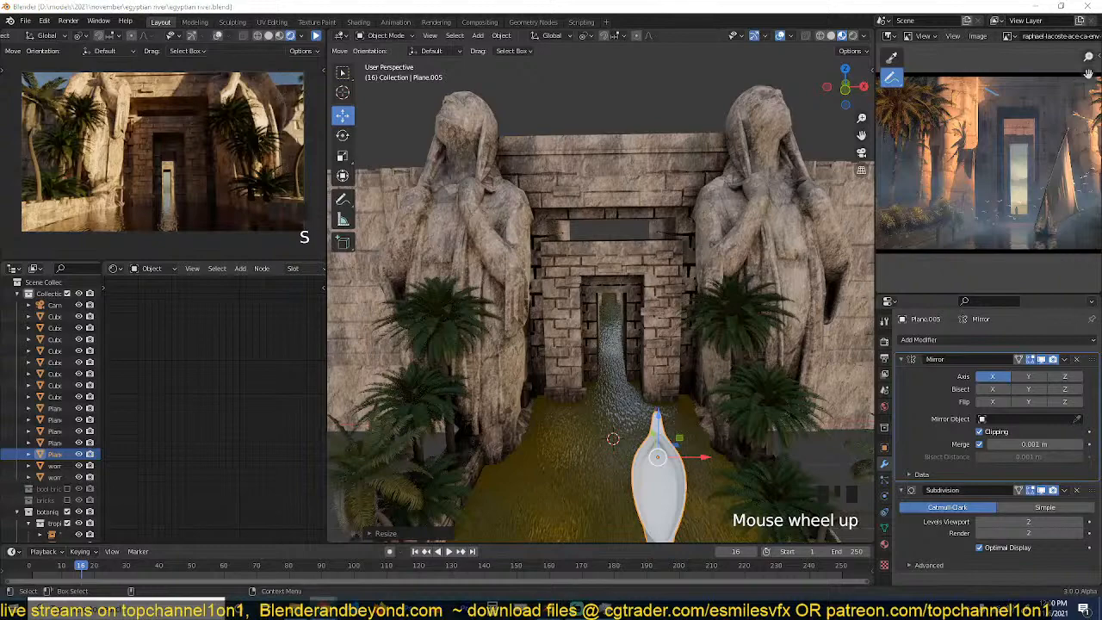
type("di")
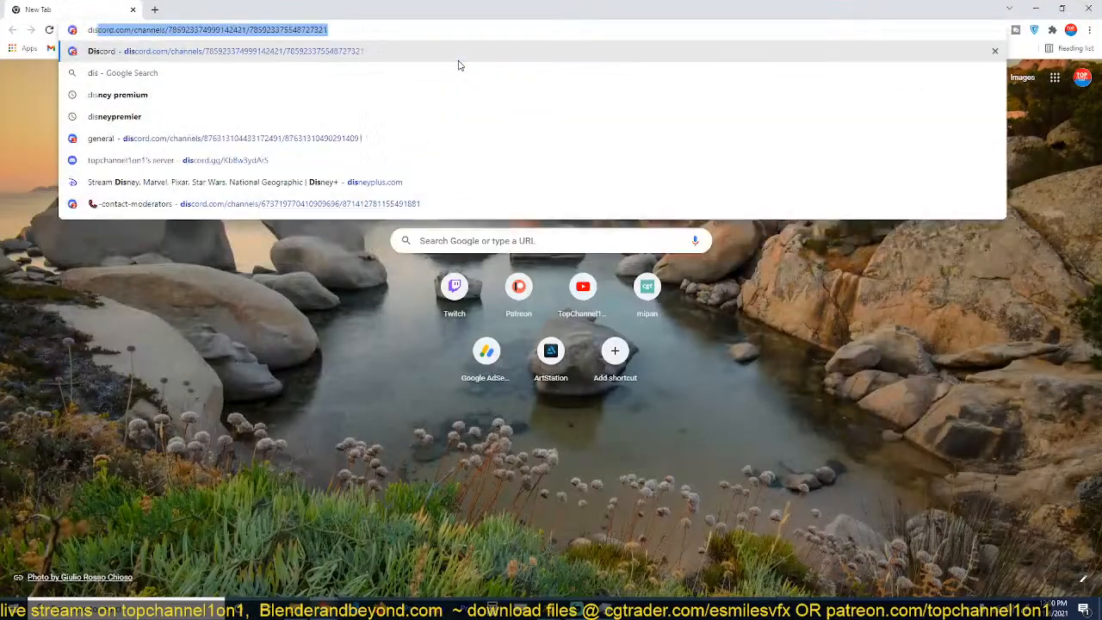
key("Escape")
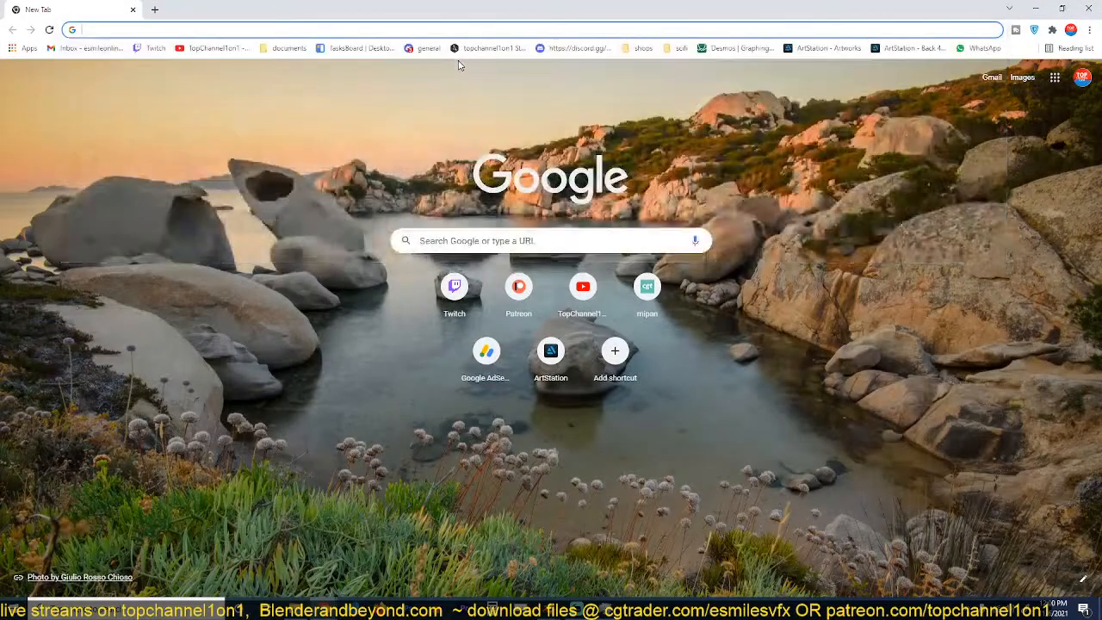
left_click(421, 49)
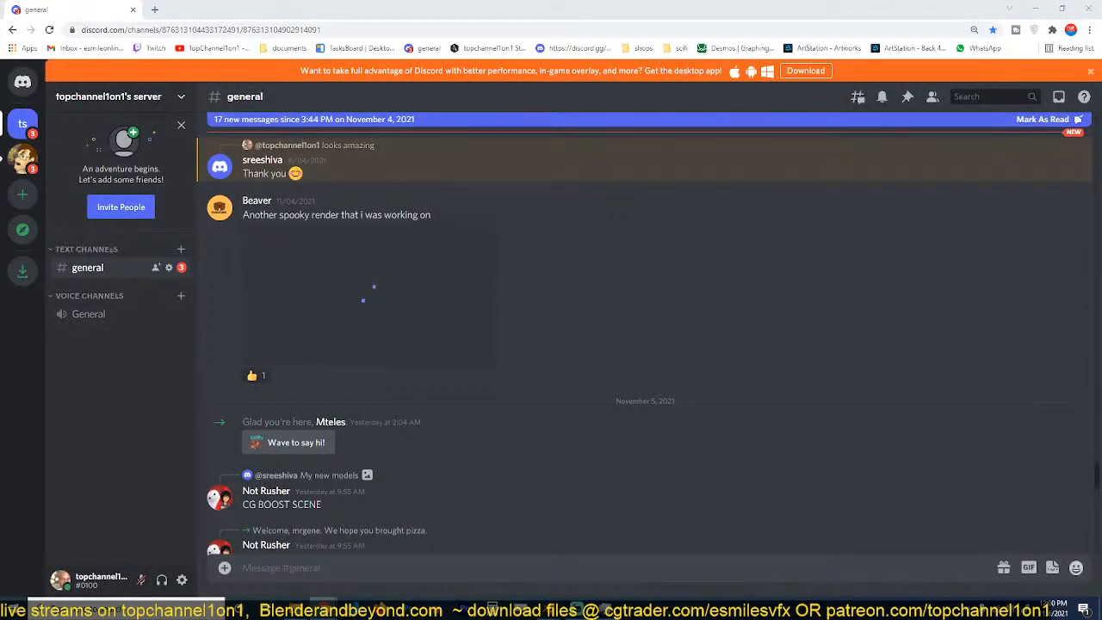
scroll(436, 435, "down", 8)
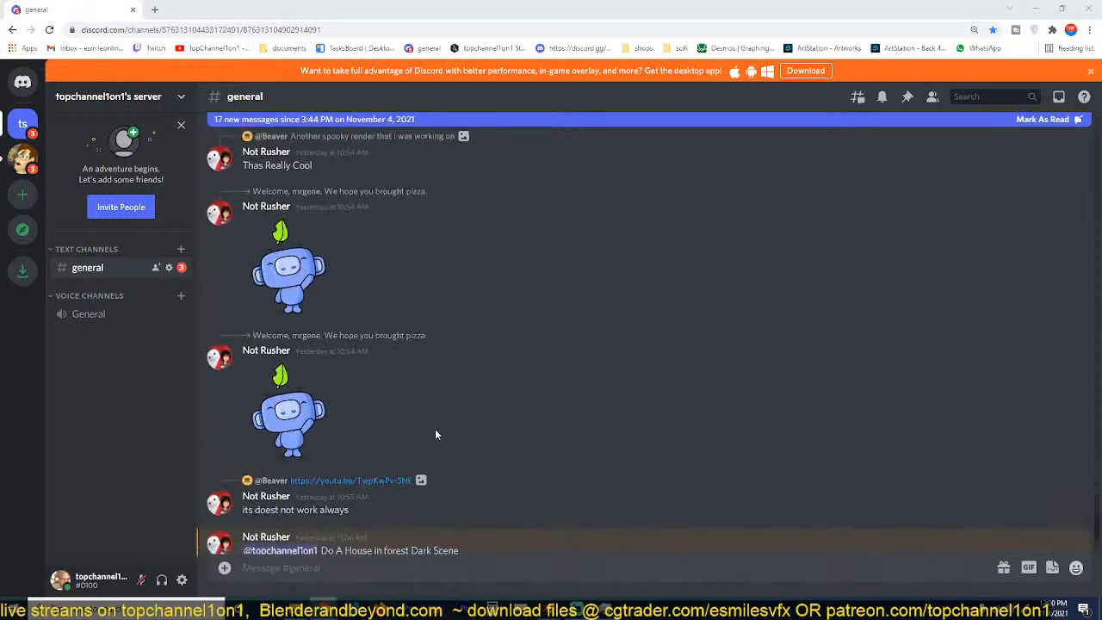
scroll(435, 435, "up", 10)
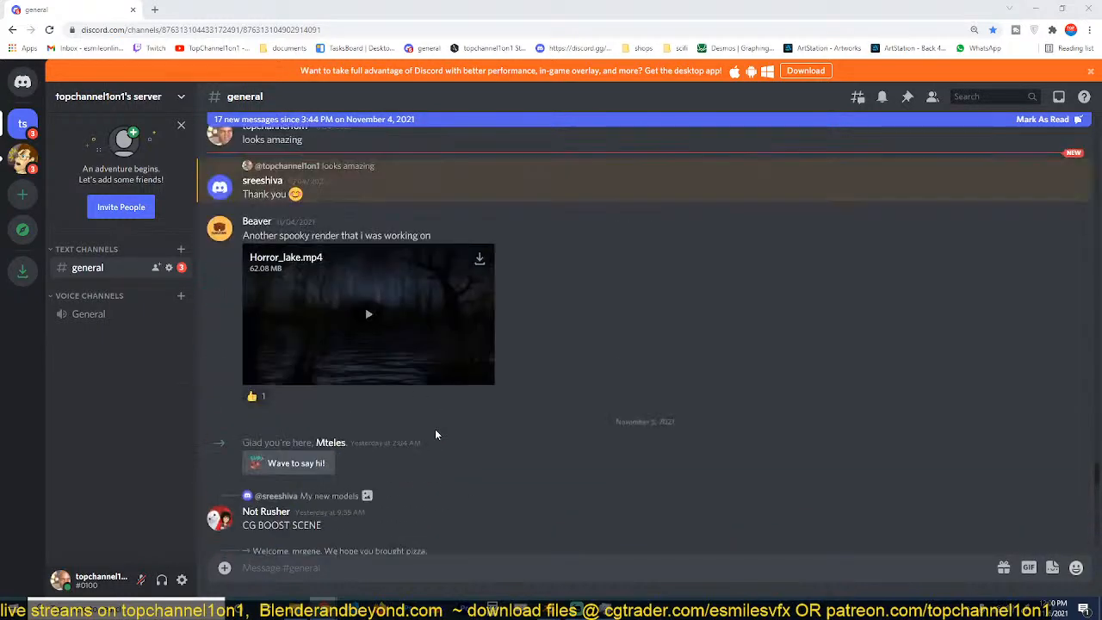
scroll(435, 434, "down", 10)
scroll(435, 429, "down", 1)
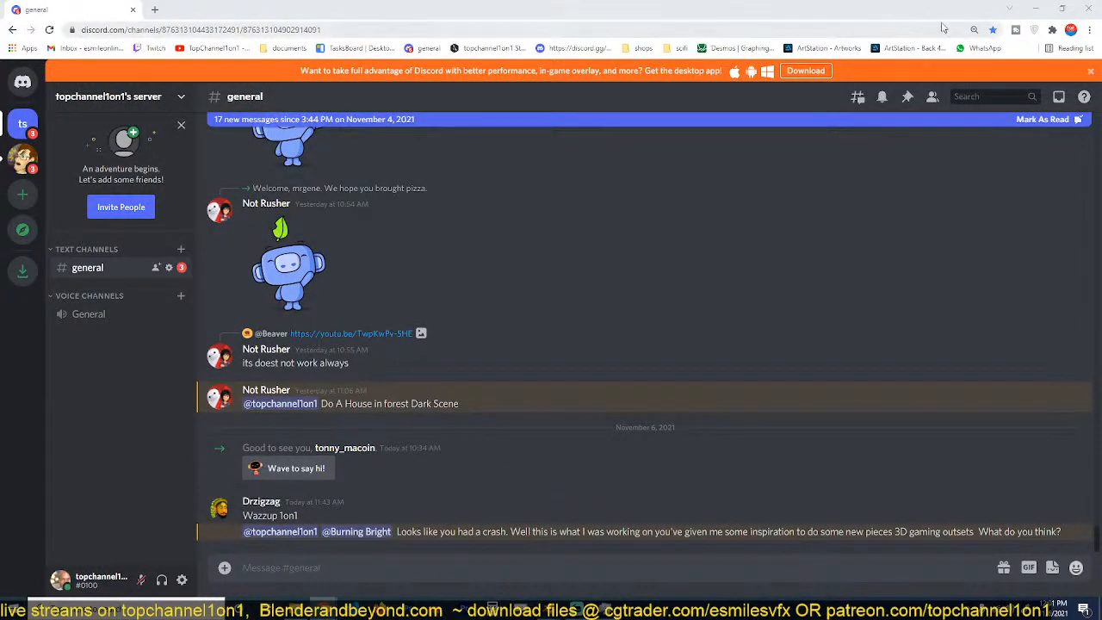
scroll(697, 417, "up", 8)
scroll(697, 421, "up", 15)
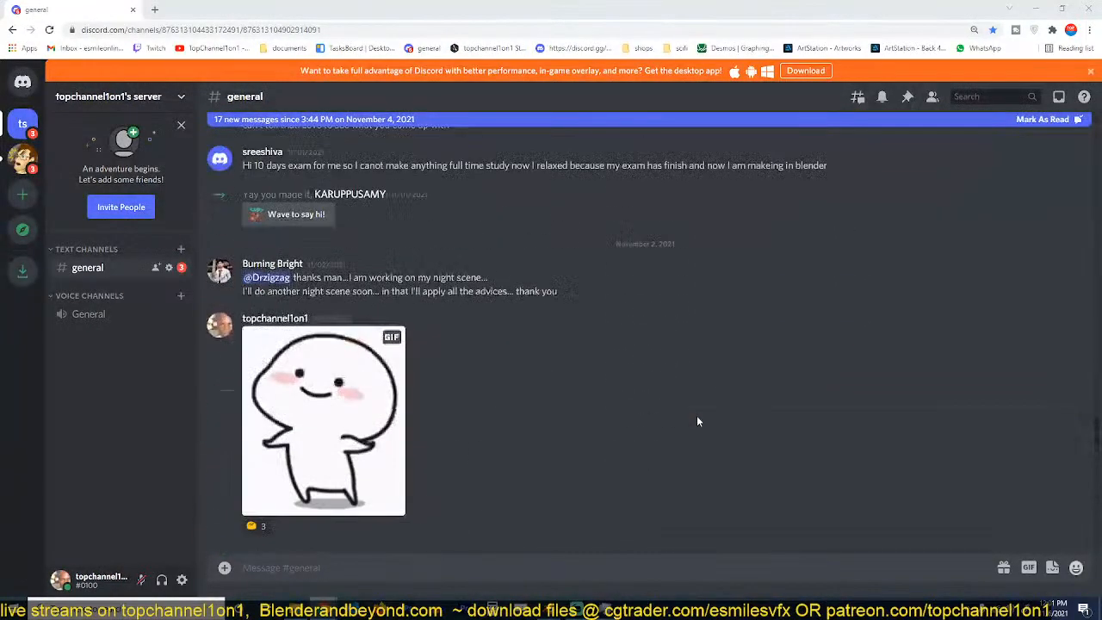
scroll(697, 421, "up", 10)
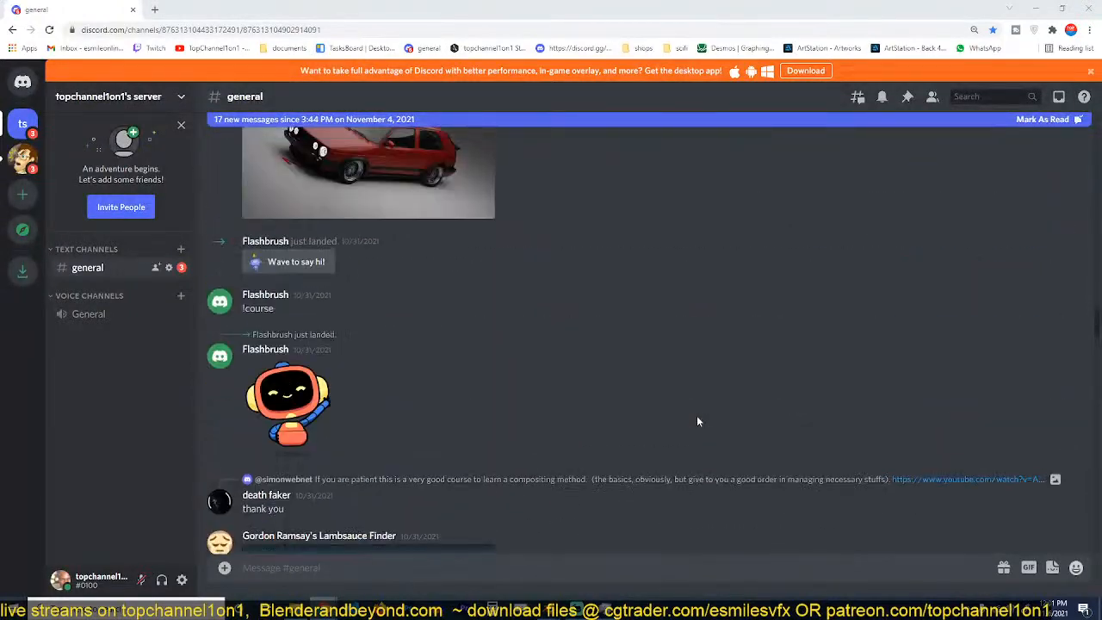
left_click(1009, 9)
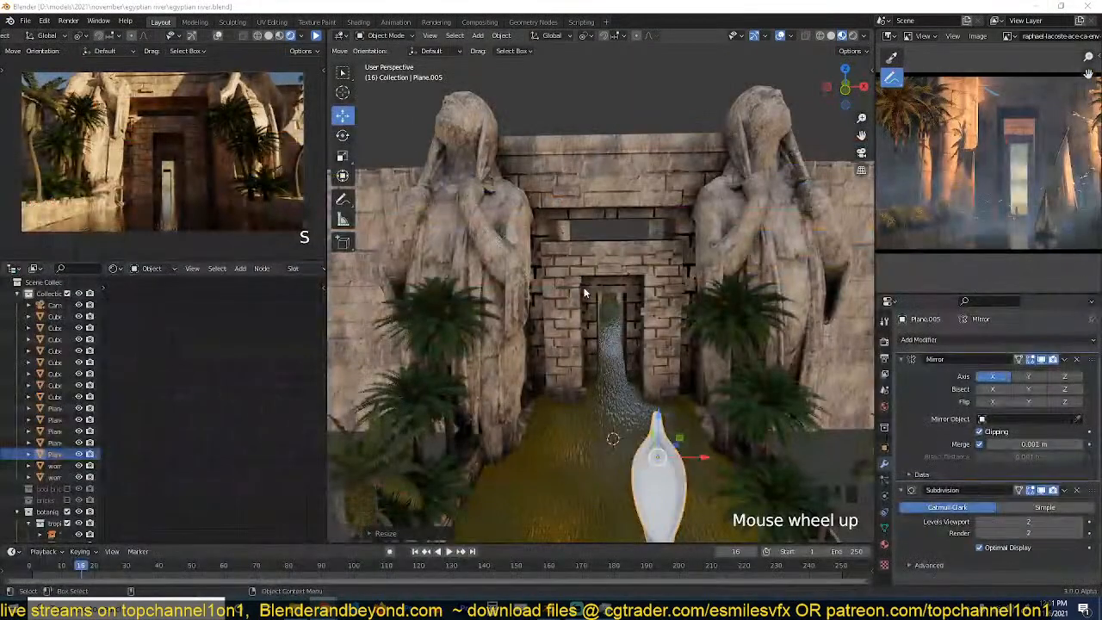
Frame the boat in the viewport and resume the paused rendered camera preview to check its placement.
left_click(676, 251)
left_click(616, 385)
left_click(652, 455)
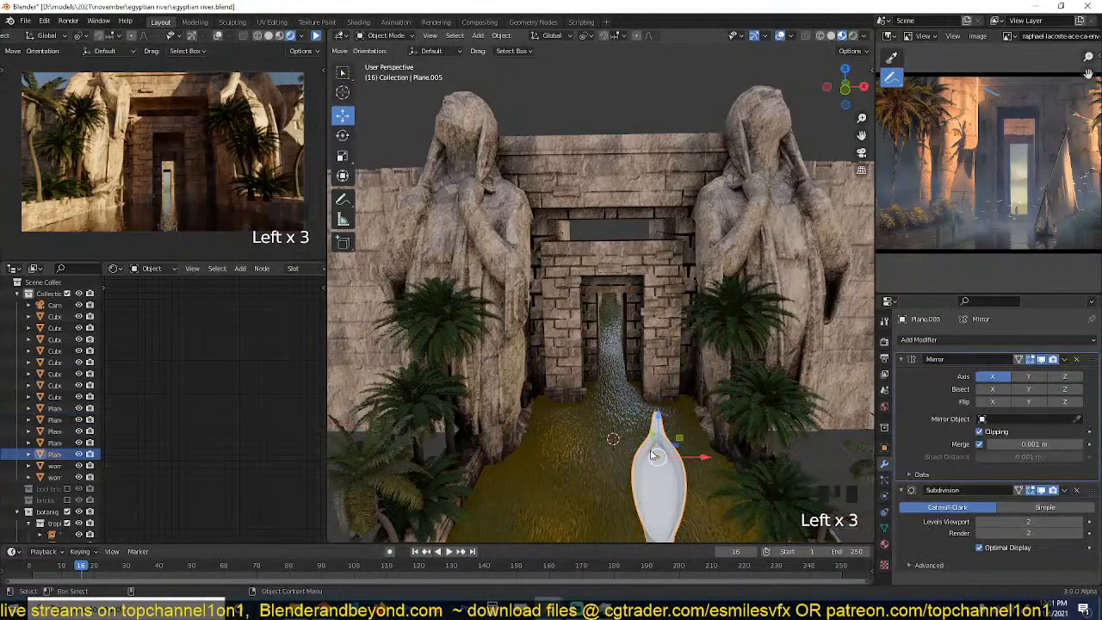
key("KP_Decimal")
key("grave")
middle_click_drag(650, 449, 624, 465)
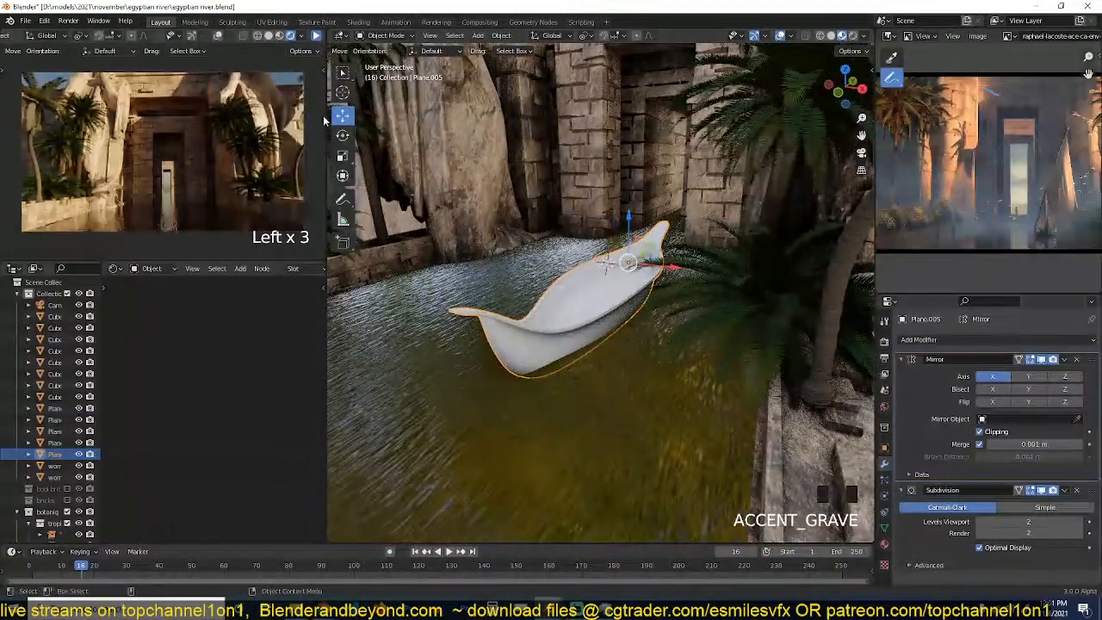
left_click(317, 36)
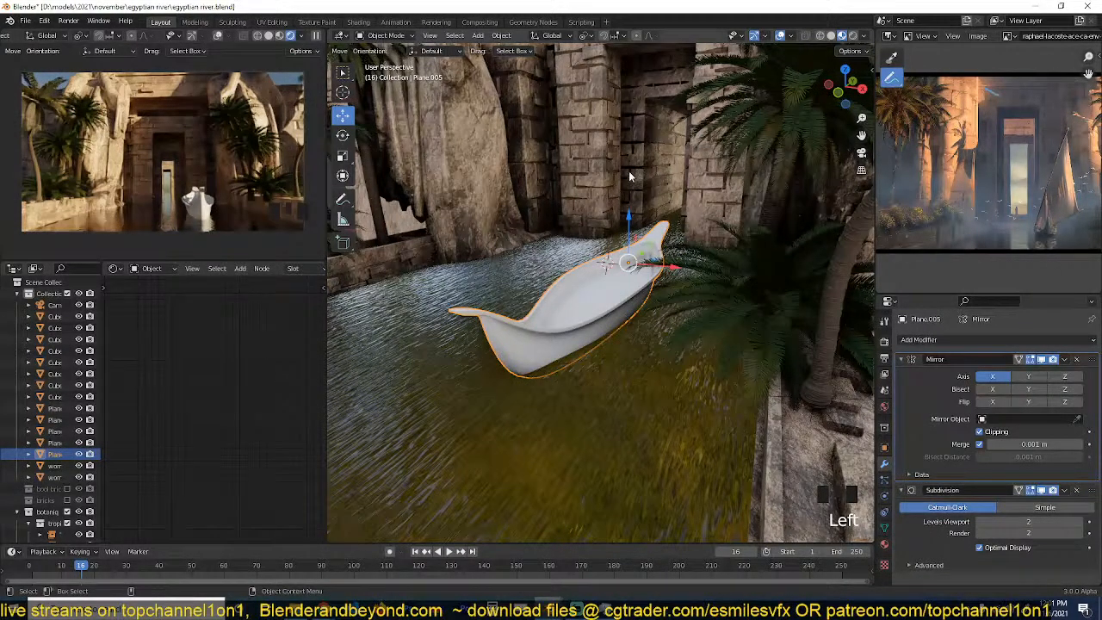
Widen the boat along the global X axis.
key("grave")
key("s")
key("x")
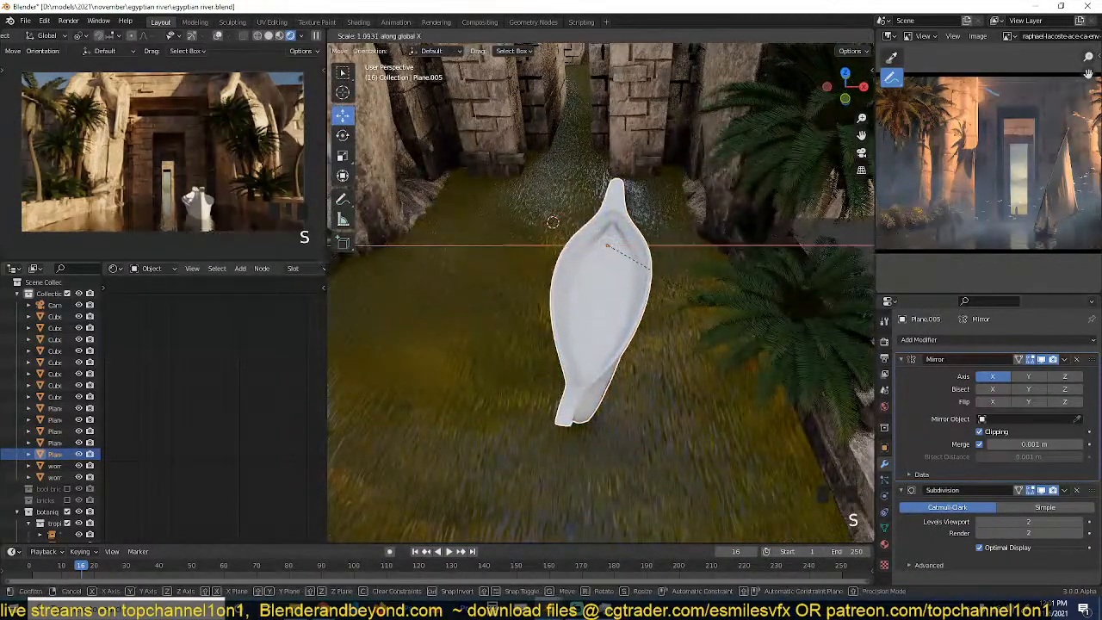
left_click(720, 305)
Restart Blender and reopen the recent file egyptian river.blend.
key("alt+Tab")
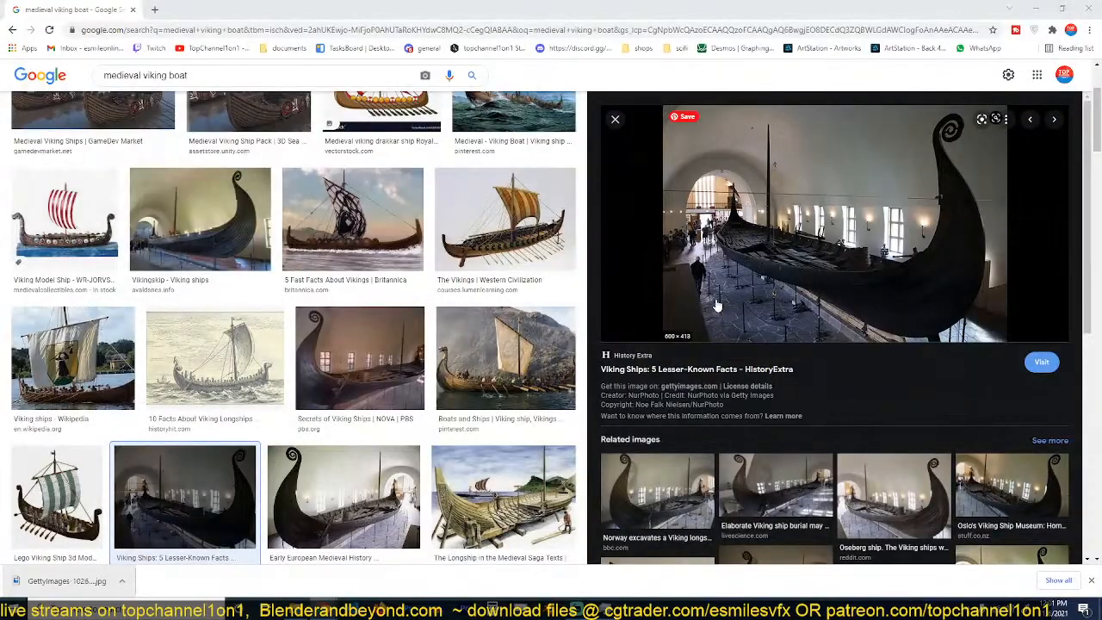
left_click(548, 609)
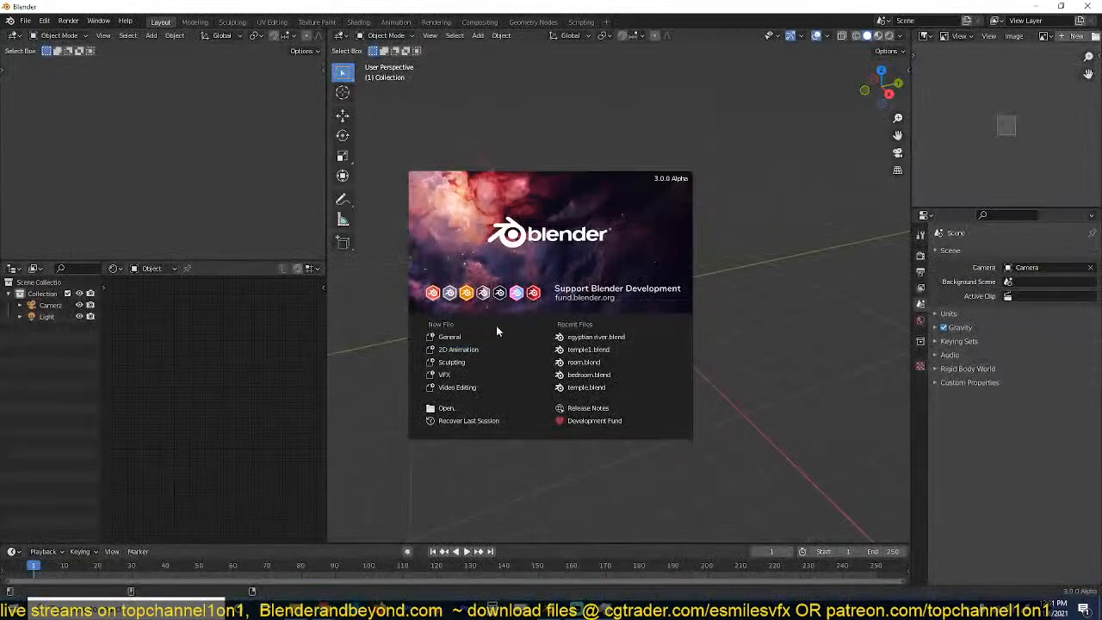
left_click(572, 339)
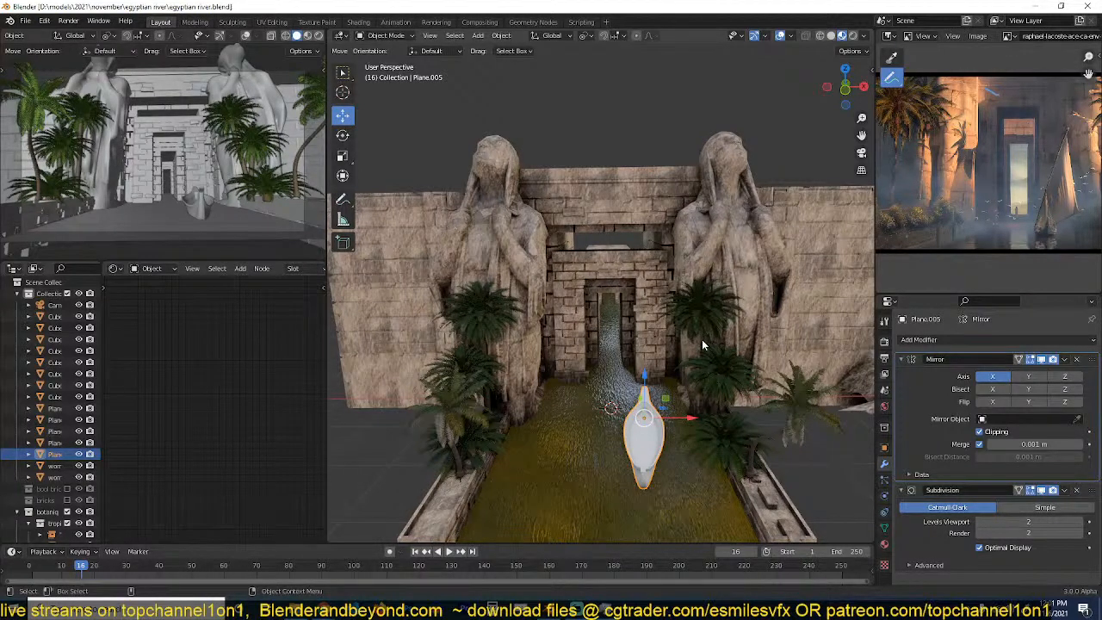
Scale the boat down uniformly to about 0.61 and check its size through the camera.
key("s")
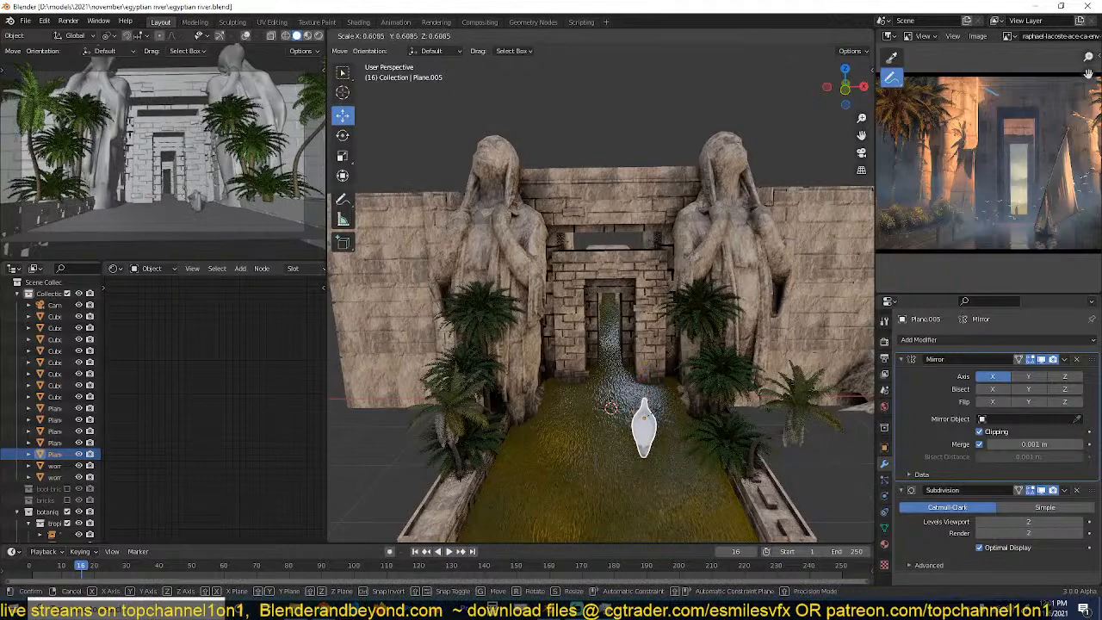
left_click(718, 370)
key("KP_0")
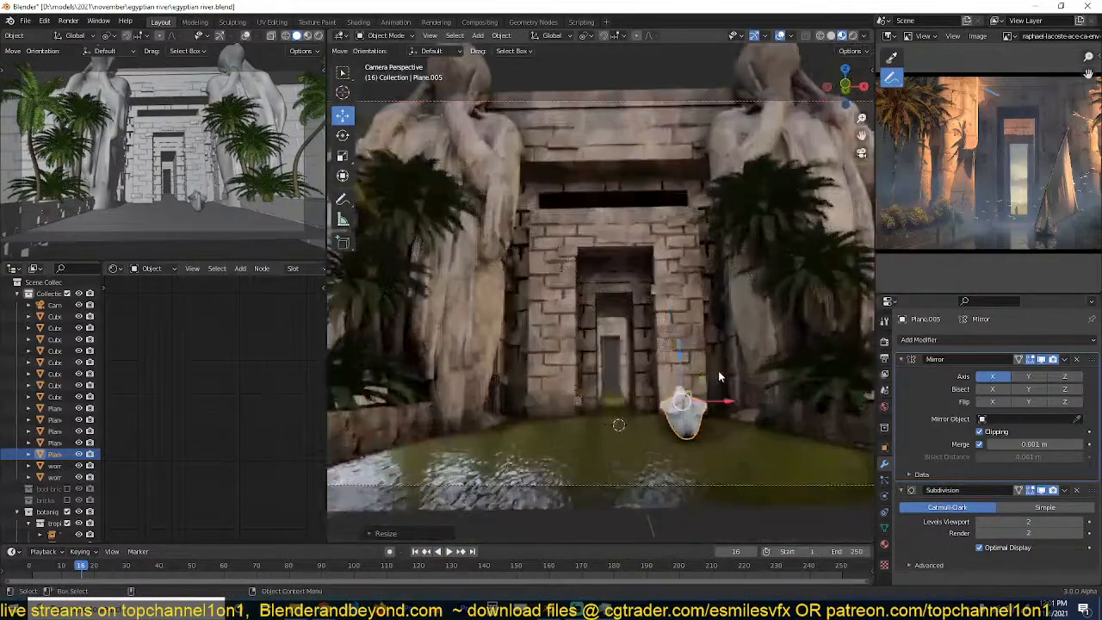
Clear the boat's rotation and flatten it along the Z axis in front view.
key("KP_1")
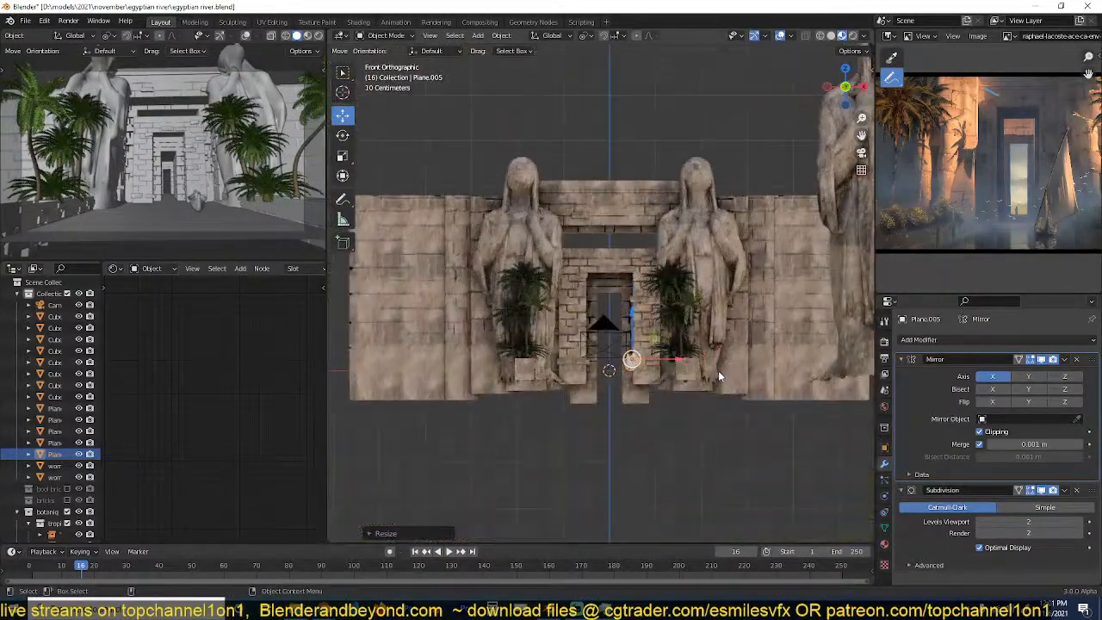
key("KP_Decimal")
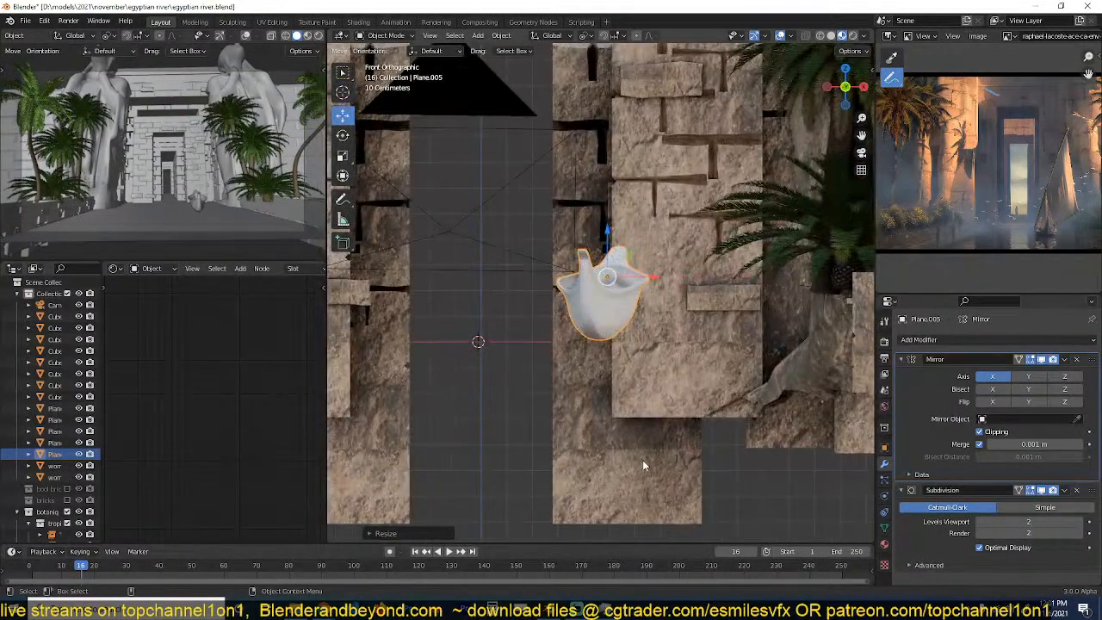
key("alt+r")
key("s")
key("z")
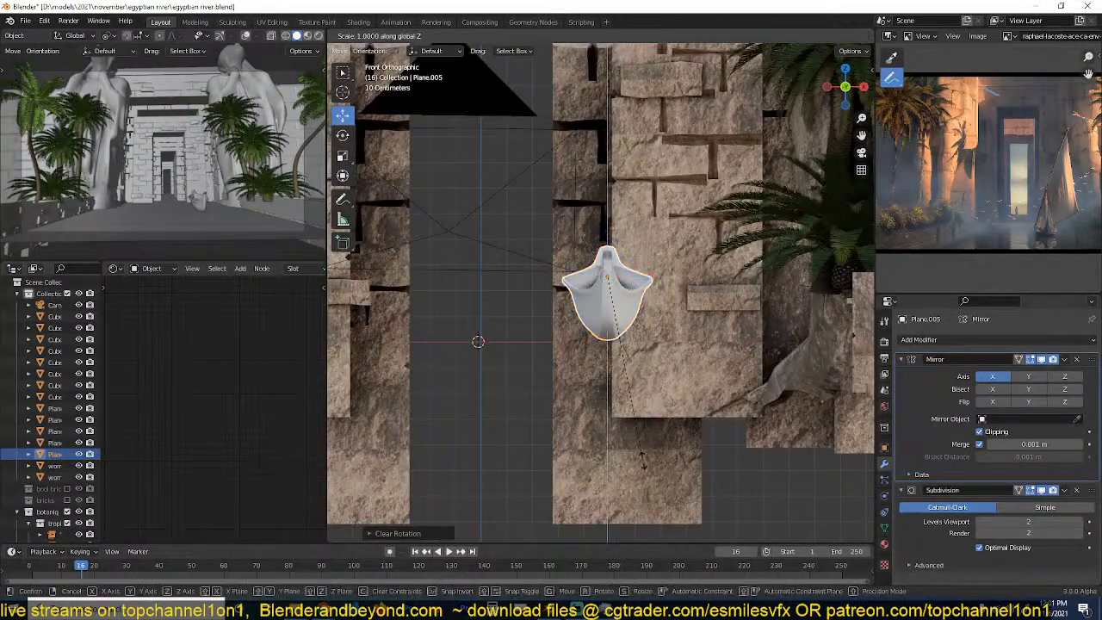
left_click(625, 406)
Lower the boat about 0.15 m along the Z axis toward the water surface.
key("g")
key("z")
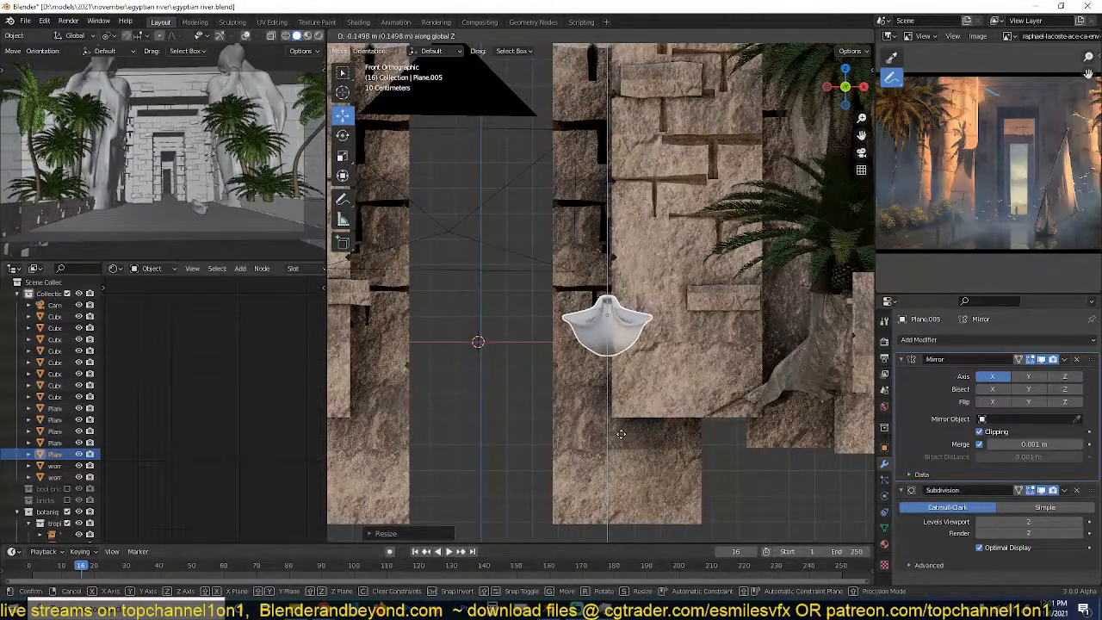
left_click(622, 439)
middle_click_drag(621, 433, 666, 415)
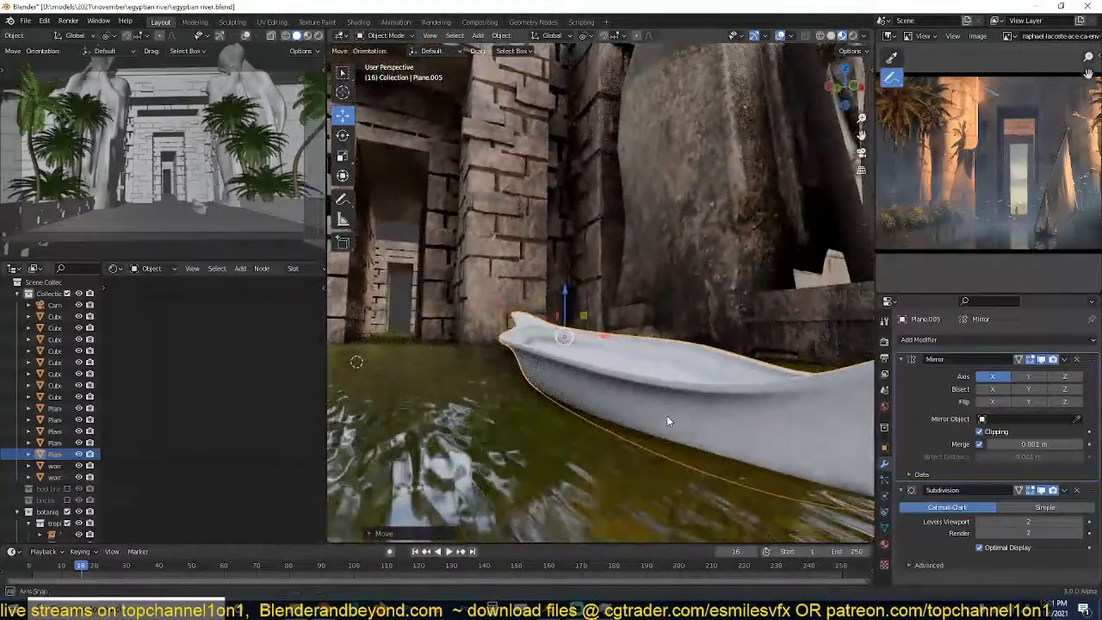
Check the boat in the camera preview with rendered shading, resuming the paused render and hiding the overlays.
left_click(304, 36)
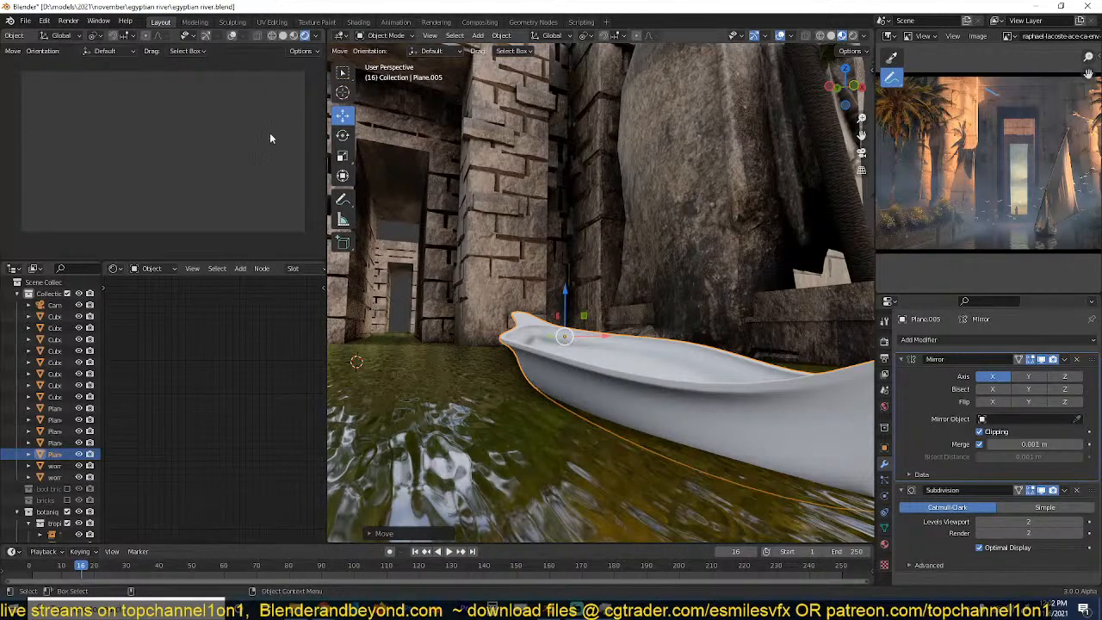
left_click(231, 35)
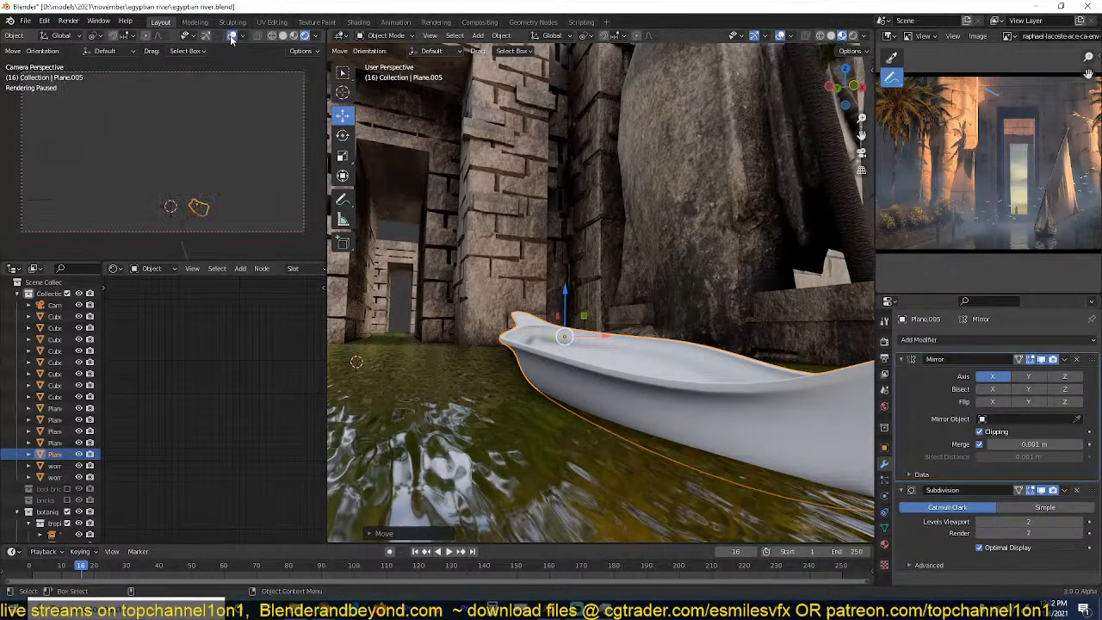
scroll(315, 35, "down", 1)
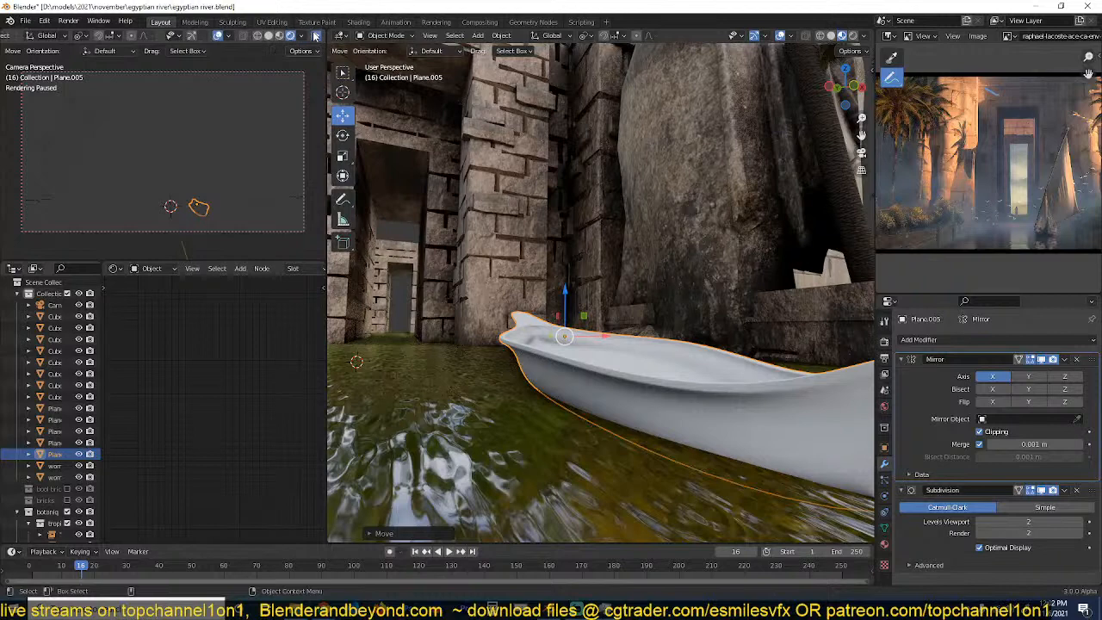
left_click(316, 35)
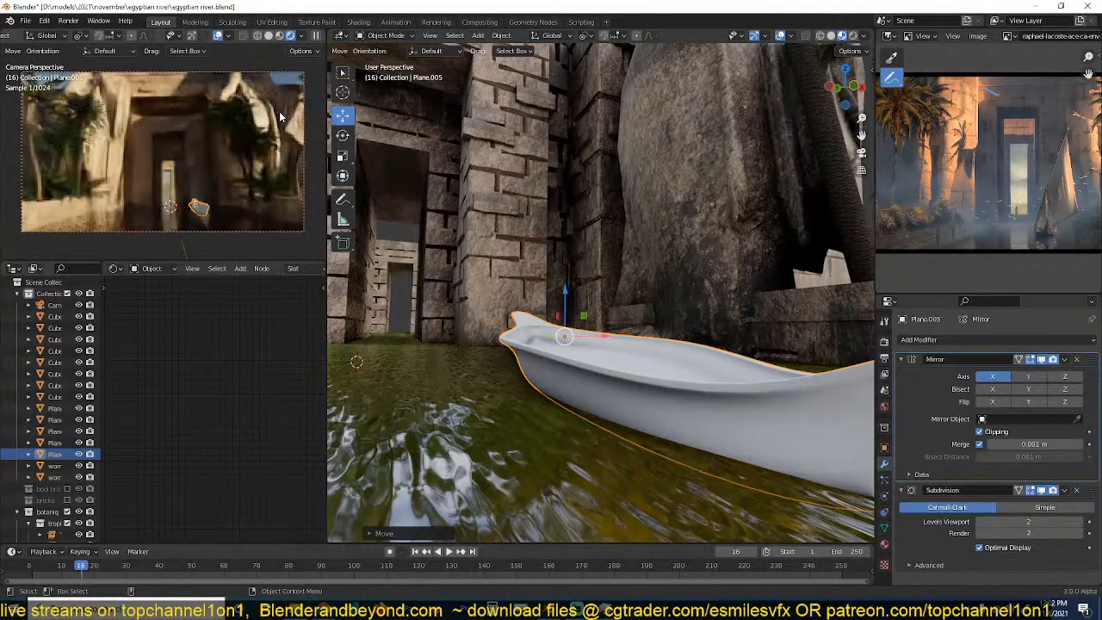
left_click(217, 35)
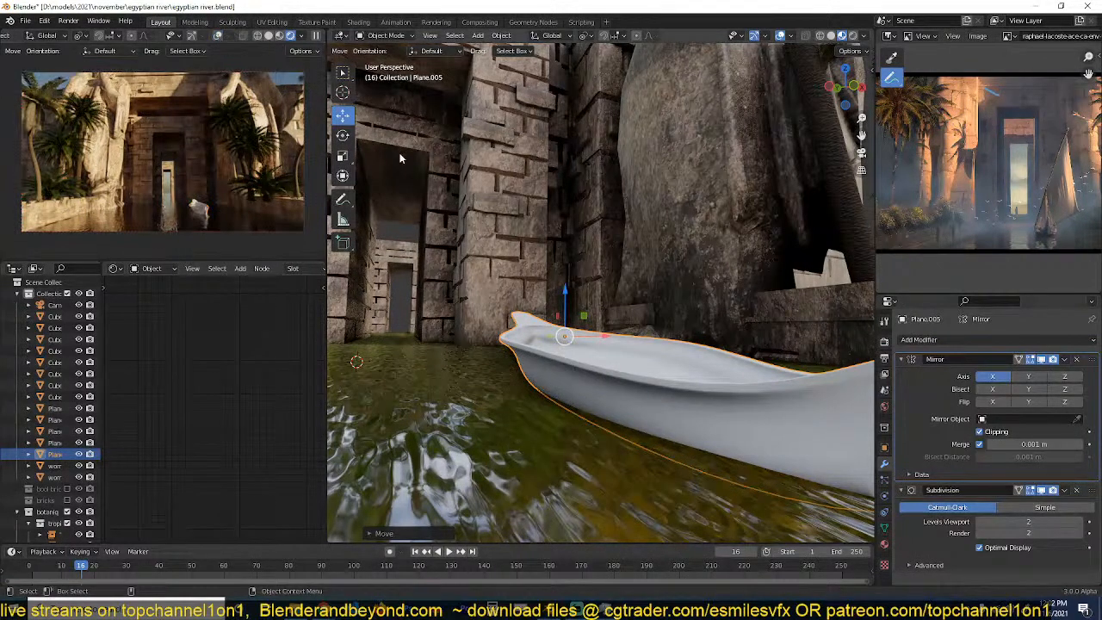
Save the file and switch the camera preview back to solid shading.
middle_click_drag(499, 231, 483, 237)
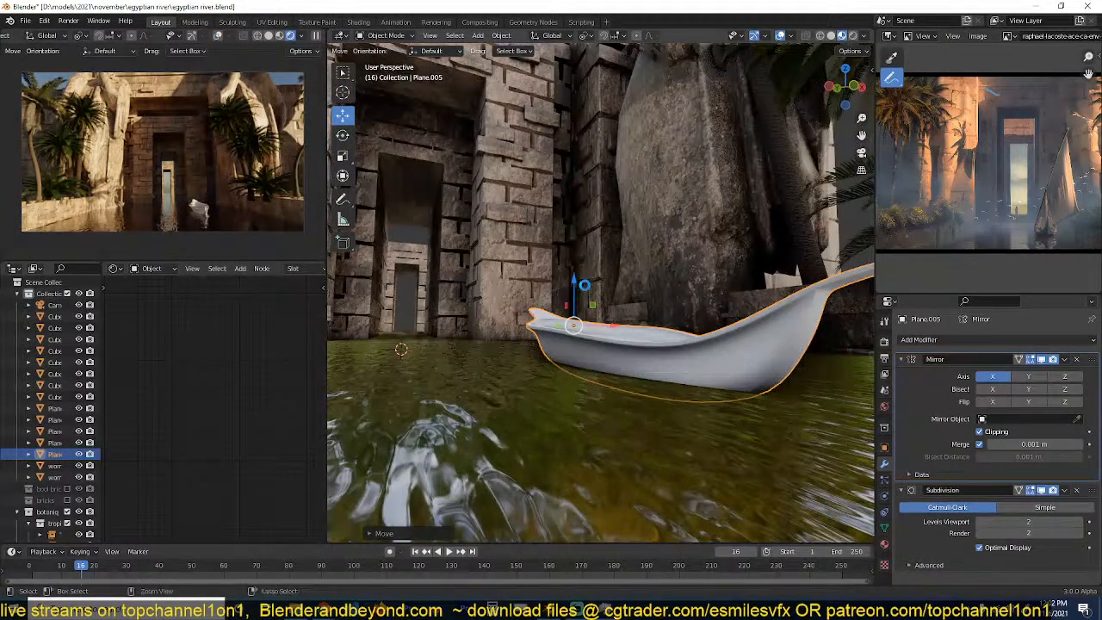
key("ctrl+s")
left_click(268, 35)
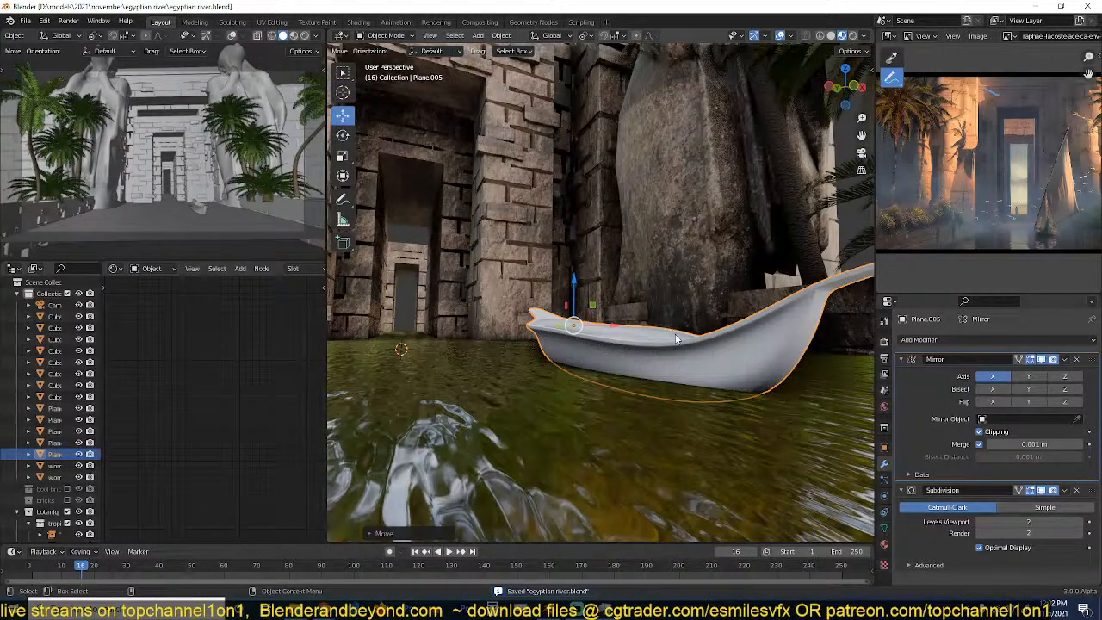
Isolate the boat in local view and inspect its hull mesh.
key("KP_Divide")
key("Tab")
middle_click_drag(686, 340, 552, 303)
scroll(551, 303, "up", 3)
key("Tab")
scroll(634, 319, "down", 5)
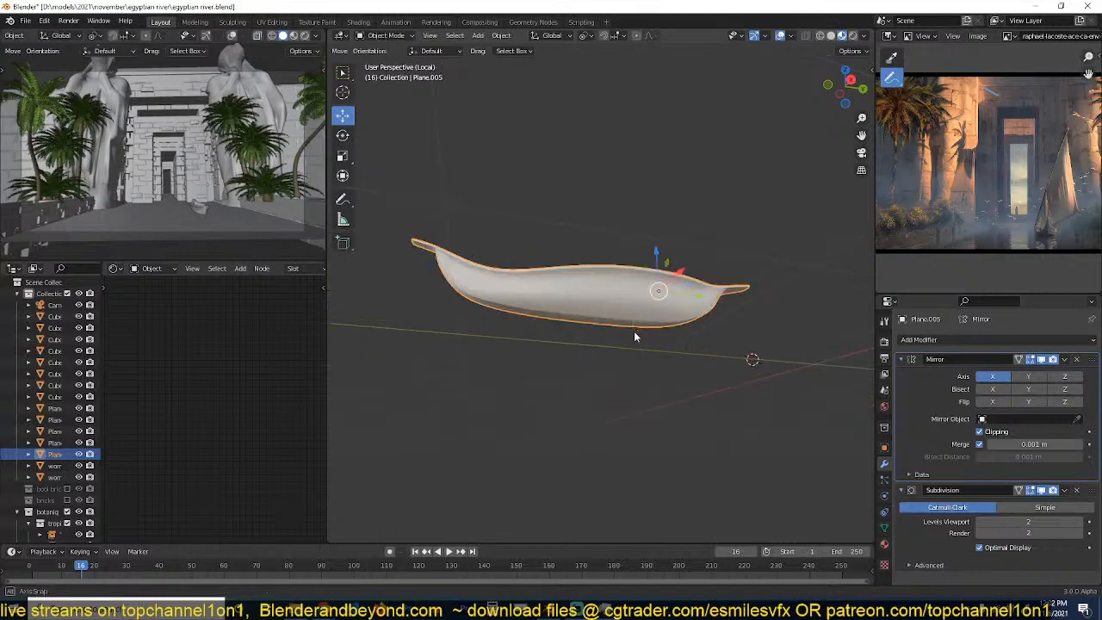
Widen the hull by moving its front side vertices about 0.09 m outward along X with proportional editing in top view.
key("KP_3")
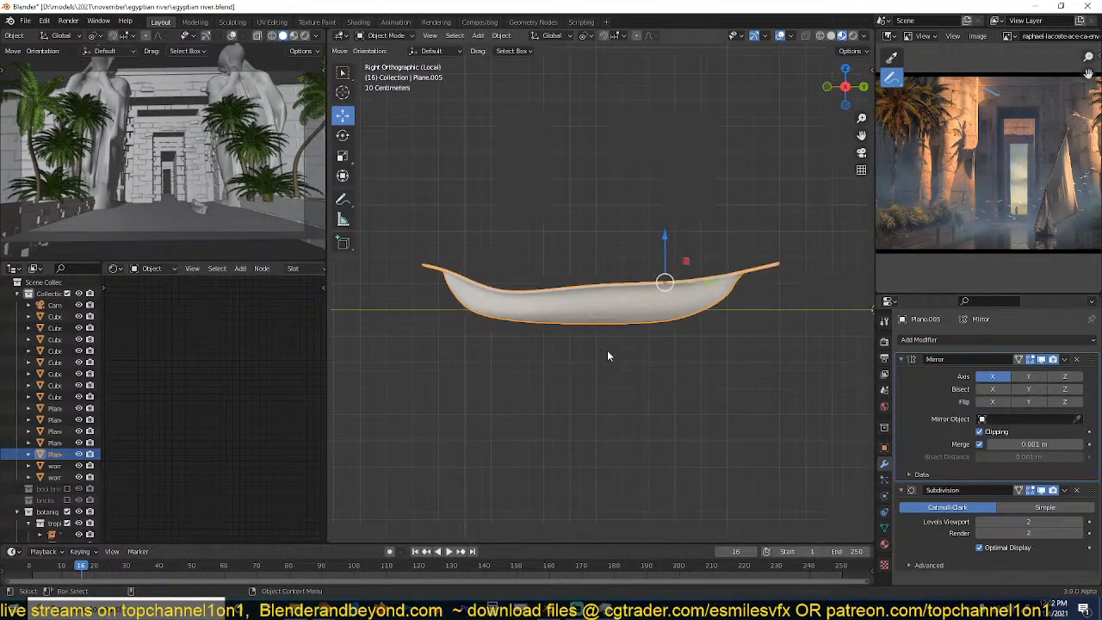
key("KP_7")
key("Tab")
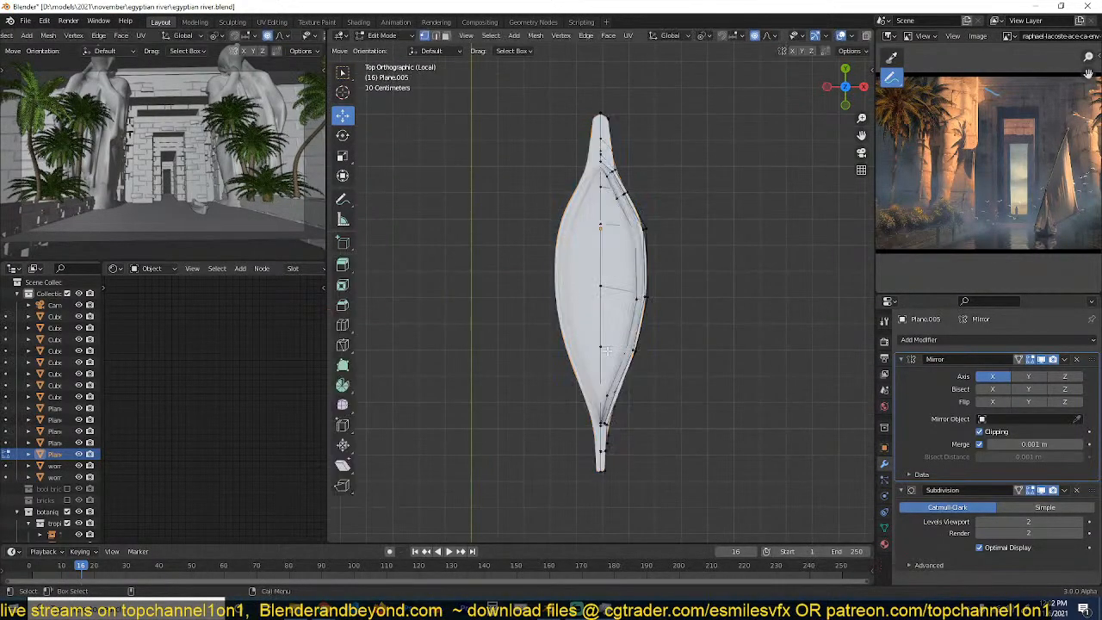
key("shift+z")
left_click_drag(614, 335, 636, 358)
key("g")
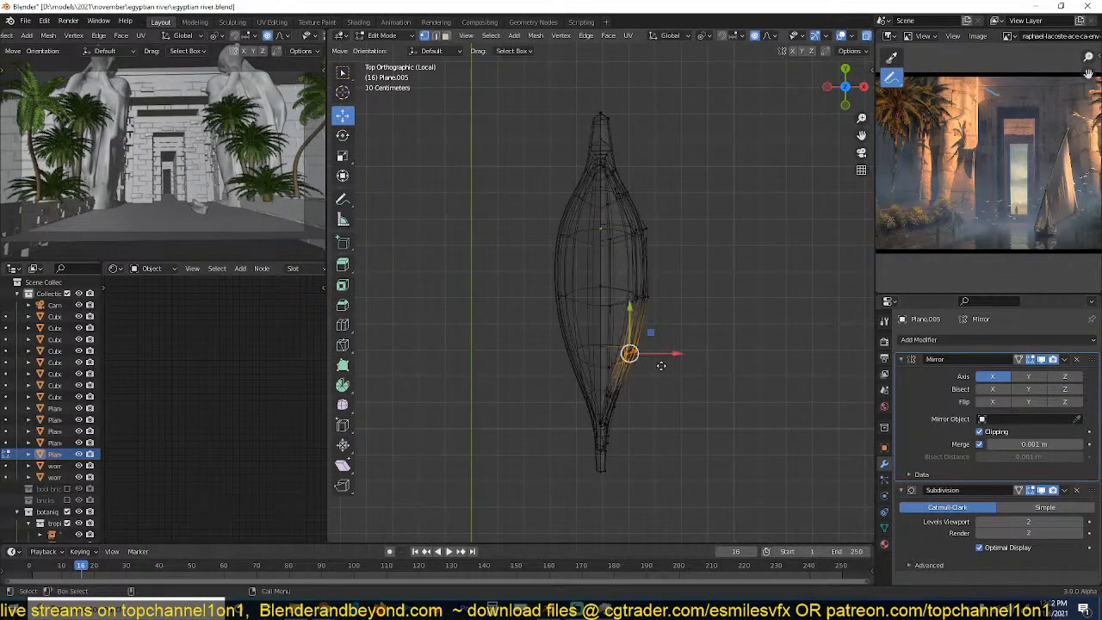
scroll(673, 366, "up", 12)
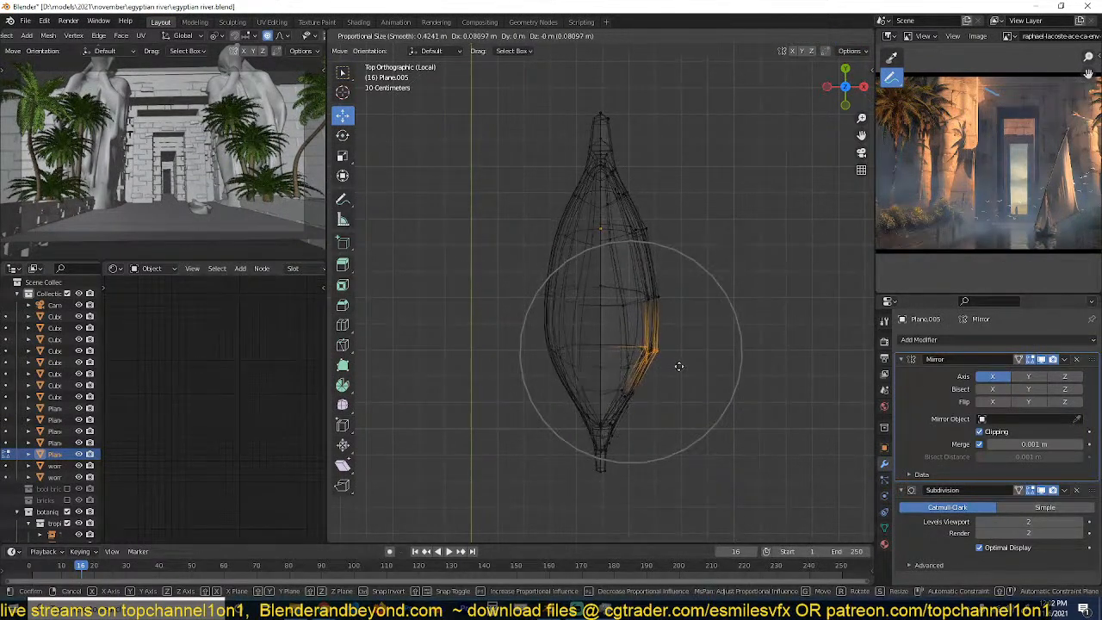
left_click(680, 365)
Rotate the boat's front tip and raise it about 0.19 m with proportional editing in side view.
key("KP_3")
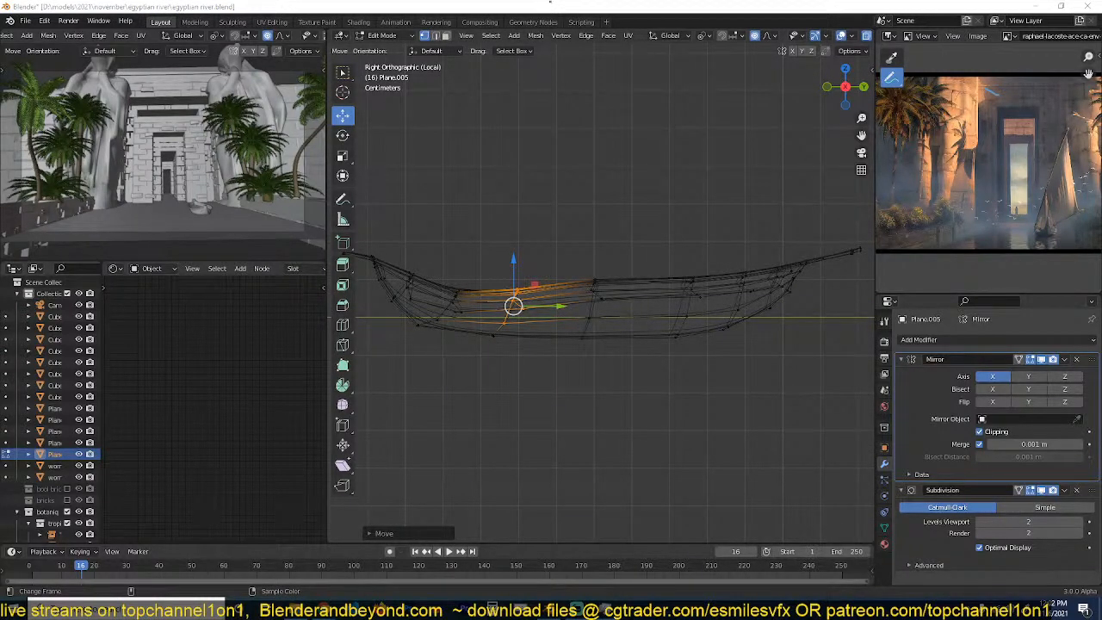
middle_click_drag(469, 231, 624, 246, "shift")
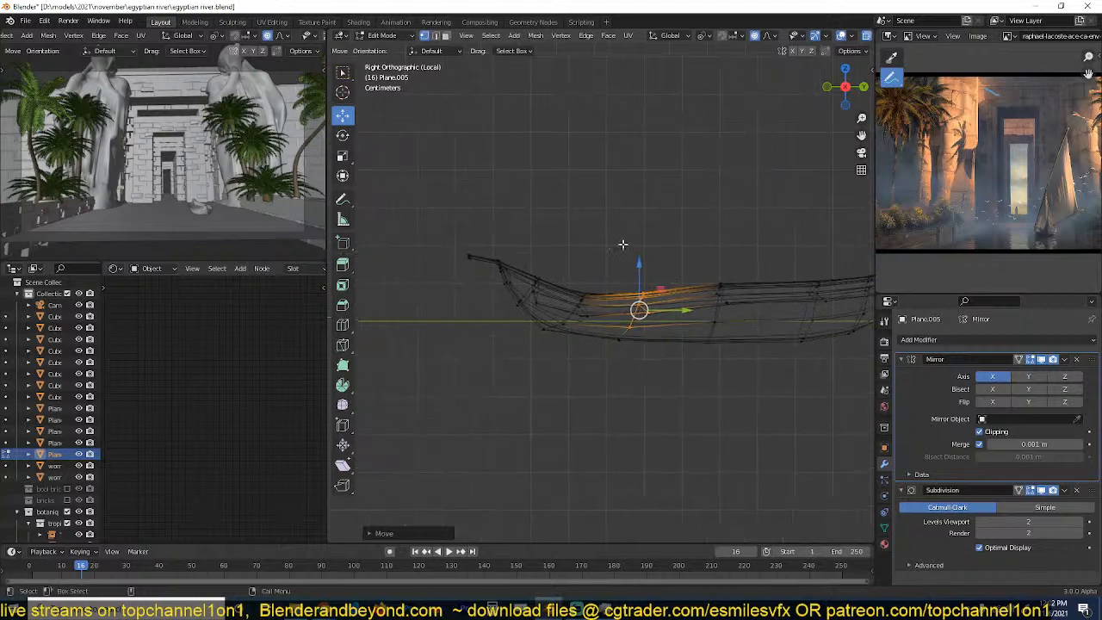
left_click_drag(439, 210, 479, 290)
key("r")
left_click(545, 333)
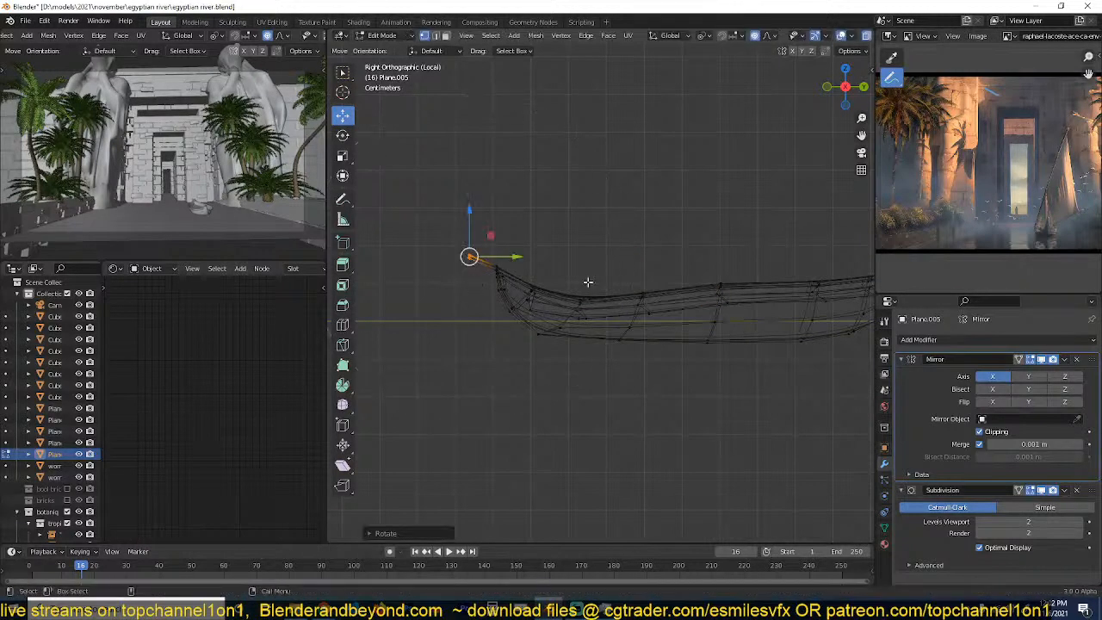
key("g")
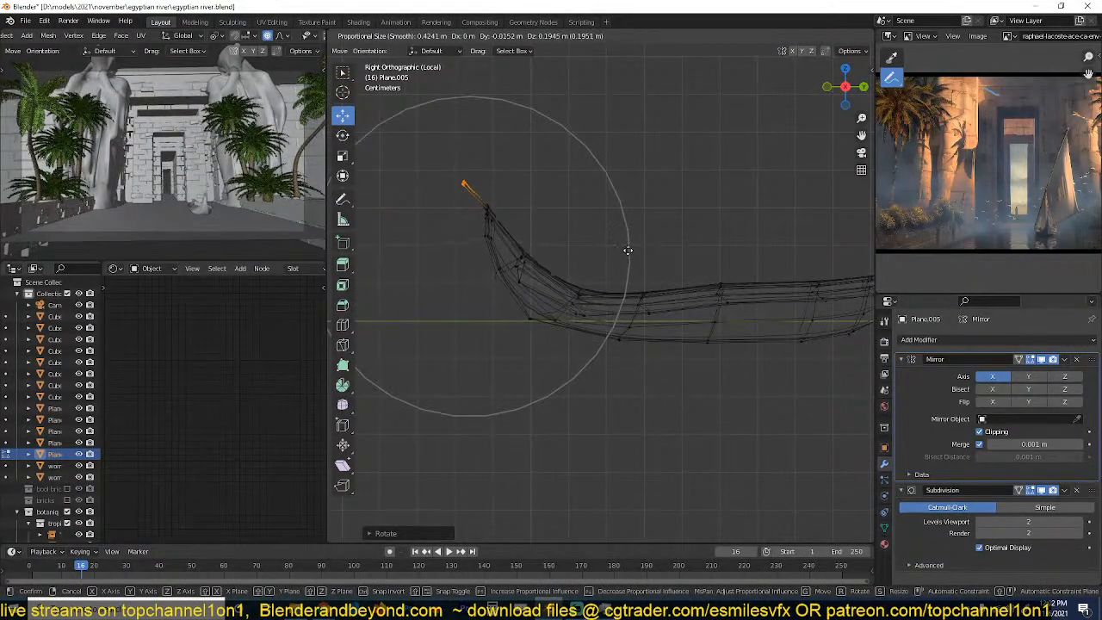
left_click(628, 251)
Raise the front tip further into a steep prow, adjusting its curve with a proportional size of about 0.75 m.
key("g")
left_click(689, 264)
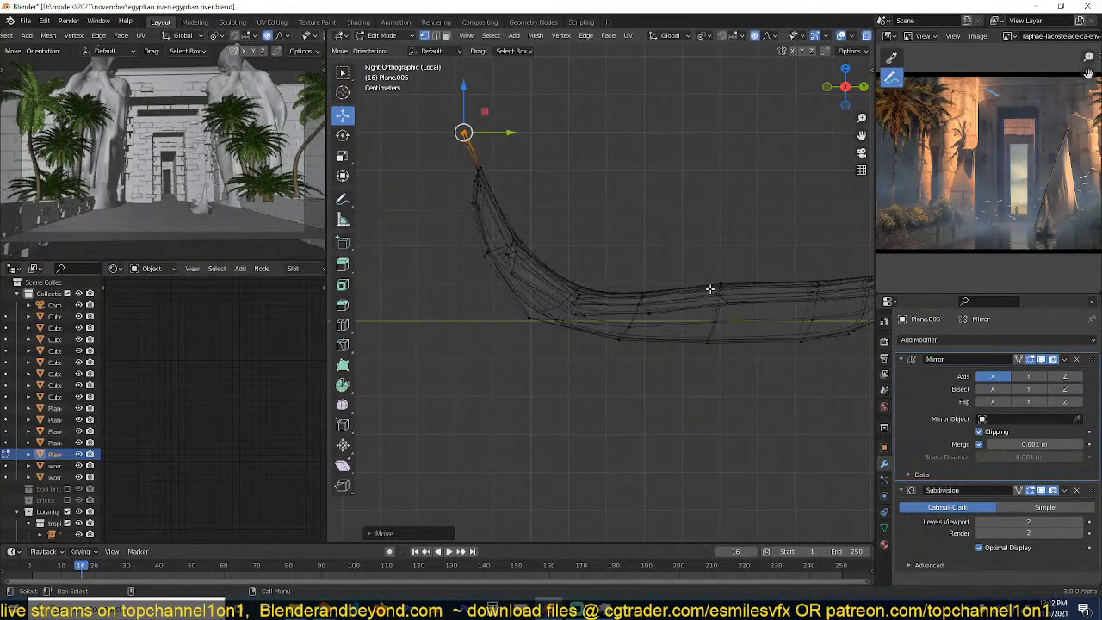
key("g")
scroll(709, 314, "down", 6)
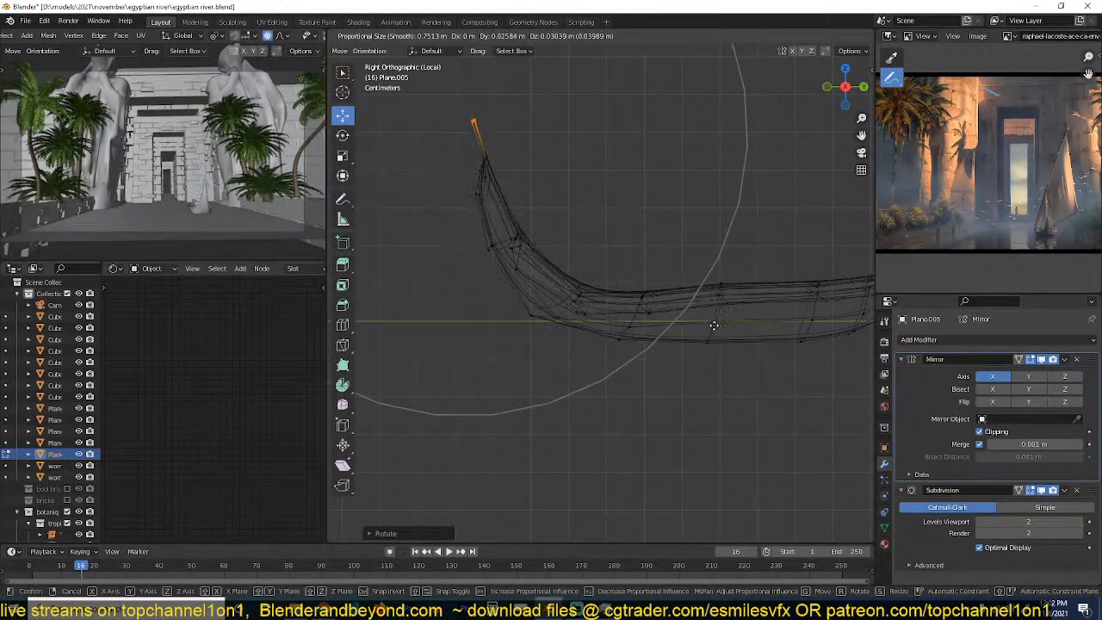
left_click(698, 260)
key("Tab")
middle_click_drag(765, 259, 727, 276)
scroll(646, 307, "up", 4)
scroll(728, 276, "down", 4)
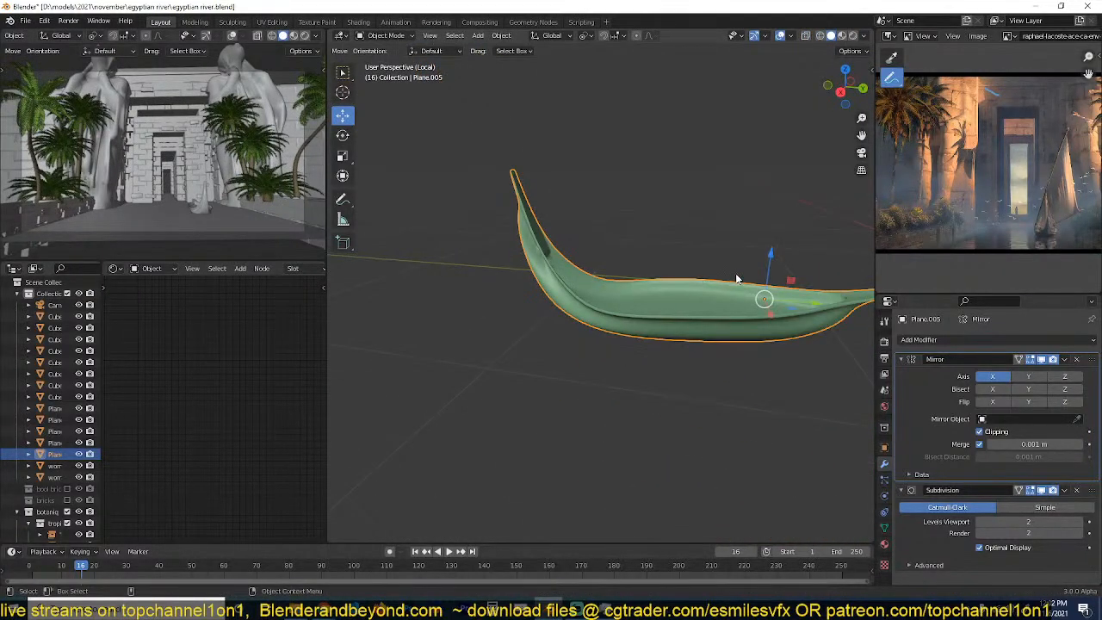
Lower the prow tip about 0.1 m with proportional editing in wireframe side view.
key("KP_3")
key("Tab")
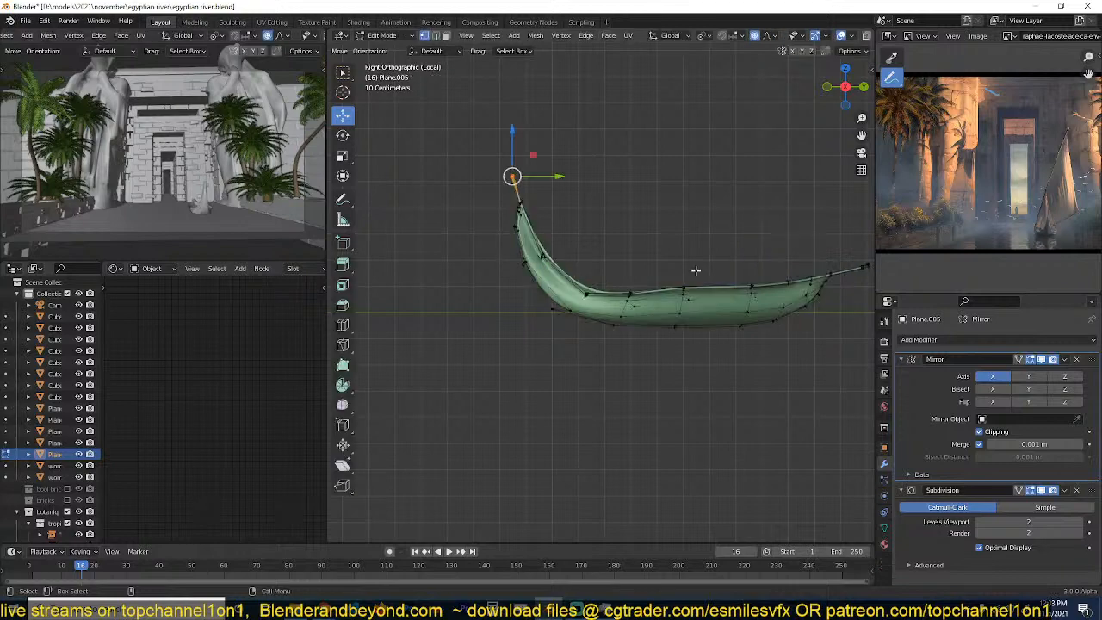
key("z")
key("4")
key("g")
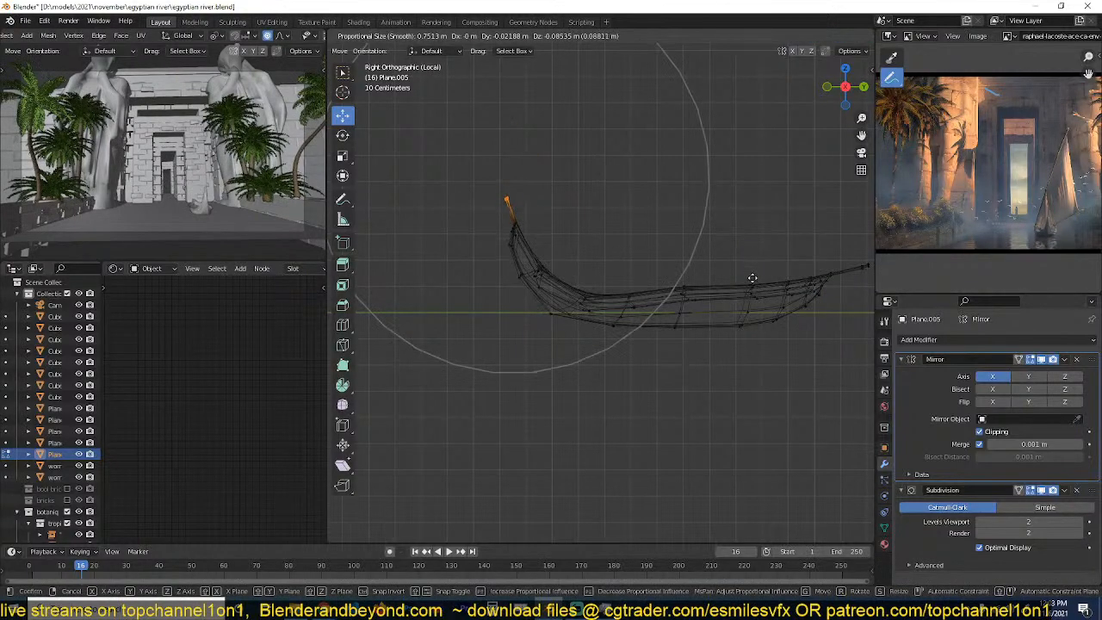
left_click(754, 284)
key("Tab")
key("Tab")
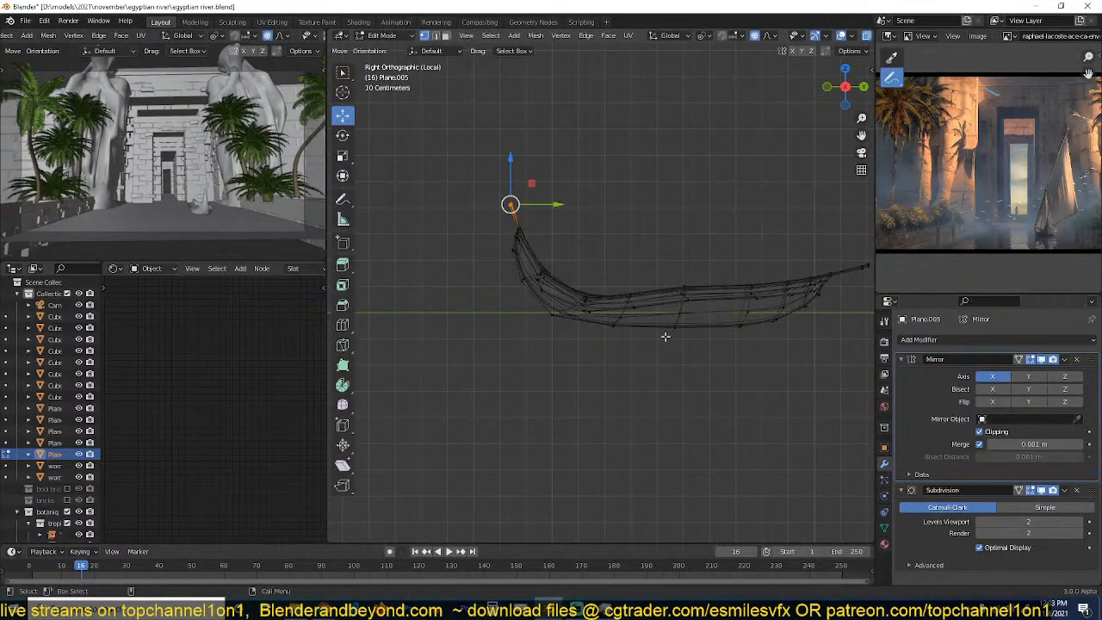
Pull the bottom vertices at midship and toward the prow downward to deepen and round the keel line.
left_click(672, 328)
key("g")
left_click(675, 349)
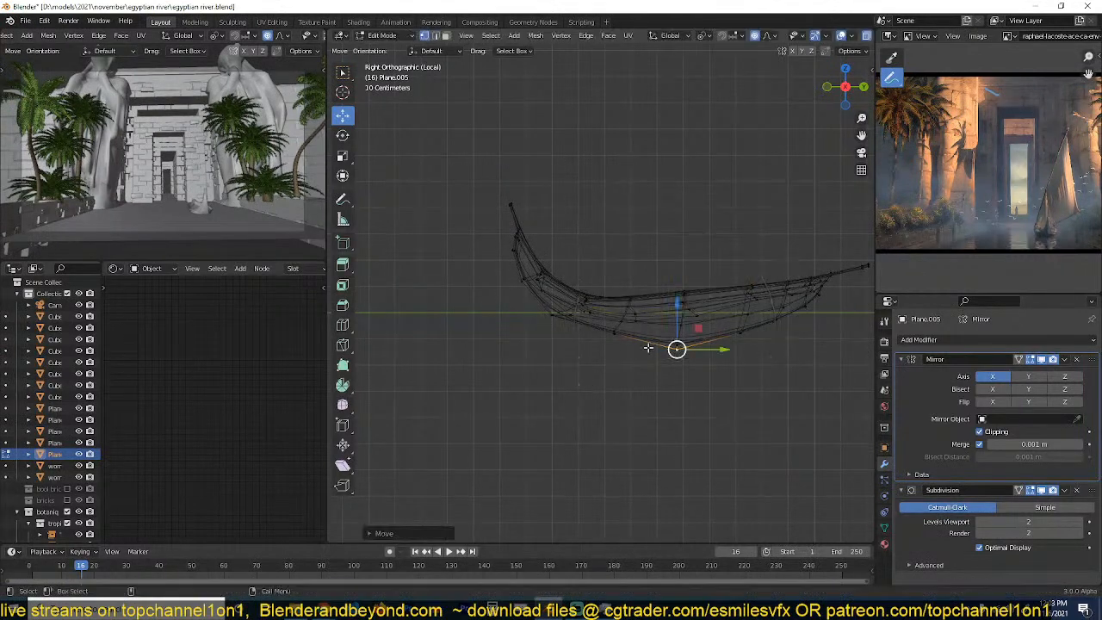
left_click(613, 335)
key("g")
left_click(610, 354)
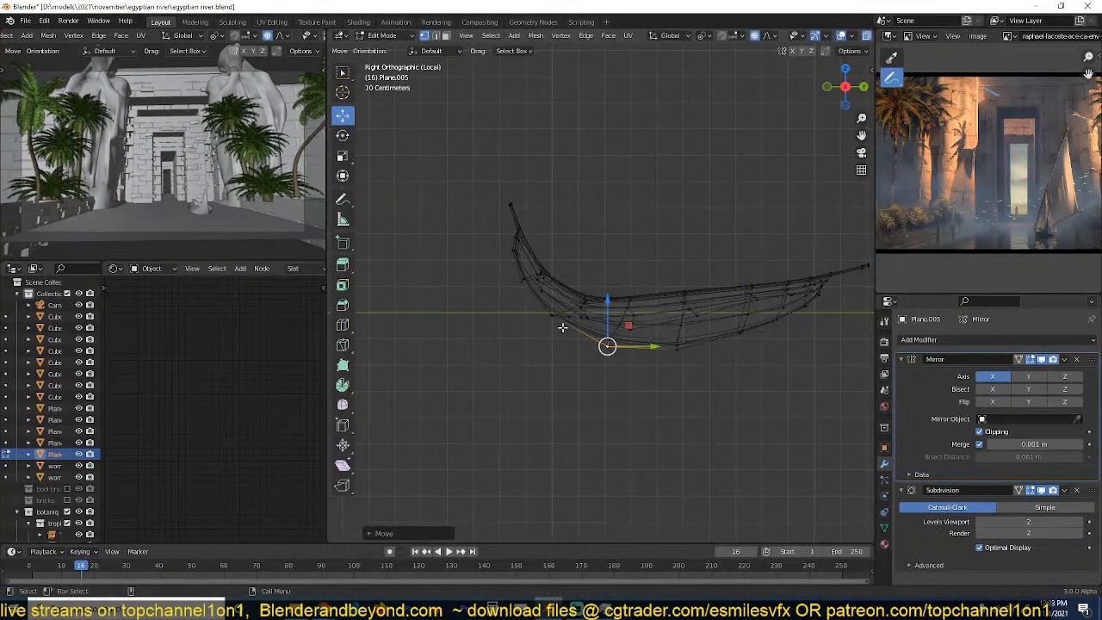
left_click(562, 324)
key("g")
left_click(565, 322)
Inspect the solid hull near the prow without overlays, and turn off the Subdivision modifier's viewport display.
key("Tab")
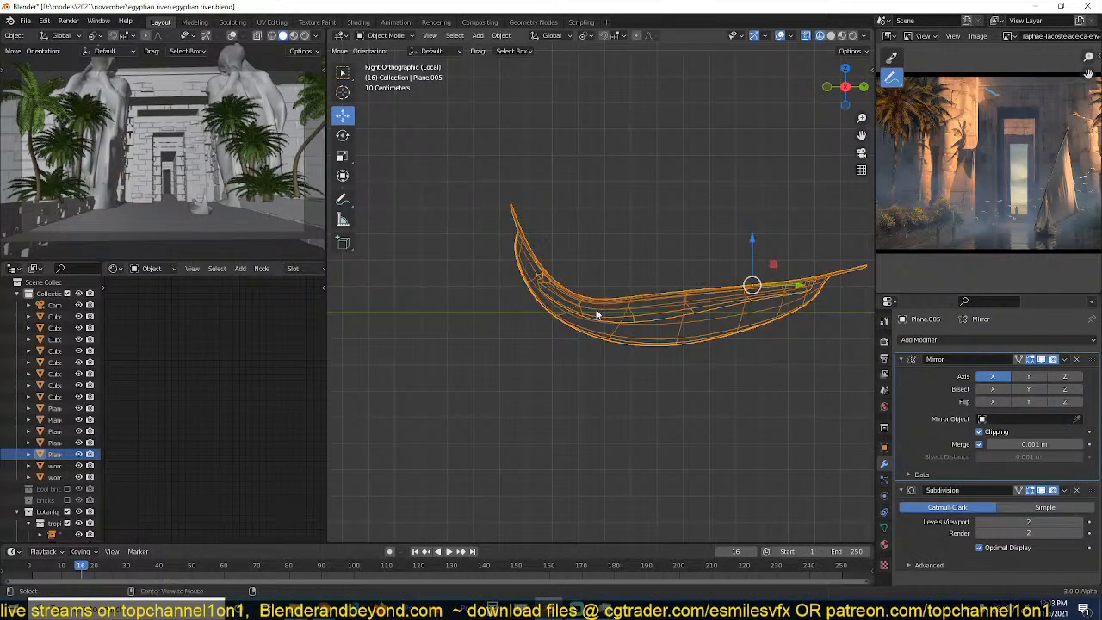
mouse_move(659, 317)
middle_mouse_down()
mouse_move(683, 298)
mouse_move(761, 298)
mouse_move(745, 272)
mouse_move(569, 296)
middle_mouse_up()
key("shift+z")
key("Tab")
scroll(568, 296, "up", 4)
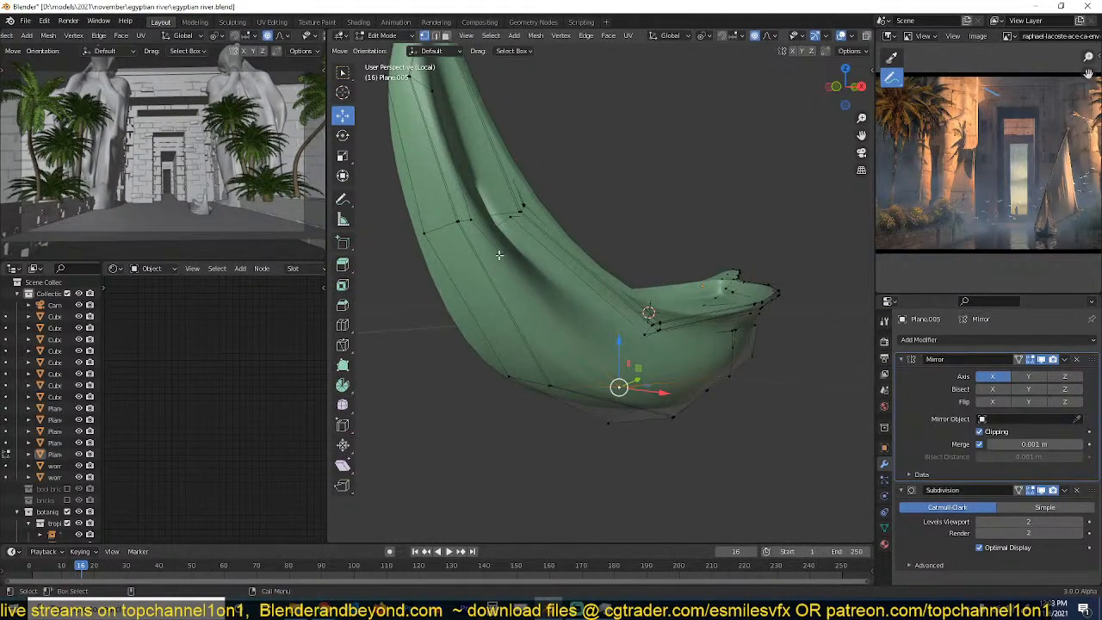
left_click(842, 37)
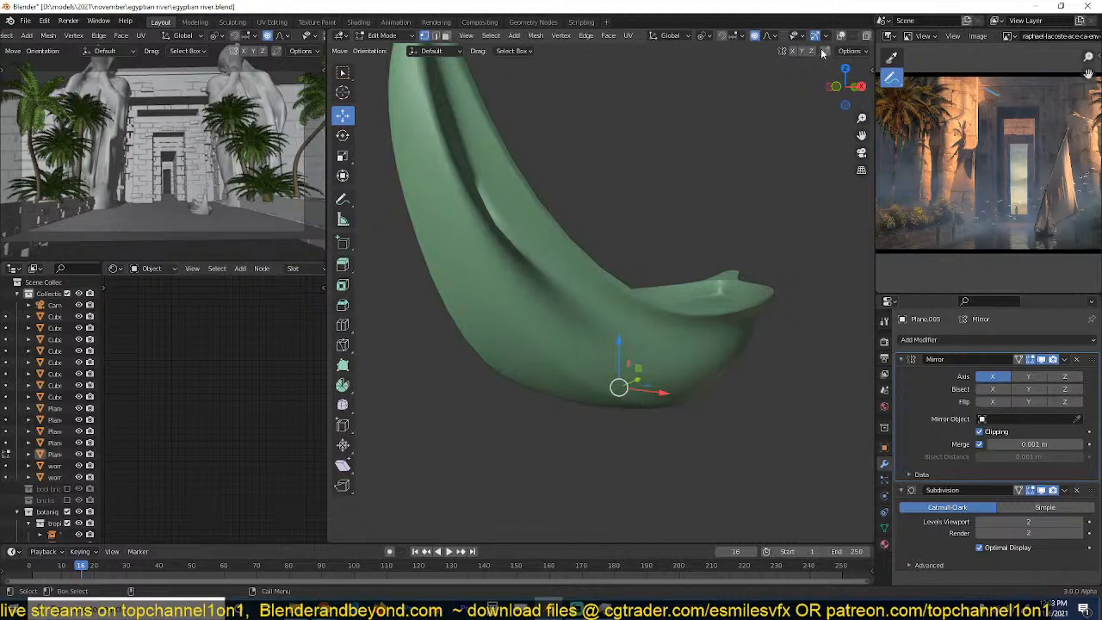
left_click(842, 37)
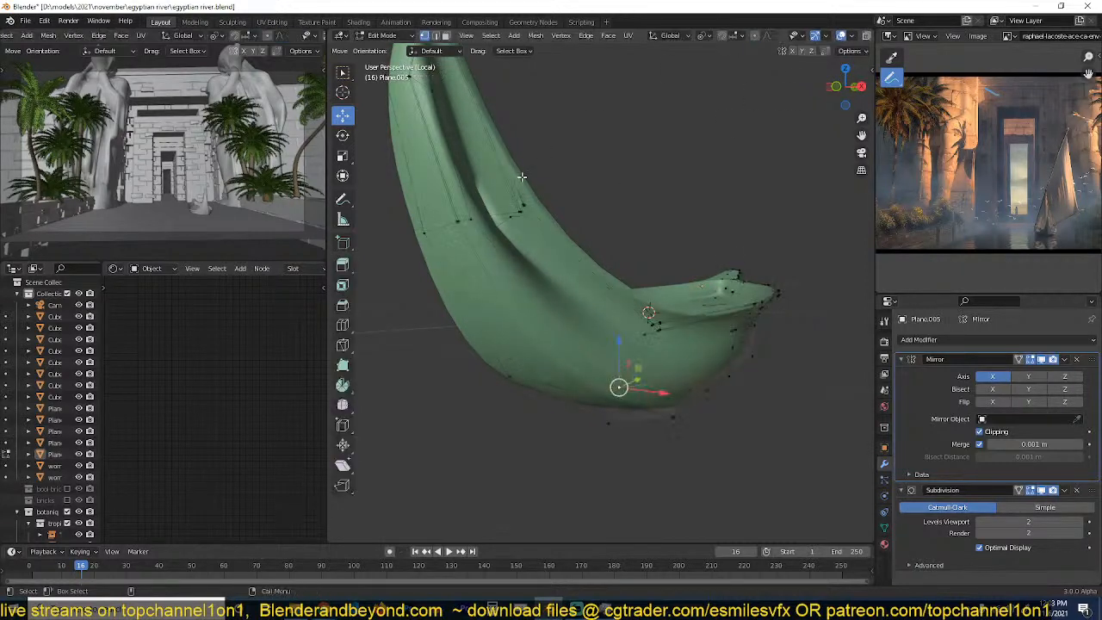
left_click(1040, 489)
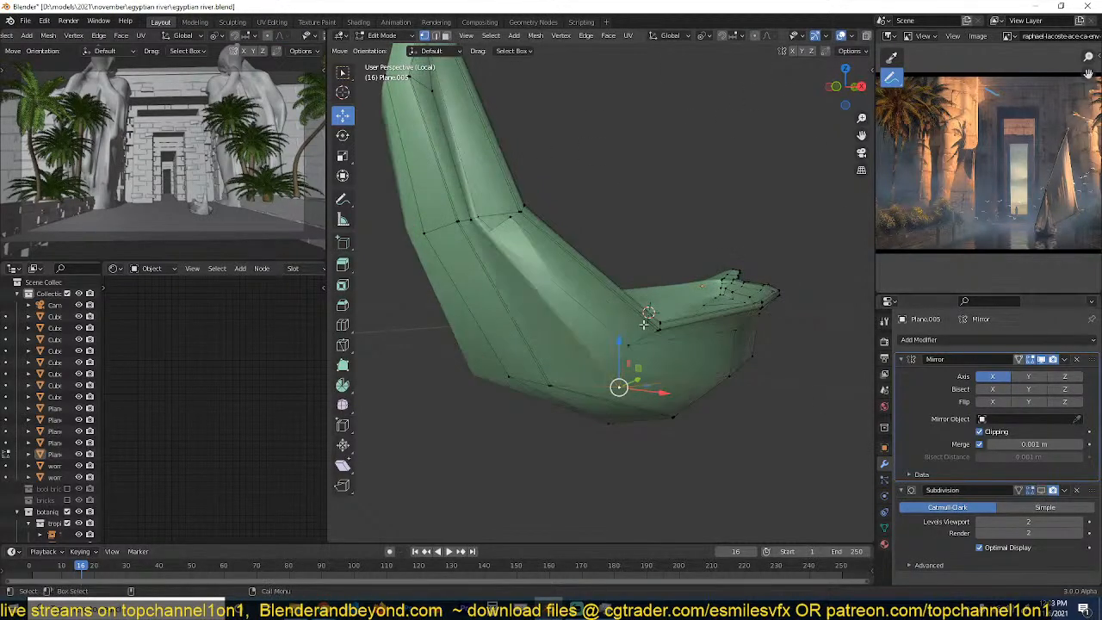
Move the narrow face and the lower side vertex near the prow inward along X, shifting the vertex about 0.02 m.
middle_click_drag(549, 308, 526, 253, "shift")
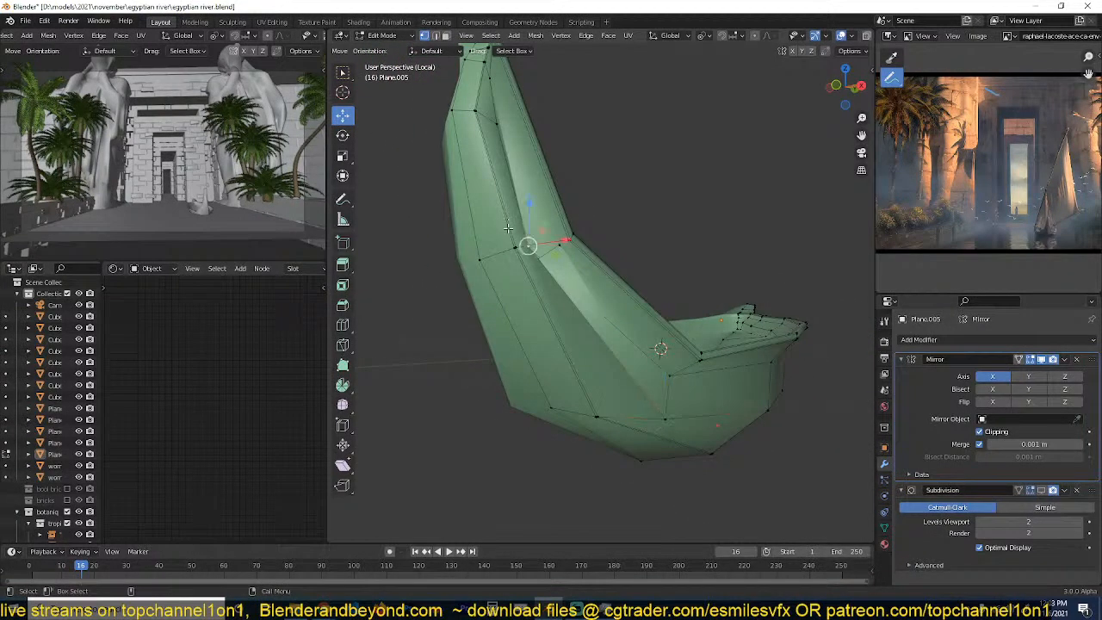
key("3")
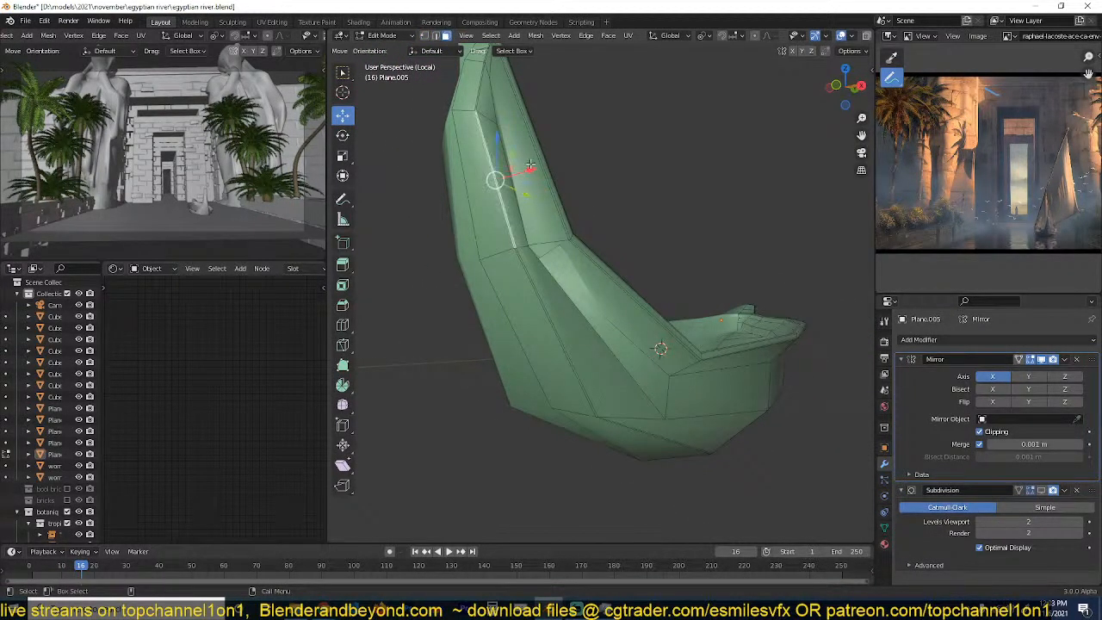
left_click_drag(530, 169, 515, 169)
middle_click_drag(591, 401, 607, 359)
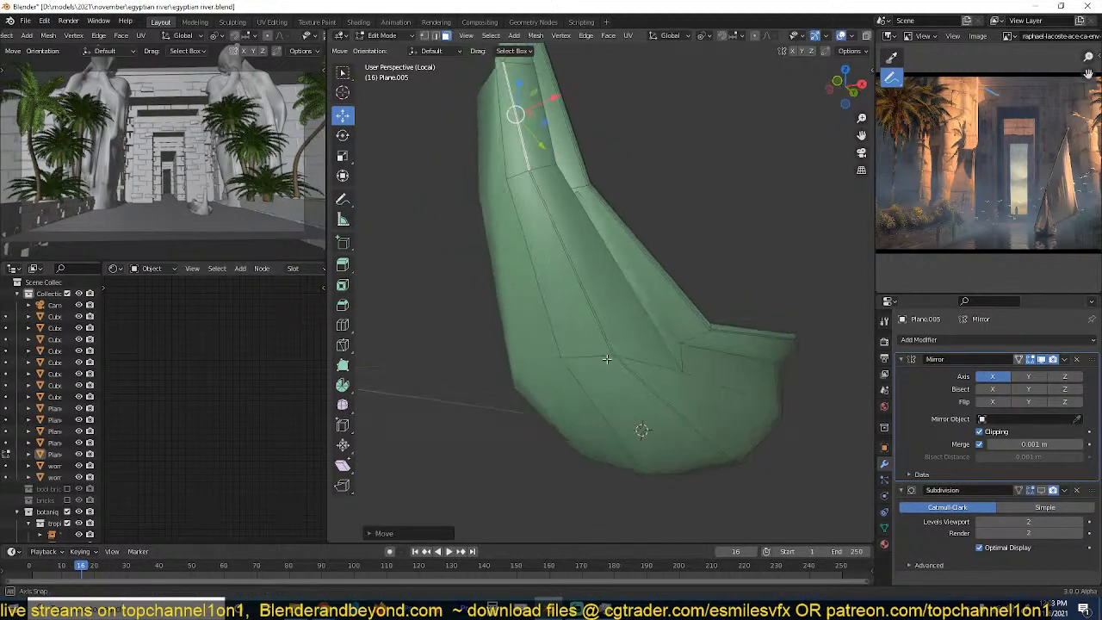
key("1")
left_click_drag(658, 352, 641, 355)
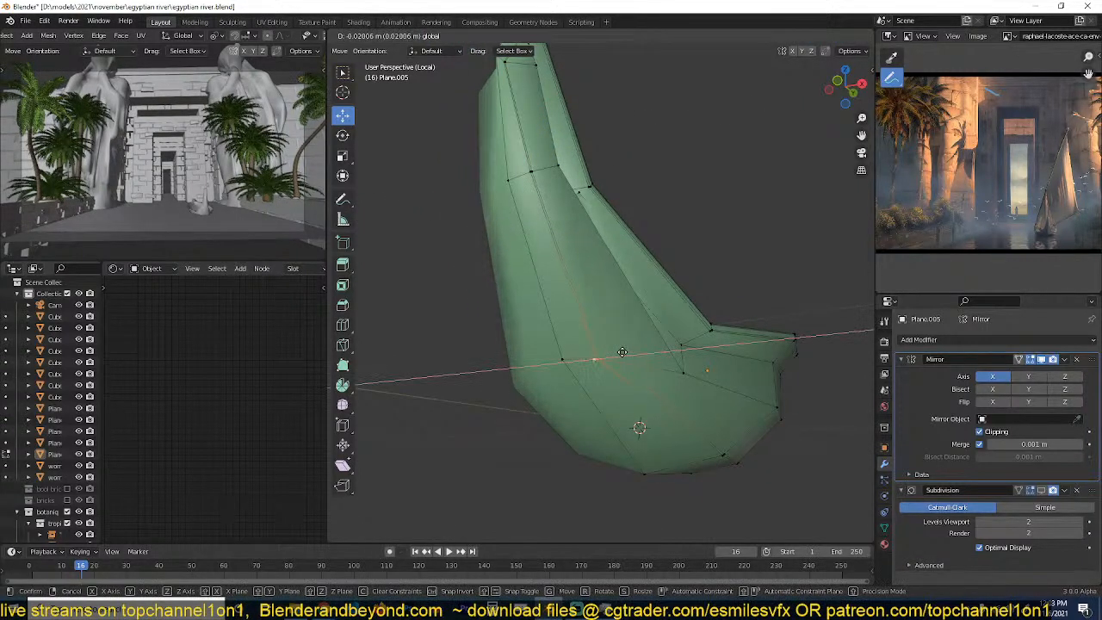
Leave mesh editing, view the whole boat and turn the Subdivision modifier's viewport display back on.
key("Tab")
scroll(655, 297, "down", 5)
middle_click_drag(655, 298, 657, 349)
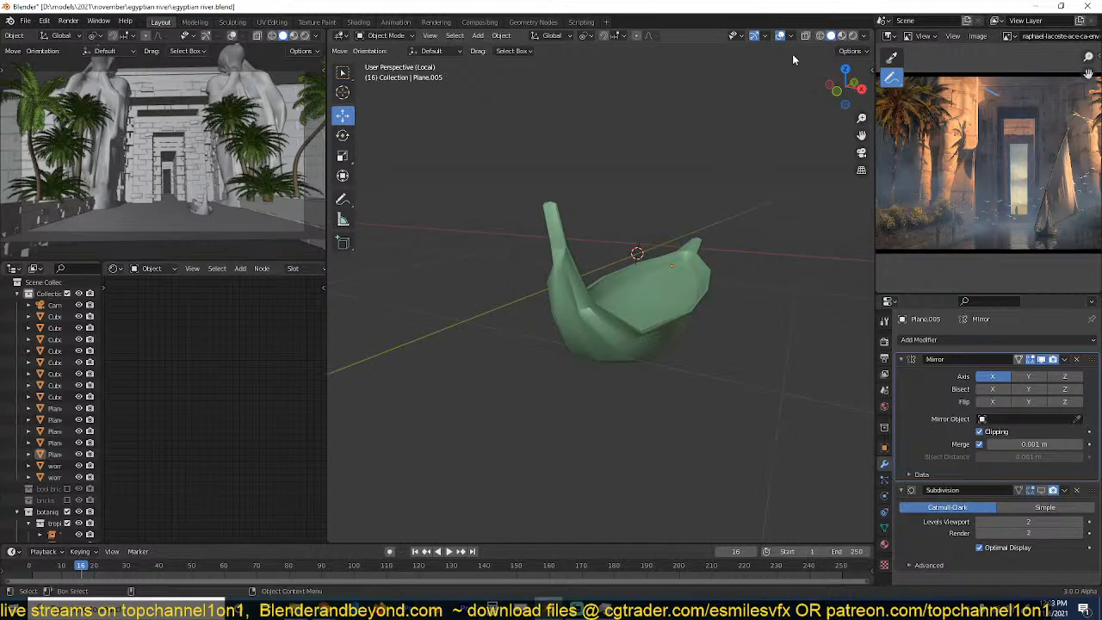
left_click(1049, 489)
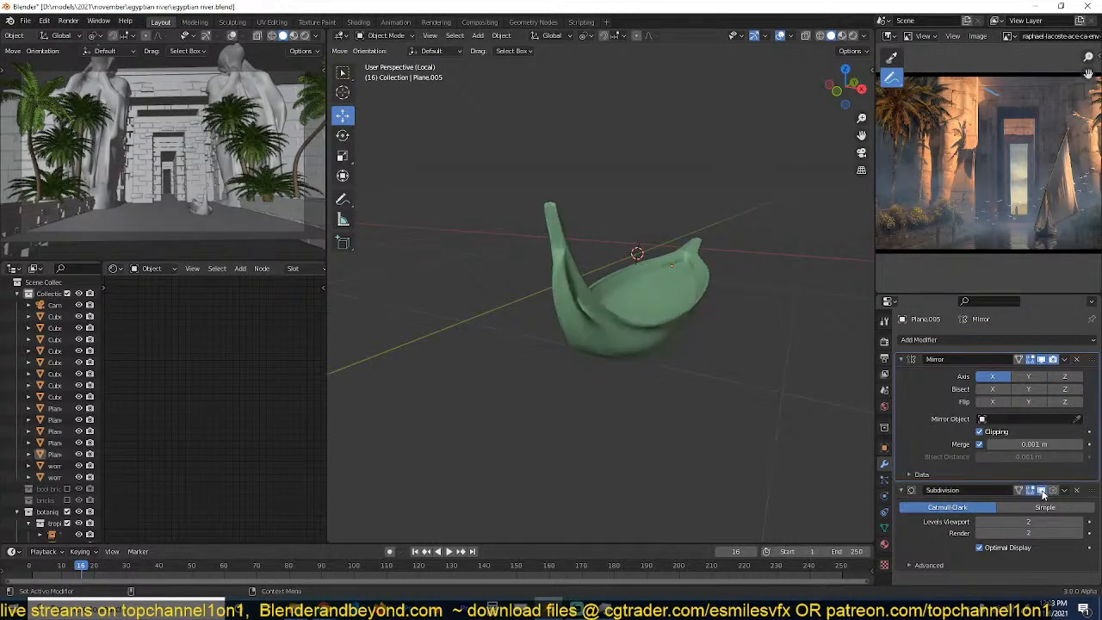
Save the file and show the camera preview in rendered shading, pausing the render.
key("ctrl+s")
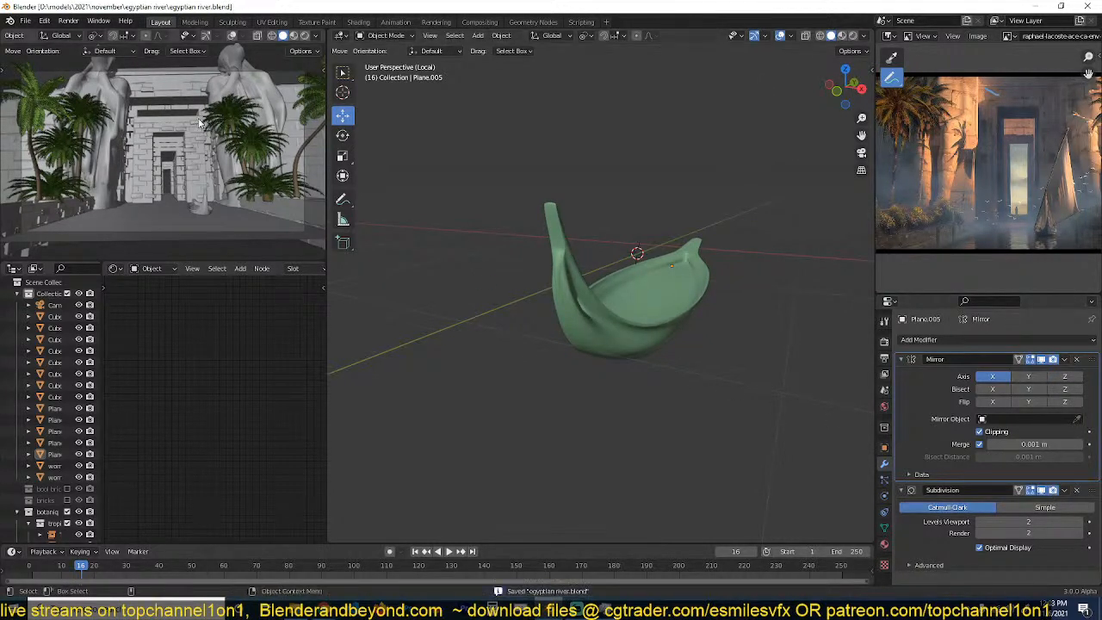
left_click(306, 36)
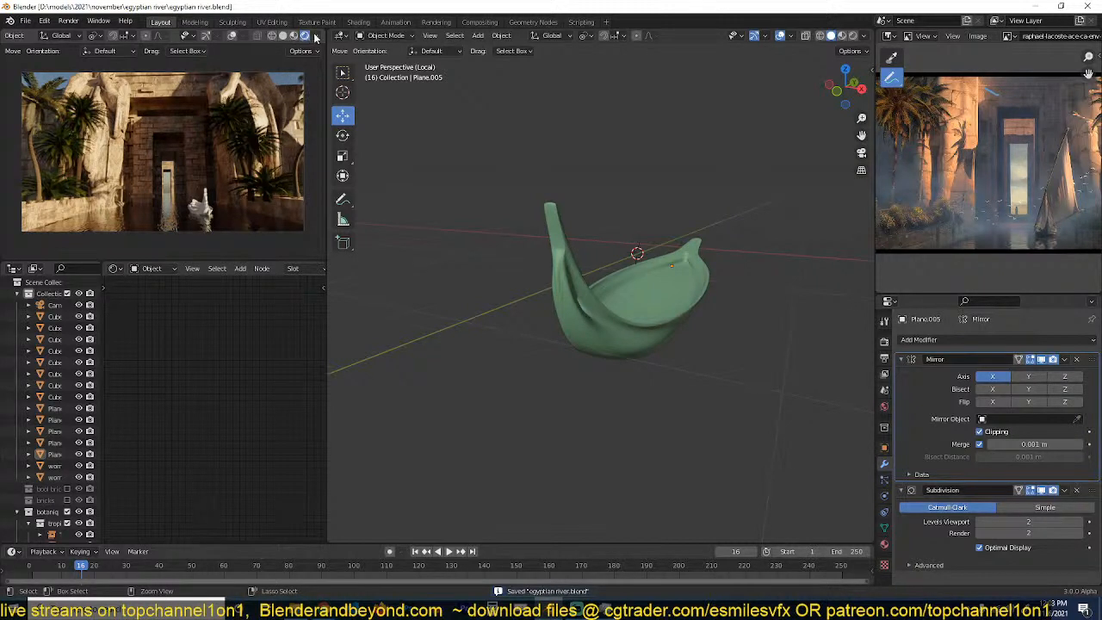
scroll(315, 38, "down", 1)
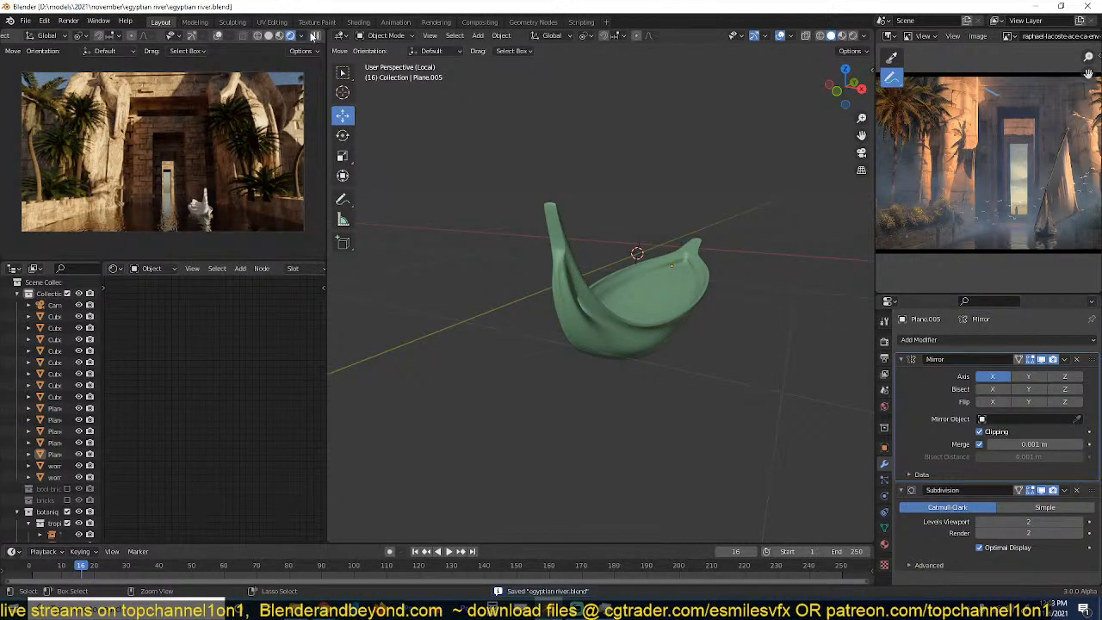
Select the boat, show it in material preview, and open The Asset Library add-on.
left_click(648, 324)
left_click(843, 35)
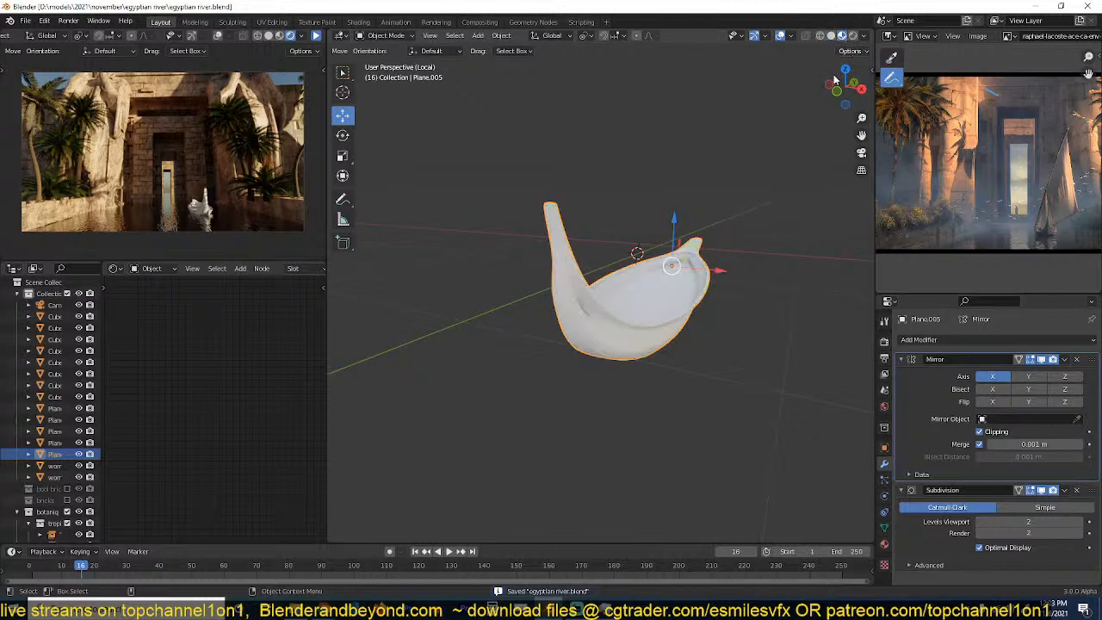
key("n")
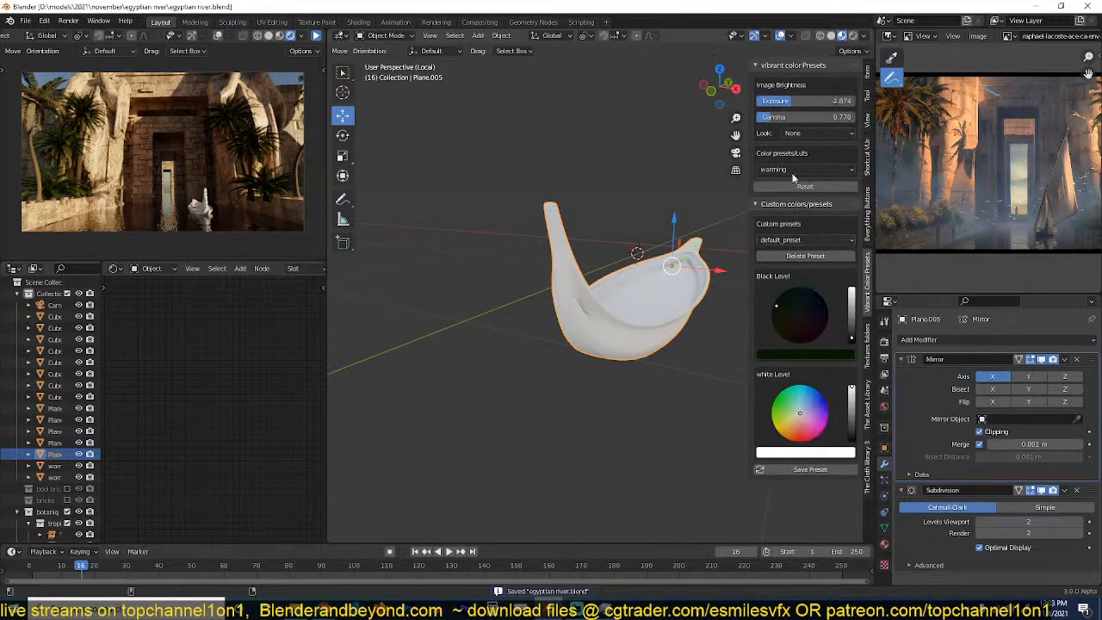
left_click(868, 465)
left_click(868, 409)
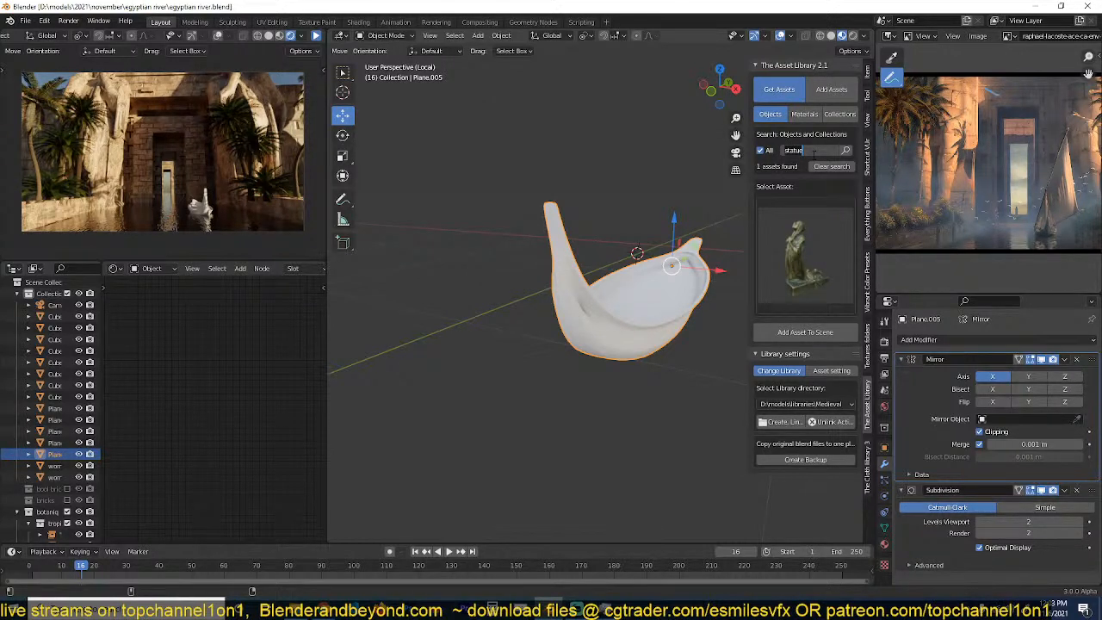
Search the library's materials for "wood" and apply the blue-and-orange painted wood material to the boat.
left_click(805, 113)
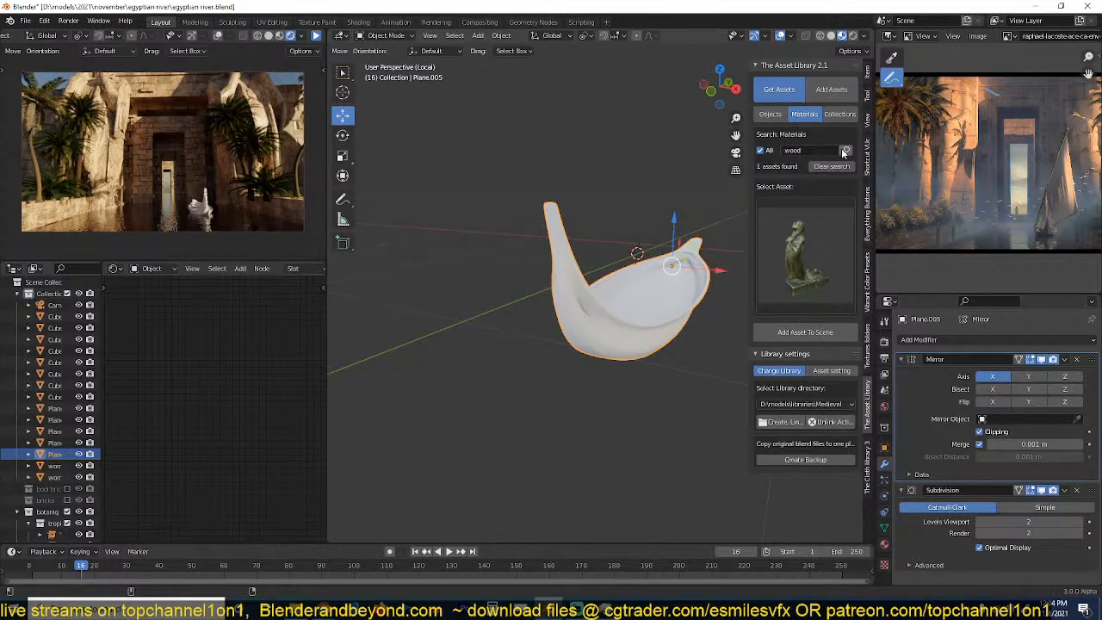
left_click(844, 151)
left_click(811, 258)
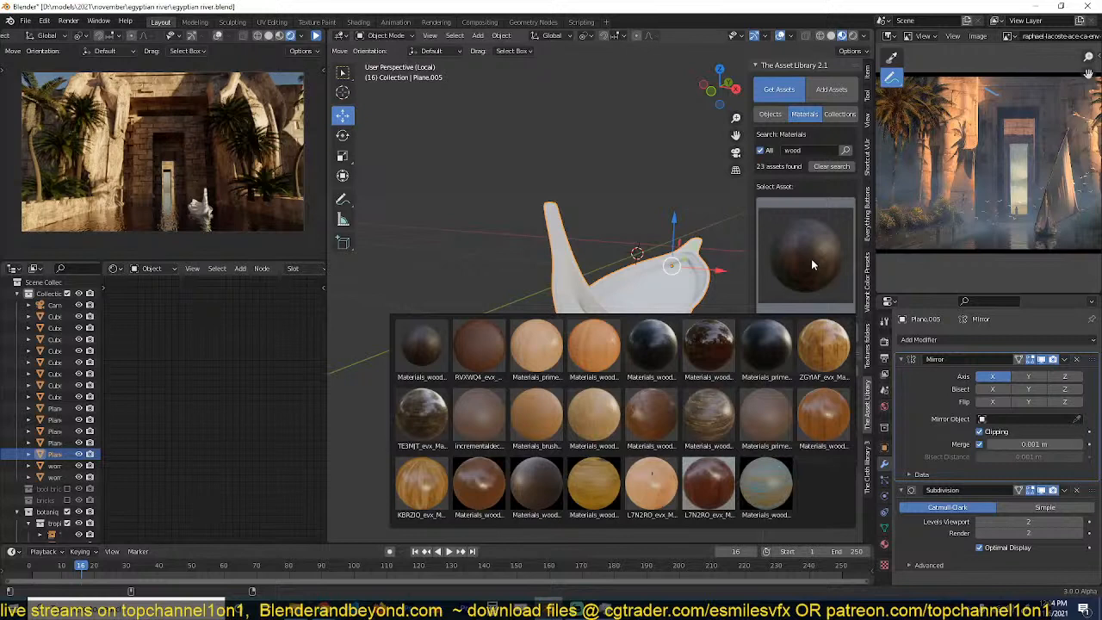
left_click(742, 475)
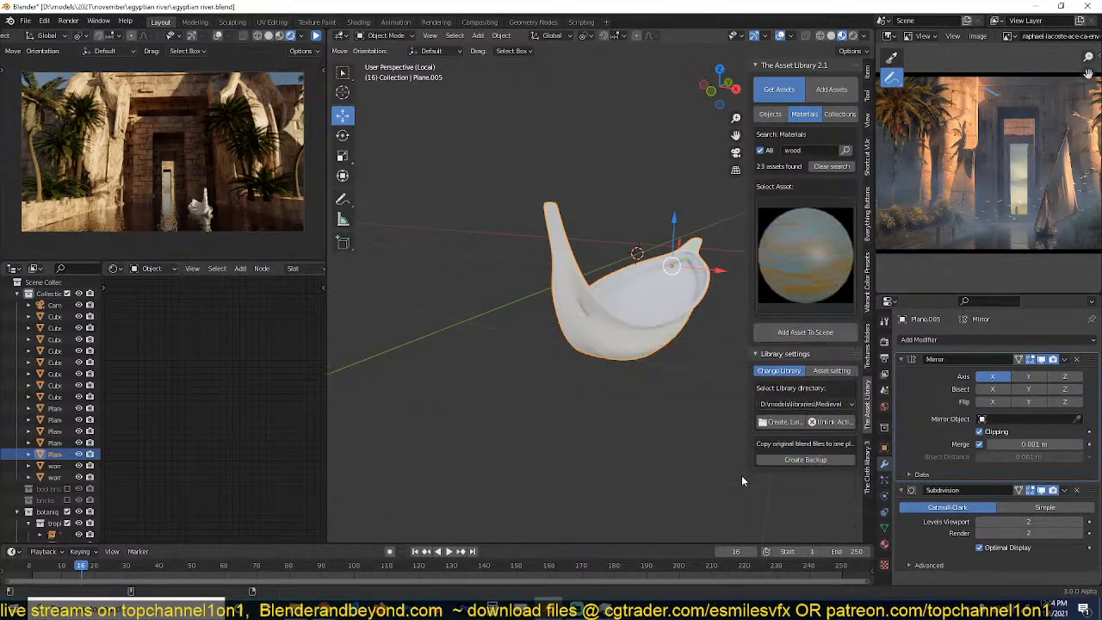
left_click(820, 334)
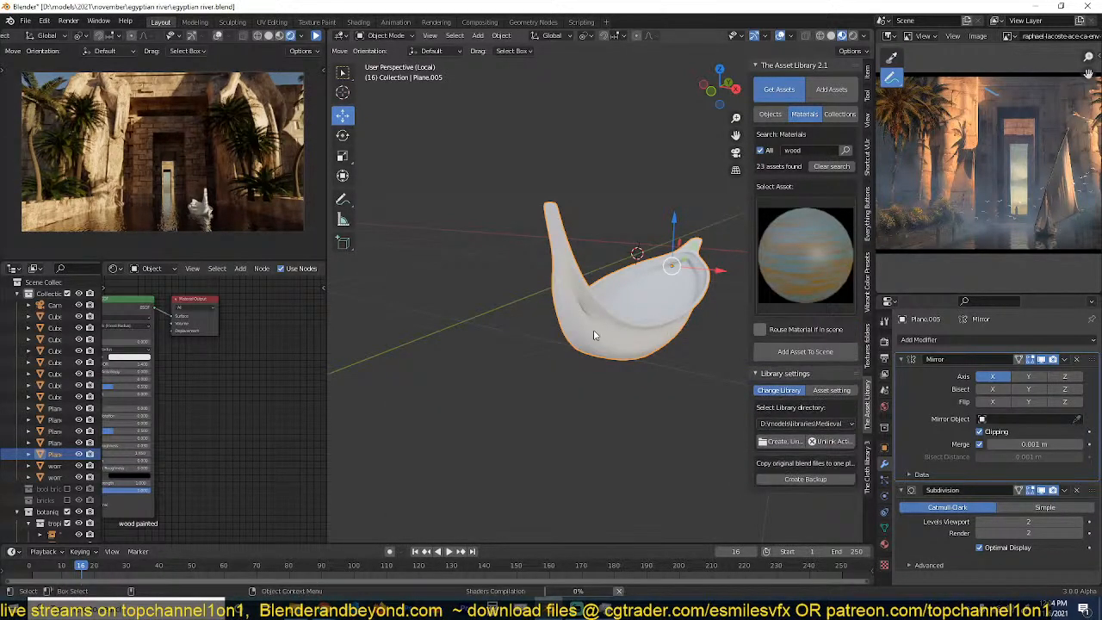
scroll(594, 335, "up", 4)
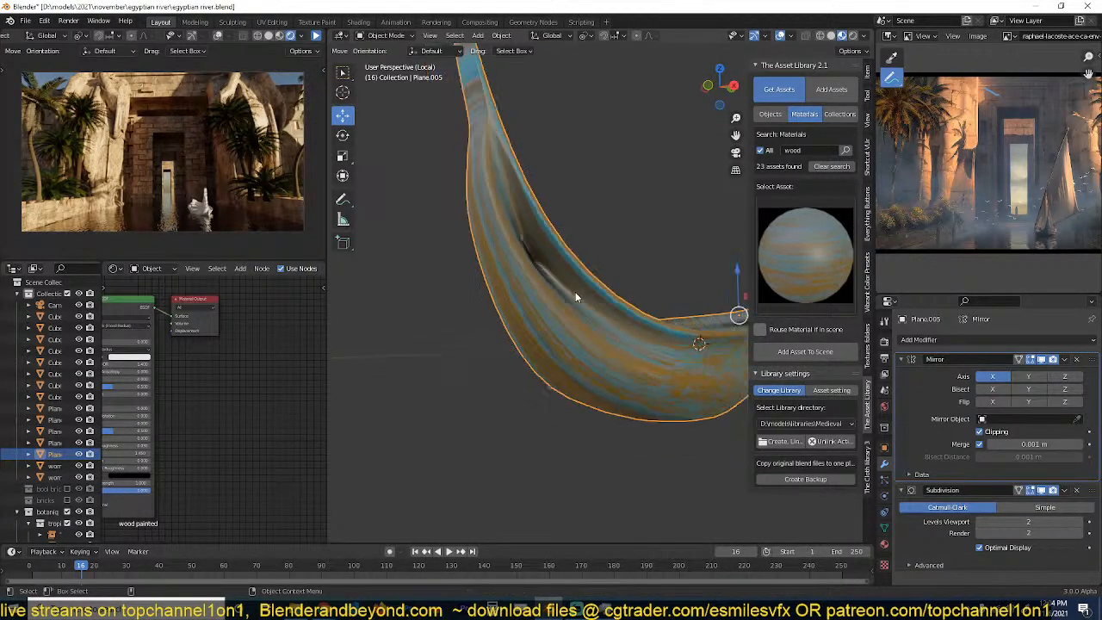
Enter mesh editing on the boat and unwrap its whole mesh.
middle_click_drag(575, 292, 522, 392)
key("Tab")
key("a")
key("u")
left_click(620, 342)
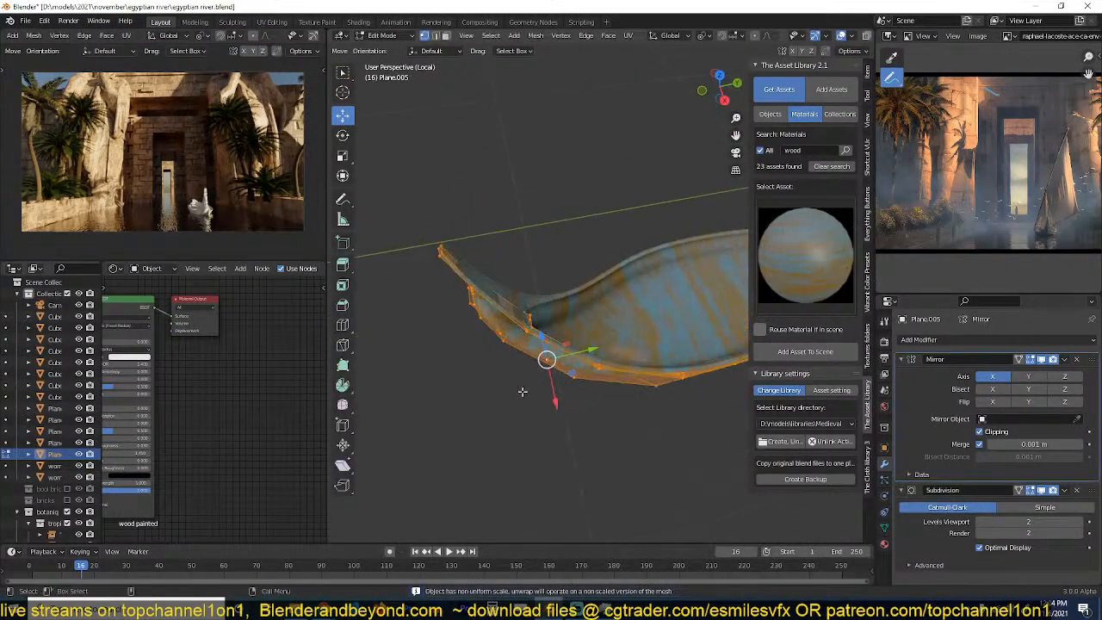
Mark the edge loop along the boat's upper rim as a seam and unwrap the whole mesh again.
left_click(566, 346, "alt")
left_click(617, 366, "alt")
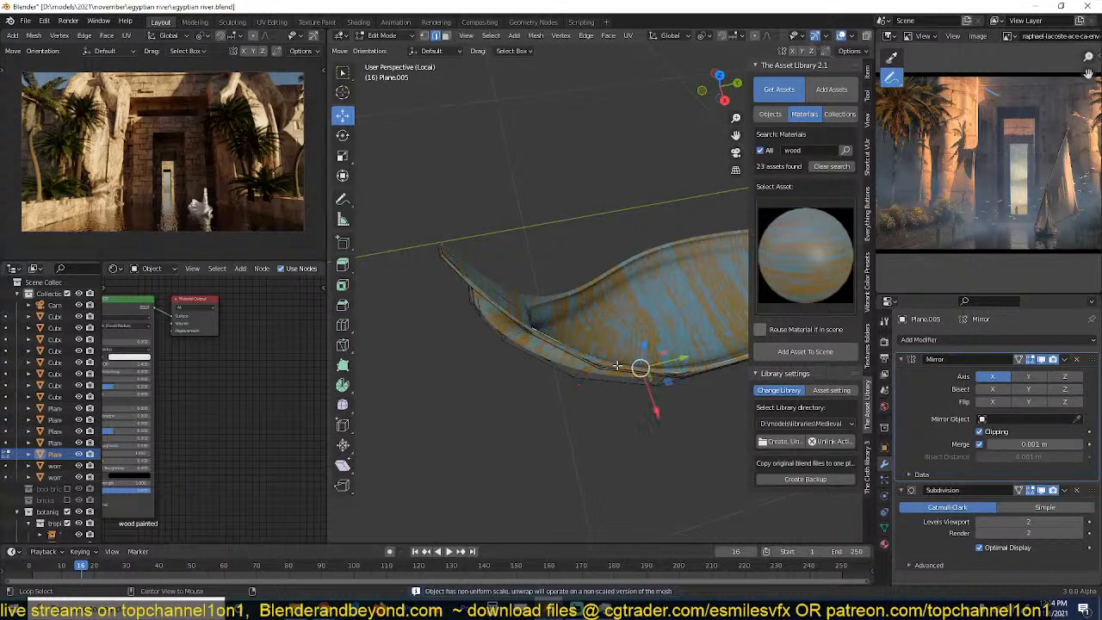
right_click(617, 366)
left_click(580, 491)
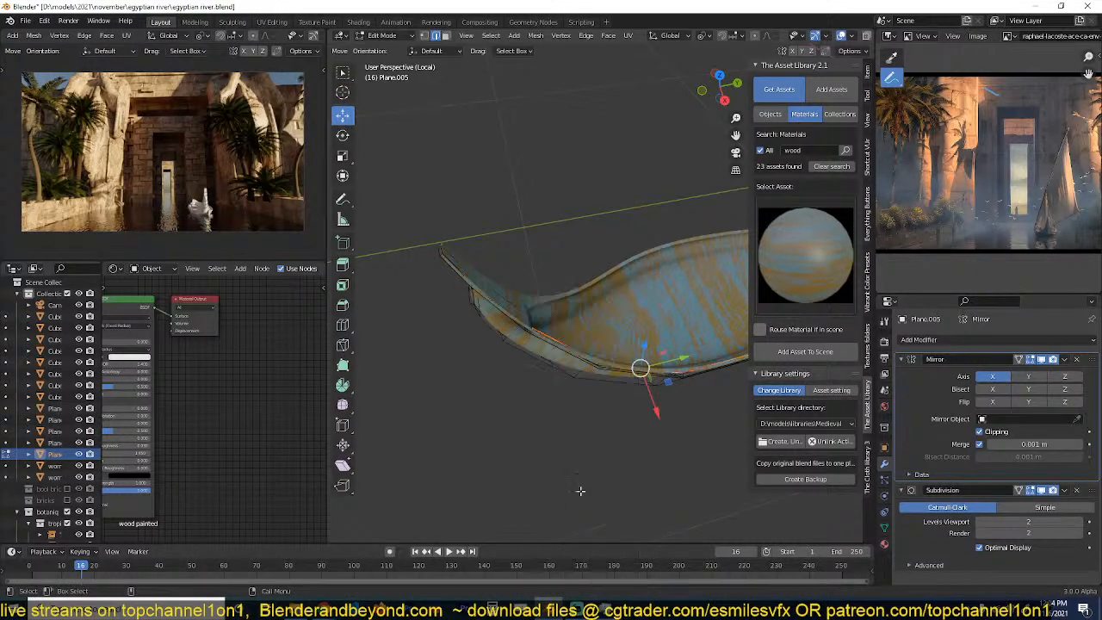
key("a")
key("u")
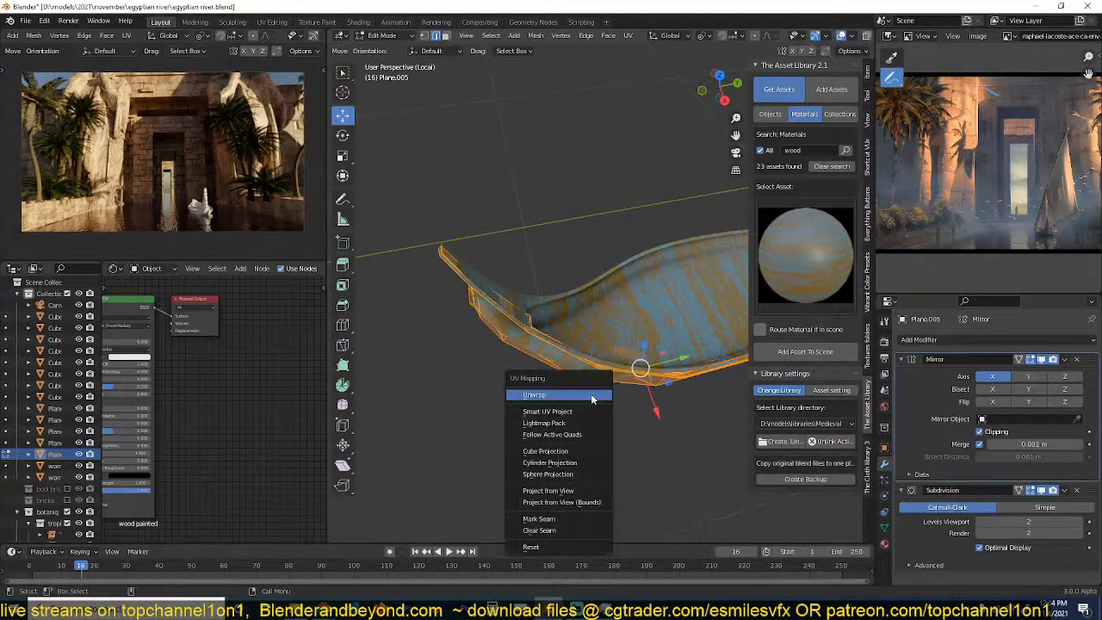
left_click(591, 394)
middle_click_drag(592, 396, 611, 293)
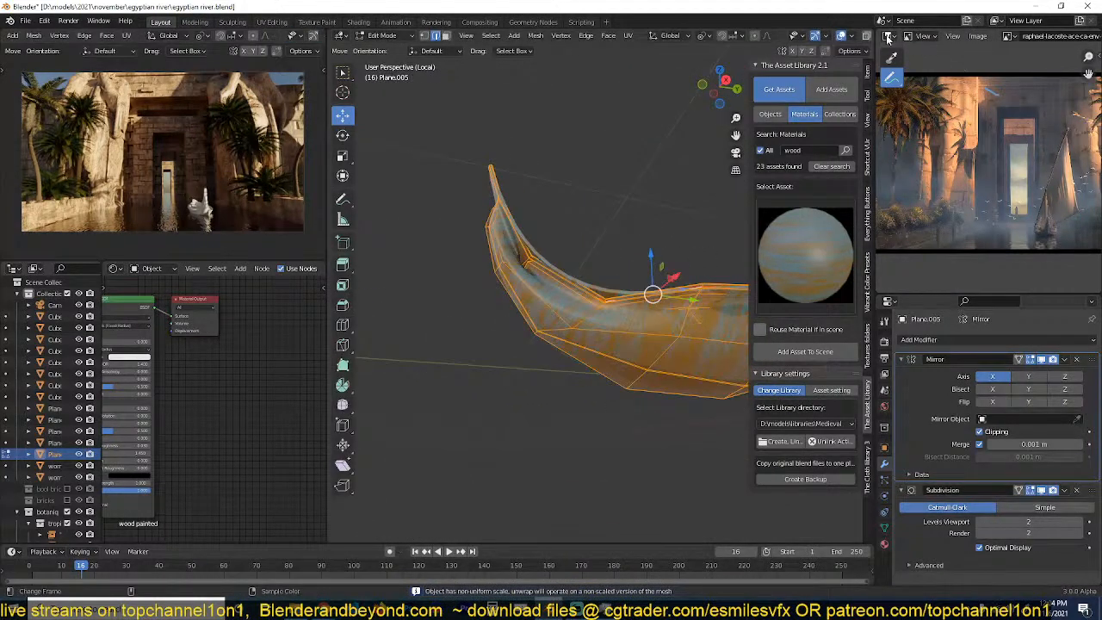
Replace the reference image view with the UV Editor and rotate all of the boat's UVs by 90 degrees.
left_click(888, 38)
left_click(888, 38)
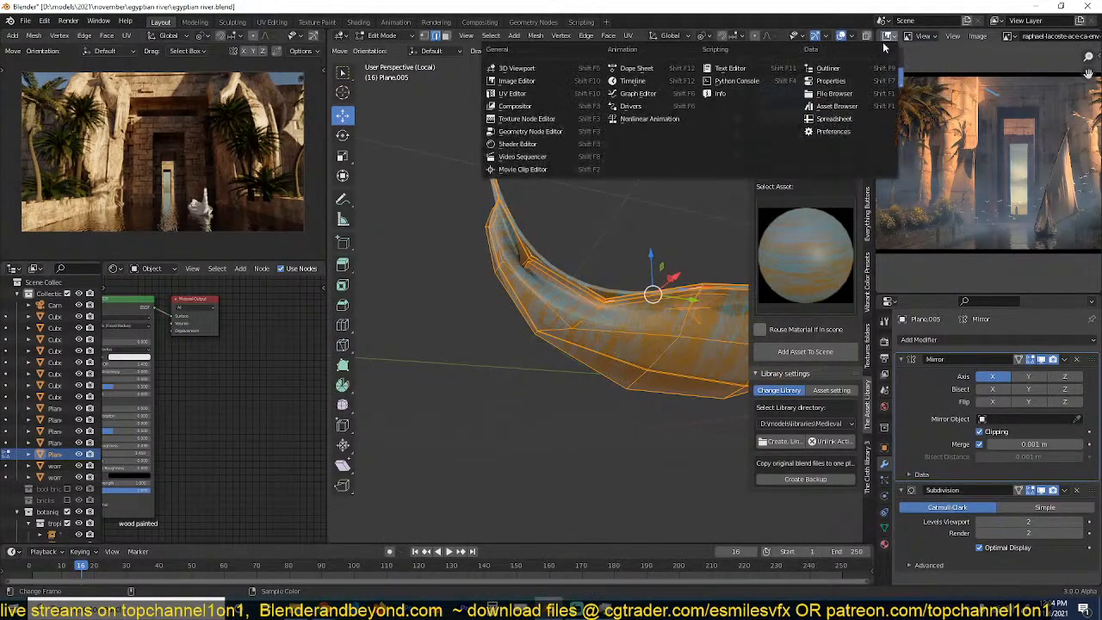
left_click(577, 93)
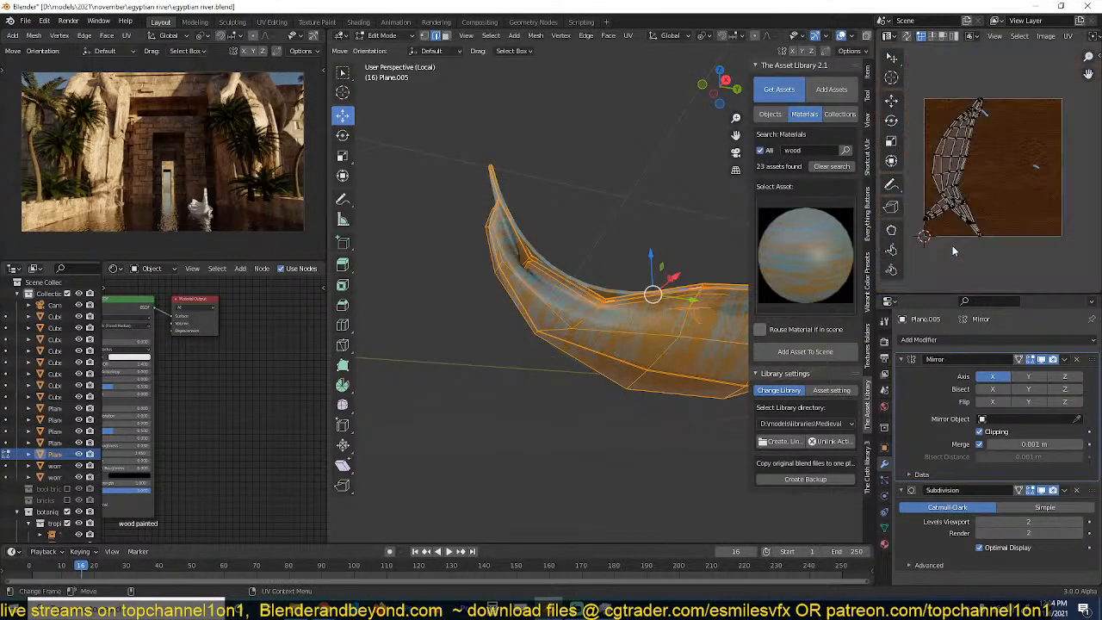
key("a")
key("r")
key("9")
key("0")
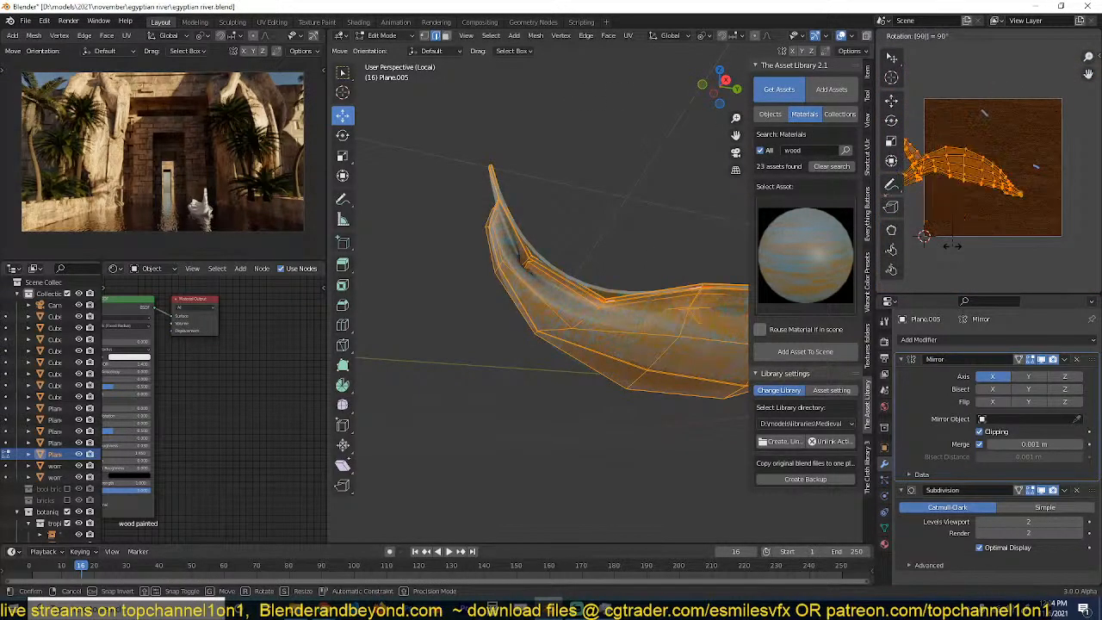
key("Return")
Leave mesh editing, check the wood grain direction along the prow, and save the file.
key("Tab")
mouse_move(535, 284)
middle_mouse_down()
mouse_move(660, 266)
mouse_move(519, 300)
mouse_move(535, 278)
mouse_move(549, 282)
middle_mouse_up()
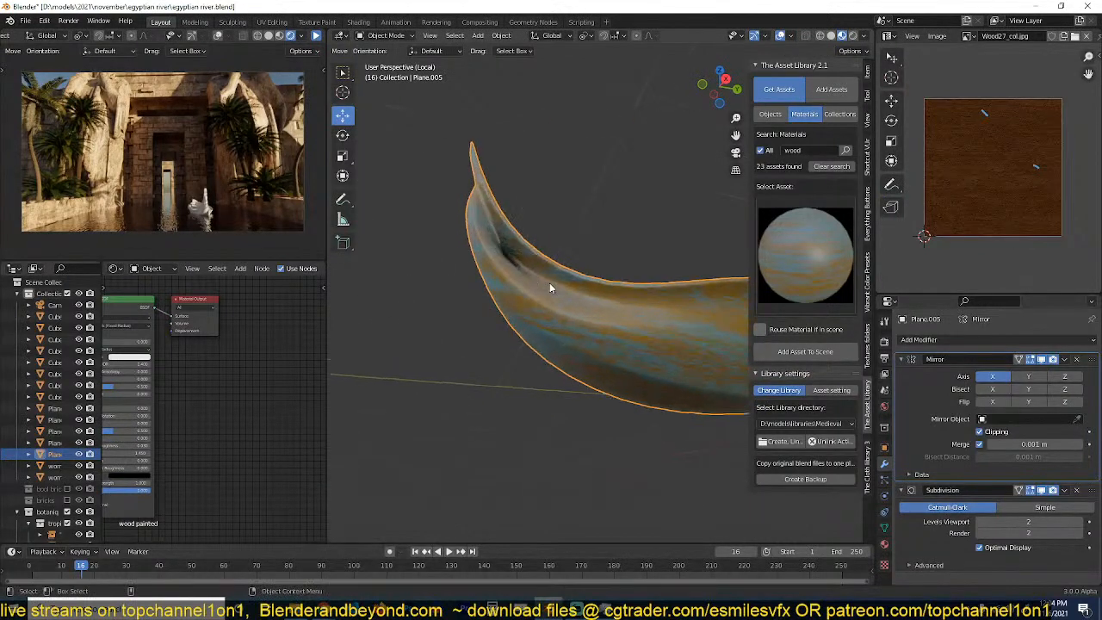
key("ctrl+s")
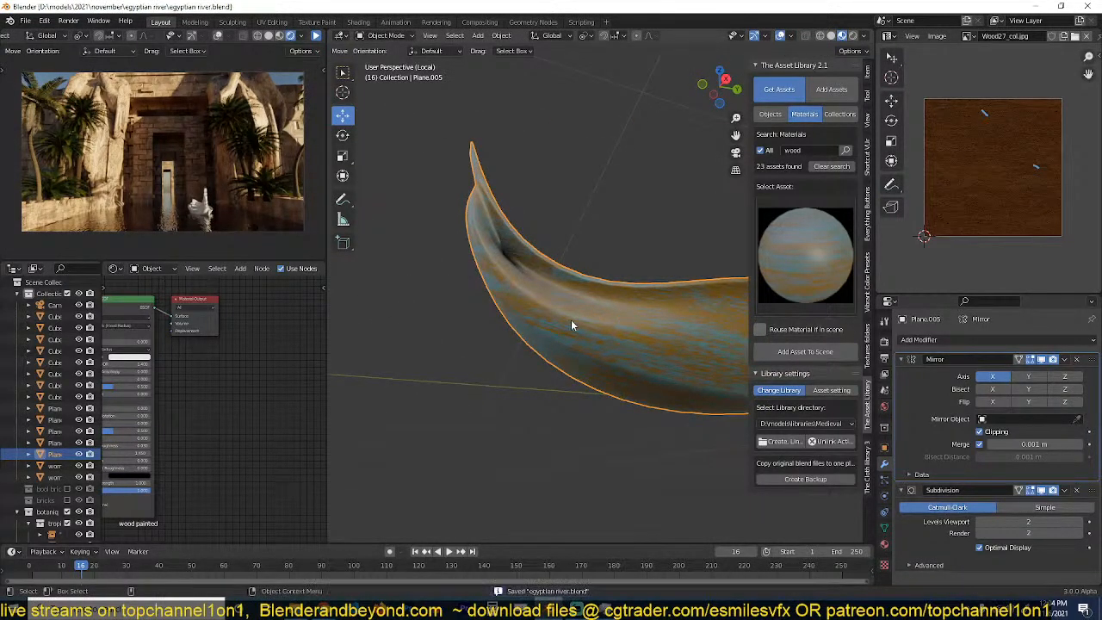
Reopen the boat's mesh for editing at the prow and turn off the viewport display of the Subdivision and Mirror modifiers.
key("Tab")
scroll(560, 343, "up", 3)
middle_click_drag(558, 344, 491, 423)
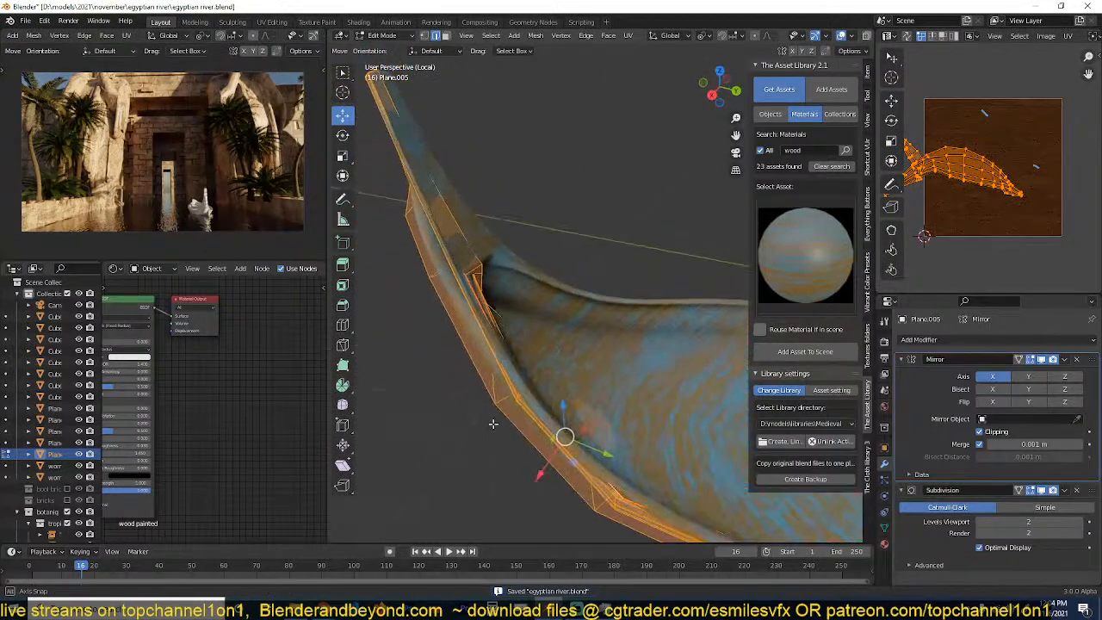
scroll(493, 302, "up", 2)
left_click(1040, 492)
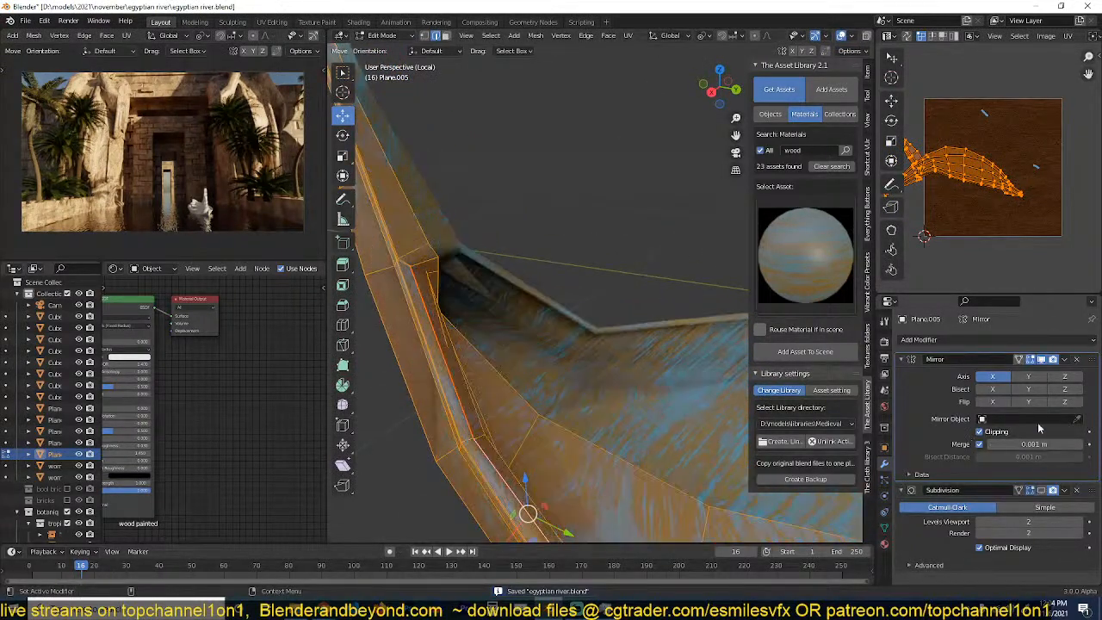
left_click(1042, 360)
middle_click_drag(397, 365, 345, 349)
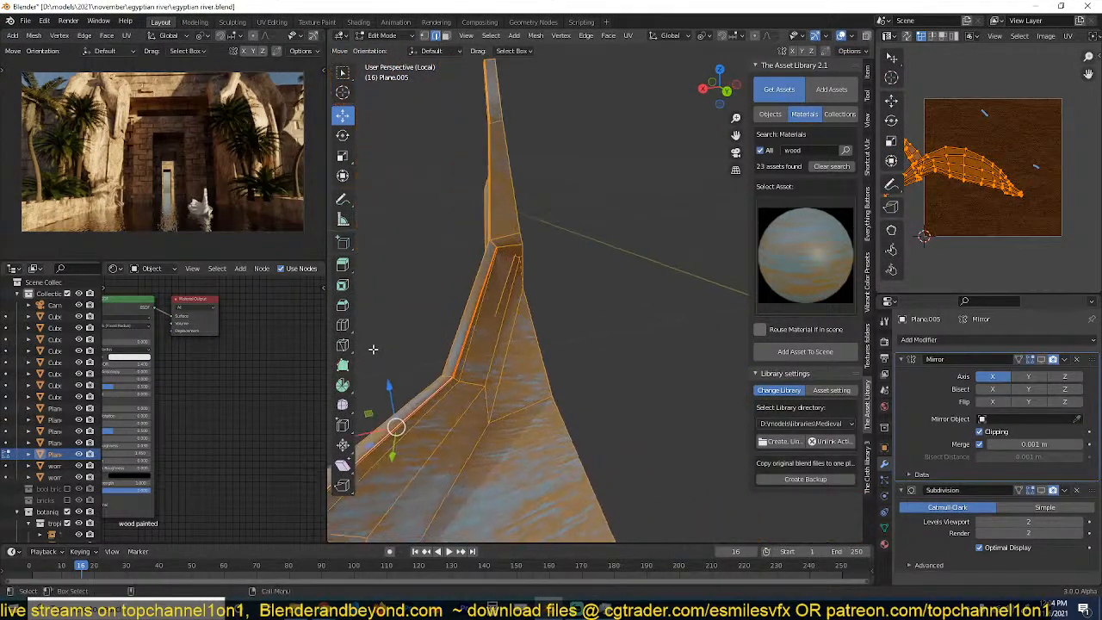
Try to move the rim corner vertex at the base of the prow along X, and undo the move.
scroll(515, 332, "up", 2)
middle_click_drag(517, 336, 444, 304)
scroll(467, 350, "down", 3)
scroll(534, 369, "up", 3)
key("1")
scroll(546, 334, "up", 2)
left_click(534, 320)
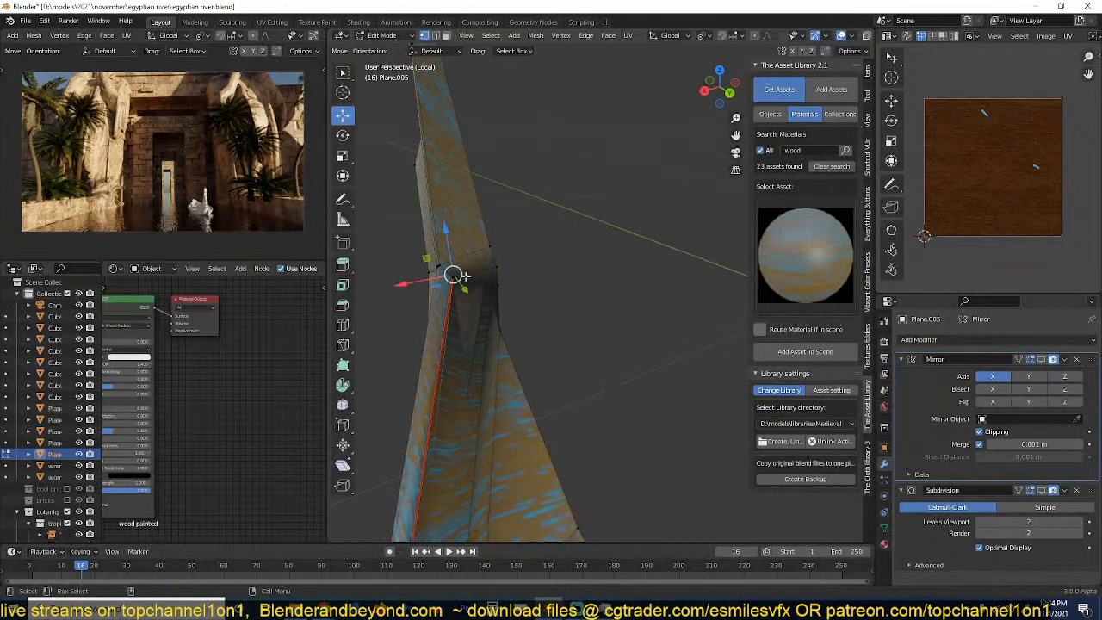
left_click_drag(421, 282, 456, 285)
key("ctrl+z")
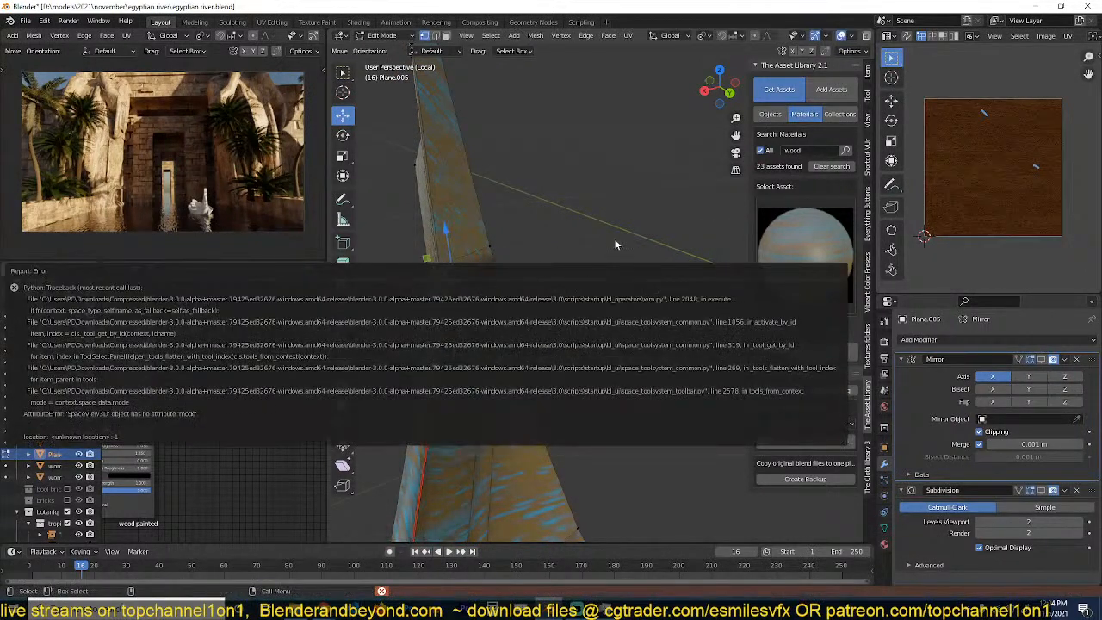
Switch to wireframe and move the inner corner vertex at the base of the prow downward.
left_click(499, 256)
middle_click_drag(463, 283, 556, 242)
left_click(434, 295)
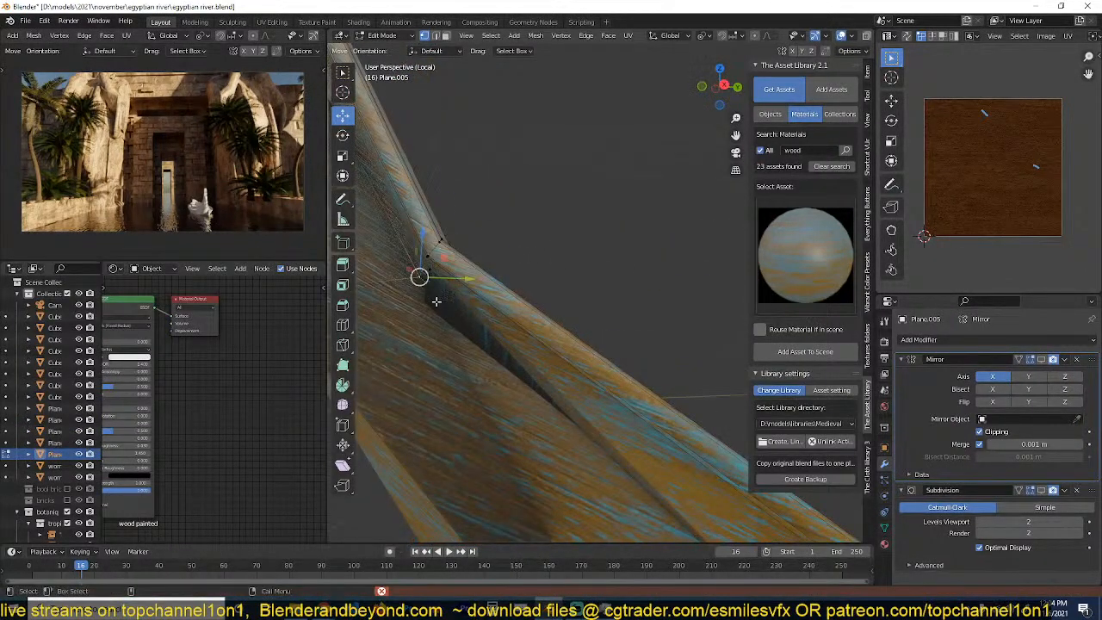
key("z")
left_click_drag(421, 277, 416, 313)
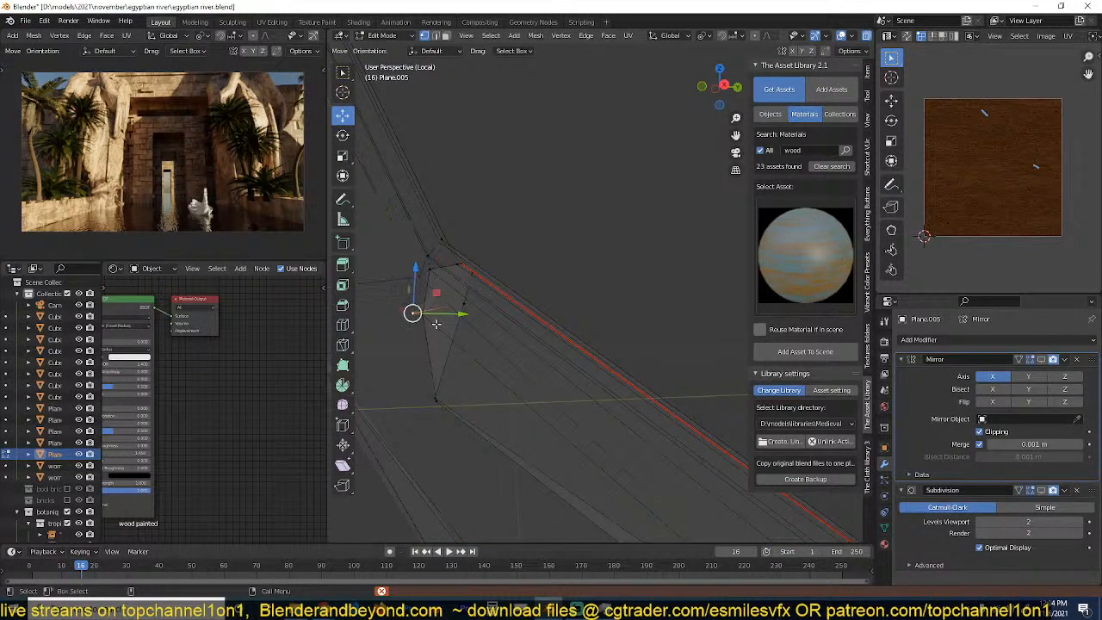
Select the stray internal face below the rim corner near the prow, return to solid shading, and delete the face.
key("3")
left_click(450, 294)
middle_click_drag(451, 297, 461, 302)
left_click(439, 351)
mouse_move(532, 351)
middle_mouse_down()
mouse_move(430, 353)
mouse_move(486, 329)
mouse_move(452, 332)
mouse_move(542, 320)
mouse_move(679, 364)
mouse_move(462, 369)
mouse_move(577, 362)
mouse_move(580, 330)
middle_mouse_up()
key("shift+z")
key("x")
left_click(638, 374)
Shift the rim corner vertex near the prow along X, and move the neighbouring inner vertex about 0.03 m in the XY plane.
key("1")
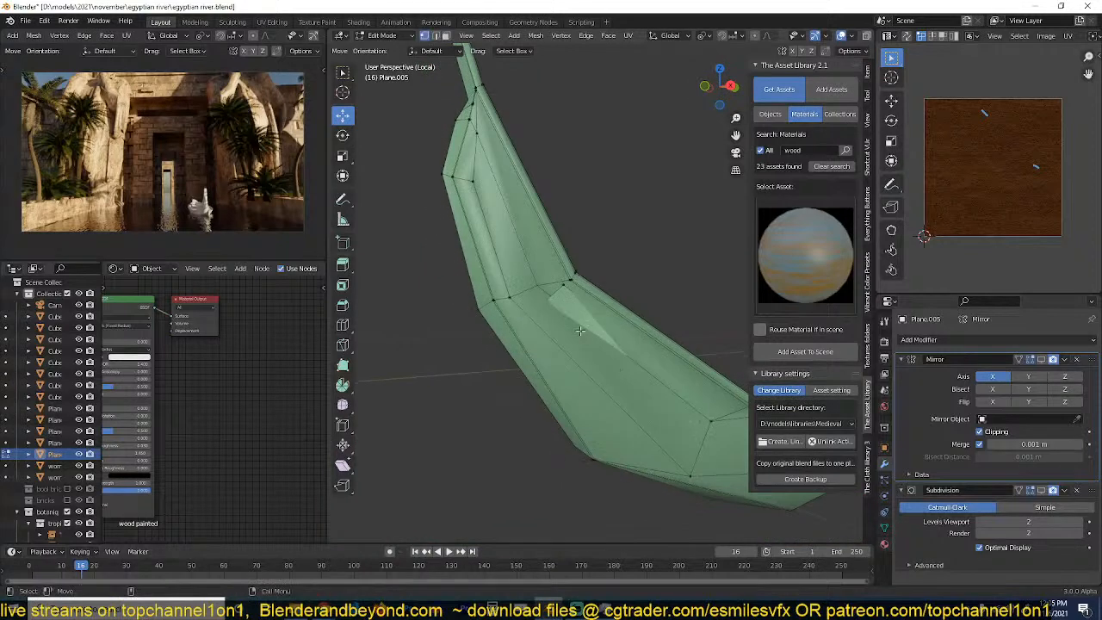
left_click(565, 287)
middle_click_drag(564, 288, 457, 301)
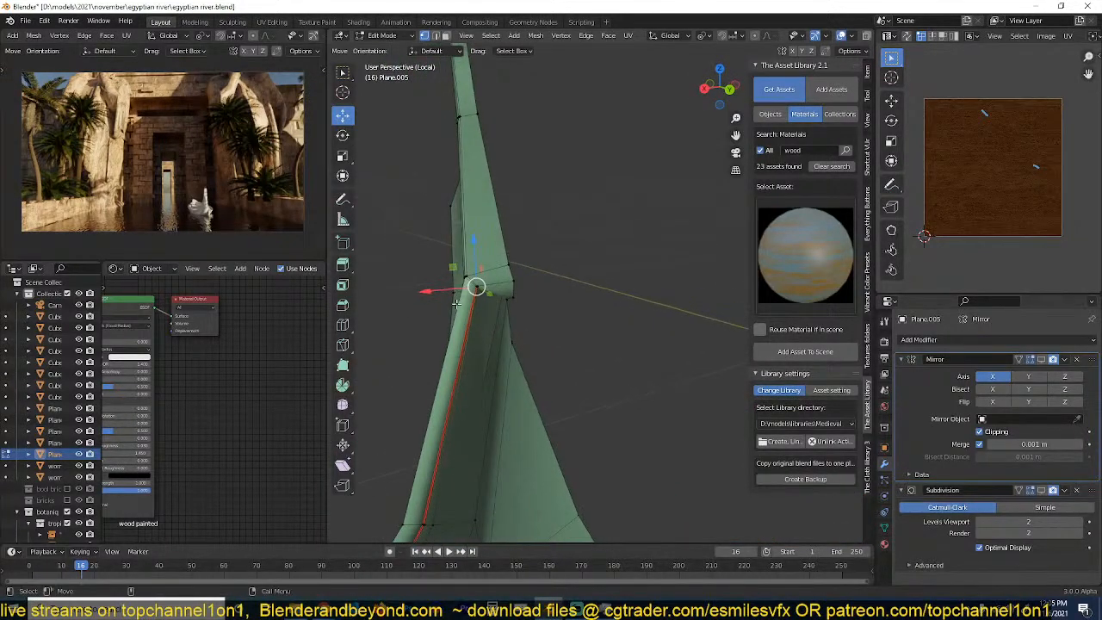
left_click_drag(444, 293, 471, 300)
middle_click_drag(473, 299, 603, 324)
left_click(506, 309)
middle_click_drag(506, 309, 550, 329)
left_click_drag(618, 354, 668, 371)
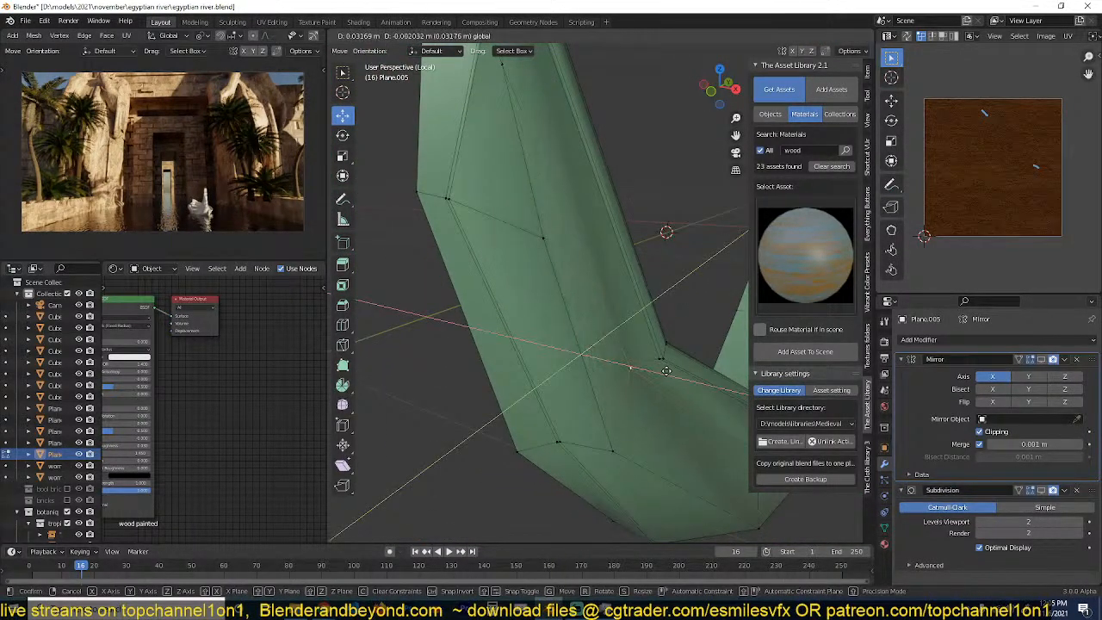
Leave mesh editing, turn the Mirror and Subdivision modifiers' viewport display back on, and save the file.
key("Tab")
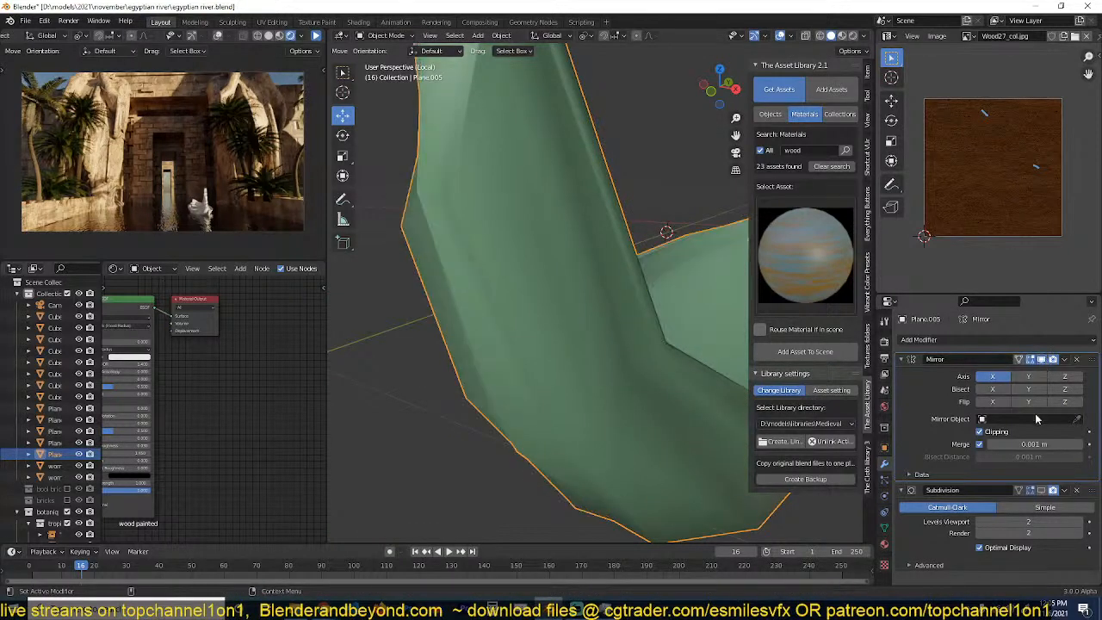
left_click(1042, 491)
left_click(446, 402)
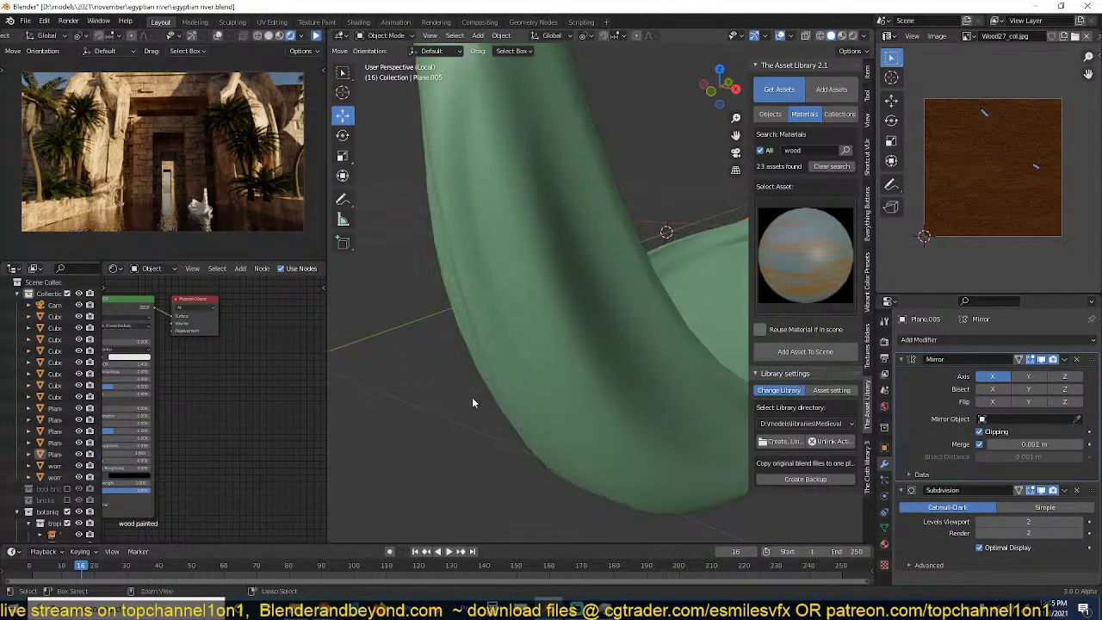
key("ctrl+s")
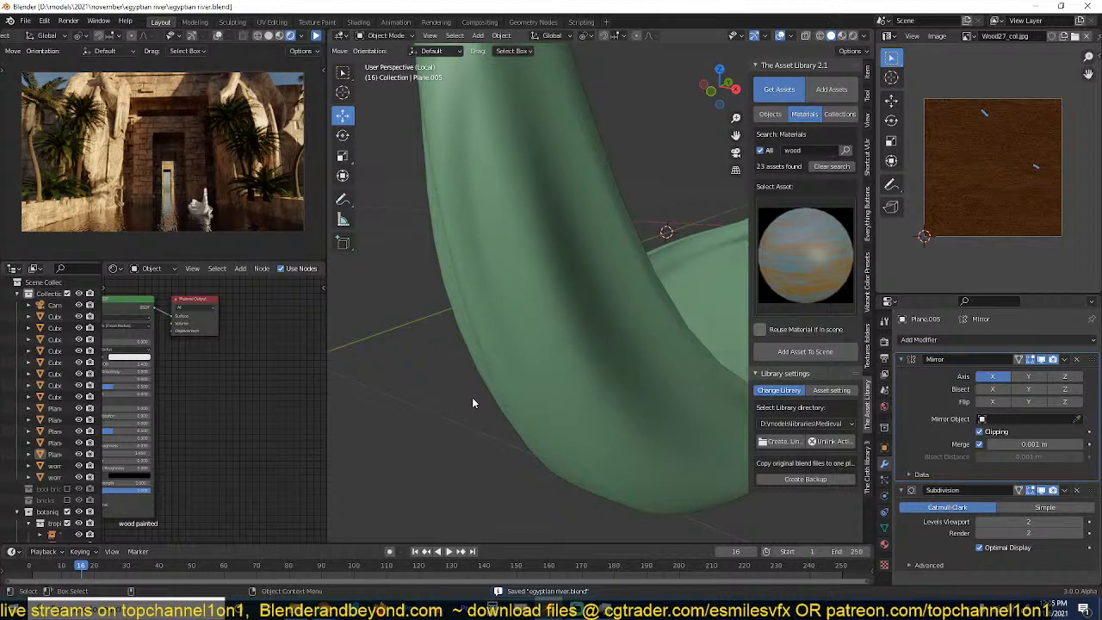
Select the whole boat and inspect its wood texture in material preview.
middle_click_drag(472, 397, 667, 374)
scroll(494, 353, "down", 2)
left_click(607, 335)
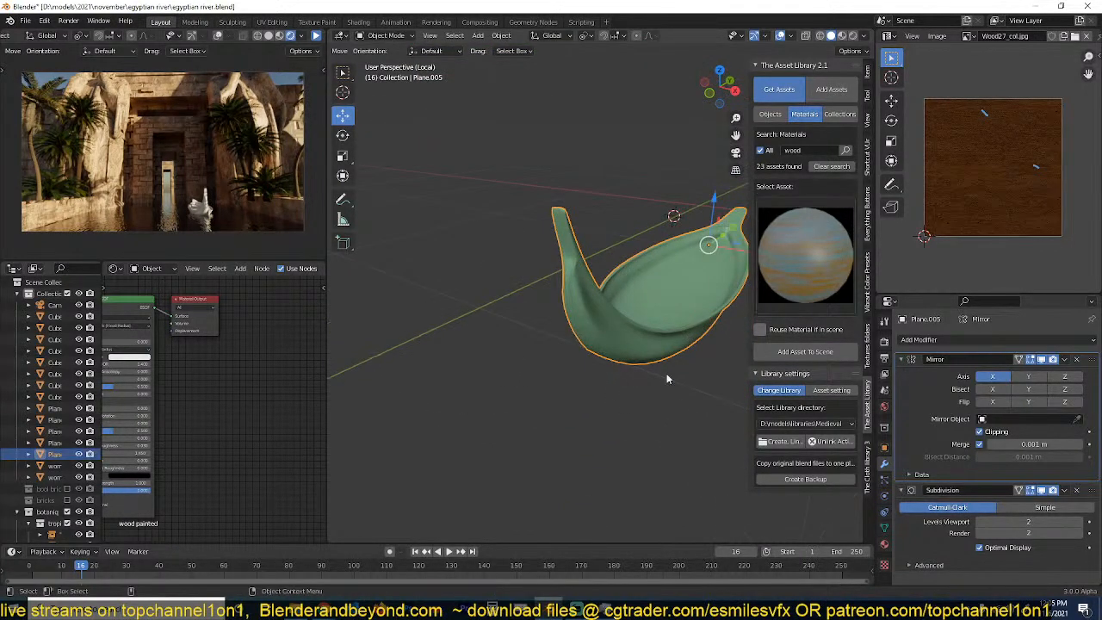
left_click(845, 37)
middle_click_drag(568, 400, 597, 301)
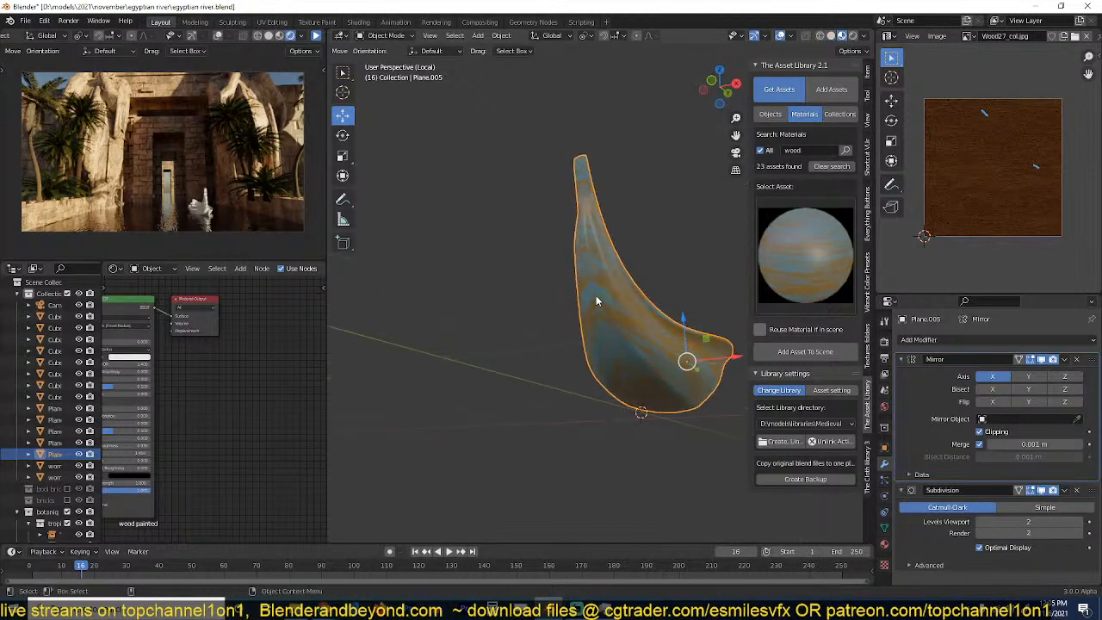
key("q")
left_click(599, 309)
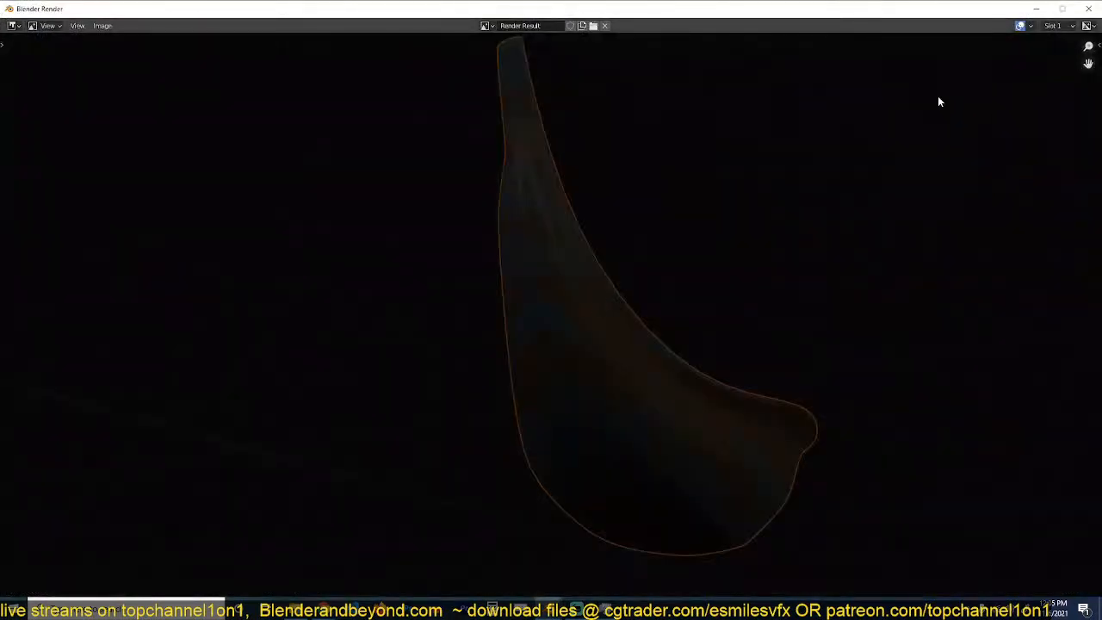
key("Escape")
Turn on the wireframe overlay over the boat.
key("q")
left_click(651, 278)
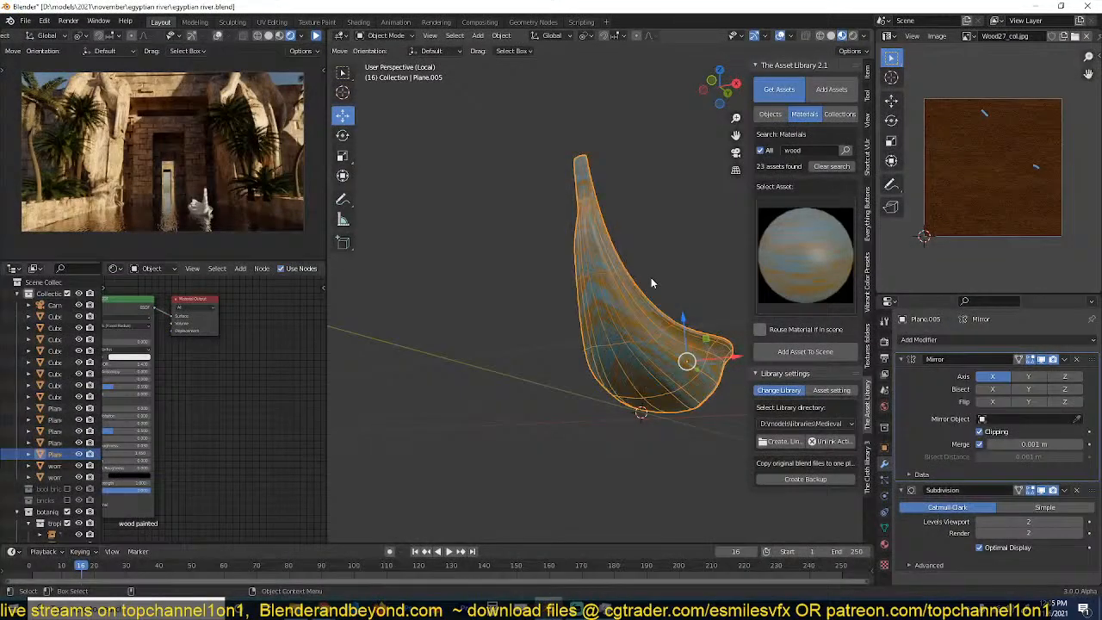
Compare the boat's wireframe with the Subdivision modifier's Optimal Display off and on, and deselect the boat.
middle_click_drag(542, 276, 801, 284)
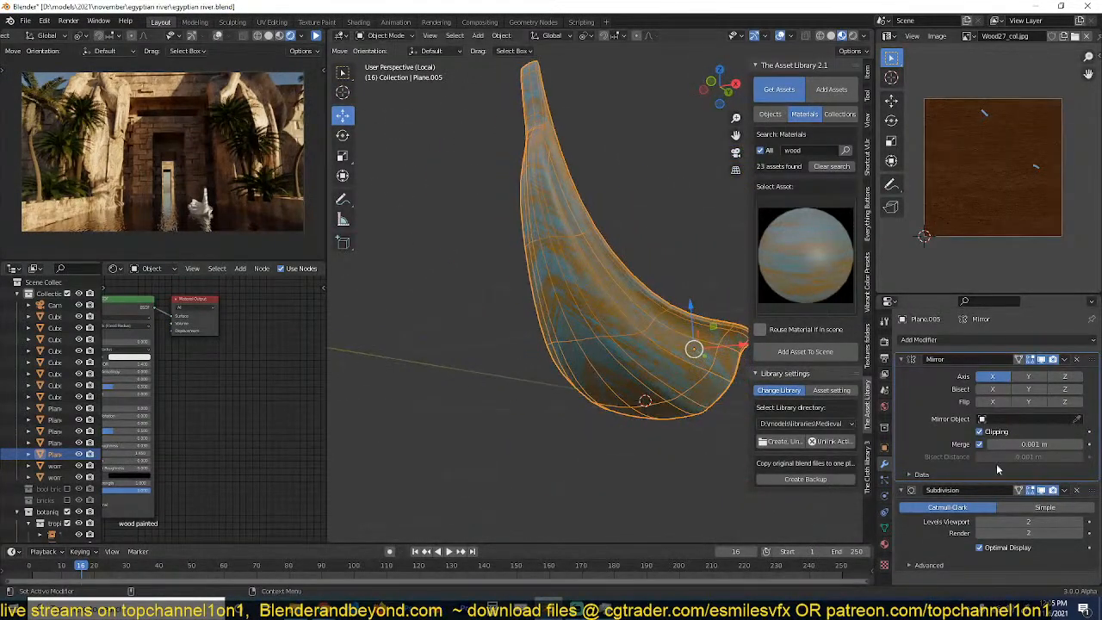
left_click(979, 548)
middle_click_drag(551, 335, 647, 408)
left_click(1014, 550)
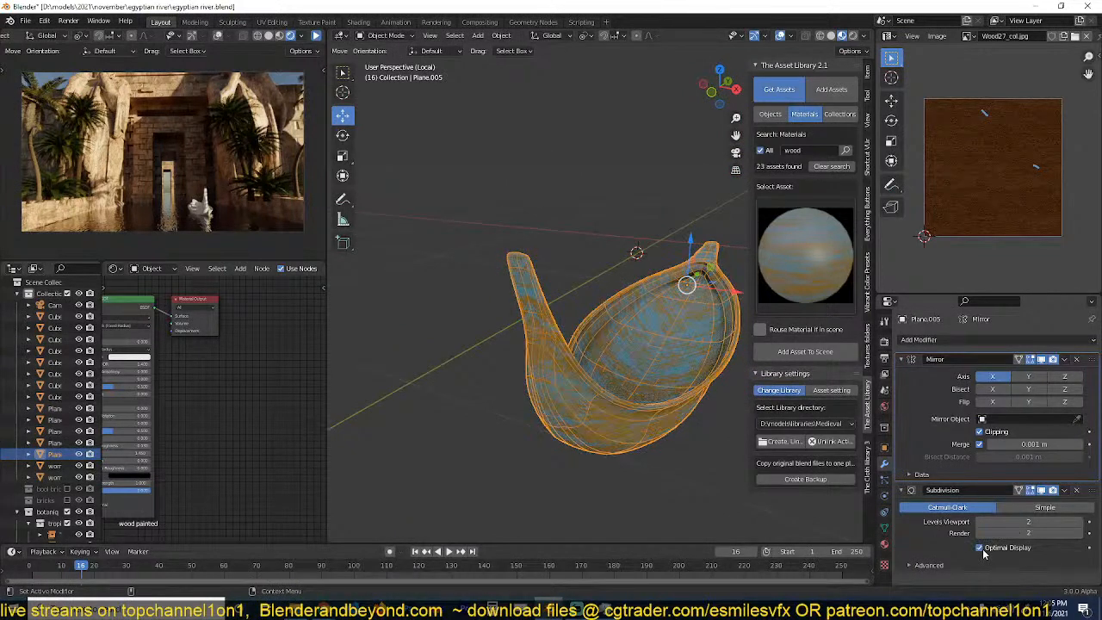
key("alt+a")
middle_click_drag(669, 389, 616, 363)
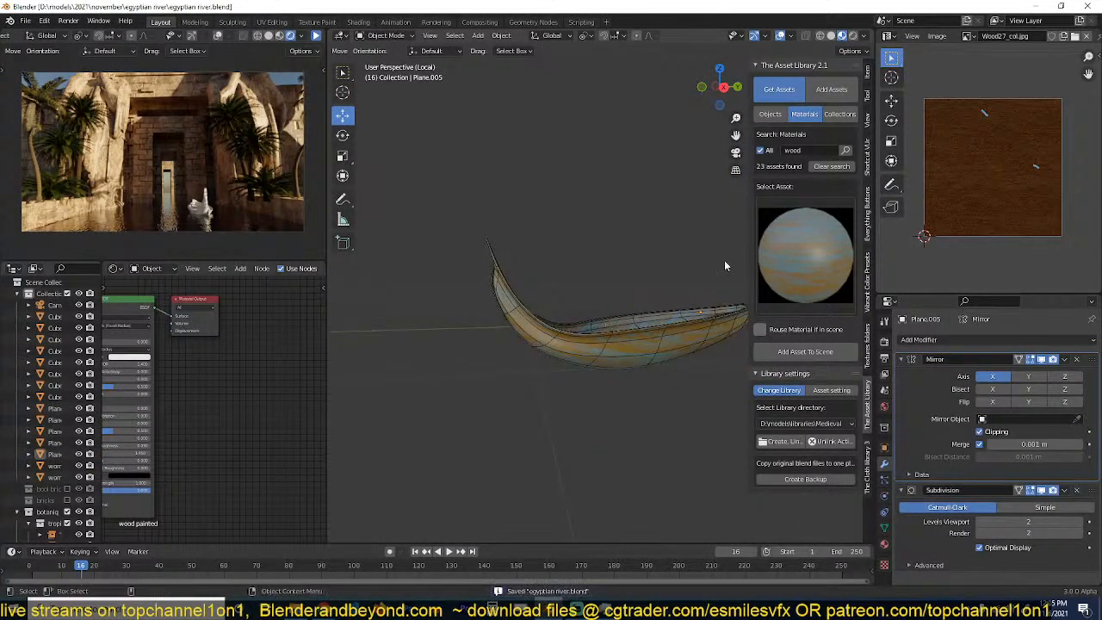
Show the temple concept art with the sailboat in the image editor as reference.
left_click(967, 36)
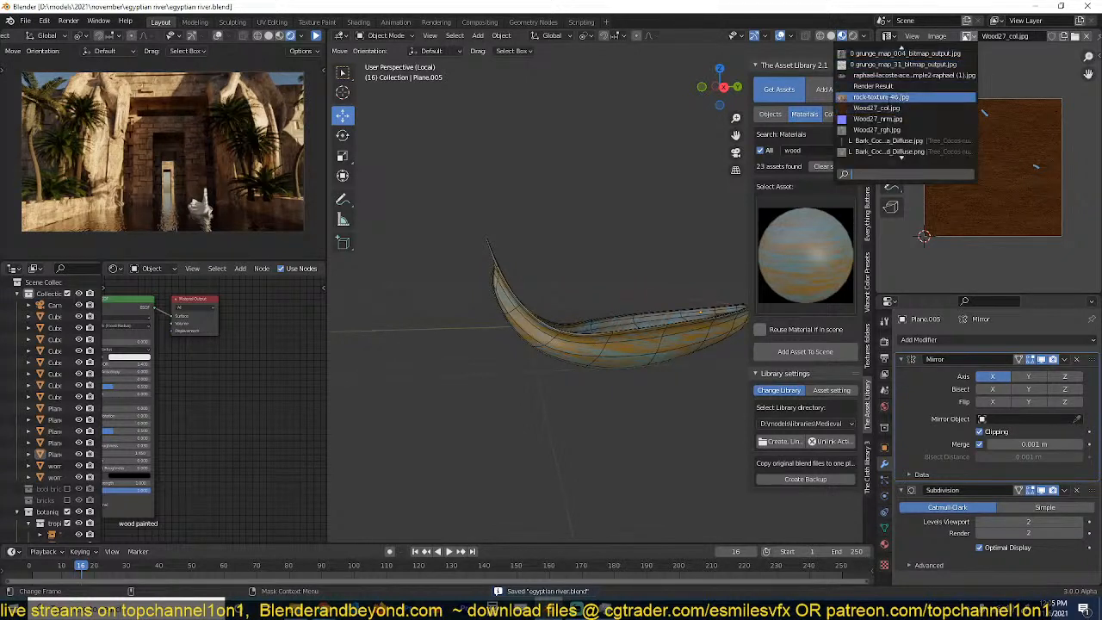
left_click(913, 75)
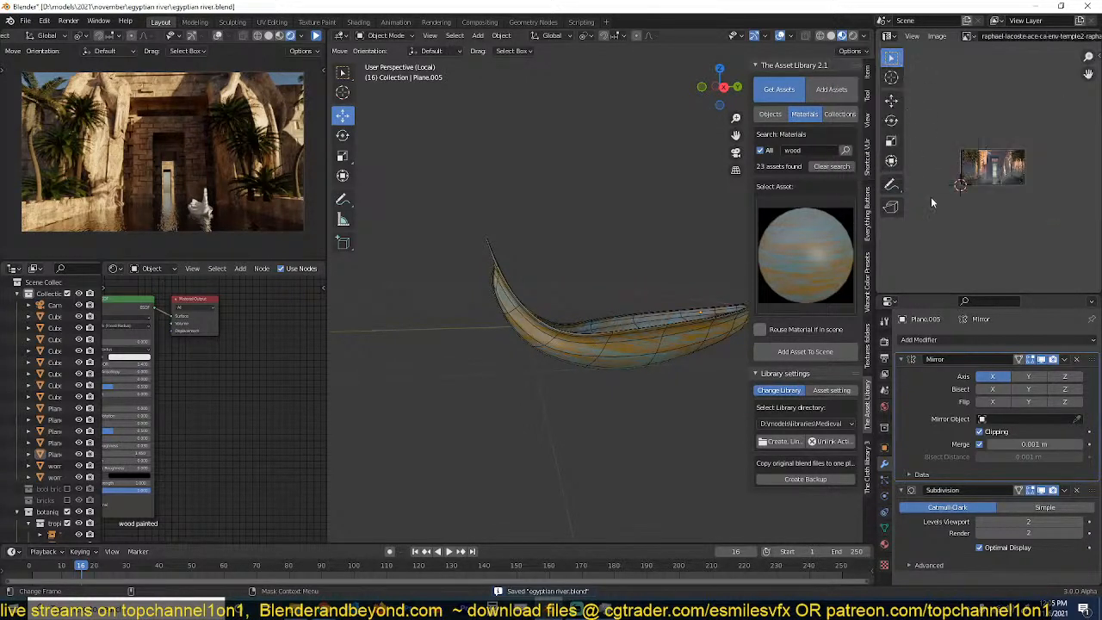
middle_click_drag(629, 274, 675, 286)
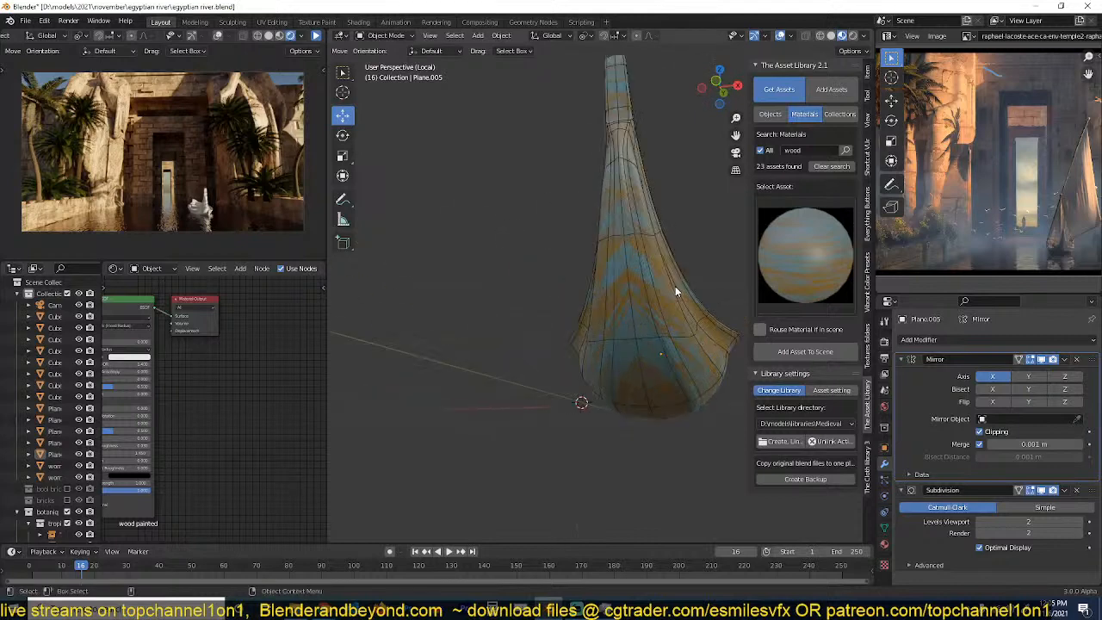
Open the boat's mesh for editing at the prow end and turn off the Subdivision modifier's viewport display.
left_click(675, 286)
scroll(675, 285, "up", 4)
key("Tab")
middle_click_drag(578, 292, 574, 316)
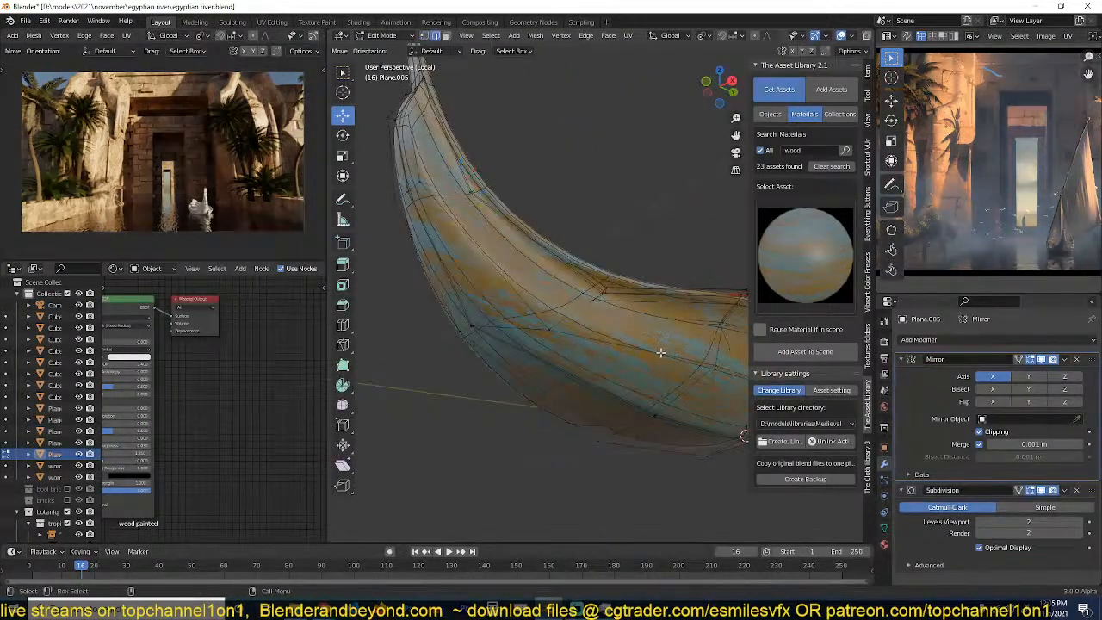
left_click(1041, 490)
middle_click_drag(638, 327, 611, 338)
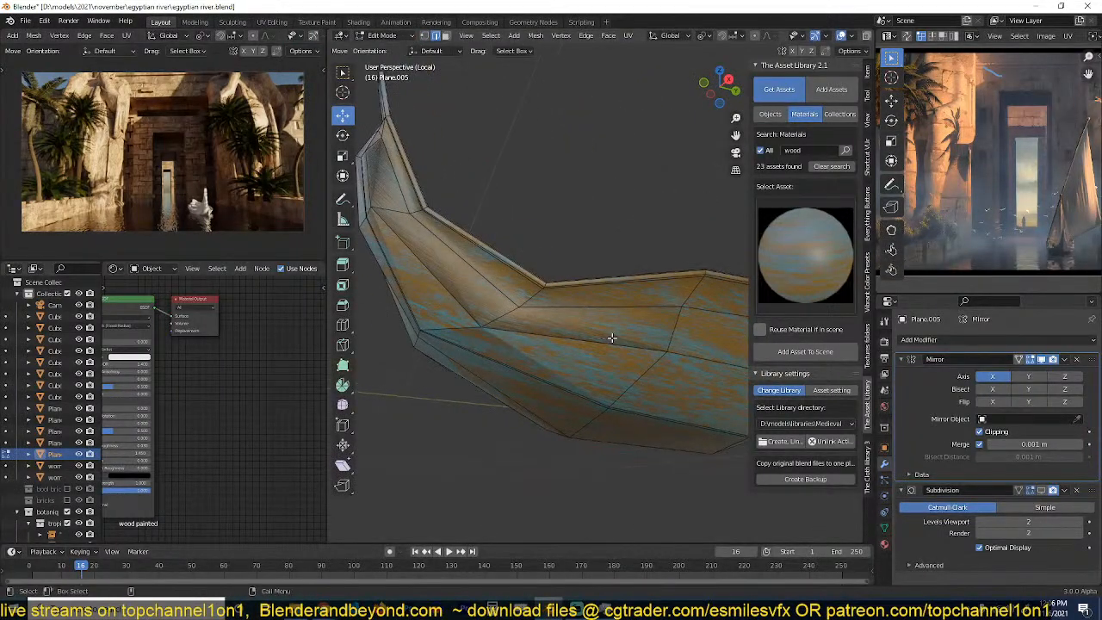
Cut lengthwise edge loops close to the hull's middle side edge and Shrink/Fatten the selected loop to shape a groove.
key("ctrl+r")
left_click(675, 337)
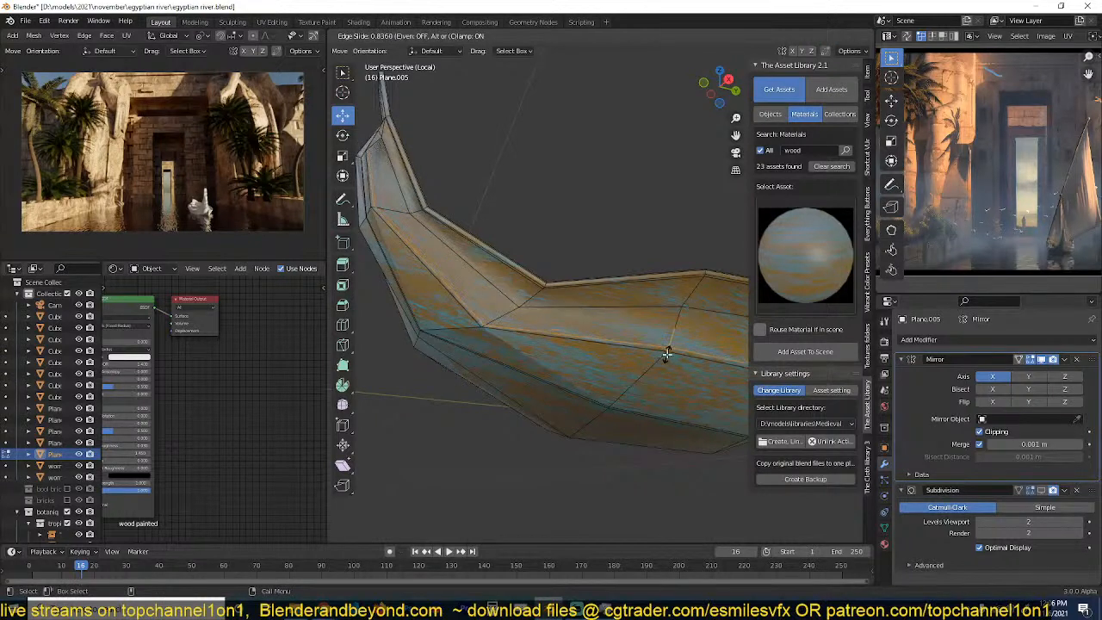
left_click(667, 353)
key("g")
key("g")
left_click(670, 348)
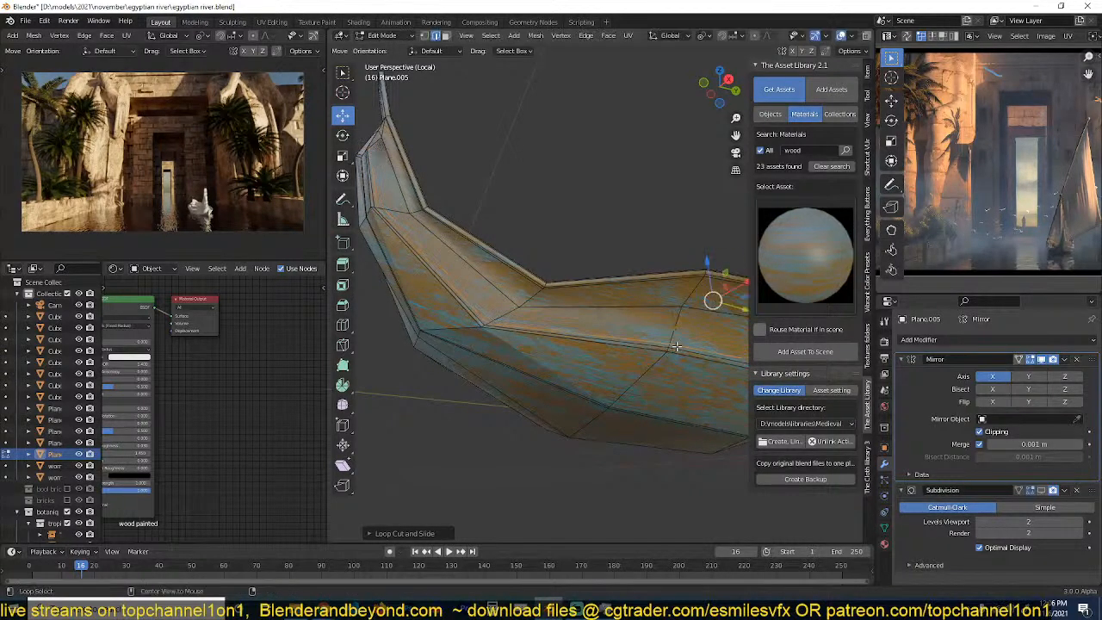
key("alt+s")
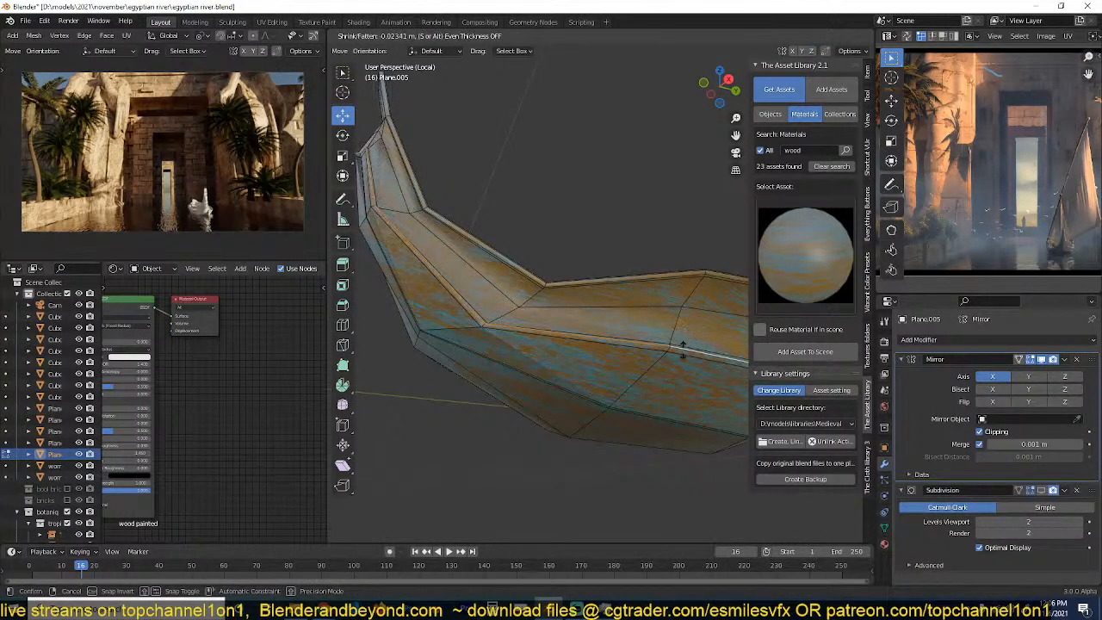
left_click(688, 338)
Leave mesh editing, turn the Subdivision modifier's viewport display back on, and inspect the groove along the hull.
key("Tab")
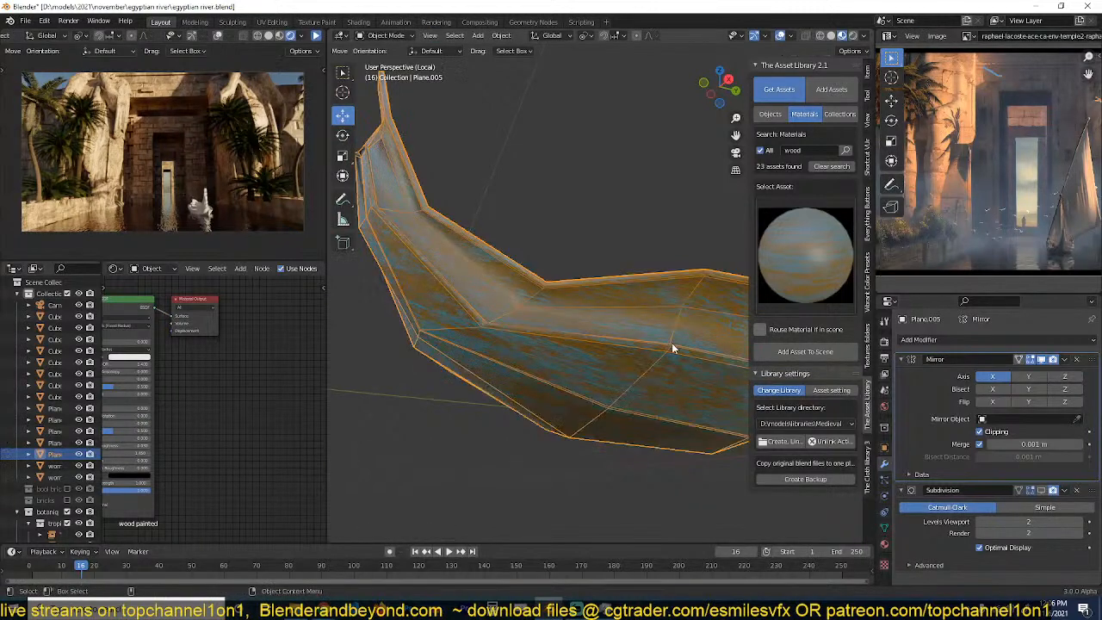
left_click(1040, 492)
scroll(614, 353, "down", 6)
mouse_move(615, 353)
middle_mouse_down()
mouse_move(575, 382)
mouse_move(641, 381)
mouse_move(629, 352)
middle_mouse_up()
left_click(575, 382)
scroll(629, 352, "up", 4)
left_click(627, 352)
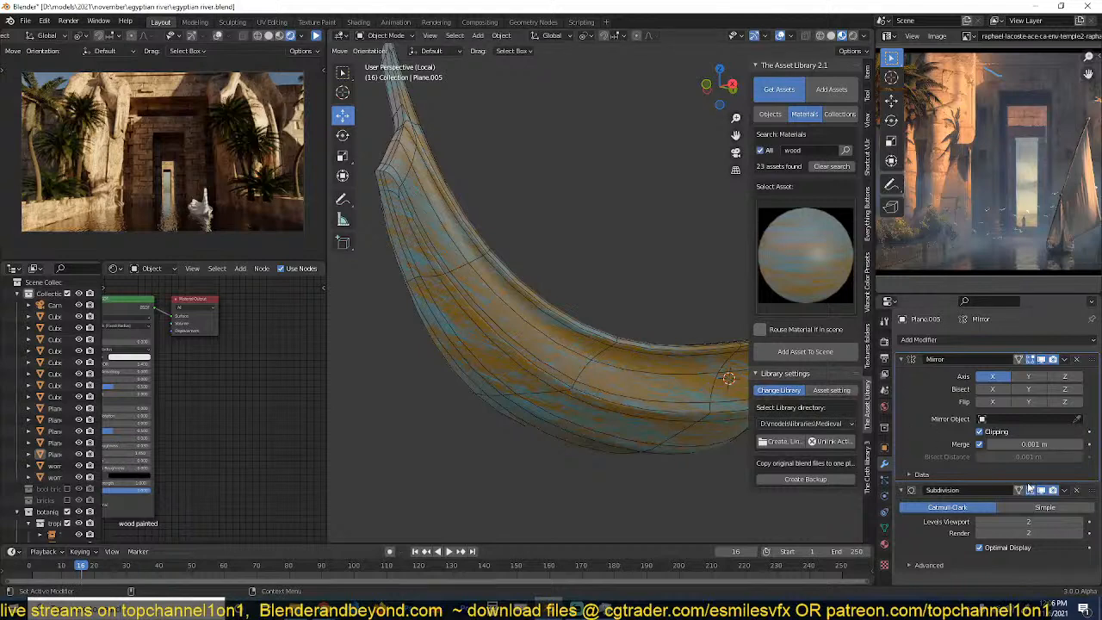
With Subdivision display off, cut a lengthwise loop in the side strip above the groove and offset it with Shrink/Fatten.
left_click(1041, 490)
key("Tab")
key("ctrl+r")
left_click(723, 392)
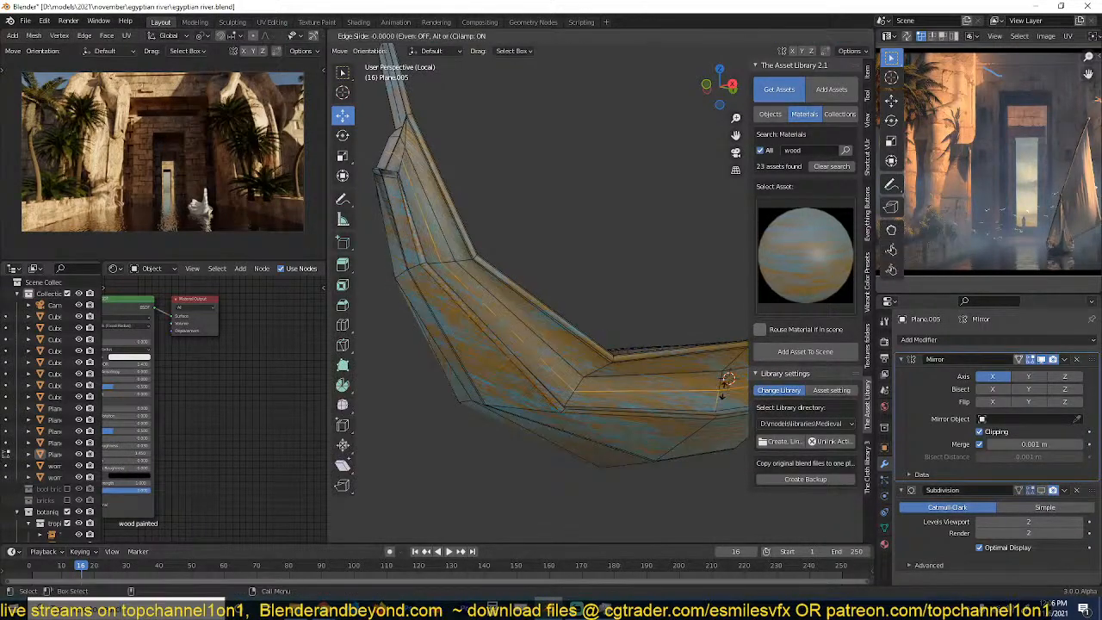
left_click(724, 392)
key("ctrl+r")
left_click(724, 391)
left_click(726, 384)
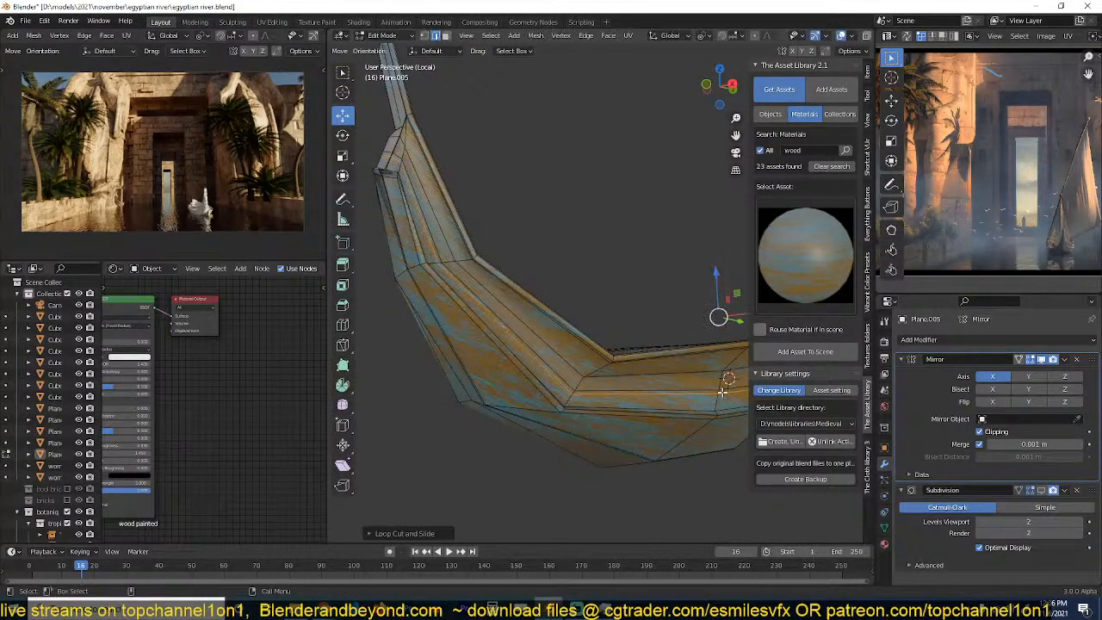
key("alt+s")
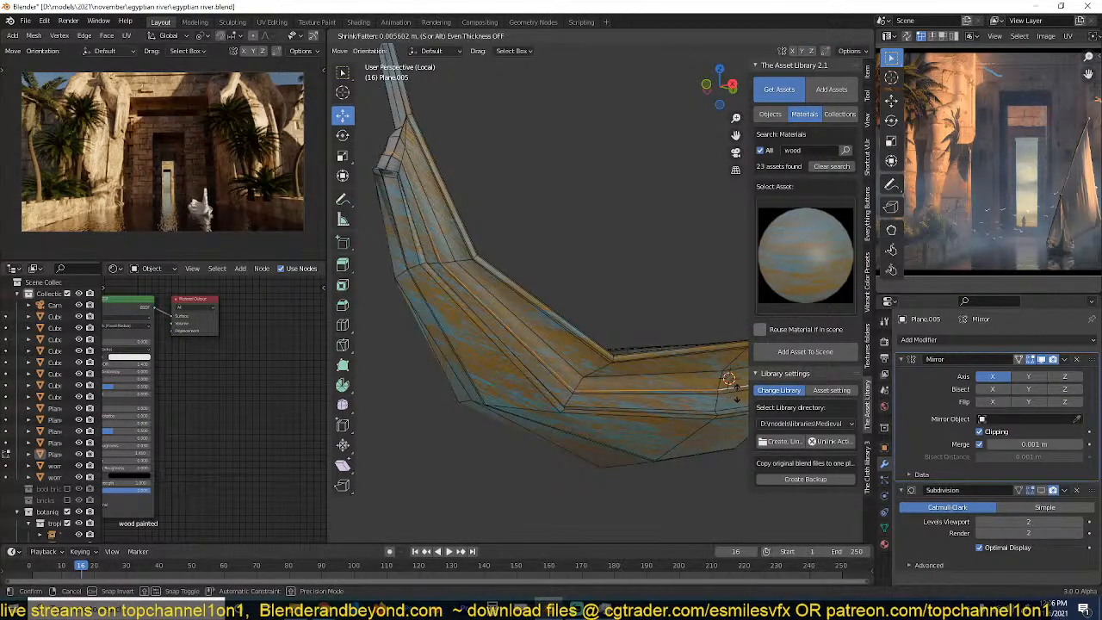
left_click(728, 379)
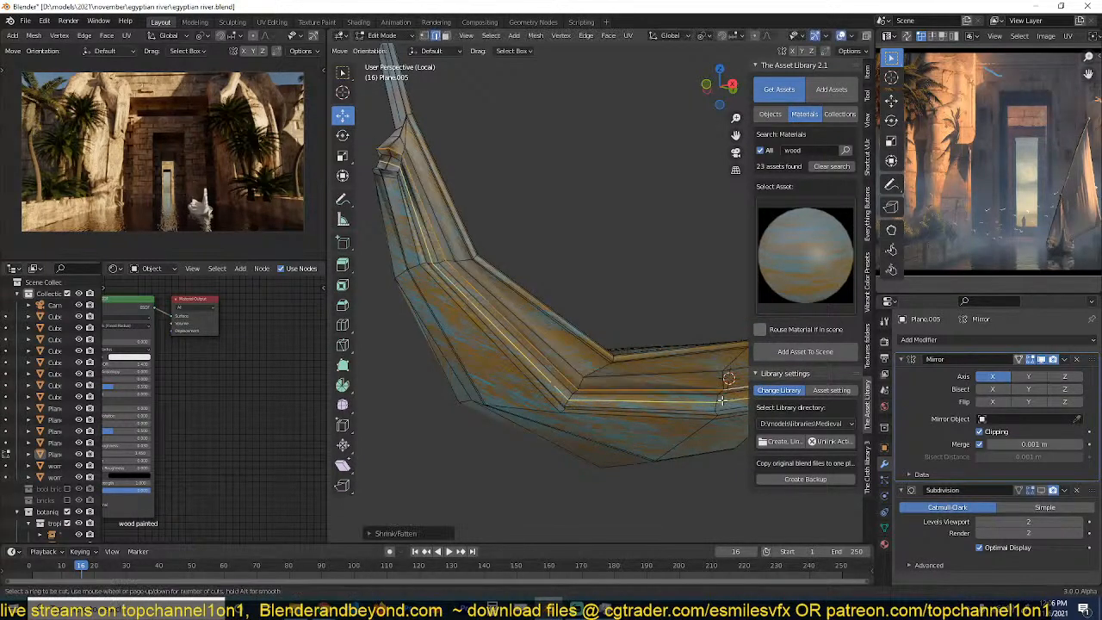
Add supporting lengthwise edge loops on both sides of the offset loop to tighten the hull's side trim.
key("g")
key("g")
left_click(723, 394)
key("ctrl+r")
left_click(726, 381)
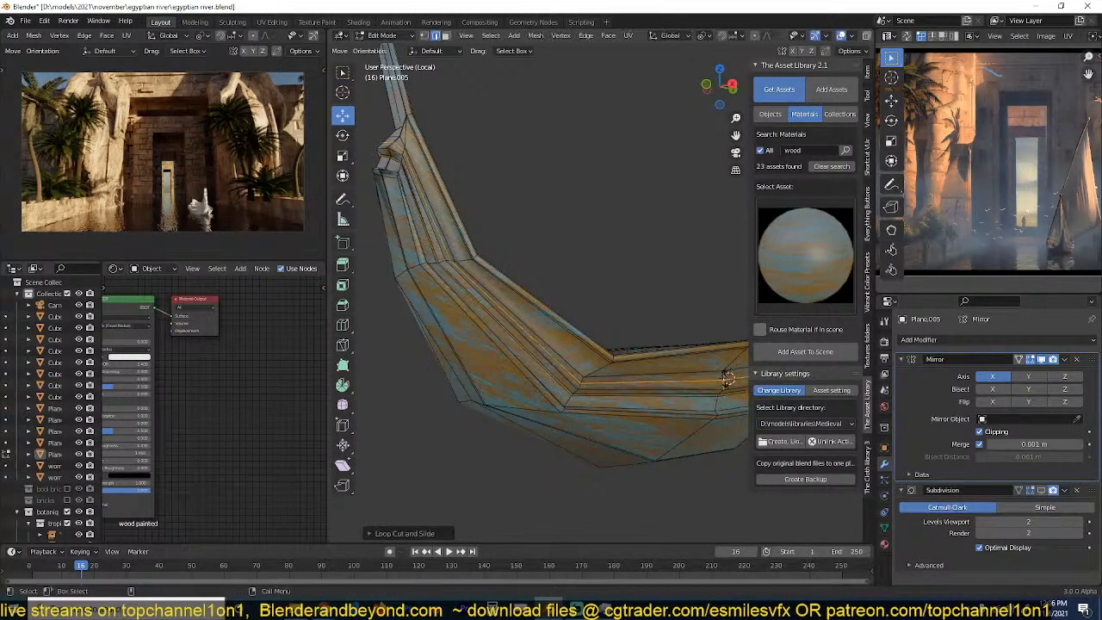
left_click(725, 382)
Leave mesh editing, restore the Subdivision modifier's viewport display, and hide the wireframe overlay to check the hull's side trim.
key("Tab")
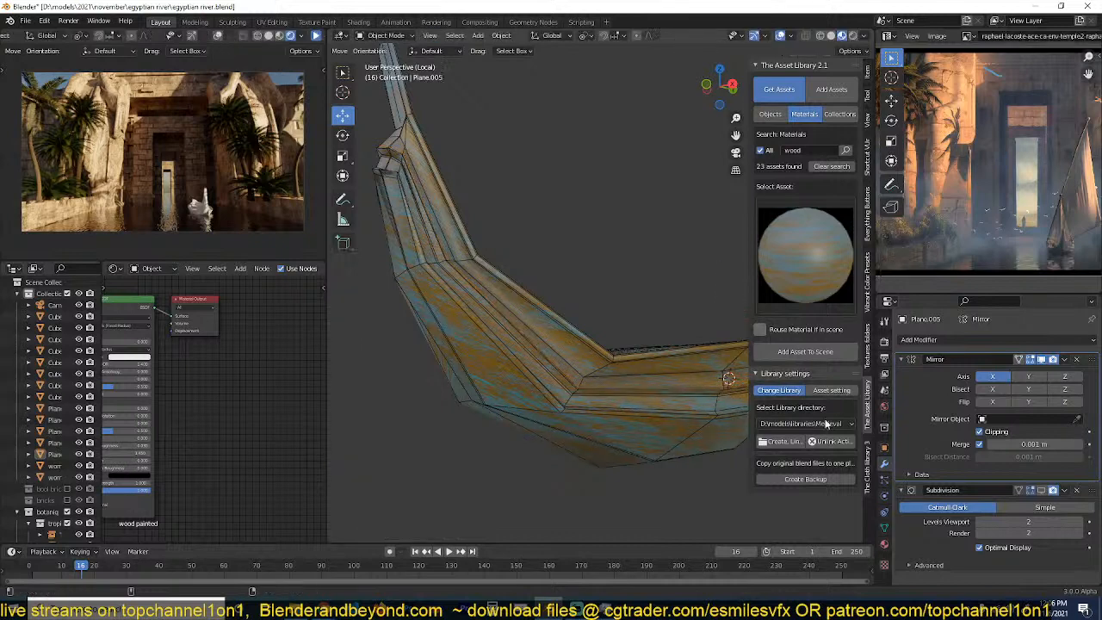
left_click(1042, 491)
scroll(628, 382, "down", 2)
middle_click_drag(629, 382, 664, 331)
key("q")
left_click(615, 382)
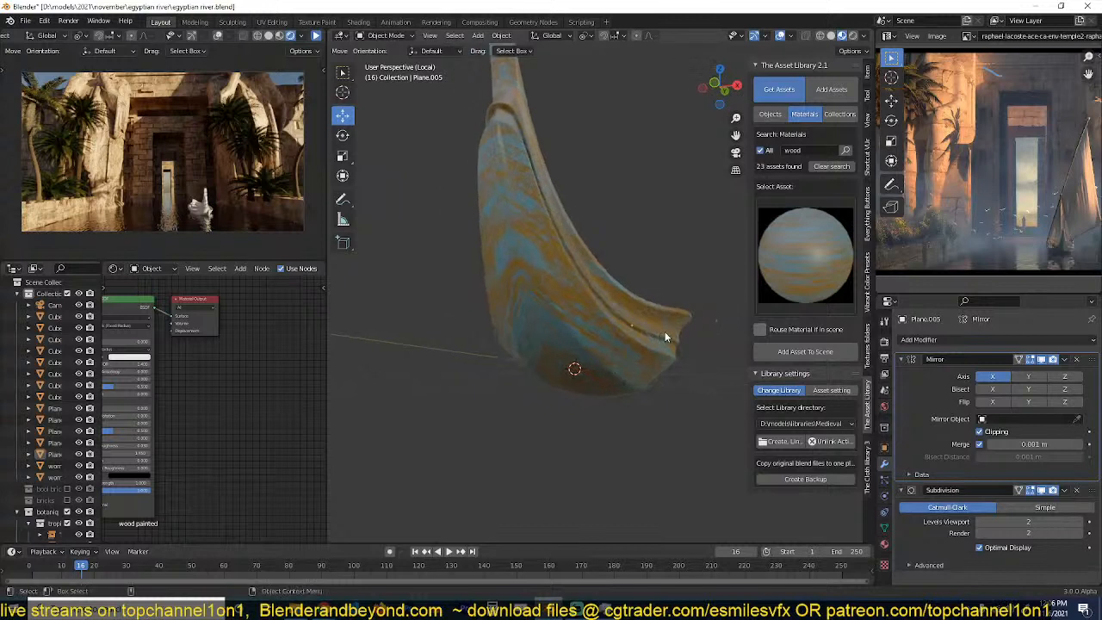
middle_click_drag(548, 185, 559, 316)
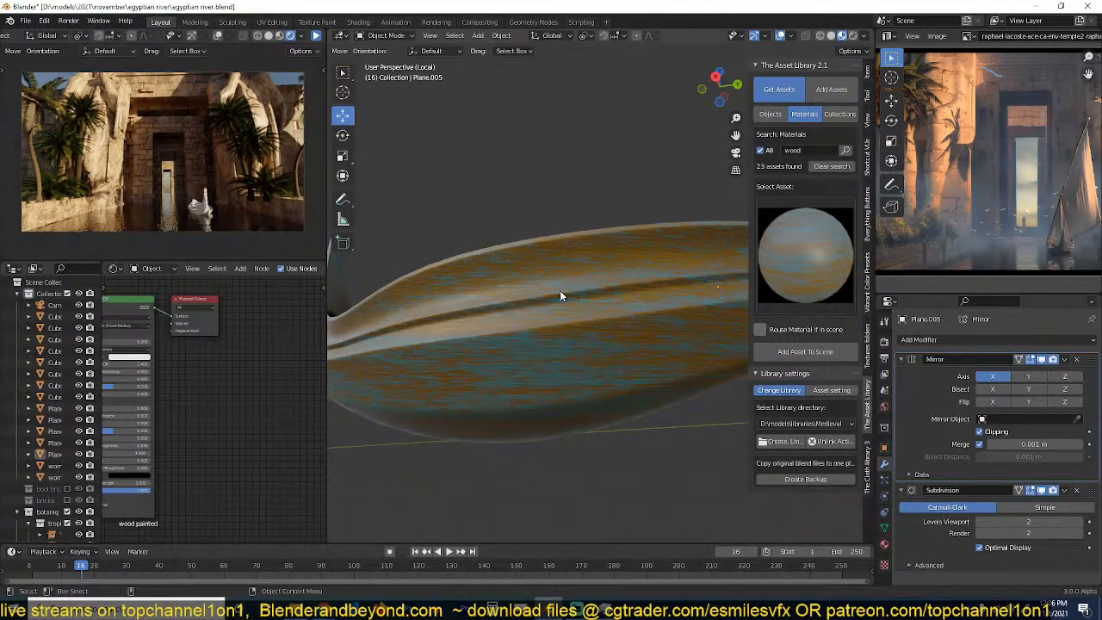
Save the file, resume editing the boat mesh without Subdivision display, and cut a lengthwise loop just above the side groove.
left_click(559, 290)
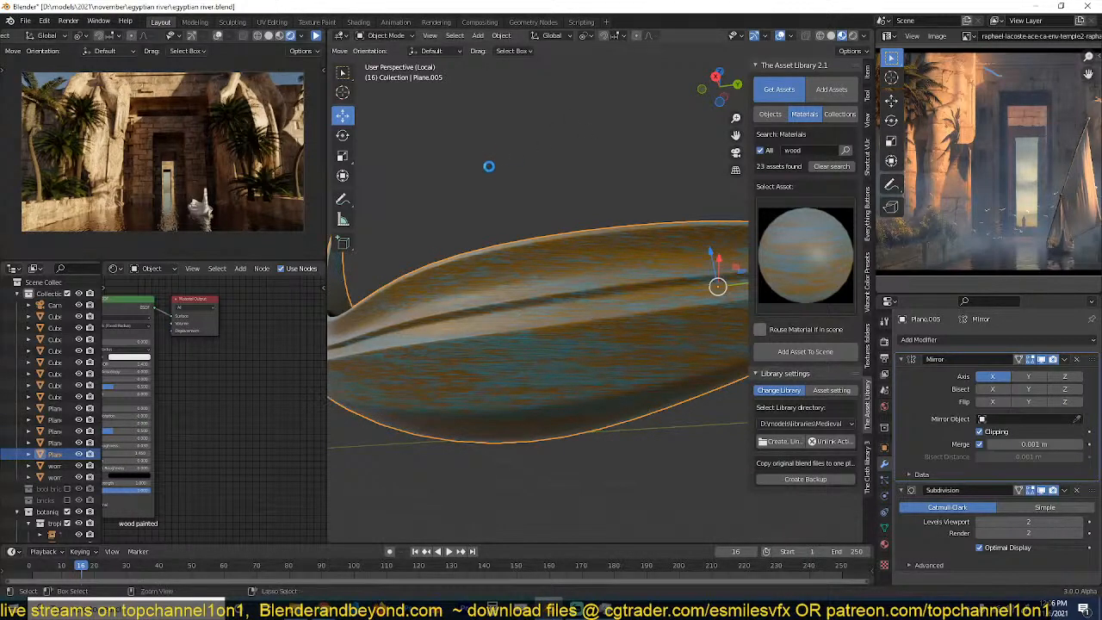
middle_click_drag(523, 267, 475, 307)
key("Tab")
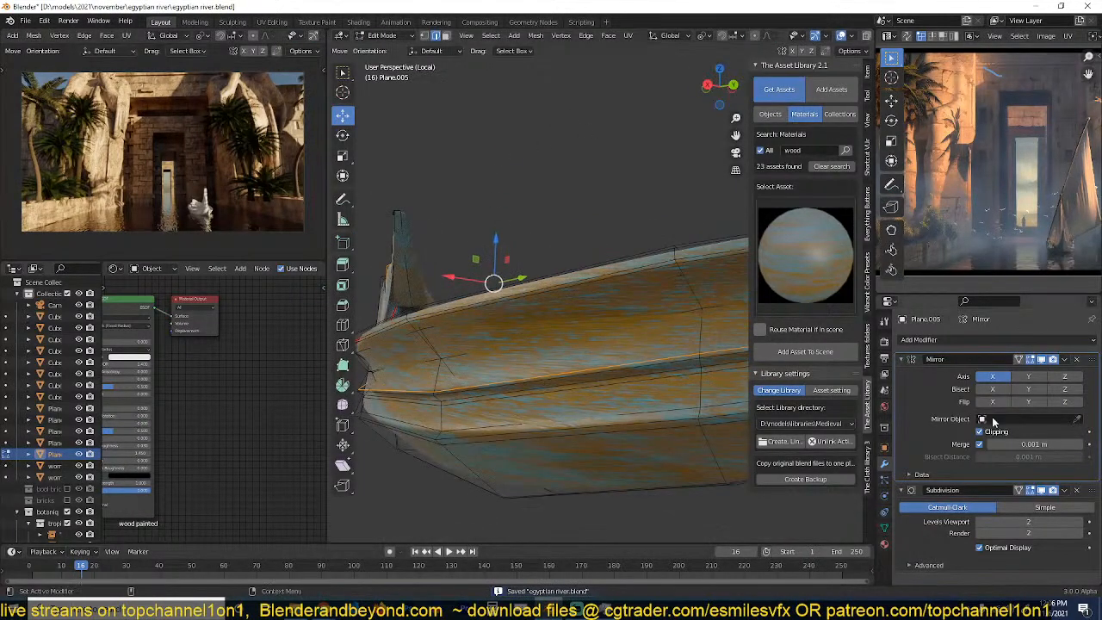
left_click(1041, 491)
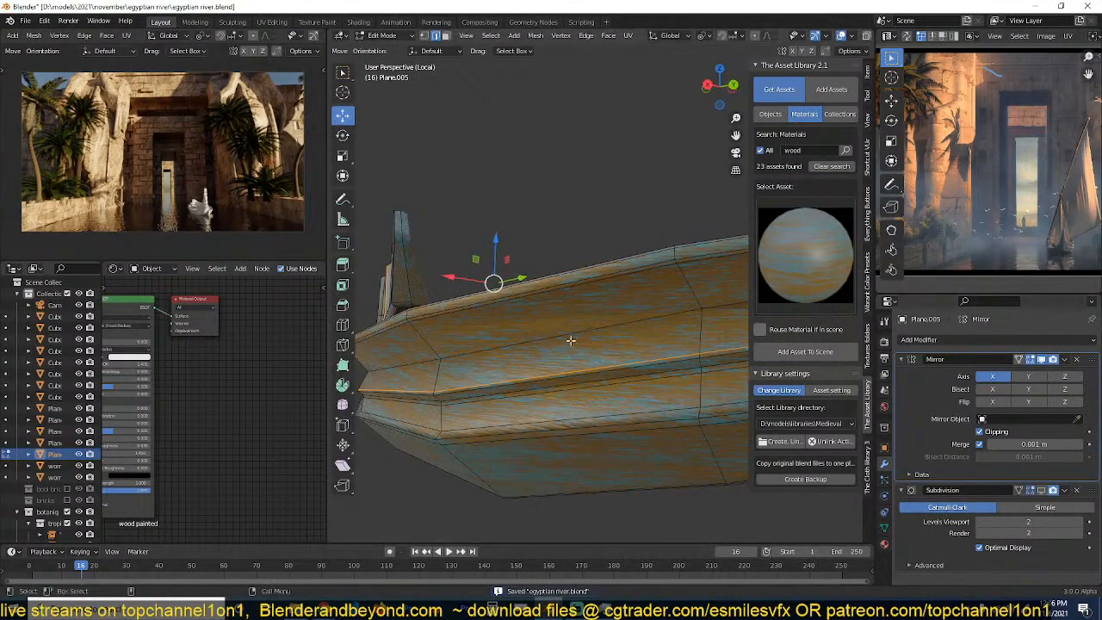
key("ctrl+r")
left_click(440, 367)
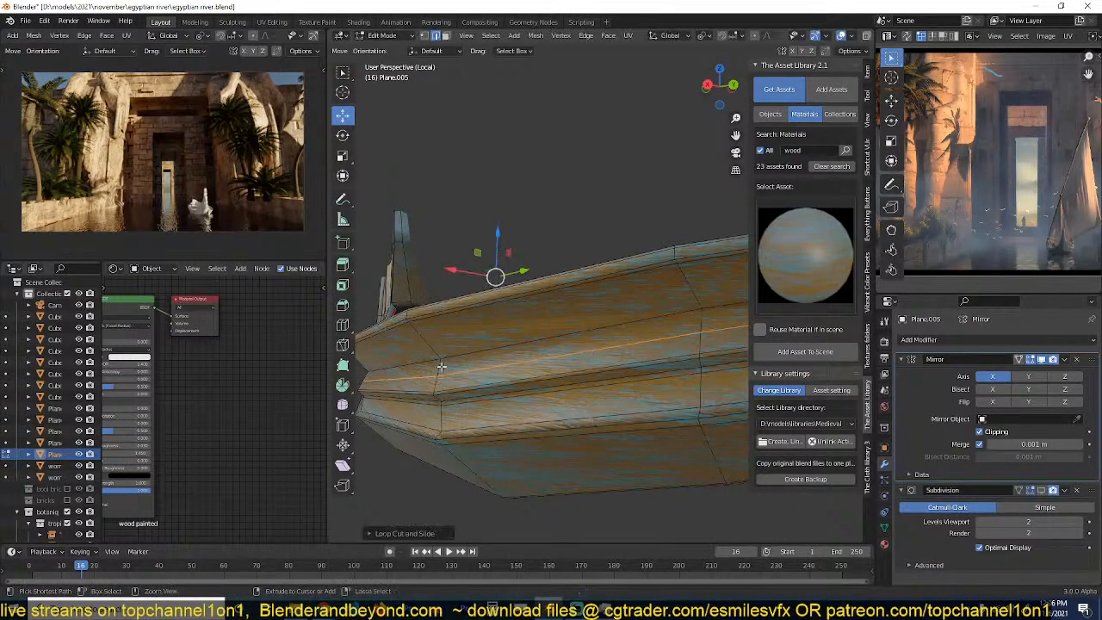
left_click(438, 374)
Shrink the new loop inward by about 0.034 m along its normals and adjust its edge crease.
key("alt+s")
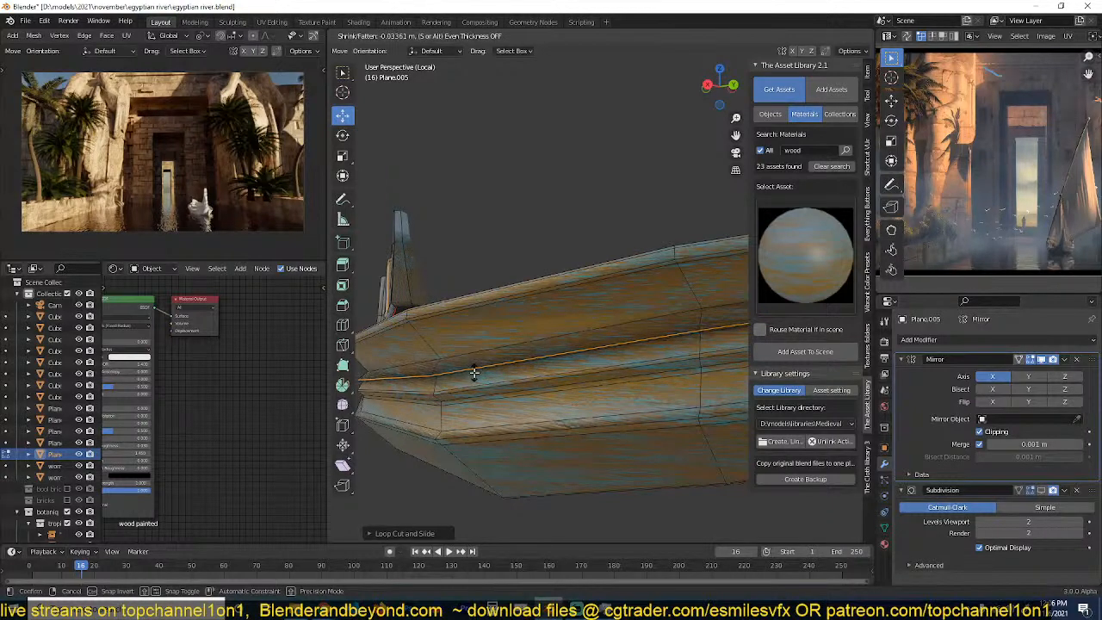
left_click(473, 373)
key("shift+e")
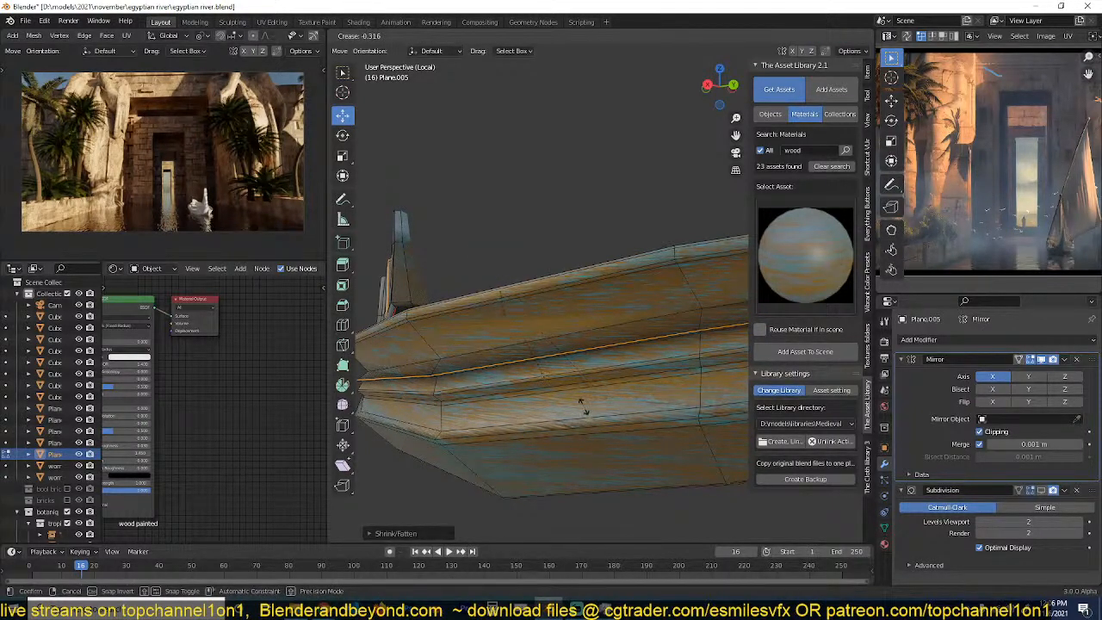
key("Return")
Return to the whole boat, re-enable the Subdivision modifier's viewport display, and inspect the creased recess.
key("Tab")
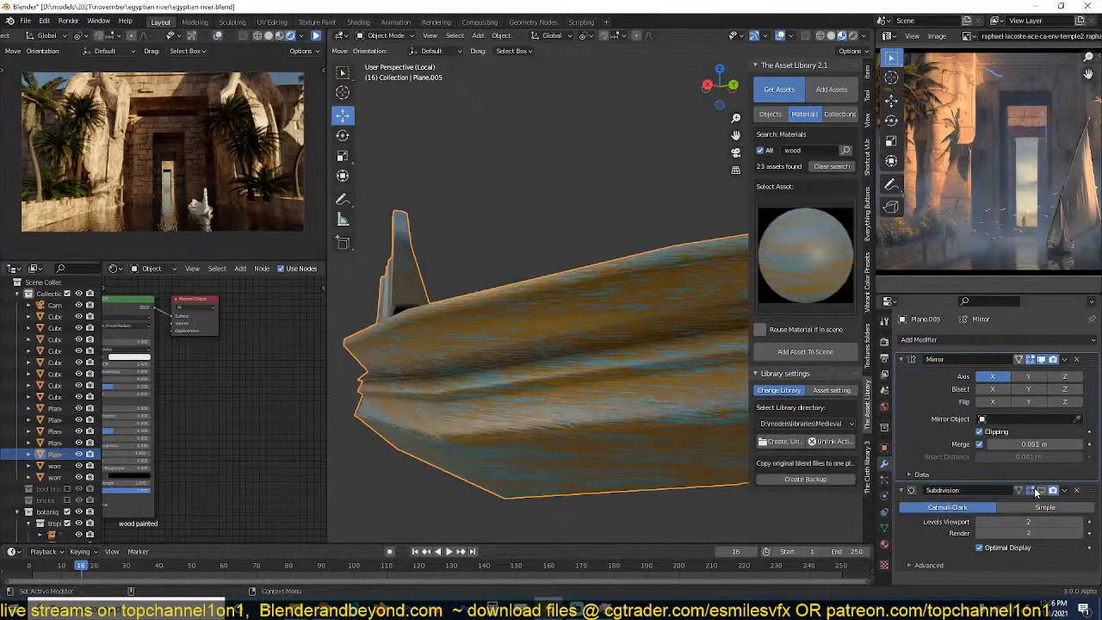
left_click(1041, 490)
middle_click_drag(578, 398, 509, 322)
scroll(513, 319, "up", 2)
Resume mesh editing with Subdivision display off and cut a lengthwise loop just above the creased recess loop.
key("Tab")
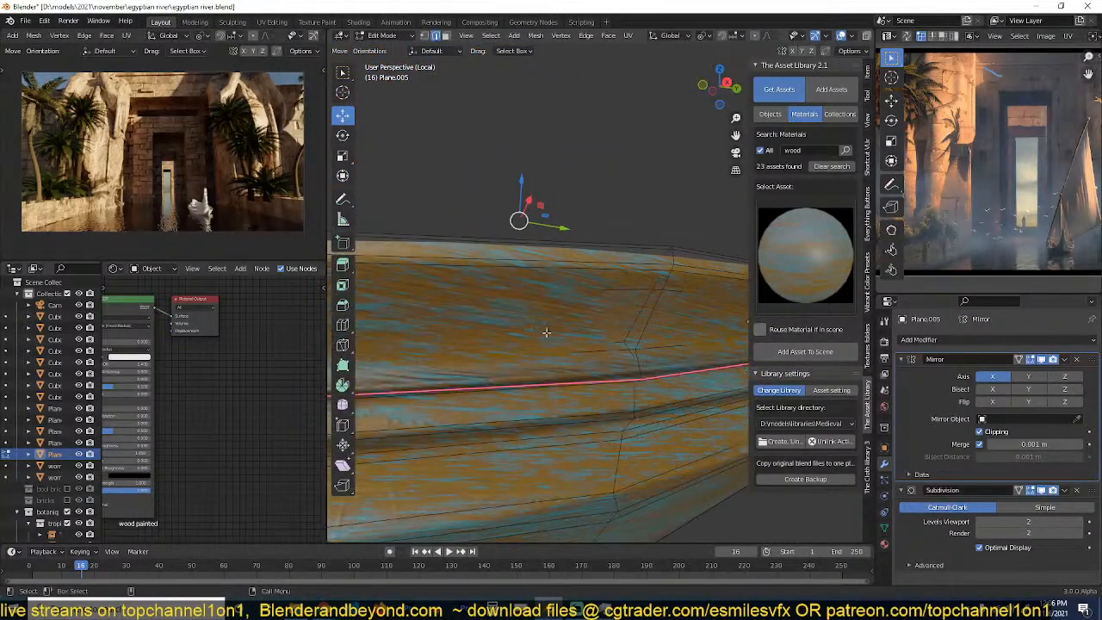
left_click(1042, 491)
key("ctrl+r")
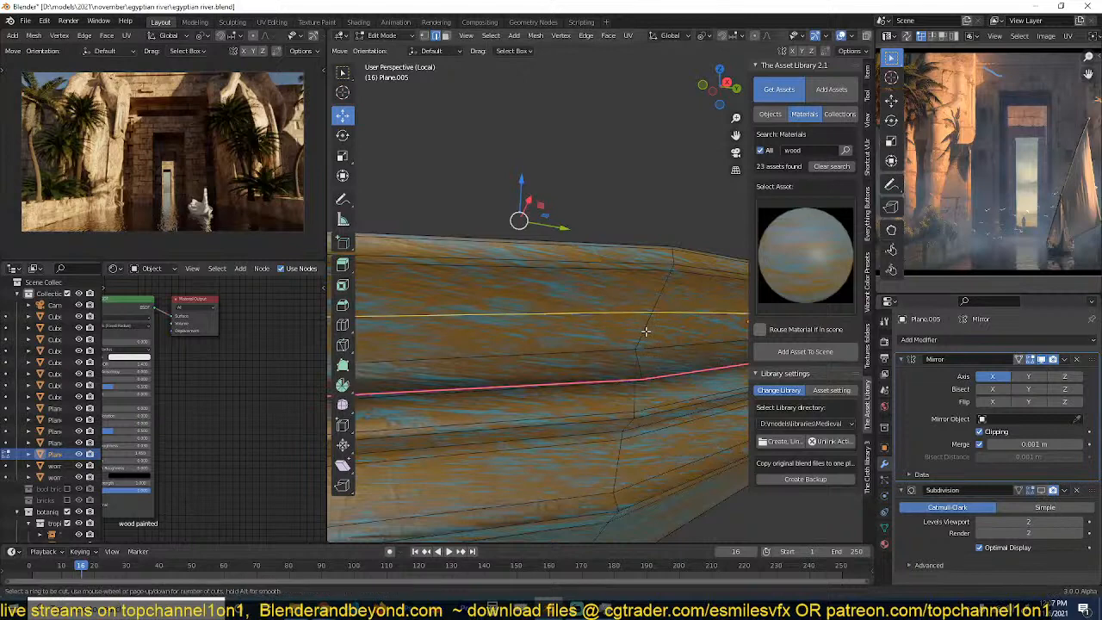
left_click(644, 341)
left_click(644, 360)
Extend the new loop's vertices slightly and fatten the loop outward along its normals.
key("alt+d")
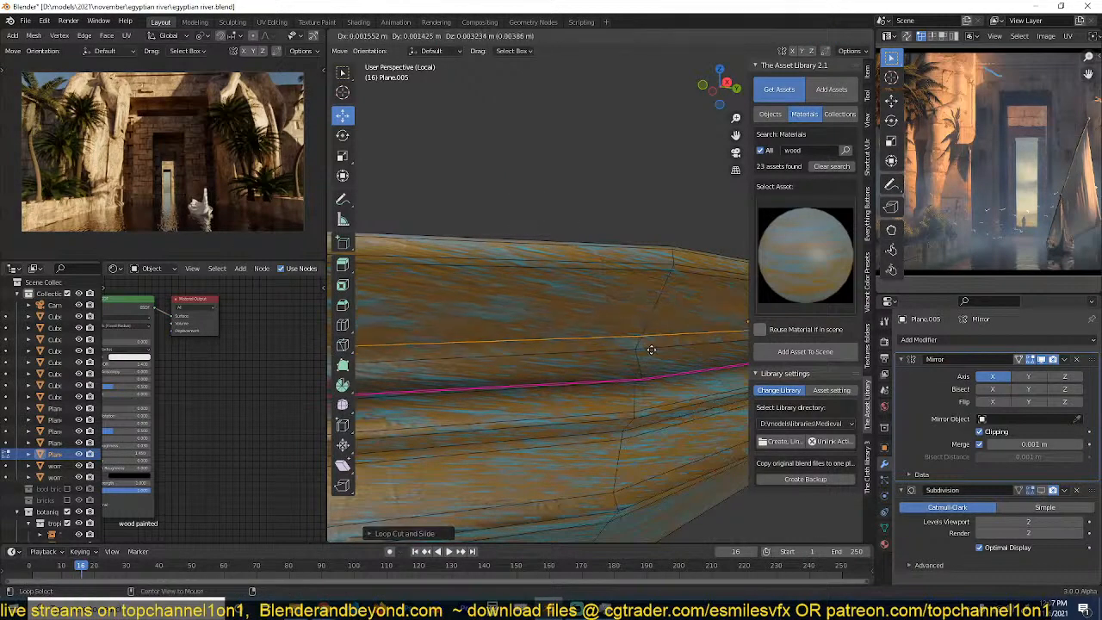
left_click(656, 338)
middle_click_drag(656, 339, 512, 276)
key("alt+s")
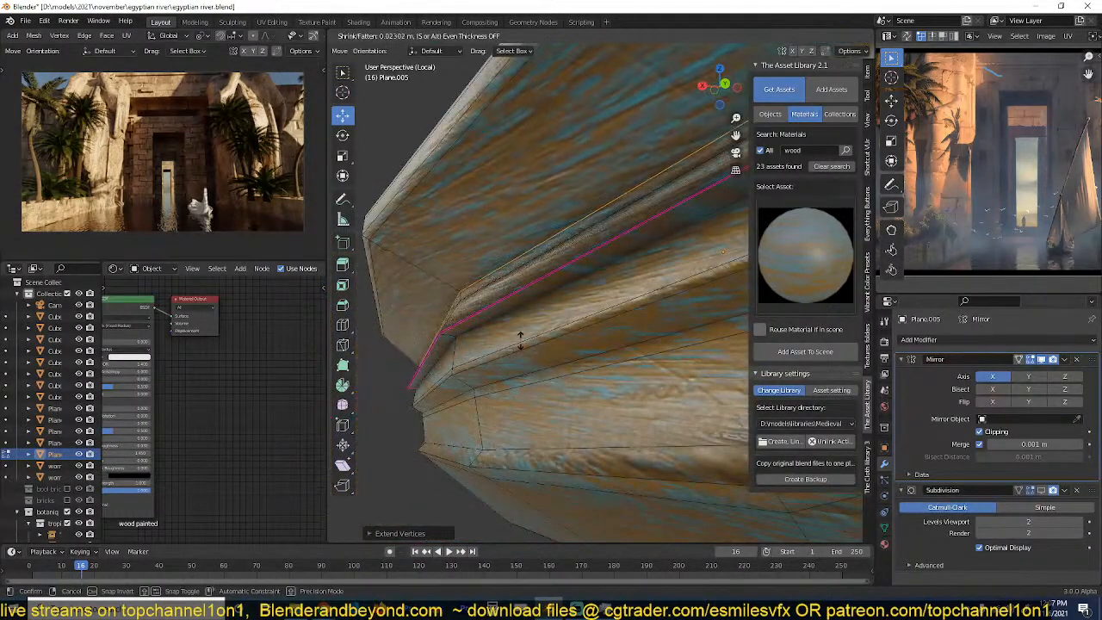
left_click(503, 377)
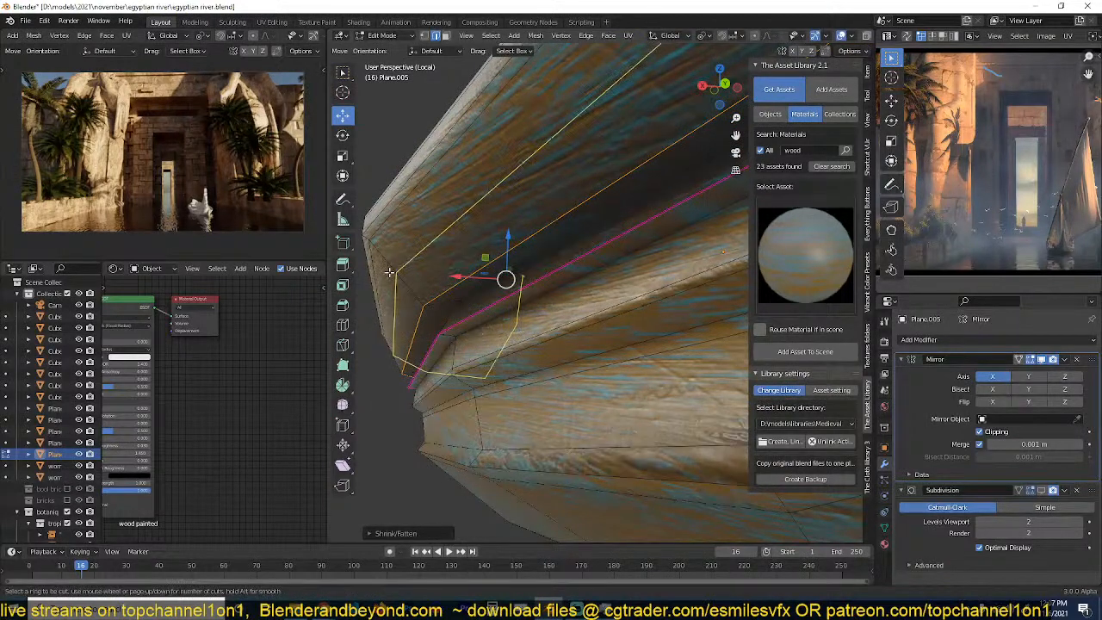
Cut another lengthwise loop just above the recess's upper edge and offset it with Shrink/Fatten.
key("g")
key("g")
left_click(414, 279)
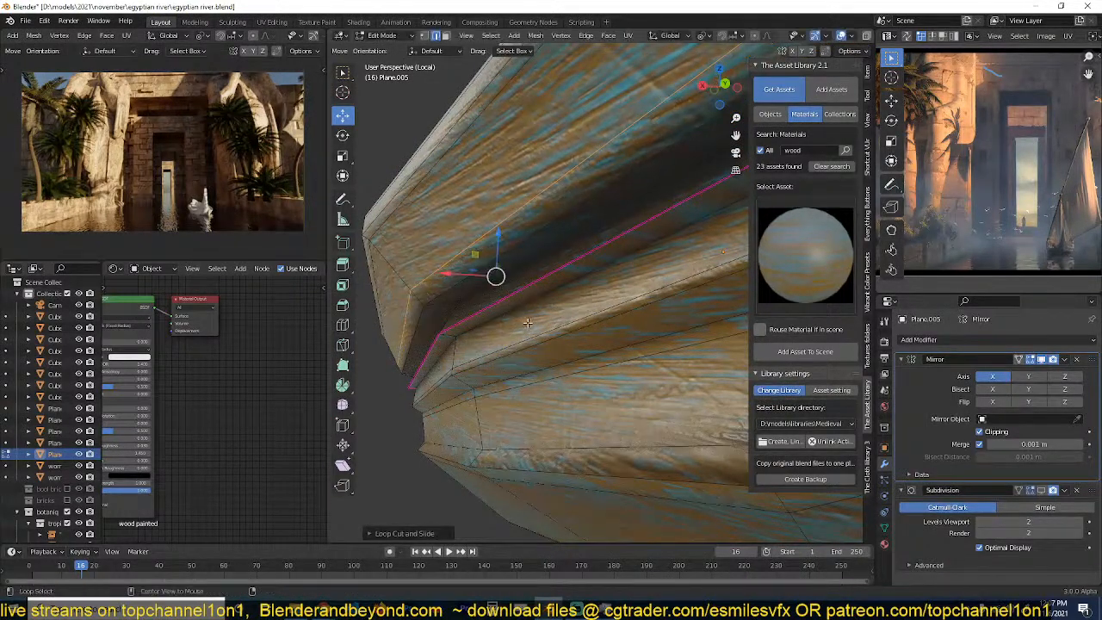
key("alt+s")
left_click(526, 306)
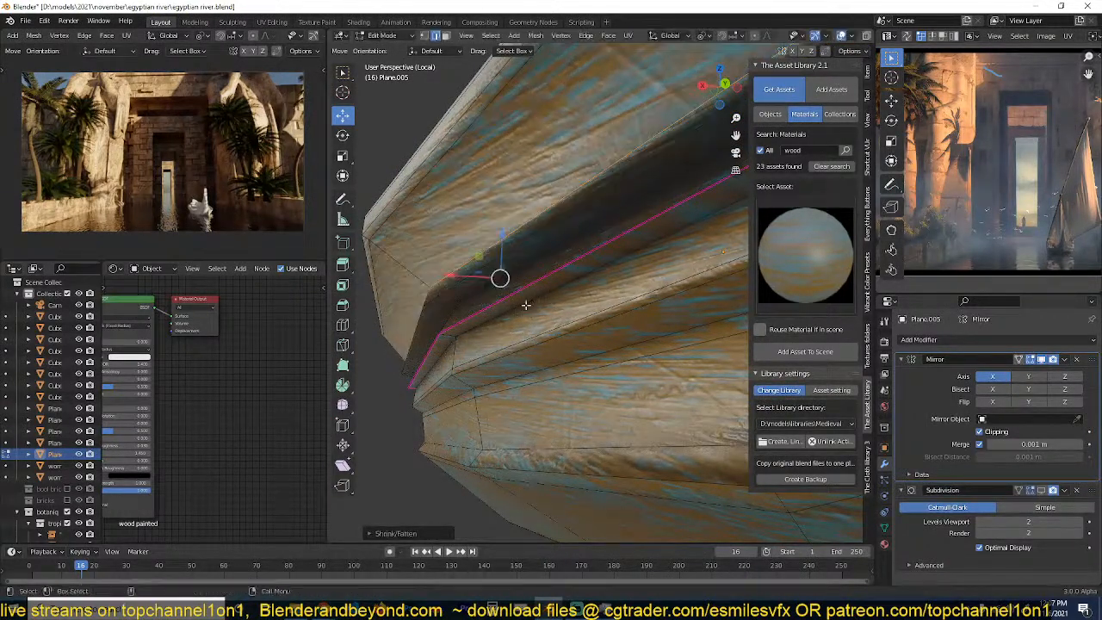
Crease the edge loop along the upper edge of the hull's lengthwise recess.
left_click(469, 280, "alt")
key("shift+e")
left_click(631, 317)
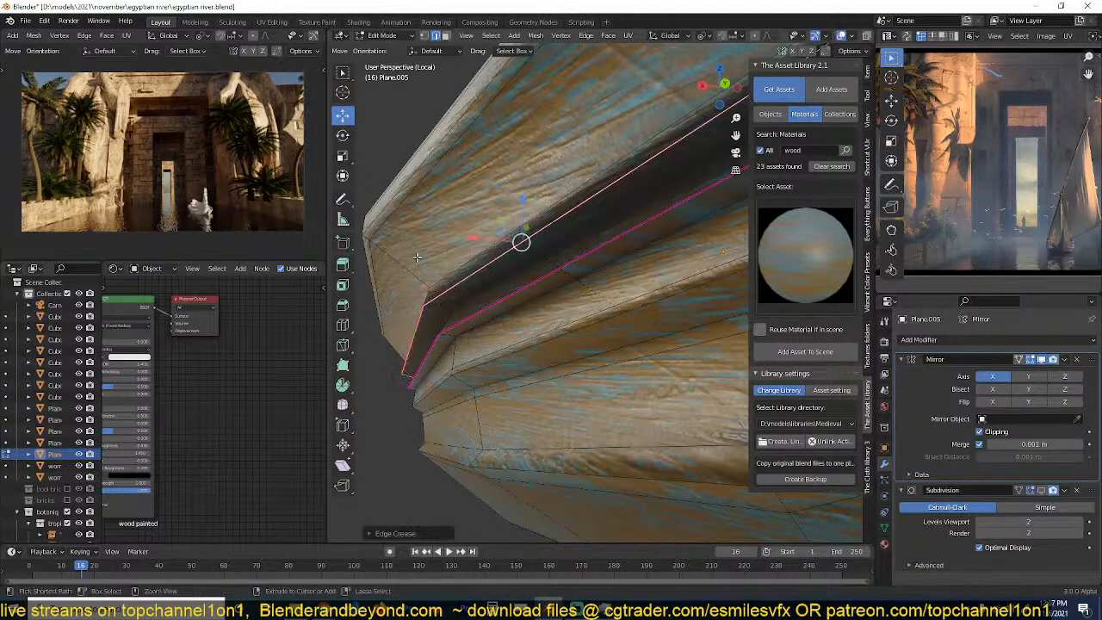
Cut a lengthwise loop just above the recess's upper creased edge, slide it upward, and offset it with Shrink/Fatten.
key("ctrl+r")
left_click(419, 260)
left_click(433, 282)
key("alt+s")
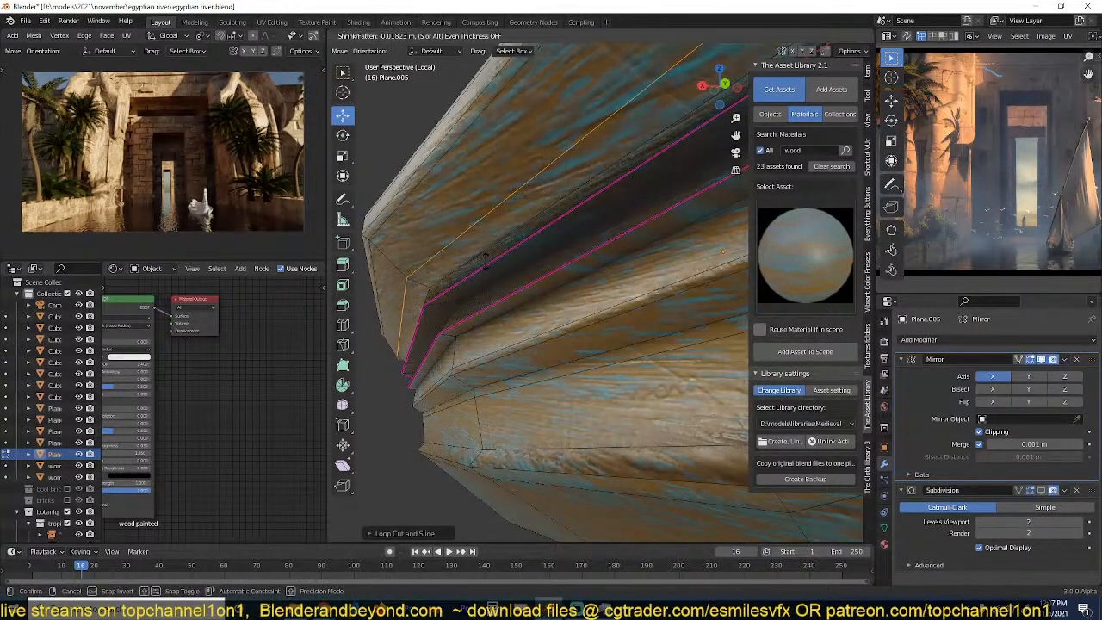
left_click(486, 262)
key("g")
key("g")
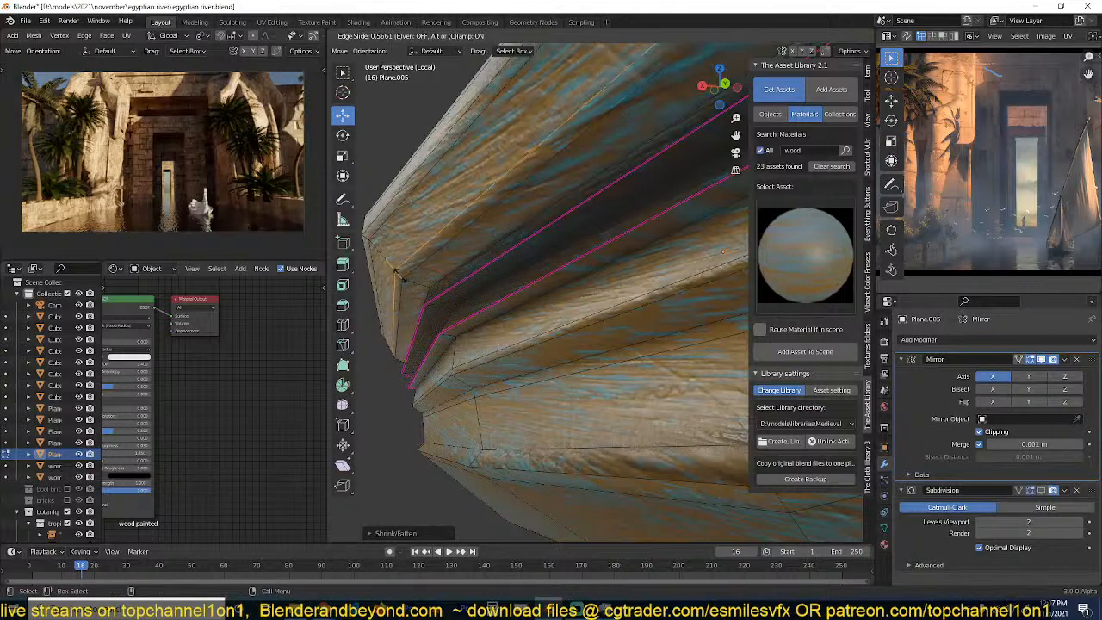
left_click(406, 278)
key("alt+s")
left_click(469, 256)
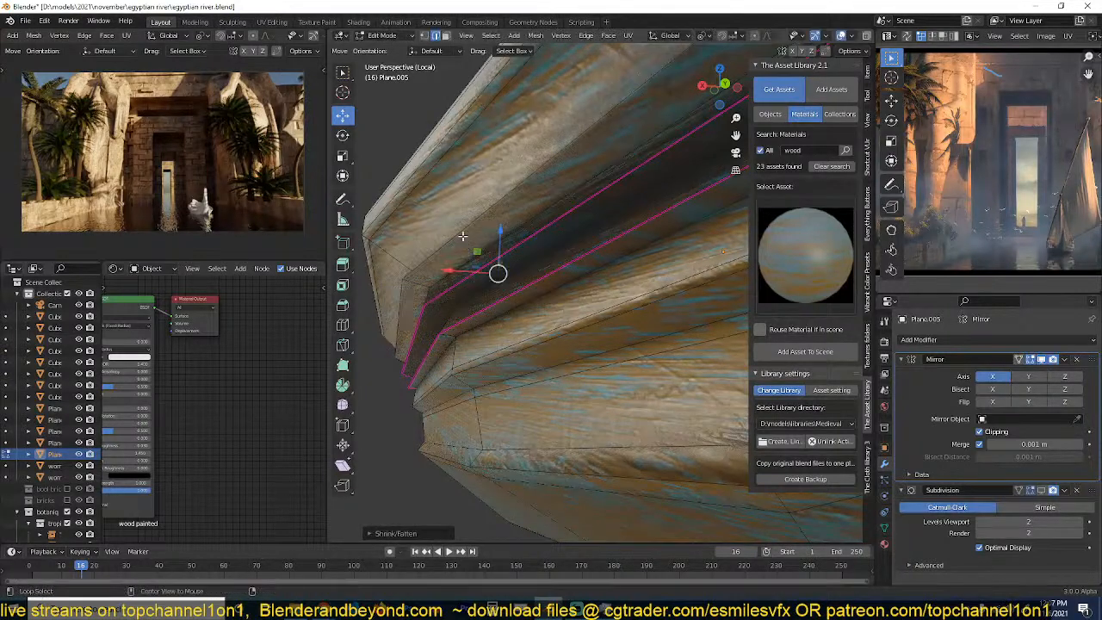
Offset the lengthwise loop above the recess with Shrink/Fatten and inspect the hull in Object Mode.
left_click(463, 236, "alt")
key("alt+s")
left_click(533, 277)
key("Tab")
scroll(484, 382, "down", 5)
middle_click_drag(484, 383, 600, 418)
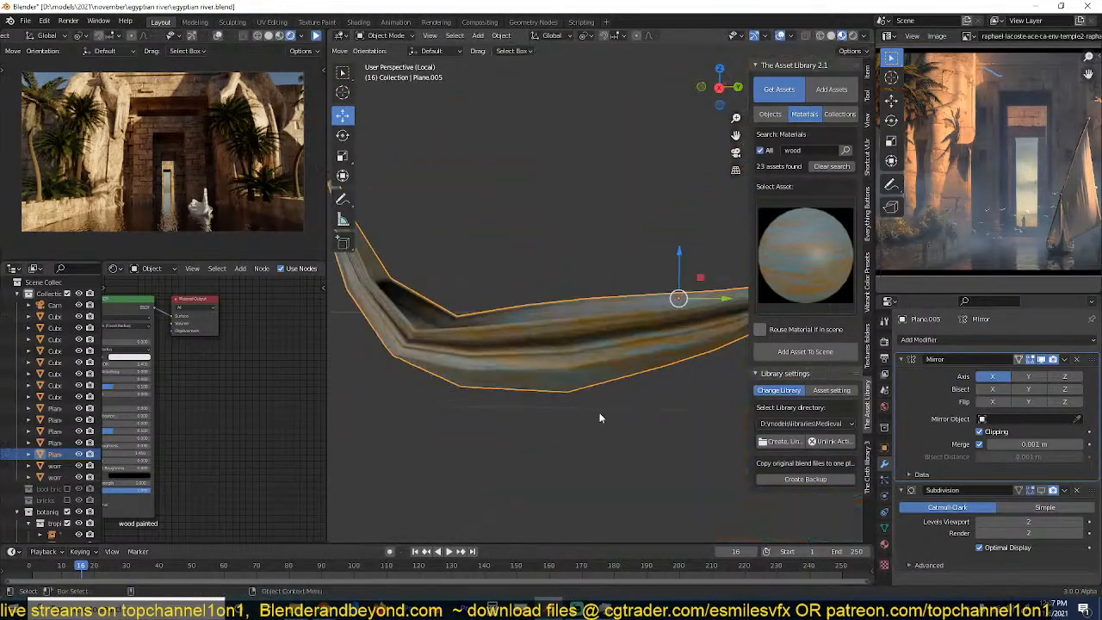
middle_click_drag(714, 421, 521, 327)
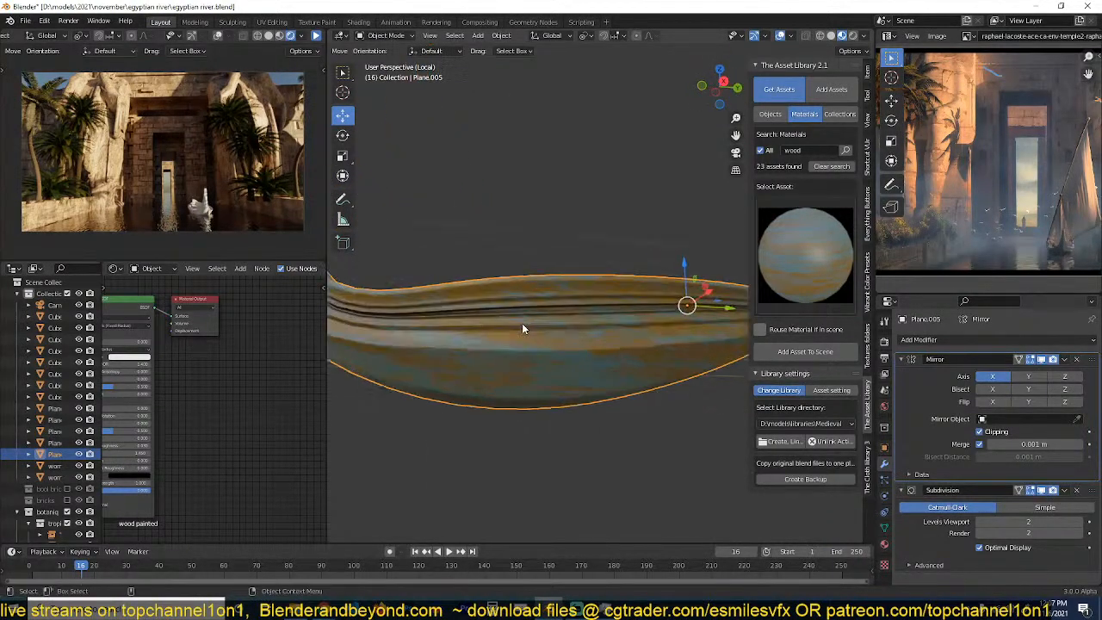
Dissolve the lengthwise edge loops just above the recess's upper creased edge.
scroll(480, 312, "up", 8)
key("Tab")
scroll(540, 265, "down", 2)
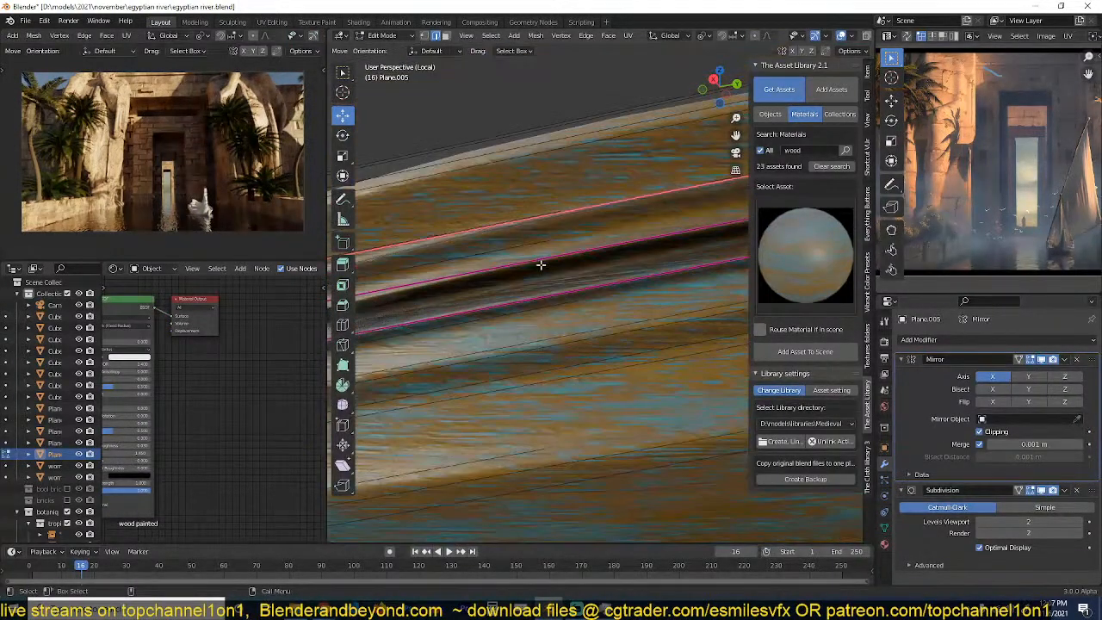
left_click(546, 258, "alt+shift")
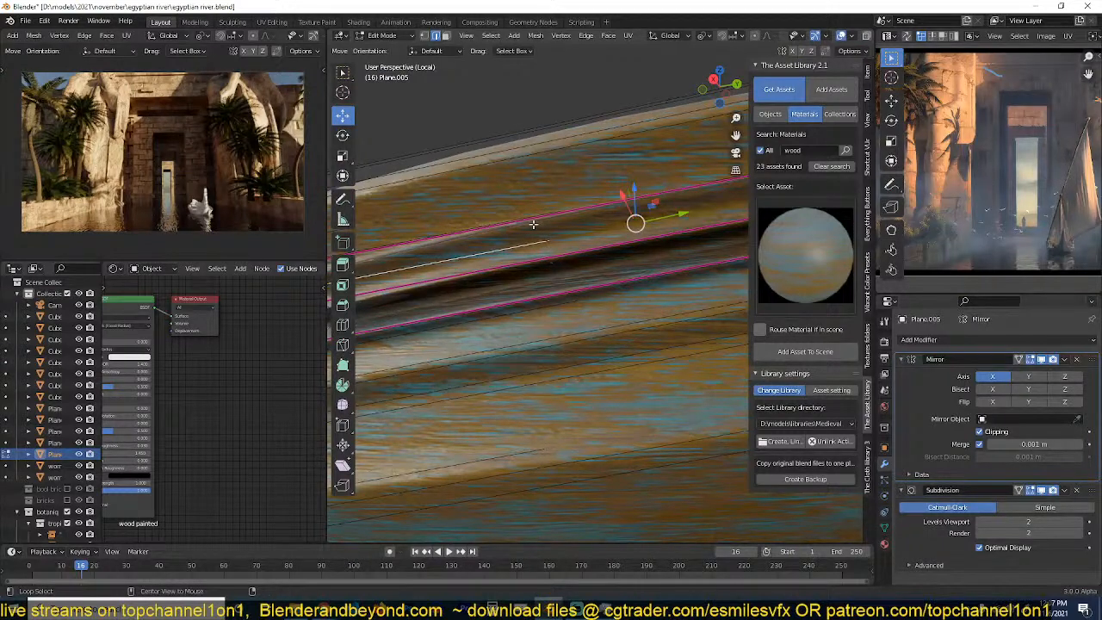
key("ctrl+x")
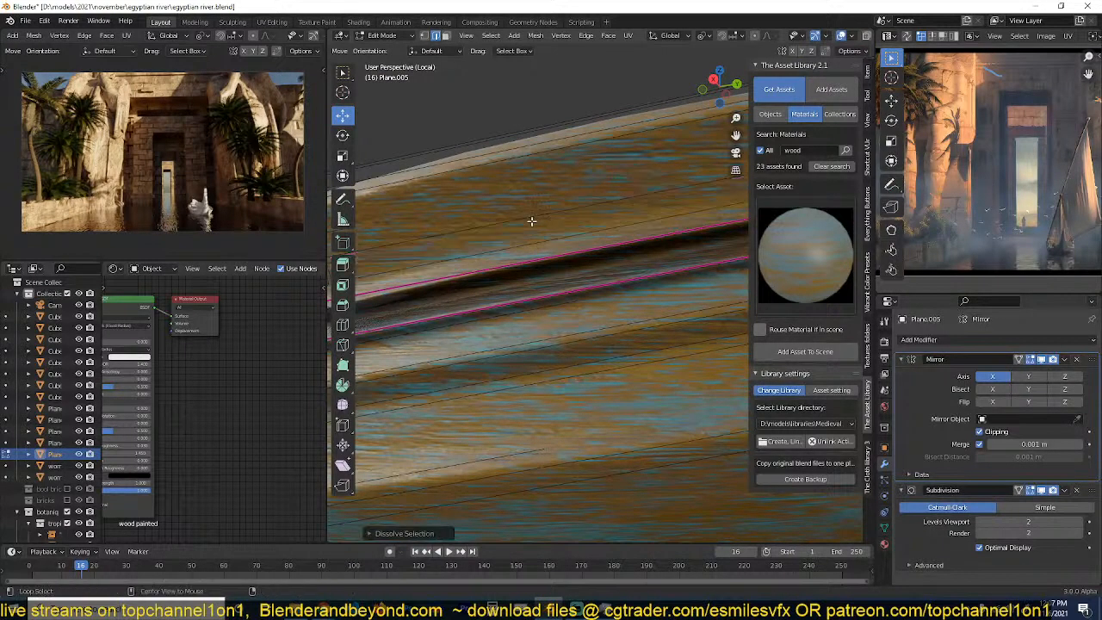
left_click(531, 221, "alt")
key("ctrl+x")
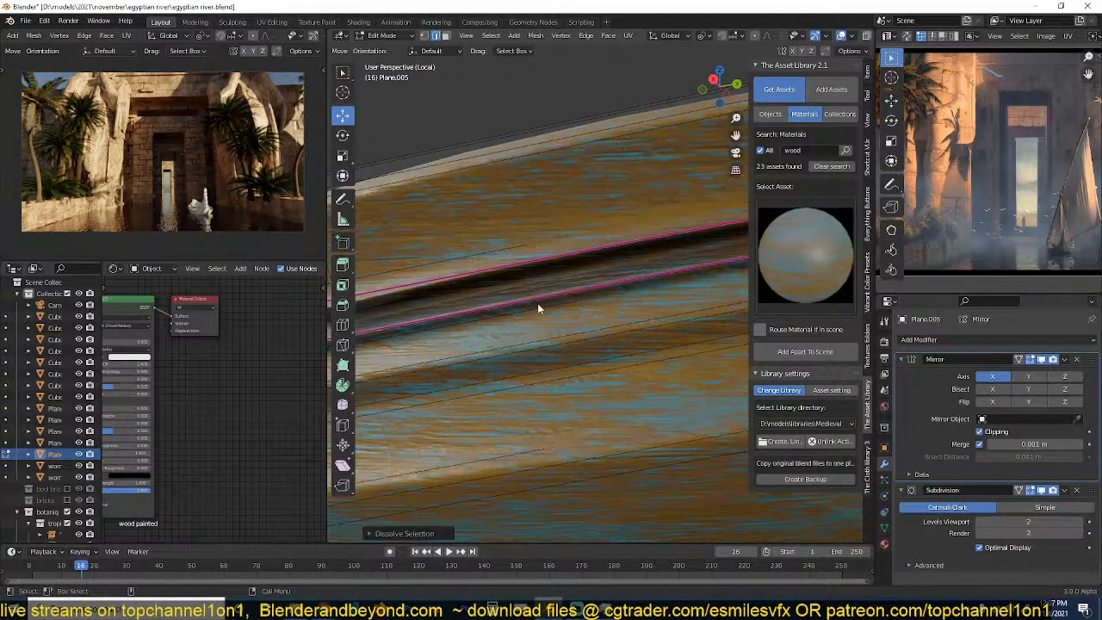
Dissolve the creased edge loop along the lower edge of the recess.
key("Tab")
scroll(537, 305, "down", 5)
middle_click_drag(538, 306, 637, 329)
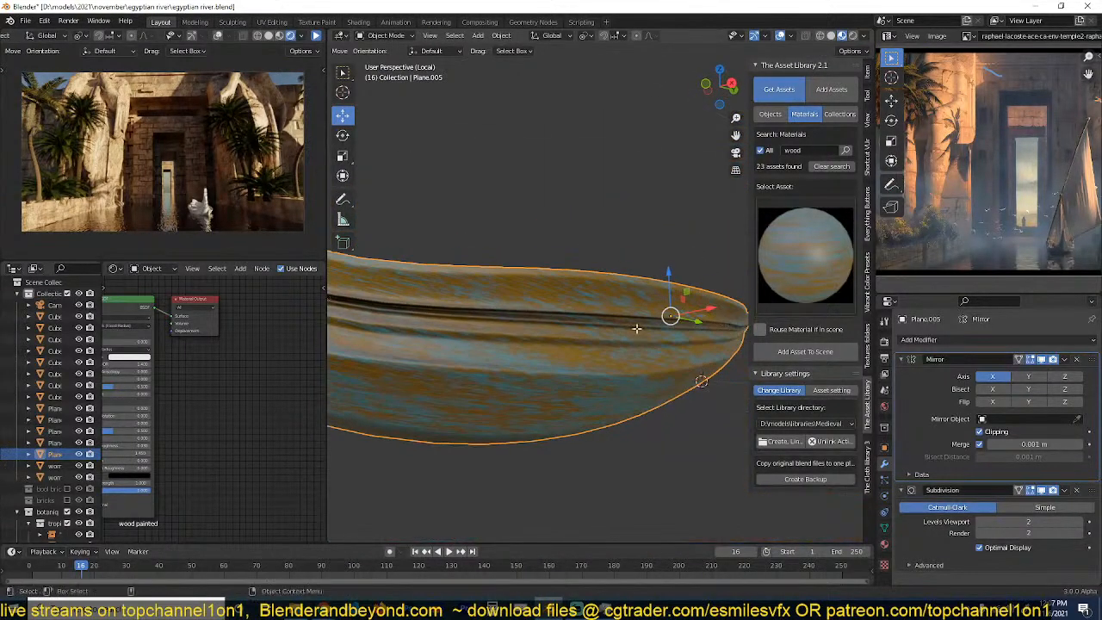
key("Tab")
scroll(636, 328, "up", 5)
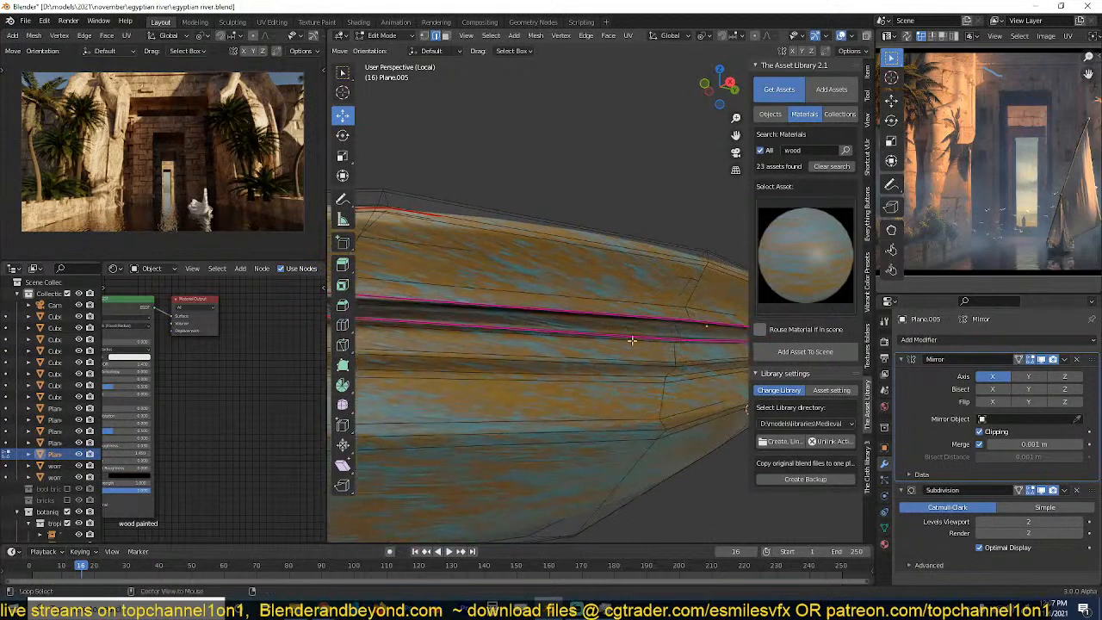
left_click(638, 343, "alt")
key("ctrl+x")
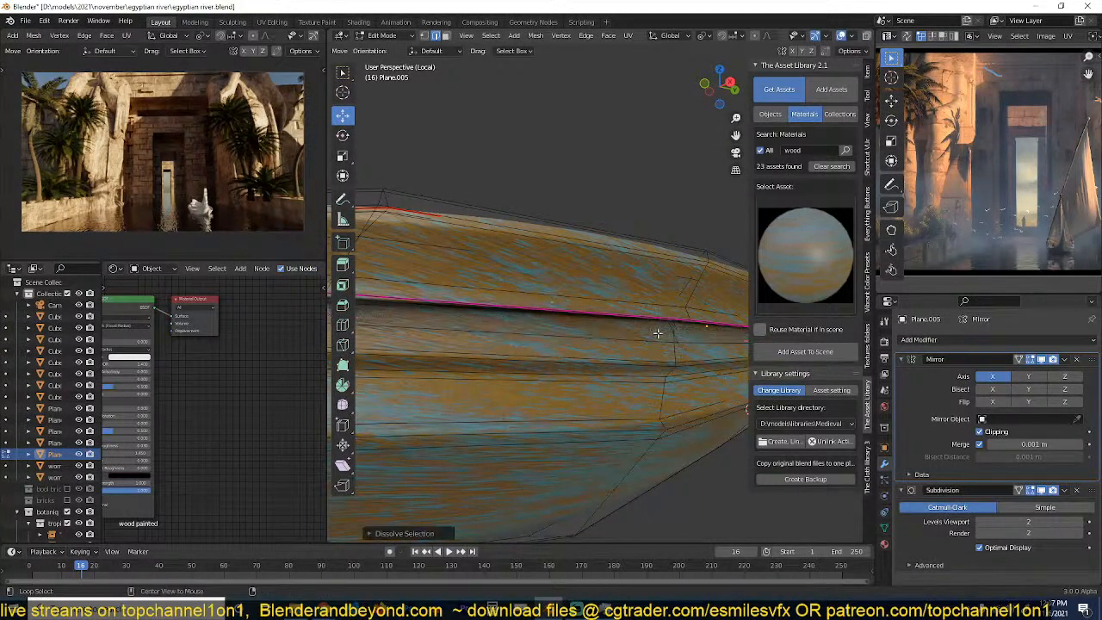
Cut a centred lengthwise loop along the lower hull side and offset it about -0.1 m with Shrink/Fatten.
key("Tab")
scroll(622, 364, "down", 4)
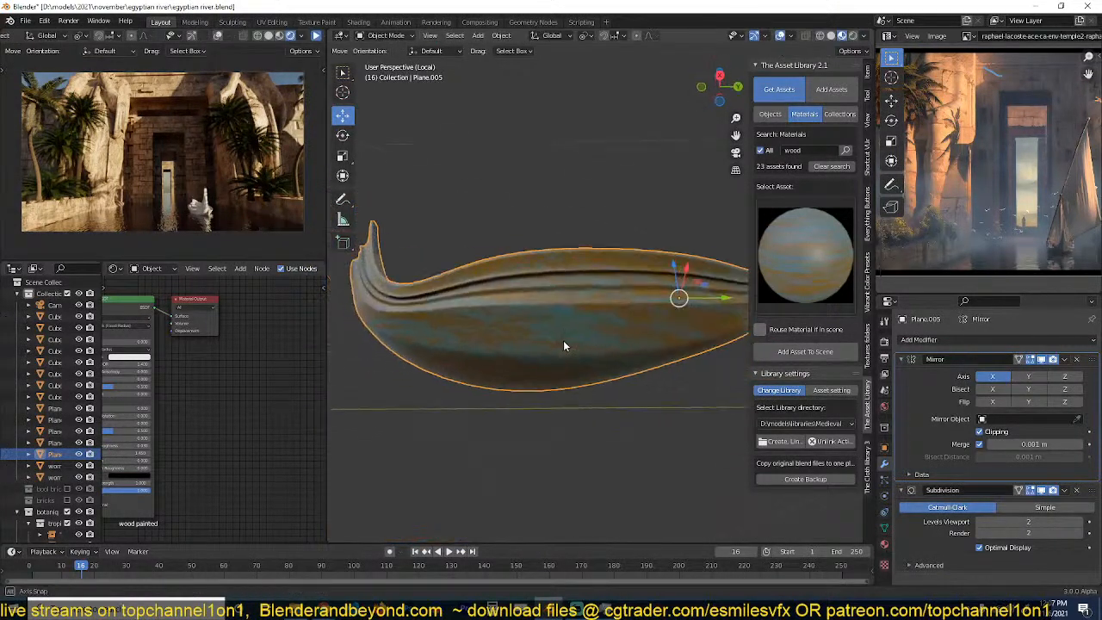
middle_click_drag(563, 344, 612, 347)
key("Tab")
scroll(612, 345, "up", 3)
key("ctrl+r")
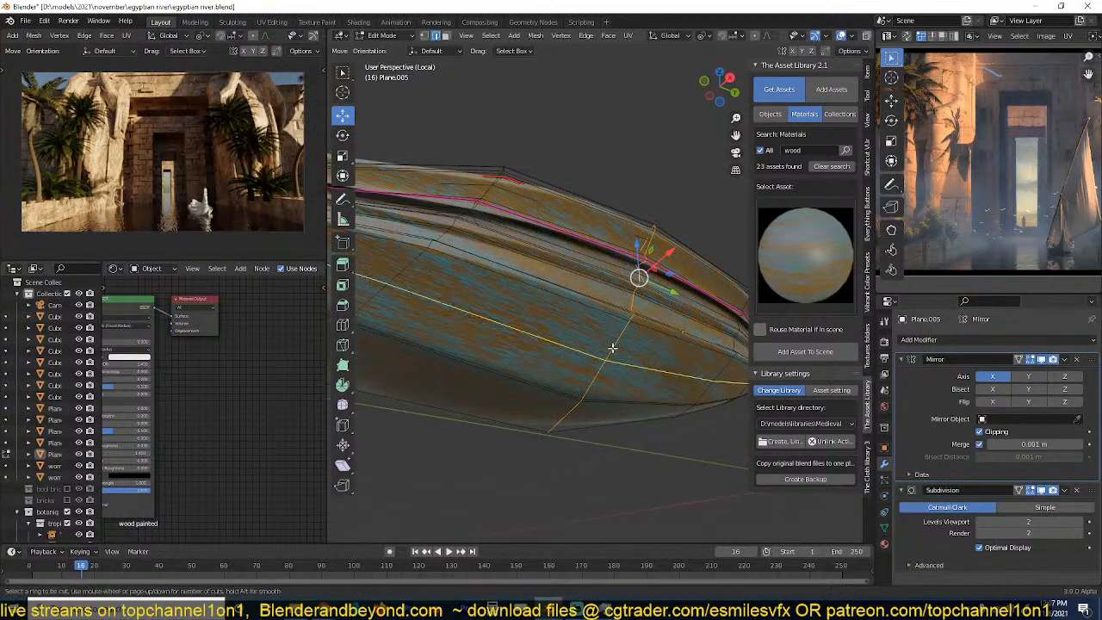
left_click(612, 348)
right_click(612, 348)
key("alt+s")
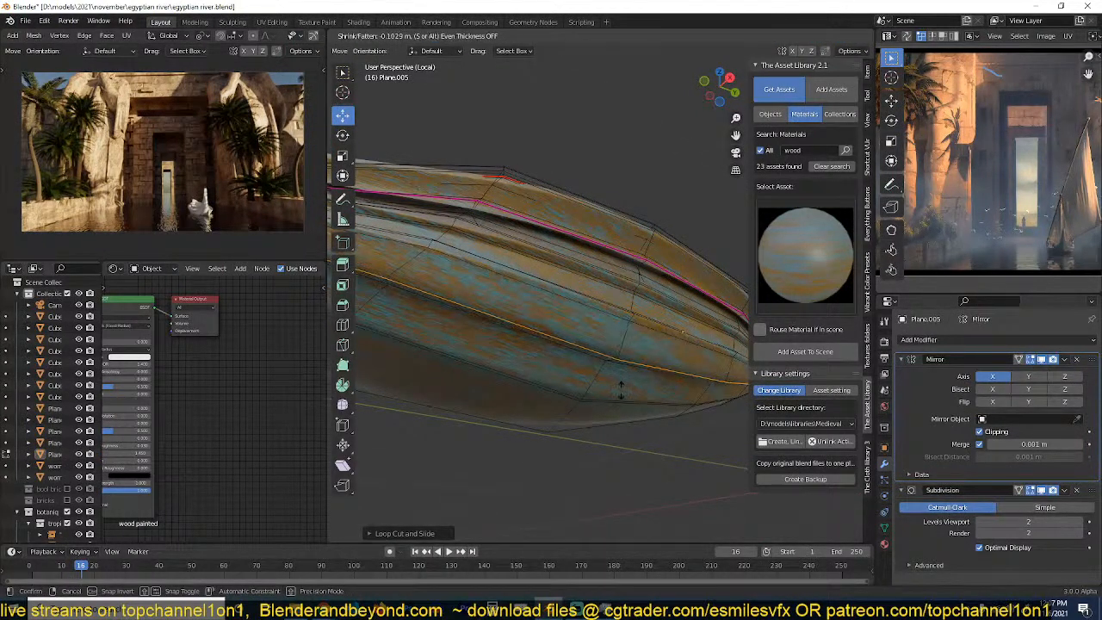
right_click(620, 392)
Set the new lower hull loop's edge crease to 1 and inspect the whole boat in Object Mode.
key("ctrl+e")
left_click(640, 381)
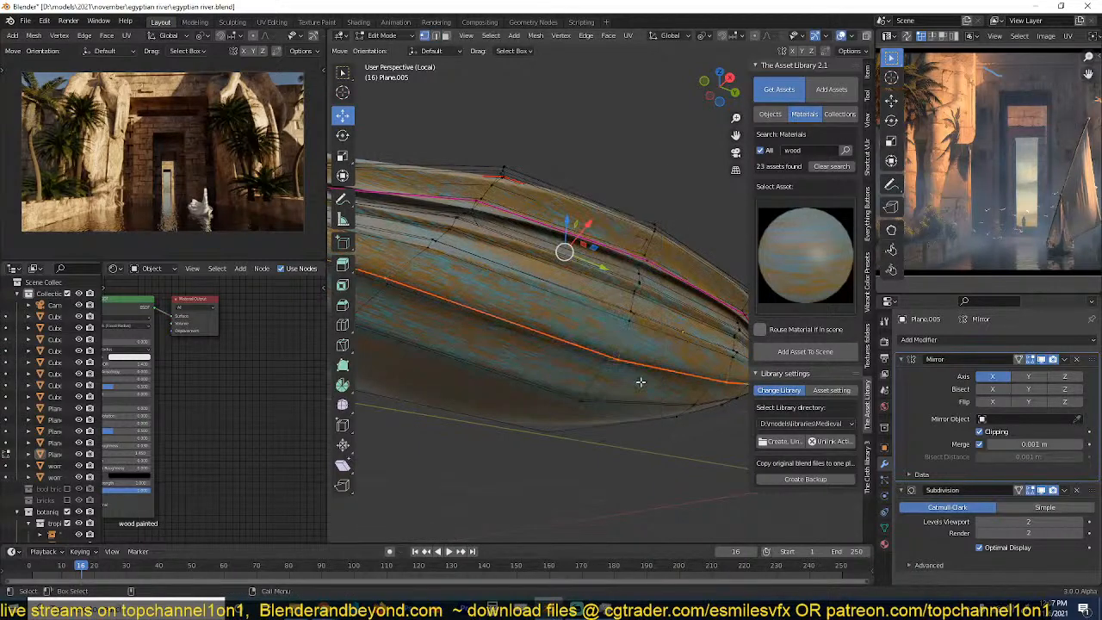
scroll(640, 382, "down", 3)
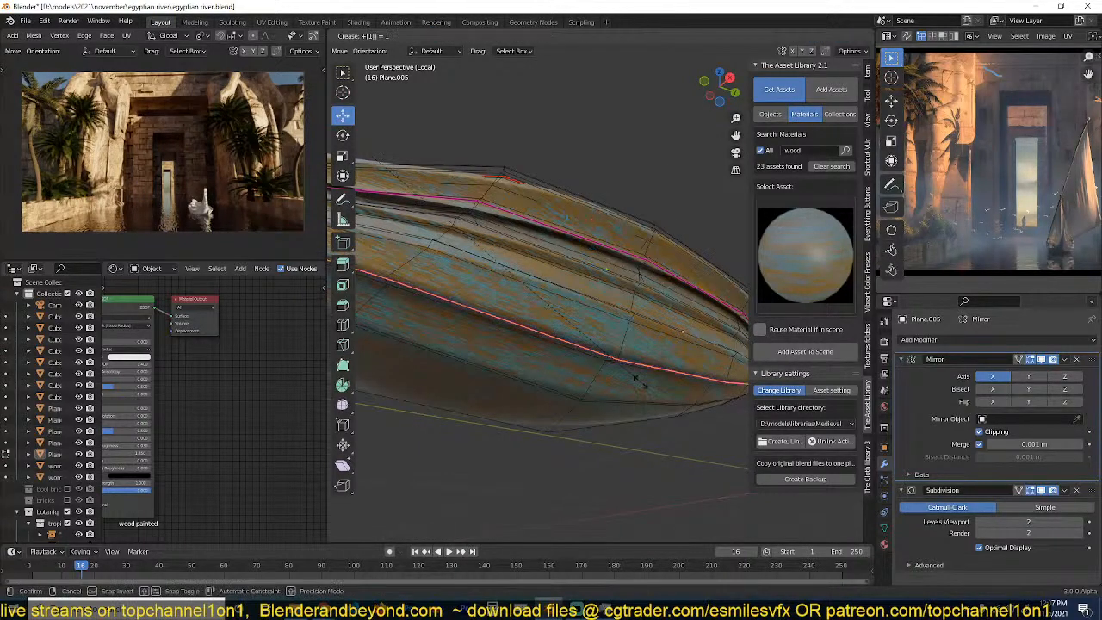
key("Tab")
mouse_move(647, 384)
middle_mouse_down()
mouse_move(625, 376)
mouse_move(669, 410)
mouse_move(659, 388)
middle_mouse_up()
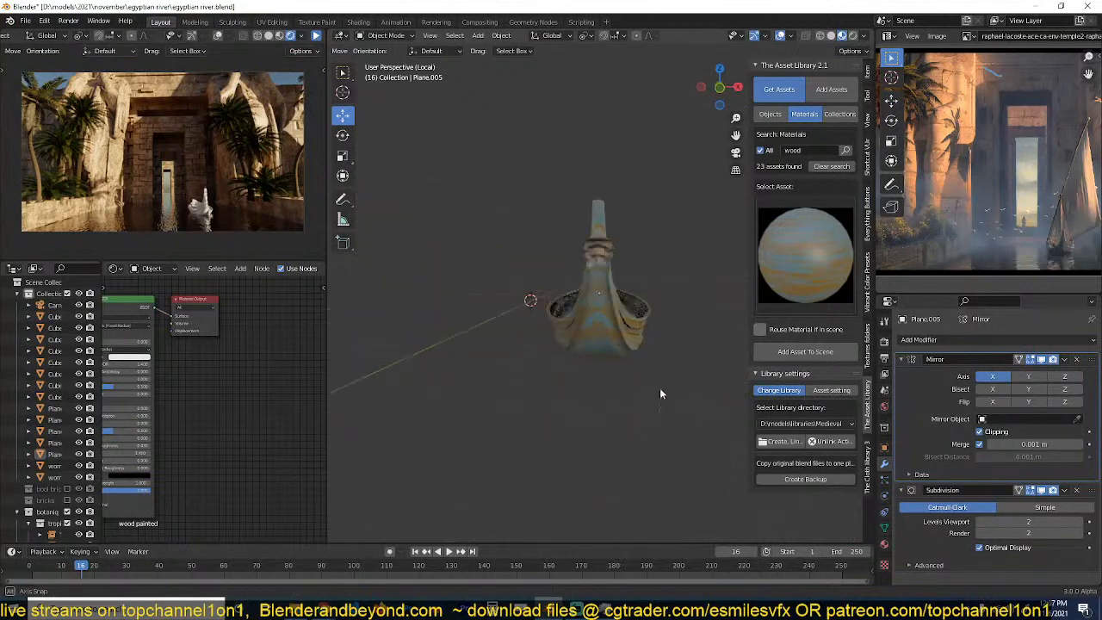
scroll(660, 388, "up", 3)
middle_click_drag(655, 281, 673, 353)
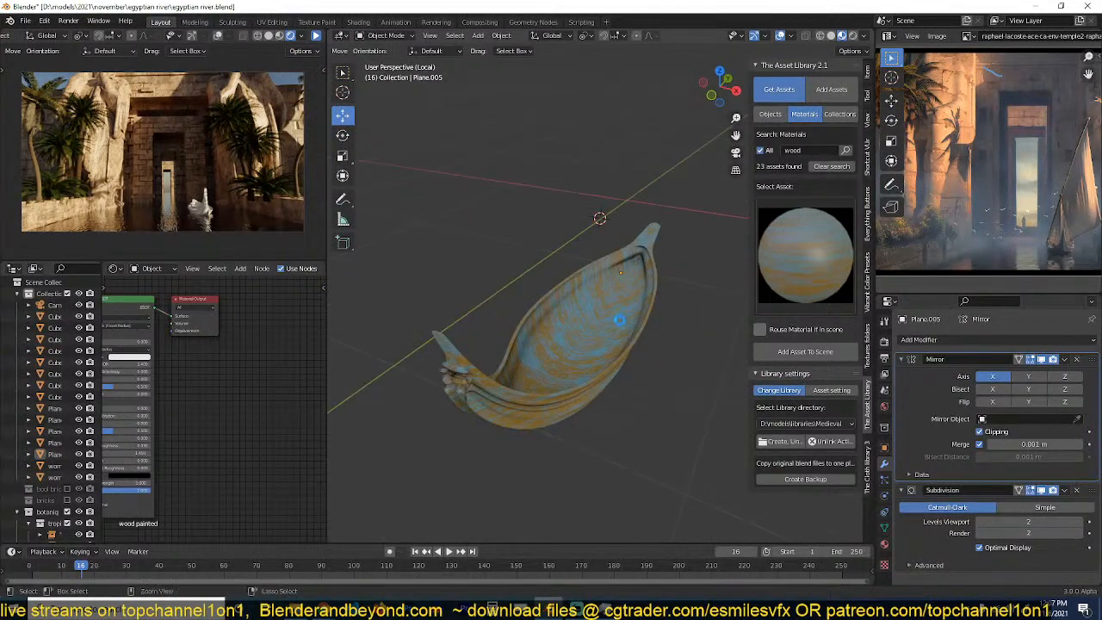
Save the file and leave local view to see the boat in the temple canal.
key("ctrl+s")
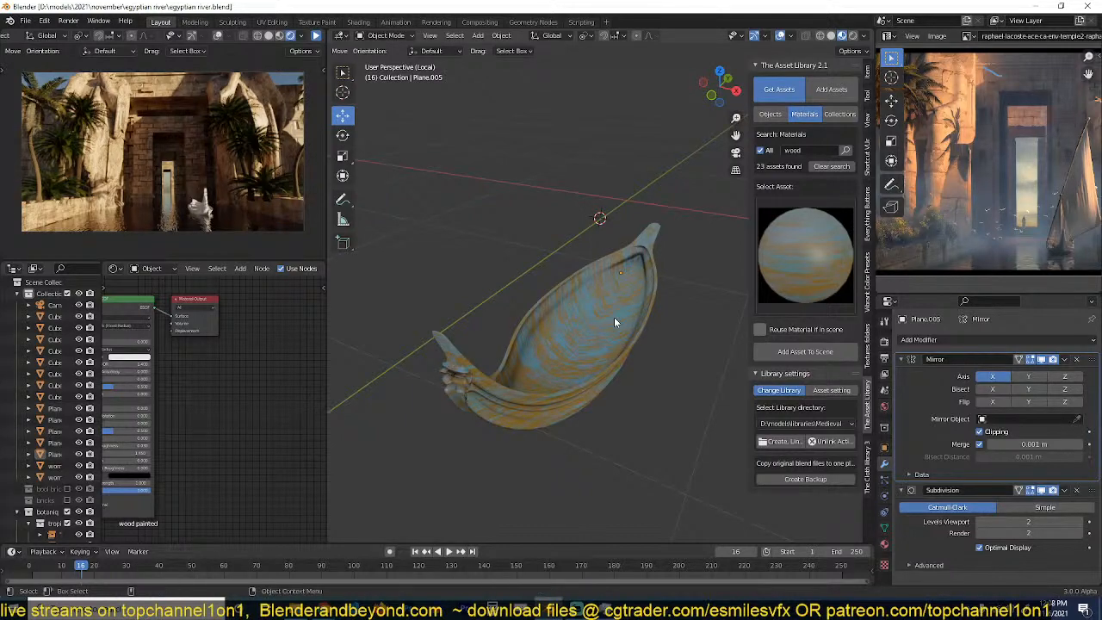
key("KP_Divide")
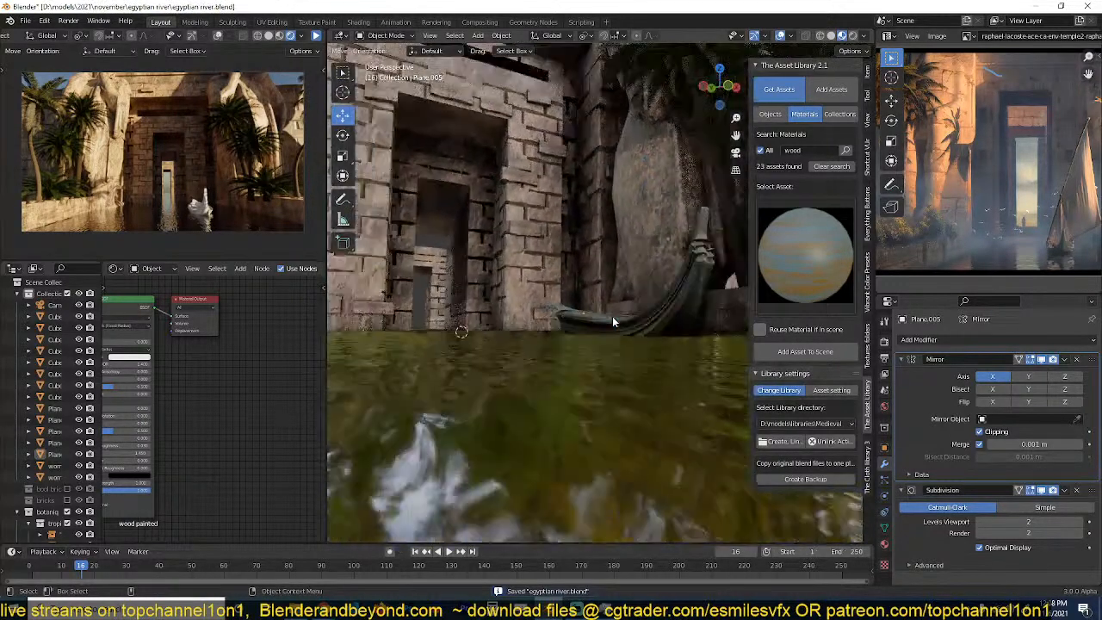
mouse_move(613, 317)
middle_mouse_down()
mouse_move(581, 341)
mouse_move(542, 341)
mouse_move(552, 351)
mouse_move(603, 332)
middle_mouse_up()
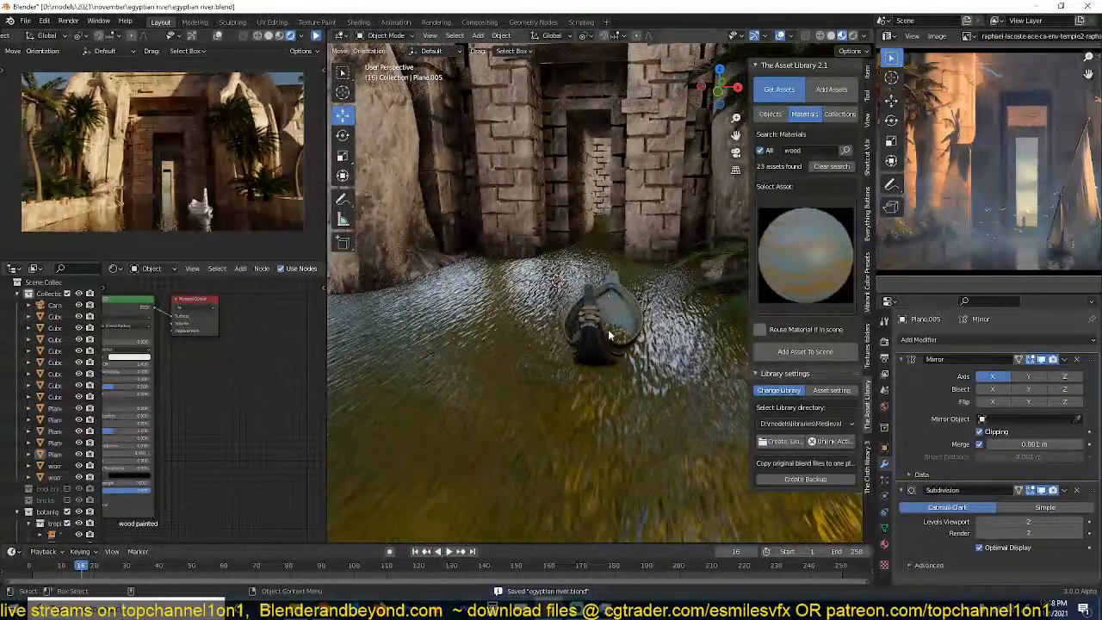
Select the boat, isolate it in local view, and examine its hull up close.
left_click(607, 329)
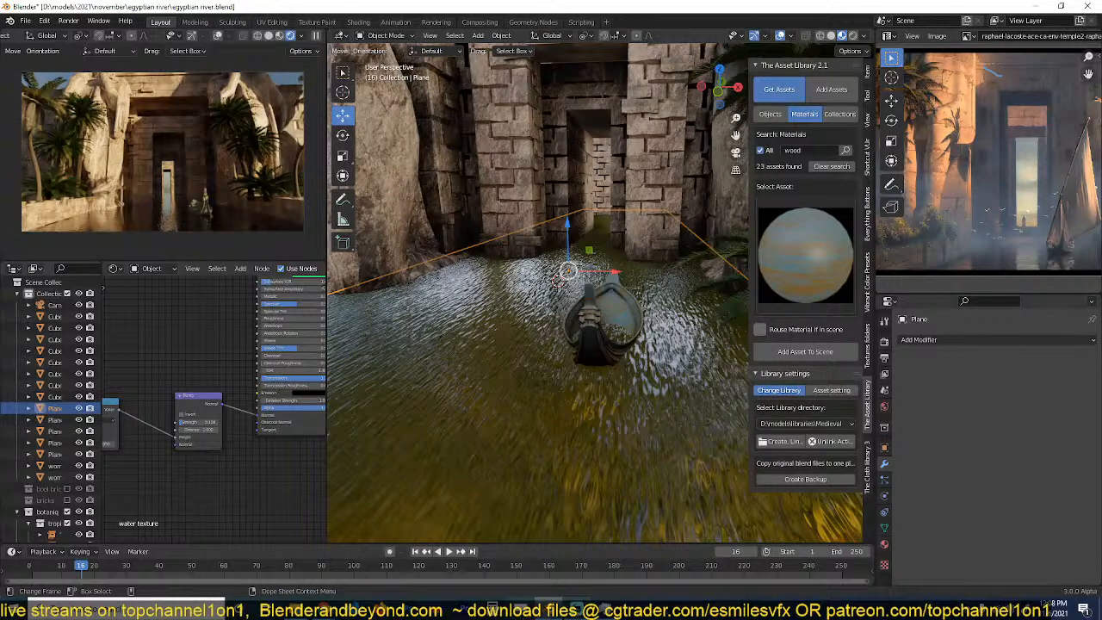
left_click(607, 347)
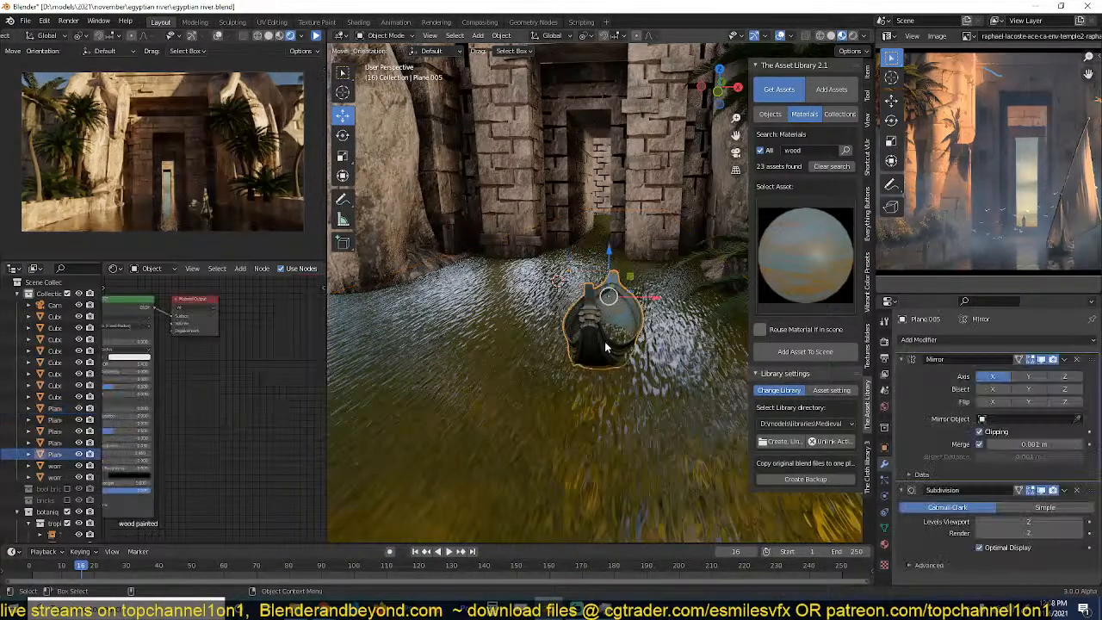
key("KP_Divide")
middle_click_drag(672, 347, 482, 283)
scroll(611, 340, "up", 4)
scroll(607, 341, "down", 4)
middle_click_drag(436, 343, 518, 296)
scroll(517, 317, "up", 2)
Select faces along the boat's lower hull, expand the selection three times, and return to Object Mode.
key("Tab")
scroll(517, 295, "up", 2)
key("alt+a")
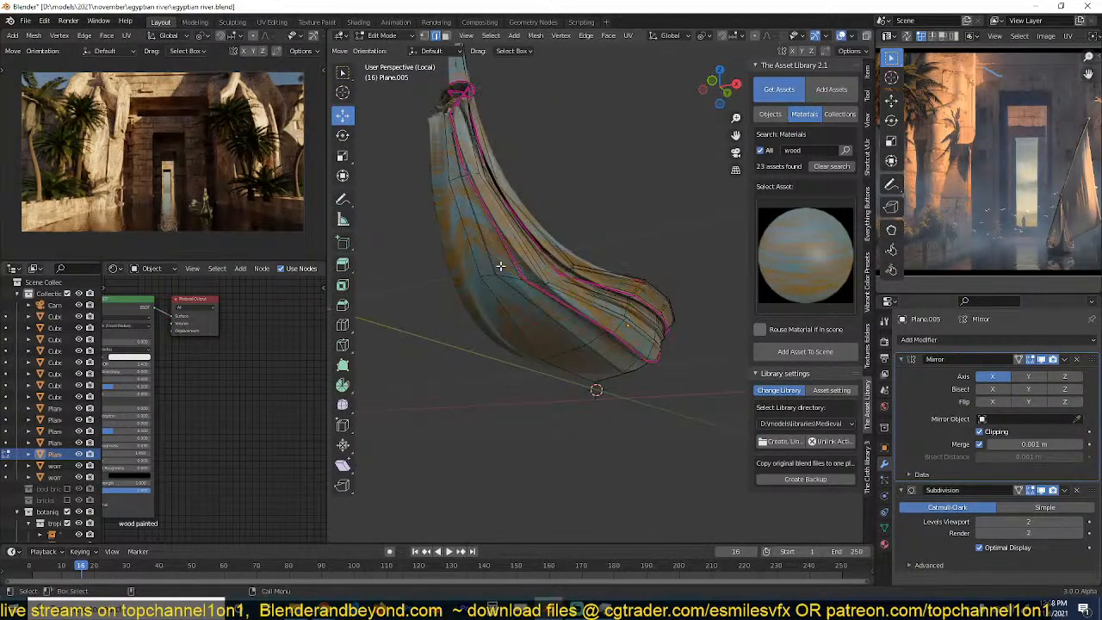
left_click(555, 281)
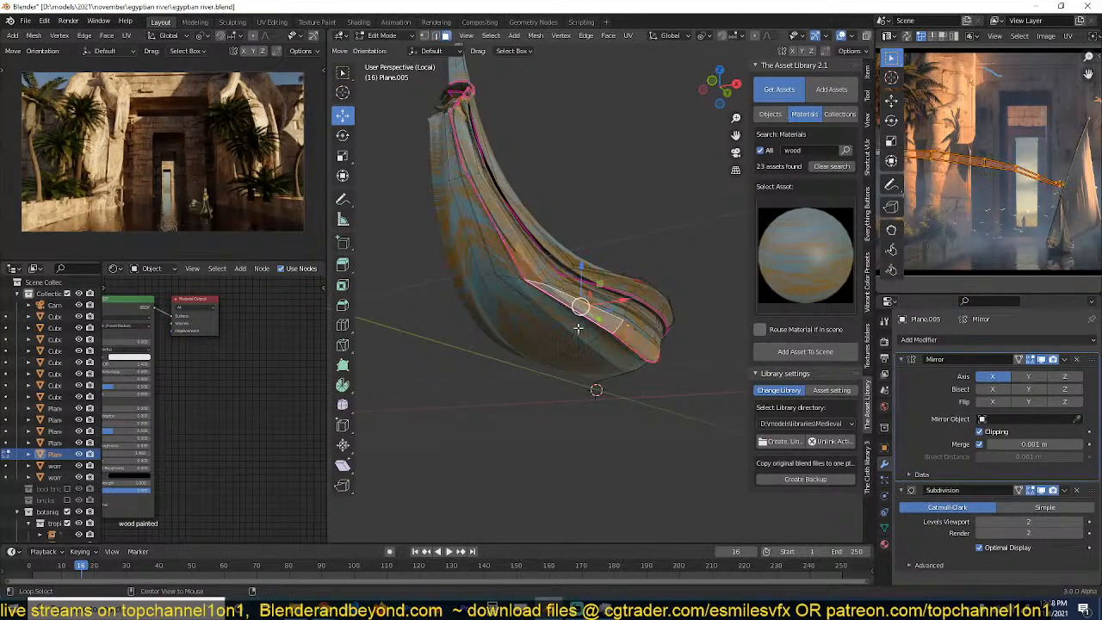
key("alt+a")
left_click(552, 351)
middle_click_drag(552, 350, 604, 305)
left_click(578, 337, "shift")
left_click(608, 351, "shift")
key("ctrl+KP_Add")
key("ctrl+KP_Add")
key("ctrl+KP_Add")
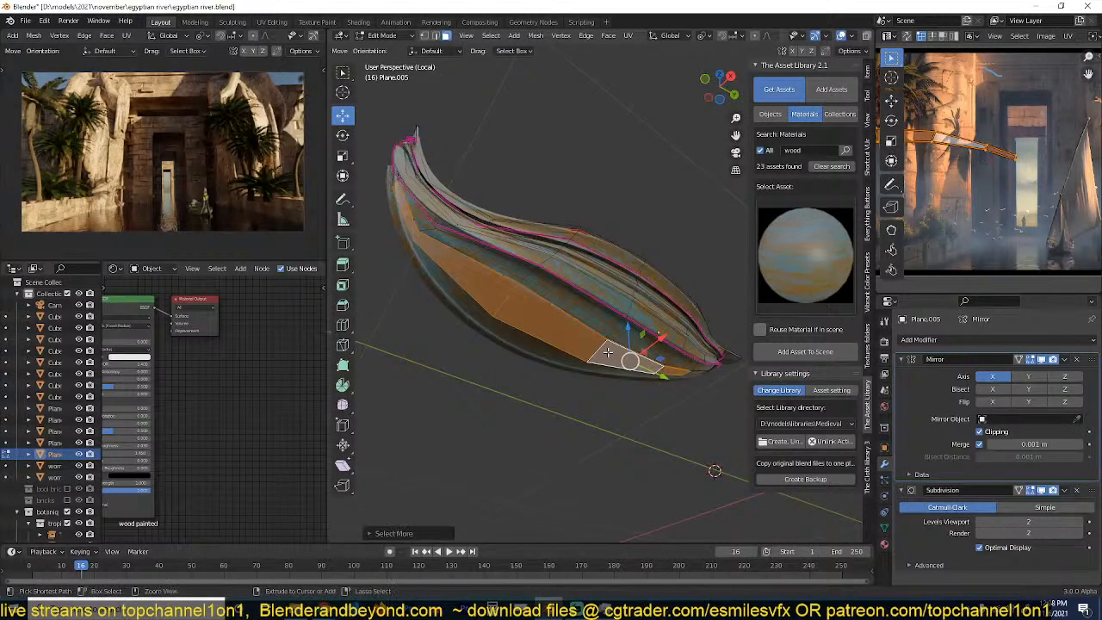
middle_click_drag(608, 351, 544, 384)
key("Tab")
middle_click_drag(508, 321, 529, 337)
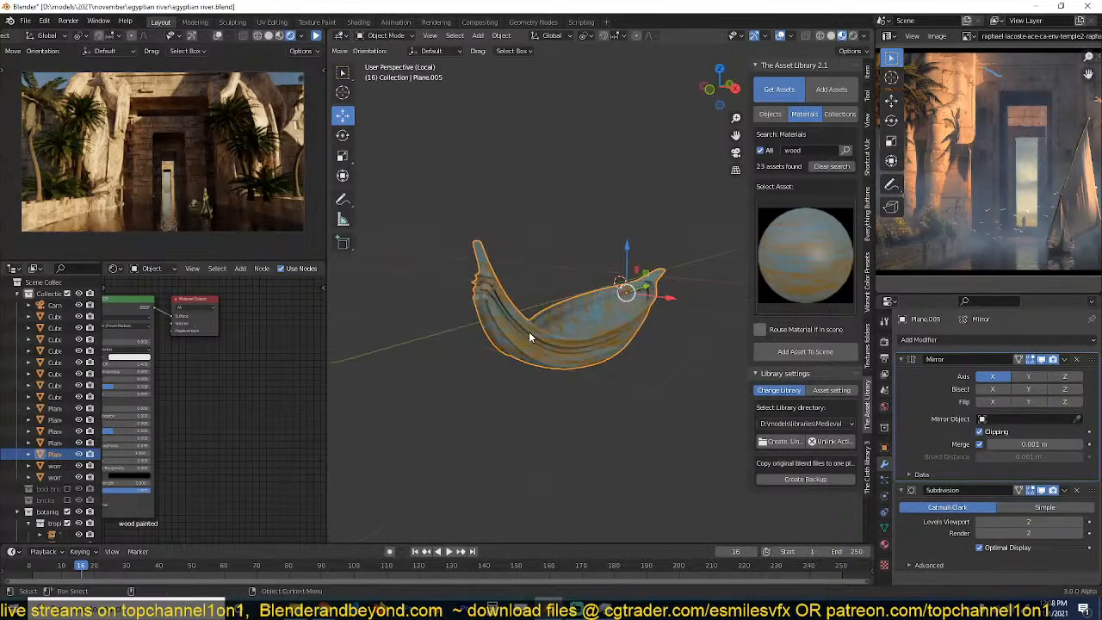
In front view, place the 3D cursor near the boat's middle, add a plane there, and scale it down.
key("KP_1")
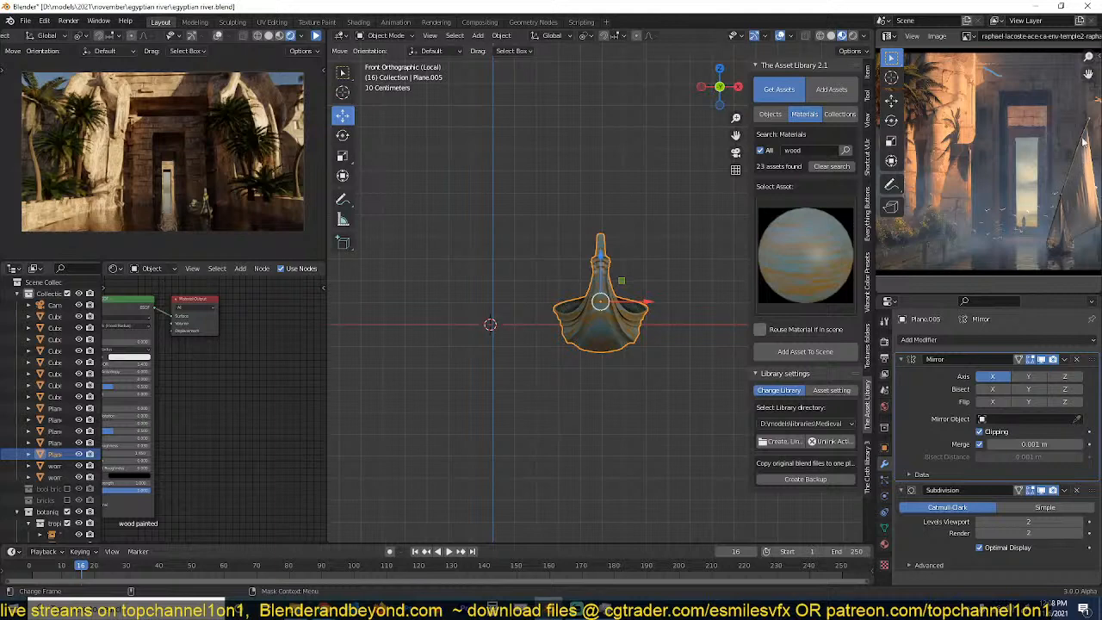
scroll(603, 297, "up", 4)
middle_click_drag(597, 297, 526, 326, "shift")
key("alt+a")
scroll(545, 313, "down", 1)
right_click(521, 337, "shift")
key("shift+a")
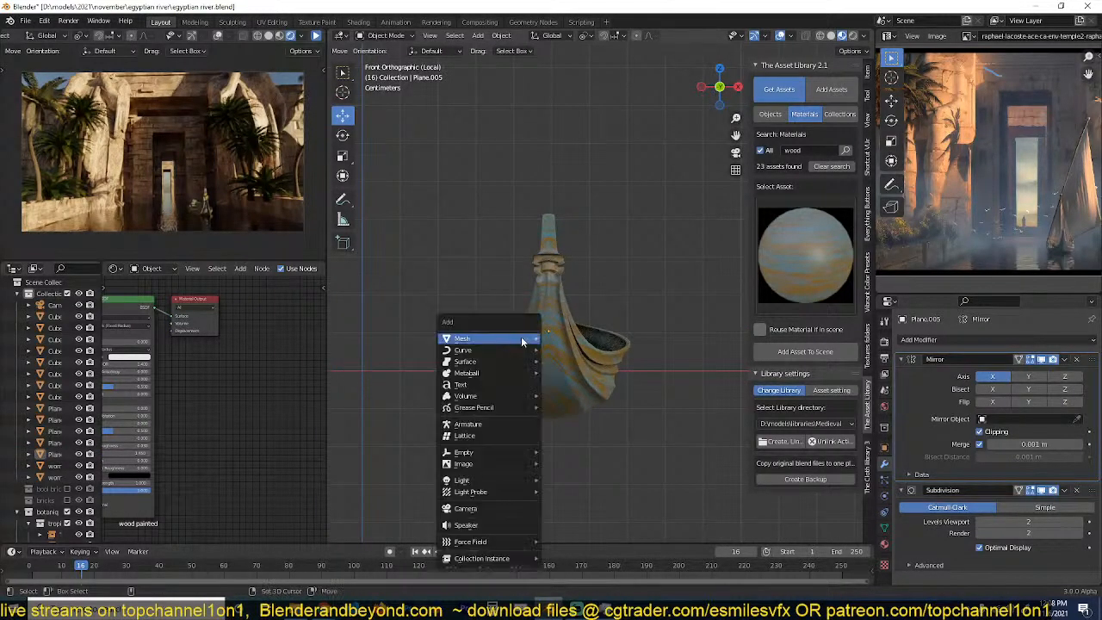
mouse_move(521, 336)
left_click(558, 339)
key("s")
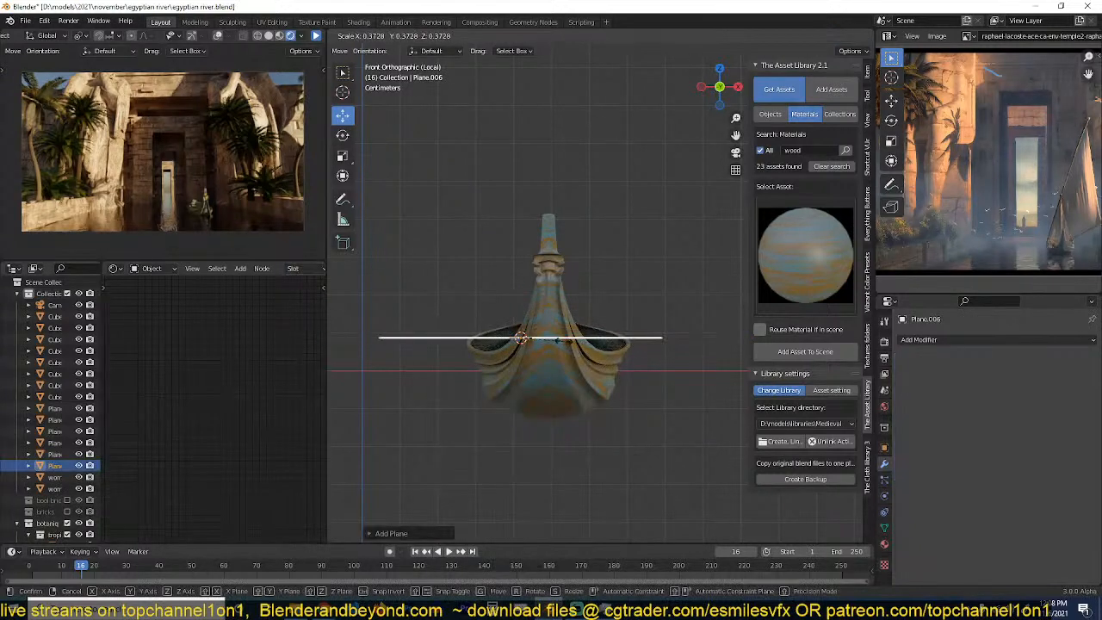
left_click(545, 351)
Snap the new plane to the 3D cursor inside the boat.
middle_click_drag(545, 350, 540, 388)
key("shift+s")
left_click(536, 336)
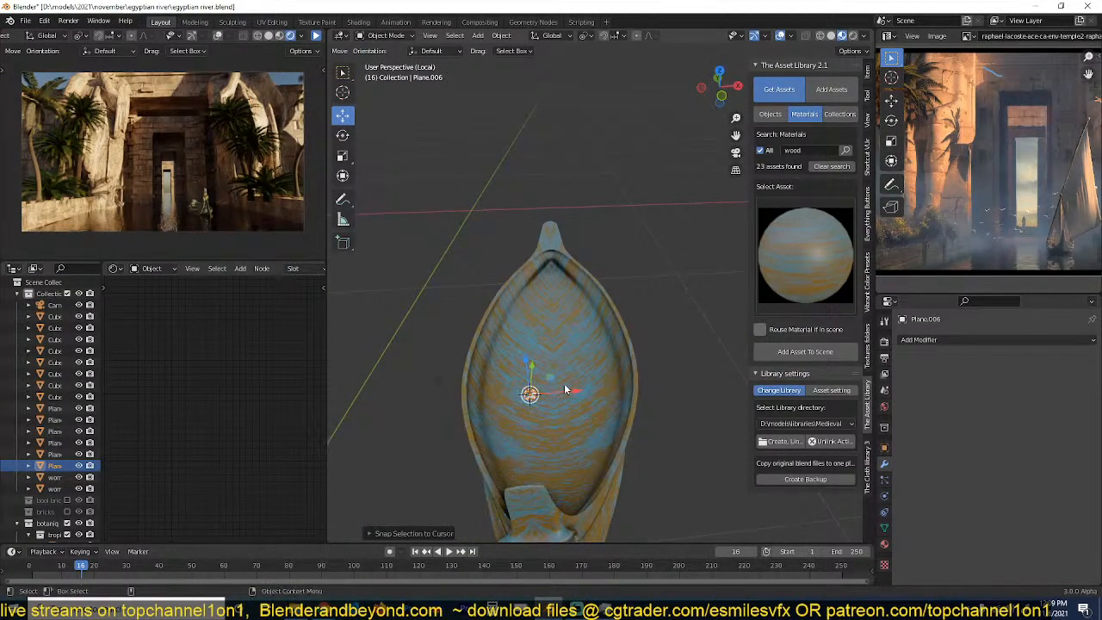
Edit the new plane inside the boat in wireframe top view and subdivide it once.
key("KP_3")
middle_click_drag(564, 383, 577, 484)
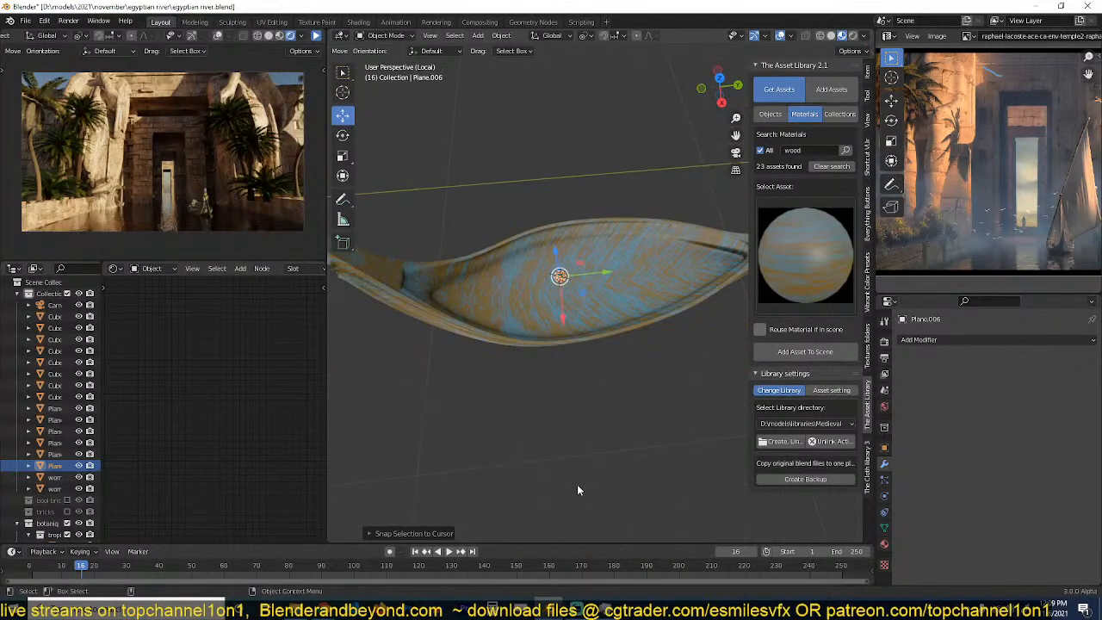
key("KP_7")
key("Tab")
key("z")
key("KP_Decimal")
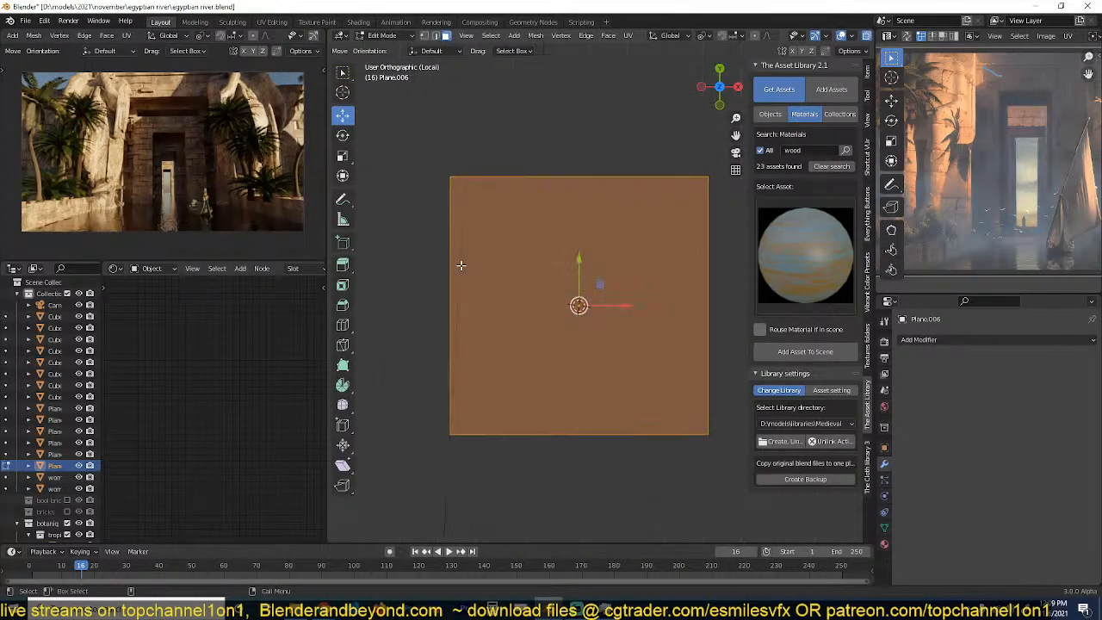
key("1")
scroll(516, 230, "down", 3)
right_click(517, 231)
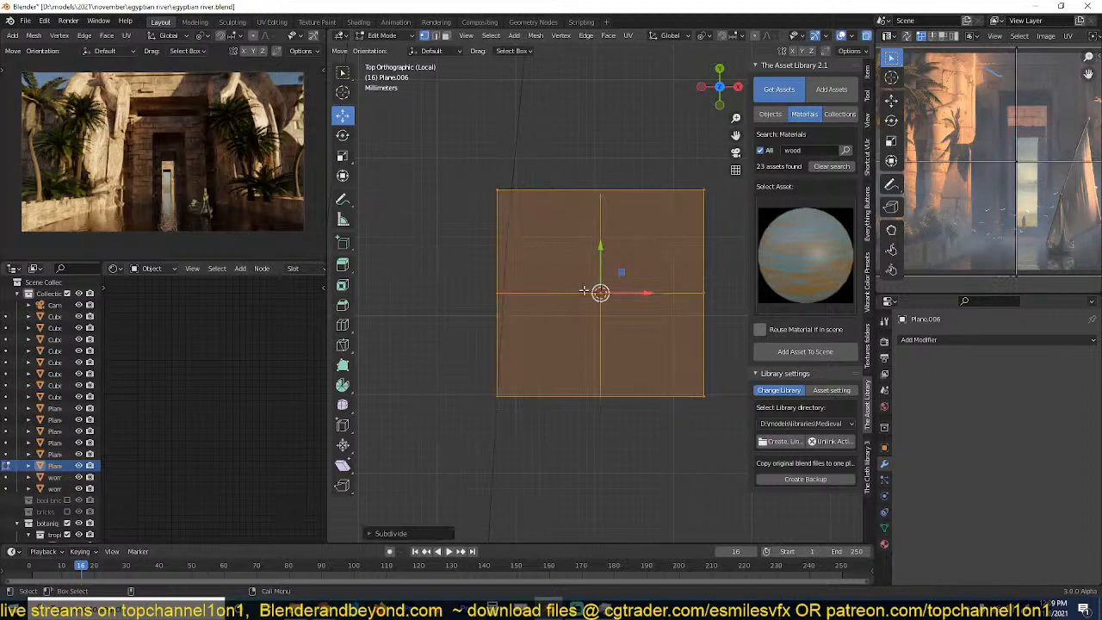
Delete the plane's centre vertex and round the remaining outline into an octagon using To Sphere with factor 1.
left_click(584, 291)
key("x")
left_click(599, 278)
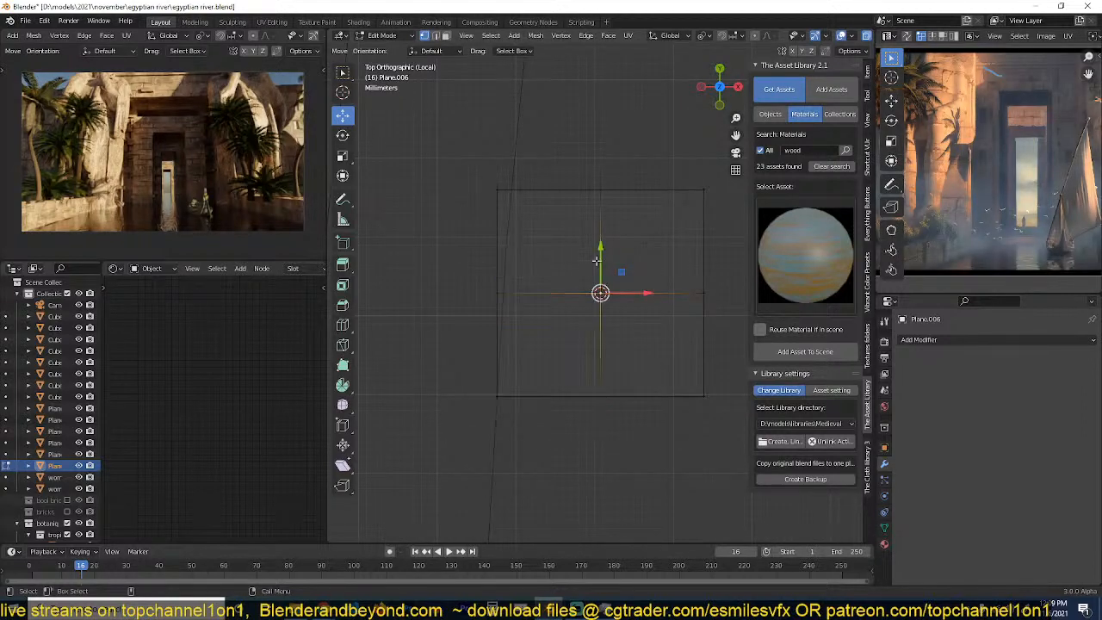
key("x")
left_click(596, 242)
key("a")
key("shift+alt+s")
type("1")
left_click(607, 291)
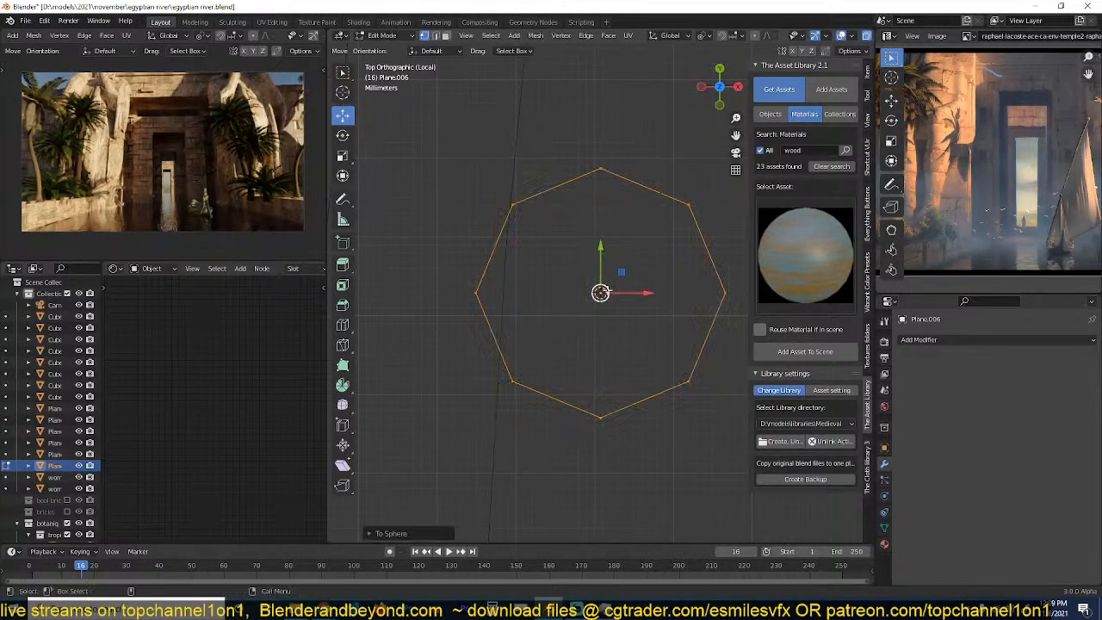
Scale the octagonal ring down by a factor of about 0.57.
scroll(600, 293, "down", 5)
key("s")
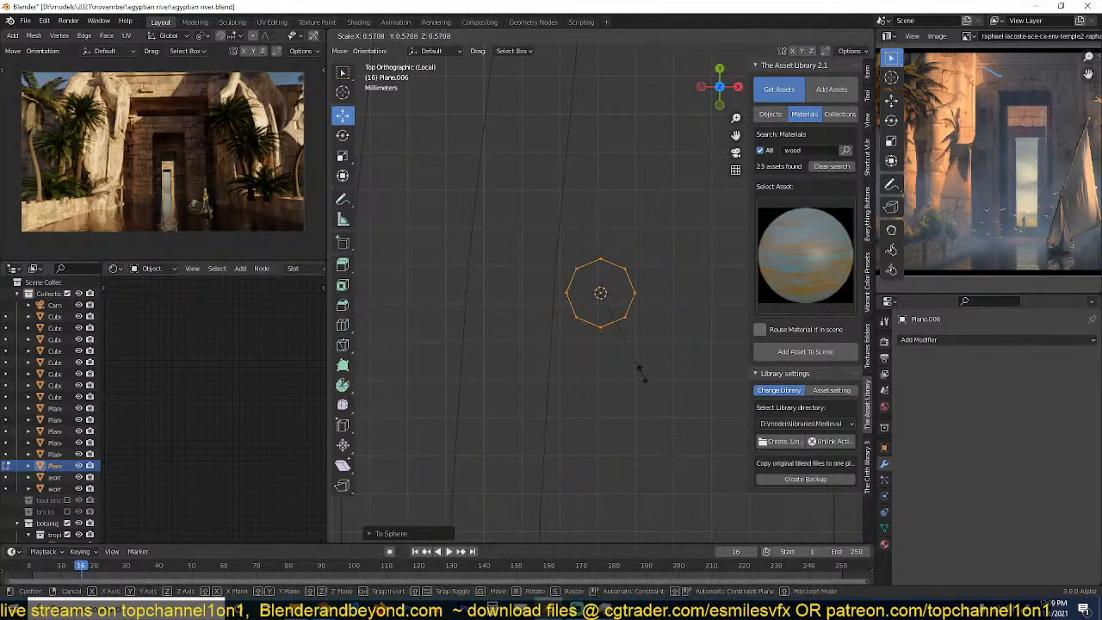
left_click(642, 373)
In front view, extrude the ring upward in two sections to form a tall pole leaning to one side above the boat.
key("KP_1")
scroll(643, 372, "down", 9)
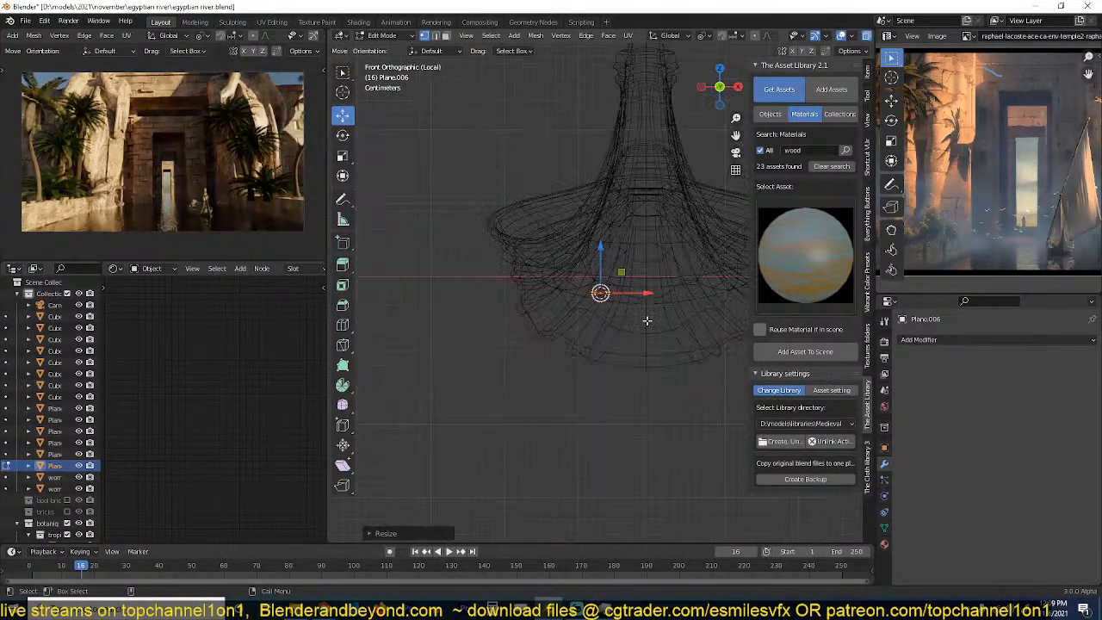
scroll(647, 321, "down", 3)
scroll(581, 243, "down", 3)
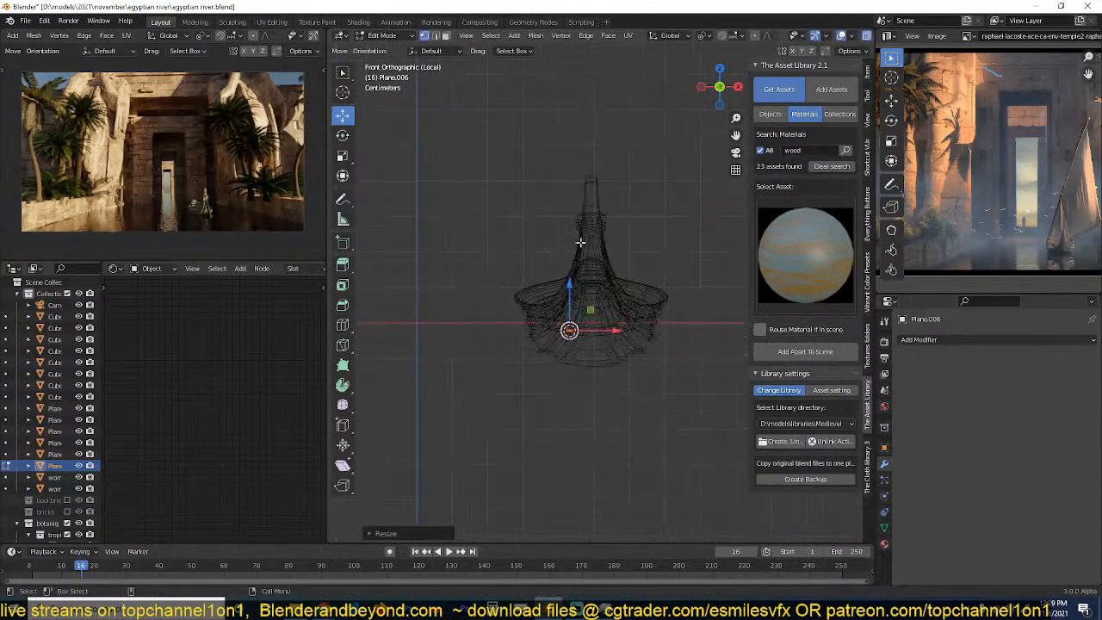
middle_click_drag(581, 243, 544, 338, "shift")
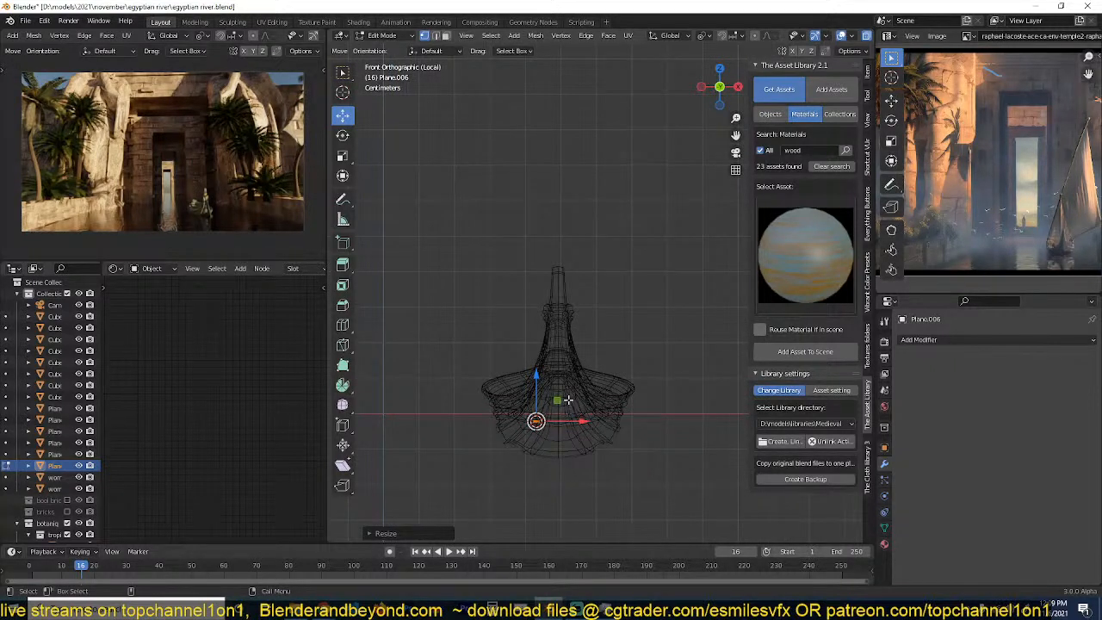
right_click(574, 255, "ctrl")
middle_click_drag(574, 255, 500, 386, "shift")
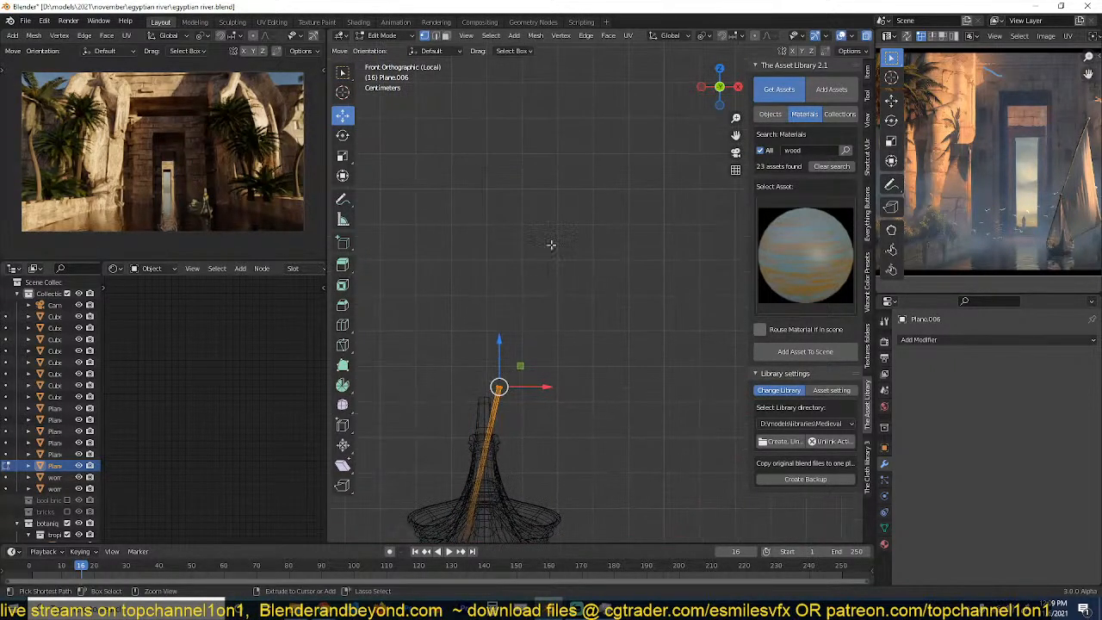
right_click(564, 220, "ctrl")
Select the whole pole and adjust its thickness with Shrink/Fatten.
key("a")
key("alt+s")
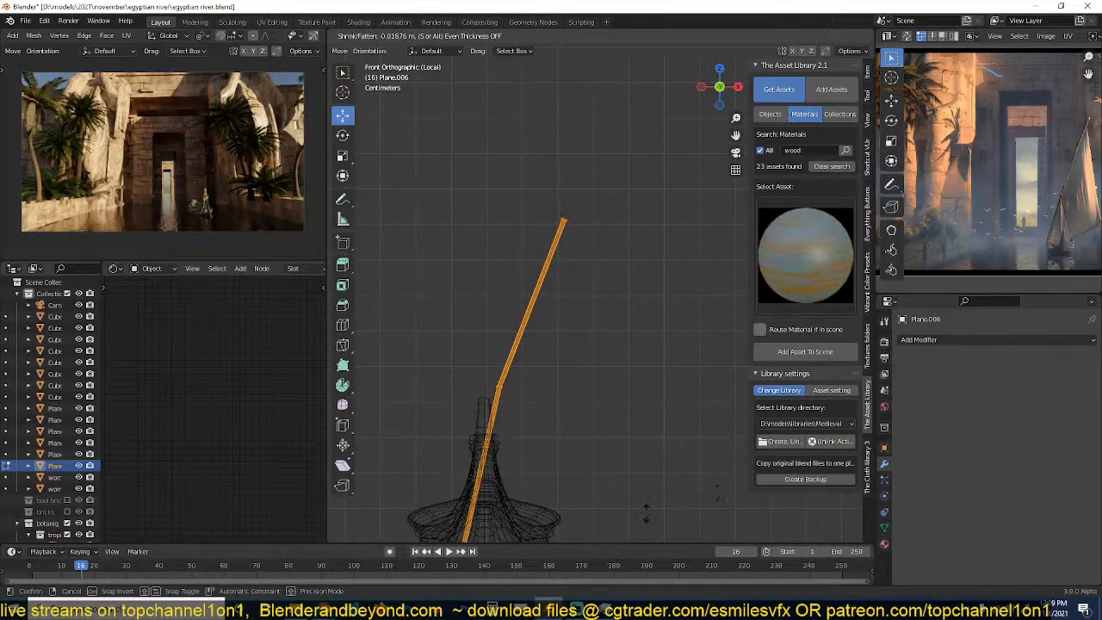
left_click(616, 468)
left_click(613, 463)
Add a centred loop cut to the pole's upper section and move it slightly to bend the pole.
key("ctrl+r")
left_click(541, 286)
right_click(544, 289)
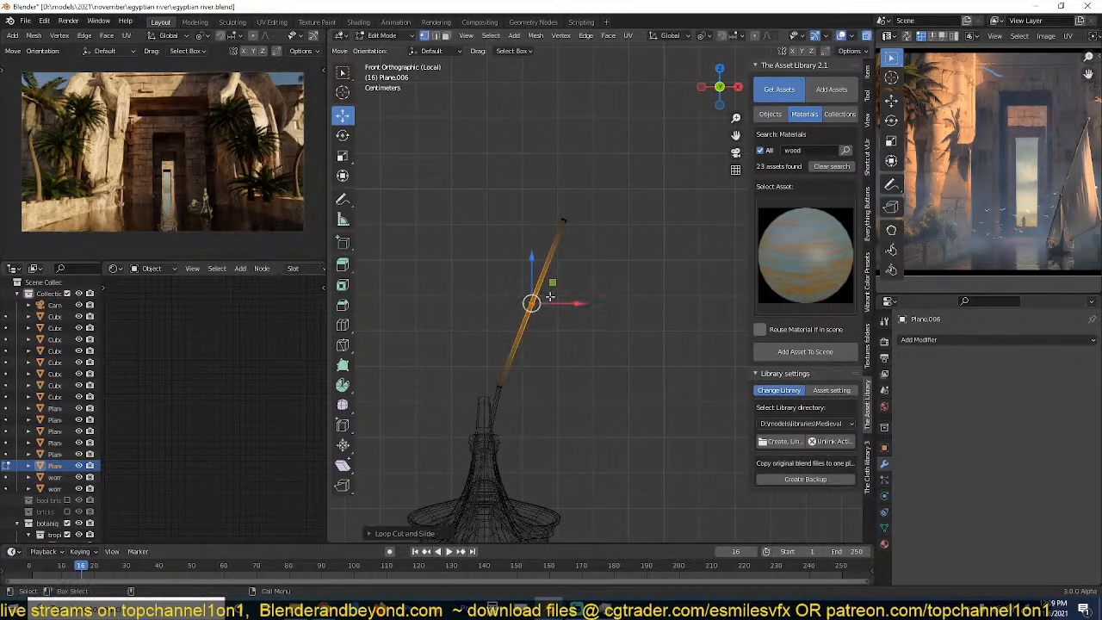
key("g")
left_click(563, 313)
Add a centred loop cut to the pole's lower section and nudge it to continue the curve.
middle_click_drag(548, 398, 580, 298, "shift")
key("ctrl+r")
left_click(521, 374)
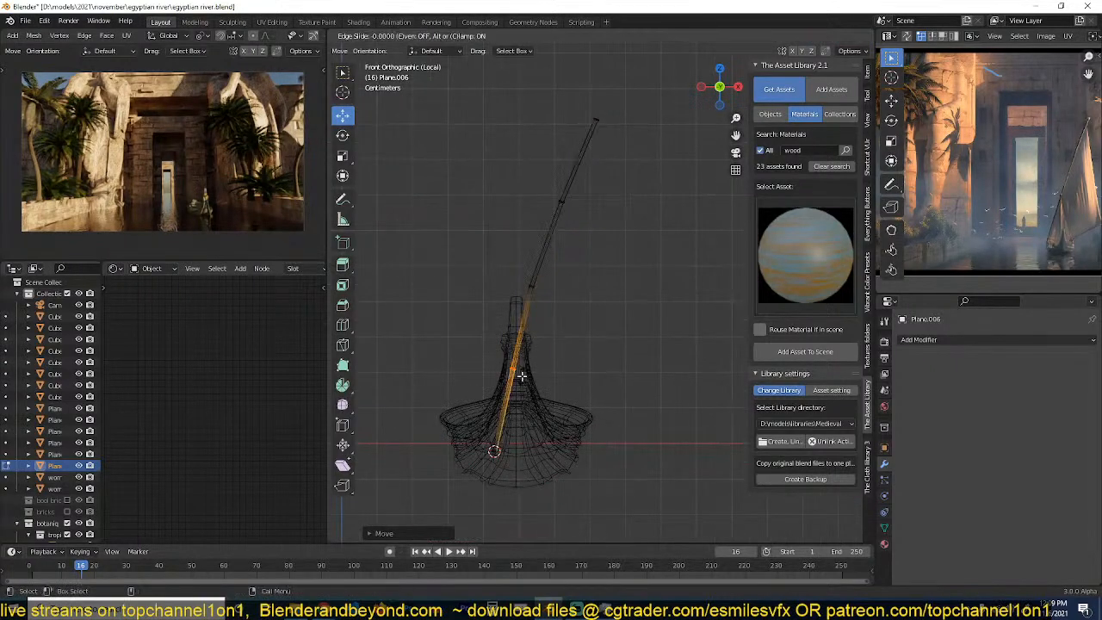
right_click(522, 375)
scroll(560, 400, "up", 3)
middle_click_drag(559, 400, 617, 352, "shift")
key("g")
left_click(611, 350)
scroll(623, 293, "down", 4)
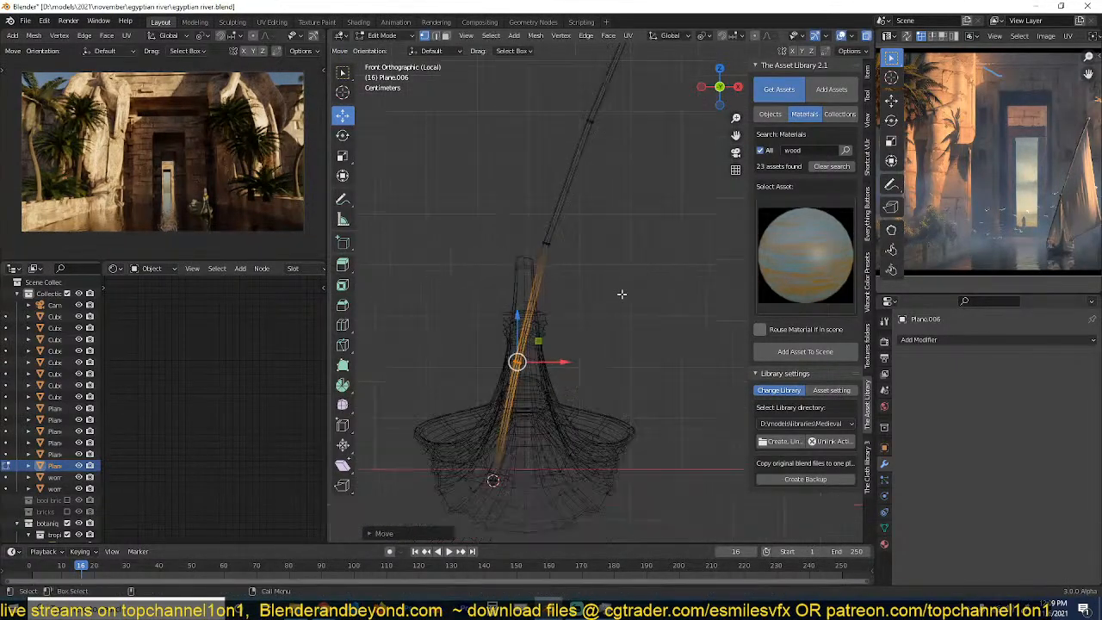
Fine-tune the thickness of the entire curved pole with Shrink/Fatten.
key("a")
key("alt+s")
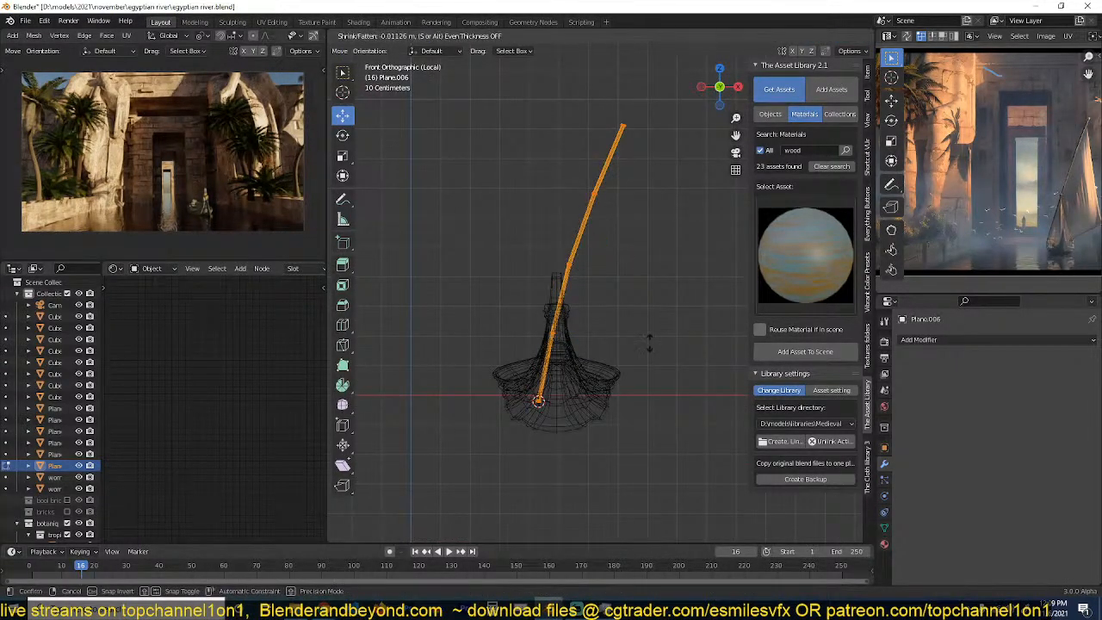
left_click(621, 278)
Select the pole's upper end and examine it up close in solid shading.
middle_click_drag(617, 124, 566, 307, "shift")
scroll(566, 307, "up", 5)
key("alt+a")
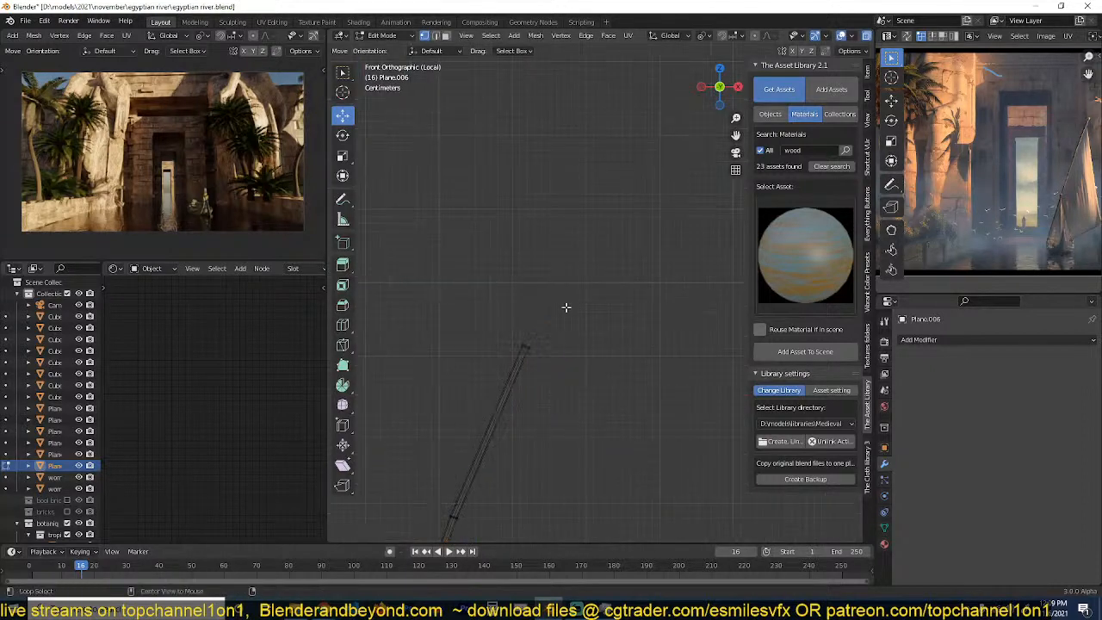
key("b")
left_click_drag(503, 287, 580, 396)
key("KP_Decimal")
scroll(580, 397, "down", 9)
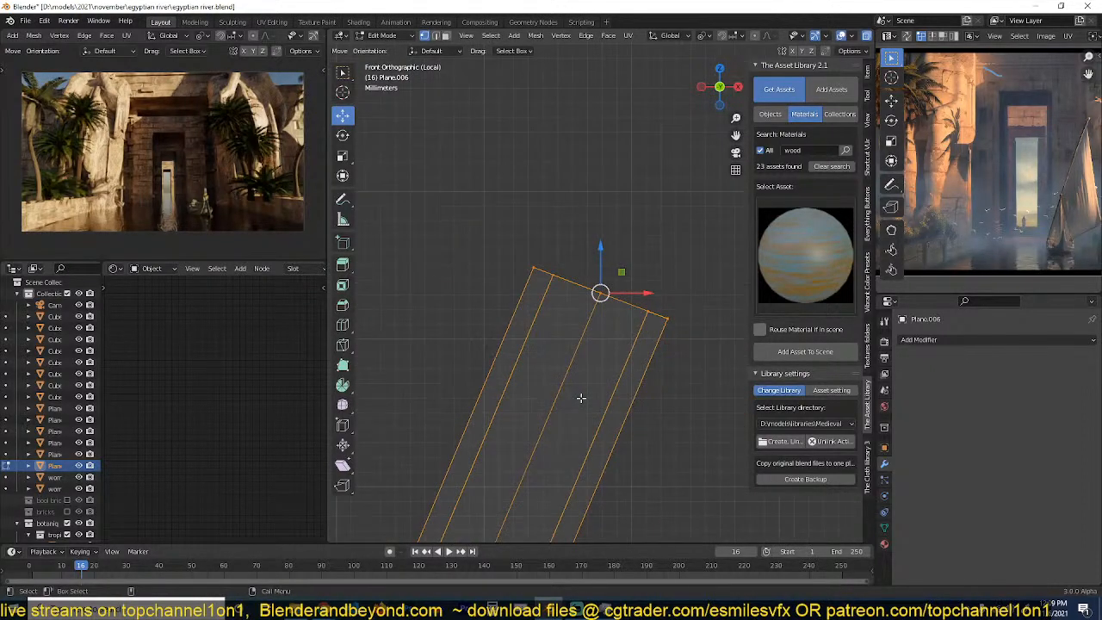
key("z")
left_click(636, 402)
middle_click_drag(690, 398, 649, 416)
Apply smooth shading to the pole in Object Mode.
key("Tab")
right_click(577, 354)
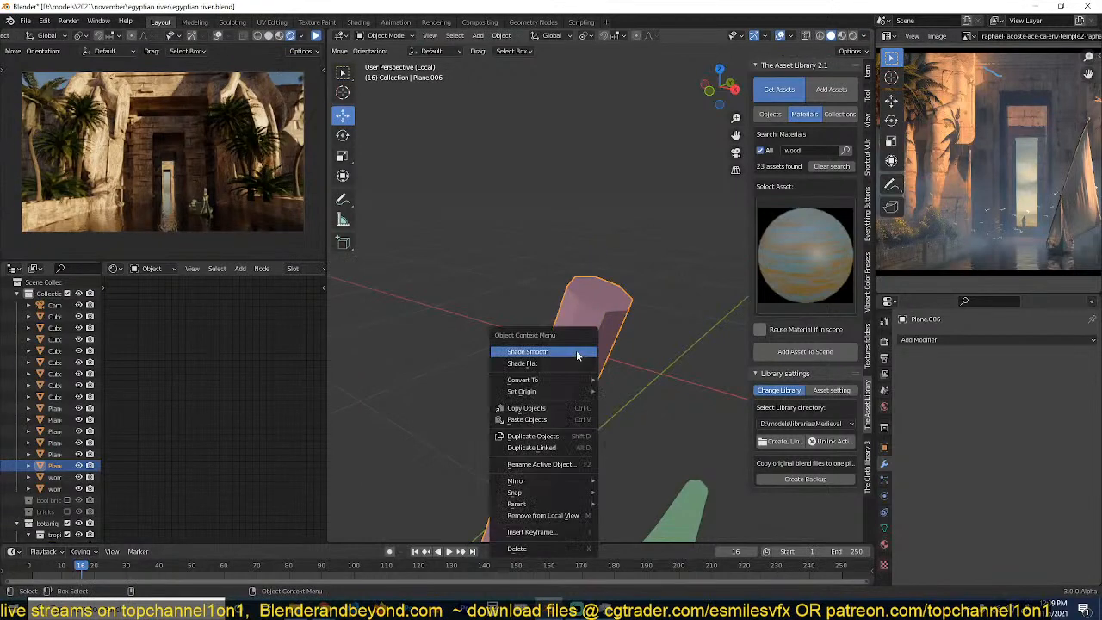
left_click(578, 355)
right_click(576, 355)
left_click(543, 411)
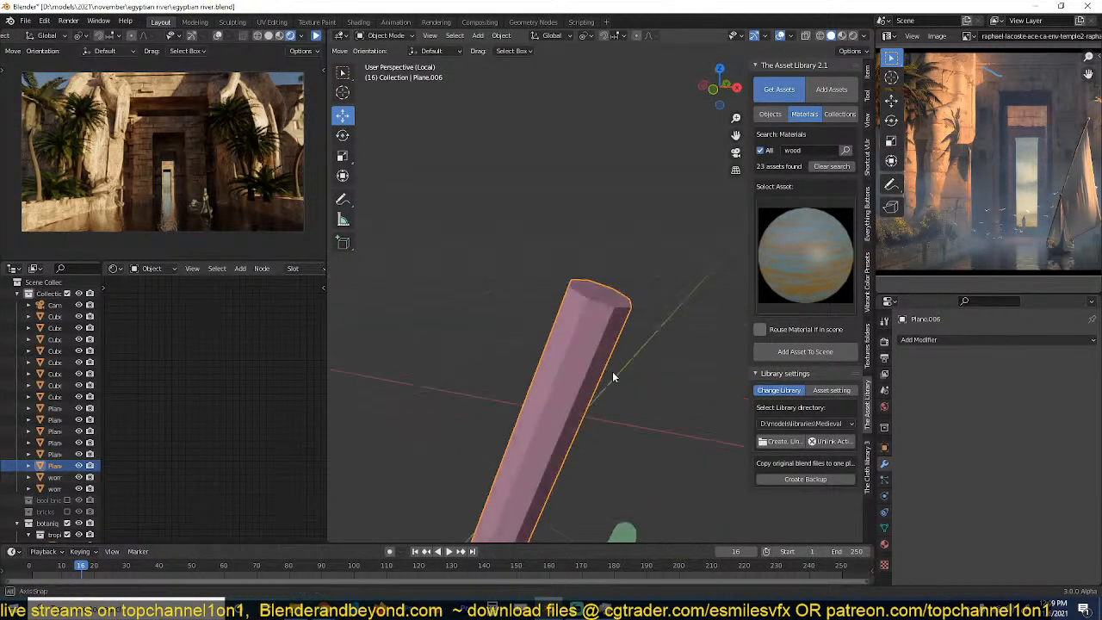
key("Tab")
middle_click_drag(637, 357, 623, 356)
key("Tab")
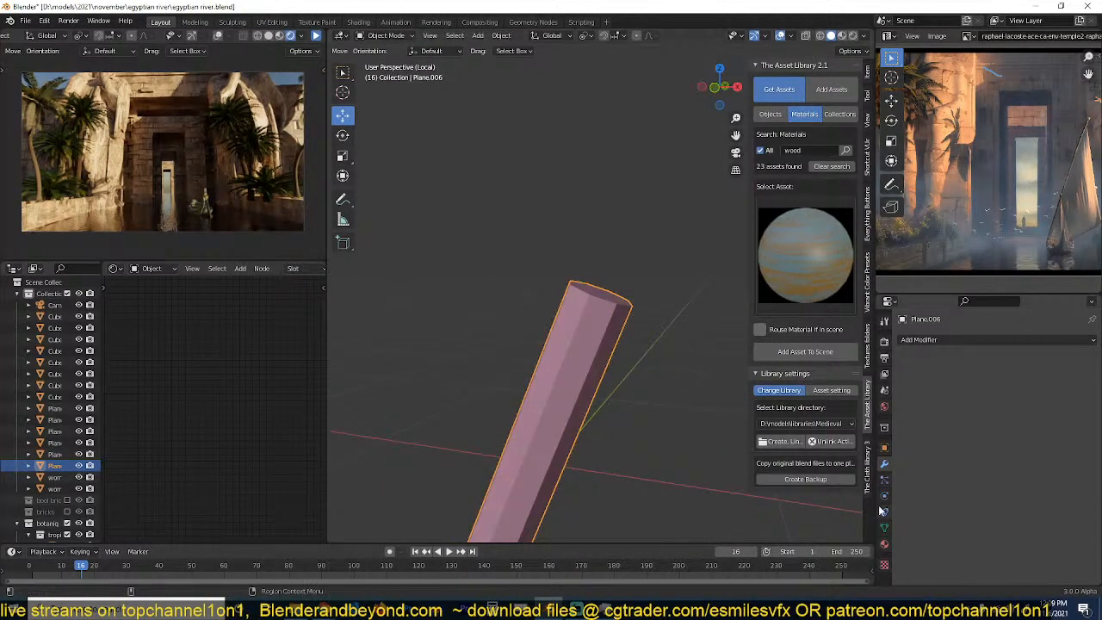
Try an Auto Smooth angle of 45° in the pole's mesh normals settings, and set it to 60°.
left_click(884, 447)
scroll(949, 524, "down", 6)
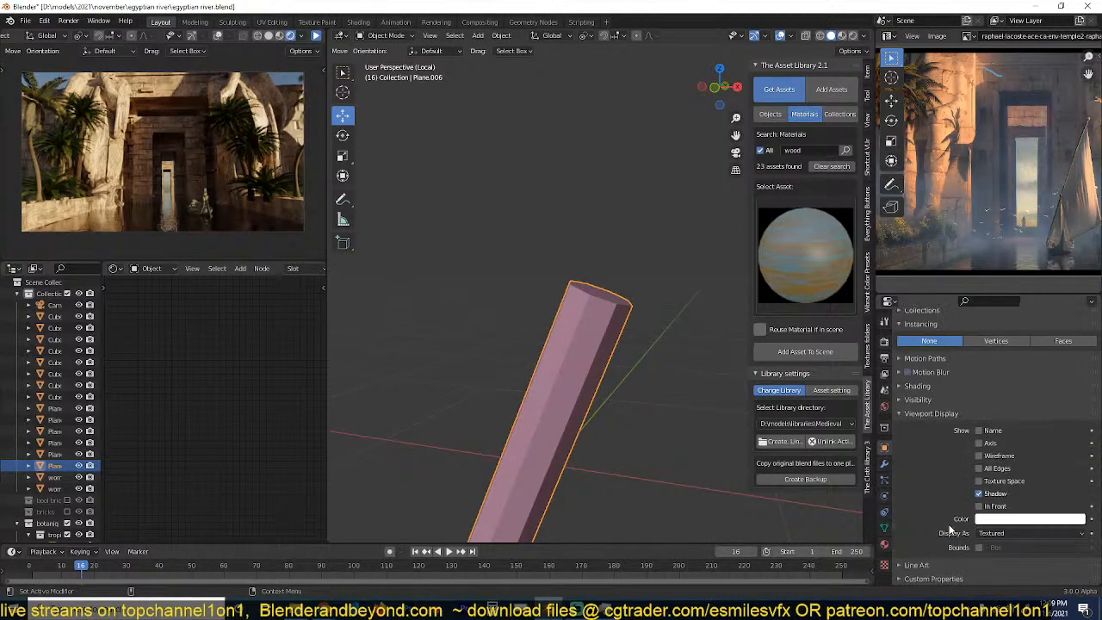
left_click(918, 386)
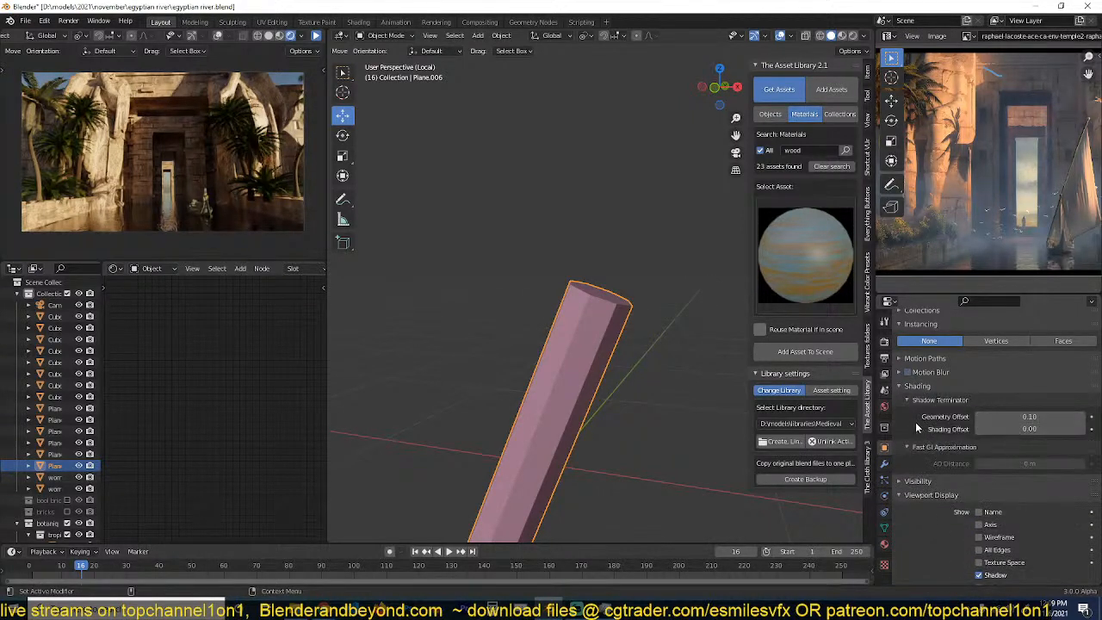
left_click(885, 527)
left_click(943, 522)
double_click(1016, 538)
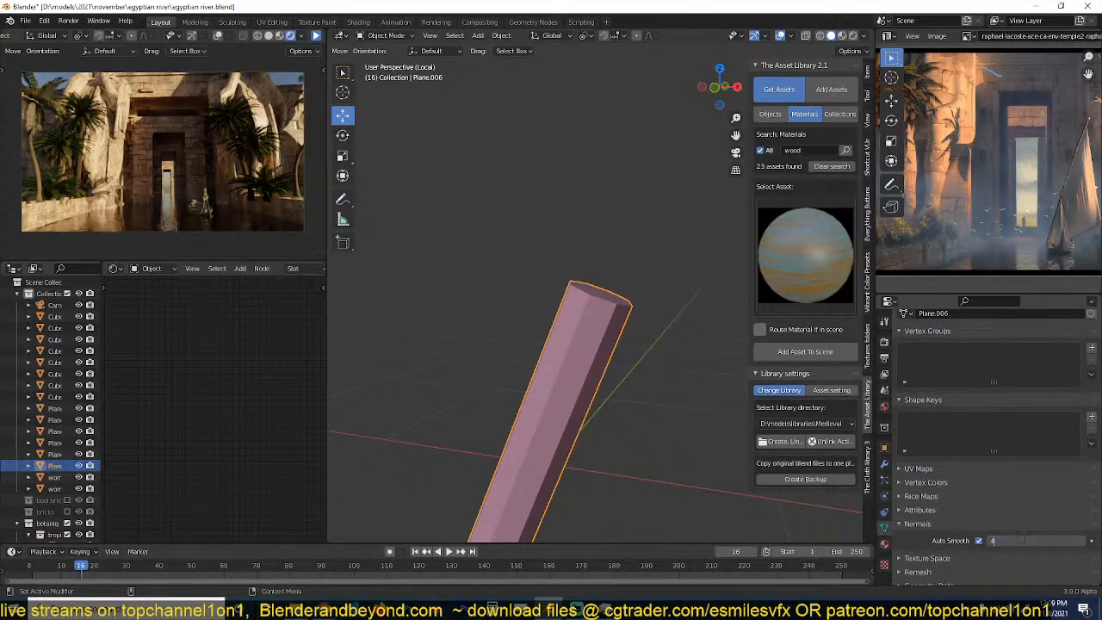
type("45")
key("Return")
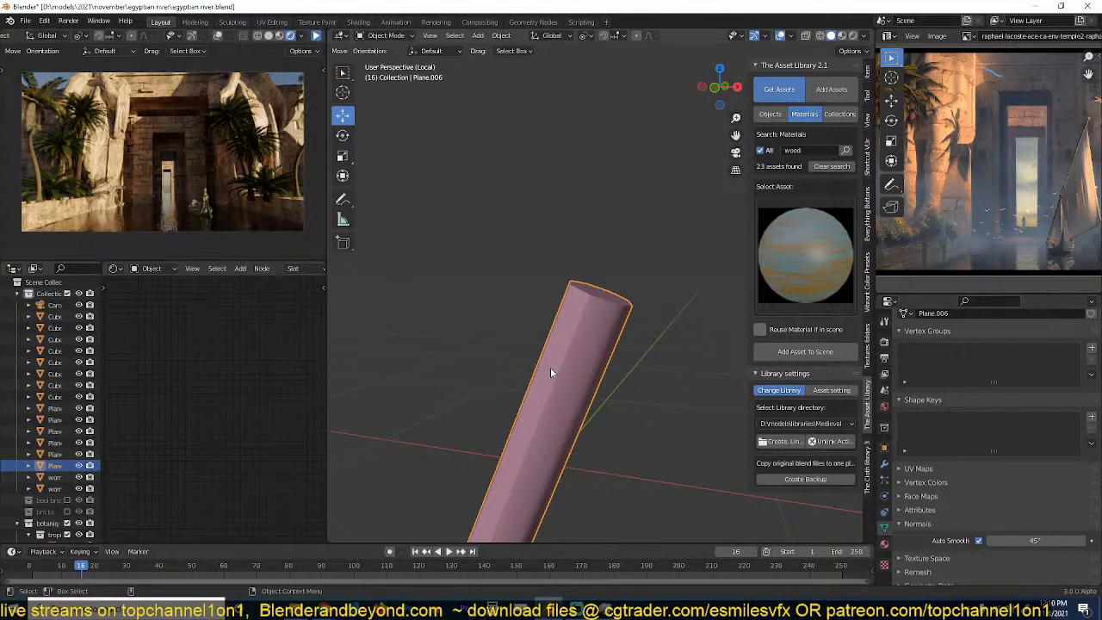
left_click(1033, 540)
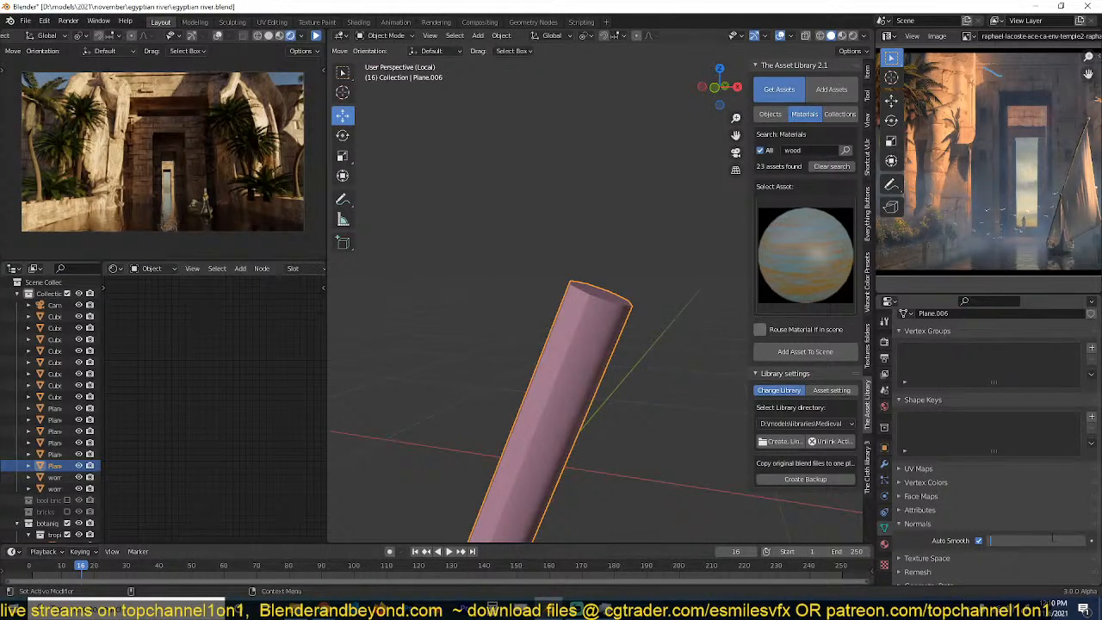
key("Return")
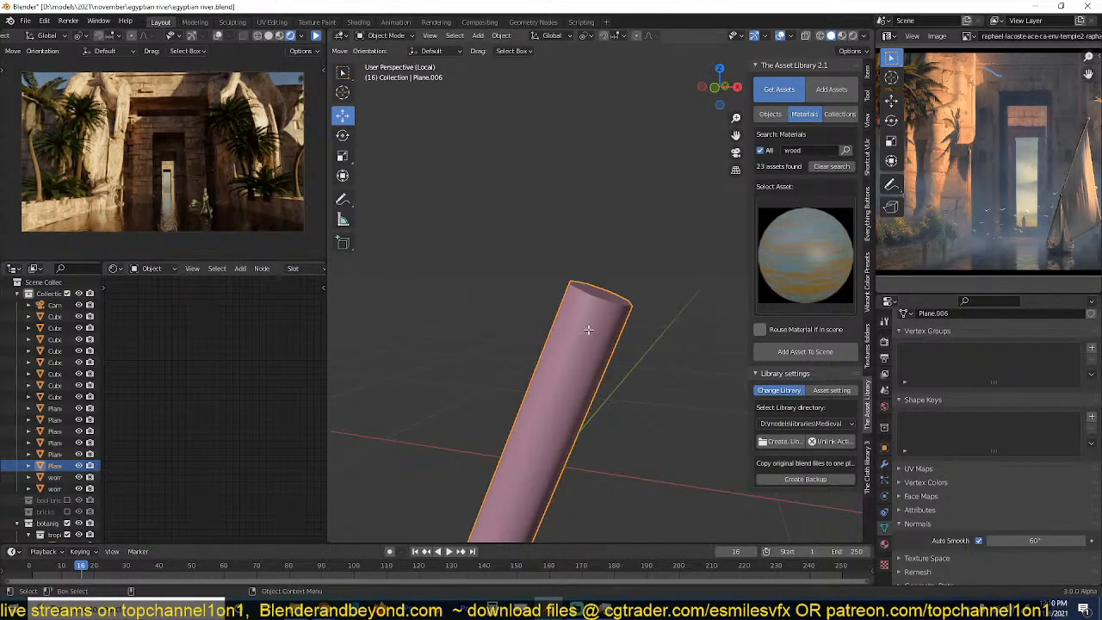
In front view, add a loop cut to the pole's topmost section and move it slightly to refine the bend.
scroll(573, 376, "down", 5)
key("KP_1")
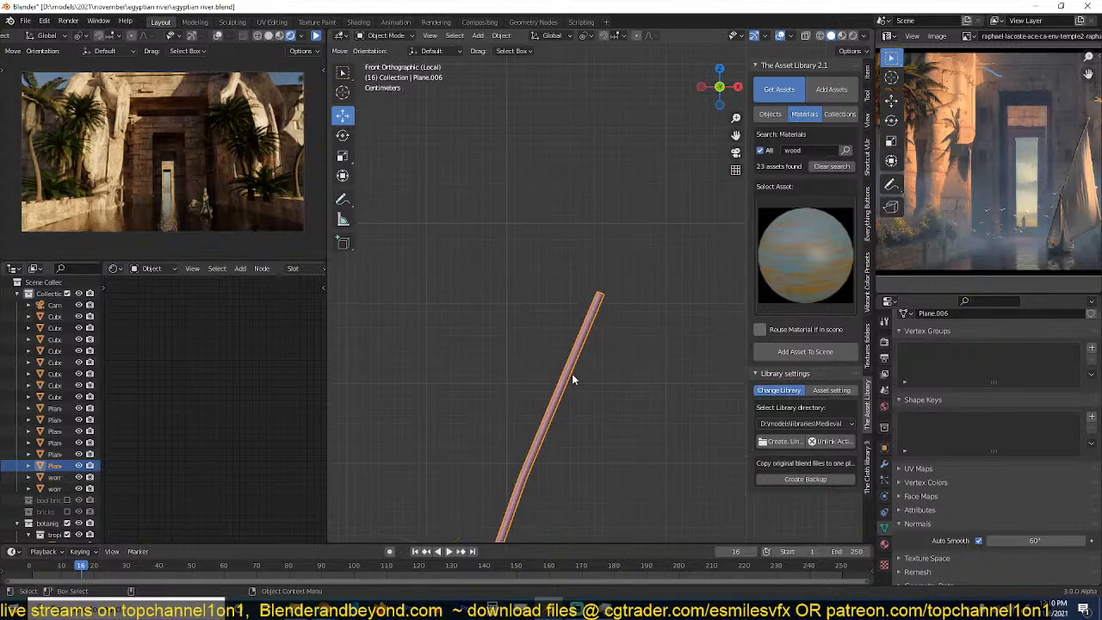
key("Tab")
key("ctrl+r")
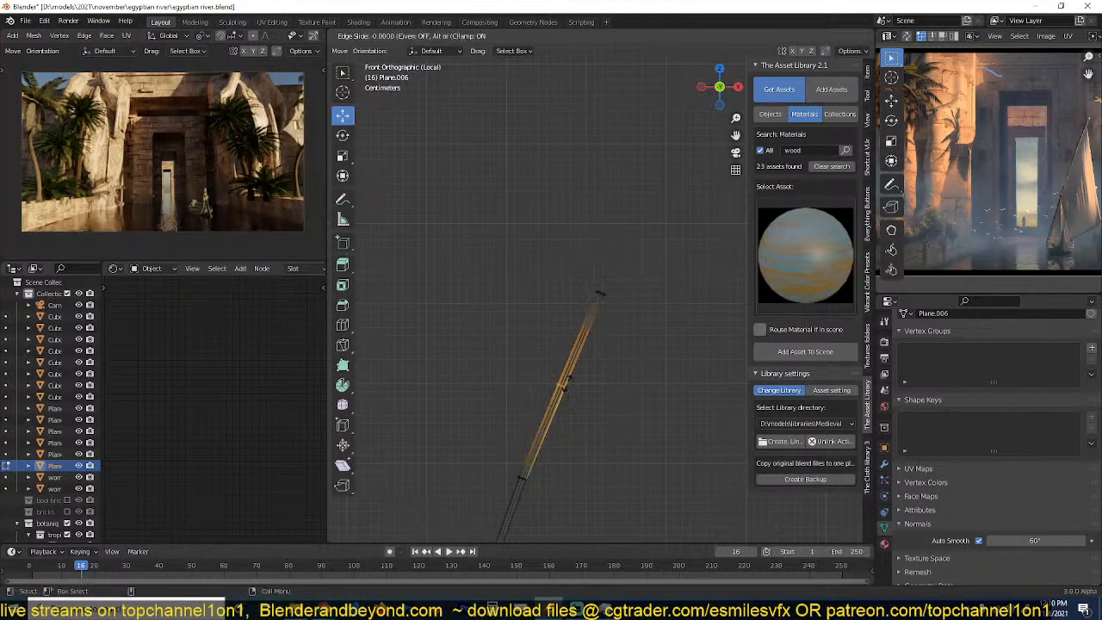
left_click(566, 384)
left_click(599, 343)
key("g")
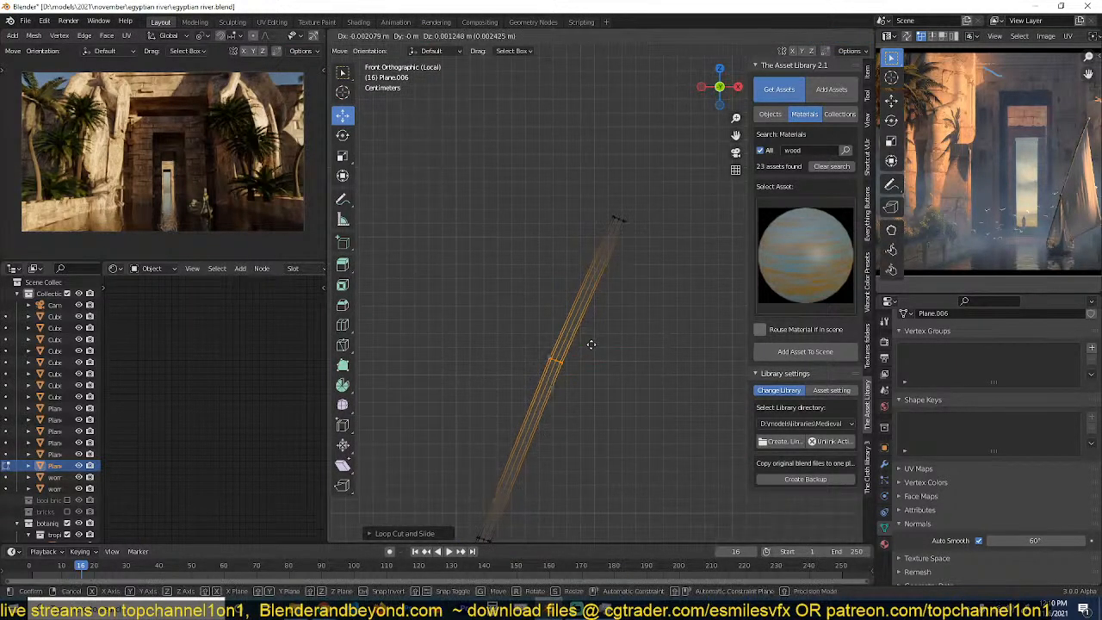
left_click(592, 344)
Add a loop cut to the pole section just above the boat's raised prow.
scroll(589, 387, "down", 5)
middle_click_drag(573, 485, 612, 261, "shift")
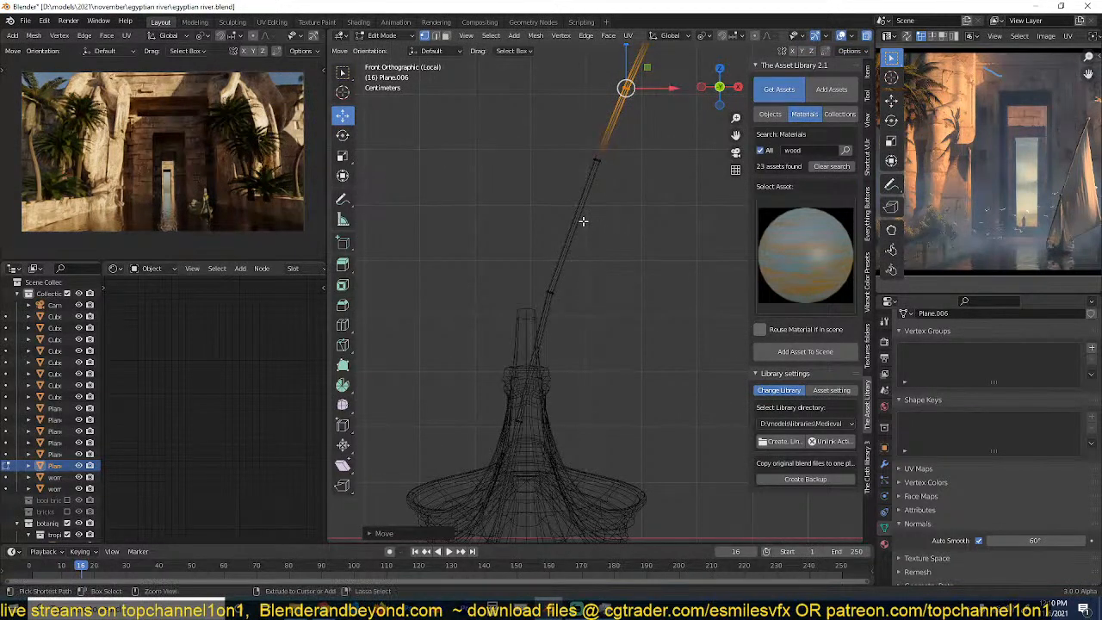
key("ctrl+r")
left_click(583, 222)
scroll(594, 233, "up", 3)
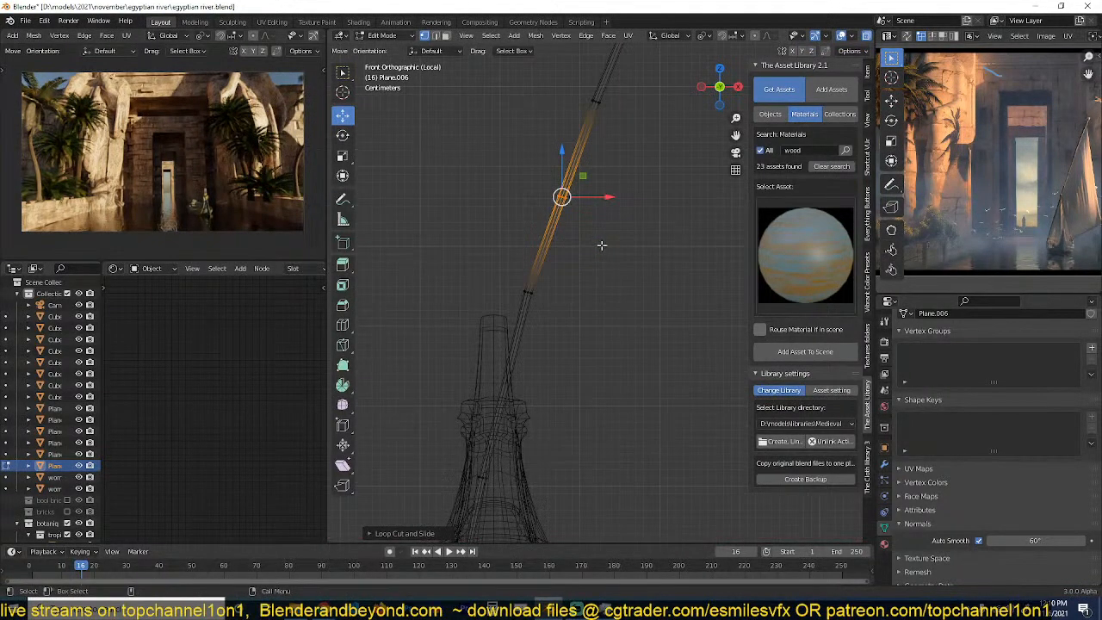
key("Tab")
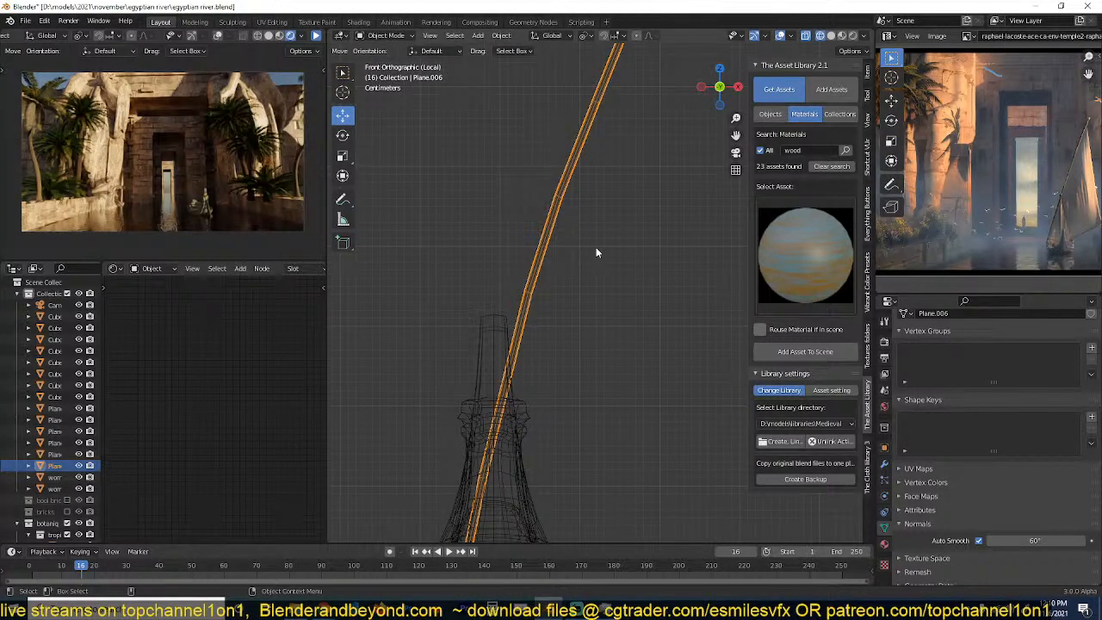
In right side view, offset the new loop slightly sideways for a subtle kink in the pole, and return to Object Mode.
key("KP_3")
key("Tab")
key("g")
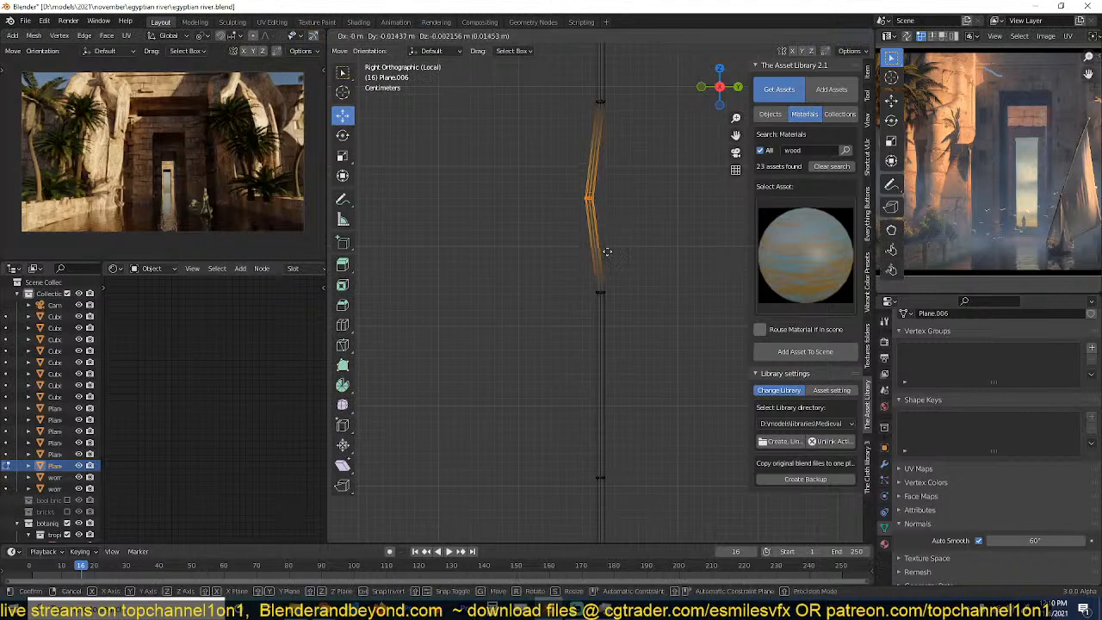
left_click(608, 253)
scroll(608, 293, "down", 2)
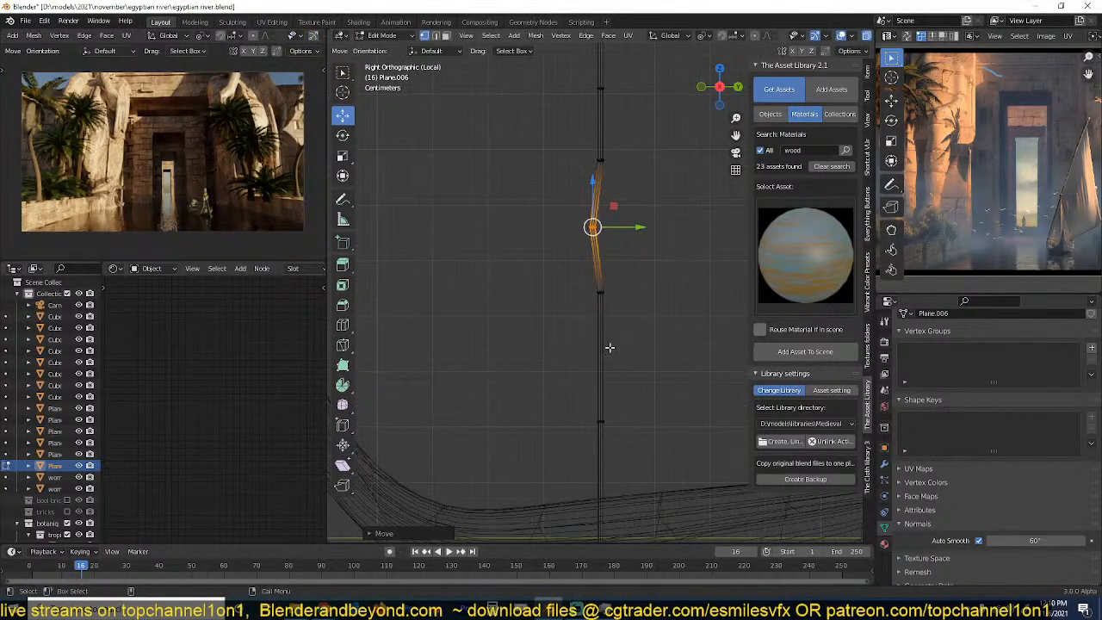
left_click_drag(643, 226, 645, 227)
key("Tab")
scroll(559, 276, "down", 2)
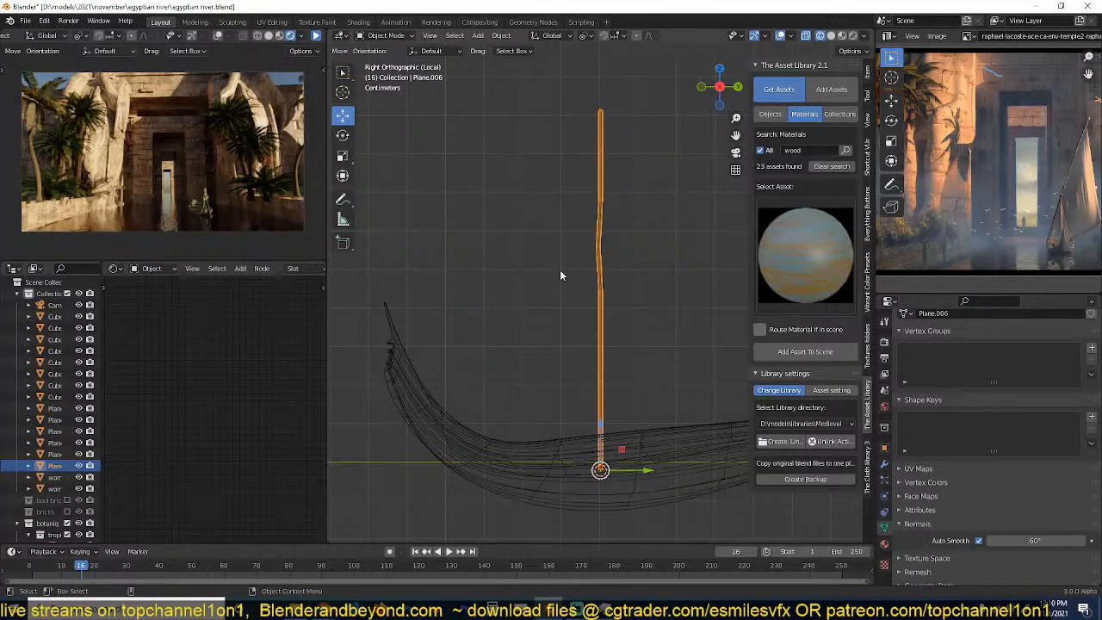
In front view, add a loop cut to the pole's end section and slide it close to the upper tip.
scroll(547, 298, "up", 2)
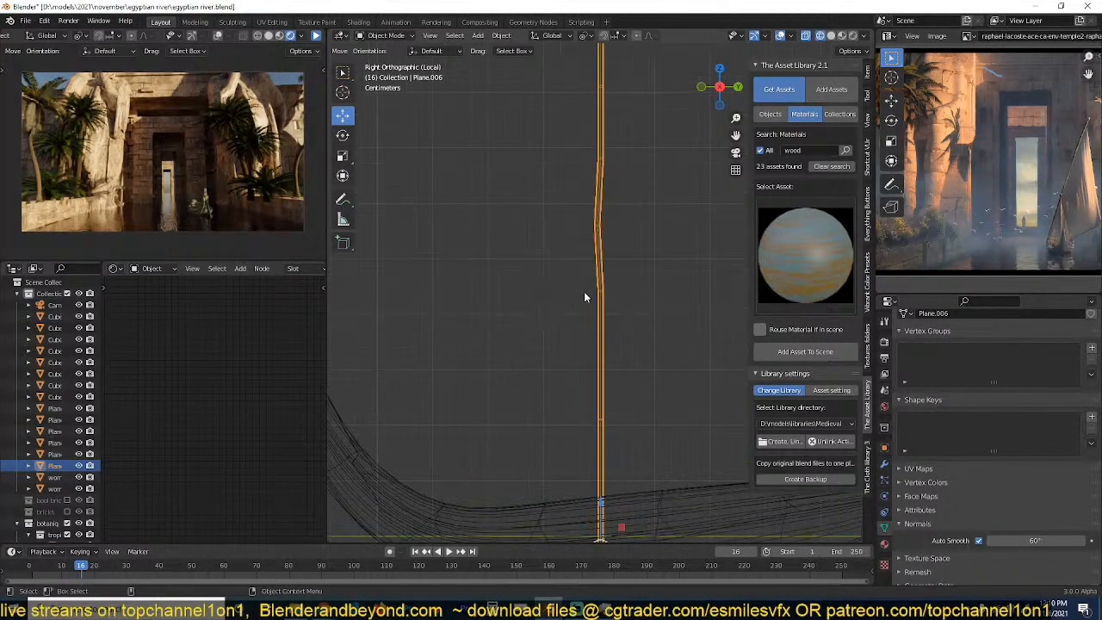
key("shift+z")
middle_click_drag(584, 317, 683, 333)
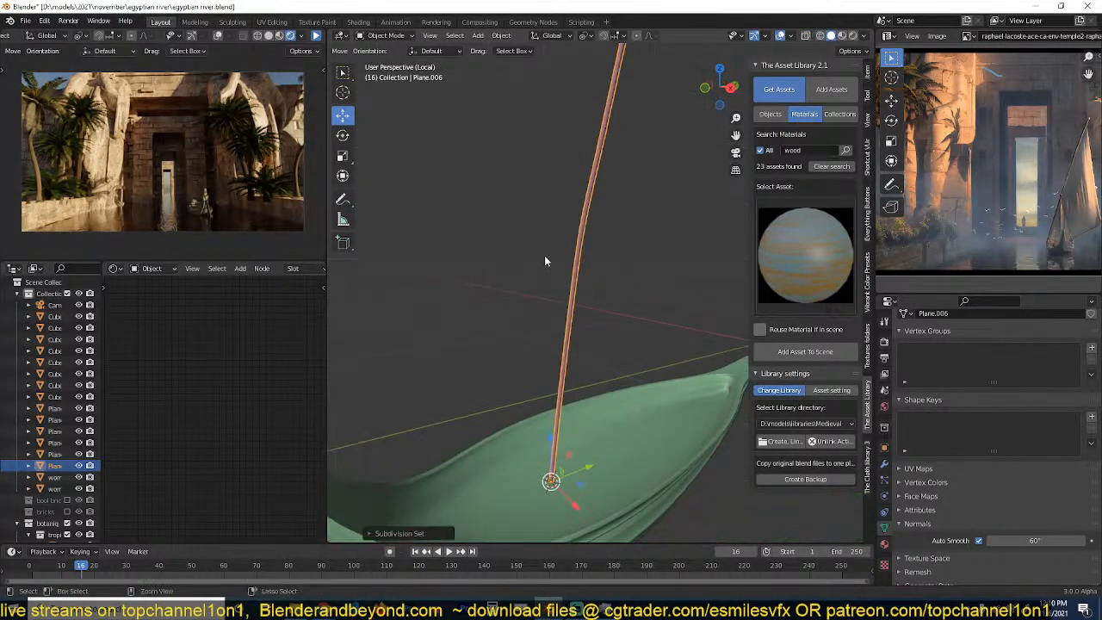
middle_click_drag(544, 255, 610, 258)
key("KP_1")
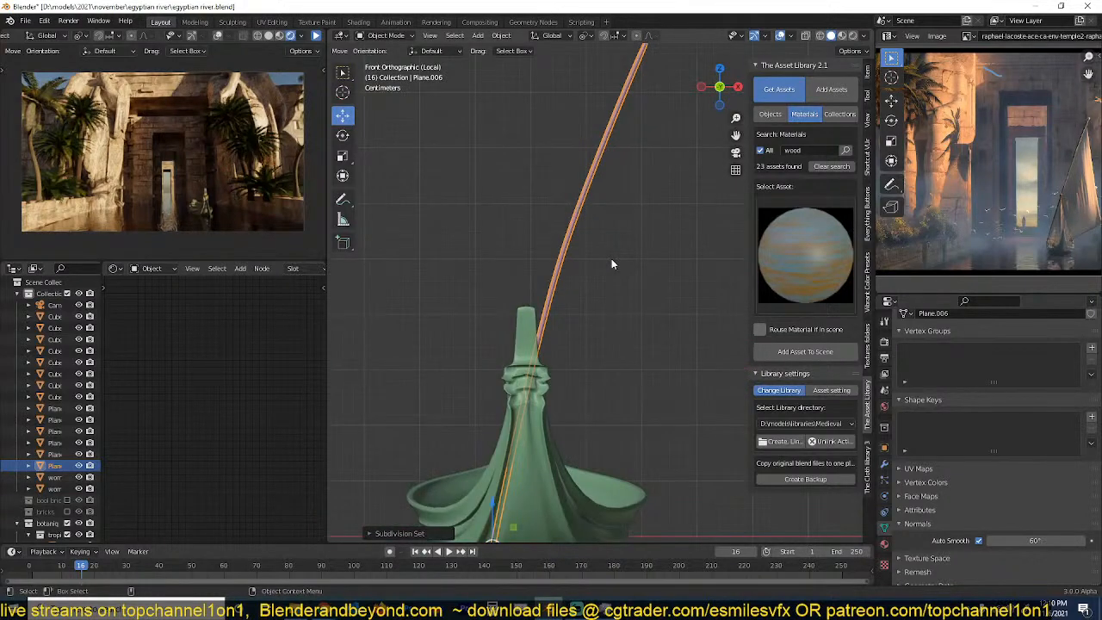
scroll(610, 261, "down", 3)
scroll(594, 269, "up", 3)
key("Tab")
middle_click_drag(615, 167, 565, 407, "shift")
scroll(570, 378, "up", 6)
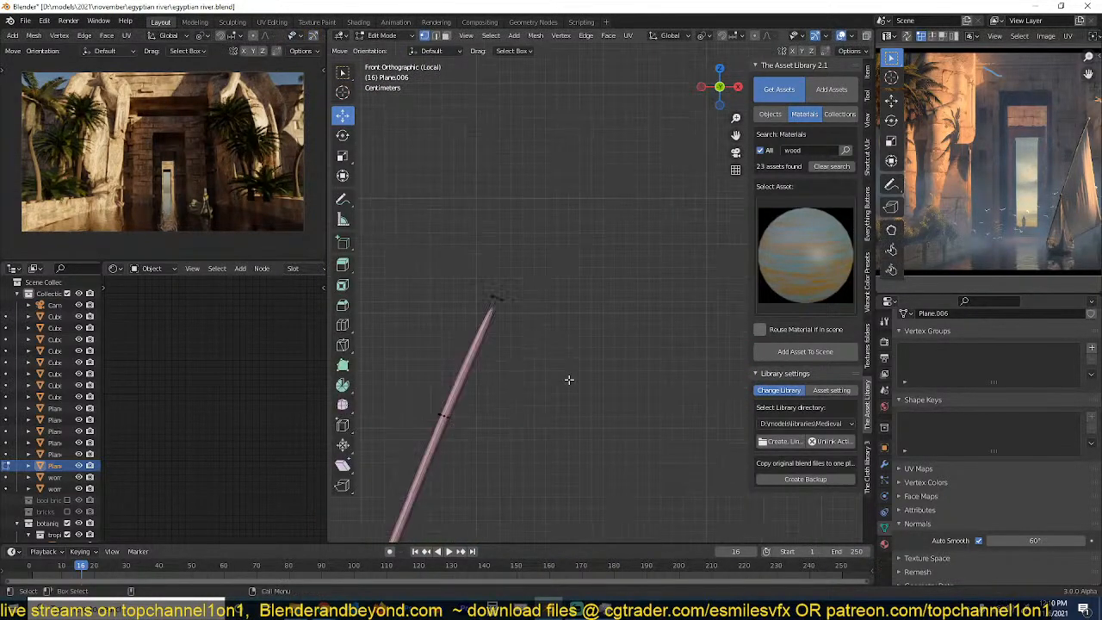
key("ctrl+r")
left_click(431, 314)
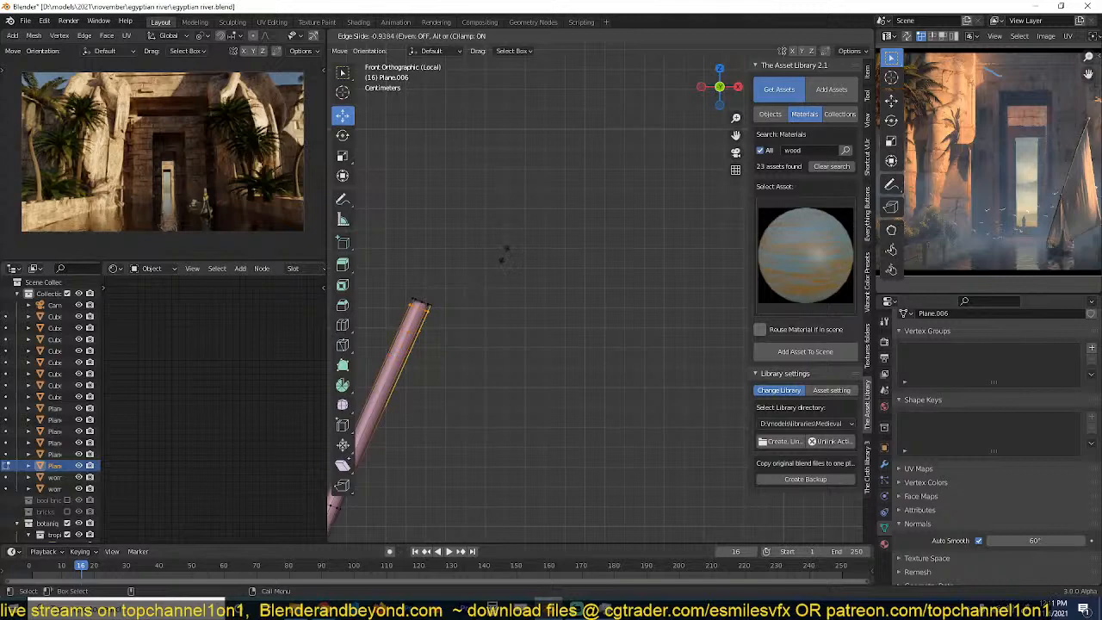
left_click(506, 251)
scroll(508, 285, "down", 5)
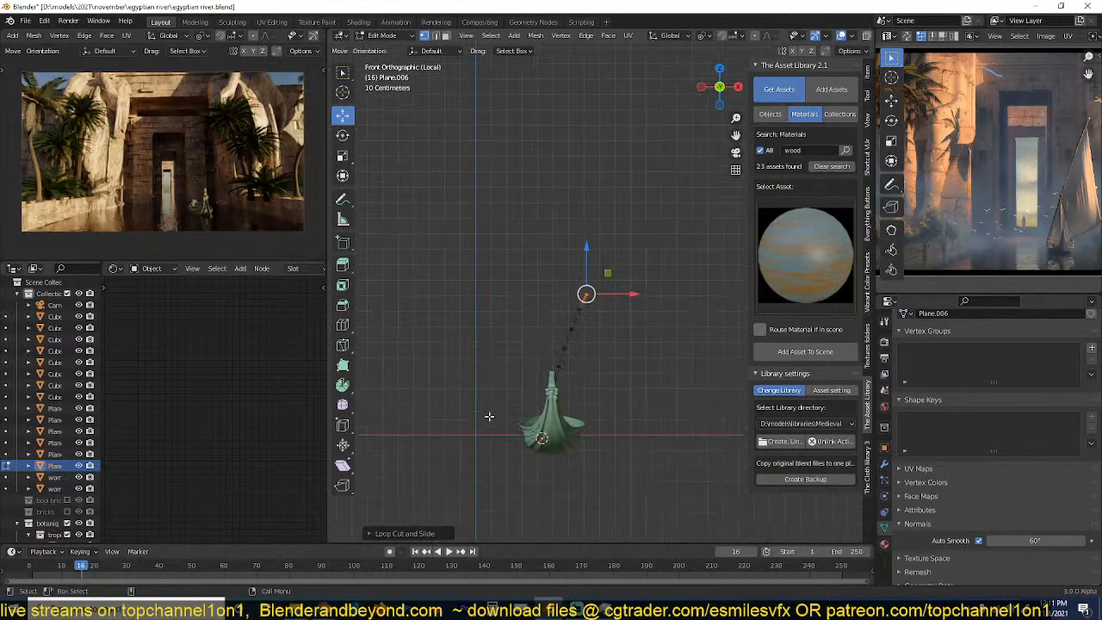
Add a loop cut to the pole's lowest section, slide it close to the base in the hull, and return to Object Mode.
middle_click_drag(490, 418, 567, 257)
scroll(542, 344, "up", 4)
scroll(561, 269, "up", 4)
key("ctrl+r")
left_click(521, 244)
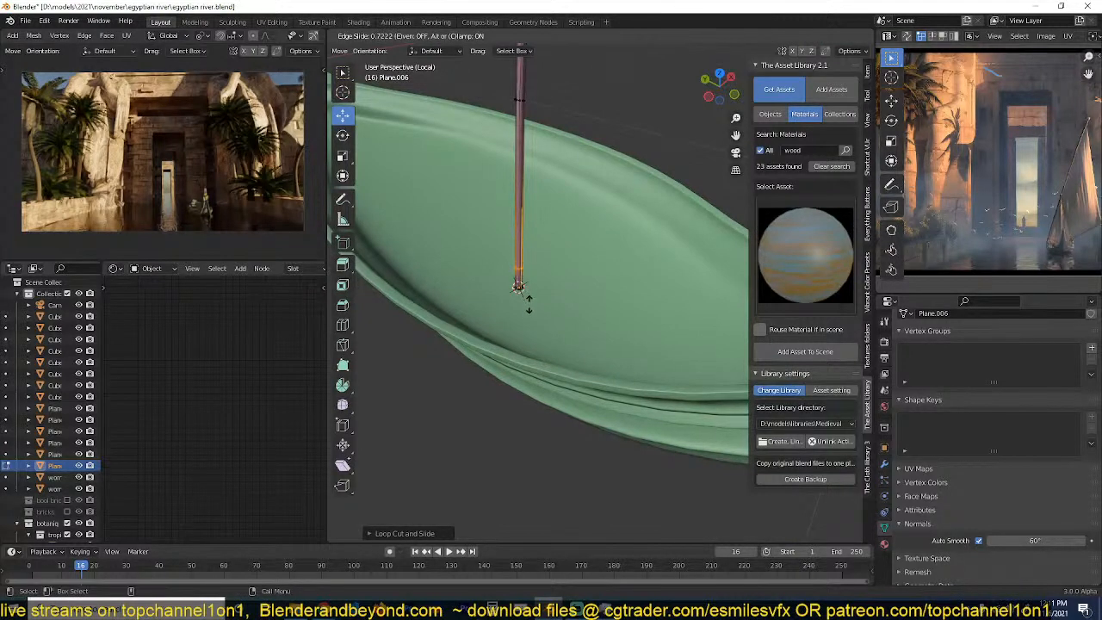
left_click(531, 321)
key("Tab")
key("KP_1")
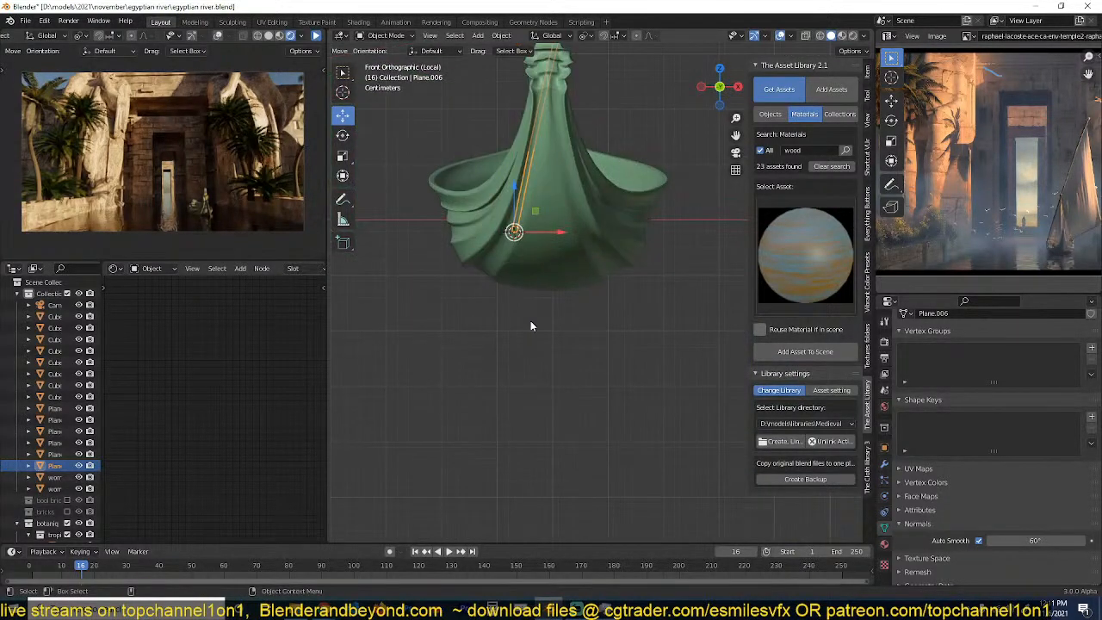
Select the edge path along the pole from tip to base, duplicate it in place, and separate it into its own object.
scroll(530, 320, "down", 5)
middle_click_drag(567, 212, 494, 321, "shift")
scroll(494, 322, "up", 4)
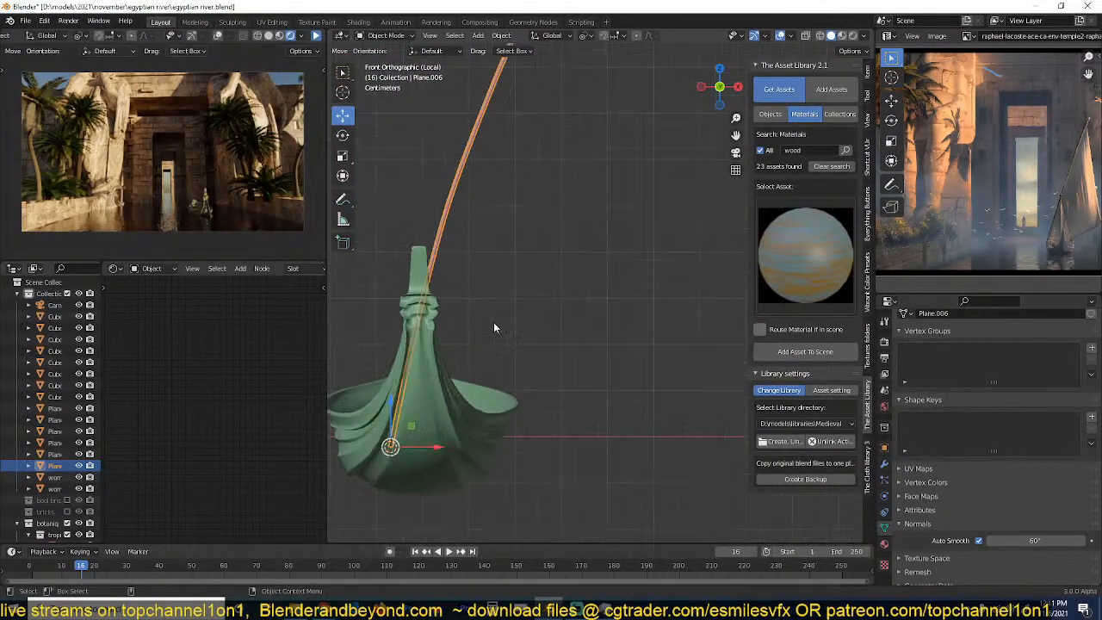
scroll(540, 209, "down", 3)
scroll(608, 163, "up", 3)
key("Tab")
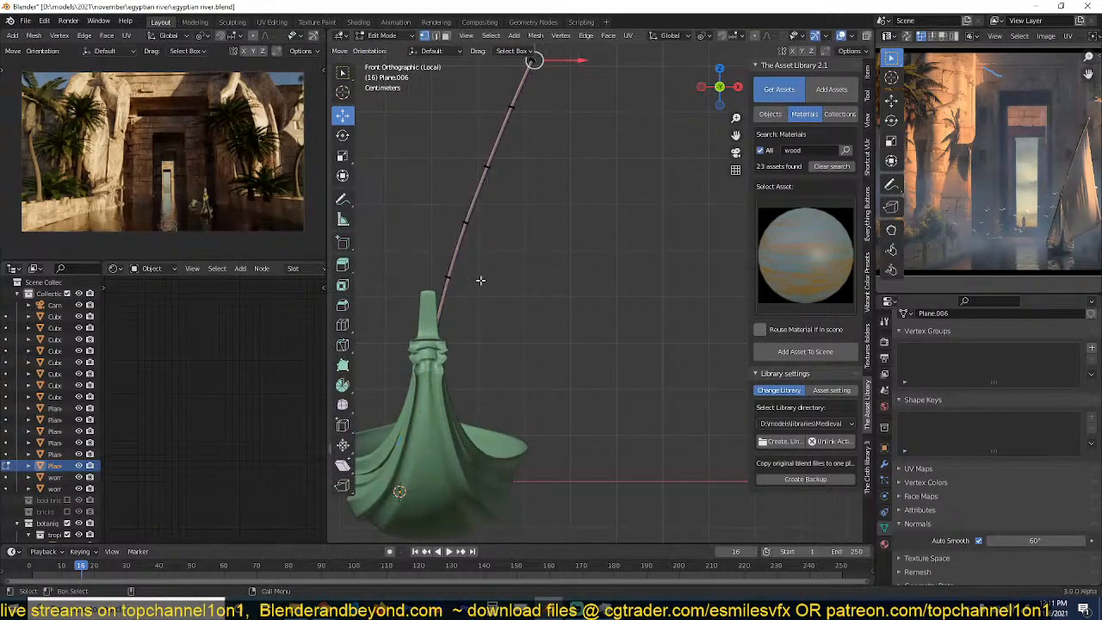
middle_click_drag(472, 284, 486, 250, "shift")
key("shift+z")
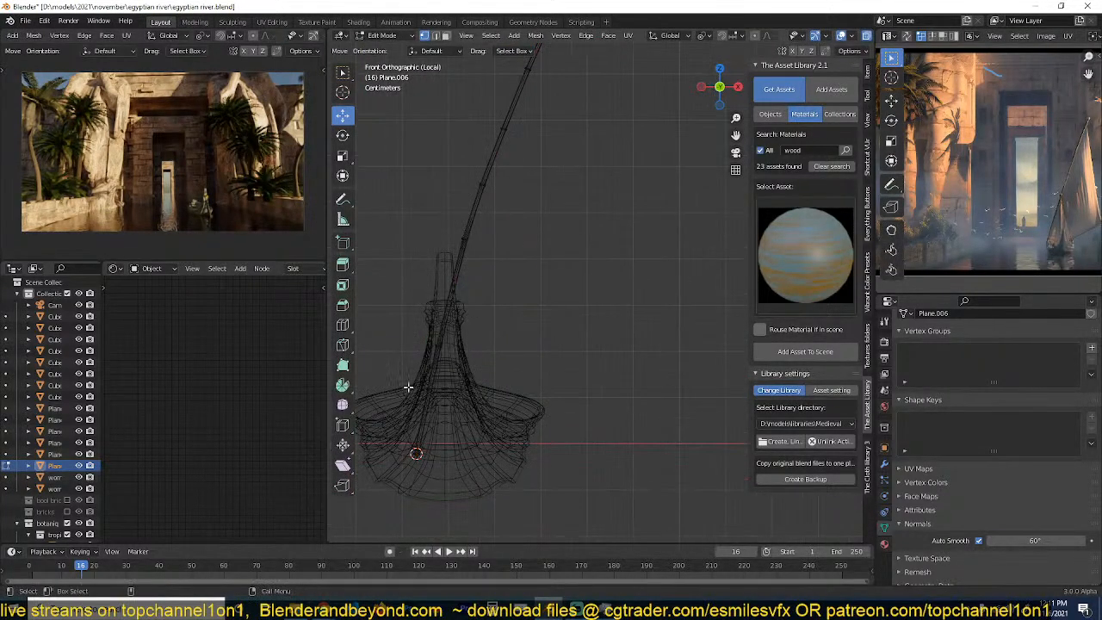
left_click(422, 450, "ctrl")
key("shift+d")
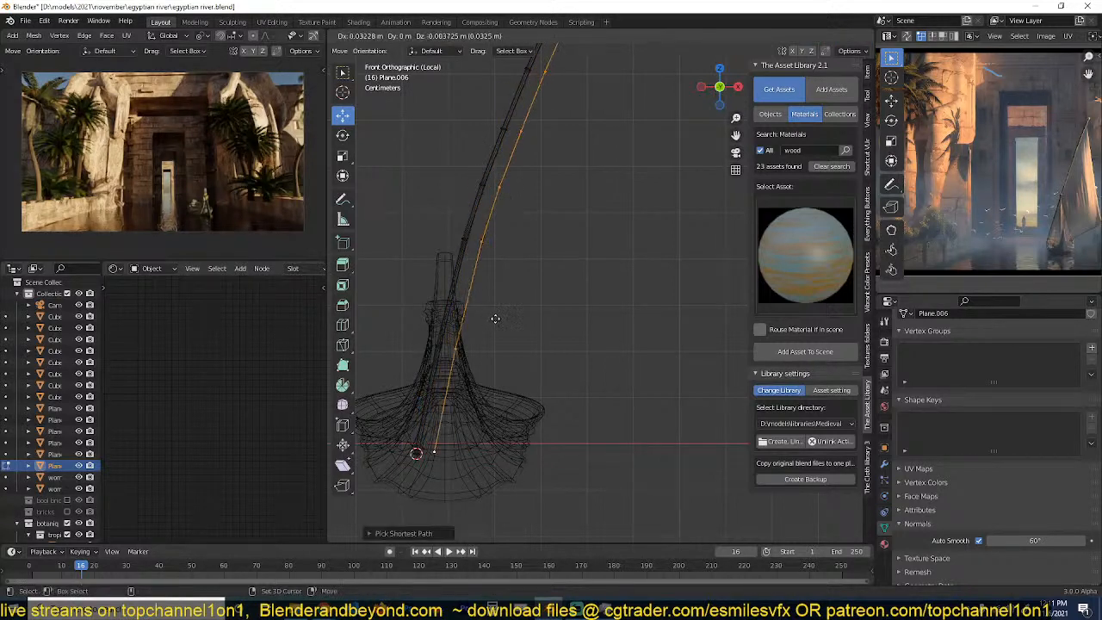
right_click(494, 319)
key("p")
left_click(496, 298)
key("Tab")
left_click(514, 124)
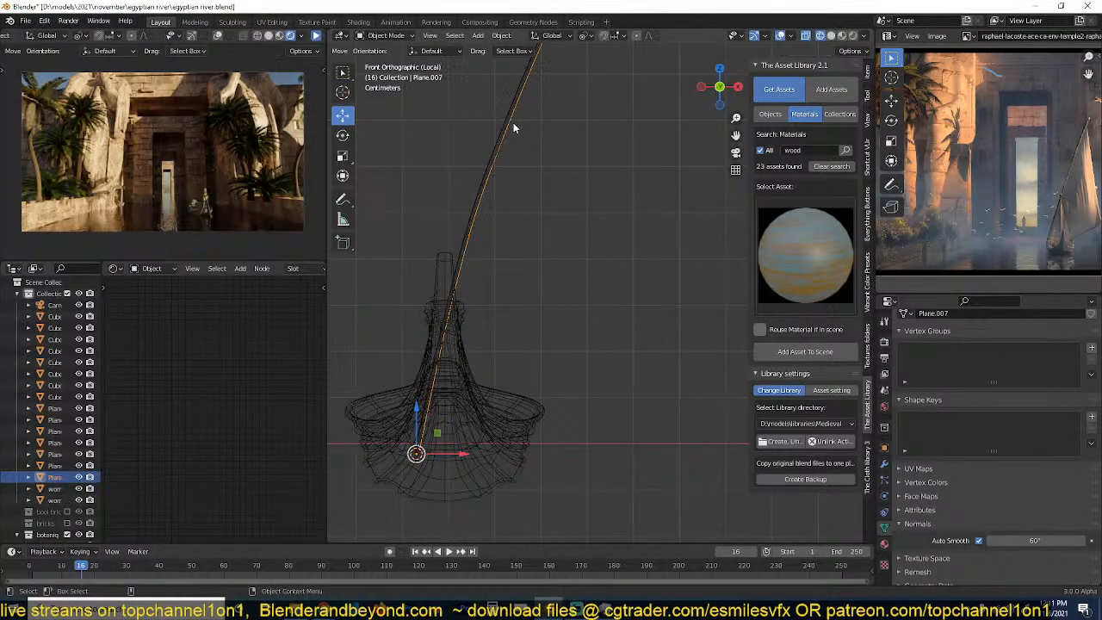
Extrude the whole separated edge line sideways by about 0.4 m to start the sail surface.
key("Tab")
scroll(532, 202, "down", 2)
key("a")
key("e")
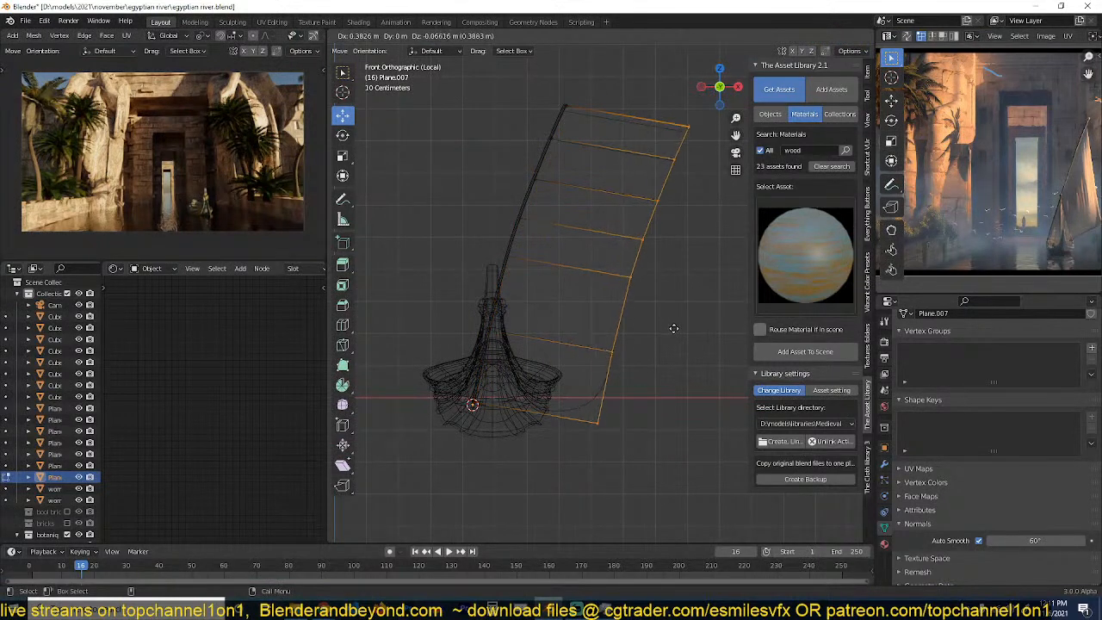
left_click(690, 330)
Rotate the sail's outer edge and move it toward the hull to give the sail a triangular shape.
key("r")
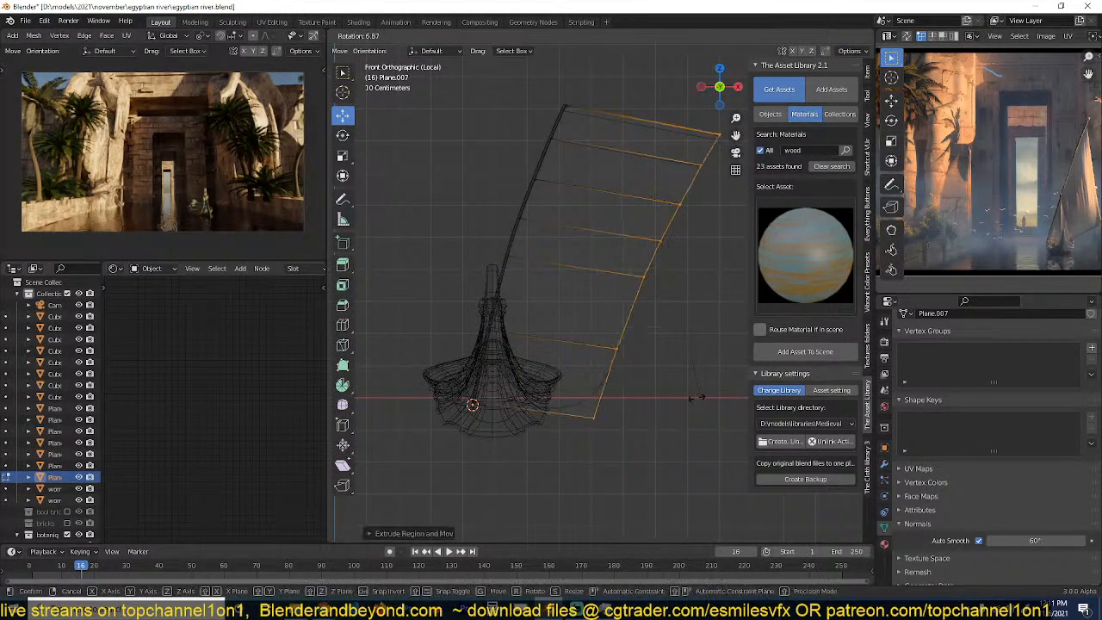
left_click(618, 416)
key("g")
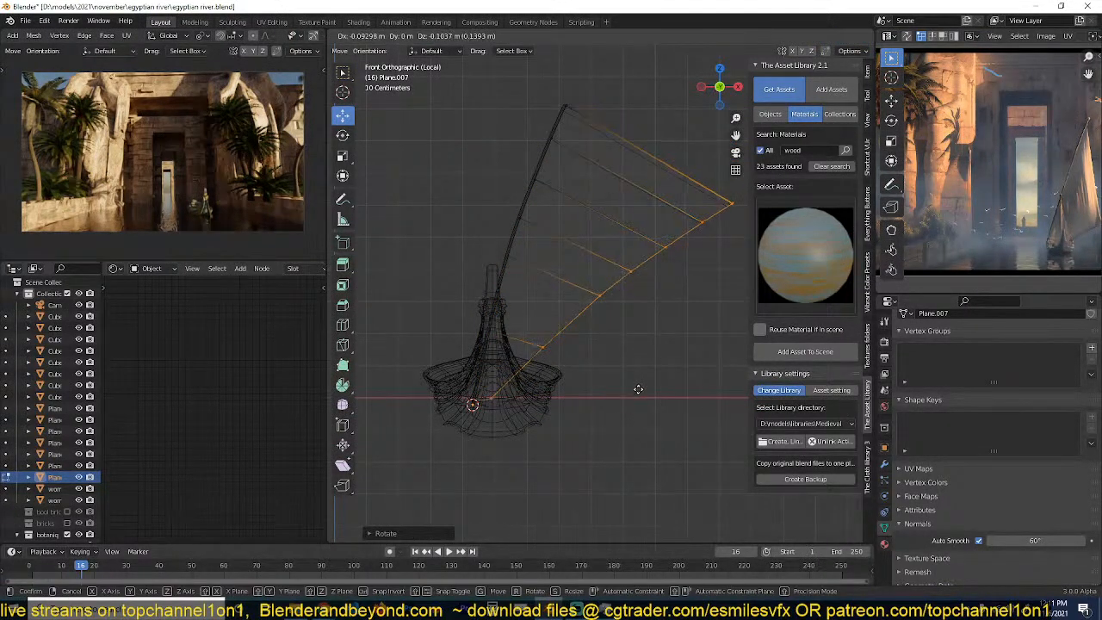
left_click(638, 389)
key("Tab")
In solid shading, move the sail's outer edge slightly farther from the pole.
key("shift+z")
scroll(644, 350, "down", 3)
mouse_move(644, 351)
middle_mouse_down()
mouse_move(604, 408)
mouse_move(632, 388)
middle_mouse_up()
scroll(604, 408, "up", 2)
key("Tab")
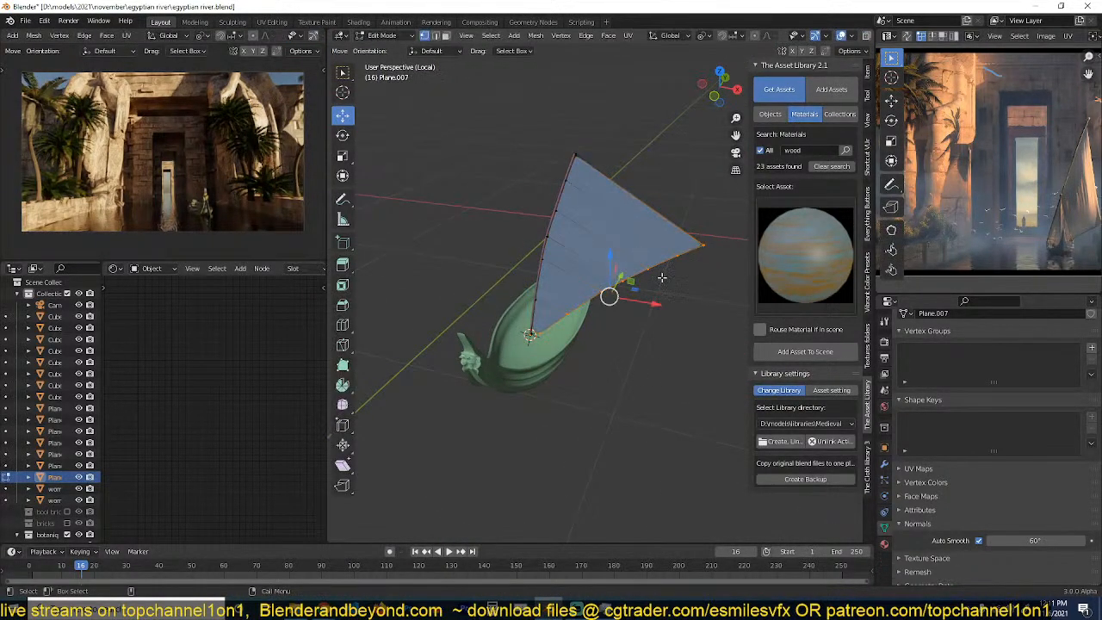
key("g")
left_click(667, 304)
Add evenly spaced loop cuts running along the sail's length, and return to Object Mode.
key("ctrl+r")
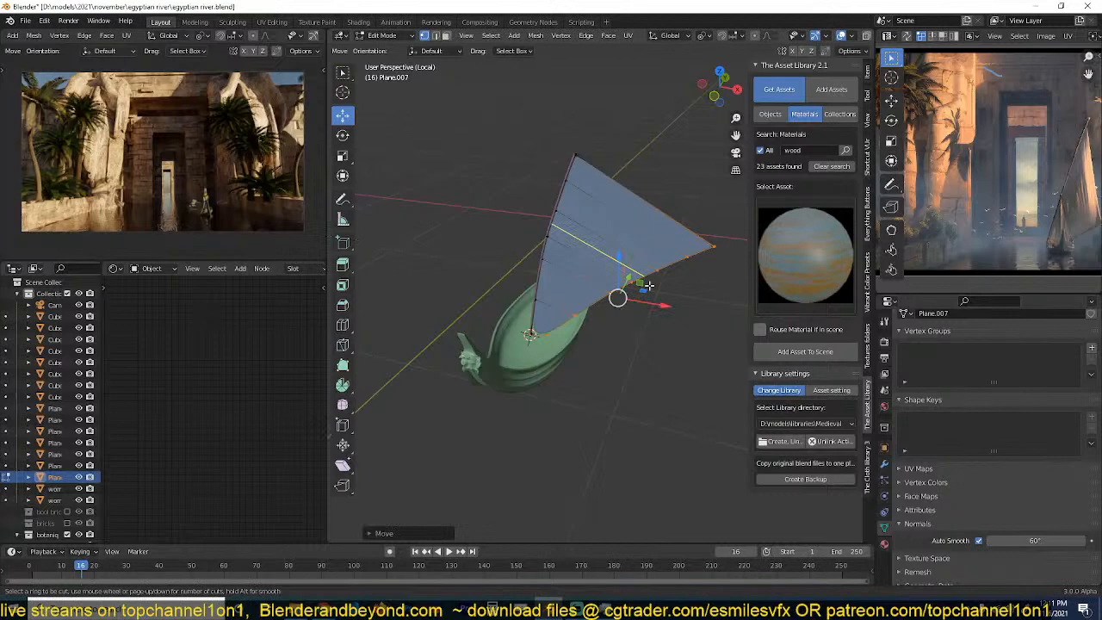
scroll(637, 241, "up", 2)
left_click(637, 240)
left_click(637, 241)
key("Tab")
middle_click_drag(617, 334, 586, 349)
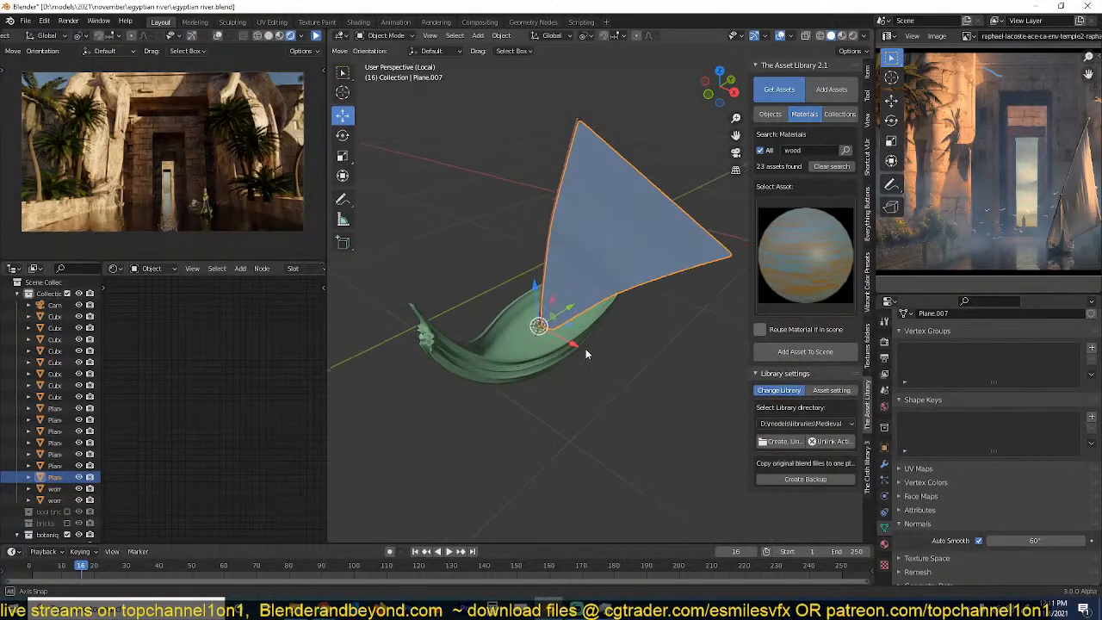
Apply the Subdivision modifier on the sail.
key("Tab")
key("Tab")
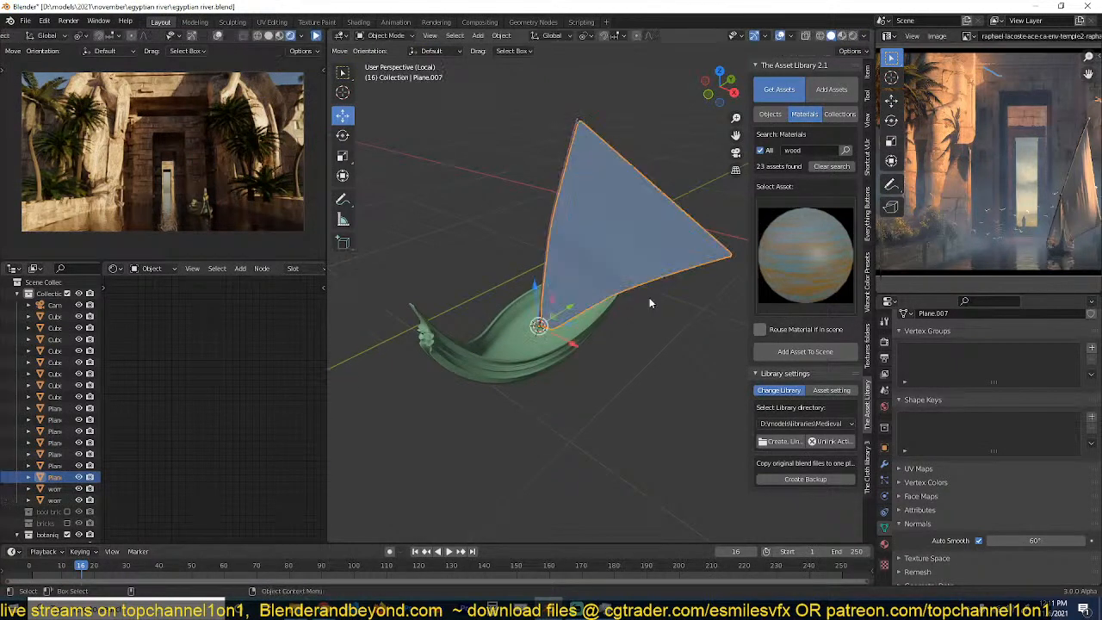
middle_click_drag(647, 297, 671, 275)
right_click(586, 253)
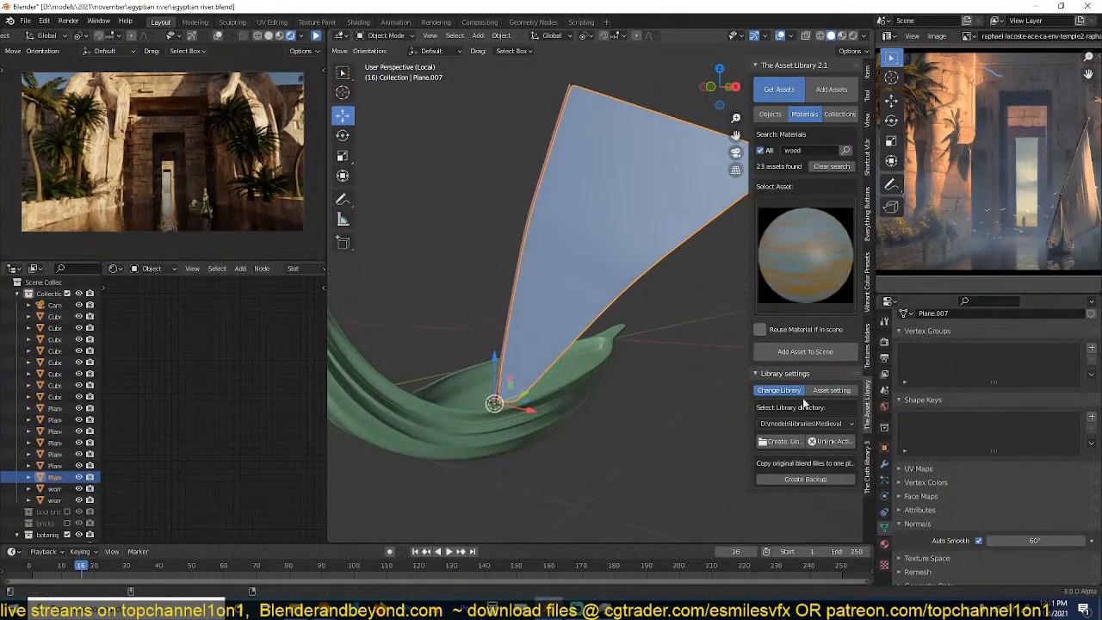
left_click(885, 463)
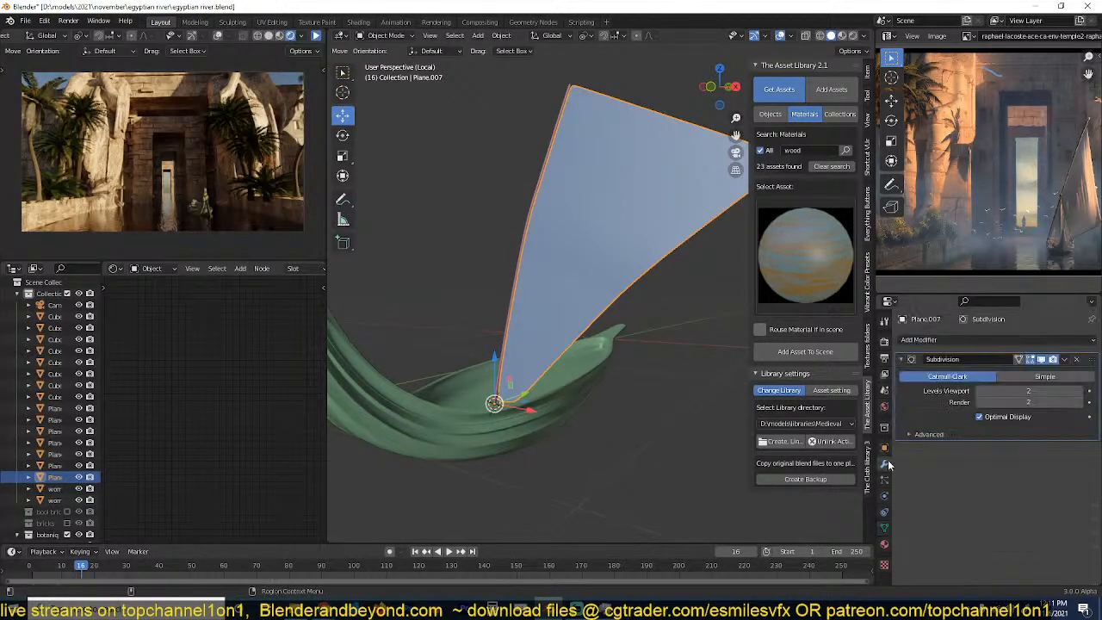
key("ctrl+a")
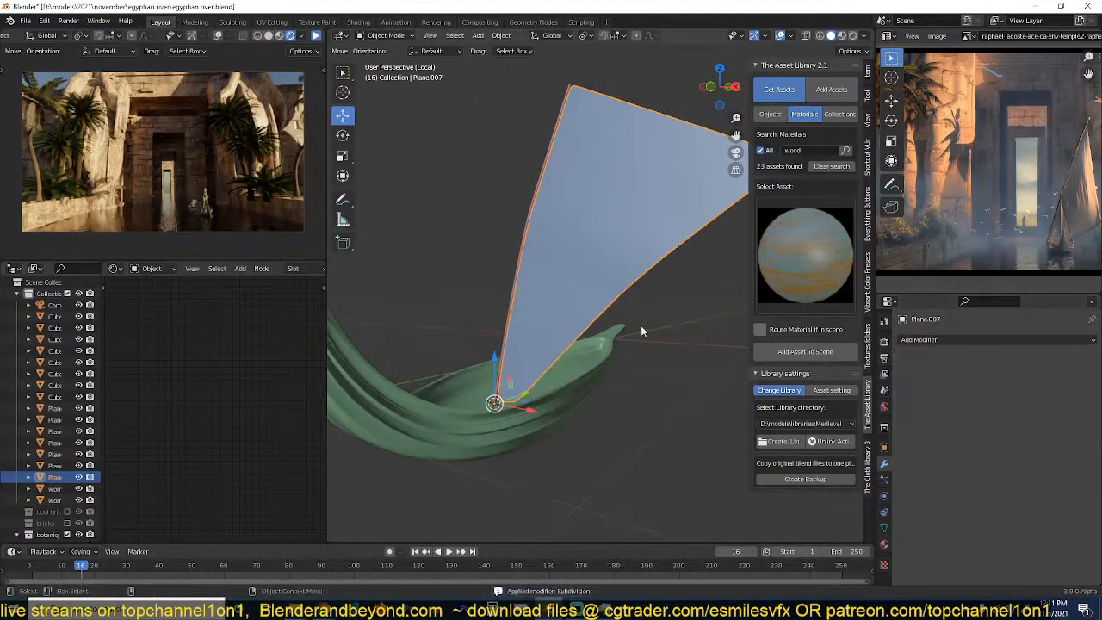
Open the sail mesh in Edit Mode with nothing selected, focused on its lower corner beside the pole's base.
key("Tab")
key("alt+a")
scroll(595, 357, "up", 4)
middle_click_drag(546, 345, 432, 412)
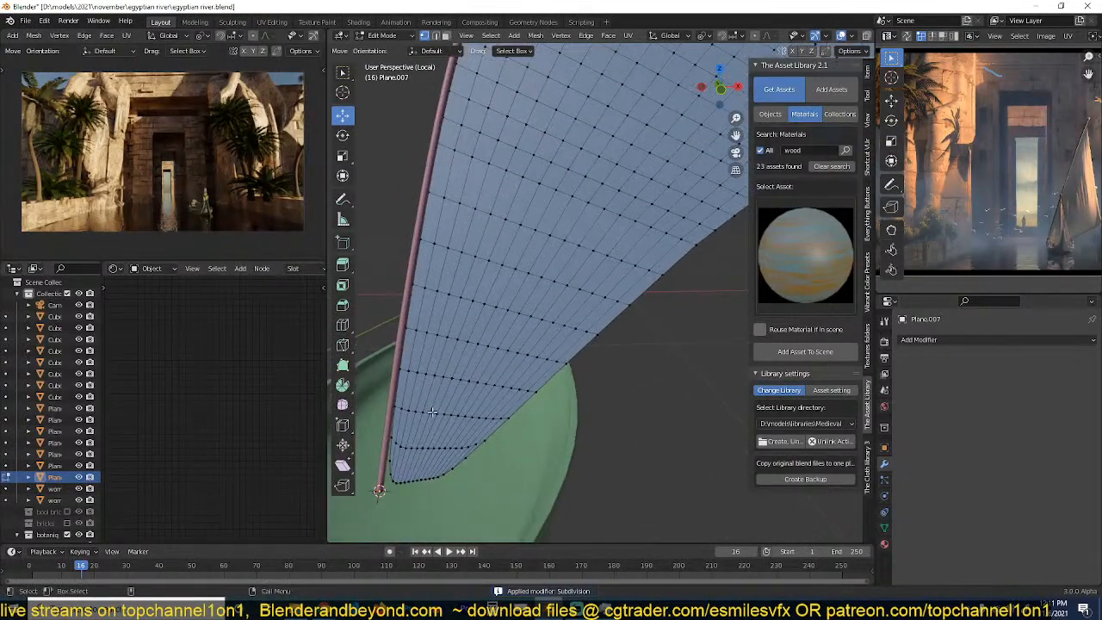
Leave mesh editing on the sail and save the file.
scroll(435, 440, "down", 4)
key("Tab")
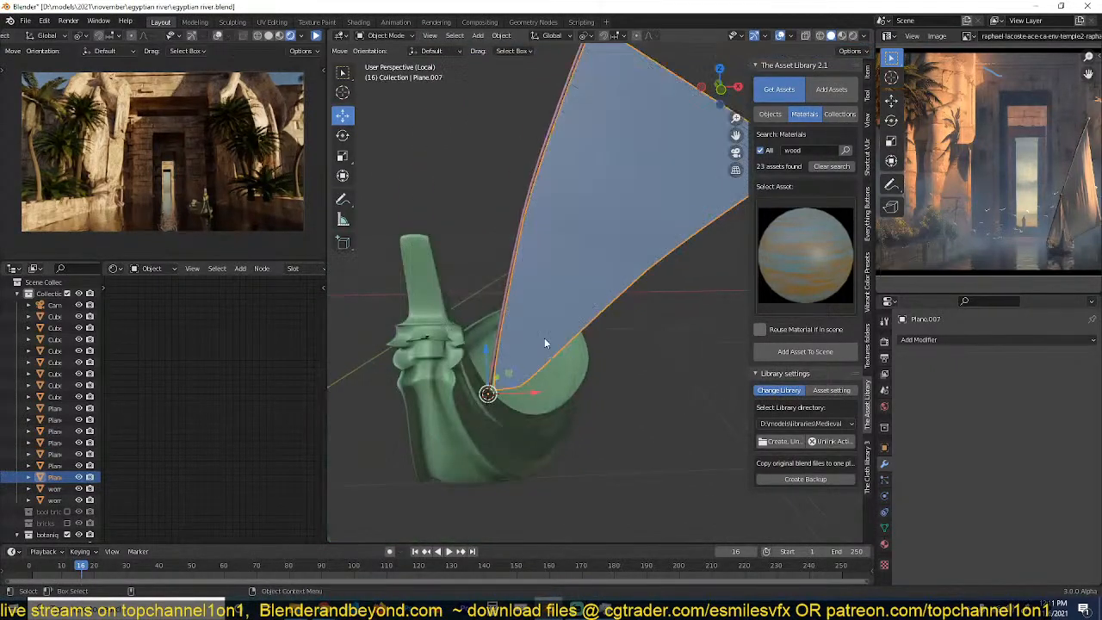
middle_click_drag(544, 337, 511, 383, "shift")
key("ctrl+s")
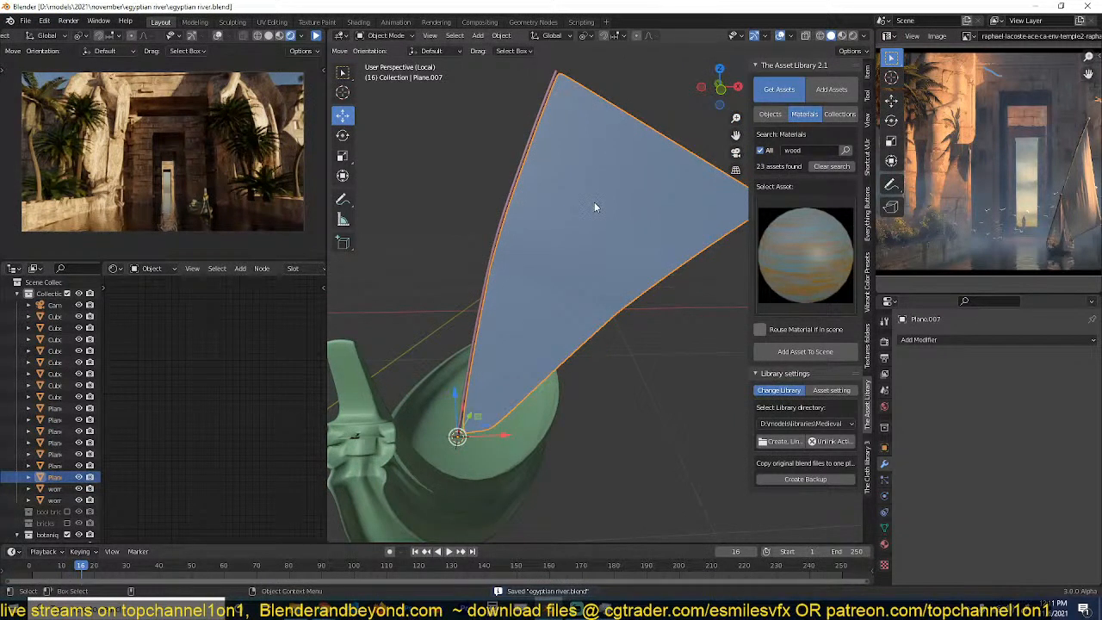
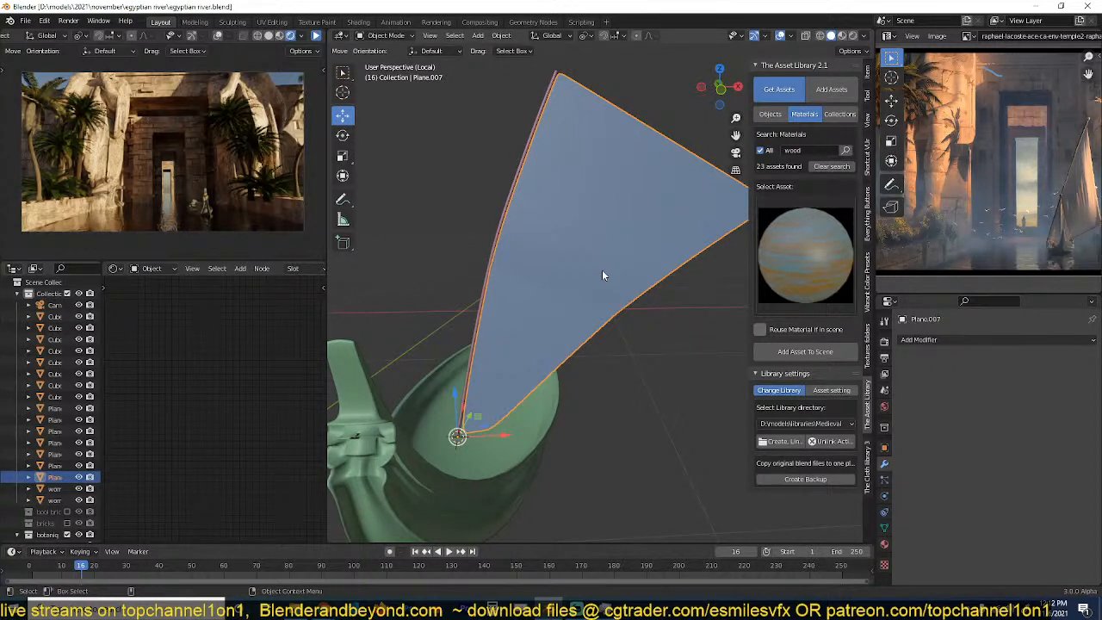
Add Cloth physics to the sail and play the simulation from the first frame.
left_click(885, 497)
left_click(885, 465)
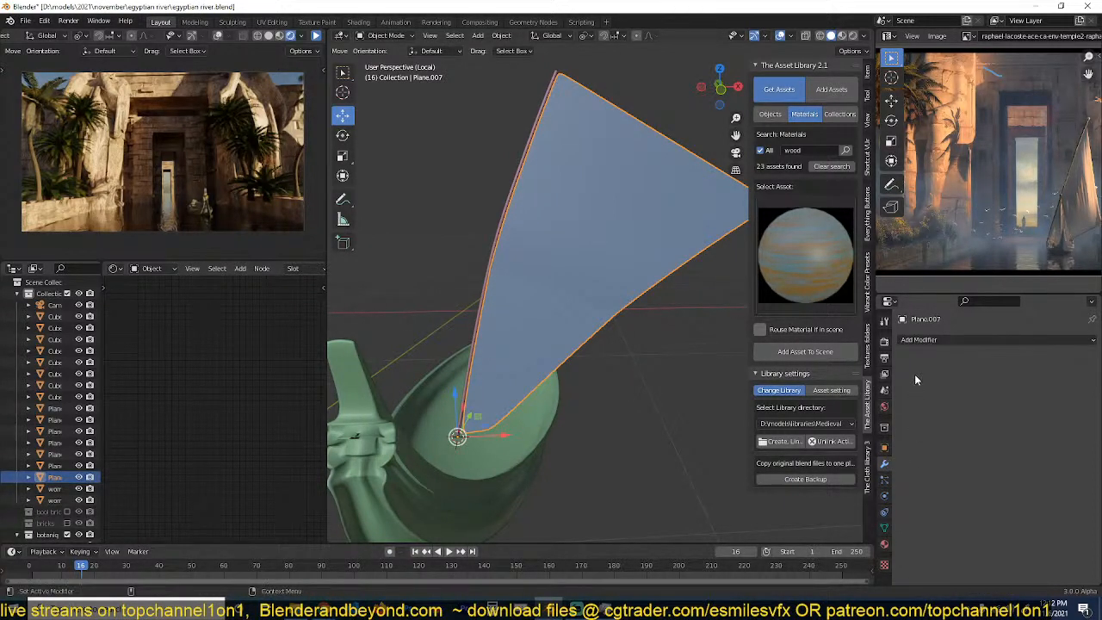
left_click(885, 498)
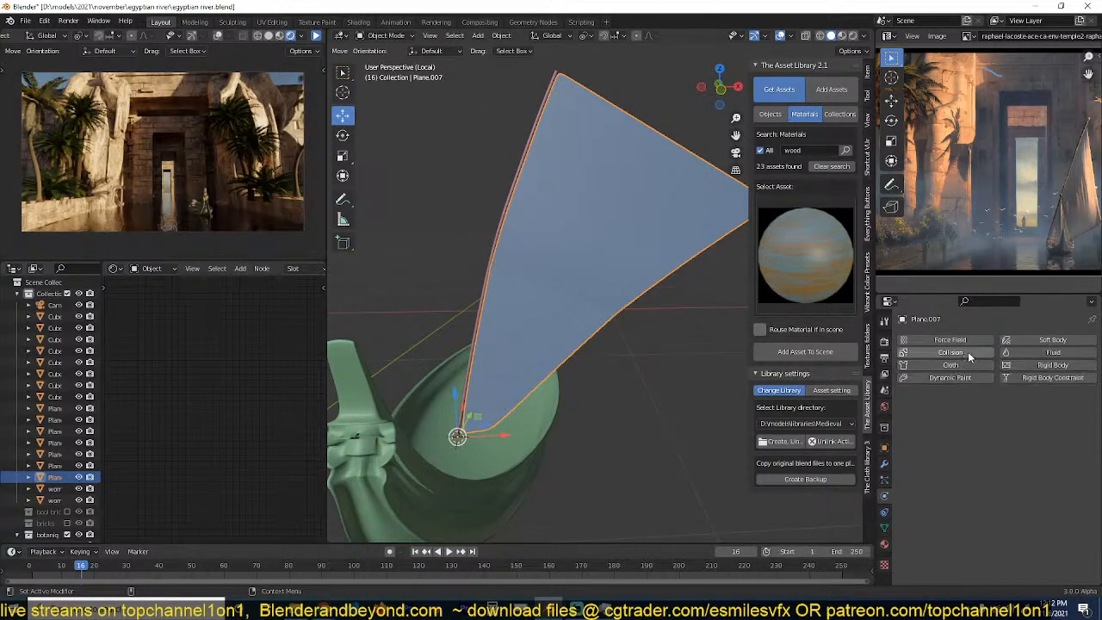
left_click(947, 365)
scroll(556, 422, "down", 4)
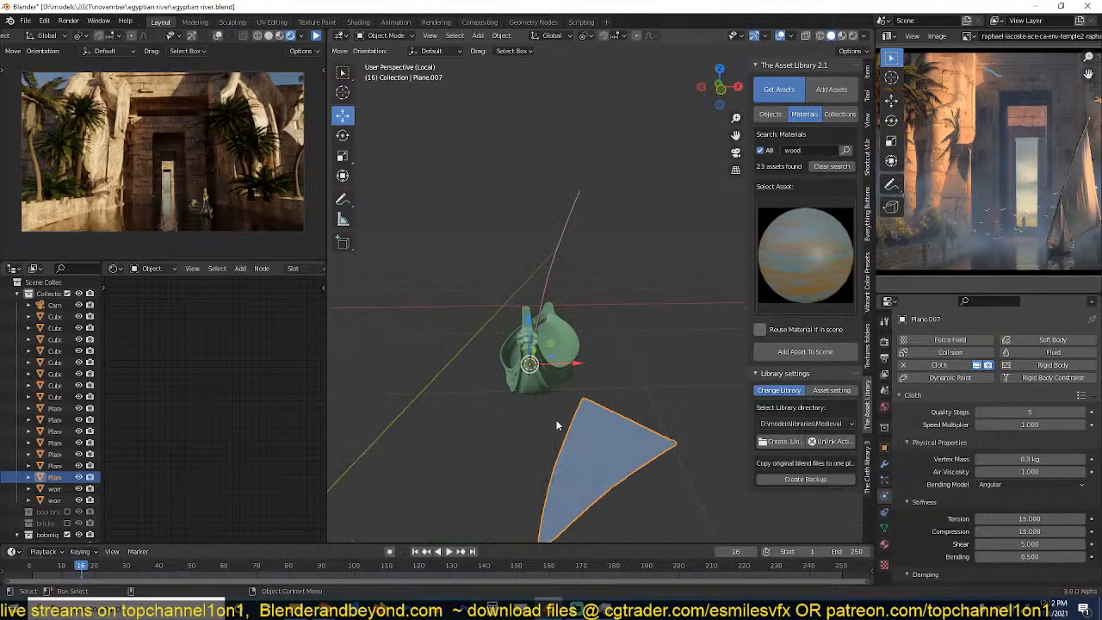
left_click(31, 574)
key("space")
key("Escape")
Select vertices along the sail's mast-side edge, from the upper corner down to the hull, and put them in a new vertex group.
key("Tab")
key("KP_Divide")
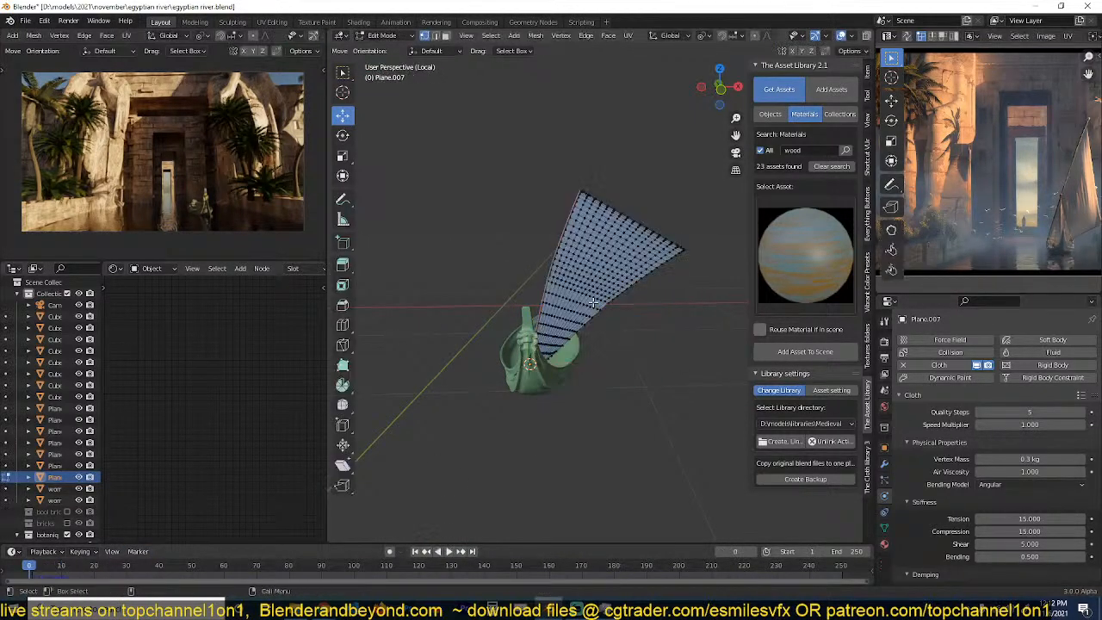
left_click(566, 103)
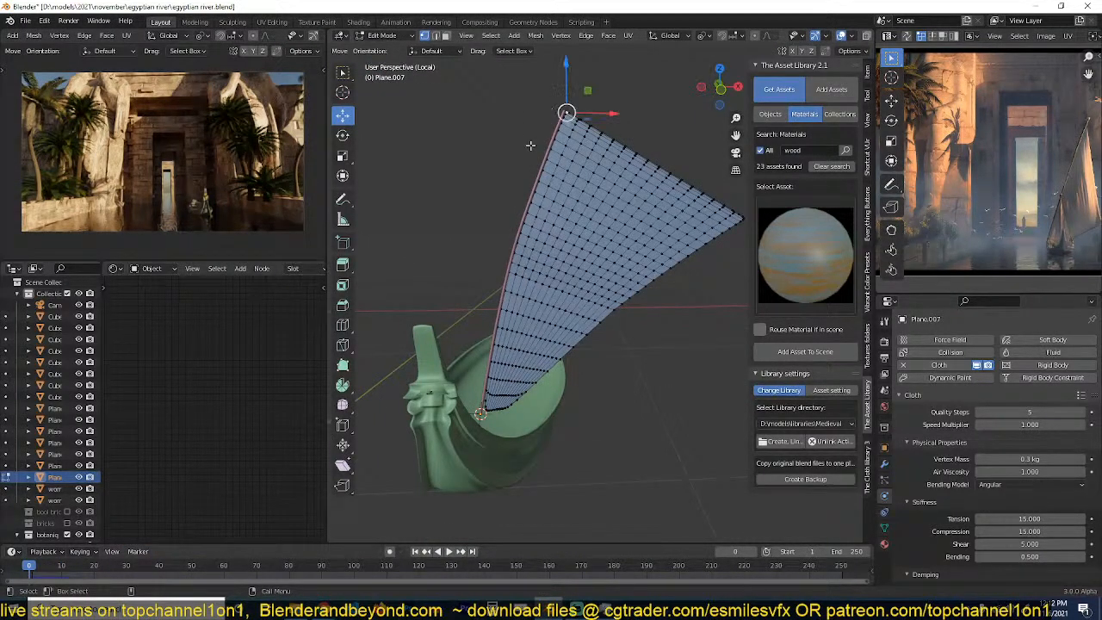
left_click(530, 202)
left_click(501, 305, "shift")
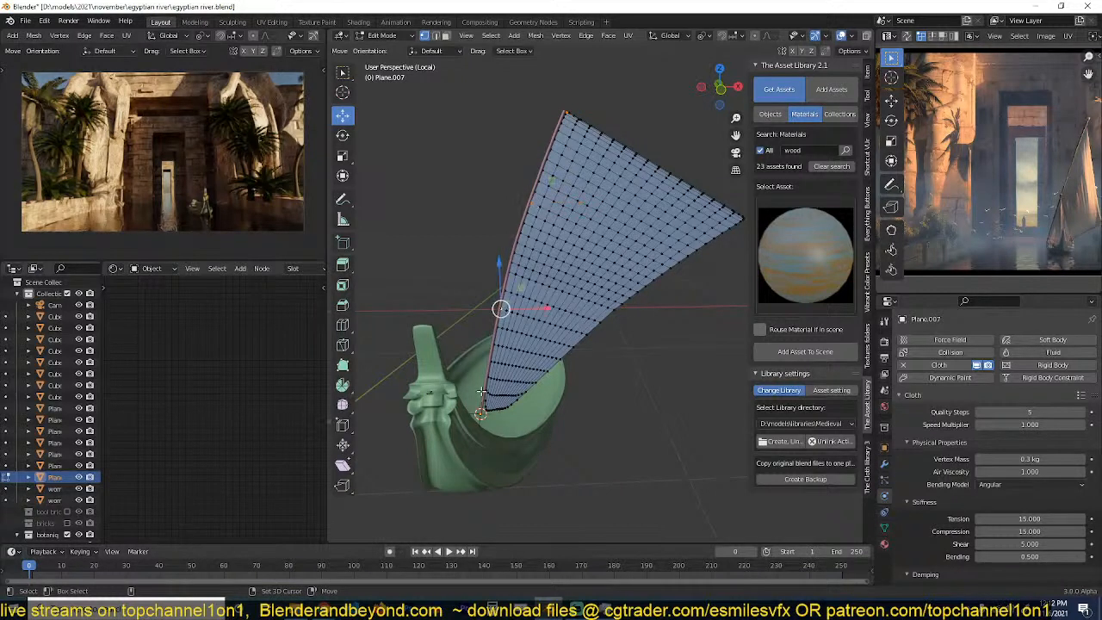
left_click(481, 402, "shift")
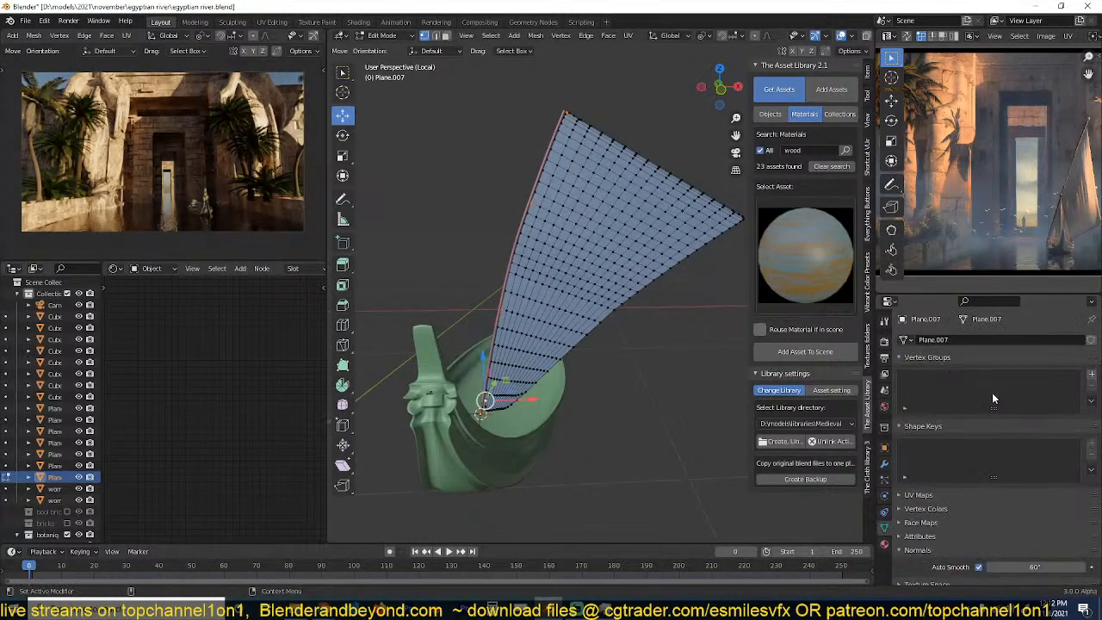
left_click(1091, 374)
key("Tab")
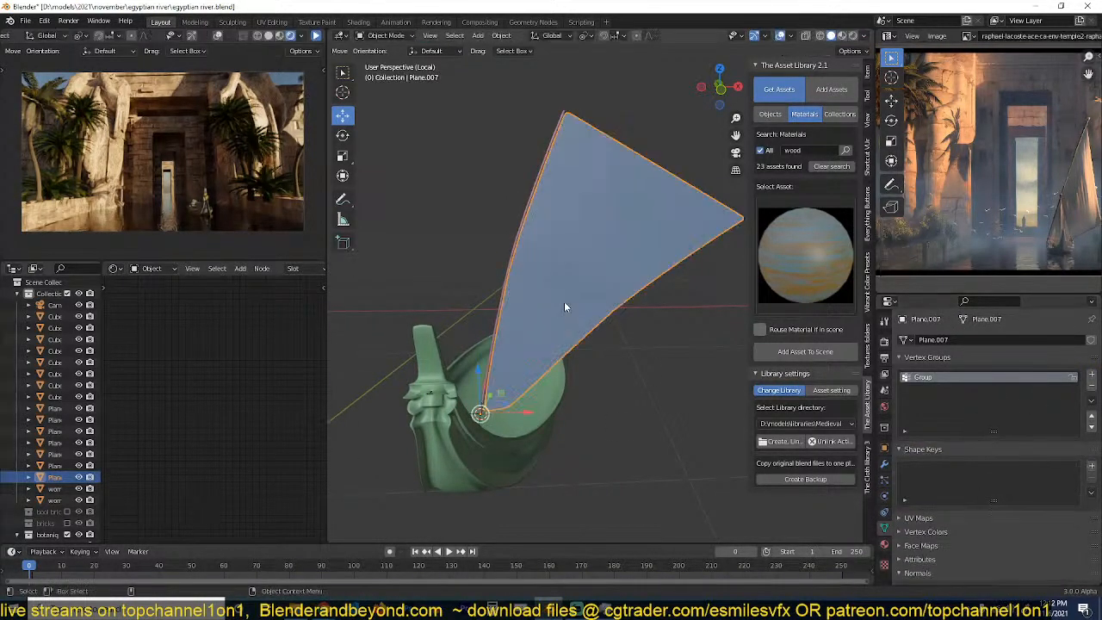
Set the cloth's Pin Group to the vertex group "Group" and play the simulation to test it.
left_click(885, 497)
scroll(954, 506, "down", 5)
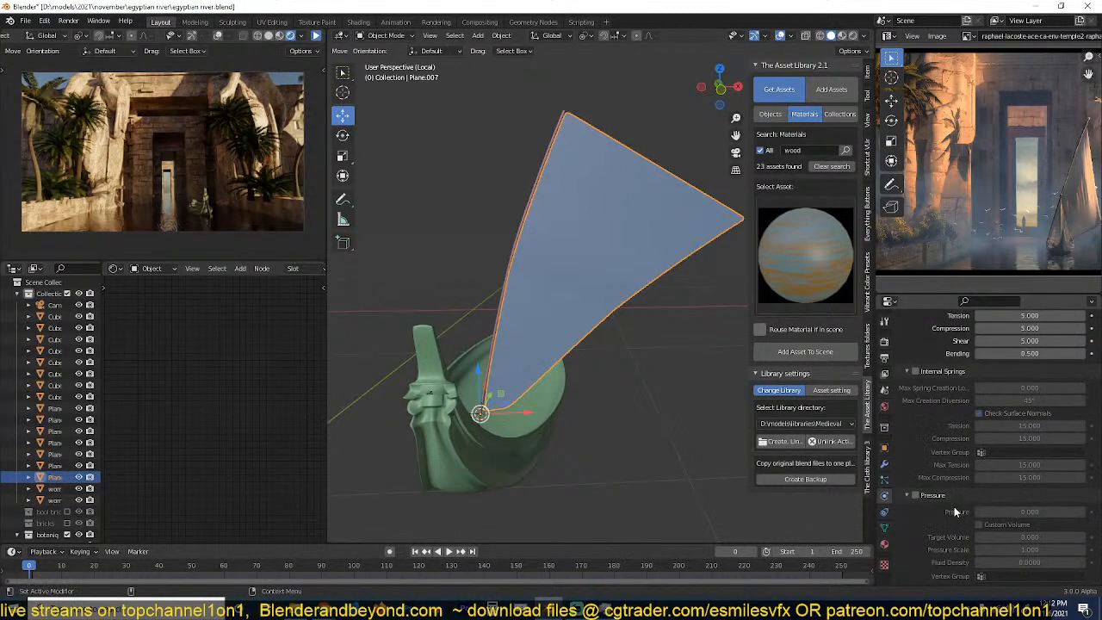
left_click(928, 551)
scroll(961, 525, "down", 4)
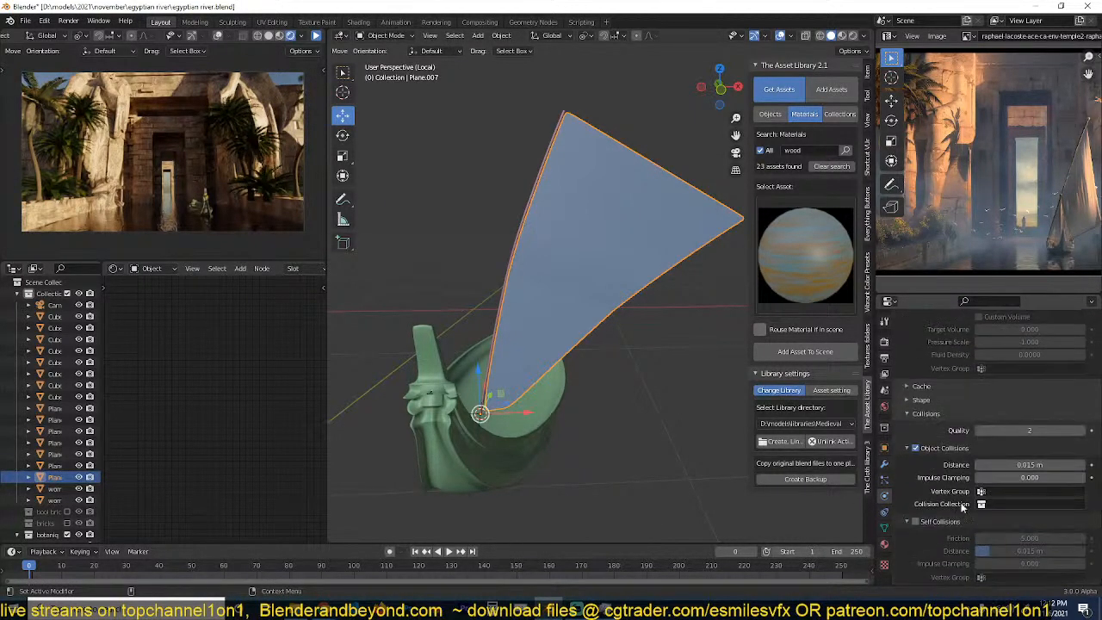
left_click(923, 399)
left_click(1010, 417)
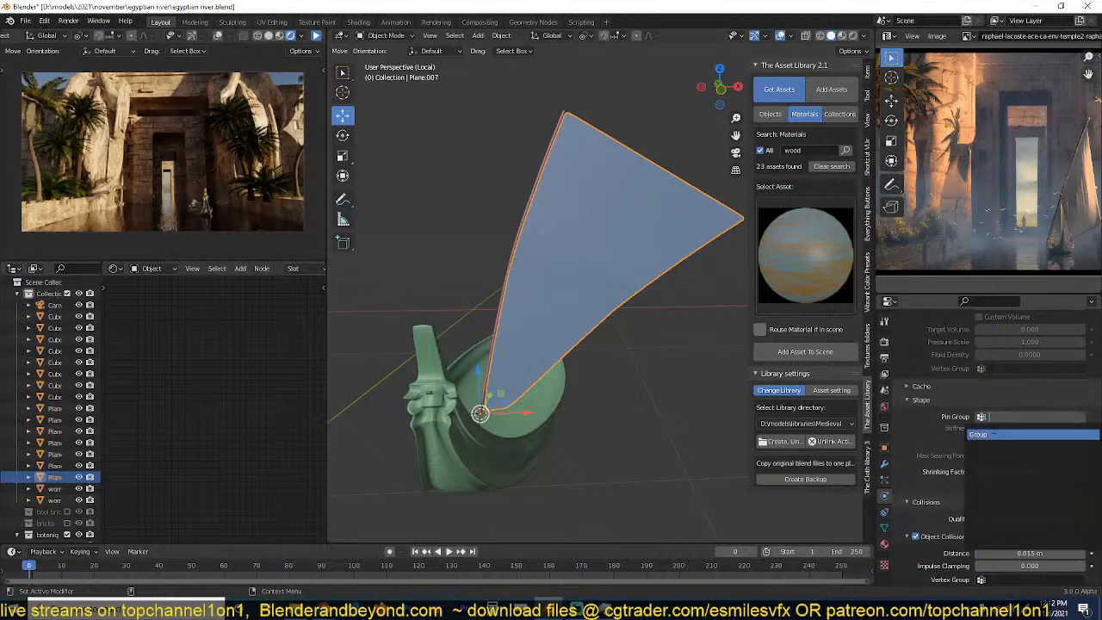
left_click(1025, 435)
key("space")
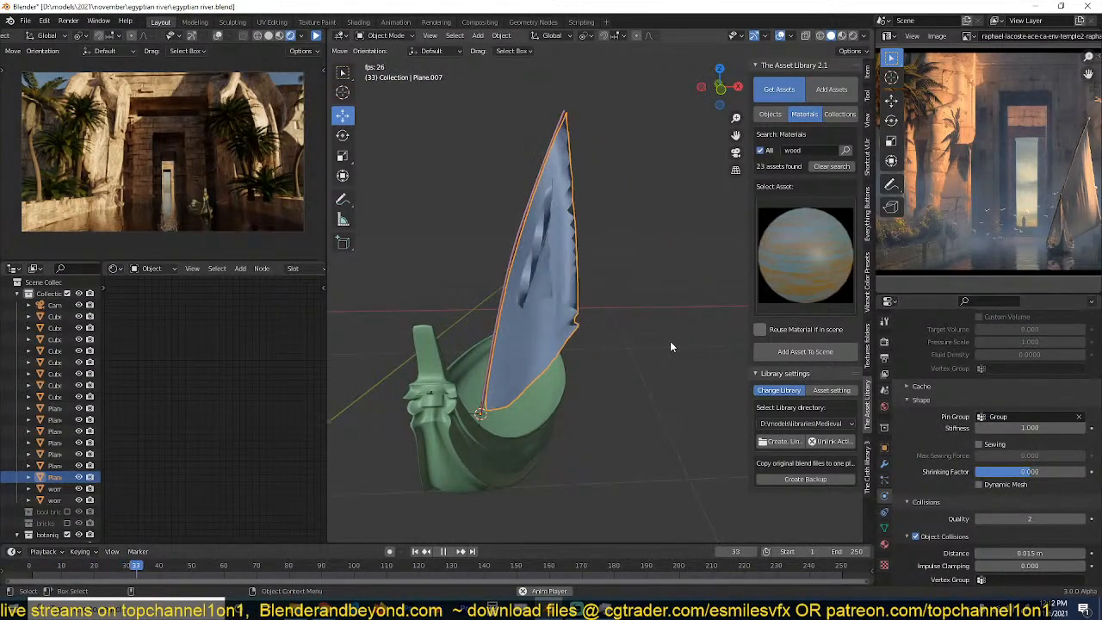
key("Escape")
Shade the sail smooth and turn off its Auto Smooth.
scroll(936, 518, "down", 3)
right_click(689, 318)
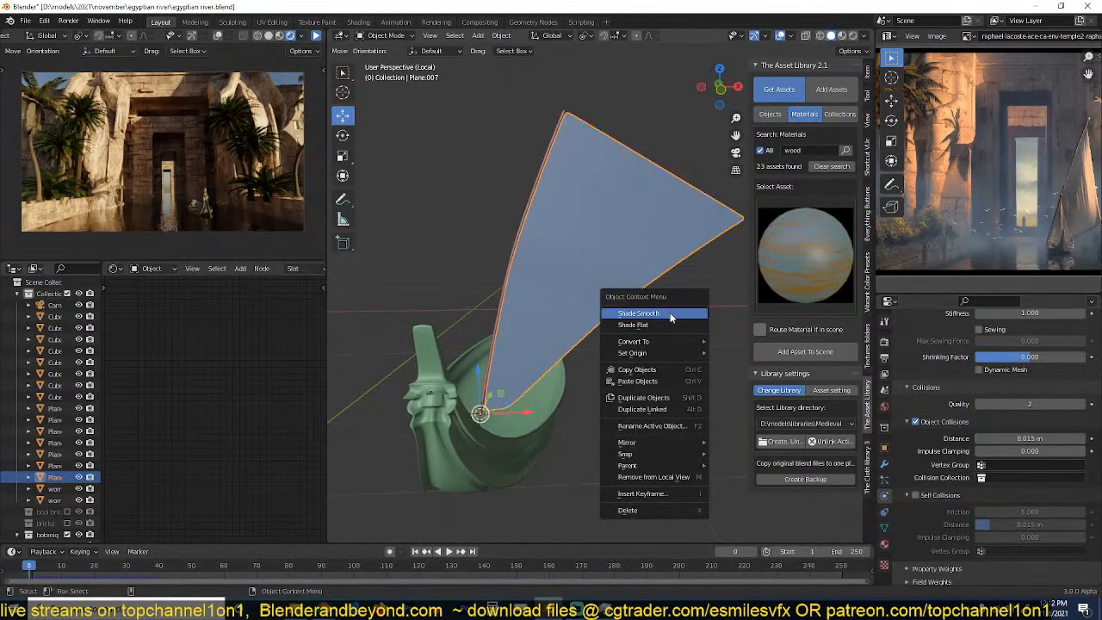
left_click(671, 315)
key("q")
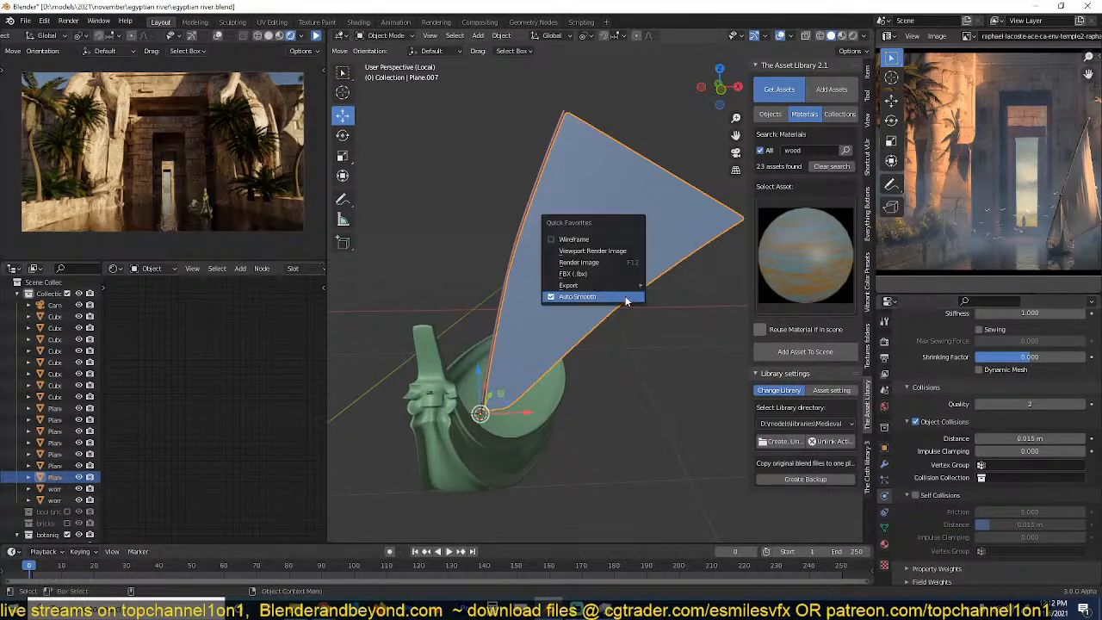
left_click(626, 298)
Recalculate the normals of the whole sail mesh and save the file.
key("Tab")
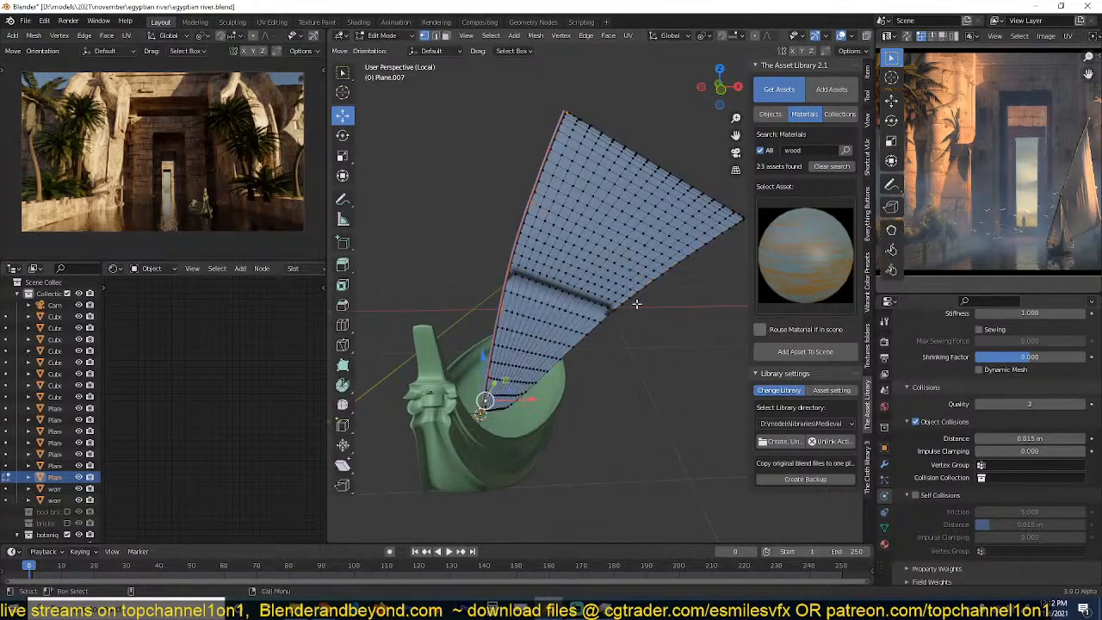
key("a")
key("shift+n")
key("Tab")
key("ctrl+s")
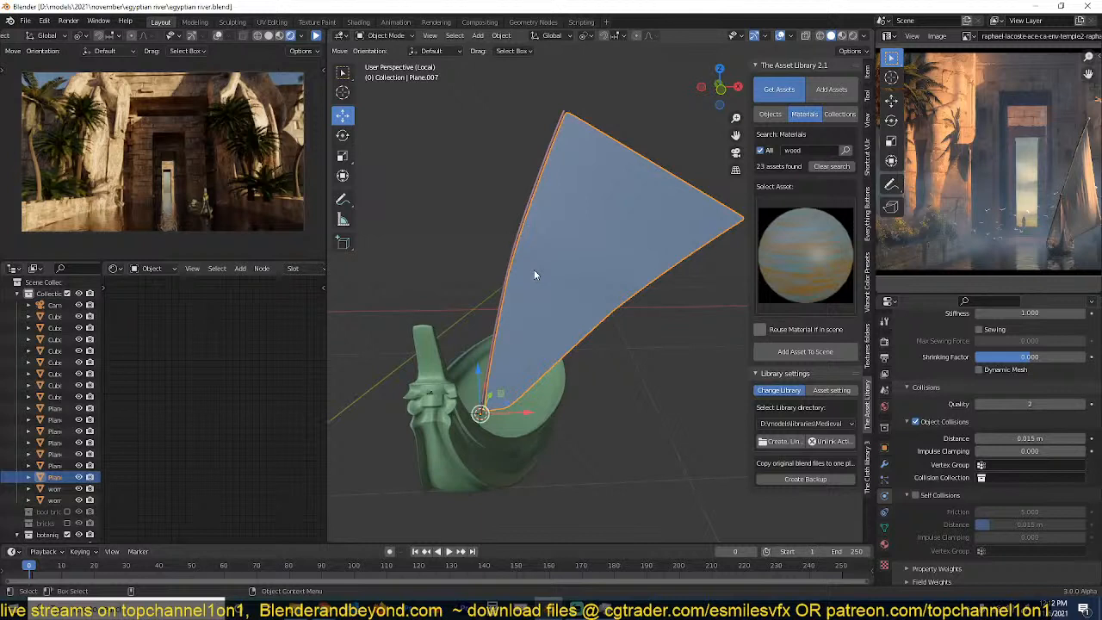
Play the sail's cloth simulation to check how it drapes, and return to the first frame.
key("space")
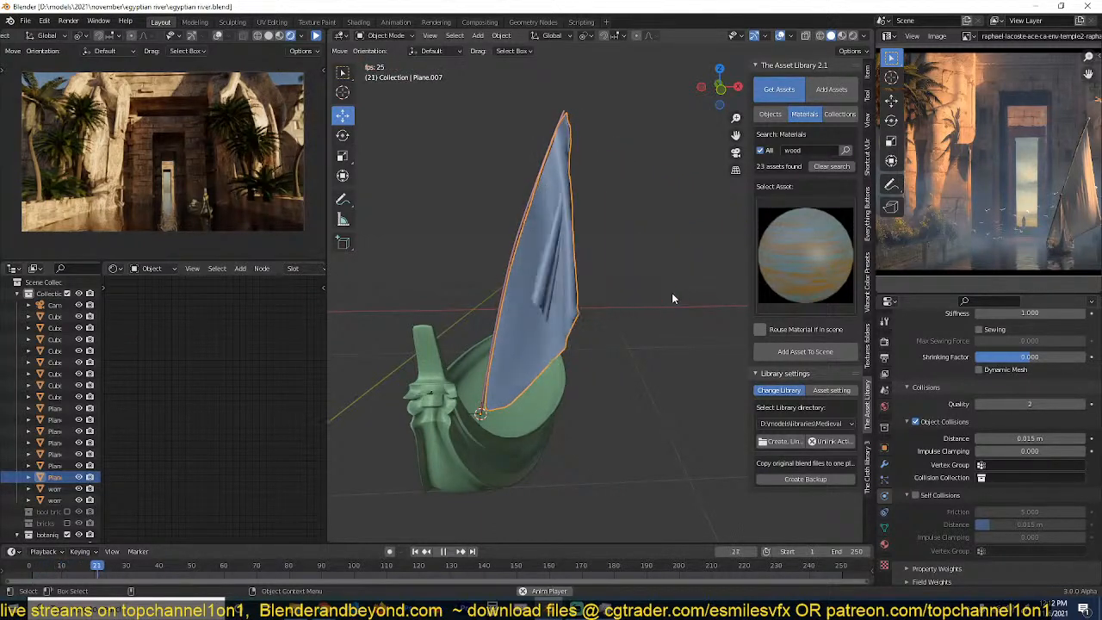
key("space")
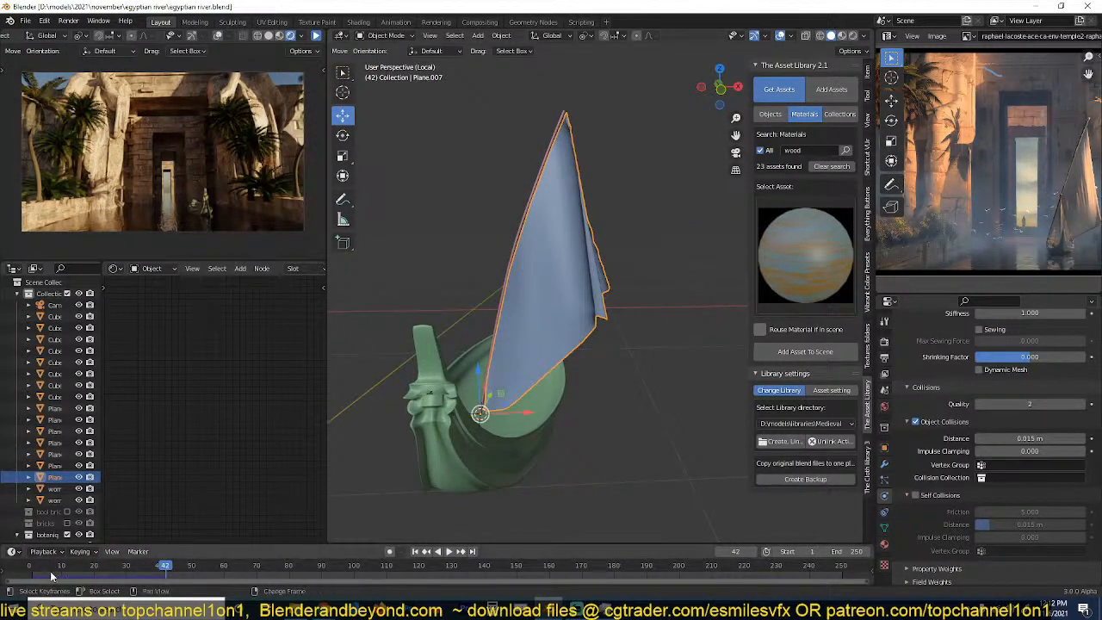
key("shift+Left")
Rotate the sail's free lower edge loop slightly clockwise in front wireframe view and test the cloth simulation.
key("Tab")
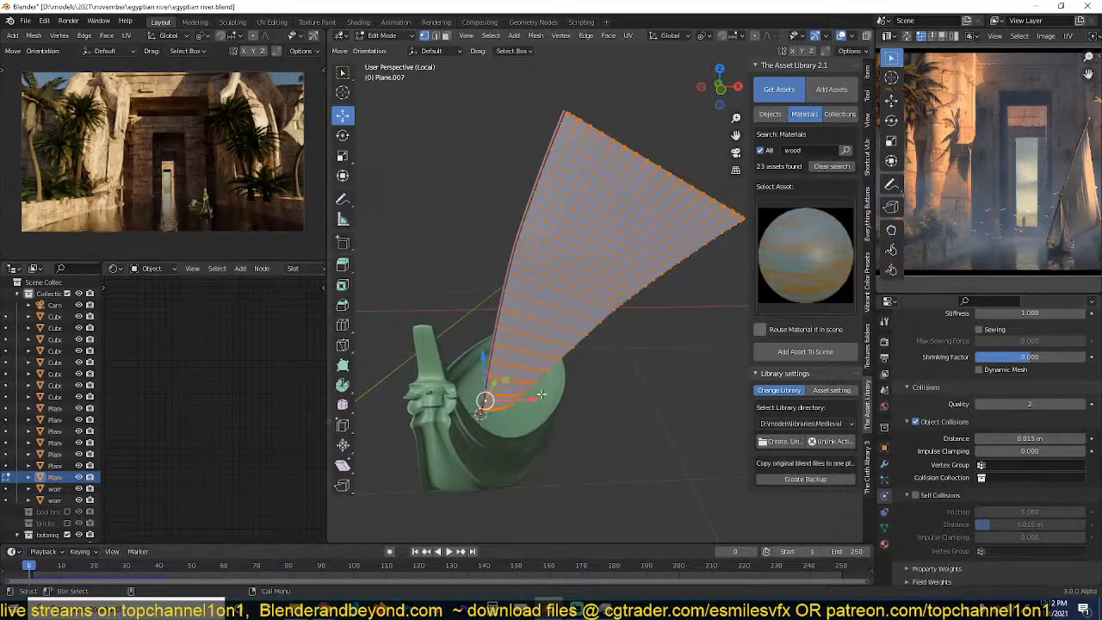
left_click(677, 293, "alt")
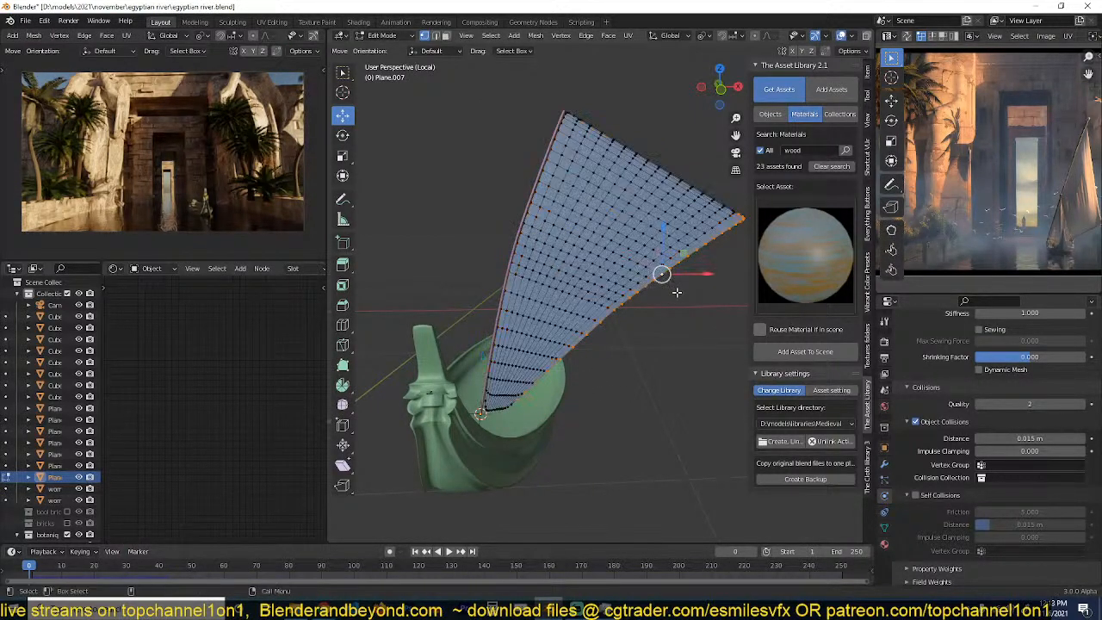
key("KP_1")
key("shift+z")
key("r")
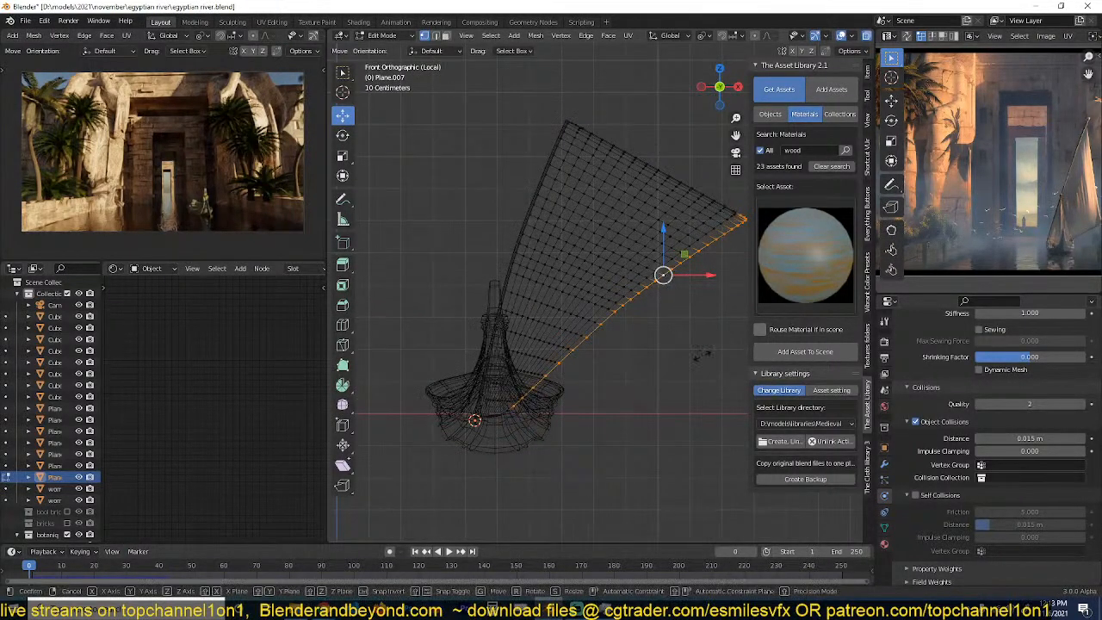
left_click(695, 366)
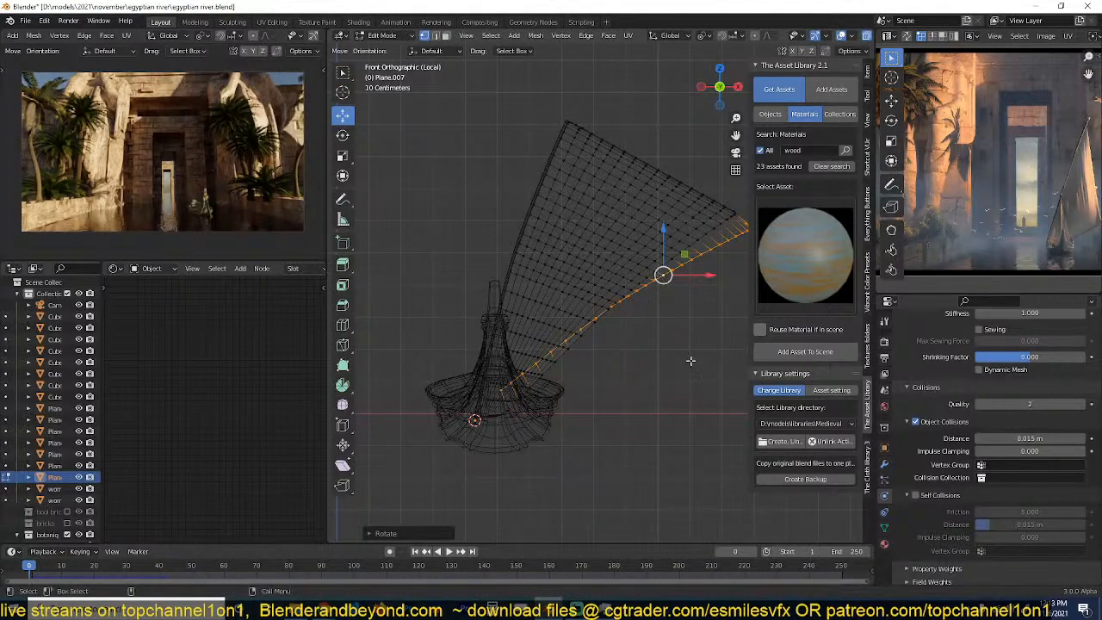
key("Tab")
key("space")
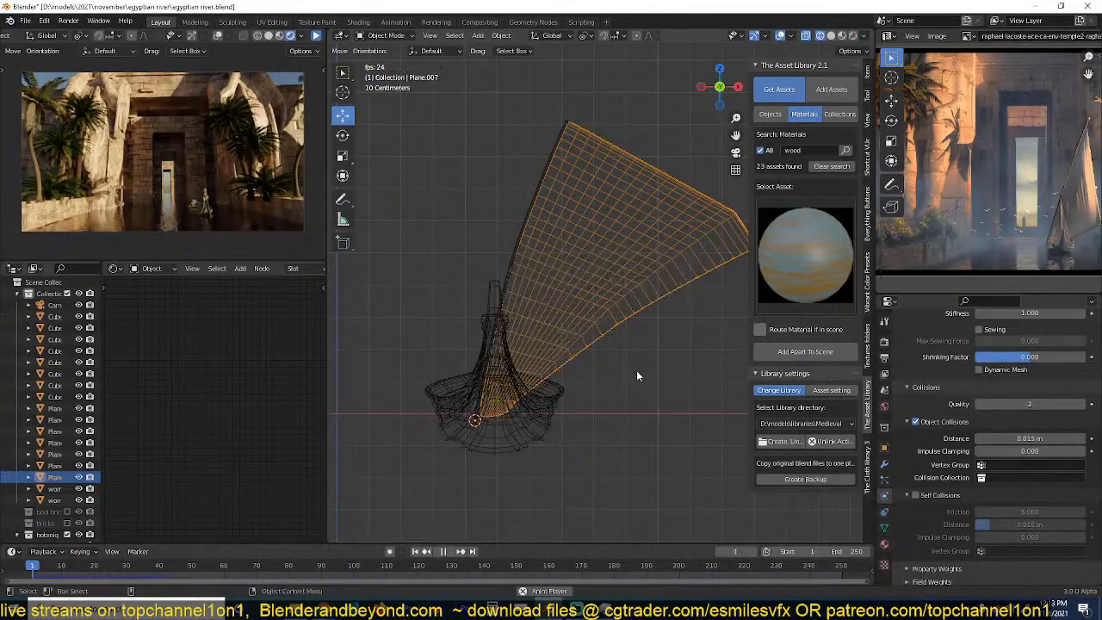
key("space")
Rotate the sail's lower edge loop back counterclockwise by about 8 degrees.
key("Tab")
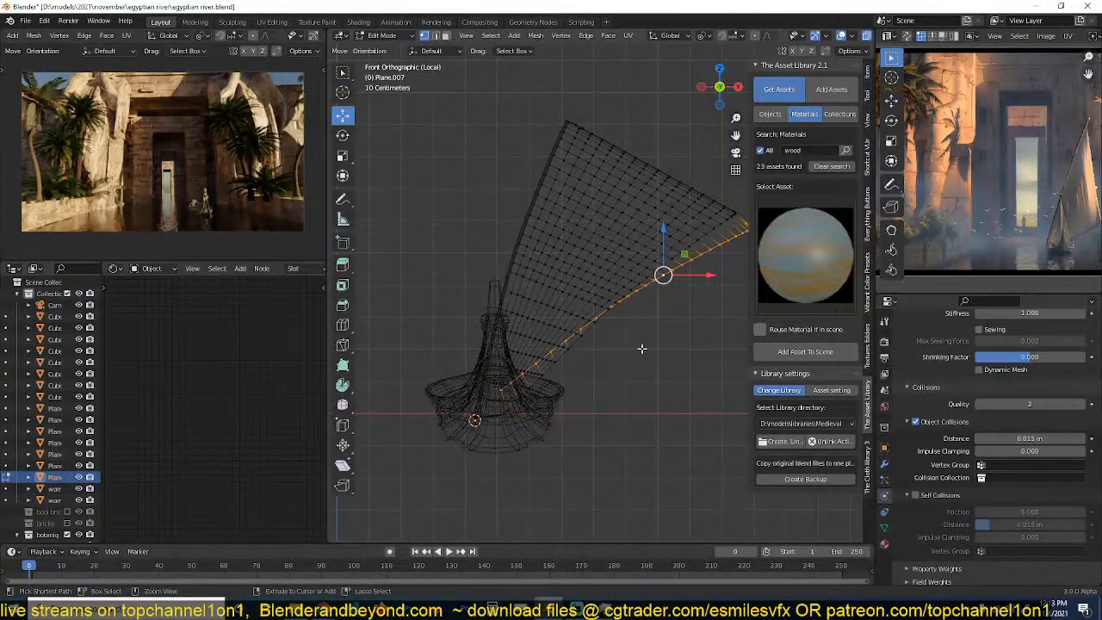
key("r")
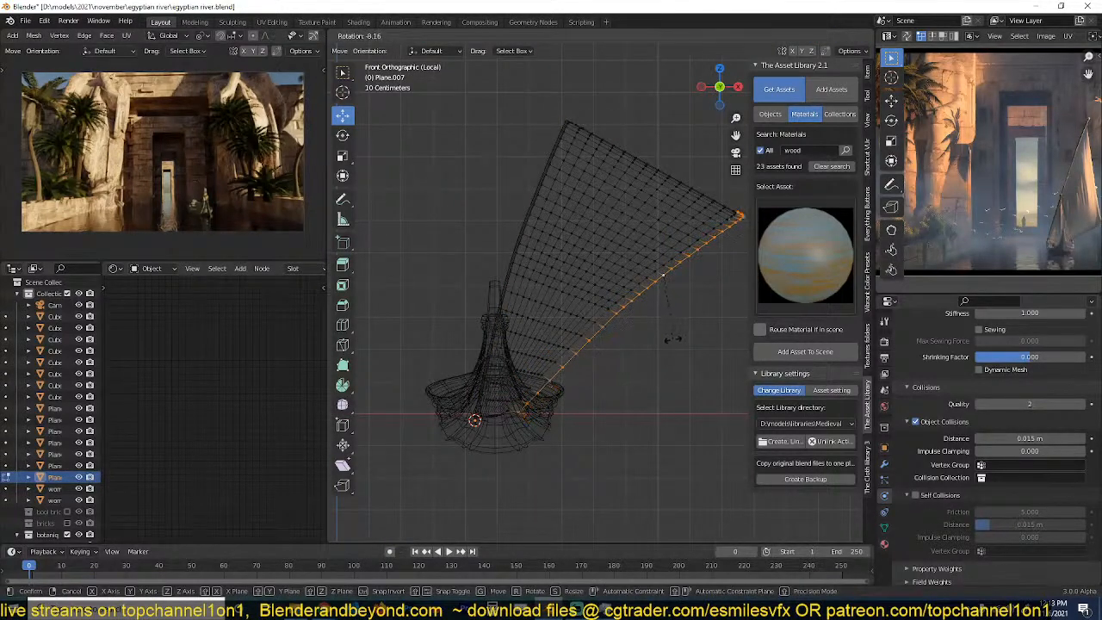
left_click(672, 341)
Select spaced vertices along the sail's lower edge, from the outer tip to the hull, and assign them to the pin group with weight 1.000.
left_click(884, 527)
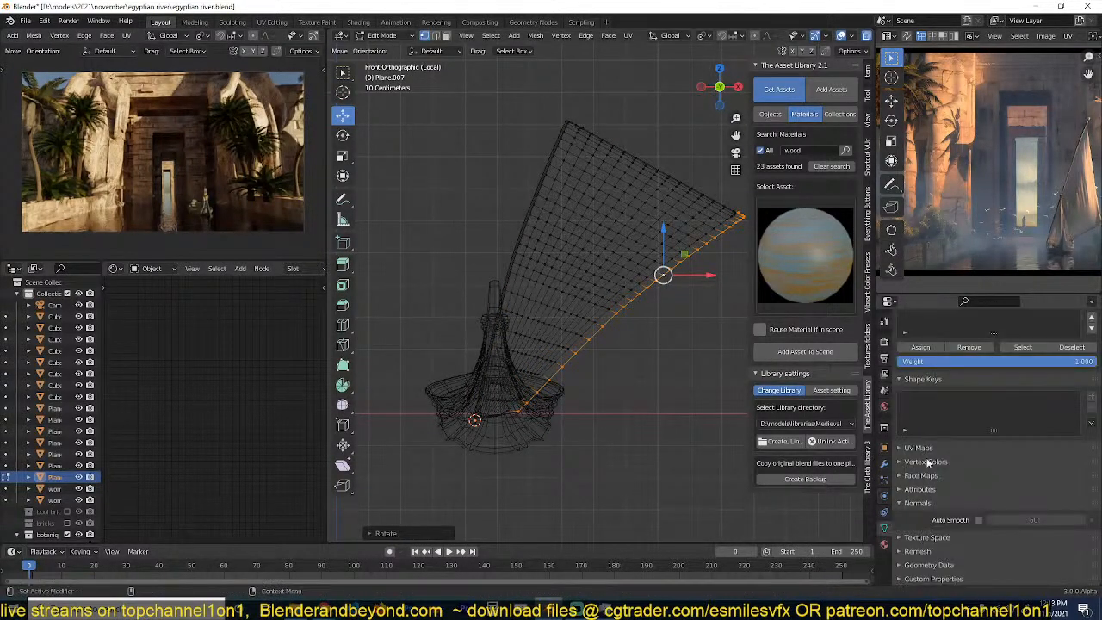
left_click(741, 216)
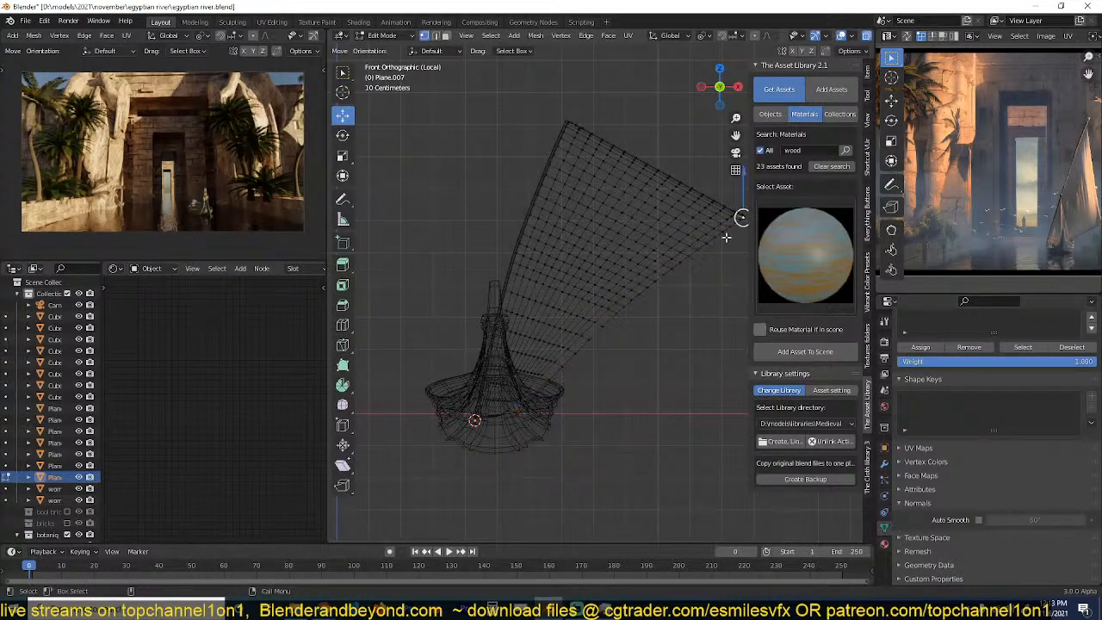
left_click(696, 255, "ctrl")
left_click(746, 218)
left_click(731, 228, "ctrl")
left_click(665, 278, "shift")
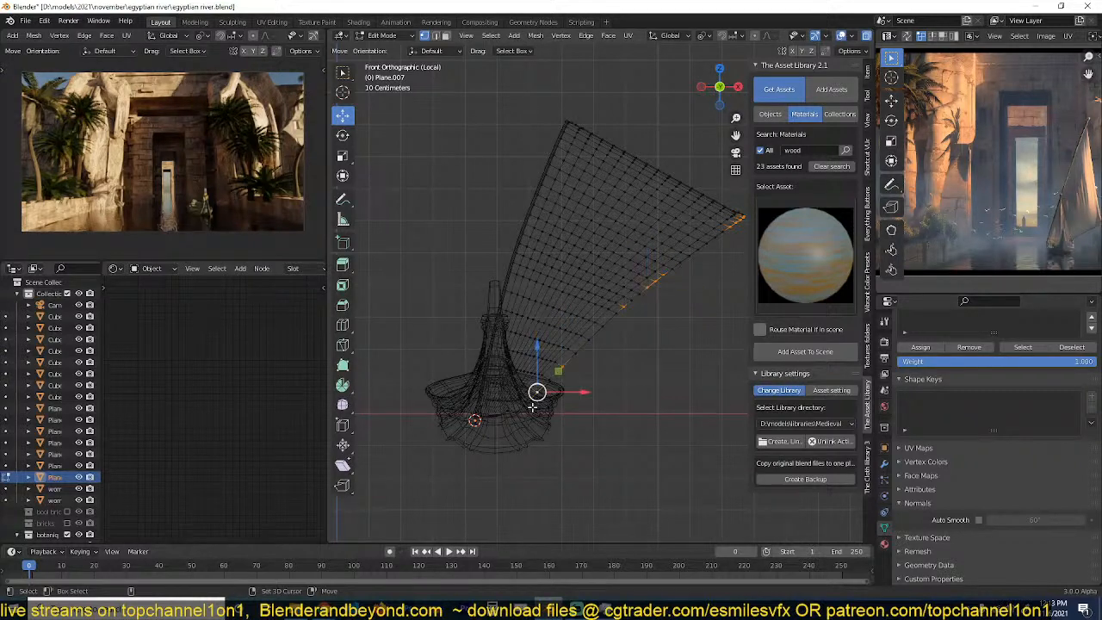
scroll(963, 397, "up", 2)
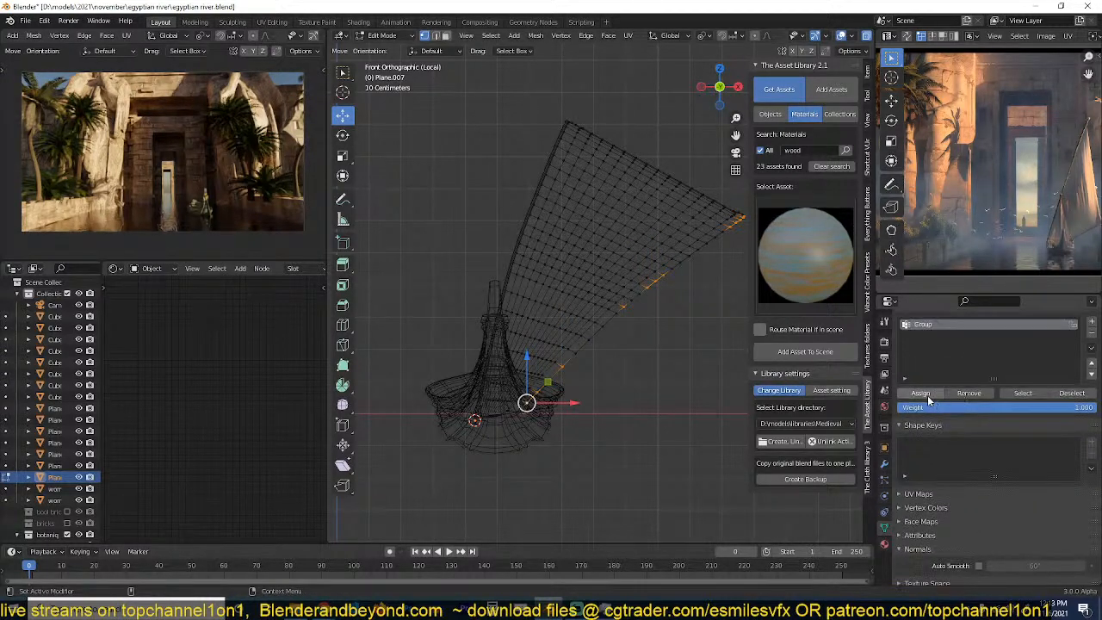
left_click(920, 392)
Play the cloth simulation in solid view up to frame 50 and inspect the pinned sail from an angle.
key("Tab")
key("shift+z")
key("space")
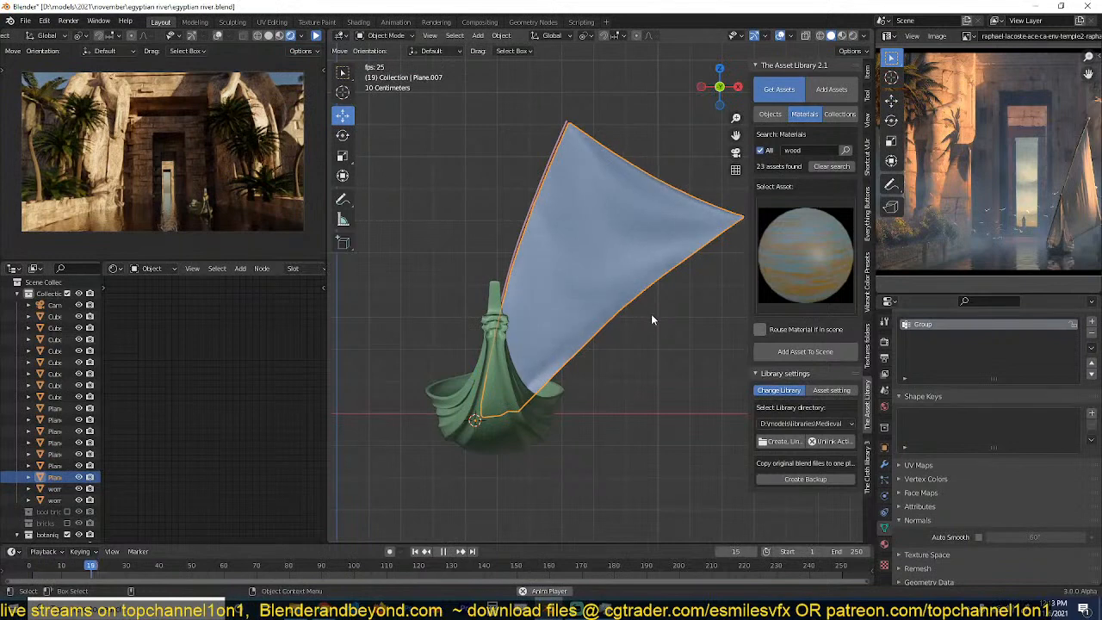
mouse_move(652, 316)
middle_mouse_down()
mouse_move(532, 351)
mouse_move(672, 315)
middle_mouse_up()
key("space")
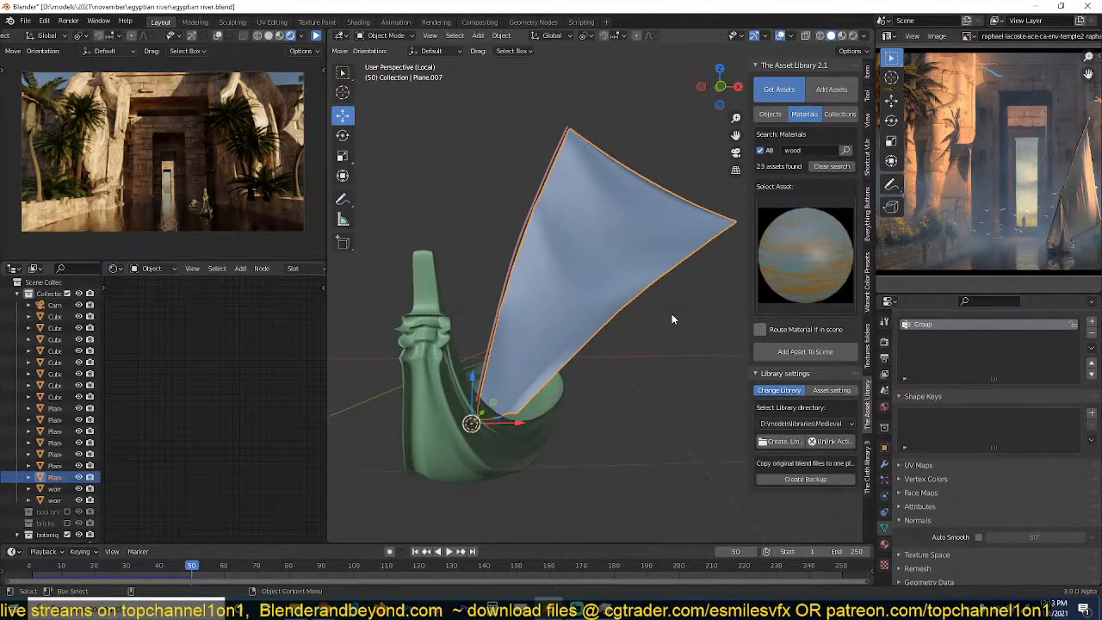
In front wireframe view, enable Connected Only for smooth proportional editing and try rotating the selected vertices on the sail's lower edge.
key("KP_1")
key("Tab")
key("z")
left_click(510, 316)
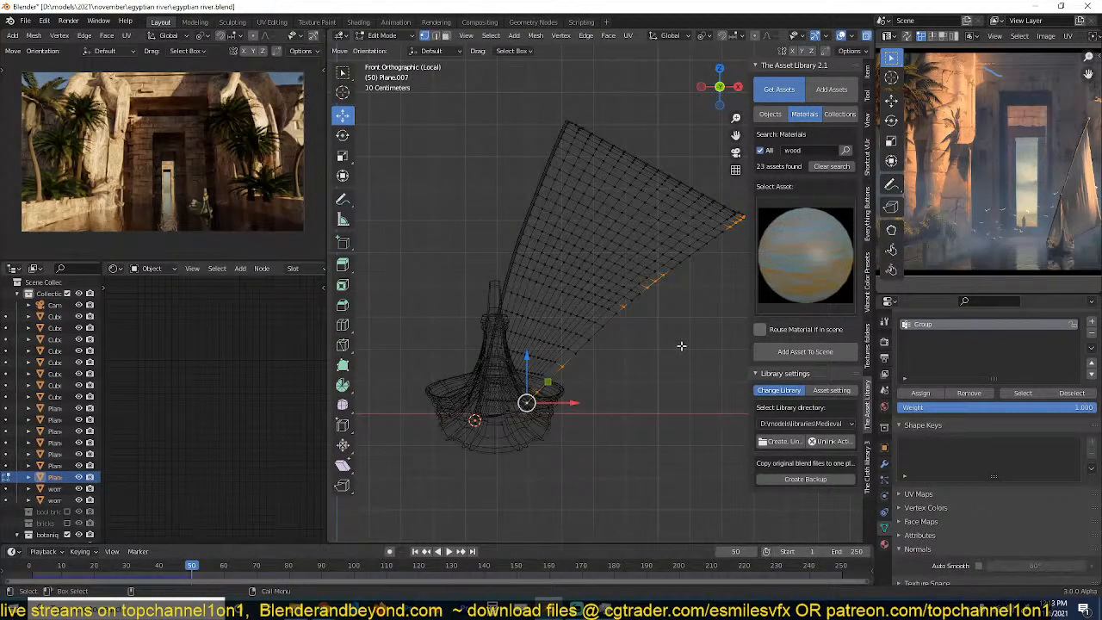
scroll(681, 346, "down", 1)
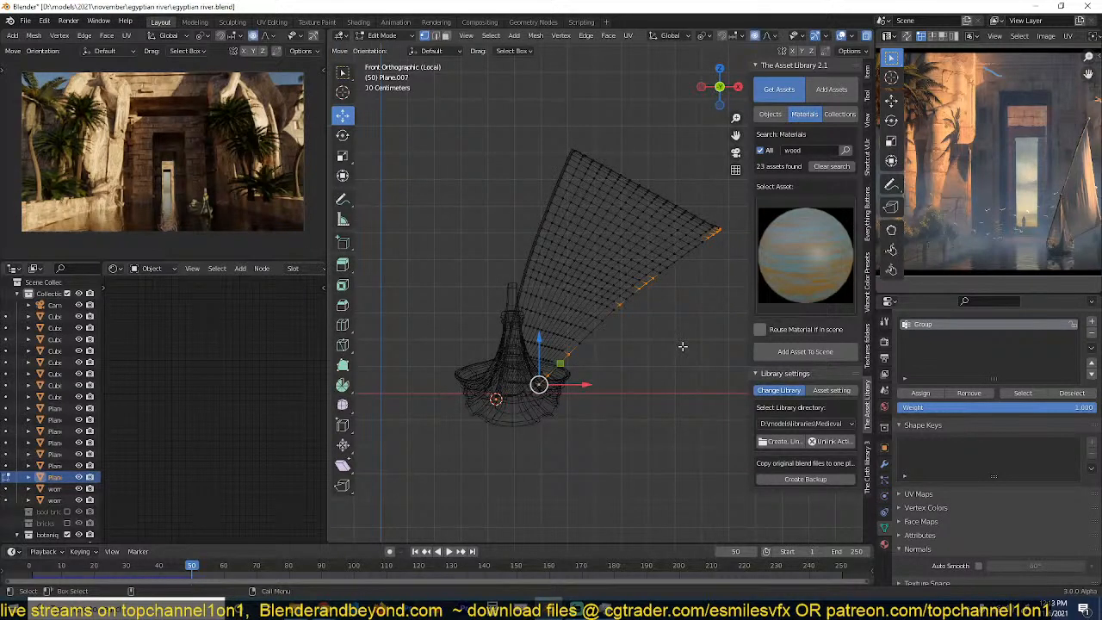
left_click(767, 37)
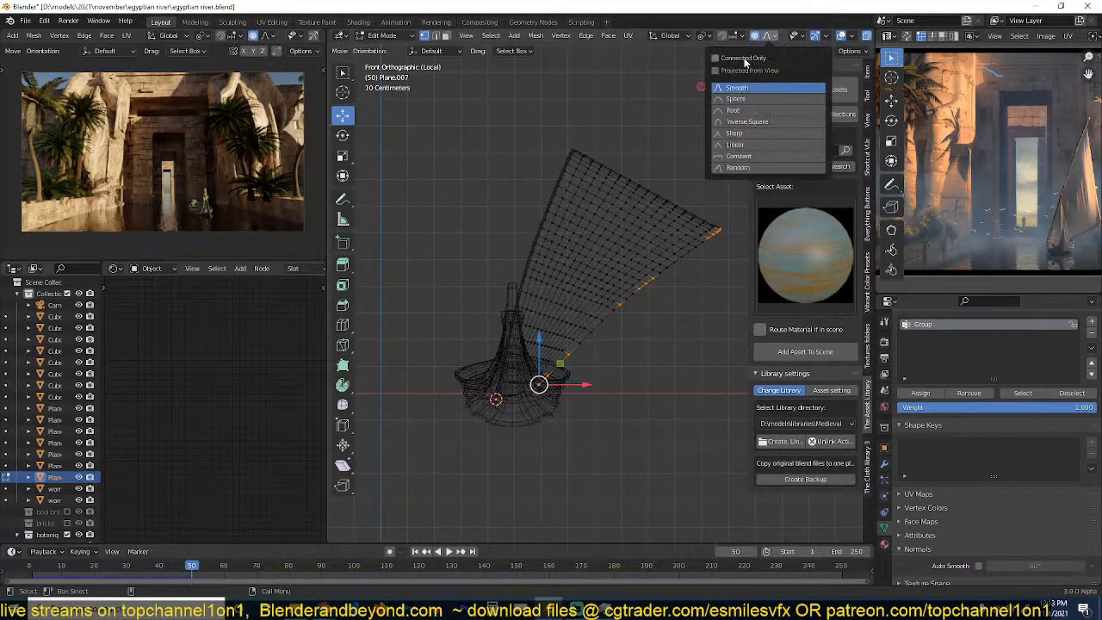
left_click(744, 60)
key("r")
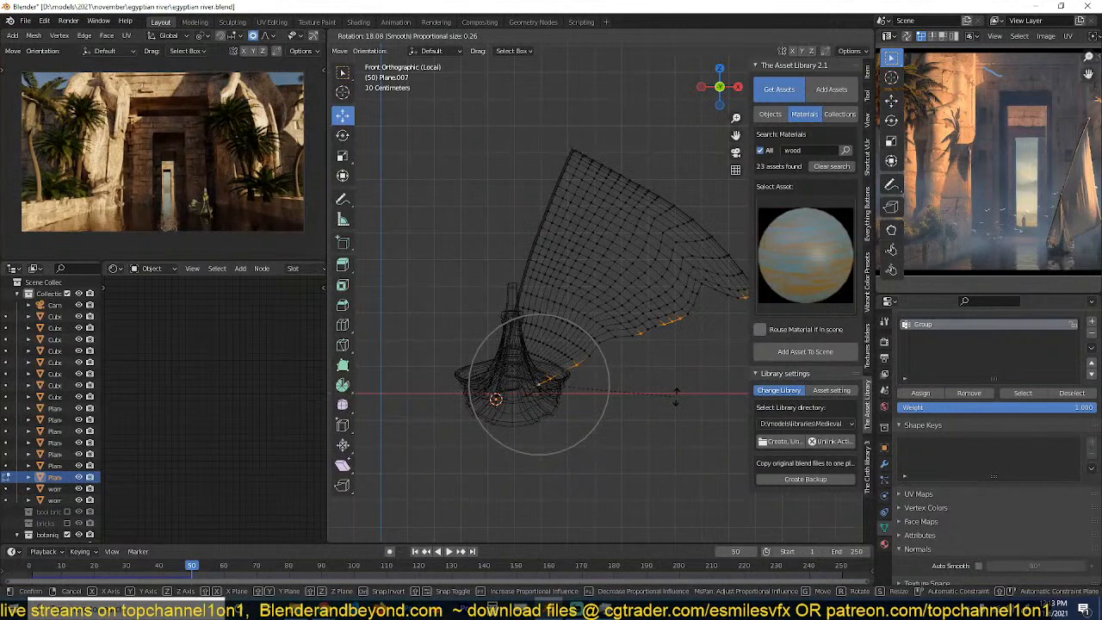
Select the sail's lower edge loop and move it down about 0.1 m with proportional editing.
left_click(661, 332)
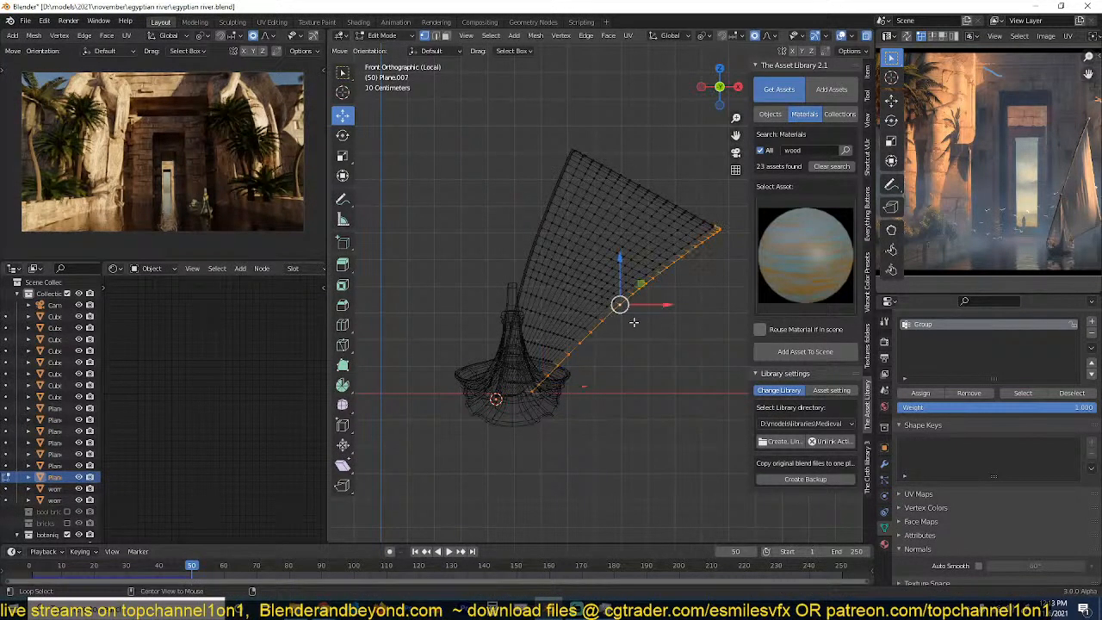
key("r")
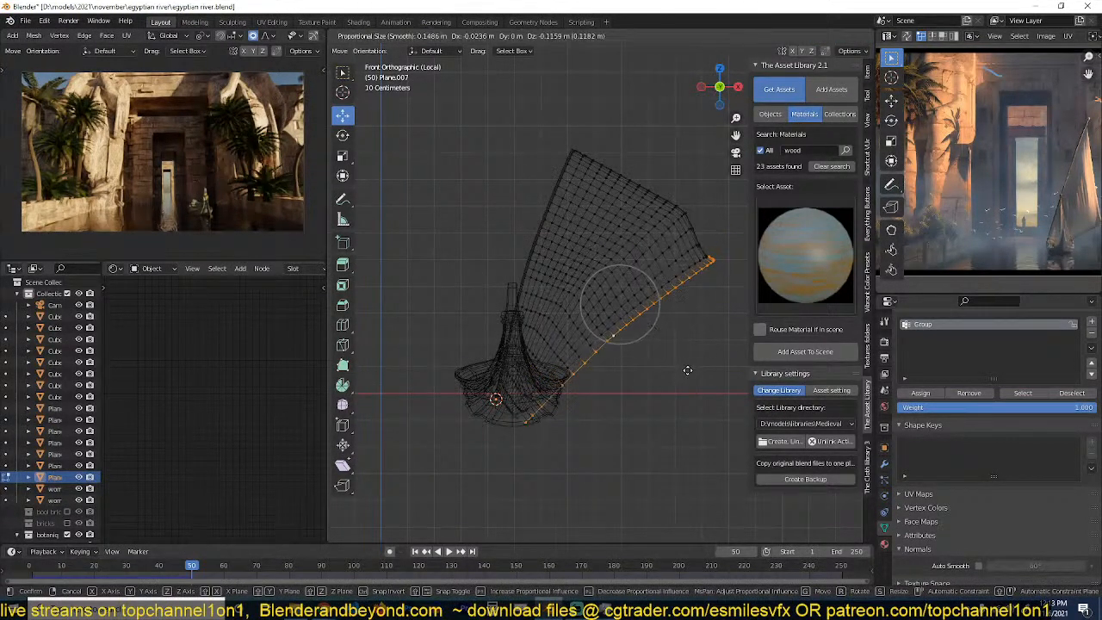
left_click(695, 359)
key("Tab")
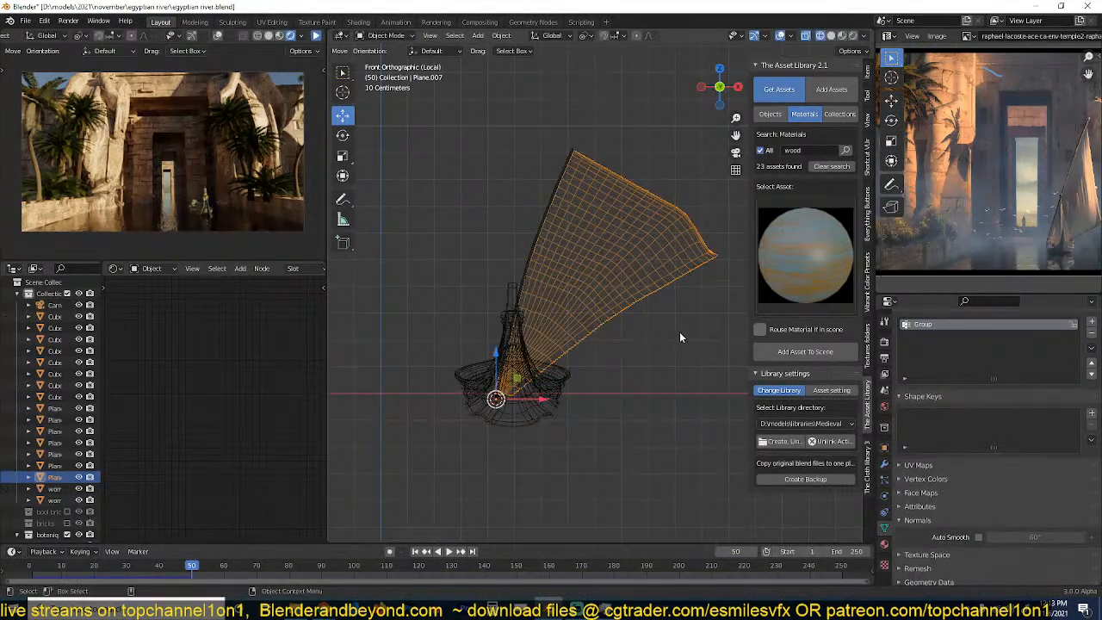
Play the cloth simulation in solid view up to frame 108 and inspect the sail from an angle.
key("space")
key("shift+z")
middle_click_drag(691, 335, 713, 344)
key("space")
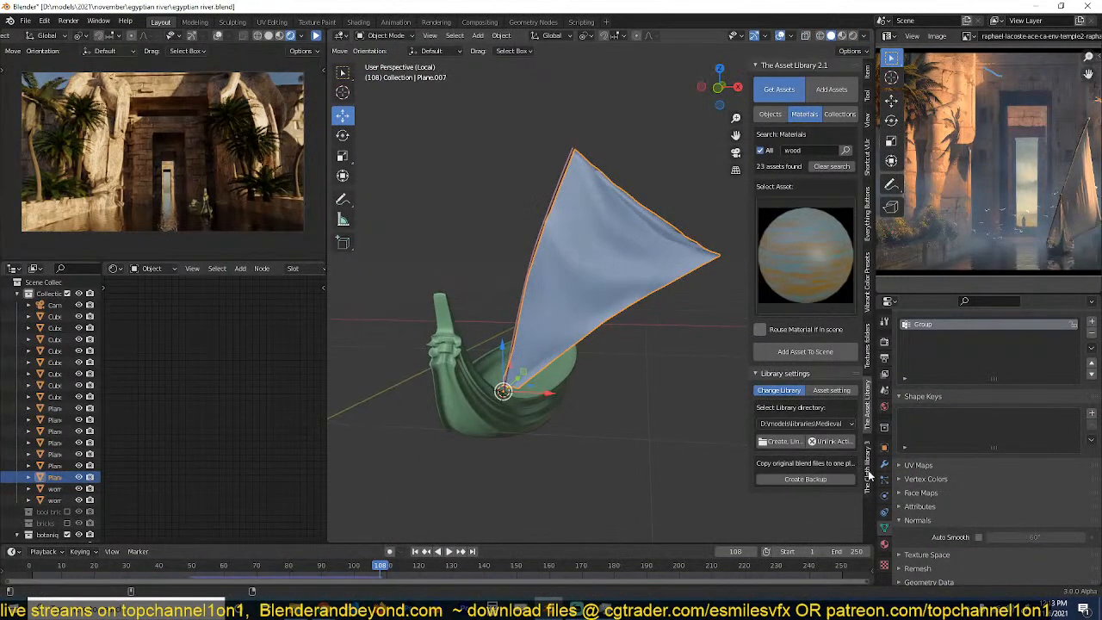
Enable self collisions on the sail's cloth with a distance of 0.001 m and return to frame 0.
left_click(883, 496)
scroll(1020, 492, "down", 10)
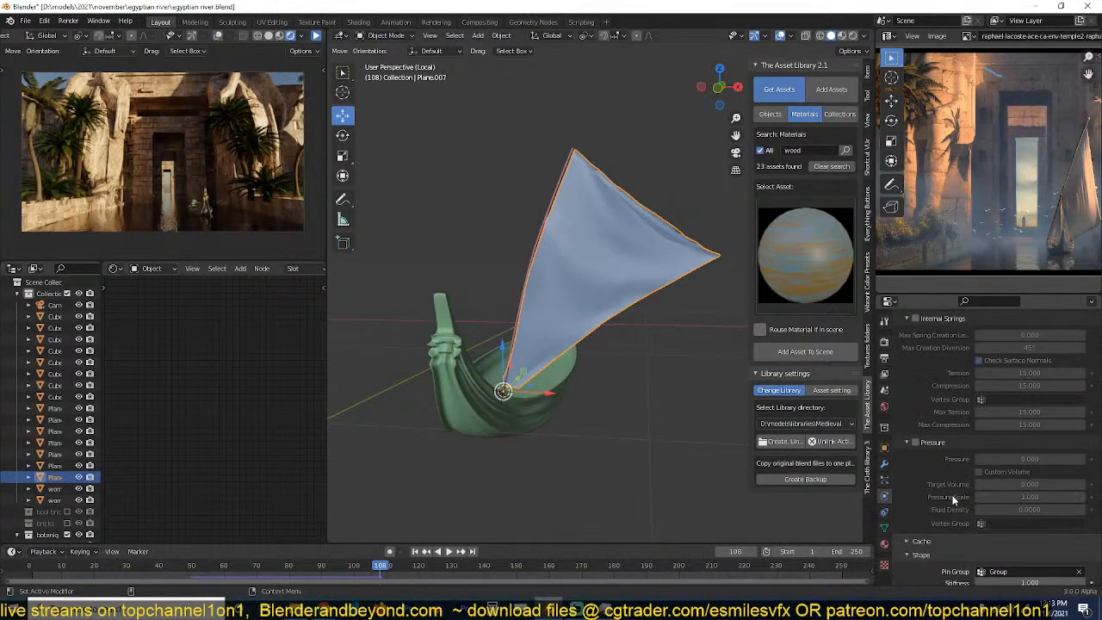
scroll(958, 515, "down", 4)
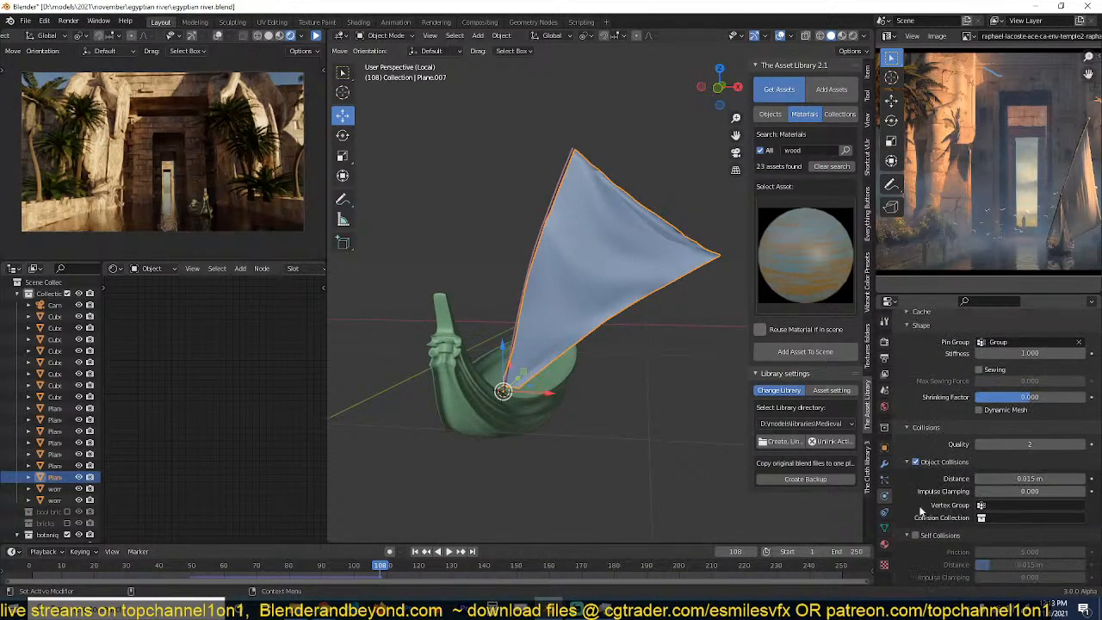
left_click(915, 535)
scroll(965, 525, "down", 1)
left_click(1016, 520)
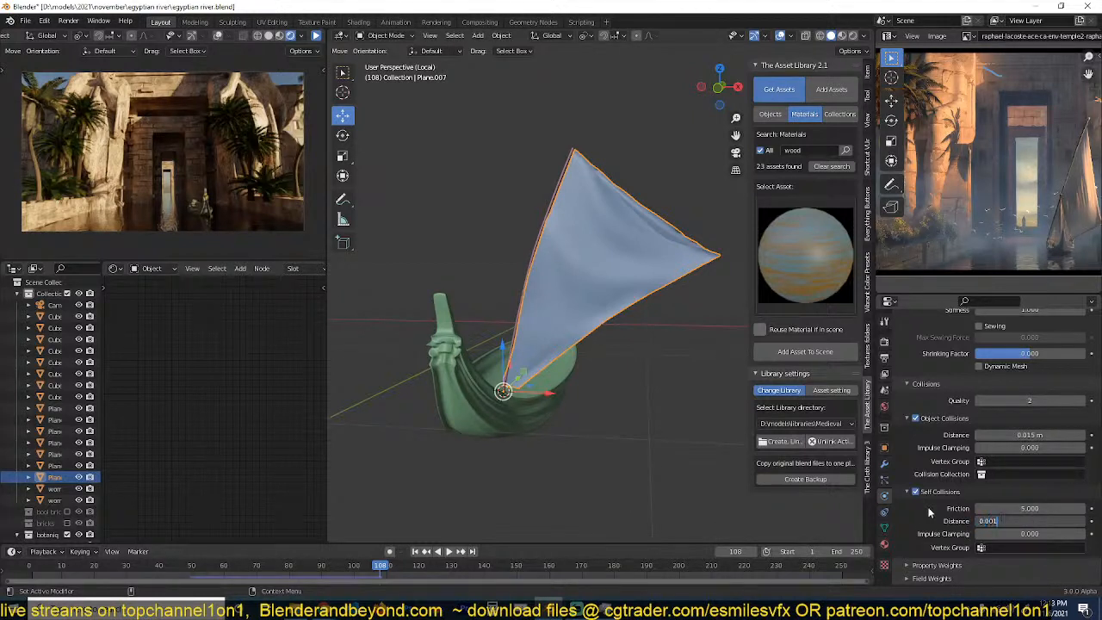
key("Return")
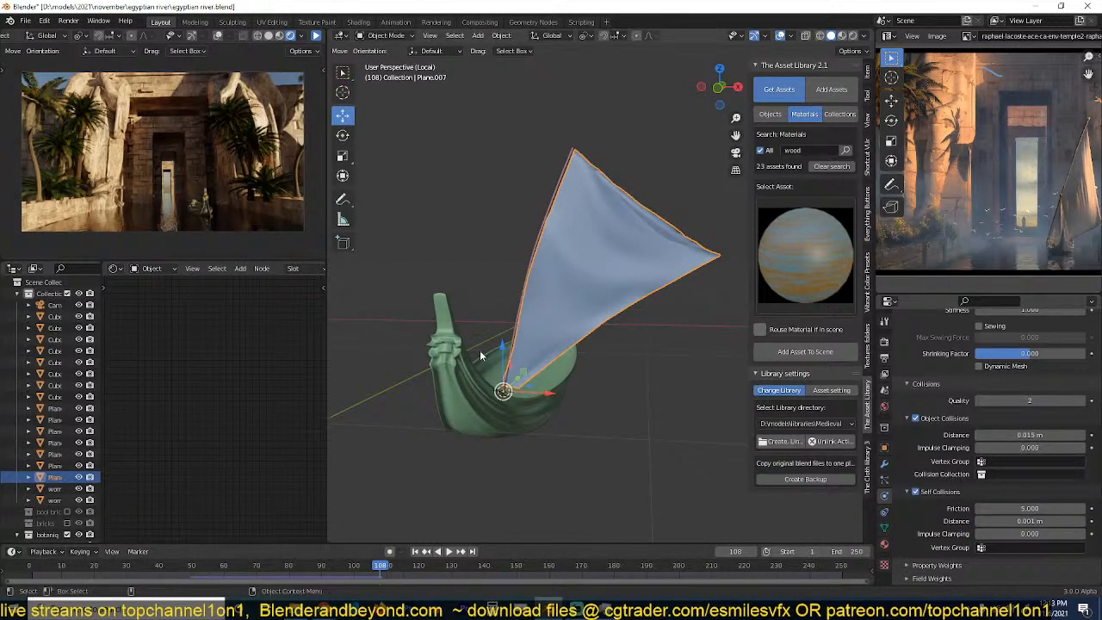
left_click(25, 573)
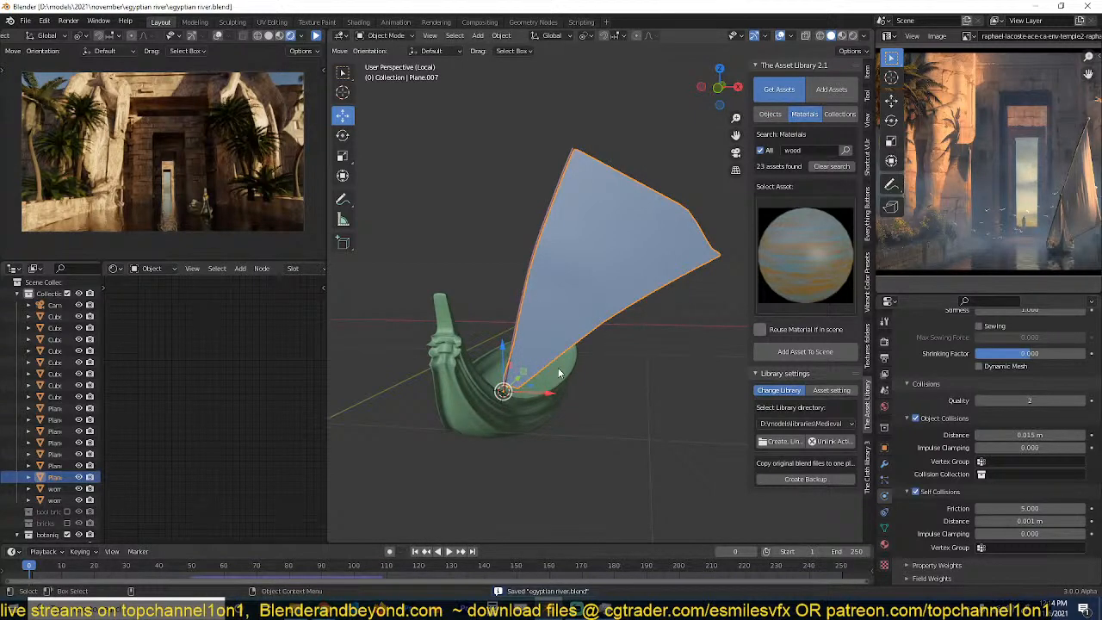
In right view, add a Wind force field behind the sail and rotate it to blow toward the boat's tall curved end.
key("KP_3")
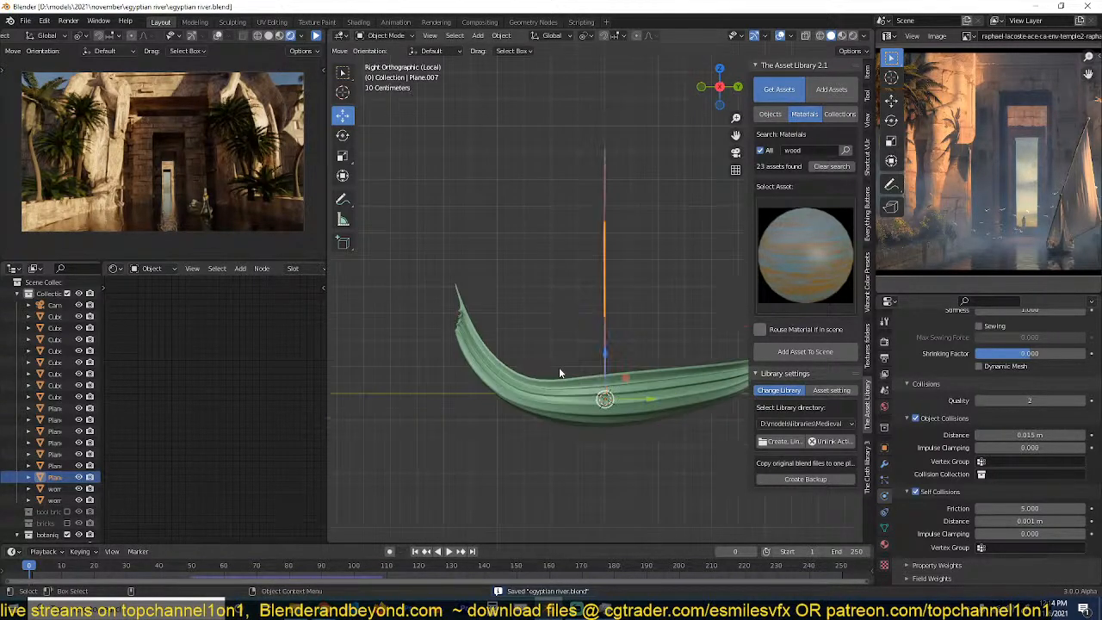
key("KP_Decimal")
key("shift+a")
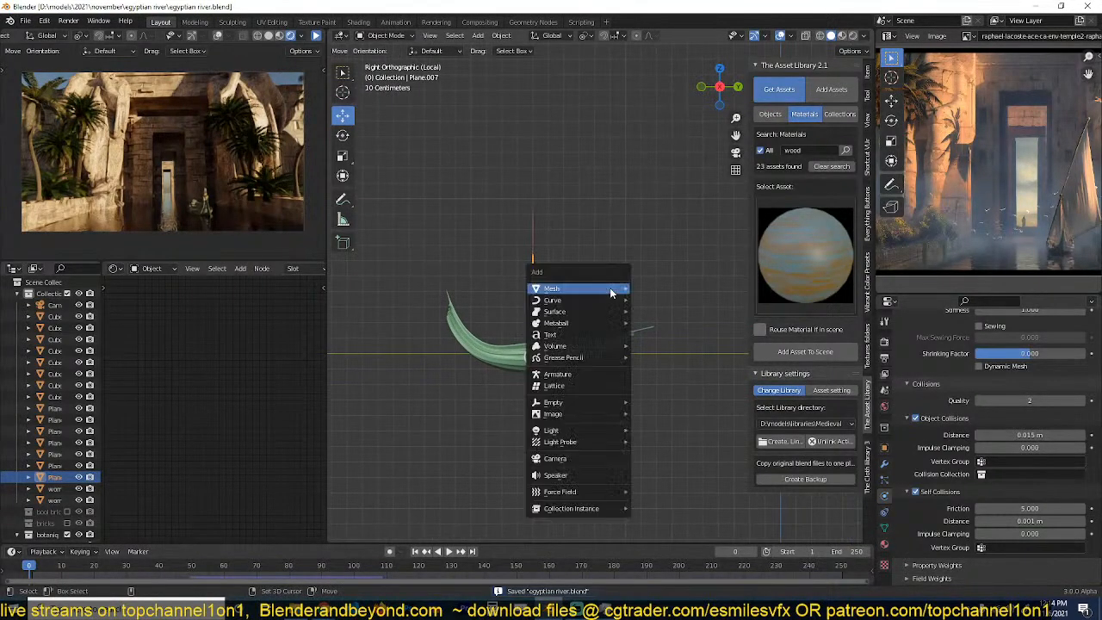
mouse_move(602, 430)
mouse_move(581, 491)
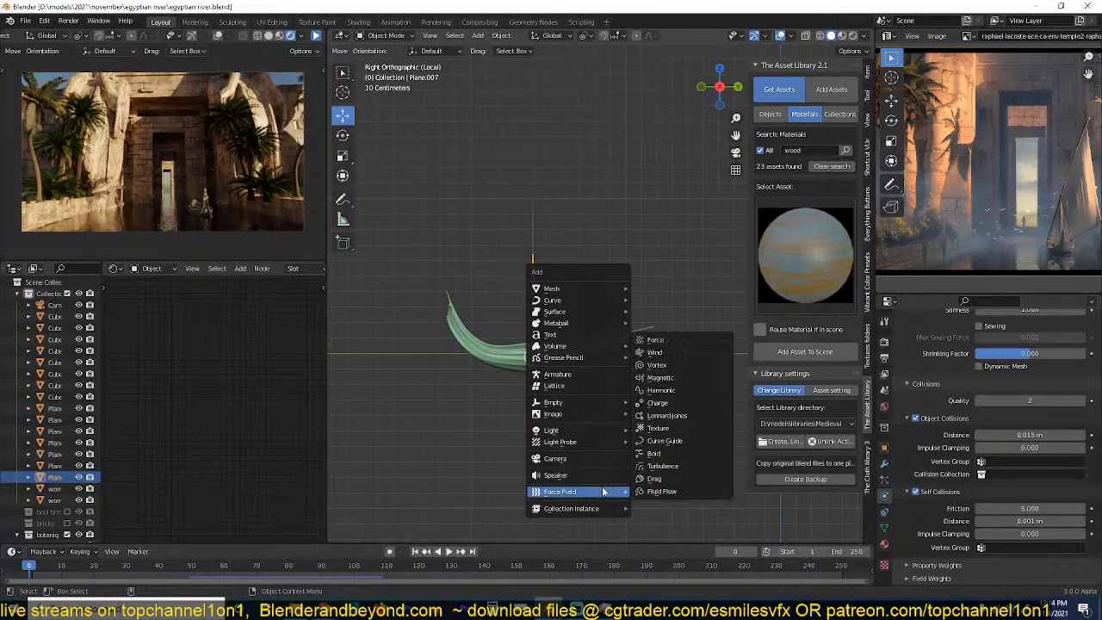
left_click(686, 353)
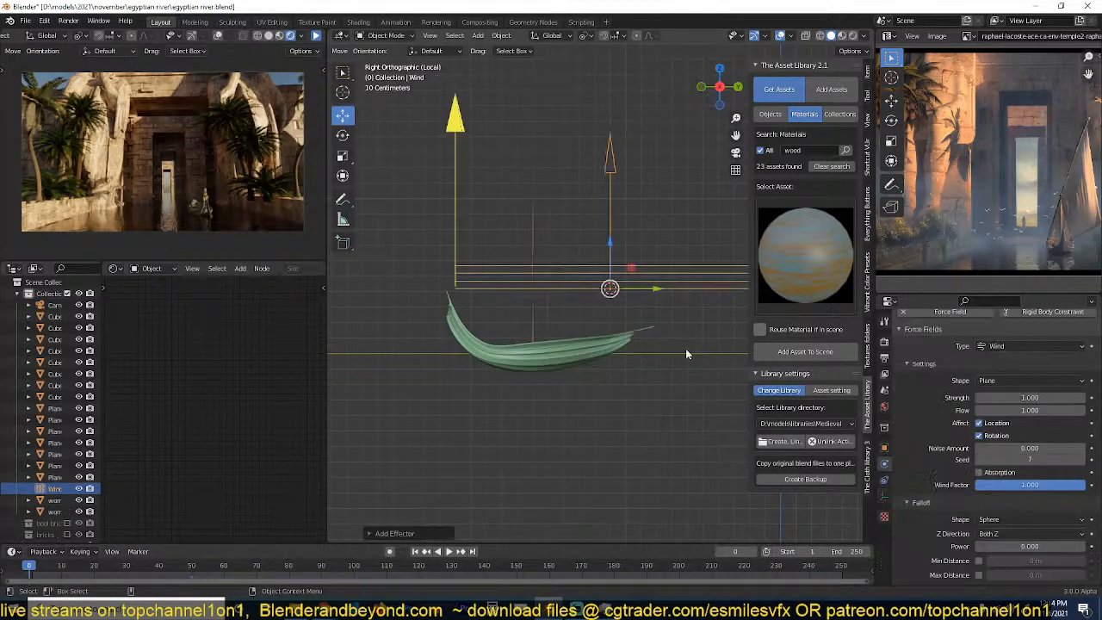
key("r")
left_click(666, 238)
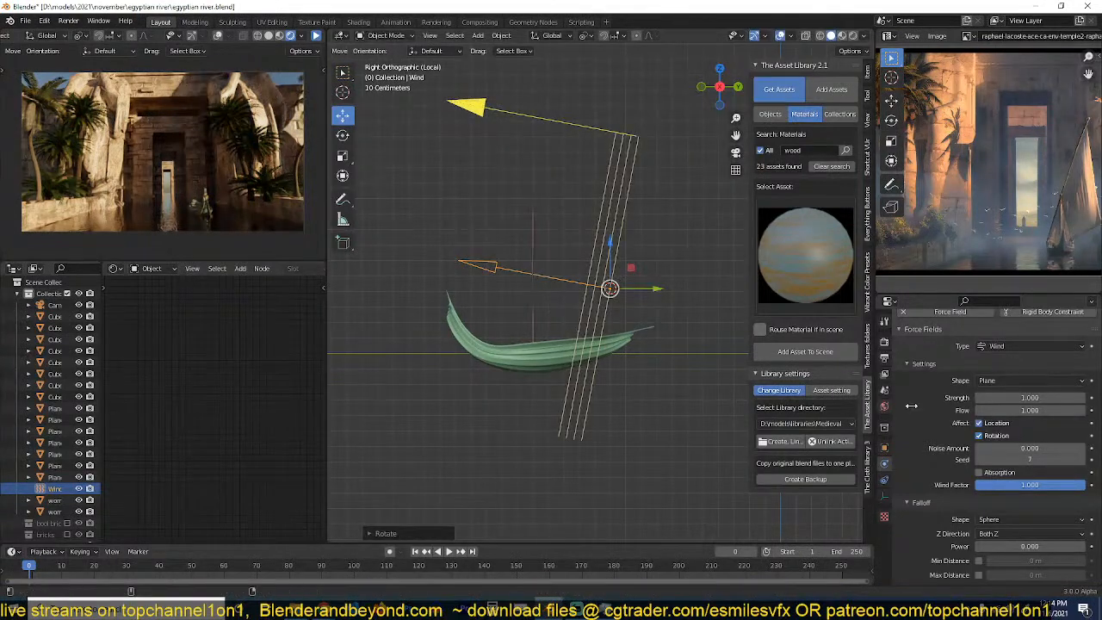
Set the wind field's strength to 100, test the cloth simulation from an angle, and return to frame 0.
scroll(1013, 402, "up", 1)
left_click(1016, 389)
left_click(1003, 398)
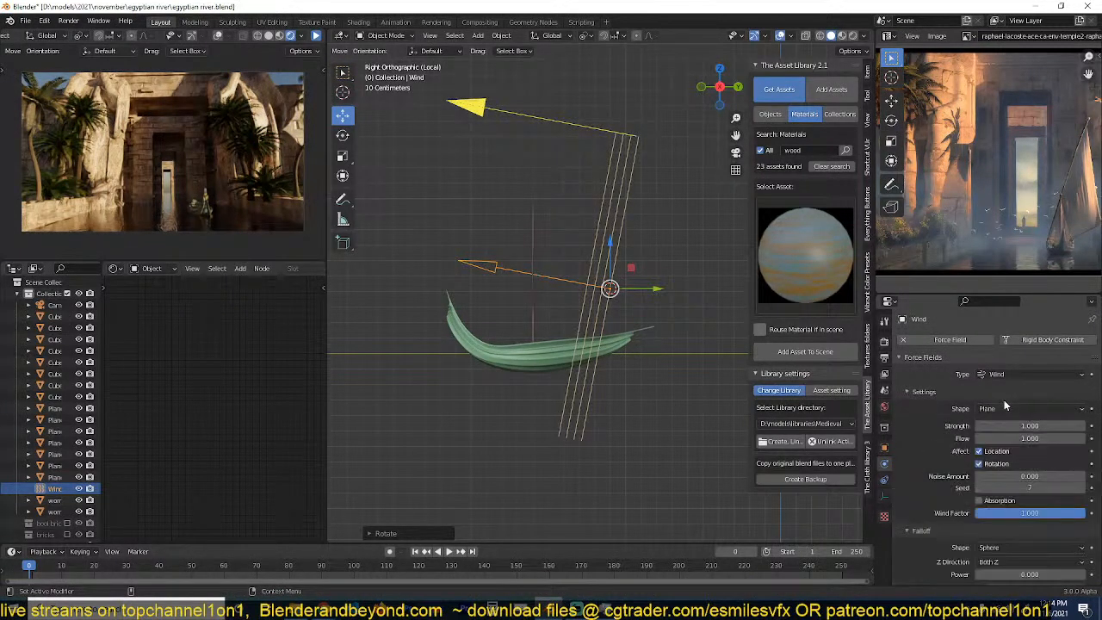
type("100")
key("Return")
scroll(554, 370, "down", 2)
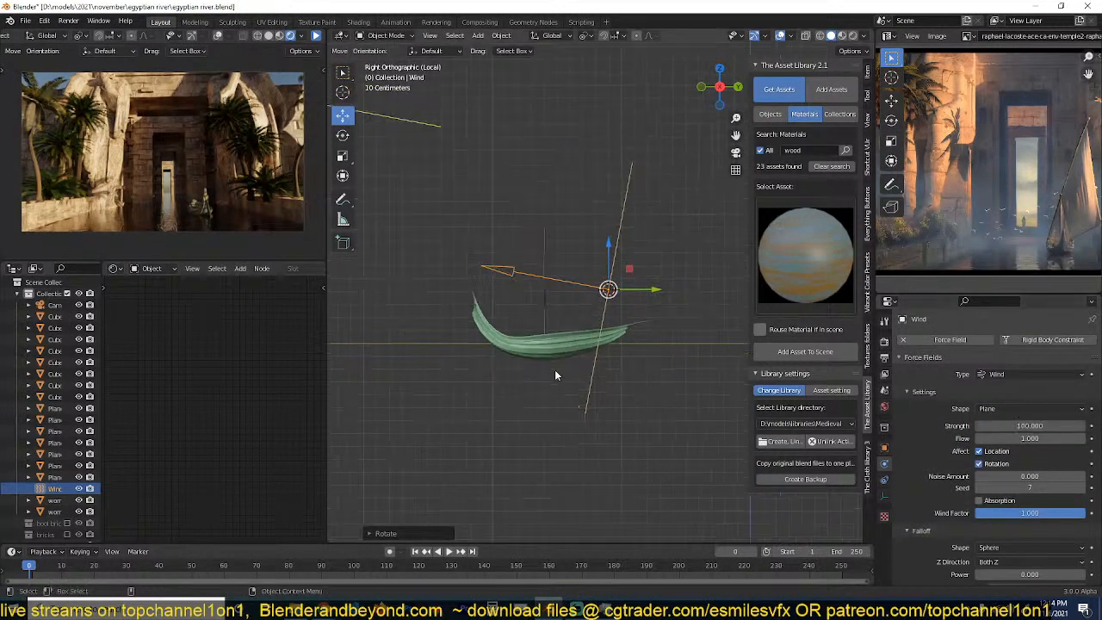
middle_click_drag(554, 369, 664, 365)
key("space")
scroll(592, 396, "up", 3)
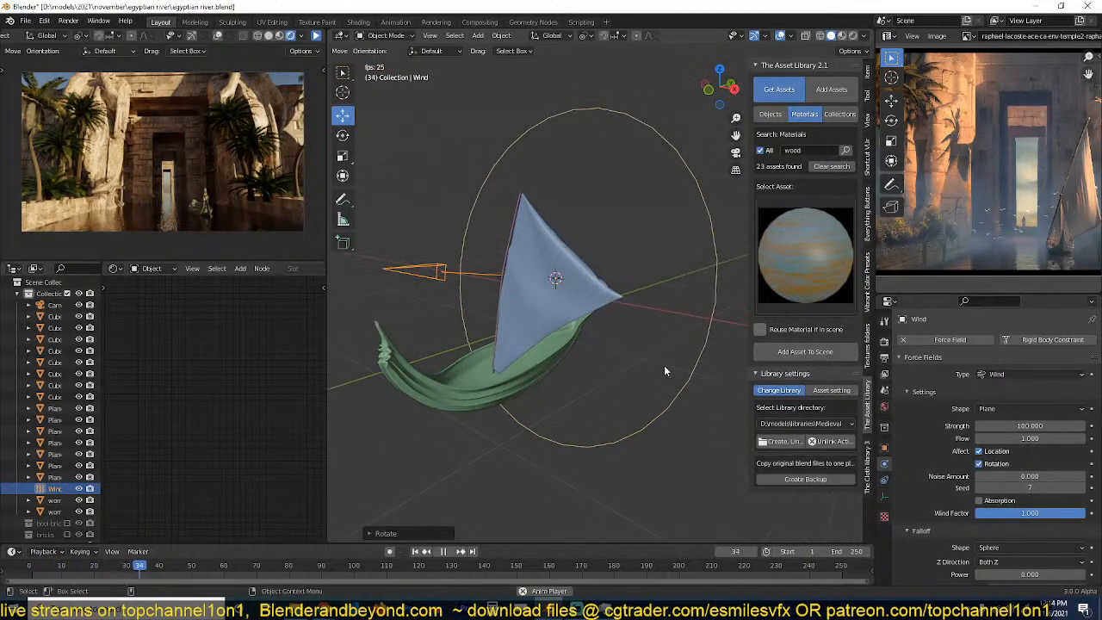
key("space")
key("shift+Left")
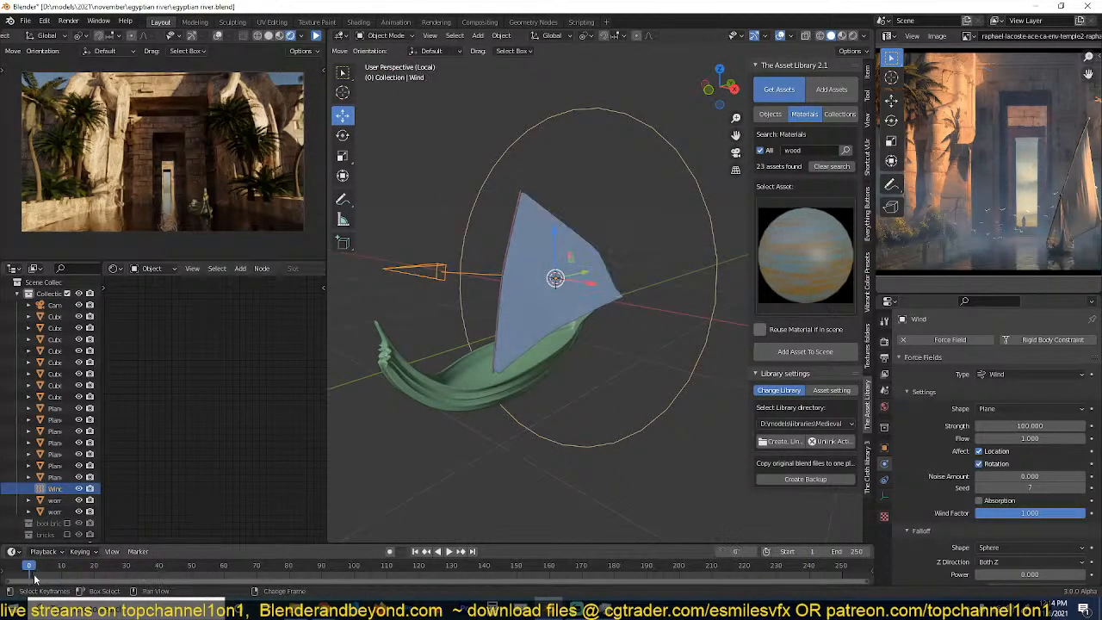
Select the sail, replay the wind simulation from several angles, and save the file with the timeline back at frame 0.
key("space")
left_click(560, 293)
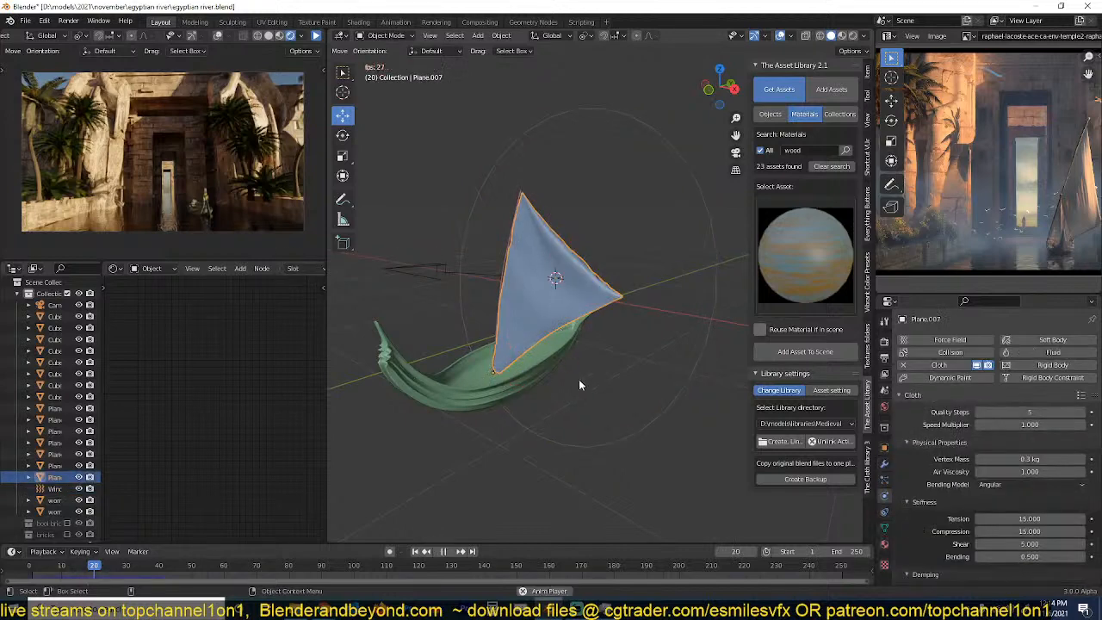
key("space")
middle_click_drag(562, 397, 523, 365)
key("space")
middle_click_drag(571, 288, 712, 297)
key("space")
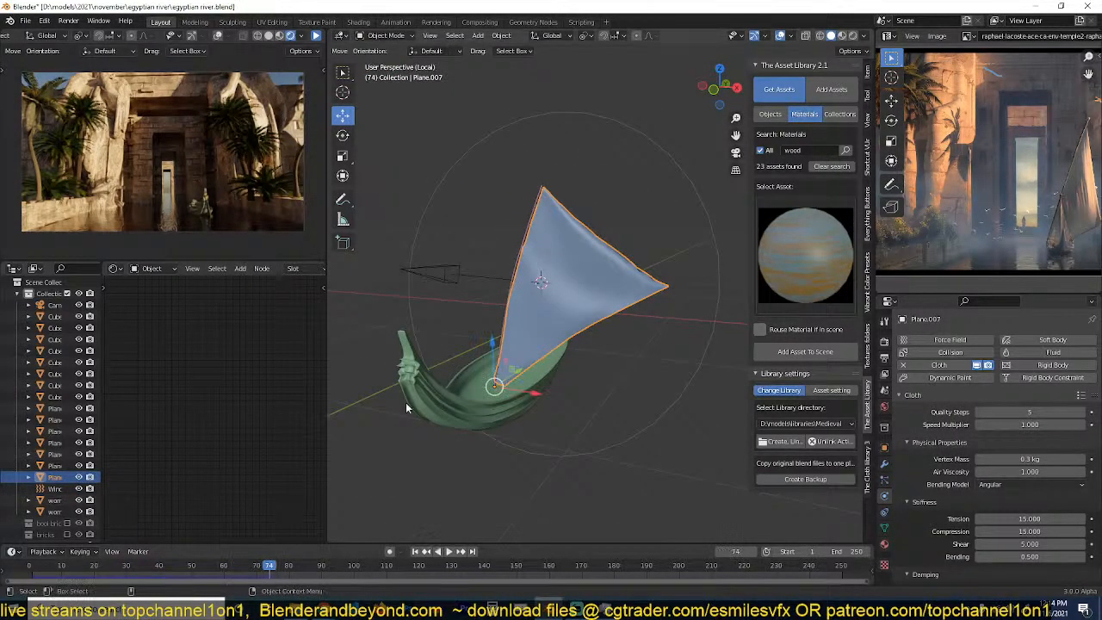
key("shift+Left")
key("ctrl+s")
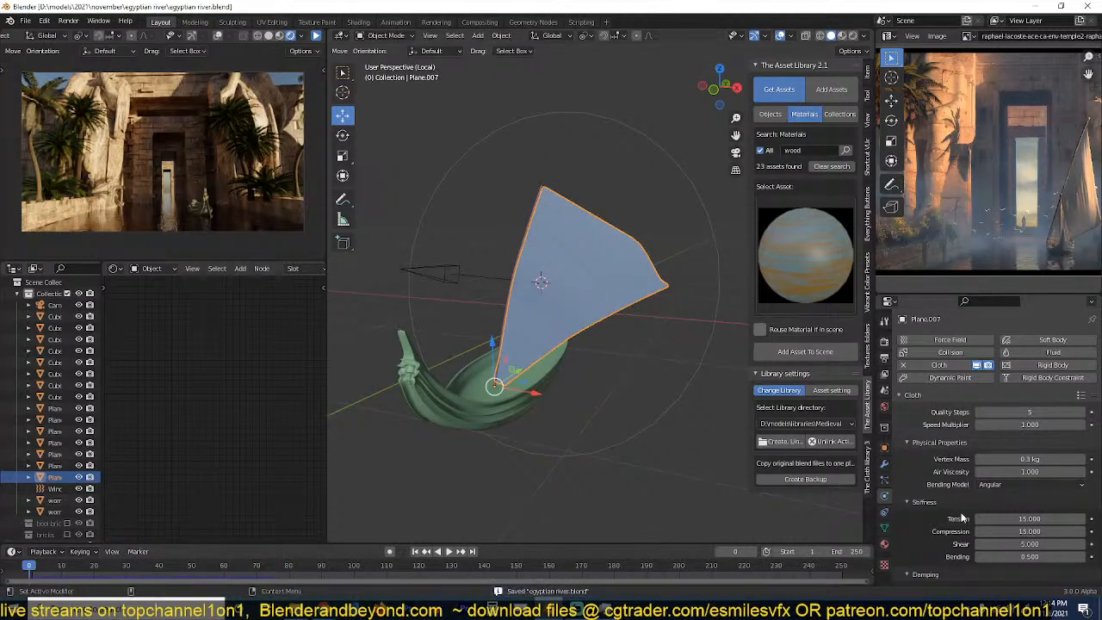
Set the sail cloth's shrinking factor to -0.144 while the simulation plays.
scroll(959, 531, "down", 2)
scroll(958, 527, "down", 3)
key("space")
scroll(954, 533, "down", 4)
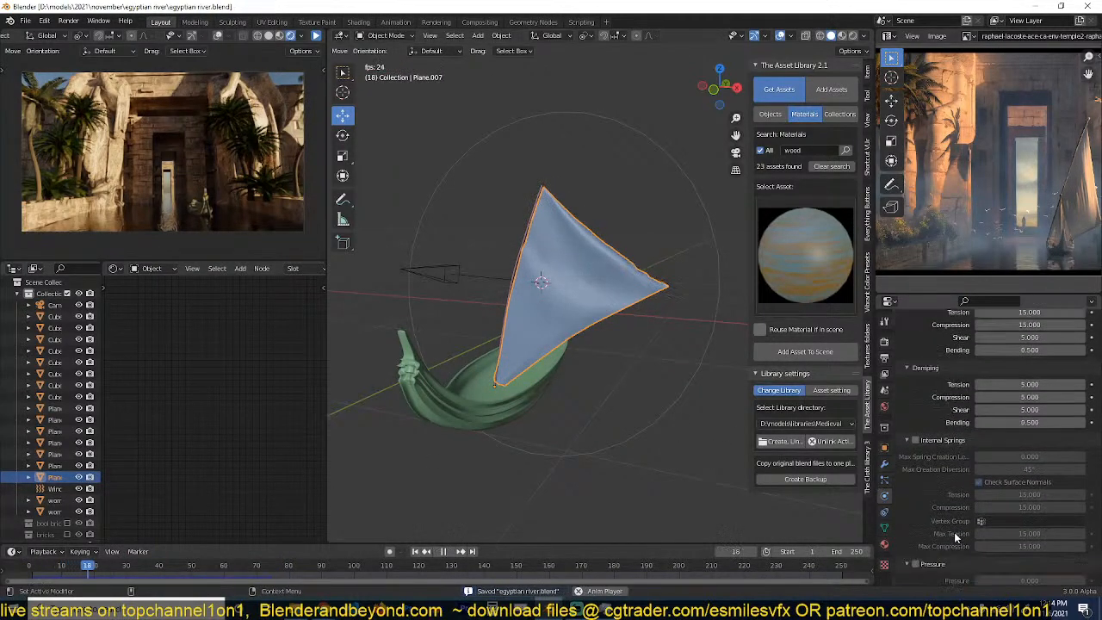
scroll(969, 517, "down", 2)
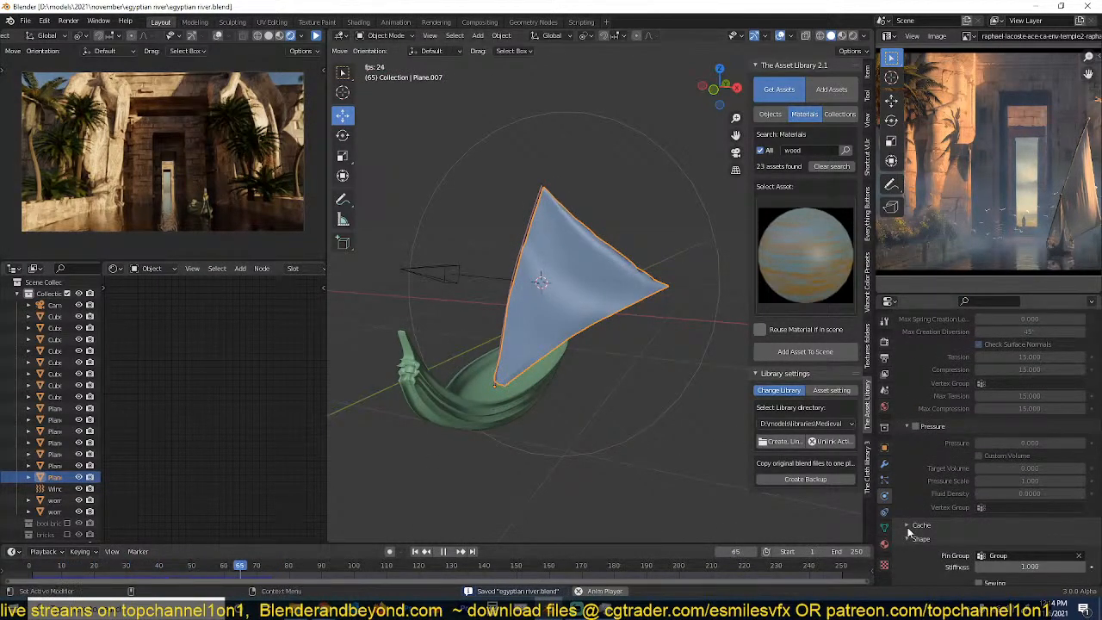
scroll(930, 538, "down", 4)
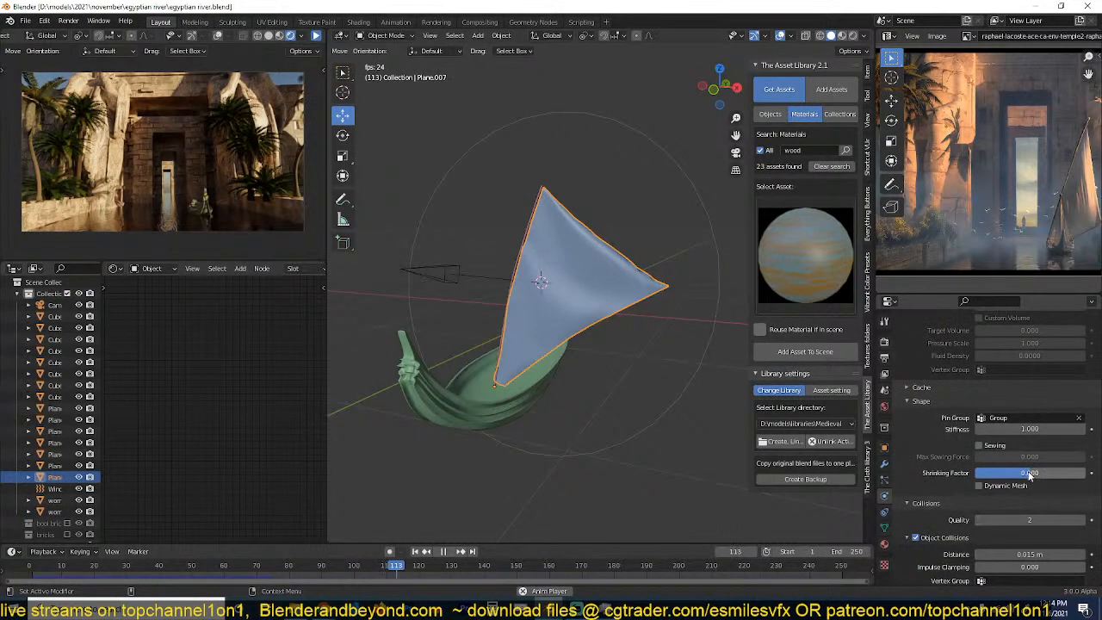
left_click_drag(1032, 474, 1023, 474)
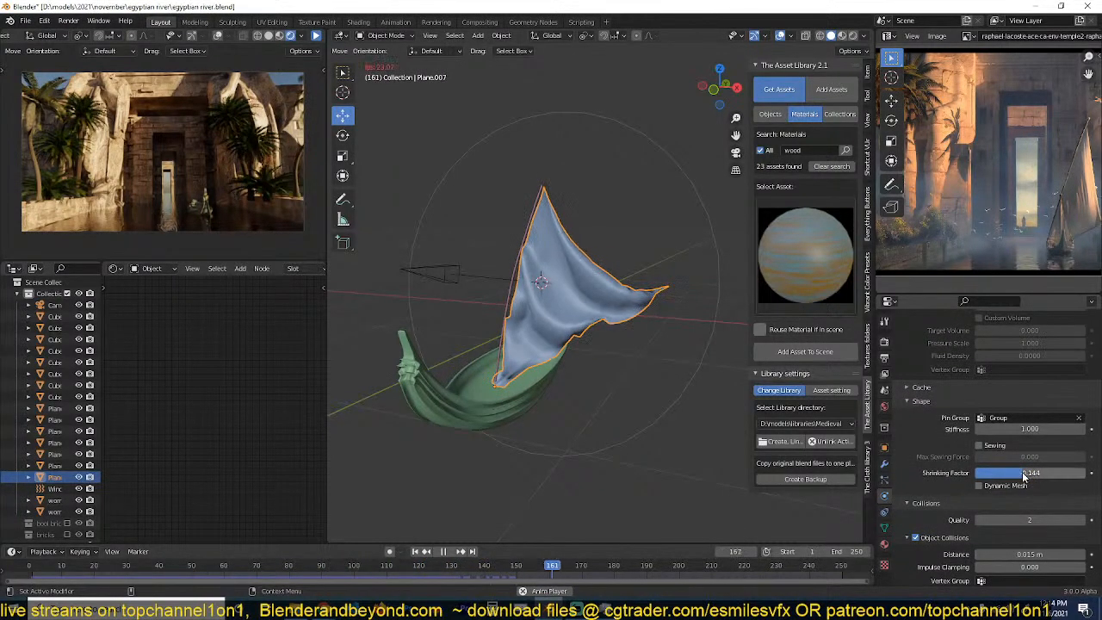
Inspect the simulated sail from the side, select the wind field, and open its strength for editing at frame 0.
mouse_move(458, 365)
middle_mouse_down()
mouse_move(531, 371)
mouse_move(438, 367)
middle_mouse_up()
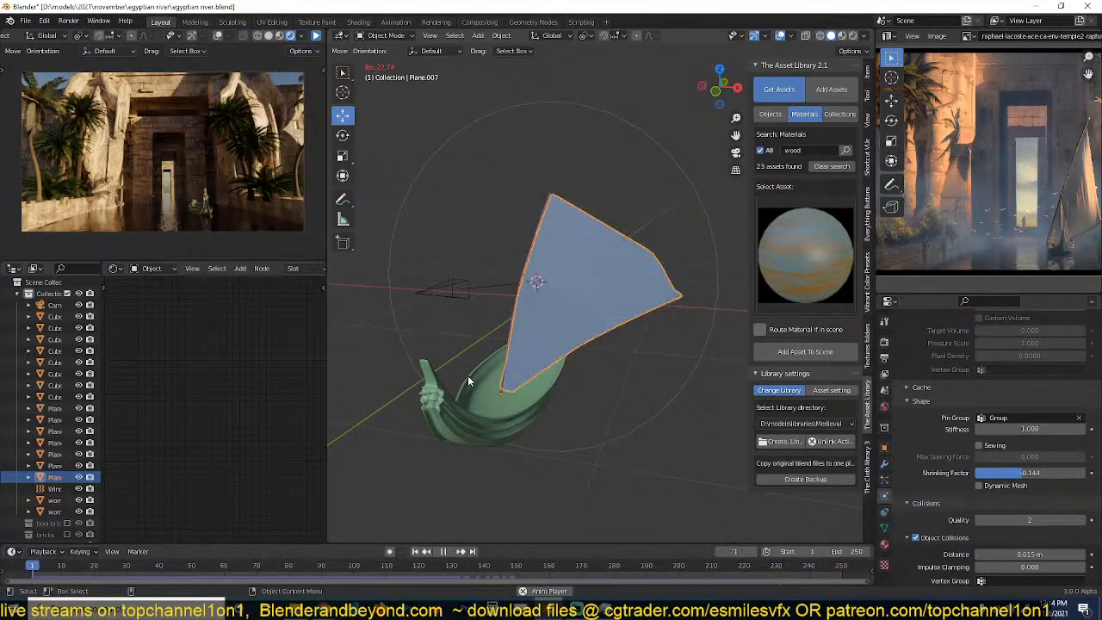
key("space")
left_click(463, 295)
middle_click_drag(463, 296, 595, 335)
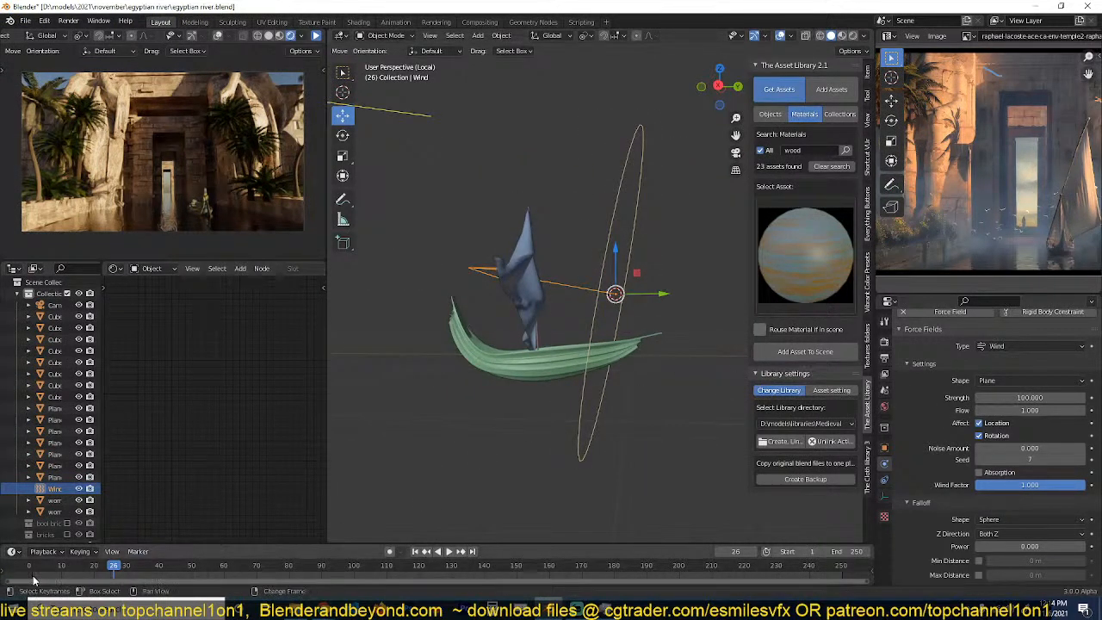
key("shift+Left")
left_click(1031, 397)
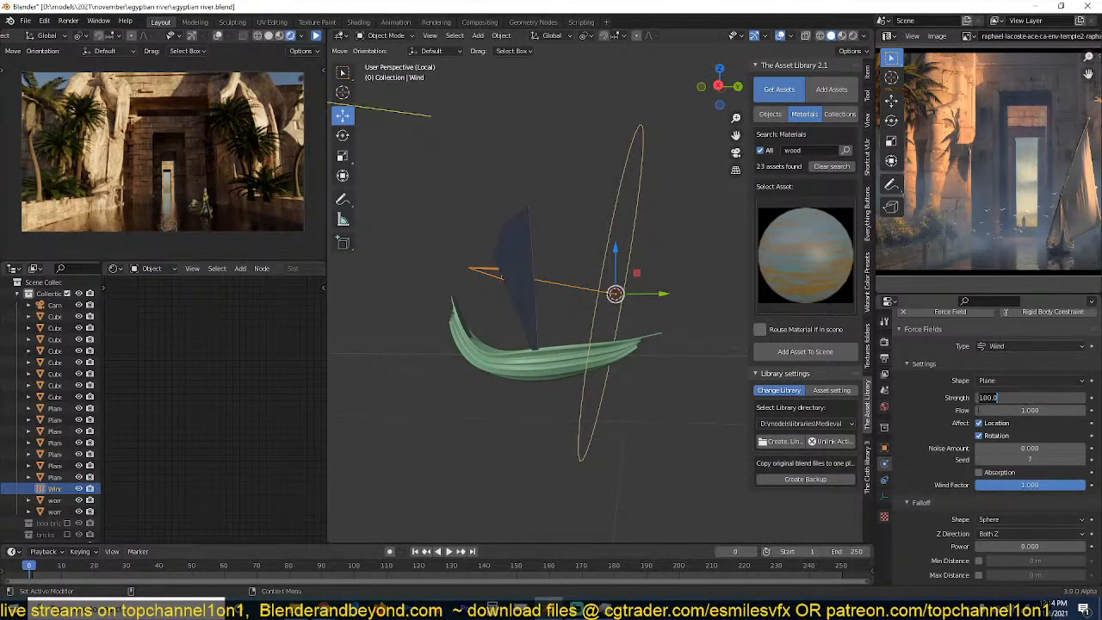
key("Return")
Set the sail cloth's vertex mass to 0.1 kg, replay the simulation, and select the wind field.
left_click(531, 293)
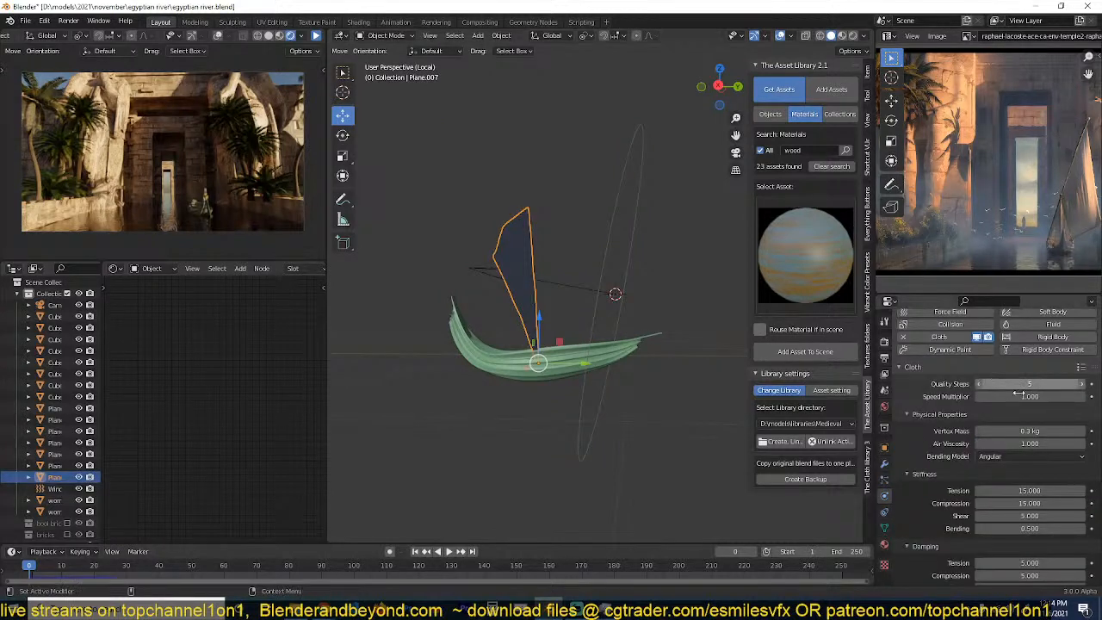
key("Return")
key("space")
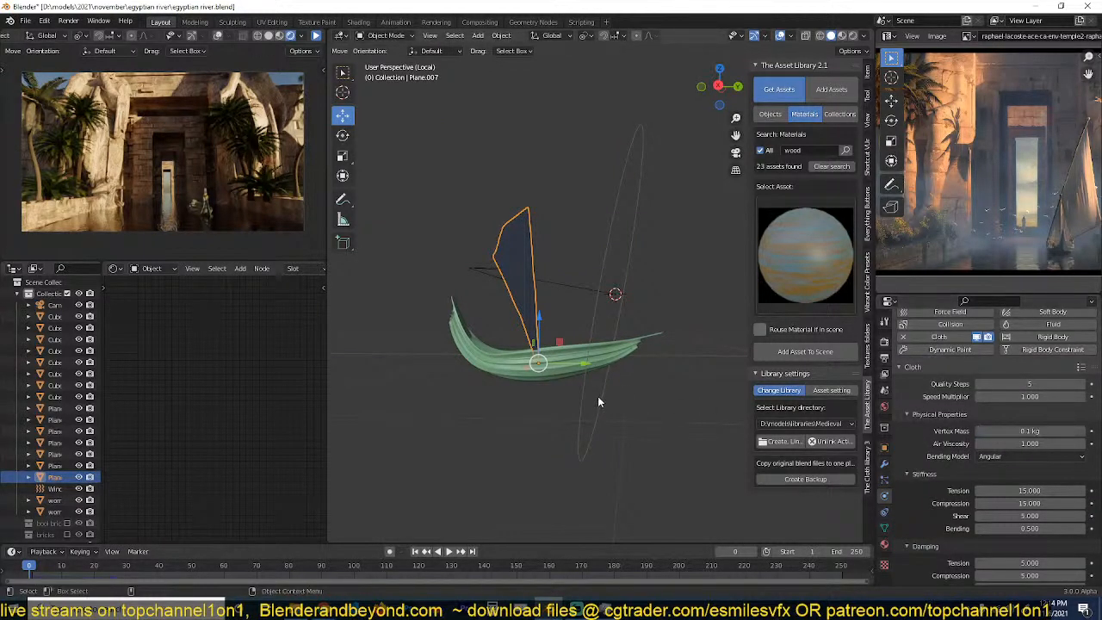
left_click(657, 433)
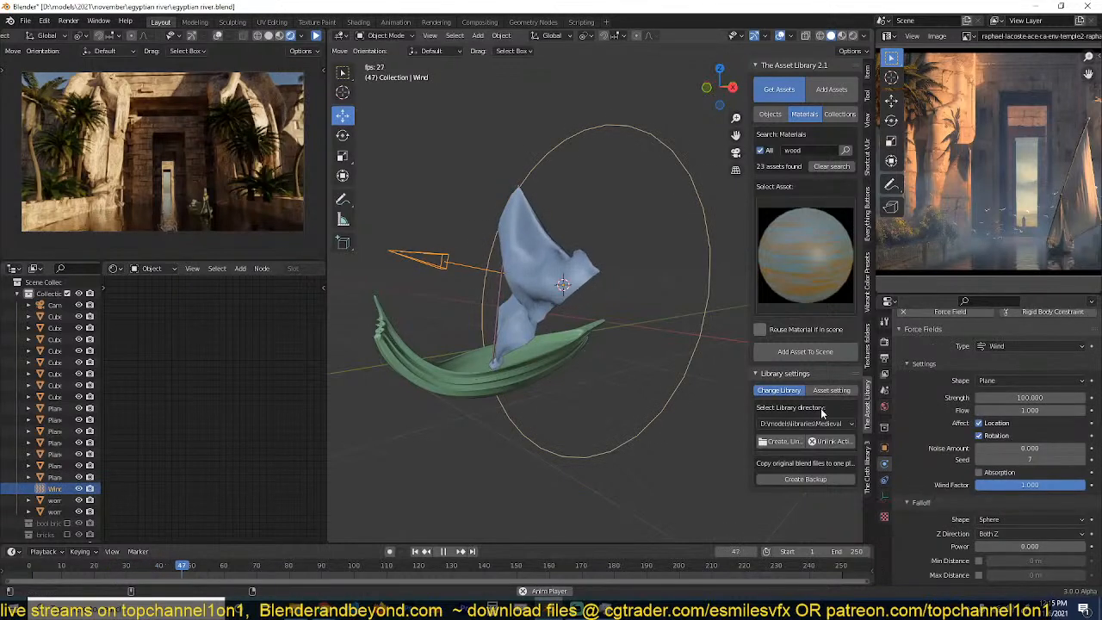
Set the wind field's strength to 1000 and continue playing the sail simulation.
key("space")
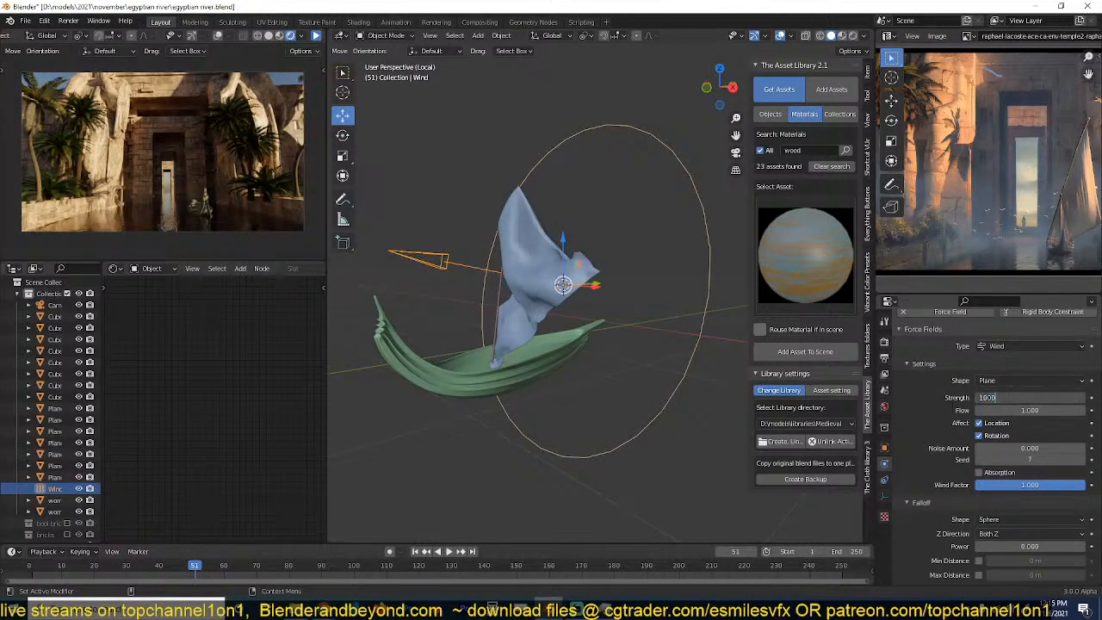
key("space")
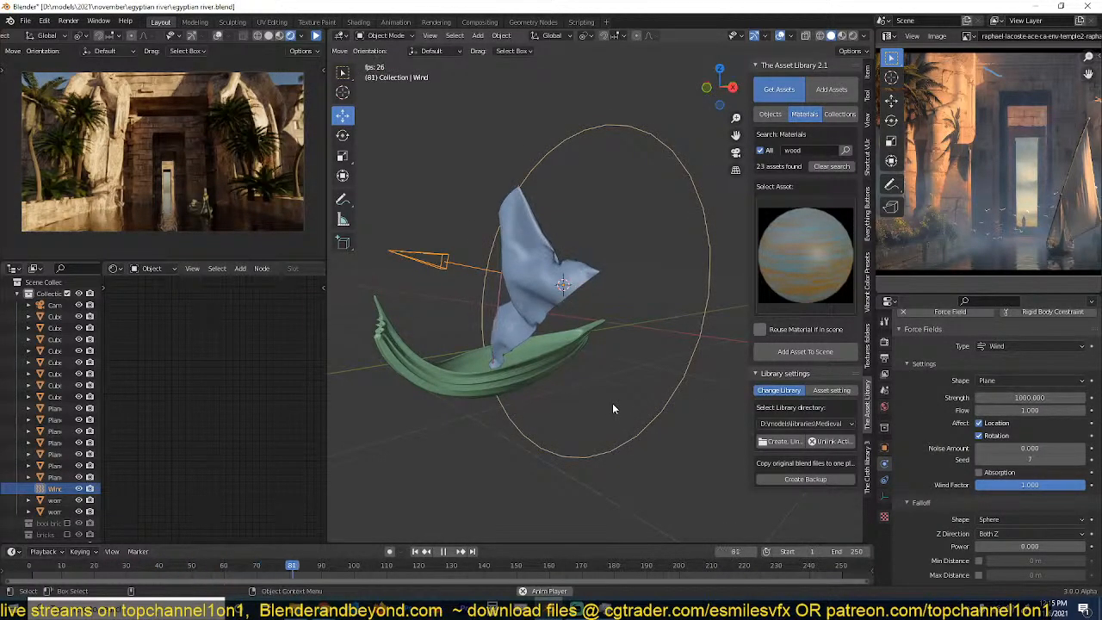
middle_click_drag(612, 403, 700, 391)
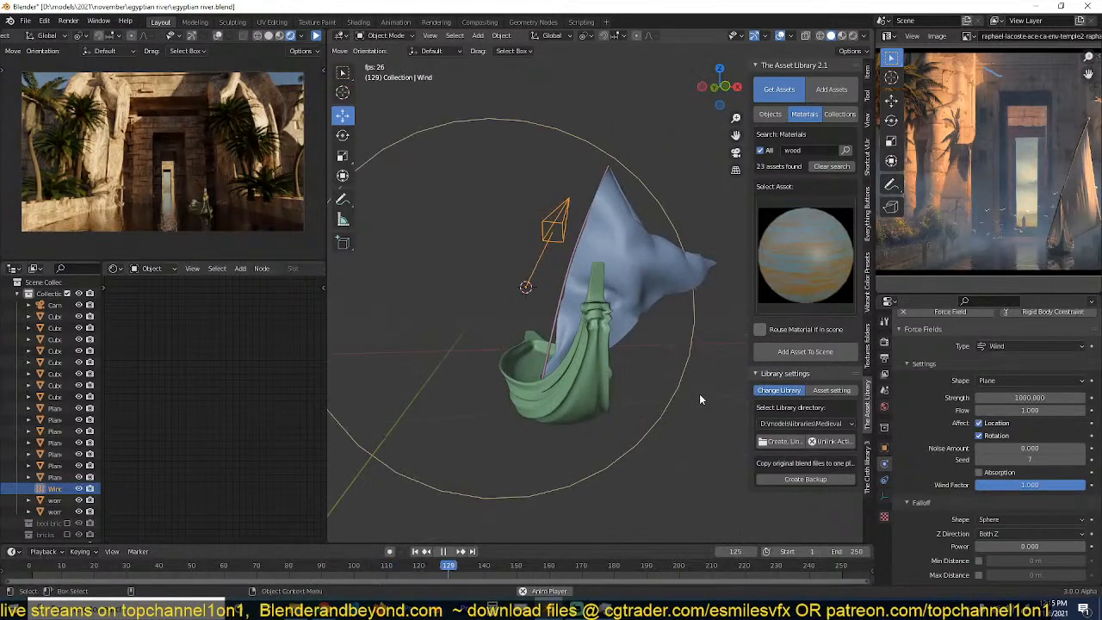
Delete the wind field, replay the sail simulation without it, and undo the deletion.
key("x")
left_click(677, 403)
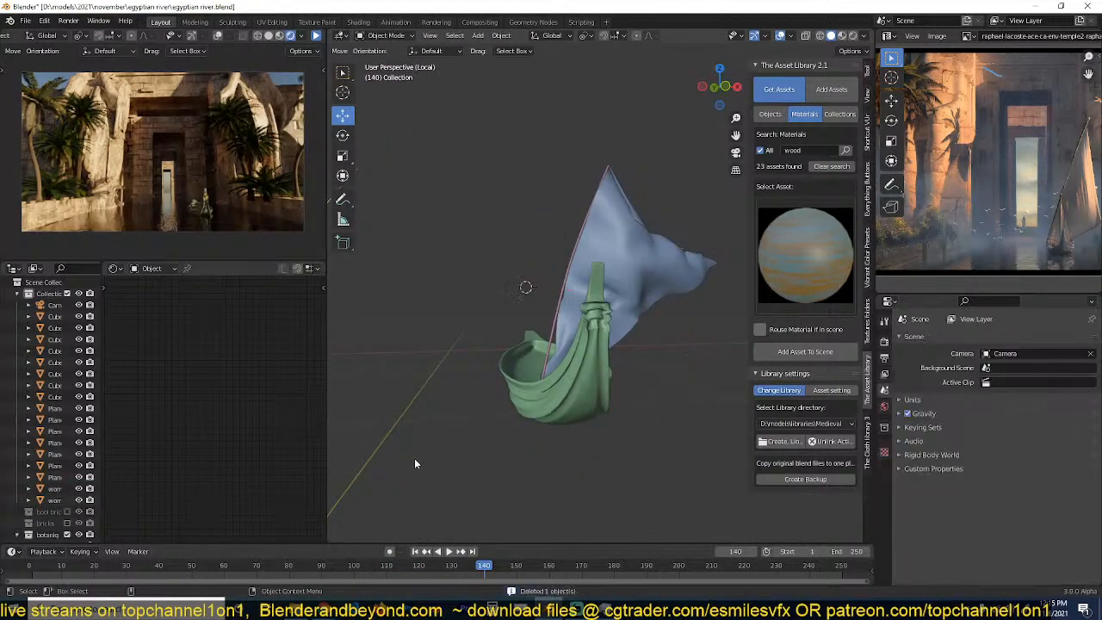
left_click(30, 568)
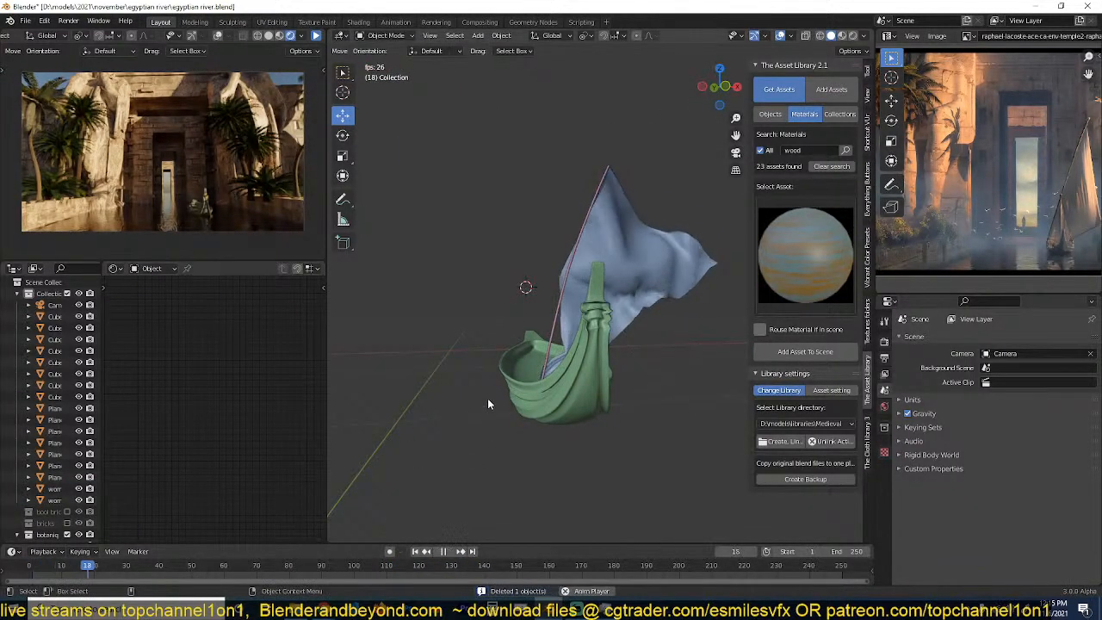
key("space")
middle_click_drag(488, 398, 634, 414)
key("space")
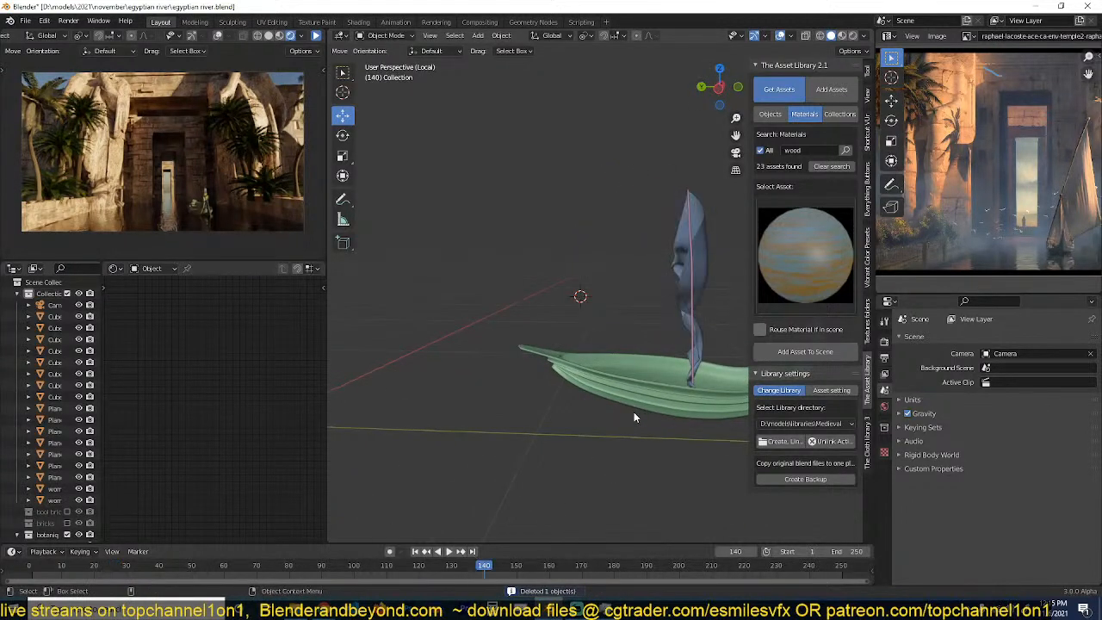
key("ctrl+z")
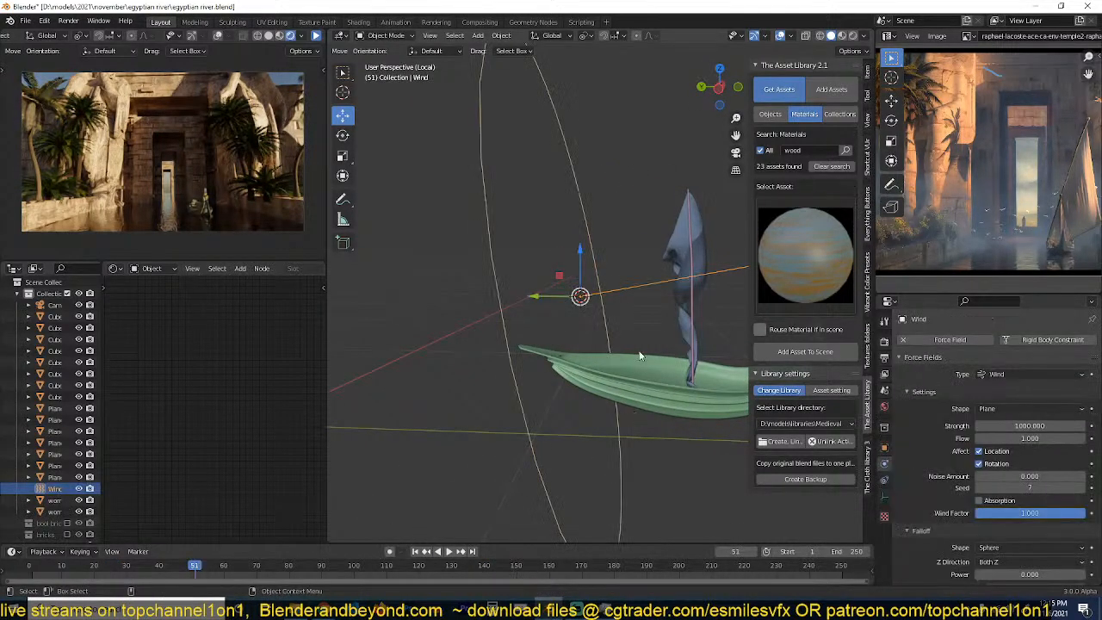
Set the wind field's strength to 100000 and save the file.
left_click(1017, 426)
type("1000.0")
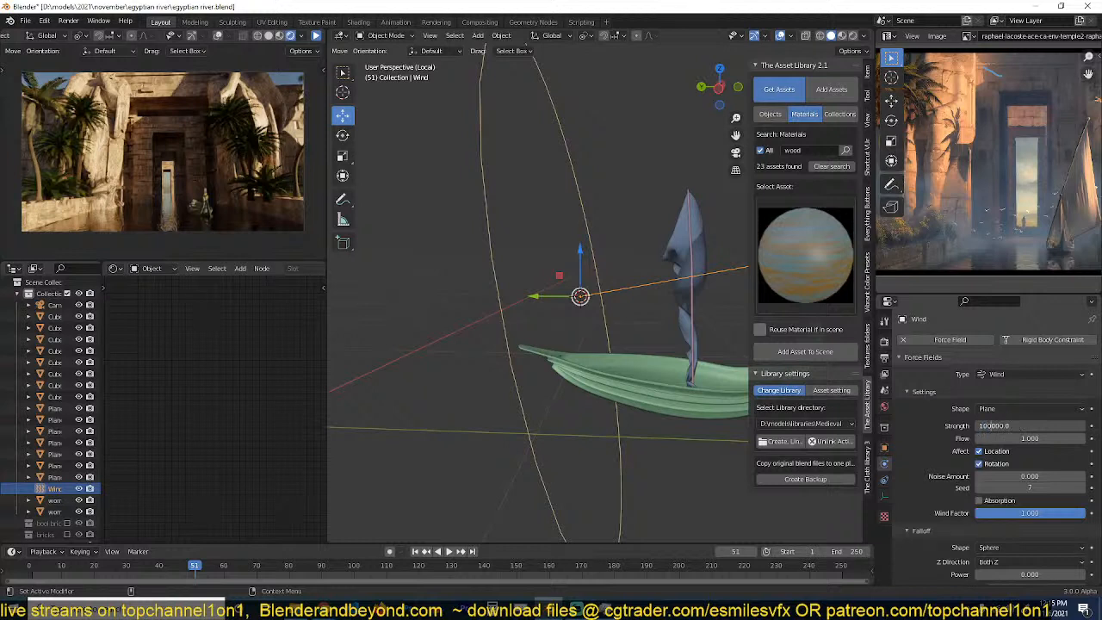
key("Return")
key("ctrl+s")
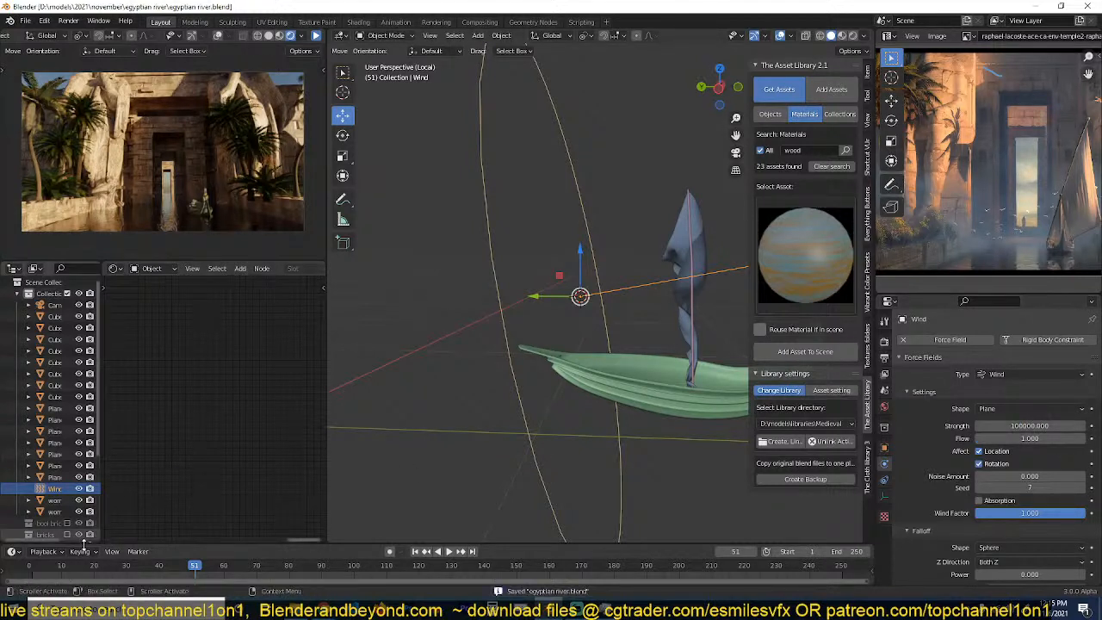
Replay the sail simulation from the start of the timeline and examine how the cloth billows from several angles.
right_click(28, 578, "shift")
scroll(547, 409, "down", 4)
middle_click_drag(547, 408, 479, 450)
key("space")
middle_click_drag(617, 404, 647, 381)
key("space")
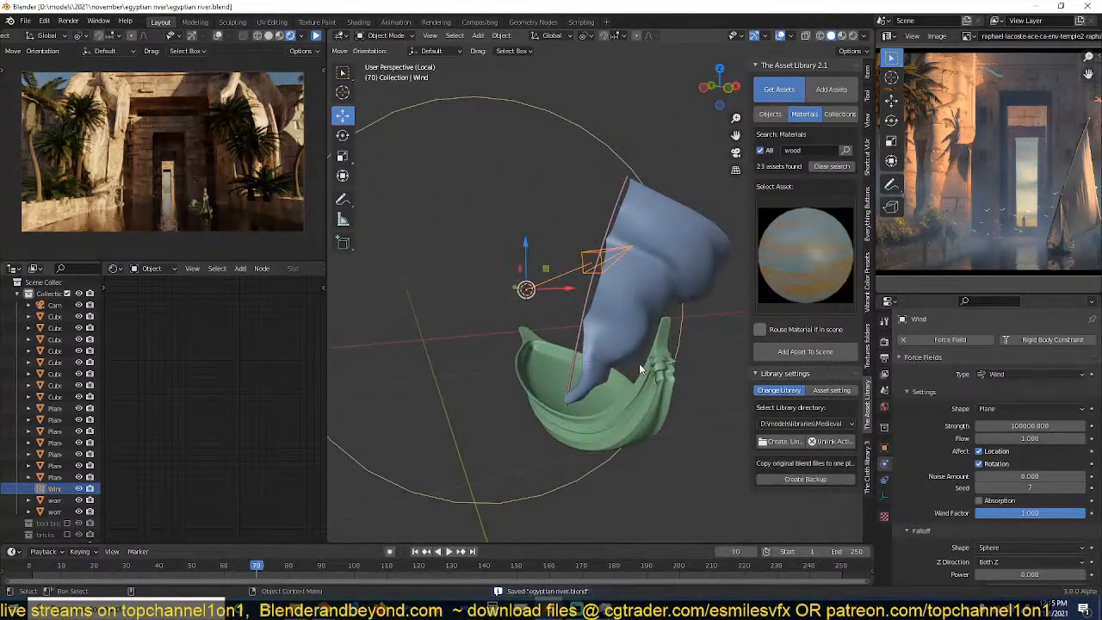
middle_click_drag(640, 368, 617, 373)
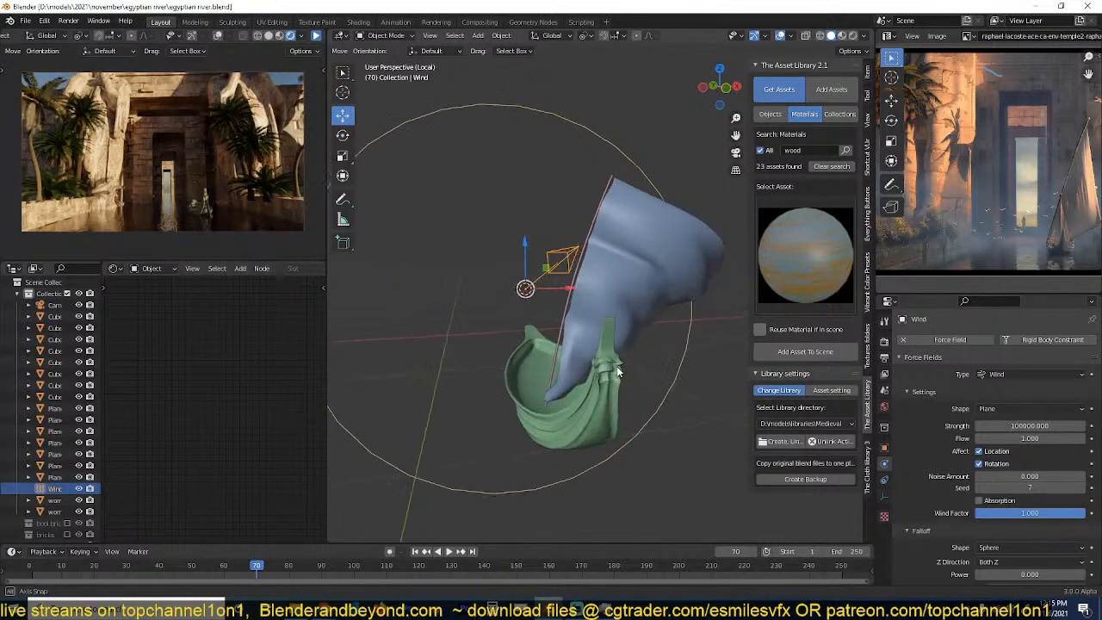
left_click(24, 572)
key("space")
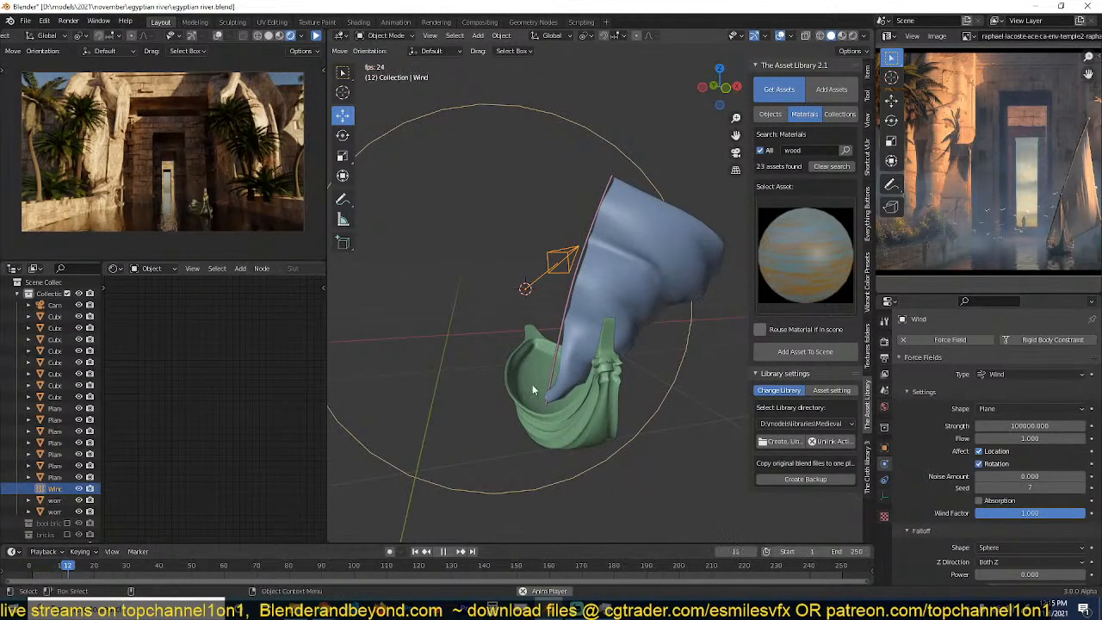
key("space")
Halve the wind field's strength to 50000, deselect the field, and save the file.
double_click(1039, 428)
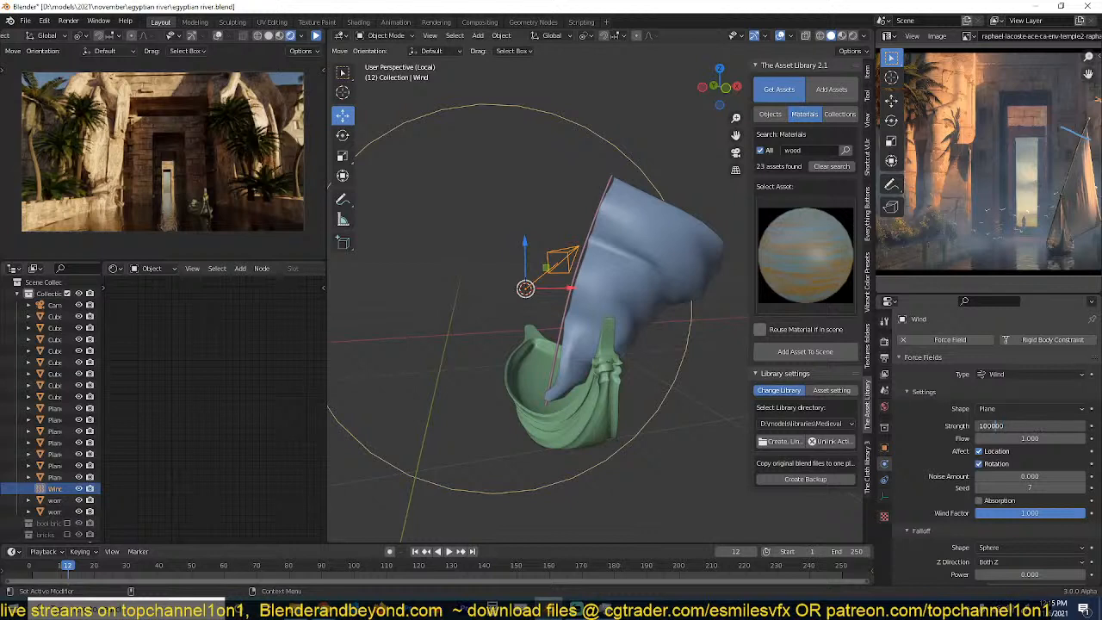
type("/2")
key("Return")
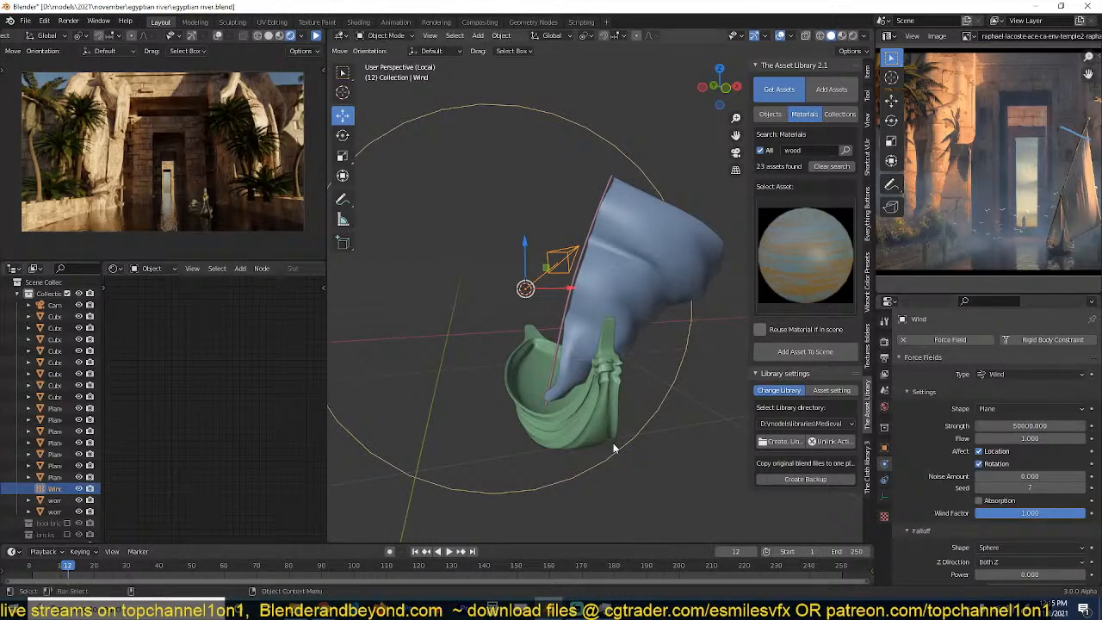
left_click(612, 469)
key("ctrl+s")
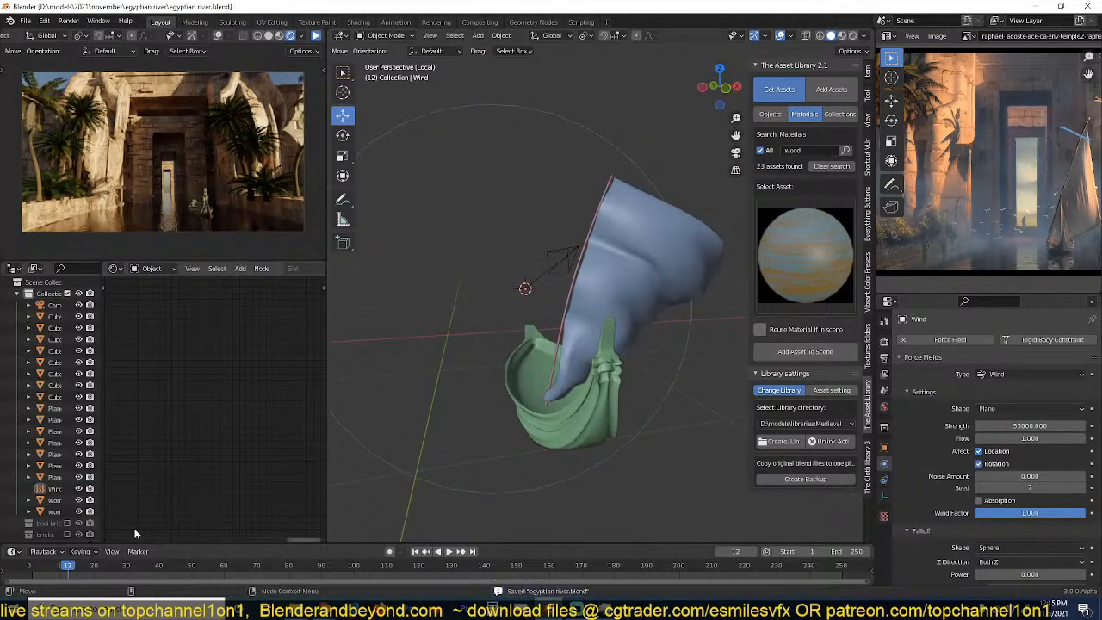
Replay the simulation with the halved wind strength and examine the sail from the other end of the boat.
left_click(19, 572)
key("space")
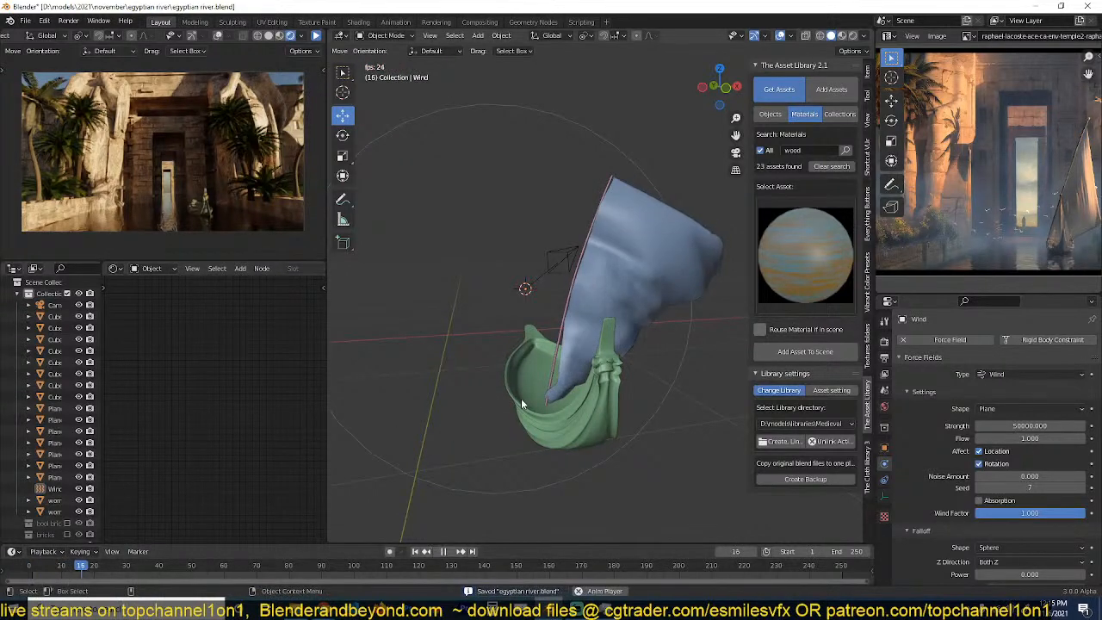
key("space")
middle_click_drag(600, 412, 586, 383)
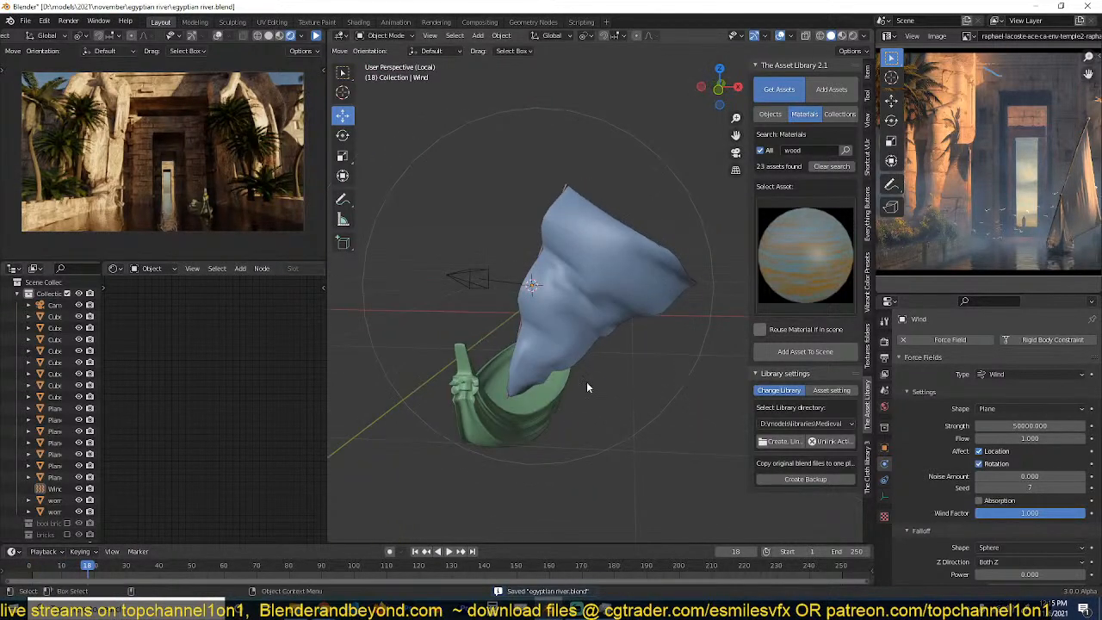
Add a Multiresolution modifier to the sail, subdivide it once, and place it above the Cloth modifier.
left_click(598, 325)
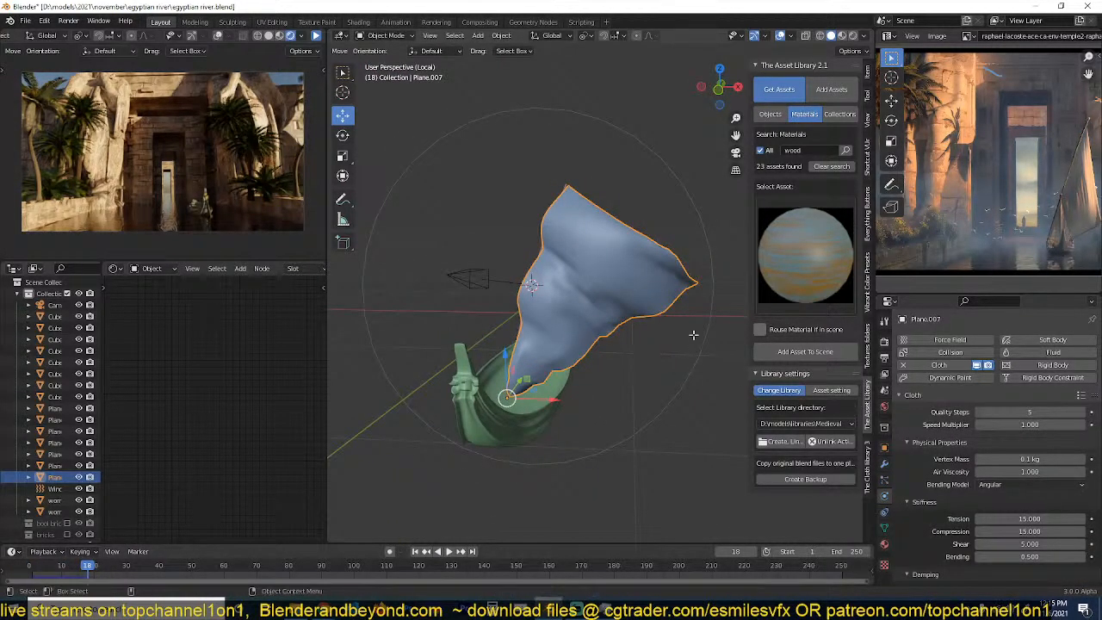
left_click(884, 463)
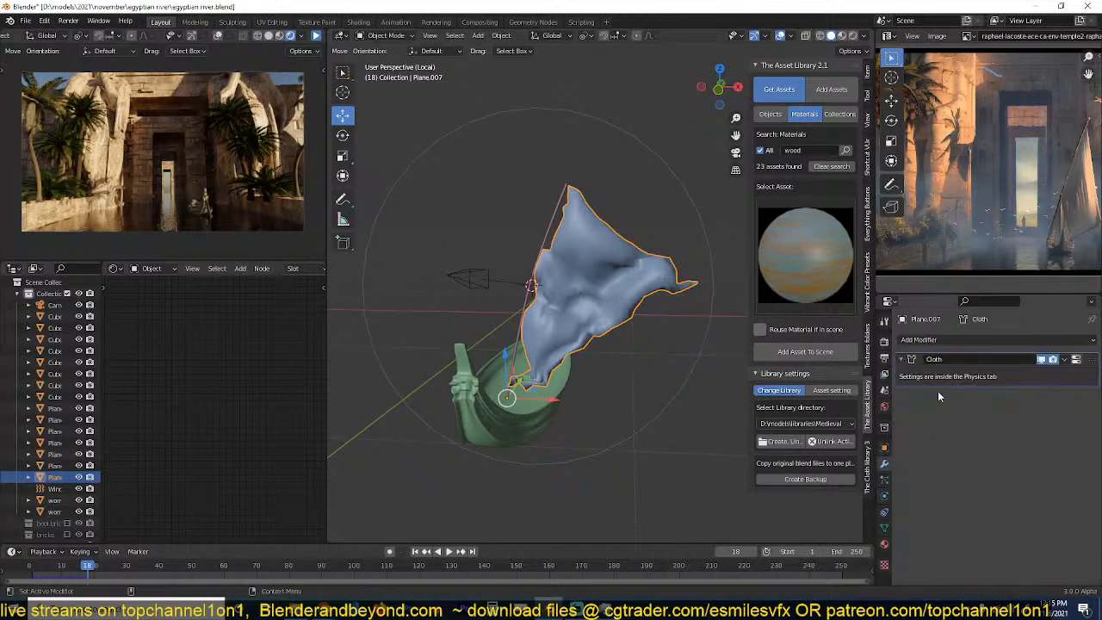
left_click(971, 341)
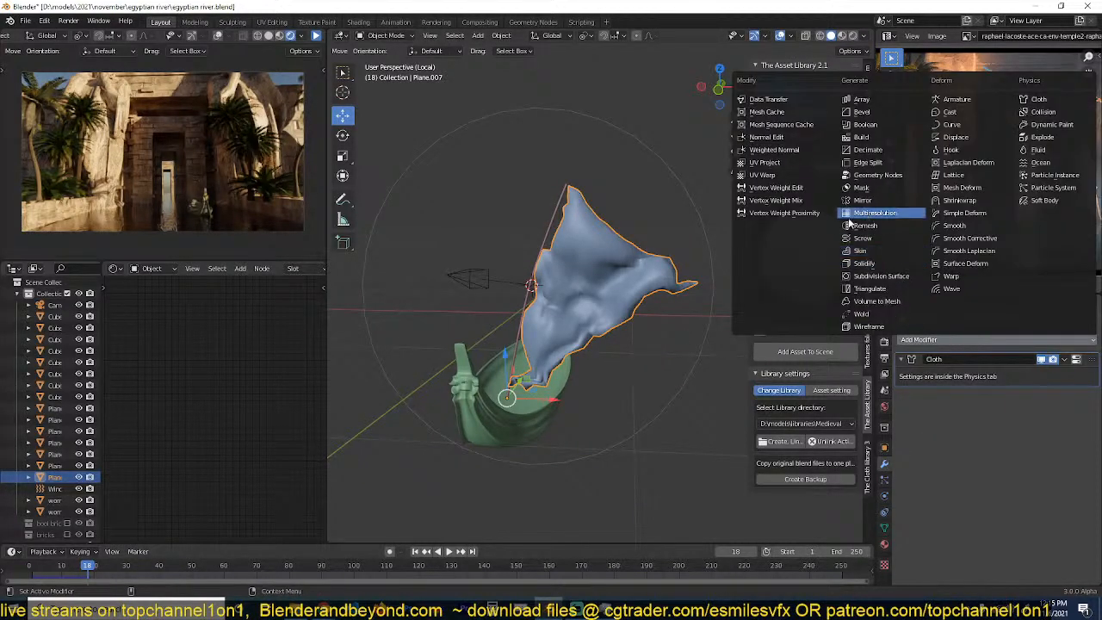
left_click(857, 207)
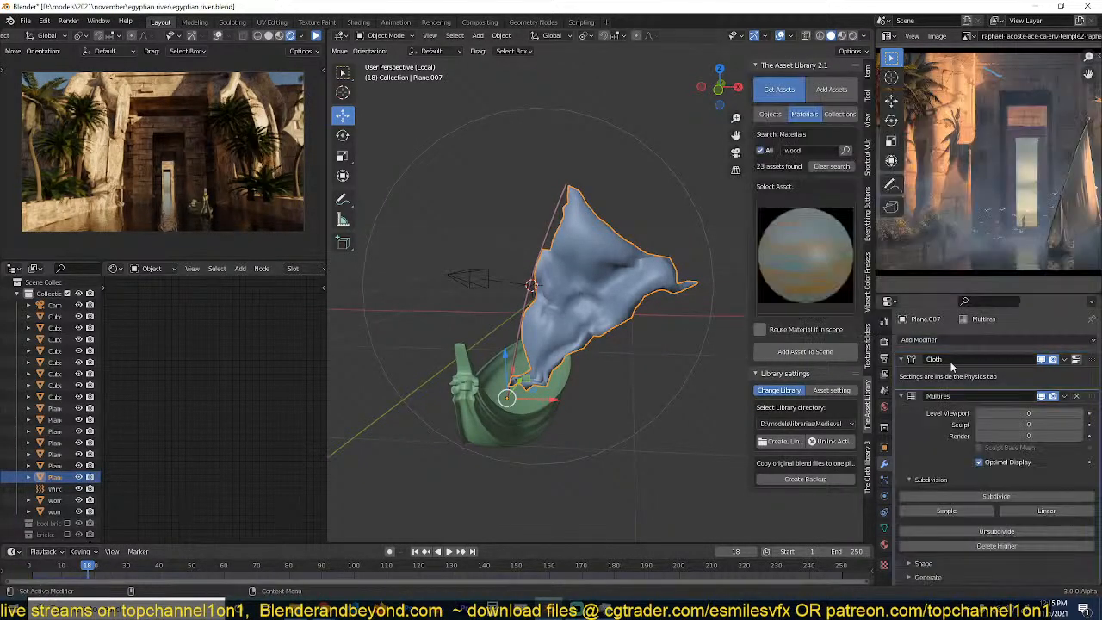
left_click(996, 497)
left_click_drag(1094, 395, 1092, 360)
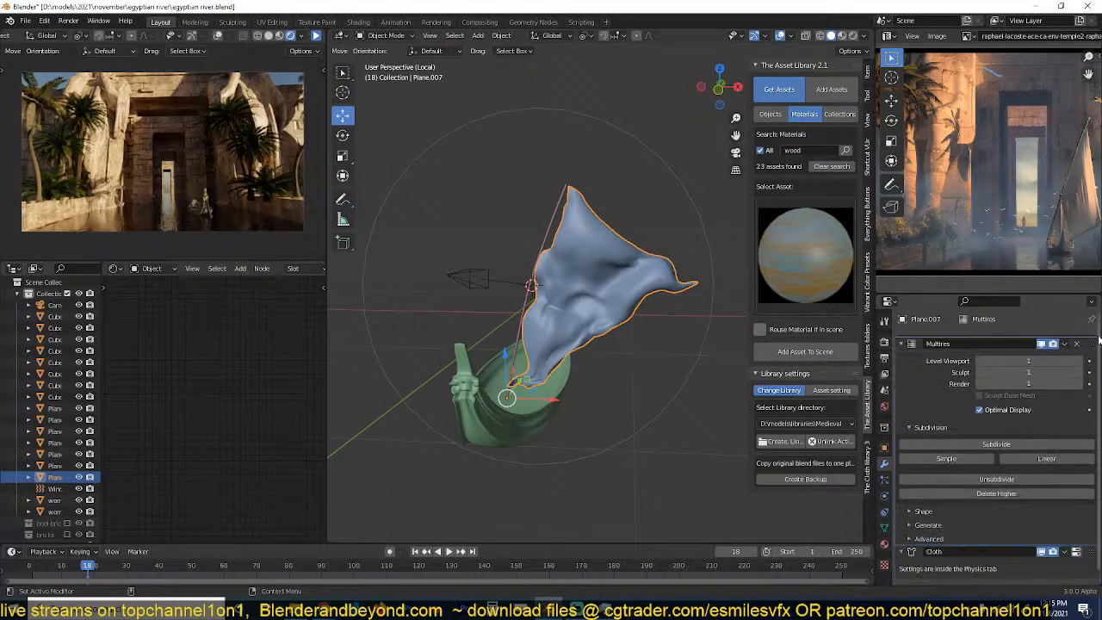
Replay the simulation with the subdivided sail and examine its folds.
key("shift+Left")
key("space")
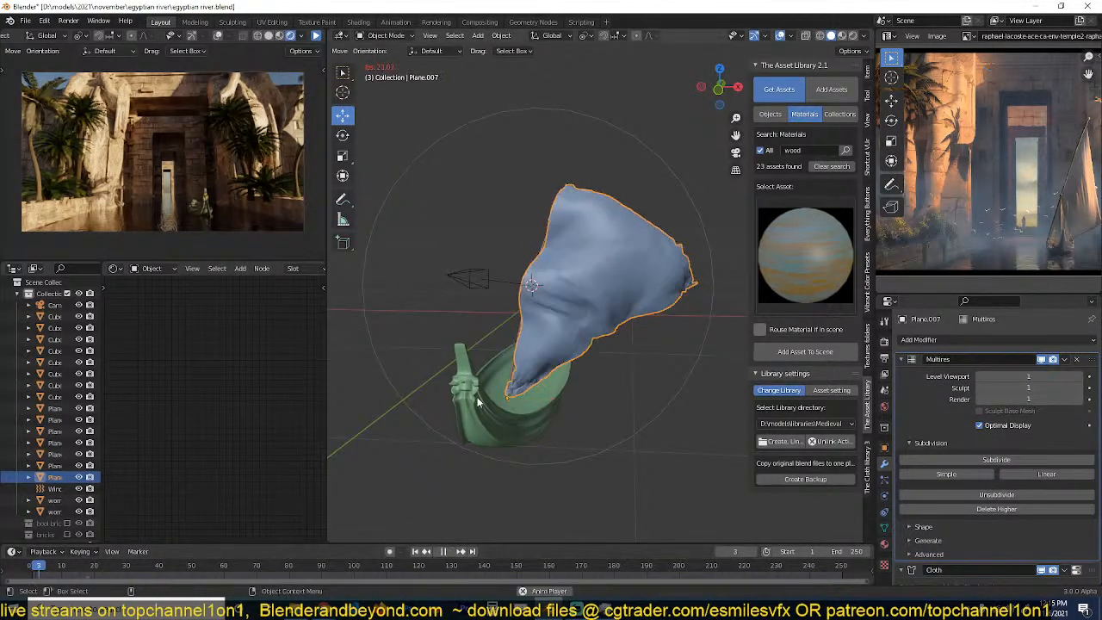
middle_click_drag(535, 351, 605, 338)
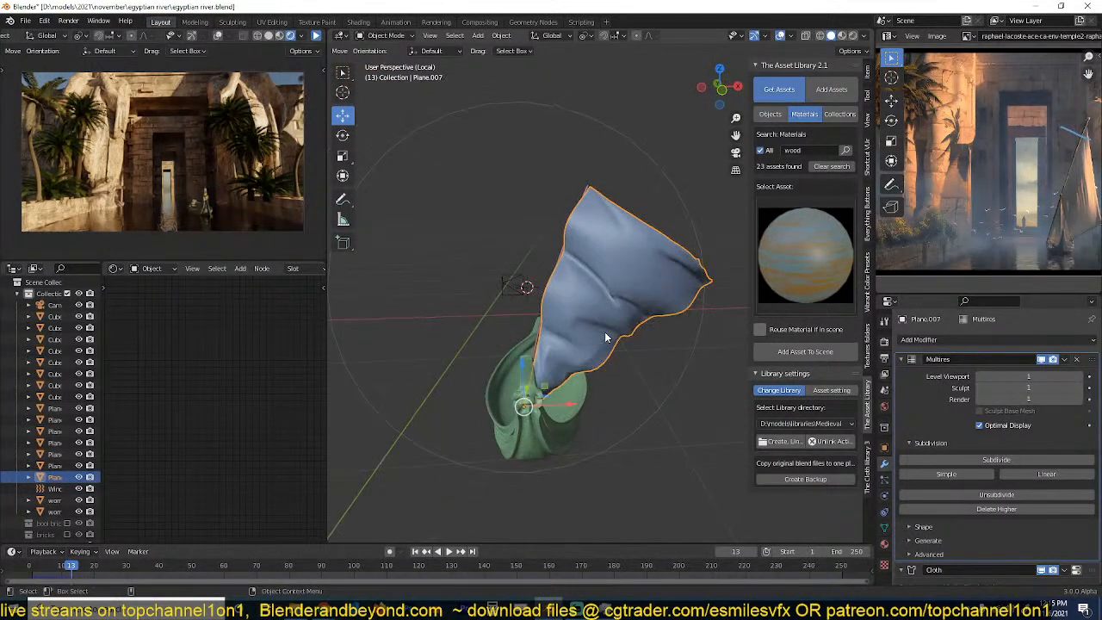
Subdivide the sail's Multires modifier to level 2 and replay the simulation, checking it through the scene camera.
left_click(1004, 459)
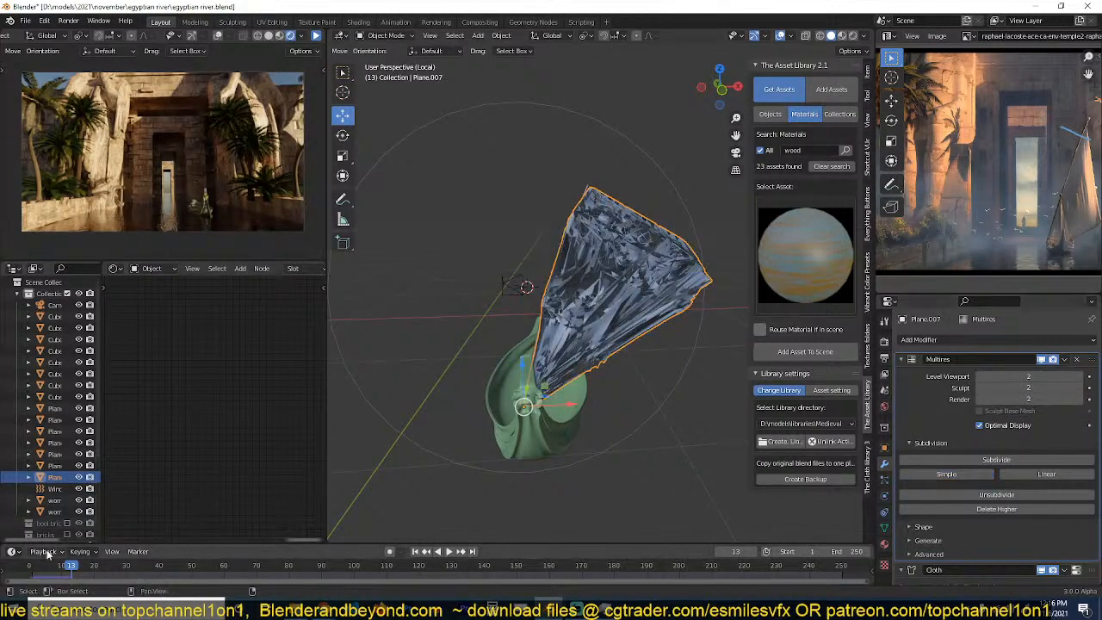
left_click(25, 577)
key("space")
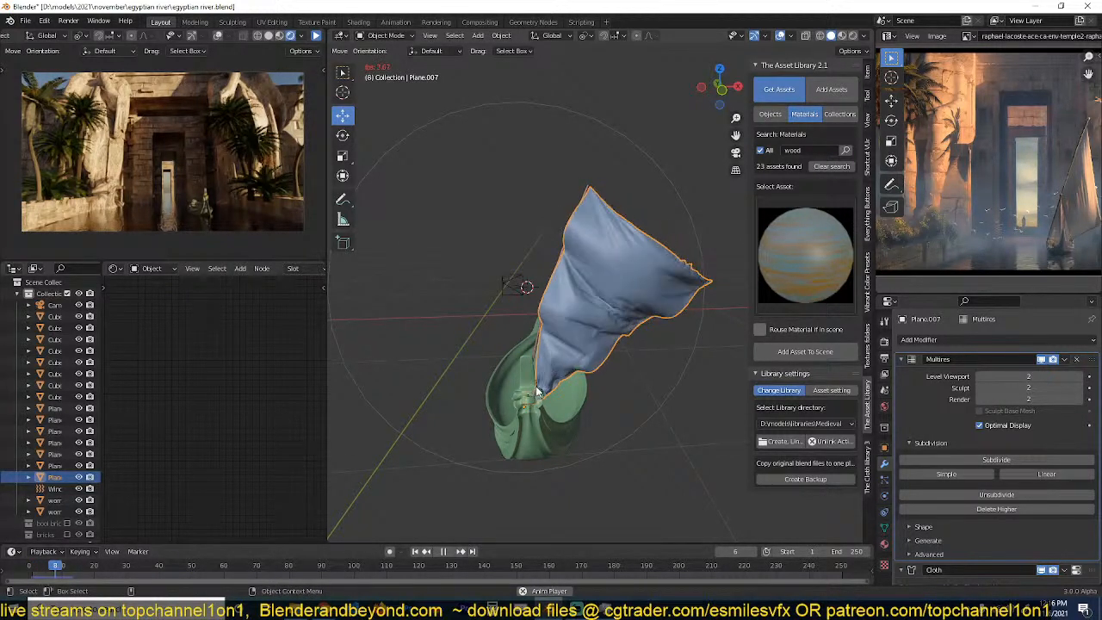
middle_click_drag(537, 385, 524, 316)
key("KP_0")
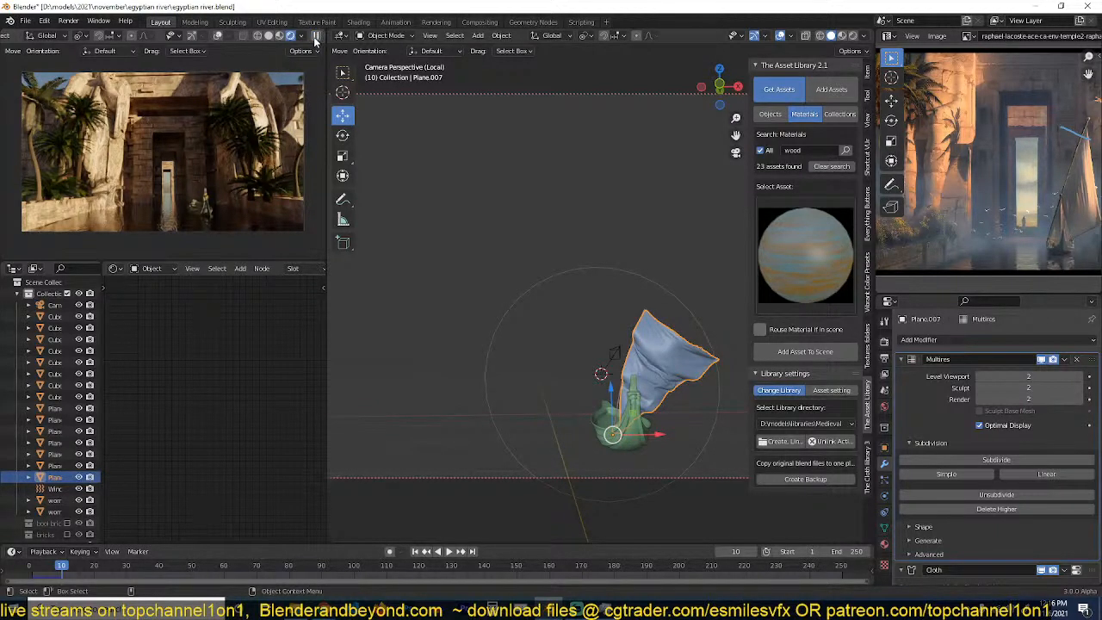
Return to the reopened egyptian river scene in Blender, advance the sail simulation to frame 24, and save the file.
key("alt+Tab")
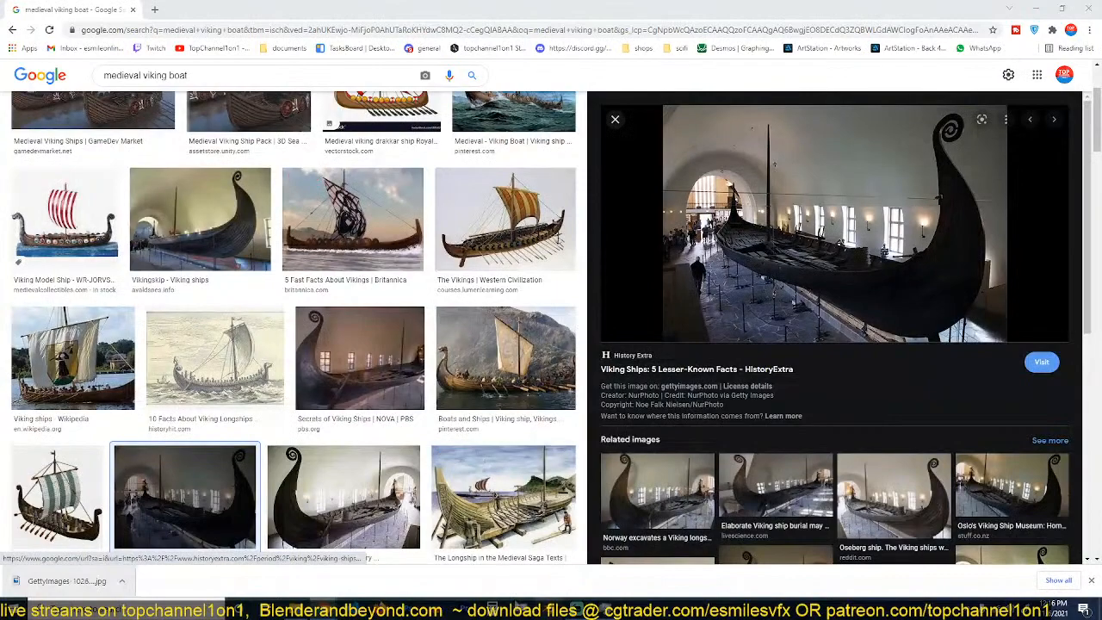
left_click(324, 607)
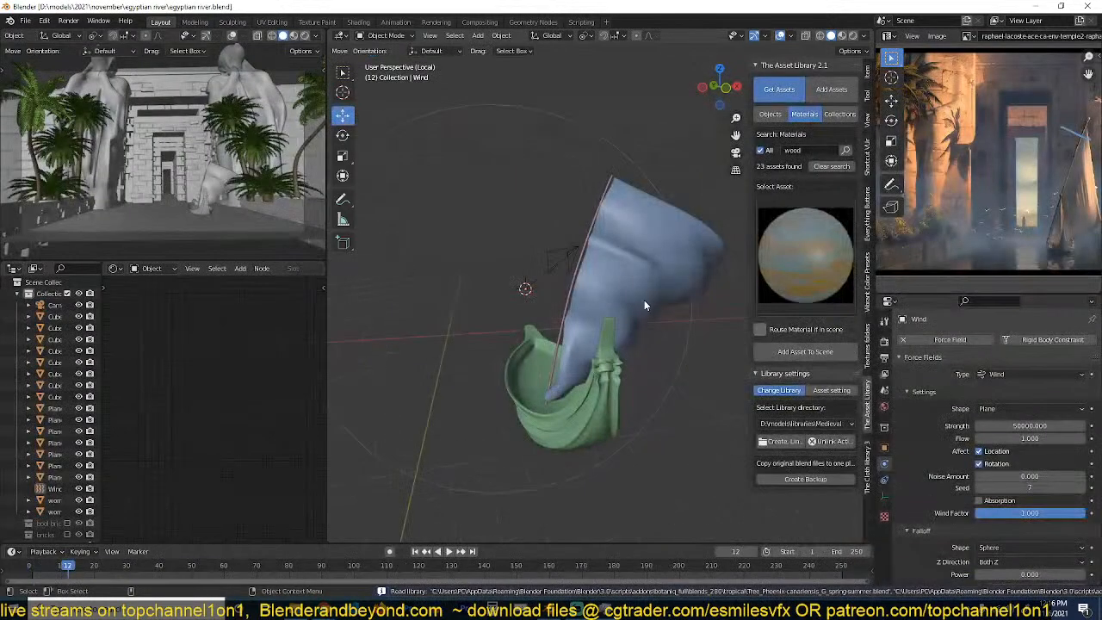
key("space")
middle_click_drag(644, 302, 593, 215)
key("ctrl+s")
Thicken the thin pole along the sail's pinned edge slightly with Shrink/Fatten.
left_click(593, 203)
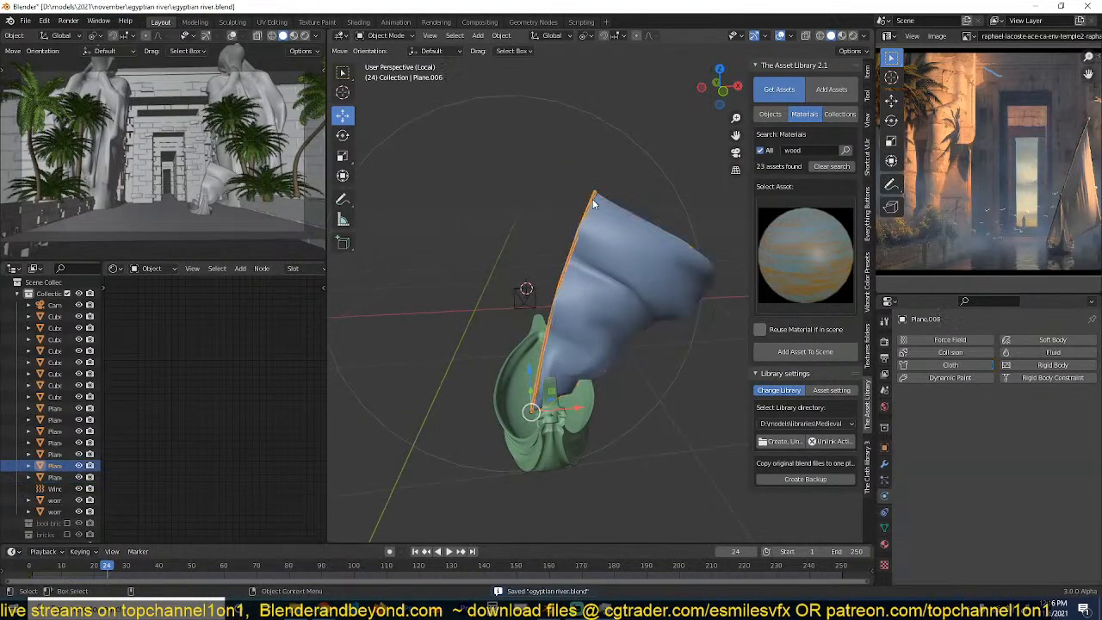
key("Tab")
key("alt+s")
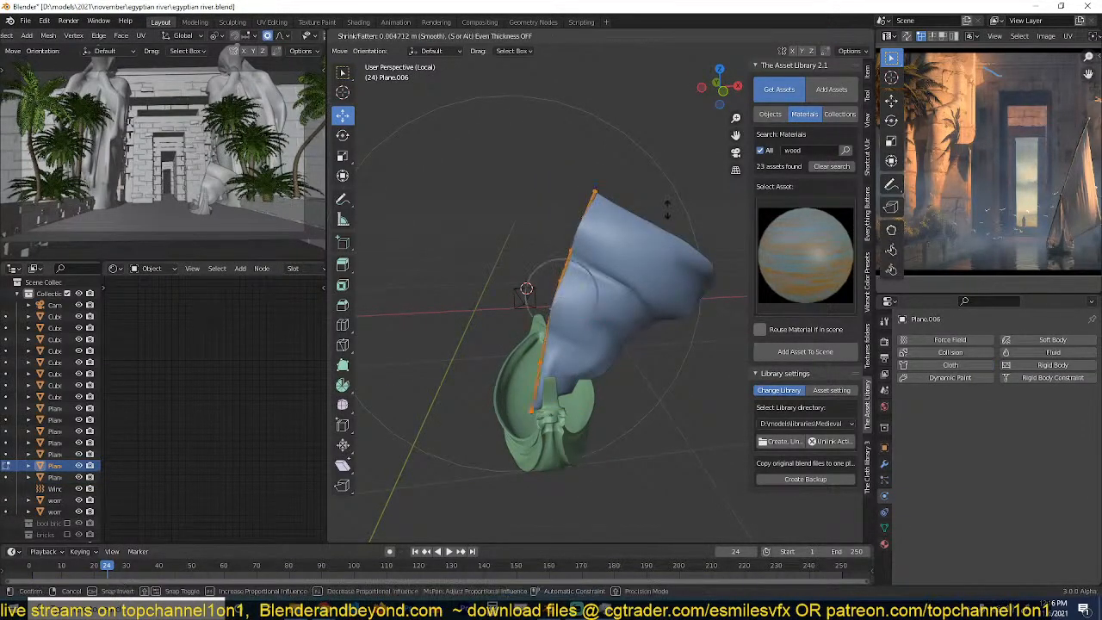
left_click(649, 241)
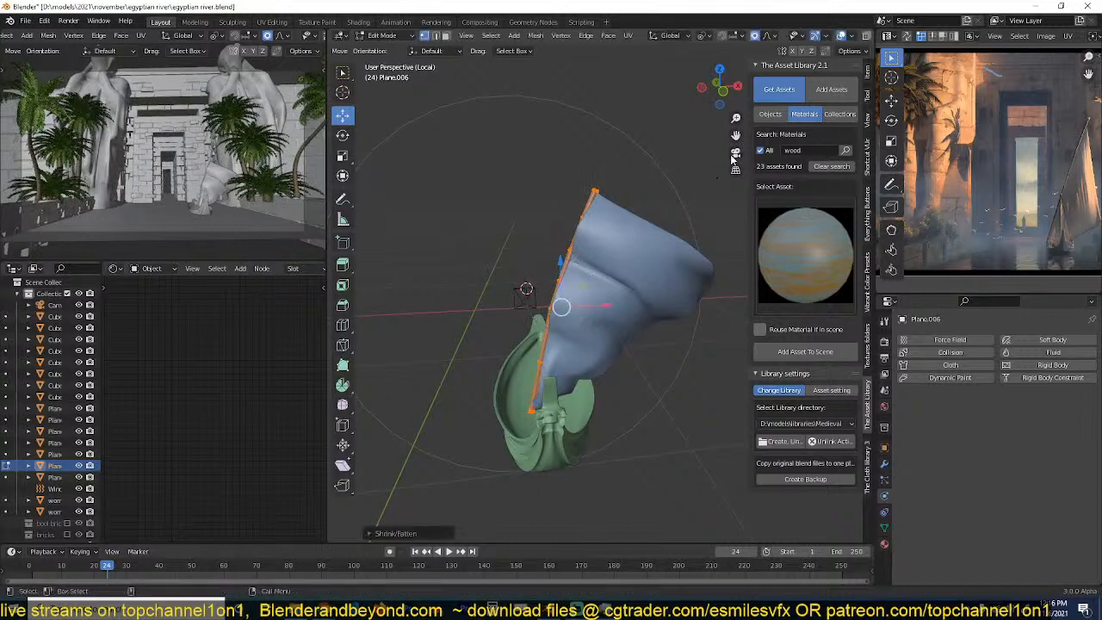
key("Tab")
middle_click_drag(617, 242, 611, 255)
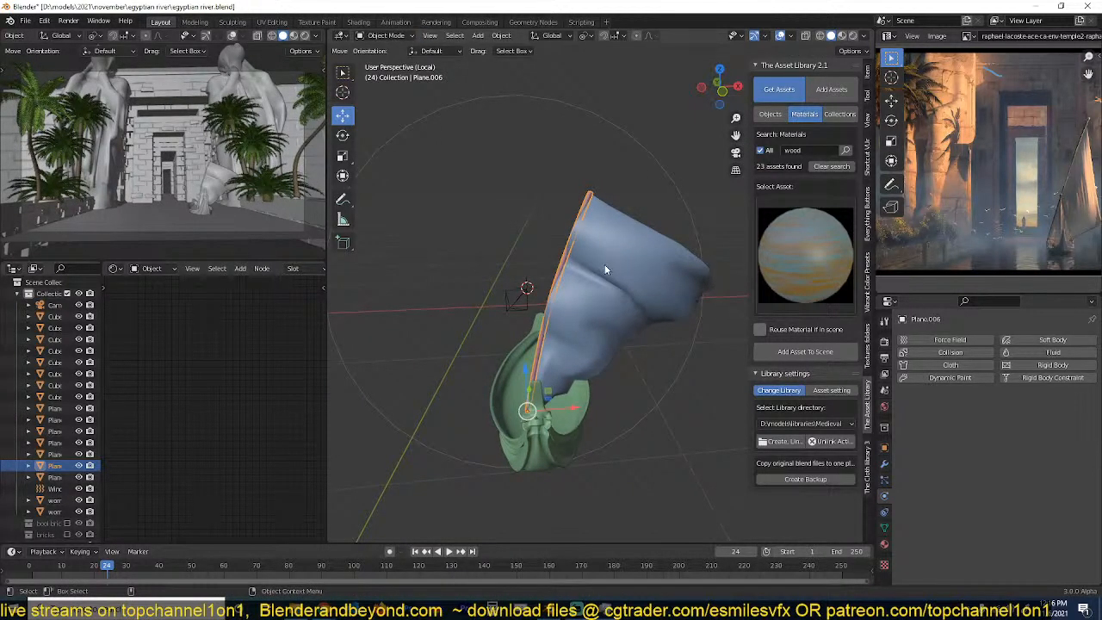
Select the sail and apply its Cloth modifier at frame 24.
left_click(607, 267)
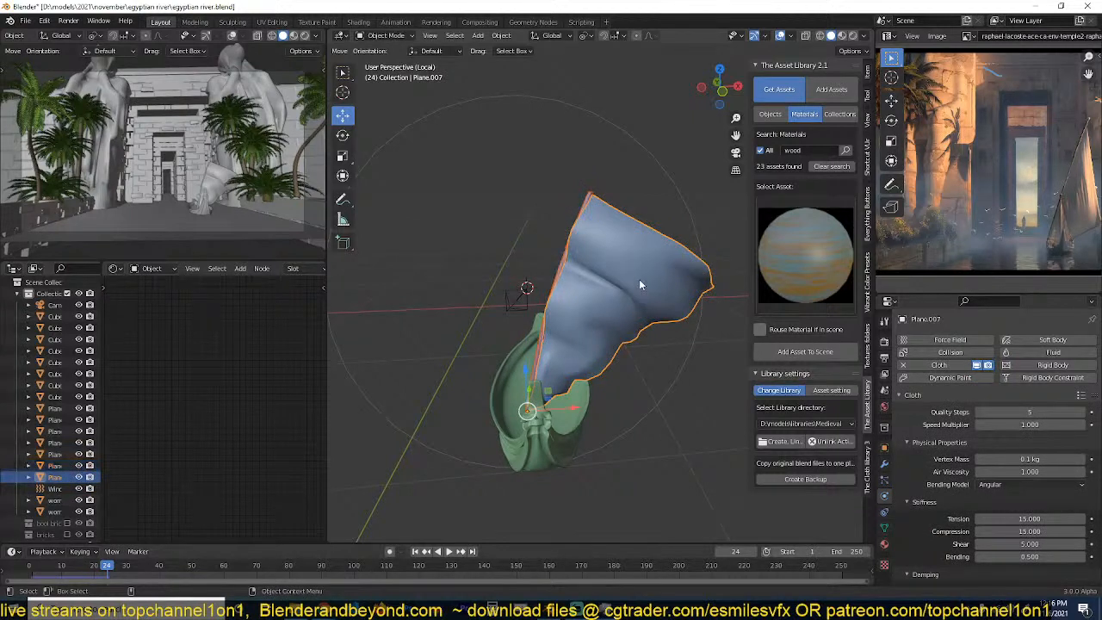
left_click(885, 464)
key("ctrl+a")
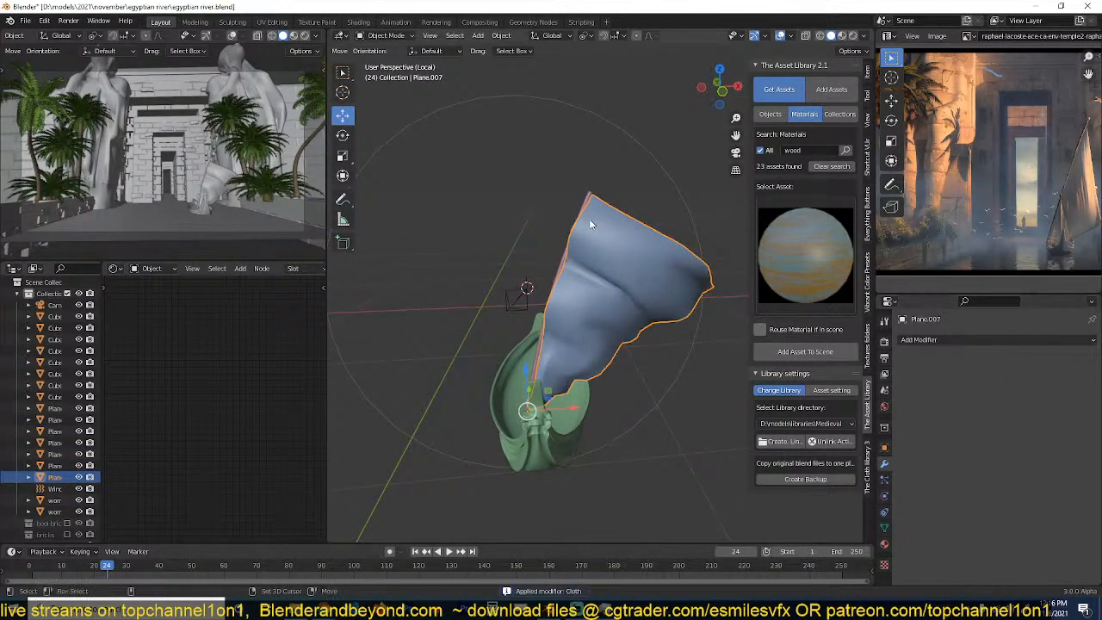
Duplicate the sail together with its pole and place the copy closer to the other end of the boat.
left_click(593, 207, "shift")
key("KP_7")
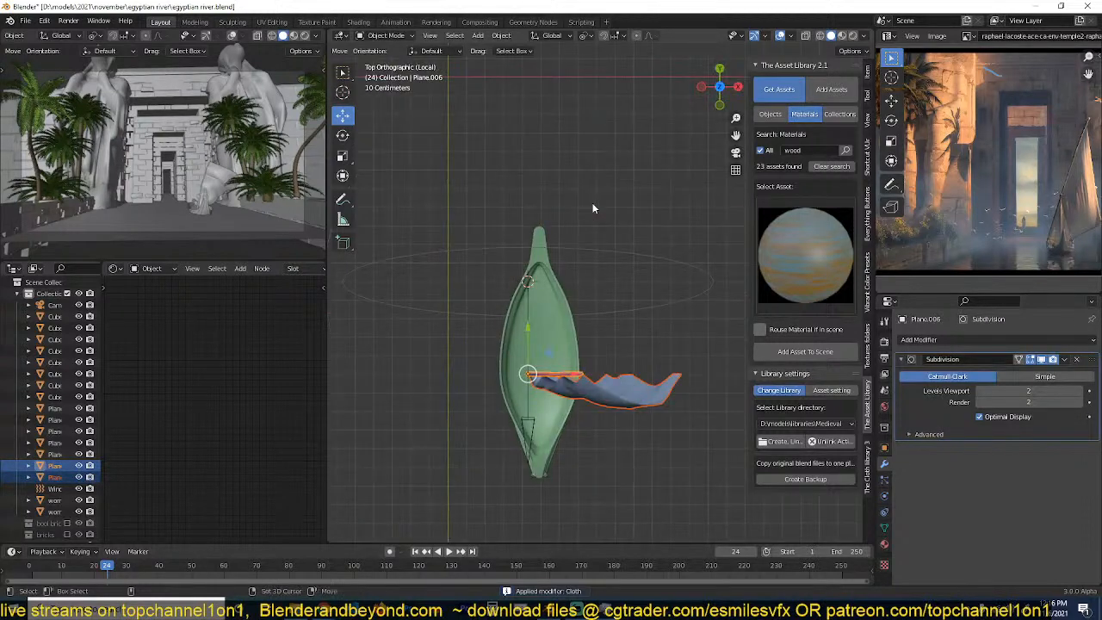
key("shift+d")
left_click(610, 300)
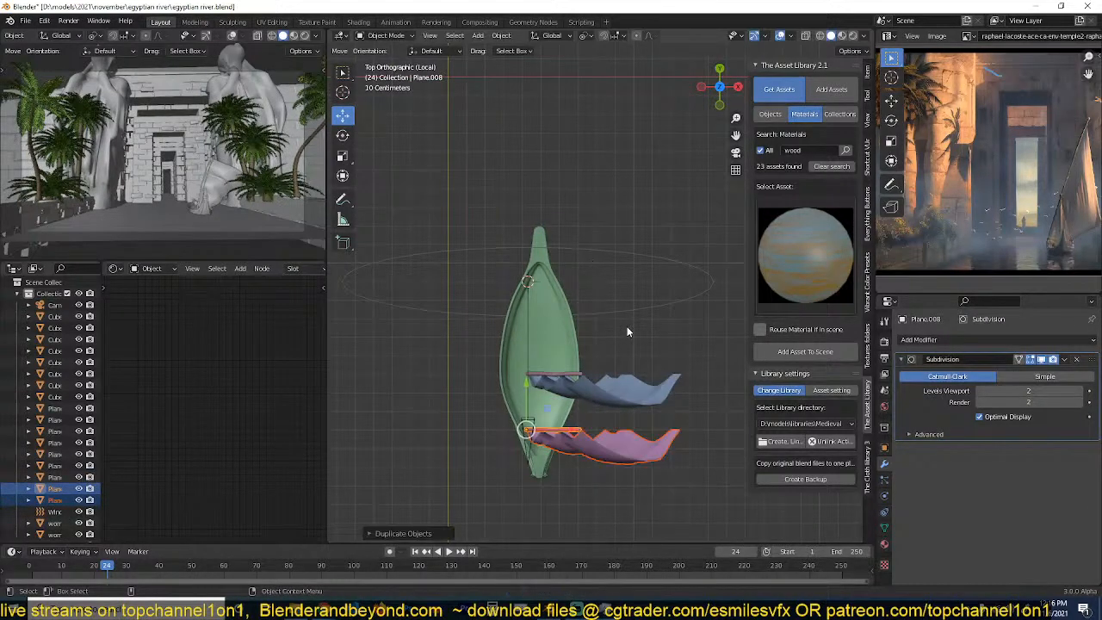
Rotate the copied sail and pole more upright, scale them down to about half size, and save the file.
key("KP_1")
key("r")
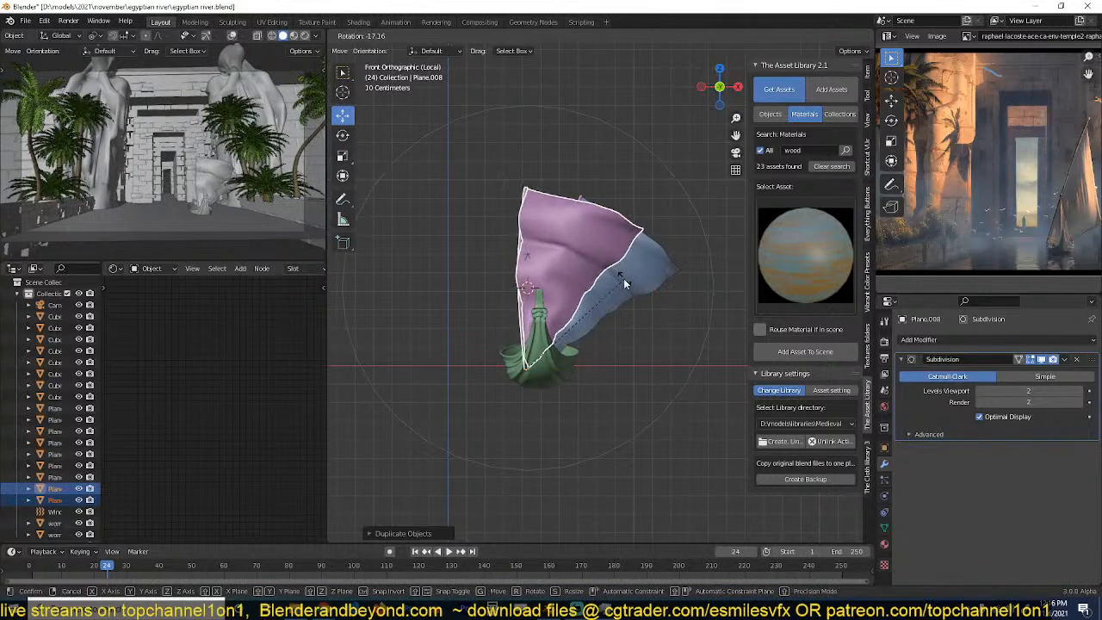
left_click(624, 281)
key("s")
left_click(594, 299)
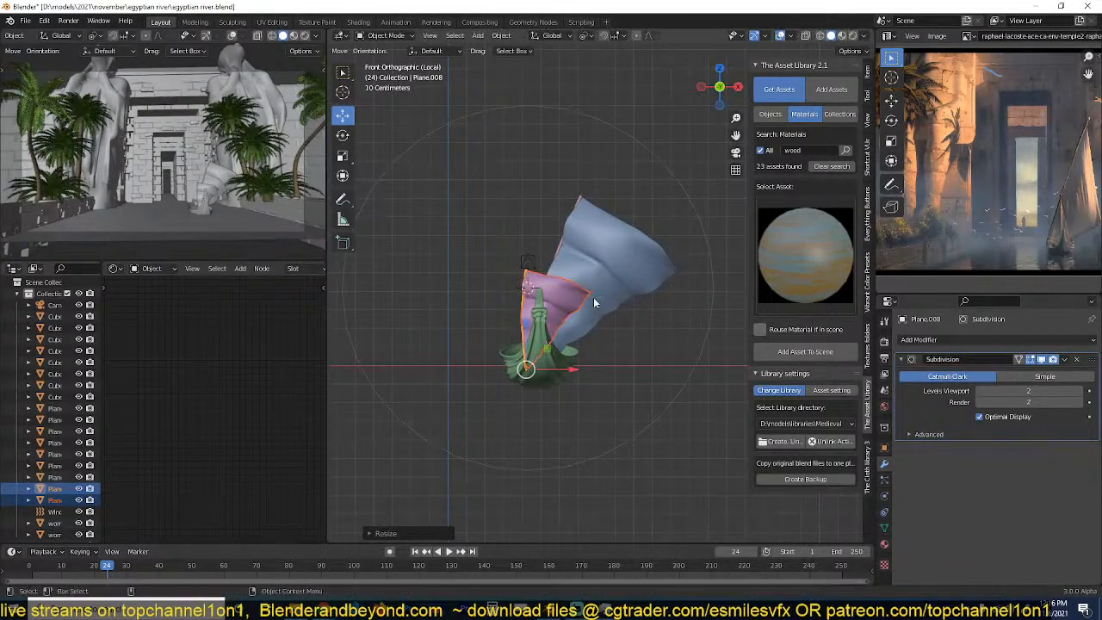
key("r")
left_click(597, 280)
scroll(594, 310, "up", 4)
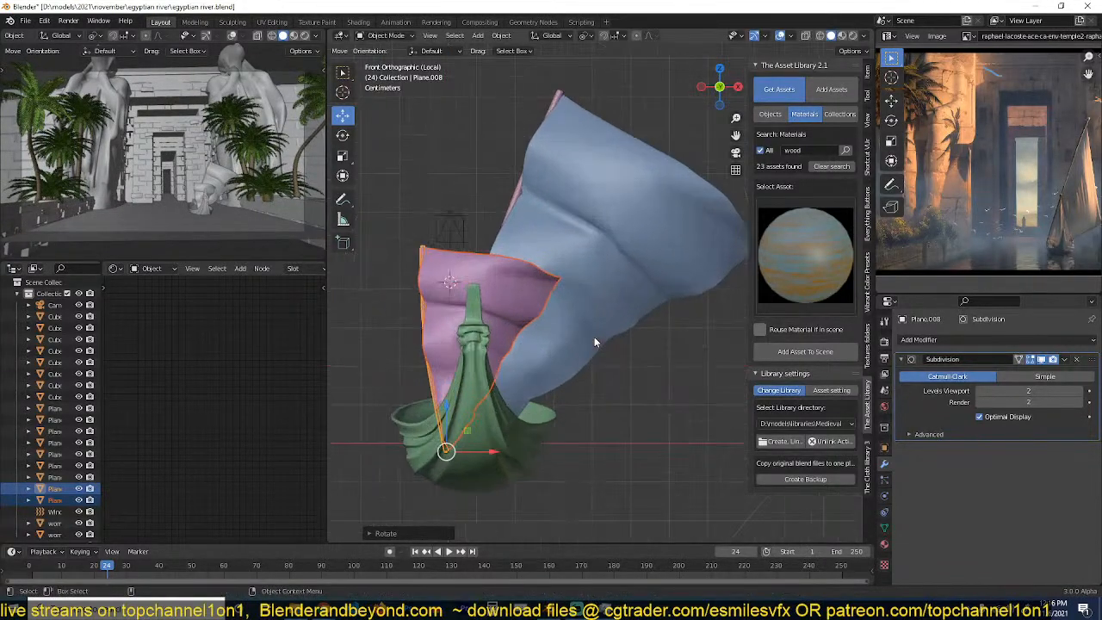
key("alt+a")
middle_click_drag(533, 309, 592, 295, "shift")
key("ctrl+s")
Select the top end of the small sail's pole in Edit Mode and place the 3D cursor there.
scroll(509, 271, "up", 3)
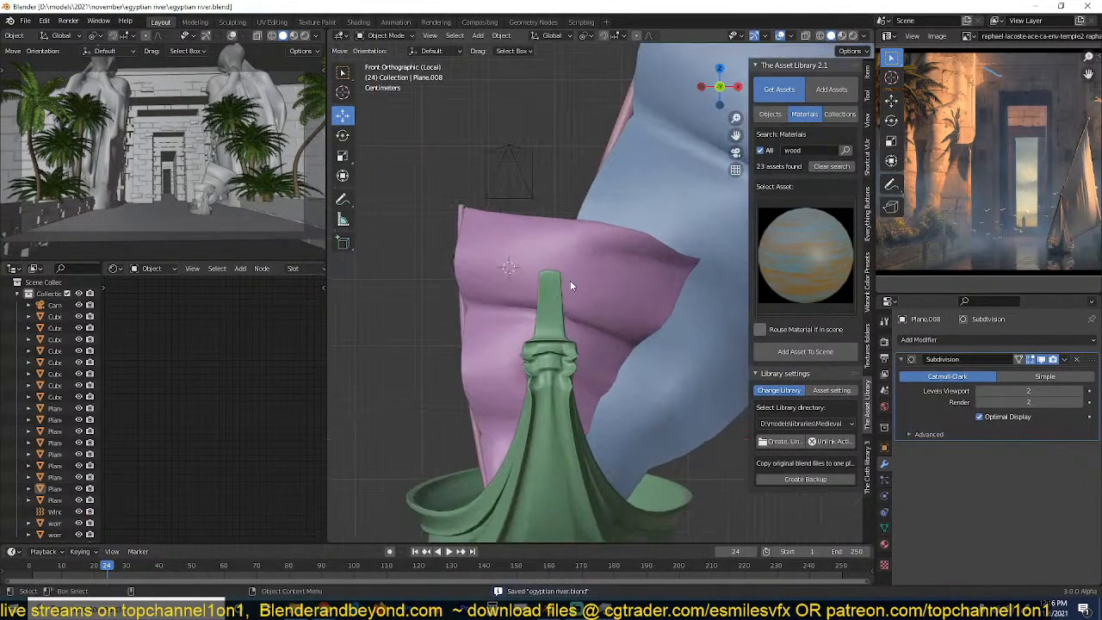
left_click(462, 211)
key("Tab")
key("Tab")
left_click(460, 209)
key("Tab")
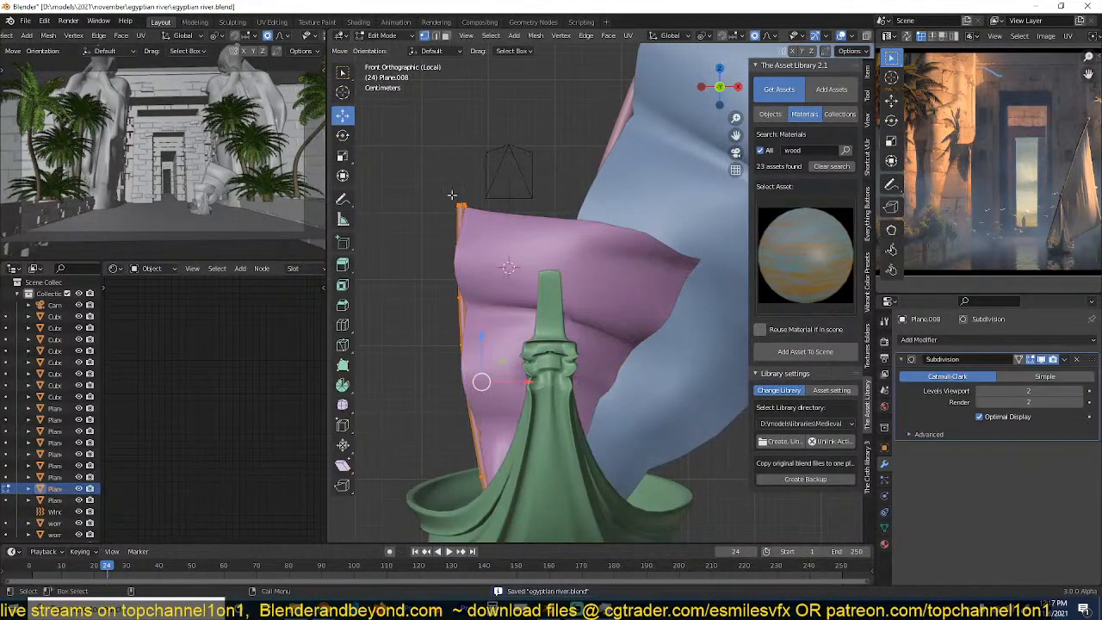
key("alt+a")
left_click(459, 204)
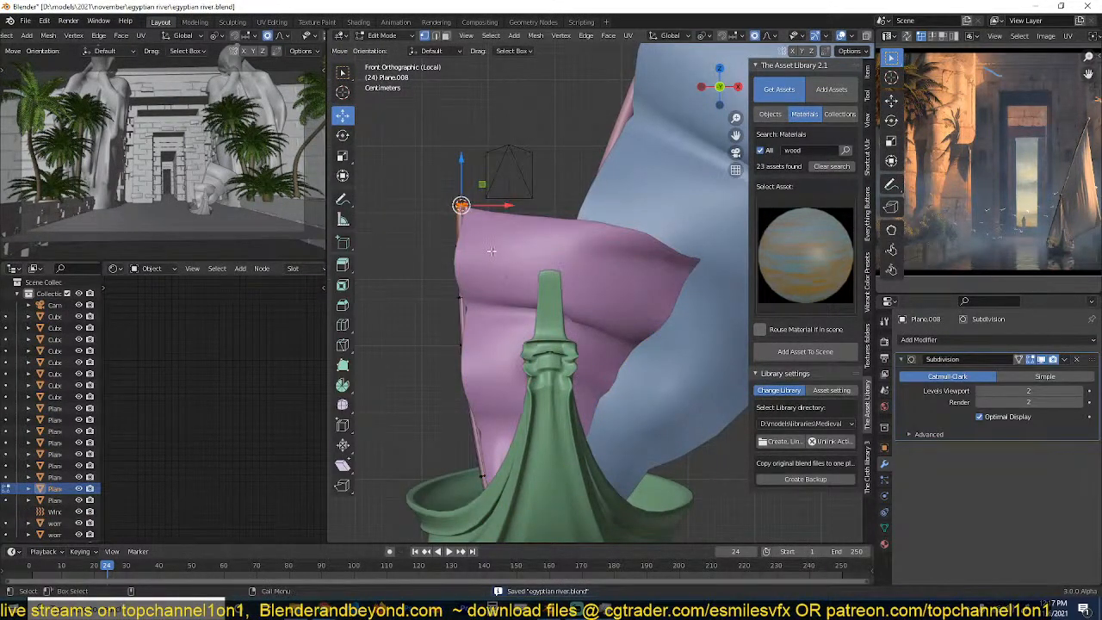
key("KP_Decimal")
middle_click_drag(590, 302, 609, 272)
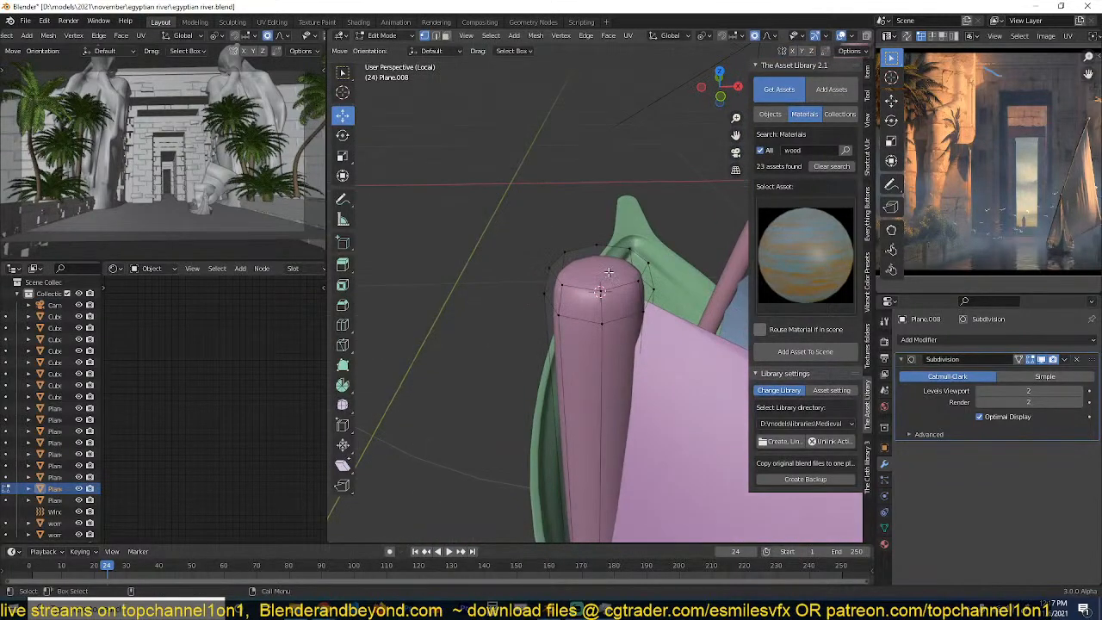
Add a small sphere at the 3D cursor as a cap on the pole's tip and shade the pole smooth.
key("shift+a")
left_click(600, 284)
key("s")
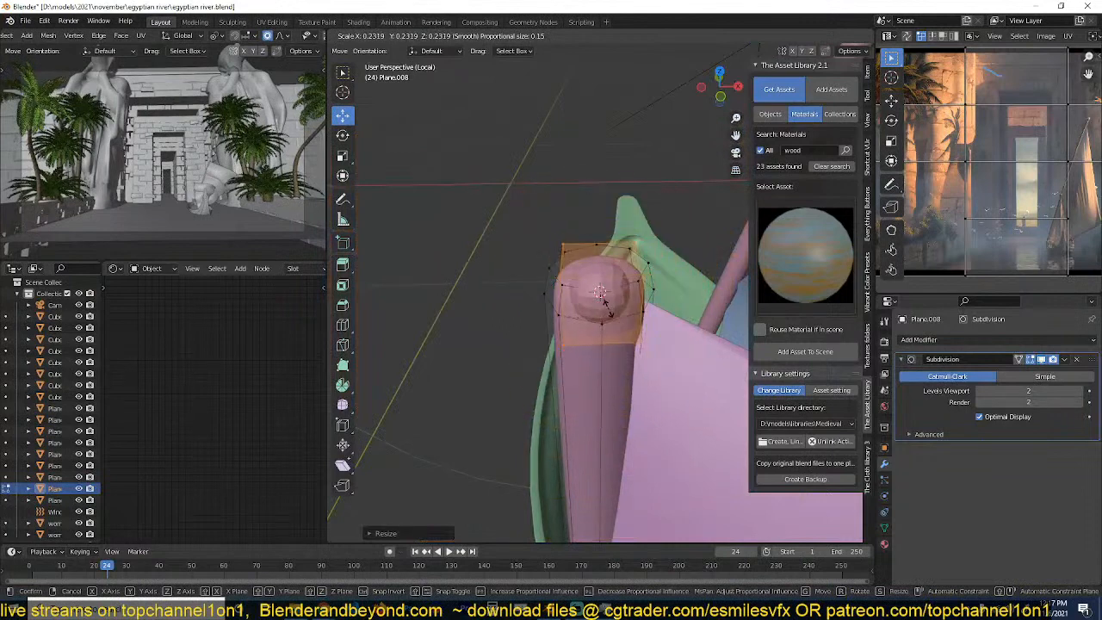
right_click(608, 310)
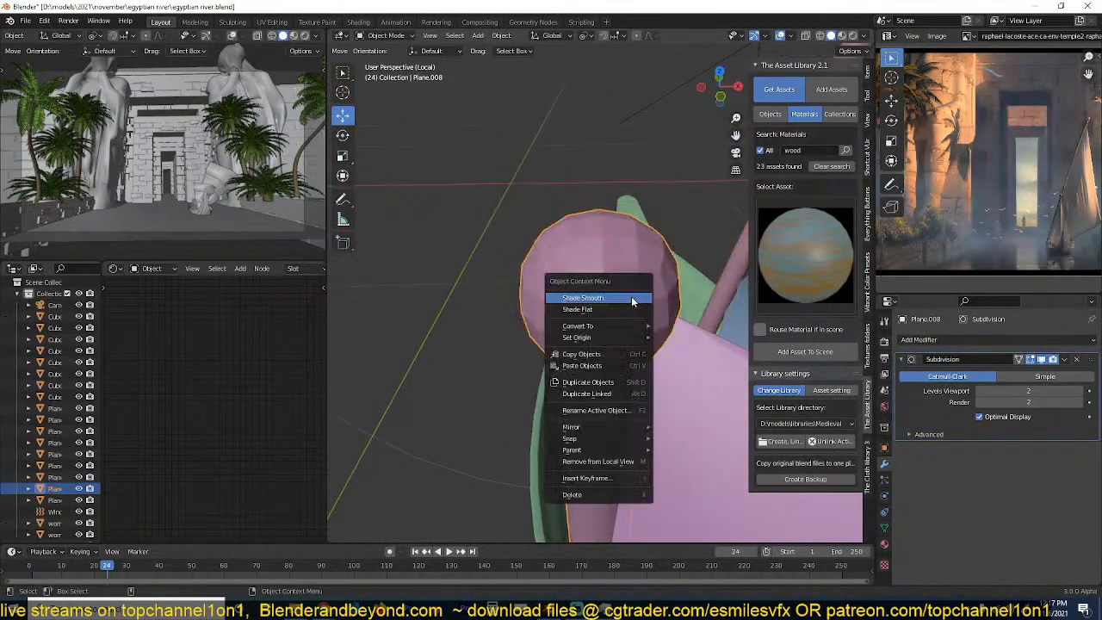
left_click(631, 296)
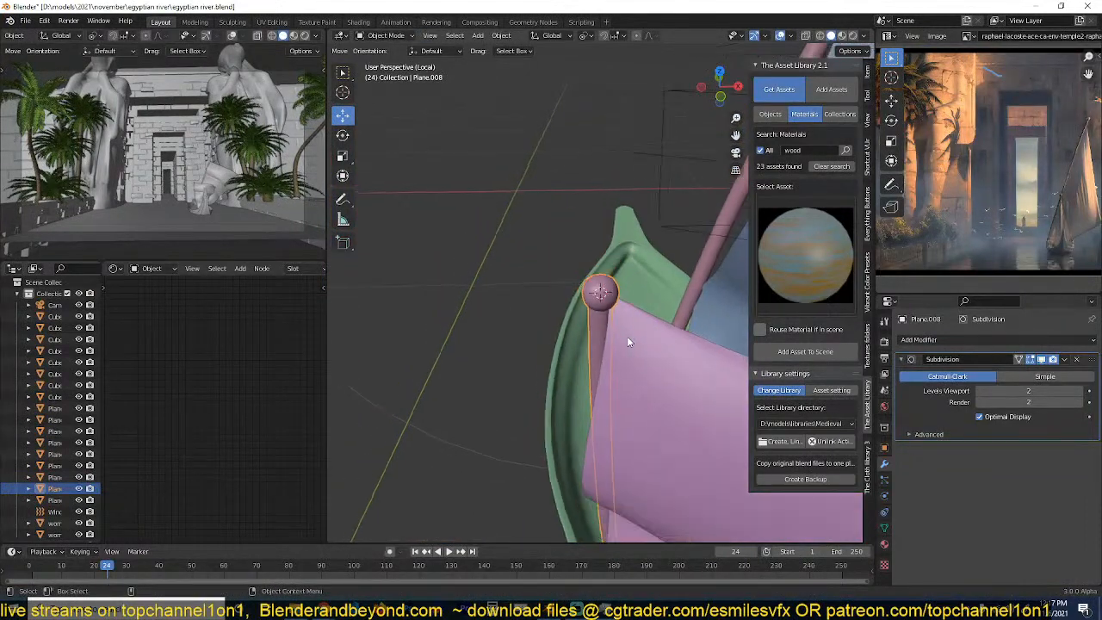
Select the small duplicated sail and save the file.
middle_click_drag(627, 336, 652, 302)
left_click(645, 352)
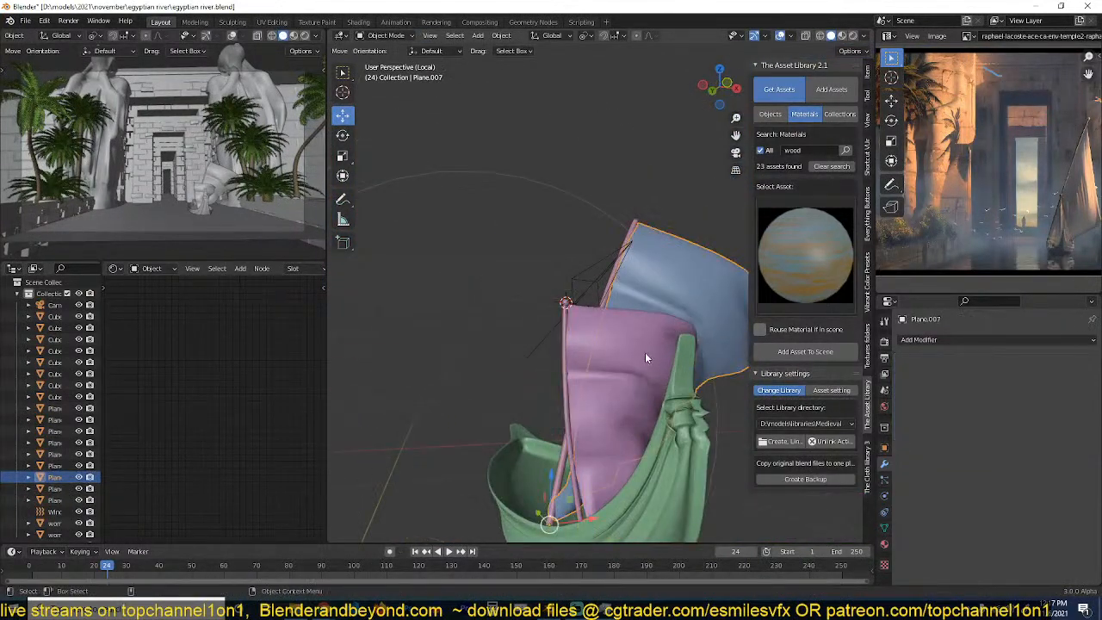
left_click(645, 358)
middle_click_drag(645, 358, 613, 360)
scroll(613, 360, "up", 3)
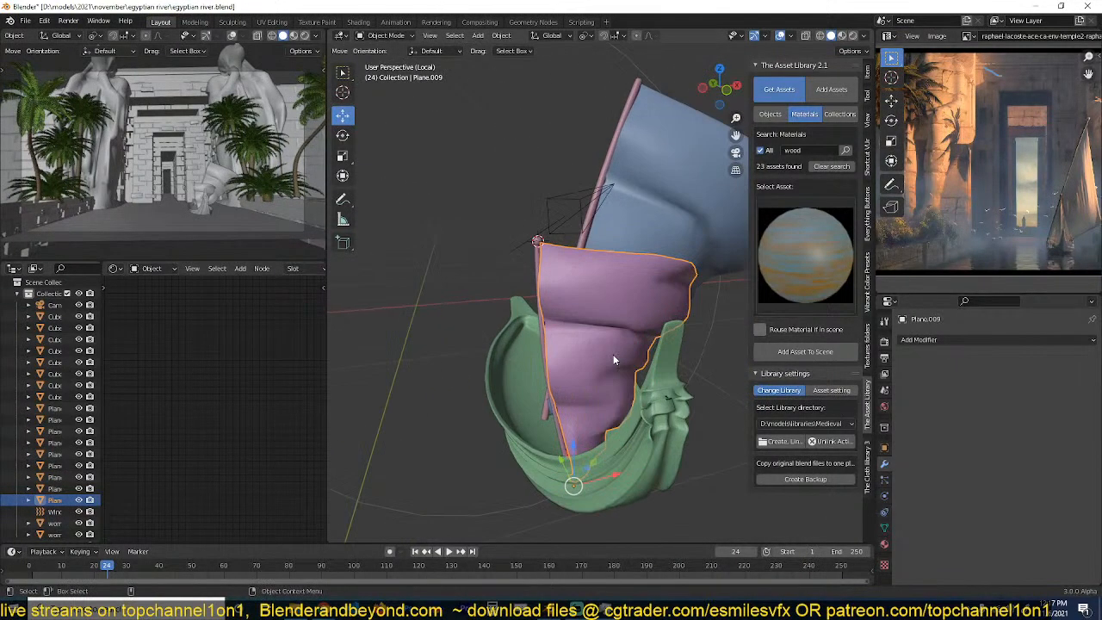
key("ctrl+s")
Add Cloth physics to the small sail and return the timeline to frame 0.
middle_click_drag(615, 310, 641, 358)
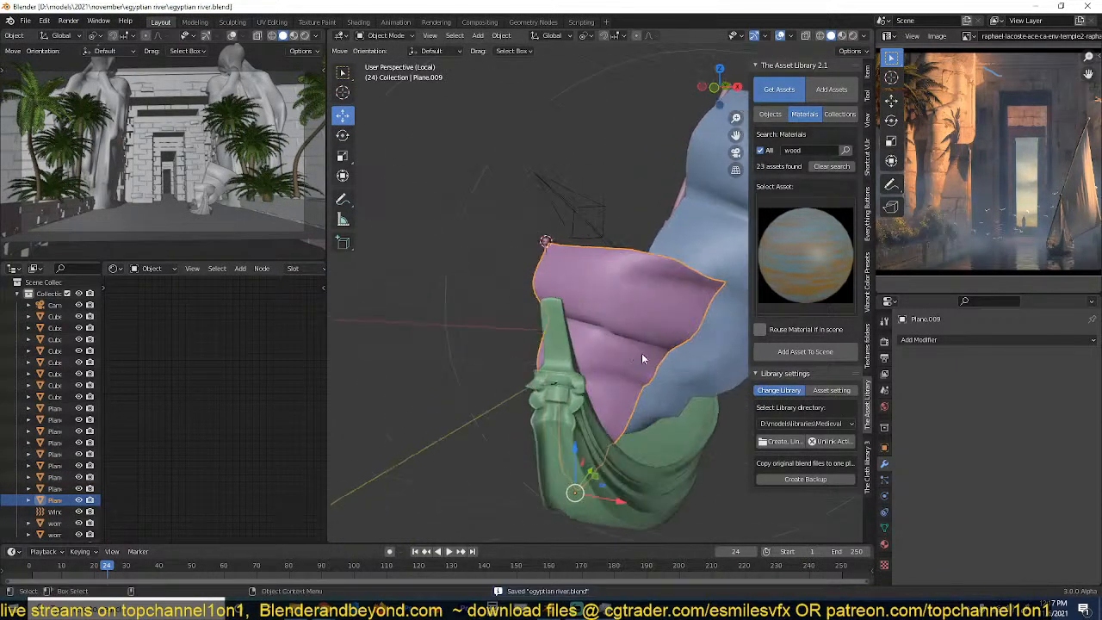
left_click(882, 497)
left_click(941, 365)
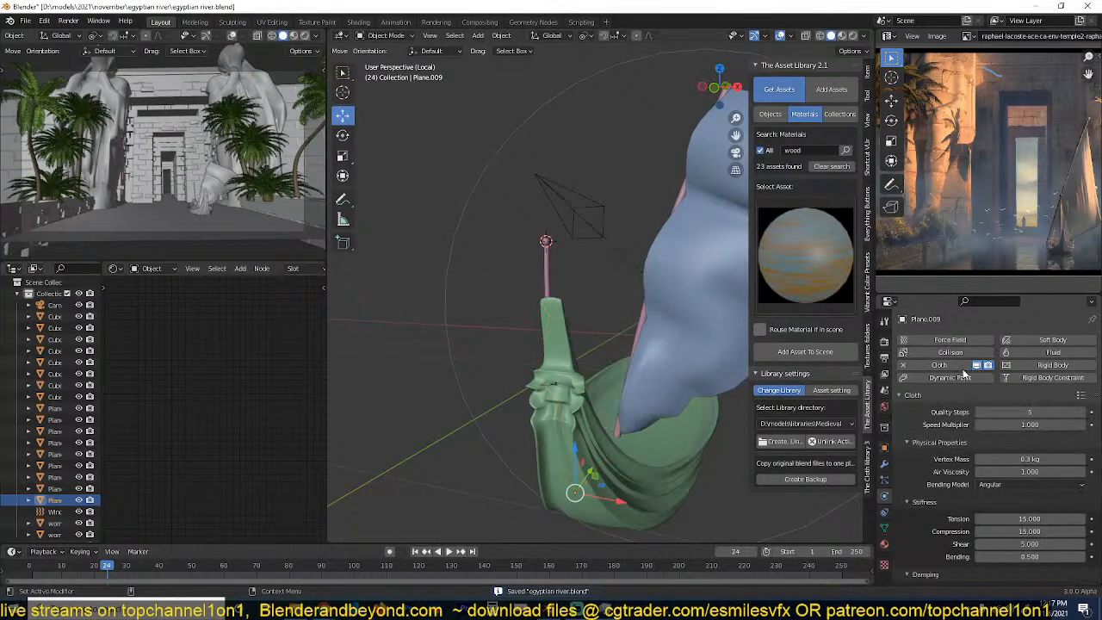
left_click(29, 568)
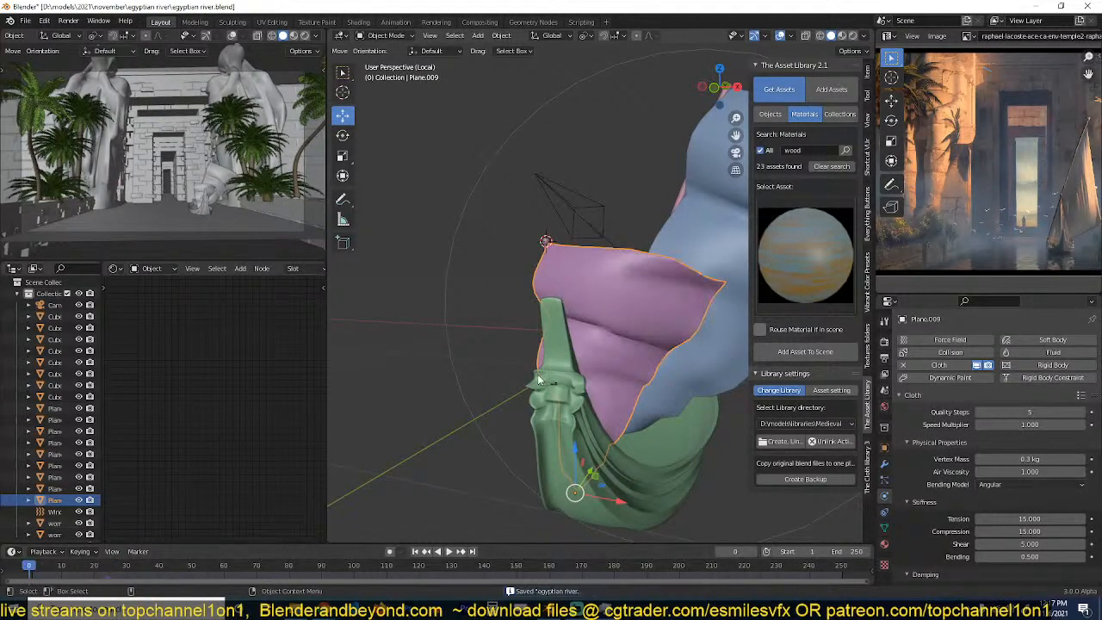
Set the small sail's cloth Pin Group to Group and save the file.
scroll(948, 503, "down", 10)
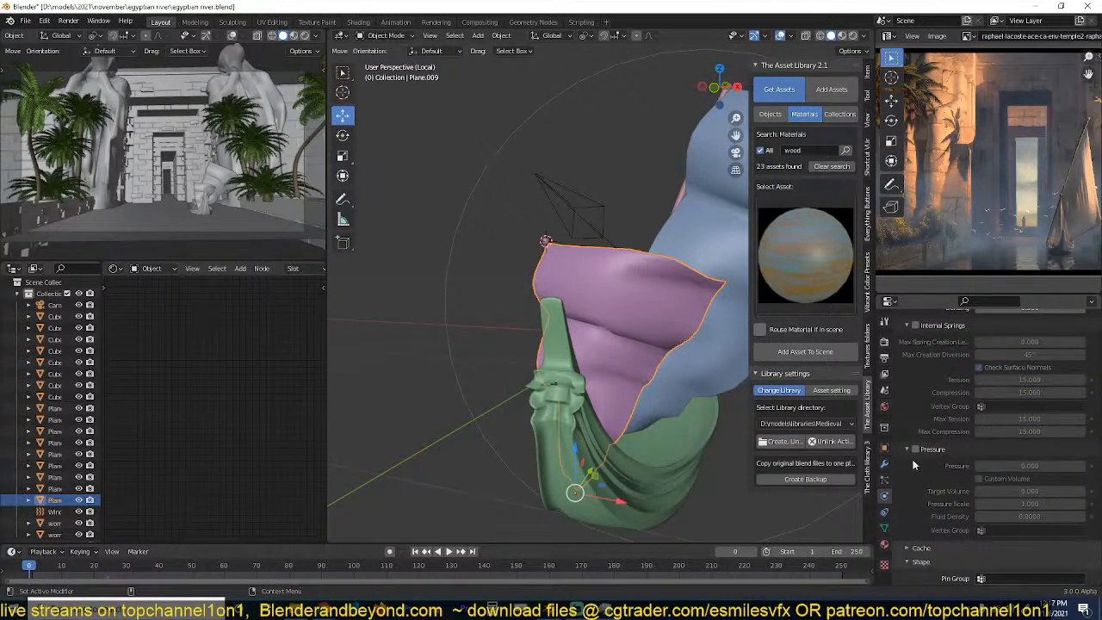
scroll(922, 473, "down", 3)
left_click(992, 485)
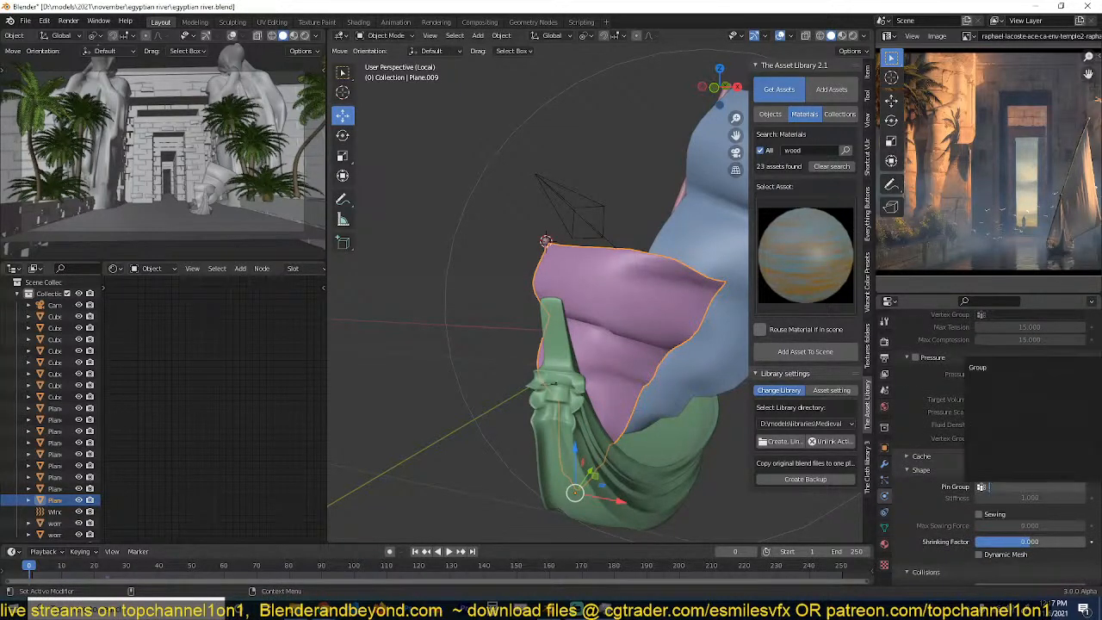
key("Escape")
left_click(988, 487)
left_click(969, 367)
key("ctrl+s")
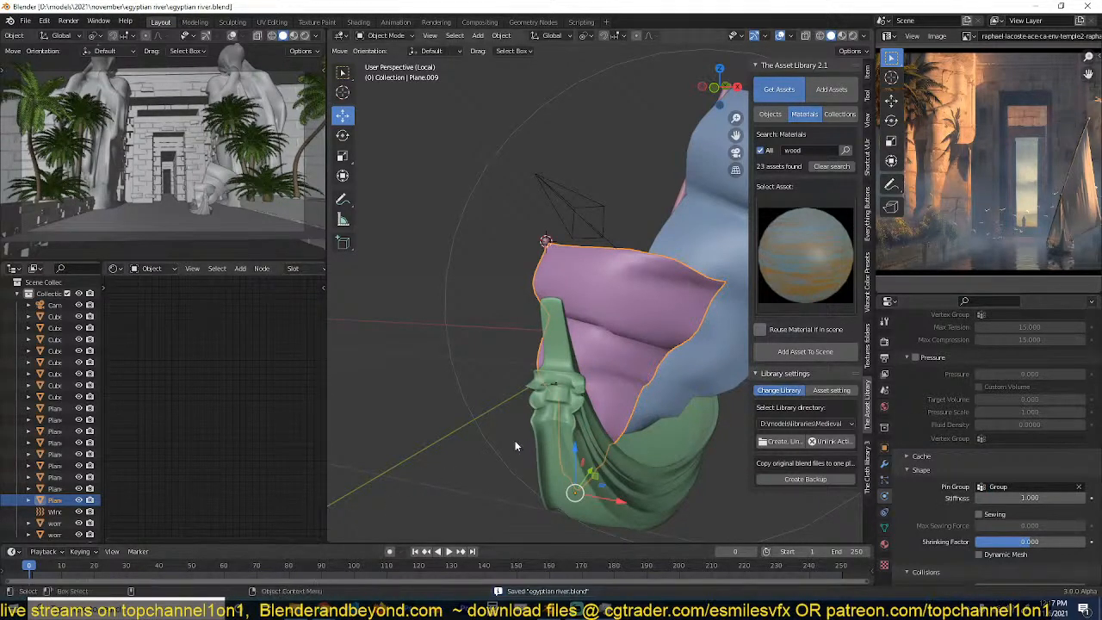
Delete the Wind force field and replay the small sail's simulation from frame 0 without it.
key("space")
middle_click_drag(499, 428, 667, 413)
scroll(667, 413, "down", 3)
key("x")
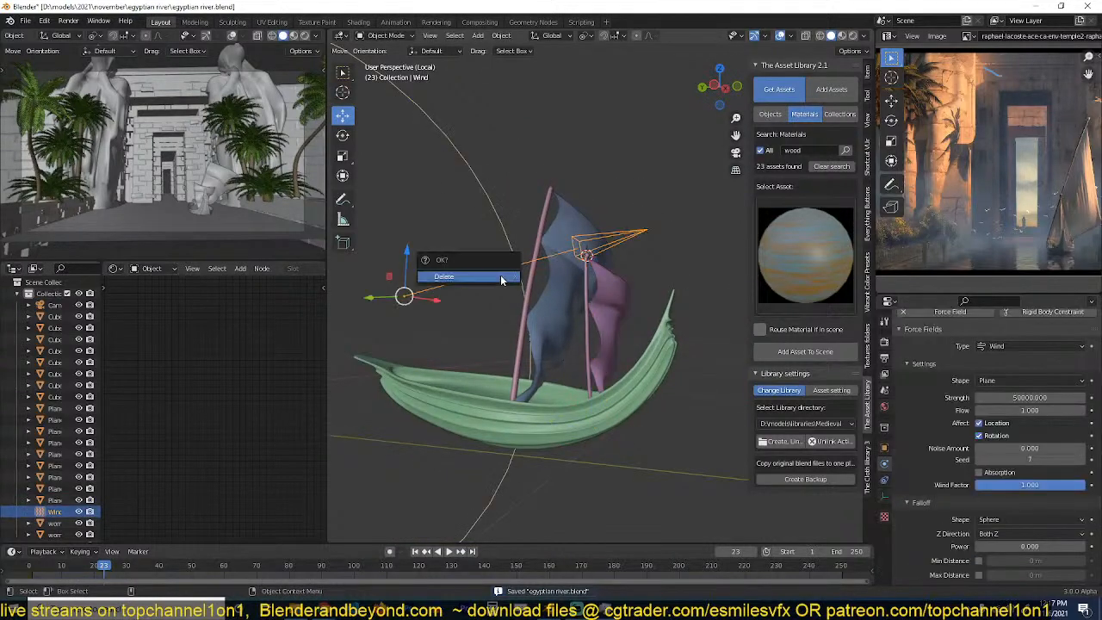
left_click(500, 277)
left_click(29, 566)
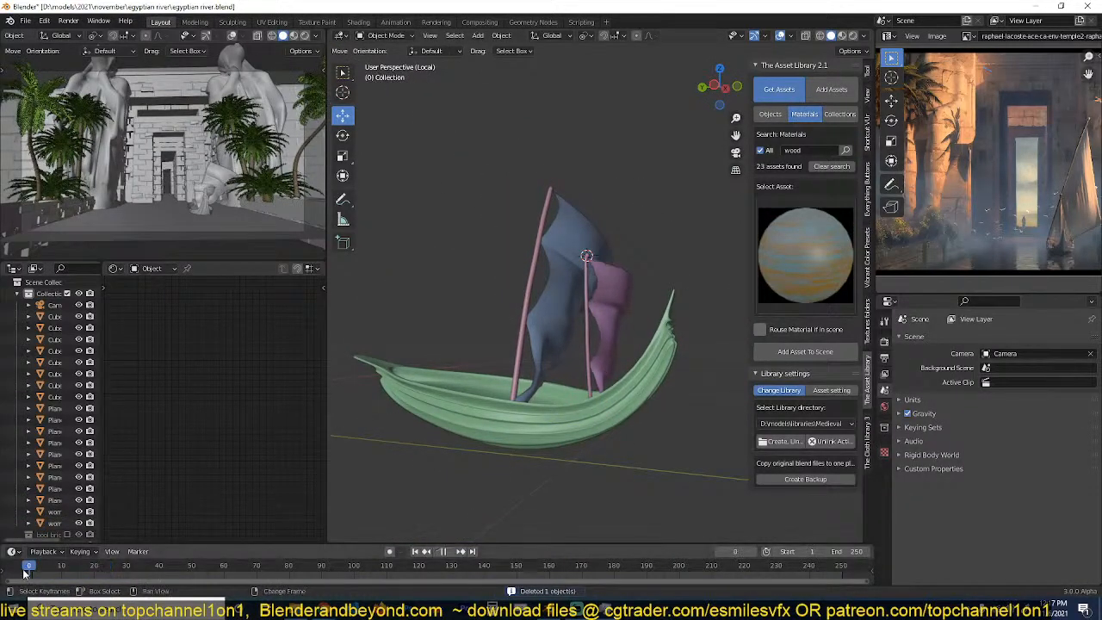
key("space")
key("space")
Select the small sail and show wireframes over the boat and sails to check the mesh density.
middle_click_drag(609, 379, 529, 375)
left_click(574, 356)
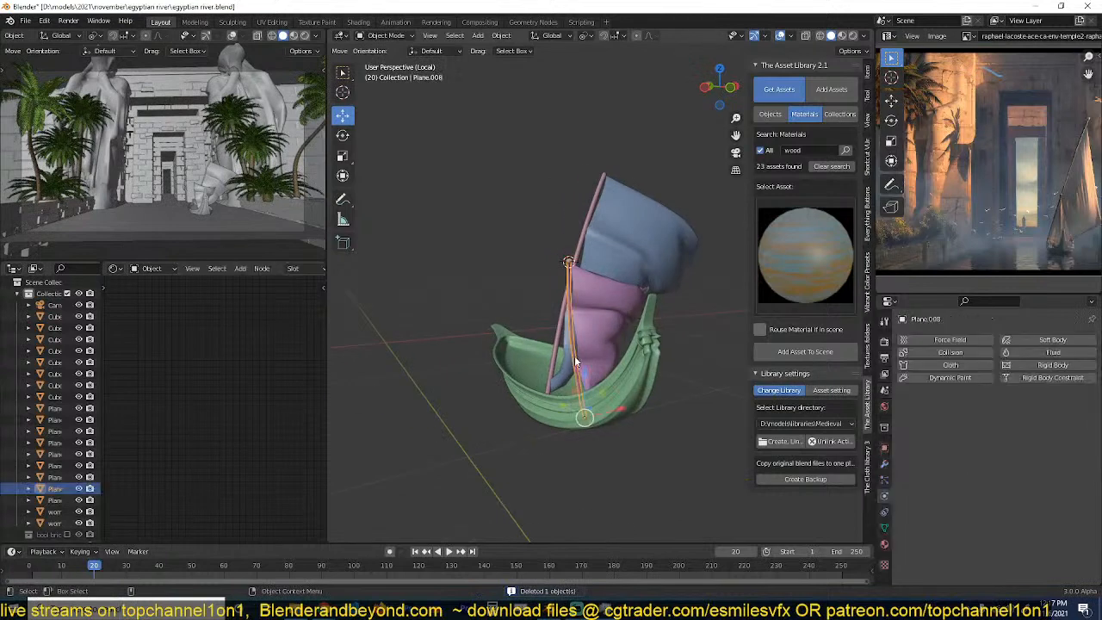
left_click(609, 353)
key("q")
left_click(610, 352)
middle_click_drag(607, 360, 563, 374)
key("Tab")
key("Tab")
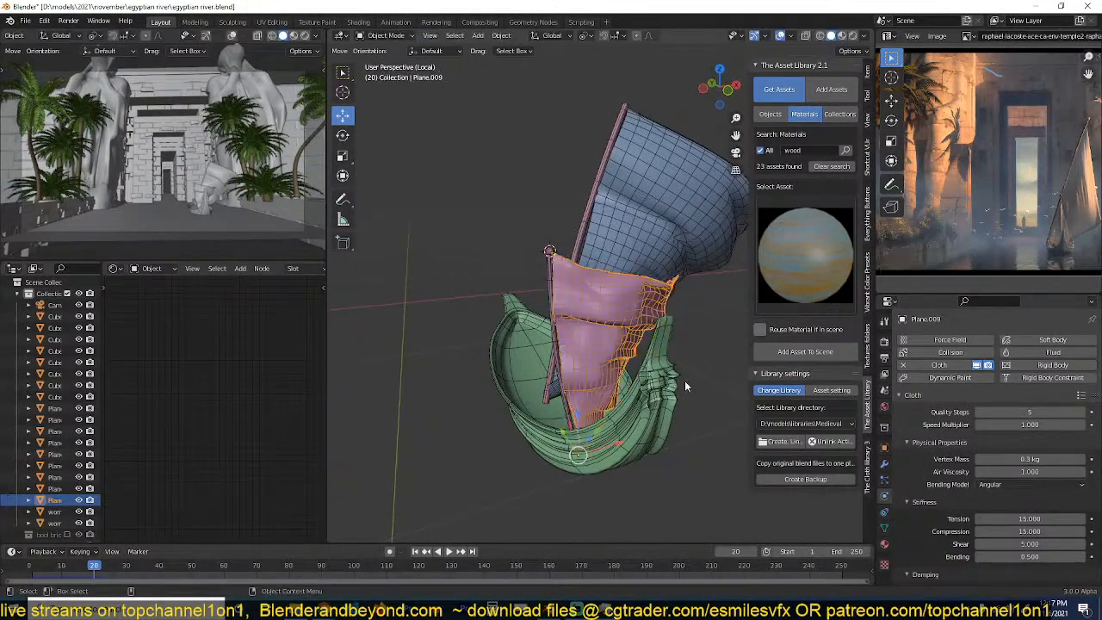
Replay the simulation from frame 0 to frame 33 and inspect the small sail's folds with the overlays hidden and shown.
left_click(28, 567)
key("space")
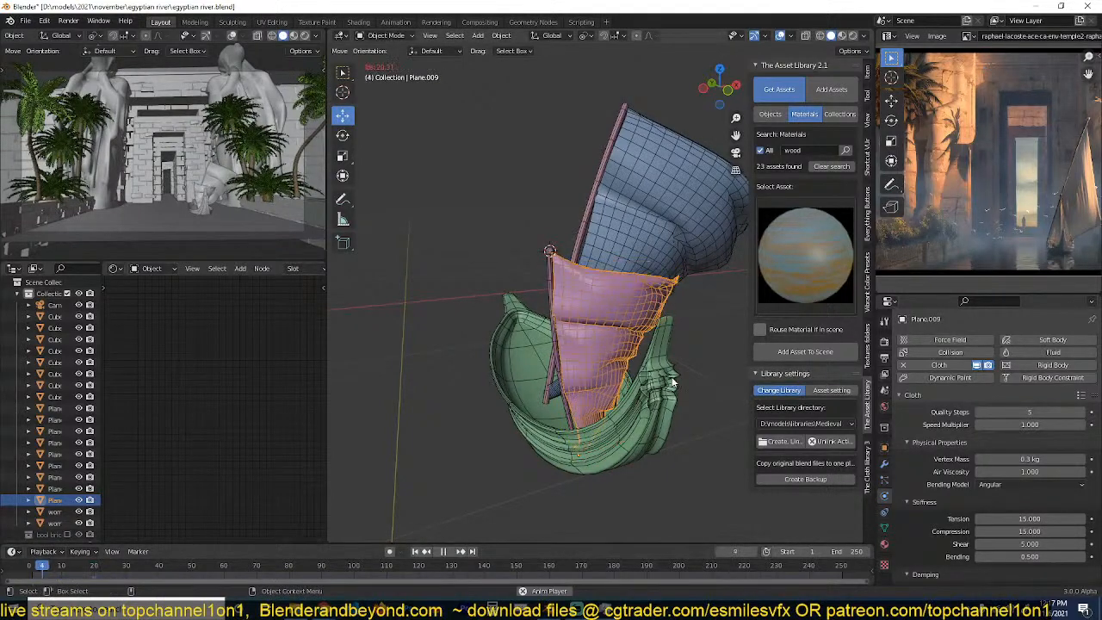
key("space")
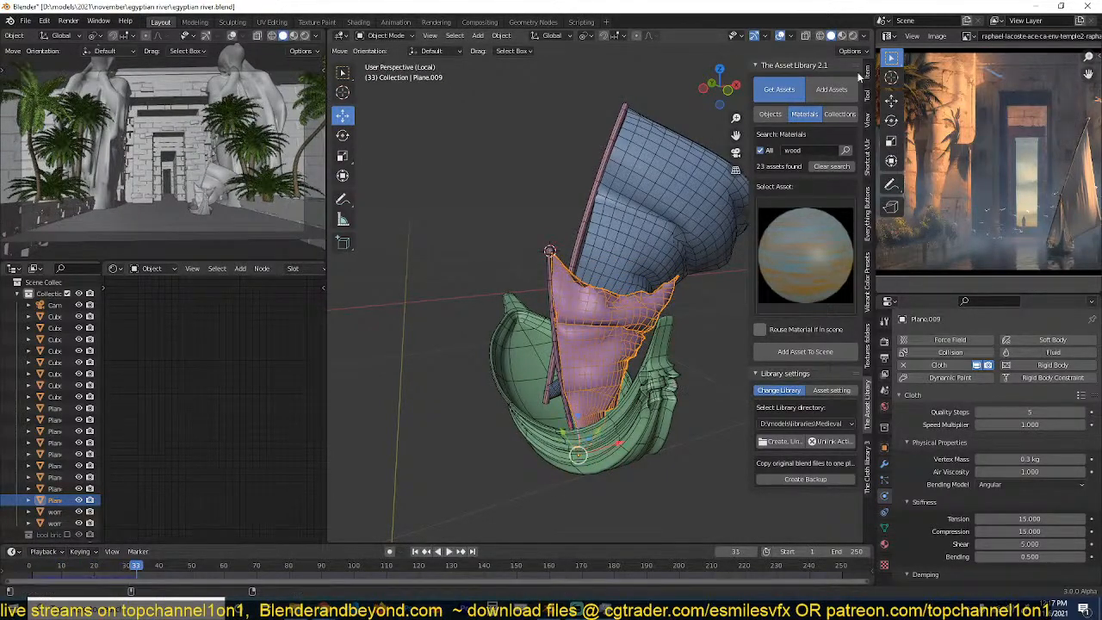
left_click(781, 36)
left_click(622, 345)
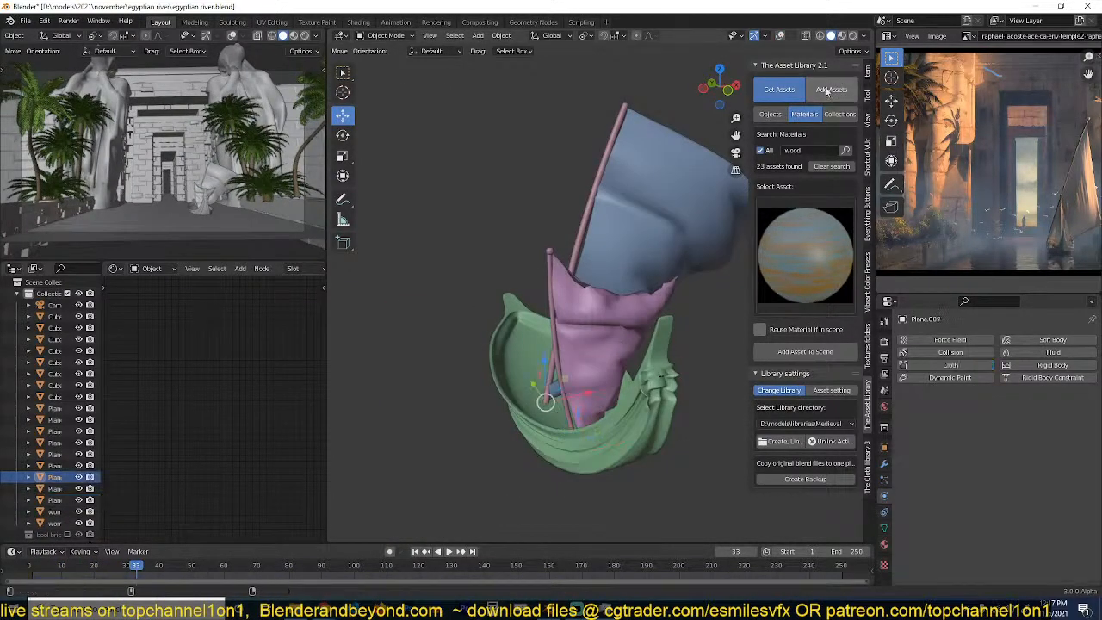
left_click(781, 37)
left_click(596, 350)
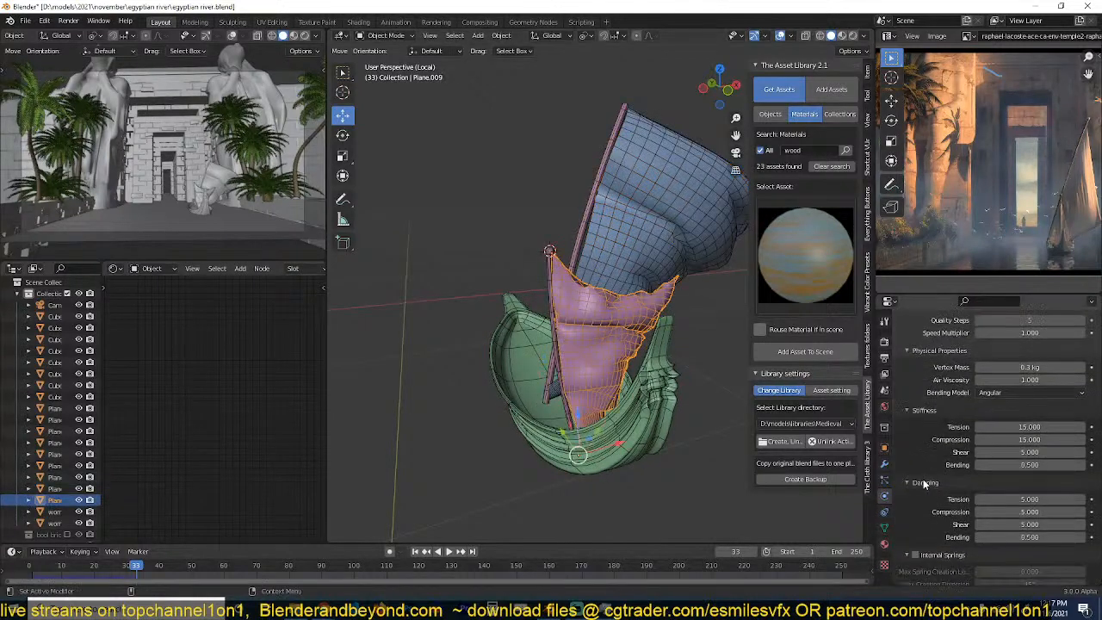
Set the small sail's cloth Shrinking Factor to 0.113 and play the simulation on to frame 67.
scroll(924, 479, "down", 10)
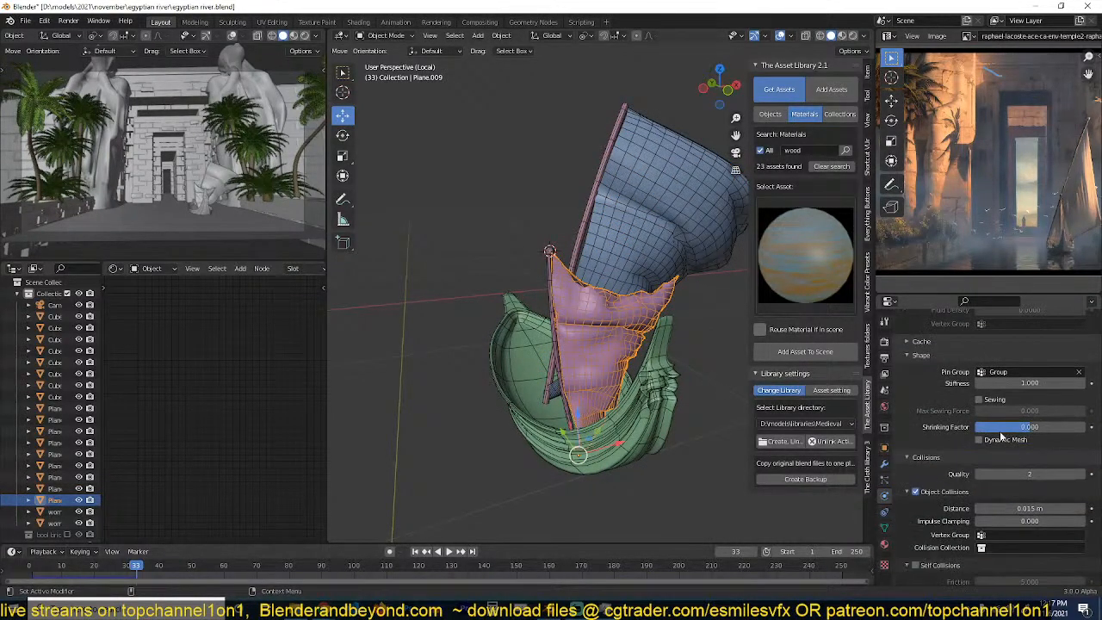
mouse_move(1030, 427)
left_mouse_down()
mouse_move(1049, 427)
mouse_move(1037, 427)
left_mouse_up()
key("space")
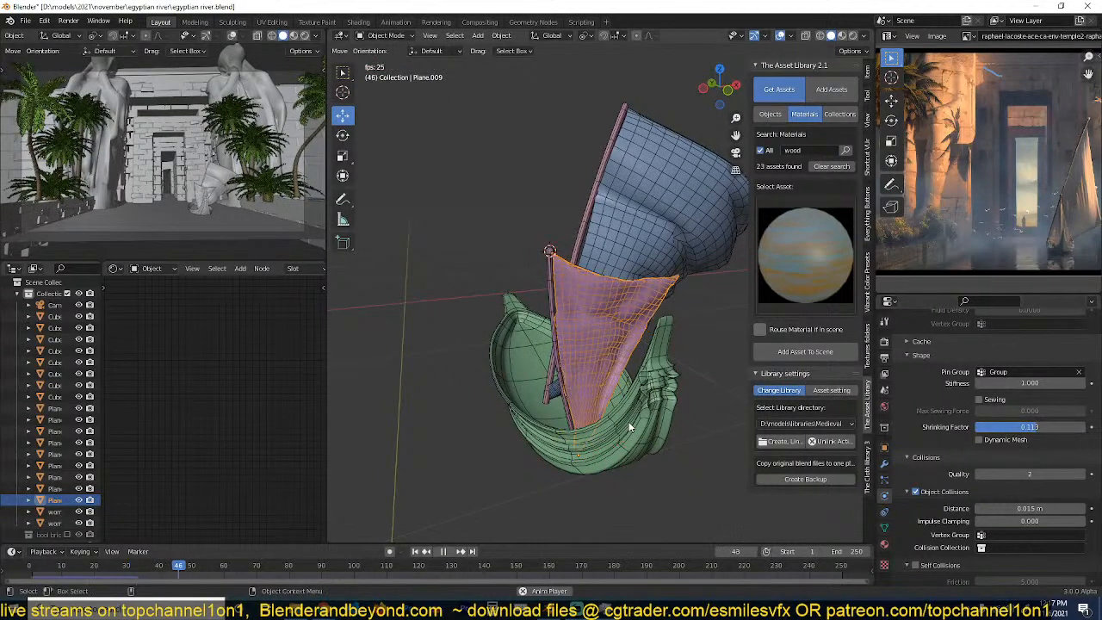
key("space")
middle_click_drag(629, 427, 583, 406)
key("space")
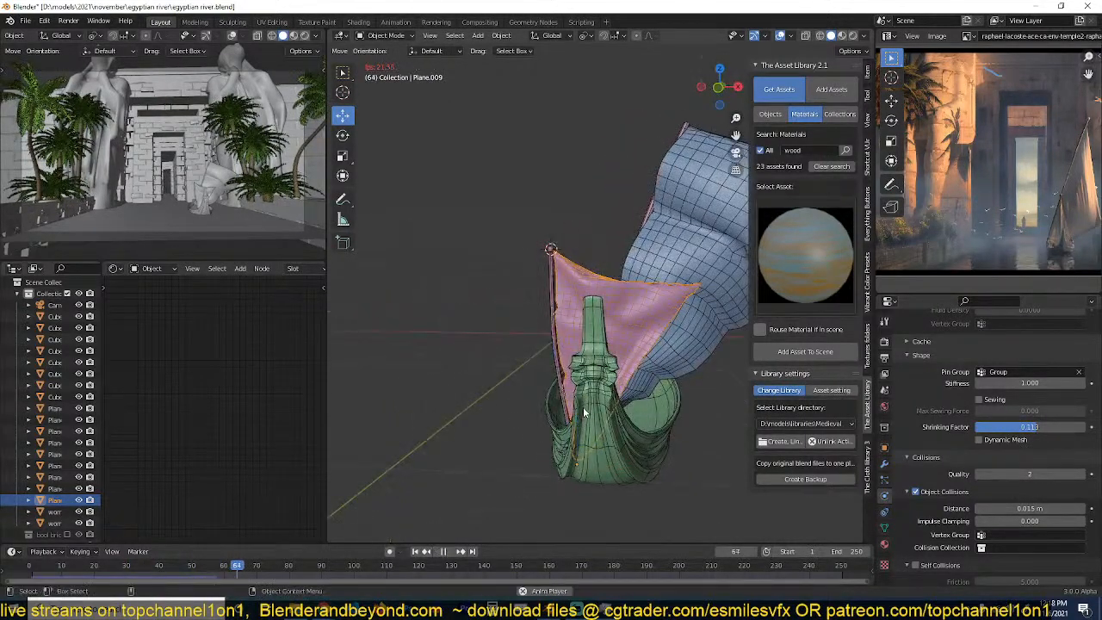
key("space")
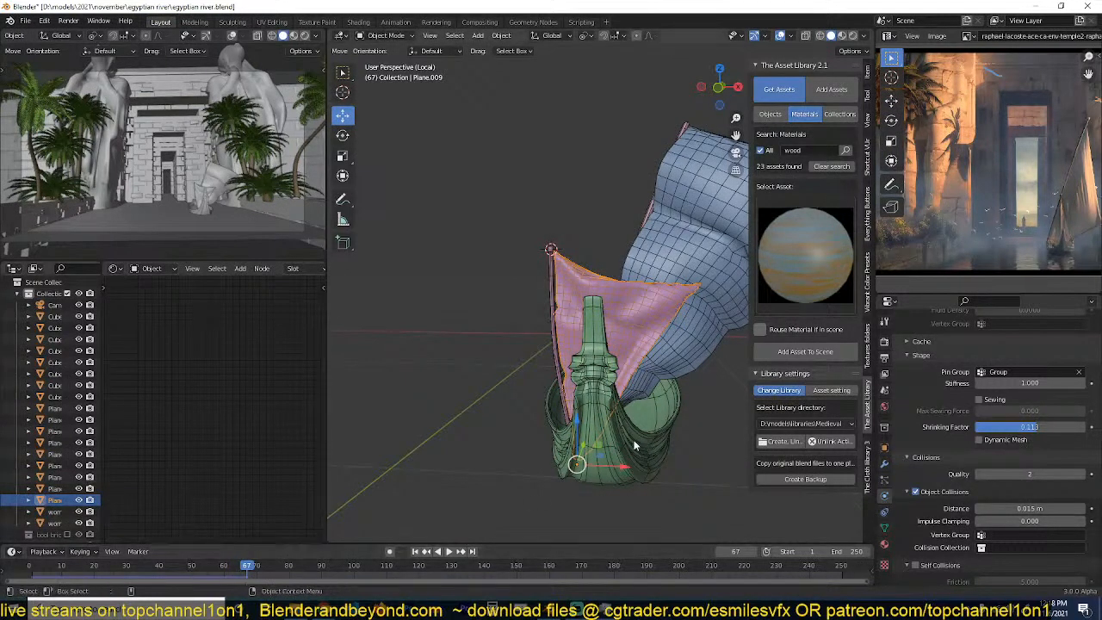
Add a Multiresolution modifier to the small sail, subdivide it to level 1, and move it above the Cloth modifier.
left_click(884, 463)
left_click(1011, 340)
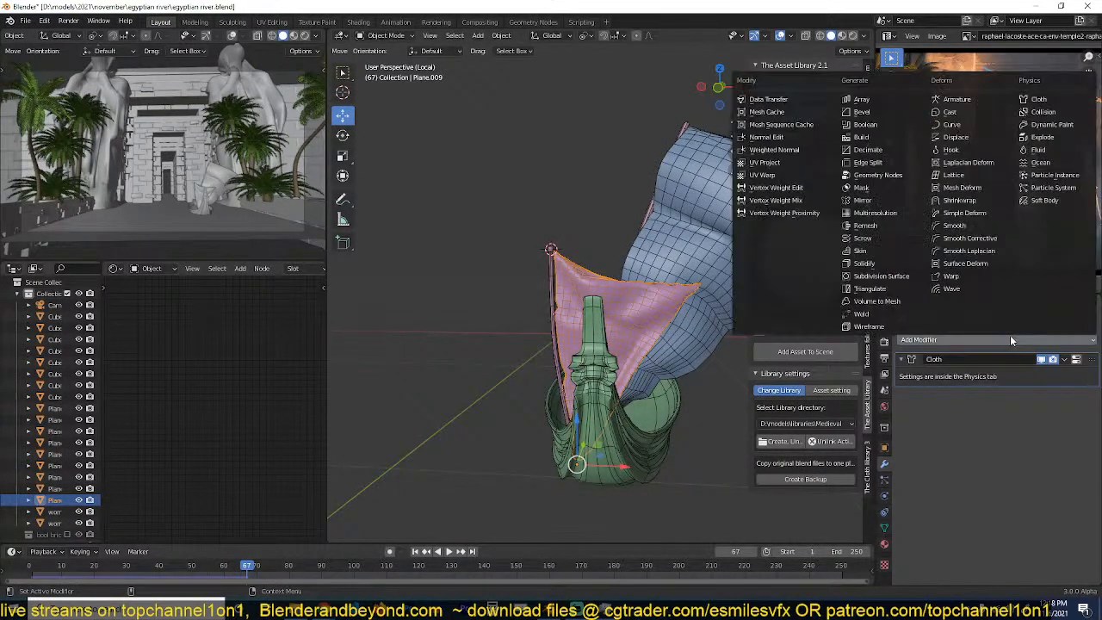
left_click(874, 212)
left_click(999, 496)
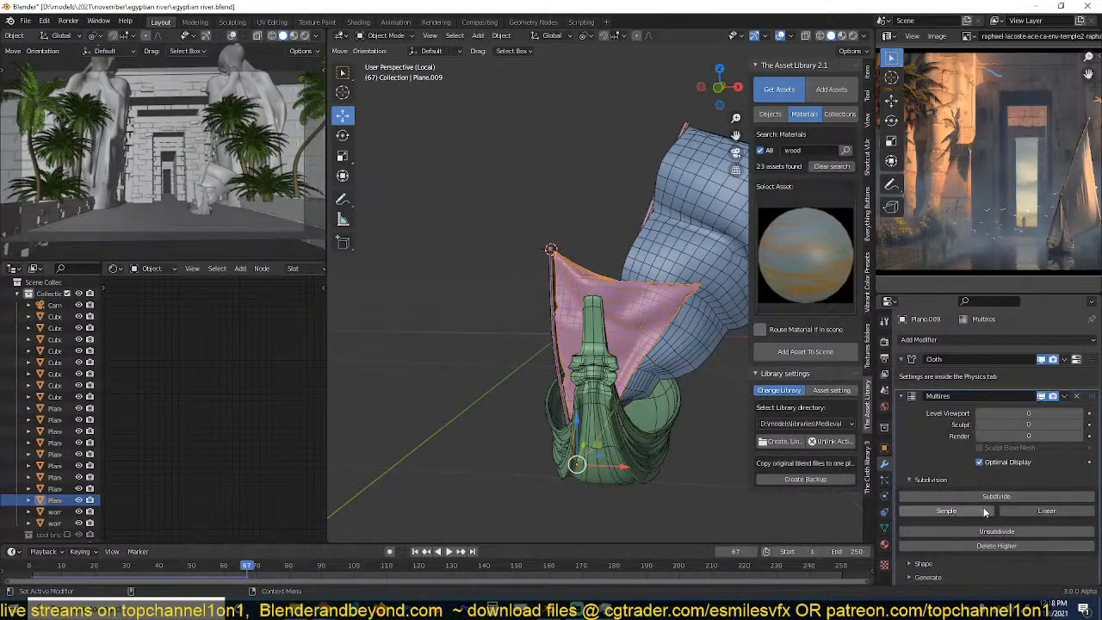
left_click_drag(1092, 397, 1090, 348)
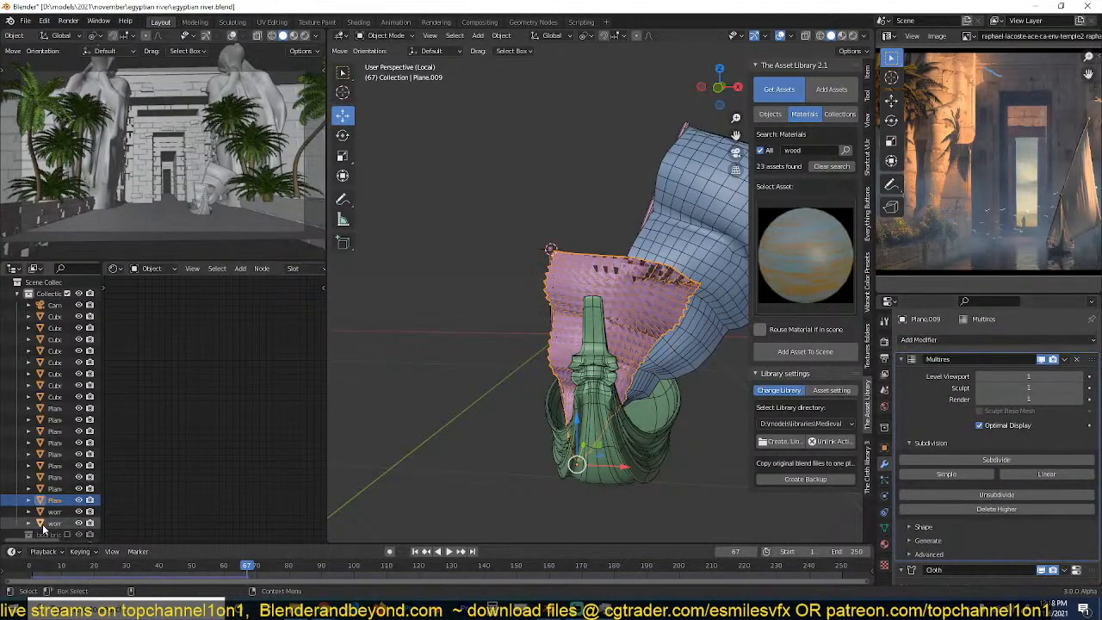
Hide the wireframe display over the boat and sails at frame 0 and save the file.
left_click(29, 567)
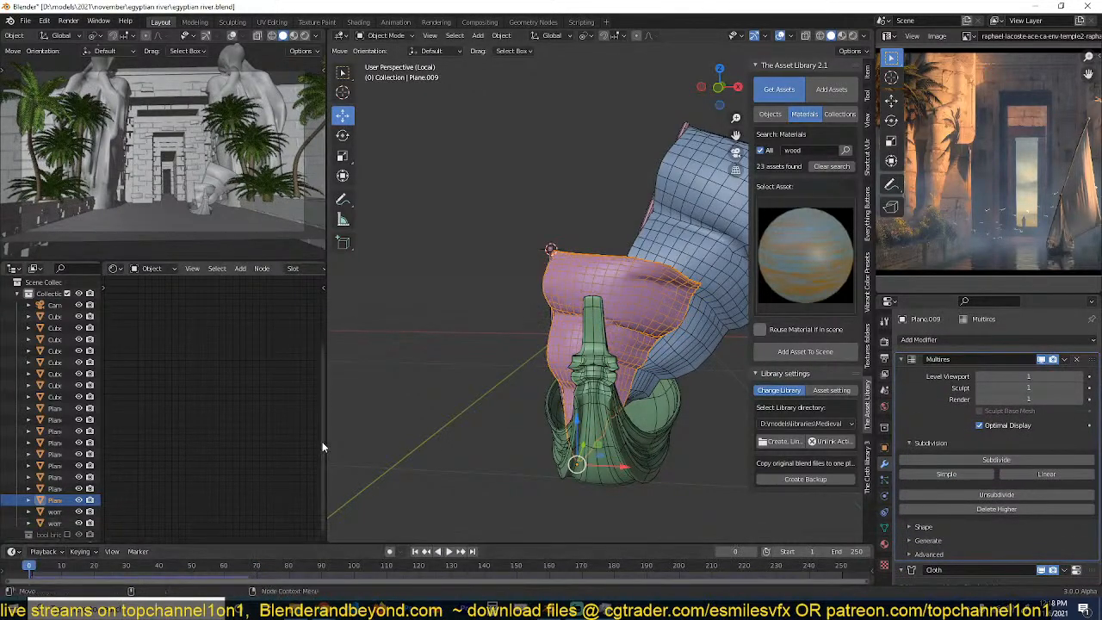
key("q")
left_click(392, 388)
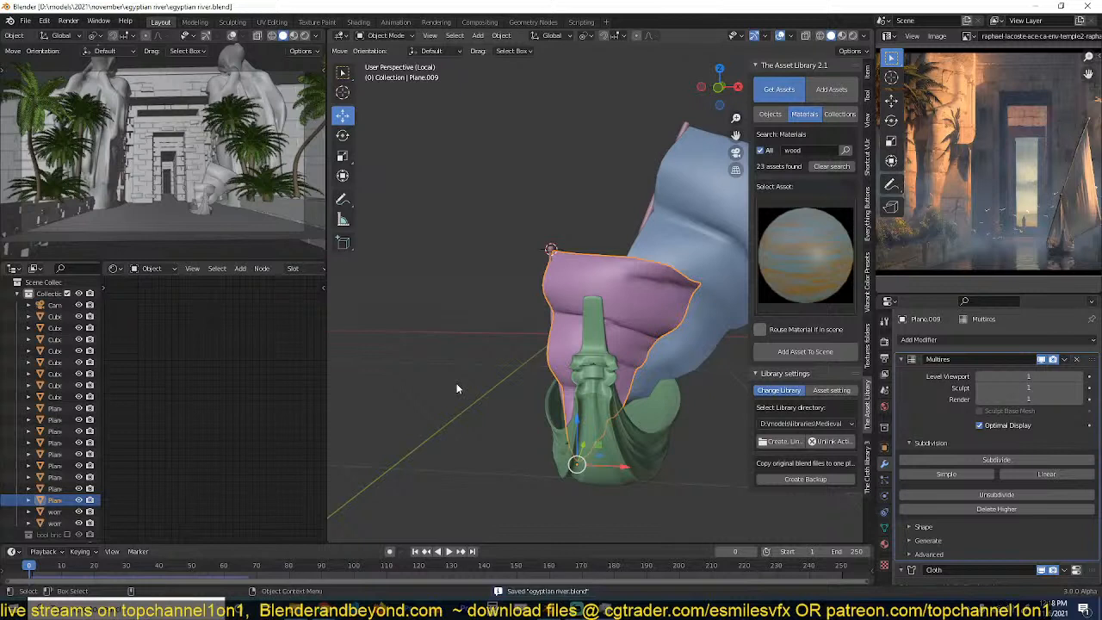
Play the small sail's cloth simulation from frame 0 to frame 24 and examine its folds from an angled view.
scroll(457, 383, "up", 2)
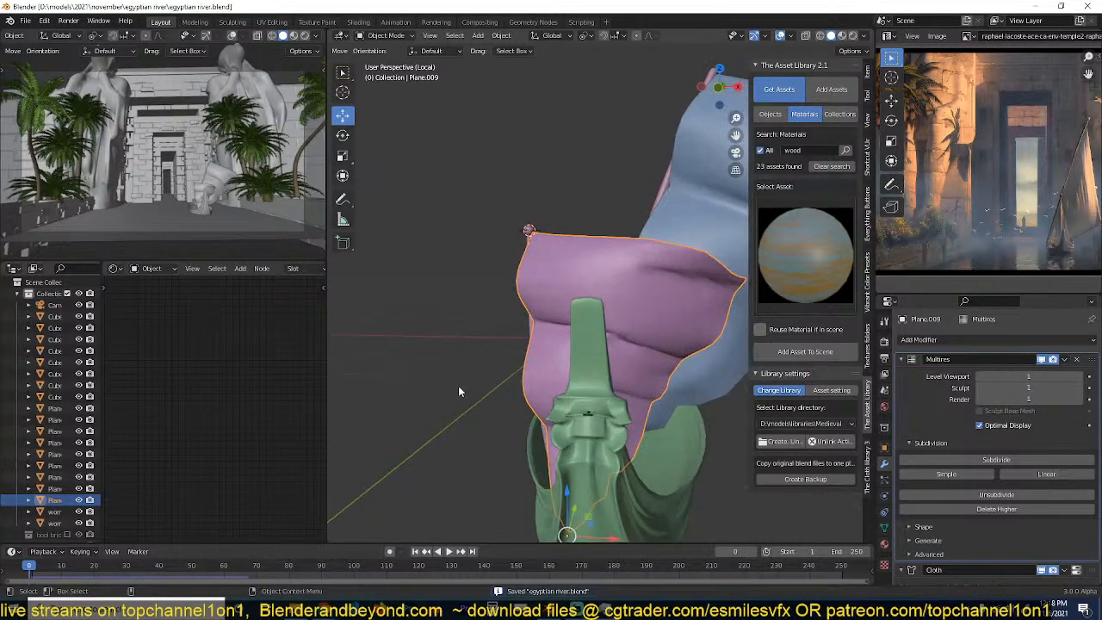
middle_click_drag(459, 392, 495, 389)
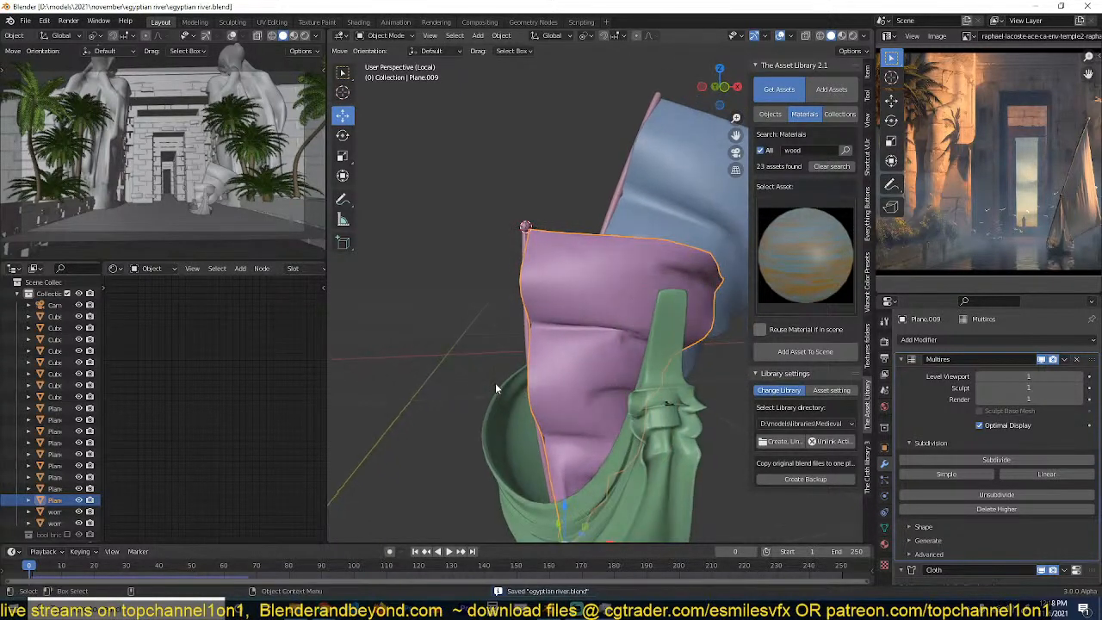
key("space")
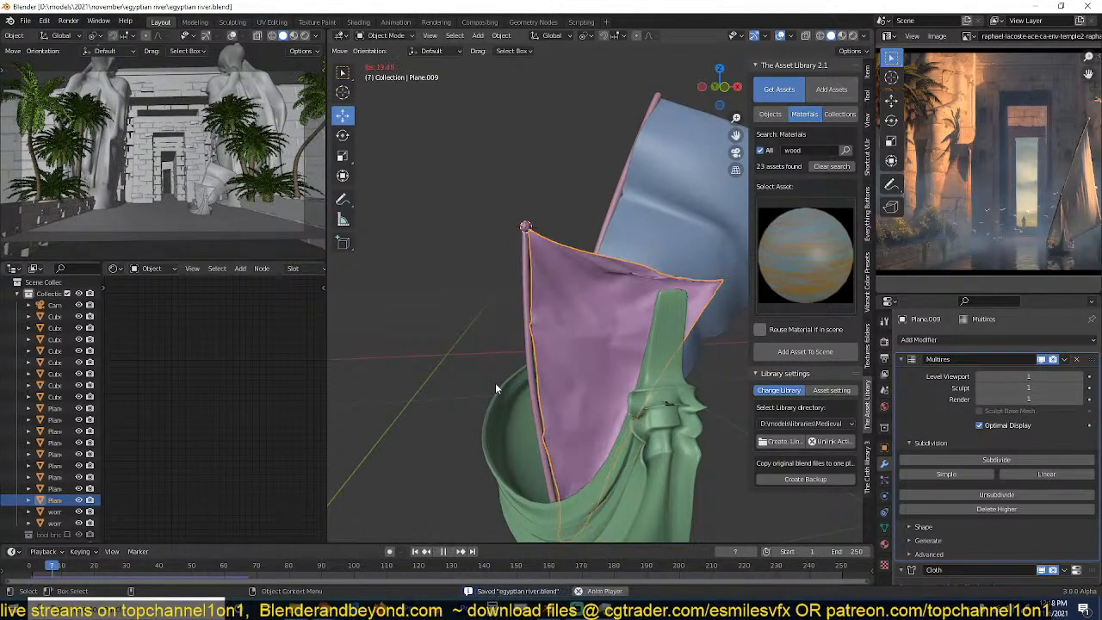
key("space")
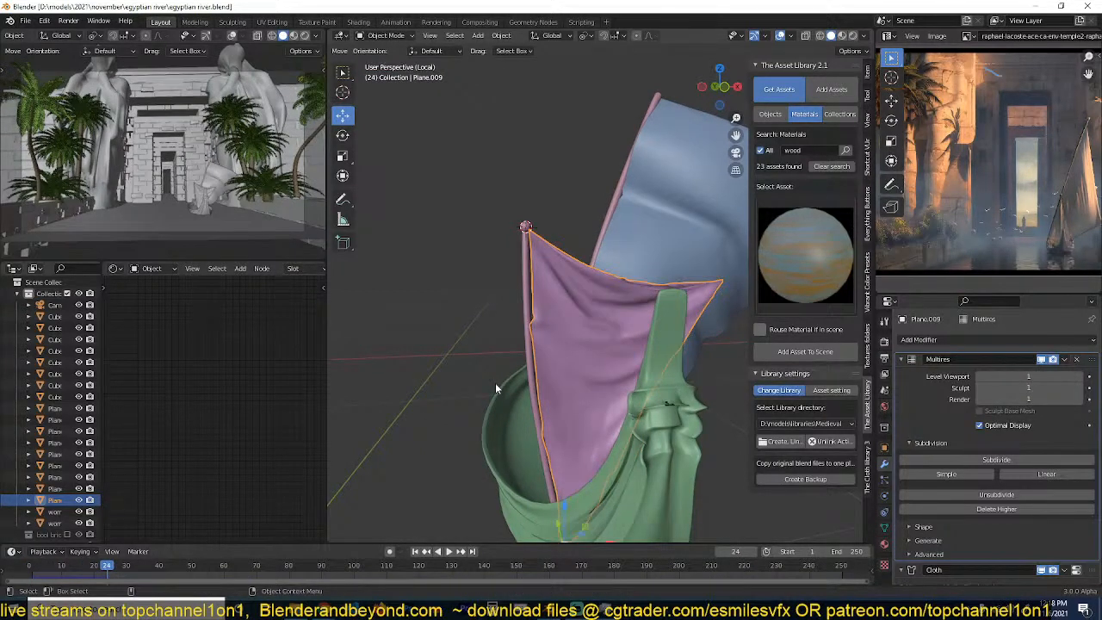
scroll(496, 389, "down", 1)
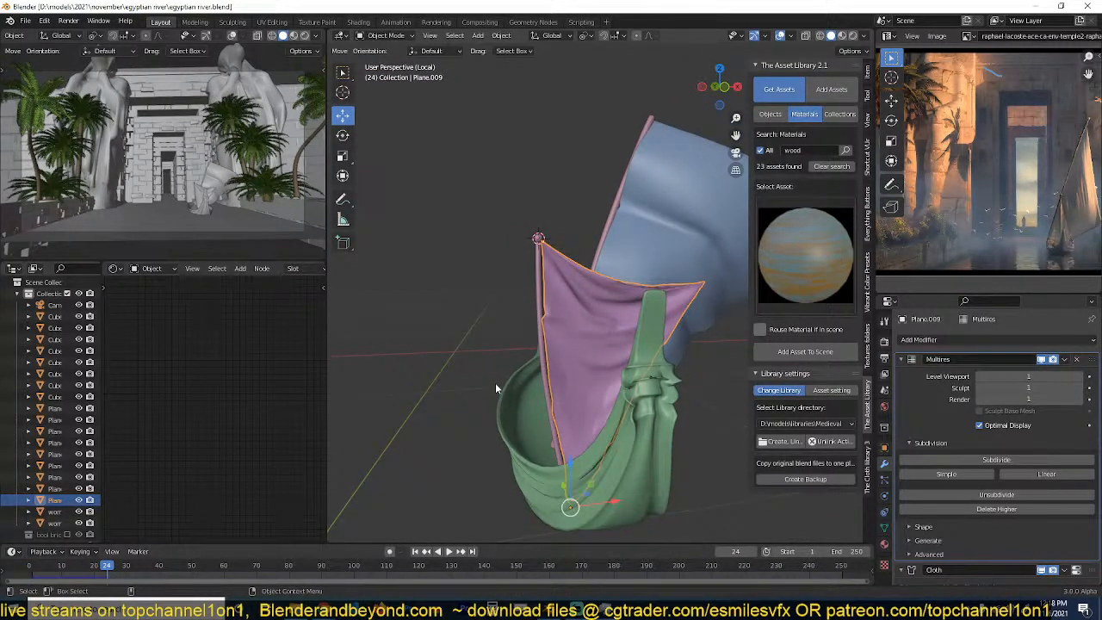
key("Tab")
key("Tab")
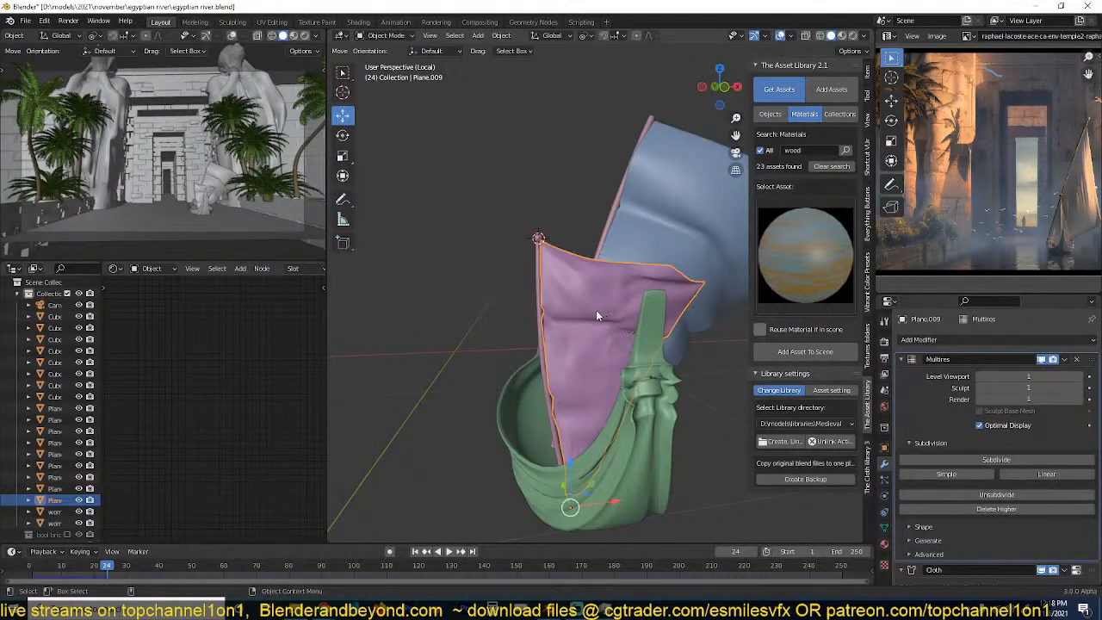
left_click(542, 315, "shift")
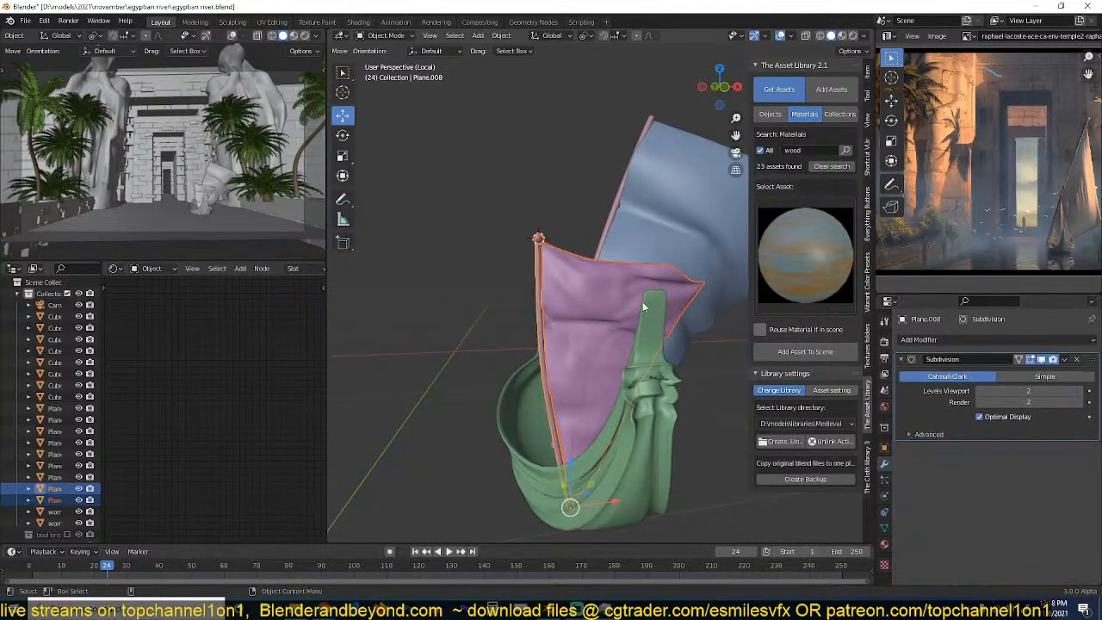
key("r")
key("x")
right_click(678, 326)
left_click(624, 293)
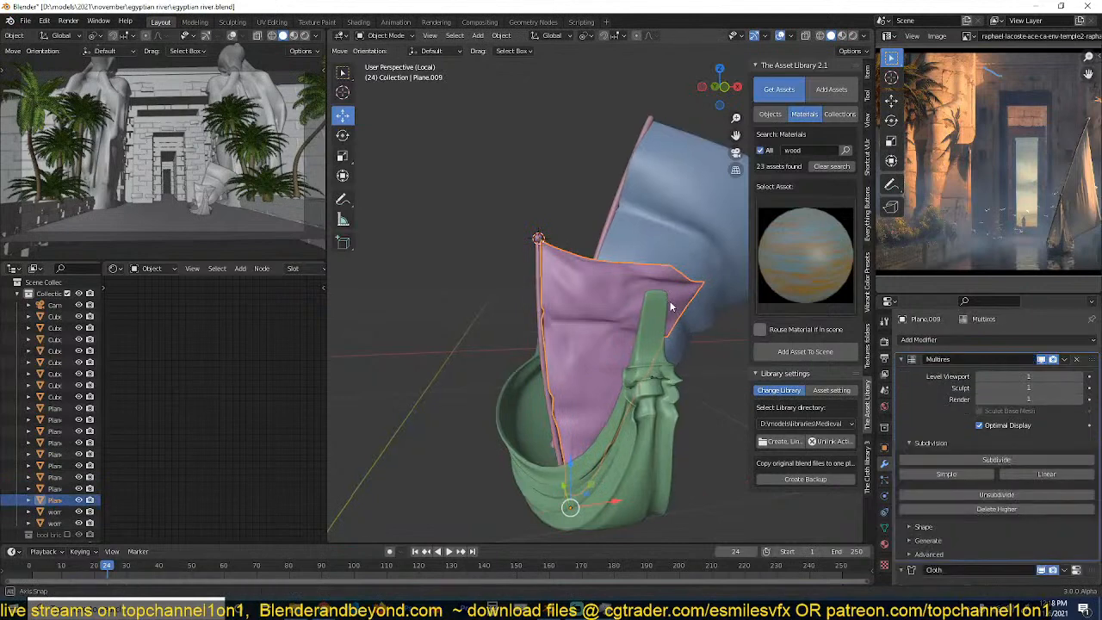
key("r")
right_click(683, 326)
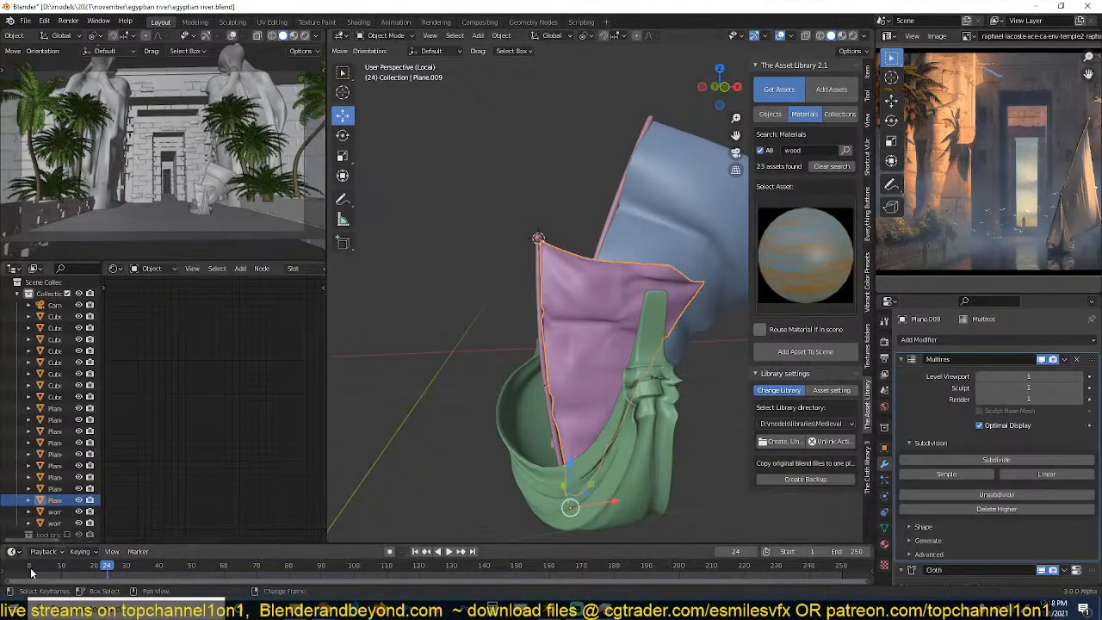
At frame 0, tilt the small sail and its pole clockwise in front view and raise them above the boat's prow.
key("shift+Left")
key("KP_1")
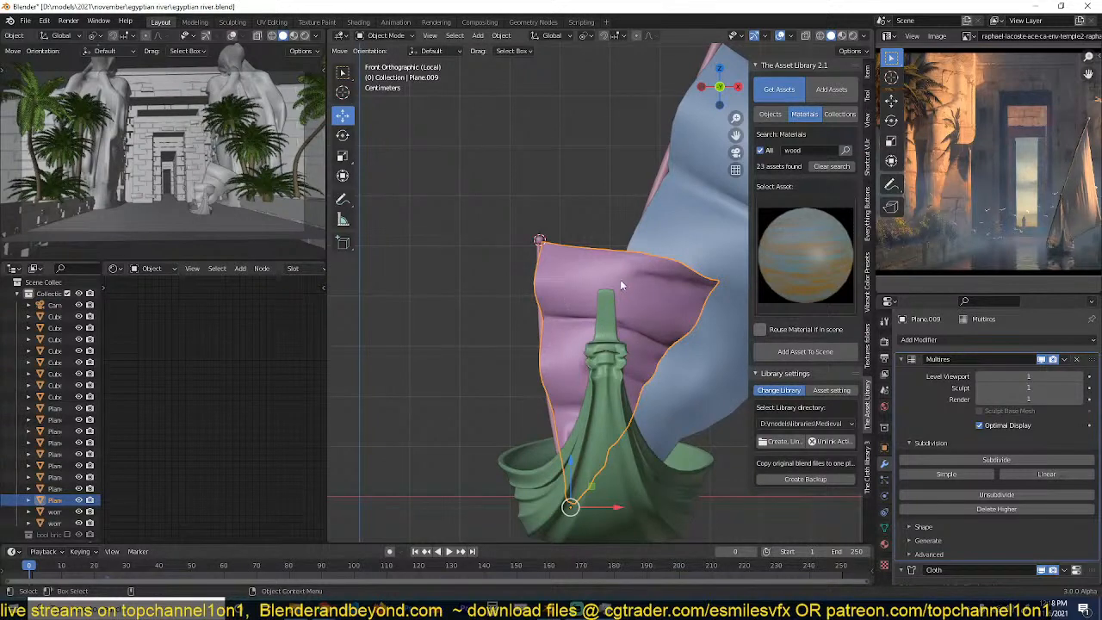
left_click(542, 318, "shift")
key("g")
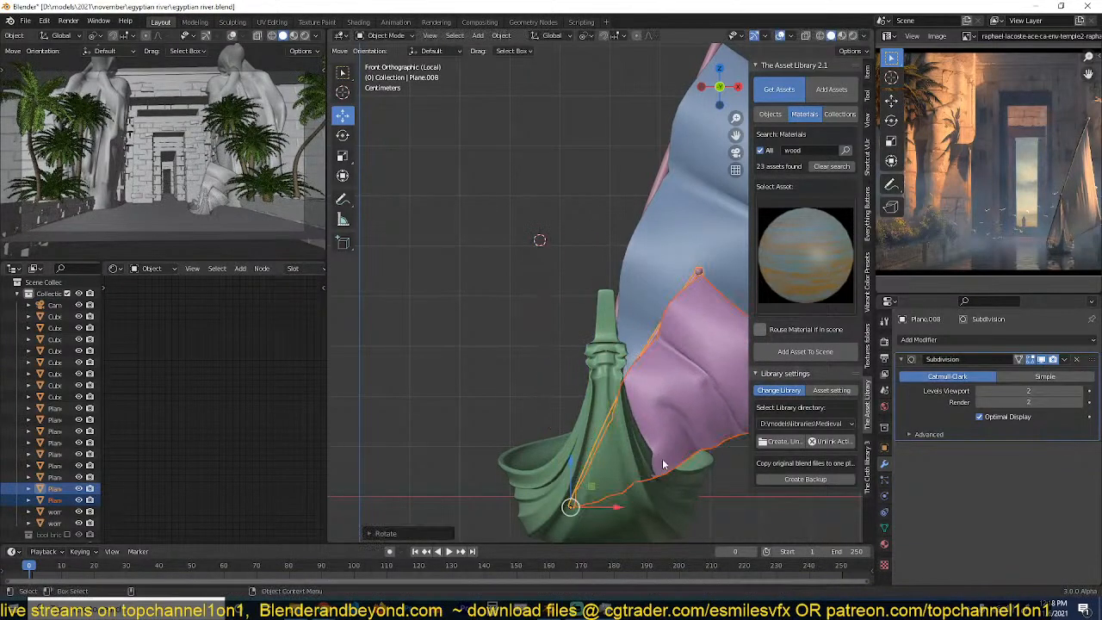
left_click(592, 308)
Play the cloth simulation in stages to frame 48 with the small sail selected to check its drape in the new position.
key("space")
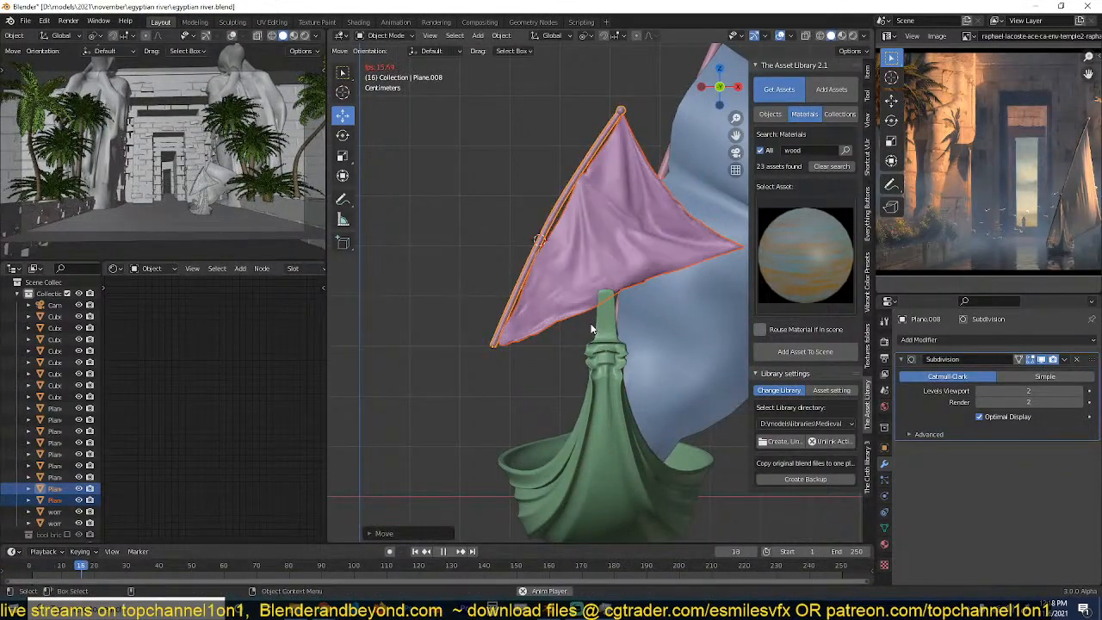
key("space")
key("alt+a")
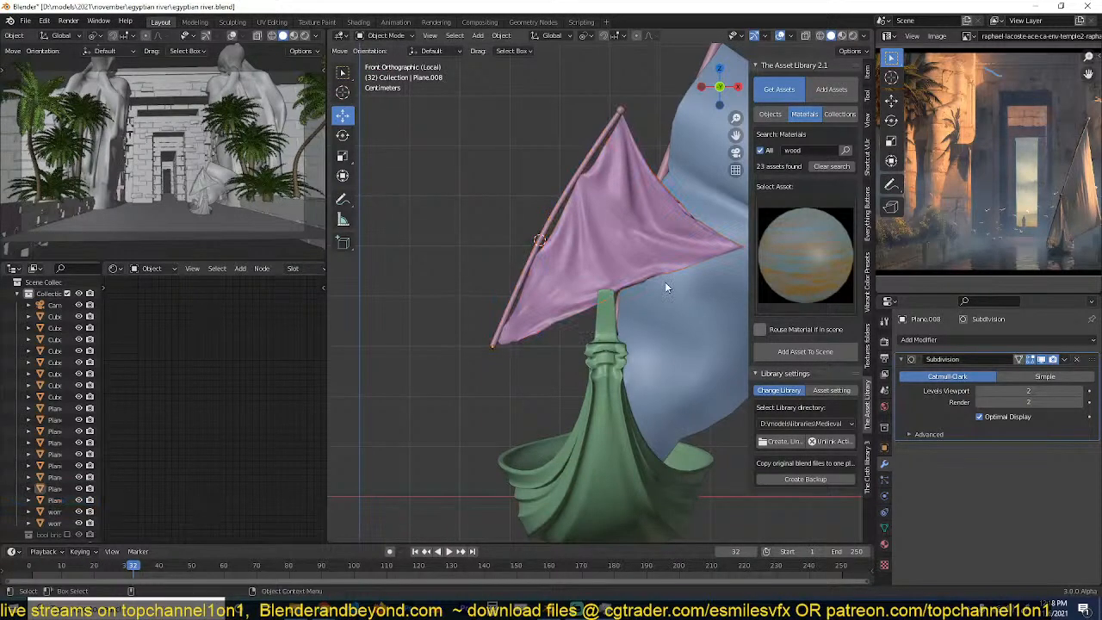
left_click(636, 277)
key("space")
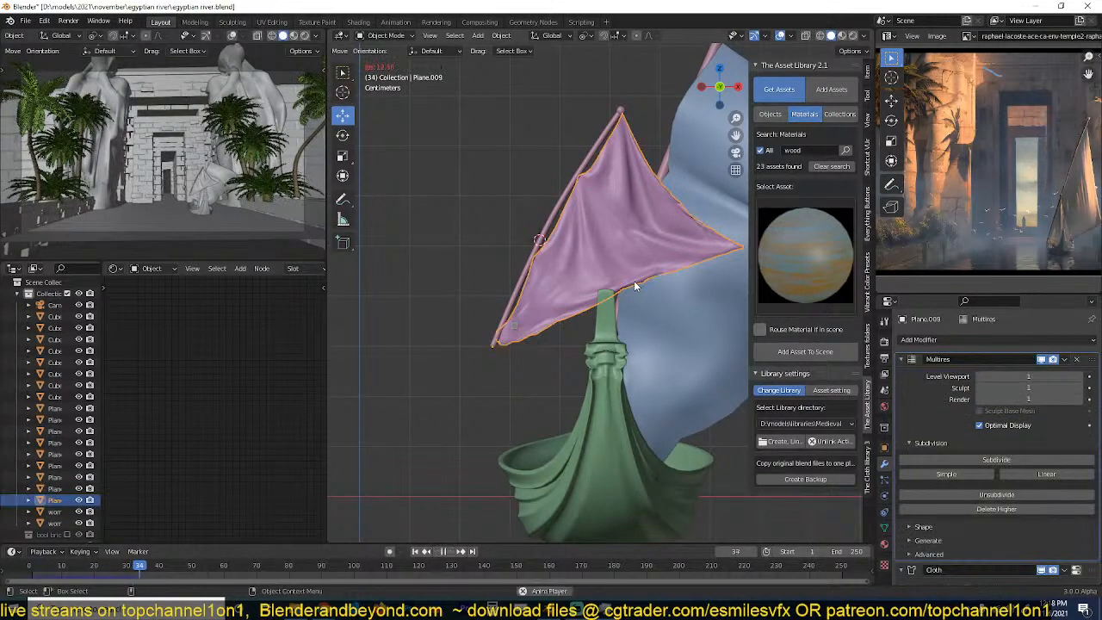
key("space")
left_click(623, 268)
left_click(619, 272)
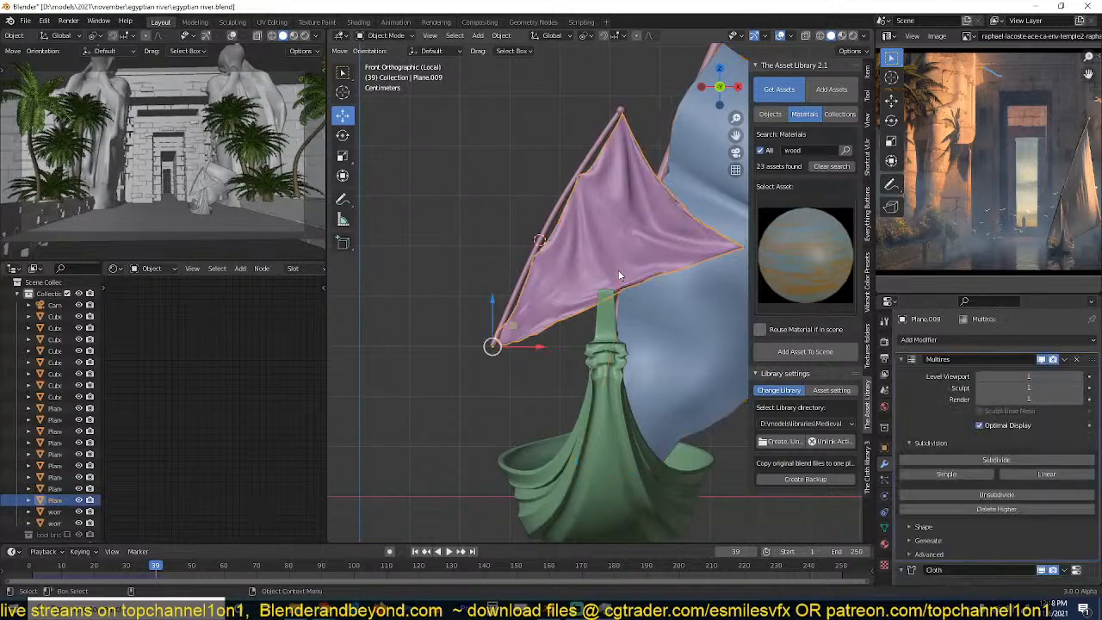
key("space")
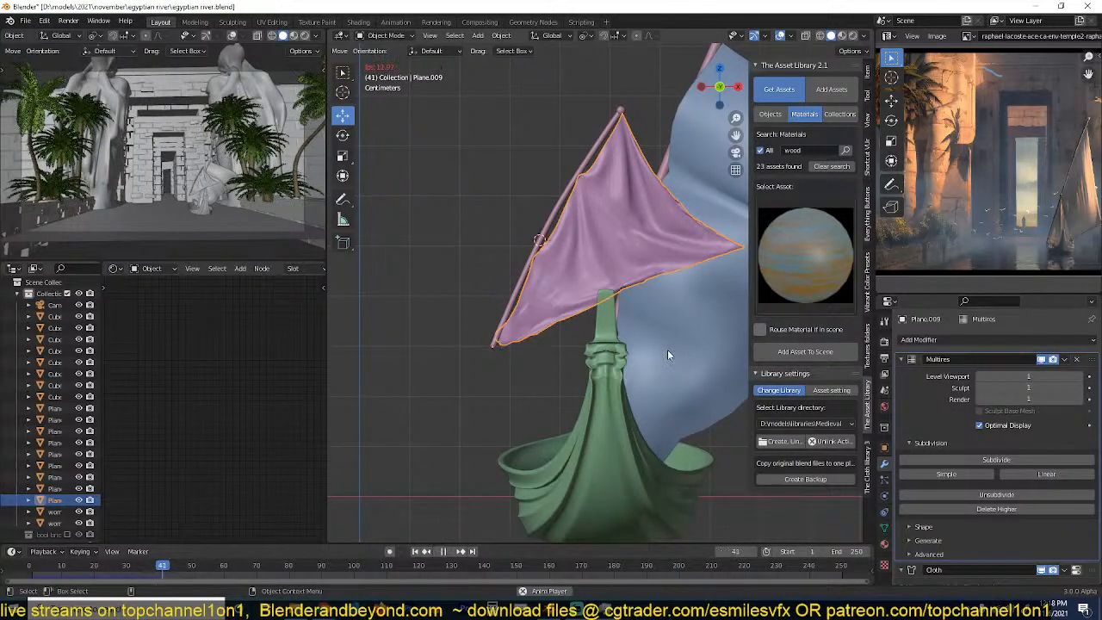
key("space")
Try to rotate the small sail and its pole about the global X axis at frame 48.
middle_click_drag(667, 350, 616, 390)
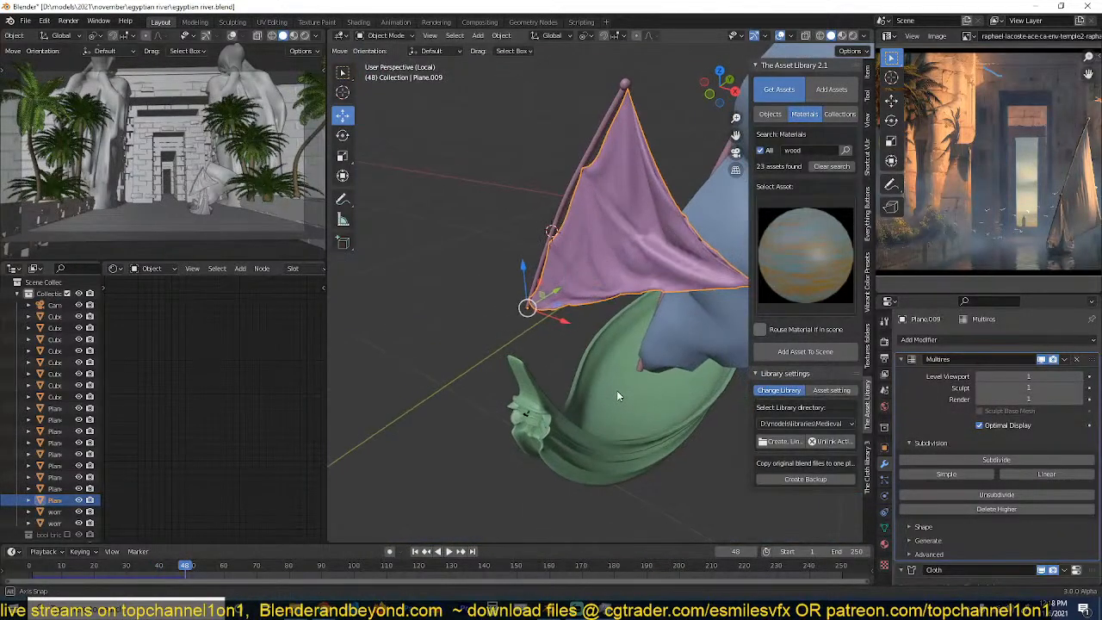
left_click(586, 152)
key("r")
key("x")
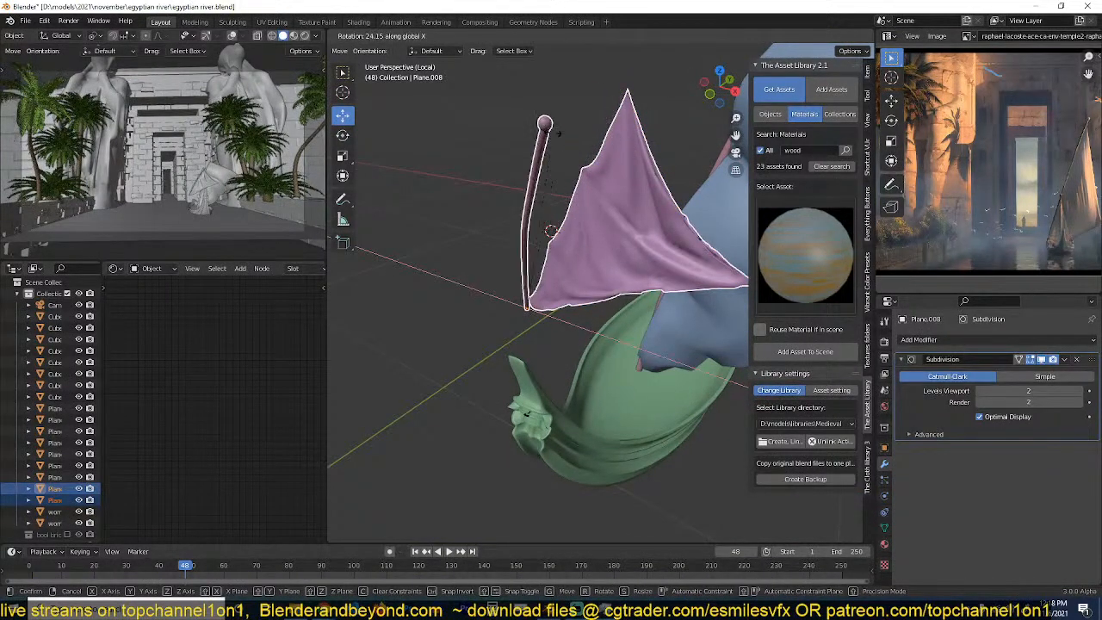
left_click(594, 120)
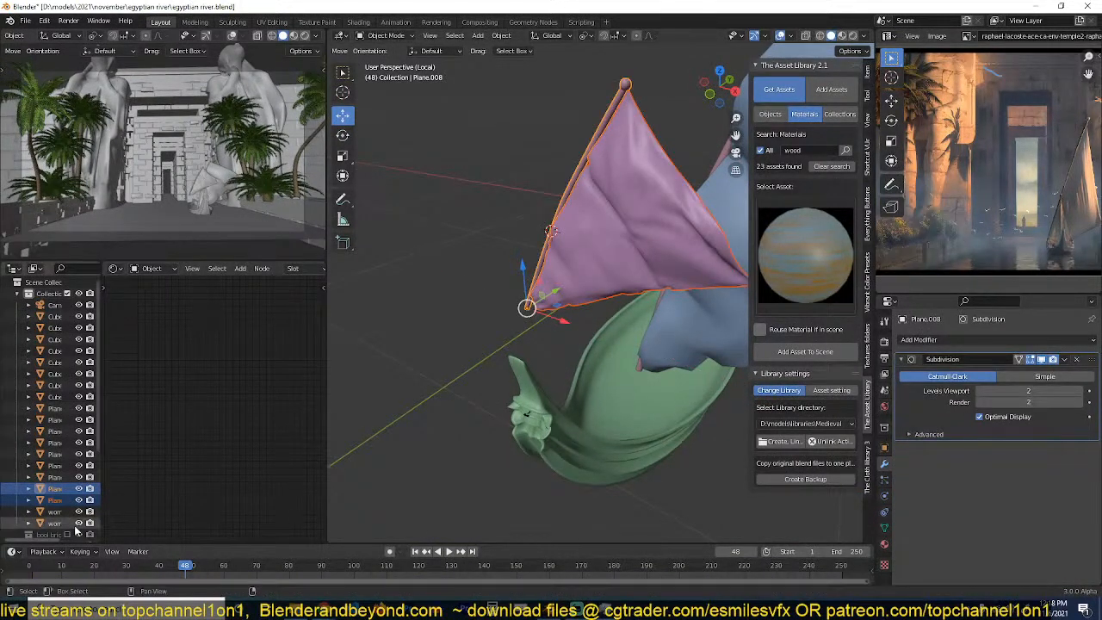
Return to frame 0, rotate the small sail and its pole about the global X axis, and play the simulation to frame 25.
left_click(29, 570)
key("r")
key("x")
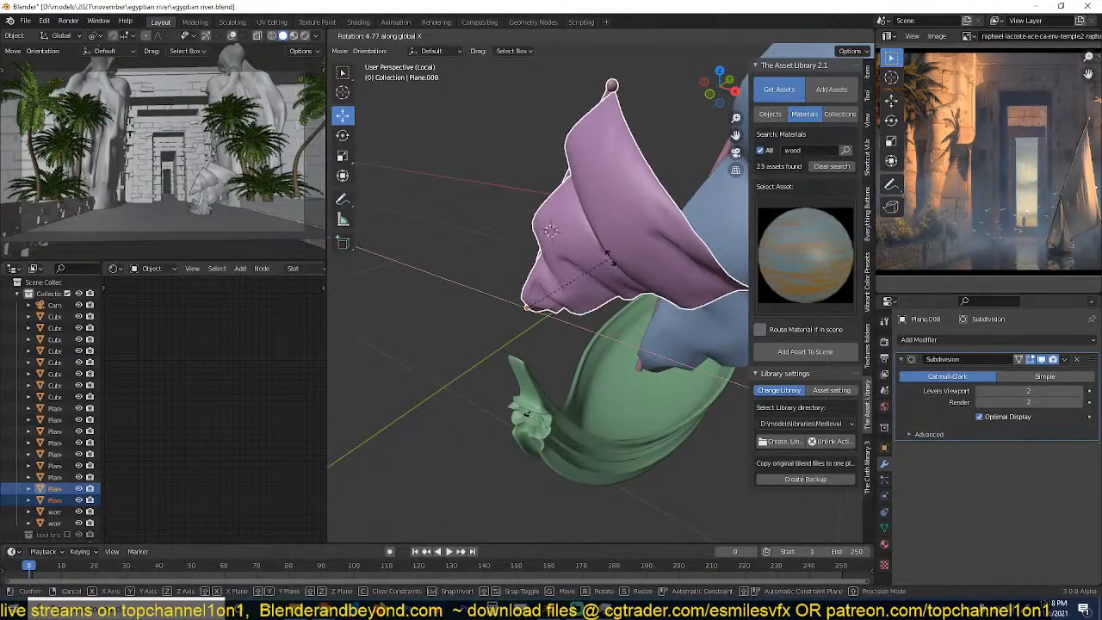
left_click(607, 254)
key("space")
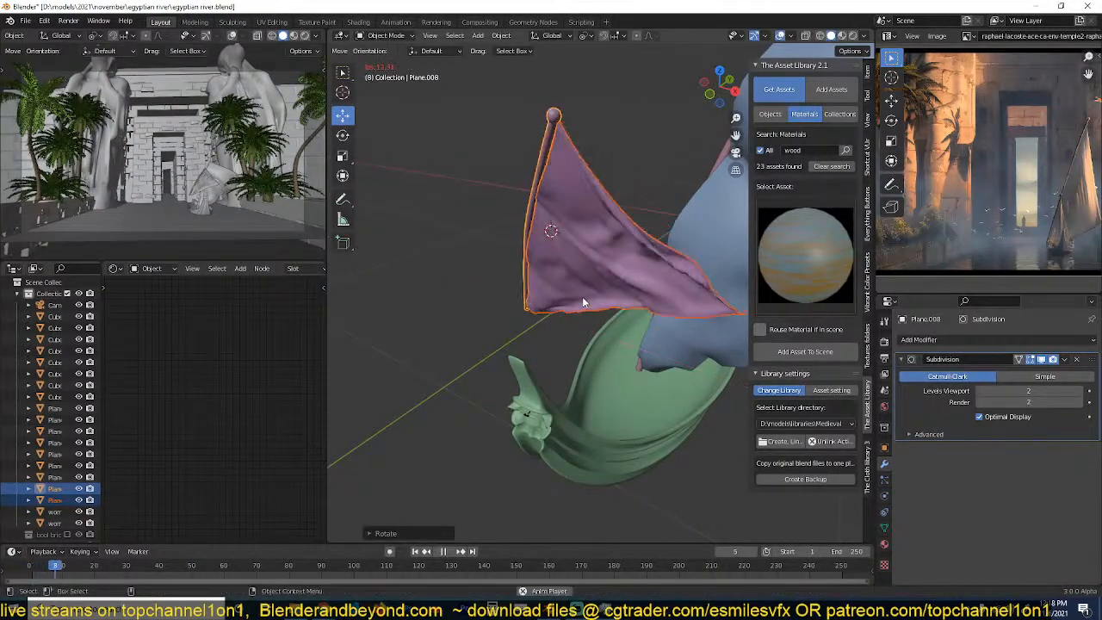
key("space")
Subdivide the small sail's Multiresolution modifier to level 2 with Simple subdivision and replay the simulation from frame 0 to frame 23.
middle_click_drag(579, 313, 686, 260)
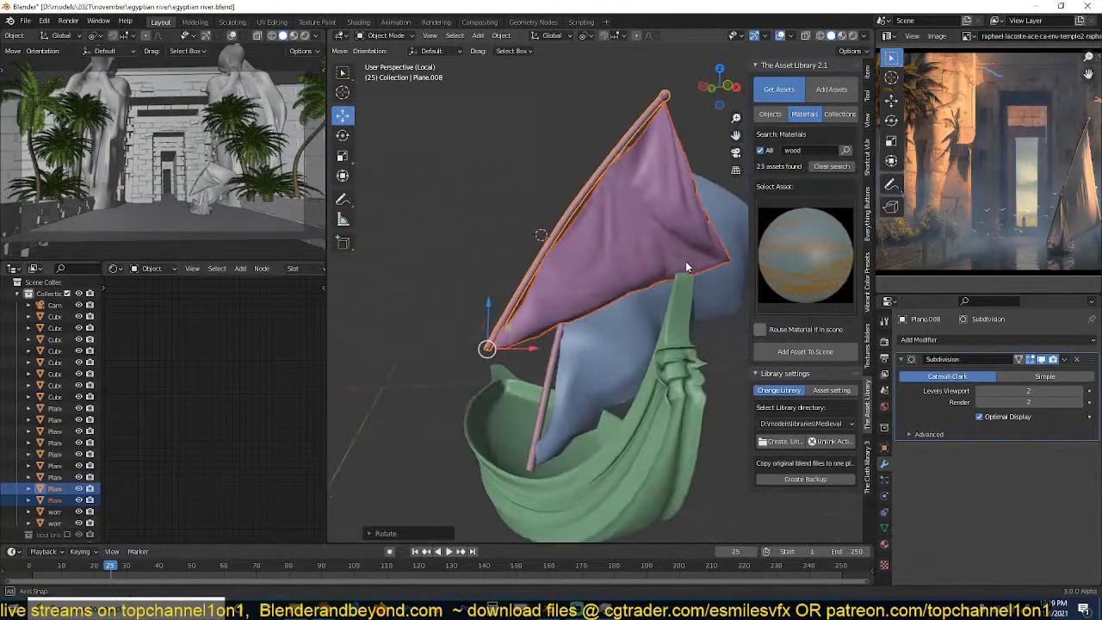
left_click(639, 264)
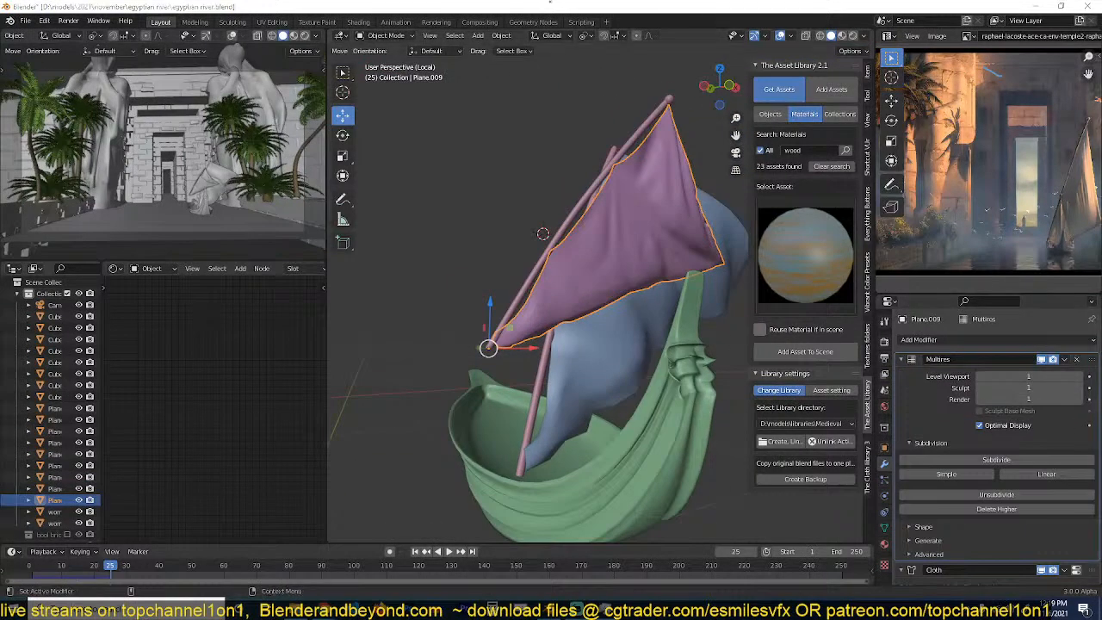
left_click(956, 475)
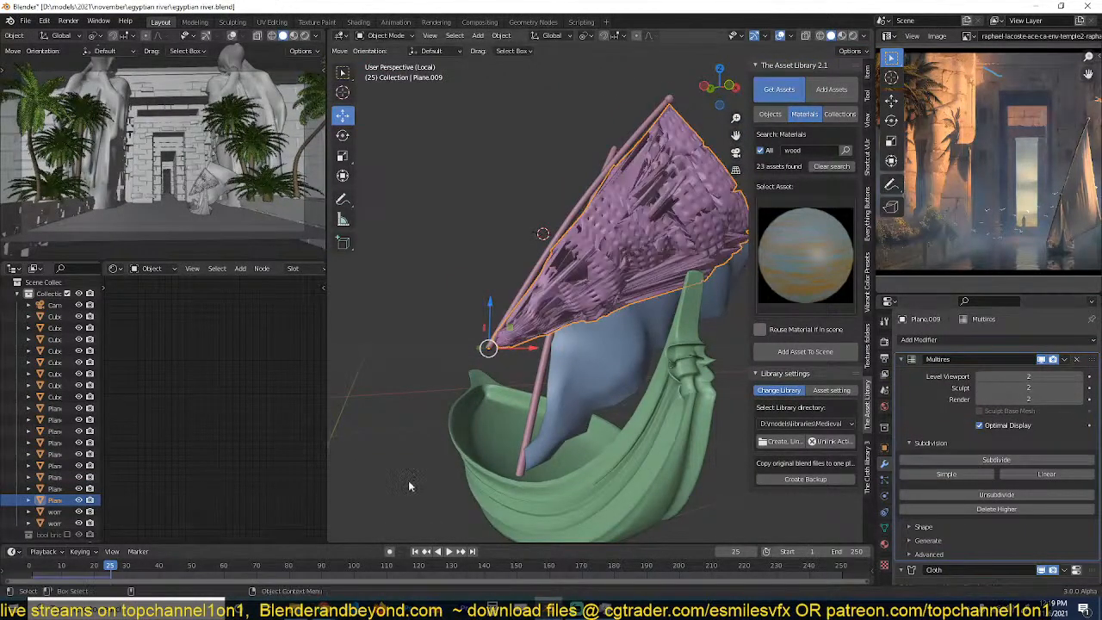
left_click(33, 567)
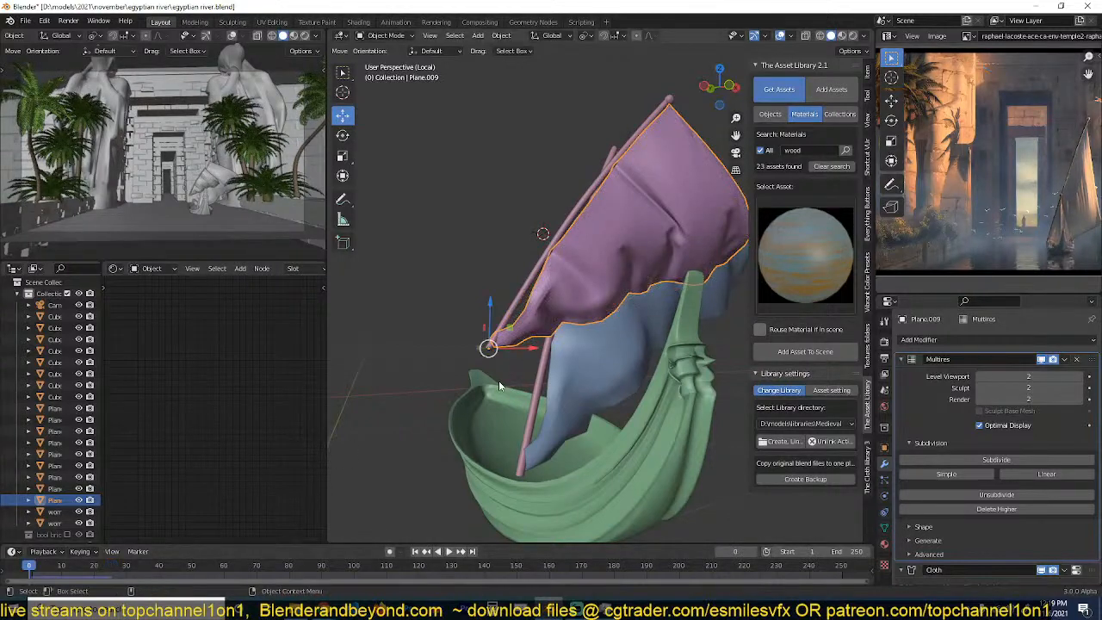
key("space")
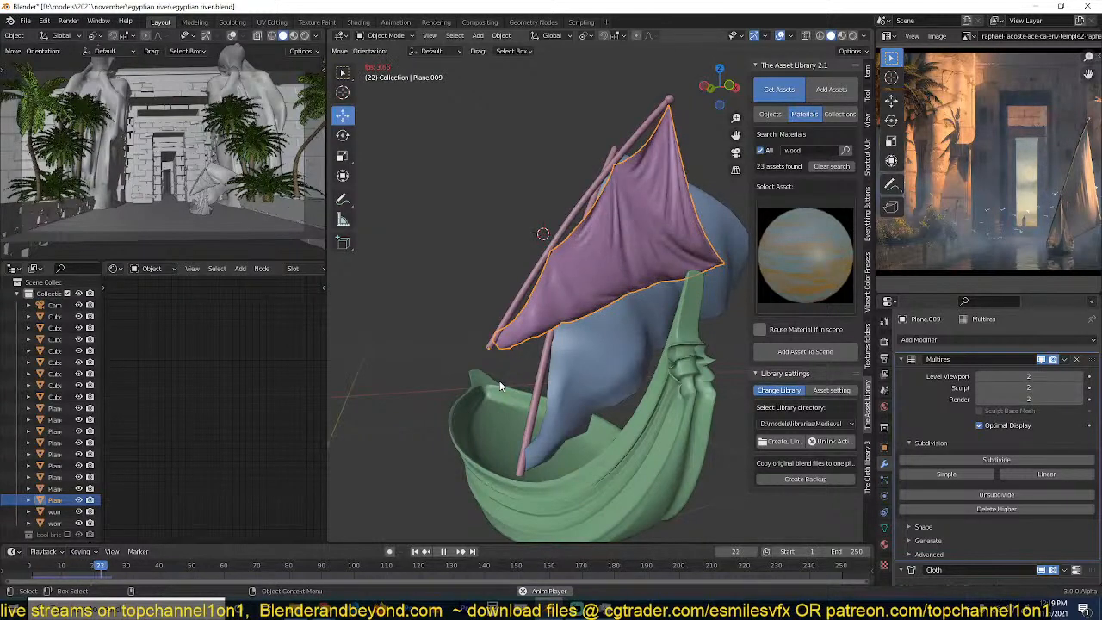
key("space")
Convert the simulated small sail to a plain mesh at frame 23.
middle_click_drag(564, 380, 580, 364)
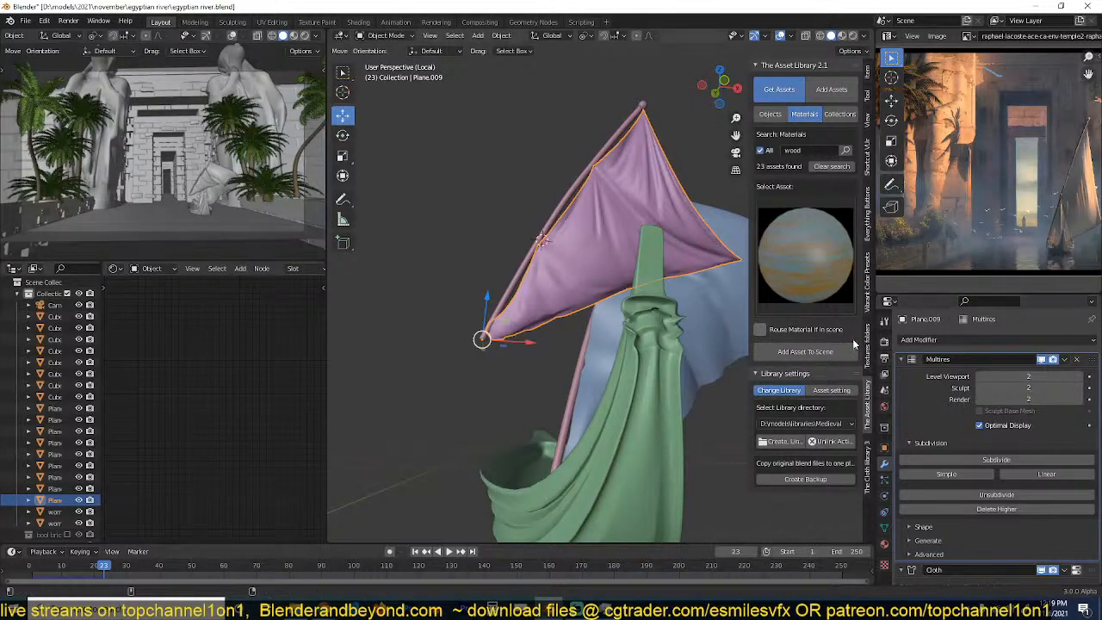
right_click(665, 274)
left_click(657, 417)
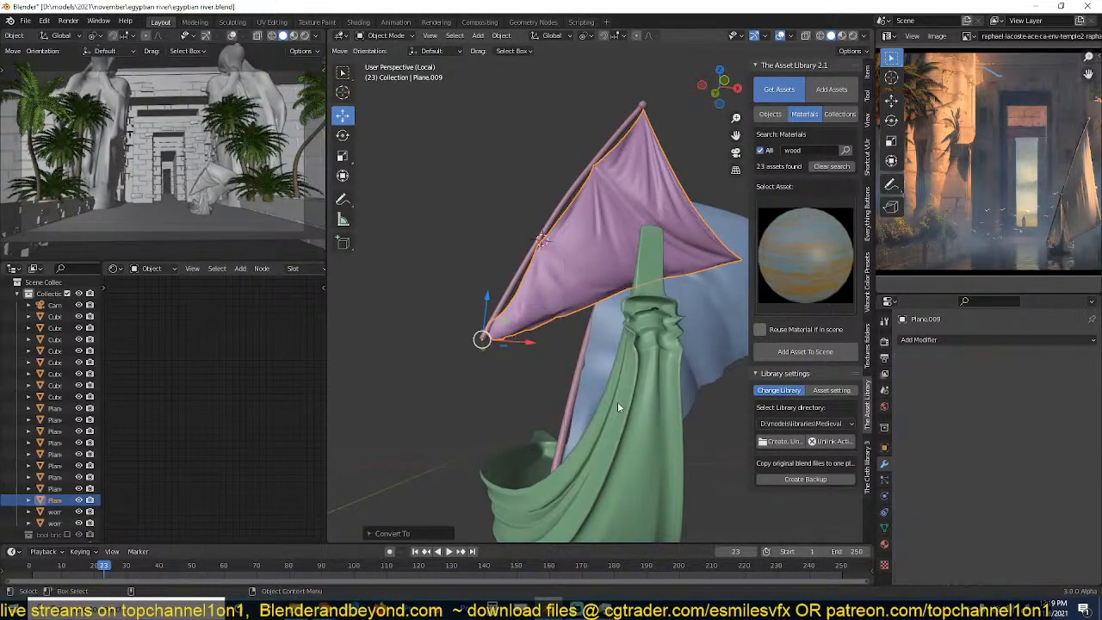
key("s")
key("z")
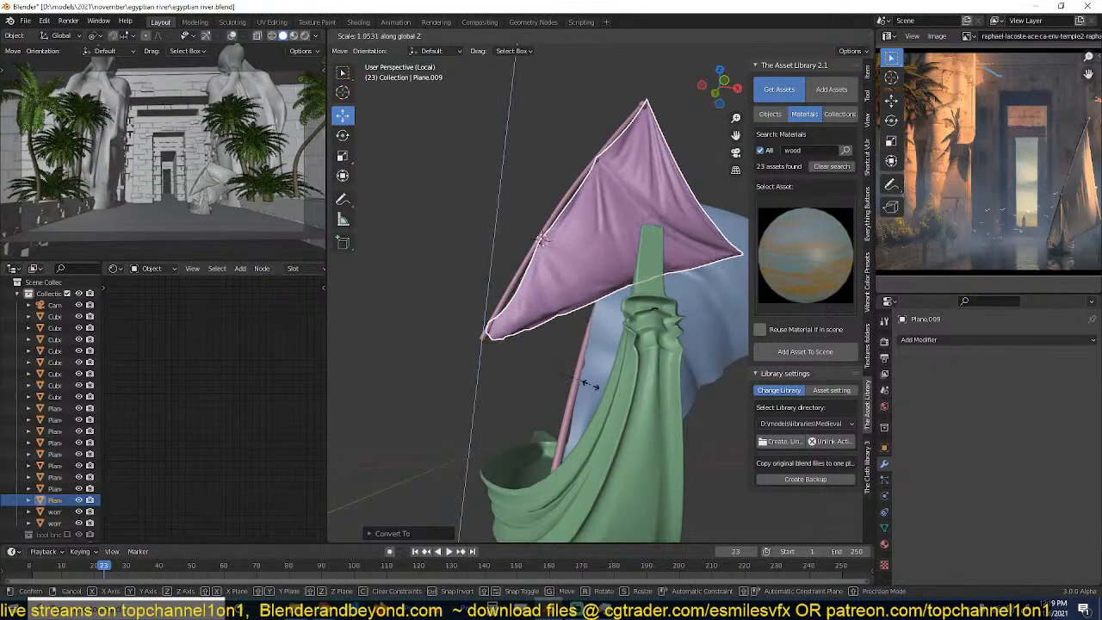
right_click(592, 384)
Turn off proportional editing in the small sail's Edit Mode, then select the sail and its pole together in front view.
key("Tab")
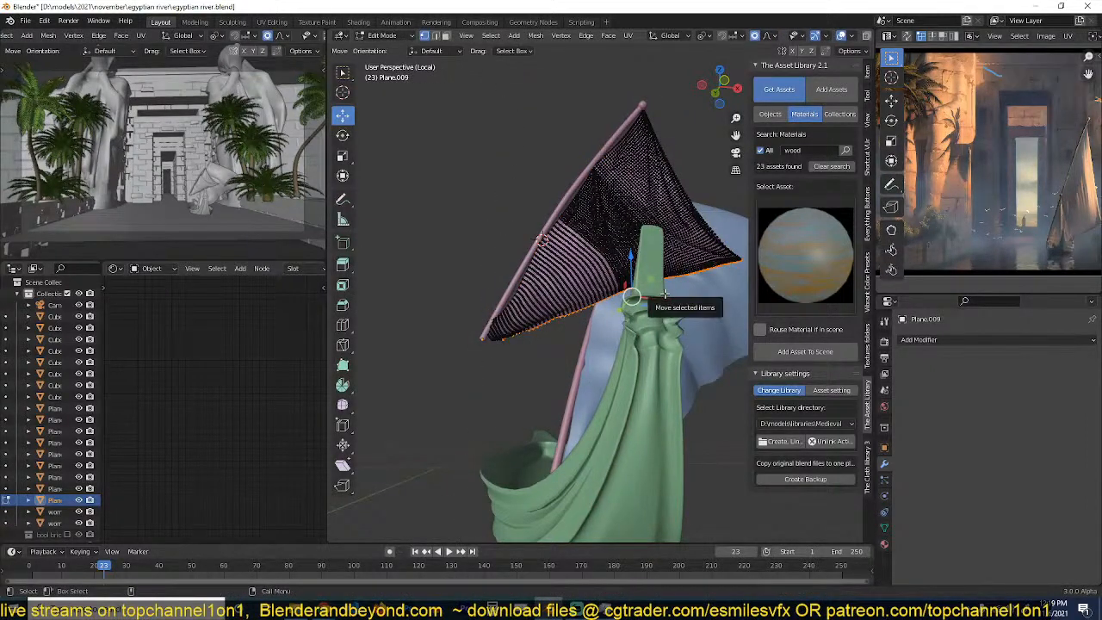
key("o")
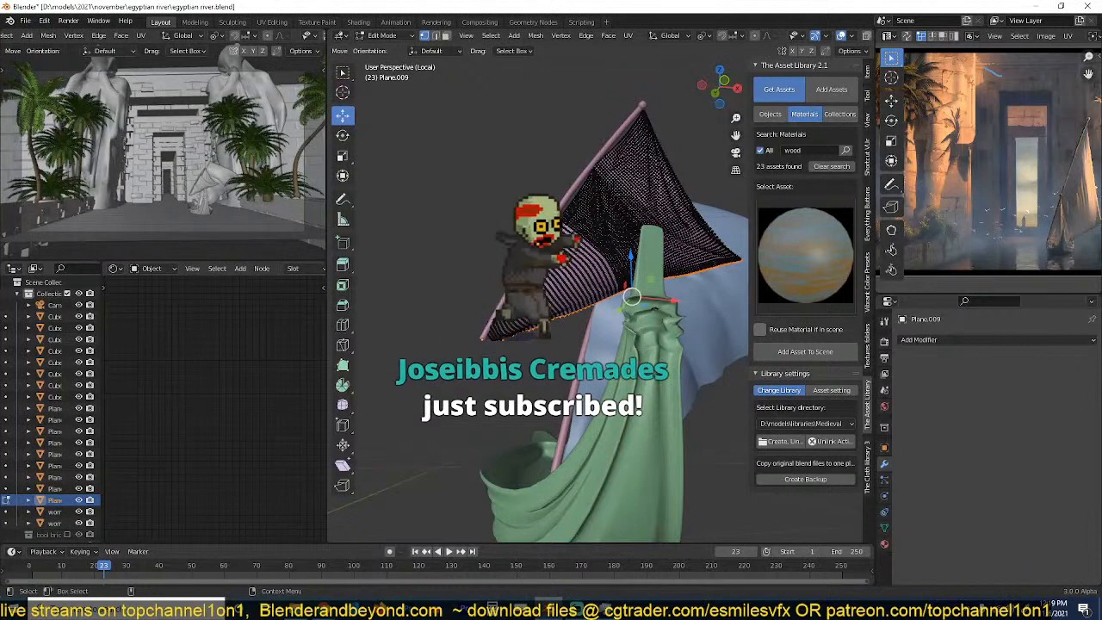
key("KP_1")
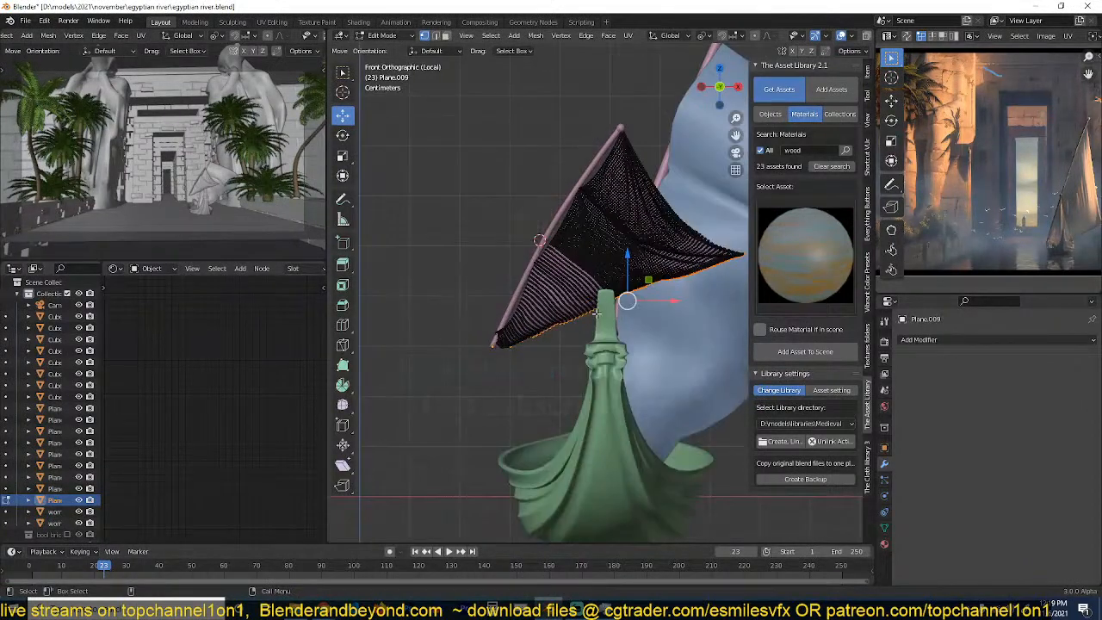
scroll(605, 286, "up", 2)
middle_click_drag(573, 301, 561, 298, "shift")
key("Tab")
scroll(561, 297, "down", 2)
left_click(559, 287)
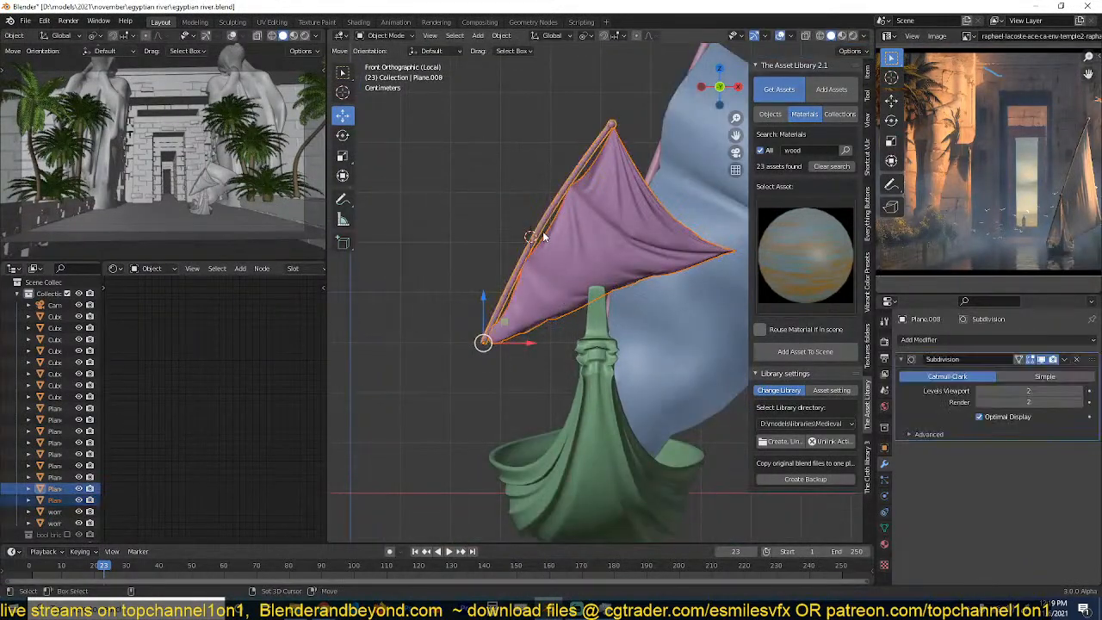
Move the small sail and its pole down onto the boat's hull, and delete the old large sail with its pole.
key("g")
left_click(612, 381)
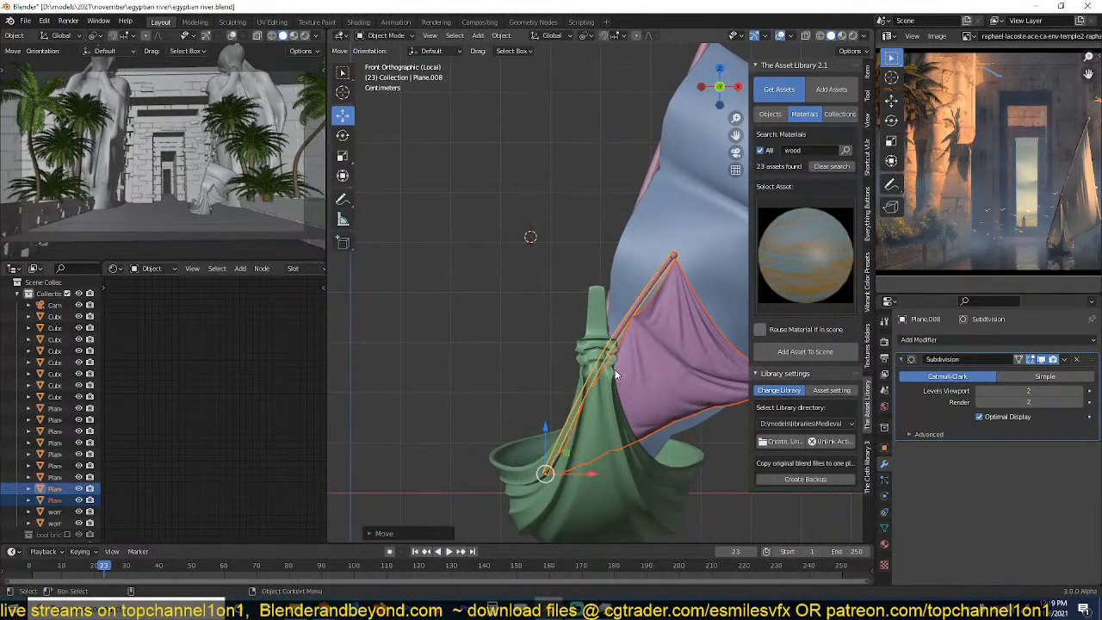
scroll(641, 272, "down", 3)
left_click(638, 165)
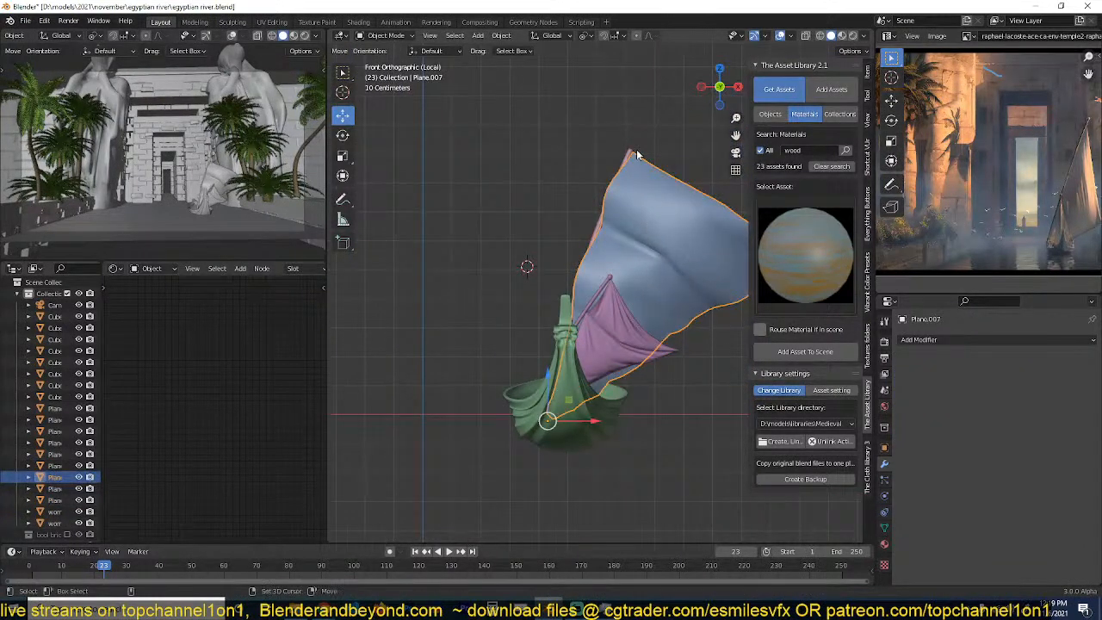
left_click(631, 155, "shift")
key("x")
left_click(629, 180)
Duplicate the small sail together with its pole and place the copy farther along the hull in side view.
left_click(616, 286)
left_click(617, 287, "shift")
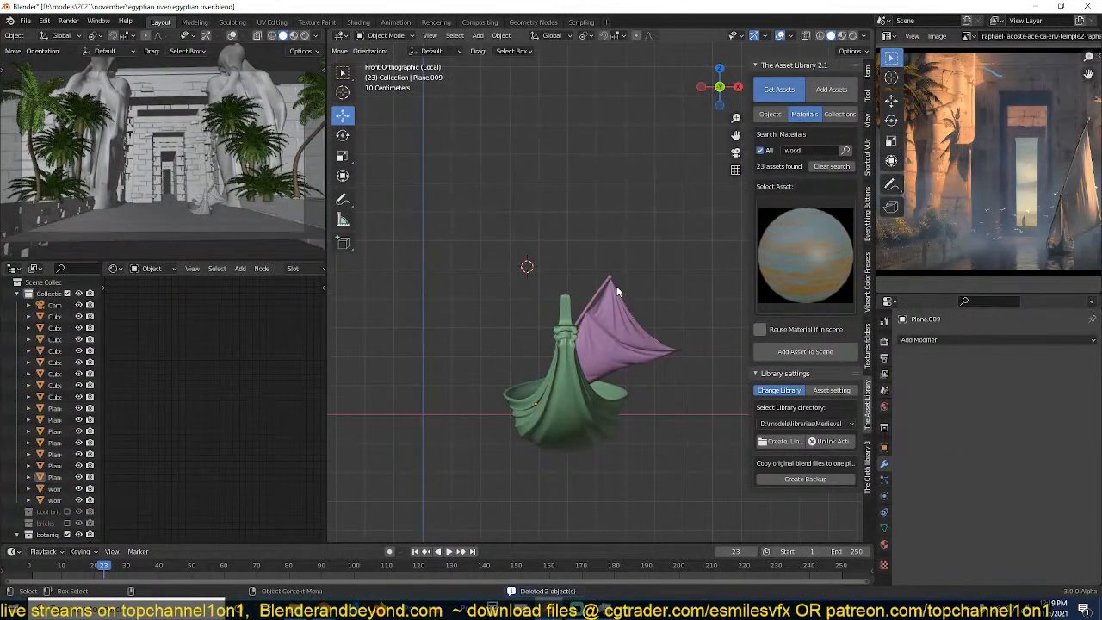
left_click(614, 294)
left_click(613, 282, "shift")
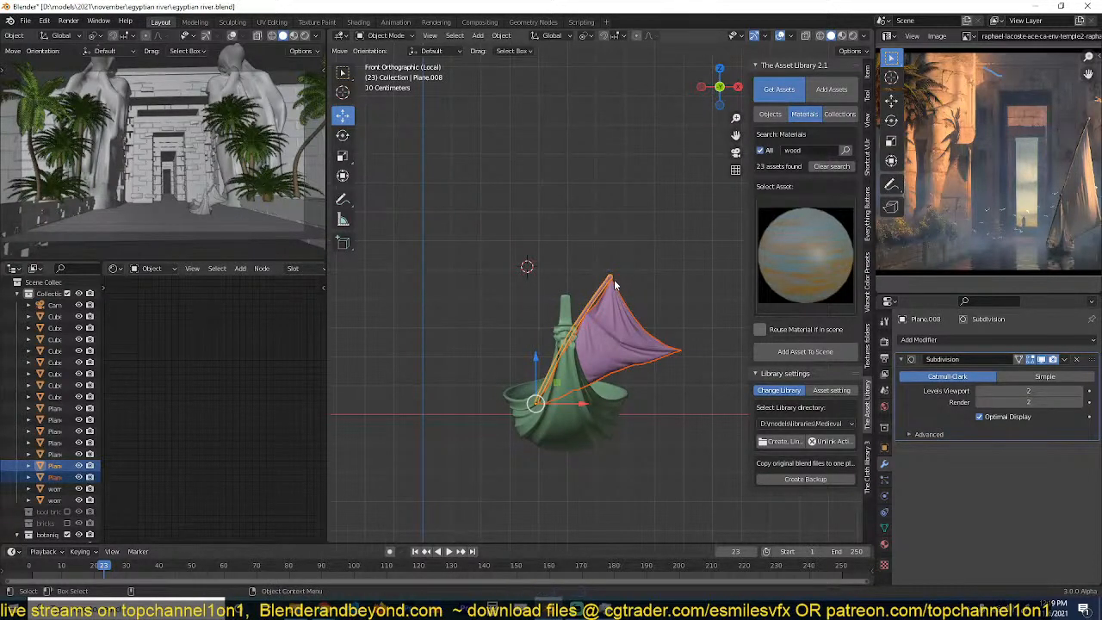
key("KP_3")
key("shift+d")
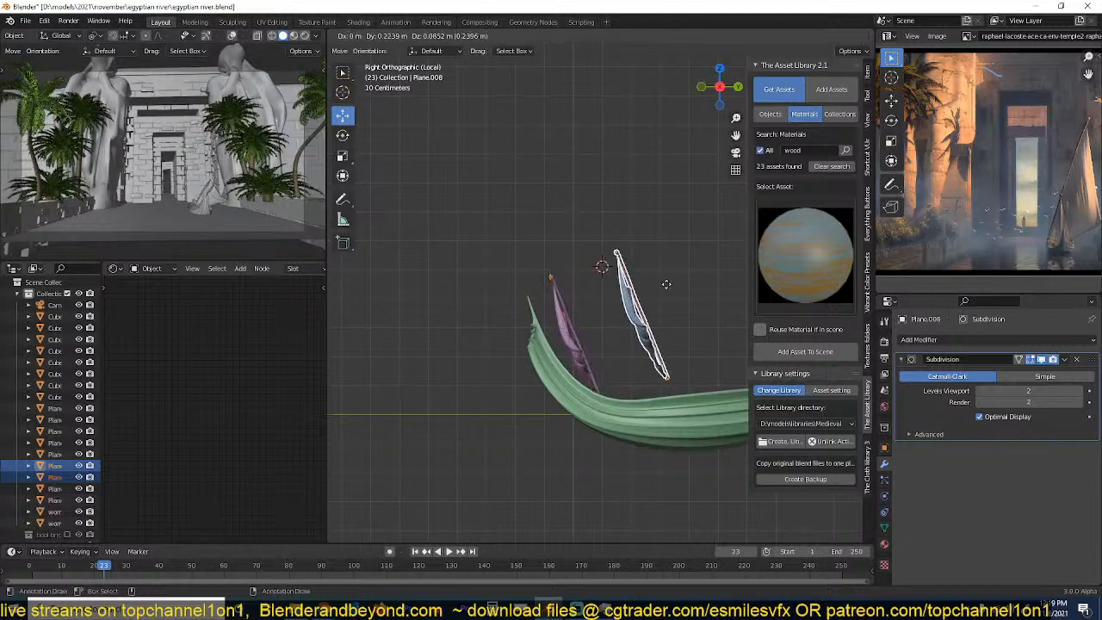
left_click(666, 288)
Enlarge the duplicated sail and pole in front view, rotating and moving them so the pole stands steeper with its foot in the hull.
key("KP_1")
key("s")
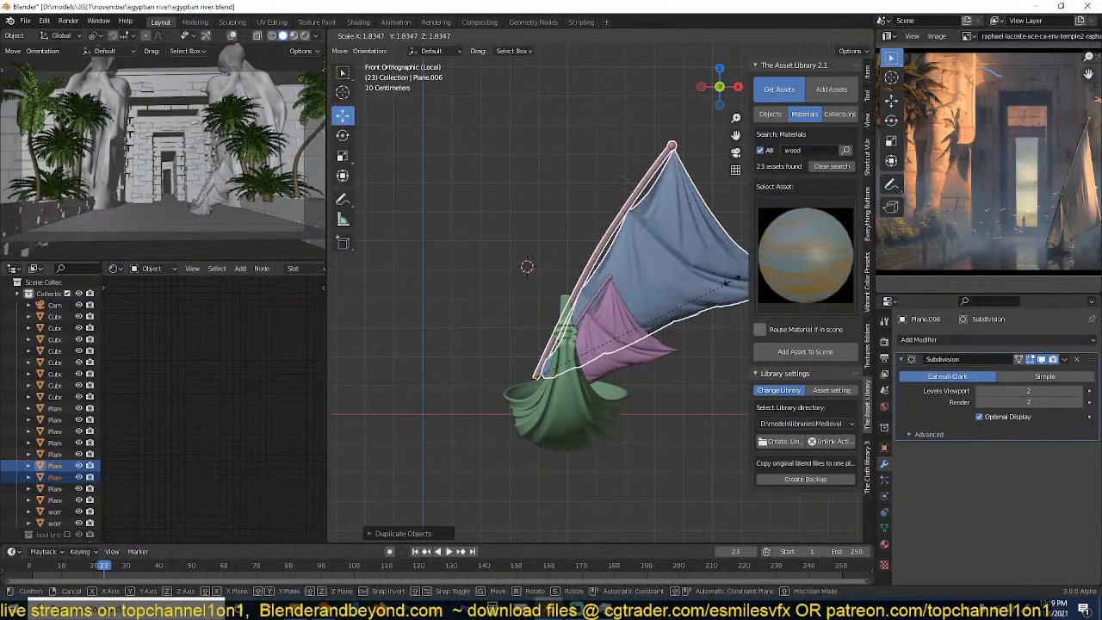
left_click(733, 278)
key("r")
left_click(719, 210)
key("g")
left_click(722, 245)
key("r")
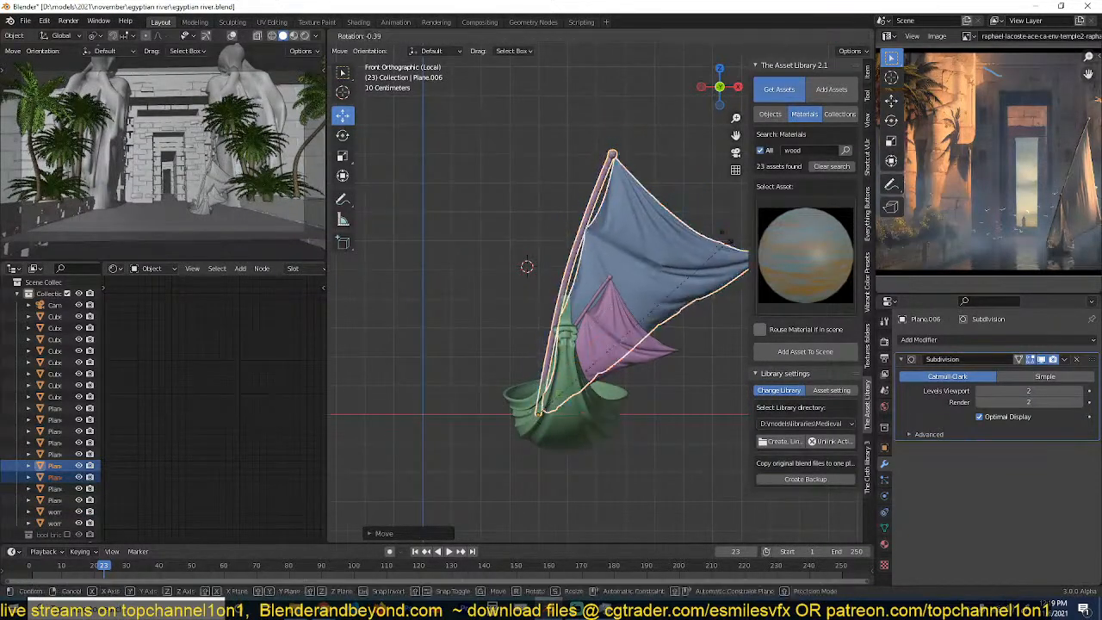
left_click(725, 222)
key("s")
left_click(735, 212)
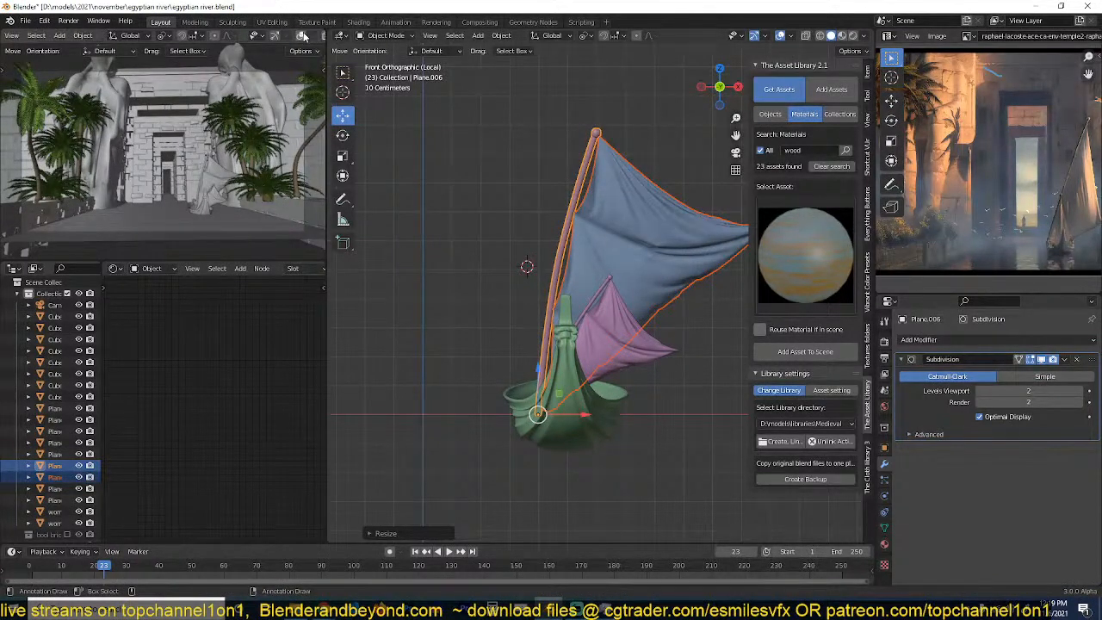
Save the file, switch the camera viewport to Rendered shading with its preview running, and deselect the large sail and pole.
key("ctrl+s")
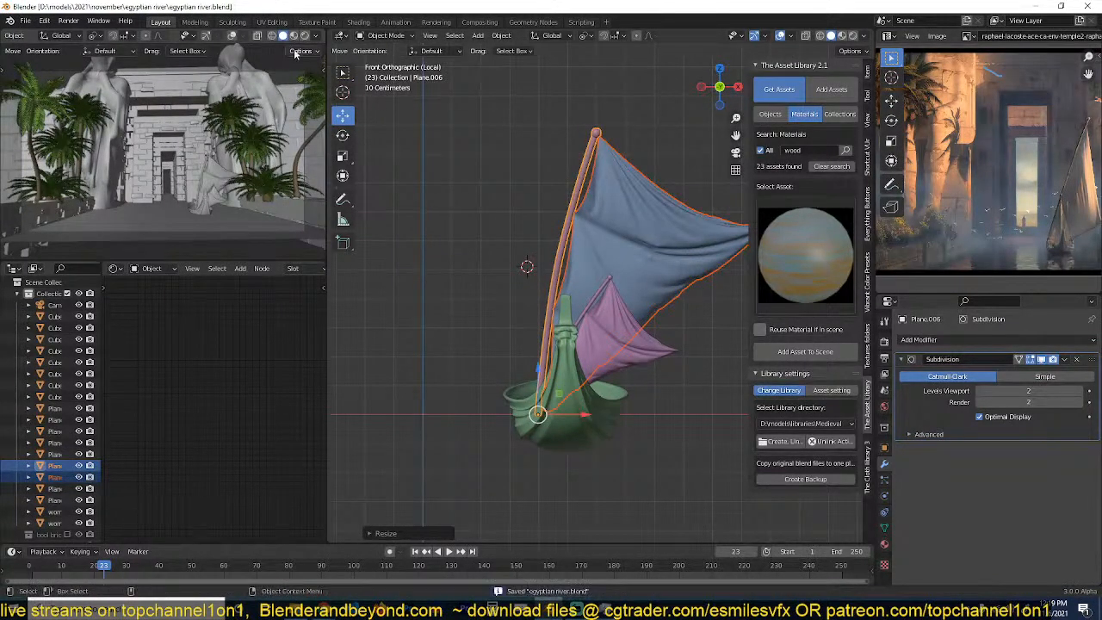
left_click(305, 37)
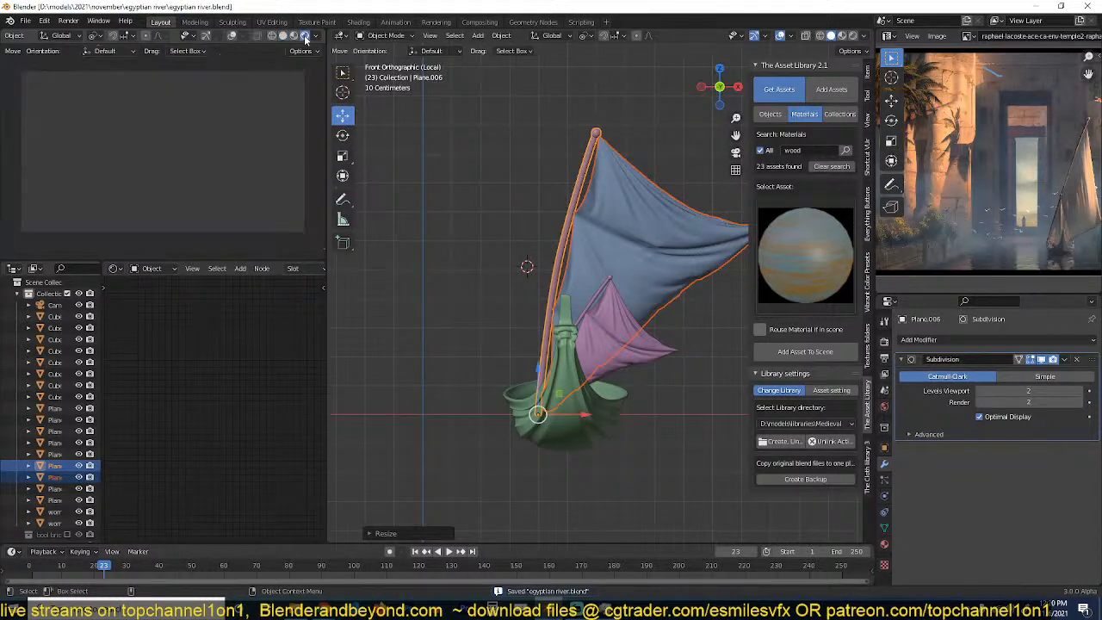
scroll(317, 41, "down", 1)
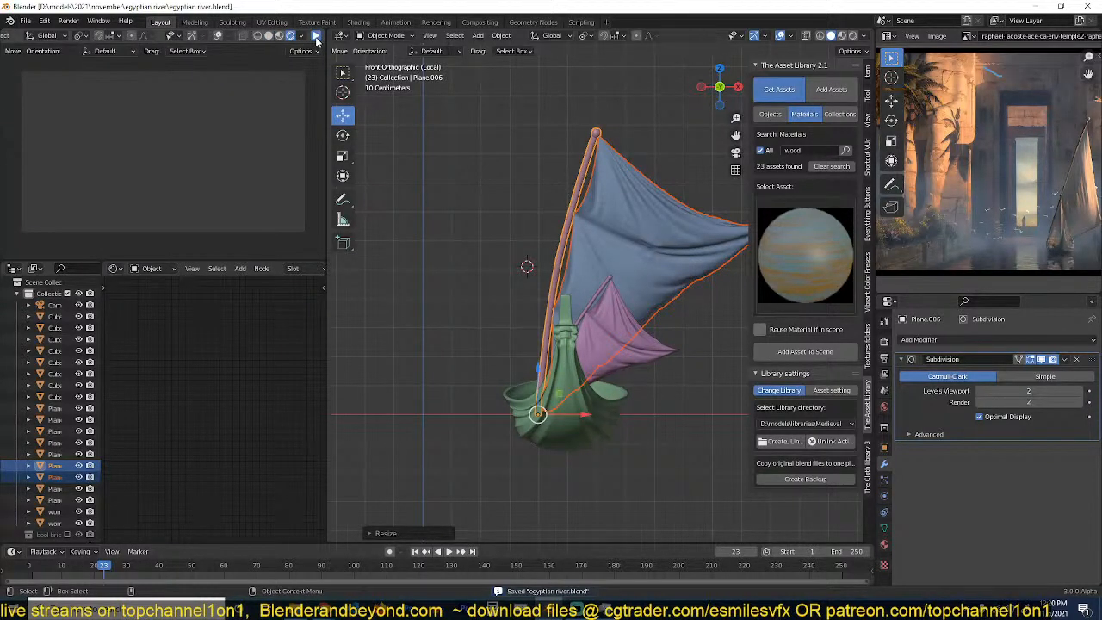
left_click(317, 39)
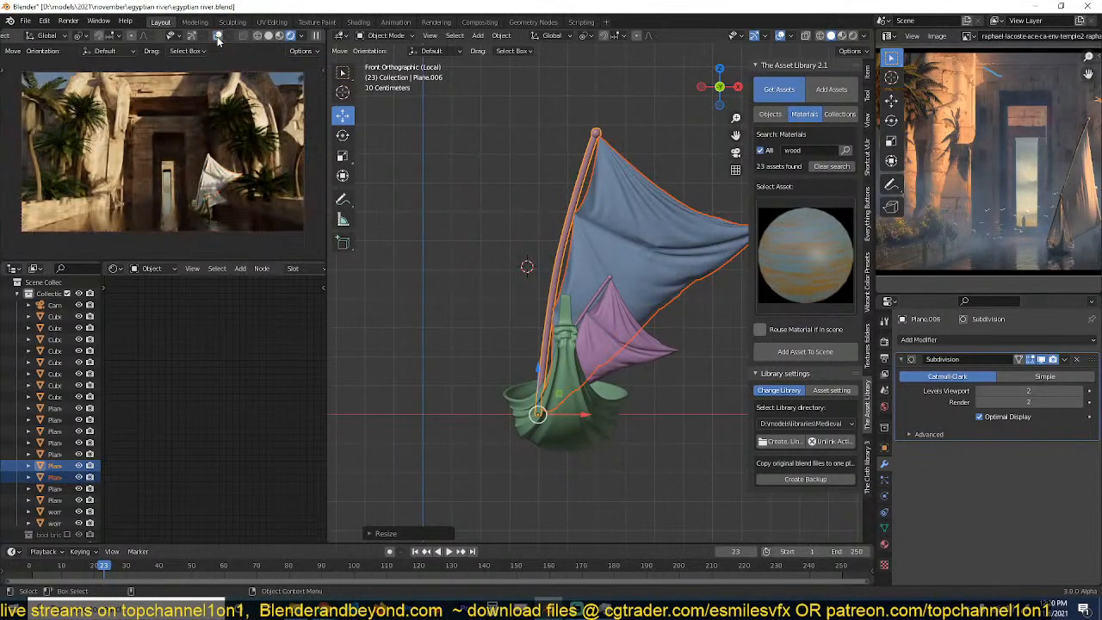
left_click(484, 186)
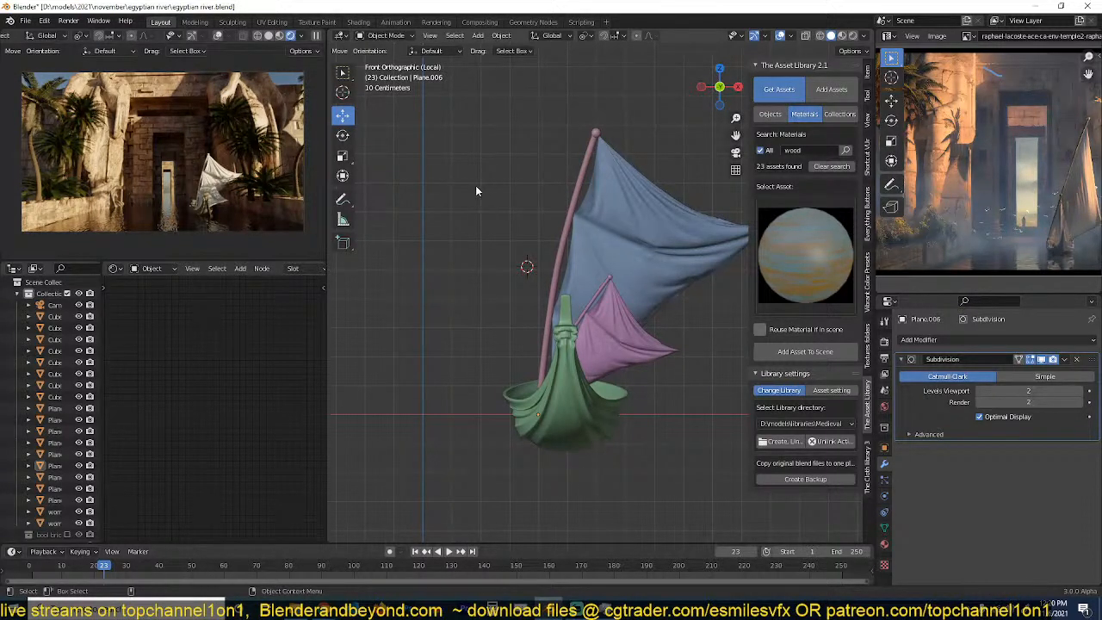
Save the file, search the material library for "gold" and add the found material to the large sail's pole.
left_click(580, 150)
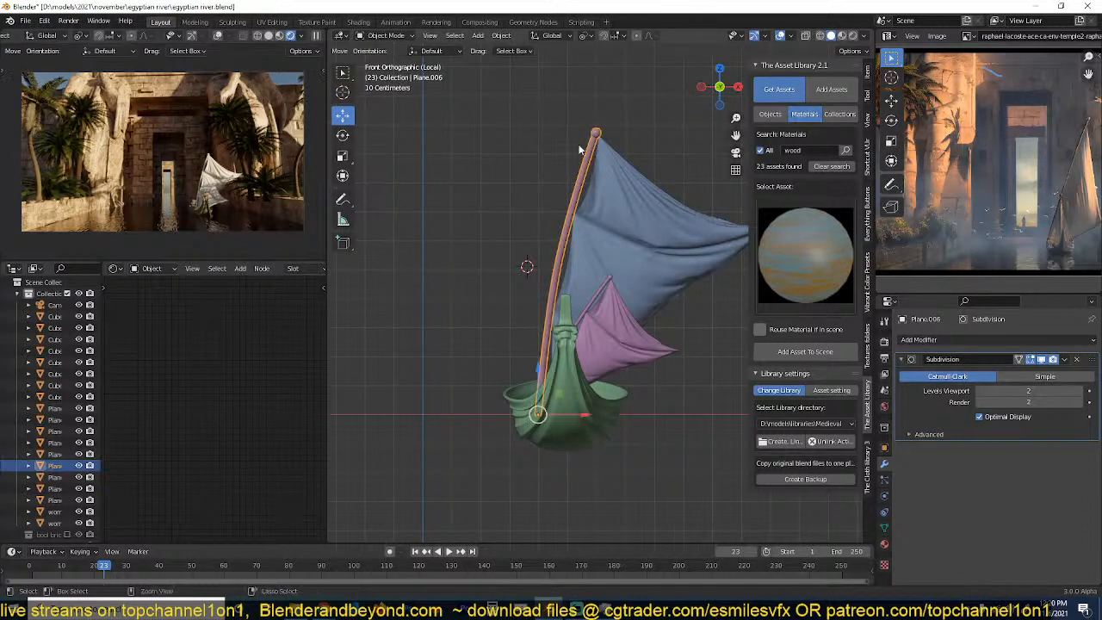
key("ctrl+s")
left_click(812, 150)
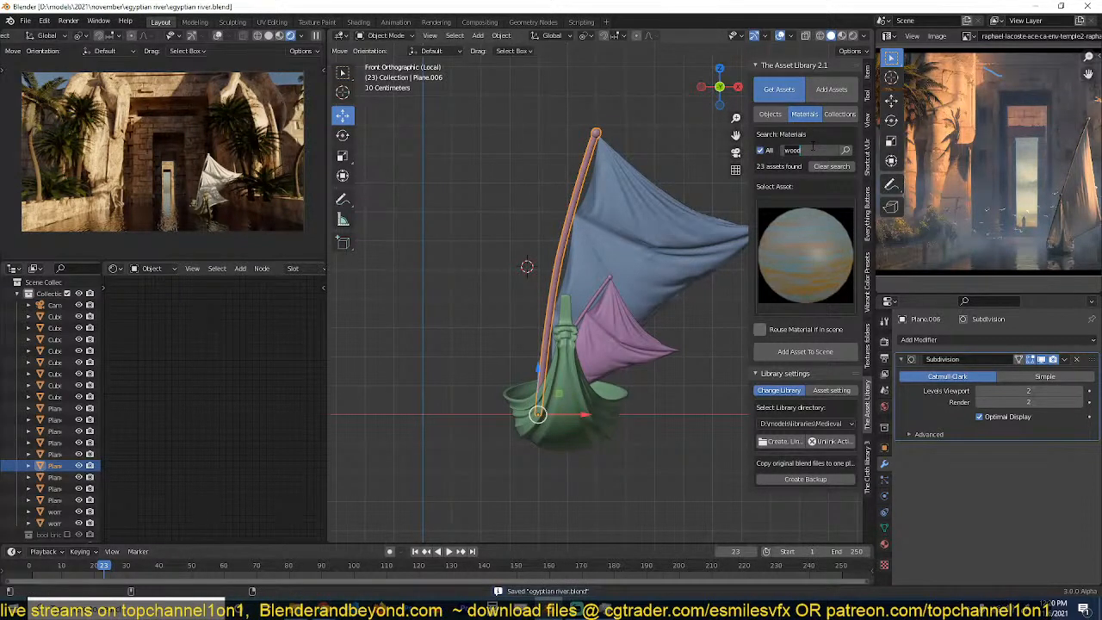
type("gold")
key("Return")
left_click(820, 214)
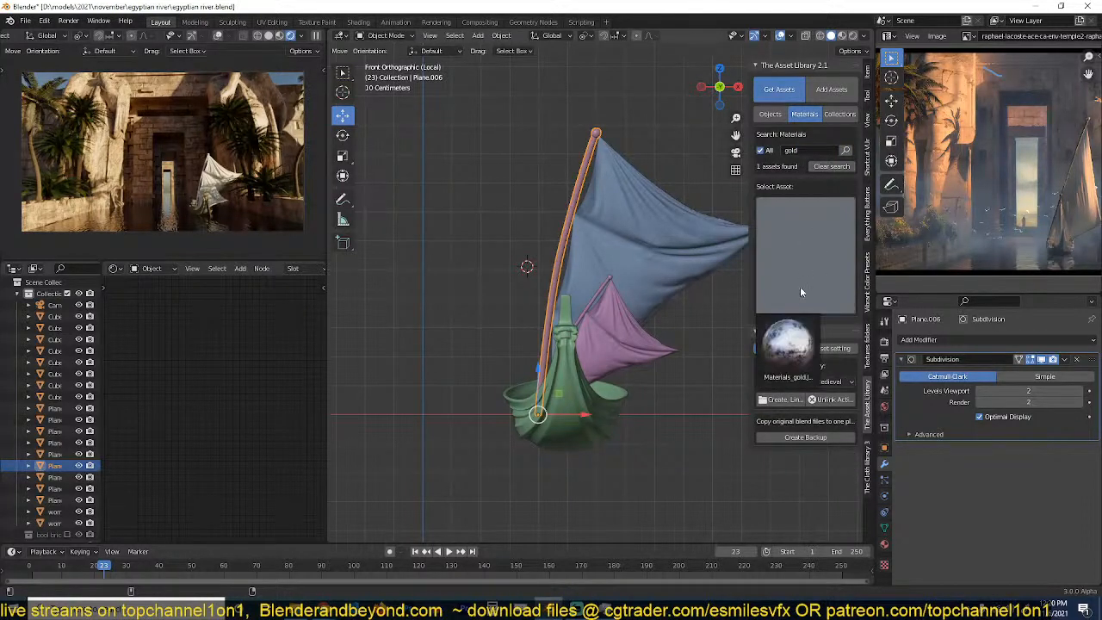
left_click(785, 344)
scroll(545, 282, "up", 3)
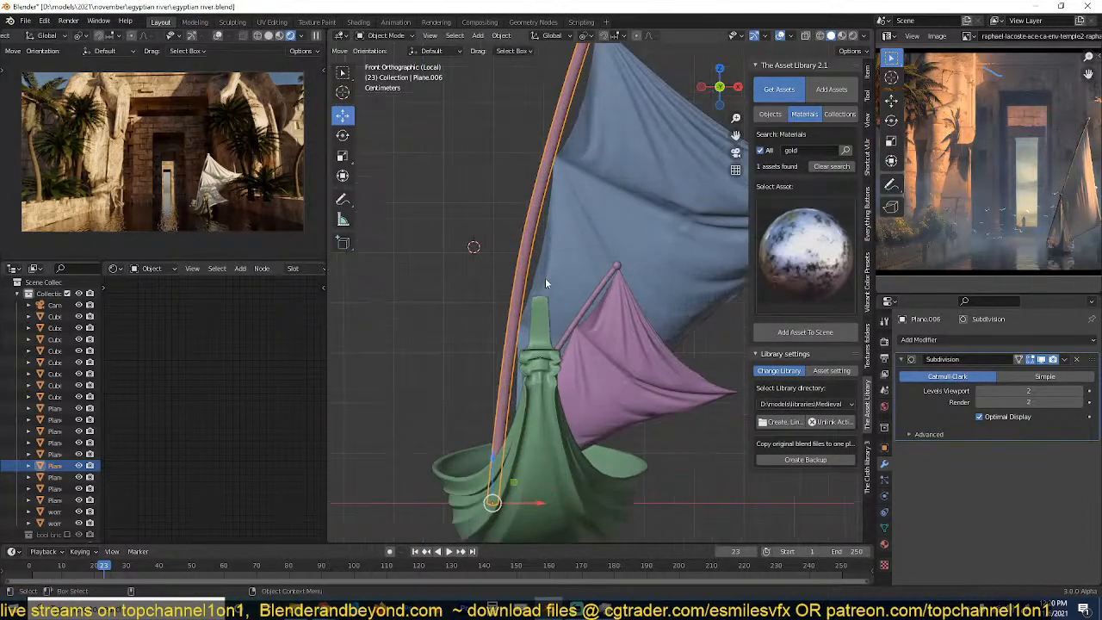
middle_click_drag(545, 278, 527, 264)
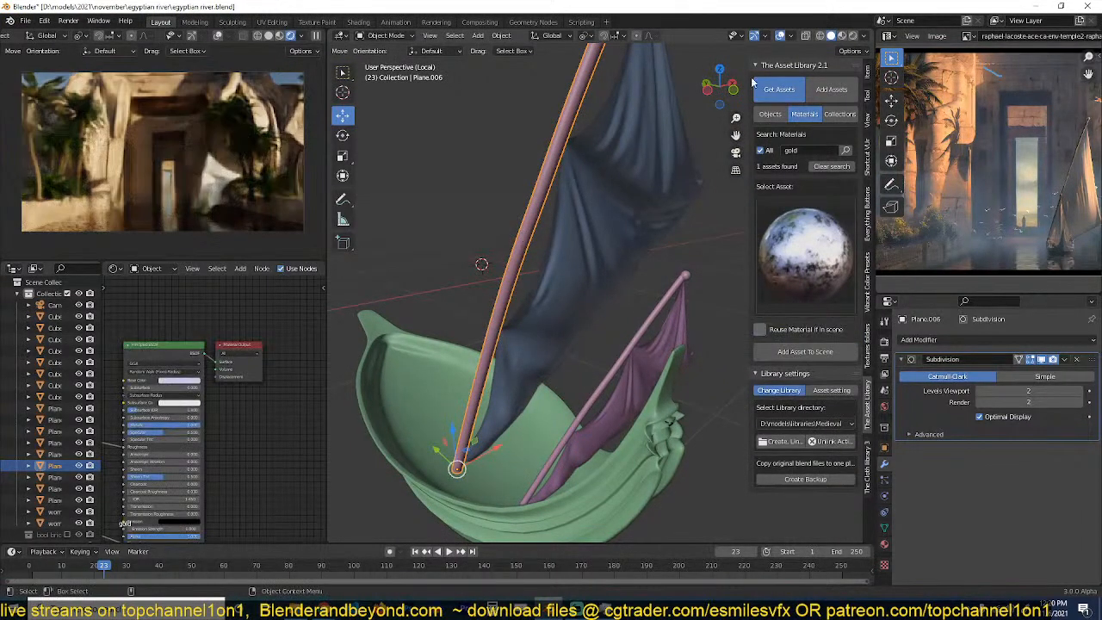
Change the gold material's Principled BSDF base color to a golden yellow.
left_click(185, 377)
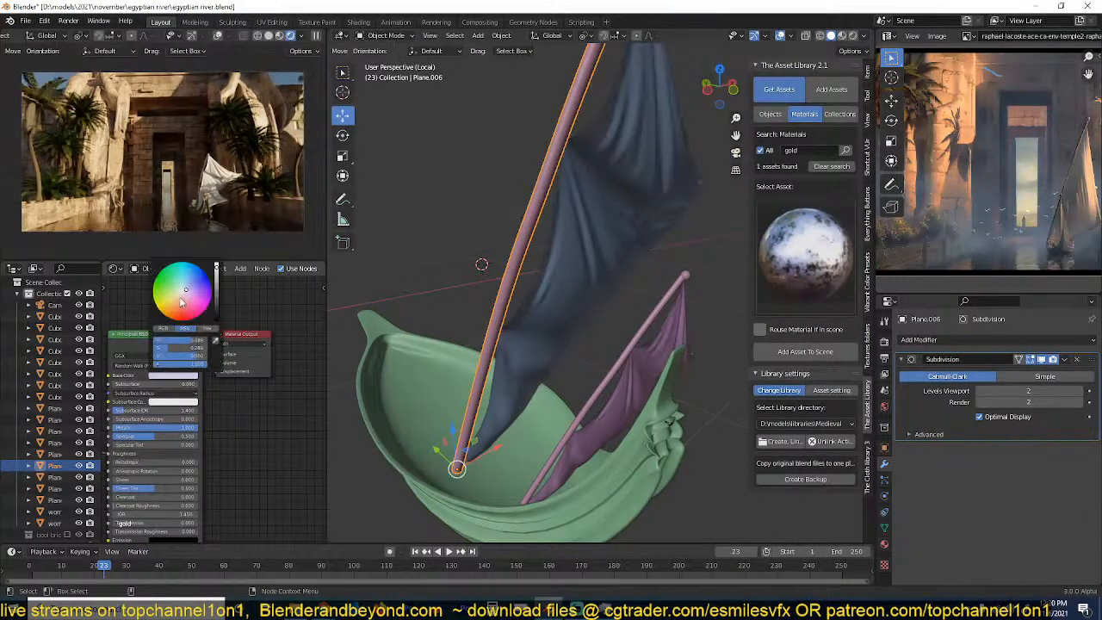
left_click_drag(183, 301, 170, 322)
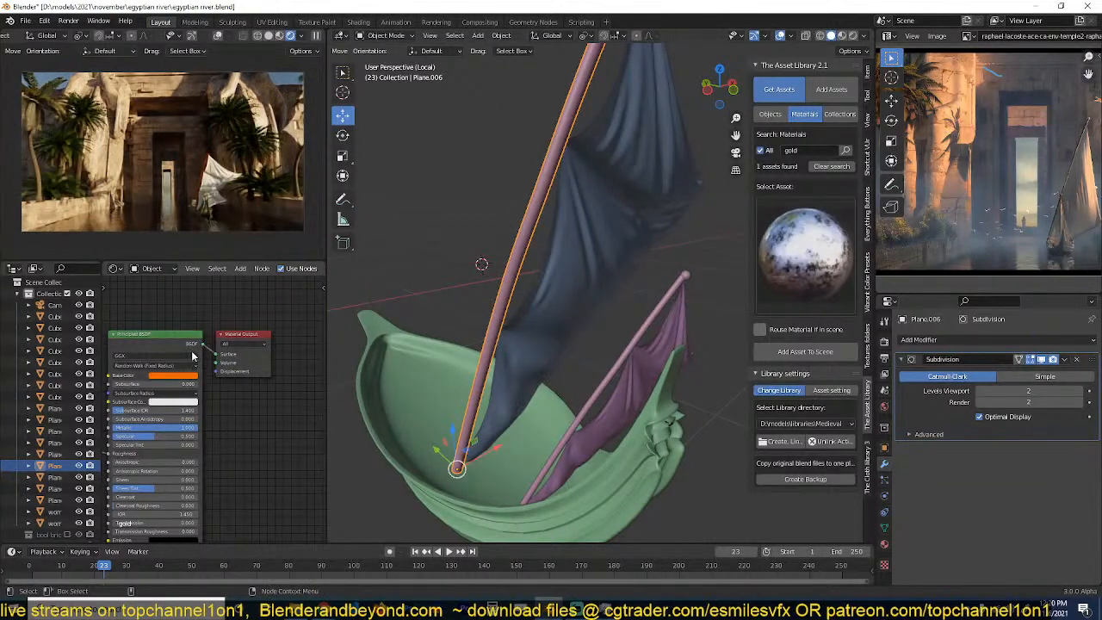
left_click(180, 375)
left_click(169, 302)
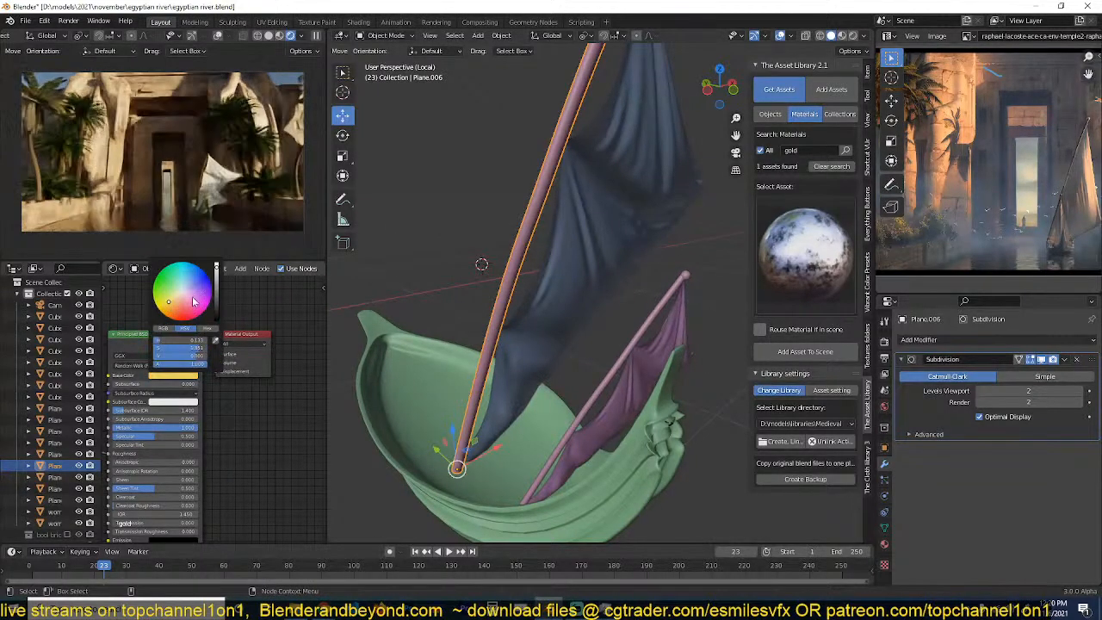
Link the large pole's gold material to the small sail's pole.
key("alt+a")
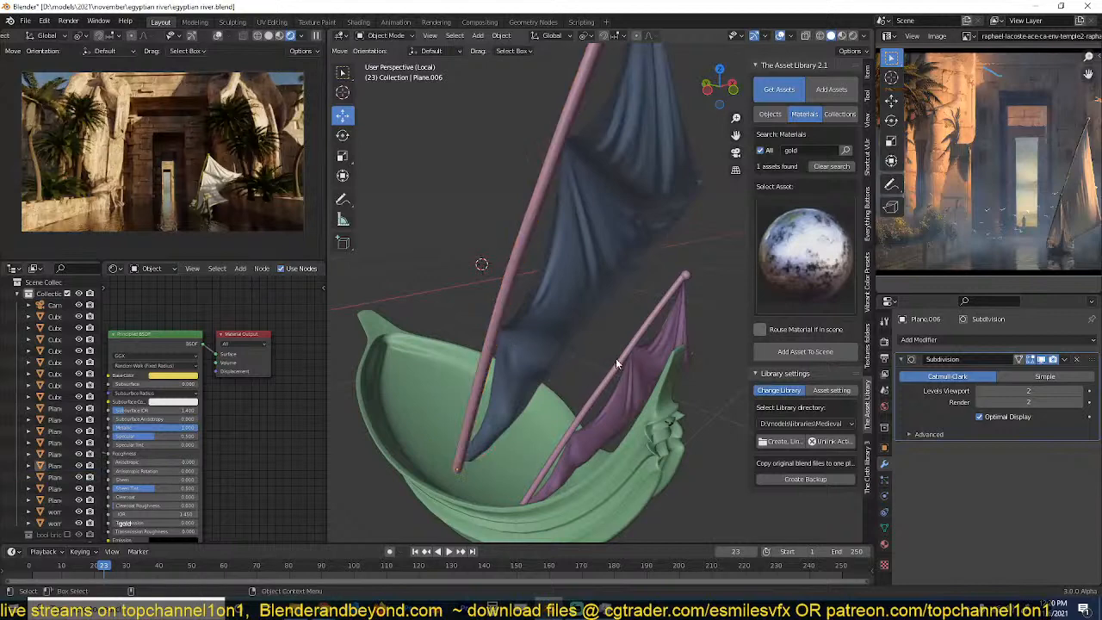
left_click(619, 360)
left_click(525, 265, "shift")
key("ctrl+l")
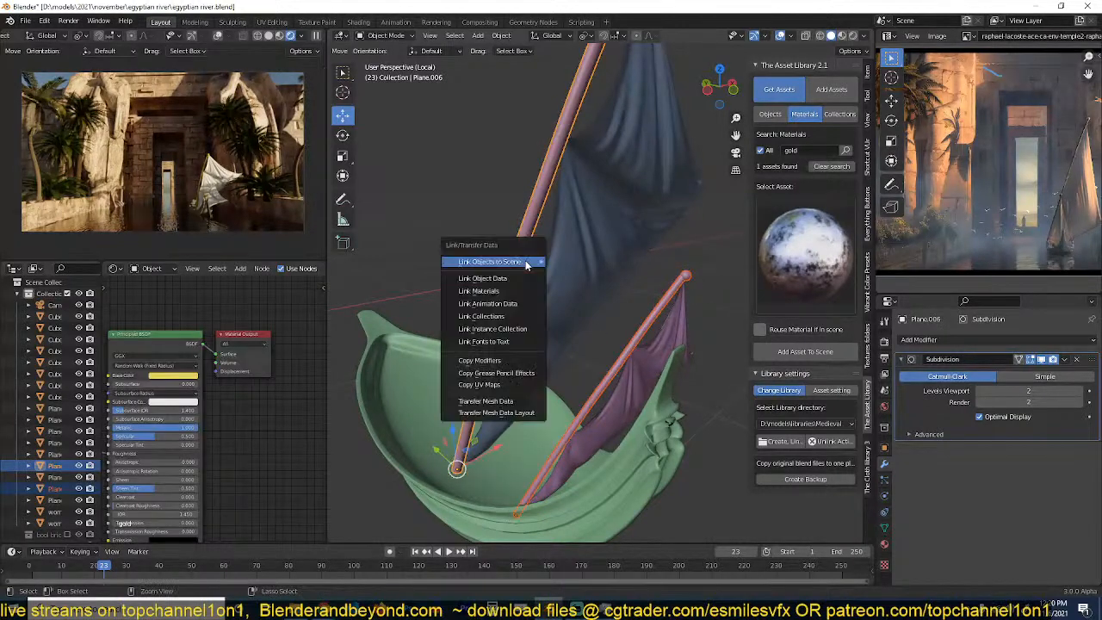
mouse_move(527, 262)
left_click(479, 291)
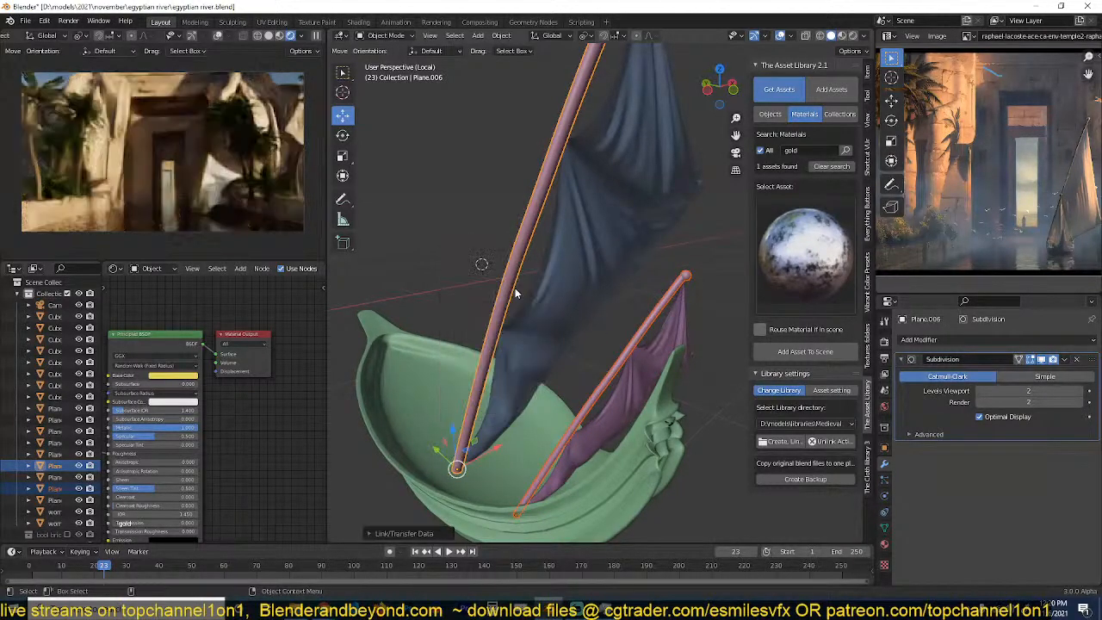
Search the material library for "fabric", add the green fabric material to the small sail, and save the file.
middle_click_drag(601, 324, 613, 323)
left_click(613, 323)
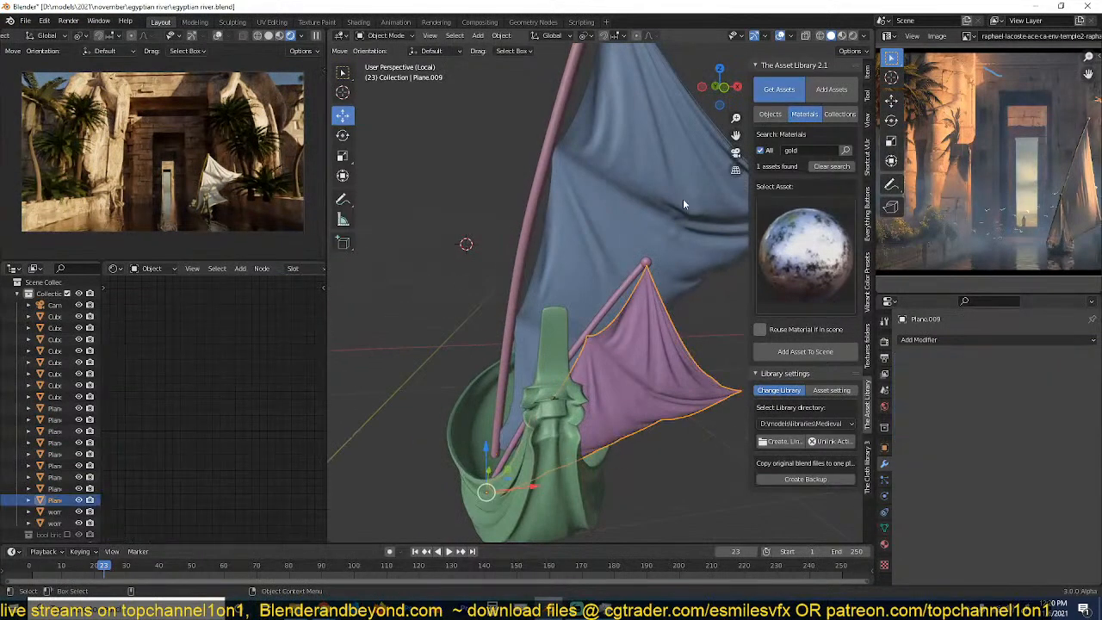
left_click(814, 151)
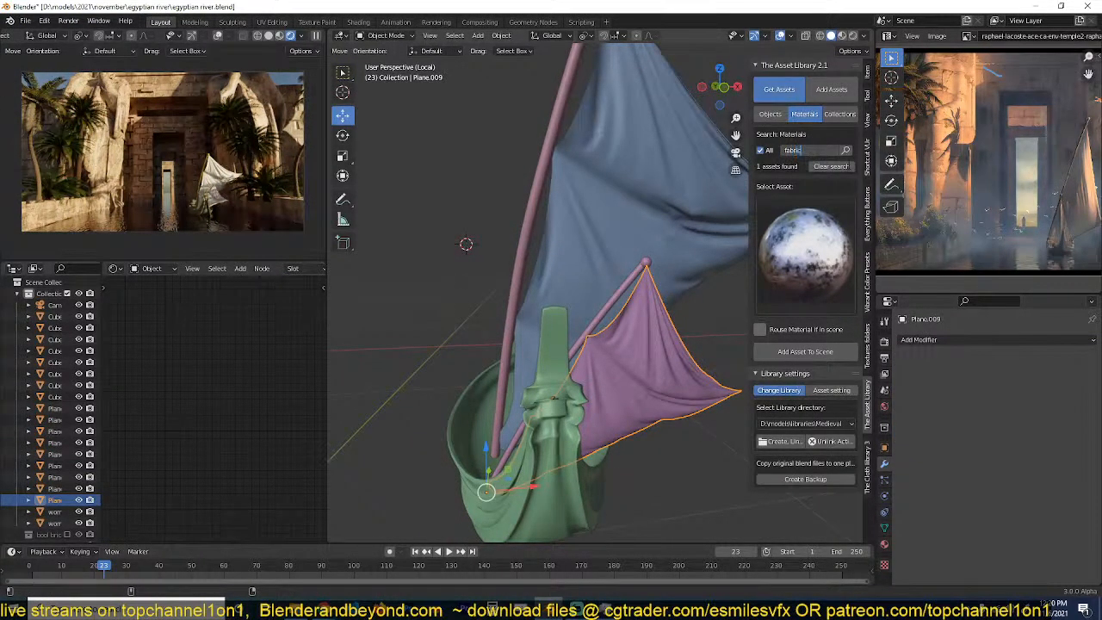
left_click(845, 151)
left_click(813, 257)
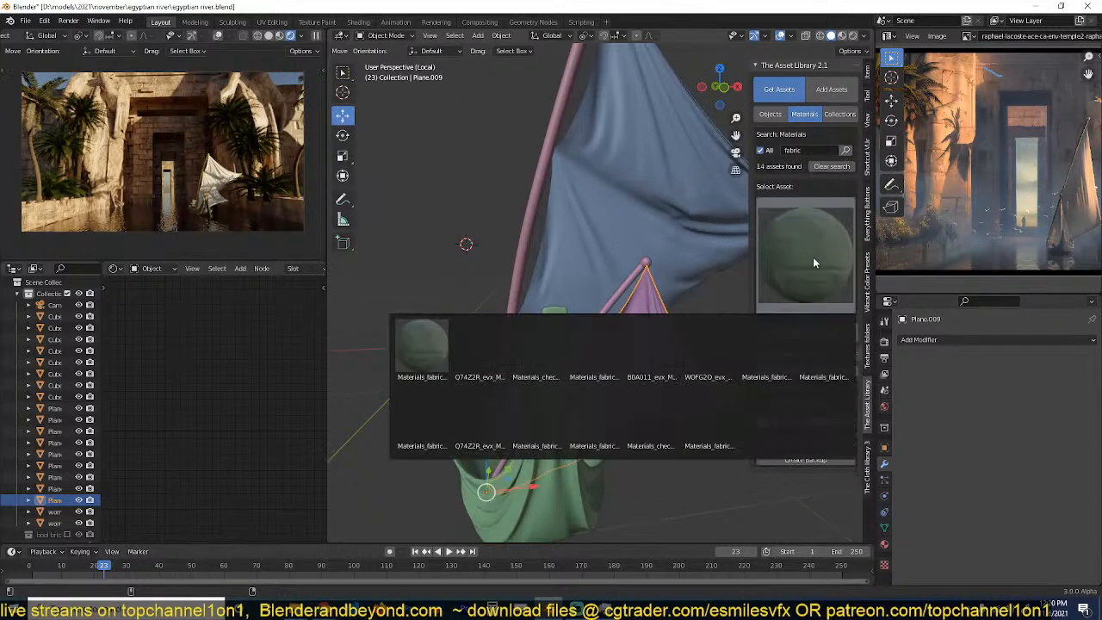
left_click(454, 331)
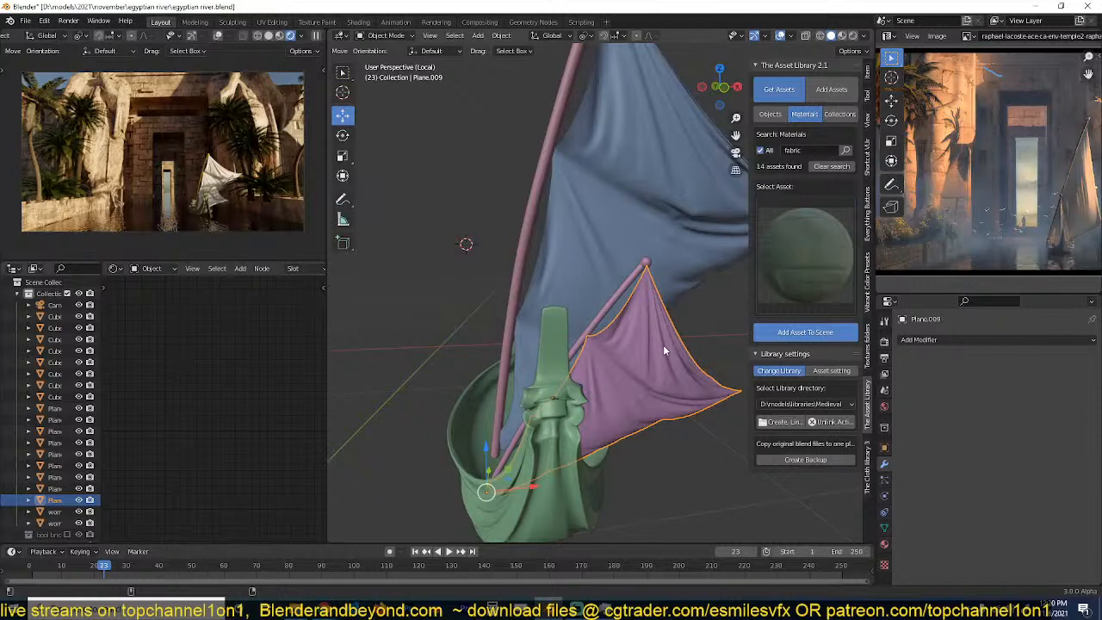
key("ctrl+s")
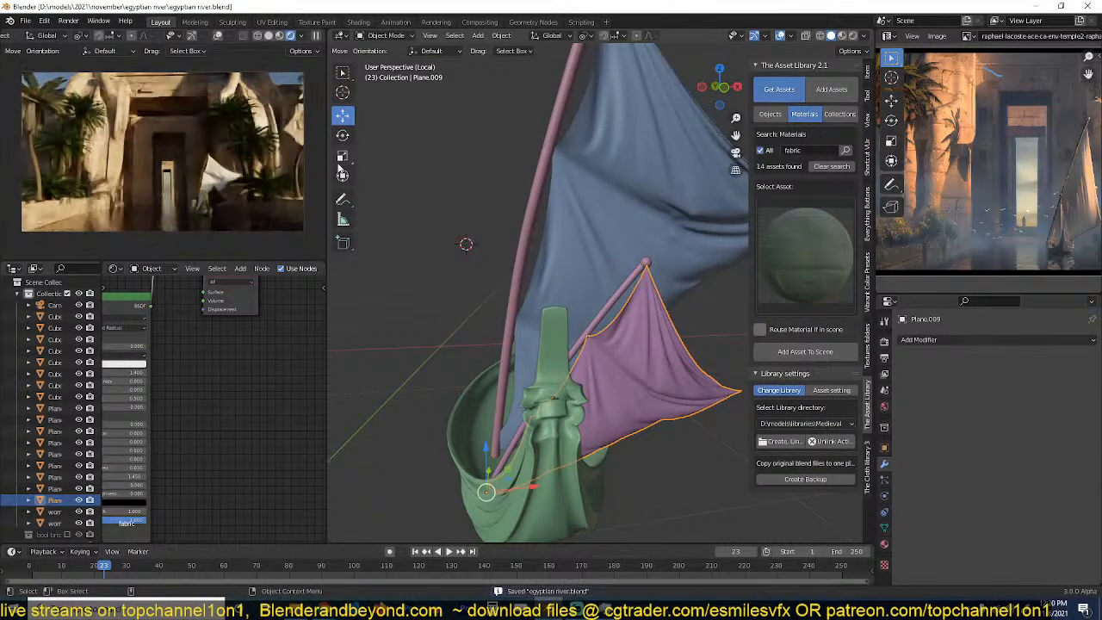
Switch the camera viewport to Solid and back to Rendered shading, and pause its preview render.
left_click(267, 35)
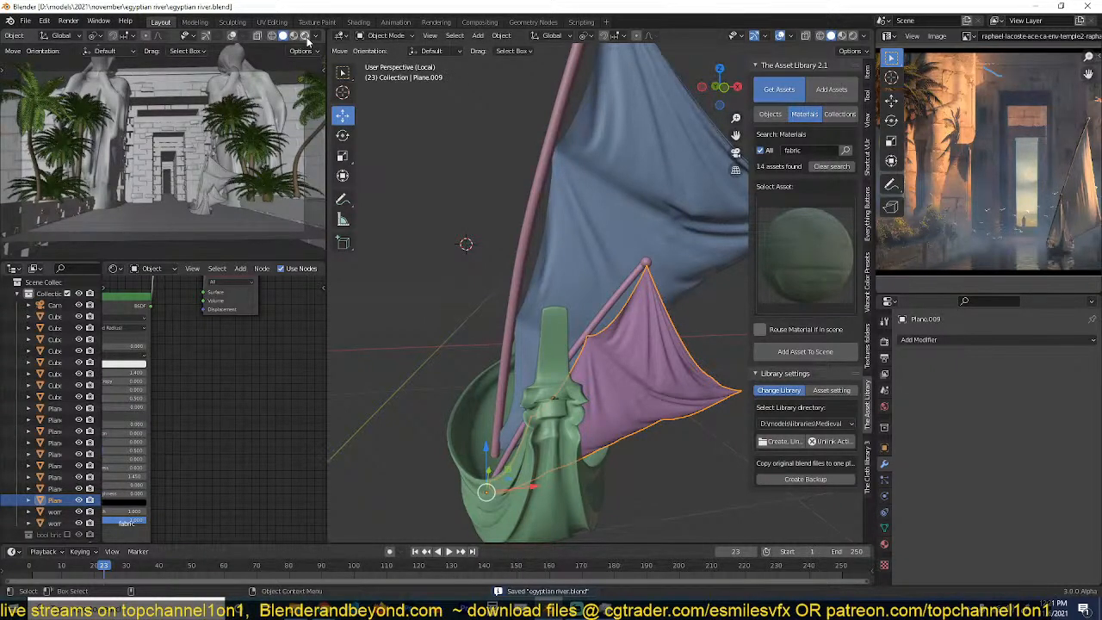
left_click(305, 35)
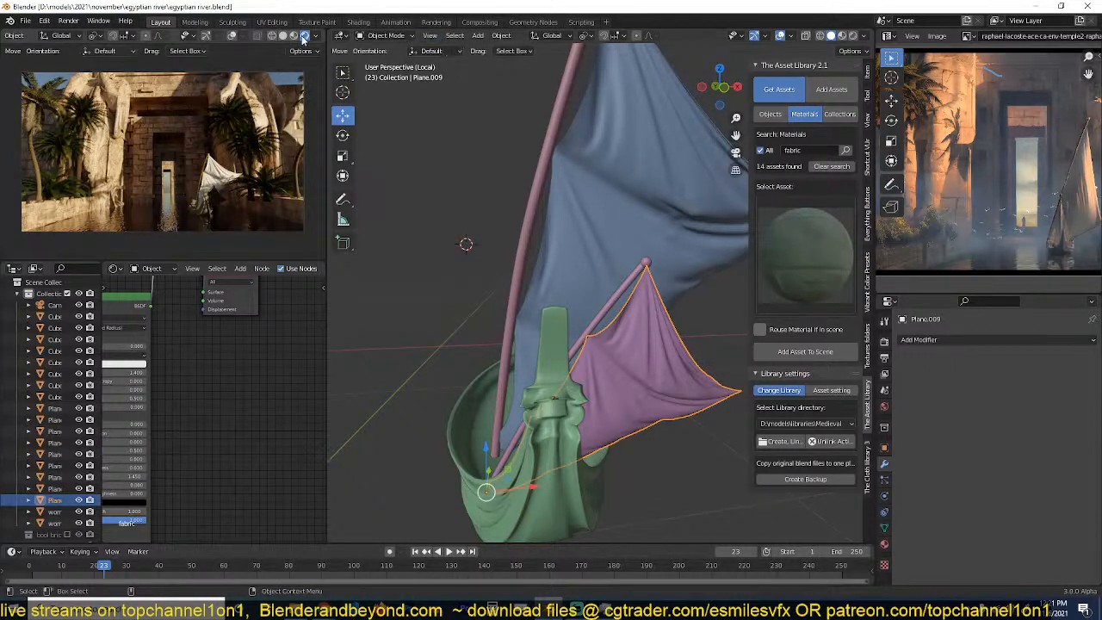
scroll(317, 40, "down", 1)
left_click(318, 38)
Duplicate the small sail's pole in place while in front view.
scroll(537, 202, "down", 3)
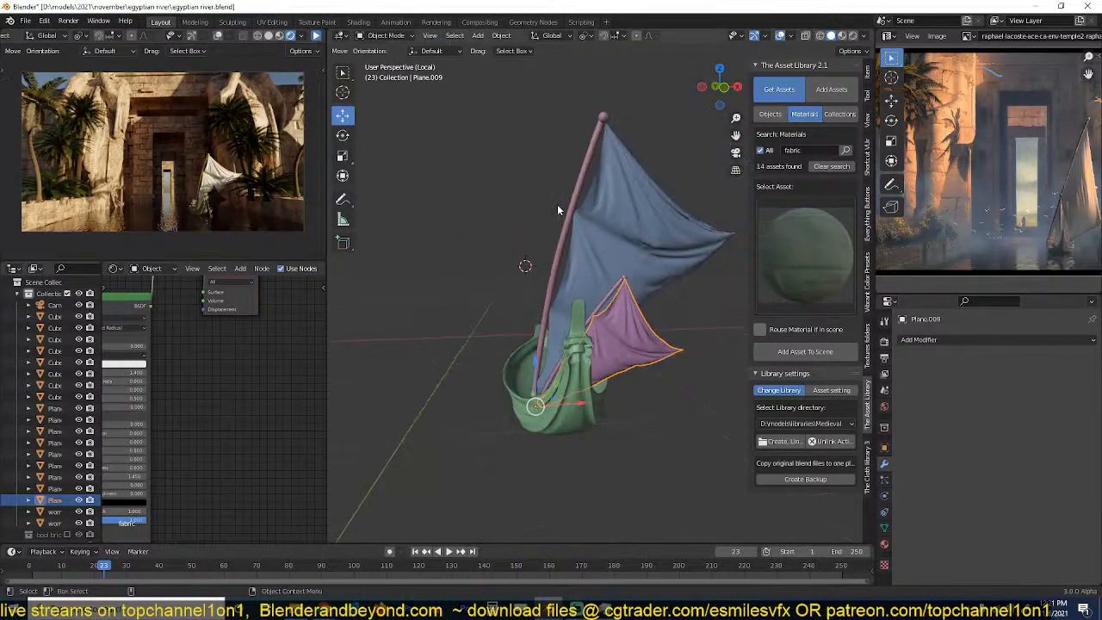
middle_click_drag(558, 205, 590, 217)
left_click(589, 214)
left_click(594, 306)
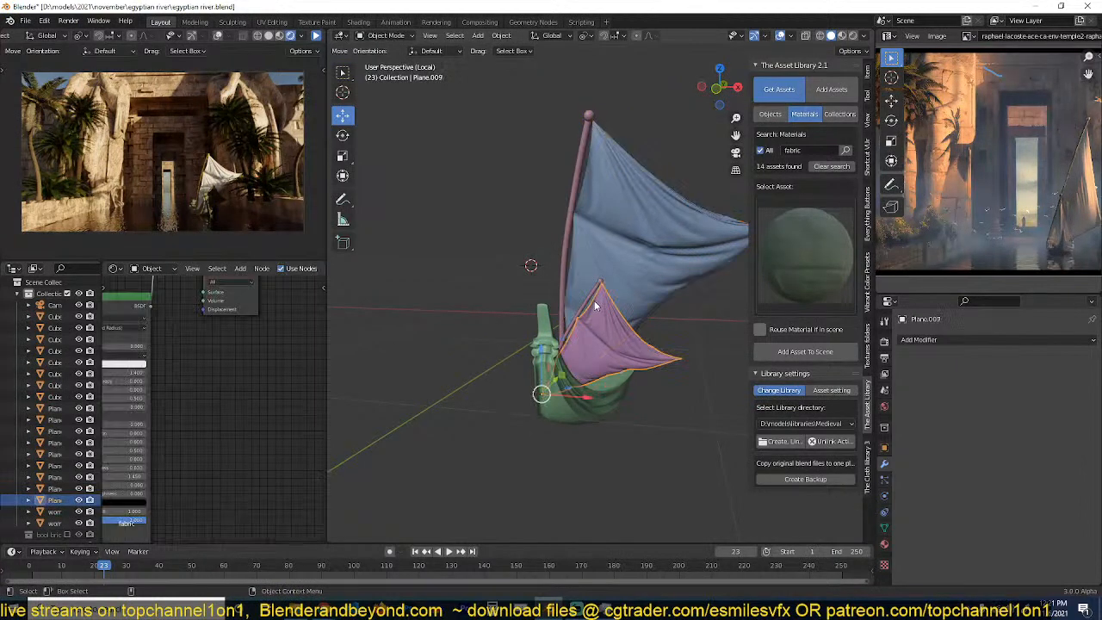
left_click(587, 304)
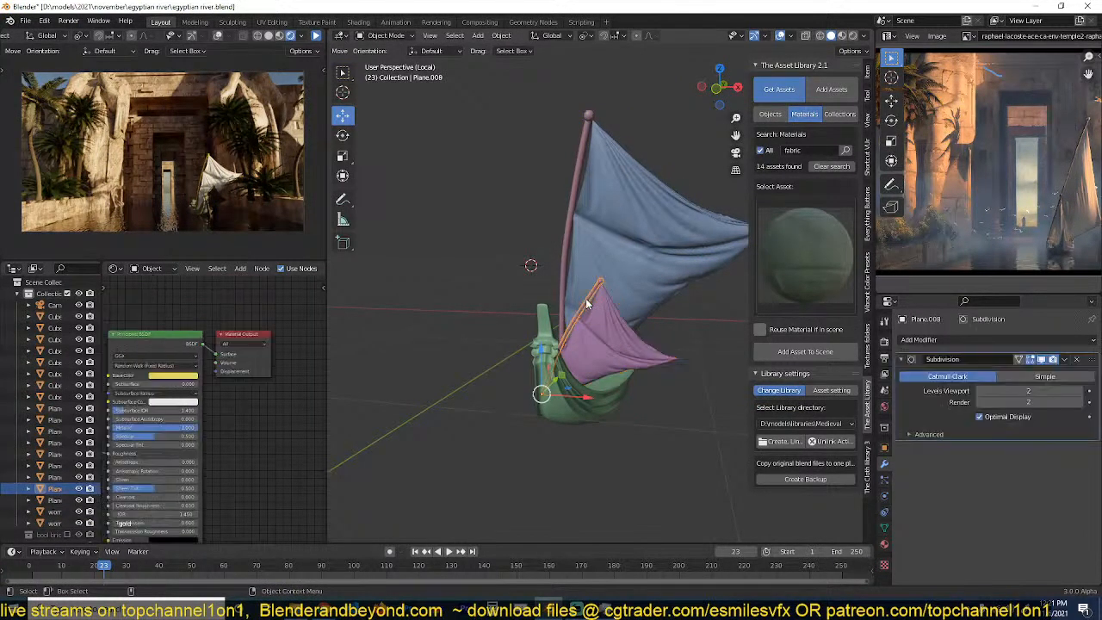
key("KP_1")
key("shift+d")
key("Escape")
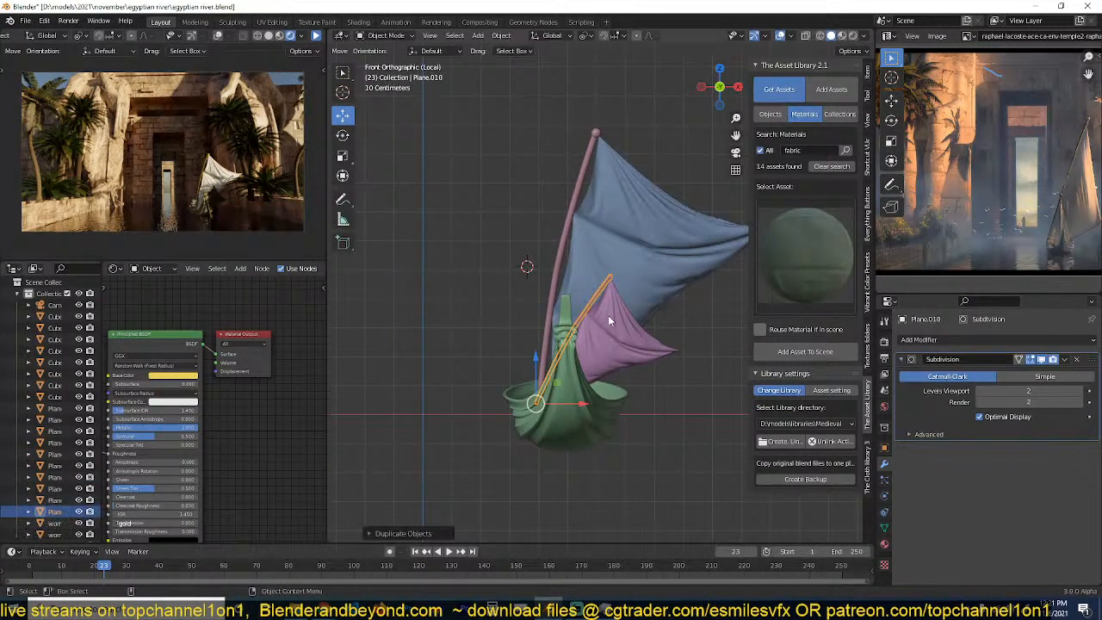
Rotate the duplicated pole in front and top views to lie along the small sail's lower edge, and save the file.
key("r")
left_click(737, 467)
middle_click_drag(737, 466, 564, 413)
key("KP_7")
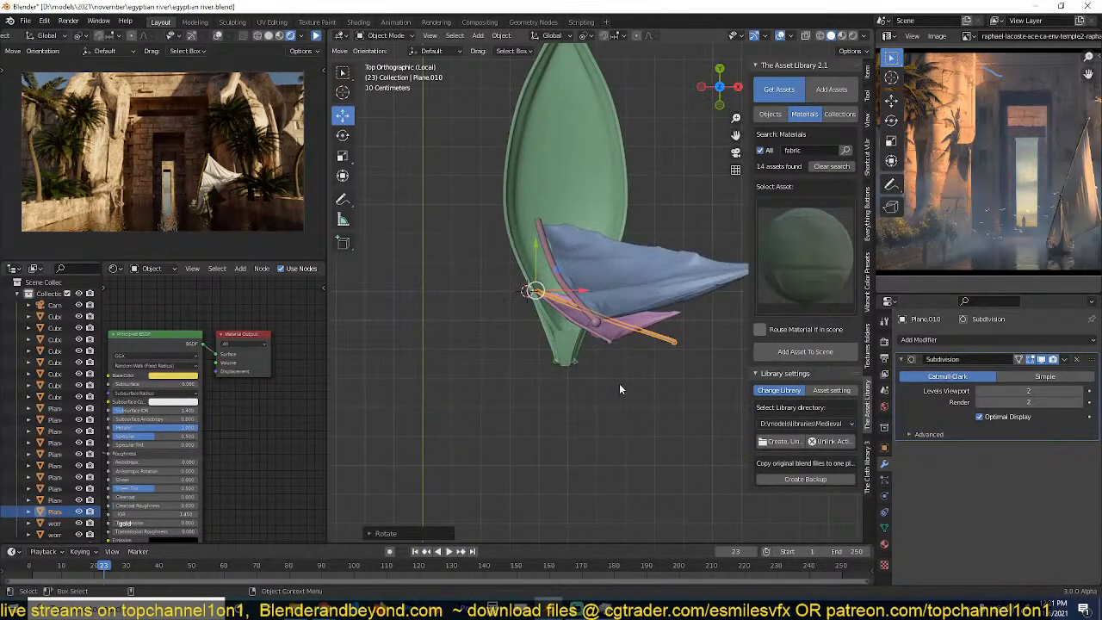
key("r")
left_click(629, 415)
middle_click_drag(629, 418, 598, 292)
key("ctrl+s")
Switch the modelling viewport to Material Preview, UV unwrap the small sail's whole mesh, and save the file.
left_click(598, 360)
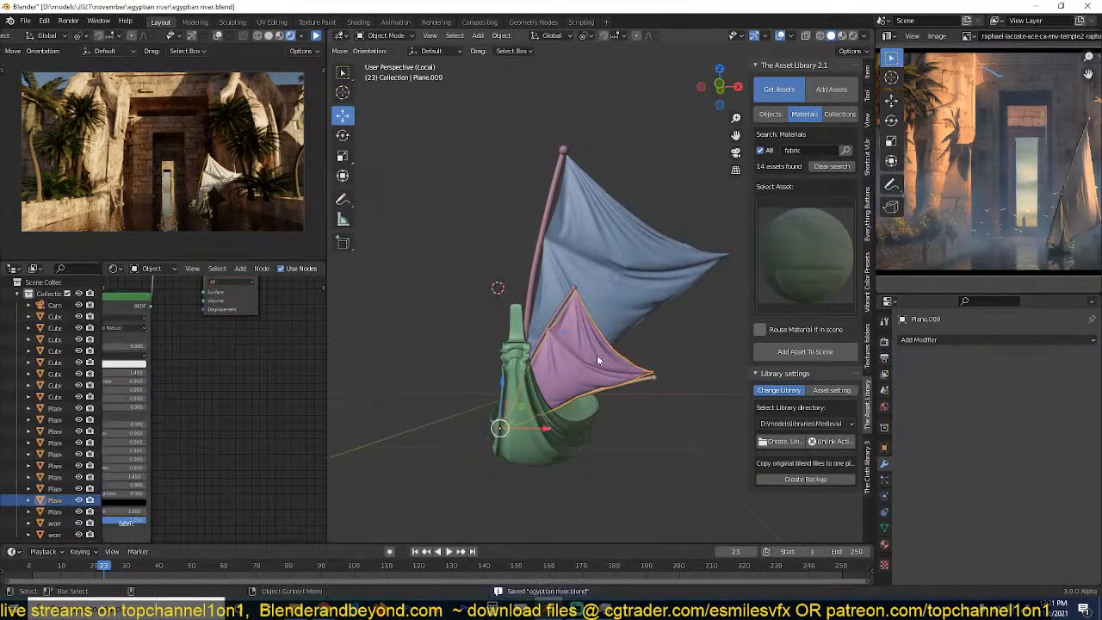
left_click(842, 37)
scroll(626, 333, "up", 1)
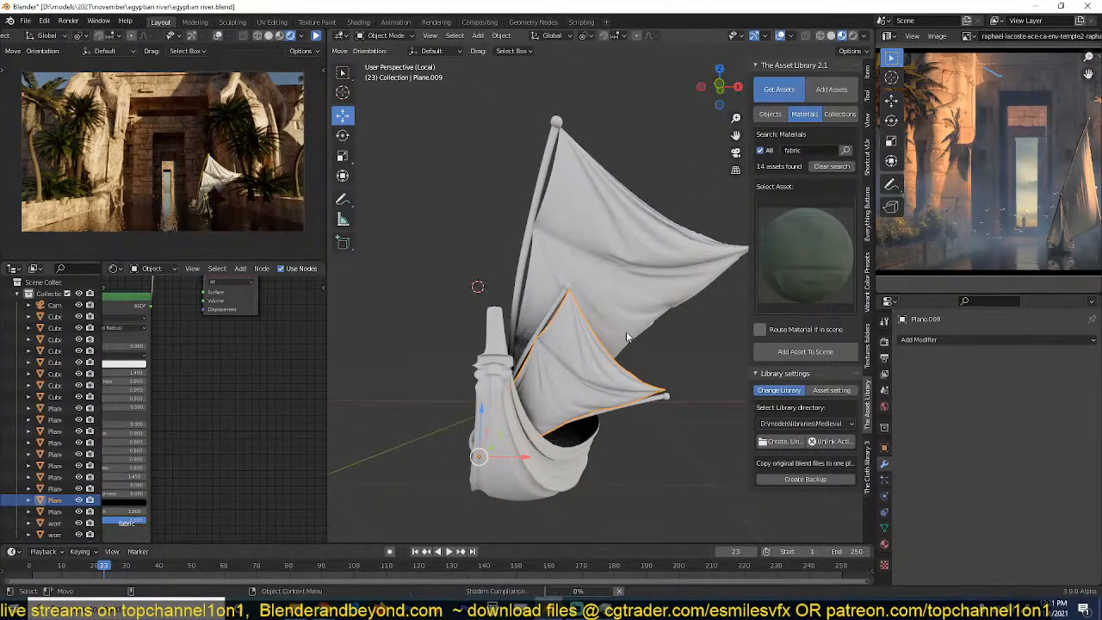
scroll(626, 334, "up", 4)
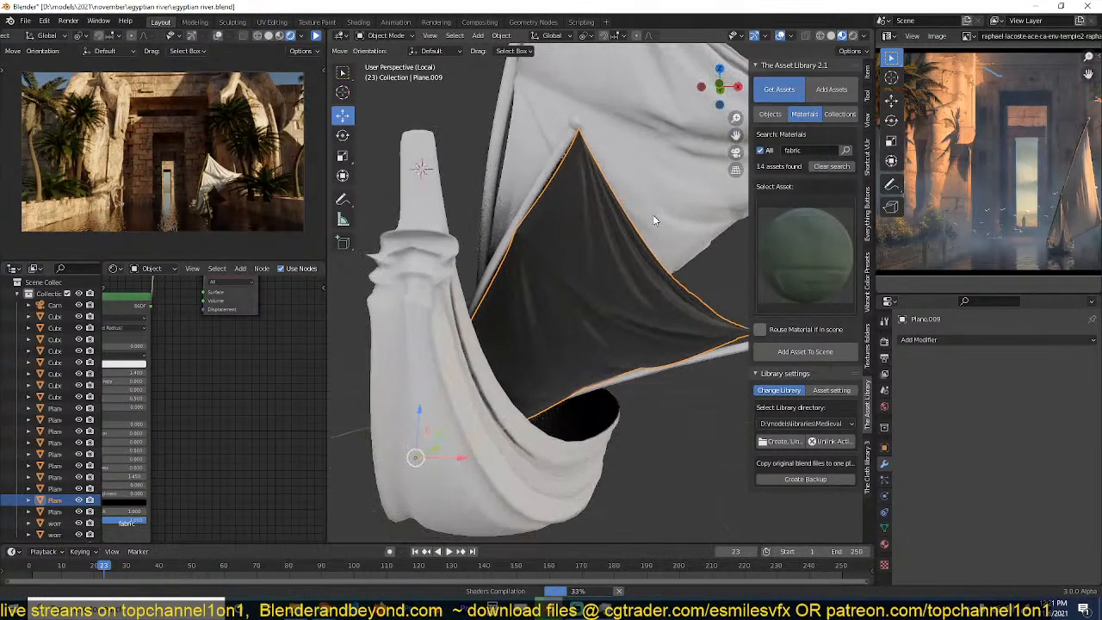
key("Tab")
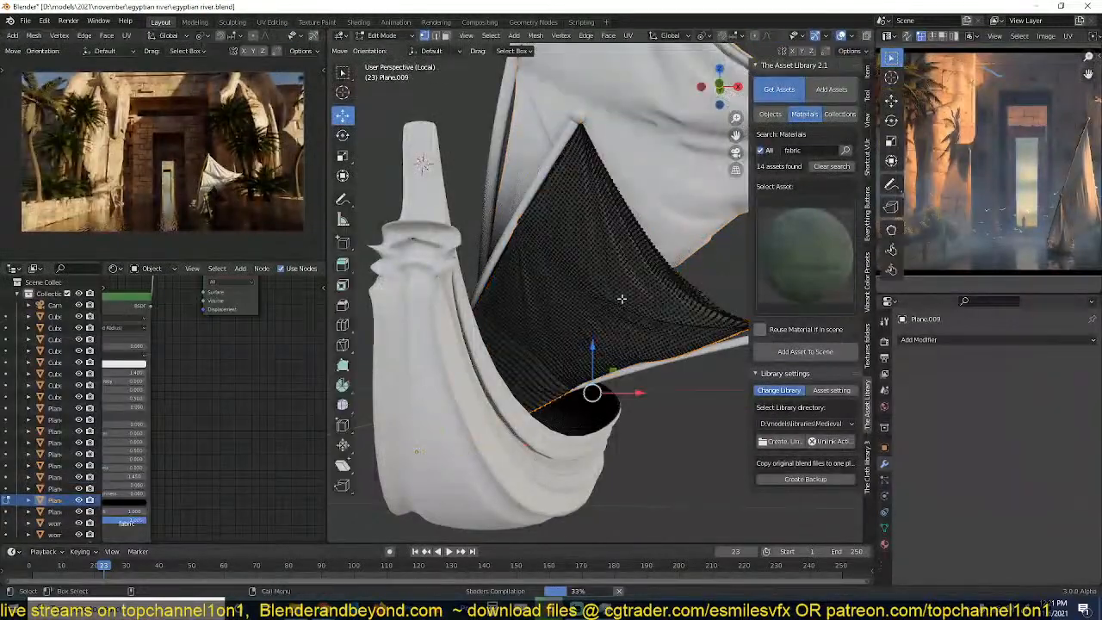
key("a")
key("u")
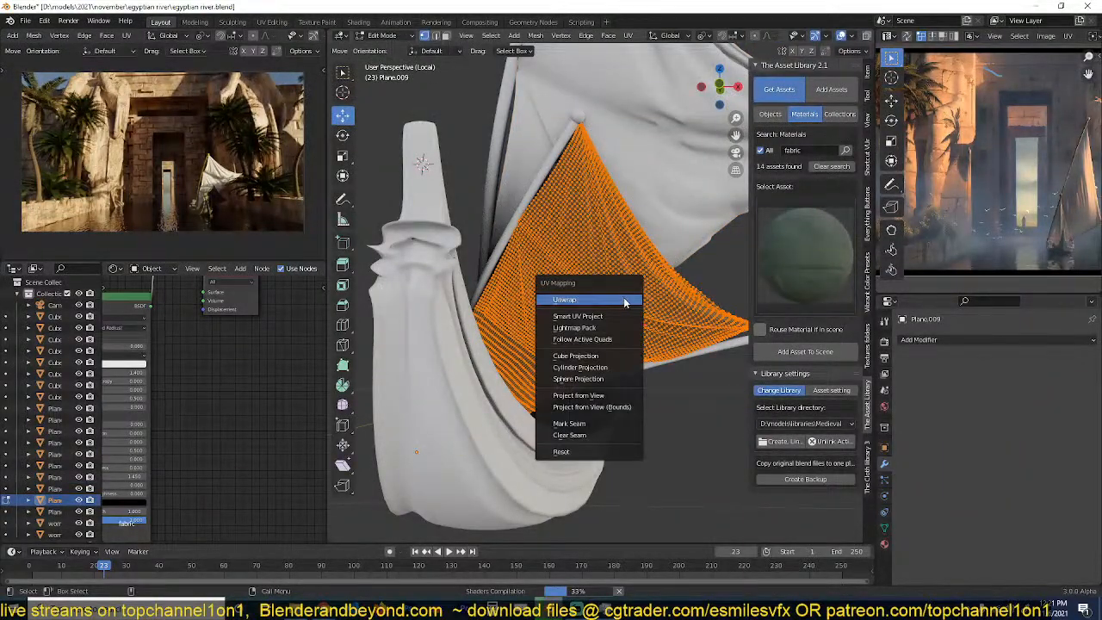
left_click(632, 300)
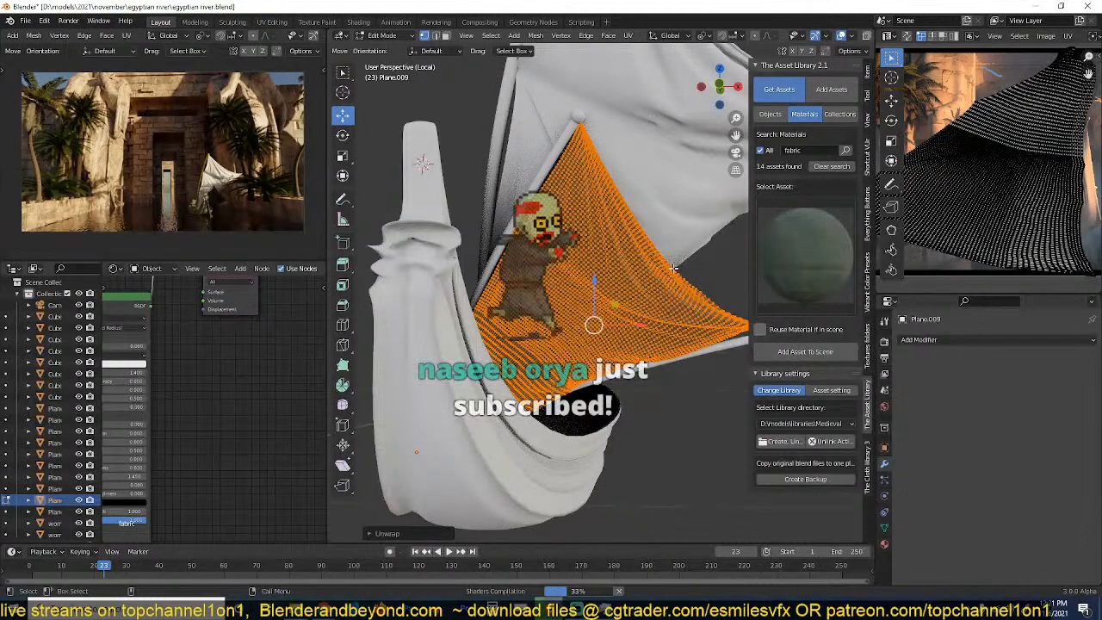
key("Tab")
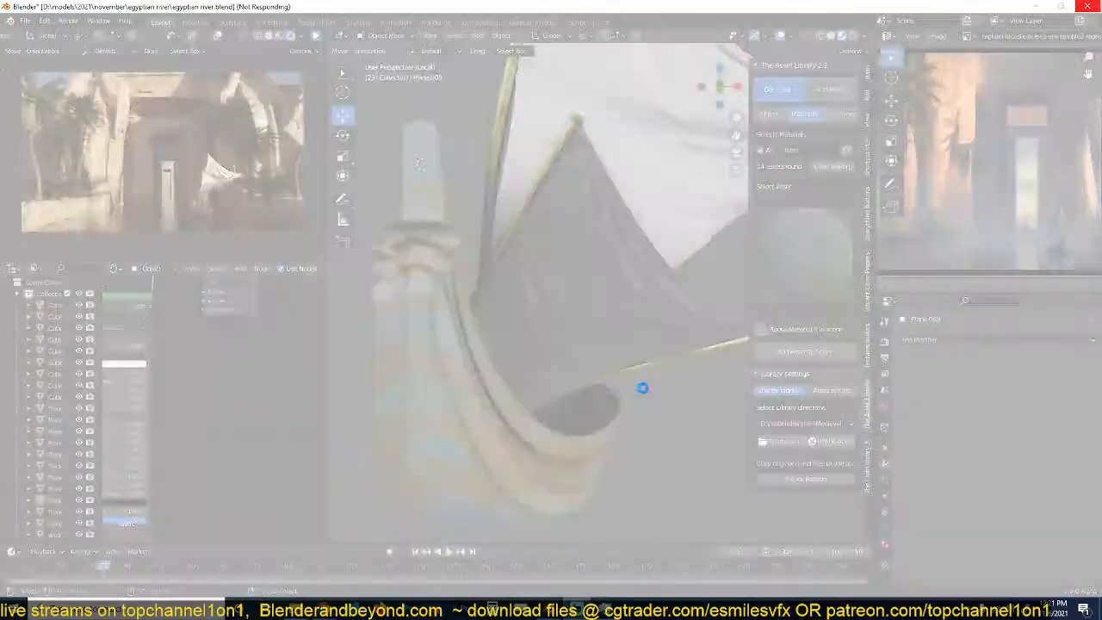
key("ctrl+s")
left_click(637, 342)
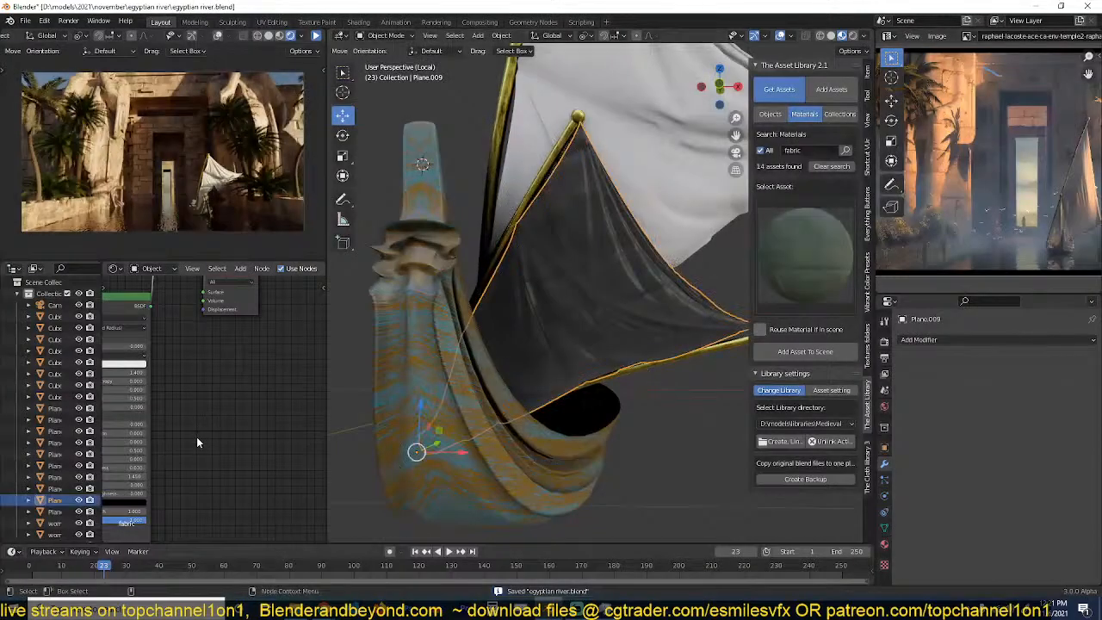
Disconnect the Multiply node from the fabric material's Translucent BSDF and Principled BSDF colour inputs.
scroll(200, 436, "down", 3)
middle_click_drag(241, 324, 302, 380)
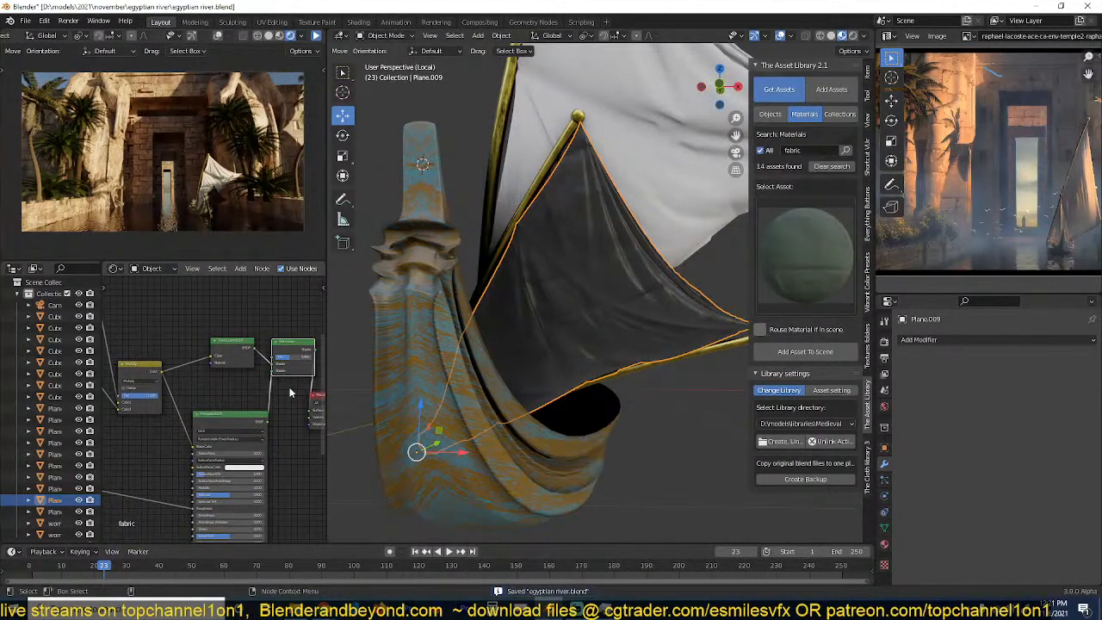
scroll(230, 385, "up", 2)
middle_click_drag(228, 384, 204, 399)
scroll(262, 389, "down", 1)
scroll(203, 399, "down", 1)
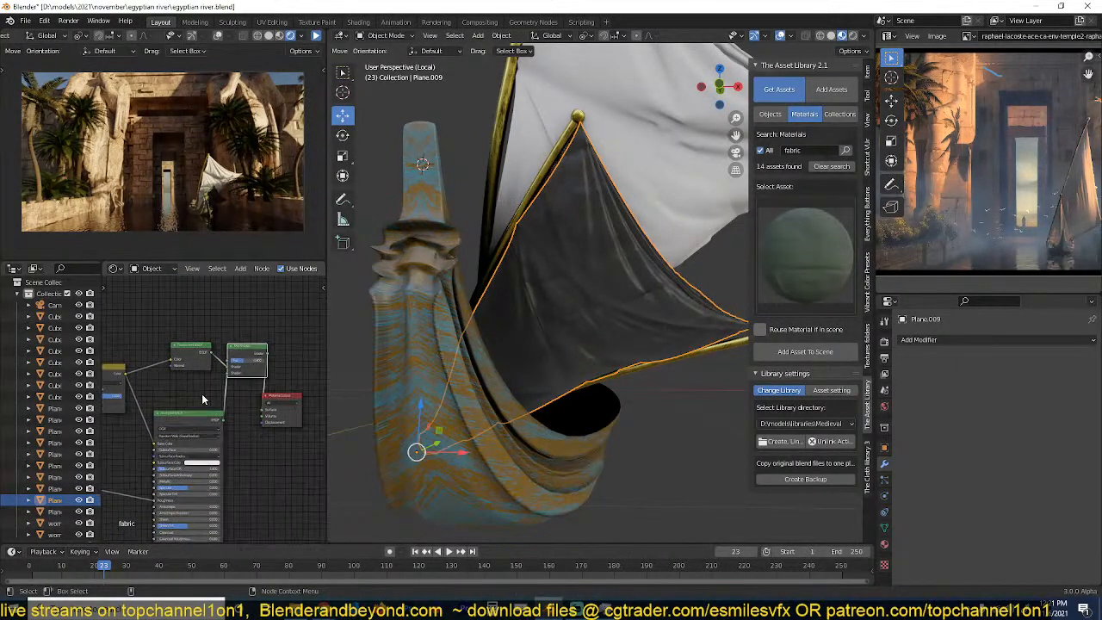
middle_click_drag(183, 444, 271, 434)
middle_click_drag(185, 387, 220, 428)
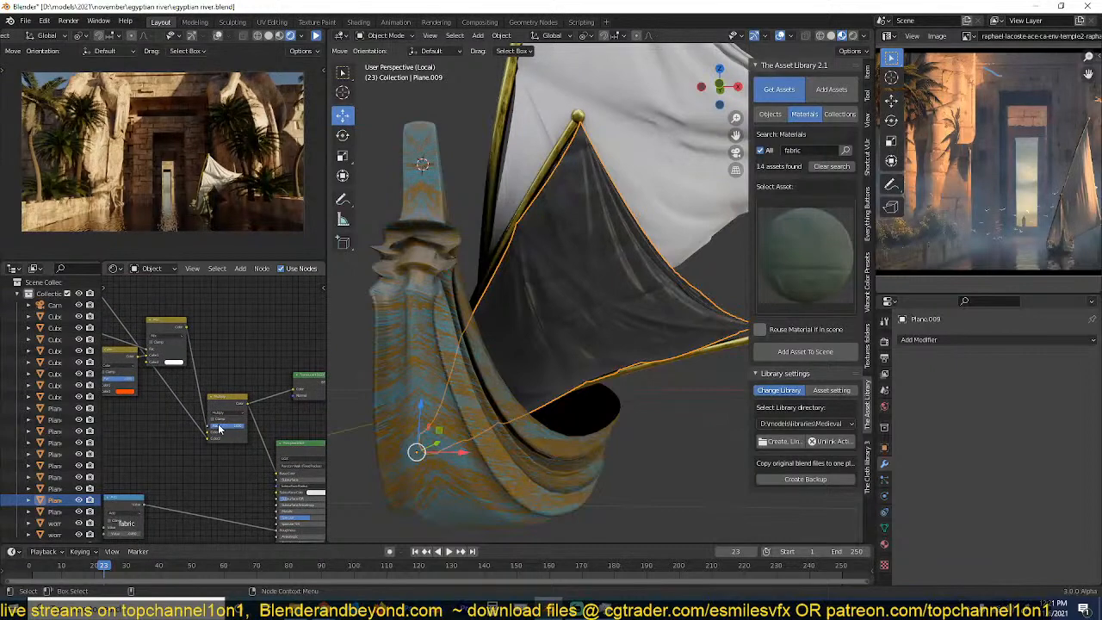
middle_click_drag(273, 471, 243, 449)
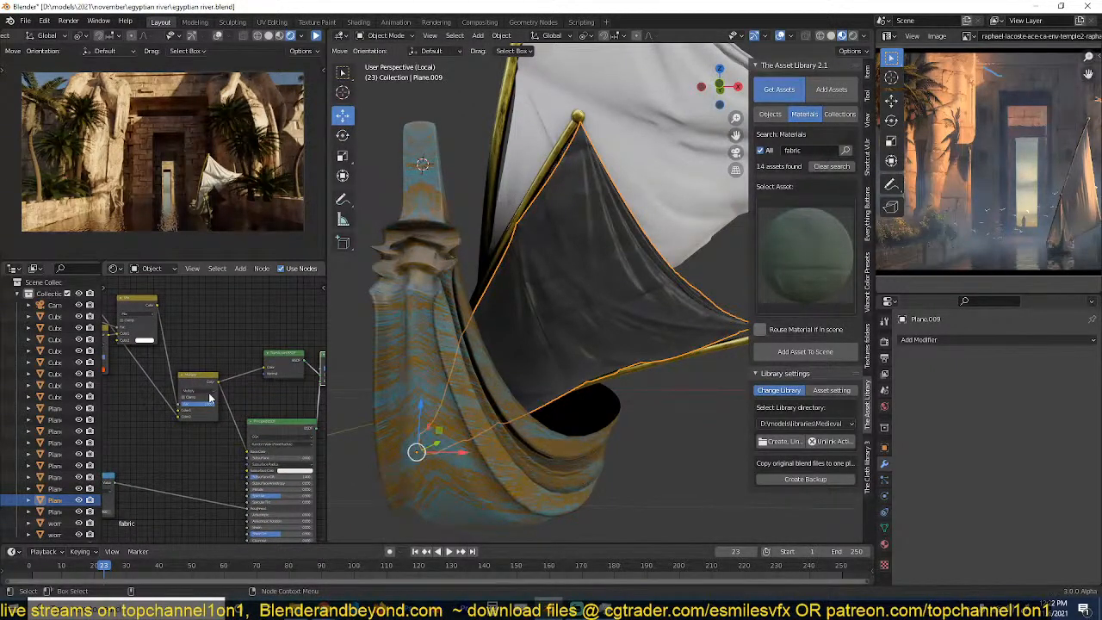
left_click_drag(263, 369, 242, 386)
left_click_drag(246, 454, 236, 425)
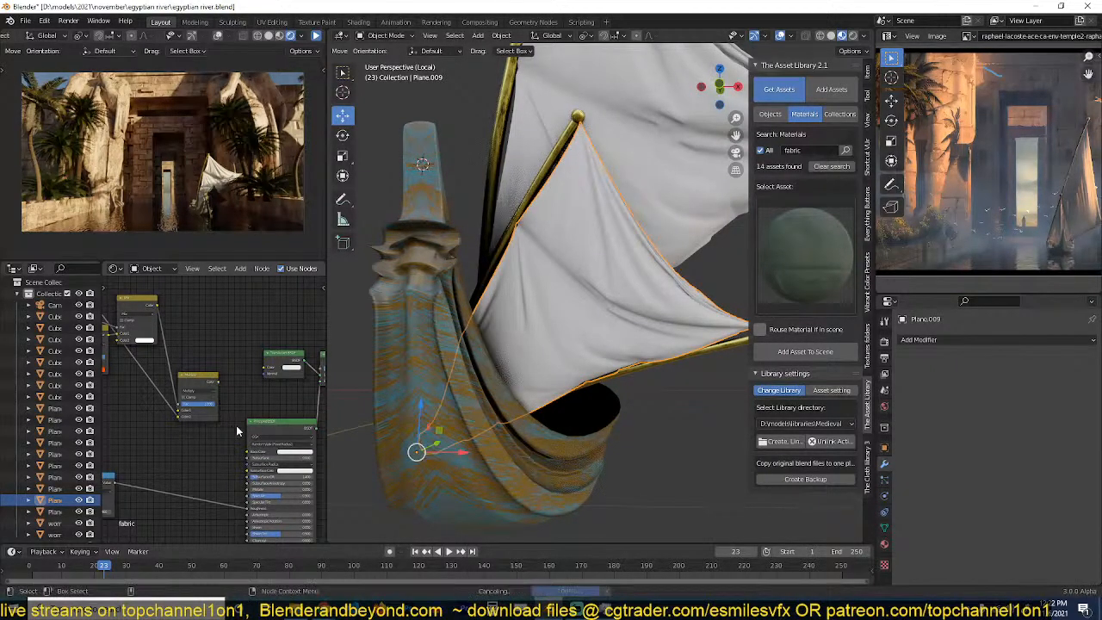
Set the fabric's Translucent BSDF colour to pale yellow and its Principled base colour to light beige.
left_click(291, 369)
left_click_drag(307, 306, 298, 310)
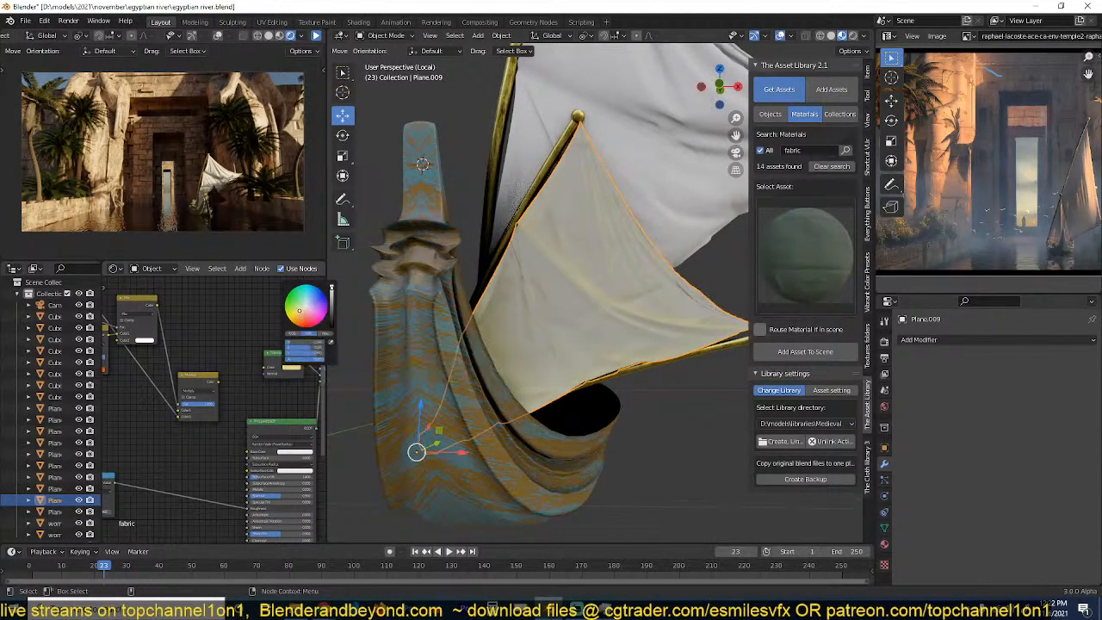
left_click(295, 452)
left_click_drag(305, 389, 299, 396)
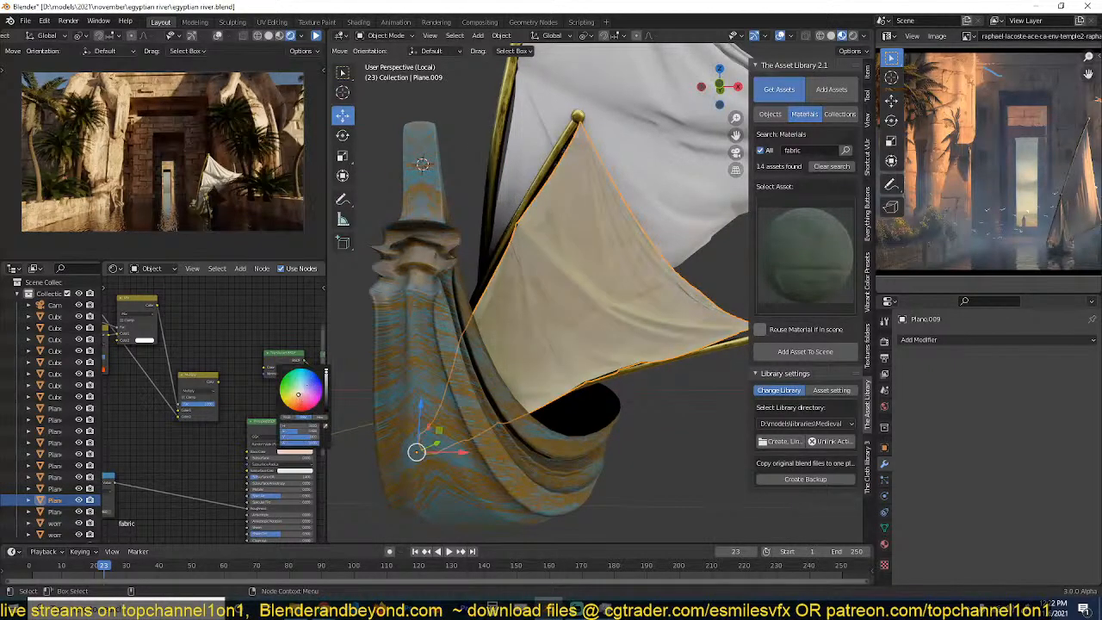
Link the small sail's fabric material to the large sail.
mouse_move(649, 453)
middle_mouse_down()
mouse_move(462, 463)
mouse_move(652, 434)
middle_mouse_up()
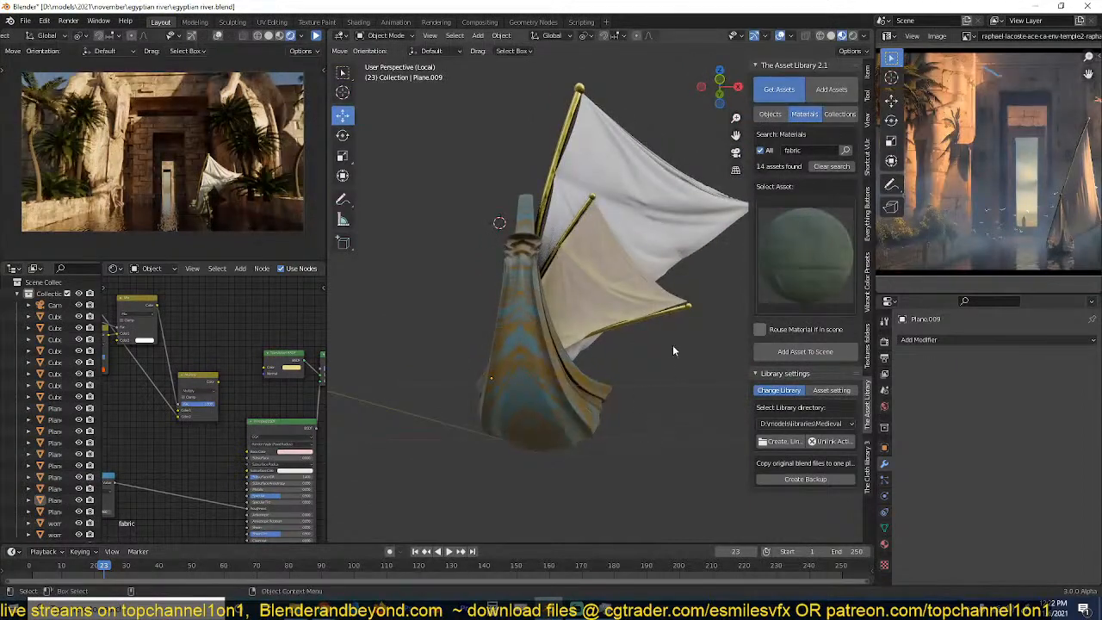
left_click(619, 270)
left_click(619, 270, "shift")
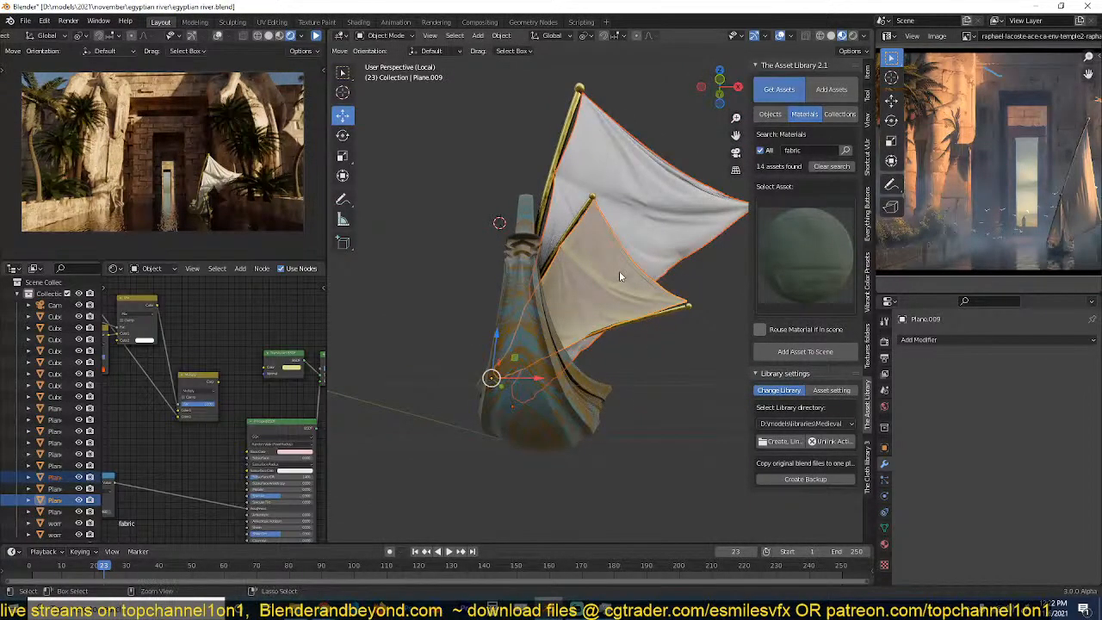
key("ctrl+l")
left_click(620, 273)
UV unwrap the large sail's whole mesh.
left_click(650, 236)
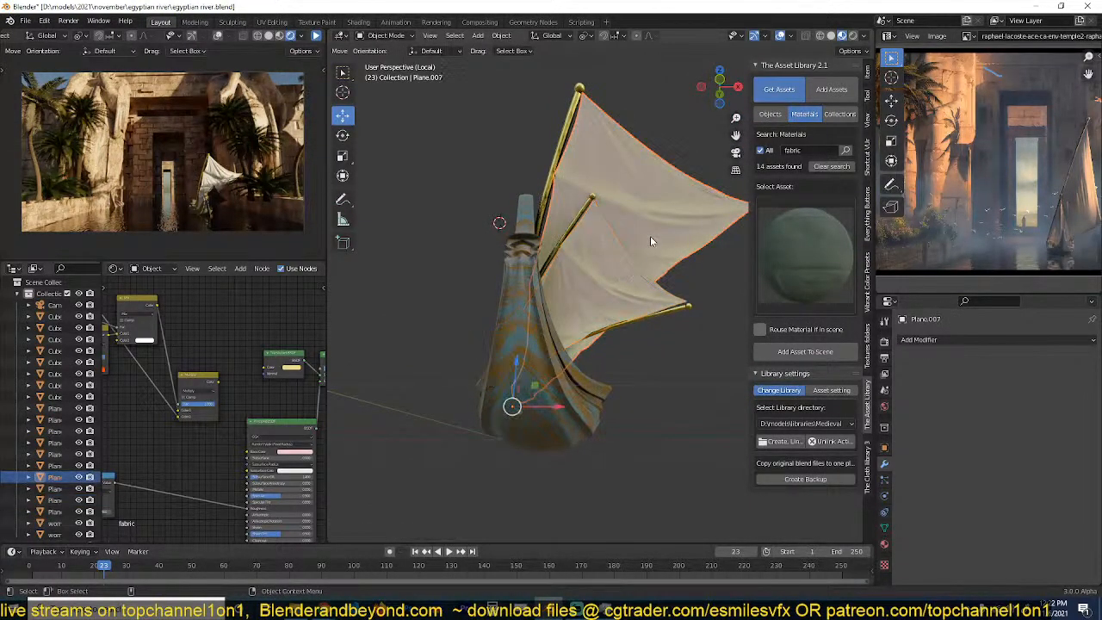
key("Tab")
key("u")
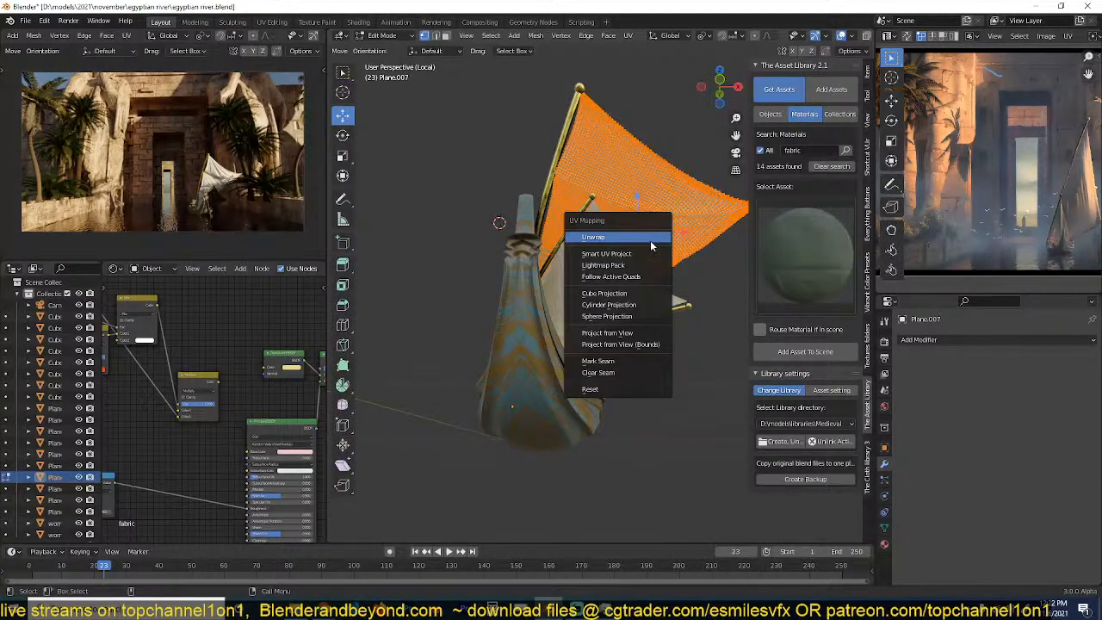
key("Return")
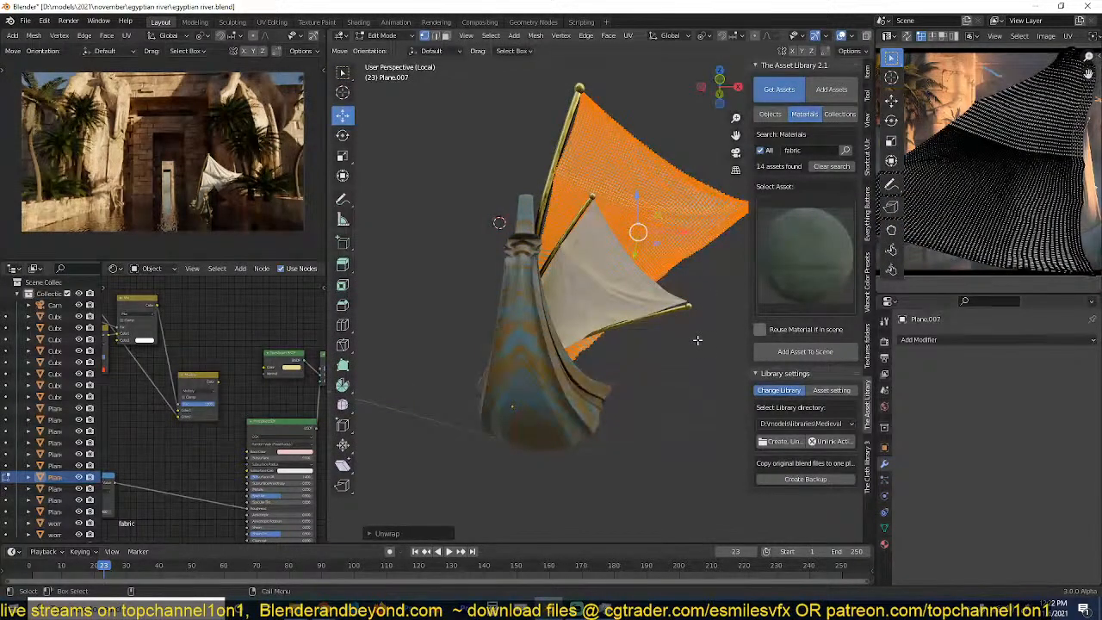
key("Tab")
middle_click_drag(697, 340, 641, 392)
middle_click_drag(640, 393, 689, 380)
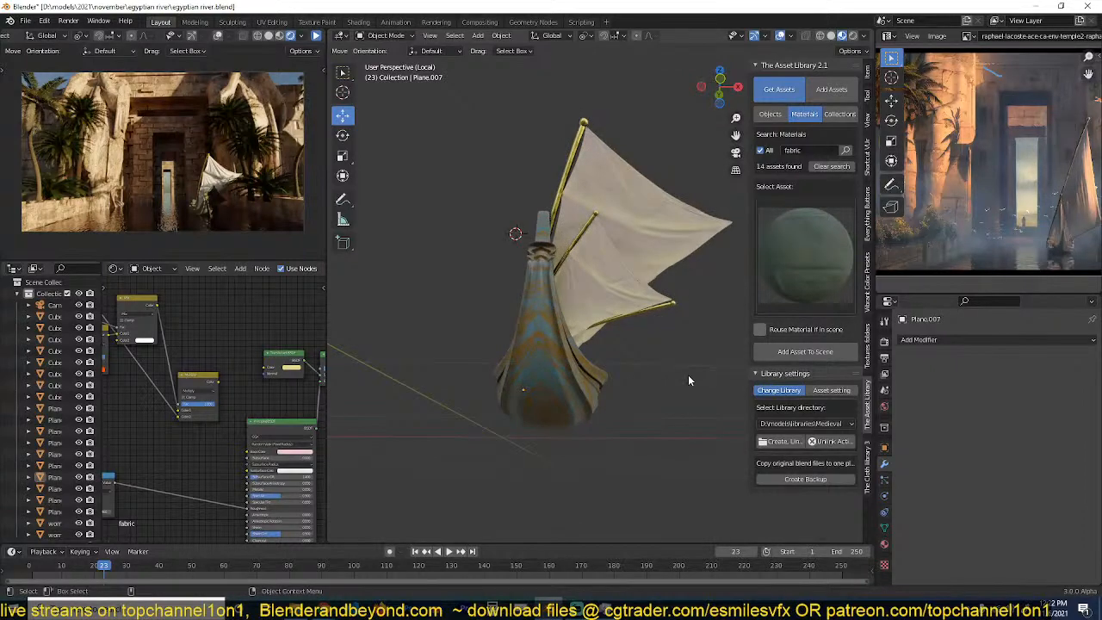
Rotate the small sail and its two poles together counter-clockwise in front view until the upper pole stands nearly upright.
key("KP_1")
left_click(669, 316)
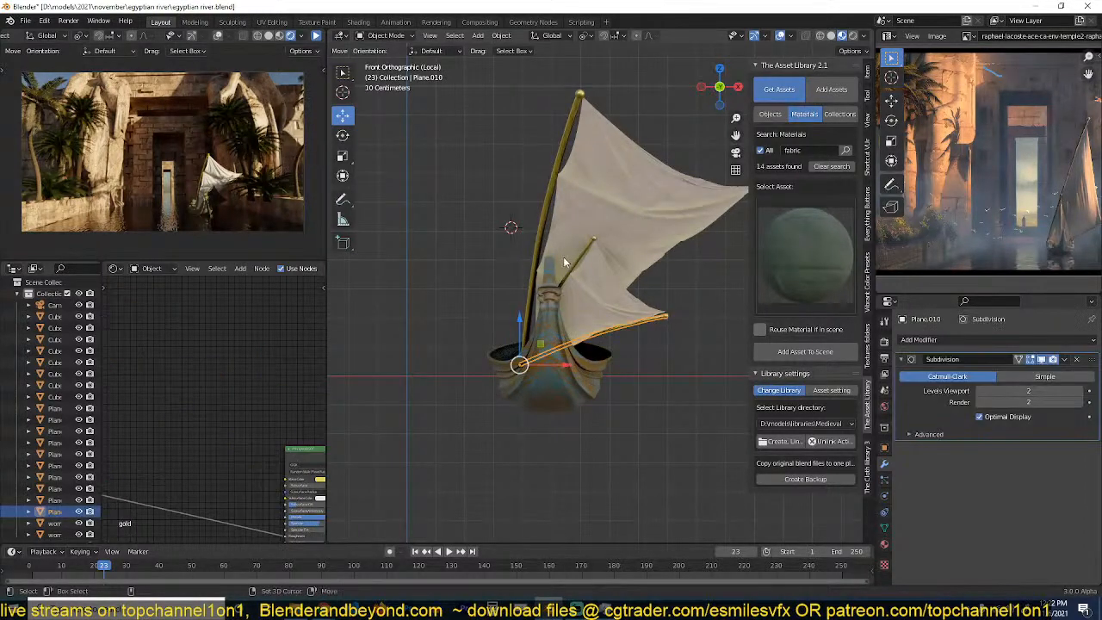
left_click(584, 273)
left_click(594, 287)
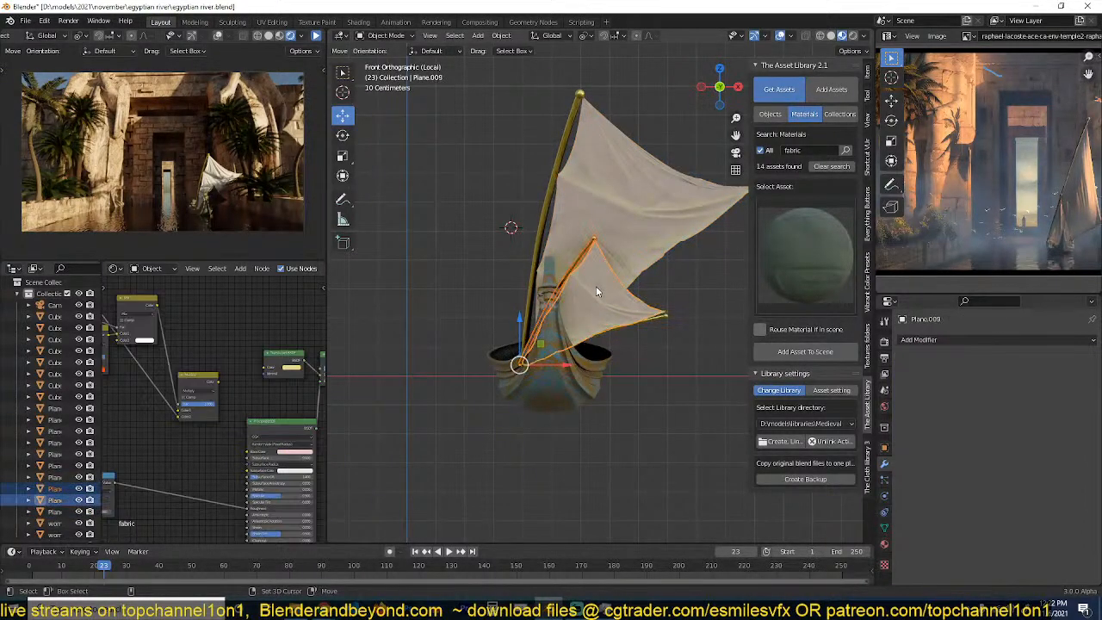
left_click(654, 327, "shift")
key("r")
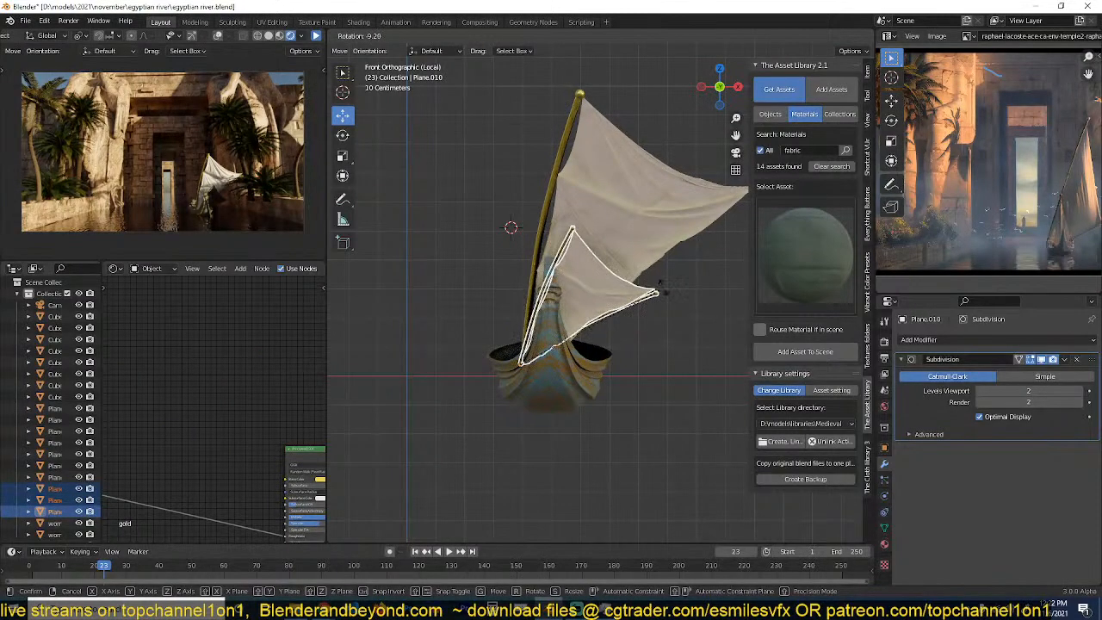
left_click(607, 273)
left_click(633, 288)
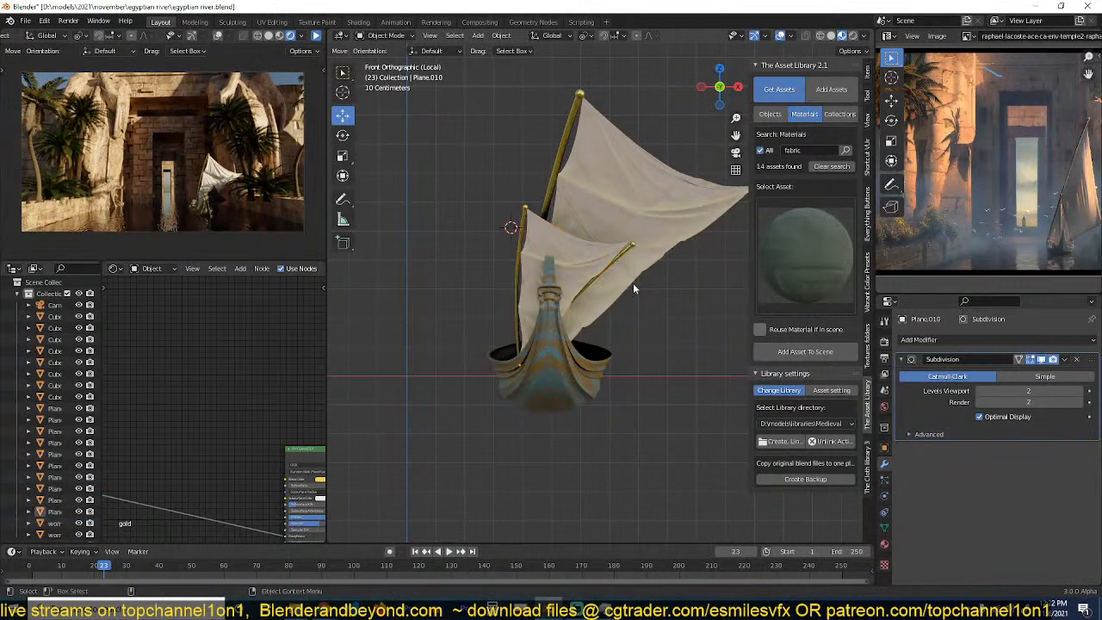
left_click(568, 118)
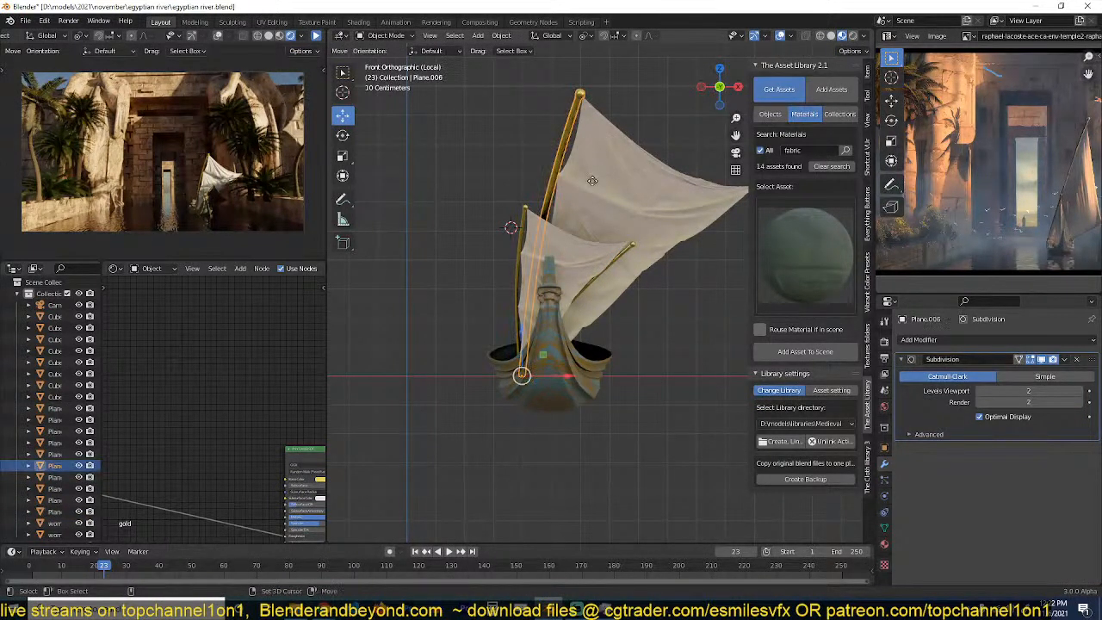
key("shift+d")
key("r")
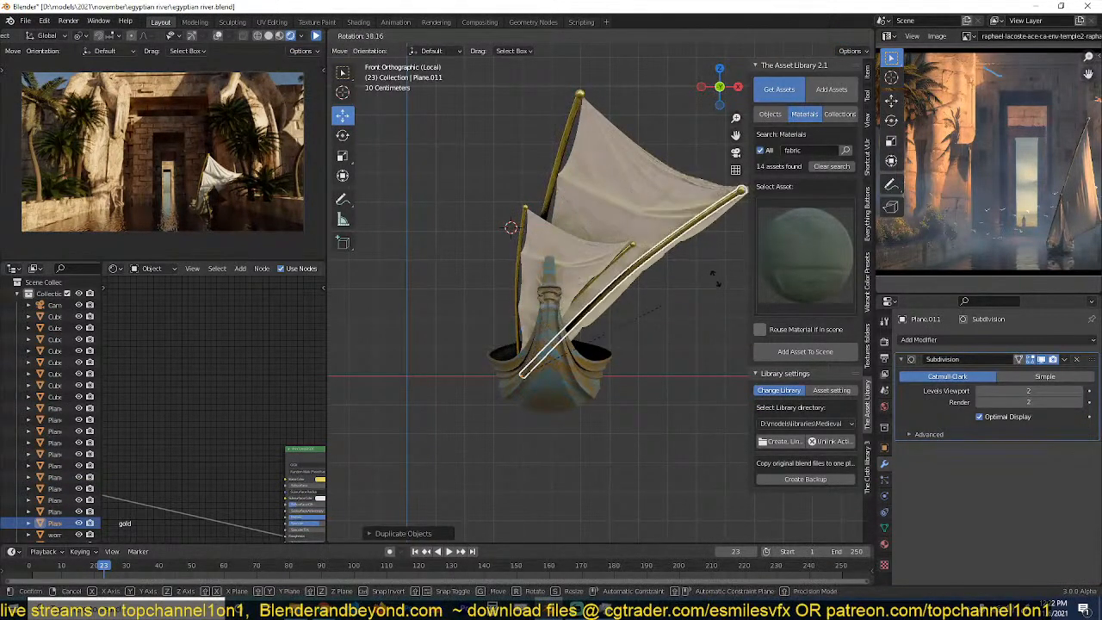
right_click(711, 290)
key("Delete")
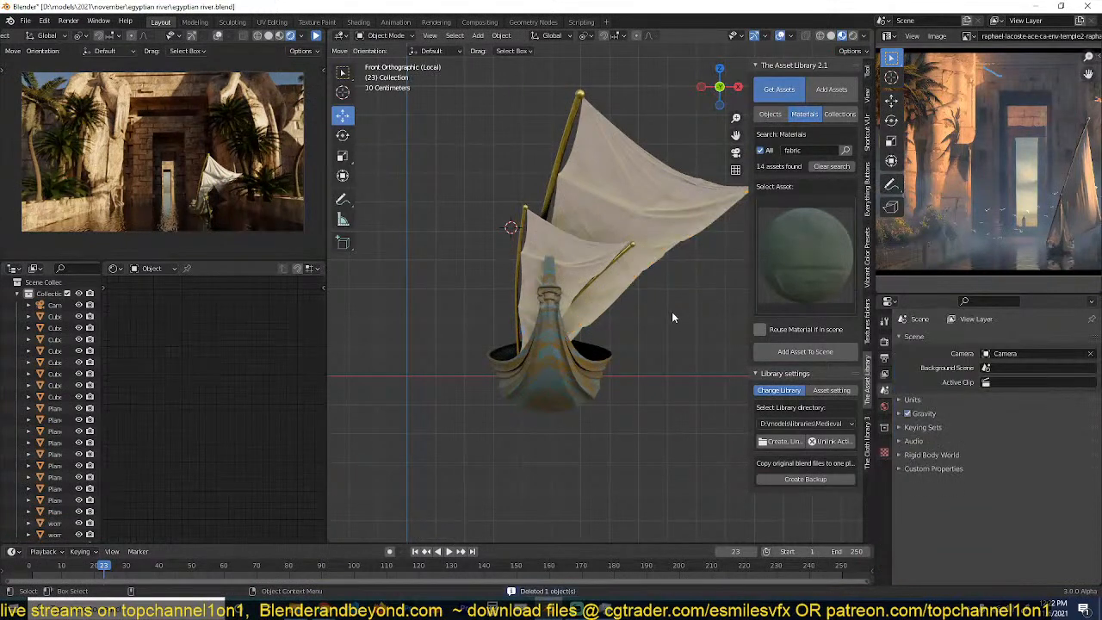
Save the scene file with the boat hull deselected.
key("ctrl+s")
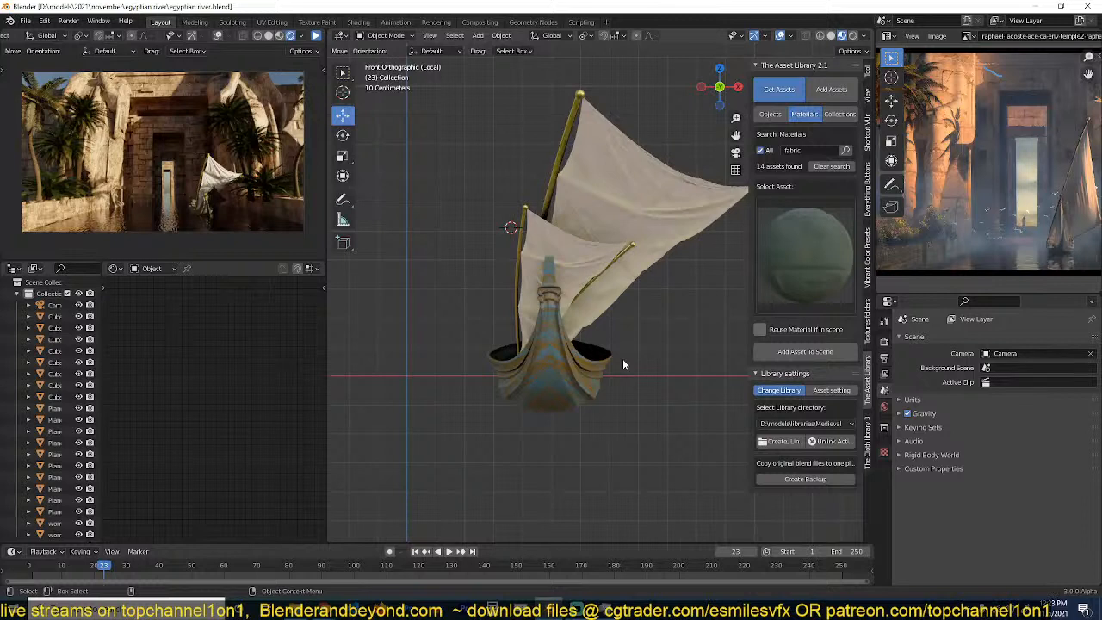
left_click(553, 401)
left_click(651, 374)
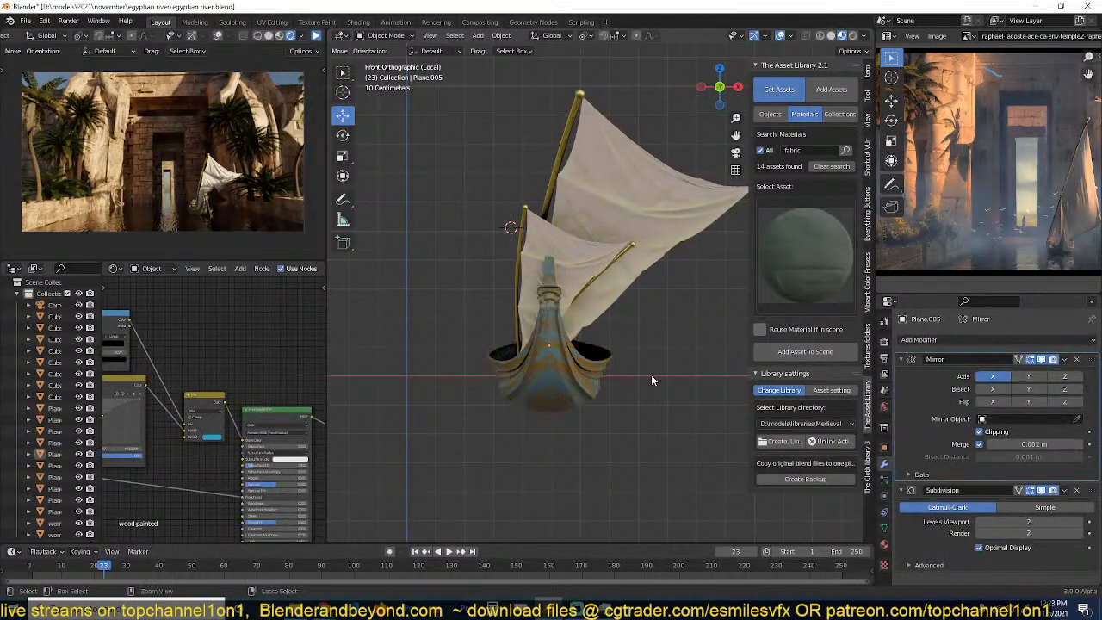
key("ctrl+s")
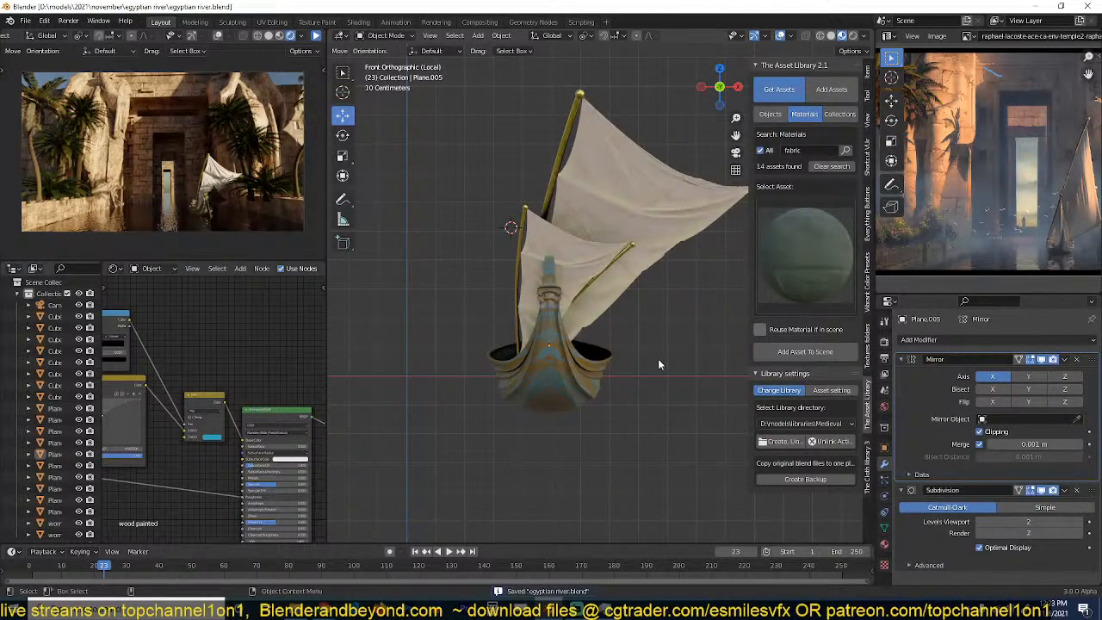
Add an edge loop to the large sail's pole just below its top knob.
middle_click_drag(658, 358, 655, 324)
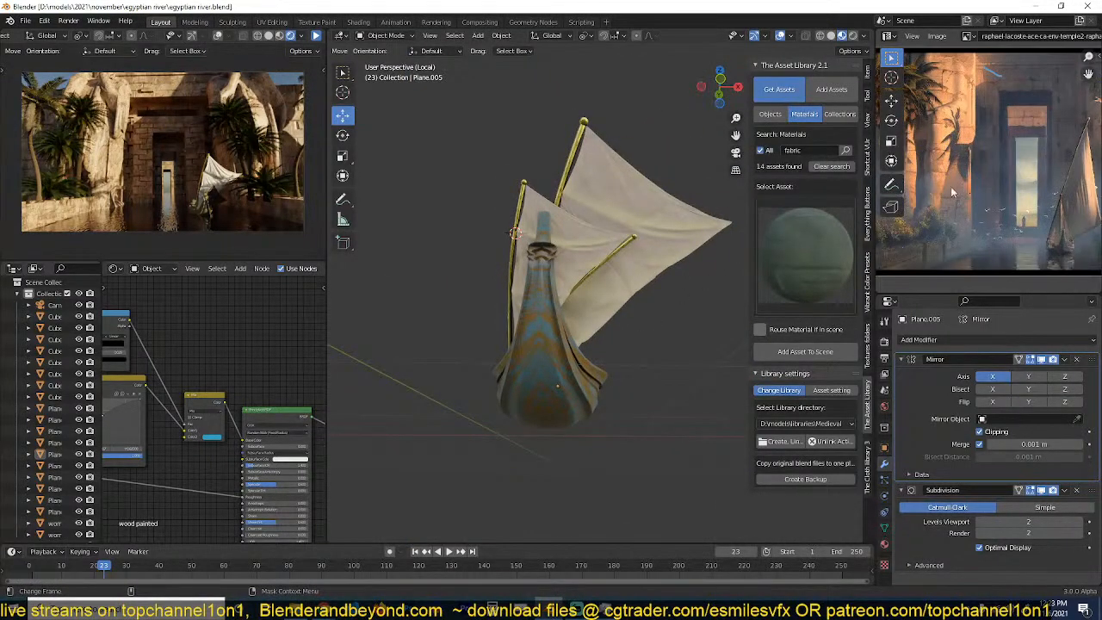
scroll(586, 129, "up", 3)
middle_click_drag(585, 130, 575, 389, "shift")
scroll(544, 228, "up", 3)
left_click(544, 228)
scroll(544, 228, "up", 2)
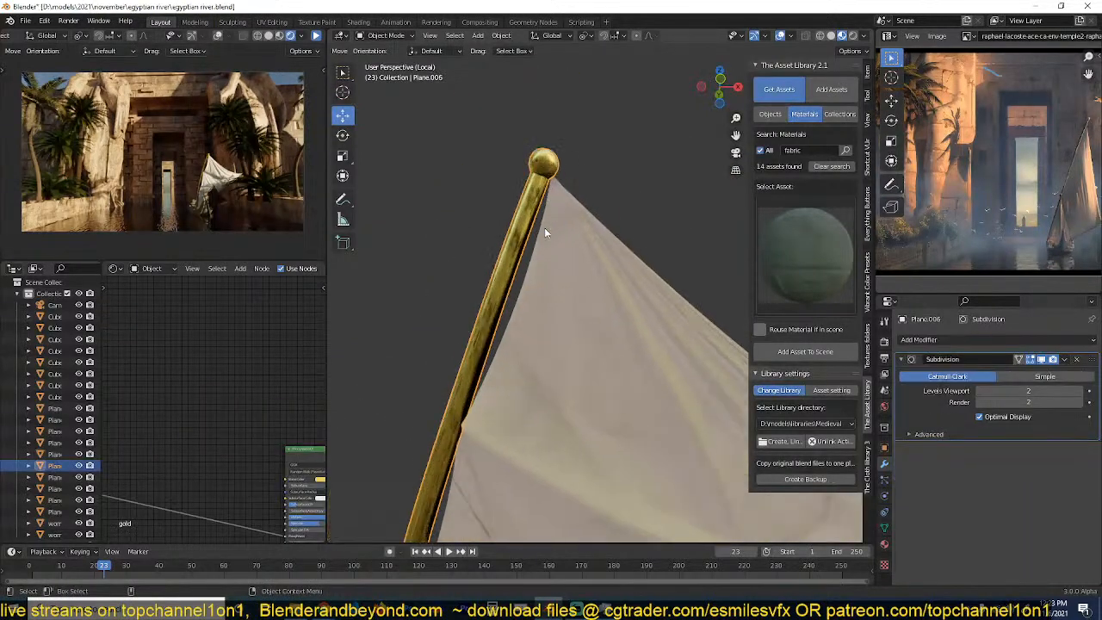
middle_click_drag(544, 227, 585, 388)
key("Tab")
key("ctrl+r")
left_click(549, 263)
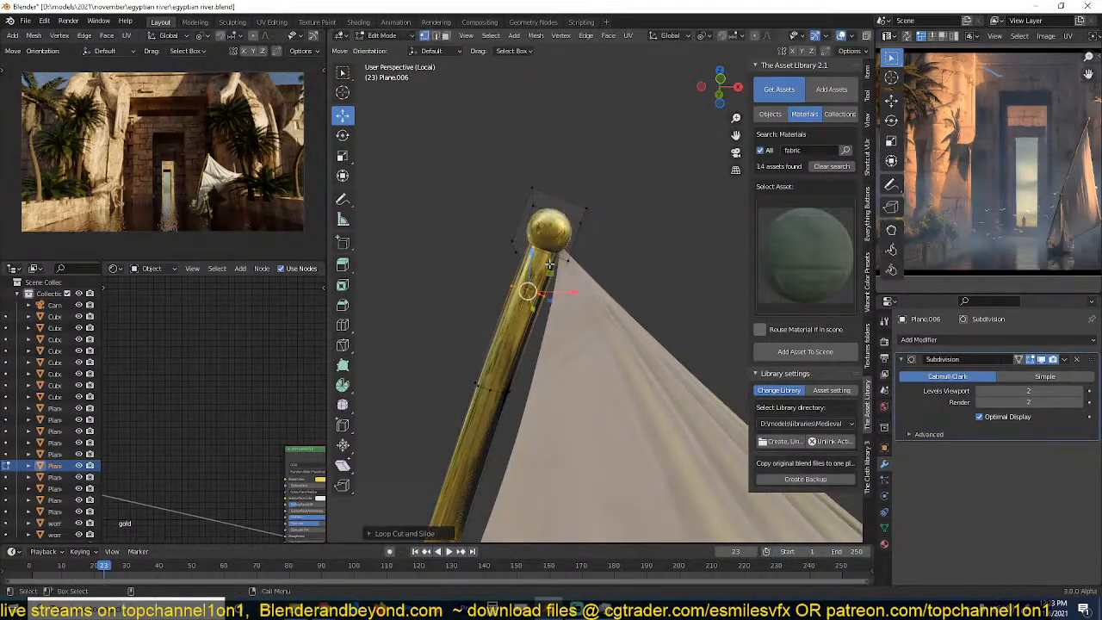
Bevel the new edge loop on the large sail's pole below the knob and fatten its middle loop outward into a ring.
key("ctrl+b")
left_click(546, 379)
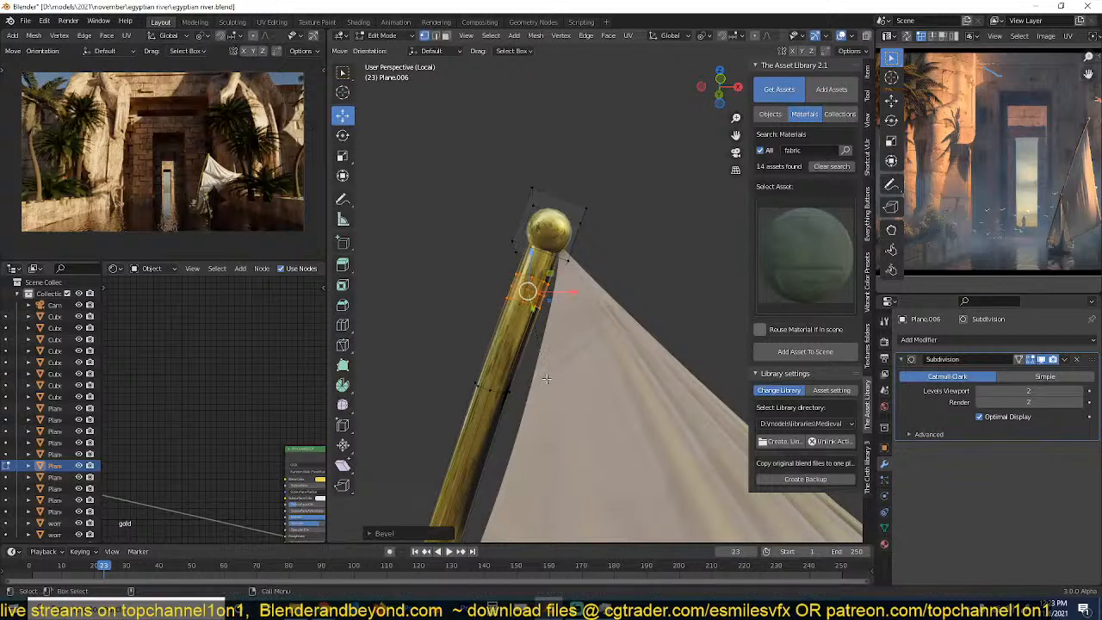
scroll(546, 376, "up", 1)
key("2")
left_click(515, 291, "alt")
key("alt+s")
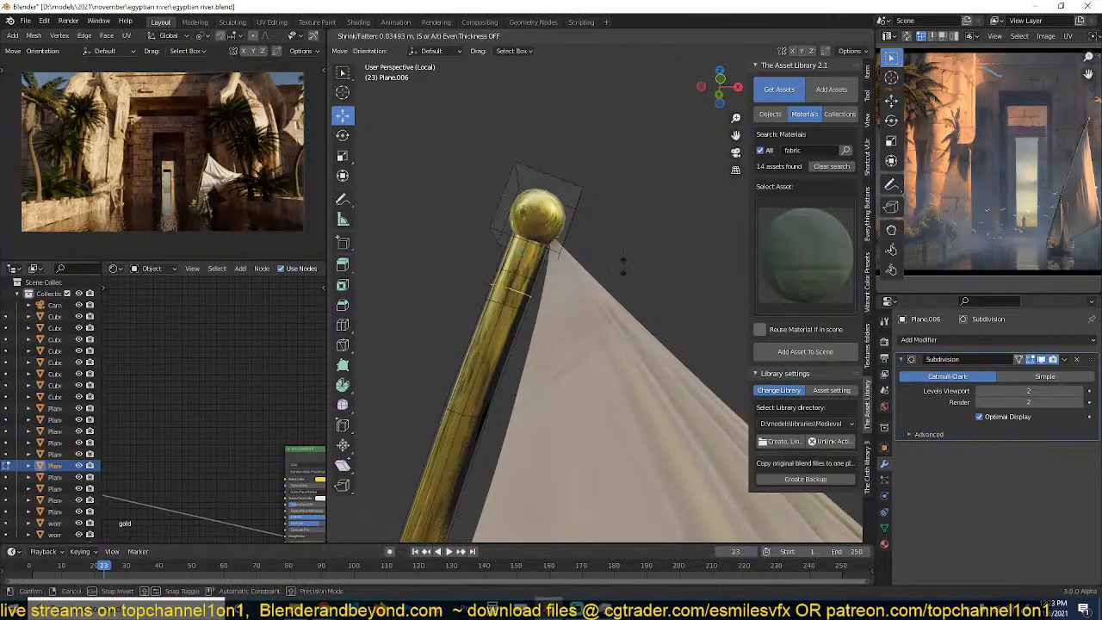
left_click(554, 263)
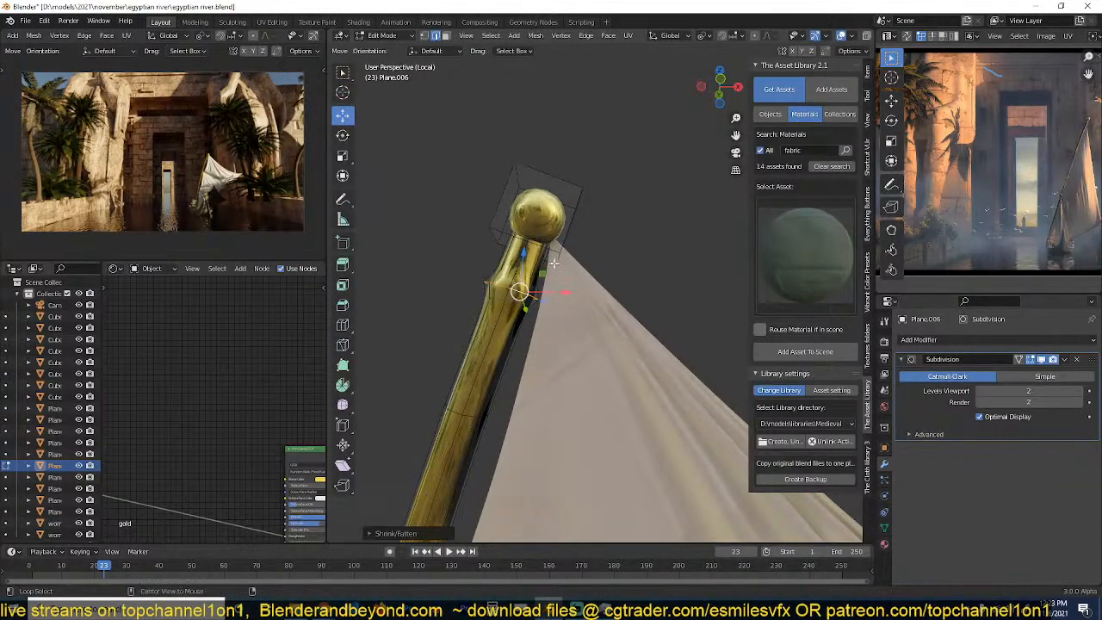
Crease the edge loops directly above and below the pole's ring to 1.
left_click(512, 310, "alt")
left_click(526, 279, "alt")
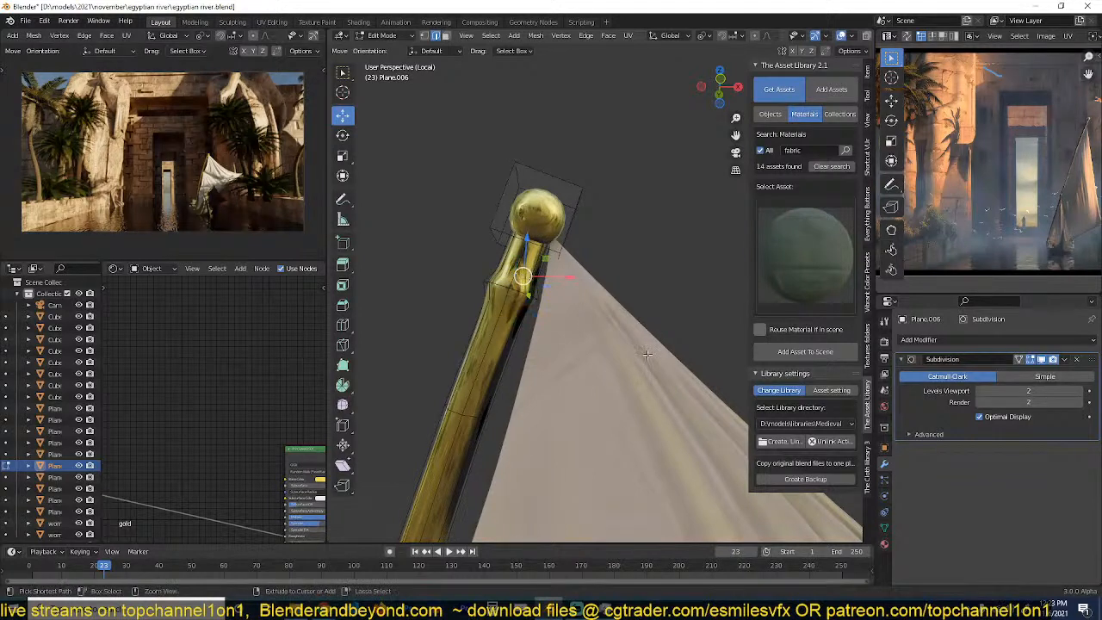
key("shift+e")
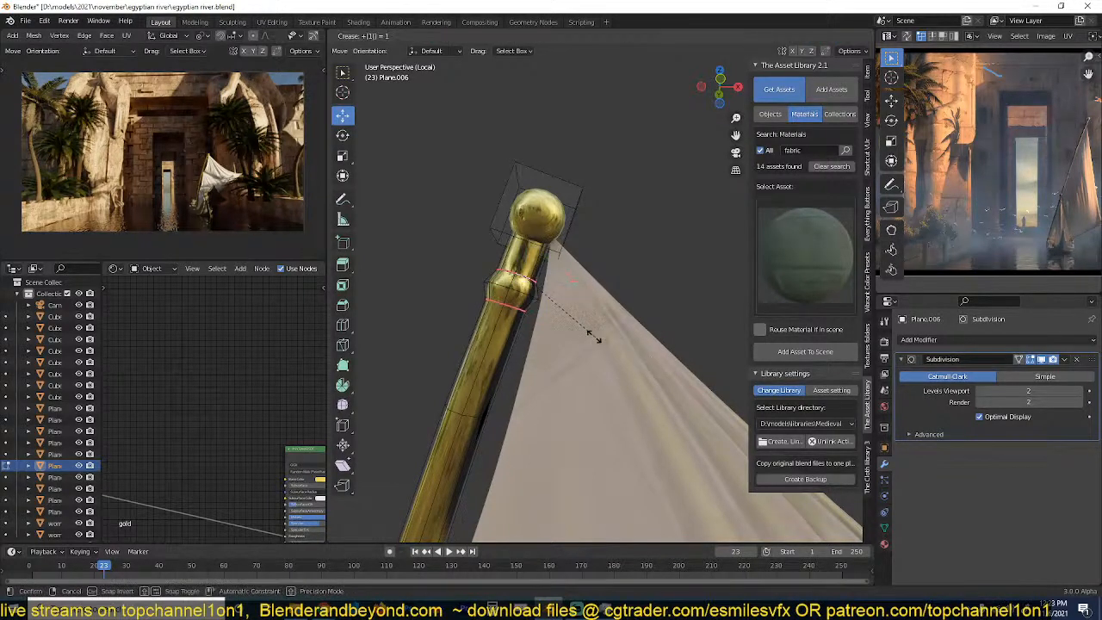
left_click(535, 316)
Add an edge loop in the lower half of the pole's ring and fatten it outward to round the bulge.
middle_click_drag(536, 316, 491, 299)
key("ctrl+r")
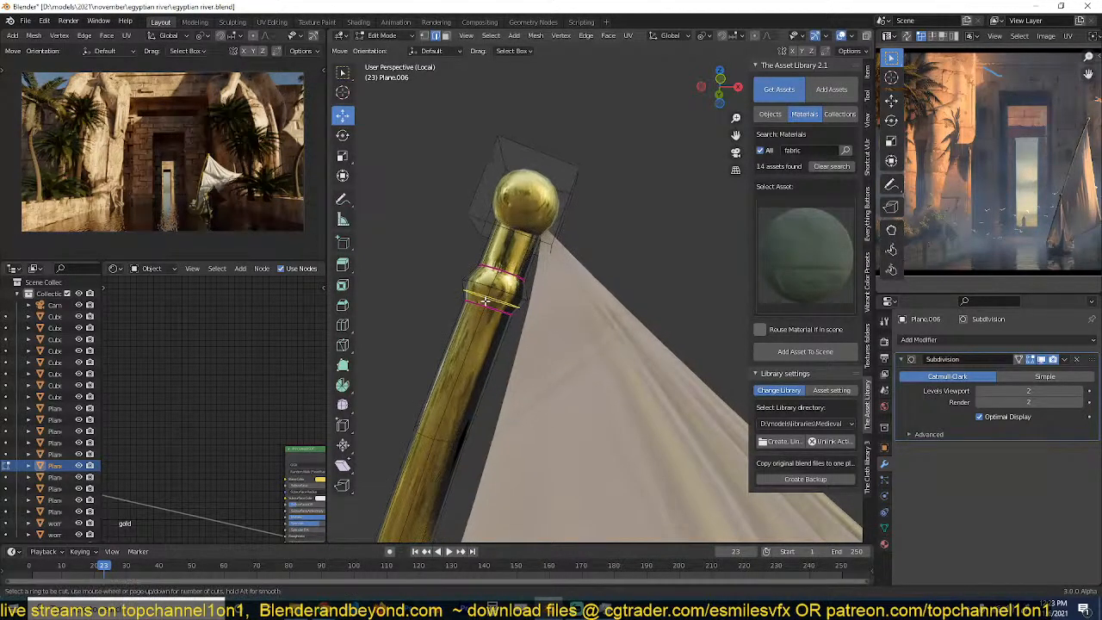
left_click(491, 299)
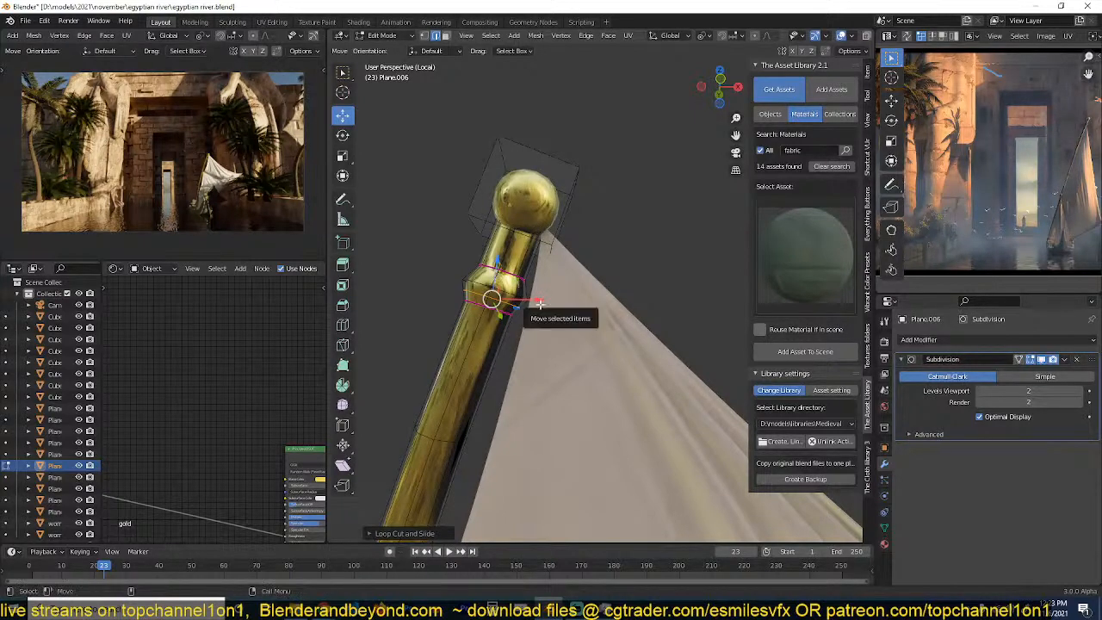
key("KP_Decimal")
scroll(540, 304, "down", 5)
key("alt+s")
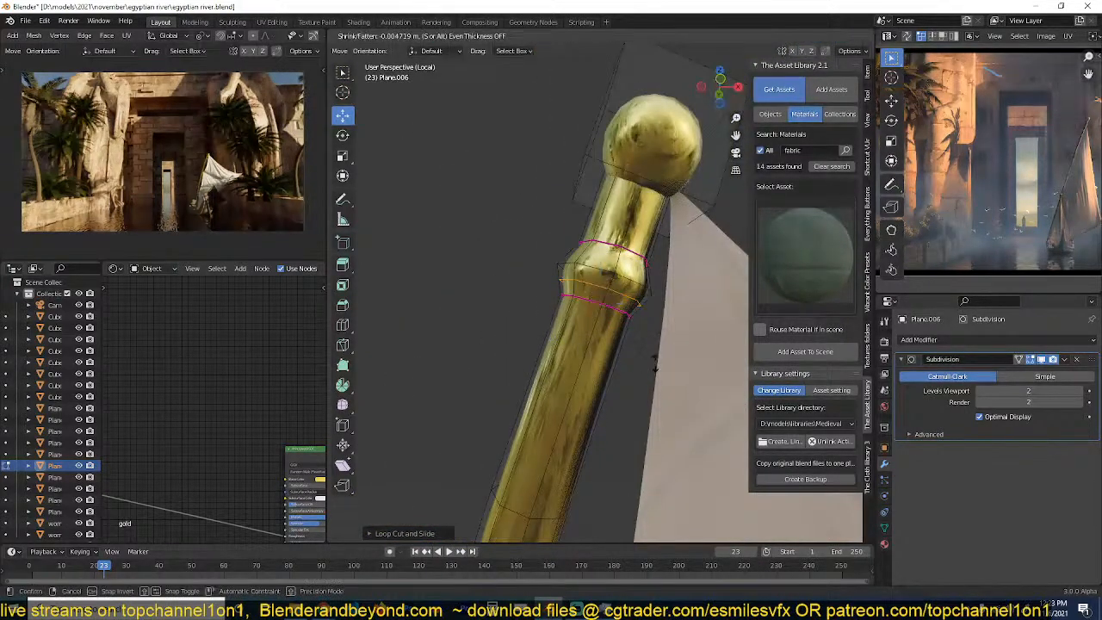
left_click(714, 250)
Add an edge loop in the upper half of the pole's ring, scale it up to about 1.15, and finish mesh editing.
key("ctrl+r")
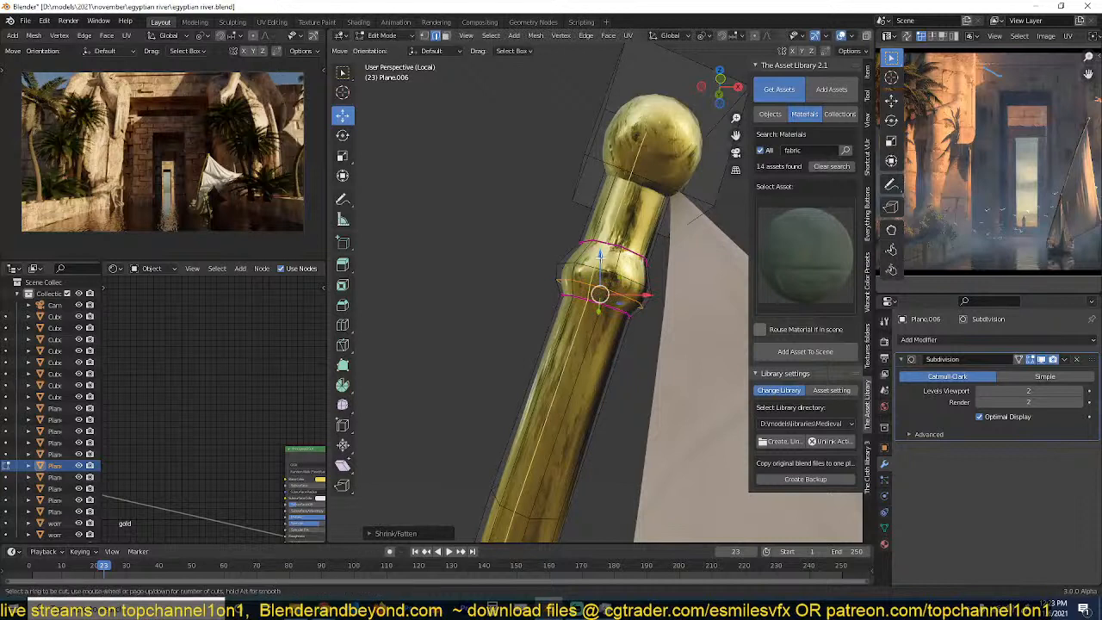
key("Escape")
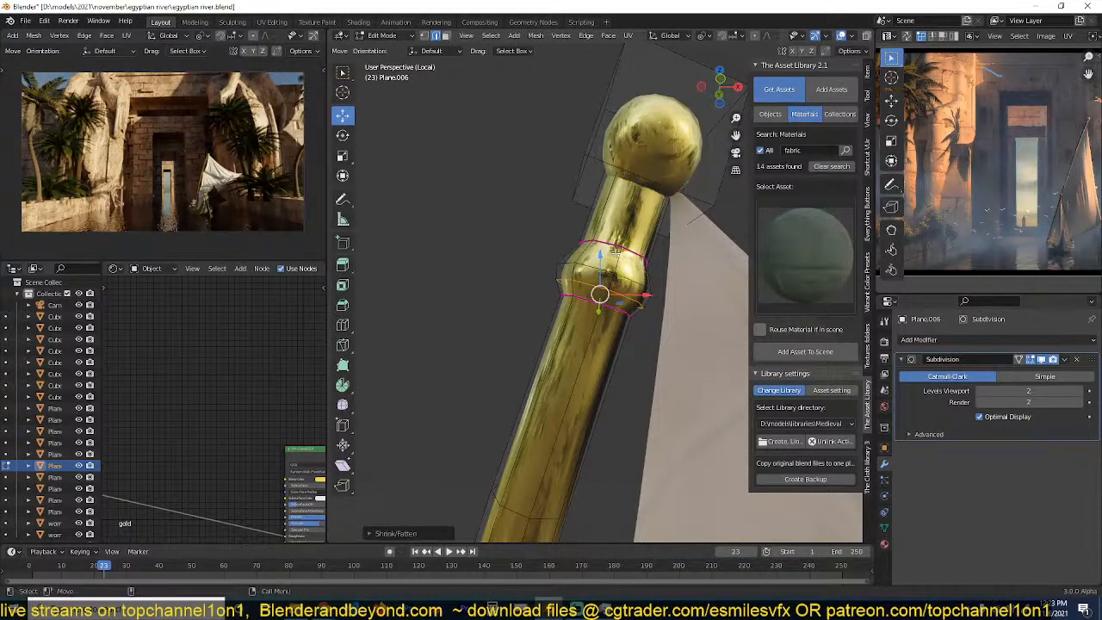
key("ctrl+r")
left_click(619, 253)
left_click(622, 251)
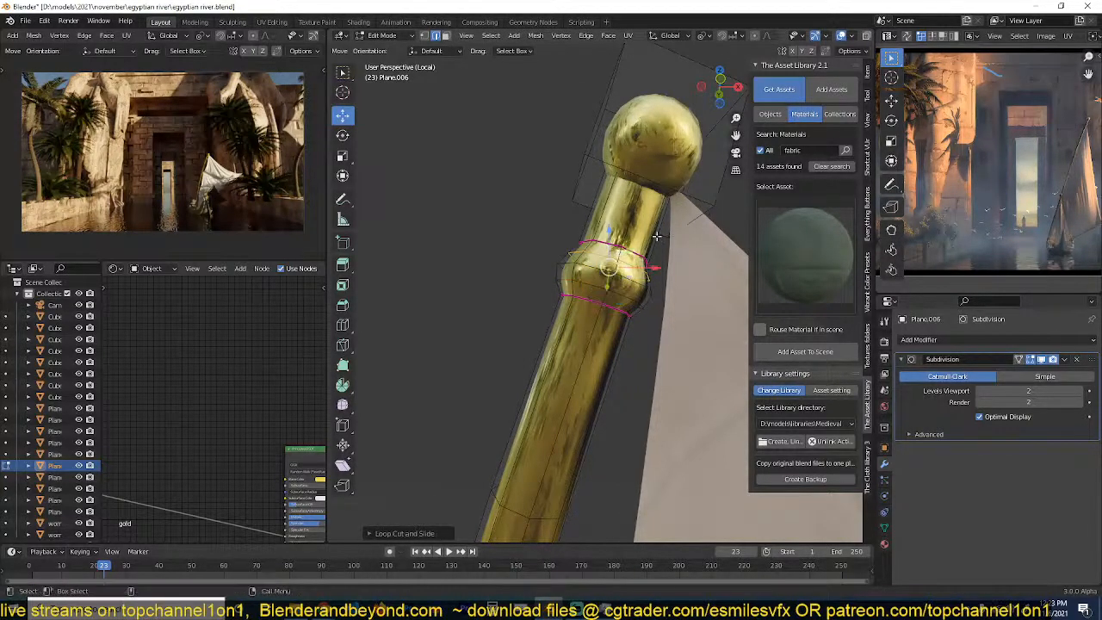
key("s")
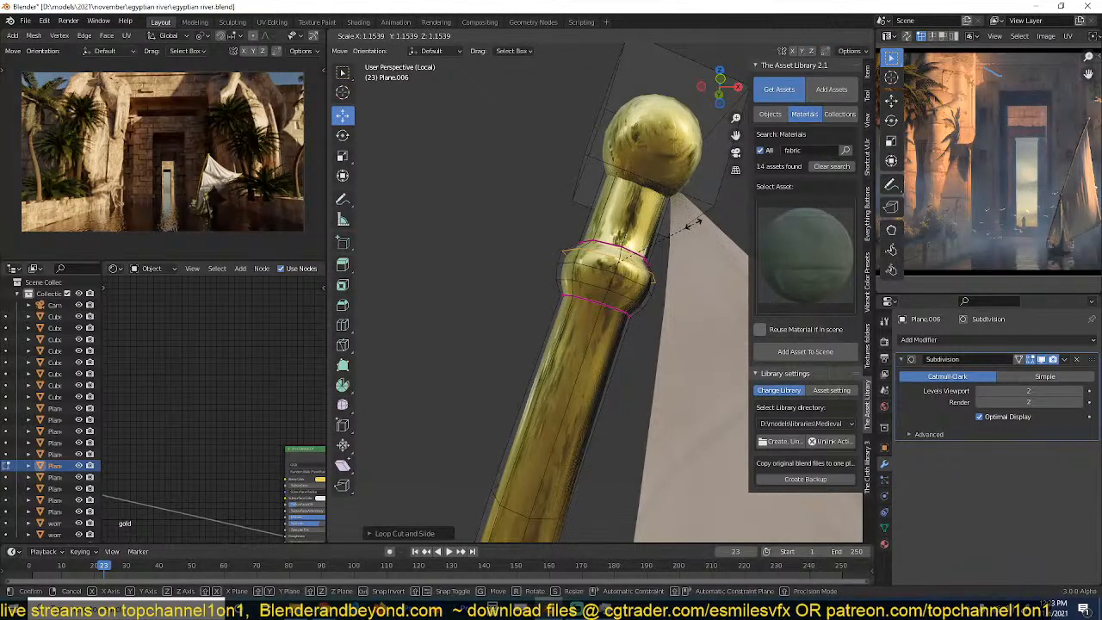
left_click(693, 224)
key("Tab")
scroll(620, 278, "down", 4)
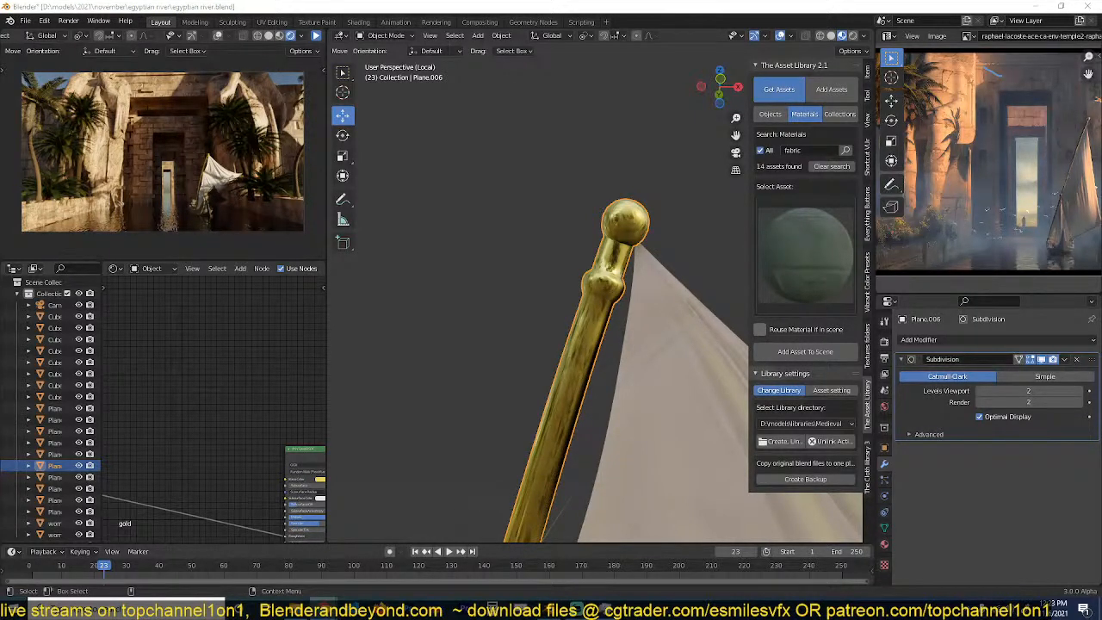
Check the finished pole and whole boat from several sides, leave everything deselected and save the scene file.
left_click(507, 303)
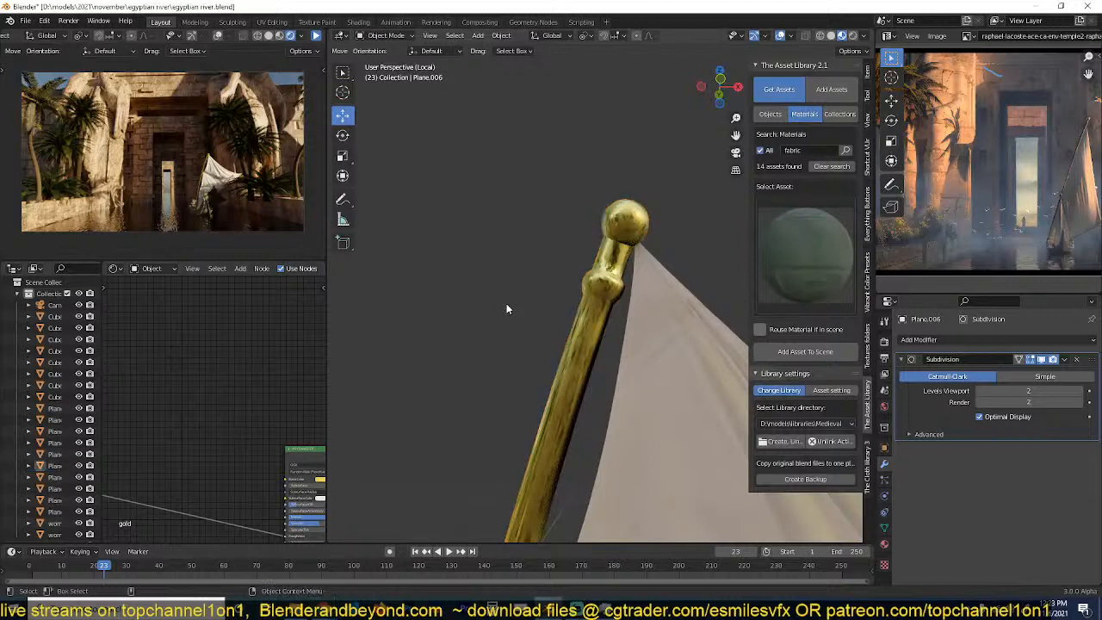
scroll(506, 303, "down", 9)
middle_click_drag(507, 303, 623, 296)
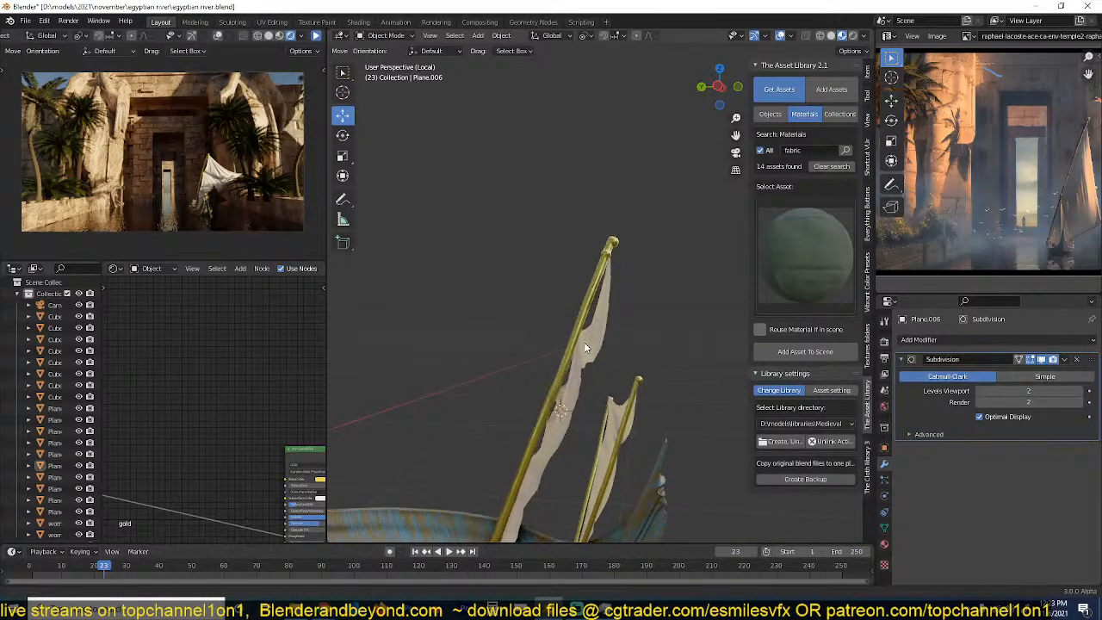
scroll(564, 365, "down", 3)
middle_click_drag(564, 366, 509, 434)
scroll(562, 385, "up", 1)
left_click(509, 427)
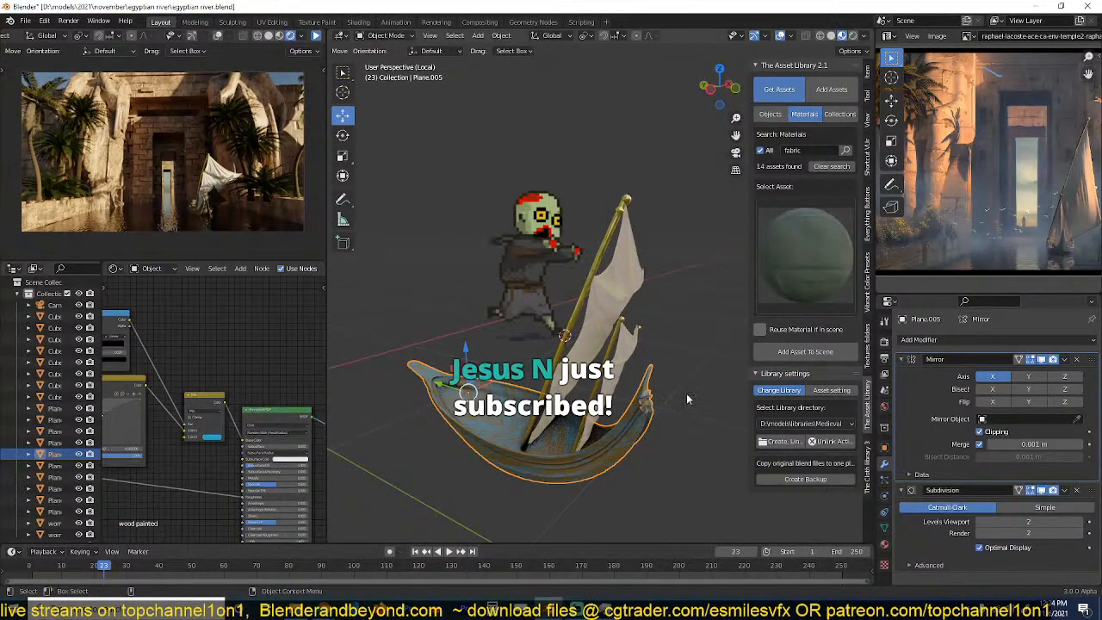
left_click(708, 382)
middle_click_drag(708, 377, 597, 391)
key("ctrl+s")
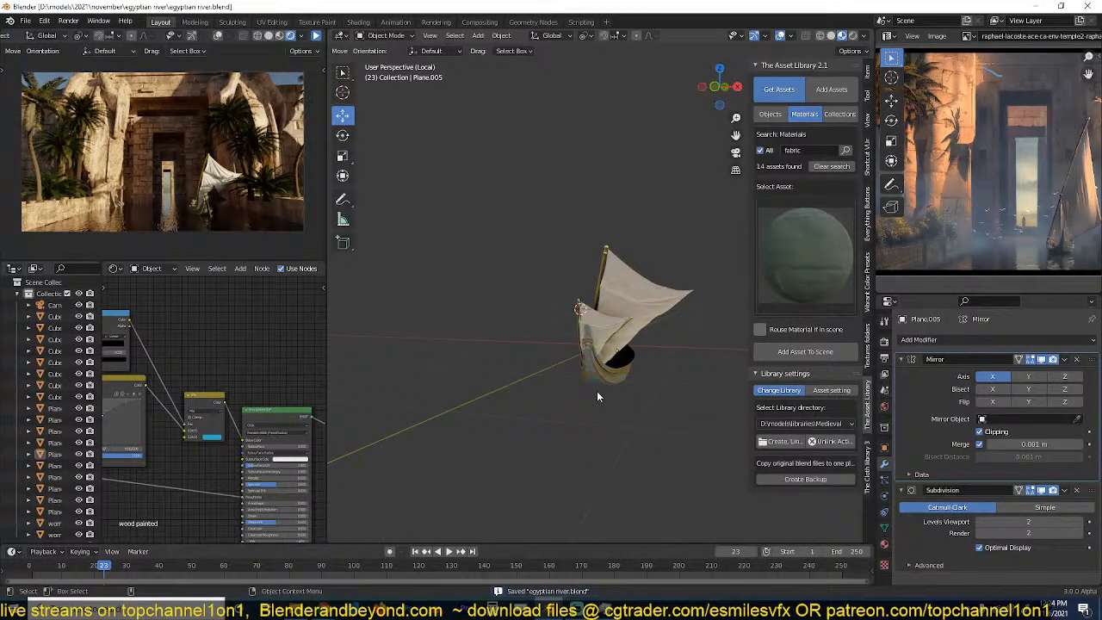
Leave local view to bring back the full temple scene and compare its statues with the reference painting.
key("KP_Divide")
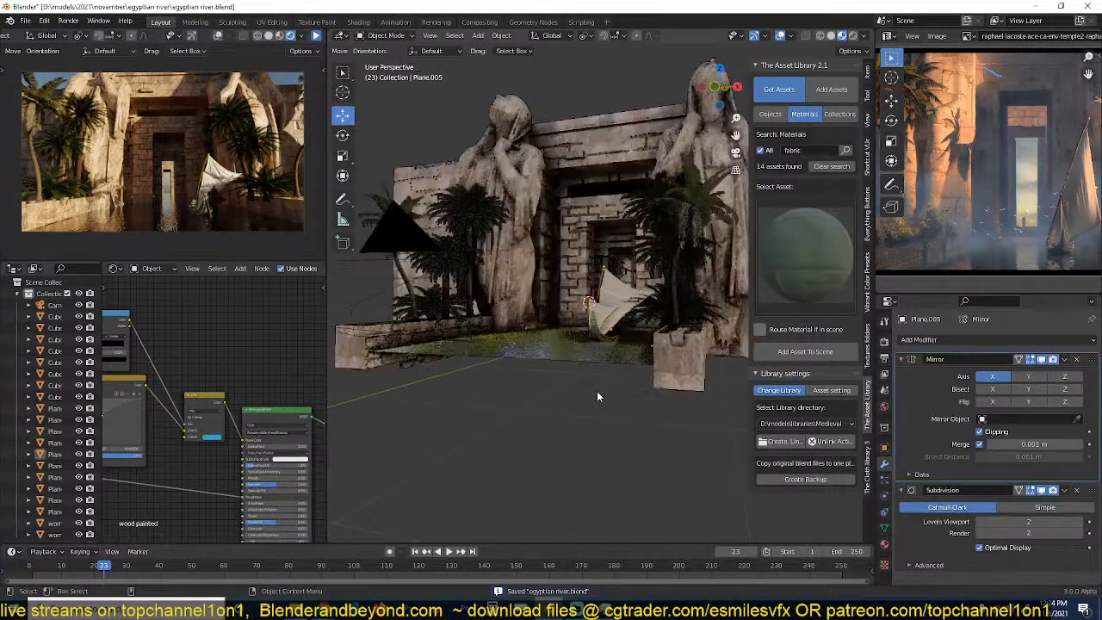
scroll(595, 384, "down", 7)
middle_click_drag(551, 320, 568, 357)
scroll(554, 401, "up", 4)
scroll(990, 172, "up", 2)
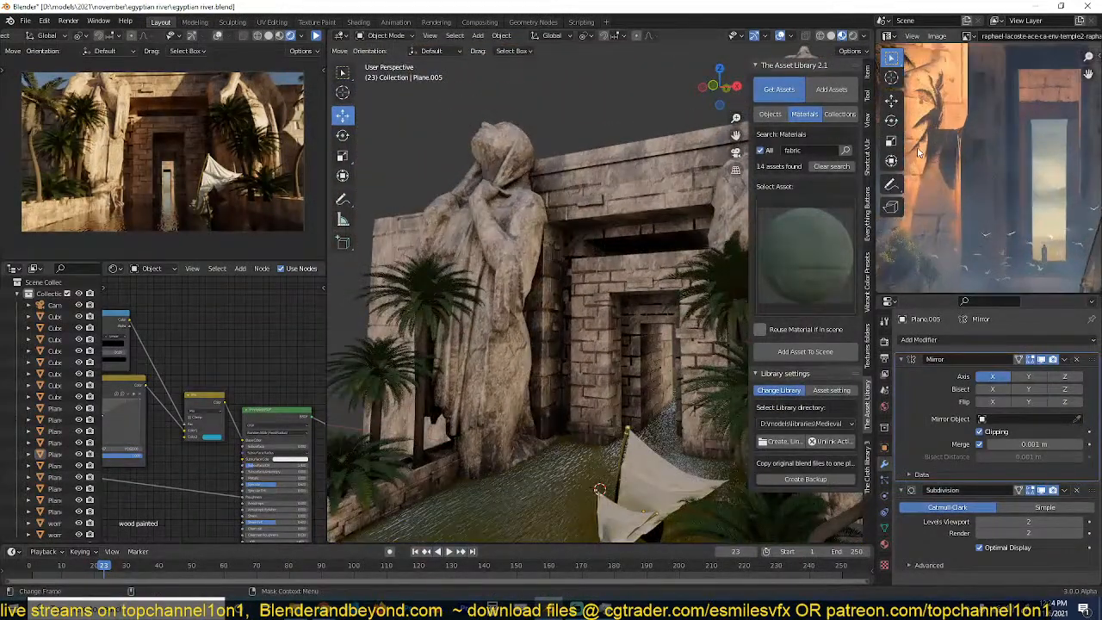
scroll(930, 181, "down", 2)
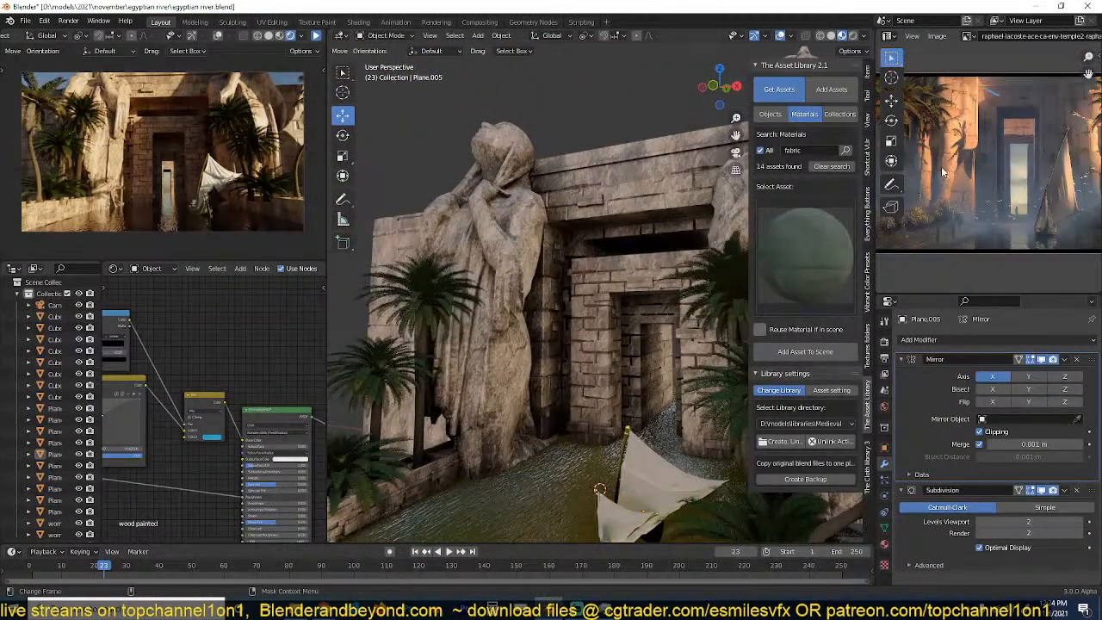
scroll(544, 374, "up", 5)
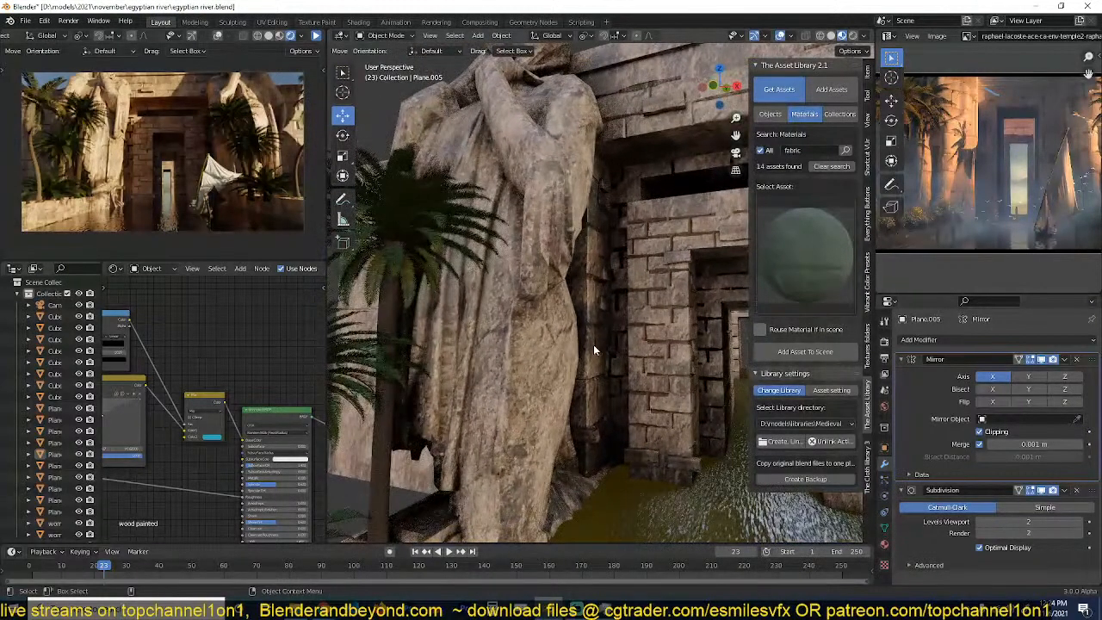
Isolate the woman statue in local view and frame its mesh from the front.
left_click(564, 370)
left_click(565, 371)
key("Tab")
scroll(641, 430, "down", 7)
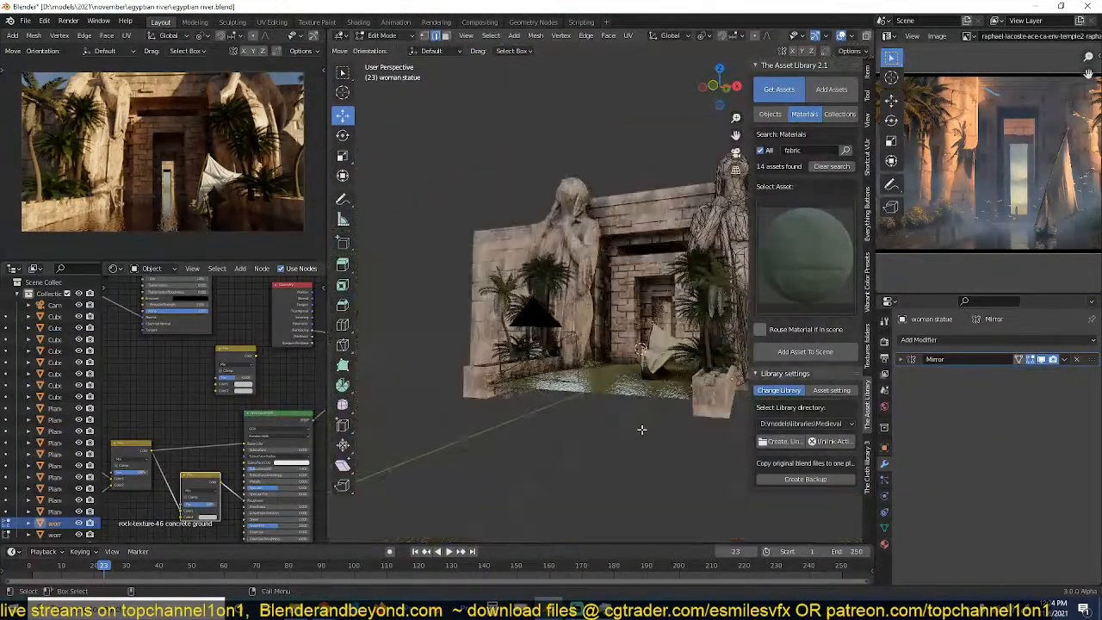
key("KP_1")
scroll(570, 421, "up", 2)
scroll(578, 413, "up", 2)
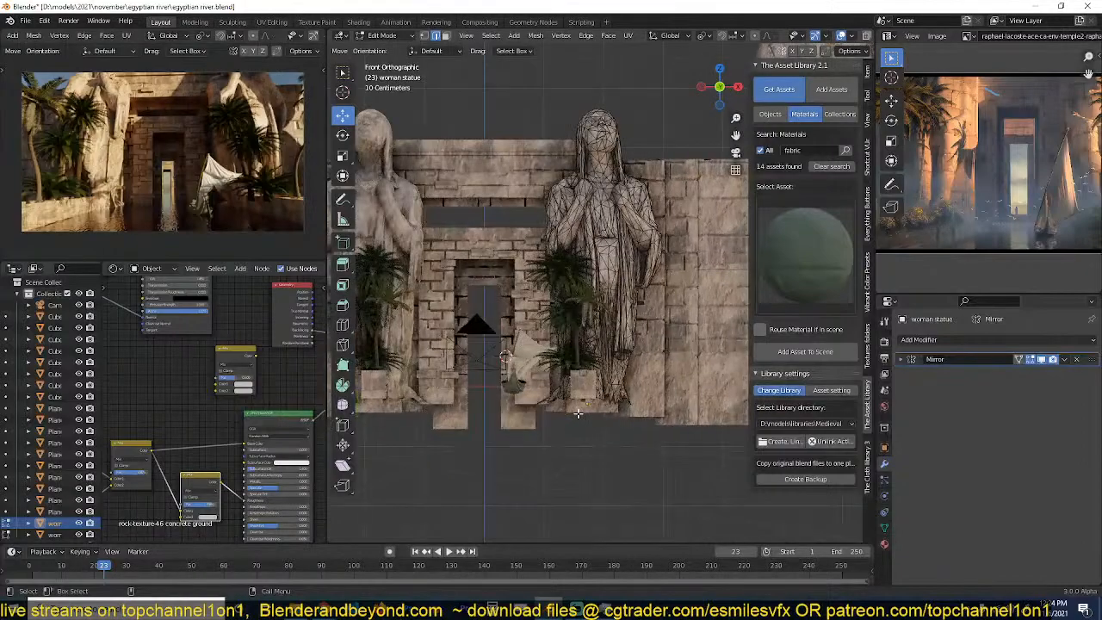
key("KP_Divide")
scroll(577, 411, "up", 2)
middle_click_drag(568, 404, 404, 350, "shift")
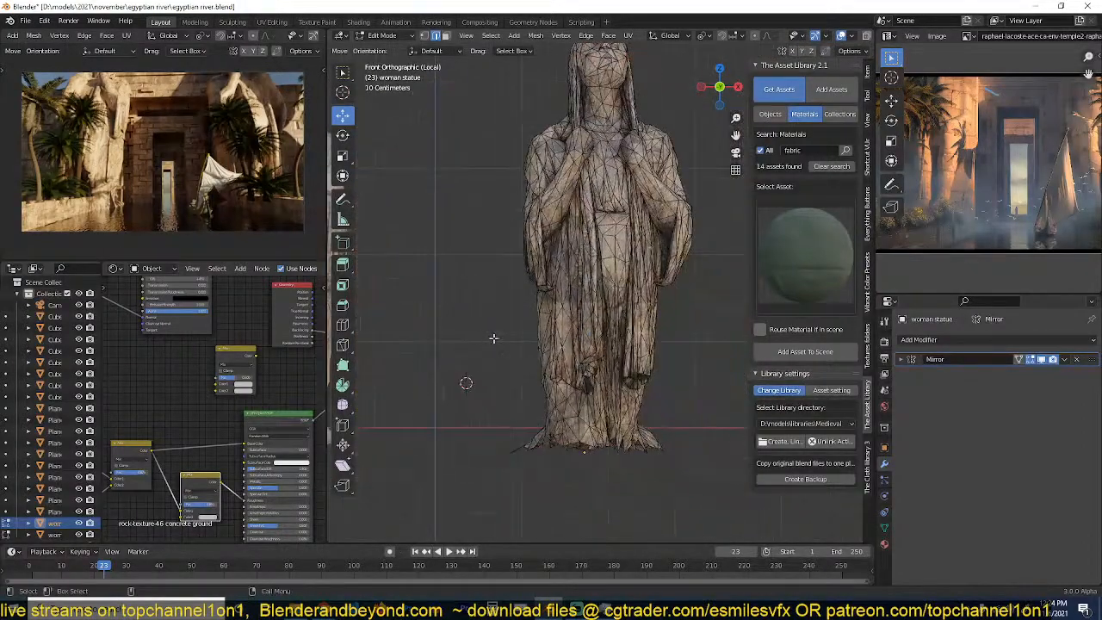
scroll(494, 339, "up", 3)
Examine the woman statue's shape and mesh density, comparing object and edit modes.
key("Tab")
mouse_move(502, 338)
middle_mouse_down()
mouse_move(537, 313)
mouse_move(508, 346)
middle_mouse_up()
scroll(538, 311, "down", 4)
key("Tab")
scroll(550, 313, "down", 3)
key("Tab")
middle_click_drag(578, 282, 576, 302)
key("Tab")
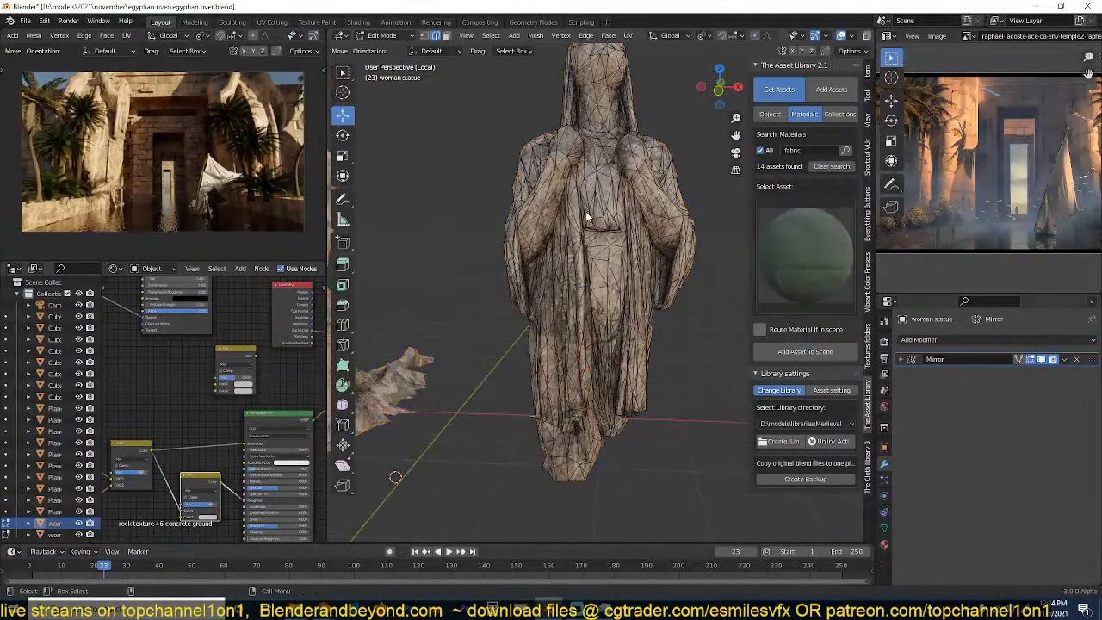
Remove the Mirror modifier from the woman statue in object mode.
key("Tab")
scroll(655, 293, "down", 3)
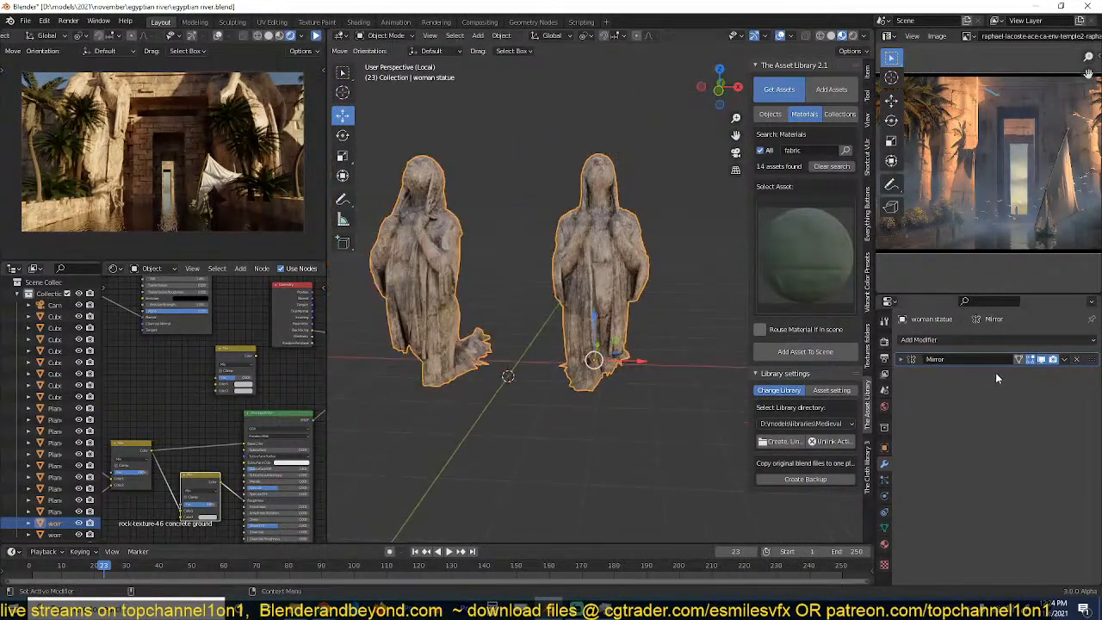
left_click(1076, 360)
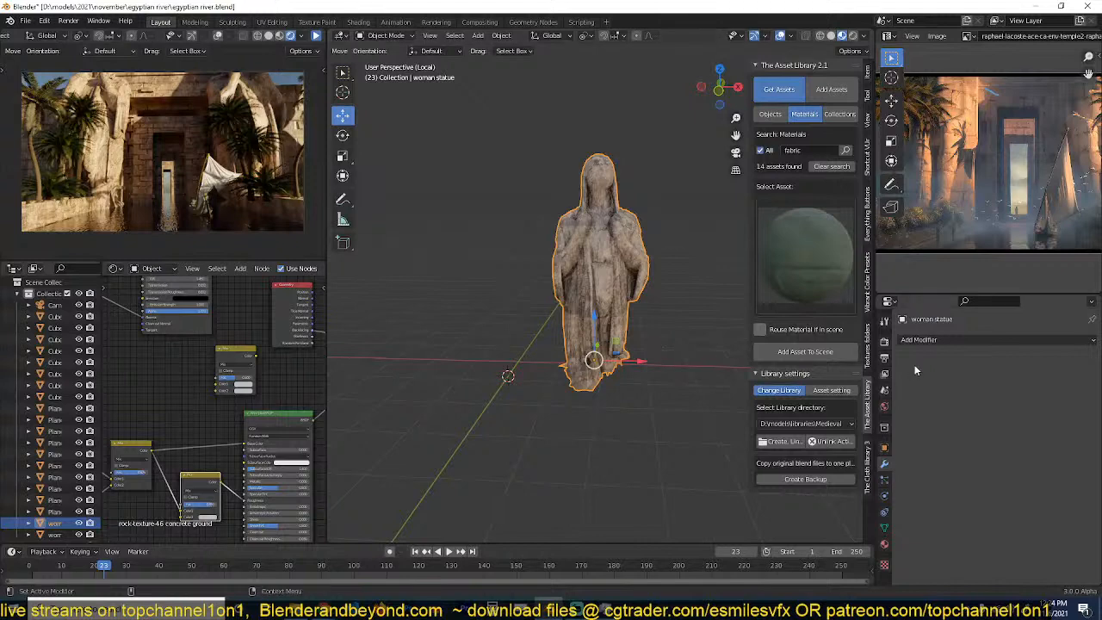
Inspect the woman statue up close and look through the available modifiers, including Remesh.
left_click(944, 340)
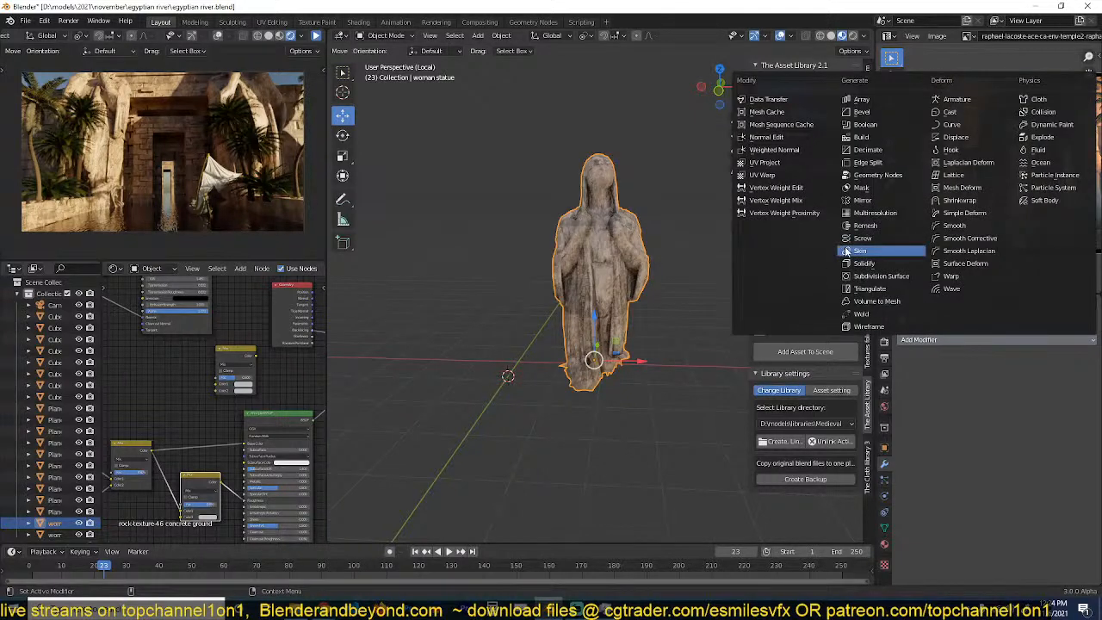
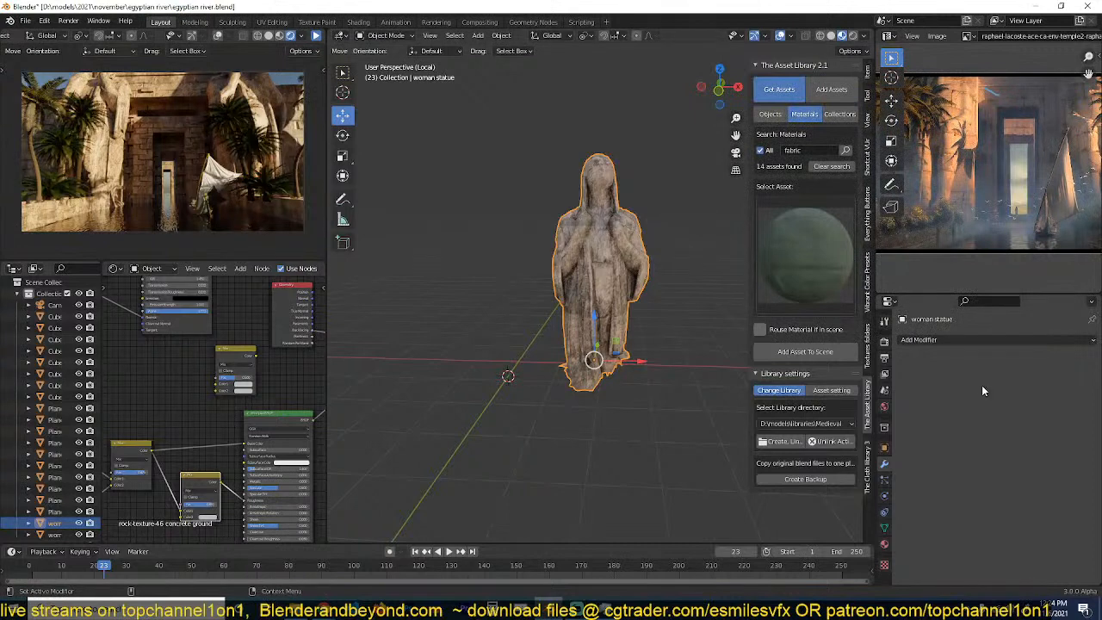
scroll(527, 307, "up", 4)
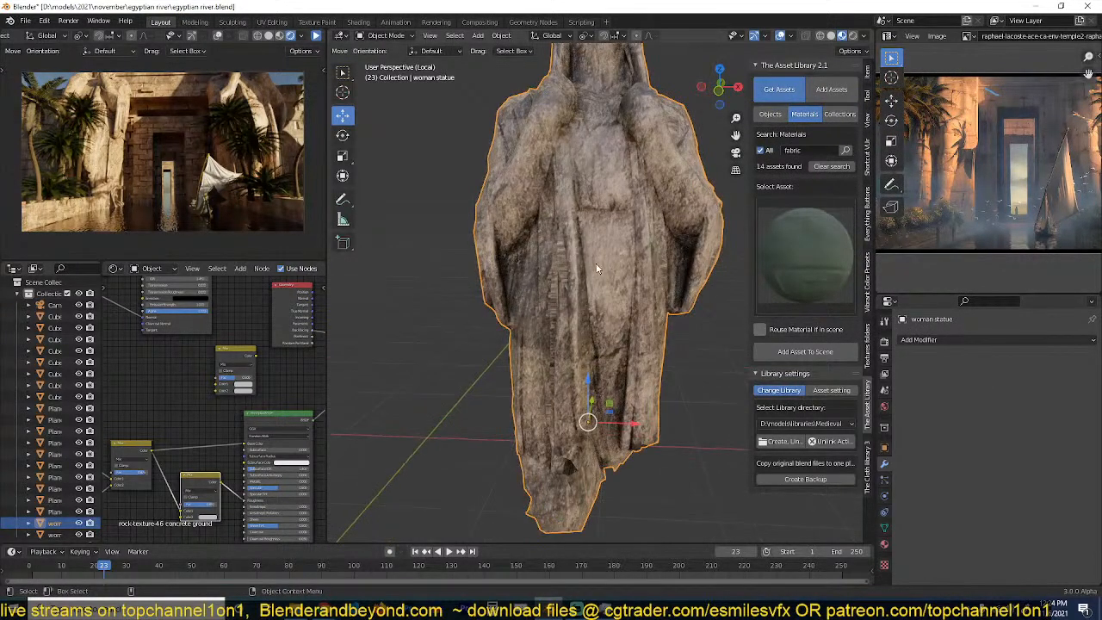
middle_click_drag(597, 269, 654, 196)
left_click(978, 339)
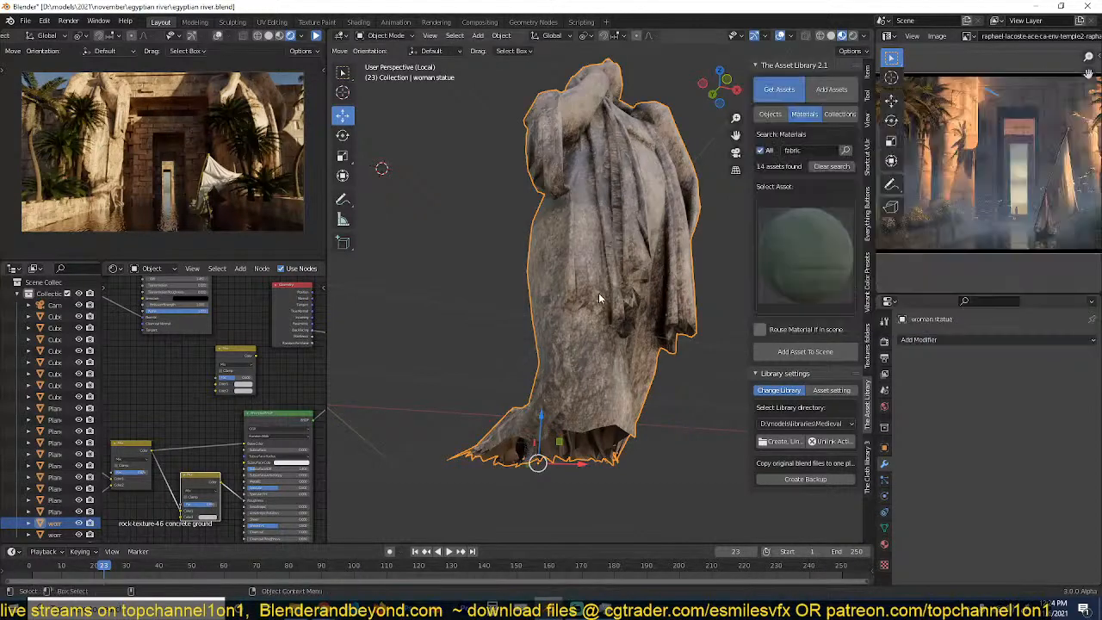
right_click(553, 287)
left_click(582, 295)
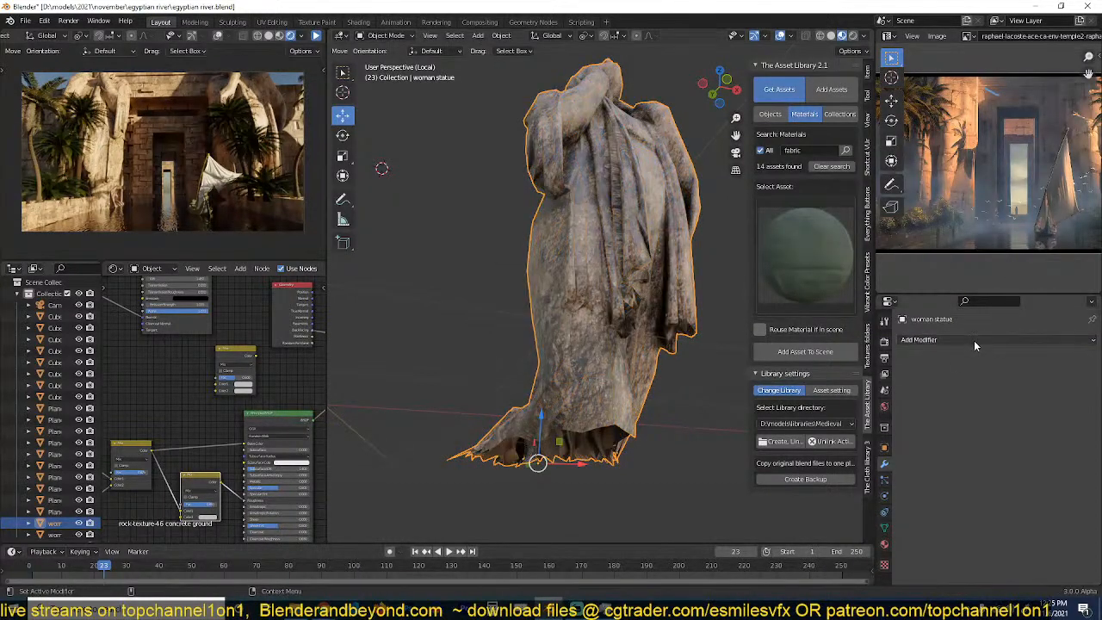
left_click(974, 339)
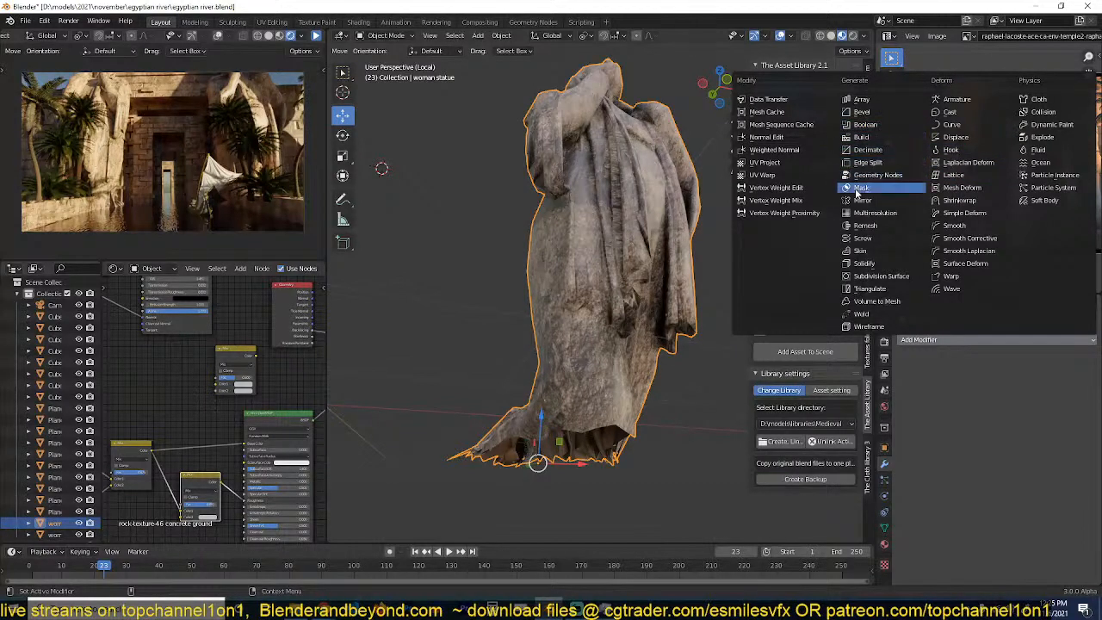
left_click(922, 339)
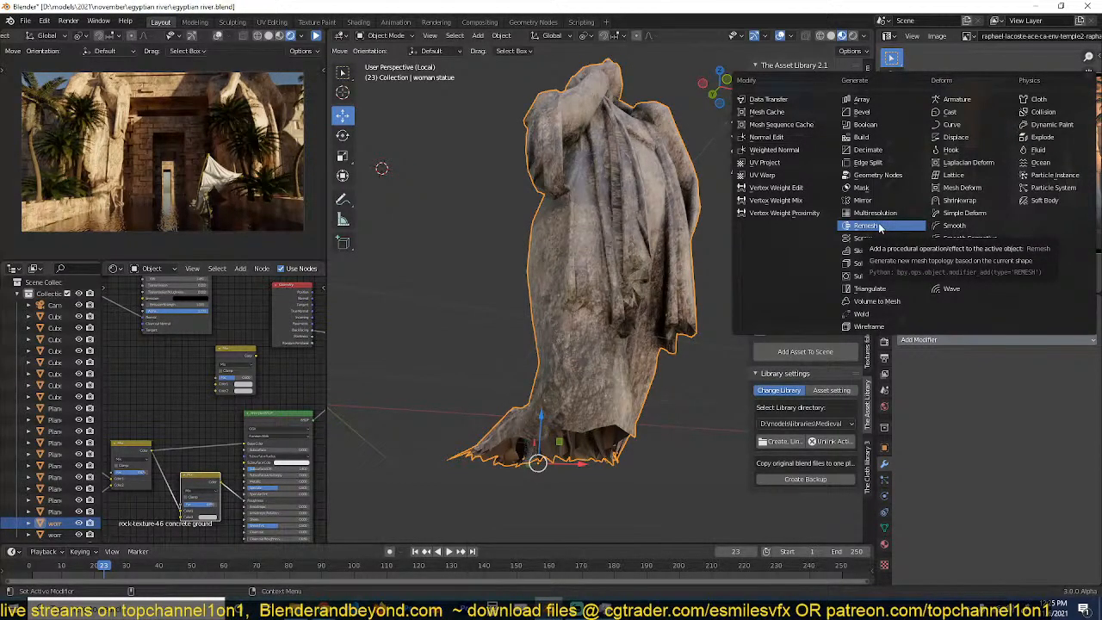
left_click(932, 340)
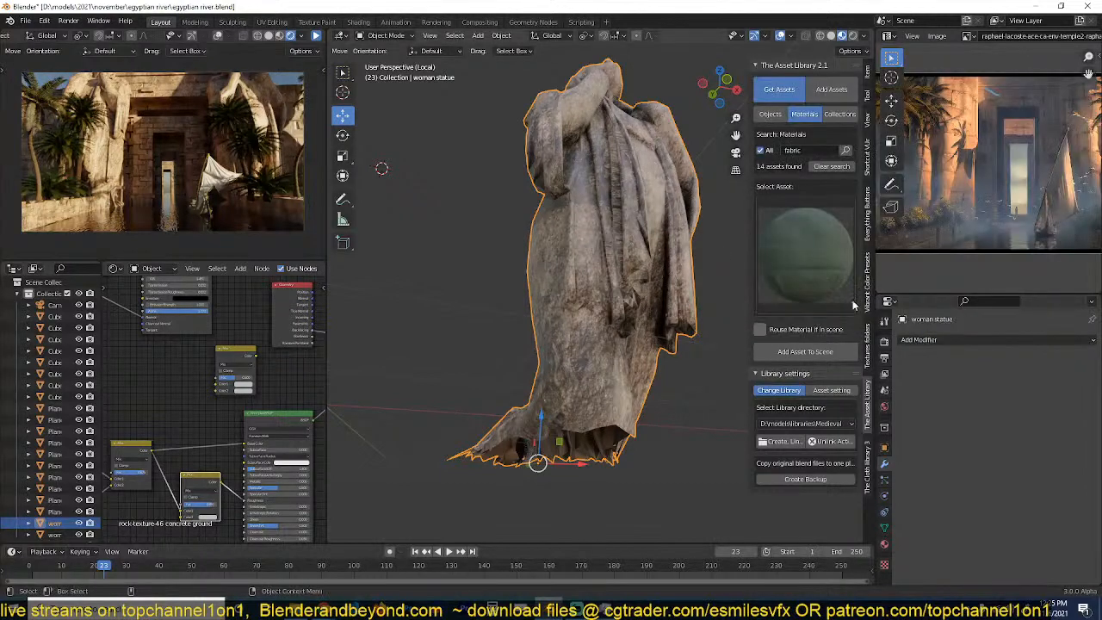
Add a Remesh modifier in Smooth mode to the woman statue and show its wireframe.
left_click(969, 341)
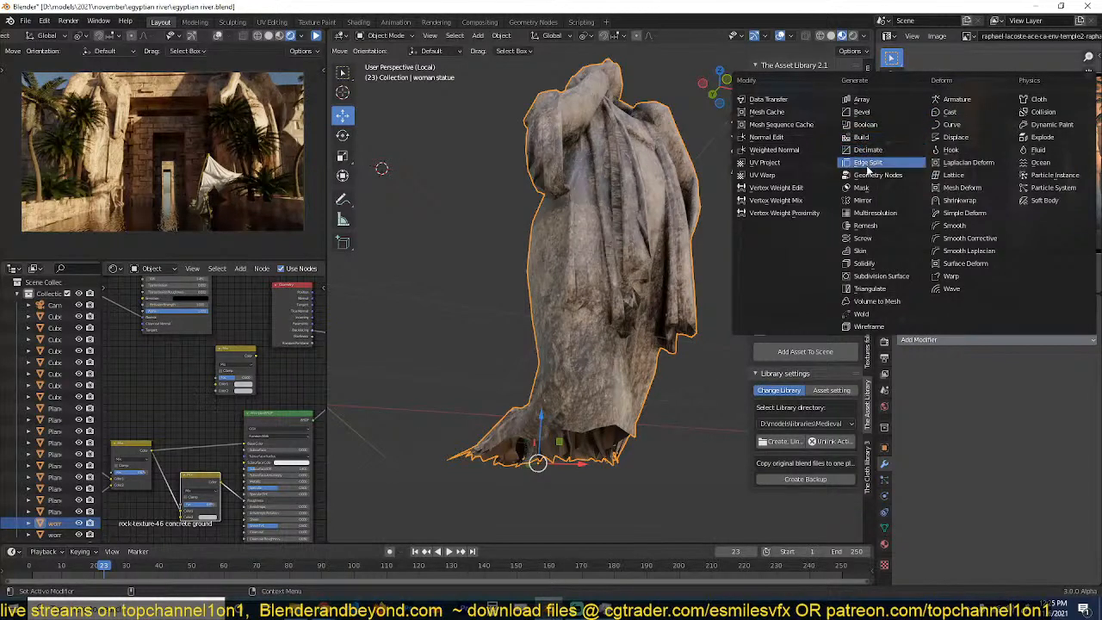
left_click(865, 226)
scroll(634, 329, "down", 2)
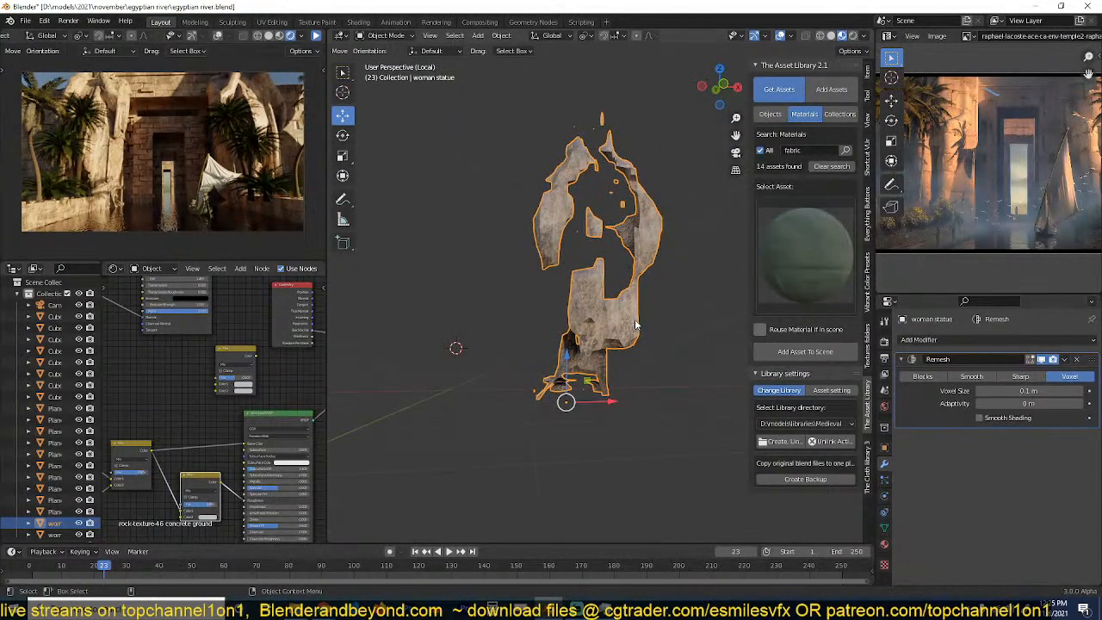
left_click(922, 376)
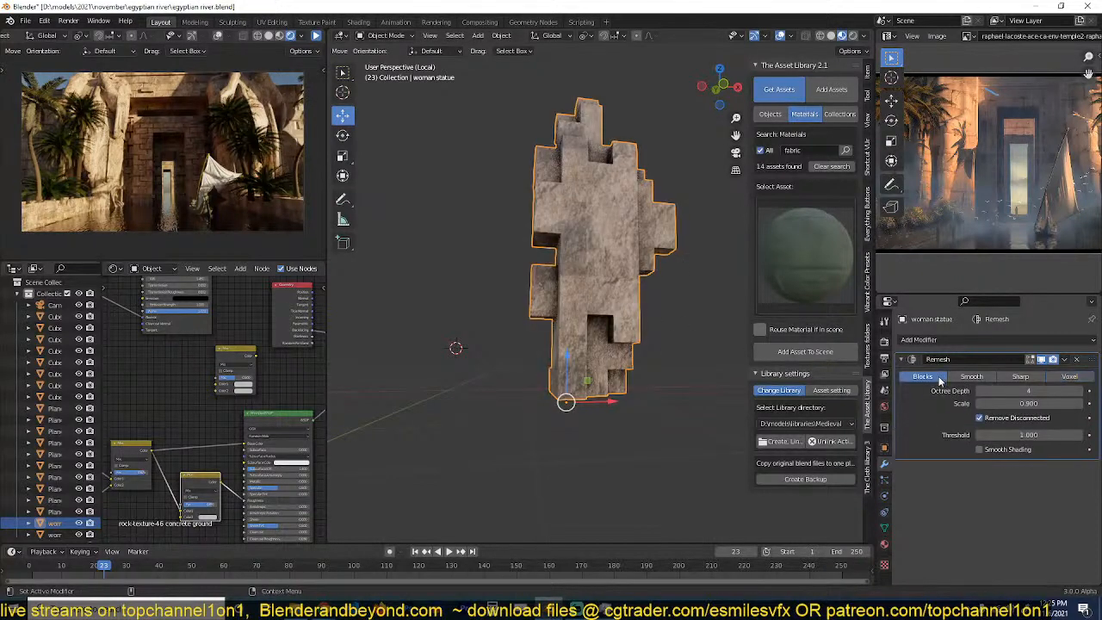
left_click(962, 381)
right_click(570, 276)
left_click(569, 276)
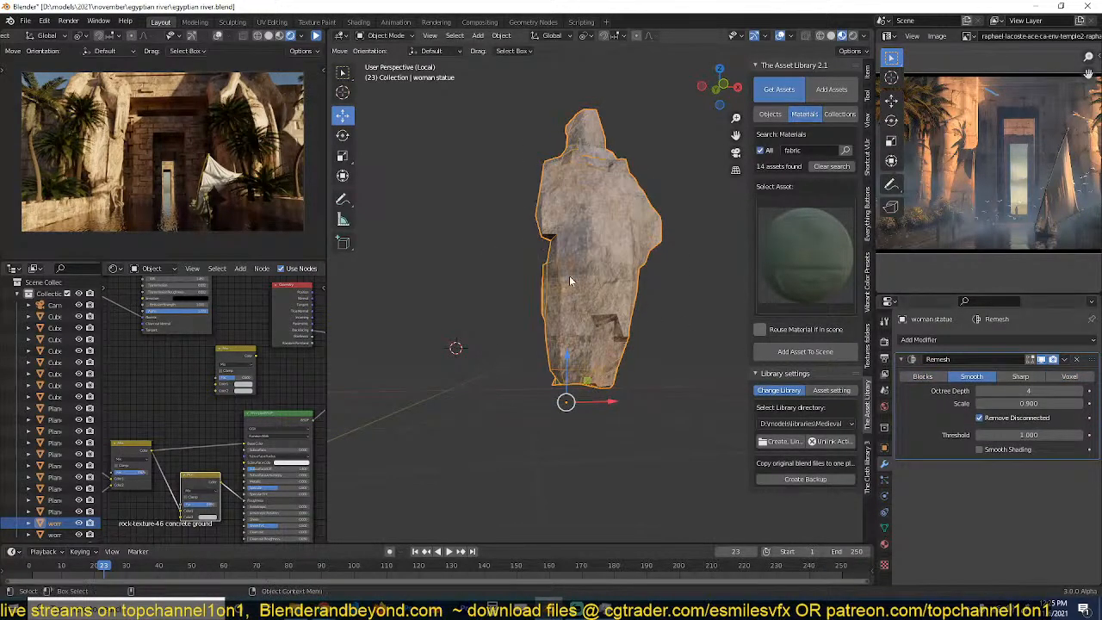
Raise the Remesh octree depth to 7 and hide the wireframe on the statue.
middle_click_drag(583, 298, 620, 293)
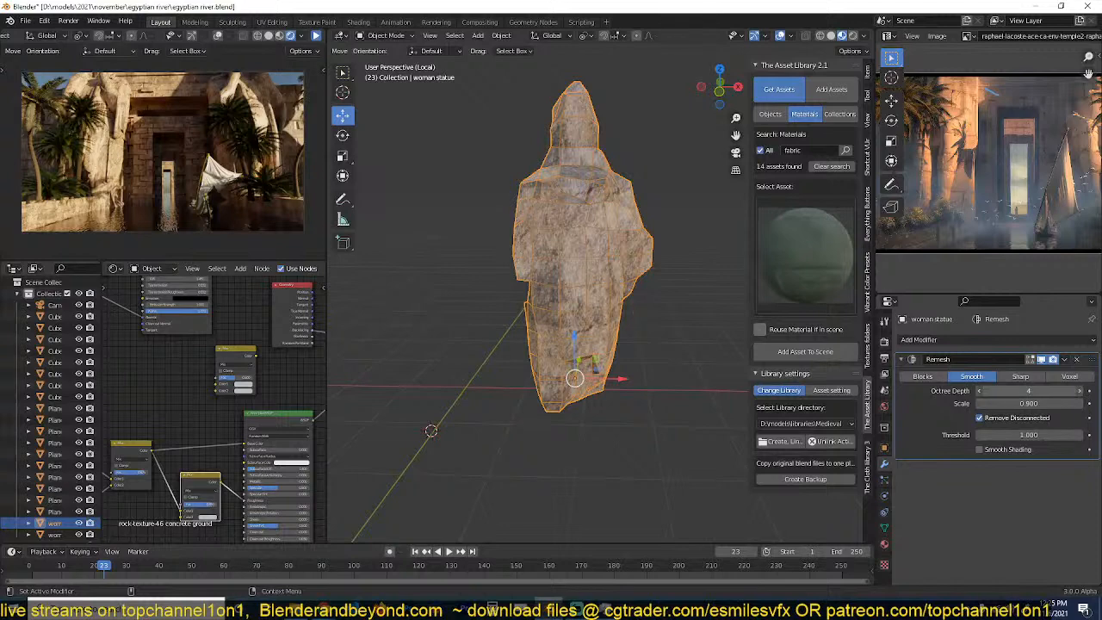
left_click(978, 390)
left_click(1080, 391)
left_click(1080, 390)
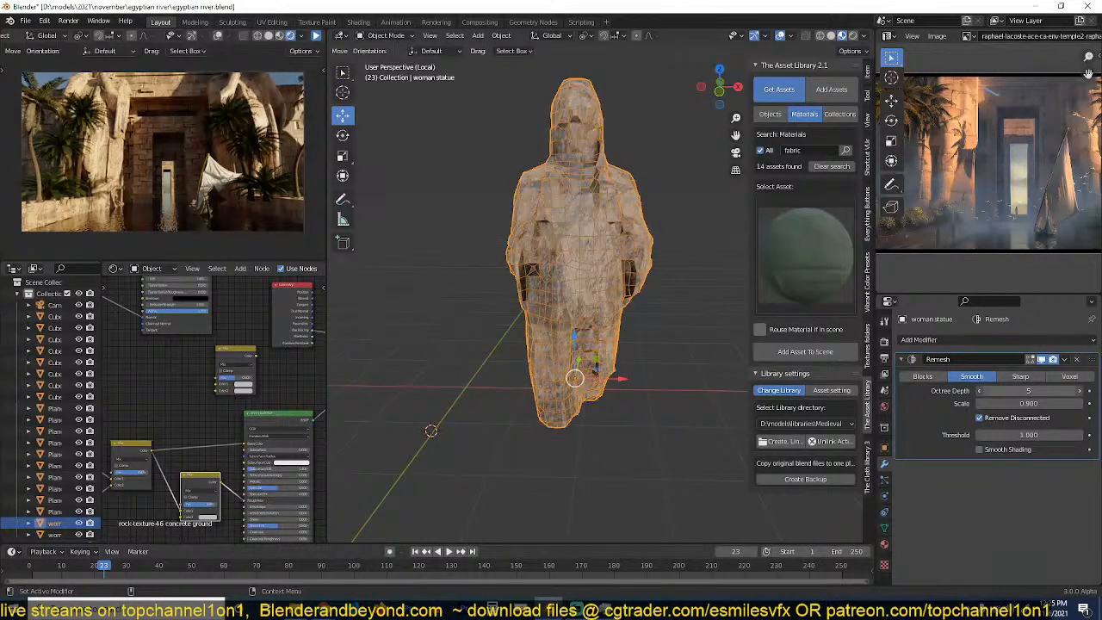
left_click(1080, 391)
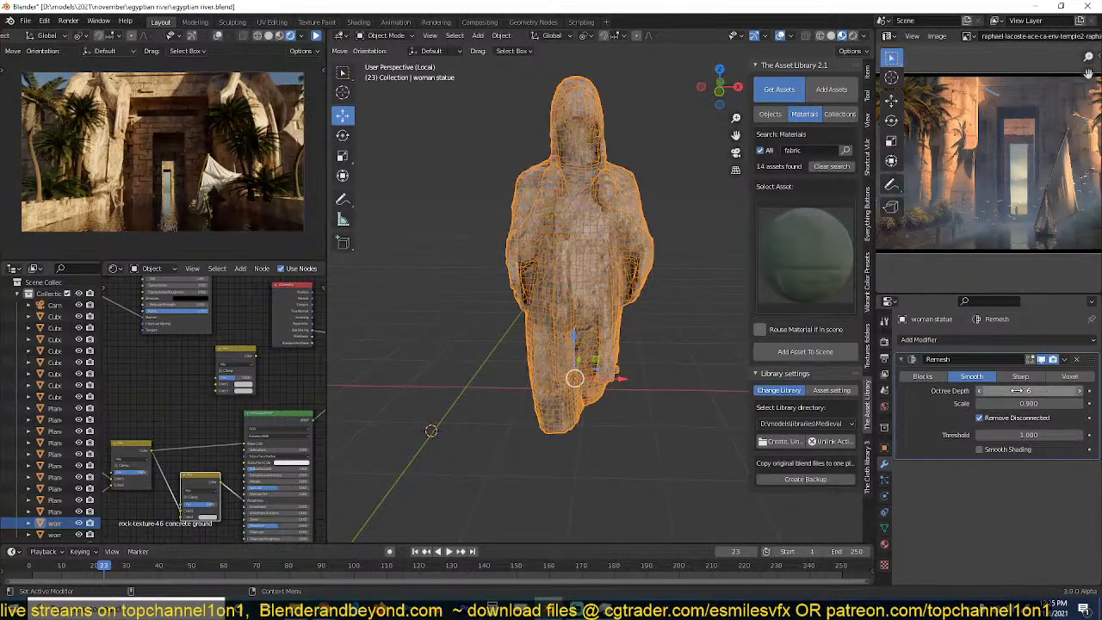
middle_click_drag(595, 289, 564, 297)
key("q")
mouse_move(567, 245)
middle_mouse_down()
mouse_move(541, 230)
mouse_move(617, 236)
mouse_move(590, 198)
mouse_move(527, 193)
mouse_move(701, 217)
mouse_move(620, 262)
mouse_move(556, 242)
middle_mouse_up()
right_click(617, 237)
left_click(603, 238)
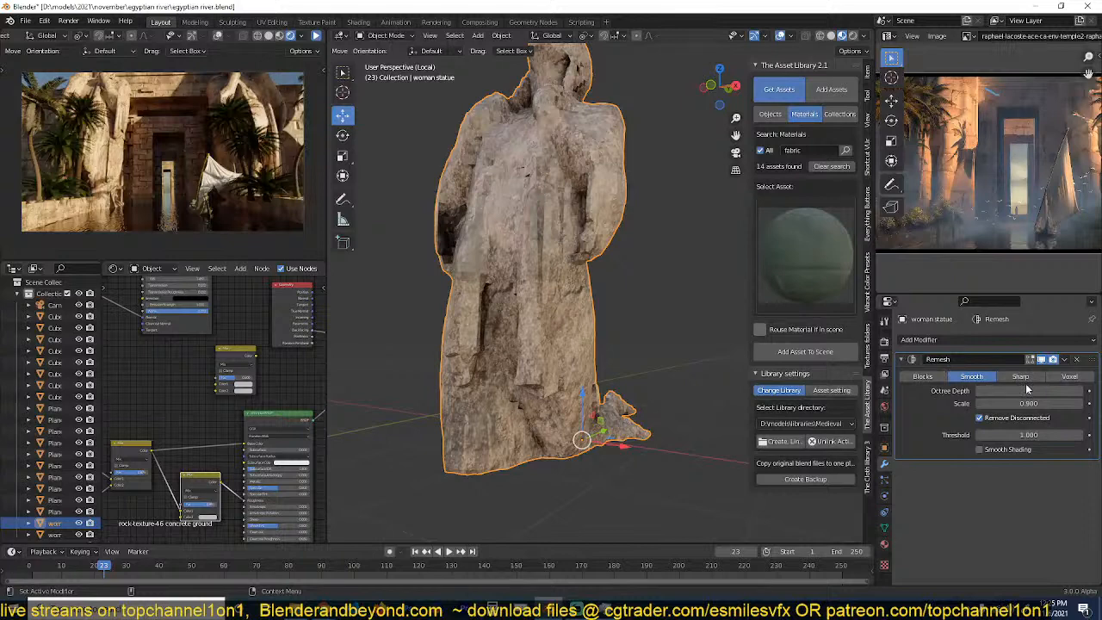
left_click_drag(1027, 390, 1036, 390)
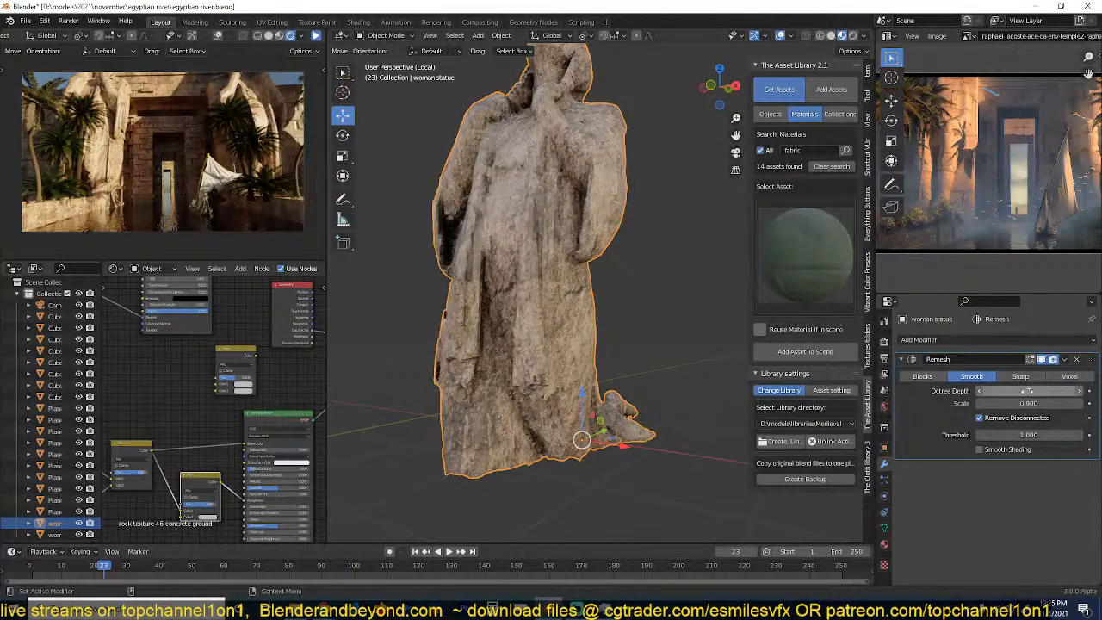
Check the remeshed statue's density by toggling its wireframe on and off.
middle_click_drag(603, 249, 670, 285)
key("q")
left_click(546, 249)
key("q")
left_click(513, 266)
scroll(590, 323, "down", 4)
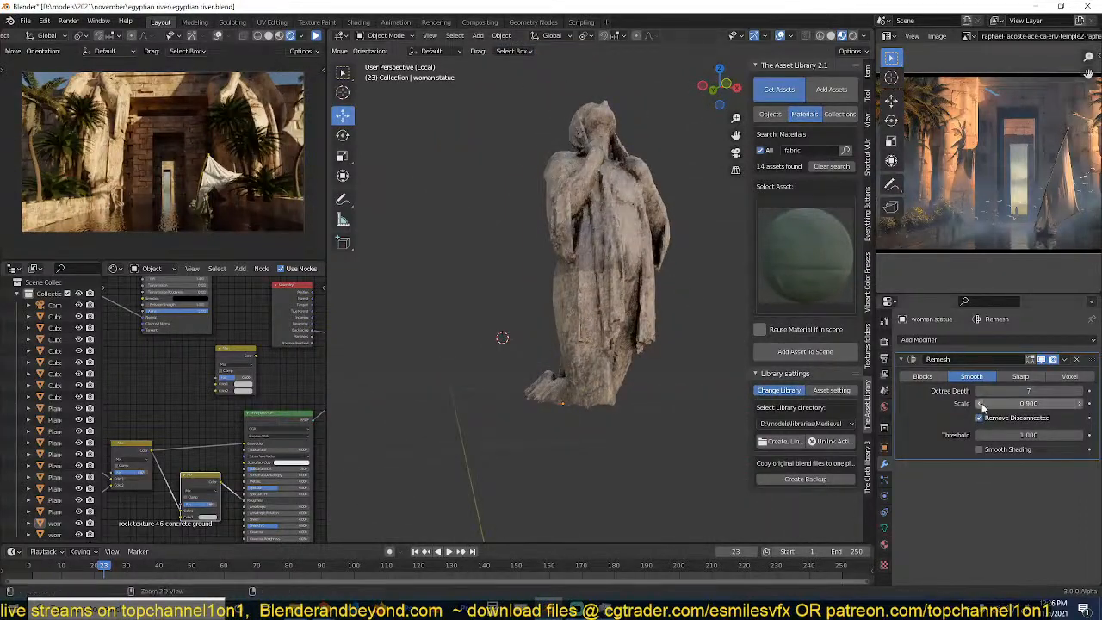
Leave local view and delete the larger duplicate woman statue beside the temple.
left_click(1066, 360)
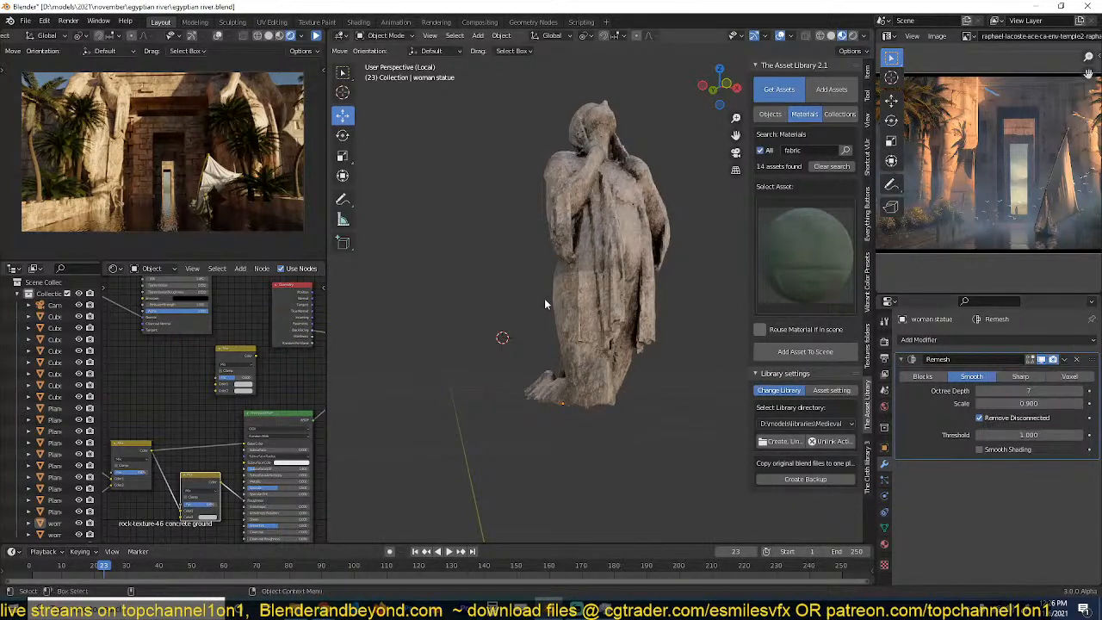
left_click(551, 307)
left_click(1065, 360)
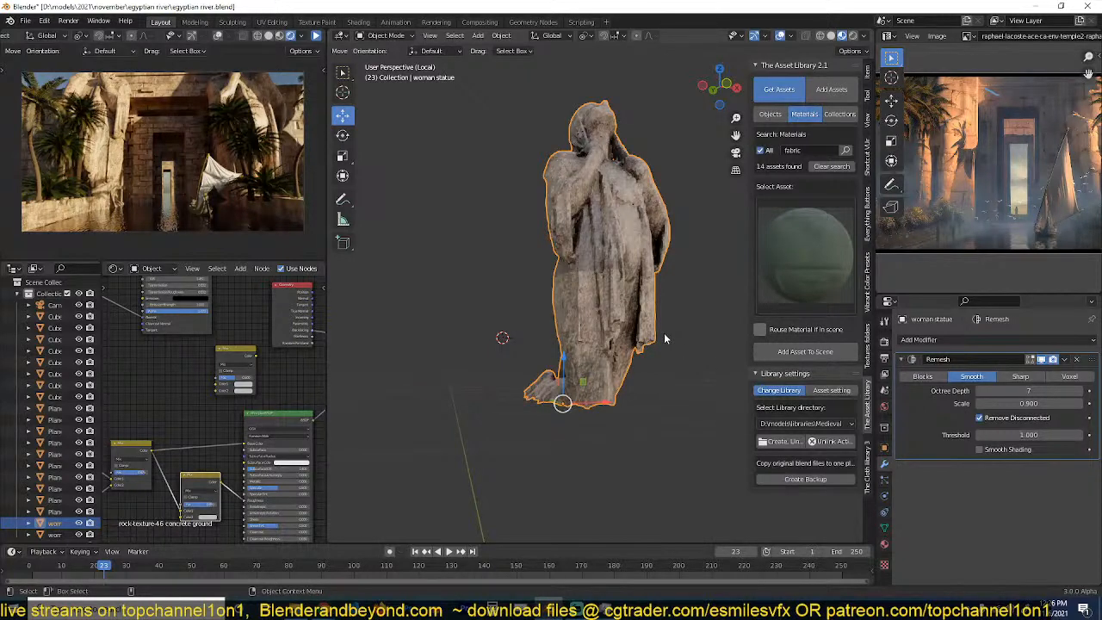
key("KP_Divide")
key("KP_1")
left_click(707, 269)
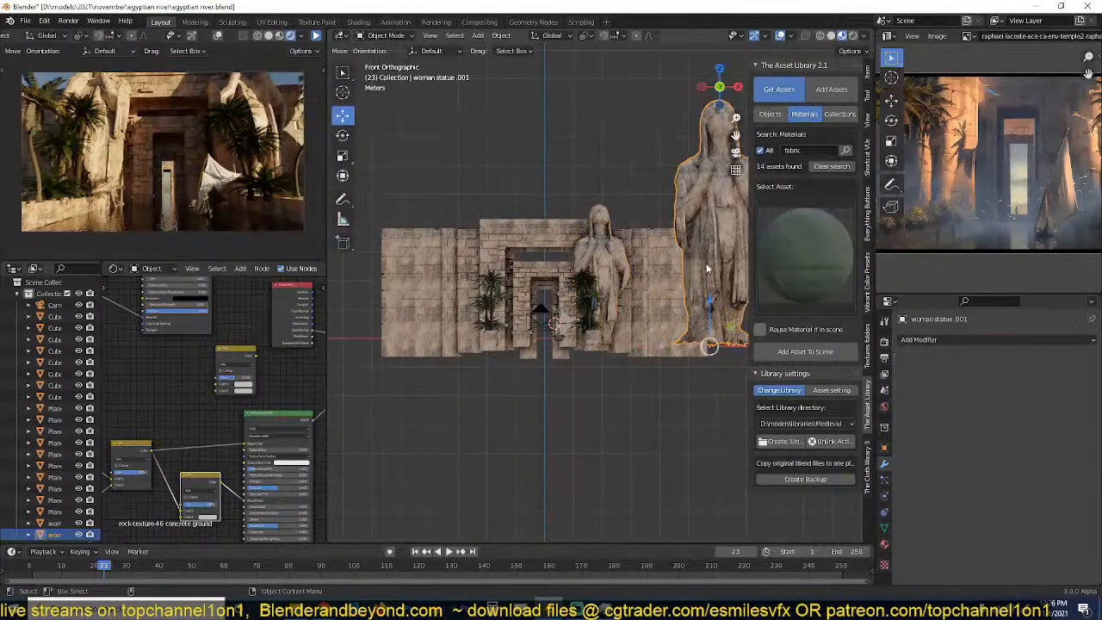
key("x")
left_click(684, 262)
Apply the Remesh modifier to the remaining woman statue and isolate it in local view.
left_click(597, 272)
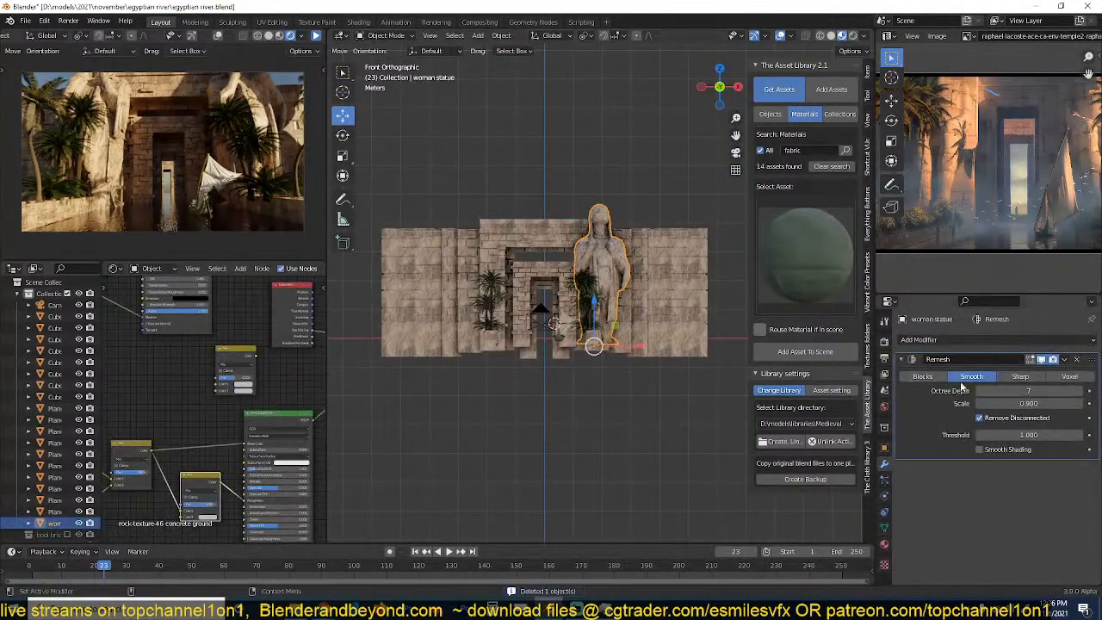
key("ctrl+a")
scroll(734, 349, "up", 3)
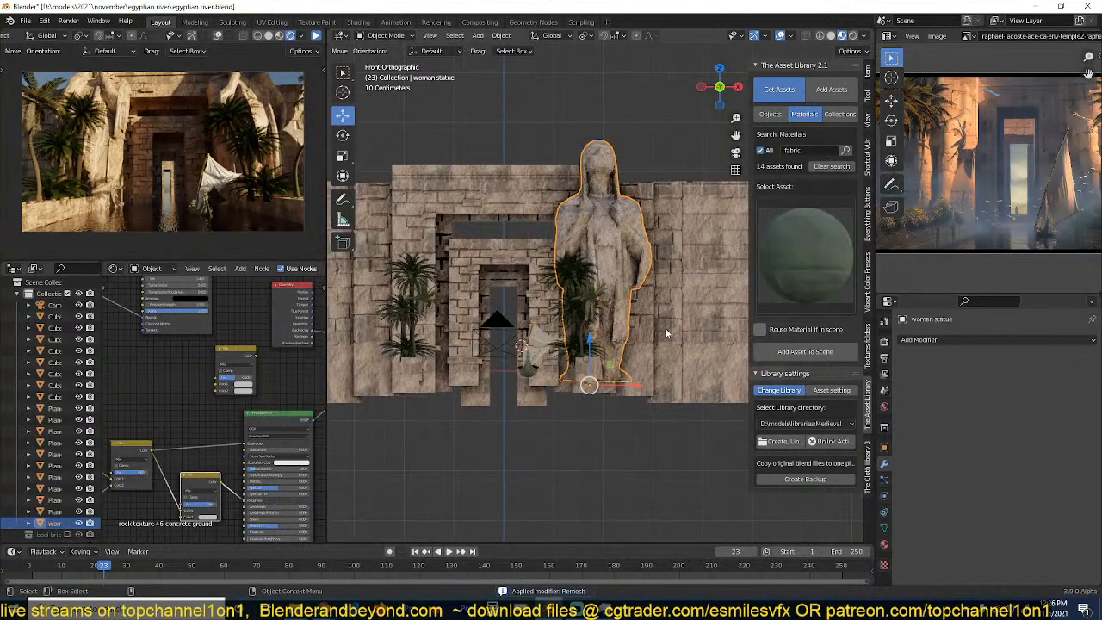
key("KP_Divide")
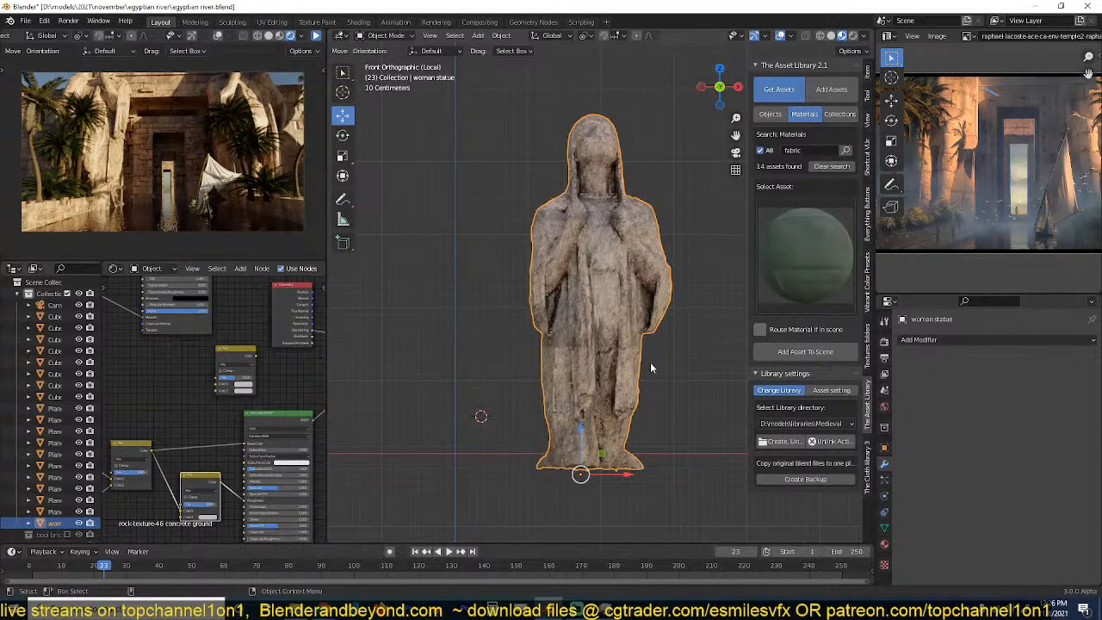
Shade the woman statue smooth and check the robe's surface from below.
right_click(650, 362)
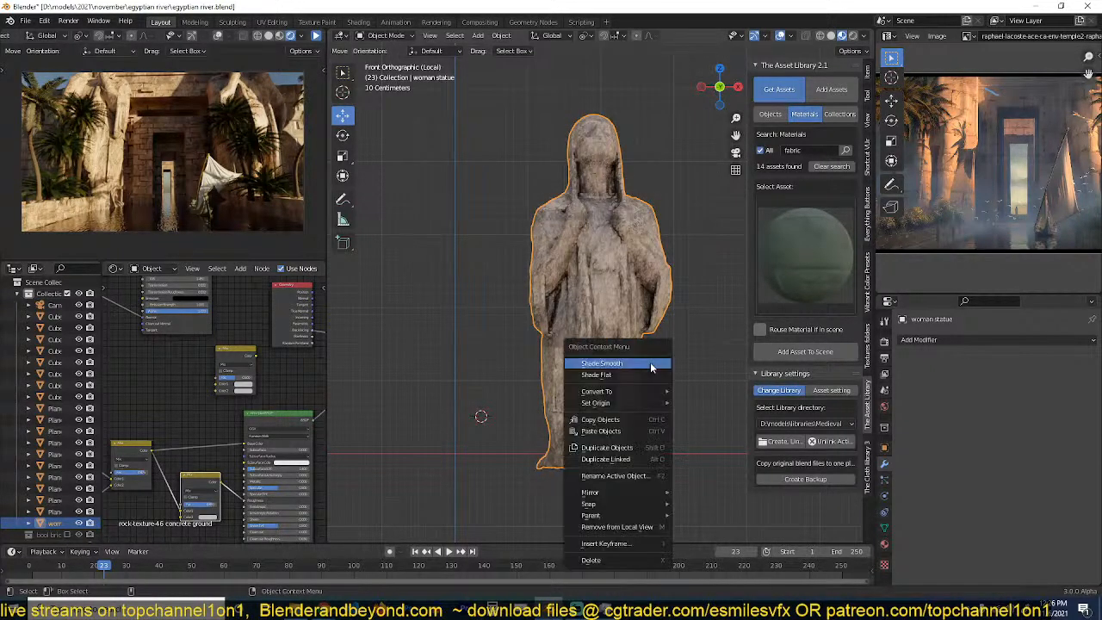
key("Escape")
scroll(645, 385, "up", 4)
middle_click_drag(644, 385, 651, 353)
scroll(654, 332, "down", 3)
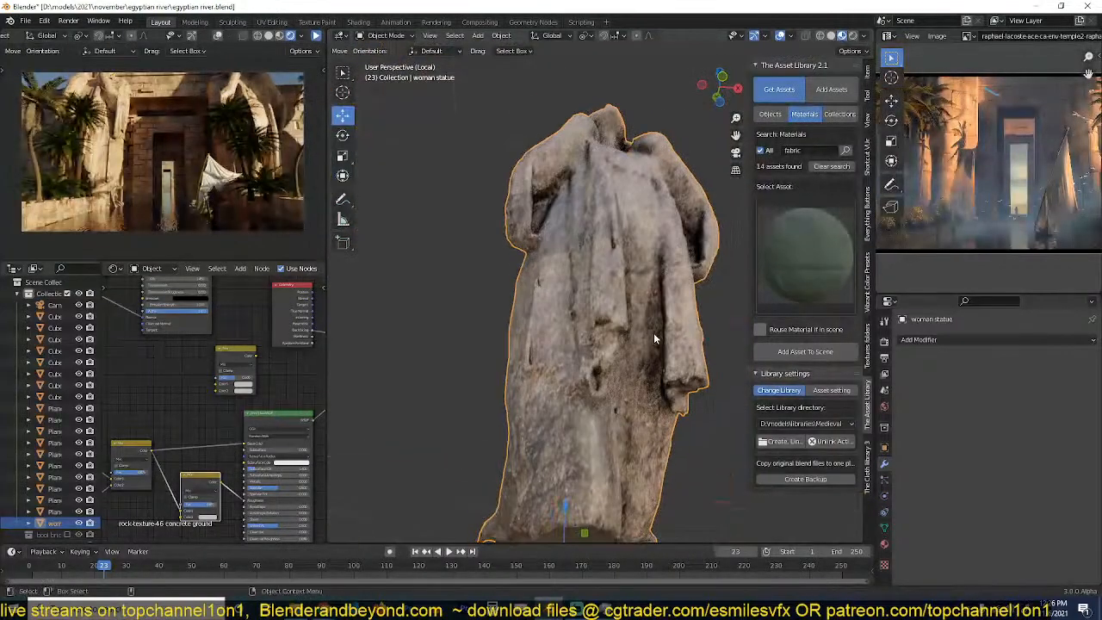
Add a Smooth modifier to the woman statue, adjust its smoothing and apply it.
left_click(920, 340)
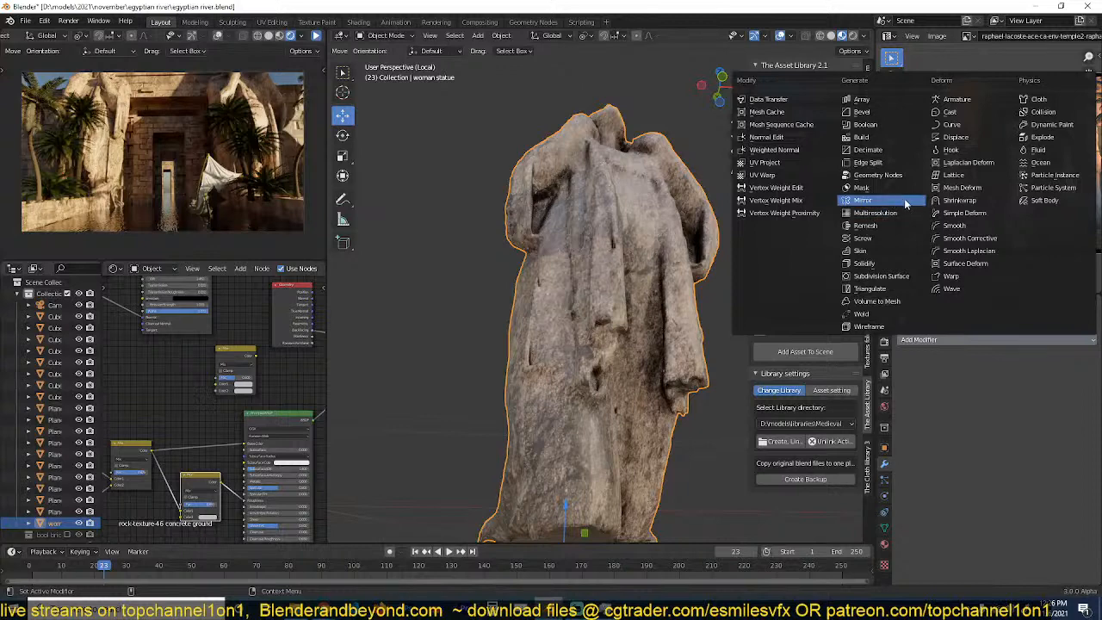
left_click(946, 226)
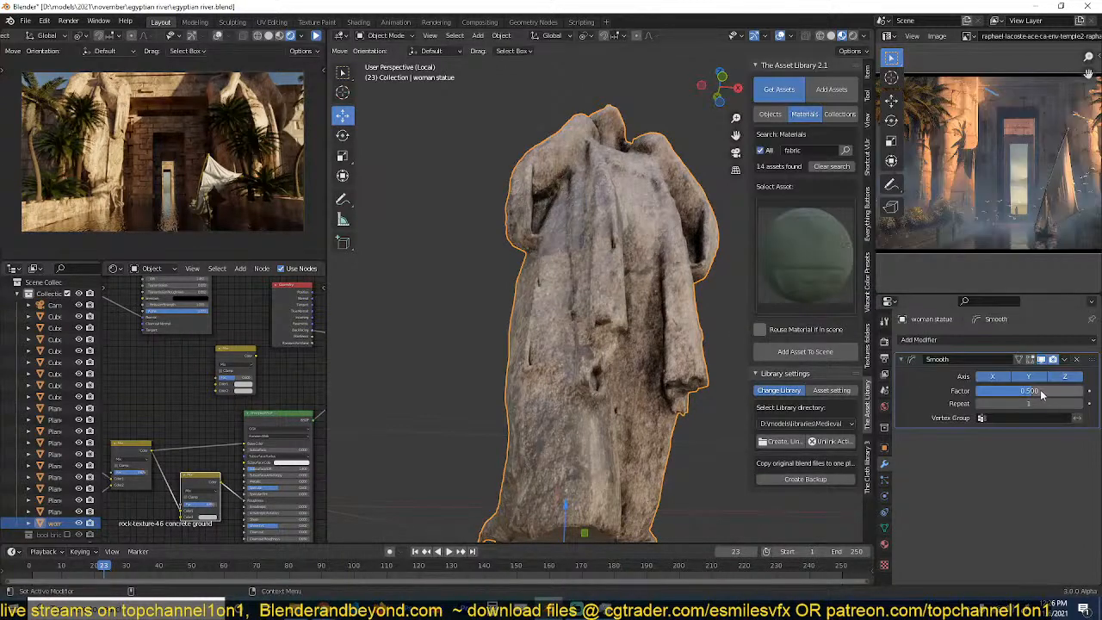
left_click_drag(1037, 393, 1016, 399)
key("ctrl+a")
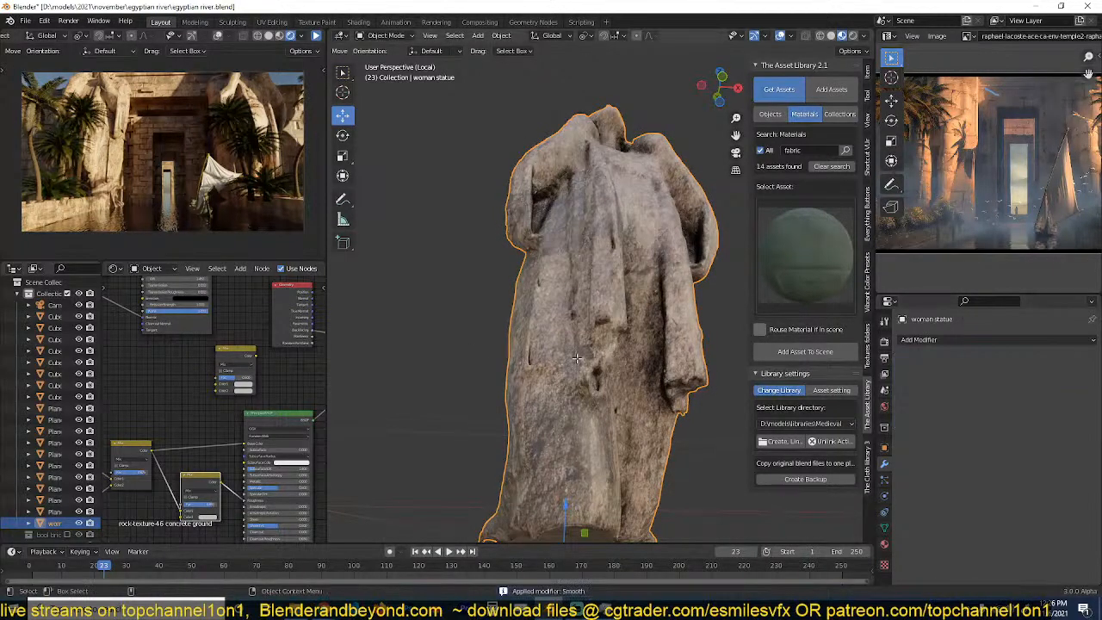
Put the statue in edit mode and try to select an edge loop across the front of the lower robe.
key("Tab")
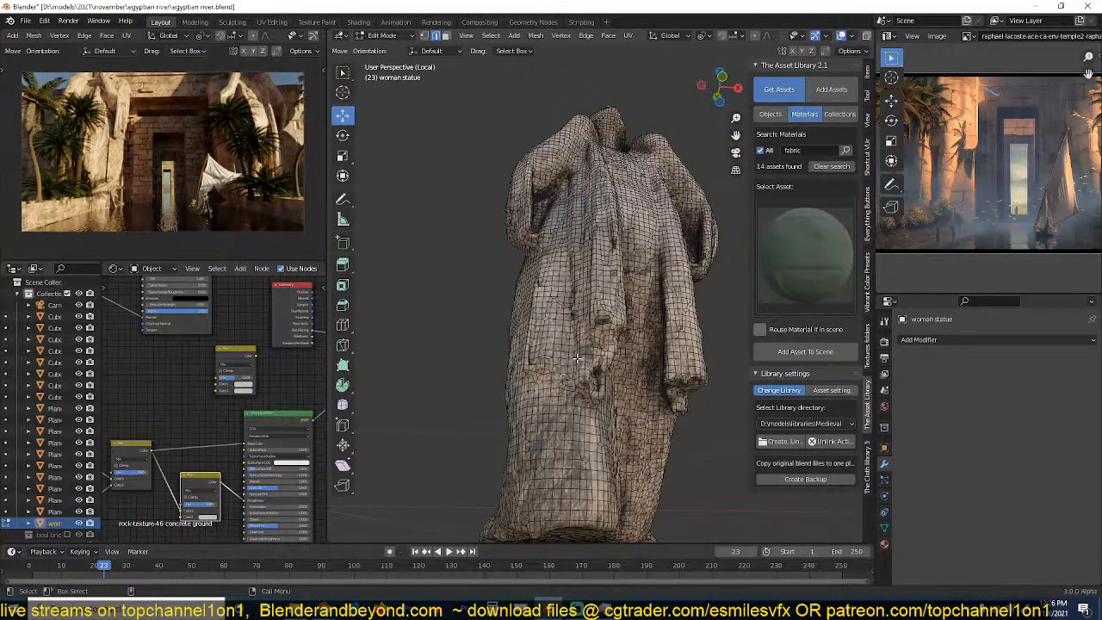
key("KP_1")
scroll(547, 454, "up", 3)
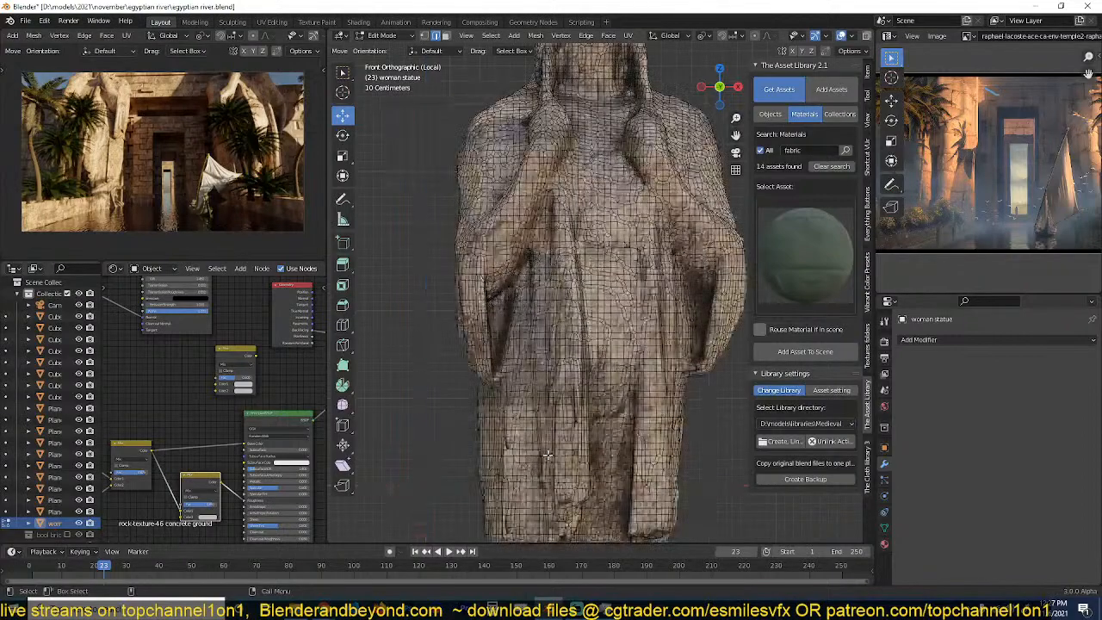
scroll(548, 454, "up", 4)
left_click(554, 419, "alt")
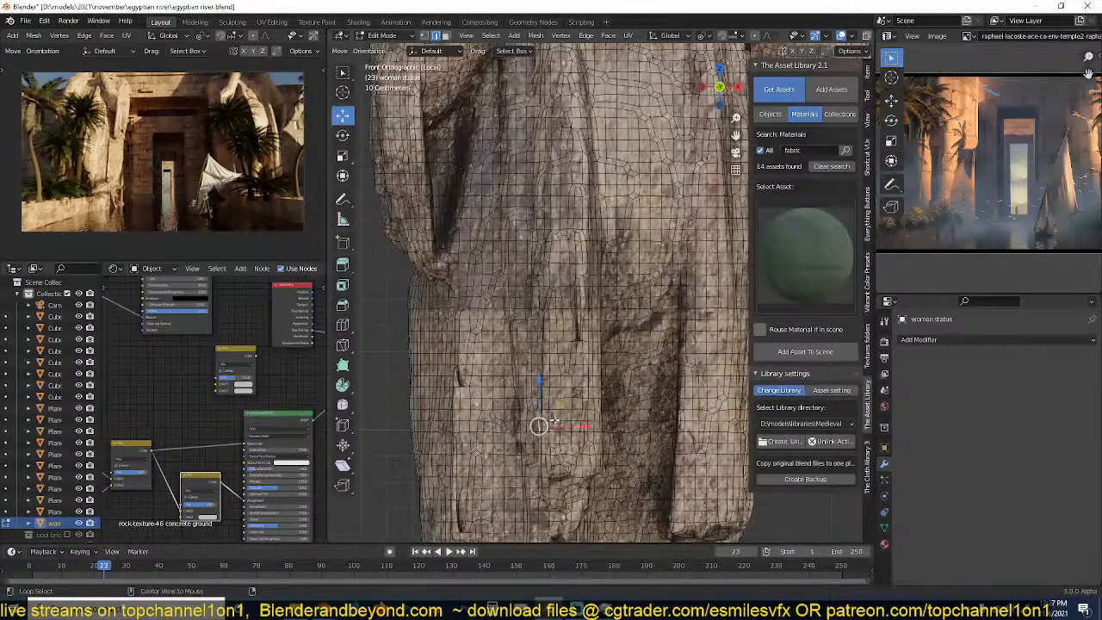
middle_click_drag(554, 419, 625, 412)
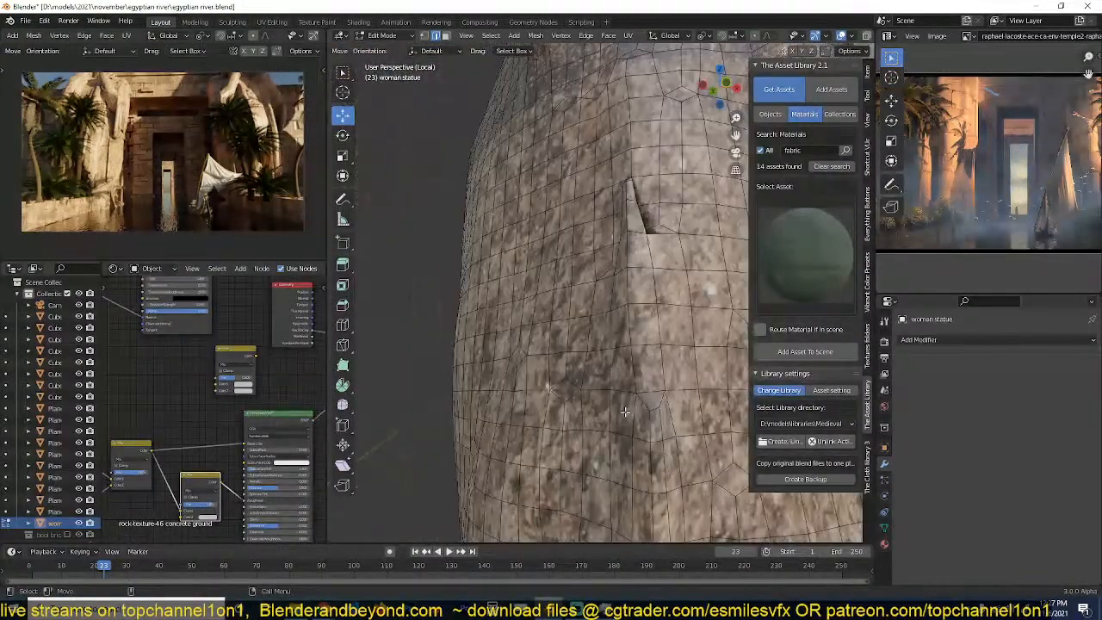
Examine the robe's mesh up close and from several angles, comparing object and edit modes.
key("Home")
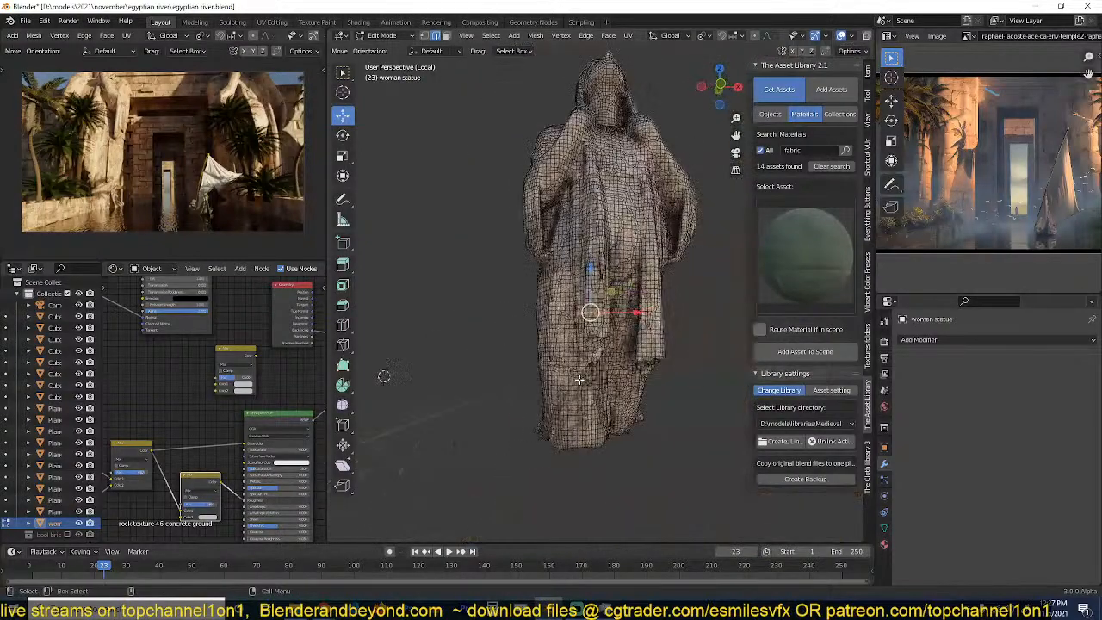
scroll(630, 355, "up", 5)
key("Tab")
key("Tab")
scroll(619, 361, "up", 3)
scroll(586, 385, "down", 3)
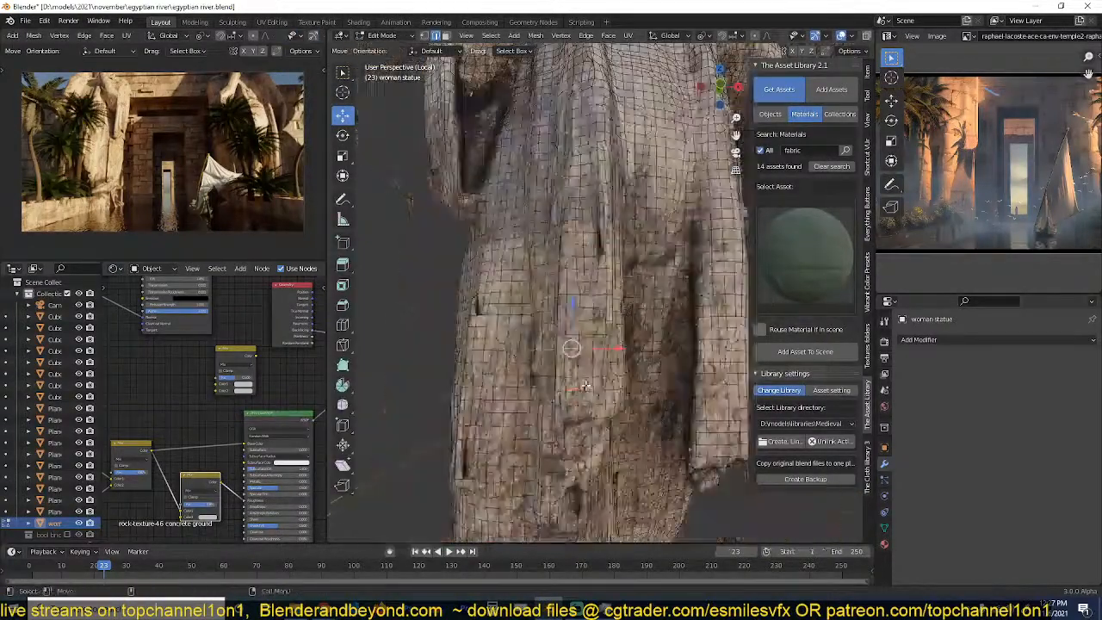
scroll(586, 385, "down", 4)
middle_click_drag(585, 385, 482, 351)
scroll(522, 382, "up", 2)
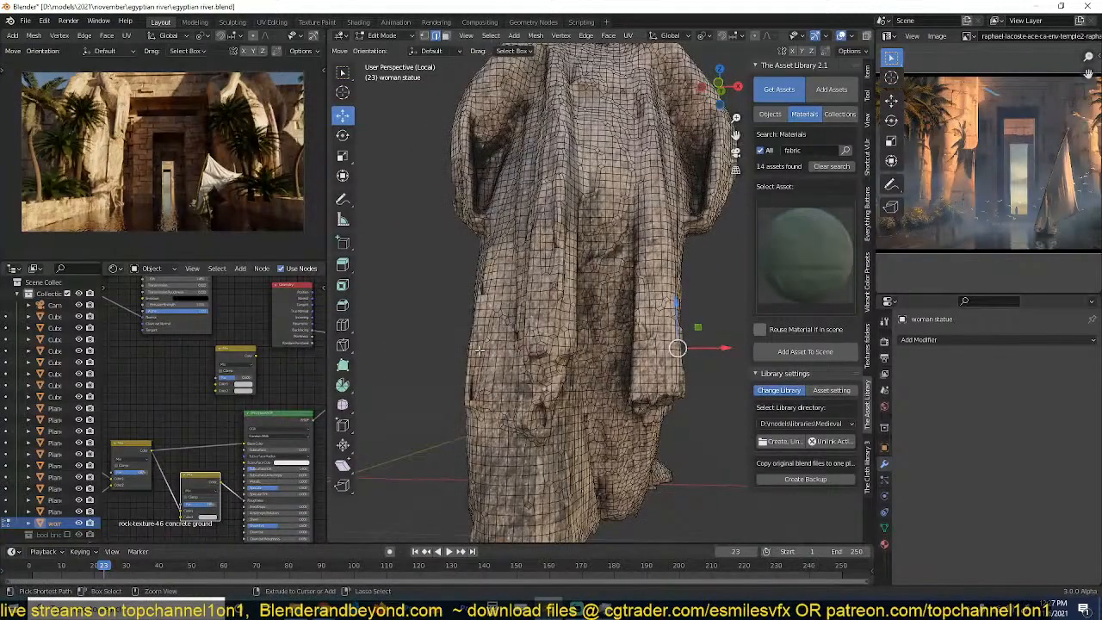
Select a continuous edge path around the lower robe with shortest-path picks, crossing the hanging folds.
left_click(480, 351, "ctrl")
left_click(480, 351)
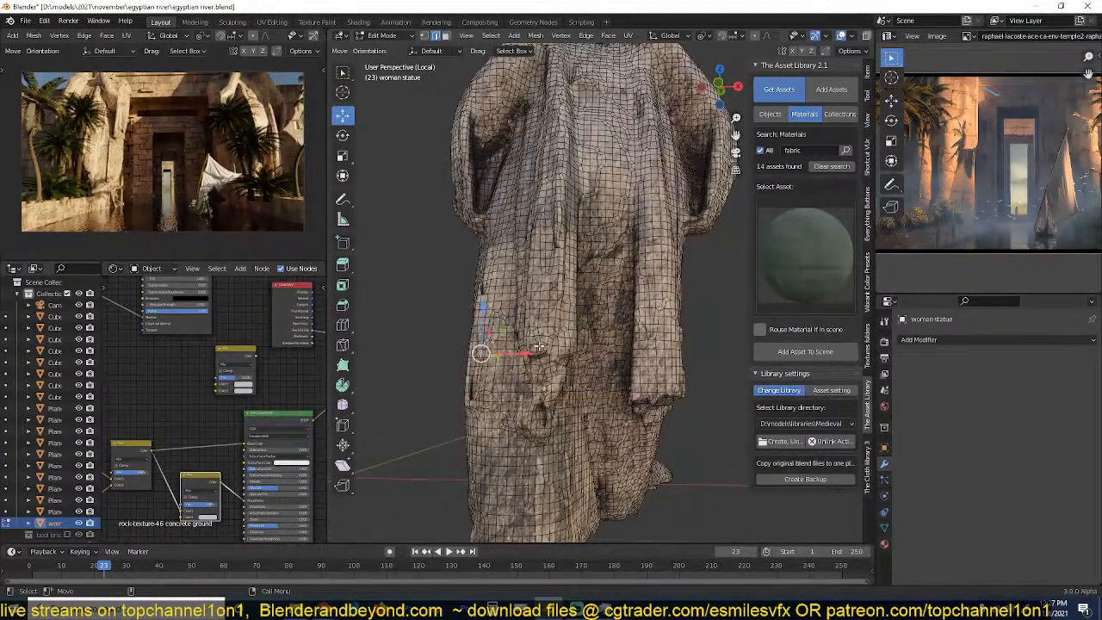
middle_click_drag(480, 350, 609, 336)
middle_click_drag(713, 334, 558, 353)
scroll(451, 340, "up", 4)
left_click(450, 335, "ctrl")
middle_click_drag(596, 452, 570, 348)
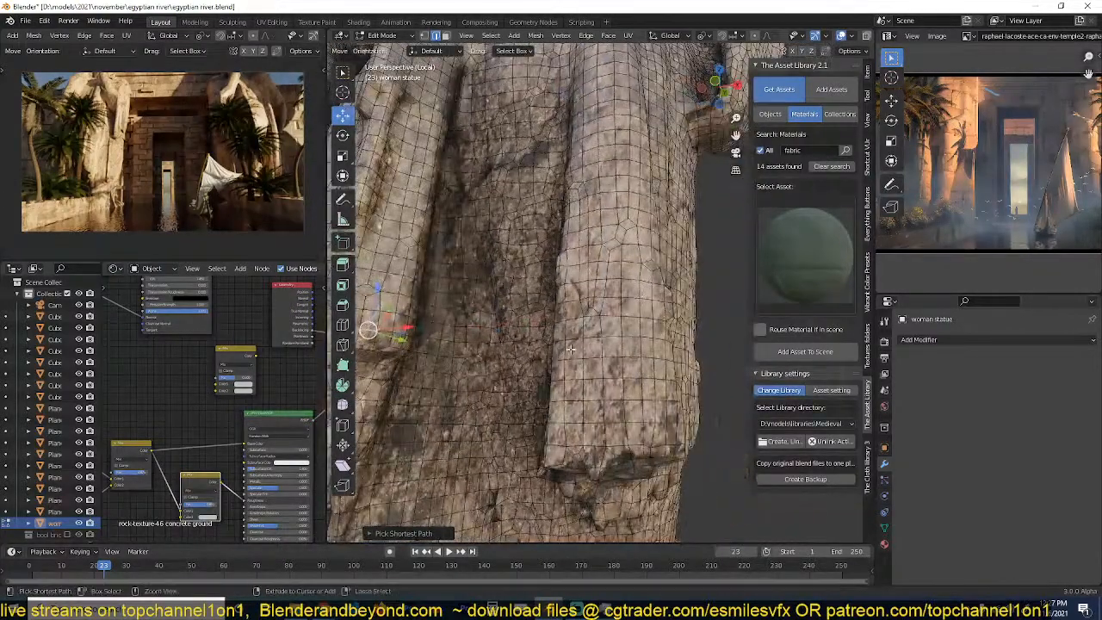
left_click(610, 337, "ctrl")
middle_click_drag(661, 349, 609, 393)
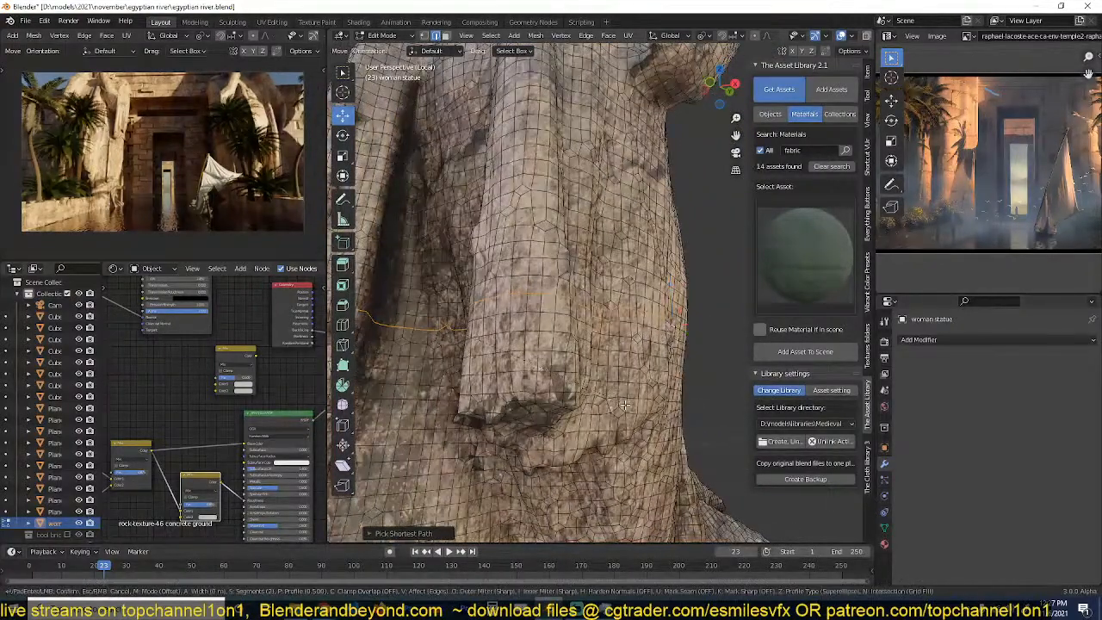
Bevel the edge path around the robe, shrink the selection to its centre and push it inward about 0.02 m as a groove.
key("ctrl+b")
key("Escape")
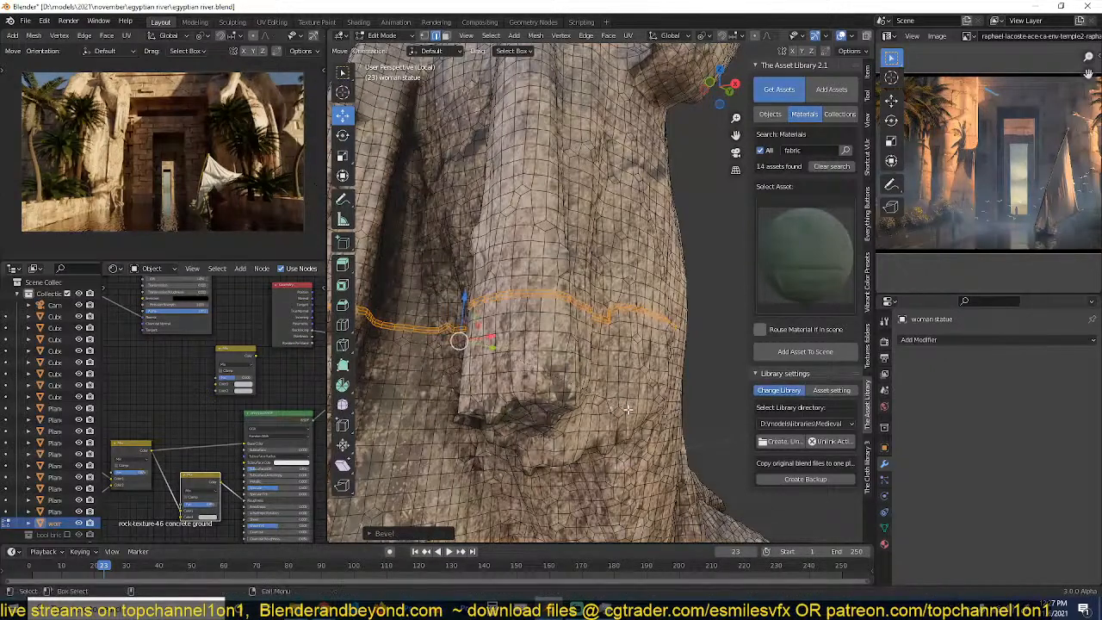
key("ctrl+KP_Subtract")
key("alt+s")
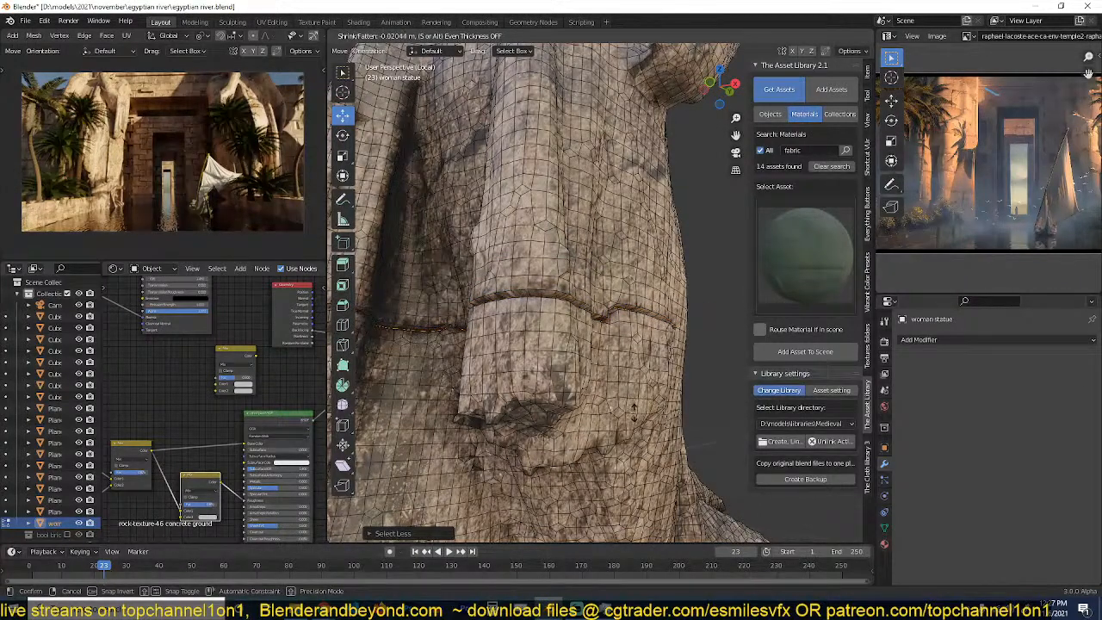
left_click(639, 410)
Return the statue to object mode and enable Auto Smooth, checking the new robe groove from the front.
key("Tab")
scroll(639, 412, "down", 7)
middle_click_drag(568, 396, 640, 412)
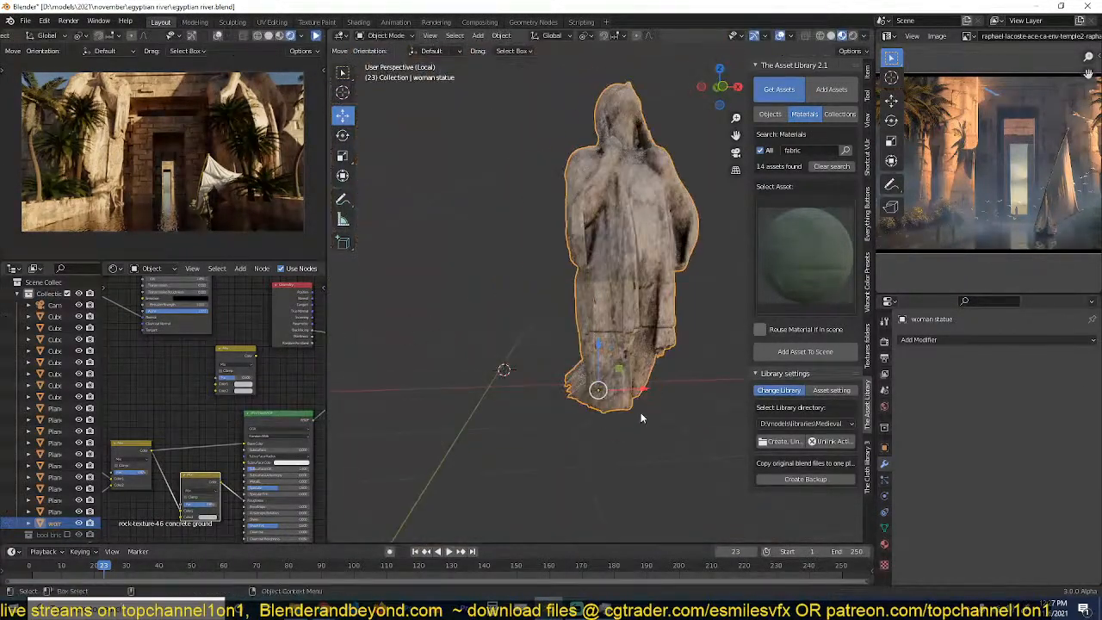
scroll(643, 410, "up", 5)
scroll(643, 415, "up", 3)
key("q")
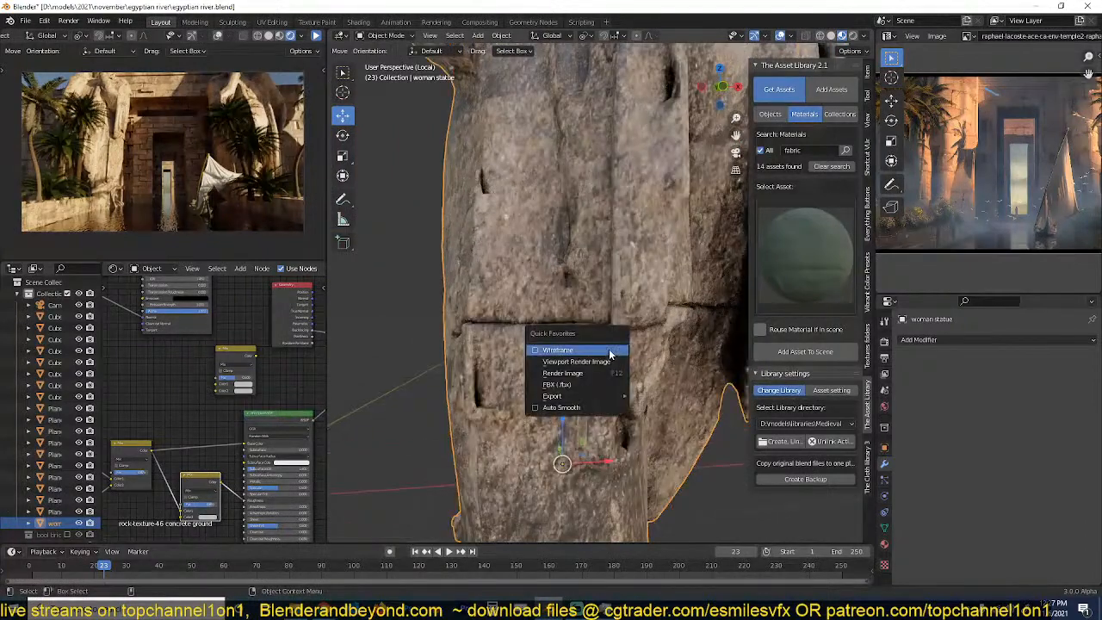
left_click(570, 408)
scroll(586, 375, "down", 6)
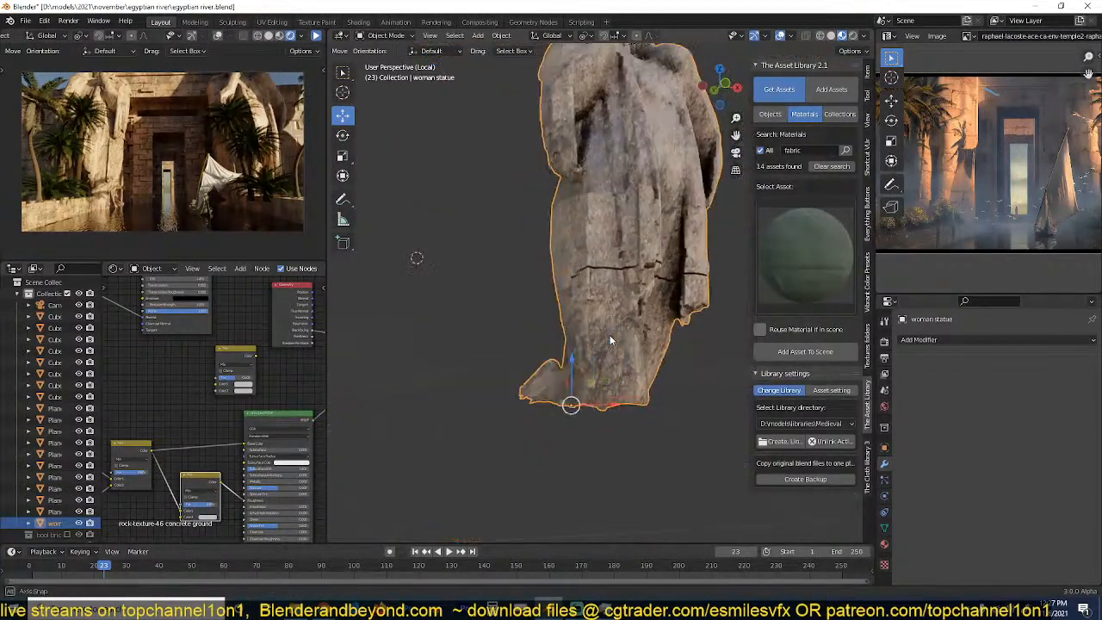
scroll(650, 281, "up", 4)
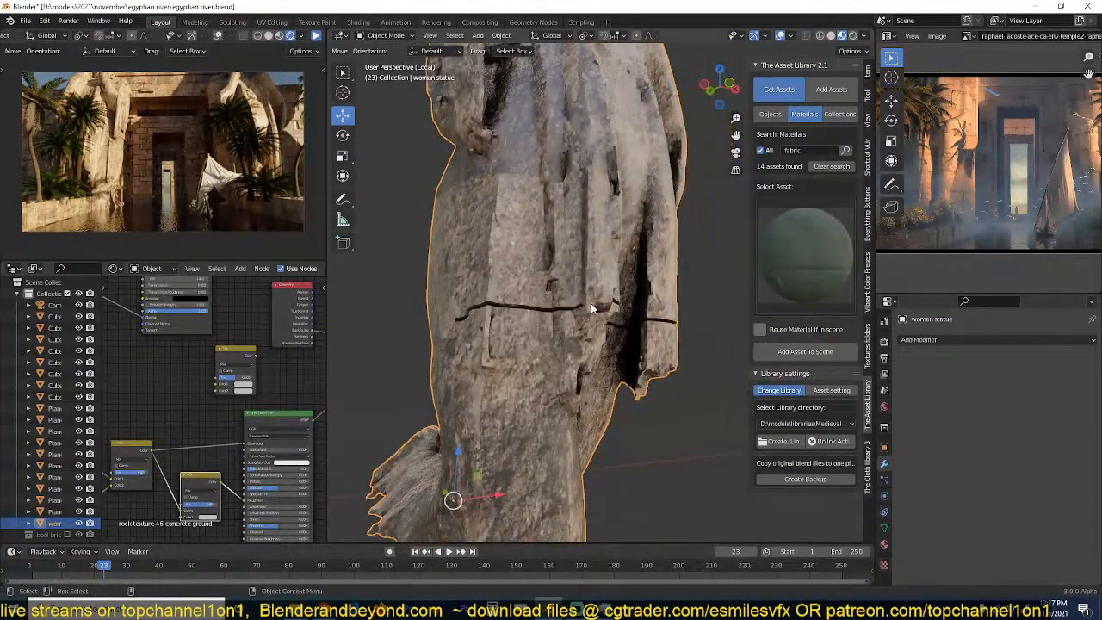
Select the upper and lower rim edge loops of the groove across all folds of the lower robe.
scroll(599, 316, "up", 2)
key("Tab")
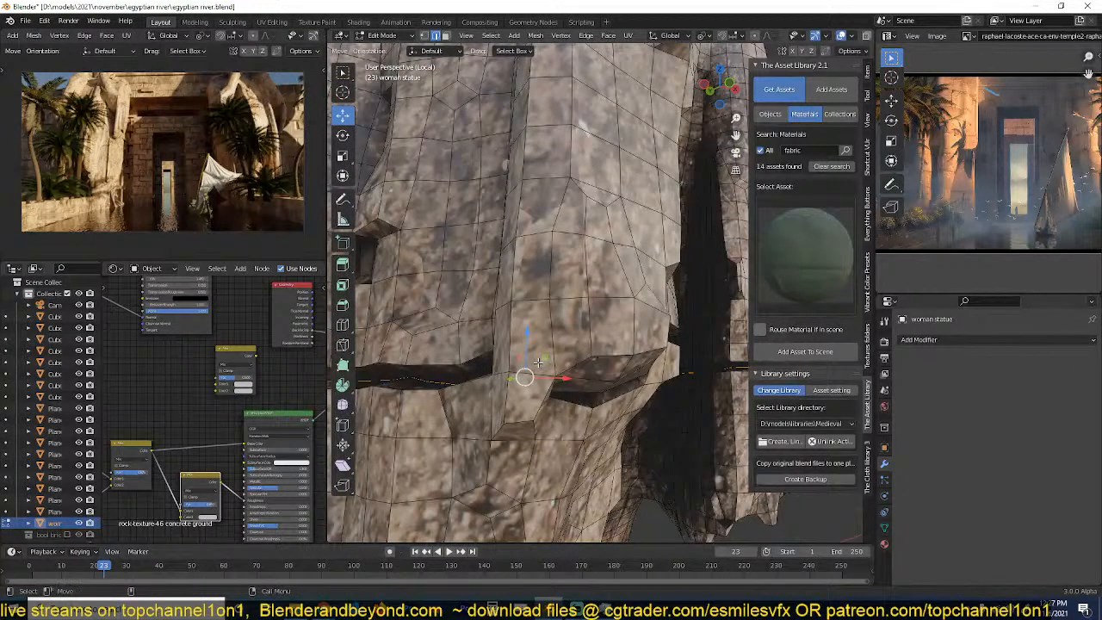
scroll(538, 363, "down", 4)
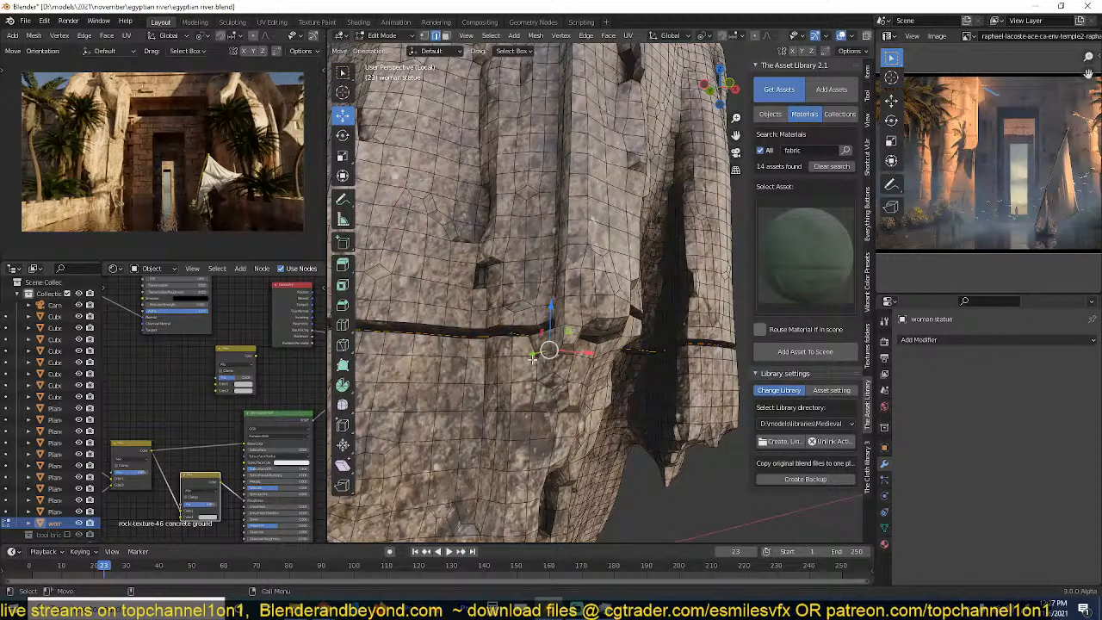
left_click(525, 328, "alt")
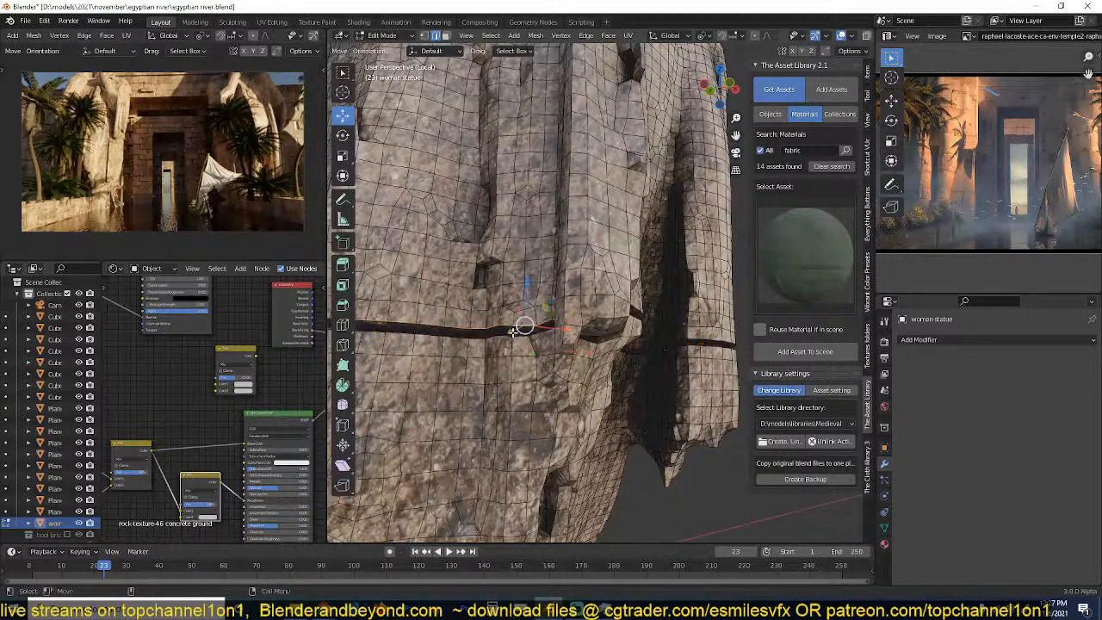
left_click(563, 339, "alt+shift")
middle_click_drag(590, 341, 554, 340)
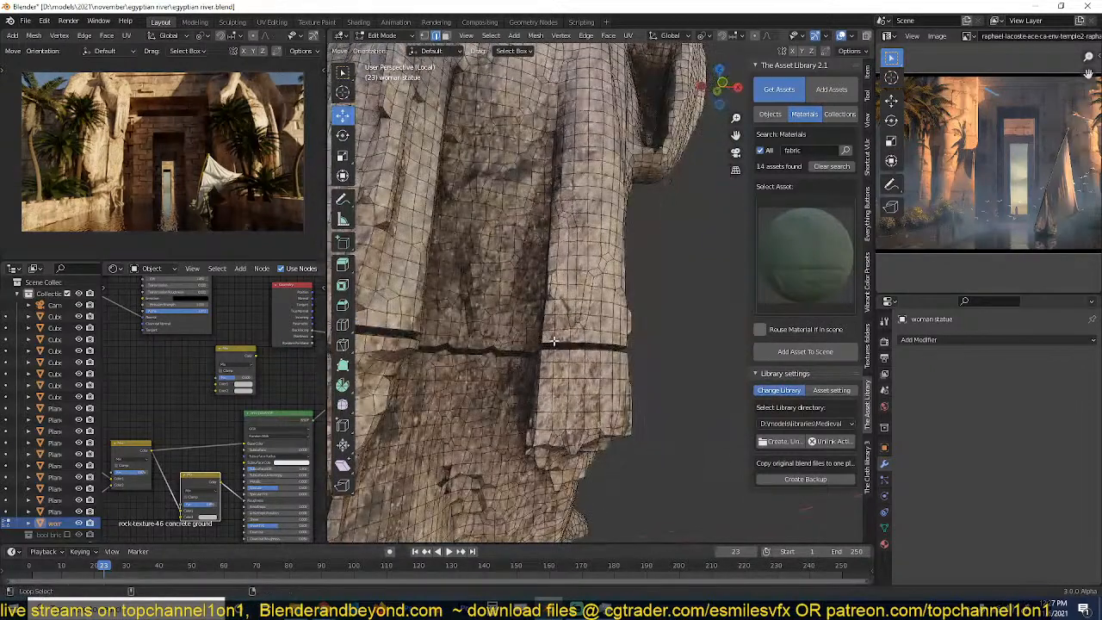
left_click(573, 342, "alt+shift")
left_click(598, 351, "alt+shift")
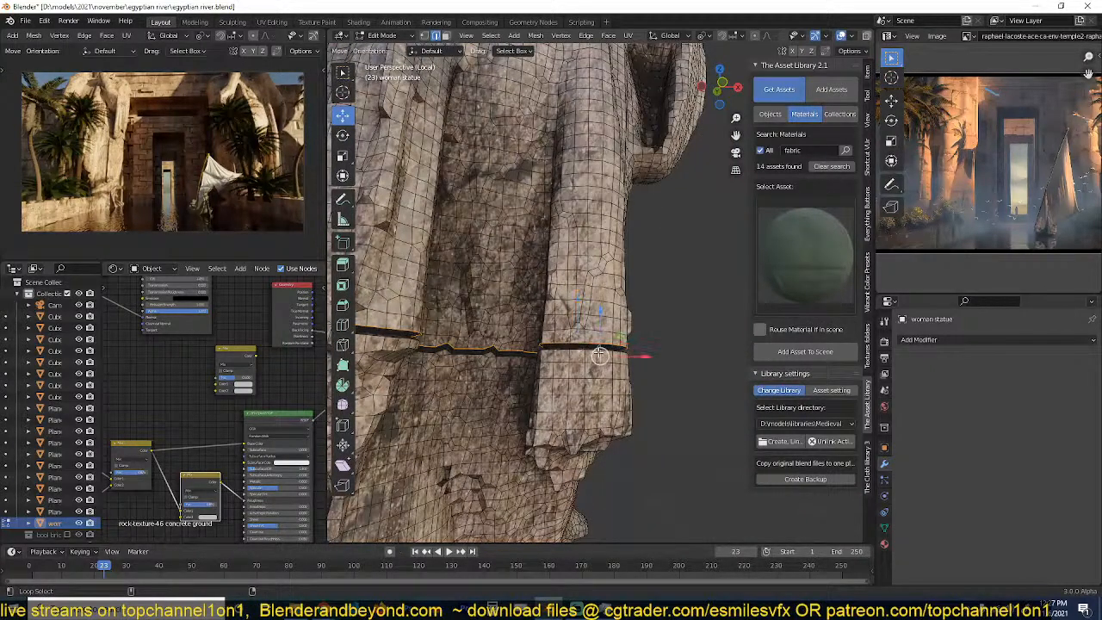
key("ctrl+z")
left_click(621, 355, "alt+shift")
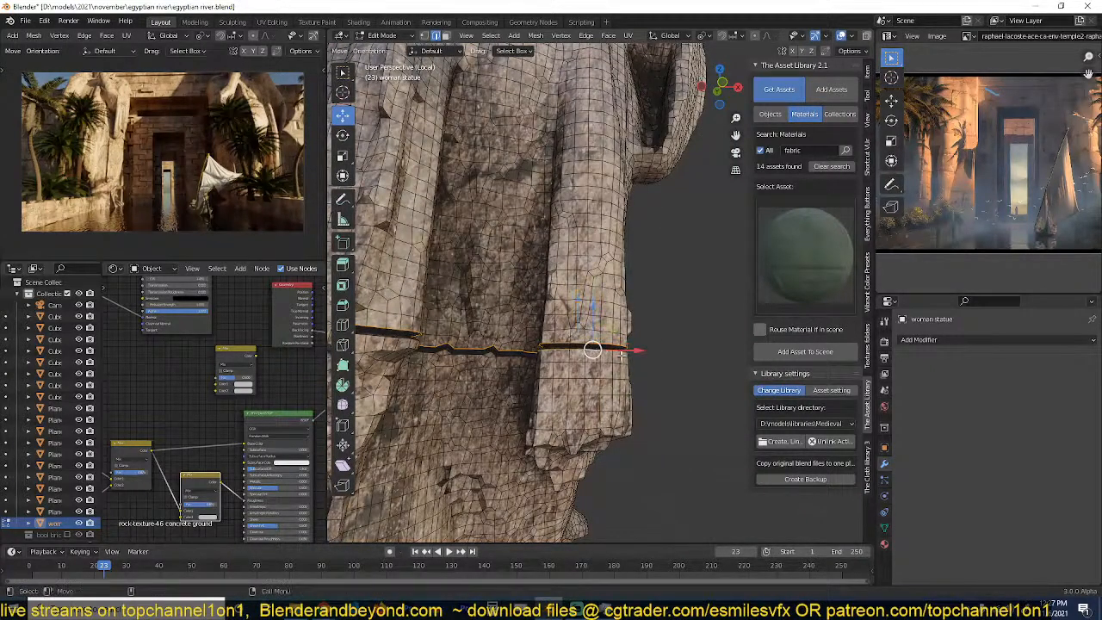
left_click(473, 354, "alt+shift")
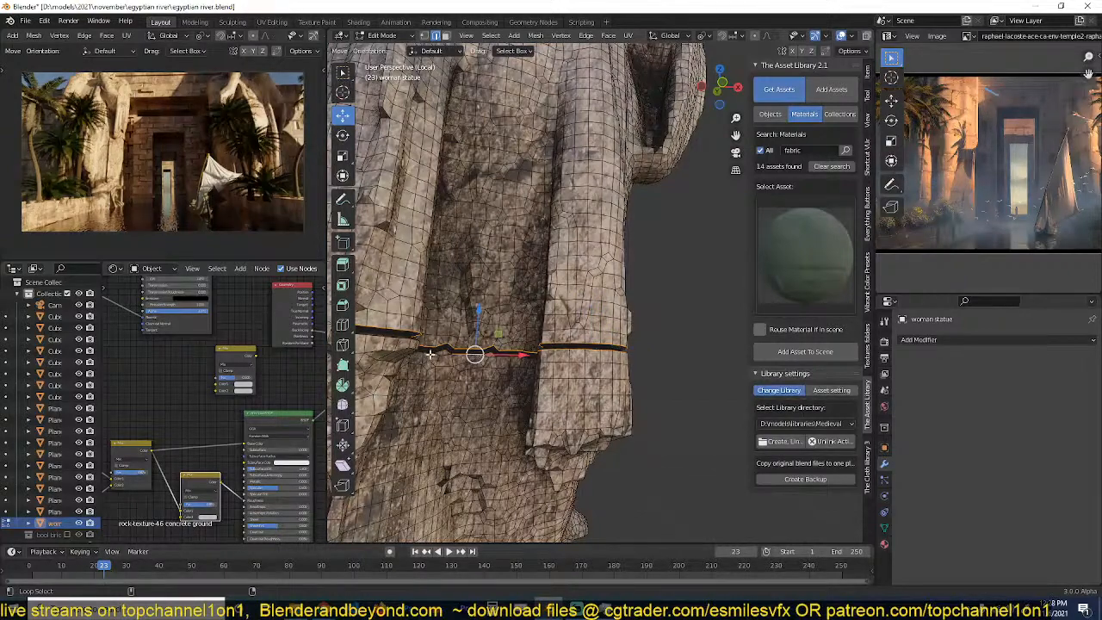
left_click(432, 356, "alt+shift")
middle_click_drag(517, 360, 582, 392)
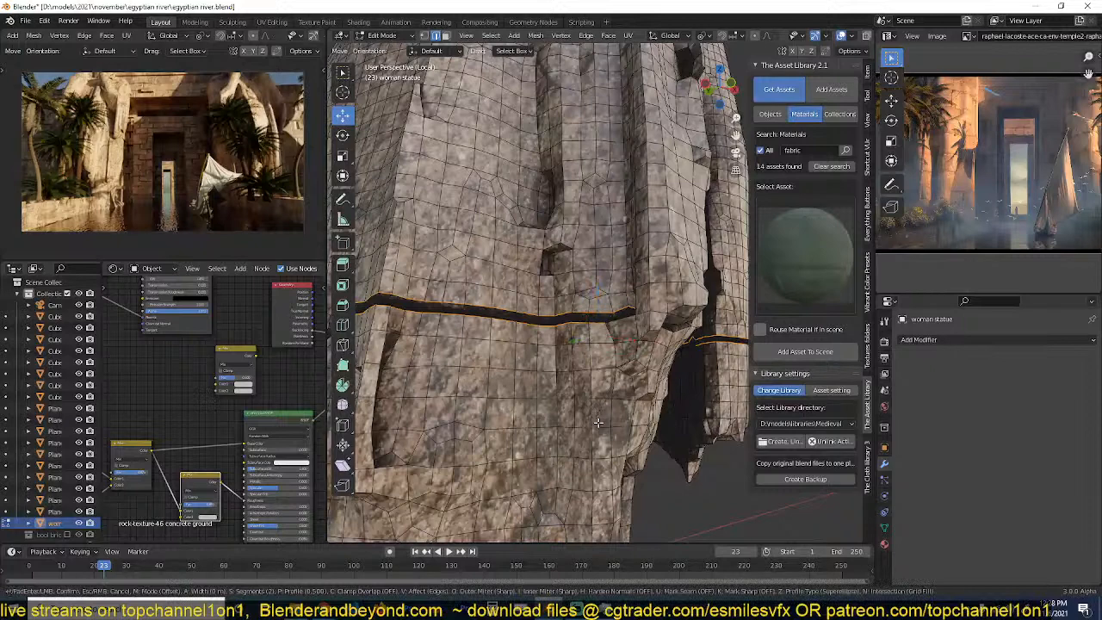
Bevel the groove's rim edges with two segments in solid shading and review the statue in object mode.
key("ctrl+b")
key("z")
left_click(647, 400)
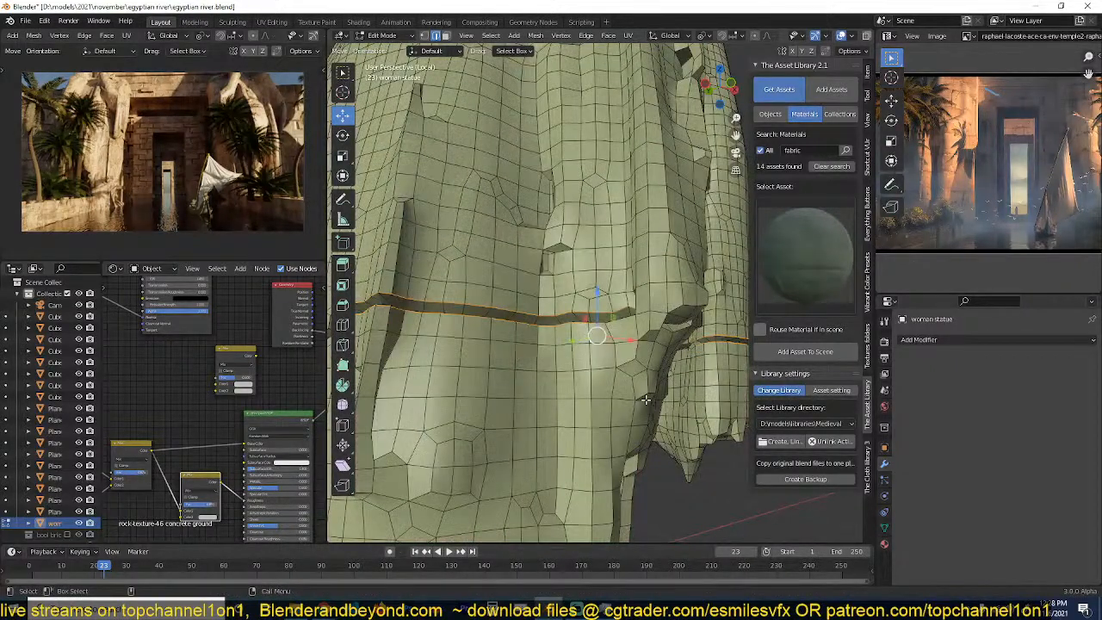
left_click(632, 425)
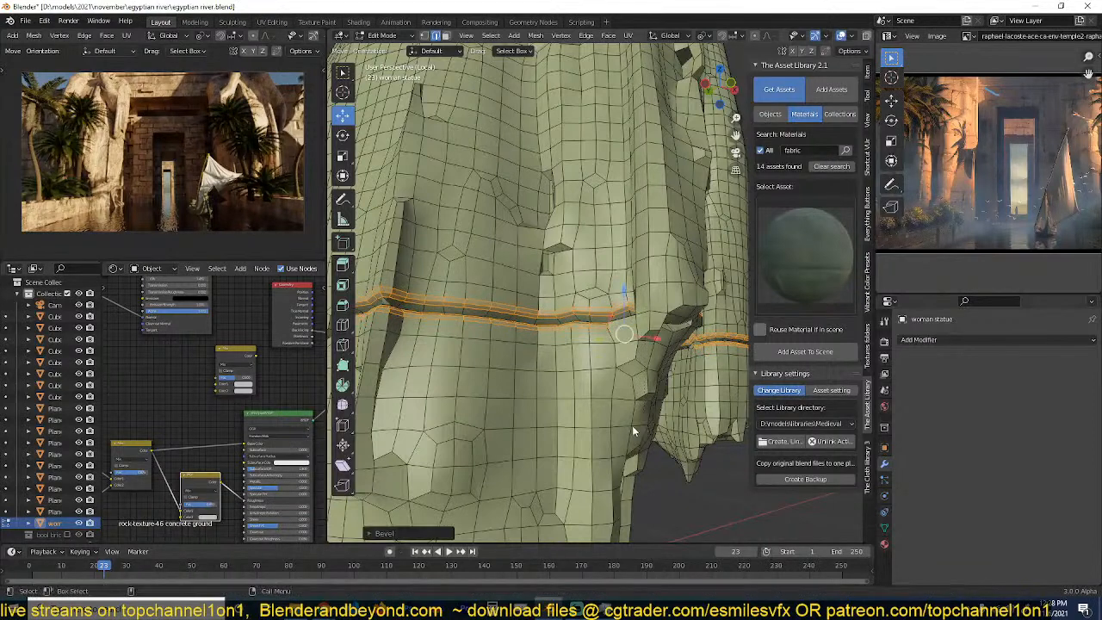
key("Tab")
scroll(632, 426, "down", 7)
middle_click_drag(632, 425, 691, 413)
scroll(610, 433, "up", 2)
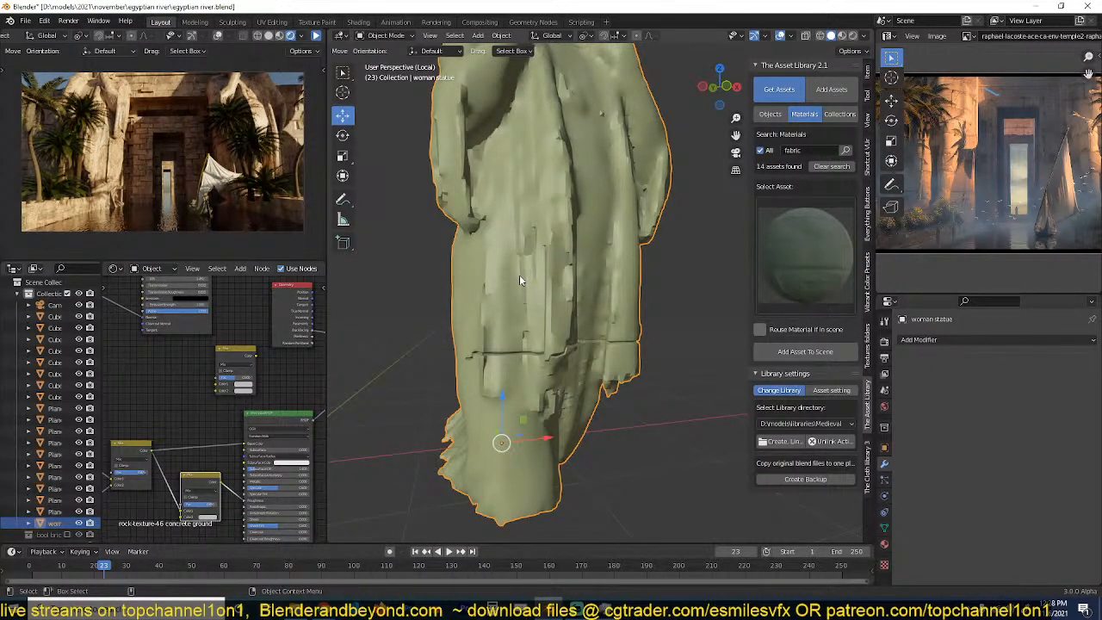
scroll(578, 290, "down", 5)
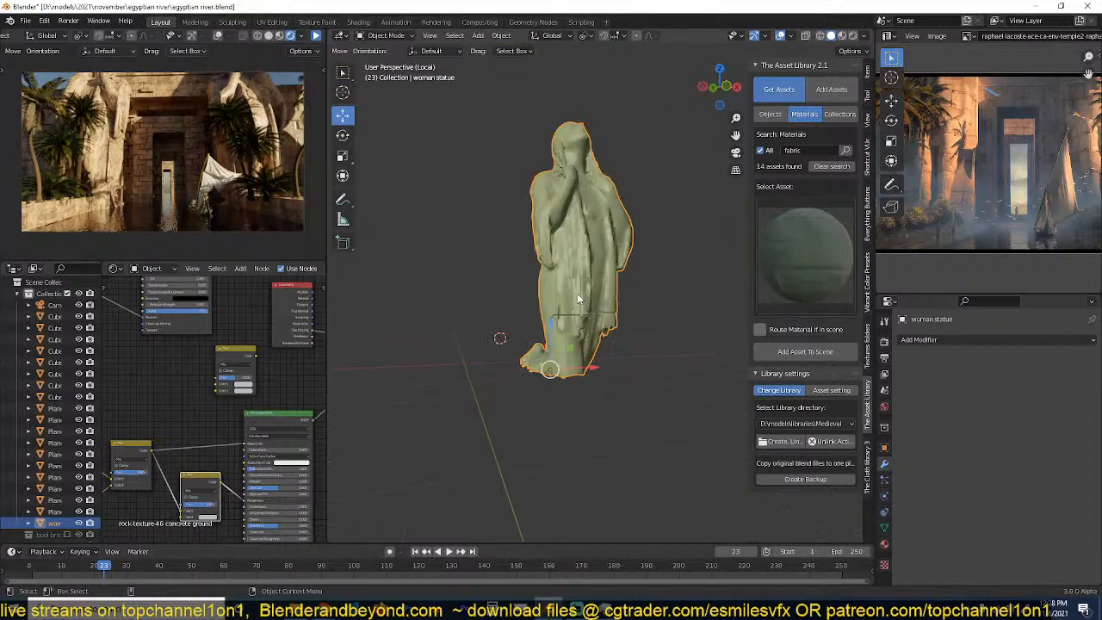
Examine the statue within the full temple scene from the front and side, and isolate it again.
key("KP_Divide")
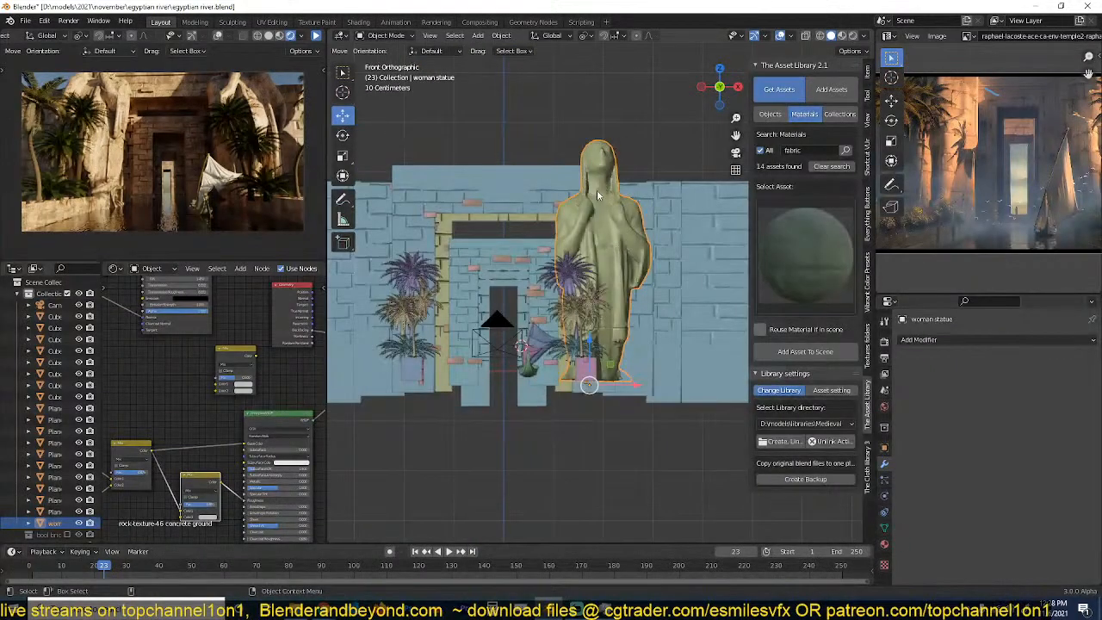
scroll(601, 215, "up", 2)
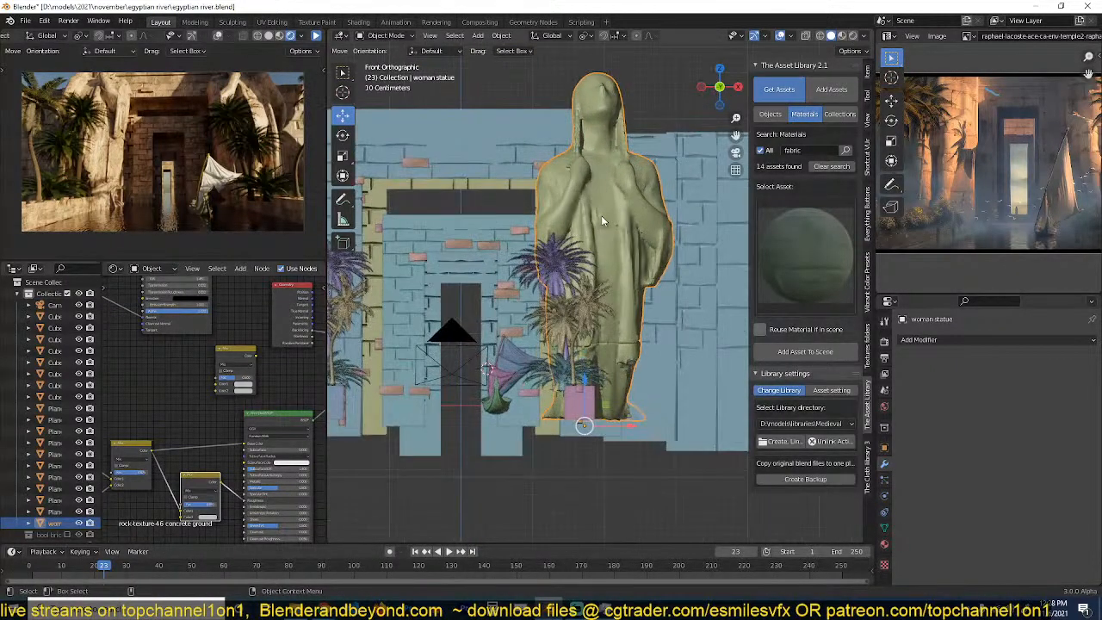
middle_click_drag(604, 207, 490, 249)
left_click(487, 252)
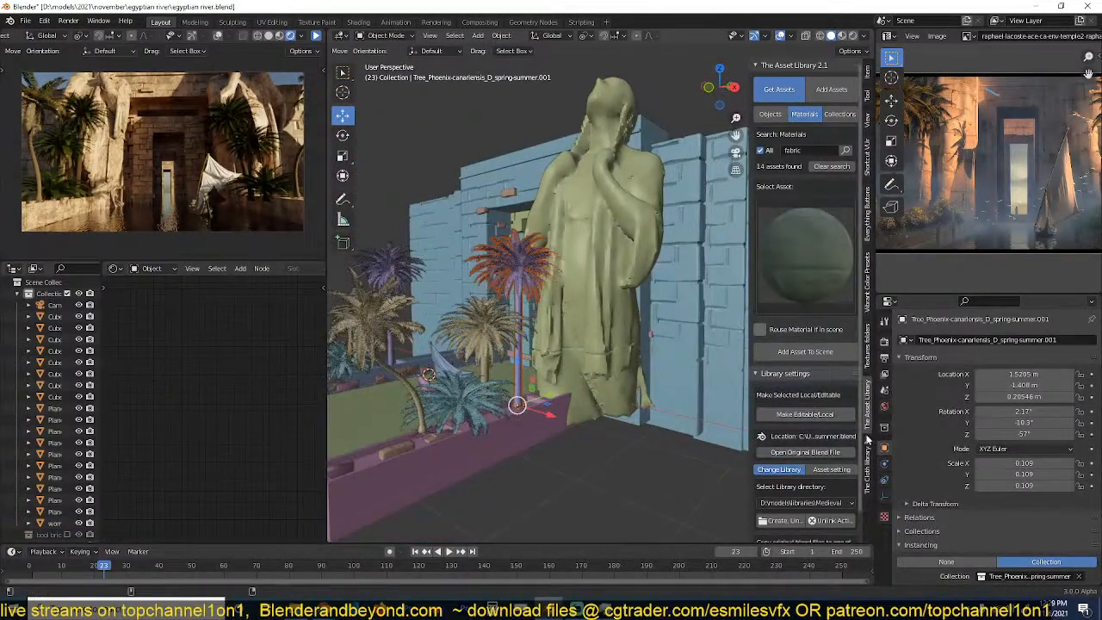
middle_click_drag(475, 338, 568, 341)
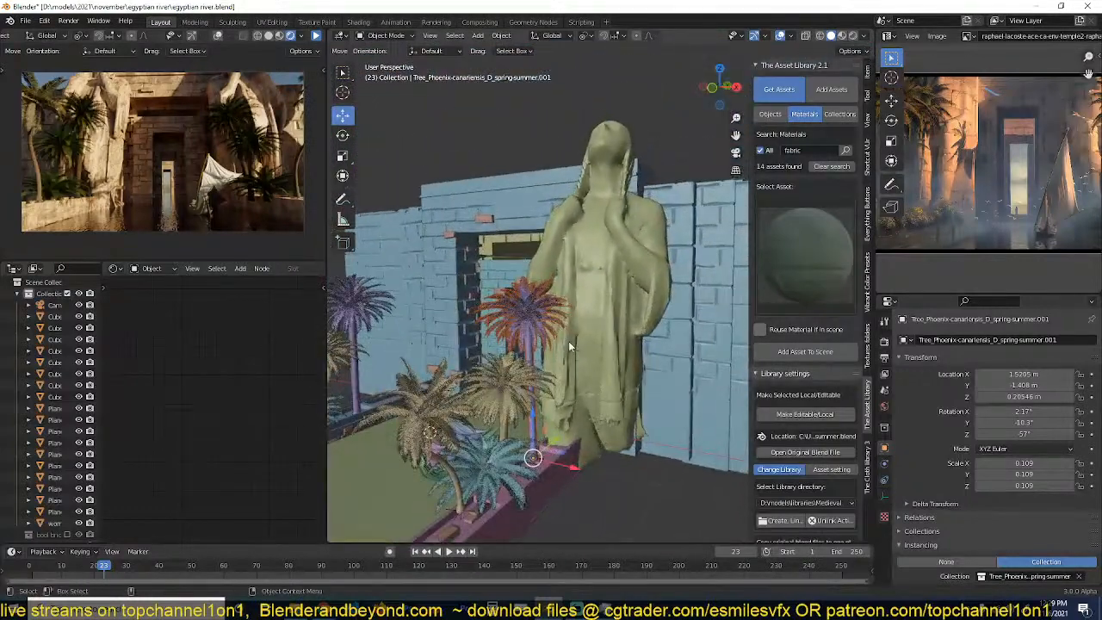
left_click(591, 326)
key("KP_Divide")
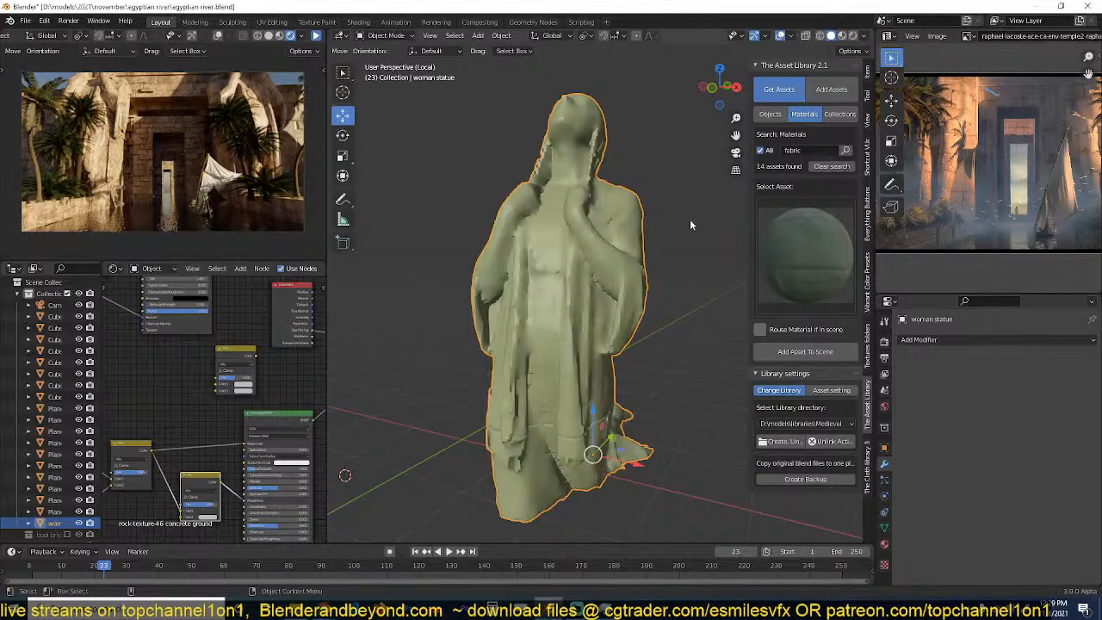
Select a shortest-path edge line across the robe at mid-thigh height, above the existing groove, continuing around to the side.
key("Tab")
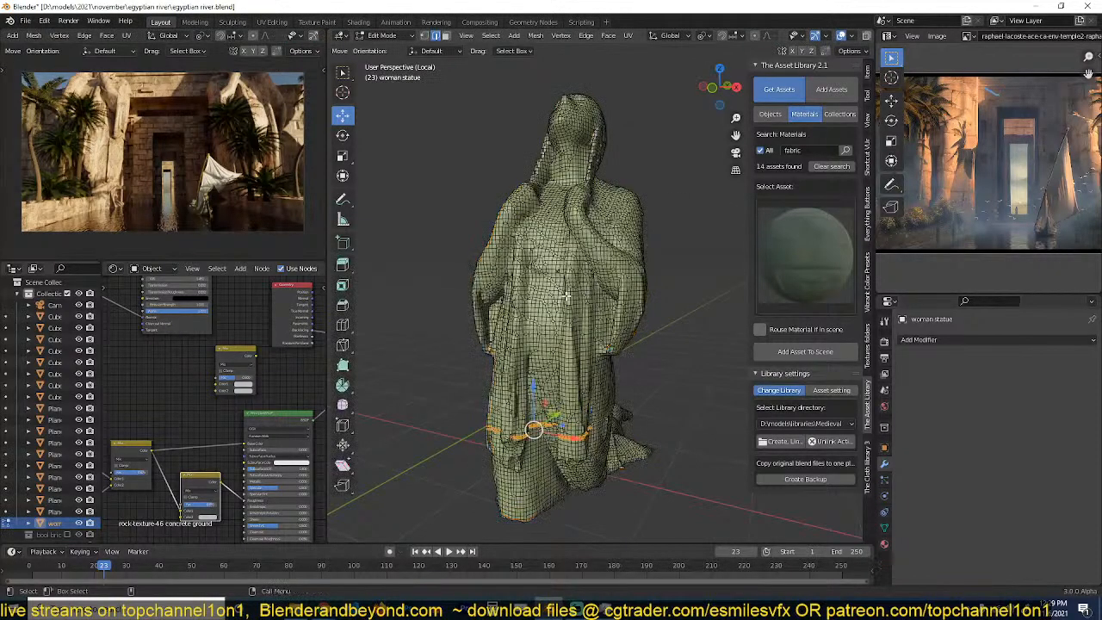
key("KP_1")
scroll(566, 310, "up", 4)
scroll(527, 443, "up", 4)
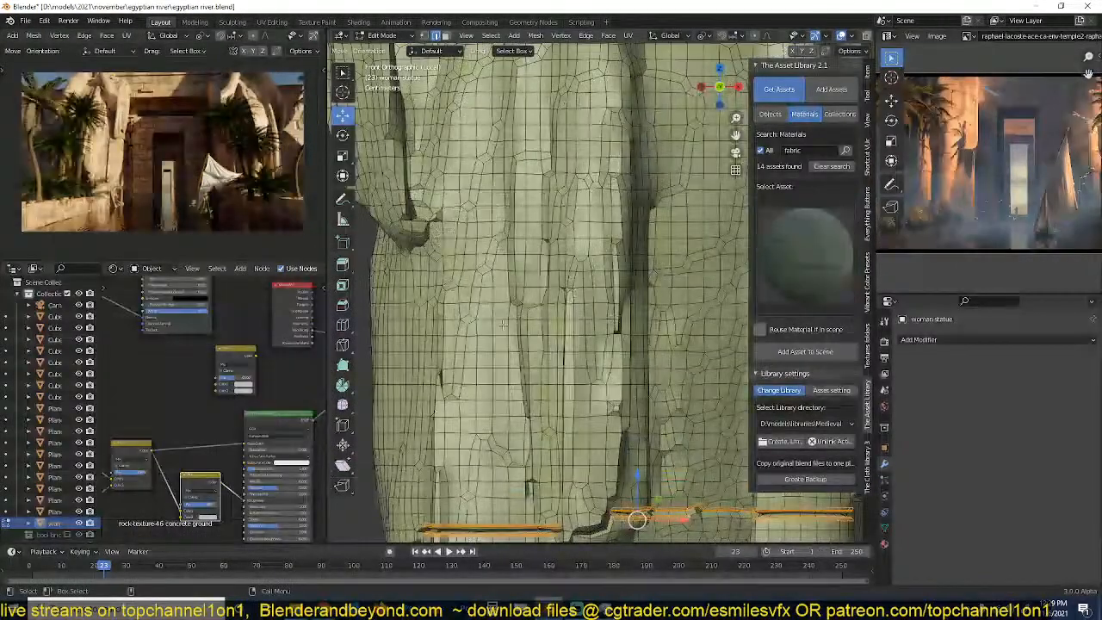
middle_click_drag(388, 338, 469, 299, "shift")
key("alt+a")
key("alt+a")
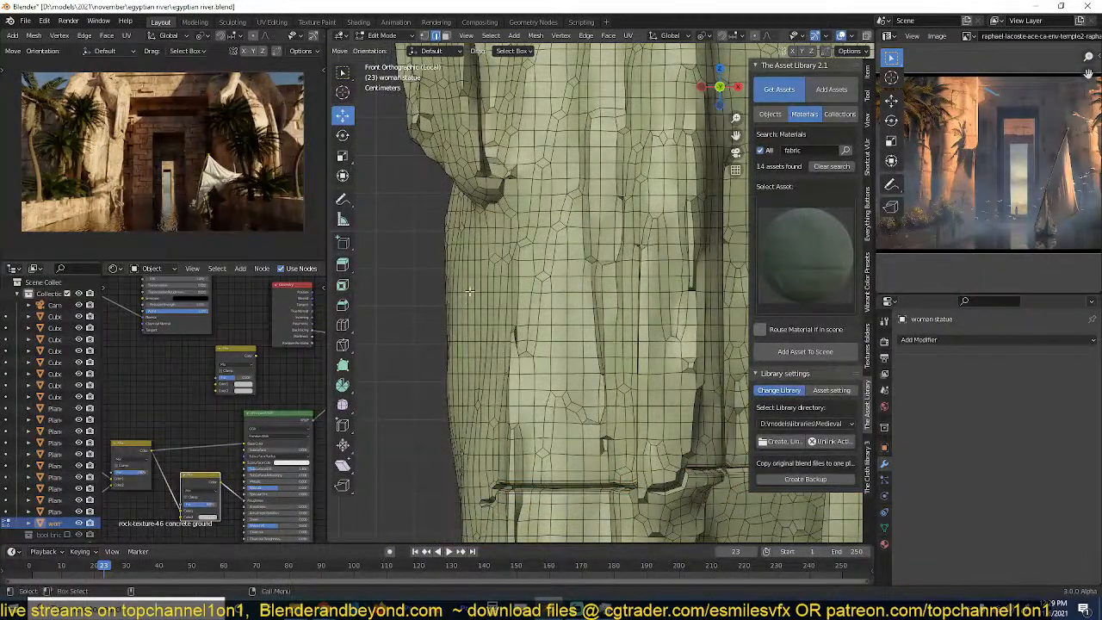
middle_click_drag(677, 291, 586, 291, "shift")
left_click(711, 291, "ctrl")
middle_click_drag(706, 294, 681, 298, "shift")
scroll(662, 296, "down", 5)
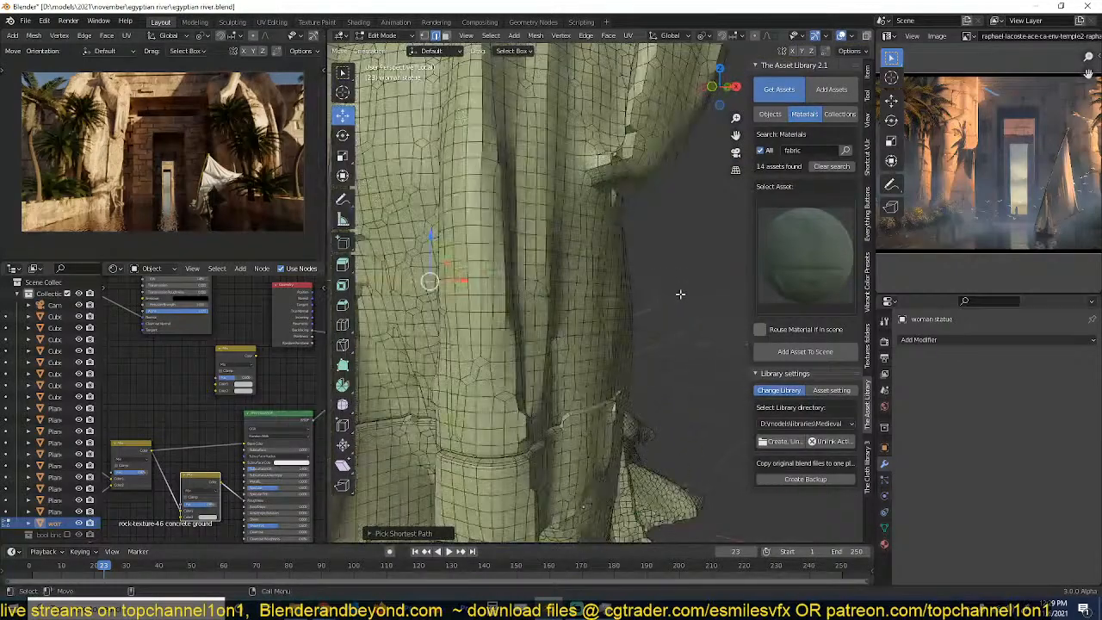
left_click(616, 287, "ctrl")
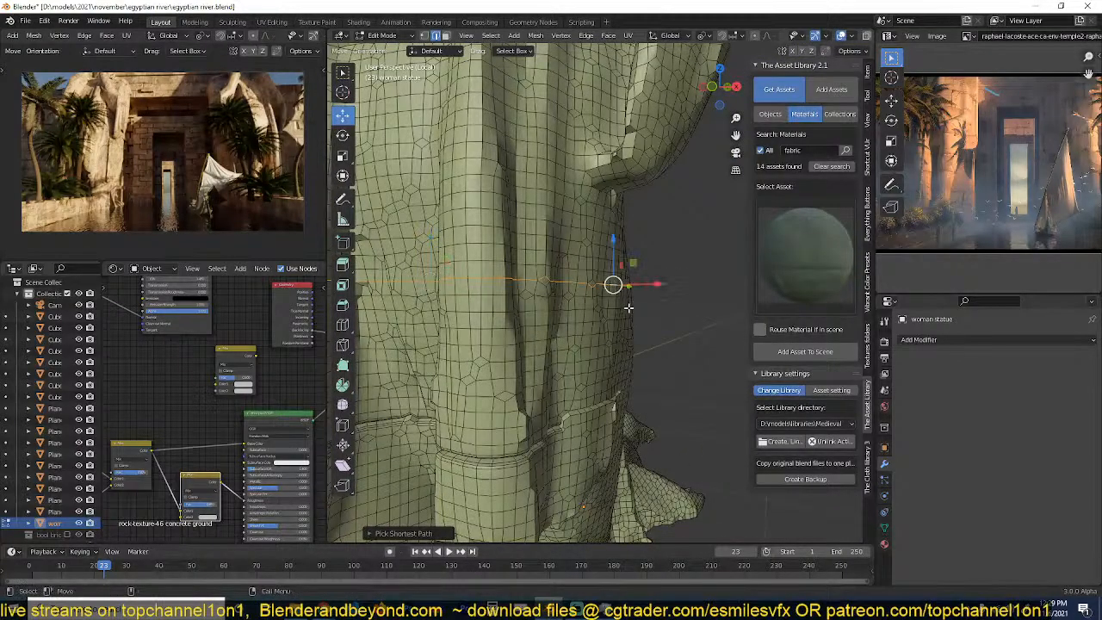
scroll(622, 305, "up", 4)
middle_click_drag(621, 305, 650, 298)
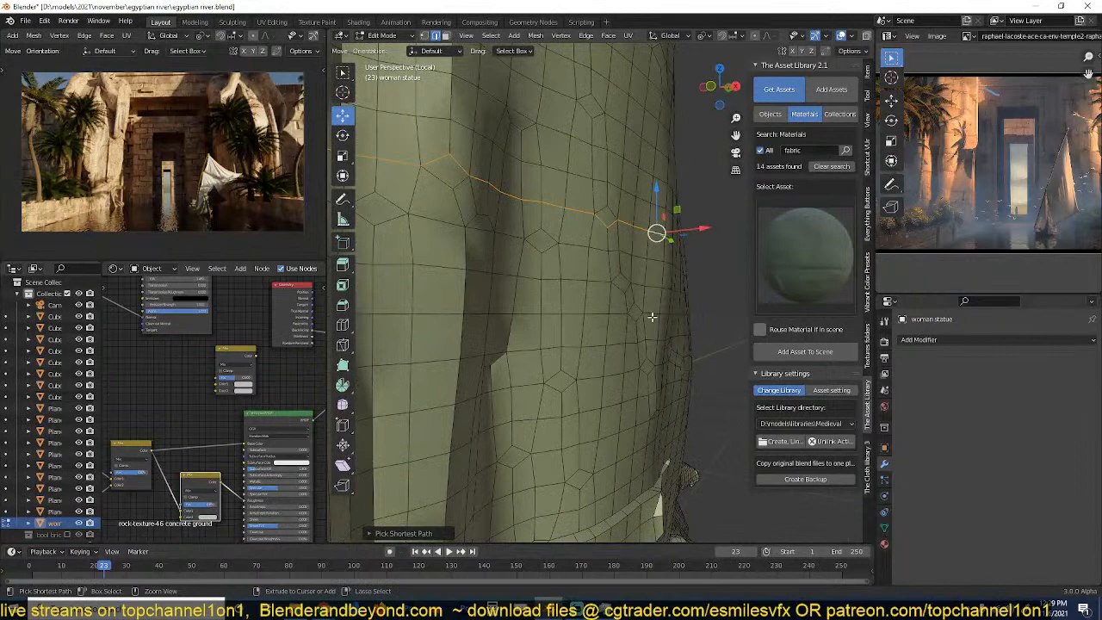
Bevel the upper edge path with two segments, shrink the selection to its centre and push it inward about 0.01 m.
key("ctrl+b")
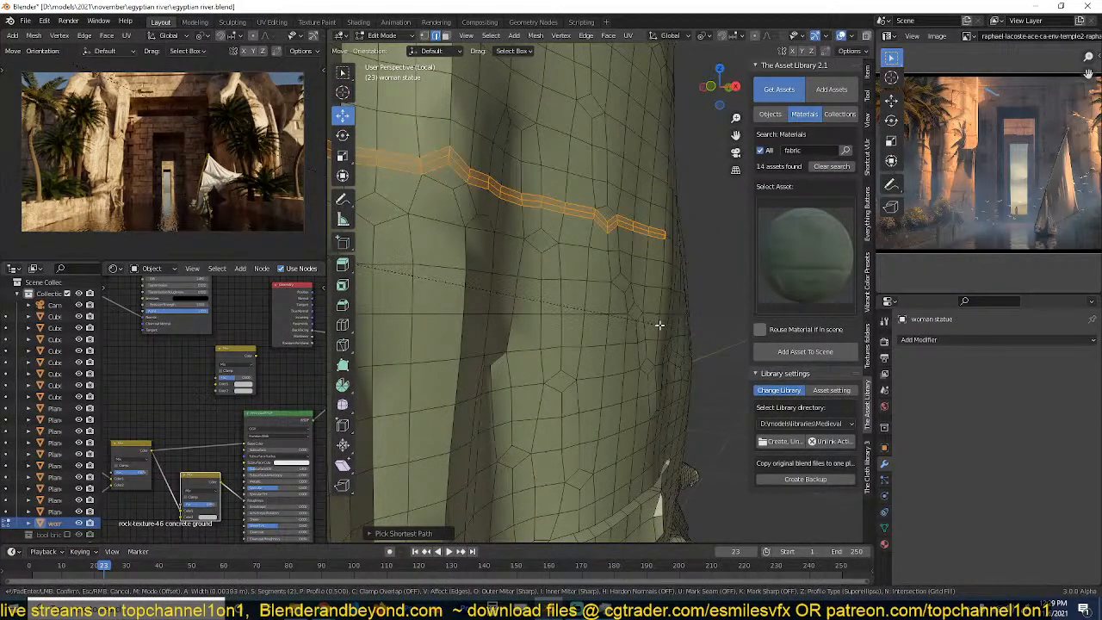
left_click(660, 326)
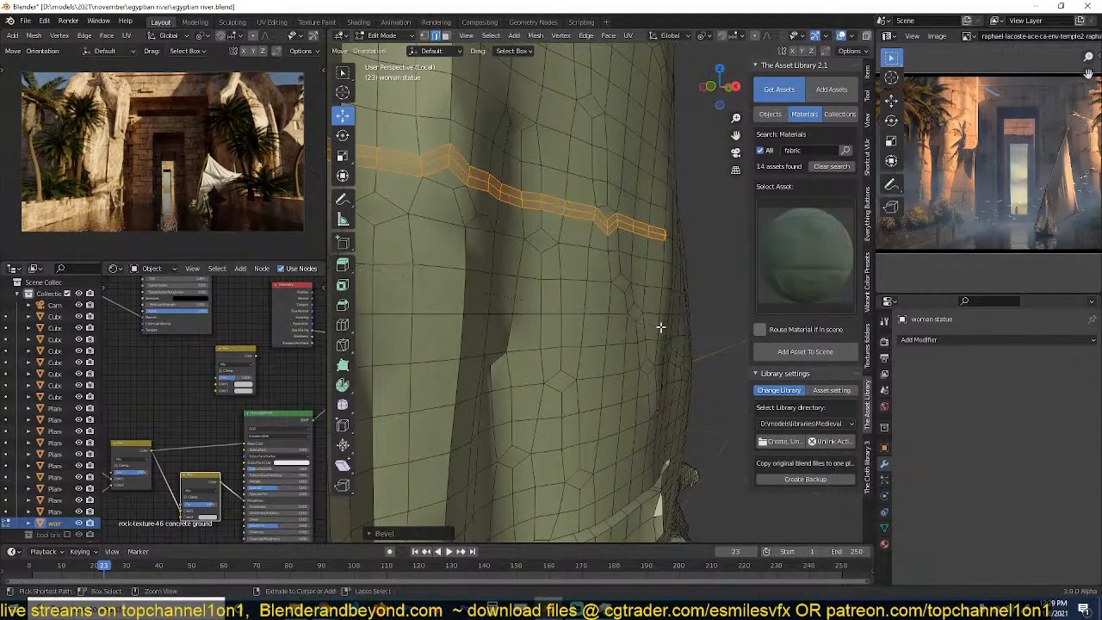
key("ctrl+KP_Subtract")
key("alt+s")
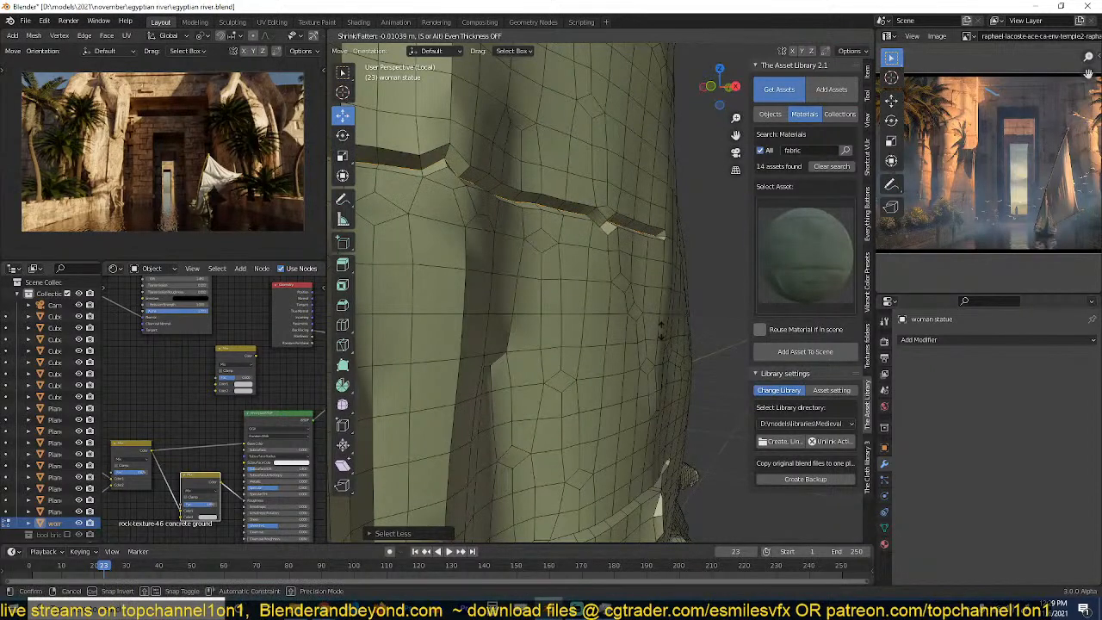
left_click(661, 328)
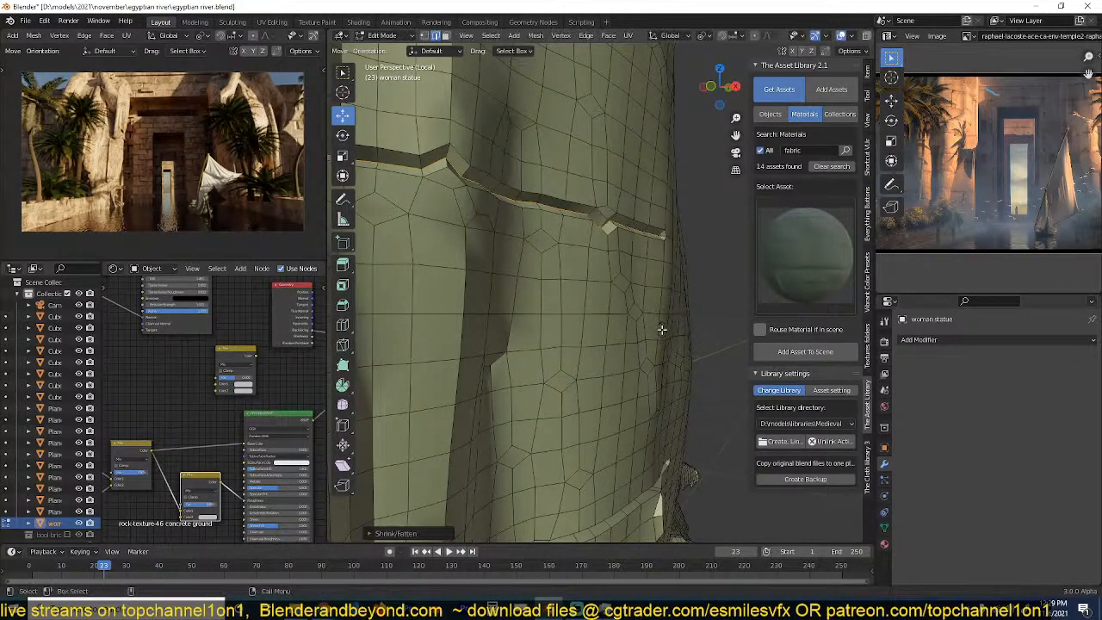
Pick the lower rim edge loop of the upper groove and examine both robe grooves in object mode.
left_click(658, 238, "alt")
middle_click_drag(657, 239, 517, 315)
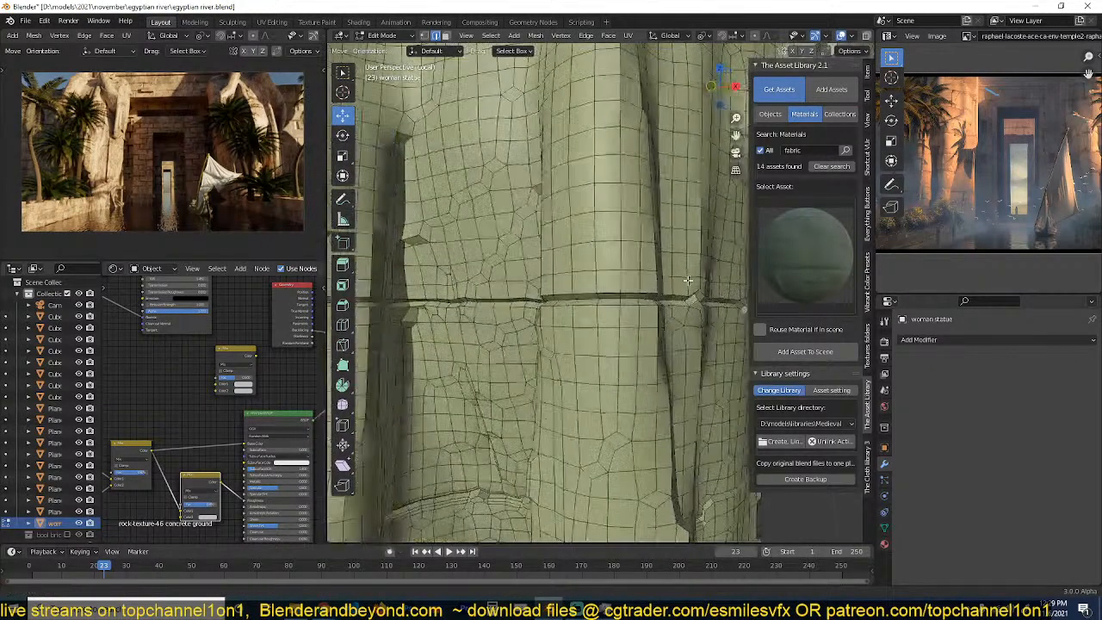
left_click(570, 304, "alt")
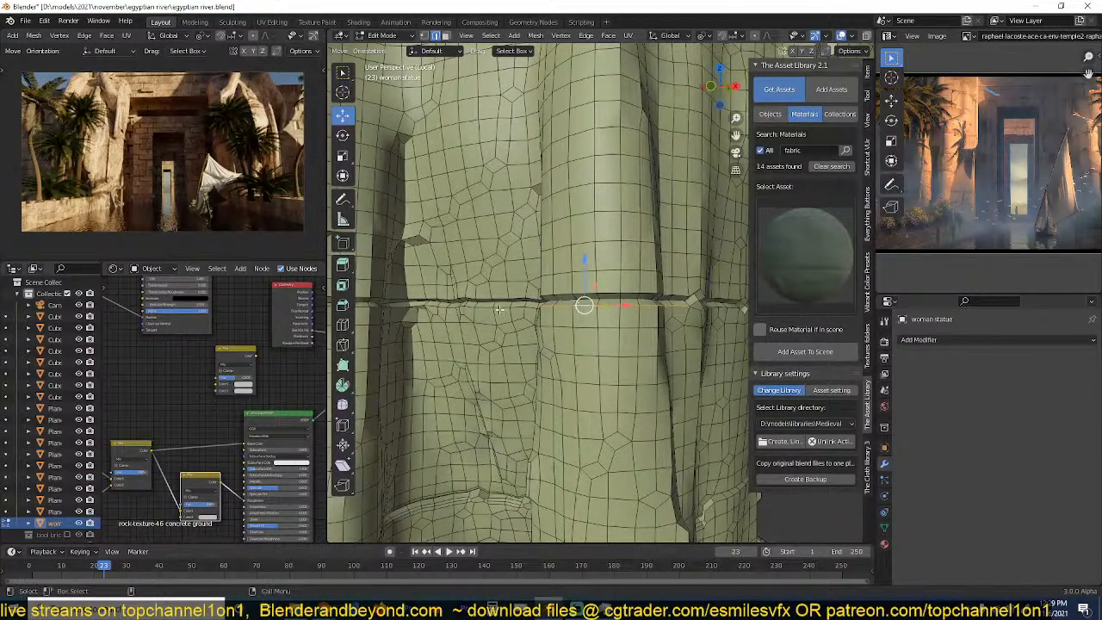
middle_click_drag(499, 309, 591, 347)
key("Tab")
scroll(572, 306, "down", 5)
scroll(642, 317, "up", 3)
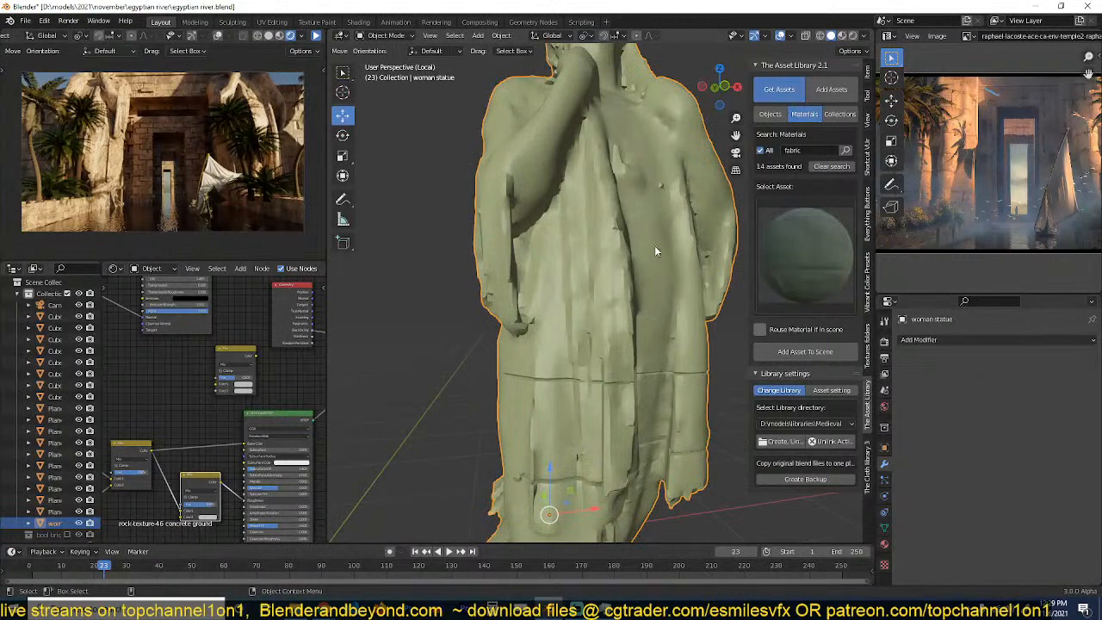
scroll(655, 251, "up", 3)
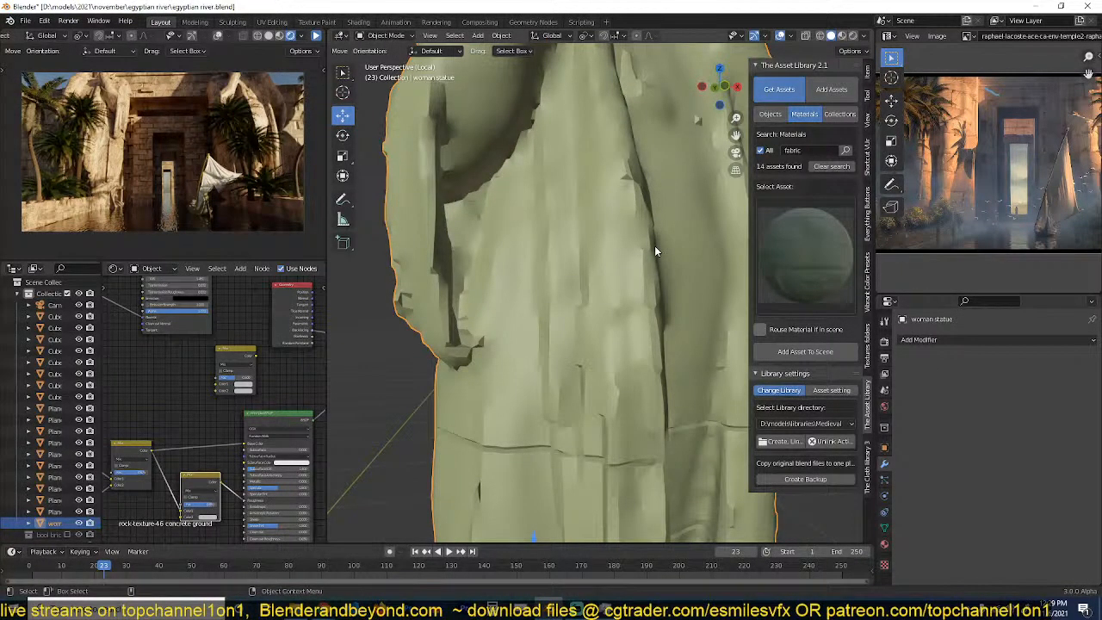
Select a shortest edge path across the robe front just above the elbows and shrink it inward to form a block seam.
scroll(654, 250, "down", 1)
scroll(652, 267, "up", 2)
scroll(651, 259, "down", 1)
middle_click_drag(601, 281, 568, 287)
key("Tab")
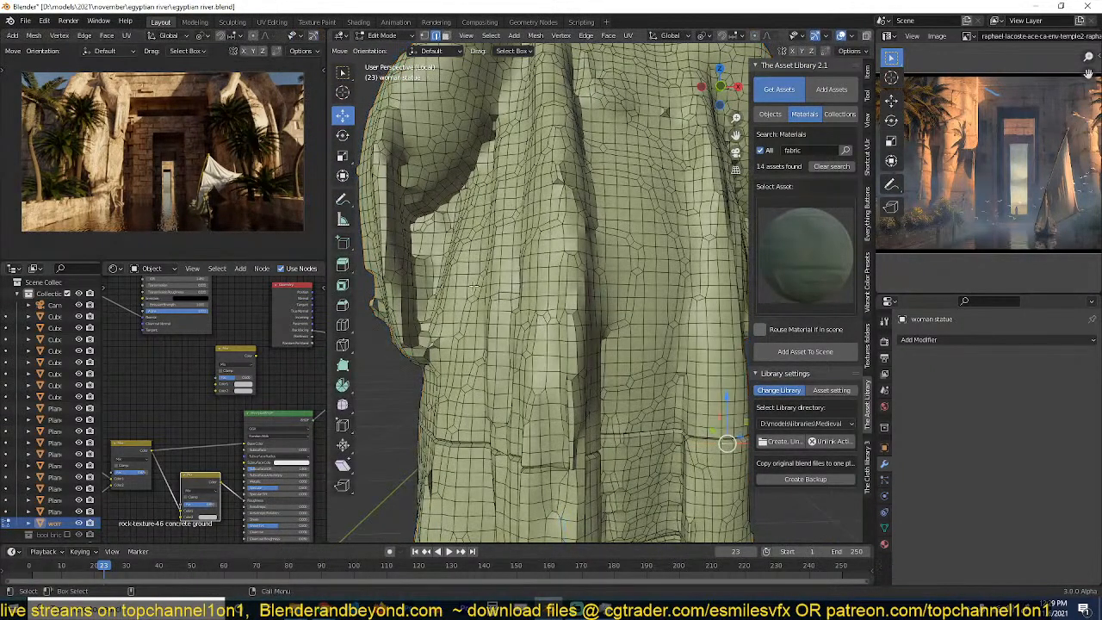
middle_click_drag(452, 287, 583, 281)
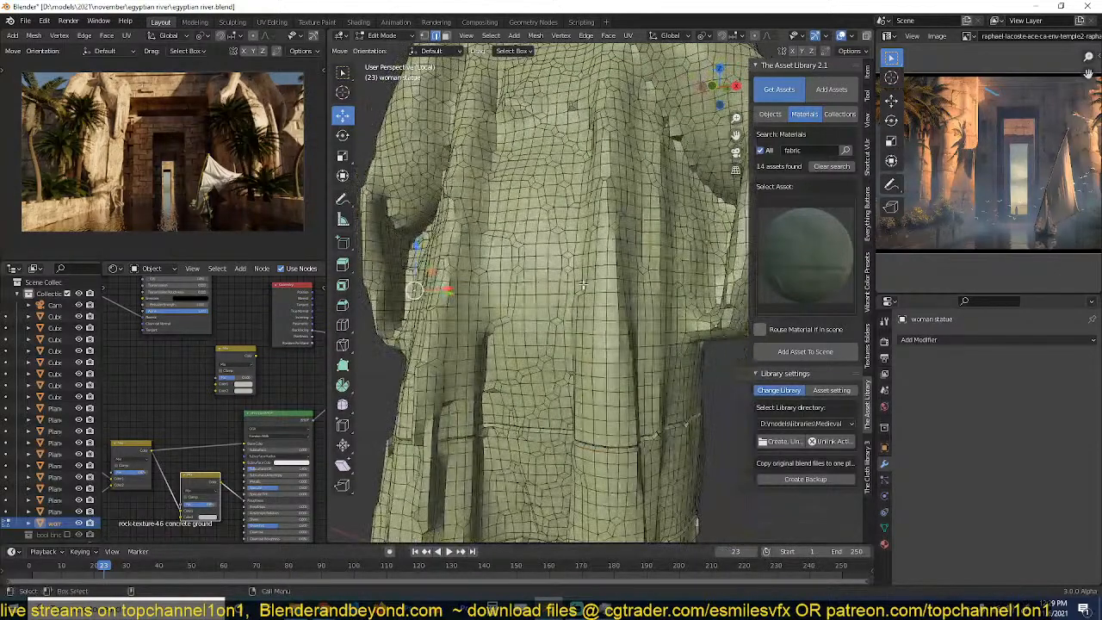
left_click(707, 285, "ctrl")
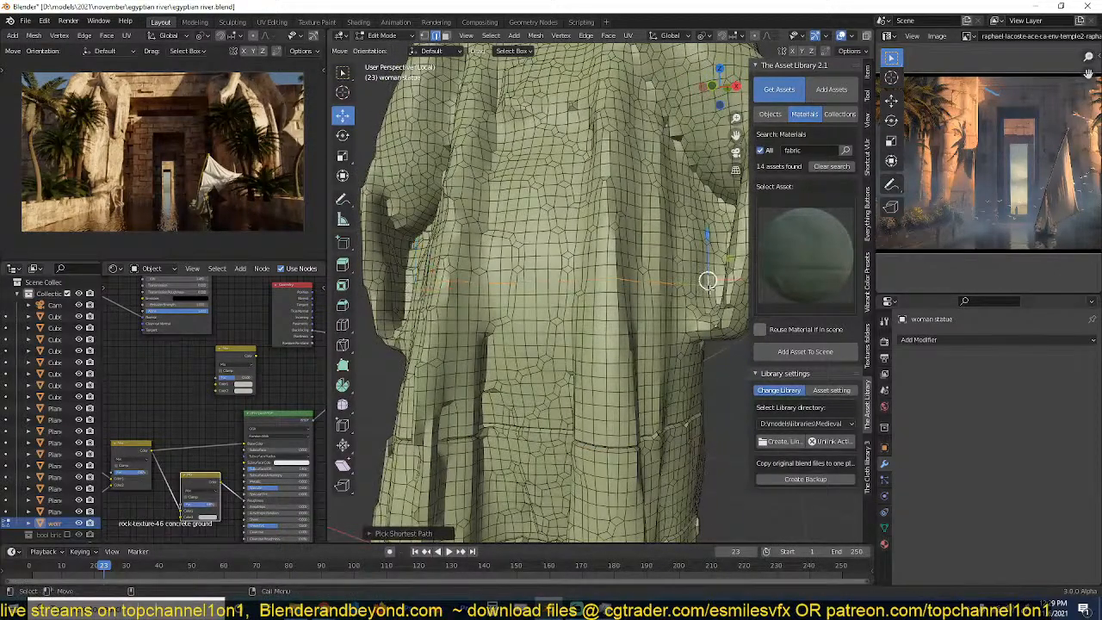
key("alt+s")
left_click(710, 294)
key("Tab")
Carve another seam across the midriff above the elbow-level groove by shrinking a shortest edge path inward about 0.025 m.
scroll(631, 381, "down", 7)
middle_click_drag(630, 381, 642, 337)
scroll(626, 253, "up", 6)
middle_click_drag(589, 254, 596, 288)
scroll(596, 288, "down", 3)
key("Tab")
scroll(626, 207, "up", 3)
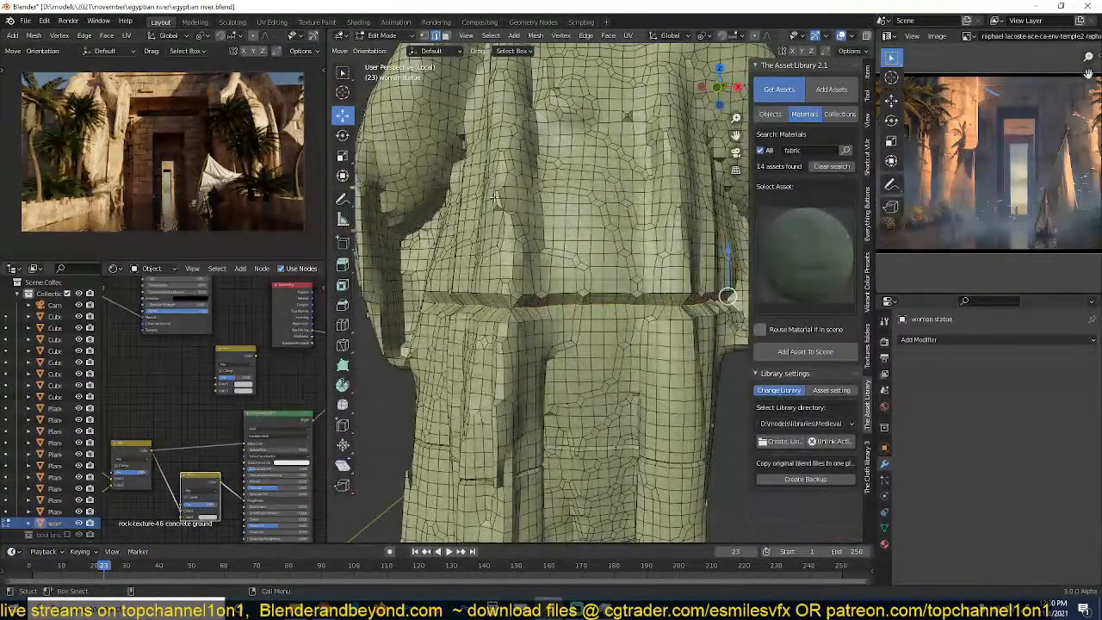
middle_click_drag(466, 175, 609, 182)
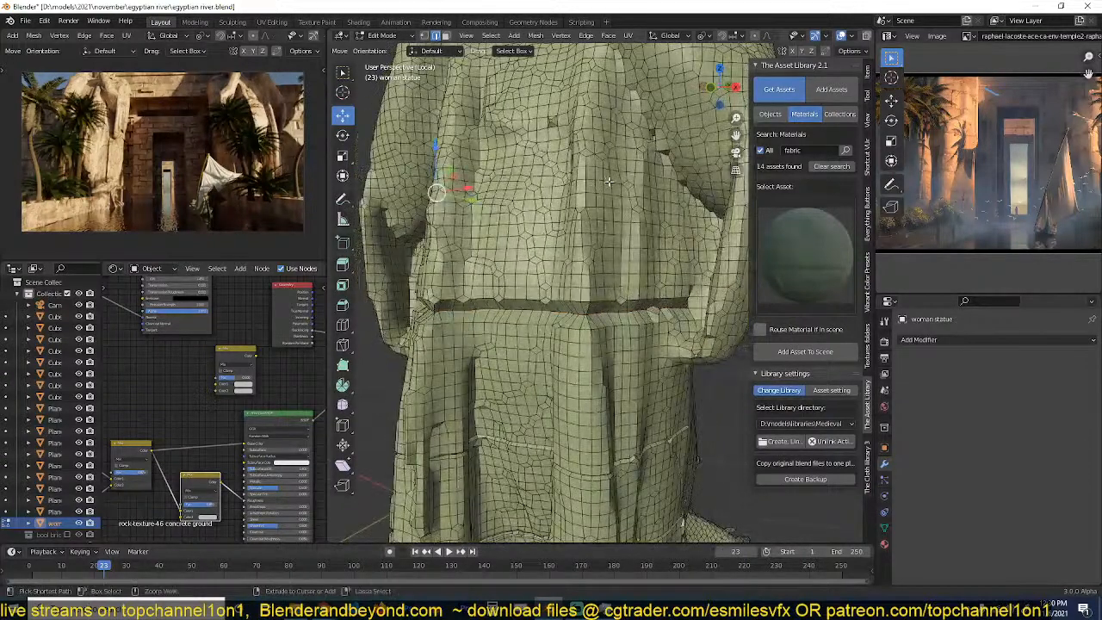
left_click(616, 183, "ctrl")
key("alt+s")
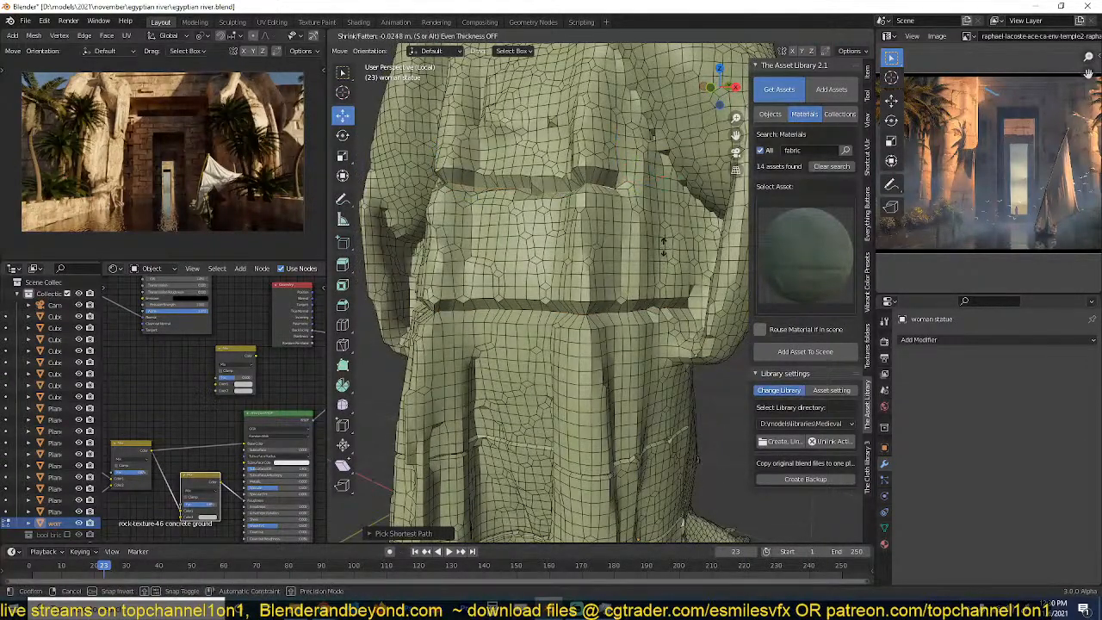
left_click(666, 254)
key("Tab")
Select the edge loop around the smooth lower leg section of the robe and shrink it inward about 0.013 m.
scroll(654, 276, "down", 6)
middle_click_drag(648, 293, 550, 369)
scroll(630, 360, "up", 3)
key("Tab")
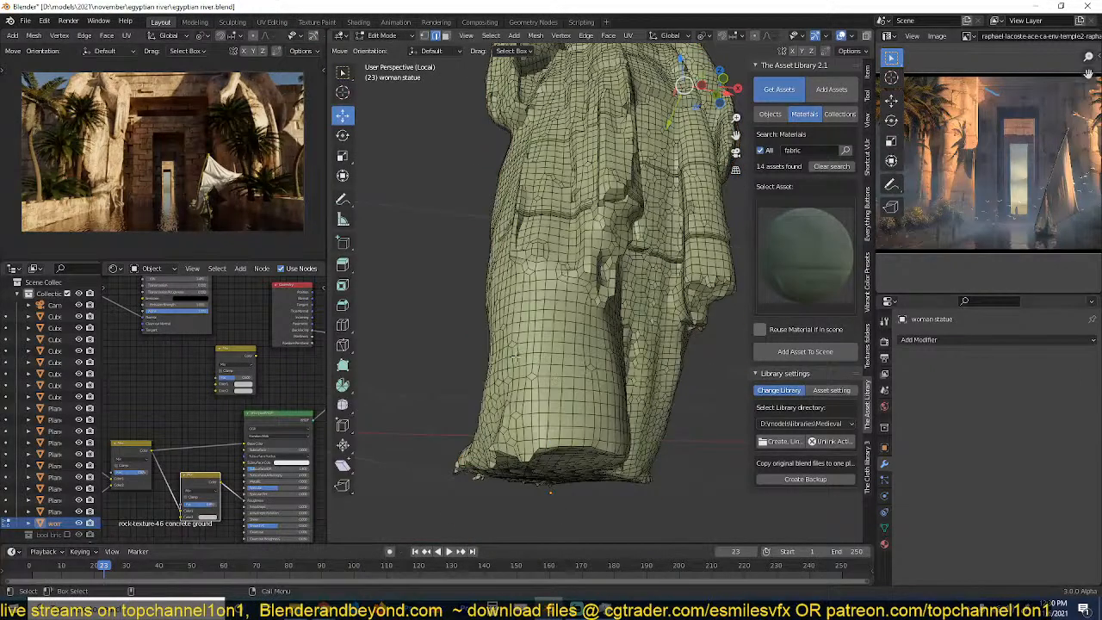
left_click(527, 353, "alt")
left_click(552, 348, "alt")
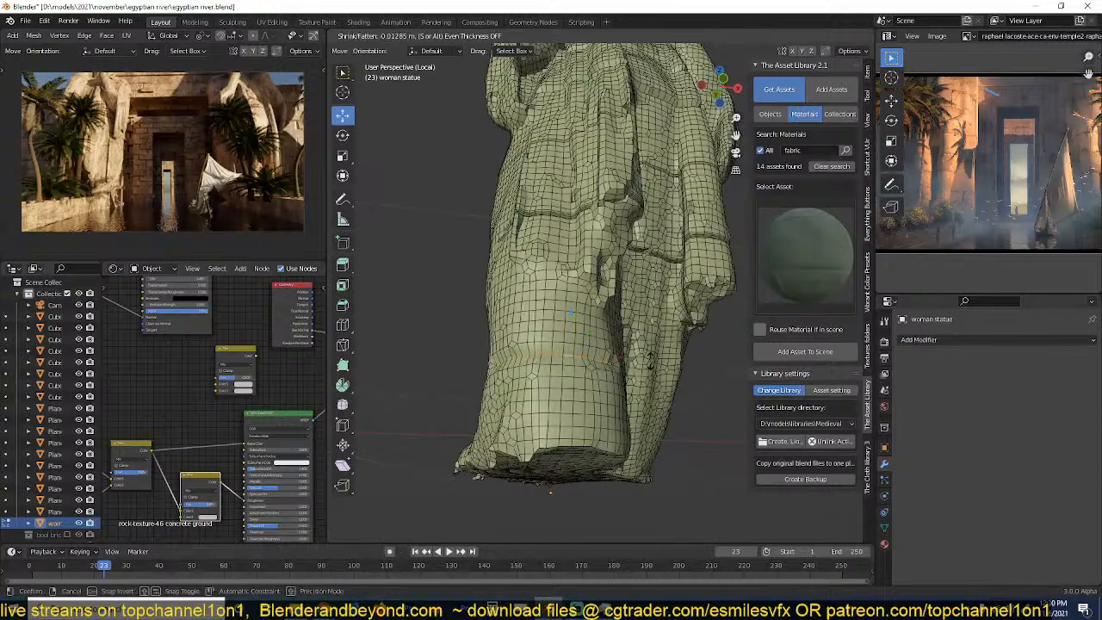
key("Tab")
Select a shortest edge path across the lower robe beside the leg groove and shrink it inward as a matching seam.
scroll(650, 365, "down", 5)
scroll(650, 368, "up", 8)
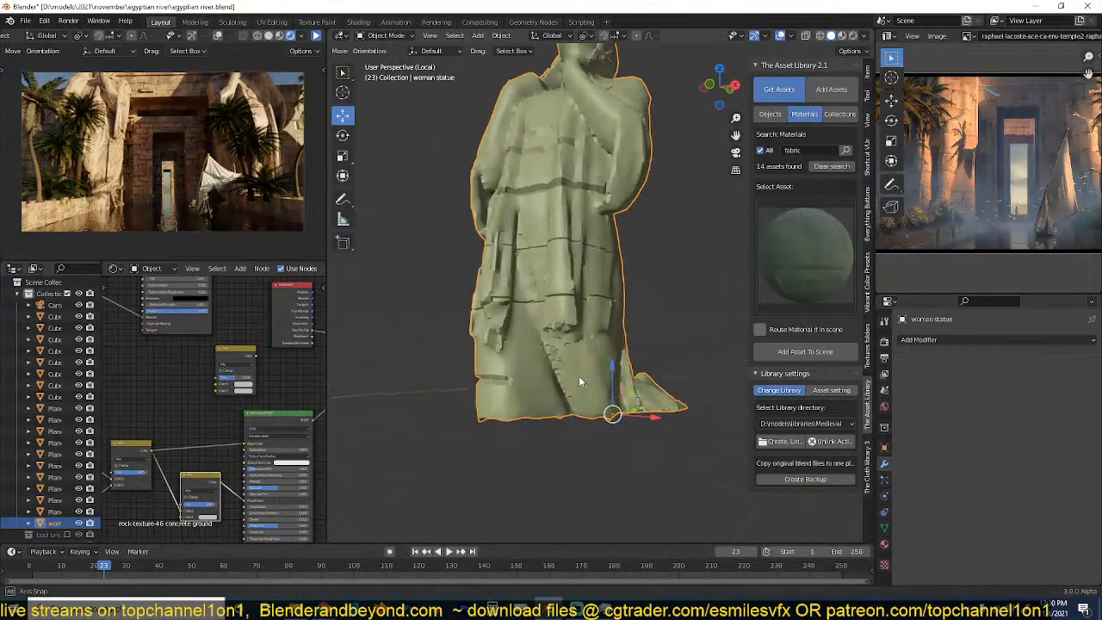
key("Tab")
middle_click_drag(595, 428, 615, 395)
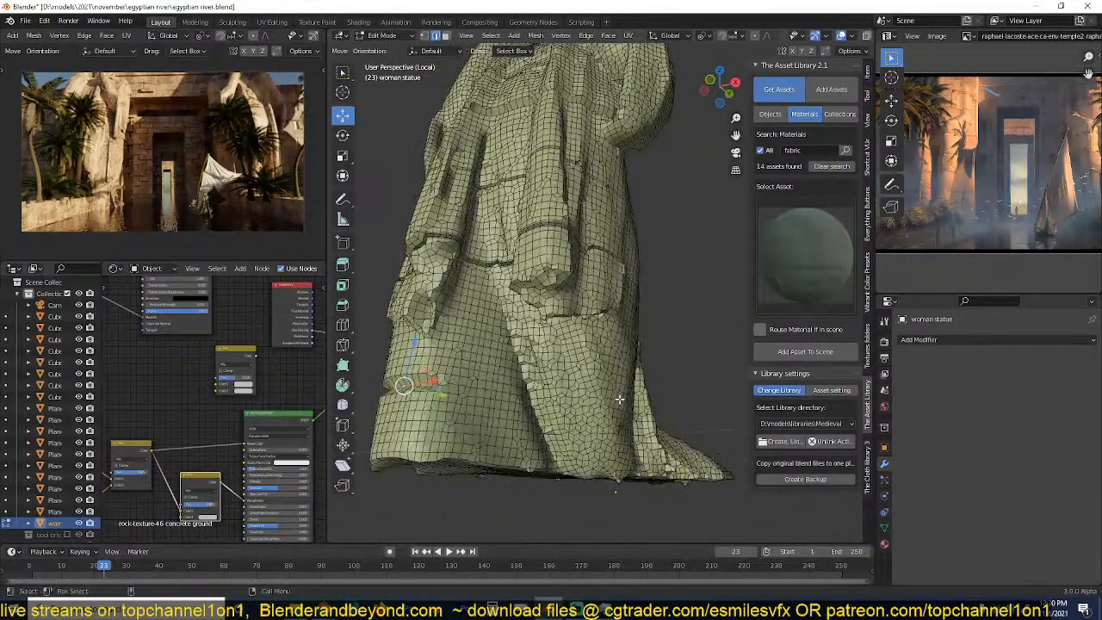
left_click(617, 398)
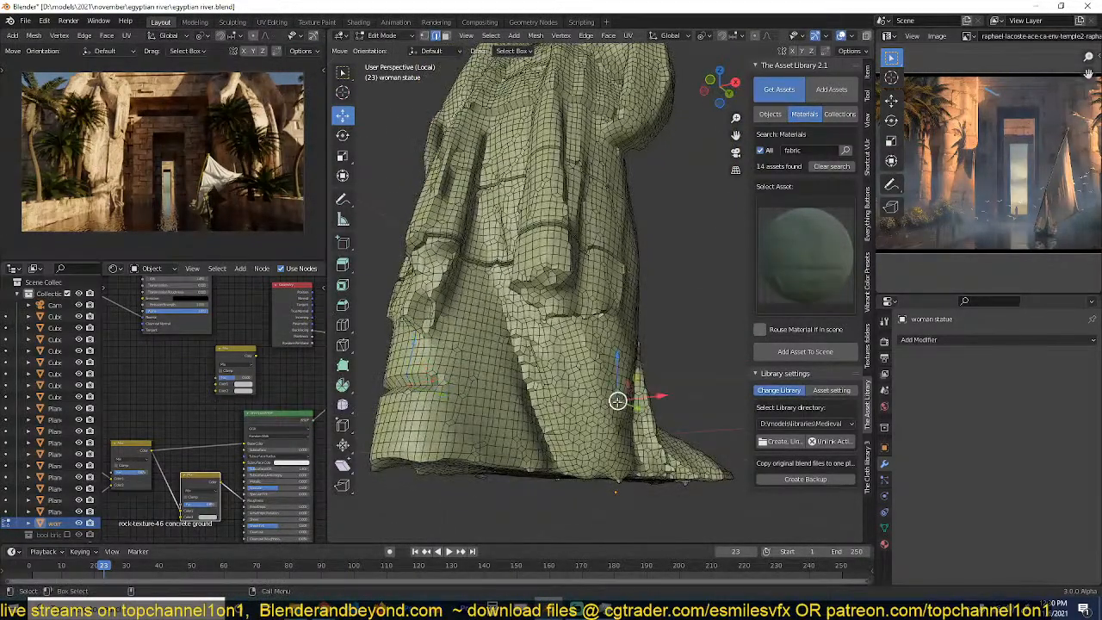
left_click(541, 396, "ctrl")
key("alt+s")
left_click(655, 380)
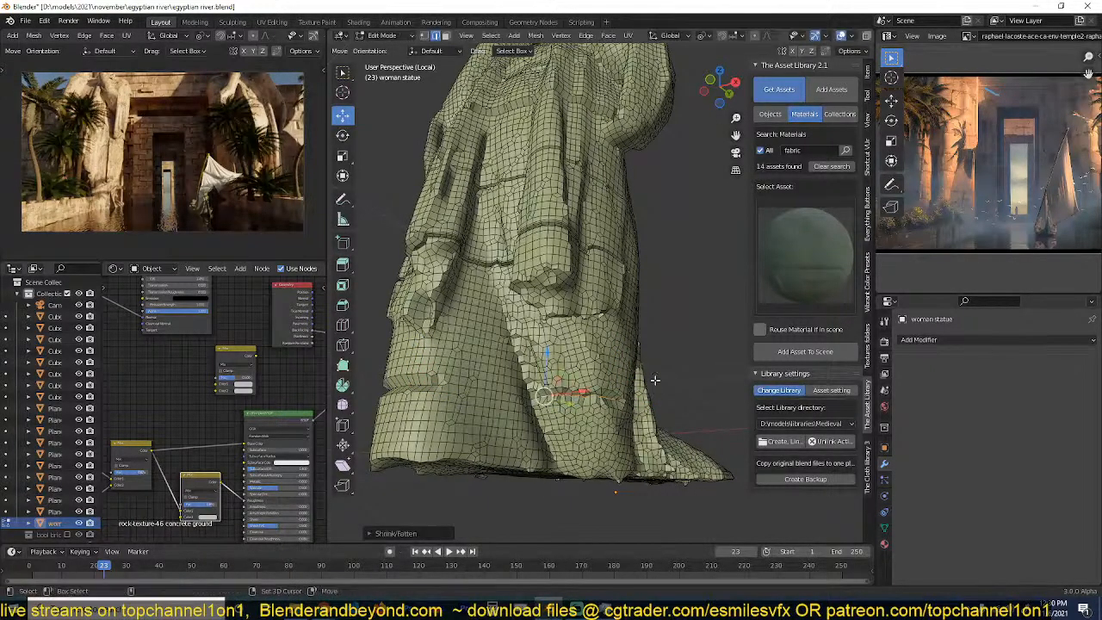
key("Tab")
Carve a seam across the upper chest and raised forearms by shrinking a shortest edge path inward.
scroll(652, 397, "down", 5)
middle_click_drag(647, 423, 650, 371)
scroll(649, 371, "up", 4)
scroll(645, 320, "down", 4)
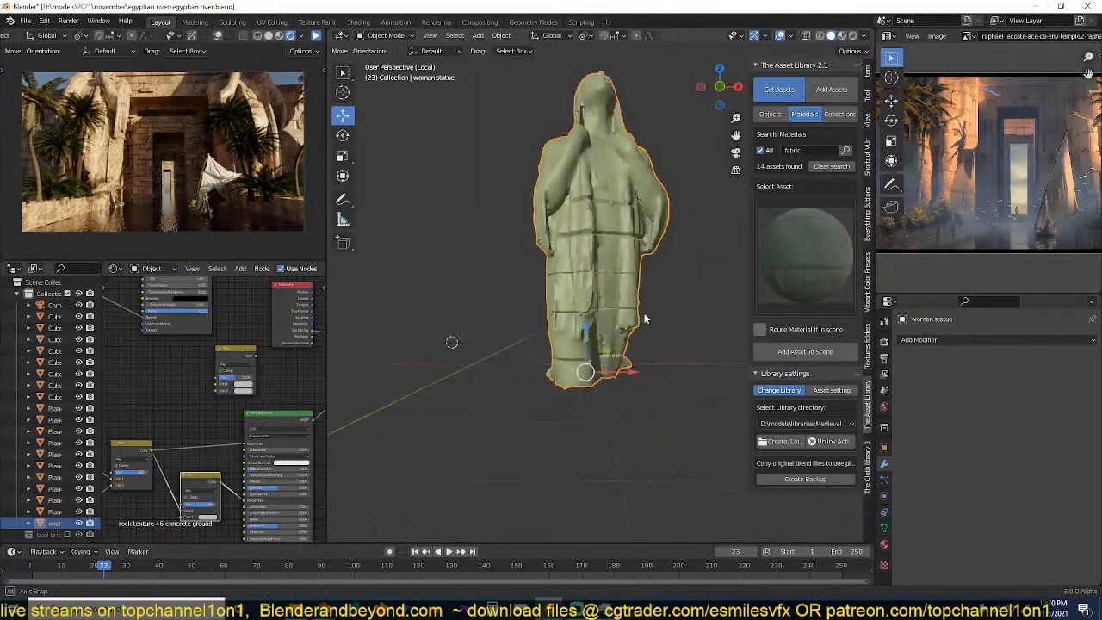
middle_click_drag(645, 319, 591, 326)
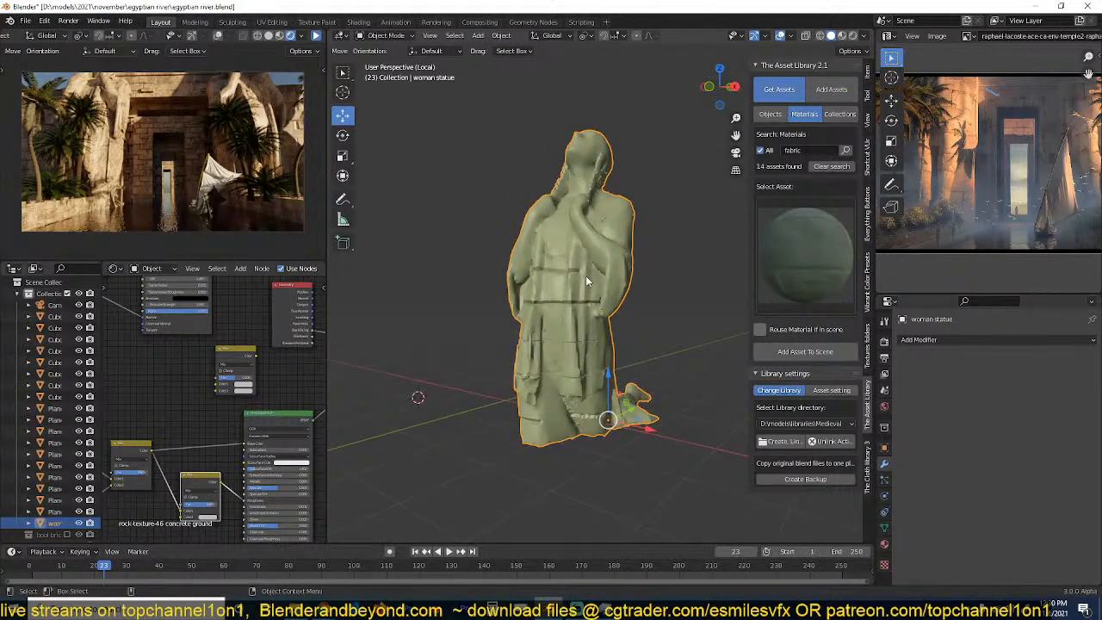
scroll(592, 336, "up", 2)
key("Tab")
scroll(670, 315, "up", 5)
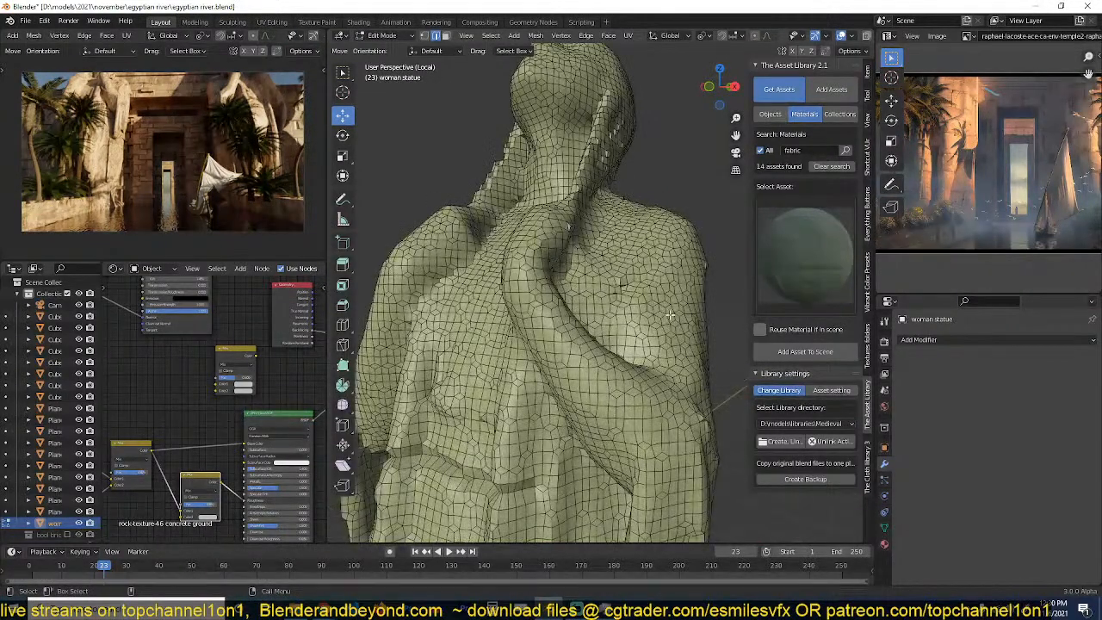
middle_click_drag(670, 315, 626, 387)
left_click(540, 328, "ctrl")
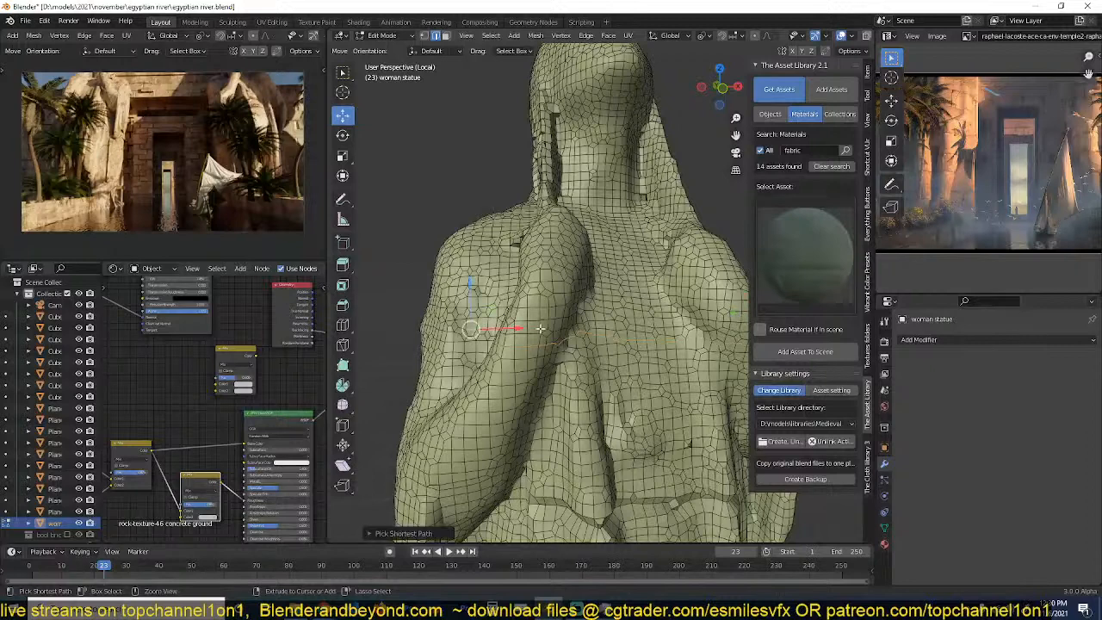
key("alt+s")
left_click(659, 334)
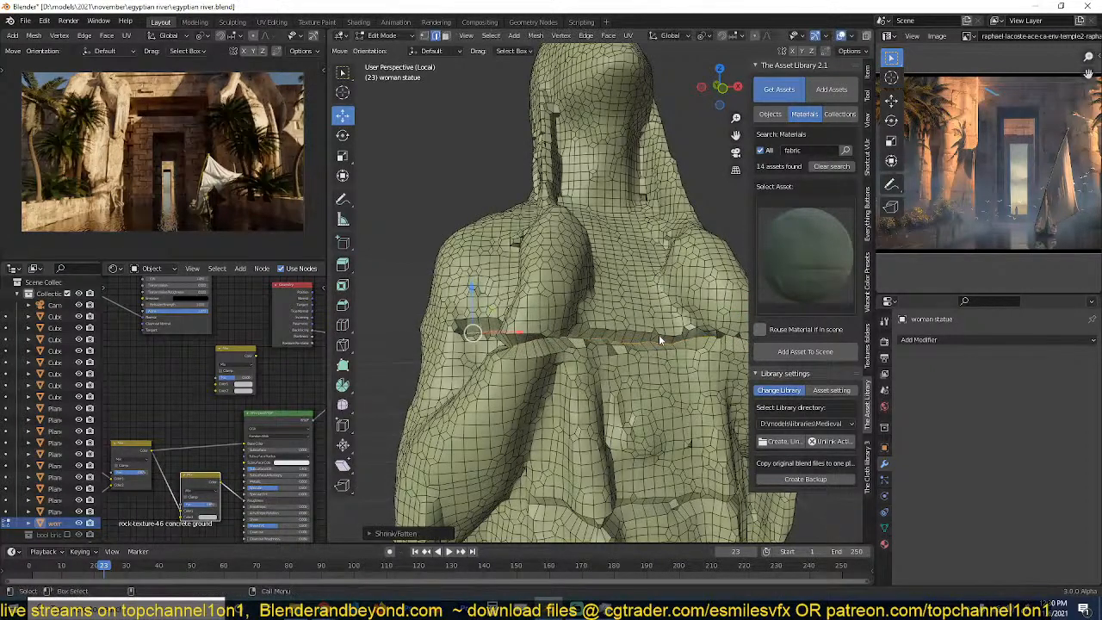
key("Tab")
Select a shortest edge path across the torso and arms just below the upper chest groove and shrink it inward.
scroll(660, 337, "down", 3)
middle_click_drag(660, 338, 650, 272)
middle_click_drag(581, 269, 567, 339)
scroll(559, 266, "up", 3)
key("Tab")
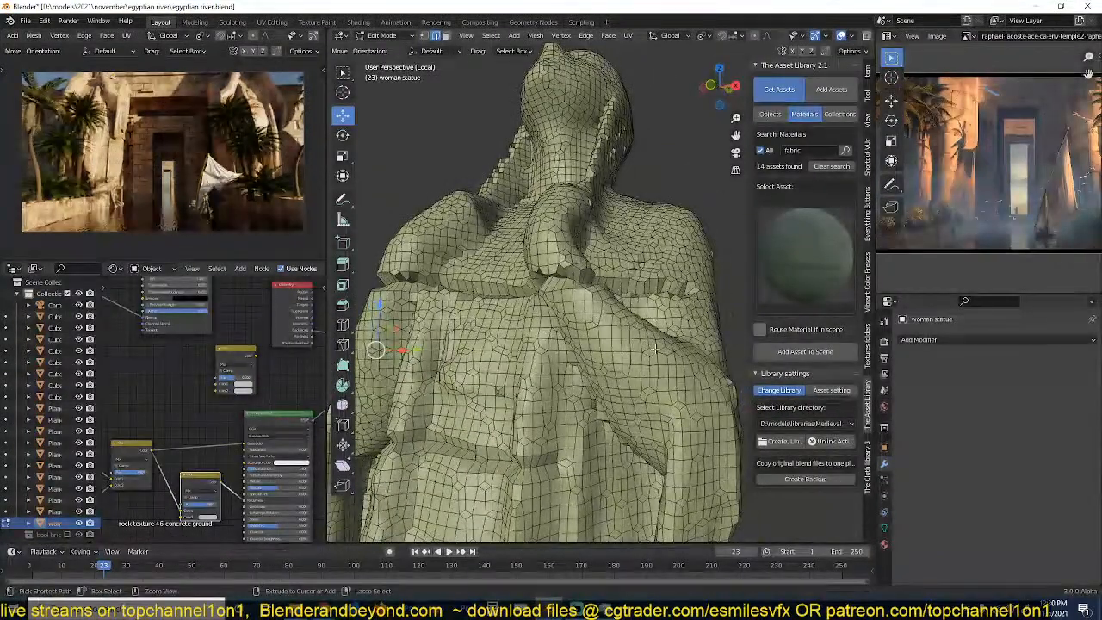
left_click(689, 355, "ctrl")
key("alt+s")
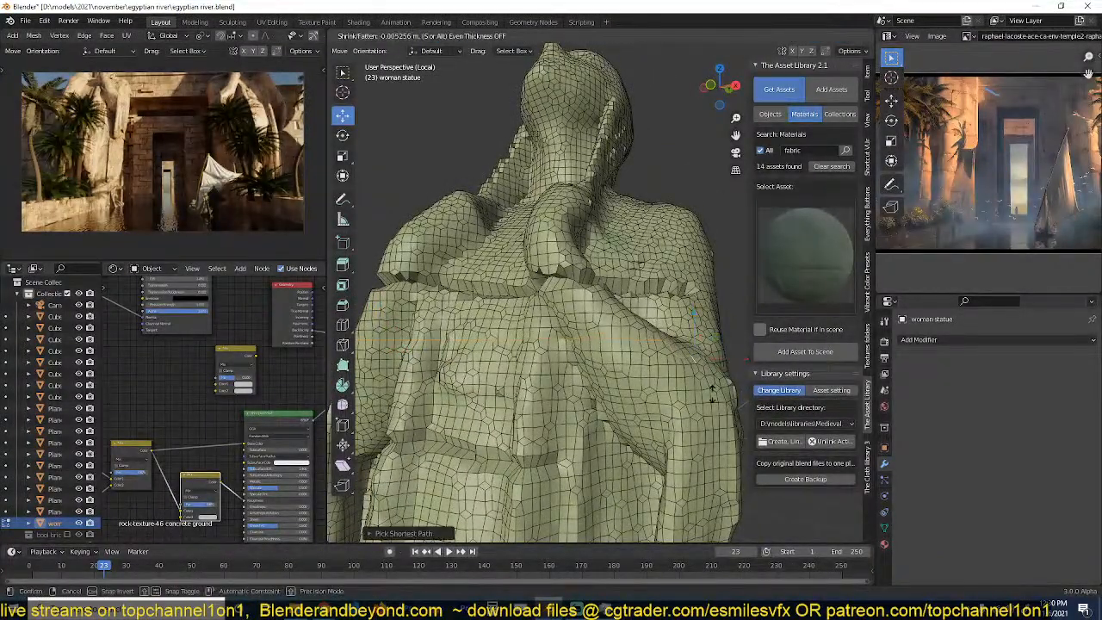
left_click(700, 433)
key("Tab")
Select a shortest edge path across the neck base from shoulder to shoulder and shrink it inward about 0.02 m.
scroll(560, 376, "down", 4)
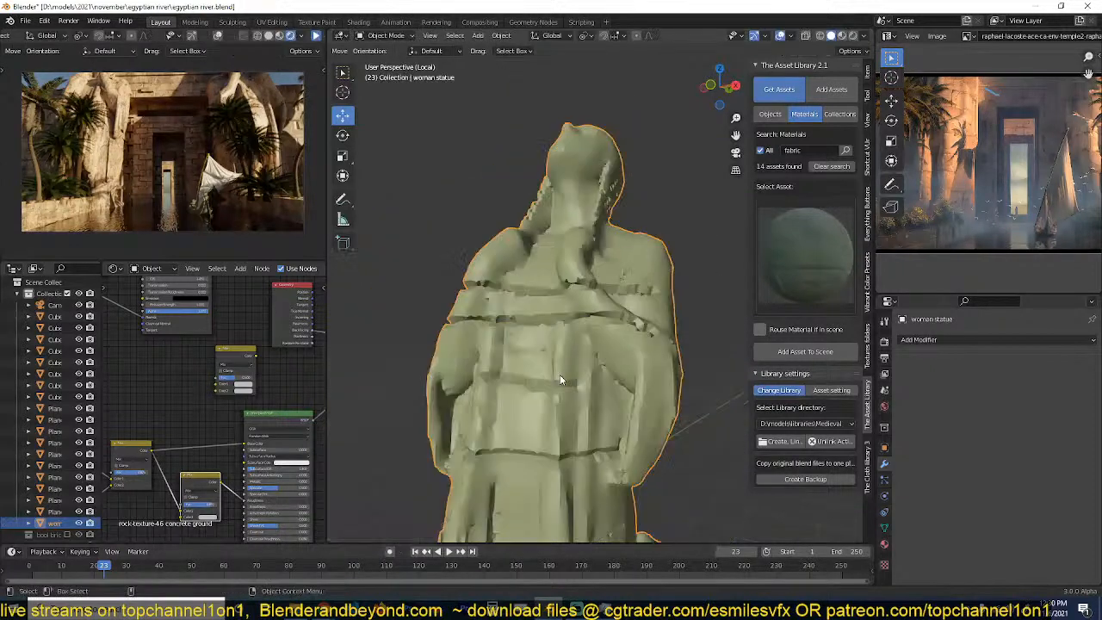
mouse_move(560, 376)
middle_mouse_down()
mouse_move(651, 372)
mouse_move(668, 349)
mouse_move(637, 341)
mouse_move(566, 377)
mouse_move(575, 362)
middle_mouse_up()
scroll(601, 301, "down", 2)
middle_click_drag(599, 306, 659, 274)
scroll(572, 369, "up", 4)
key("Tab")
scroll(659, 274, "up", 1)
scroll(659, 274, "up", 3)
left_click(702, 222)
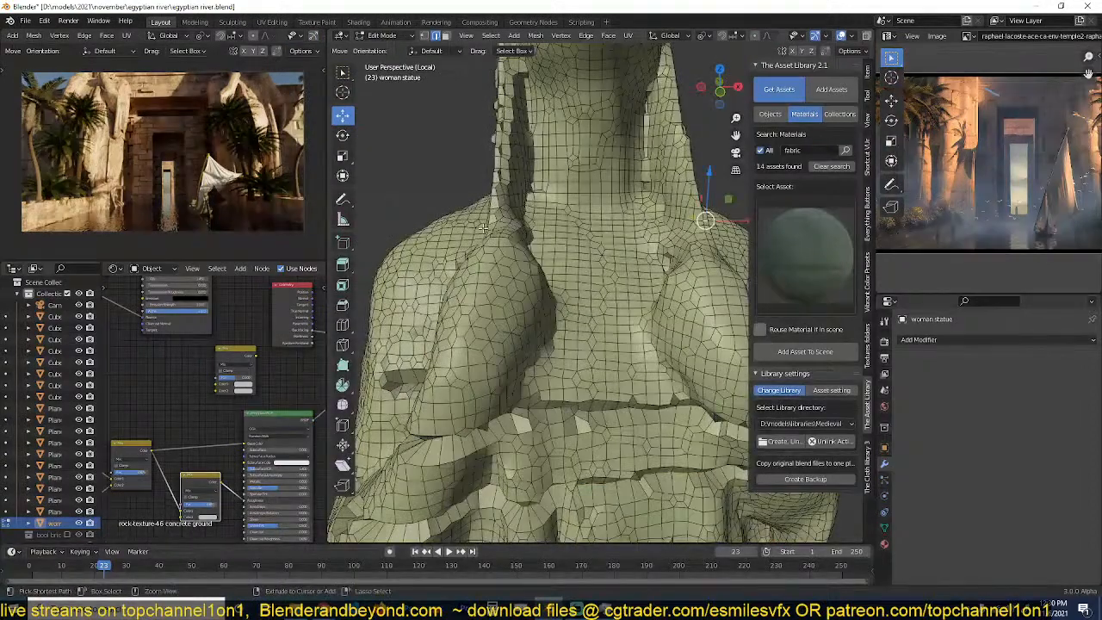
left_click(465, 230, "ctrl")
key("alt+s")
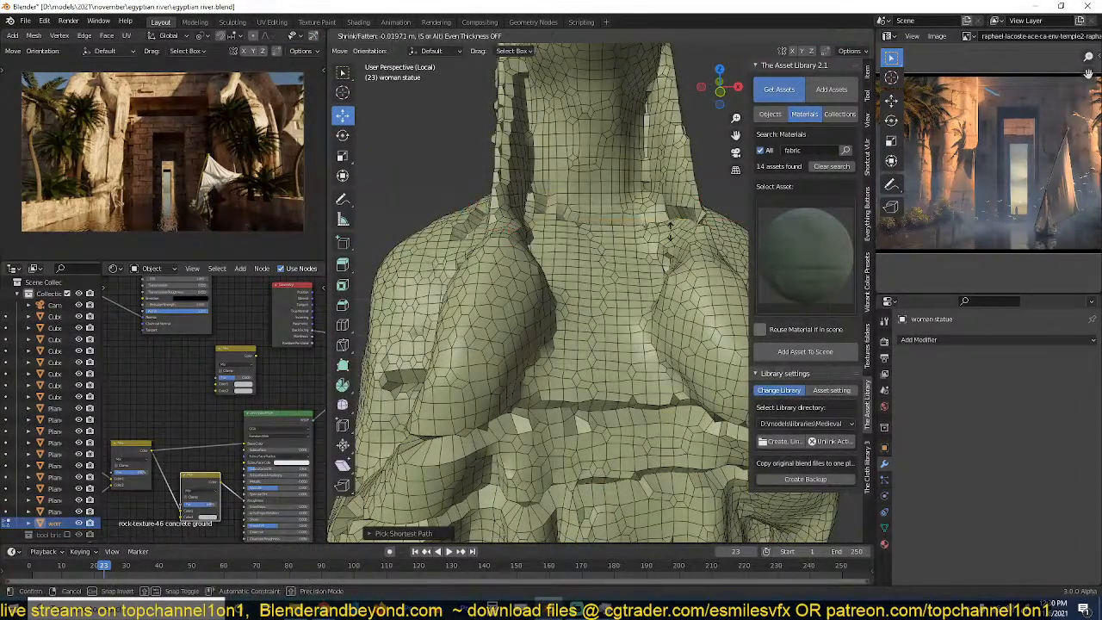
left_click(677, 226)
key("Tab")
Leave the isolated view and examine the grooved statue in the full temple scene through the camera.
scroll(649, 294, "down", 5)
middle_click_drag(649, 293, 639, 273)
scroll(597, 275, "down", 3)
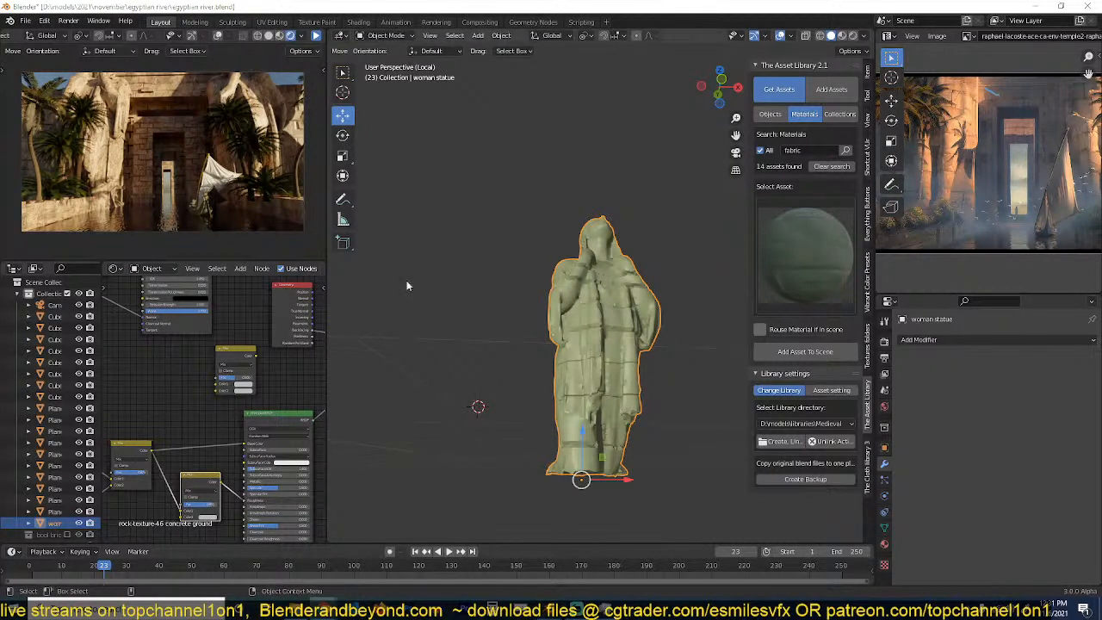
key("KP_Divide")
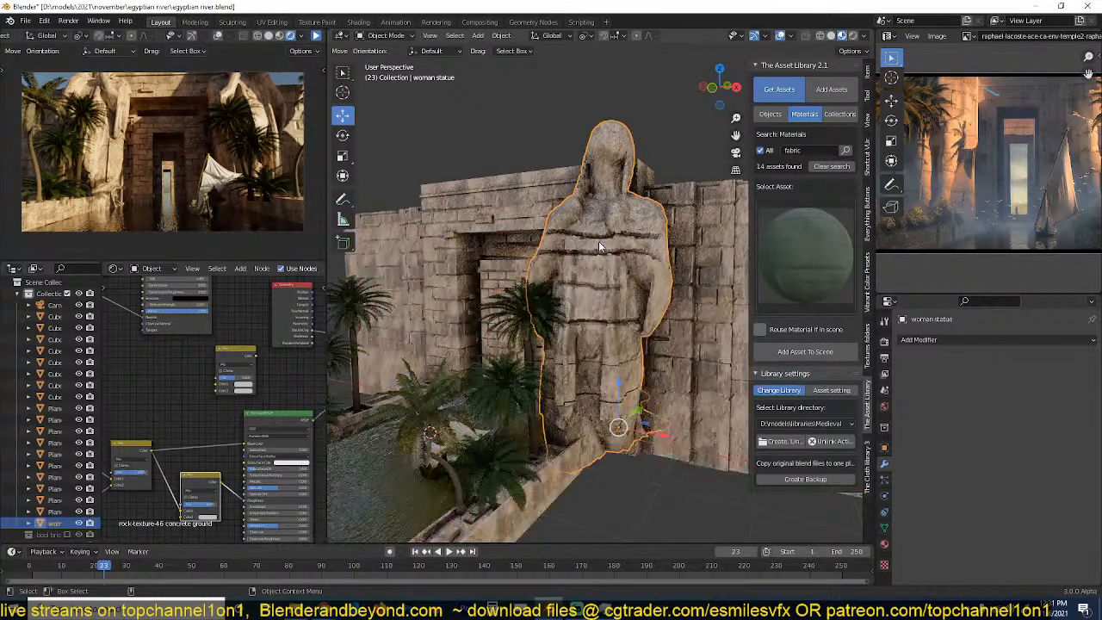
middle_click_drag(606, 255, 588, 238)
key("KP_0")
scroll(568, 248, "down", 2)
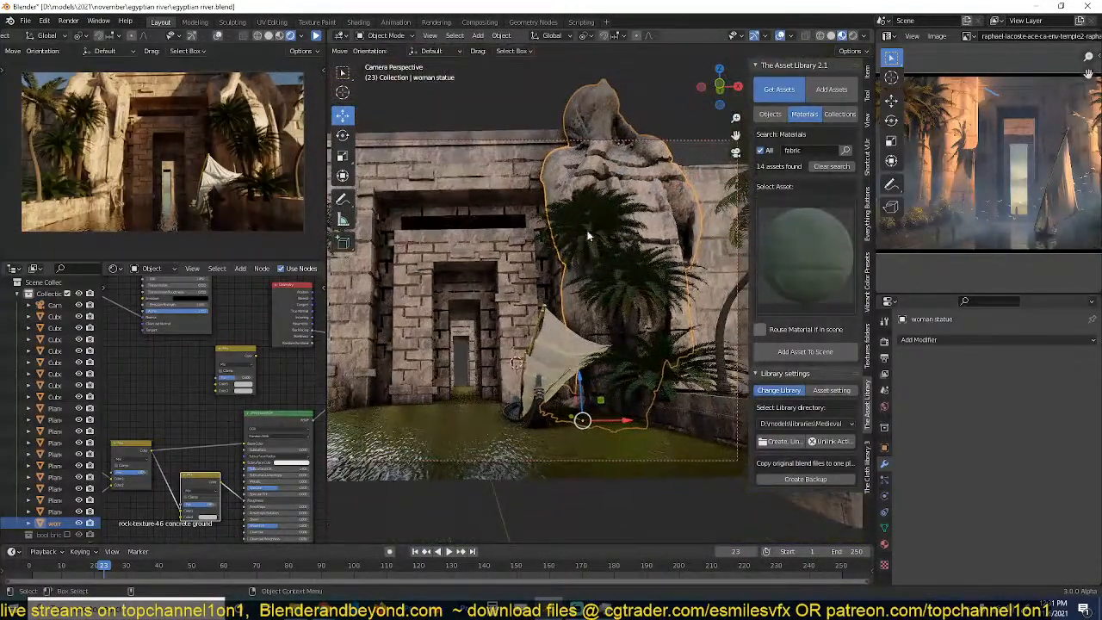
scroll(601, 188, "up", 2)
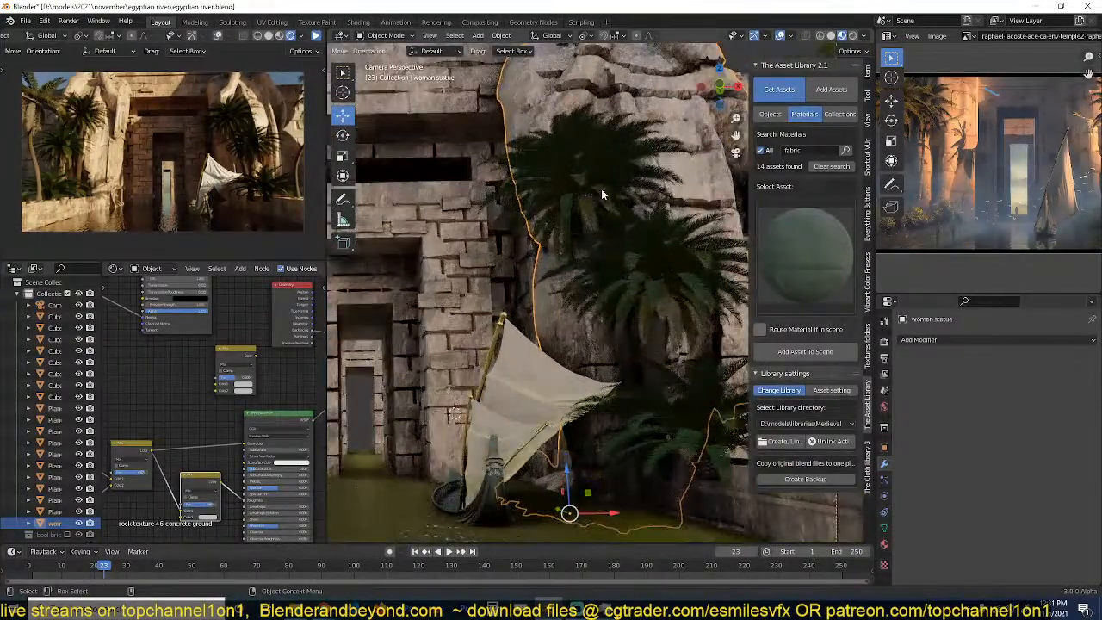
scroll(601, 189, "down", 1)
scroll(583, 297, "down", 1)
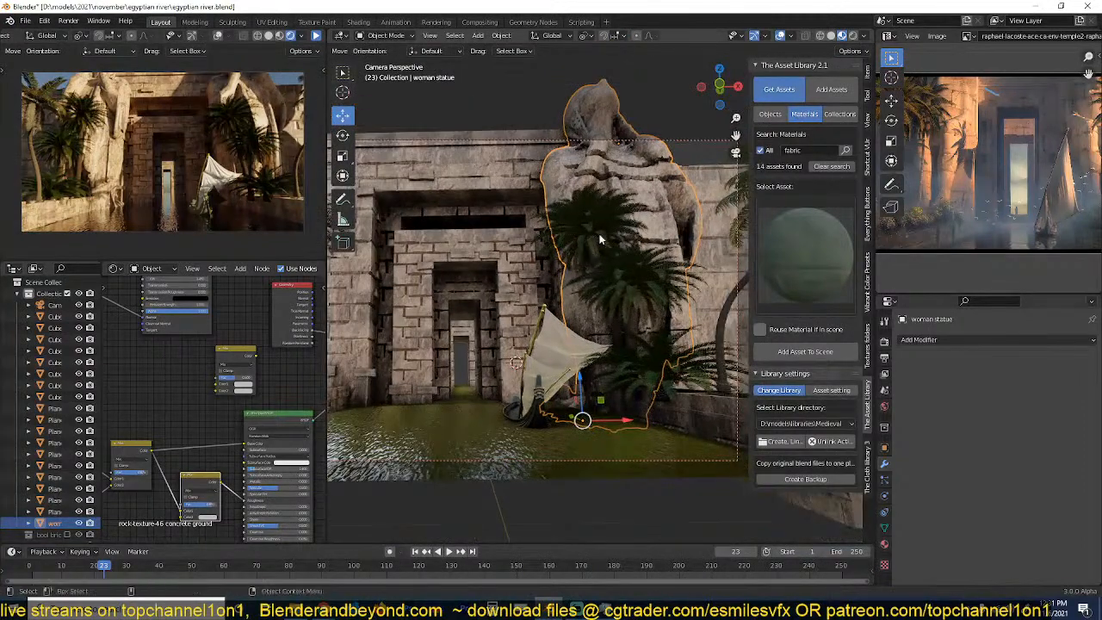
scroll(600, 239, "down", 1)
Mirror the statue on the X axis with the river's Plane as mirror object, and save the file.
left_click(950, 337)
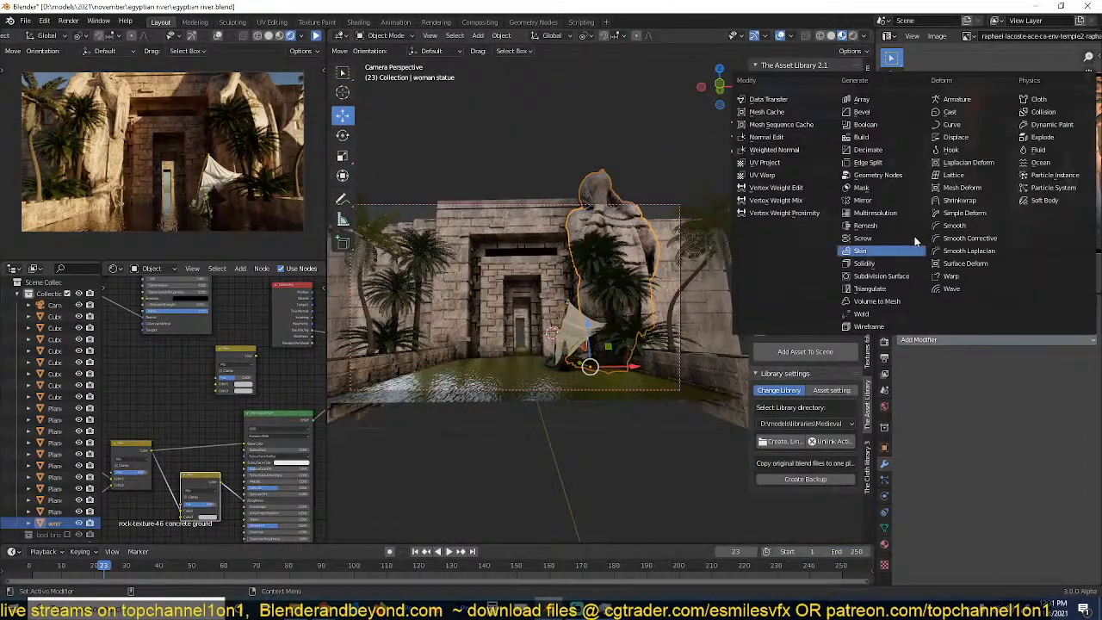
left_click(889, 199)
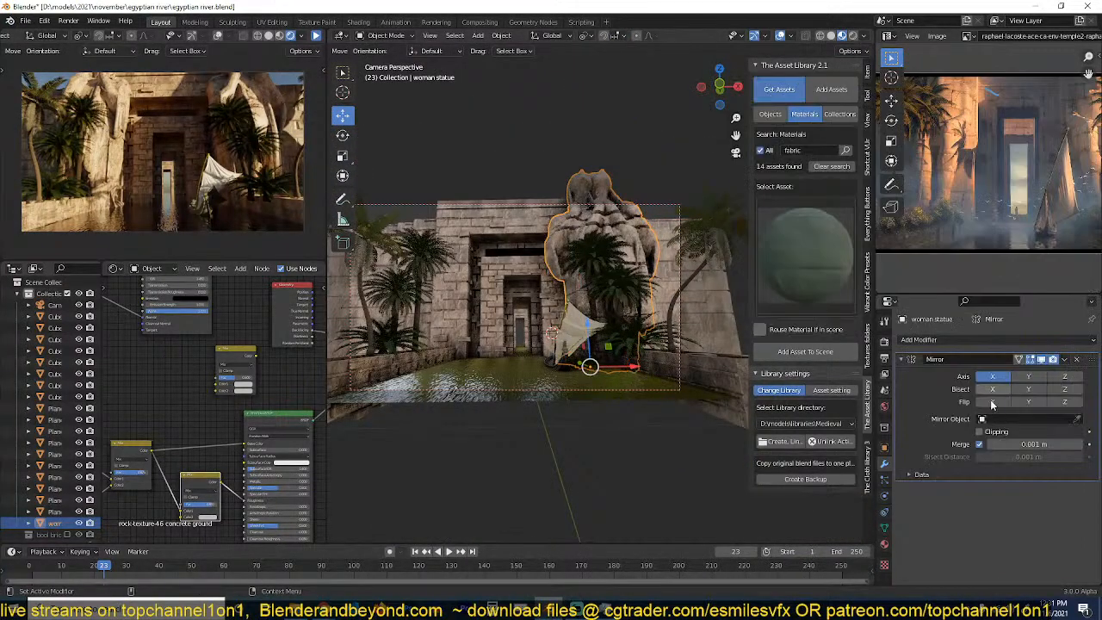
left_click(1068, 419)
left_click(1079, 417)
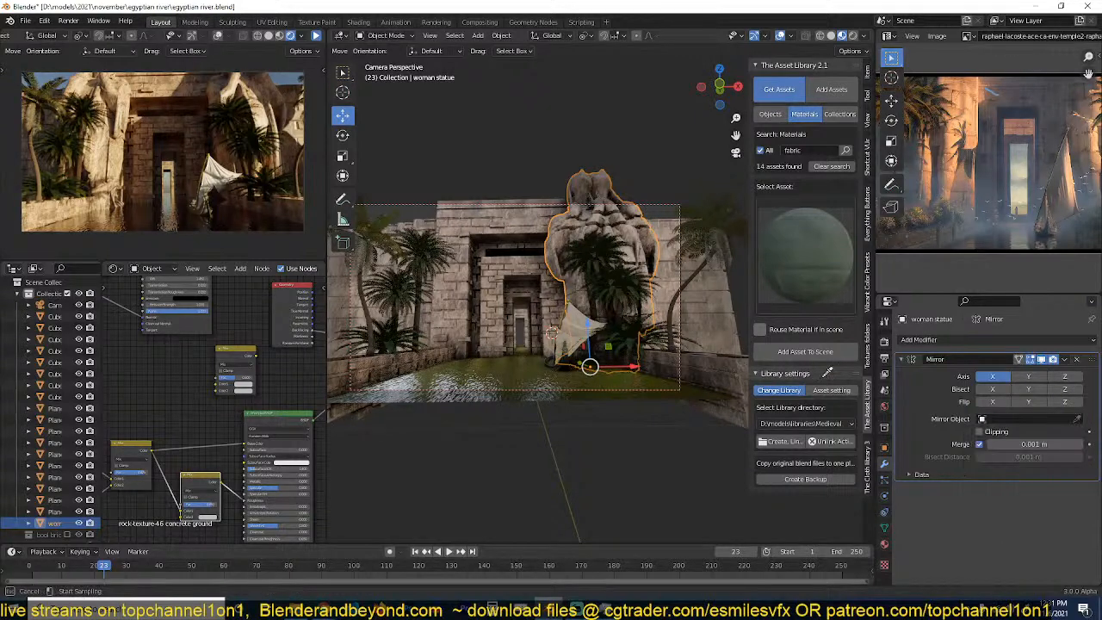
left_click(514, 369)
scroll(560, 336, "up", 5)
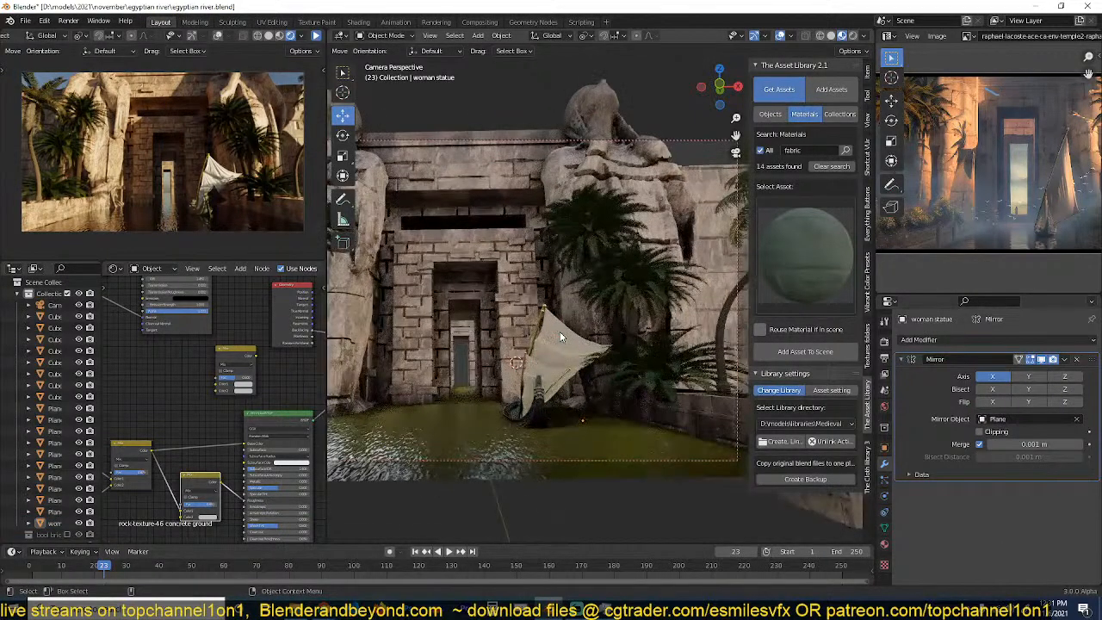
scroll(564, 347, "up", 1)
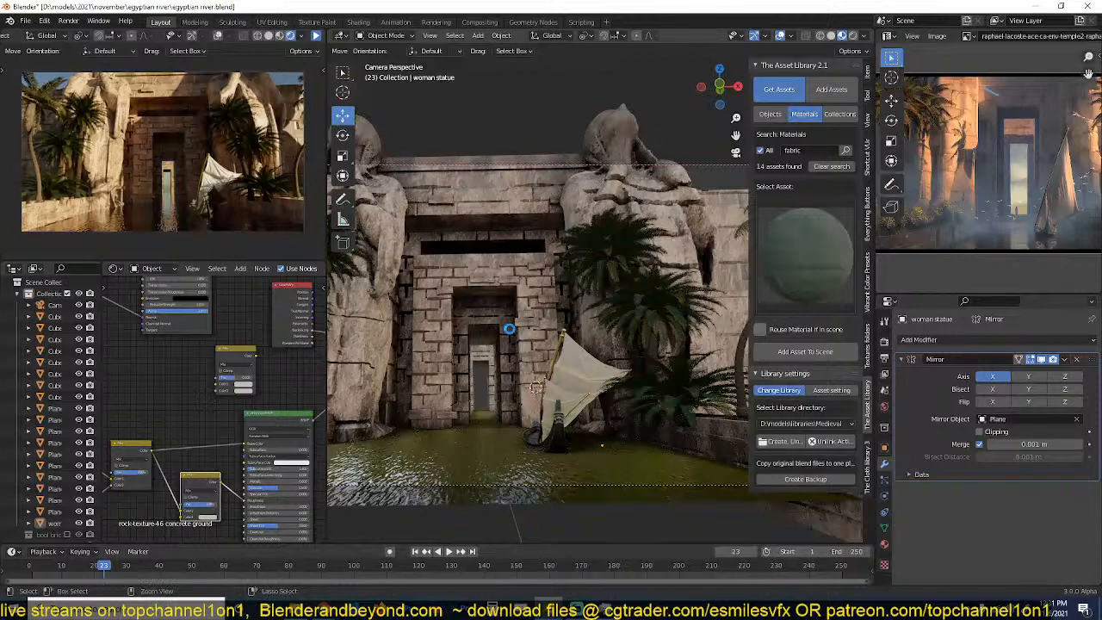
key("ctrl+s")
scroll(510, 328, "down", 4)
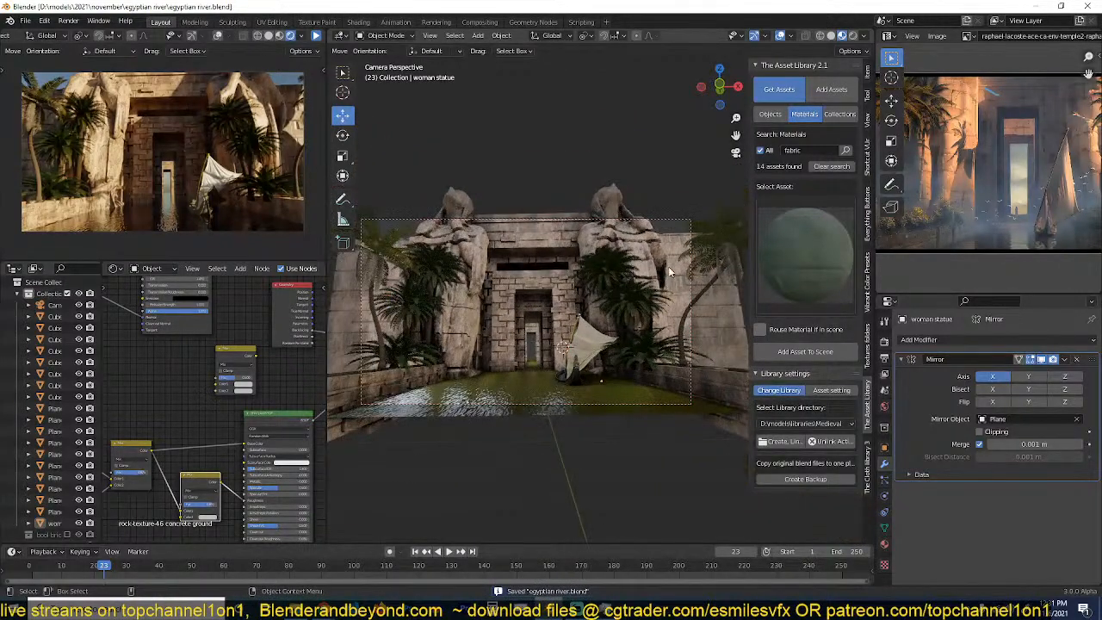
Examine the temple with both statues from above and inspect the brickwork of the central doorway up close.
middle_click_drag(668, 266, 622, 329)
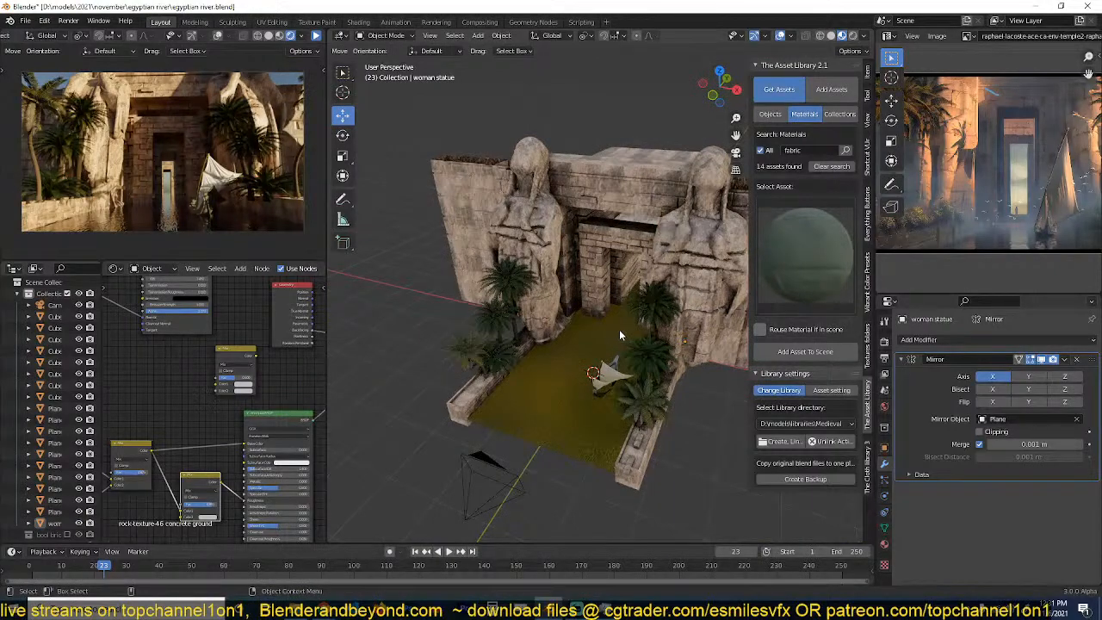
scroll(567, 332, "up", 5)
middle_click_drag(568, 332, 640, 280)
scroll(616, 305, "up", 6)
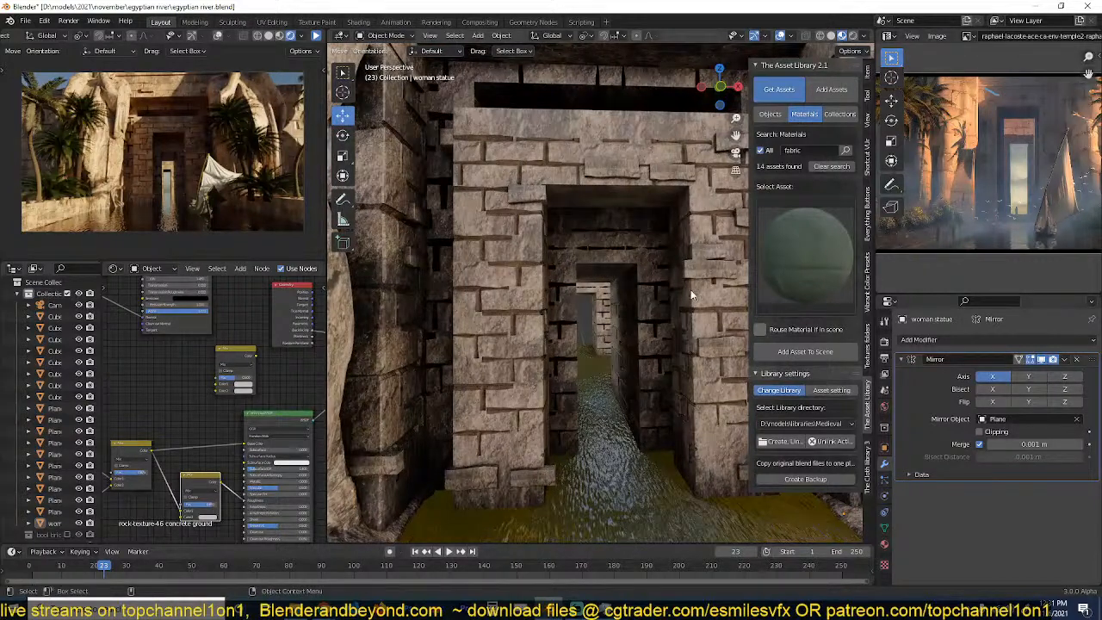
Search the asset library's objects for "male" and for "female".
left_click(776, 115)
left_click(806, 155)
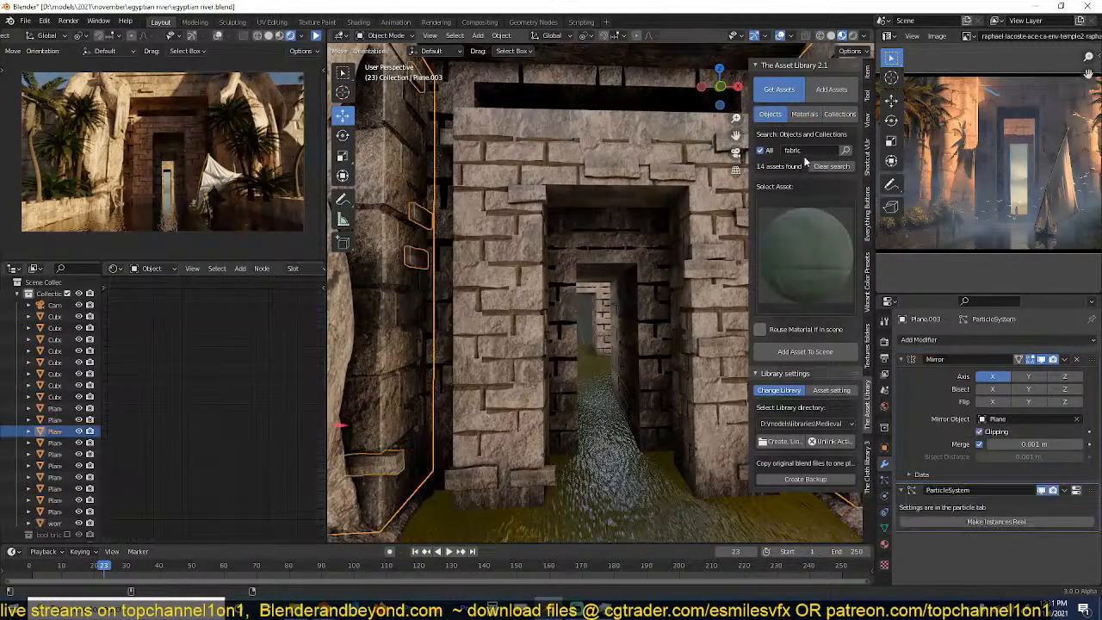
left_click(805, 155)
left_click(806, 153)
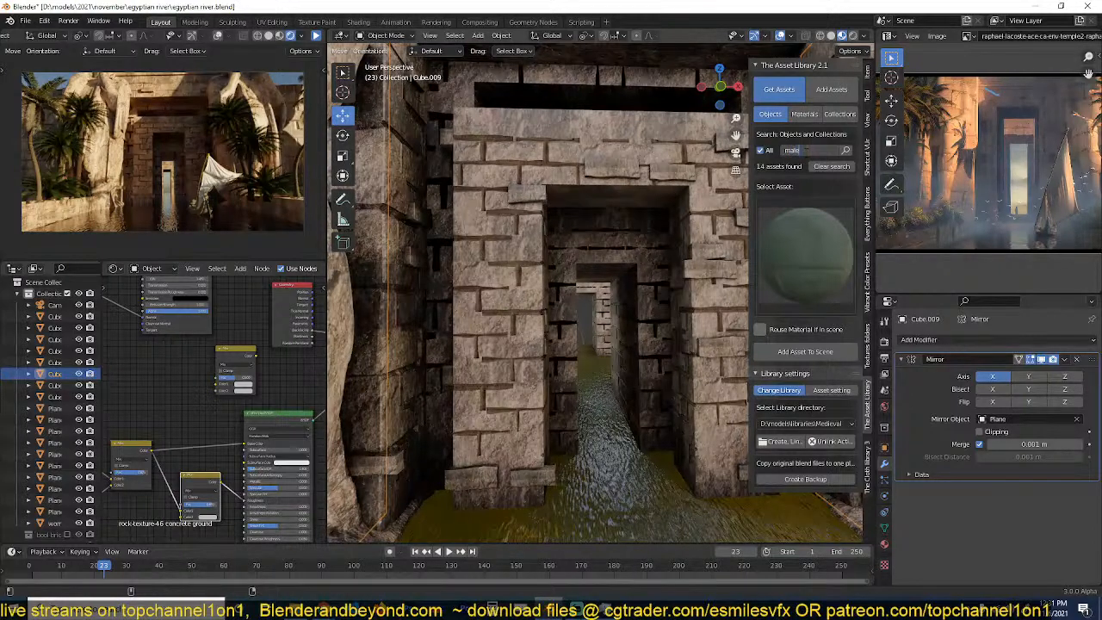
type("male")
key("Return")
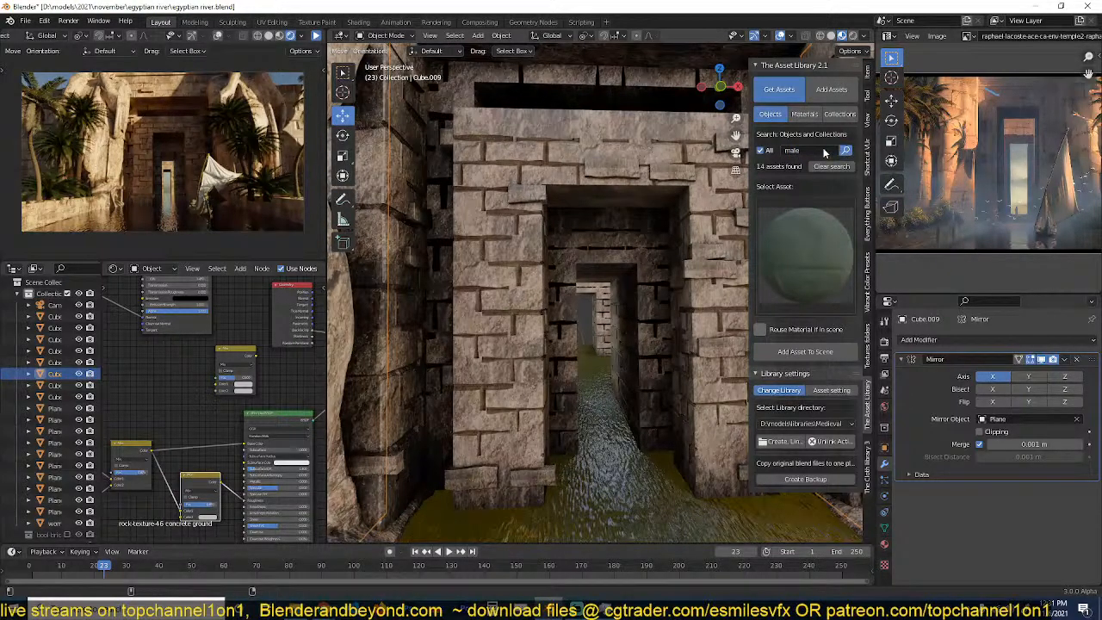
left_click(824, 152)
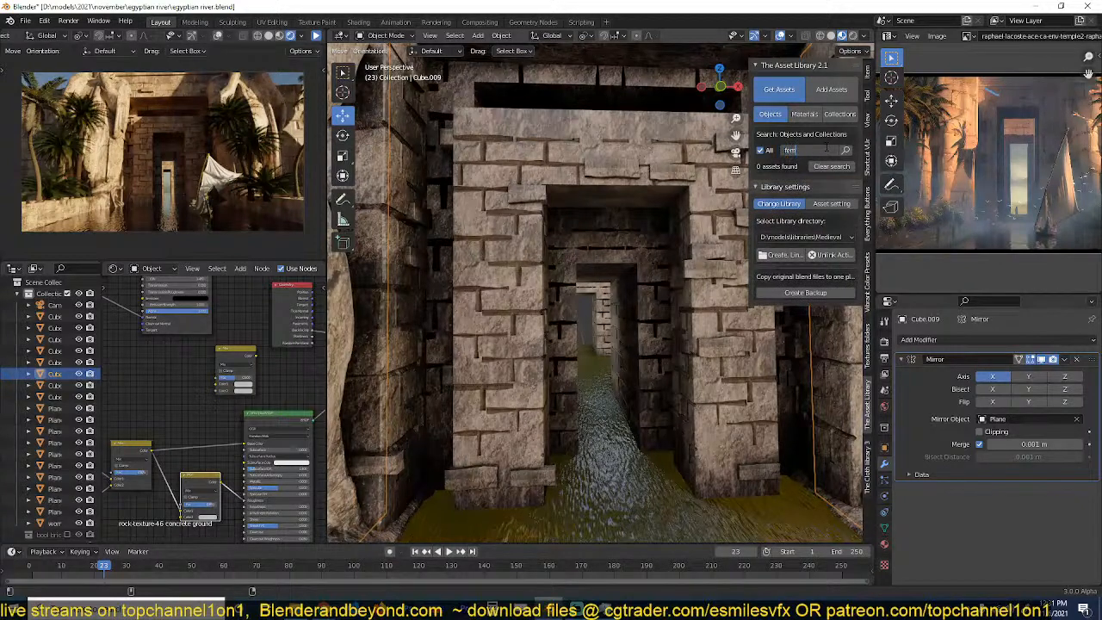
type("female")
key("Return")
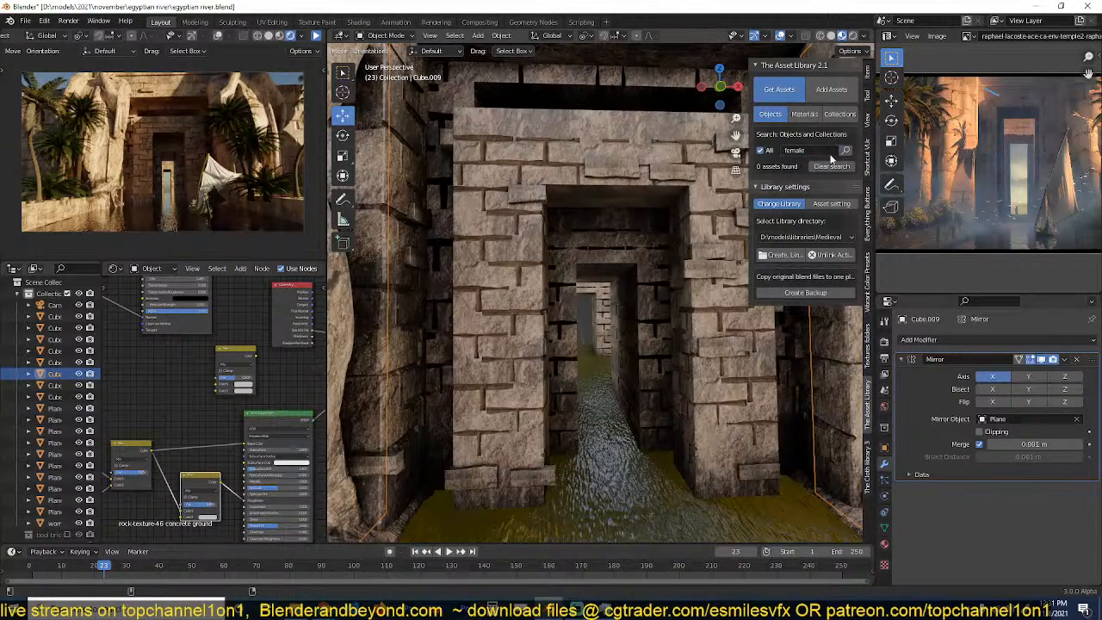
Search the asset library's objects for "man" and add the Collections_woman 1 asset to the scene.
left_click(807, 153)
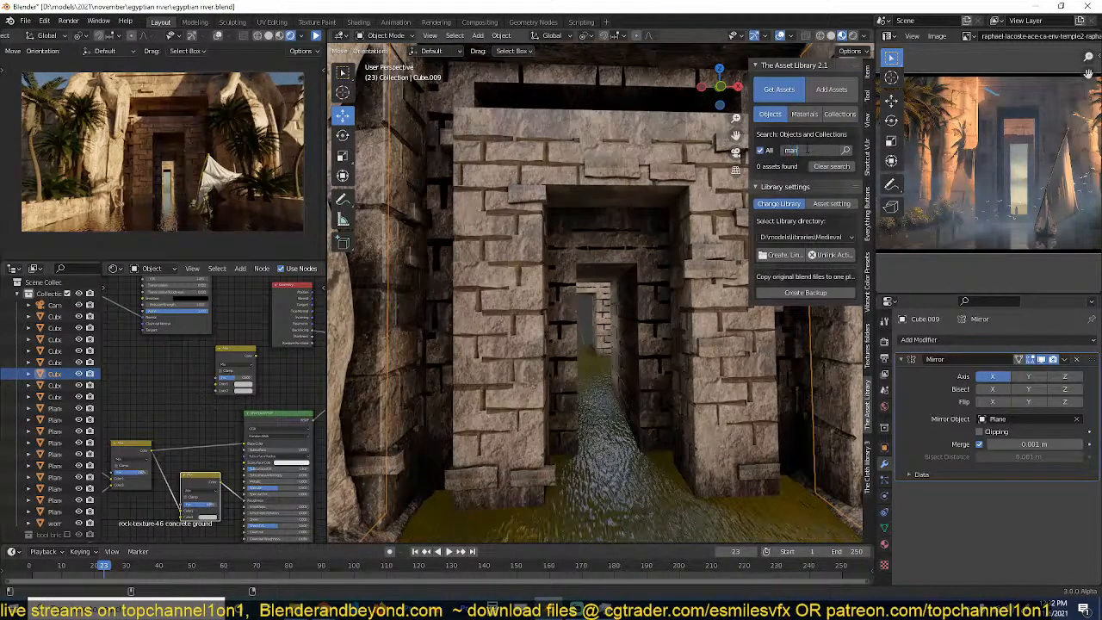
type("man")
key("Return")
left_click(793, 228)
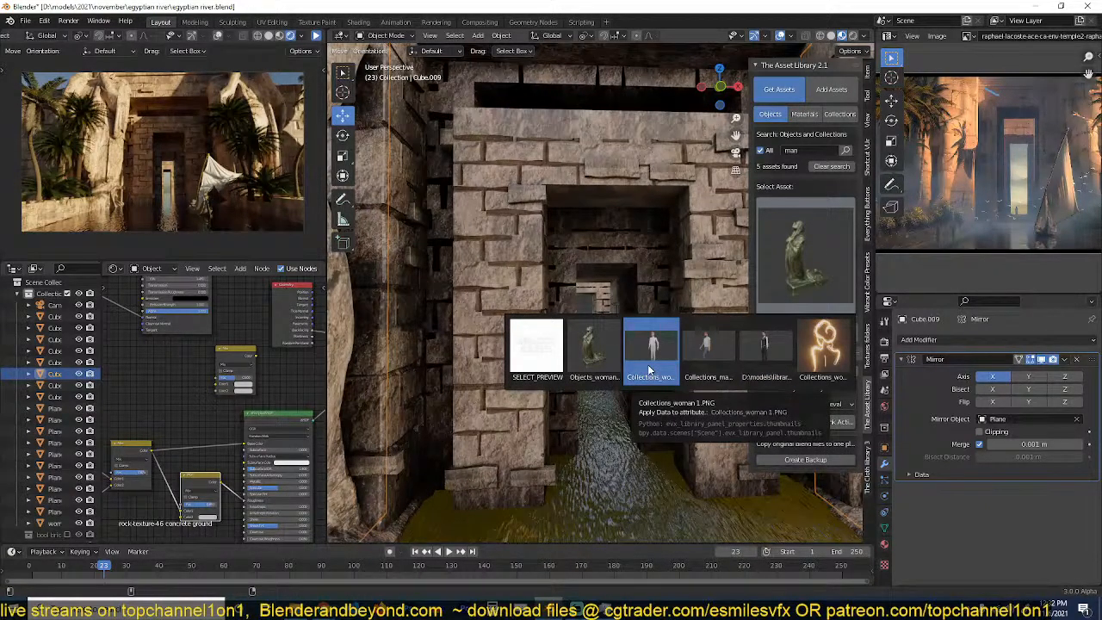
left_click(650, 370)
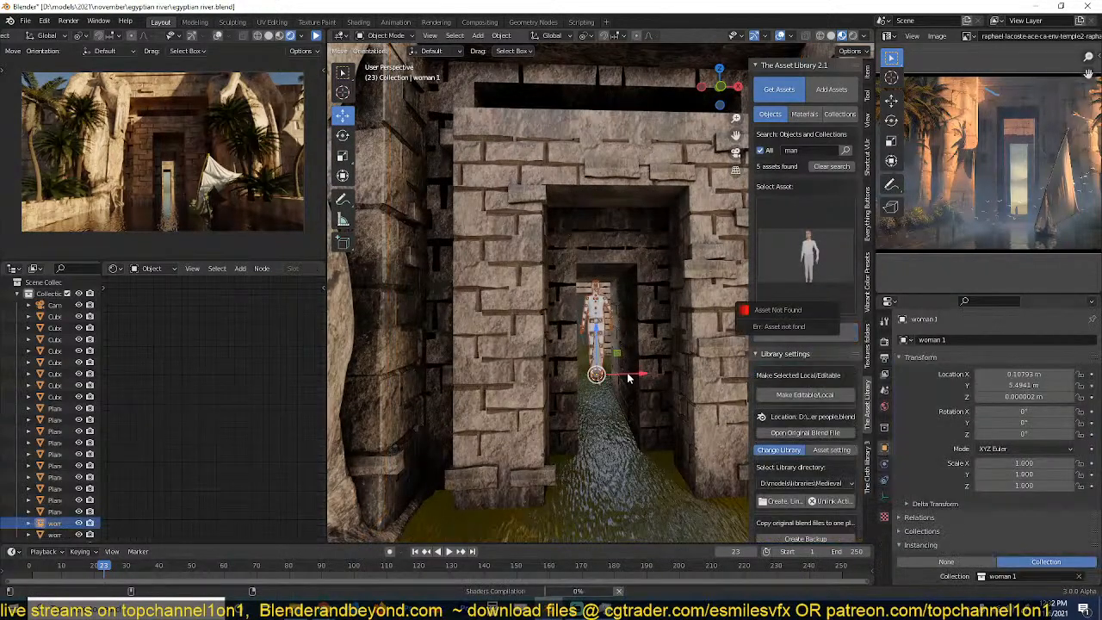
Place the 3D cursor on the water in front of the rearmost doorway and snap the woman 1 figure to it.
middle_click_drag(682, 328, 662, 334)
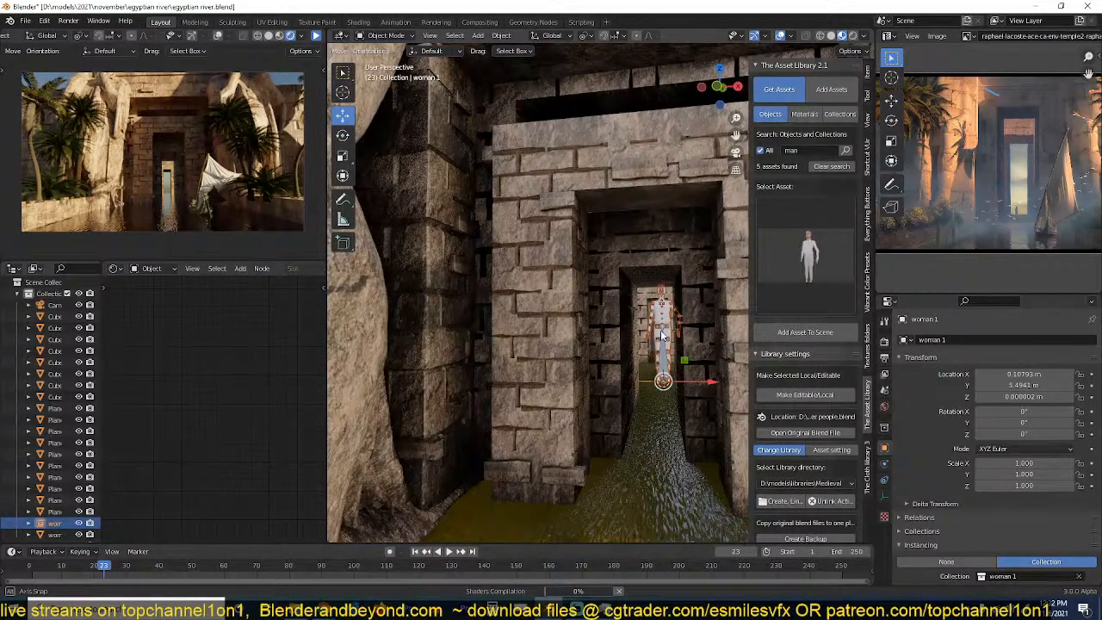
middle_click_drag(661, 336, 480, 368)
right_click(539, 343, "shift")
key("shift+s")
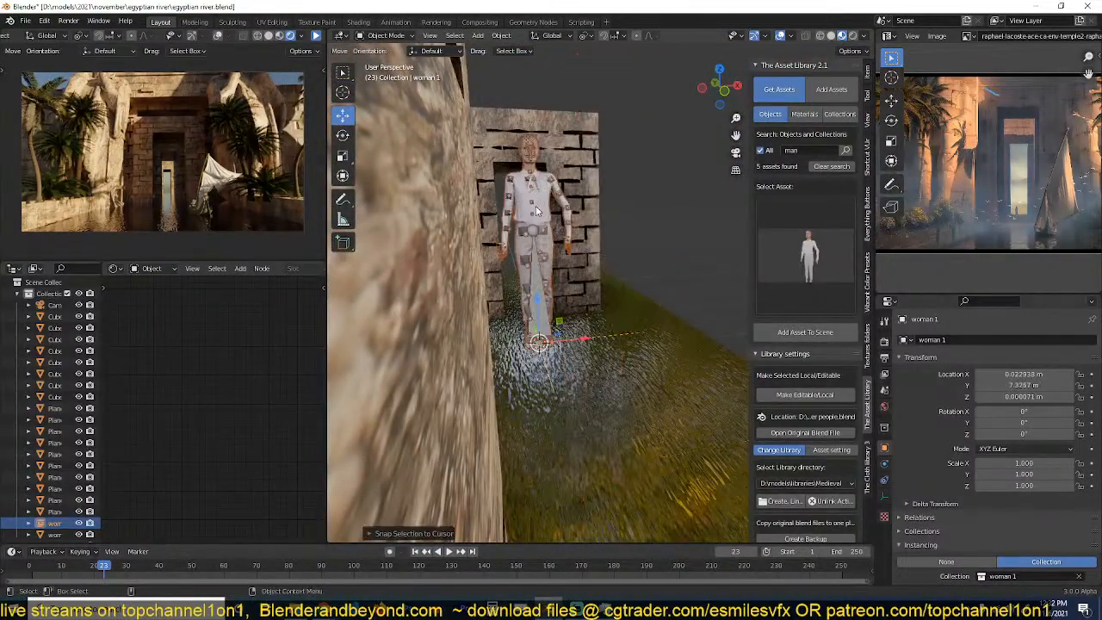
Scale the woman 1 figure down uniformly to suit the height of the rearmost doorway.
middle_click_drag(690, 136, 665, 136)
key("s")
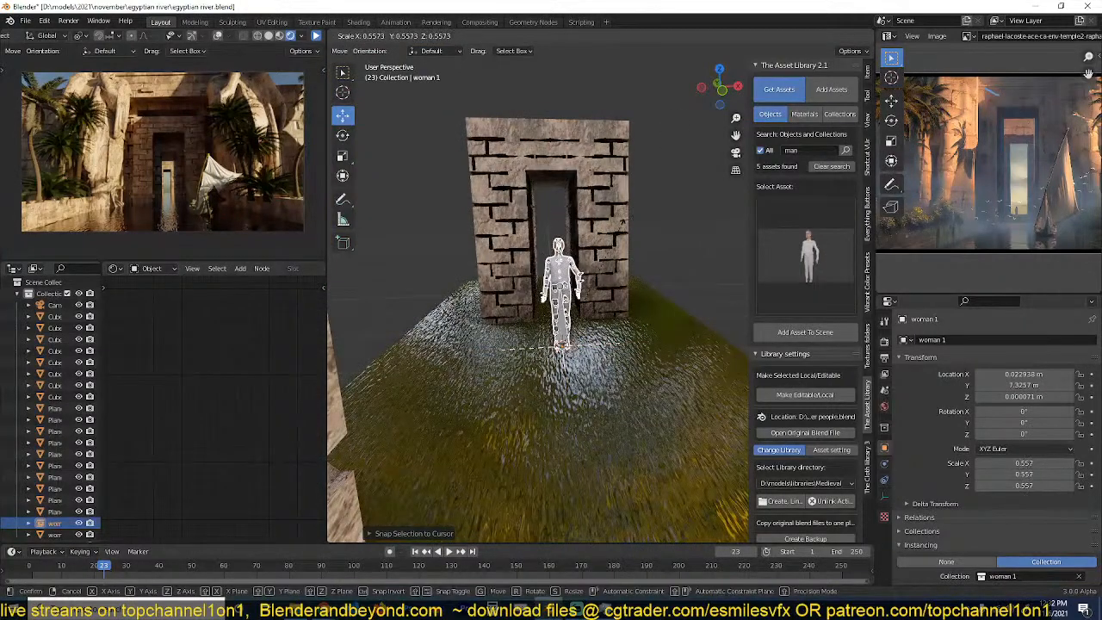
Scale the woman figure in the temple doorway down to about 0.322, judging it through the camera view.
scroll(619, 232, "up", 5)
key("KP_0")
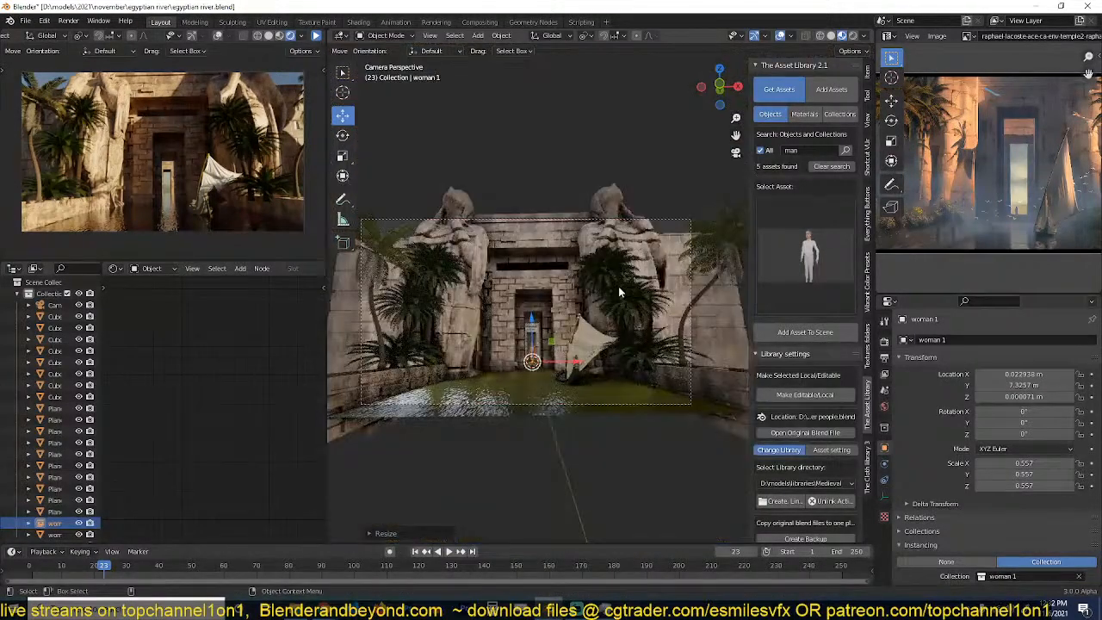
middle_click_drag(613, 289, 644, 245, "shift")
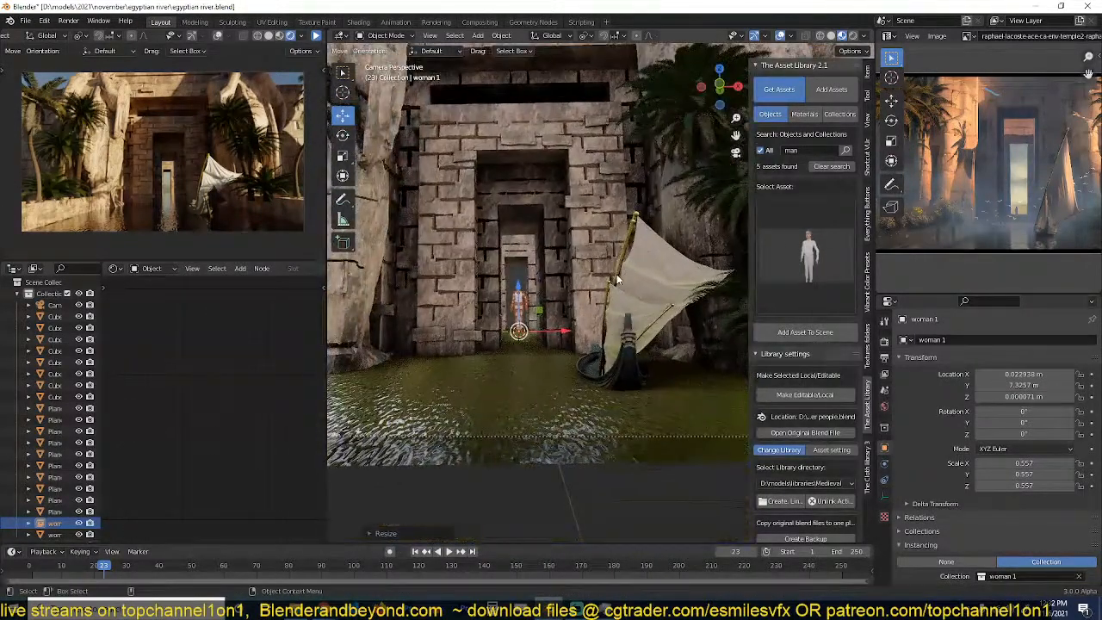
key("s")
left_click(580, 306)
Rotate the woman figure about 46.4° around the Z axis and reduce its scale to about 0.269.
key("r")
key("z")
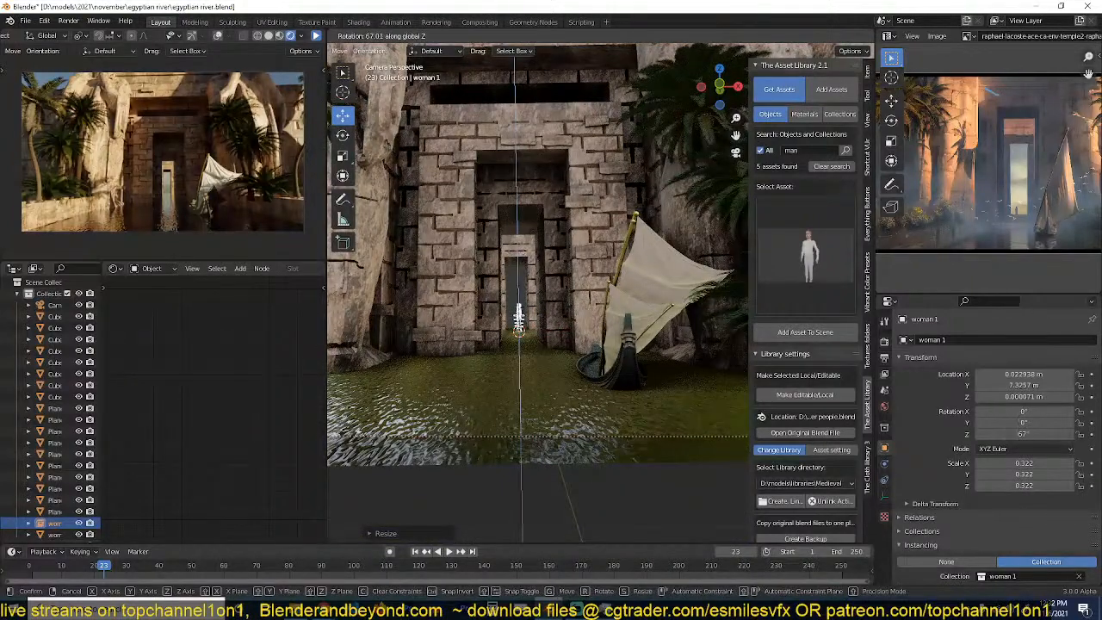
left_click(561, 264)
key("s")
left_click(547, 329)
key("alt+a")
Examine the woman figure's size and placement up close in the temple doorway.
scroll(589, 321, "up", 6)
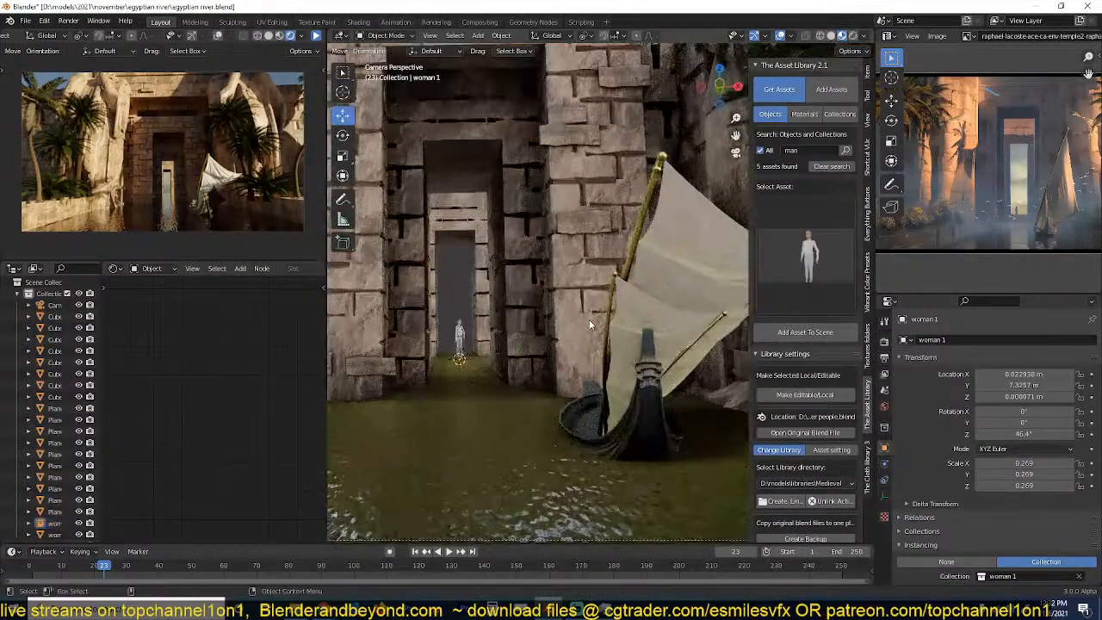
left_click_drag(513, 370, 633, 302, "shift")
scroll(629, 299, "up", 3)
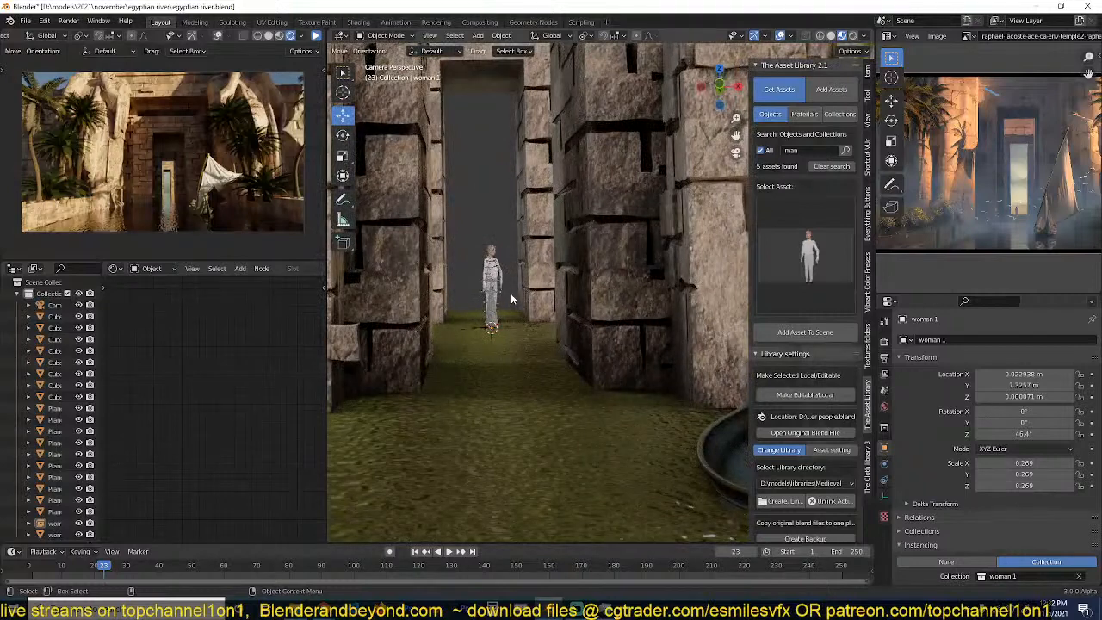
scroll(481, 331, "up", 3)
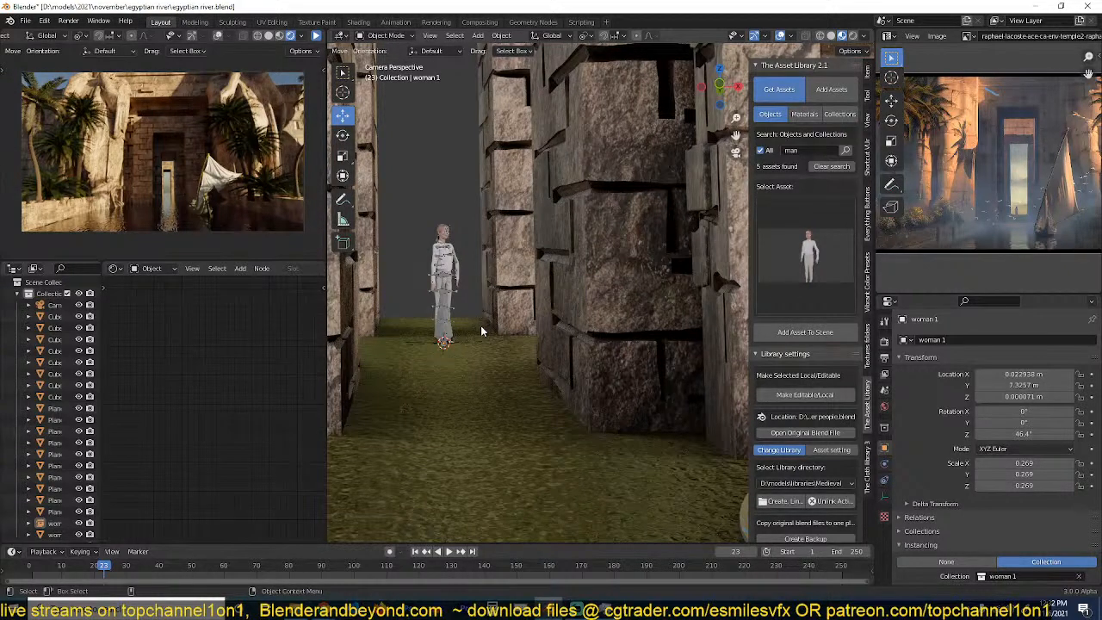
scroll(430, 333, "up", 3)
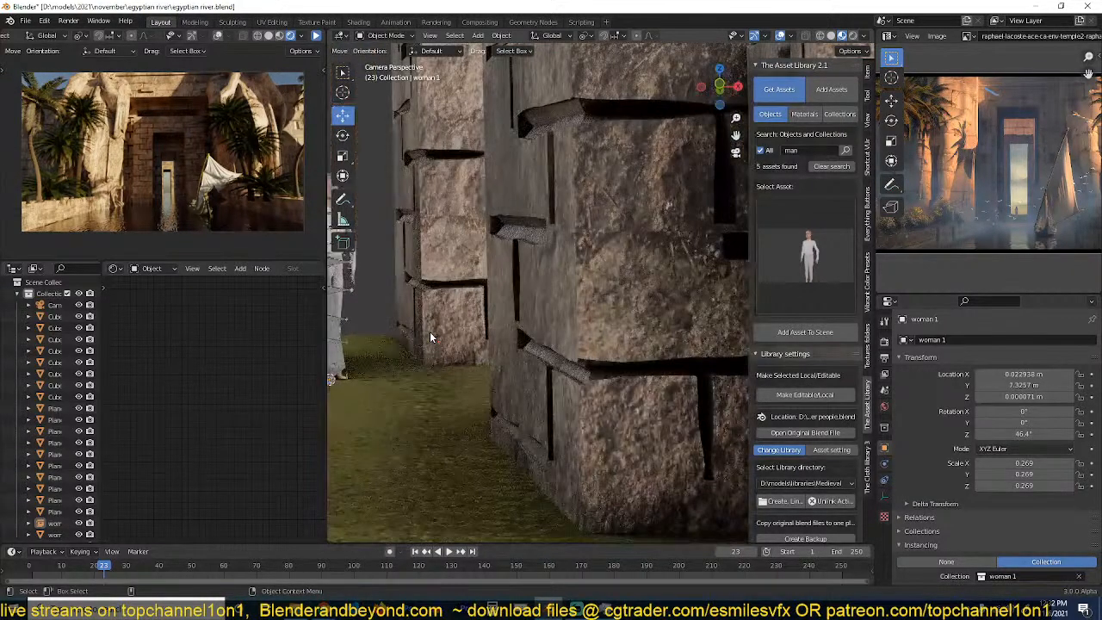
middle_click_drag(430, 334, 644, 323, "shift")
scroll(644, 322, "down", 4)
middle_click_drag(622, 374, 591, 396, "shift")
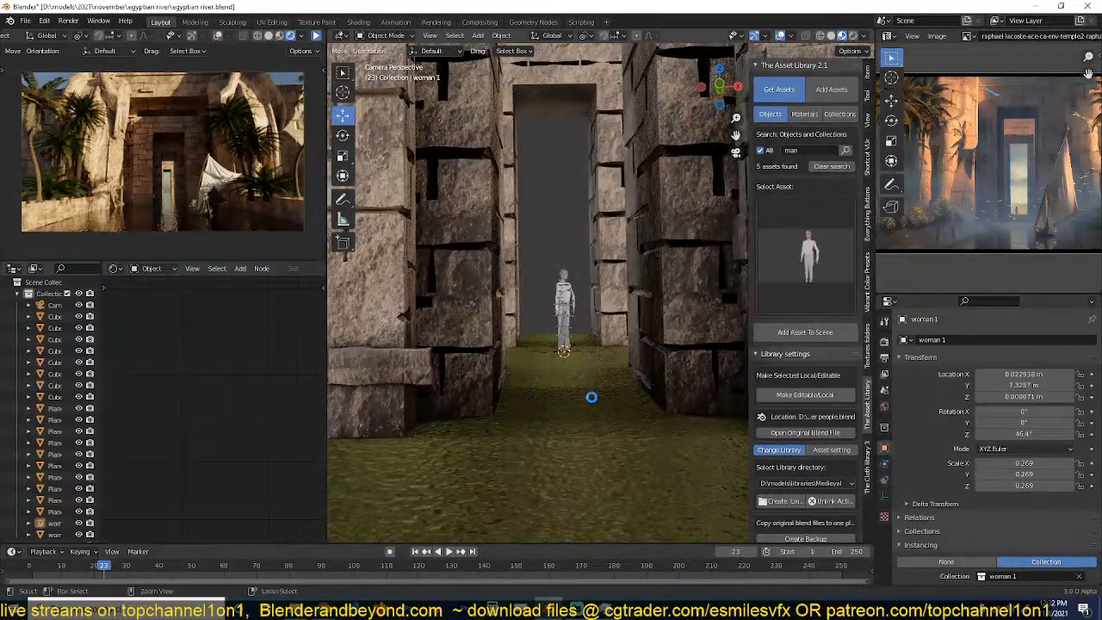
Save the file, briefly showing the overlays in the rendered camera preview to check the figure.
key("ctrl+s")
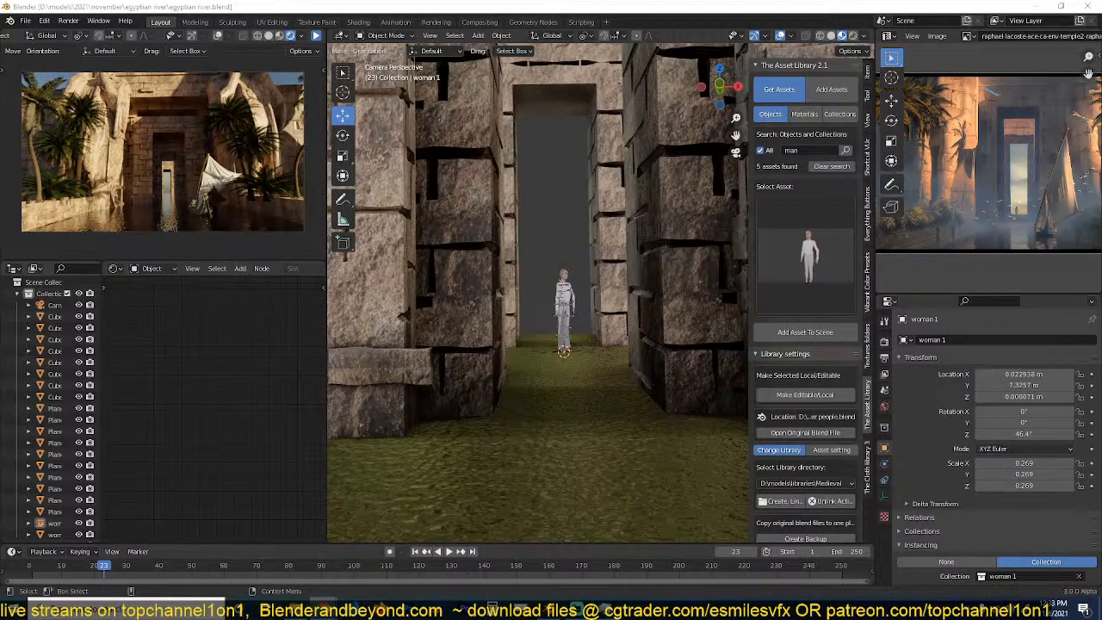
key("ctrl+s")
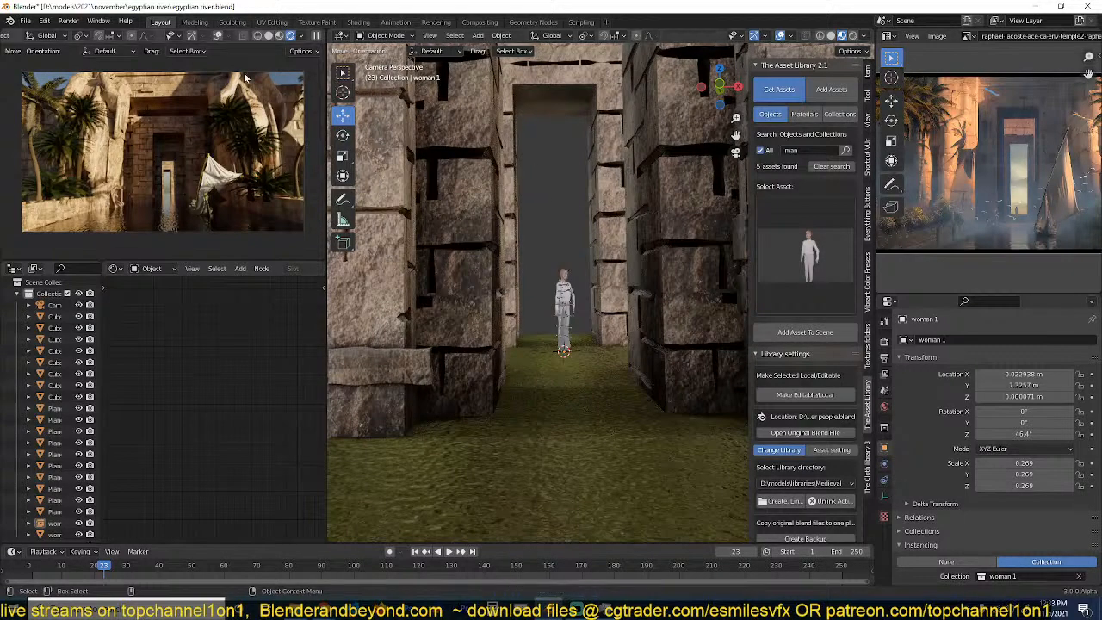
left_click(218, 37)
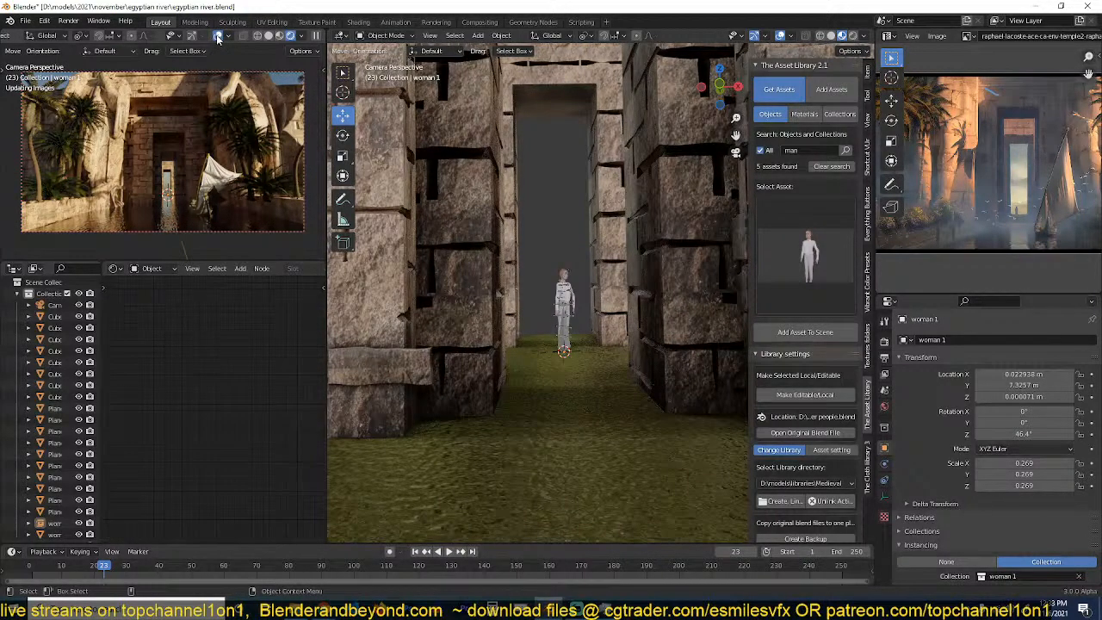
scroll(247, 131, "down", 1)
scroll(247, 130, "up", 1)
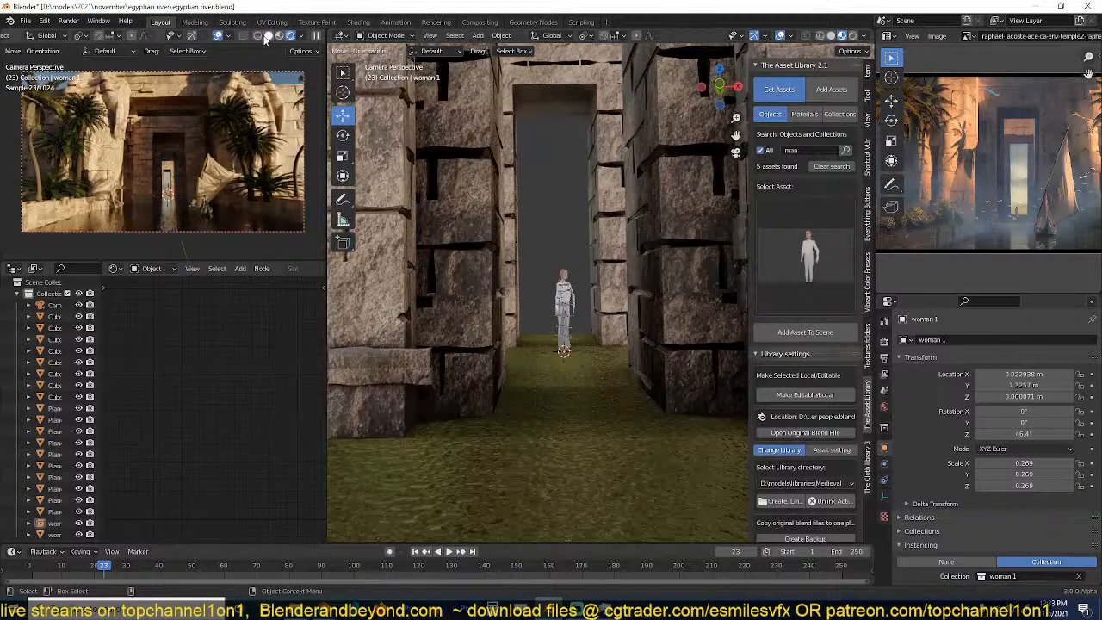
left_click(219, 37)
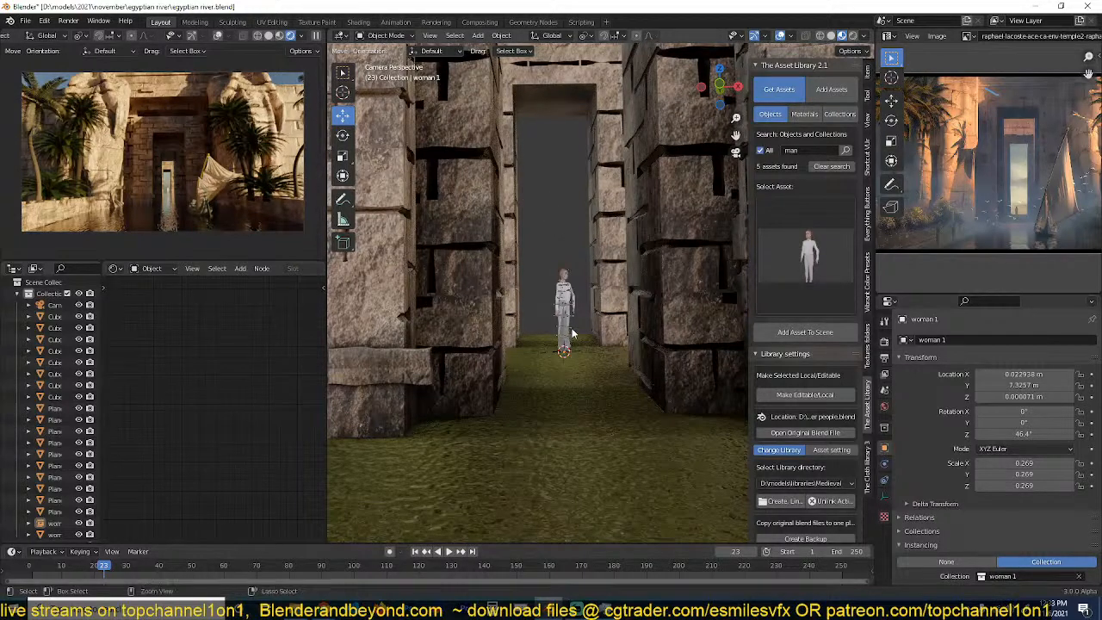
key("ctrl+s")
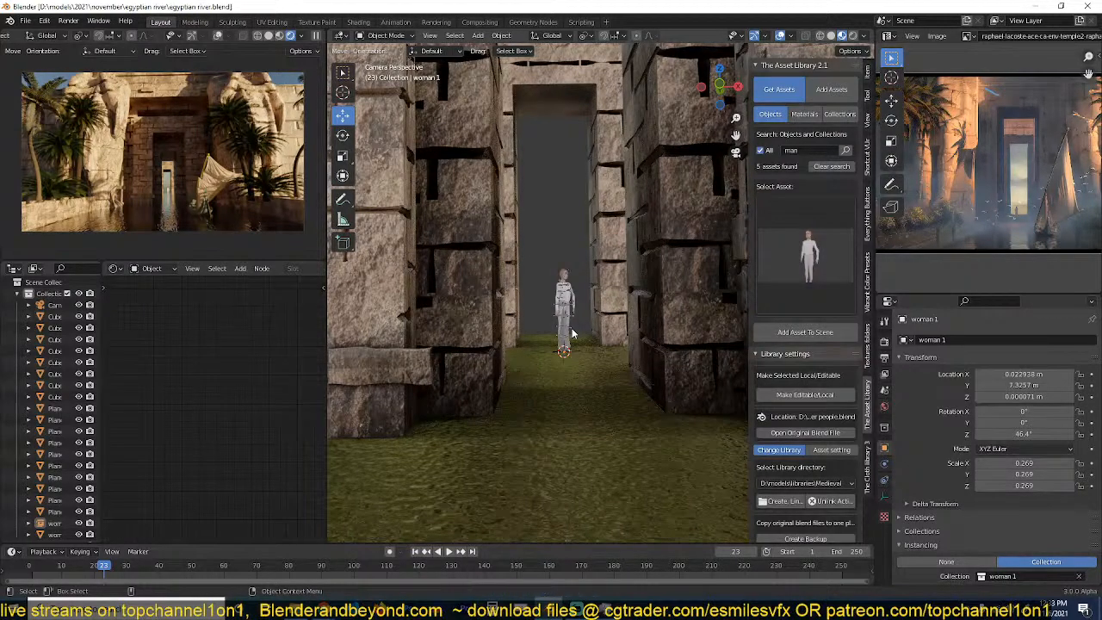
Duplicate the boat's sail and its pole in top view and place the copy just in front of the camera.
scroll(587, 346, "down", 4)
middle_click_drag(587, 347, 603, 345)
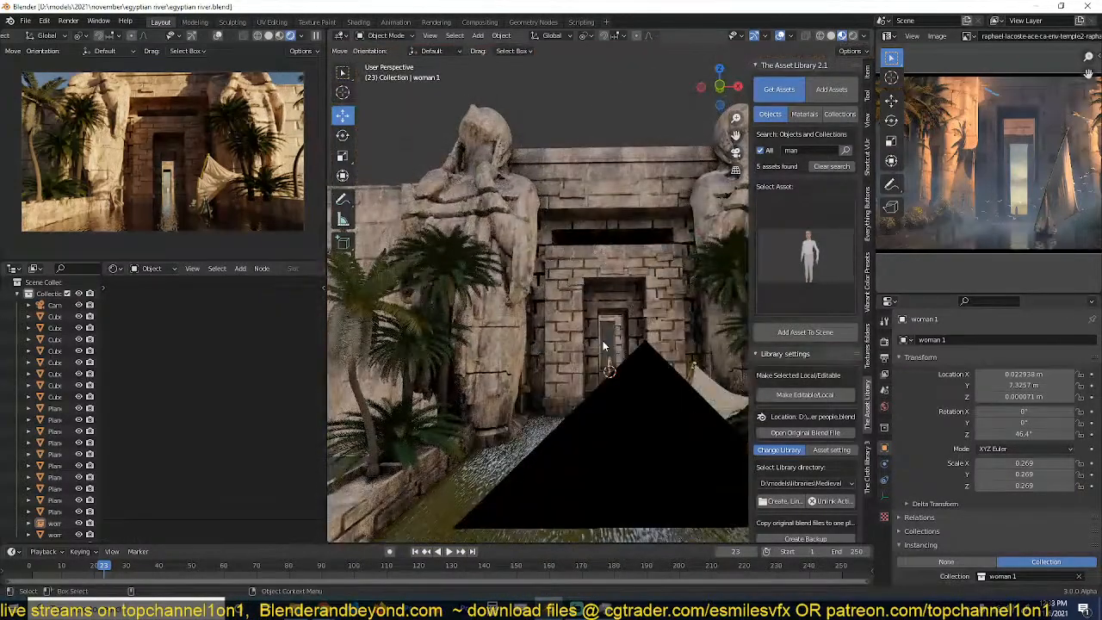
left_click(692, 369)
left_click(692, 368)
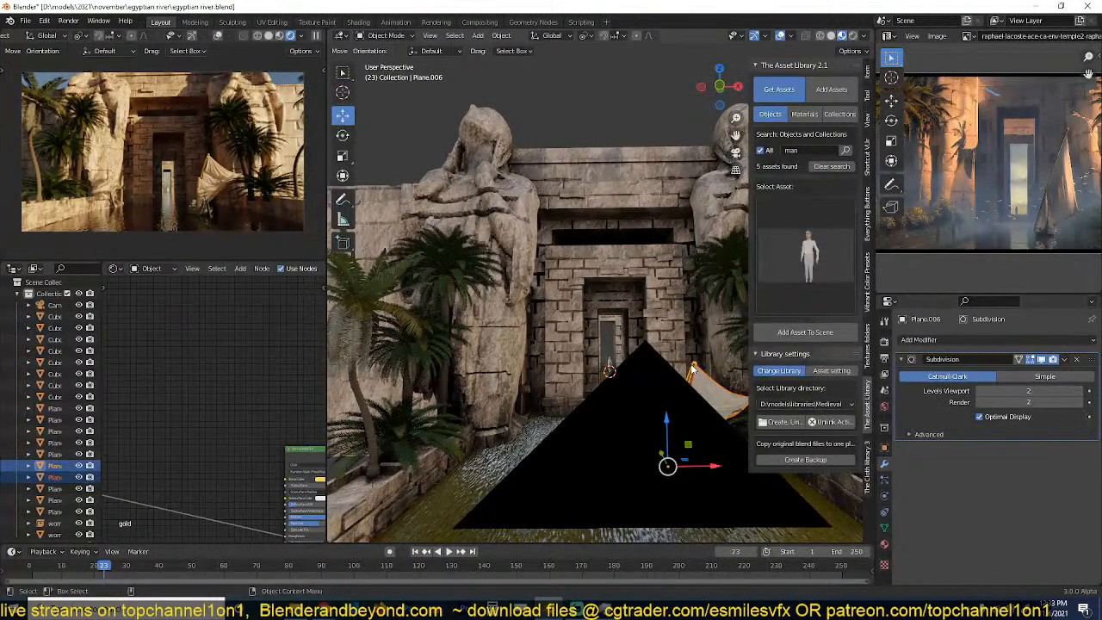
key("KP_7")
scroll(706, 375, "down", 2)
scroll(711, 383, "down", 1)
middle_click_drag(639, 366, 659, 231, "shift")
scroll(673, 213, "up", 4)
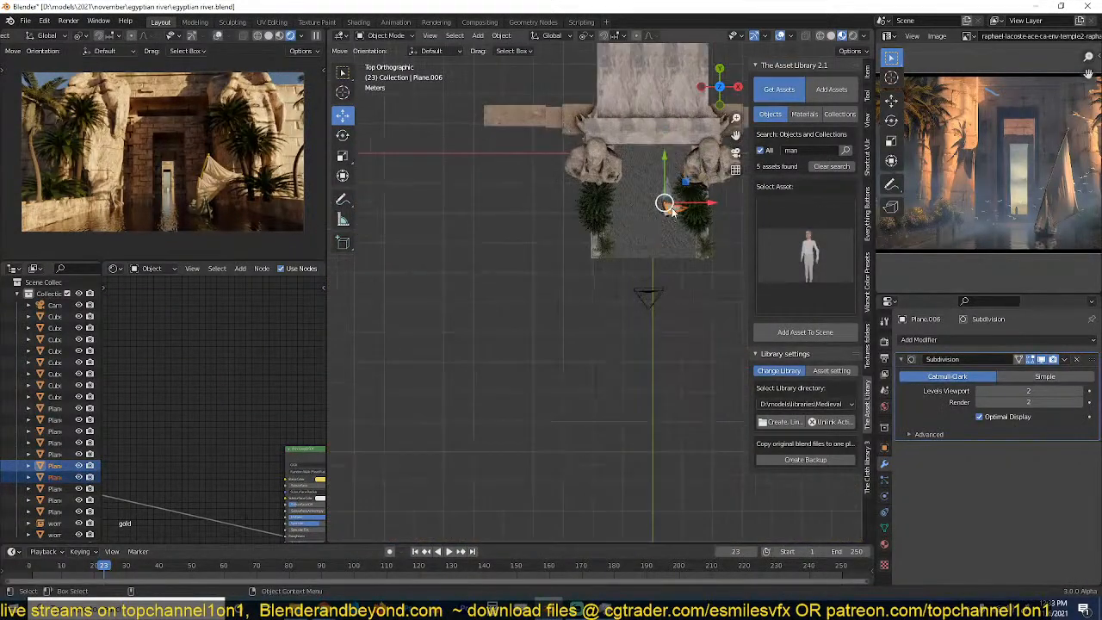
key("shift+d")
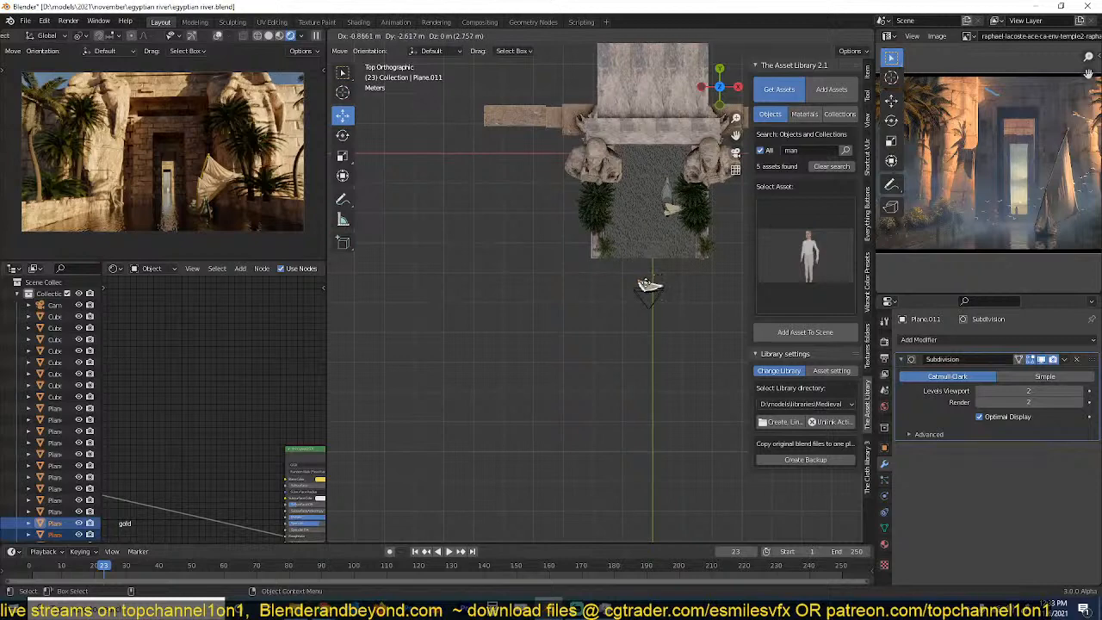
left_click(634, 281)
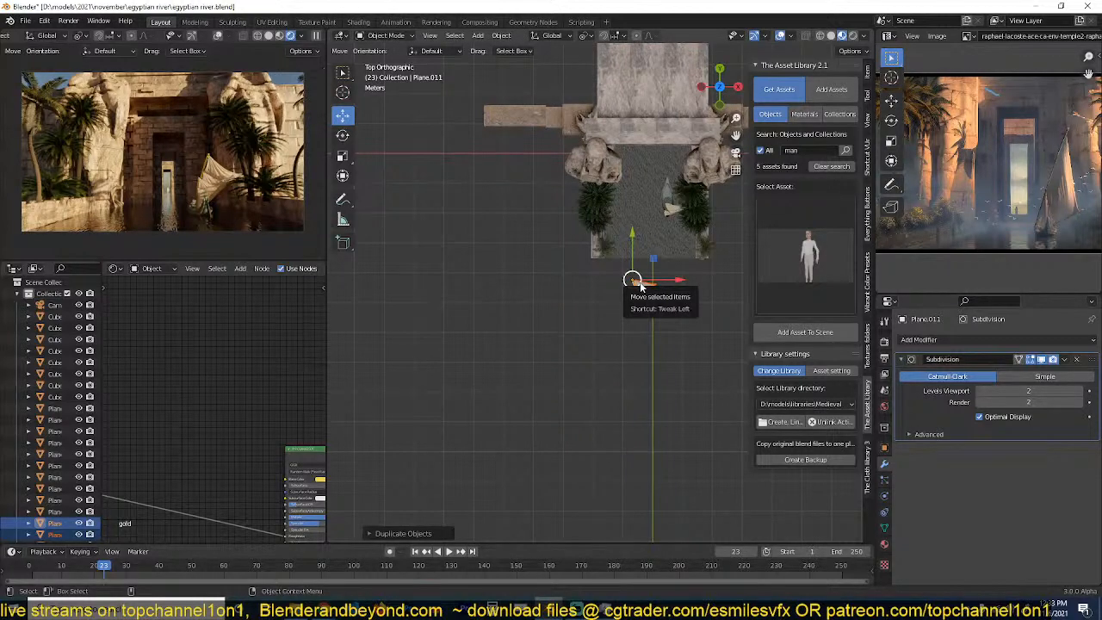
Move the duplicated sail toward the lower right edge of the camera frame as a foreground element.
key("KP_0")
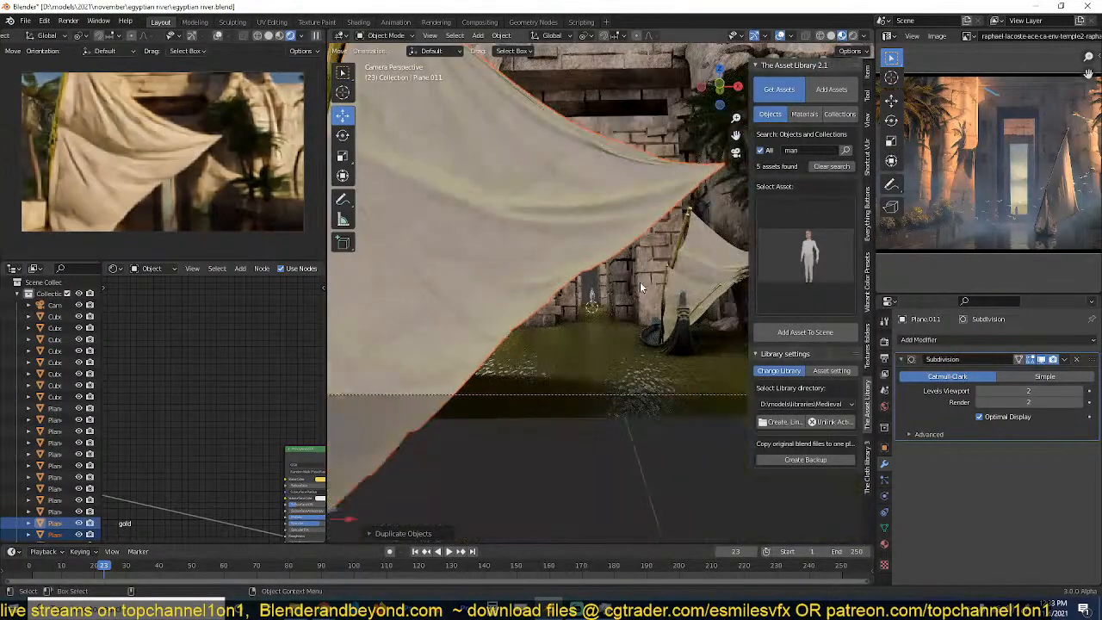
scroll(606, 243, "down", 2)
middle_click_drag(561, 231, 484, 208, "shift")
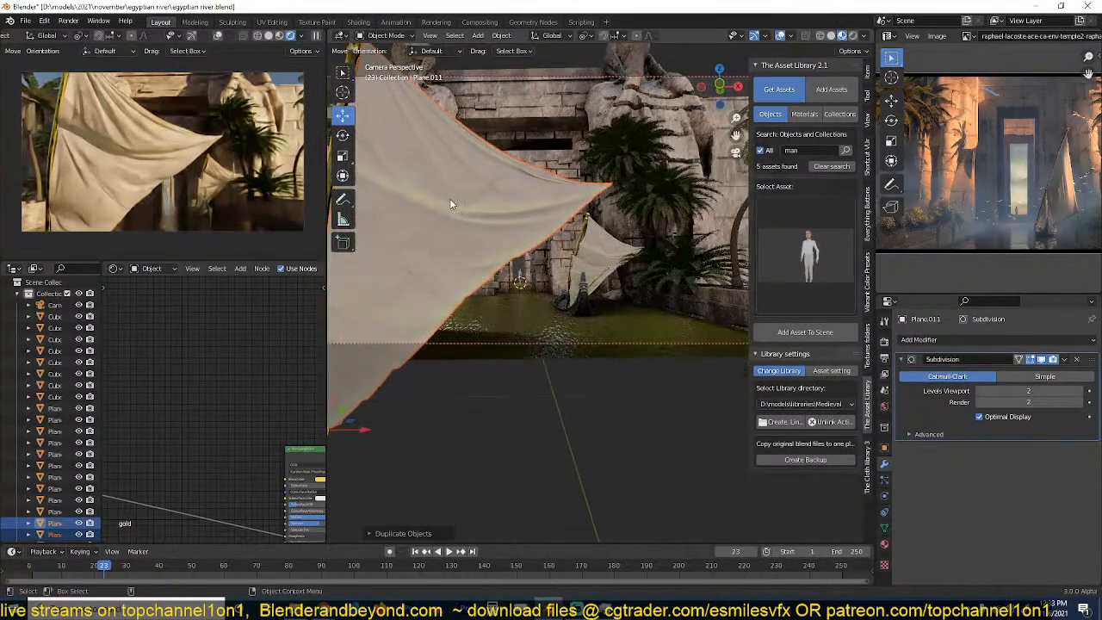
scroll(443, 199, "down", 1)
key("g")
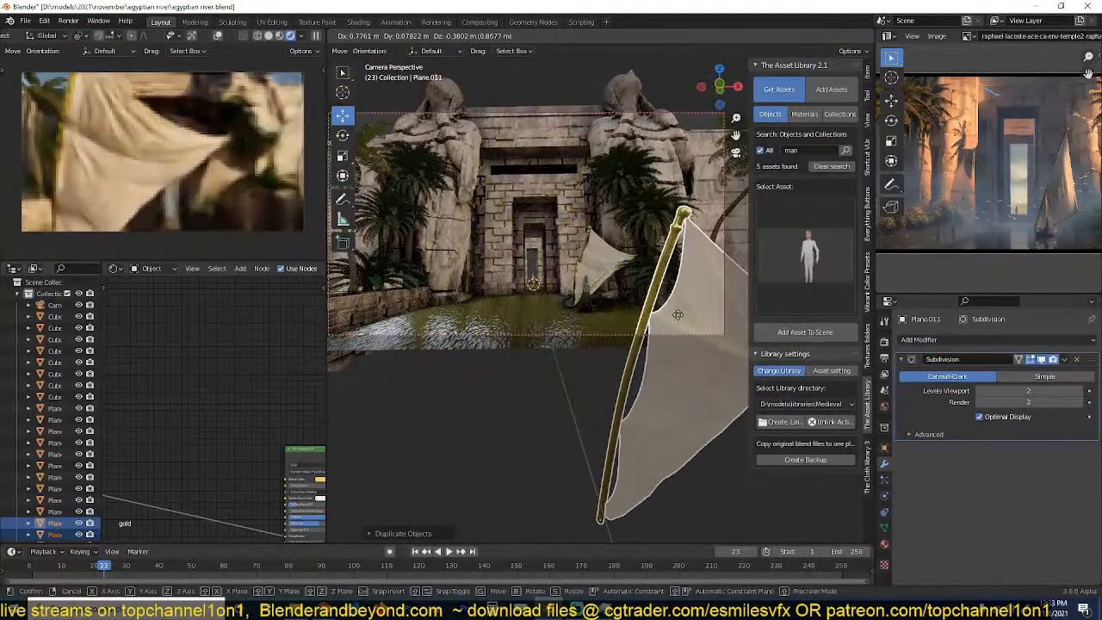
left_click(677, 314)
Restart Blender and reopen the recent file egyptian river.blend.
key("alt+Tab")
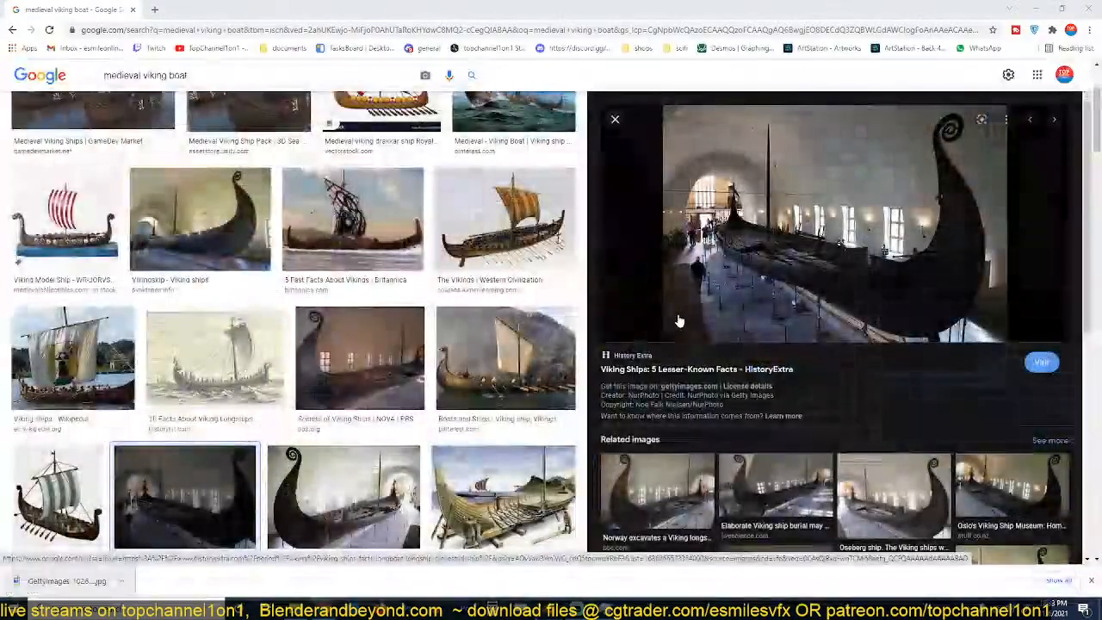
left_click(549, 607)
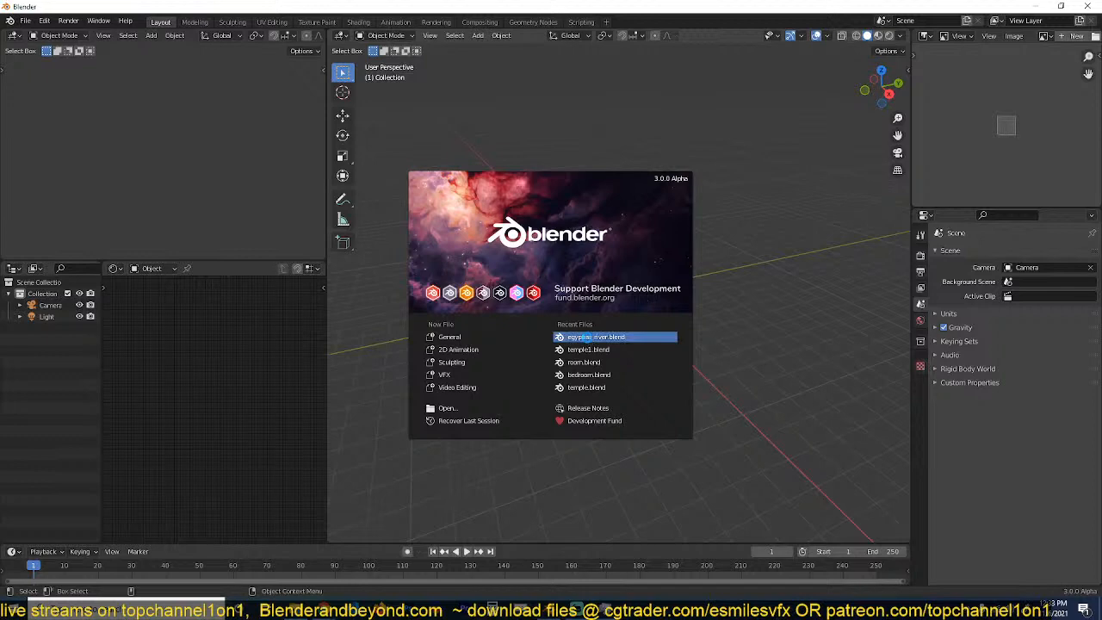
left_click(588, 338)
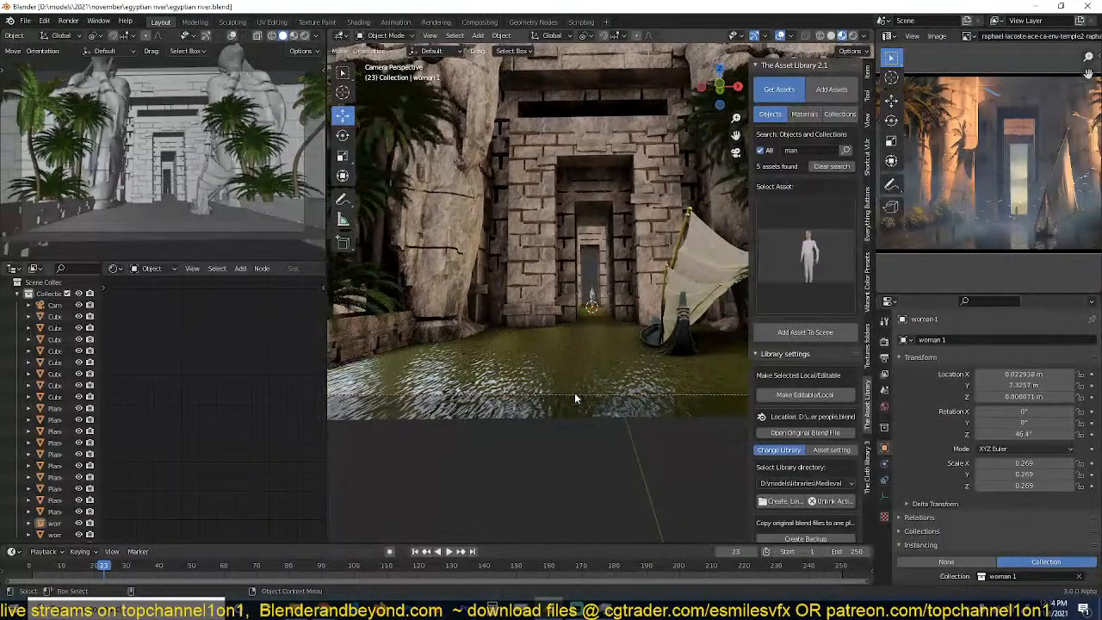
Switch the main viewport to solid shading and save the file.
key("z")
left_click(722, 382)
key("ctrl+s")
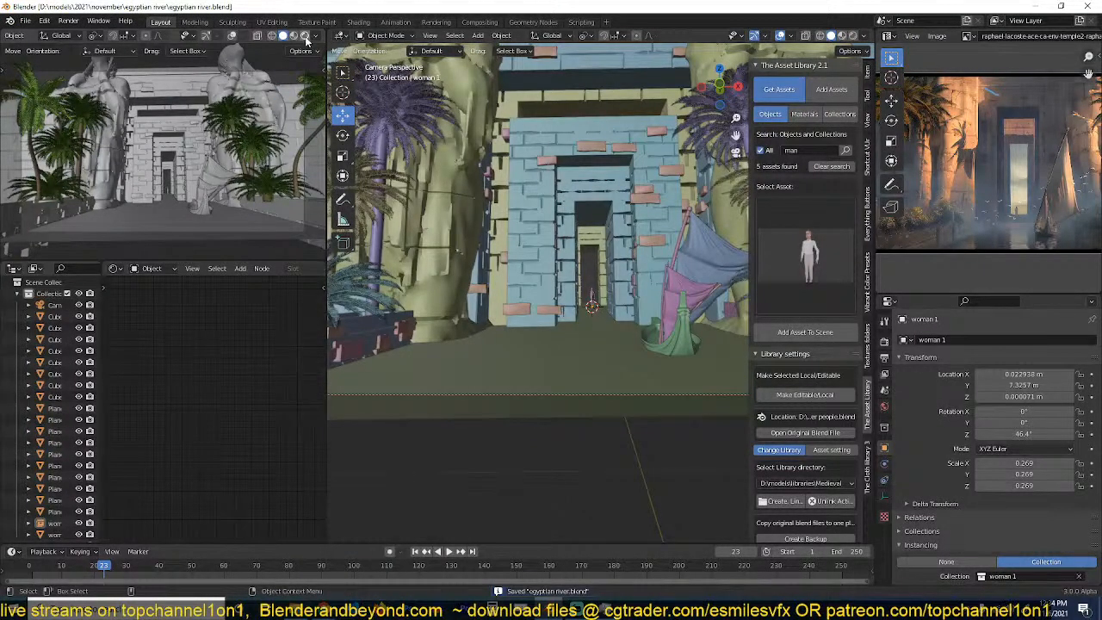
Switch the small camera preview to rendered shading and save the scene again.
left_click(305, 36)
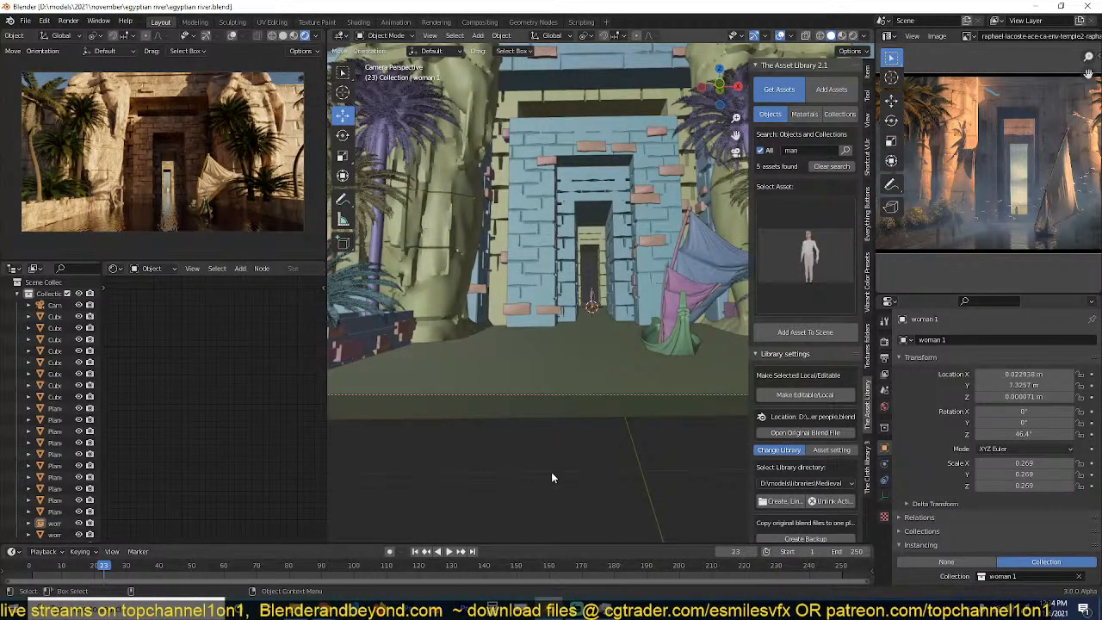
key("ctrl+s")
key("ctrl+s")
Duplicate the pair of woman statues in top view and place the copy nearer the camera, at about X 2.28 m, Y -1.57 m.
scroll(987, 225, "up", 2)
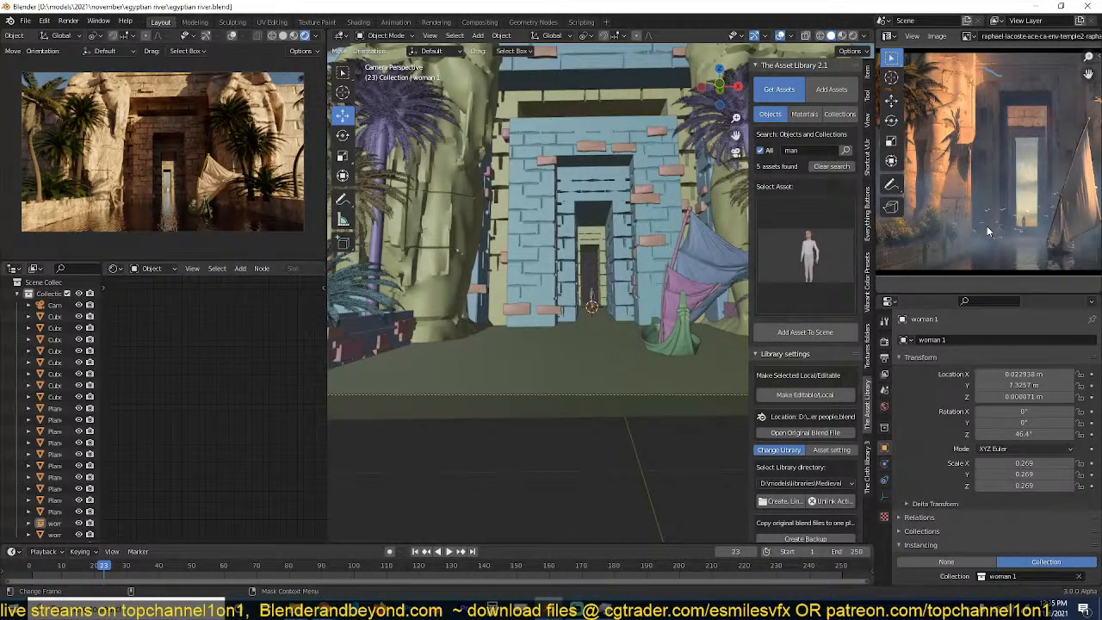
scroll(987, 226, "down", 1)
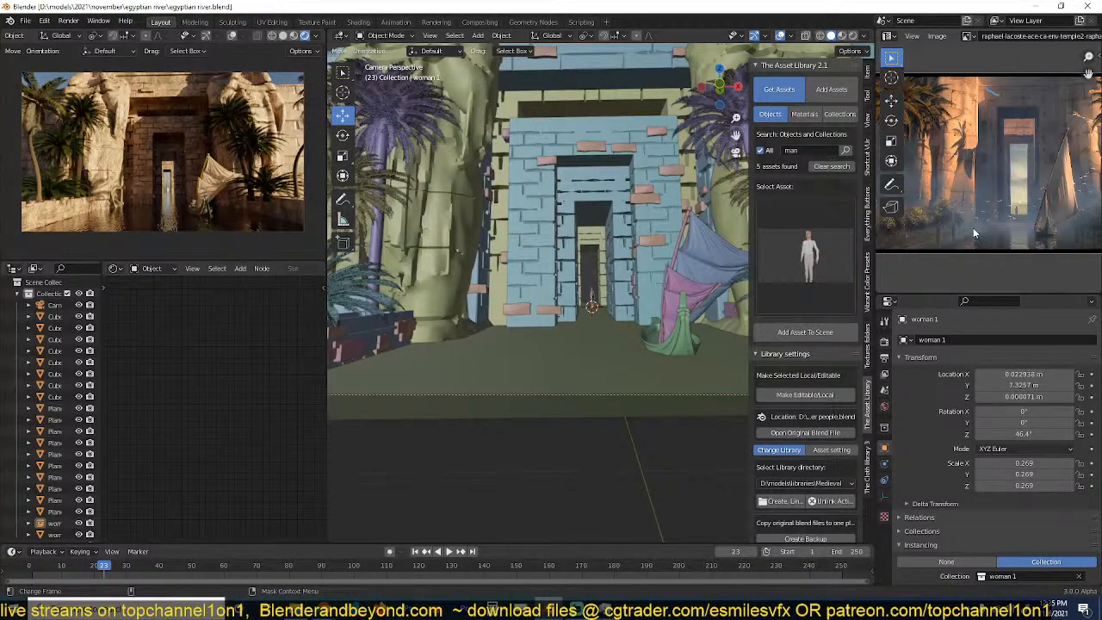
scroll(973, 227, "down", 2)
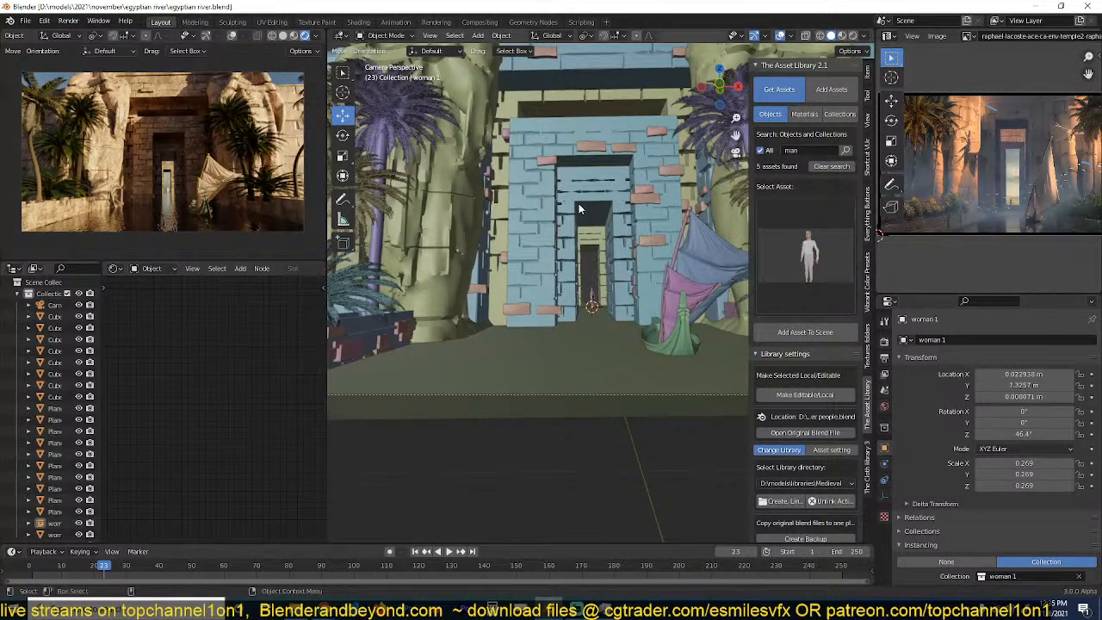
scroll(579, 205, "down", 2)
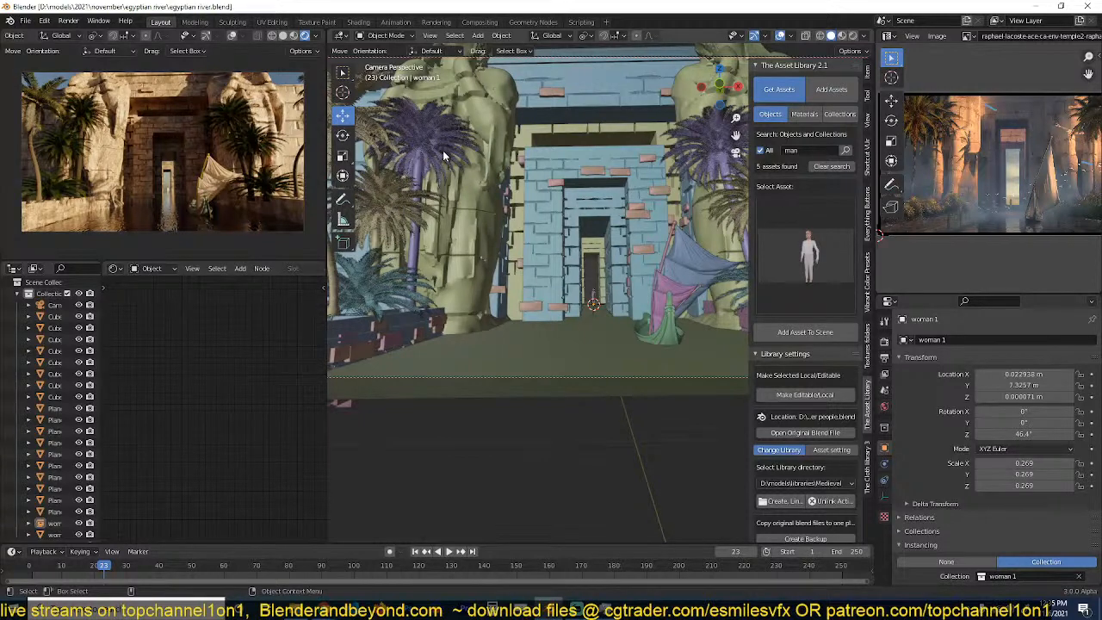
middle_click_drag(442, 149, 462, 203)
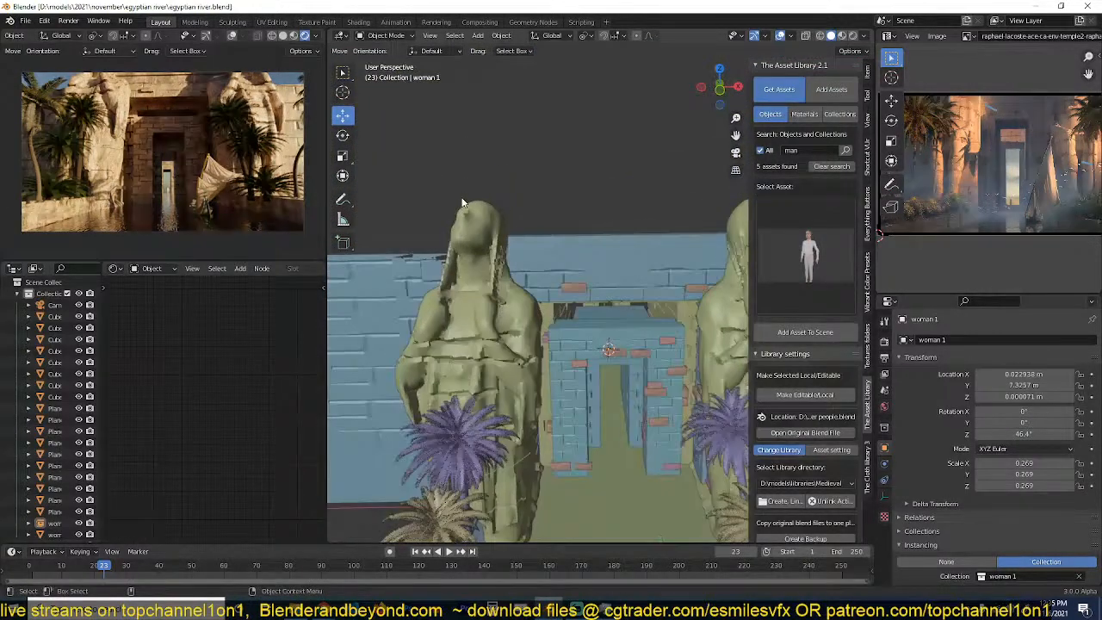
key("KP_7")
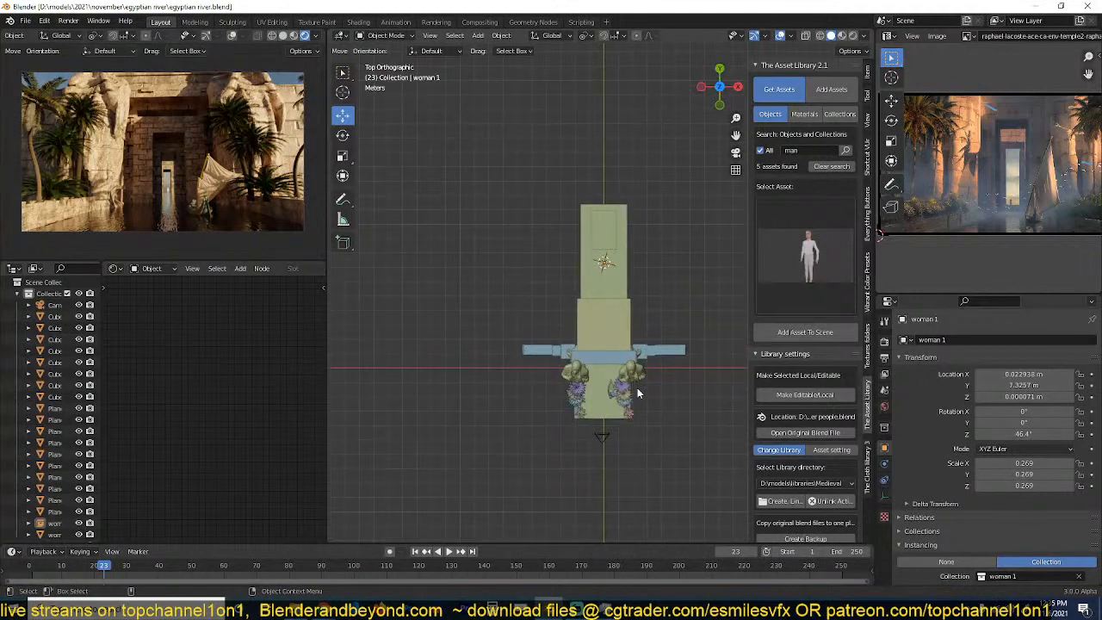
left_click(639, 372)
left_click(638, 370)
middle_click_drag(649, 356, 613, 301, "shift")
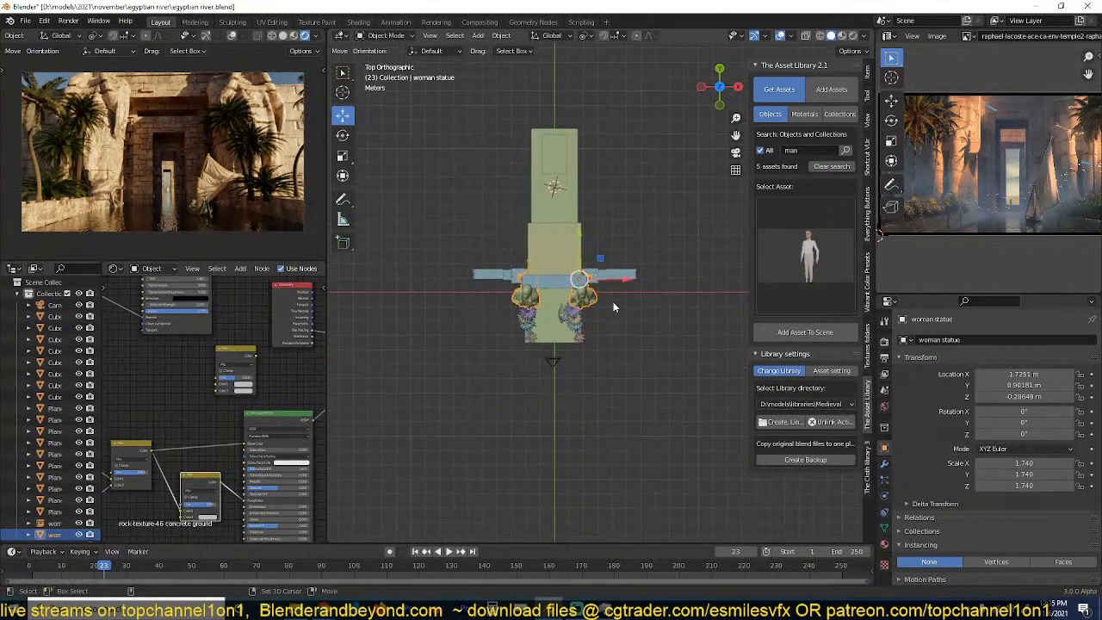
key("shift+d")
left_click(629, 373)
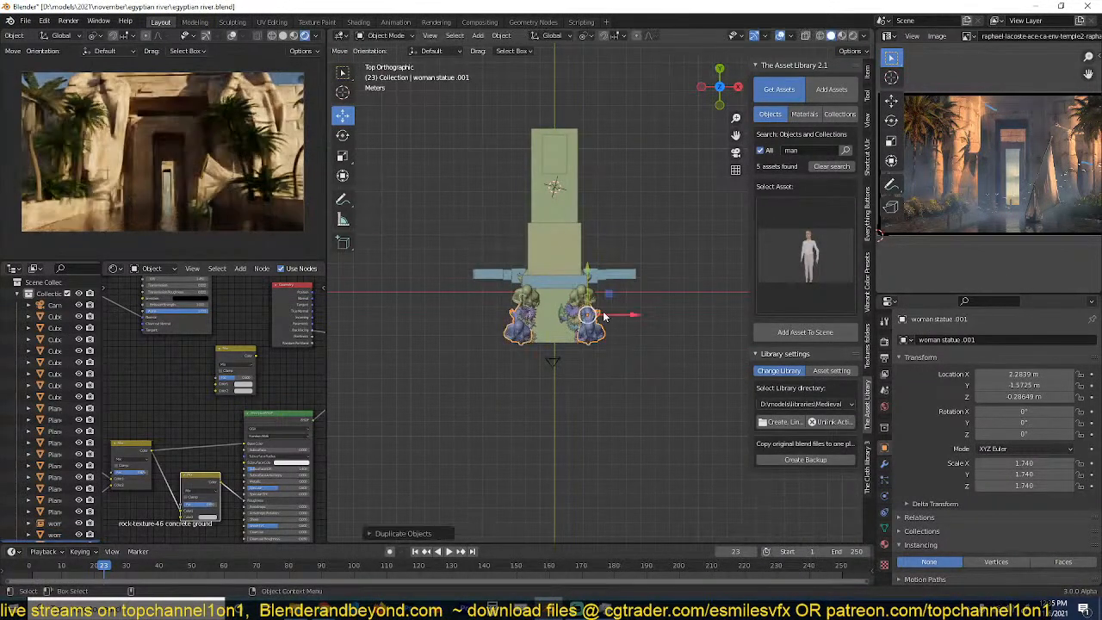
Show the camera preview in solid shading and move the copied woman statue pair outward to about X 3.9 m, Y -2.9 m.
left_click(282, 35)
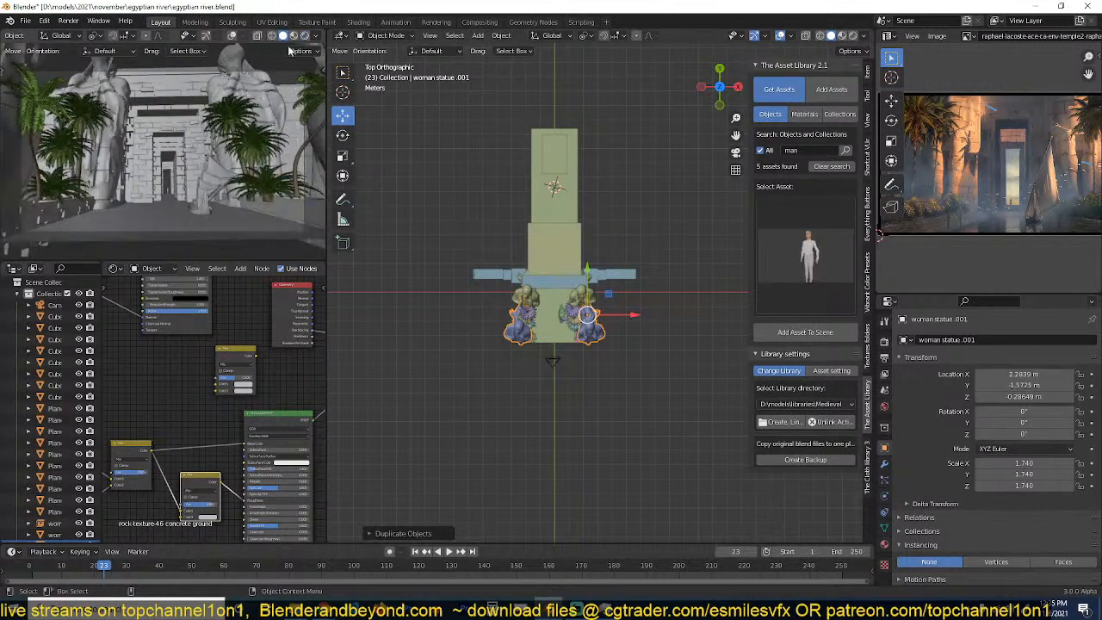
key("g")
left_click(656, 361)
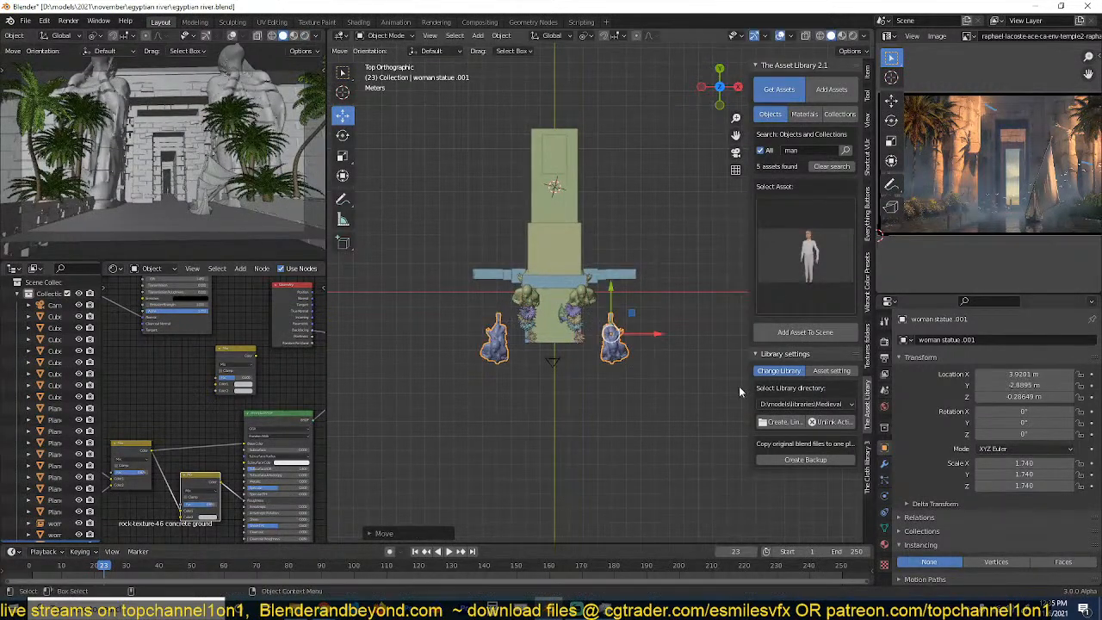
Remove the Mirror modifier from the statue copy, enlarge the remaining single statue and reposition it beside the river in top view.
left_click(884, 463)
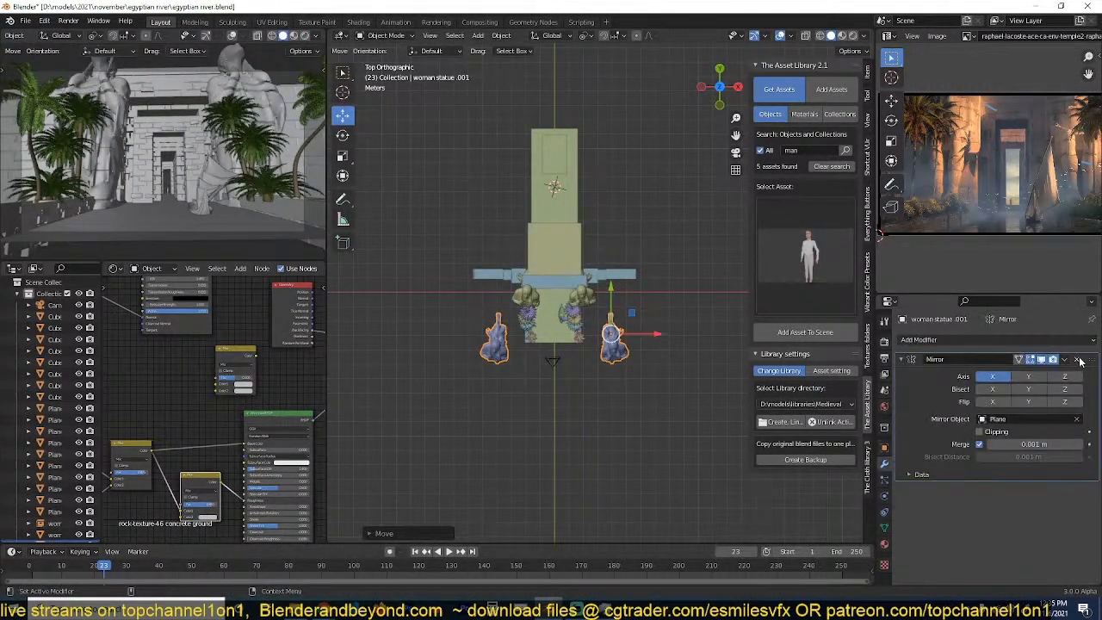
left_click(1077, 359)
key("s")
left_click(681, 372)
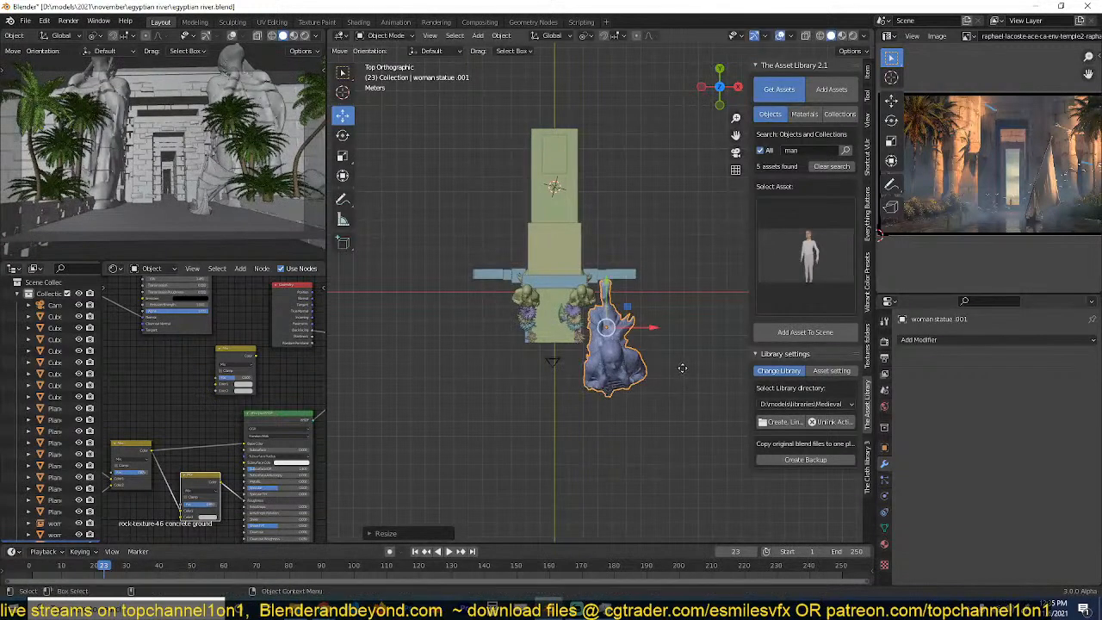
key("g")
left_click(687, 362)
Duplicate the enlarged statue to the opposite side of the river and return the camera preview to rendered shading.
key("shift+d")
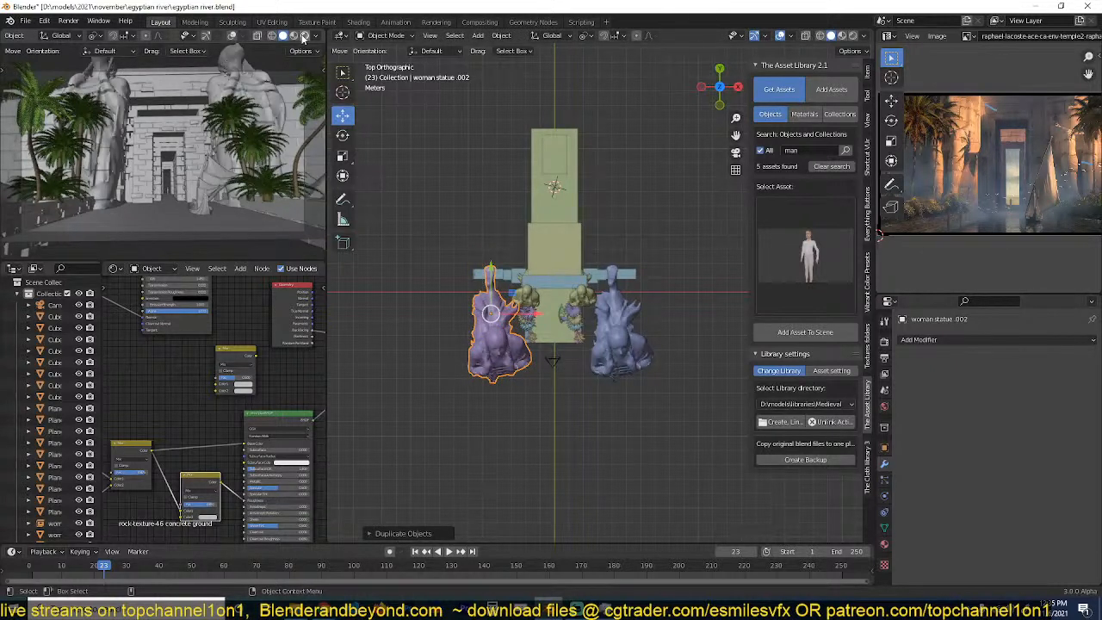
left_click(303, 37)
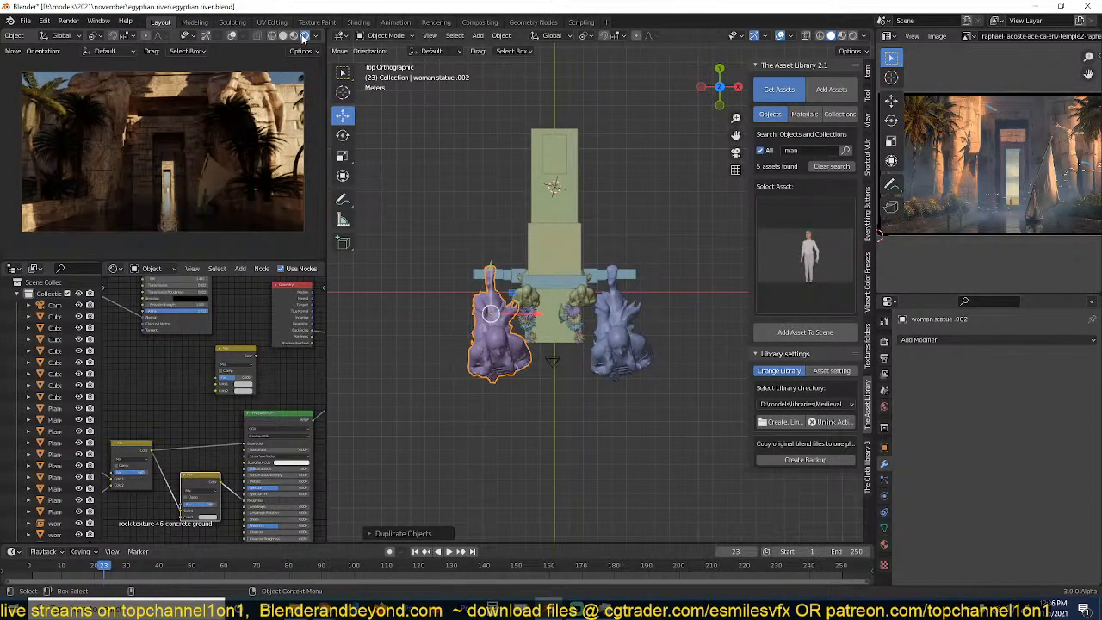
Try the second enlarged statue farther out and nearer the camera, and delete that duplicate.
left_click(622, 337)
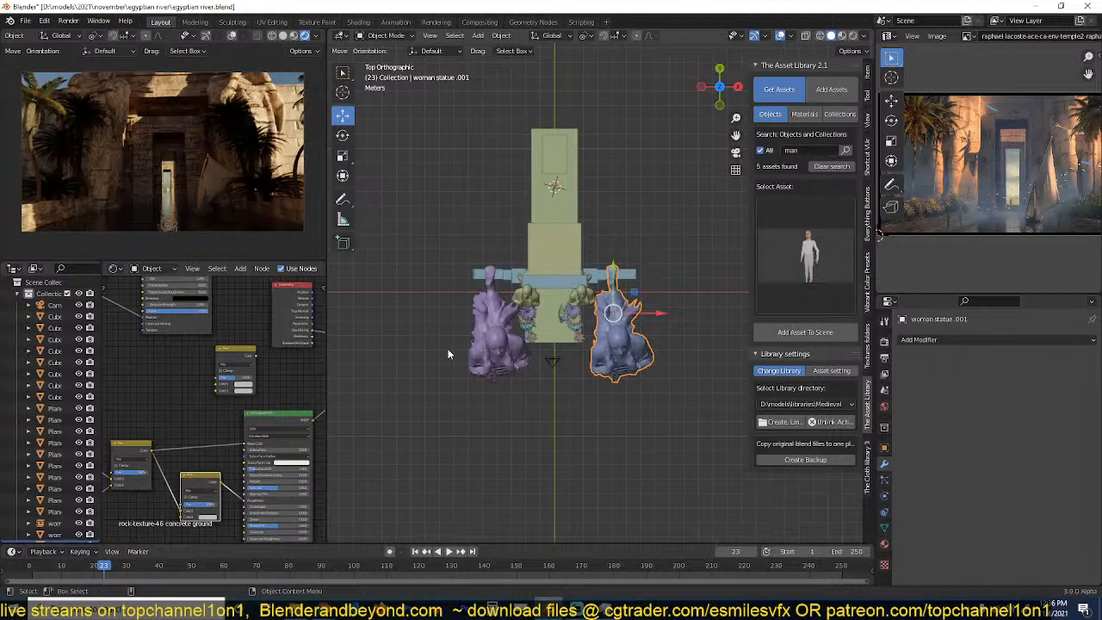
left_click(497, 332)
key("g")
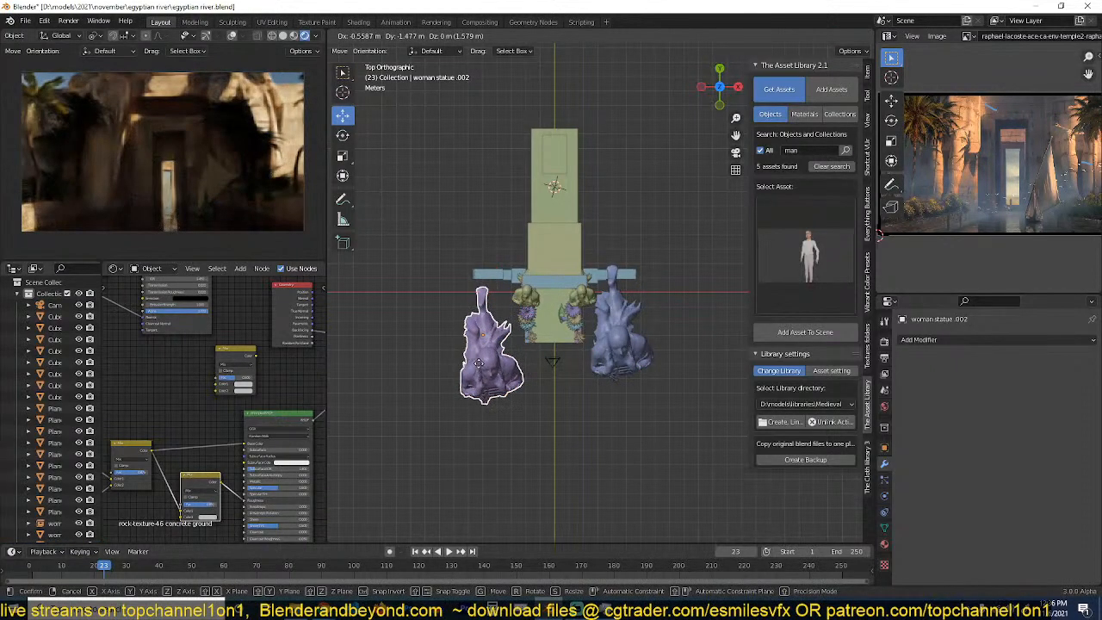
left_click(480, 375)
key("Delete")
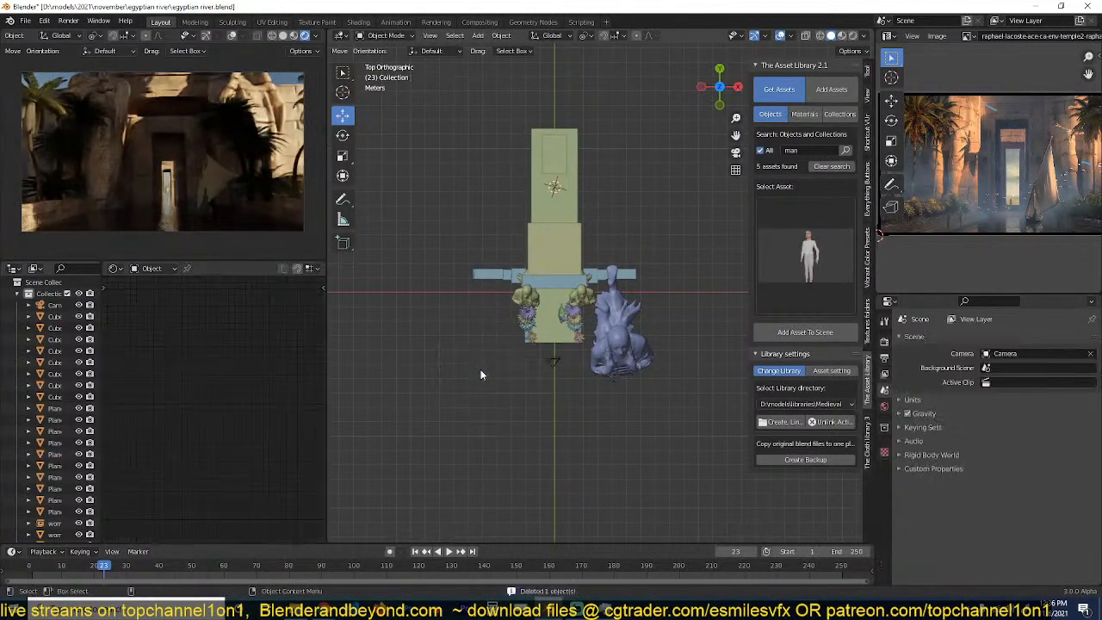
Shrink the remaining statue copy to roughly half its size and move it outward and forward, beside the camera.
left_click(639, 334)
key("s")
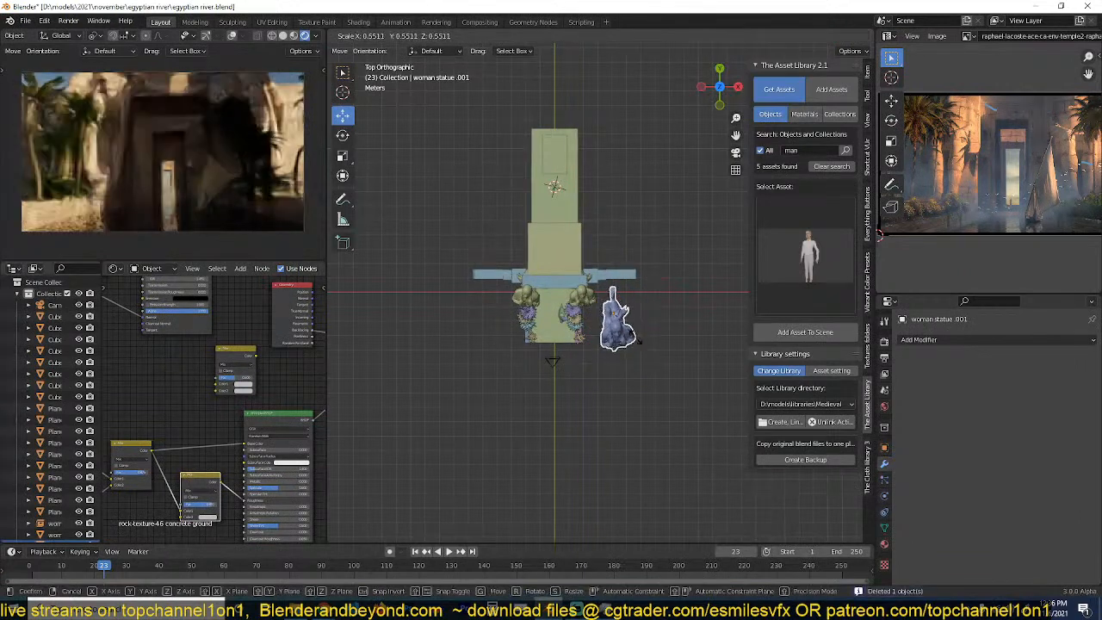
left_click(634, 337)
key("g")
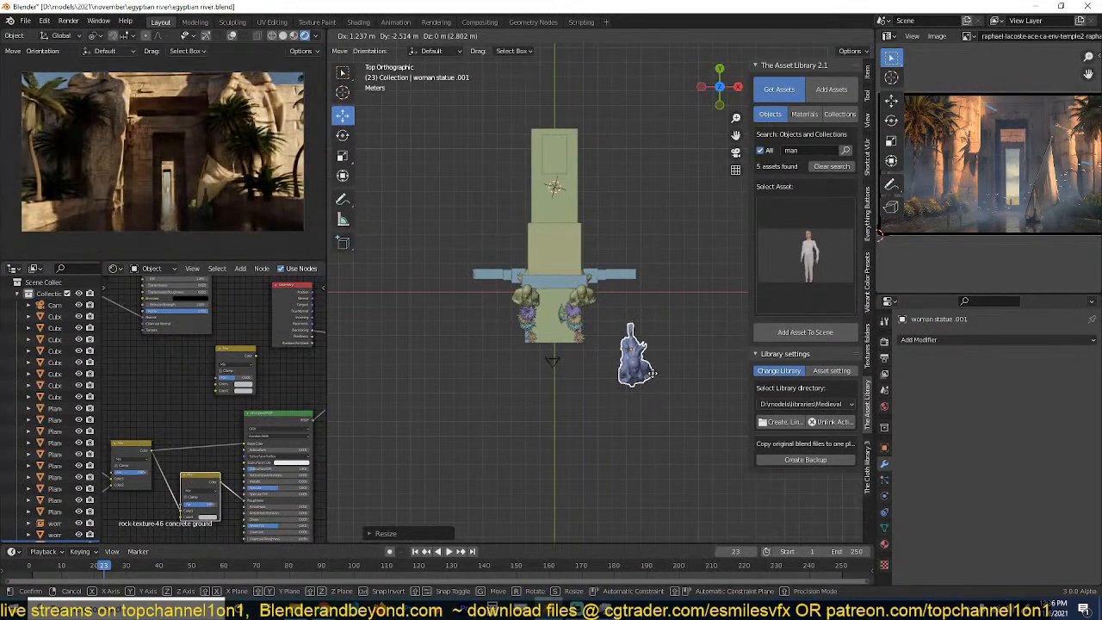
left_click(654, 376)
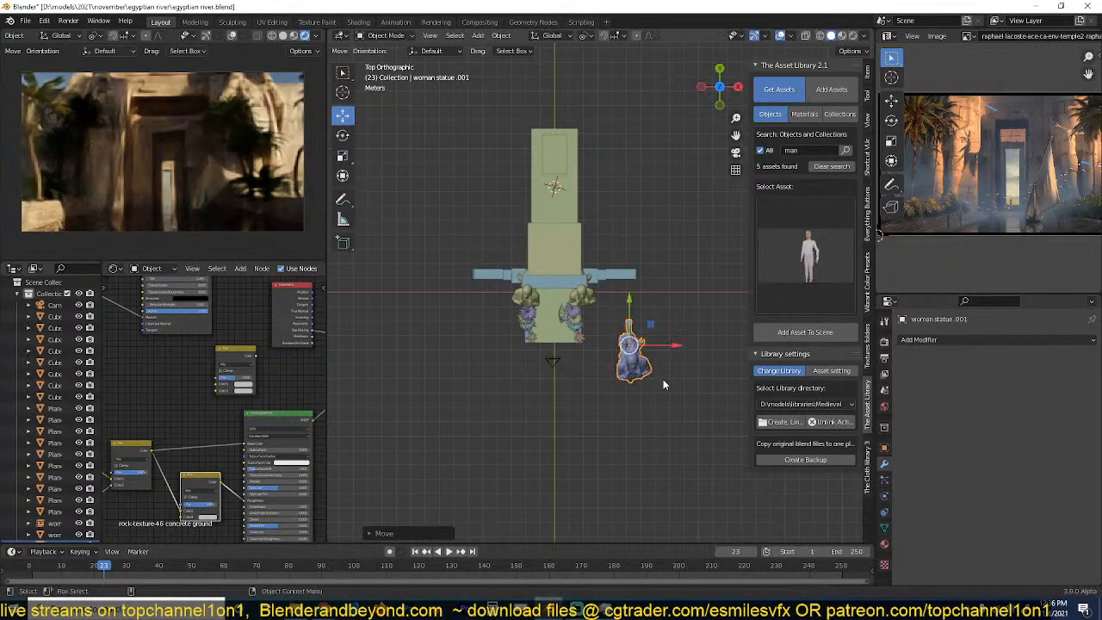
key("s")
left_click(657, 389)
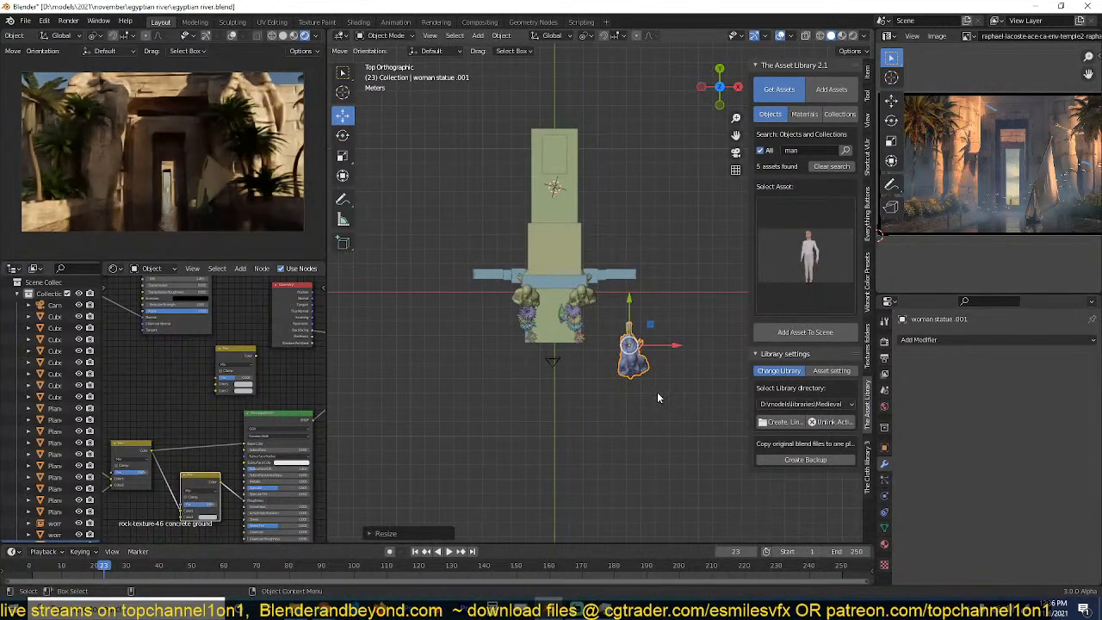
Squash the statue copy along Y to about 0.76, rotate it in top view and enlarge it slightly.
key("s")
key("y")
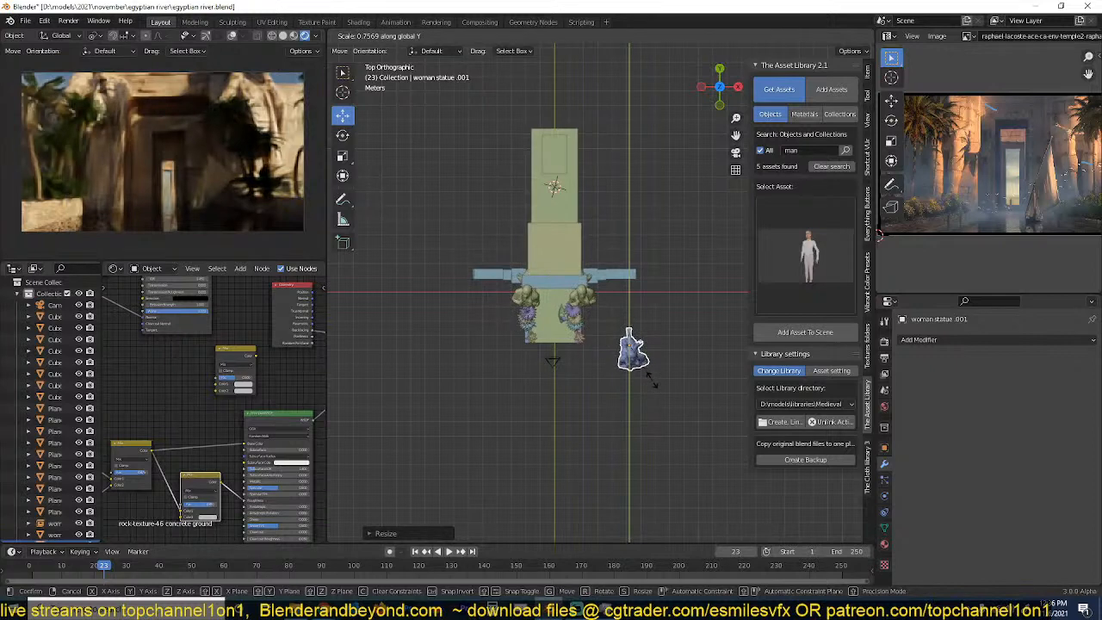
left_click(654, 380)
key("r")
left_click(683, 418)
key("s")
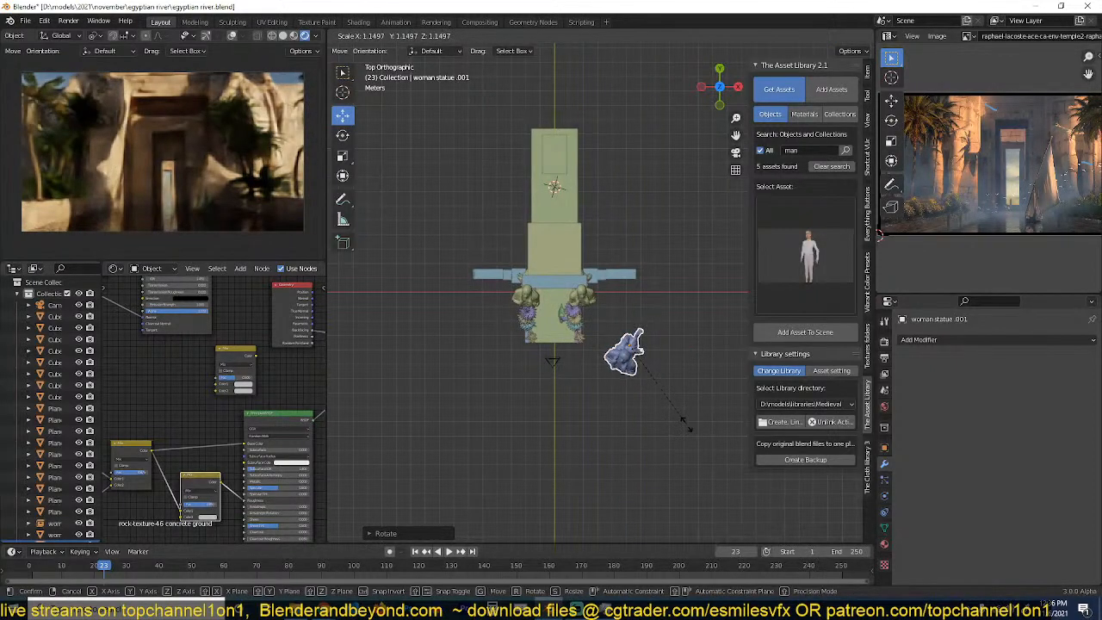
left_click(688, 425)
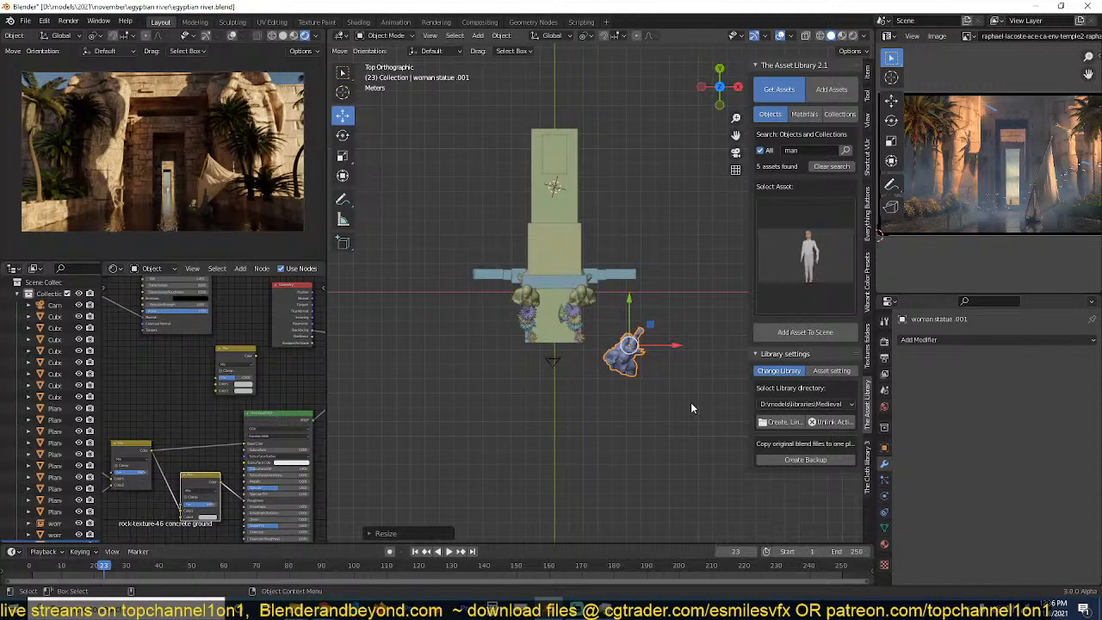
Delete the remaining single statue copy beside the camera and save the file.
key("x")
left_click(690, 408)
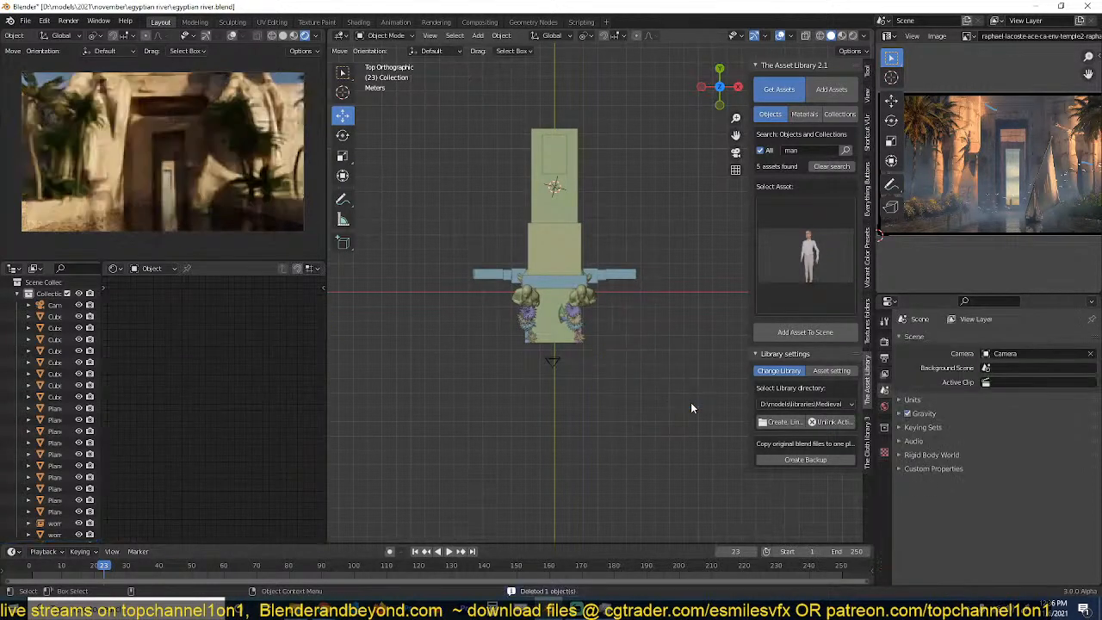
key("ctrl+s")
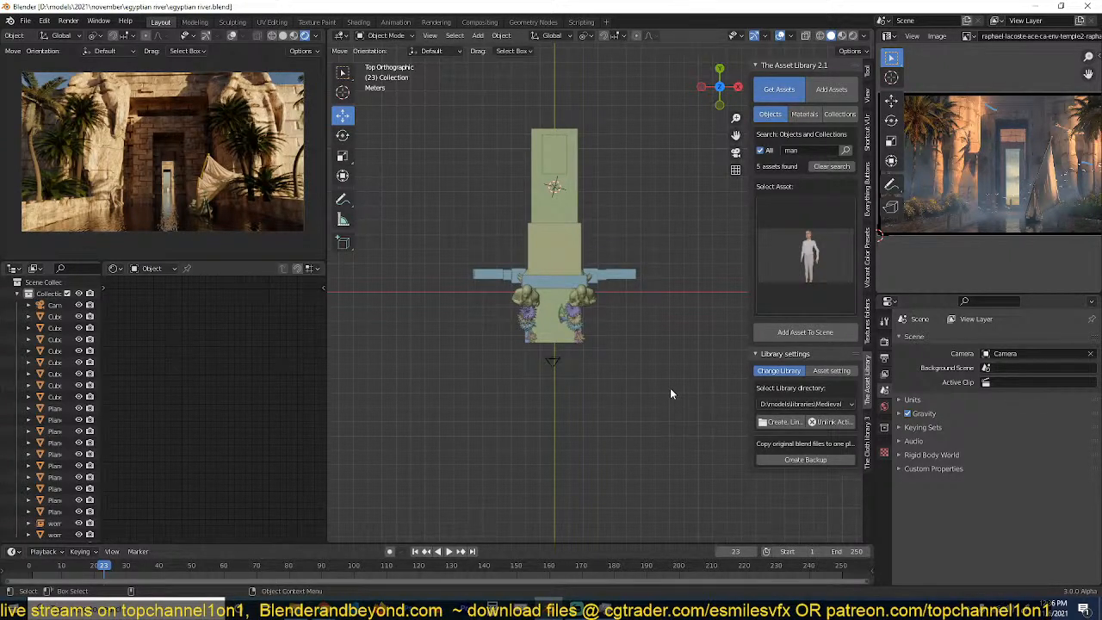
Save the scene, select the river water plane in front of the temple and examine its material nodes.
scroll(669, 394, "up", 3)
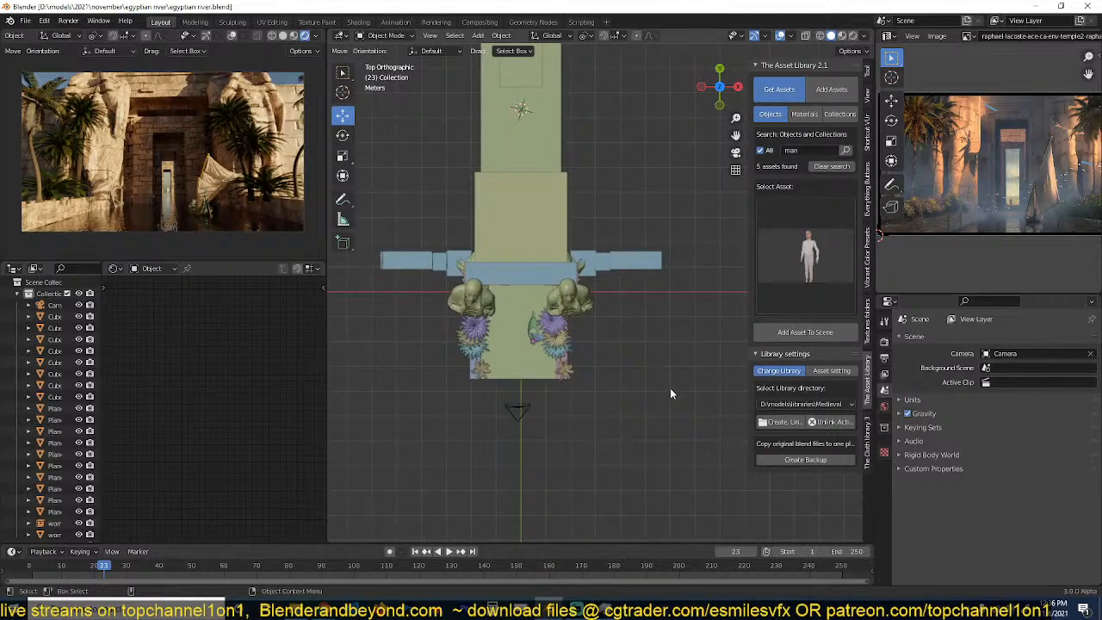
scroll(670, 393, "up", 4)
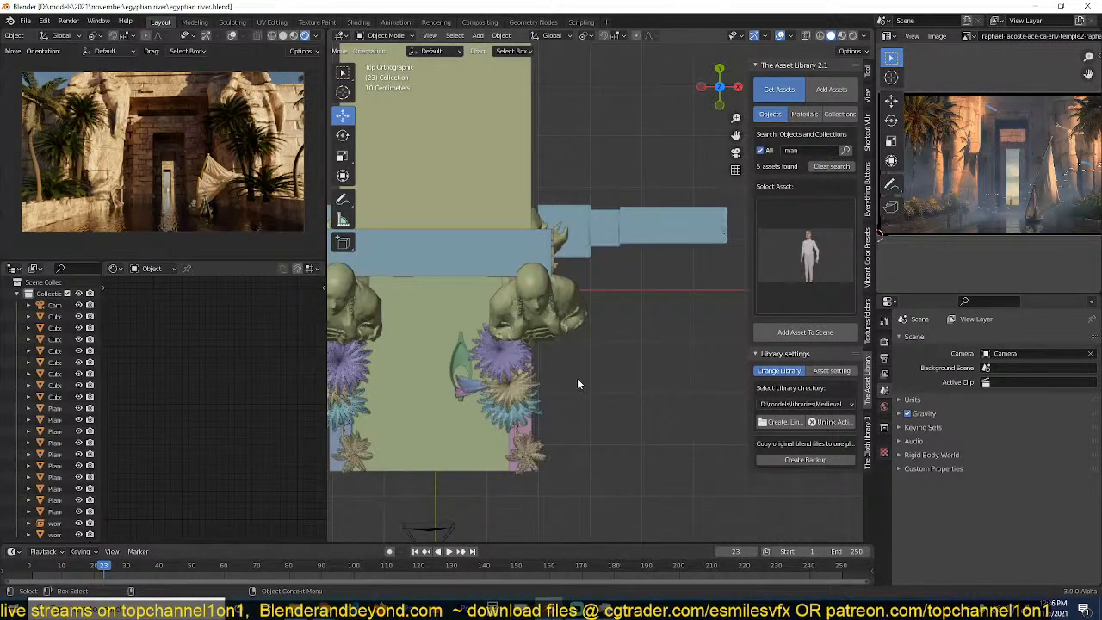
middle_click_drag(577, 378, 679, 349, "shift")
key("ctrl+s")
mouse_move(614, 366)
middle_mouse_down()
mouse_move(638, 220)
mouse_move(684, 340)
mouse_move(622, 327)
mouse_move(605, 359)
middle_mouse_up()
left_click(594, 348)
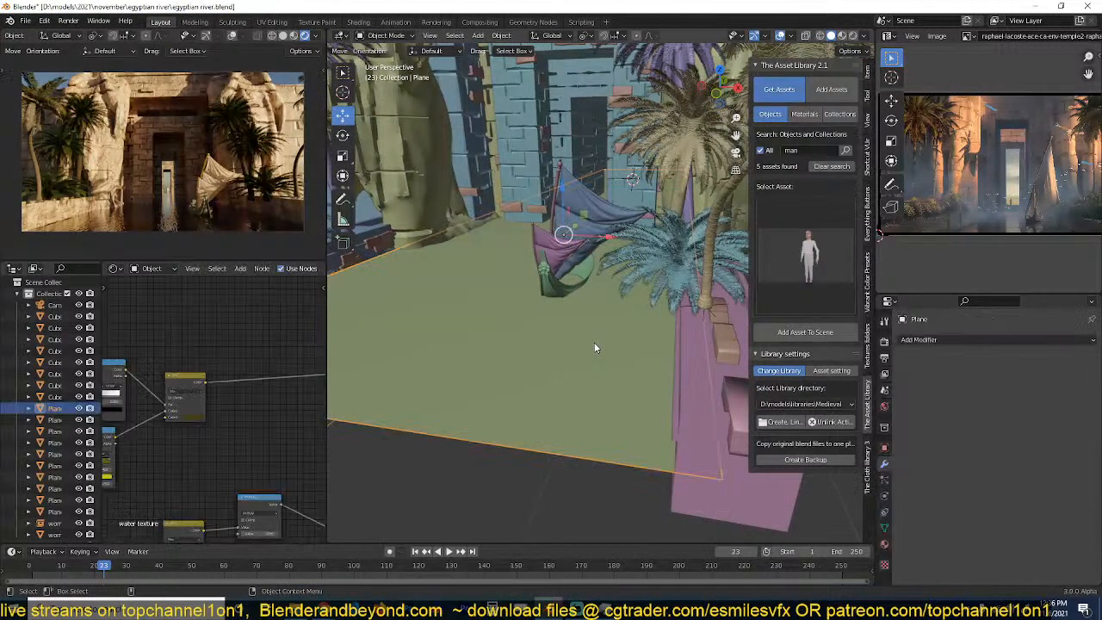
scroll(216, 396, "down", 2)
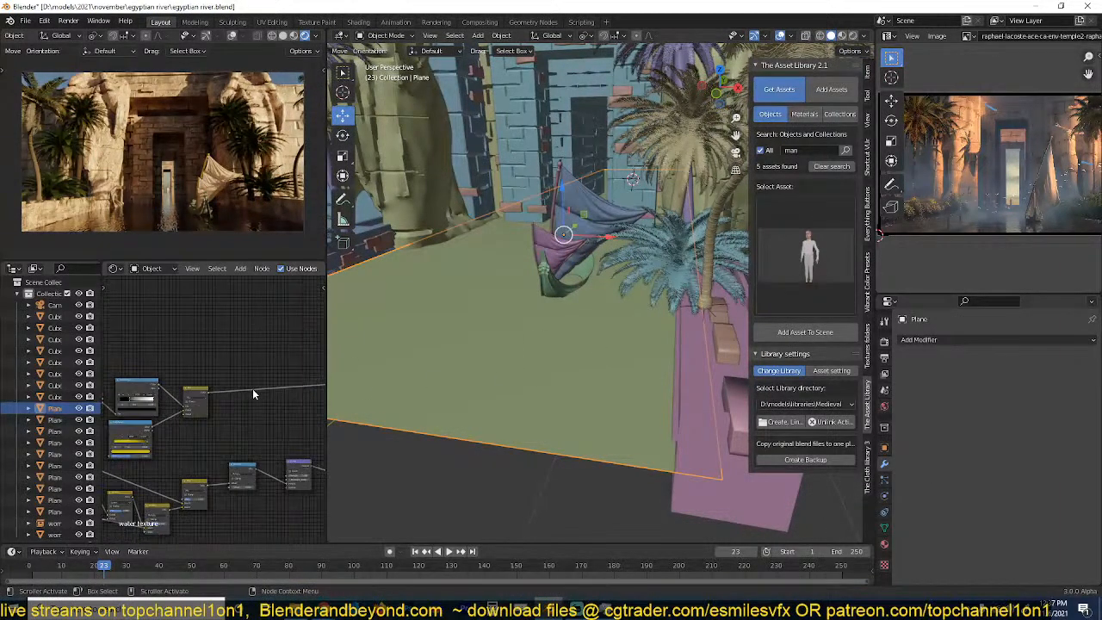
middle_click_drag(252, 389, 203, 349)
scroll(203, 349, "up", 3)
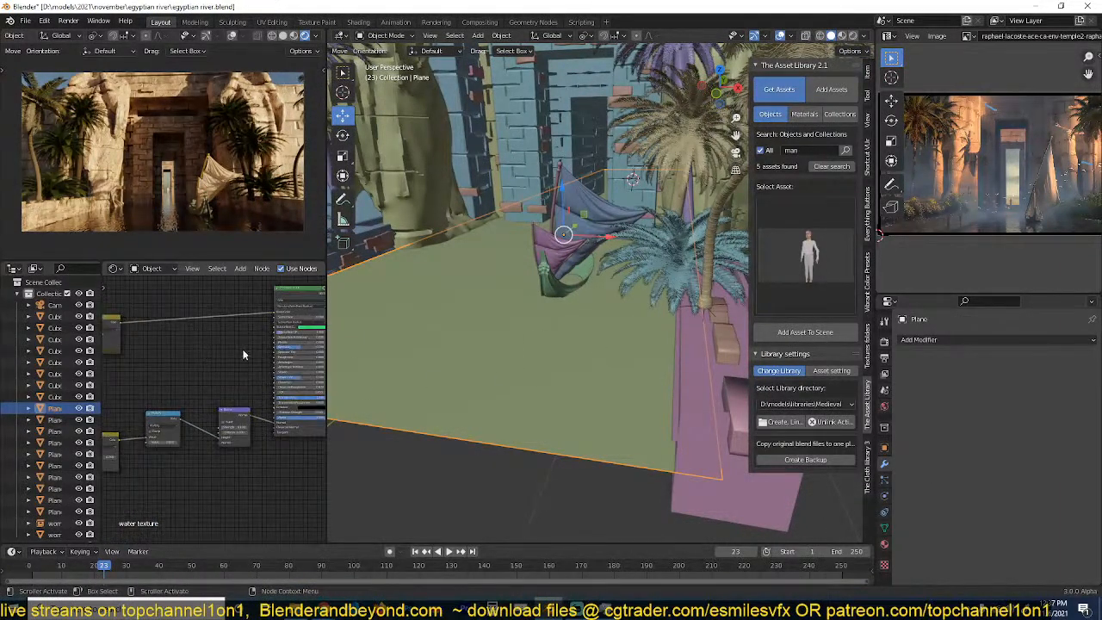
Search the asset library materials for "water" and try the green water material on the river plane.
left_click(805, 114)
left_click(802, 150)
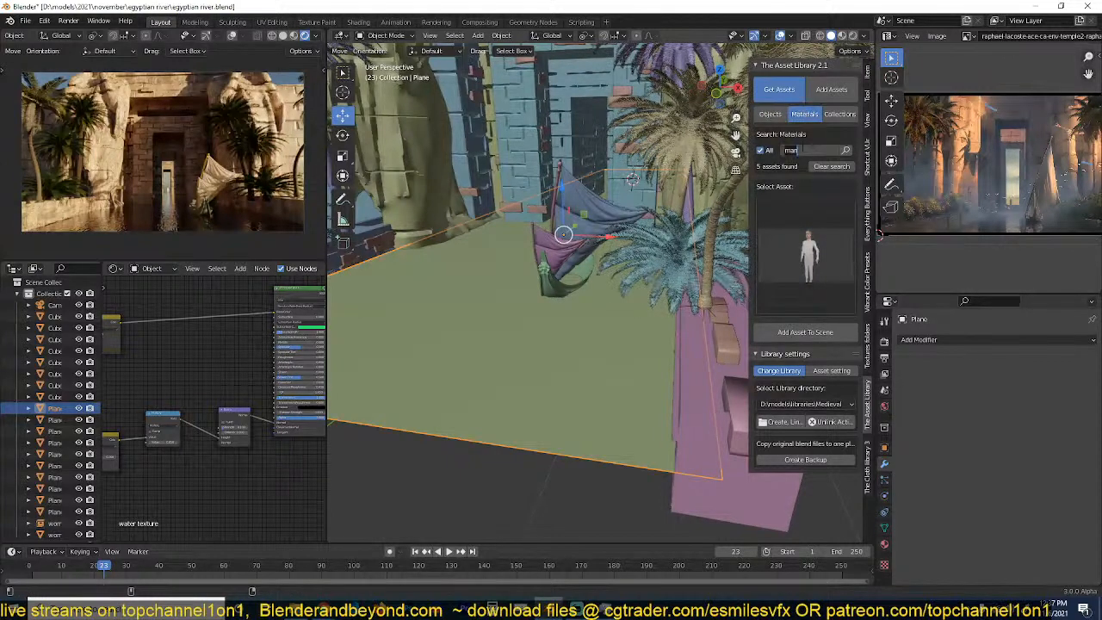
type("water")
key("Return")
left_click(846, 149)
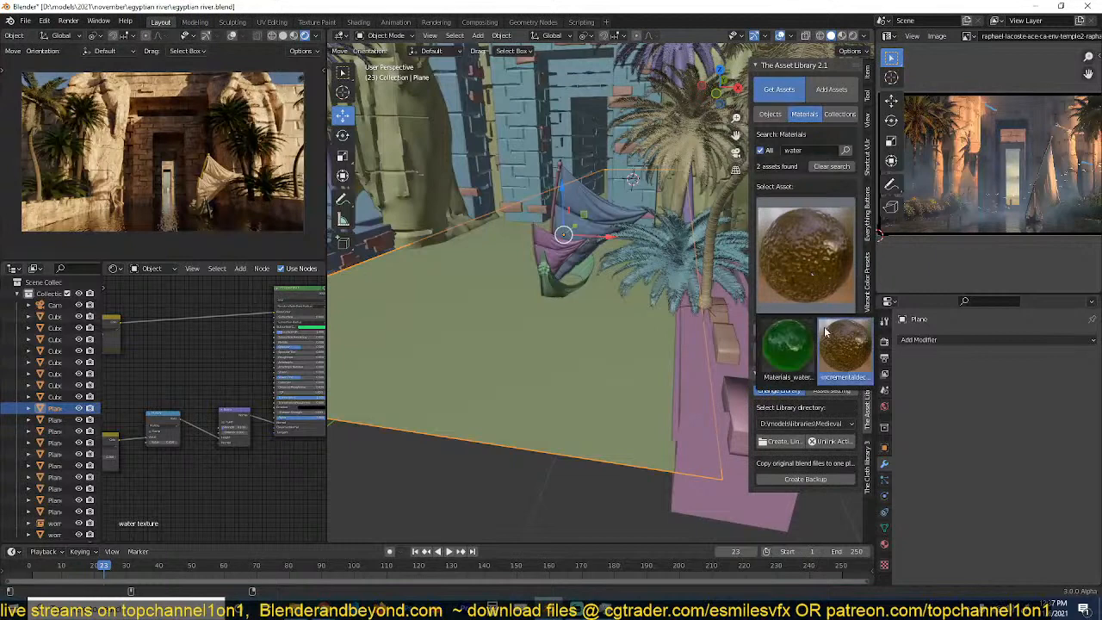
left_click(802, 349)
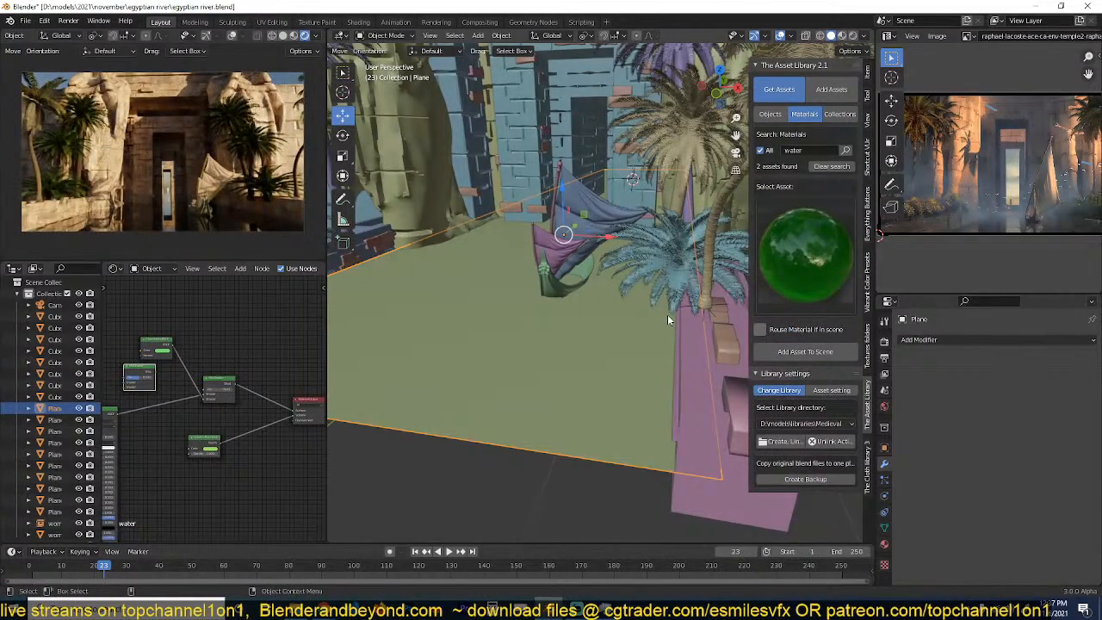
Apply the brown water material to the river plane with Reuse Material if in scene enabled, and save the file.
left_click(780, 271)
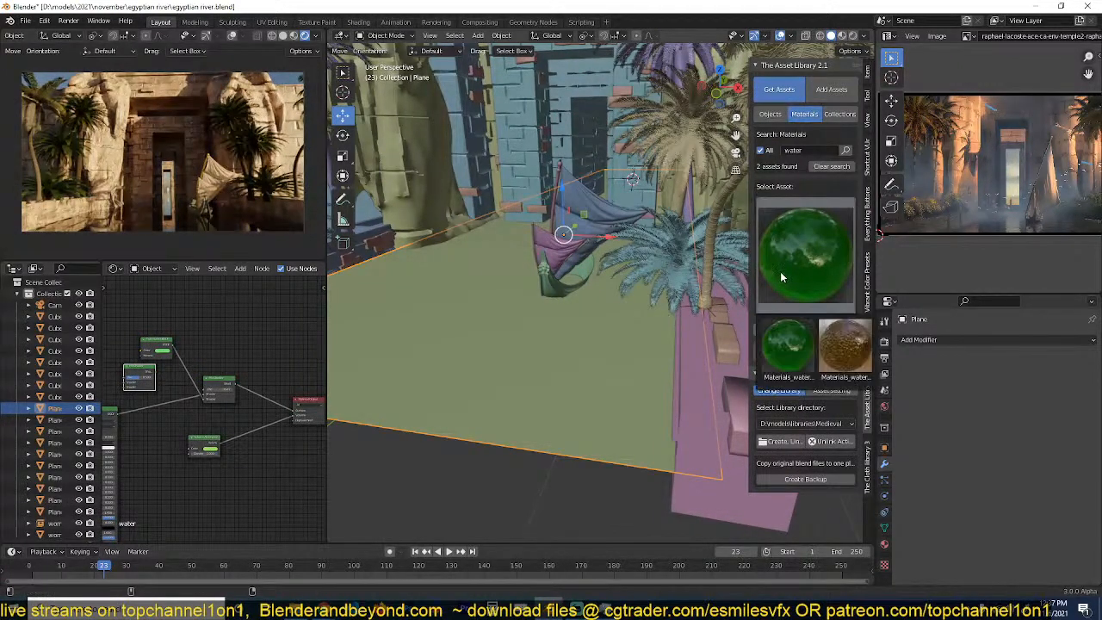
left_click(830, 344)
left_click(806, 332)
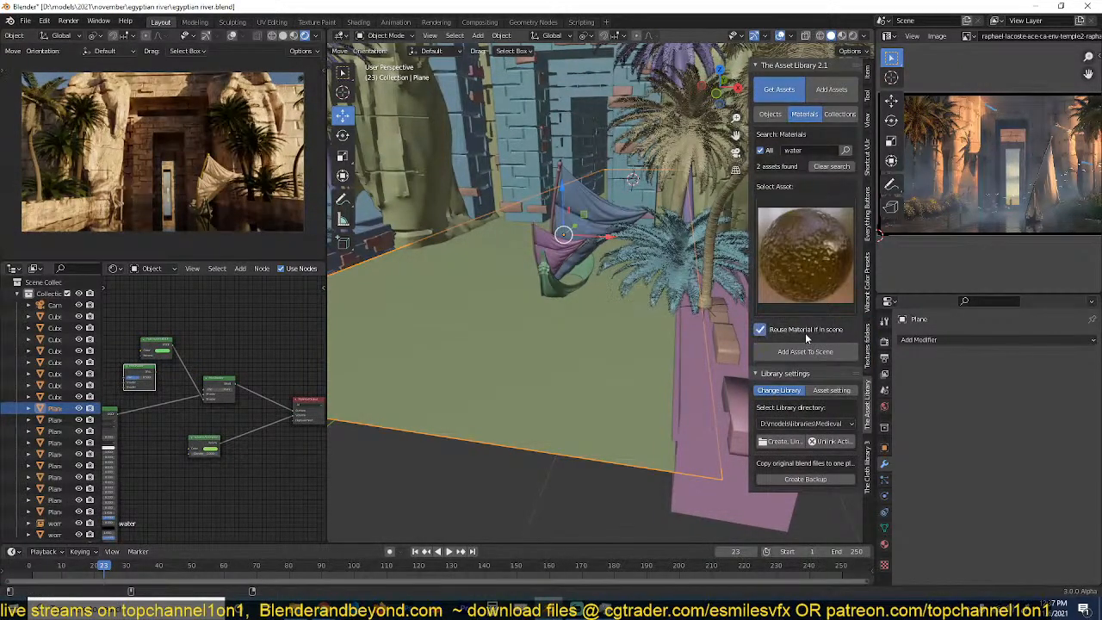
left_click(808, 353)
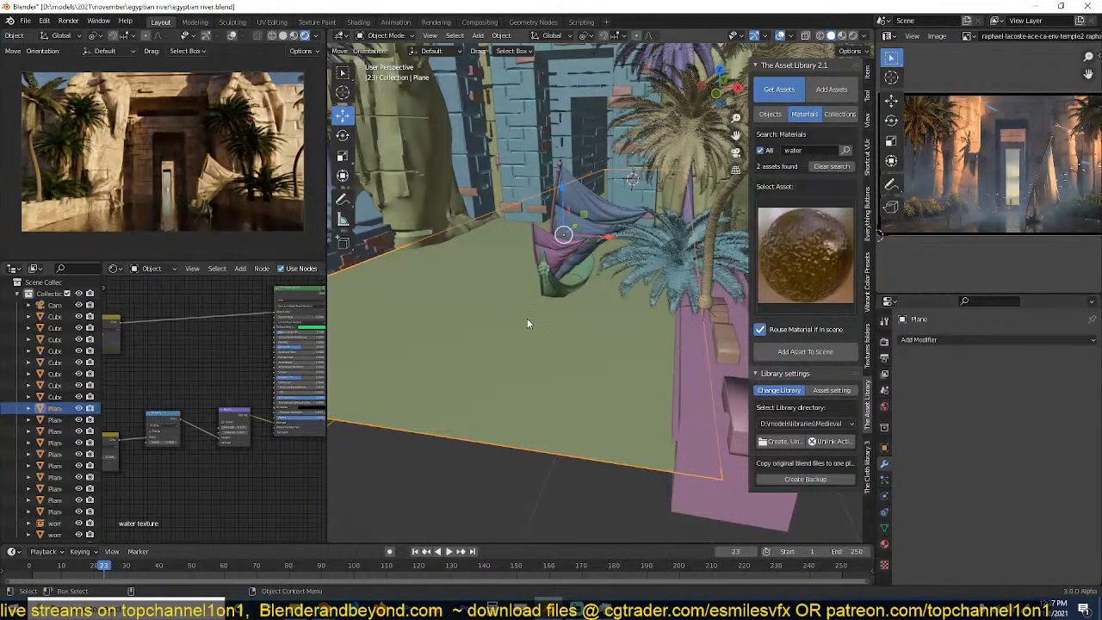
left_click(509, 497)
key("ctrl+s")
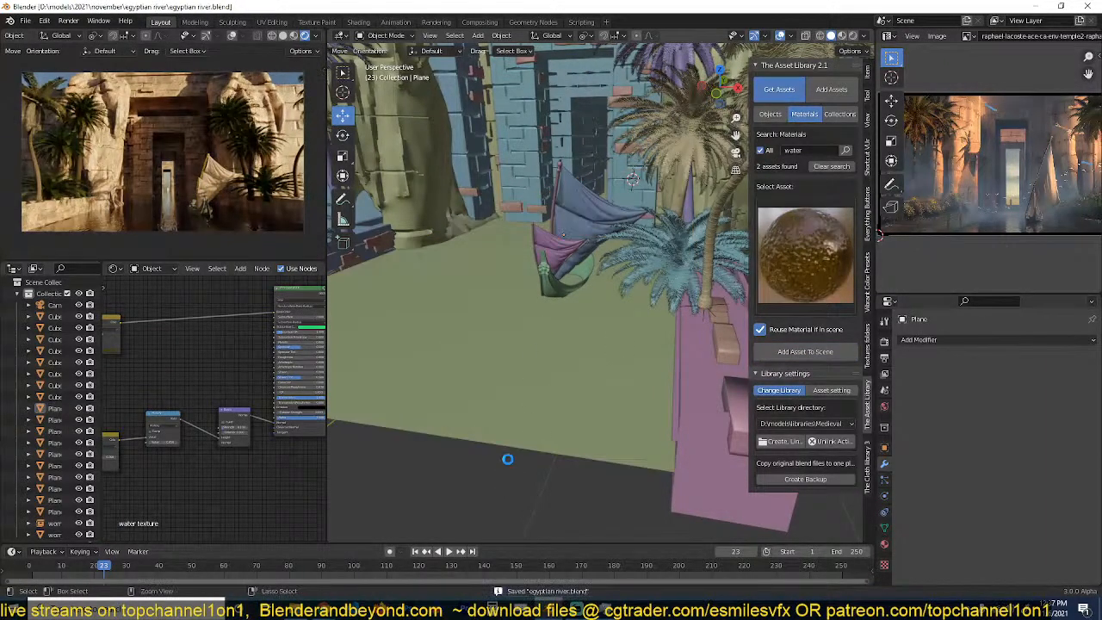
Duplicate the mirrored wall block above the temple entrance and place the mirrored copies just outside the two statues.
scroll(542, 404, "down", 7)
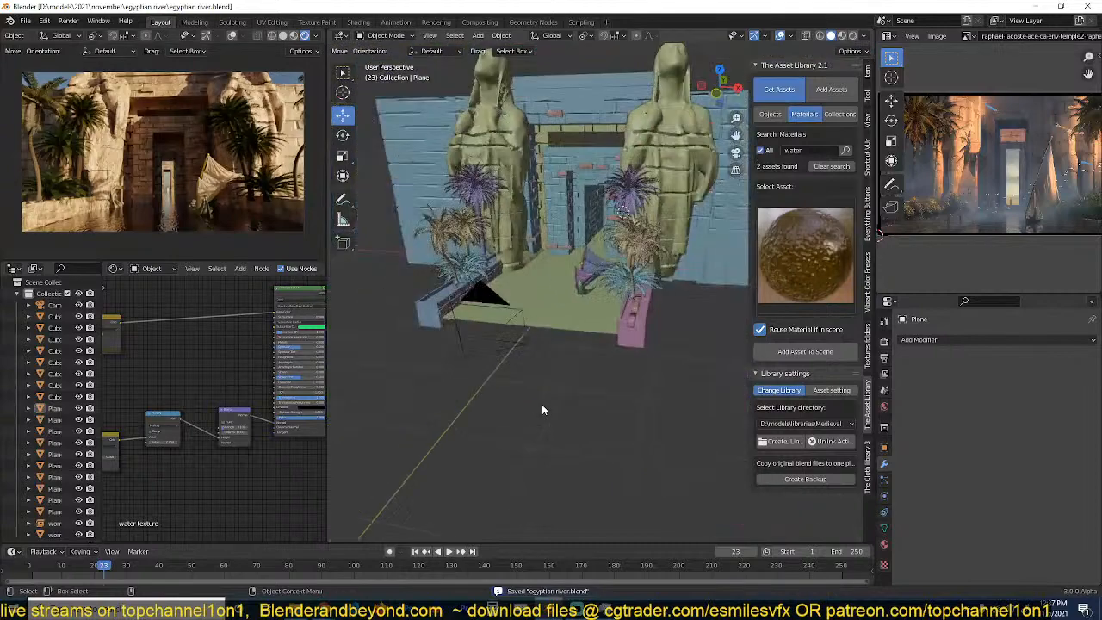
key("KP_7")
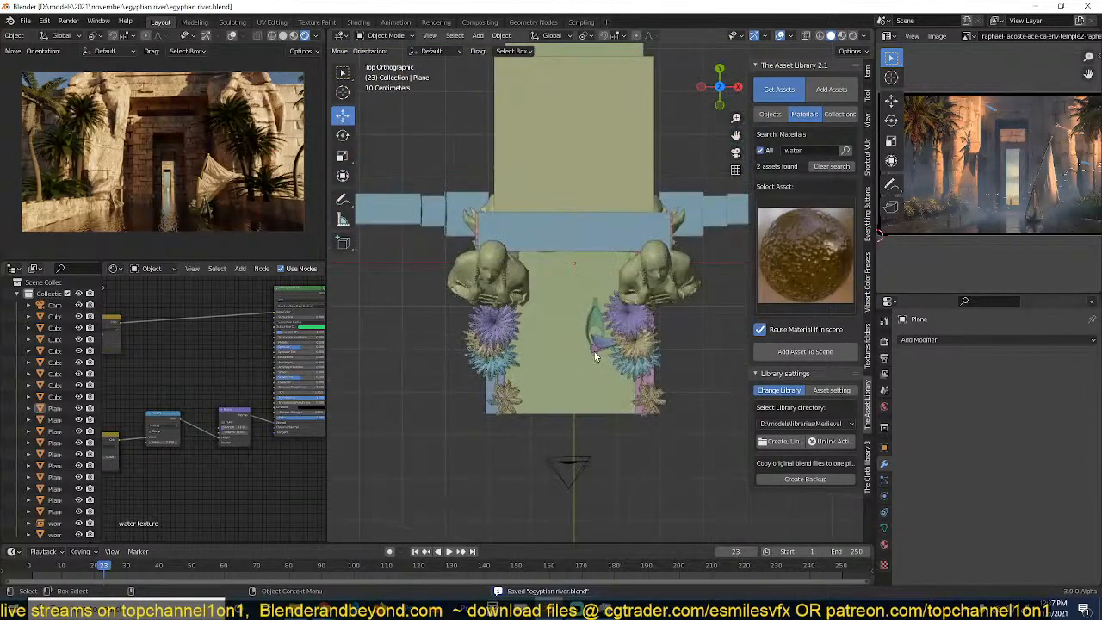
scroll(594, 354, "up", 5)
middle_click_drag(594, 354, 594, 280)
left_click(598, 183)
scroll(599, 183, "down", 5)
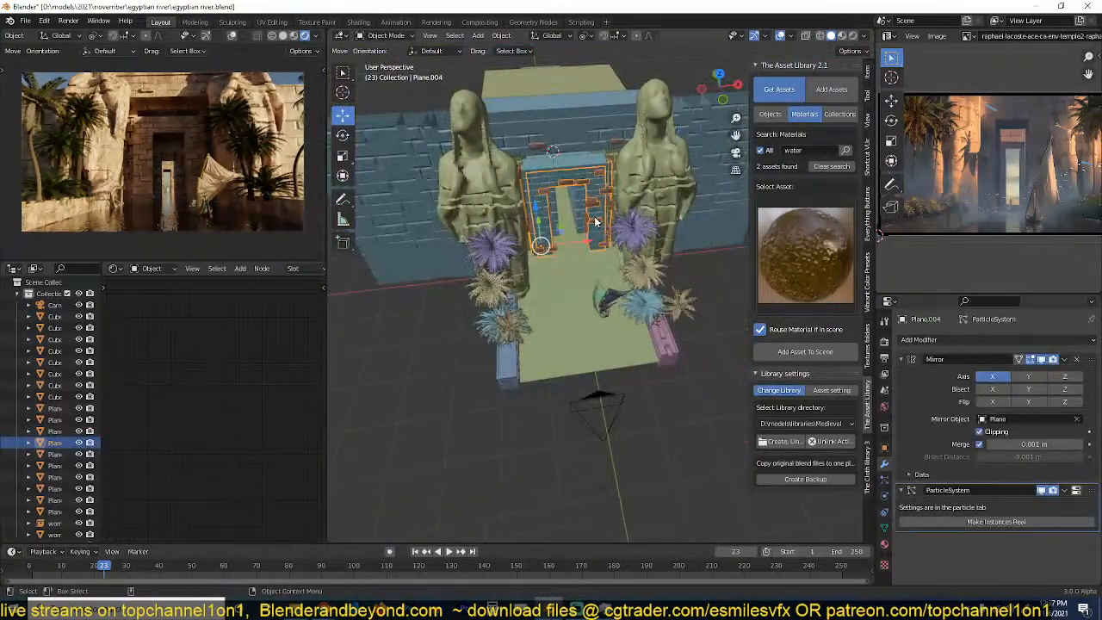
left_click(585, 160)
left_click(584, 160)
key("KP_7")
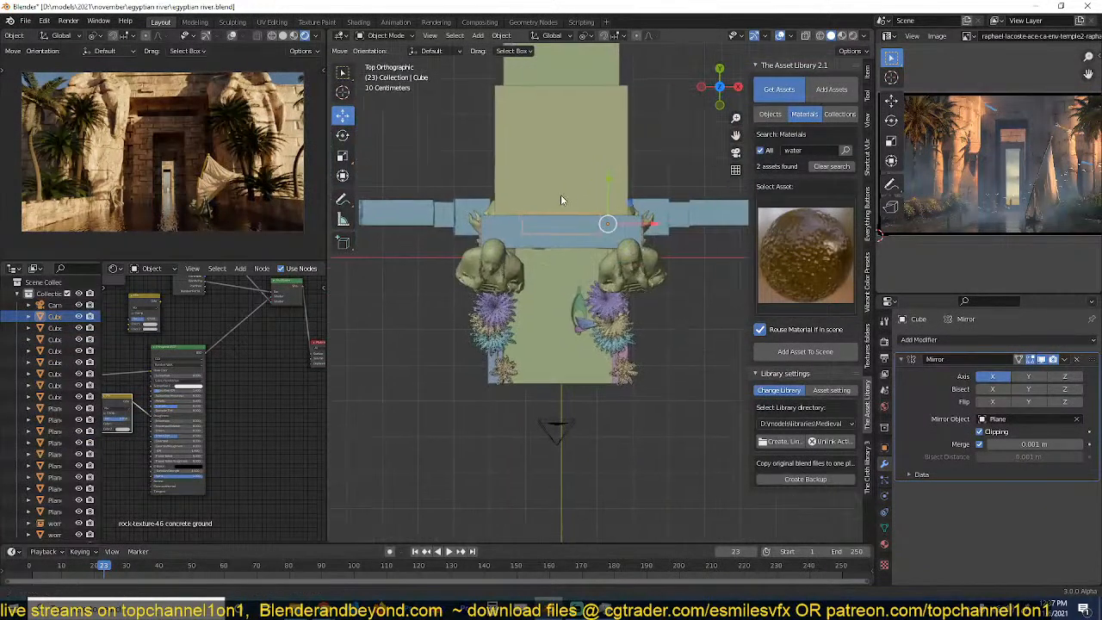
key("shift+d")
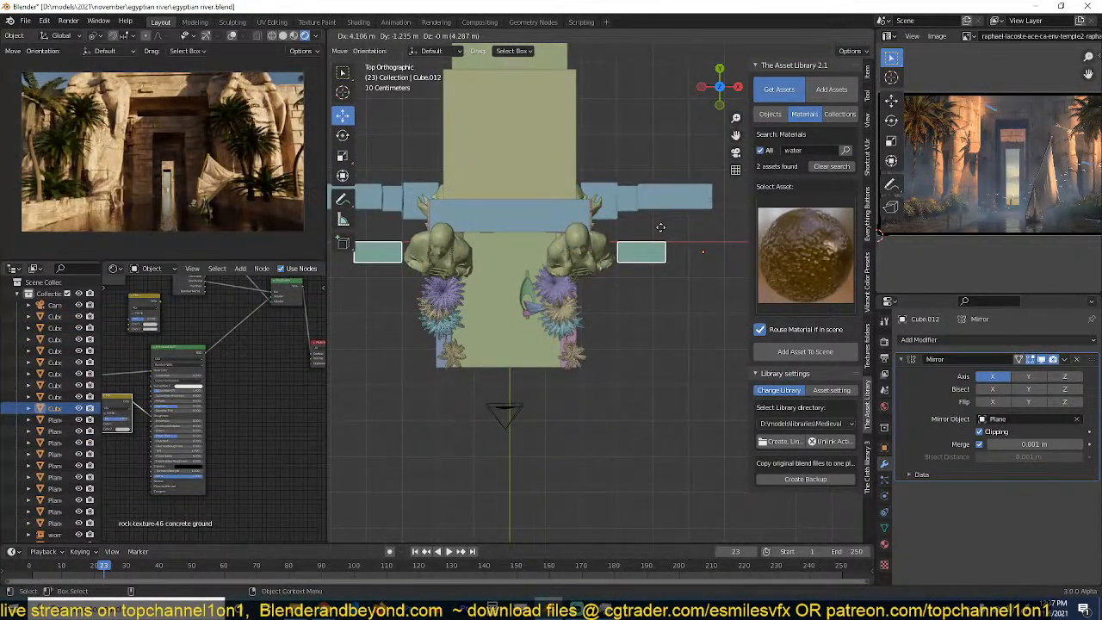
left_click(661, 226)
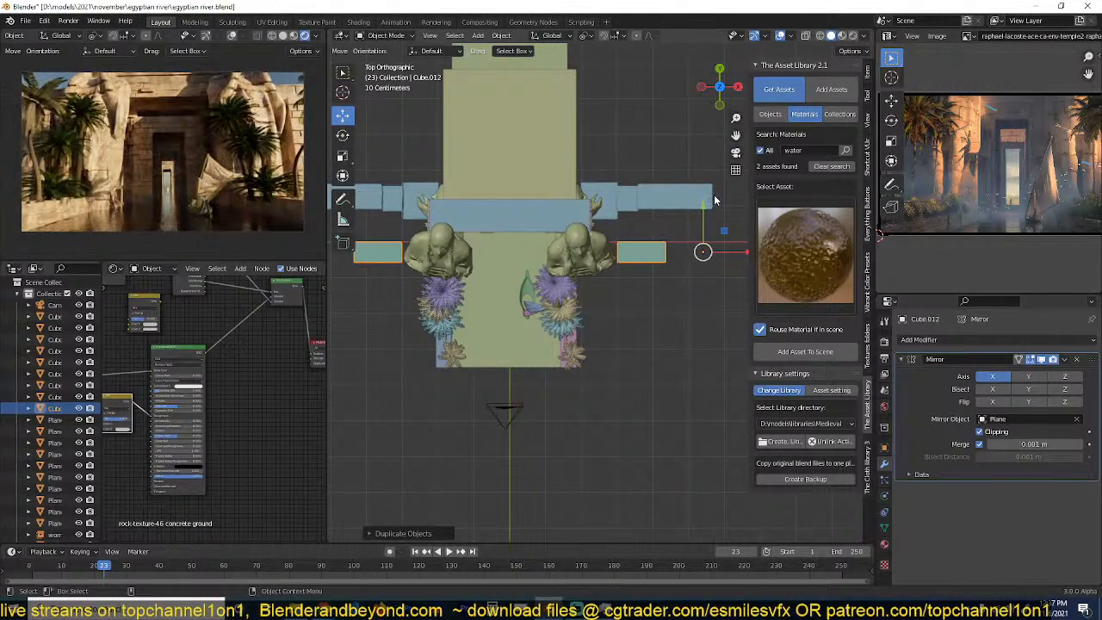
Move the copied wall blocks about 1.1 m along Y so they sit against the temple's side walls.
key("g")
key("y")
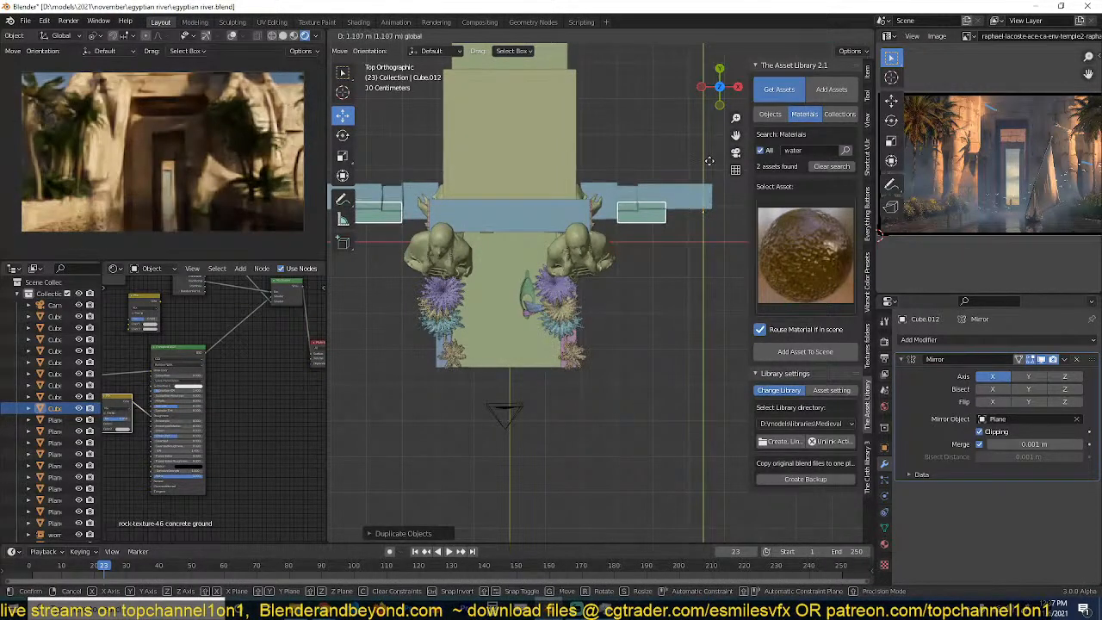
left_click(709, 162)
Duplicate the side wall block in place and remove the Mirror modifier from the new copy.
middle_click_drag(704, 172, 688, 122)
middle_click_drag(652, 199, 634, 205)
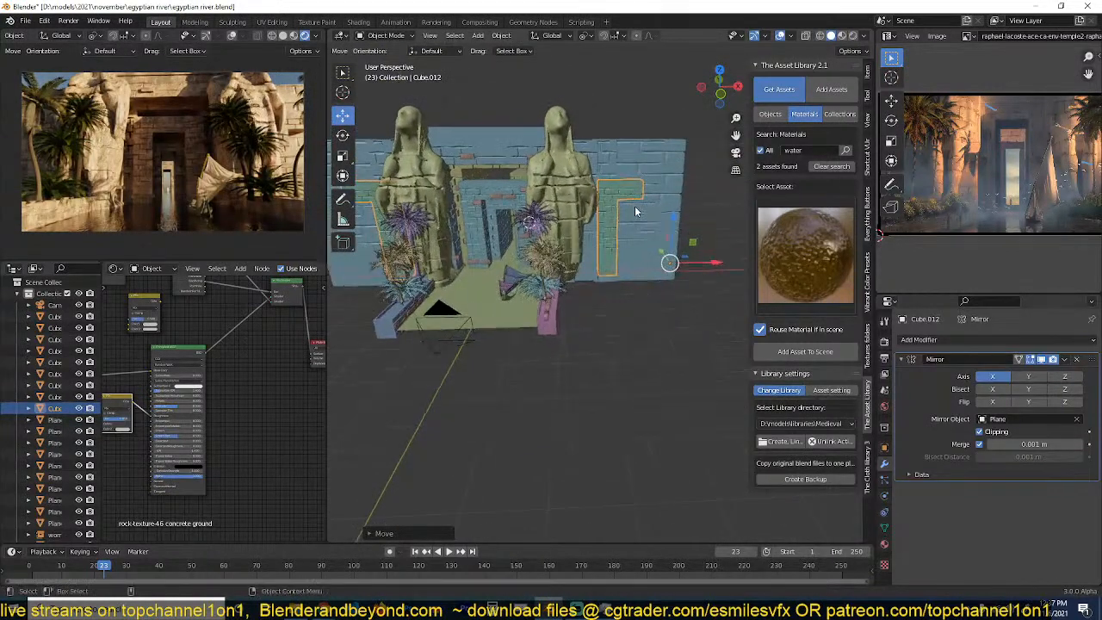
key("shift+d")
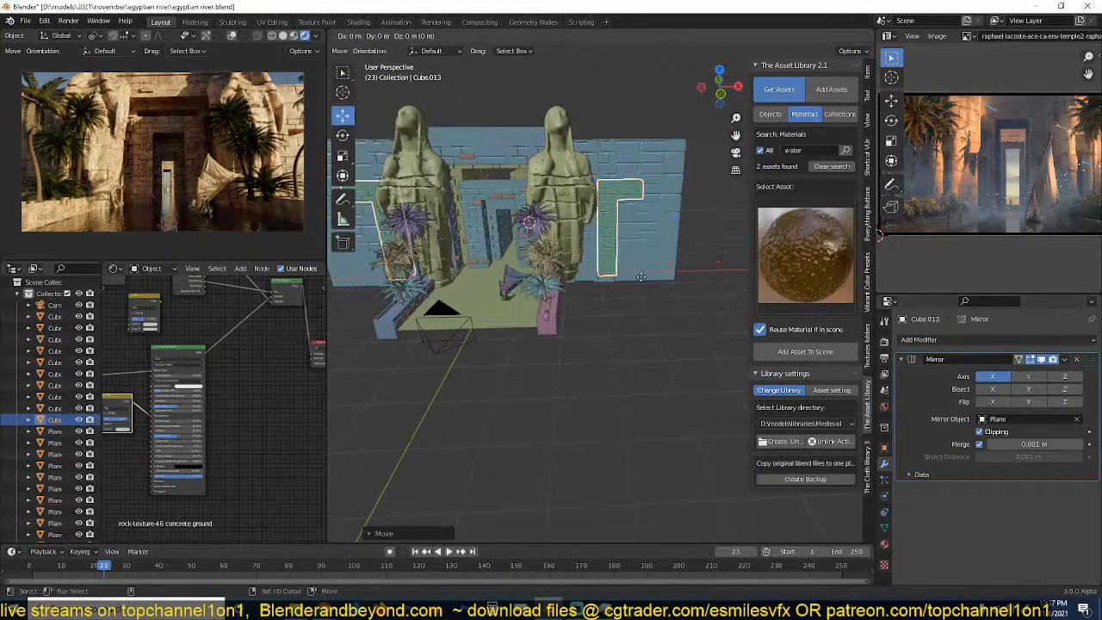
key("Escape")
left_click(1078, 360)
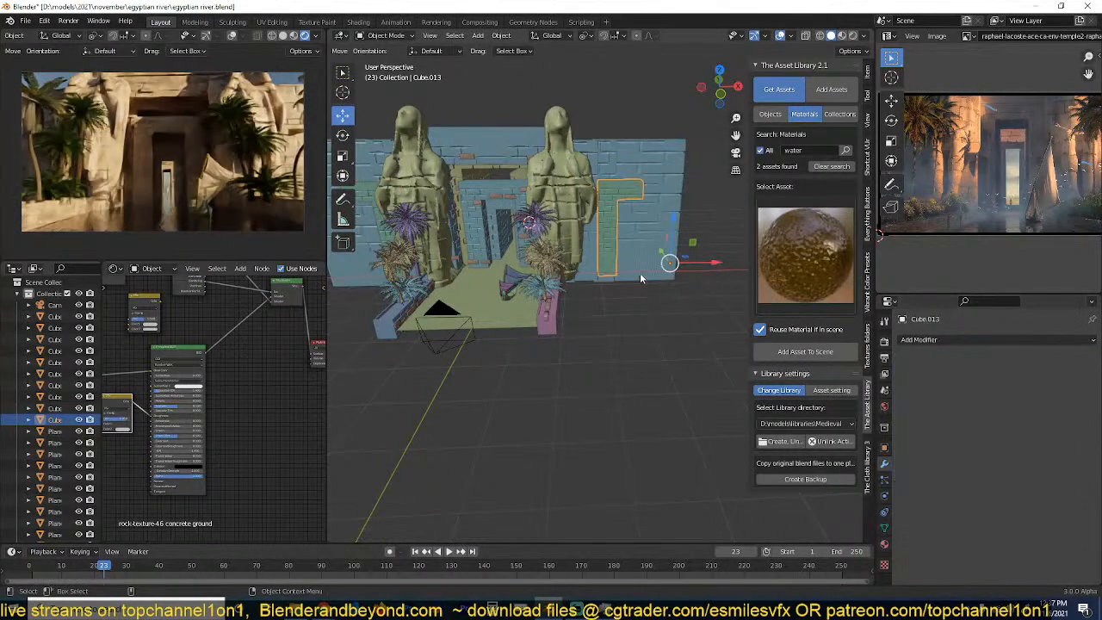
Move the unmirrored block in front of the wall beside the boat-side statue and enlarge it.
key("KP_7")
key("g")
left_click(635, 315)
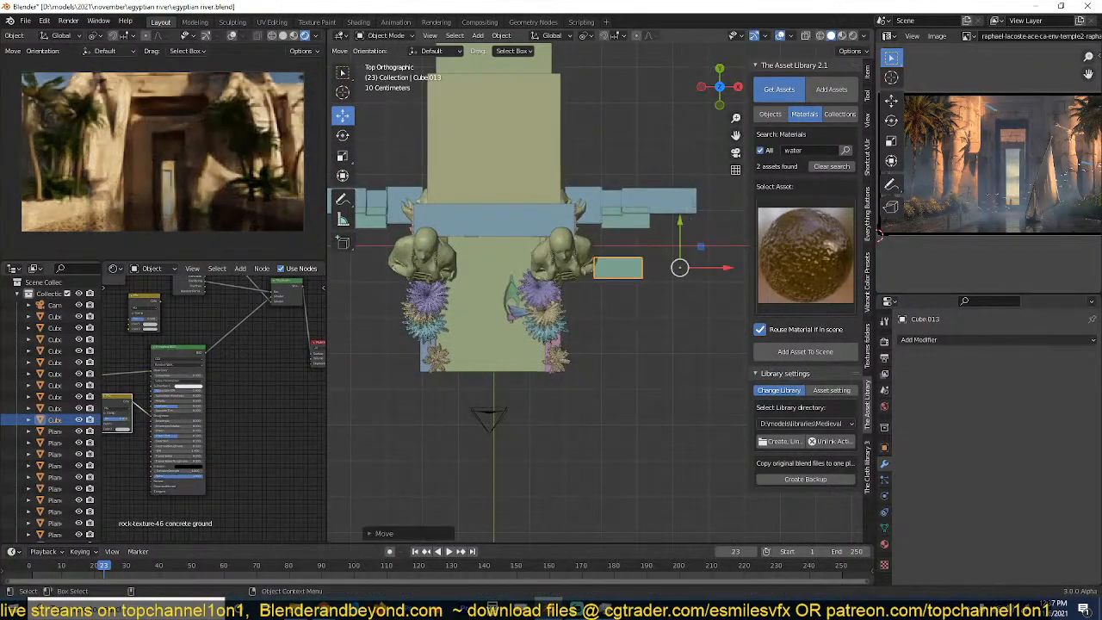
key("s")
left_click(652, 346)
key("g")
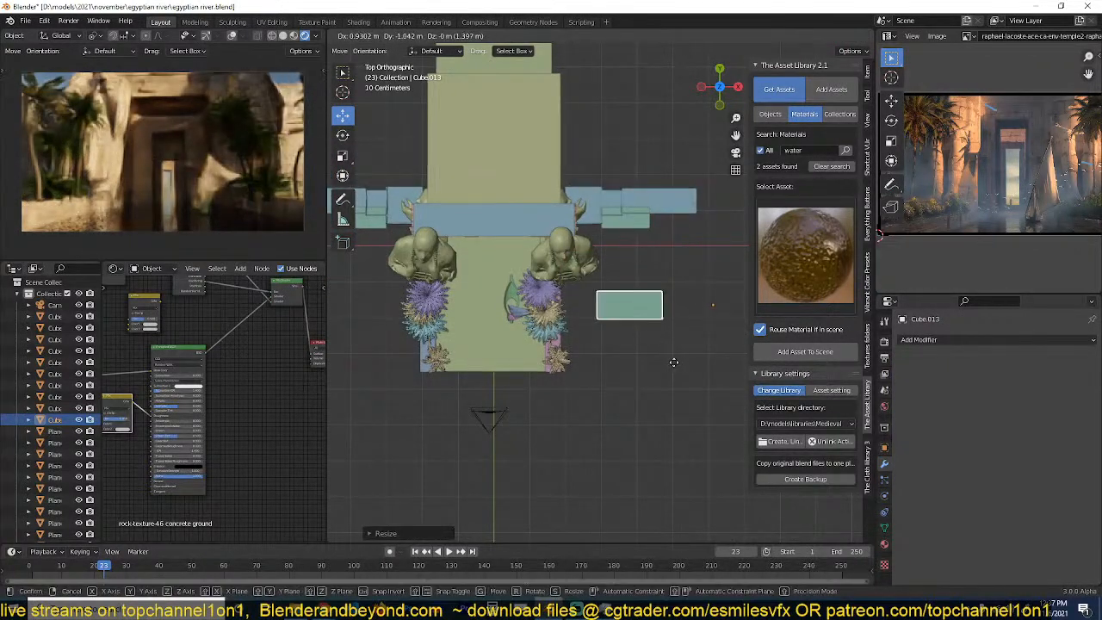
left_click(671, 365)
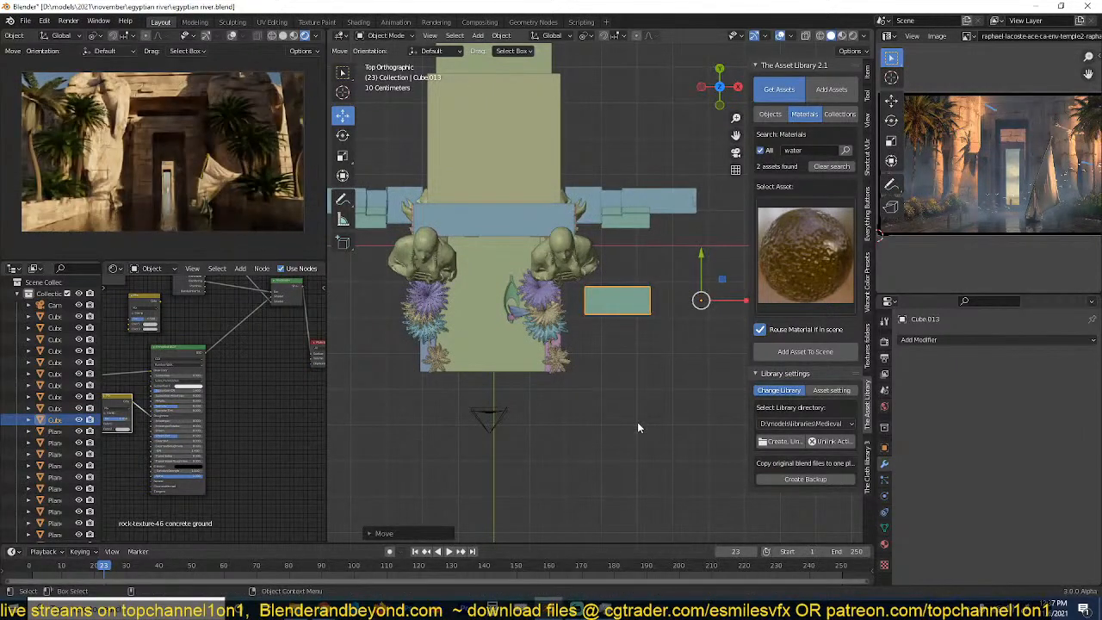
Rotate the block 90°, set its origin to its geometry, and place it lengthwise outside the boat-side statue.
type("r90")
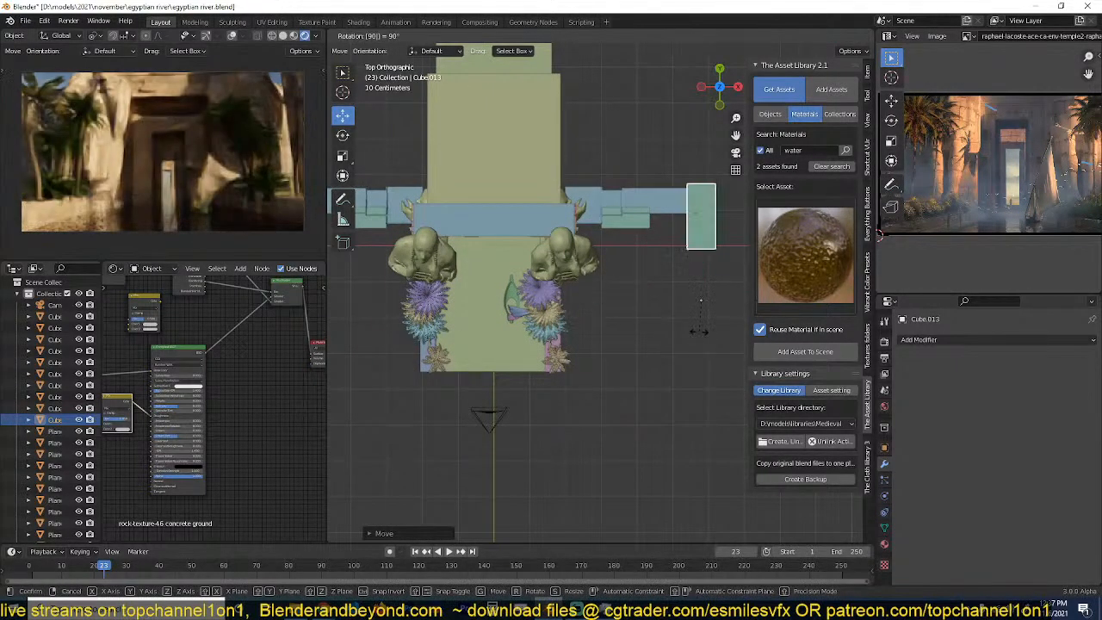
key("Return")
right_click(711, 277)
mouse_move(701, 296)
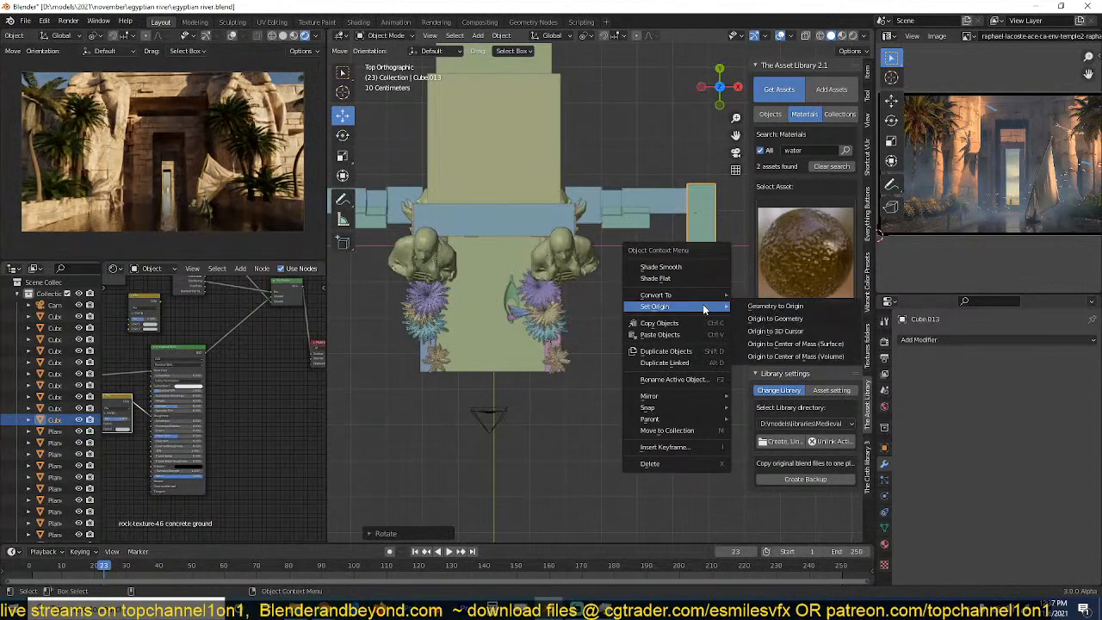
left_click(753, 315)
key("g")
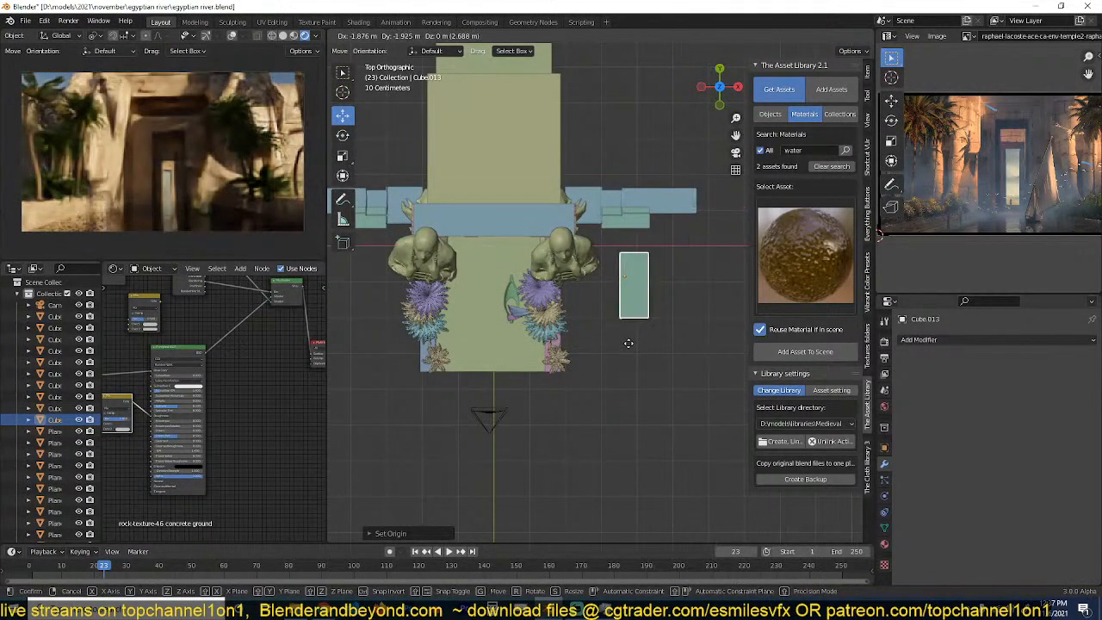
left_click(618, 342)
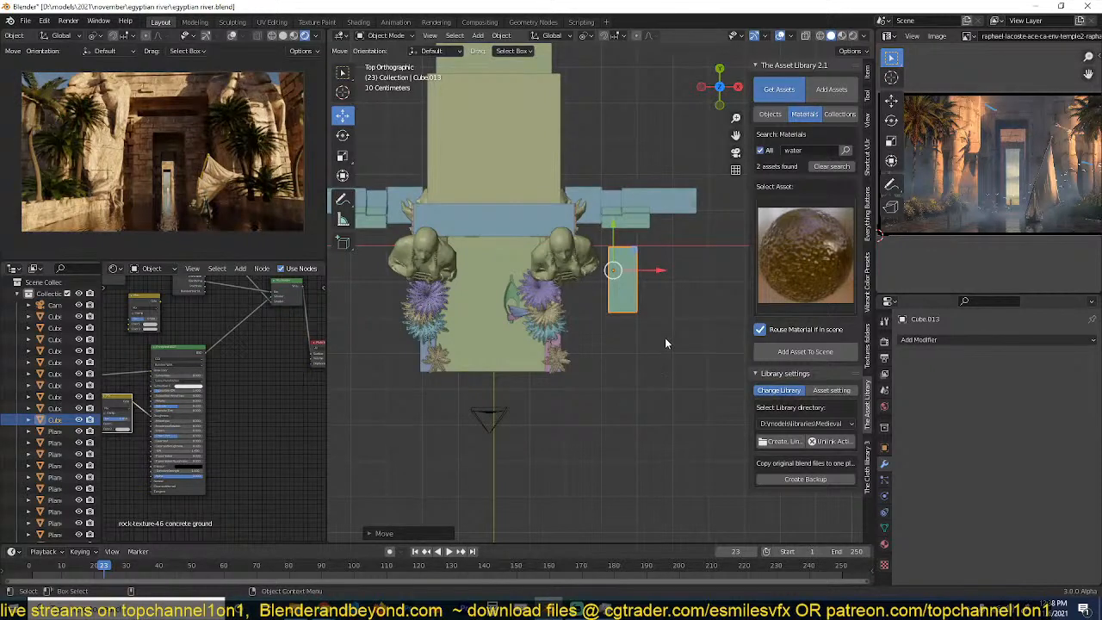
Make a linked duplicate of the block, turn it around outside the opposite statue, and save the file.
key("alt+d")
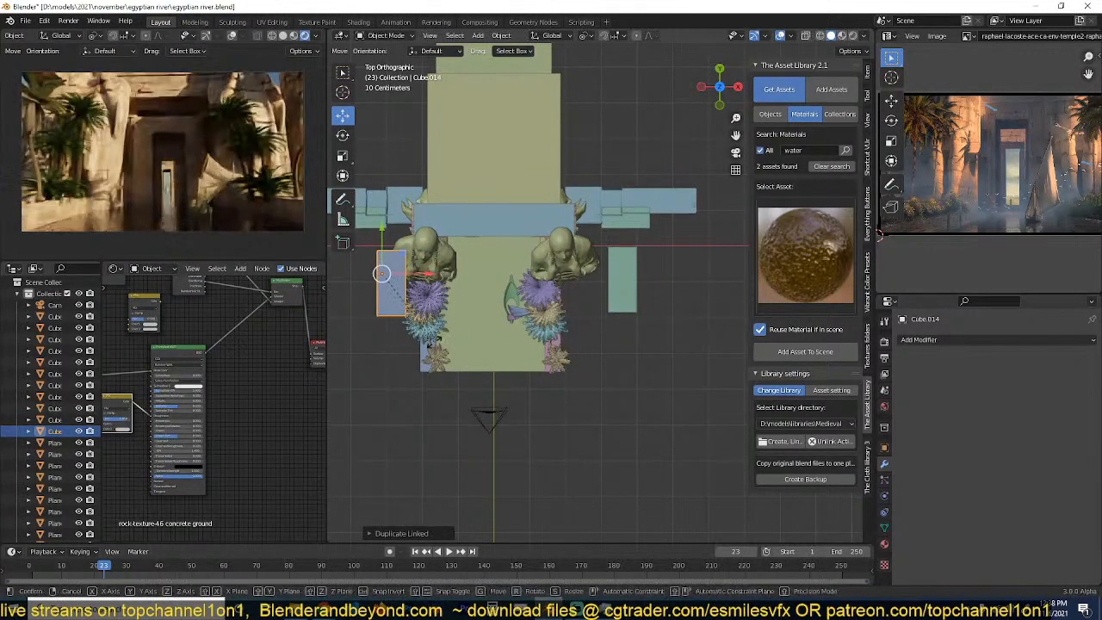
key("r")
key("g")
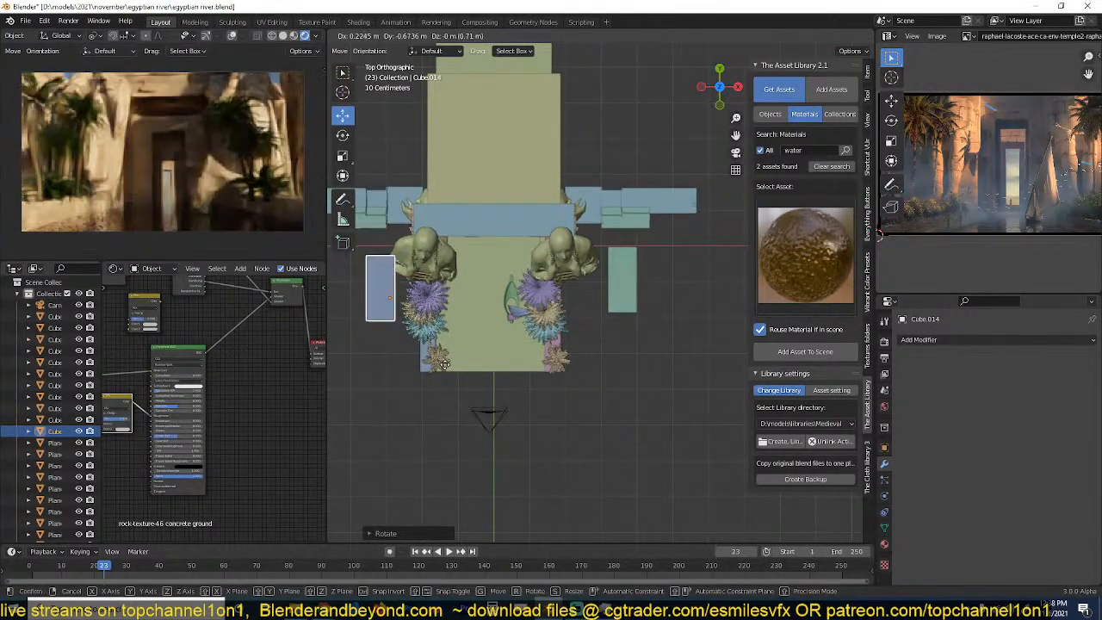
left_click(437, 360)
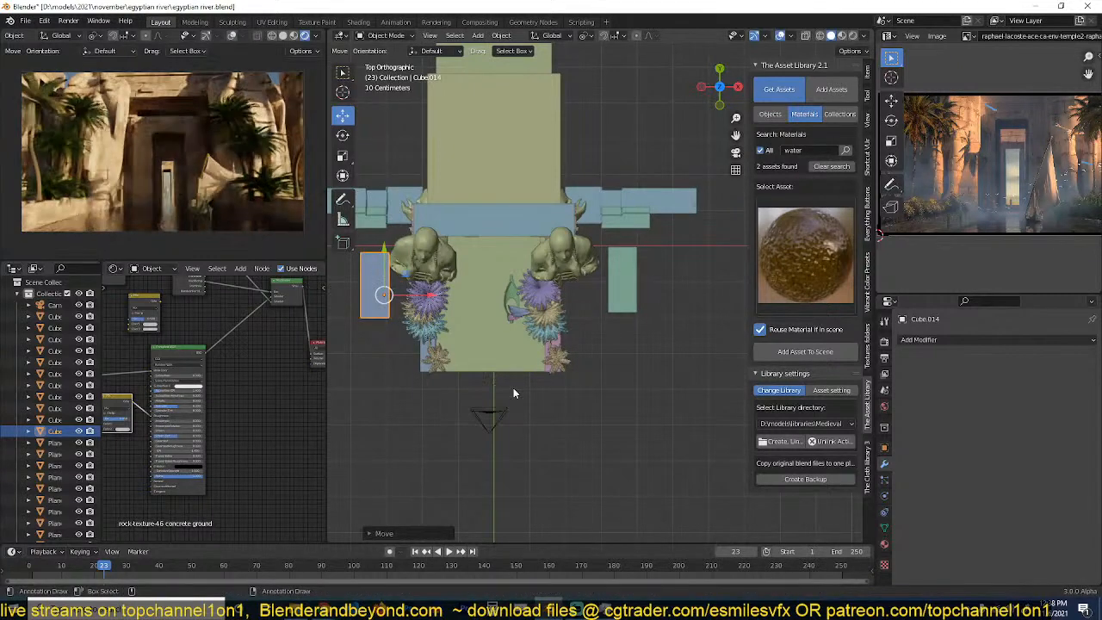
key("ctrl+s")
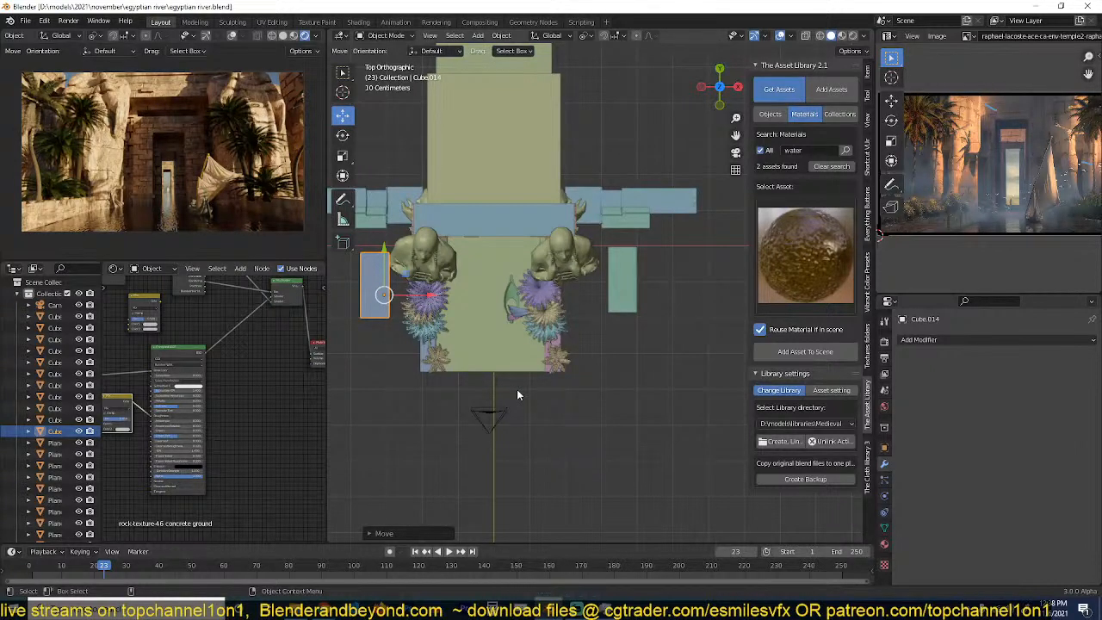
Change Color2 of the Mix node in the river plane's water material to a light tan and save the file.
left_click(392, 367)
scroll(223, 369, "down", 5)
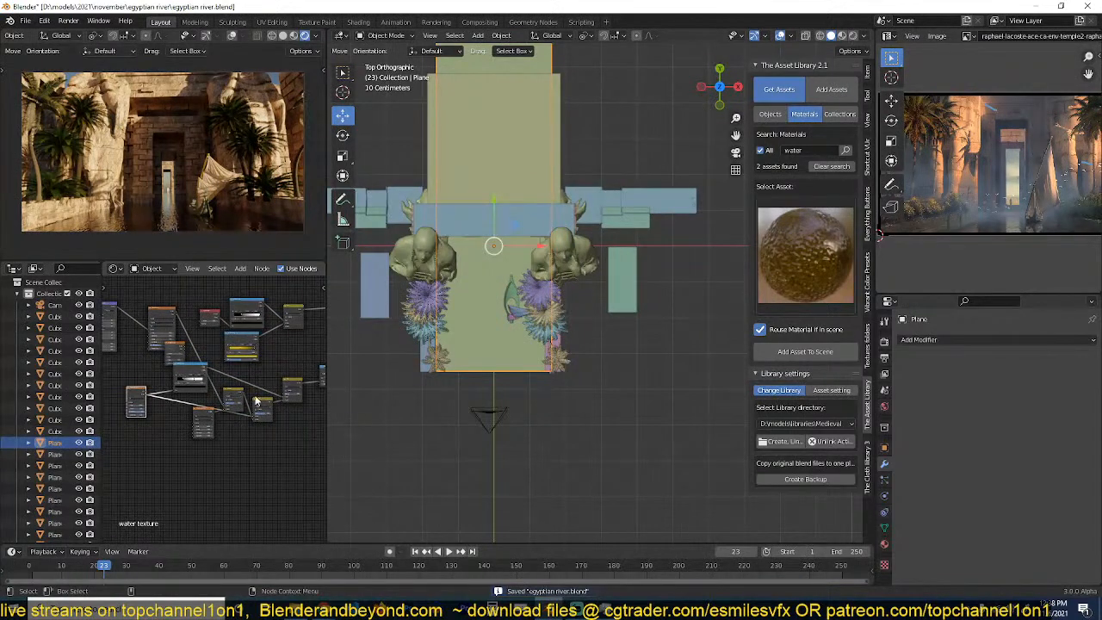
middle_click_drag(262, 463, 129, 453)
scroll(153, 401, "up", 1)
scroll(153, 401, "up", 4)
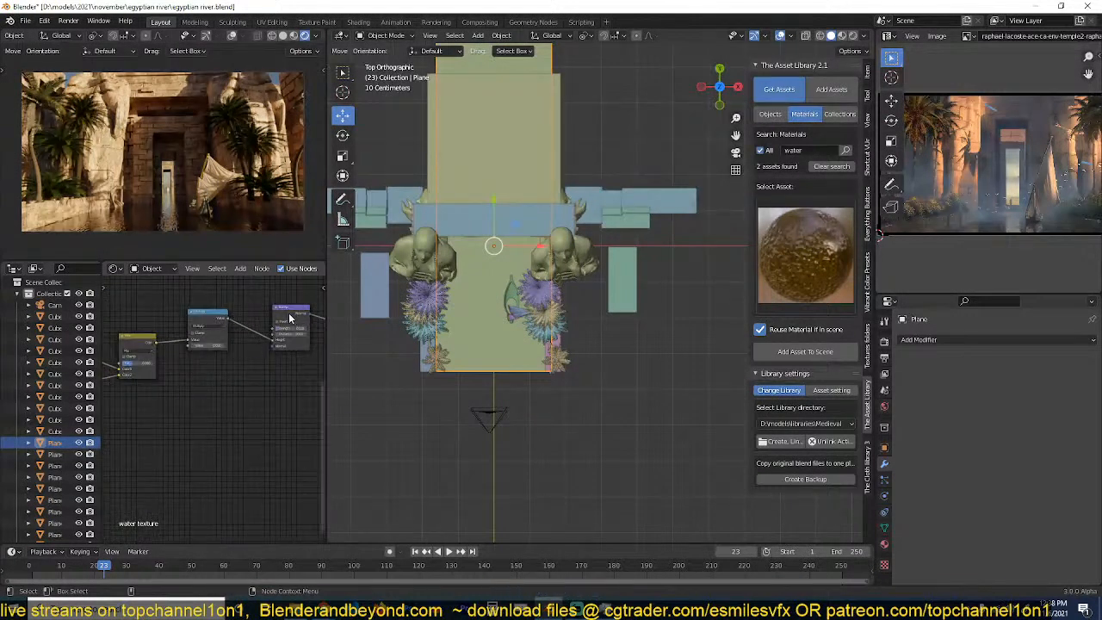
middle_click_drag(292, 314, 228, 334)
scroll(609, 339, "up", 3)
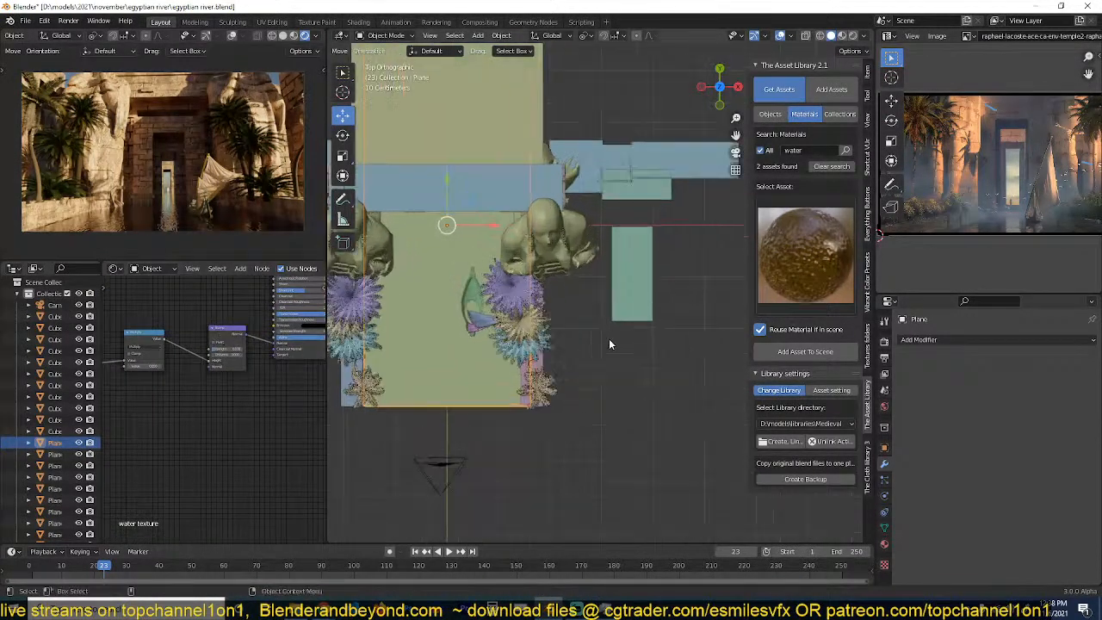
left_click(576, 392)
scroll(217, 369, "down", 8)
middle_click_drag(184, 328, 273, 377)
scroll(222, 374, "up", 6)
scroll(272, 377, "up", 2)
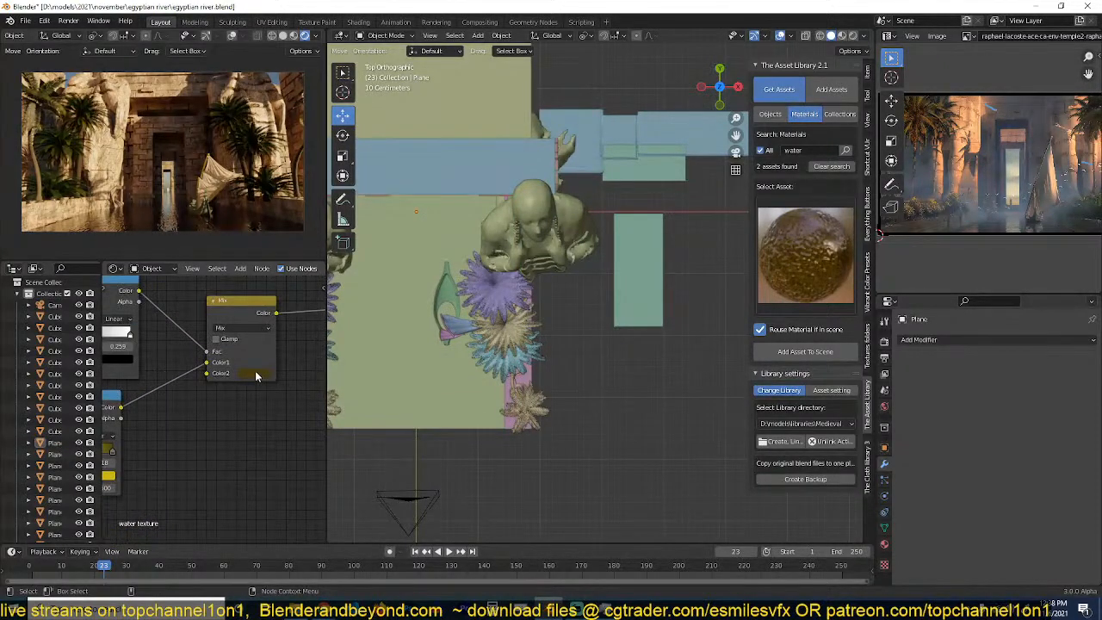
left_click(255, 372)
left_click_drag(320, 250, 322, 238)
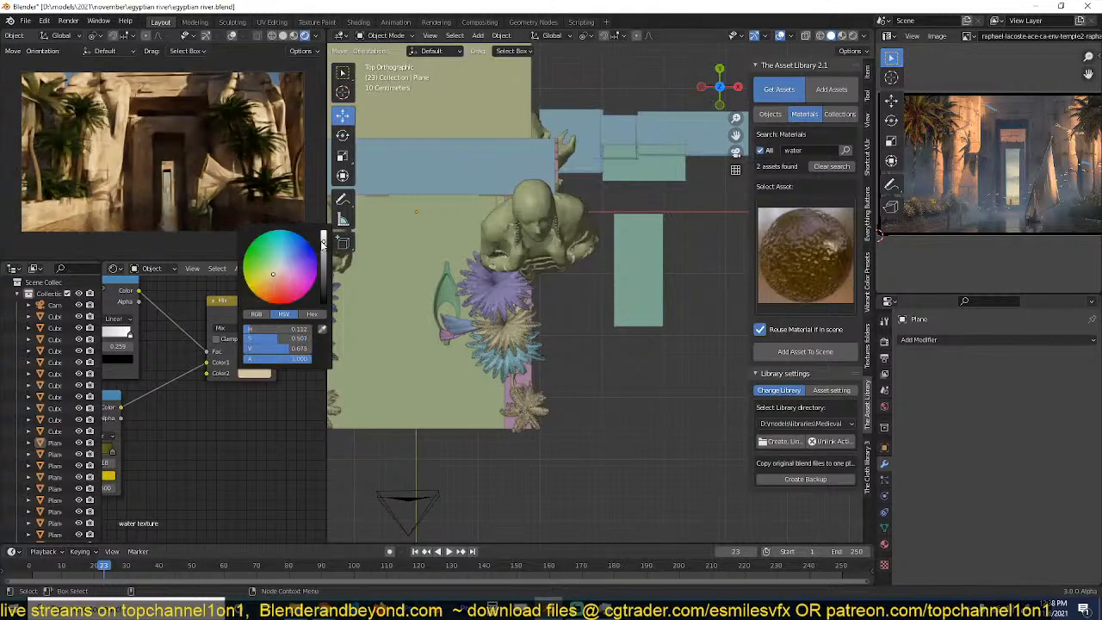
key("ctrl+s")
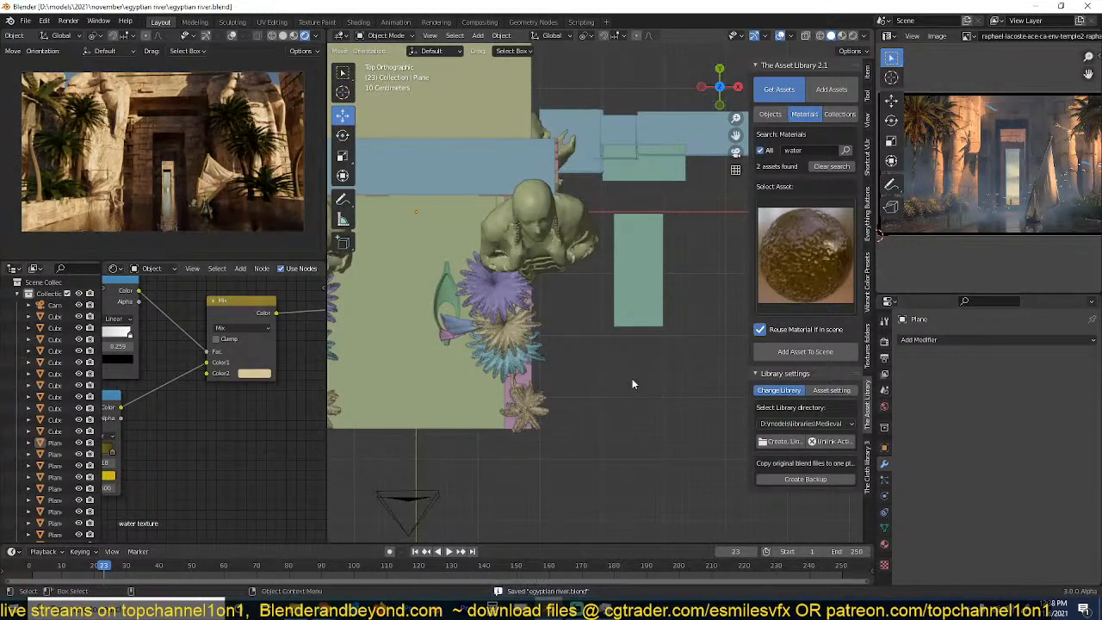
Save the file, select the woman figure in the temple corridor and move her along Y to about 3.21 m.
scroll(605, 379, "up", 2)
scroll(286, 458, "down", 5)
scroll(187, 439, "up", 2)
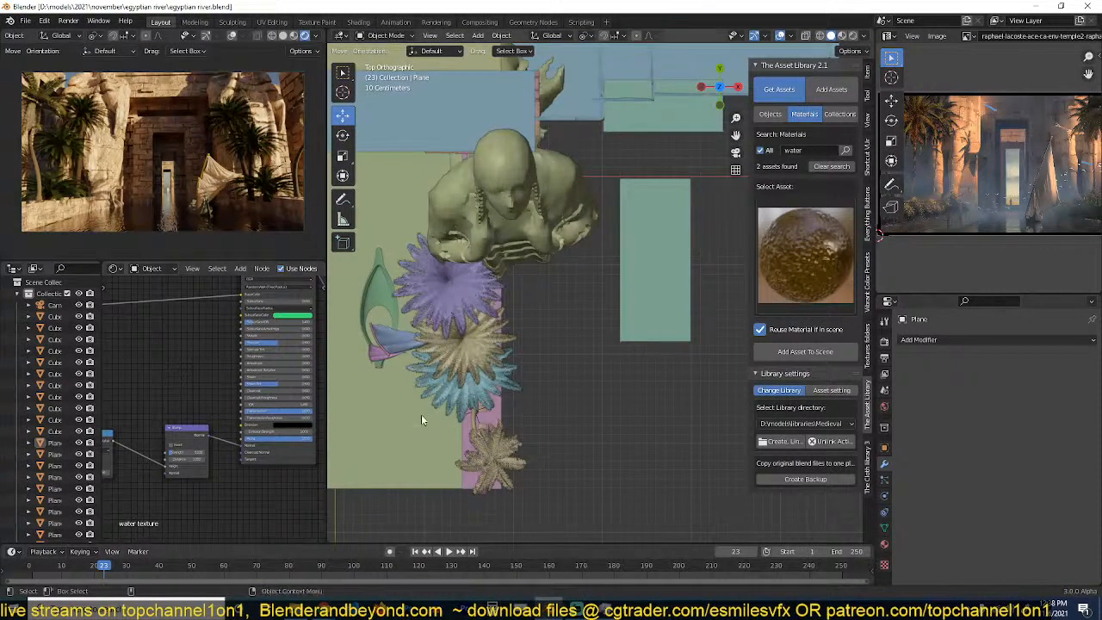
key("ctrl+s")
middle_click_drag(564, 421, 602, 376)
left_click(548, 310)
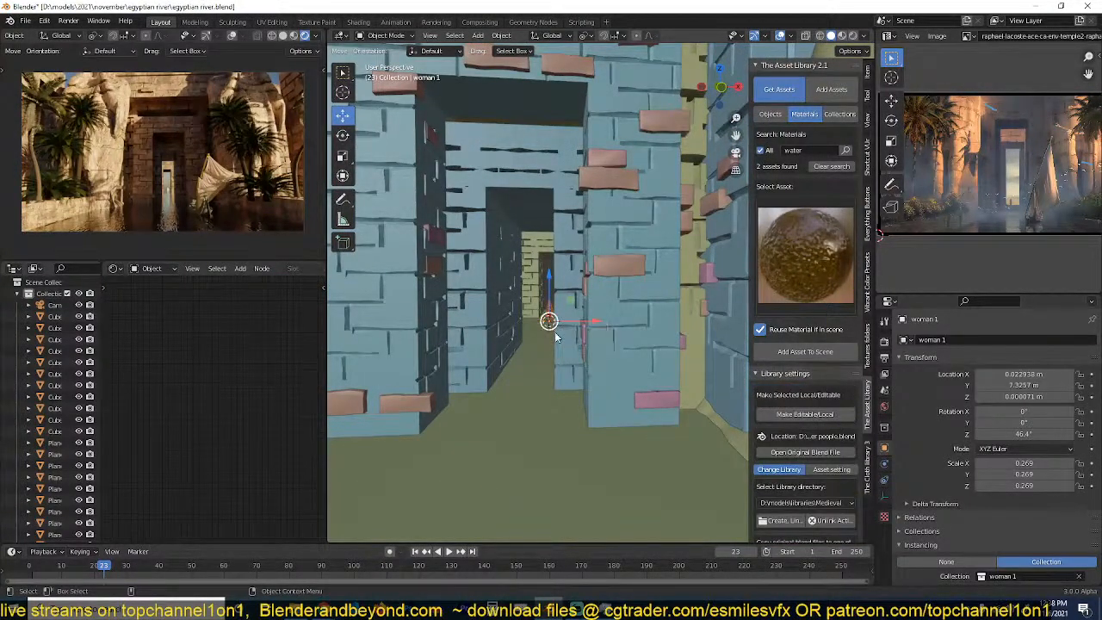
key("g")
key("y")
left_click(545, 370)
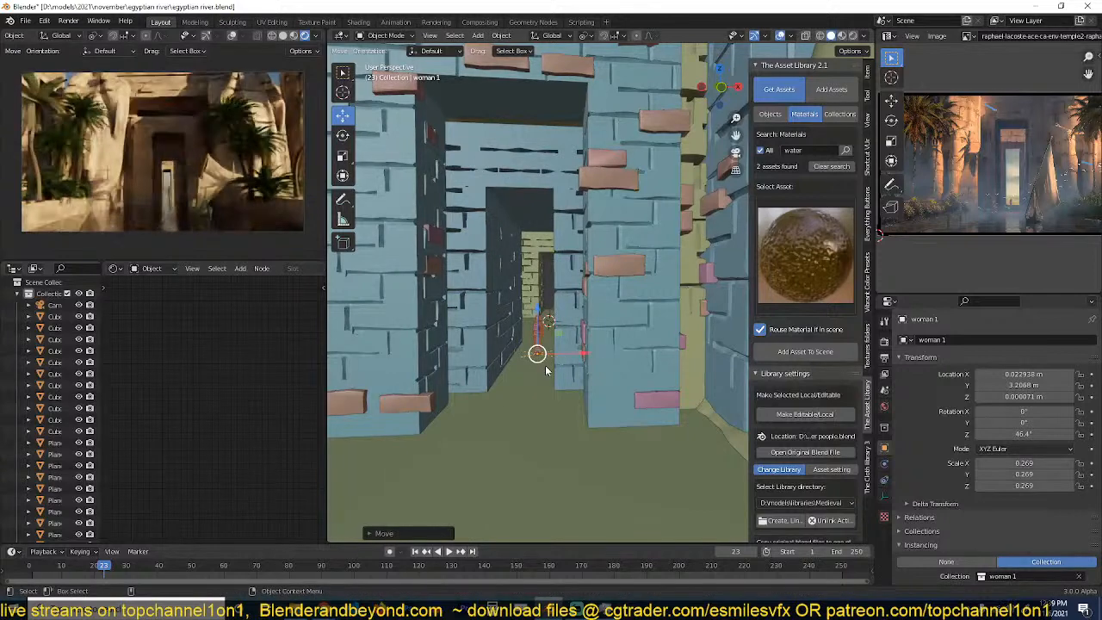
Move the woman figure along X to about -0.035 m, save the file and deselect her.
key("g")
key("x")
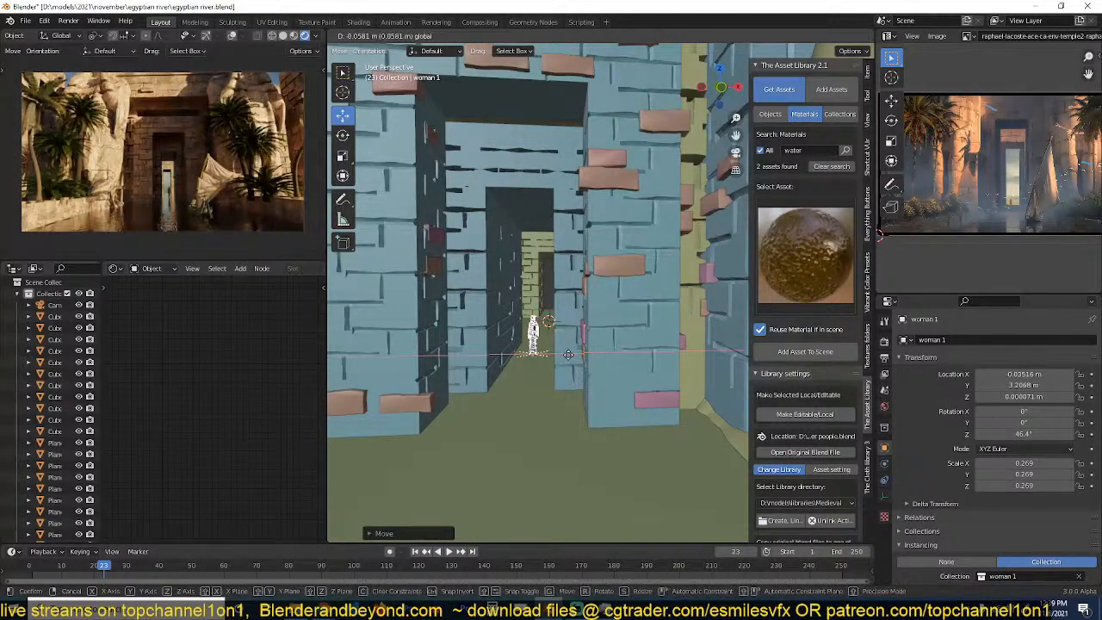
left_click(568, 354)
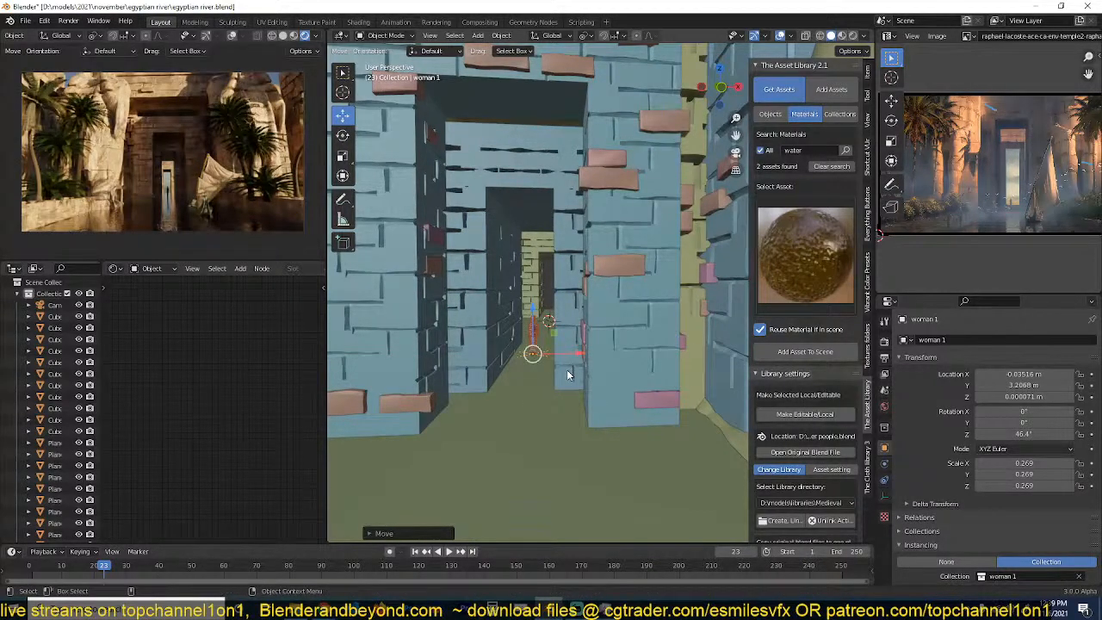
key("ctrl+s")
key("alt+a")
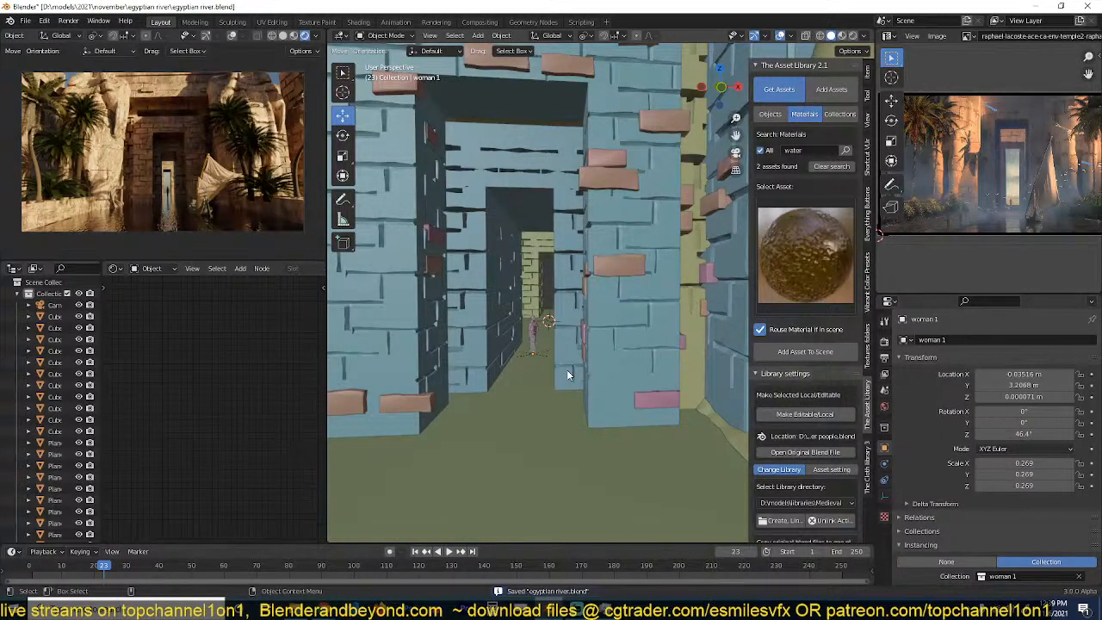
Try Sun Rotation values of 0°, 90° and 45° for the world's Sky Texture.
left_click(884, 408)
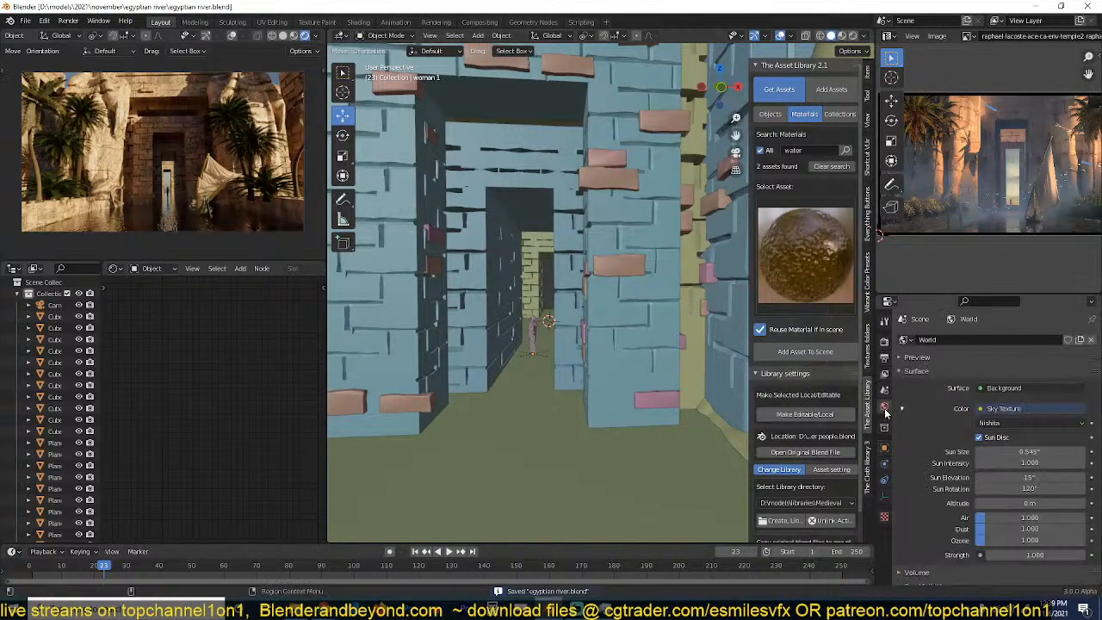
left_click(1031, 489)
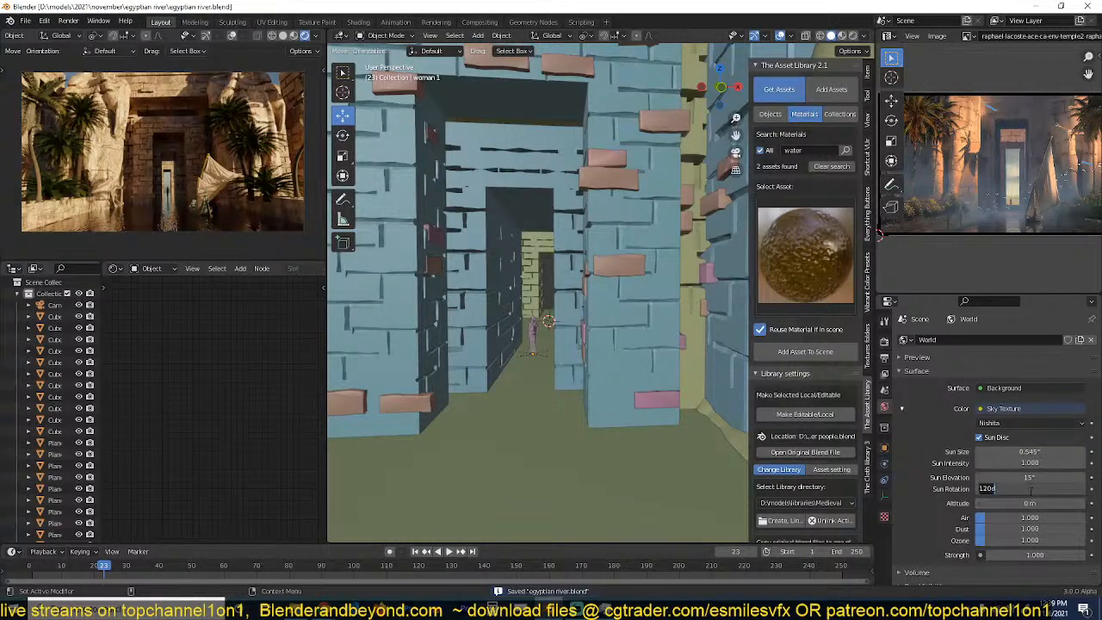
type("0")
key("Return")
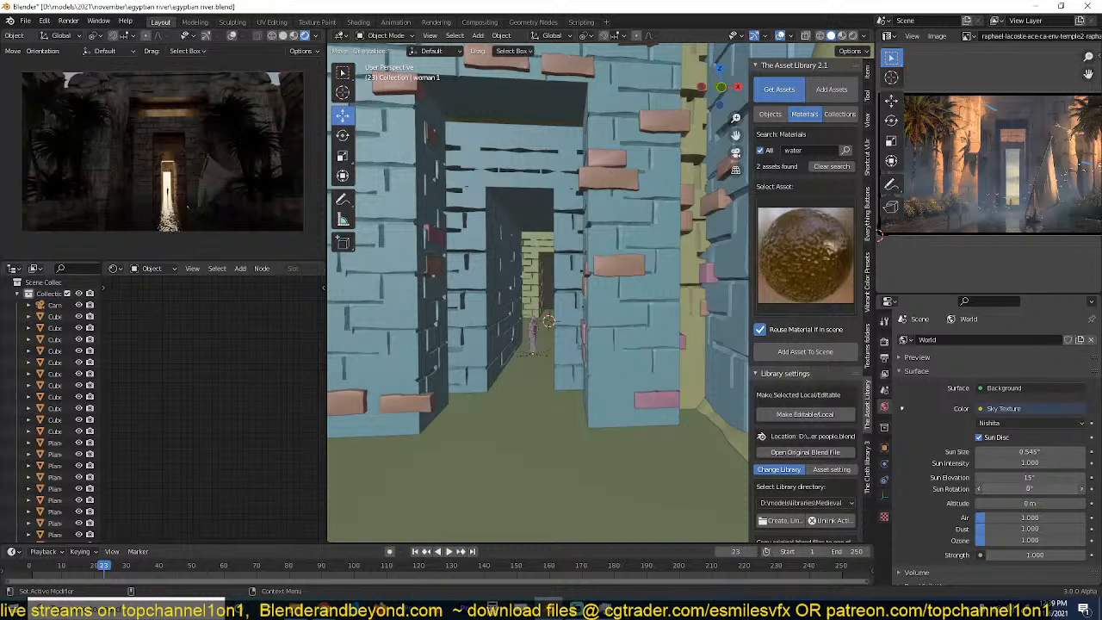
left_click(982, 488)
type("90")
key("Return")
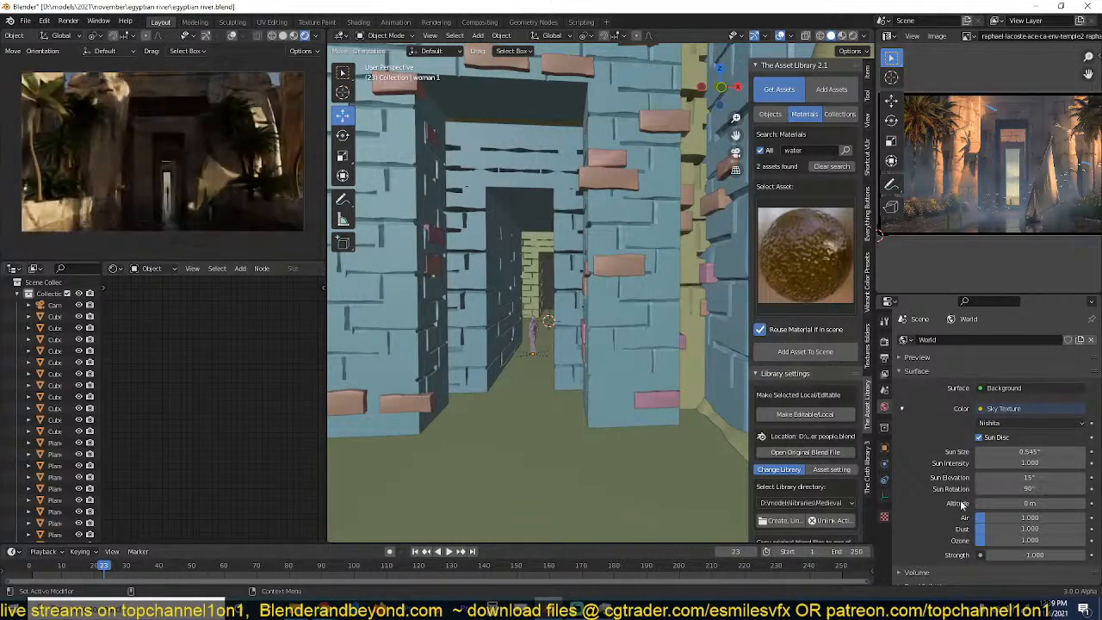
left_click(1030, 491)
type("45")
key("Return")
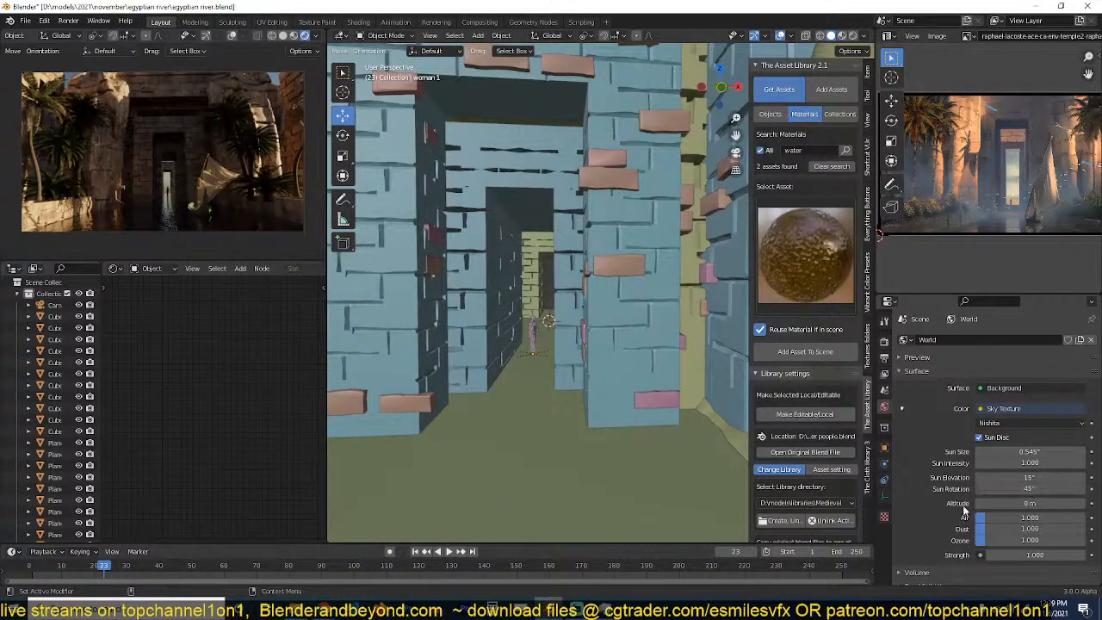
Try Sun Rotation values of 120°, 160°, 180° and 250° for the Sky Texture.
left_click(1027, 490)
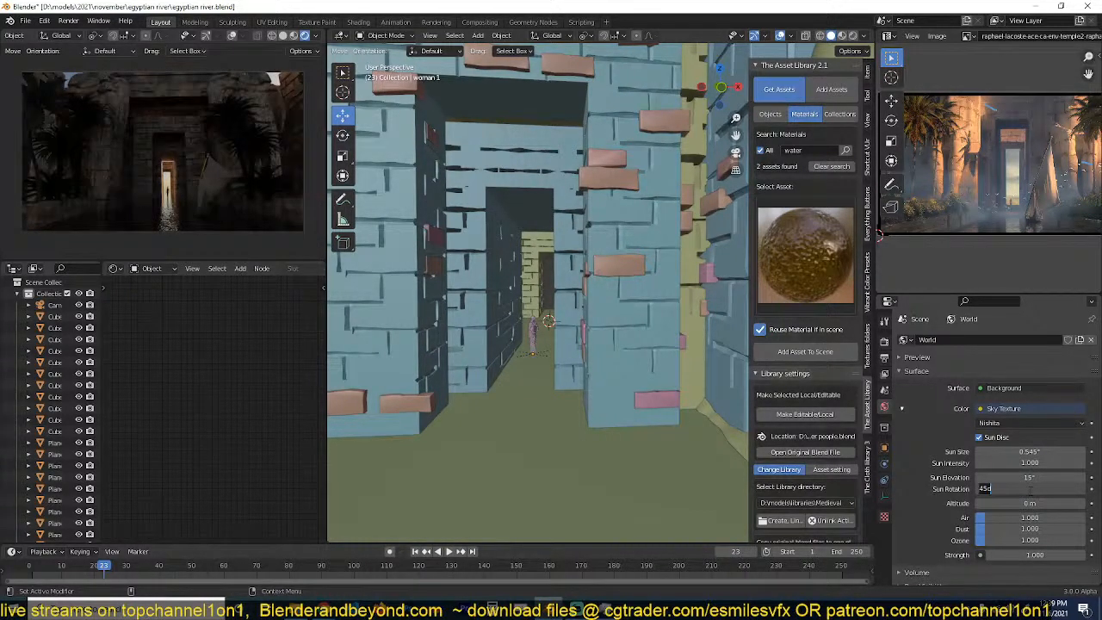
type("120")
key("Return")
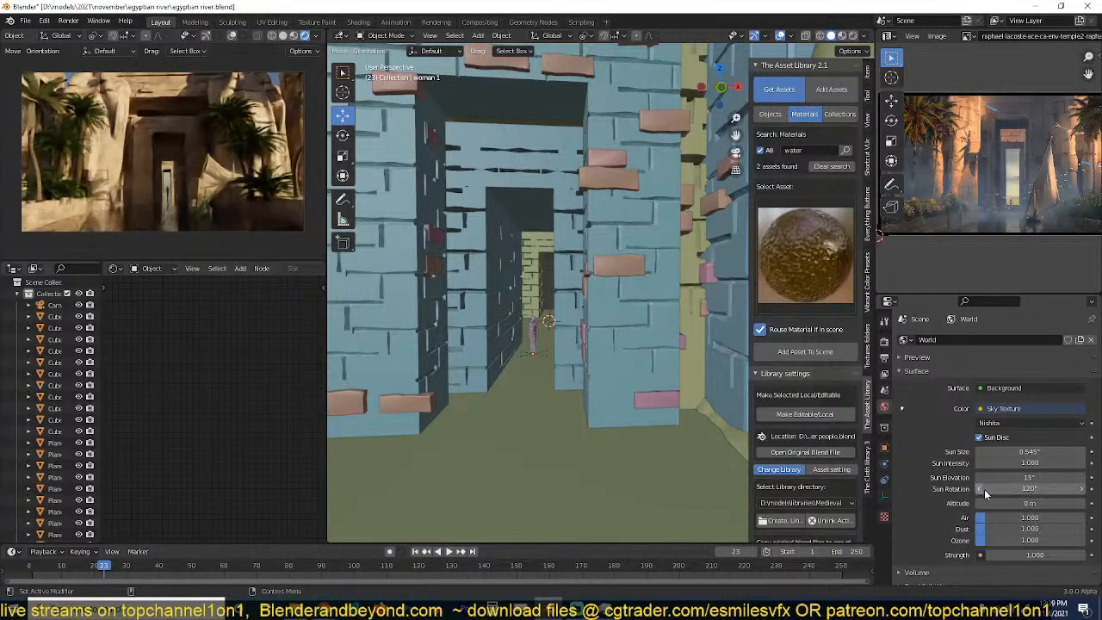
left_click(987, 491)
type("160")
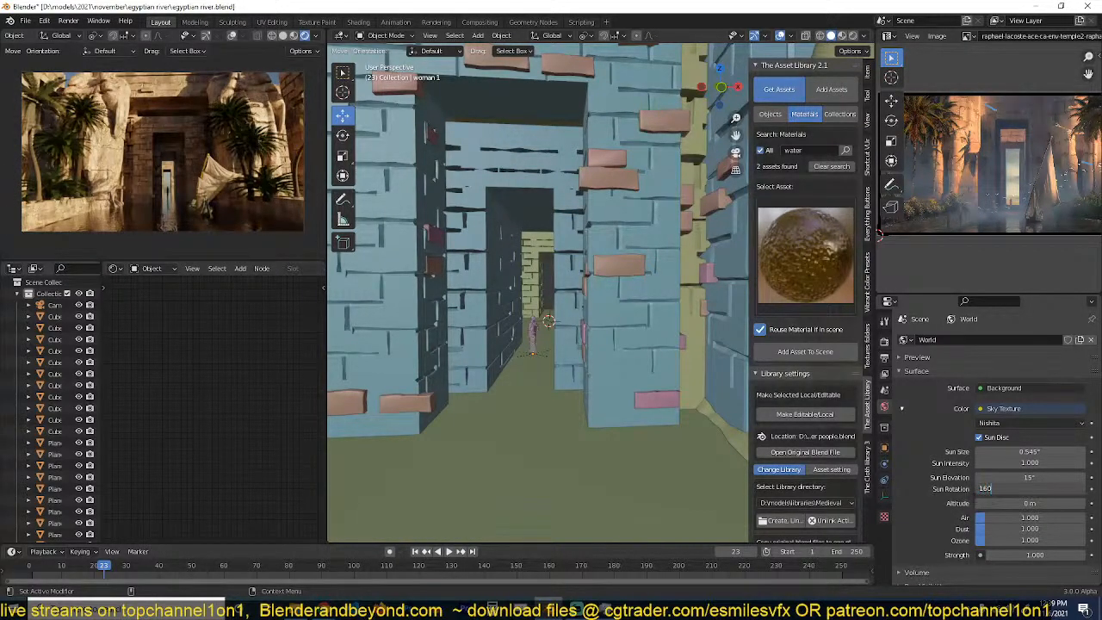
key("Return")
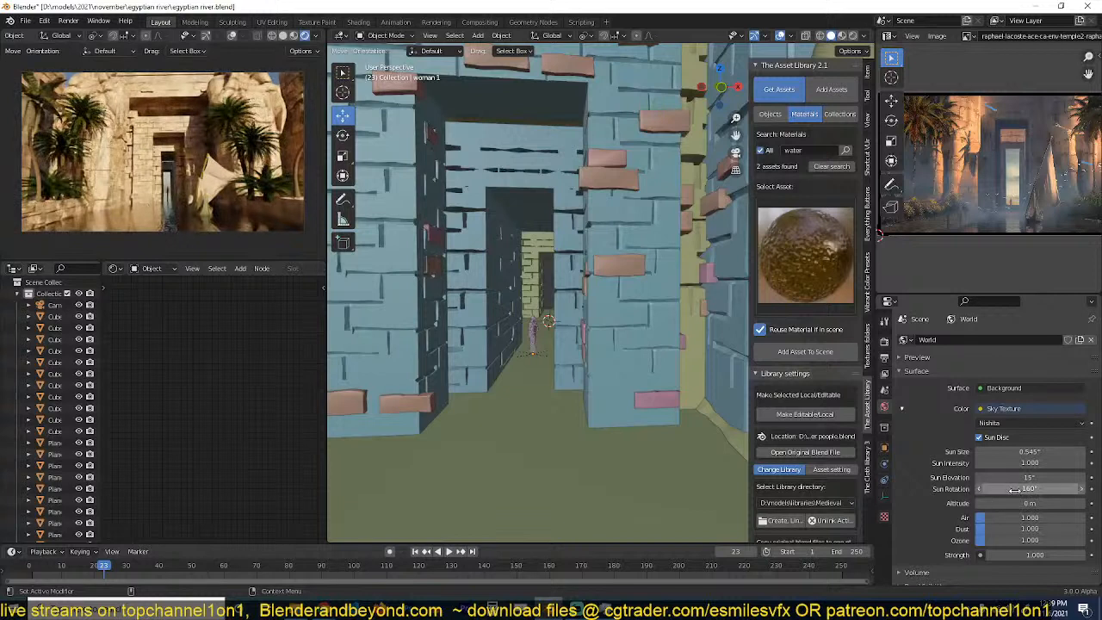
left_click(1014, 490)
type("180")
key("Return")
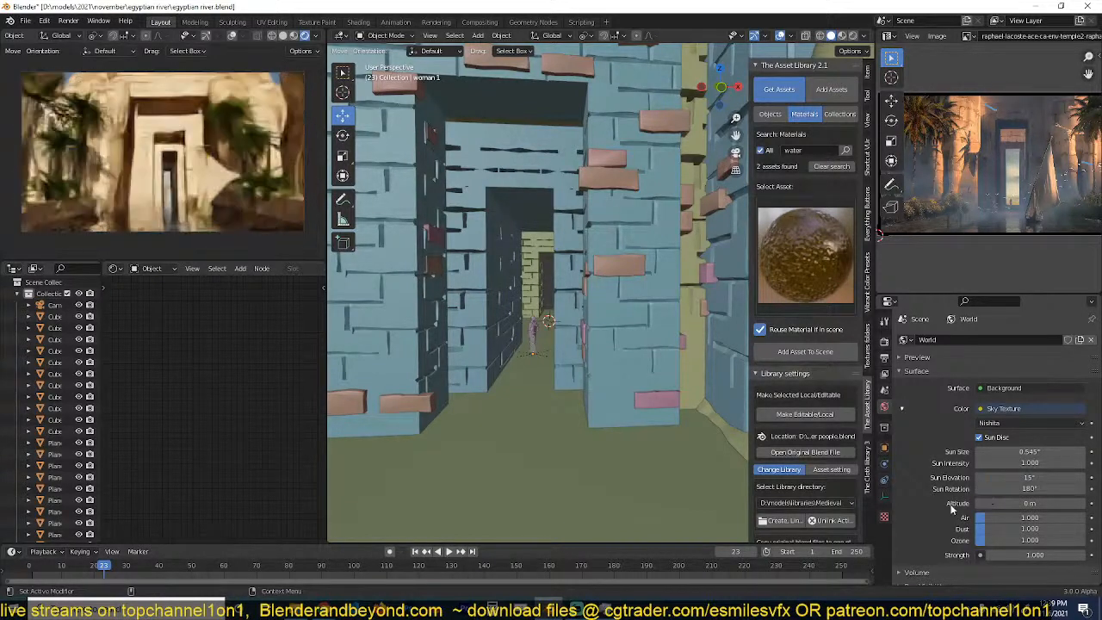
left_click(1025, 489)
type("2")
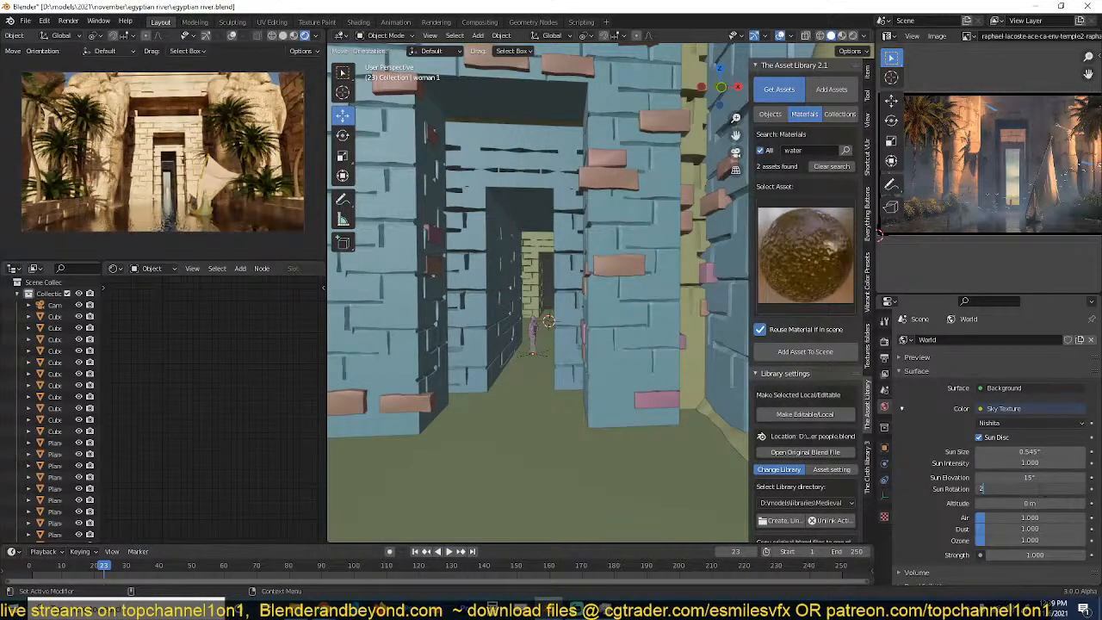
type("50")
key("Return")
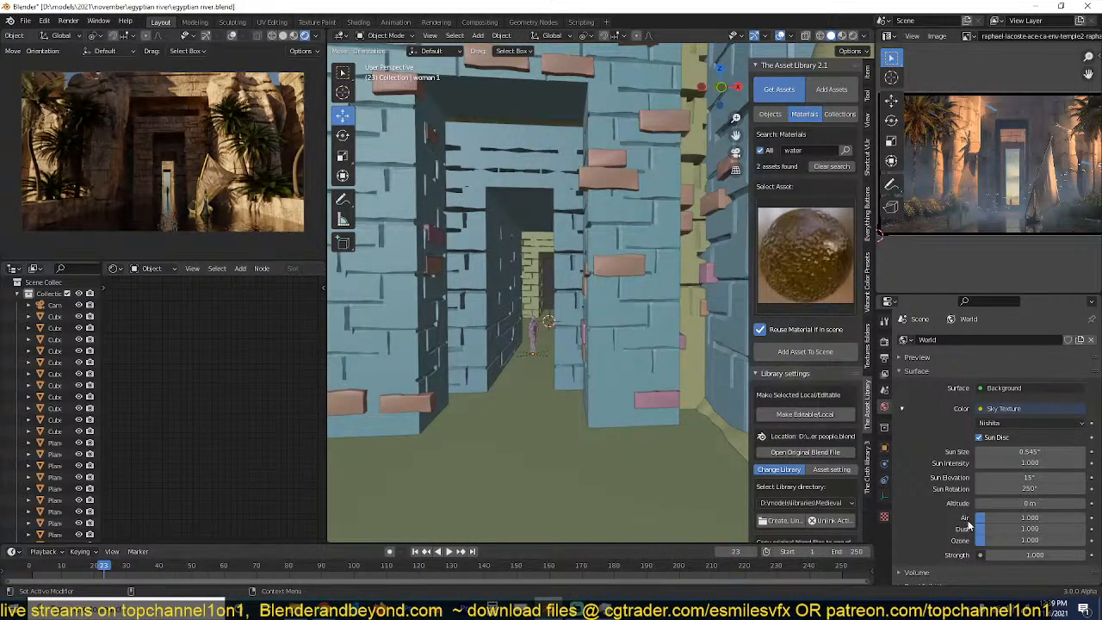
Set the sky's Ozone to 6.155, Air to 0.948, Dust to 1.876 and Altitude to 10 m, and save the file.
left_click_drag(990, 540, 1044, 543)
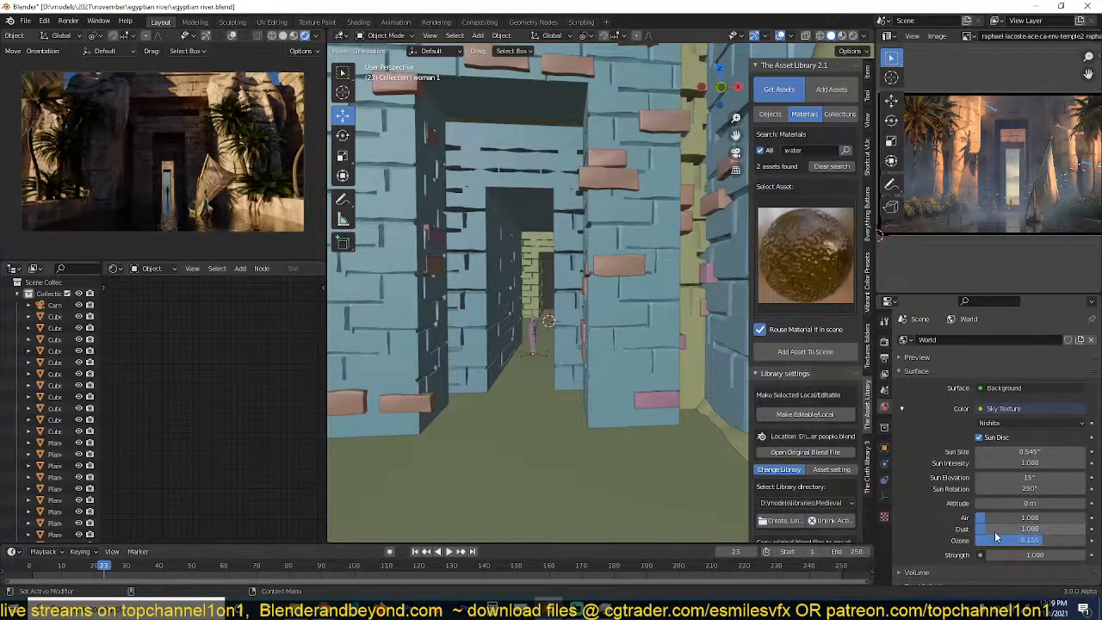
mouse_move(994, 518)
left_mouse_down()
mouse_move(1025, 517)
mouse_move(987, 518)
mouse_move(1017, 530)
mouse_move(995, 531)
left_mouse_up()
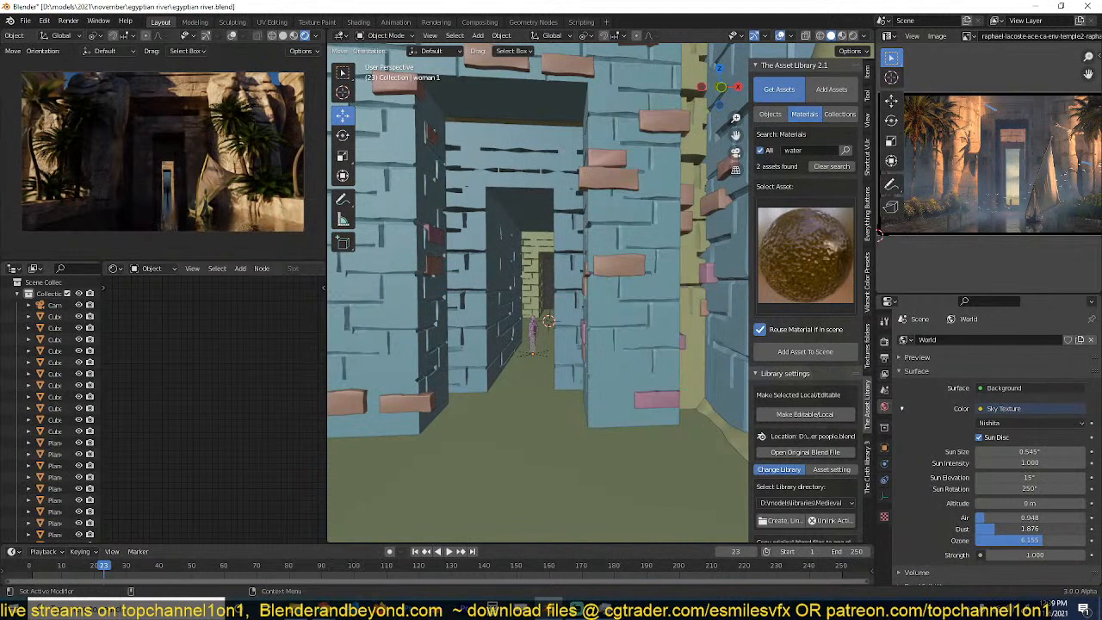
left_click(1013, 502)
type("10")
key("Return")
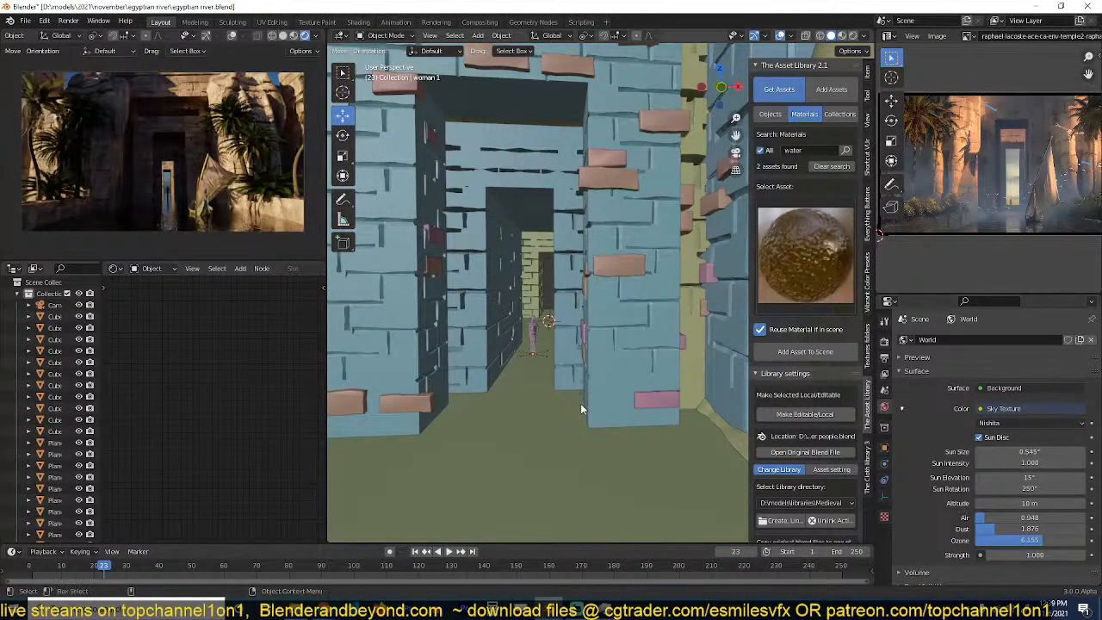
key("ctrl+s")
Set the sky's Sun Rotation to 120° and save the file.
left_click(1058, 491)
type("120")
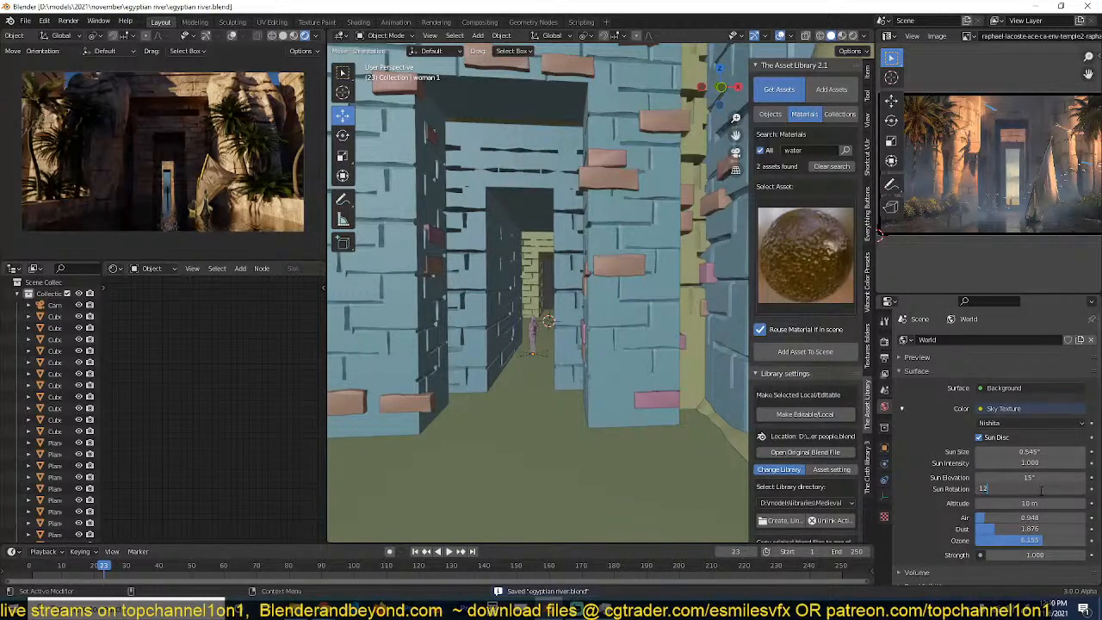
key("Return")
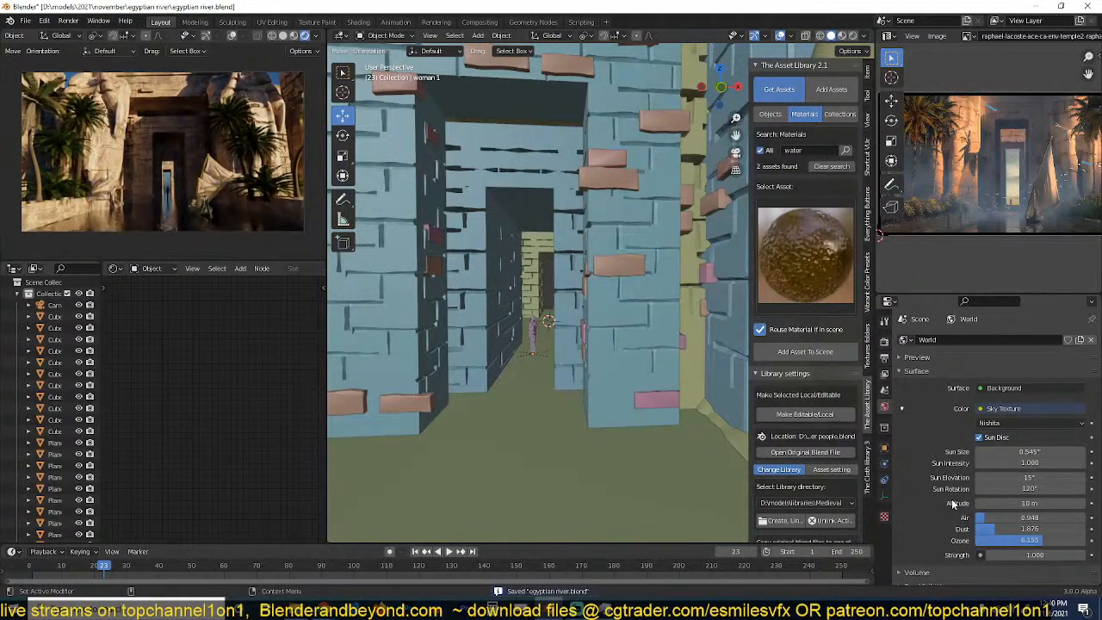
key("ctrl+s")
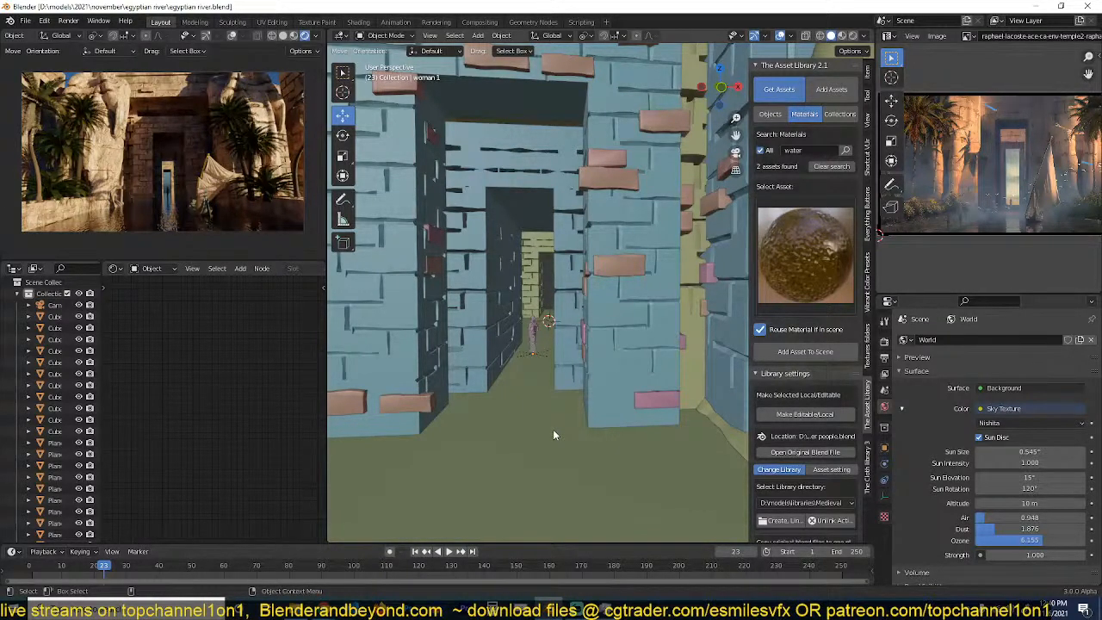
Inspect the blocks of the temple entrance and corridor, clear the selection and save the file.
left_click(586, 418)
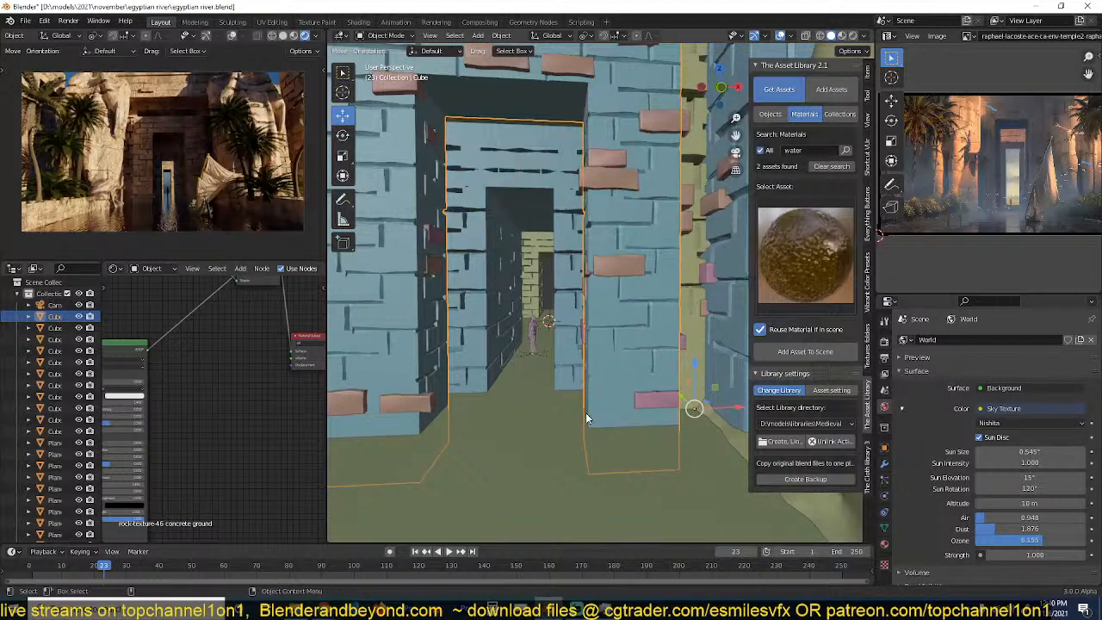
left_click(575, 420)
left_click(541, 311)
mouse_move(541, 311)
middle_mouse_down()
mouse_move(568, 302)
mouse_move(554, 313)
middle_mouse_up()
key("ctrl+s")
key("alt+a")
key("ctrl+s")
middle_click_drag(562, 352, 548, 362)
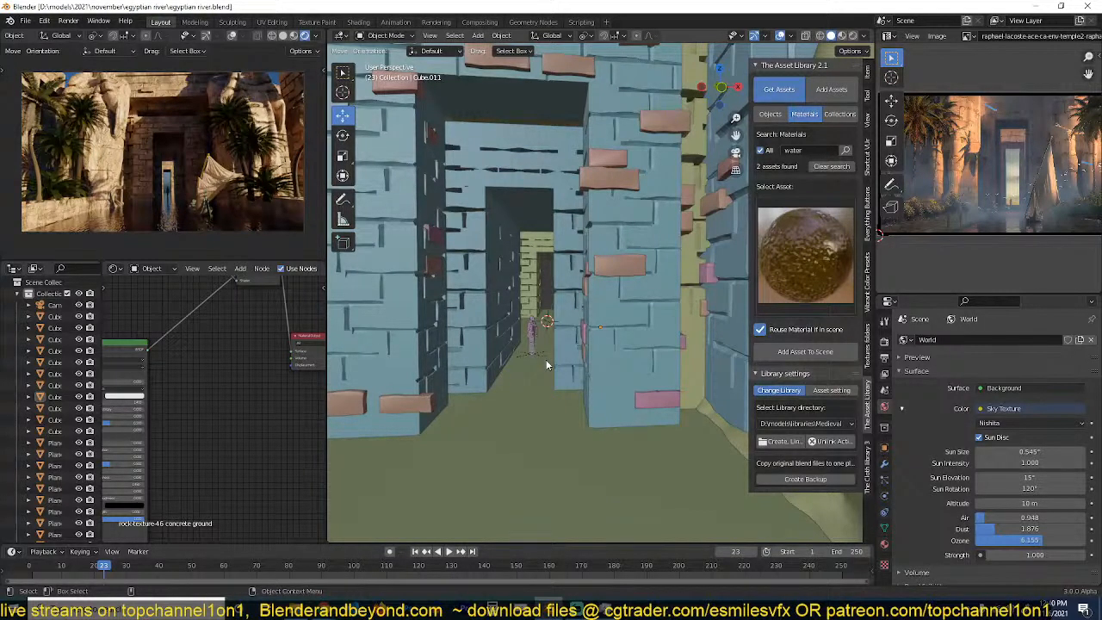
scroll(571, 285, "down", 3)
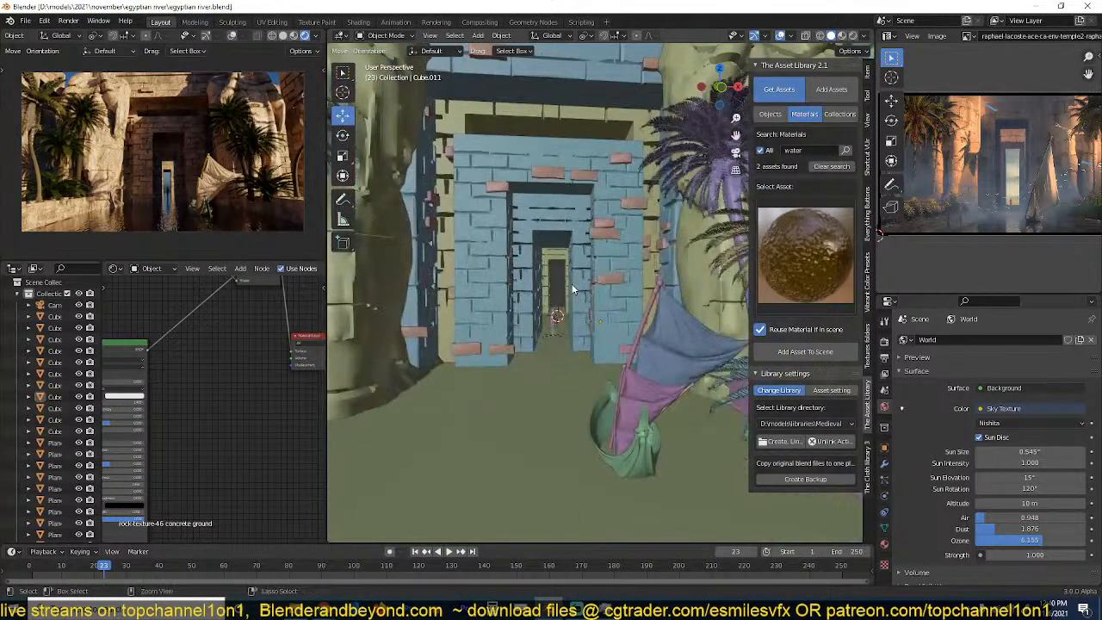
key("ctrl+s")
left_click(535, 345)
scroll(535, 345, "down", 4)
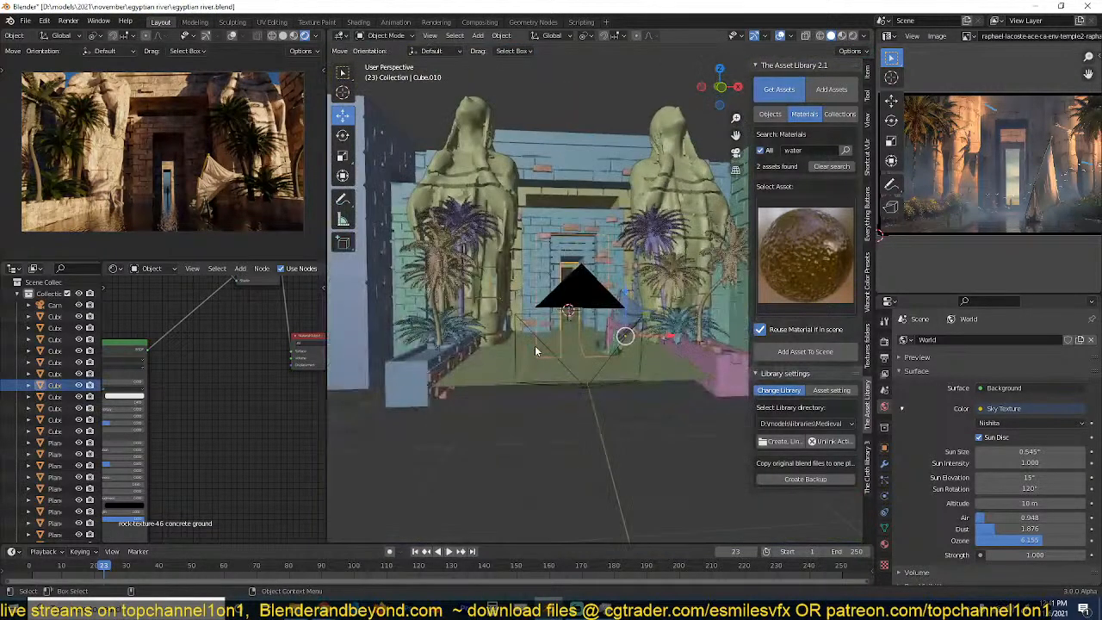
scroll(526, 374, "up", 6)
key("ctrl+s")
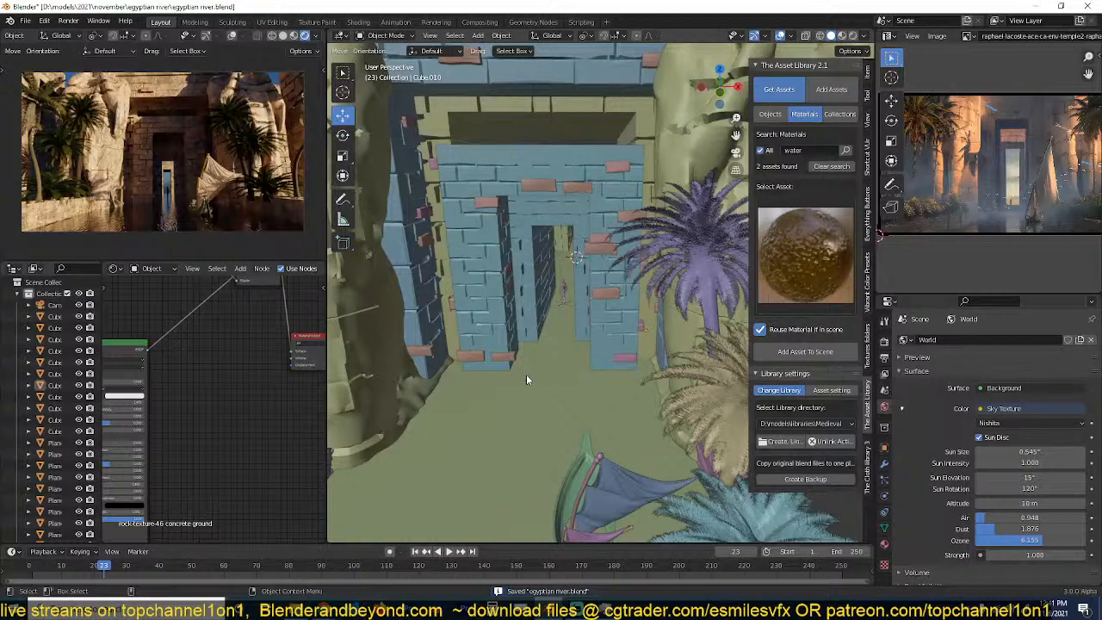
Select the scene camera in front of the courtyard and adjust its rotation slightly about the global X and Z axes.
scroll(526, 374, "down", 6)
left_click(555, 425)
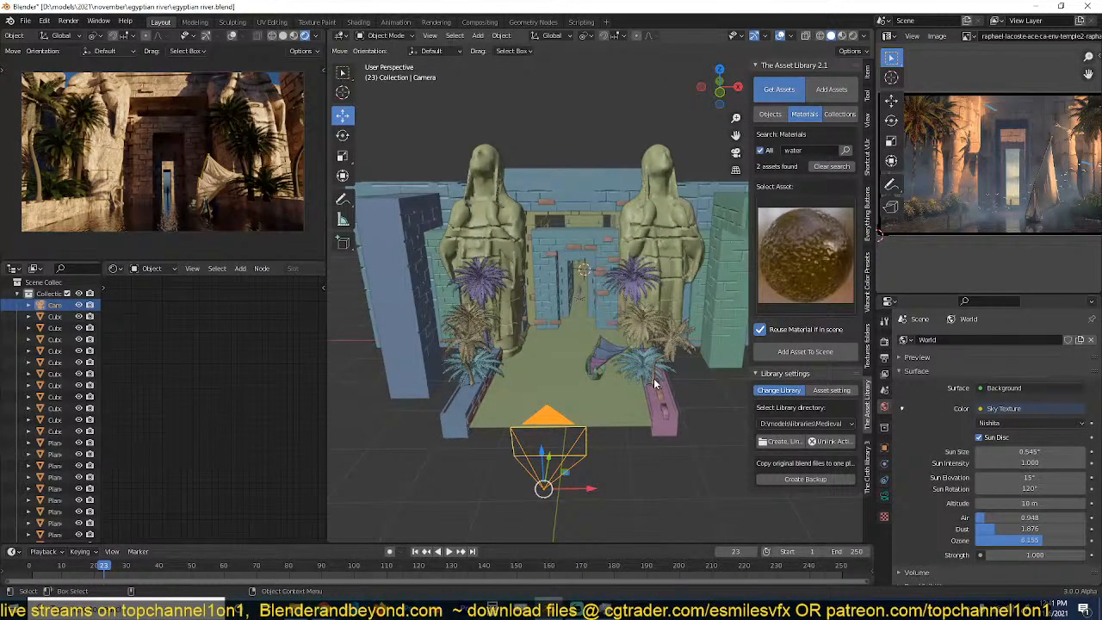
key("r")
key("x")
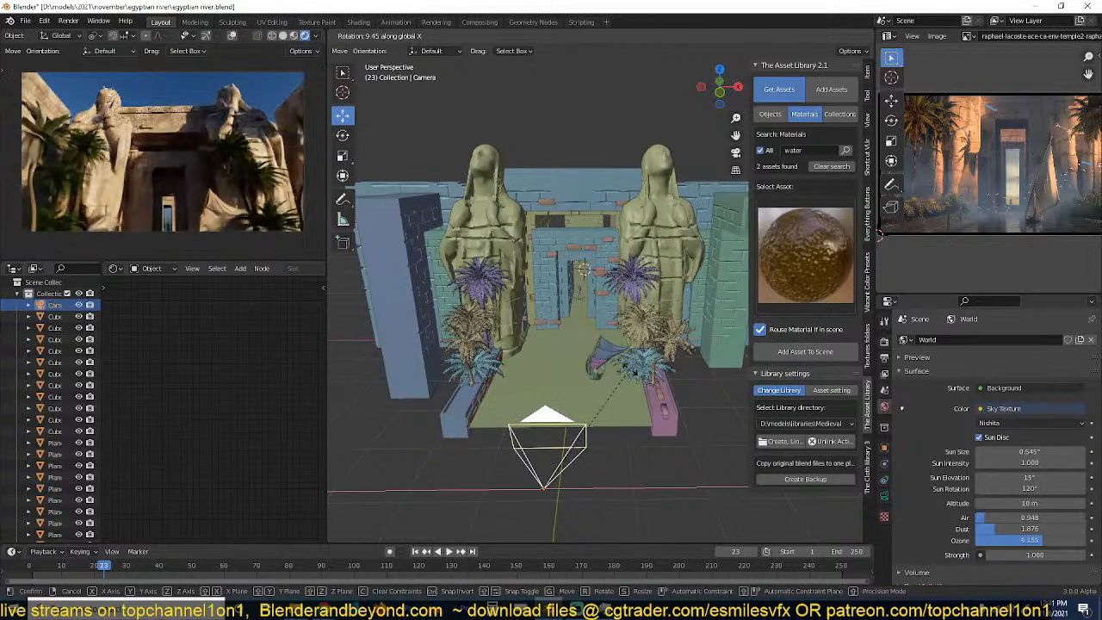
left_click(615, 422)
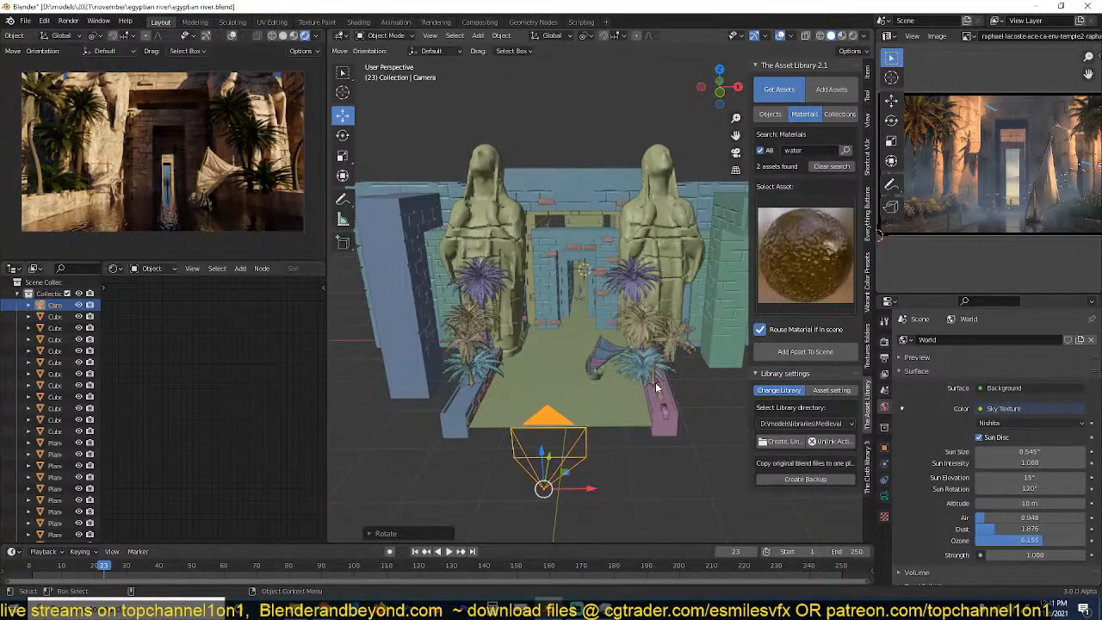
key("r")
key("z")
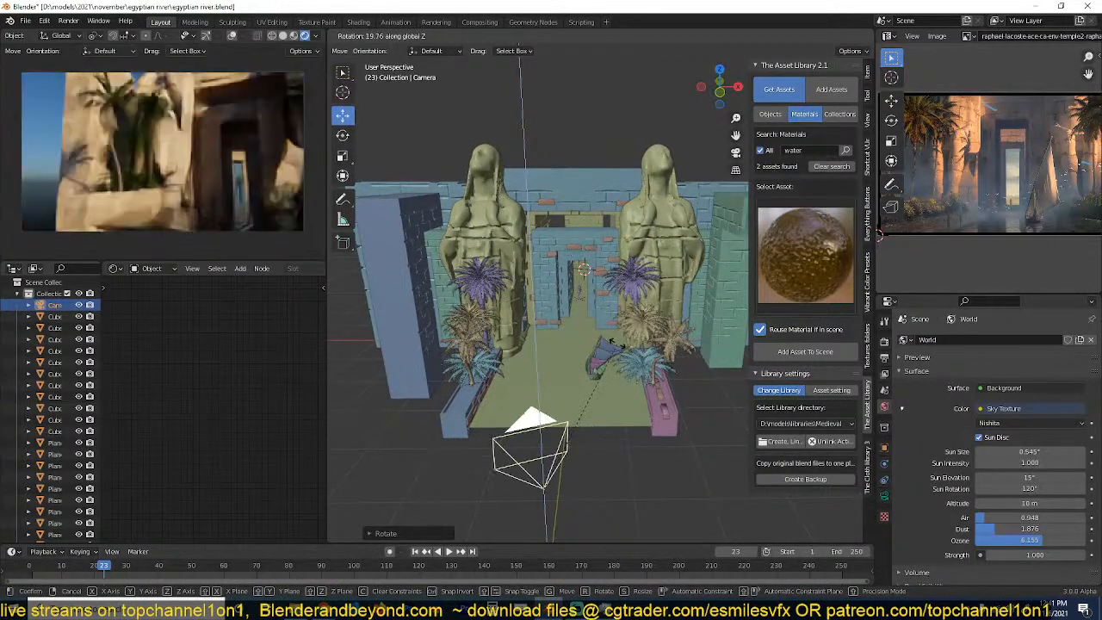
left_click(573, 326)
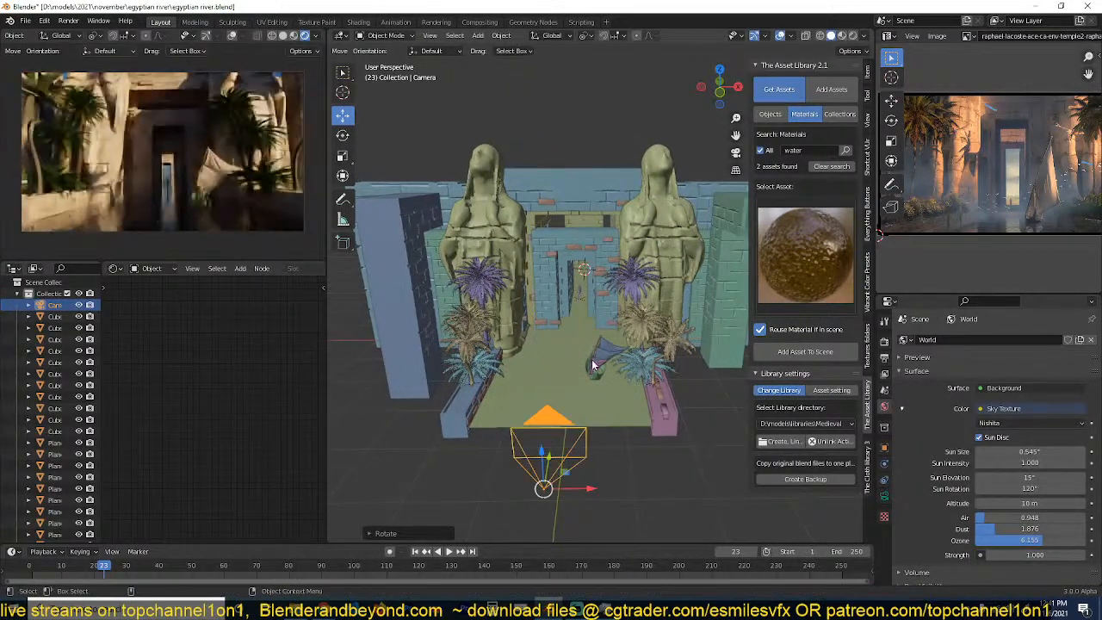
Duplicate the camera in top view, place the copy diagonally outside the courtyard and rotate it to face the temple.
key("KP_7")
key("shift+d")
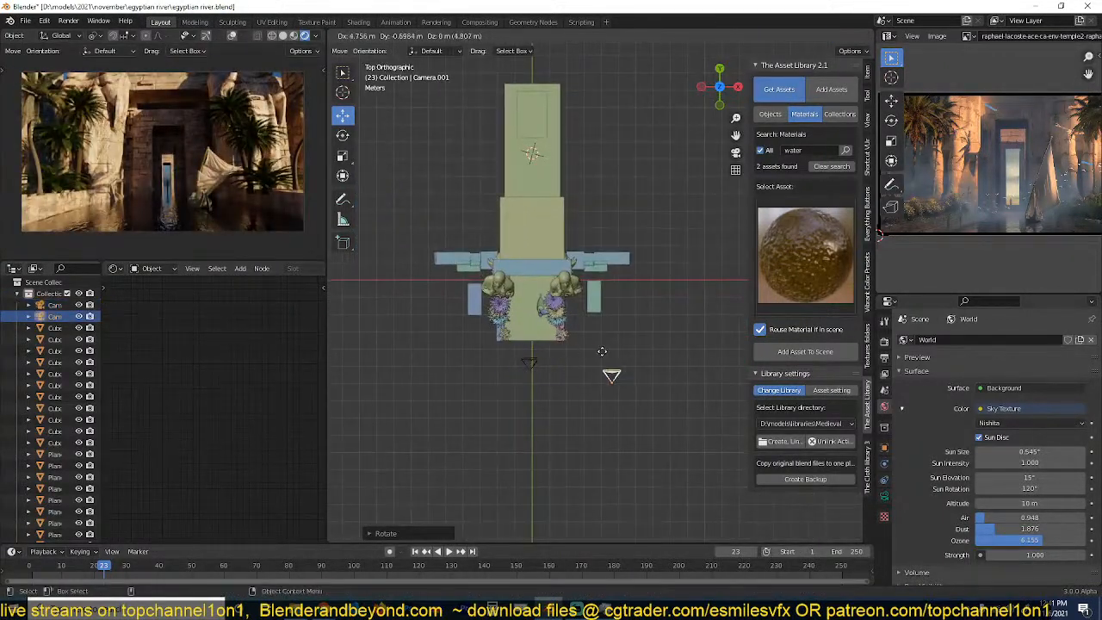
left_click(613, 349)
key("r")
left_click(535, 335)
key("r")
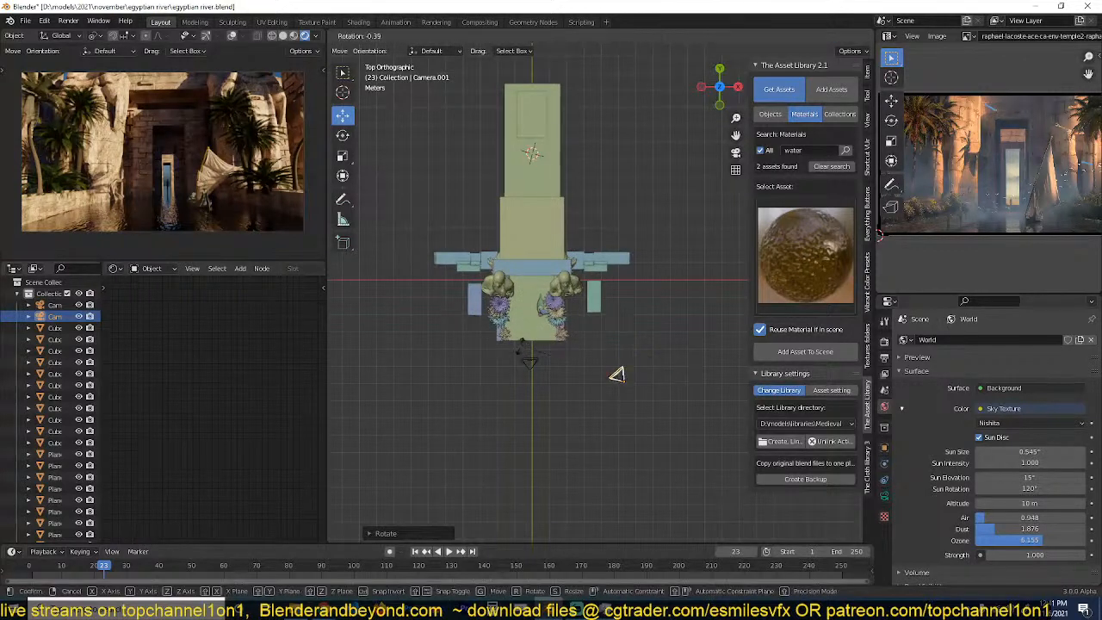
left_click(520, 347)
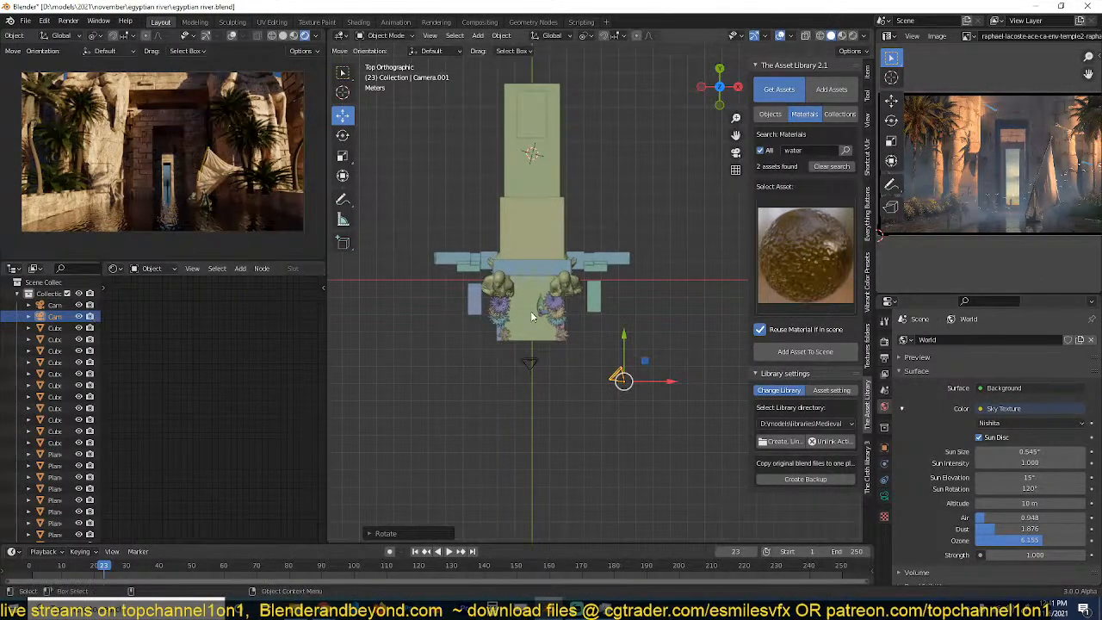
Make the duplicated camera the active scene camera and look through it.
left_click(40, 306)
left_click(39, 316)
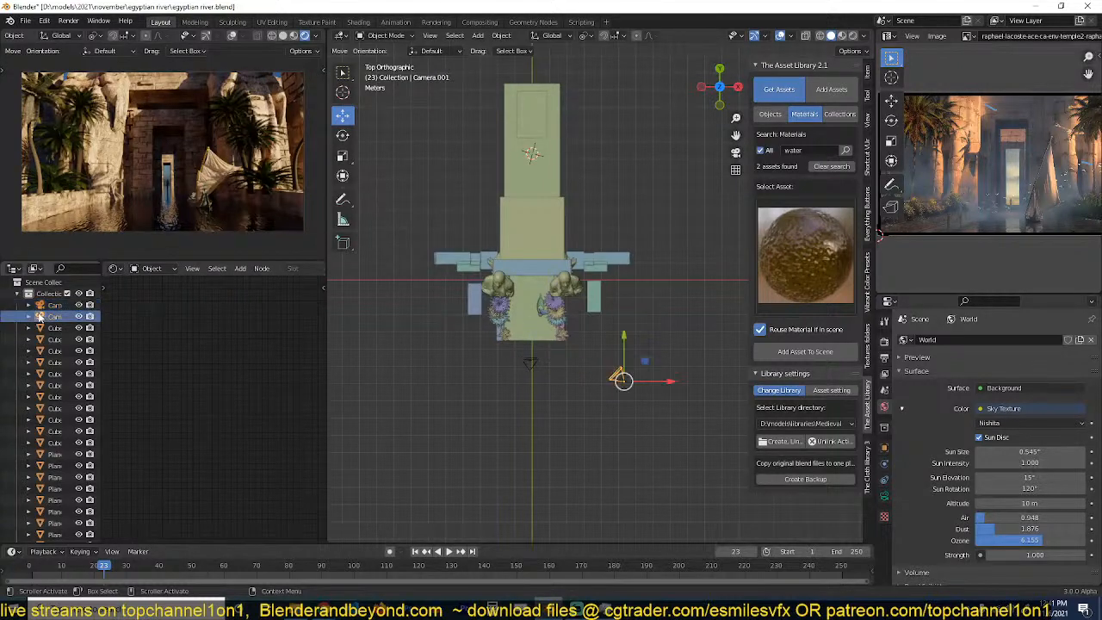
middle_click_drag(515, 400, 509, 312)
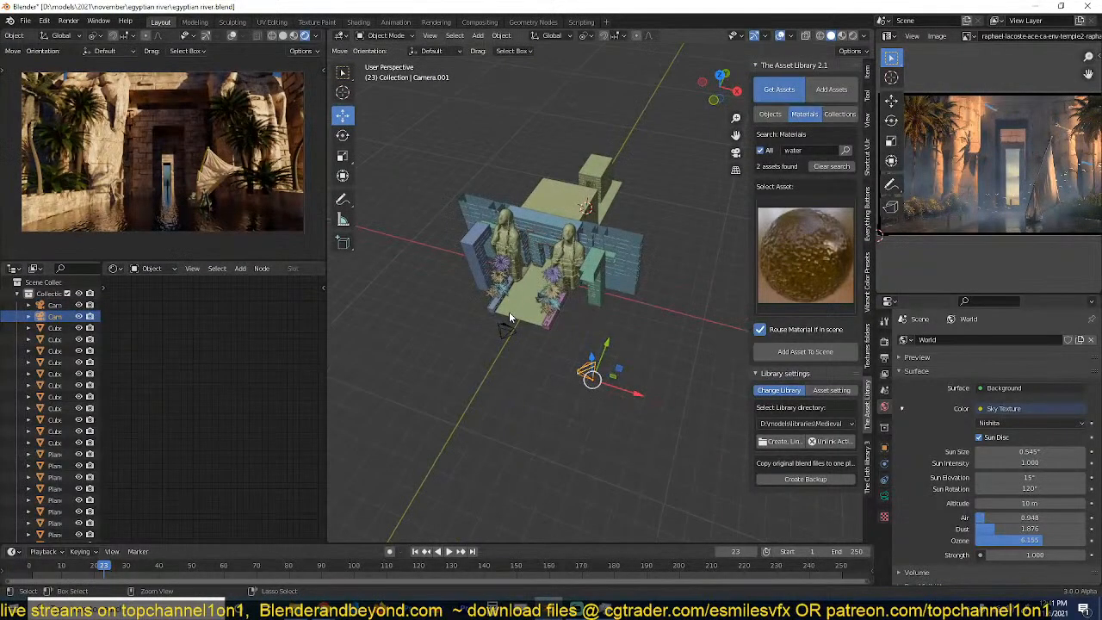
key("ctrl+KP_0")
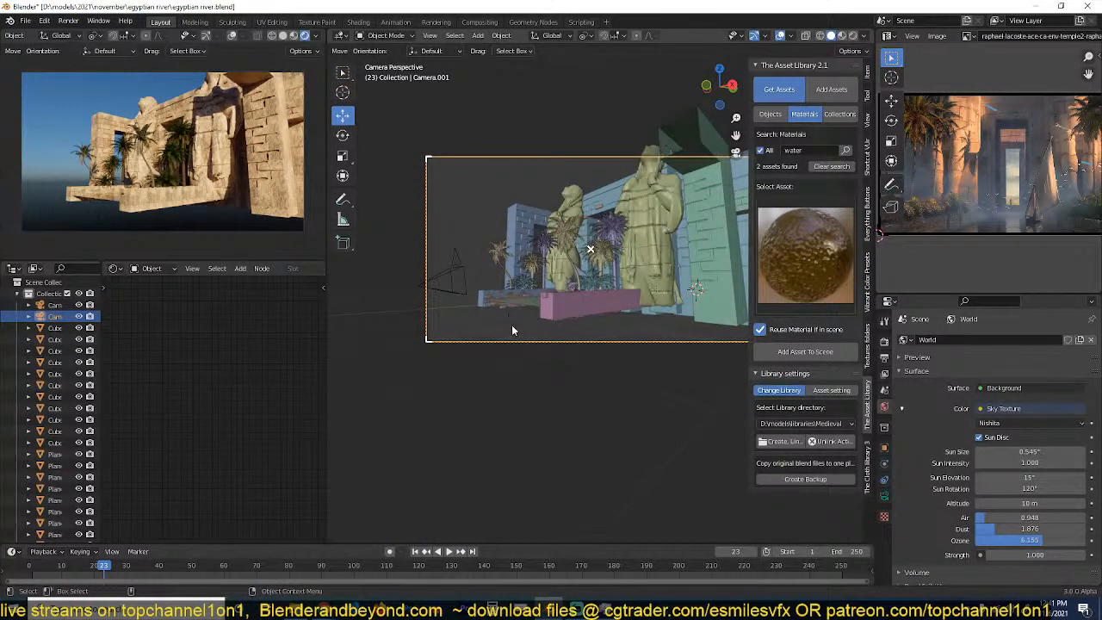
Rotate the duplicated camera freely, move it along its local Z axis and reposition it to frame the temple courtyard from the side.
key("r")
key("r")
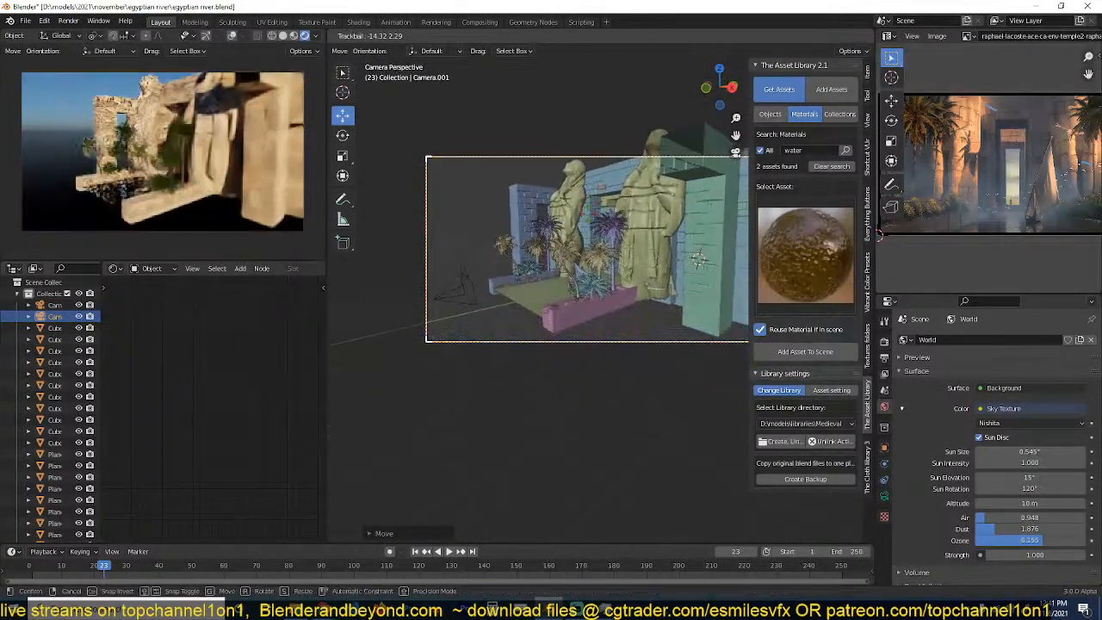
left_click(606, 262)
key("g")
key("z")
key("z")
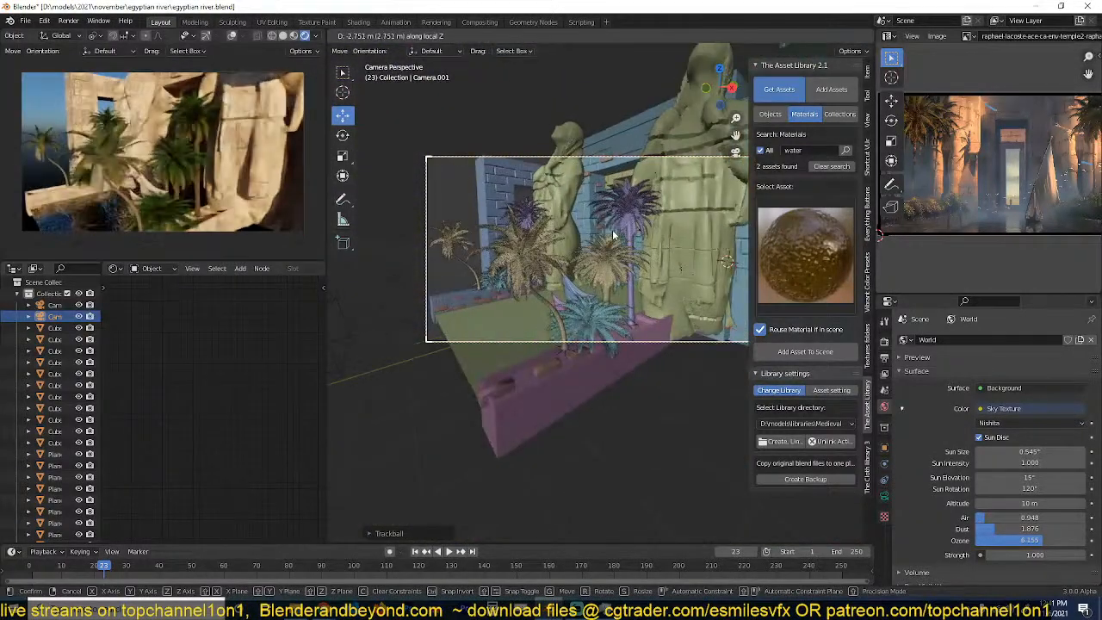
left_click(579, 260)
middle_click_drag(579, 259, 717, 308)
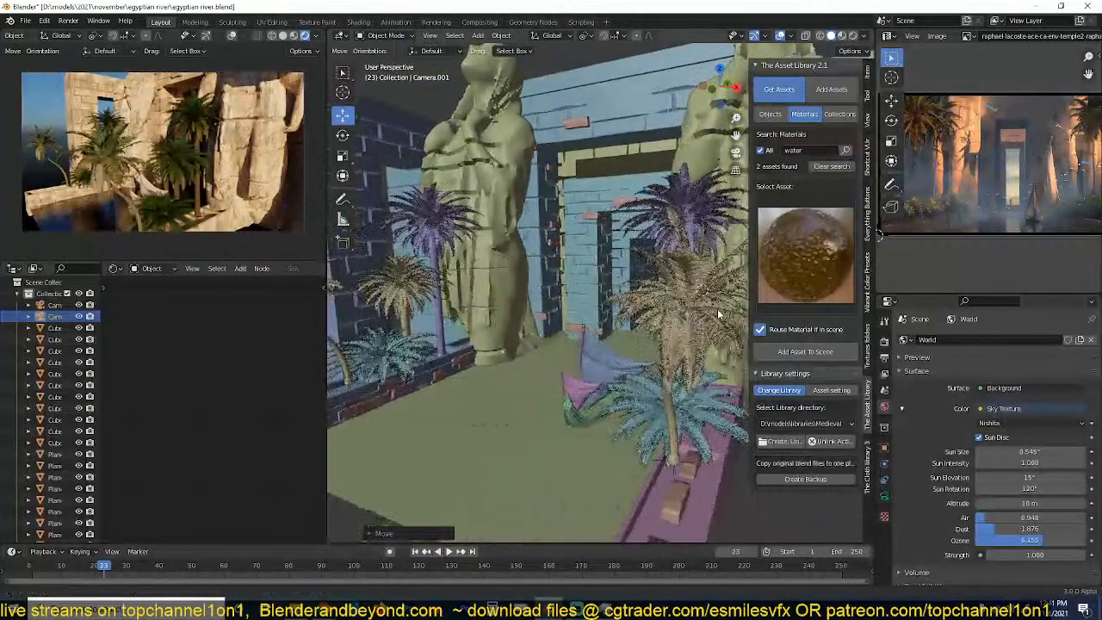
key("KP_0")
key("g")
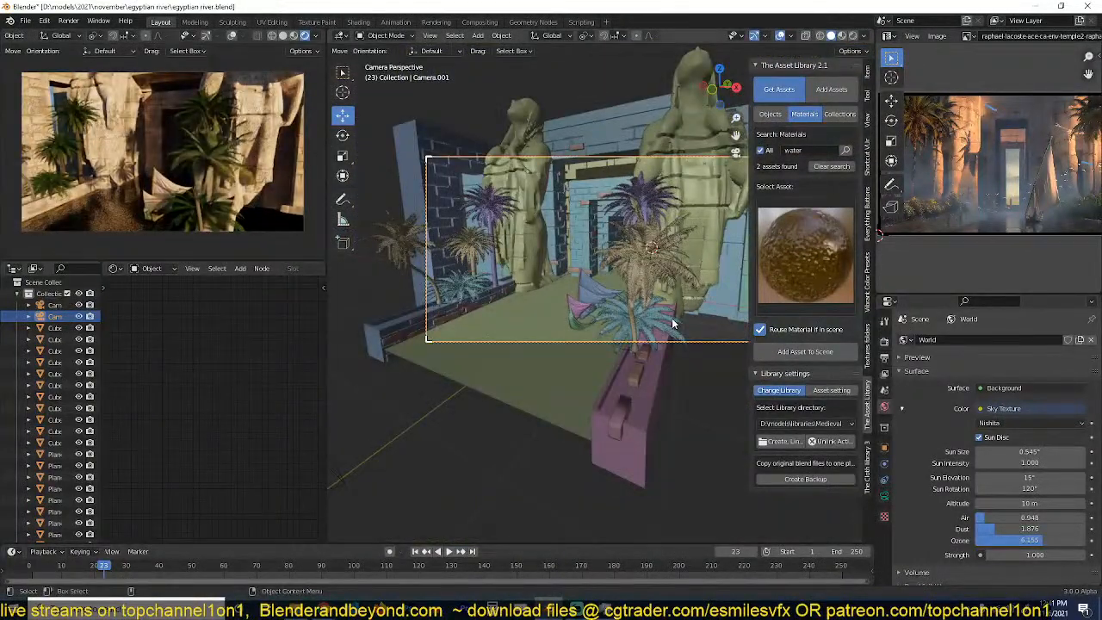
left_click(610, 327)
Delete the duplicated camera and look through the original scene camera.
key("x")
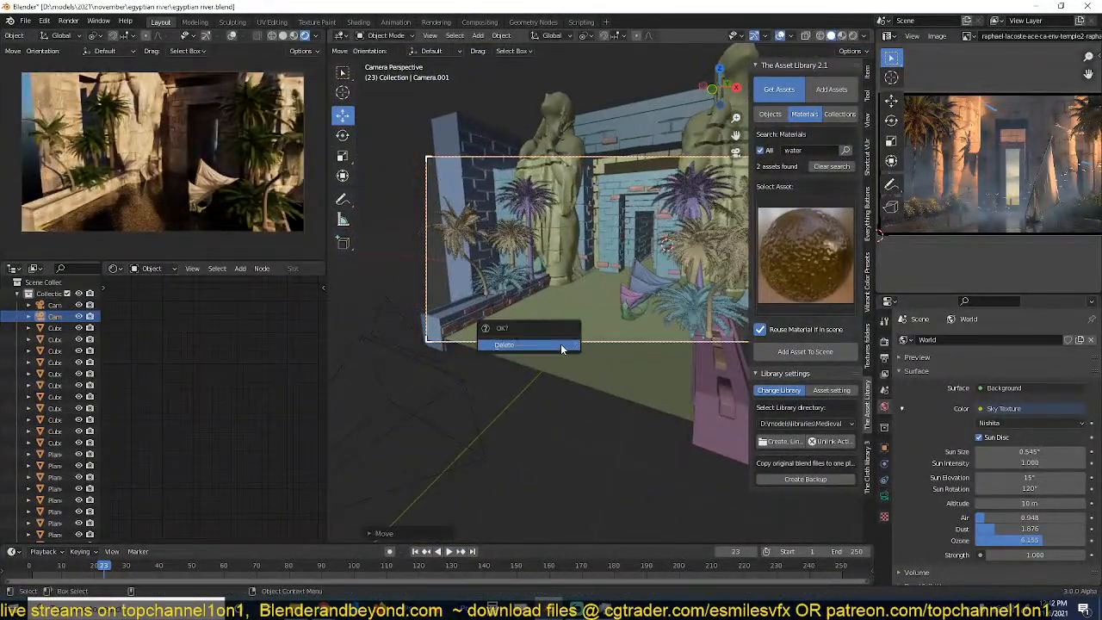
left_click(555, 344)
key("KP_0")
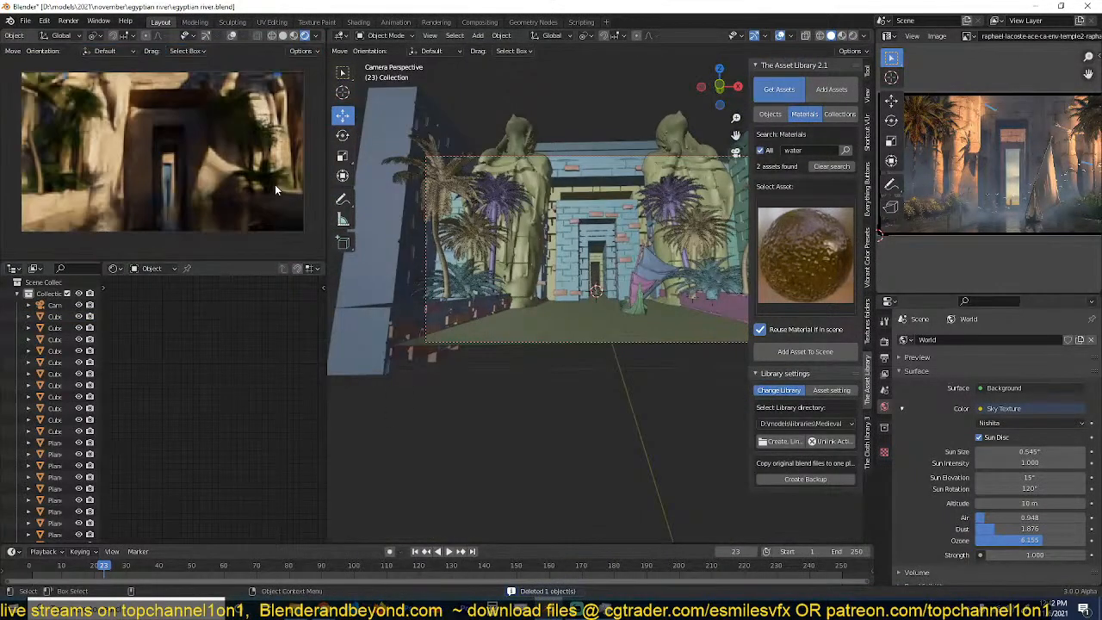
Save the file and hide the sidebar of the 3D viewport.
key("ctrl+s")
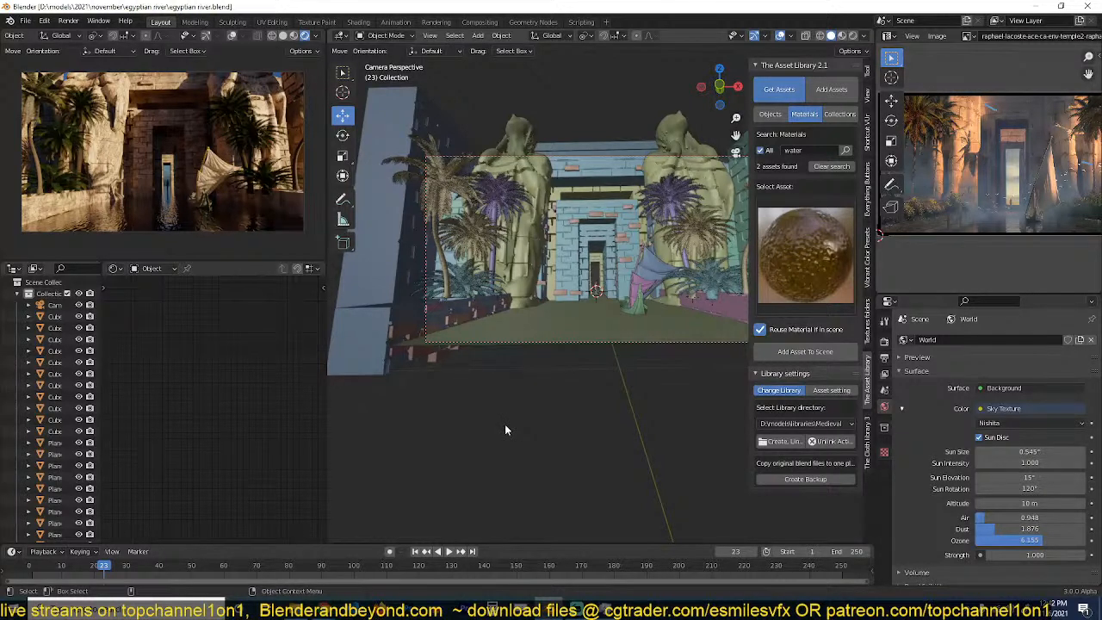
key("ctrl+s")
key("ctrl+s")
key("n")
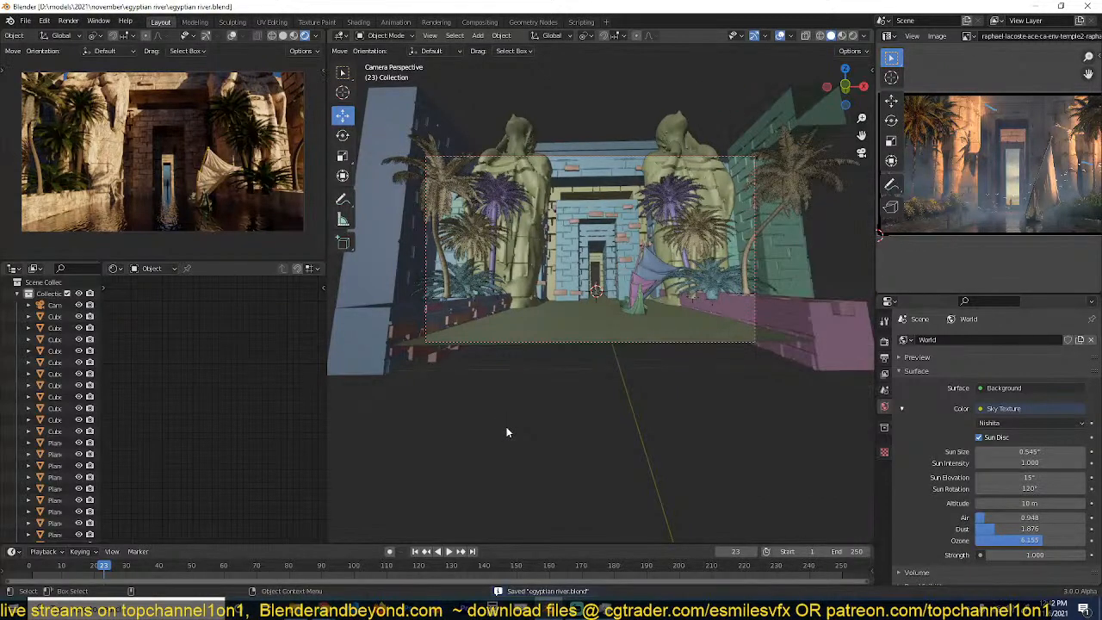
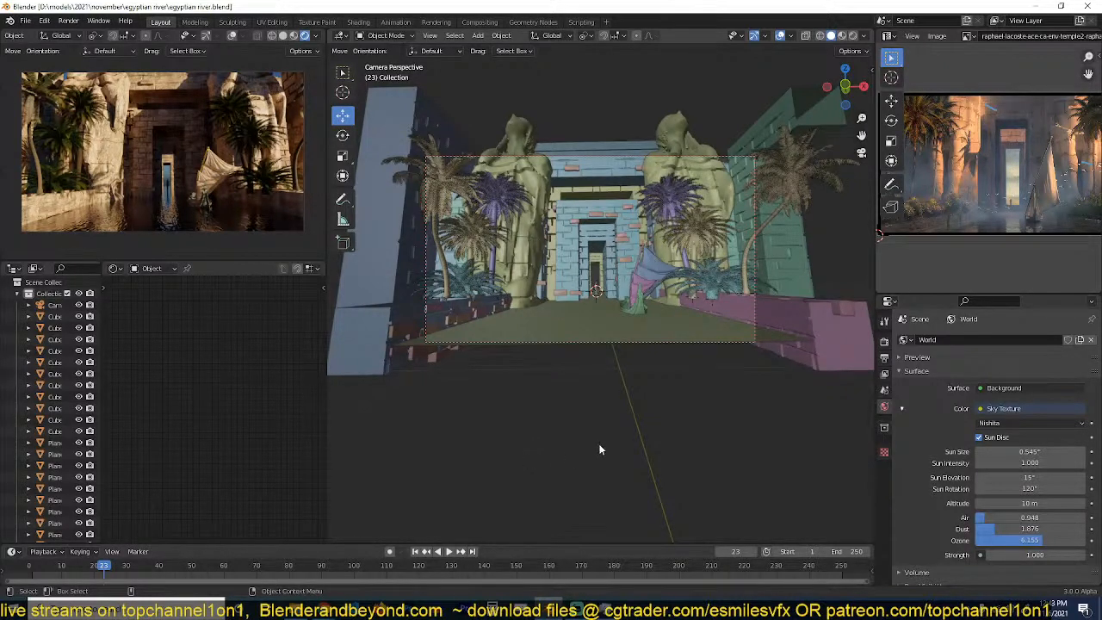
scroll(661, 401, "up", 2)
scroll(660, 401, "down", 2)
key("ctrl+s")
Add a cube at the 3D cursor in the courtyard and stretch it along the X axis across the full width between the planters.
middle_click_drag(679, 381, 637, 413)
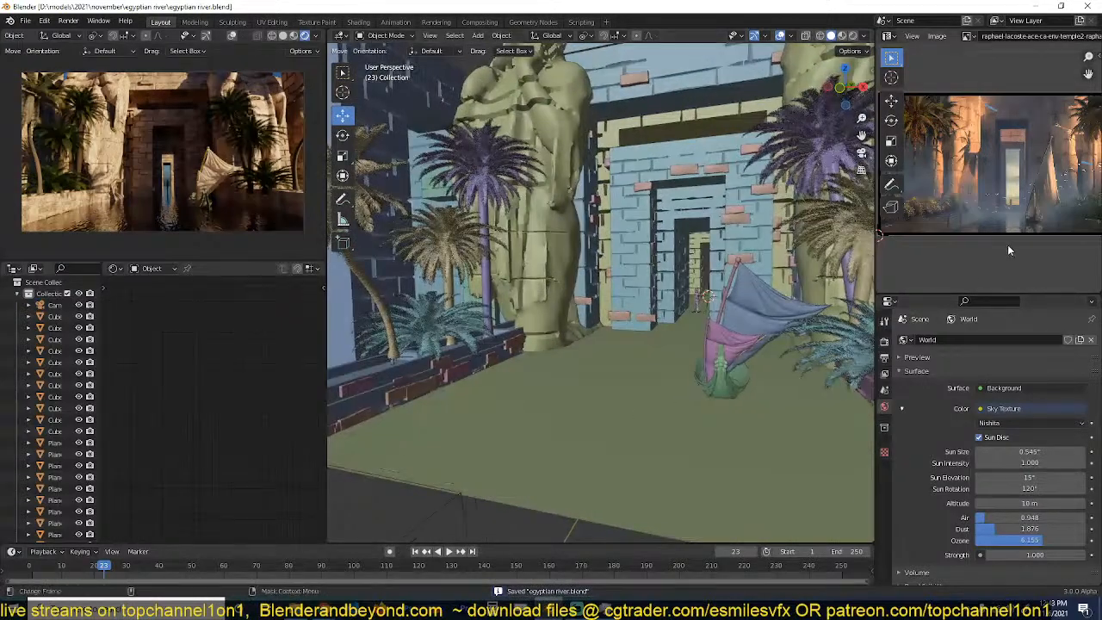
middle_click_drag(663, 344, 651, 302)
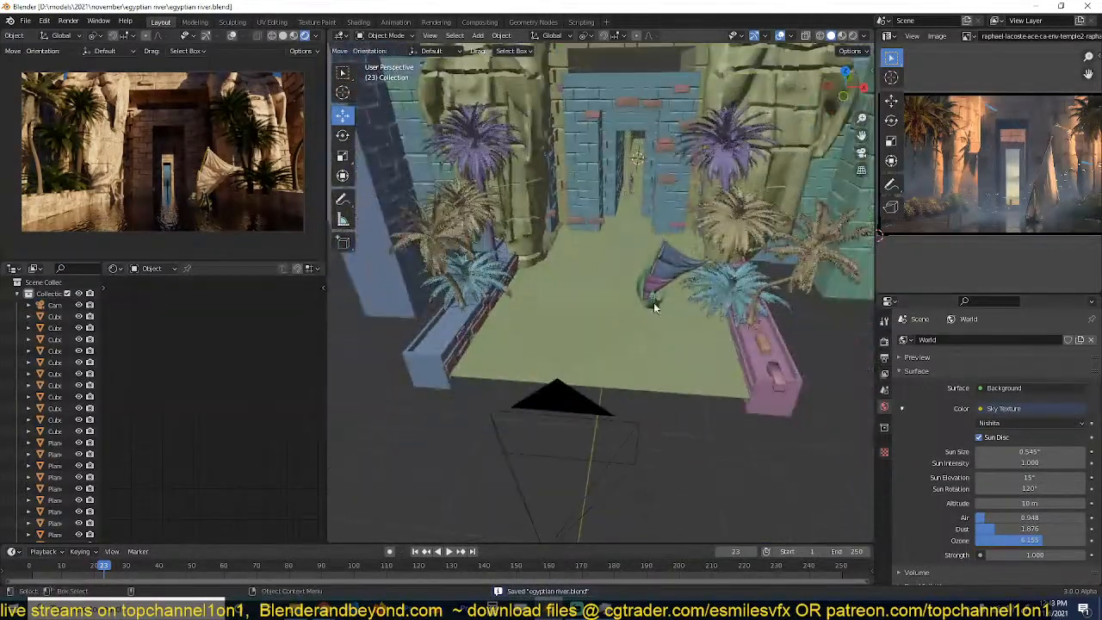
key("shift+a")
mouse_move(596, 266)
left_click(666, 272)
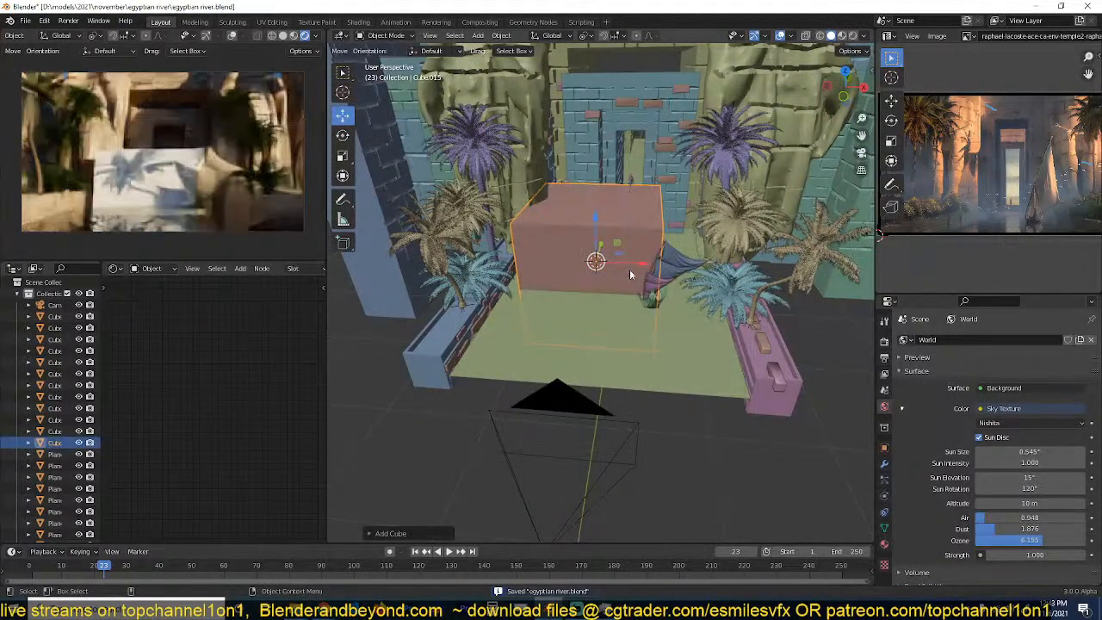
key("s")
key("x")
left_click(721, 278)
middle_click_drag(656, 297, 714, 305)
key("s")
key("x")
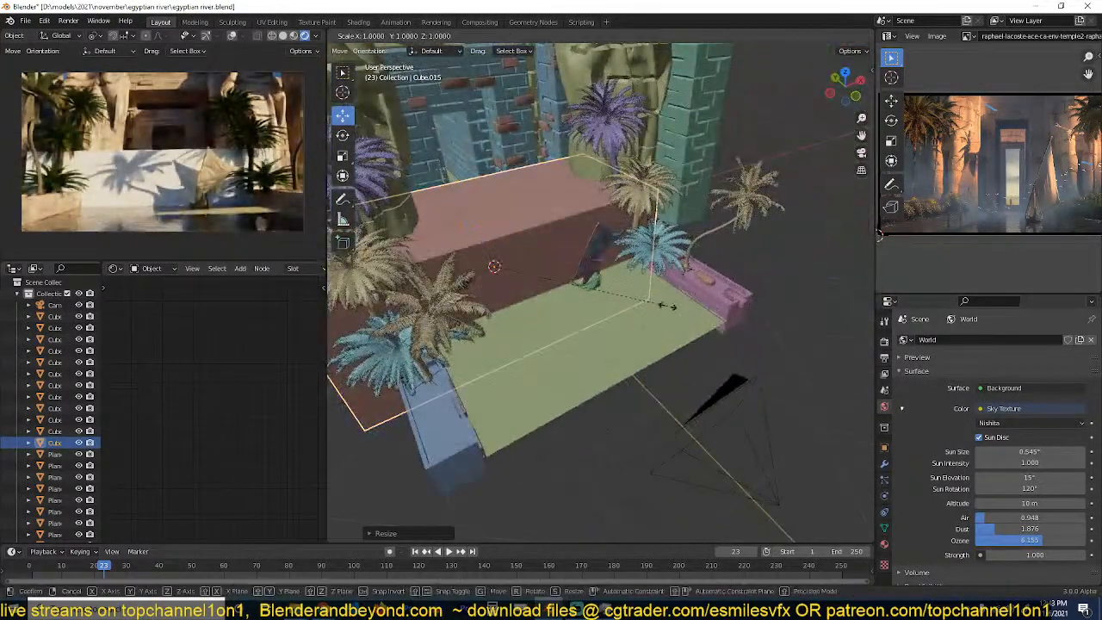
left_click(537, 361)
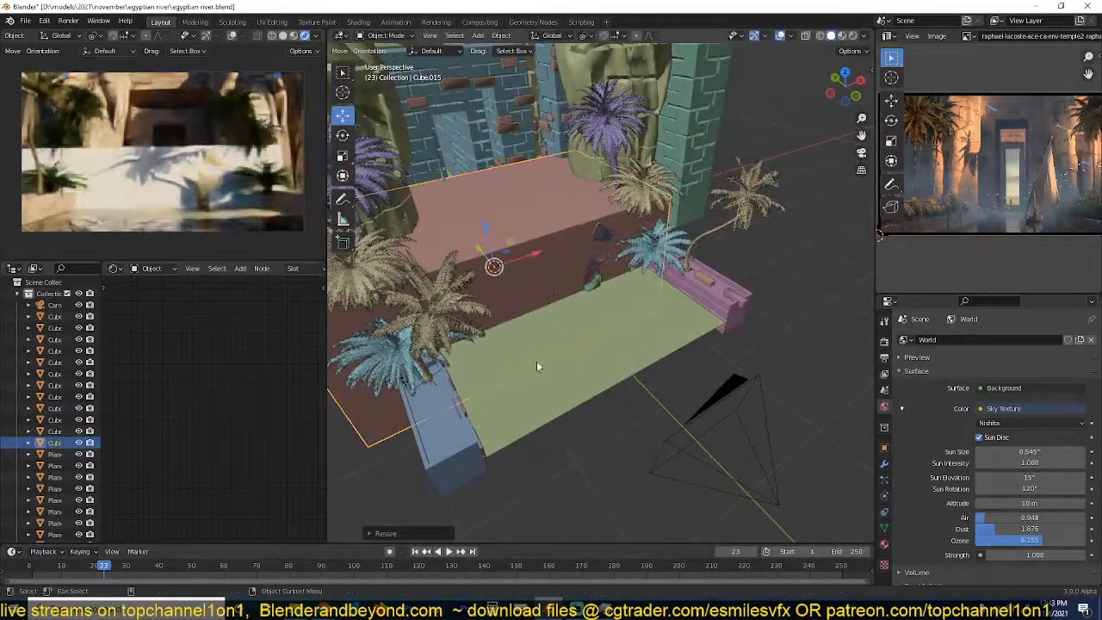
Bring all of the cube's material nodes into view in the shader editor and save the file.
scroll(284, 274, "down", 5)
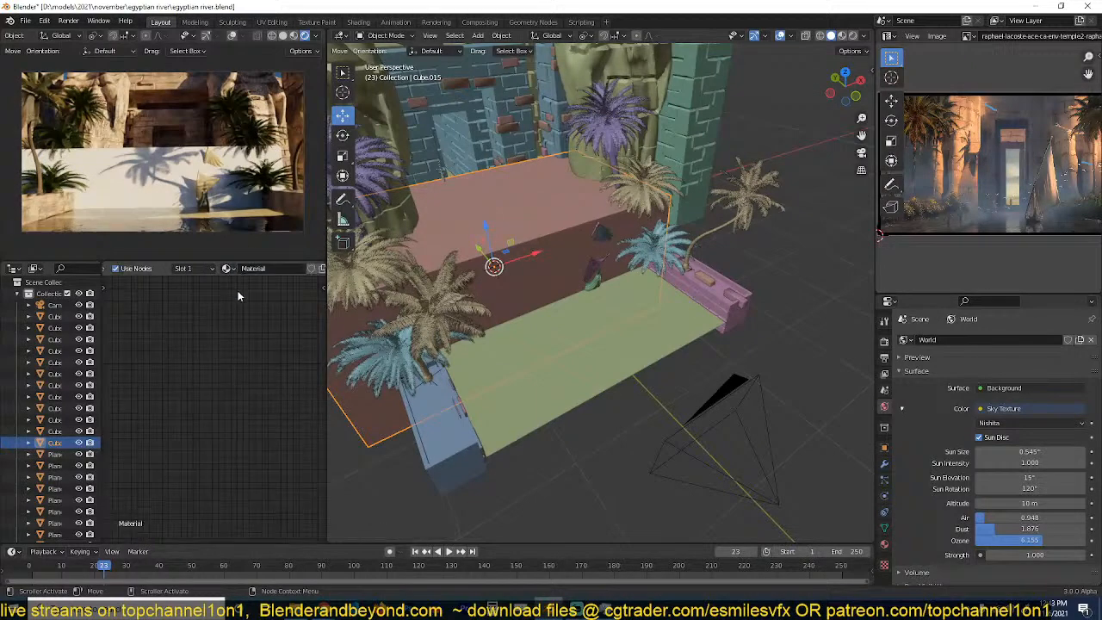
key("Home")
key("ctrl+s")
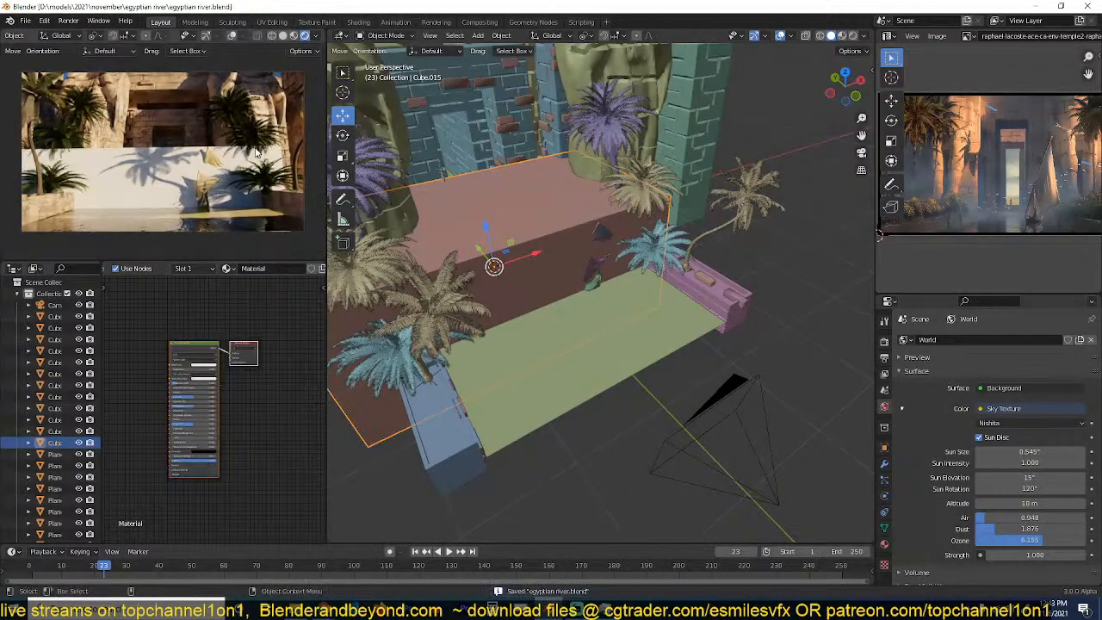
Switch the small preview viewport to Material Preview shading and examine the temple with the cube in place.
left_click(293, 36)
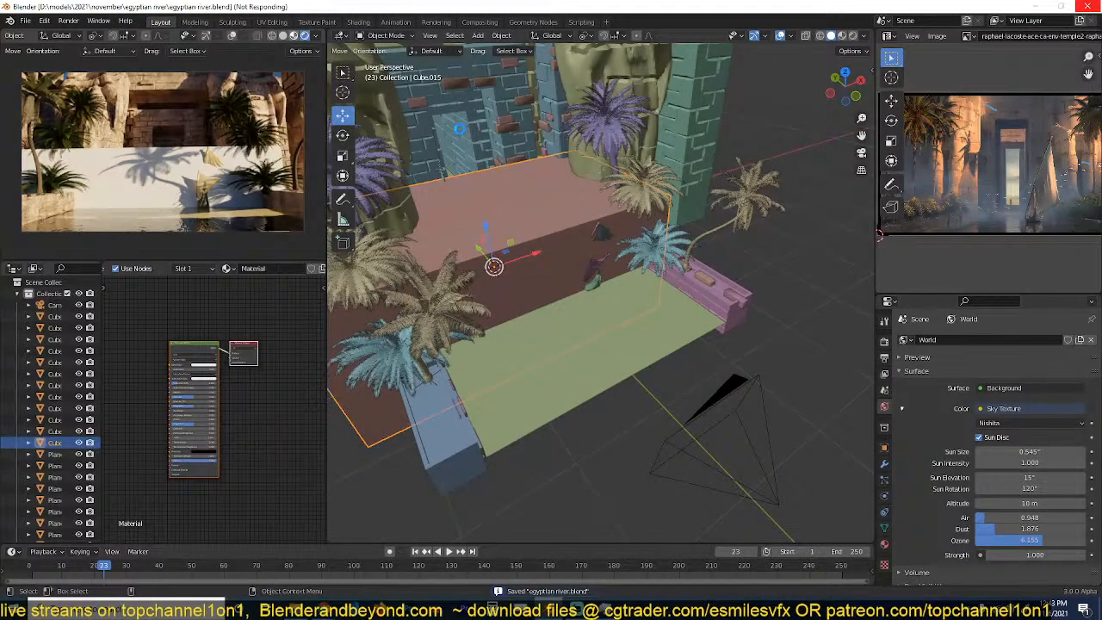
left_click(459, 129)
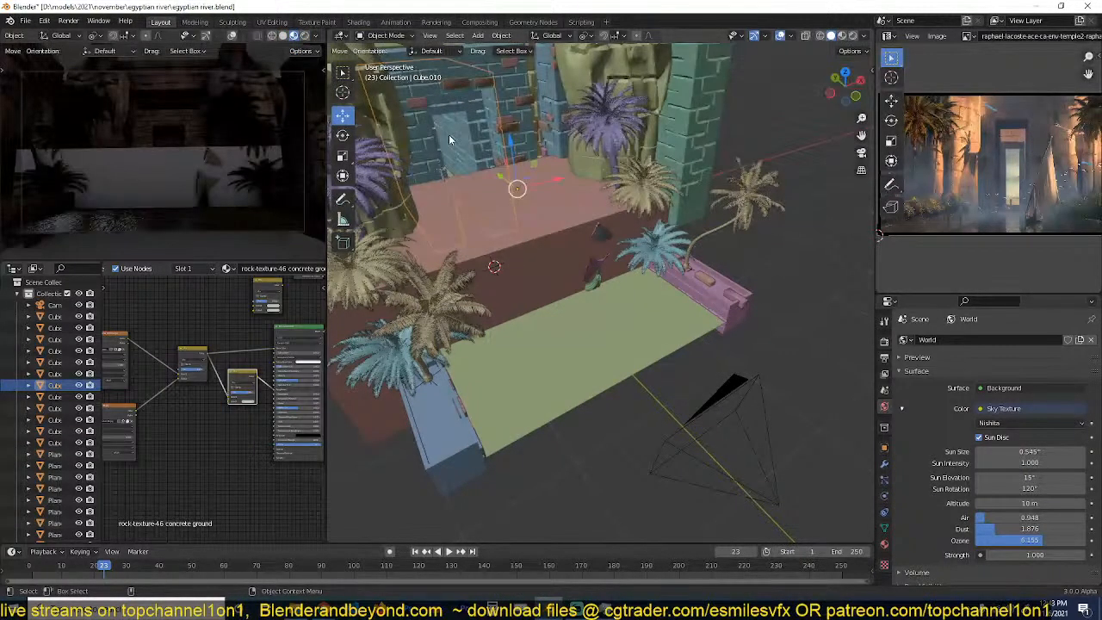
middle_click_drag(303, 197, 291, 214)
scroll(292, 229, "up", 3)
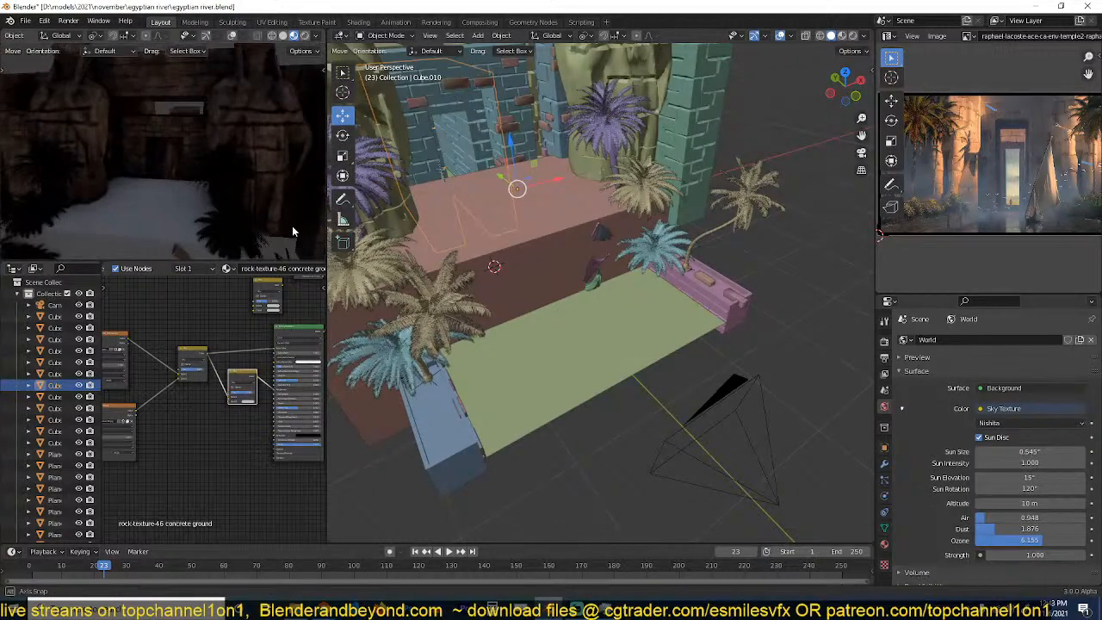
scroll(571, 283, "down", 3)
middle_click_drag(572, 282, 792, 316)
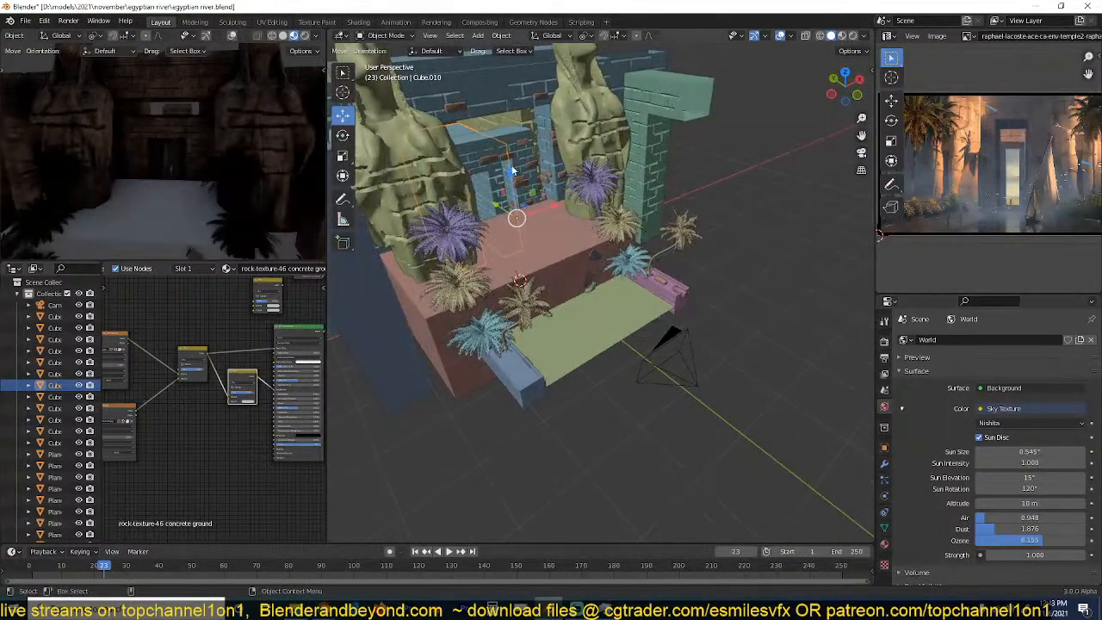
Set the render engine to Eevee and show the small preview viewport with Rendered shading, viewing the whole temple.
left_click(885, 341)
left_click(1016, 340)
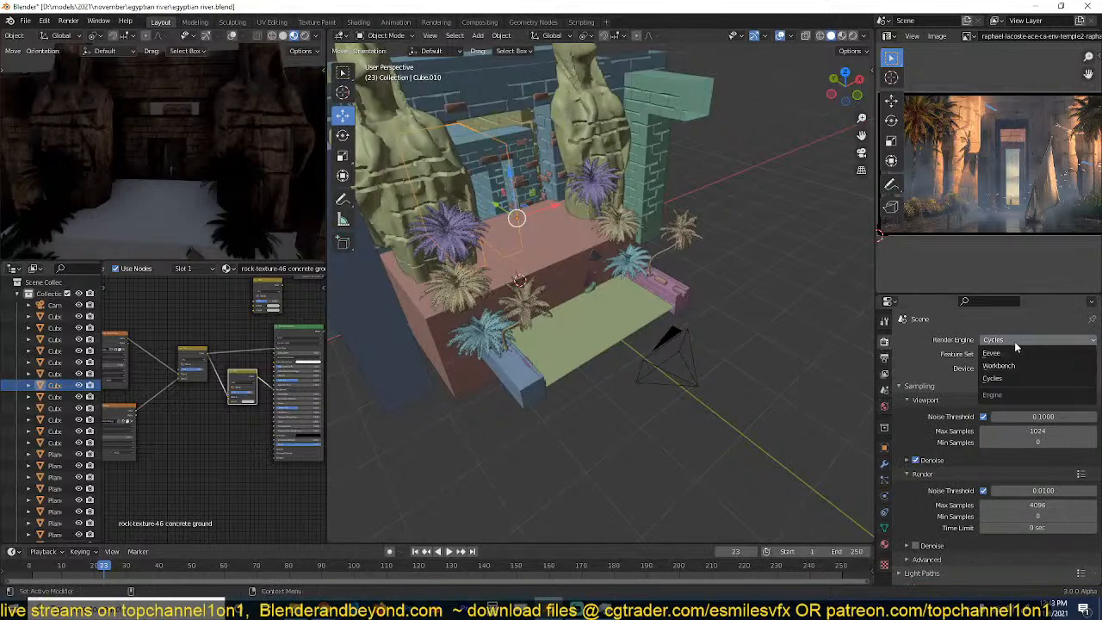
left_click(1016, 353)
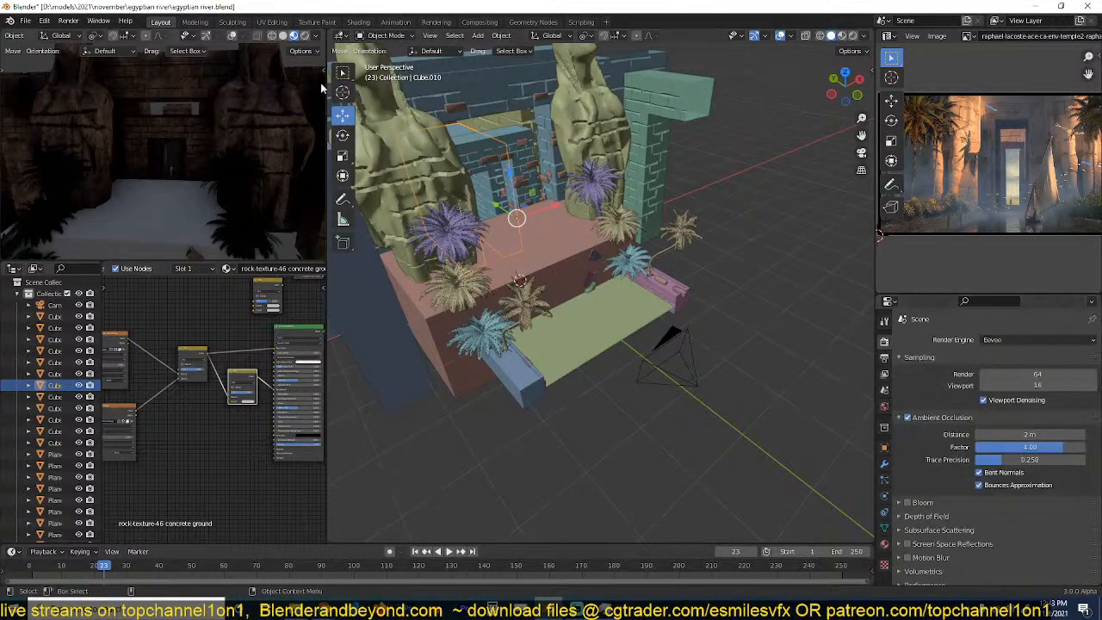
left_click(306, 37)
scroll(229, 155, "down", 5)
middle_click_drag(230, 155, 303, 169)
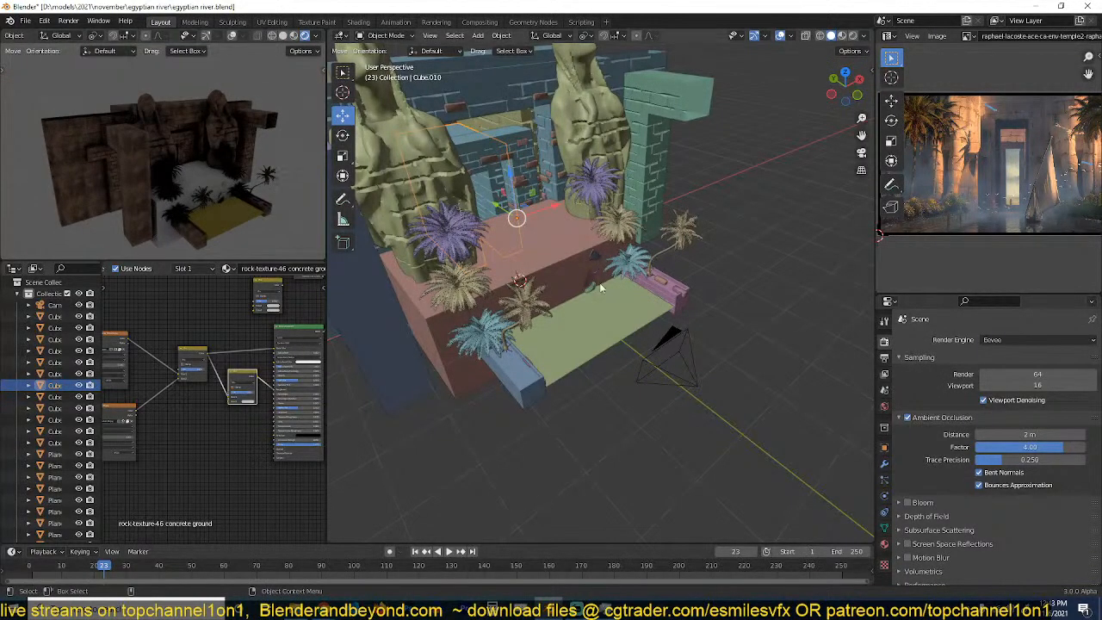
Add a Sun light, place it above the temple's right-hand side in front view and rotate it in front and top views.
middle_click_drag(601, 288, 629, 307)
key("KP_1")
scroll(680, 258, "down", 5)
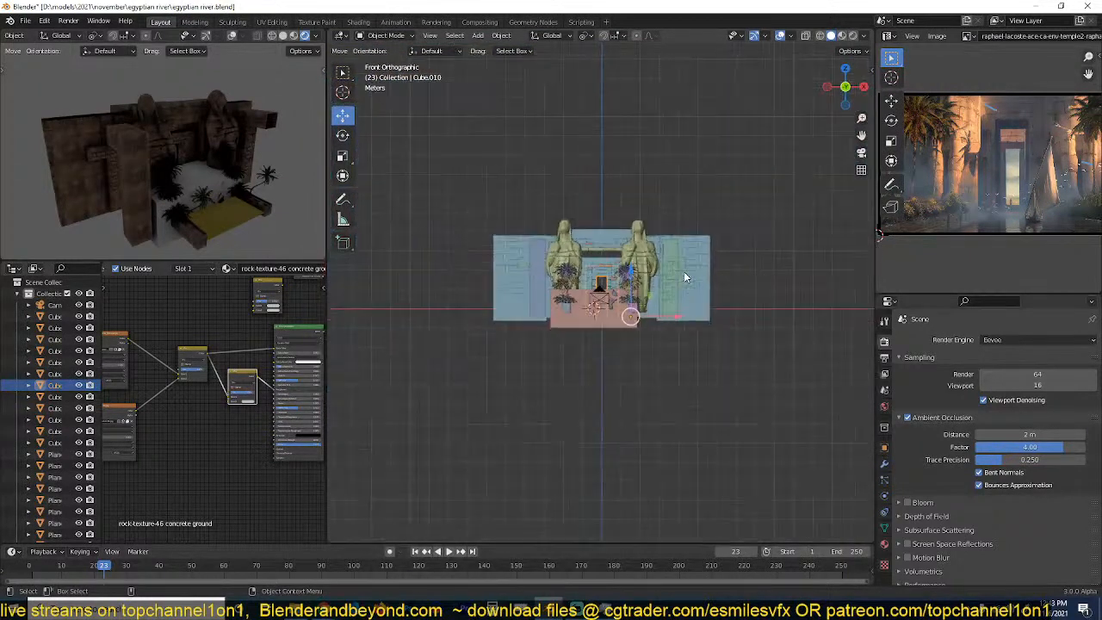
key("shift+a")
mouse_move(701, 339)
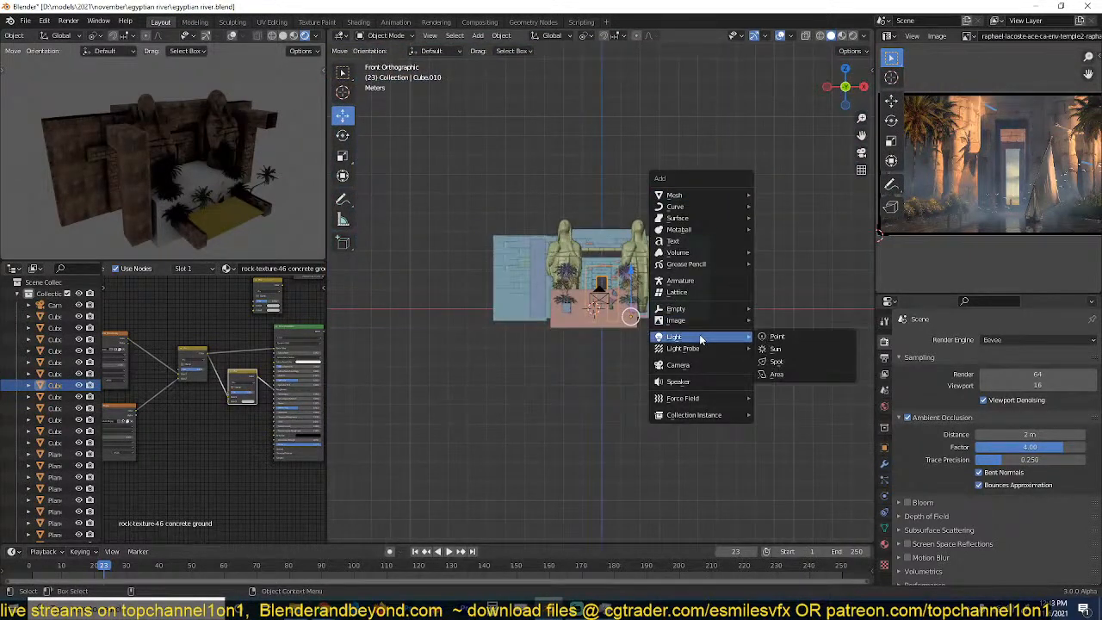
left_click(784, 348)
key("r")
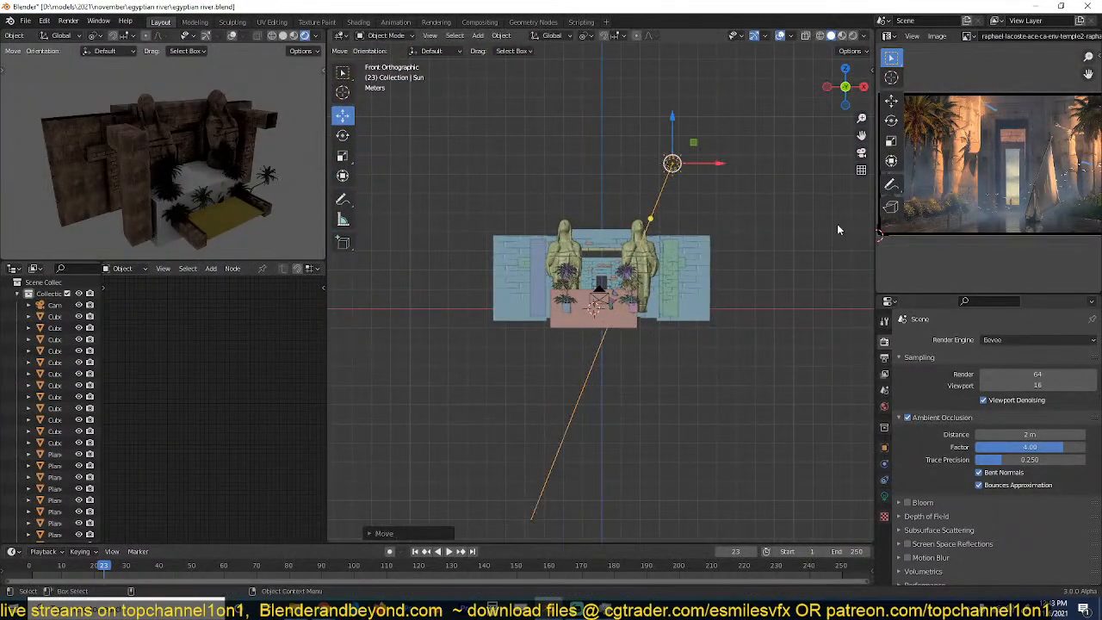
key("KP_7")
left_click(879, 234)
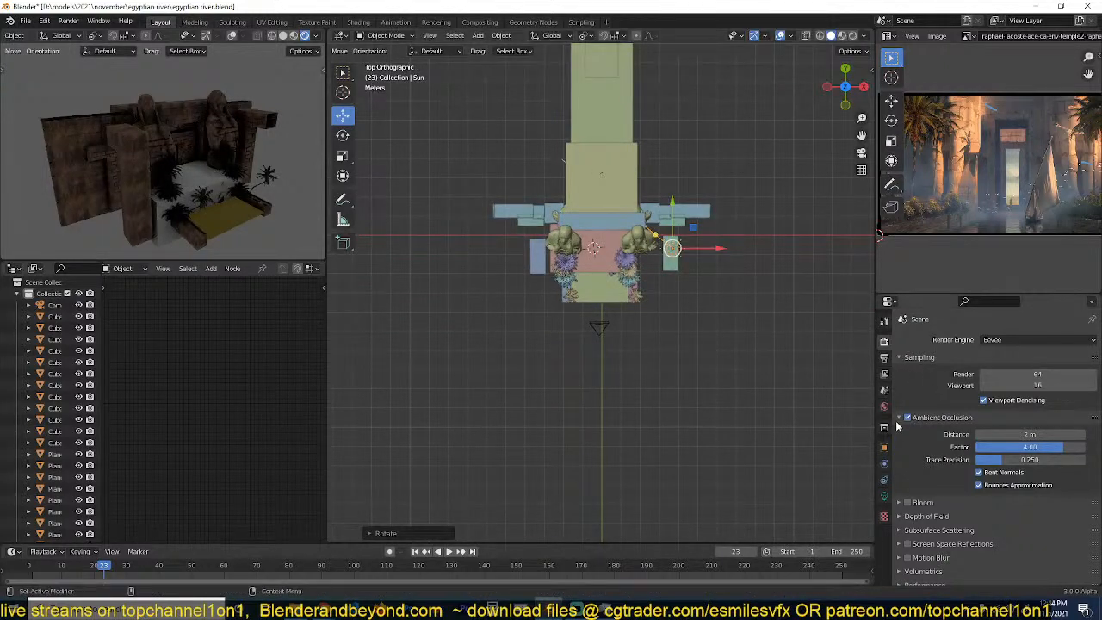
Set the Sun light's strength to 100.
left_click(884, 495)
double_click(1024, 415)
type("100")
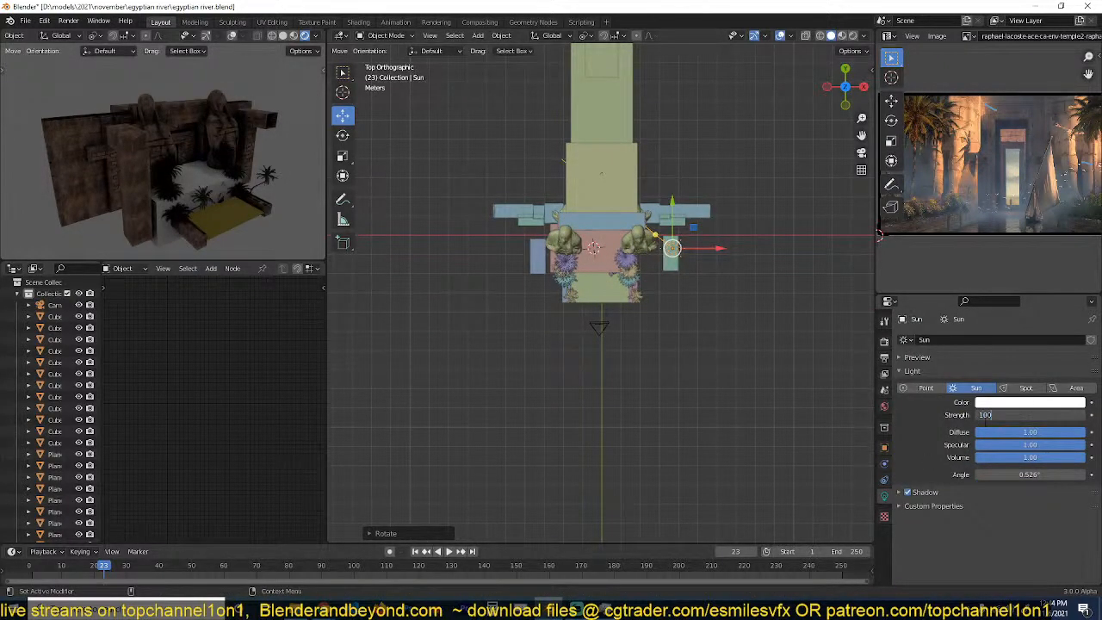
key("Return")
Examine the sunlight on the temple entrance, statues and cube in the rendered preview from several distances and angles.
scroll(211, 160, "up", 5)
middle_click_drag(211, 159, 160, 138)
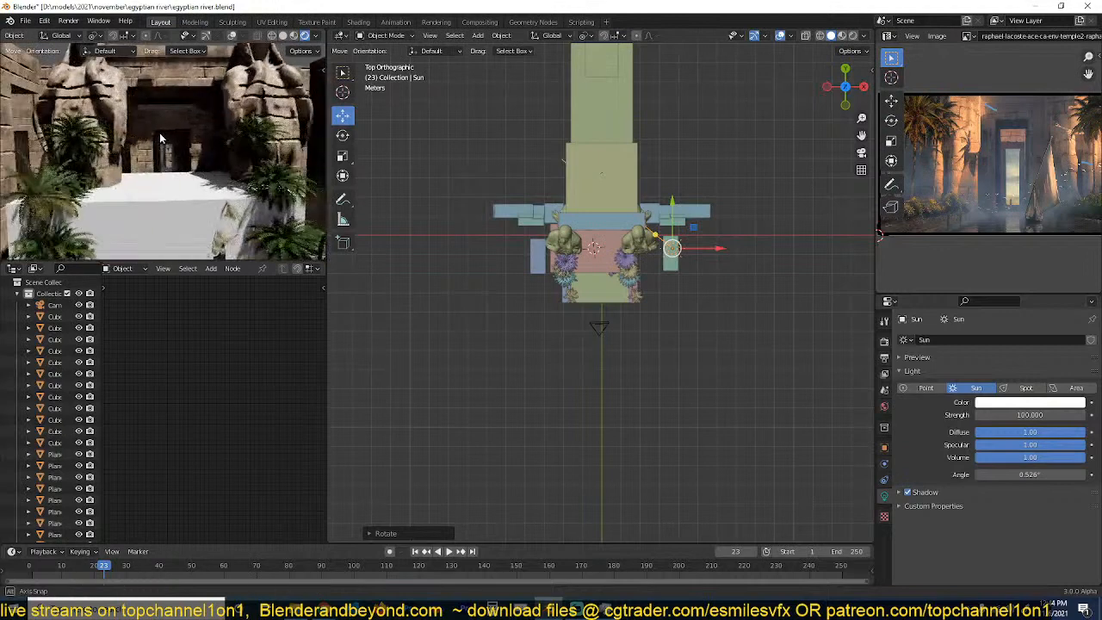
scroll(160, 137, "down", 6)
scroll(160, 137, "up", 7)
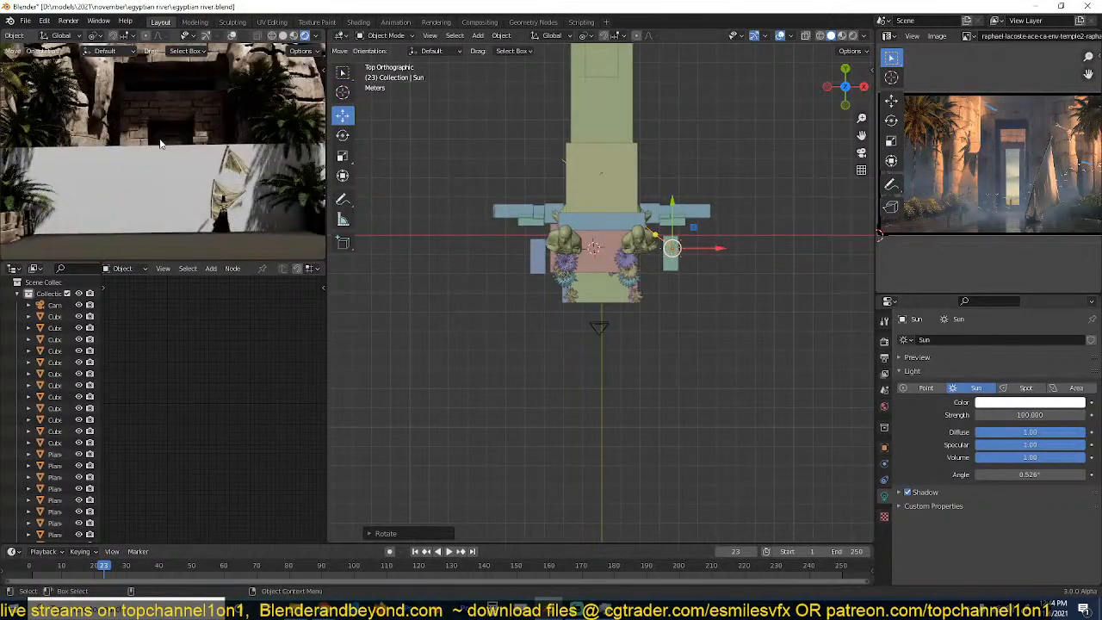
scroll(159, 142, "up", 2)
scroll(403, 193, "down", 3)
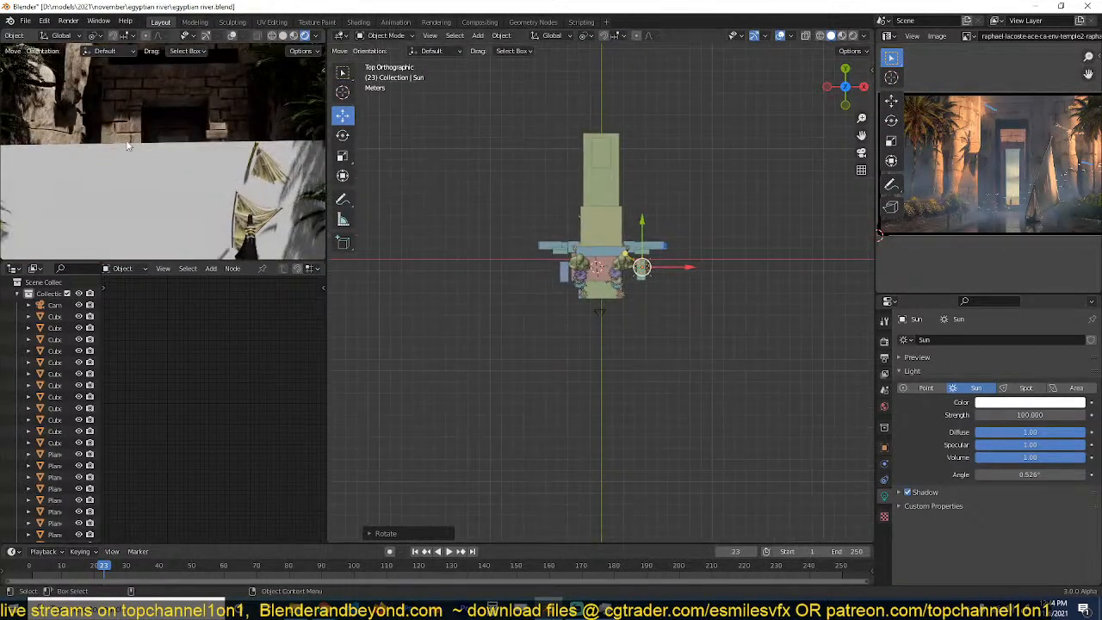
scroll(127, 146, "down", 4)
middle_click_drag(187, 162, 181, 185)
scroll(568, 219, "up", 8)
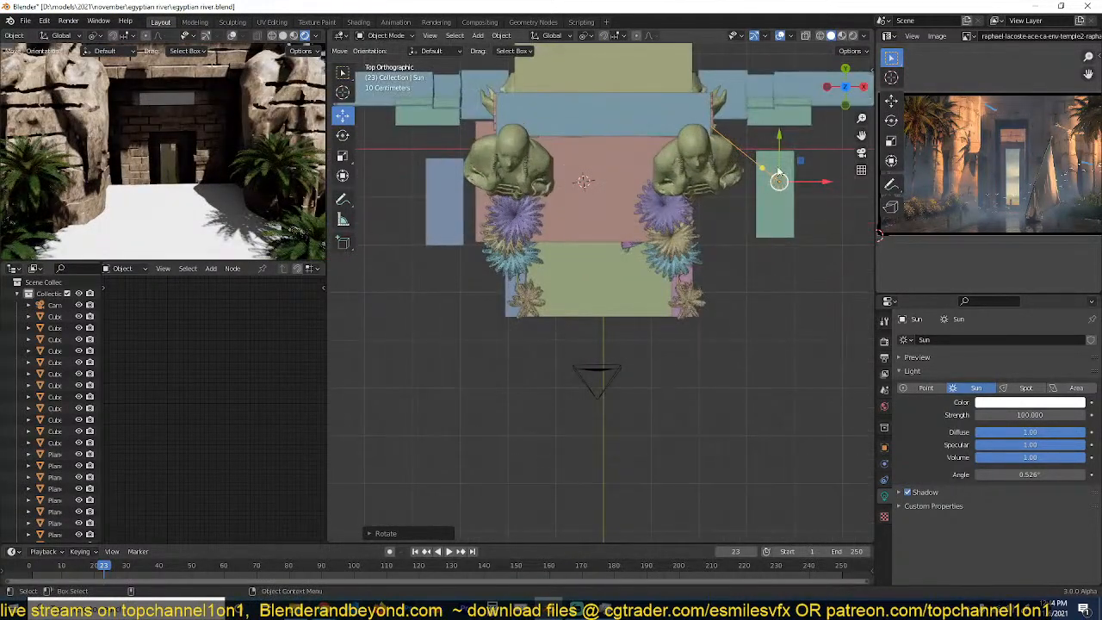
Replace the courtyard cube's Principled BSDF with a Principled Volume node and connect it to the material output's Volume.
left_click(576, 212)
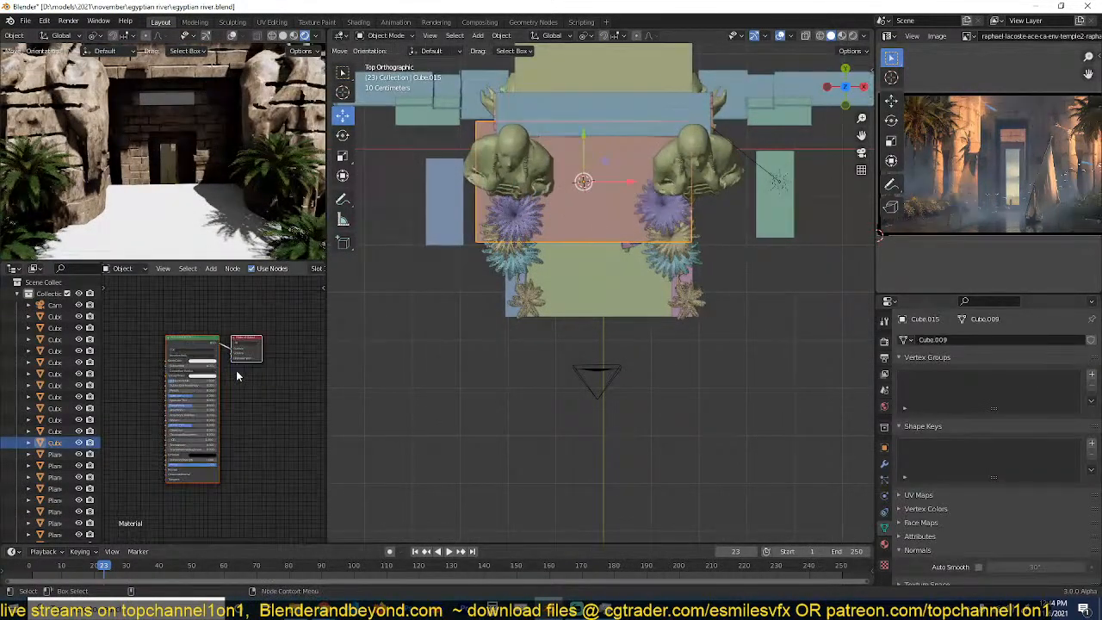
key("x")
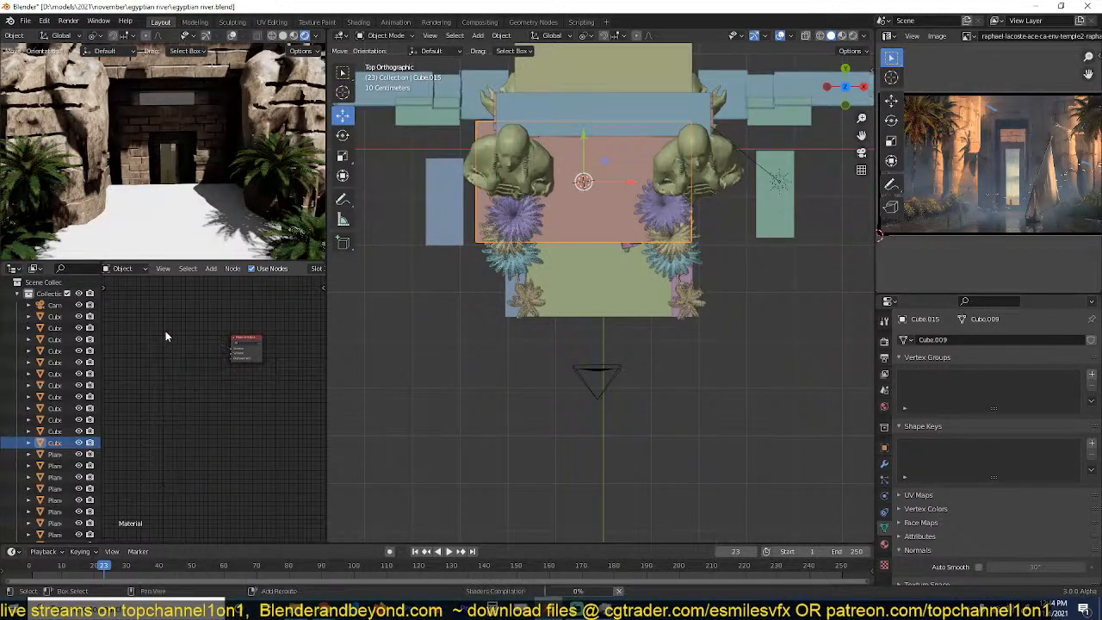
key("shift+a")
mouse_move(140, 371)
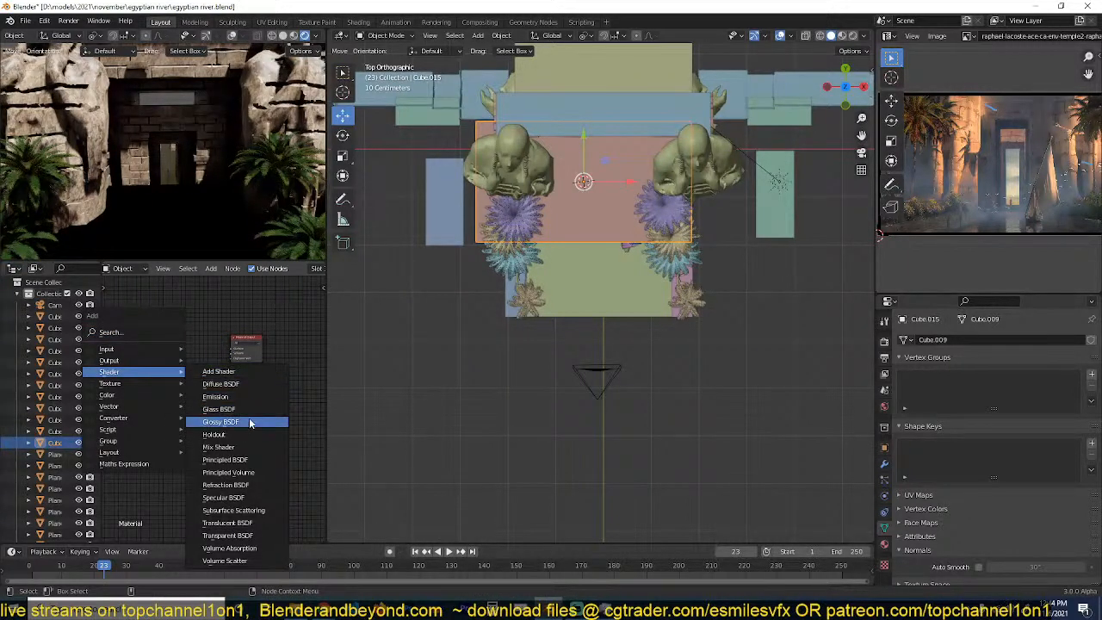
left_click(246, 460)
left_click(141, 324)
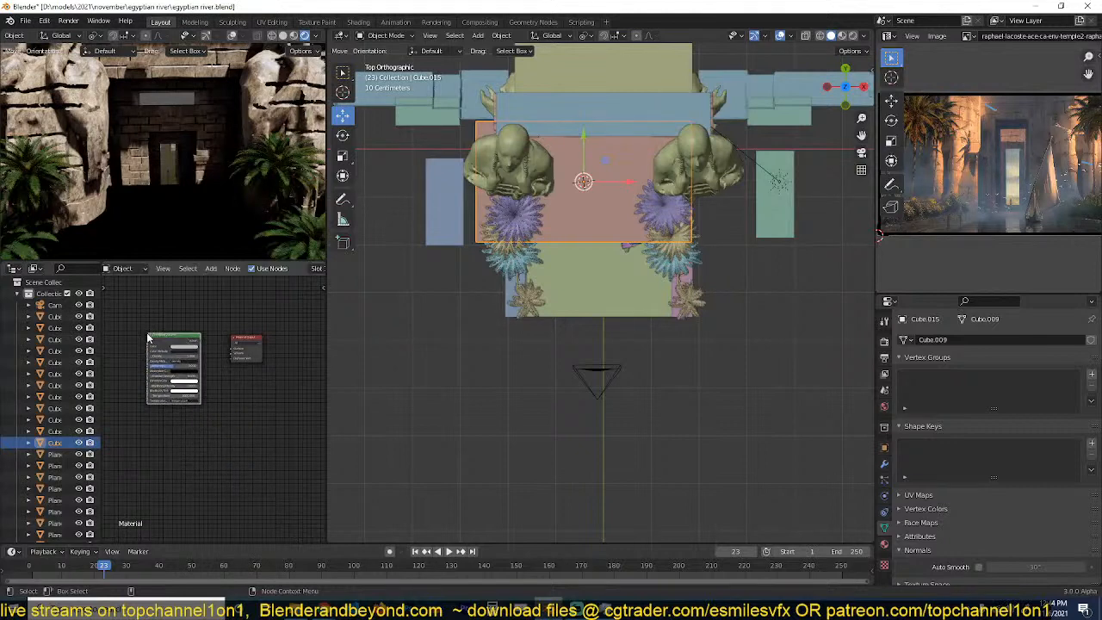
left_click_drag(201, 343, 231, 359)
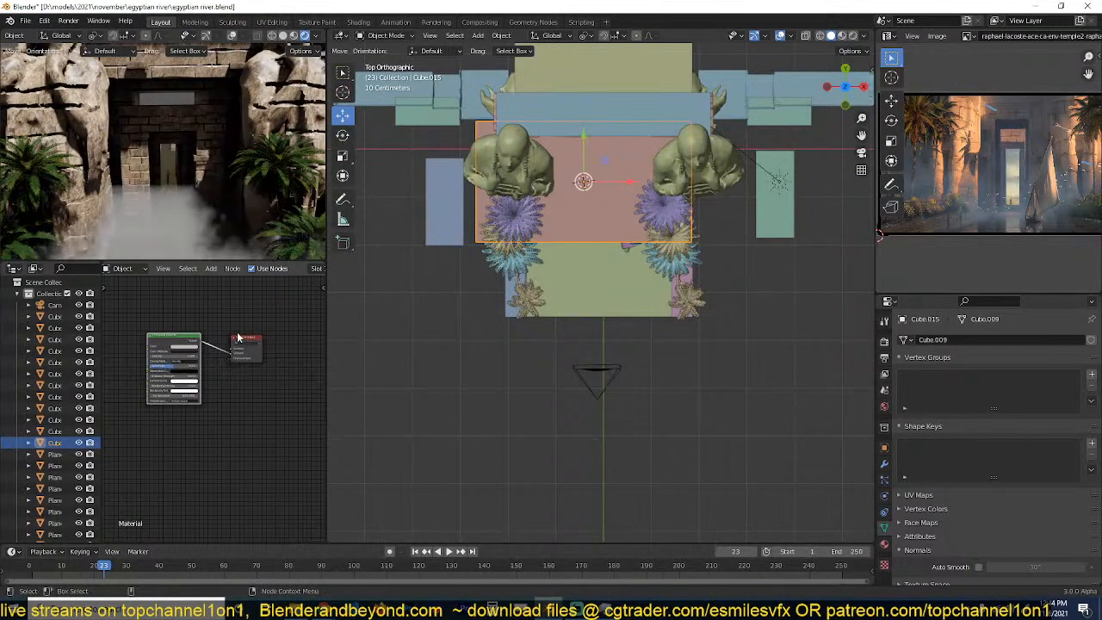
scroll(176, 188, "down", 3)
scroll(181, 177, "up", 3)
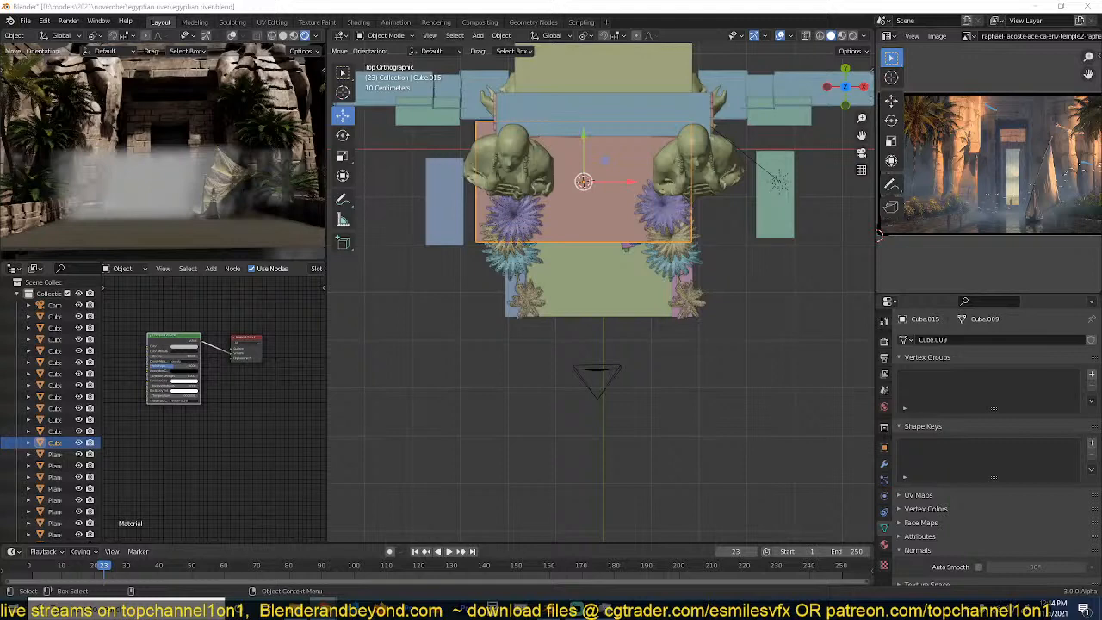
Reselect the courtyard cube in top view and save the file.
left_click(545, 381)
scroll(545, 381, "down", 2)
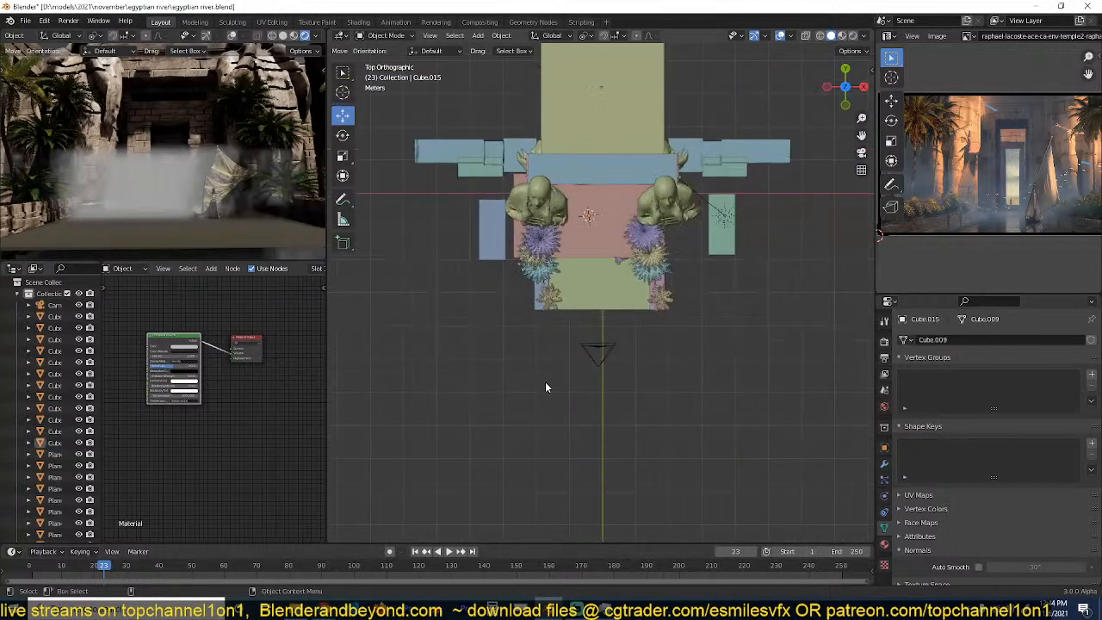
scroll(540, 362, "up", 2)
left_click(614, 226)
key("ctrl+s")
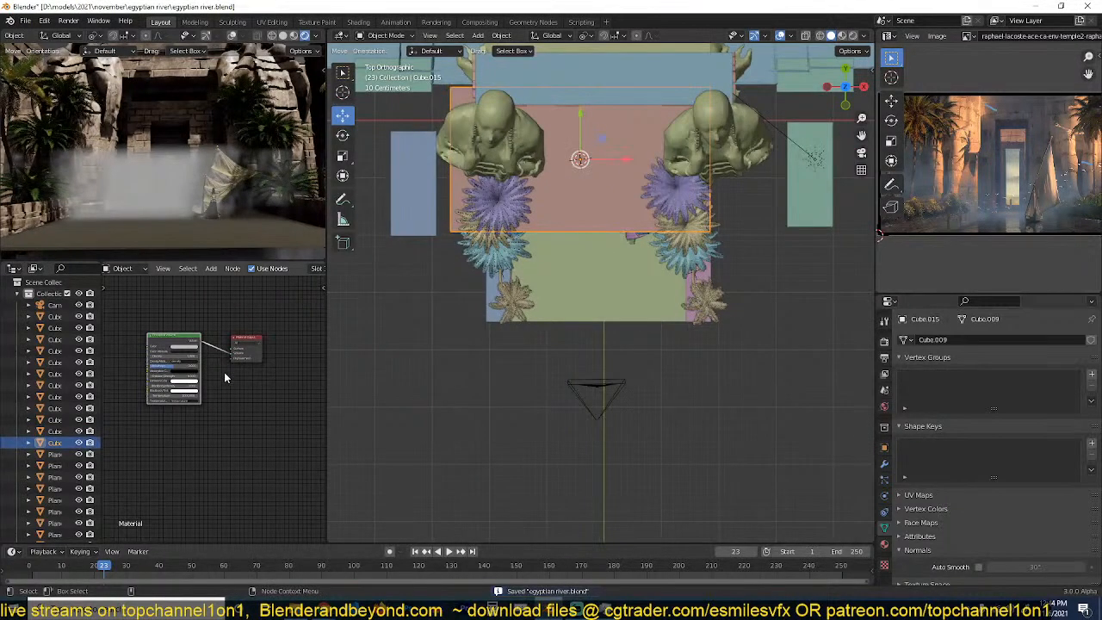
Raise the courtyard fog cube slightly along the Z axis.
middle_click_drag(224, 377, 230, 391)
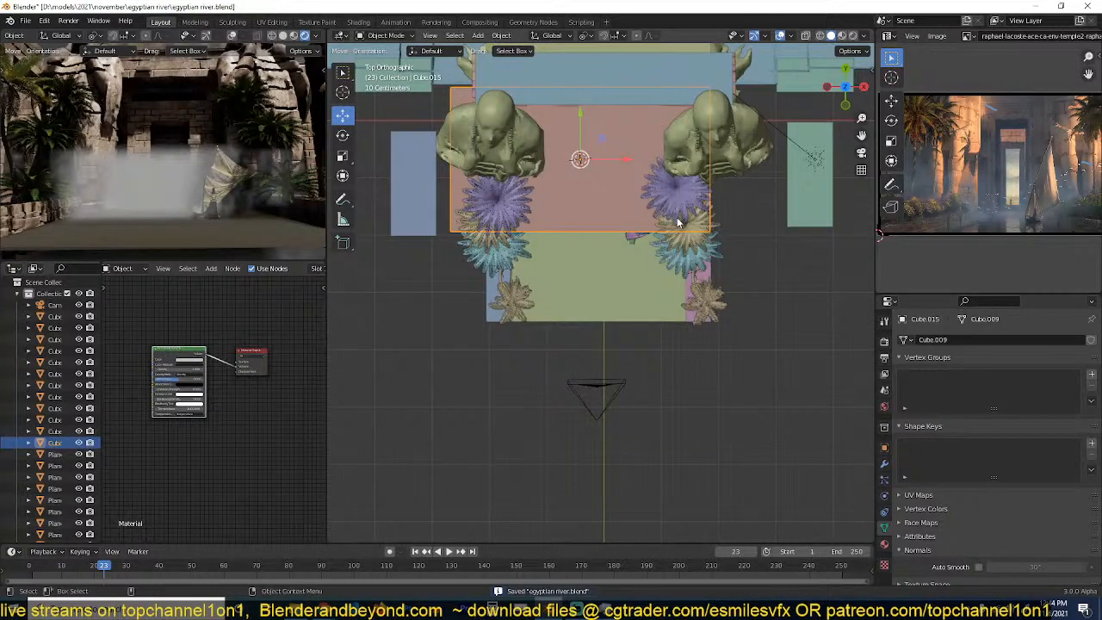
middle_click_drag(677, 222, 612, 271)
key("g")
key("z")
left_click(614, 251)
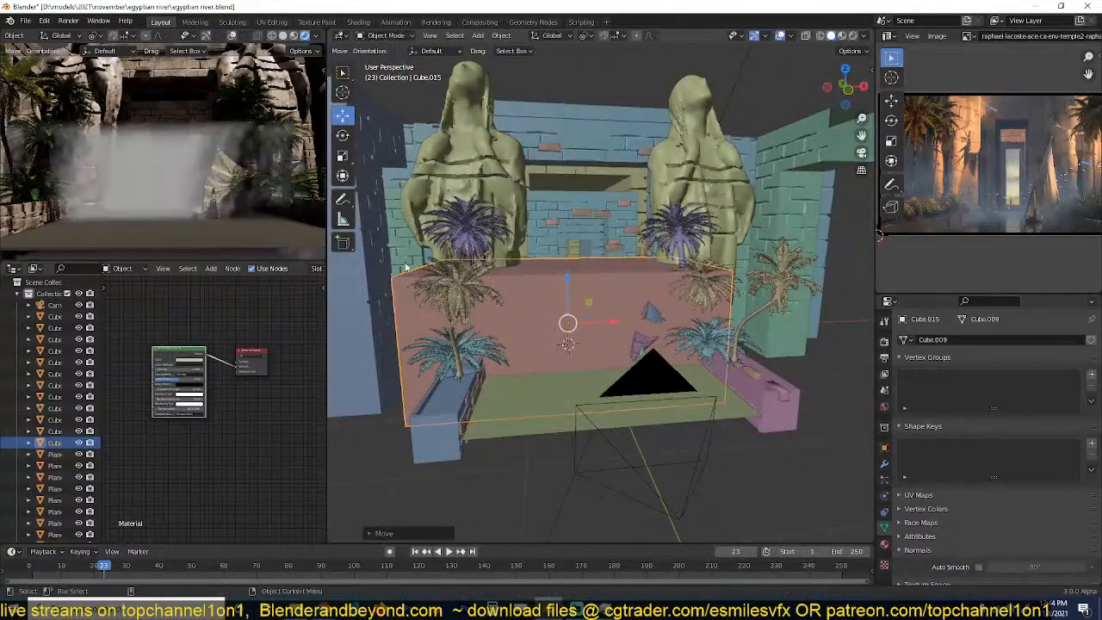
middle_click_drag(654, 310, 625, 324)
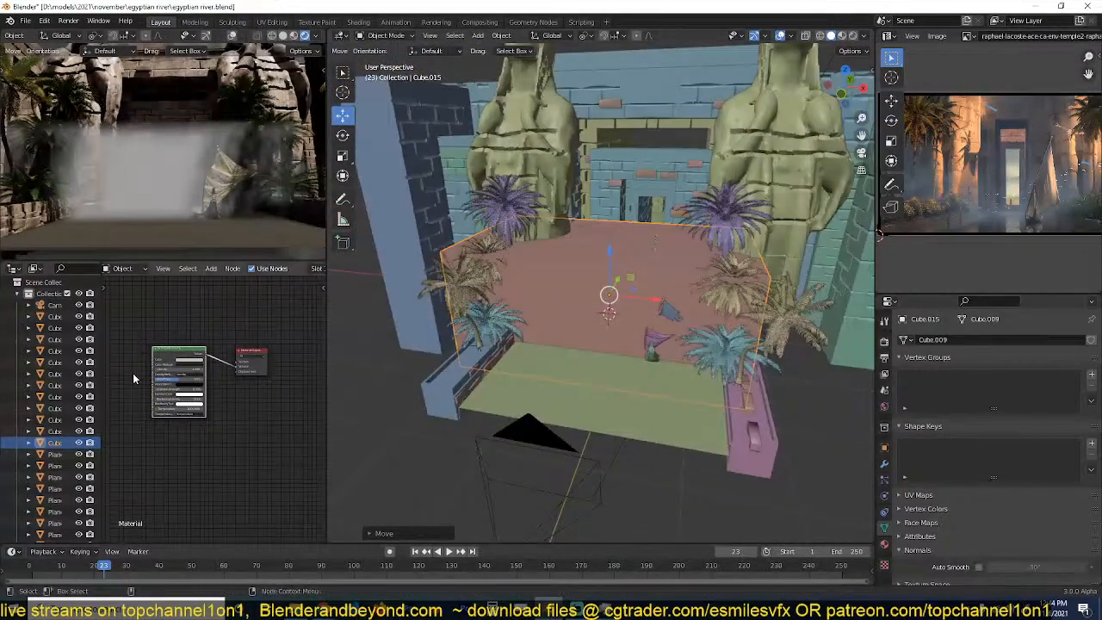
Add a Noise Texture and connect its Fac output to the Principled Volume's Density.
left_click_drag(250, 354, 305, 337)
scroll(207, 381, "up", 2)
middle_click_drag(211, 383, 299, 390)
key("shift+a")
mouse_move(197, 406)
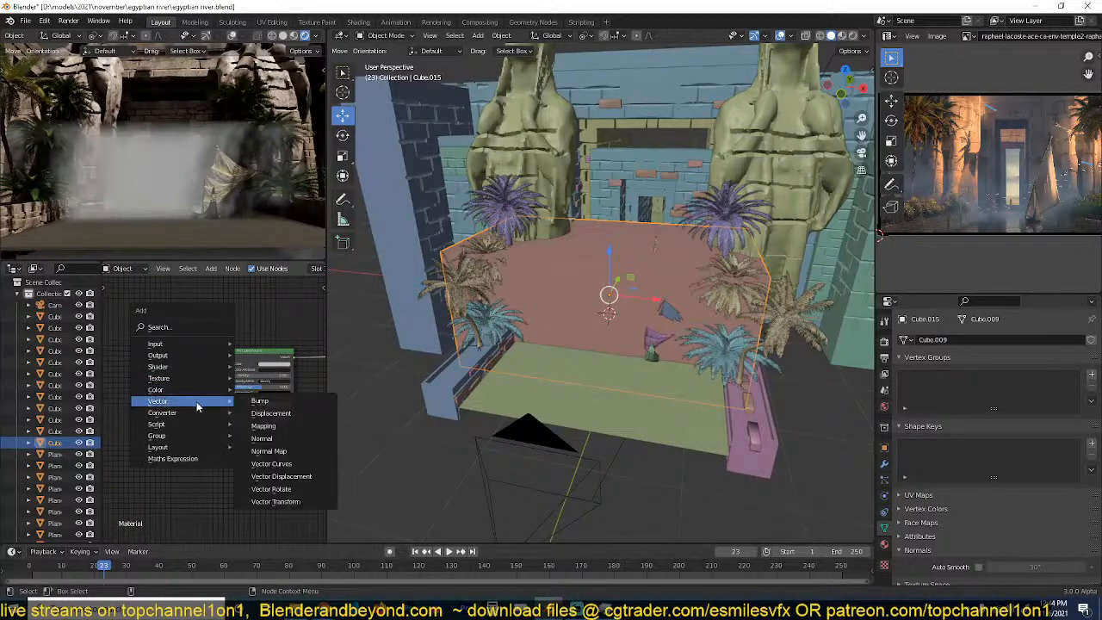
mouse_move(158, 383)
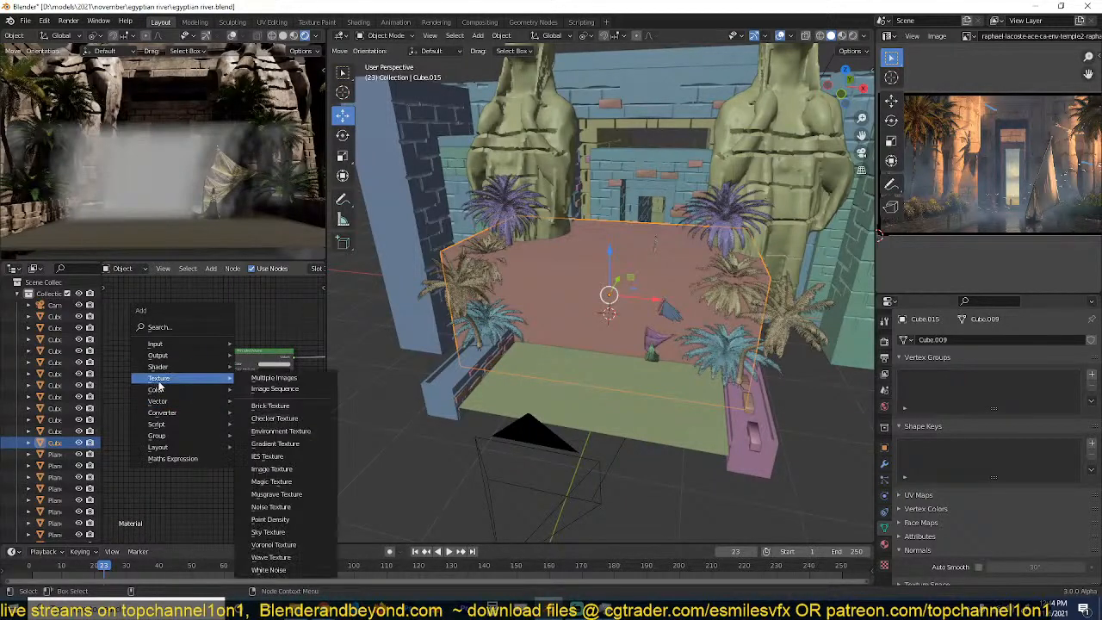
left_click(270, 506)
left_click_drag(165, 346, 240, 364)
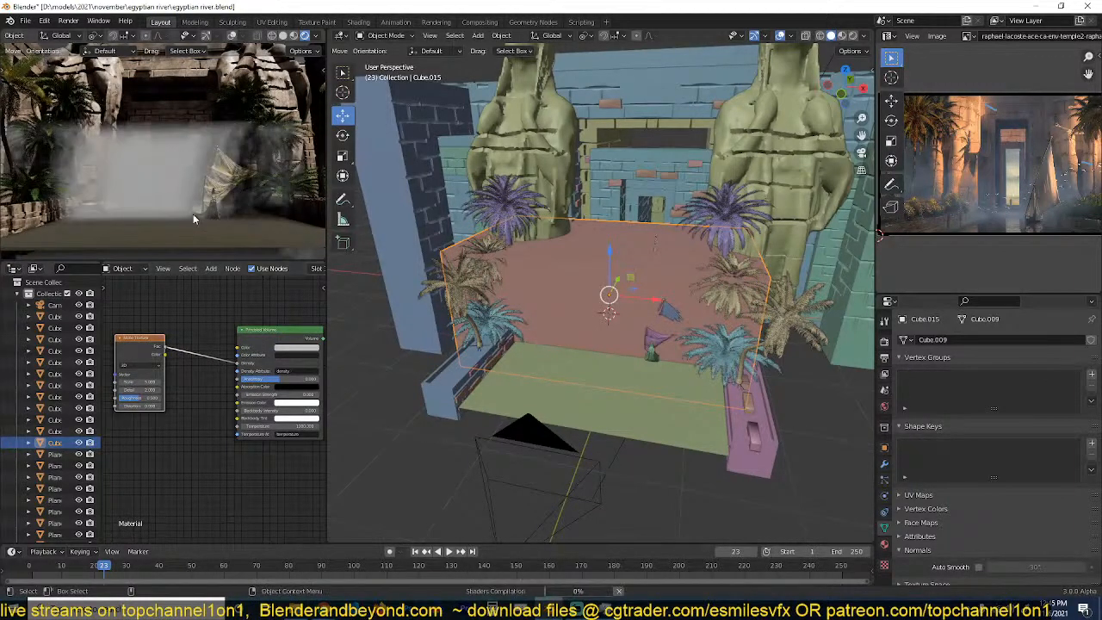
middle_click_drag(209, 309, 264, 328)
key("shift+a")
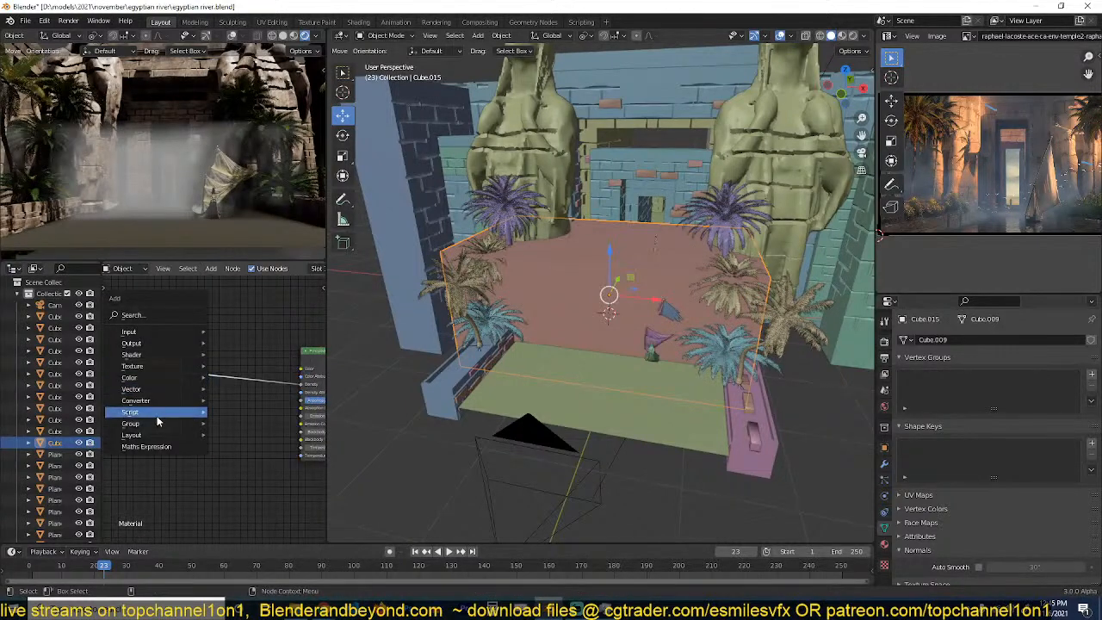
mouse_move(159, 401)
left_click(290, 227)
left_click(242, 286)
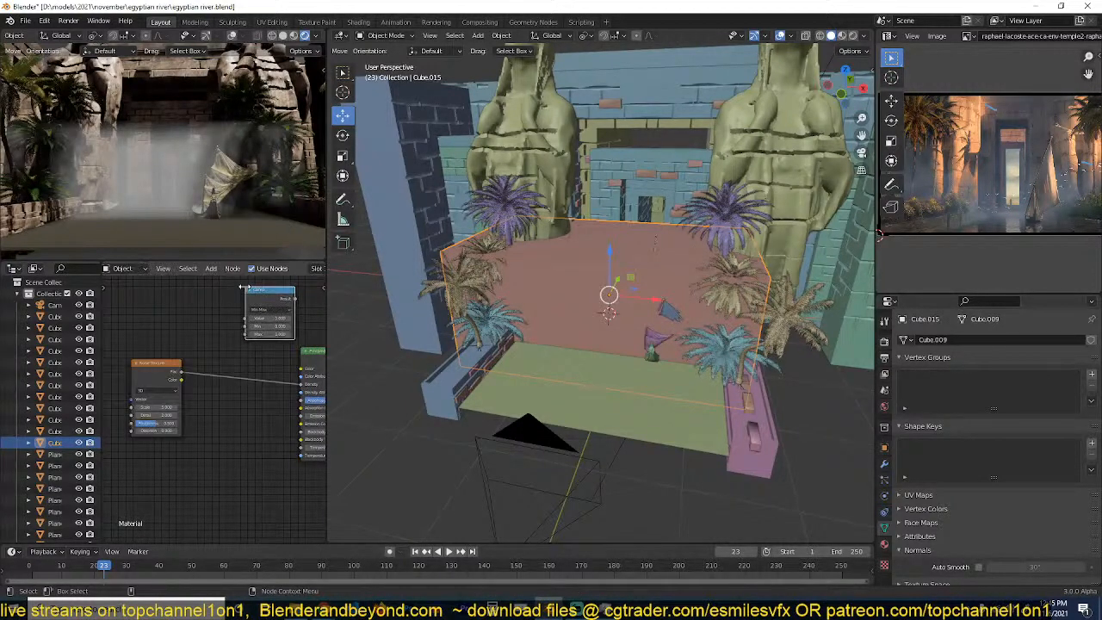
key("x")
Insert a ColorRamp between the Noise Texture and the volume density, with its black and white stops pulled close together near the middle.
key("shift+a")
mouse_move(234, 310)
left_click(291, 335)
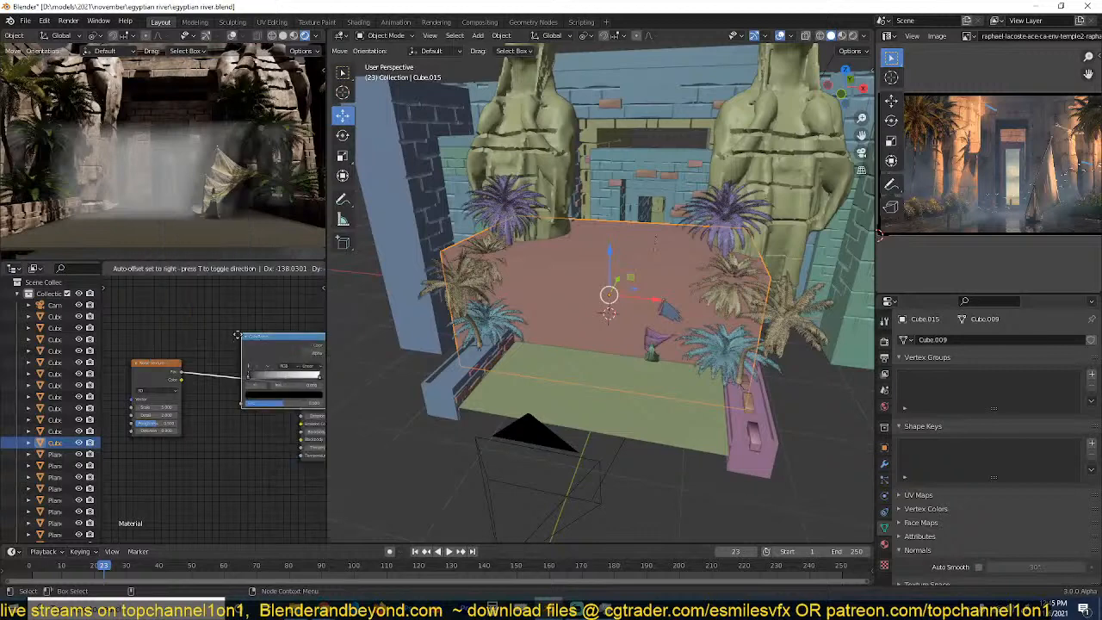
left_click(255, 363)
middle_click_drag(255, 363, 228, 362)
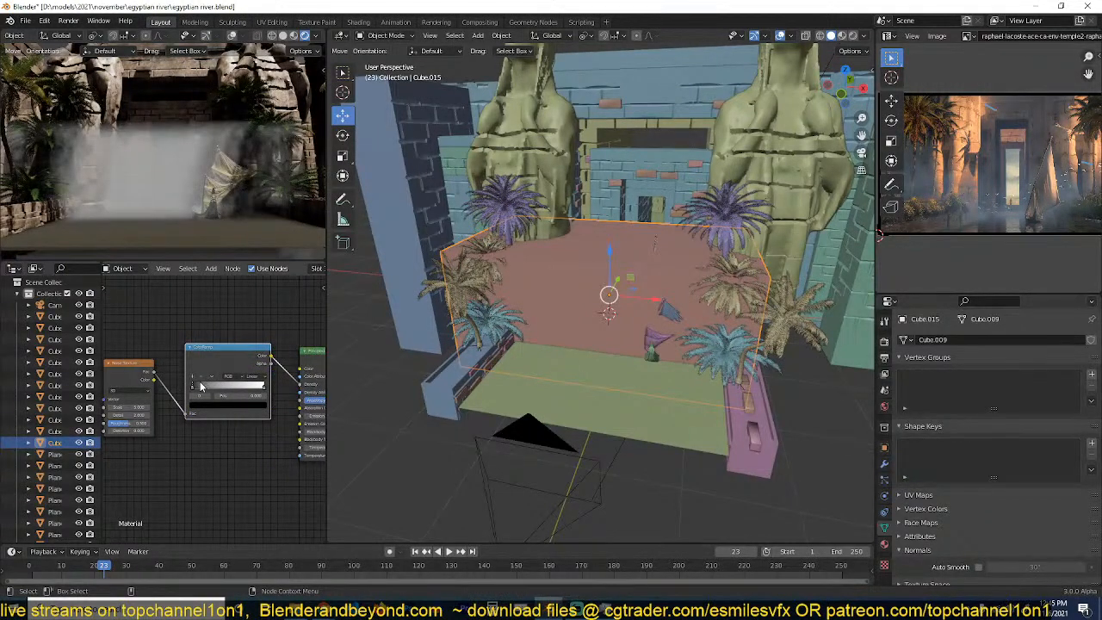
left_click_drag(265, 390, 215, 389)
Enlarge the fog cube along the X and Y axes so it covers more of the courtyard.
middle_click_drag(551, 310, 623, 312)
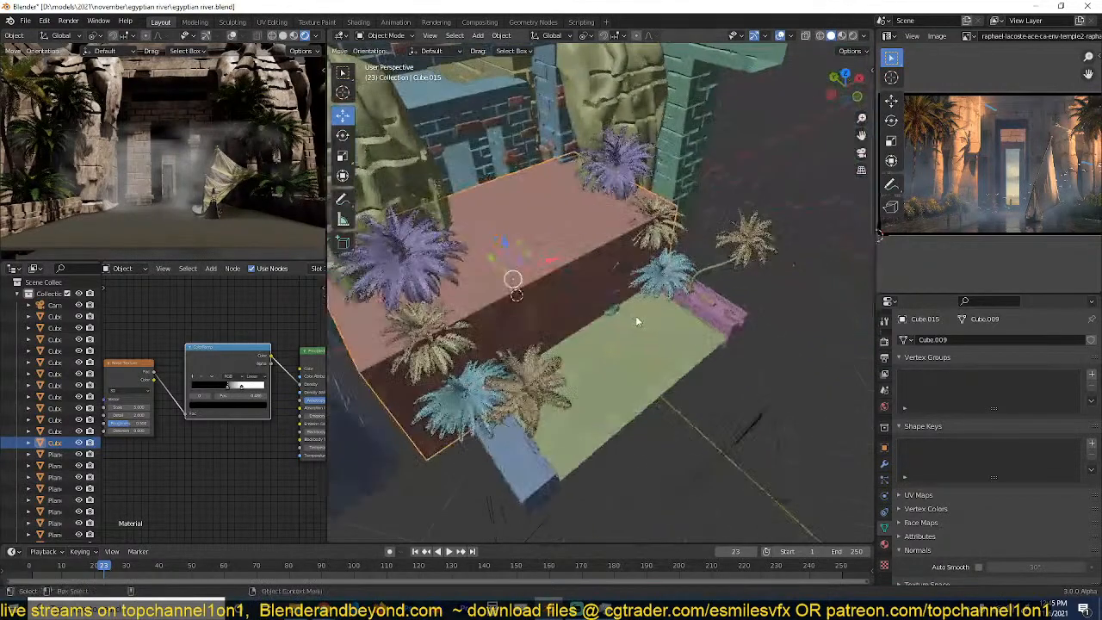
key("s")
key("x")
left_click(638, 340)
key("s")
key("y")
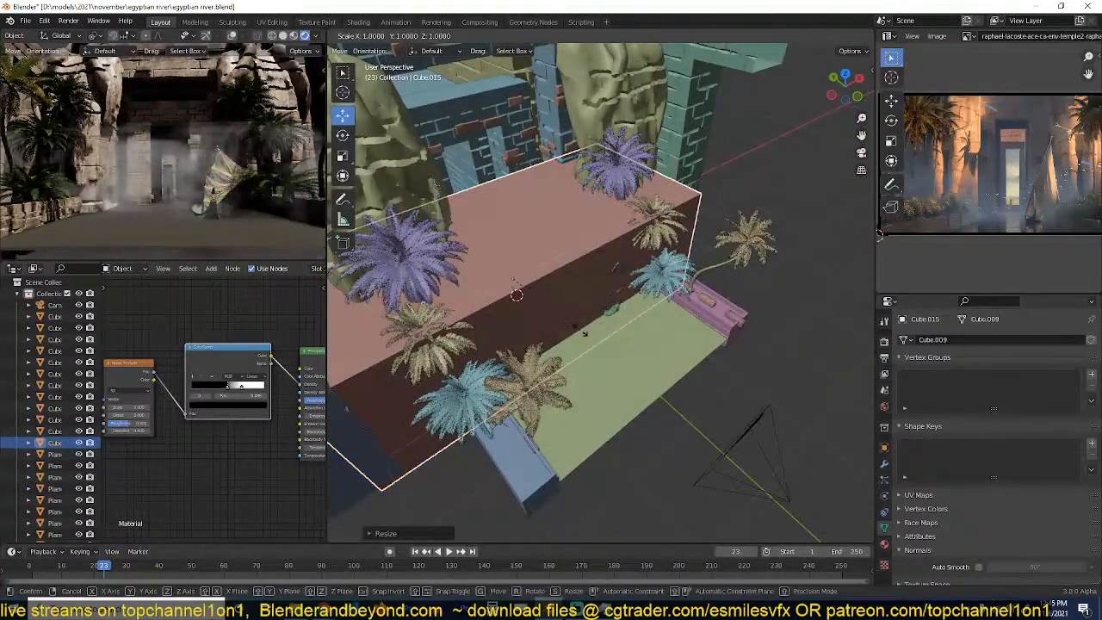
left_click(610, 370)
Spread the ColorRamp's black and white stops apart and check the fog across the temple in the rendered preview.
left_click_drag(242, 388, 203, 388)
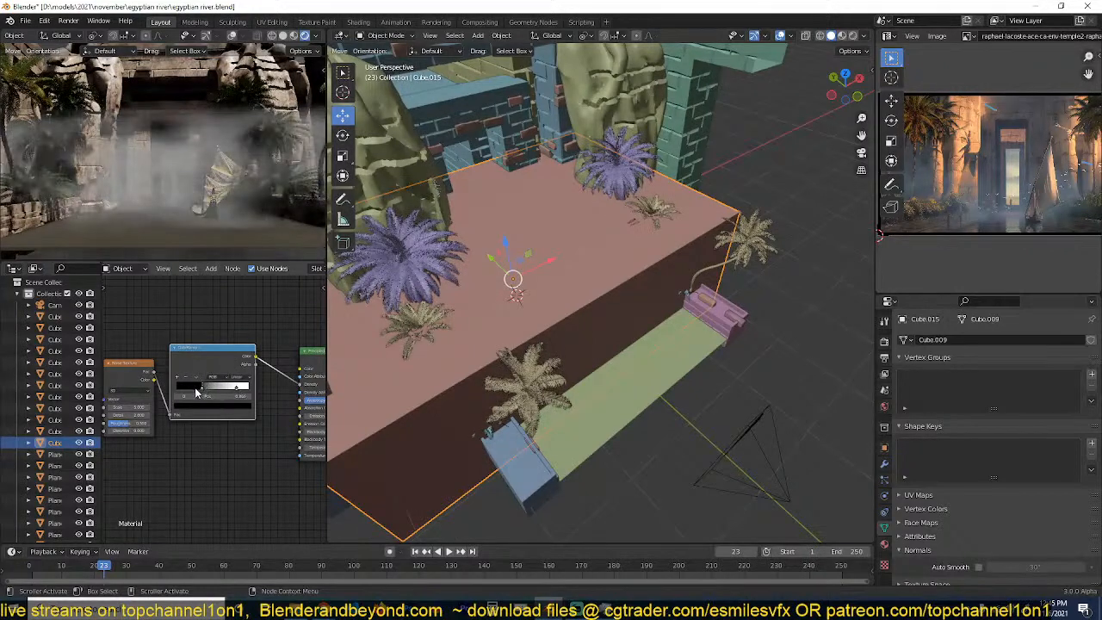
scroll(462, 312, "down", 3)
scroll(292, 344, "down", 1)
scroll(268, 202, "down", 3)
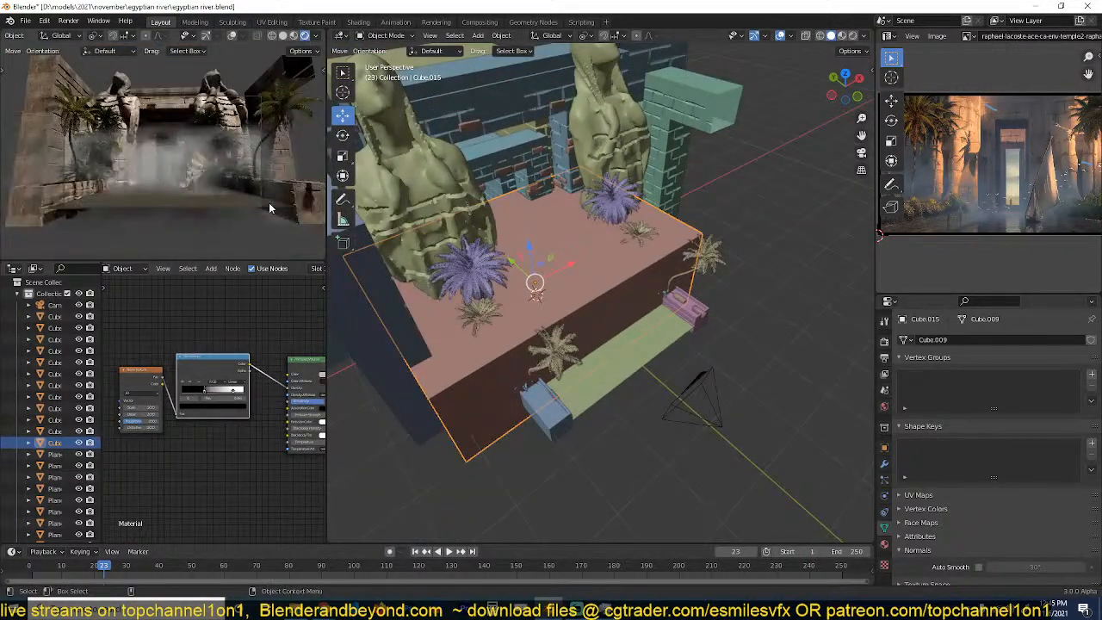
scroll(270, 204, "up", 4)
scroll(269, 204, "down", 4)
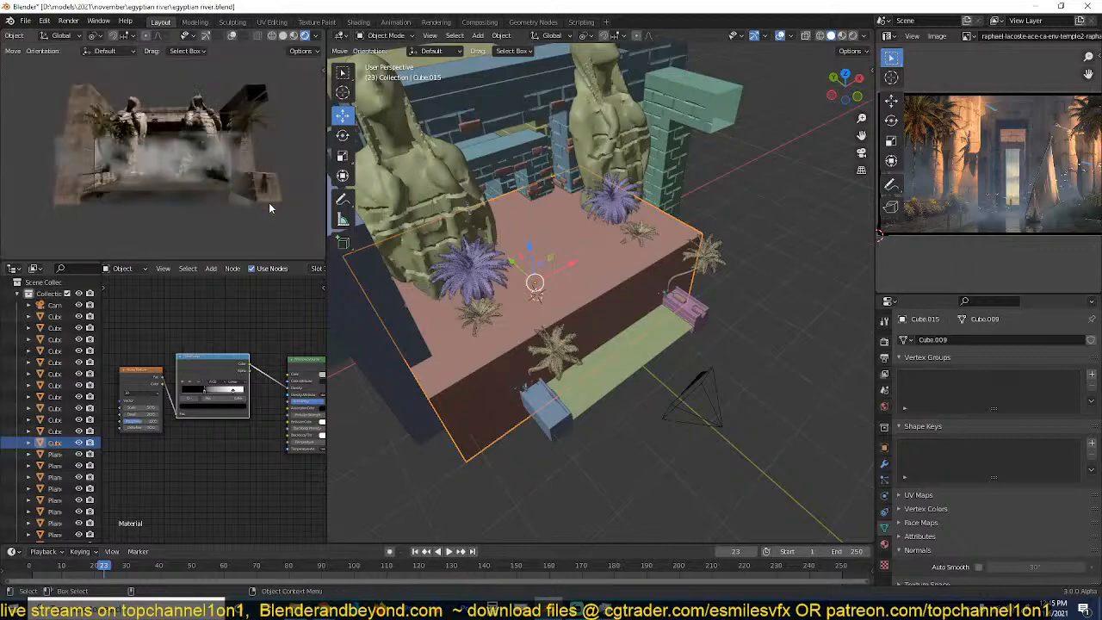
scroll(269, 208, "up", 4)
Reduce the fog cube's height along Z and lower it slightly towards the courtyard floor.
middle_click_drag(671, 342, 662, 276)
key("s")
key("z")
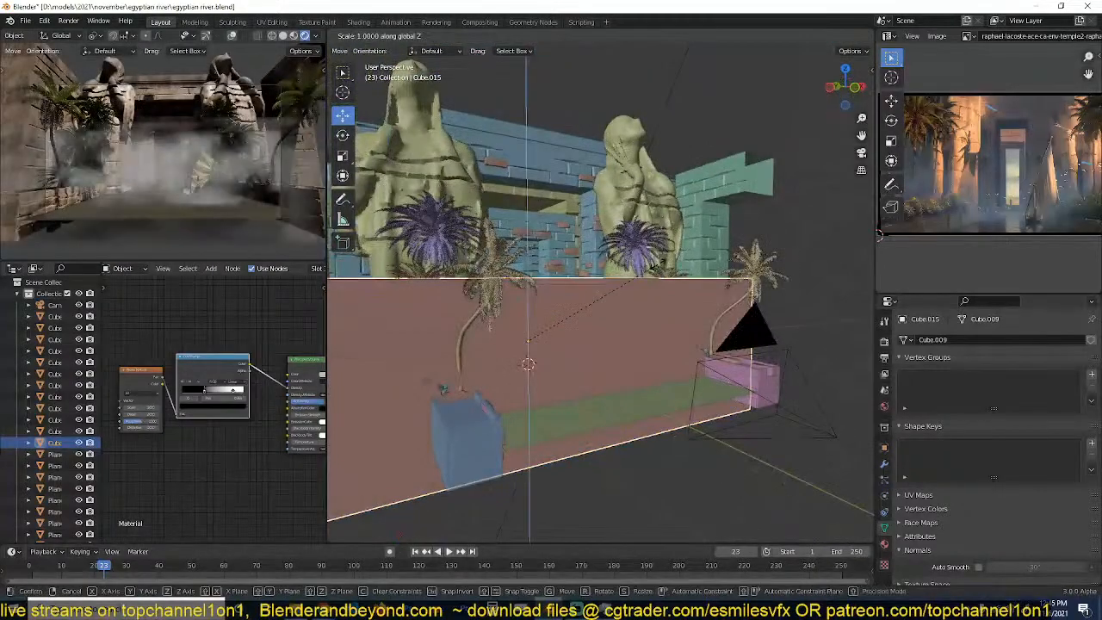
left_click(625, 289)
key("g")
key("z")
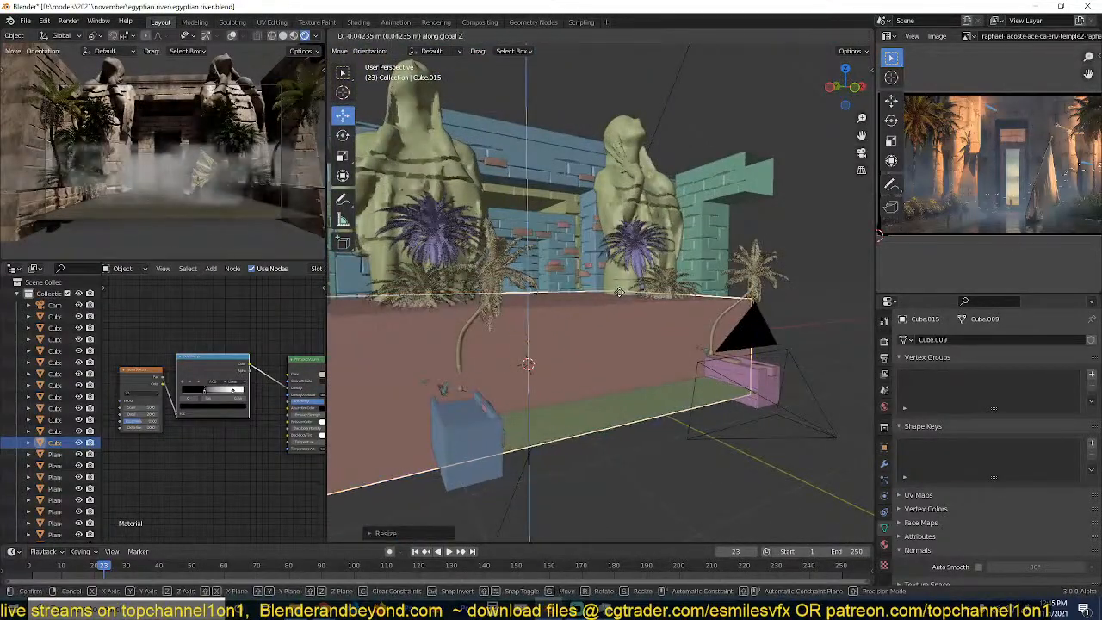
left_click(617, 296)
Widen the fog cube slightly along the X axis.
middle_click_drag(617, 298, 659, 343)
key("s")
key("x")
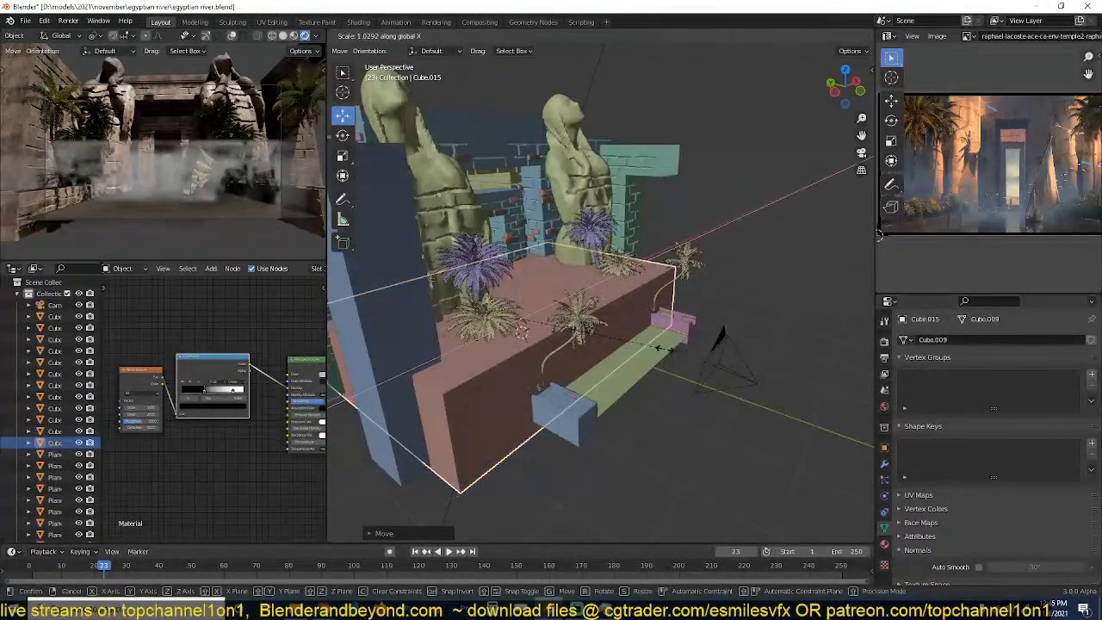
left_click(660, 343)
Enable Bloom, Screen Space Reflections and Motion Blur in the Eevee render settings.
left_click(884, 341)
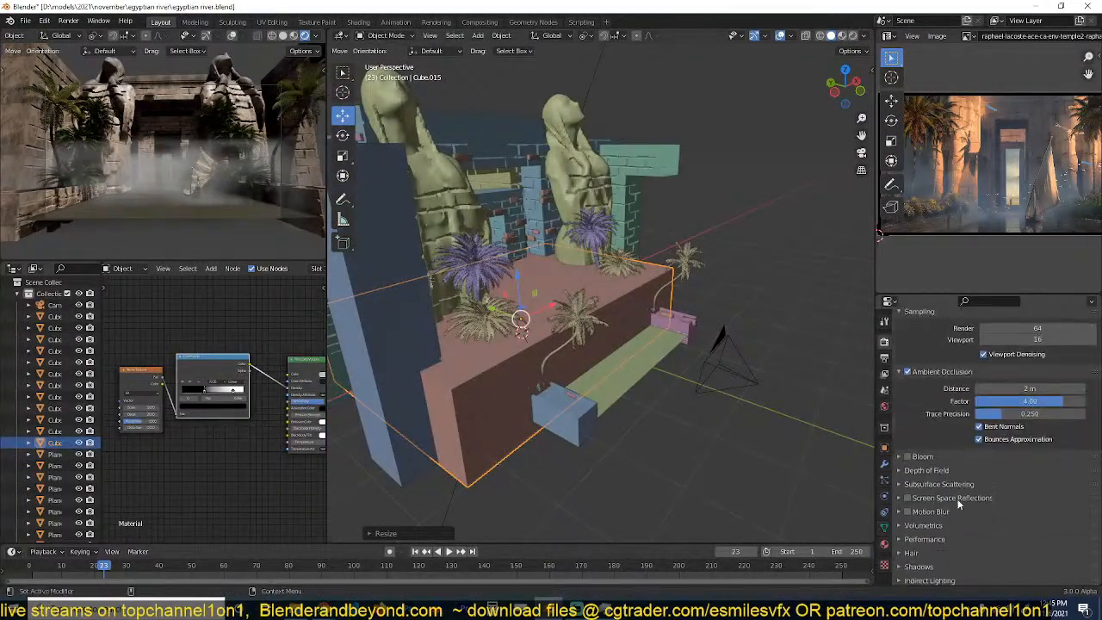
scroll(957, 500, "down", 3)
scroll(958, 499, "up", 3)
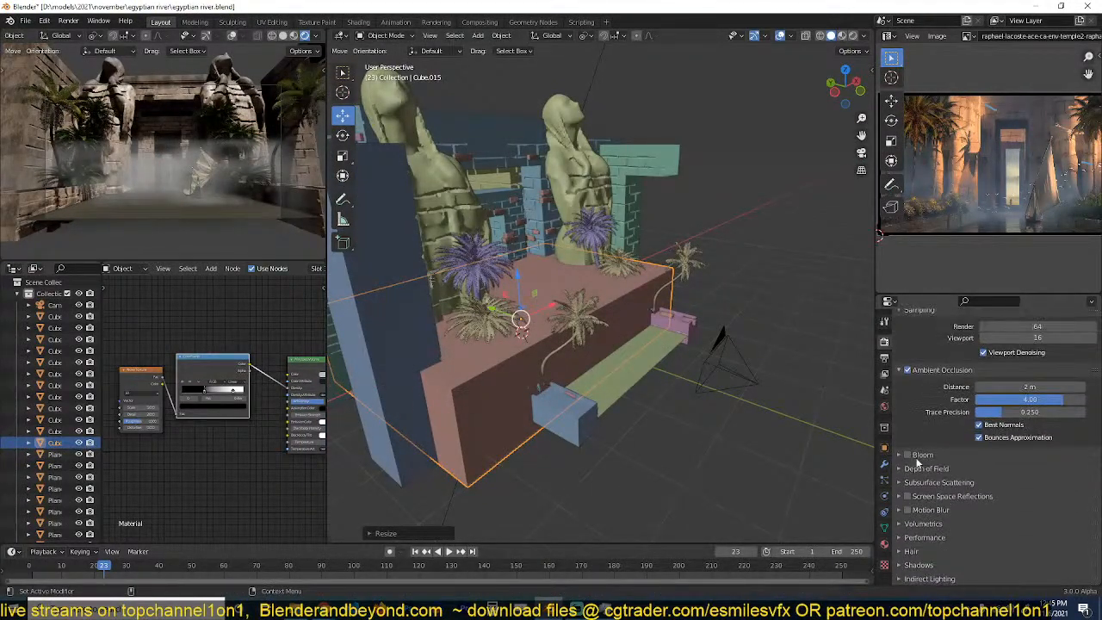
left_click(906, 454)
left_click(907, 496)
left_click(907, 510)
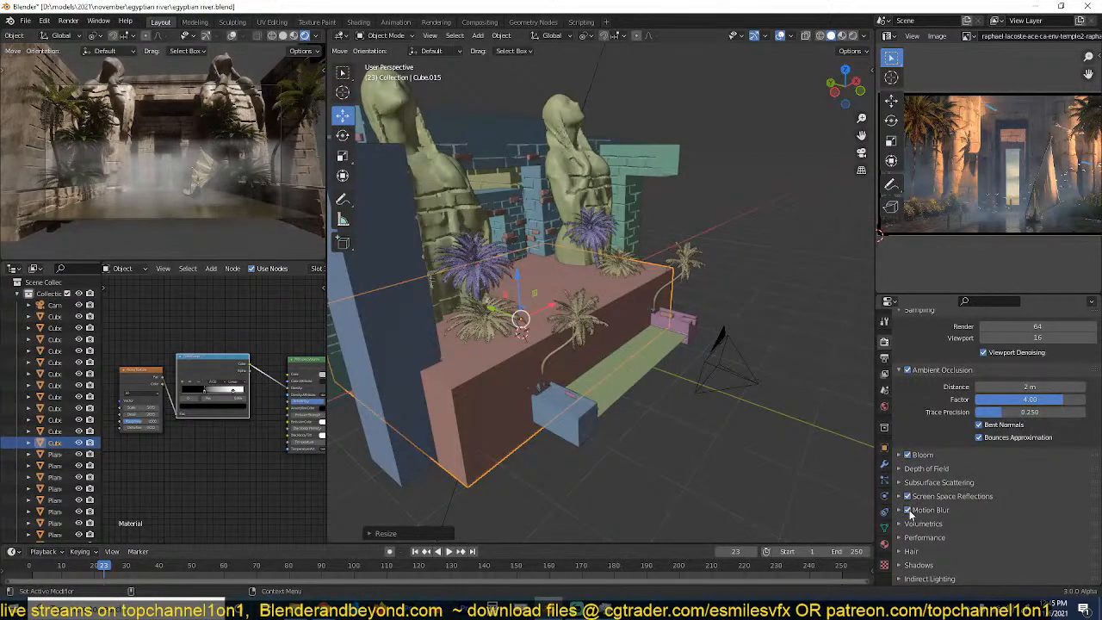
scroll(943, 510, "down", 3)
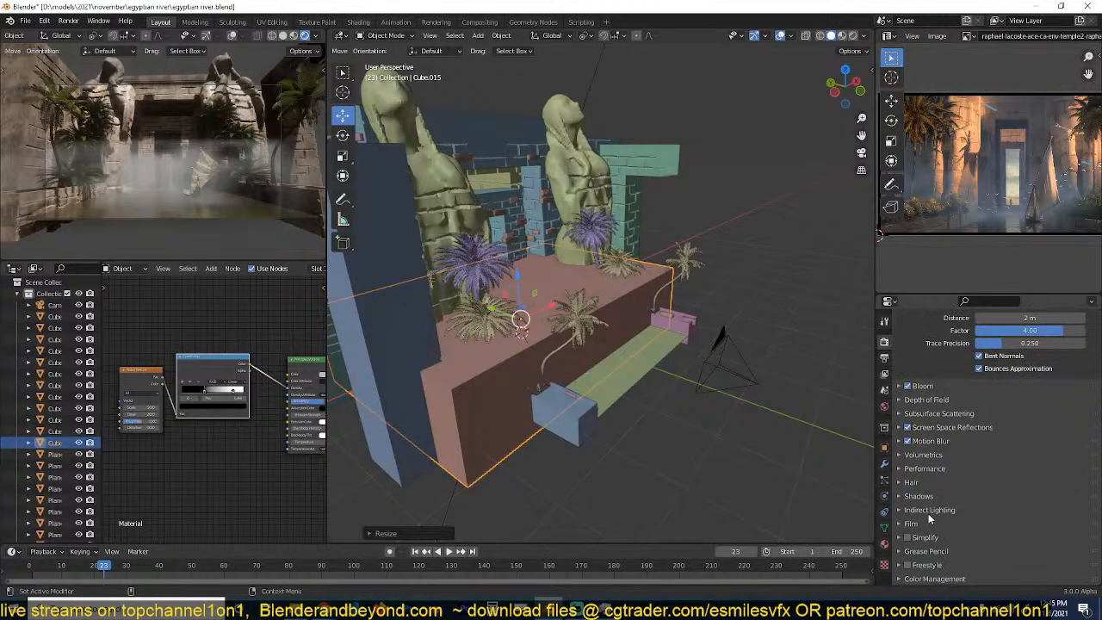
Switch the render engine to Cycles.
scroll(943, 491, "up", 5)
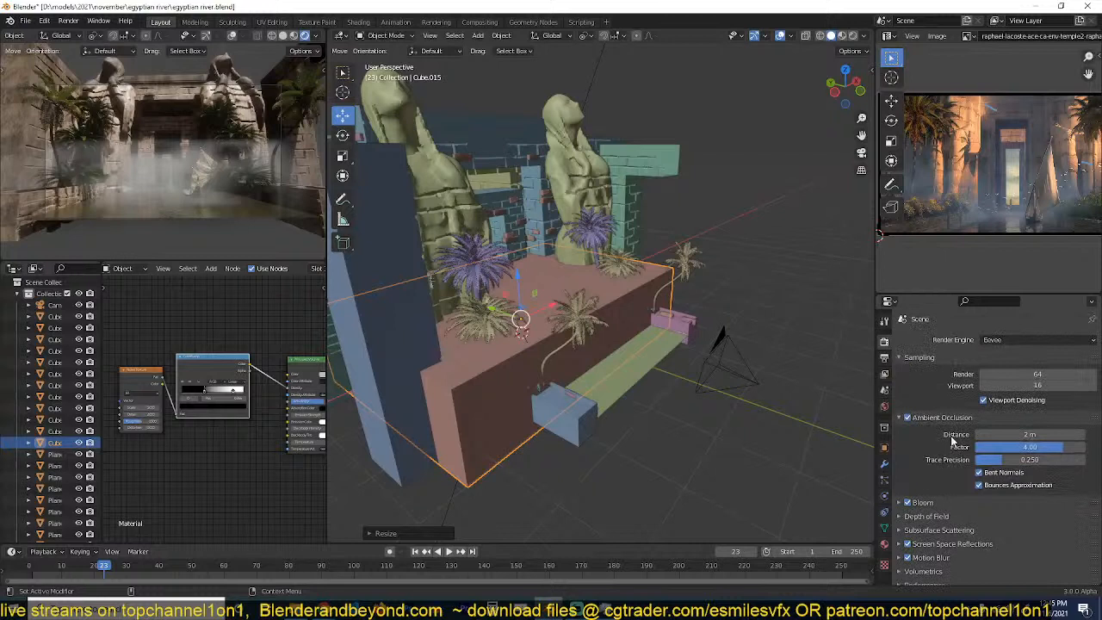
left_click(992, 340)
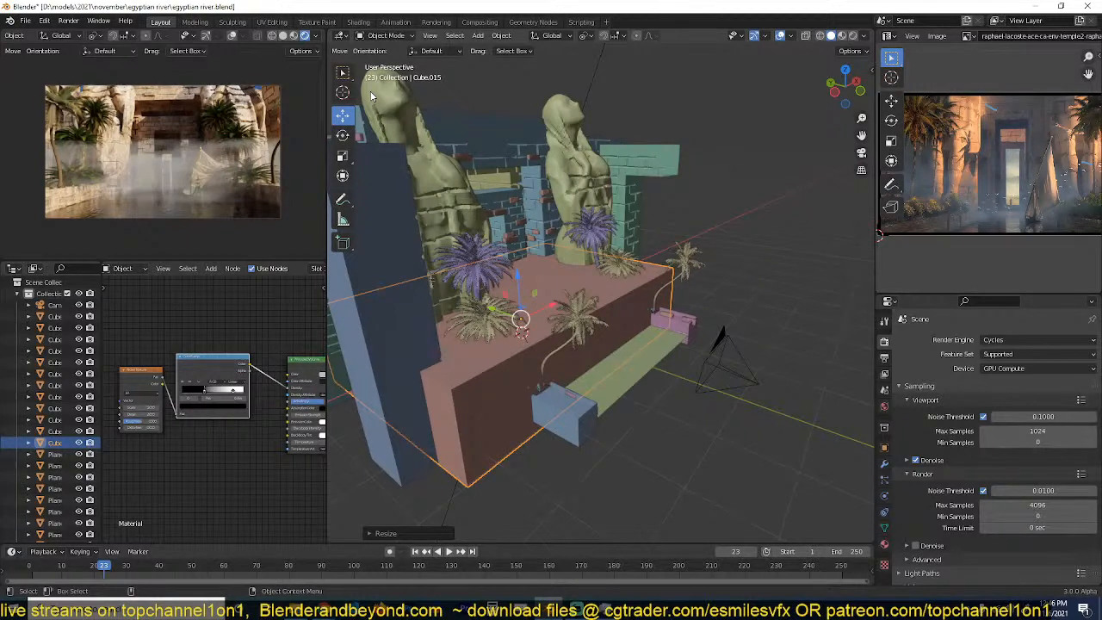
Delete the Sun light from the scene and save the file.
left_click(591, 78)
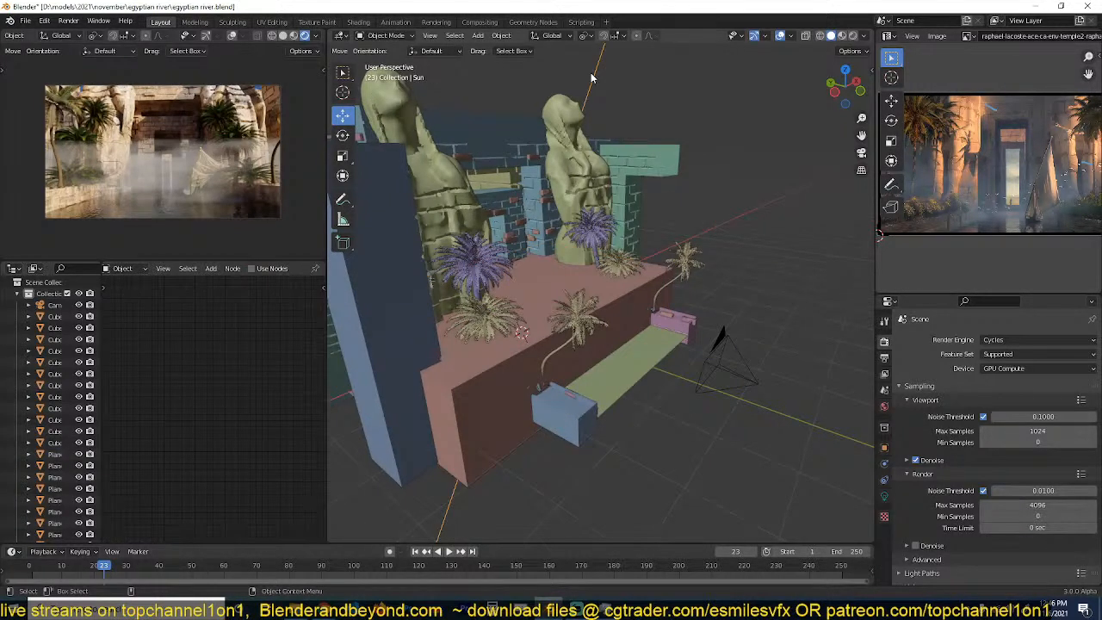
key("Delete")
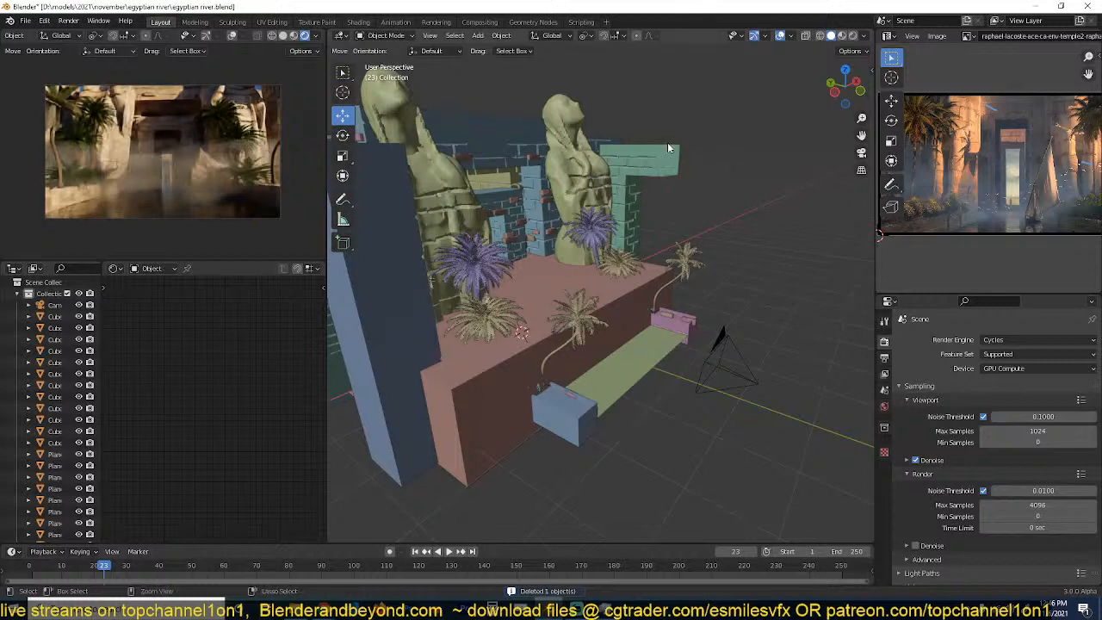
key("ctrl+s")
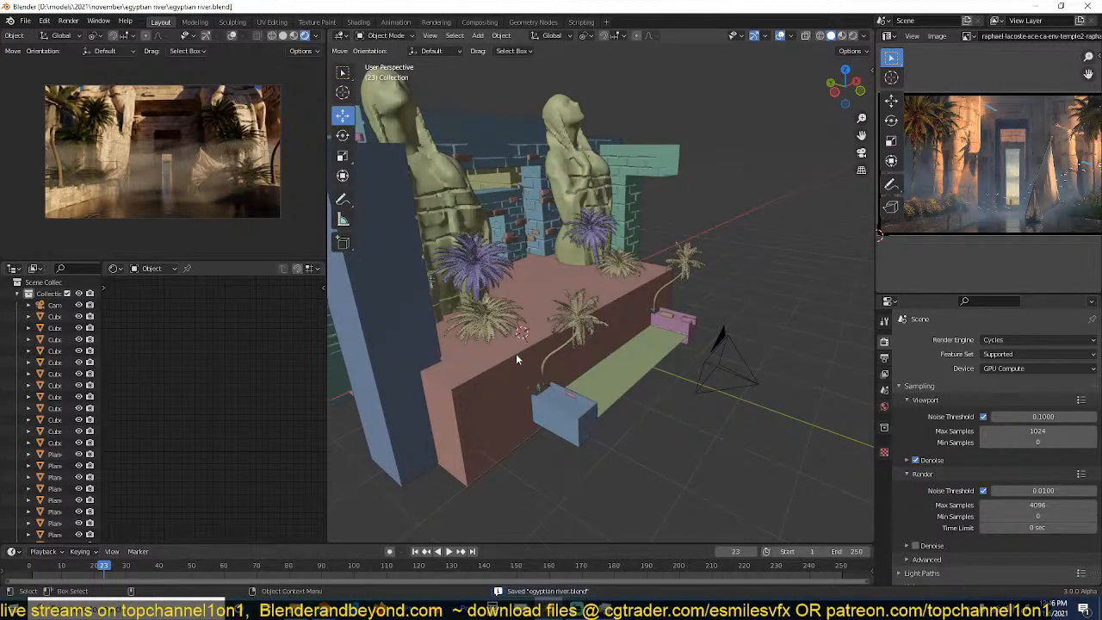
Set the fog cube's viewport display to Wire and save the file.
left_click(493, 362)
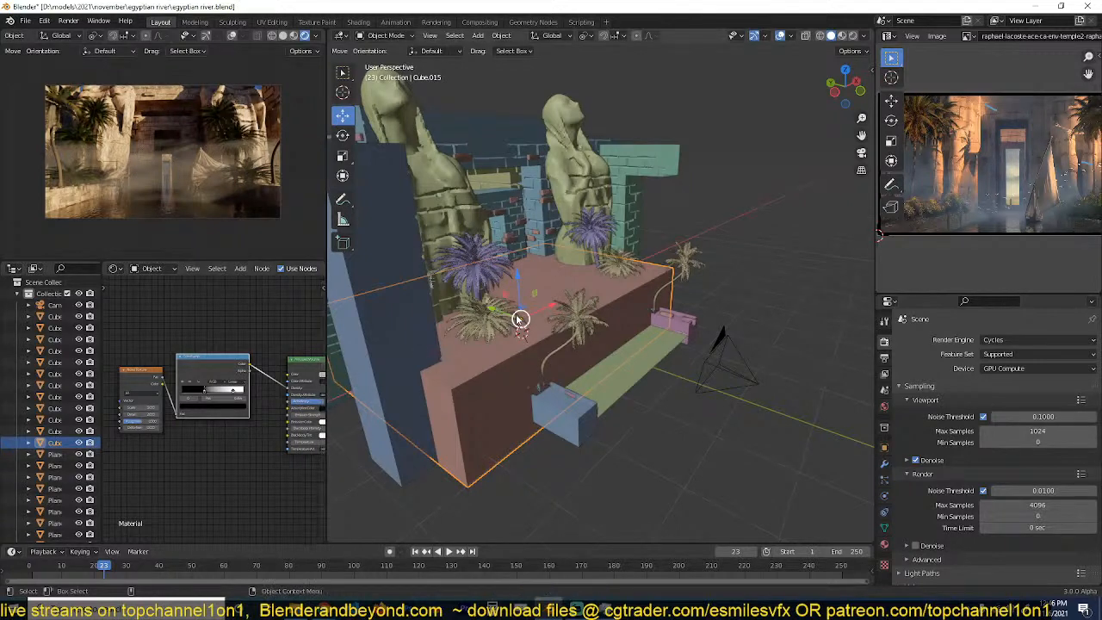
mouse_move(590, 302)
middle_mouse_down()
mouse_move(623, 316)
mouse_move(570, 310)
mouse_move(577, 278)
mouse_move(590, 303)
middle_mouse_up()
left_click(883, 426)
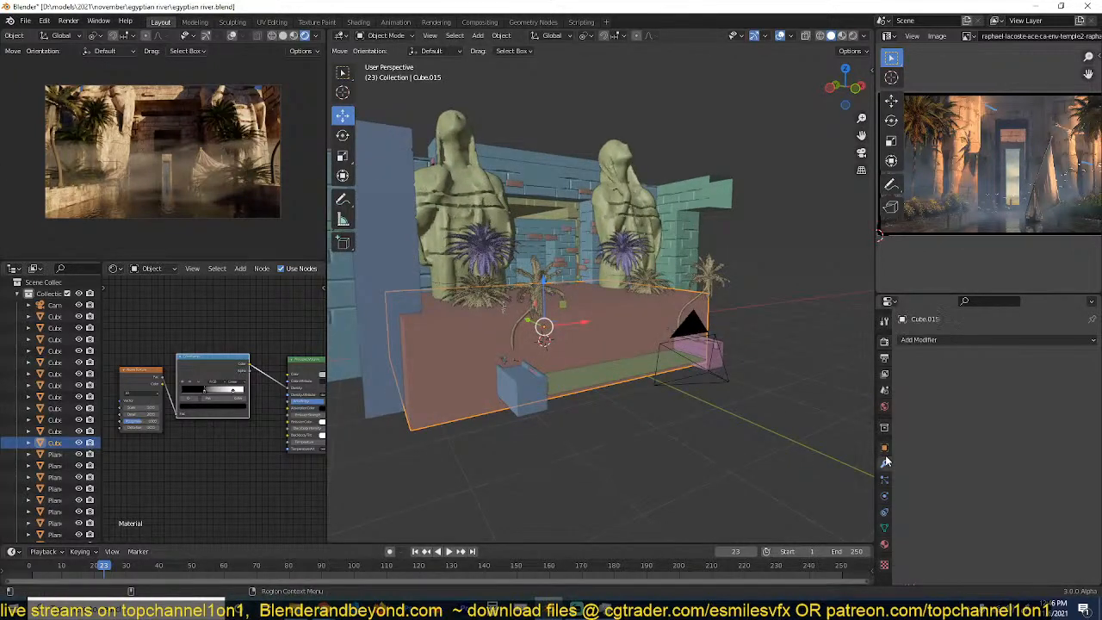
left_click(883, 447)
scroll(1016, 516, "down", 12)
left_click(1019, 537)
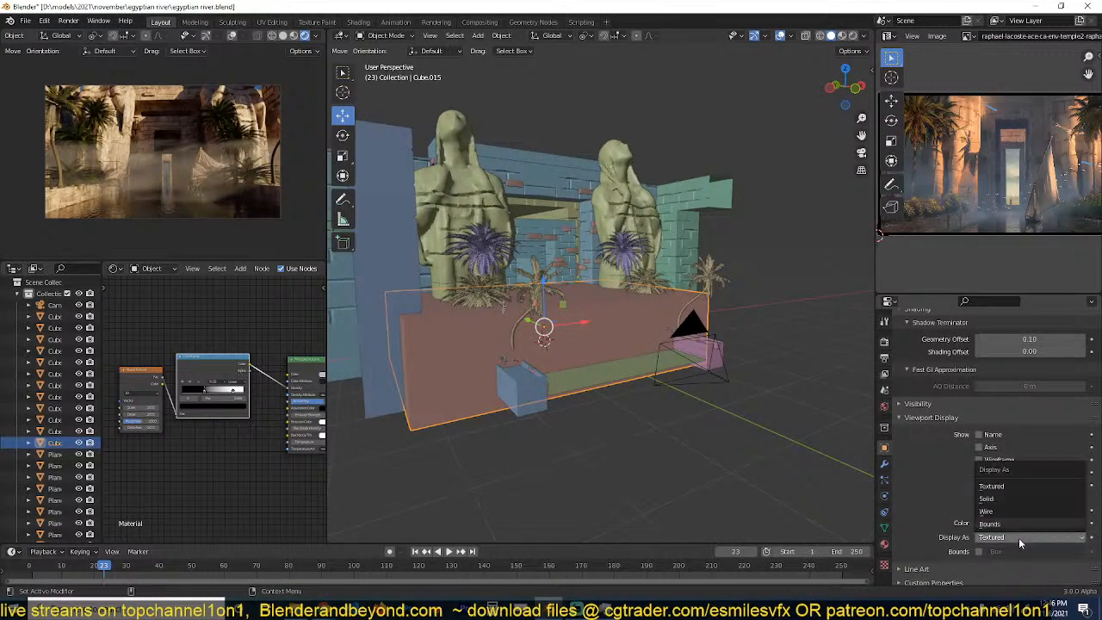
left_click(1029, 510)
key("ctrl+s")
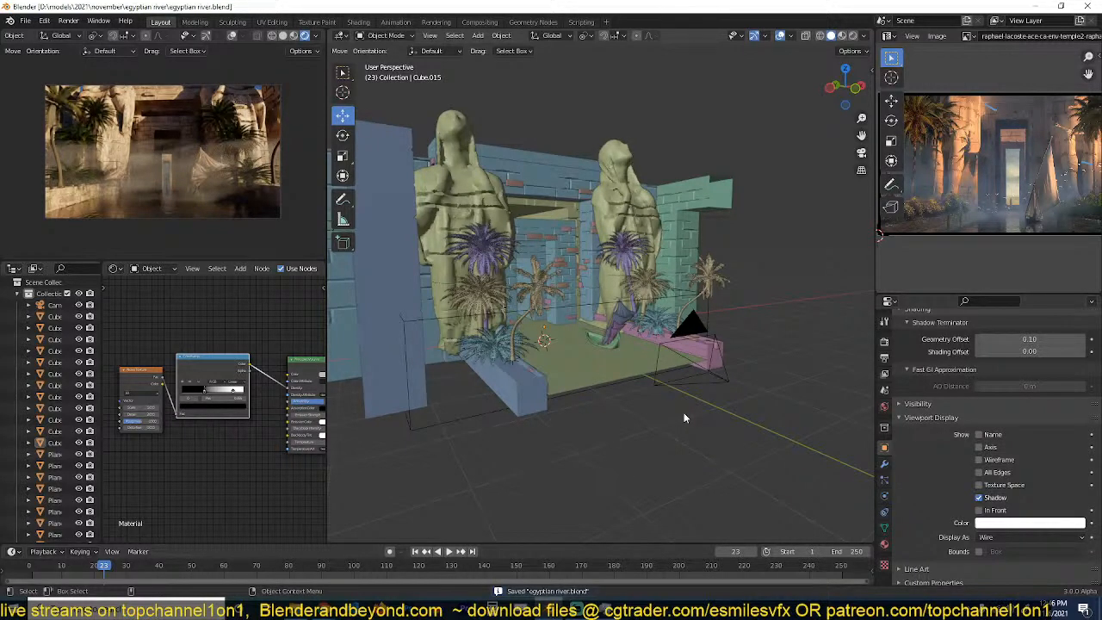
Review the world's Sky Texture settings and the available sky types.
middle_click_drag(683, 418, 659, 419)
scroll(659, 419, "up", 4)
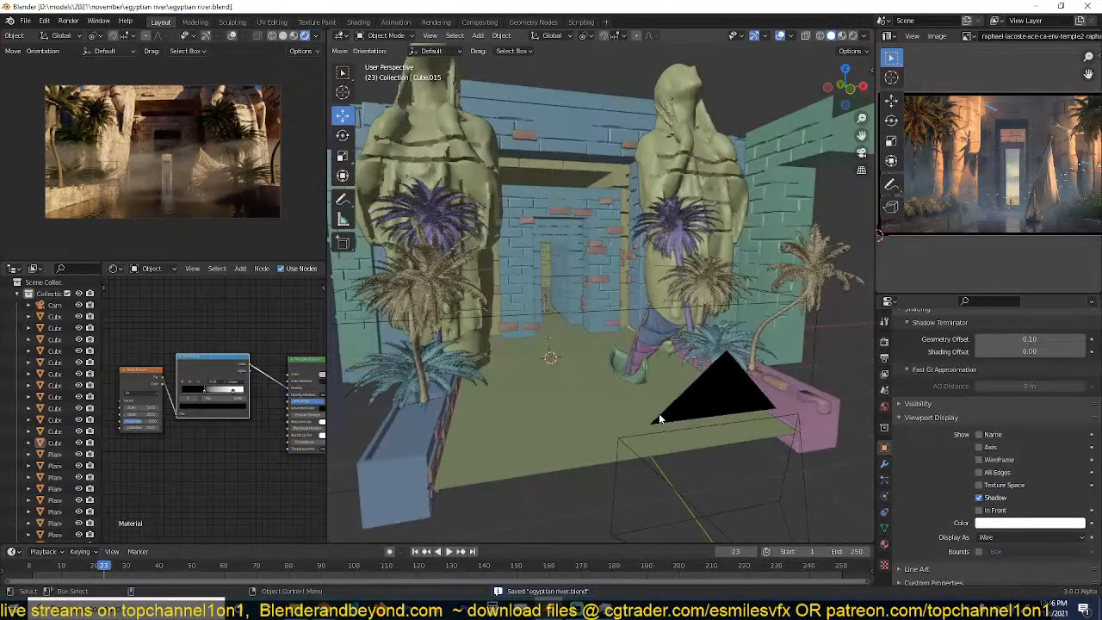
left_click(884, 544)
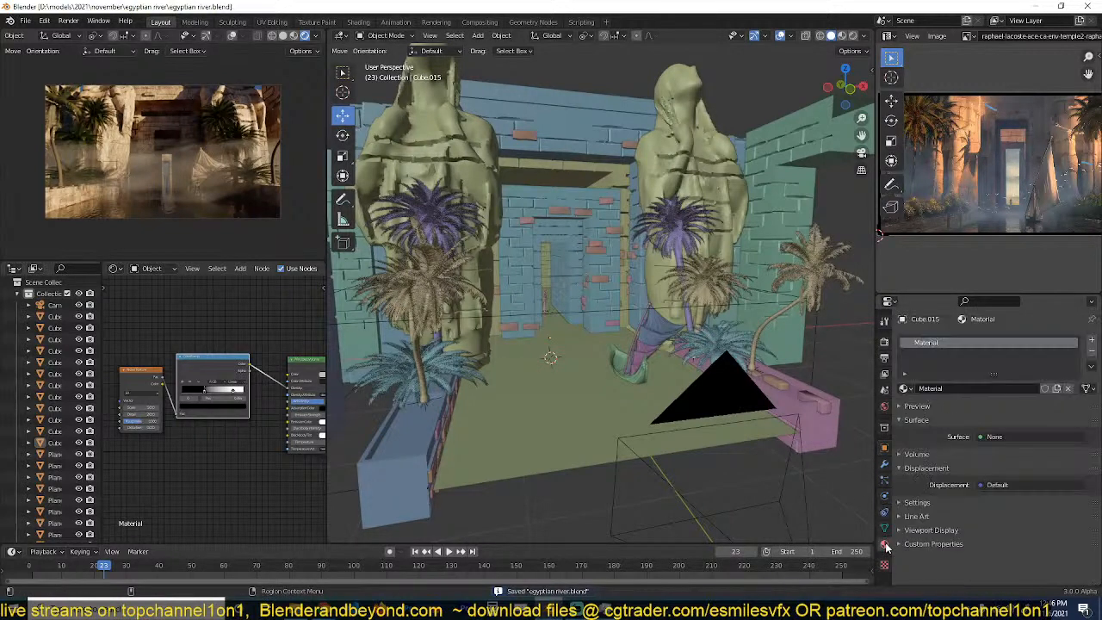
left_click(883, 405)
scroll(939, 457, "down", 2)
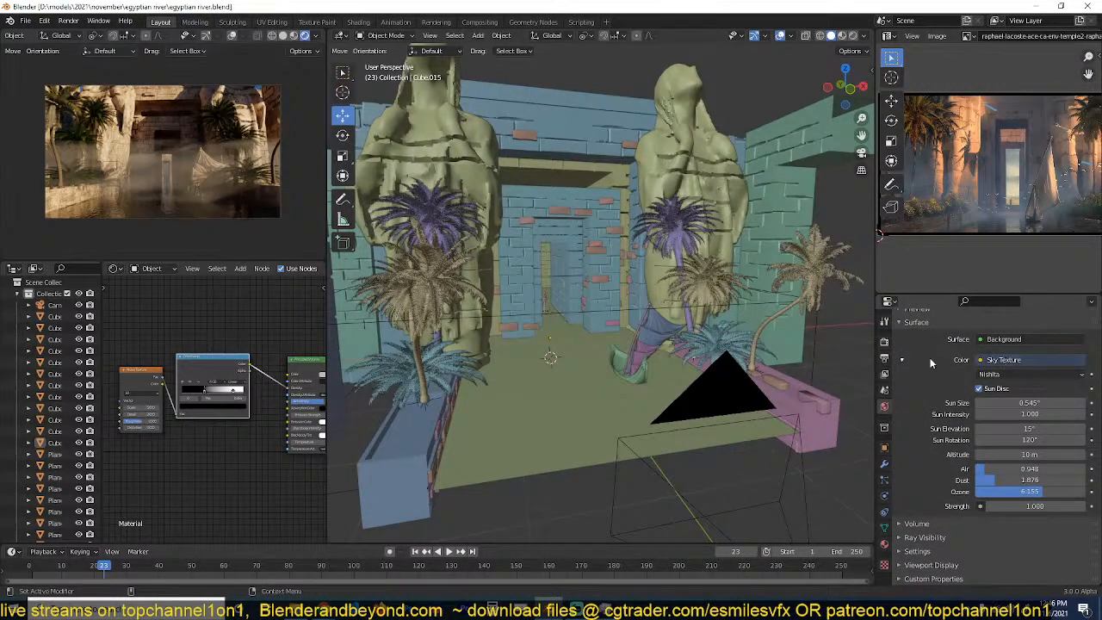
left_click(1001, 375)
left_click(609, 480)
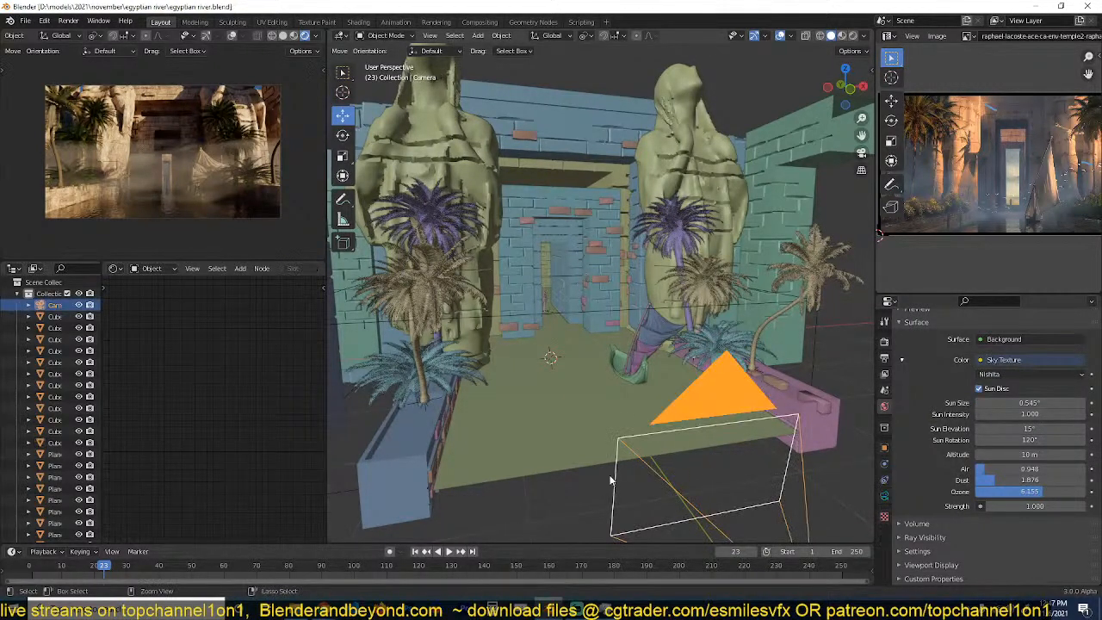
Save the file, then save an incremented copy as egyptian river1.blend.
key("ctrl+s")
key("ctrl+shift+s")
left_click(686, 465)
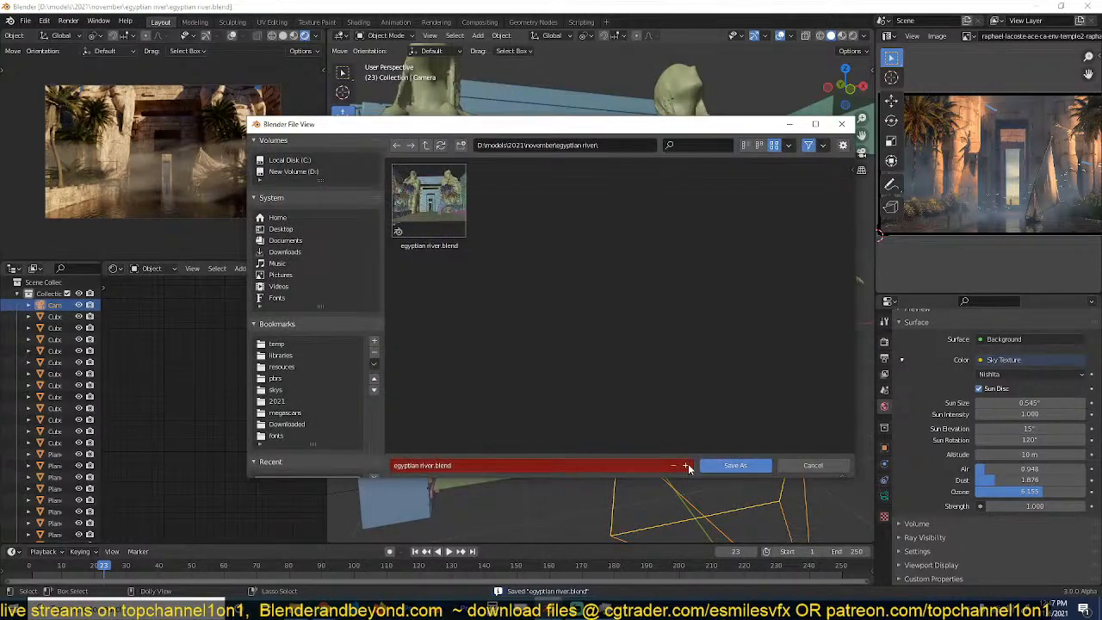
left_click(708, 465)
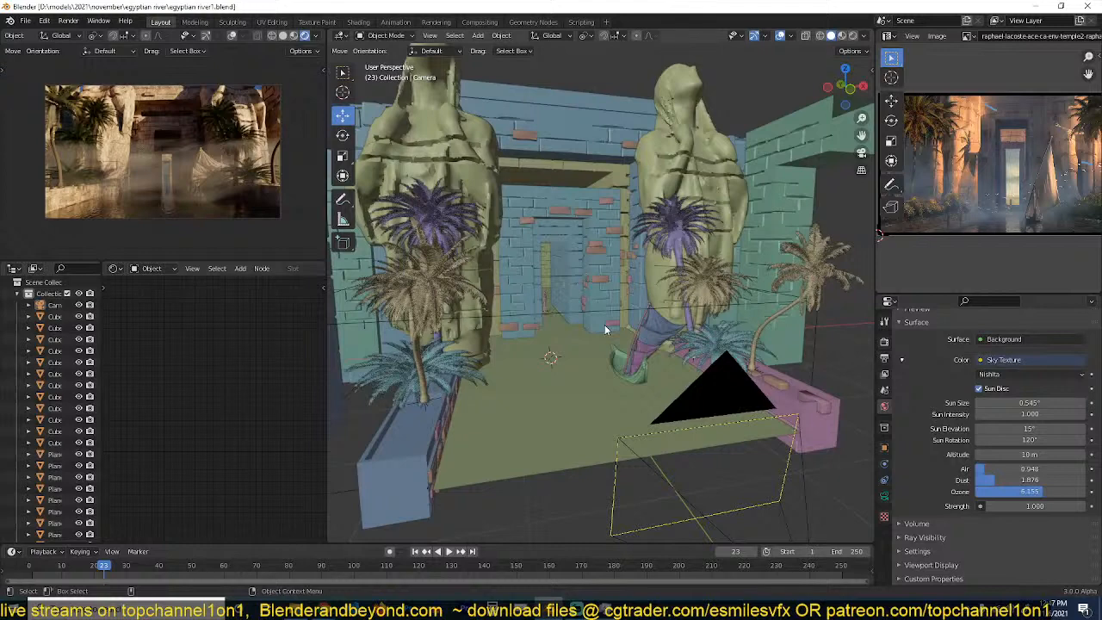
Tint the Color of the fog cube's Principled Volume a soft, pale blue.
scroll(605, 324, "down", 3)
scroll(605, 325, "up", 3)
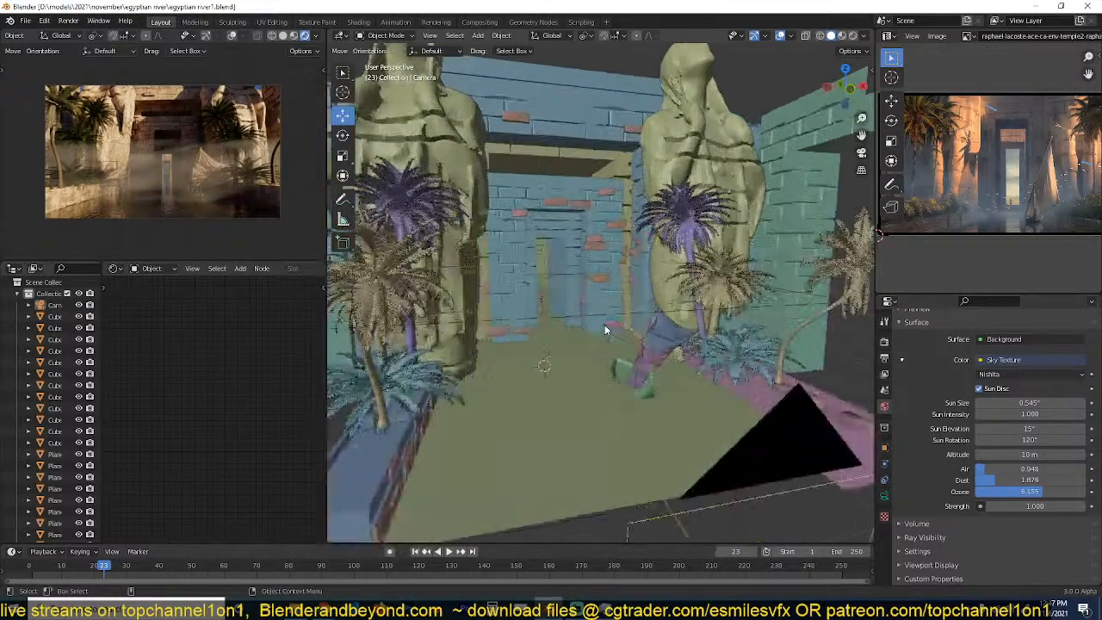
scroll(604, 324, "down", 2)
left_click(612, 308)
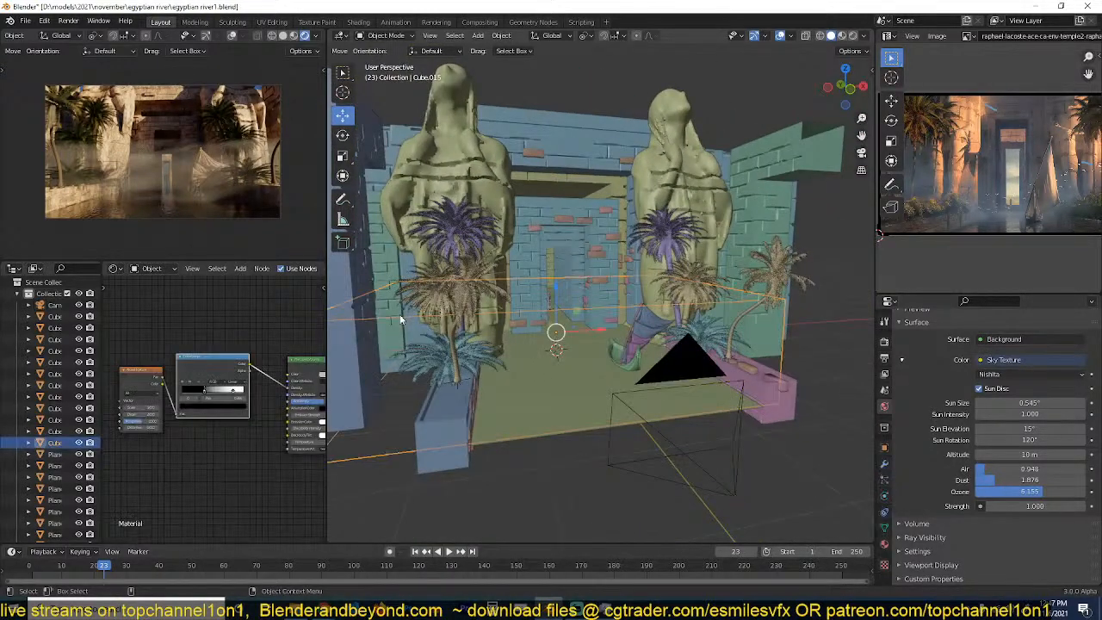
scroll(191, 366, "up", 3)
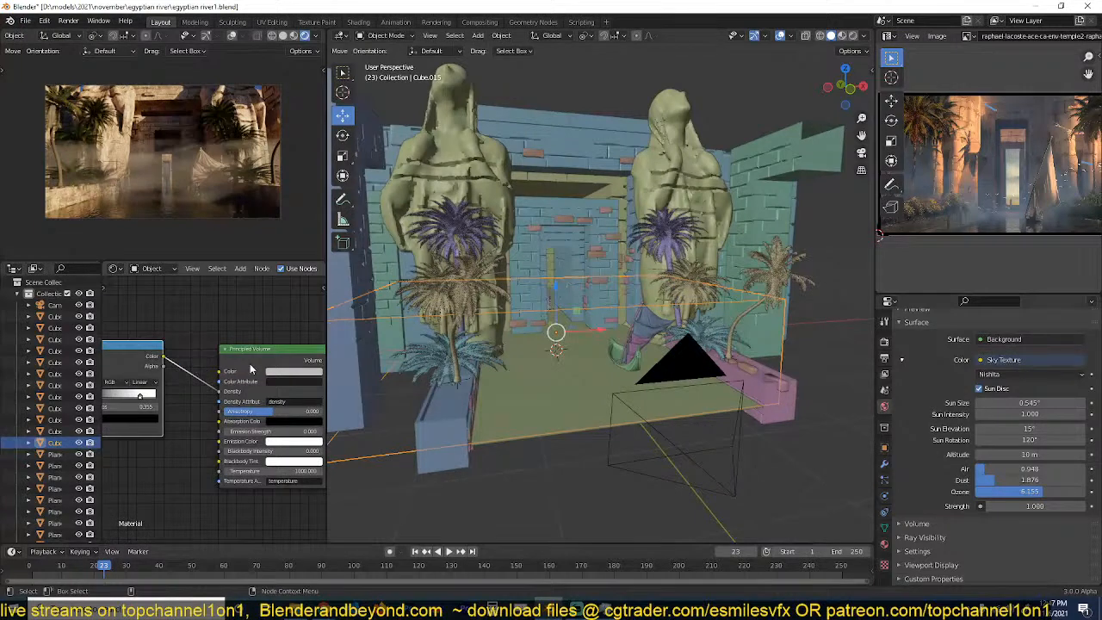
middle_click_drag(255, 368, 168, 378)
left_click(204, 379)
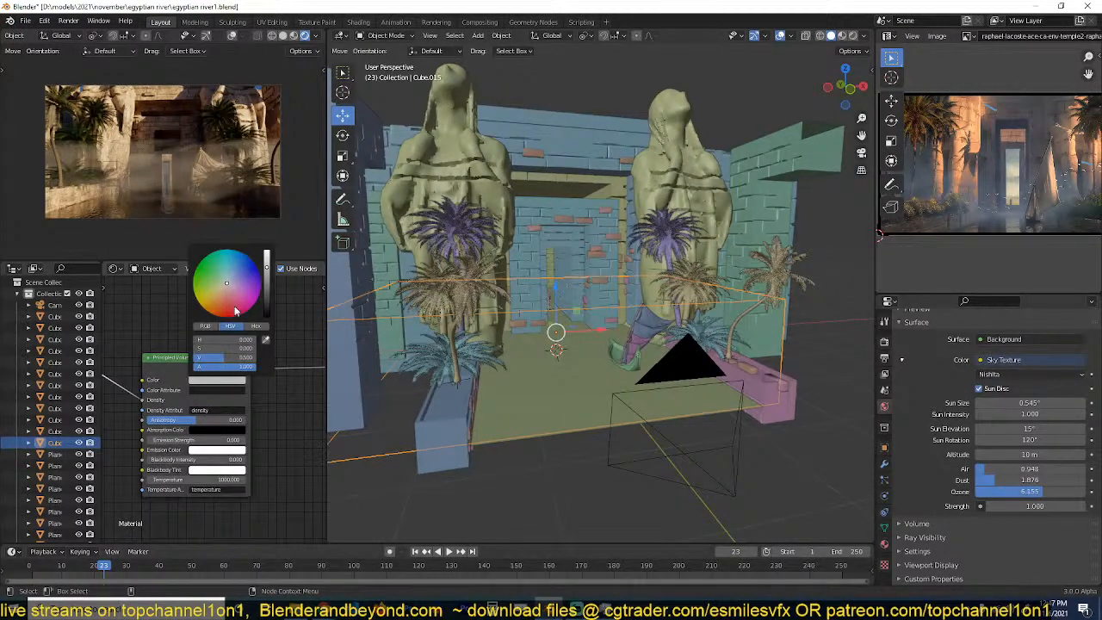
left_click(236, 272)
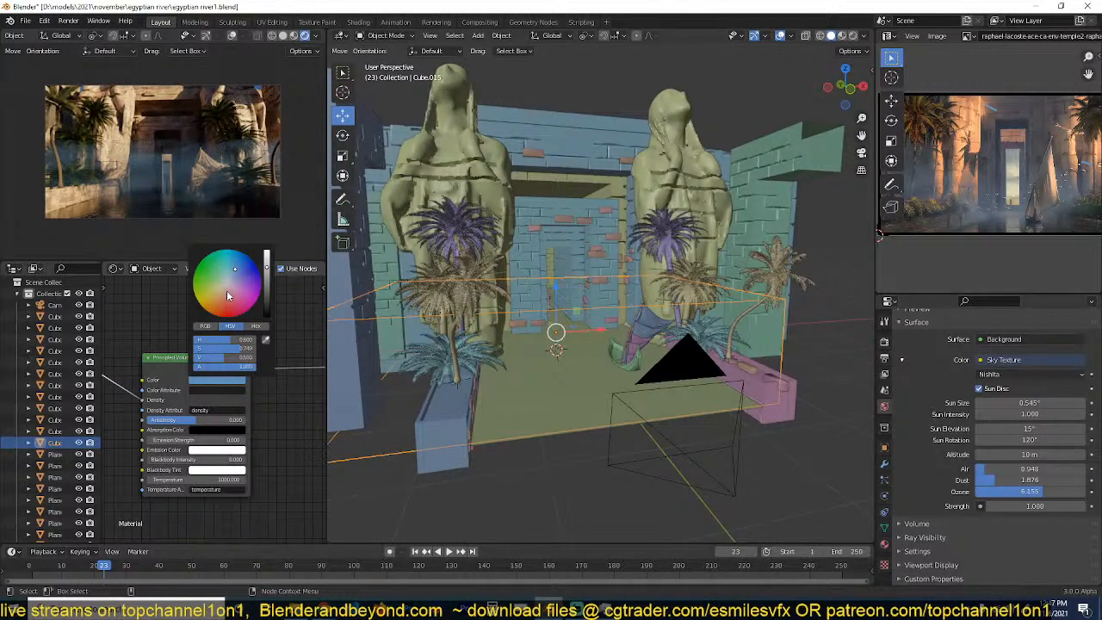
left_click(232, 292)
left_click(229, 277)
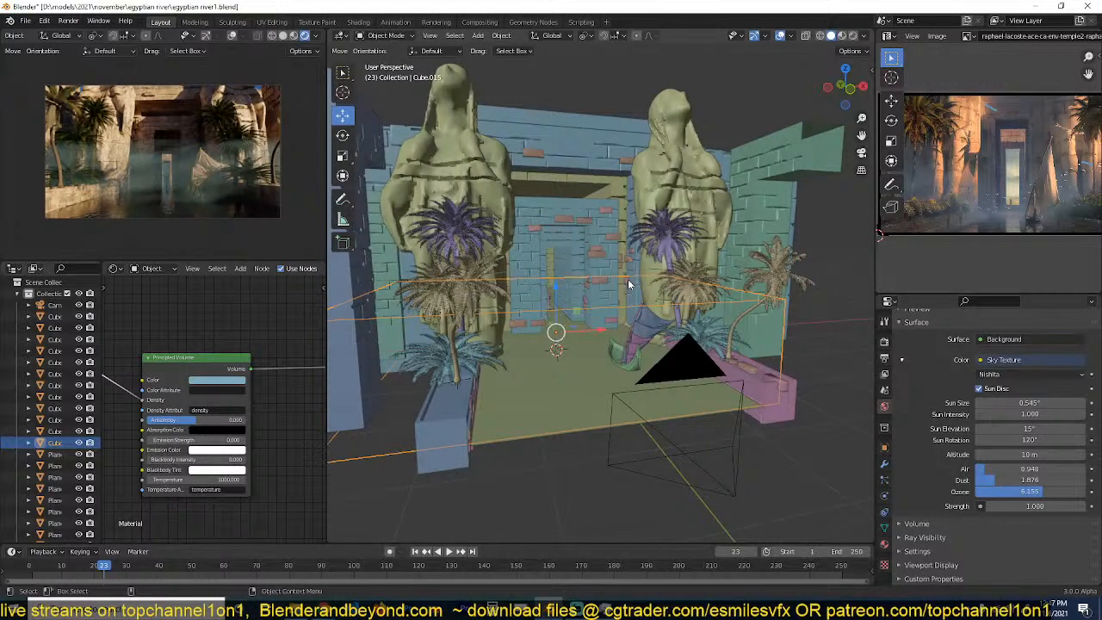
Deselect the fog cube and save the file.
scroll(229, 387, "down", 4)
middle_click_drag(229, 387, 324, 386)
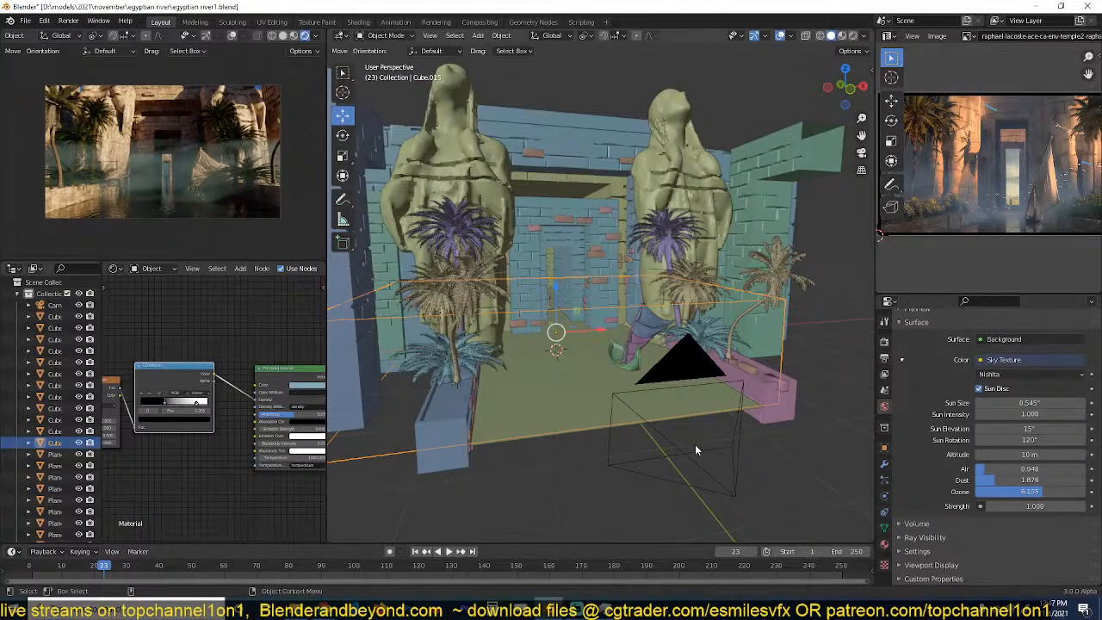
left_click(586, 453)
scroll(586, 453, "down", 2)
key("ctrl+s")
Examine the temple courtyard, planters and boat from the front, from above and up close, saving the file along the way.
middle_click_drag(603, 377, 485, 423)
scroll(568, 404, "up", 4)
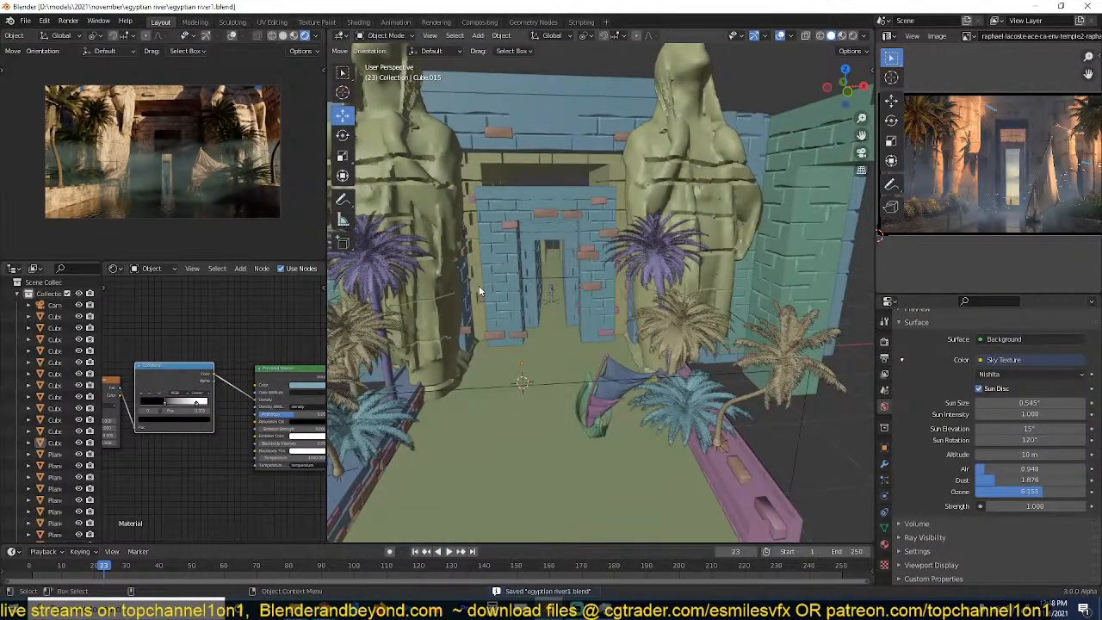
scroll(480, 291, "down", 5)
middle_click_drag(480, 291, 513, 277)
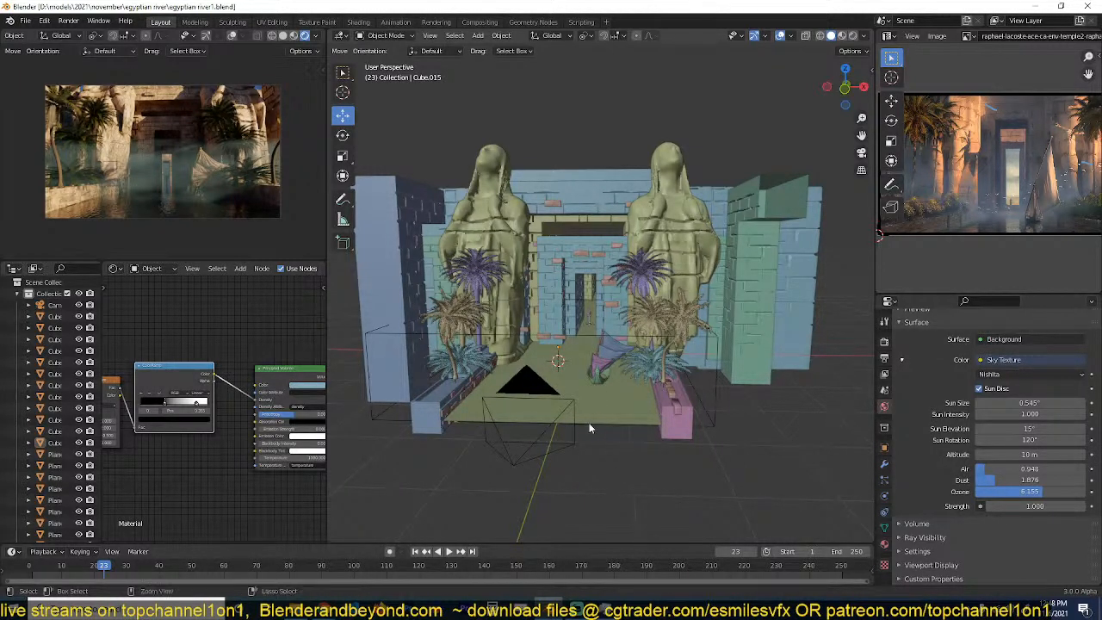
key("ctrl+s")
key("KP_7")
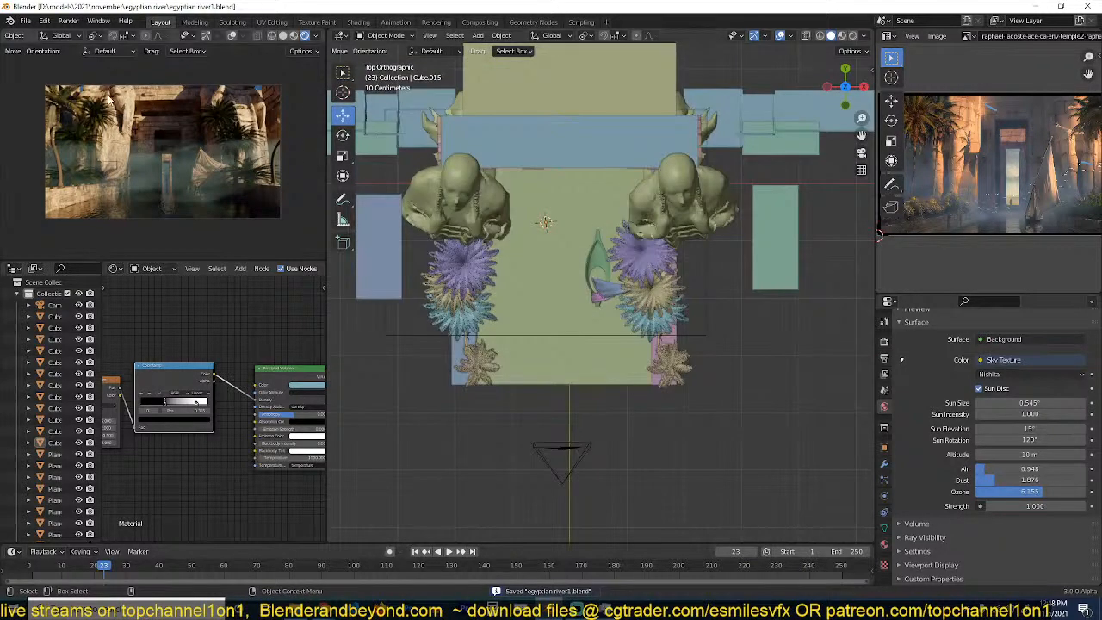
left_click(26, 21)
mouse_move(101, 80)
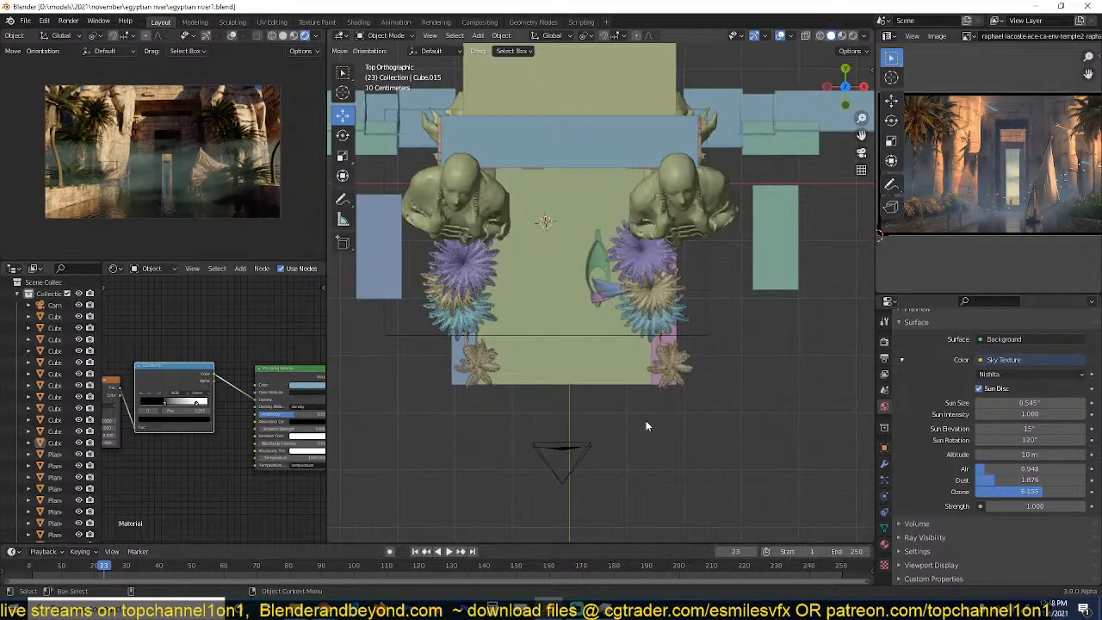
scroll(646, 420, "up", 2)
middle_click_drag(646, 420, 585, 258)
scroll(610, 216, "up", 3)
middle_click_drag(581, 322, 704, 348, "shift")
scroll(670, 325, "up", 2)
key("ctrl+s")
scroll(704, 347, "down", 2)
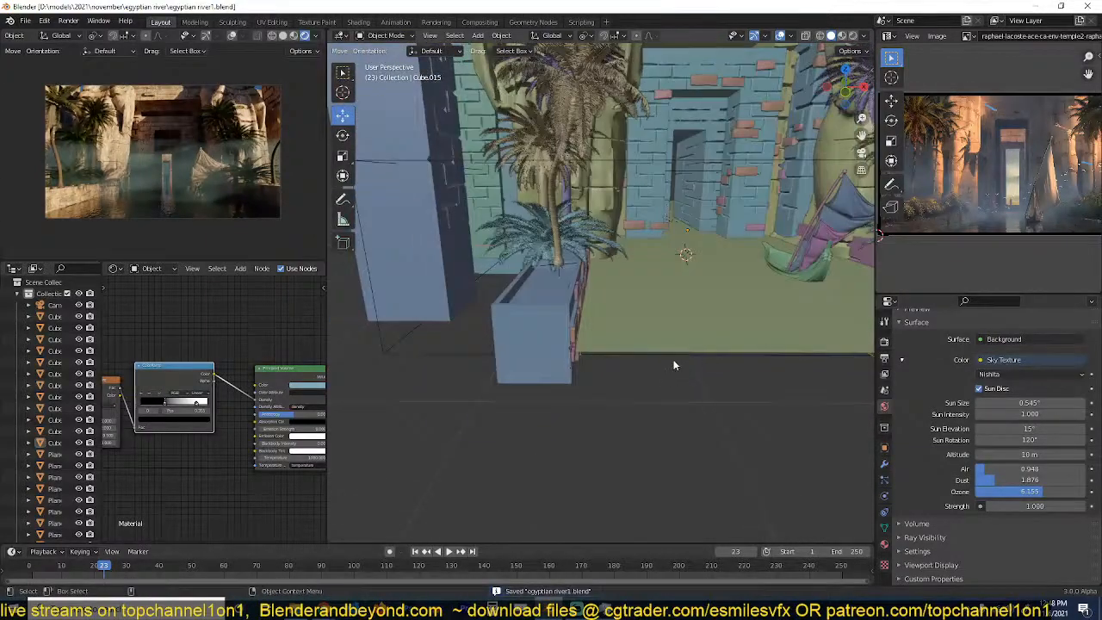
middle_click_drag(760, 283, 492, 326, "shift")
scroll(594, 312, "down", 3)
Search the objects in the Asset Library add-on for "bird" from a top view of the scene.
key("KP_7")
scroll(645, 308, "down", 3)
key("n")
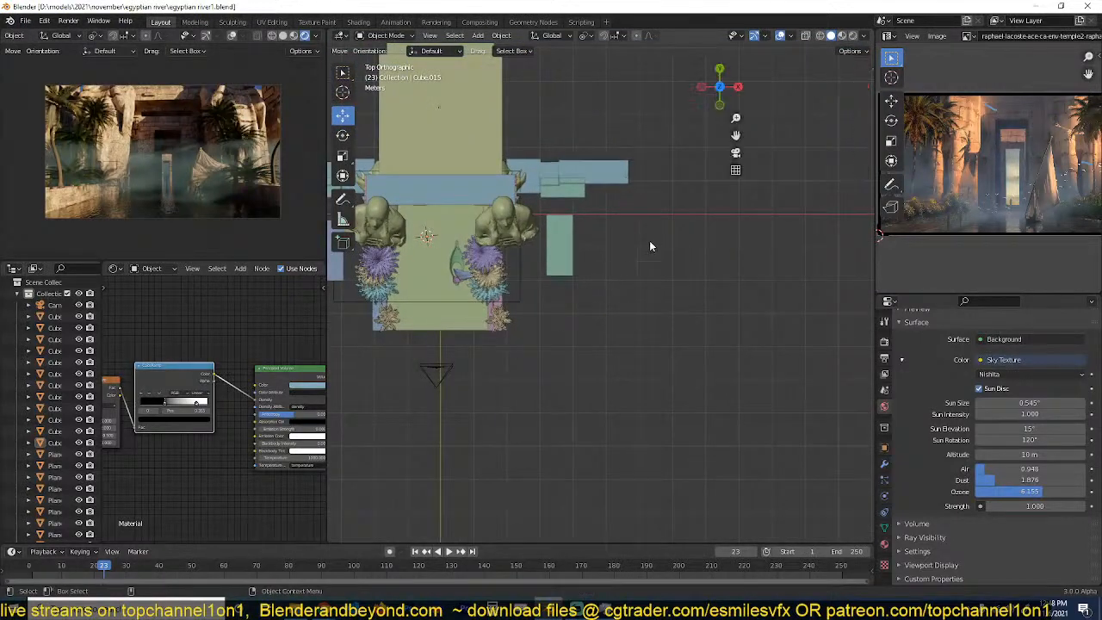
left_click(771, 114)
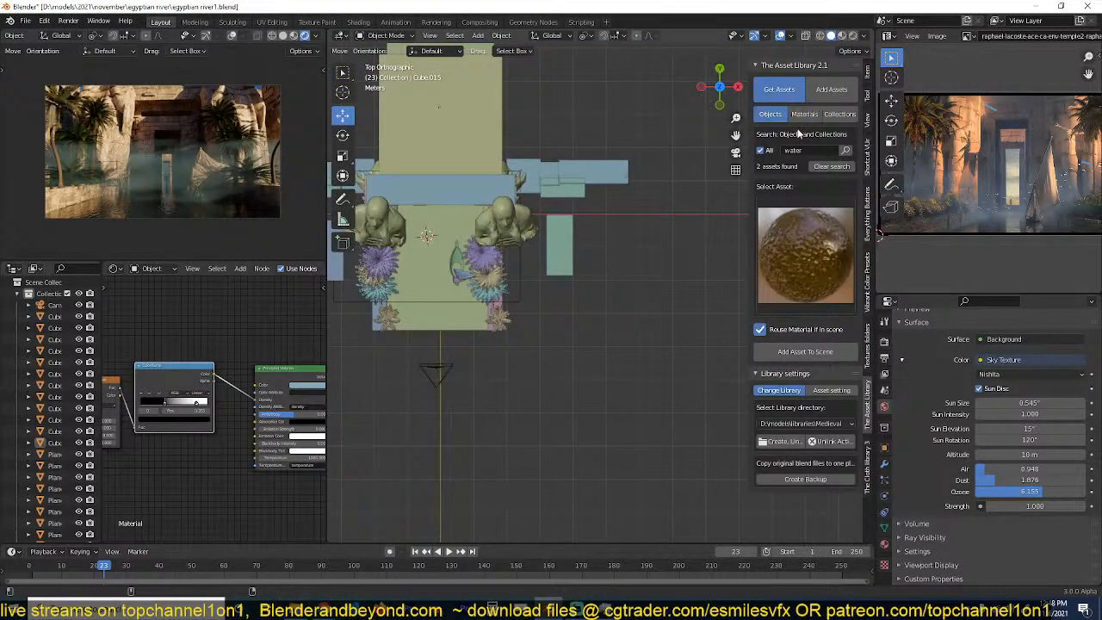
left_click(808, 149)
type("bird")
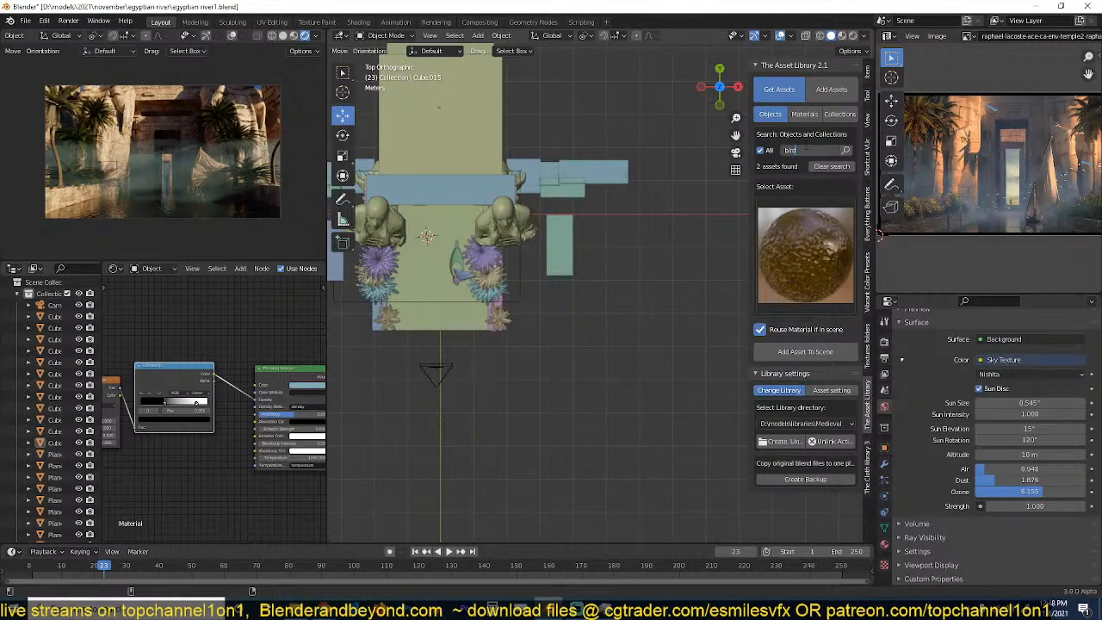
key("Return")
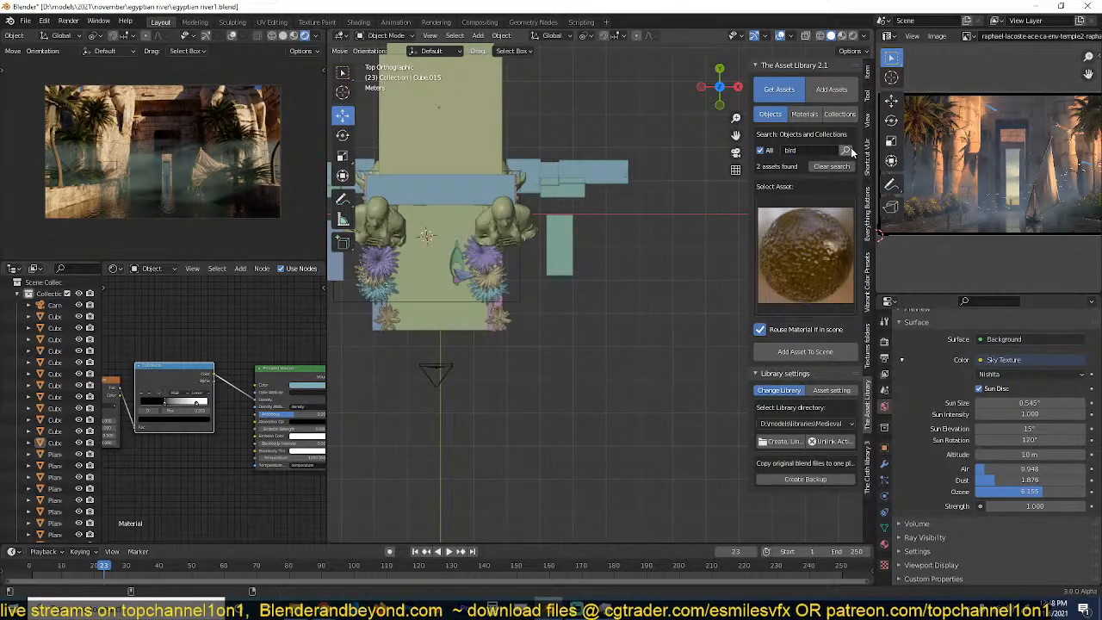
left_click(847, 151)
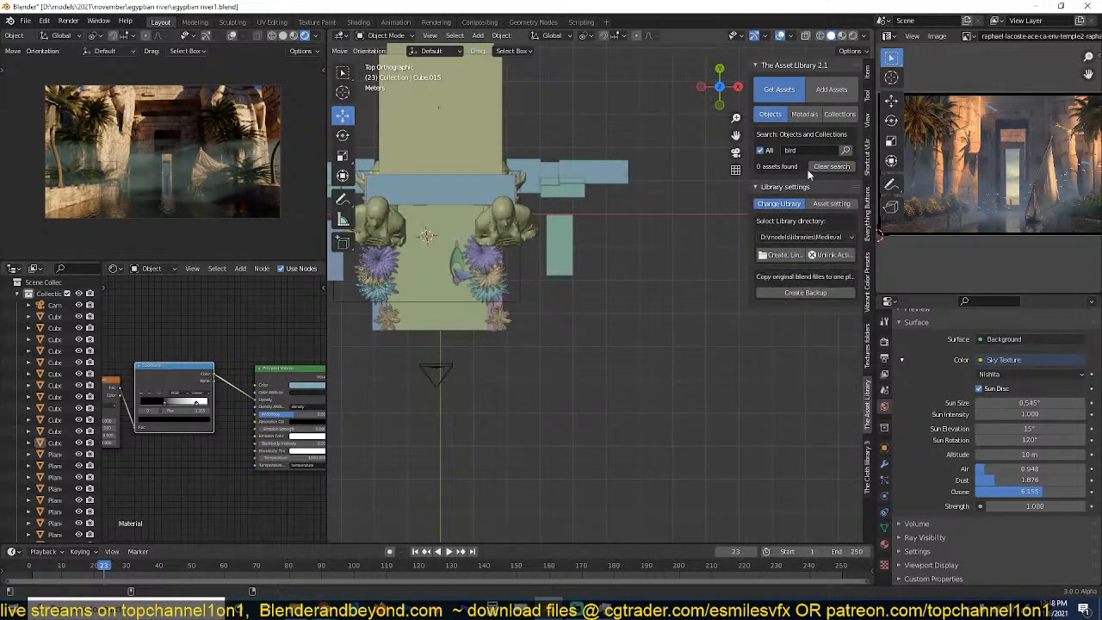
key("n")
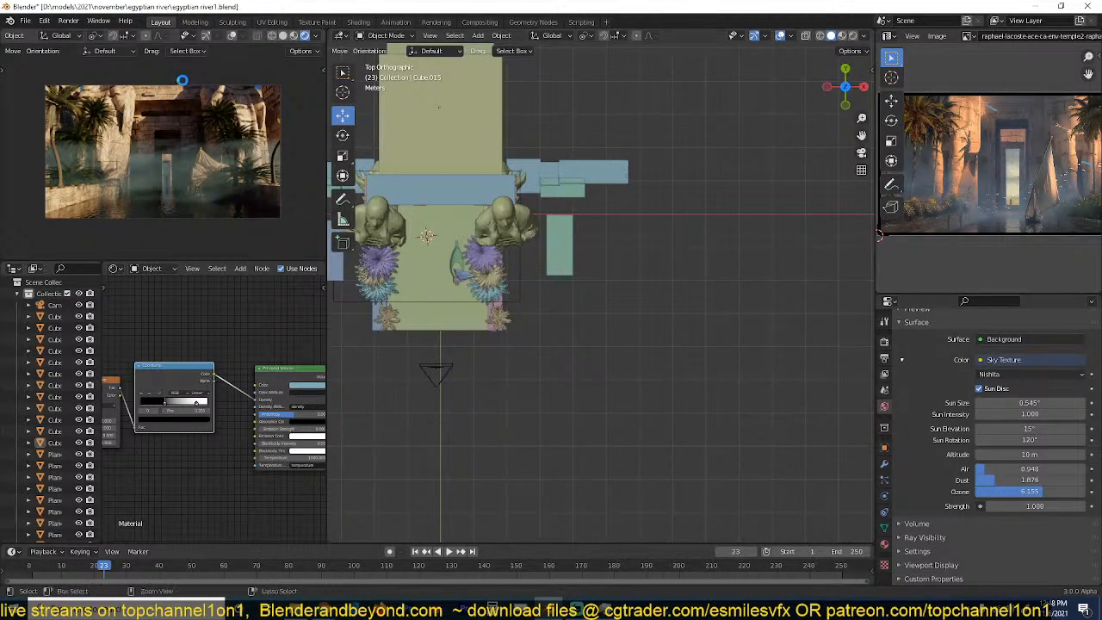
Save the file and pause the Cycles preview render in the camera viewport.
key("ctrl+s")
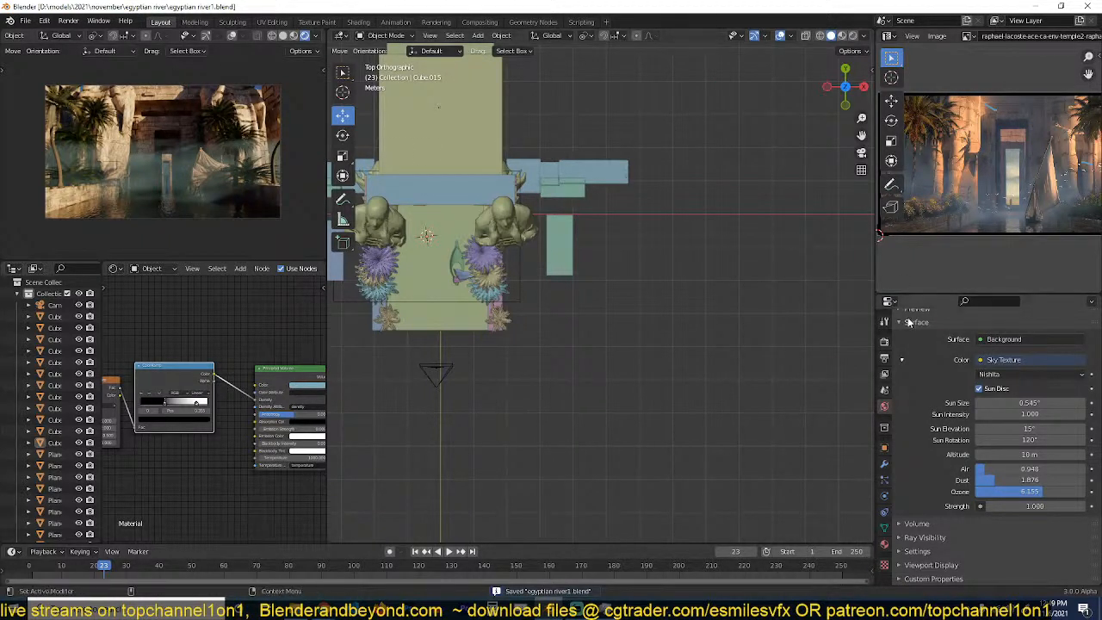
left_click(884, 341)
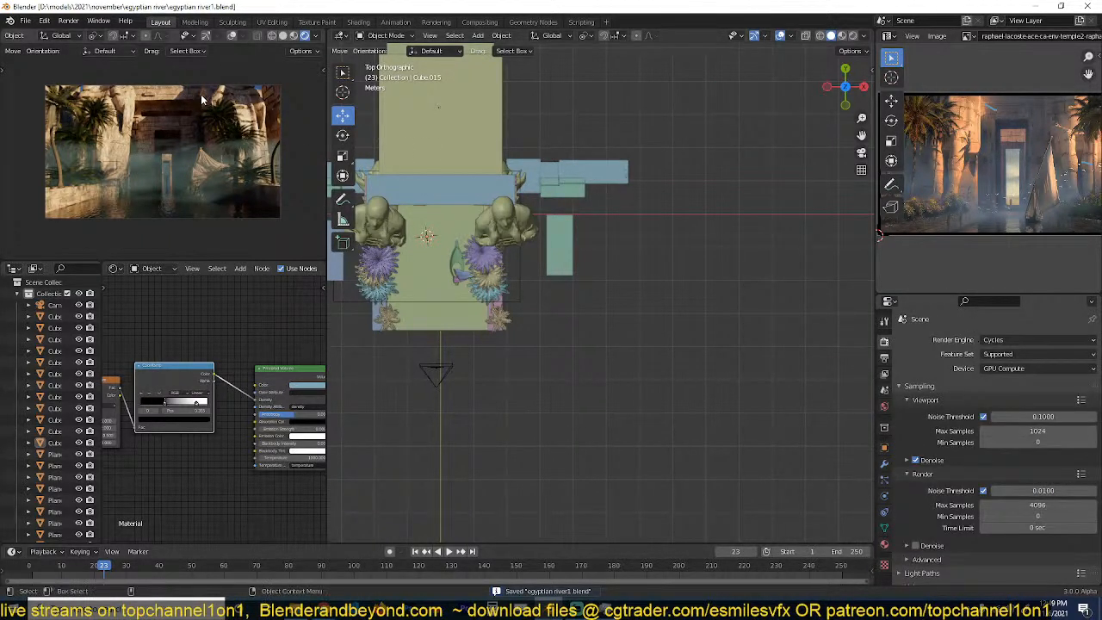
scroll(278, 38, "down", 2)
left_click(315, 37)
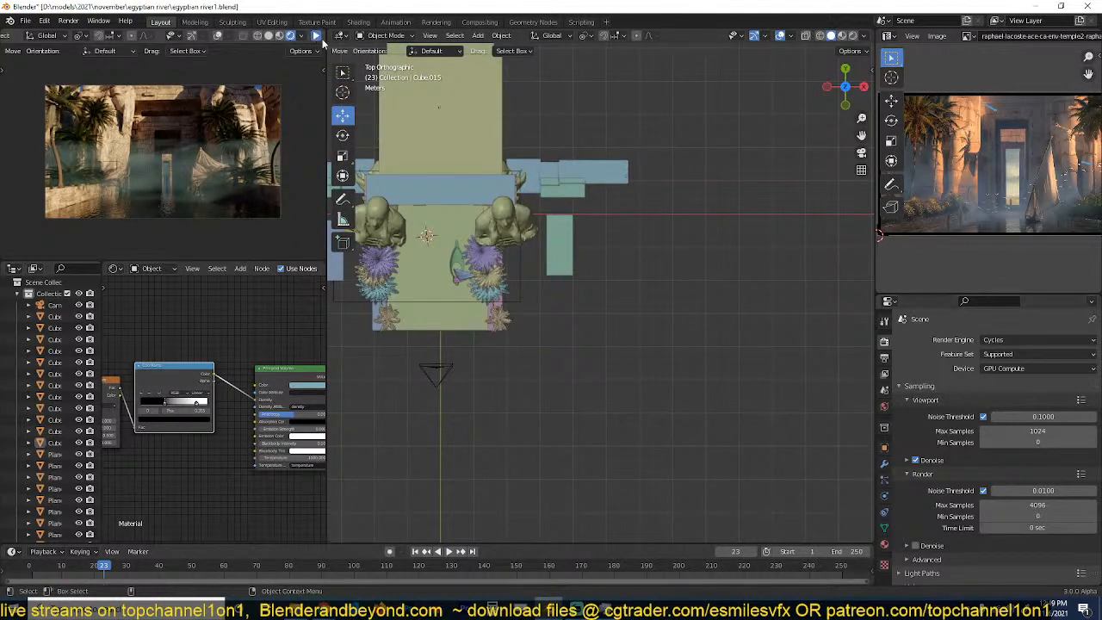
Place the 3D cursor in the empty space beyond the temple's side walls in top view and save the file.
left_click(570, 219)
scroll(574, 222, "up", 5)
scroll(644, 232, "down", 4)
middle_click_drag(644, 234, 552, 270, "shift")
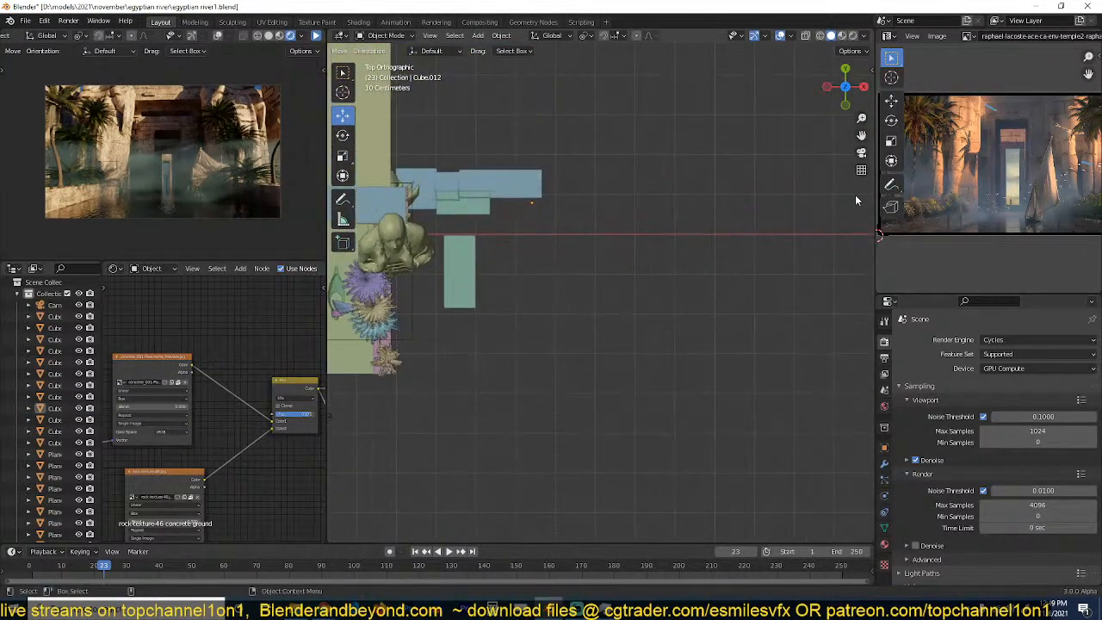
scroll(1006, 245, "up", 5)
middle_click_drag(674, 188, 572, 204, "shift")
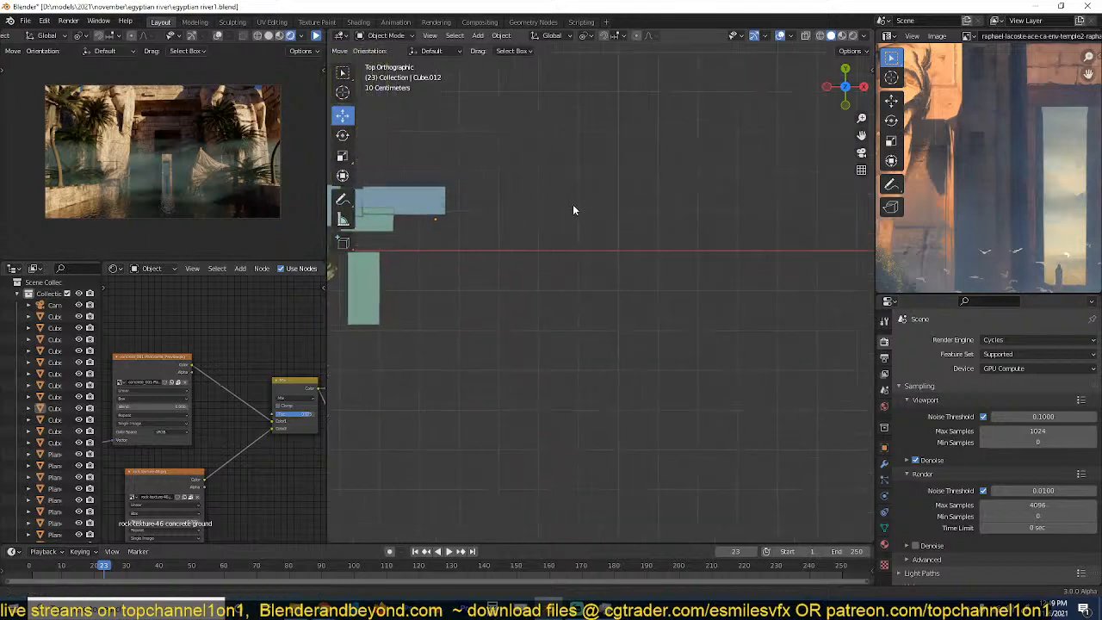
key("ctrl+s")
key("shift+a")
mouse_move(575, 204)
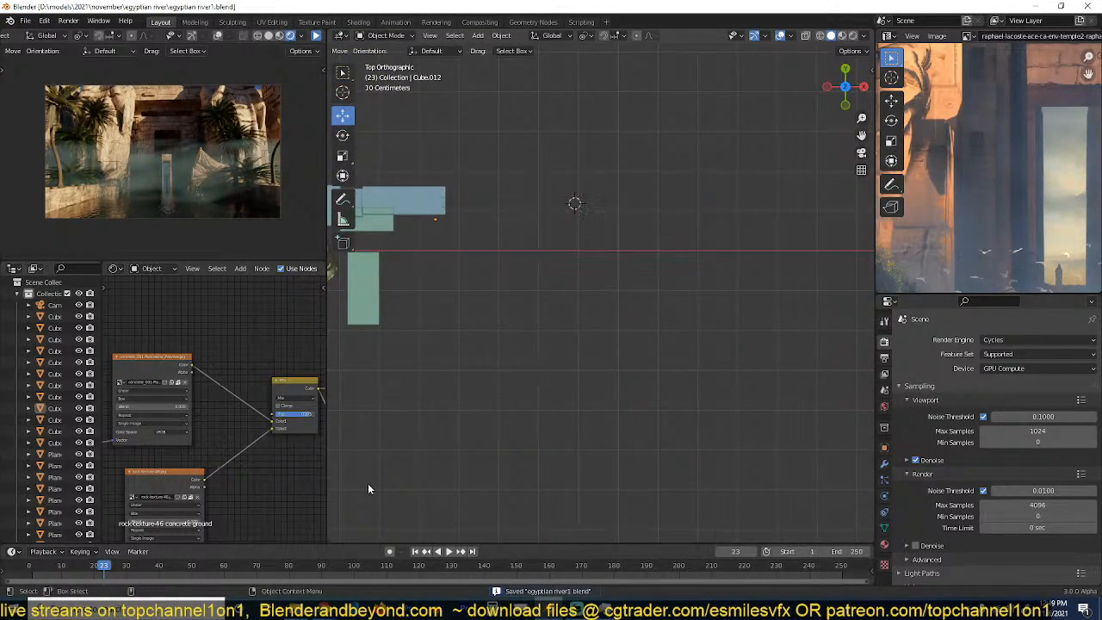
Switch to the browser window with the reference painting and search Google for "3d bird model" in a new tab.
left_click(323, 607)
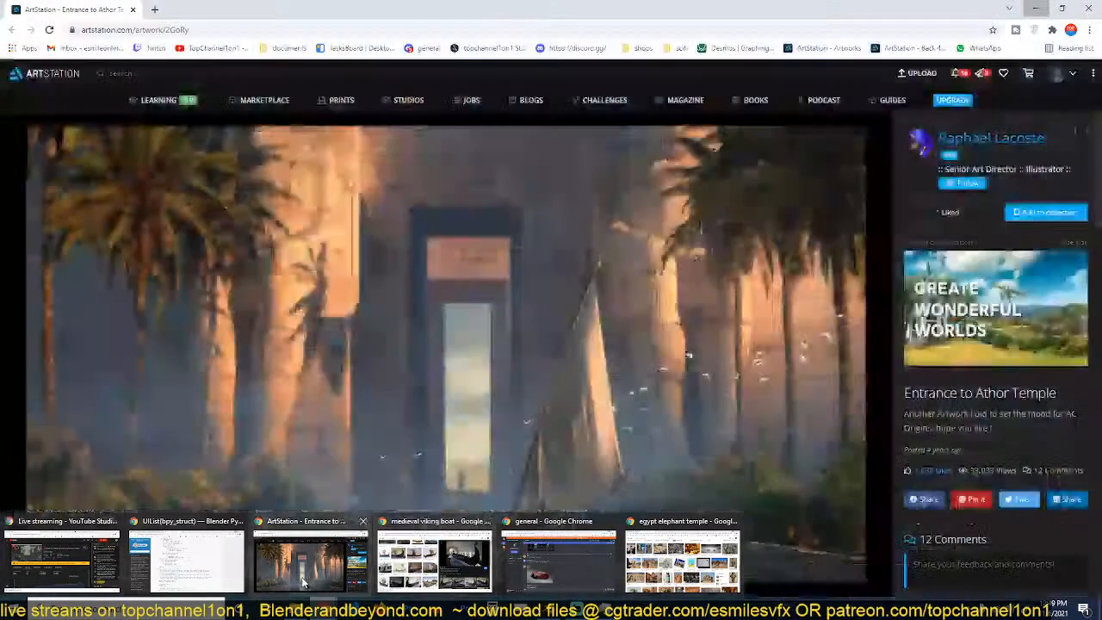
left_click(310, 560)
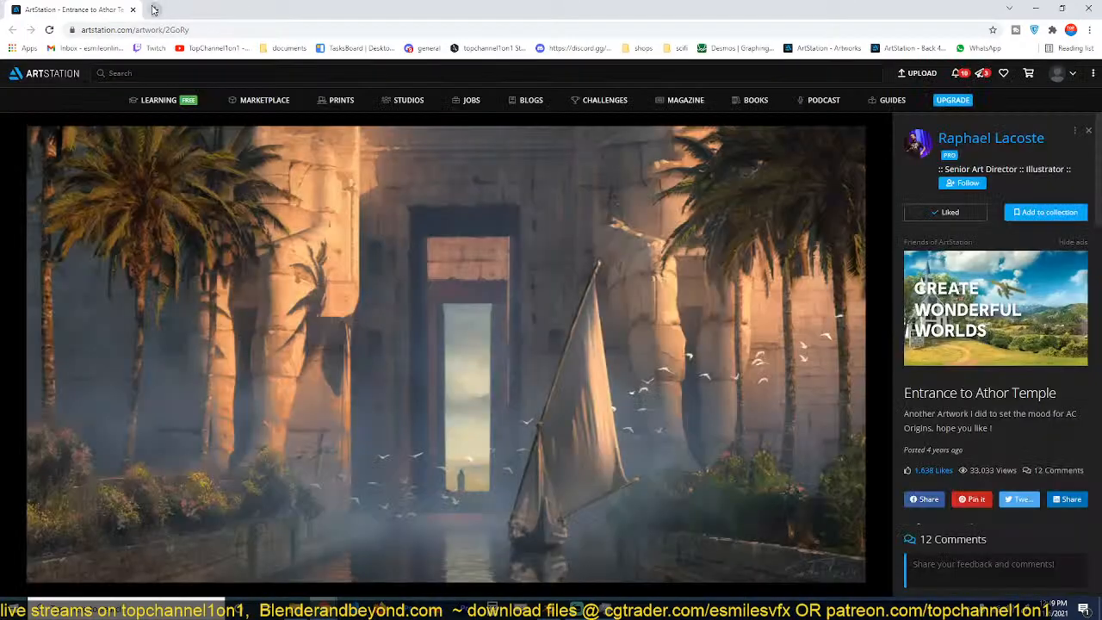
left_click(155, 9)
left_click(101, 8)
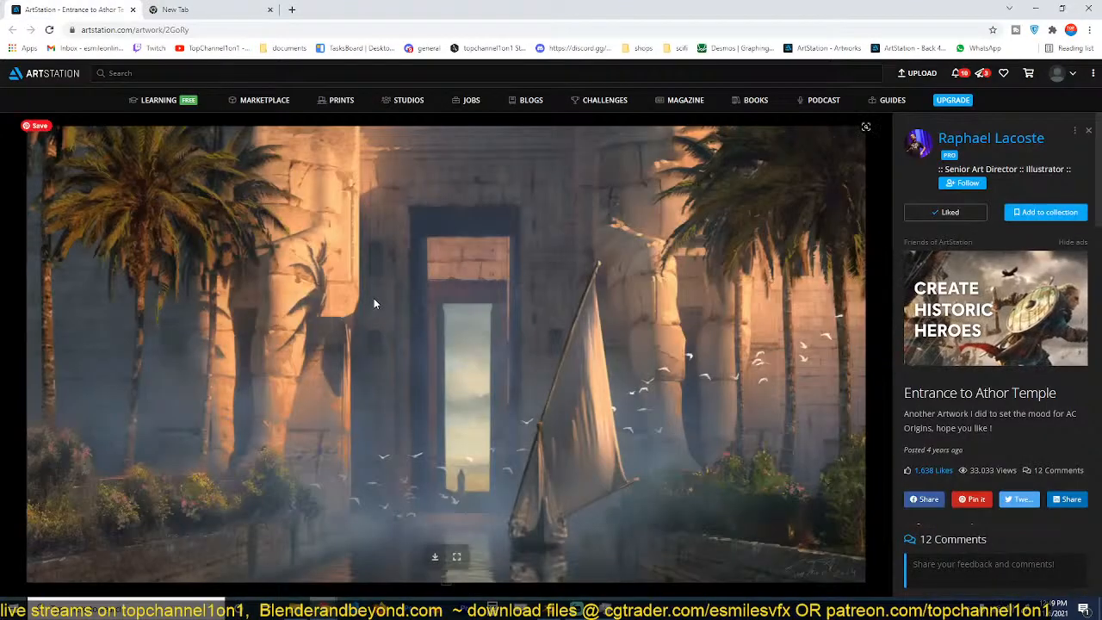
left_click(221, 15)
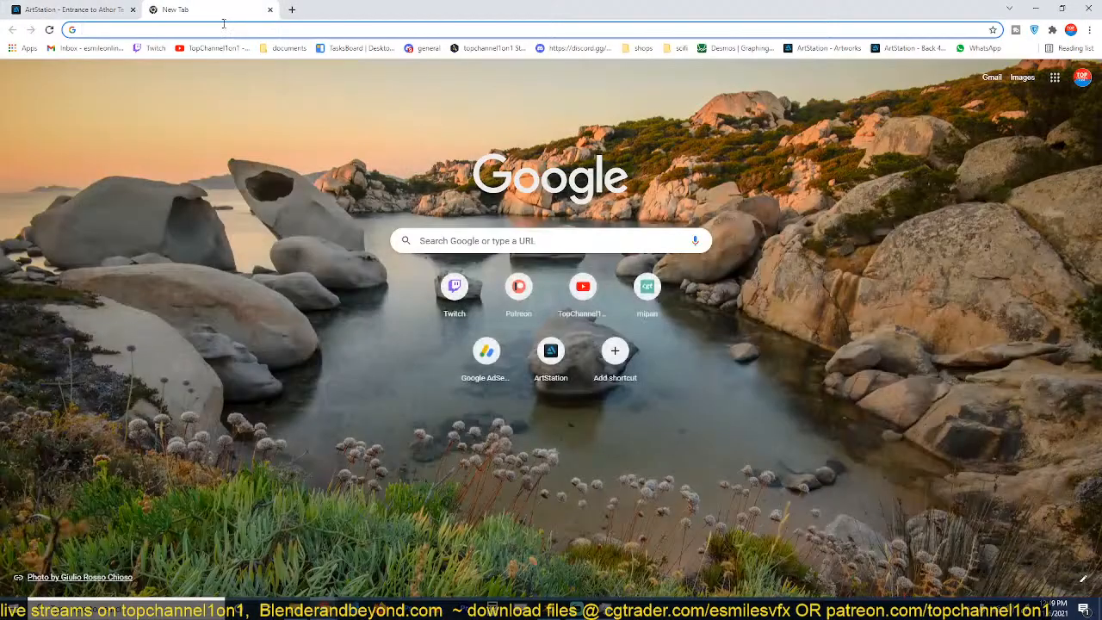
type("bird")
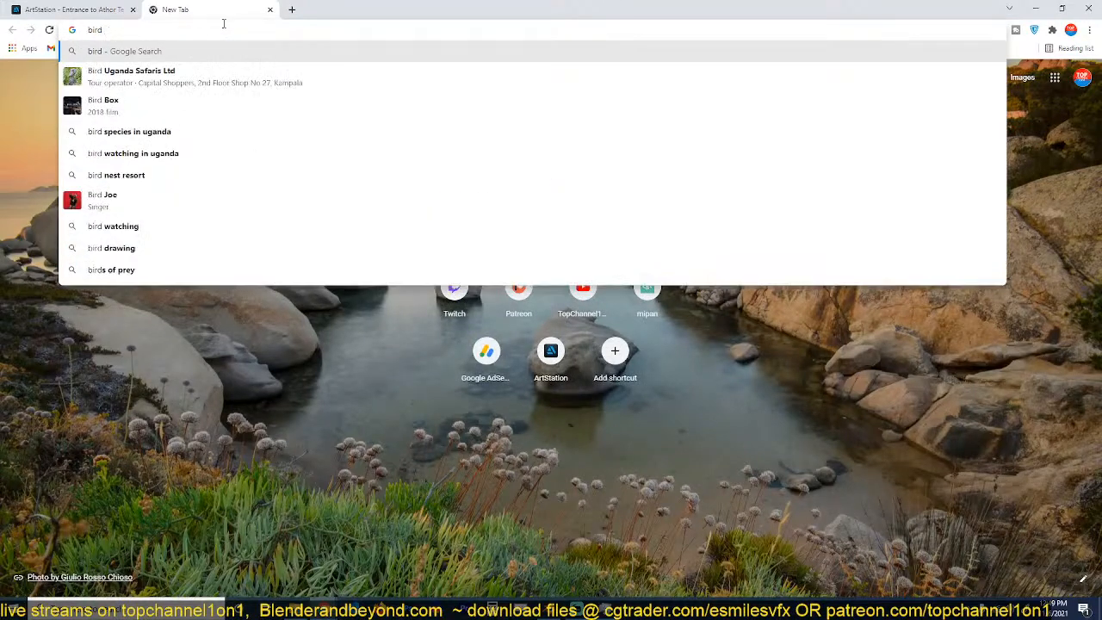
key("ctrl+a")
type("3d bird model")
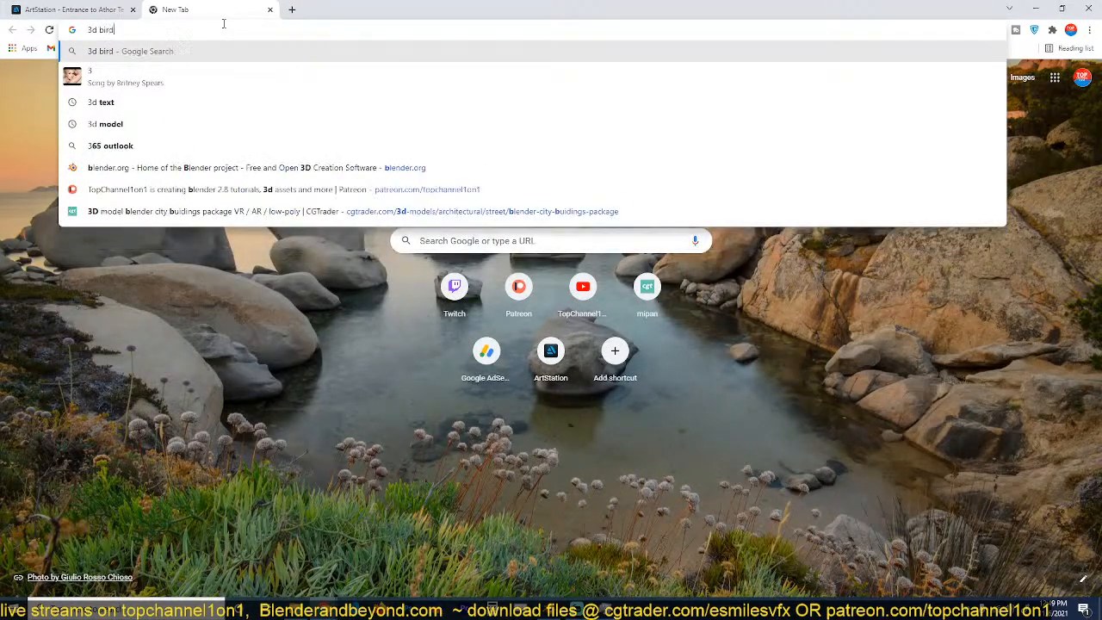
key("Return")
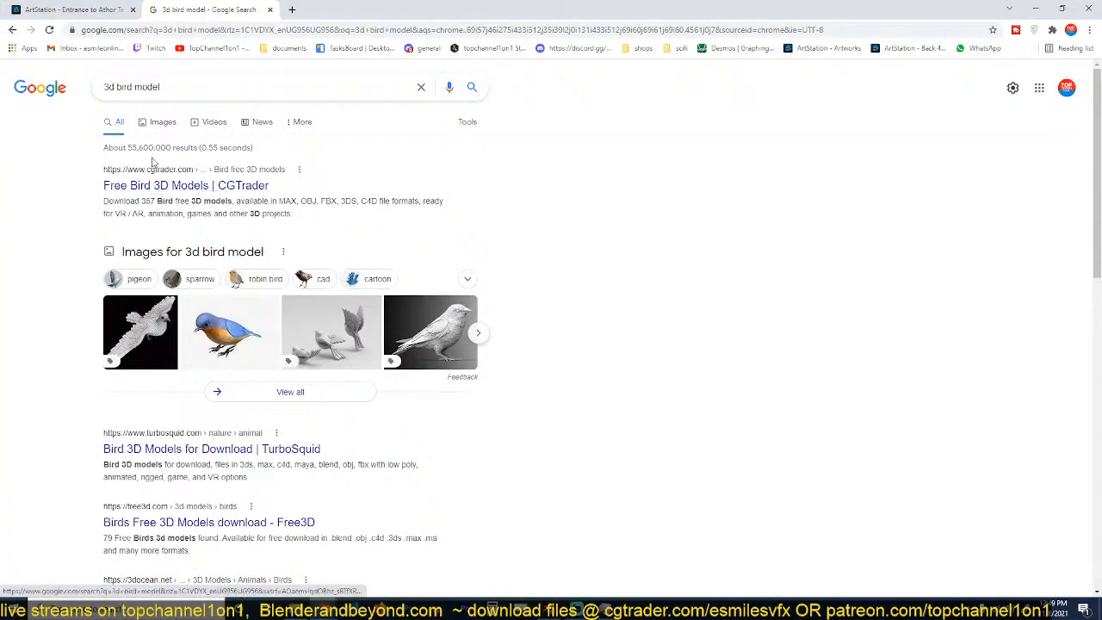
Open the CGTrader free bird models listing from the search results and go to the page of the free STL eagle.
middle_click(162, 187)
scroll(164, 194, "down", 3)
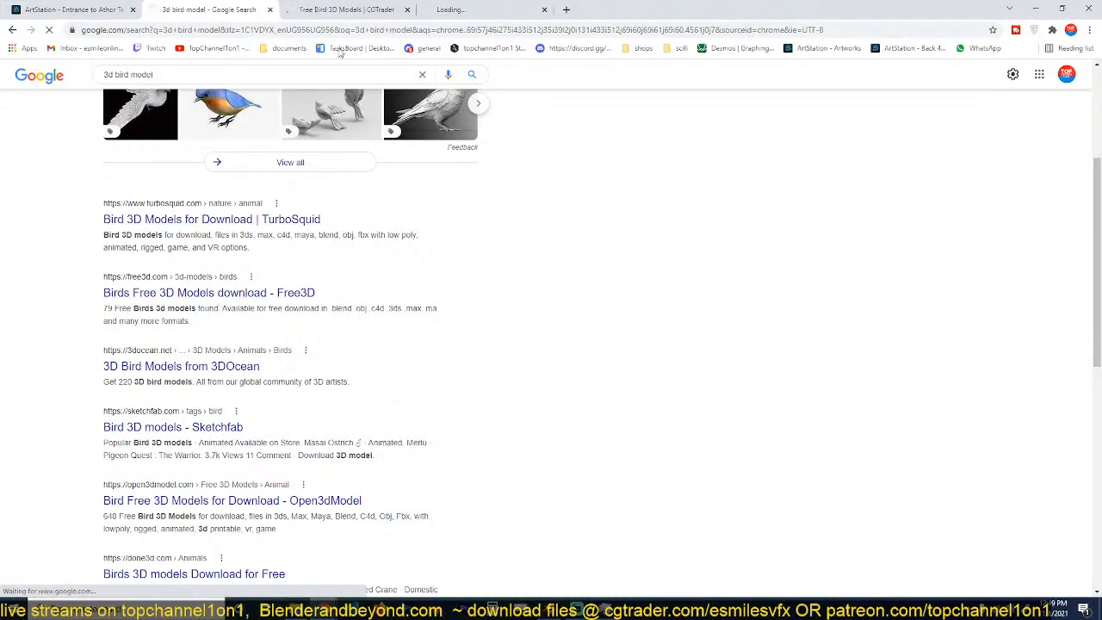
left_click(350, 10)
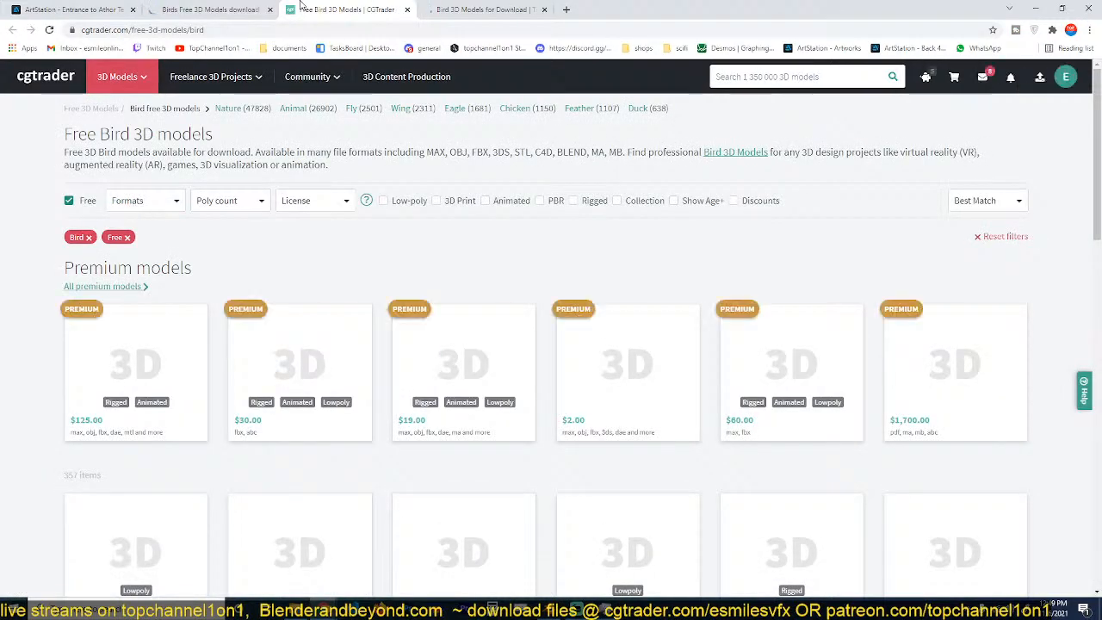
scroll(185, 264, "down", 3)
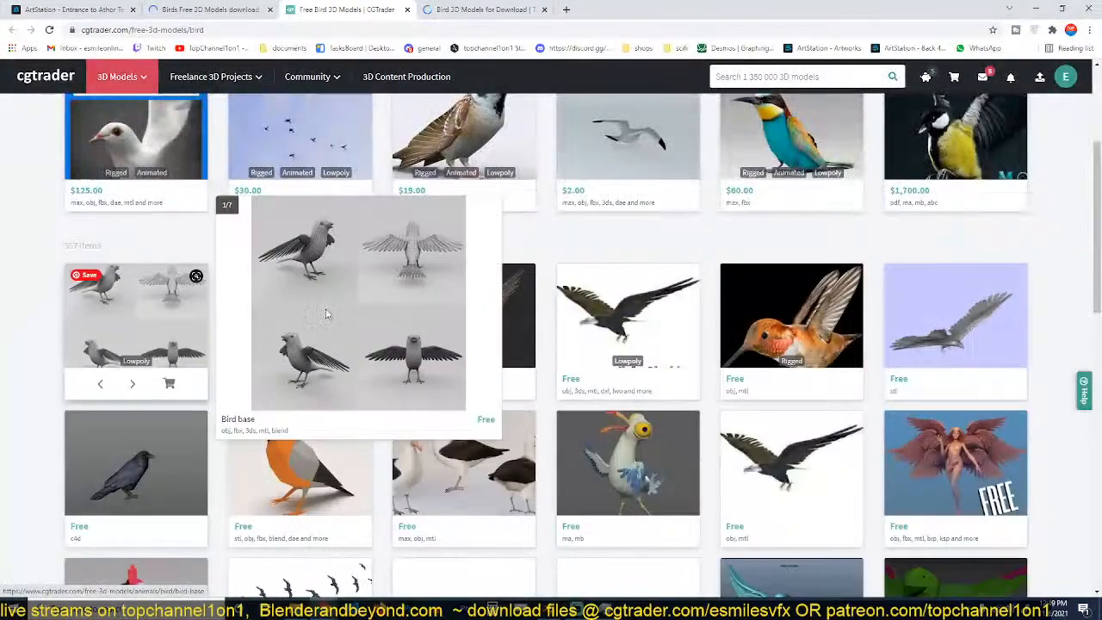
mouse_move(949, 342)
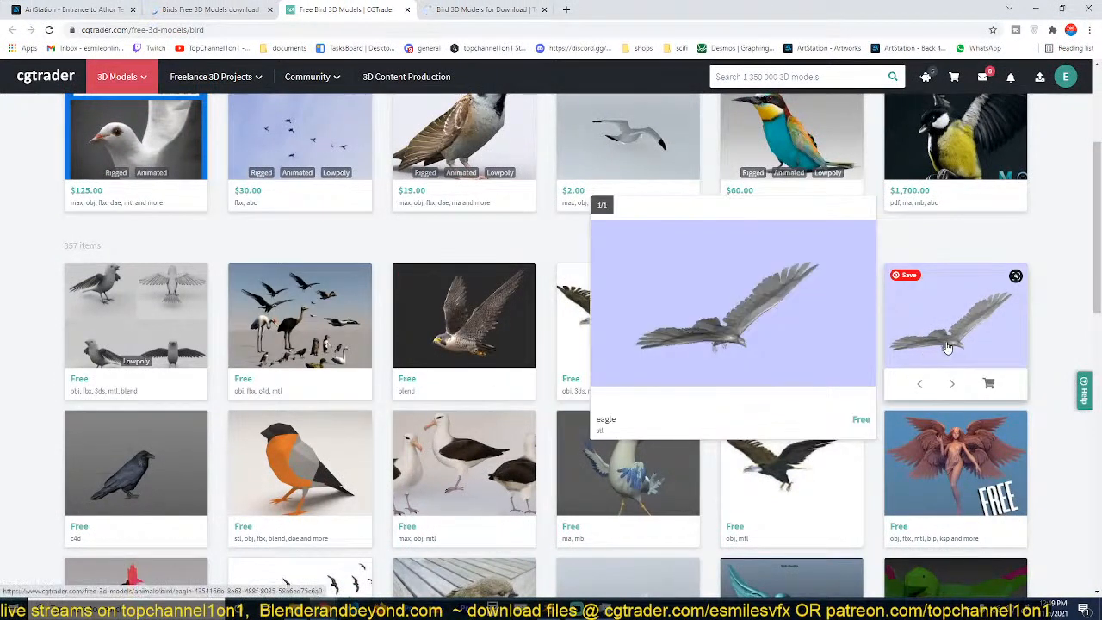
left_click(949, 341)
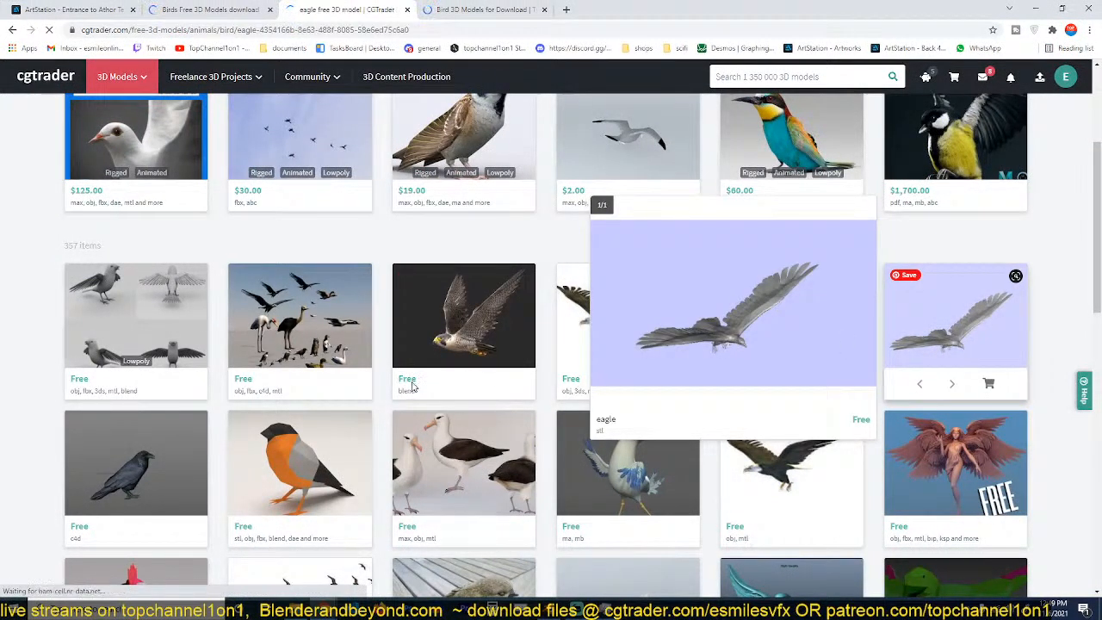
scroll(513, 349, "down", 2)
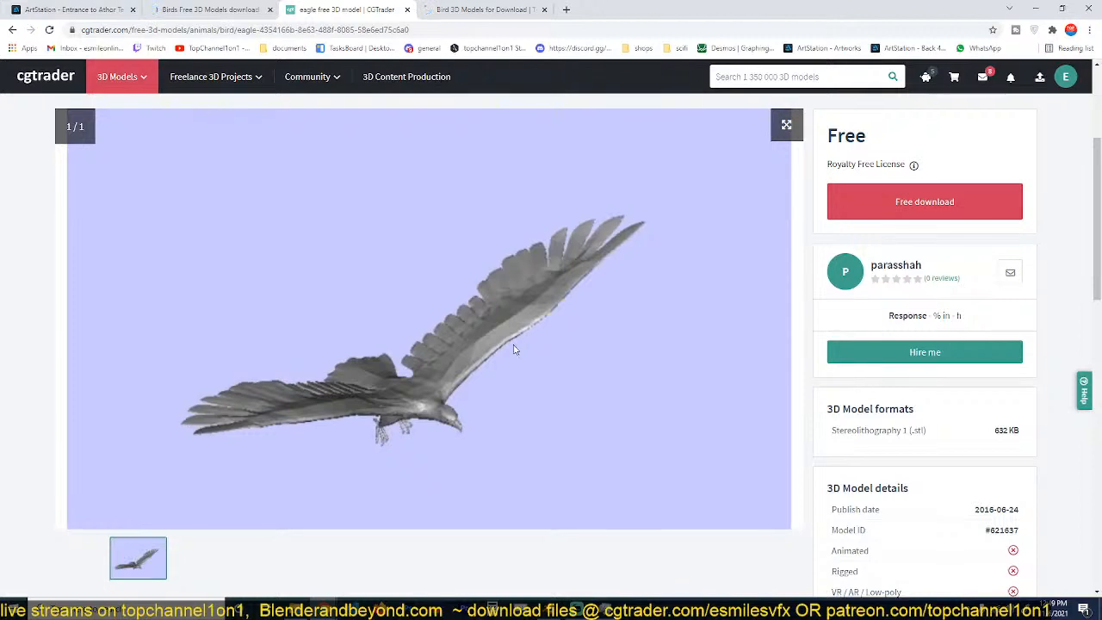
left_click_drag(631, 5, 0, 105)
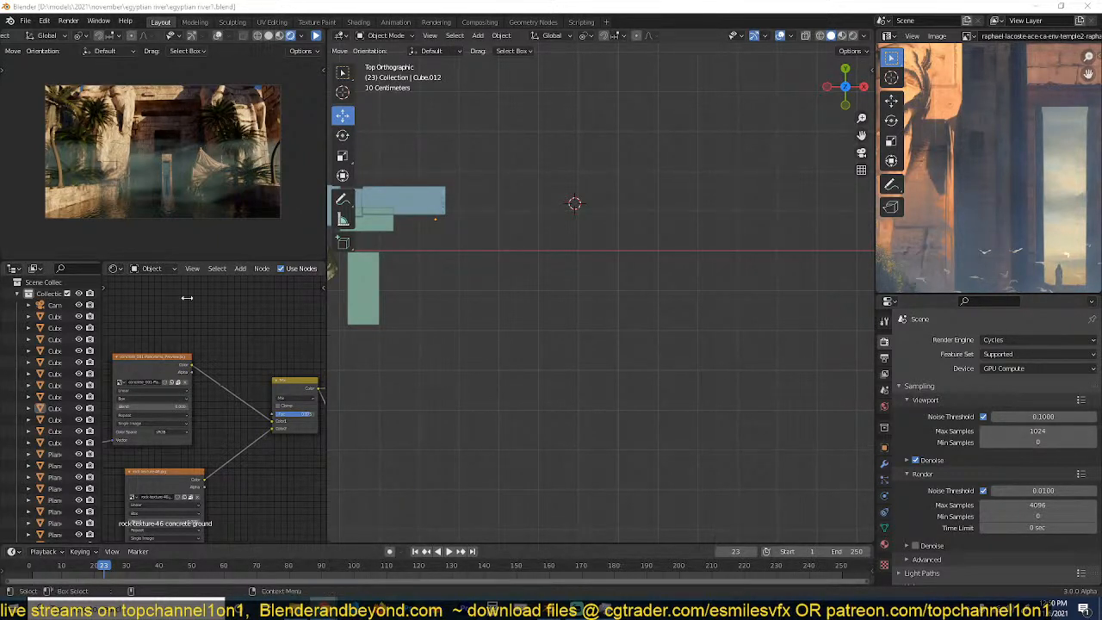
Switch back to Blender and import the downloaded eagle STL file from the Downloads folder into the temple scene.
scroll(428, 251, "down", 4)
middle_click_drag(449, 316, 445, 180)
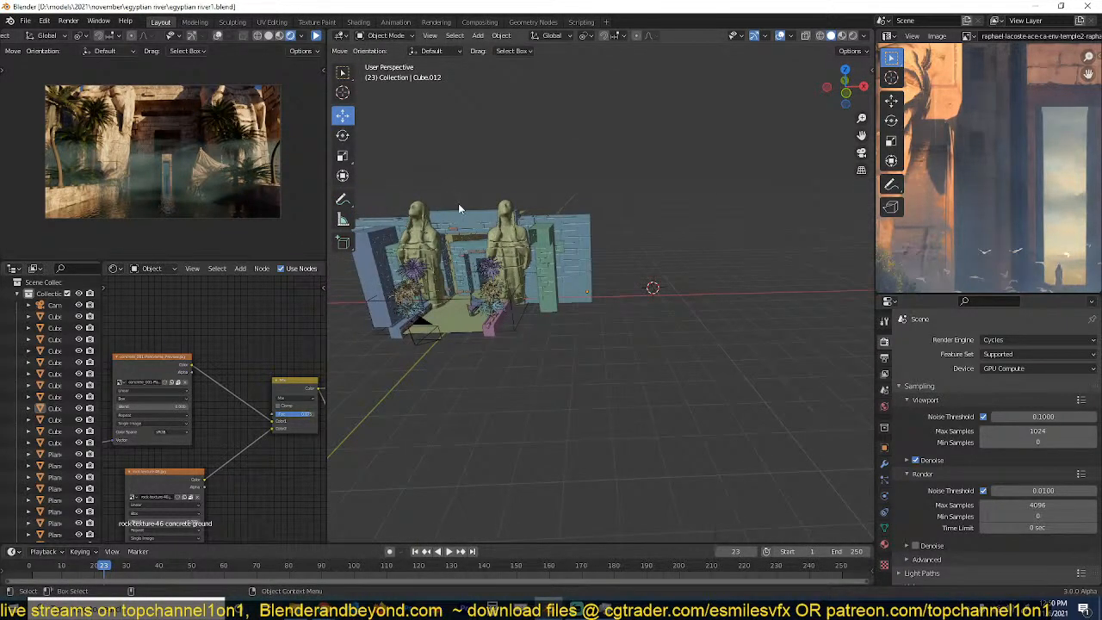
key("KP_0")
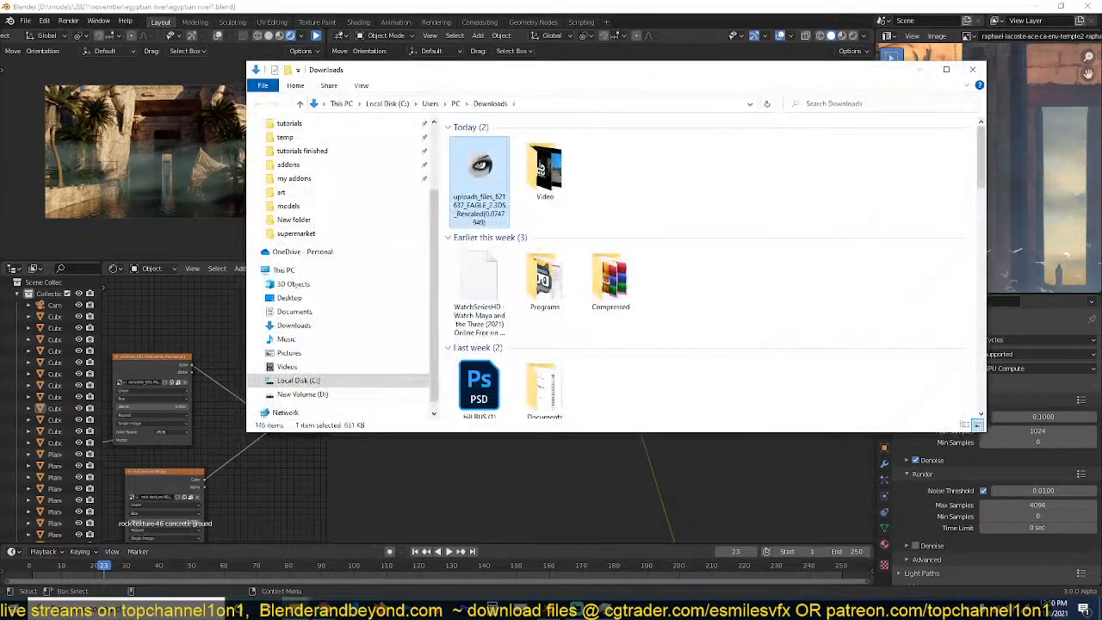
left_click(441, 6)
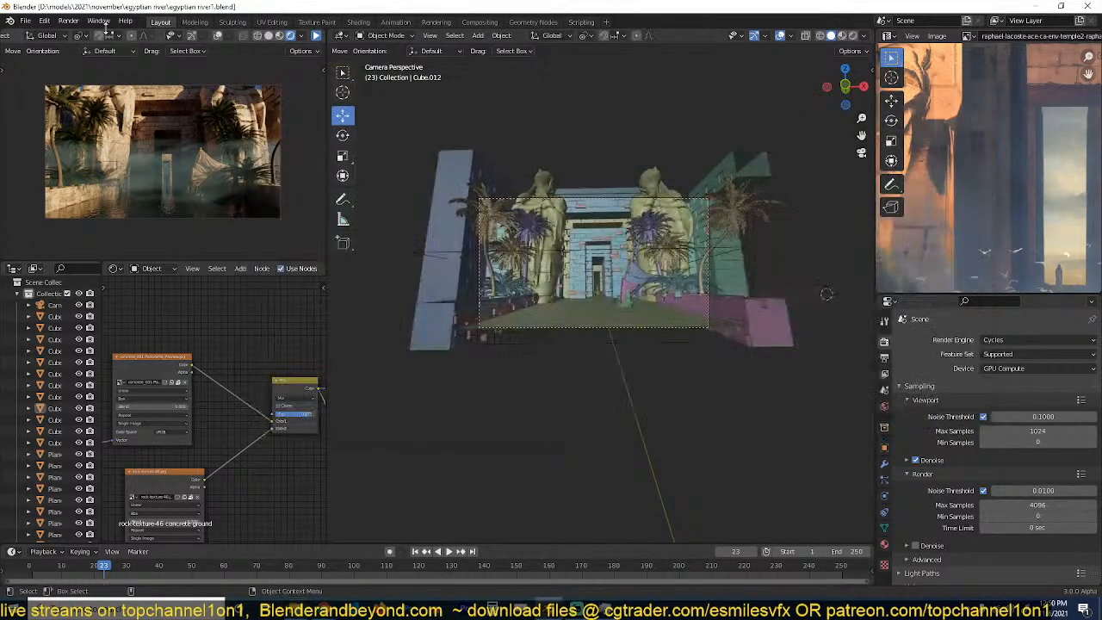
left_click(28, 20)
mouse_move(62, 174)
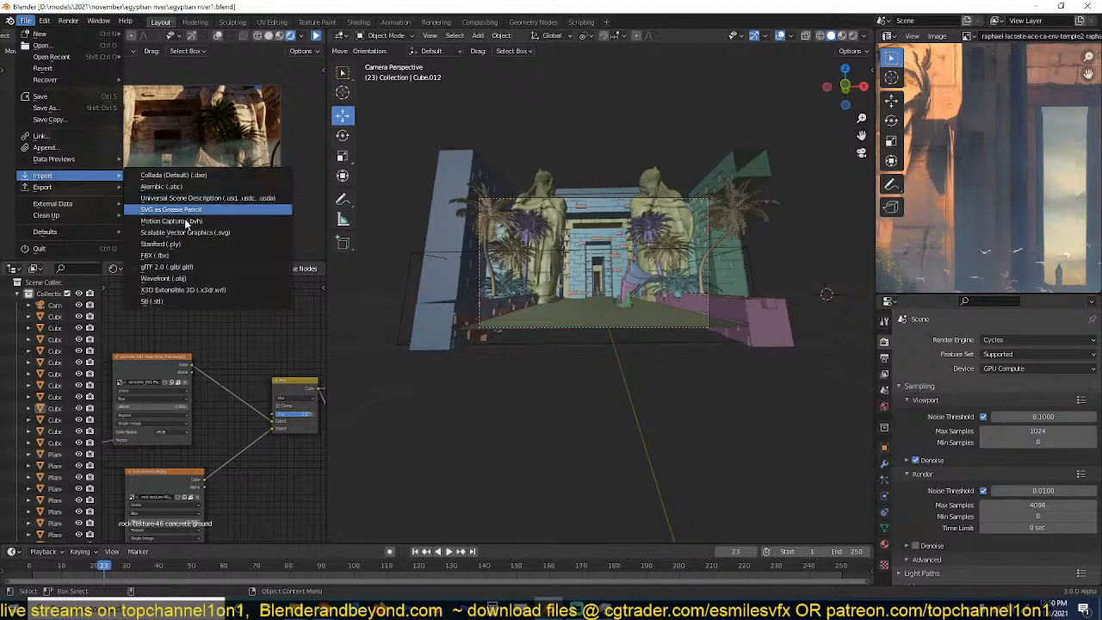
left_click(181, 299)
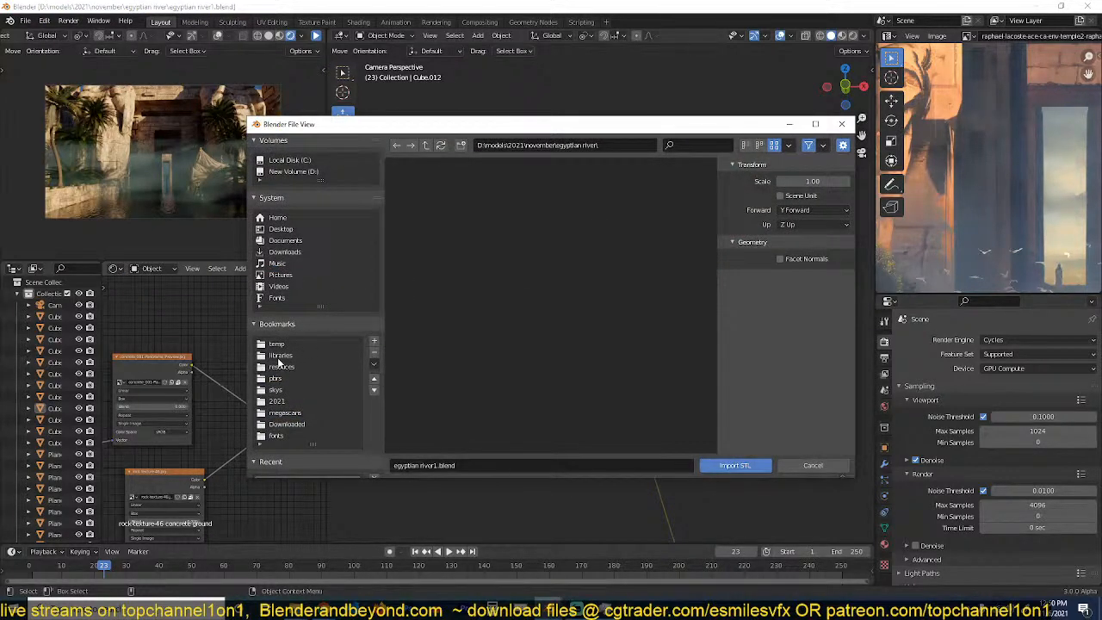
left_click(291, 252)
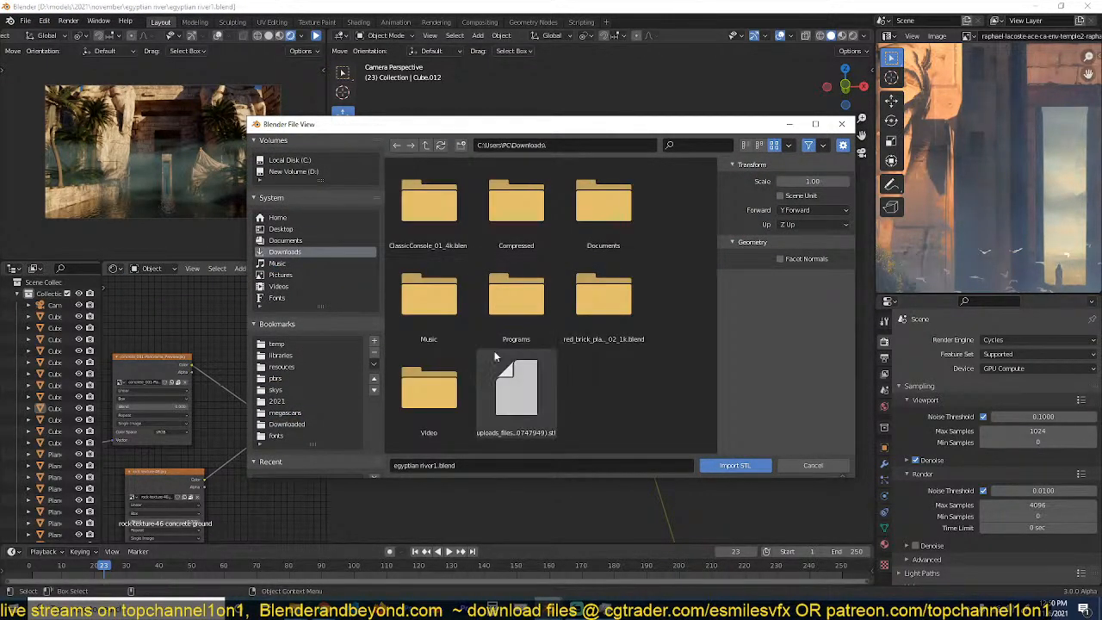
left_click(506, 391)
left_click(736, 466)
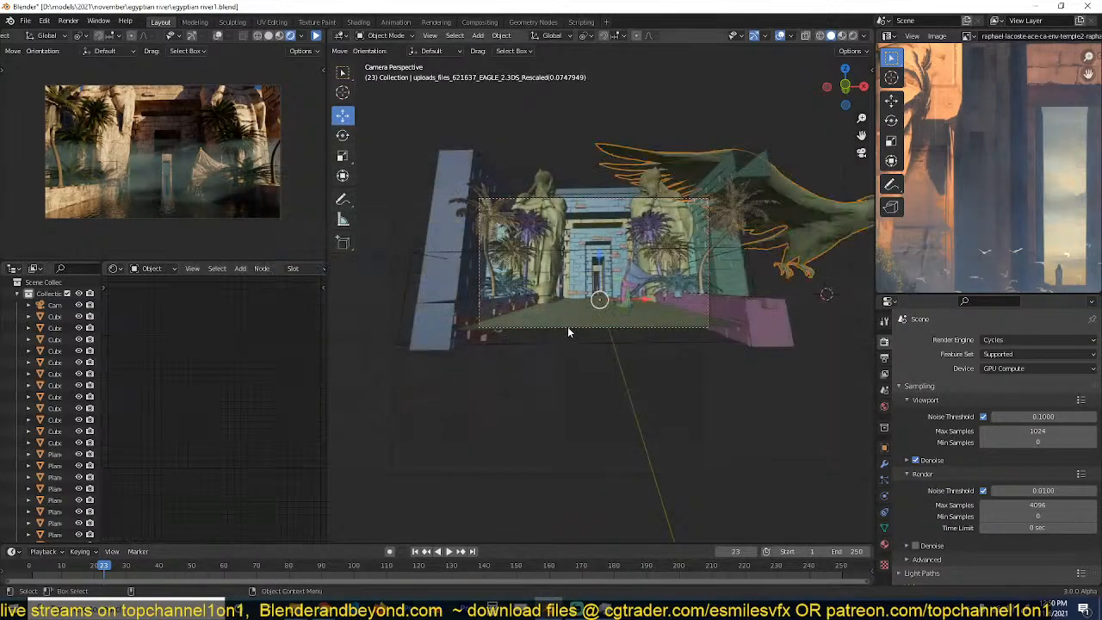
Frame the imported eagle in the viewport and set its origin to its geometry.
middle_click_drag(732, 292, 710, 321)
scroll(708, 324, "down", 6)
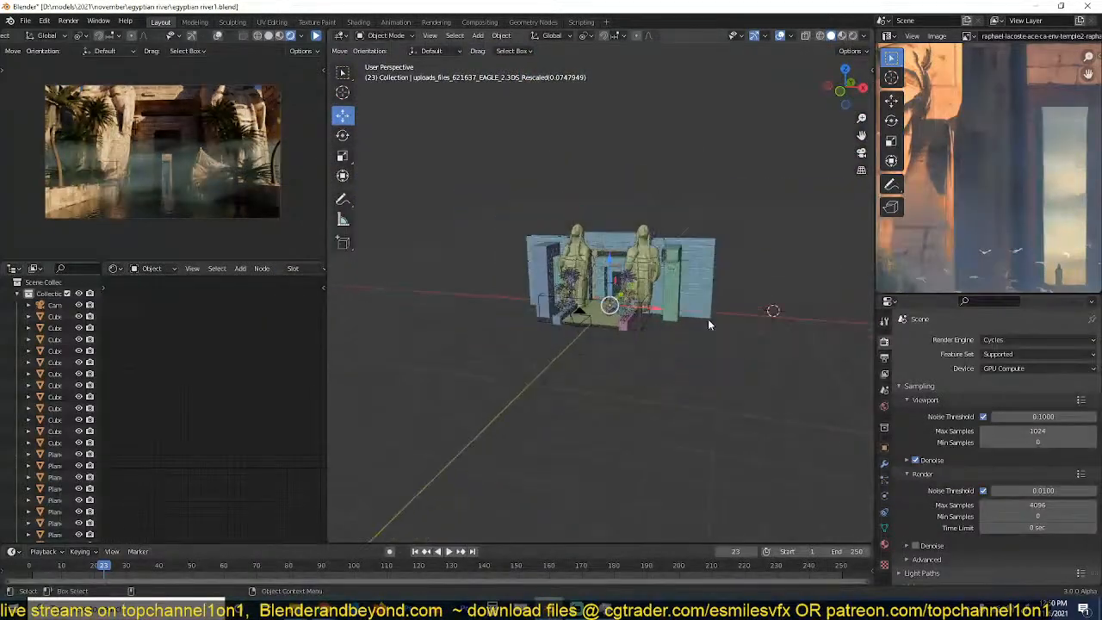
scroll(709, 320, "down", 1)
key("KP_Decimal")
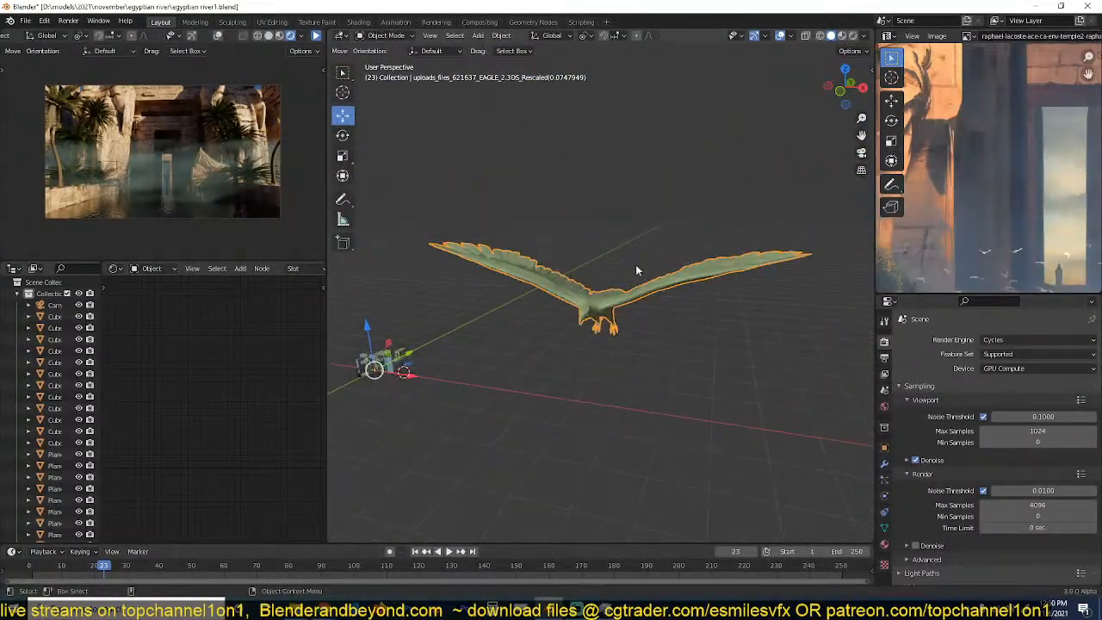
middle_click_drag(636, 213, 616, 228)
scroll(600, 225, "up", 5)
right_click(588, 210)
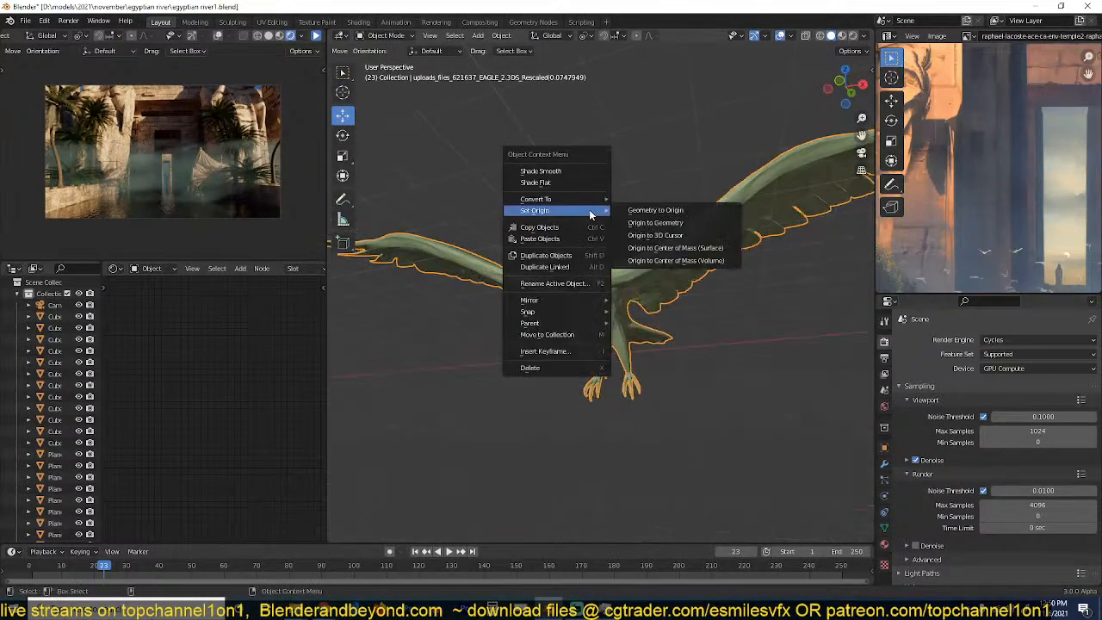
mouse_move(580, 210)
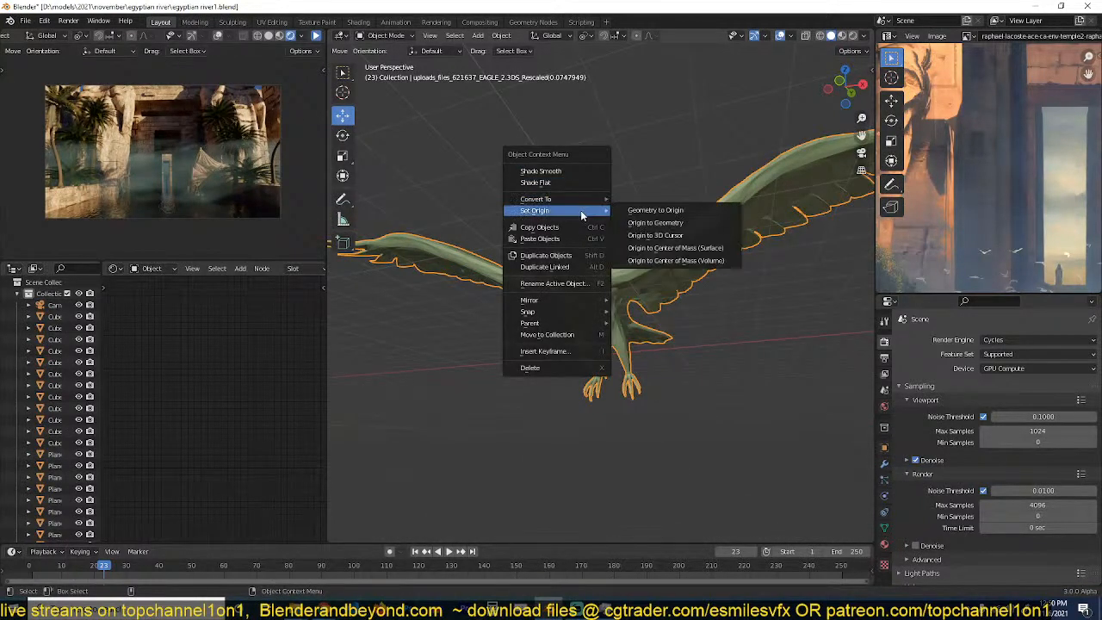
left_click(671, 227)
Apply smooth shading to the eagle.
middle_click_drag(628, 258, 598, 254)
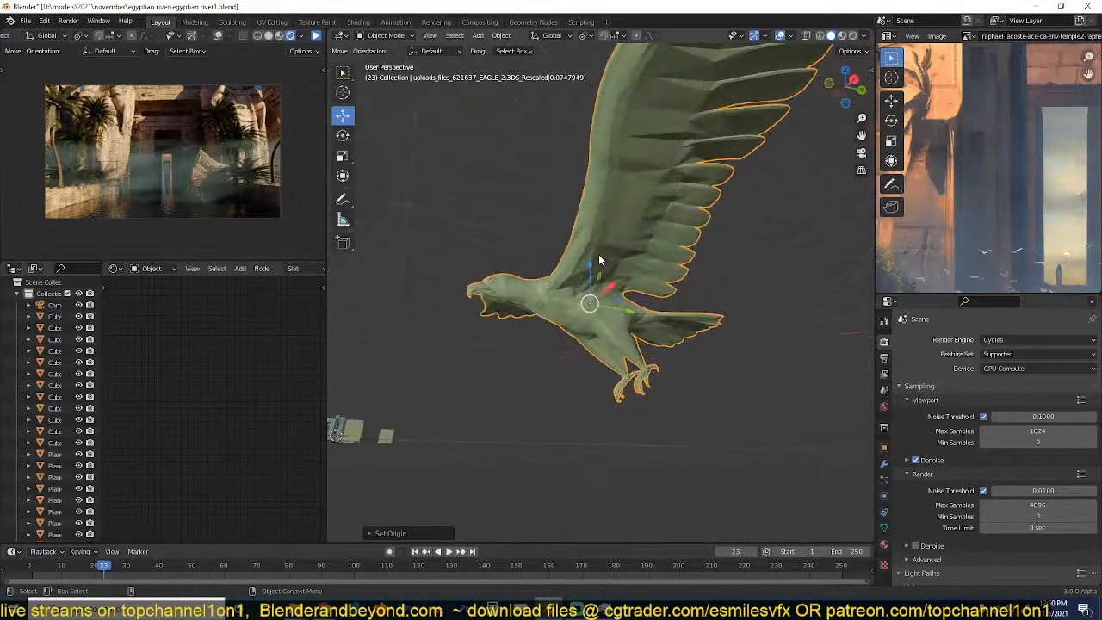
scroll(599, 254, "up", 3)
right_click(598, 255)
mouse_move(604, 235)
left_click(581, 216)
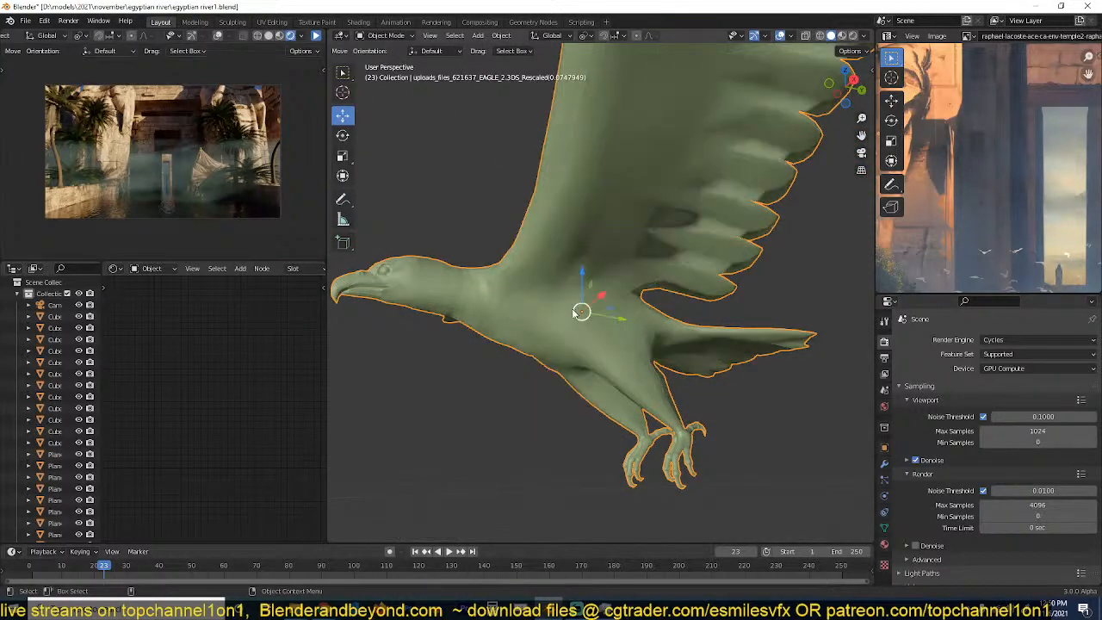
Scale the eagle freehand and check its mesh density in Edit Mode, returning to Object Mode.
mouse_move(580, 216)
middle_mouse_down()
mouse_move(657, 404)
mouse_move(641, 338)
mouse_move(539, 309)
mouse_move(668, 320)
mouse_move(651, 328)
mouse_move(646, 393)
mouse_move(588, 369)
mouse_move(596, 344)
middle_mouse_up()
key("s")
left_click(631, 330)
scroll(646, 393, "up", 2)
key("Tab")
scroll(645, 389, "up", 3)
key("Tab")
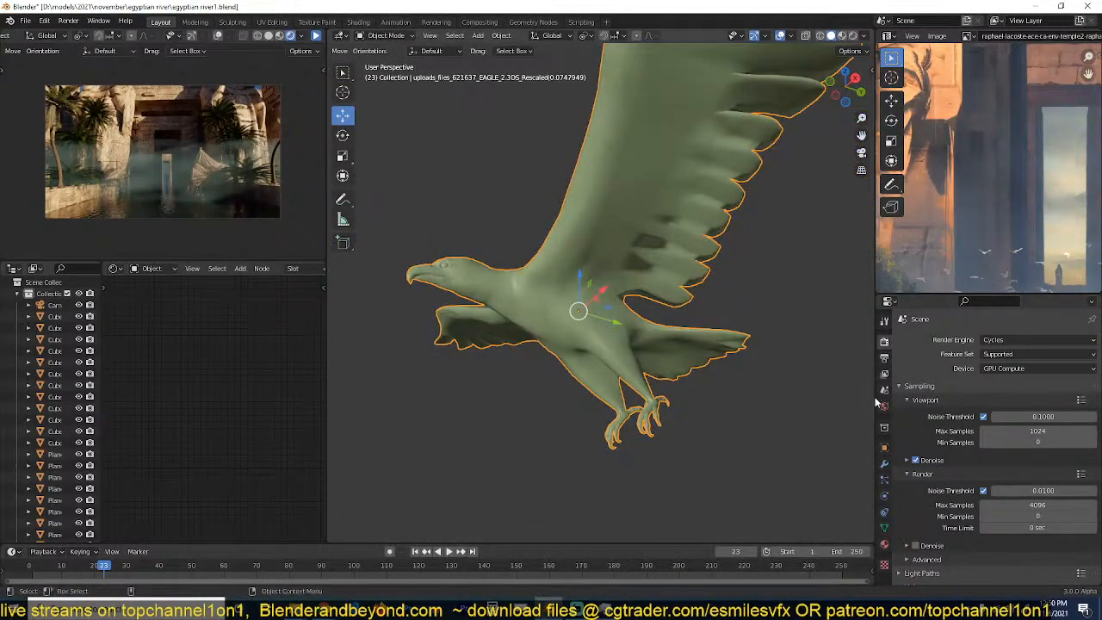
Try a Remesh modifier on the eagle and remove it.
left_click(884, 463)
left_click(987, 339)
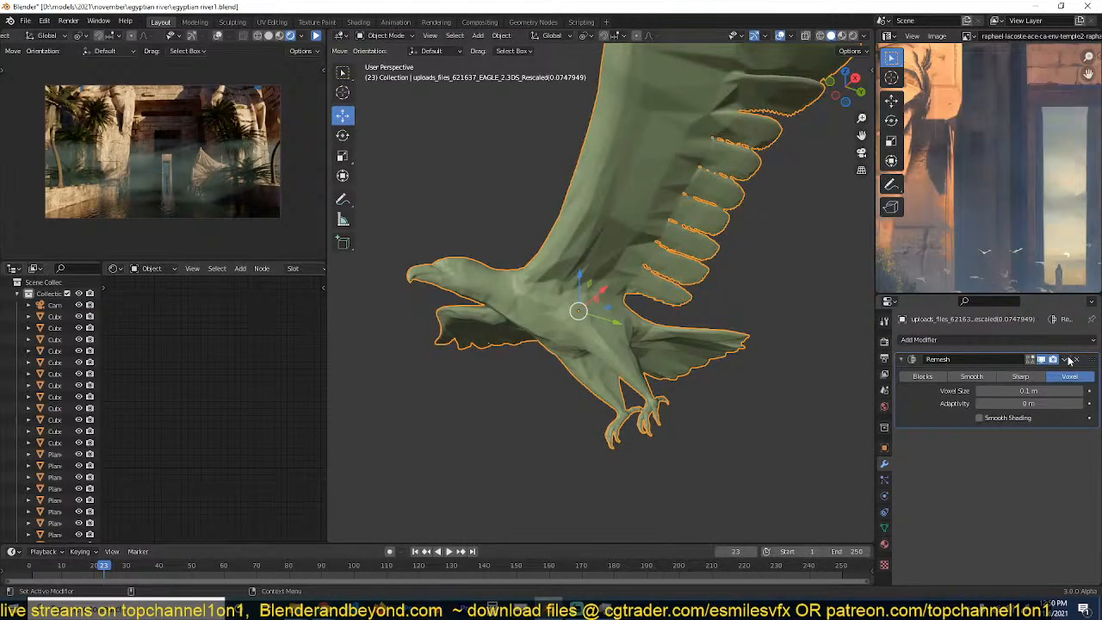
left_click(1081, 359)
Add a Decimate modifier to the eagle with its collapse ratio at 0.1111 and apply it.
left_click(1054, 340)
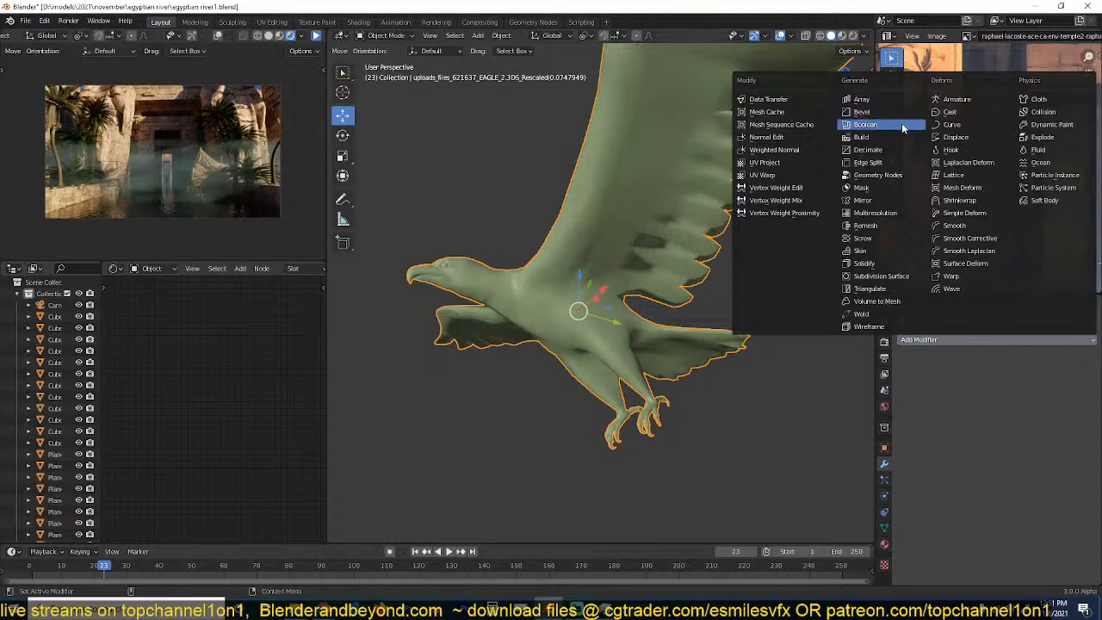
left_click(868, 150)
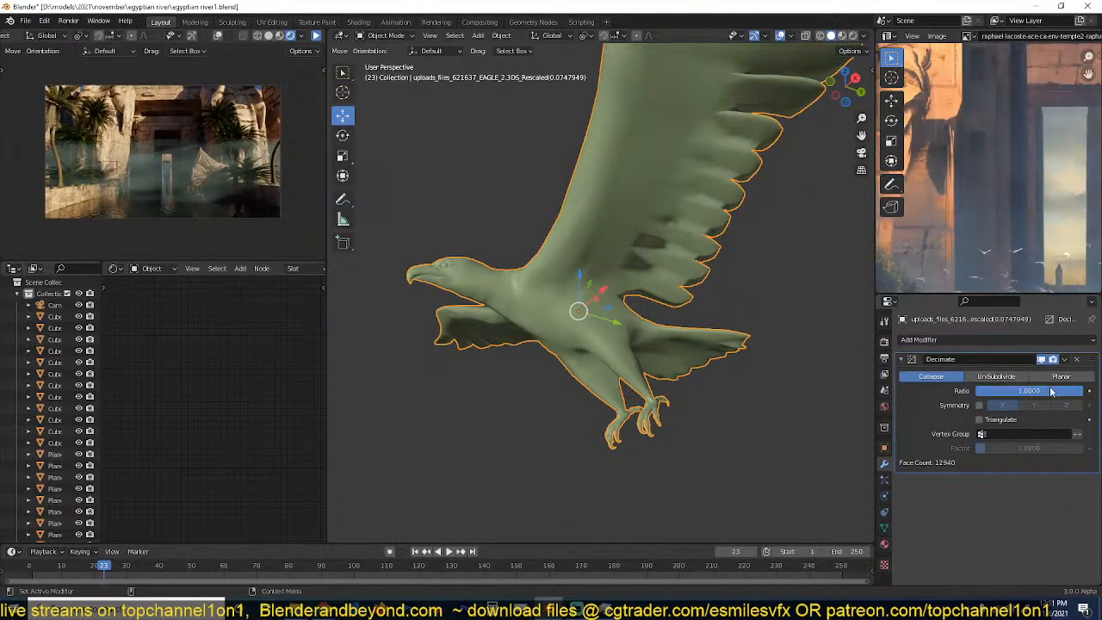
left_click_drag(1067, 391, 989, 391)
scroll(492, 415, "down", 4)
middle_click_drag(492, 415, 594, 465)
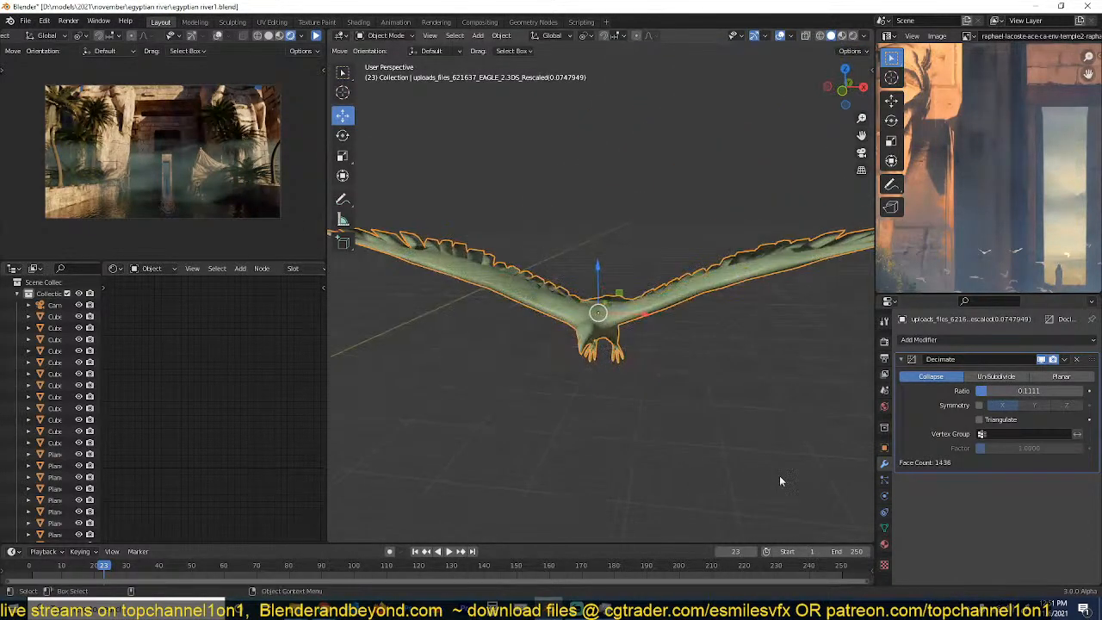
key("ctrl+a")
Scale the eagle down to about 0.33 and snap it to the 3D cursor at the scene origin.
scroll(604, 402, "down", 9)
middle_click_drag(604, 401, 632, 454)
key("s")
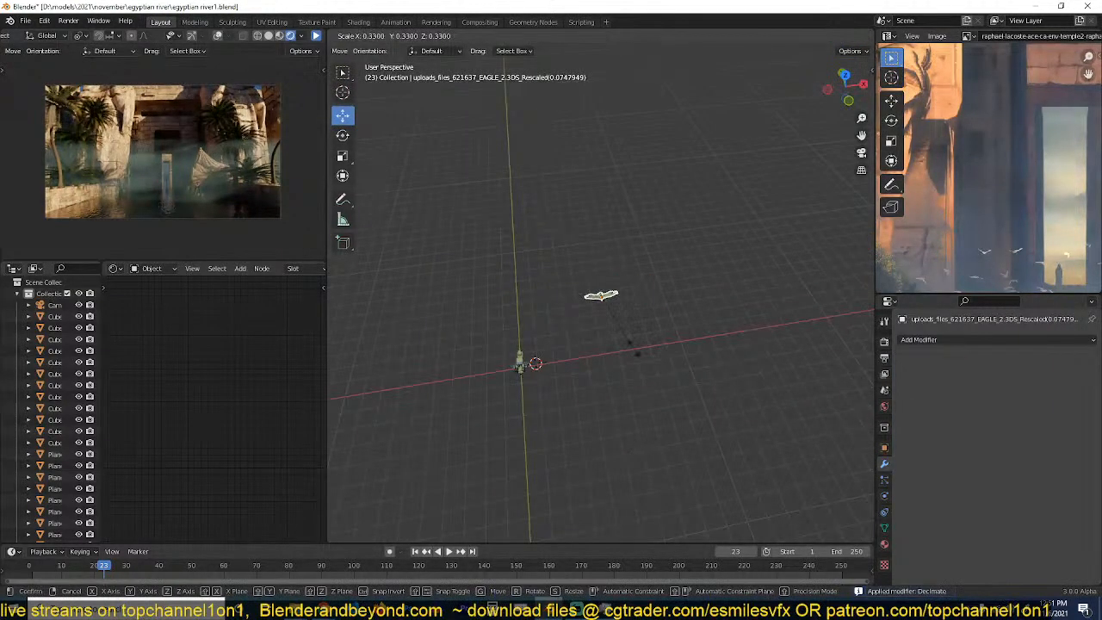
left_click(636, 350)
key("shift+s")
left_click(542, 246)
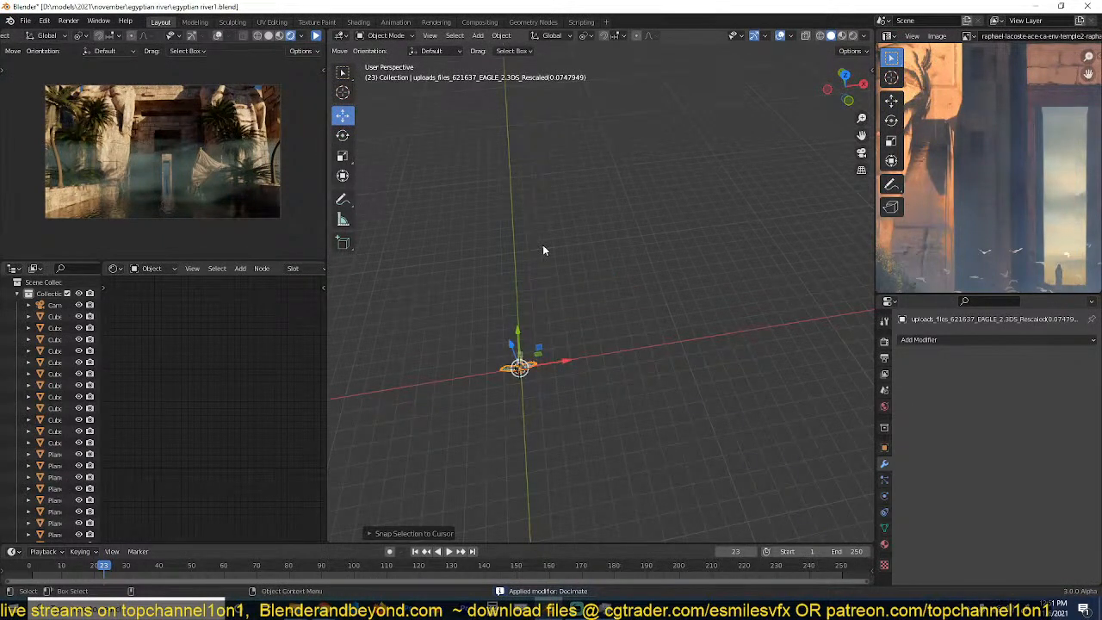
Shrink the eagle in camera view until its wingspan roughly matches the width of the central doorway.
key("KP_0")
key("s")
left_click(608, 307)
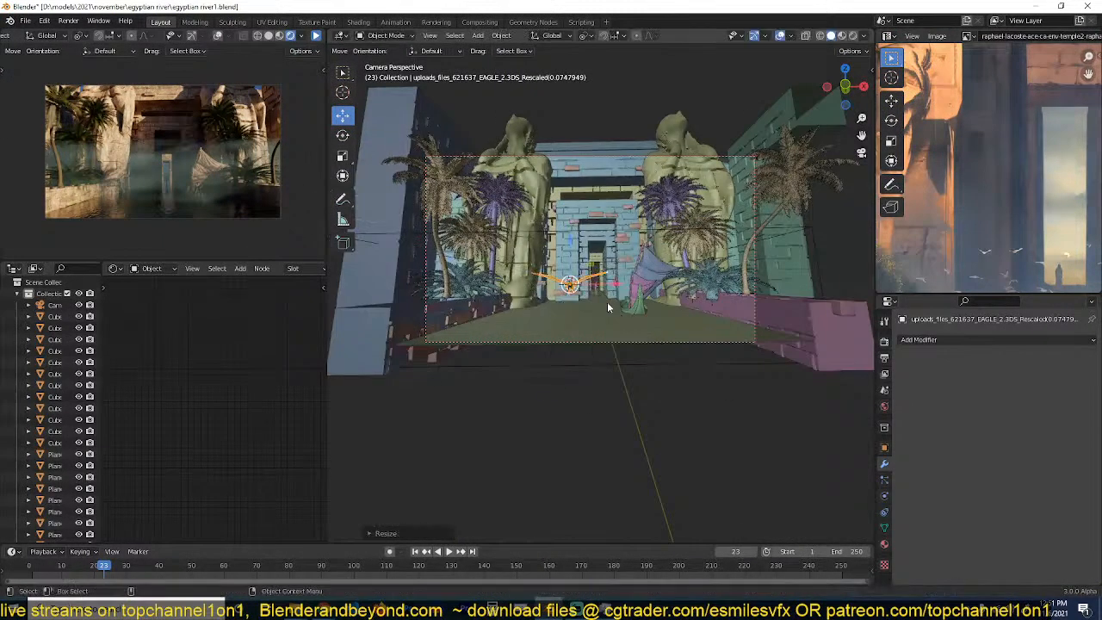
Isolate the eagle in local view and save the file.
scroll(510, 433, "up", 3)
scroll(267, 270, "down", 3)
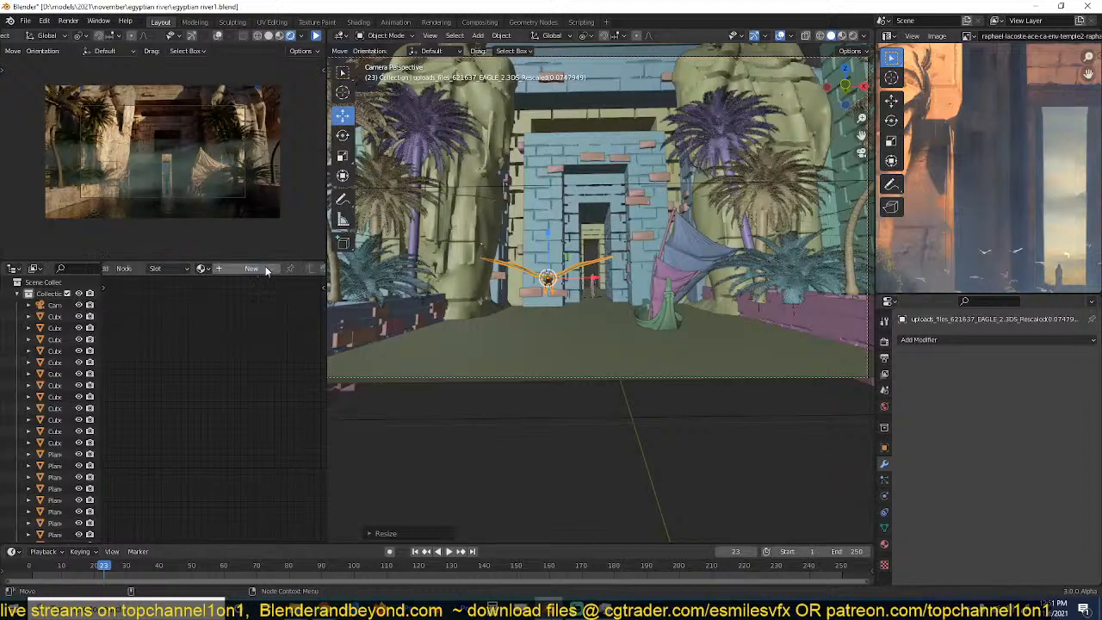
scroll(568, 234, "up", 4)
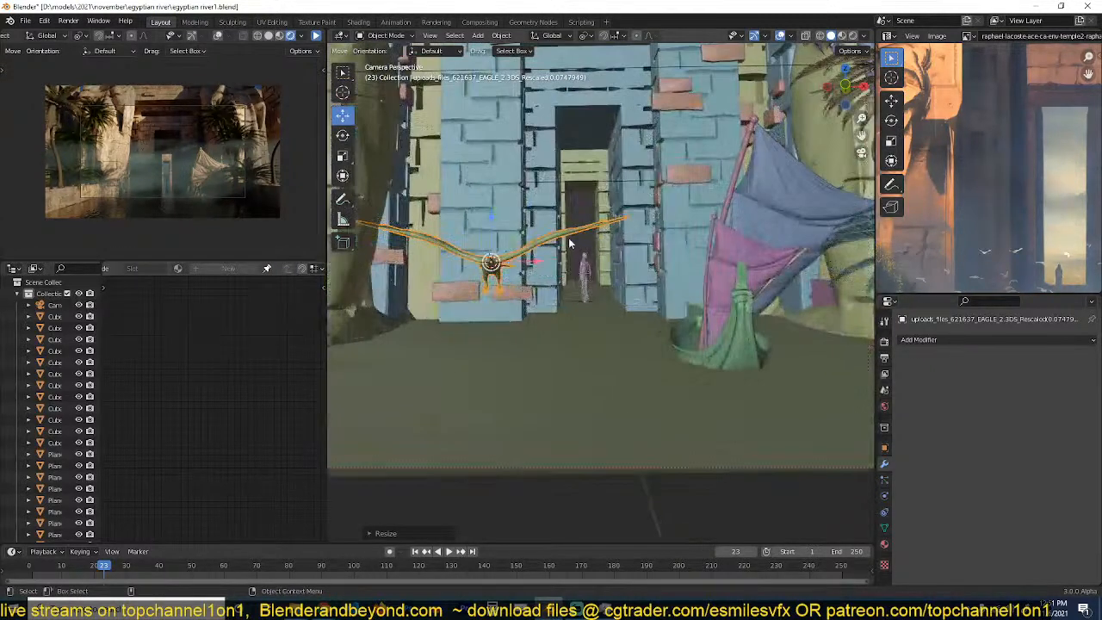
left_click(568, 232)
left_click(570, 233)
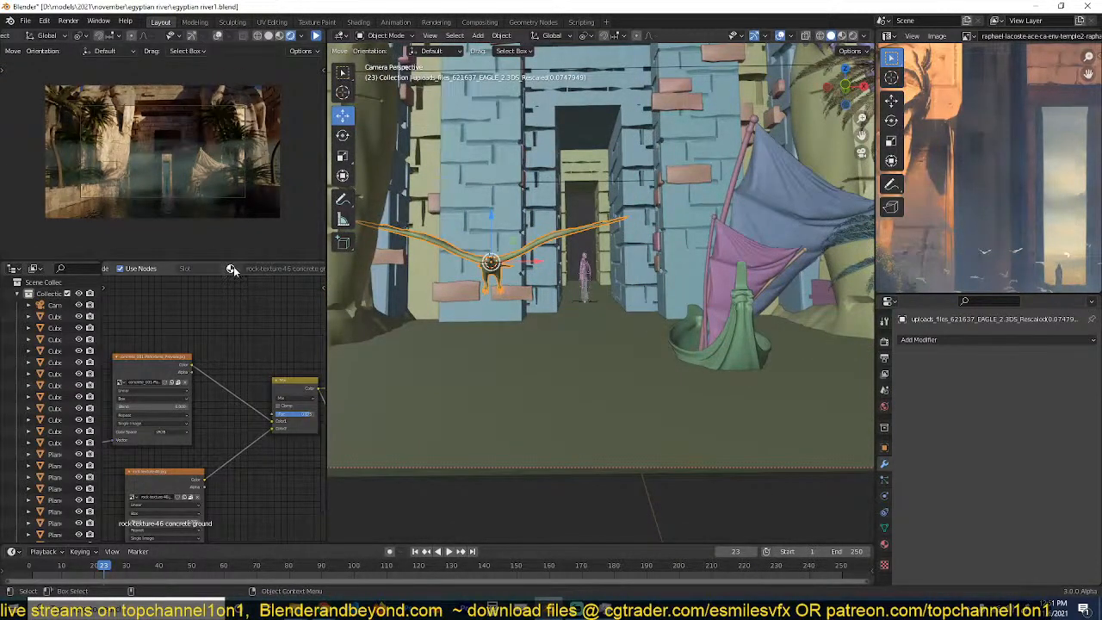
scroll(479, 318, "up", 2)
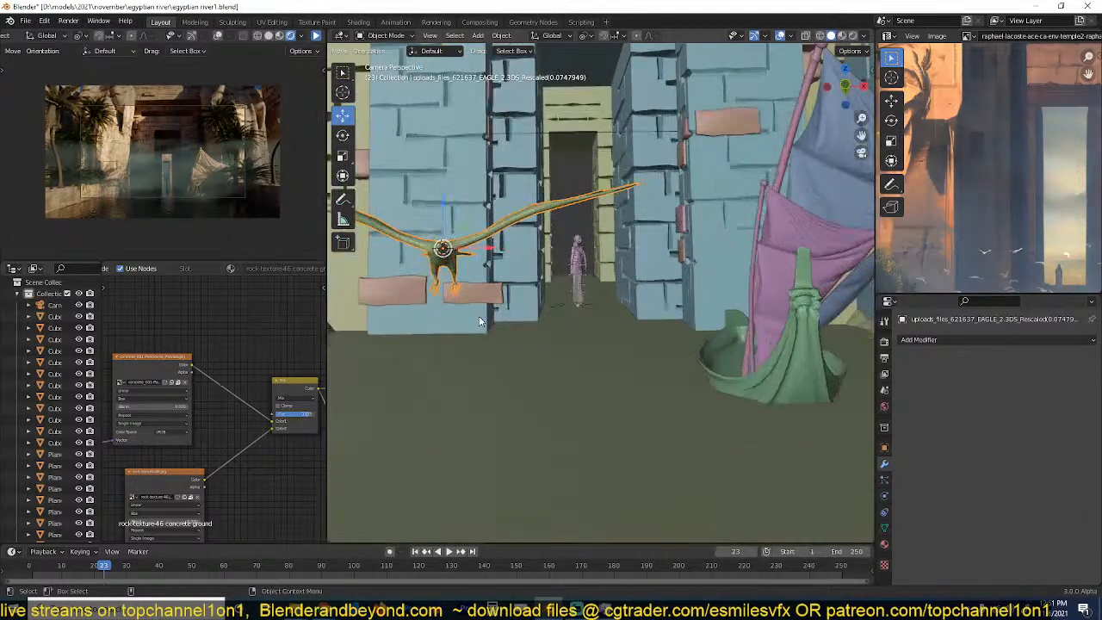
scroll(478, 319, "down", 3)
key("KP_Divide")
scroll(527, 310, "up", 6)
key("ctrl+s")
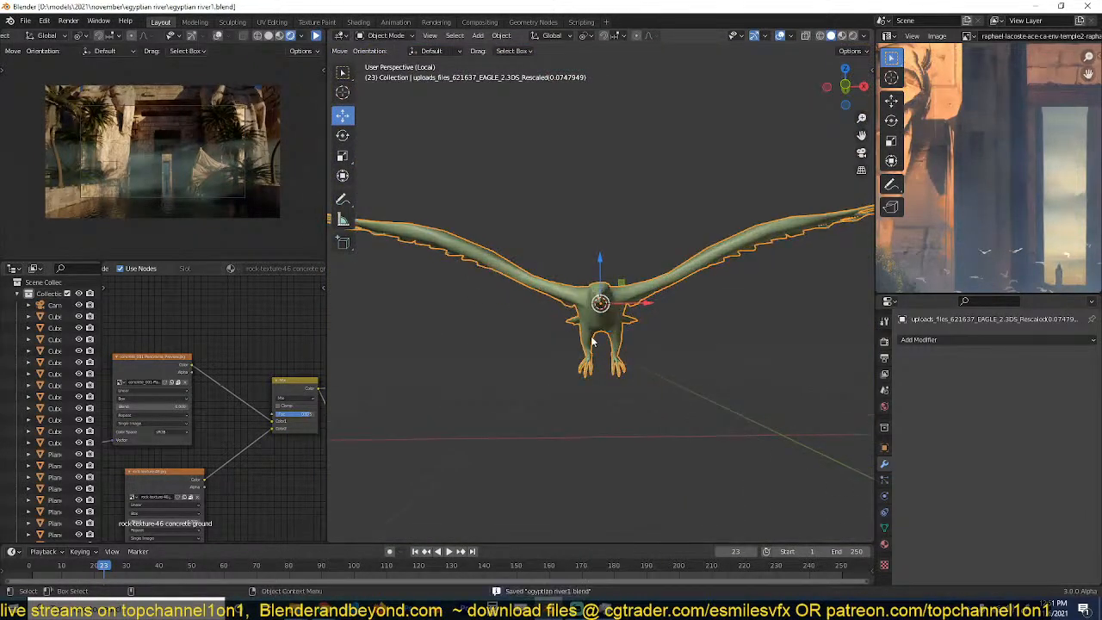
Display the isolated eagle in Material Preview shading and view it from below.
left_click(854, 35)
scroll(657, 273, "up", 1)
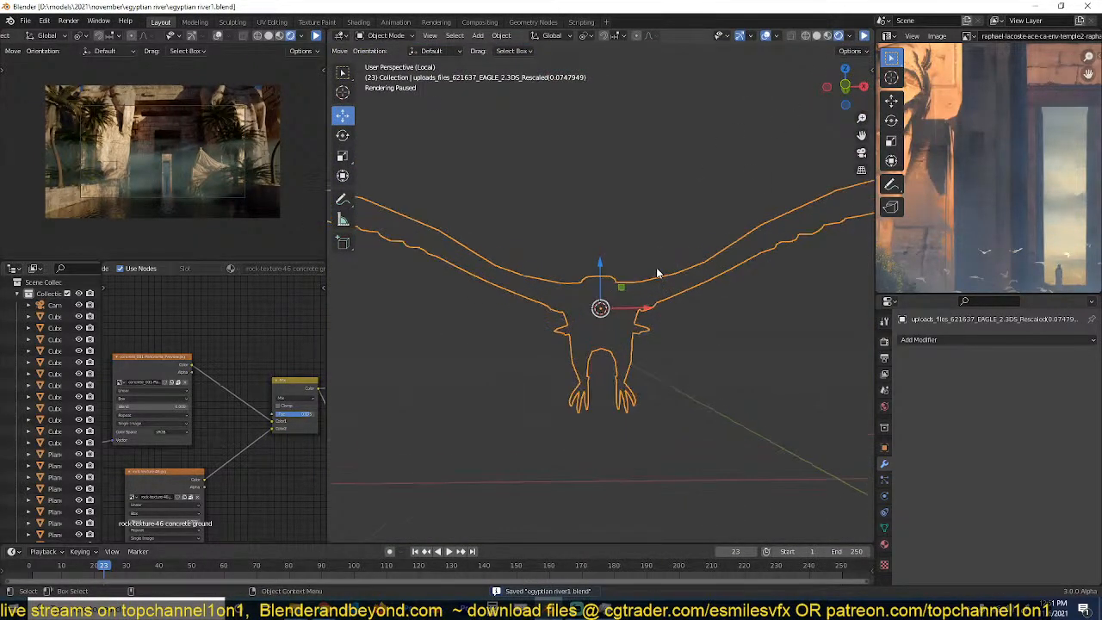
left_click(831, 36)
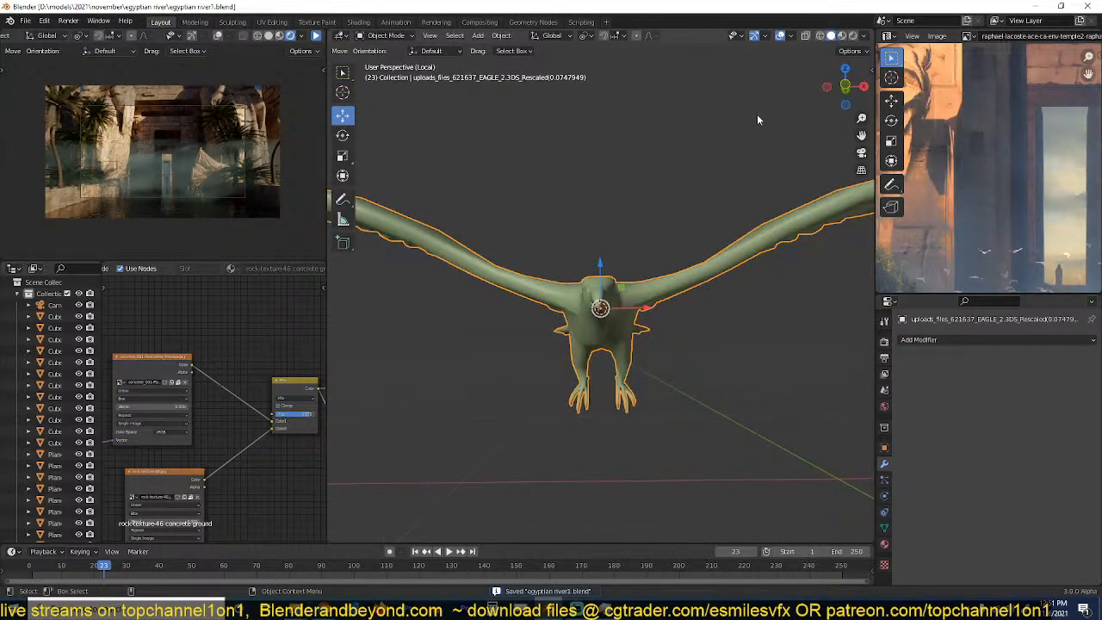
left_click(842, 36)
middle_click_drag(715, 216, 619, 146)
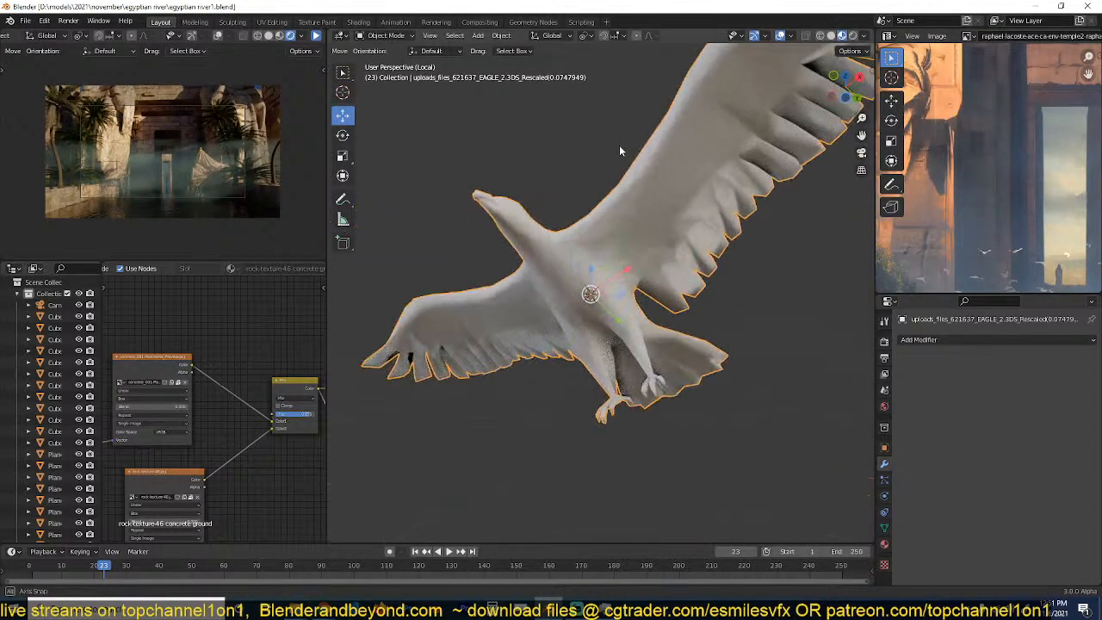
scroll(280, 384, "down", 2)
scroll(280, 384, "down", 1)
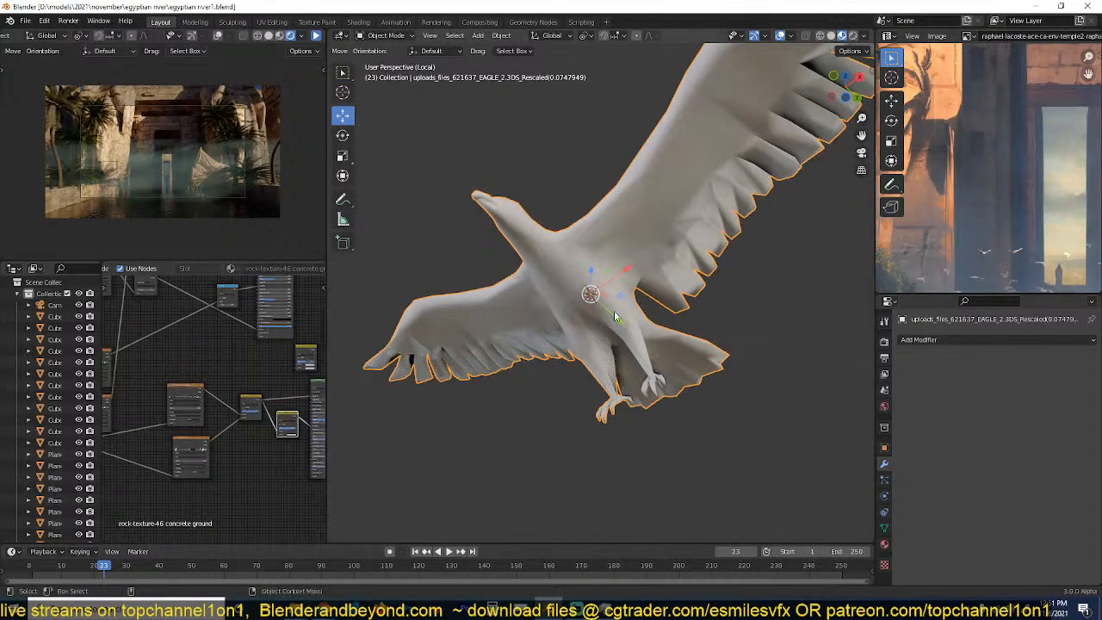
Create a new material on the eagle and unpin the node editor so it shows that material's nodes.
left_click(883, 543)
scroll(215, 371, "down", 5)
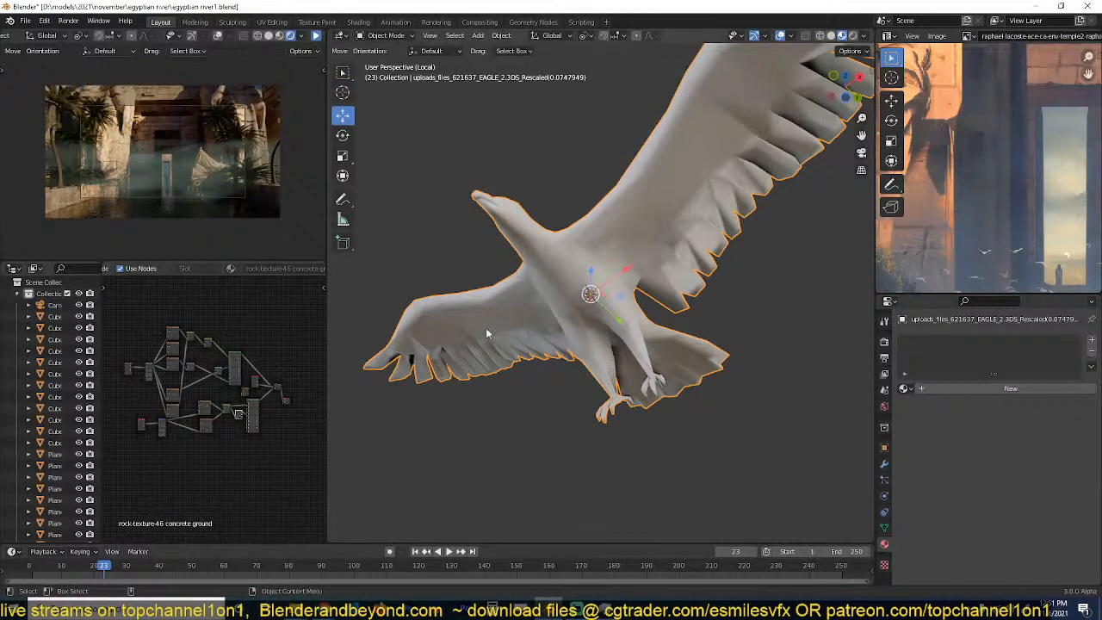
scroll(235, 401, "up", 5)
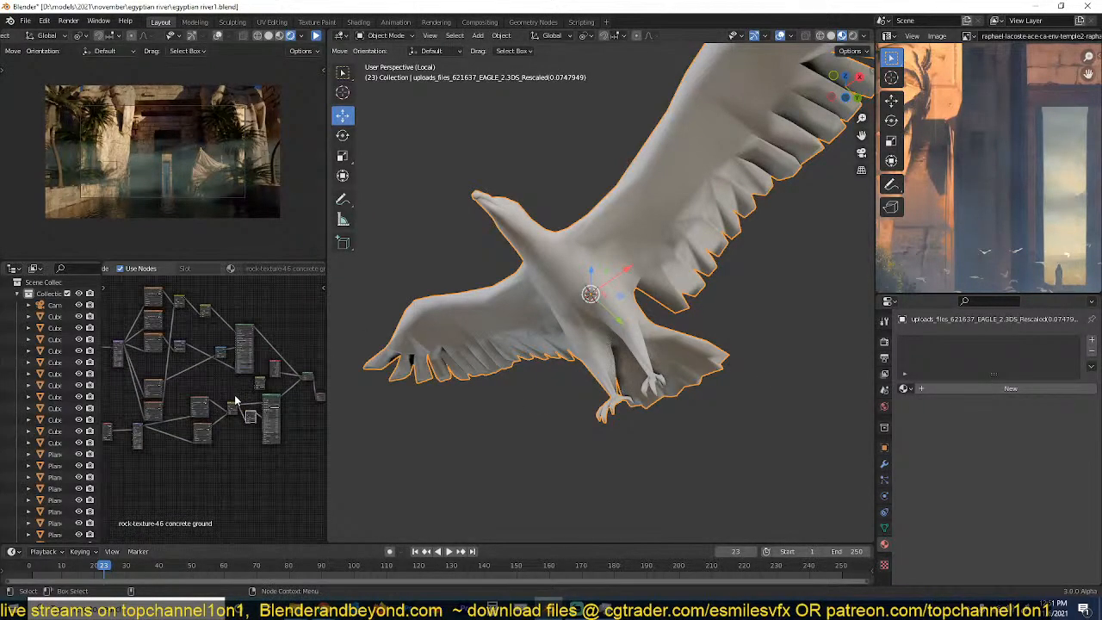
left_click(1010, 388)
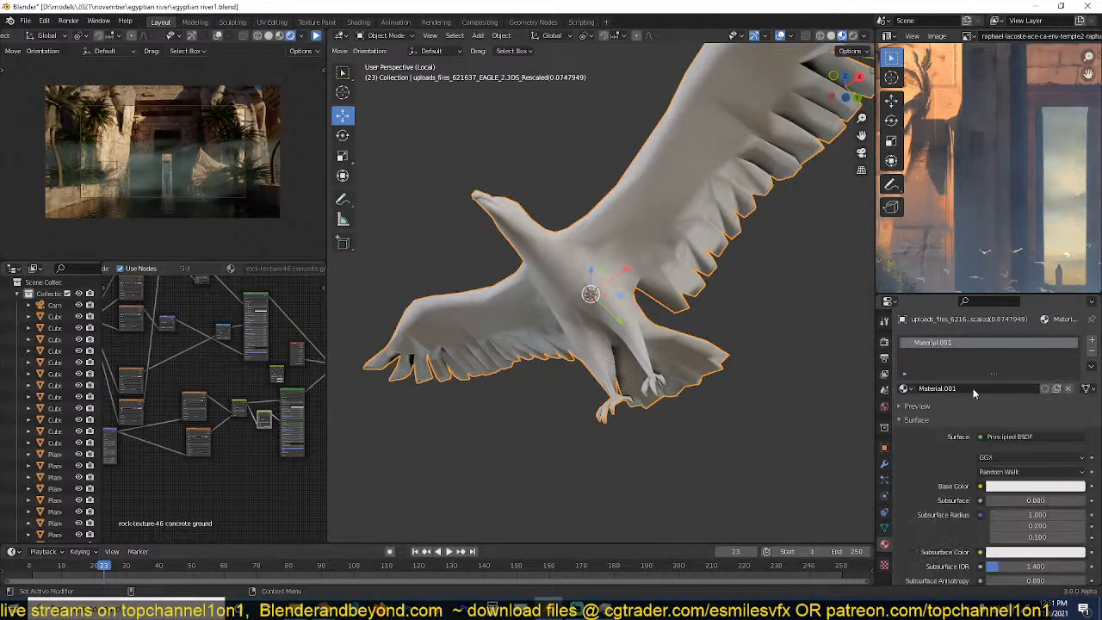
scroll(255, 264, "down", 4)
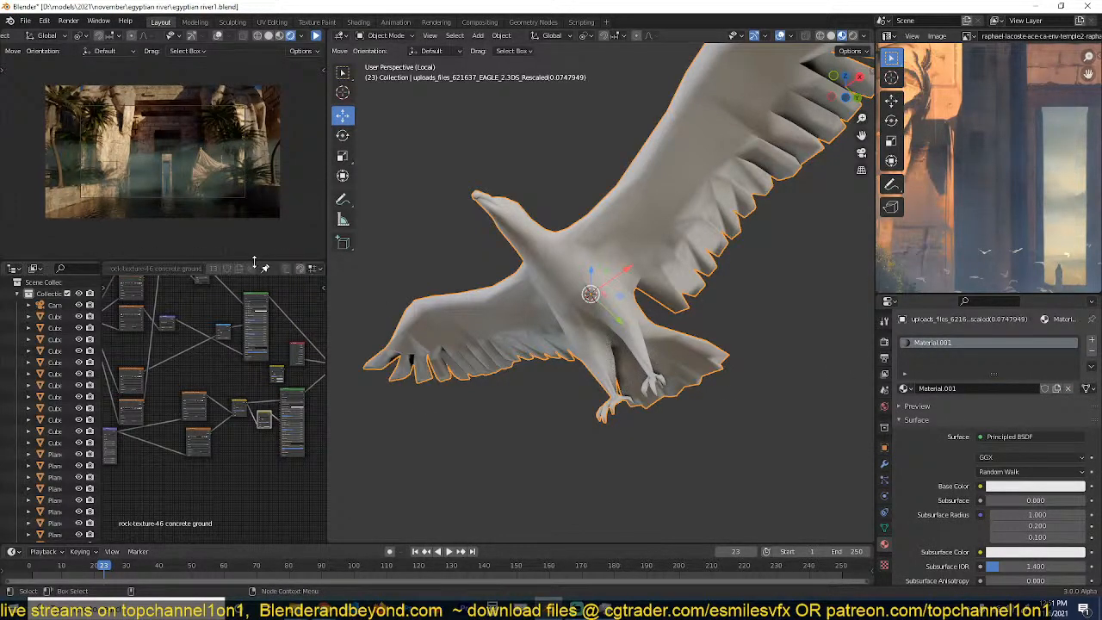
left_click(260, 270)
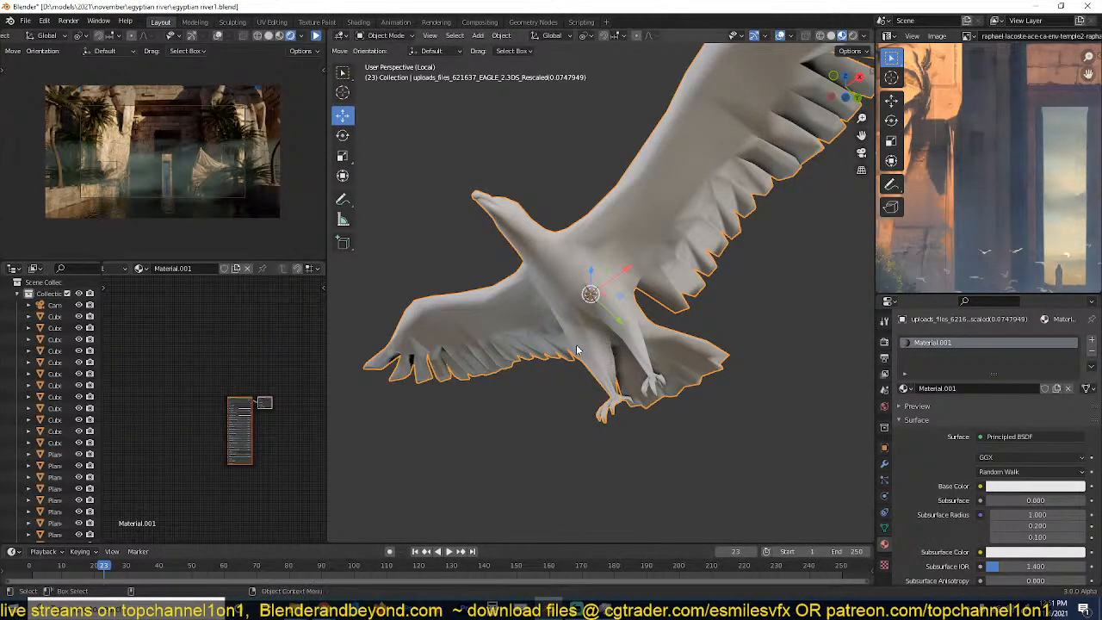
scroll(216, 444, "up", 3)
scroll(216, 441, "up", 1)
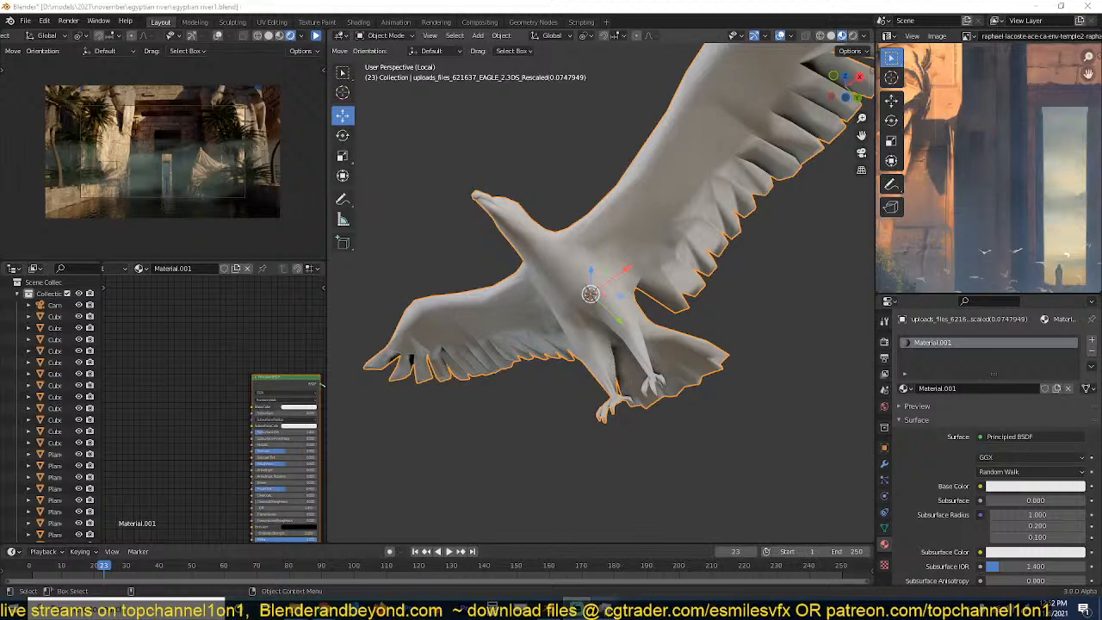
Leave local view and shrink the eagle in camera view to roughly a quarter of its size.
key("KP_Divide")
key("KP_0")
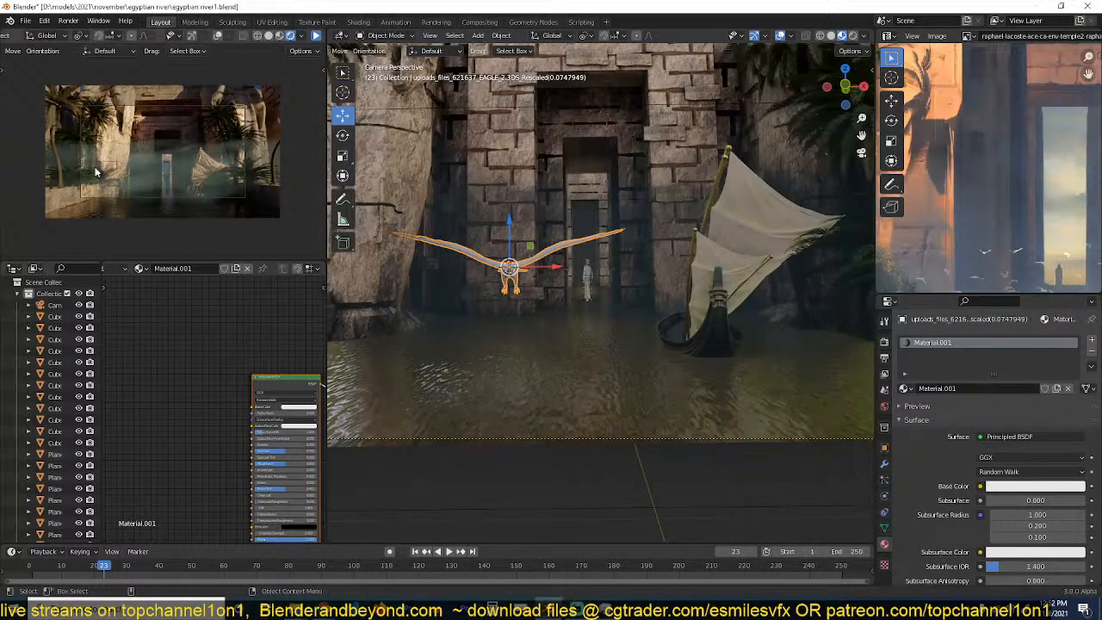
scroll(620, 291, "up", 2)
scroll(620, 290, "down", 2)
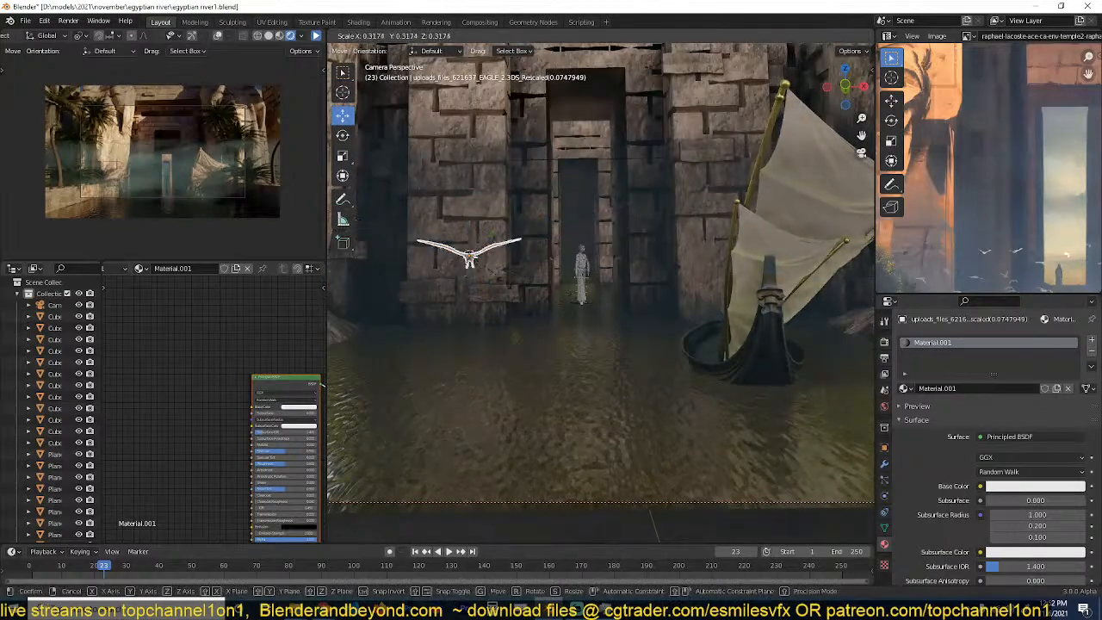
middle_click_drag(493, 283, 512, 305)
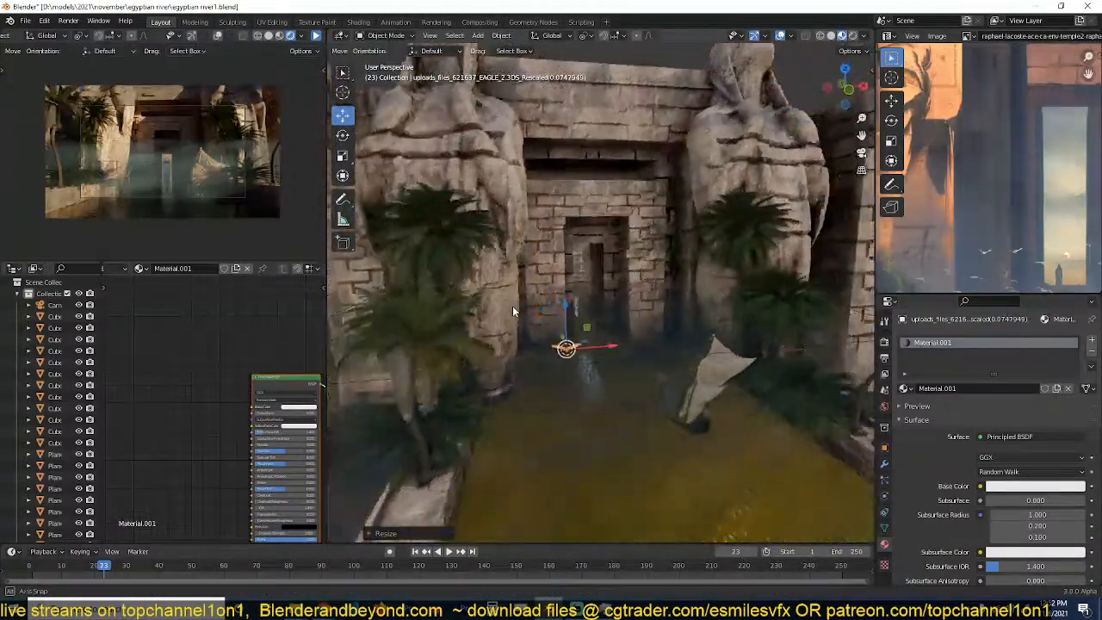
scroll(527, 316, "up", 2)
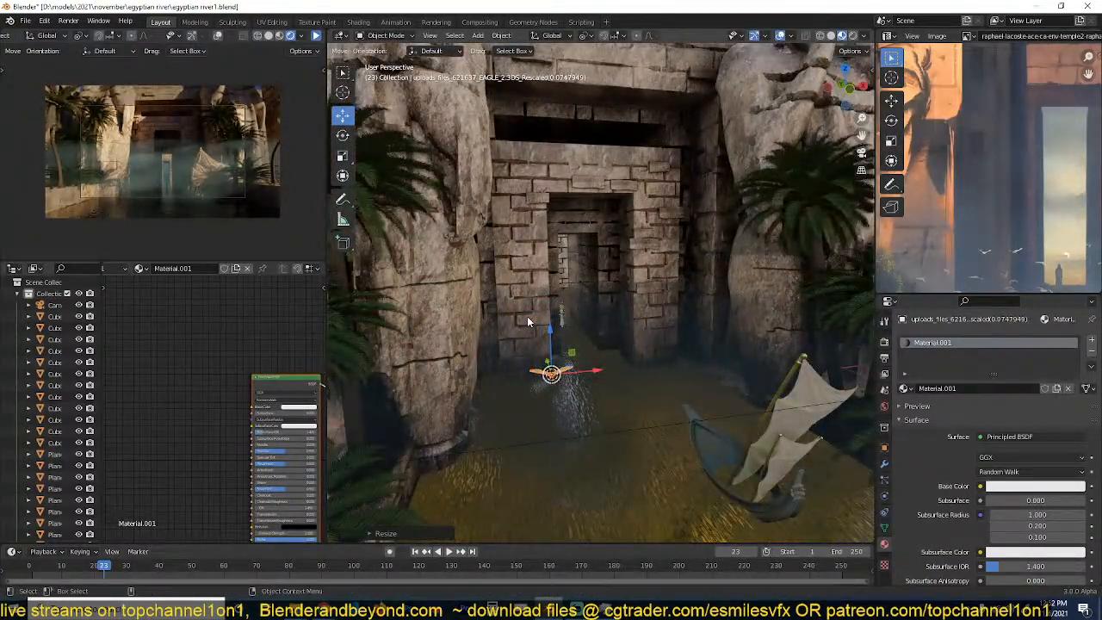
key("KP_0")
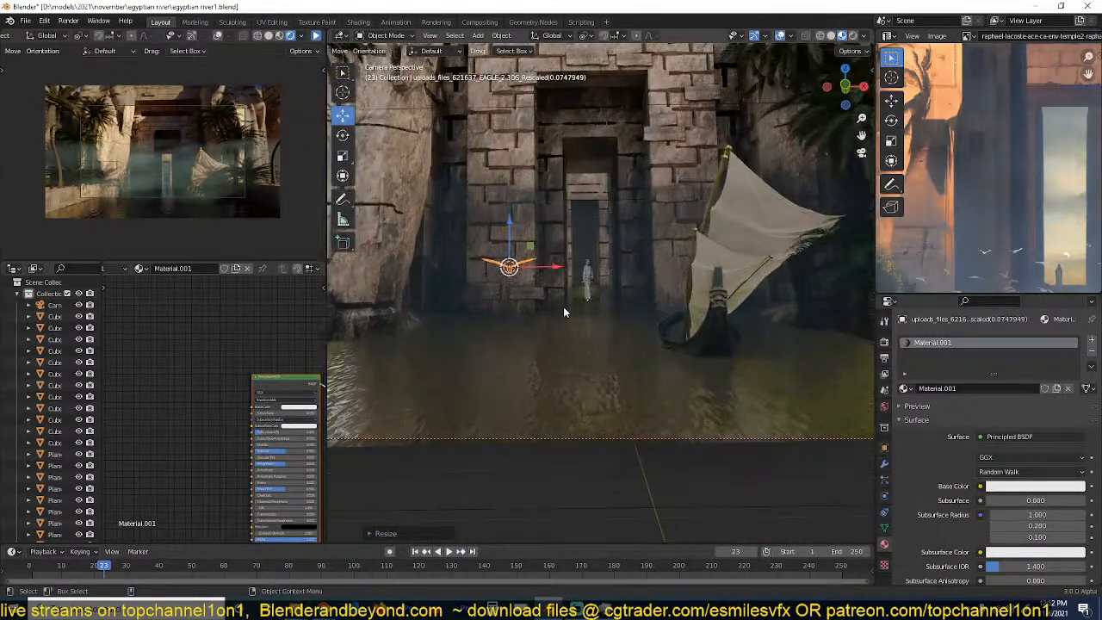
scroll(1001, 272, "down", 4)
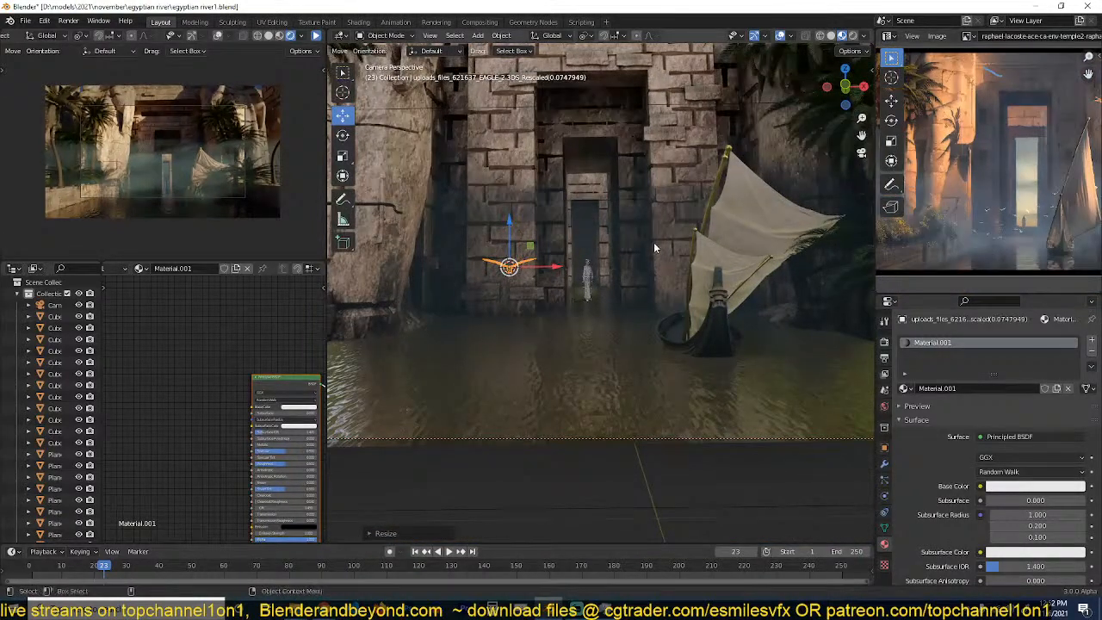
scroll(654, 242, "up", 3)
Move the eagle above the temple in front view with solid shading and scale it down further.
key("KP_1")
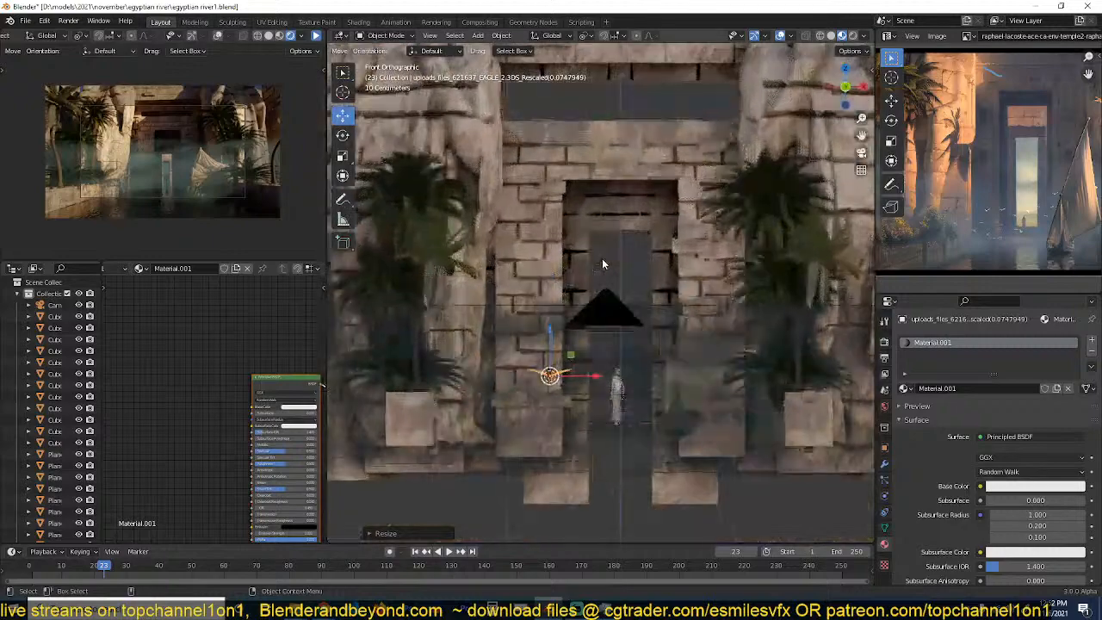
scroll(602, 262, "down", 5)
key("z")
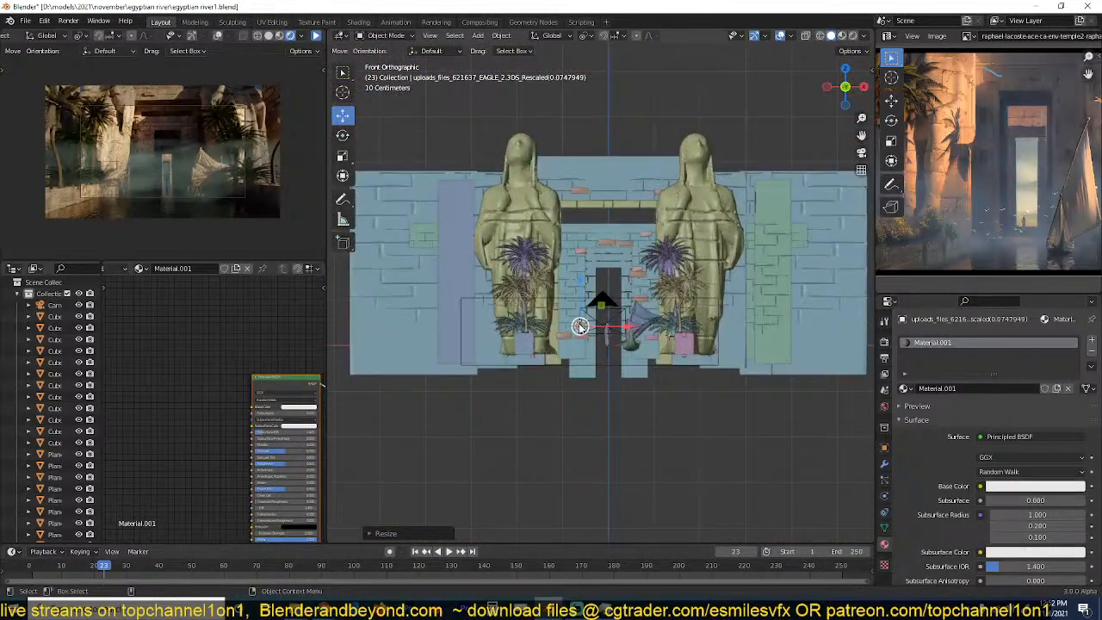
key("KP_Divide")
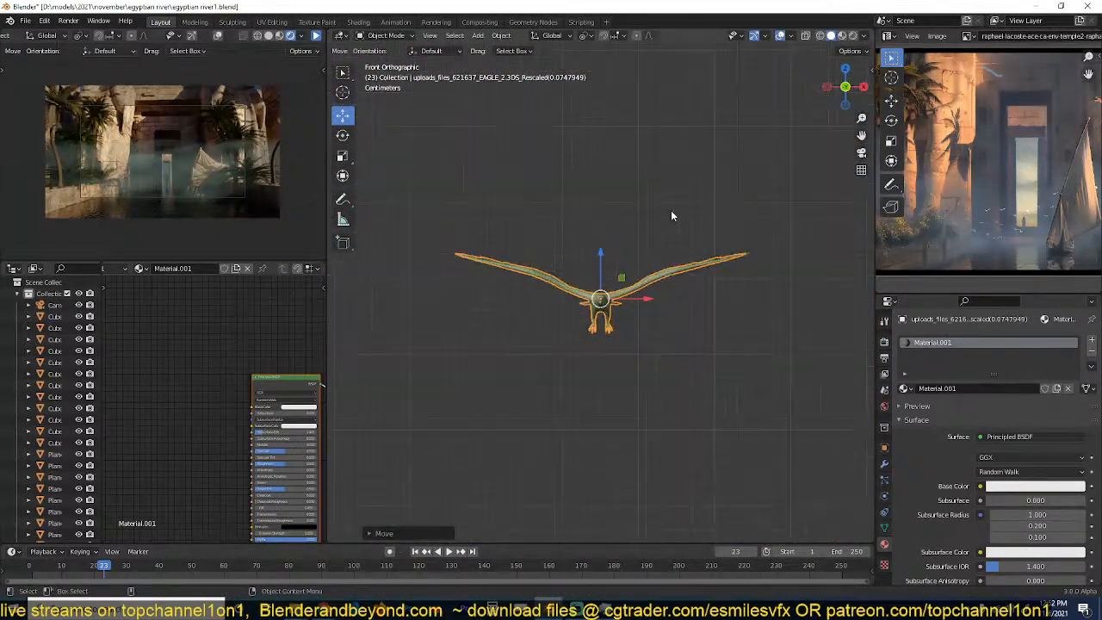
key("s")
left_click(605, 316)
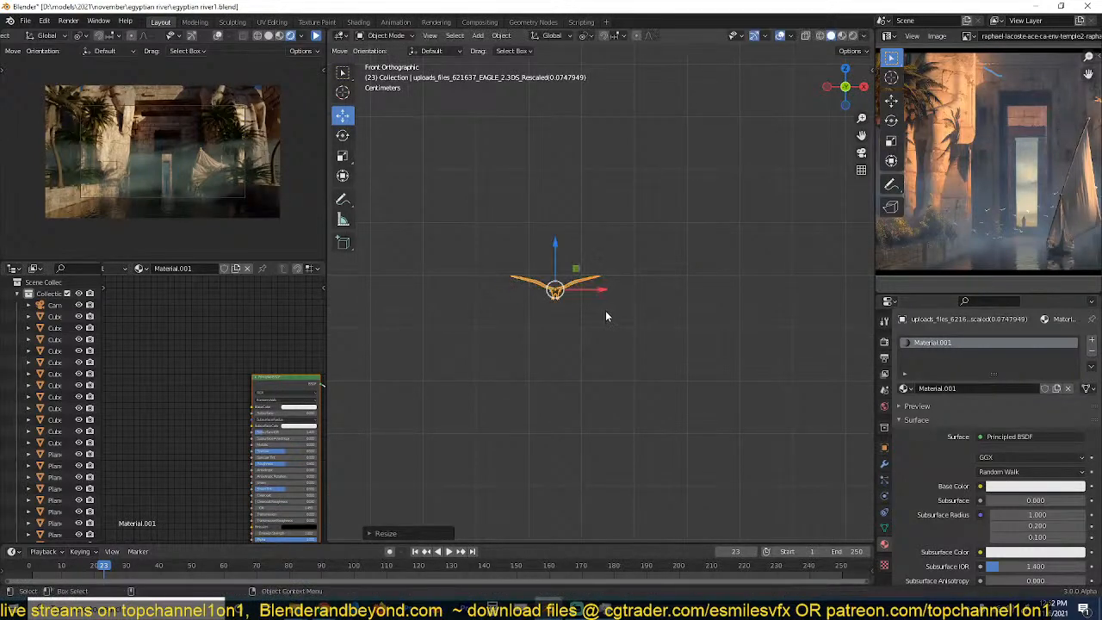
Duplicate the eagle and place the copy about 0.08 m above the original.
scroll(605, 316, "up", 6)
key("shift+d")
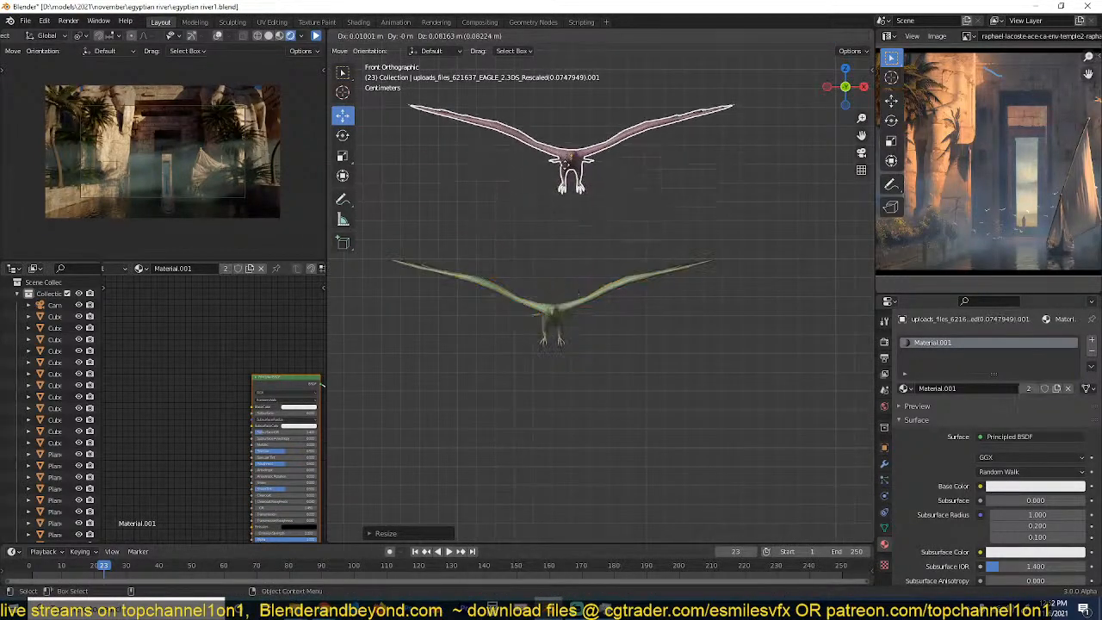
left_click(567, 169)
middle_click_drag(566, 169, 535, 366, "shift")
scroll(534, 365, "up", 3)
Put the duplicate eagle in Sculpt Mode and activate the Pose brush.
key("Tab")
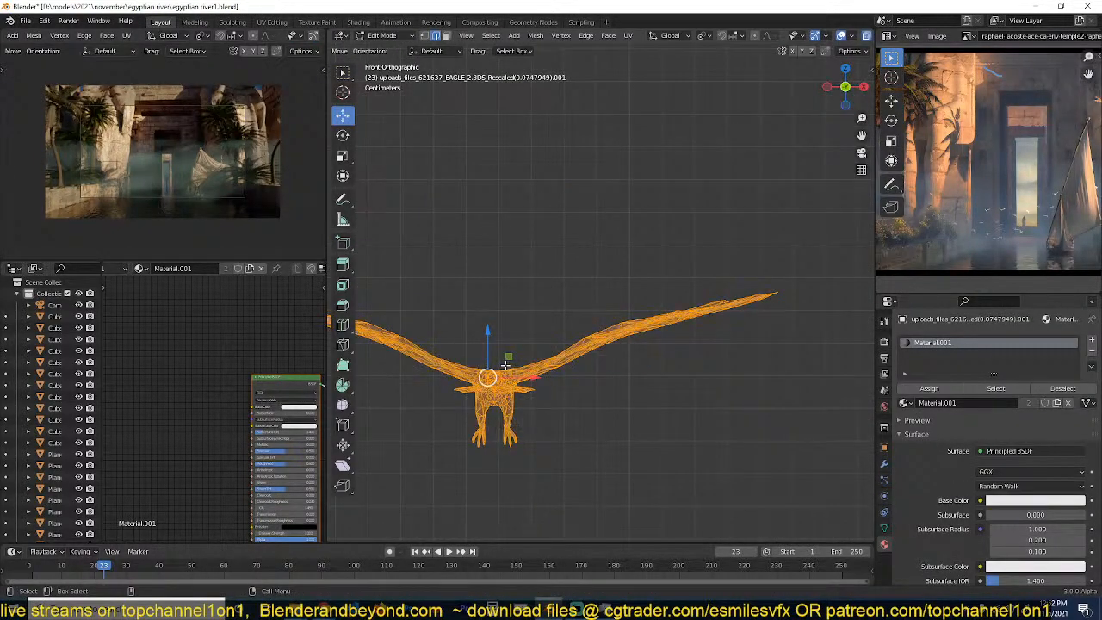
key("Tab")
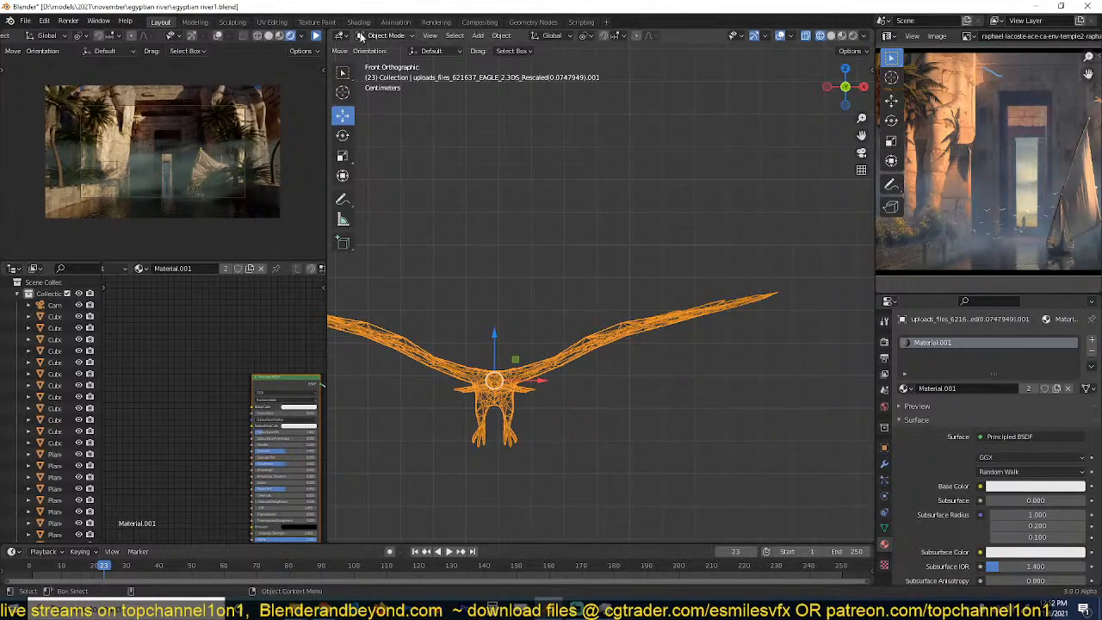
left_click(388, 35)
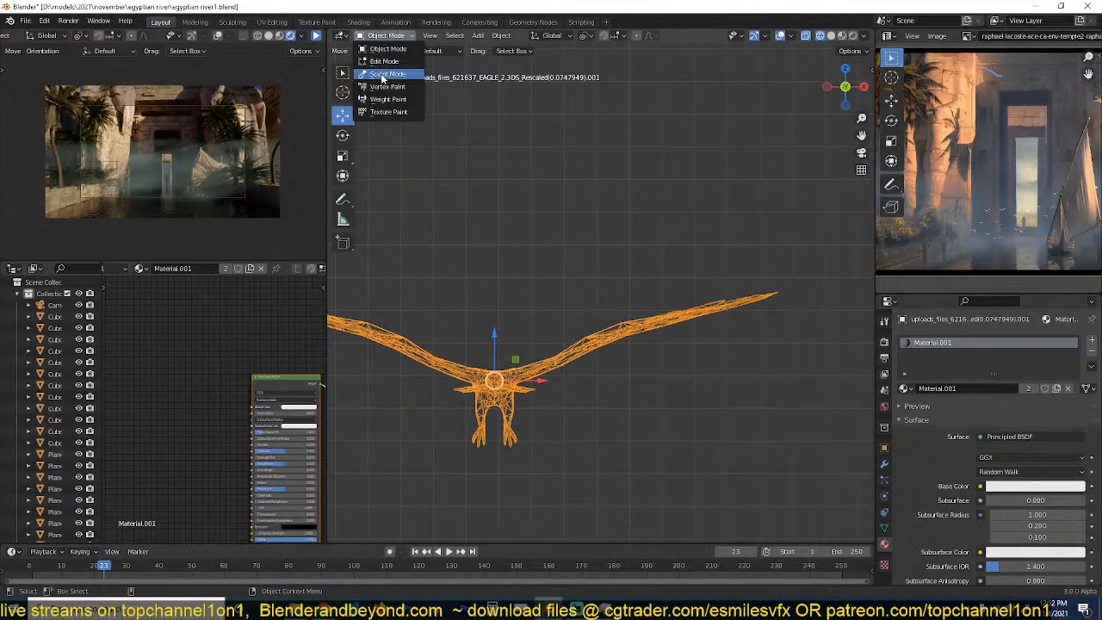
key("Return")
scroll(351, 402, "down", 3)
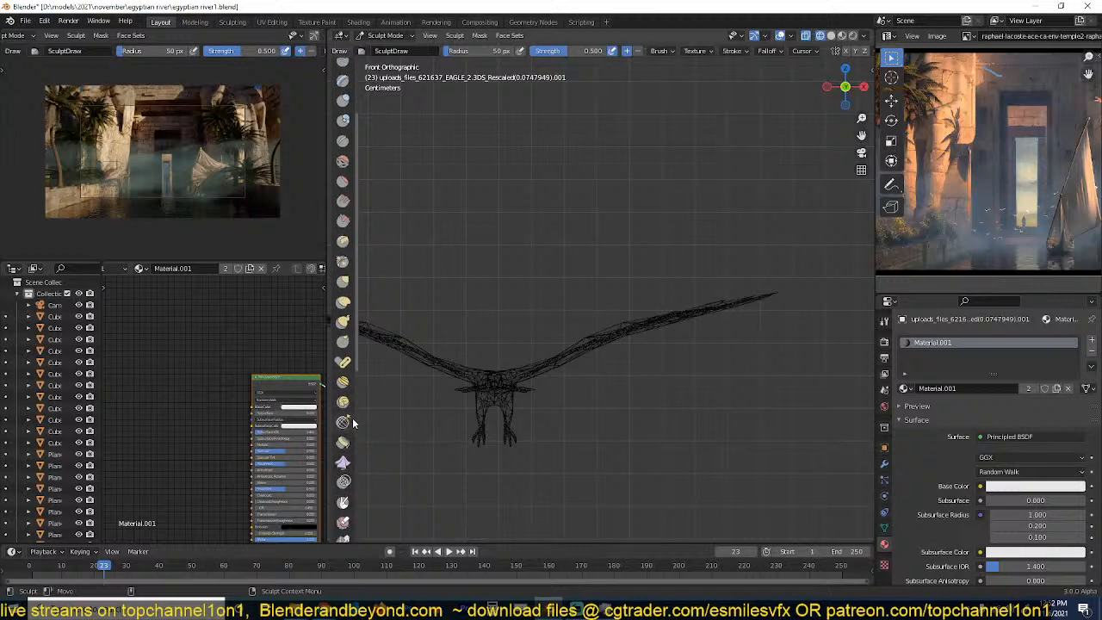
left_click(343, 364)
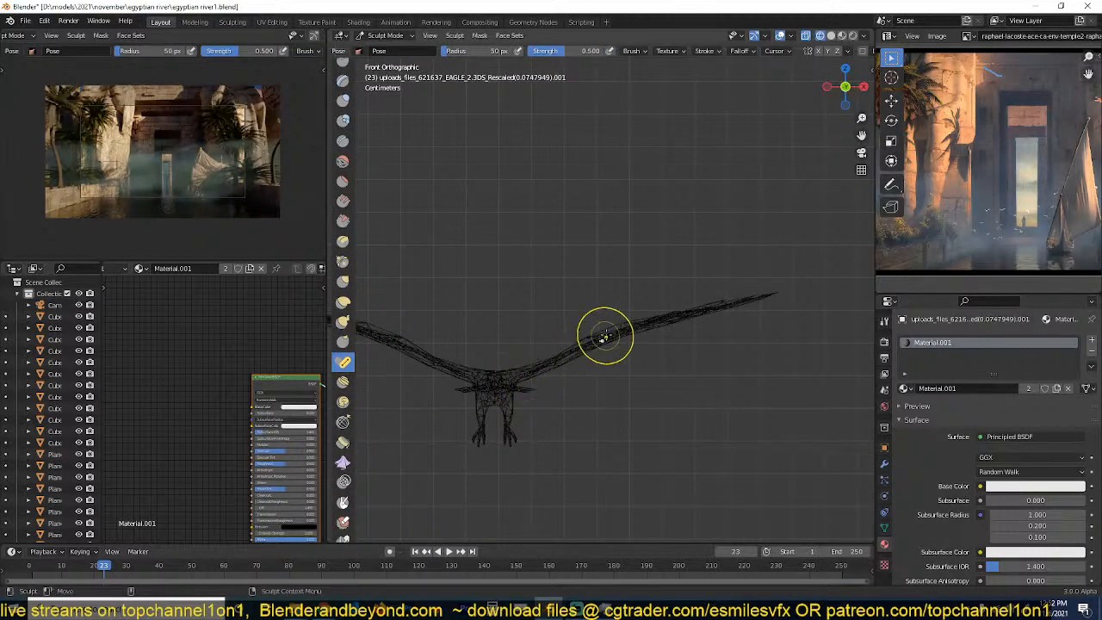
Try bending the duplicate's wing with the small Pose brush and undo the last stroke.
mouse_move(503, 379)
left_mouse_down()
mouse_move(567, 347)
mouse_move(542, 326)
left_mouse_up()
key("shift+z")
middle_click_drag(542, 326, 482, 337)
left_click_drag(500, 377, 504, 349)
mouse_move(504, 348)
middle_mouse_down()
mouse_move(520, 338)
mouse_move(525, 353)
middle_mouse_up()
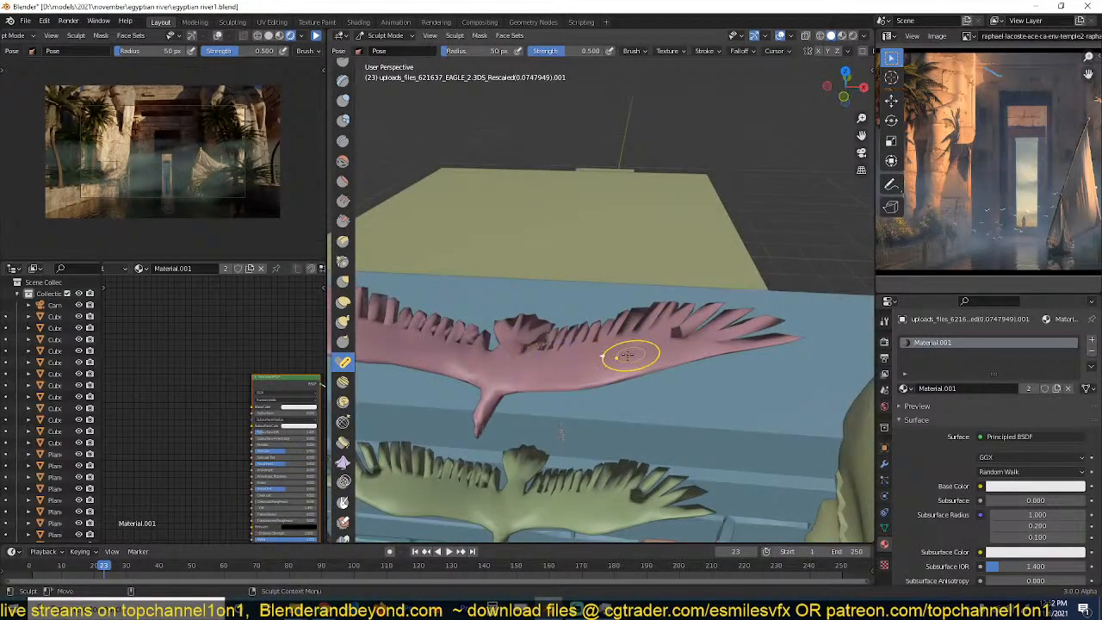
left_click_drag(622, 352, 625, 299)
key("ctrl+z")
Bend both wings of the first duplicate eagle downward using a larger Pose brush with a 152 px radius, and return to Object Mode.
middle_click_drag(620, 337, 638, 339)
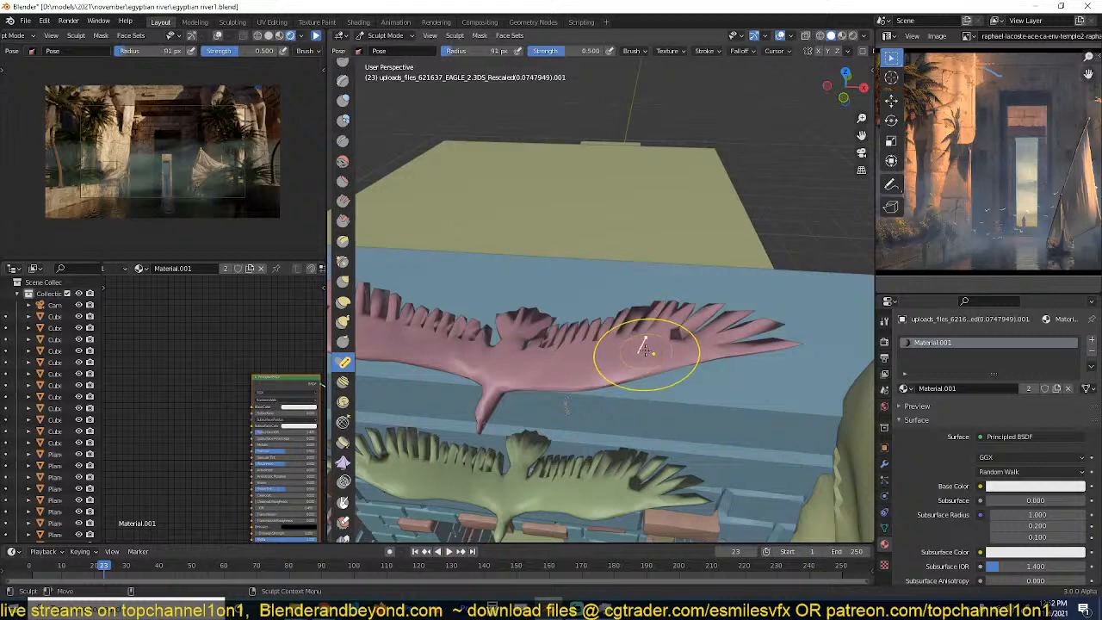
mouse_move(641, 339)
left_mouse_down()
mouse_move(691, 332)
mouse_move(689, 356)
left_mouse_up()
key("KP_1")
scroll(505, 344, "down", 2)
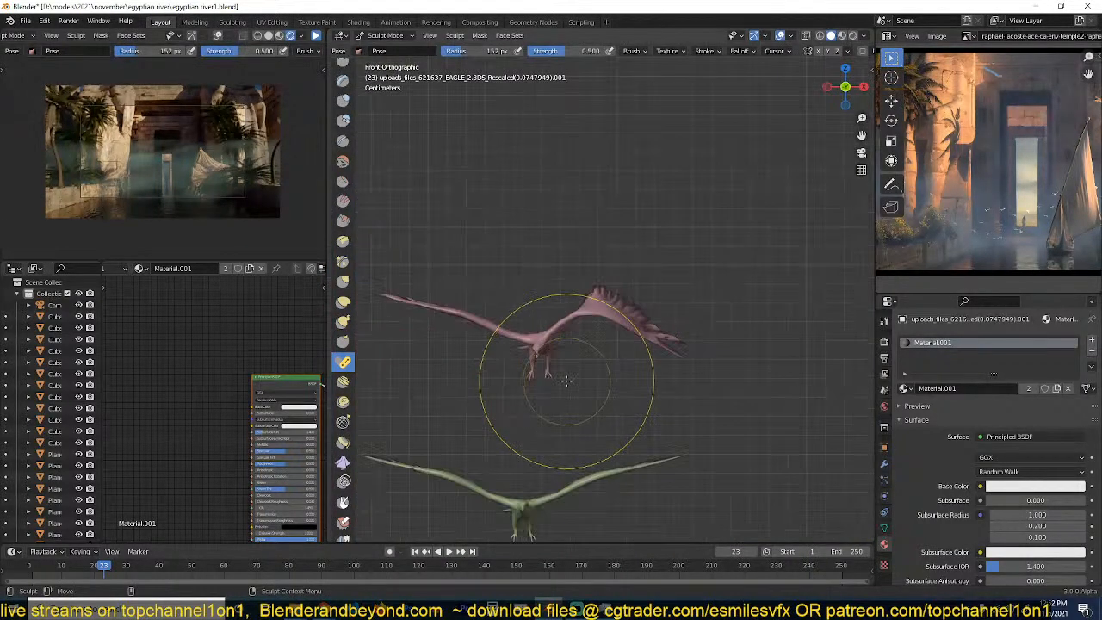
middle_click_drag(497, 334, 434, 323)
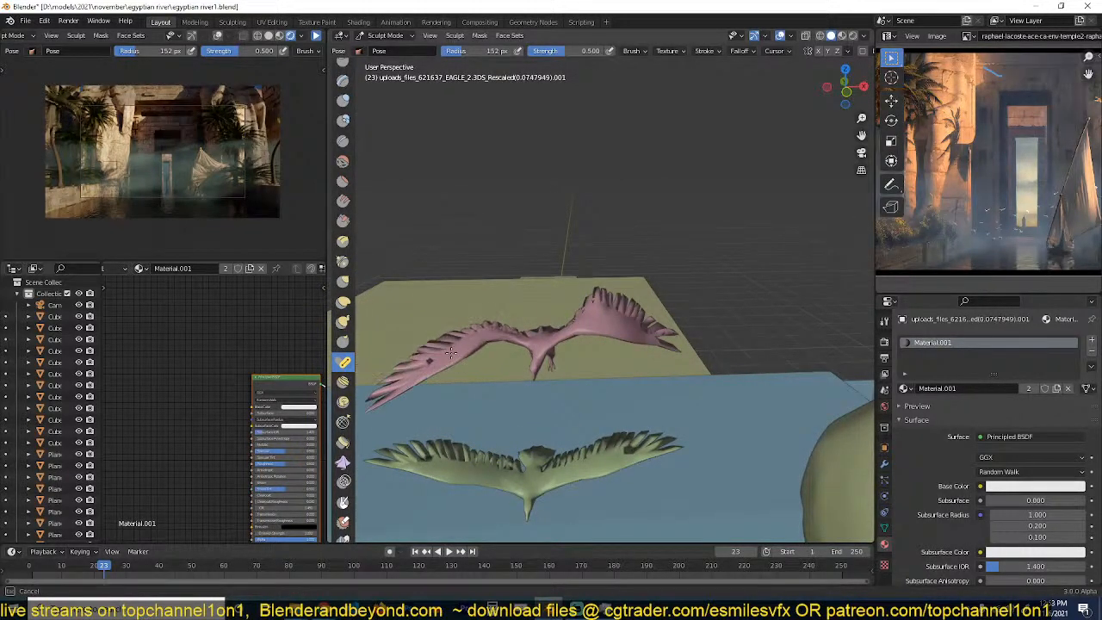
mouse_move(508, 341)
middle_mouse_down()
mouse_move(568, 354)
mouse_move(461, 303)
mouse_move(446, 324)
mouse_move(517, 310)
mouse_move(527, 369)
mouse_move(586, 415)
mouse_move(583, 345)
mouse_move(482, 334)
middle_mouse_up()
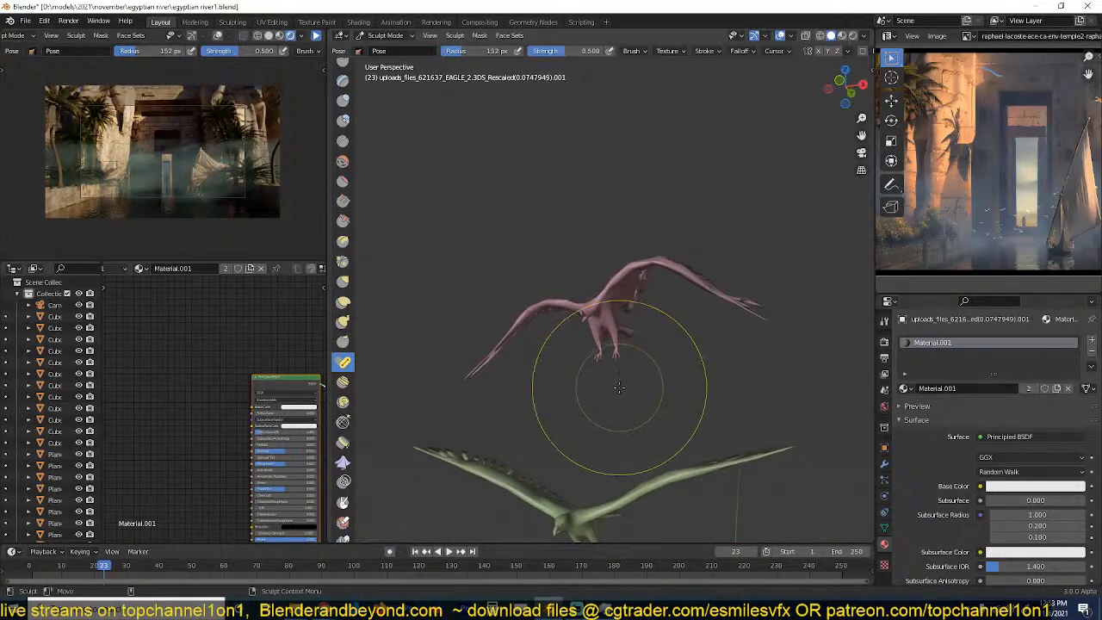
scroll(636, 405, "down", 1)
middle_click_drag(636, 404, 603, 353)
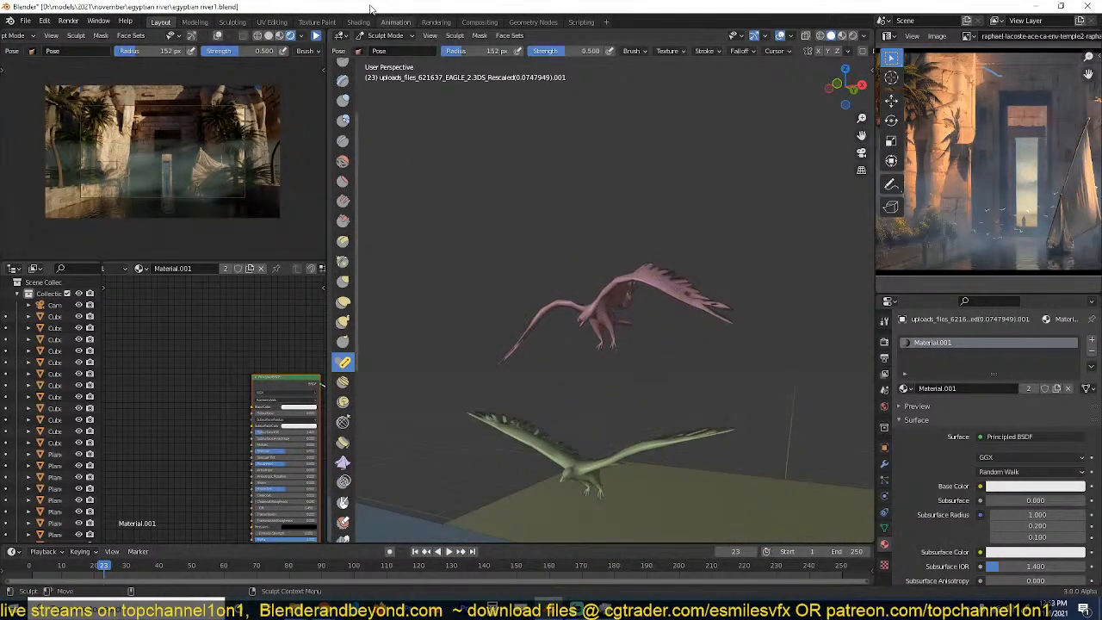
left_click(372, 36)
left_click(387, 52)
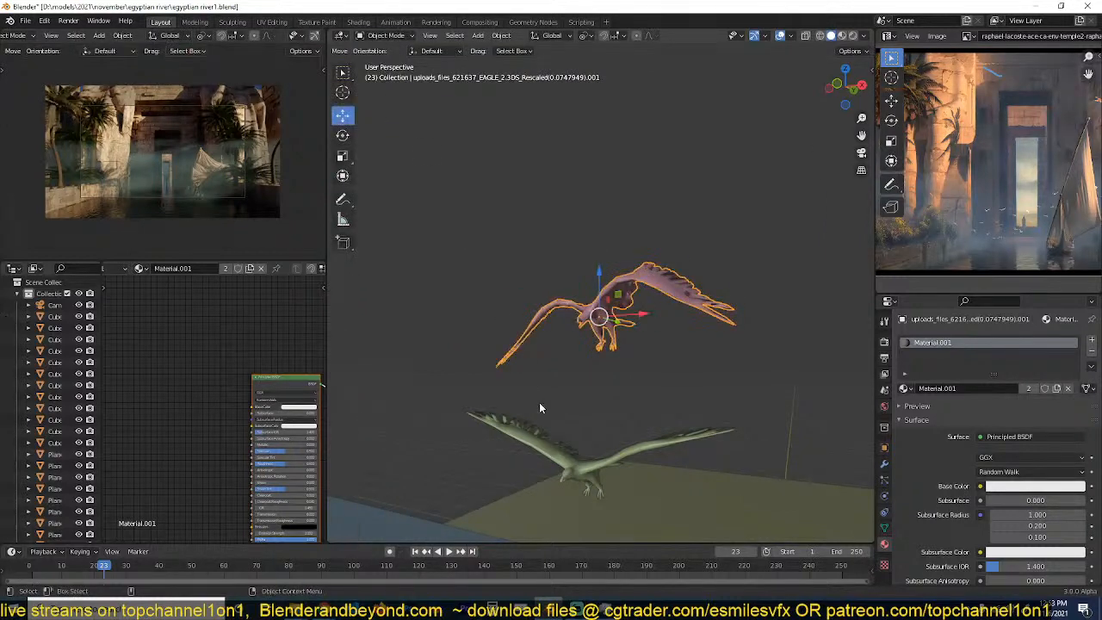
Duplicate the original eagle and place the new copy above the one with the lowered wings.
left_click(570, 469)
left_click(570, 470)
left_click(570, 470)
key("shift+d")
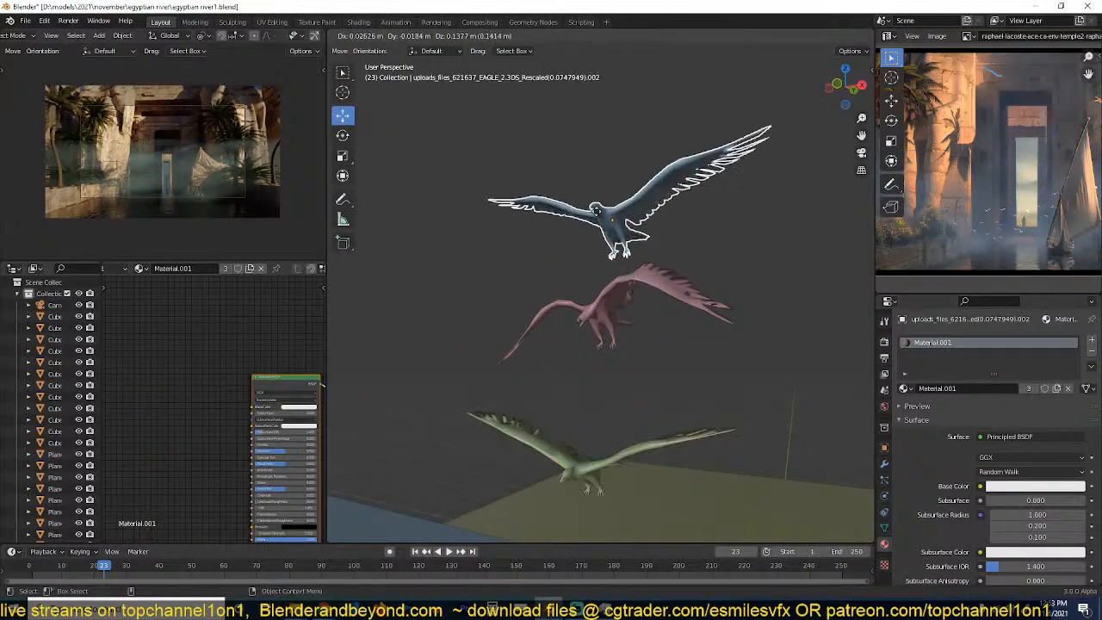
left_click(432, 80)
In Sculpt Mode, raise both wings of the topmost eagle steeply upward with the Pose brush, and return to Object Mode.
left_click(377, 38)
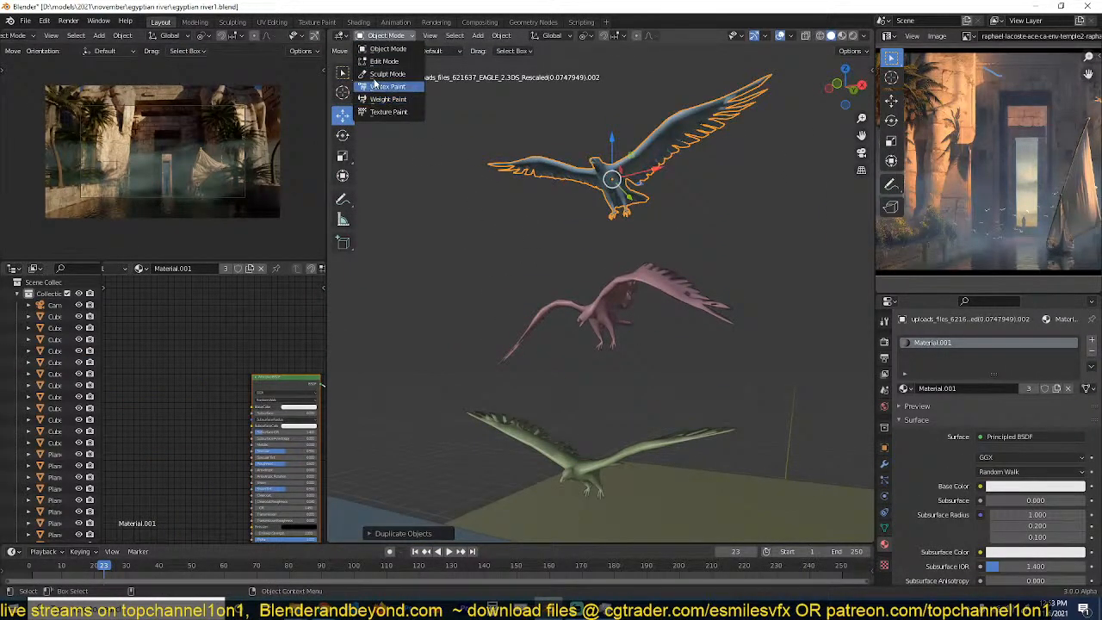
left_click(389, 71)
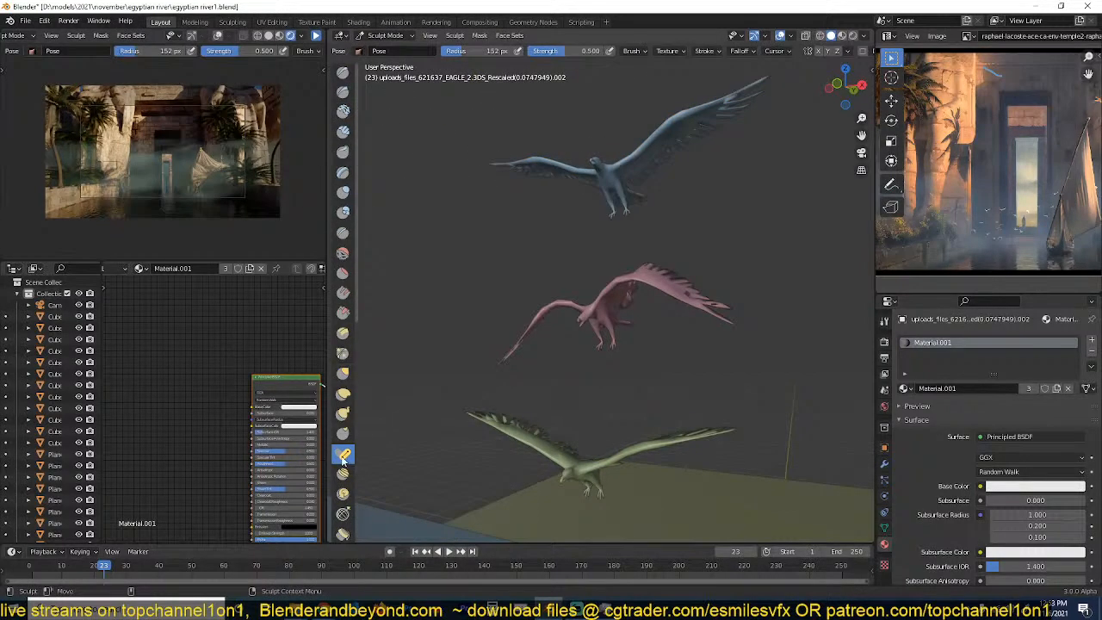
middle_click_drag(601, 323, 658, 379)
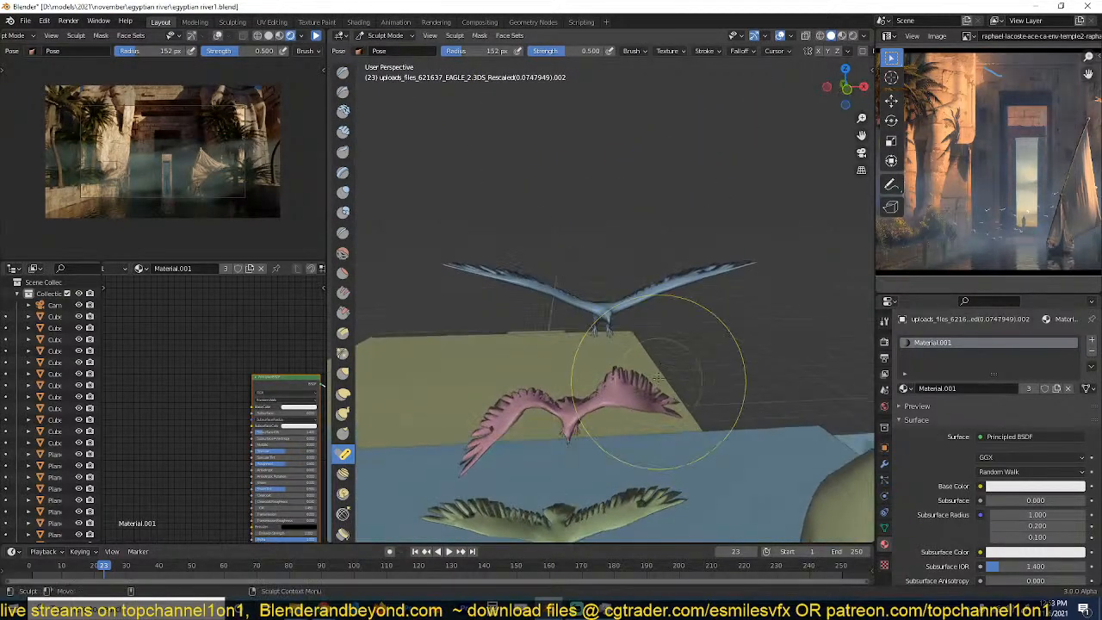
middle_click_drag(603, 283, 566, 316)
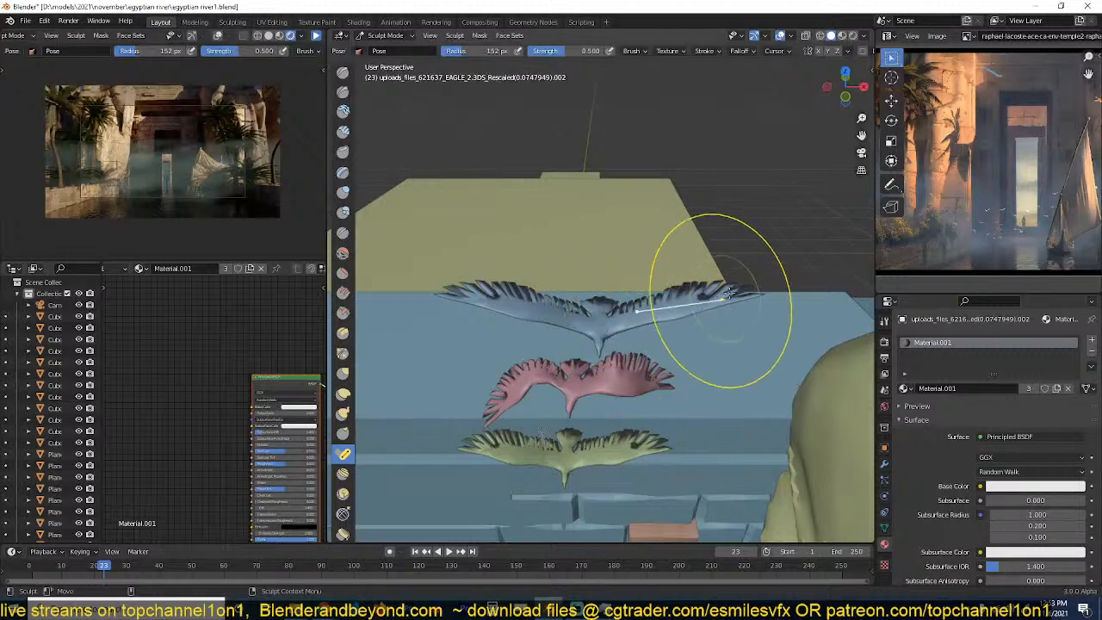
left_click_drag(667, 280, 606, 244)
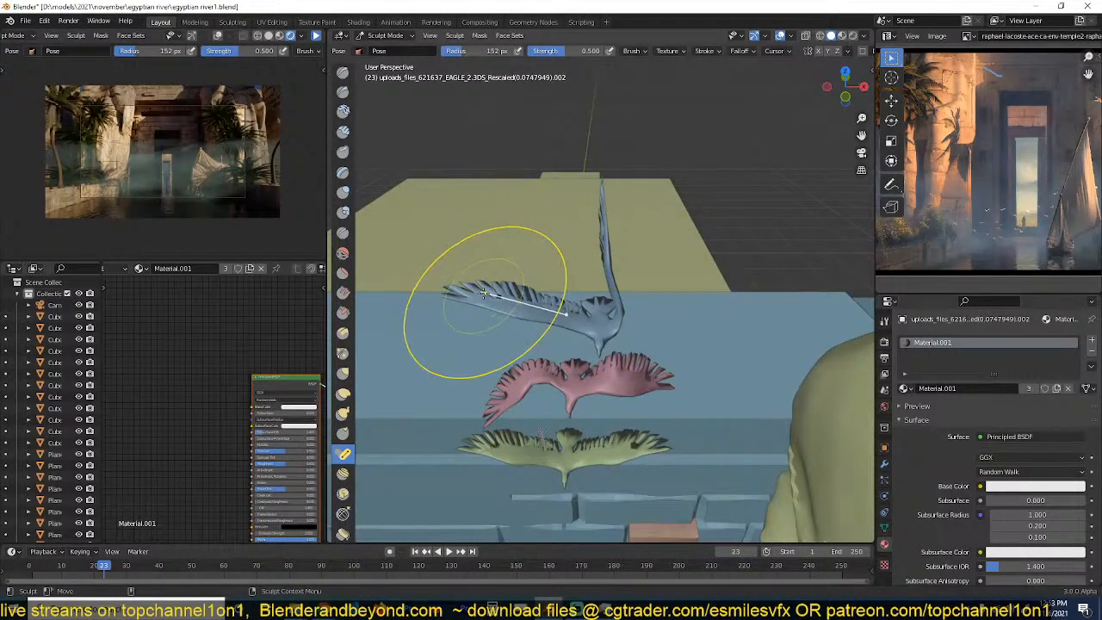
left_click_drag(485, 294, 566, 209)
mouse_move(566, 209)
middle_mouse_down()
mouse_move(564, 185)
mouse_move(505, 330)
mouse_move(700, 394)
mouse_move(651, 370)
middle_mouse_up()
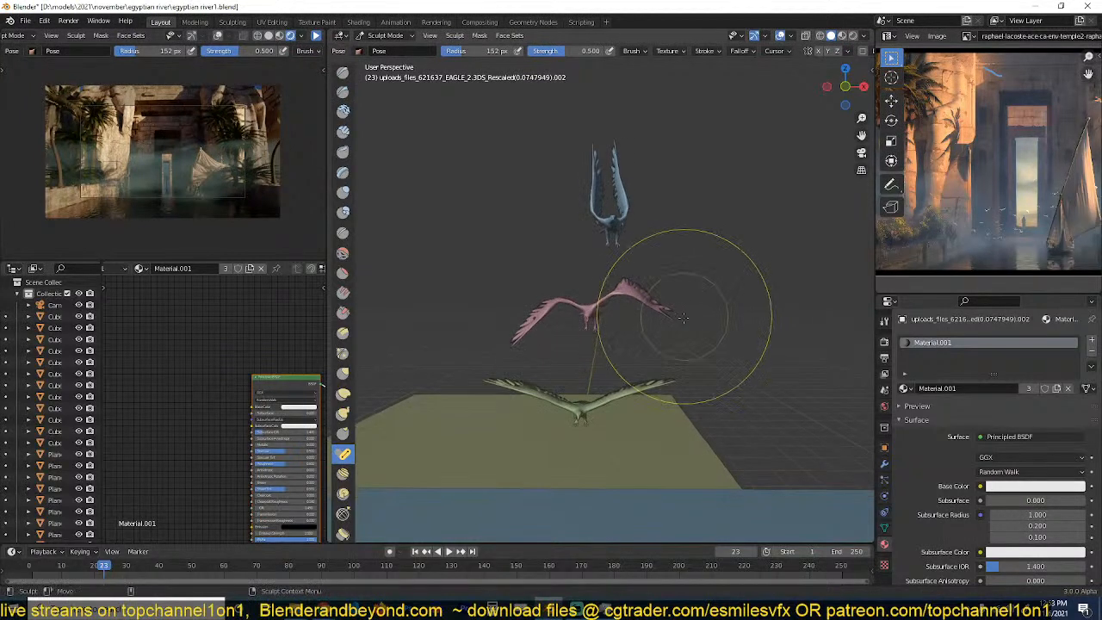
left_click(369, 41)
left_click(387, 50)
Duplicate the original eagle again and place the third copy beside the two posed birds.
left_click(570, 415)
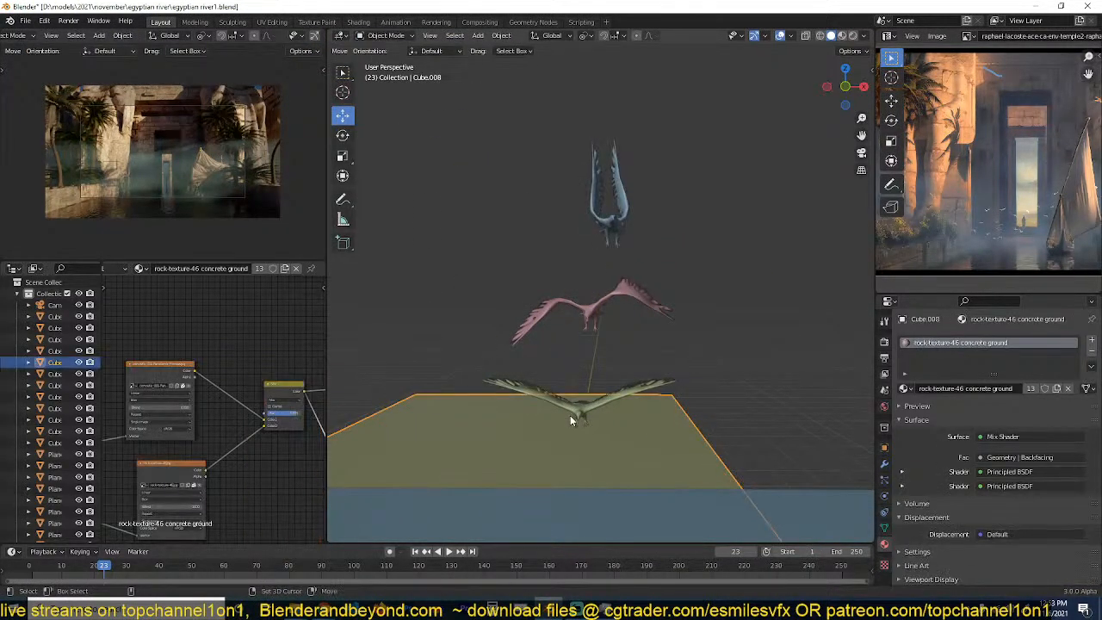
left_click(570, 415)
key("shift+d")
left_click(745, 255)
middle_click_drag(745, 255, 585, 250)
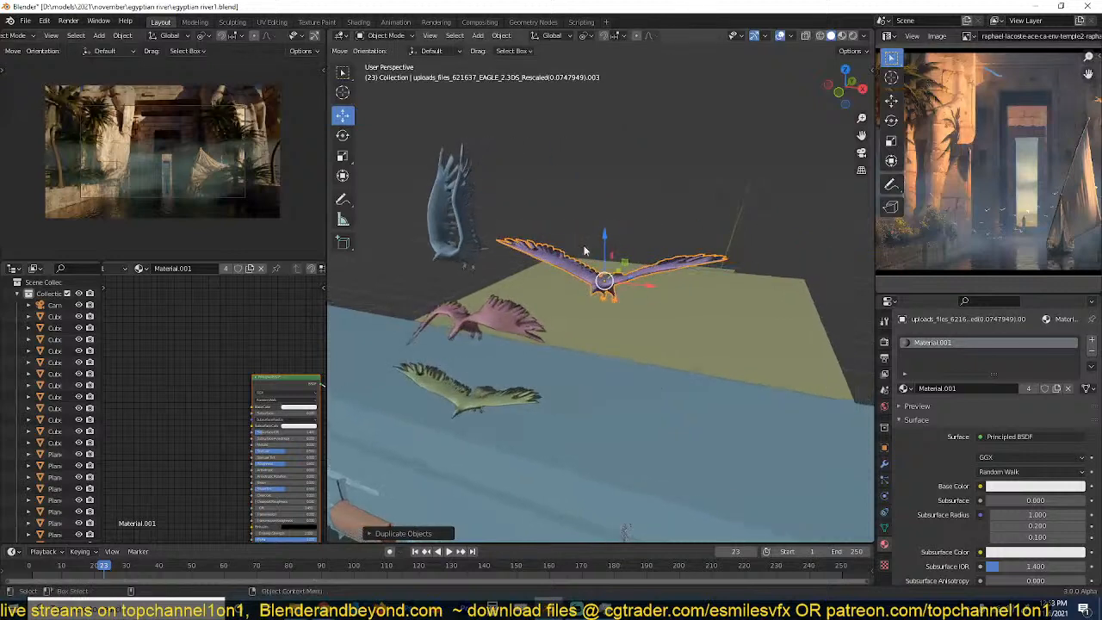
middle_click_drag(487, 164, 554, 121)
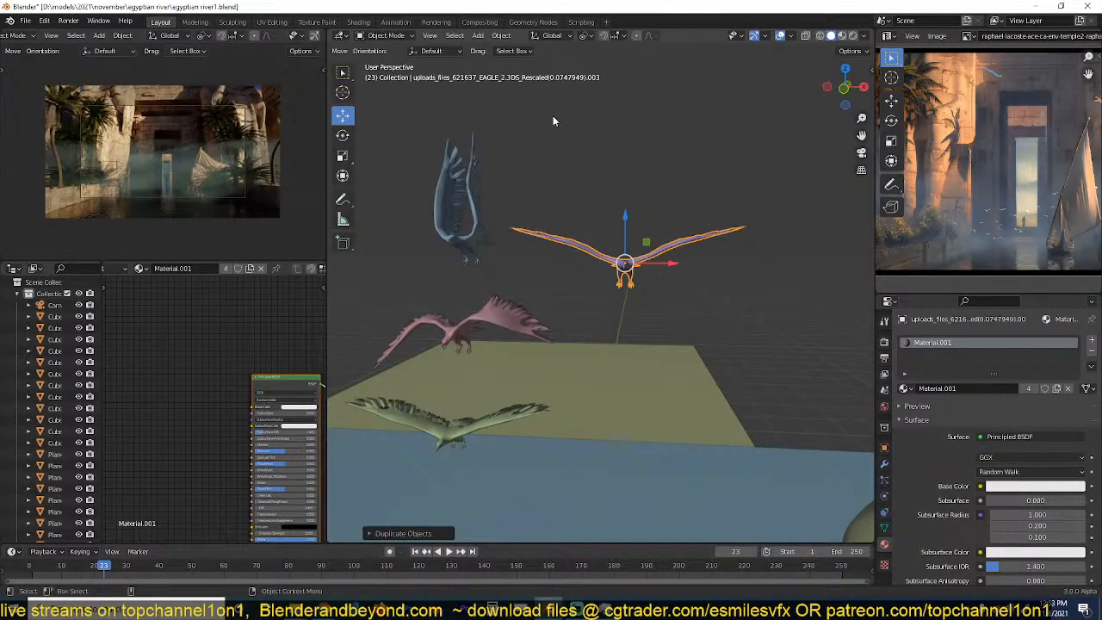
Put the third copy in Sculpt Mode and tilt its body and tail with the Pose brush.
left_click(384, 35)
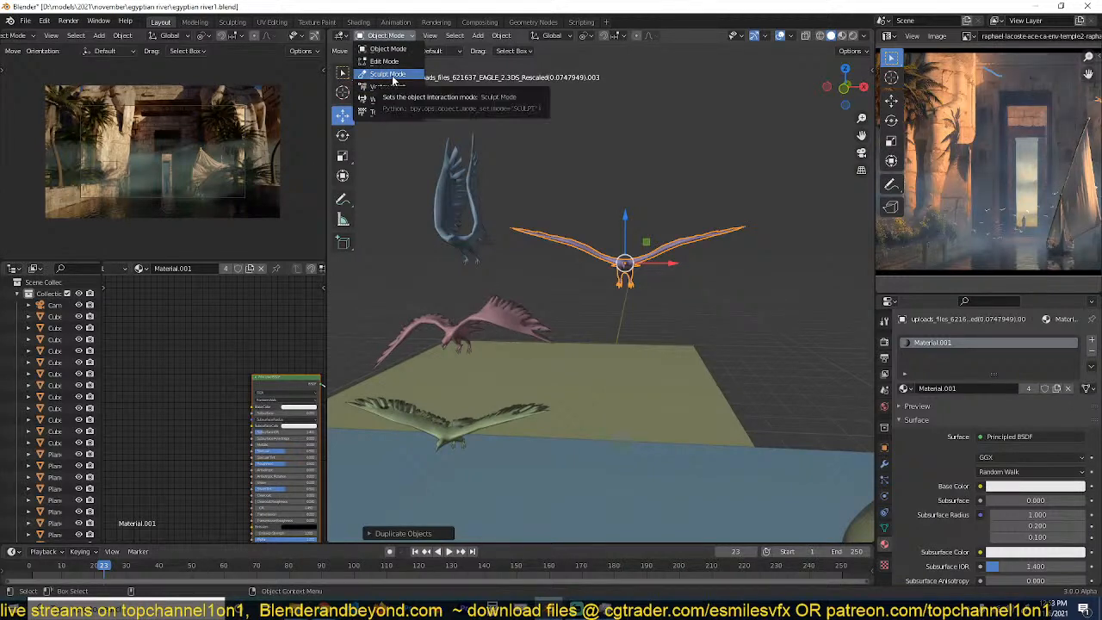
left_click(393, 78)
scroll(618, 268, "up", 2)
mouse_move(618, 268)
middle_mouse_down()
mouse_move(643, 219)
mouse_move(626, 241)
middle_mouse_up()
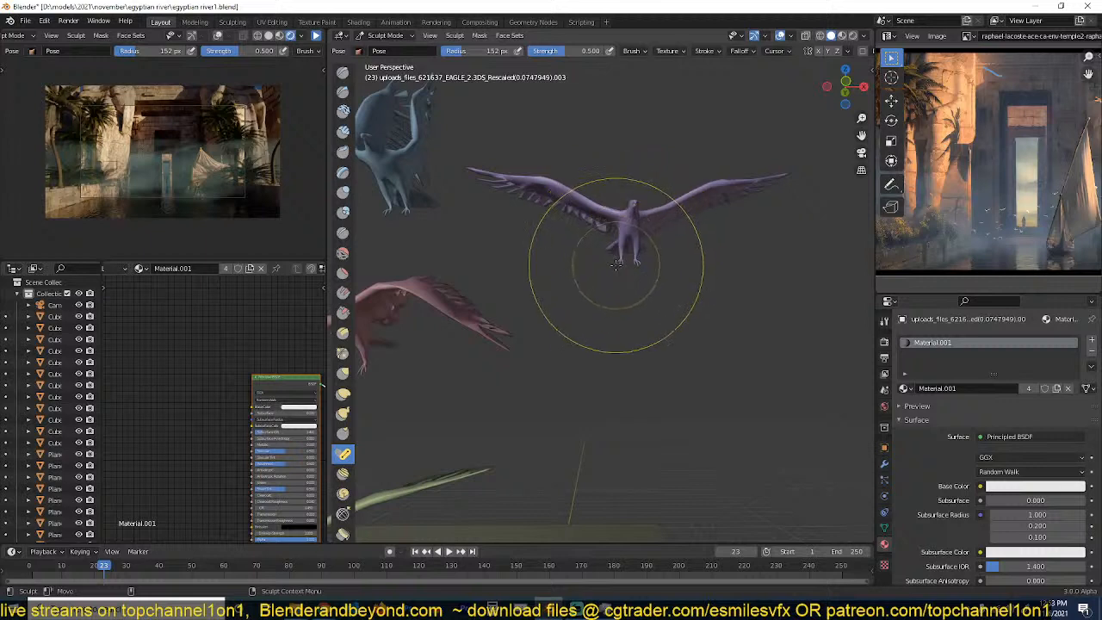
mouse_move(633, 239)
left_mouse_down()
mouse_move(620, 233)
mouse_move(635, 167)
mouse_move(555, 325)
mouse_move(591, 320)
left_mouse_up()
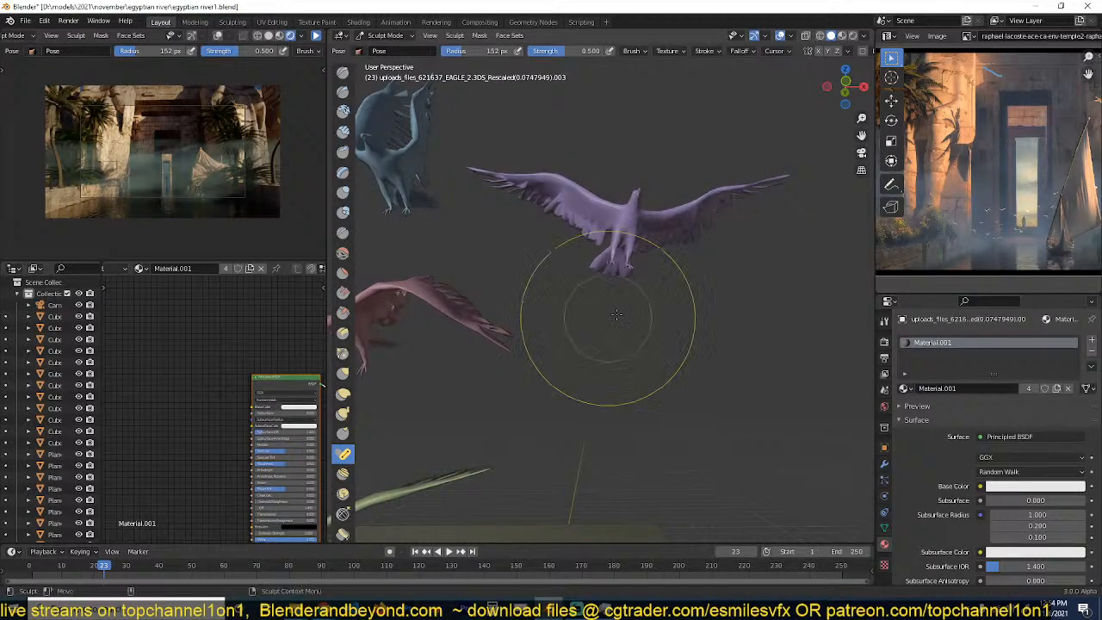
mouse_move(591, 320)
middle_mouse_down()
mouse_move(465, 303)
mouse_move(642, 285)
middle_mouse_up()
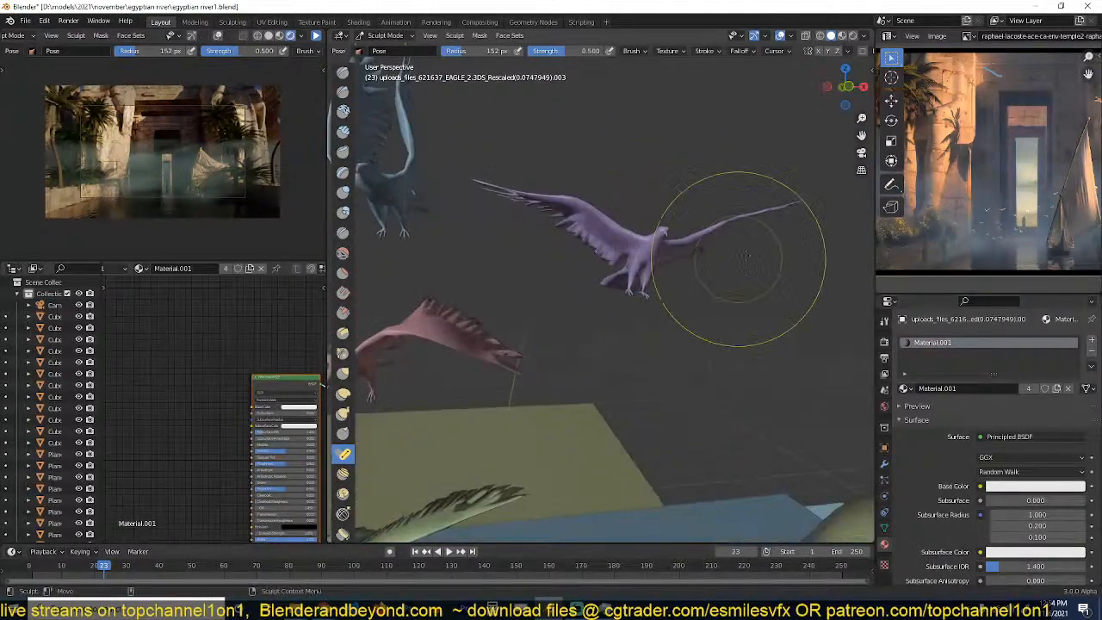
Raise just one wing of the third copy steeply upward with the Pose brush to give it an asymmetric pose.
middle_click_drag(758, 205, 751, 283)
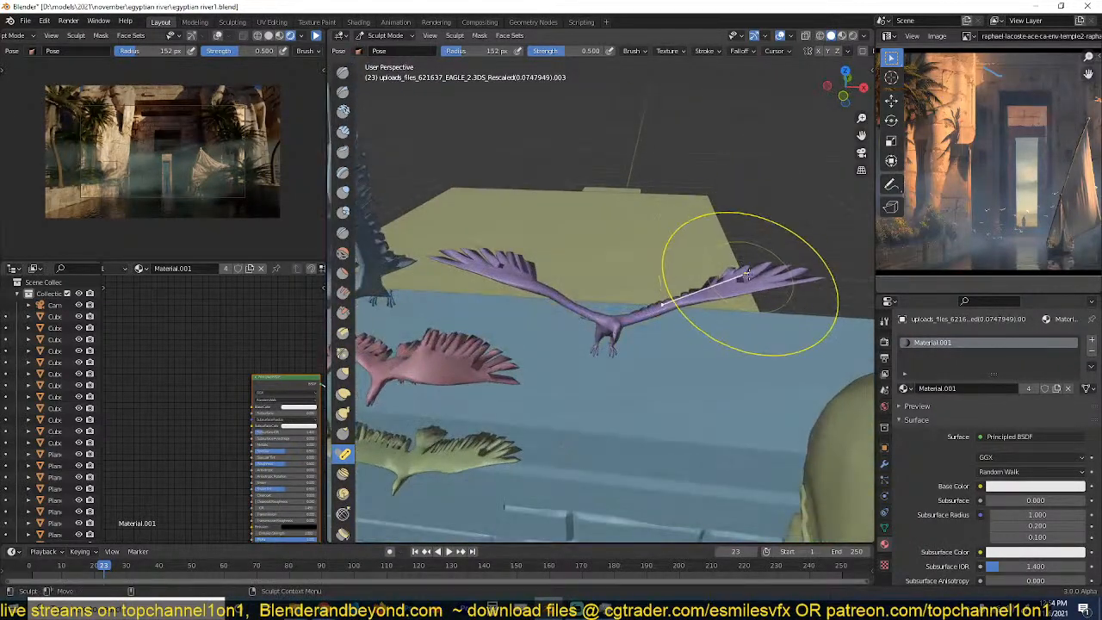
mouse_move(753, 283)
left_mouse_down()
mouse_move(628, 243)
mouse_move(687, 243)
left_mouse_up()
mouse_move(725, 386)
middle_mouse_down()
mouse_move(711, 360)
mouse_move(642, 337)
mouse_move(699, 347)
mouse_move(571, 344)
middle_mouse_up()
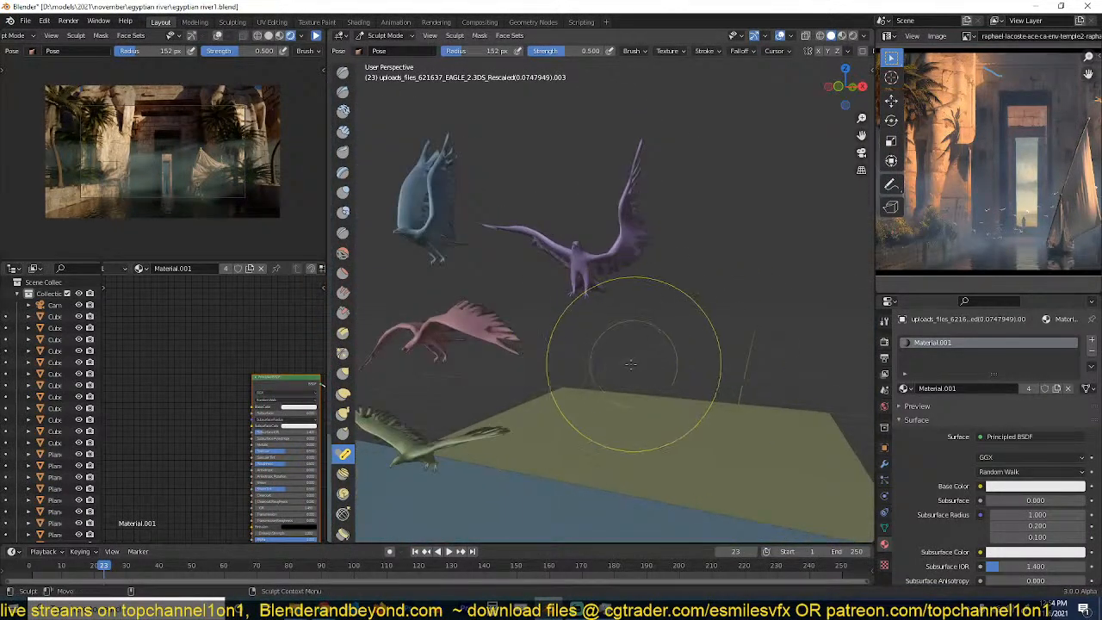
mouse_move(509, 111)
middle_mouse_down()
mouse_move(551, 204)
mouse_move(579, 205)
middle_mouse_up()
mouse_move(568, 217)
left_mouse_down()
mouse_move(570, 228)
mouse_move(576, 210)
left_mouse_up()
Return the third copy to Object Mode and save the file.
left_click(384, 35)
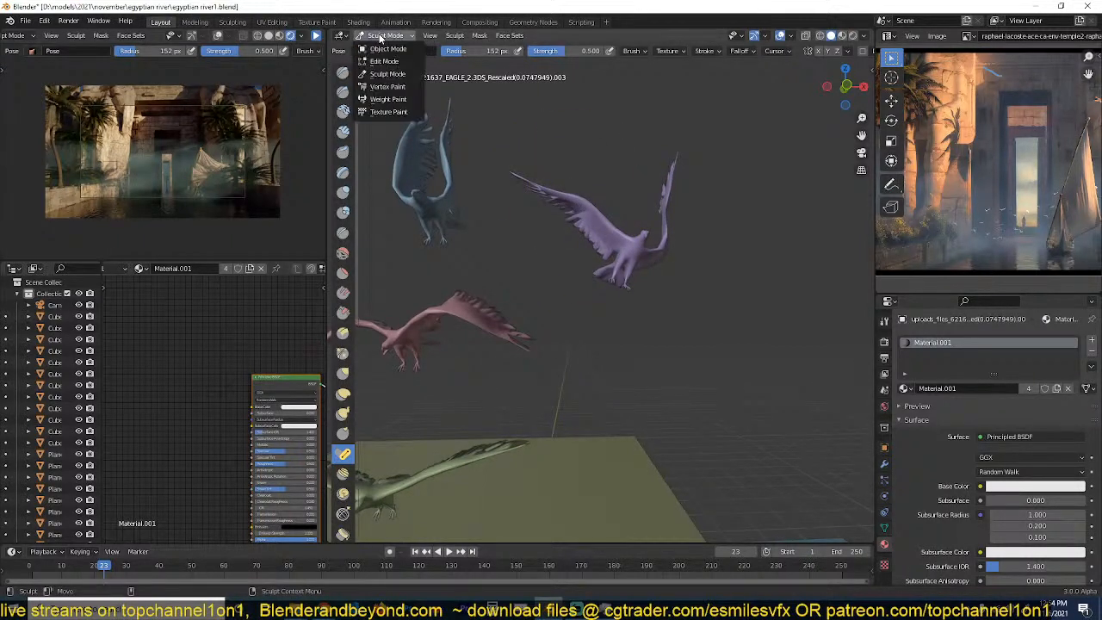
left_click(376, 50)
middle_click_drag(516, 345, 572, 322)
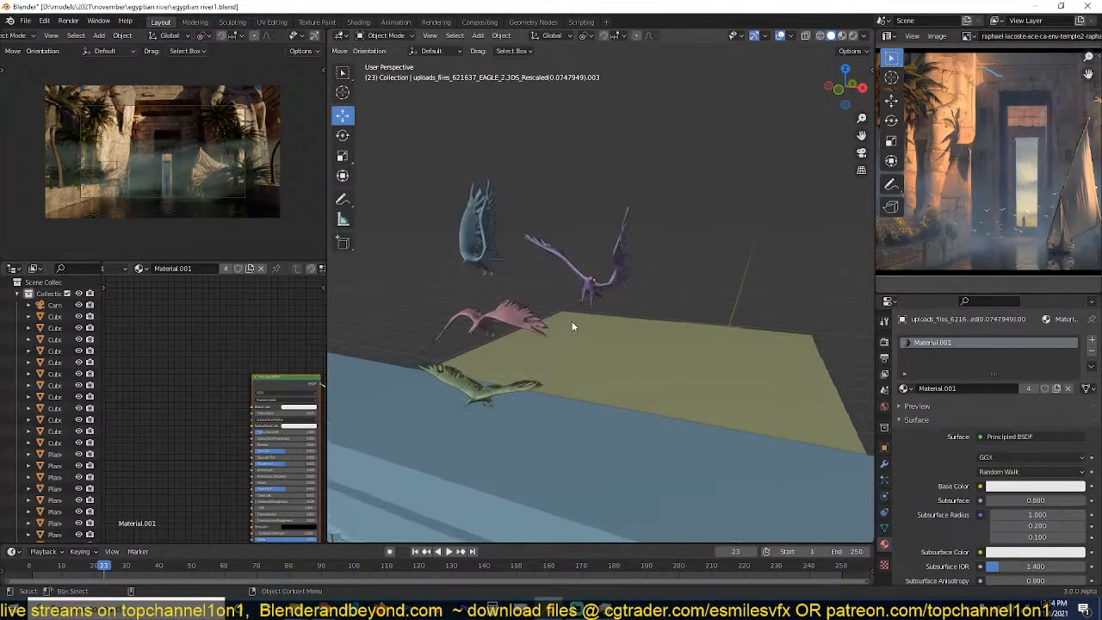
key("ctrl+s")
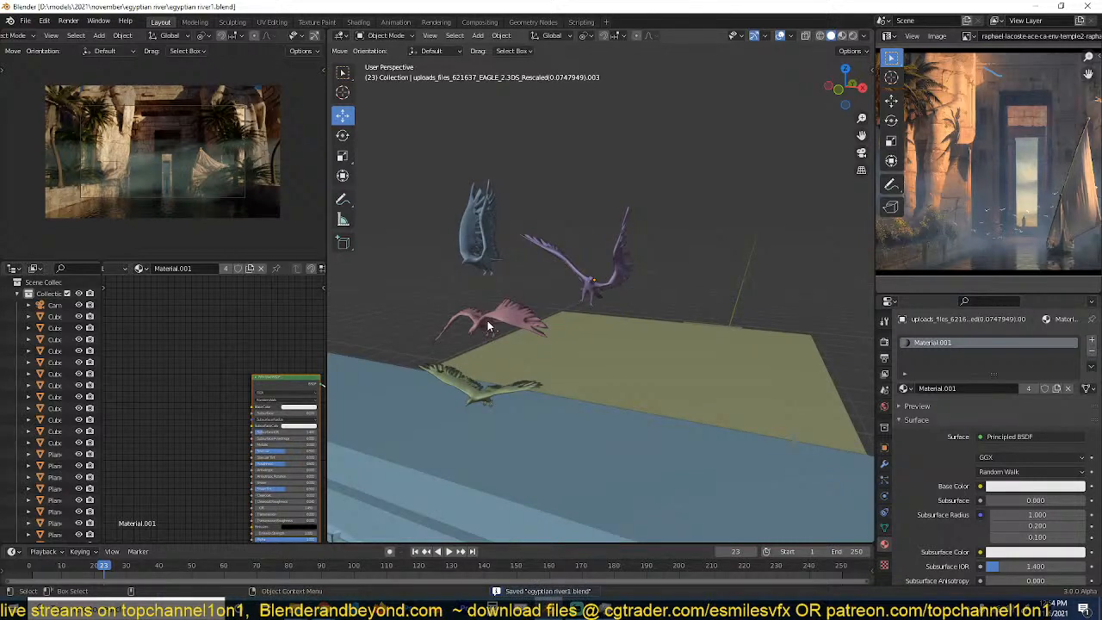
Select all four eagles together and check where they sit relative to the whole temple scene.
left_click(489, 326)
left_click(485, 241, "shift")
left_click(578, 281, "shift")
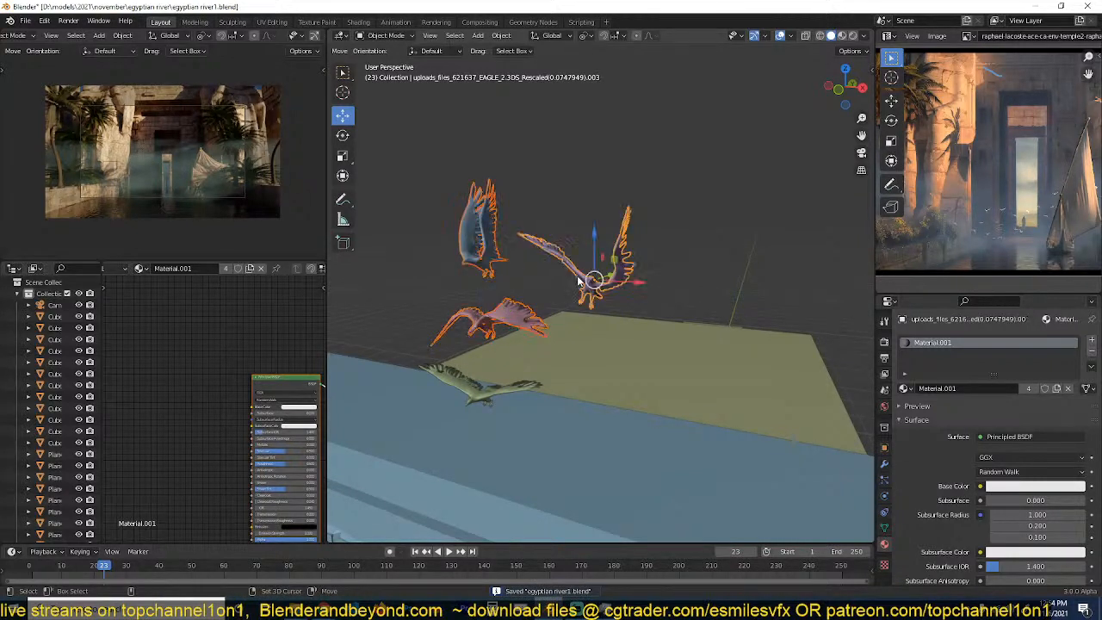
left_click(471, 384, "shift")
scroll(480, 388, "down", 4)
middle_click_drag(482, 389, 594, 237, "shift")
scroll(589, 341, "down", 7)
scroll(581, 395, "down", 5)
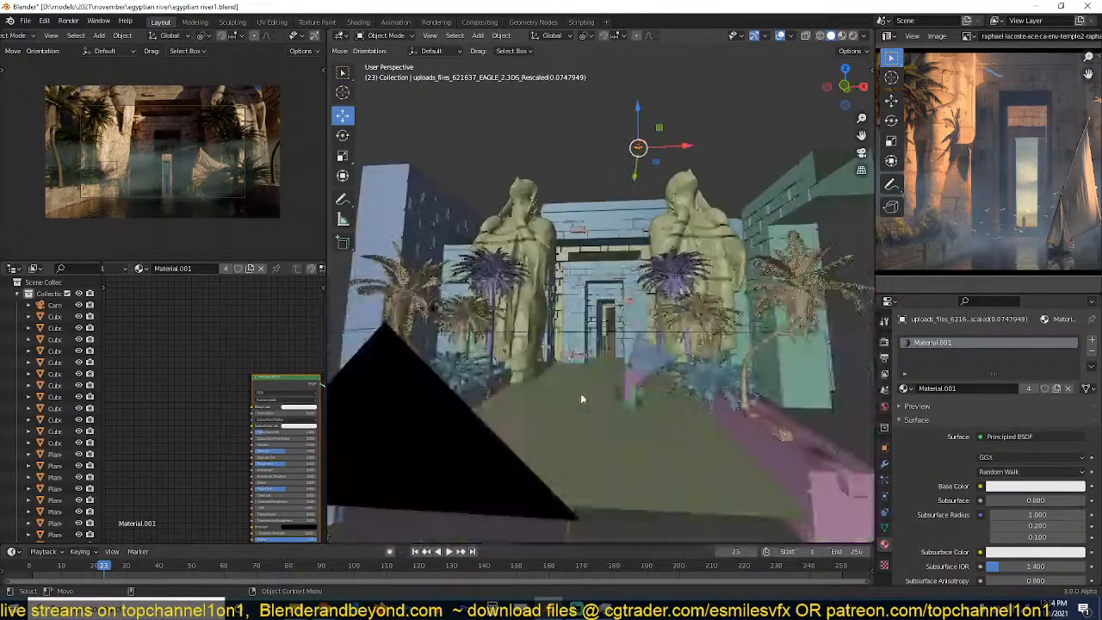
scroll(580, 394, "up", 6)
scroll(580, 394, "down", 5)
middle_click_drag(580, 395, 428, 314, "shift")
scroll(526, 289, "down", 3)
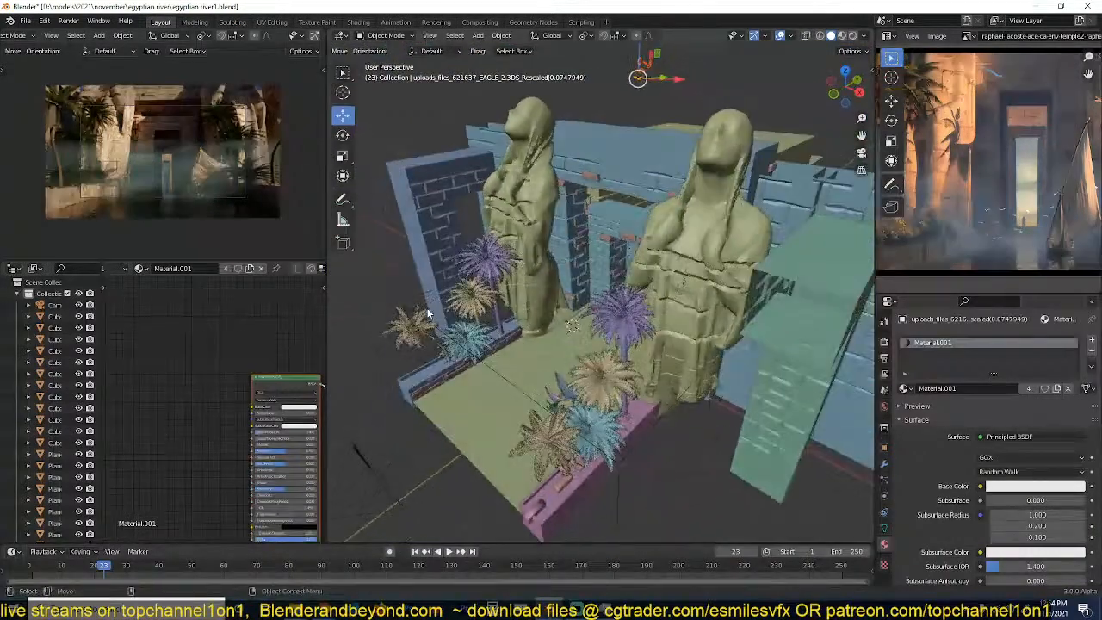
Hide the volume box Cube.015 that encloses the temple, and select the group of eagles above the roof.
left_click(402, 303)
key("alt+a")
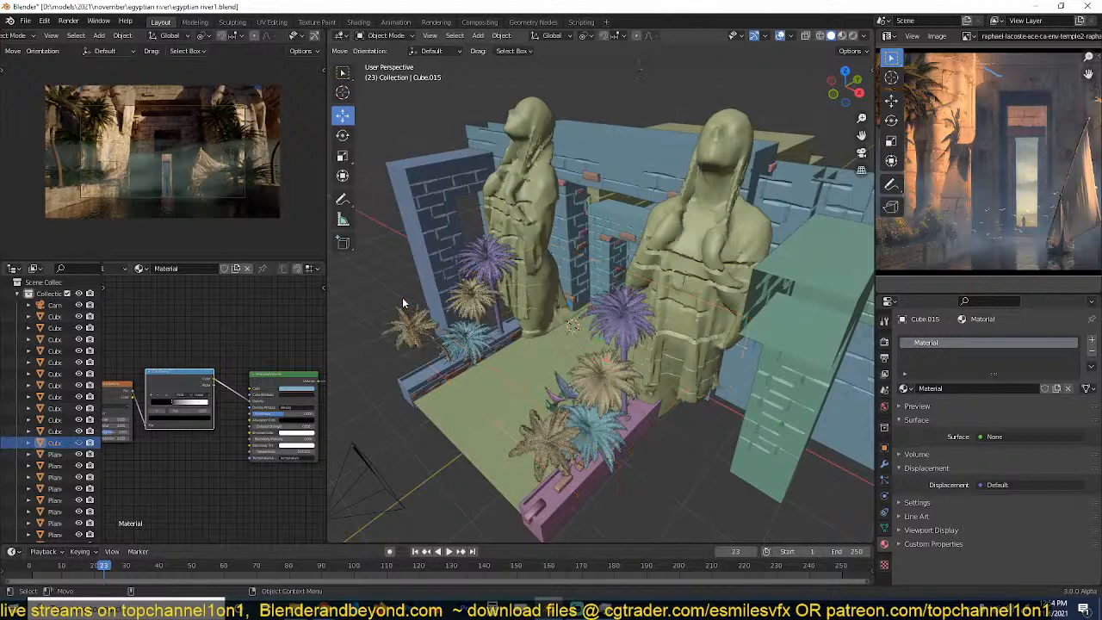
scroll(609, 155, "down", 5)
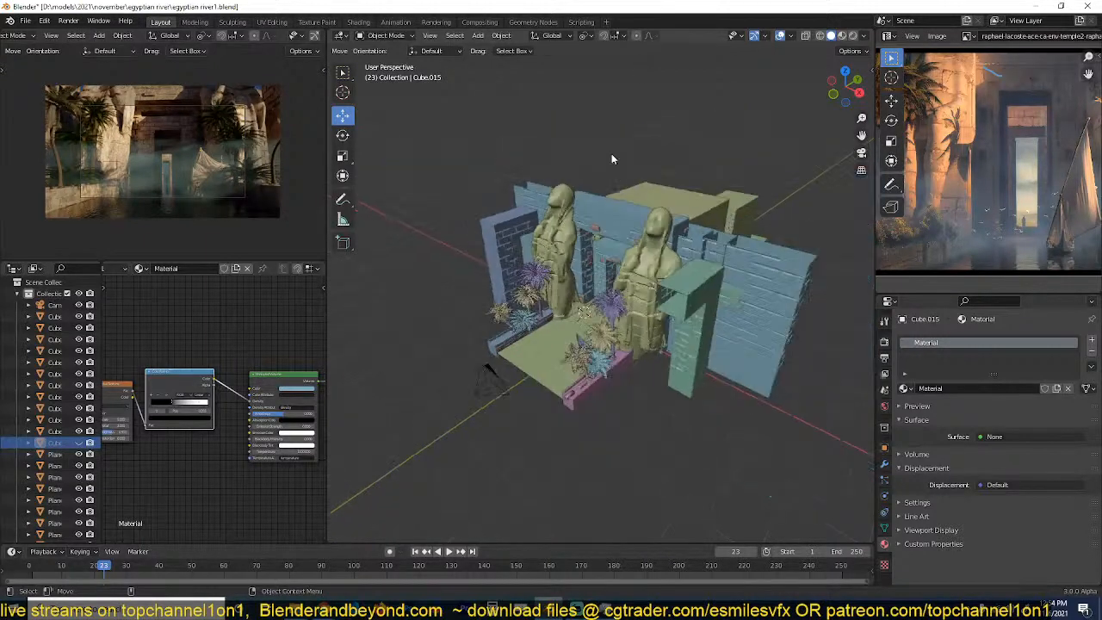
scroll(630, 141, "up", 4)
left_click_drag(625, 110, 646, 131)
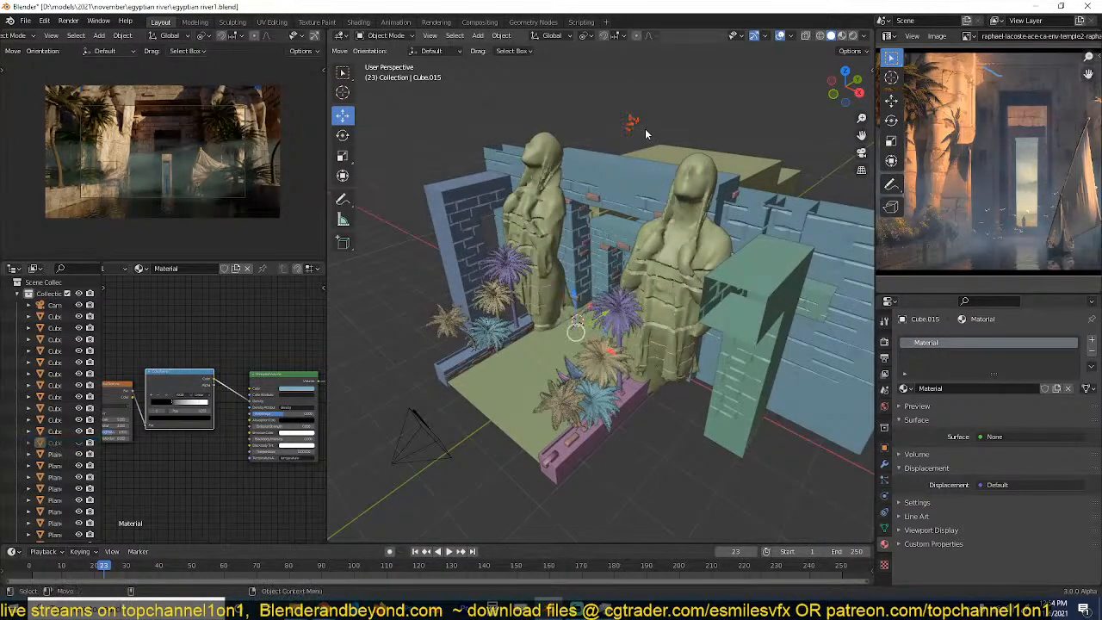
In the wireframe front view, move the selected eagles down to the doorway between the statues, and check them through the camera.
key("KP_1")
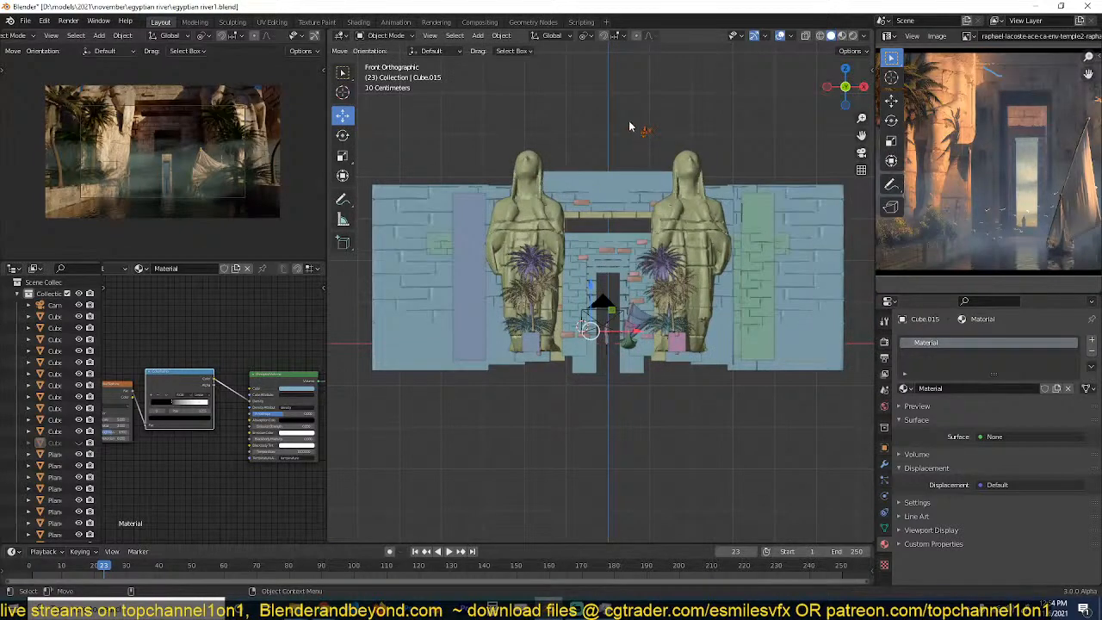
key("shift+z")
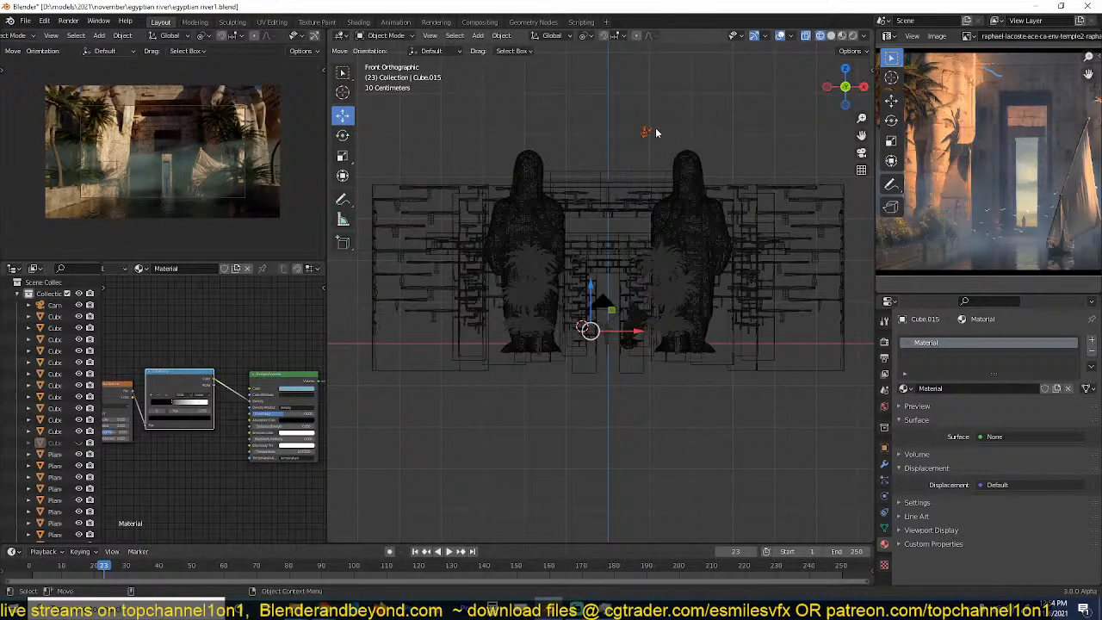
left_click(650, 130)
key("g")
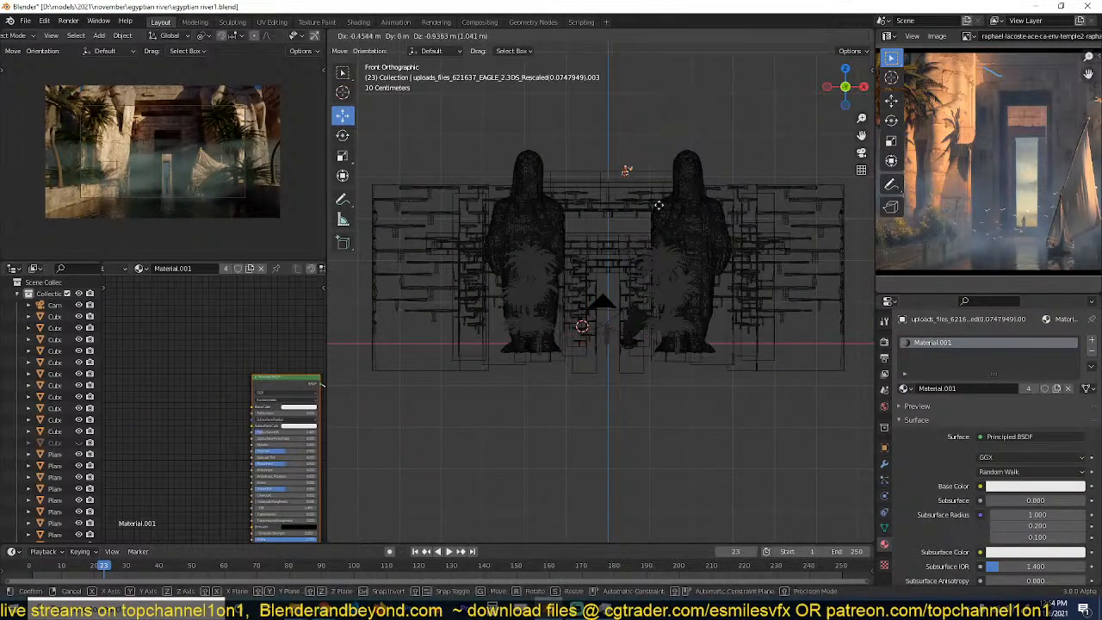
left_click(631, 331)
key("KP_0")
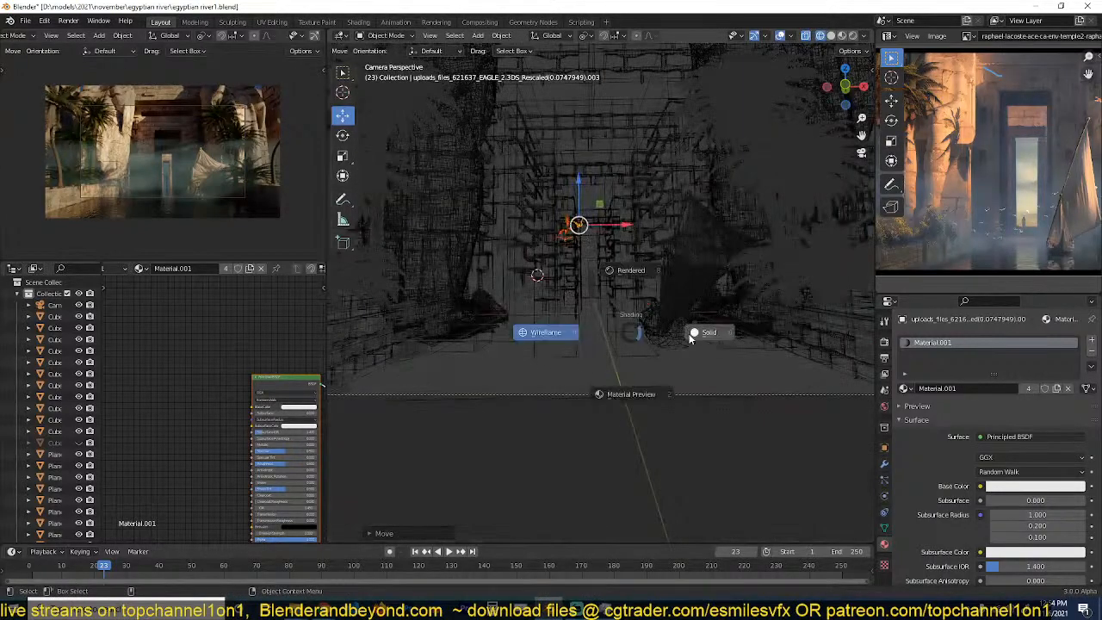
In solid shading, reposition and rescale the group of eagles in front of the doorway, checking them through the camera.
key("shift+z")
middle_click_drag(679, 298, 619, 308)
left_click_drag(619, 308, 558, 329)
key("s")
left_click(613, 303)
key("KP_0")
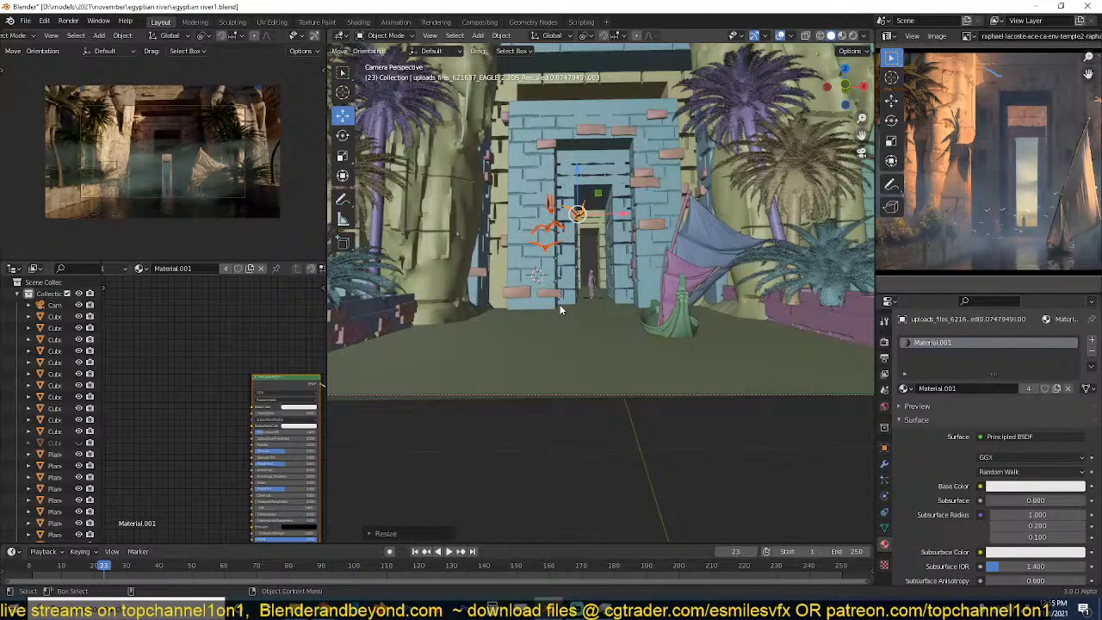
Select the middle spread-winged eagle and, in the camera view, move it beside the left statue and rotate it freely.
key("KP_Decimal")
scroll(560, 309, "down", 3)
middle_click_drag(559, 309, 592, 312)
left_click(591, 306)
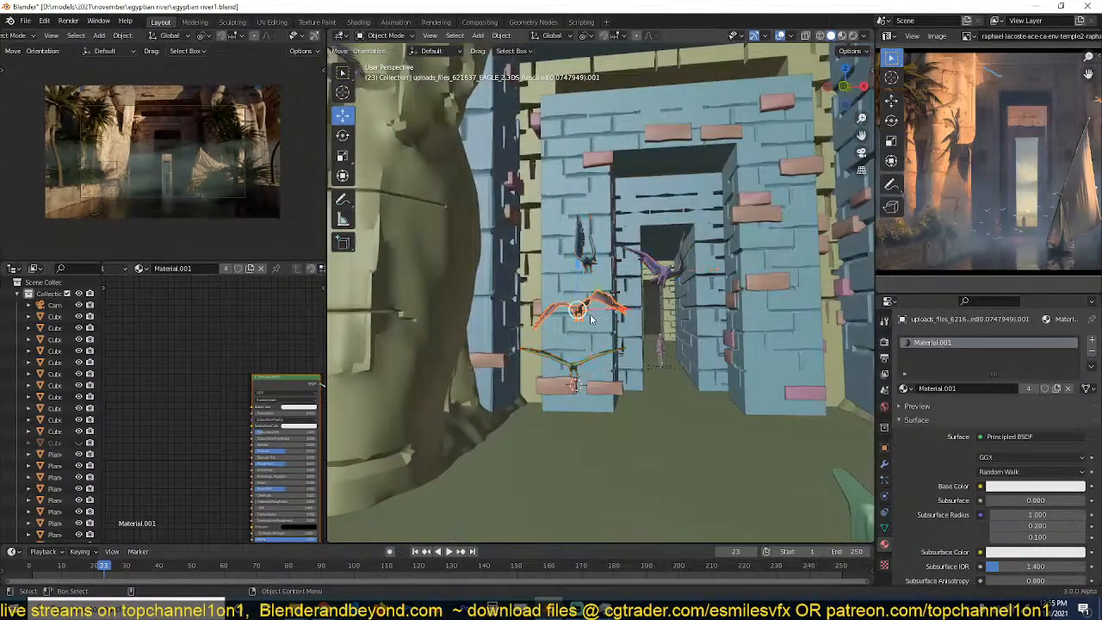
scroll(589, 336, "down", 3)
key("KP_0")
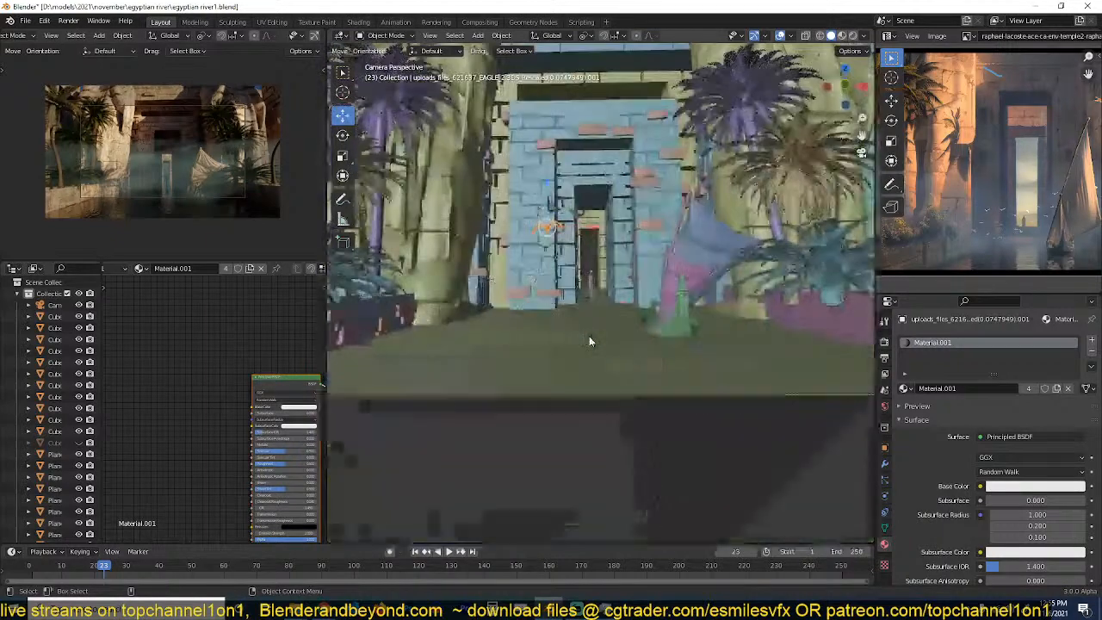
scroll(591, 275, "up", 3)
middle_click_drag(590, 261, 638, 271, "shift")
key("g")
left_click(525, 261)
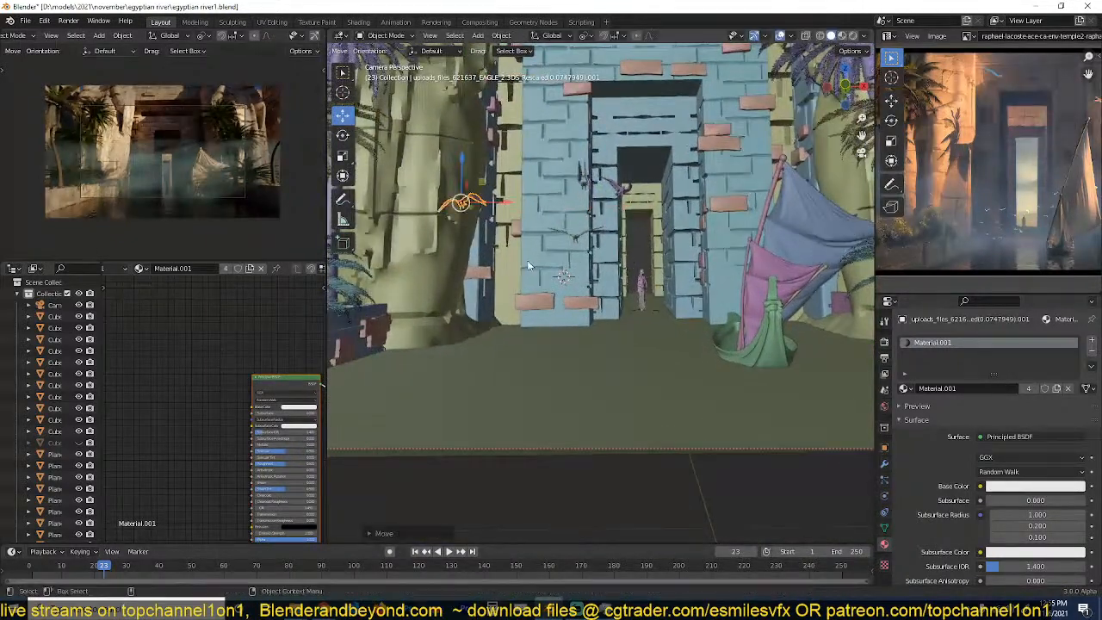
key("r")
key("r")
left_click(552, 242)
Rotate the lowest eagle freely and move it into the temple doorway opening above the standing figure.
left_click(576, 238)
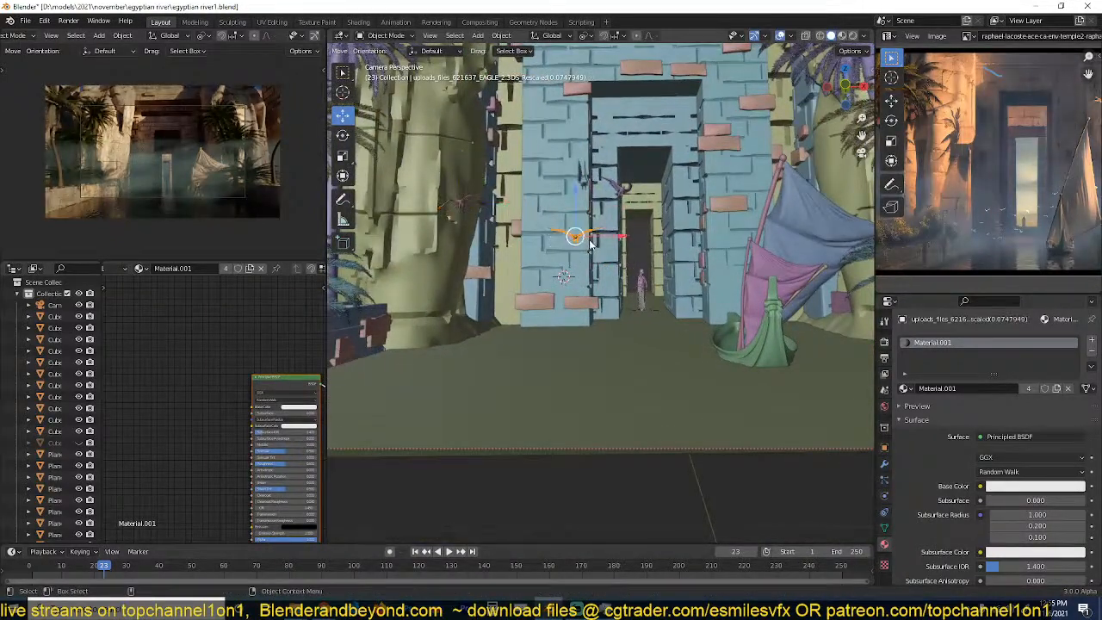
key("g")
left_click(635, 301)
key("r")
key("r")
left_click(631, 296)
key("g")
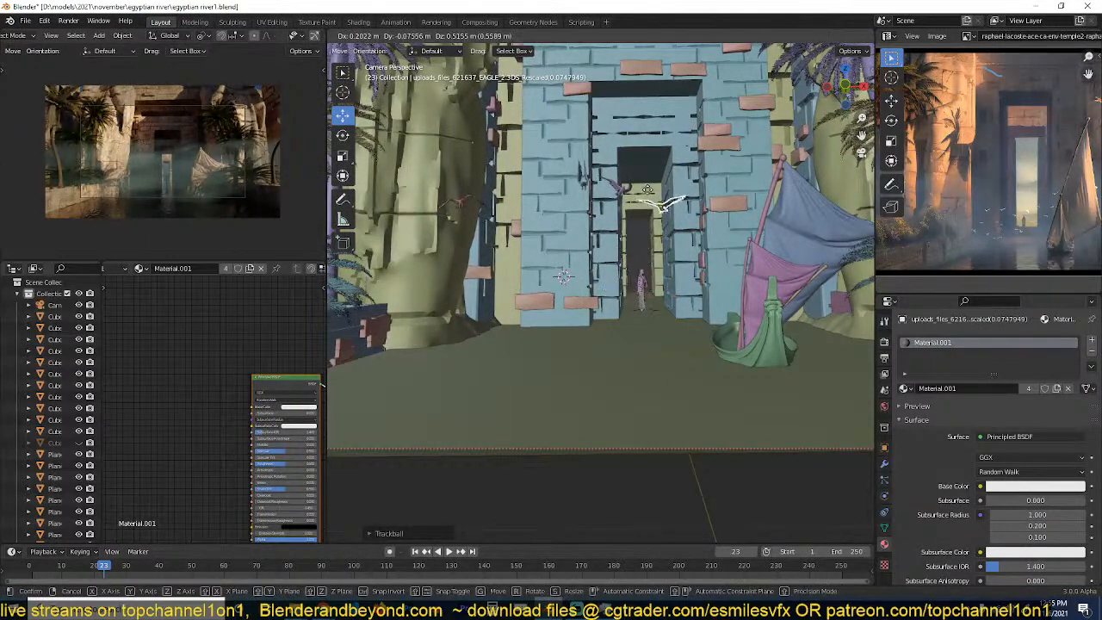
Move the eagle nearest the doorway up to the lintel of the inner opening and rotate it freely.
left_click(671, 143)
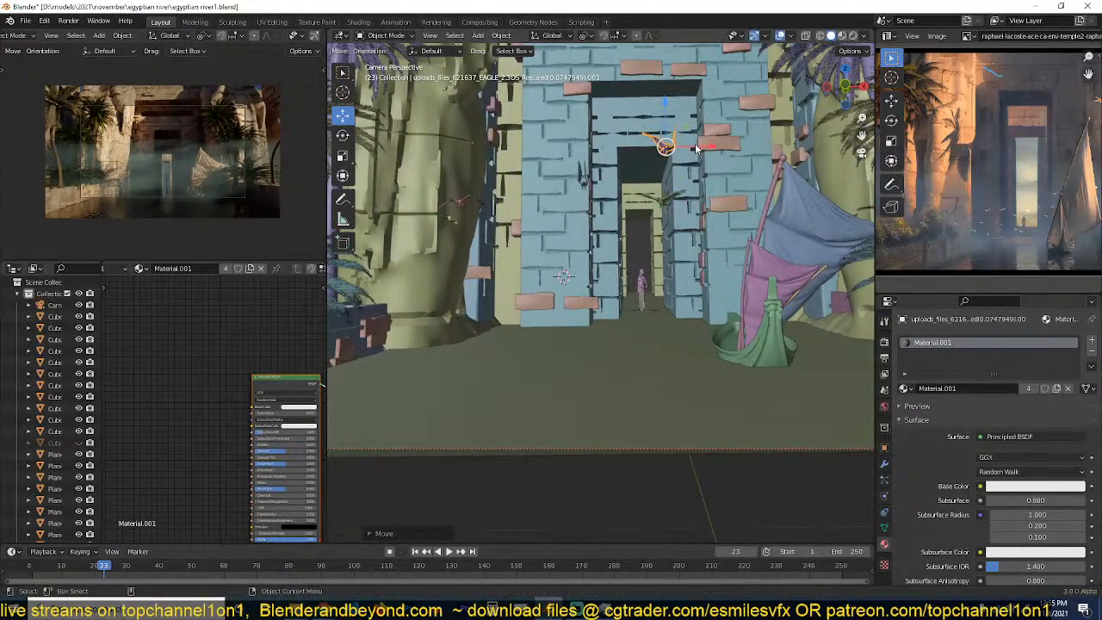
key("r")
key("r")
left_click(702, 163)
Move the eagle with upright wings down and outward onto the front of the left doorway pillar.
left_click(584, 177)
key("g")
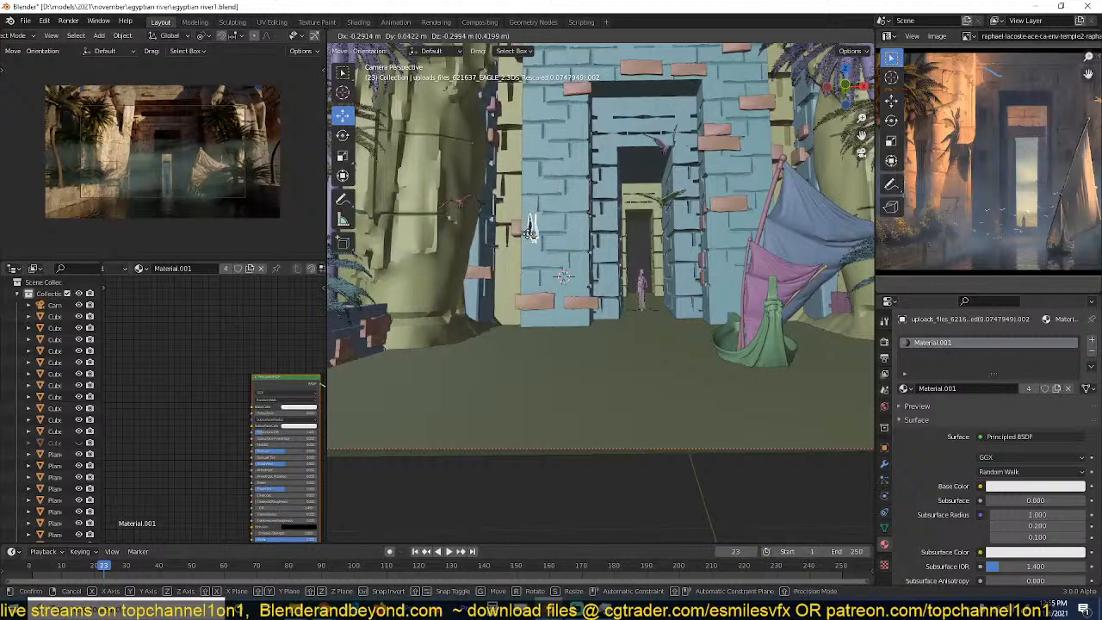
left_click(529, 238)
Make a linked duplicate of the pillar eagle, place it beside the boat's mast and rotate it freely.
key("alt+d")
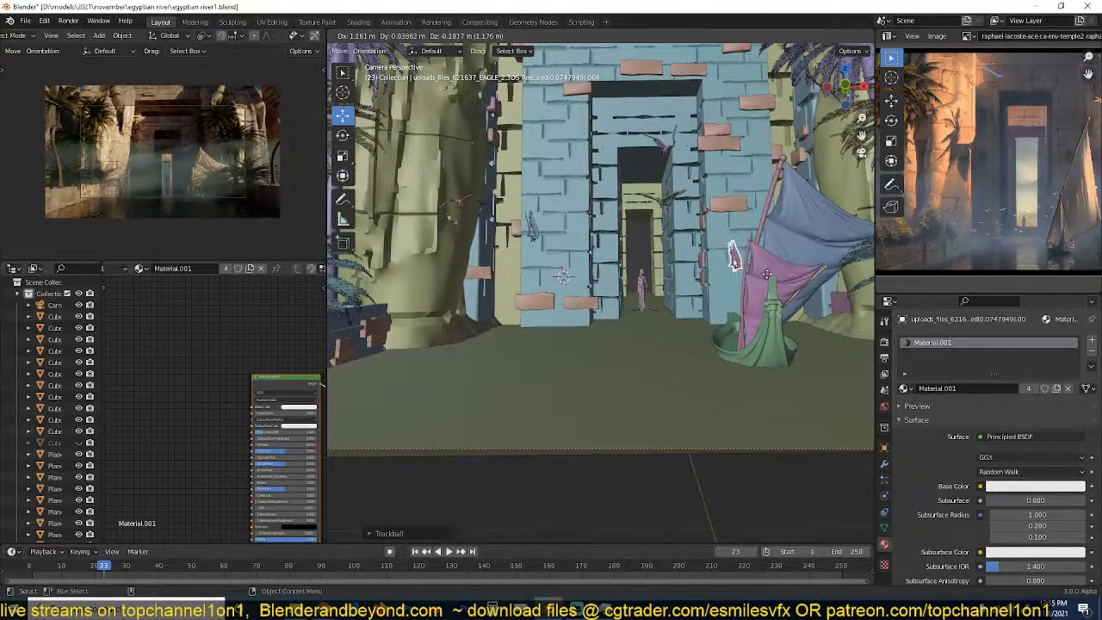
left_click(744, 222)
key("r")
key("r")
left_click(745, 216)
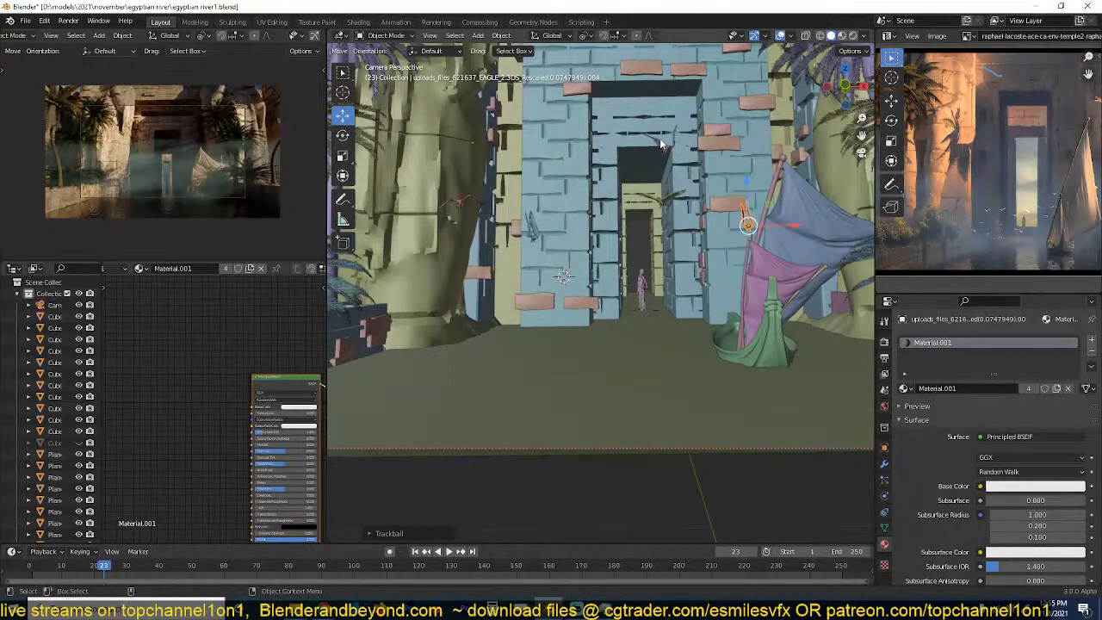
Make a linked duplicate of the eagle at the lintel, place it above the boat's sail and rotate it freely.
key("alt+d")
left_click(796, 142)
key("r")
key("r")
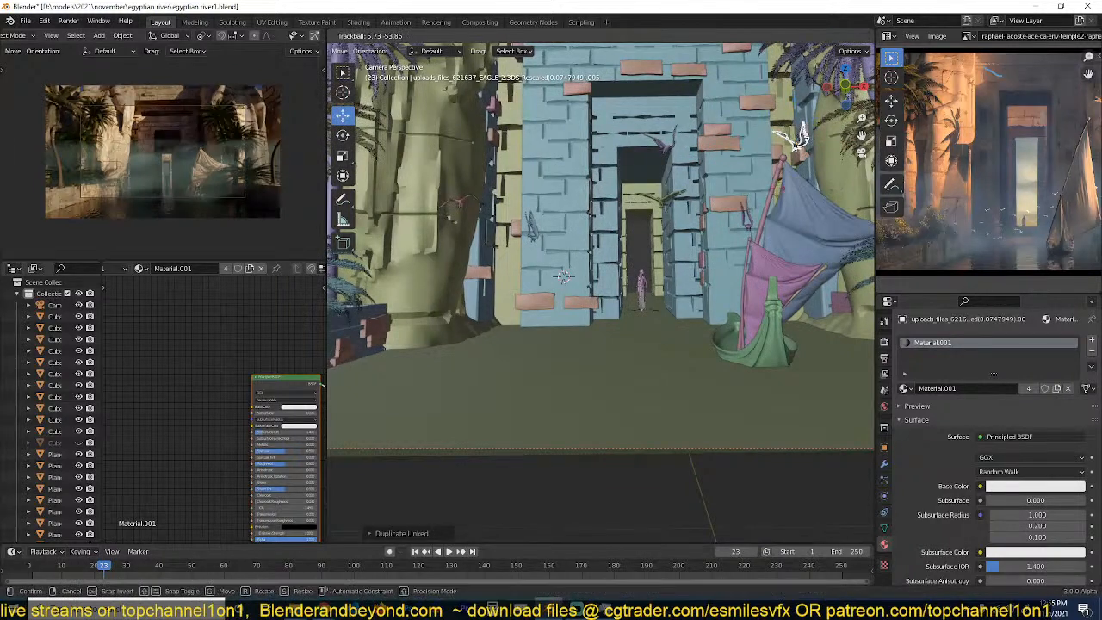
left_click(778, 194)
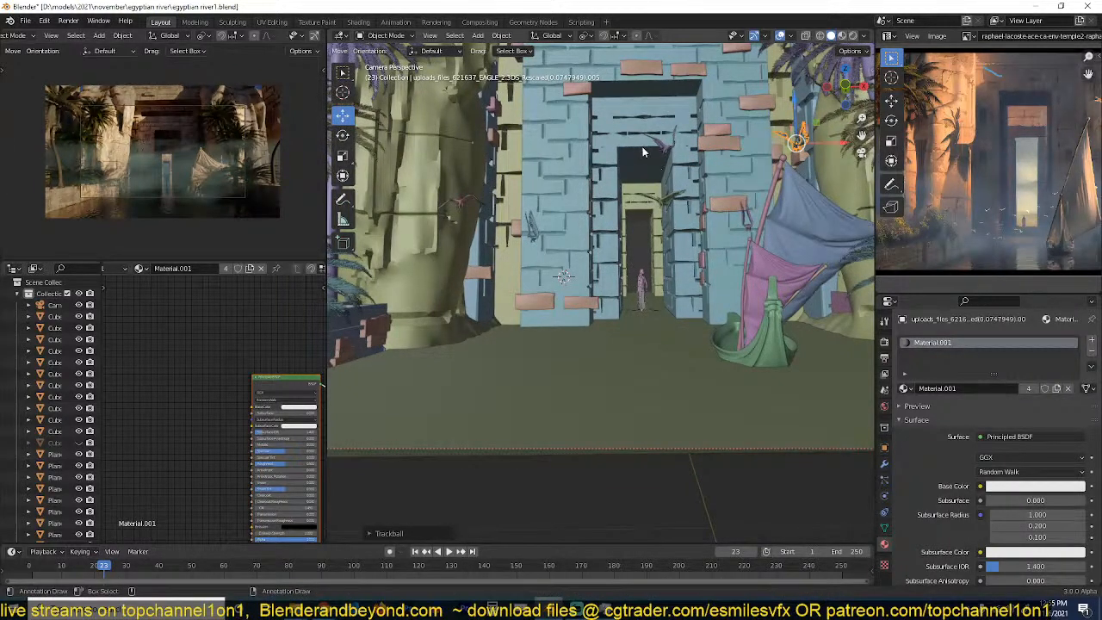
Make a linked duplicate of the eagle above the sail and snap it to the 3D cursor on the planter wall beside the palm.
middle_click_drag(642, 151, 642, 151)
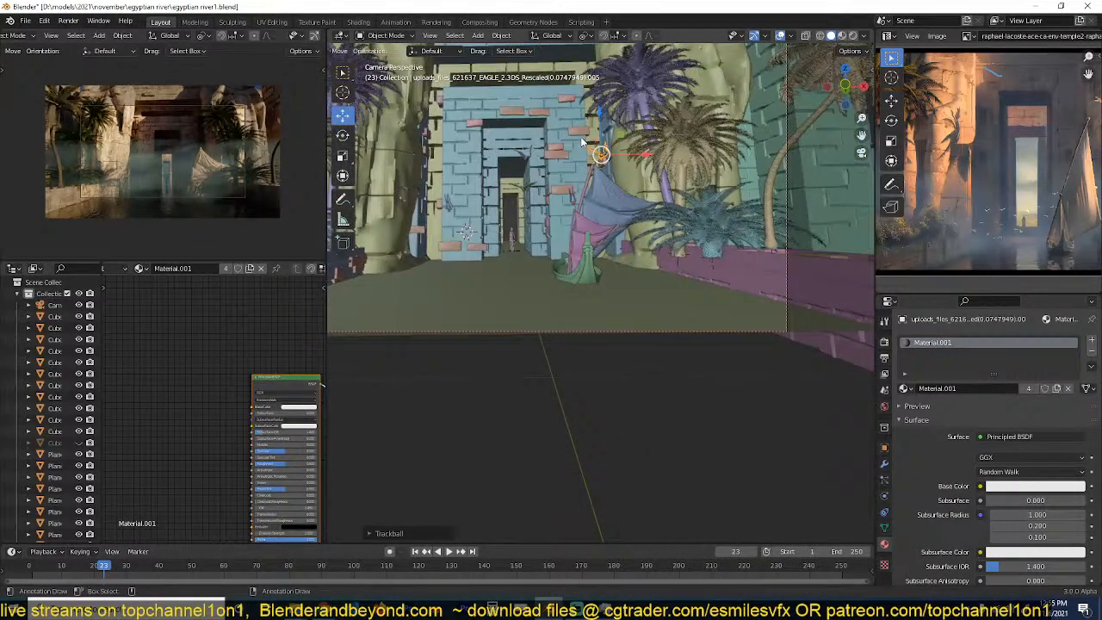
key("alt+d")
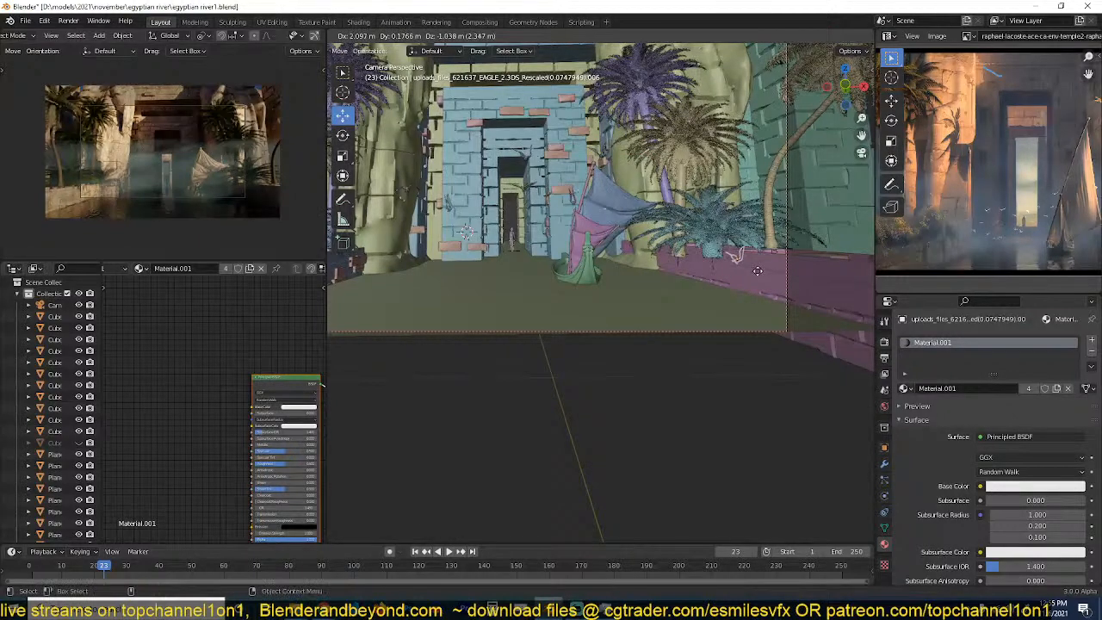
left_click(759, 269)
key("shift+s")
left_click(756, 156)
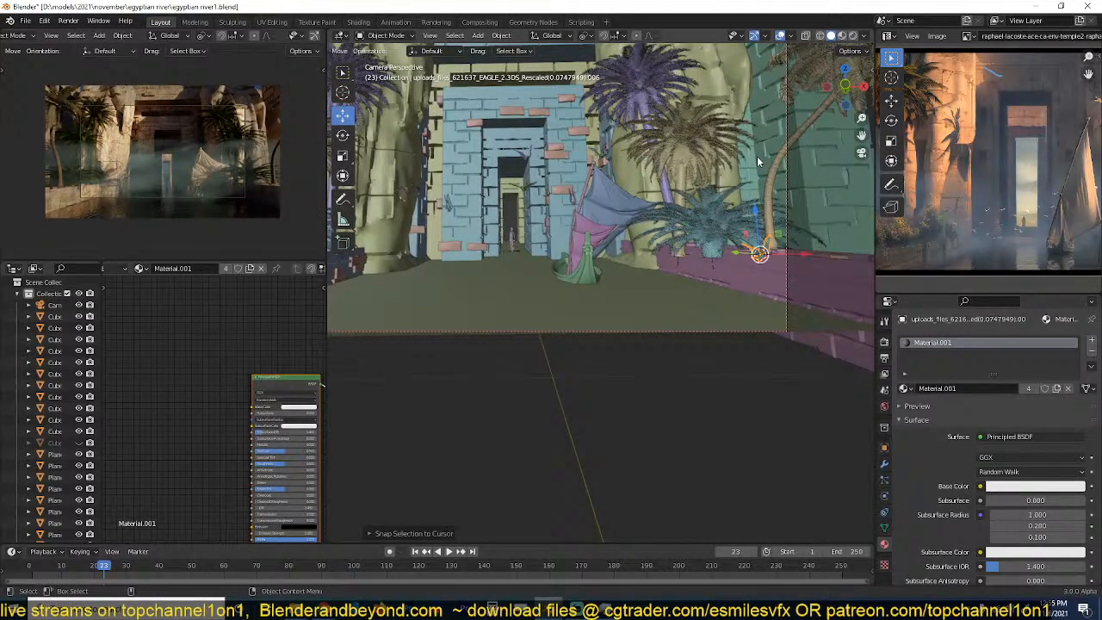
Rotate the eagle on the planter wall freely and adjust its position beside the palm fronds.
key("KP_Decimal")
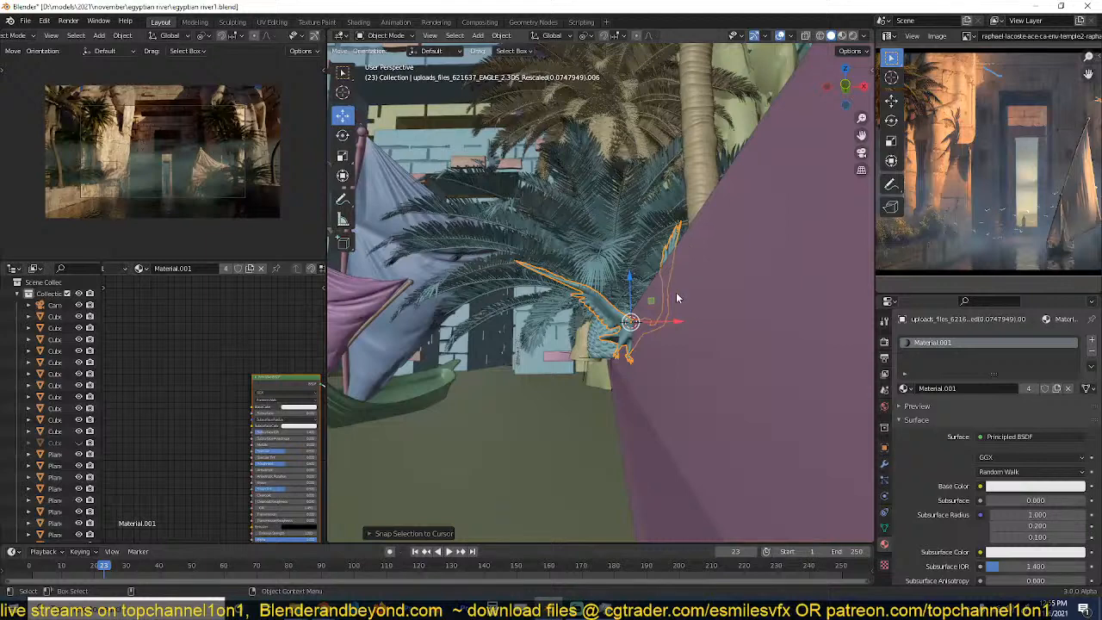
key("r")
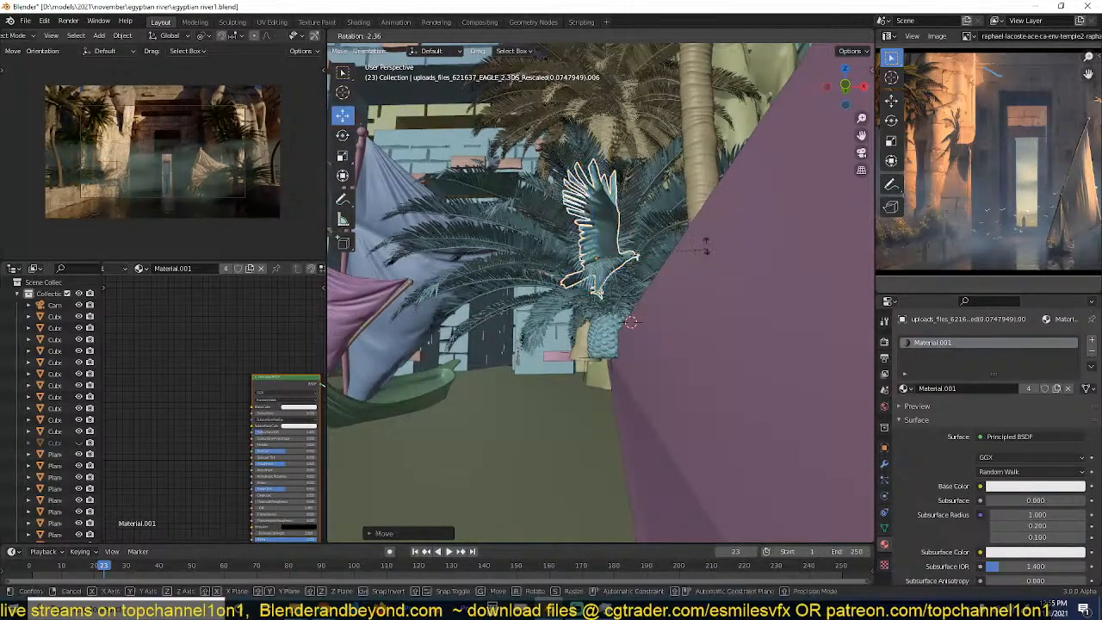
key("r")
left_click(689, 267)
middle_click_drag(689, 266, 675, 287)
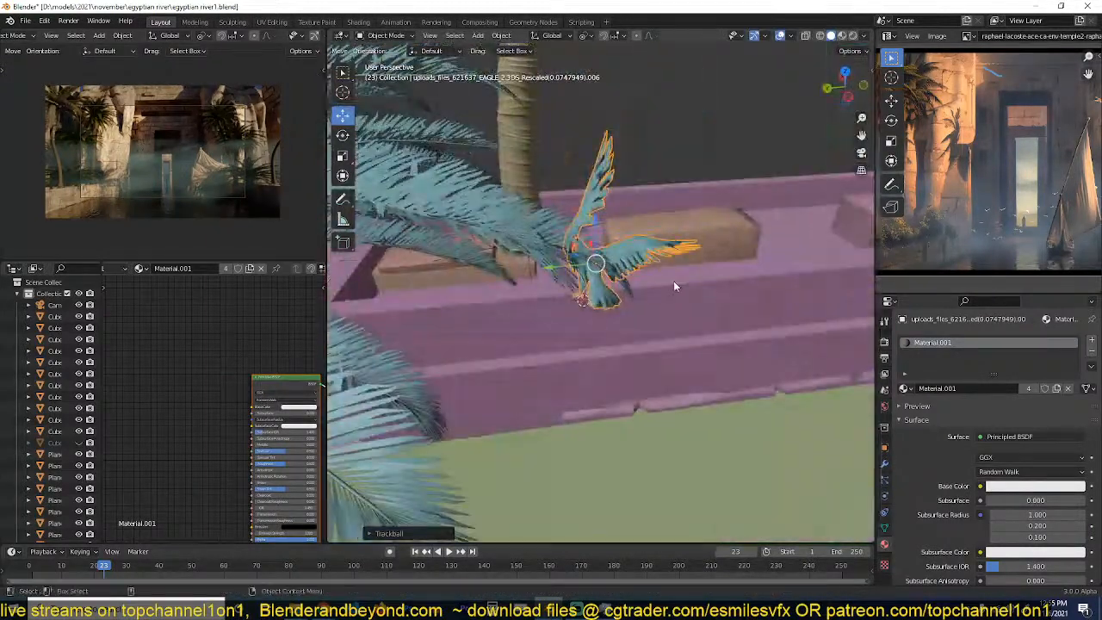
key("g")
left_click(723, 258)
Make a linked duplicate of the pillar eagle and snap it to the 3D cursor at the planter wall.
middle_click_drag(723, 258, 528, 208)
key("alt+d")
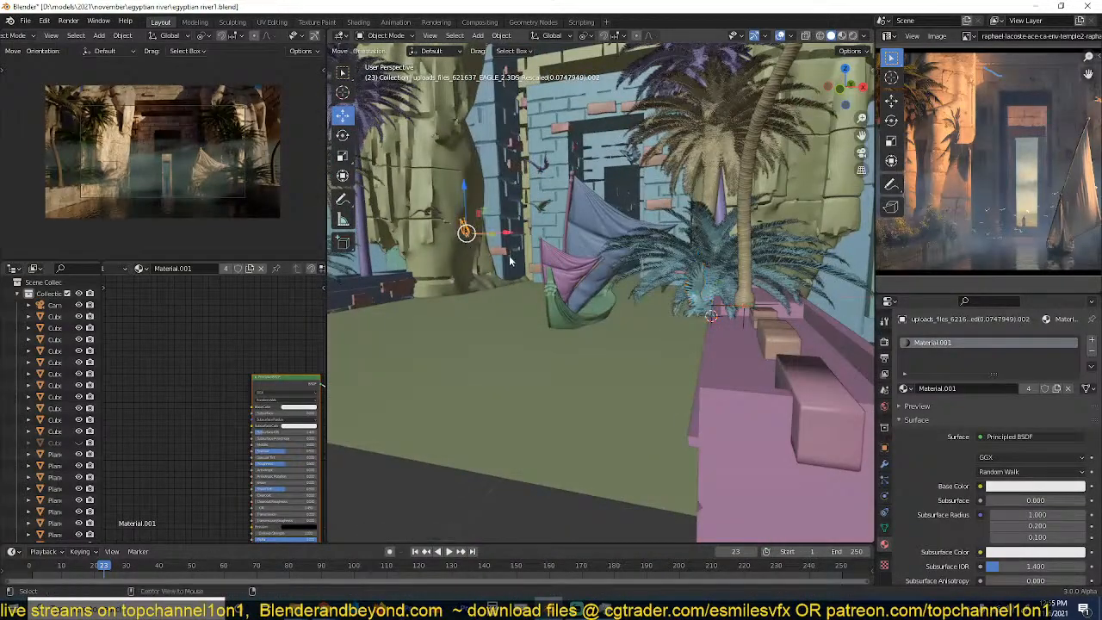
key("Escape")
key("shift+s")
left_click(700, 112)
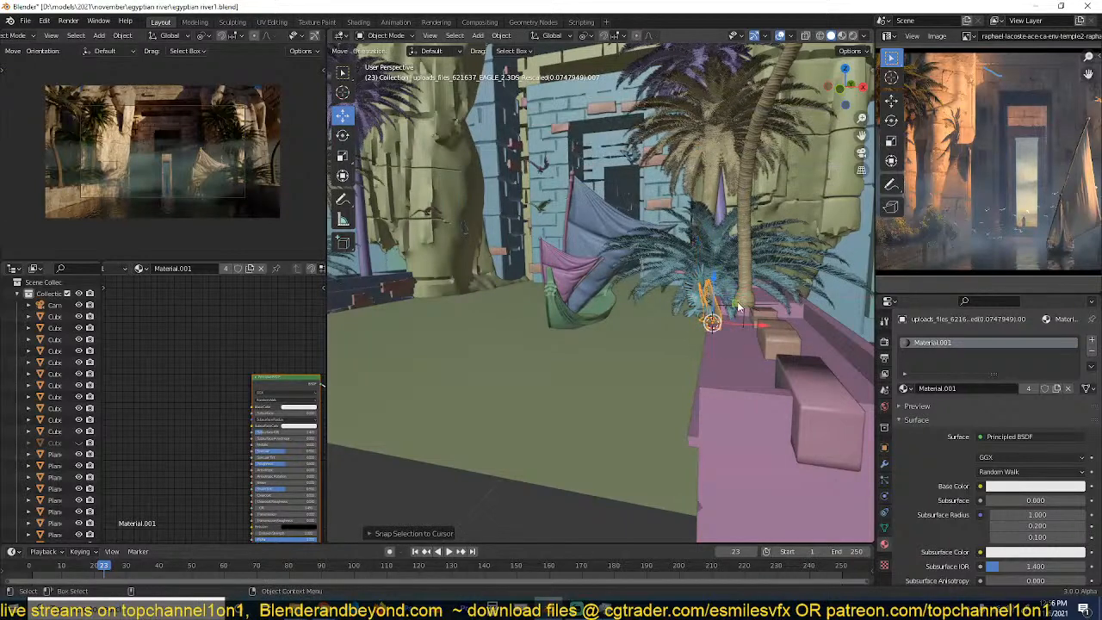
Rotate the second planter-wall eagle and raise it slightly above the wall near the palm trunk.
key("r")
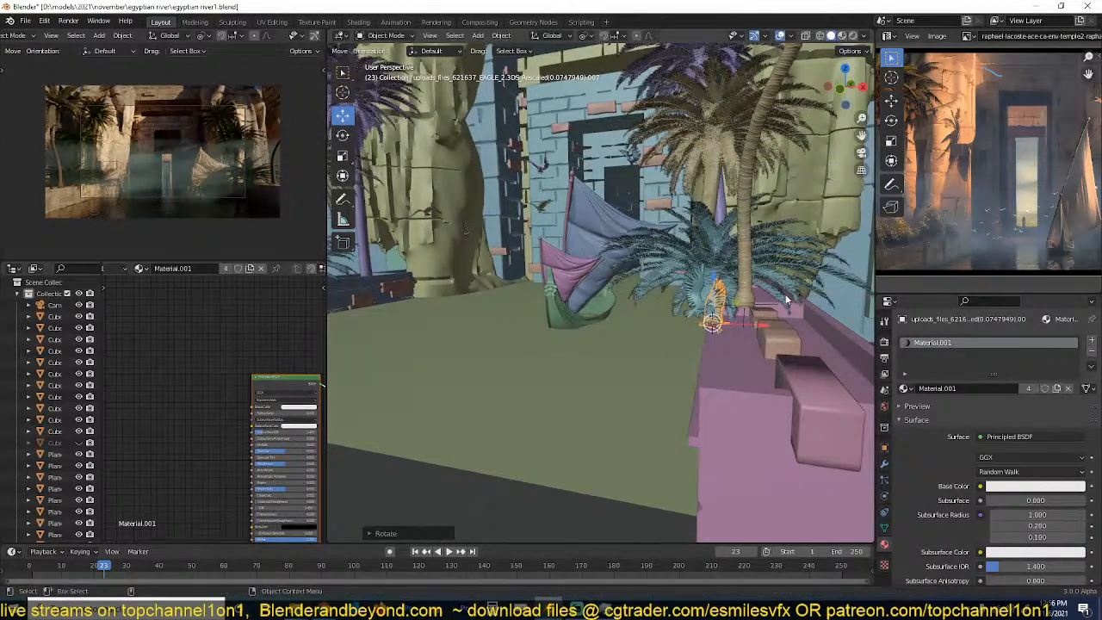
left_click(782, 405)
key("g")
left_click(791, 344)
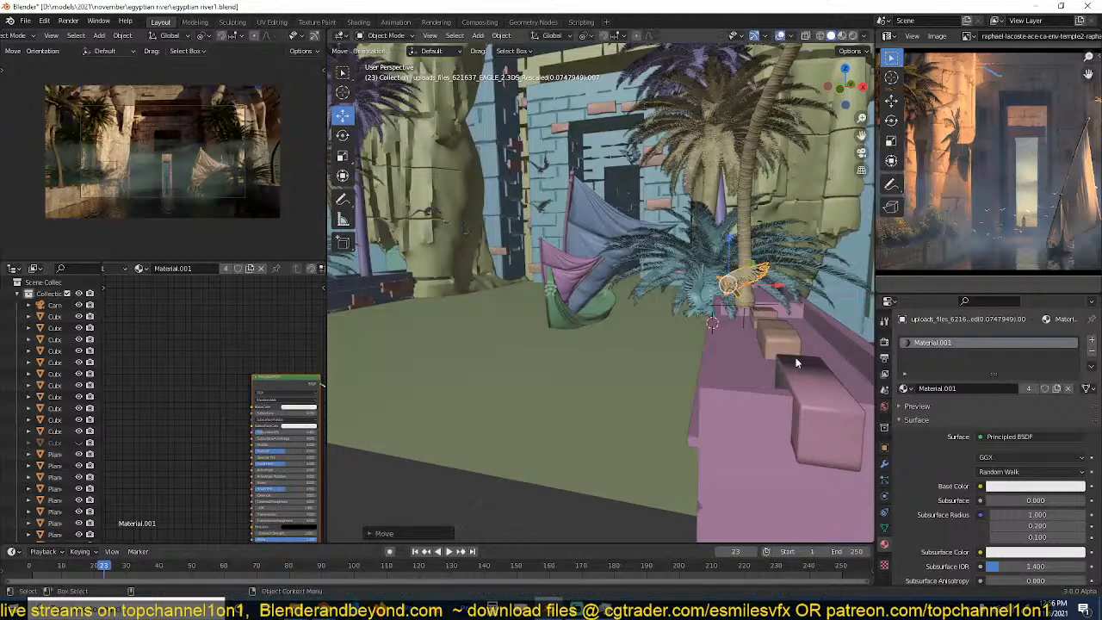
In the camera view, shift the two planter-wall eagles inward along the X axis inside the frame, and save the file.
middle_click_drag(791, 344, 848, 350)
key("KP_0")
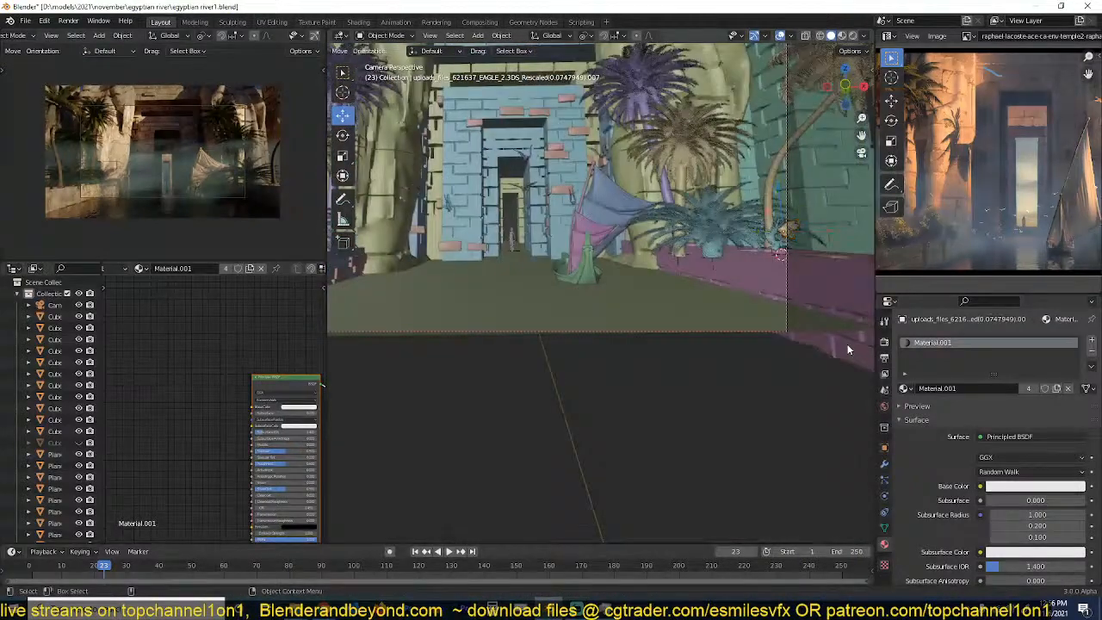
middle_click_drag(856, 277, 805, 284, "shift")
left_click(812, 206)
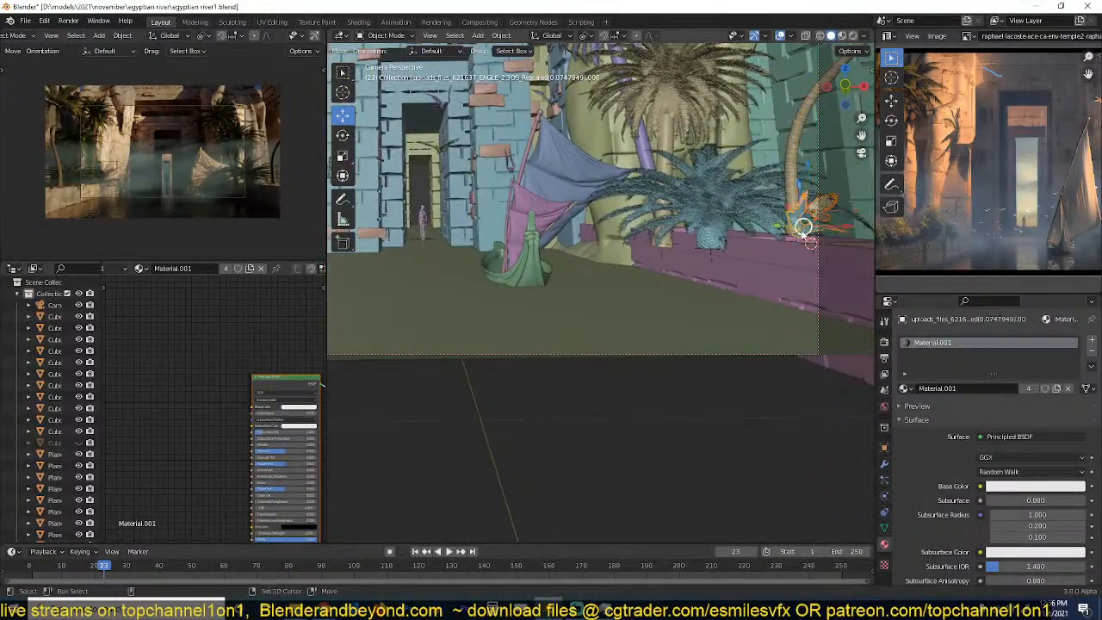
left_click_drag(836, 230, 807, 229)
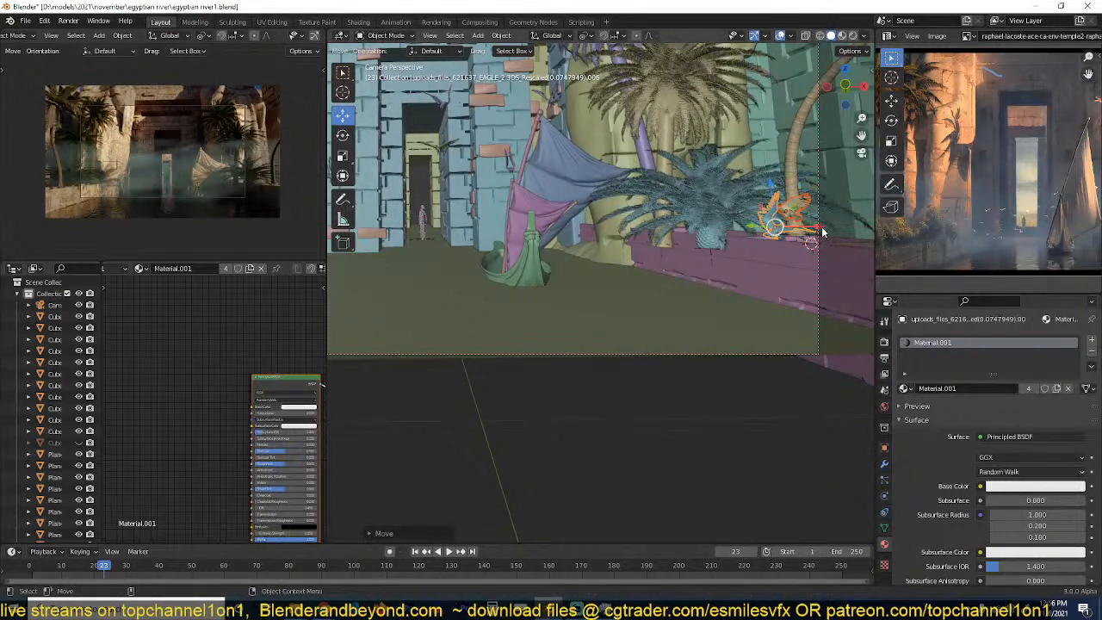
key("Delete")
key("ctrl+s")
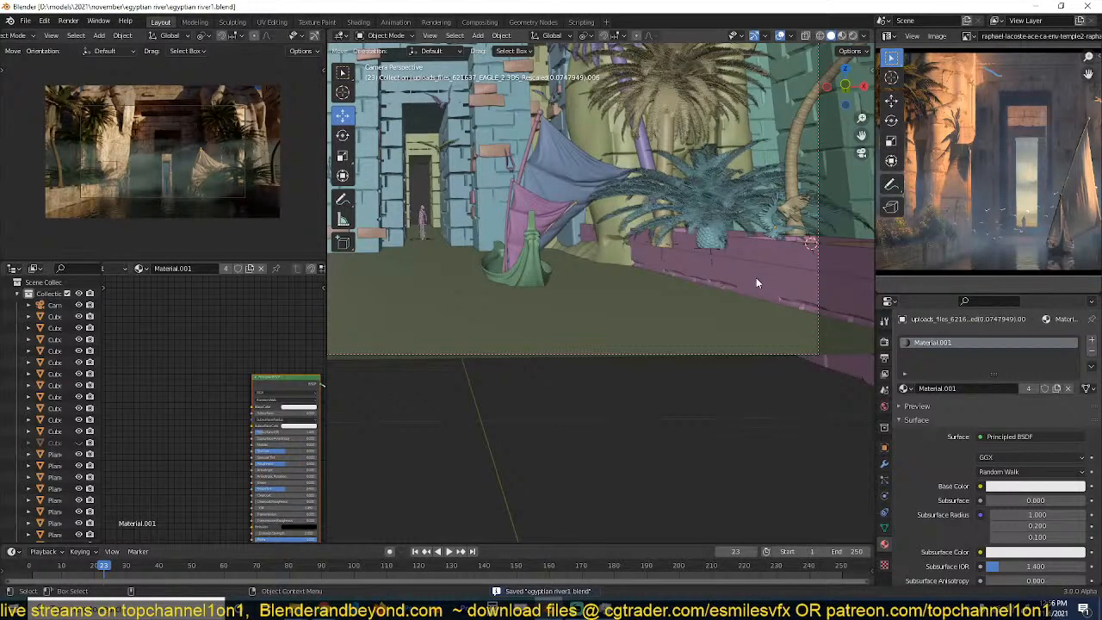
Refresh the rendered preview and check how the eagles look across the temple scene.
middle_click_drag(662, 299, 732, 326, "shift")
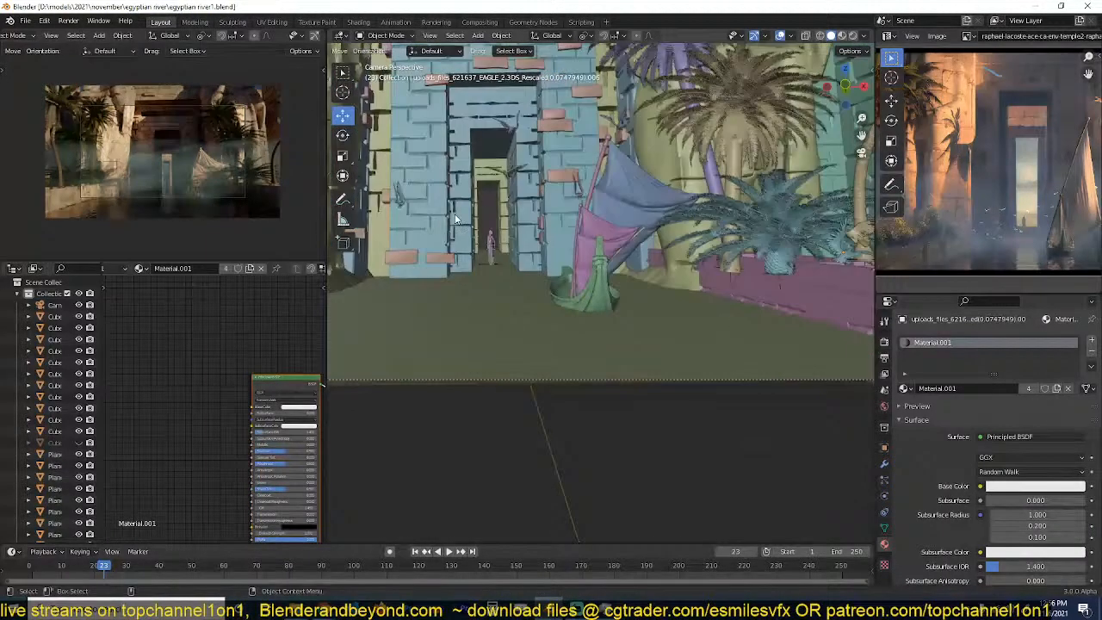
key("ctrl+z")
scroll(303, 35, "right", 5)
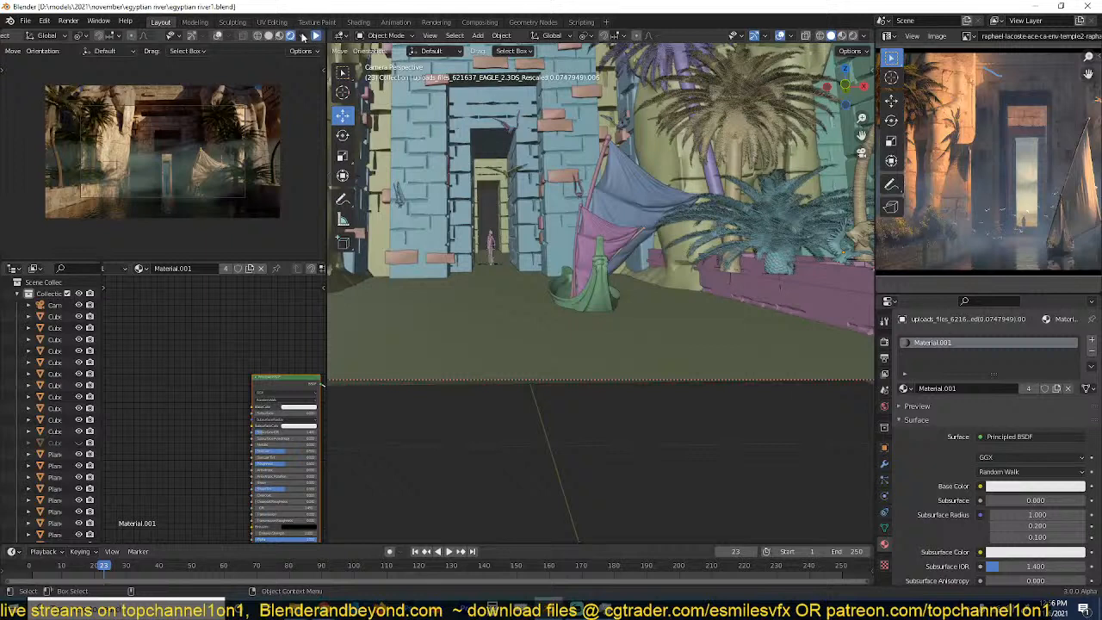
left_click(315, 36)
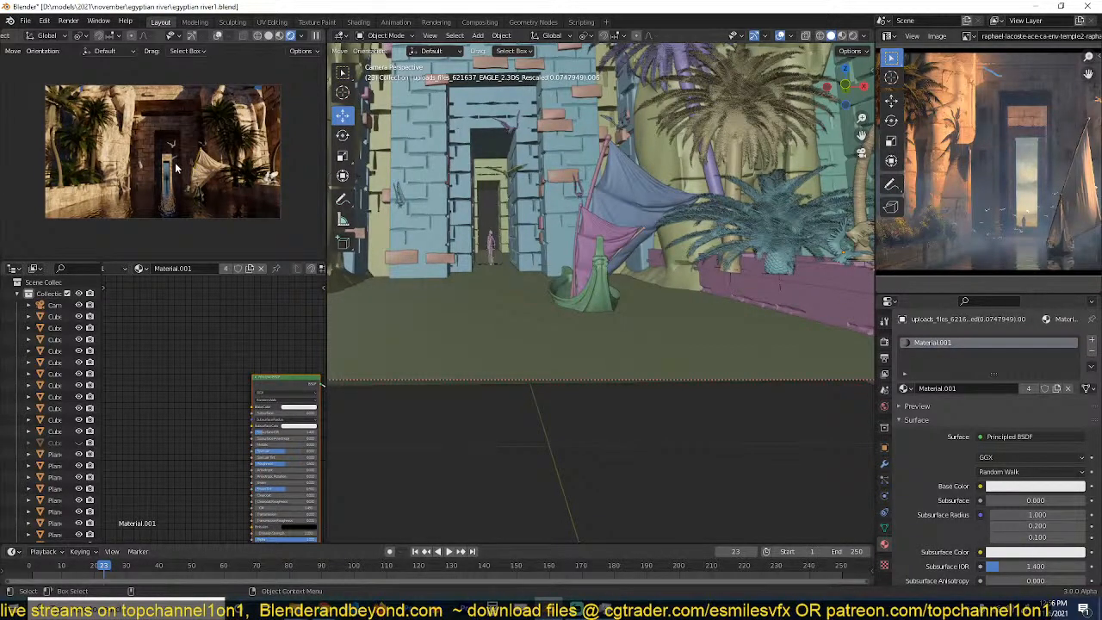
scroll(558, 204, "down", 4)
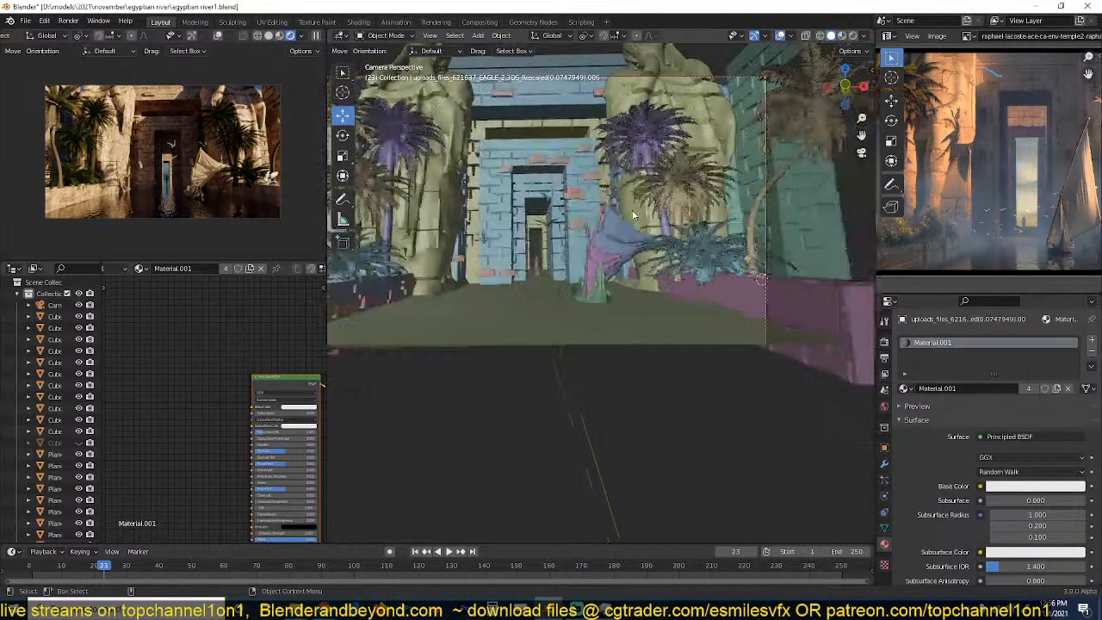
Select an eagle by the planter wall and set its Material.001 to sheen 1.000 with a dark grey base color.
left_click(749, 267)
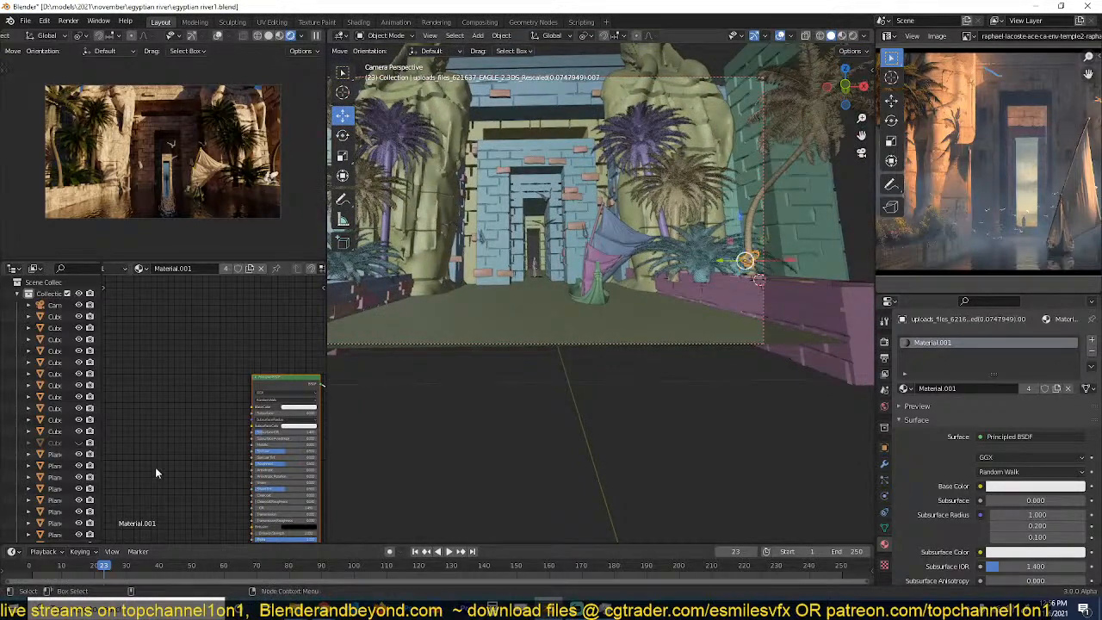
scroll(155, 466, "up", 5)
scroll(172, 408, "up", 1)
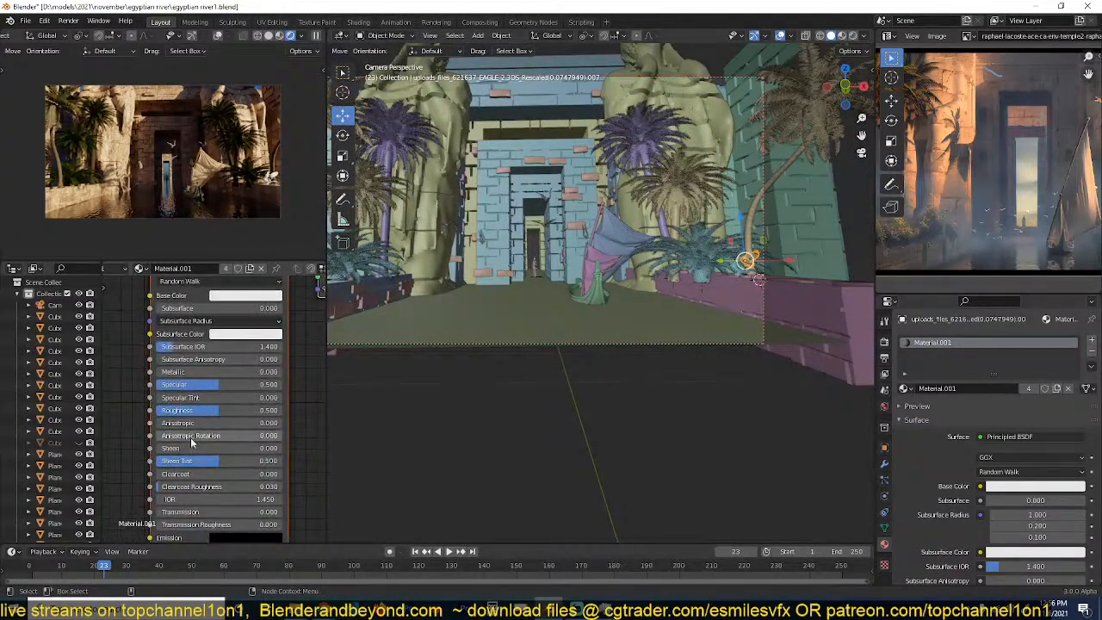
scroll(172, 407, "up", 1)
left_click_drag(176, 445, 281, 445)
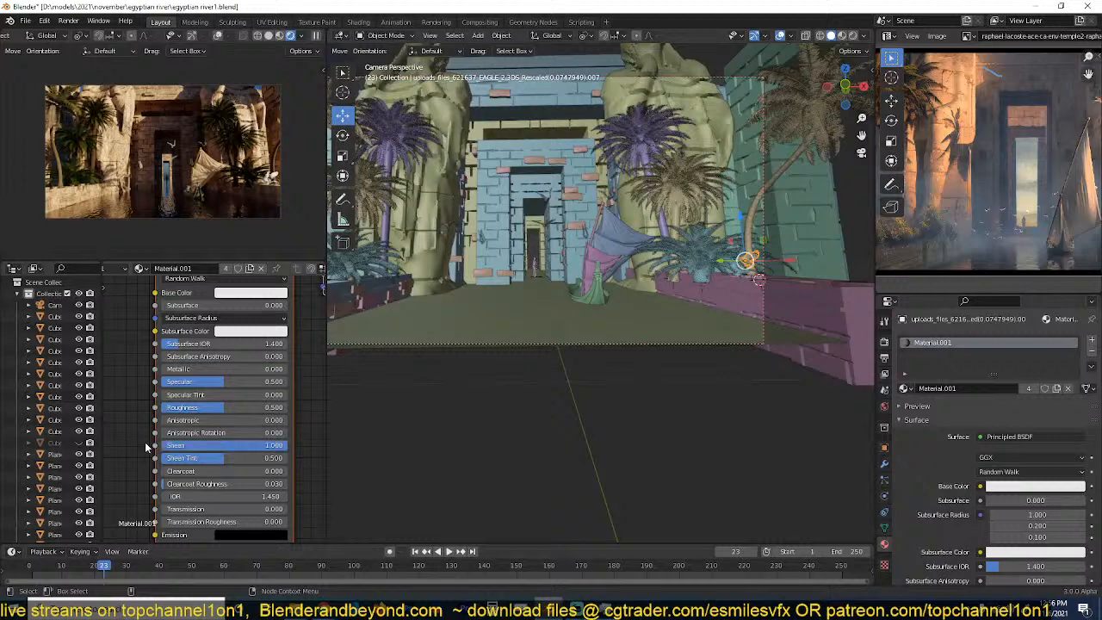
left_click(252, 293)
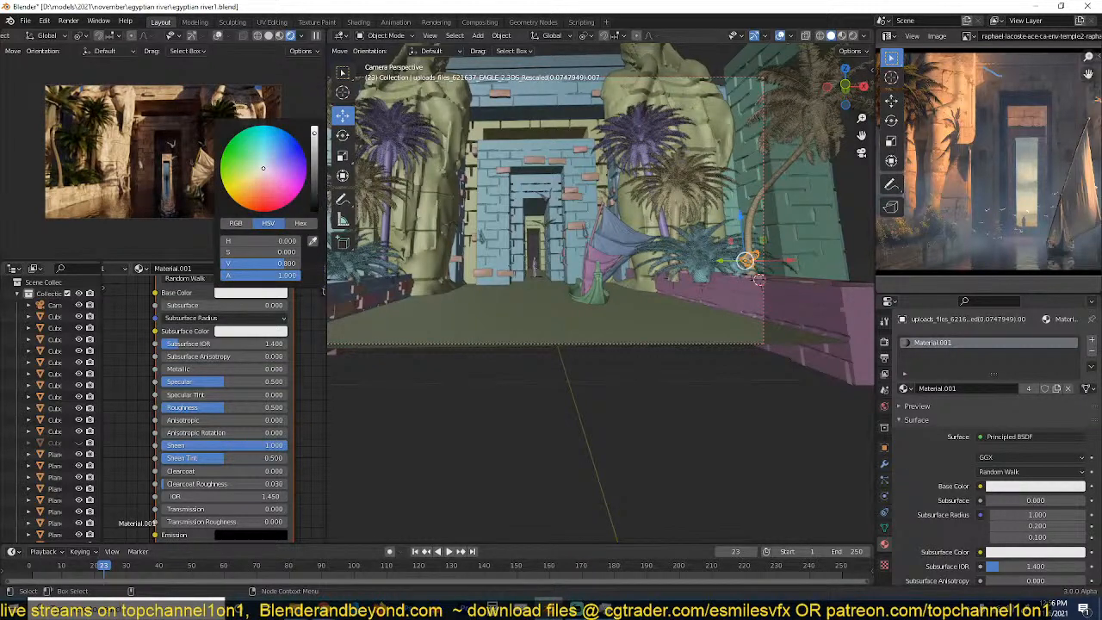
left_click_drag(314, 134, 314, 197)
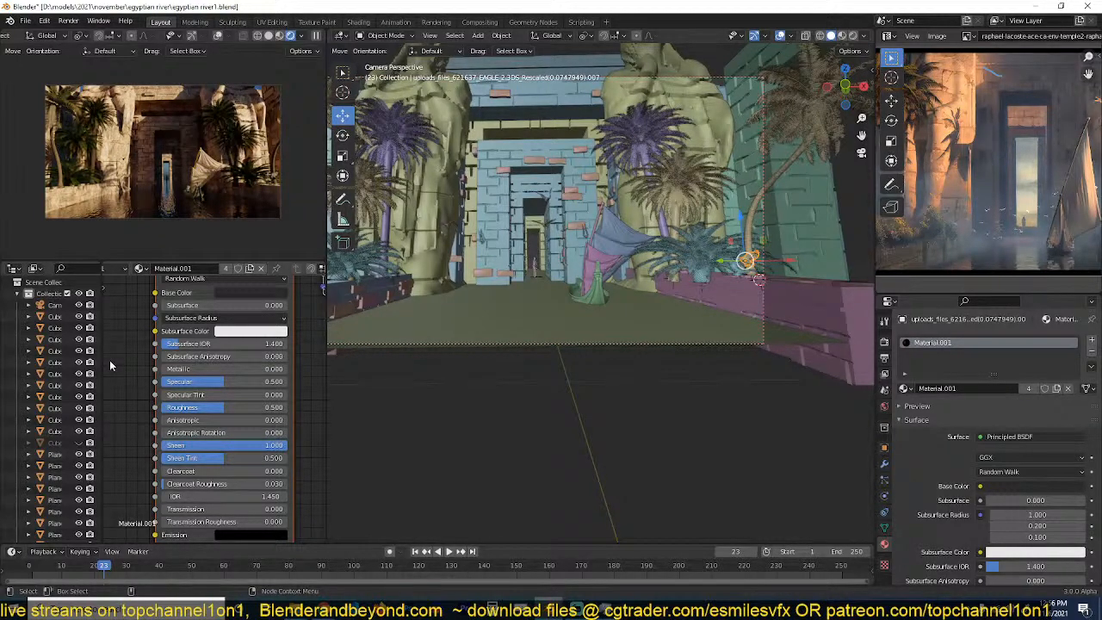
Change the eagle material's base color to white and save the file.
middle_click_drag(245, 379, 237, 411)
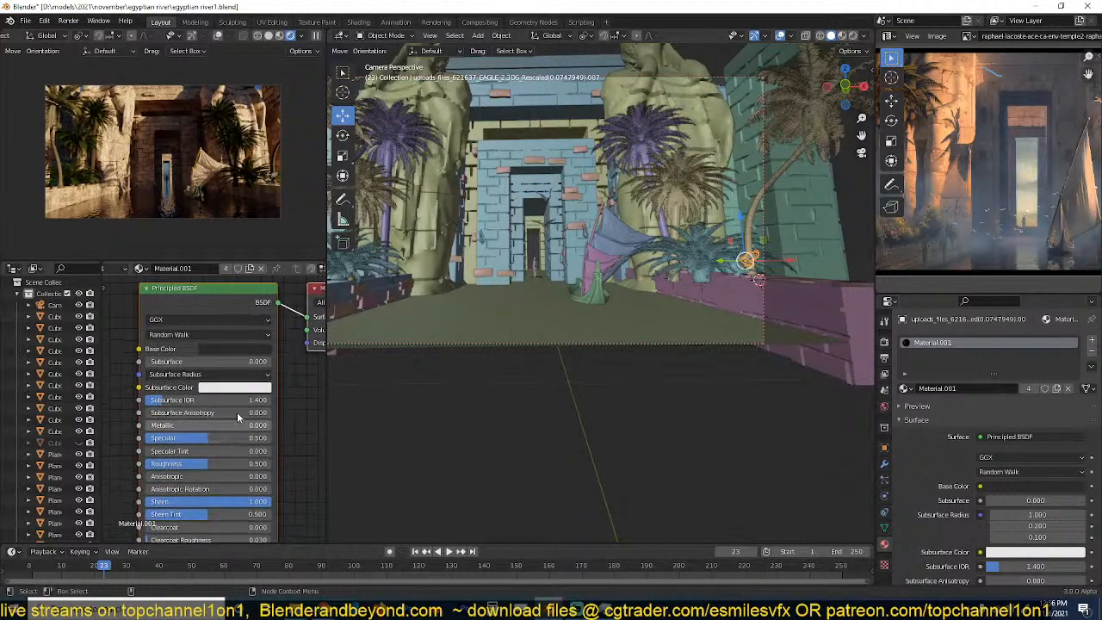
left_click(256, 352)
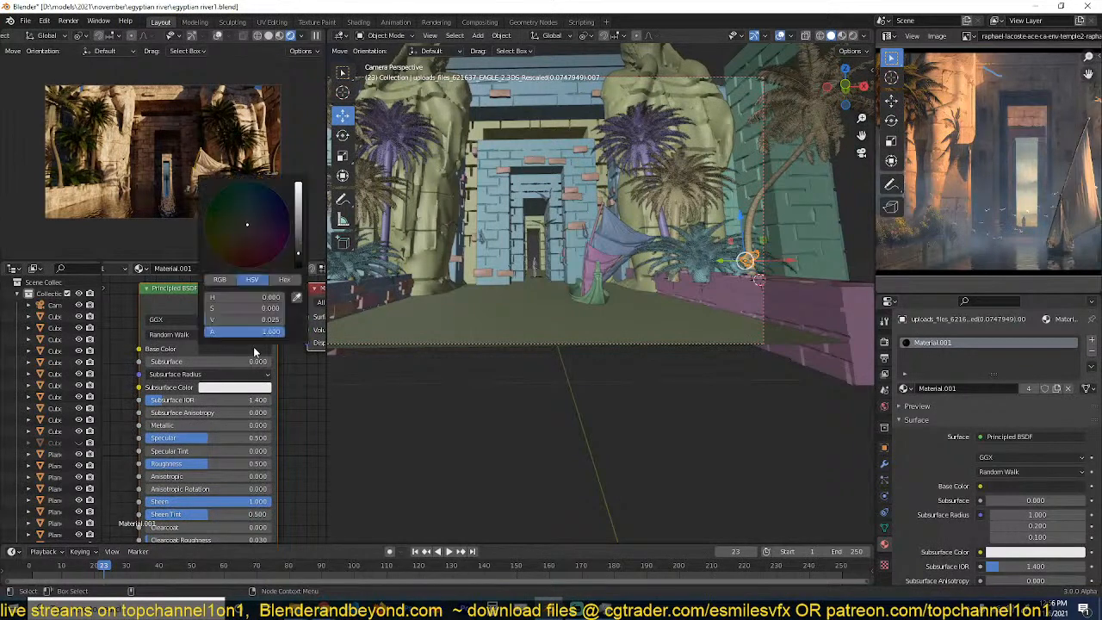
left_click(300, 188)
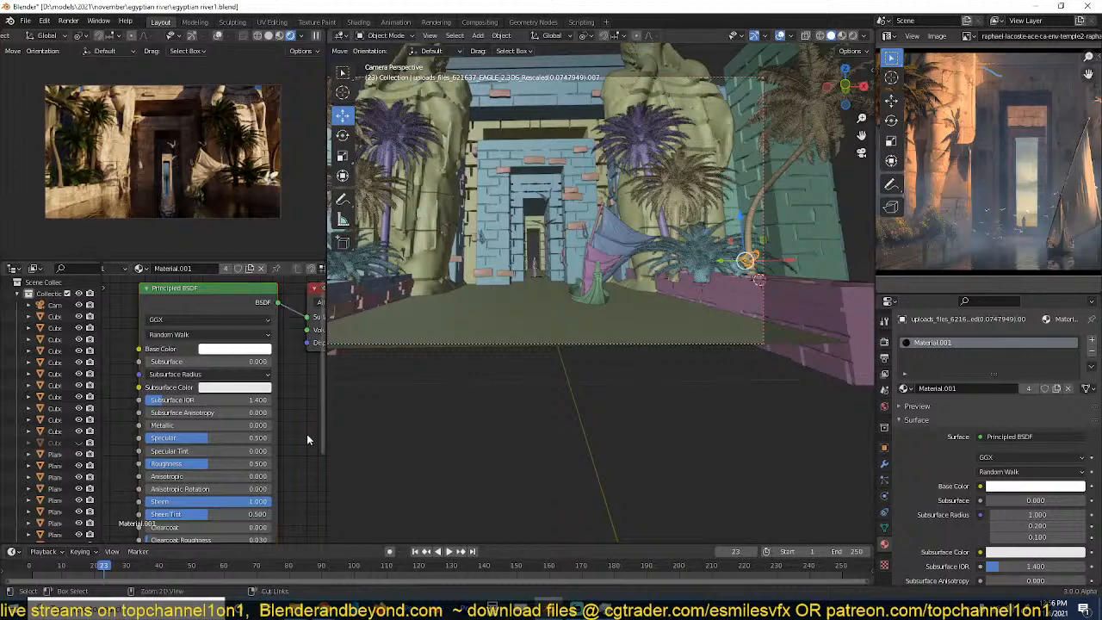
key("ctrl+s")
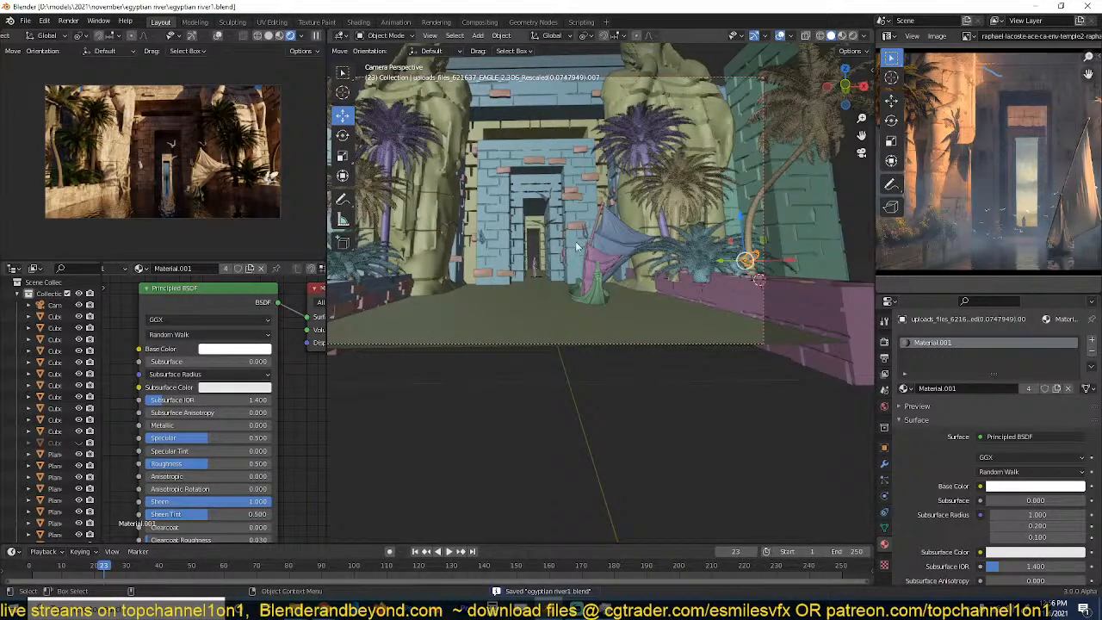
Select the two eagles flying in front of the doorway one after the other and rescale each uniformly.
left_click(540, 222)
key("s")
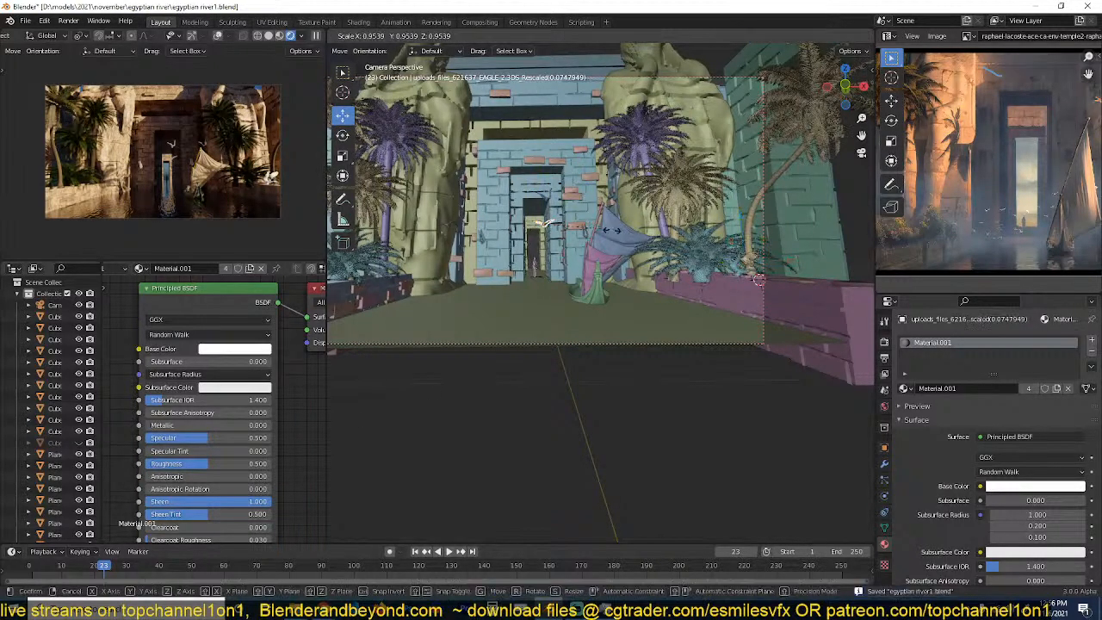
left_click(560, 198)
left_click(545, 198)
key("s")
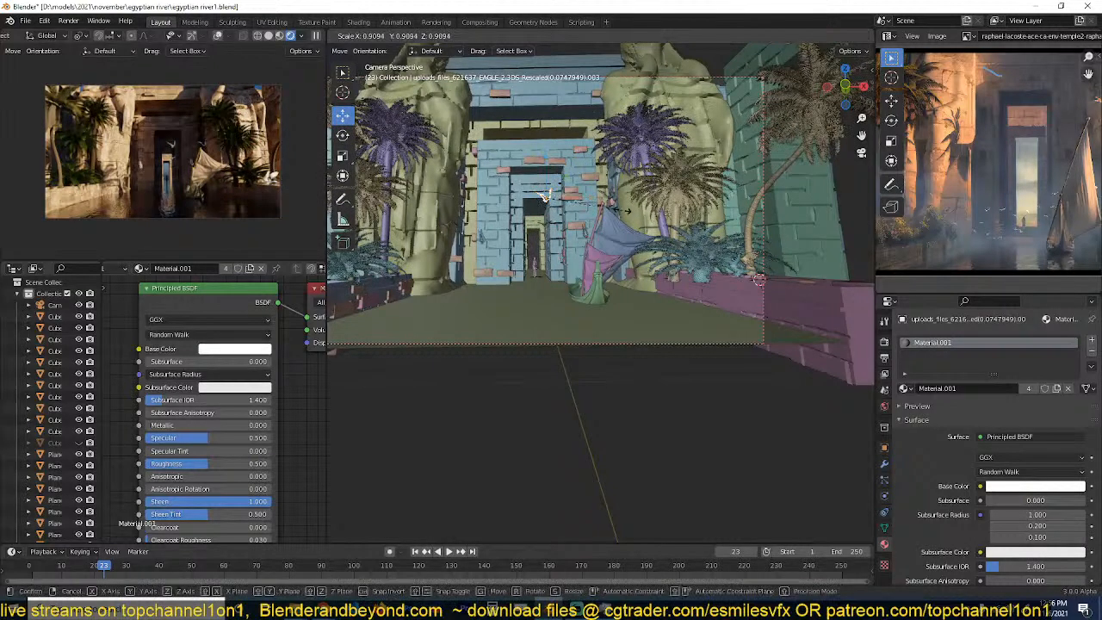
left_click(615, 215)
Unhide the mist volume cube so the haze renders over the river again, and save the file.
key("ctrl+s")
key("alt+a")
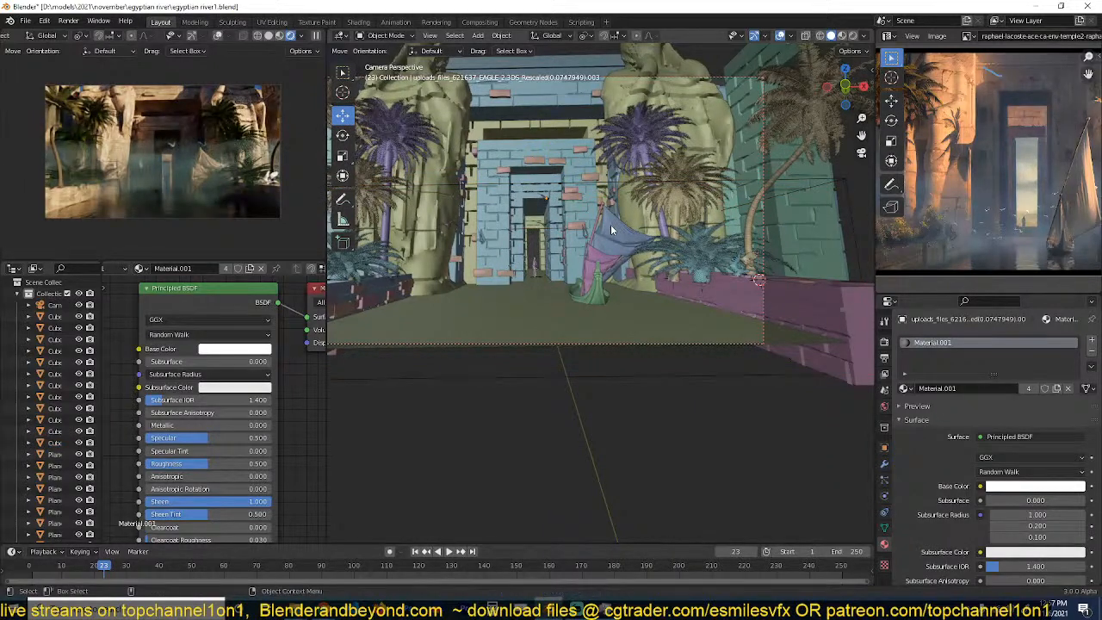
key("ctrl+s")
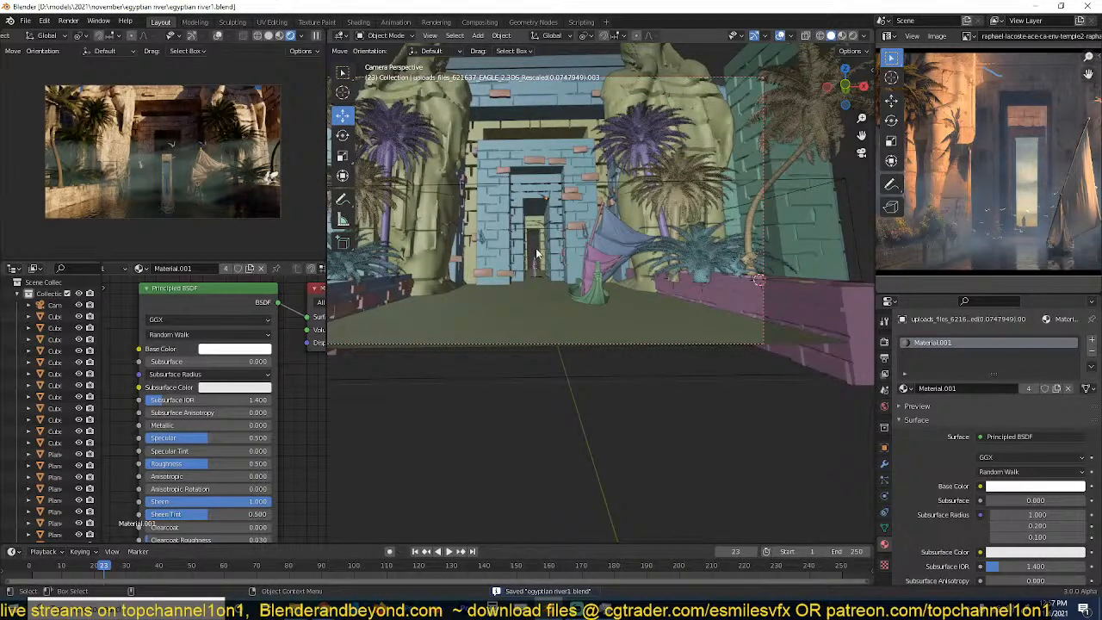
Widen the two nested door frames inside the temple entrance, Cube.011 and Cube.010, along the X axis.
left_click(542, 250)
key("s")
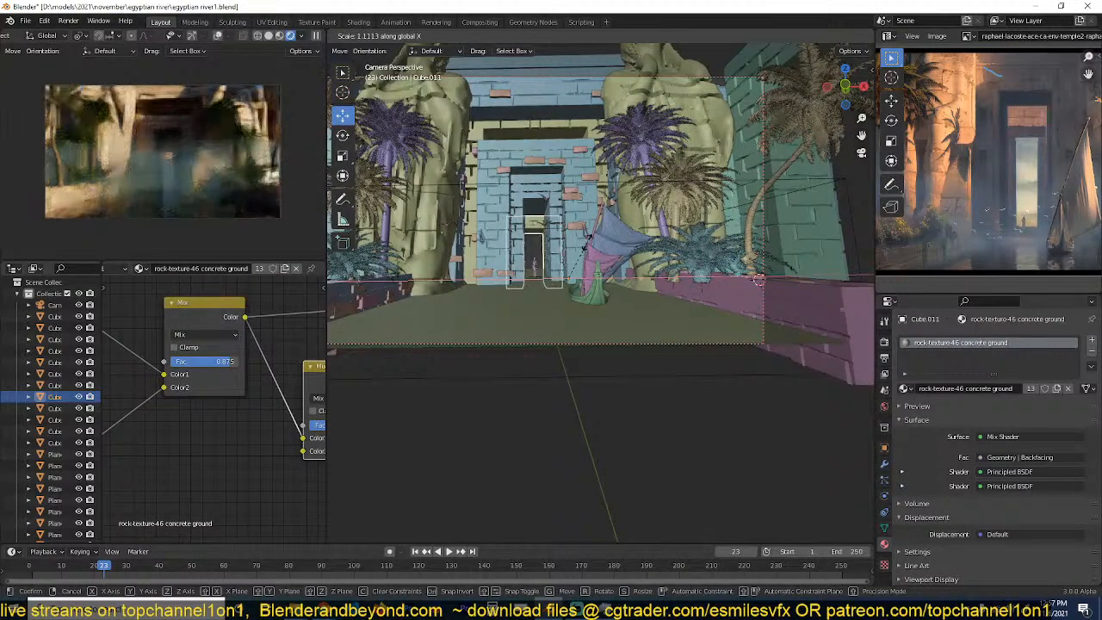
left_click(560, 247)
left_click(559, 245)
key("s")
key("x")
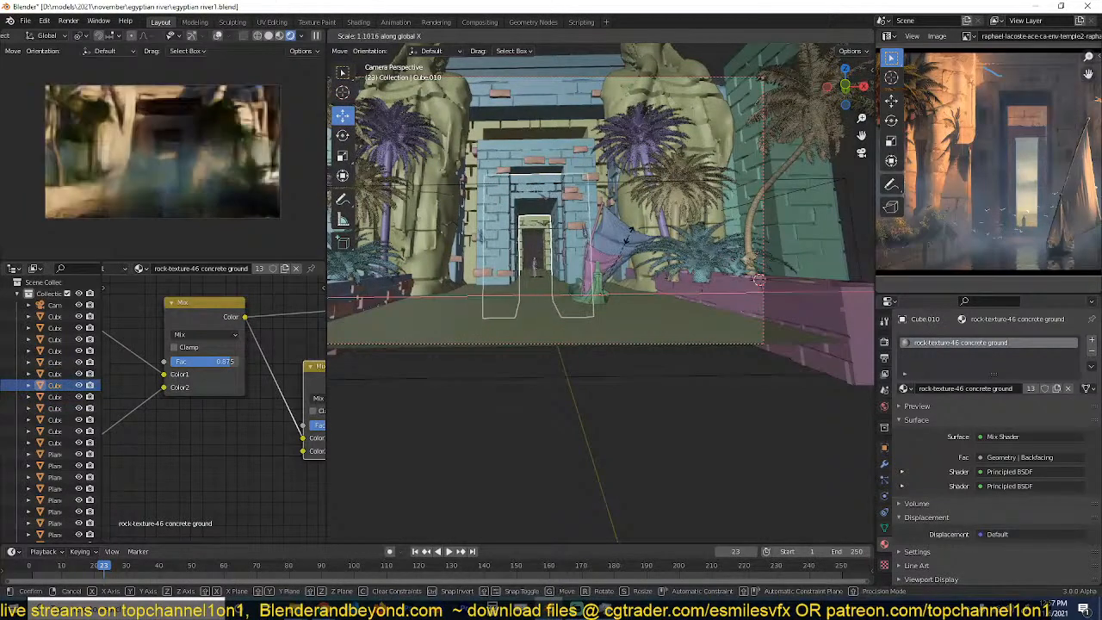
left_click(627, 245)
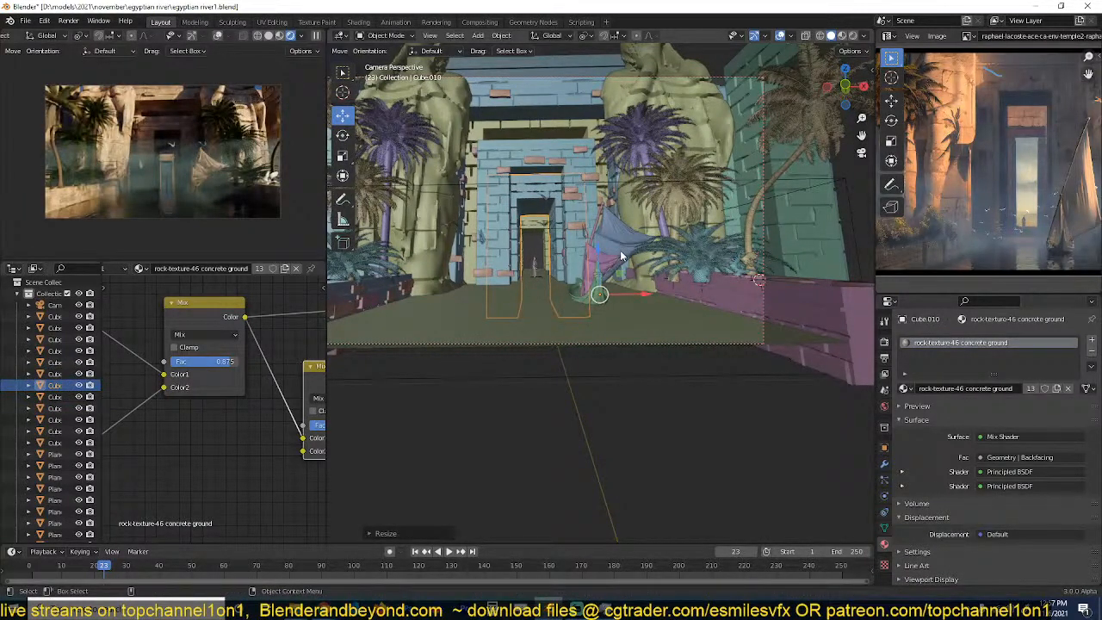
Raise the door frame Cube.010 about 0.31 m along the Z axis.
key("g")
key("z")
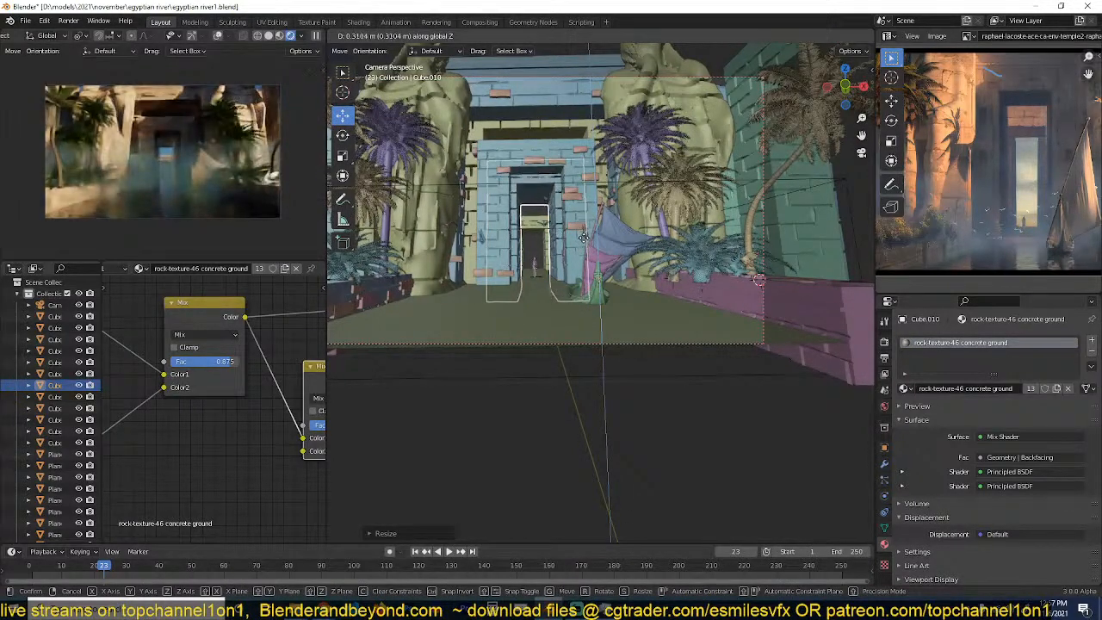
left_click(584, 238)
Scale the innermost door frame Cube.011 along the Z axis, deselect everything and save the file.
left_click(551, 235)
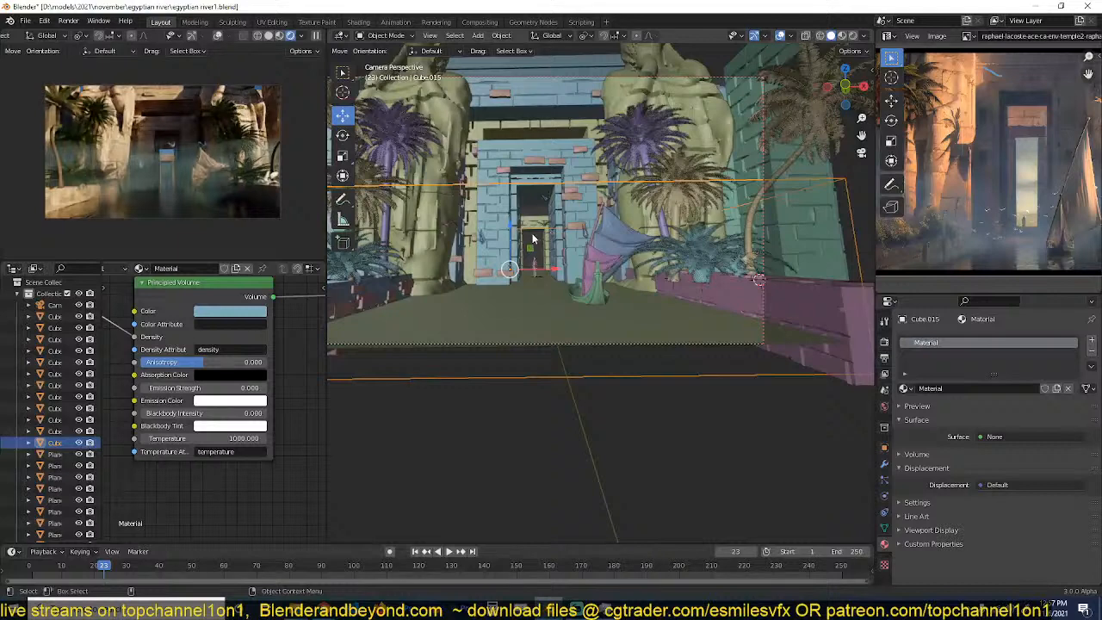
left_click(533, 240)
key("s")
key("z")
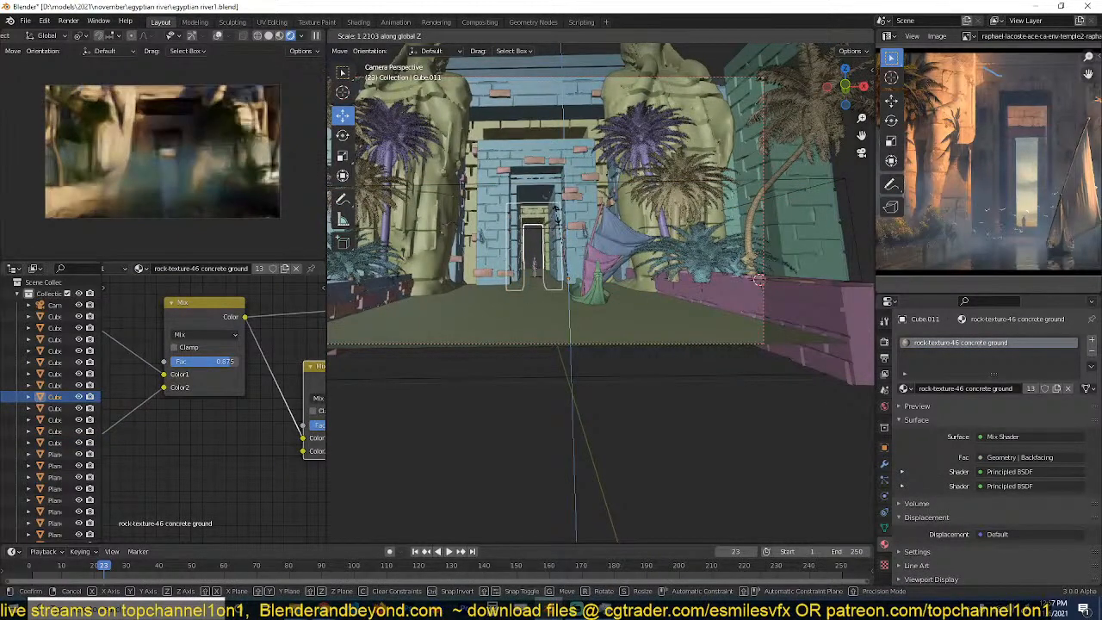
left_click(585, 276)
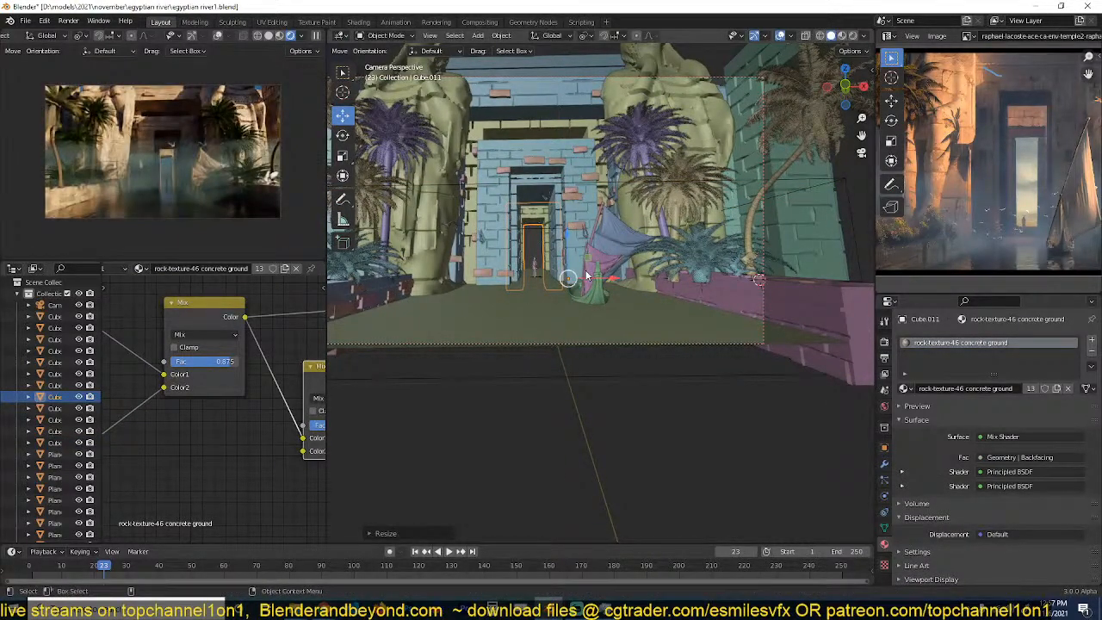
key("alt+a")
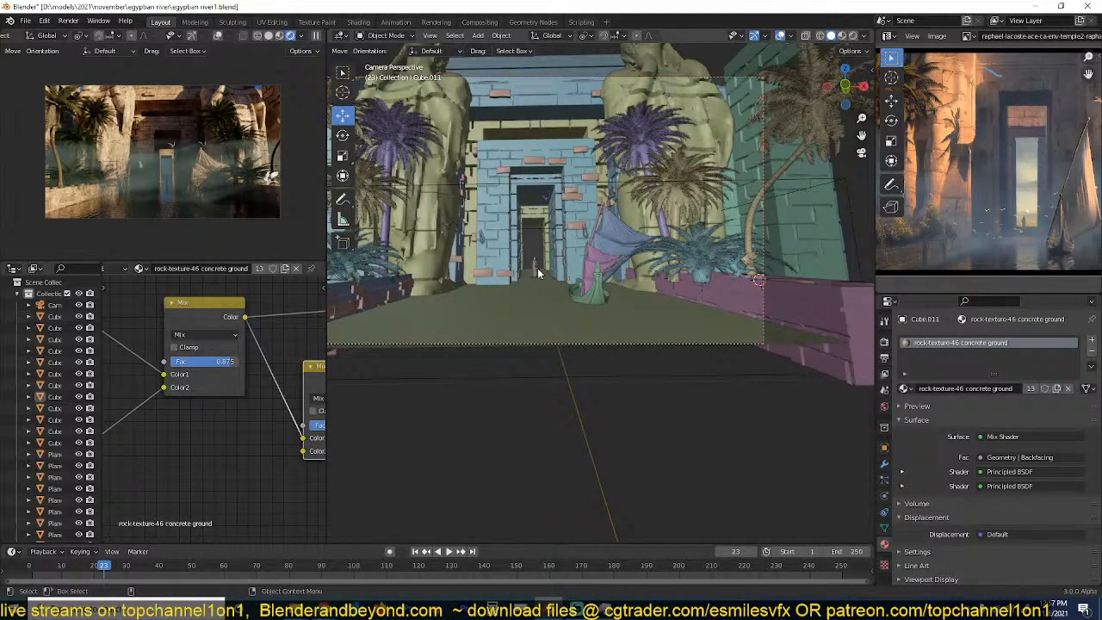
key("ctrl+s")
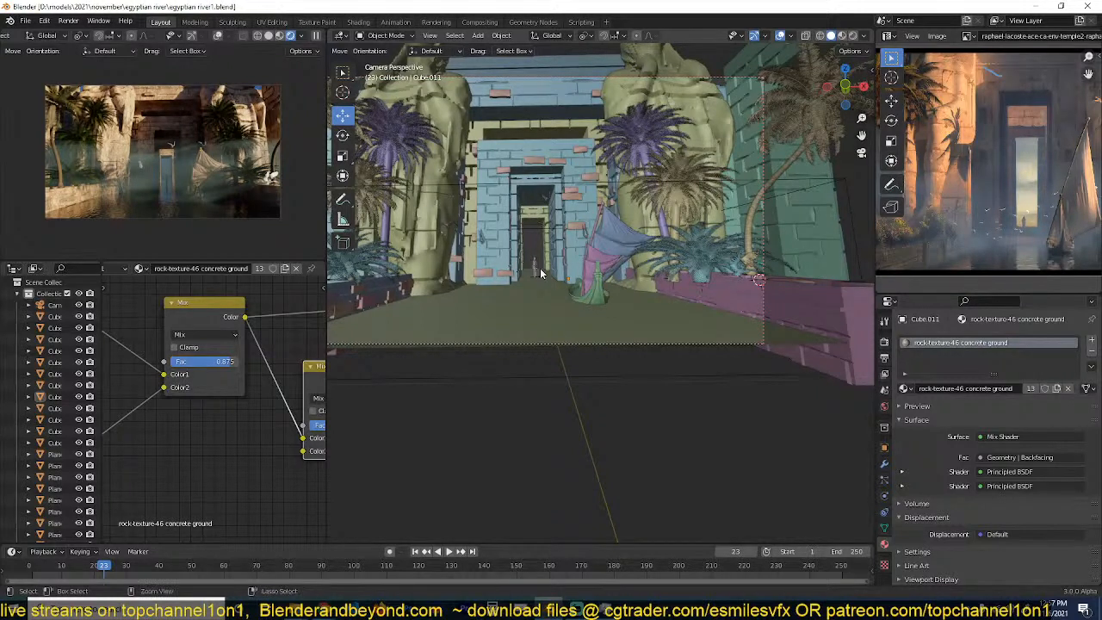
Duplicate the woman statue in place, pause the rendered preview, and remove the copy's Mirror modifier.
left_click(710, 123)
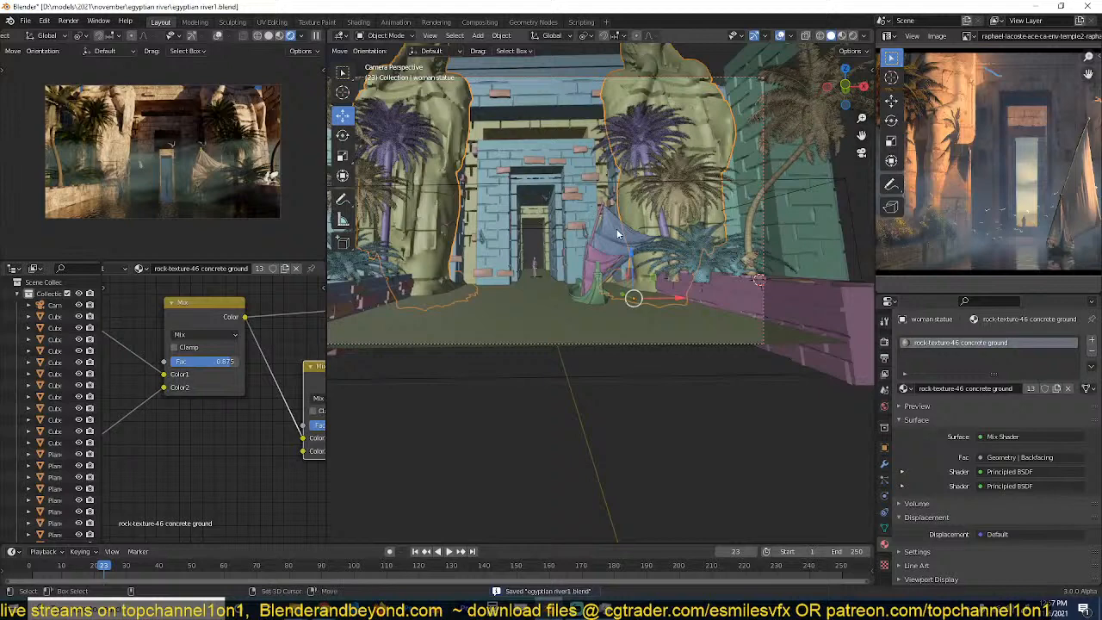
key("shift+d")
key("Escape")
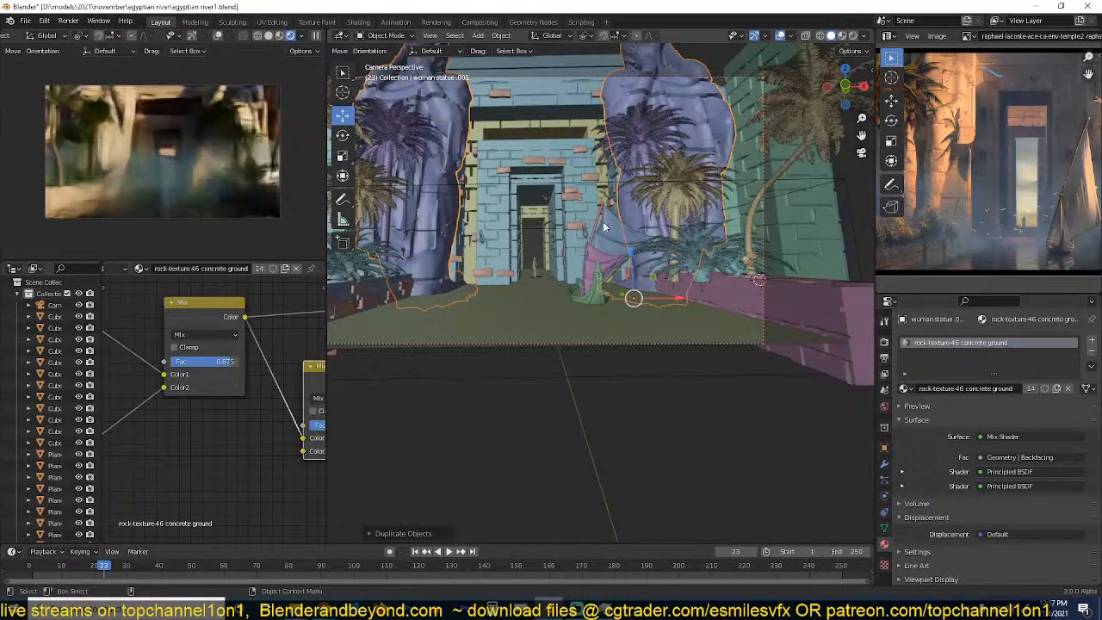
left_click(316, 37)
left_click(885, 465)
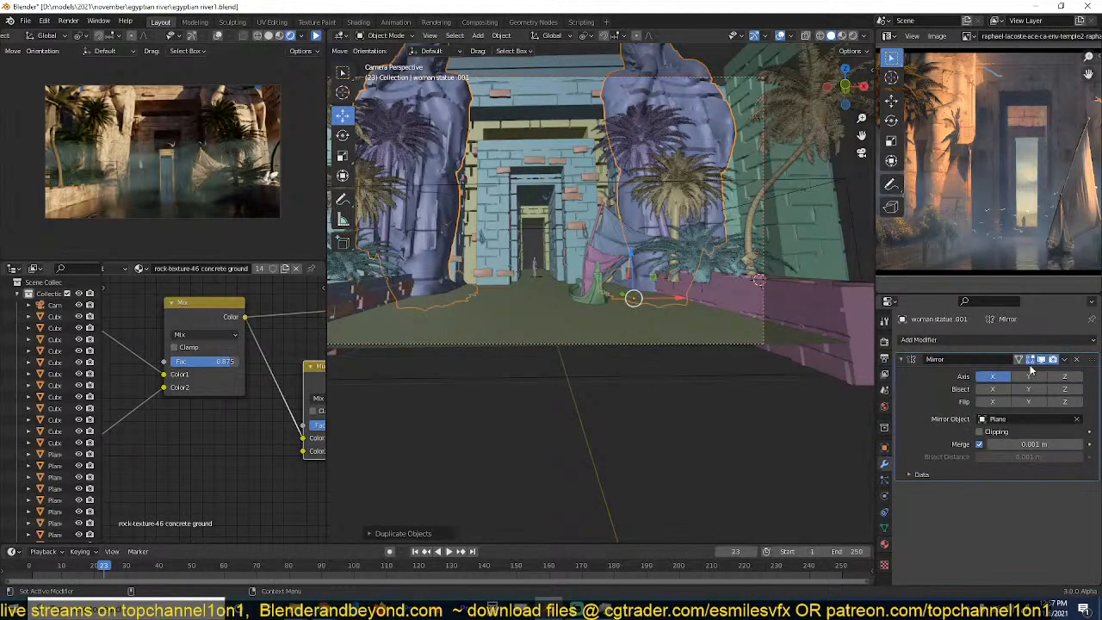
left_click(1078, 360)
Shrink the statue copy, snap it to the 3D cursor placed on the wall above the doorway, and scale it down further.
key("s")
left_click(695, 333)
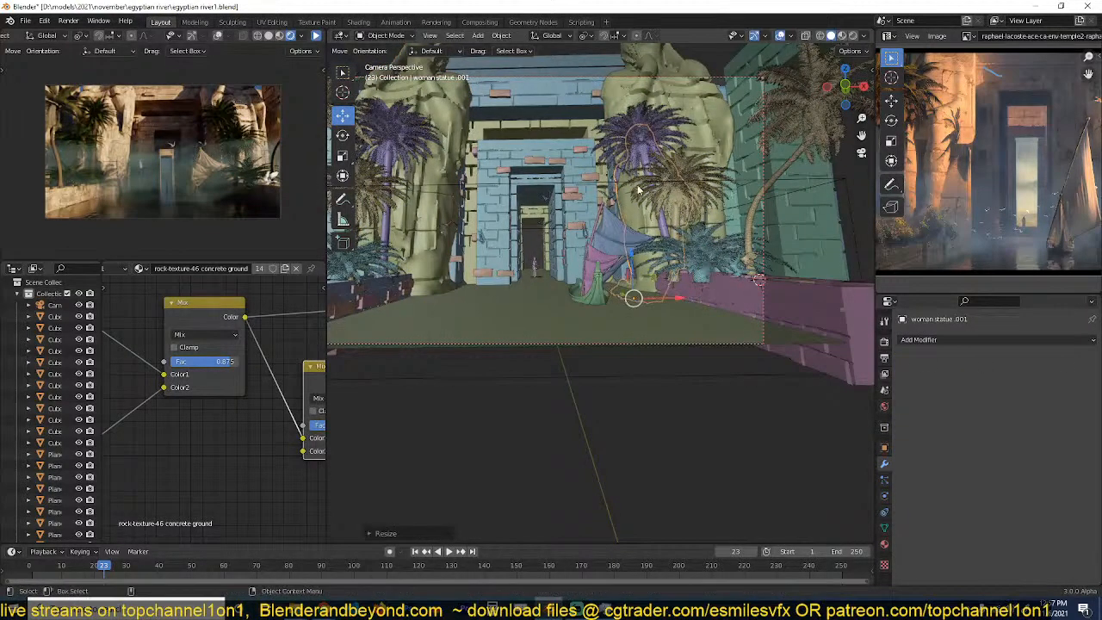
right_click(581, 121, "shift")
key("shift+s")
left_click(606, 66)
key("s")
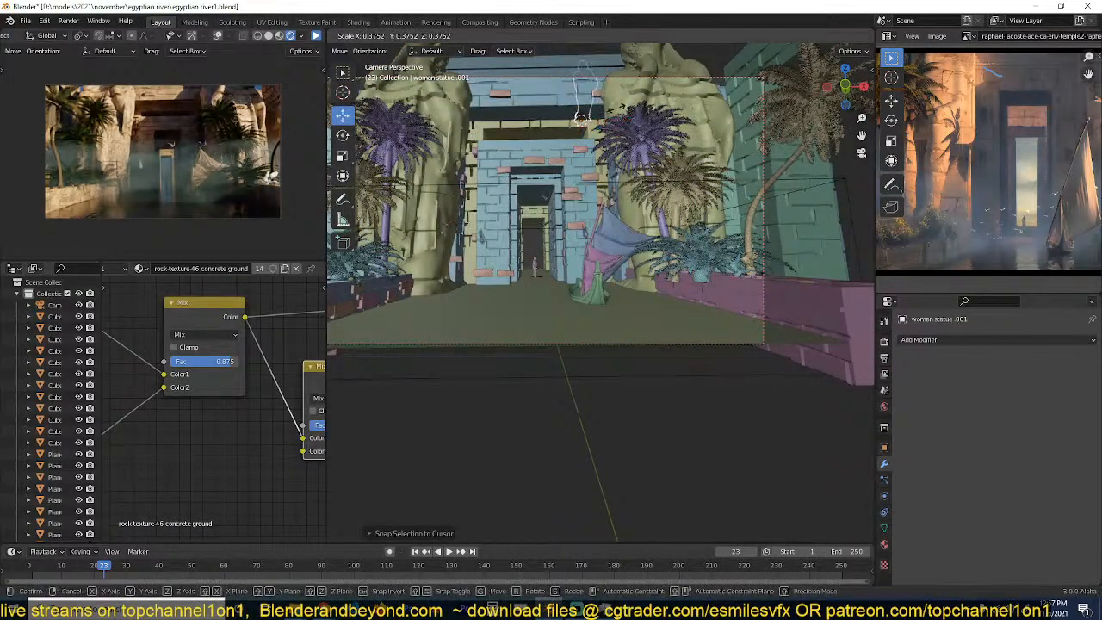
Shrink the duplicated woman statue and position it on the ledge above the temple doorway.
left_click(615, 110)
key("g")
key("z")
left_click(616, 146)
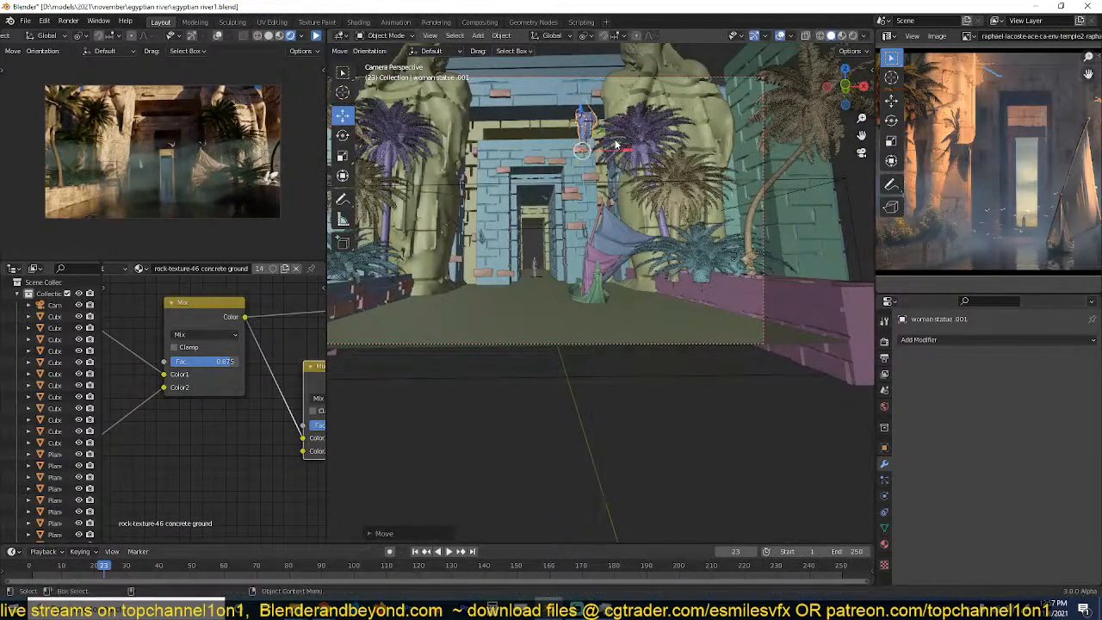
key("s")
left_click(642, 157)
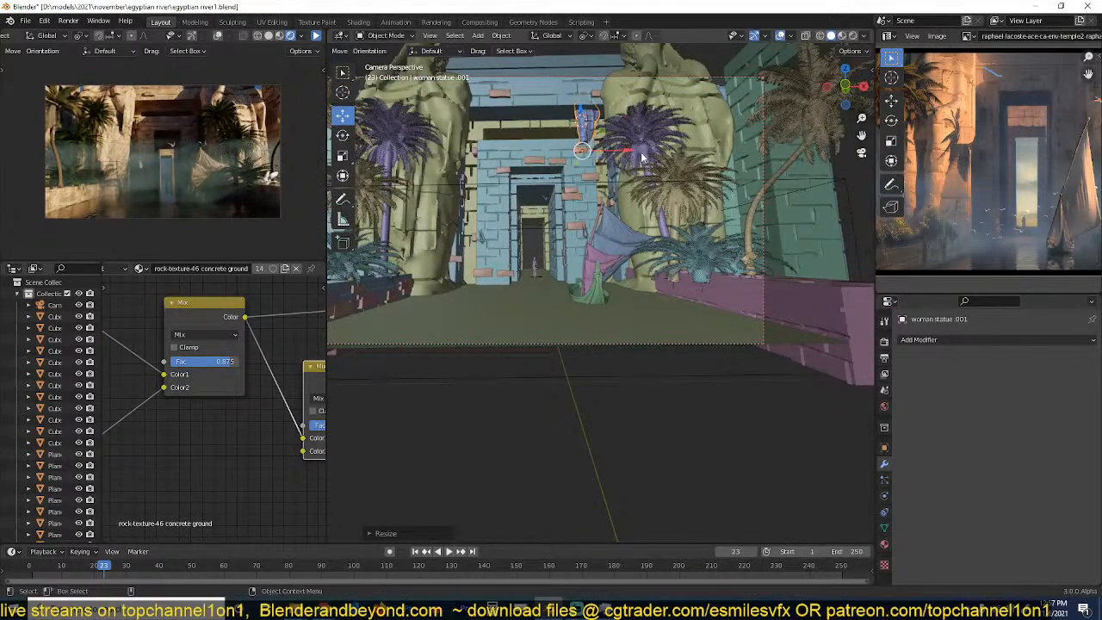
key("KP_Decimal")
scroll(641, 155, "down", 3)
key("s")
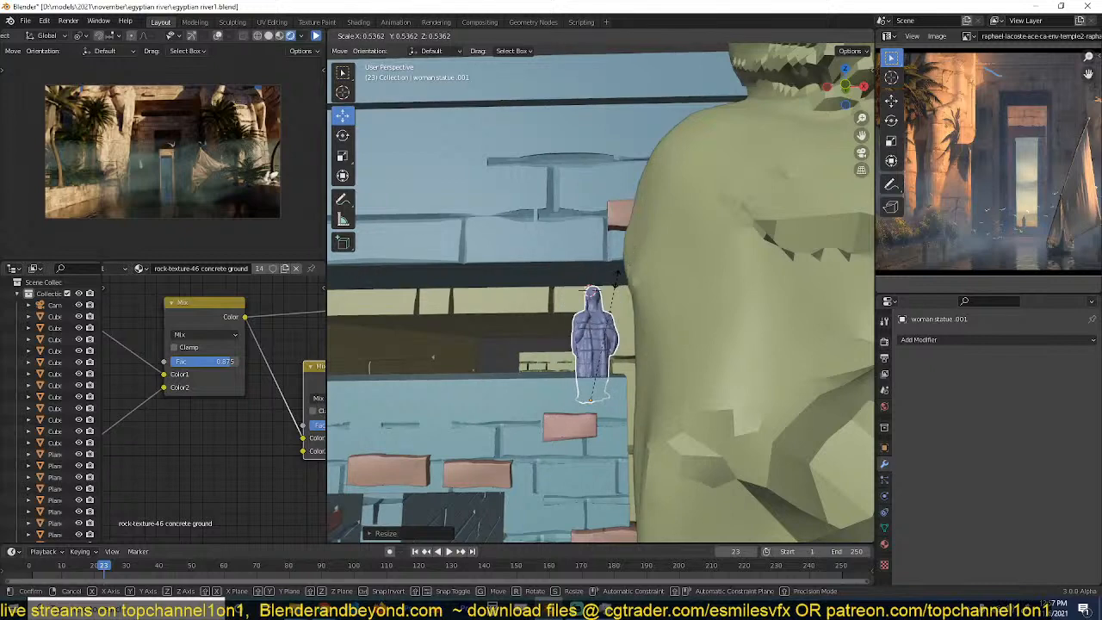
left_click(617, 280)
Delete the small woman statue above the doorway and save the file.
scroll(620, 310, "down", 4)
left_click_drag(622, 332, 498, 333)
left_click(614, 308)
left_click(596, 315)
key("x")
left_click(596, 314)
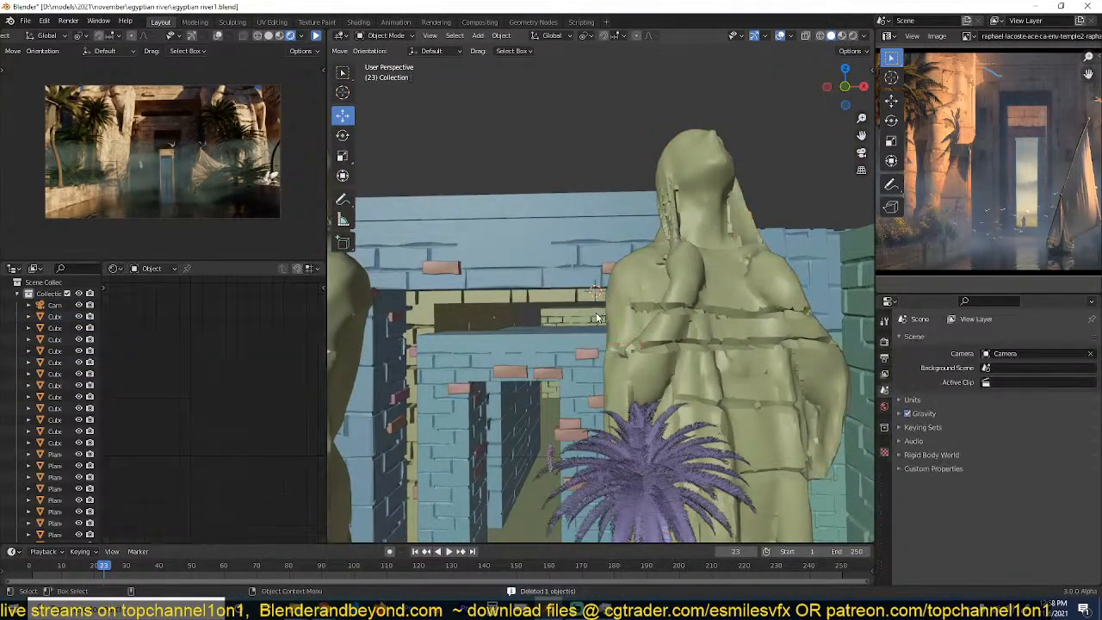
middle_click_drag(597, 317, 579, 369)
scroll(596, 316, "up", 2)
key("ctrl+s")
scroll(644, 310, "down", 4)
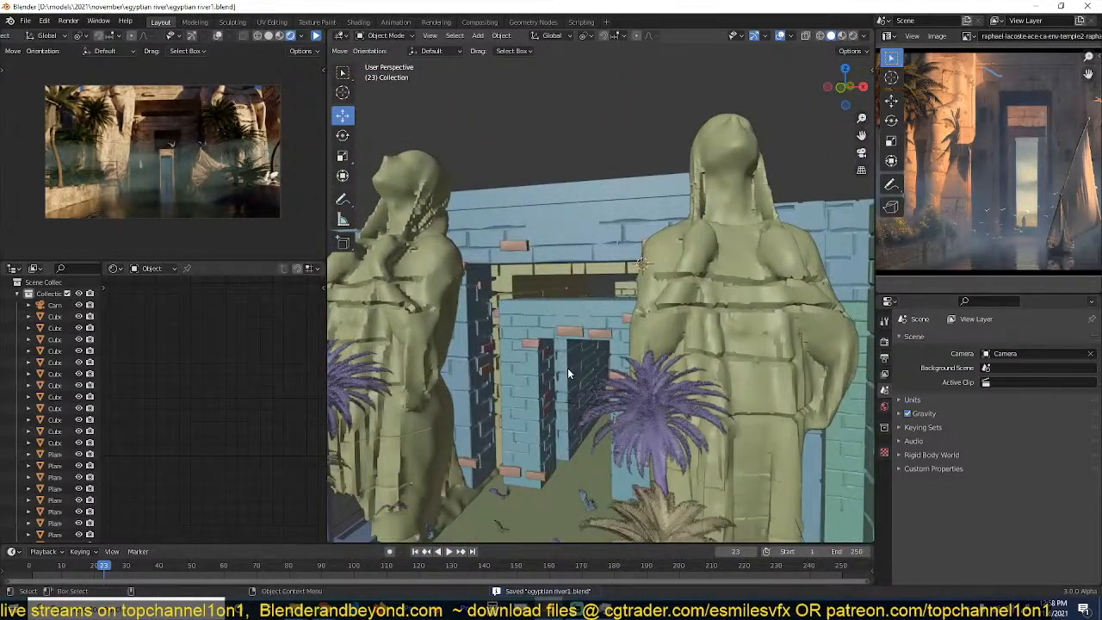
Set the particle number of the brick scatter on the wall behind the statues to 53 and save the file.
middle_click_drag(562, 372, 600, 347)
left_click(602, 232)
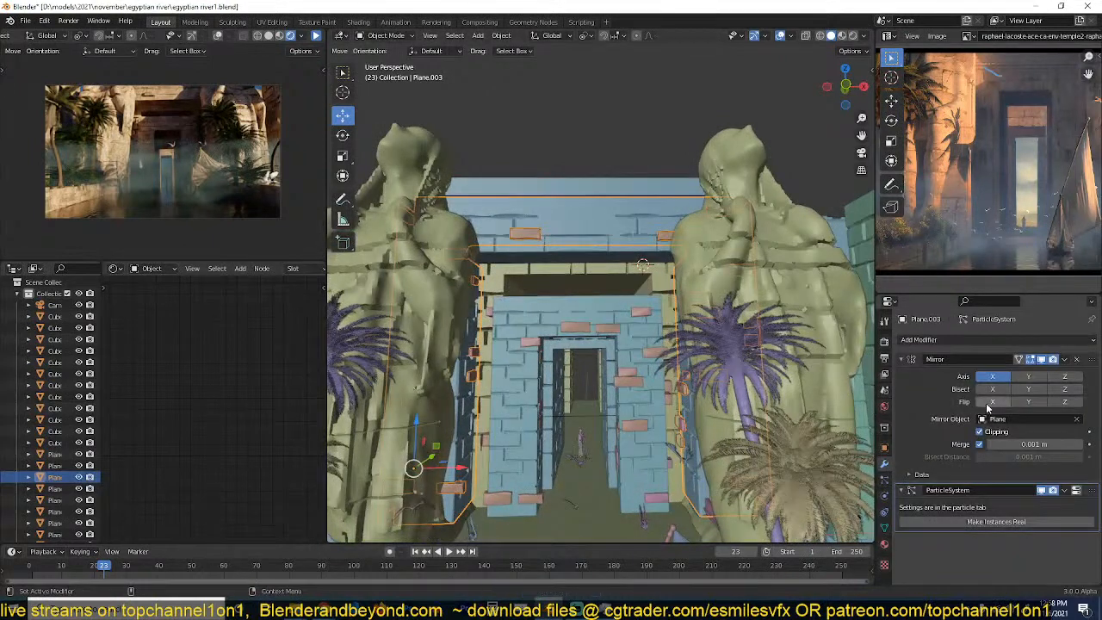
left_click(1077, 491)
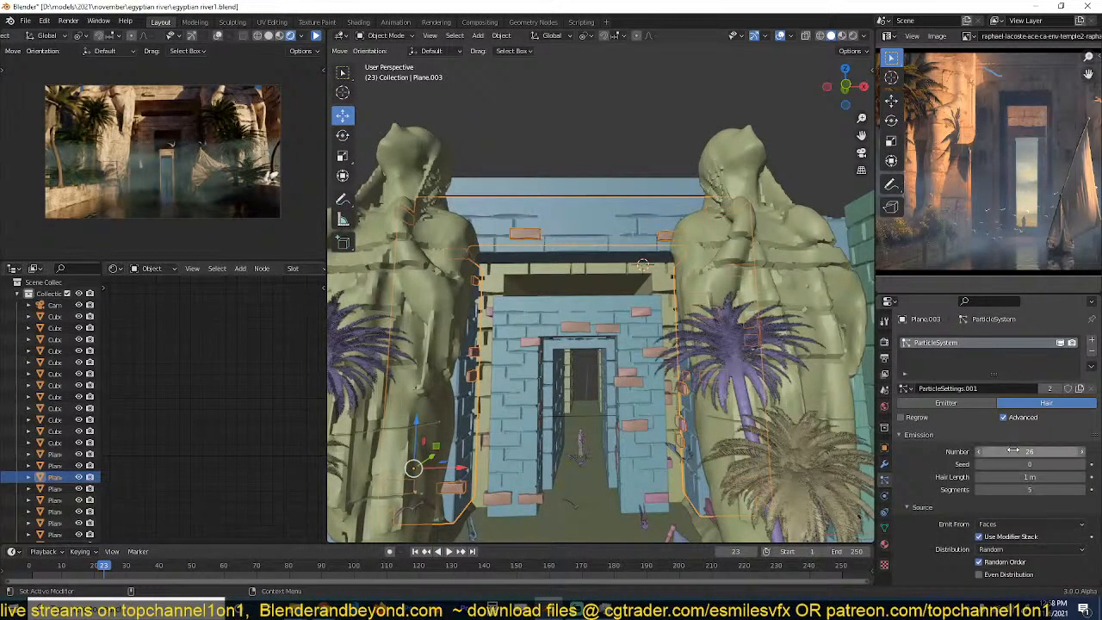
left_click_drag(1012, 451, 1035, 451)
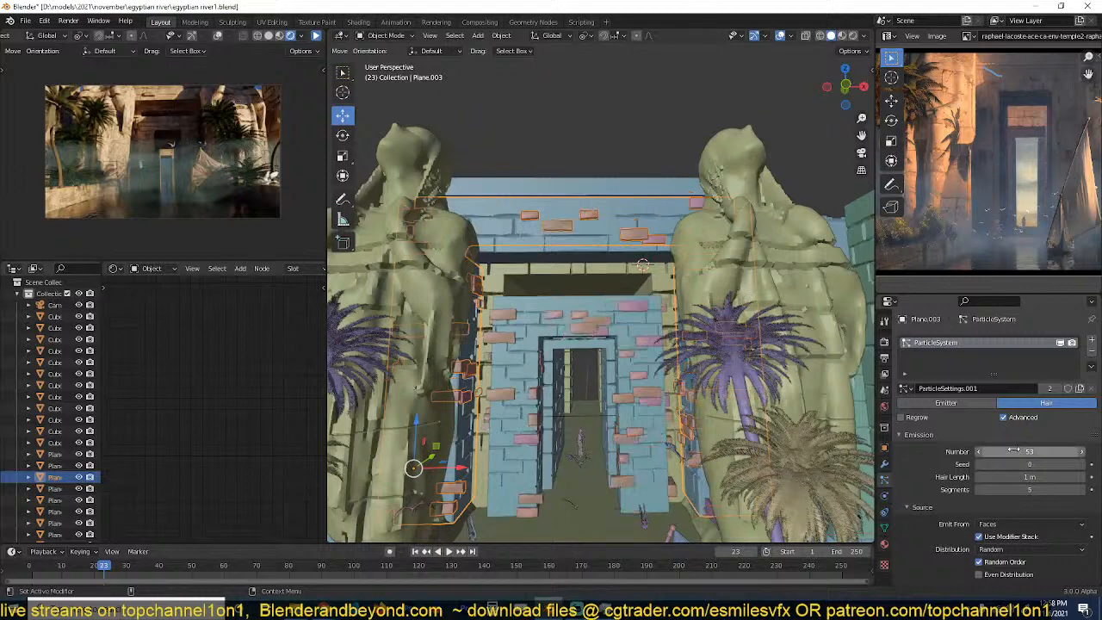
key("alt+a")
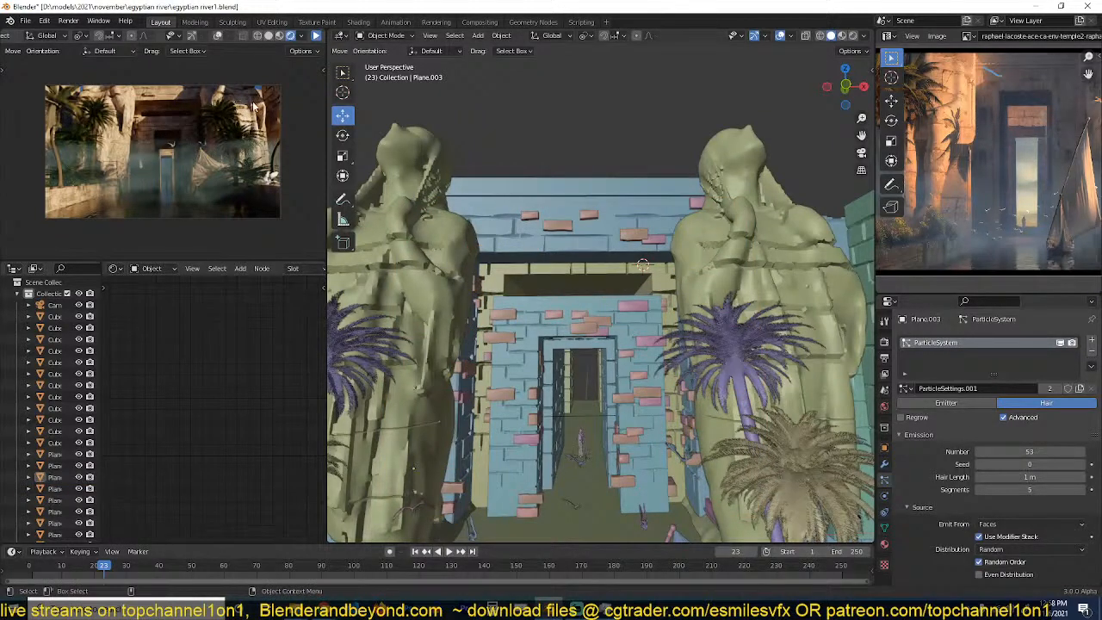
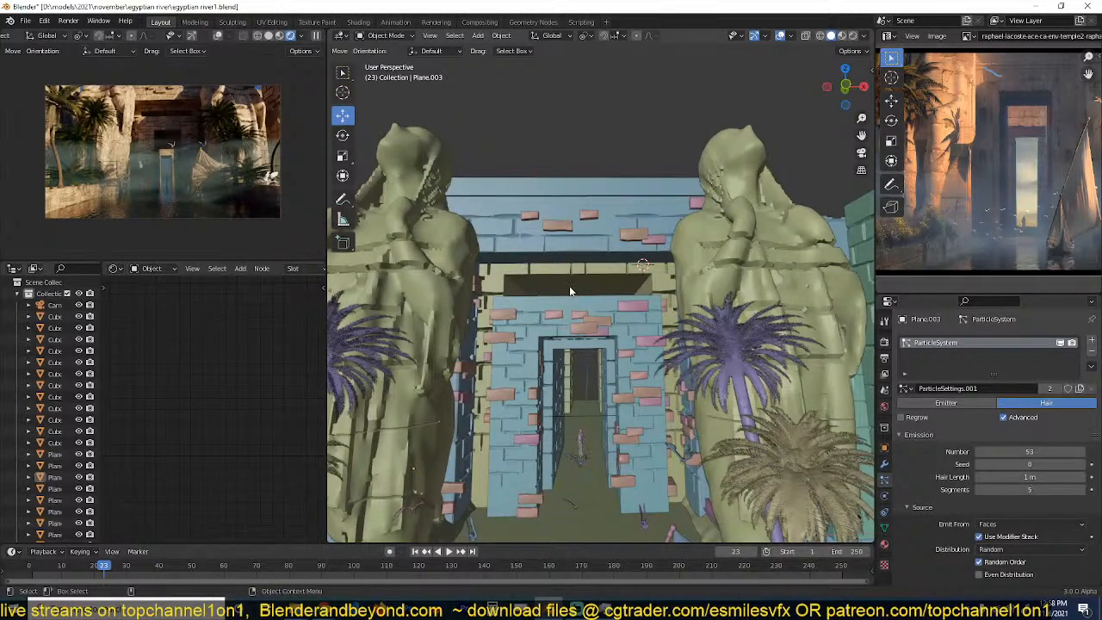
key("ctrl+s")
Pause the rendered preview and extend the front edge of the water plane about 5.7 m along Y past the camera.
scroll(569, 286, "down", 6)
middle_click_drag(570, 285, 484, 342)
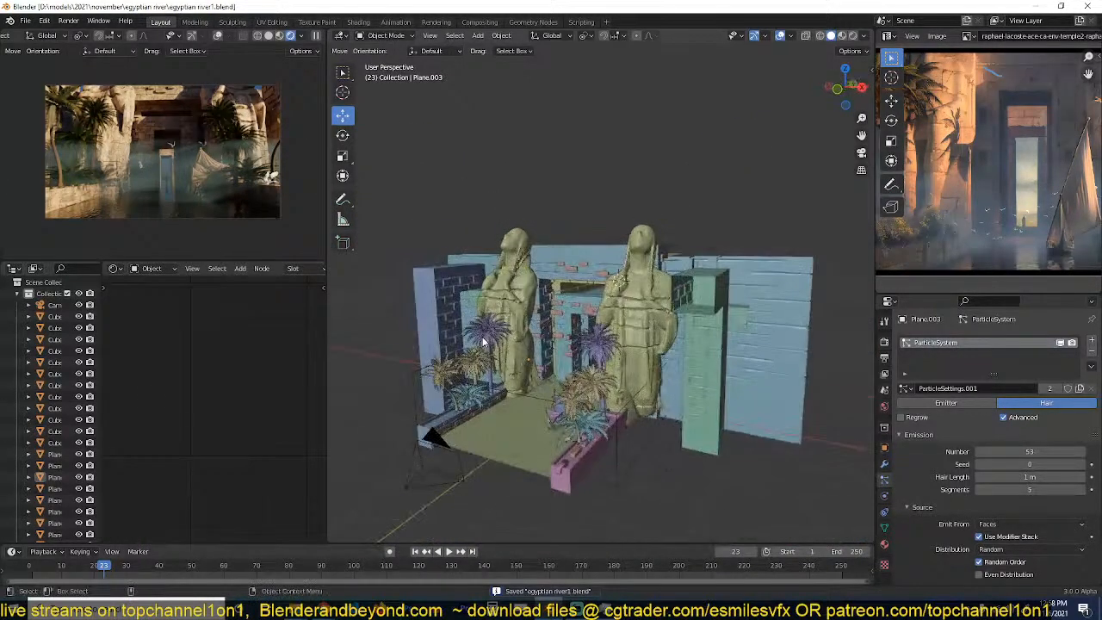
middle_click_drag(498, 393, 672, 440)
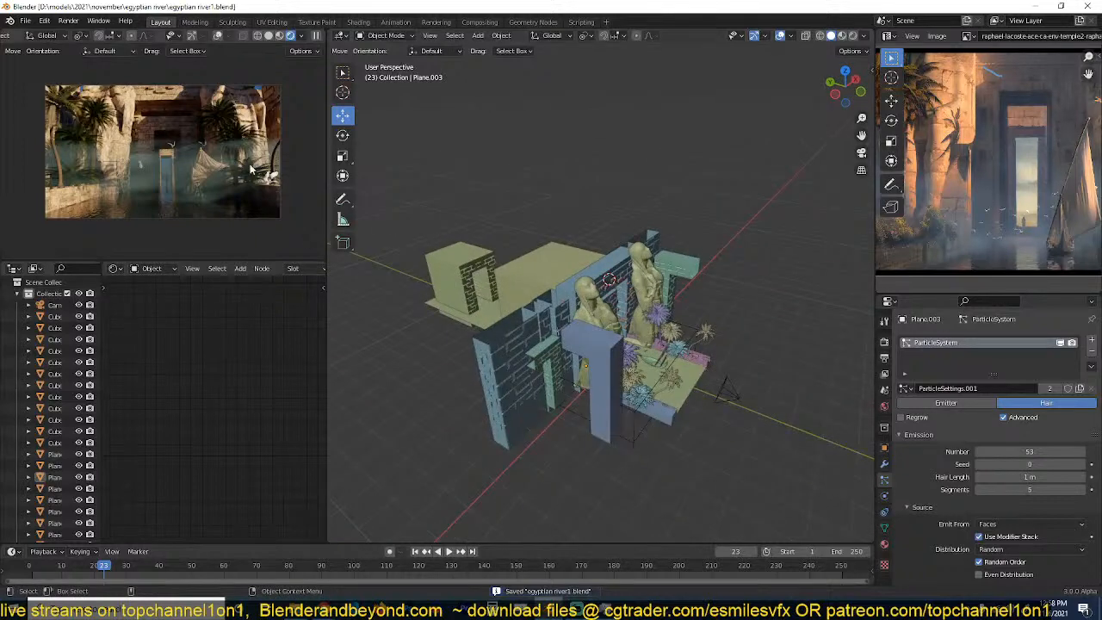
left_click(316, 35)
left_click(693, 381)
key("Tab")
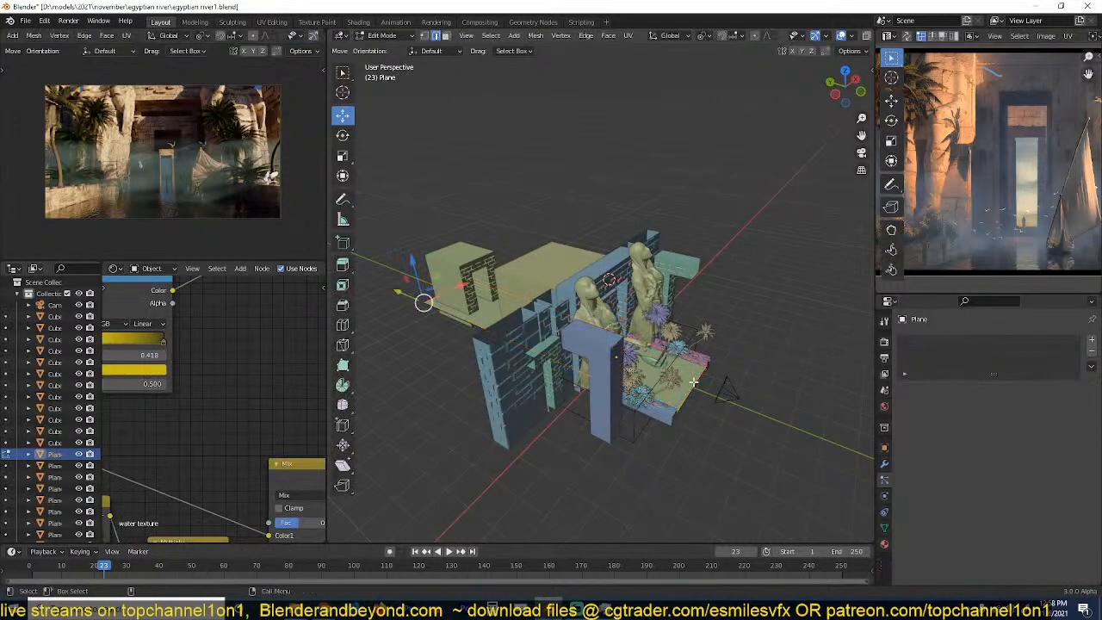
key("Tab")
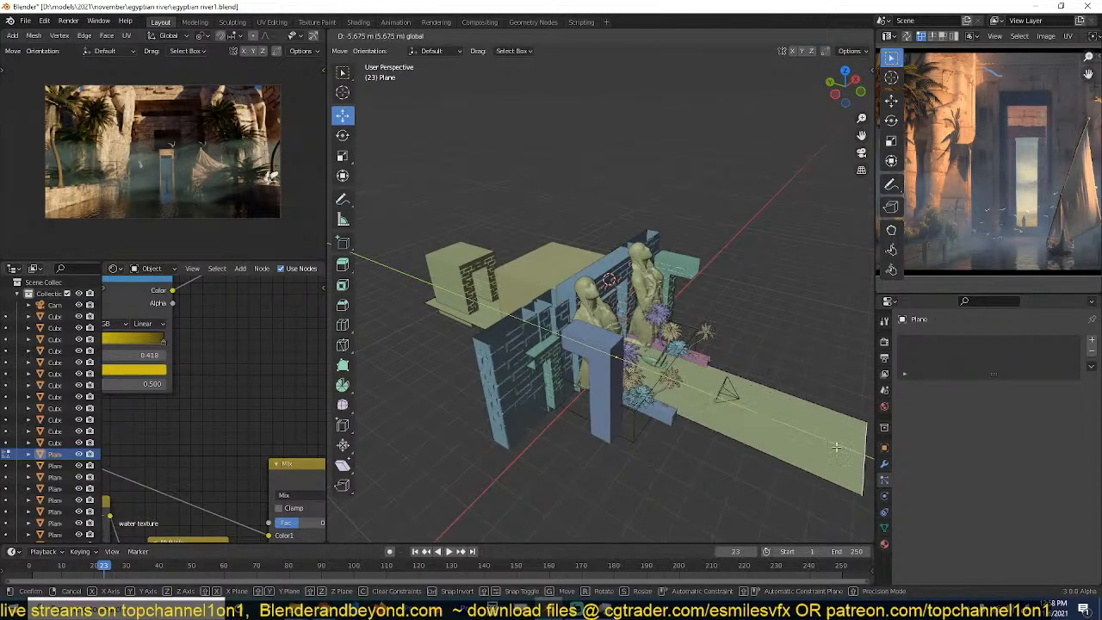
Duplicate both low side walls with their brick plane and move the copies about 4 m forward along Y.
left_click(664, 411)
middle_click_drag(661, 420, 542, 362)
left_click(542, 361, "shift")
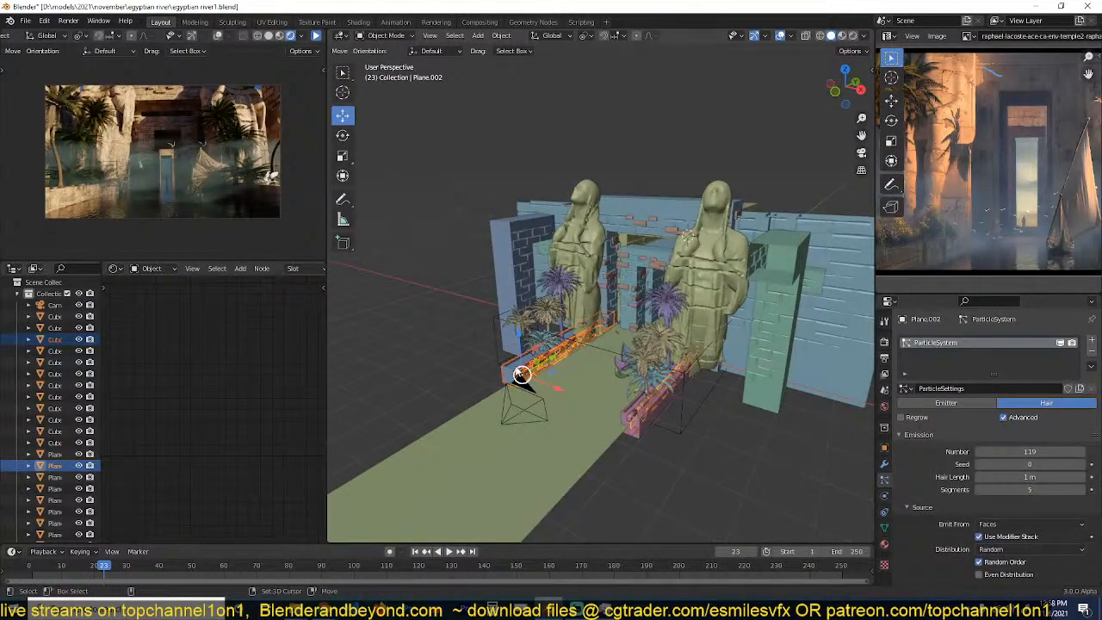
left_click(638, 438, "shift")
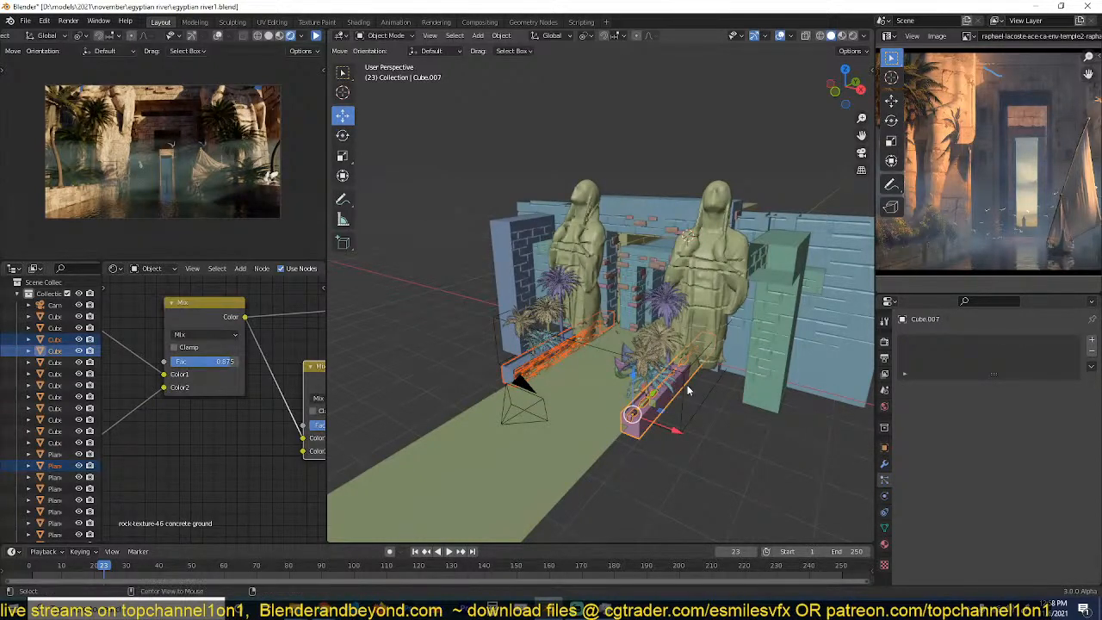
key("shift+d")
key("y")
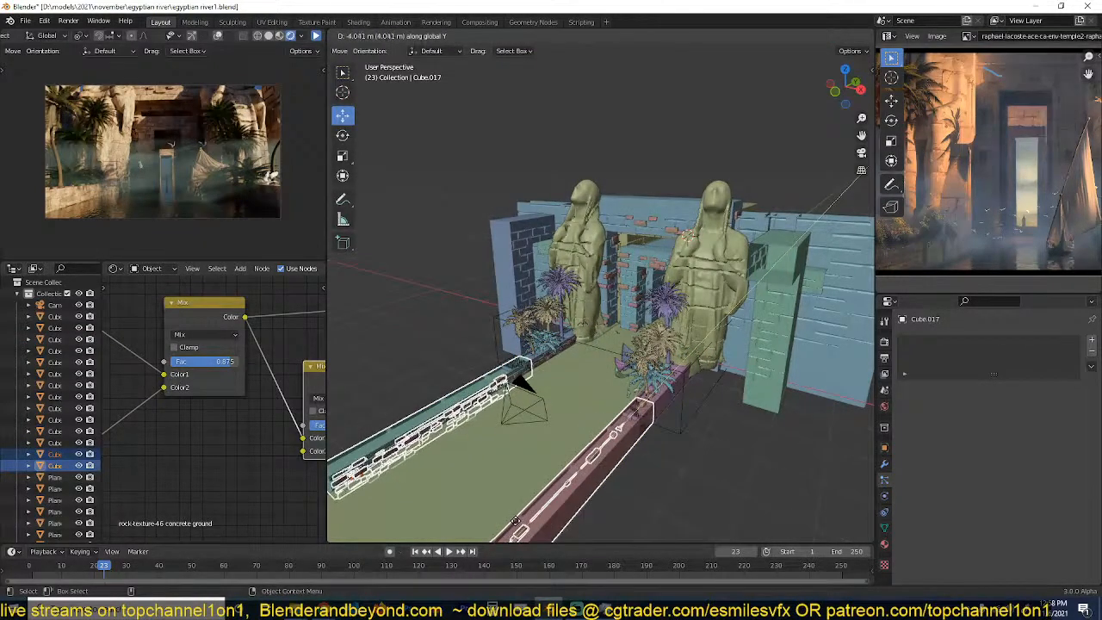
Move the camera back to Y -7.3476 m and update the rendered preview.
left_click(521, 379)
left_click(523, 400)
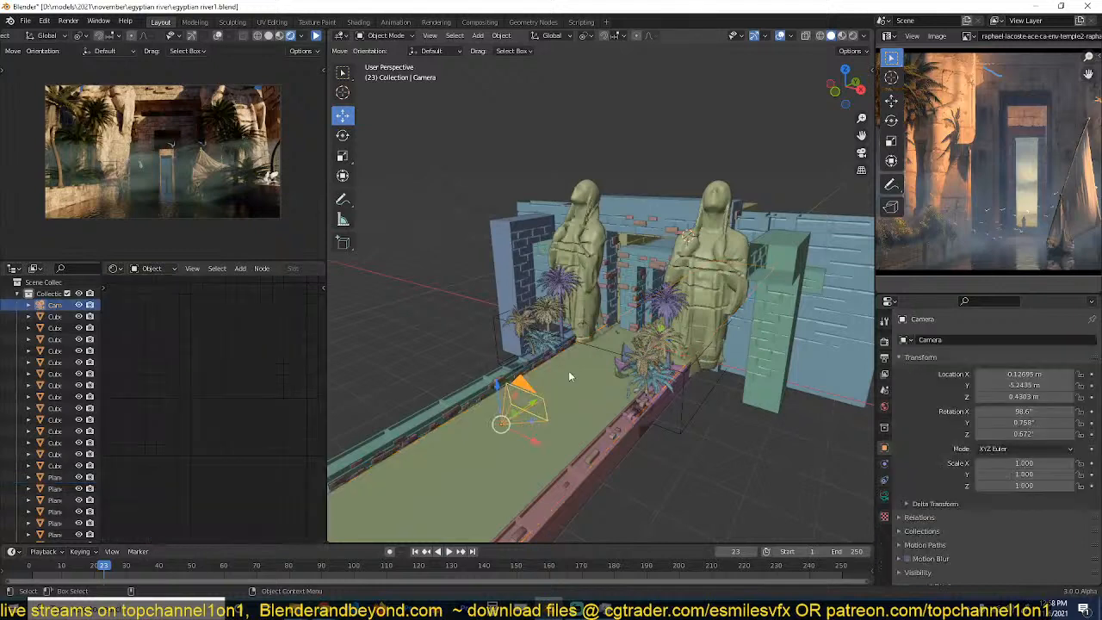
key("g")
left_click(391, 498)
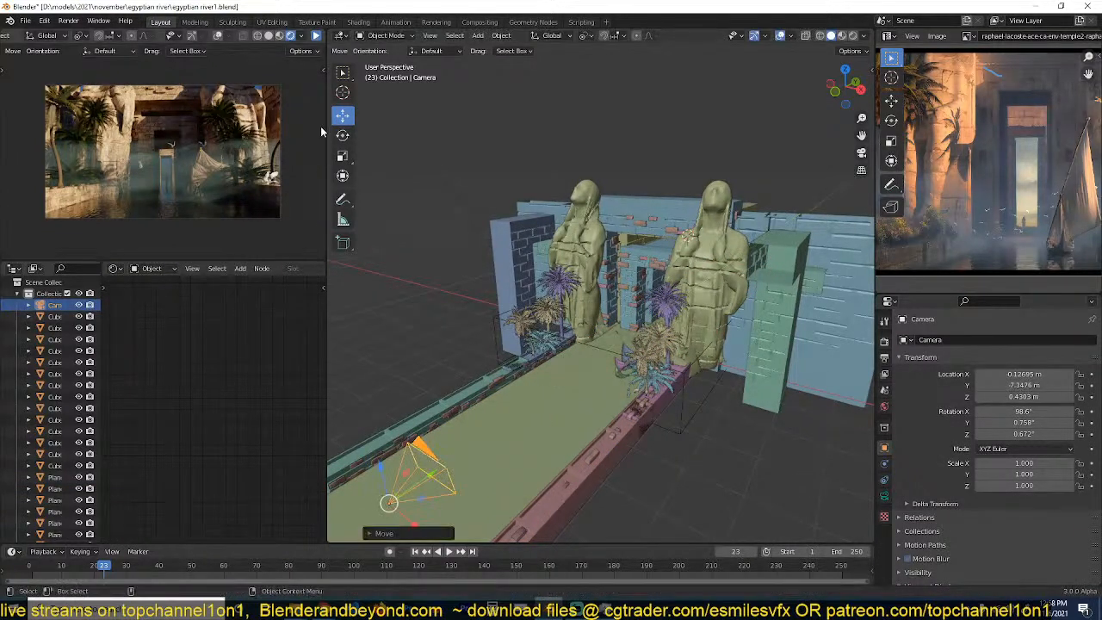
left_click(316, 38)
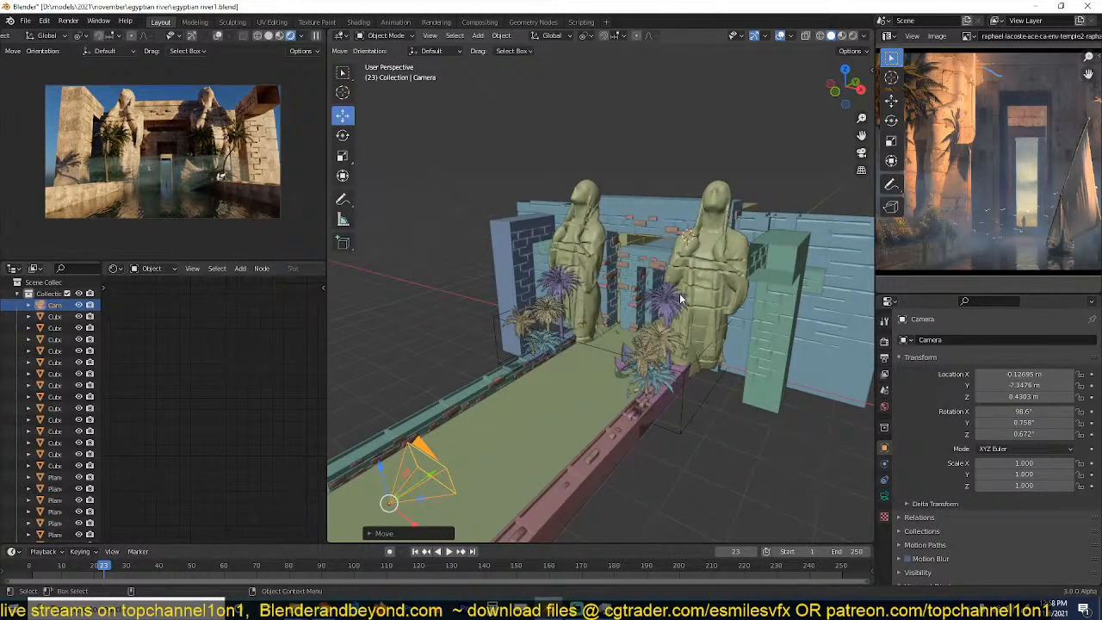
Select the fog volume cube around the palms and save the file.
left_click(704, 372)
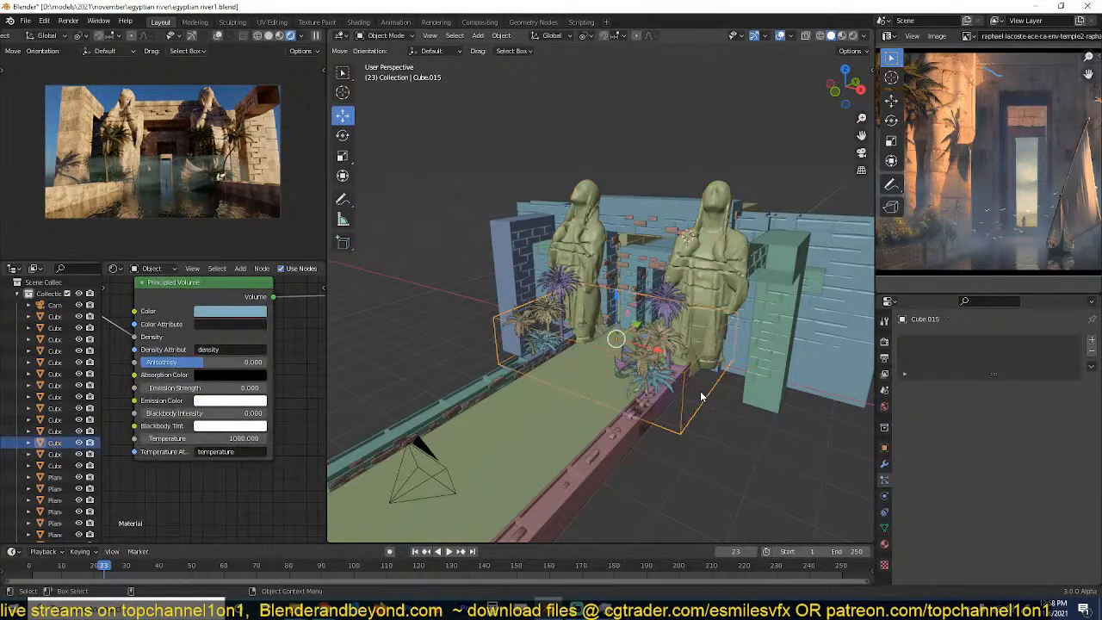
key("ctrl+s")
middle_click_drag(659, 381, 575, 337)
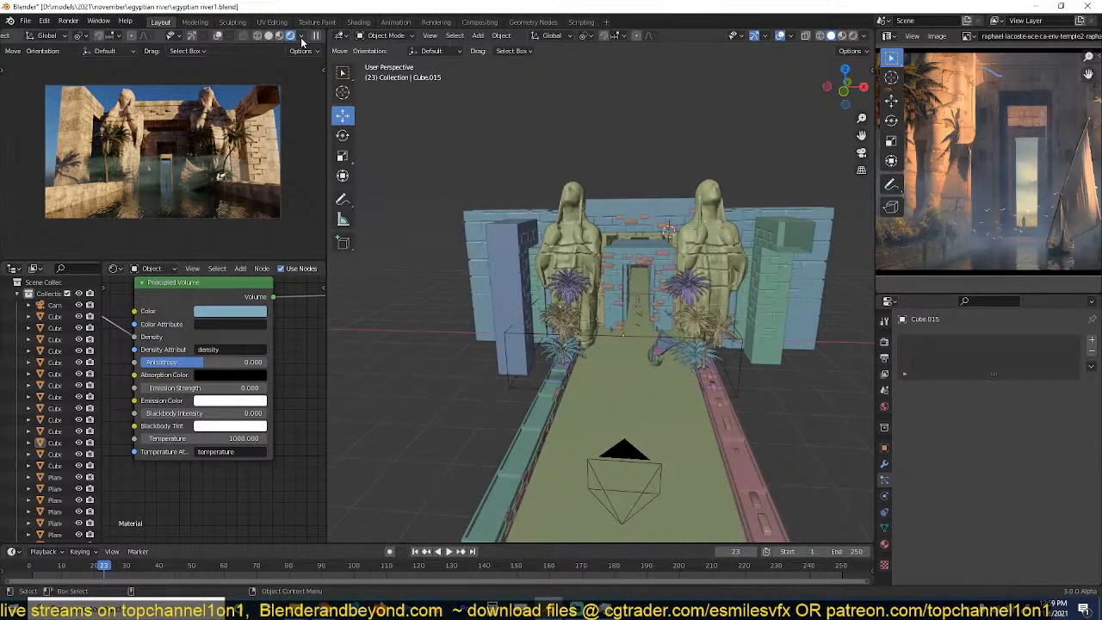
Examine the pillars on both outer sides of the statues from several angles.
scroll(483, 246, "up", 2)
scroll(483, 246, "up", 3)
left_click(430, 242)
scroll(443, 262, "down", 3)
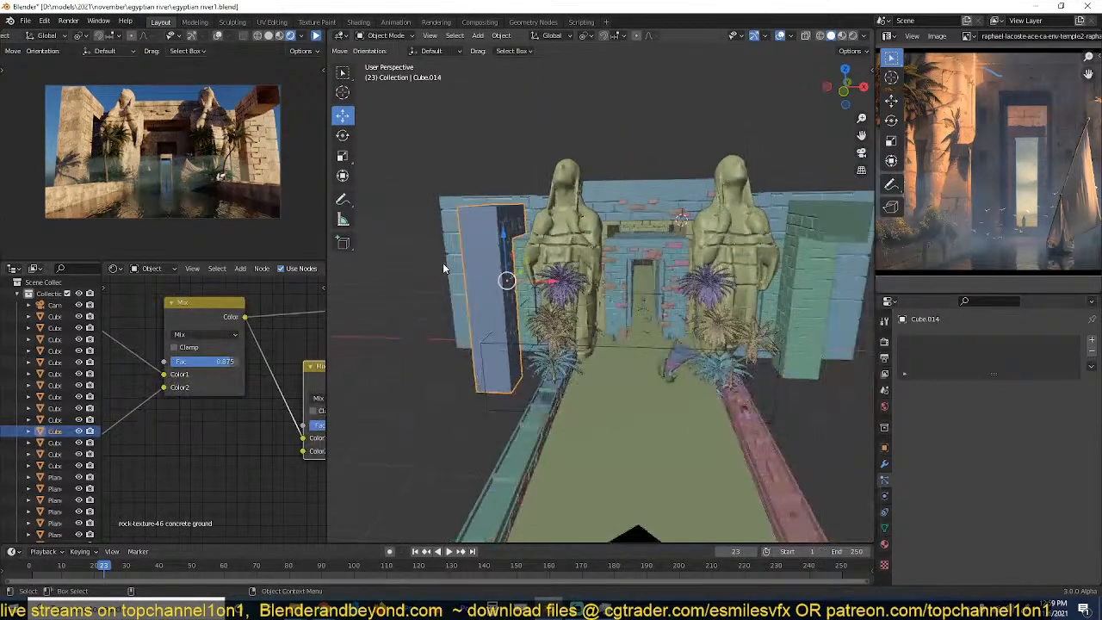
middle_click_drag(635, 311, 595, 308)
middle_click_drag(738, 281, 696, 282)
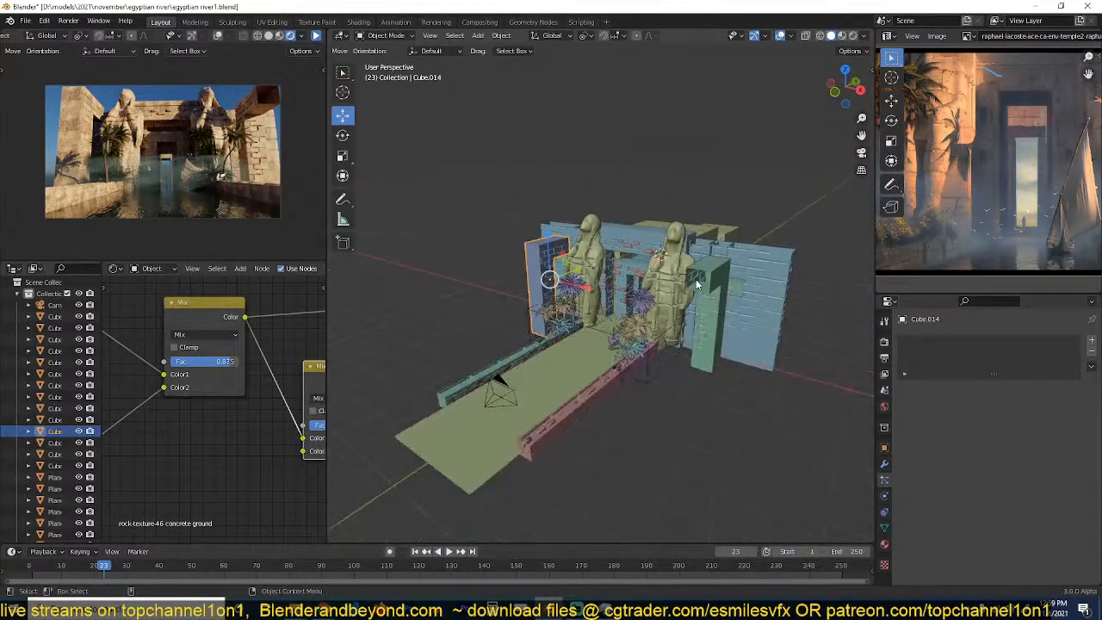
left_click(701, 284)
scroll(702, 284, "up", 3)
middle_click_drag(728, 316, 692, 328, "shift")
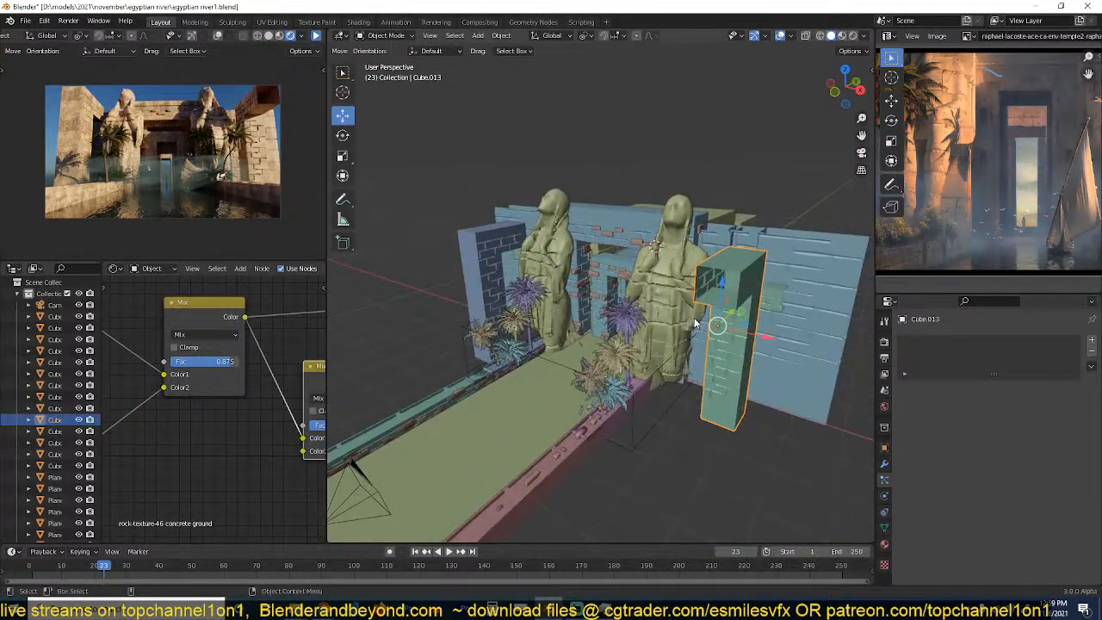
key("Tab")
key("Tab")
middle_click_drag(723, 267, 406, 270)
Try to extrude the left outer pillar's front face and rotate it about the X axis.
left_click(437, 269)
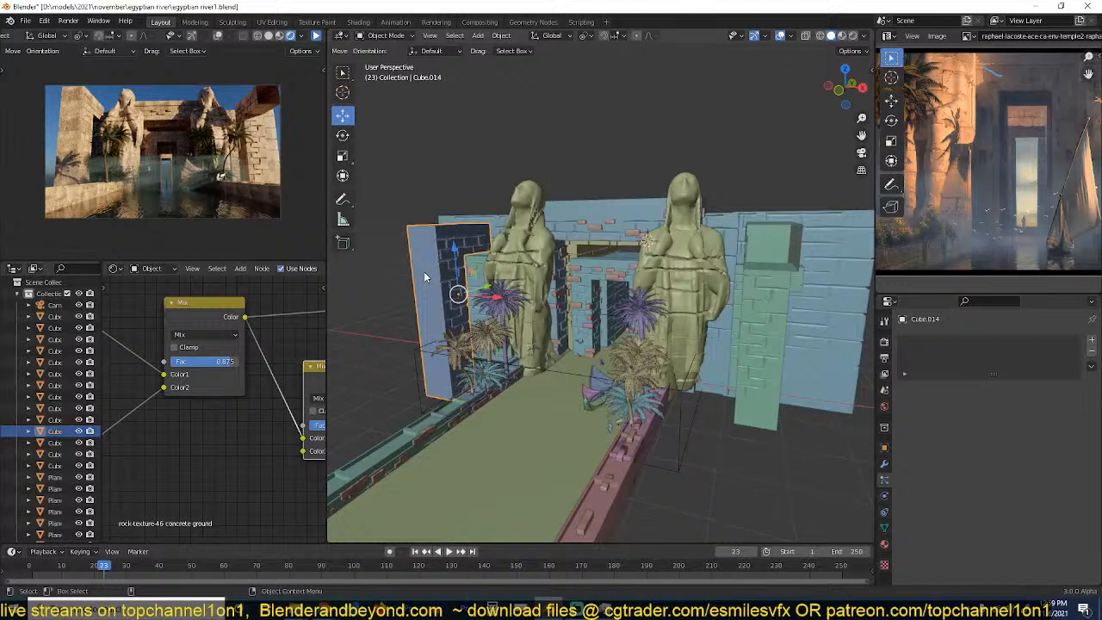
key("Tab")
middle_click_drag(438, 301, 482, 269)
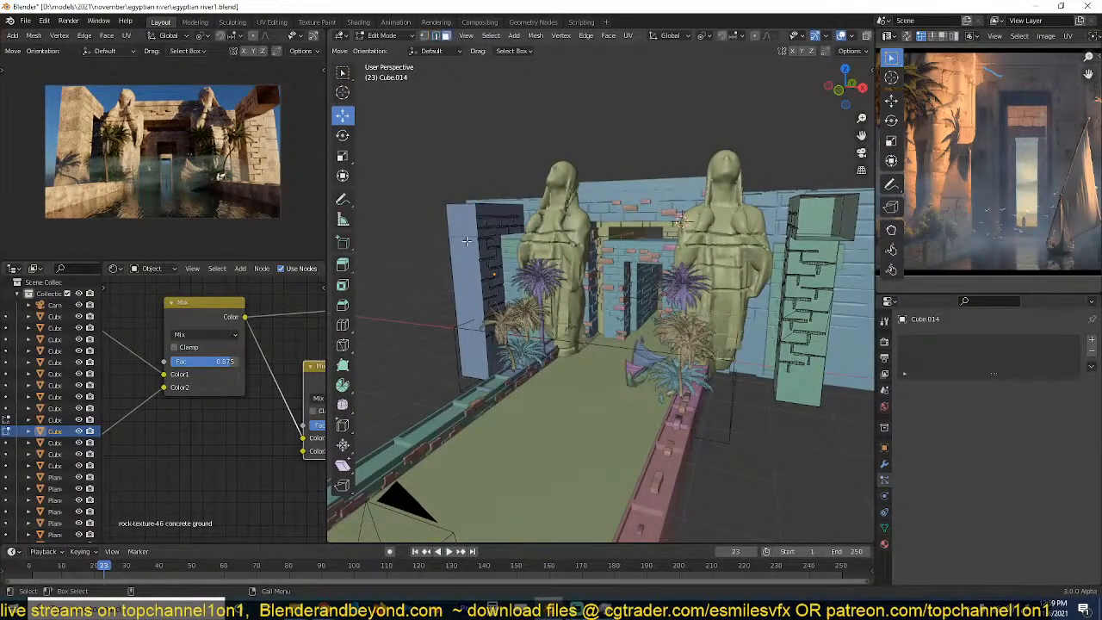
left_click(465, 351)
key("e")
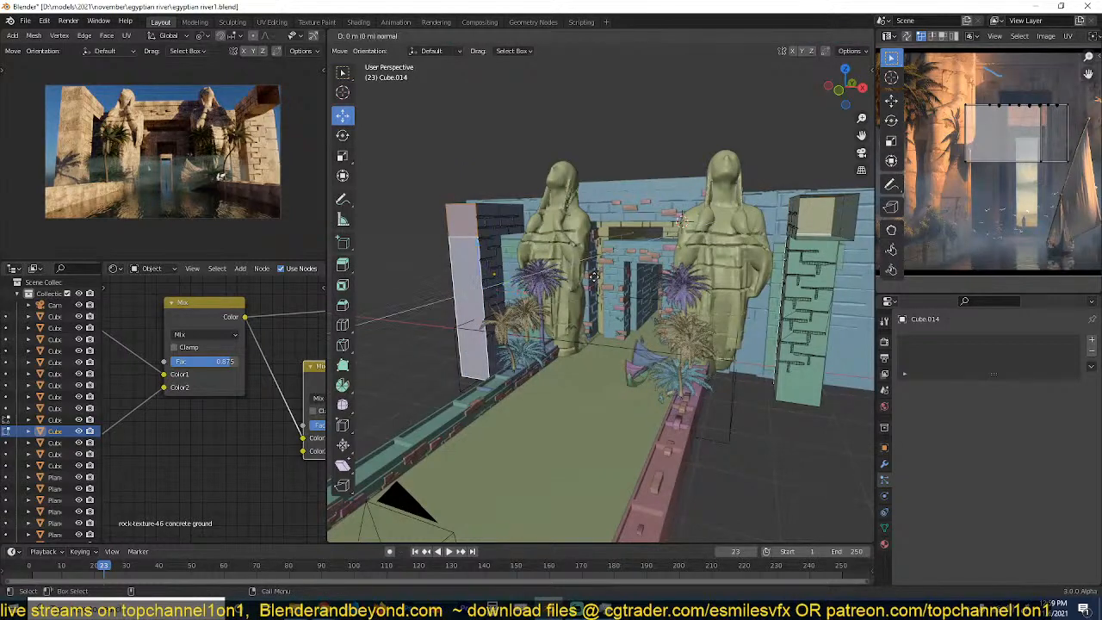
key("r")
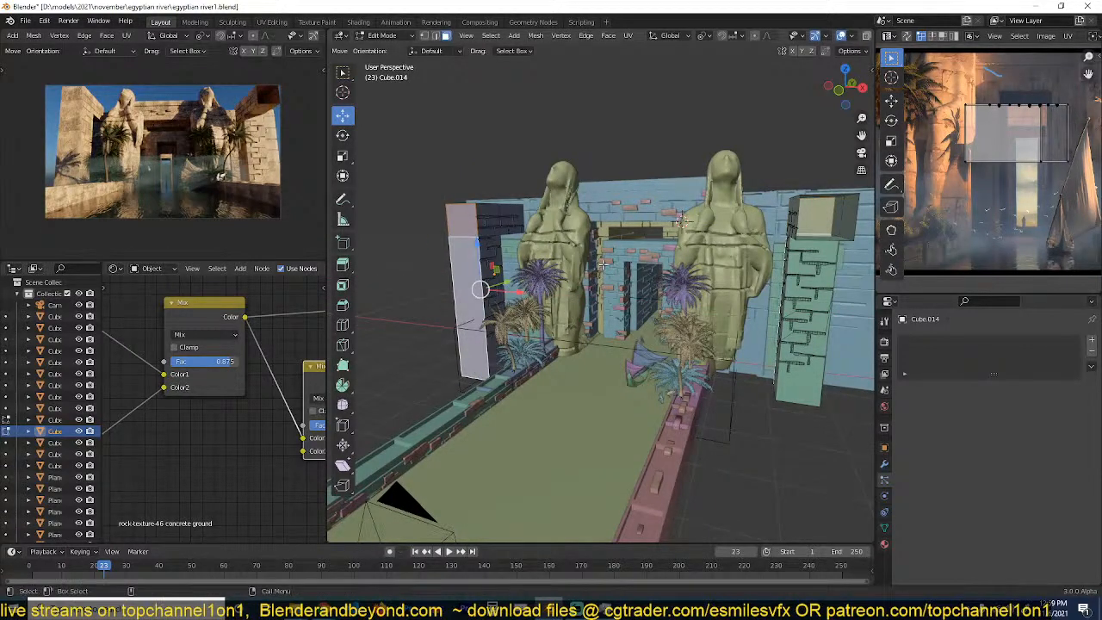
key("x")
left_click(589, 306)
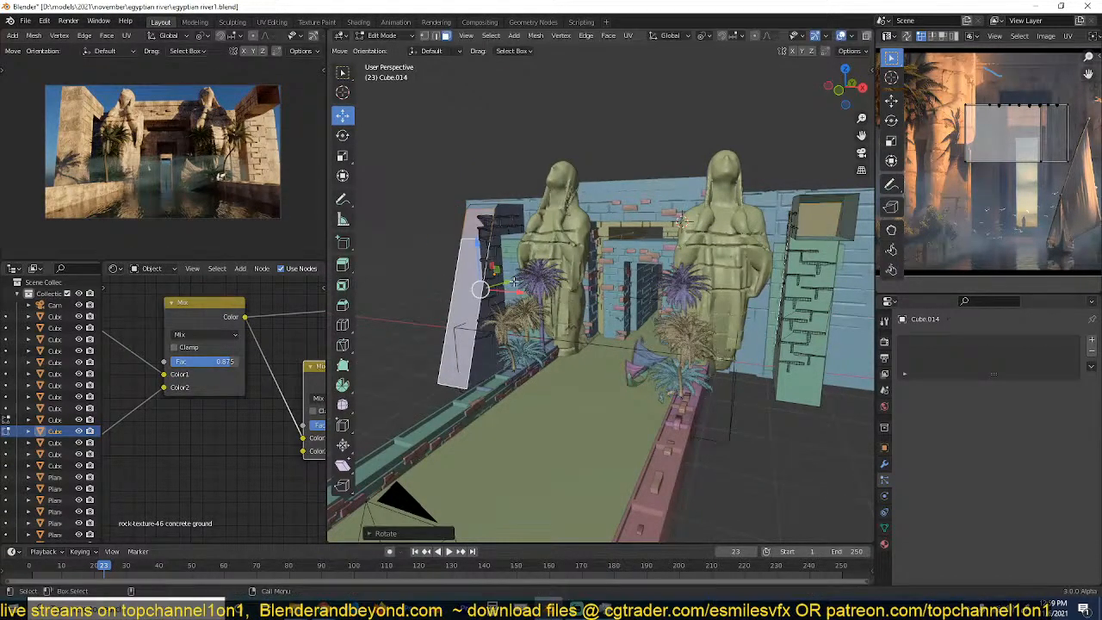
key("Tab")
middle_click_drag(510, 283, 585, 294)
Duplicate the left outer pillar's front faces and separate the copy into its own object.
key("Tab")
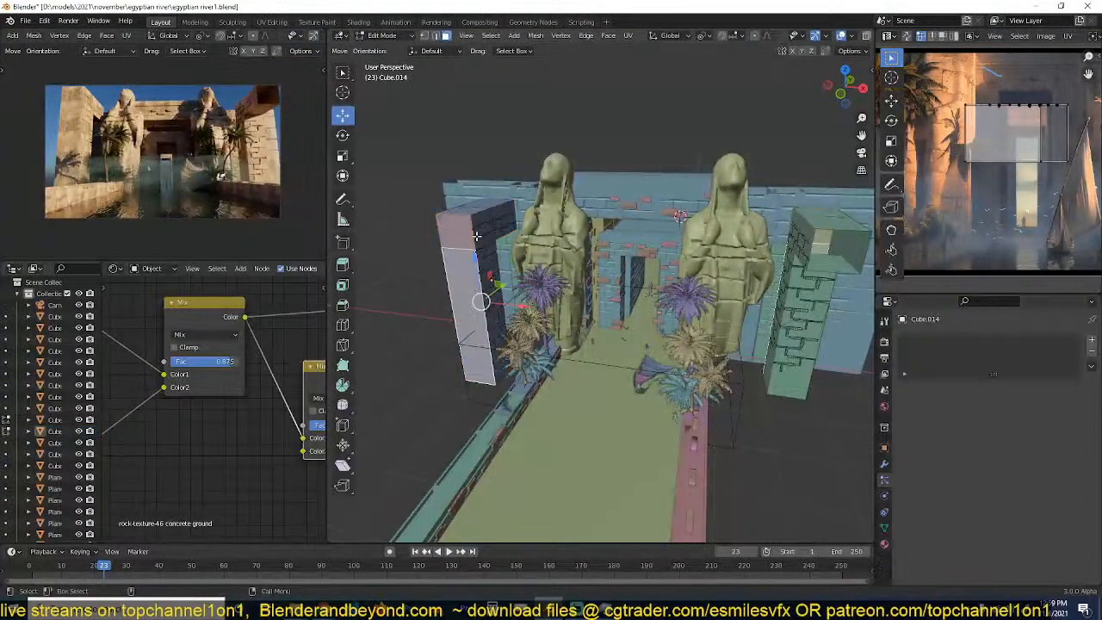
left_click(477, 328, "shift")
key("shift+d")
right_click(503, 276)
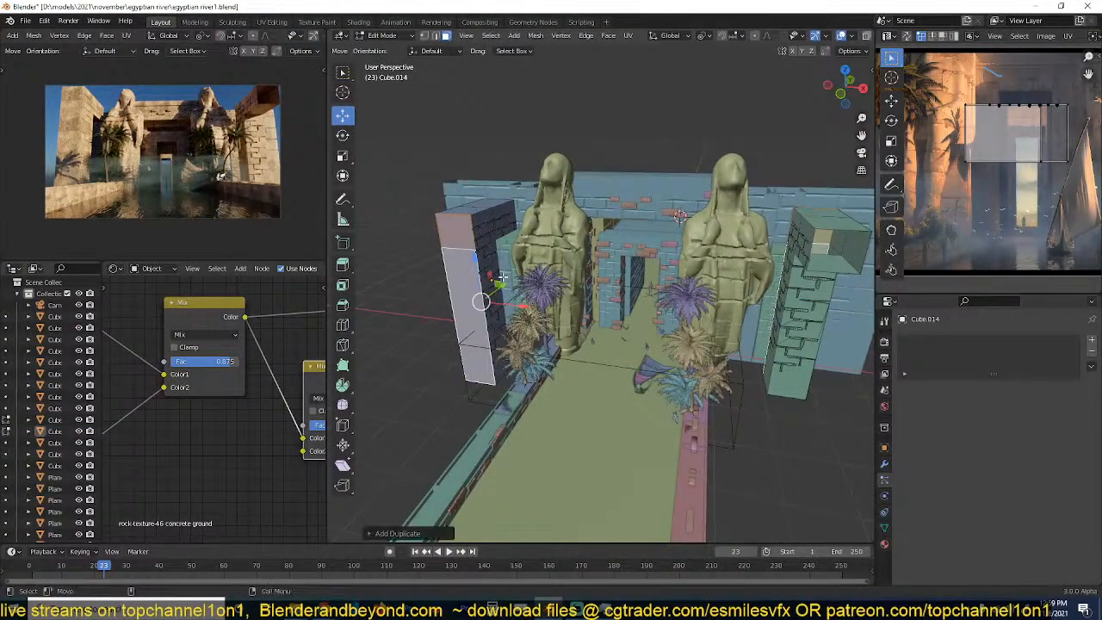
key("p")
left_click(507, 284)
key("Tab")
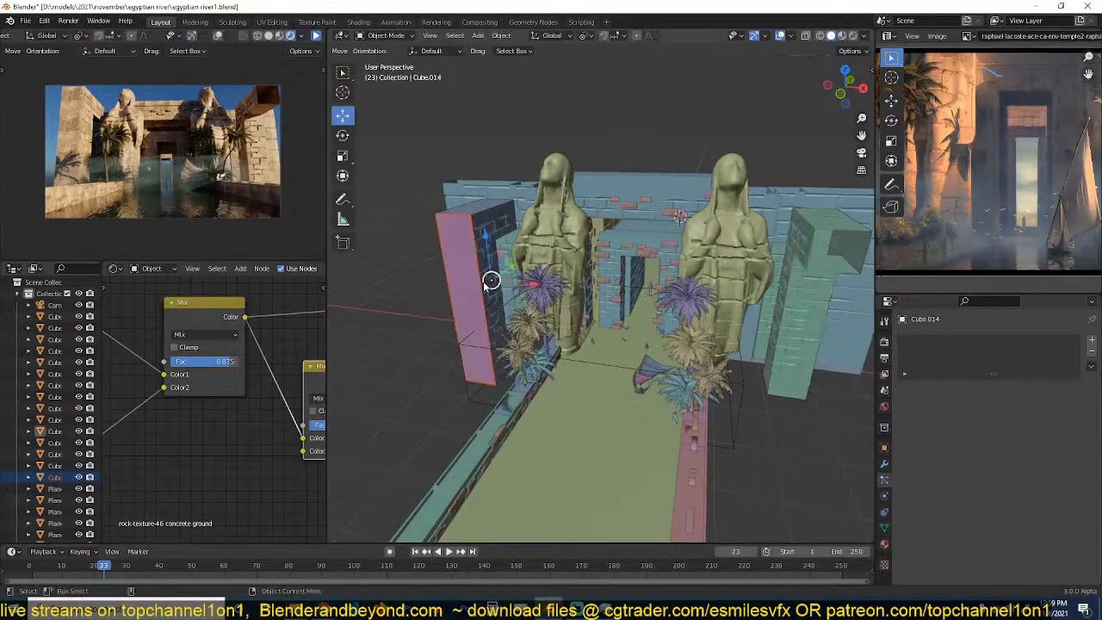
Extrude the separated copy of the left outer pillar's front face outward by about 1.86 m.
left_click(471, 291)
left_click(466, 287)
key("Tab")
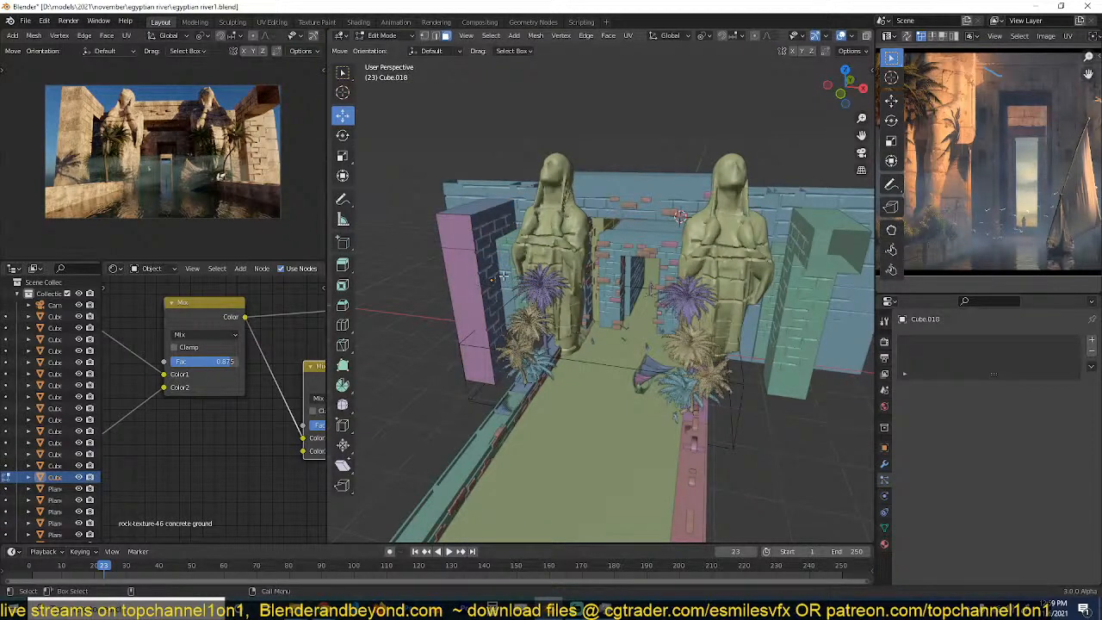
key("e")
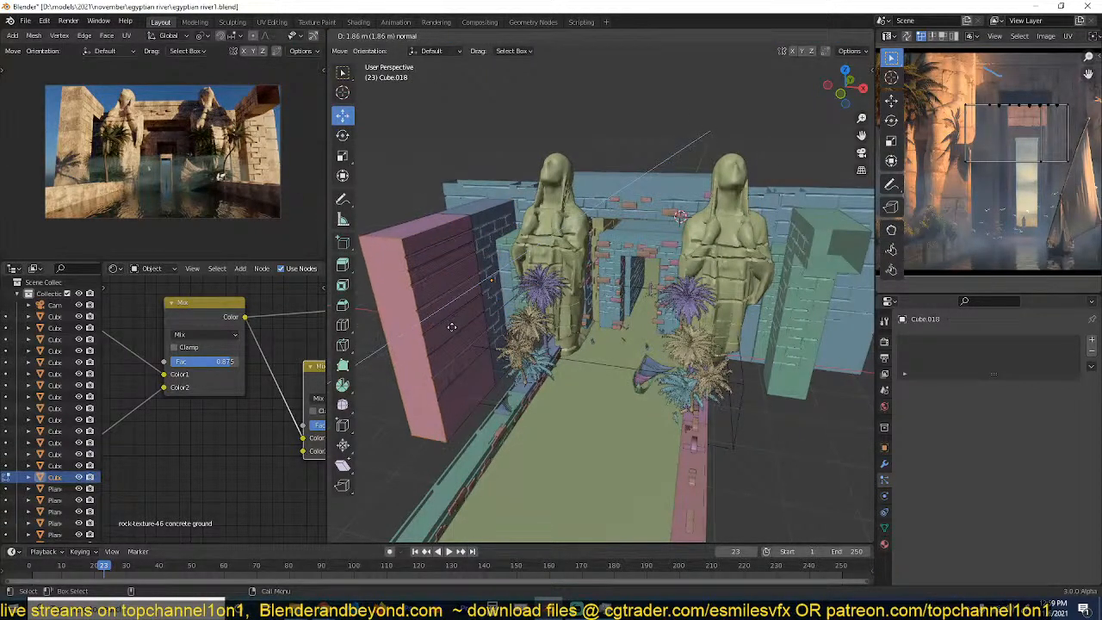
left_click(453, 328)
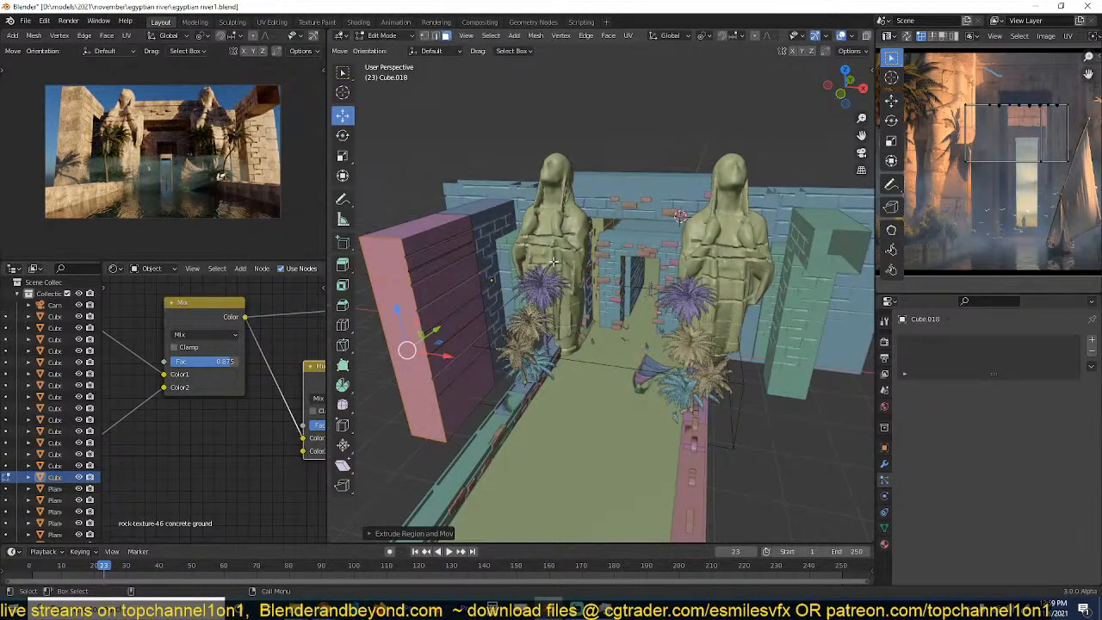
Shear the extruded block's front end face so it stands upright, and return to Object Mode.
left_click(344, 466)
left_click_drag(396, 310, 419, 313)
left_click(343, 115)
key("Tab")
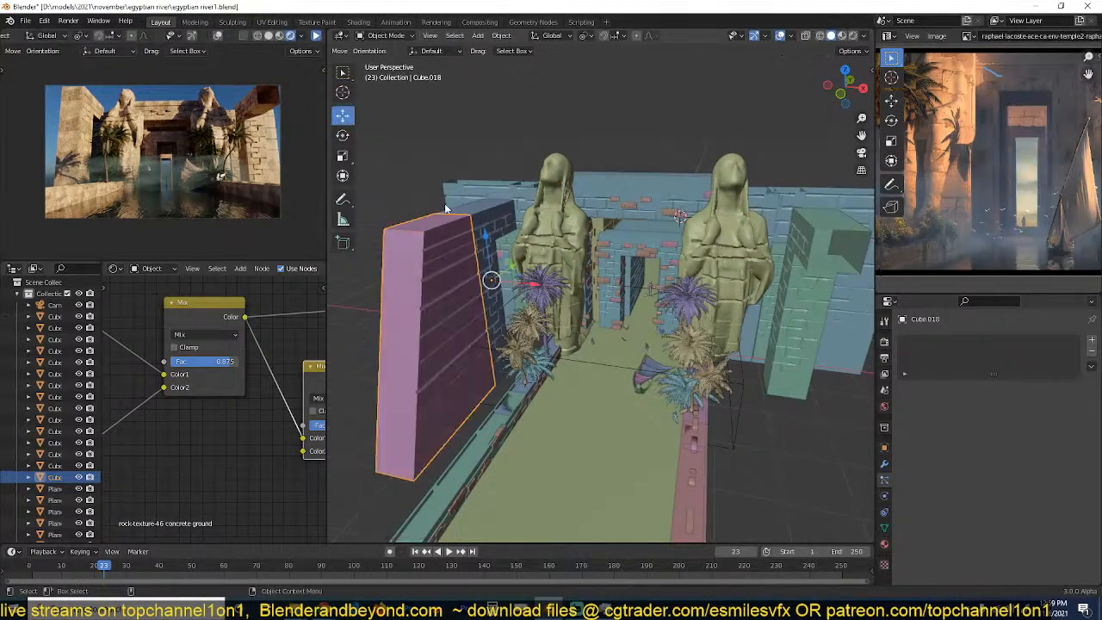
Widen the new left block by moving its outer side faces away from the river along the X axis.
middle_click_drag(444, 203, 610, 259)
left_click(616, 266)
key("Tab")
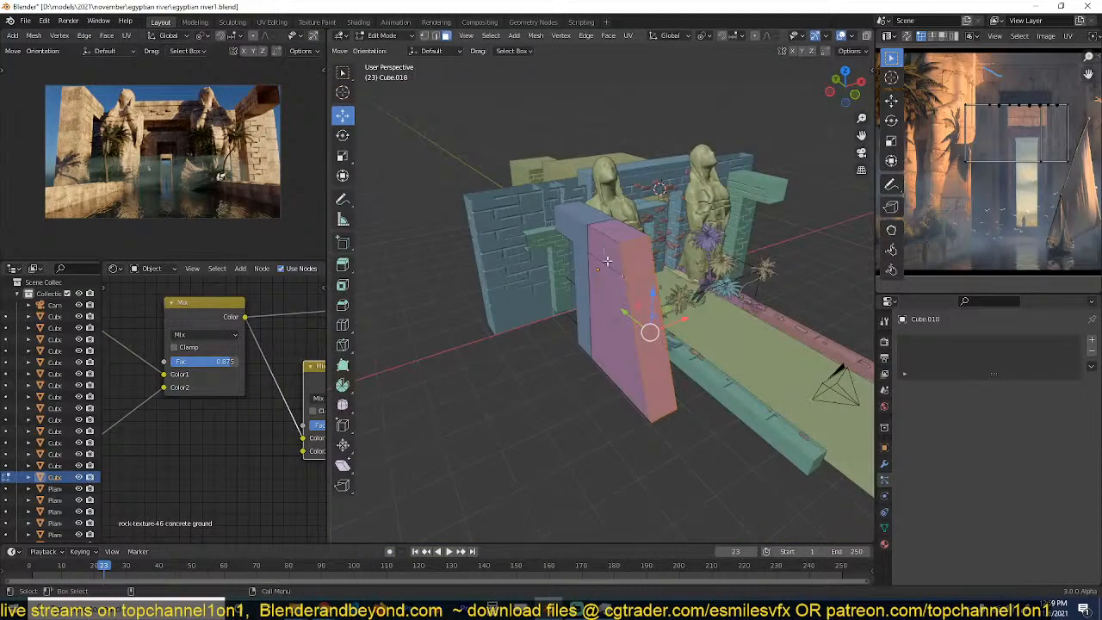
left_click(611, 260)
left_click(610, 347)
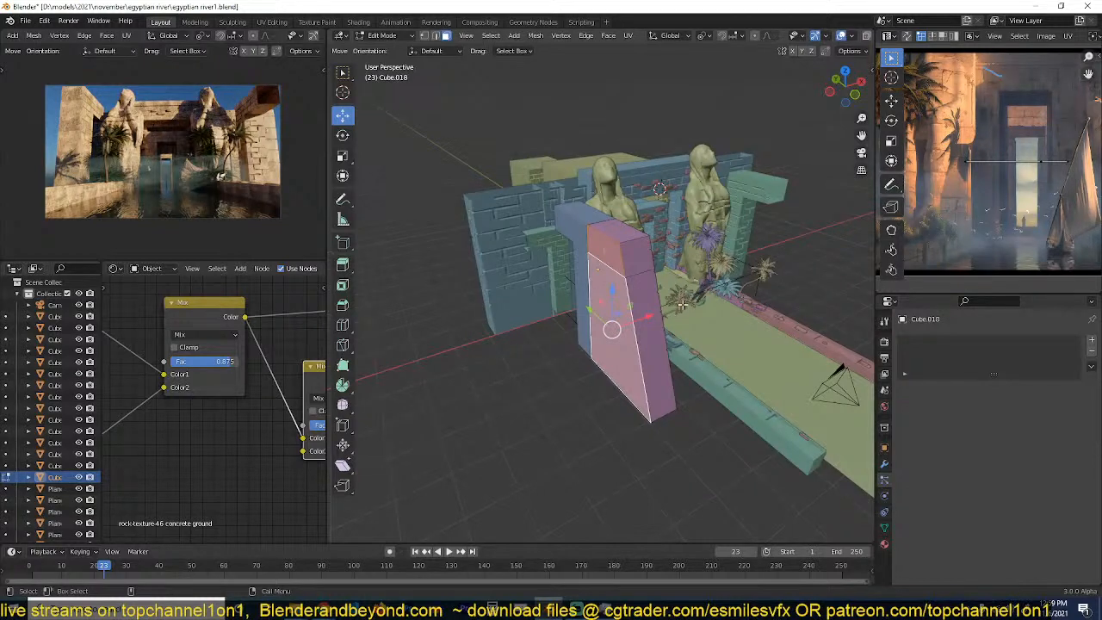
left_click_drag(649, 313, 567, 332)
key("Tab")
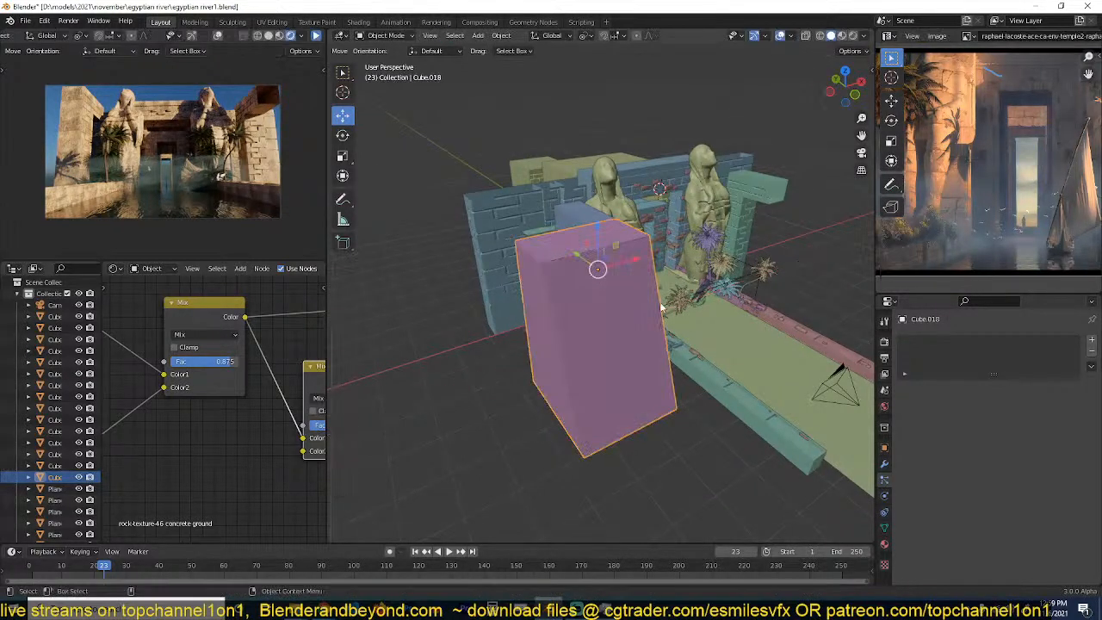
Deselect the widened block and save the file.
middle_click_drag(708, 302, 651, 274)
scroll(644, 299, "up", 3)
key("alt+a")
scroll(582, 322, "up", 3)
key("ctrl+s")
scroll(654, 264, "up", 6)
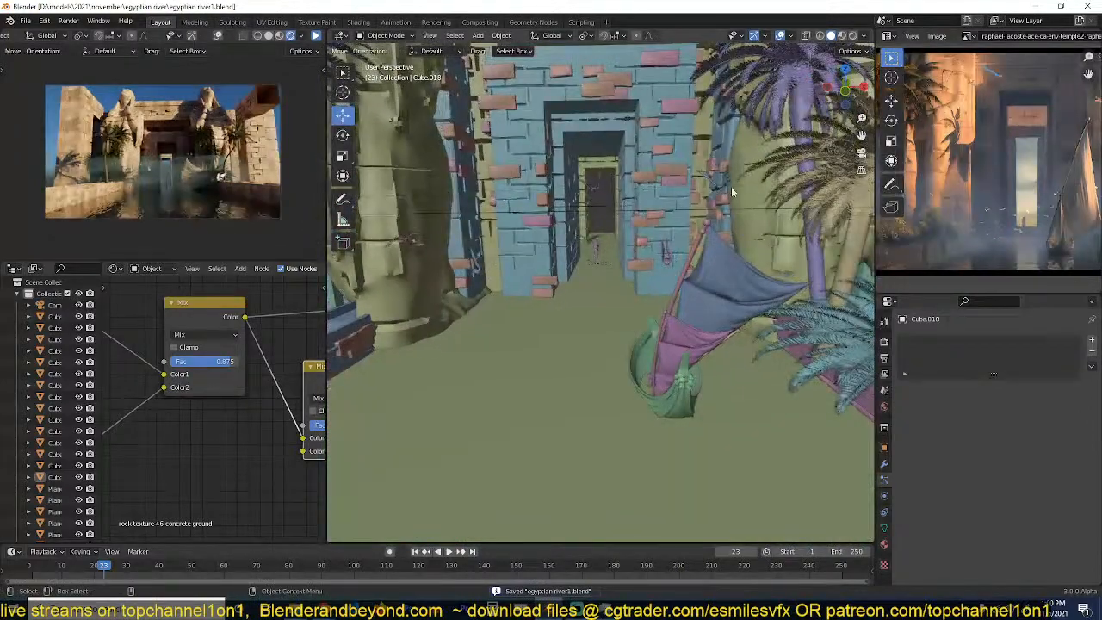
Snap an eagle to the 3D cursor and place it on top of the boat's mast.
left_click(715, 210)
key("shift+s")
left_click(715, 160)
middle_click_drag(746, 206, 720, 194)
key("KP_Decimal")
key("g")
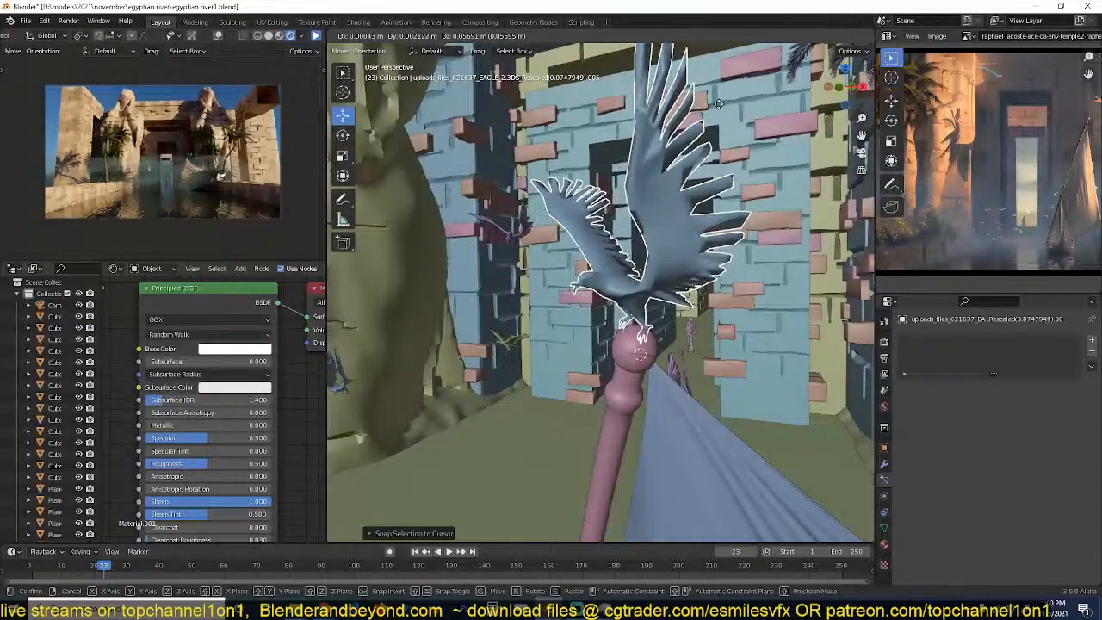
left_click(717, 114)
Align the camera to a close view of the boat, palms and temple doorway.
key("alt+a")
scroll(683, 251, "down", 4)
middle_click_drag(681, 256, 635, 255)
scroll(748, 246, "down", 5)
scroll(695, 263, "up", 6)
scroll(696, 262, "down", 4)
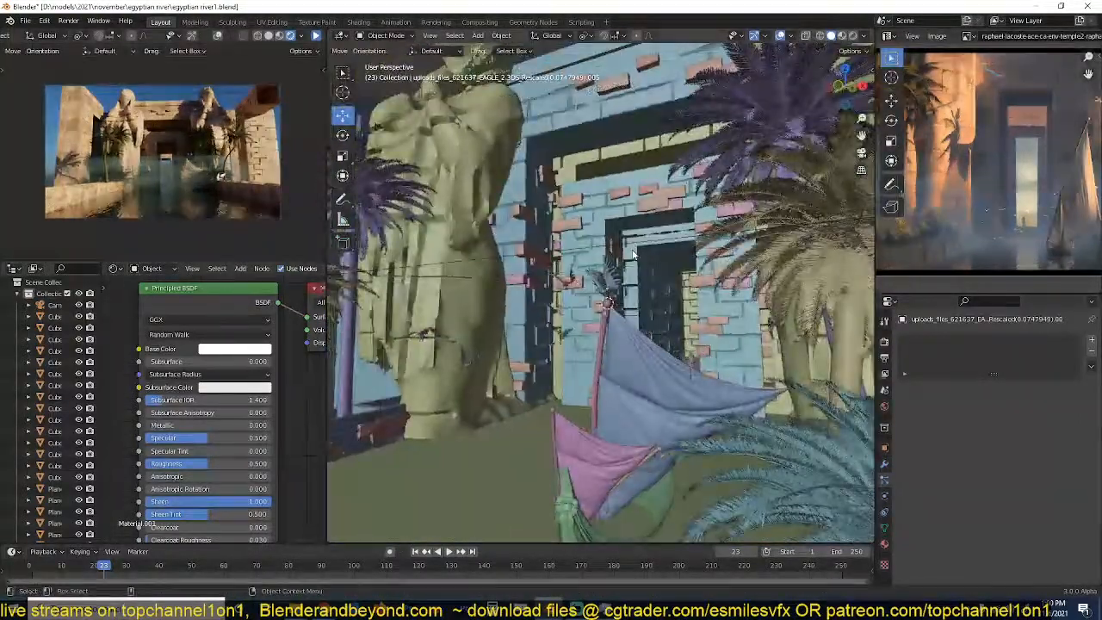
scroll(635, 255, "down", 3)
key("KP_0")
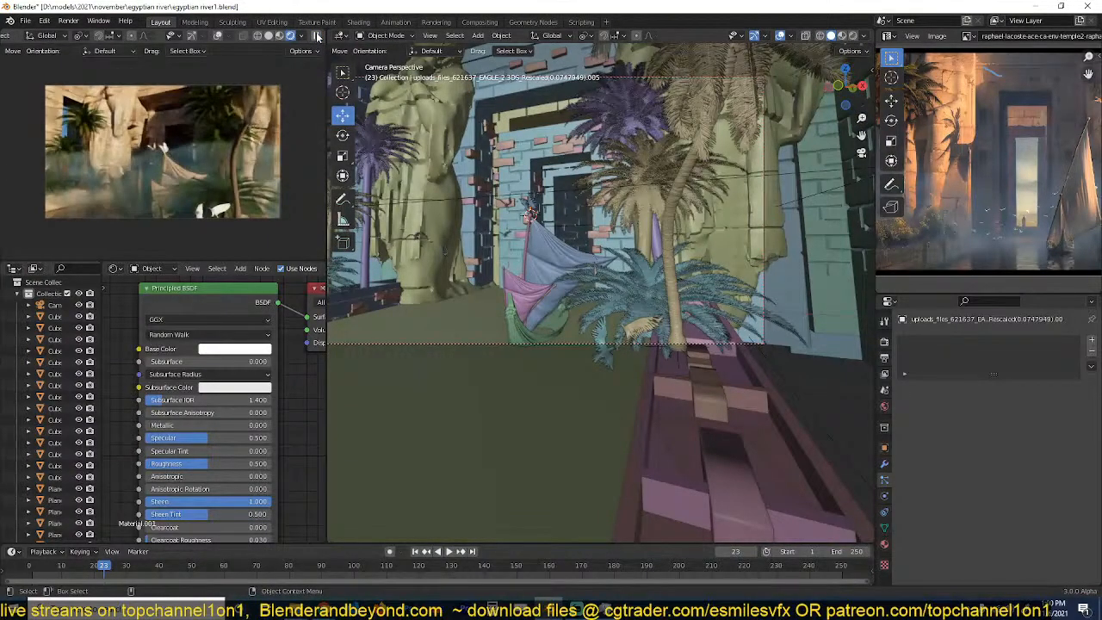
Align the camera to a view farther back along the river and shift it to frame both statues and side walls.
middle_click_drag(495, 208, 531, 207)
scroll(558, 227, "down", 4)
scroll(522, 212, "down", 2)
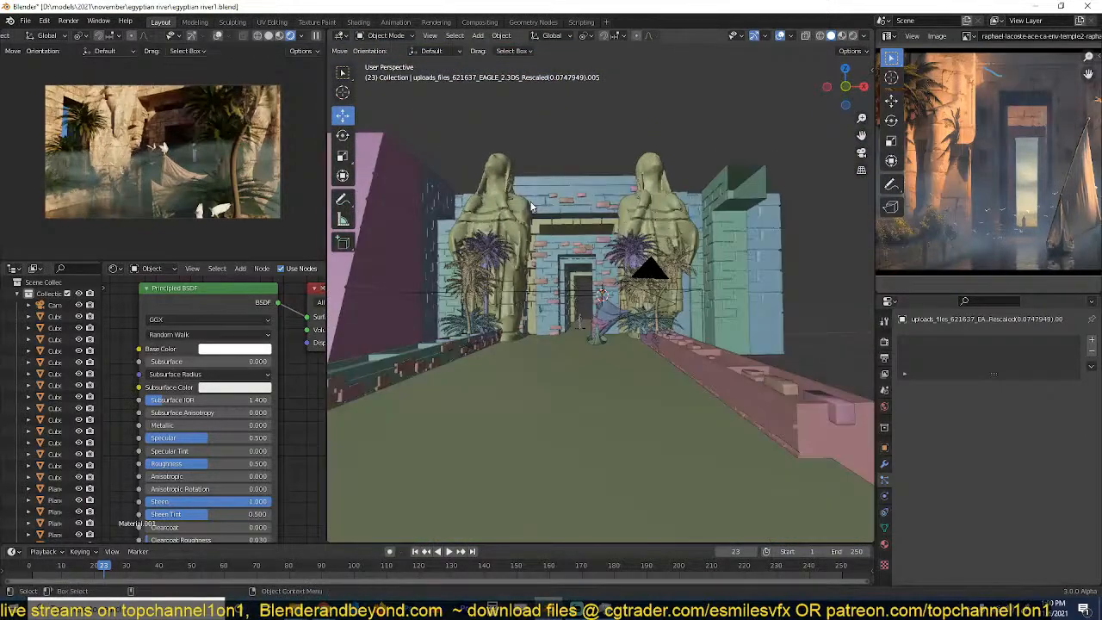
key("KP_0")
scroll(600, 219, "up", 1)
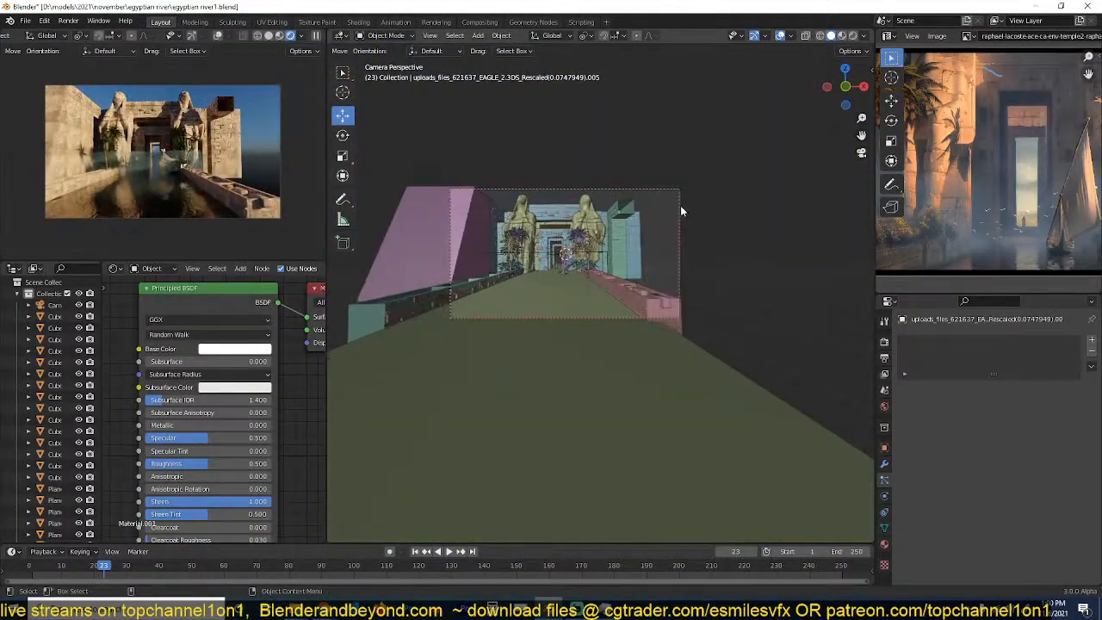
left_click(679, 191)
scroll(678, 237, "up", 1)
key("g")
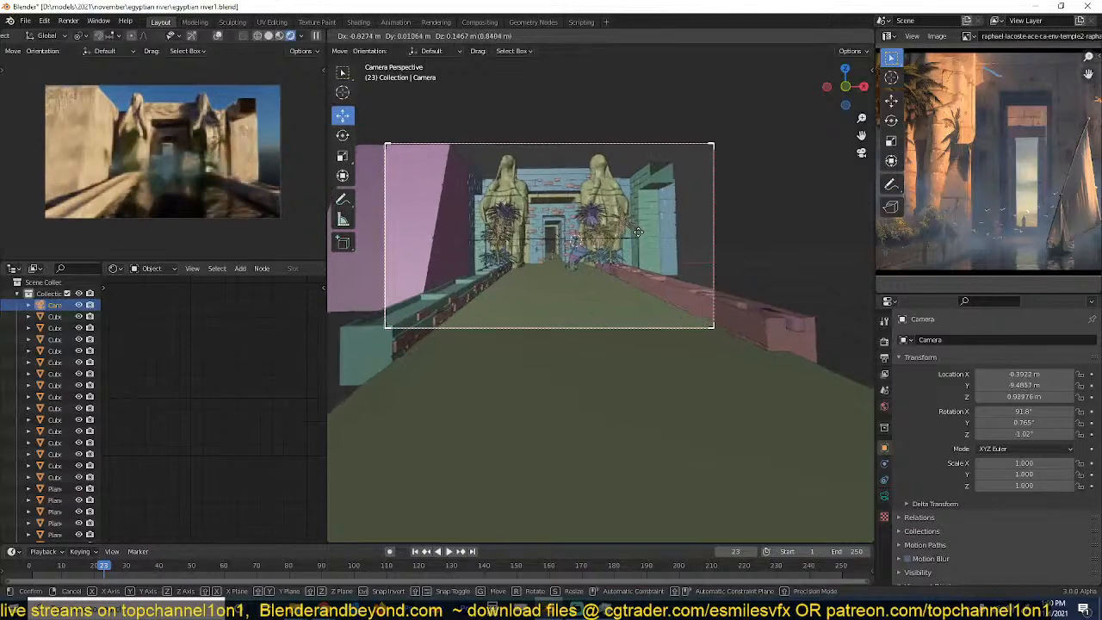
left_click(640, 232)
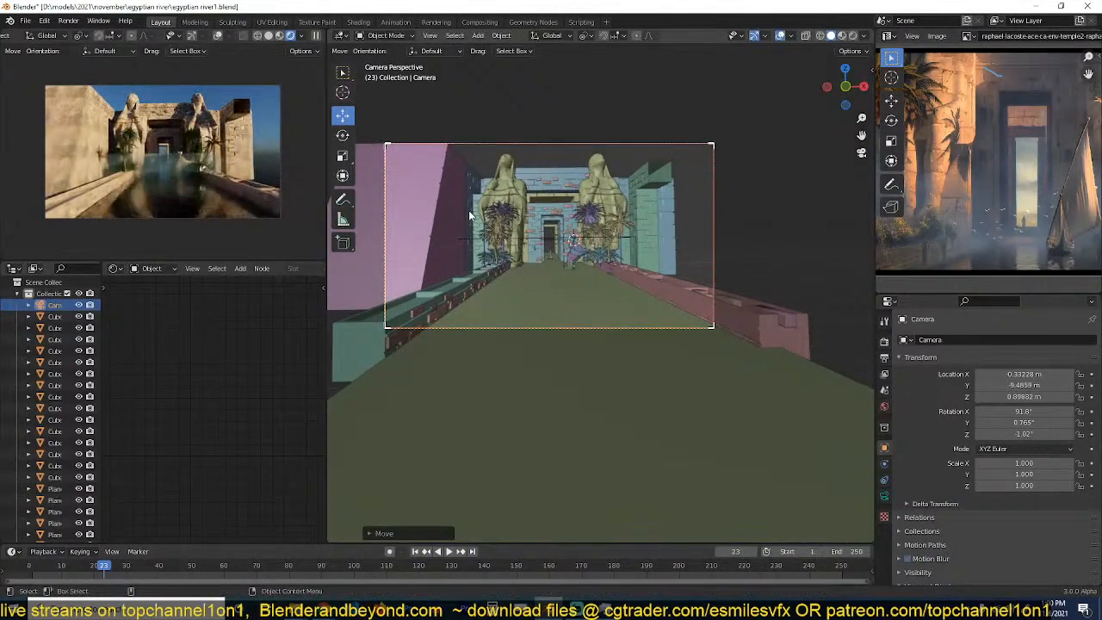
Make a linked duplicate of the left block about 8.7 m along X and mirror it across the X axis.
left_click(443, 215)
key("shift+d")
key("x")
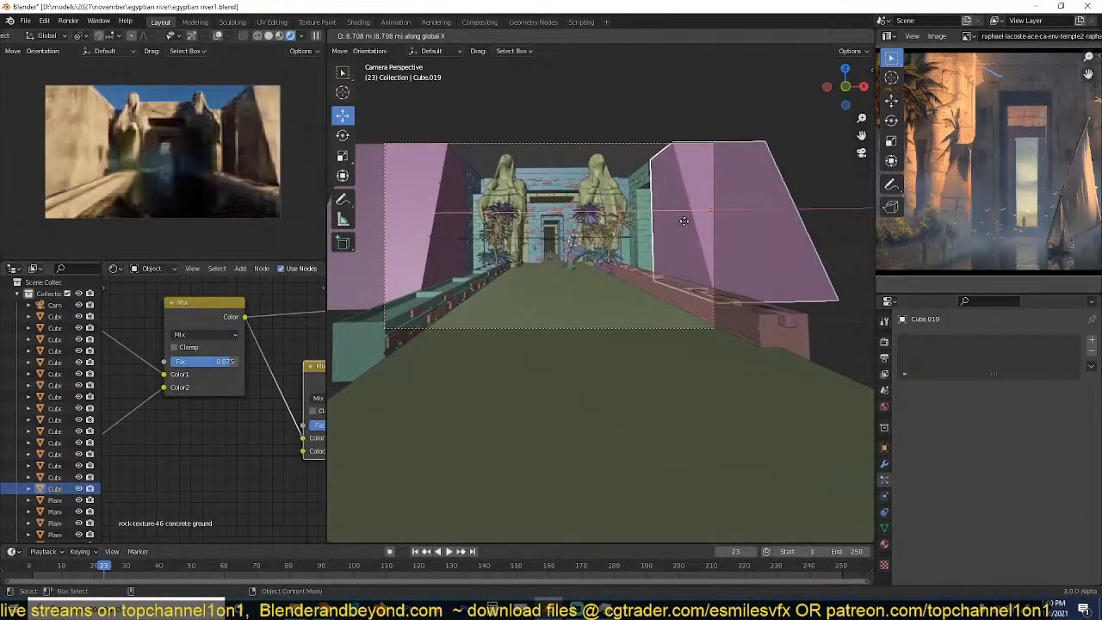
left_click(681, 221)
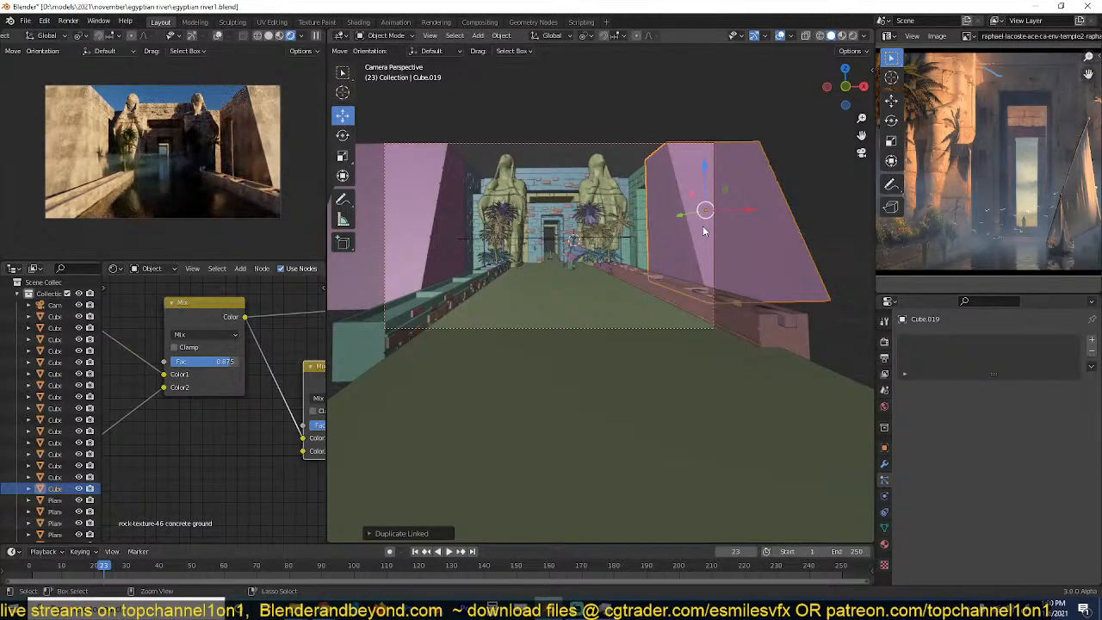
key("ctrl+m")
key("x")
left_click(703, 227)
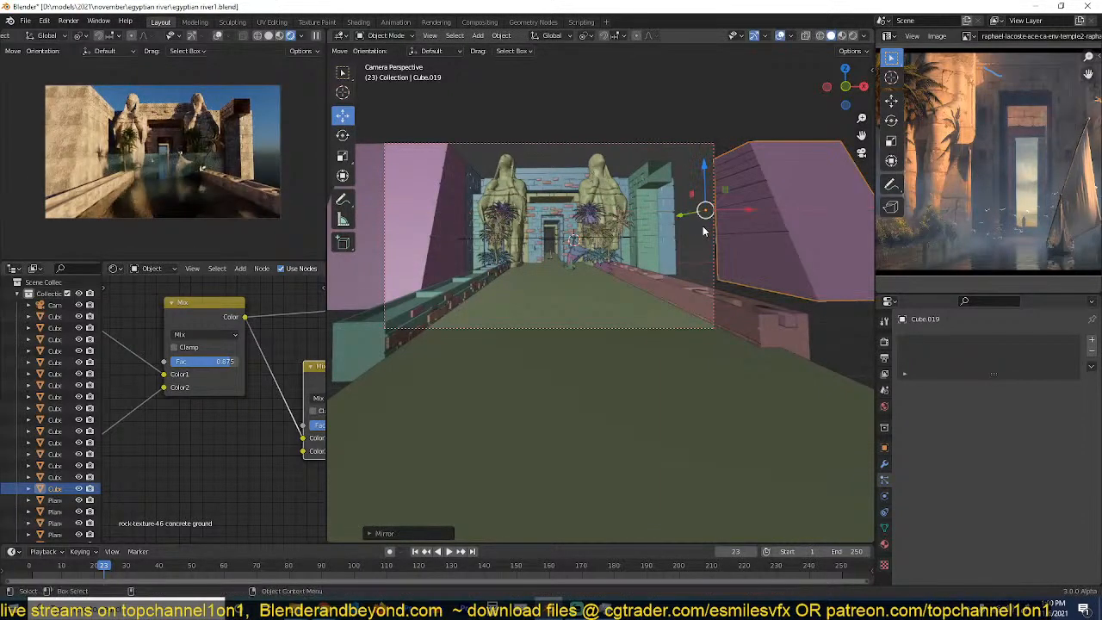
Move the mirrored block inward from the top view to sit in front of the right outer pillar, and save the file.
key("KP_7")
scroll(704, 239, "down", 2)
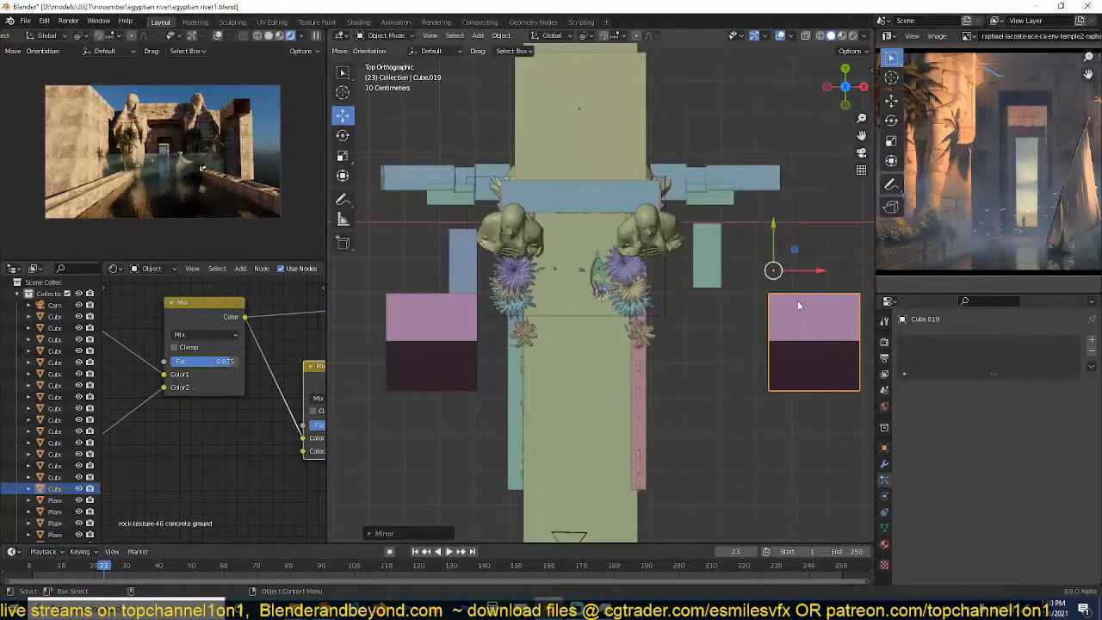
key("g")
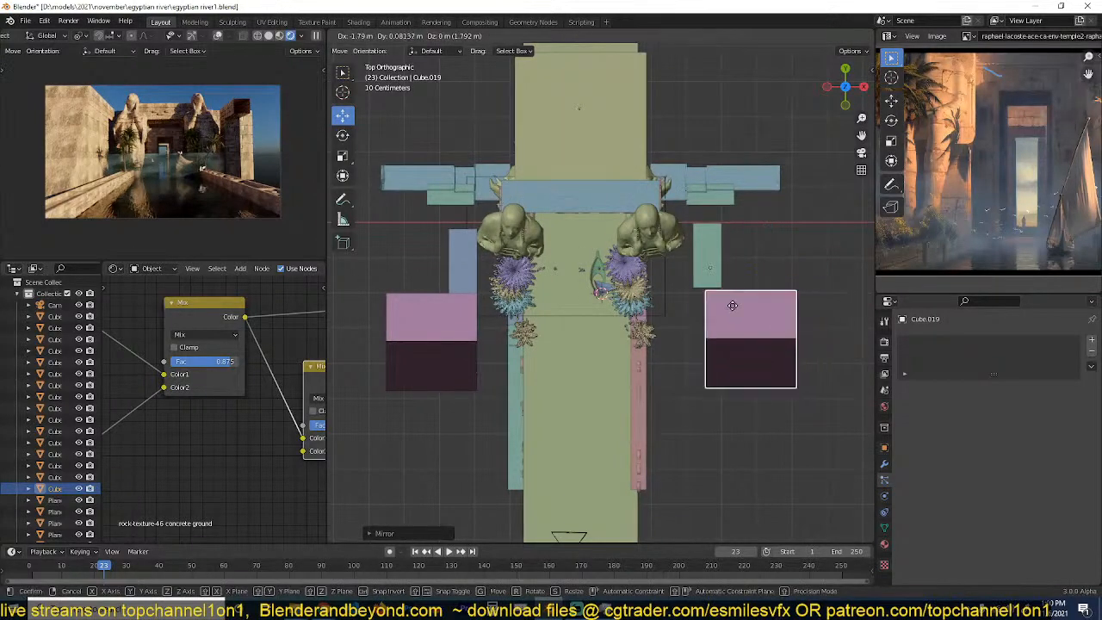
left_click(719, 307)
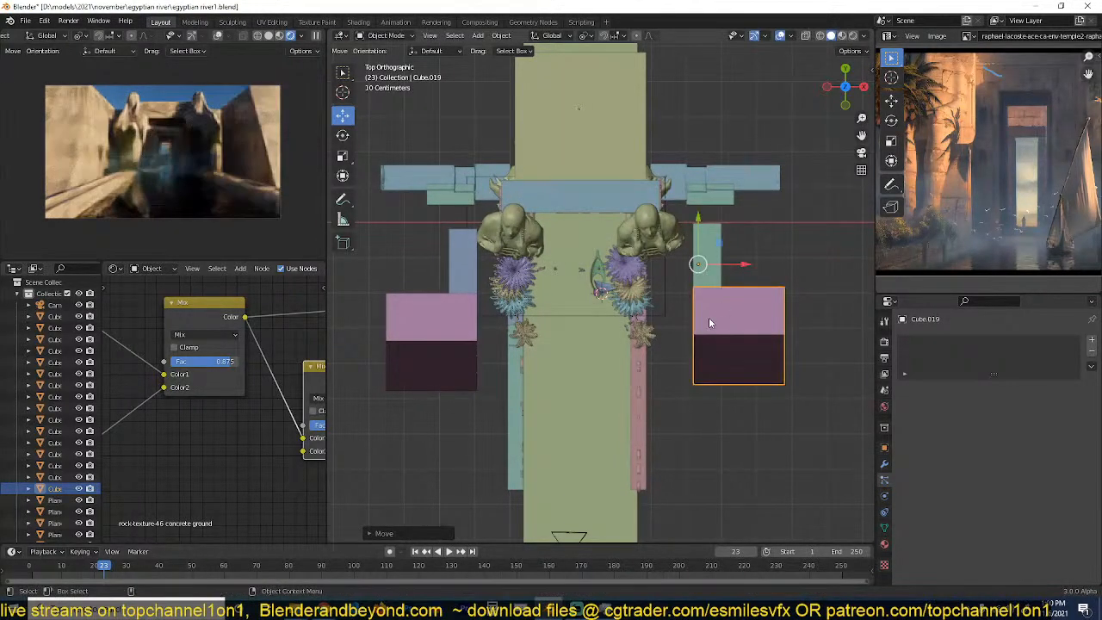
middle_click_drag(708, 317, 751, 249)
key("alt+a")
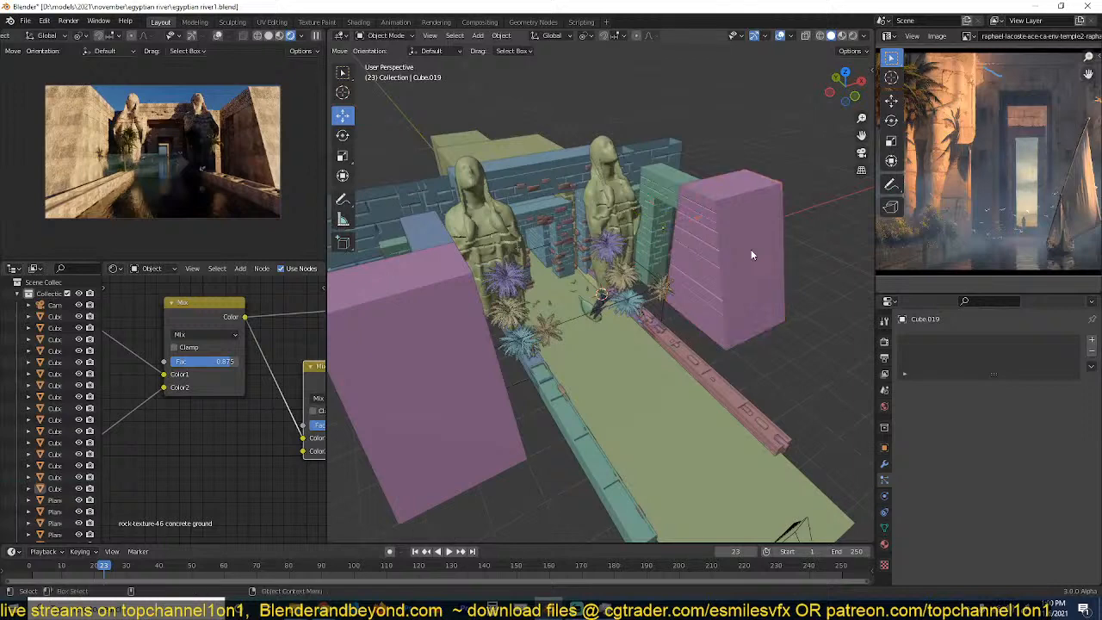
key("ctrl+s")
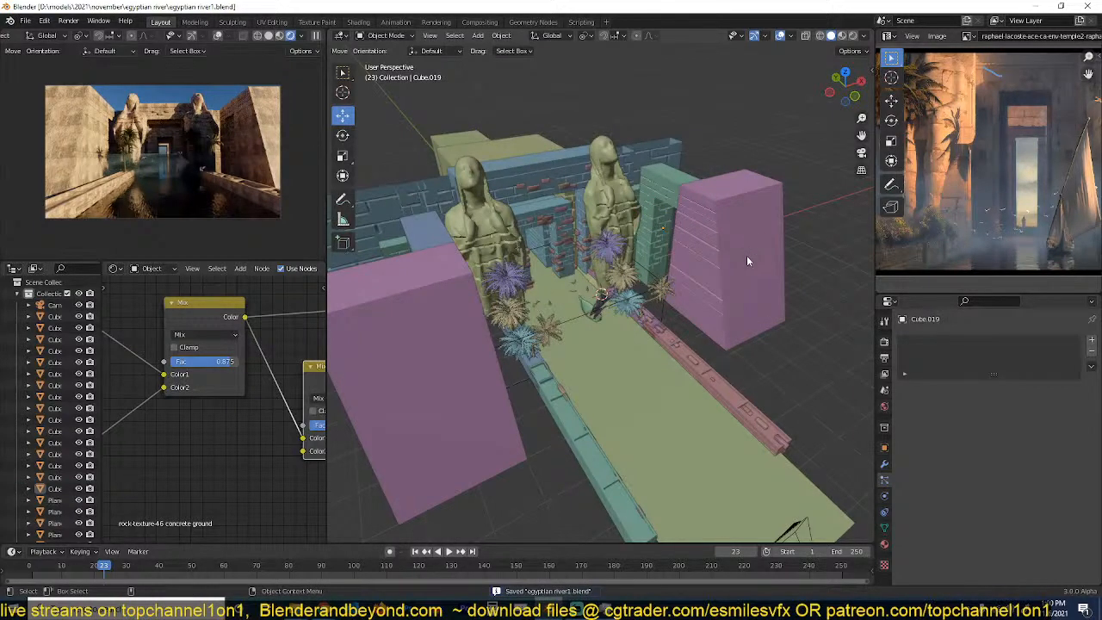
Check the two side blocks from the front and save the file with nothing selected.
left_click(722, 291)
middle_click_drag(475, 333, 485, 299)
key("alt+a")
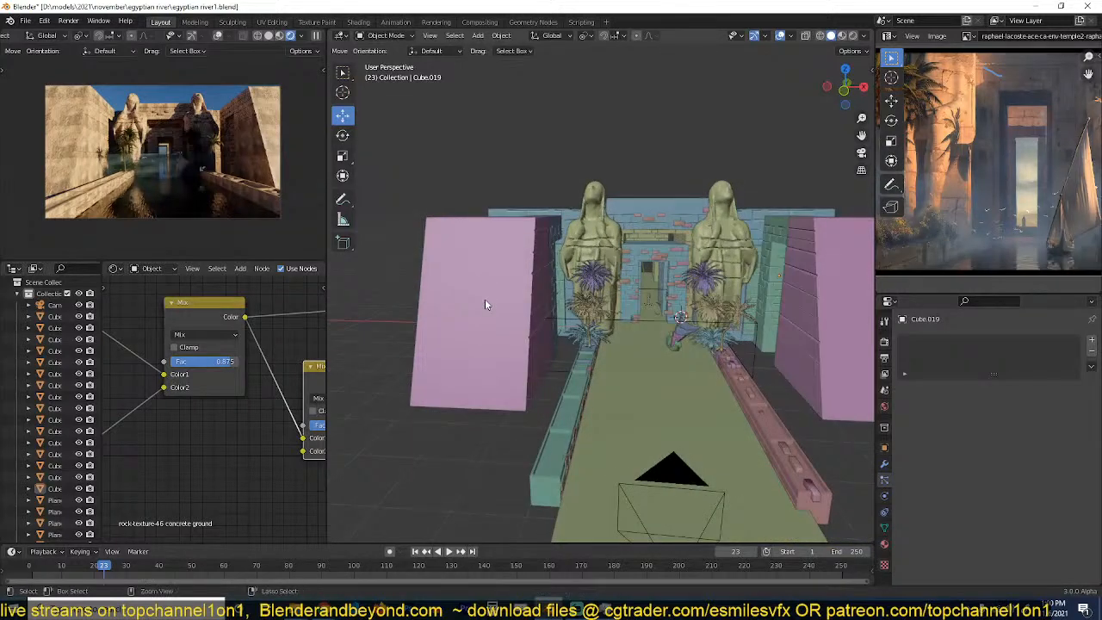
key("ctrl+s")
middle_click_drag(499, 310, 581, 344)
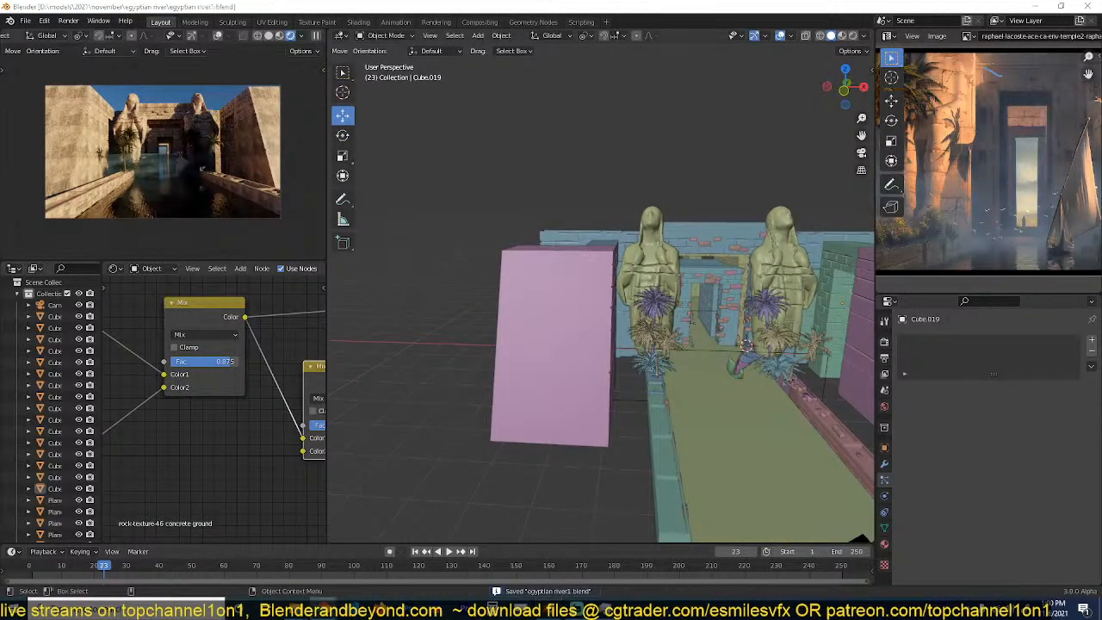
Switch to the web browser and search Google for "egyptian symbols".
key("alt+Tab")
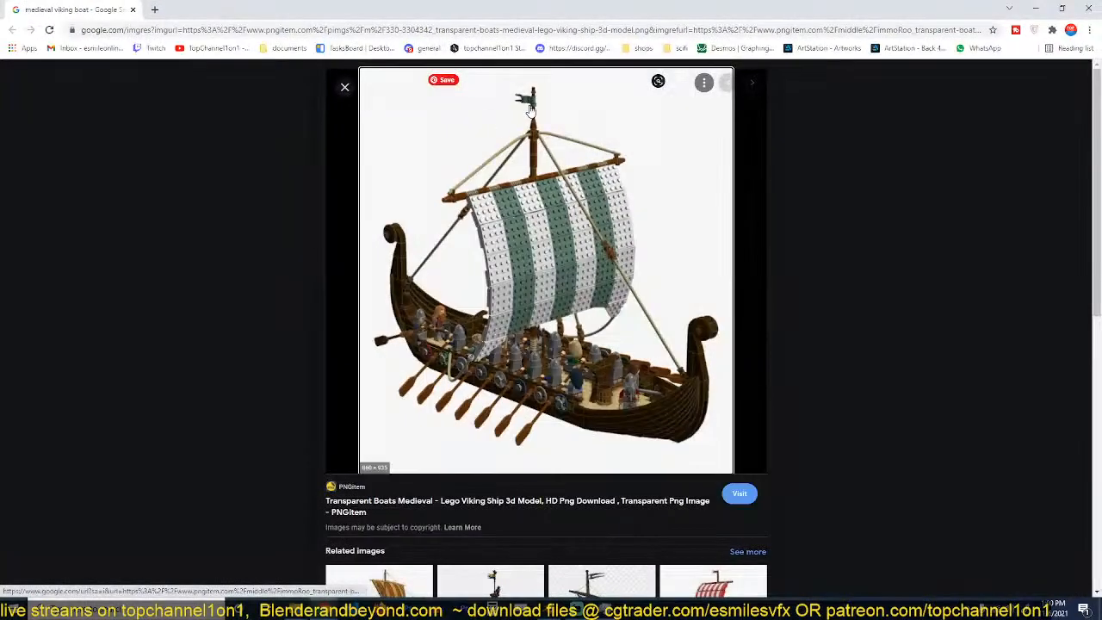
left_click(484, 30)
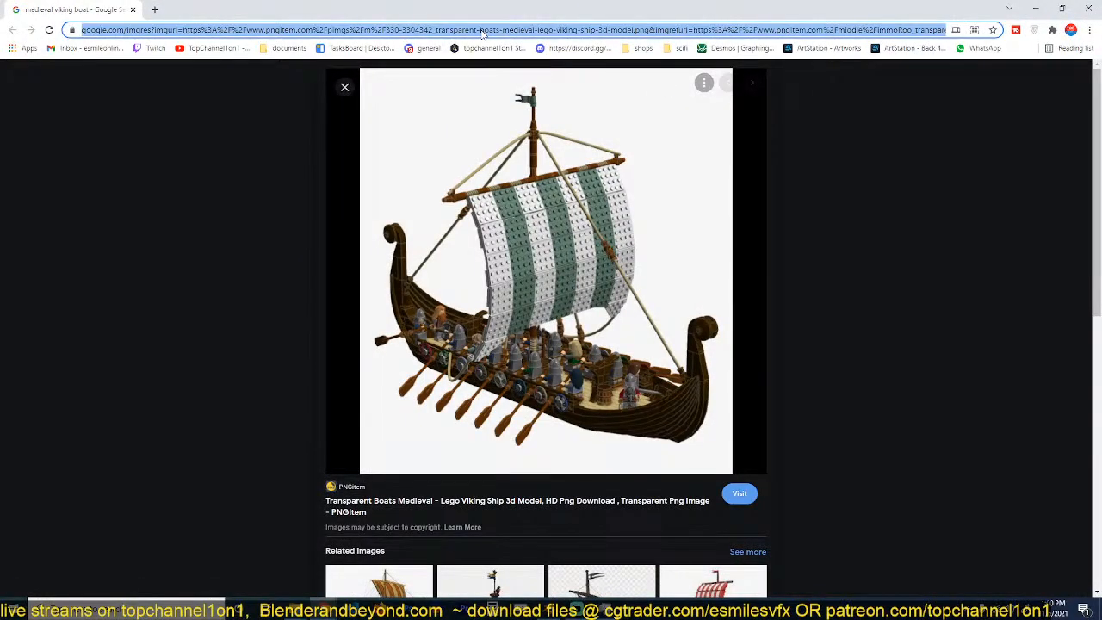
type("ae")
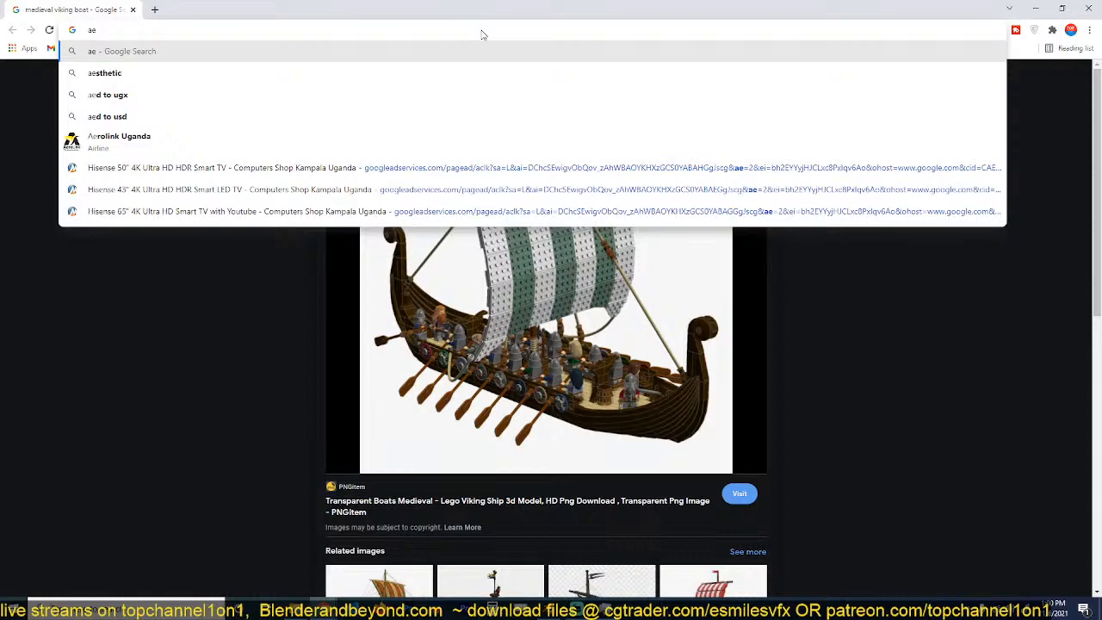
key("BackSpace")
key("BackSpace")
type("eg")
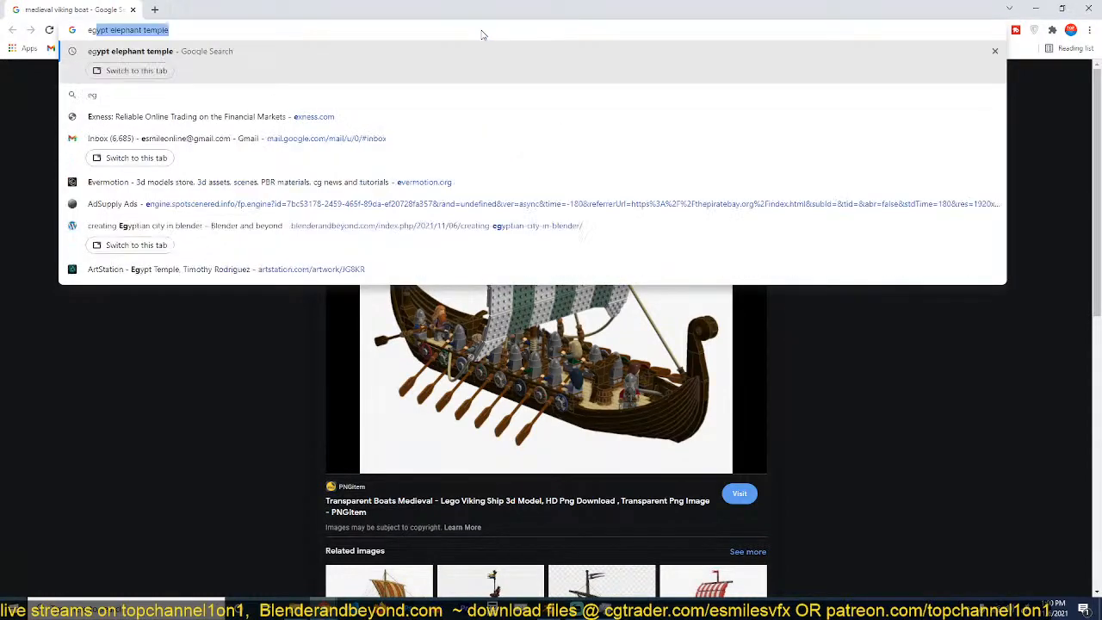
type("yptian")
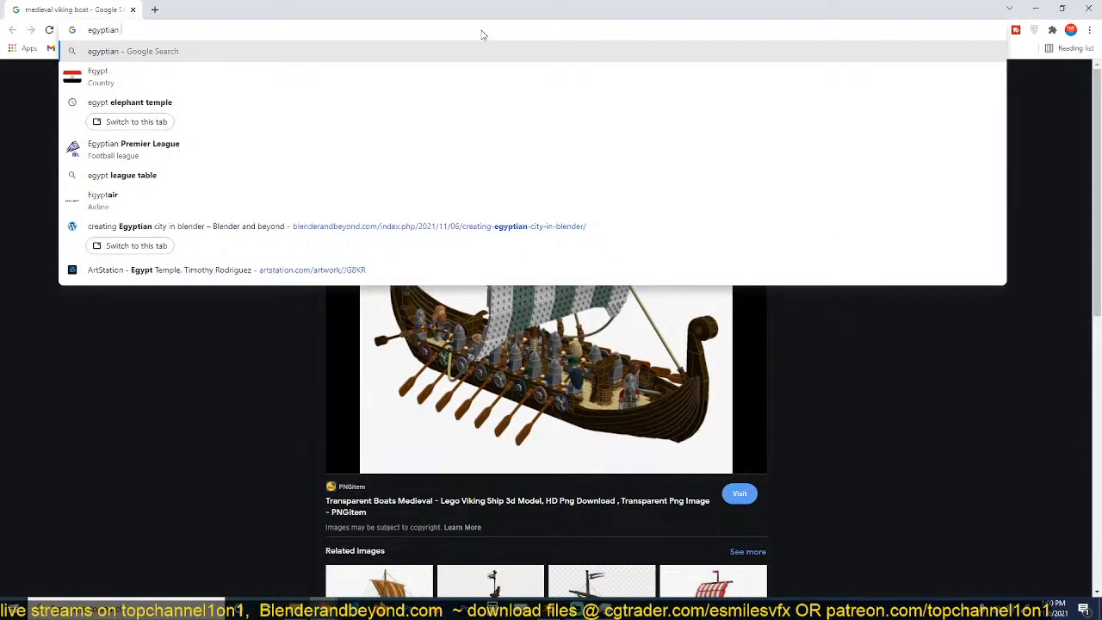
type(" symbo")
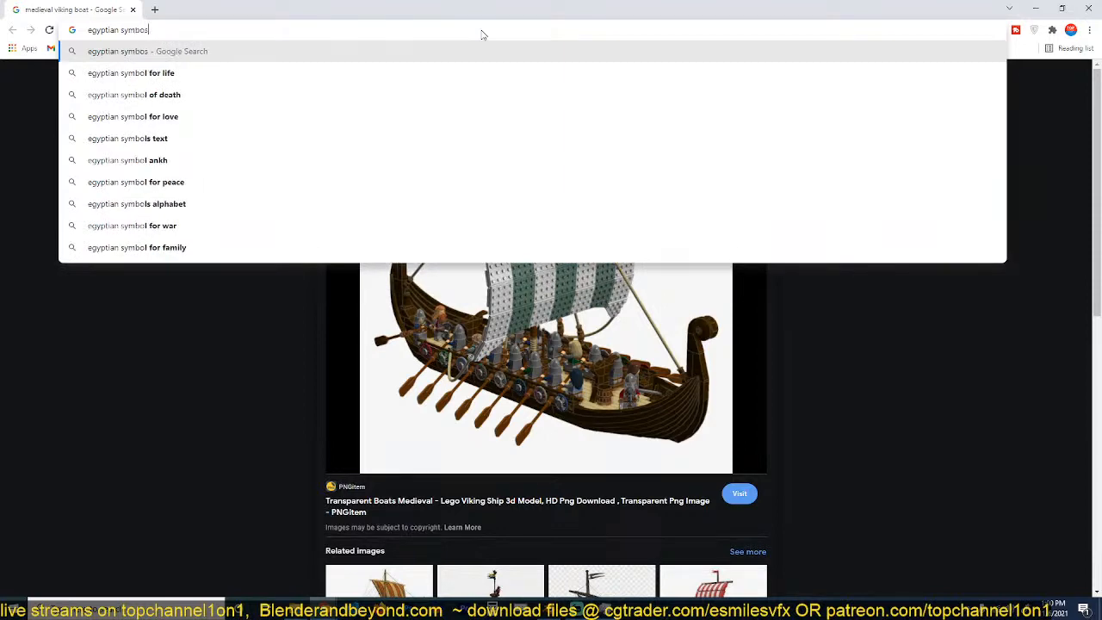
type("ls")
key("Return")
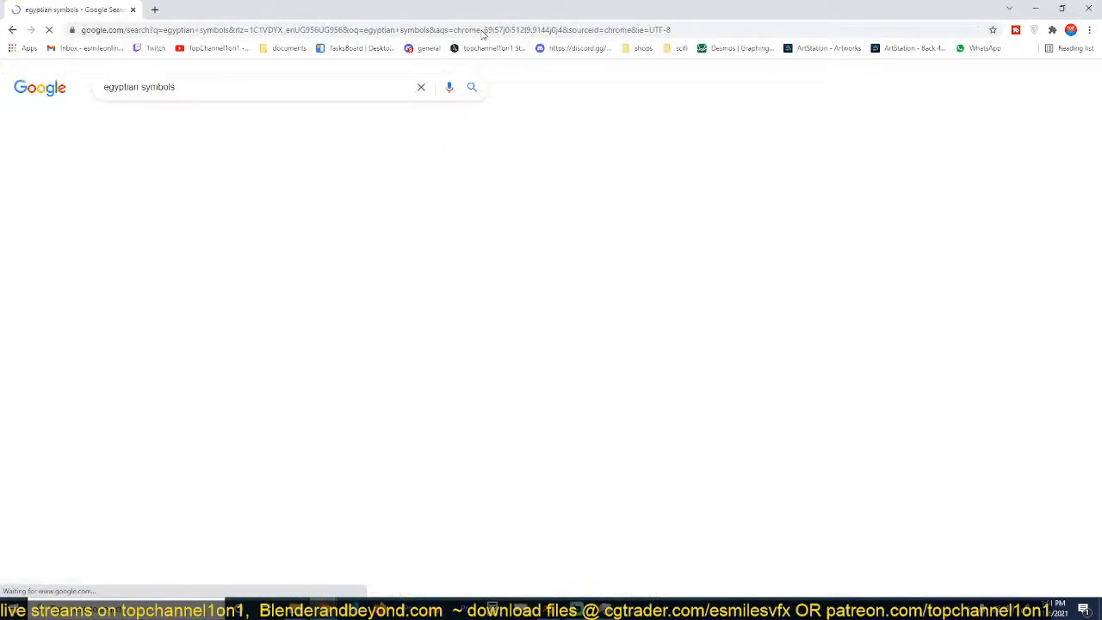
Show the image results for the search, preview the black symbol sheet from Yoair Blog and save the image to disk.
left_click(163, 123)
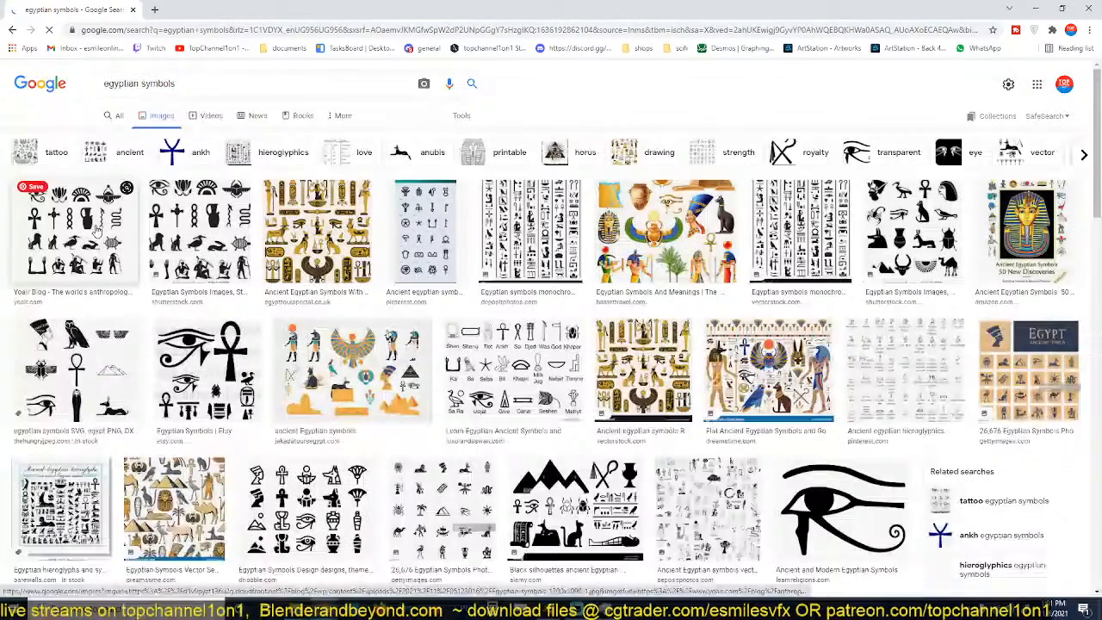
left_click(101, 229)
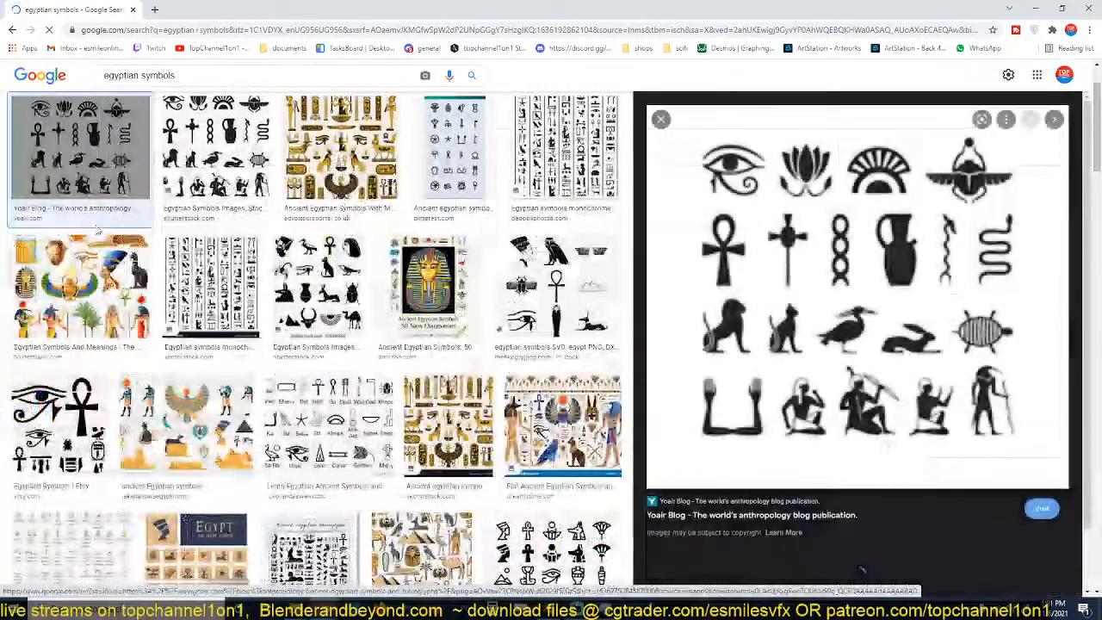
right_click(941, 212)
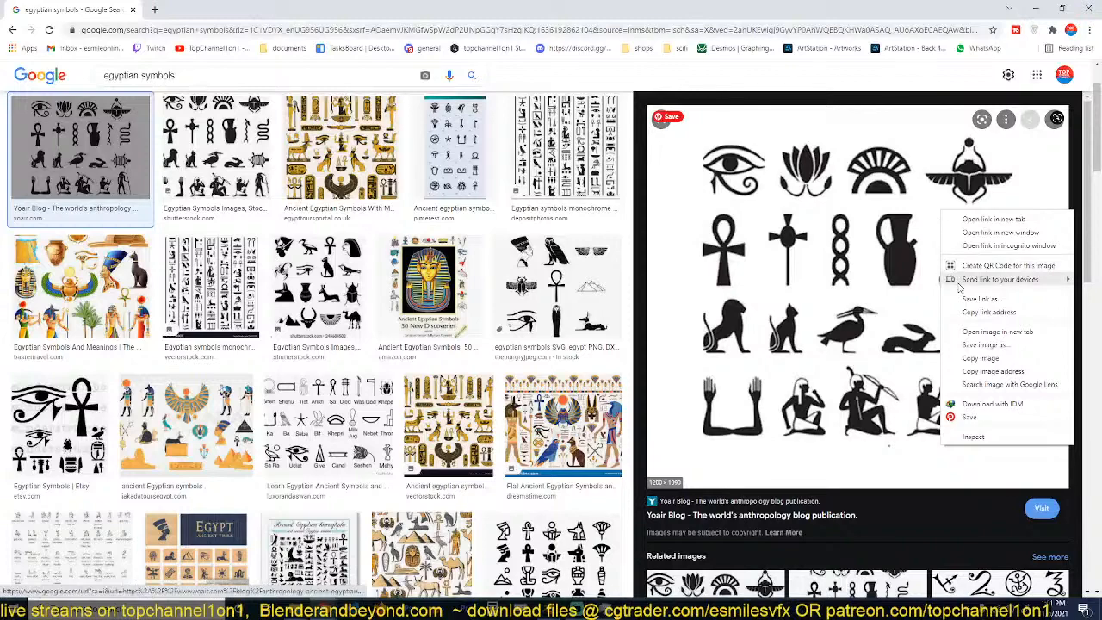
left_click(978, 356)
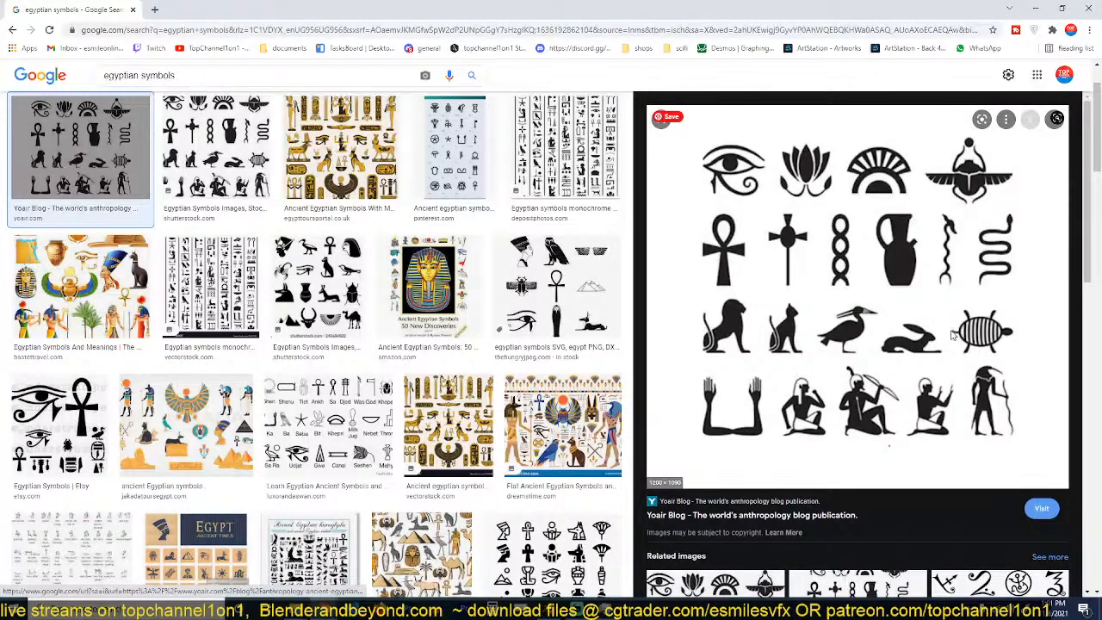
key("Return")
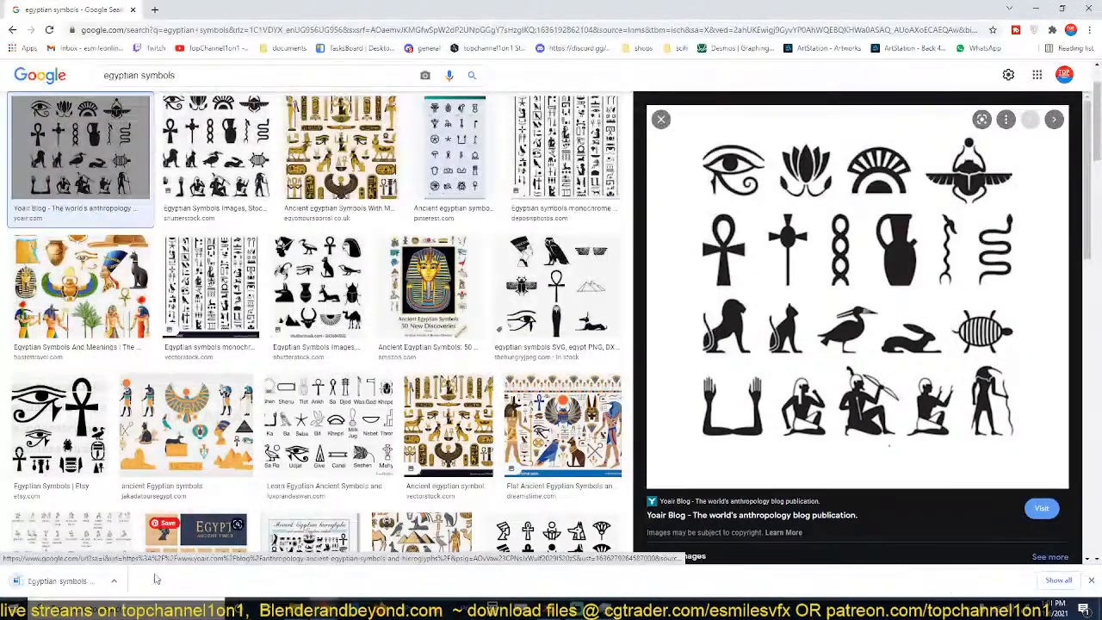
Bring the downloaded symbol sheet into the Blender scene as a reference image beside the left block and save the file.
left_click_drag(65, 581, 487, 410)
left_click_drag(404, 379, 405, 378)
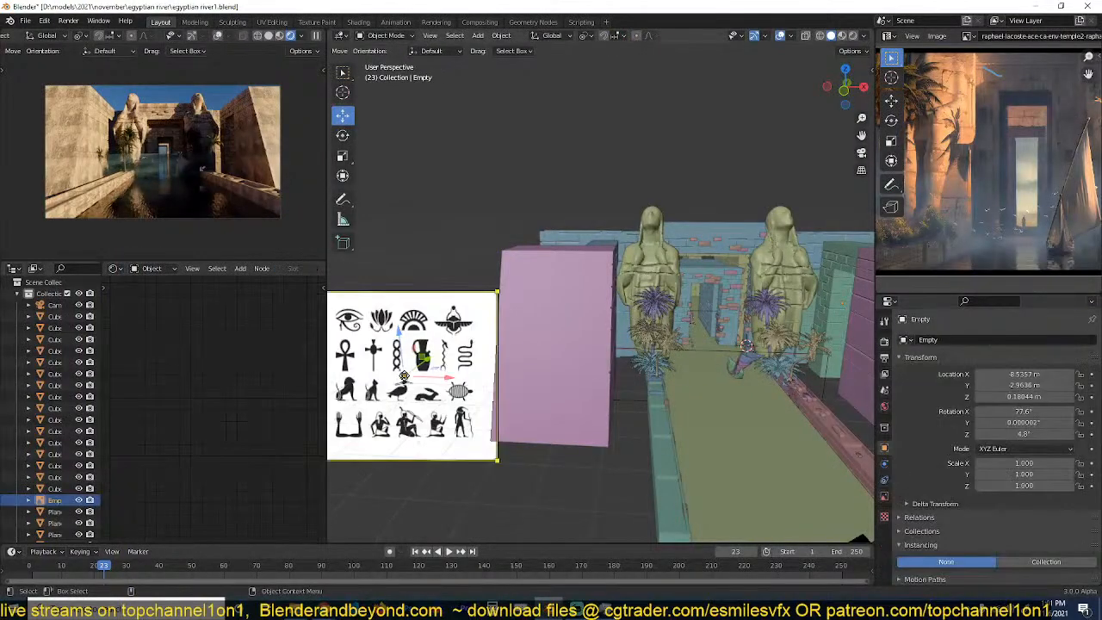
scroll(430, 258, "down", 5)
middle_click_drag(435, 210, 468, 255)
key("ctrl+s")
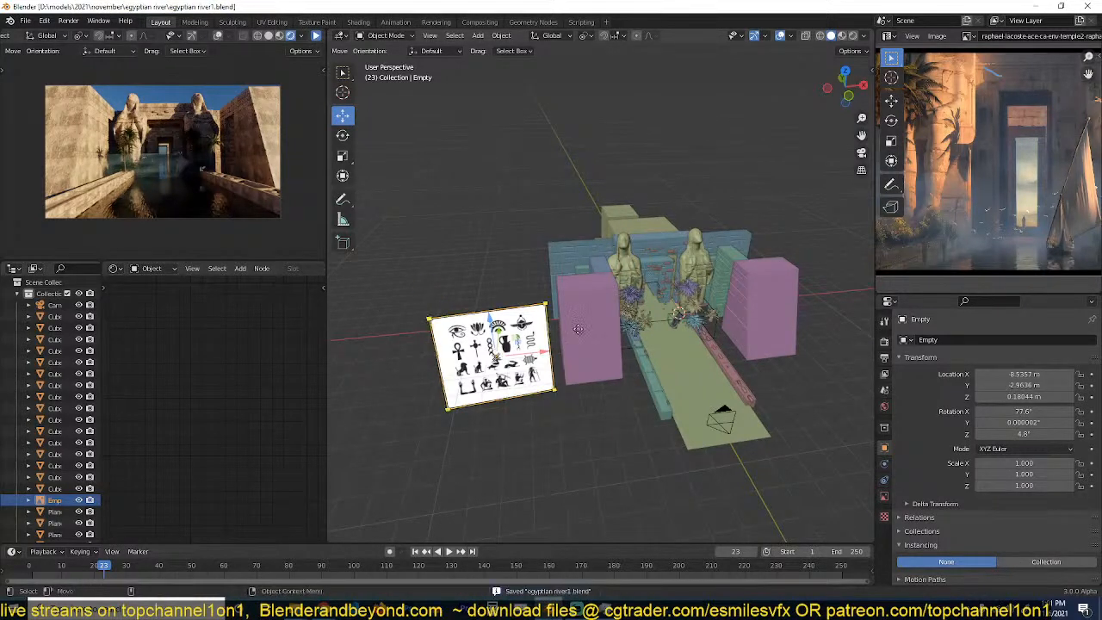
Clear the reference image's rotation so it lies flat, and trace it to a new Grease Pencil object with default settings.
key("alt+r")
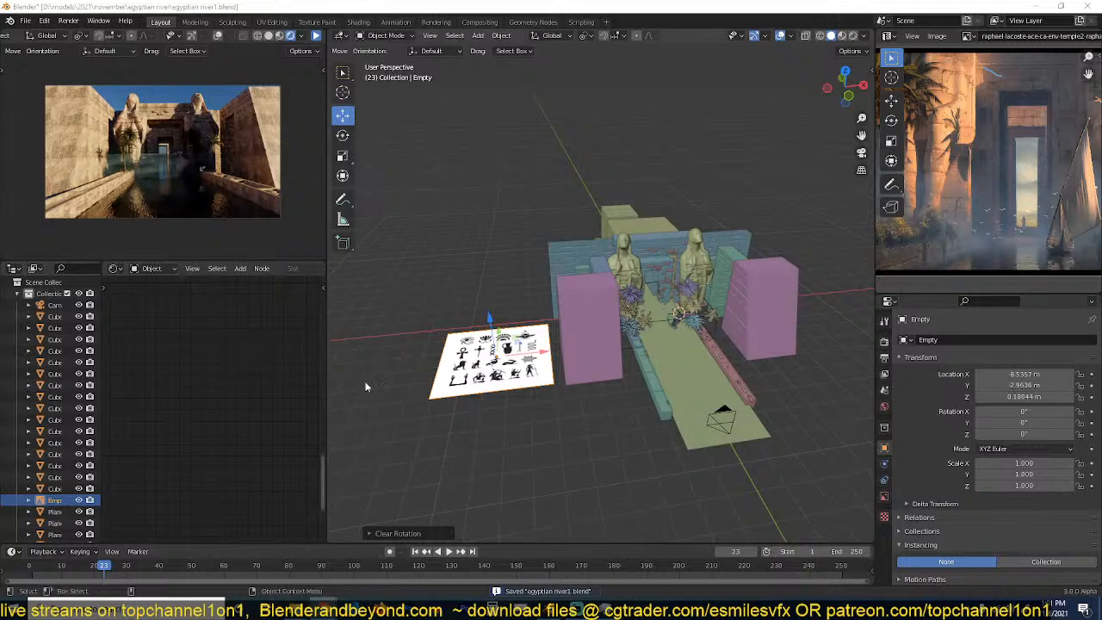
right_click(491, 390)
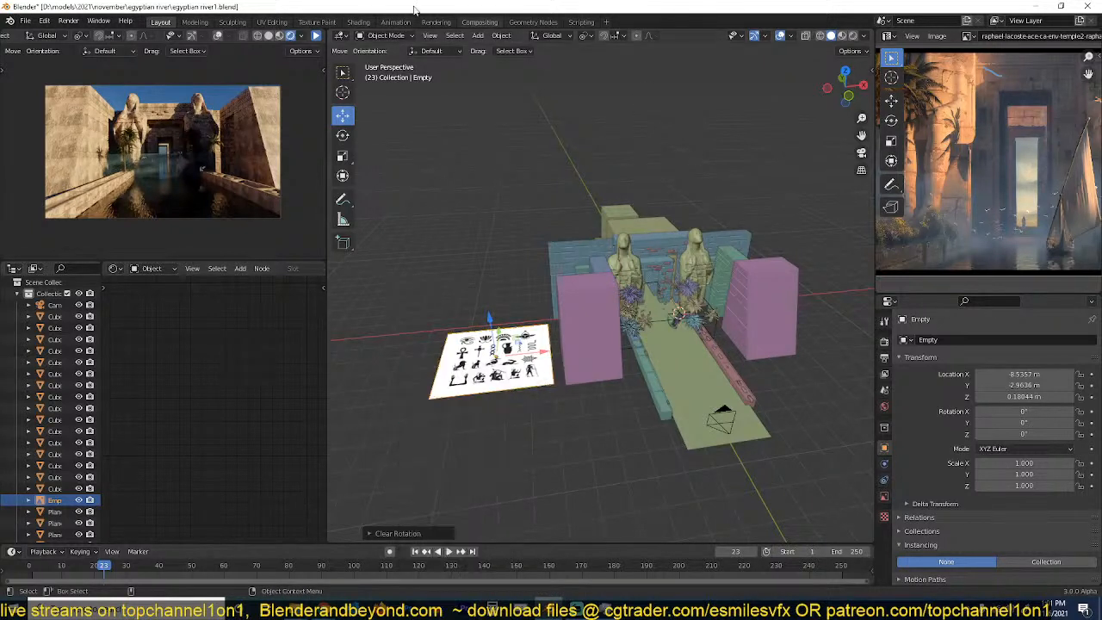
left_click(498, 36)
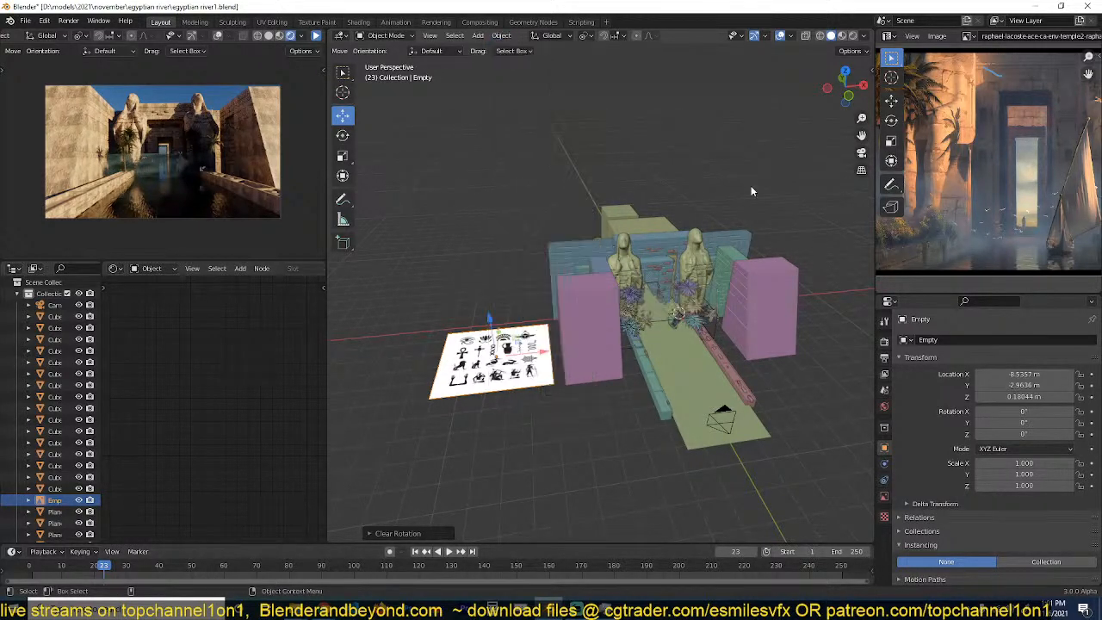
key("F3")
type("trace")
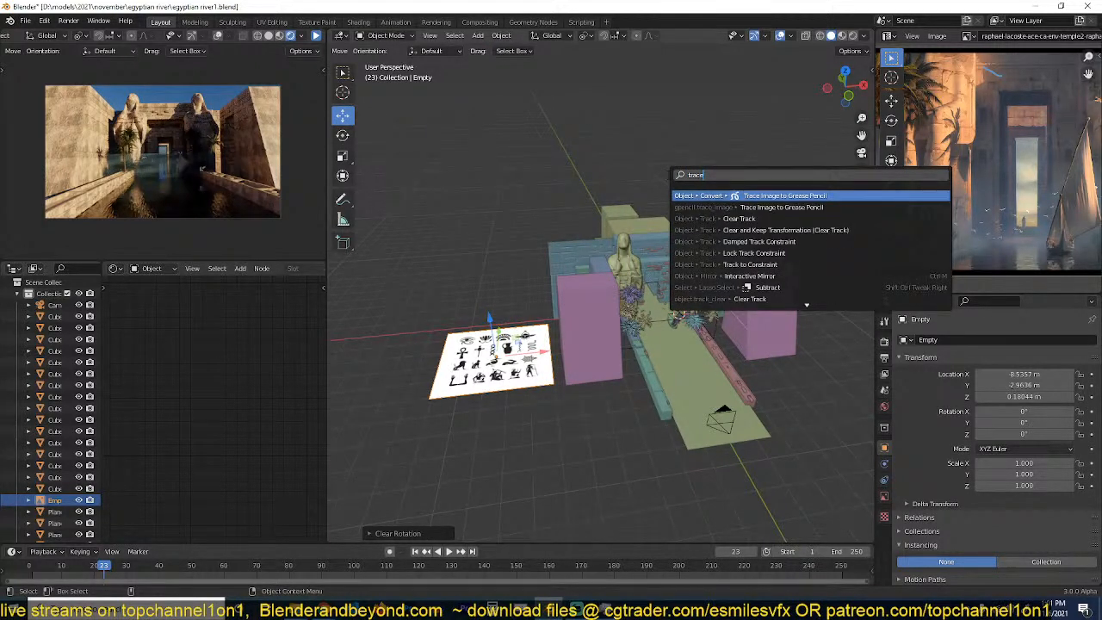
key("Return")
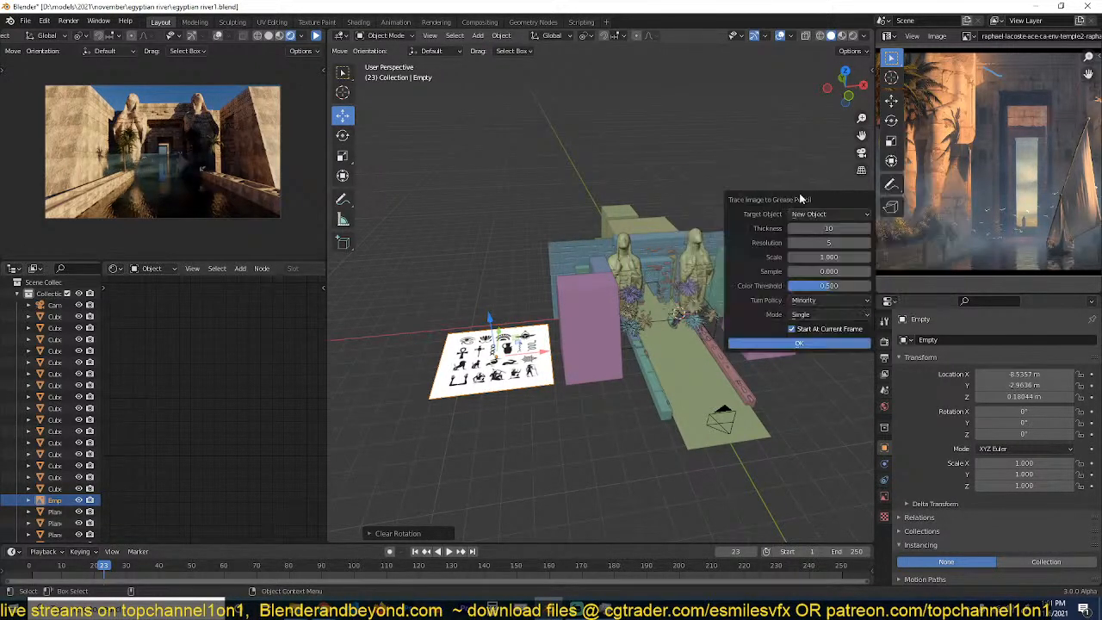
left_click(818, 342)
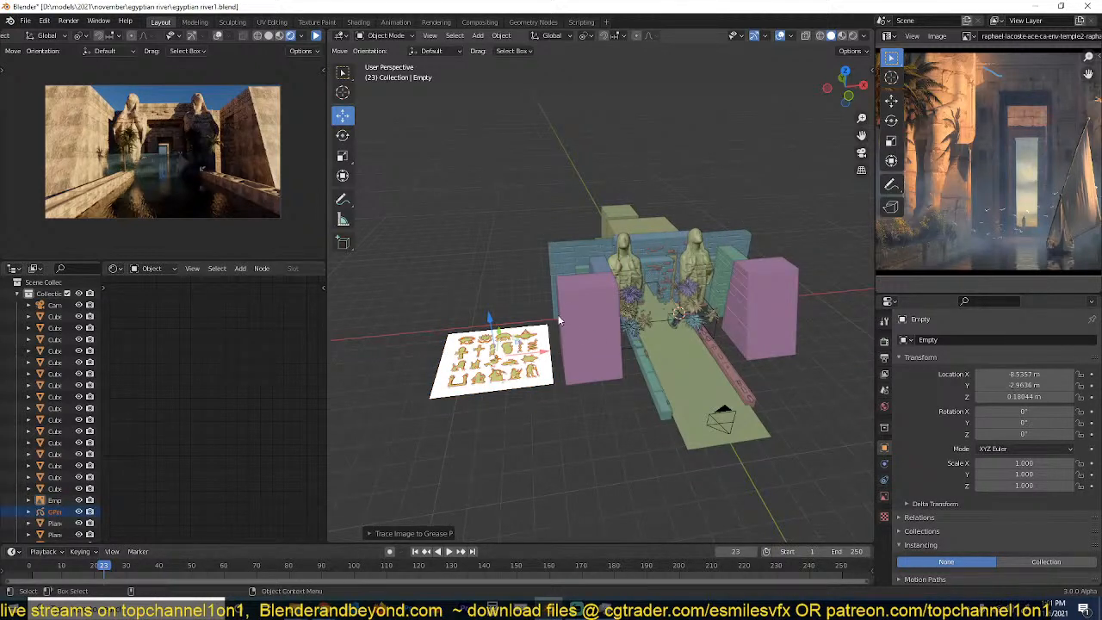
Compare the trace with the symbols from the top view and set the trace's thickness to 2 and resolution to 2.
key("KP_7")
scroll(527, 275, "up", 6)
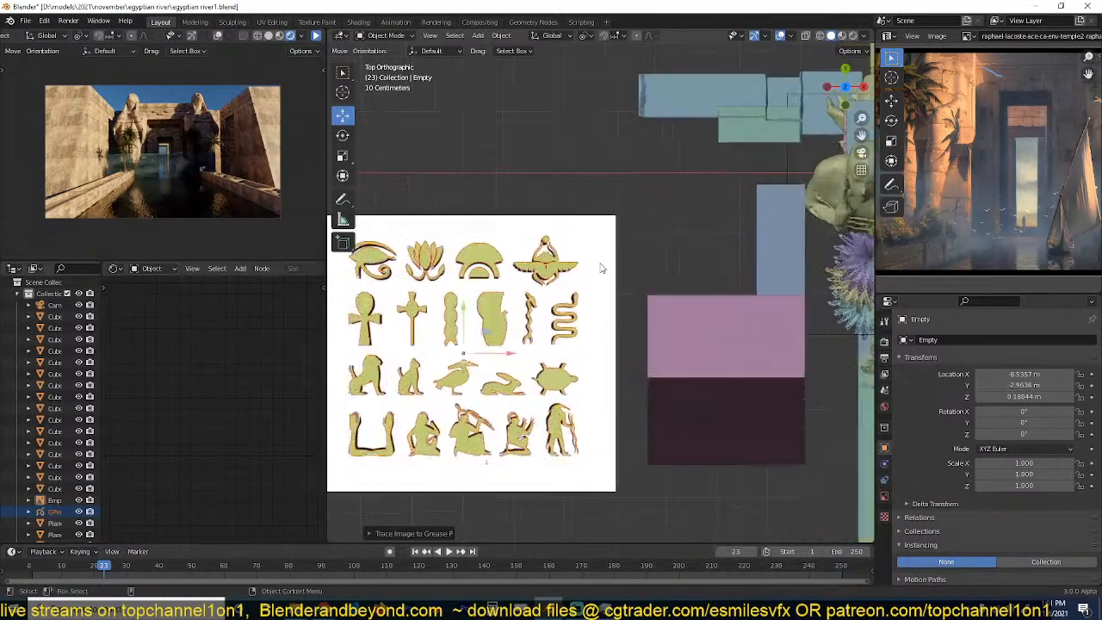
scroll(602, 268, "up", 4)
scroll(601, 233, "down", 2)
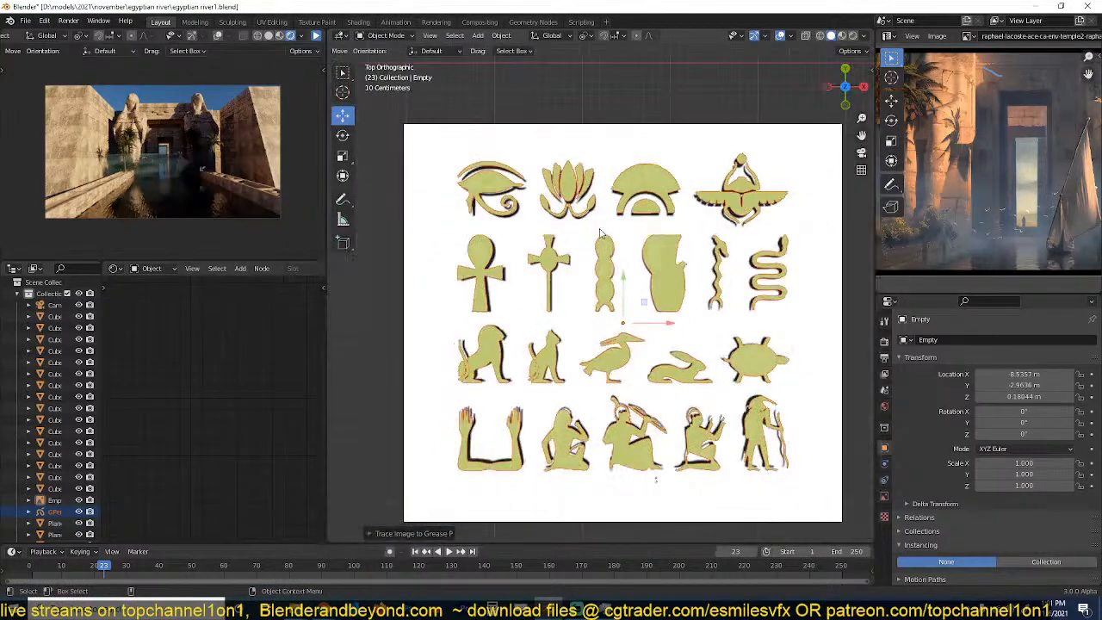
left_click(405, 533)
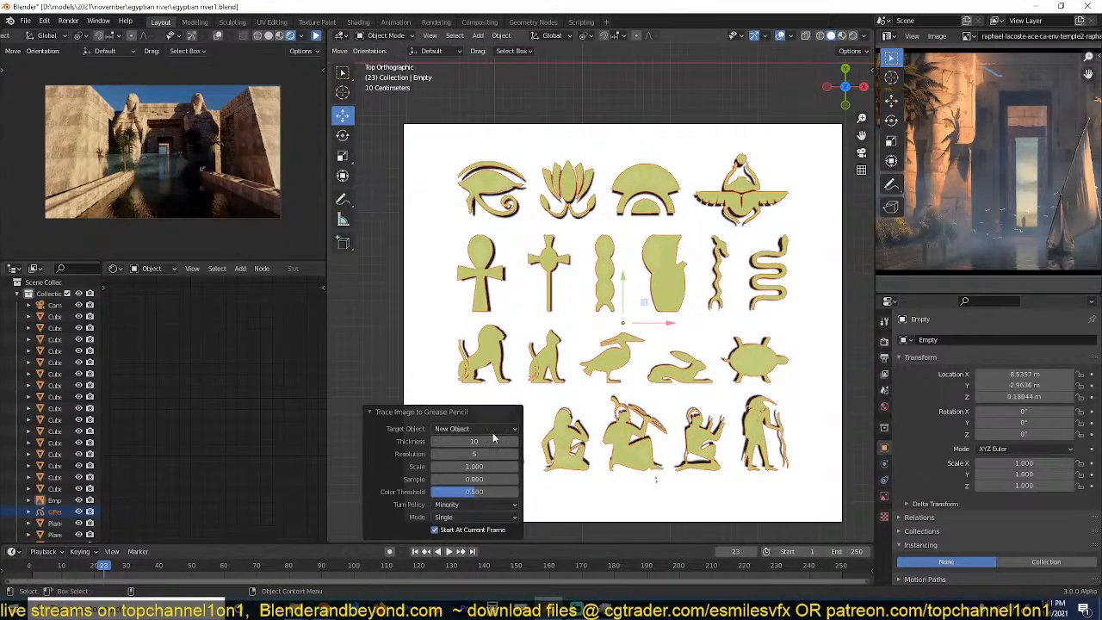
mouse_move(603, 353)
middle_mouse_down("shift")
mouse_move(667, 222)
mouse_move(668, 384)
middle_mouse_up("shift")
scroll(668, 221, "up", 3)
scroll(668, 306, "down", 2)
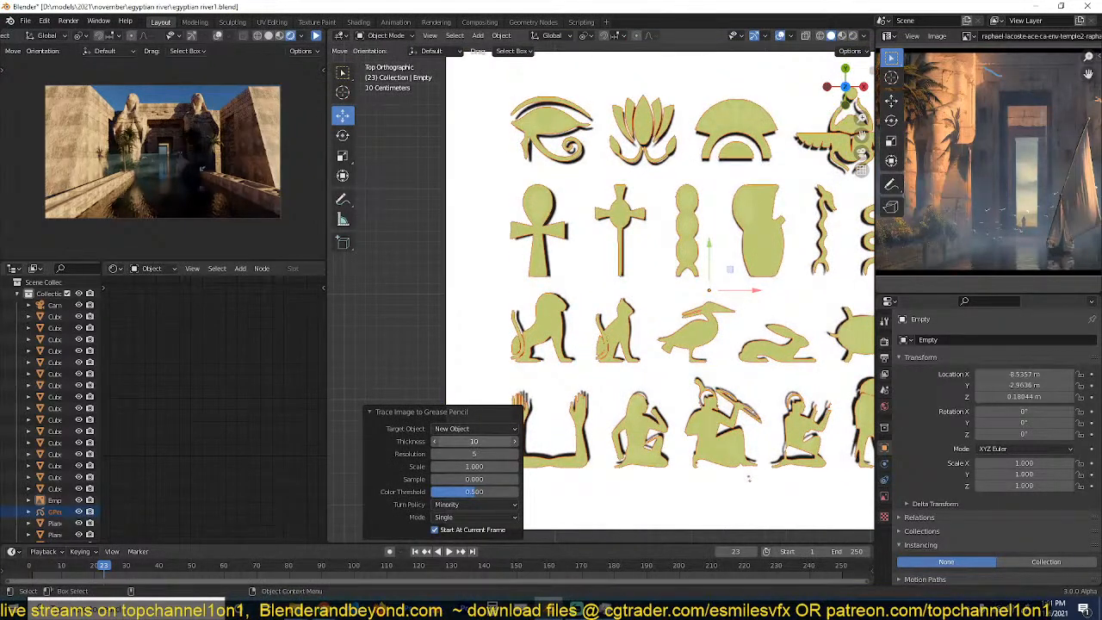
mouse_move(475, 441)
left_mouse_down()
mouse_move(493, 441)
mouse_move(456, 453)
left_mouse_up()
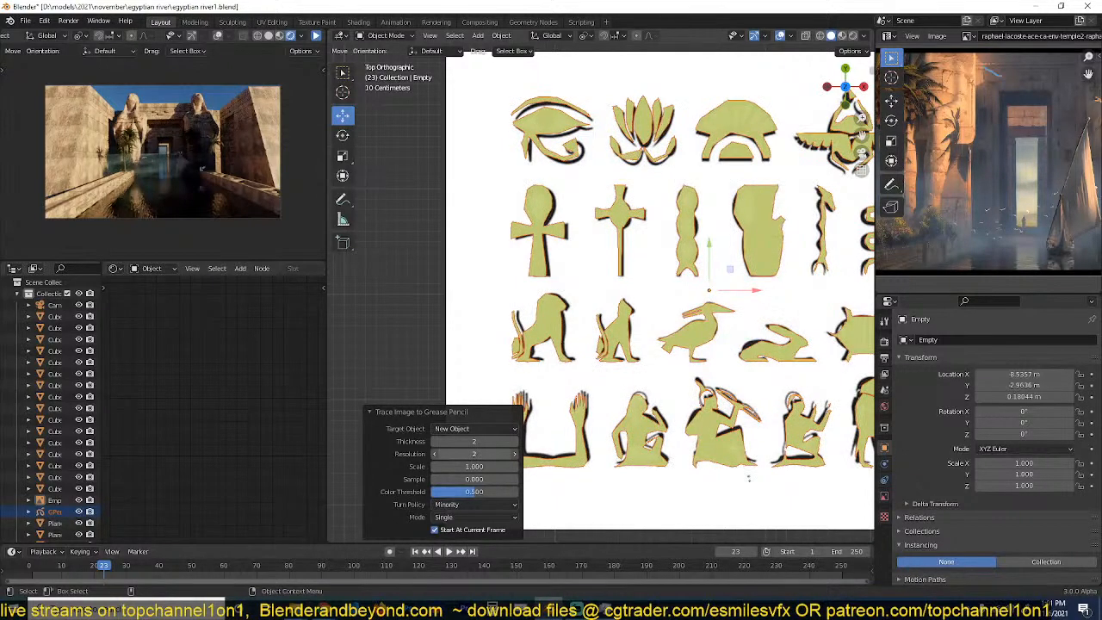
Delete the symbol reference image, keeping only the Grease Pencil trace.
scroll(641, 388, "down", 4)
middle_click_drag(644, 400, 625, 312)
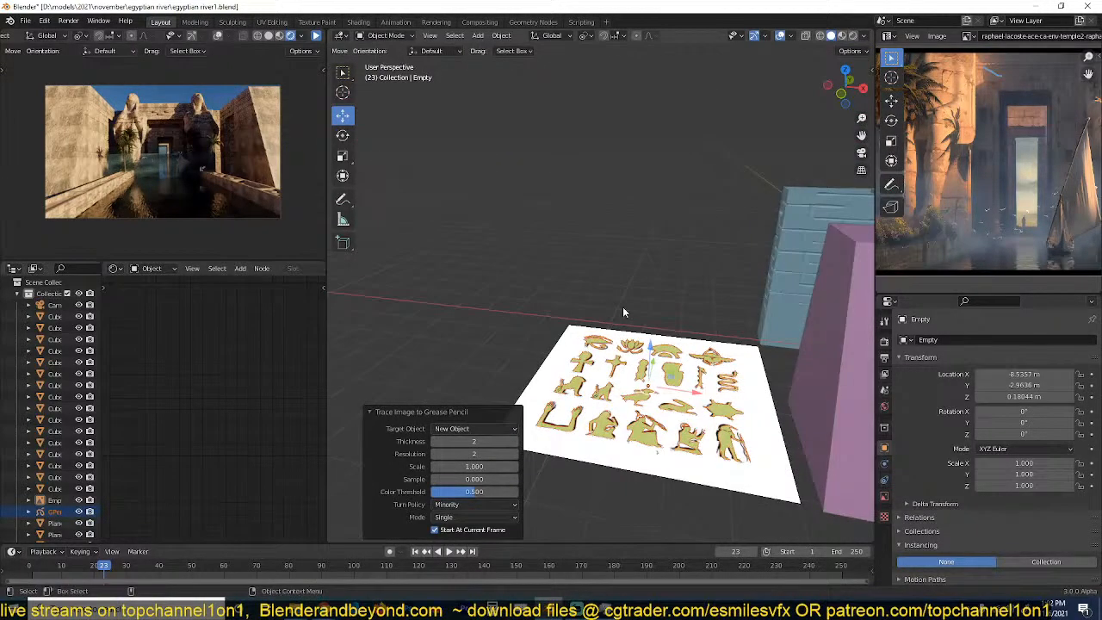
key("x")
left_click(554, 372)
Select the Grease Pencil trace of the symbols and convert it to a Bezier curve.
left_click(608, 379)
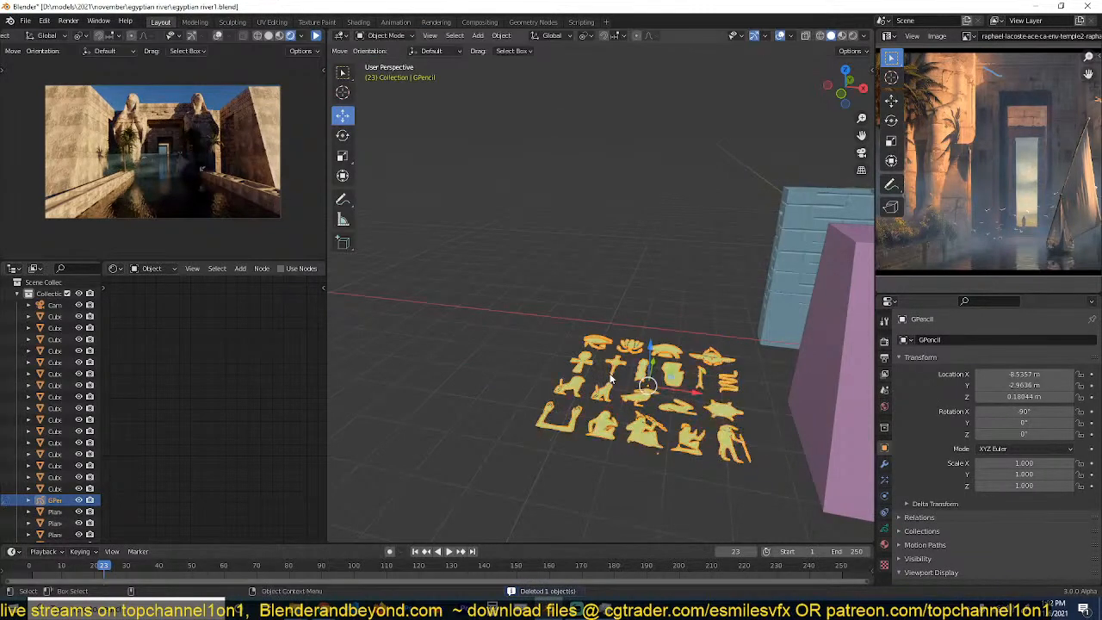
right_click(610, 379)
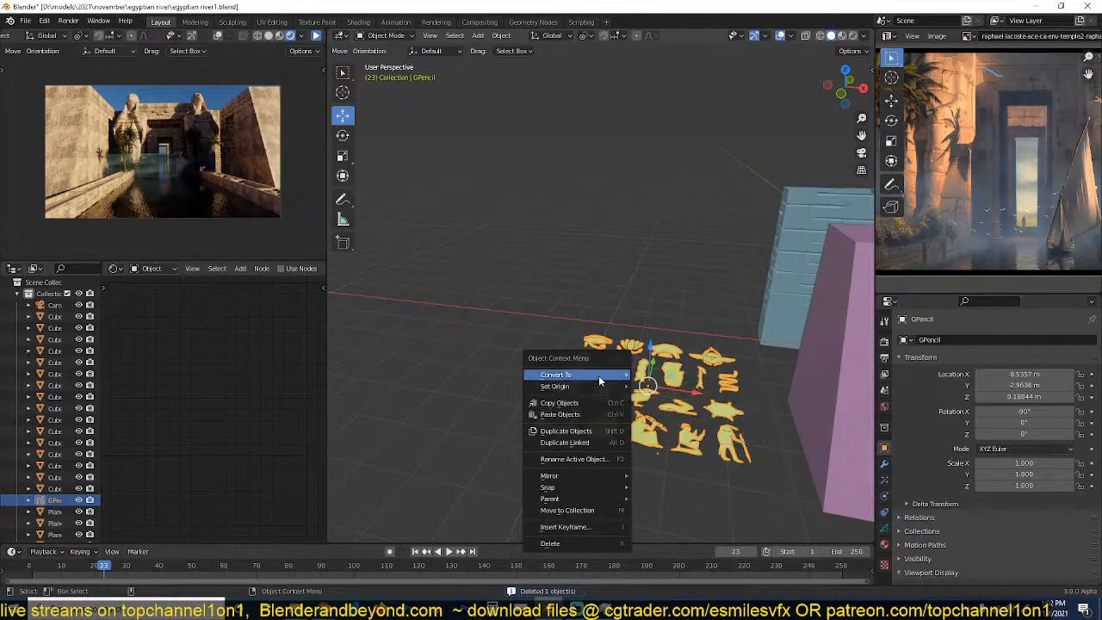
mouse_move(600, 381)
left_click(663, 387)
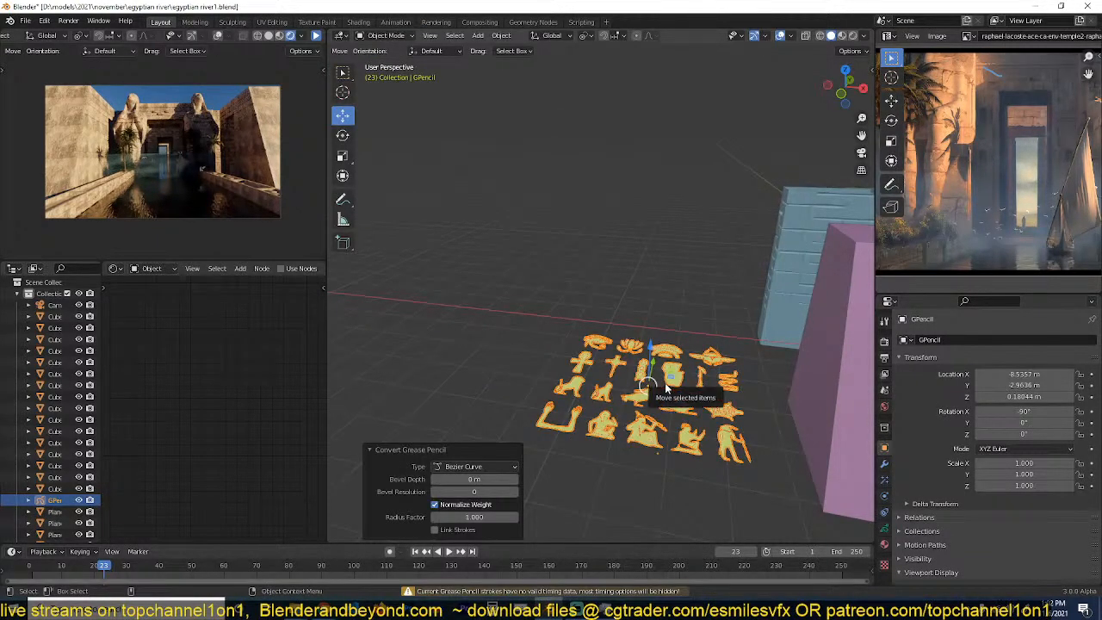
Frame the symbols from the top view, hide the Grease Pencil object and select the converted Trace curve.
key("KP_Decimal")
key("KP_7")
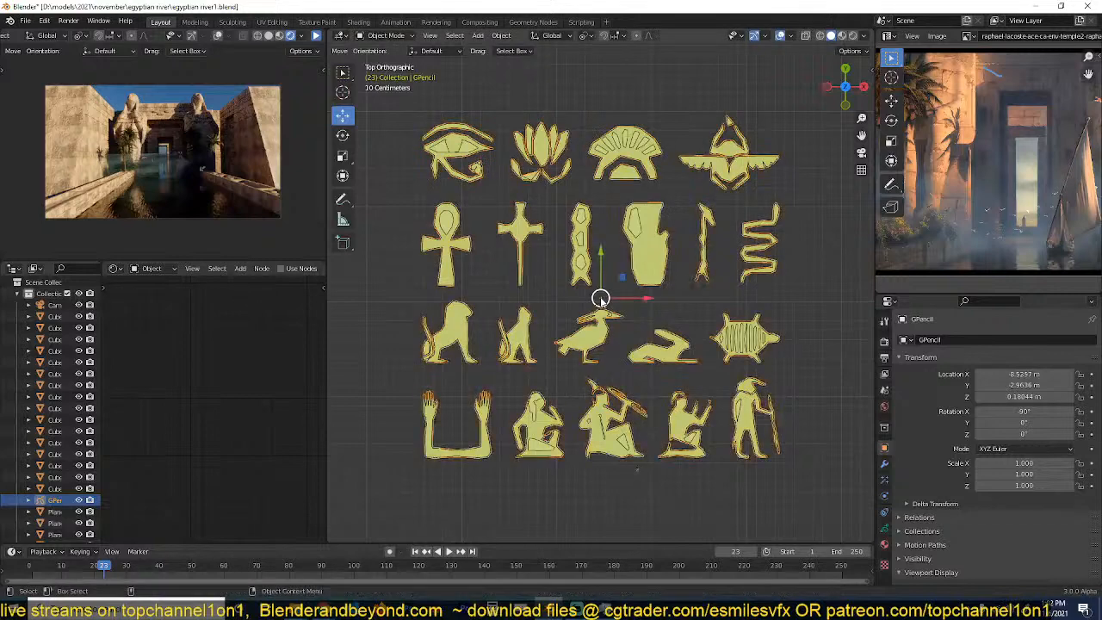
key("h")
left_click(598, 330)
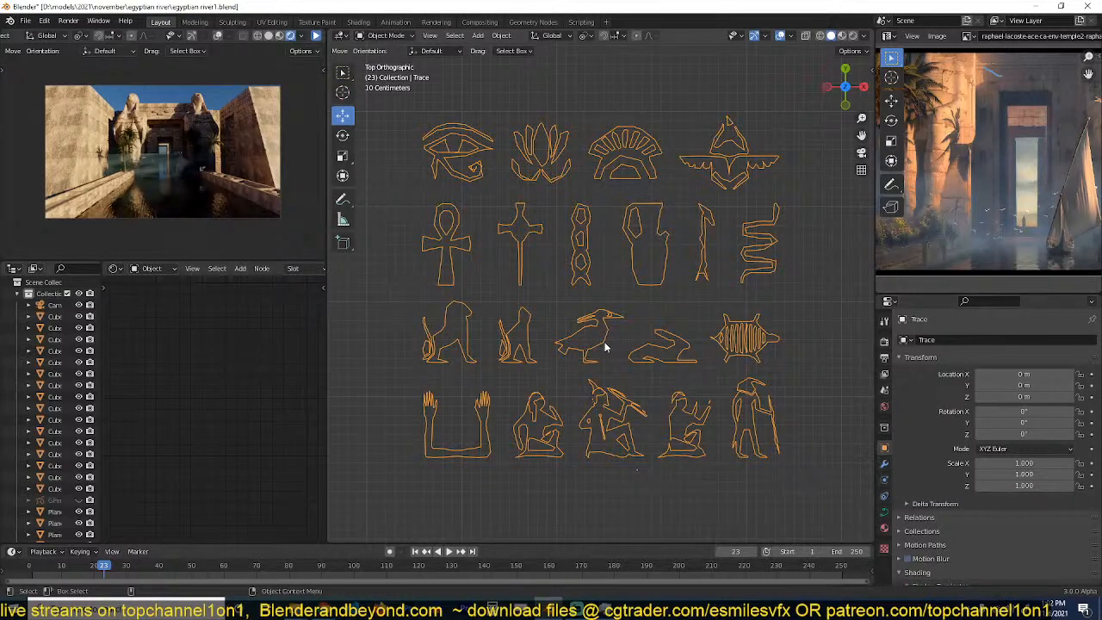
scroll(605, 347, "up", 1)
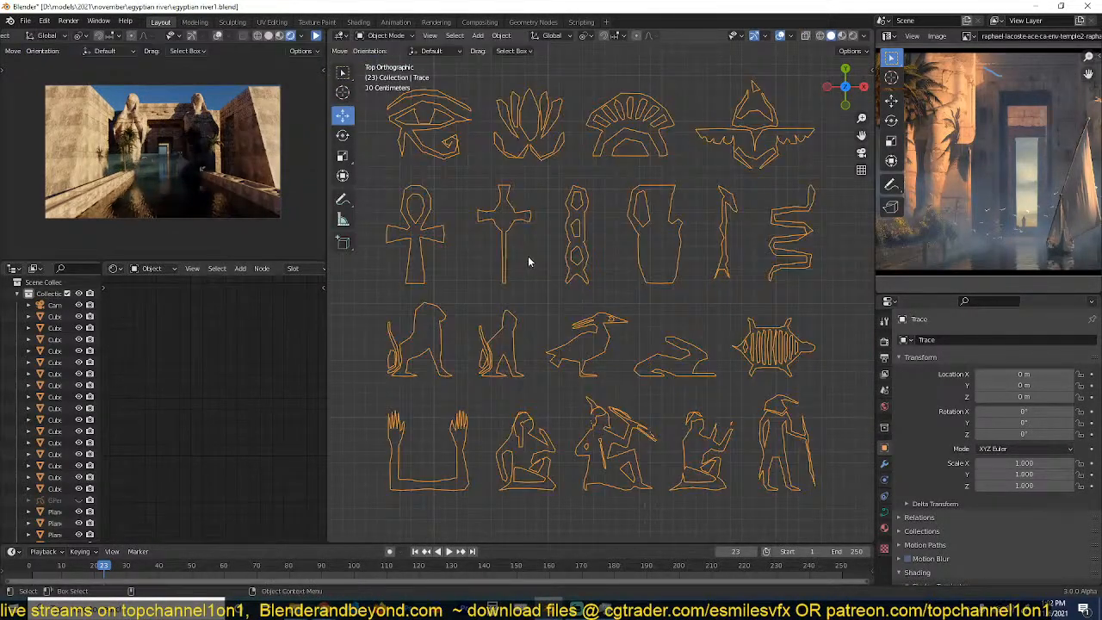
Set the Trace curve's shape to 2D with its fill mode on Both, and check the symbols in solid shading.
left_click(884, 510)
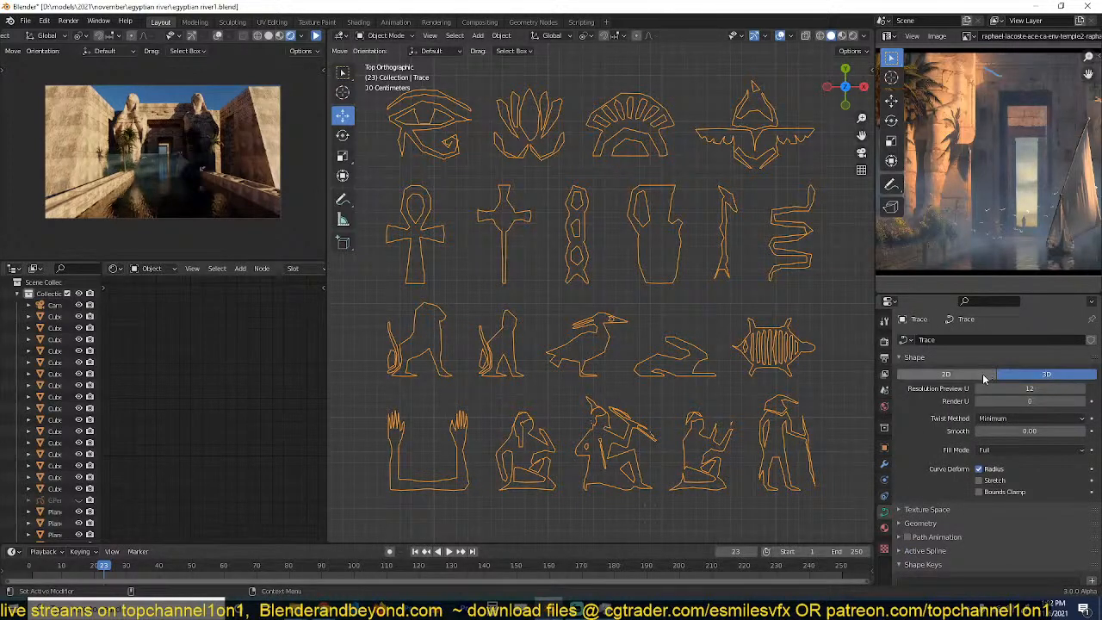
left_click(1020, 447)
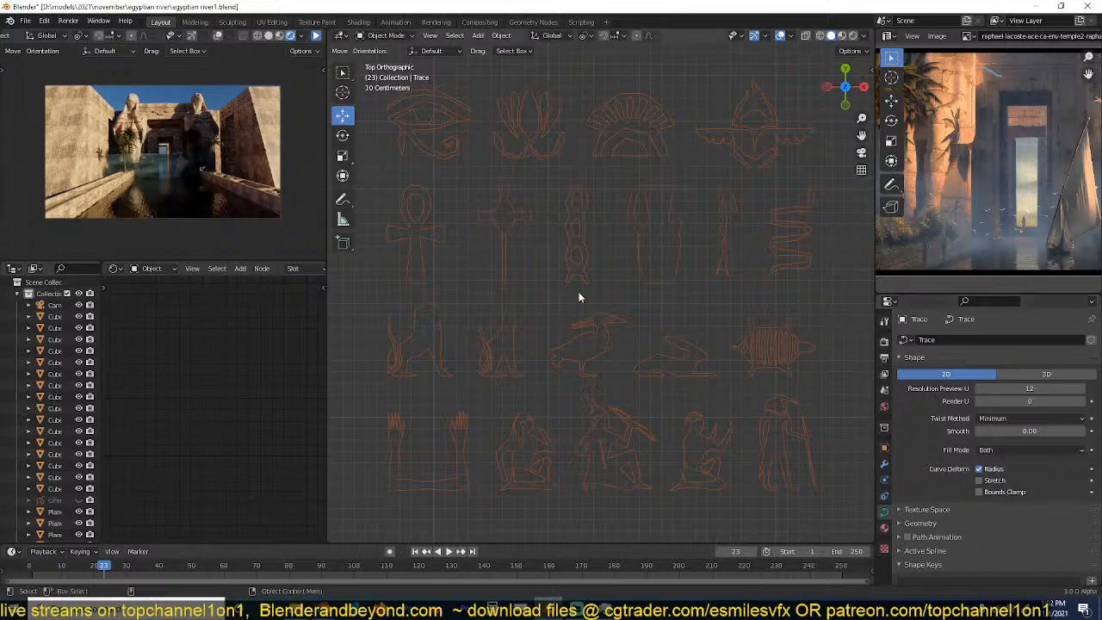
scroll(634, 267, "up", 3)
key("z")
left_click(755, 268)
scroll(647, 286, "down", 6)
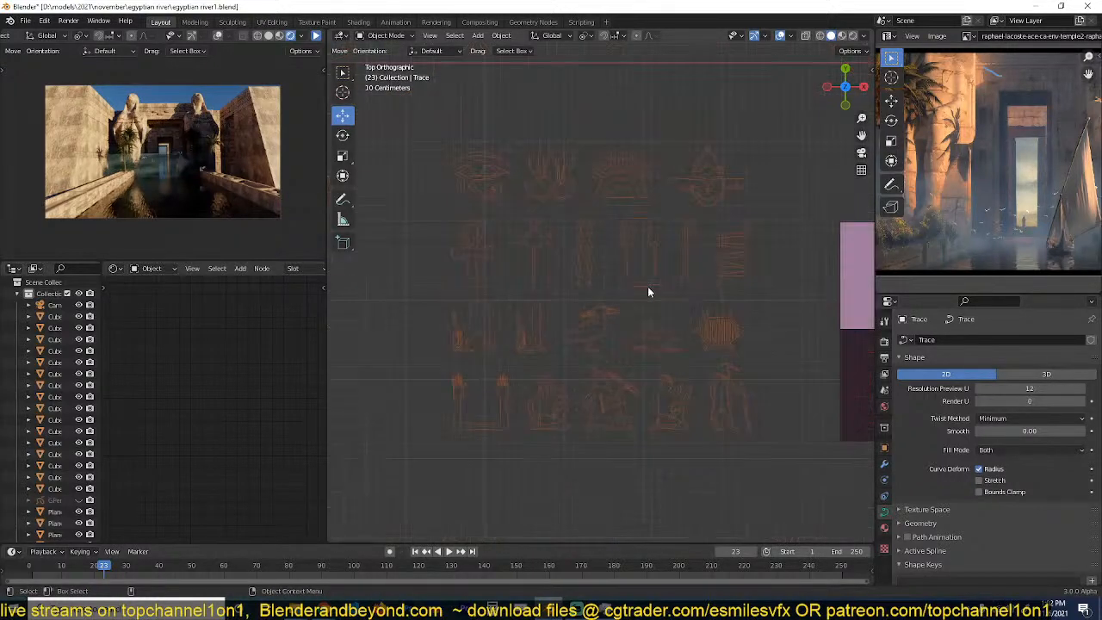
Examine the control points of the eye symbol in Edit Mode for gaps in the traced outline.
key("Tab")
scroll(476, 191, "up", 6)
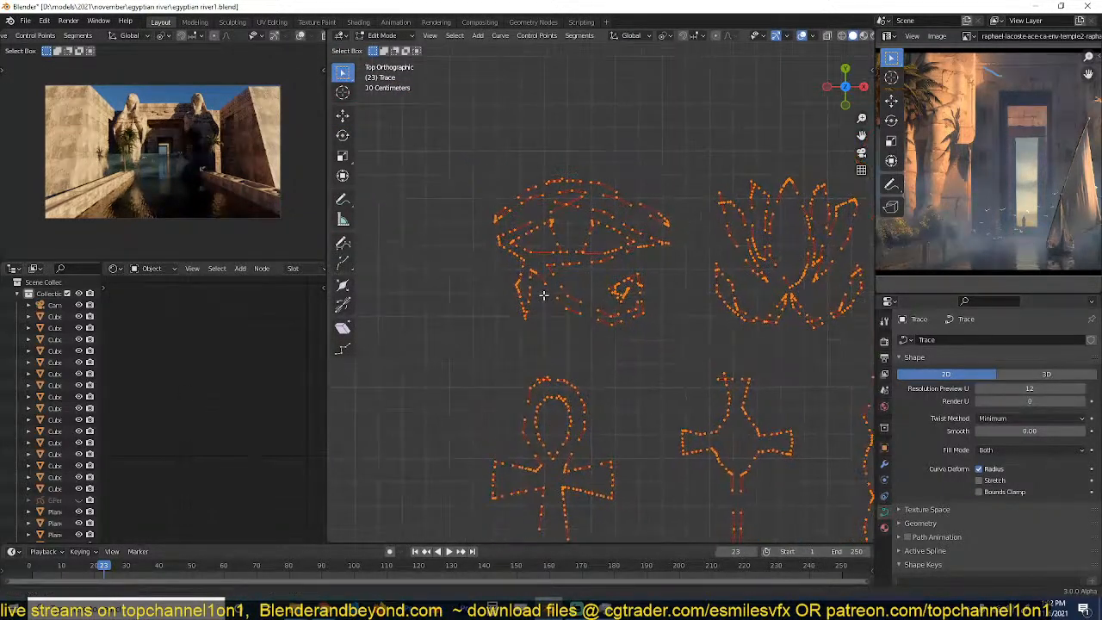
key("Tab")
scroll(543, 300, "up", 2)
key("Tab")
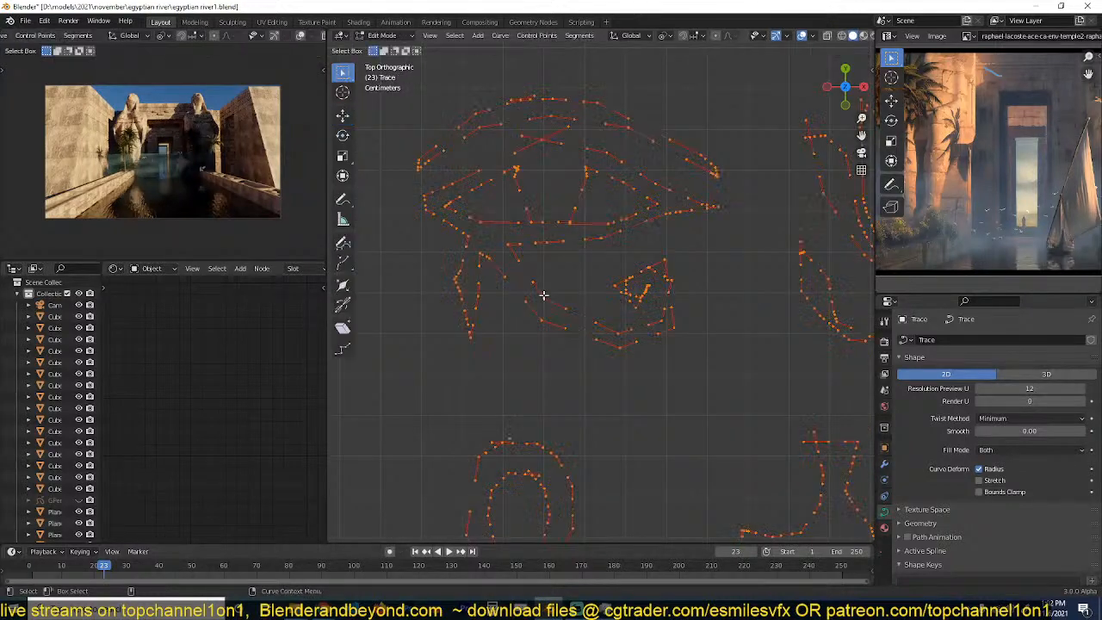
key("Tab")
scroll(543, 299, "down", 3)
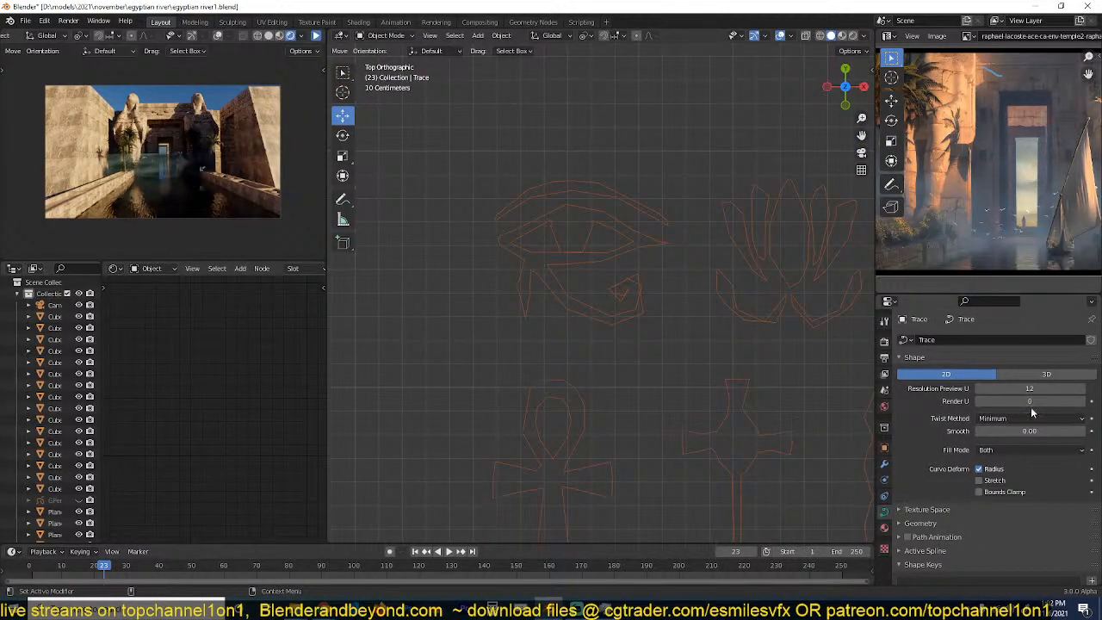
Try the 3D shape on the Trace curve, return it to 2D and recheck the fill mode options.
left_click(1041, 375)
left_click(984, 374)
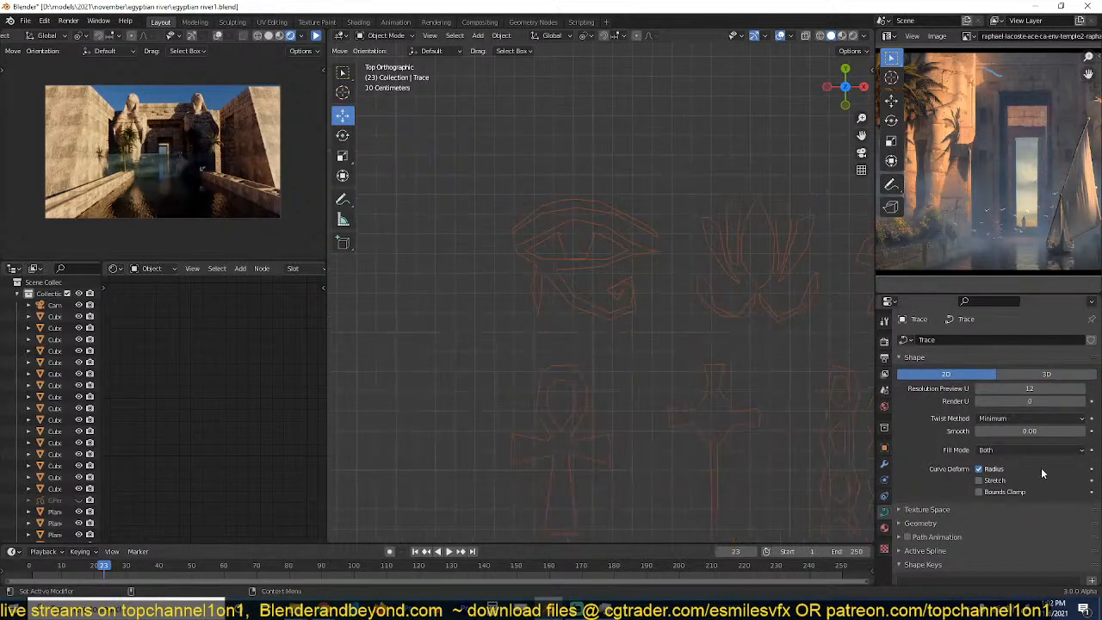
left_click(1021, 451)
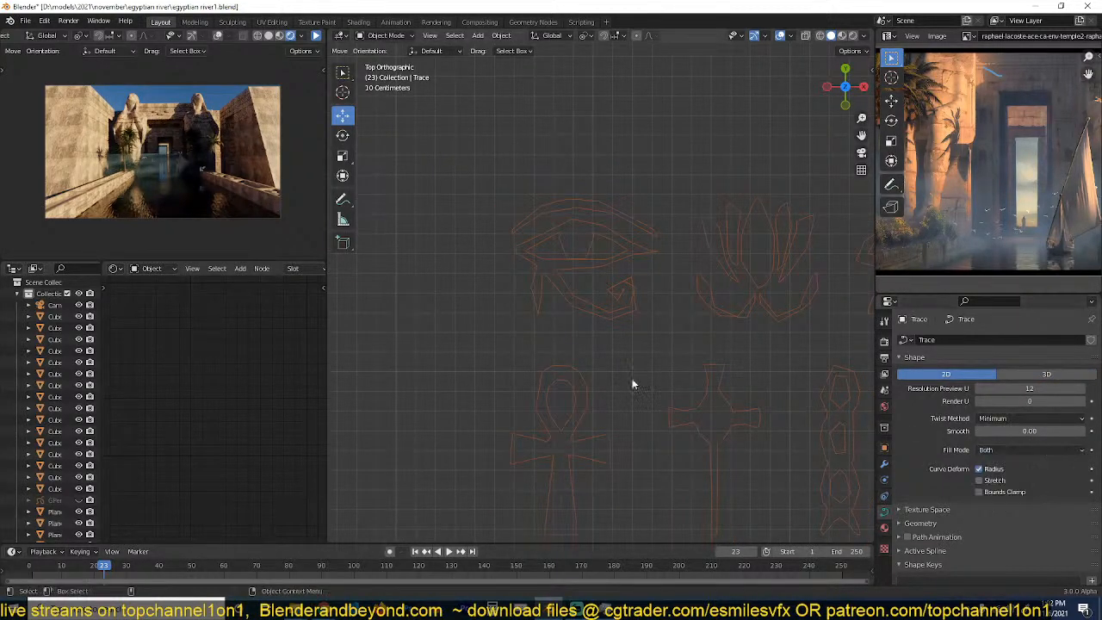
Add a Bezier circle to the Trace curve and scale it about 4.5 times around the symbols to test the fill.
scroll(620, 378, "up", 3)
scroll(566, 377, "down", 5)
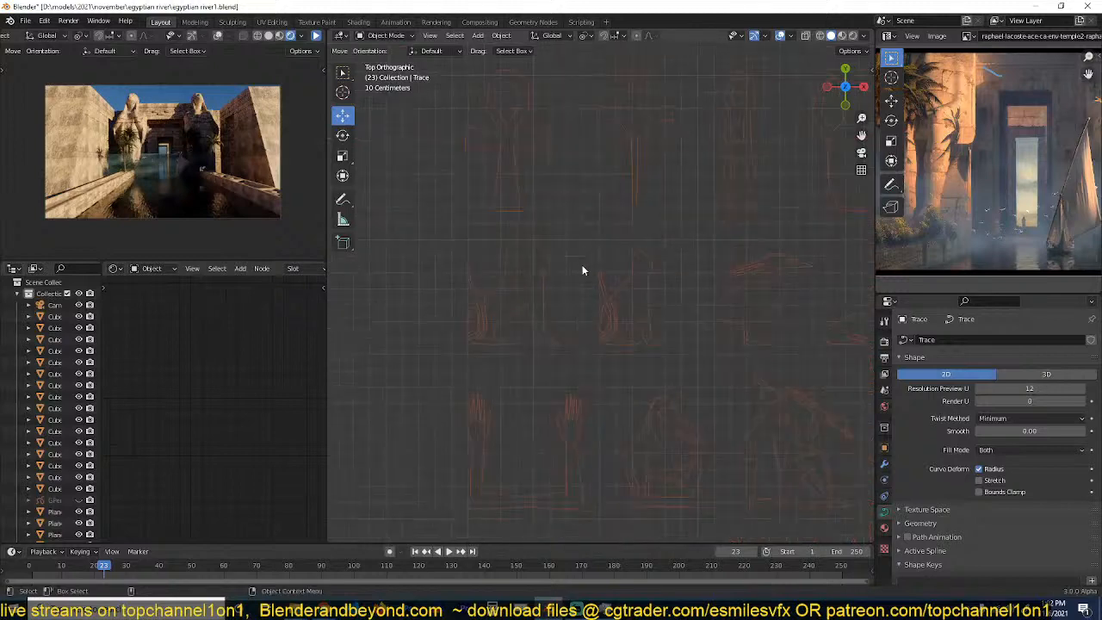
key("Tab")
middle_click_drag(669, 329, 618, 338, "shift")
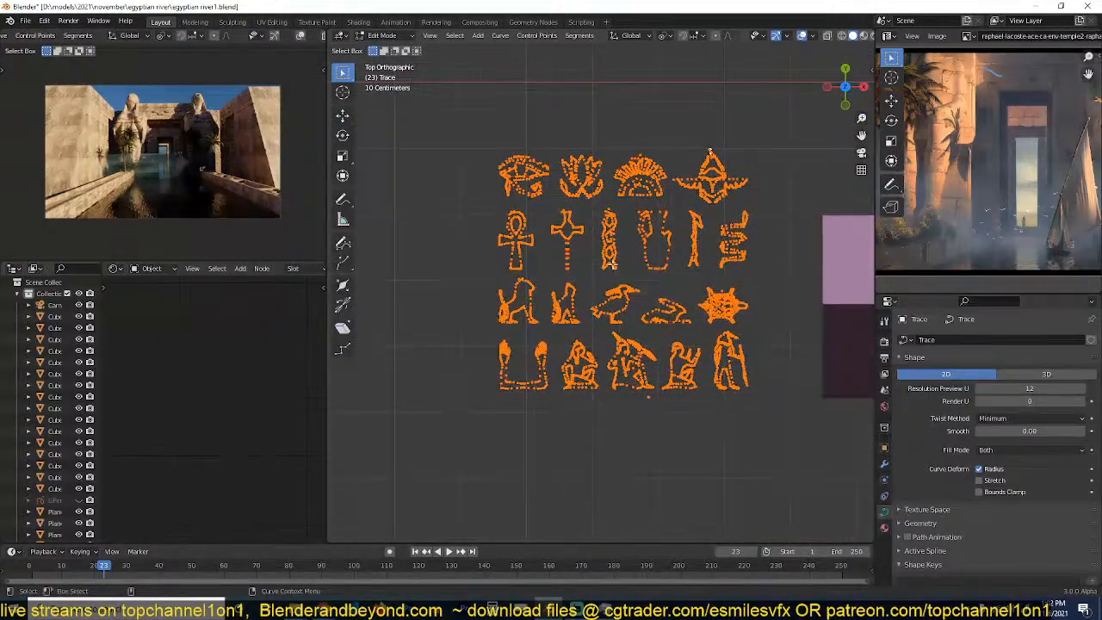
key("shift+a")
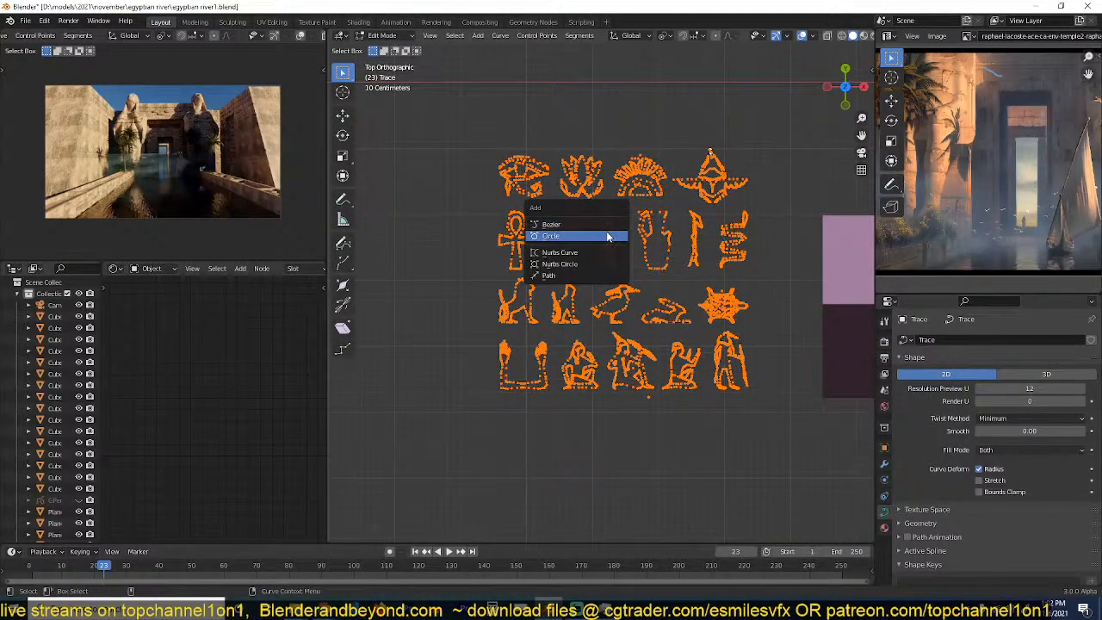
left_click(605, 232)
scroll(604, 274, "down", 5)
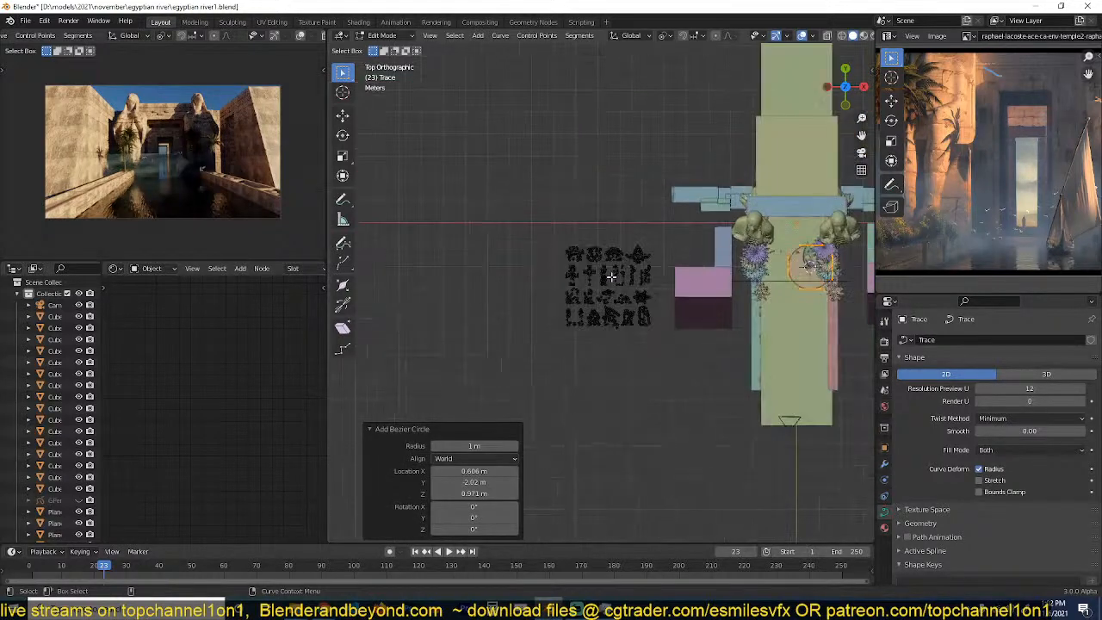
key("g")
left_click(641, 308)
key("s")
left_click(704, 375)
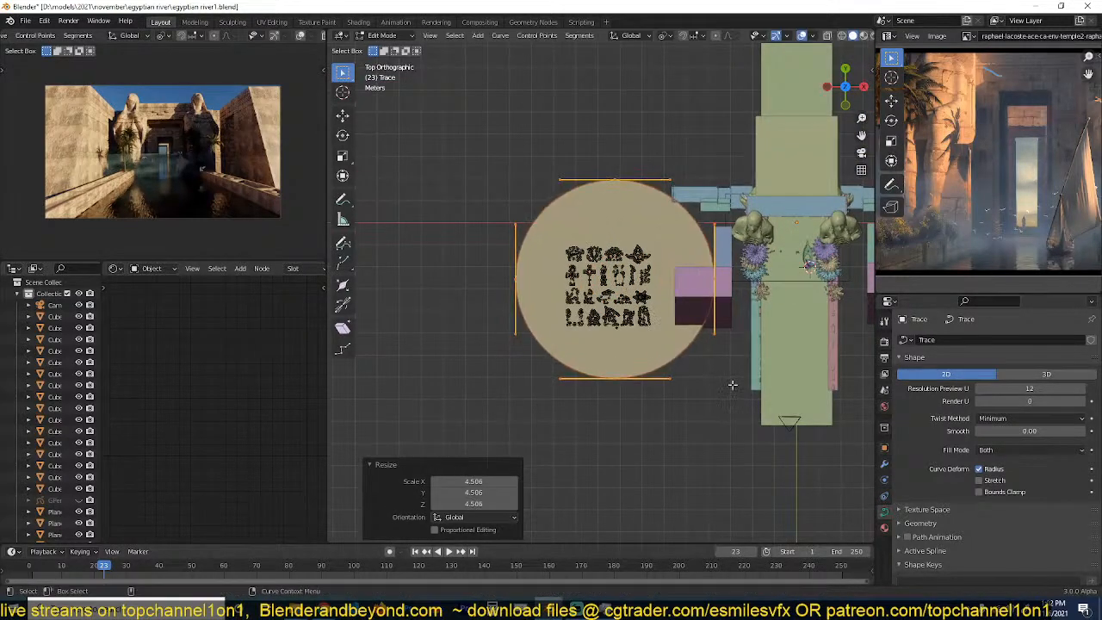
mouse_move(705, 375)
middle_mouse_down()
mouse_move(719, 335)
mouse_move(708, 249)
mouse_move(723, 383)
middle_mouse_up()
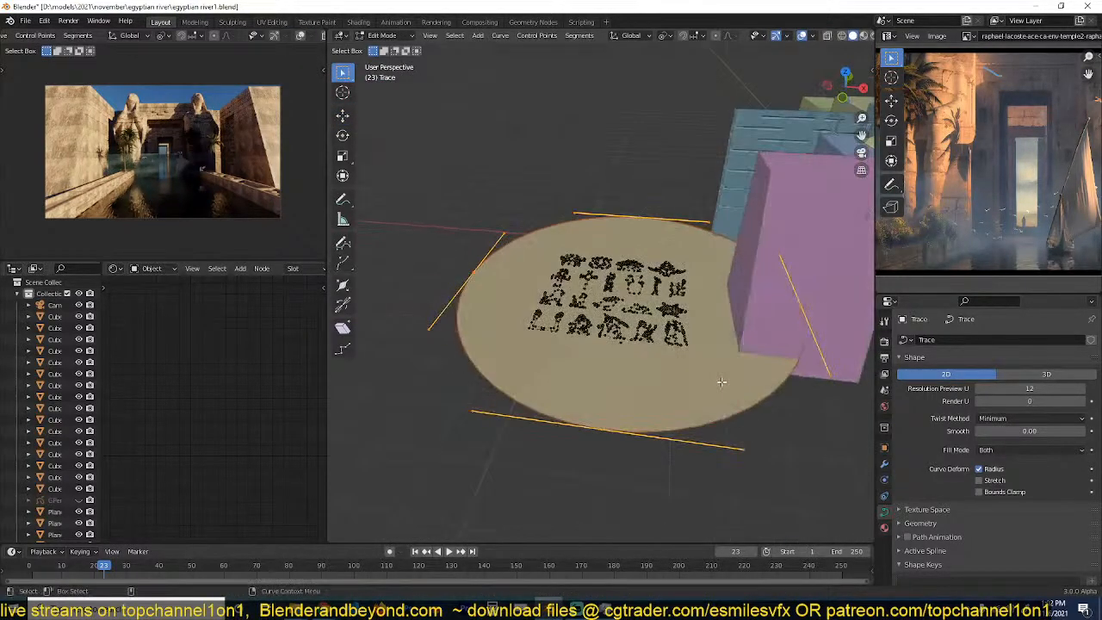
Delete the test circle from the Trace curve and return to Object Mode.
key("x")
left_click(721, 382)
key("Tab")
scroll(638, 350, "up", 2)
mouse_move(638, 350)
middle_mouse_down()
mouse_move(647, 430)
mouse_move(646, 366)
middle_mouse_up()
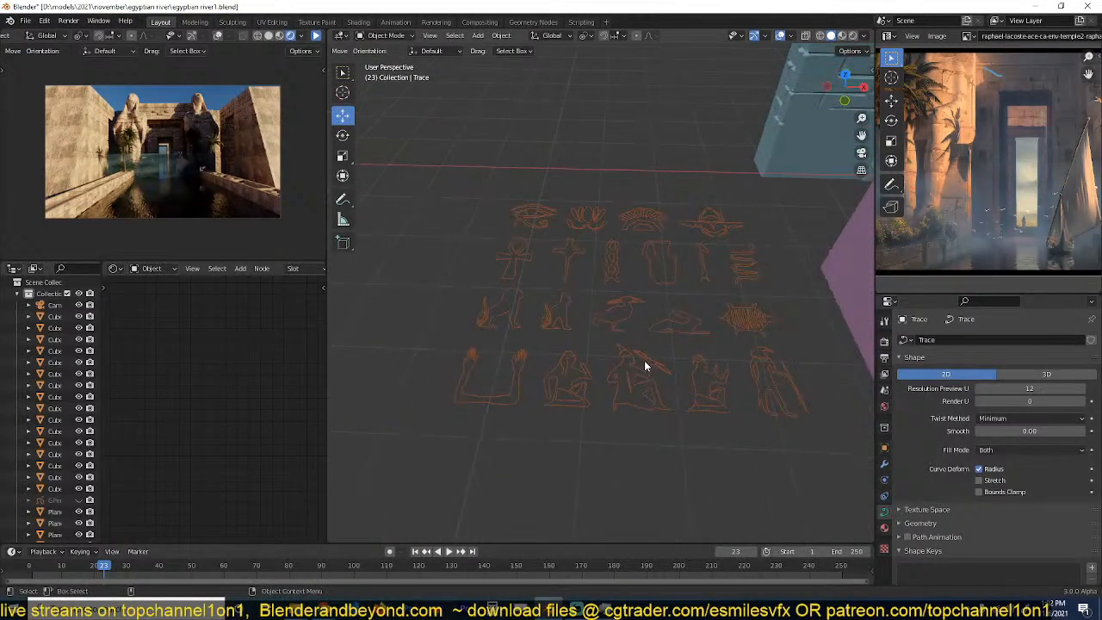
Convert the Trace curve to a mesh from the top view and enter Edit Mode.
scroll(646, 365, "down", 2)
key("KP_7")
scroll(646, 366, "up", 6)
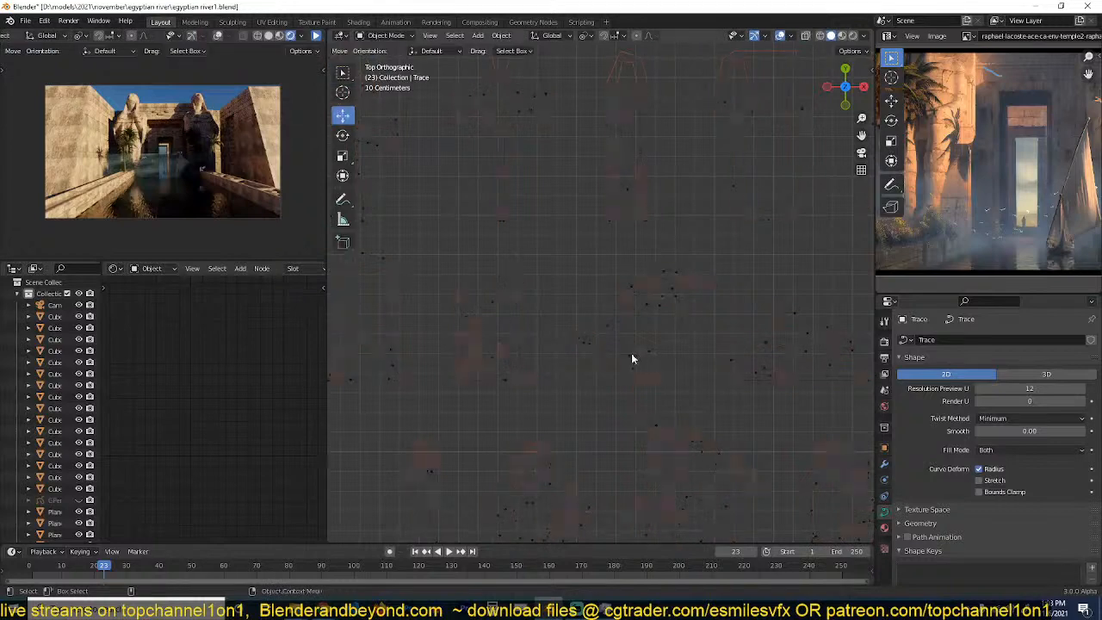
right_click(641, 349)
mouse_move(603, 348)
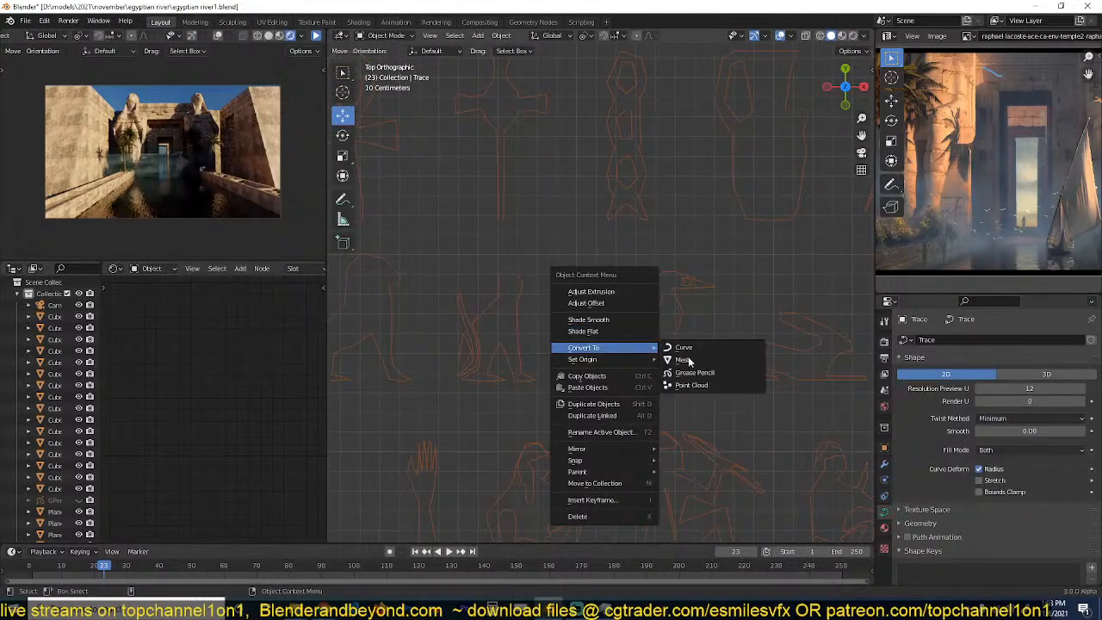
left_click(688, 359)
key("Tab")
scroll(480, 198, "up", 3)
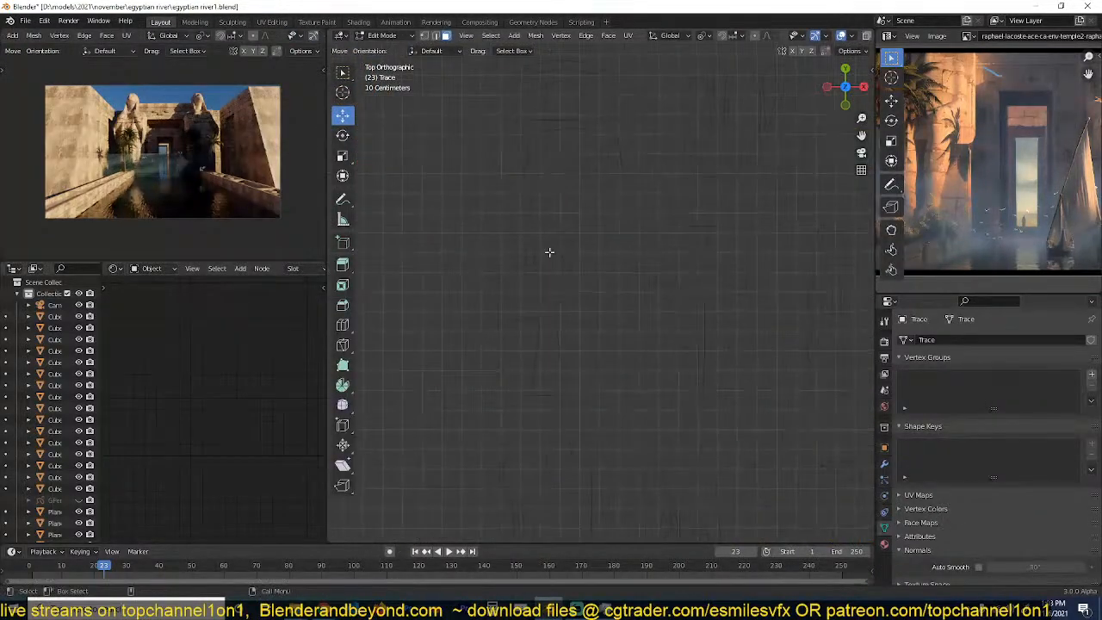
Examine the edge loops and vertex density of the ankh symbol in the converted mesh.
key("2")
left_click(539, 250, "alt")
scroll(560, 346, "up", 4)
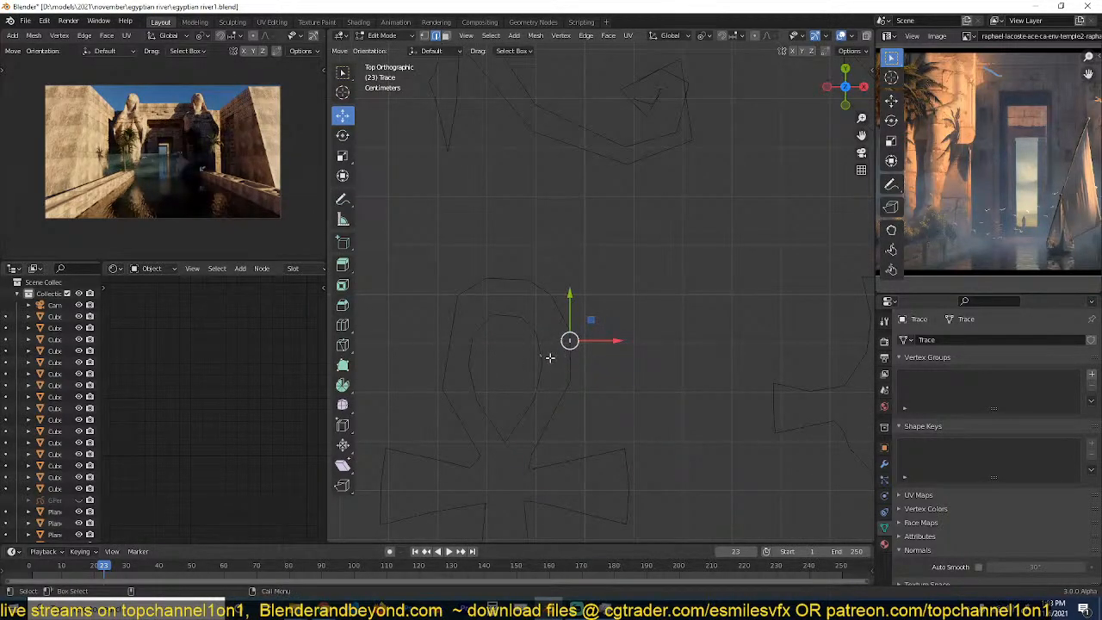
left_click(550, 358)
left_click(570, 364)
key("g")
right_click(570, 376)
key("a")
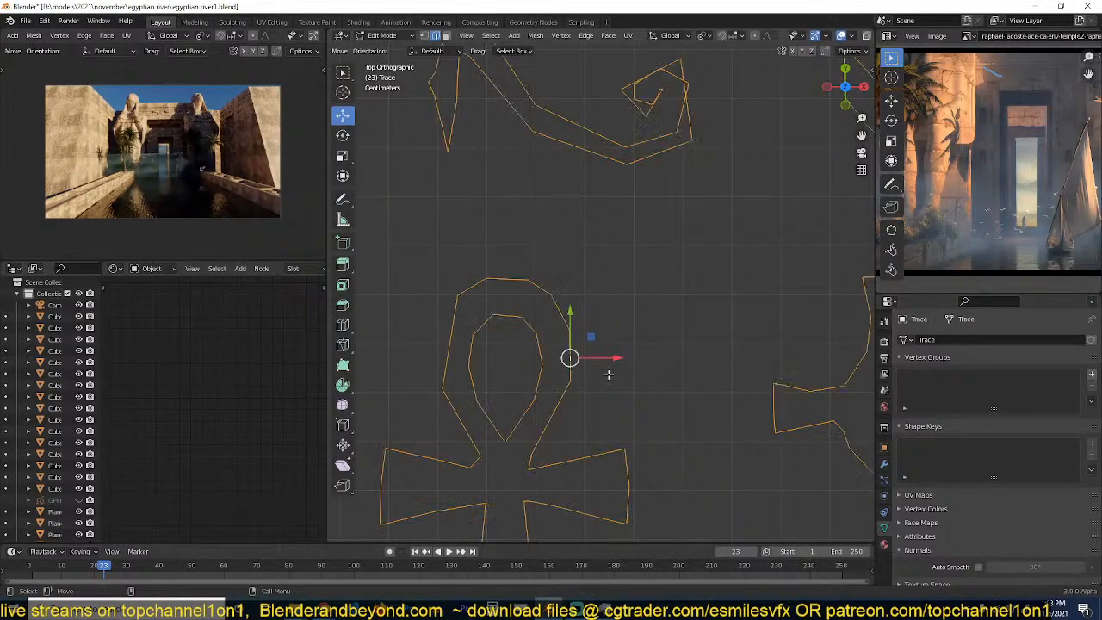
key("1")
middle_click_drag(574, 376, 632, 275, "shift")
scroll(634, 274, "up", 4)
scroll(633, 274, "down", 6)
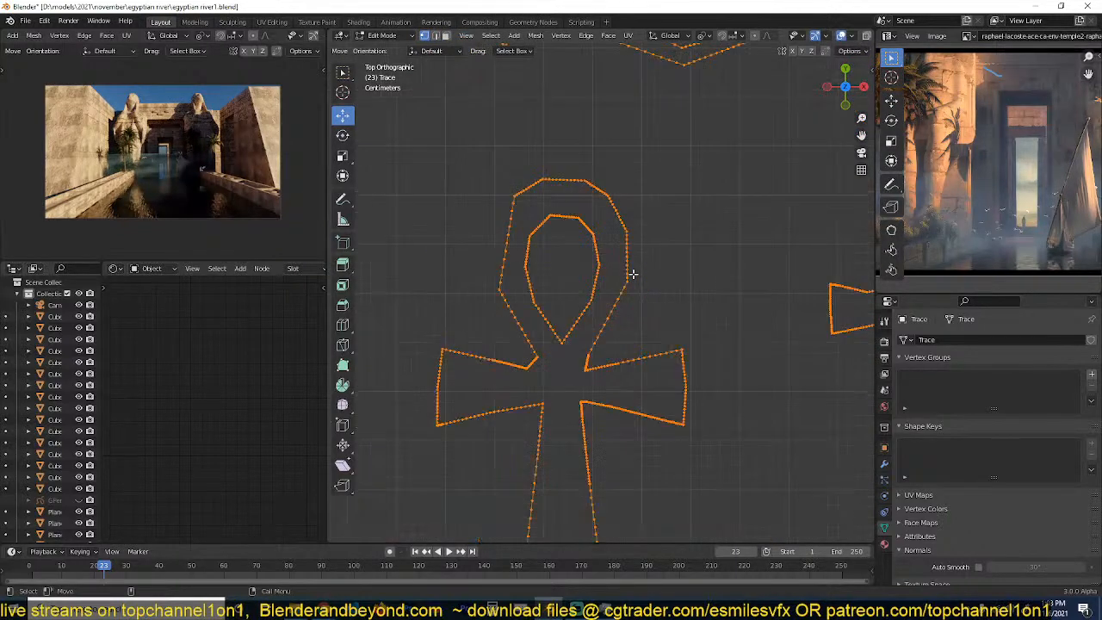
Undo the mesh conversion to get back the editable Trace curve.
key("3")
key("ctrl+z")
key("ctrl+z")
key("ctrl+z")
key("ctrl+z")
key("ctrl+z")
key("ctrl+z")
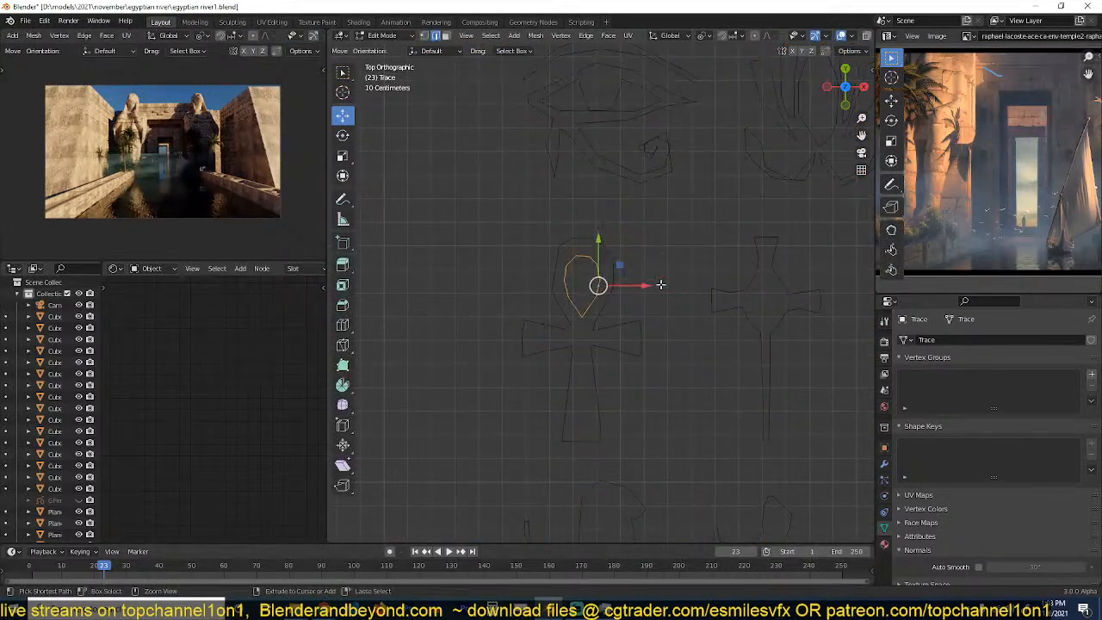
key("Tab")
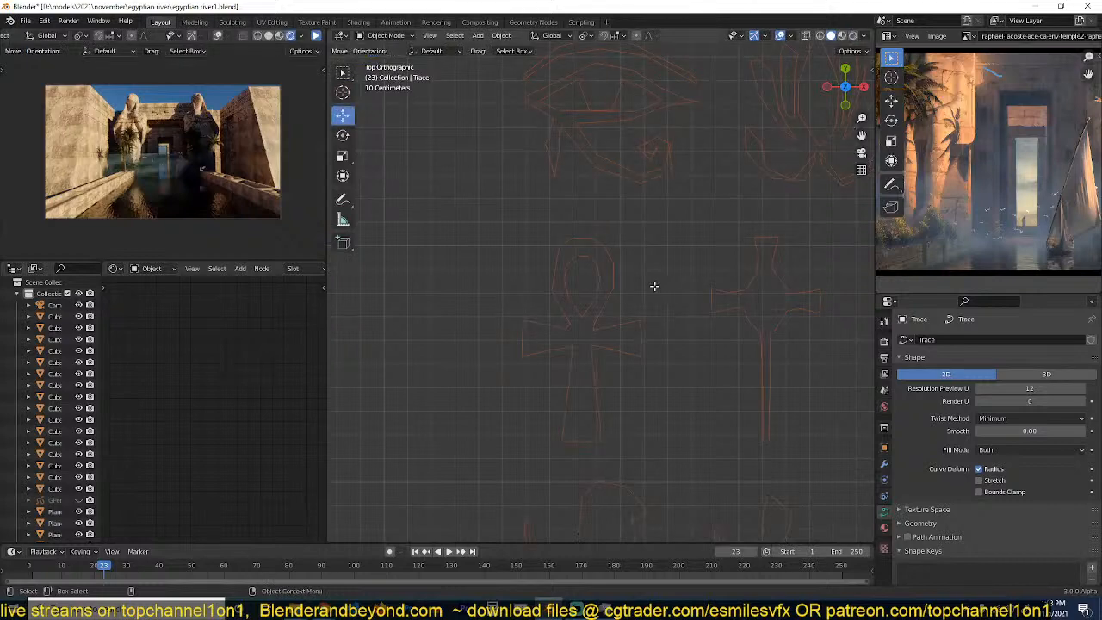
Set the Trace curve's preview resolution to 1.
key("Tab")
key("Tab")
key("Tab")
key("Tab")
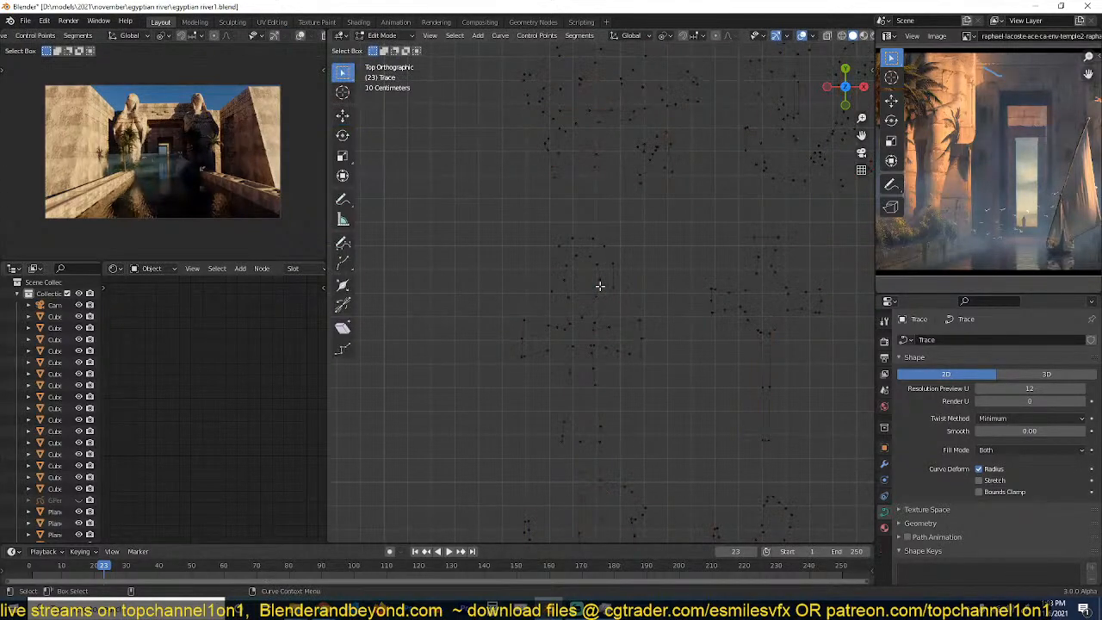
left_click_drag(1016, 388, 947, 387)
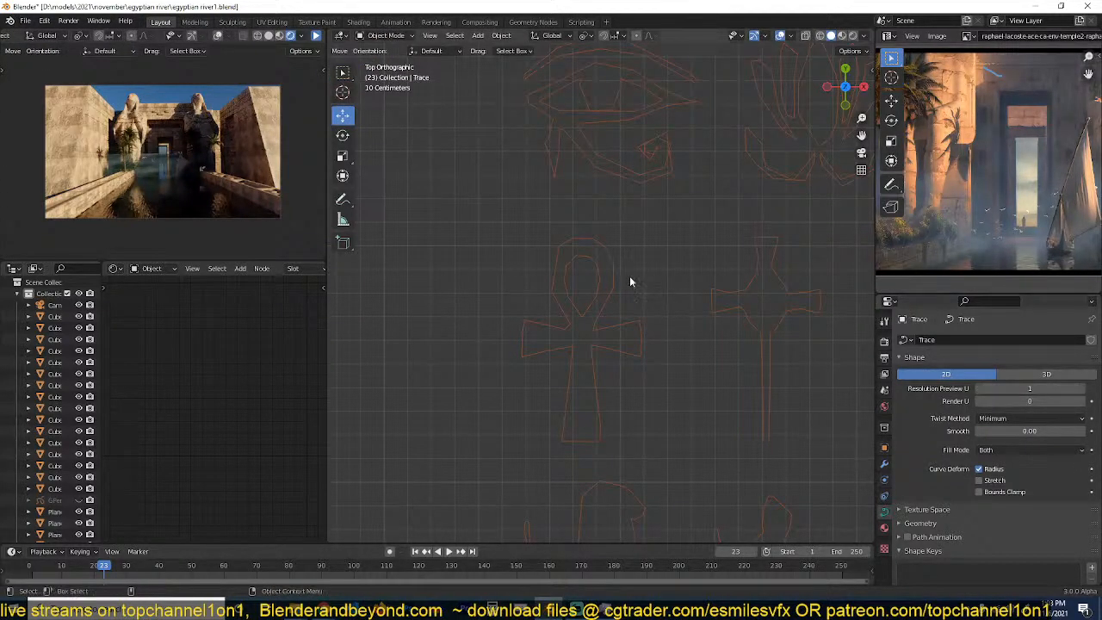
Convert the low-resolution Trace curve to a mesh.
right_click(597, 278)
mouse_move(608, 290)
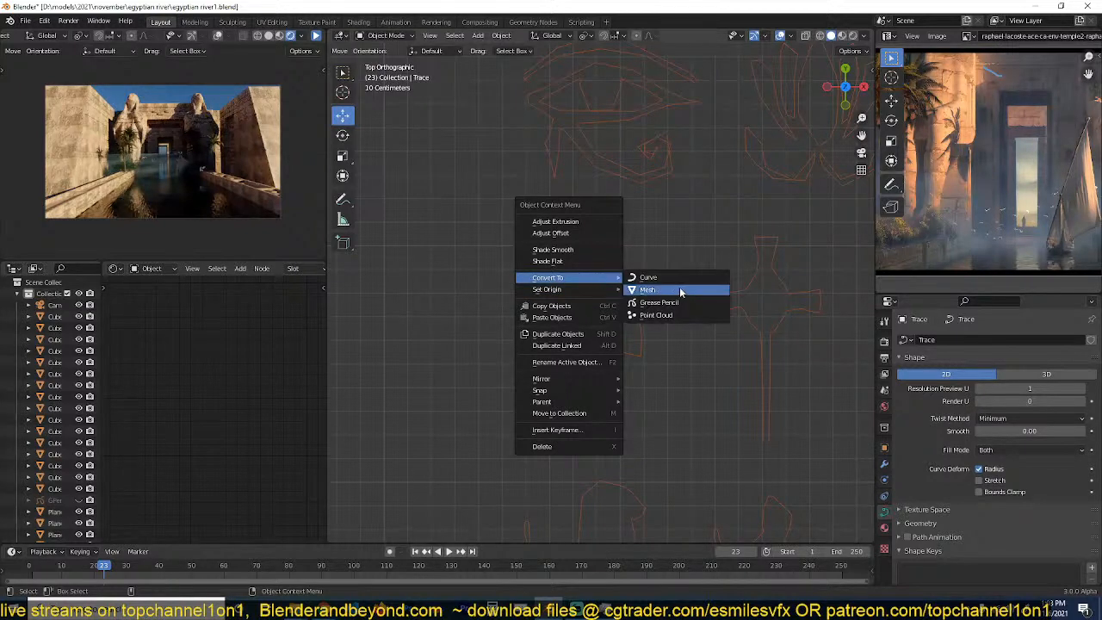
left_click(683, 277)
key("ctrl+z")
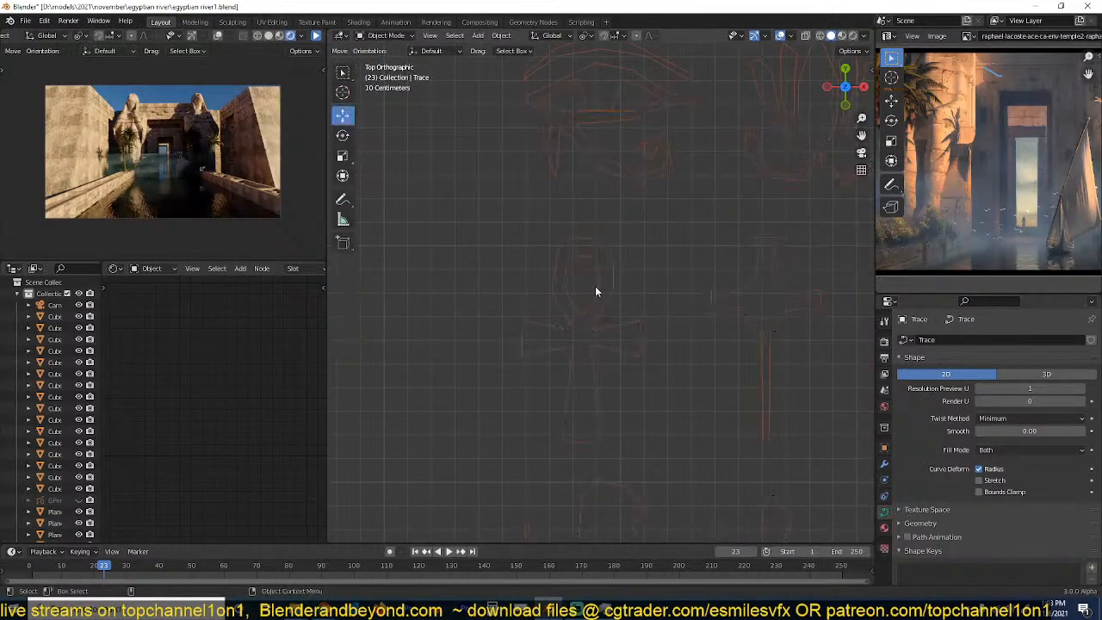
right_click(598, 290)
mouse_move(605, 290)
left_click(641, 299)
key("Tab")
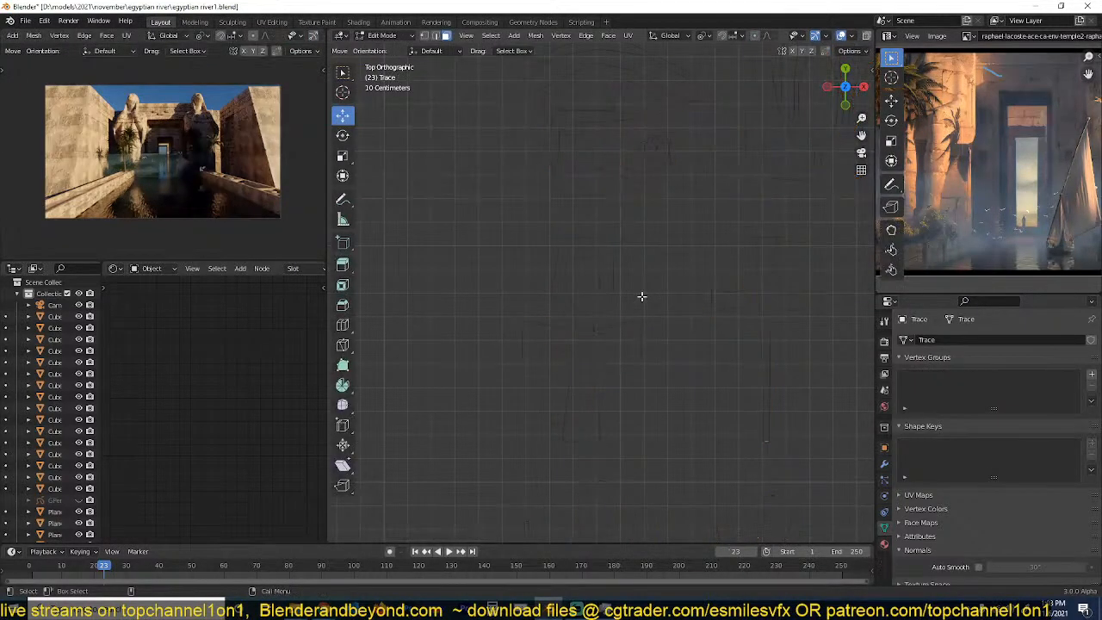
key("Tab")
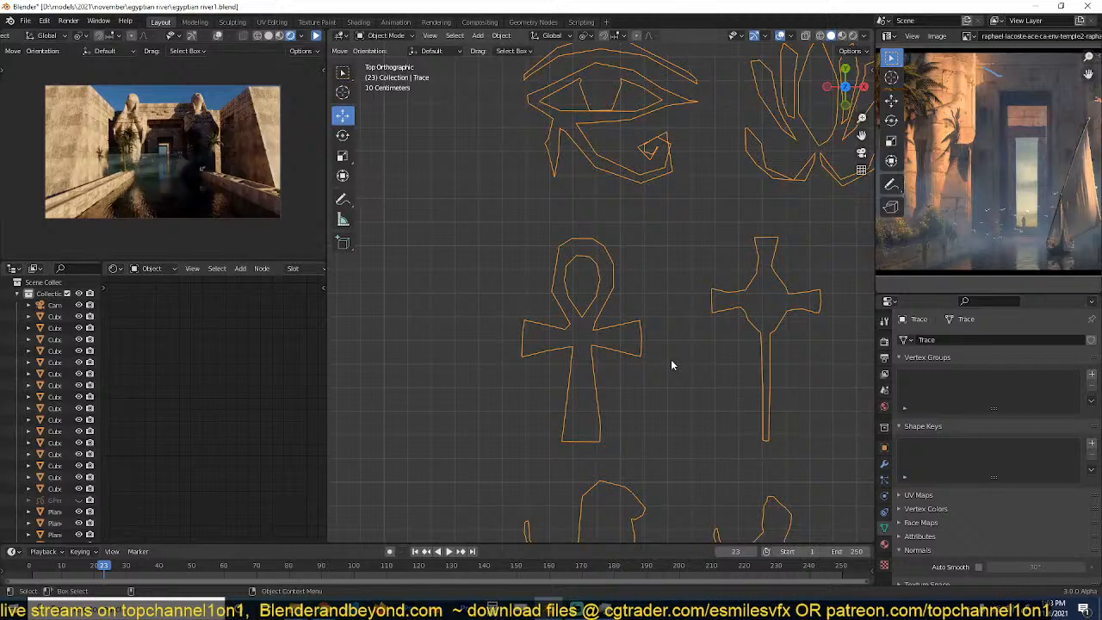
Bridge the ankh's inner loop and outer outline with one face between two facing edges on the loop's side.
key("Tab")
middle_click_drag(637, 347, 584, 380, "shift")
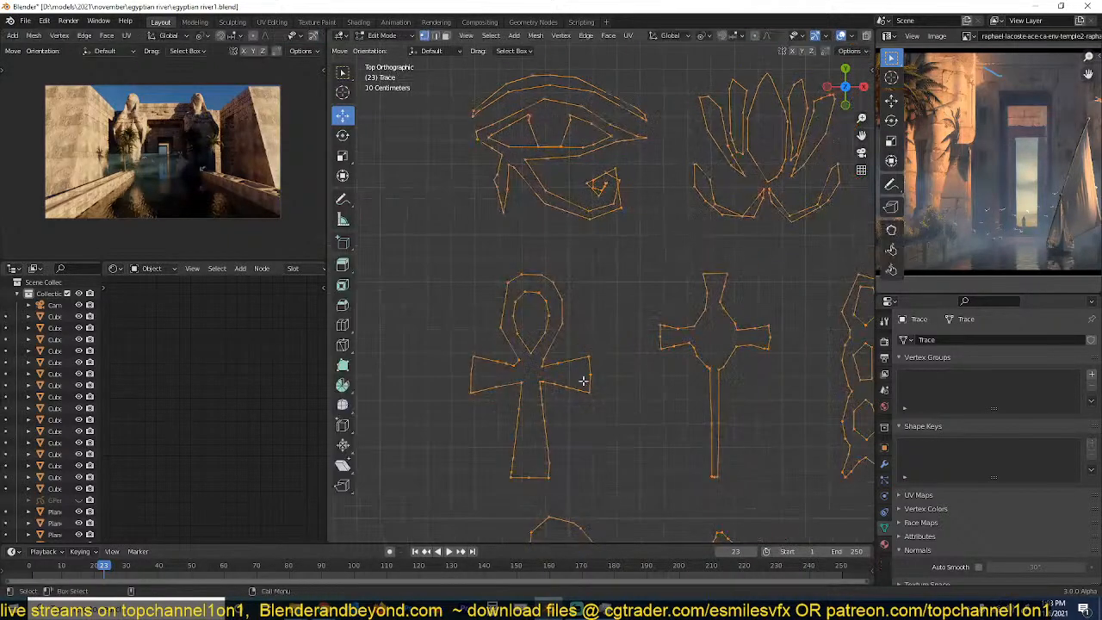
middle_click_drag(594, 253, 610, 298, "shift")
scroll(591, 324, "up", 2)
middle_click_drag(555, 391, 606, 268, "shift")
key("2")
left_click(606, 269, "alt")
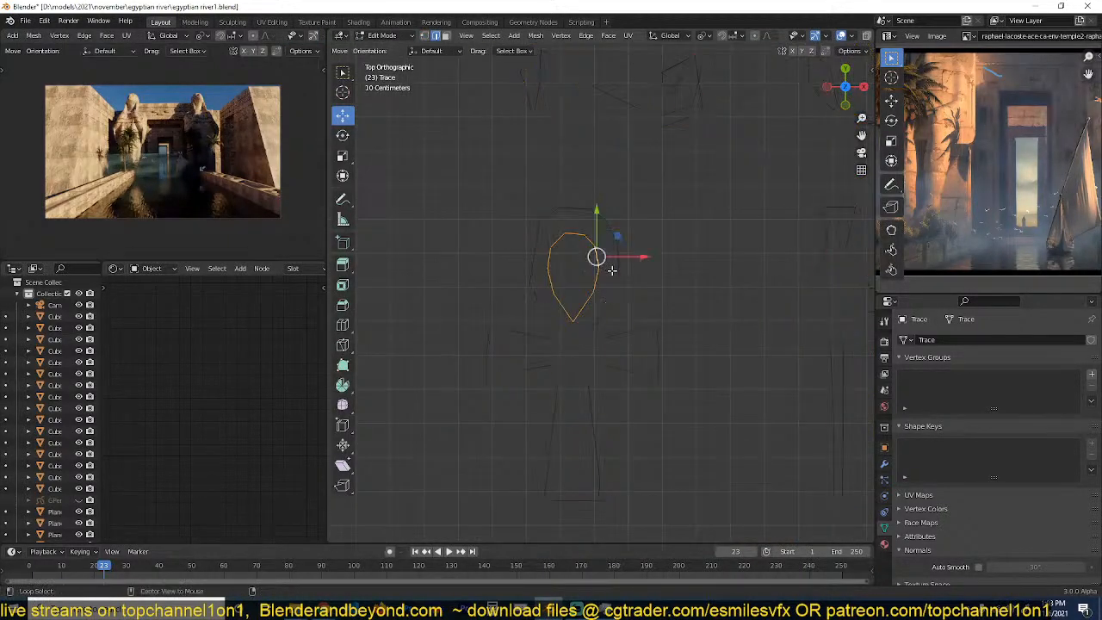
left_click(600, 258)
left_click(616, 256, "shift")
key("f")
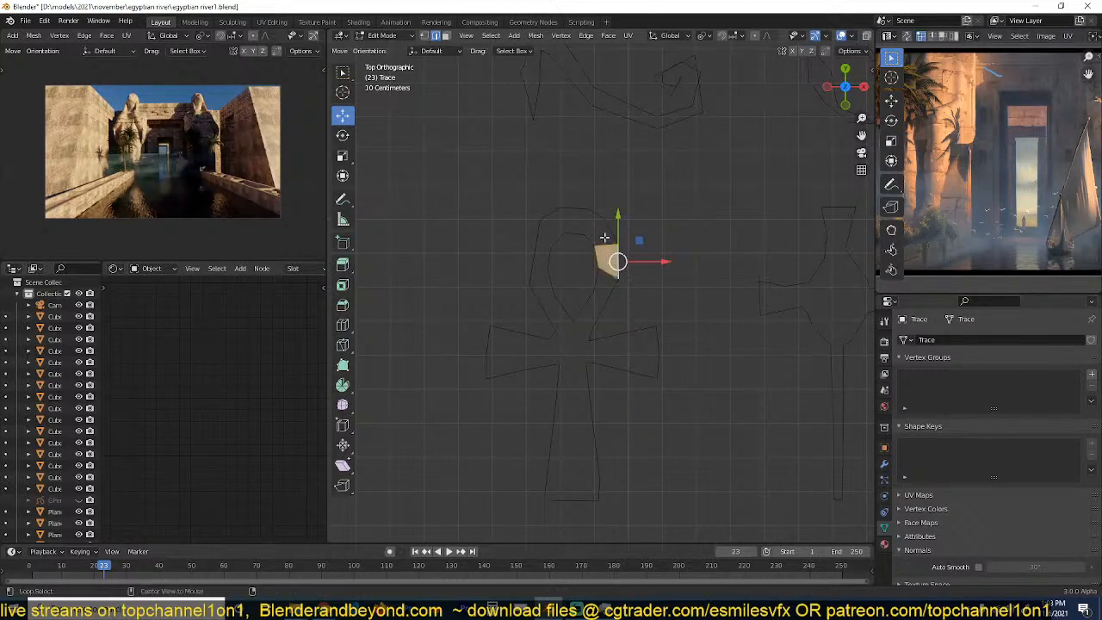
Merge all vertices of the Trace mesh by distance.
left_click(608, 234, "alt+shift")
left_click(554, 240, "alt+shift")
left_click(527, 226, "alt+shift")
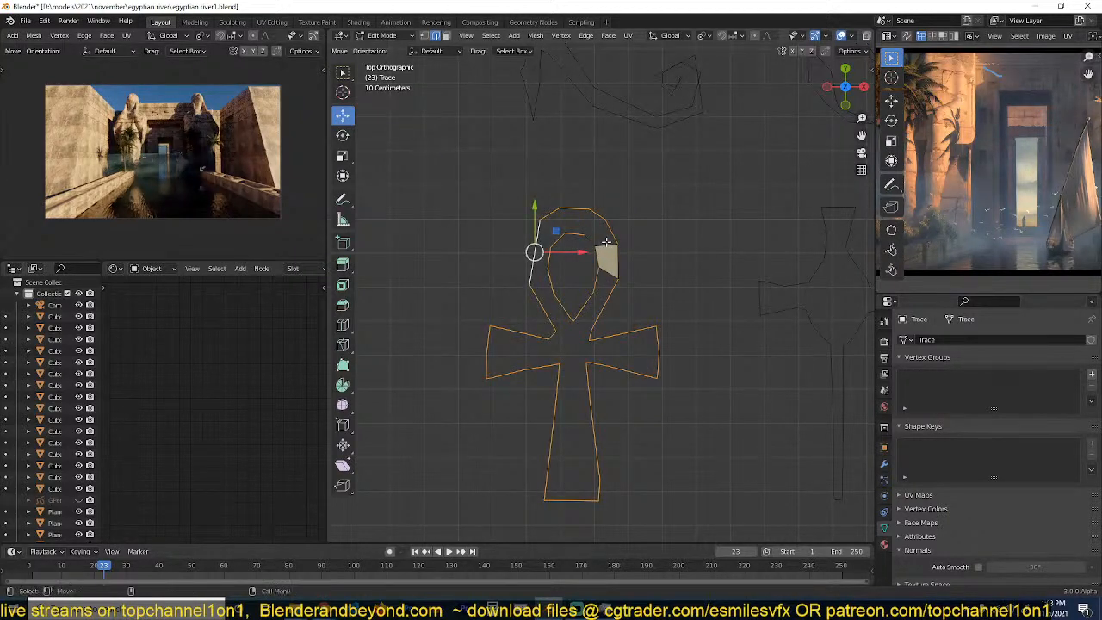
key("1")
key("a")
key("n")
key("m")
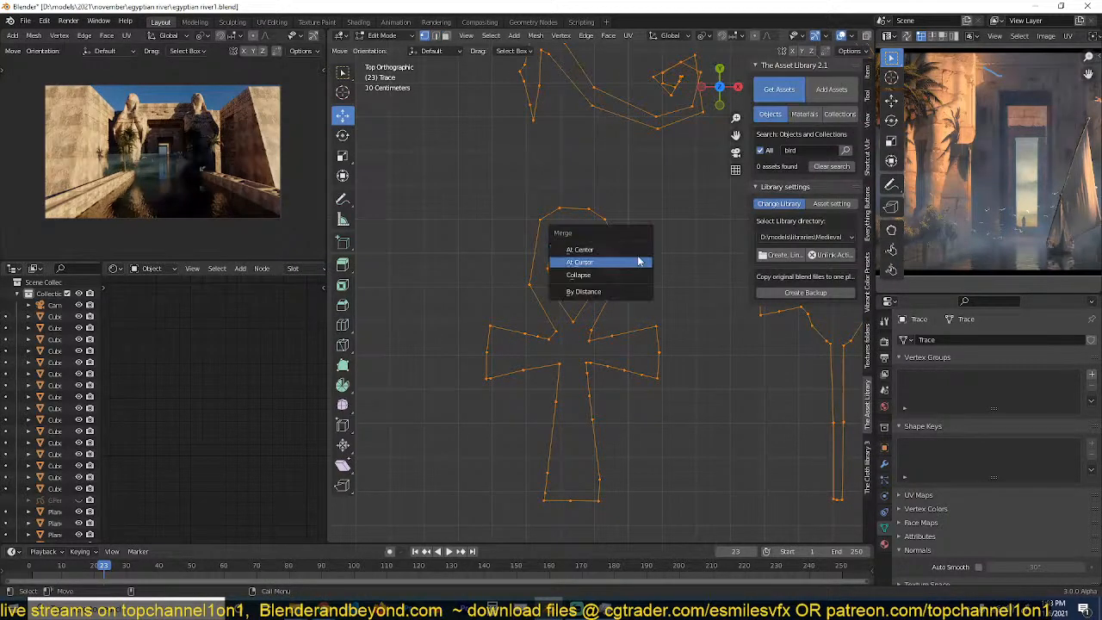
left_click(632, 293)
Select the ankh's inner and outer edge loops and fill the area between them with a face.
key("2")
left_click(582, 240, "alt")
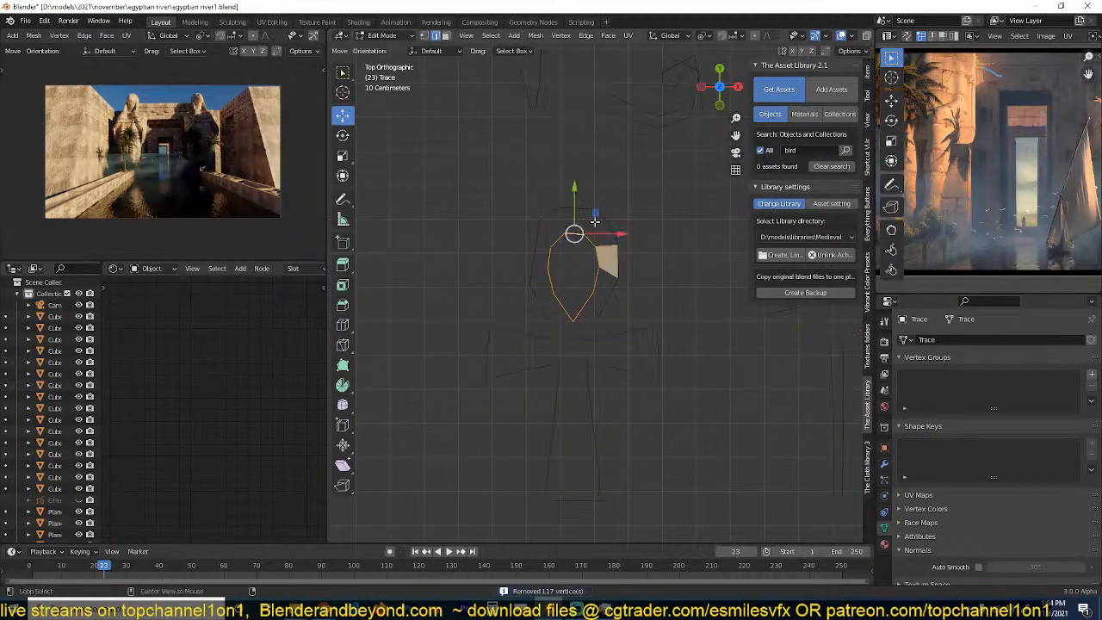
left_click(598, 221, "alt+shift")
key("f")
key("Tab")
scroll(615, 295, "down", 4)
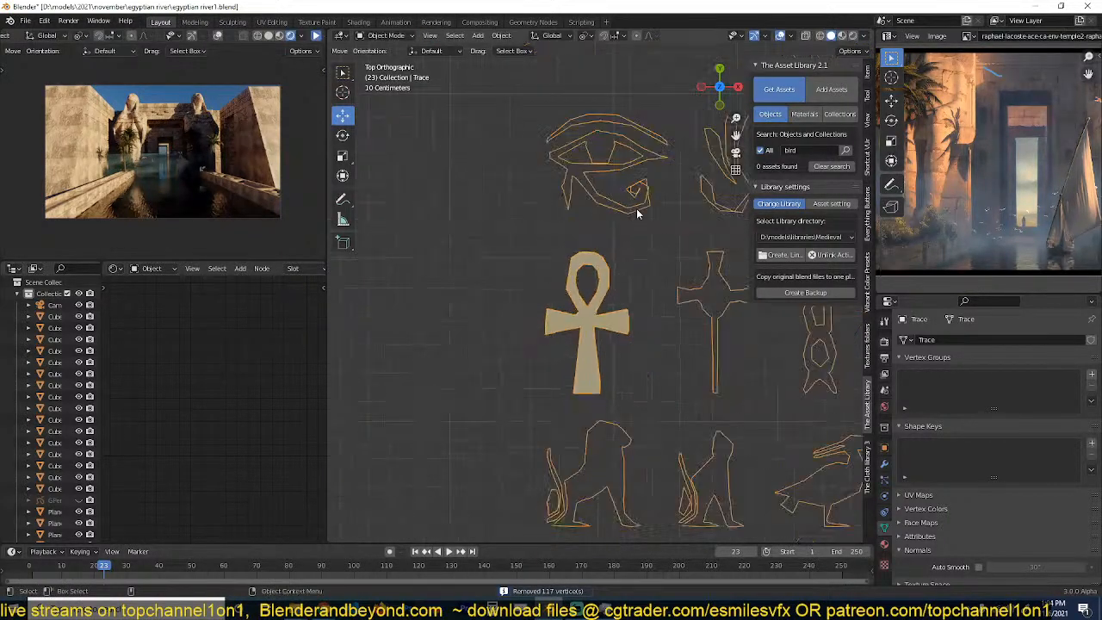
Select the eye symbol's outline for inspection and move its spiral's upper and left corner vertices up together.
scroll(635, 211, "up", 3)
middle_click_drag(635, 212, 614, 327, "shift")
key("Tab")
left_click(612, 317, "alt")
scroll(603, 315, "up", 3)
scroll(556, 368, "up", 3)
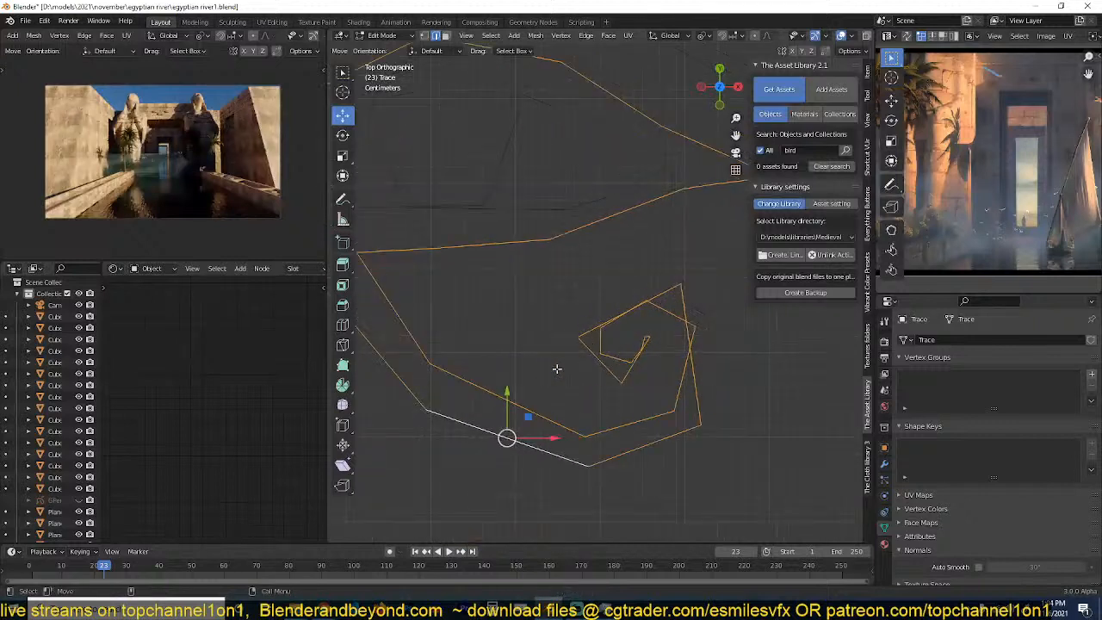
key("1")
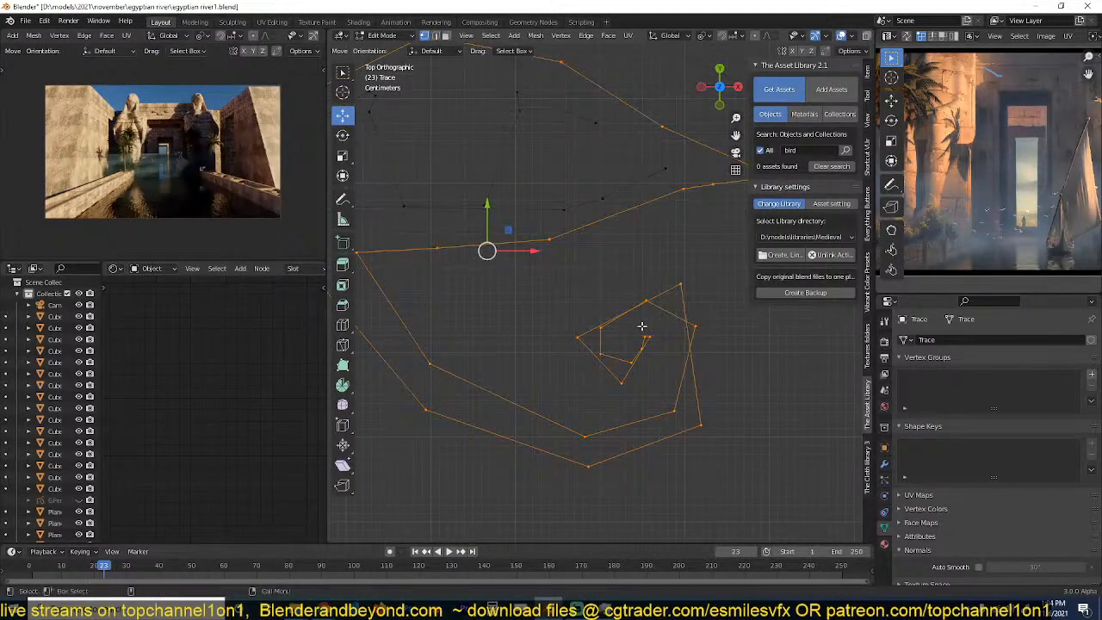
left_click(599, 331)
left_click(682, 291)
left_click(572, 336, "shift")
key("g")
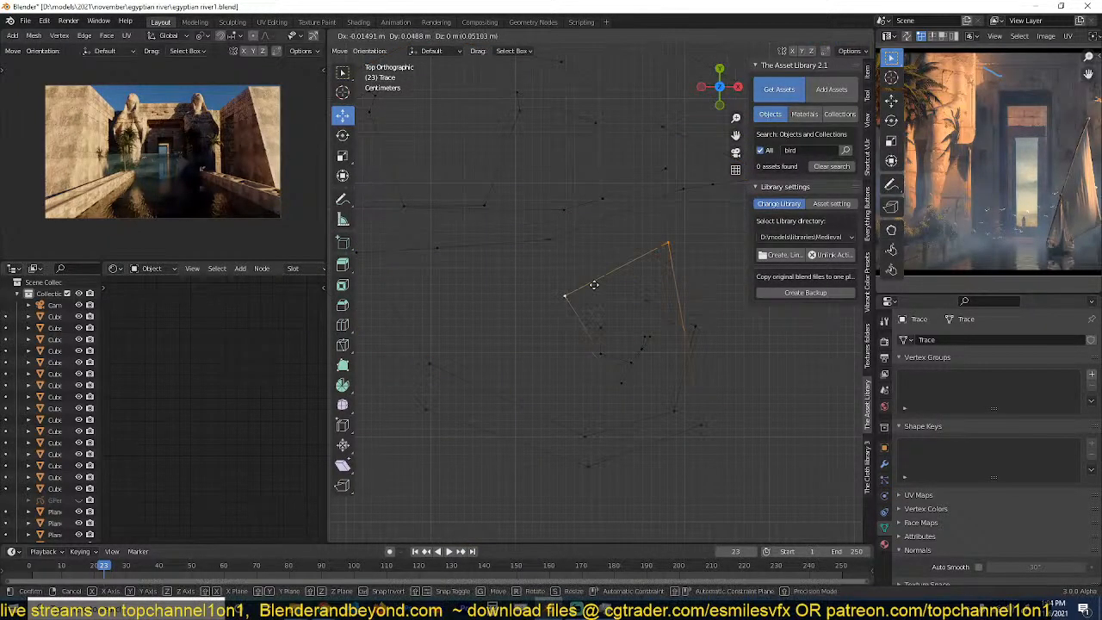
left_click(593, 285)
Move the spiral's lower-left, upper-right and lower-right outer vertices outward to widen the eye symbol's curl.
left_click(609, 385)
left_click(549, 311, "shift")
key("g")
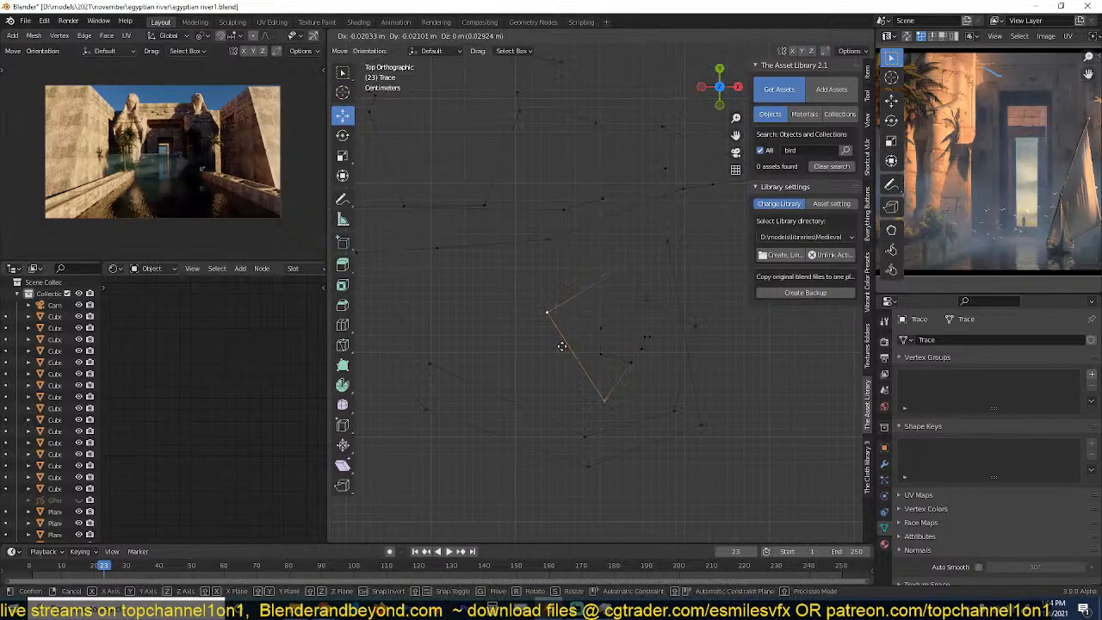
left_click(565, 346)
left_click(669, 241)
key("g")
left_click(728, 422)
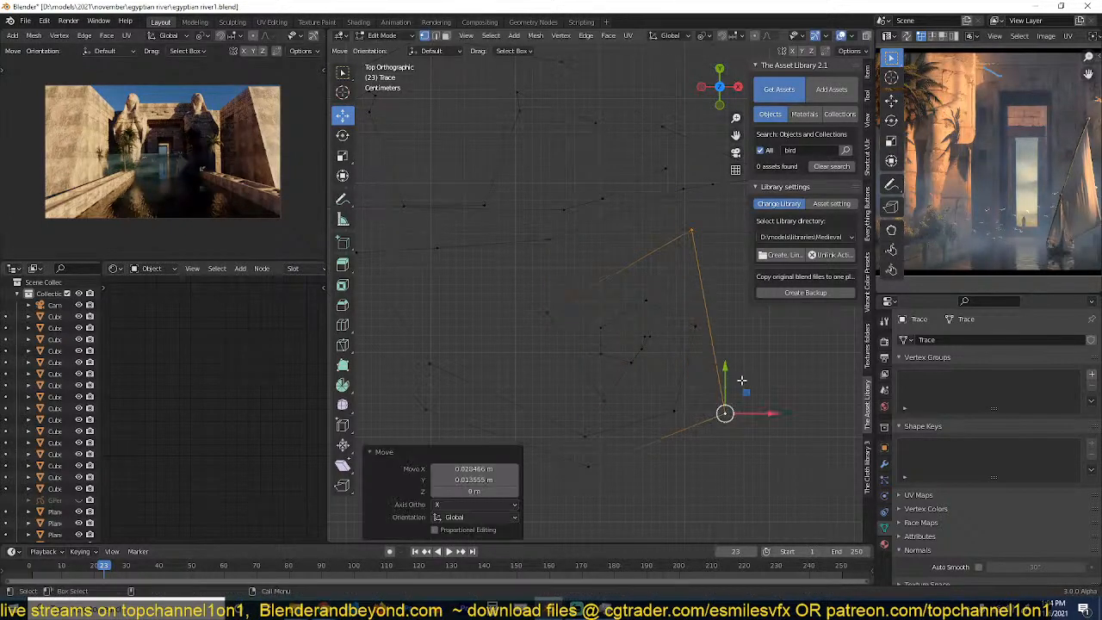
Move the vertices at the inner end of the eye's spiral slightly to separate the overlapping edges.
key("a")
left_click(627, 366)
left_click(636, 353)
key("g")
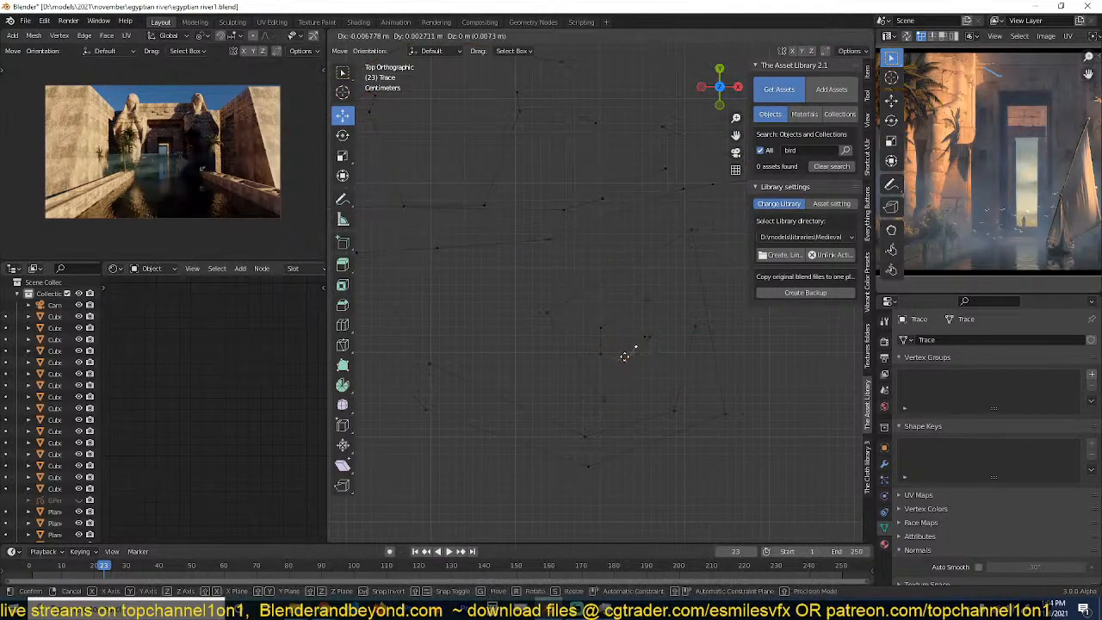
left_click(626, 357)
Select the eye symbol's cleaned outline loop and fill it with a face.
key("2")
left_click(632, 347)
scroll(633, 323, "down", 5)
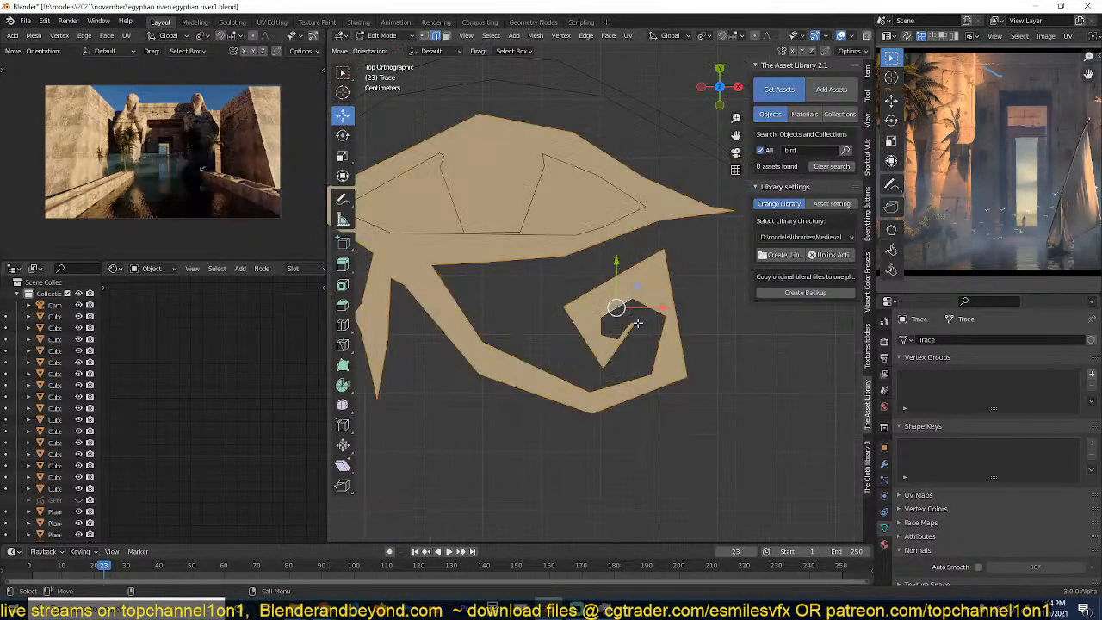
Undo the last eye fill, then bridge the gap near the eye's outer corner with a small face and refill the outline.
key("ctrl+z")
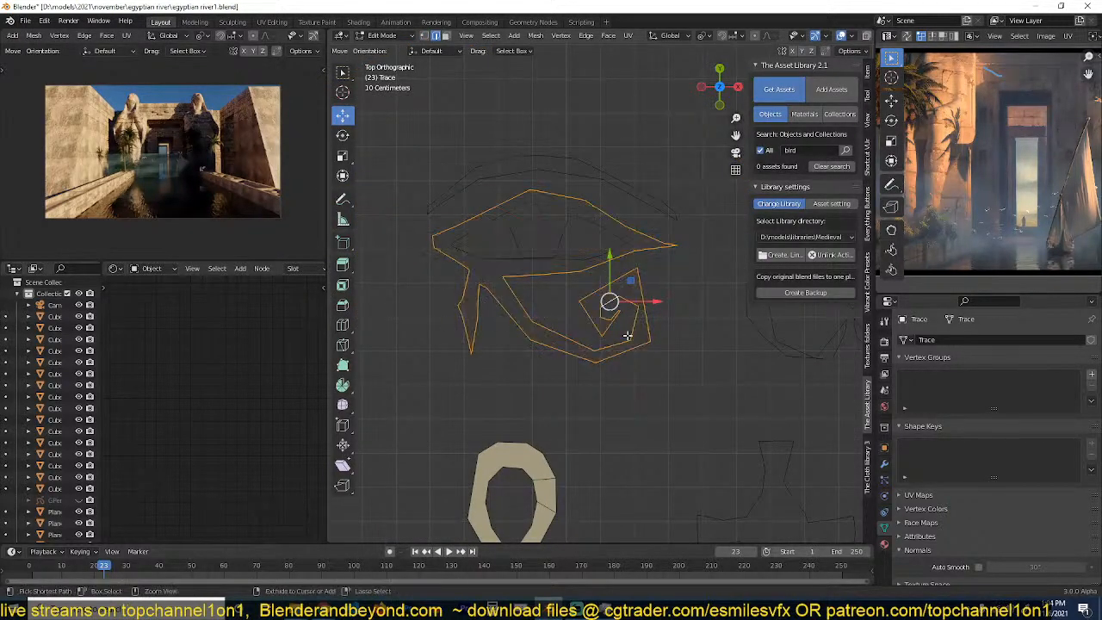
left_click(585, 261)
left_click(591, 265, "shift")
left_click(602, 263)
left_click(603, 263)
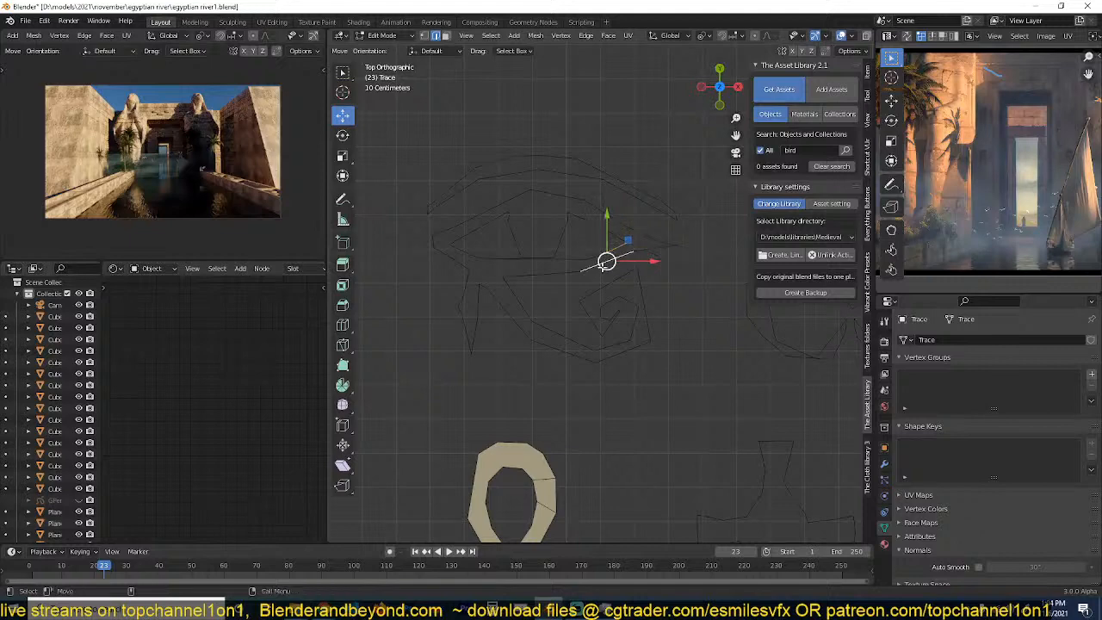
left_click(628, 302, "alt")
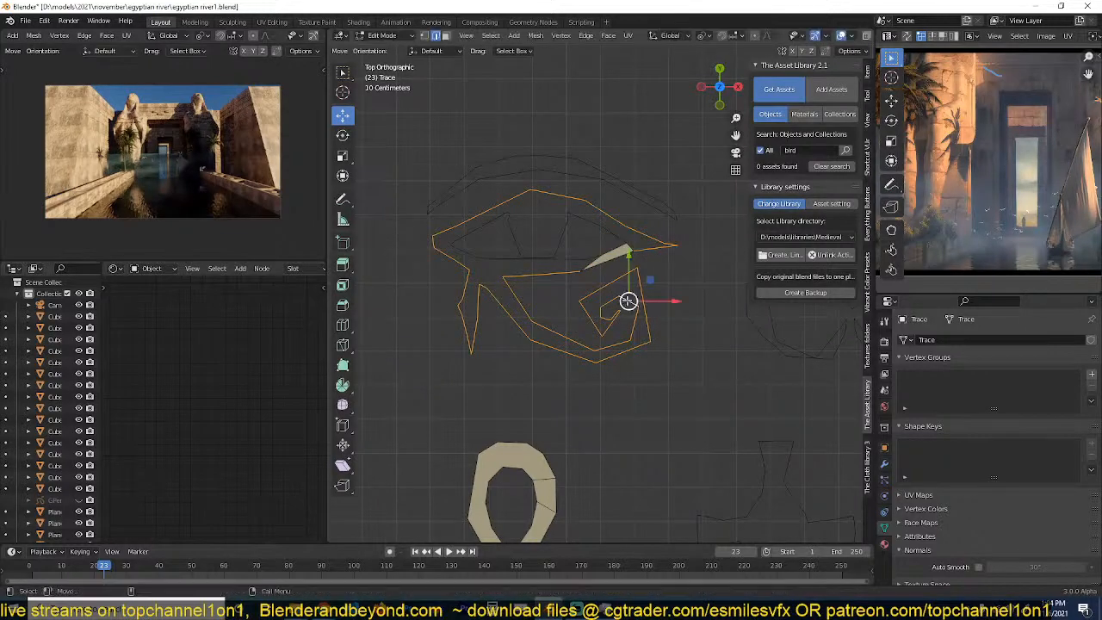
key("f")
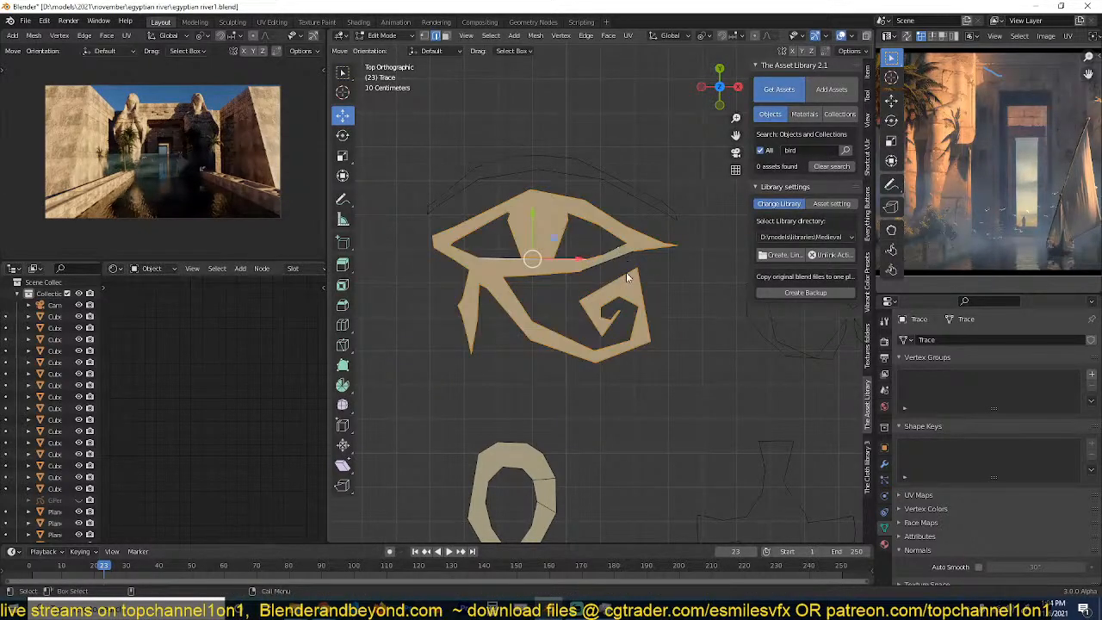
Select the eyebrow's outline loop above the eye symbol and fill it with a face.
key("Tab")
middle_click_drag(602, 241, 609, 312, "shift")
key("Tab")
left_click(629, 253, "alt")
key("f")
Fill the lotus symbol's lower-left petal, central petal and both upper-left petals with faces.
middle_click_drag(699, 362, 506, 318, "shift")
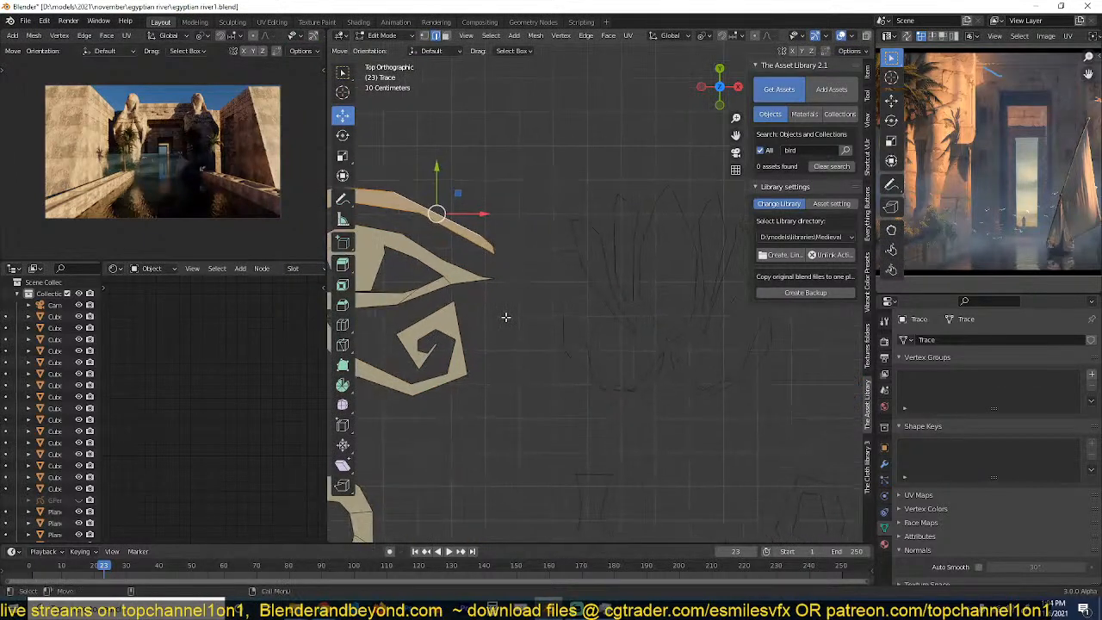
left_click(594, 361, "alt")
key("f")
left_click(658, 310, "alt")
key("f")
left_click(594, 279, "alt")
key("f")
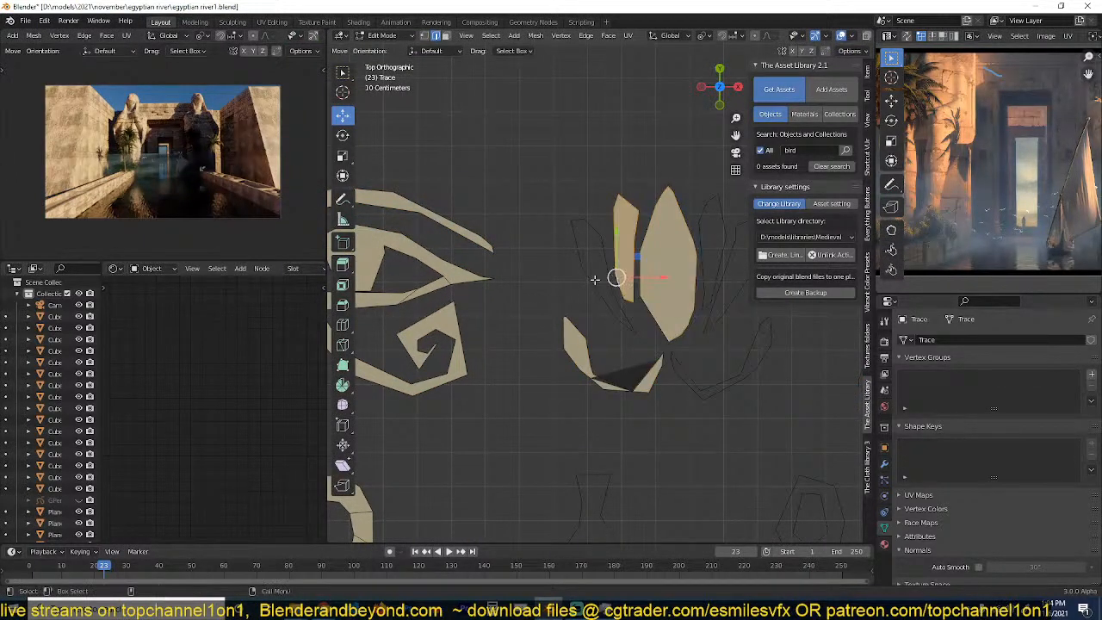
left_click(624, 301, "alt")
key("f")
Adjust the bottom vertices of the lotus's lower-left petal to clear the overlap in its face.
left_click(626, 386)
left_click(626, 393)
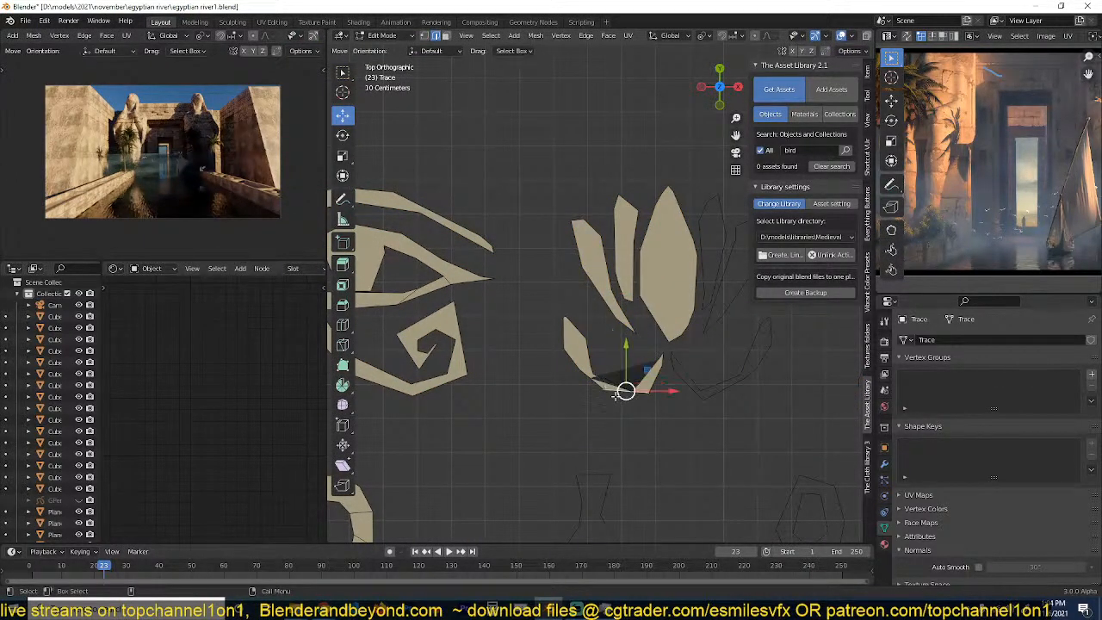
key("1")
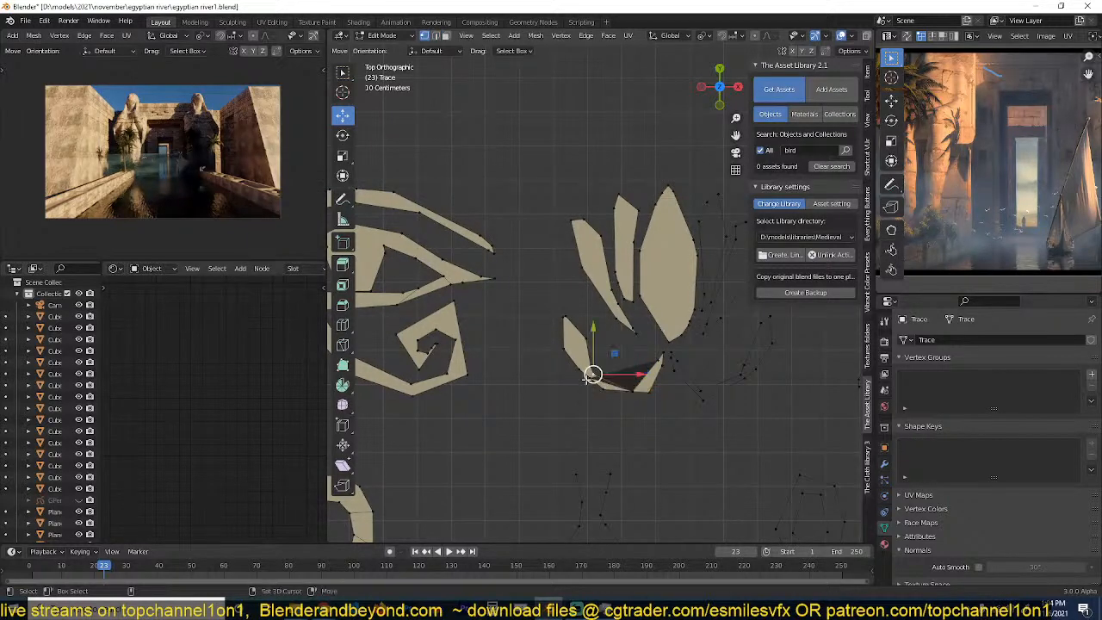
left_click(589, 376)
left_click(631, 392)
left_click(649, 392)
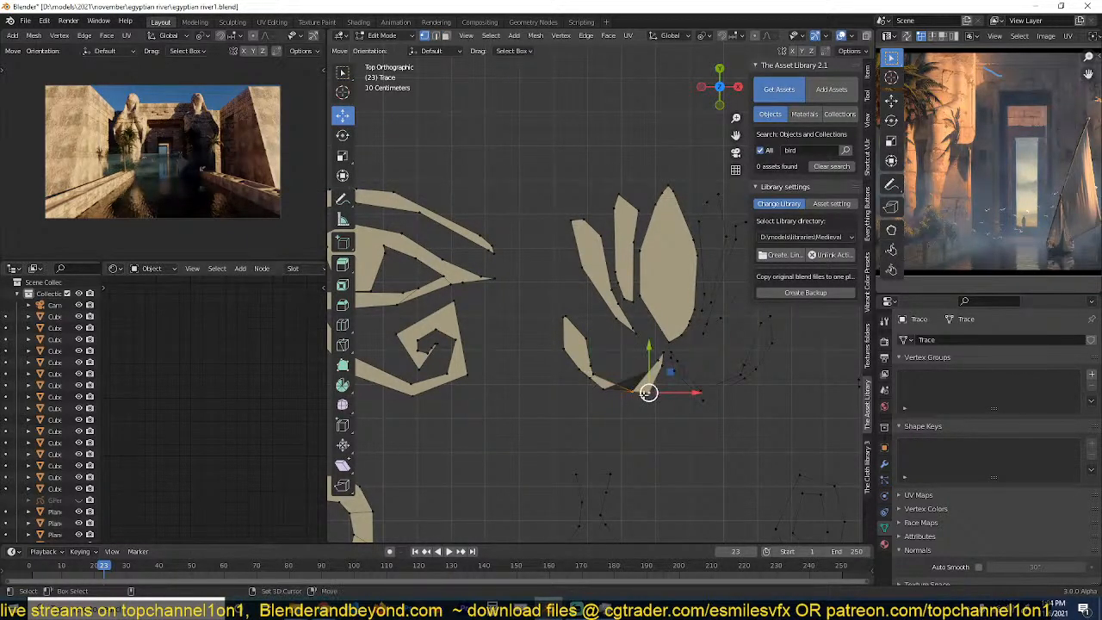
left_click(632, 391)
left_click_drag(653, 371, 656, 355)
left_click(650, 393)
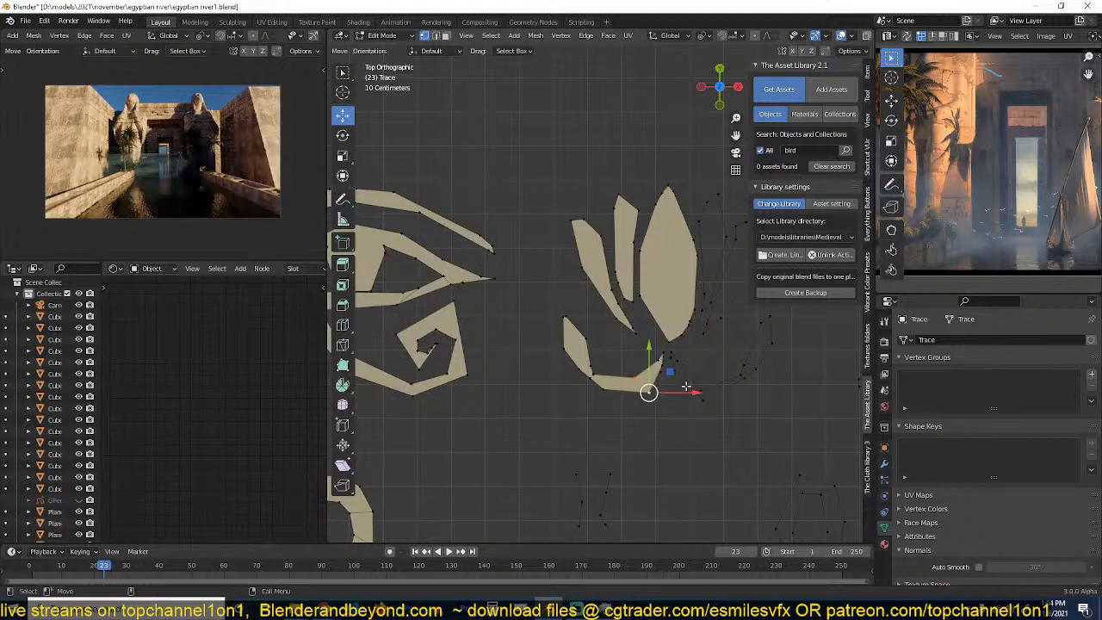
Fill the lotus symbol's lower-right petal and both upper-right petals with faces.
key("2")
left_click(686, 385, "alt")
key("f")
left_click(715, 307, "alt")
key("f")
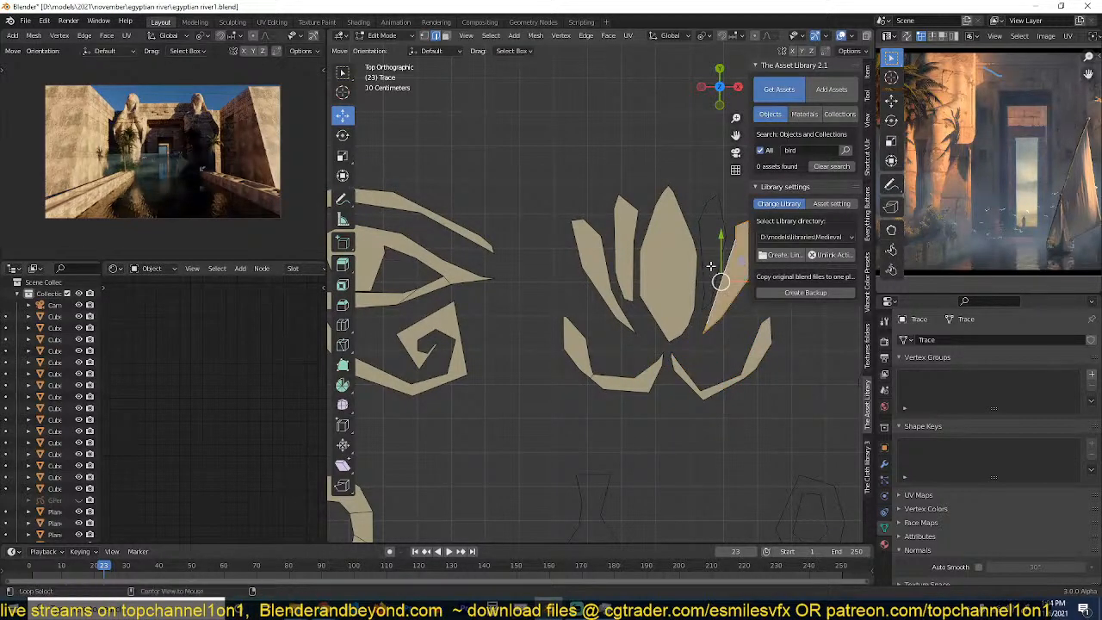
left_click(711, 267, "alt")
key("f")
key("g")
right_click(715, 376)
Fill the half-disc outline at the base of the fan-shaped symbol beside the lotus.
scroll(716, 377, "down", 4)
middle_click_drag(716, 413, 517, 325, "shift")
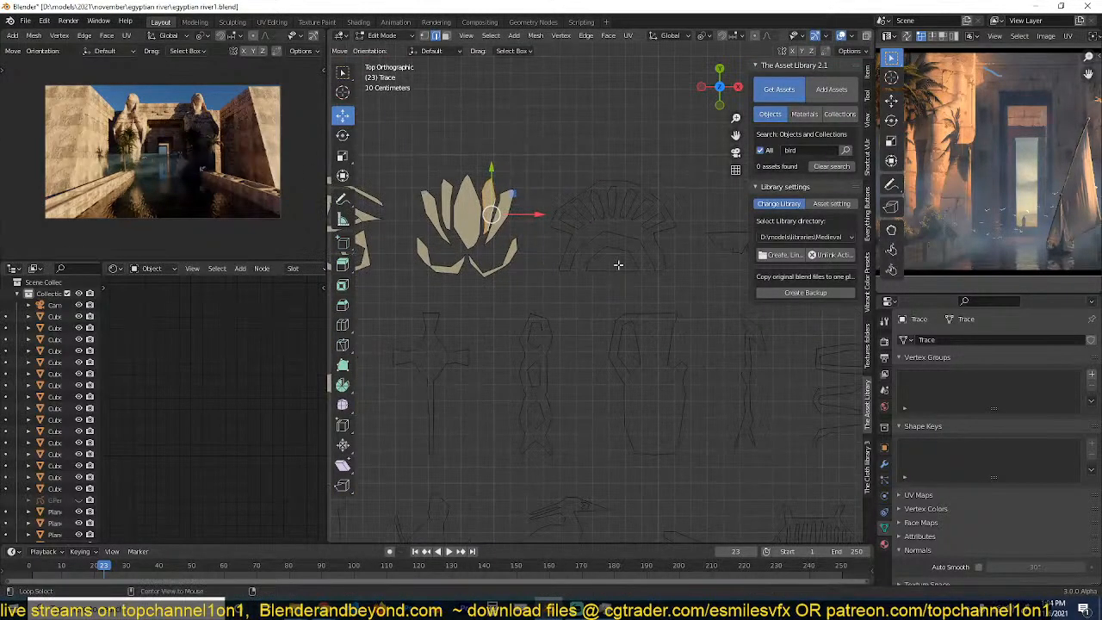
left_click(619, 264, "alt")
key("f")
scroll(625, 308, "up", 2)
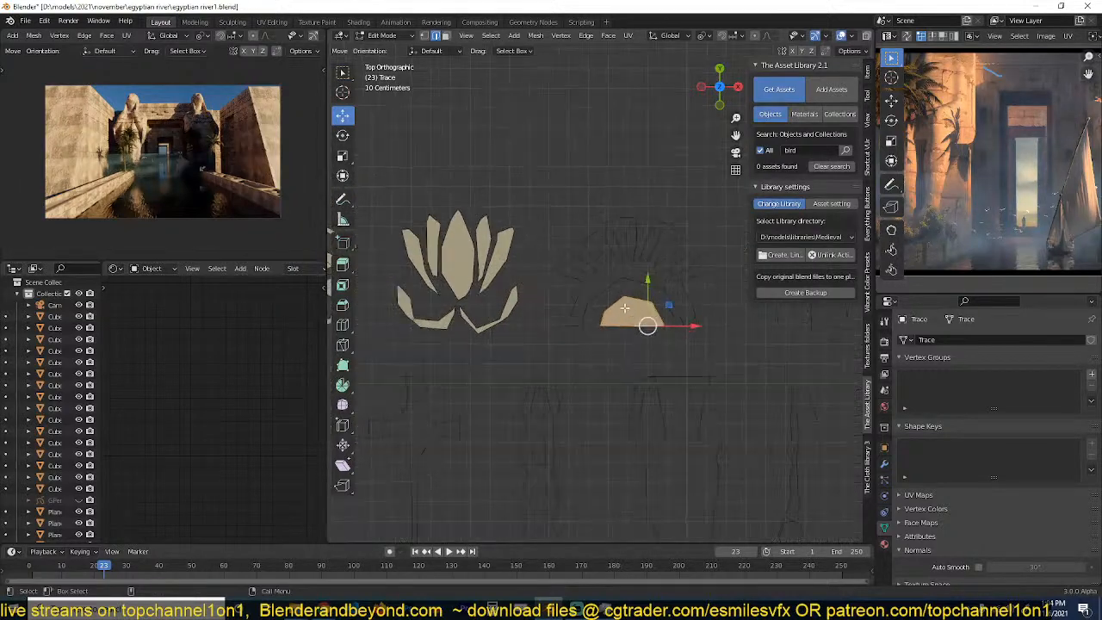
Fill the two leftmost slots along the fan symbol's upper band with faces.
scroll(614, 301, "up", 3)
left_click(622, 263, "alt")
left_click(632, 276, "alt")
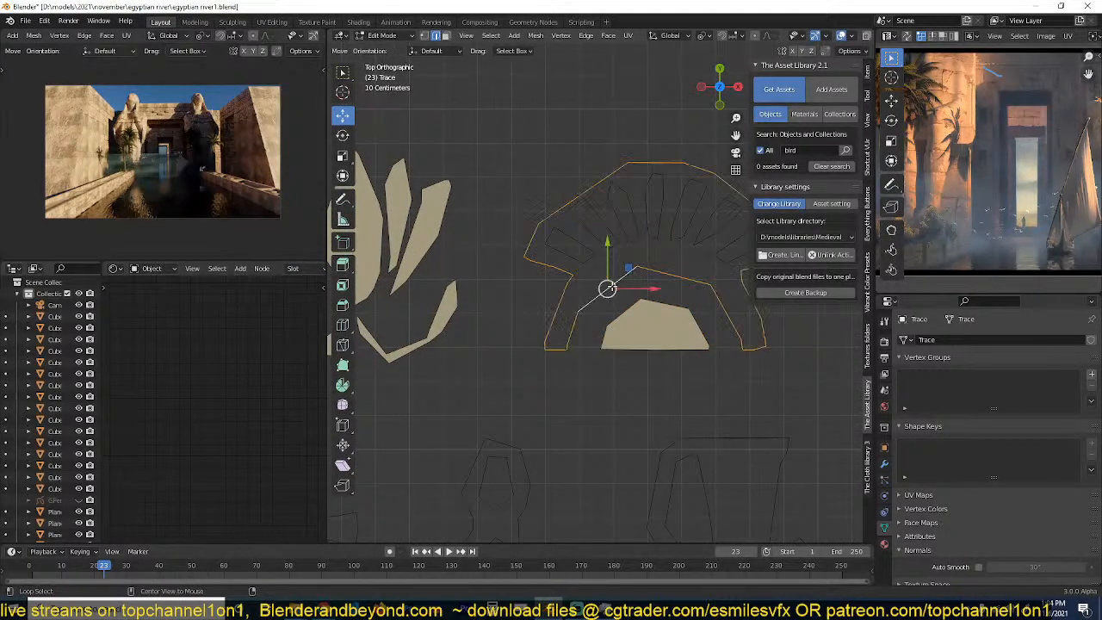
left_click(579, 246)
left_click(568, 264, "shift")
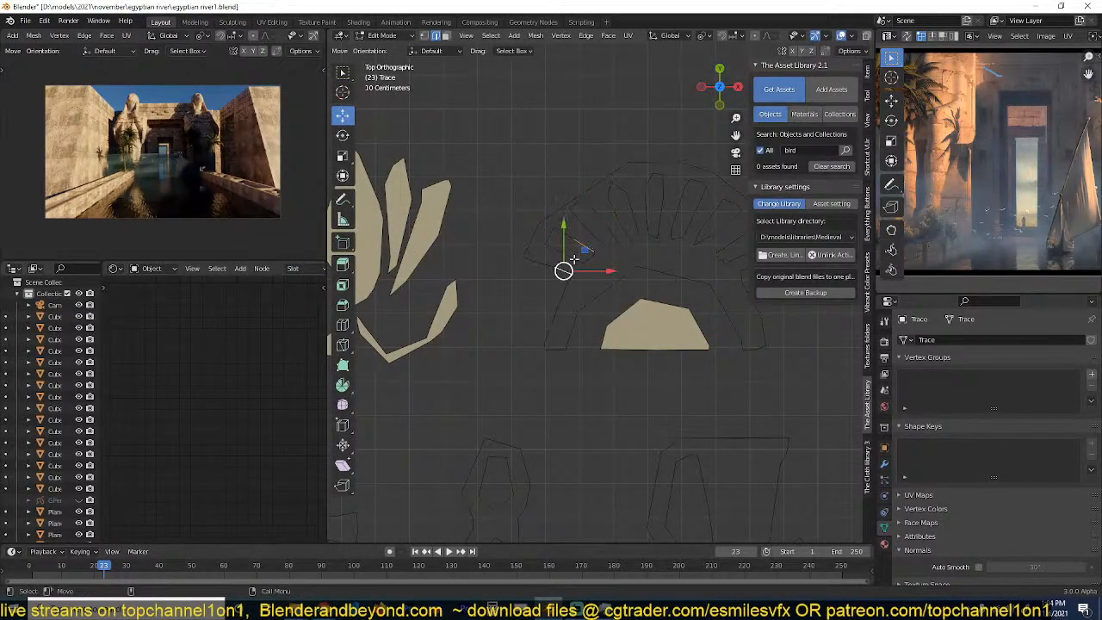
left_click(574, 259)
key("f")
left_click(587, 248)
key("f")
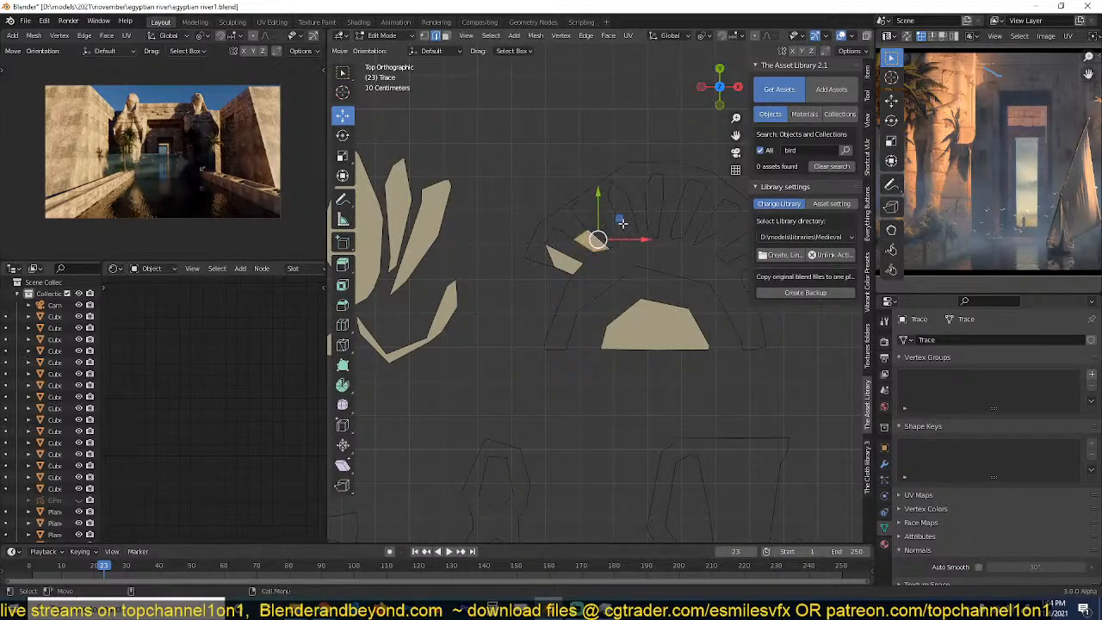
Continue filling the fan symbol's slots one by one across the centre and toward its right side.
left_click(617, 224)
key("f")
left_click(642, 222)
key("f")
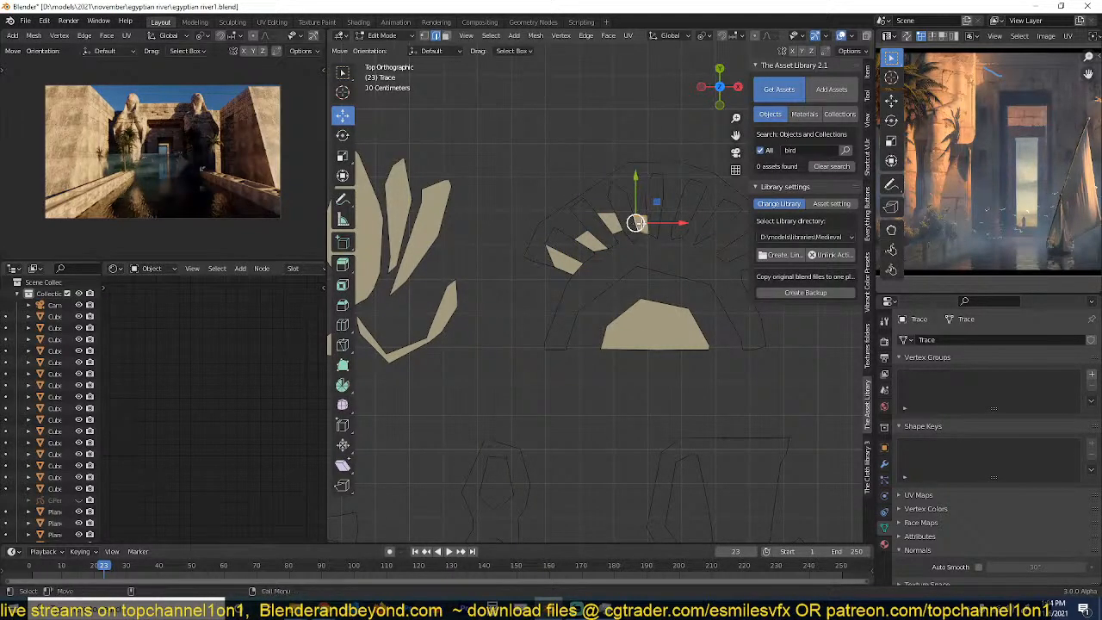
left_click(664, 217)
key("f")
left_click(704, 225)
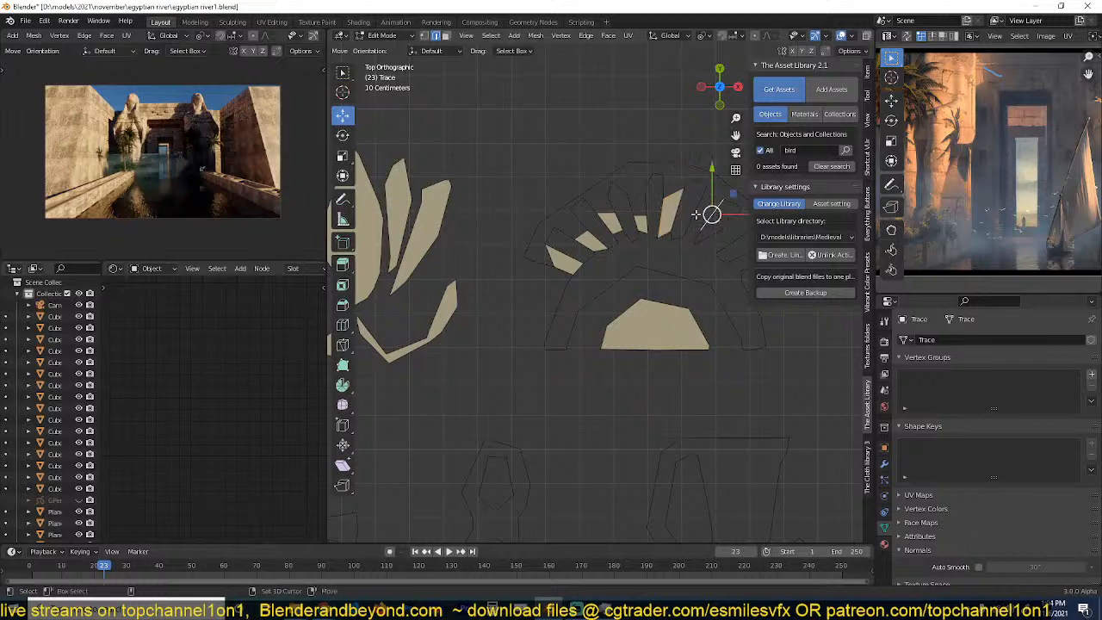
key("f")
left_click(733, 248)
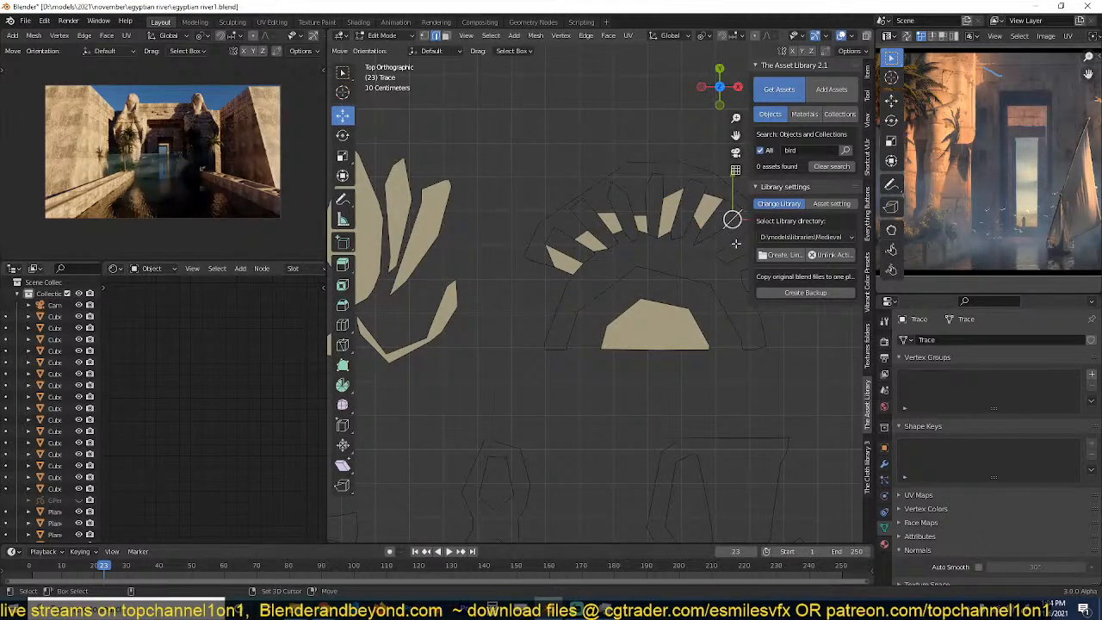
key("f")
Try to fill the fan symbol's whole outer outline as a single face.
left_click(726, 307)
key("f")
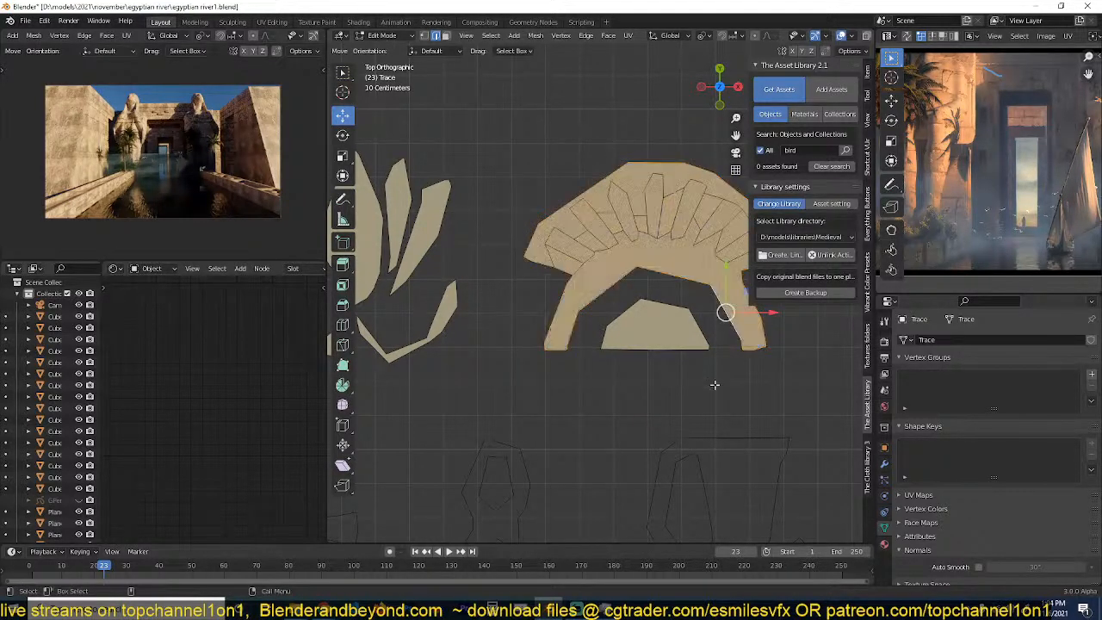
key("ctrl+z")
scroll(695, 366, "down", 2)
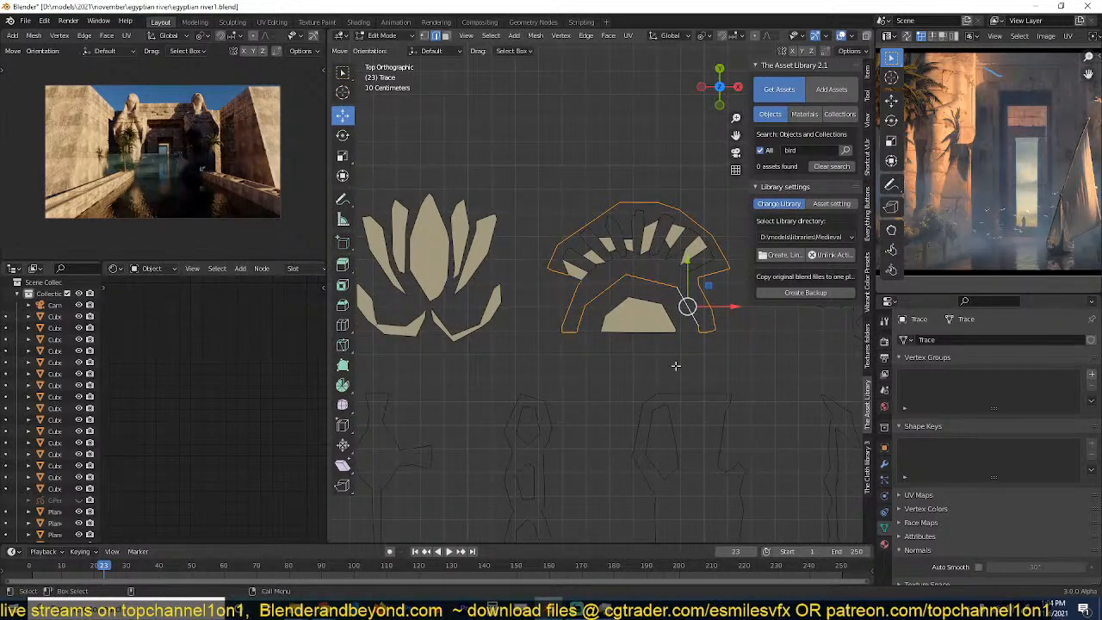
Fill the fan symbol's rightmost slot and select the arch outline around the half-disc.
left_click(707, 268, "alt")
key("f")
left_click(699, 291, "alt")
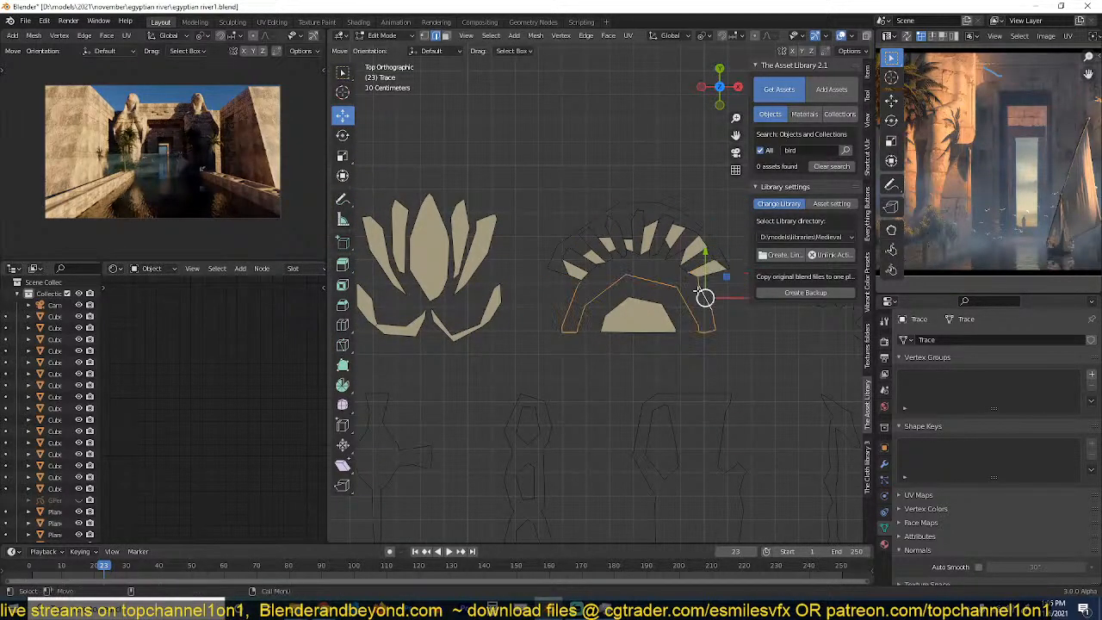
Try to fill the fan symbol by selecting all of its linked geometry at once.
key("a")
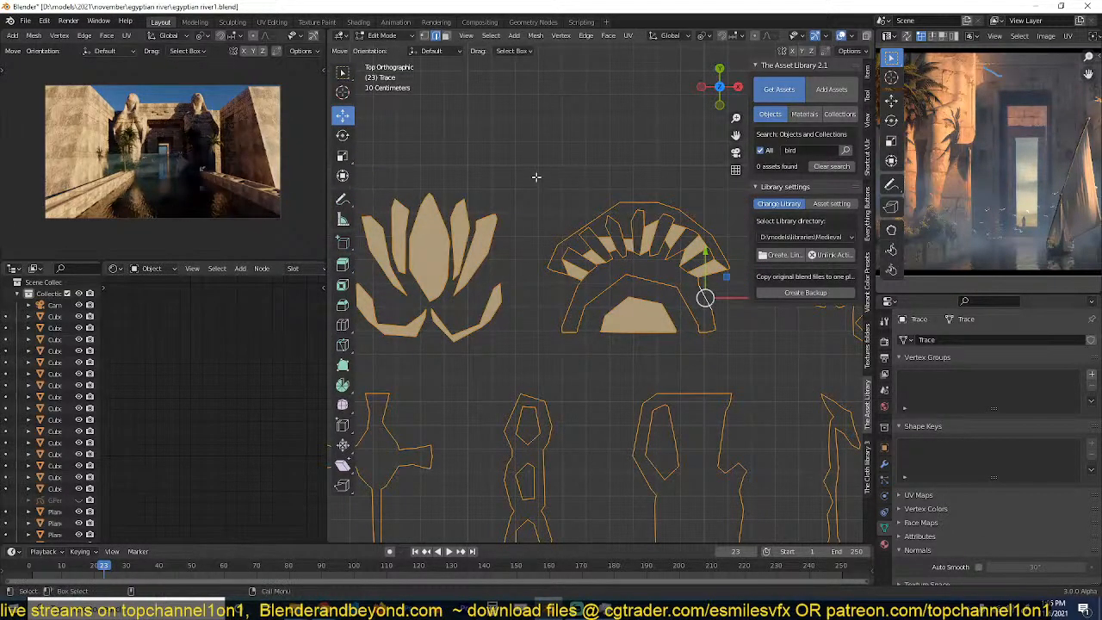
left_click_drag(535, 169, 721, 315)
key("ctrl+l")
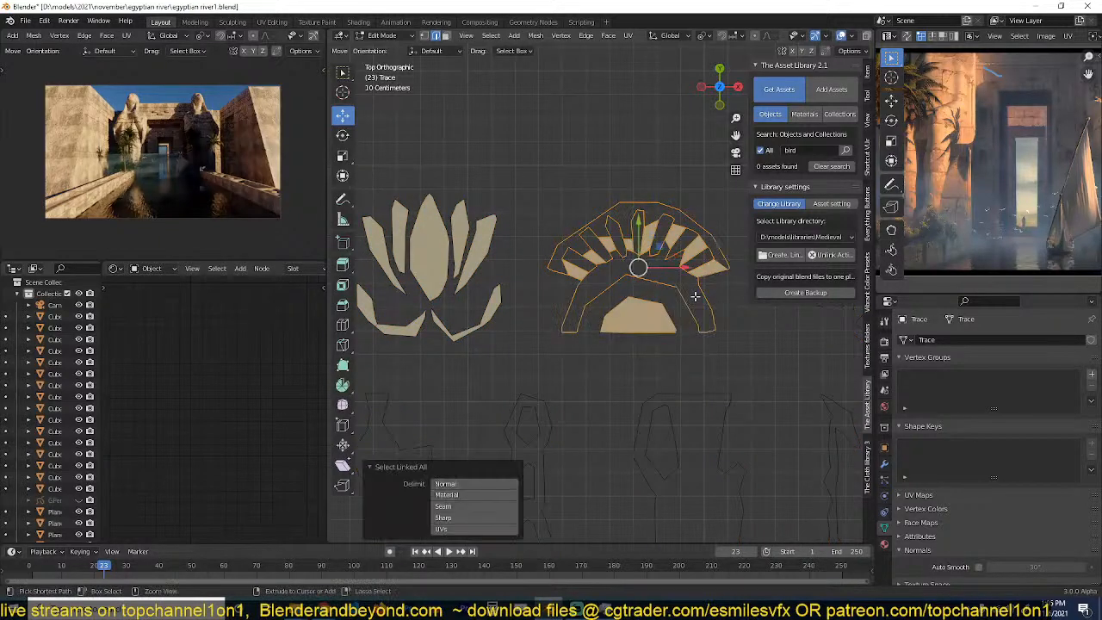
key("f")
key("ctrl+z")
Leave mesh editing, delete the converted Trace mesh, and reveal and select the hidden grease pencil symbols.
scroll(696, 296, "down", 3)
key("Tab")
scroll(693, 327, "down", 3)
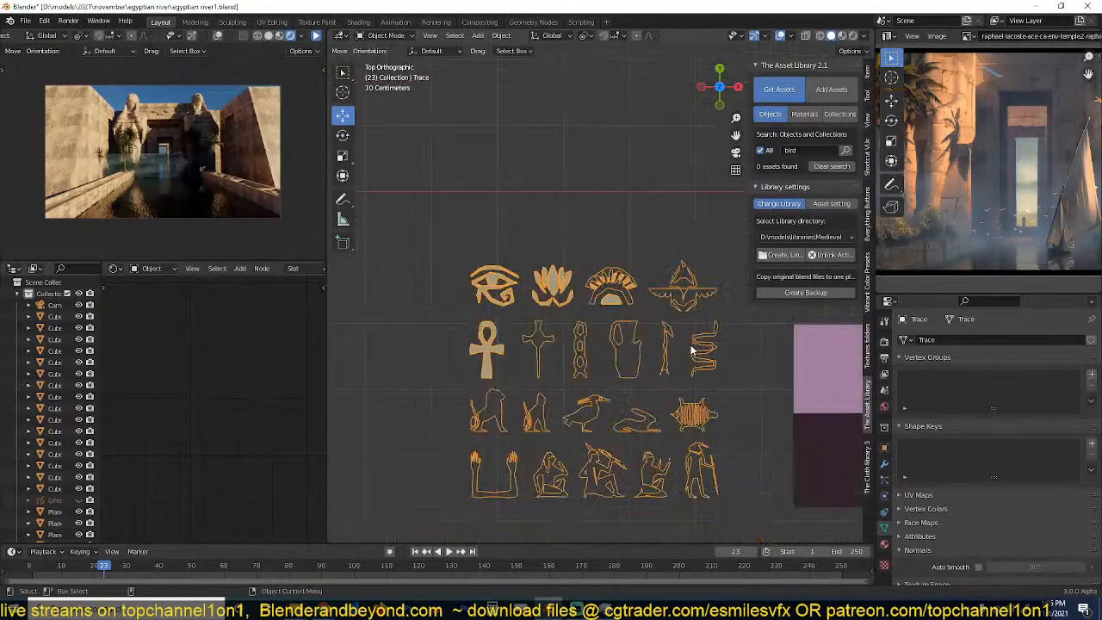
middle_click_drag(679, 382, 694, 256, "shift")
scroll(657, 307, "up", 3)
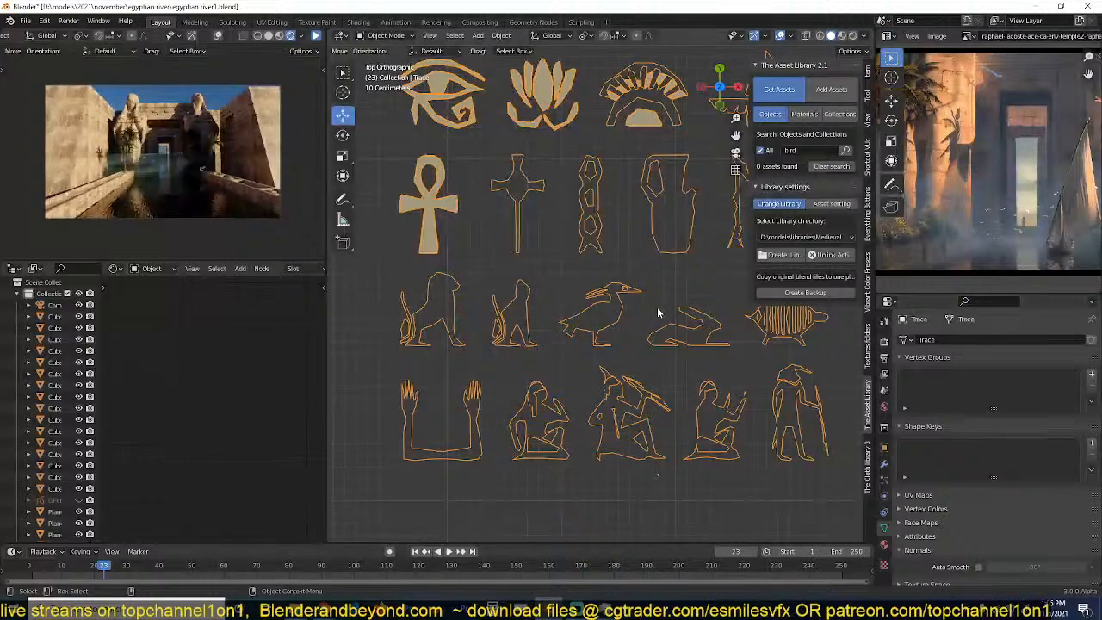
scroll(657, 306, "down", 3)
scroll(657, 306, "down", 4)
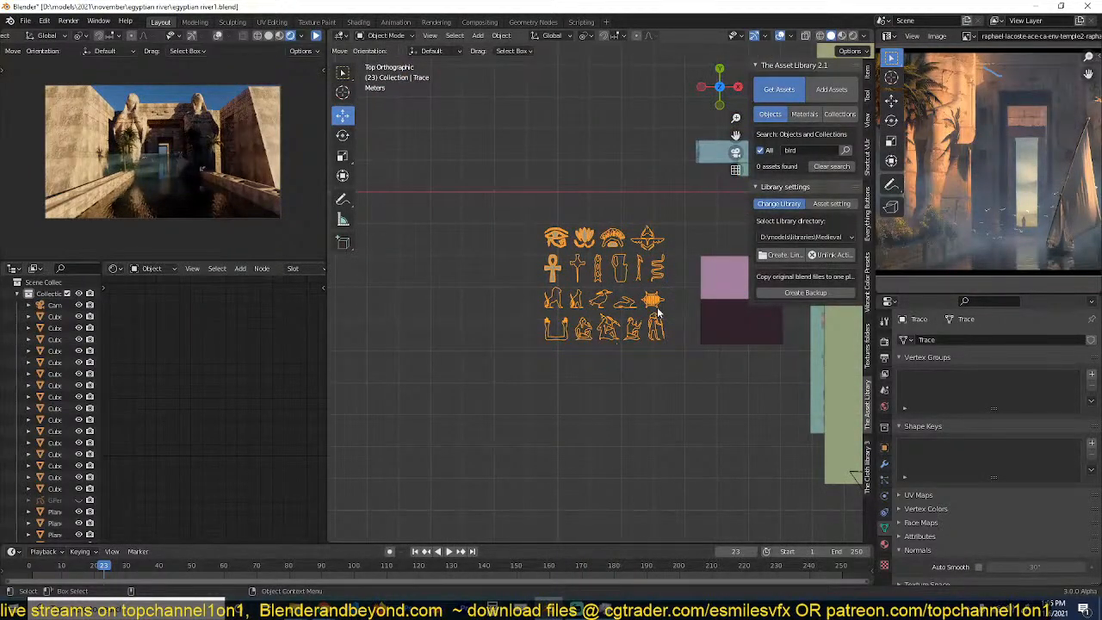
key("Delete")
key("alt+h")
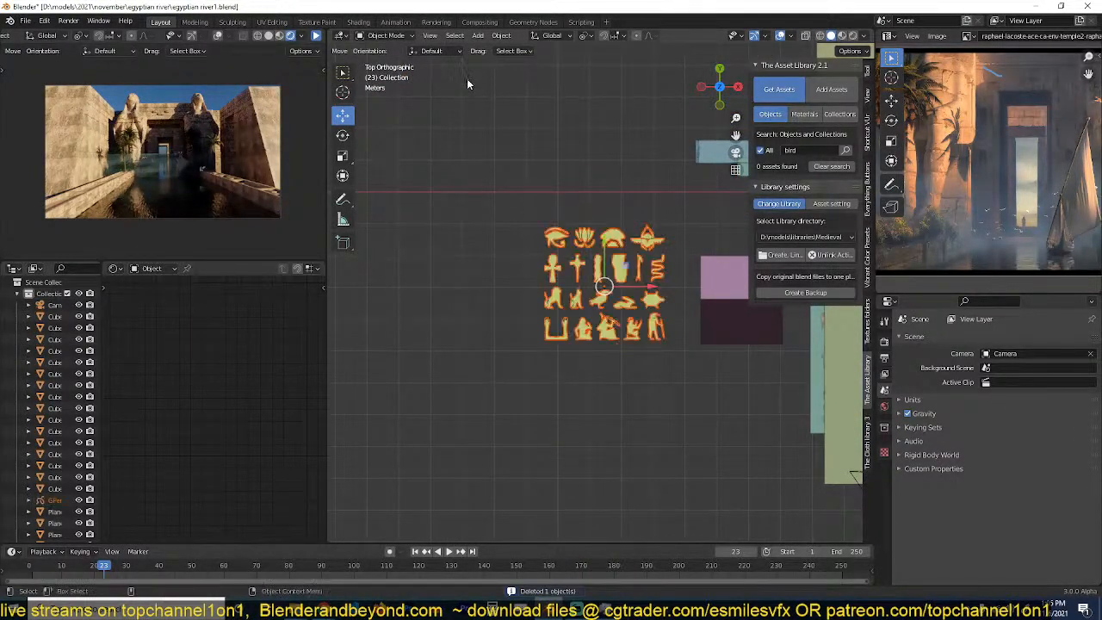
left_click(562, 255)
Convert the grease pencil symbols to a Bezier curve.
scroll(568, 270, "up", 4)
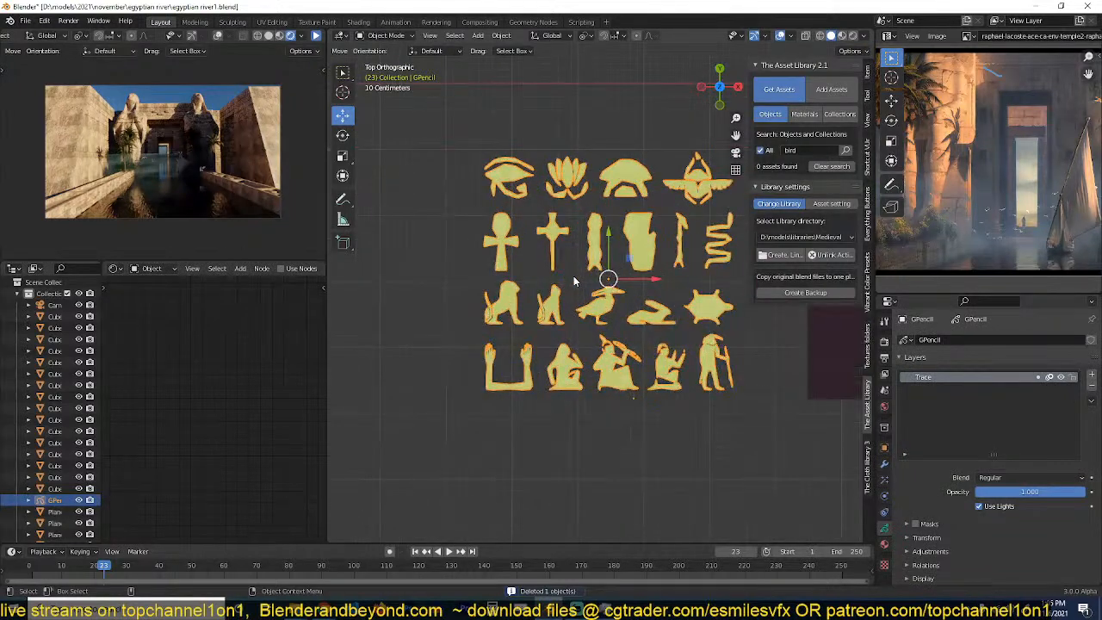
key("g")
right_click(489, 157)
right_click(482, 179)
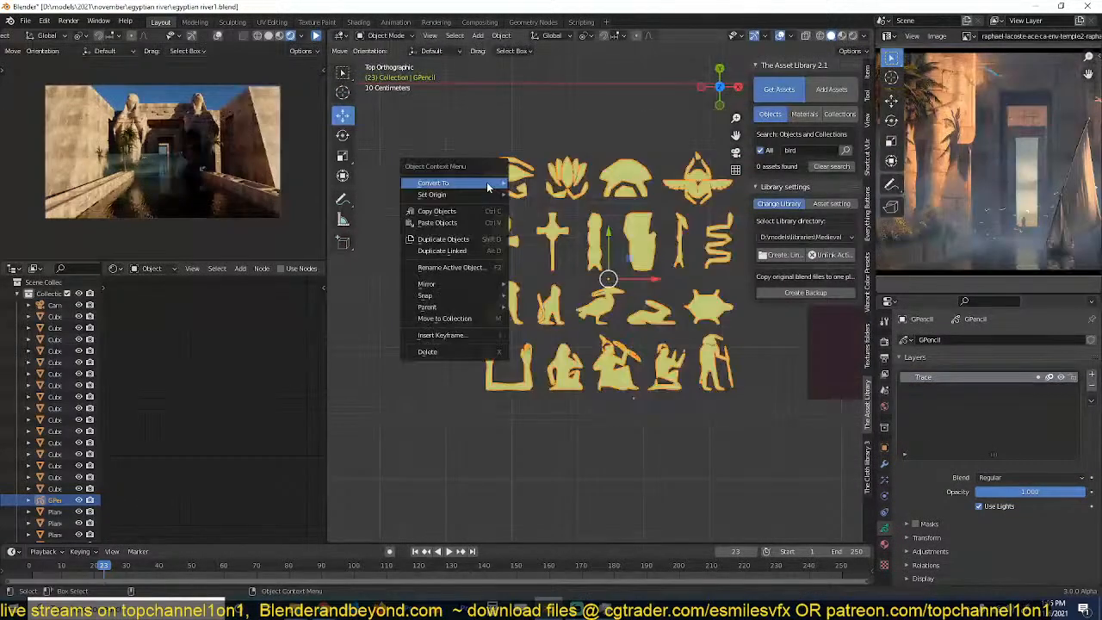
mouse_move(473, 201)
mouse_move(483, 182)
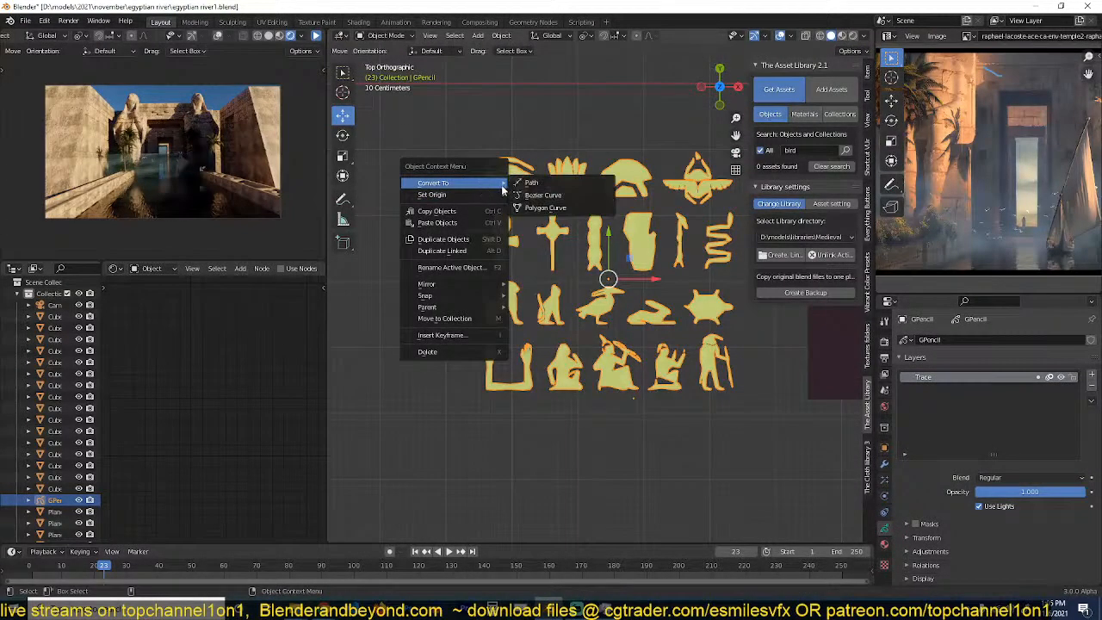
left_click(522, 196)
scroll(565, 221, "up", 3)
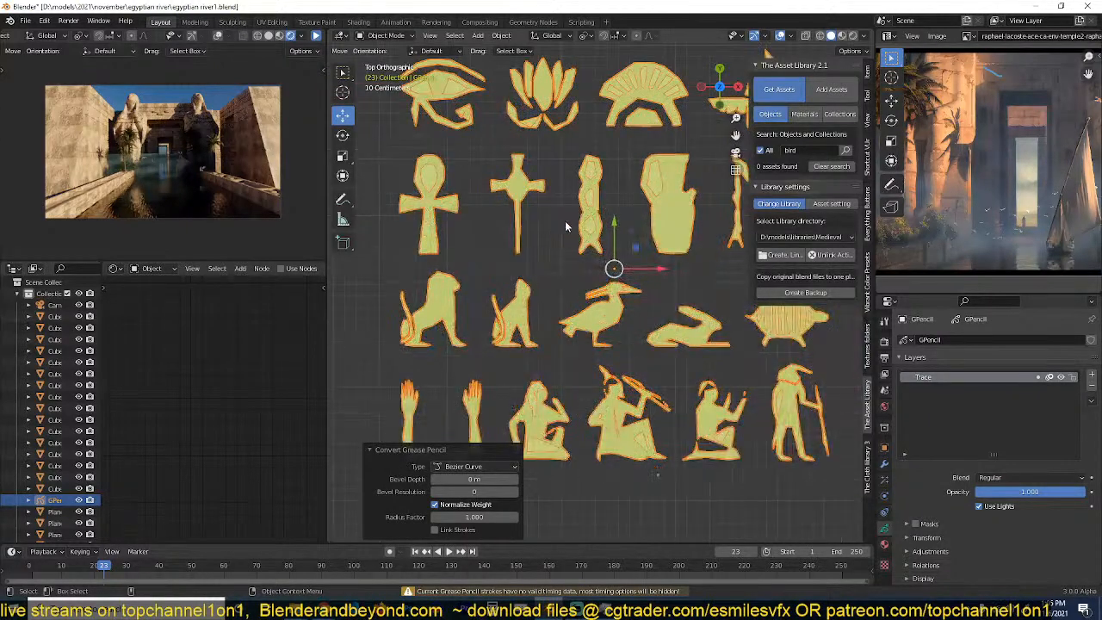
Switch the viewport to wireframe shading and lower the converted Trace curve's preview resolution.
key("a")
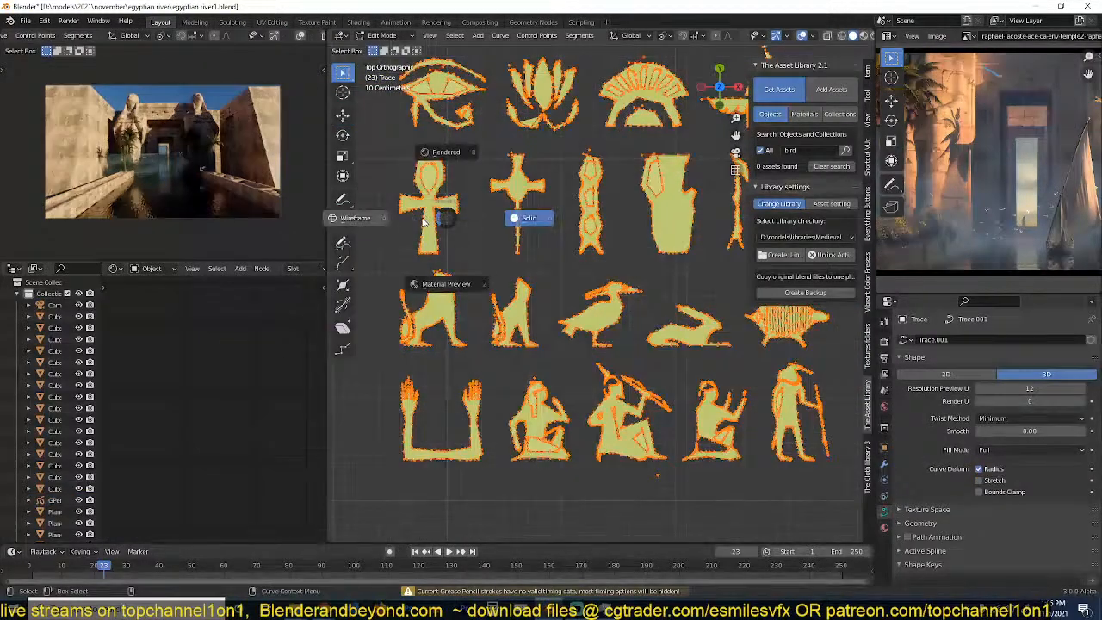
key("Tab")
key("Tab")
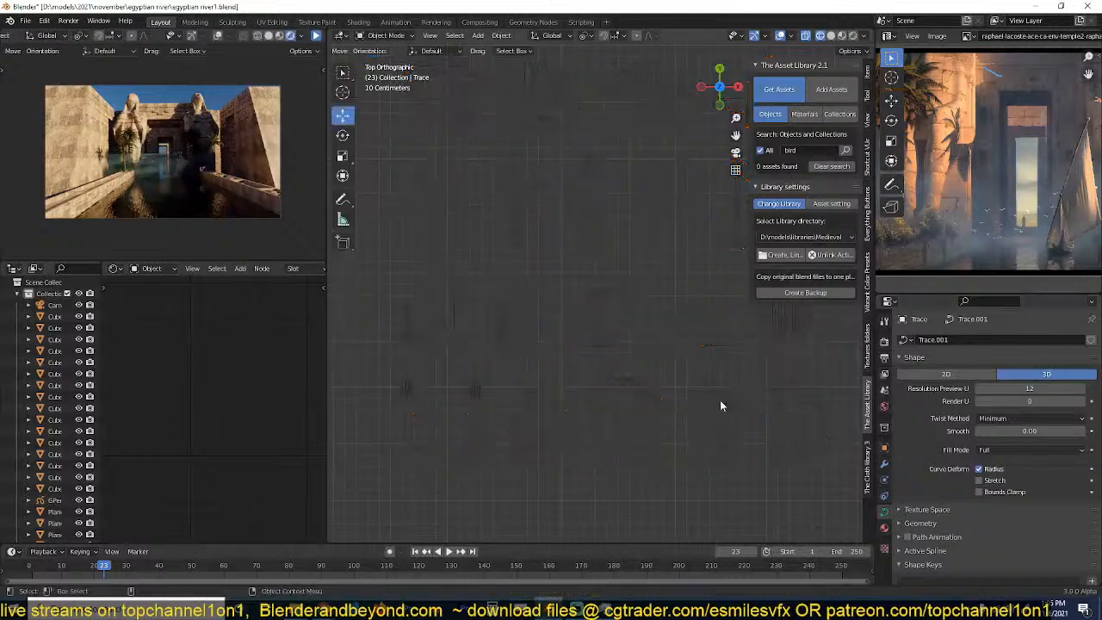
left_click_drag(1004, 388, 948, 388)
Select the grease pencil symbols object and enter its edit mode.
left_click(457, 219)
key("Tab")
scroll(446, 144, "up", 3)
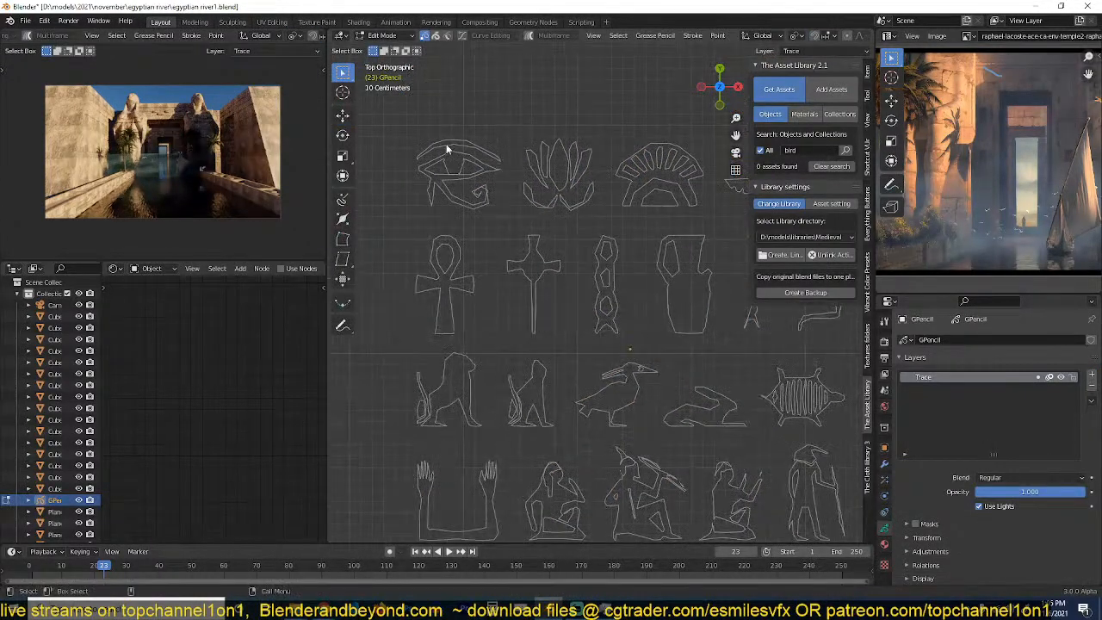
Try to select and delete the linked inner stroke of the eye symbol.
key("a")
key("alt+a")
right_click(468, 174)
left_click(468, 172)
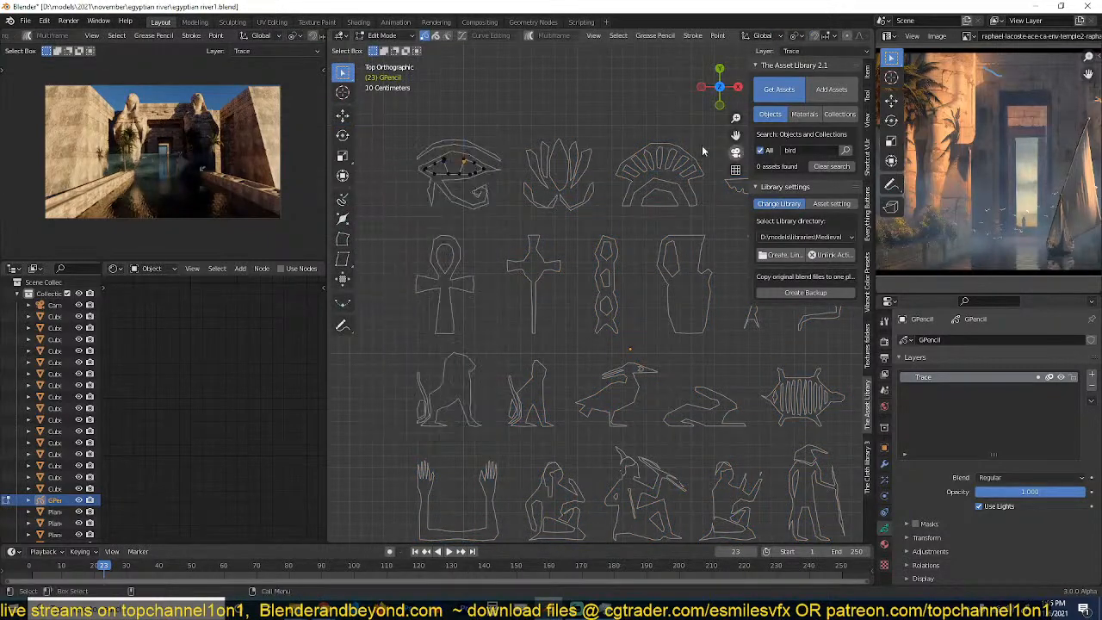
right_click(467, 165)
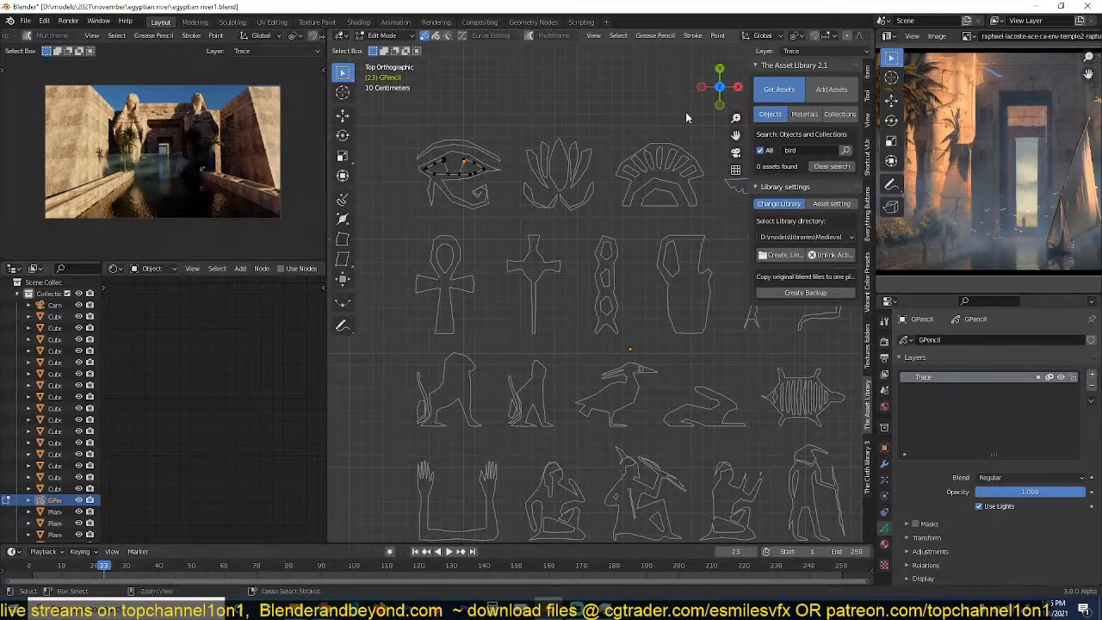
key("ctrl+l")
key("x")
left_click(664, 145)
left_click(585, 174)
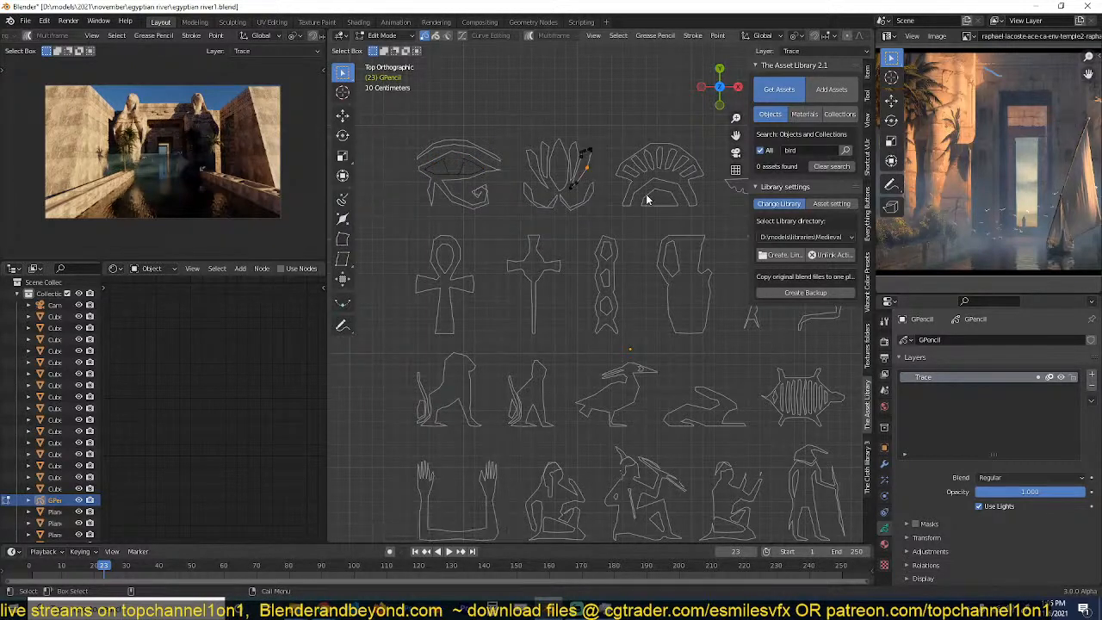
Circle-select the fan symbol's inner strokes, extend the selection to linked points, and leave edit mode.
middle_click_drag(667, 174, 610, 228, "shift")
left_click(602, 211)
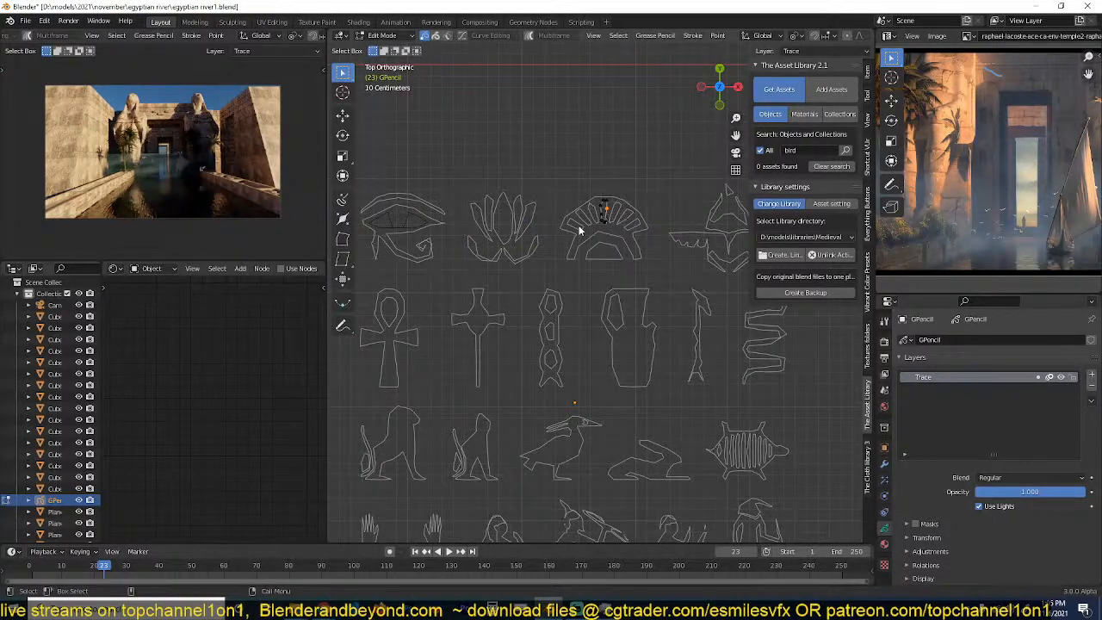
key("c")
left_click_drag(580, 229, 614, 221)
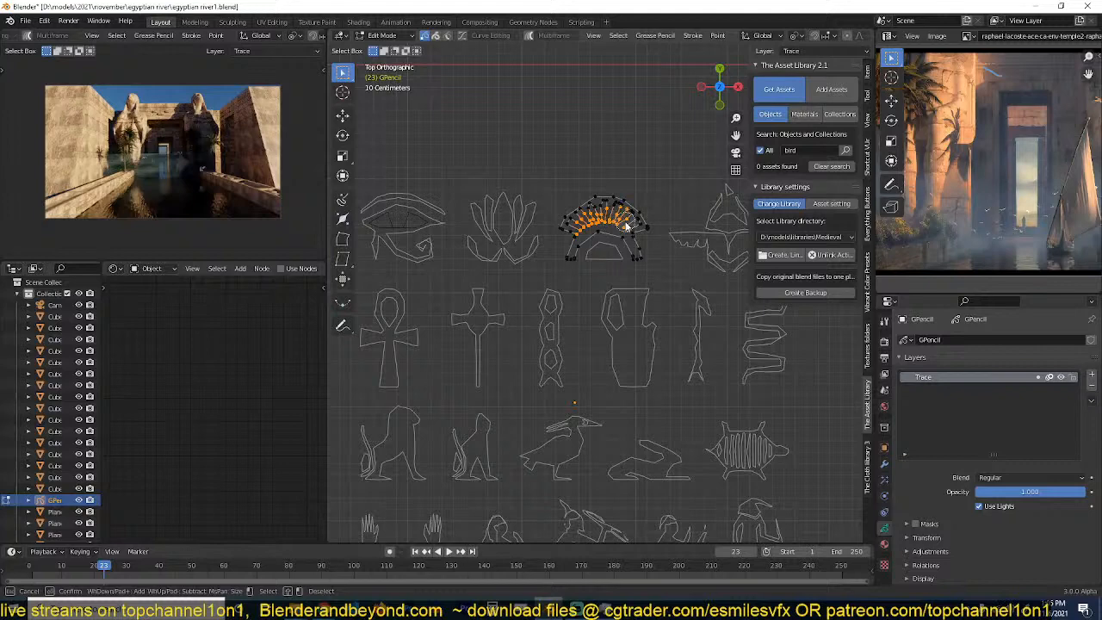
right_click(627, 225)
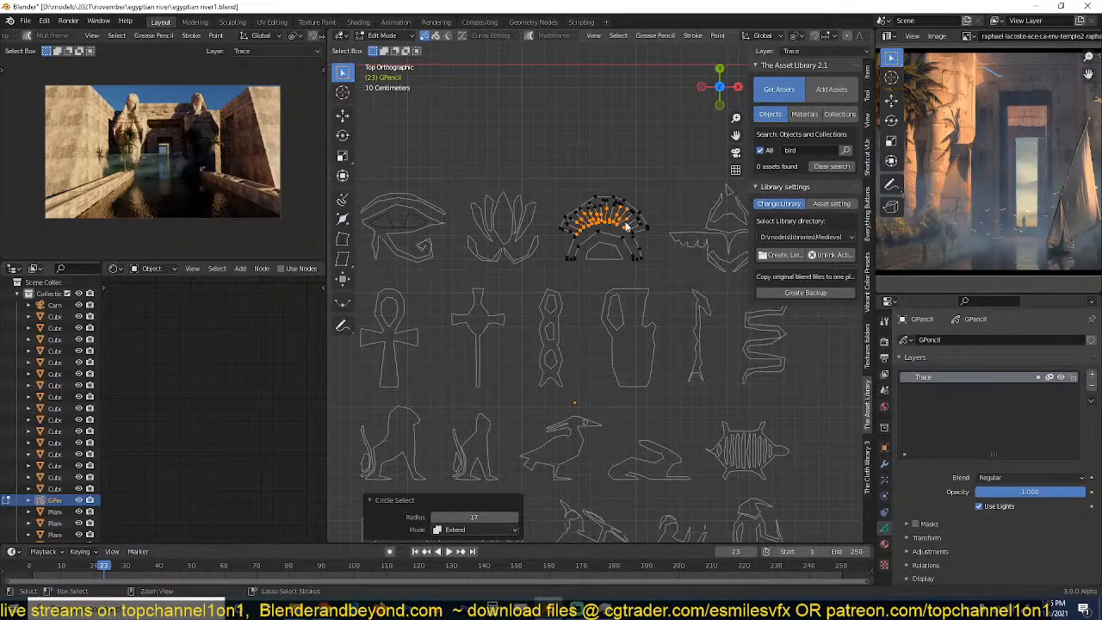
key("ctrl+l")
key("Tab")
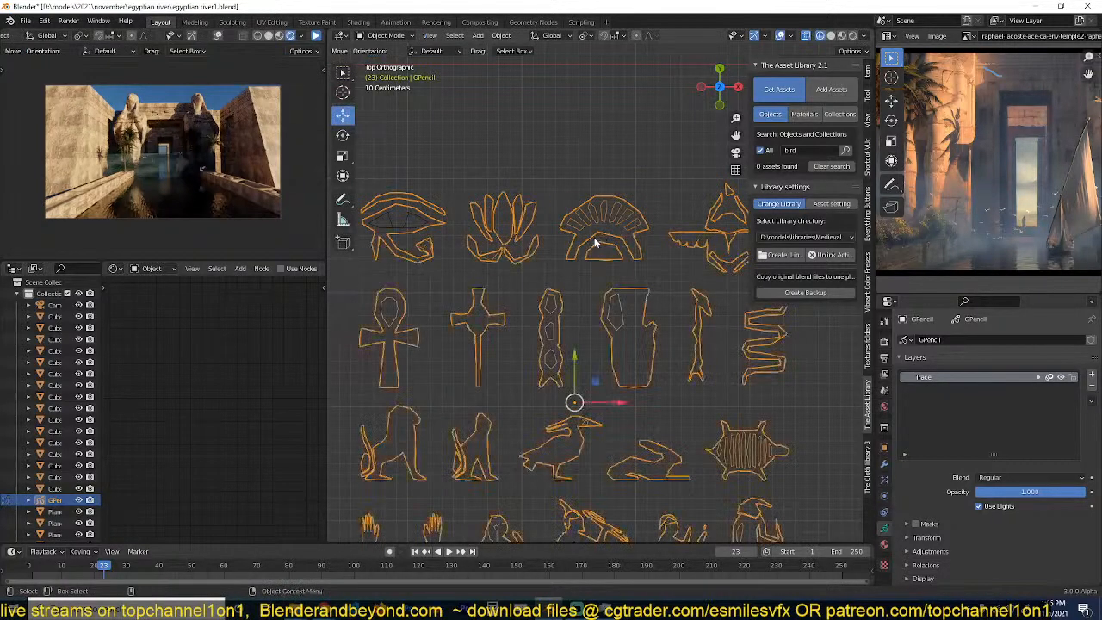
Hide the grease pencil symbols and select the converted Trace curve.
key("h")
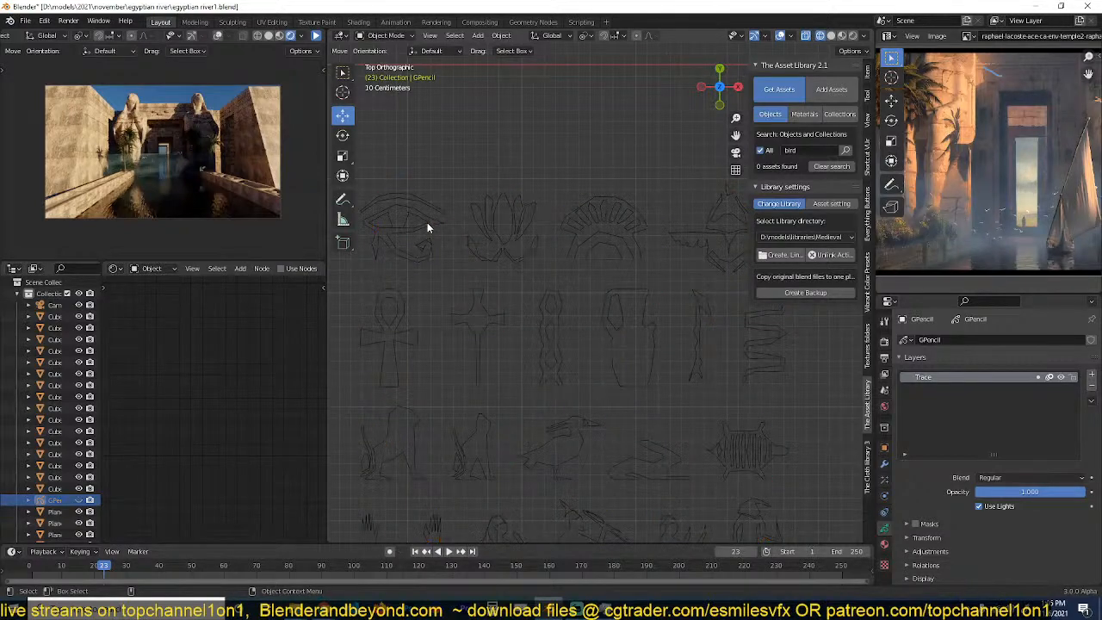
left_click(426, 226)
key("Tab")
key("Tab")
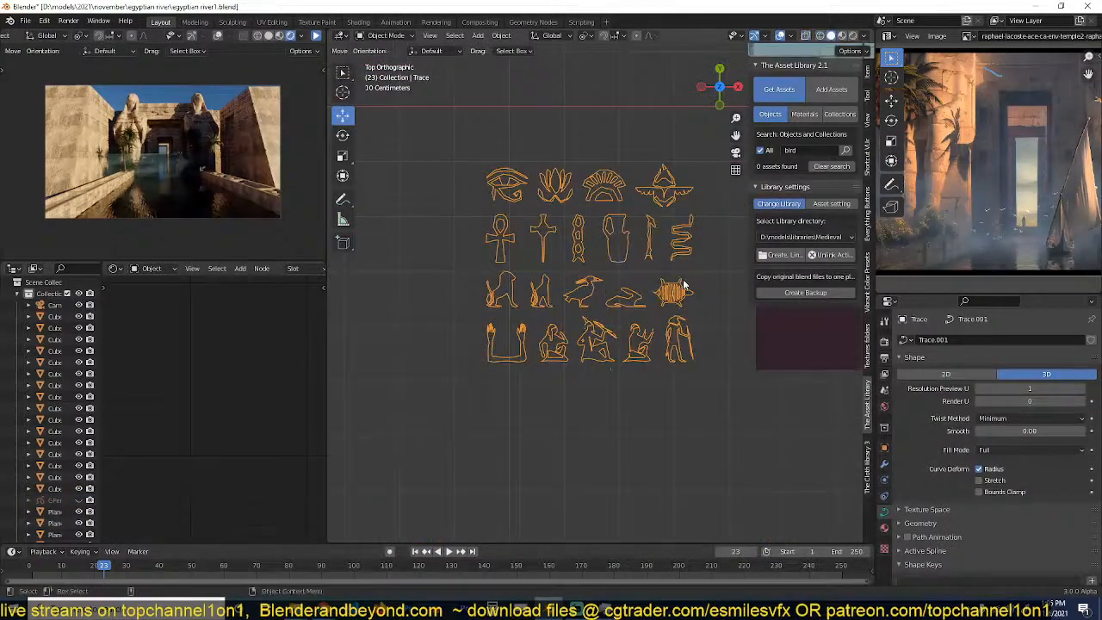
middle_click_drag(606, 290, 654, 422)
scroll(655, 421, "down", 3)
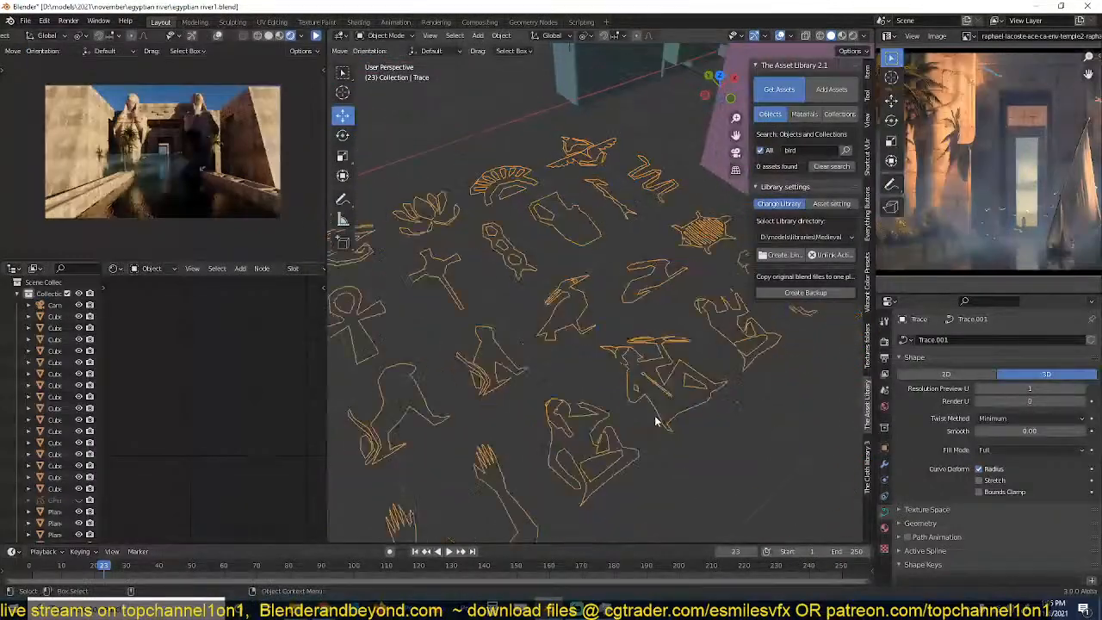
Delete the vertices of the small eye outline inside the bird's head on the Trace curve, and leave edit mode.
key("KP_7")
scroll(551, 328, "up", 4)
key("Tab")
scroll(556, 343, "up", 7)
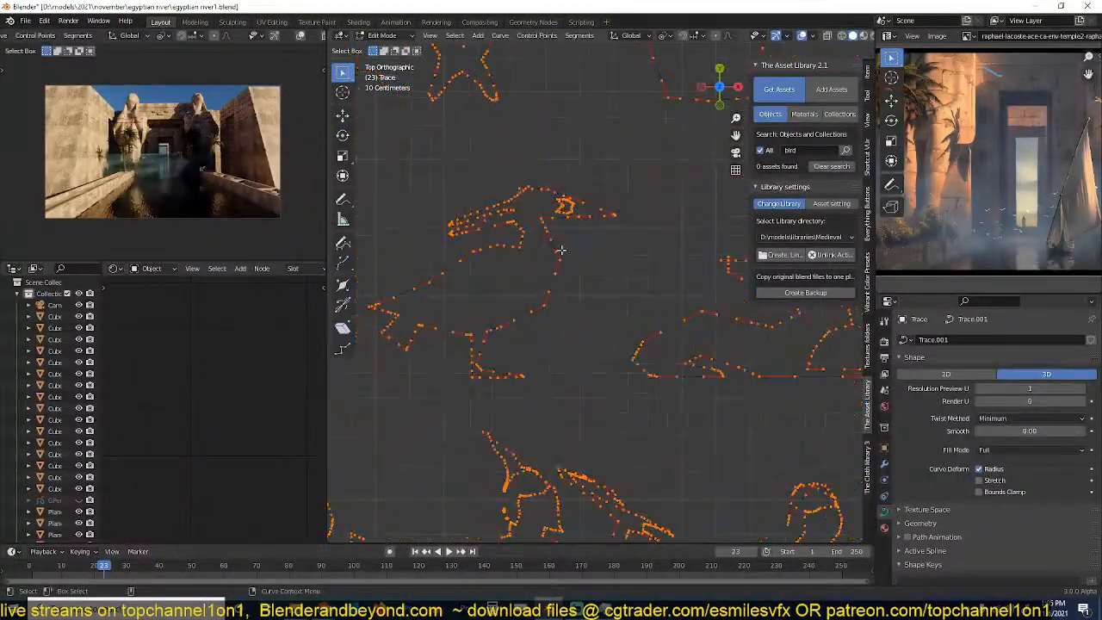
key("alt+a")
key("Tab")
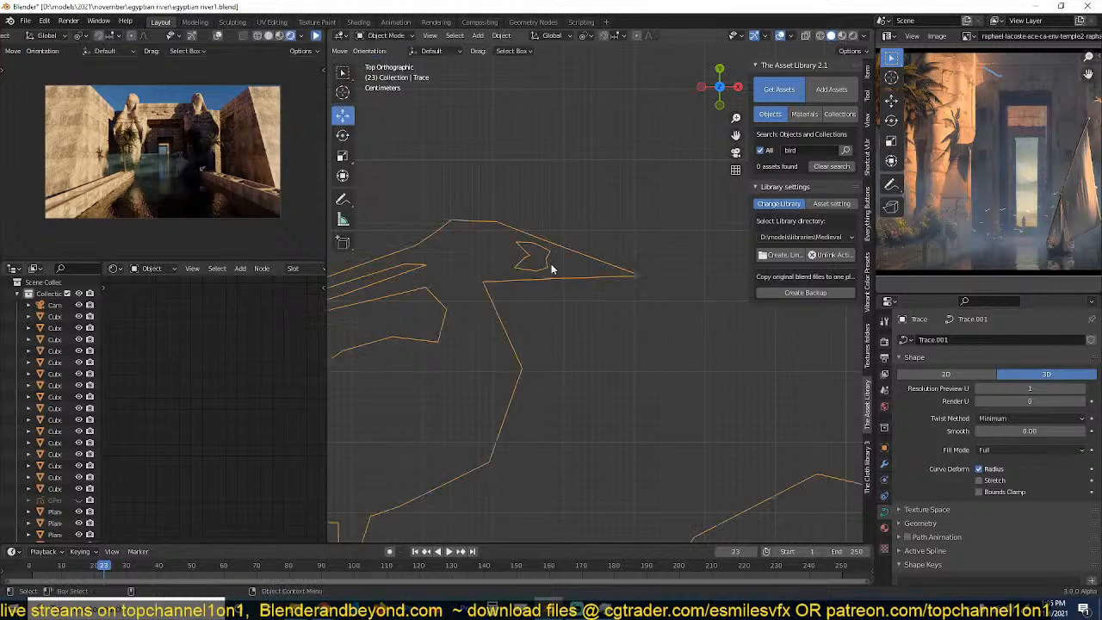
left_click(394, 35)
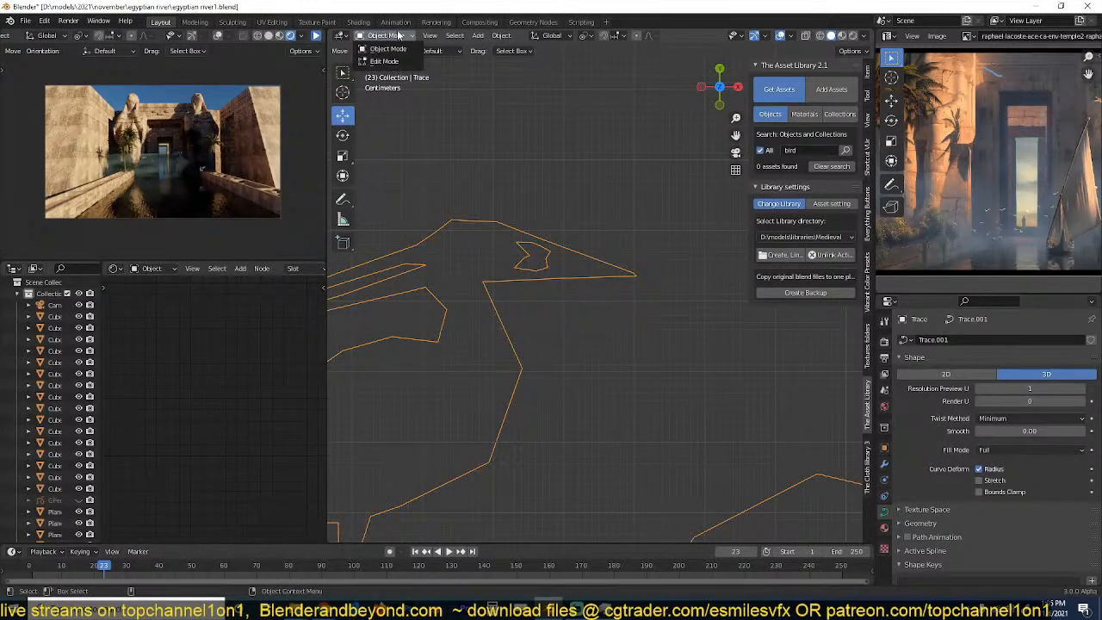
key("Tab")
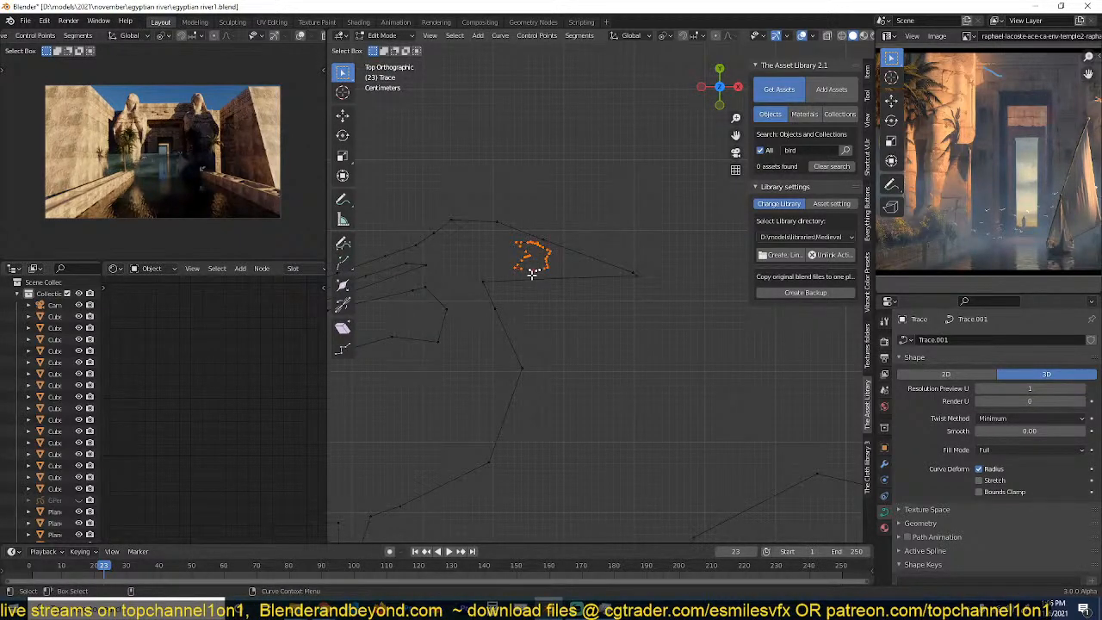
key("x")
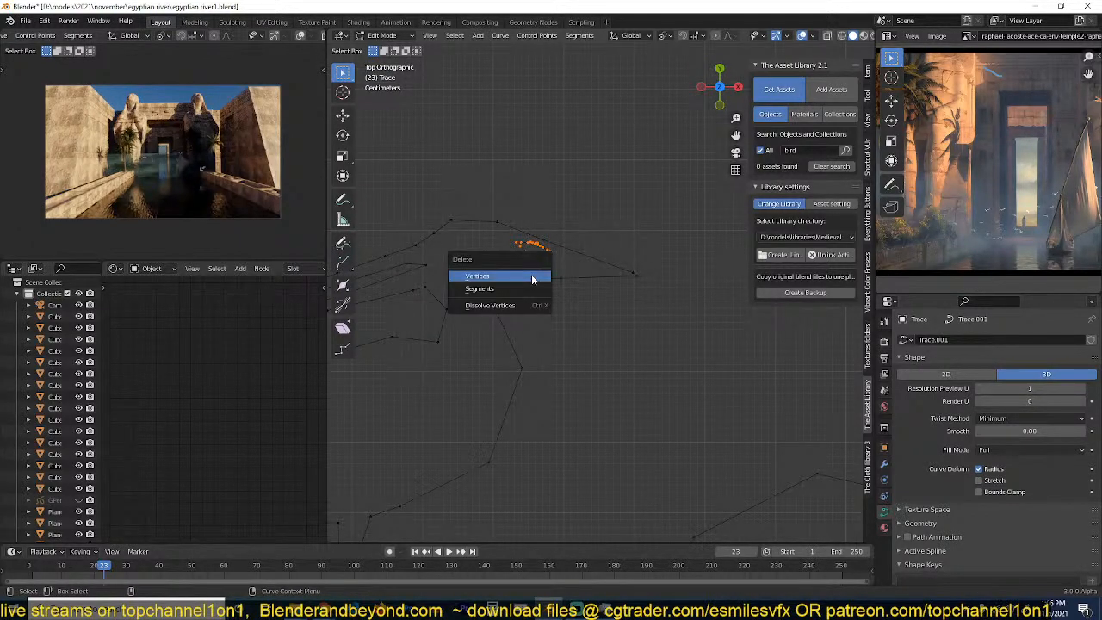
left_click(532, 278)
key("Tab")
scroll(534, 320, "down", 6)
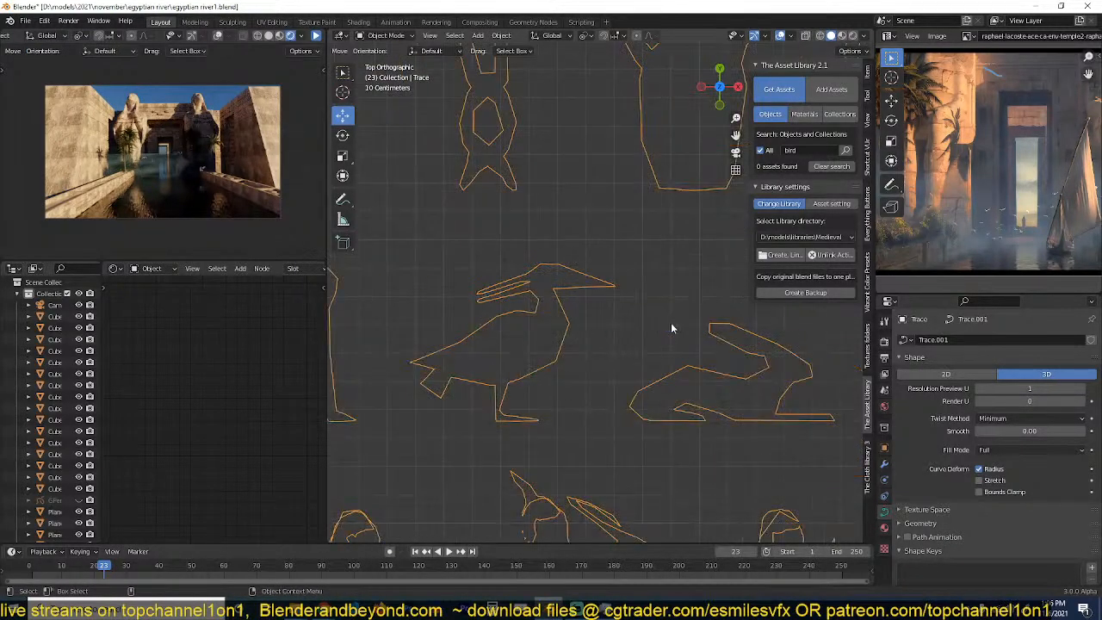
Make the Trace curve 2D and set its fill mode to Front.
scroll(670, 325, "down", 8)
middle_click_drag(669, 325, 676, 288)
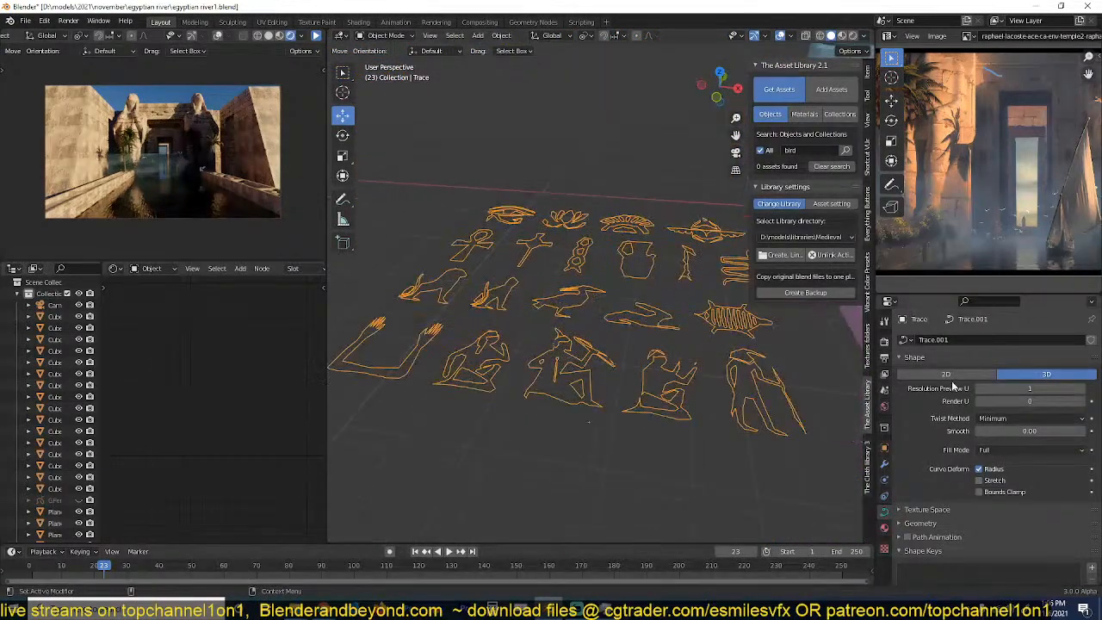
left_click(947, 373)
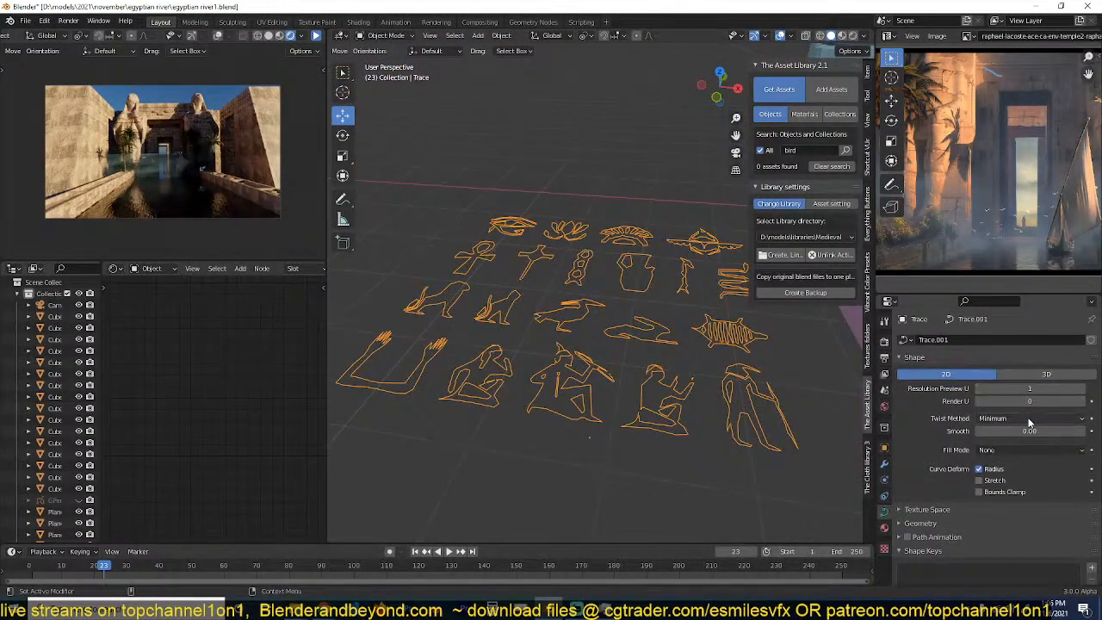
left_click(1028, 418)
left_click(993, 444)
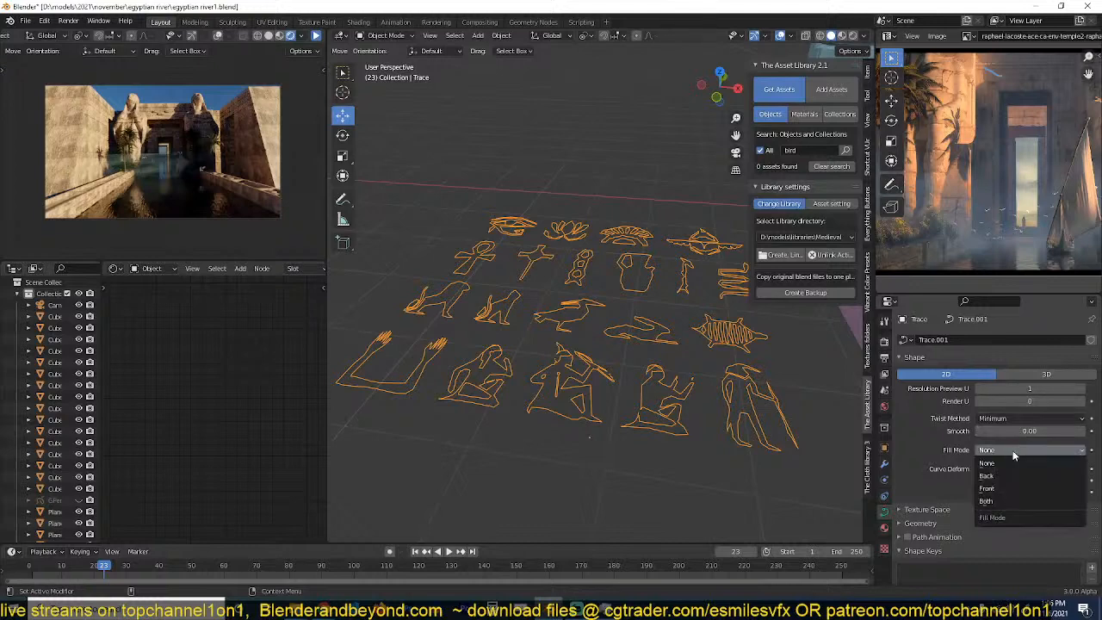
left_click(1026, 450)
left_click(1004, 493)
scroll(592, 365, "up", 3)
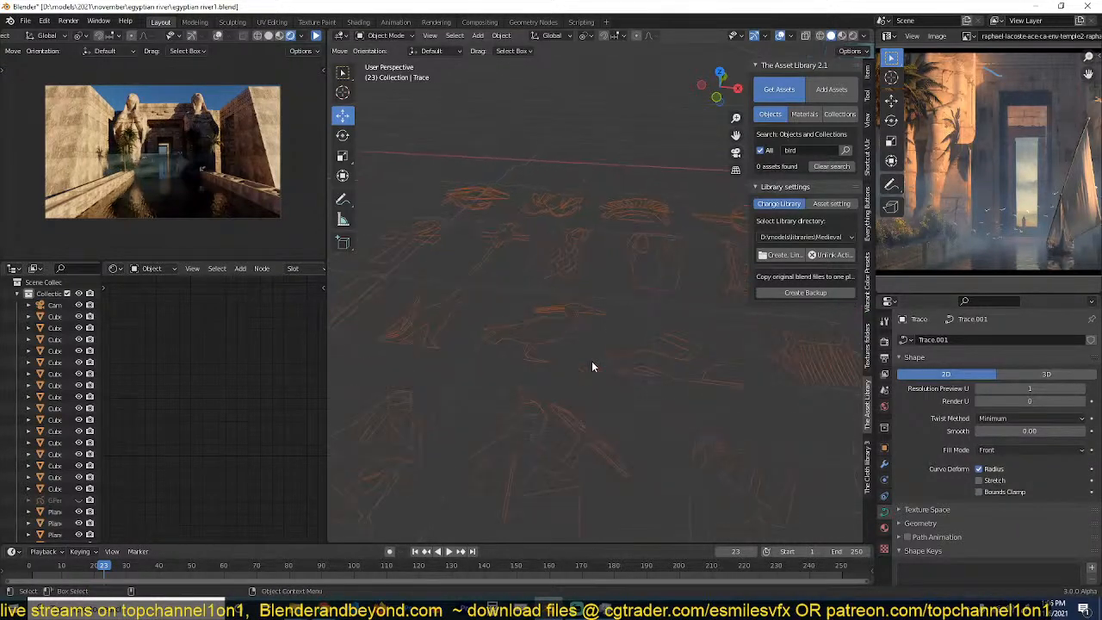
middle_click_drag(592, 365, 690, 316, "shift")
In the Trace curve's edit mode, select points on the eye and fan outlines and all the points of the lotus.
key("Tab")
key("KP_7")
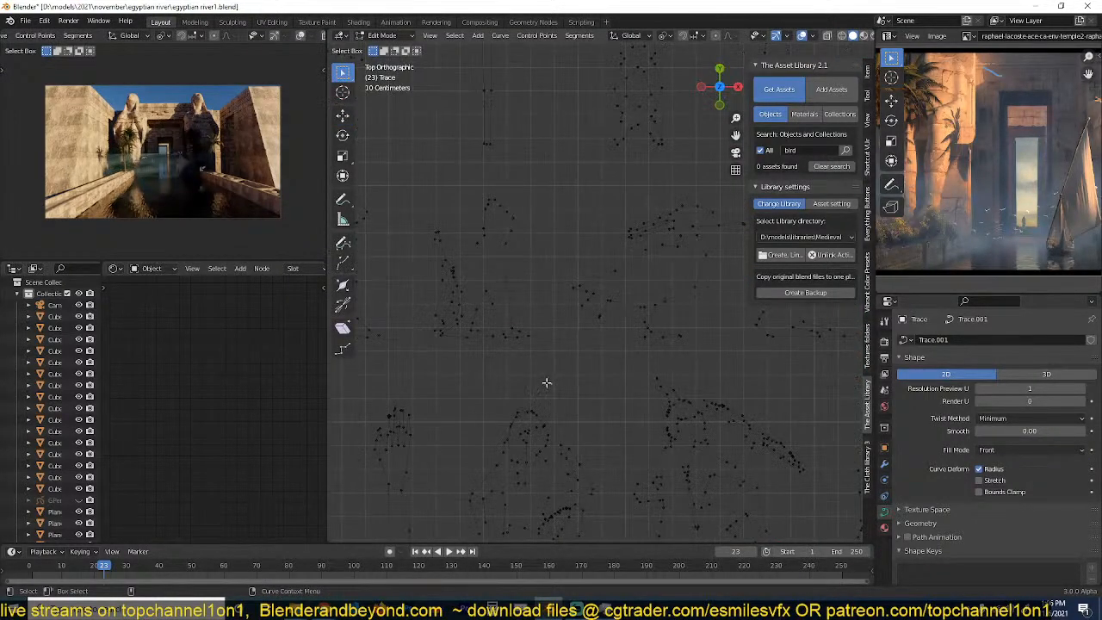
key("a")
scroll(525, 320, "down", 8)
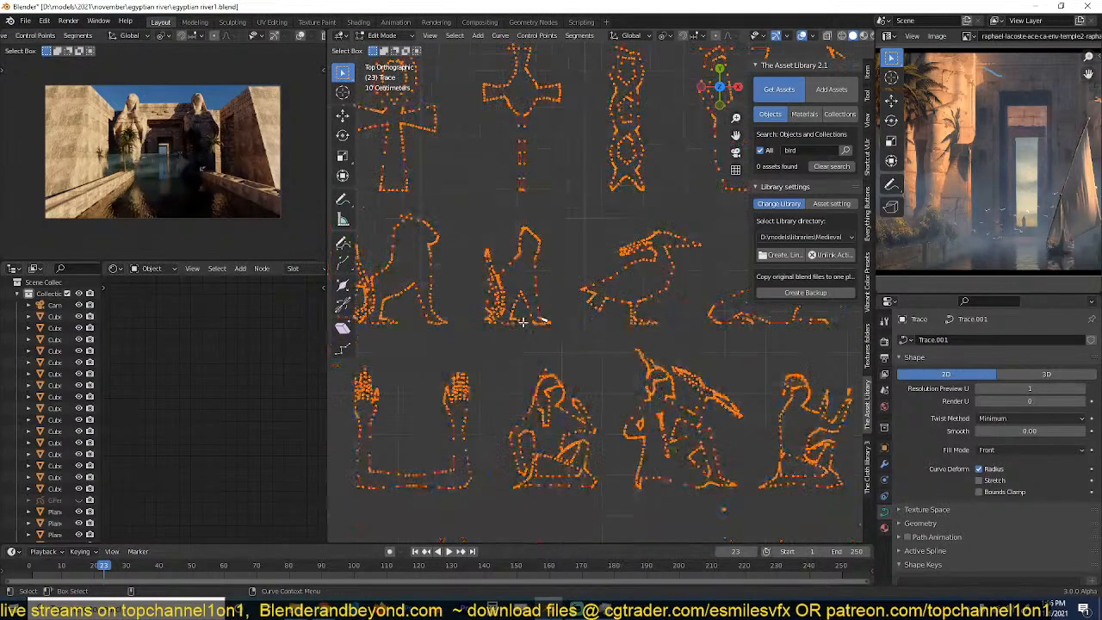
scroll(530, 221, "up", 4)
scroll(530, 220, "up", 10)
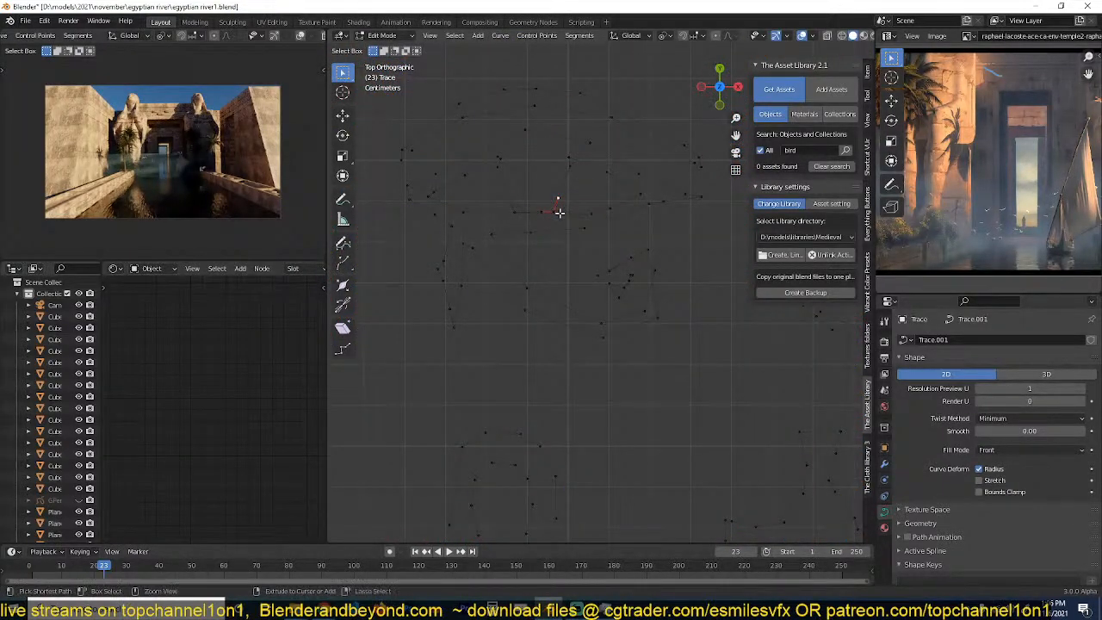
scroll(606, 259, "down", 2)
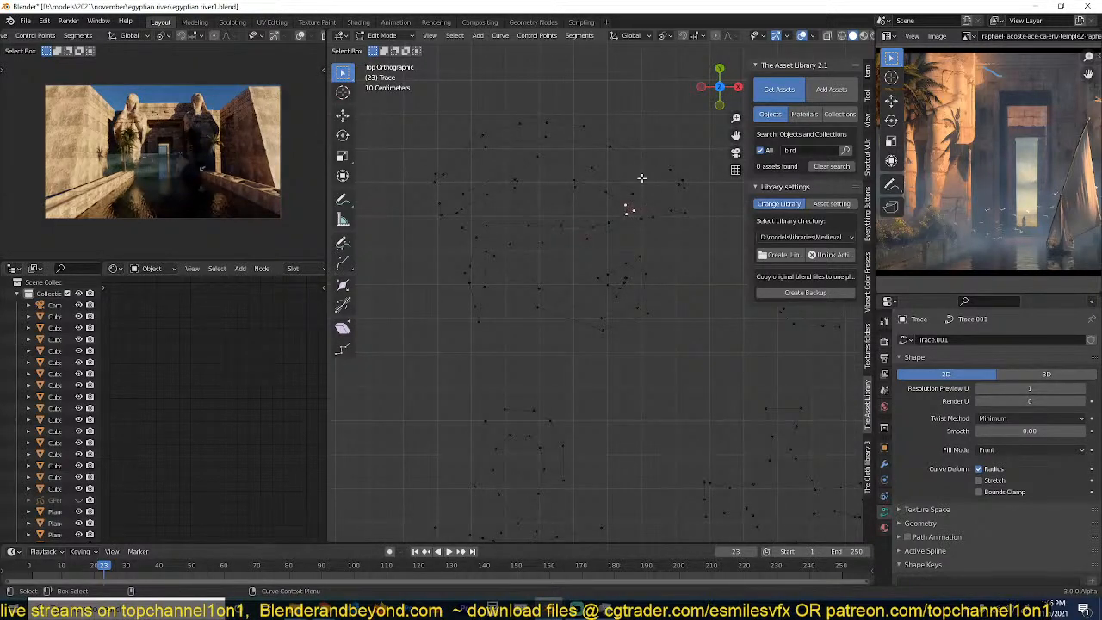
scroll(654, 173, "down", 3)
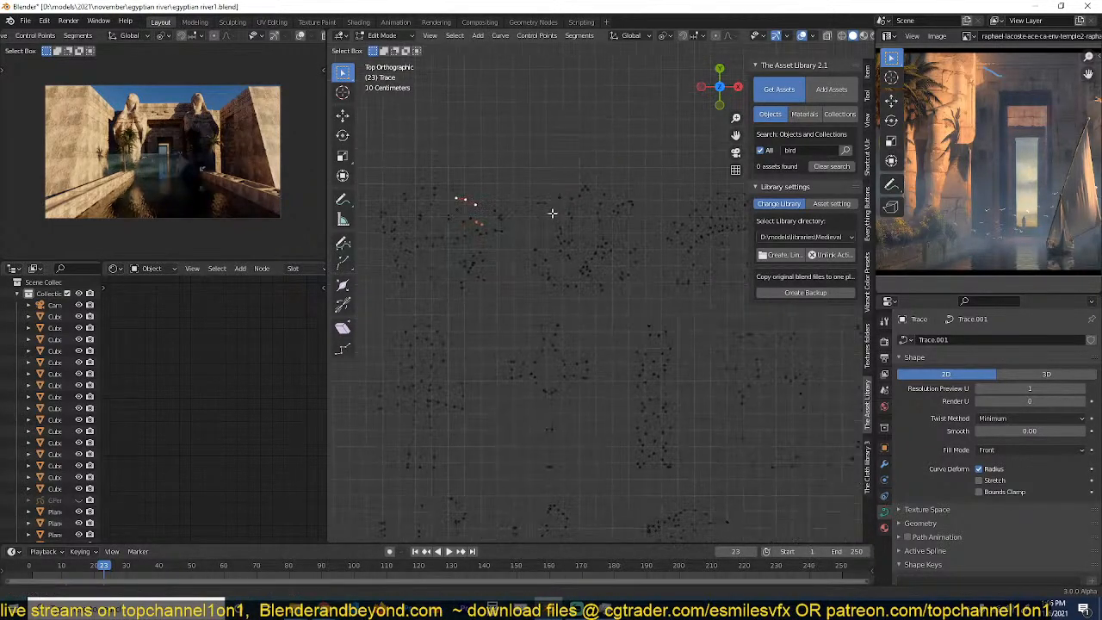
left_click_drag(531, 173, 635, 307, "shift")
middle_click_drag(674, 287, 590, 286, "shift")
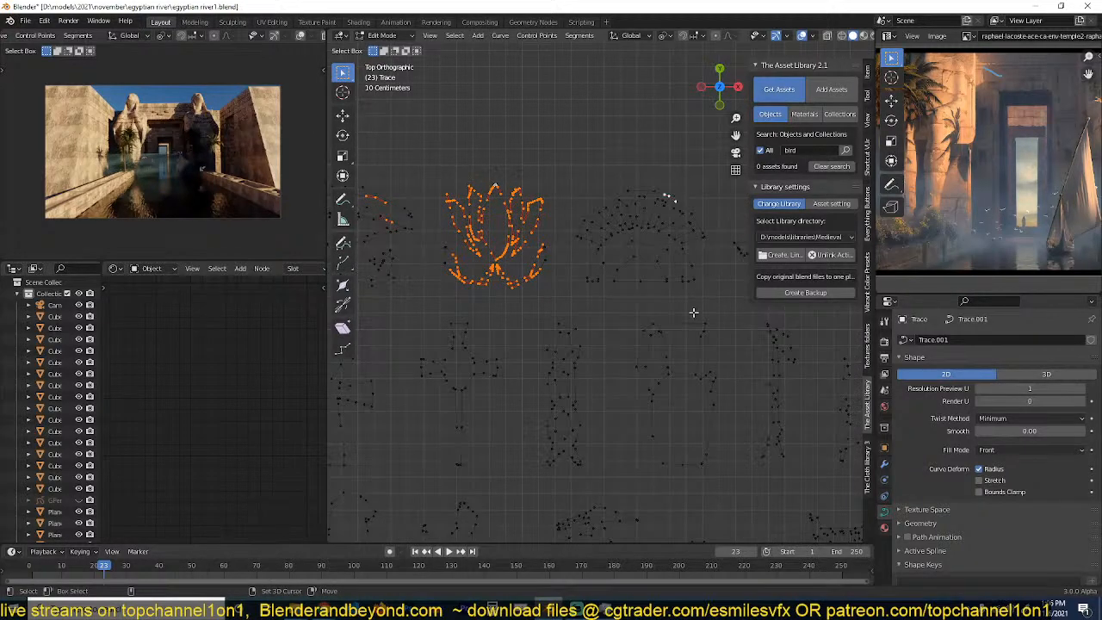
middle_click_drag(693, 313, 555, 310, "shift")
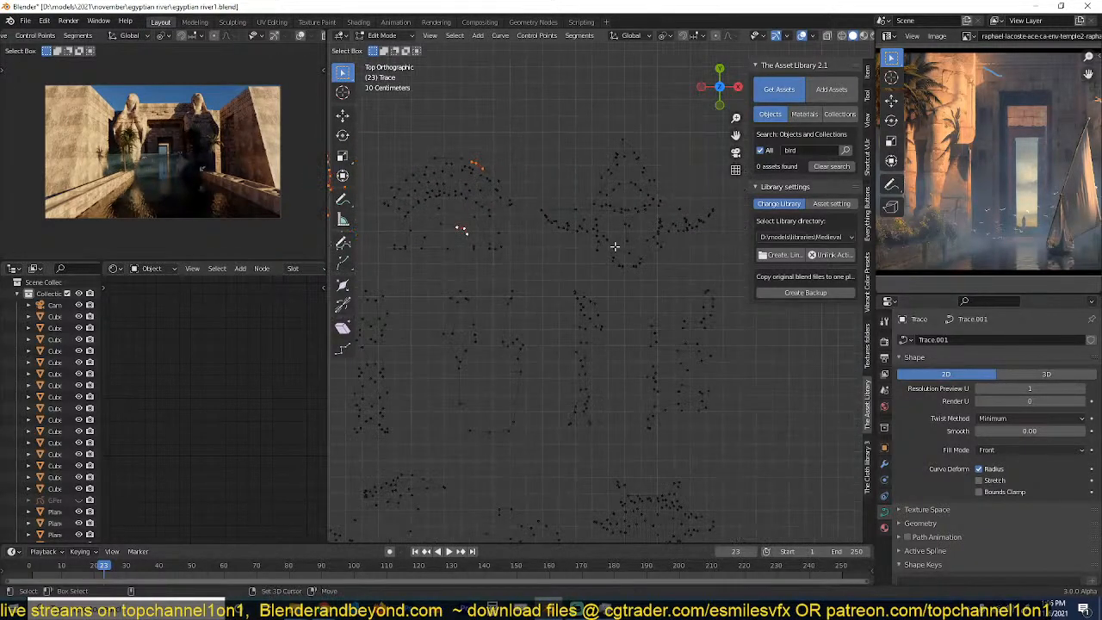
Add outline points of the winged symbol and the second-row symbols, from the zigzag to the cross, to the selection.
scroll(612, 273, "up", 2)
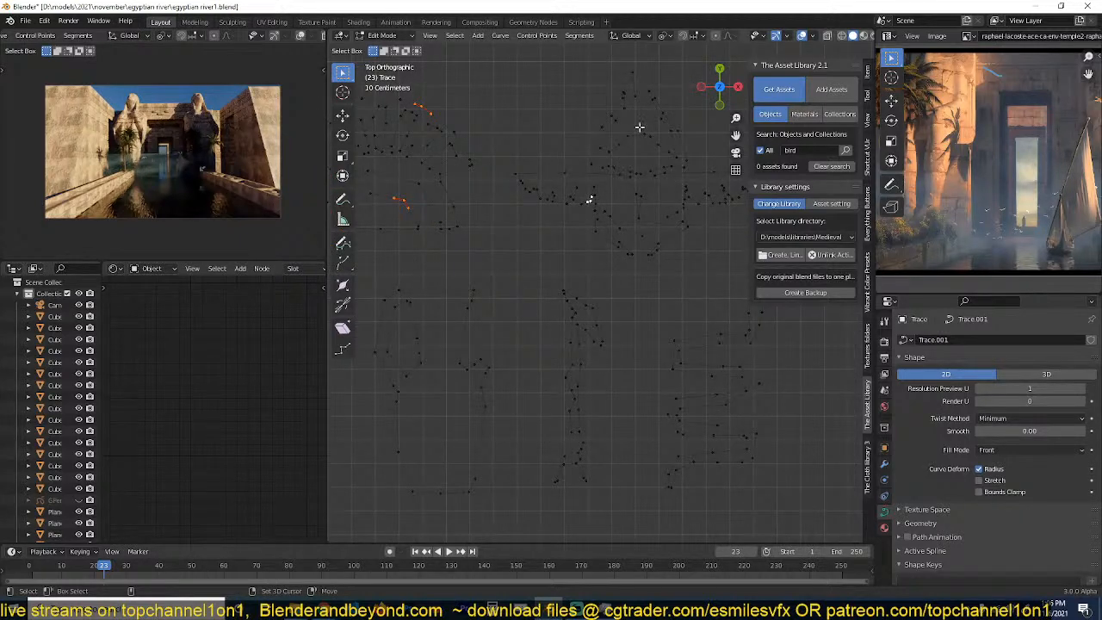
scroll(611, 281, "down", 2)
left_click(629, 143, "shift")
middle_click_drag(626, 413, 654, 358, "shift")
left_click(538, 283, "shift")
middle_click_drag(516, 353, 627, 340, "shift")
middle_click_drag(469, 337, 588, 327, "shift")
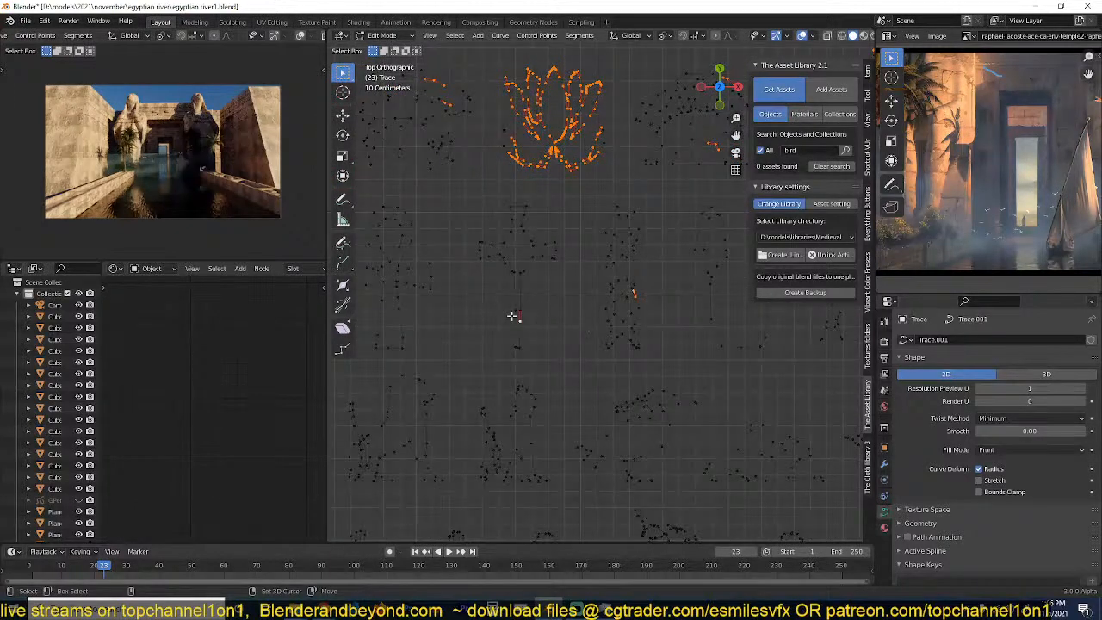
middle_click_drag(513, 316, 625, 312, "shift")
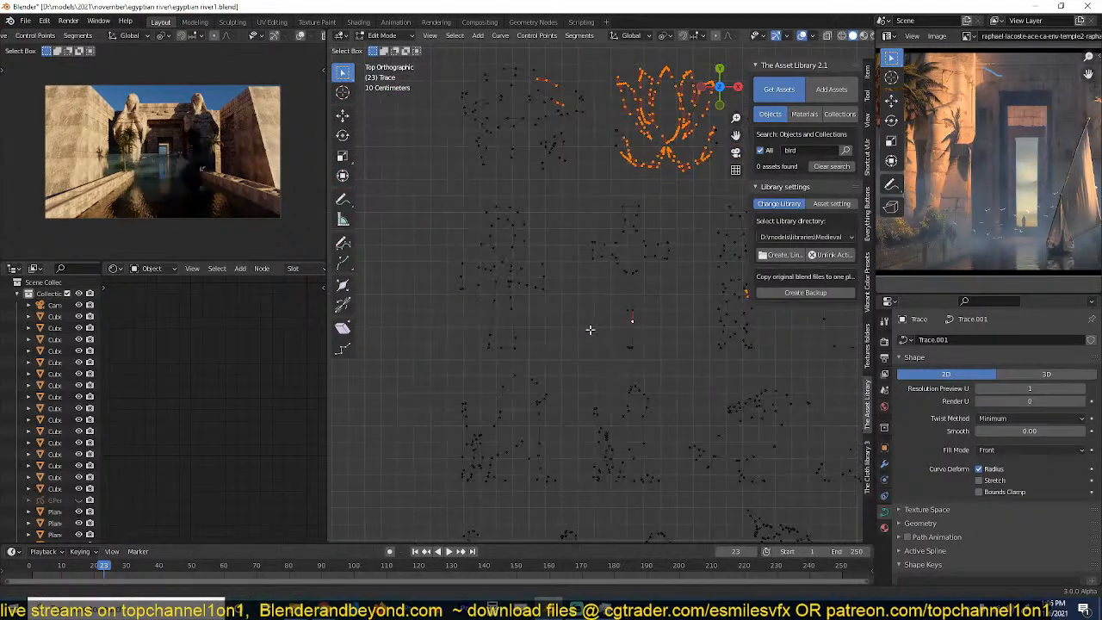
Add outline points of the ankh, the third-row animals, and the bottom-row figures and raised arms to the selection.
left_click(542, 401, "shift")
middle_click_drag(596, 449, 519, 310, "shift")
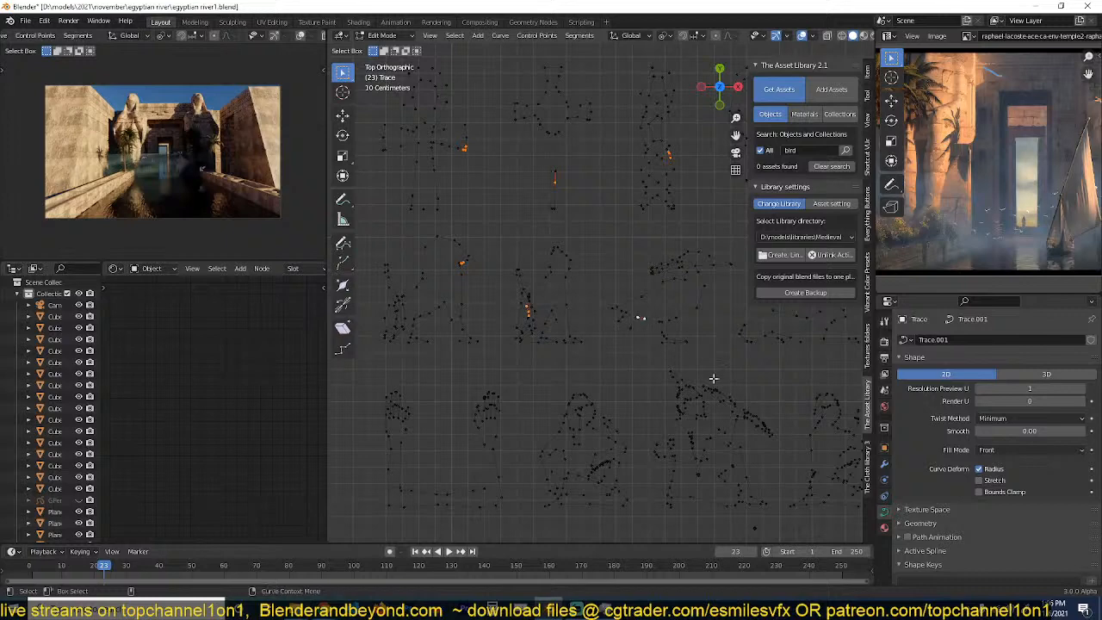
middle_click_drag(713, 378, 568, 324, "shift")
middle_click_drag(707, 346, 594, 315, "shift")
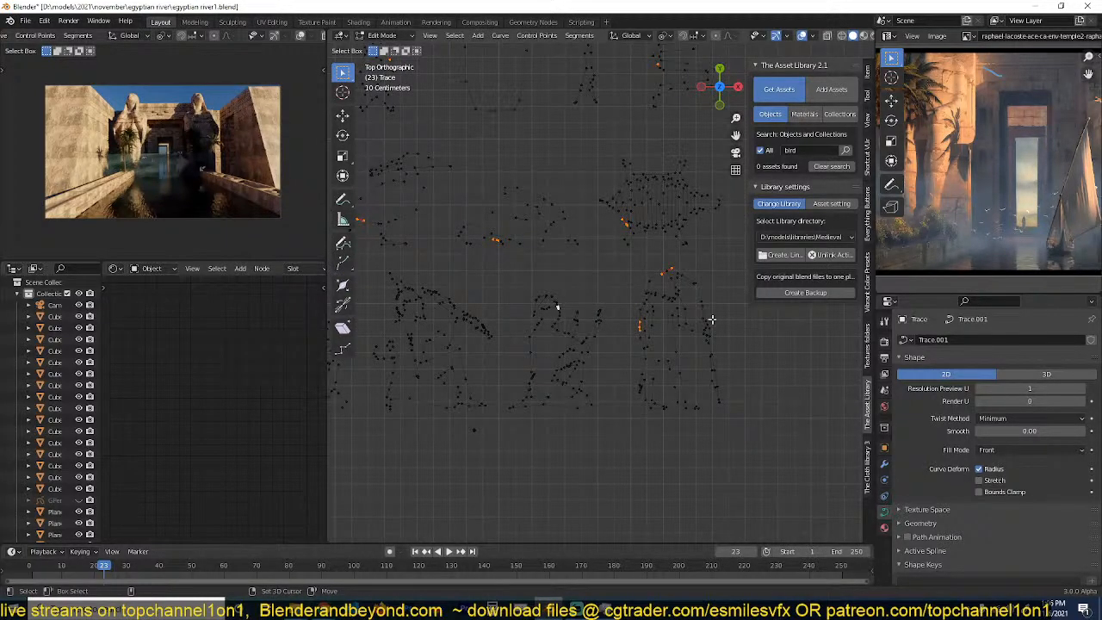
middle_click_drag(450, 357, 566, 338, "shift")
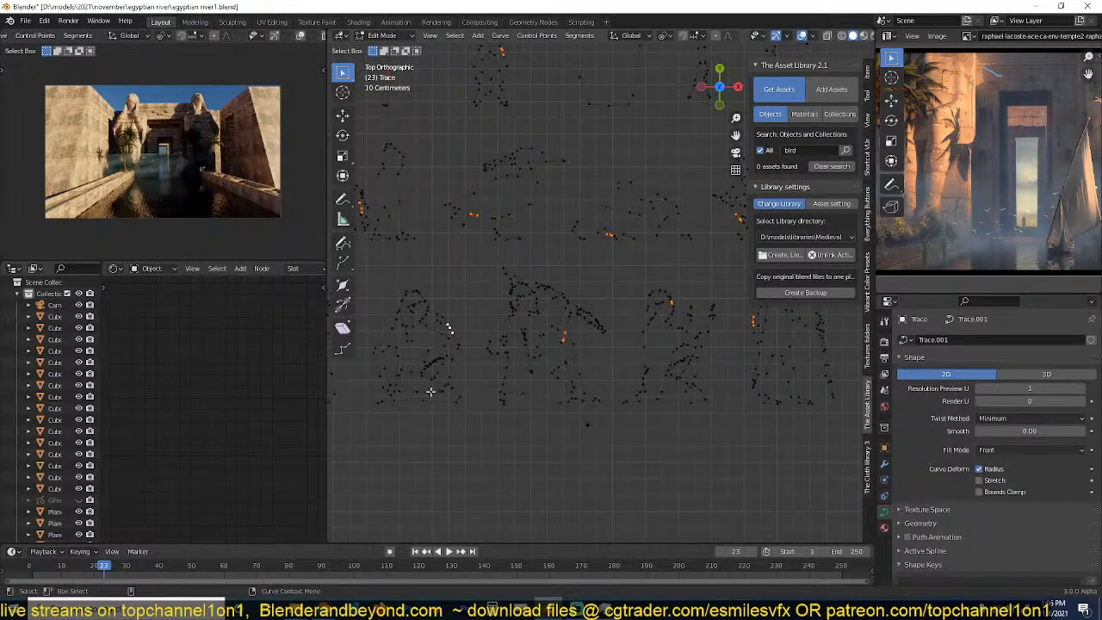
middle_click_drag(449, 327, 494, 358, "shift")
Extend the point selection to the linked outlines, invert it, and delete the vertices of all the other outlines.
key("ctrl+l")
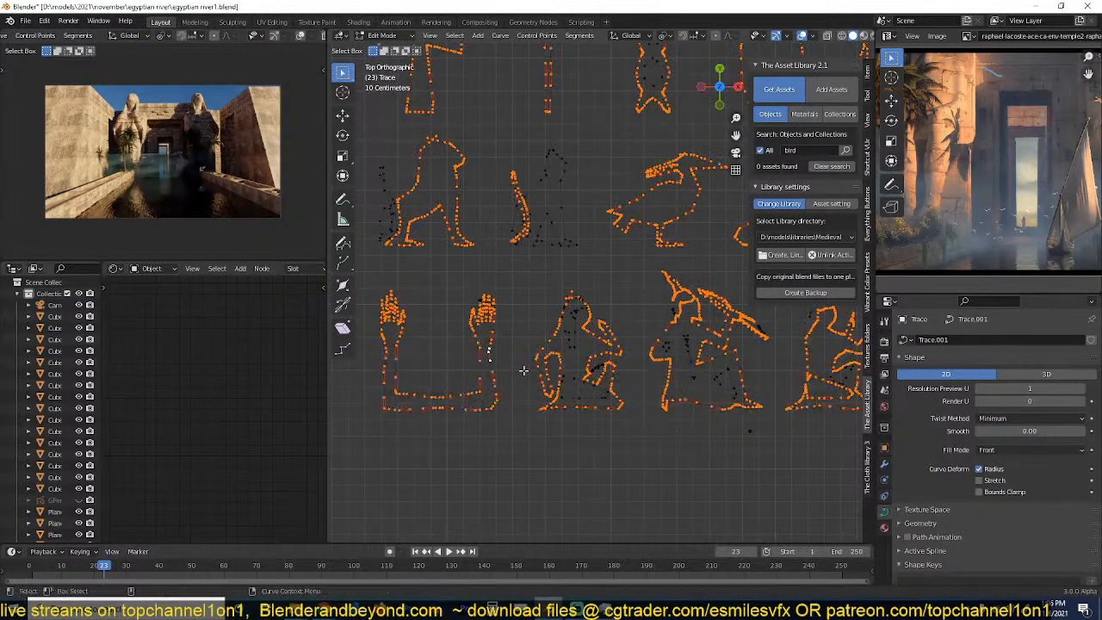
key("x")
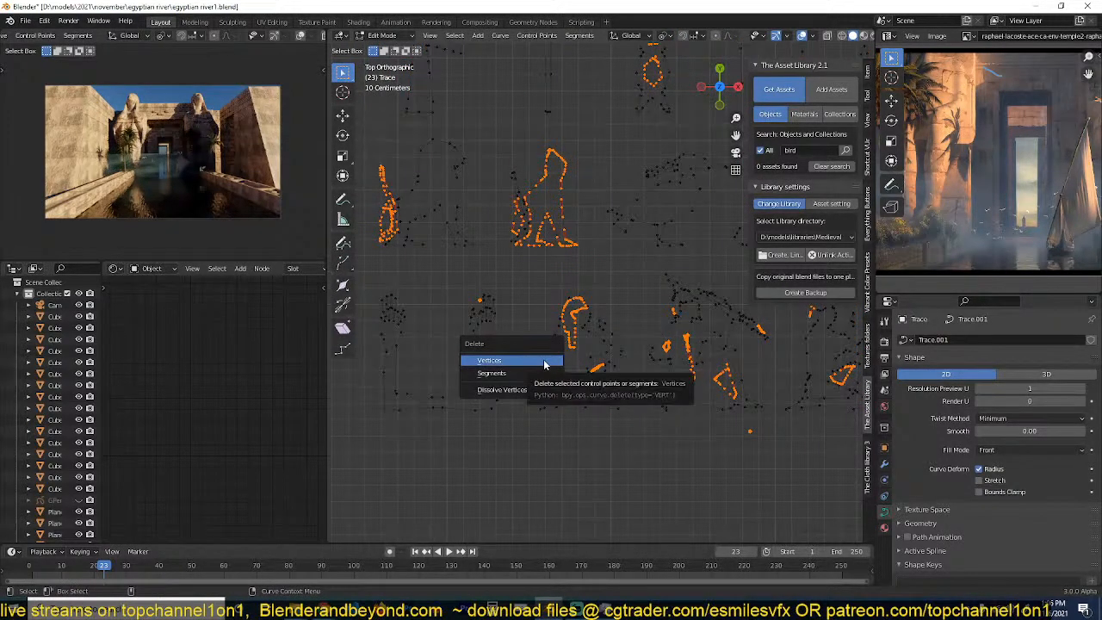
left_click(544, 365)
key("Tab")
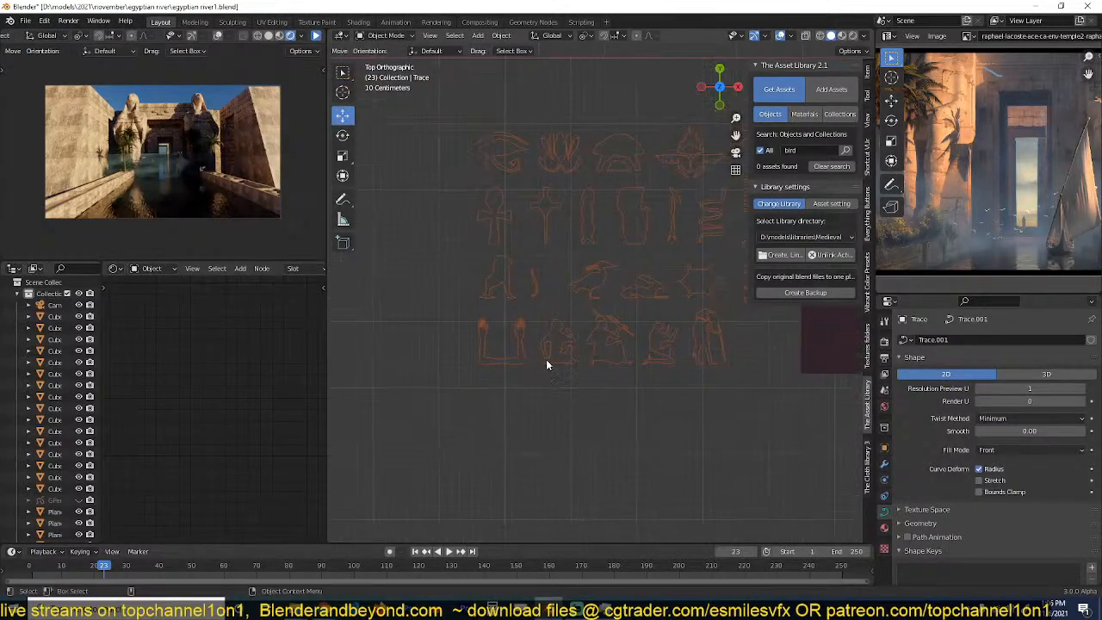
Select all points of the Trace curve and set its fill mode to Both.
middle_click_drag(608, 293, 617, 355)
key("Tab")
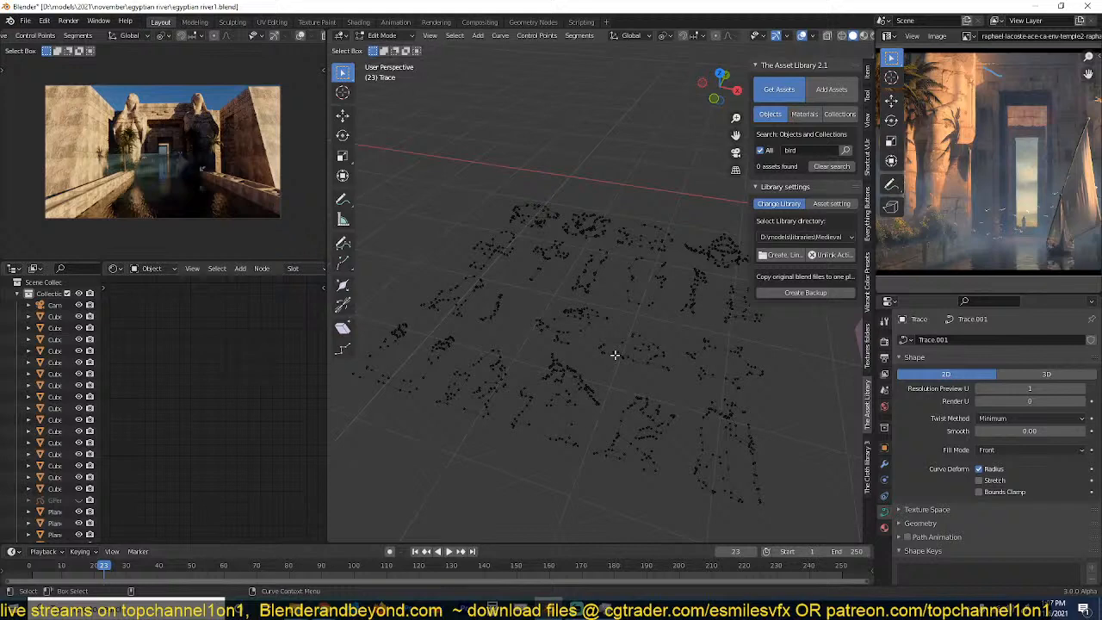
key("a")
key("Tab")
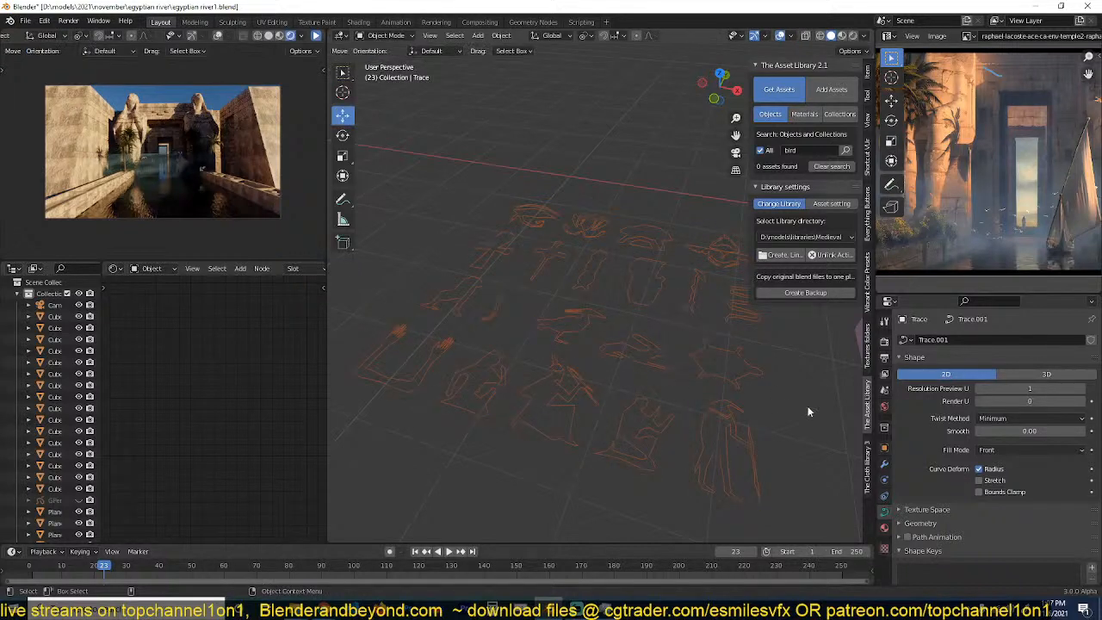
left_click(1009, 451)
left_click(1000, 500)
middle_click_drag(619, 428, 678, 435)
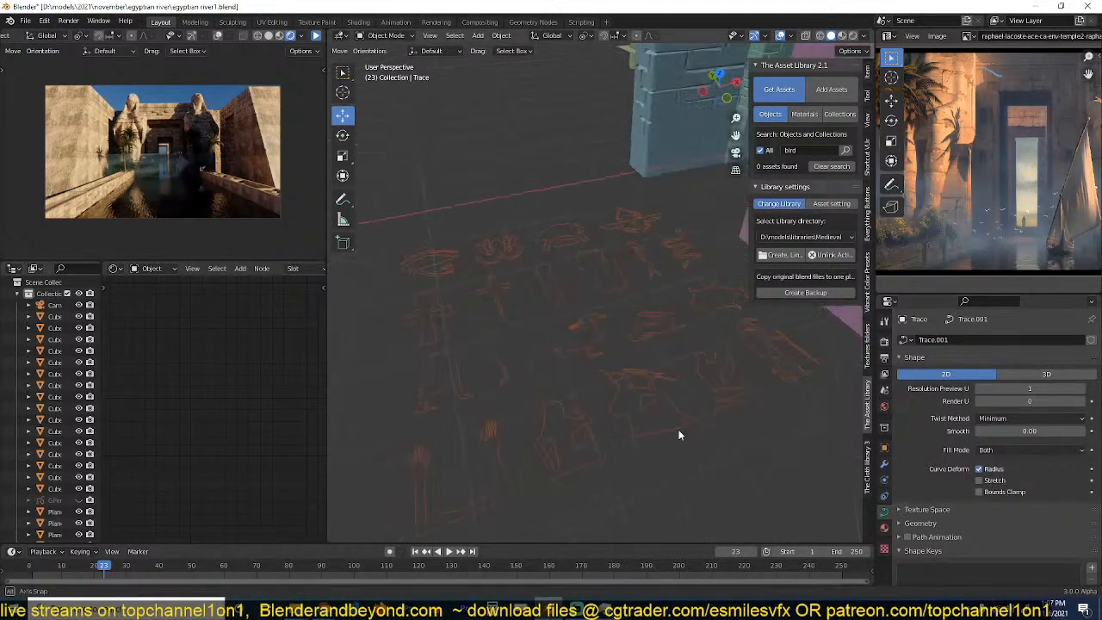
left_click(674, 425)
left_click(639, 366)
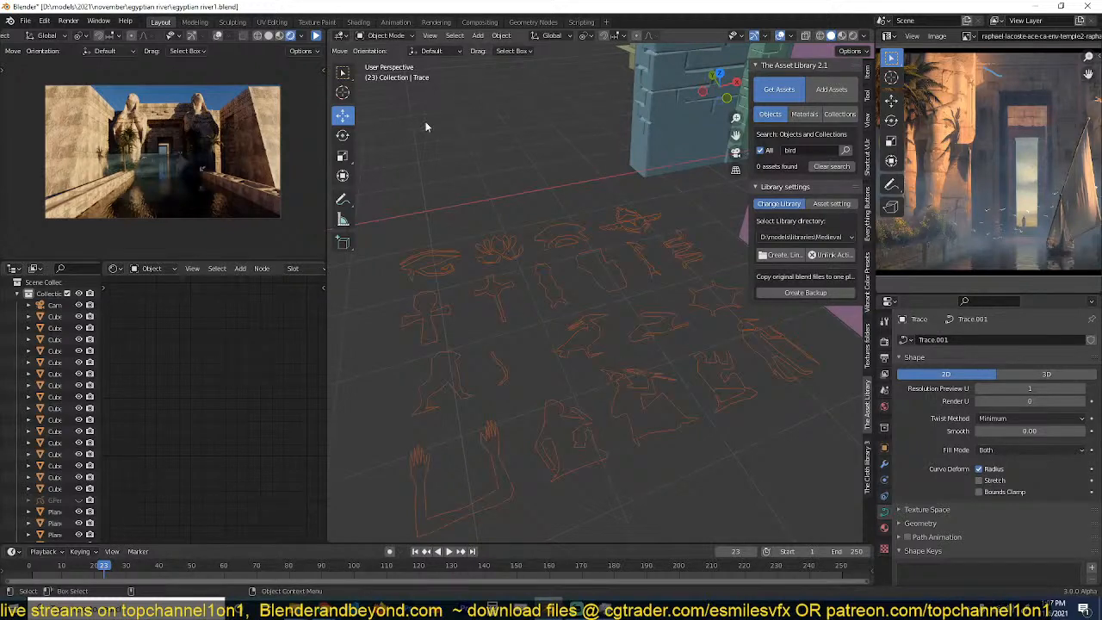
Convert the Trace curve to a mesh and enter its edit mode.
right_click(478, 238)
mouse_move(482, 238)
left_click(516, 252)
key("Tab")
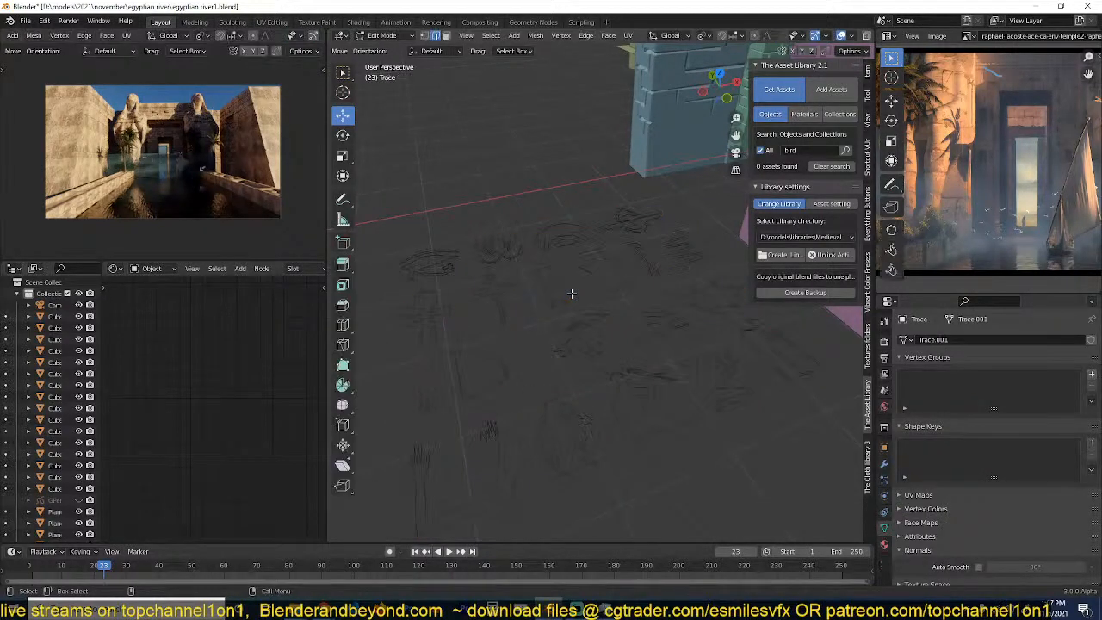
key("a")
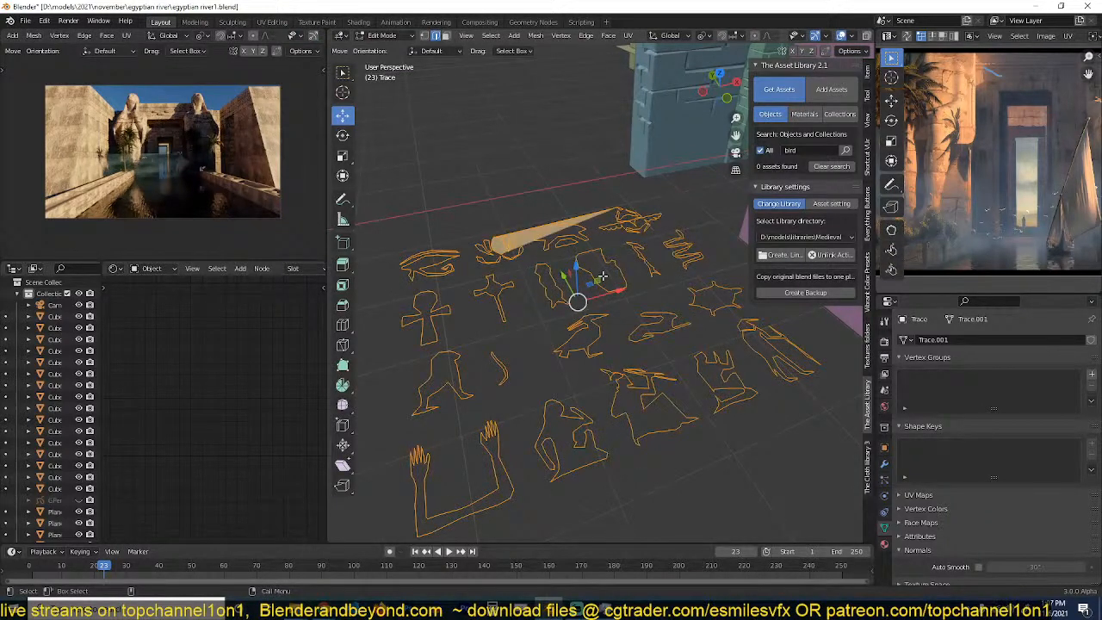
key("ctrl+z")
Fill the outlines of the second-row torso-like shape, column, cross and ankh, and the main eye outline, with faces.
left_click(601, 279, "alt")
key("f")
left_click(545, 292, "alt")
key("f")
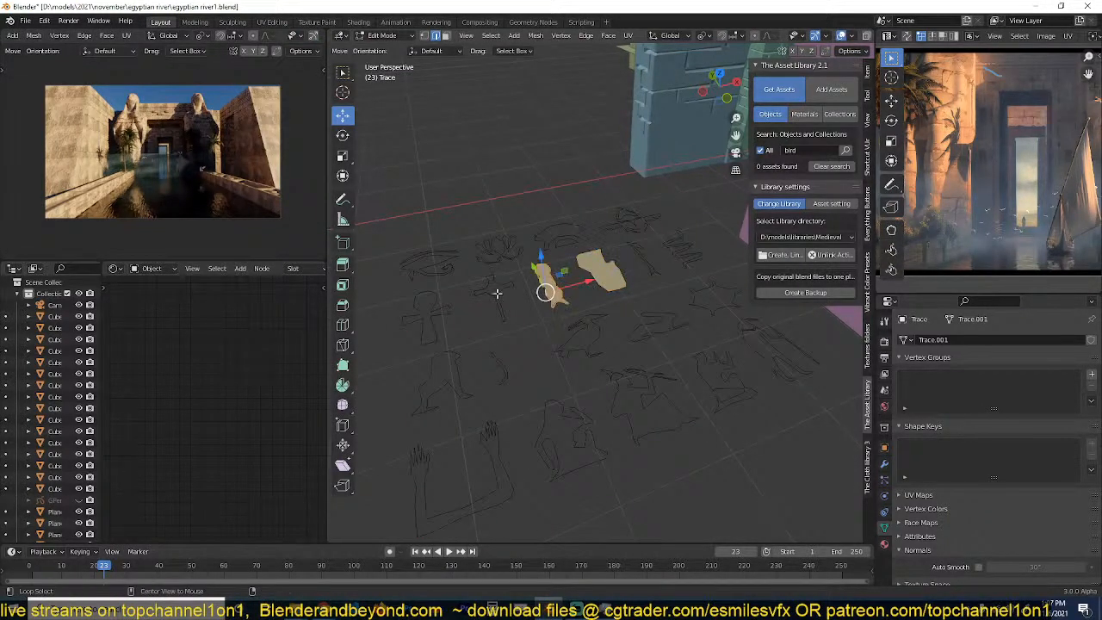
left_click(497, 293, "alt")
key("f")
left_click(421, 293, "alt")
key("f")
left_click(439, 264, "alt")
key("f")
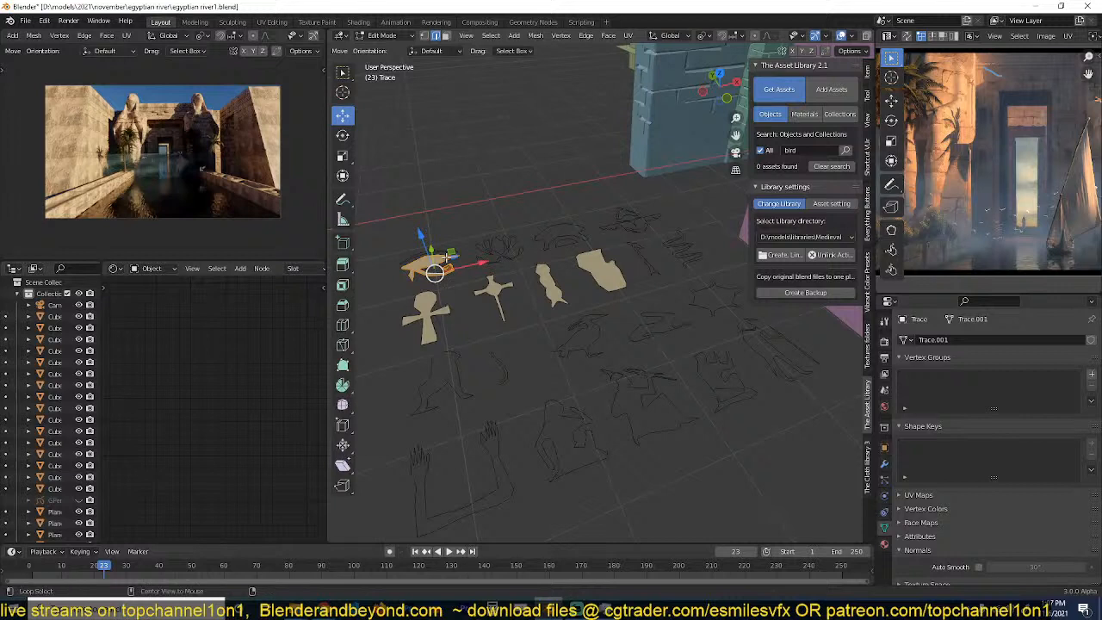
Fill the petal and base outlines of the lotus symbol with faces.
left_click(496, 249, "alt")
key("f")
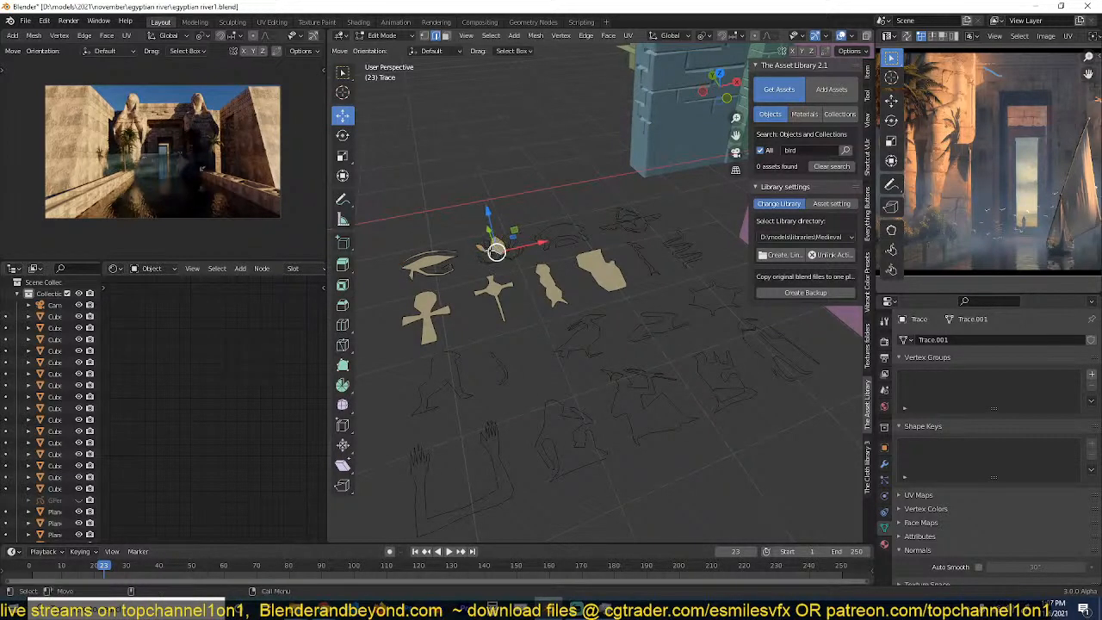
left_click(508, 244, "alt")
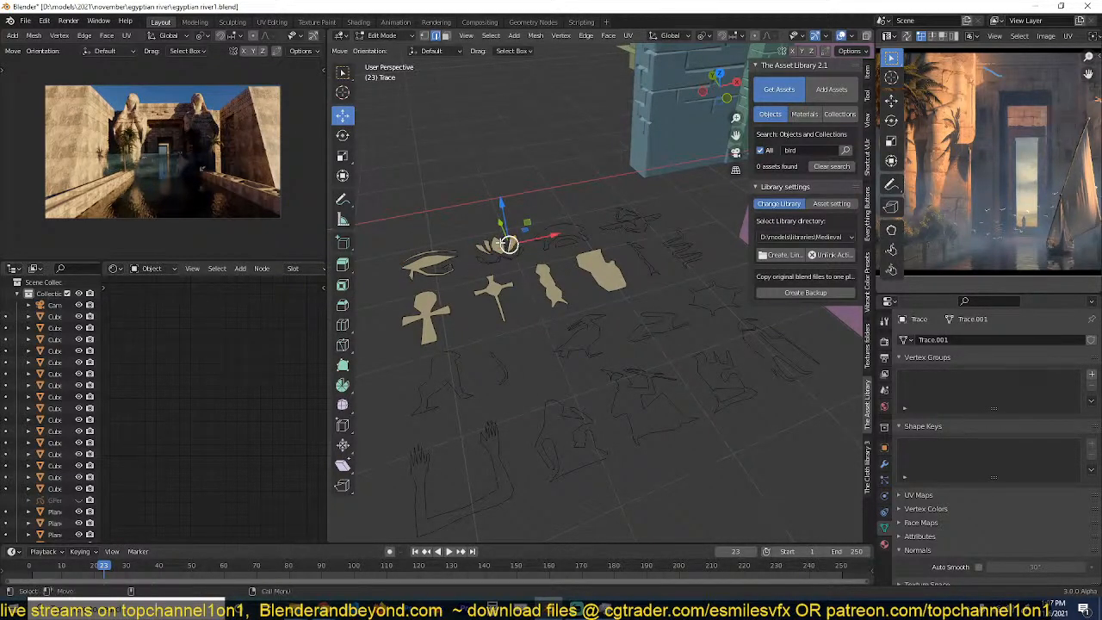
left_click(503, 242, "alt")
left_click(508, 260, "alt")
key("f")
left_click(488, 264, "alt")
key("f")
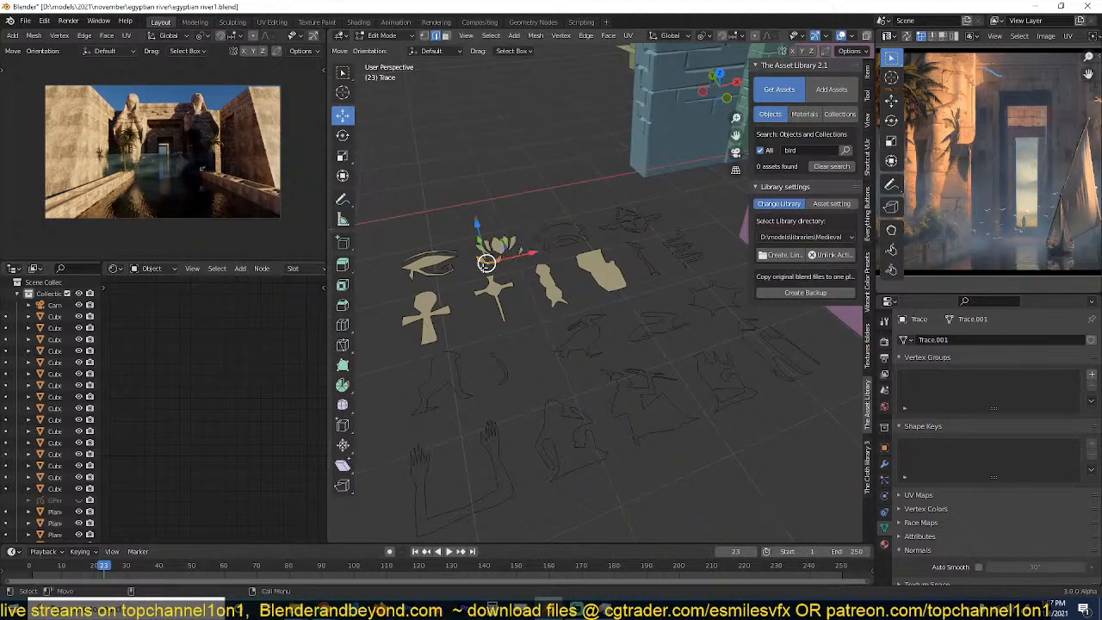
Start the Shortcut VUr key display and fill the fan symbol's upper and lower outlines with separate faces.
left_click(865, 168)
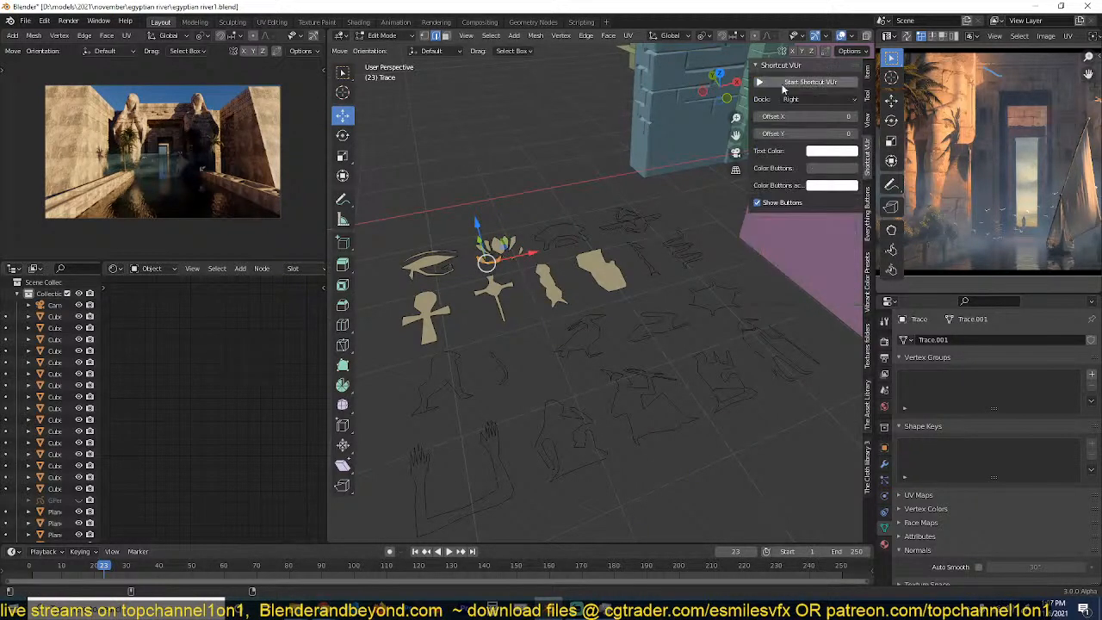
left_click(536, 246)
left_click(579, 231, "alt")
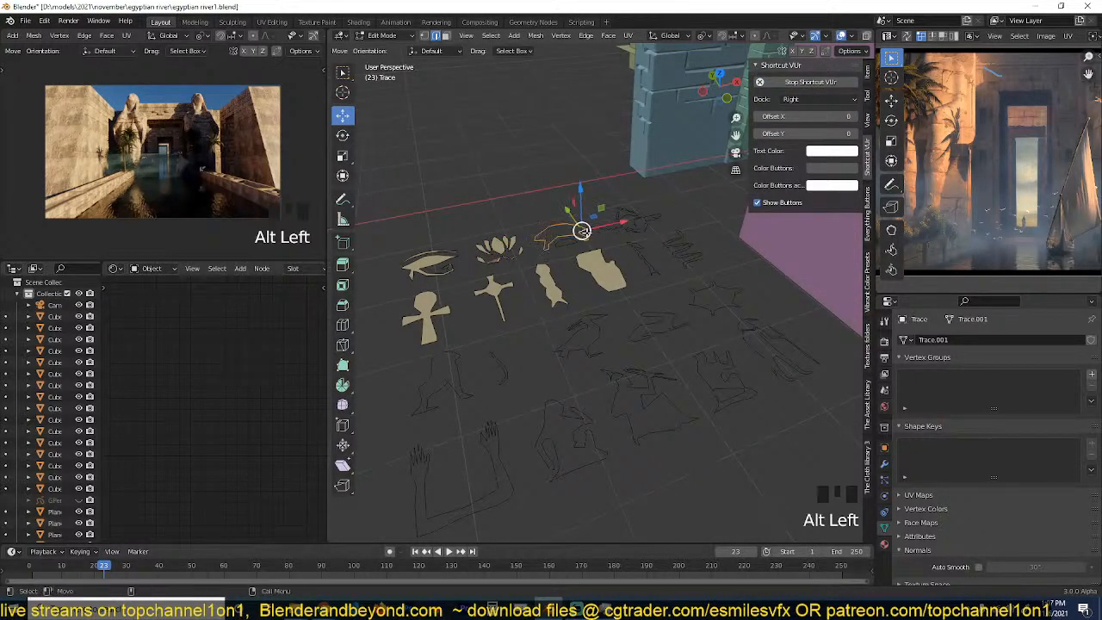
key("f")
key("ctrl+z")
left_click(584, 243, "alt")
key("f")
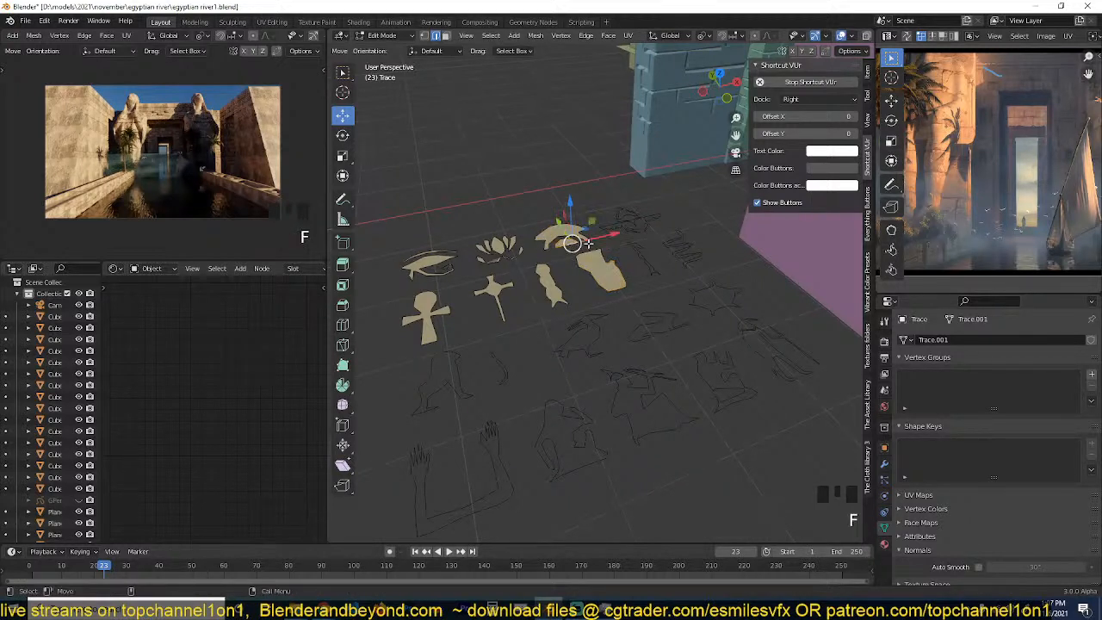
Fill the winged symbol's outlines and the second-row staff and zigzag with faces.
left_click(610, 228, "alt")
key("f")
left_click(616, 202, "alt")
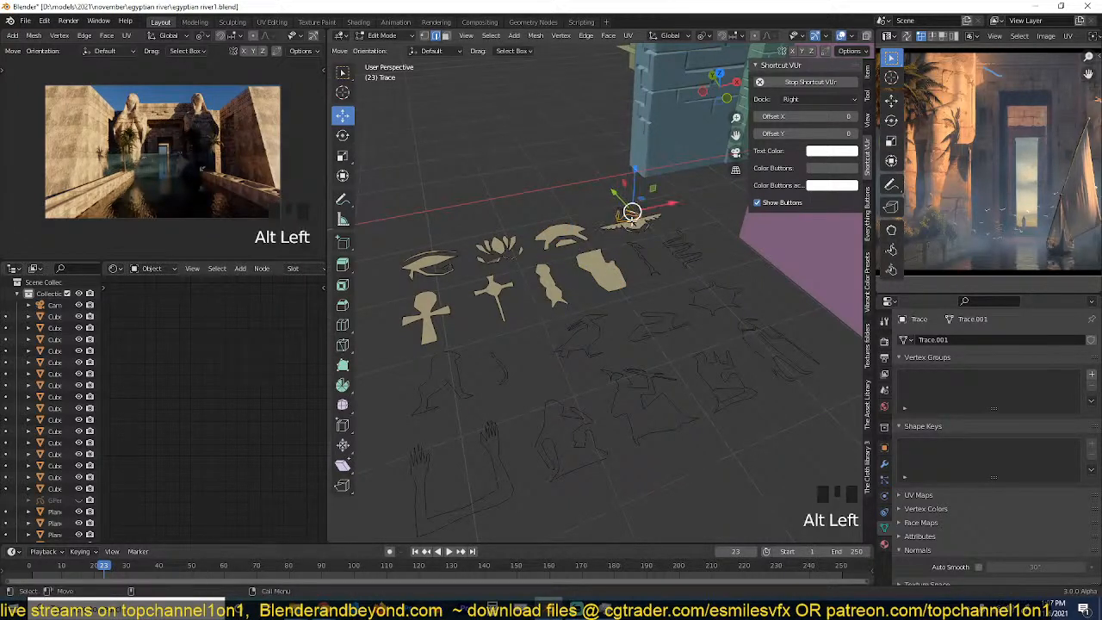
key("f")
left_click(618, 203, "alt")
key("f")
left_click(659, 275, "alt")
key("f")
left_click(688, 260, "alt")
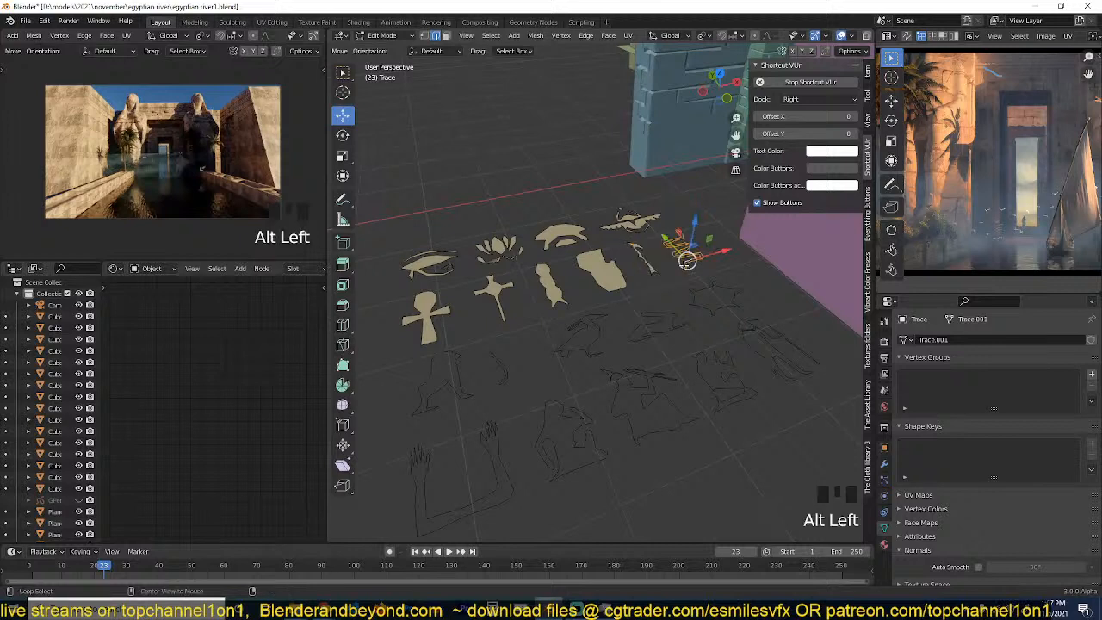
key("f")
Fill the third-row outlines with faces: the star-like shape, reclining animal, bird, curved tail and seated animal.
left_click(708, 301, "alt")
key("f")
left_click(661, 320, "alt")
key("f")
left_click(583, 332, "alt")
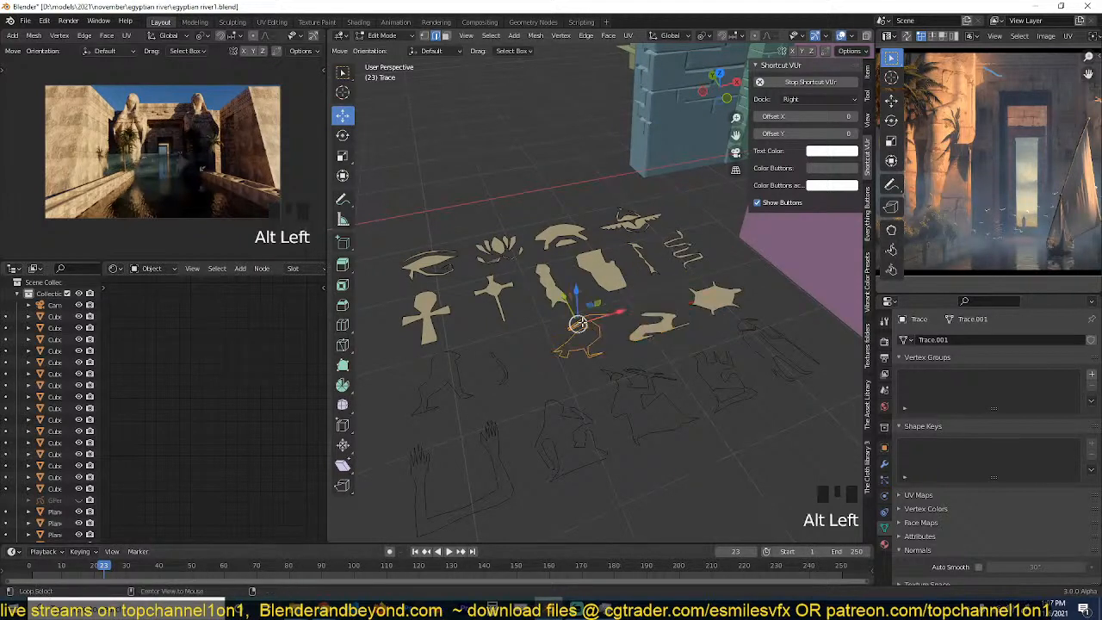
key("f")
left_click(529, 347, "alt")
left_click(505, 363, "alt")
key("f")
left_click(457, 367, "alt")
key("f")
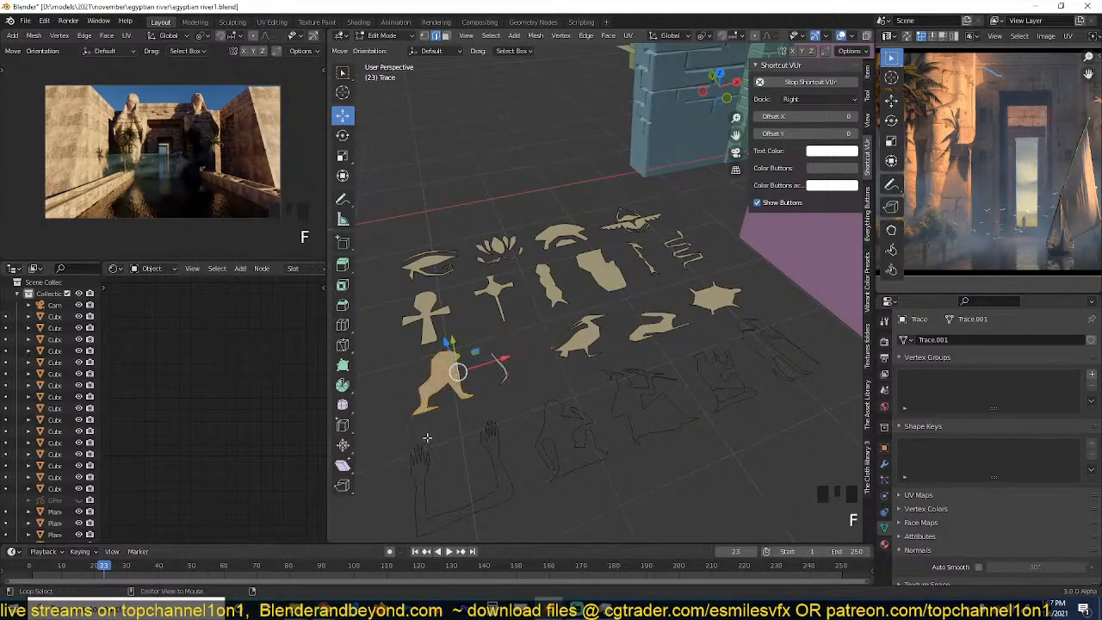
Fill the bottom-row outlines with faces, from the raised arms and seated figures to the standing figure.
left_click(500, 440, "alt")
key("f")
left_click(528, 439, "alt")
key("f")
left_click(684, 379, "alt")
key("f")
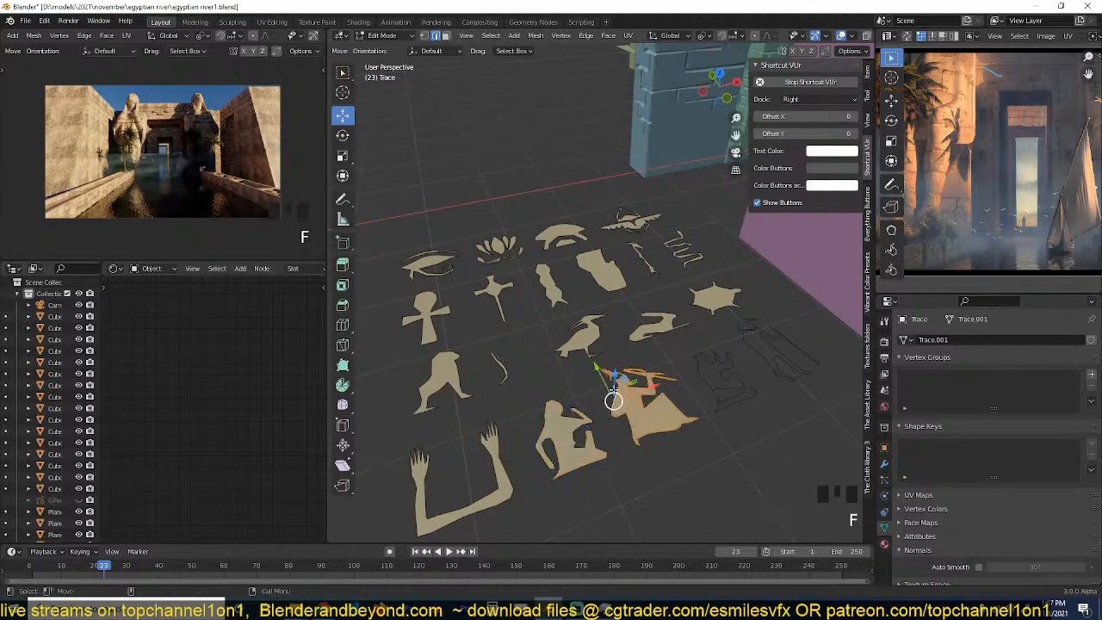
left_click(702, 366, "alt")
key("f")
left_click(752, 345, "alt")
key("f")
left_click(744, 331, "alt")
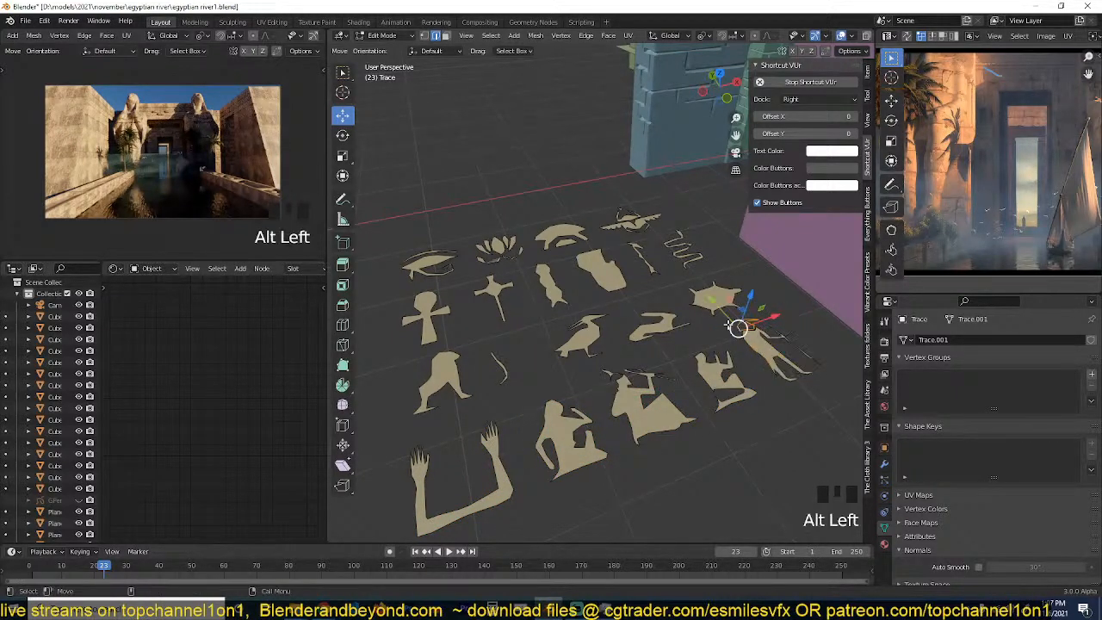
key("f")
key("Tab")
Select the whole Trace mesh in edit mode and separate it by loose parts into individual objects.
key("grave")
scroll(699, 336, "down", 2)
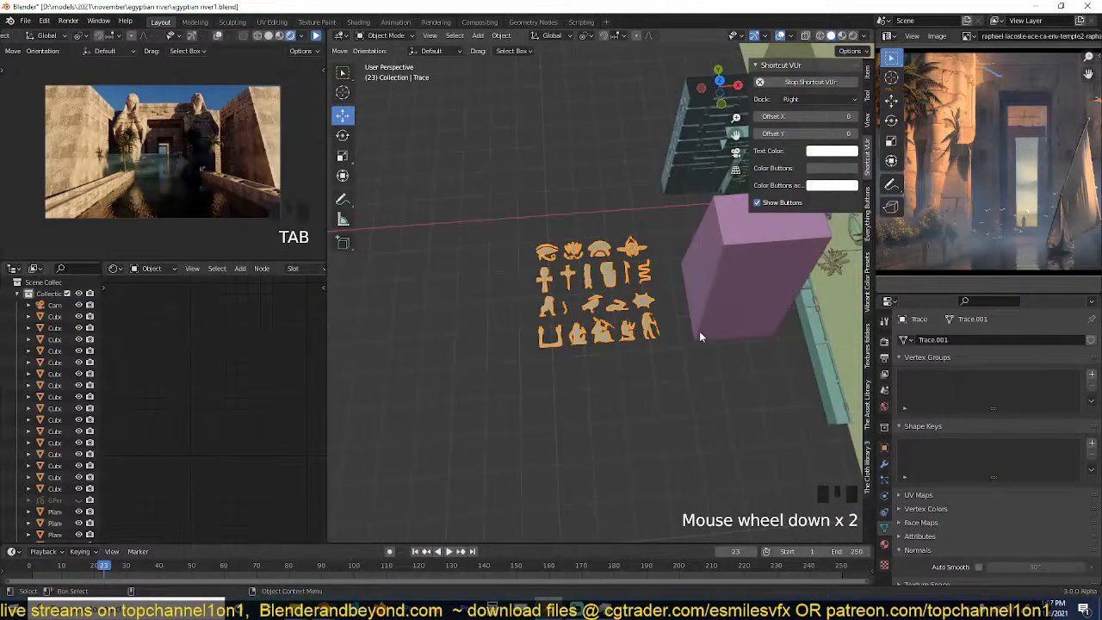
key("KP_7")
scroll(699, 336, "up", 2)
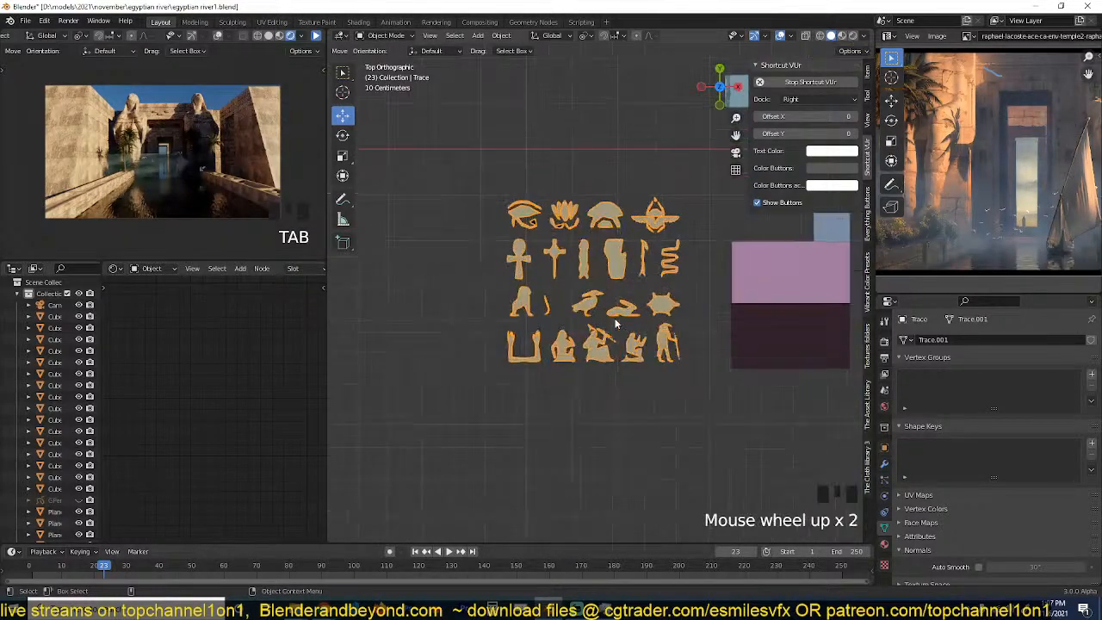
key("Tab")
scroll(589, 299, "up", 3)
scroll(445, 178, "down", 2)
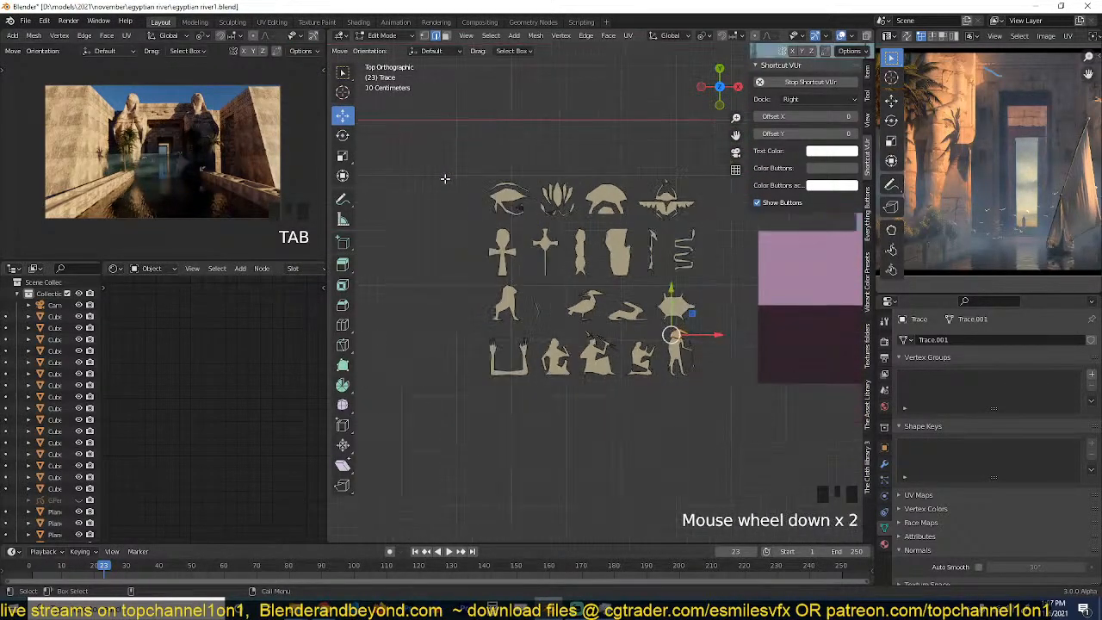
key("Tab")
key("Tab")
key("a")
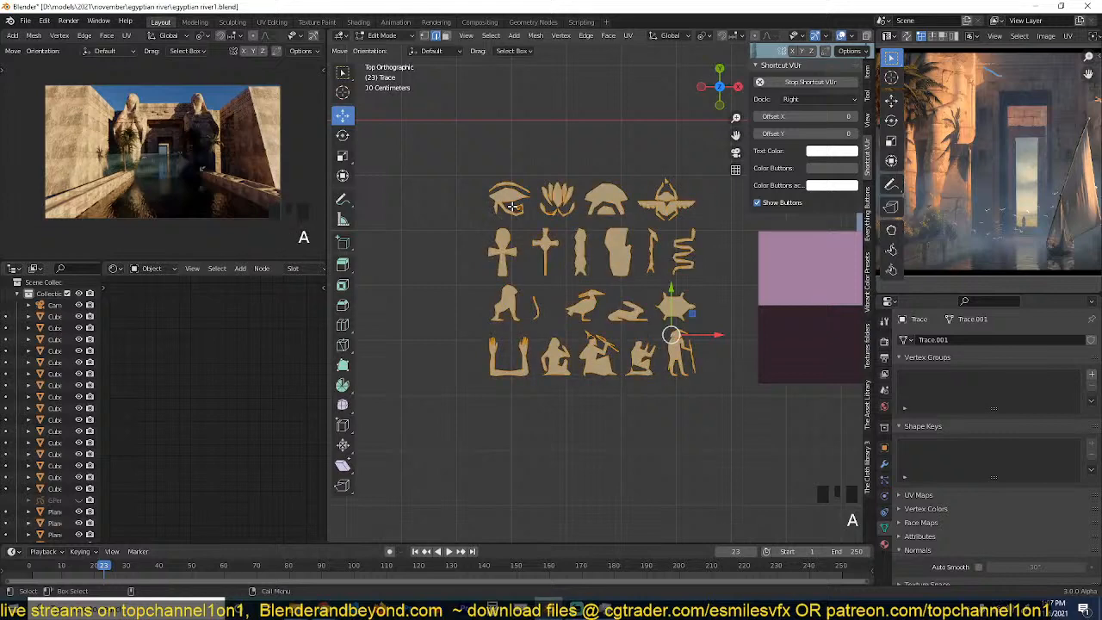
key("p")
left_click(507, 234)
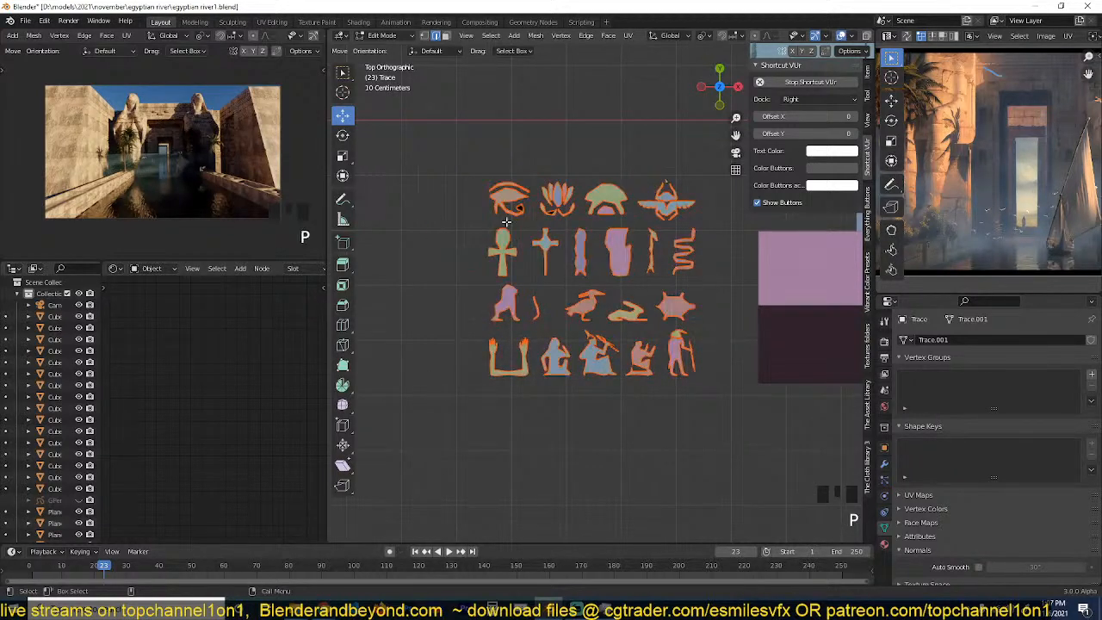
key("Tab")
Open the eye object's mesh in edit mode and dissolve an overlapping vertex in its curled end.
left_click(507, 204)
scroll(517, 204, "up", 3)
scroll(543, 204, "up", 2)
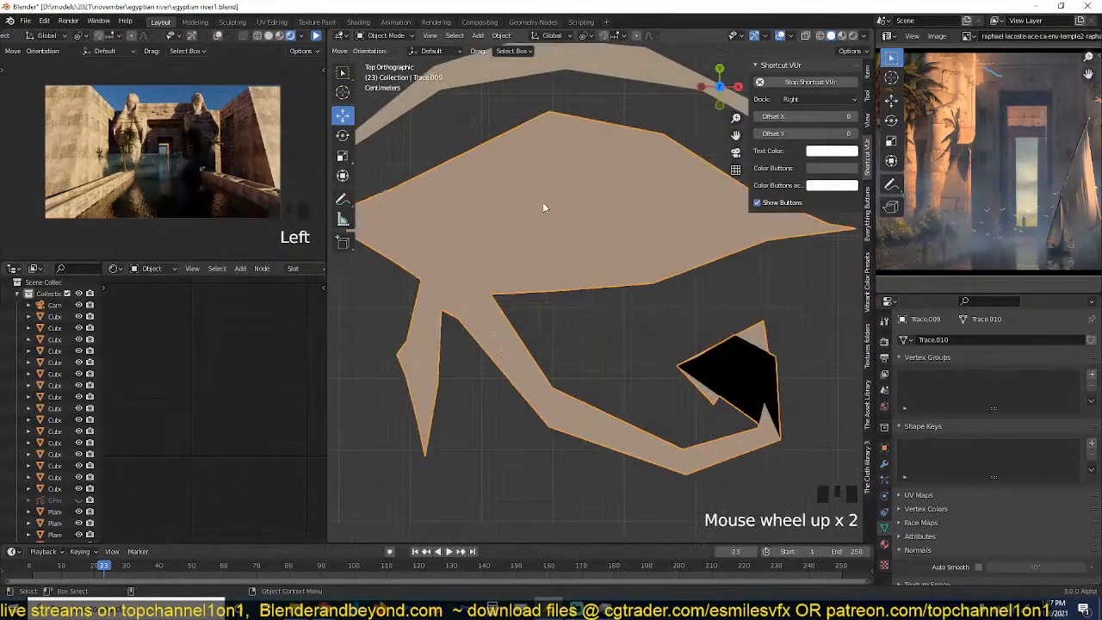
scroll(707, 330, "down", 1)
key("Tab")
middle_click(720, 368, "alt")
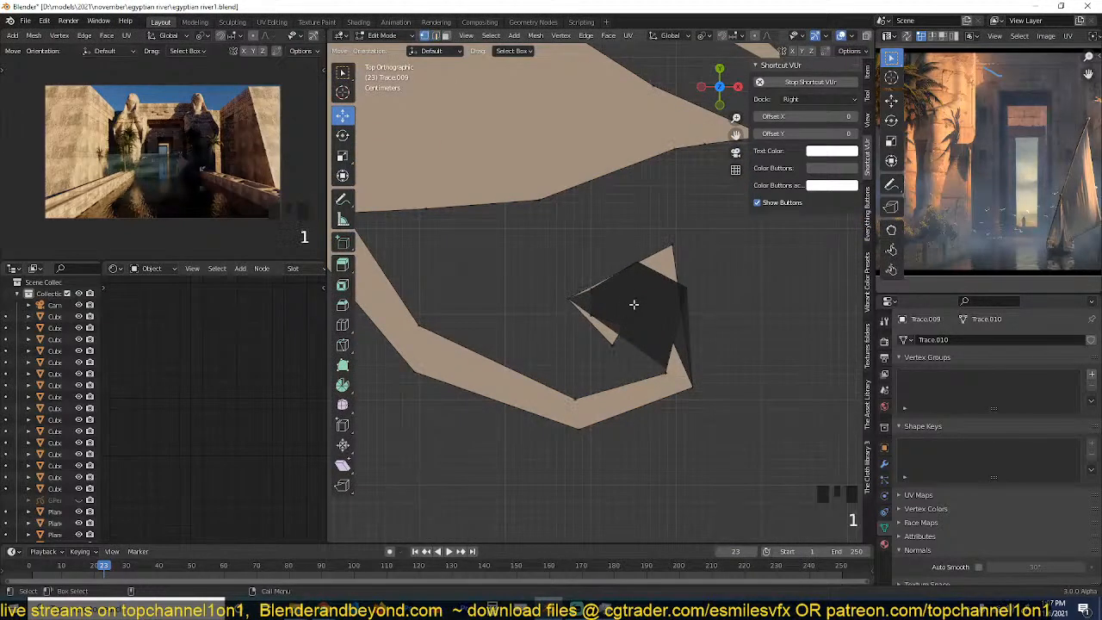
left_click(636, 298)
left_click(618, 320)
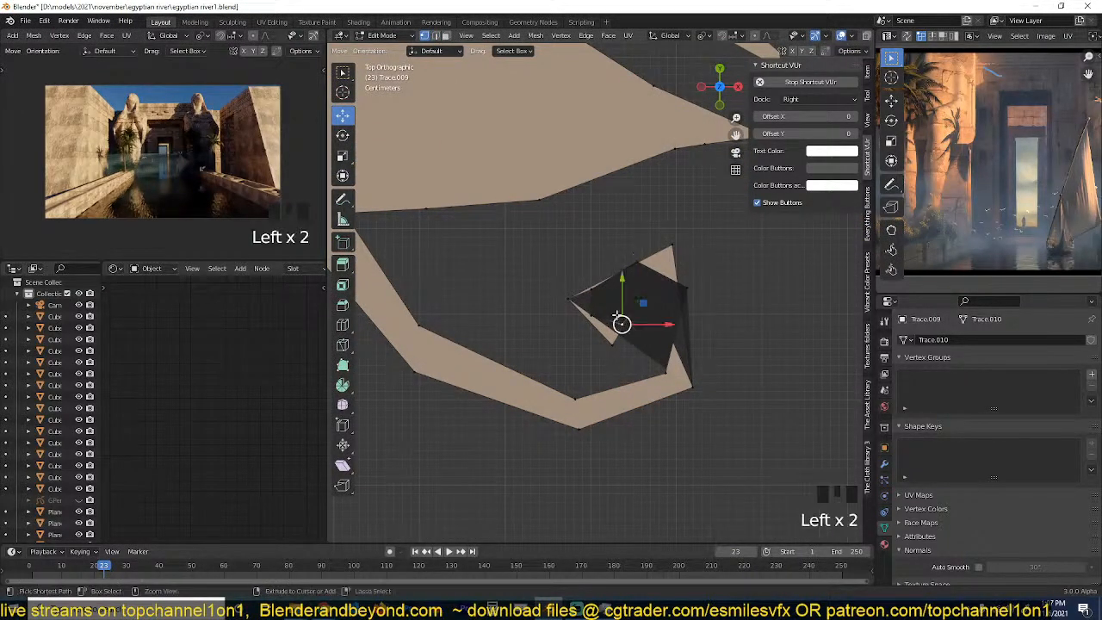
left_click(645, 270, "ctrl")
key("ctrl+x")
Dissolve the remaining inner vertices of the eye's curl to clear its overlapping face.
left_click(642, 298, "alt")
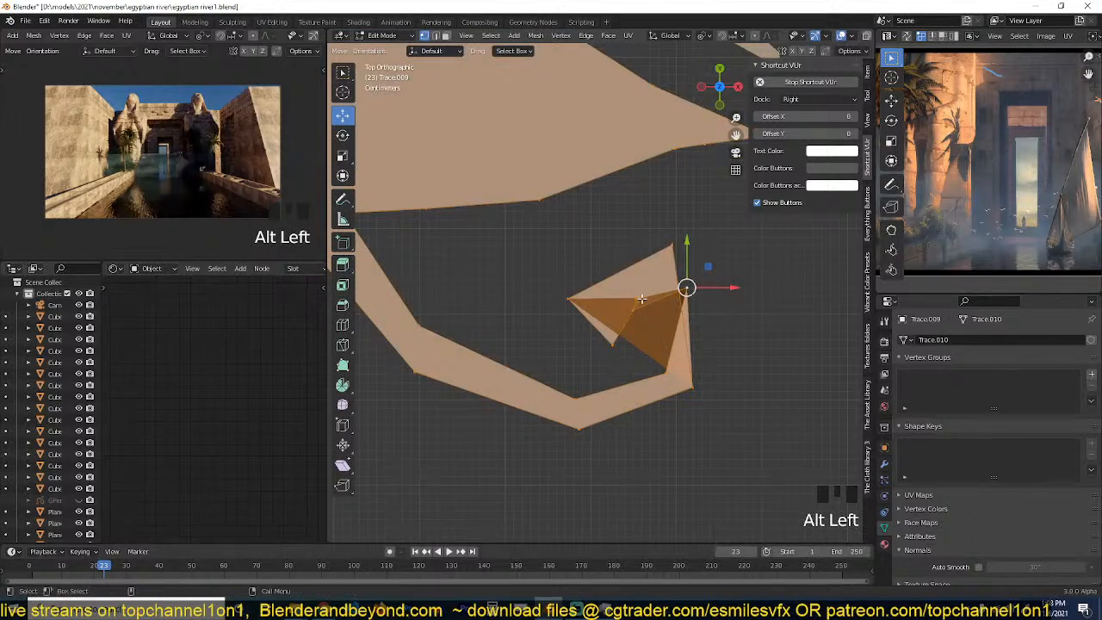
left_click(642, 298)
left_click(644, 317, "shift")
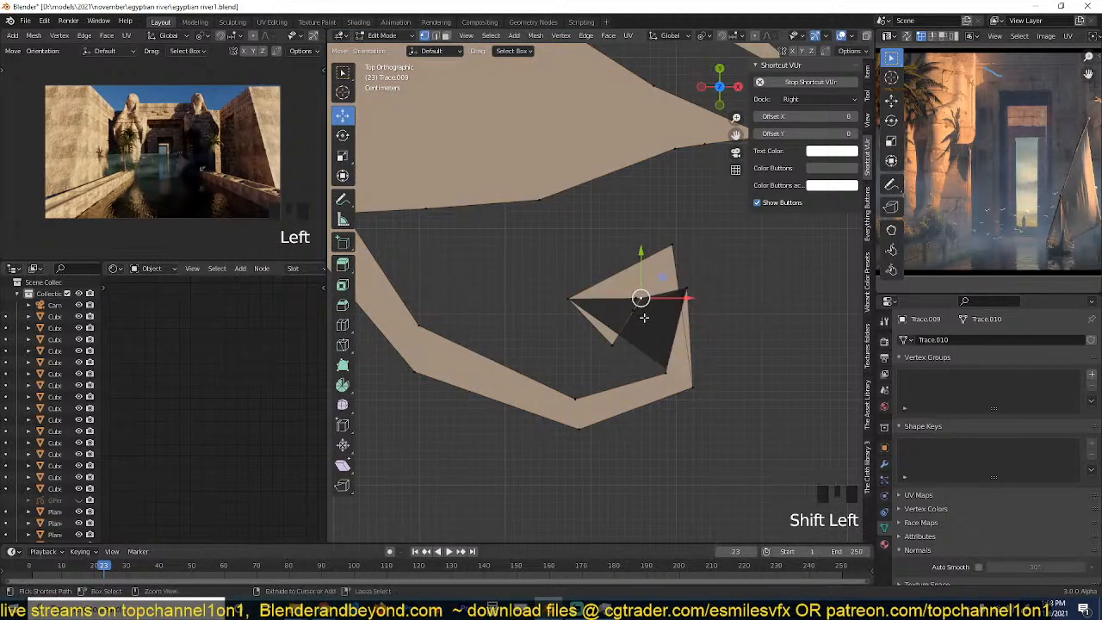
left_click(635, 311)
key("ctrl+x")
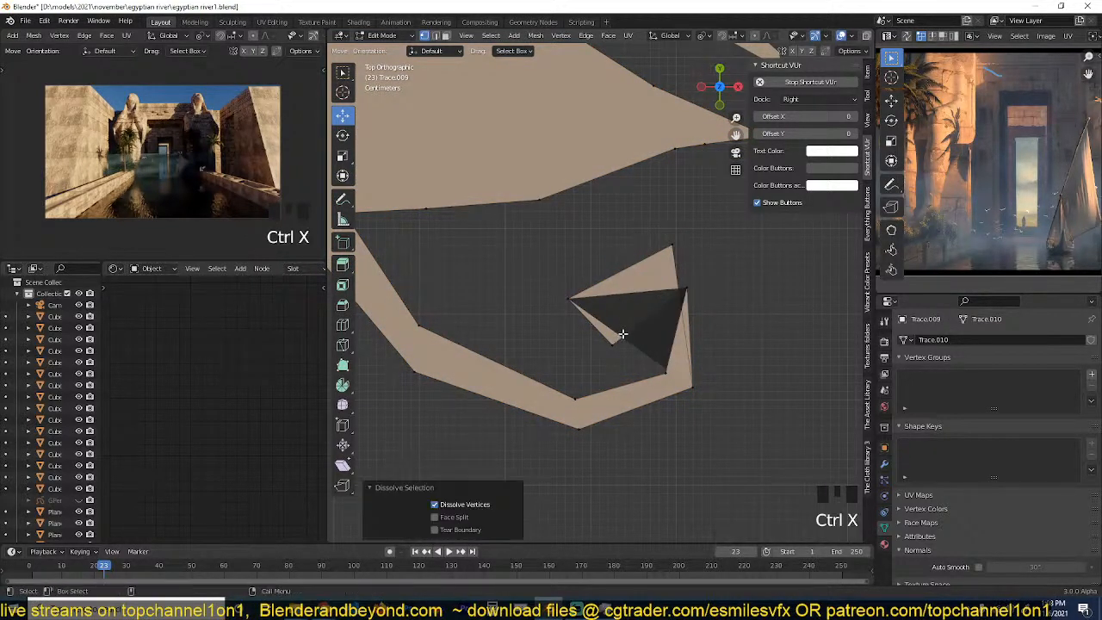
key("Tab")
key("Tab")
scroll(682, 345, "down", 4)
scroll(672, 344, "up", 3)
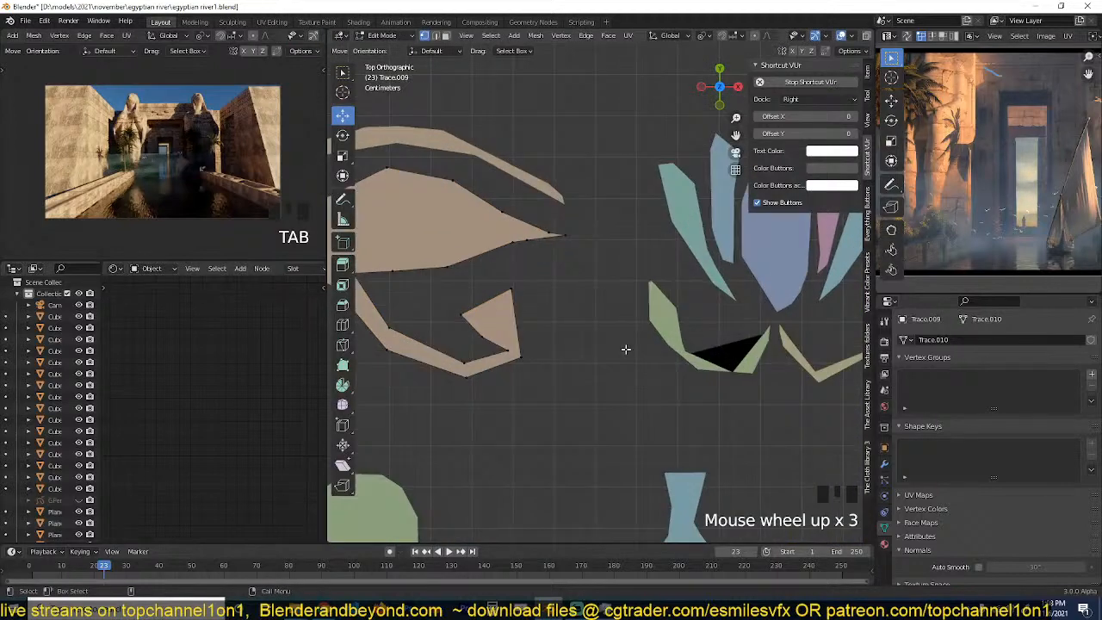
Open the lotus's lower-left leaf mesh and move its inner bottom vertex upward to clear the overlapping dark face.
key("Tab")
left_click(731, 369)
key("Tab")
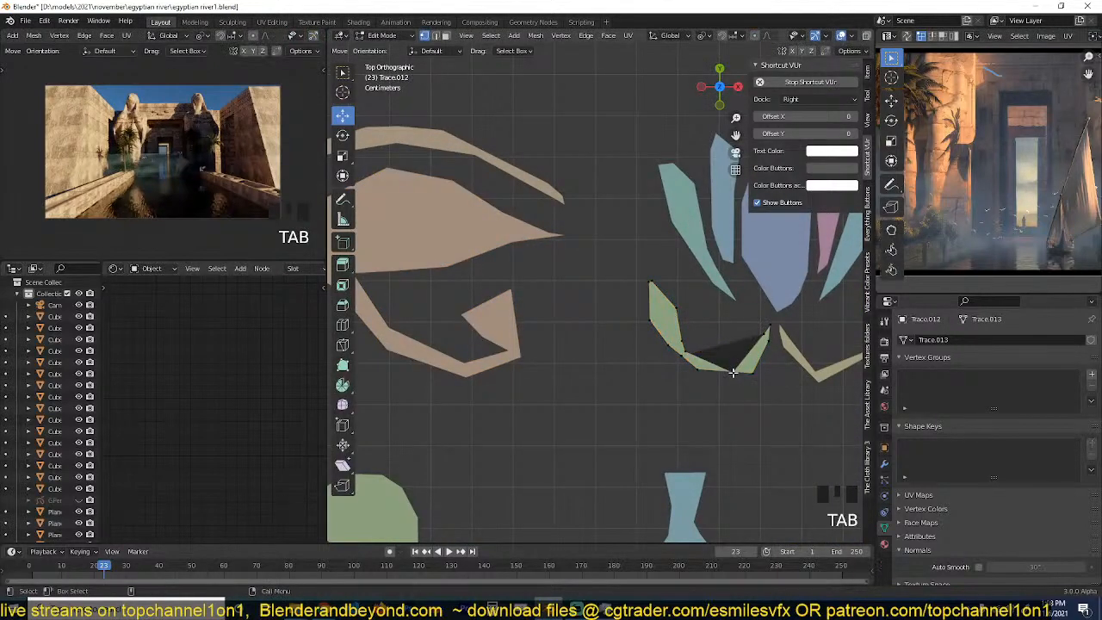
left_click(732, 372)
key("g")
left_click(730, 346)
key("Tab")
Select all petals and leaves of the lotus symbol and join them into one object.
scroll(761, 389, "down", 6)
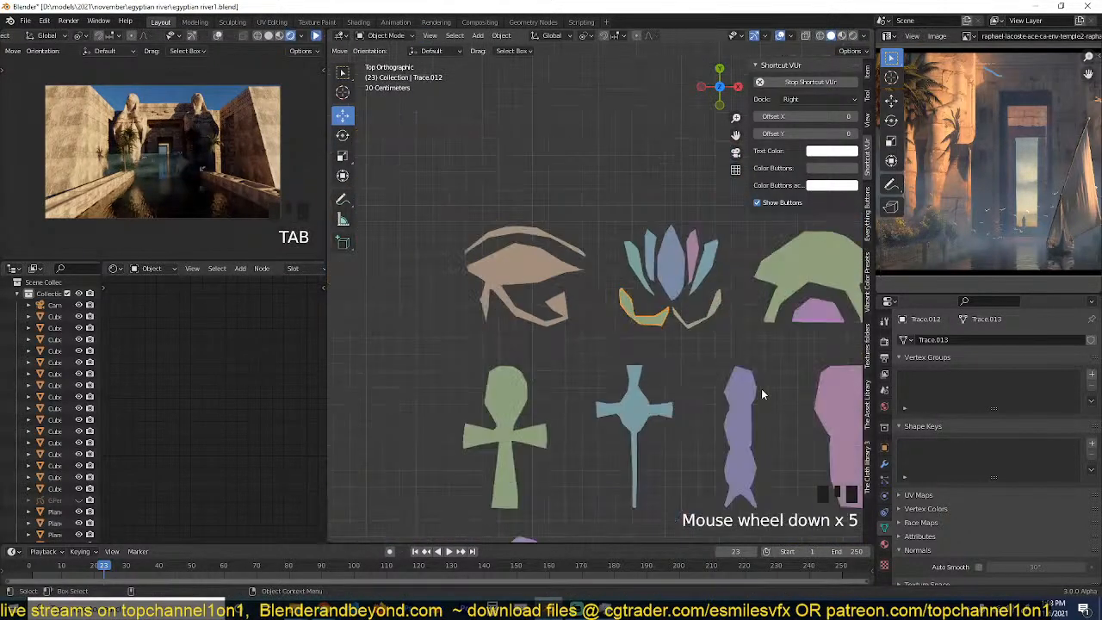
scroll(638, 368, "up", 2)
left_click(628, 254)
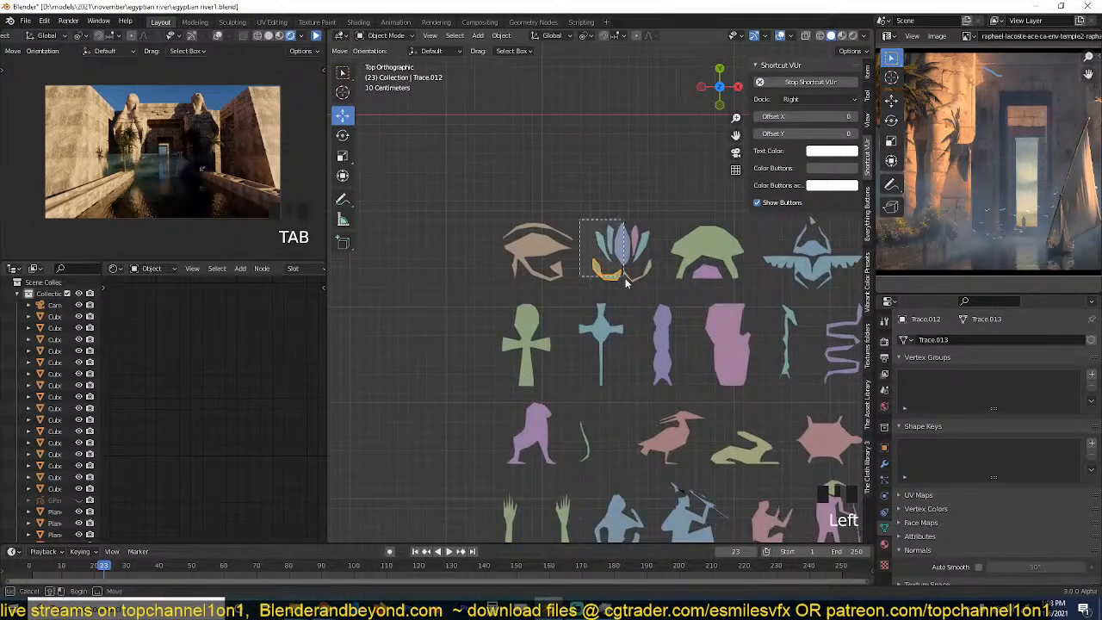
left_click(630, 251, "shift")
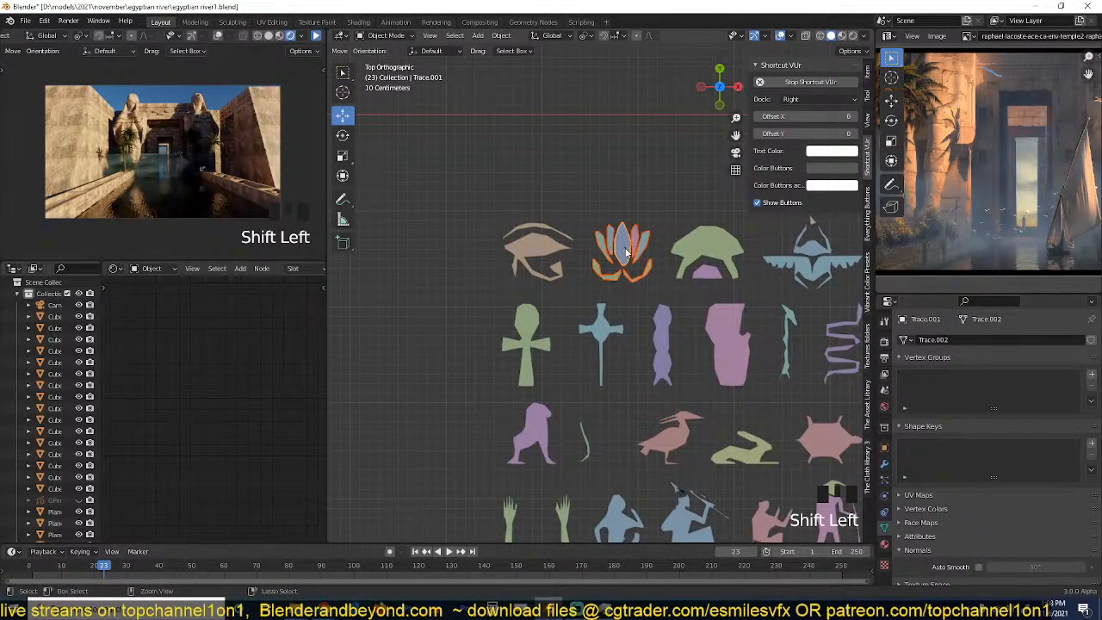
key("ctrl+j")
Join the dome-shaped symbol and the small inner piece beneath it into one object.
left_click(708, 276)
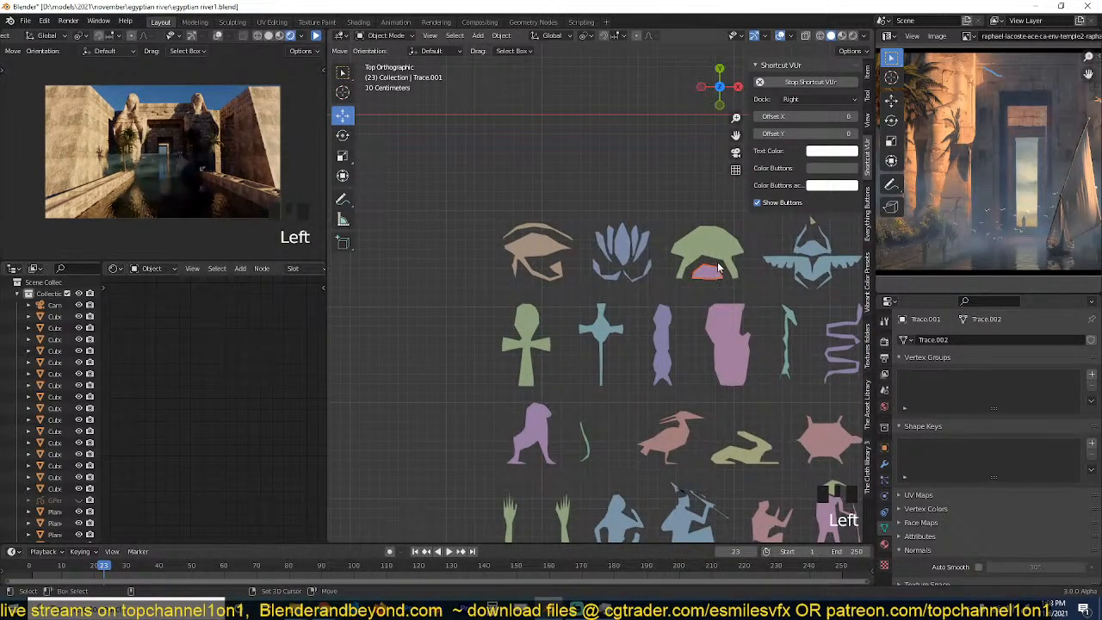
left_click(729, 258, "shift")
middle_click_drag(729, 258, 575, 297, "shift")
key("ctrl+h")
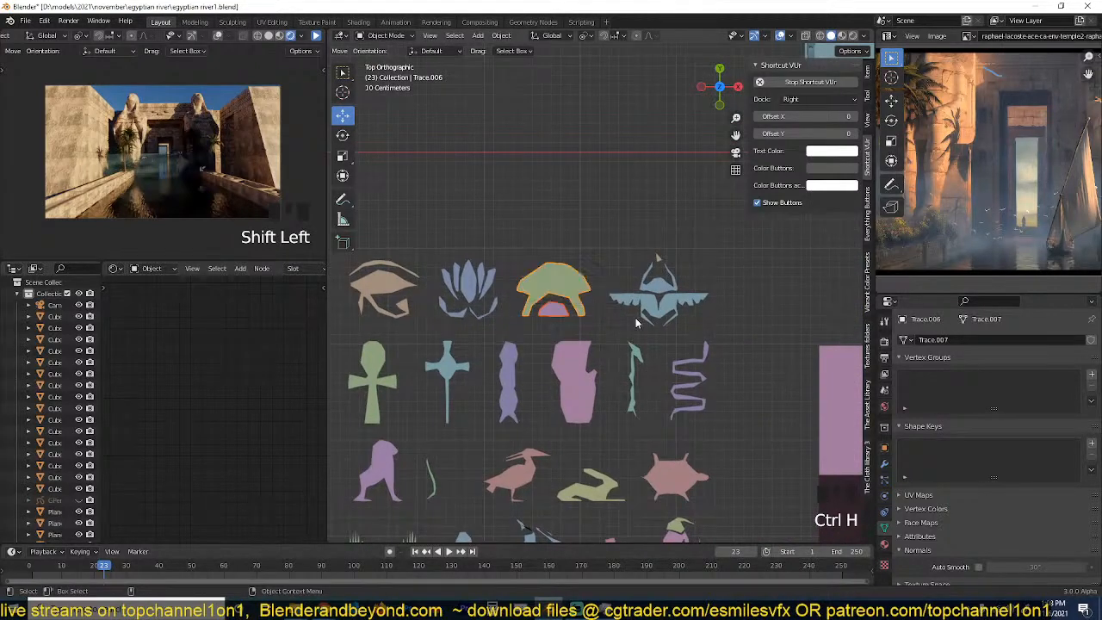
key("ctrl+j")
Join the winged scarab's parts into one object and the standing staff-bearer's parts into another.
left_click(651, 312)
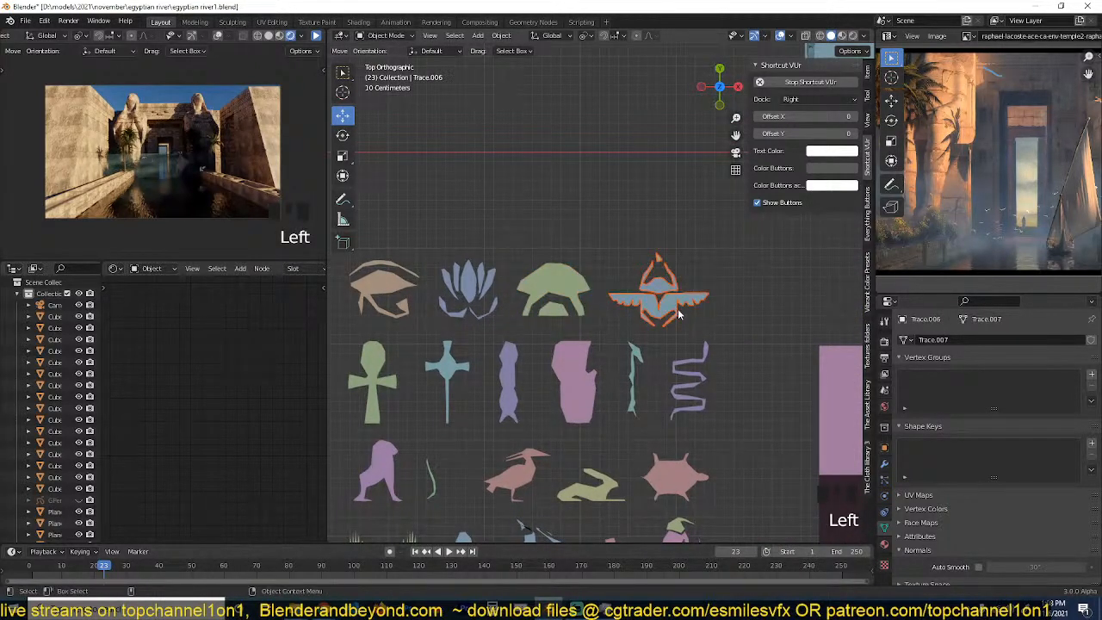
left_click(677, 312, "shift")
key("ctrl+j")
middle_click_drag(625, 347, 637, 277, "shift")
left_click(685, 463)
left_click(690, 487, "shift")
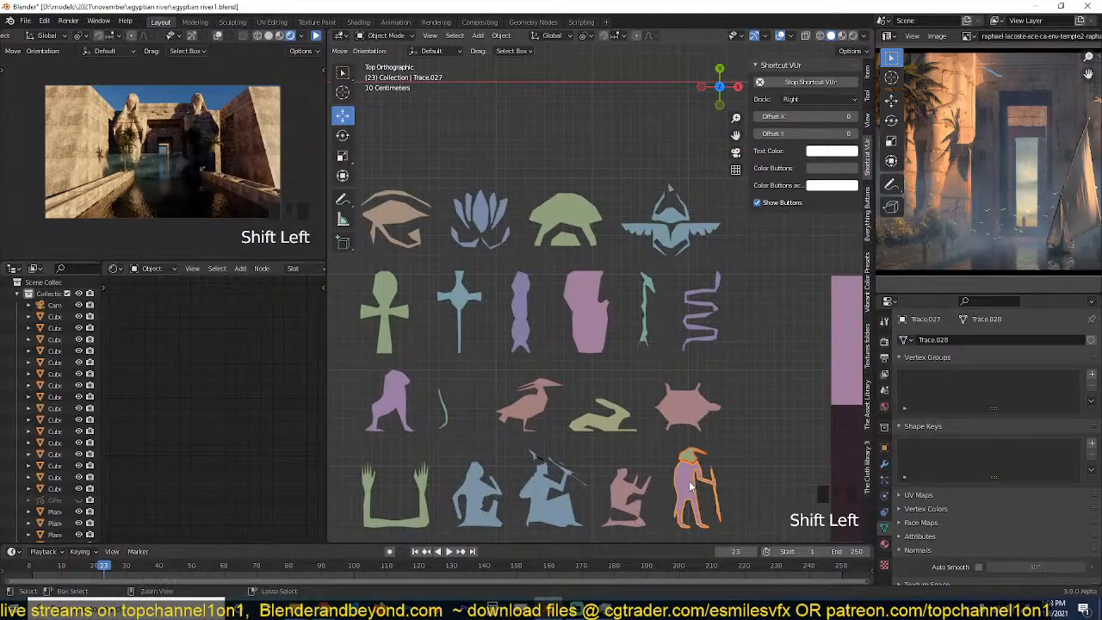
key("ctrl+j")
Open the spear-carrying figure's mesh and move a headdress vertex down toward the head to clear the overlapping face.
left_click(551, 491)
scroll(679, 300, "up", 5)
key("Tab")
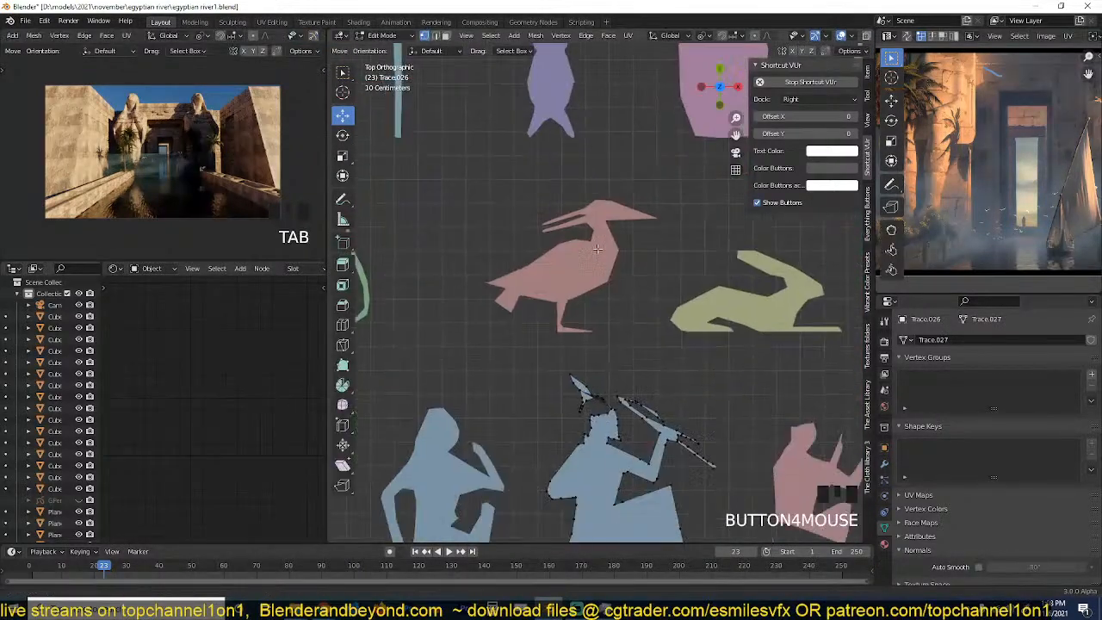
middle_click_drag(597, 248, 615, 180, "shift")
scroll(645, 227, "up", 9)
key("g")
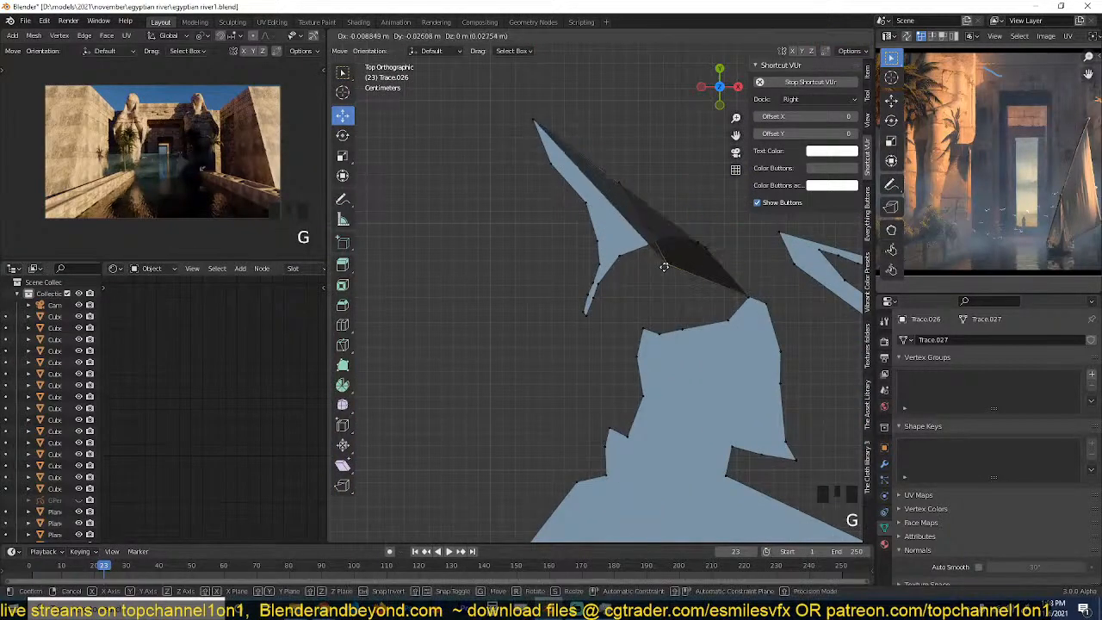
left_click(694, 326)
key("Tab")
Select all the symbols and set their origins to geometry.
scroll(694, 330, "down", 13)
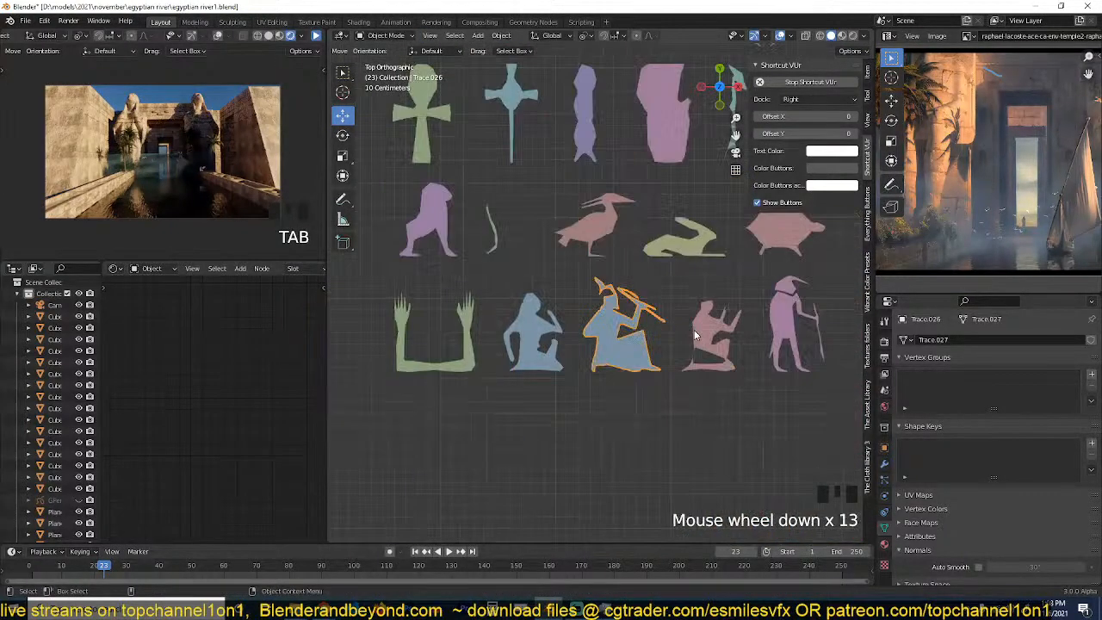
scroll(694, 330, "down", 2)
scroll(665, 377, "down", 1)
left_click_drag(455, 116, 731, 446)
right_click(642, 289)
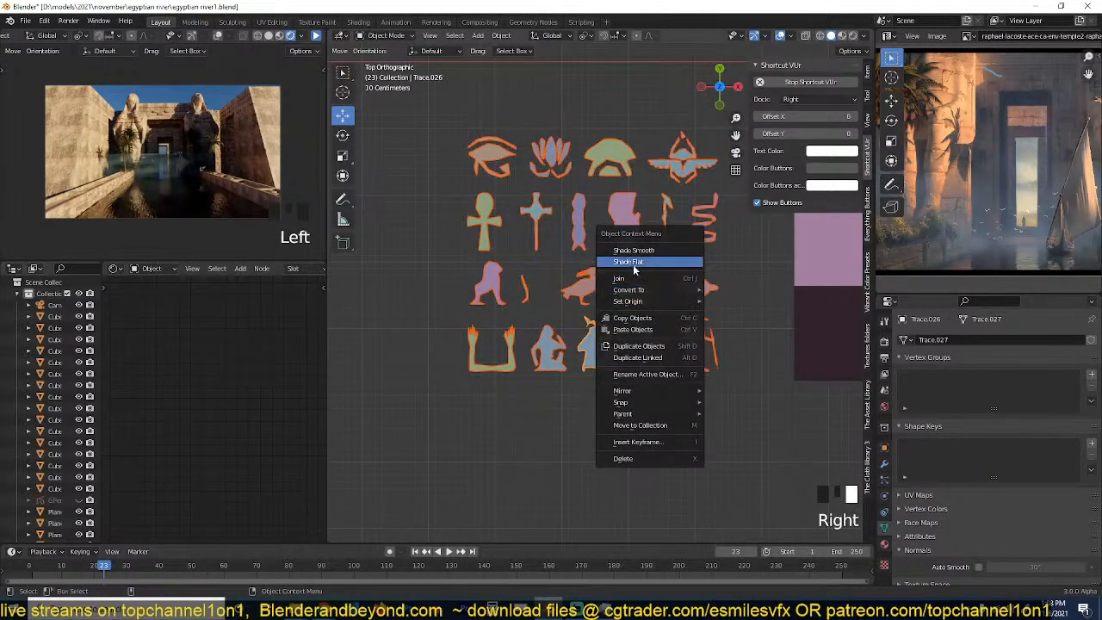
left_click(736, 313)
Extrude the meshes of all selected symbols together along the Z axis to give them thickness.
key("grave")
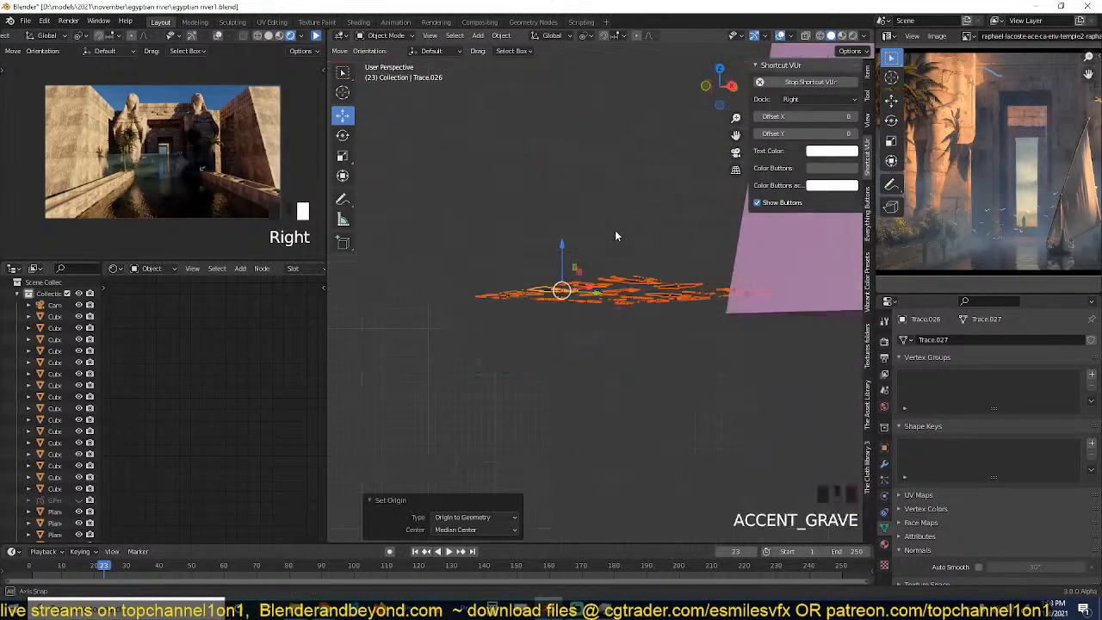
key("Tab")
key("e")
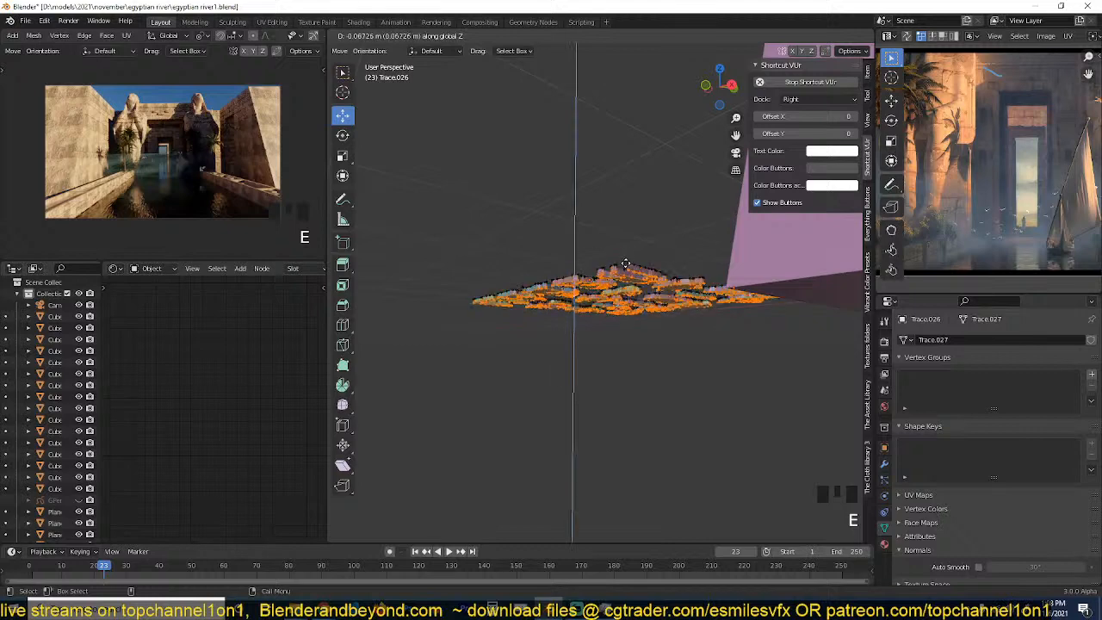
left_click(625, 269)
key("Tab")
Return to the top view, deselect the extruded symbols and save the Blender file.
key("grave")
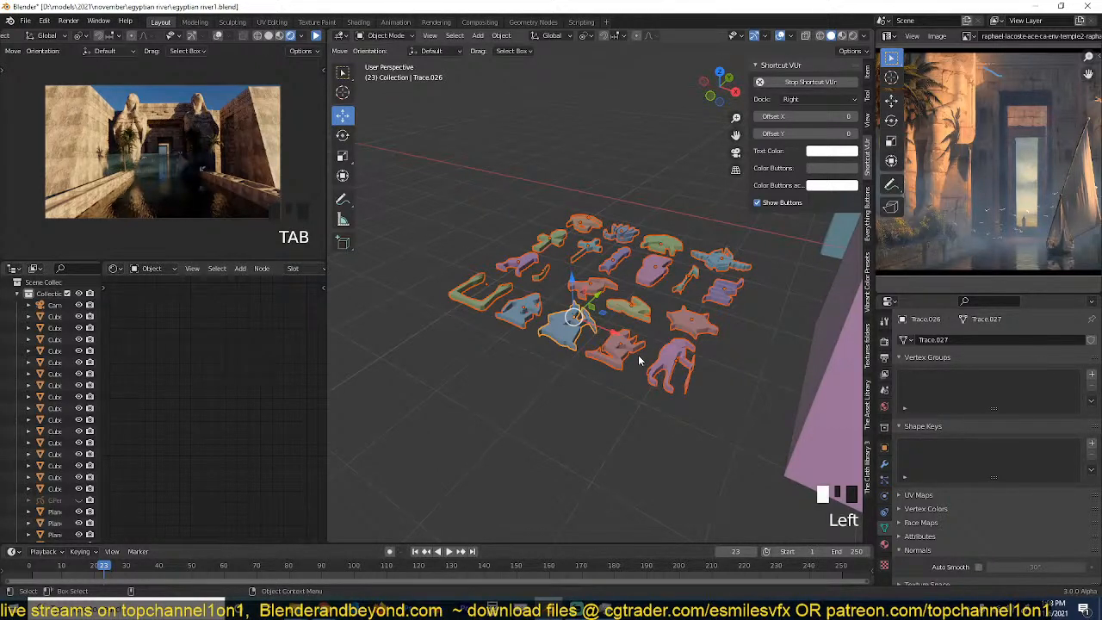
key("KP_7")
left_click(635, 399)
key("ctrl+s")
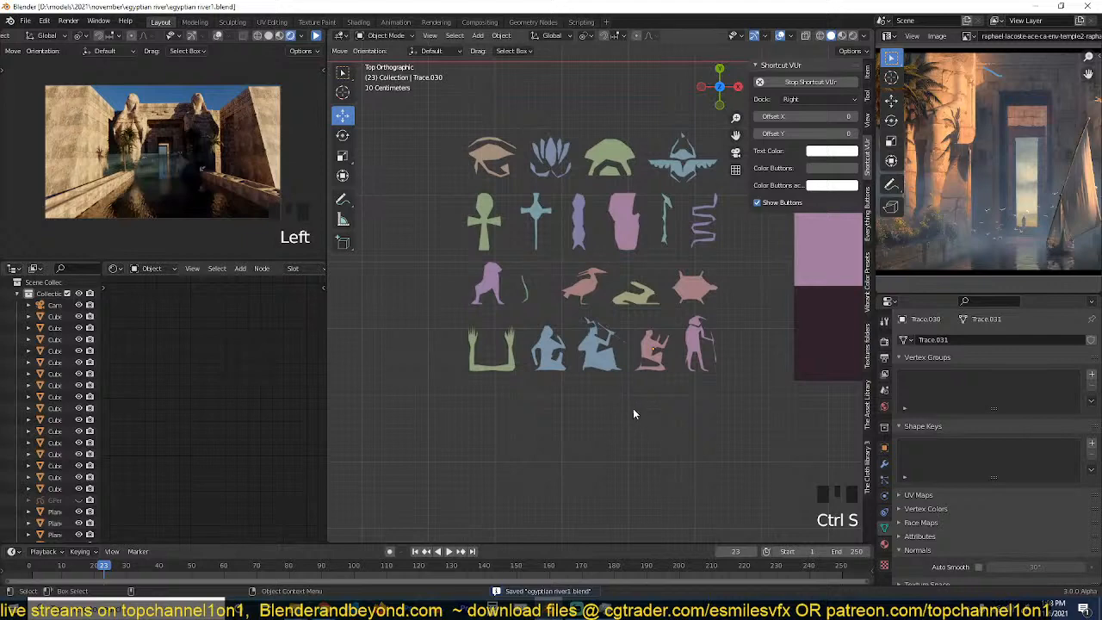
Bring the slanted wall block and the symbols into view together in material preview shading.
scroll(634, 414, "down", 6)
scroll(665, 265, "up", 3)
middle_click_drag(672, 373, 574, 329)
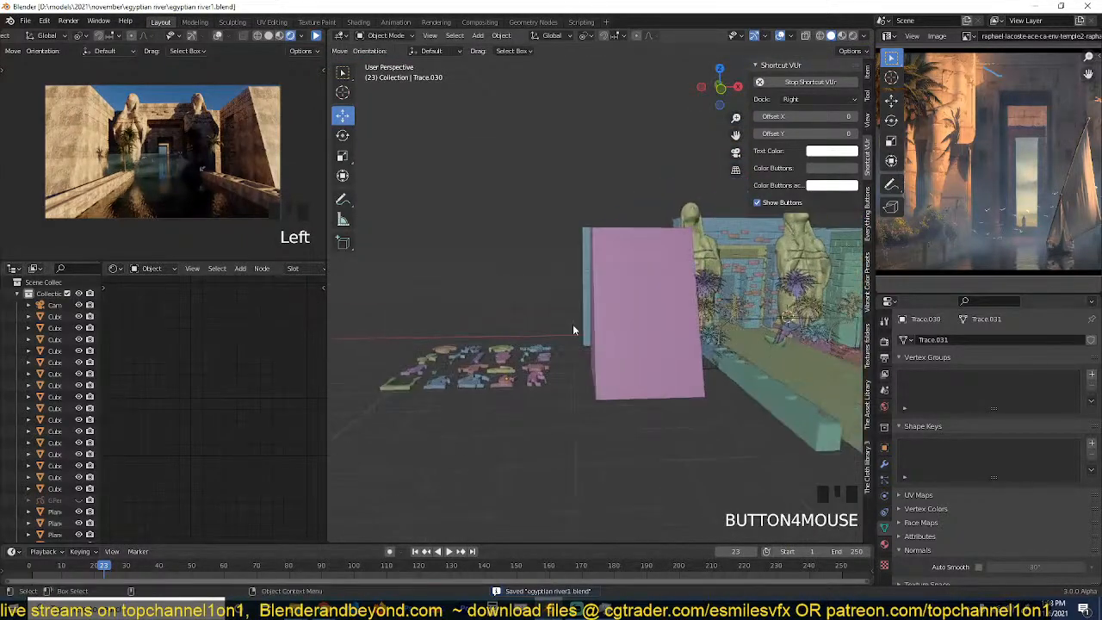
left_click(638, 313)
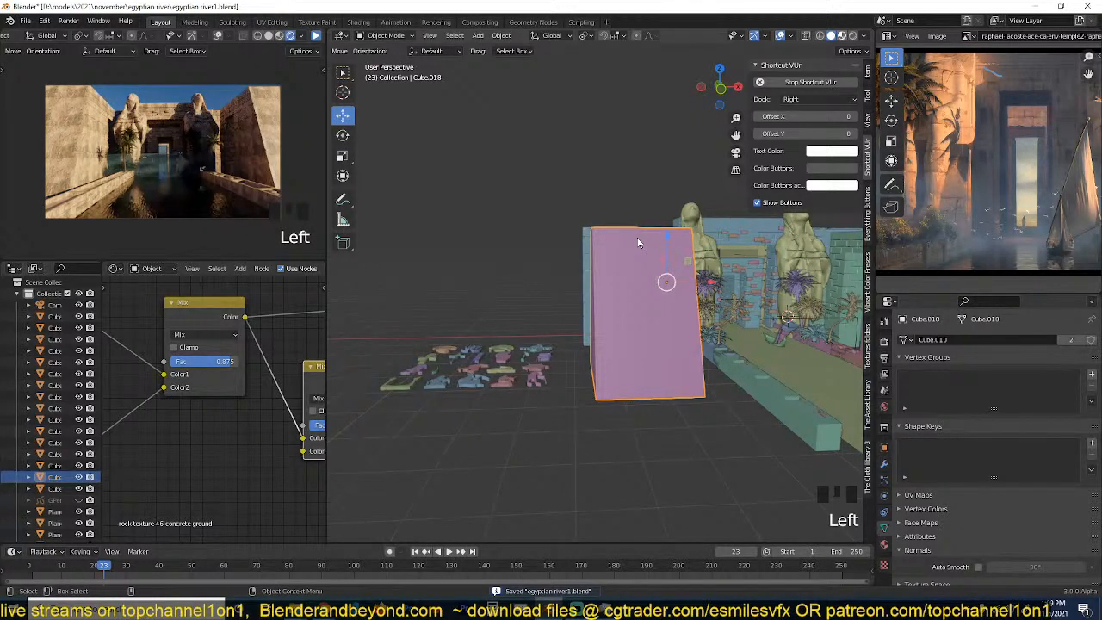
scroll(539, 247, "down", 1)
scroll(520, 258, "up", 3)
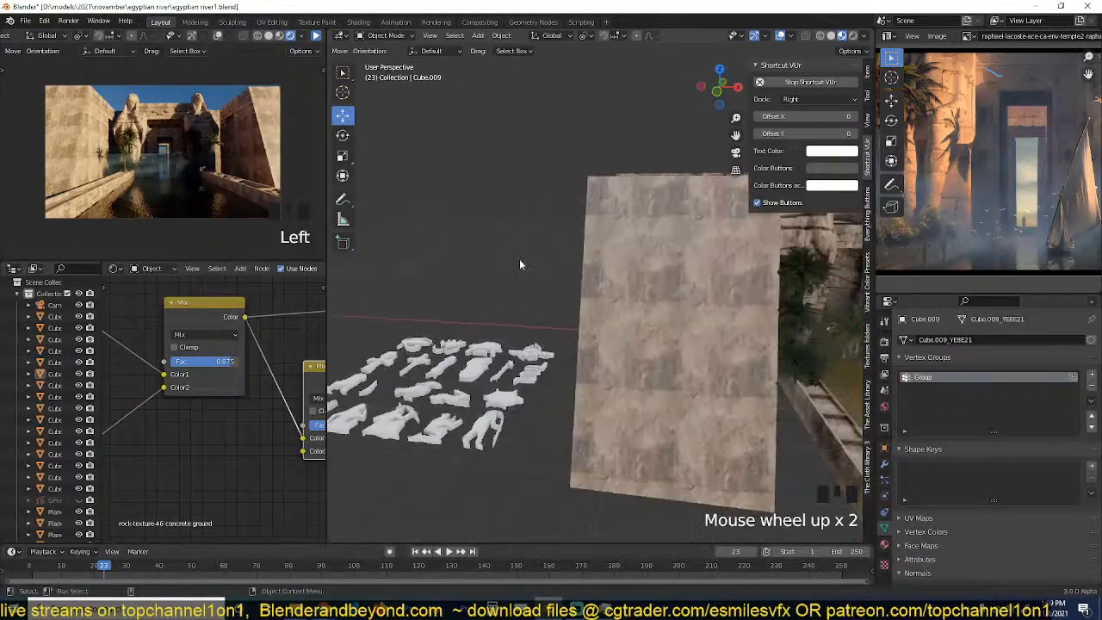
middle_click_drag(465, 308, 497, 301, "shift")
left_click(414, 353)
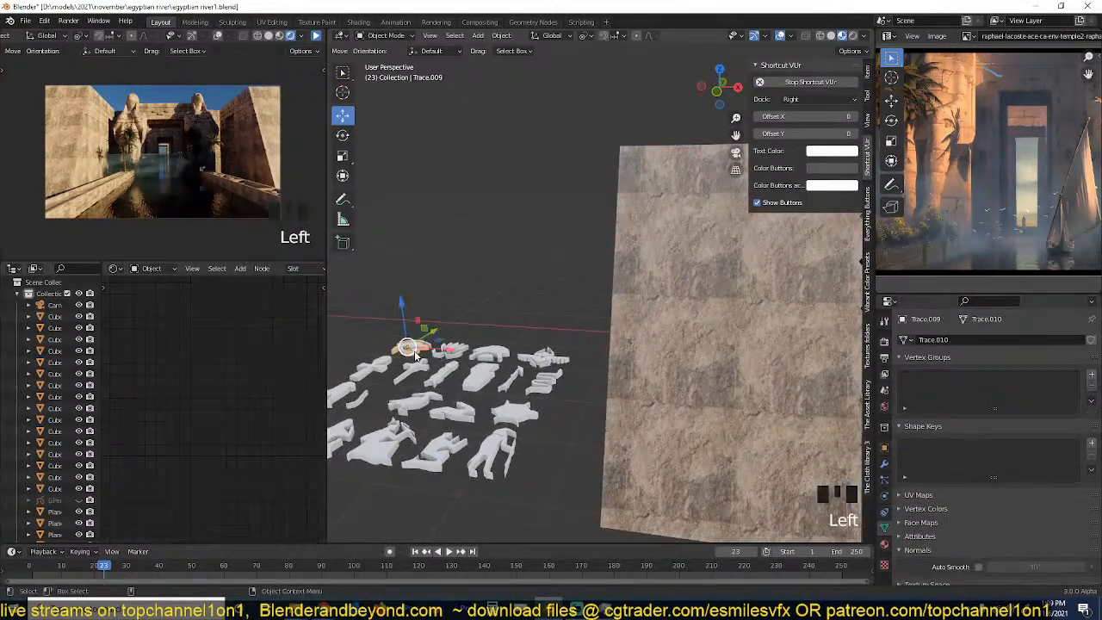
Add a Boolean modifier to the slanted wall block and set its operand type to Collection.
left_click(680, 250)
left_click(884, 463)
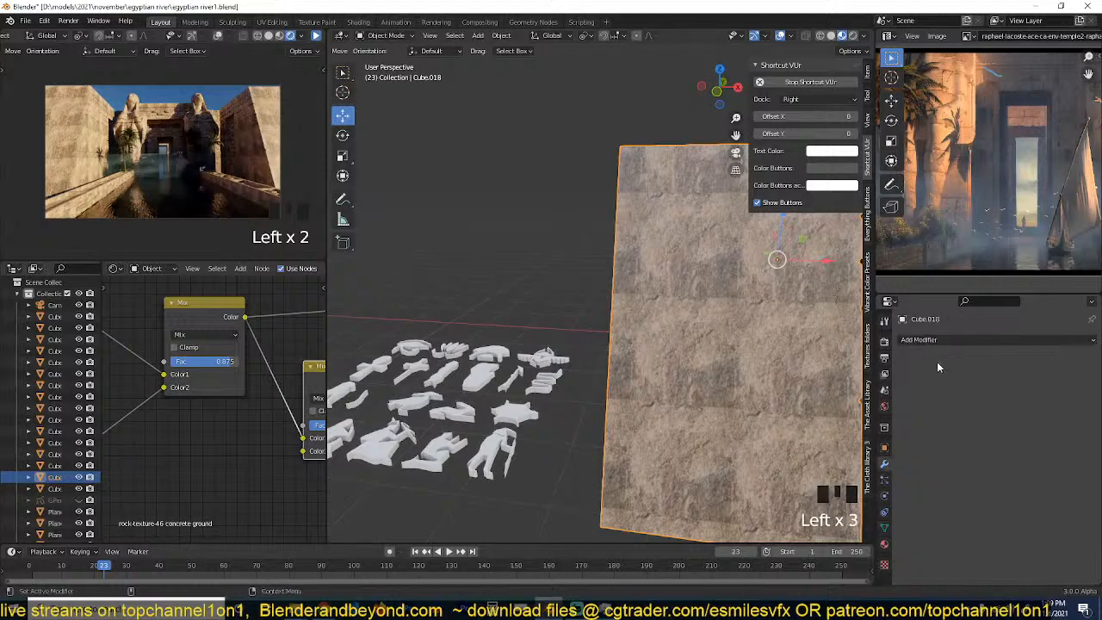
left_click(962, 340)
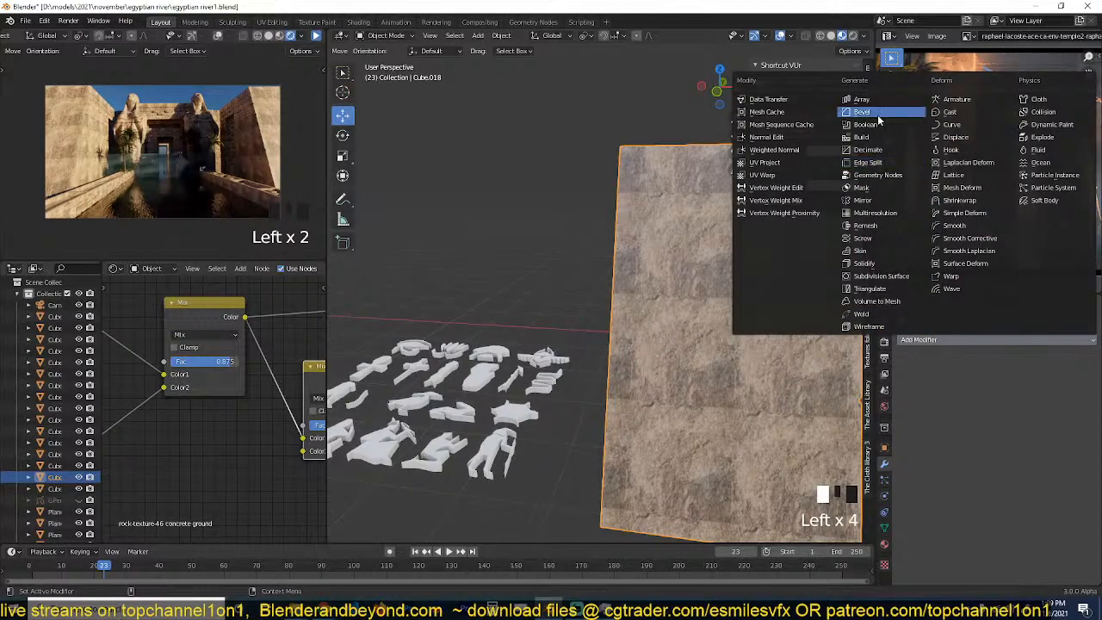
left_click(875, 126)
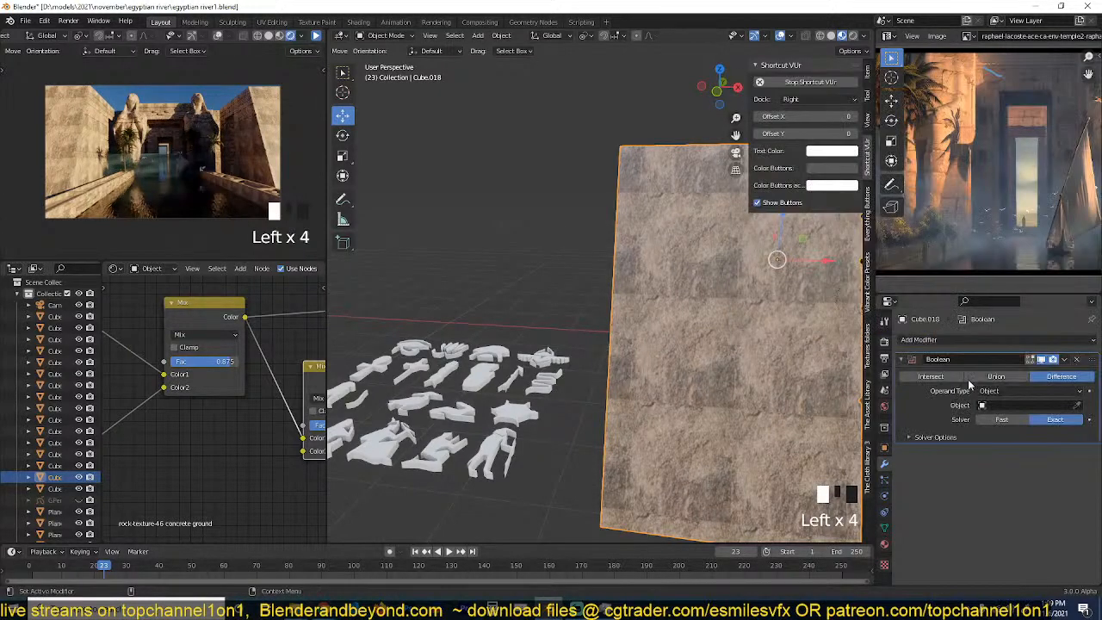
left_click(1034, 393)
left_click(1033, 416)
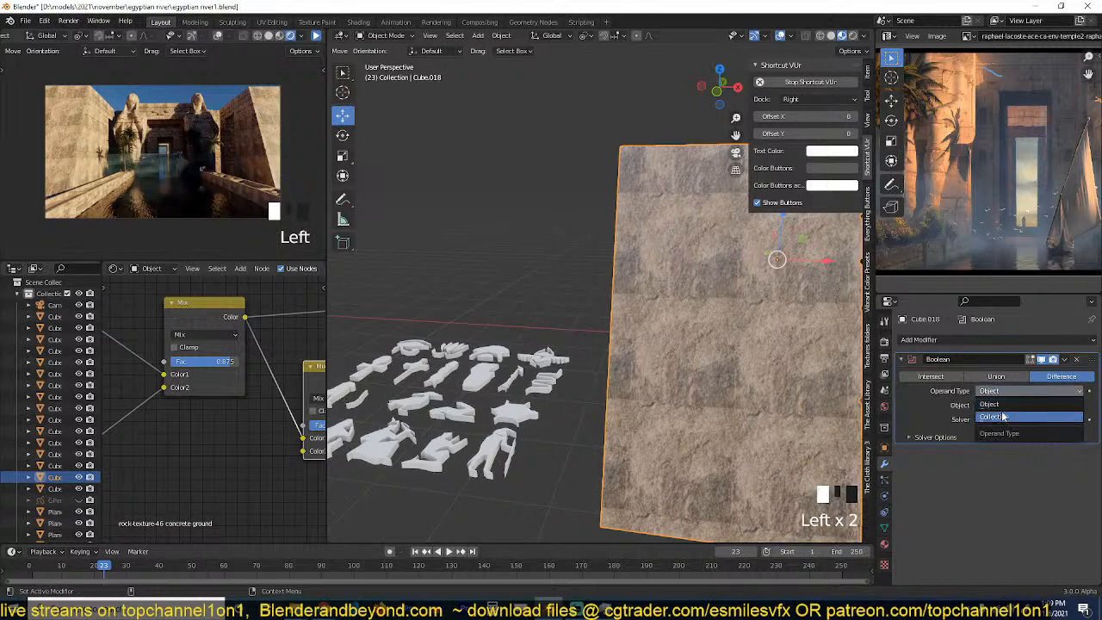
Select the eye symbol's separate parts and join them into one object.
left_click(547, 283)
left_click(416, 341)
right_click(656, 209, "shift")
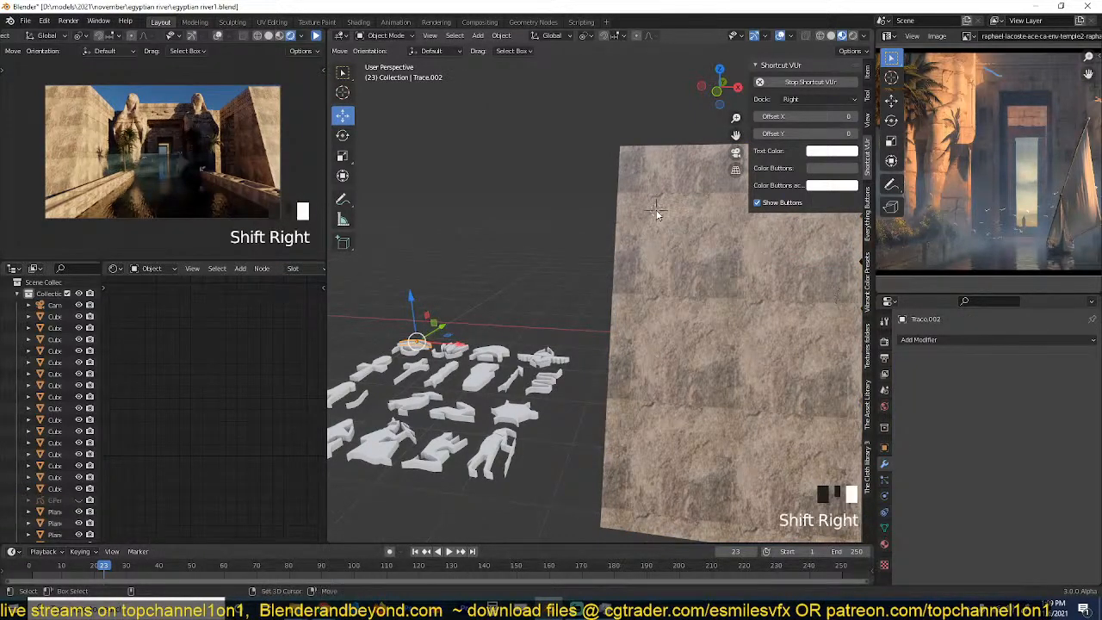
left_click(442, 353)
key("grave")
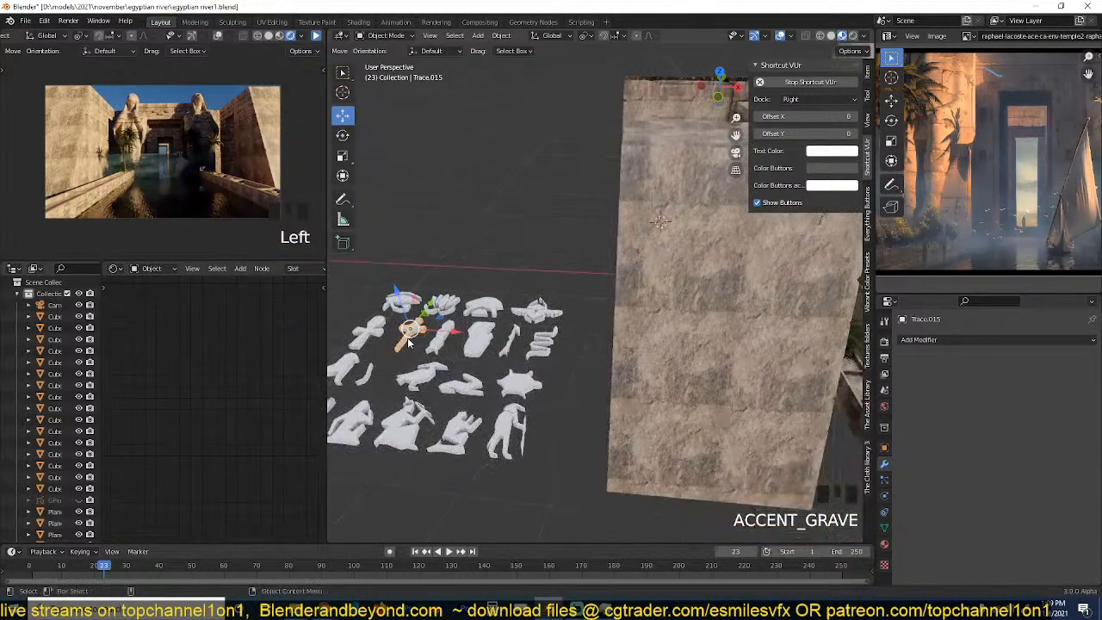
left_click(403, 298)
left_click(412, 301)
left_click(410, 300, "shift")
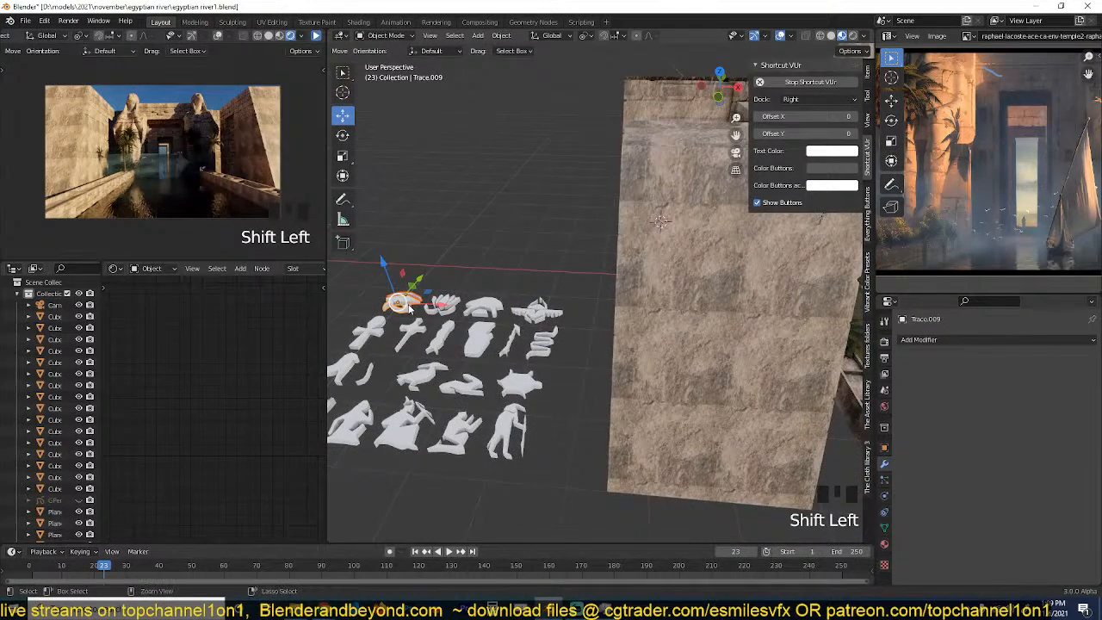
key("ctrl+j")
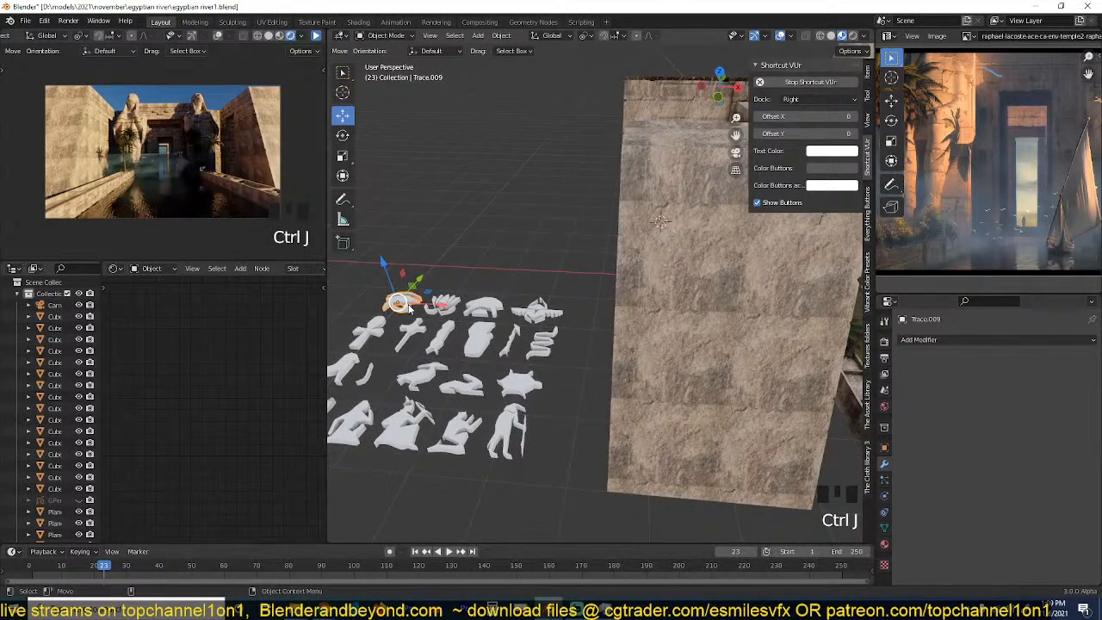
Duplicate the eye symbol, place the 3D cursor on the upper part of the wall block and snap the copy to it.
key("shift+d")
right_click(561, 228)
right_click(637, 175, "shift")
key("shift+s")
left_click(654, 76)
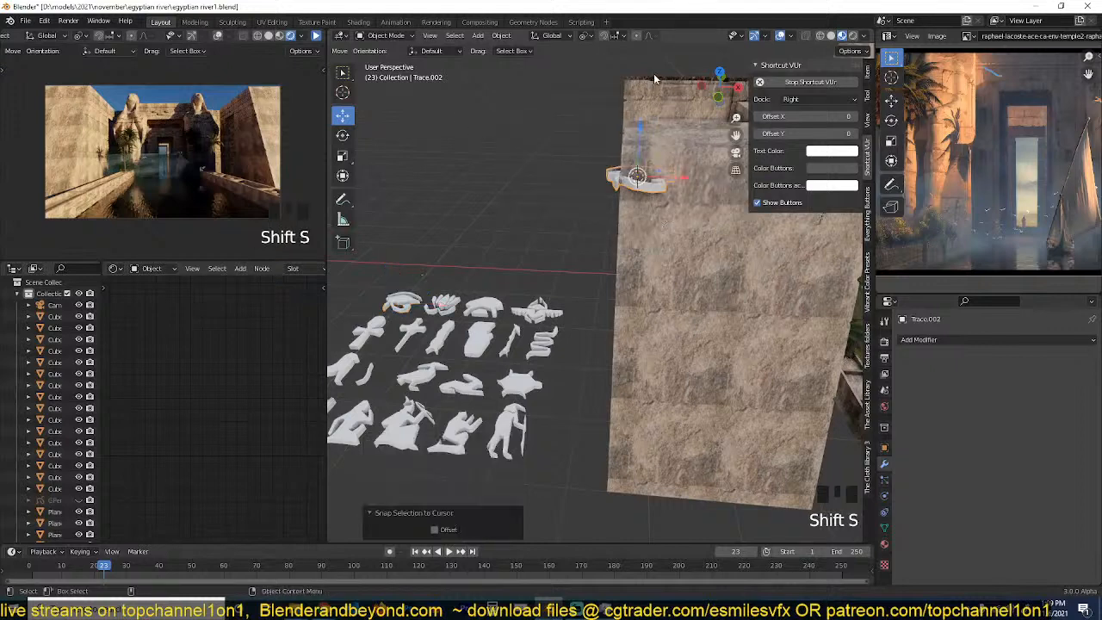
key("grave")
middle_click_drag(652, 163, 650, 136)
key("r")
key("x")
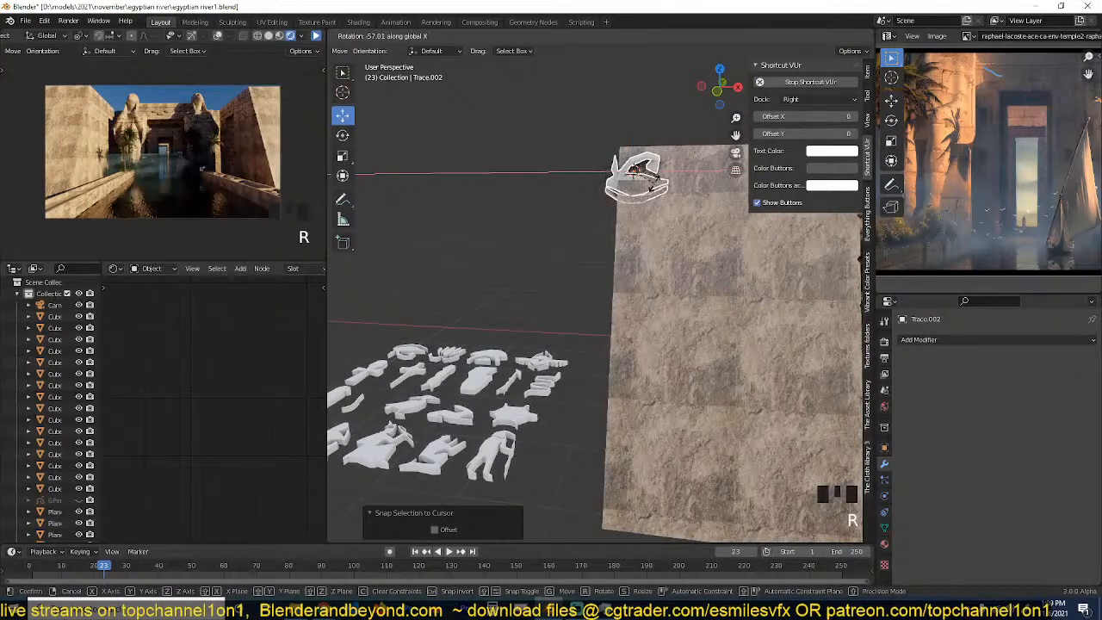
right_click(658, 185)
Rotate the eye copy 60° about the global X axis to stand it up against the slanted wall.
key("grave")
middle_click_drag(655, 192, 653, 246)
key("r")
key("x")
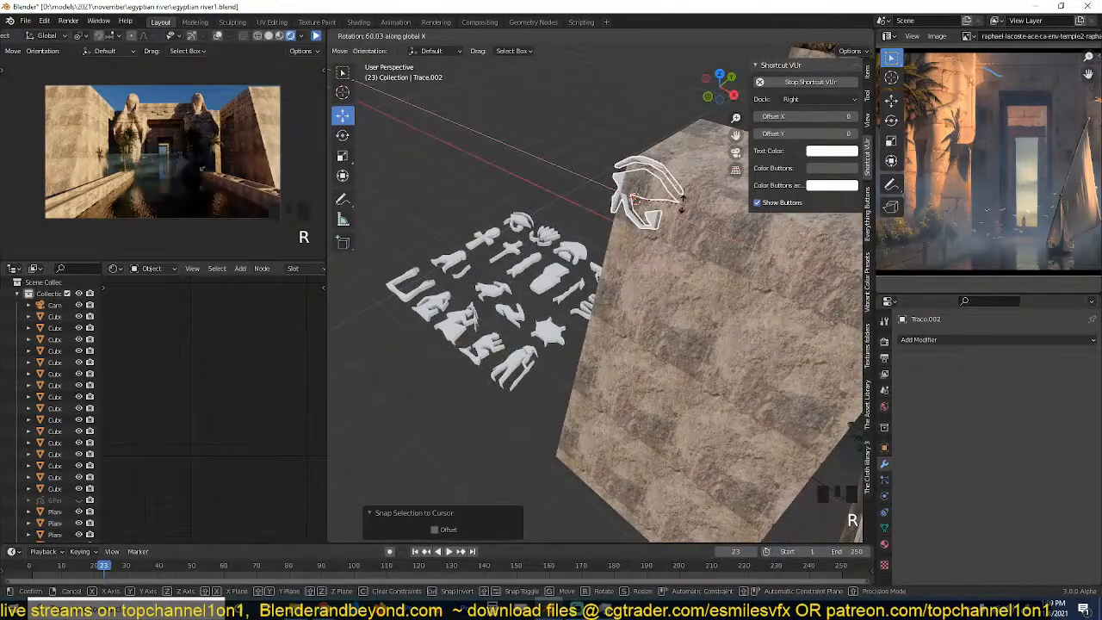
left_click(681, 204)
Move the eye copy about 0.30 m in X, -0.23 m in Z and -0.15 m in Y onto the wall face.
key("grave")
middle_click_drag(681, 204, 722, 182)
left_click_drag(666, 167, 693, 190)
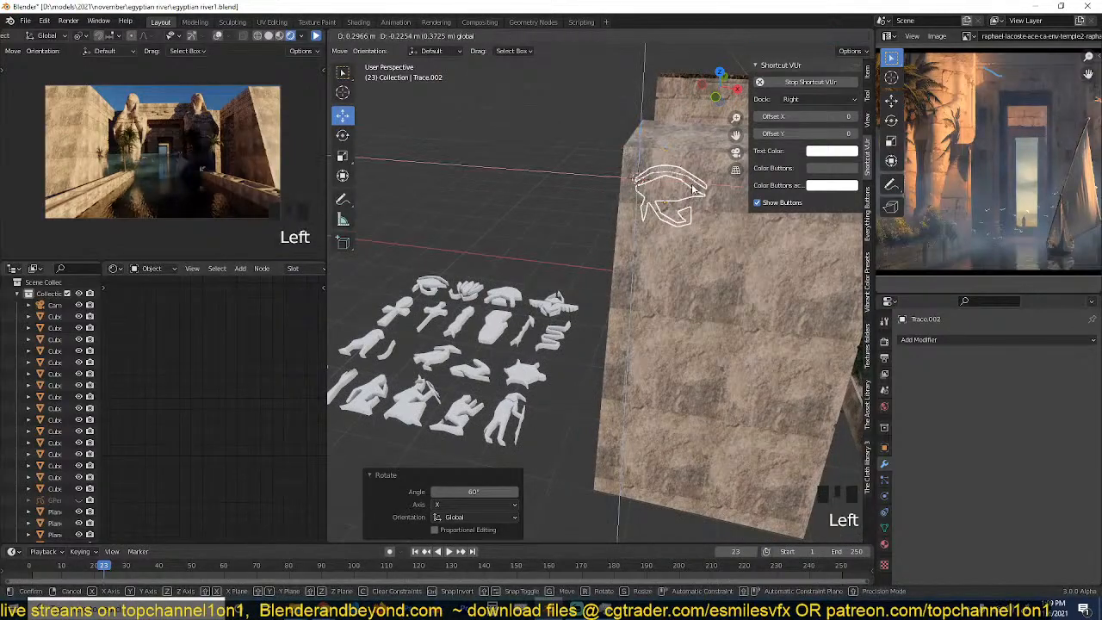
key("grave")
middle_click_drag(693, 190, 554, 302)
key("KP_Decimal")
scroll(766, 210, "down", 4)
key("grave")
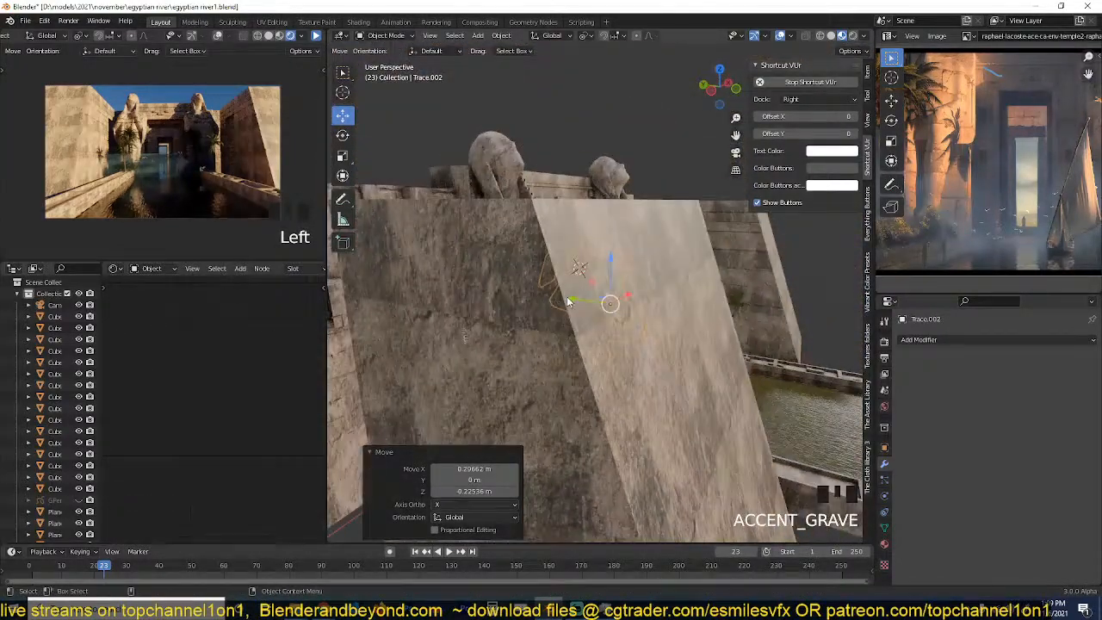
left_click_drag(569, 300, 596, 304)
Rotate the eye copy about 3.67° in the side-on view to match the wall's slope.
key("r")
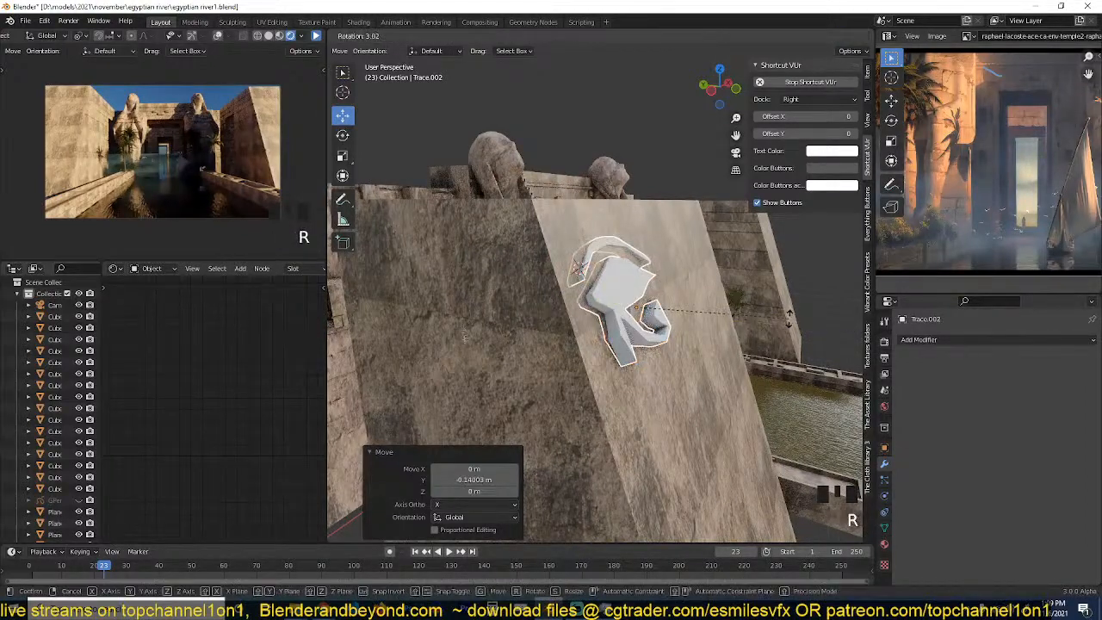
left_click(786, 322)
key("grave")
middle_click_drag(784, 322, 611, 357)
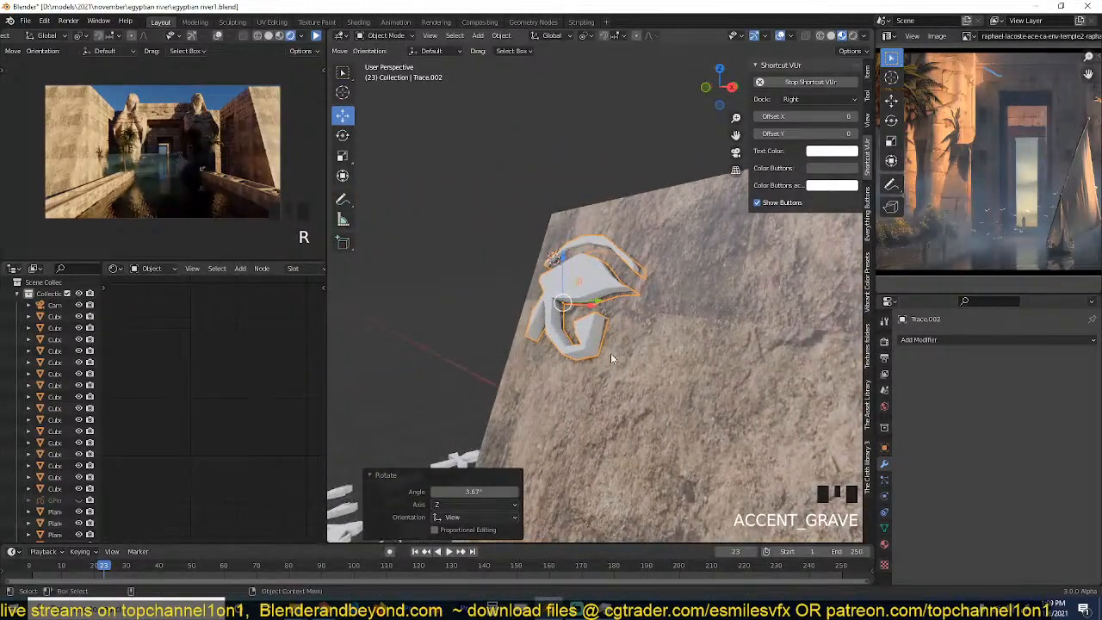
Move the eye copy on the wall into a new collection named "wall left".
key("m")
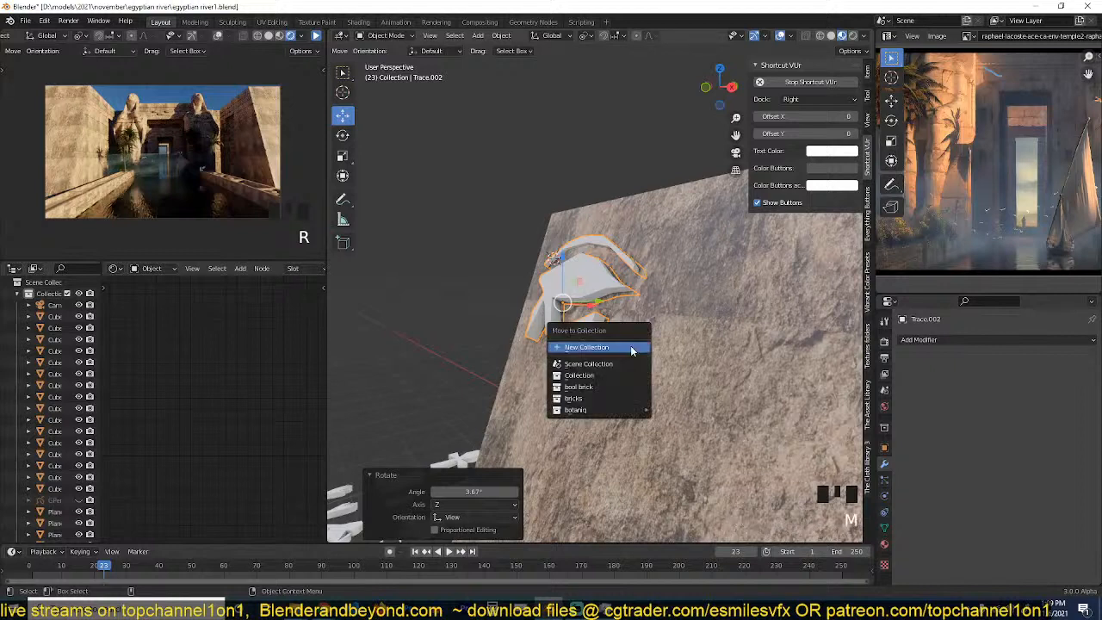
left_click(632, 346)
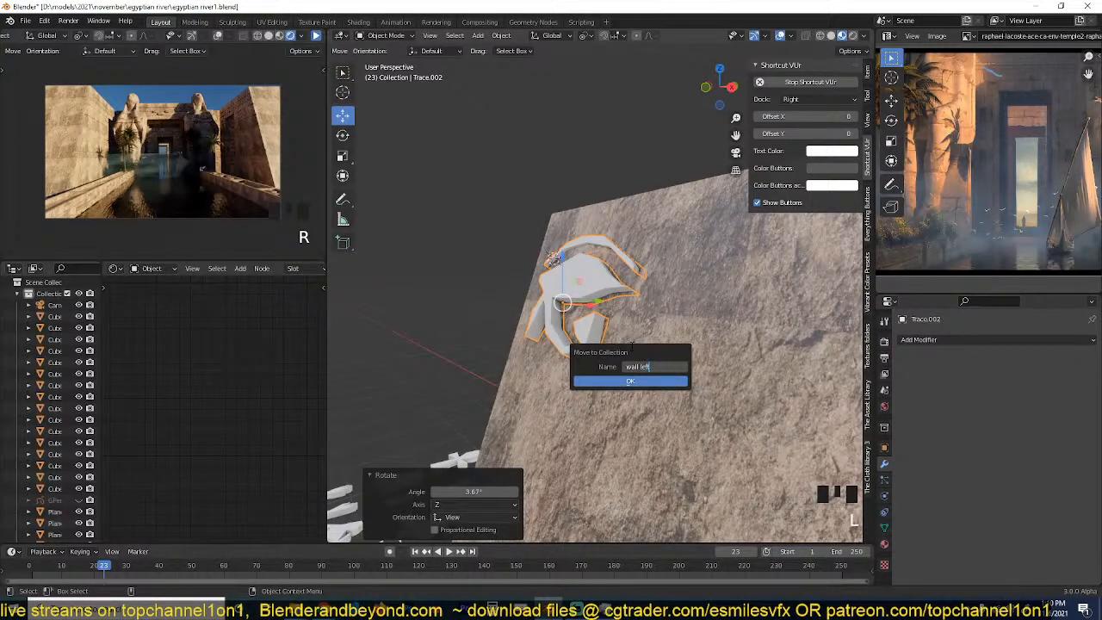
type("wall left")
left_click(631, 380)
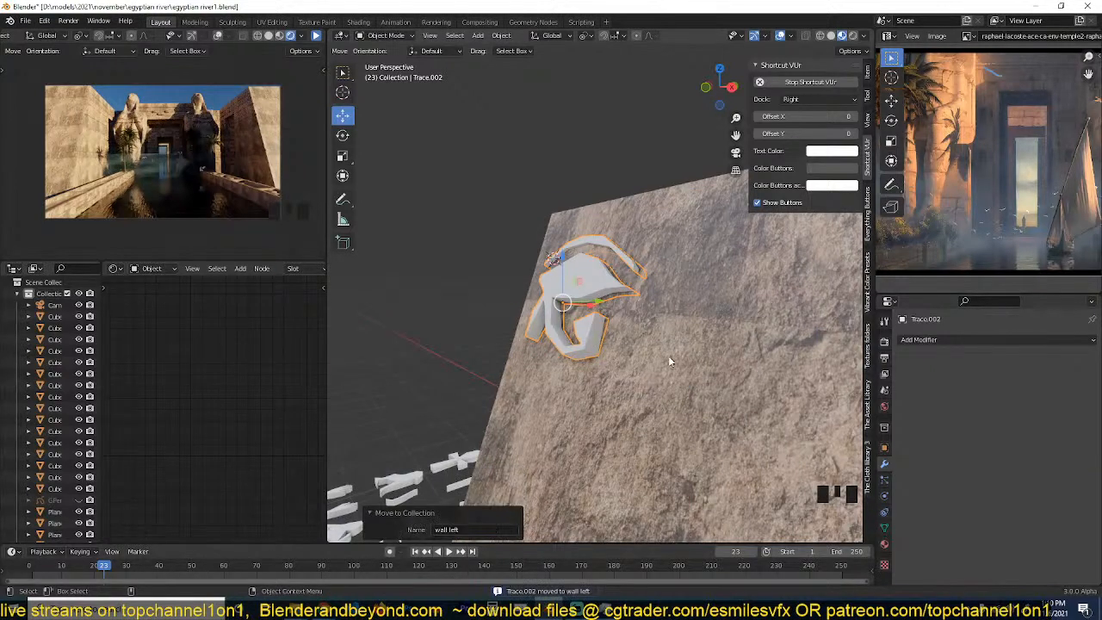
Set the slanted wall block's Boolean Difference modifier to use the "wall left" collection as its operand.
left_click(669, 356)
left_click(1031, 407)
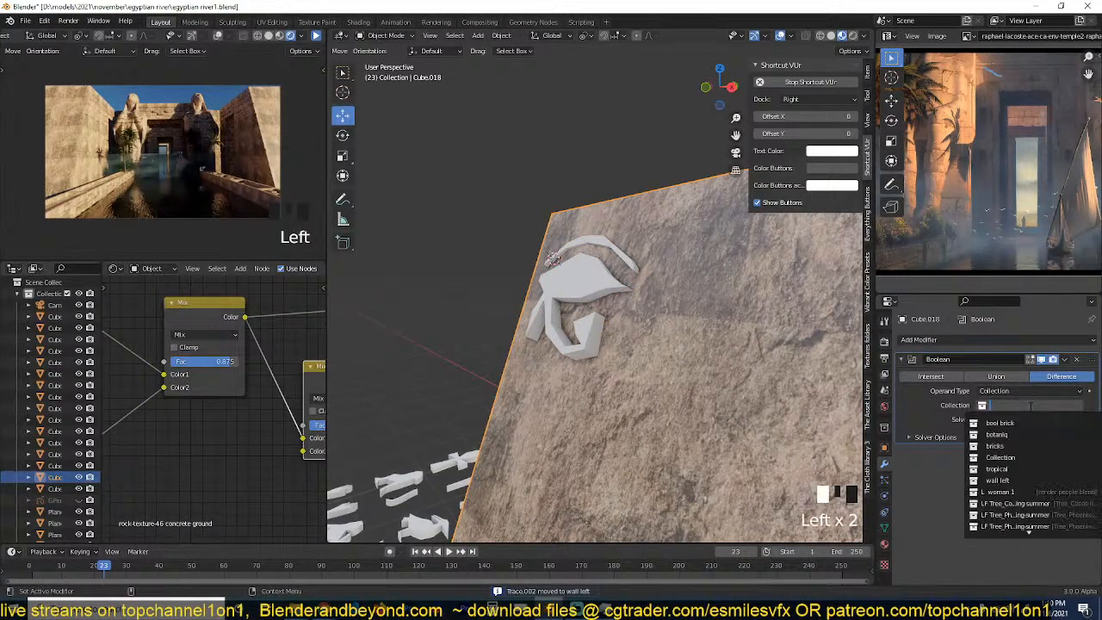
left_click(1037, 392)
left_click(1036, 392)
left_click(1032, 406)
left_click(997, 480)
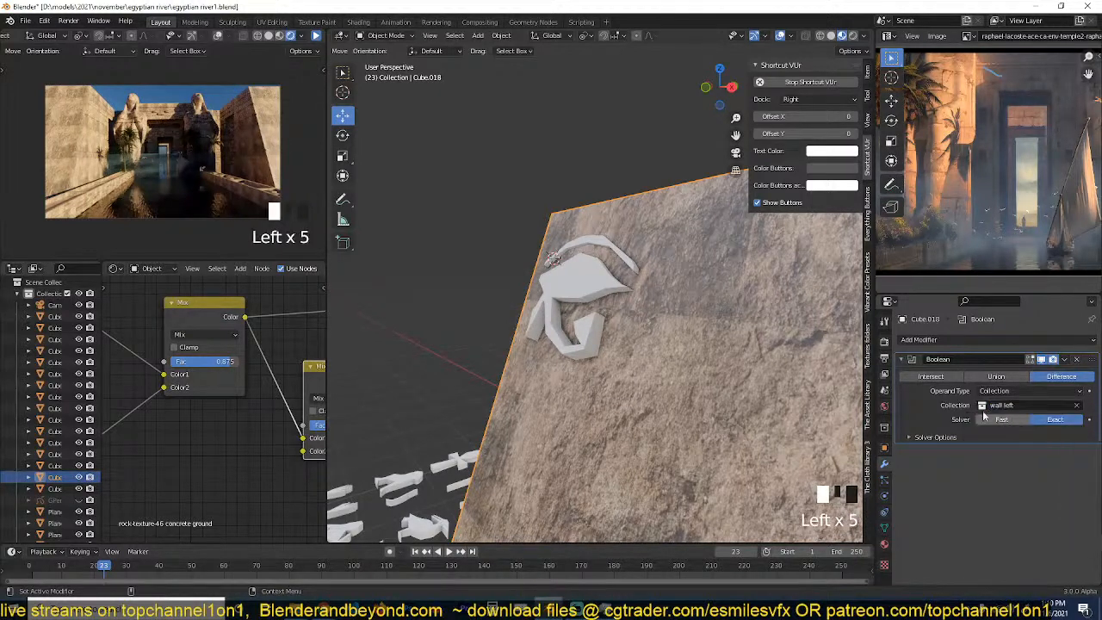
Hide the eye copy and switch the wall block's Boolean solver to Fast.
left_click(585, 285)
key("h")
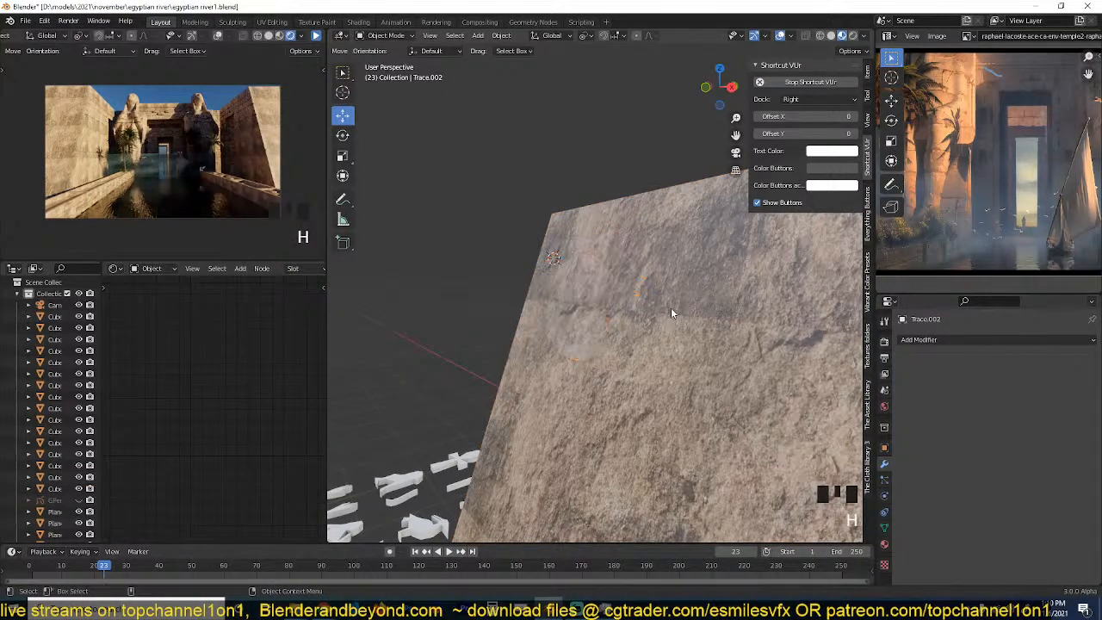
left_click(696, 325)
left_click(1016, 419)
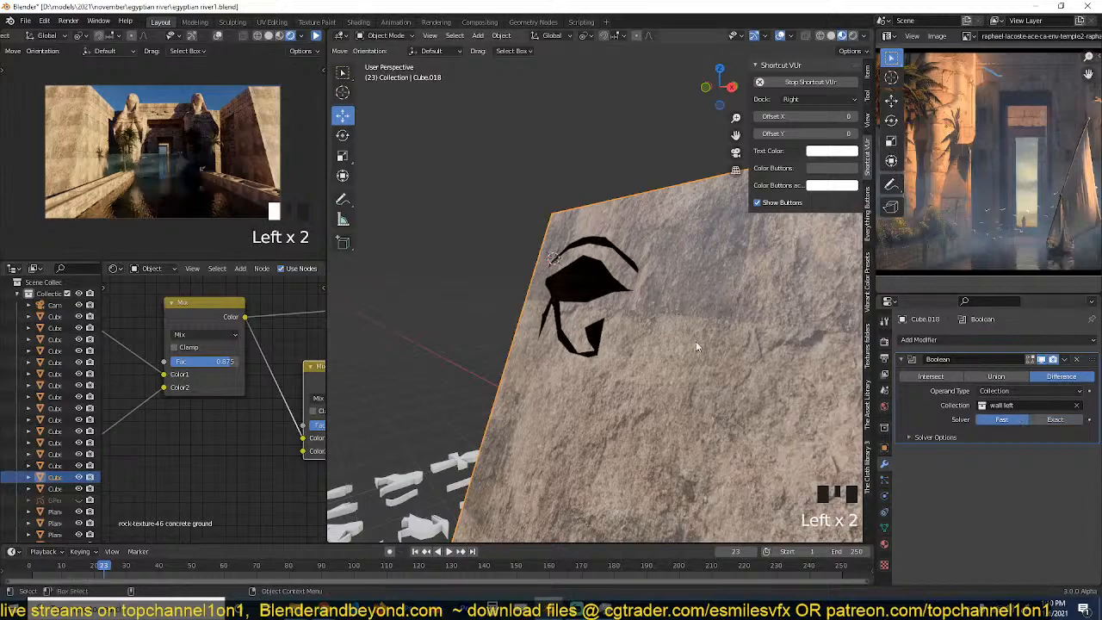
Examine the wall block's geometry from several sides, checking its edges in Edit Mode.
key("grave")
scroll(744, 401, "down", 8)
key("grave")
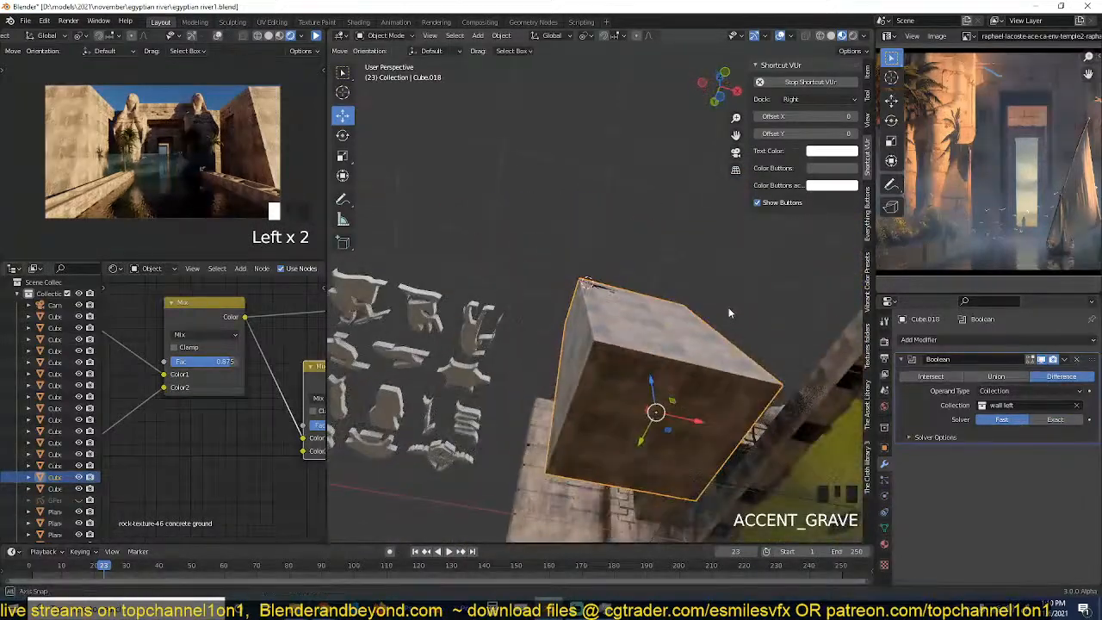
left_click(528, 445)
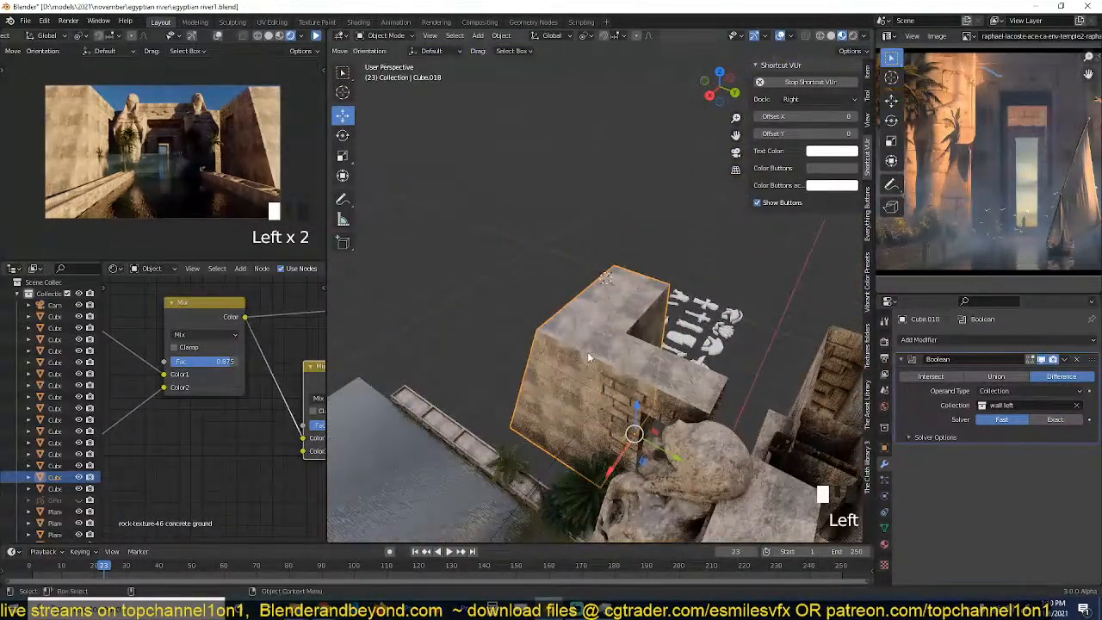
key("grave")
key("Tab")
key("grave")
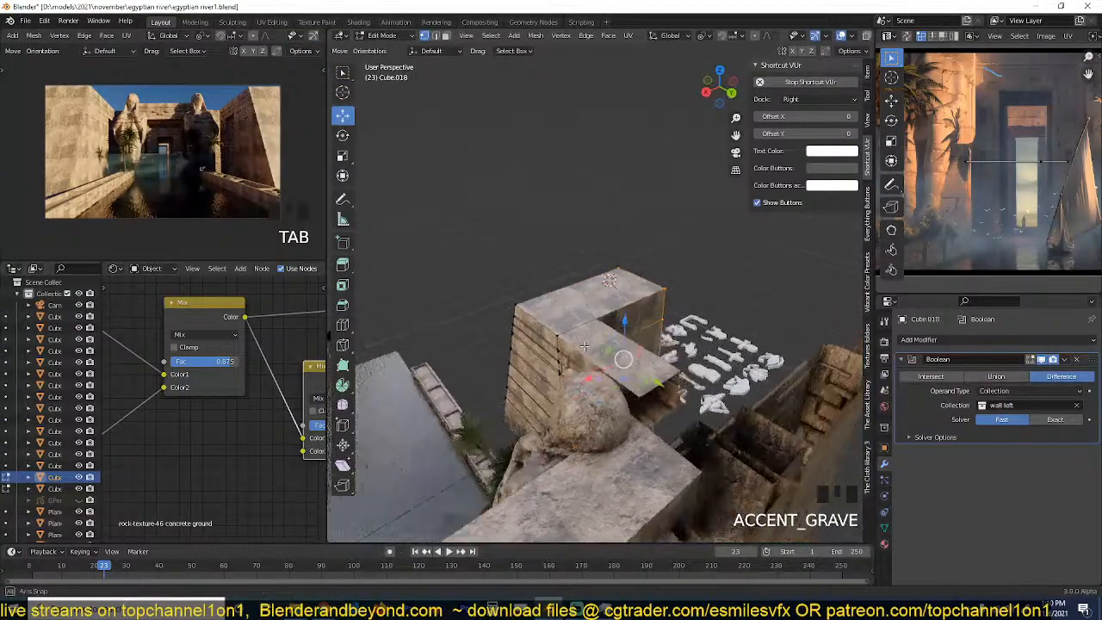
key("2")
left_click(621, 394, "alt")
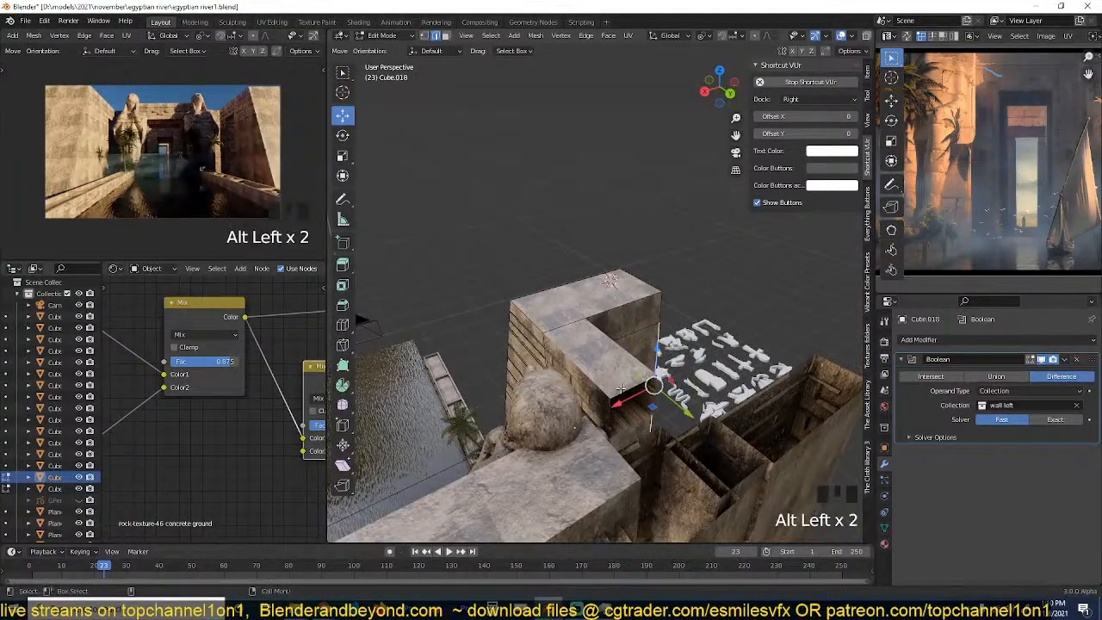
key("Tab")
Isolate the wall block in local view, recalculate all its face normals outward and reveal the hidden objects.
key("slash")
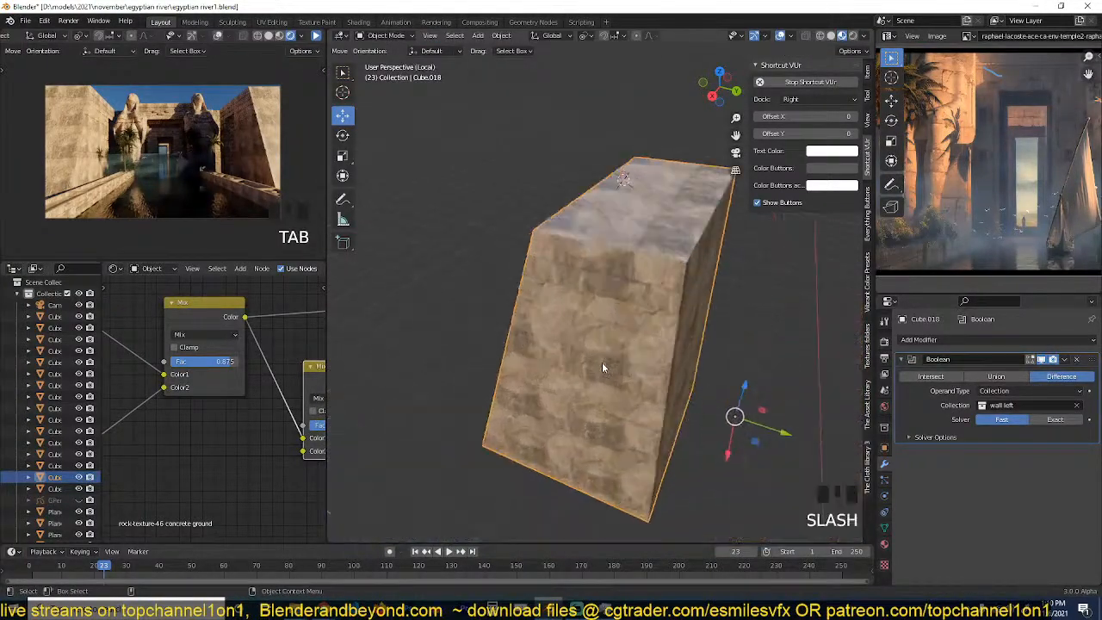
scroll(601, 362, "down", 3)
key("grave")
key("Tab")
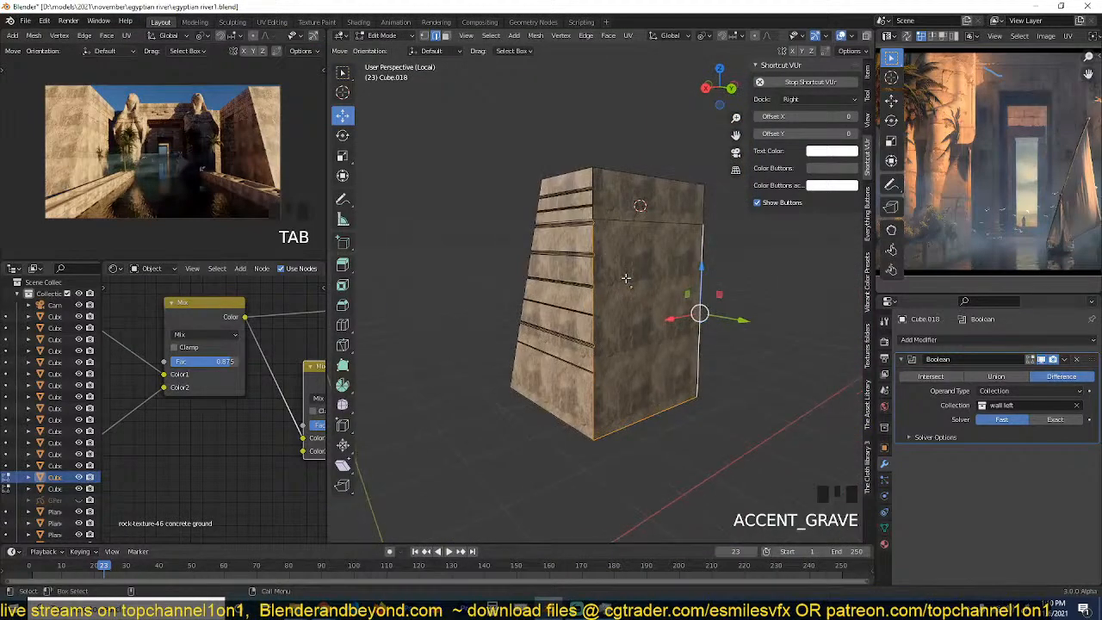
key("a")
key("shift+n")
key("Tab")
key("grave")
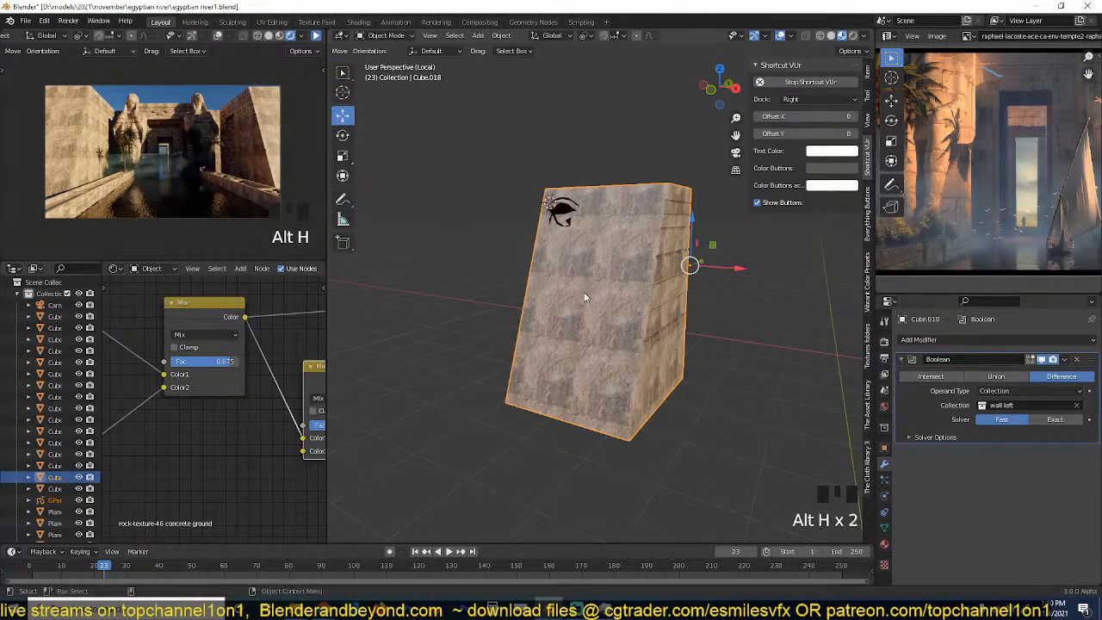
Return to the full scene, recalculate the eye copy's normals outward and hide it again.
key("slash")
key("grave")
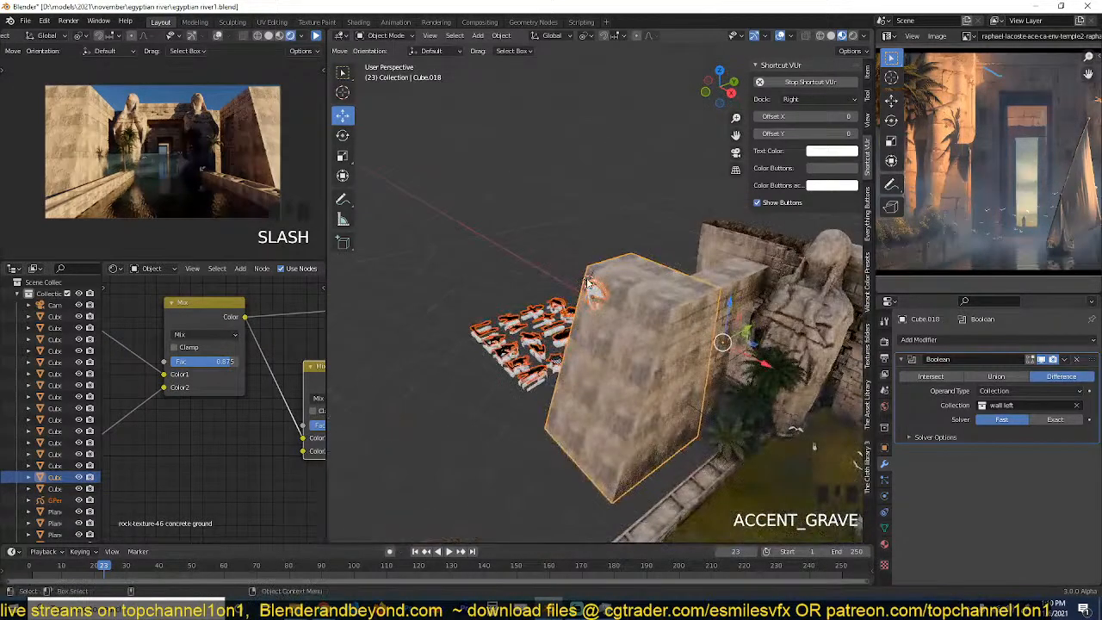
left_click(594, 299)
key("Tab")
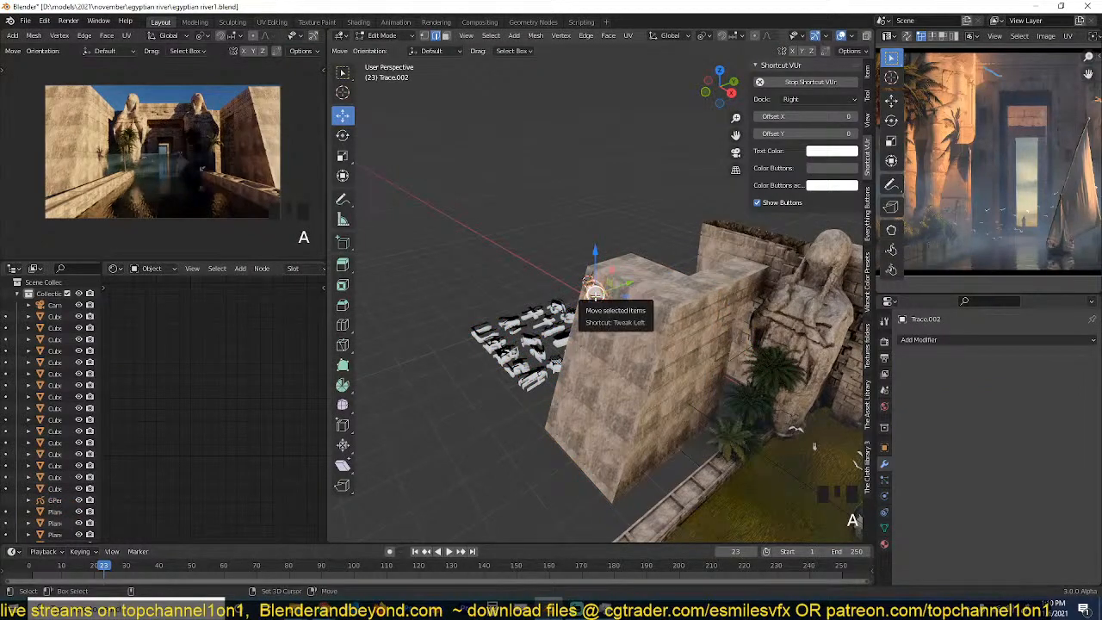
key("shift+n")
key("Tab")
scroll(589, 341, "up", 3)
key("h")
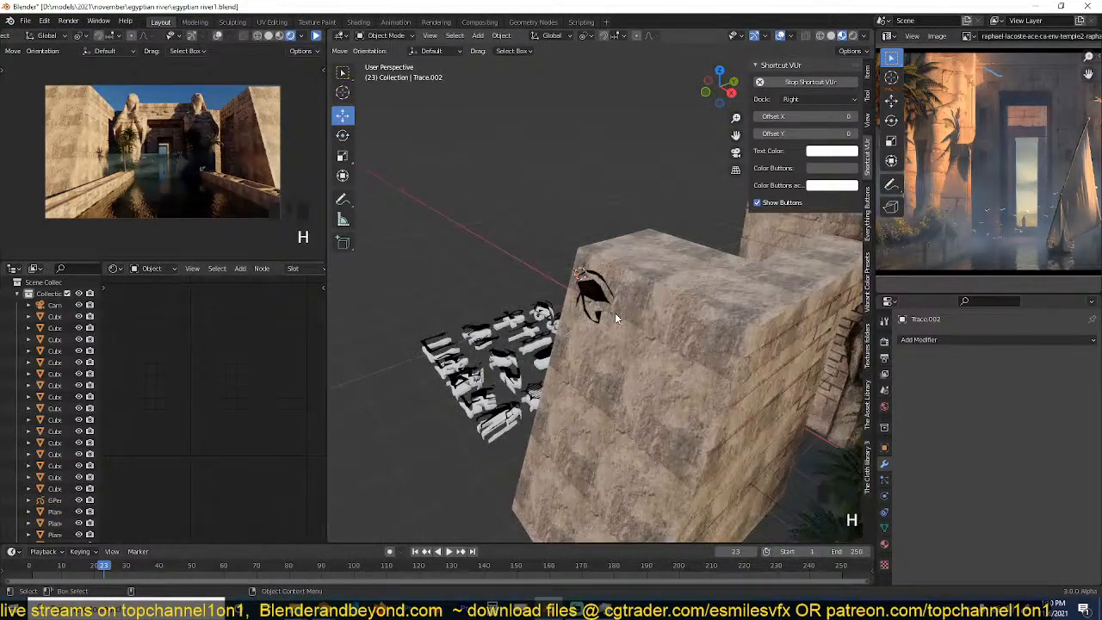
key("grave")
scroll(720, 305, "up", 9)
Merge all vertices of the isolated wall block by distance at 0.0001 m and save the file.
left_click(721, 304)
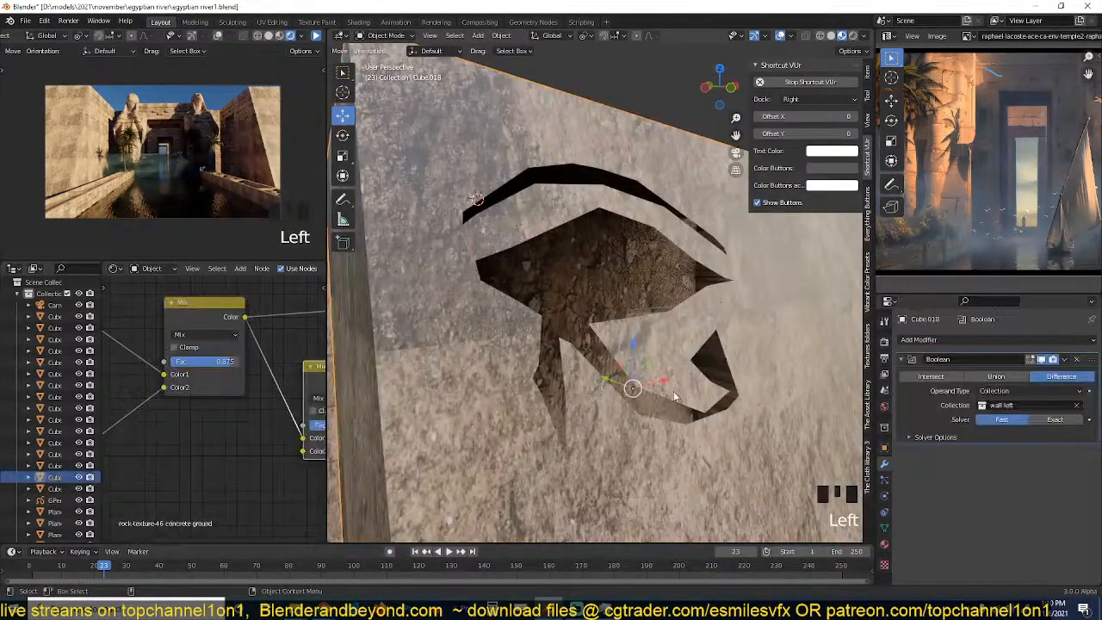
key("grave")
scroll(635, 397, "down", 4)
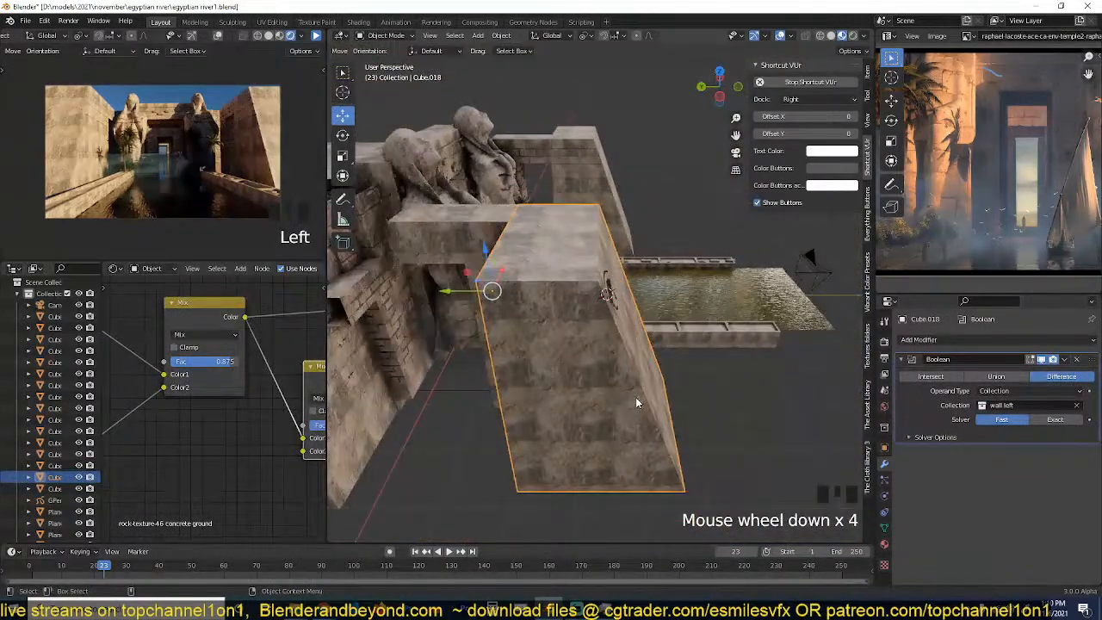
key("slash")
key("Tab")
key("a")
key("grave")
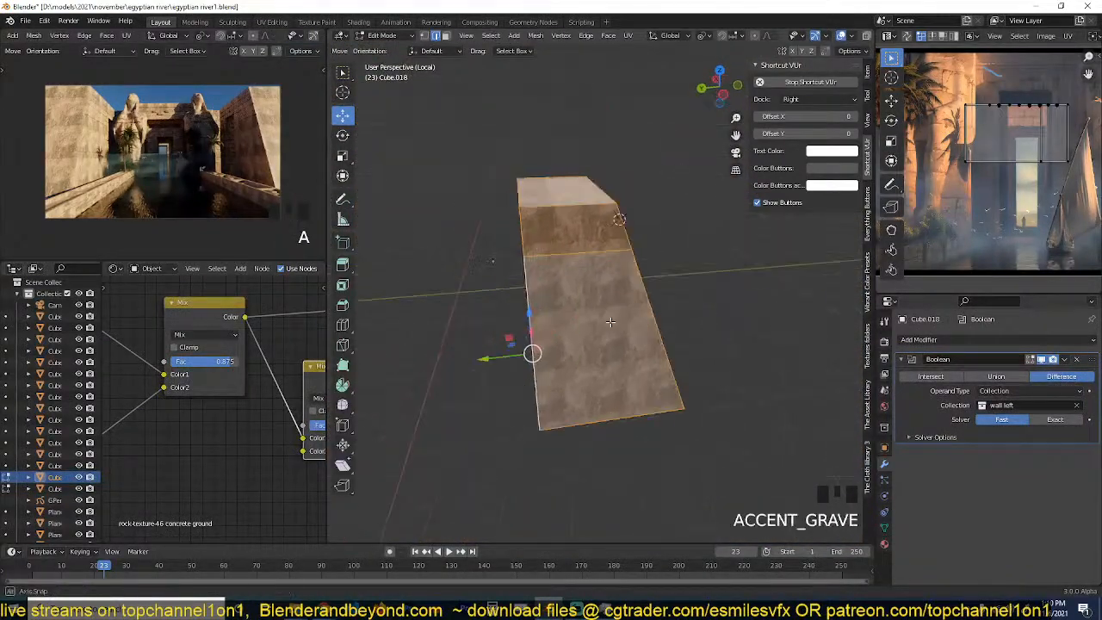
key("m")
left_click(633, 318)
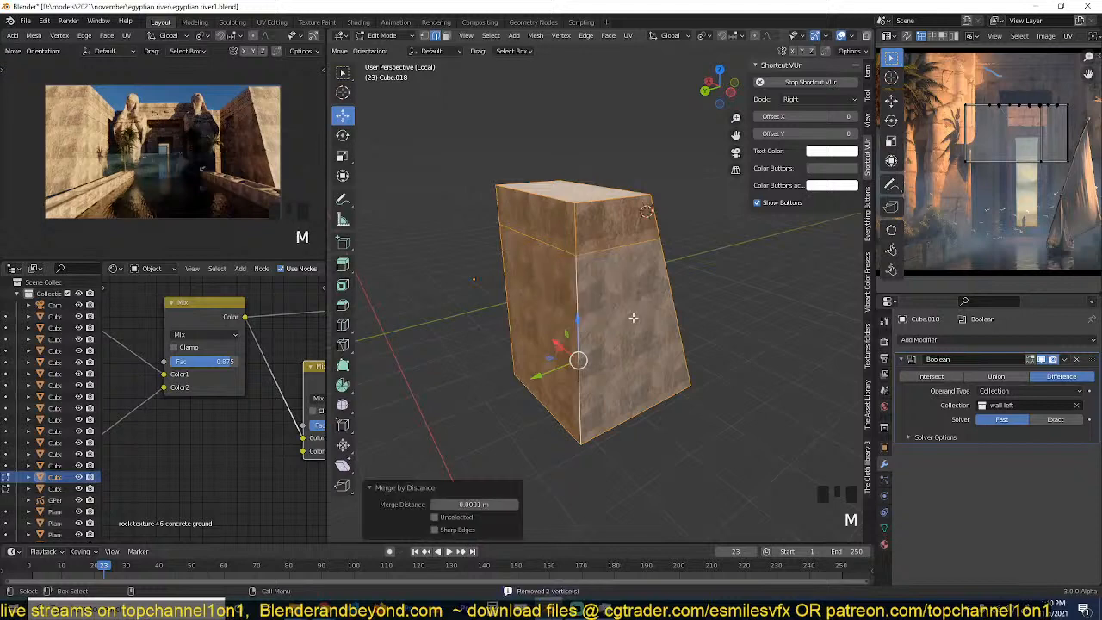
key("Tab")
key("grave")
scroll(517, 314, "up", 2)
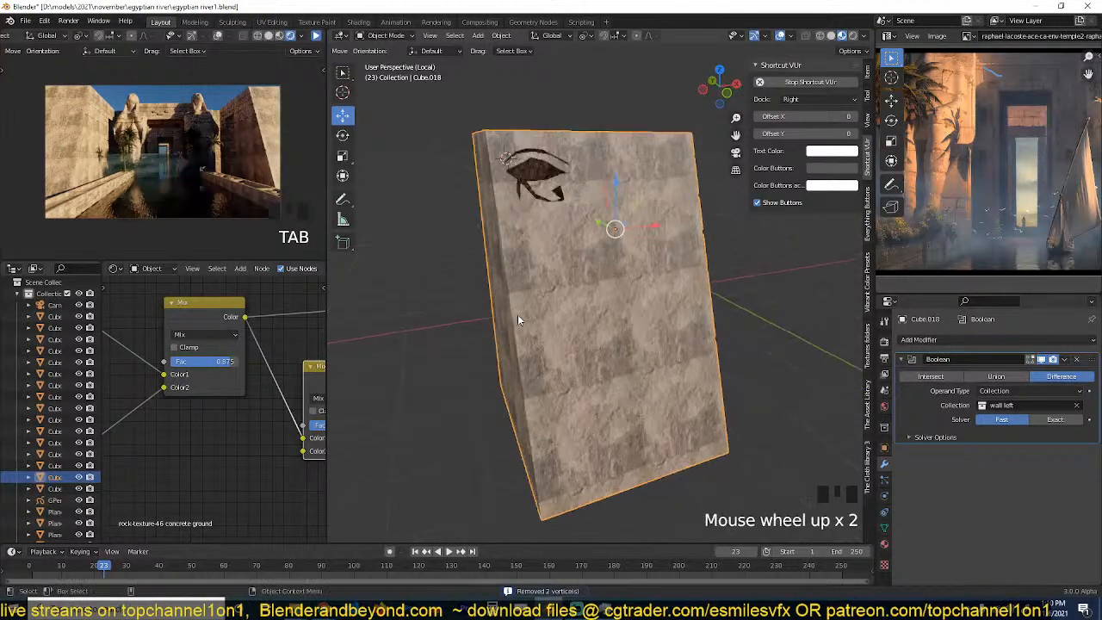
key("ctrl+s")
Enable the Face Orientation overlay and check the normals of the wall block and its carved eye from several sides.
left_click(866, 36)
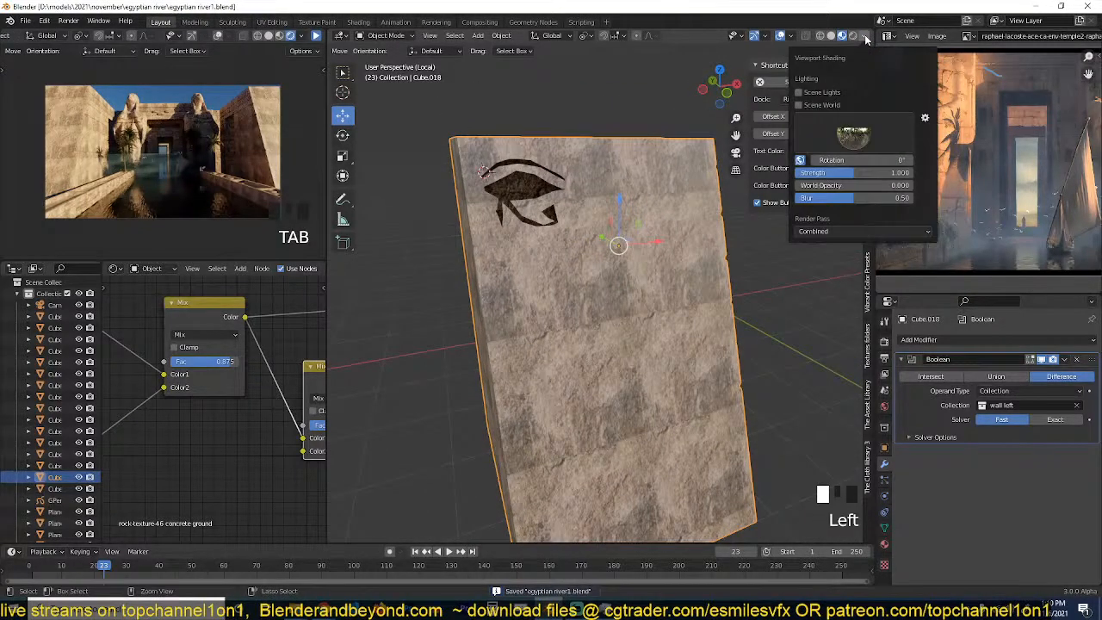
left_click(790, 37)
left_click(728, 256)
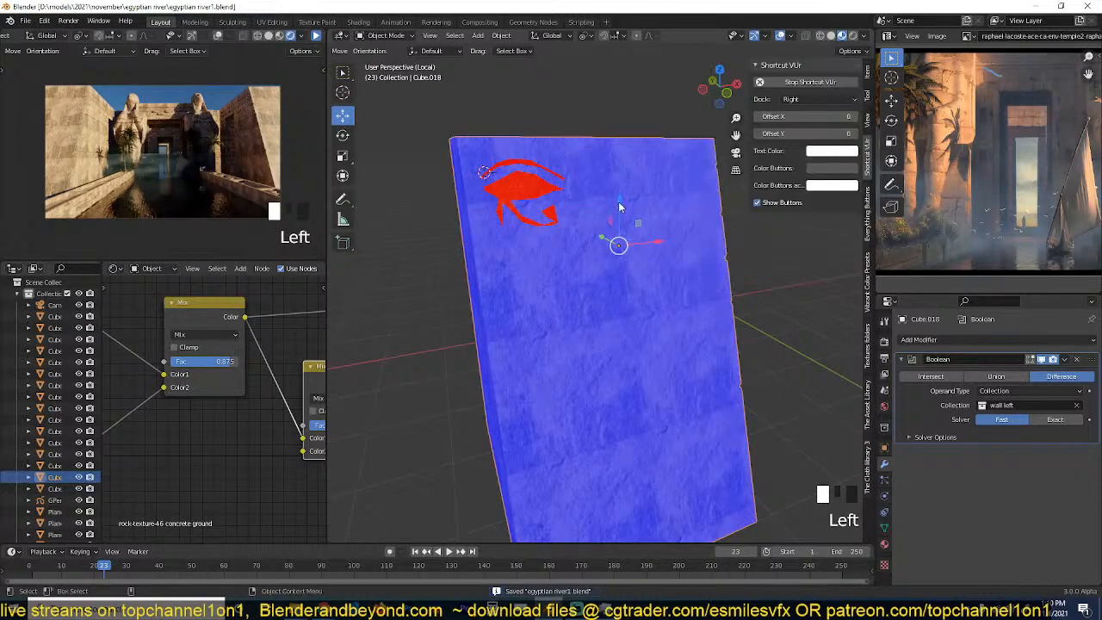
scroll(644, 257, "down", 3)
key("grave")
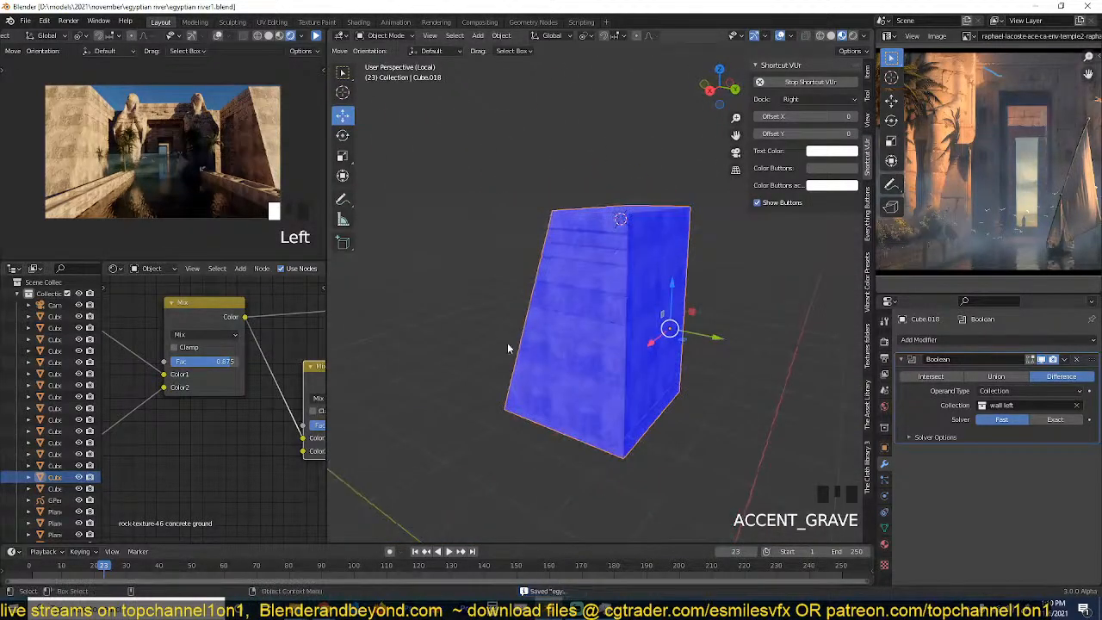
scroll(508, 342, "up", 3)
key("grave")
scroll(652, 376, "up", 3)
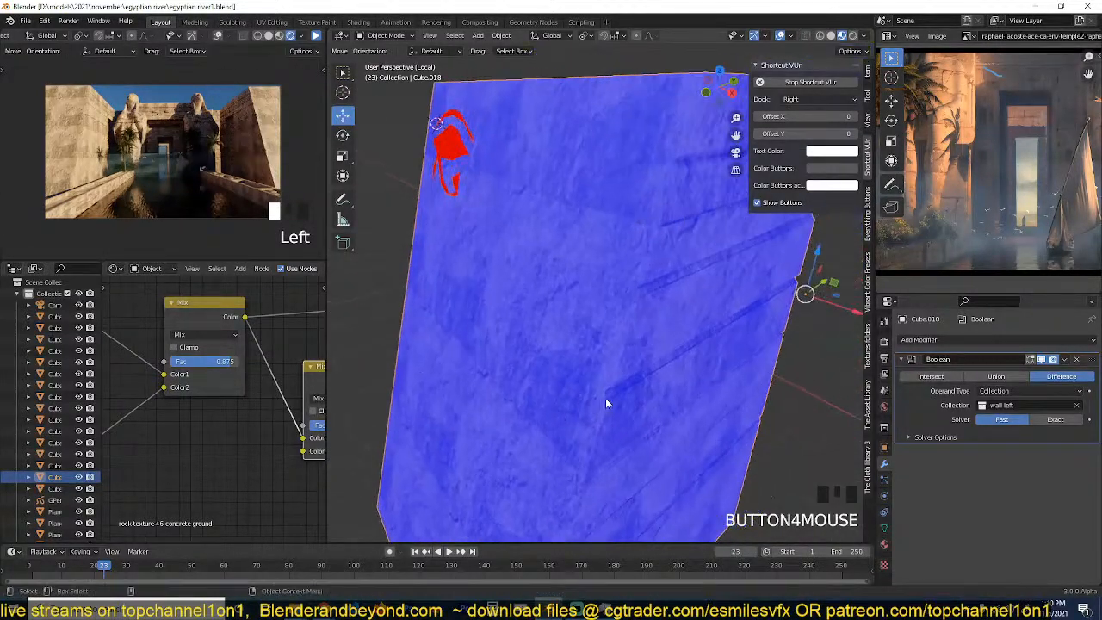
key("Tab")
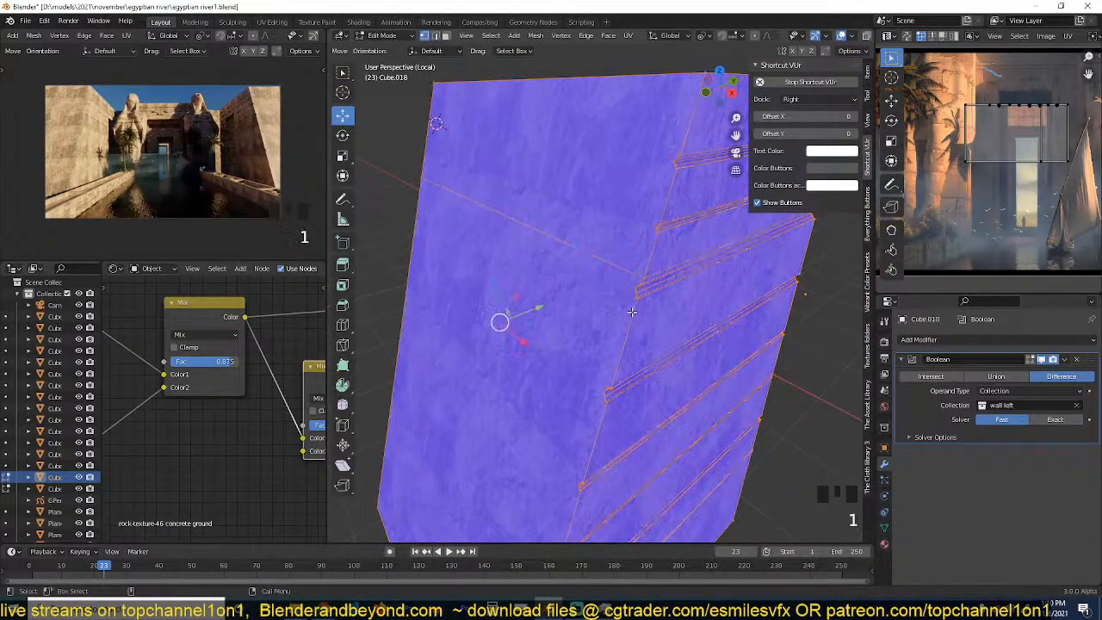
key("Tab")
key("slash")
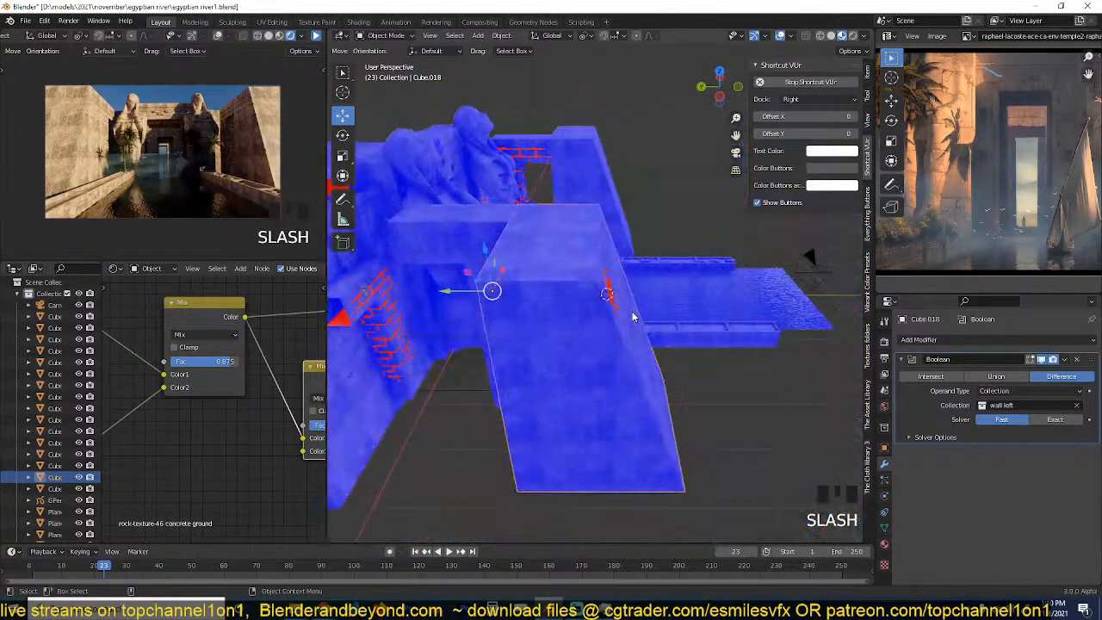
Reveal the hidden eye copy, clear the selection and select the eye on the wall for a front view.
key("alt+a")
key("grave")
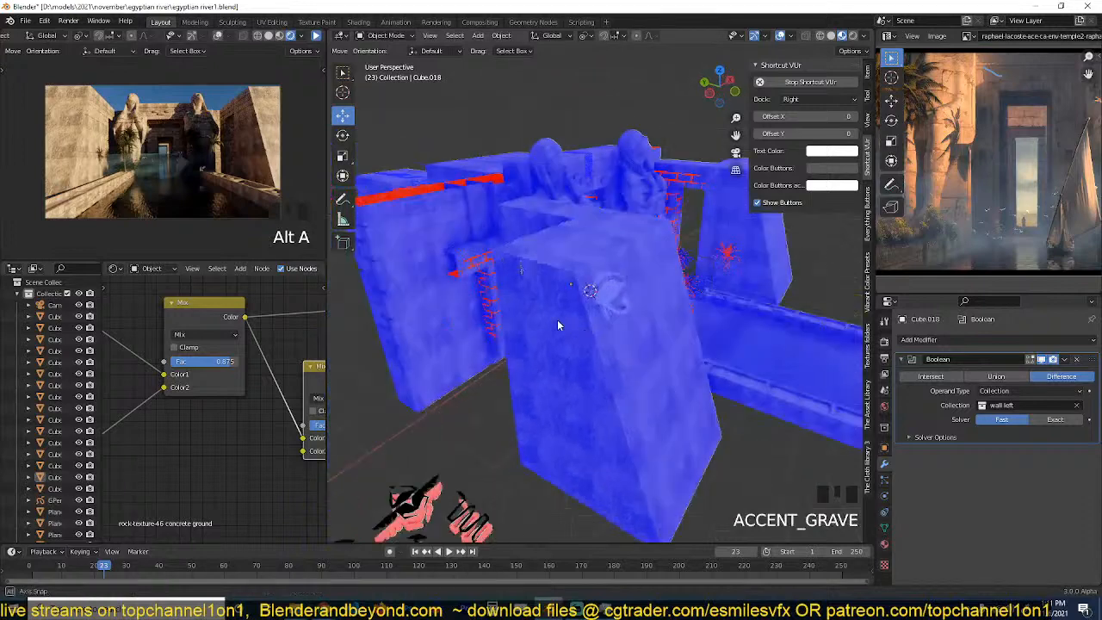
left_click(609, 301)
key("grave")
middle_click_drag(572, 301, 576, 323)
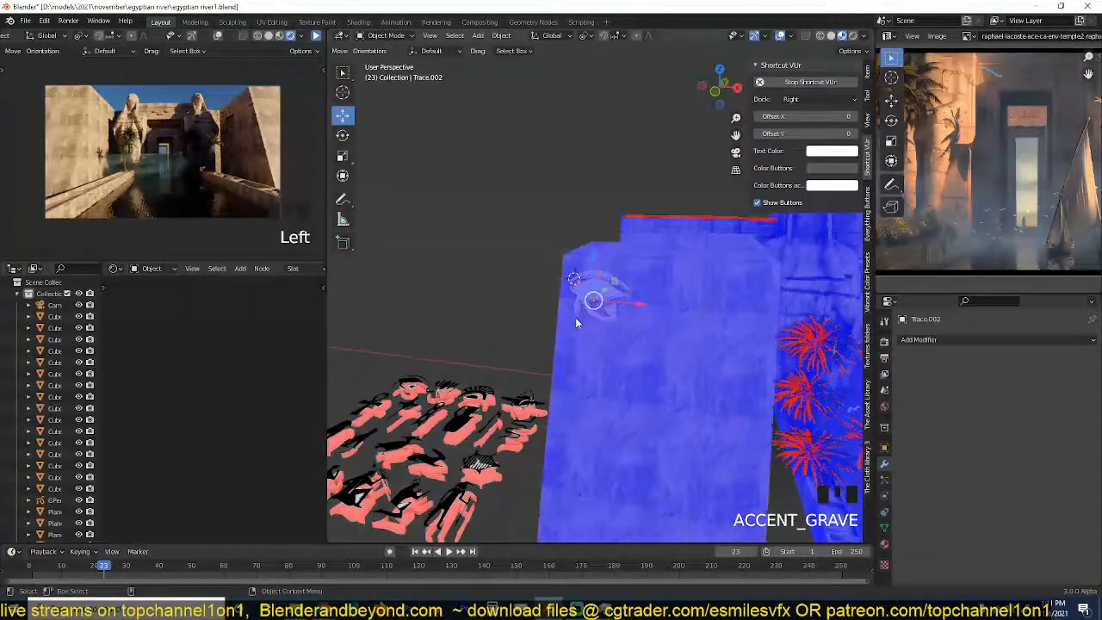
Try the Exact solver on the wall block's Boolean modifier, then return it to Fast.
left_click(721, 353)
left_click(1039, 419)
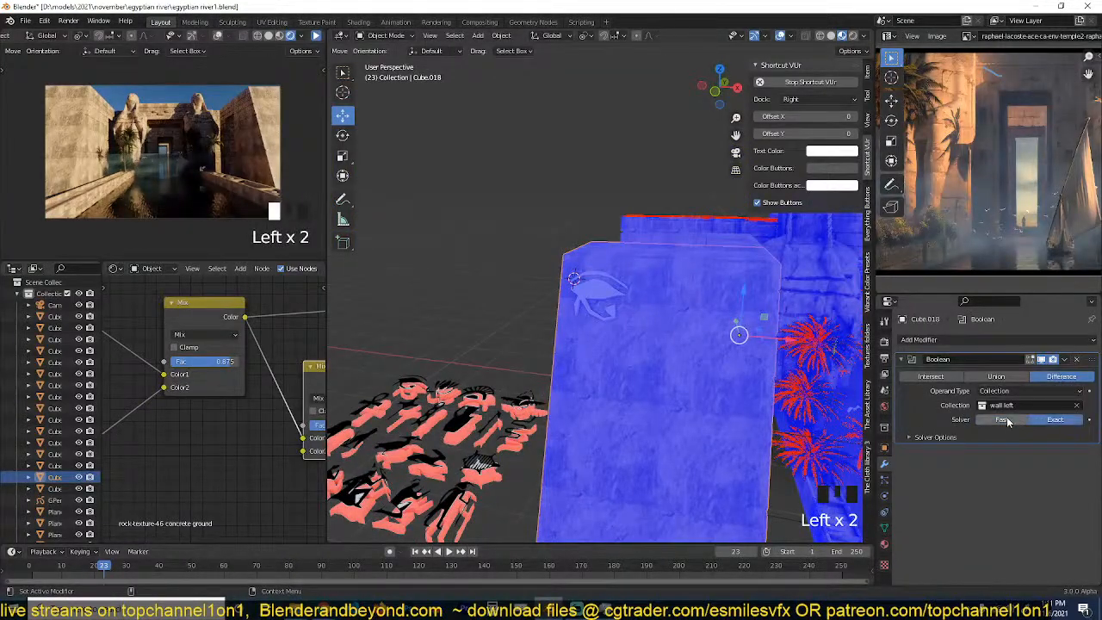
left_click(1004, 420)
Disable the Face Orientation overlay and select the wall block in the textured view.
key("q")
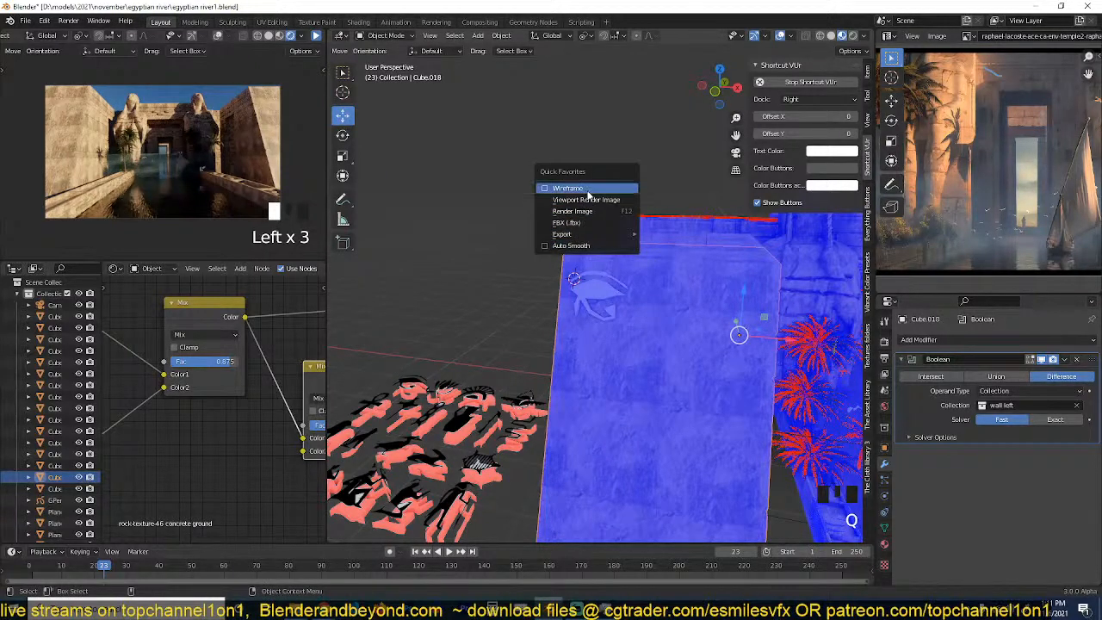
left_click(864, 35)
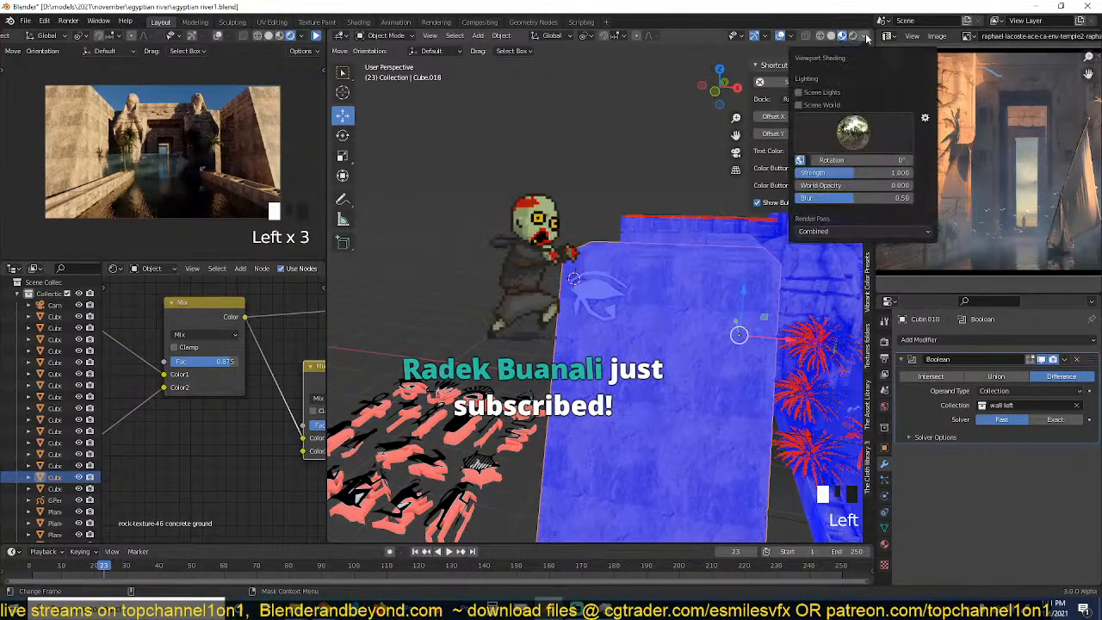
mouse_move(791, 36)
left_click(726, 256)
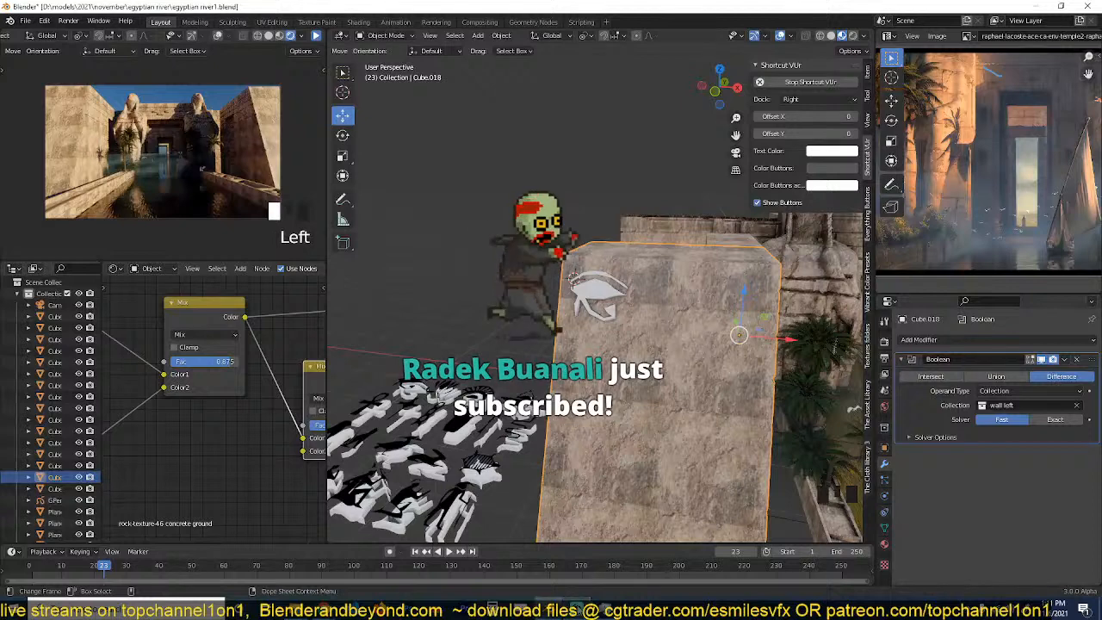
left_click(638, 372)
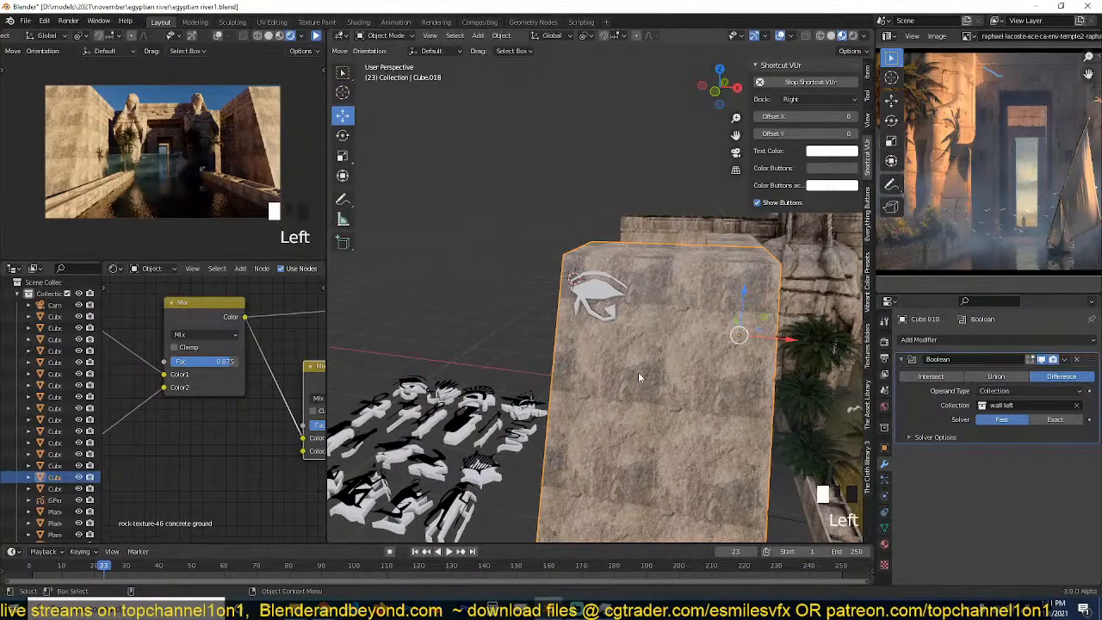
Select the eye cutter on the wall and hide it to view the carving underneath.
key("grave")
left_click(657, 400)
scroll(625, 334, "up", 4)
left_click(625, 333)
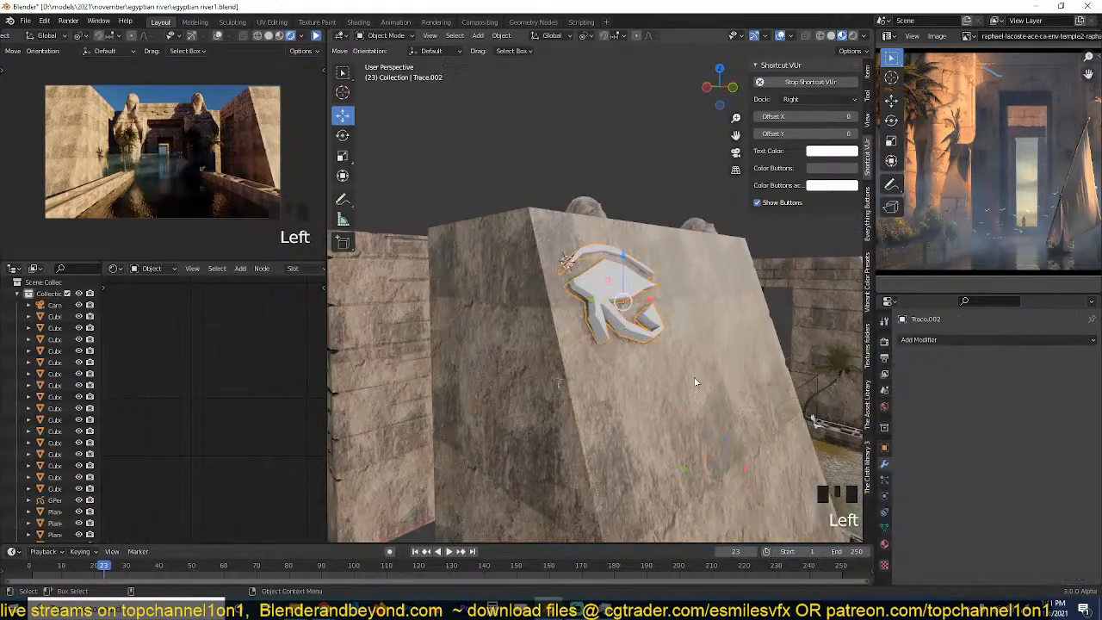
left_click(614, 331)
left_click(616, 327)
key("Tab")
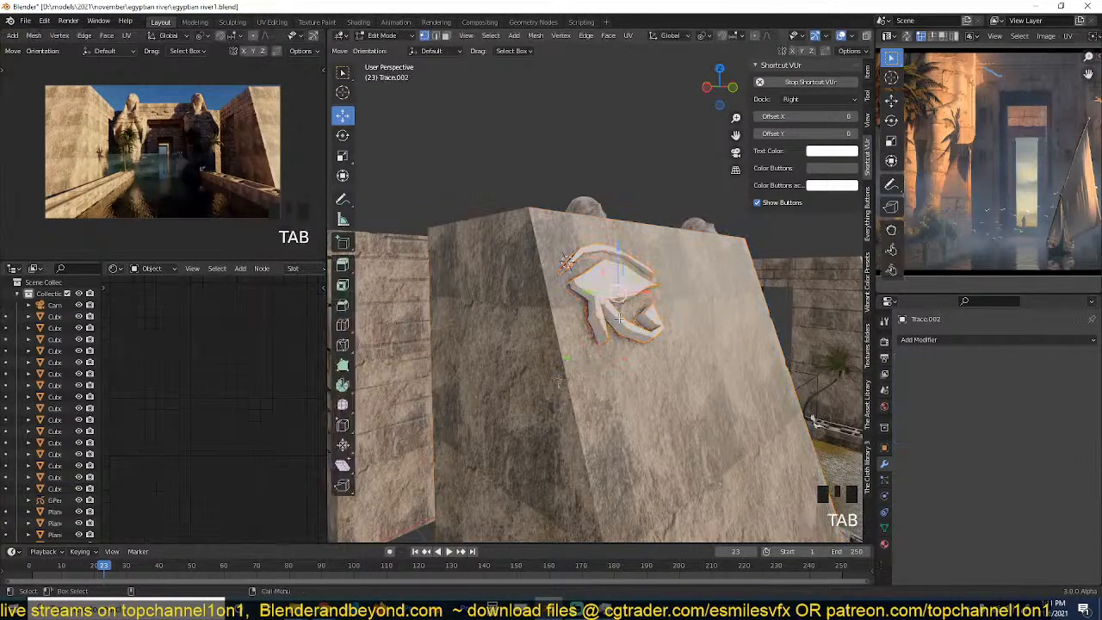
key("Tab")
key("h")
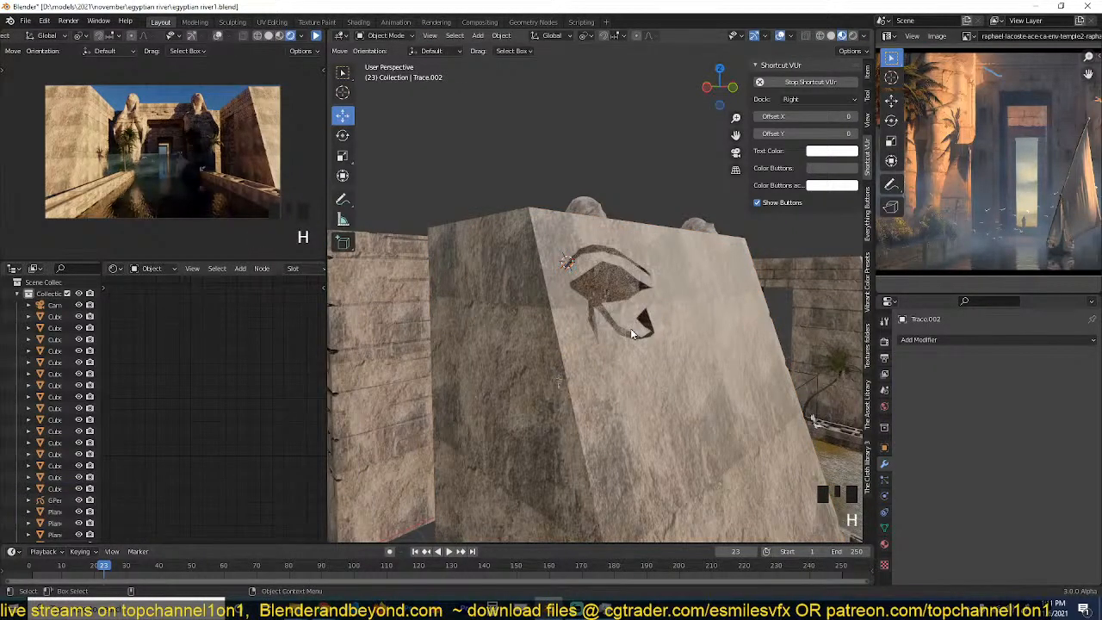
Inspect the carved eye on the wall block up close, then reveal the hidden eye cutter and select it.
left_click(633, 336)
scroll(637, 345, "up", 3)
key("grave")
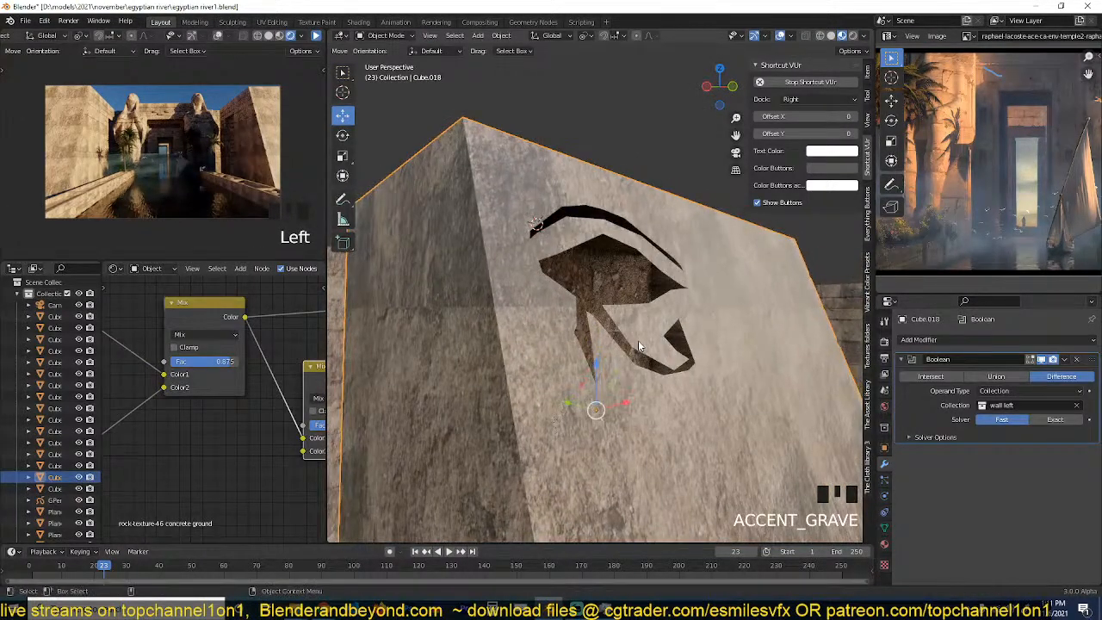
key("alt+h")
left_click(632, 321)
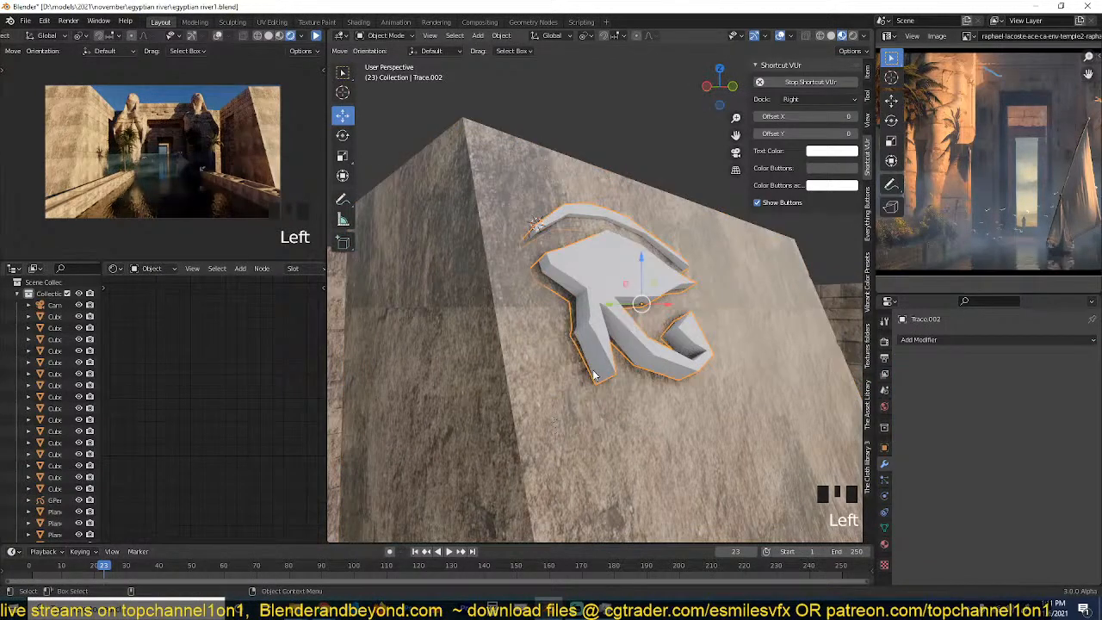
Find the wall left collection in the scene's object list and check that it contains the eye cutter.
scroll(598, 386, "down", 13)
key("grave")
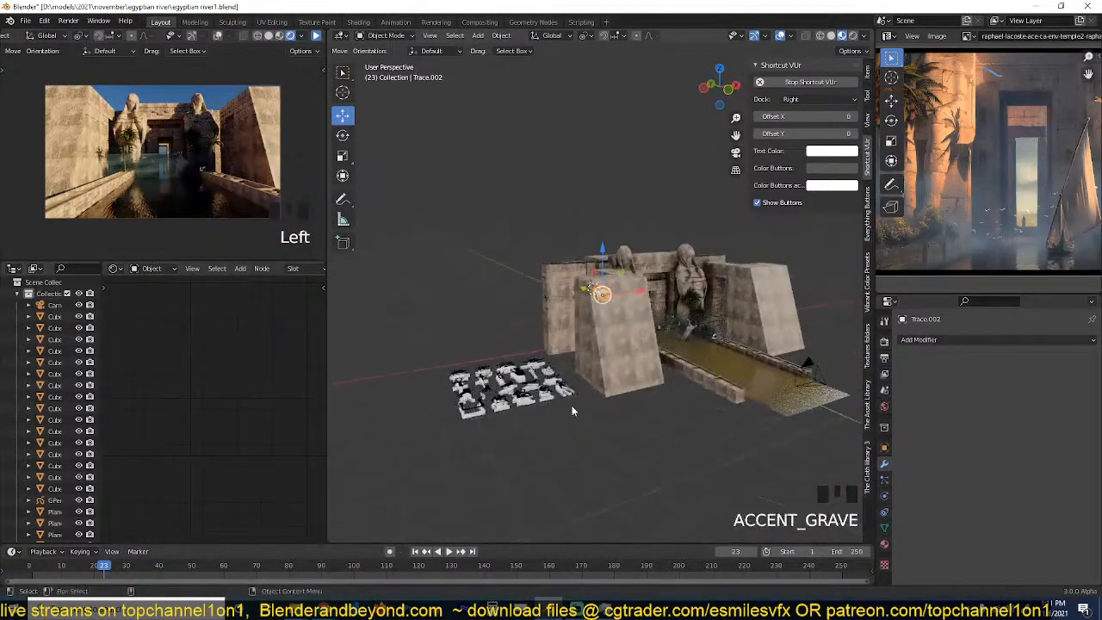
scroll(572, 411, "up", 3)
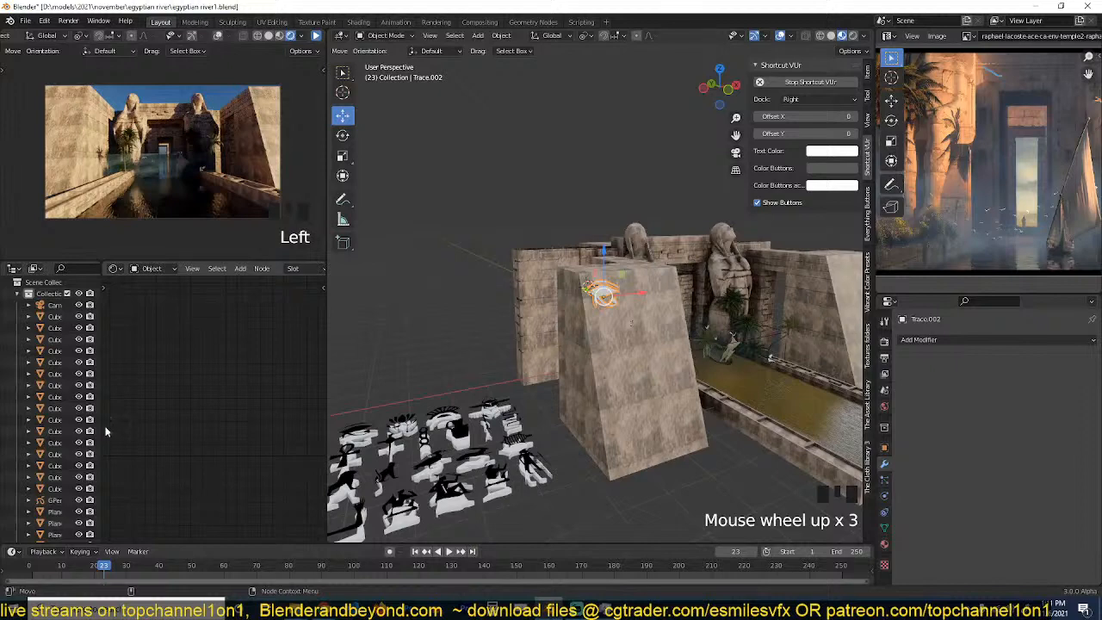
scroll(52, 430, "down", 20)
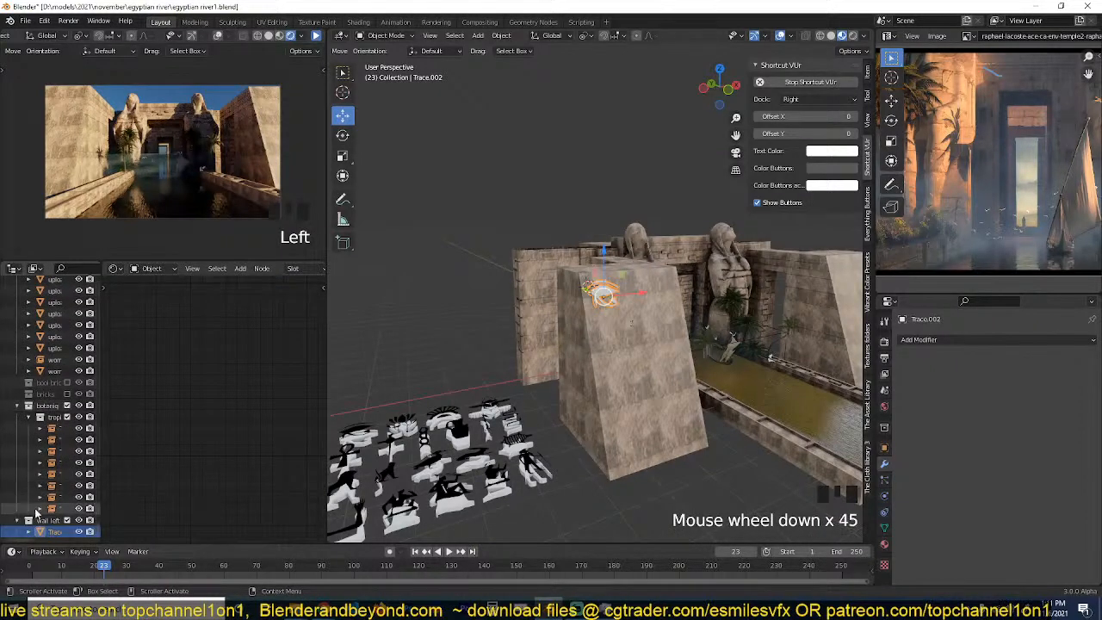
scroll(539, 360, "up", 8)
Adjust the eye cutter's placement at the wall's upper corner by moving and slightly rotating it freehand.
middle_click_drag(558, 353, 601, 316)
key("grave")
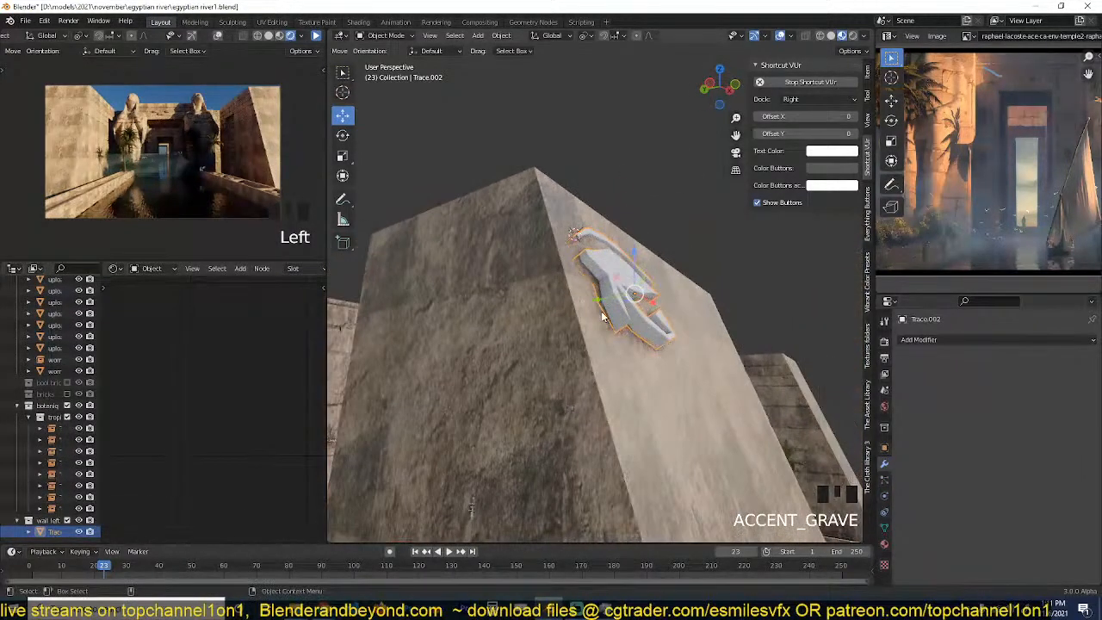
key("g")
left_click(680, 323)
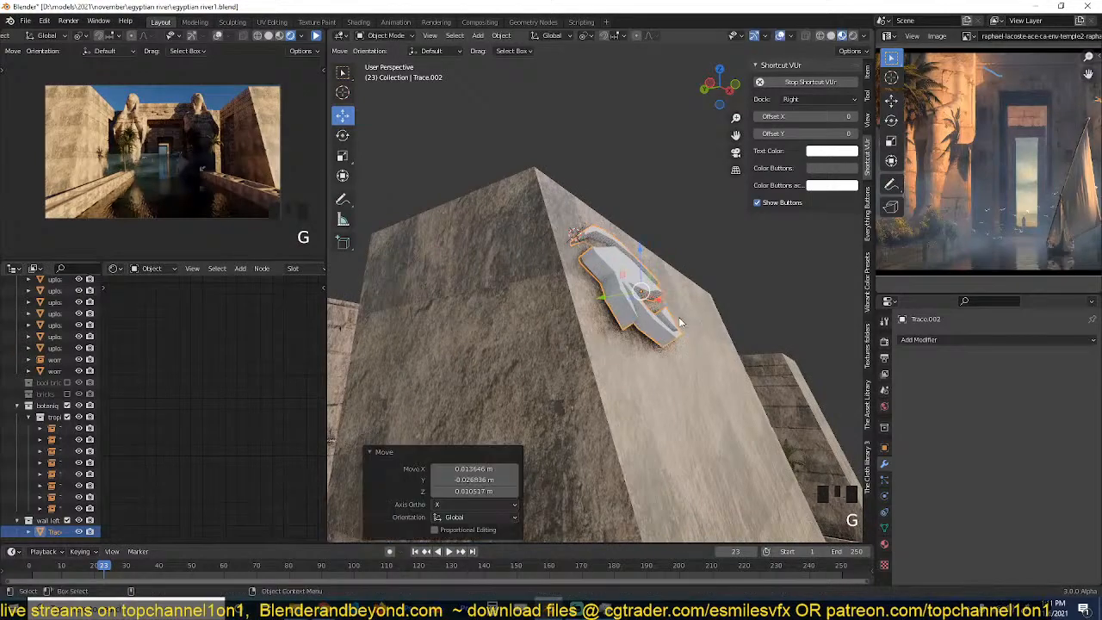
key("r")
left_click(676, 329)
key("g")
left_click(665, 338)
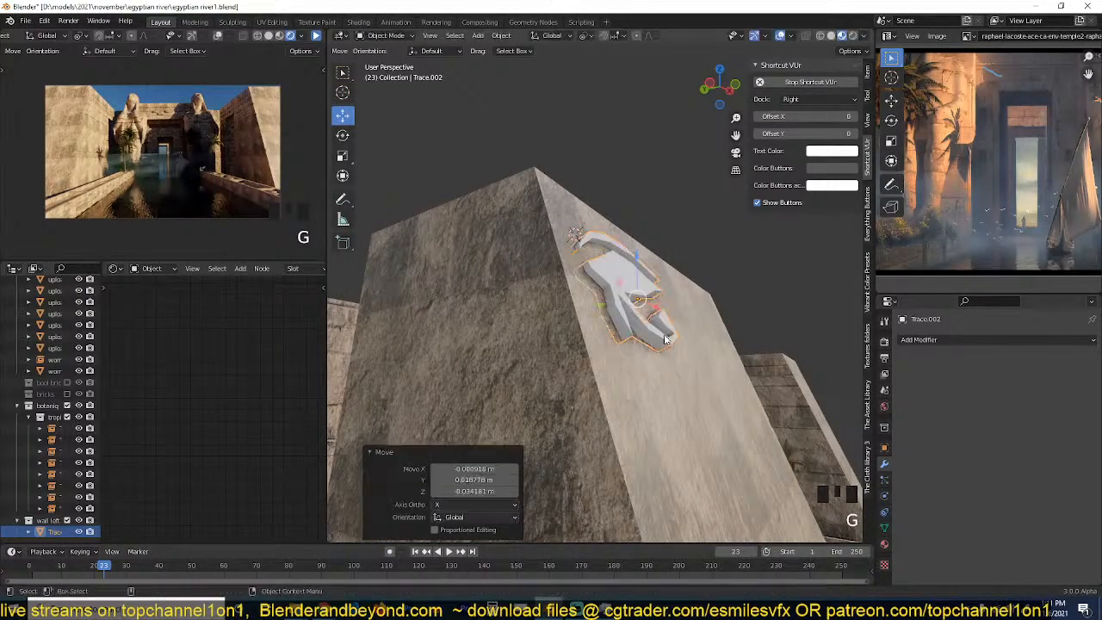
Edit the eye cutter's mesh and connect two opposite vertices across the front of the eyebrow.
key("grave")
key("Tab")
scroll(564, 349, "up", 3)
key("a")
key("grave")
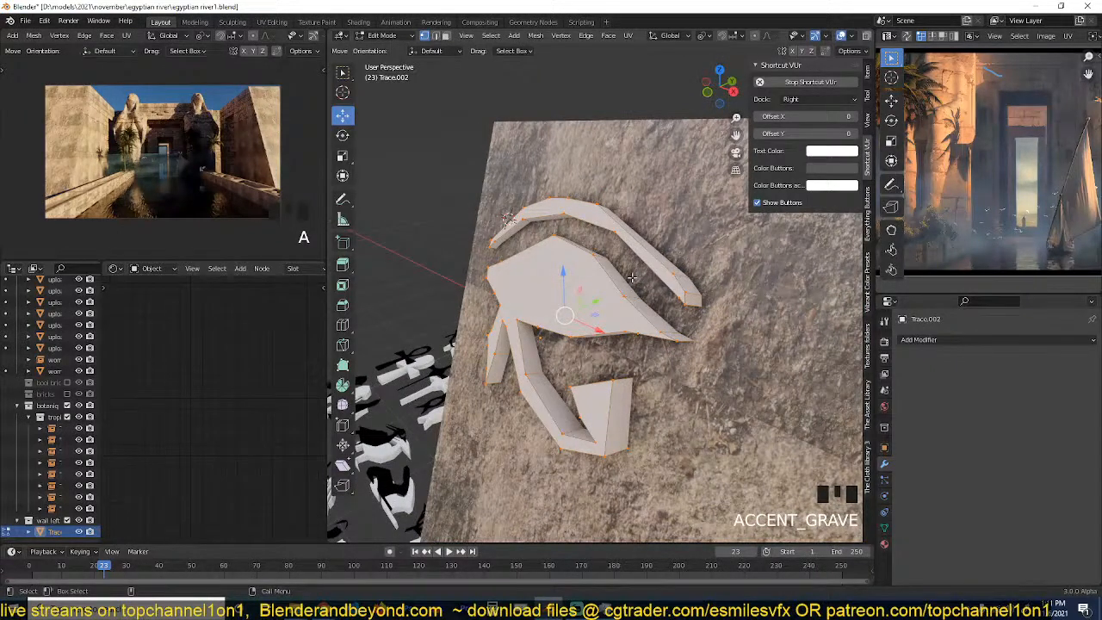
scroll(633, 276, "up", 2)
left_click(624, 192)
left_click(592, 146)
left_click(611, 188, "shift")
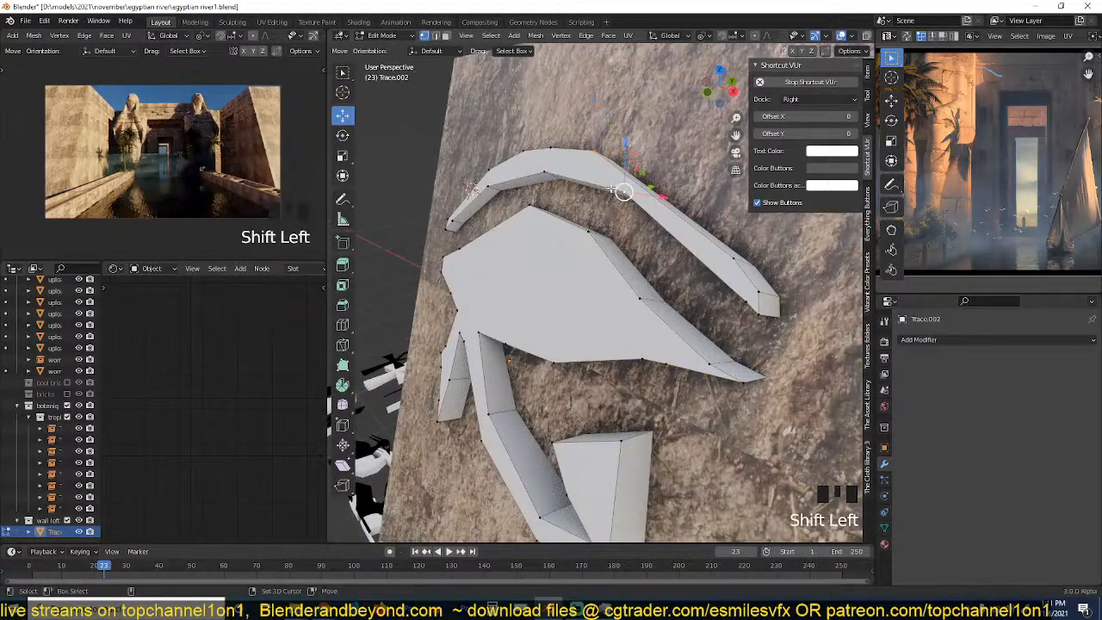
key("j")
Check the back of the eye cutter, selecting opposite eyebrow vertices, and leave mesh editing.
key("grave")
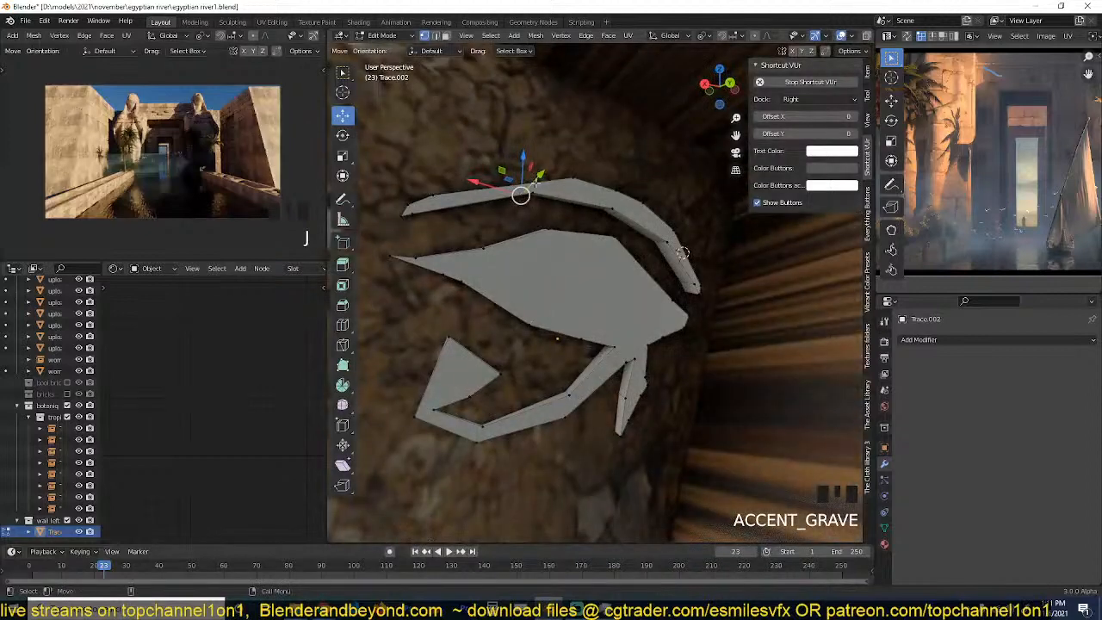
left_click(571, 176)
left_click(550, 198, "shift")
left_click(575, 177, "shift")
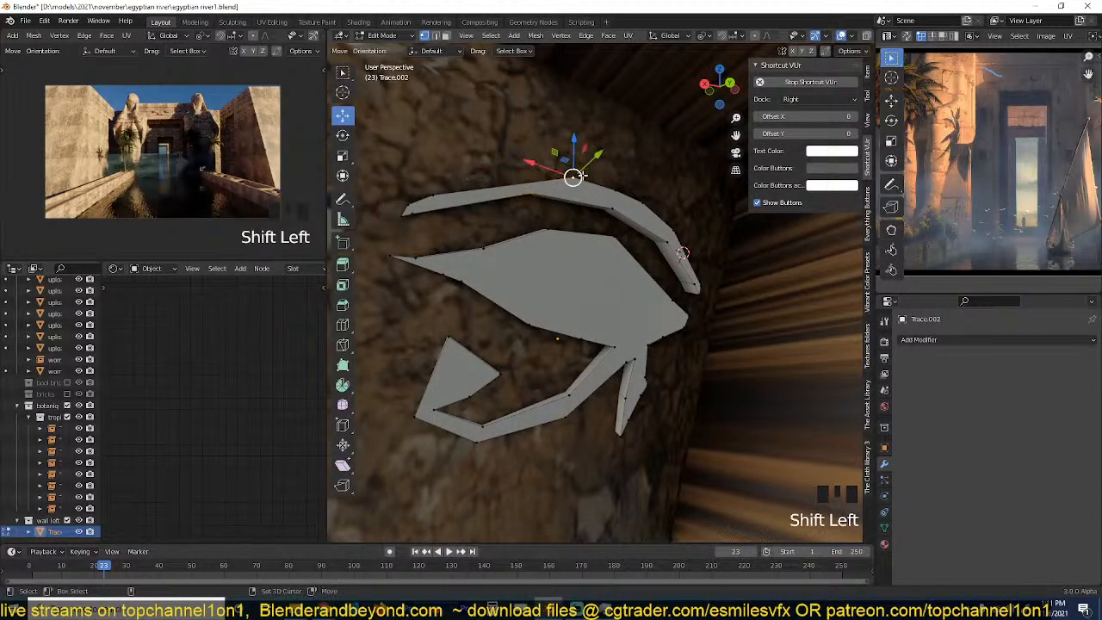
key("Tab")
key("grave")
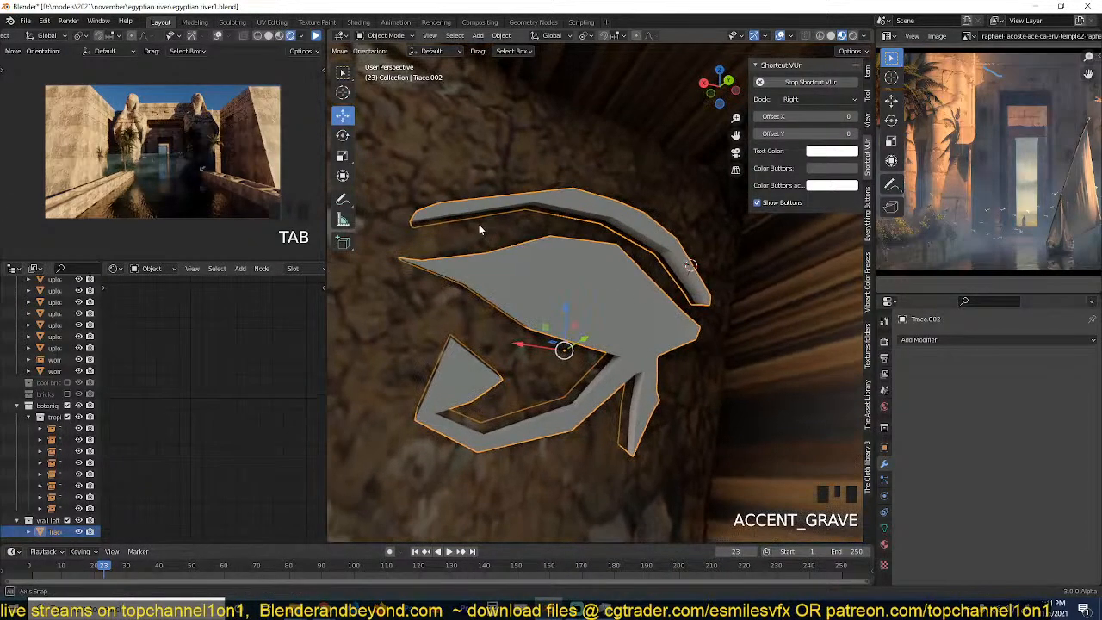
Recalculate the normals of the eye cutter's entire mesh.
key("Tab")
key("a")
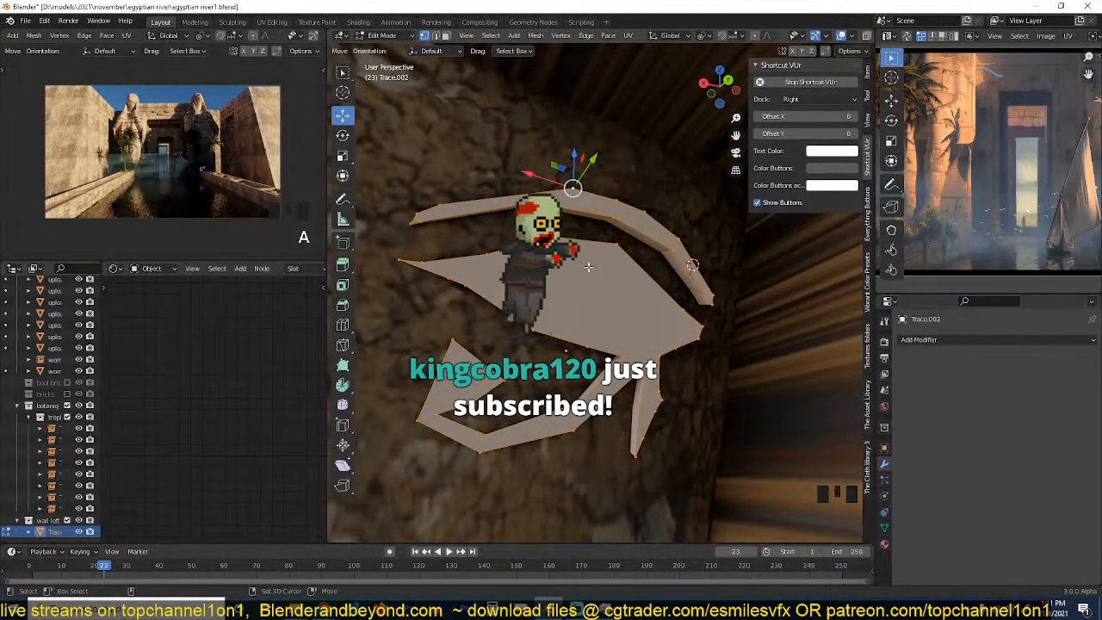
key("shift+n")
key("Tab")
Try the Exact solver and the Union operation on the wall block's Boolean modifier.
key("grave")
middle_click_drag(462, 322, 675, 346)
scroll(674, 347, "down", 5)
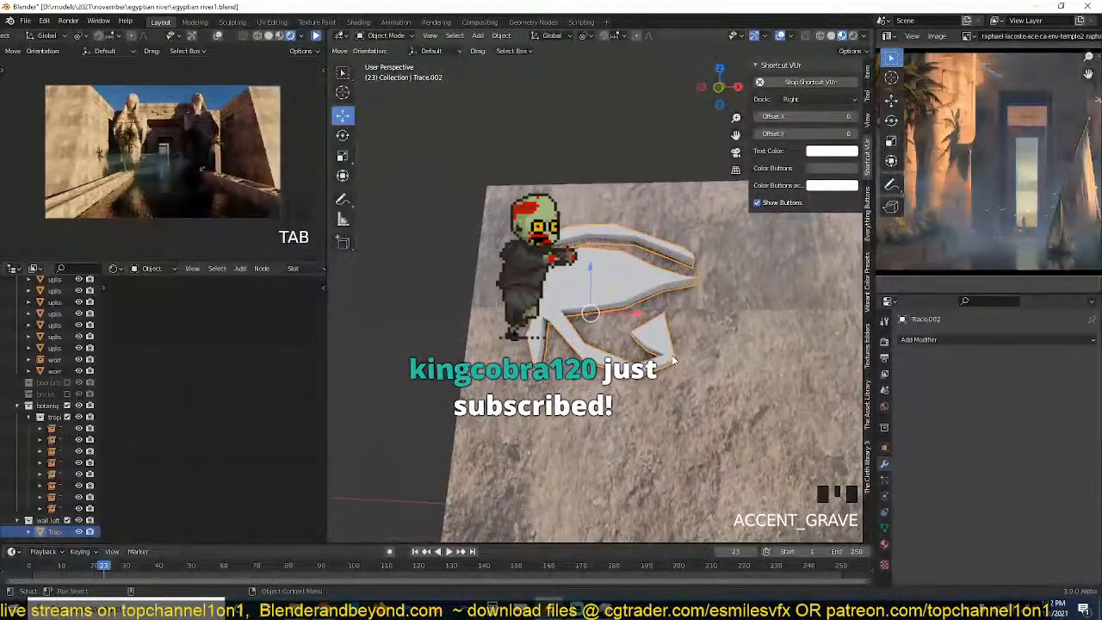
left_click(768, 331)
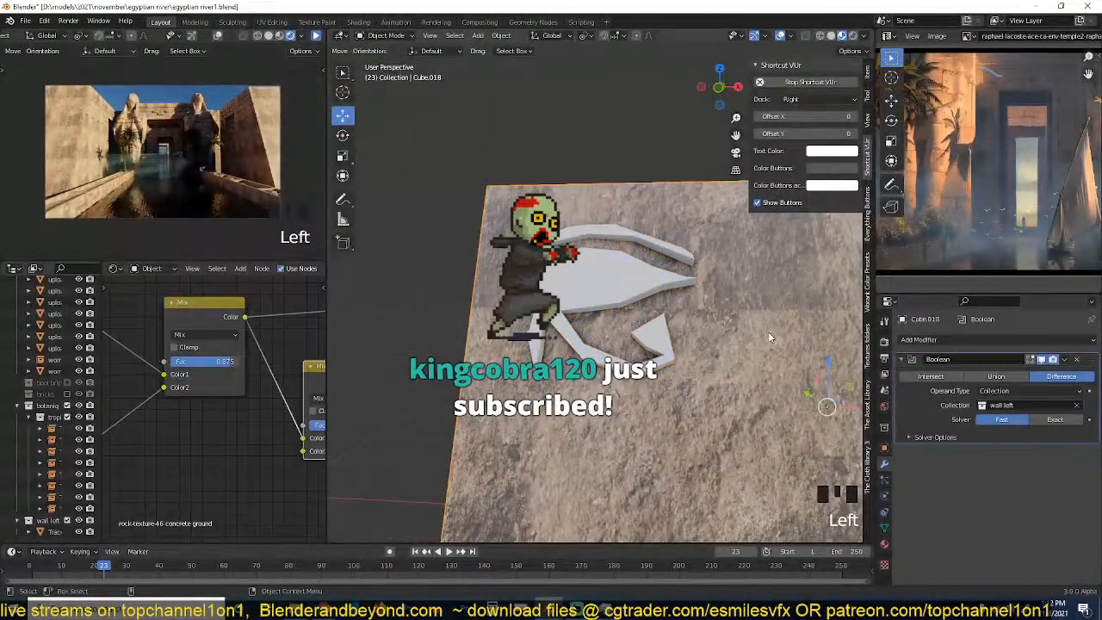
left_click(1036, 426)
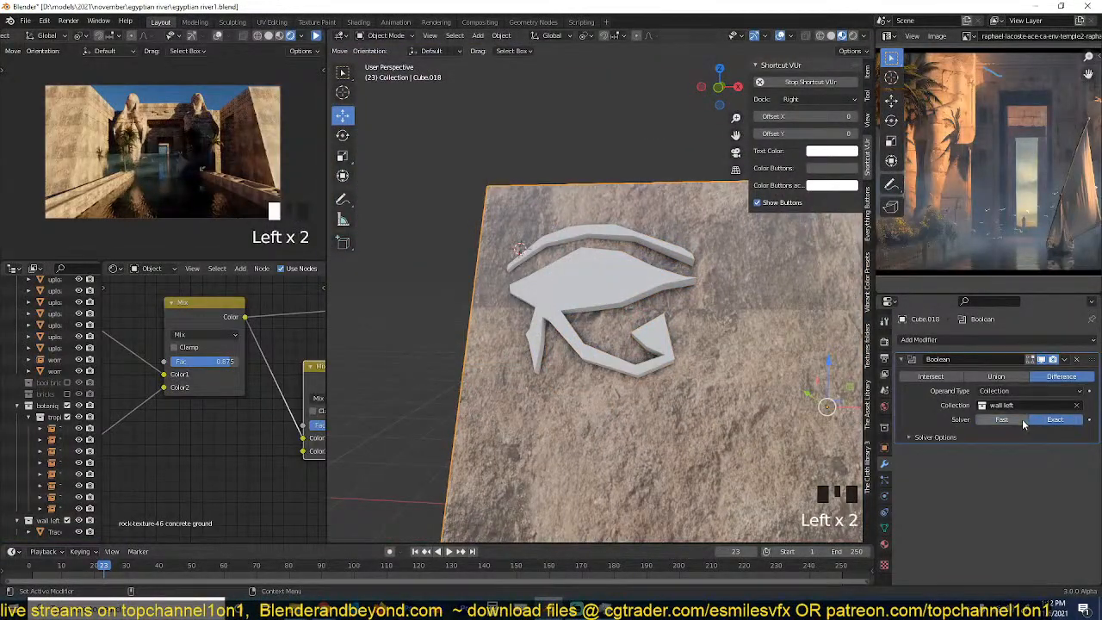
left_click(948, 378)
left_click(975, 378)
Hide the eye cutter and view the wall block's Boolean result from the side.
left_click(591, 280)
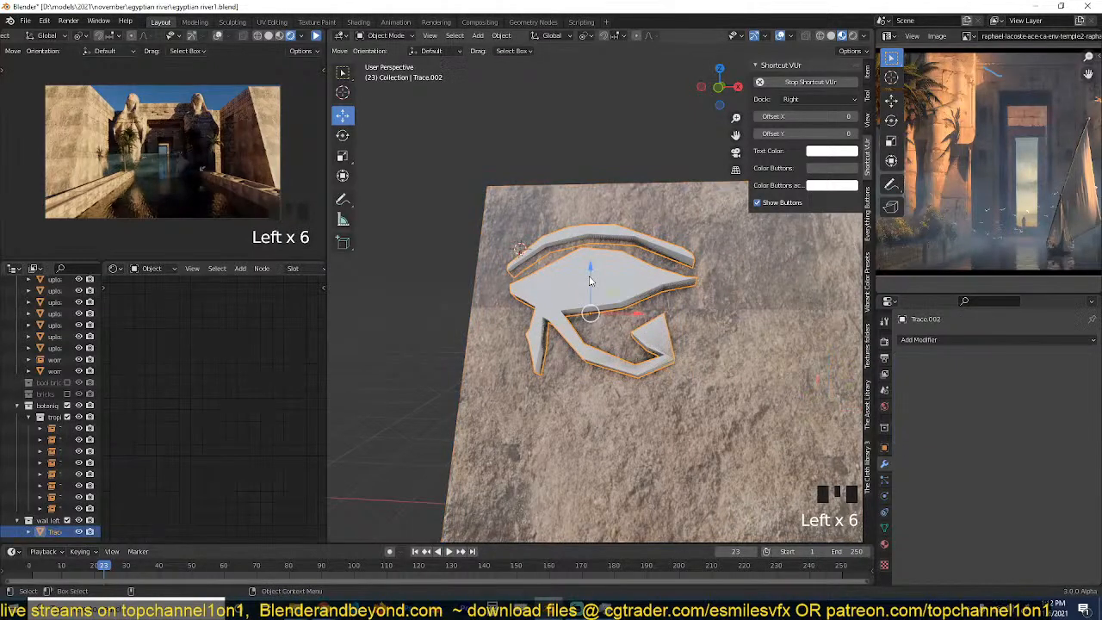
key("h")
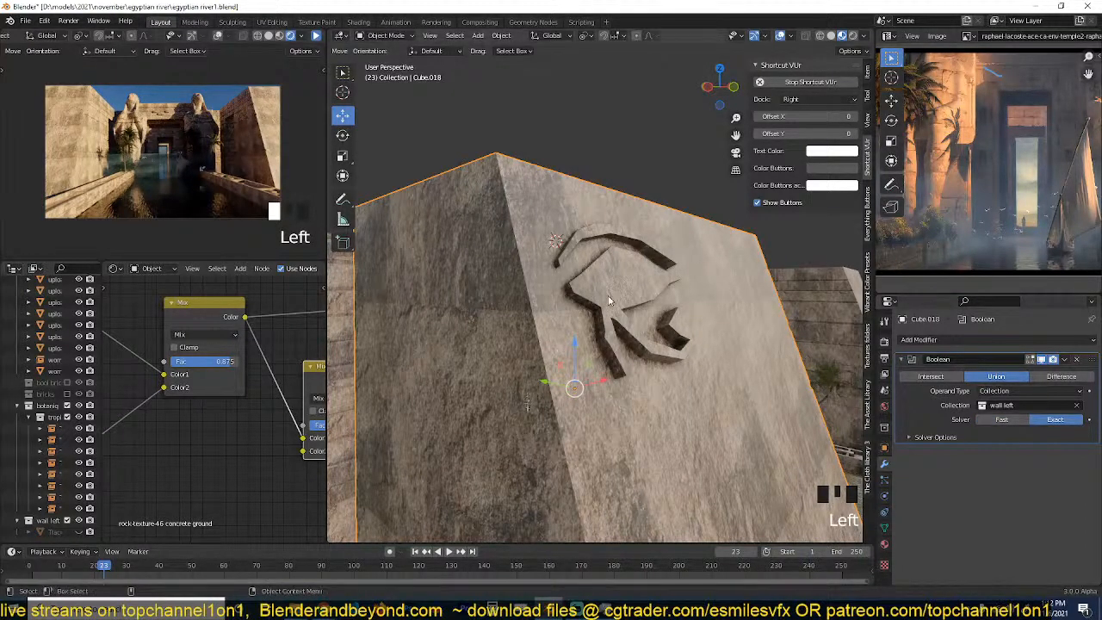
key("grave")
Return the wall block's Boolean modifier to the Fast solver and the Difference operation.
left_click(1001, 422)
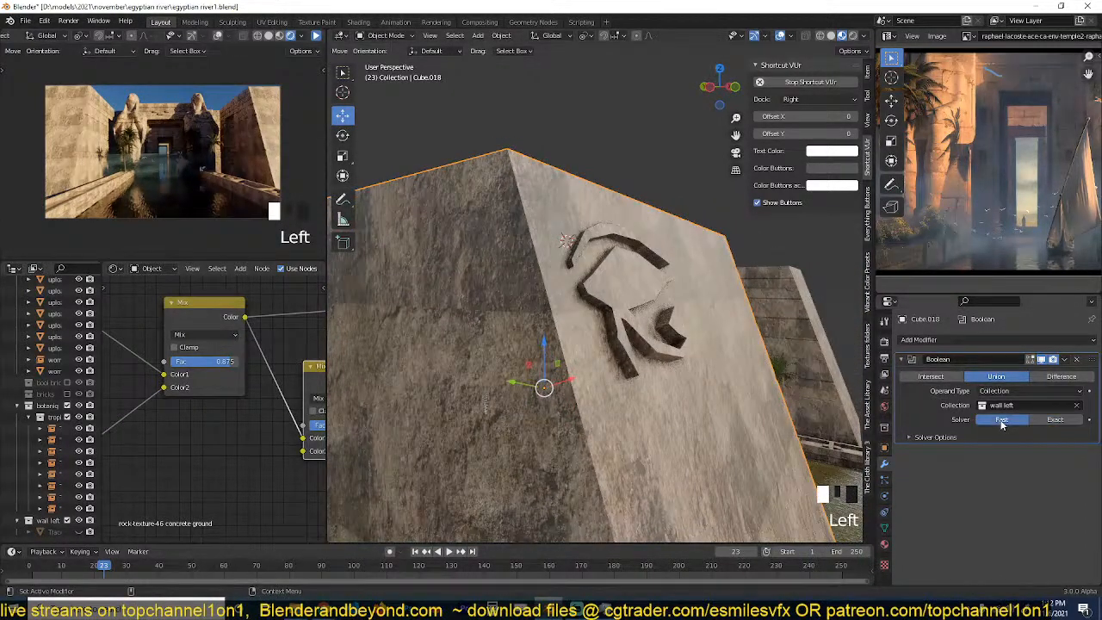
left_click(958, 378)
left_click(995, 379)
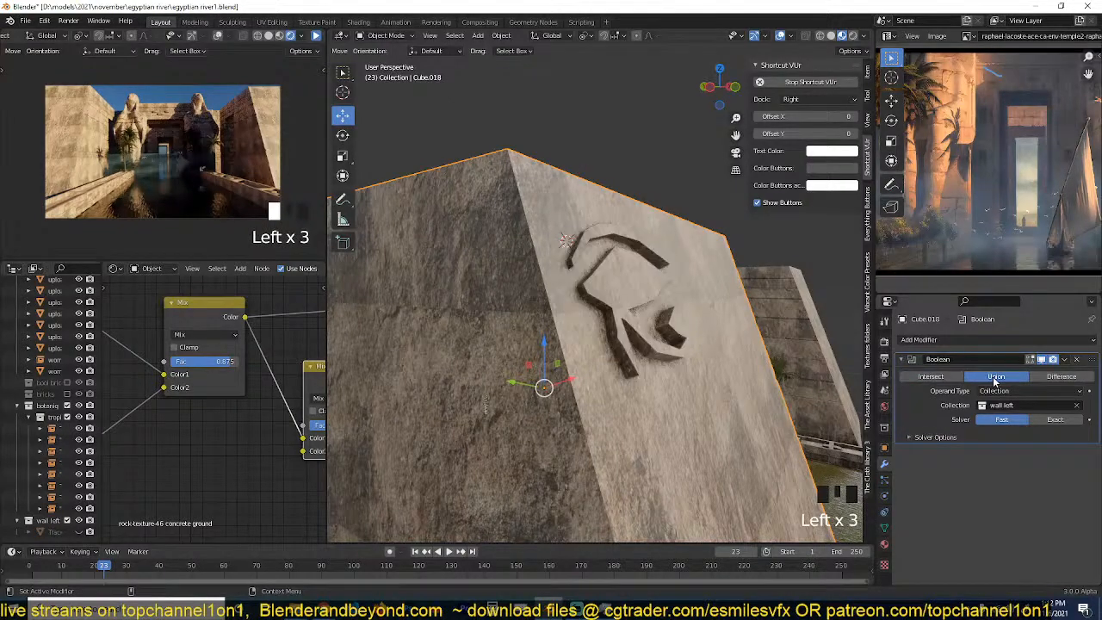
left_click(1068, 376)
Examine the eye carved into the wall block from several sides and distances.
key("grave")
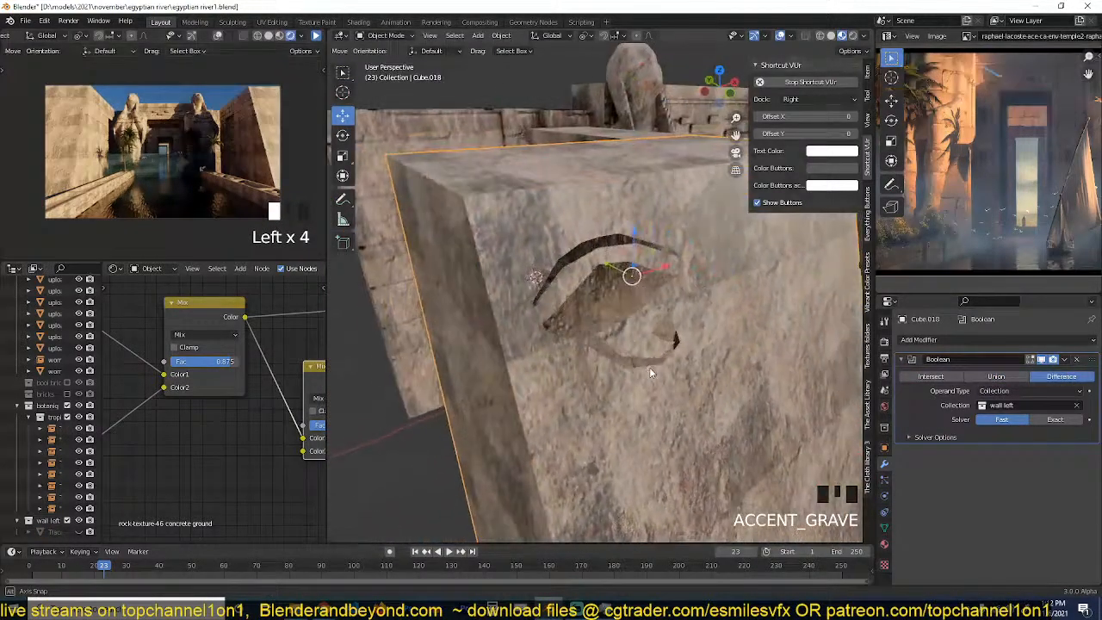
key("grave")
scroll(611, 386, "down", 4)
key("grave")
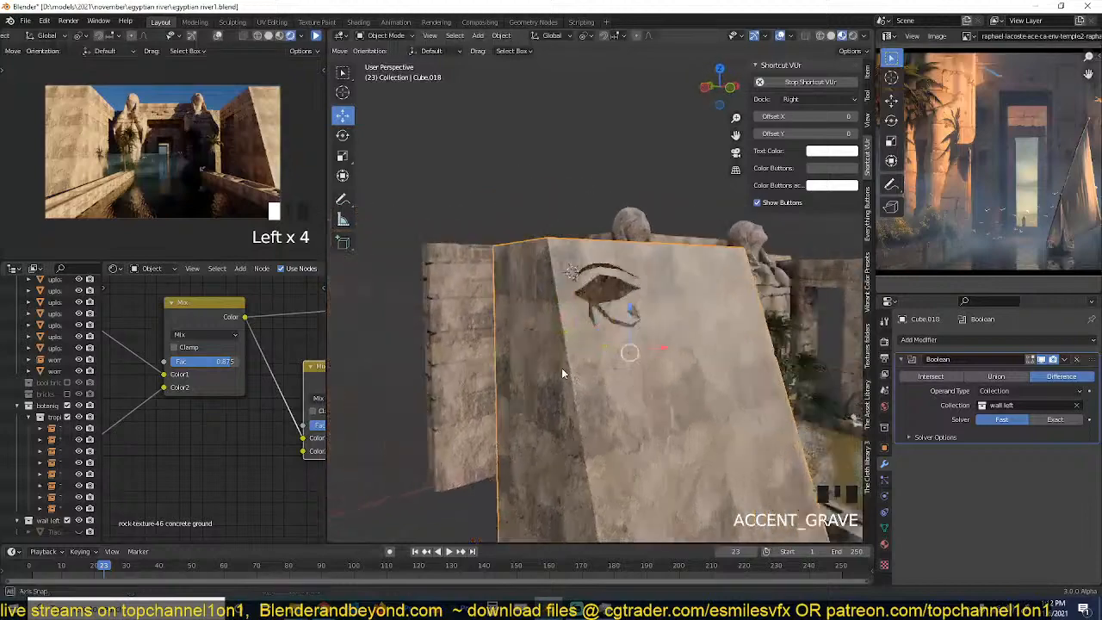
scroll(532, 363, "up", 6)
key("grave")
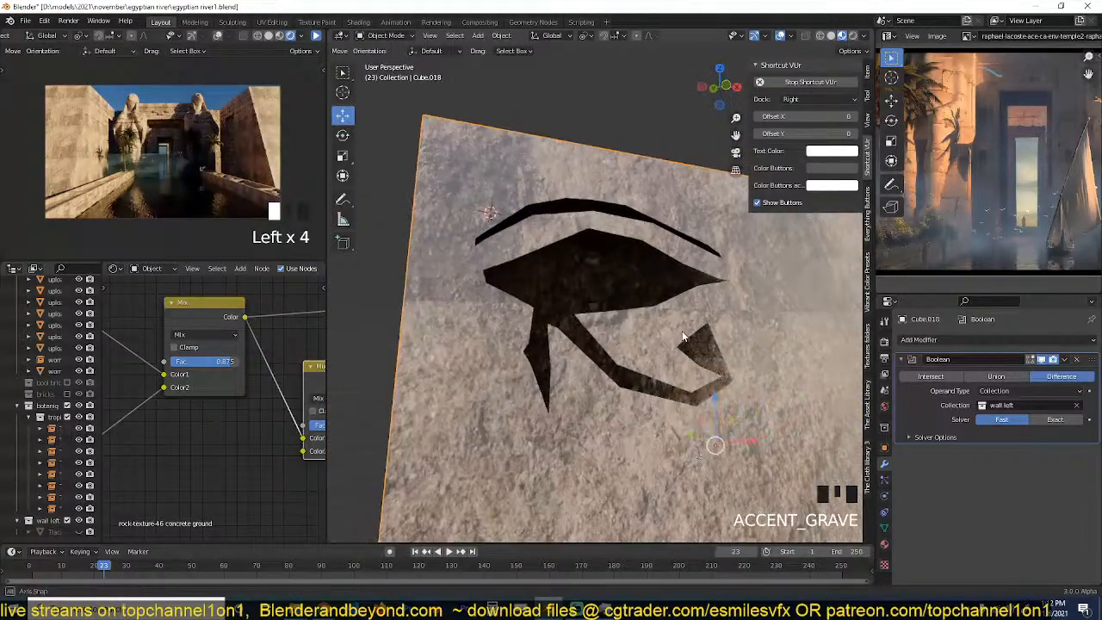
Reveal the eye cutter, move it to the Scene Collection and place it above the wall block.
key("alt+h")
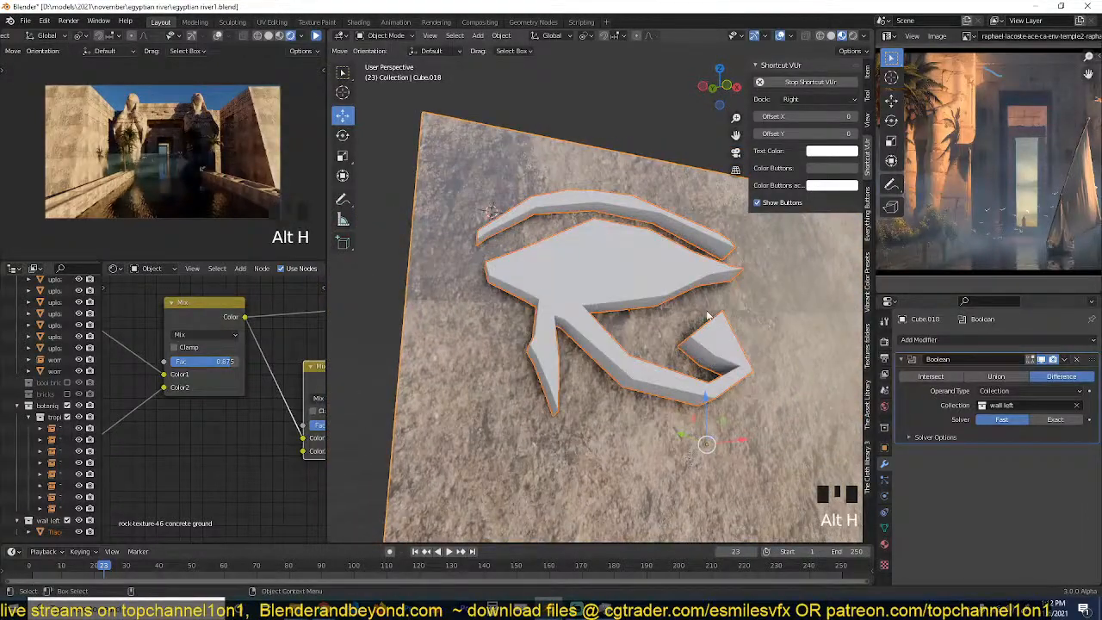
left_click(694, 258)
scroll(606, 372, "down", 5)
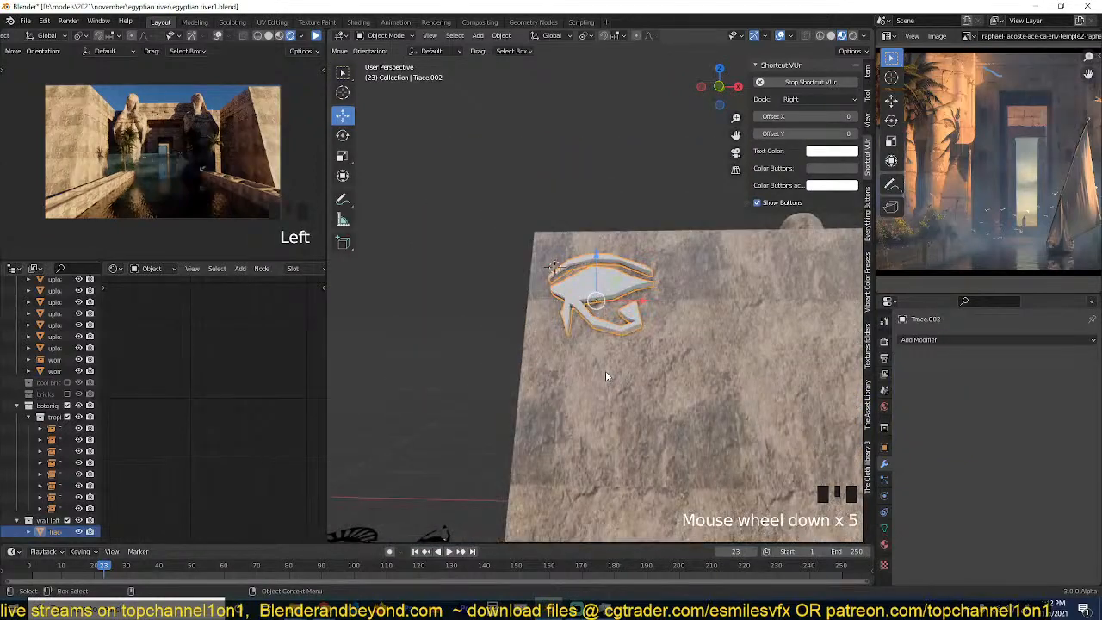
key("m")
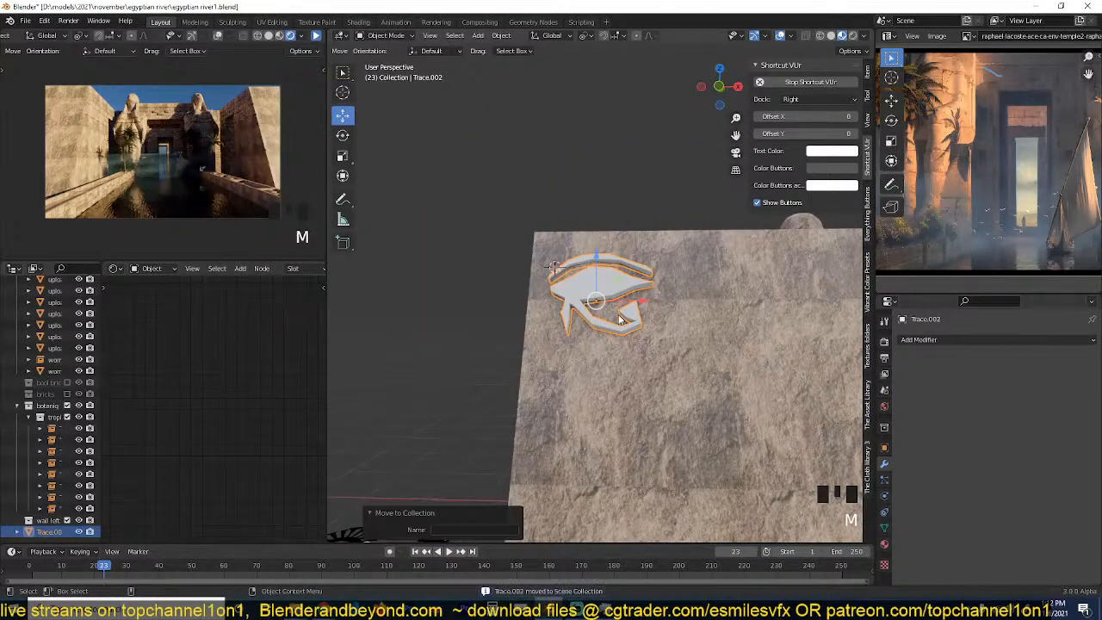
key("g")
left_click(560, 172)
Check the carving on the wall block, then move the eye above it into the collection named Collection.
left_click(631, 392)
scroll(633, 394, "down", 3)
key("grave")
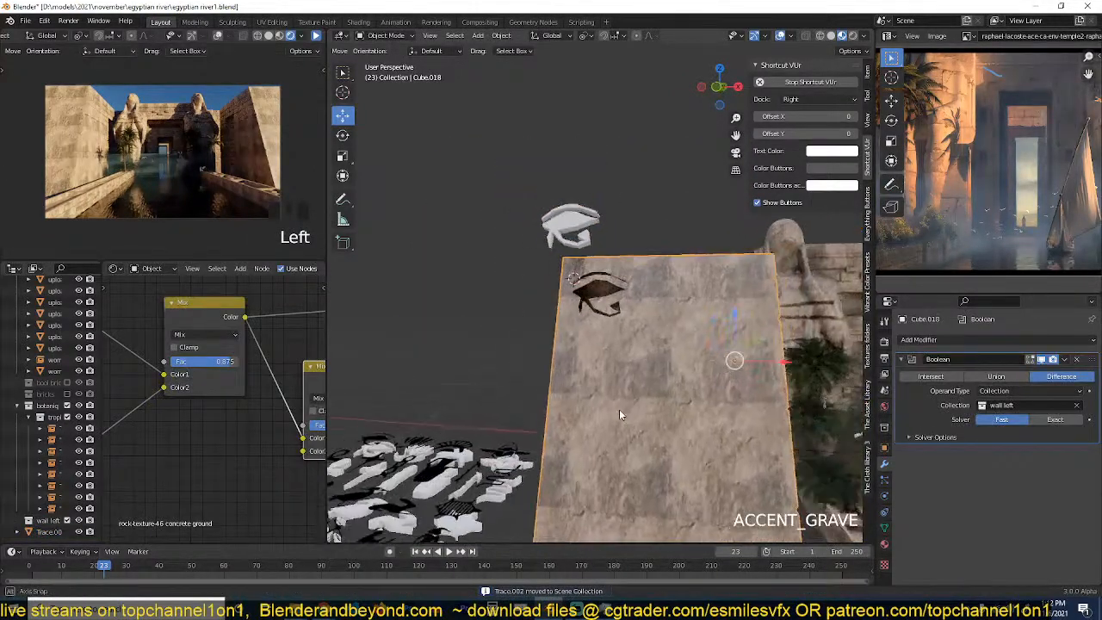
left_click(581, 224)
key("m")
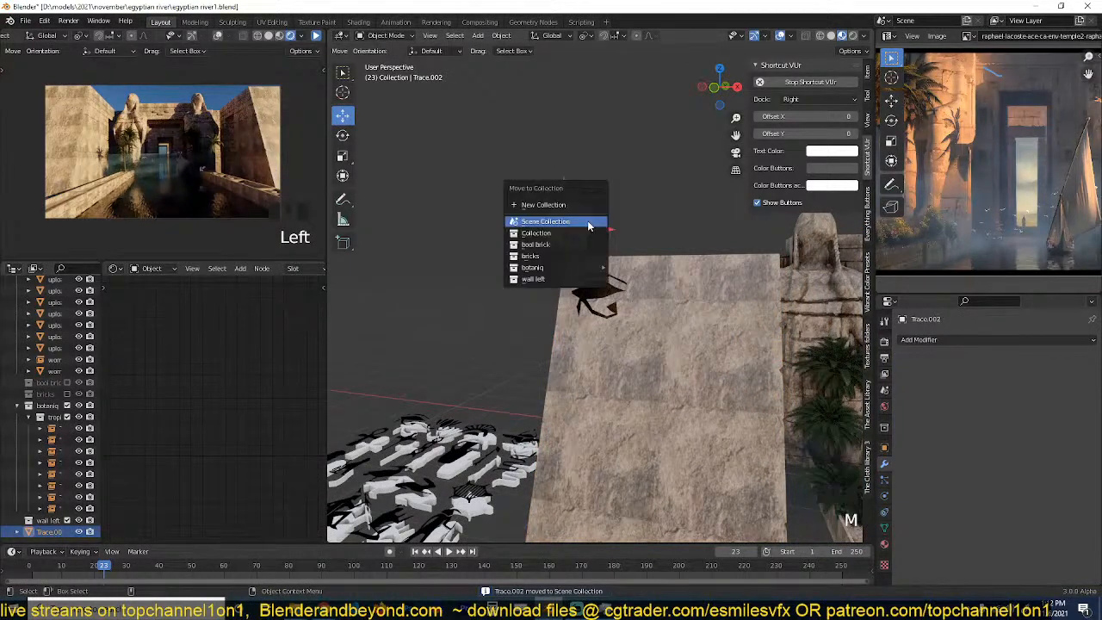
left_click(573, 232)
Delete the black symbol artwork lying among the white extruded symbols on the ground.
left_click(530, 360)
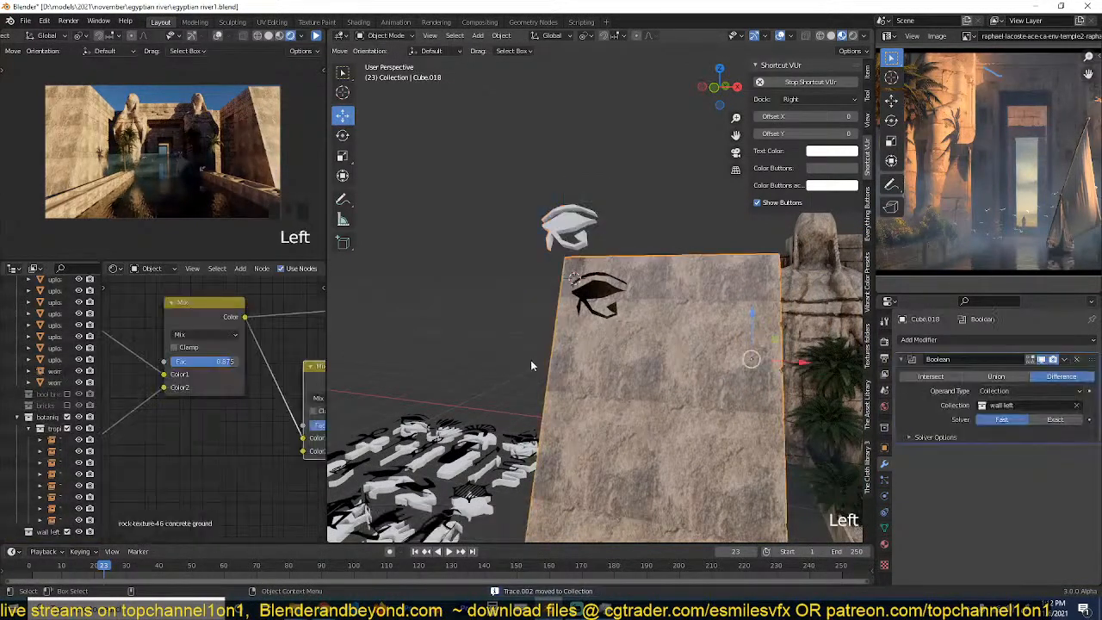
mouse_move(531, 360)
middle_mouse_down()
mouse_move(520, 316)
mouse_move(467, 458)
middle_mouse_up()
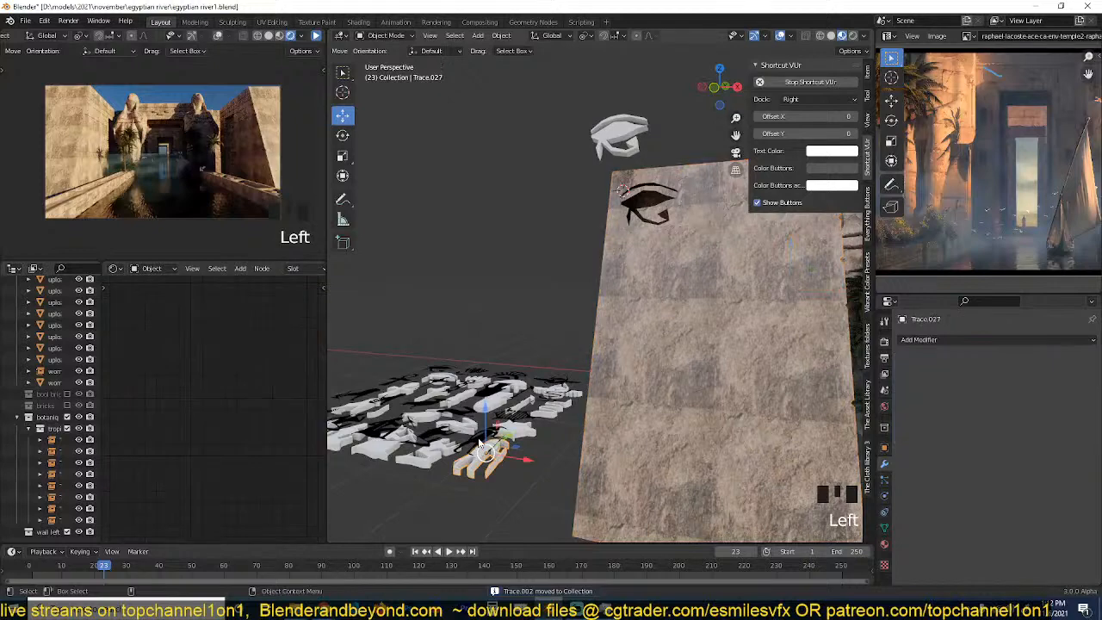
left_click(482, 456)
key("x")
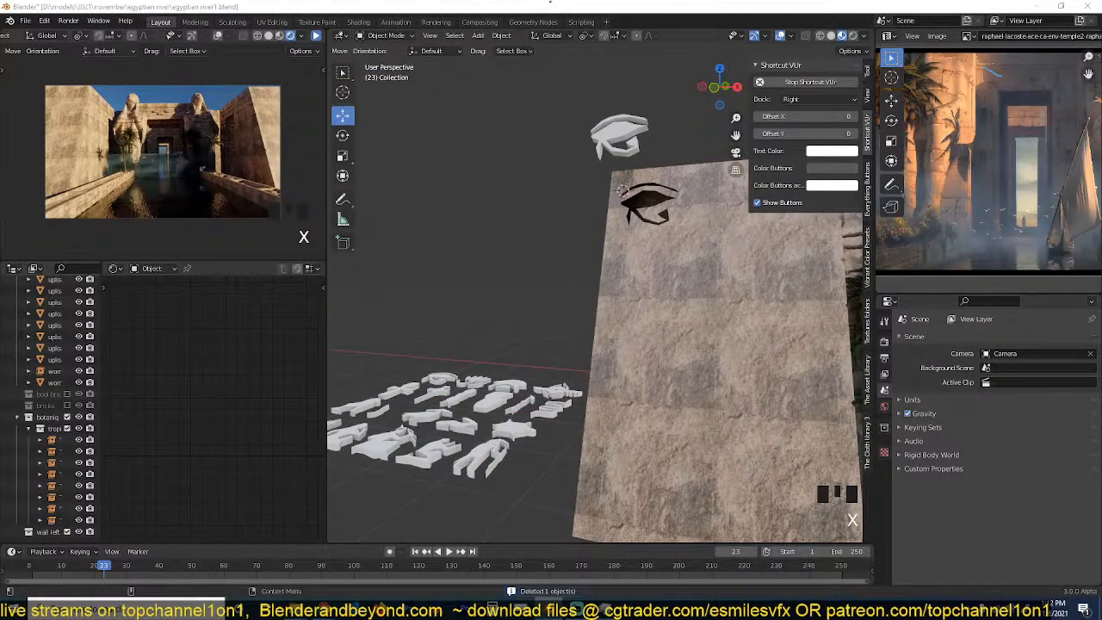
Select the standing figure with a staff among the ground symbols and snap it to the 3D cursor placed on the wall below the eye carving.
left_click(465, 458)
left_click(465, 458)
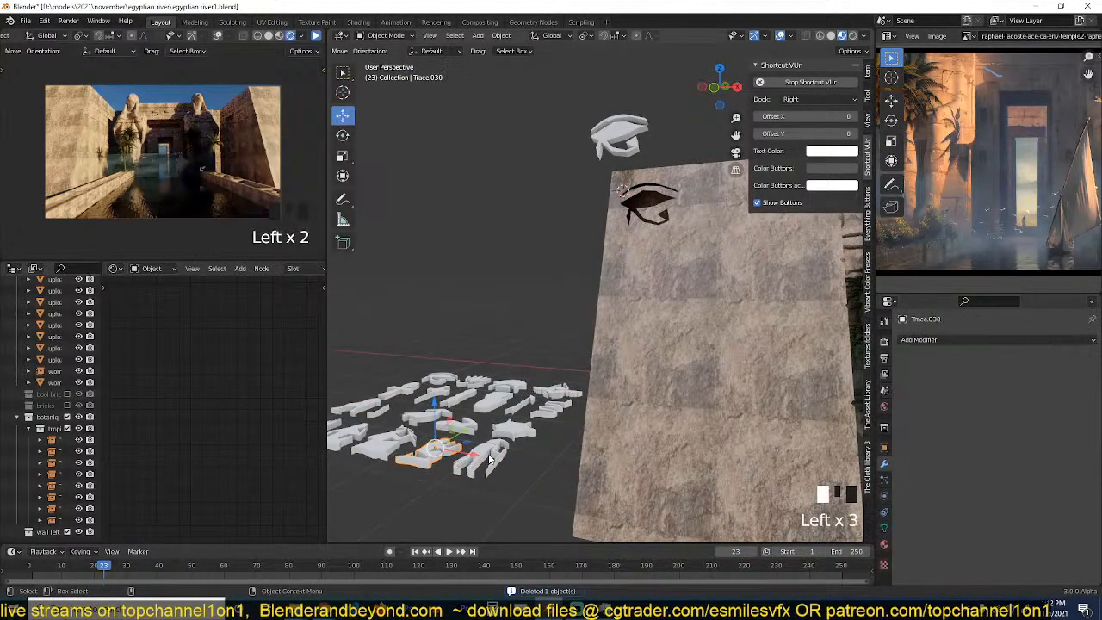
key("shift+s")
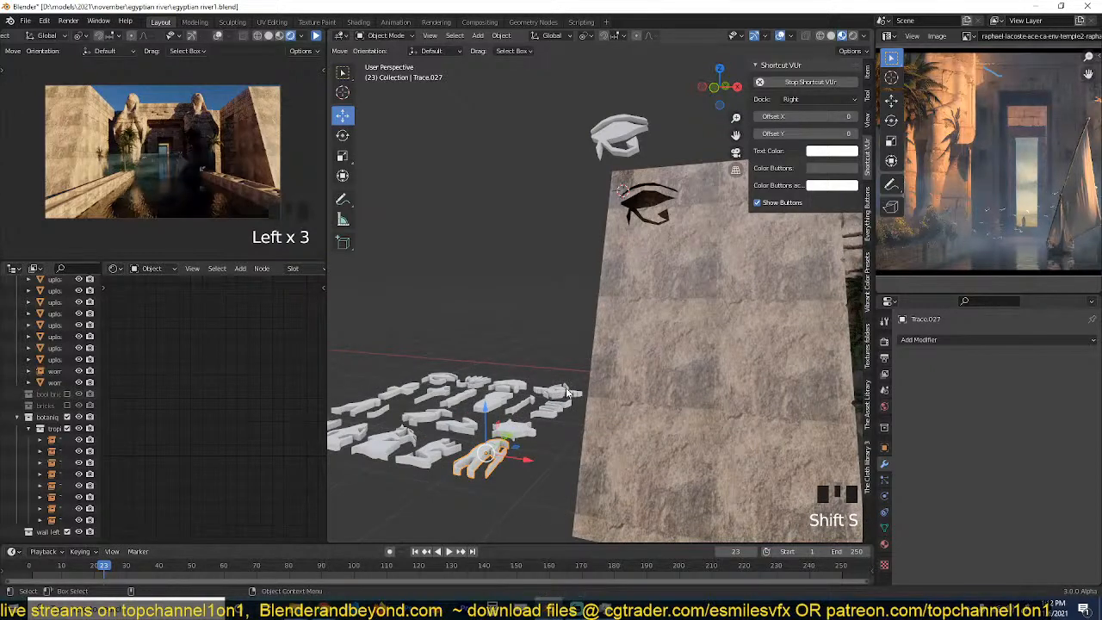
right_click(632, 281, "shift")
key("shift+s")
left_click(635, 208)
Rotate the figure 66.9° about the global X axis and move it about 1.73 m along X across the wall face.
key("r")
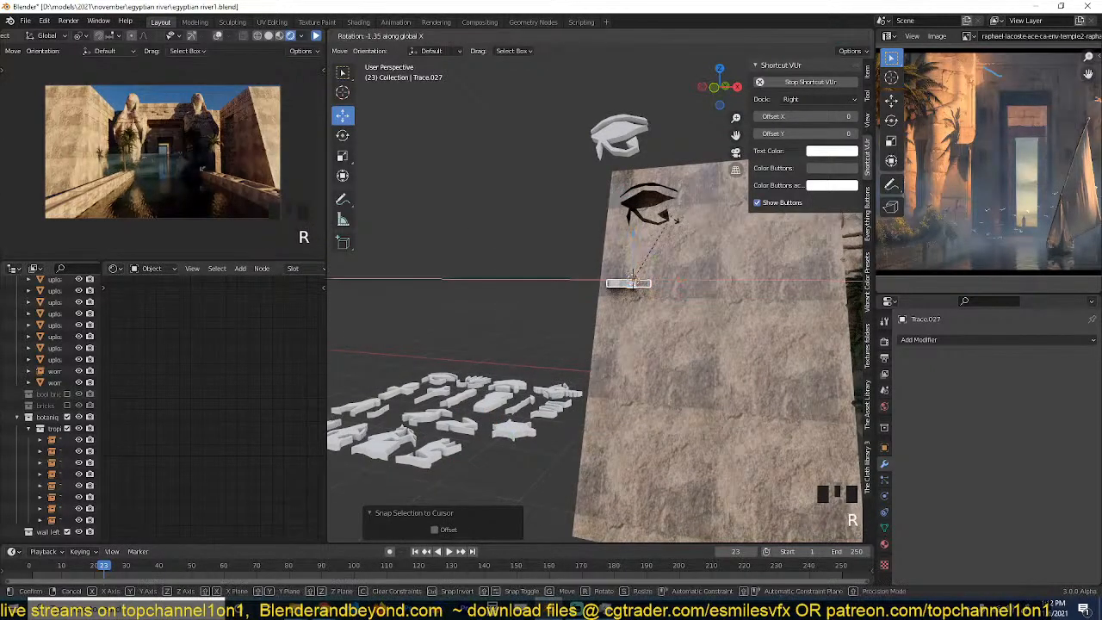
left_click(588, 219)
scroll(614, 230, "down", 3)
key("grave")
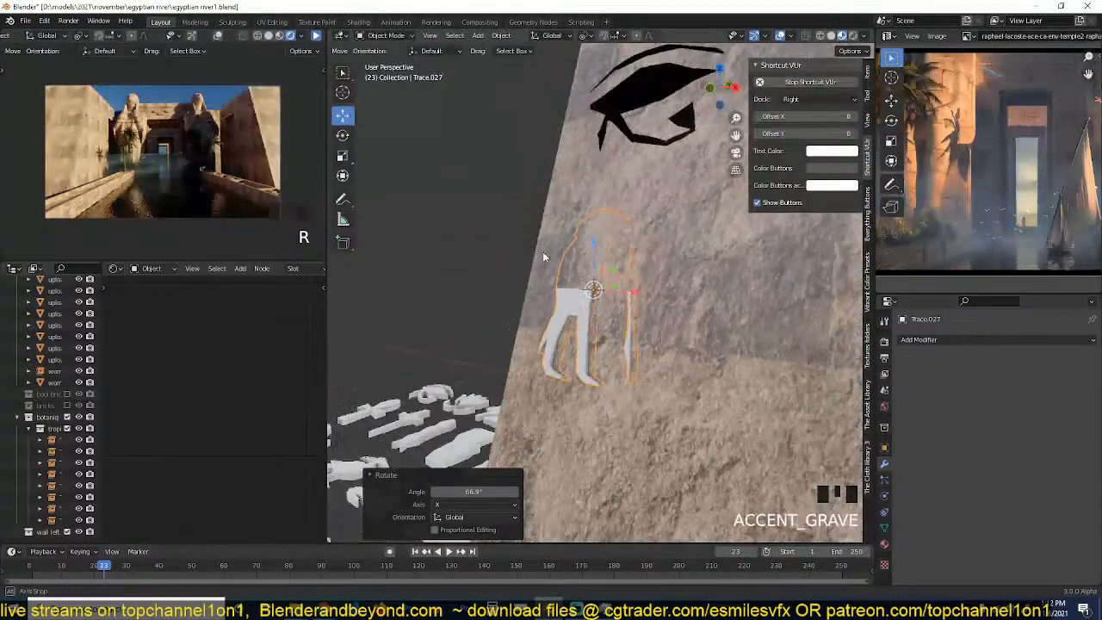
middle_click_drag(542, 256, 611, 293)
left_click_drag(633, 295, 776, 299)
key("grave")
scroll(740, 308, "down", 4)
key("grave")
key("grave")
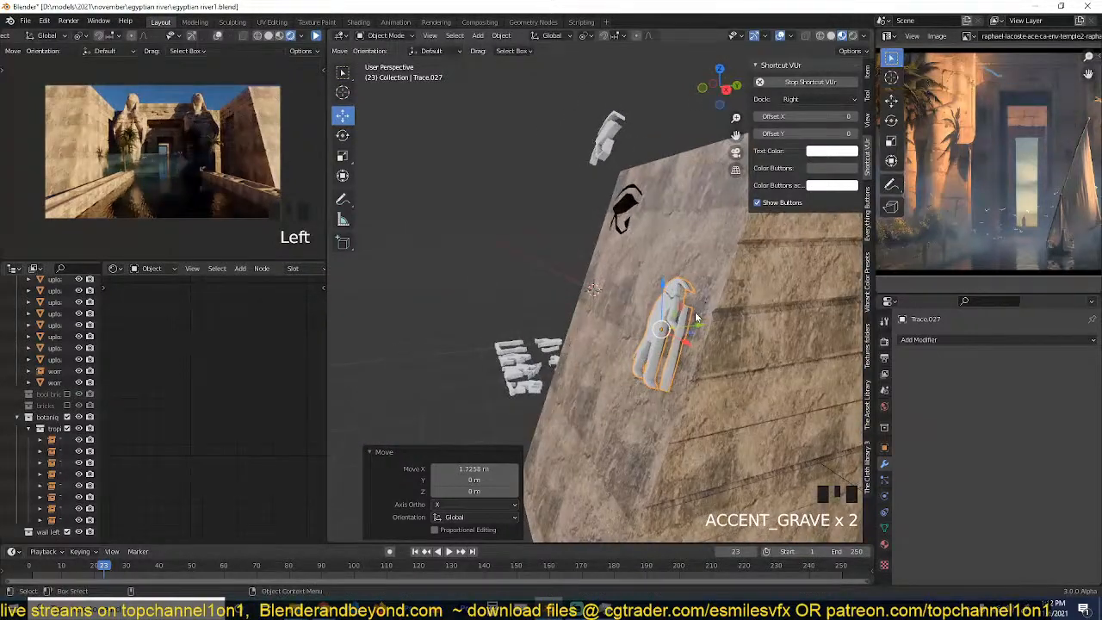
Shift the figure about 0.05 m along global Y and rotate it another 3.4° about X to match the wall's slope.
left_click_drag(697, 324, 763, 317)
key("r")
key("x")
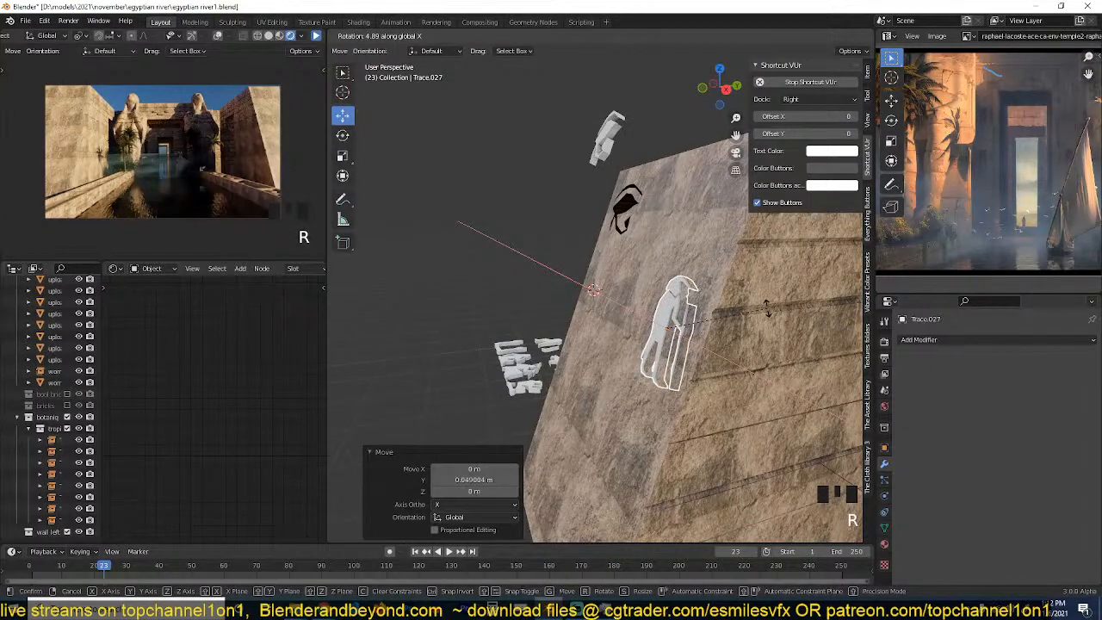
left_click(769, 310)
Switch the transform orientation to Local and move the figure about 0.04 m along its own Z axis.
key("grave")
key("period")
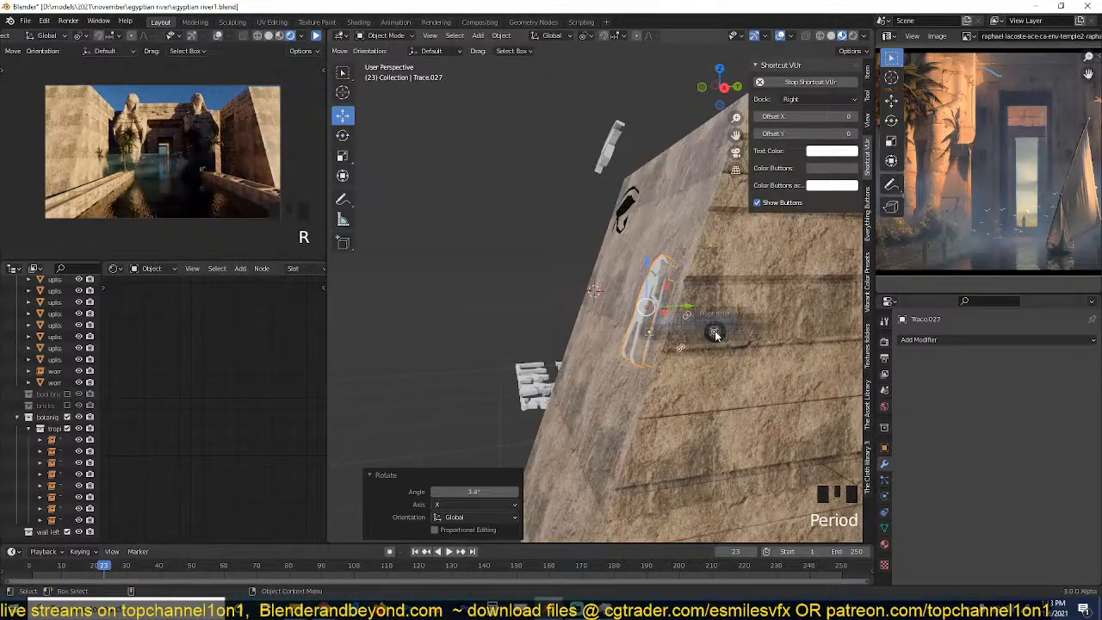
key("comma")
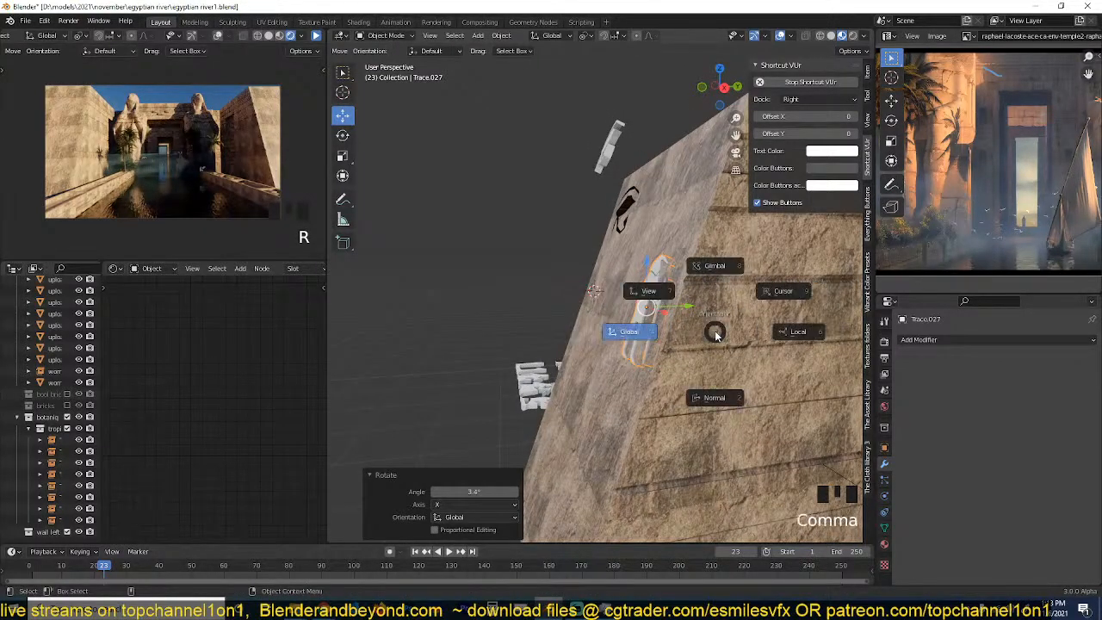
left_click(781, 334)
key("grave")
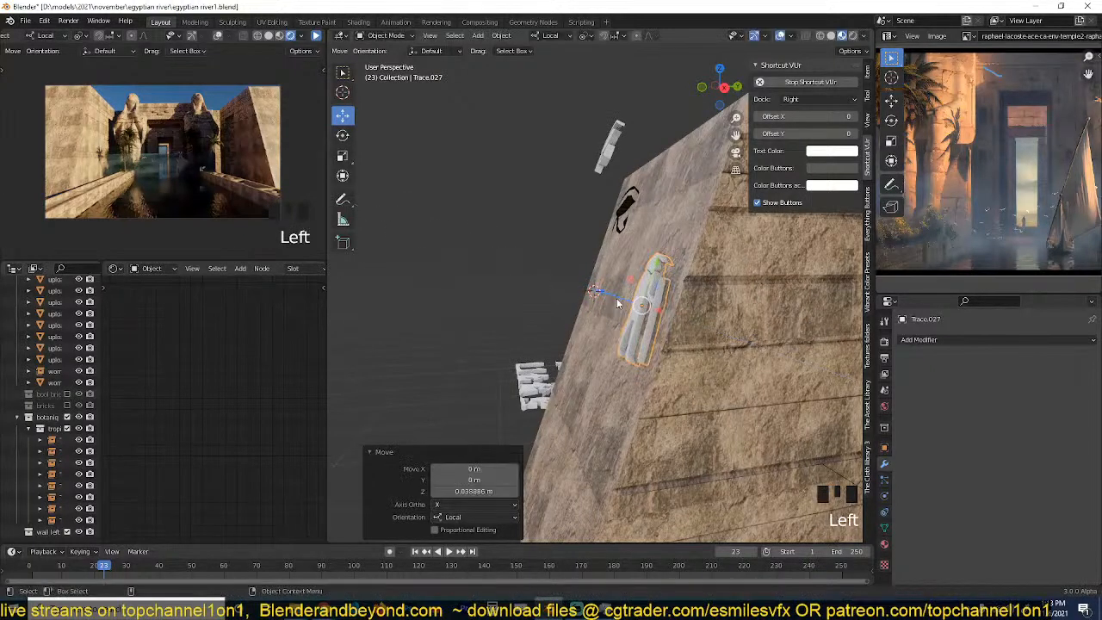
left_click(635, 313)
Move the figure into the wall left collection so that it cuts the wall block.
left_click(681, 308)
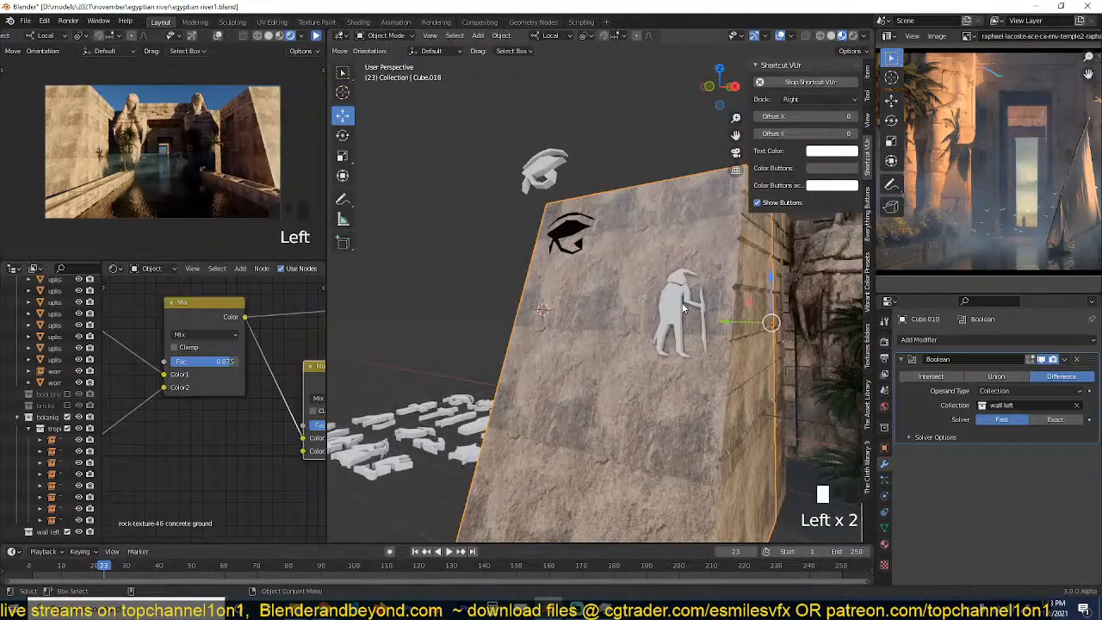
key("m")
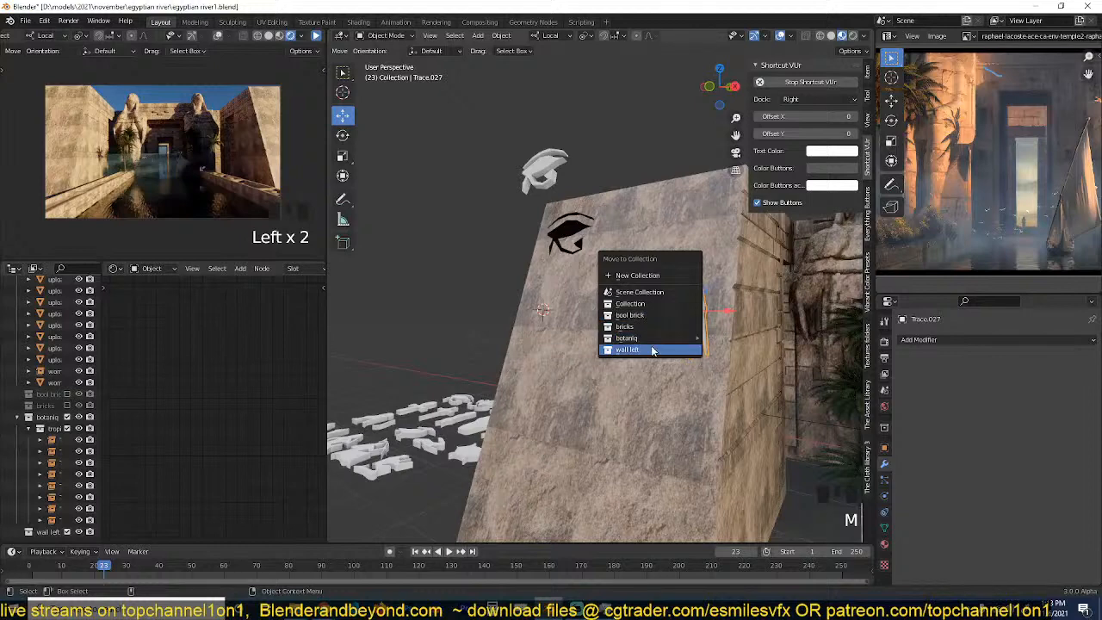
left_click(651, 347)
Hide the figure cutter and inspect the carving it leaves in the wall block from several sides.
left_click(676, 328)
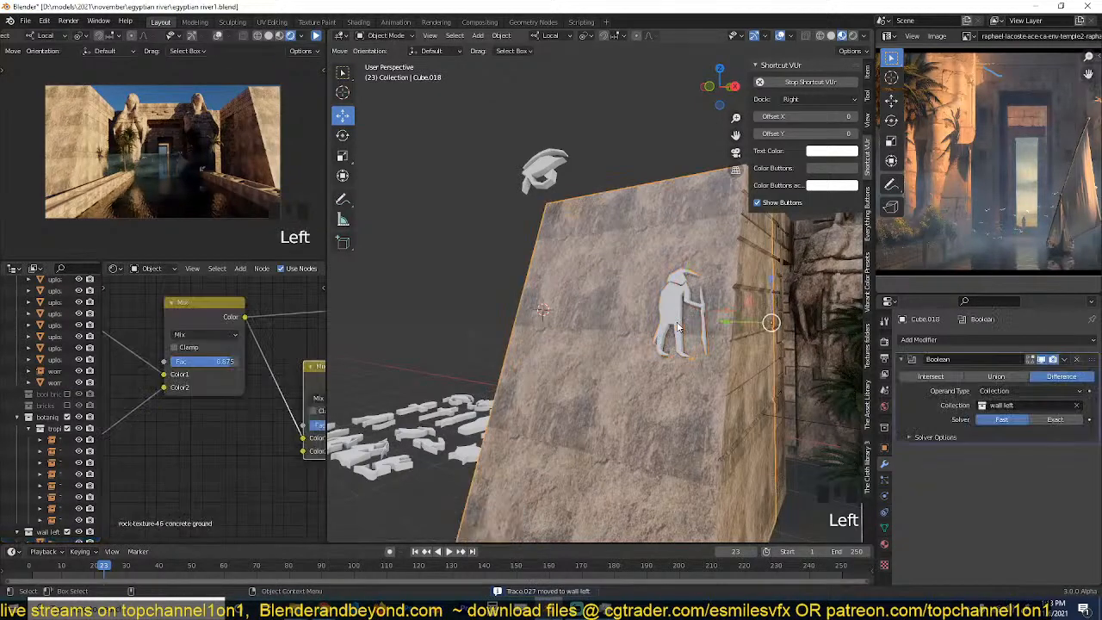
left_click(680, 314)
scroll(689, 331, "up", 2)
middle_click_drag(672, 351, 675, 297)
key("grave")
left_click(677, 302)
scroll(678, 301, "down", 2)
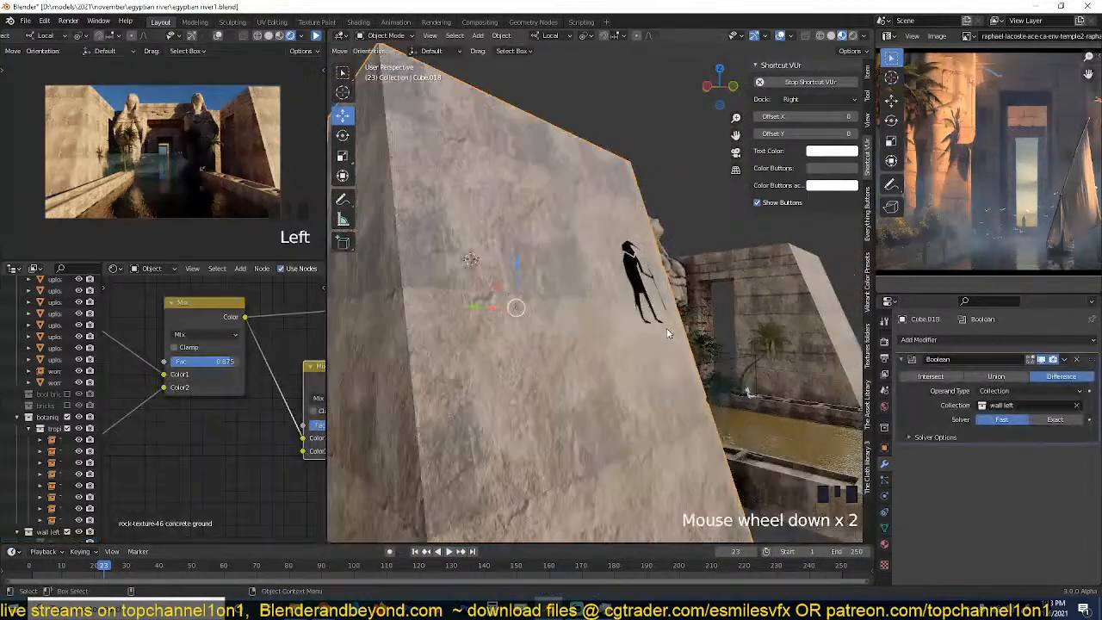
Examine the wall block's mesh in Edit Mode, selecting the upper and lower faces of its sloping front.
key("grave")
scroll(548, 355, "up", 4)
key("Tab")
key("grave")
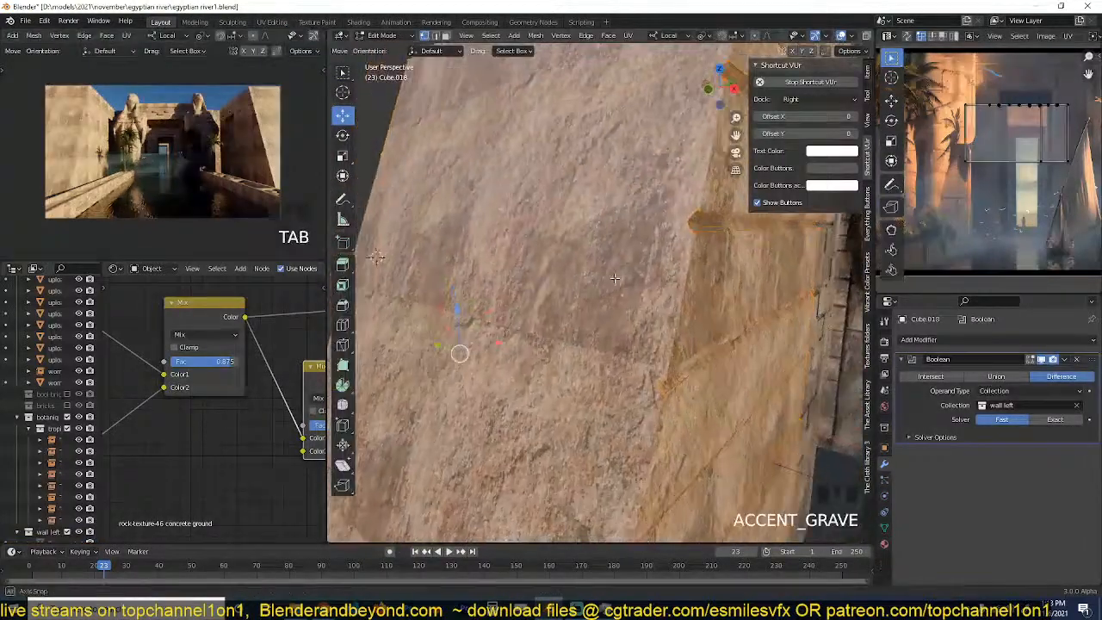
key("3")
left_click(636, 140)
scroll(613, 301, "down", 4)
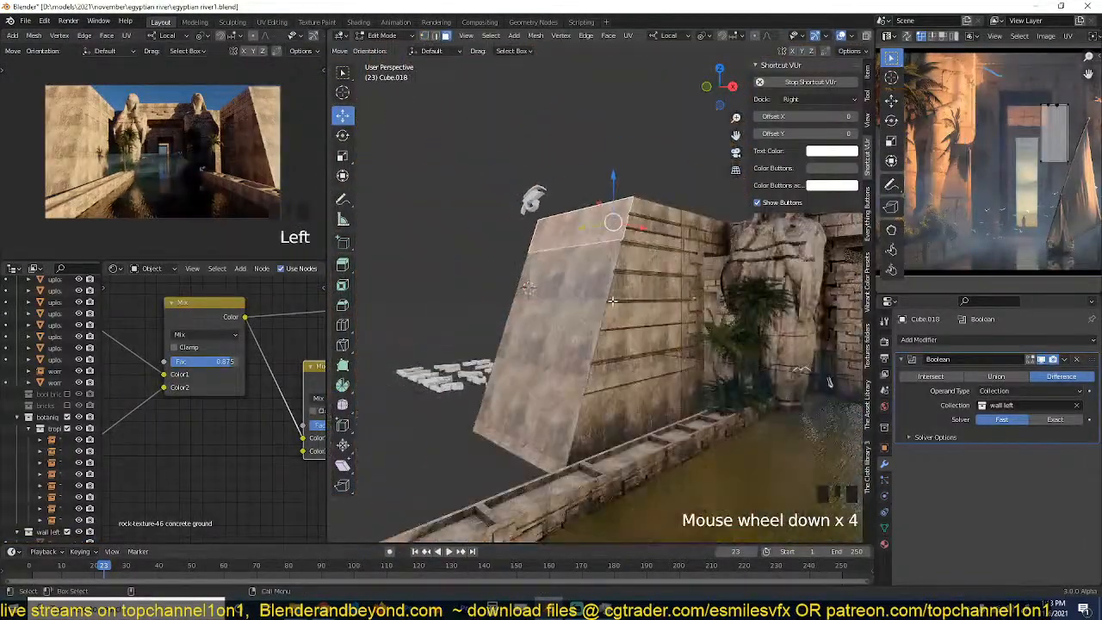
left_click(611, 315, "shift")
key("grave")
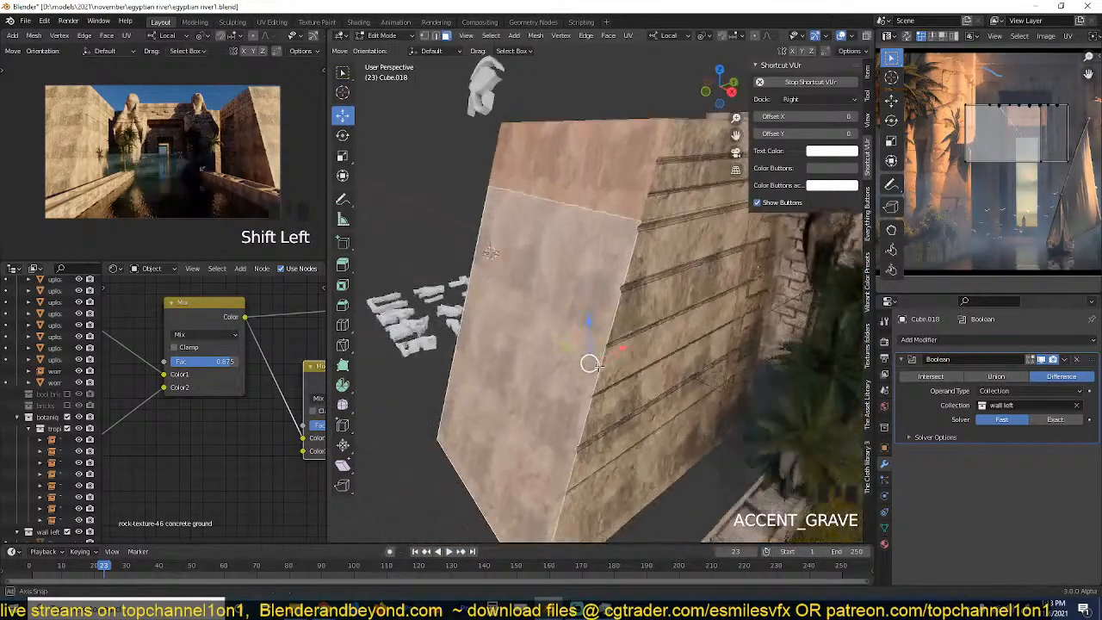
scroll(528, 286, "up", 3)
key("grave")
key("grave")
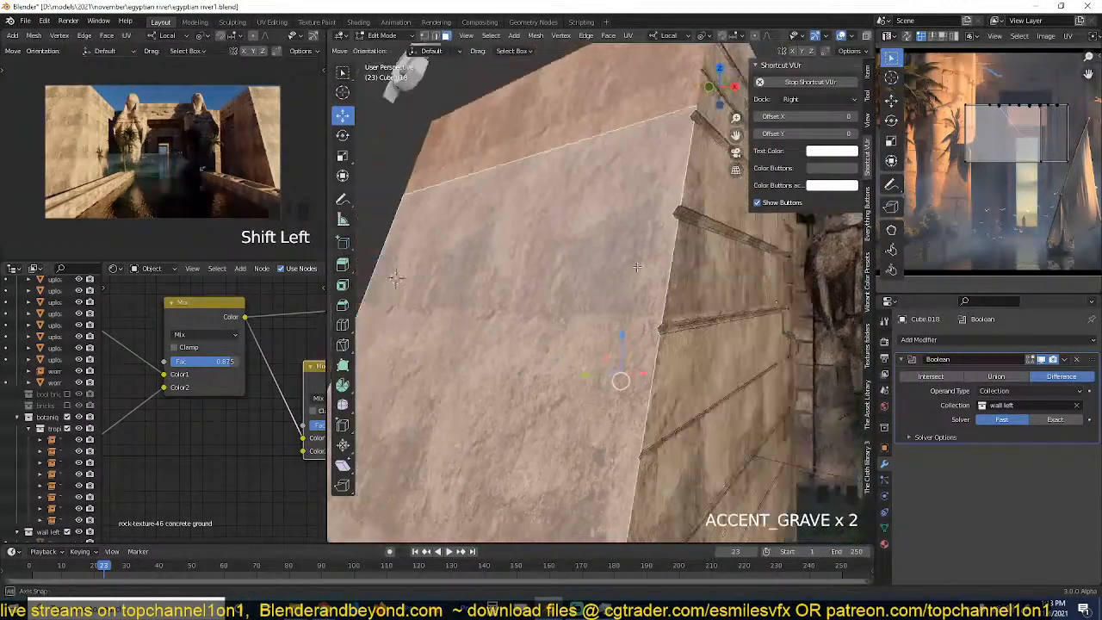
key("Tab")
Reveal the figure cutter and move it about -0.01 m along its local Z axis into the wall.
key("alt+h")
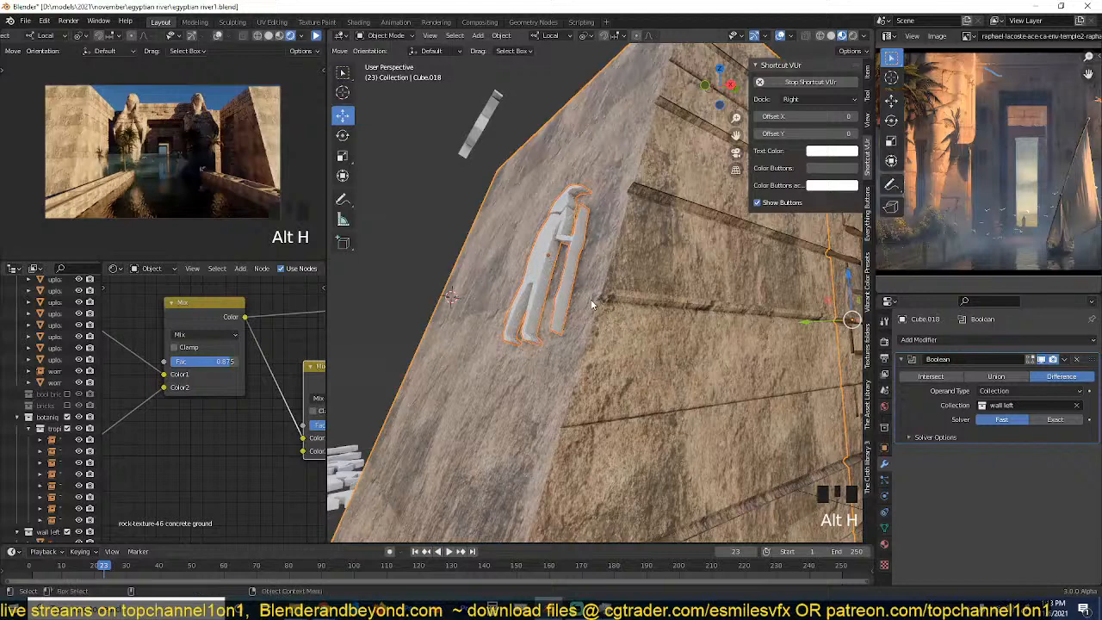
key("alt+a")
key("grave")
left_click(581, 298)
key("grave")
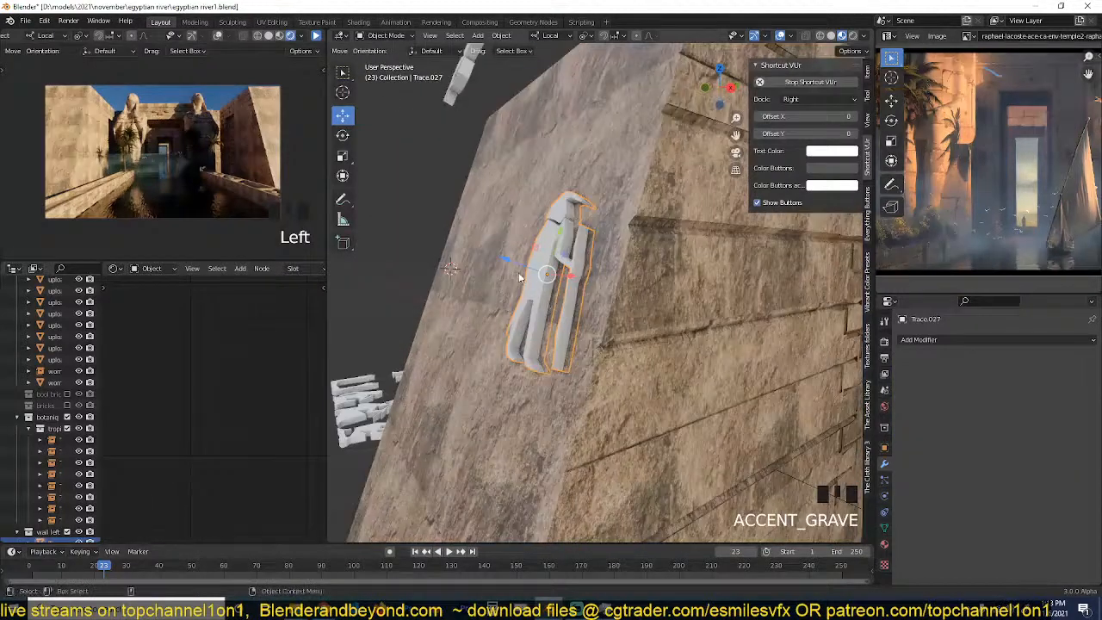
left_click_drag(527, 264, 544, 268)
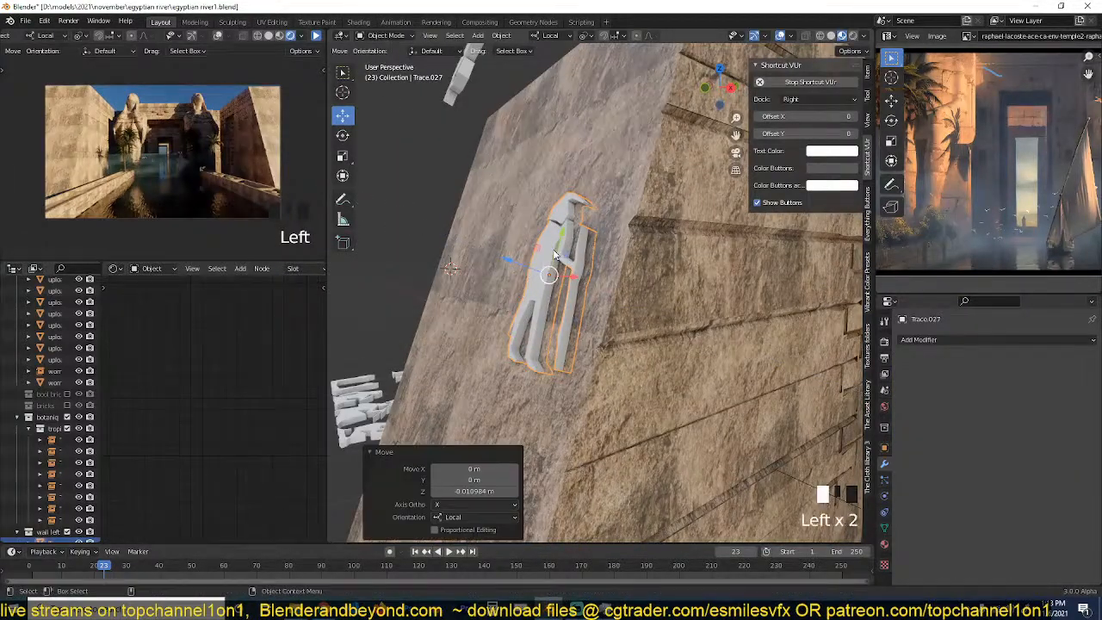
Hide the figure cutter and check the resulting carving in the wall block.
key("h")
key("ctrl+z")
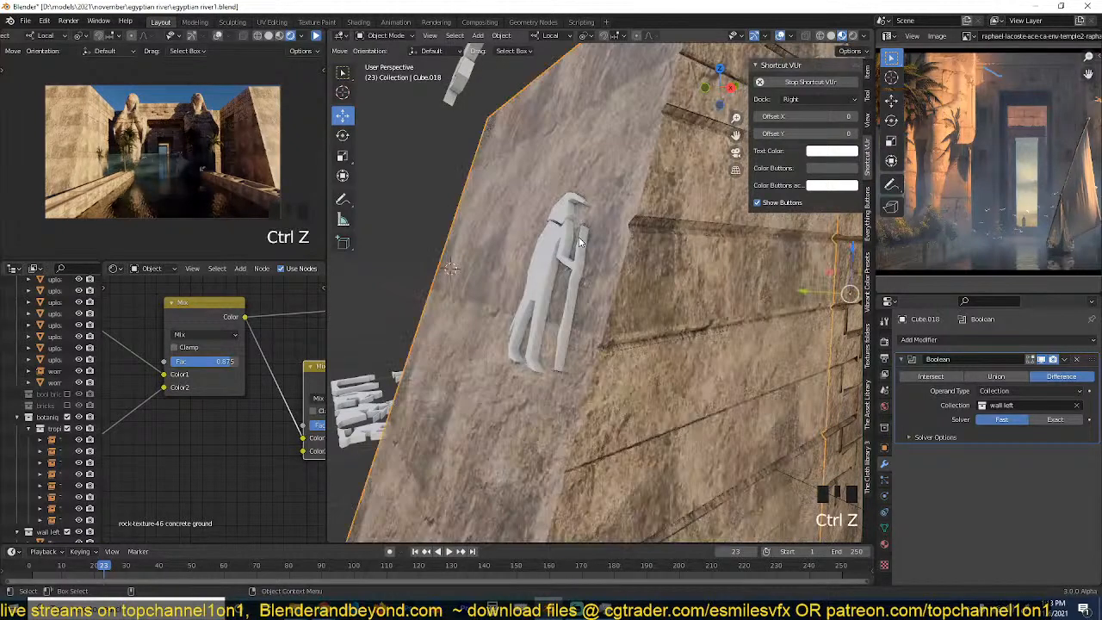
key("h")
key("ctrl+z")
left_click(567, 255)
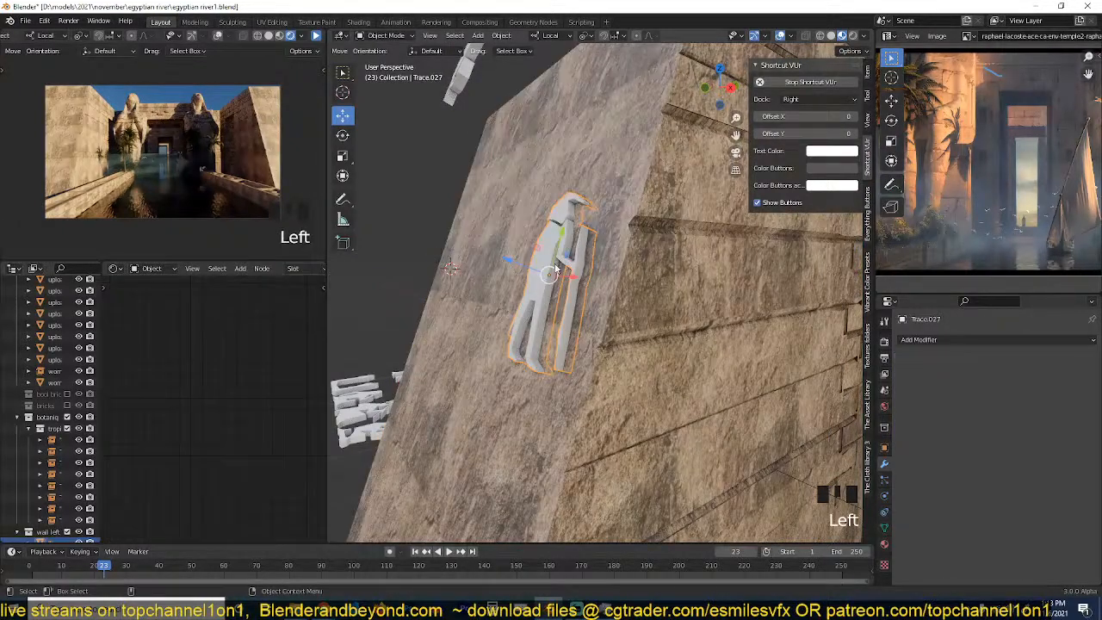
key("h")
left_click(582, 256)
key("grave")
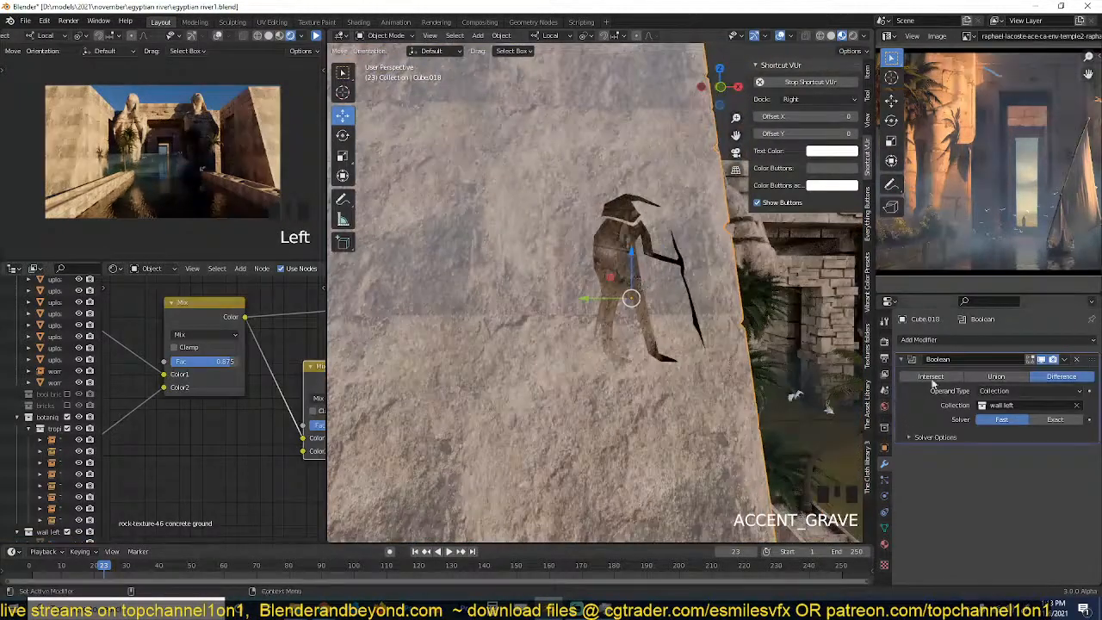
Reveal the figure cutter and recalculate the normals of its whole mesh with Inside enabled.
key("alt+h")
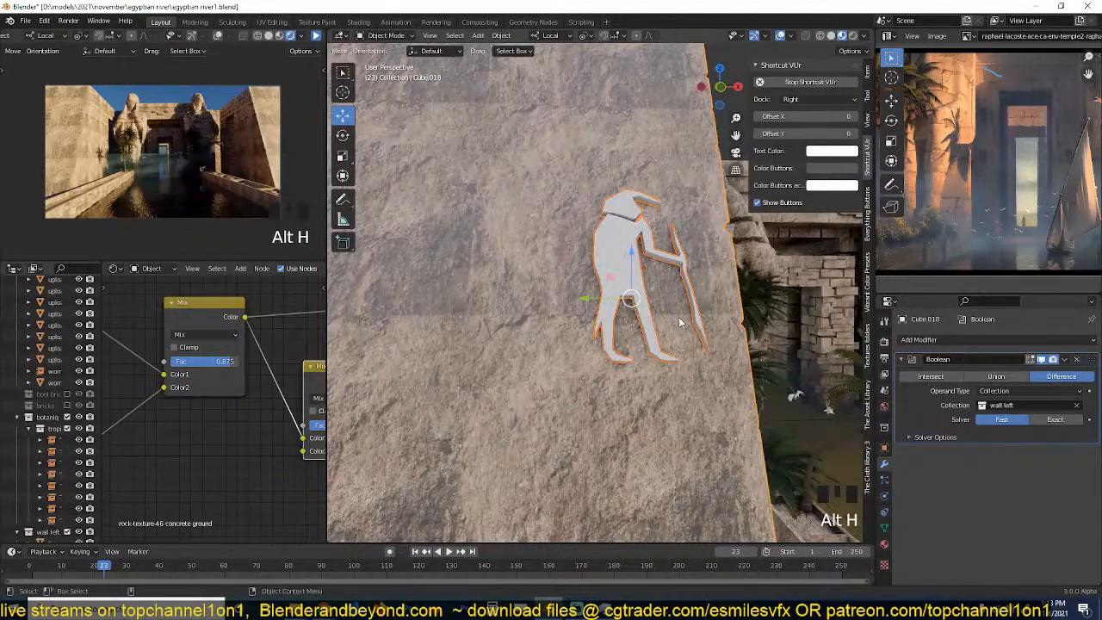
left_click(680, 284)
left_click(681, 279)
key("Tab")
key("a")
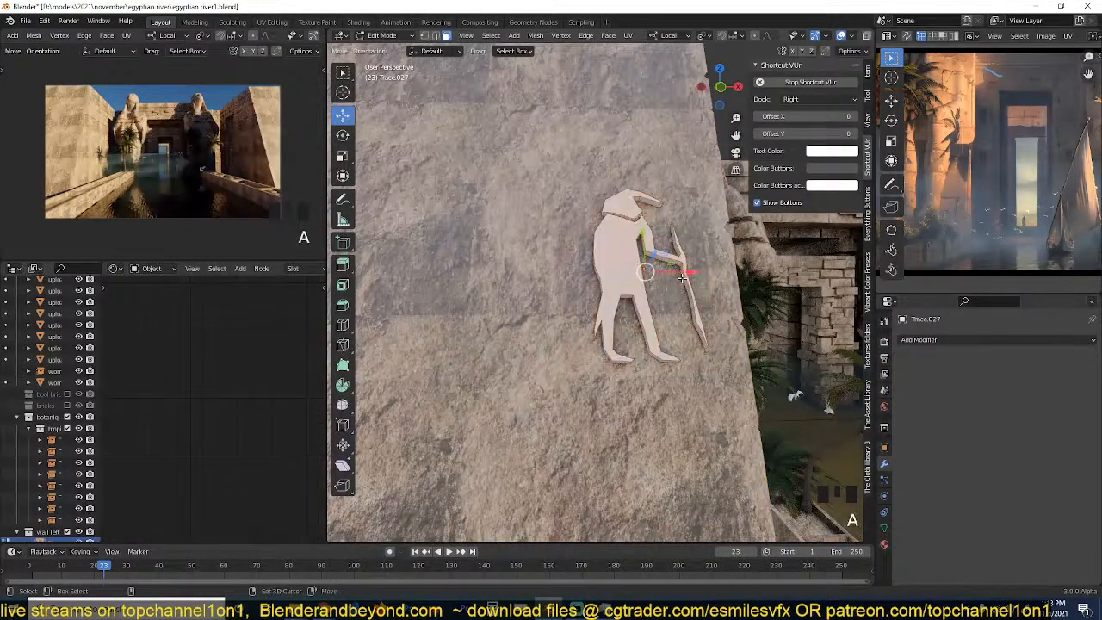
key("shift+n")
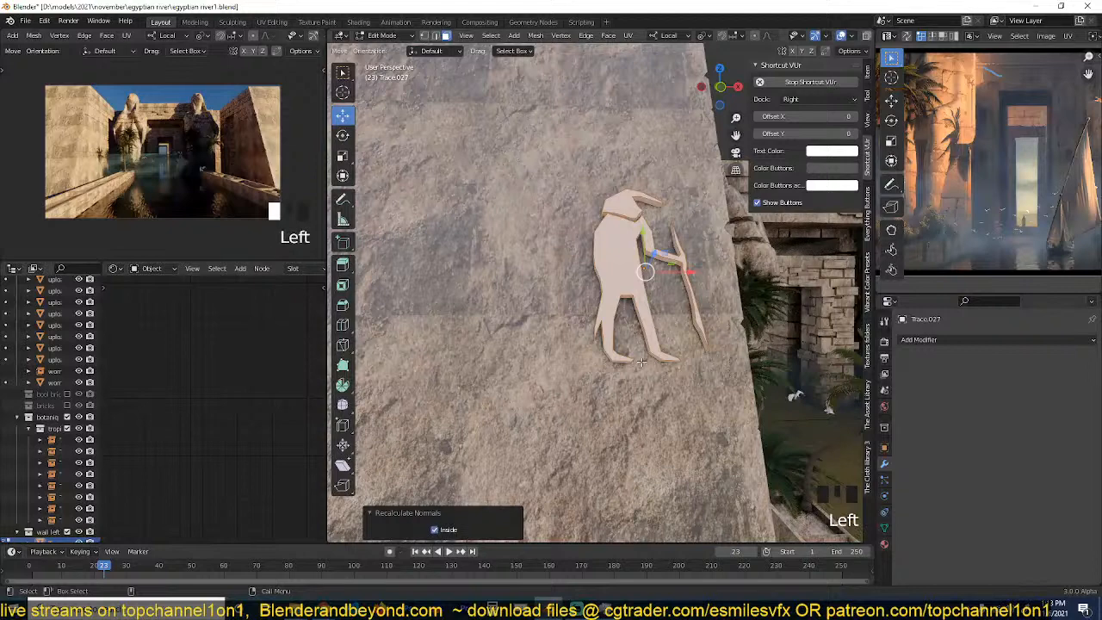
key("Tab")
Hide the figure cutter again and look at its carving from the side.
left_click(644, 267)
left_click(637, 267)
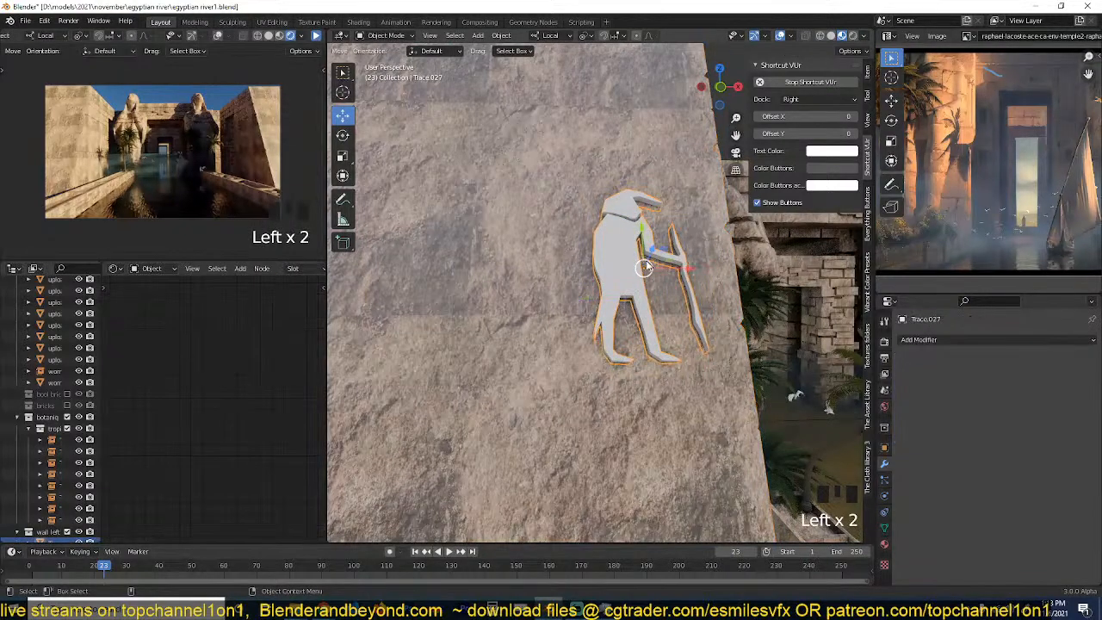
key("h")
key("grave")
Subdivide the horizontal edges of the wall block's front with one cut to split it down the middle.
left_click(642, 278)
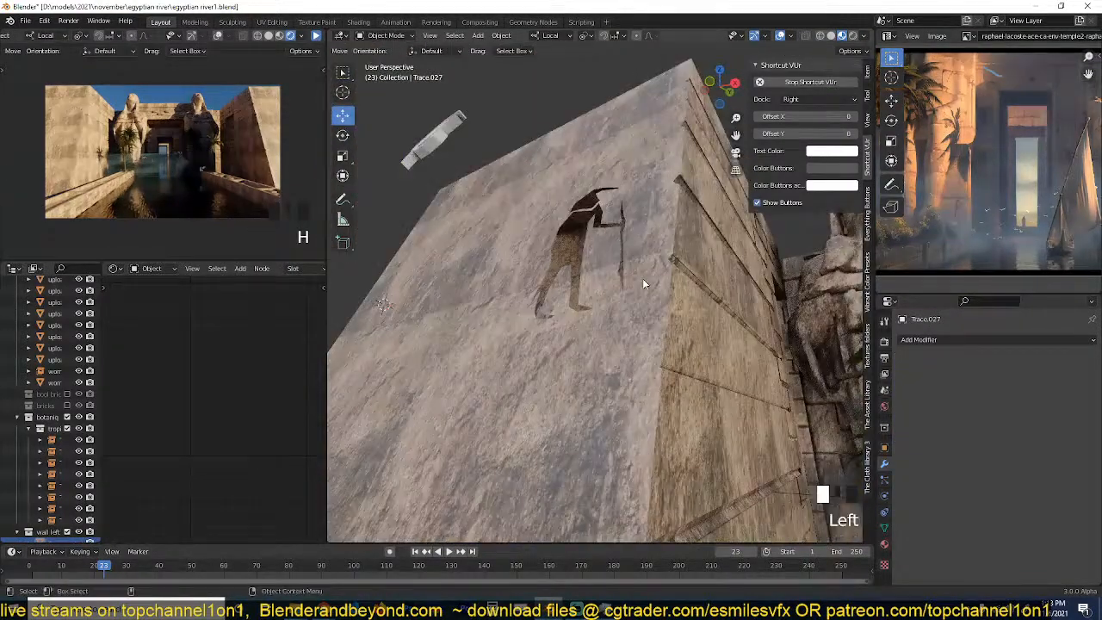
left_click(642, 278)
key("Tab")
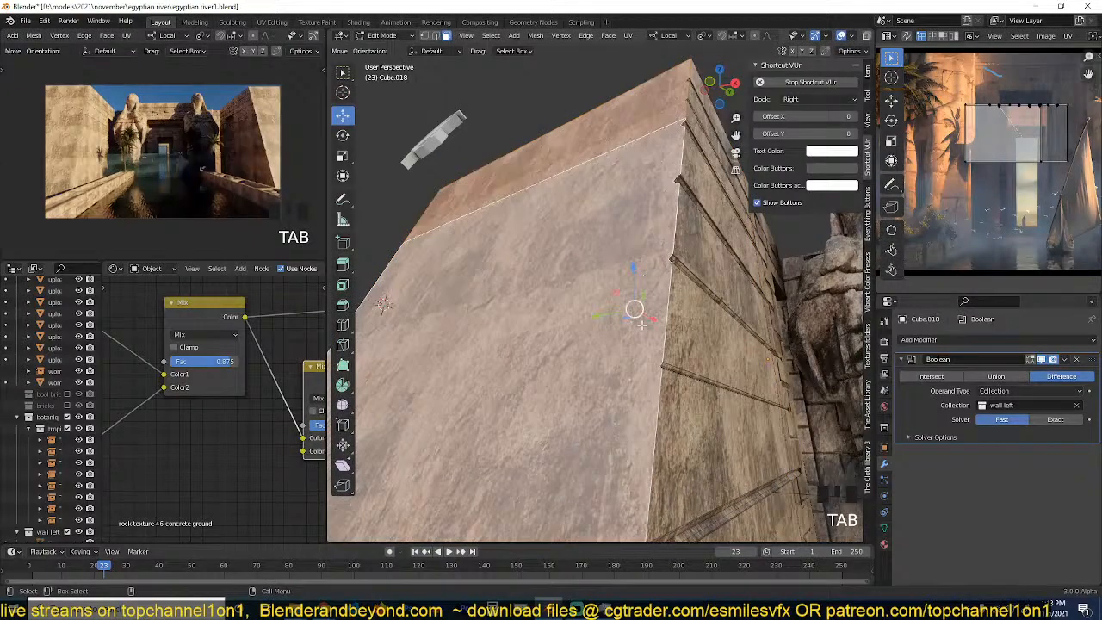
scroll(642, 324, "up", 3)
key("grave")
scroll(668, 406, "up", 1)
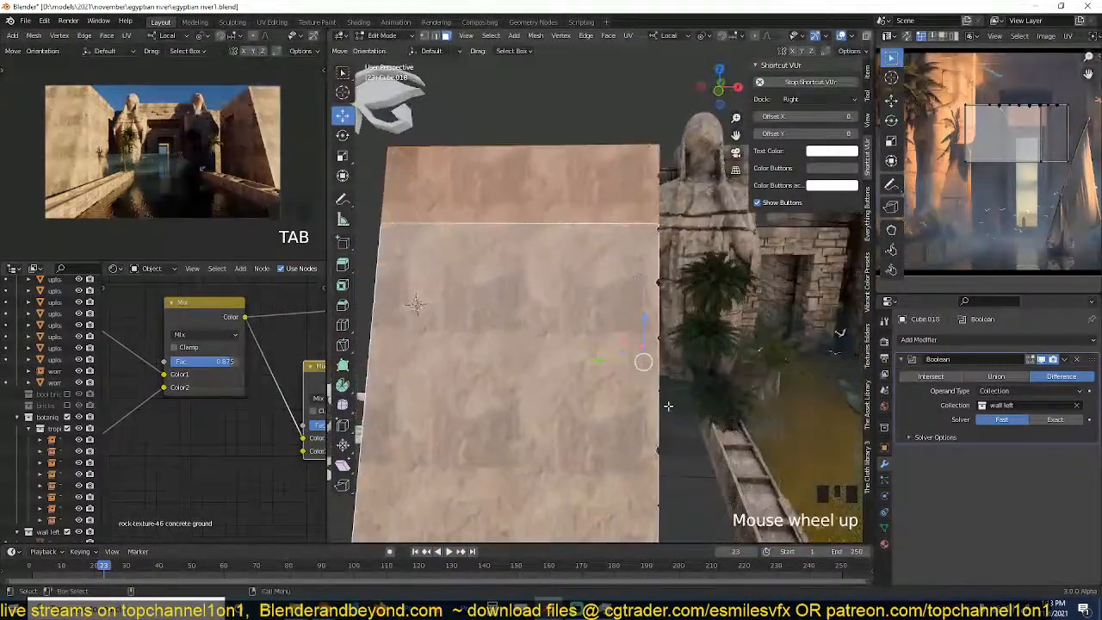
scroll(608, 256, "down", 6)
key("2")
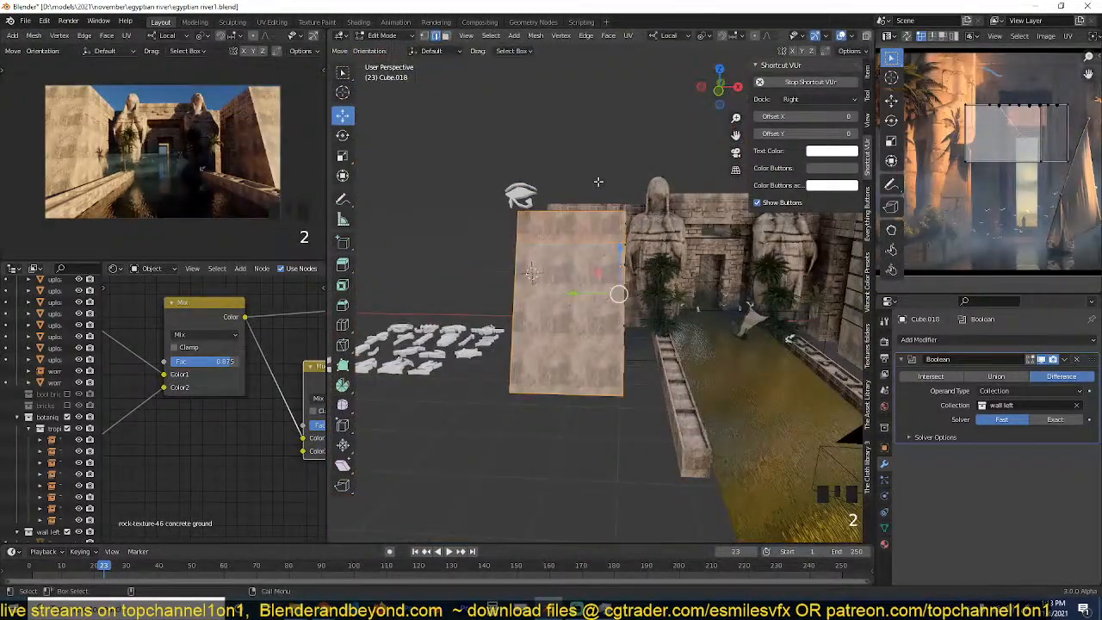
key("alt+a")
left_click(623, 352)
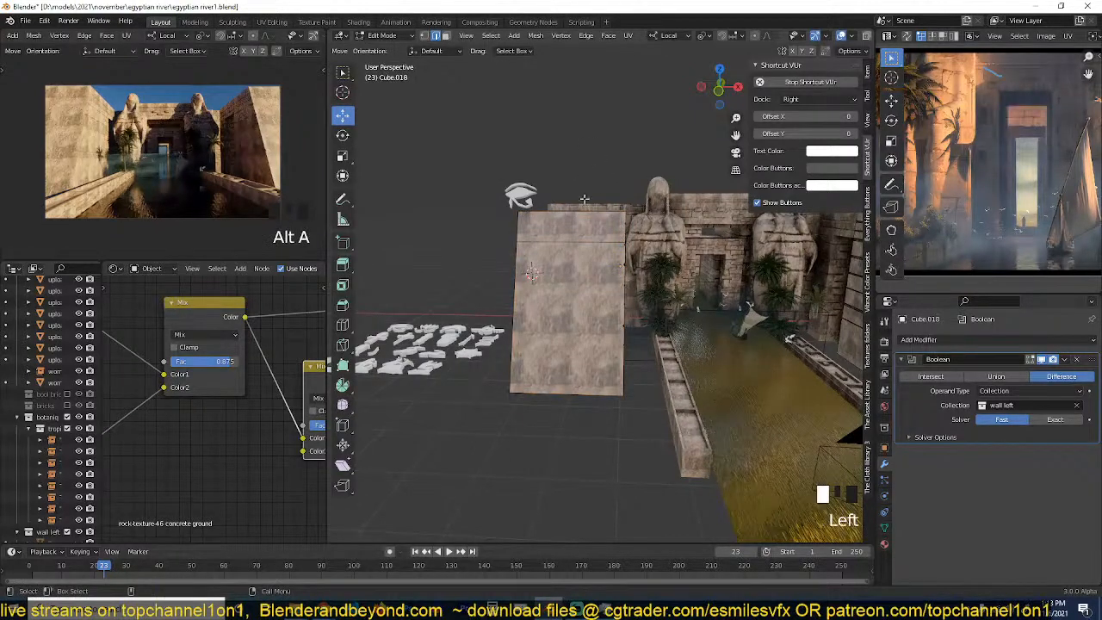
right_click_drag(650, 281, 594, 250)
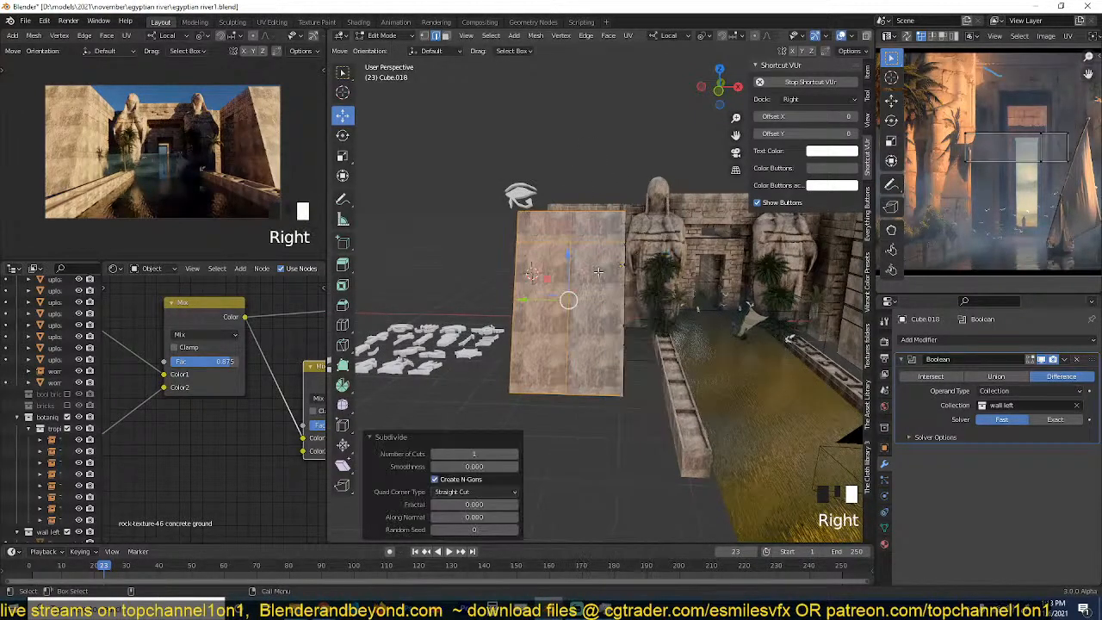
Move the vertical centre edges of the wall block's front about 1.04 m along negative local Y, close to the block's side edge.
left_click(576, 275, "alt")
left_click(576, 223)
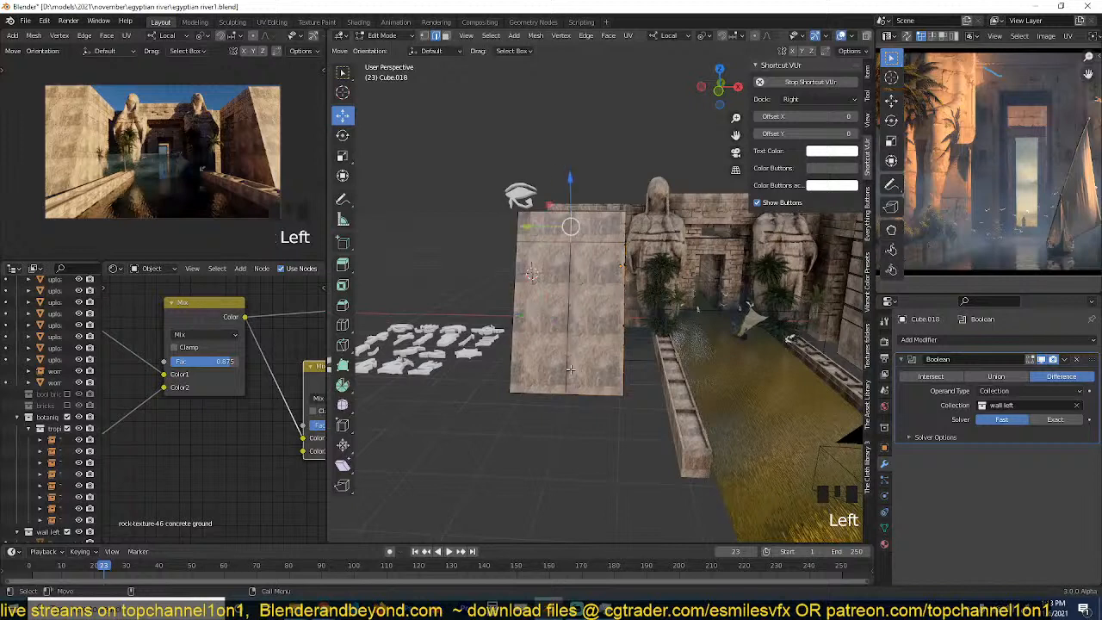
left_click(571, 368, "ctrl")
left_click(572, 268, "shift")
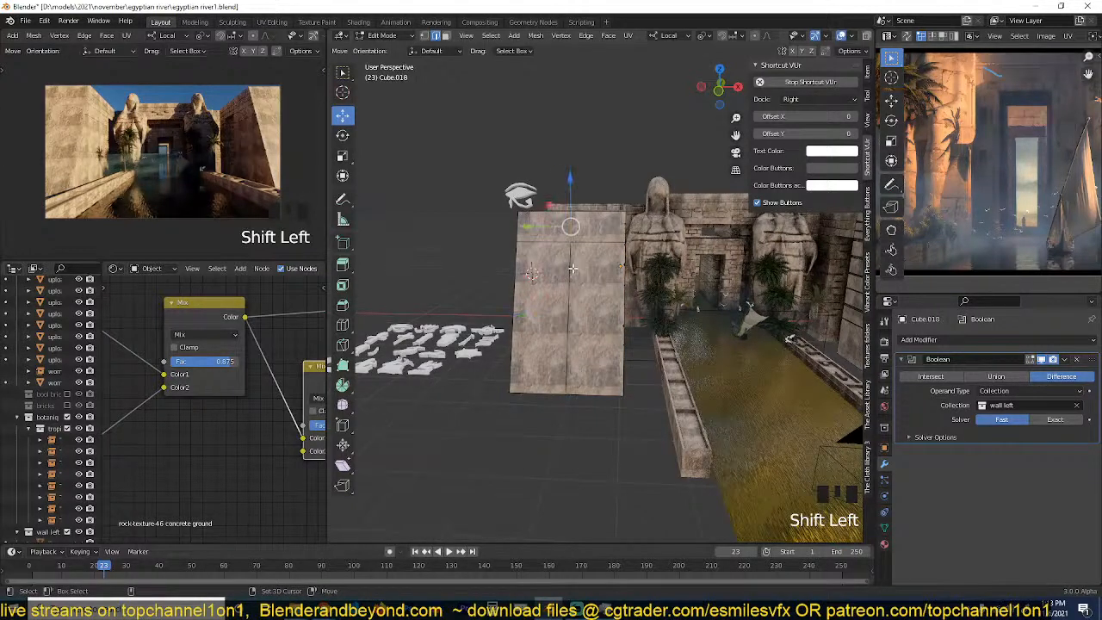
left_click(572, 269, "shift")
left_click_drag(537, 326, 586, 318)
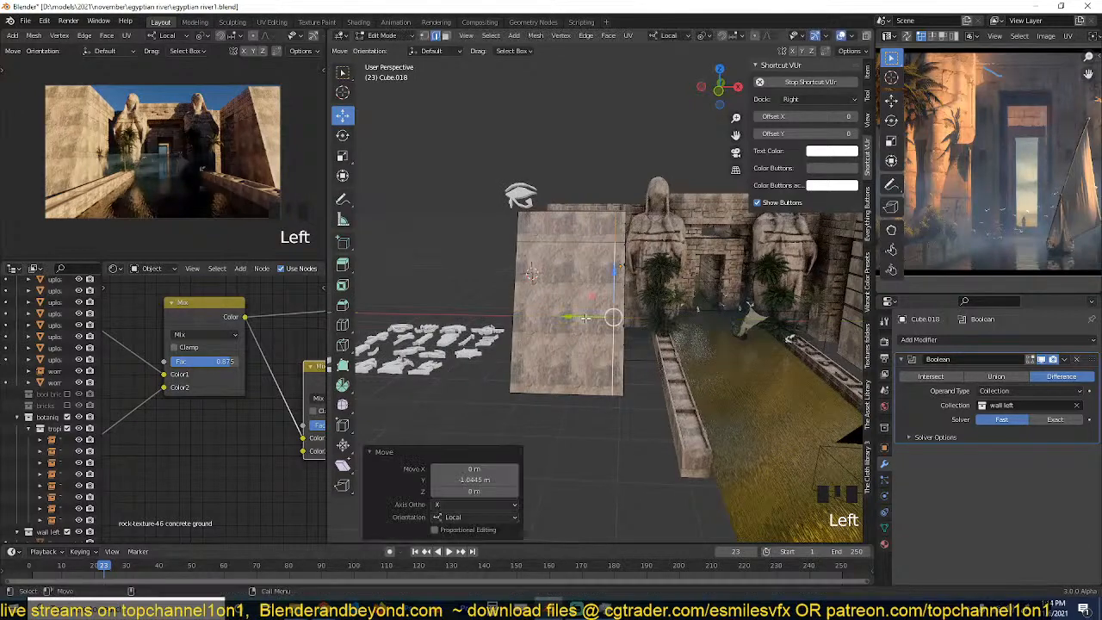
Return to Object Mode and examine the figure carving on the wall block's front from closer angles.
key("Tab")
key("Tab")
scroll(638, 351, "up", 2)
key("grave")
middle_click_drag(638, 348, 613, 345)
key("Tab")
key("grave")
middle_click_drag(622, 390, 651, 389)
scroll(651, 388, "up", 2)
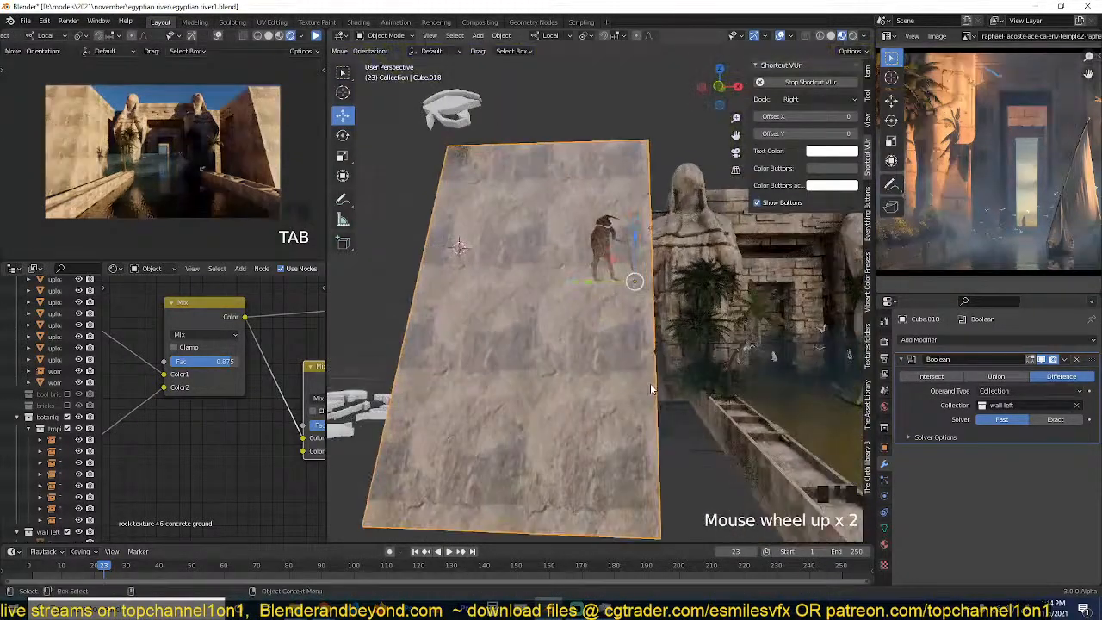
Try to apply the wall block's scale and briefly isolate the block in local view.
key("ctrl+a")
left_click(651, 388)
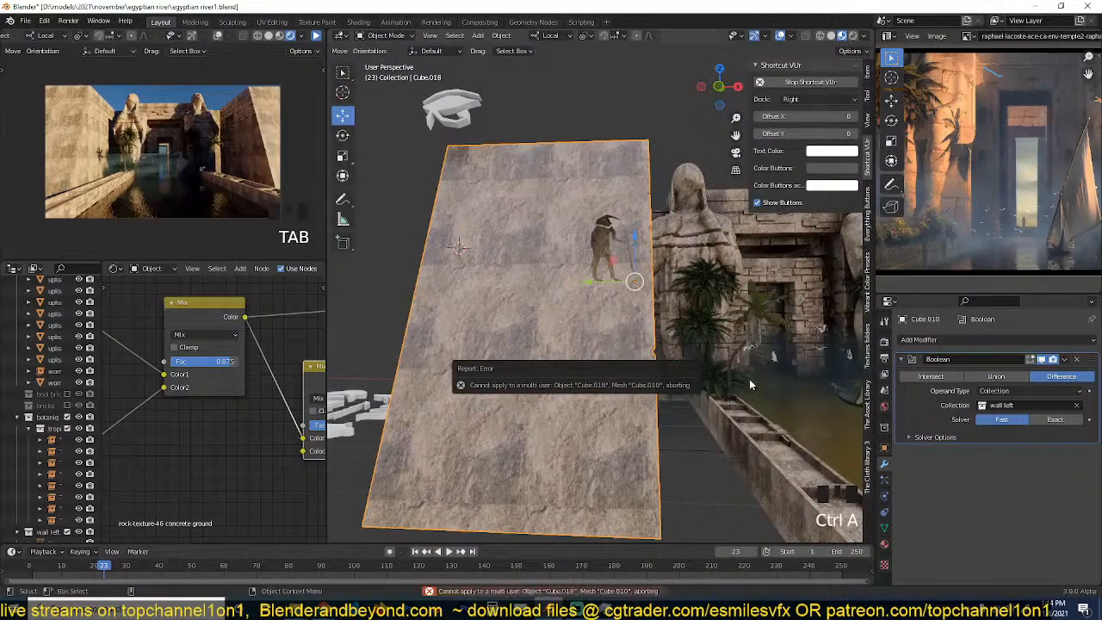
key("ctrl+a")
left_click(690, 340)
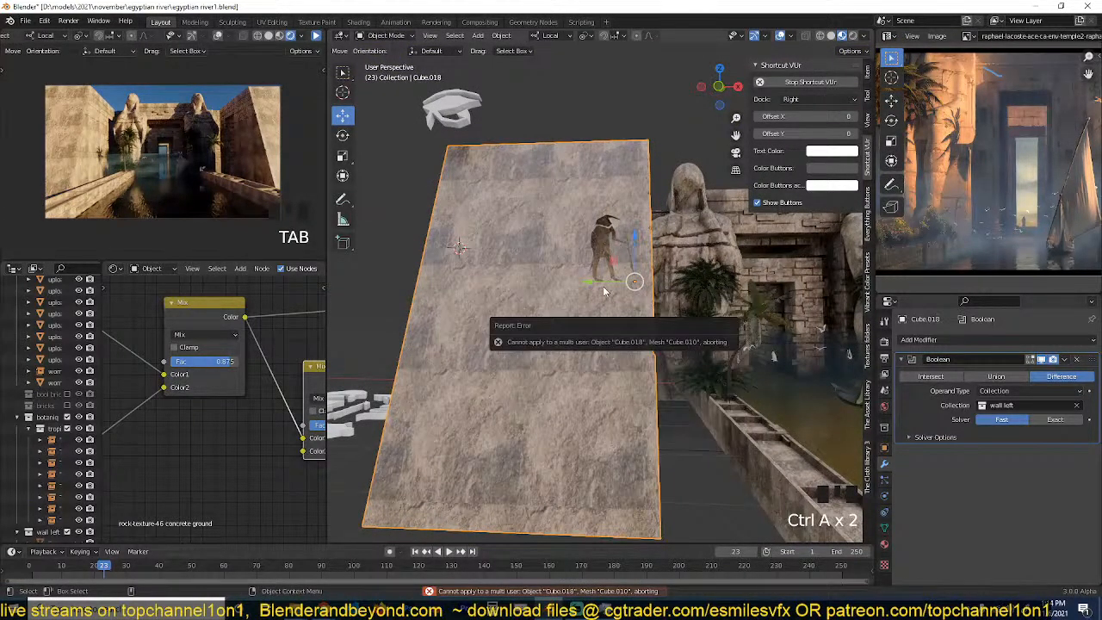
key("slash")
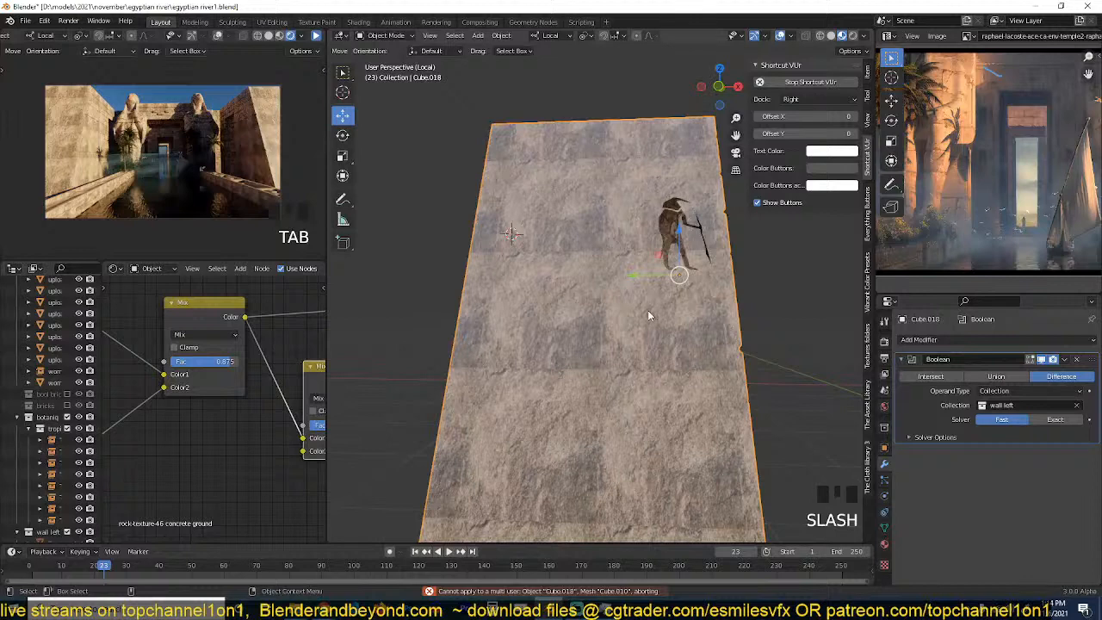
key("slash")
Reveal the hidden figure cutter in the wall block and apply its scale.
left_click(665, 338)
key("grave")
middle_click_drag(665, 338, 634, 366)
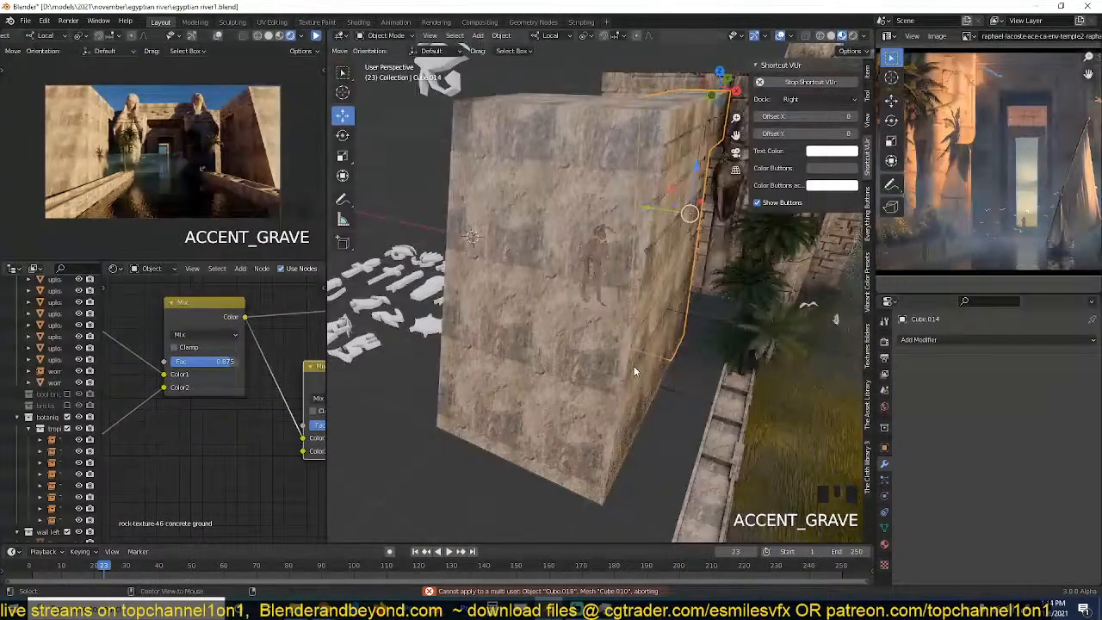
key("alt+h")
left_click(605, 288)
key("ctrl+a")
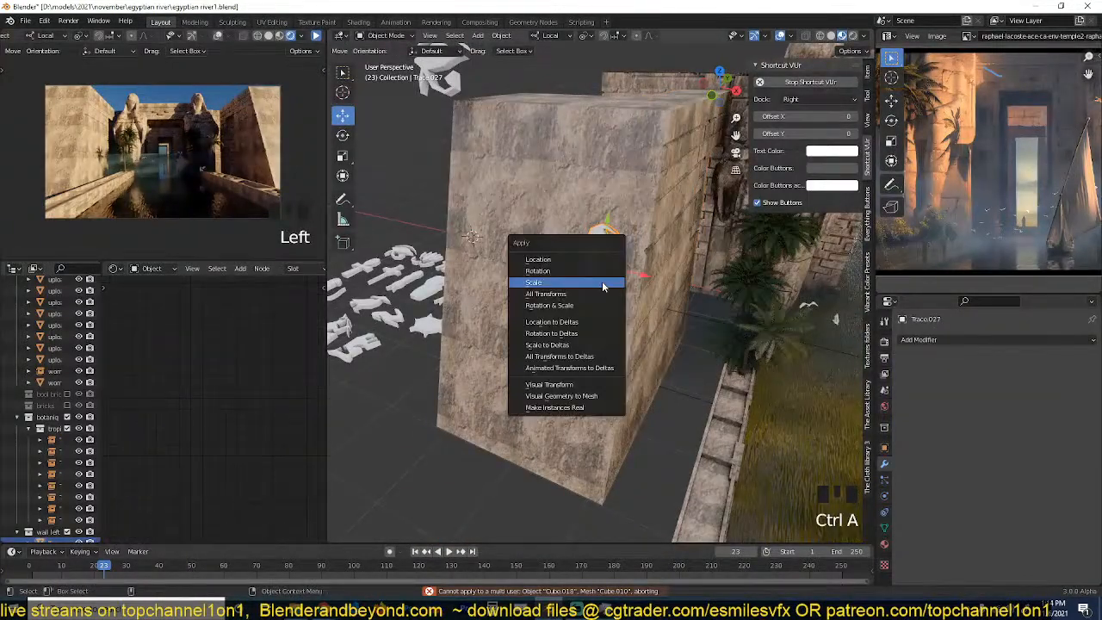
left_click(603, 283)
Hide the figure cutter again and check its carving up close.
key("h")
key("grave")
scroll(659, 301, "up", 4)
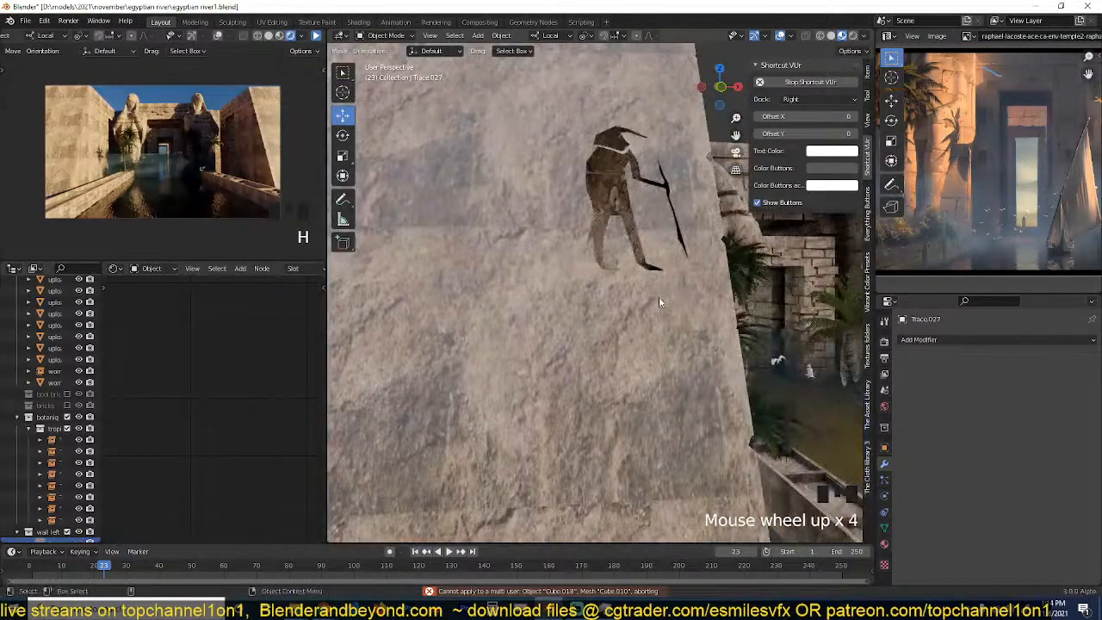
Try overlap thresholds of 1 m and about 0.73 m in the solver options of the wall block's Boolean modifier.
left_click(659, 301)
left_click(929, 439)
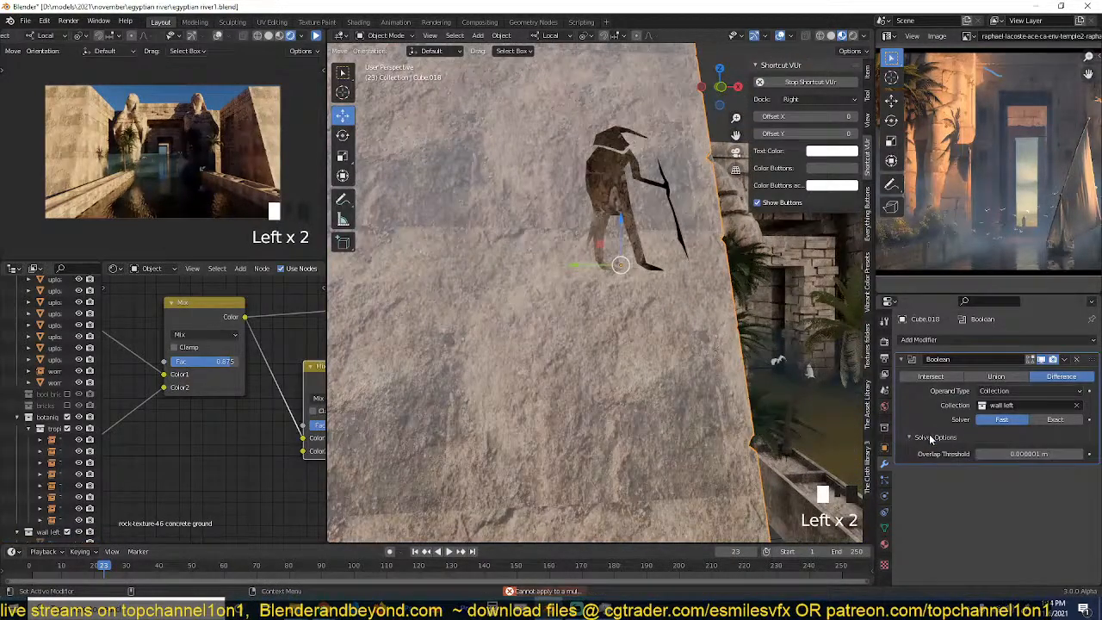
left_click(996, 454)
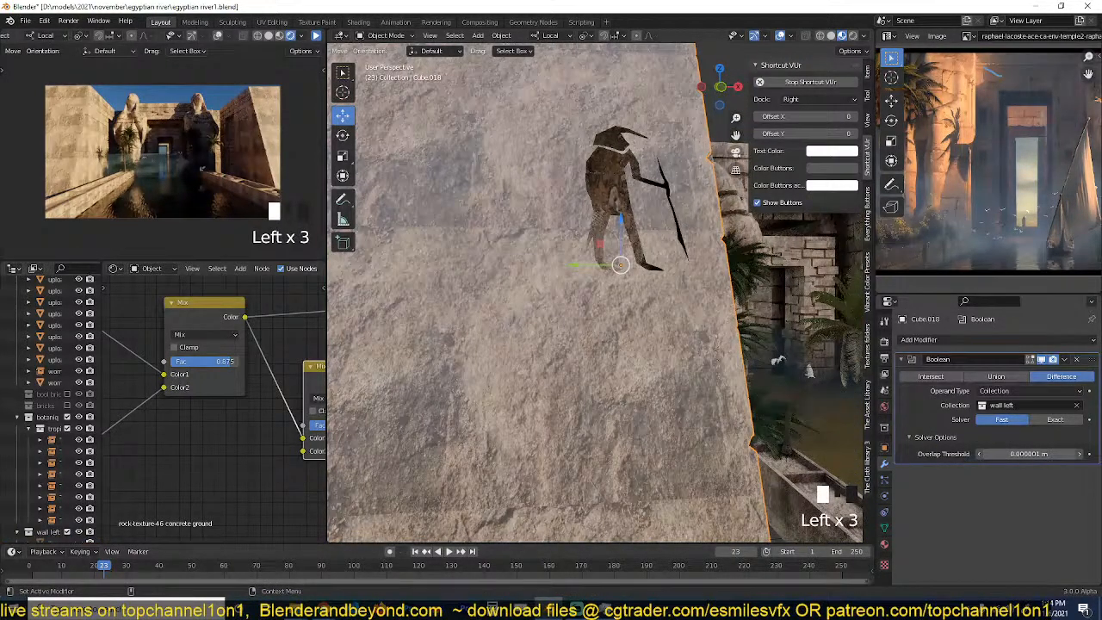
left_click(1017, 454)
type("1")
key("Return")
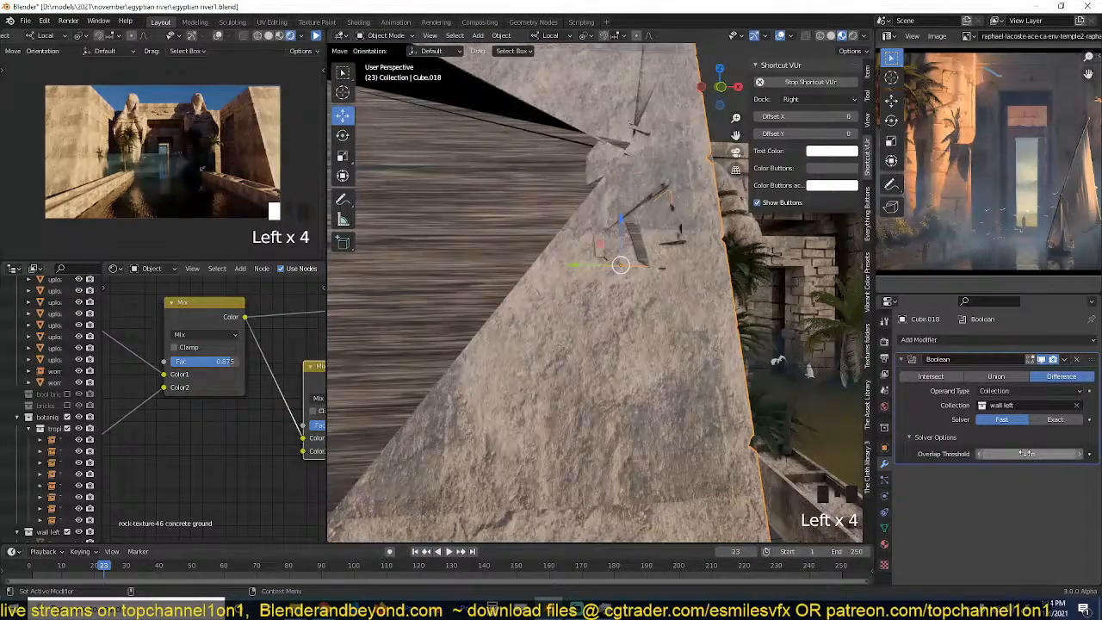
left_click_drag(1026, 453, 941, 454)
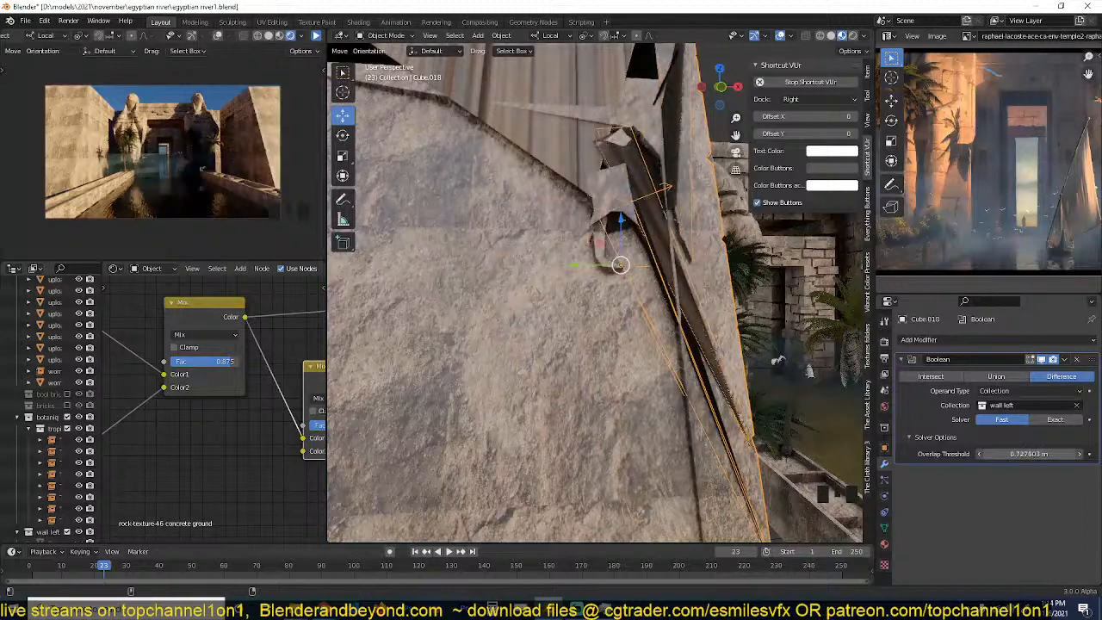
Lower the wall block's Boolean overlap threshold to 0.01 m and finally to 0.0001 m.
left_click(1030, 454)
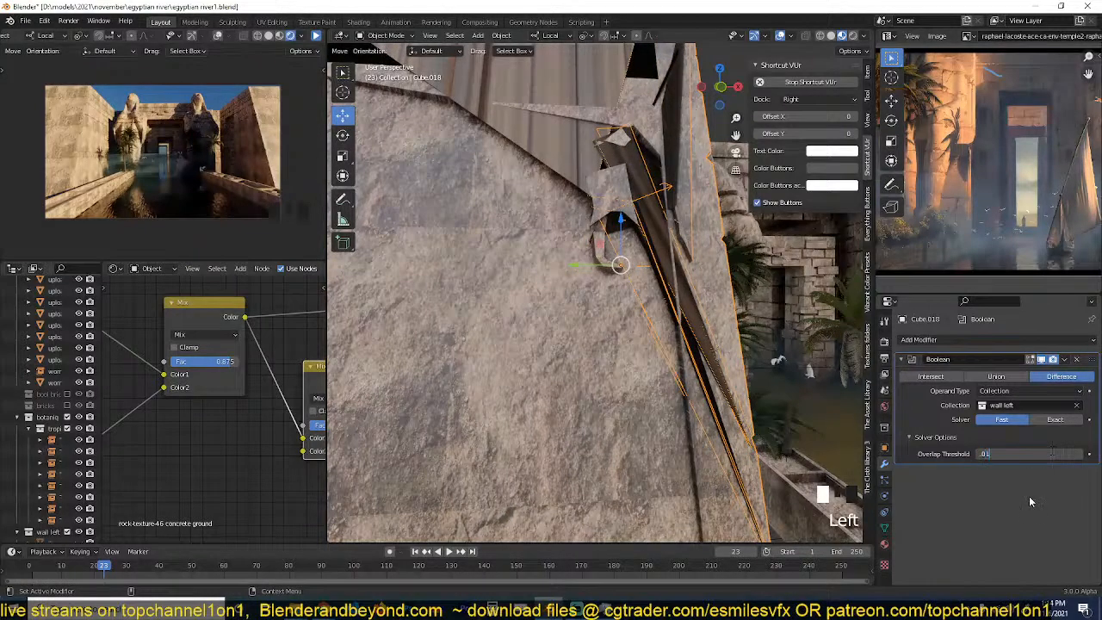
key("Return")
left_click(1042, 456)
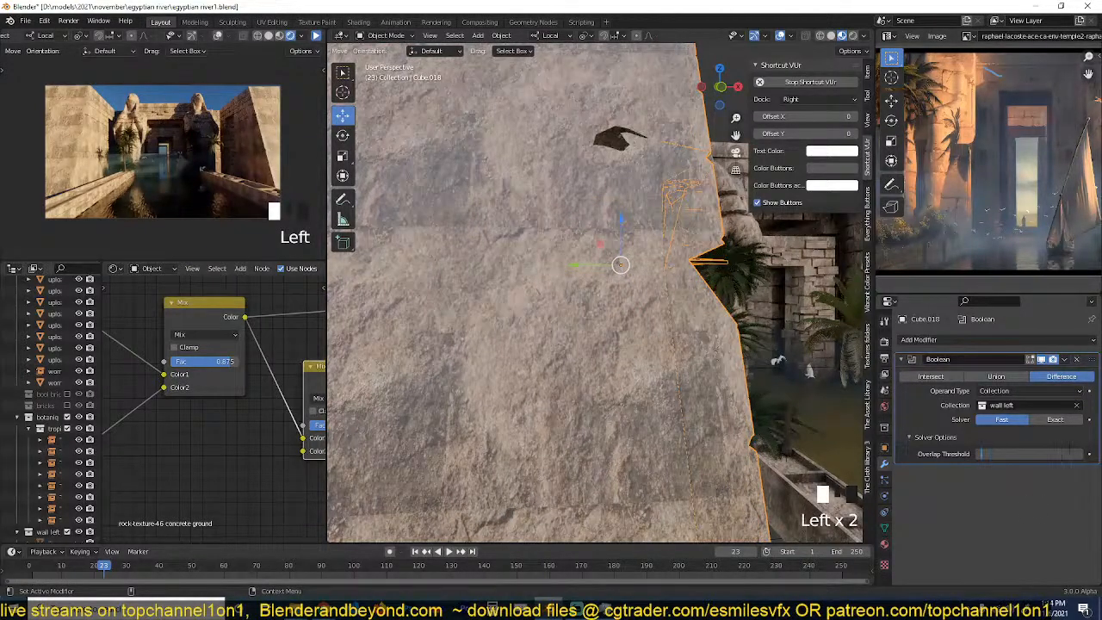
type(".0001")
key("Return")
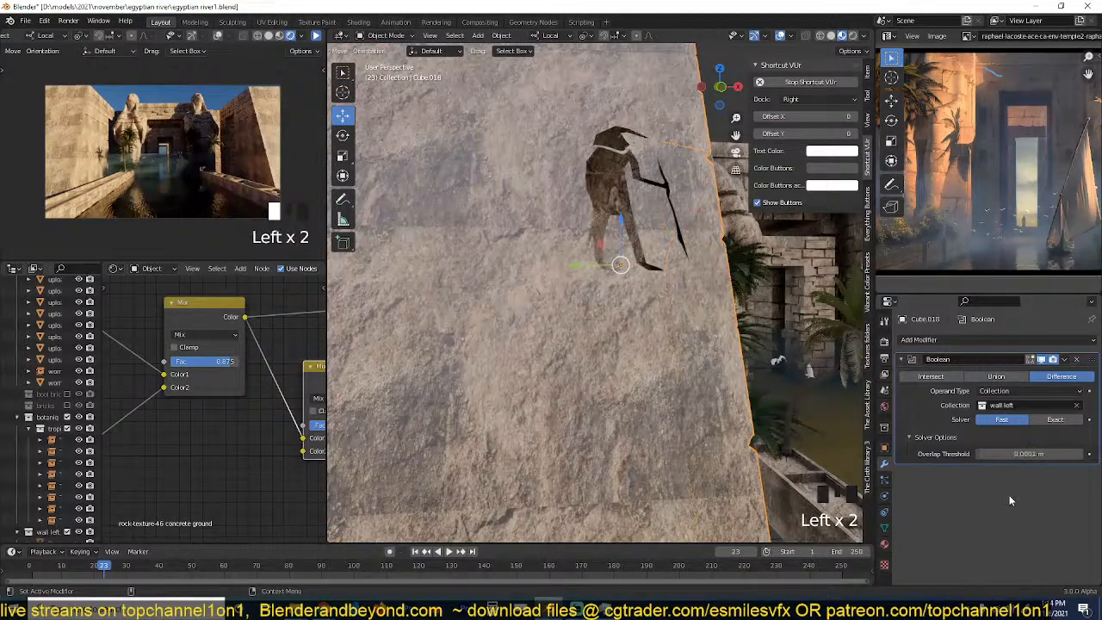
Fly the view in close to the wall block's surface to inspect the carved figure.
scroll(618, 310, "down", 2)
key("shift+grave")
key("w")
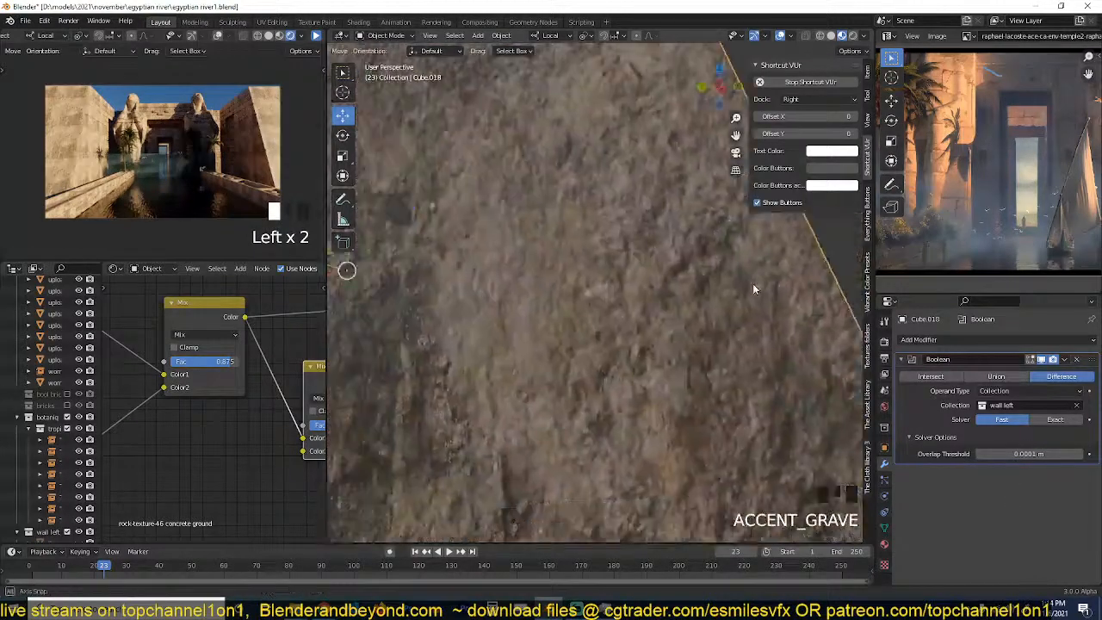
Set the left wall's Boolean modifier operation to Union.
key("s")
left_click(632, 305)
left_click(996, 377)
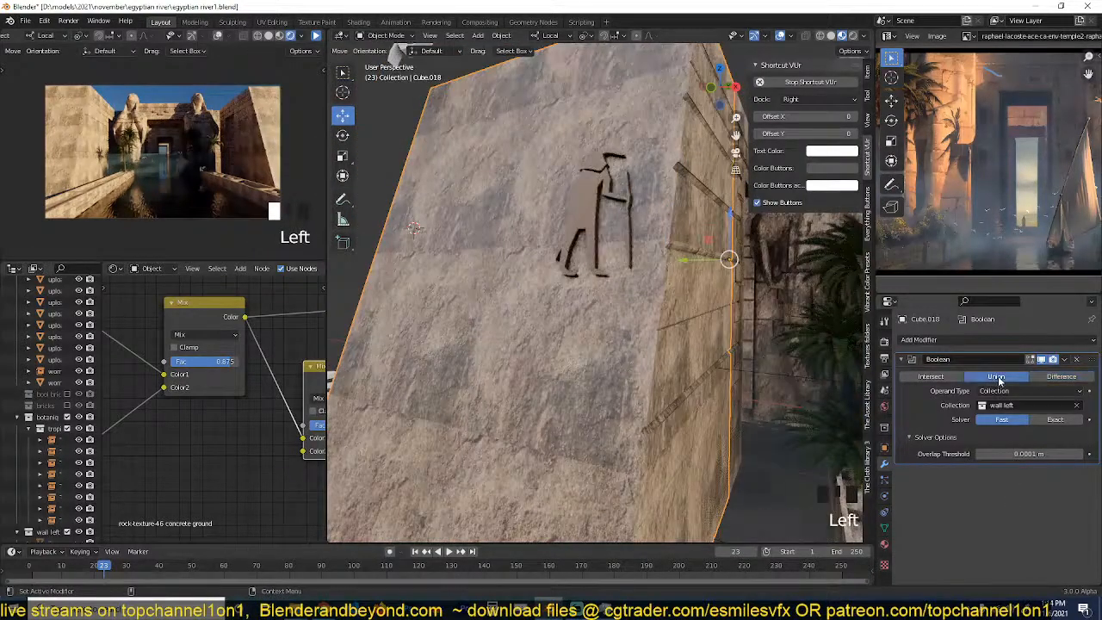
Examine the standing figure carving on the left wall from several angles.
key("shift+grave")
left_click(647, 232)
left_click(647, 233)
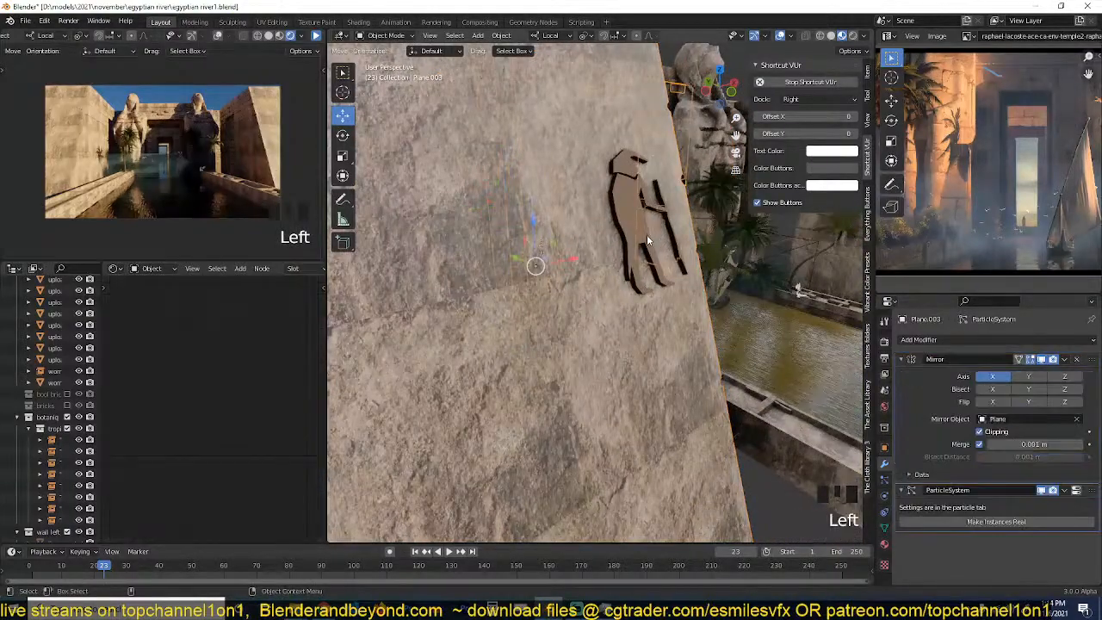
left_click(643, 236)
key("grave")
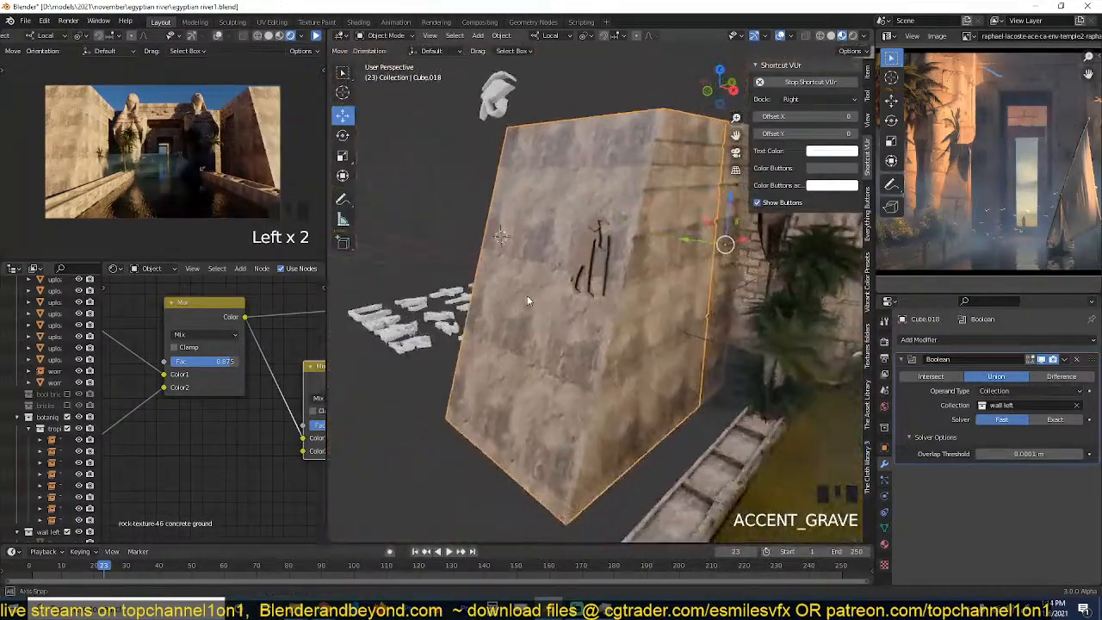
scroll(594, 293, "up", 2)
left_click(608, 248)
key("Tab")
key("Tab")
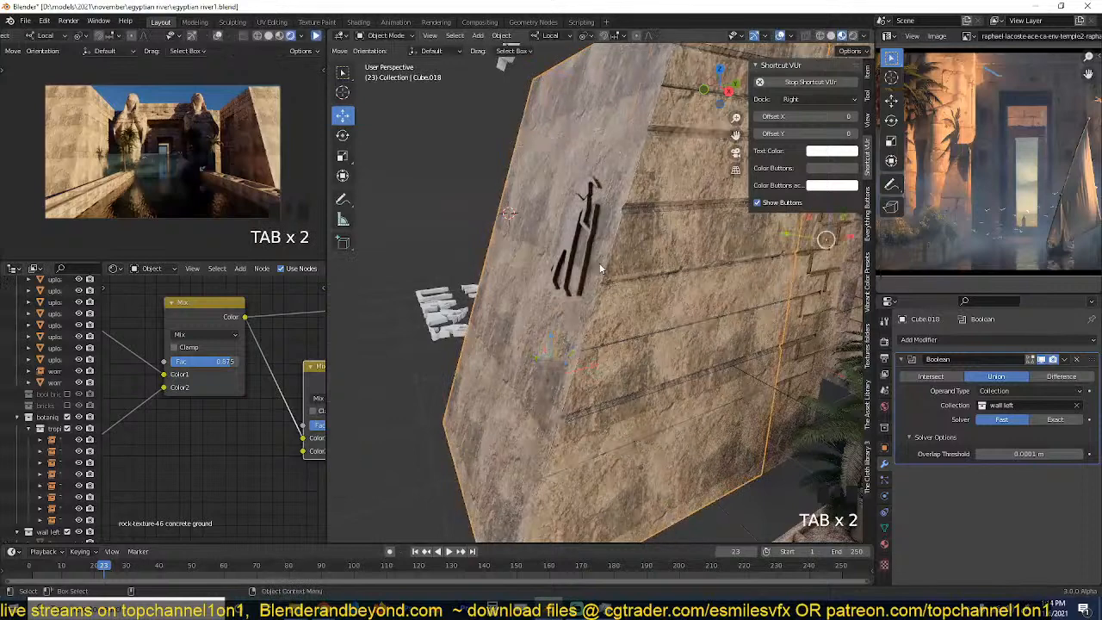
key("grave")
scroll(637, 249, "down", 3)
middle_click_drag(636, 250, 602, 333)
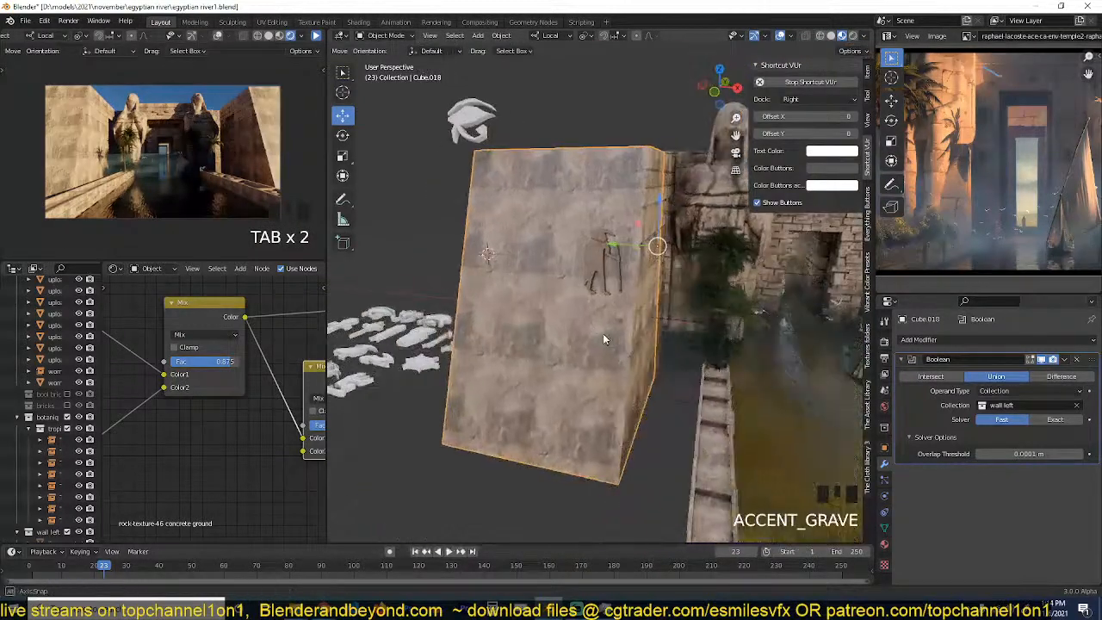
Move the eye hieroglyph about 0.9 m onto the upper outer corner of the left wall's front face.
left_click(426, 363)
middle_click_drag(505, 295, 585, 244)
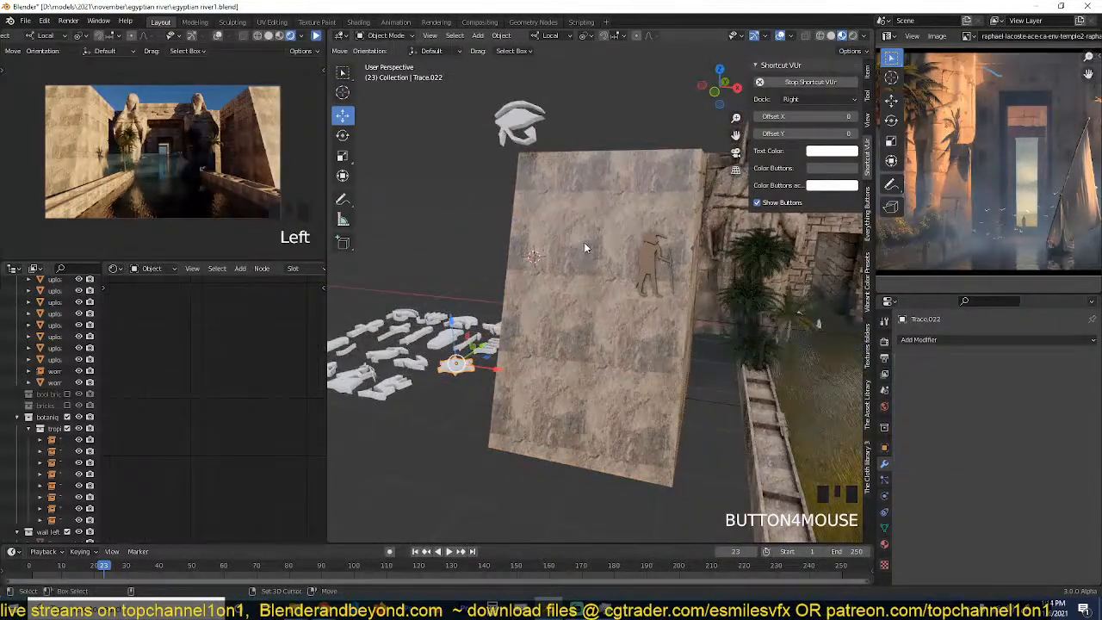
left_click(530, 131)
key("grave")
scroll(661, 247, "up", 2)
middle_click_drag(534, 163, 426, 316, "shift")
key("g")
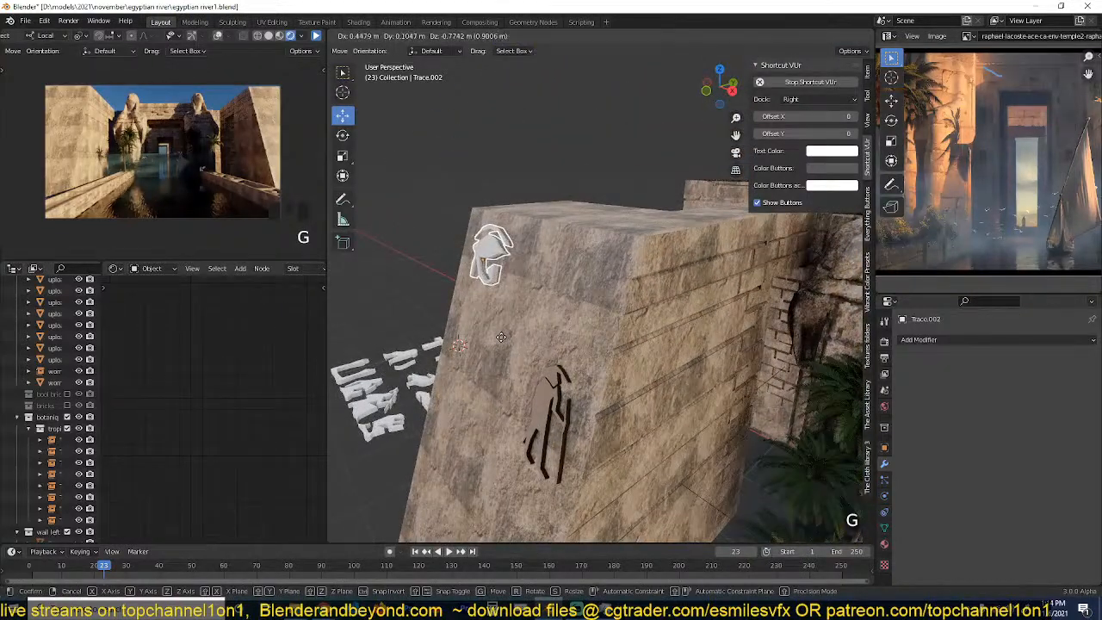
left_click(501, 337)
Move the eye hieroglyph to the "wall left" collection and save the file.
scroll(51, 414, "down", 5)
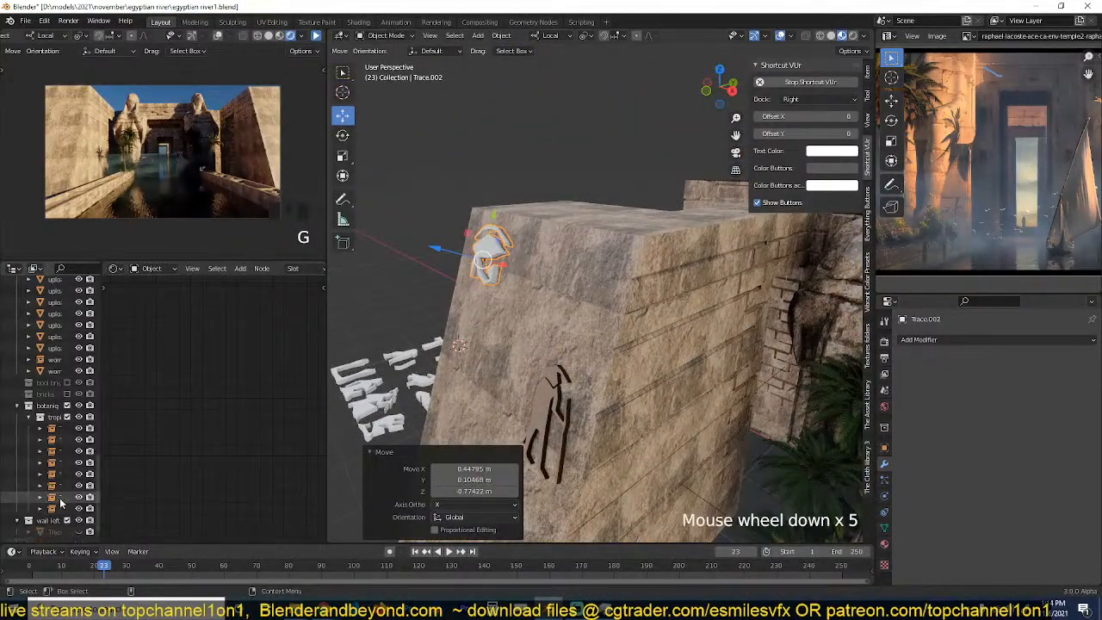
key("m")
left_click(554, 276)
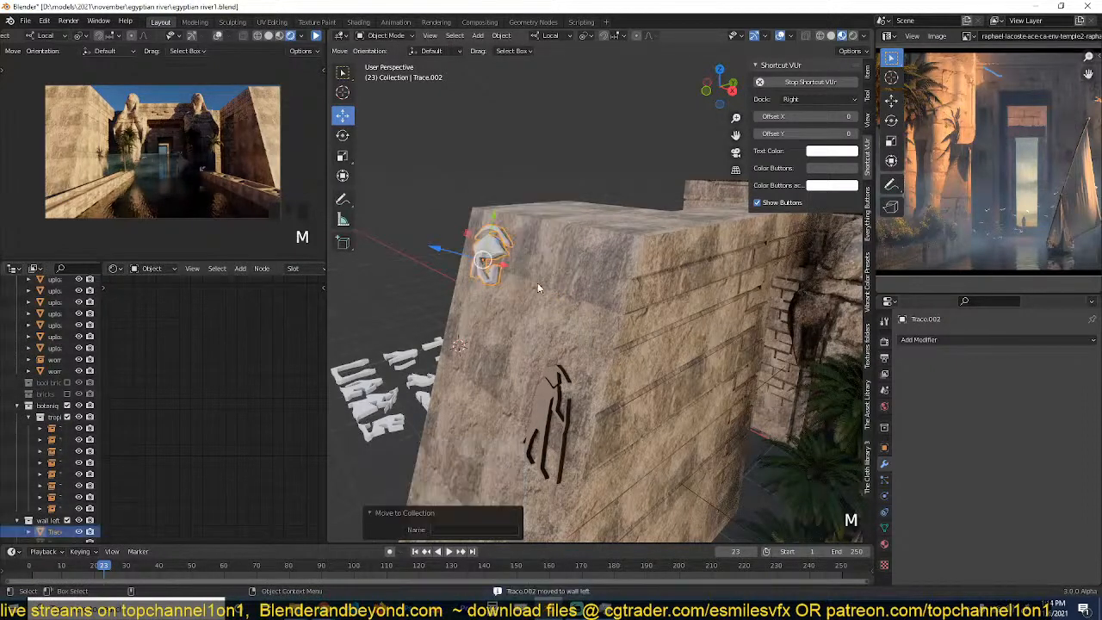
scroll(512, 293, "up", 2)
left_click(419, 260)
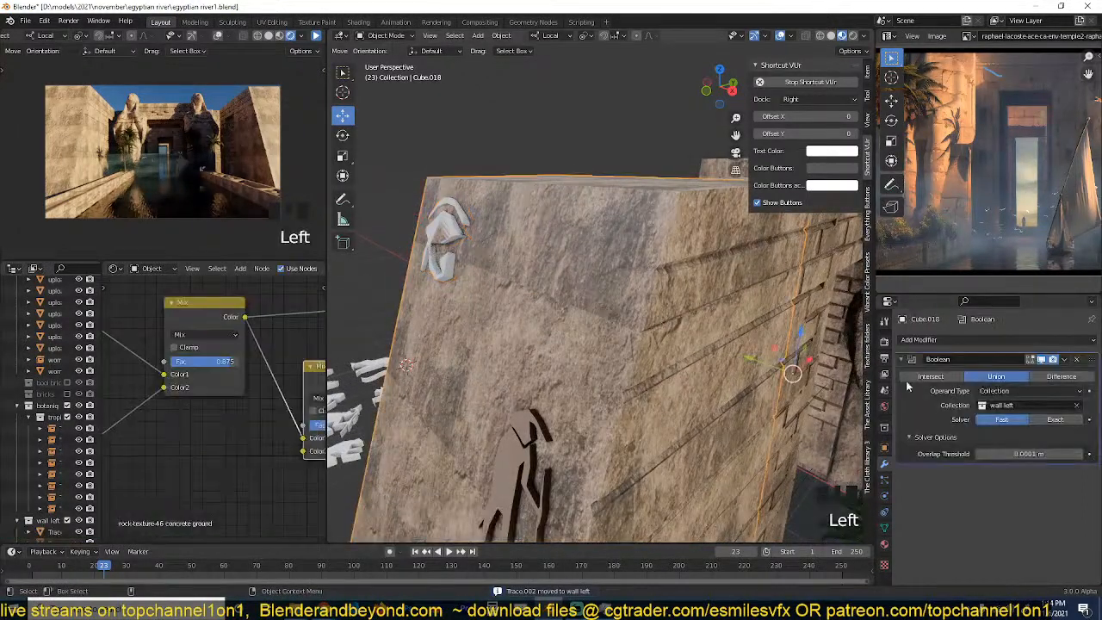
left_click(428, 246)
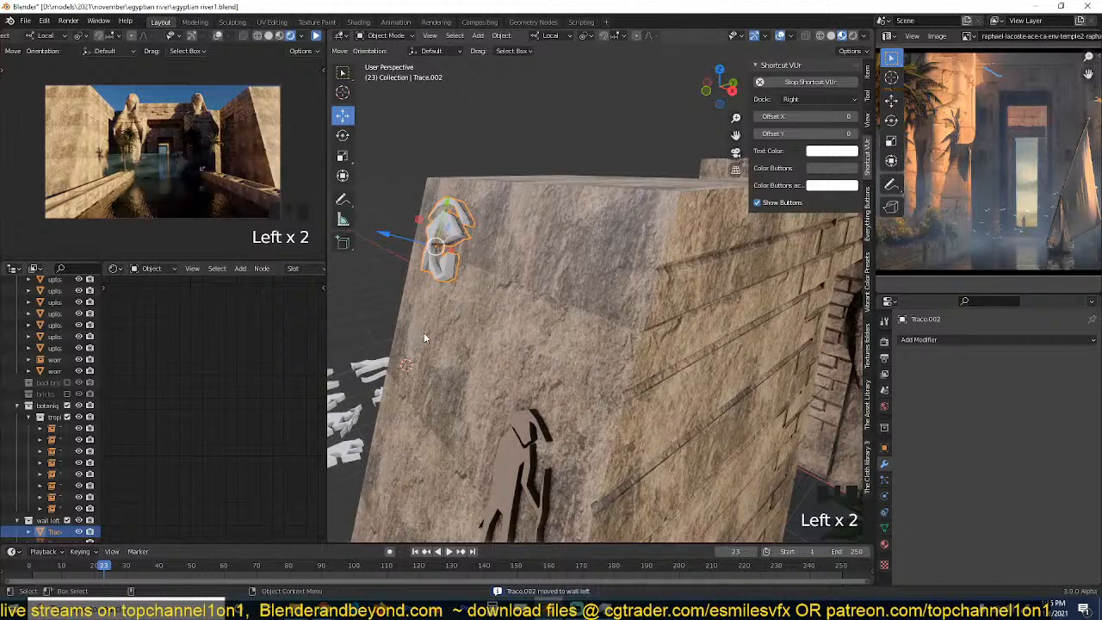
middle_click_drag(410, 385, 510, 315)
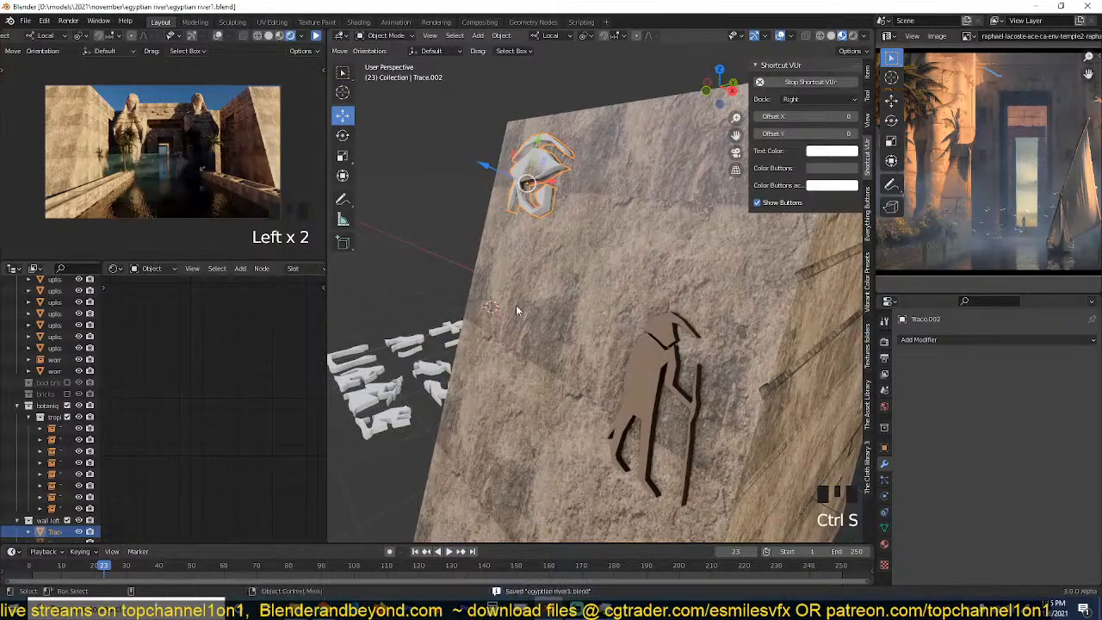
Snap the bird hieroglyph to the 3D cursor on the wall near the eye and rotate it to match the slope.
left_click(435, 368)
key("shift+s")
left_click(586, 177)
key("r")
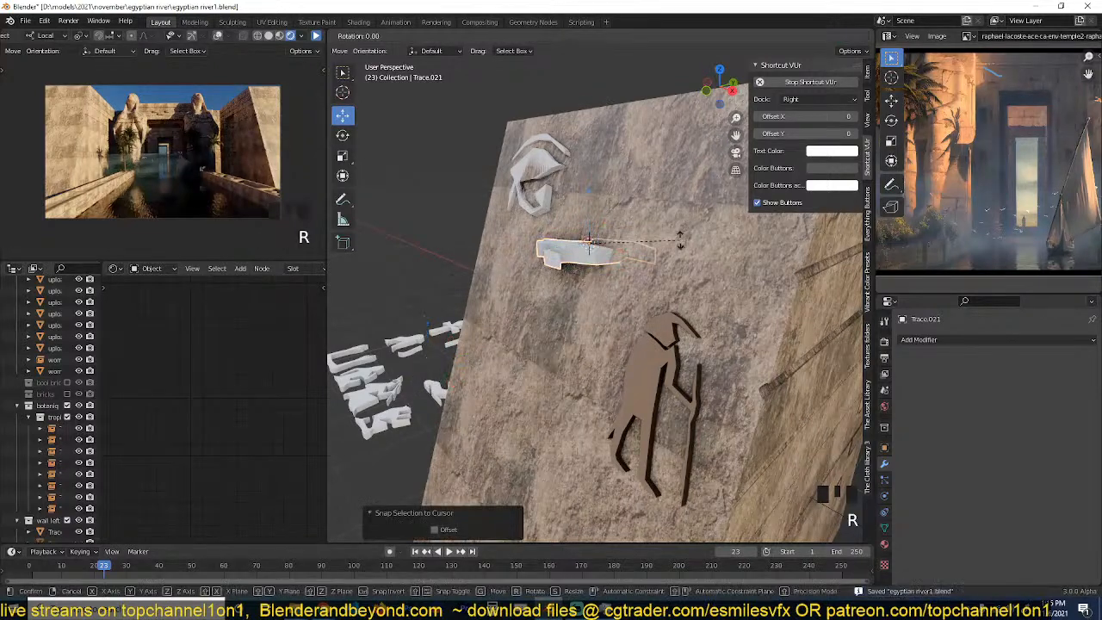
left_click(626, 149)
Shift the bird about 0.03 m along its local Z axis and move it to the "wall left" collection.
key("grave")
left_click_drag(546, 236, 548, 238)
key("m")
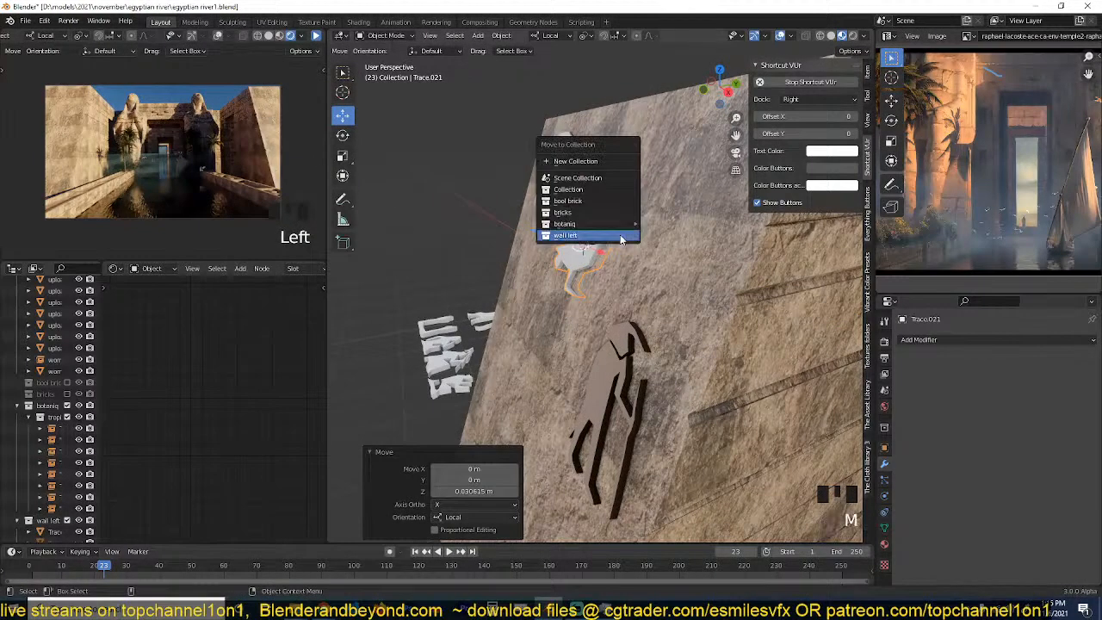
left_click(622, 241)
Duplicate the kneeling figure hieroglyph and snap it to the 3D cursor beside the bird on the left wall.
left_click(447, 330)
key("grave")
left_click(420, 368)
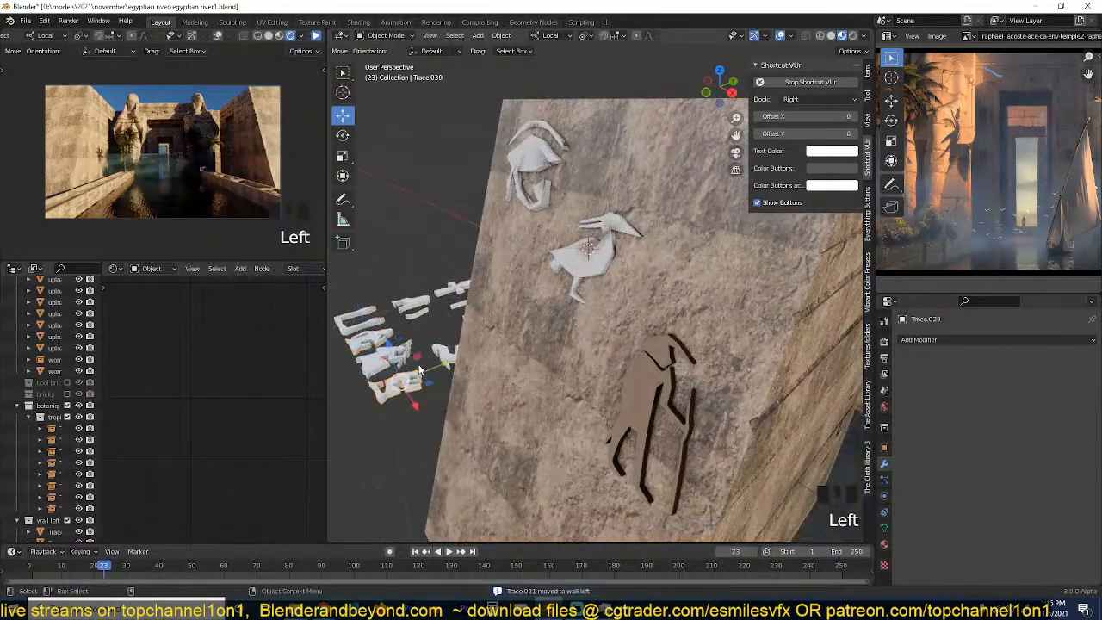
scroll(437, 361, "down", 2)
key("shift+d")
right_click(437, 357)
key("shift+s")
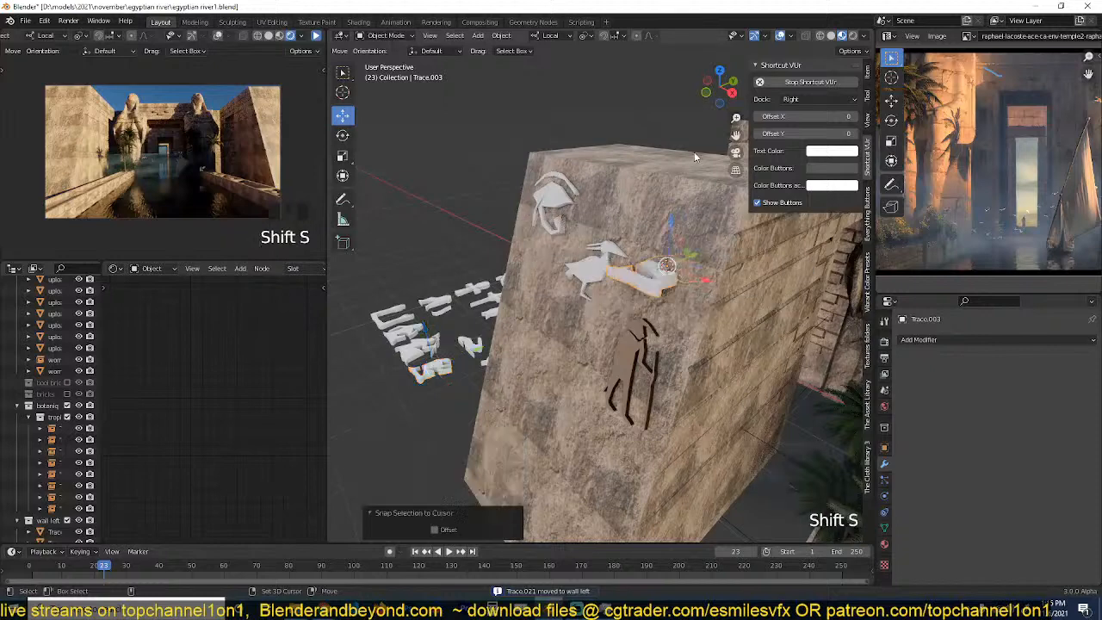
Rotate the kneeling figure about 65° and another 7° around local X, and shift it about 0.02 m along local Z.
key("r")
key("x")
key("x")
left_click(689, 186)
key("grave")
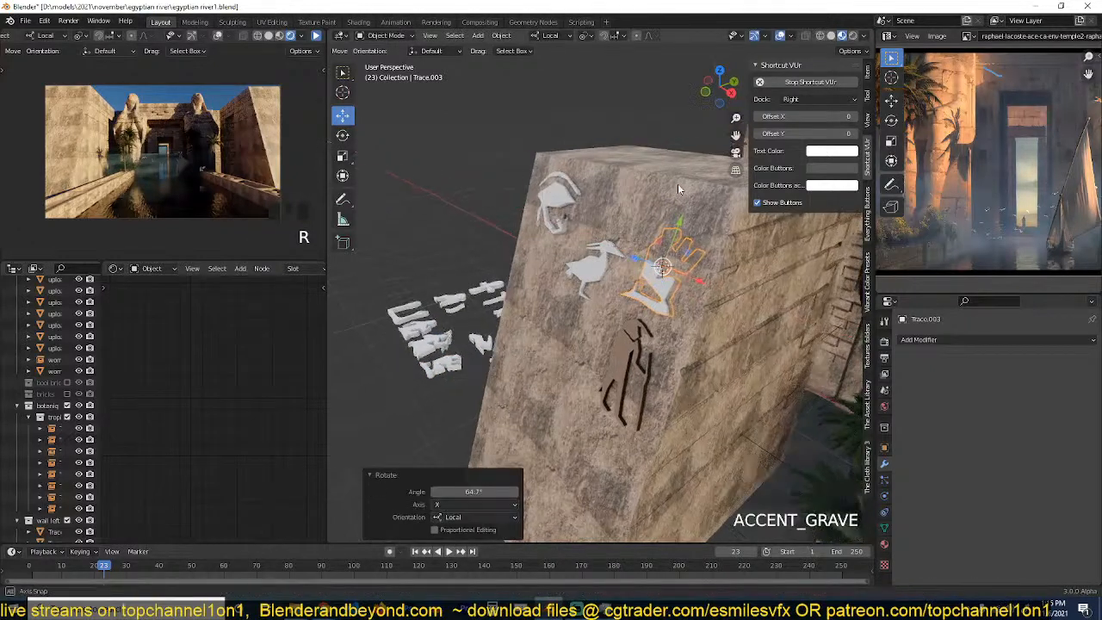
left_click_drag(617, 259, 613, 256)
key("r")
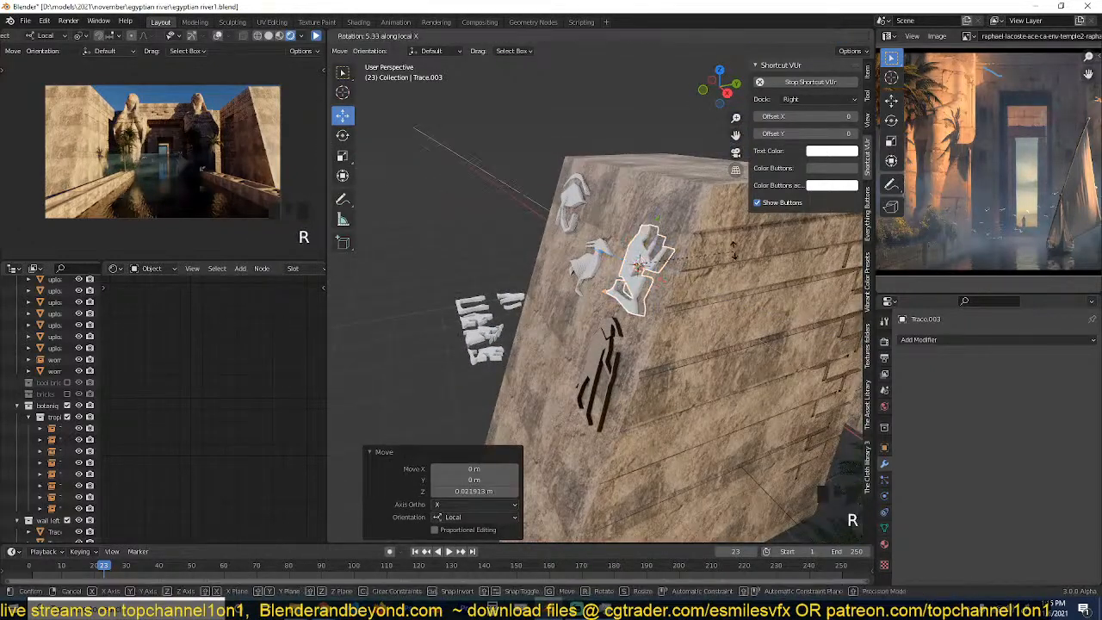
left_click(737, 250)
Move the kneeling figure to the "wall left" collection.
key("m")
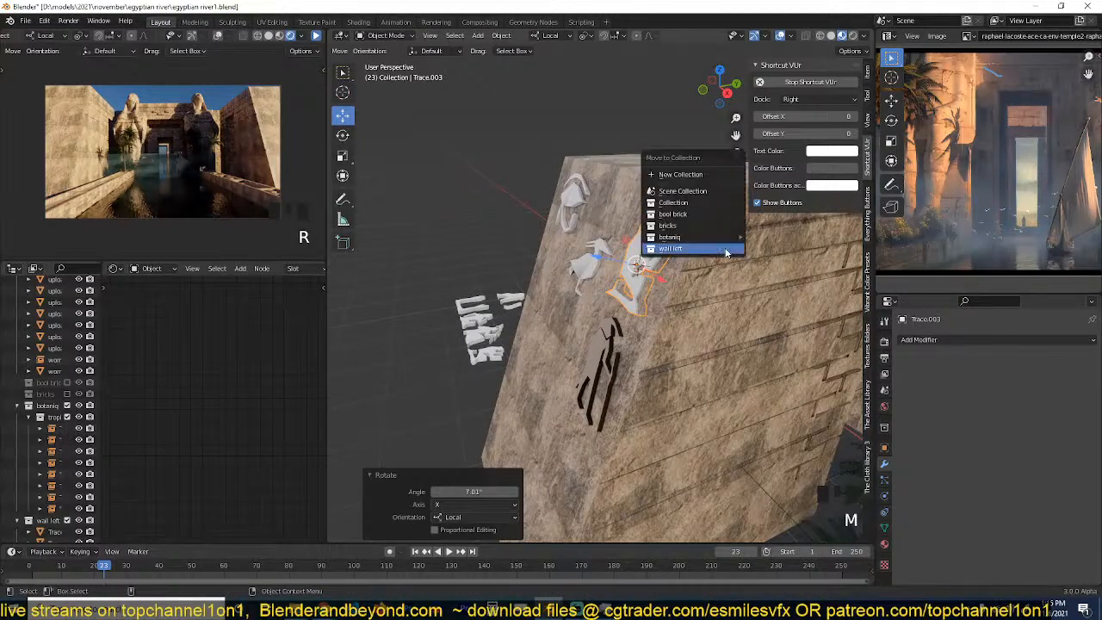
left_click(726, 253)
key("grave")
mouse_move(546, 332)
middle_mouse_down()
mouse_move(460, 364)
mouse_move(493, 349)
middle_mouse_up()
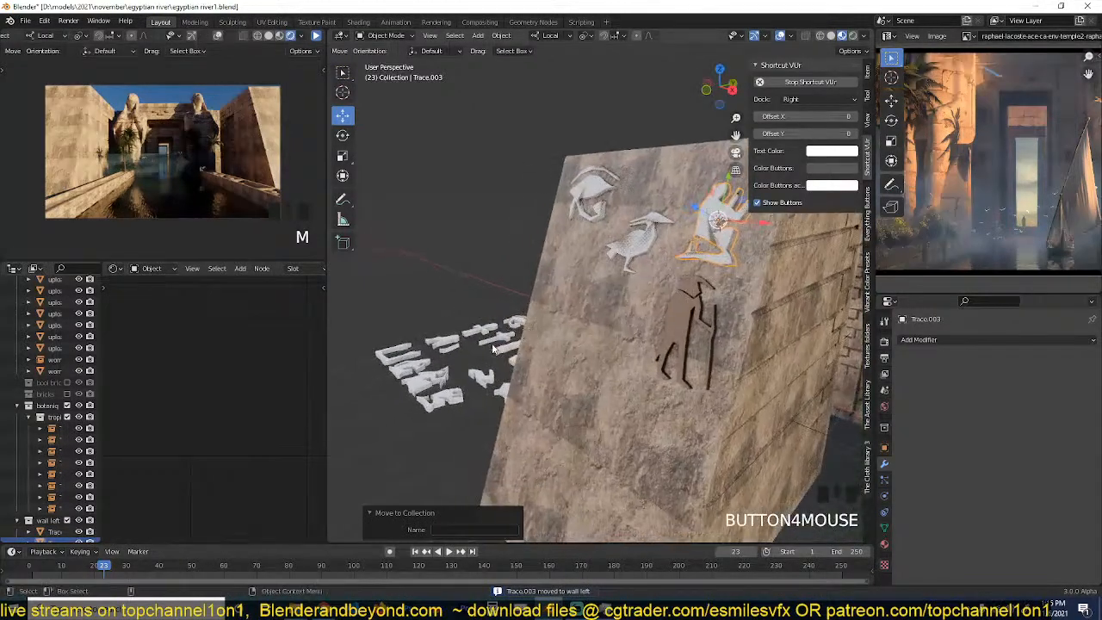
Snap the winged scarab hieroglyph to a 3D cursor placed on the wall's outer side below the eye, and save the file.
left_click(437, 388)
key("grave")
middle_click_drag(456, 384, 503, 406)
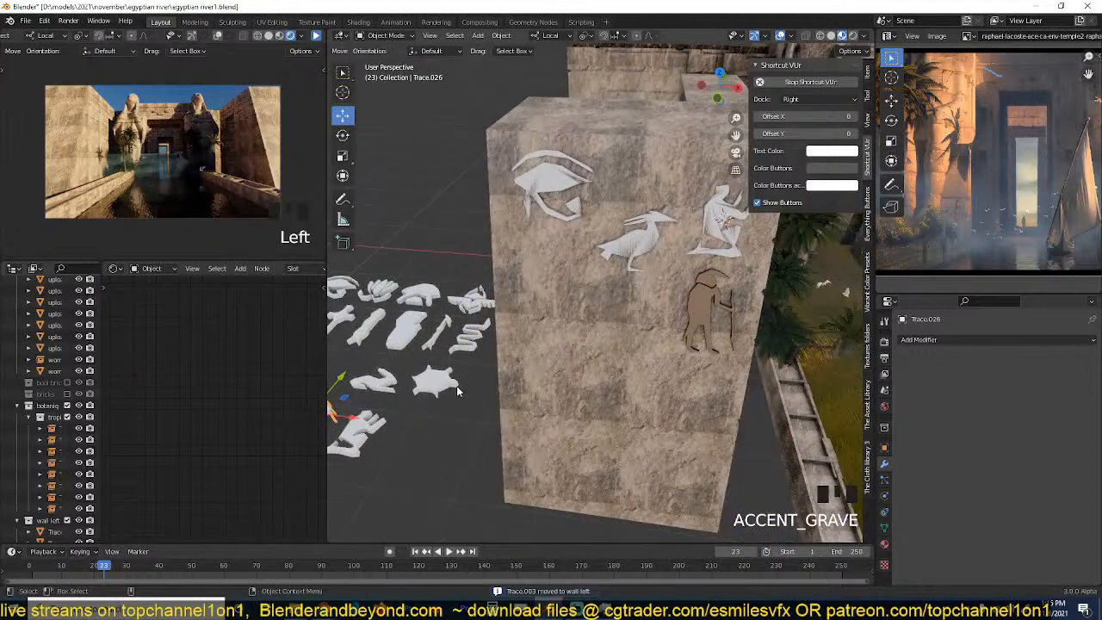
left_click(465, 302)
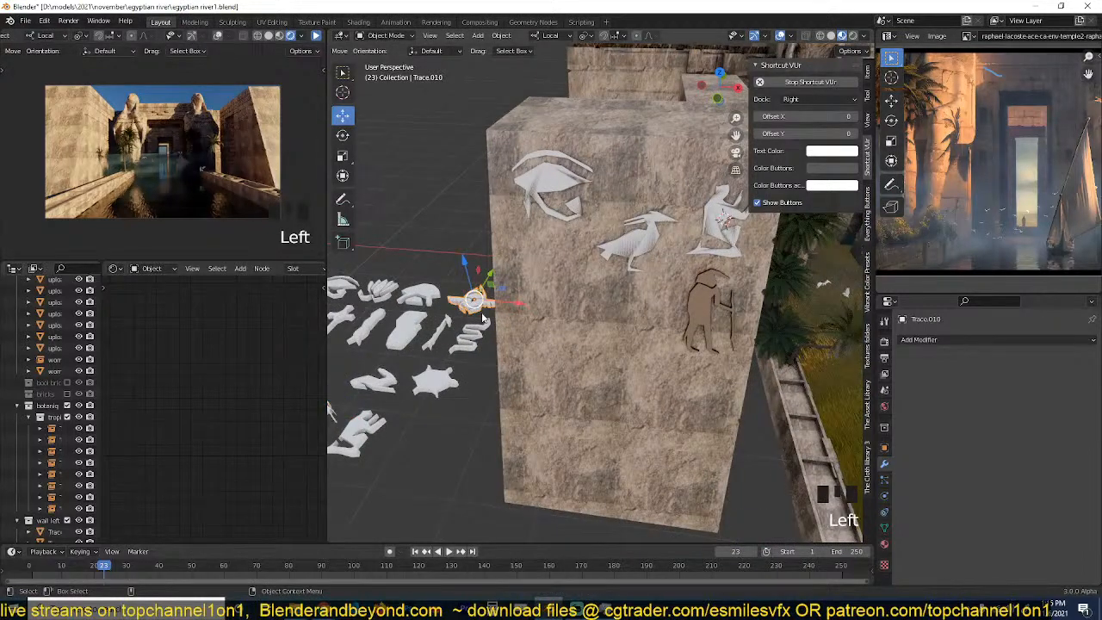
right_click(547, 354, "shift")
key("shift+s")
left_click(554, 278)
key("ctrl+s")
Rotate the winged scarab about 65° around its local X axis to follow the wall's slope.
key("grave")
middle_click_drag(614, 358, 592, 344)
key("r")
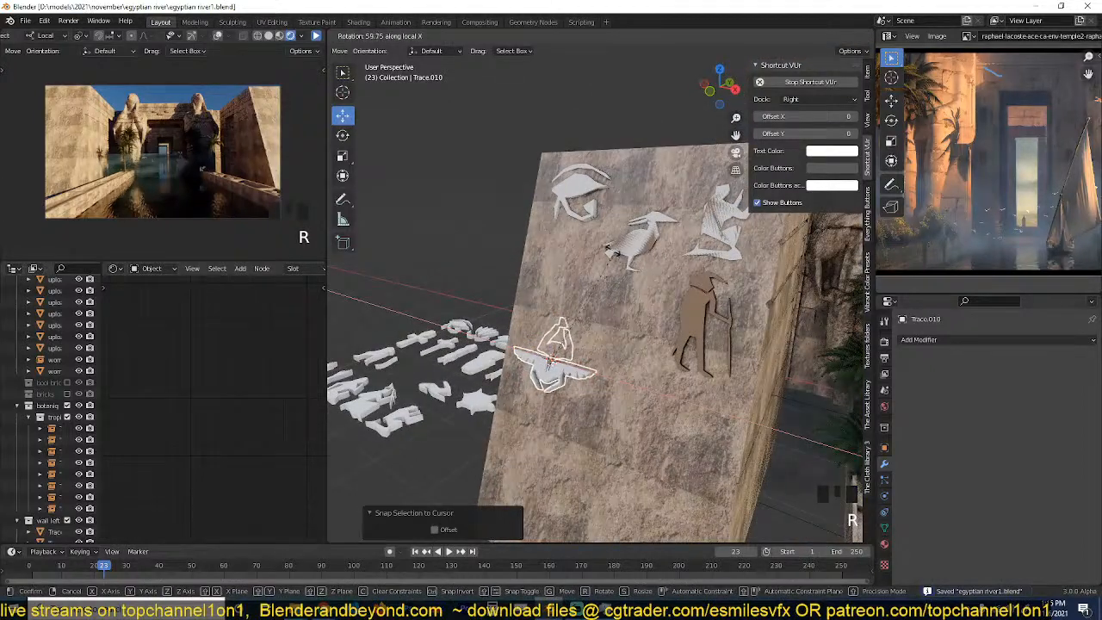
left_click(598, 349)
Tilt the winged scarab about 4° more around local X and shift it about 0.05 m along local Z.
key("grave")
middle_click_drag(629, 345, 580, 324)
scroll(632, 353, "up", 3)
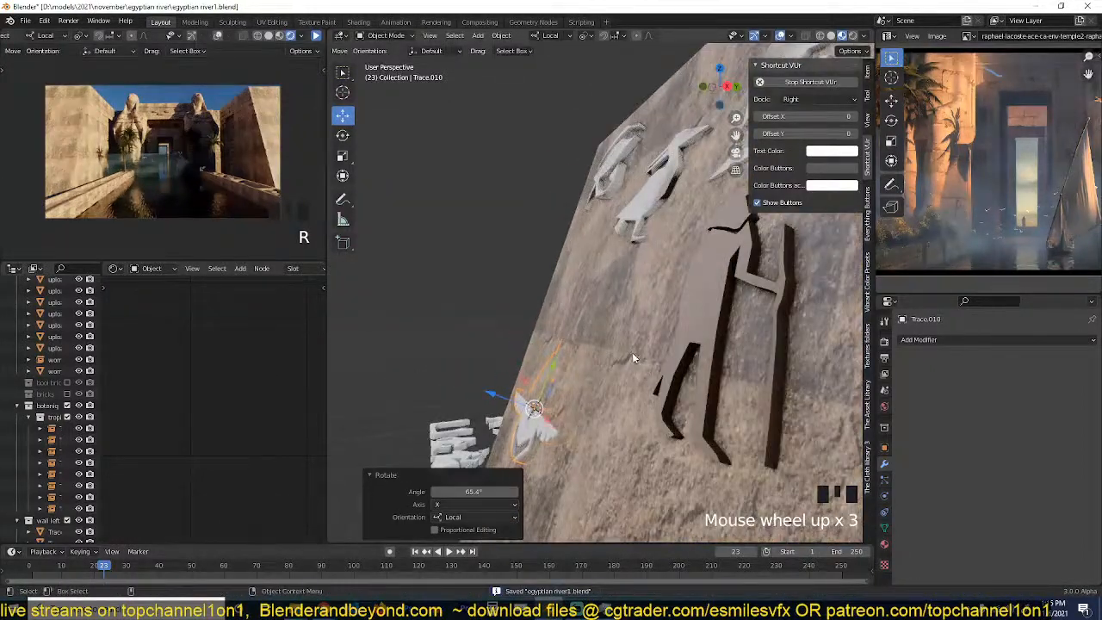
key("r")
left_click(536, 396)
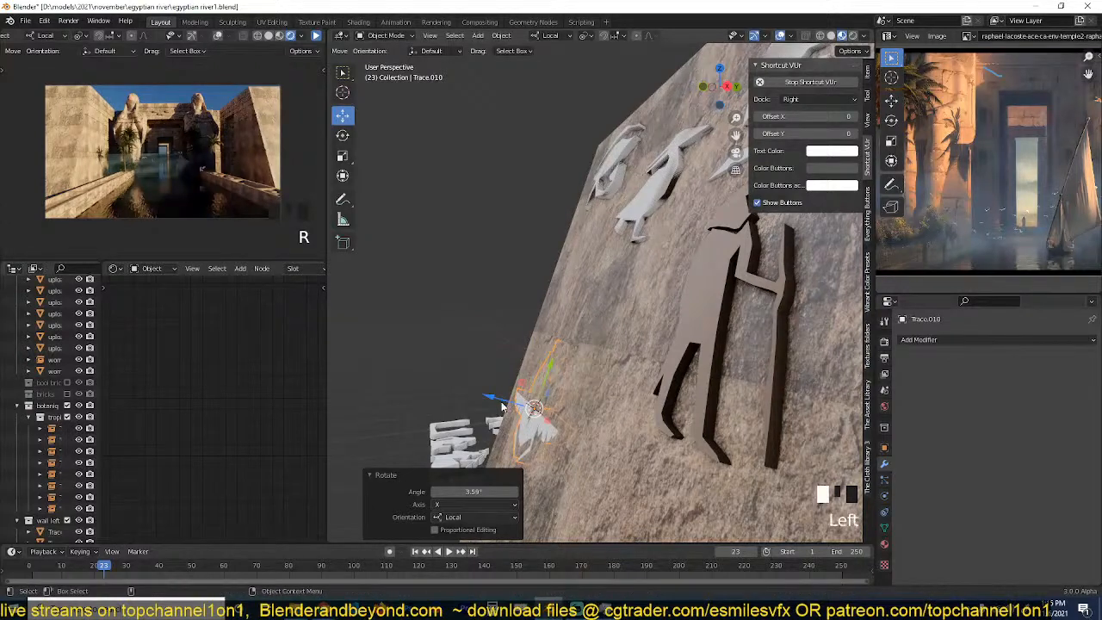
left_click_drag(502, 406, 519, 405)
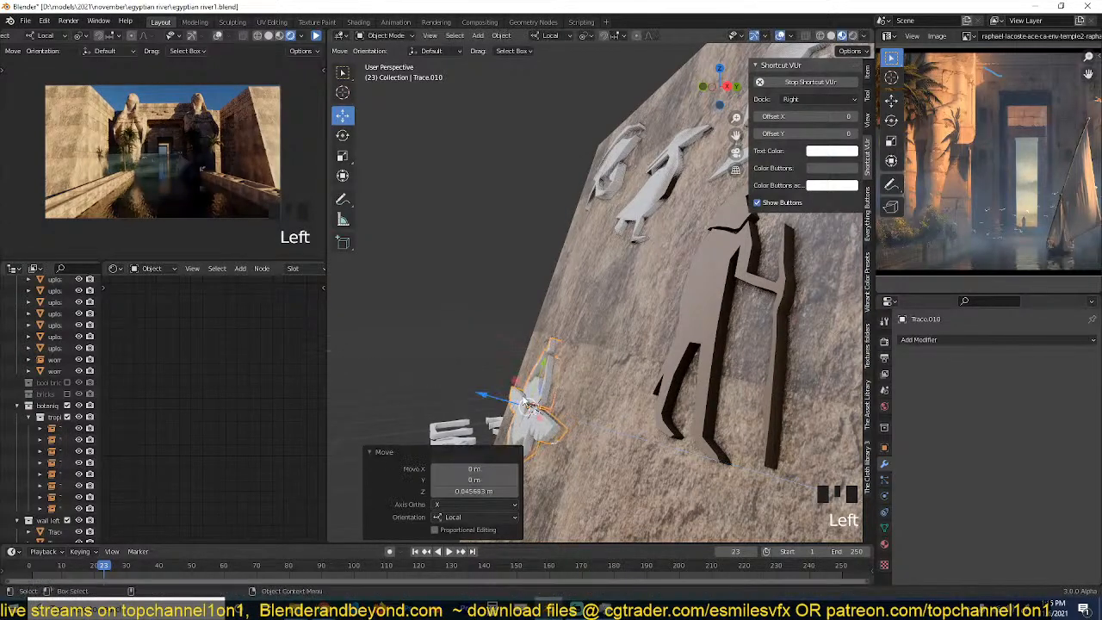
Move the winged scarab to the "wall left" collection.
key("m")
left_click(550, 389)
scroll(550, 390, "down", 3)
key("grave")
mouse_move(549, 390)
middle_mouse_down()
mouse_move(608, 442)
mouse_move(684, 376)
middle_mouse_up()
Snap the Trace.024 hieroglyph to the 3D cursor beside the winged scarab and rotate it 71° around local X.
left_click(486, 359)
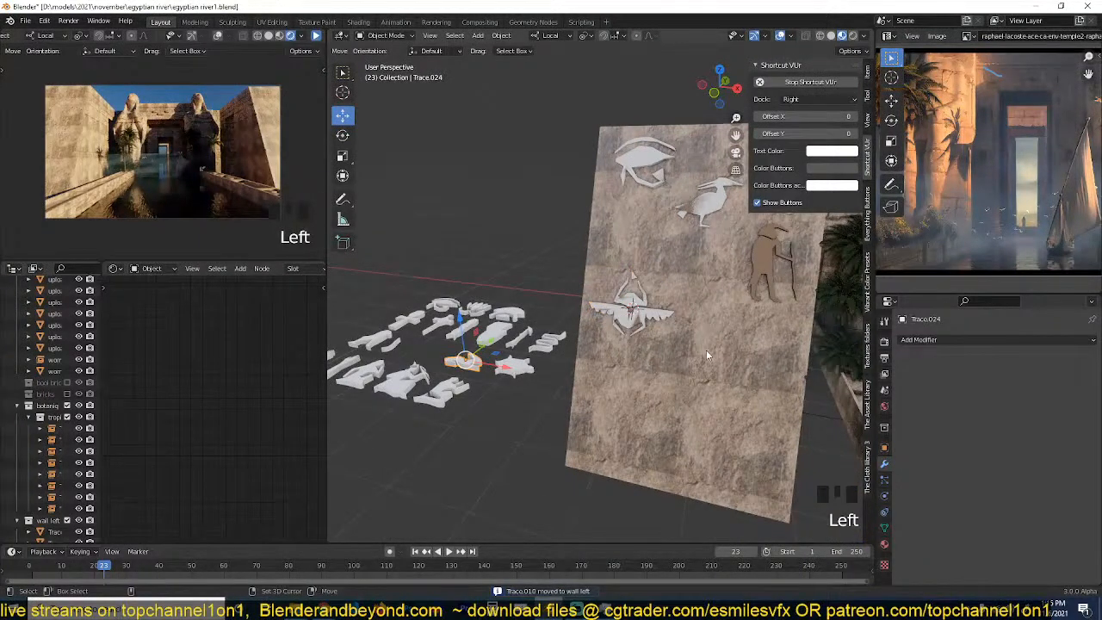
key("shift+s")
key("grave")
key("r")
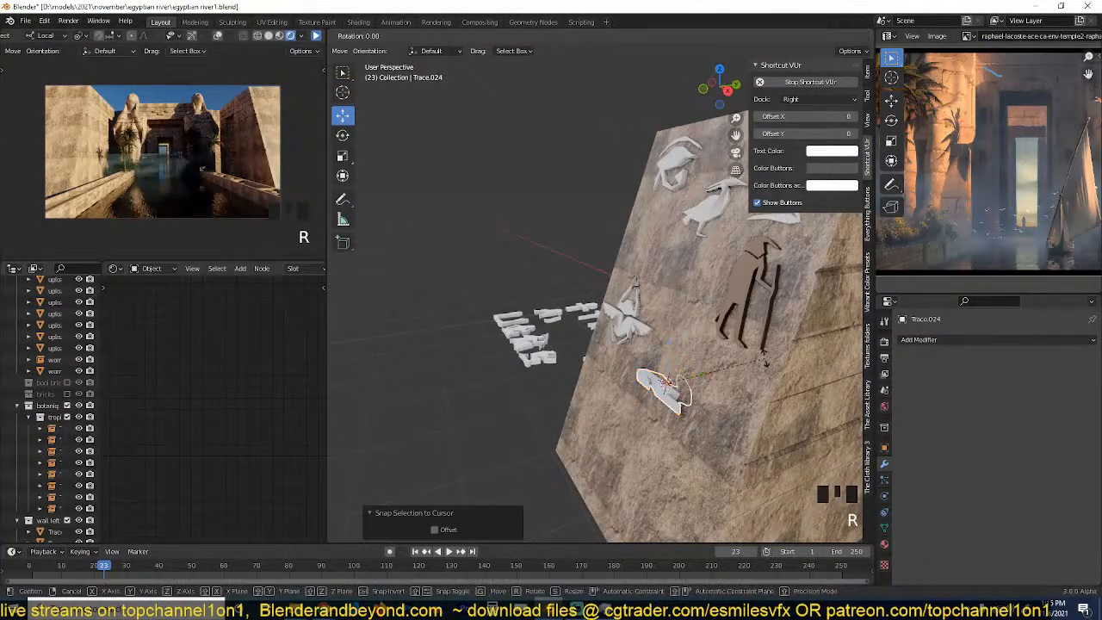
key("x")
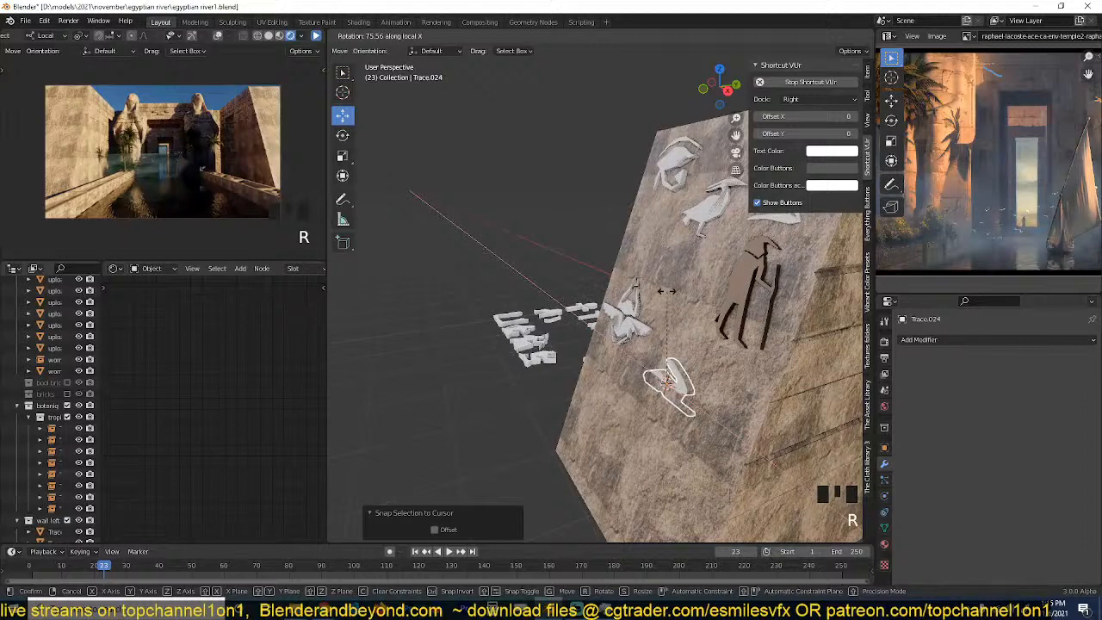
left_click(676, 291)
Shift Trace.024 slightly along its local Z axis and move it to the "wall left" collection.
key("grave")
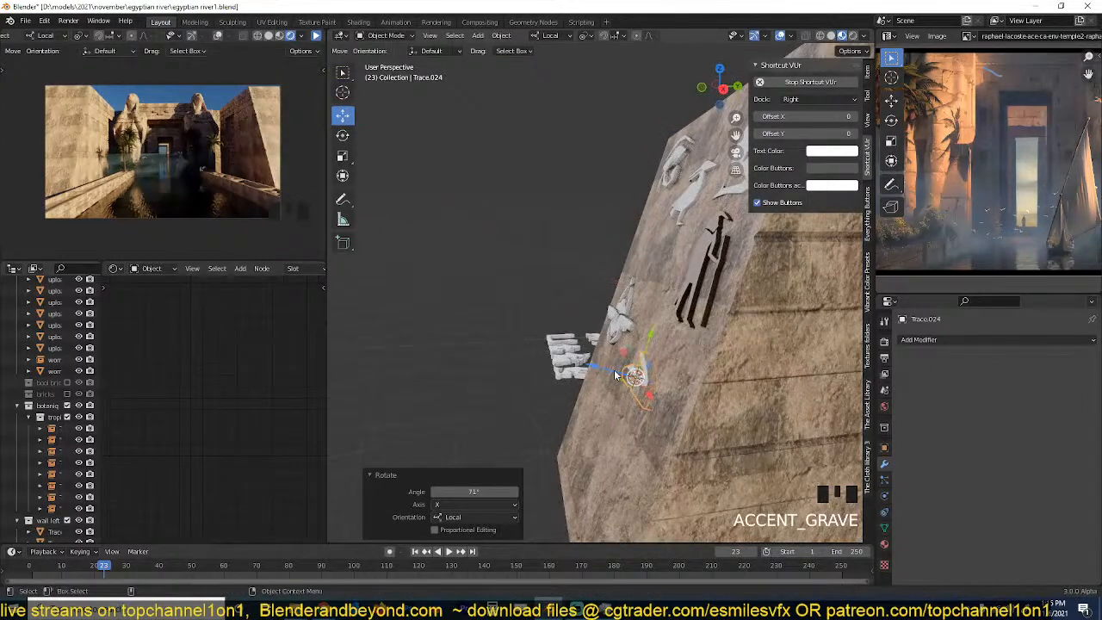
left_click_drag(613, 372, 615, 373)
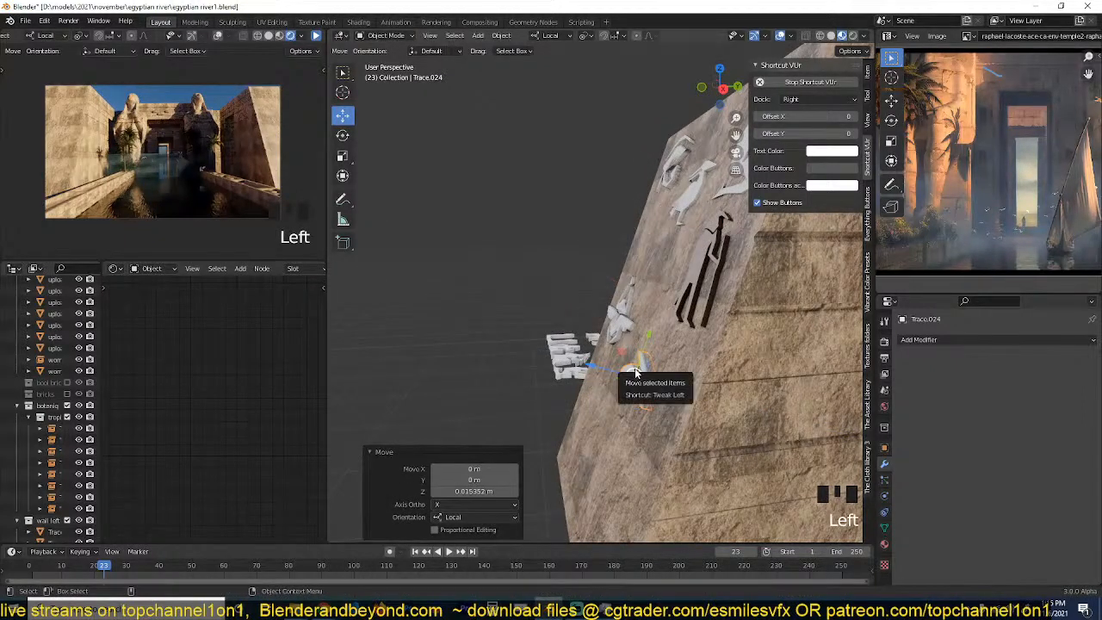
key("n")
key("n")
key("m")
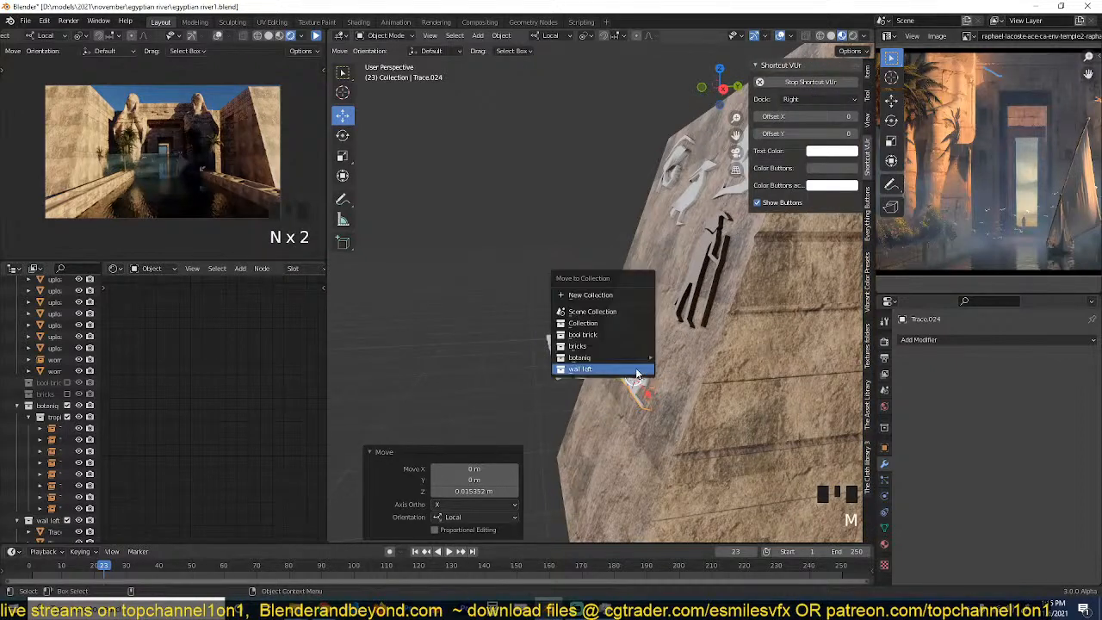
left_click(581, 369)
Select the left wall and try to apply its Boolean modifier.
key("grave")
left_click(736, 384)
left_click(736, 383)
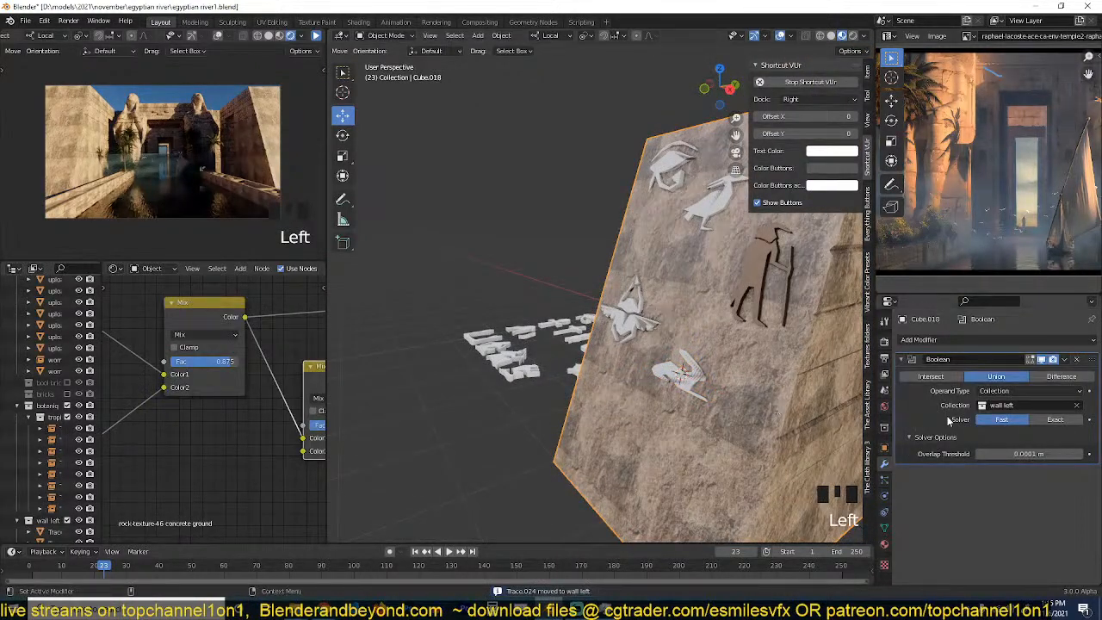
key("ctrl+a")
left_click(1066, 360)
key("grave")
middle_click_drag(755, 349, 662, 371)
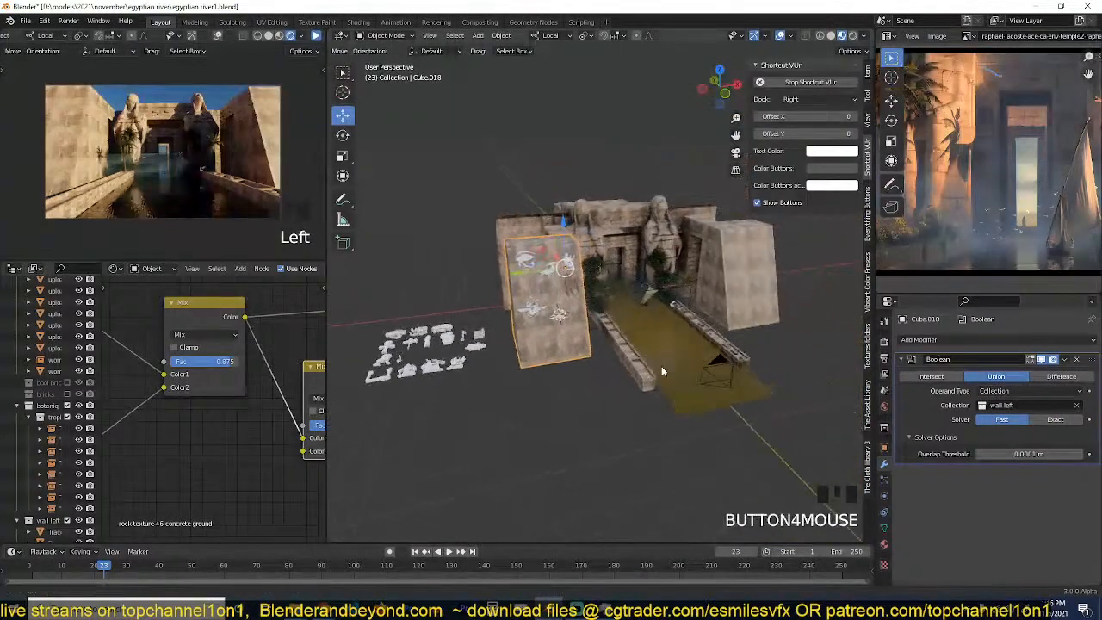
Delete the plain sloped wall block on the opposite side of the river.
scroll(672, 365, "up", 3)
left_click(770, 312)
middle_click_drag(770, 312, 702, 340)
key("x")
left_click(405, 344)
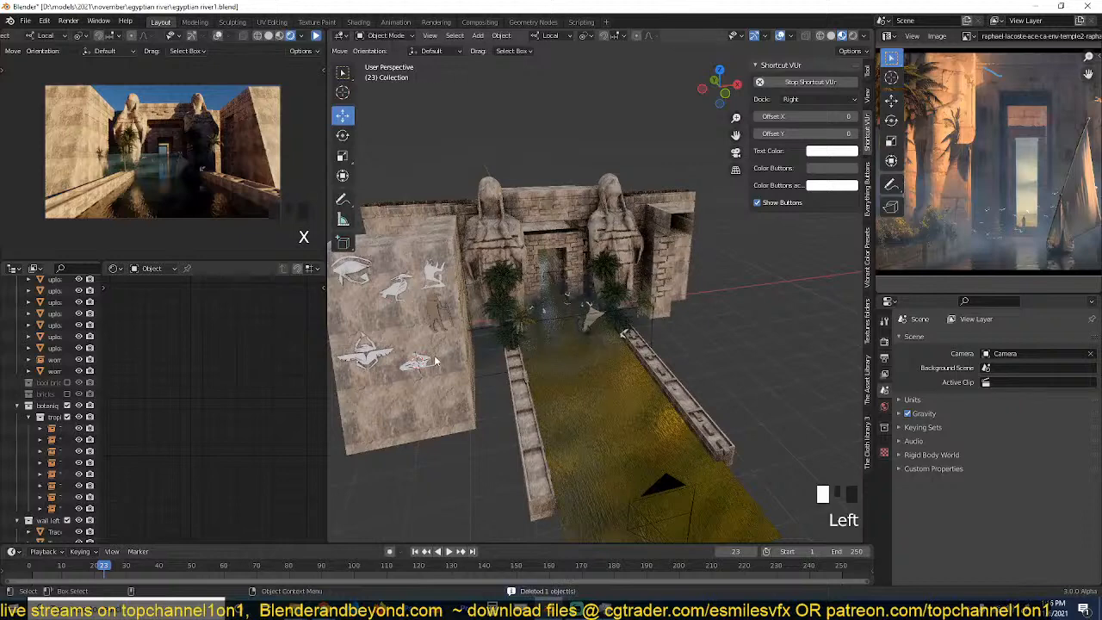
Apply the left wall's Boolean modifier and isolate the wall in local view.
key("ctrl+a")
key("grave")
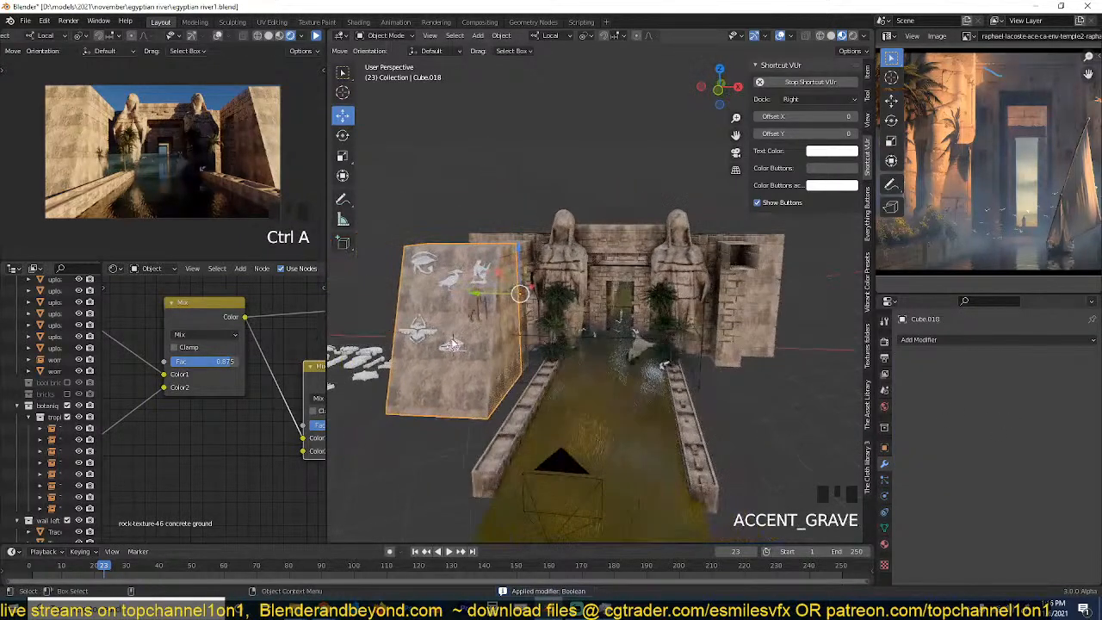
scroll(640, 372, "up", 7)
key("slash")
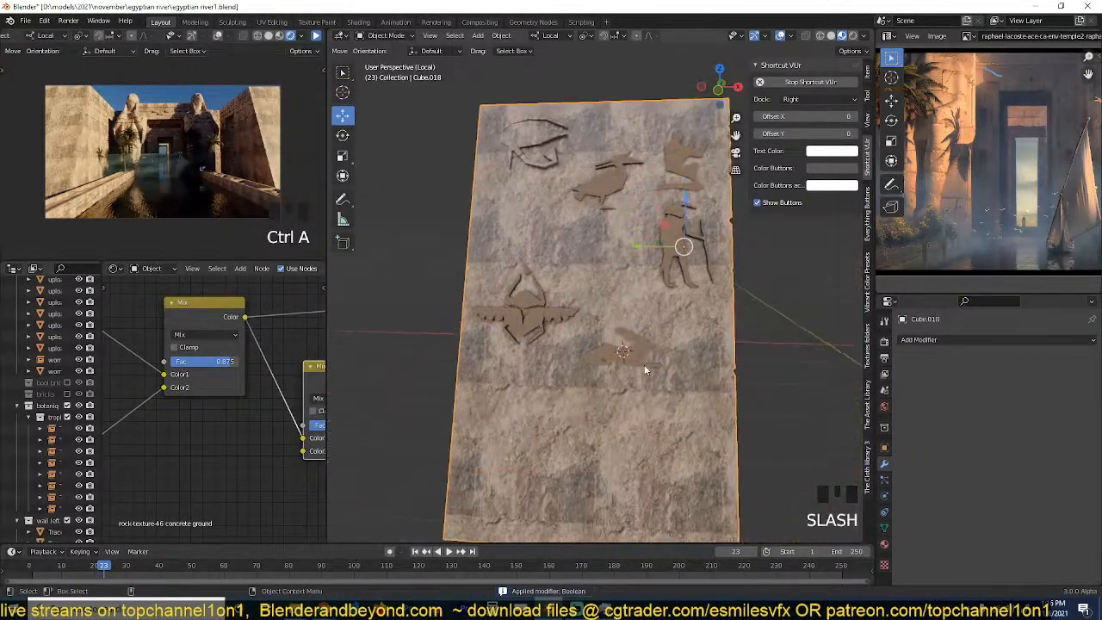
key("grave")
middle_click_drag(639, 370, 541, 290)
Select the inner faces of all the carved hieroglyphs on the wall, including the eye's brow and the winged scarab's separate parts.
key("Tab")
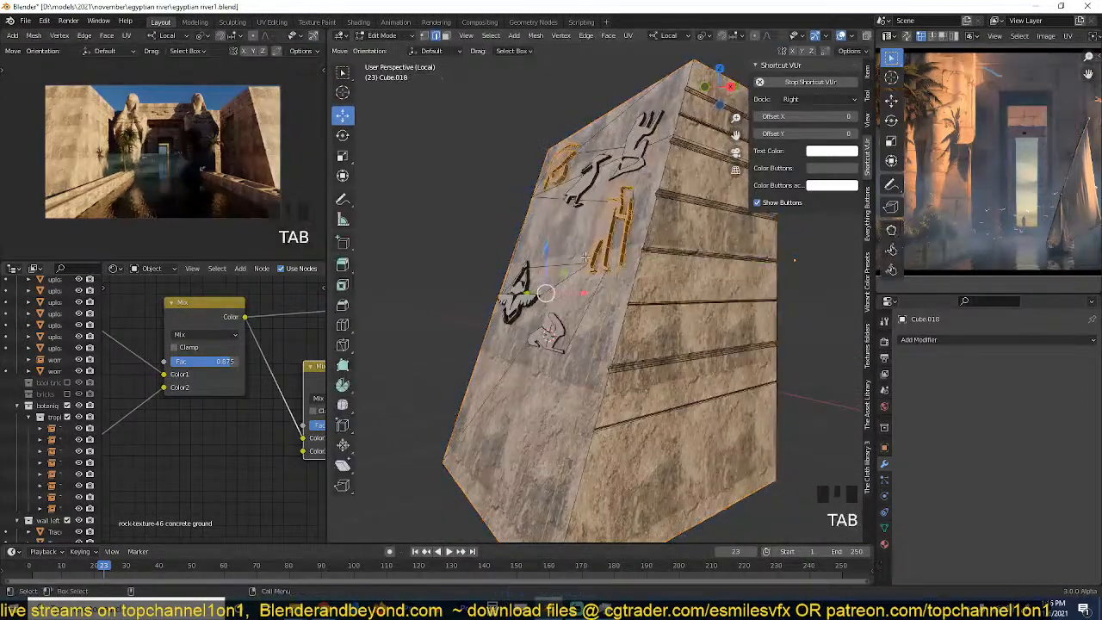
key("grave")
key("3")
left_click(661, 208)
left_click(663, 209, "shift")
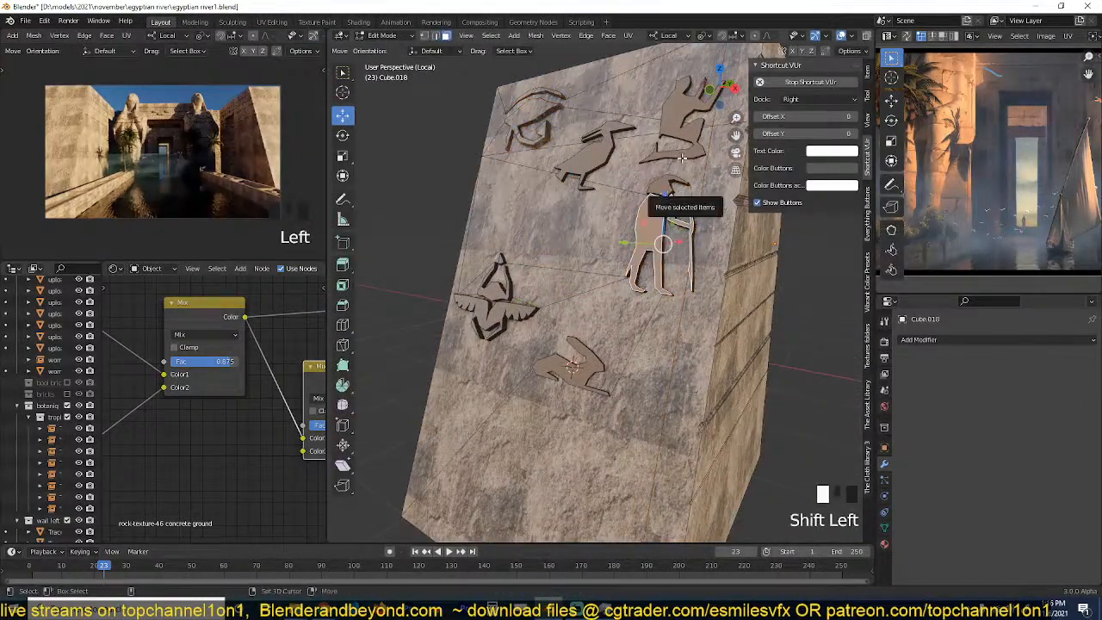
left_click(682, 125, "shift")
left_click(600, 137, "shift")
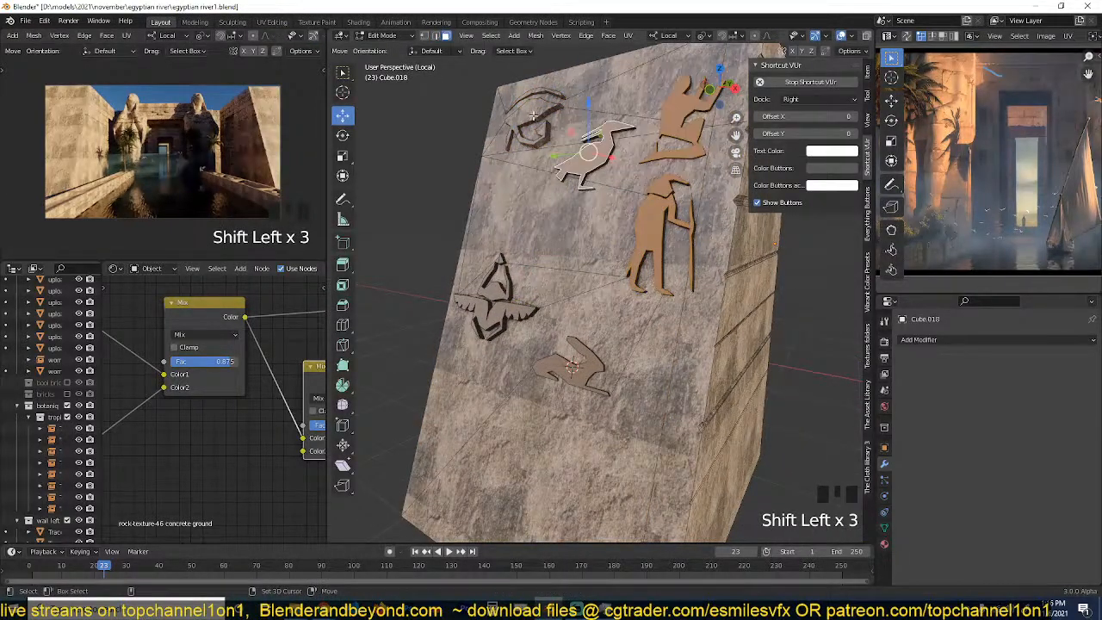
left_click(531, 112, "shift")
left_click(523, 97, "shift")
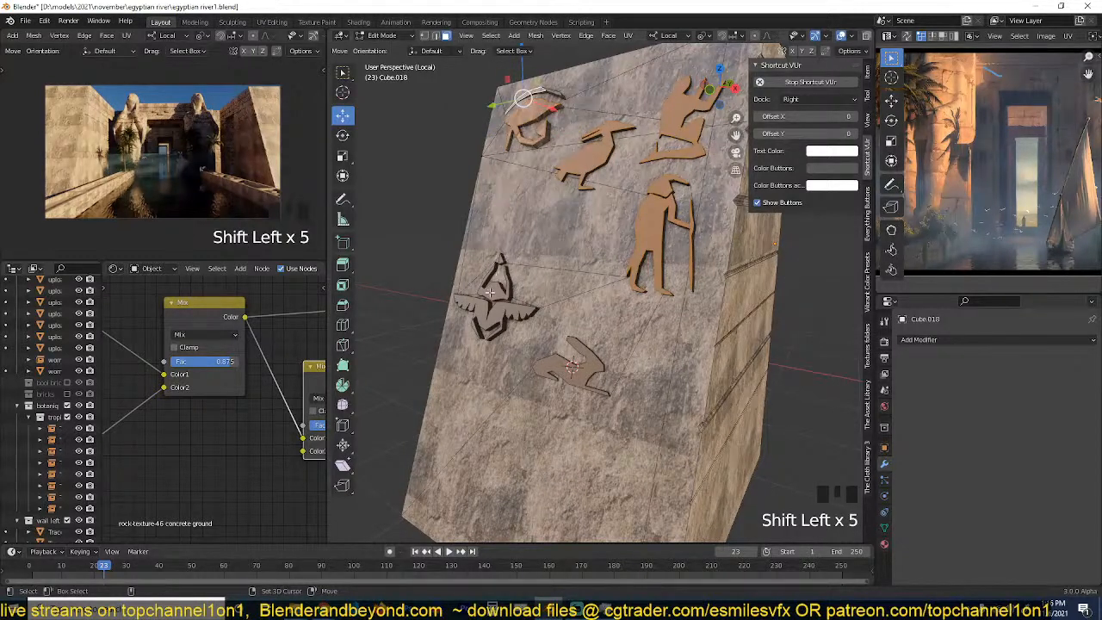
left_click(491, 285, "shift")
left_click(489, 310, "shift")
left_click(562, 362, "shift")
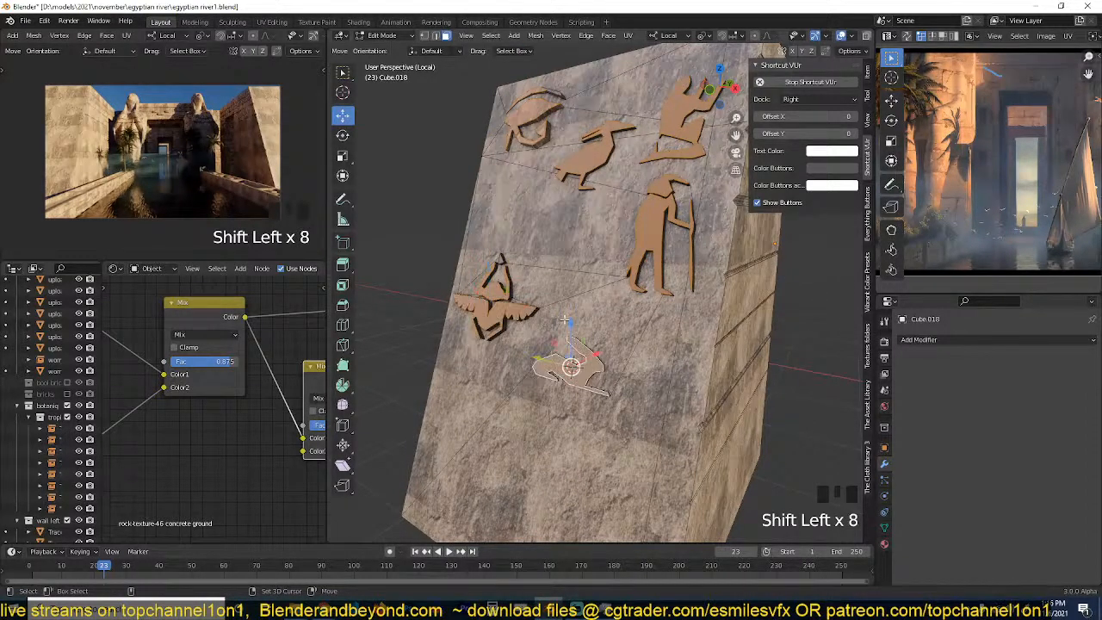
left_click(499, 258, "shift")
middle_click_drag(500, 258, 564, 274)
scroll(564, 274, "up", 4)
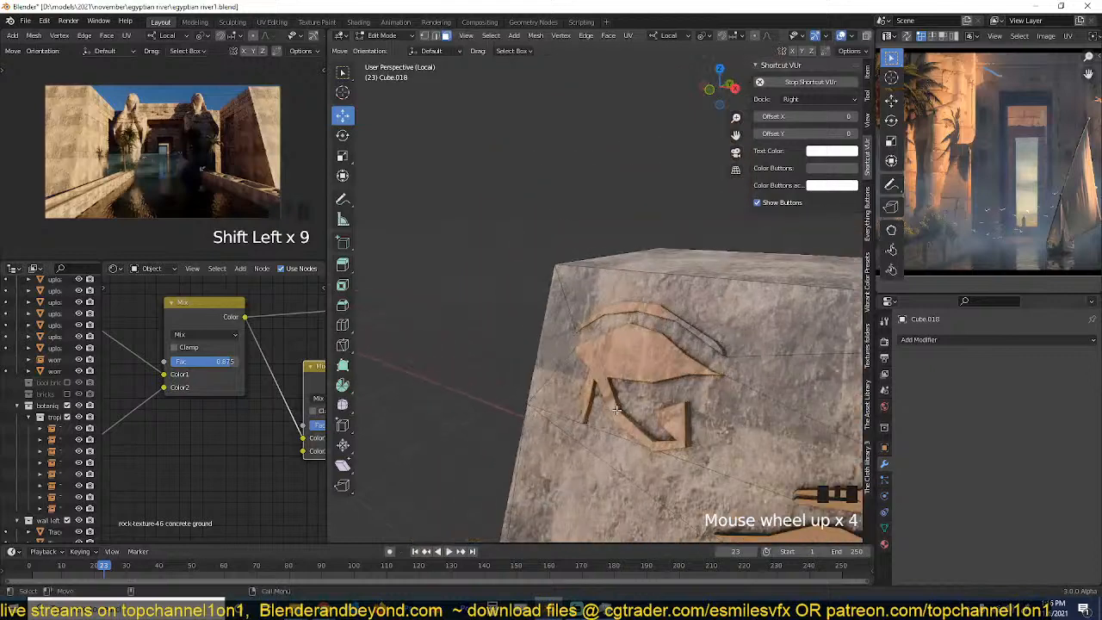
left_click(701, 339, "shift")
Move the selected hieroglyph faces -0.15152 m along Z in Normal orientation, deepening the carvings, and save the file.
middle_click_drag(701, 339, 649, 351)
scroll(649, 351, "down", 4)
scroll(649, 352, "up", 1)
key("period")
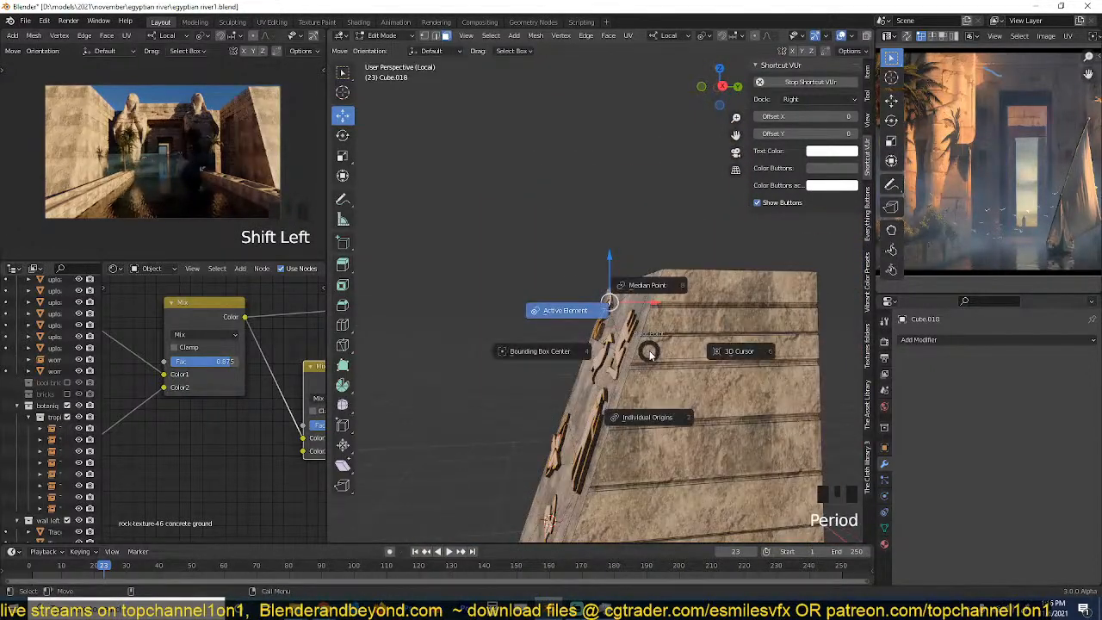
left_click(649, 353)
key("KP_3")
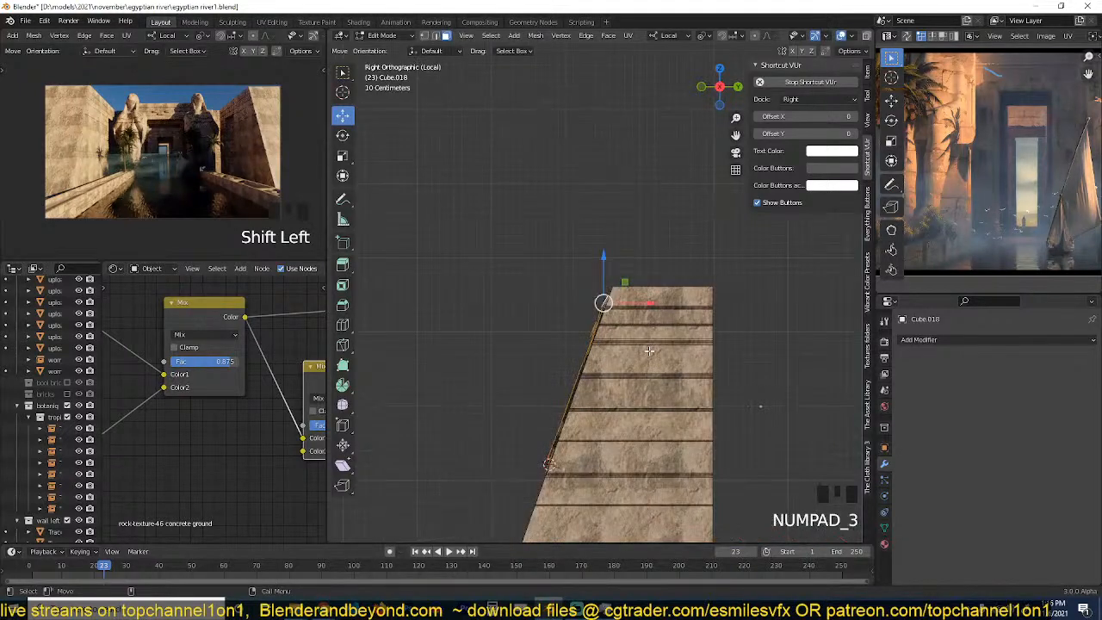
scroll(649, 353, "up", 3)
key("period")
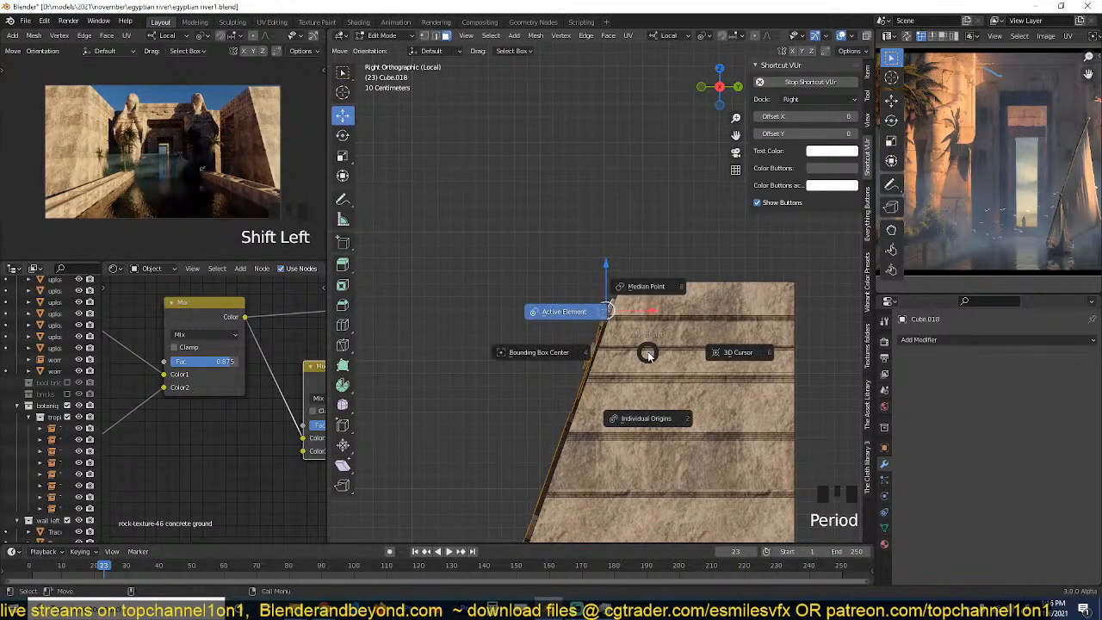
key("comma")
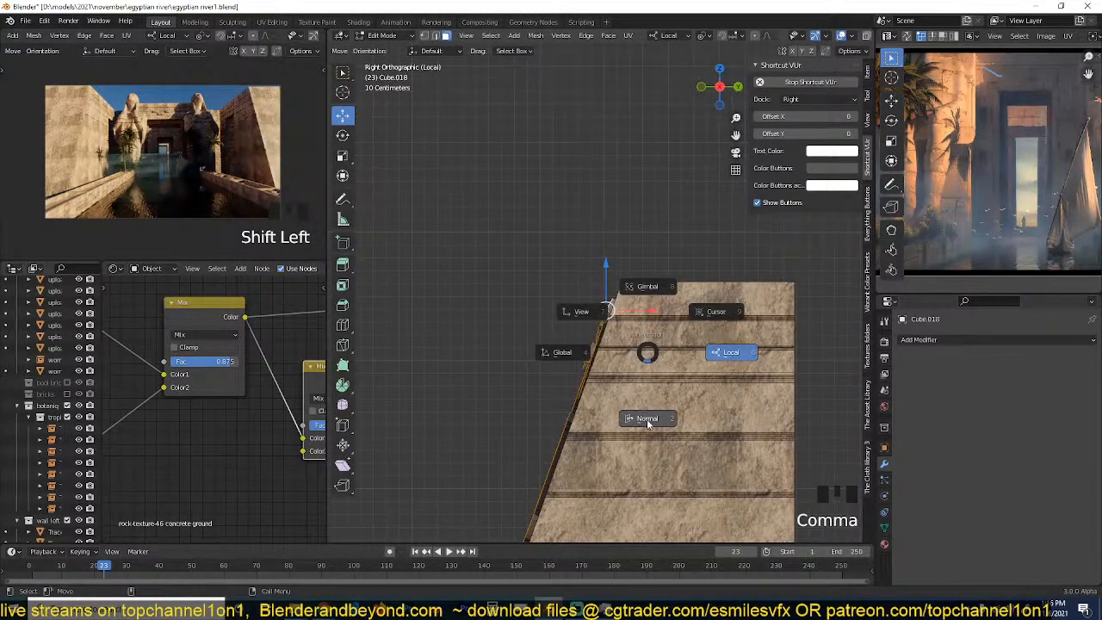
left_click_drag(605, 308, 593, 305)
key("grave")
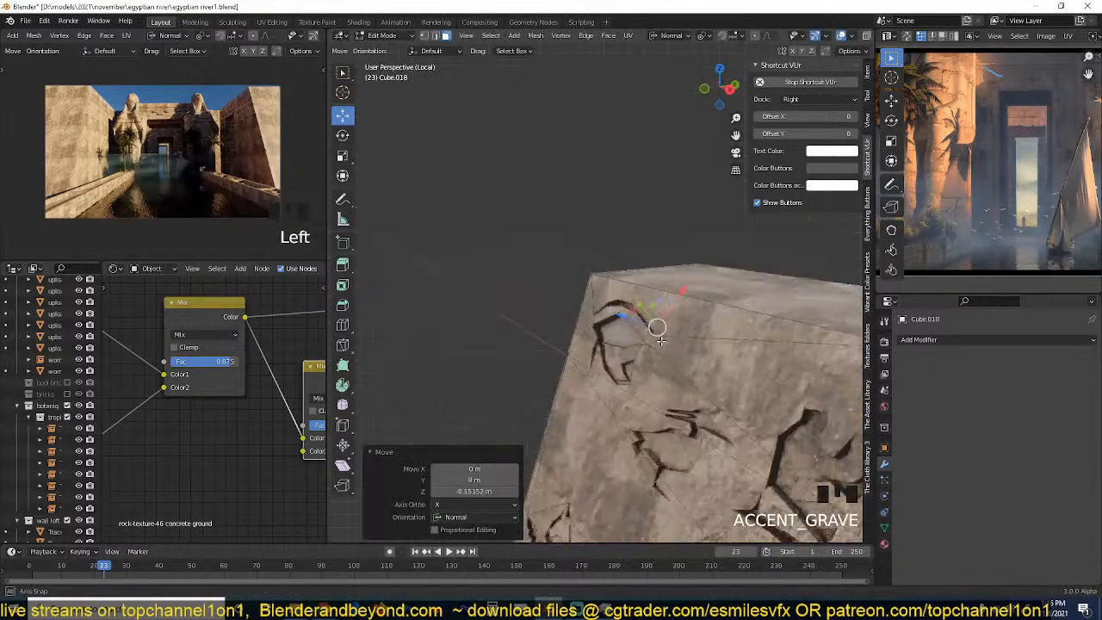
key("Tab")
key("grave")
scroll(747, 379, "down", 3)
key("grave")
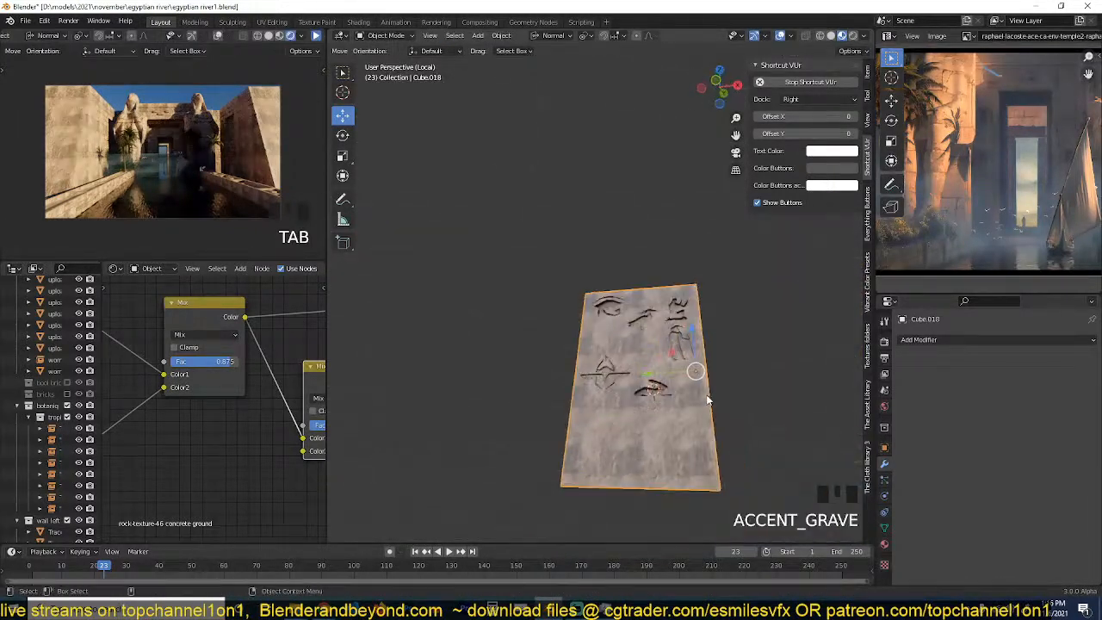
key("ctrl+s")
scroll(713, 393, "up", 2)
scroll(711, 391, "down", 4)
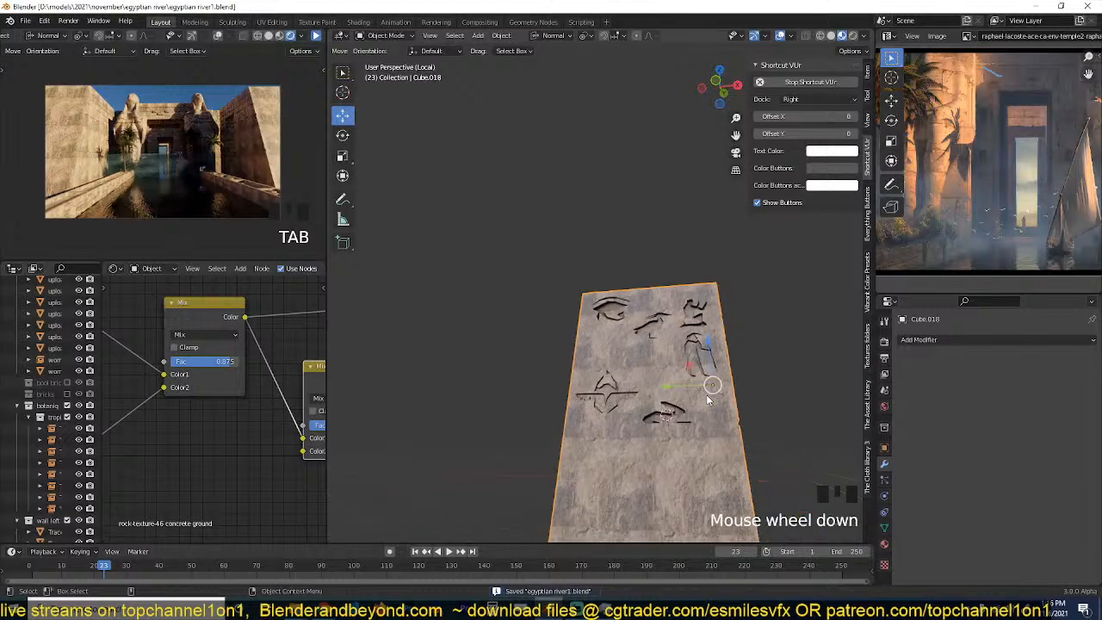
Leave local view and exclude the "wall left" collection of hieroglyph cutters from the scene.
key("slash")
scroll(710, 394, "down", 5)
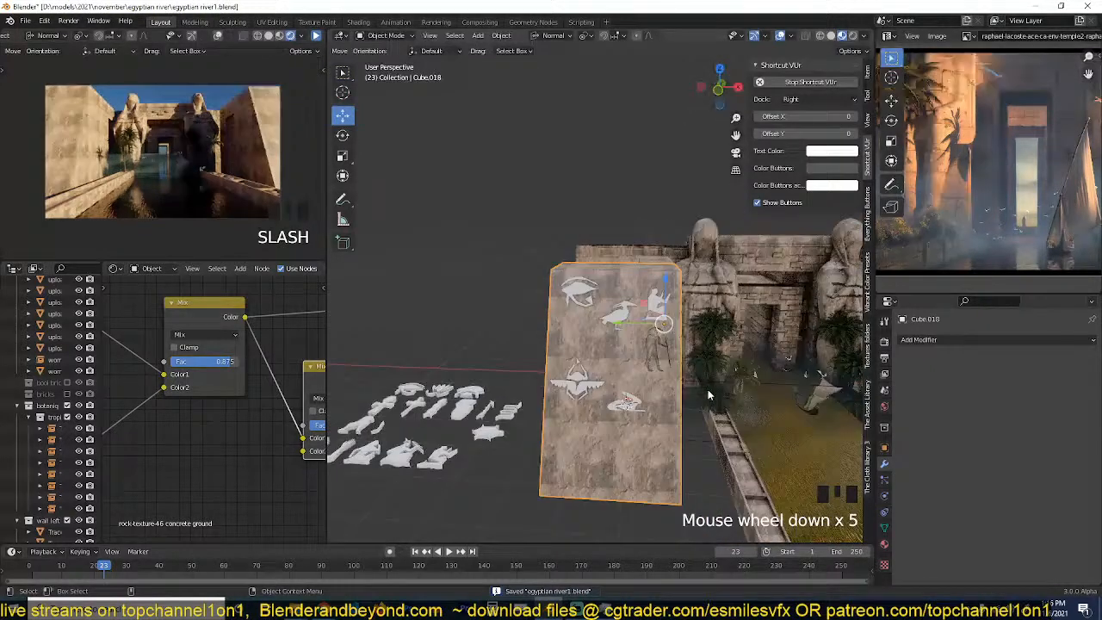
left_click(625, 317)
left_click(67, 520)
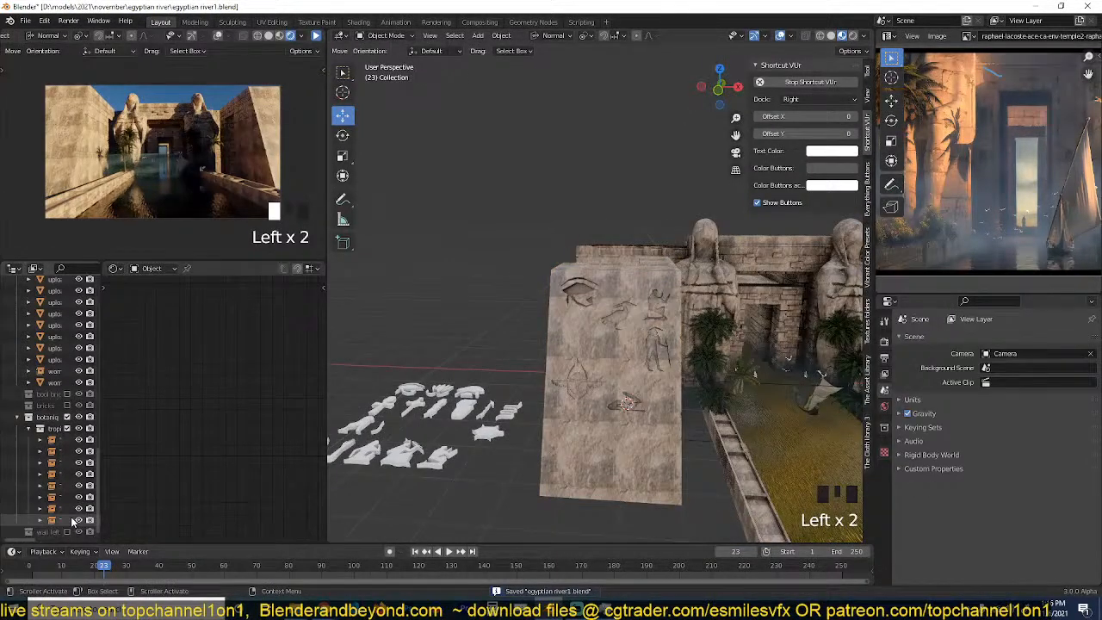
Remap the UVs of the whole carved left wall with Cube Projection.
left_click(554, 355)
middle_click_drag(555, 354, 500, 369)
scroll(499, 369, "up", 2)
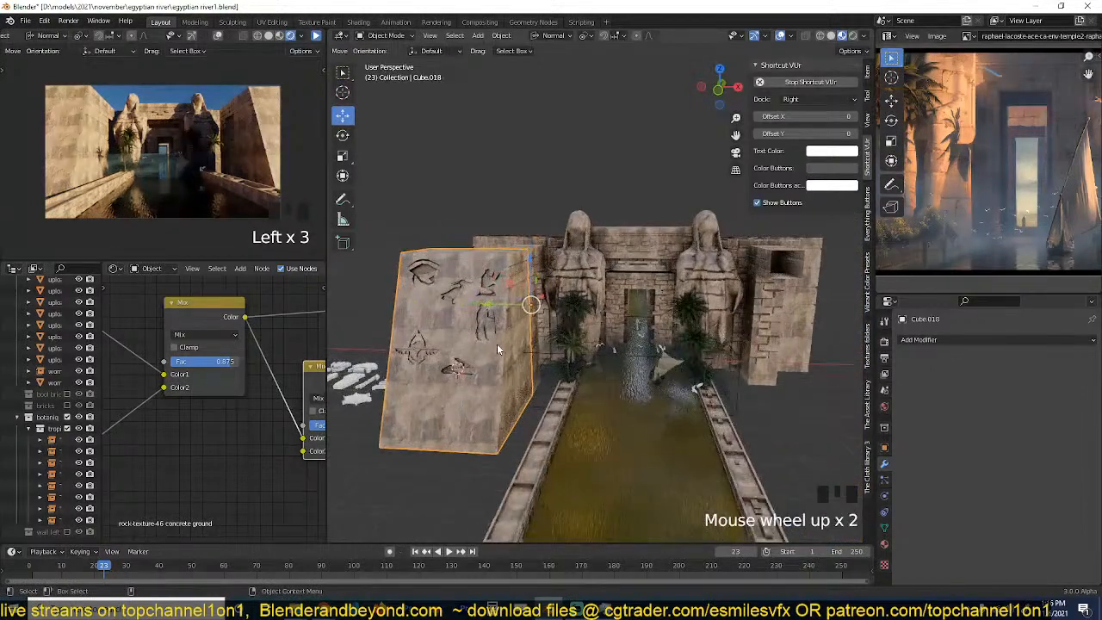
scroll(497, 347, "down", 1)
key("Tab")
key("a")
key("u")
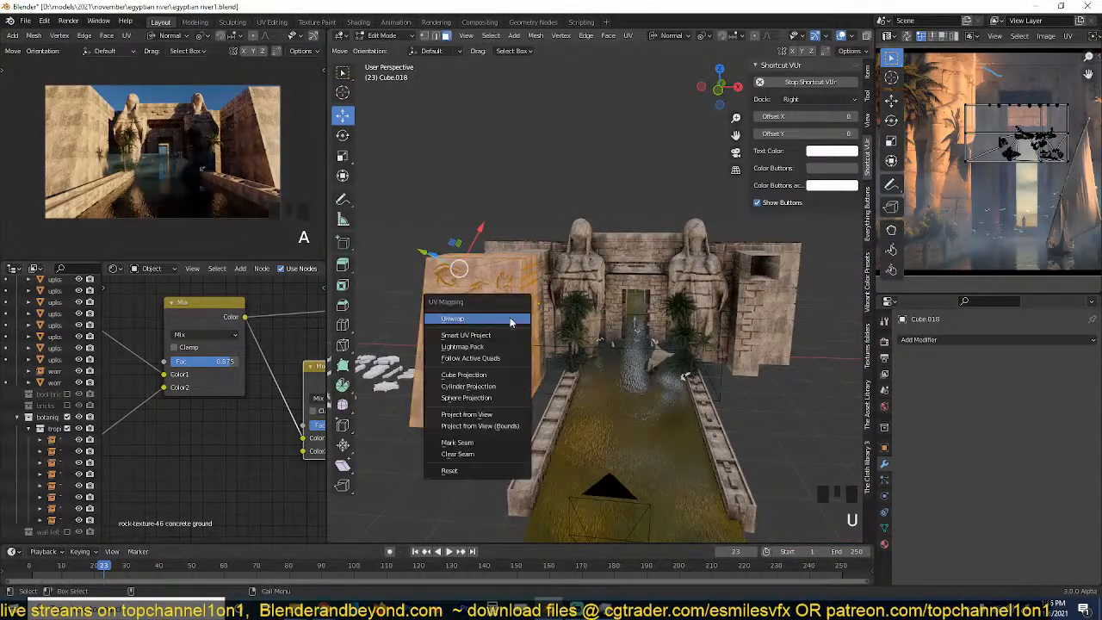
left_click(478, 375)
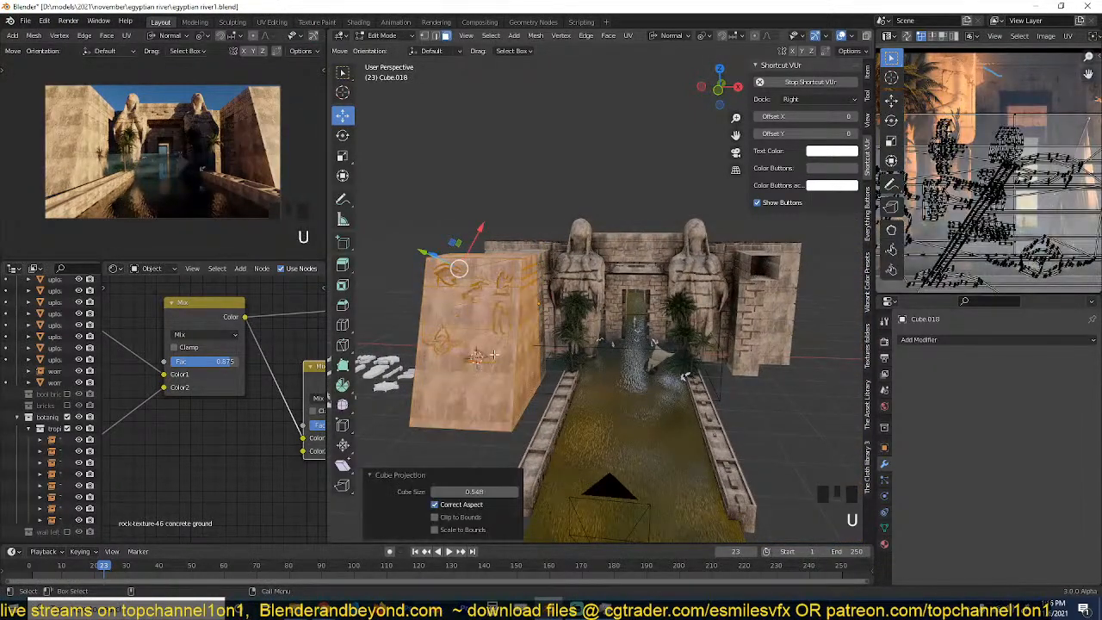
key("Tab")
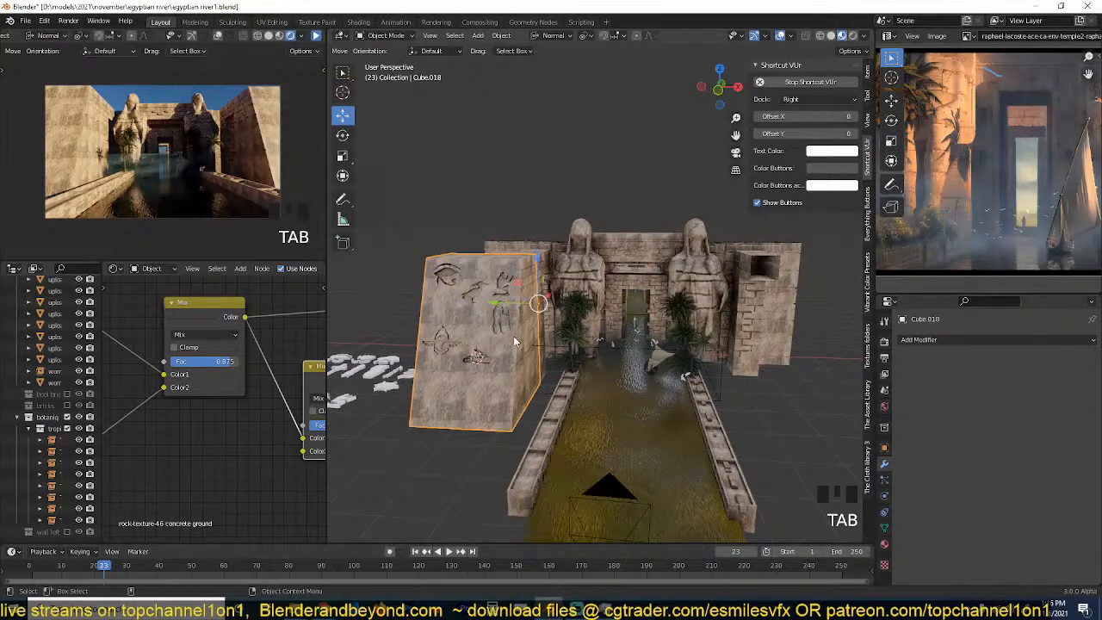
Recalculate the normals of the entire left wall mesh.
scroll(515, 342, "down", 1)
key("Tab")
key("a")
key("shift+n")
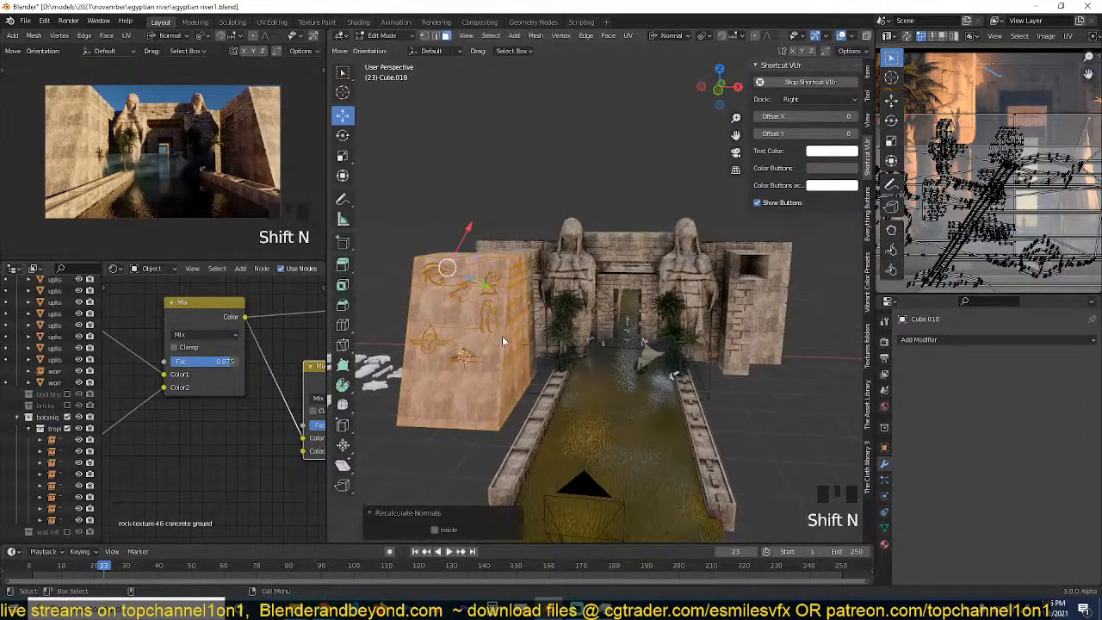
key("Tab")
left_click(484, 330)
key("alt+d")
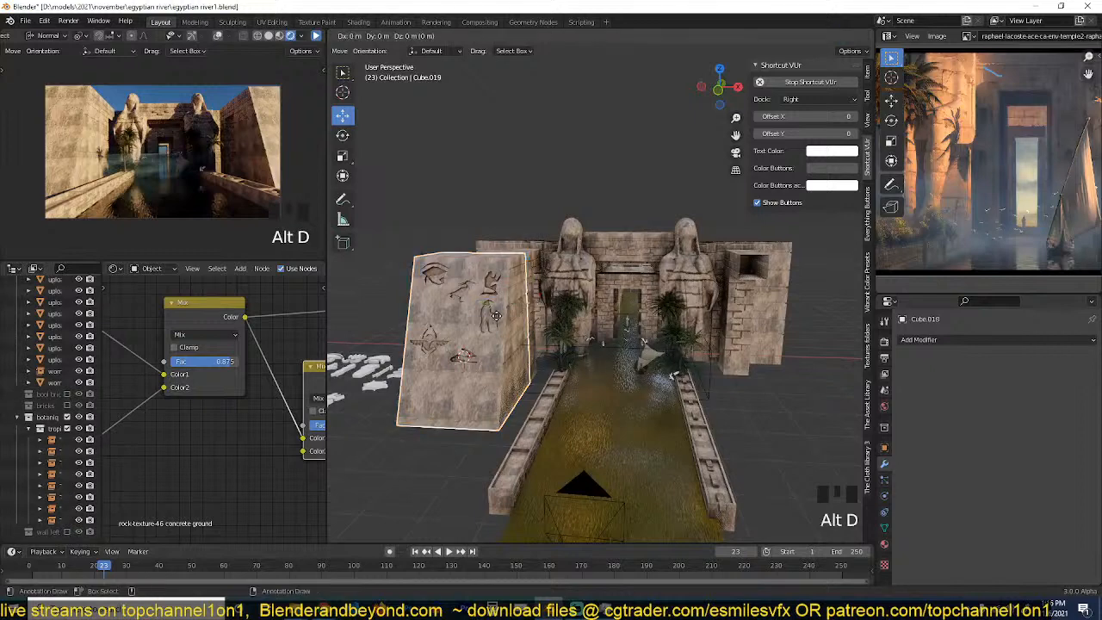
left_click(495, 321)
key("x")
left_click(488, 324)
Add a Mirror modifier on the X axis to the left wall, using the river Plane as mirror object.
left_click(488, 324)
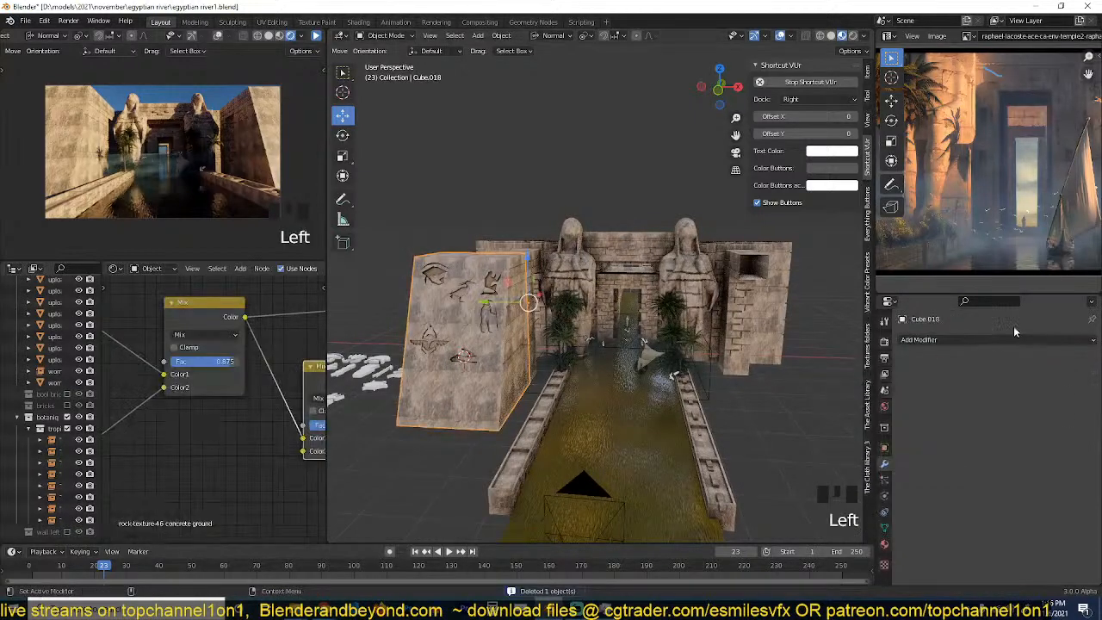
left_click(947, 340)
left_click(869, 202)
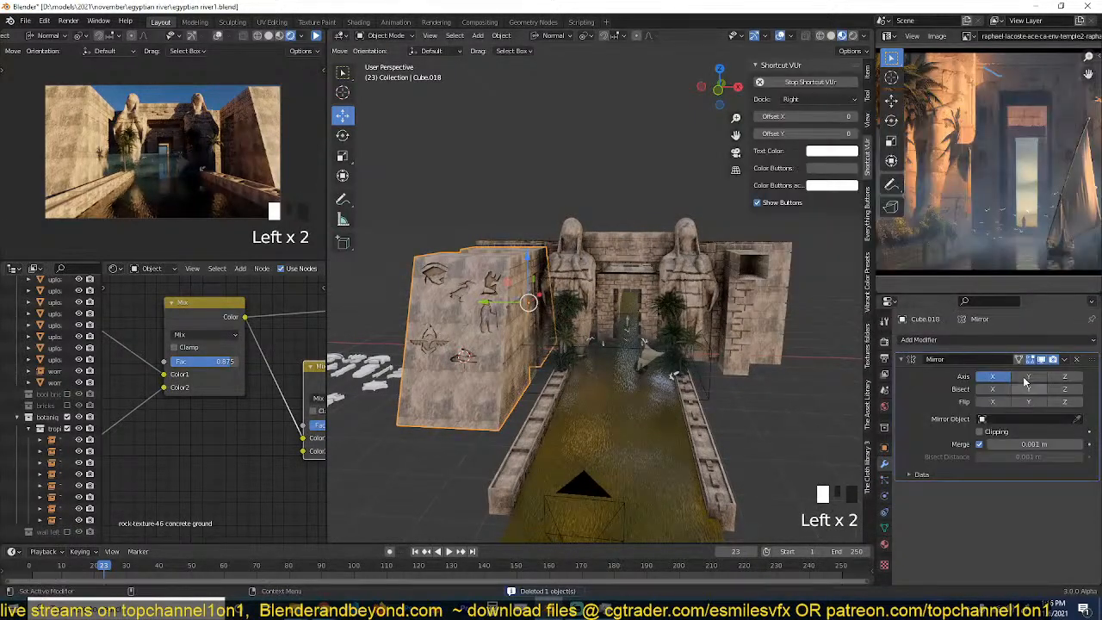
left_click(1078, 420)
left_click(669, 429)
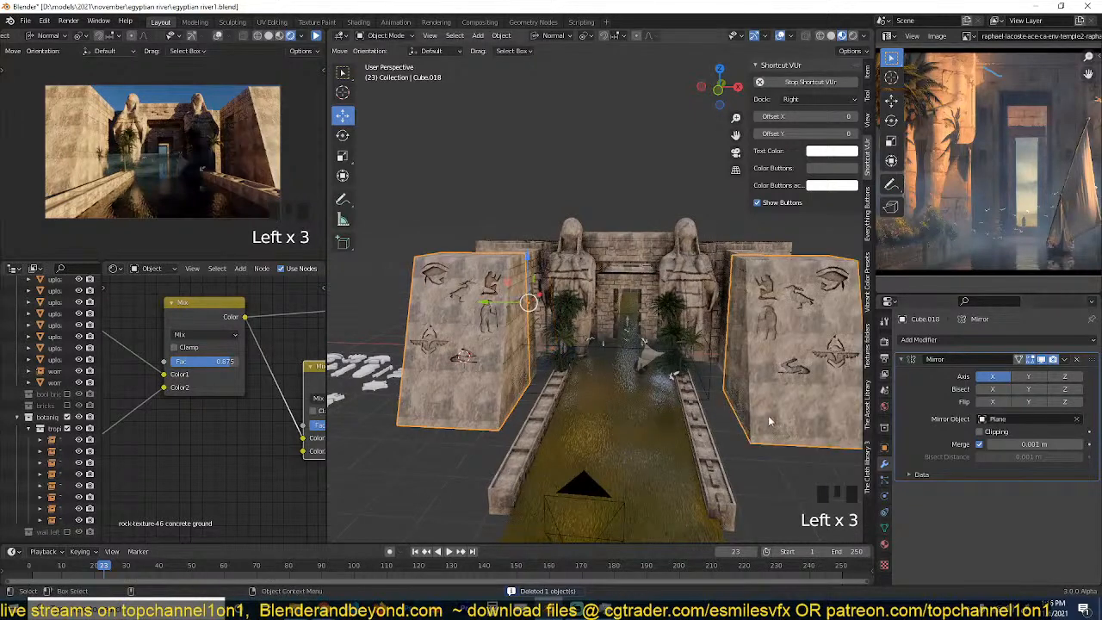
Deselect everything, save the file and resume rendering in the camera preview.
key("alt+a")
key("grave")
middle_click_drag(780, 412, 747, 377)
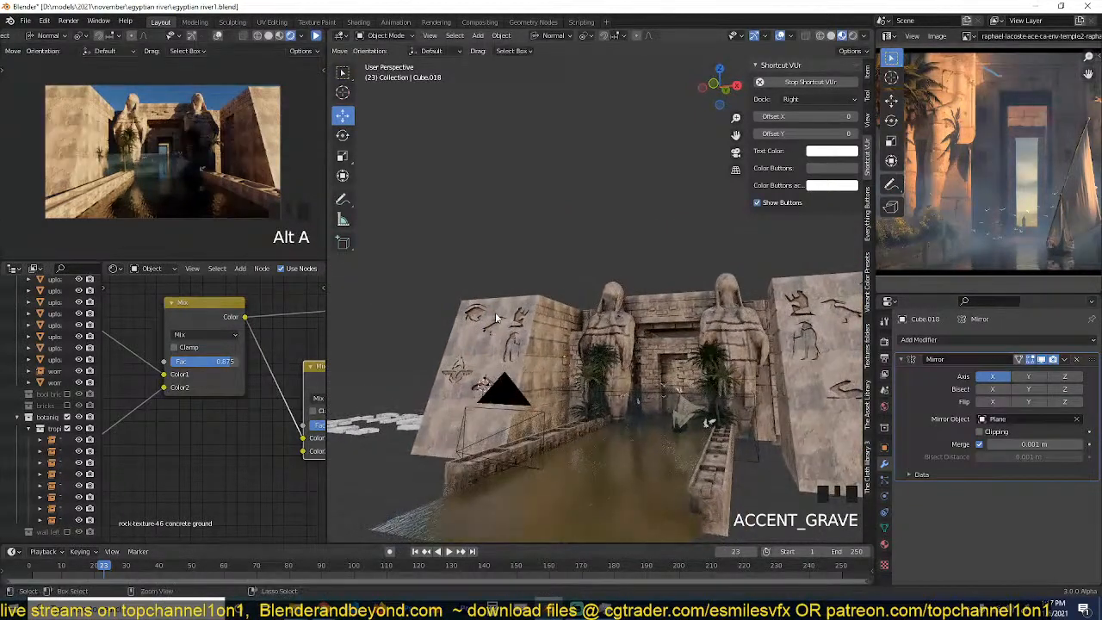
key("ctrl+s")
left_click(316, 36)
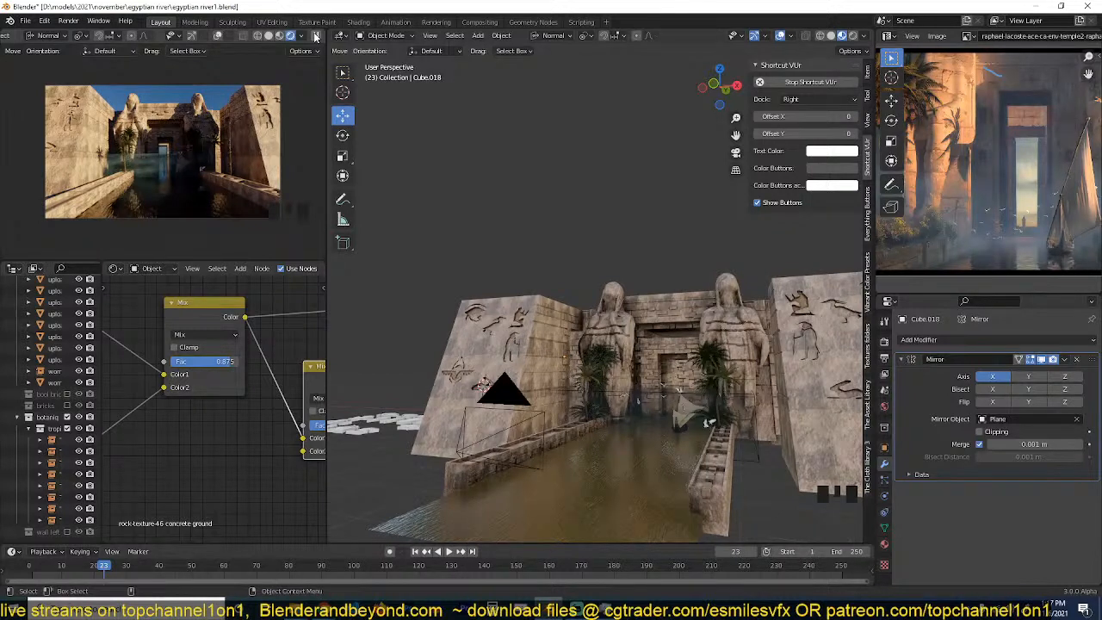
left_click(315, 35)
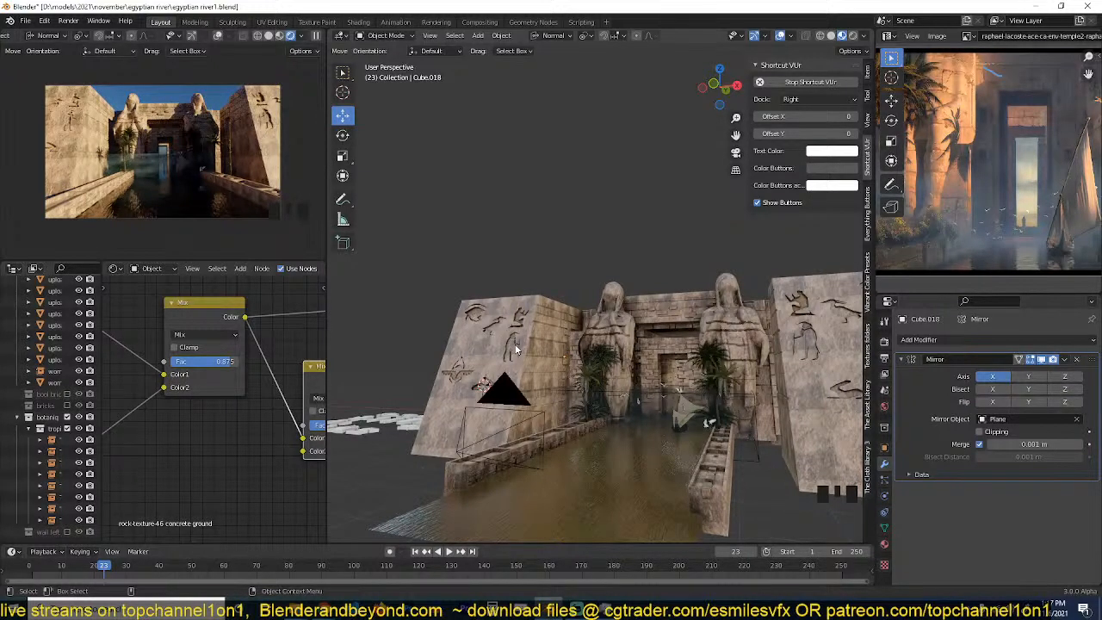
Make a linked duplicate of the small palm behind the left embankment and shift it -0.95593 m along Y.
scroll(628, 377, "down", 2)
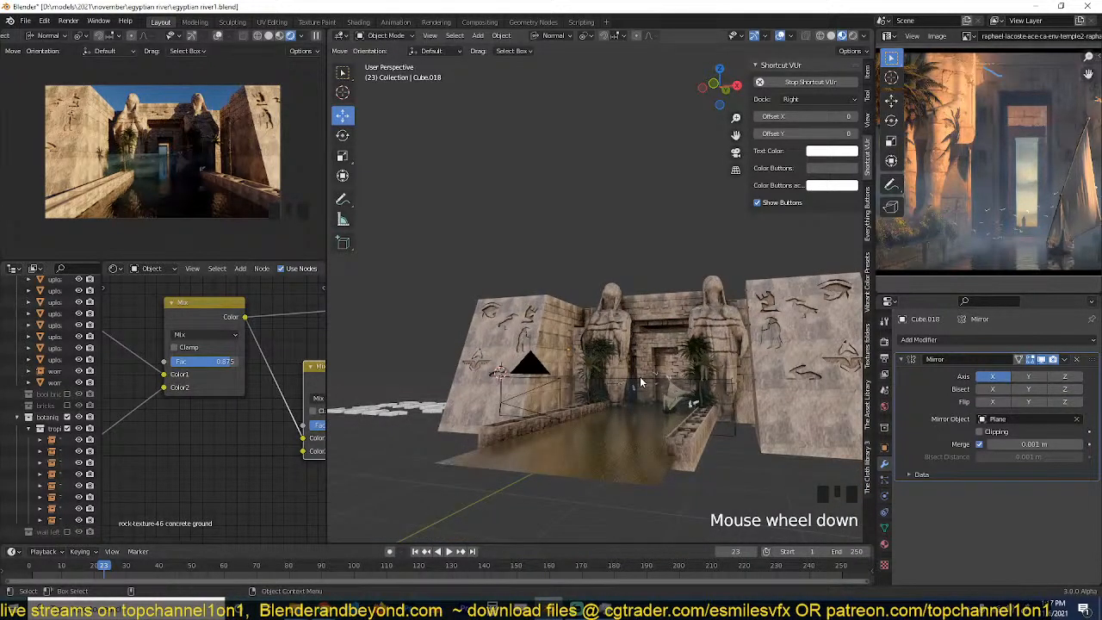
key("grave")
scroll(646, 377, "up", 1)
key("grave")
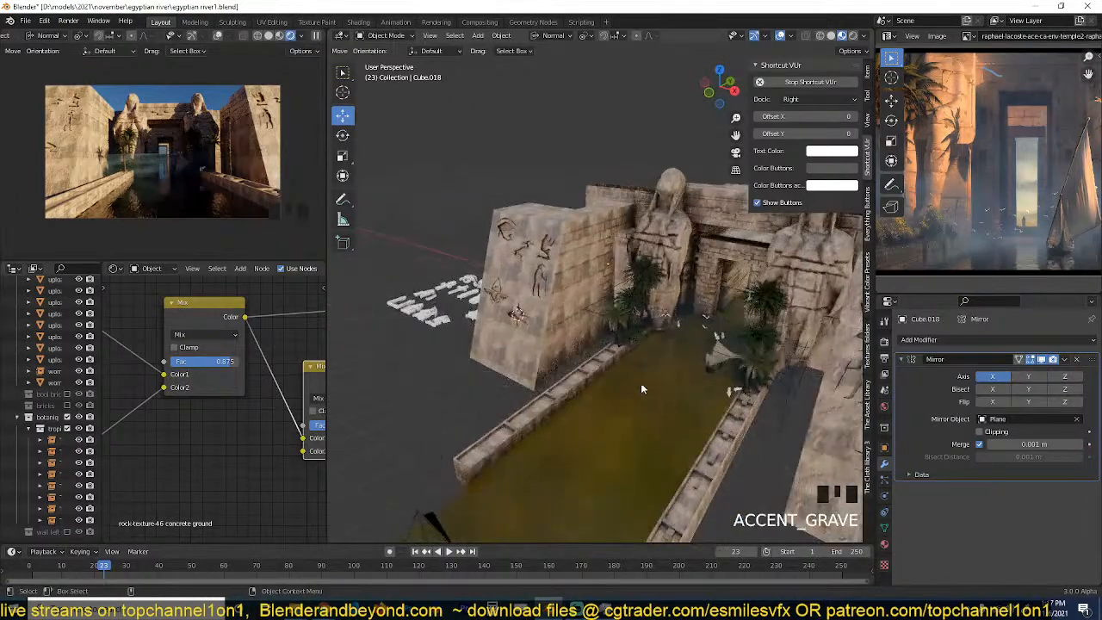
scroll(641, 383, "up", 3)
key("grave")
left_click(679, 289)
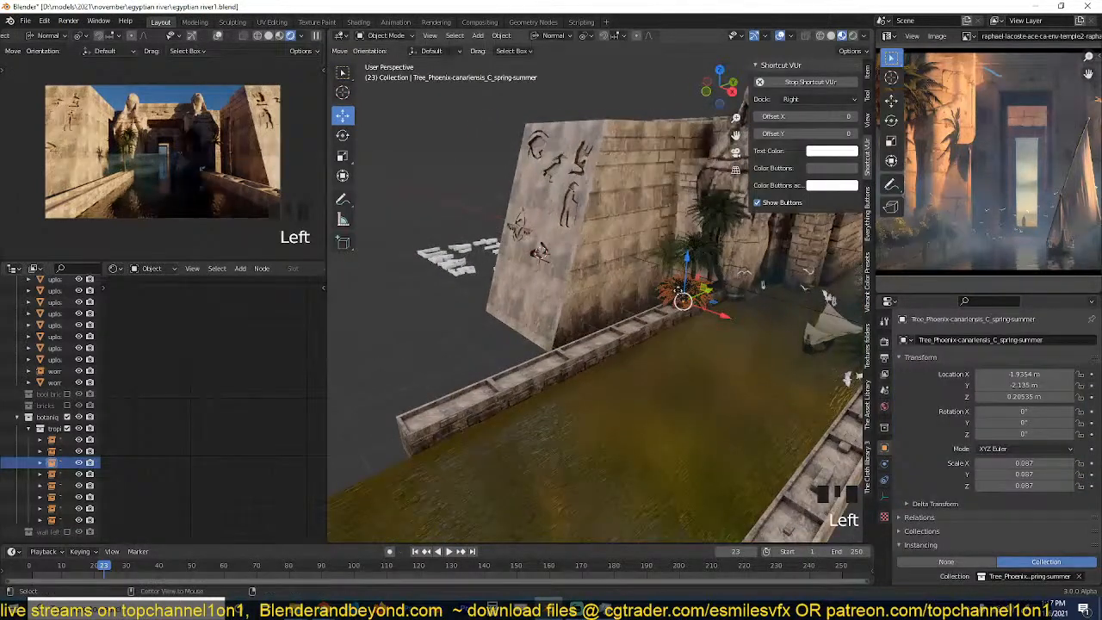
key("alt+d")
left_click(650, 312)
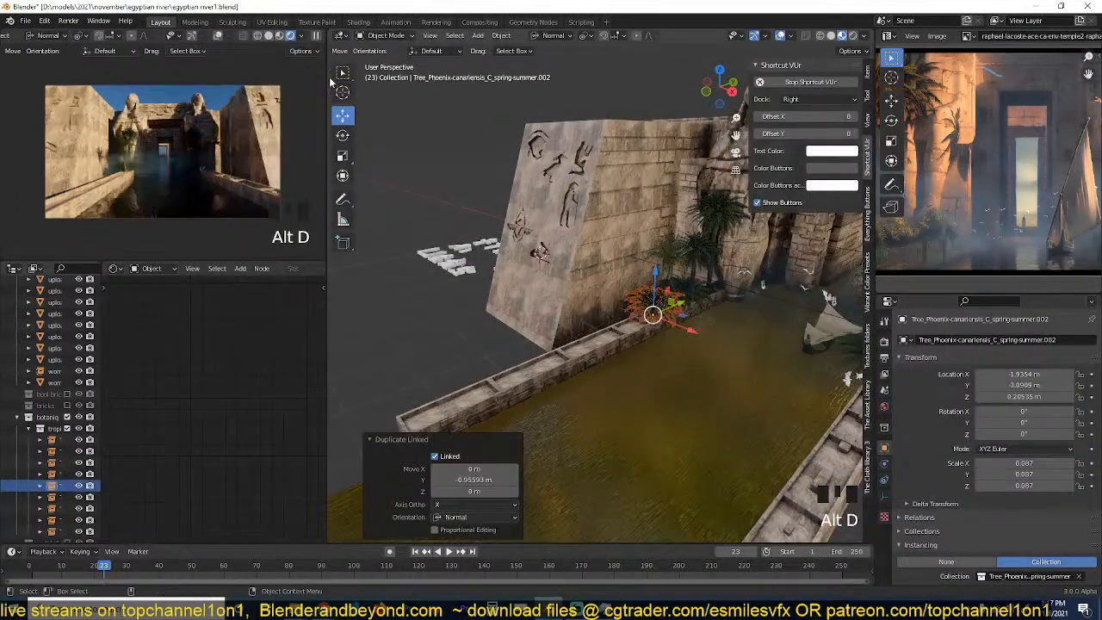
Pause the camera preview render and rotate the duplicated palm -15.8° around Z.
left_click(318, 38)
key("r")
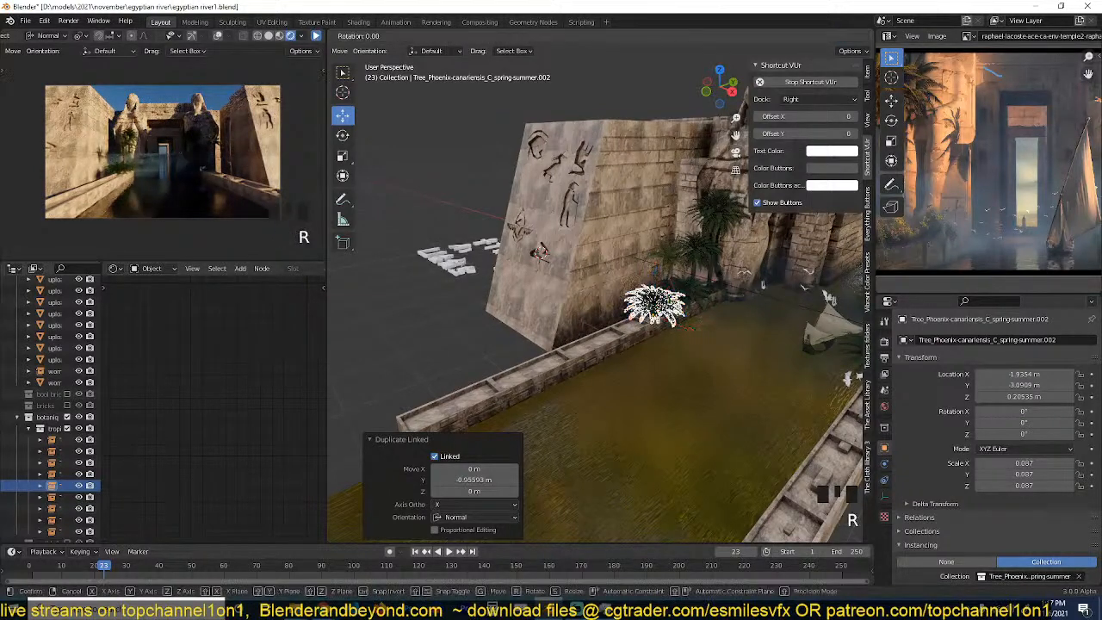
key("z")
left_click(706, 308)
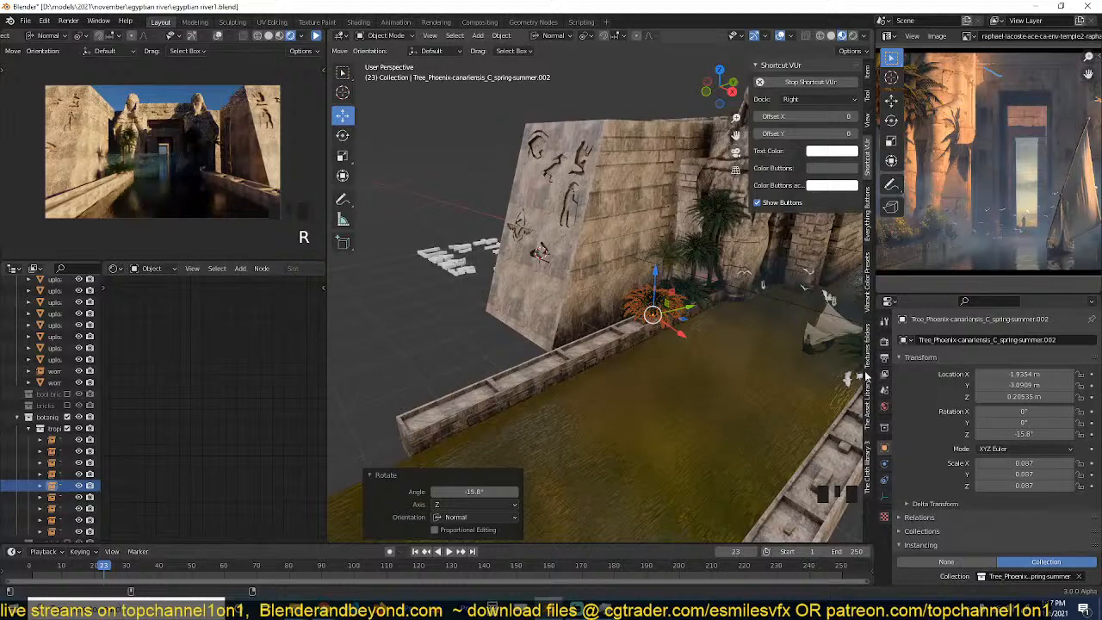
Enable the botaniq_full add-on in the preferences, show its tools beside the scene and save the file.
left_click(42, 23)
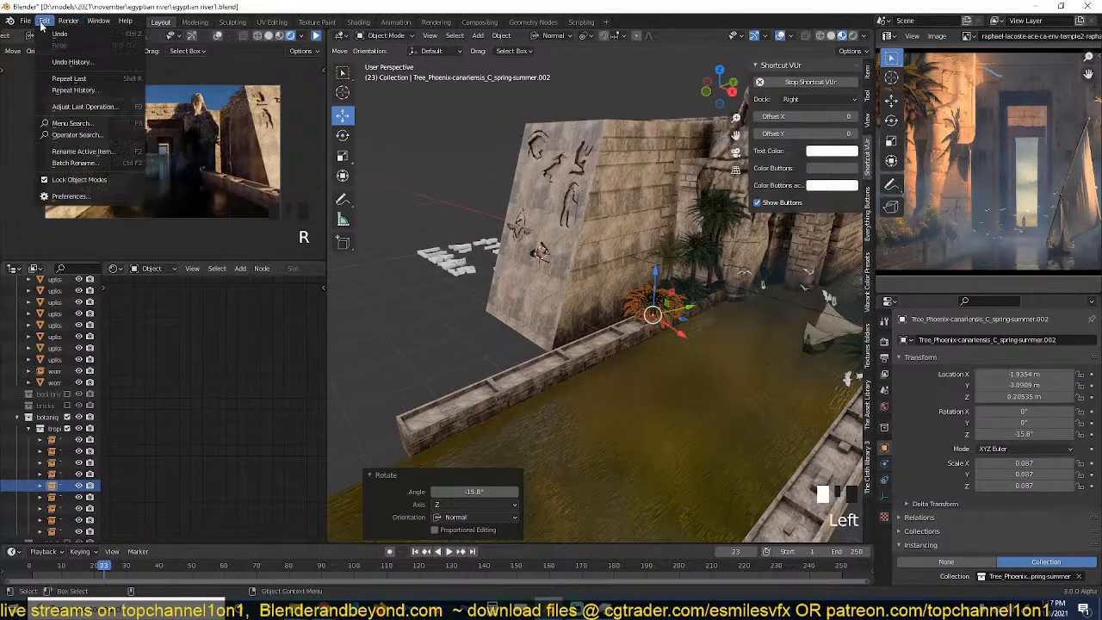
left_click(68, 196)
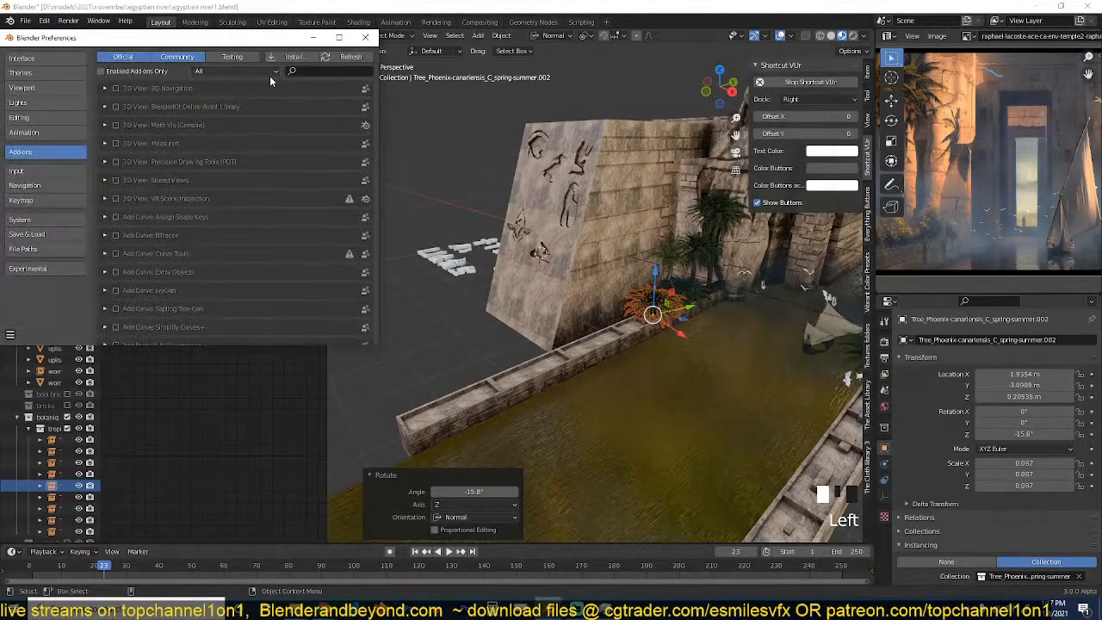
left_click(311, 72)
type("bot")
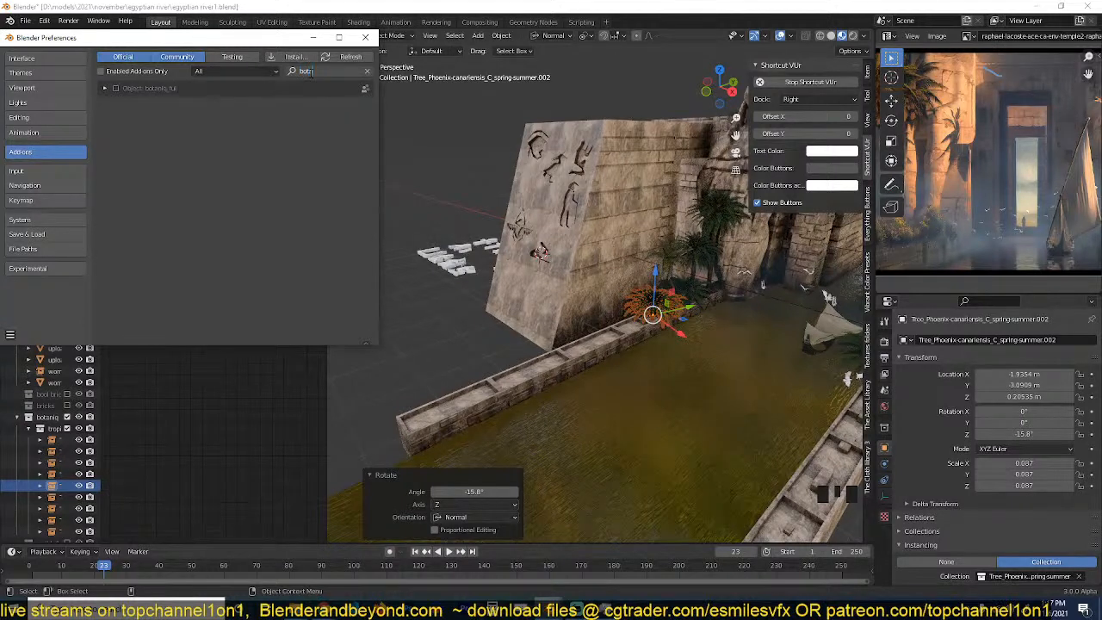
type("a")
key("Return")
left_click(106, 89)
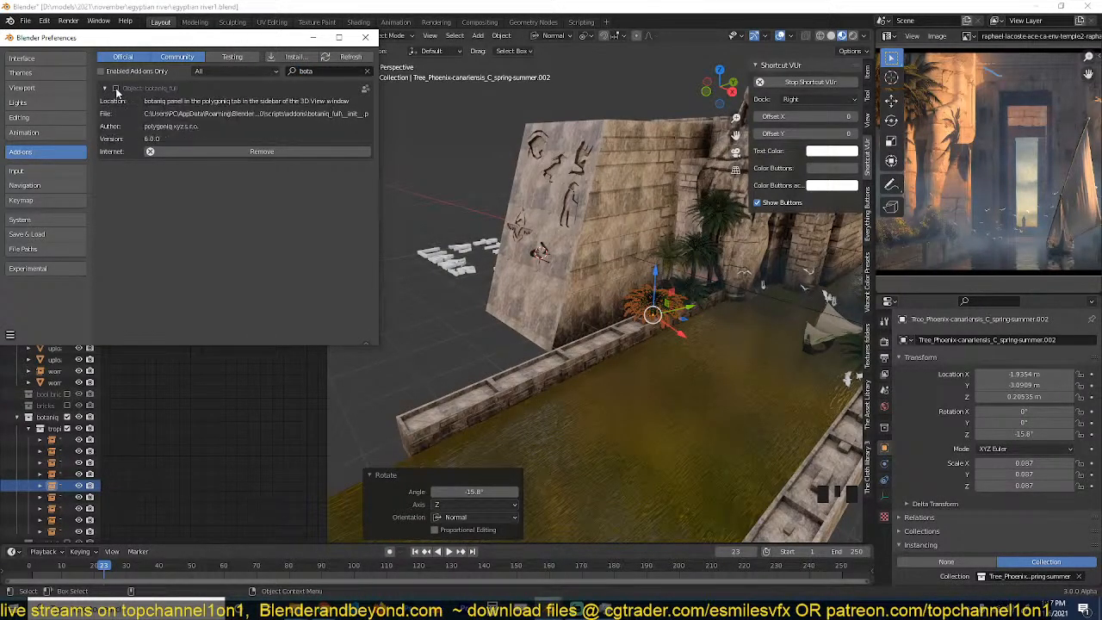
left_click(365, 37)
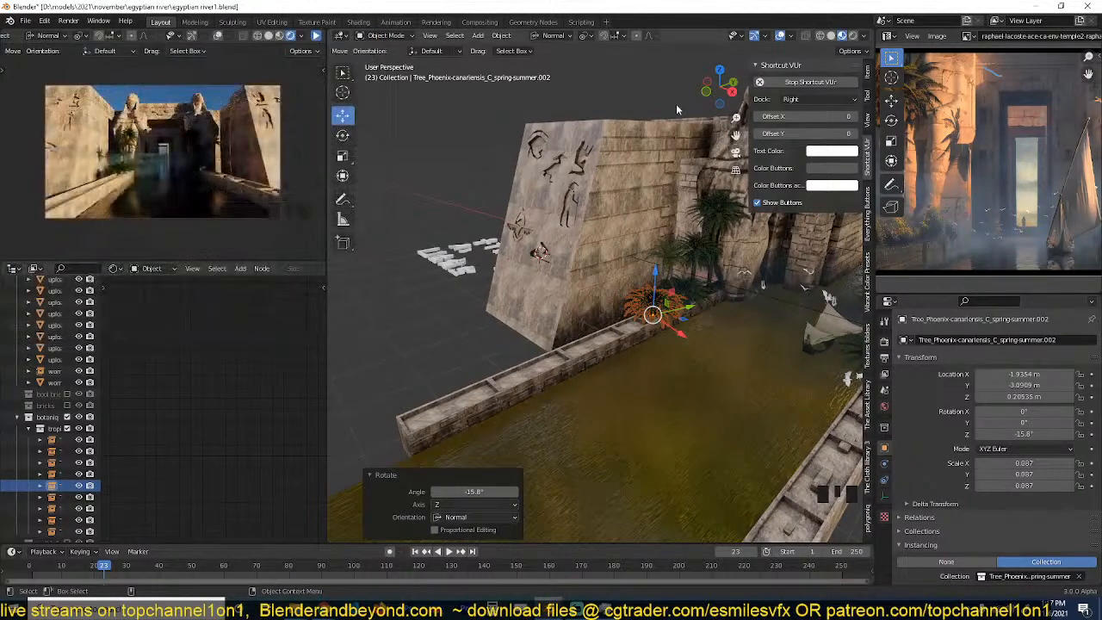
left_click(867, 510)
key("ctrl+s")
Choose the Sabal palmetto (D) tree from the tropical category as the botaniq asset.
left_click(810, 97)
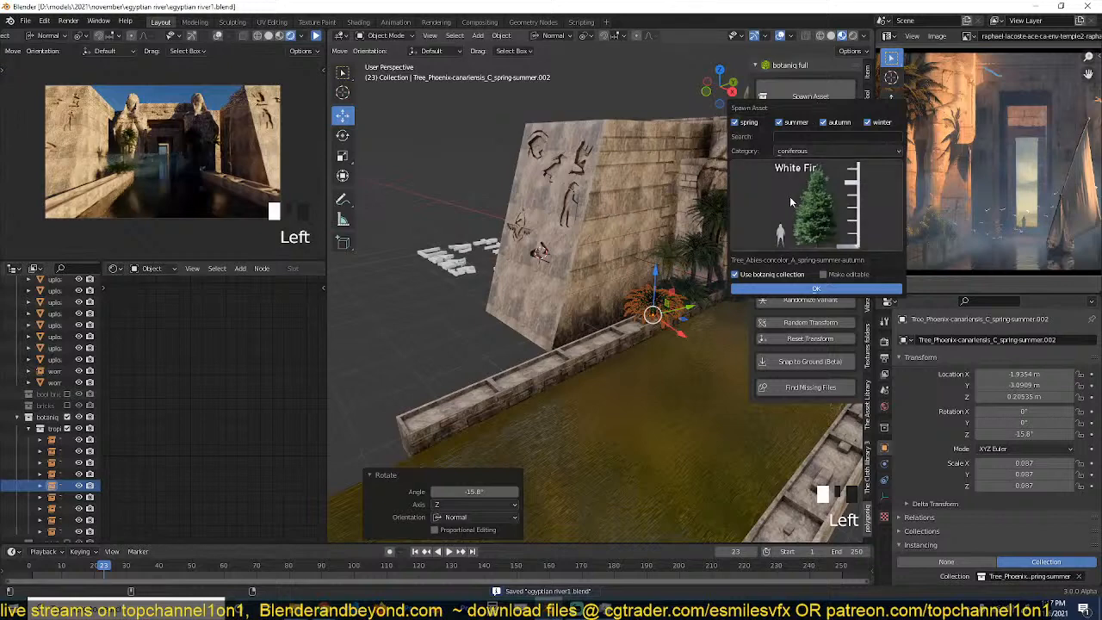
left_click(781, 194)
left_click(827, 151)
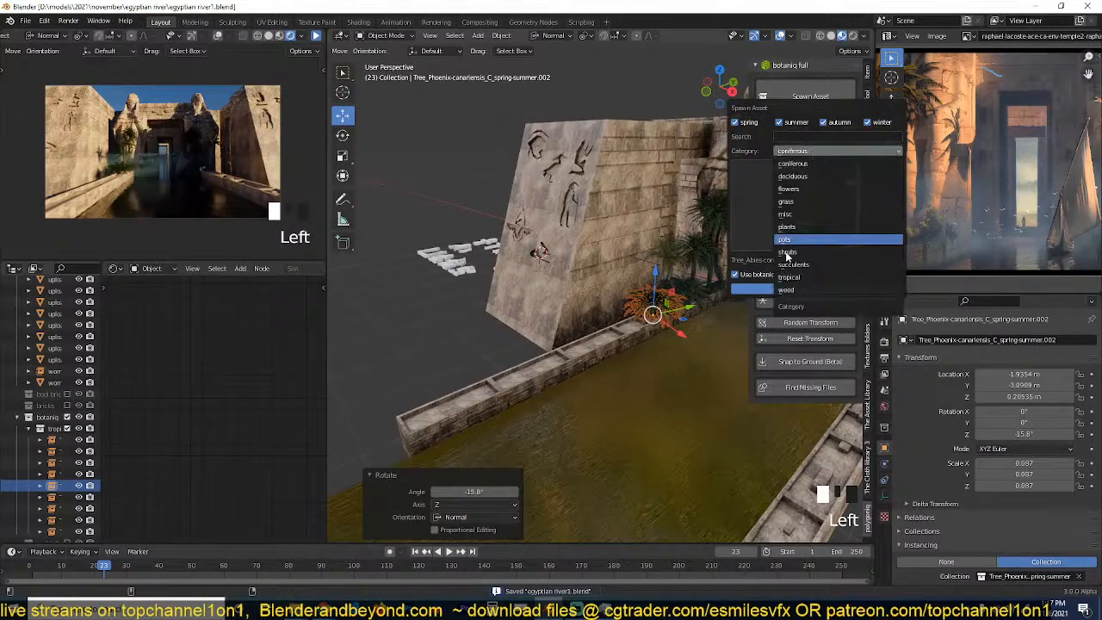
left_click(809, 203)
left_click(810, 203)
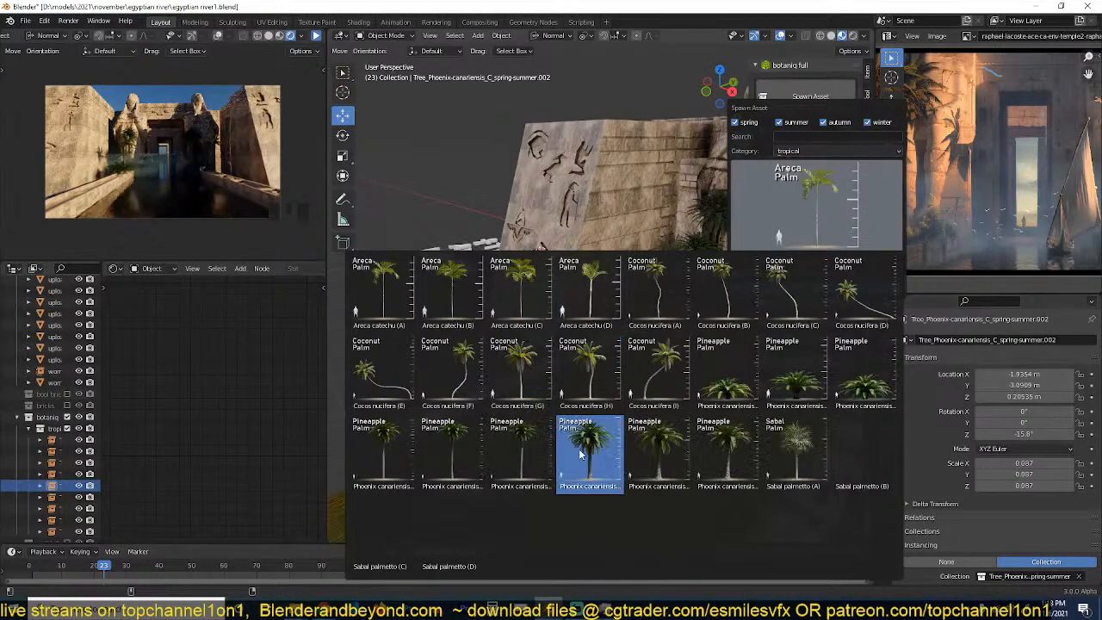
left_click(470, 538)
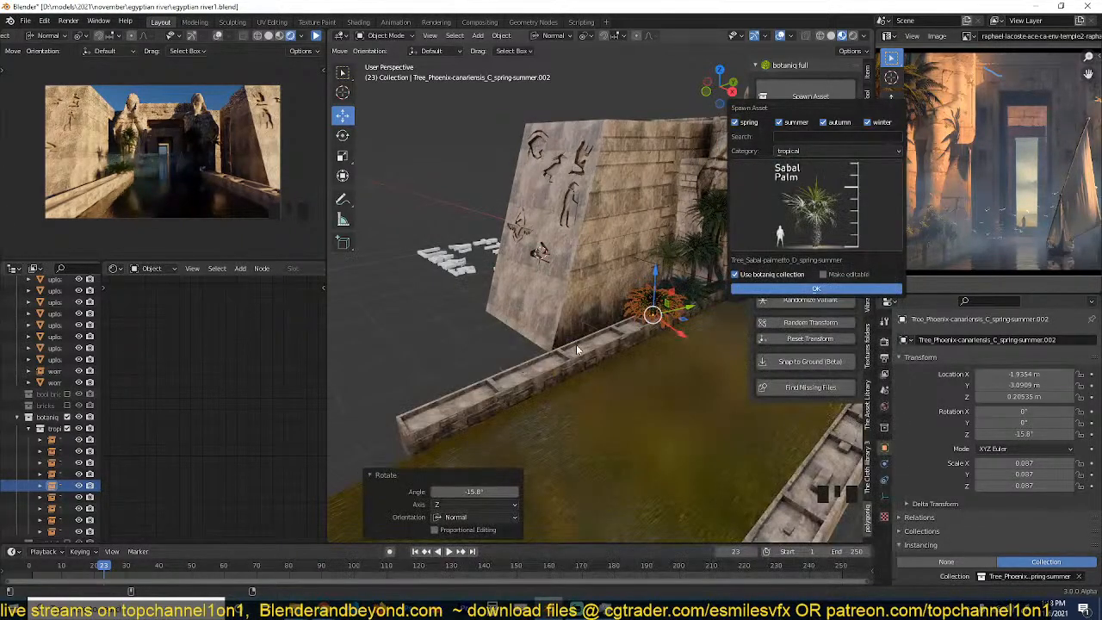
Deselect everything, place the 3D cursor on the left embankment beside the small palms and spawn the Sabal palm there.
key("alt+a")
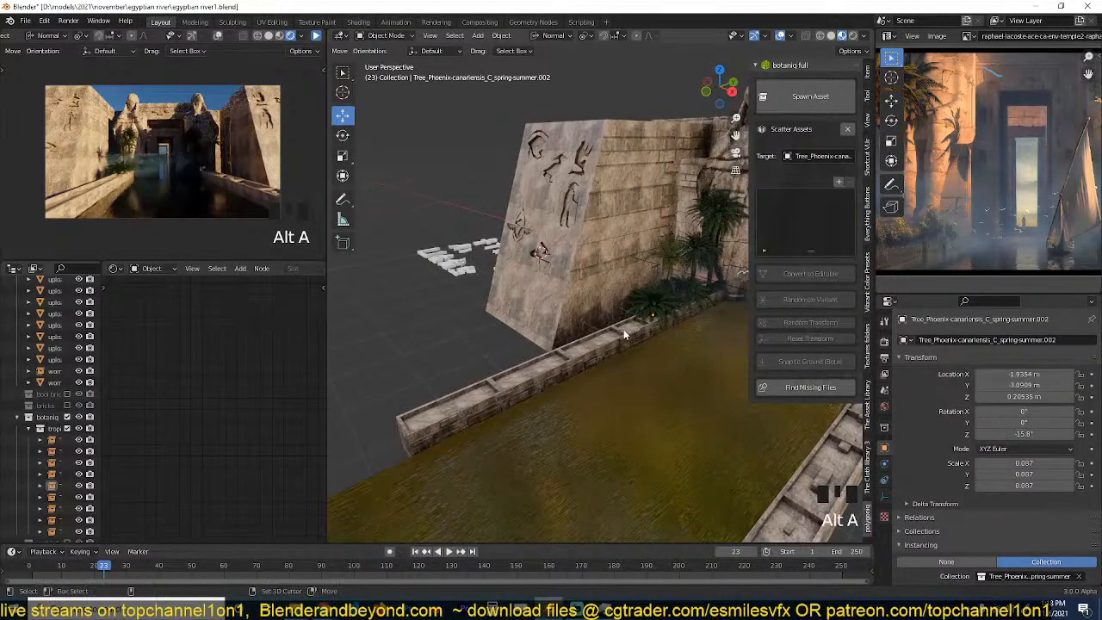
right_click(622, 329, "shift")
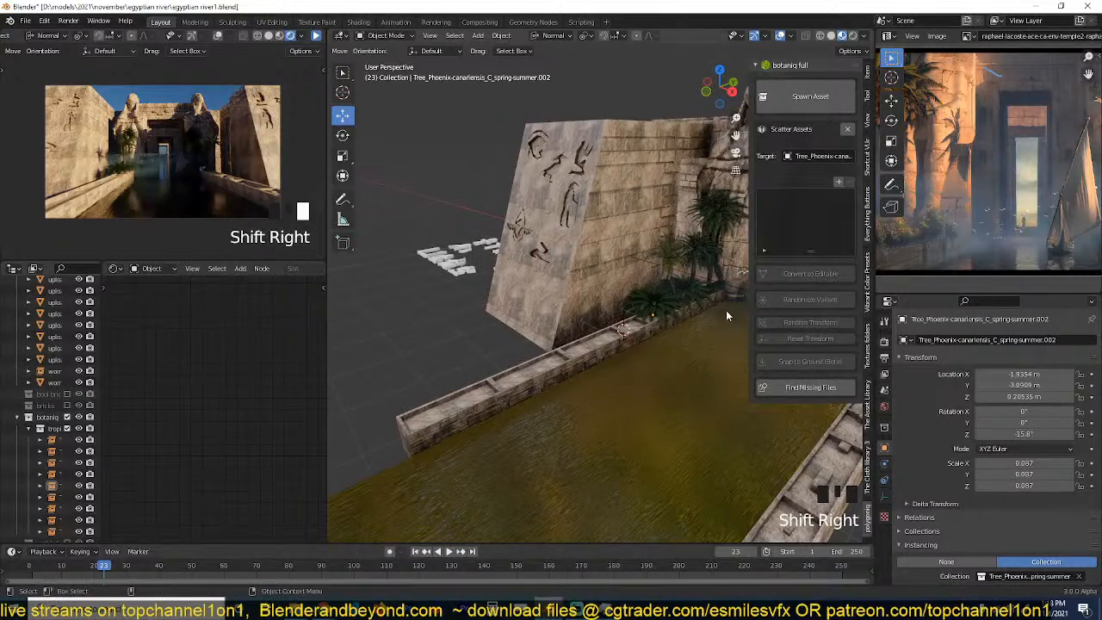
left_click(810, 96)
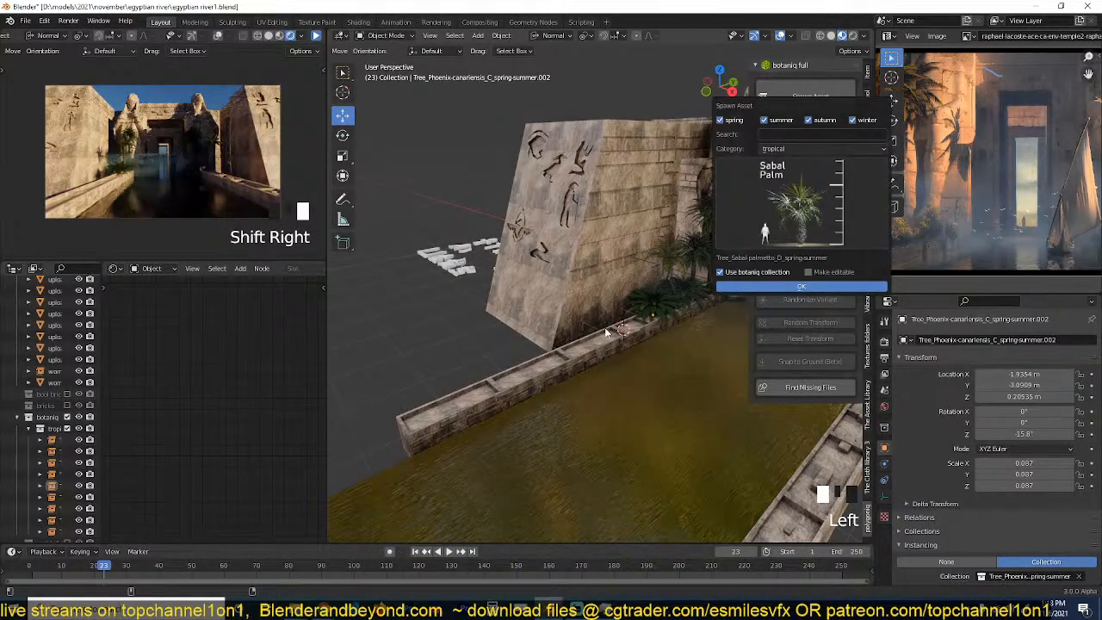
left_click(723, 287)
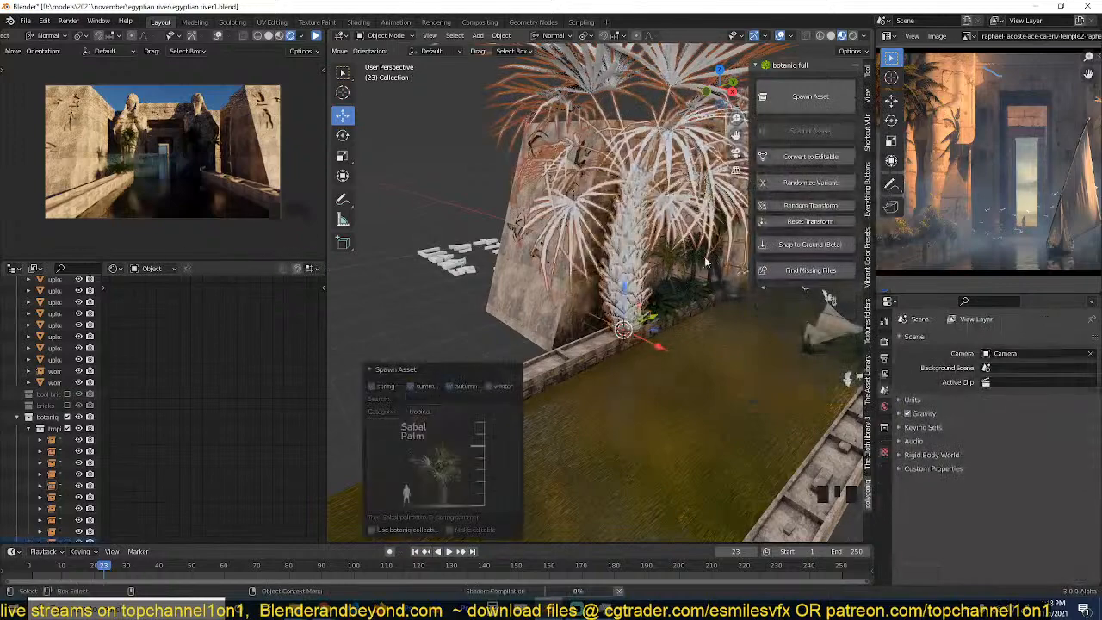
Scale the spawned Sabal palm down by a factor of 0.482.
scroll(699, 281, "up", 1)
key("s")
left_click(666, 291)
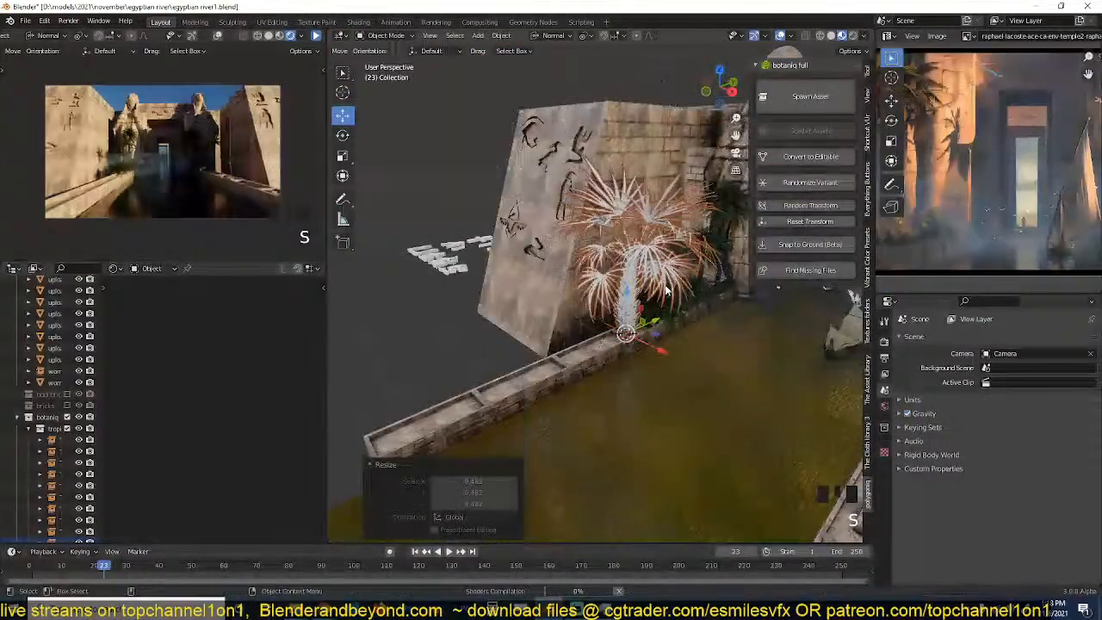
Make a linked duplicate of the Sabal palm about 0.84 m nearer the camera along the left embankment and scale it by 0.579.
key("grave")
key("alt+d")
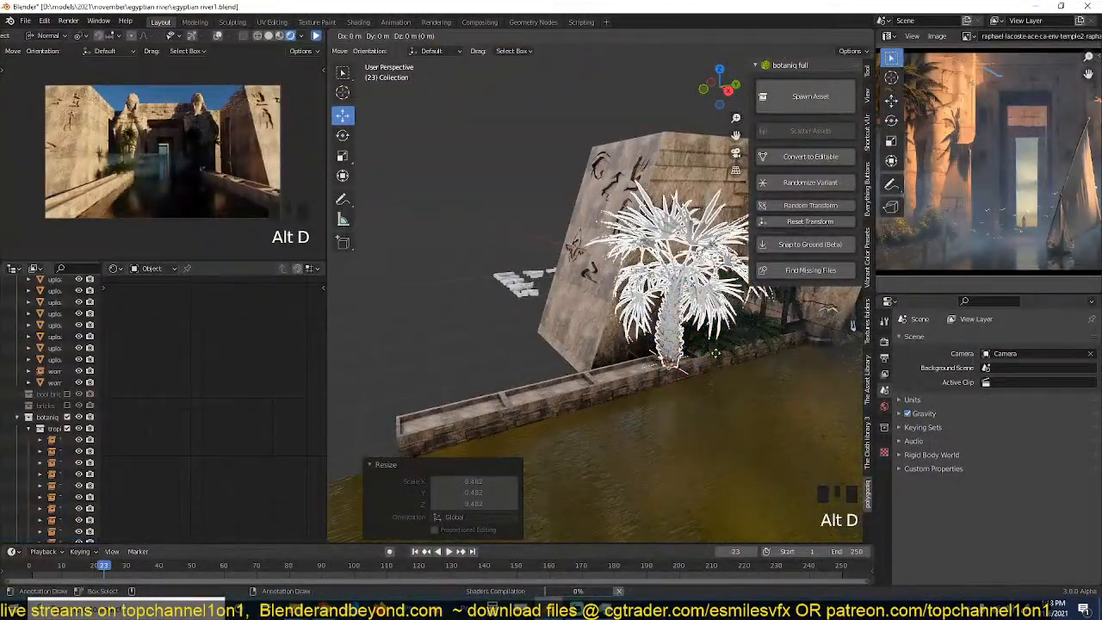
left_click(713, 355)
left_click_drag(705, 358, 658, 368)
key("s")
left_click(674, 297)
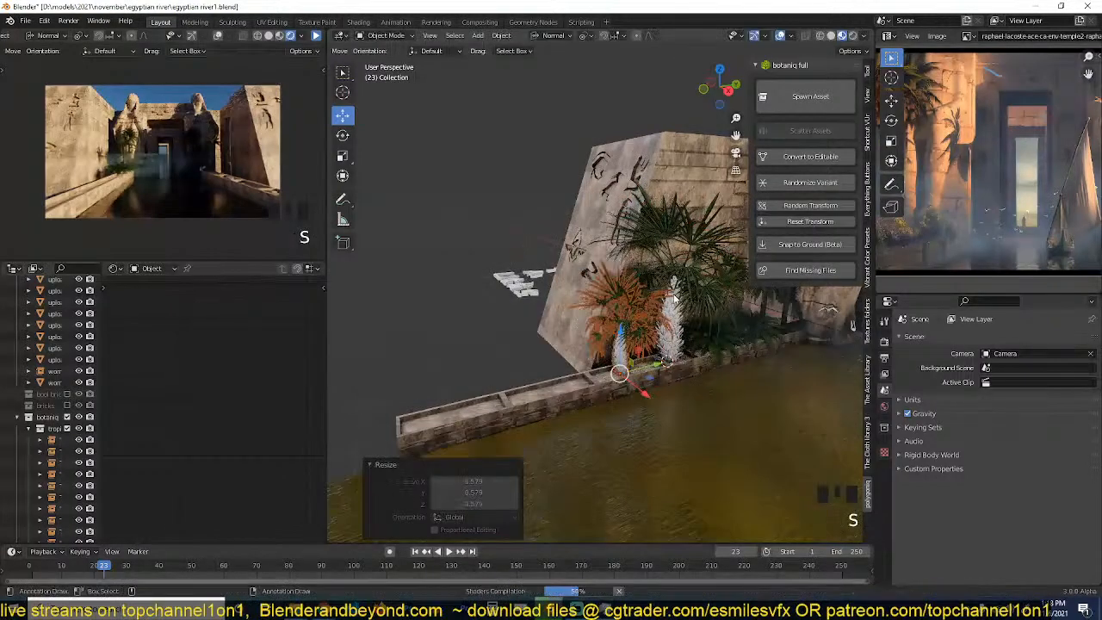
Scale the original Sabal palm by 0.626 and rotate it -43.8° around Z.
left_click(676, 299)
key("s")
left_click(705, 322)
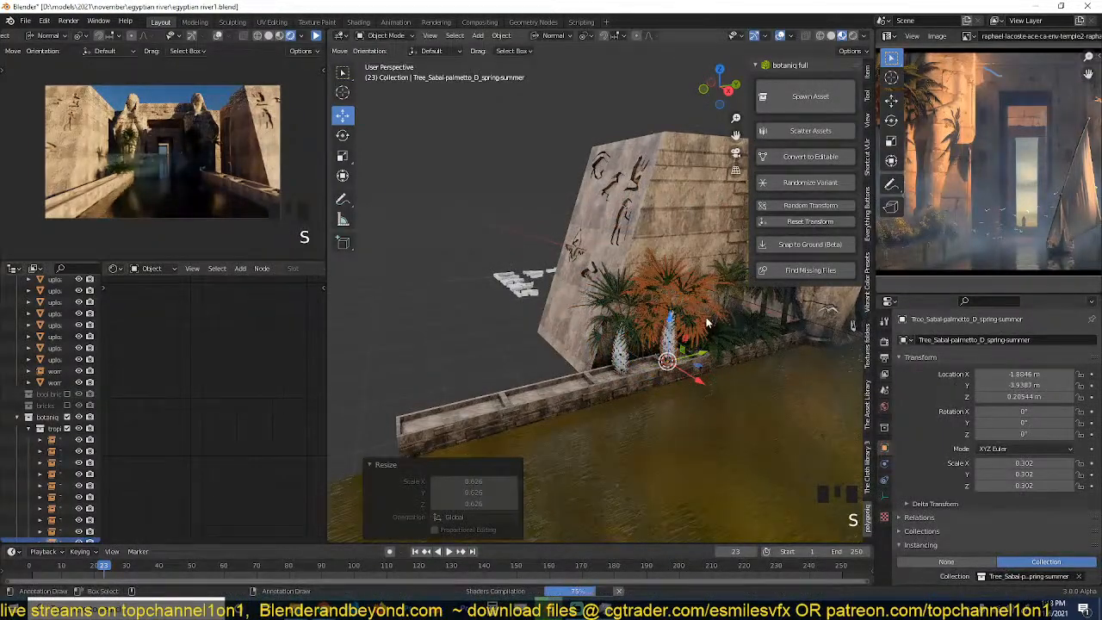
key("grave")
left_click(697, 319)
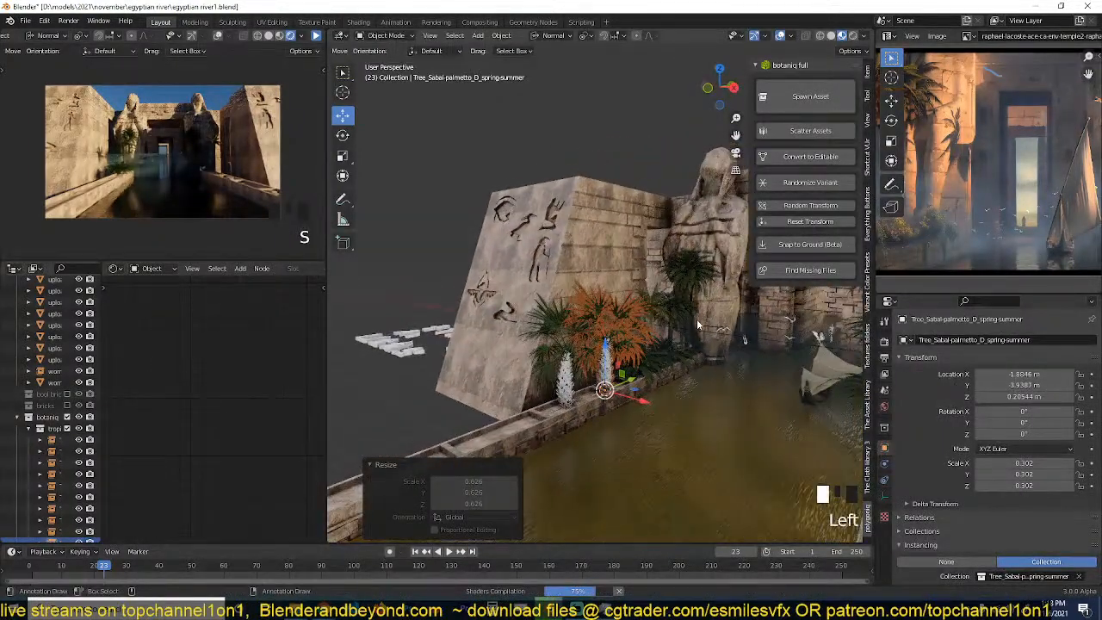
left_click(622, 340)
key("r")
key("z")
left_click(666, 320)
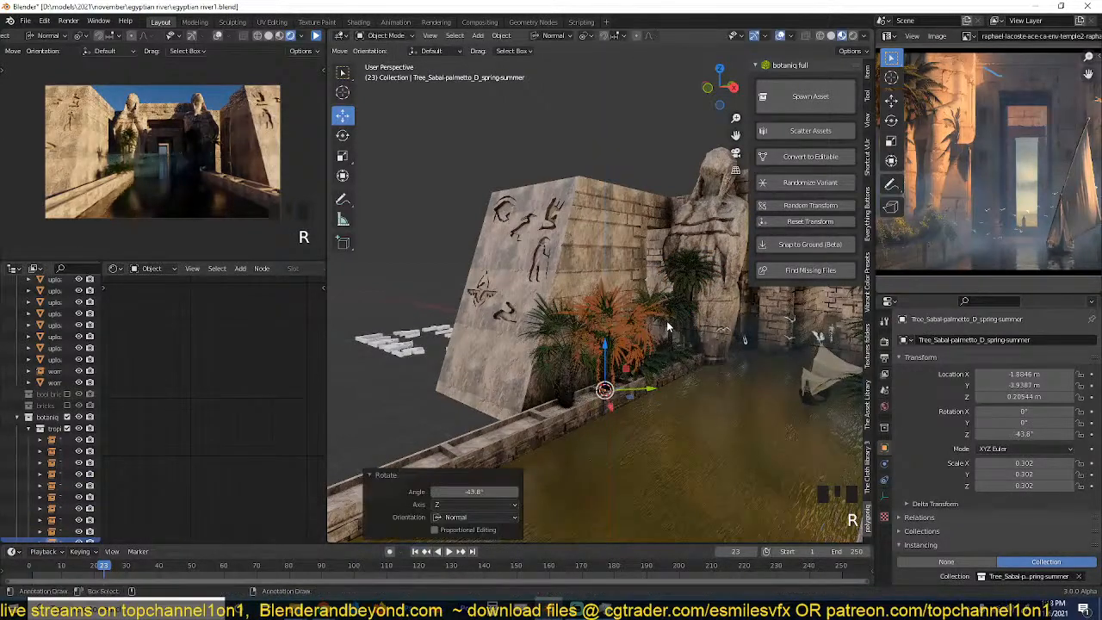
Make a linked duplicate of the tall Phoenix palm, shift it about -4.04 m along Y and scale it by 1.097.
left_click(686, 317)
left_click(693, 314)
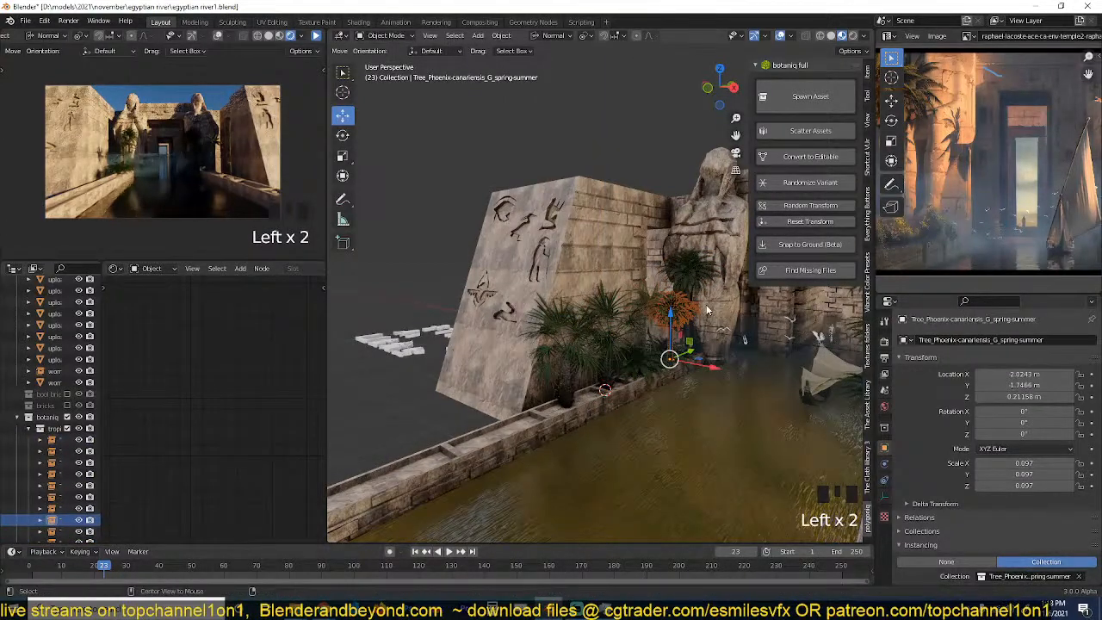
key("alt+d")
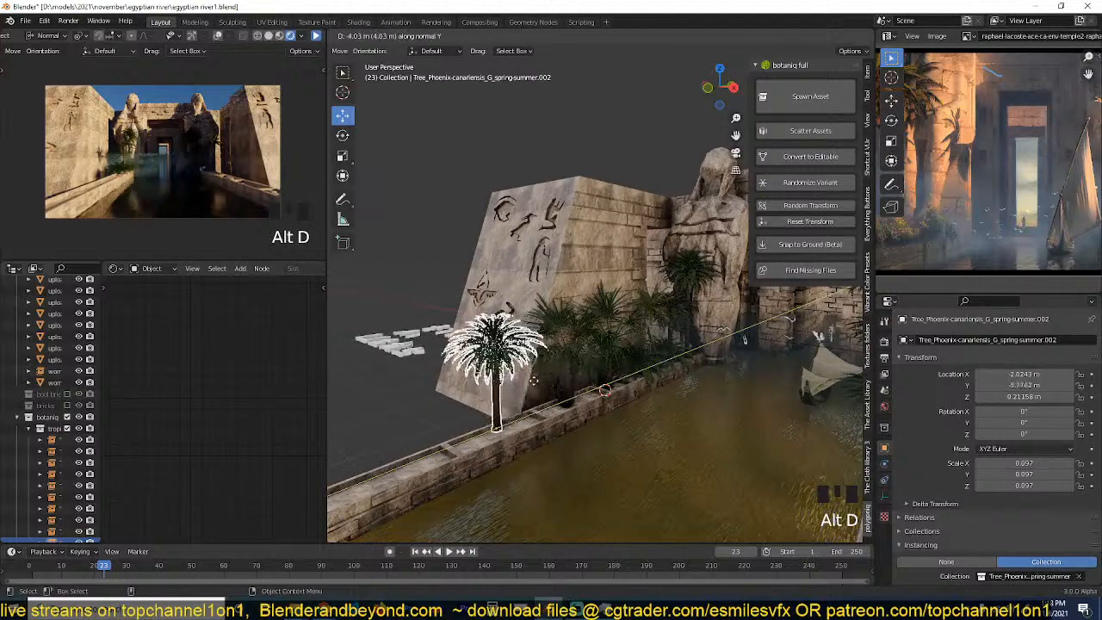
left_click(492, 353)
key("s")
left_click(603, 368)
Tilt the duplicated Phoenix palm slightly at the near end of the left embankment.
middle_click_drag(652, 373, 754, 379)
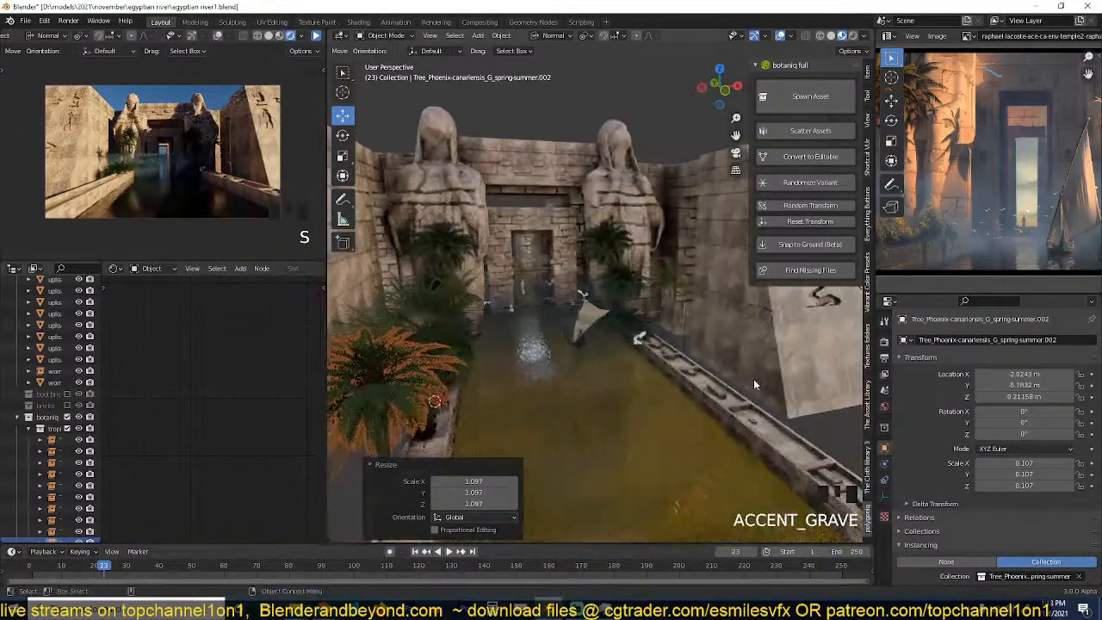
middle_click_drag(631, 292, 541, 310)
key("r")
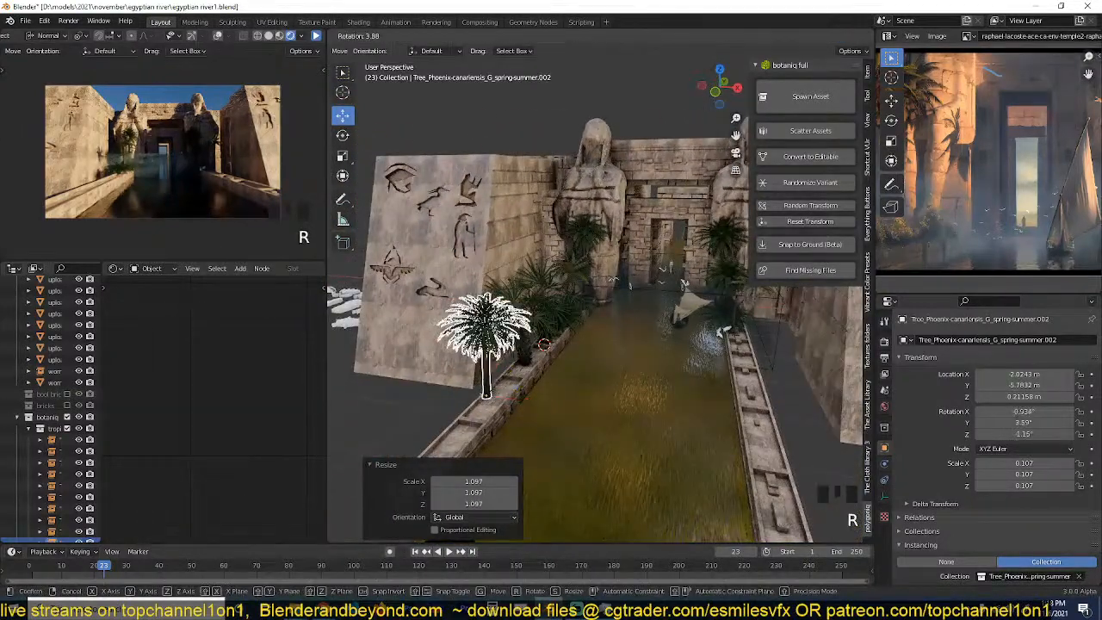
Make a linked duplicate of the nearer Sabal palm, shift it about 3.58 m along X to the right embankment and tilt it freely.
left_click(553, 334)
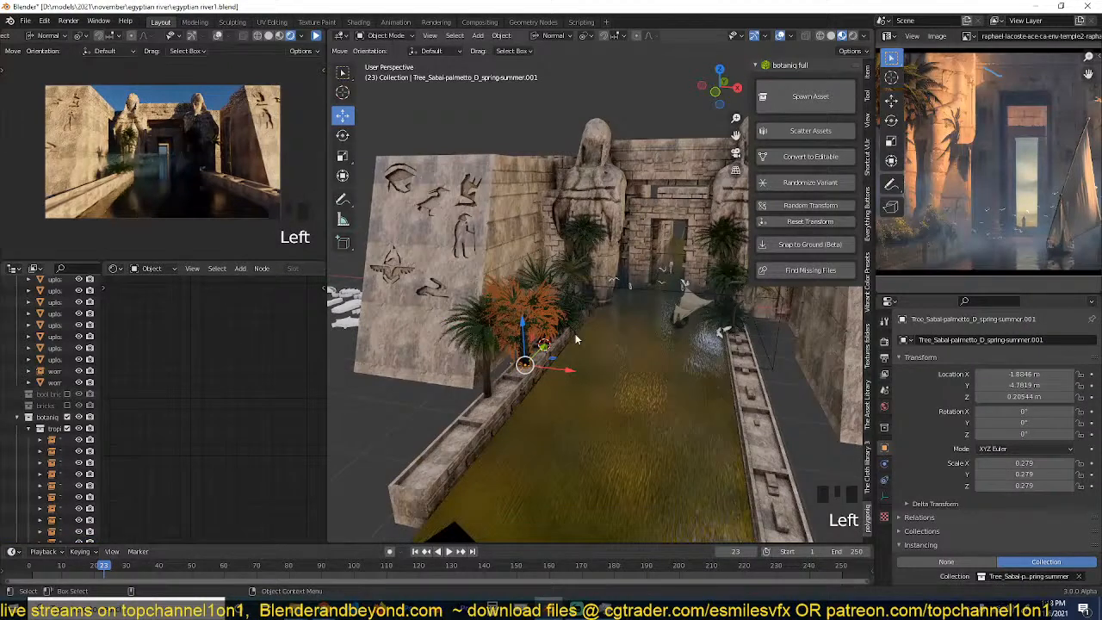
key("alt+d")
right_click(568, 369)
left_click_drag(564, 372, 794, 383)
middle_click_drag(794, 383, 795, 370)
key("r")
key("r")
left_click(725, 390)
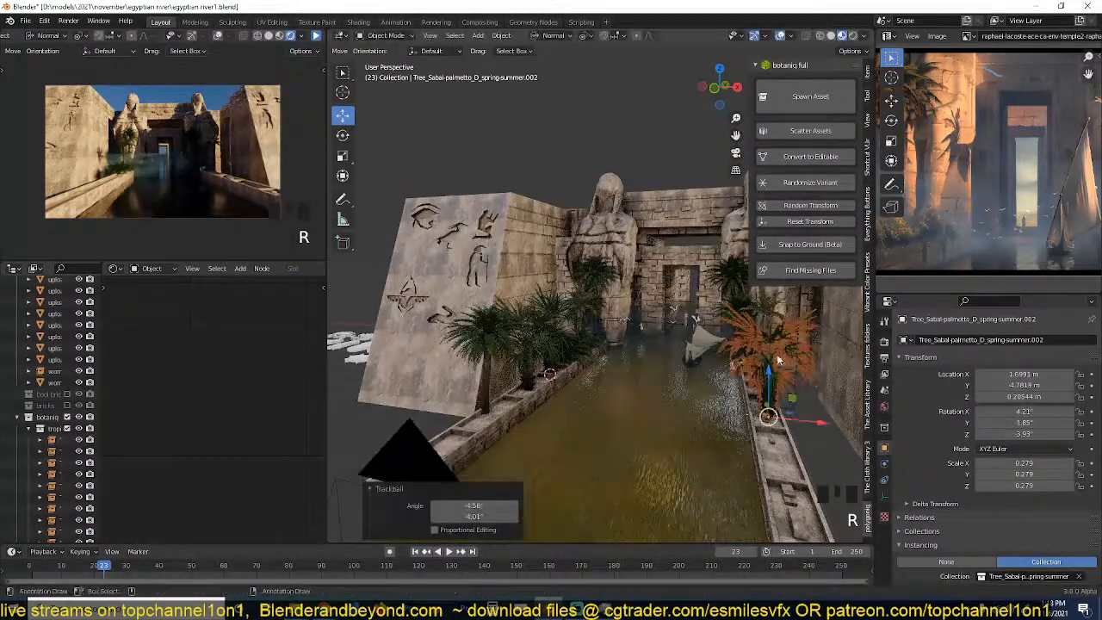
Make a linked duplicate of the low Phoenix palm on the right embankment, shift it about -2.21 m along Y and deselect everything.
key("grave")
middle_click_drag(724, 390, 798, 379)
left_click(629, 336)
key("alt+d")
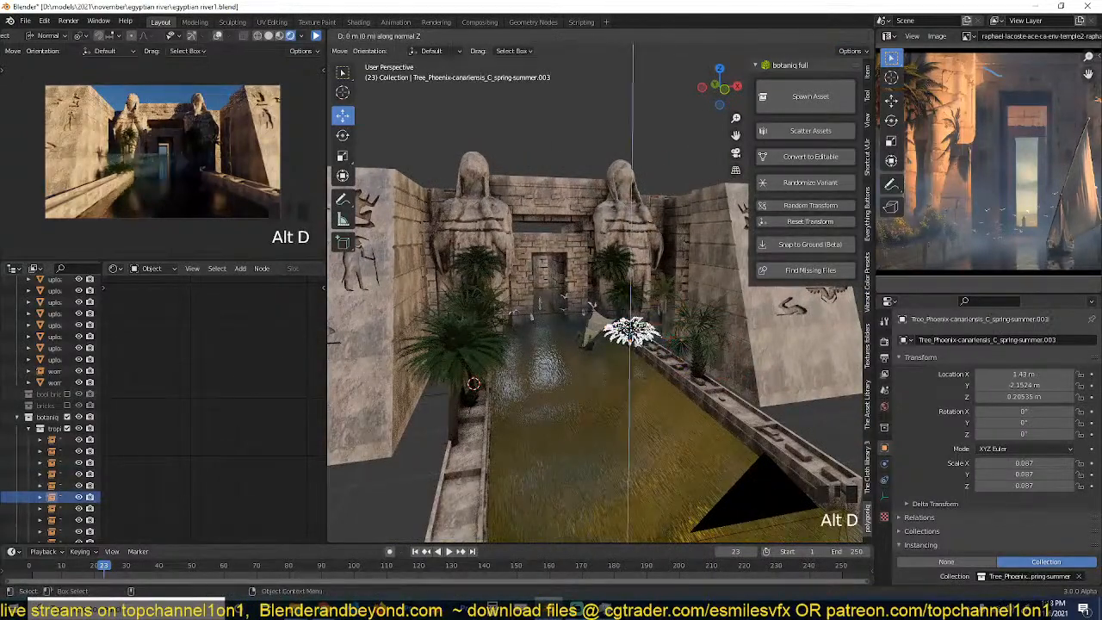
left_click(649, 350)
key("alt+a")
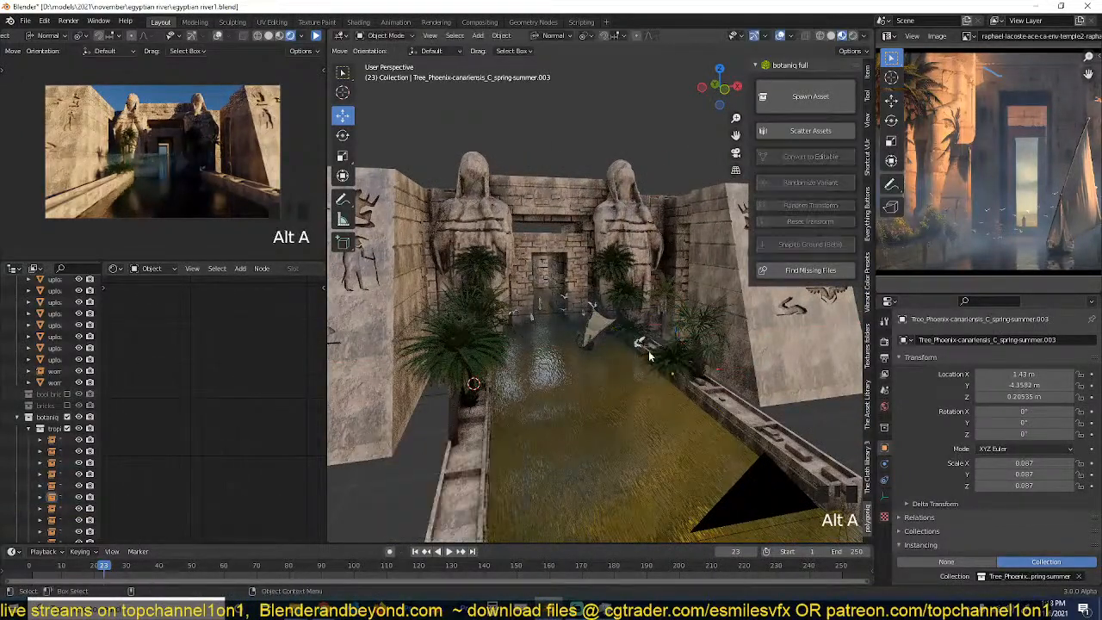
Look through the camera to check how the palms along both embankments are framed.
key("grave")
middle_click_drag(648, 351, 616, 349)
key("KP_0")
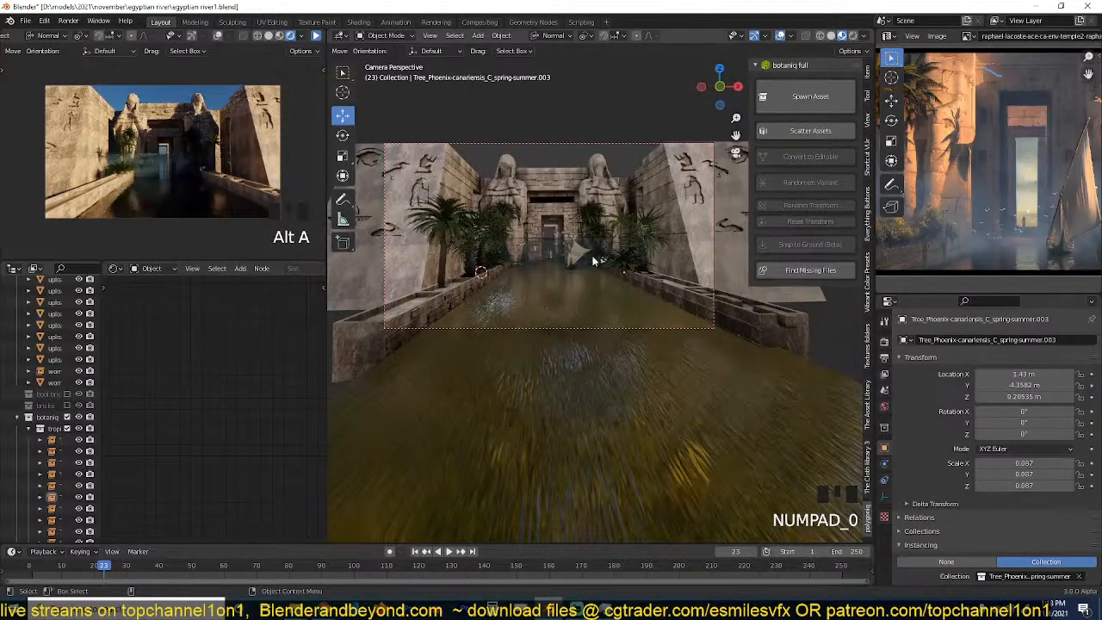
scroll(594, 258, "up", 2)
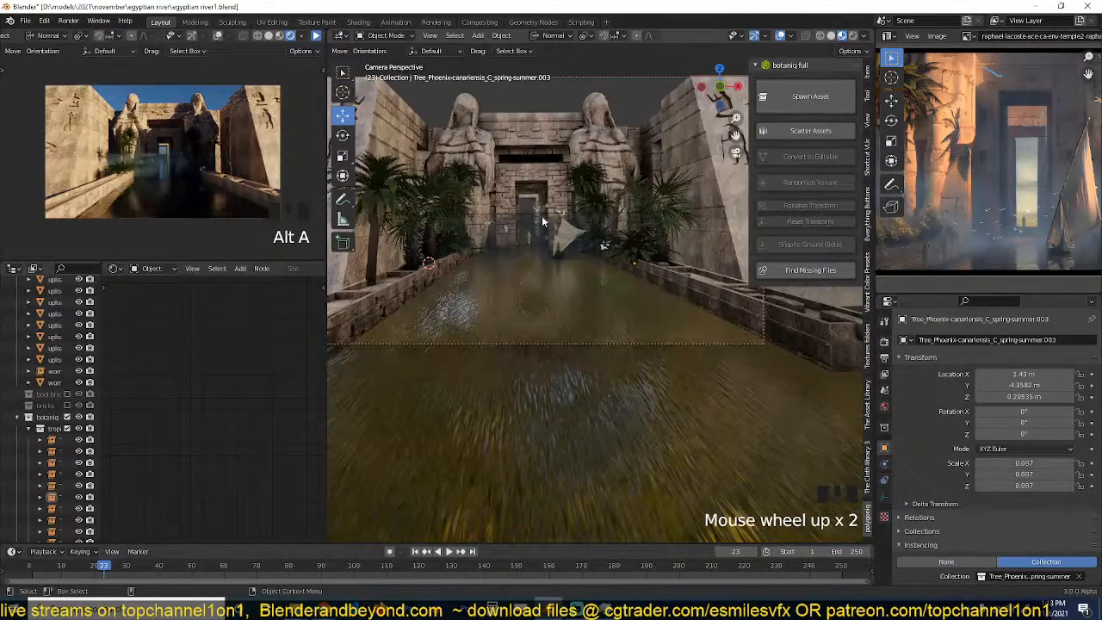
left_click(456, 170)
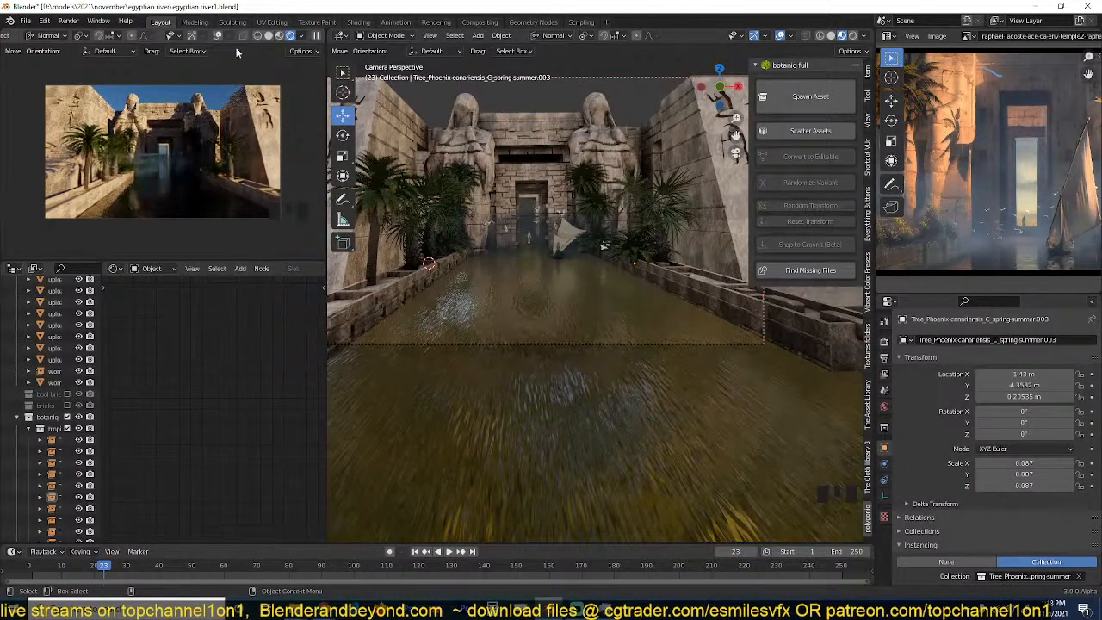
Try shifting the camera vertically along the global Z axis.
left_click(610, 79)
key("g")
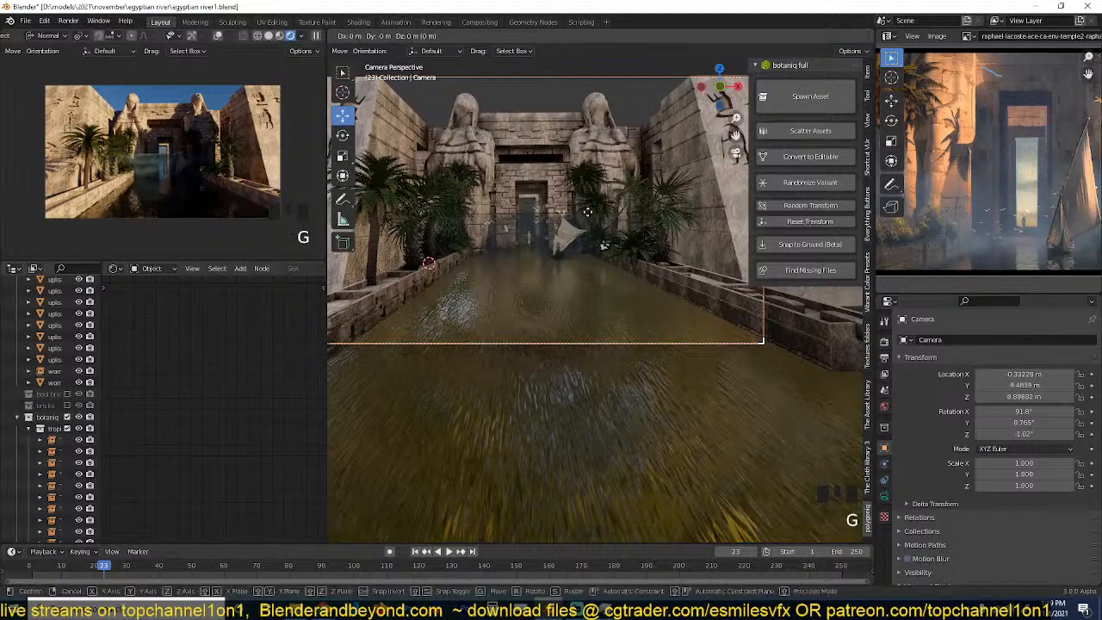
key("z")
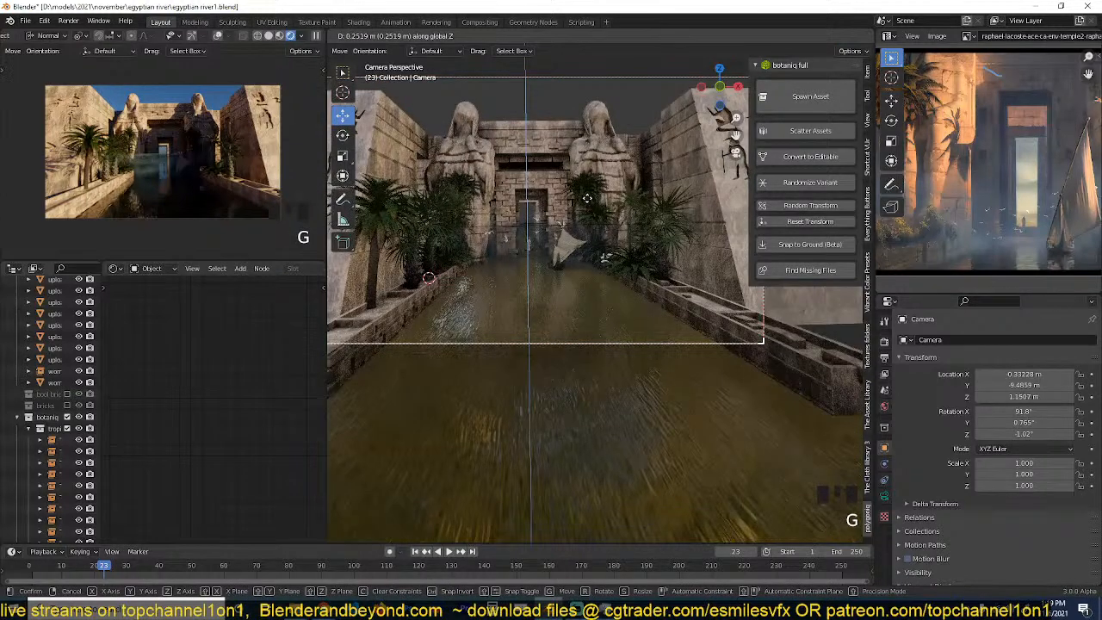
right_click(587, 198)
key("g")
key("z")
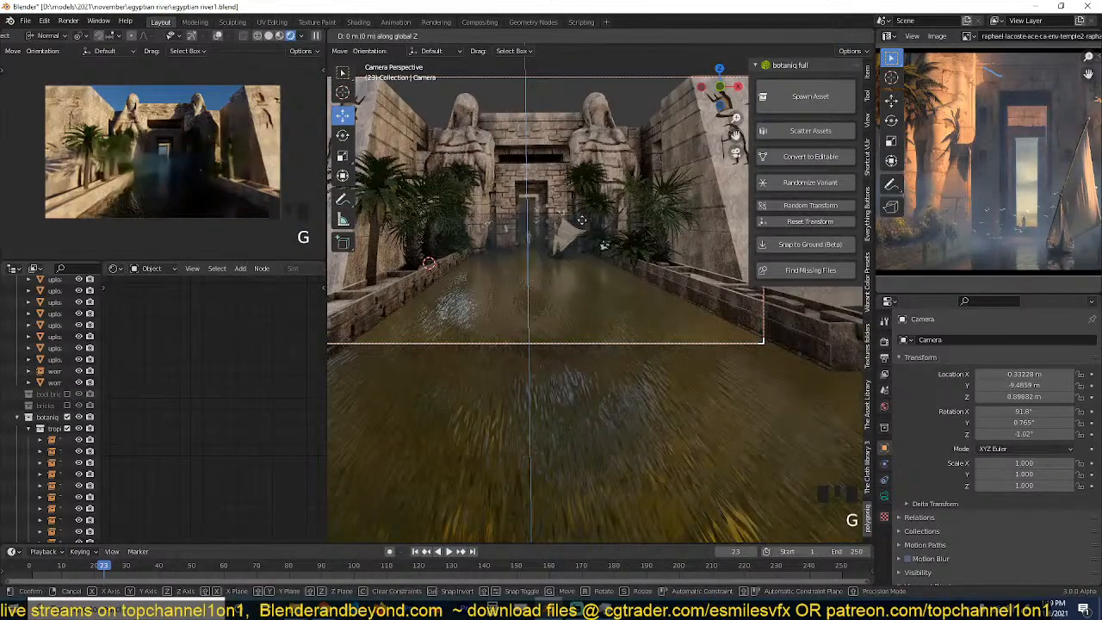
right_click(590, 272)
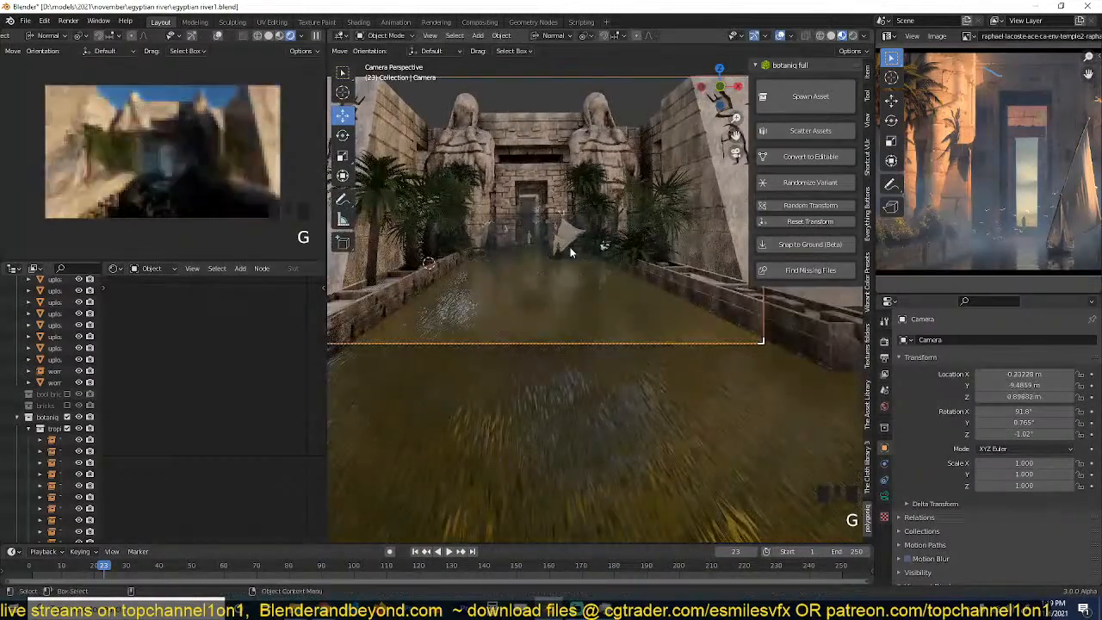
Move the camera toward the temple along its local Z axis to about Y -7.85 m and lower it about 0.64 m along global Z.
key("grave")
scroll(509, 297, "down", 7)
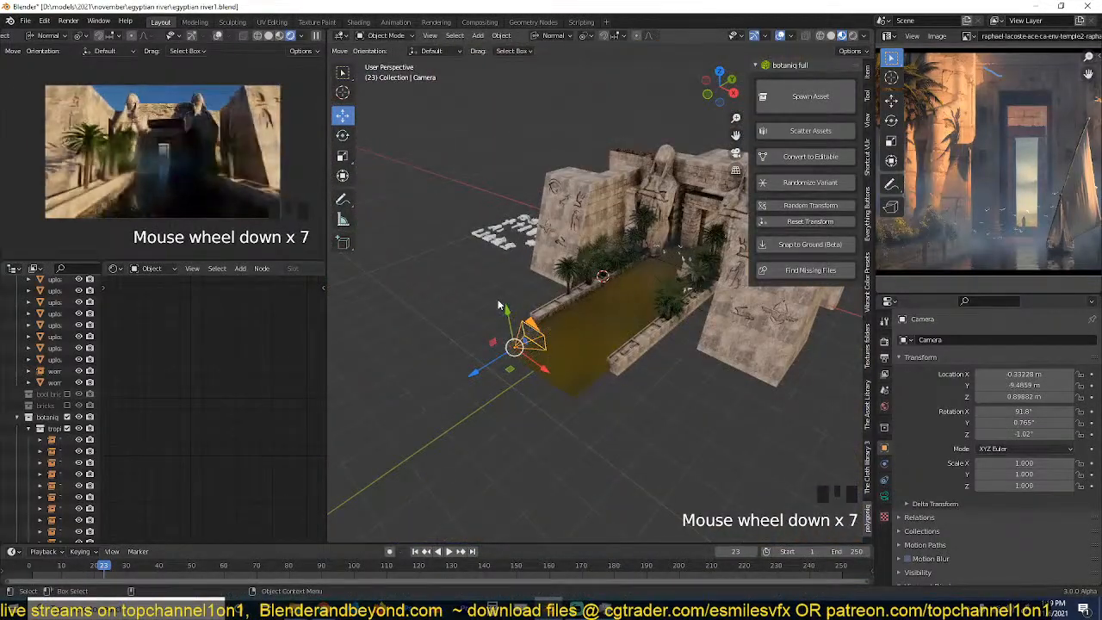
left_click_drag(475, 371, 554, 344)
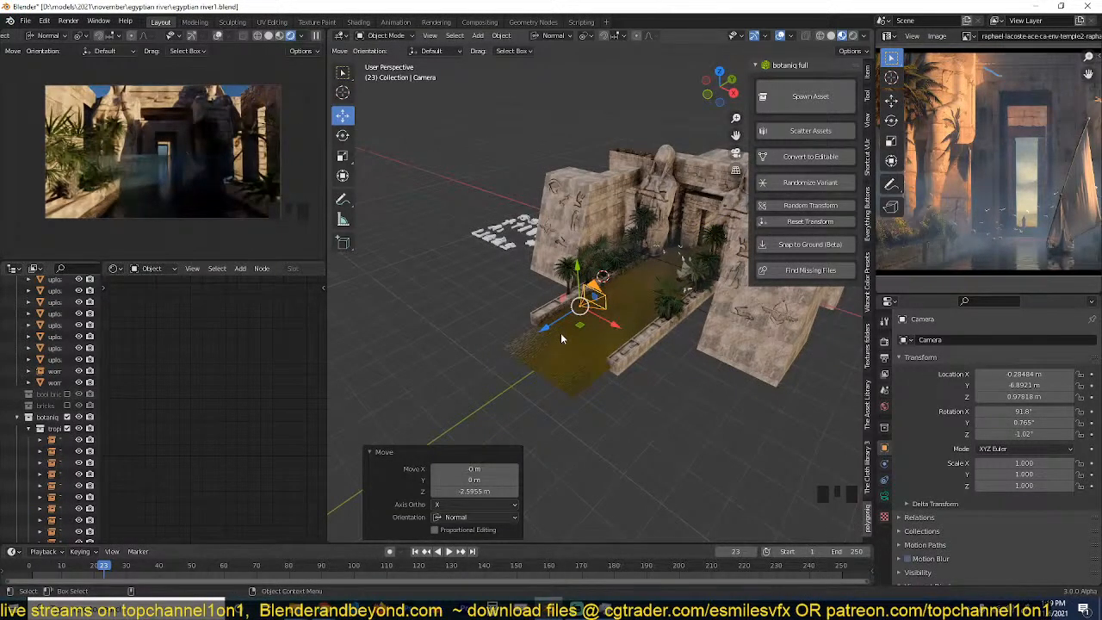
left_click_drag(564, 316, 592, 304)
key("grave")
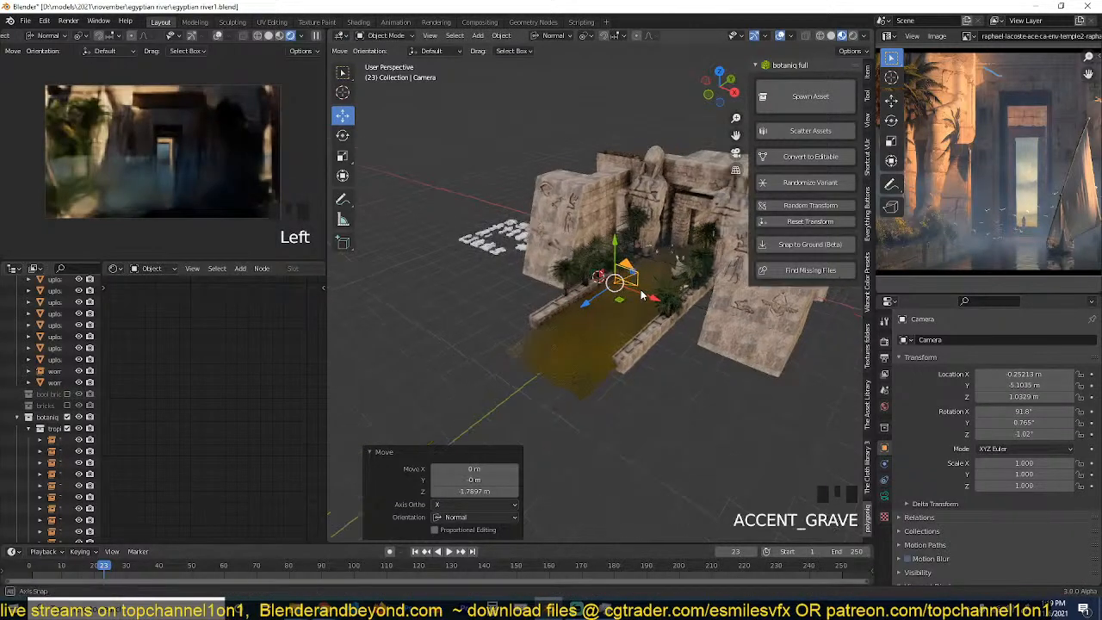
scroll(622, 267, "up", 2)
key("g")
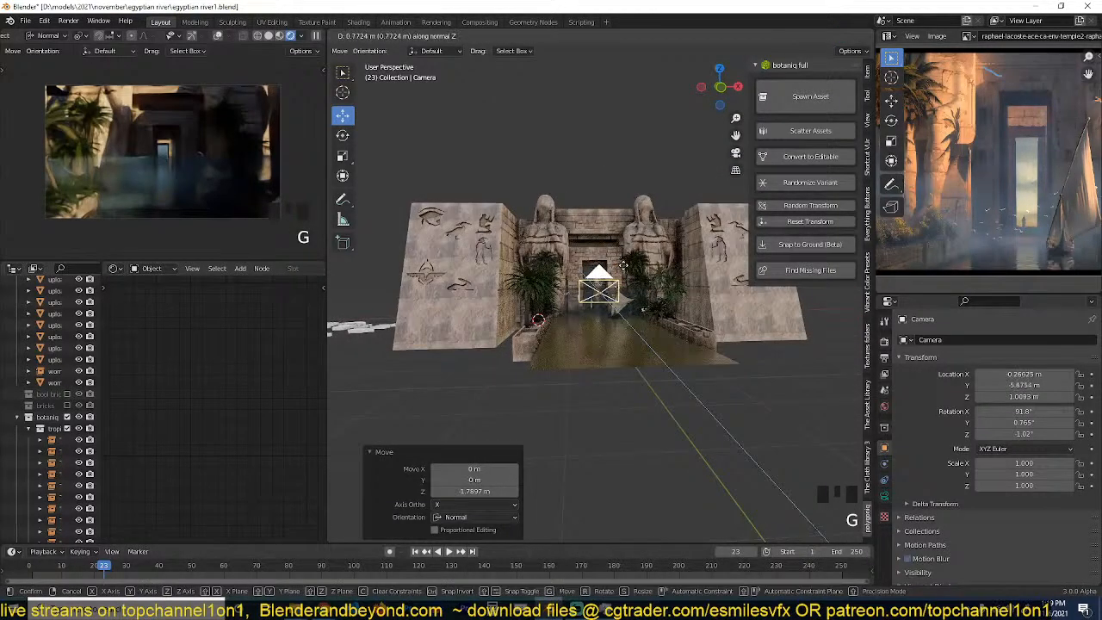
key("g")
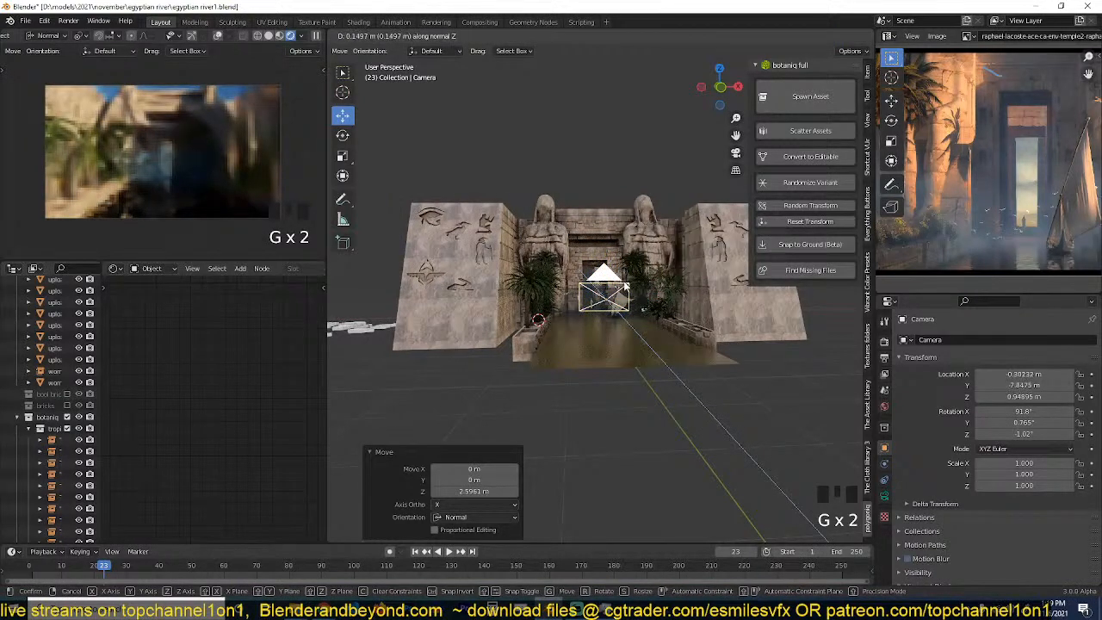
key("g")
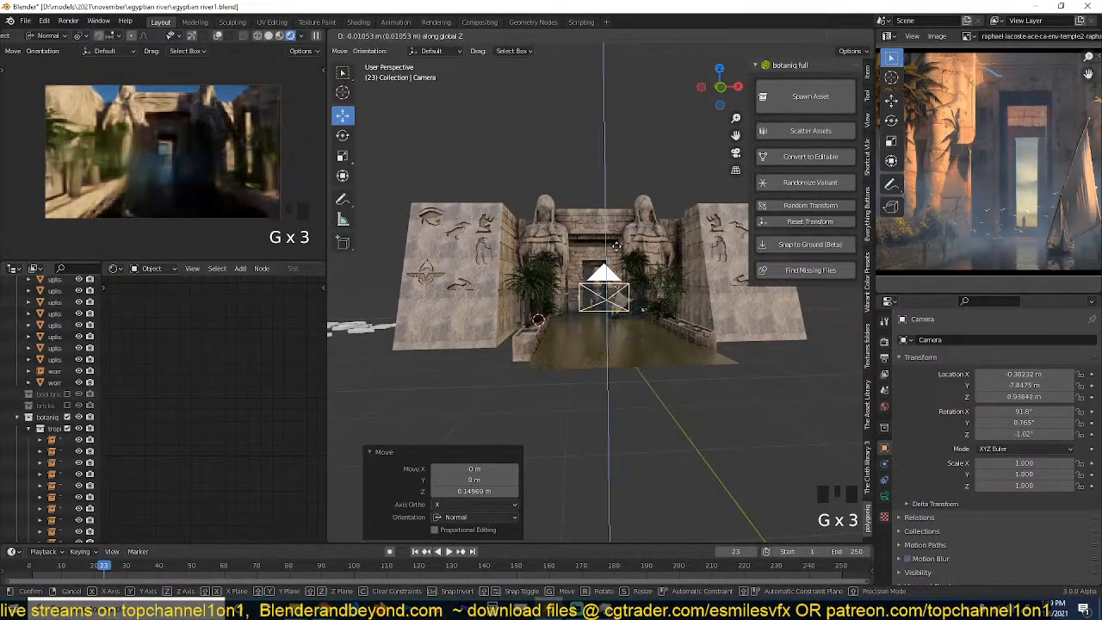
left_click(626, 257)
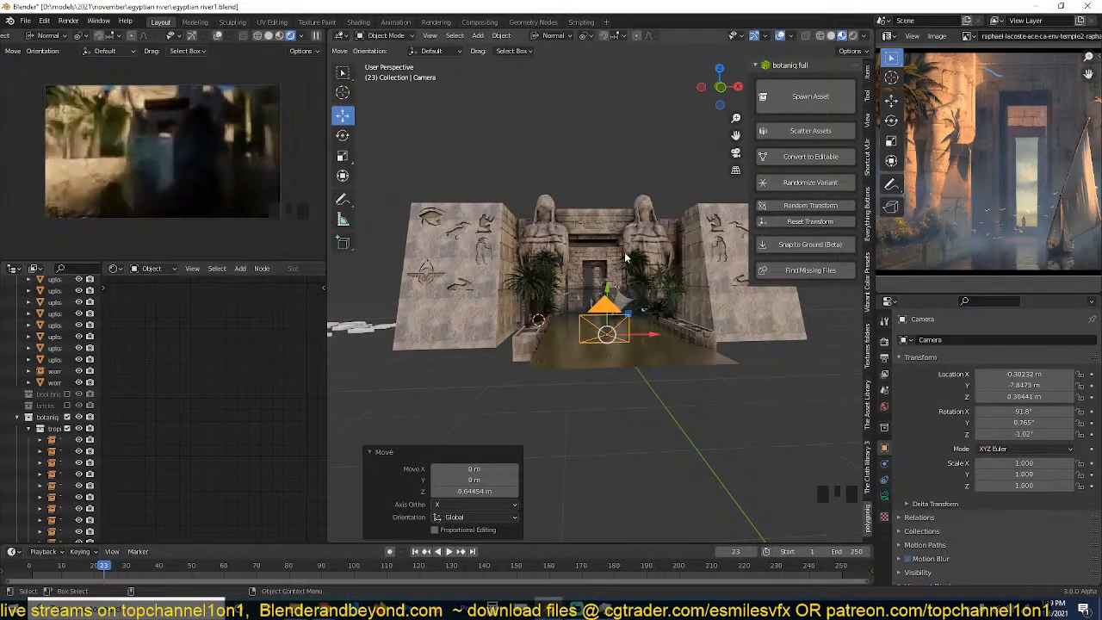
Rotate the camera about 5.09° around its local X axis and save the file.
key("grave")
key("r")
key("x")
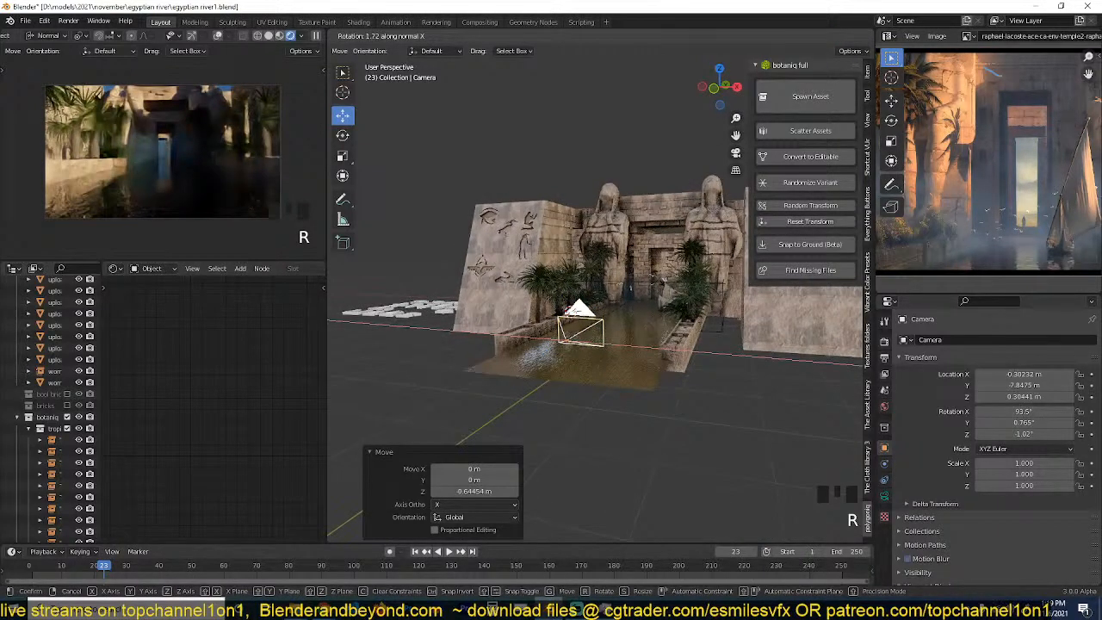
left_click(659, 275)
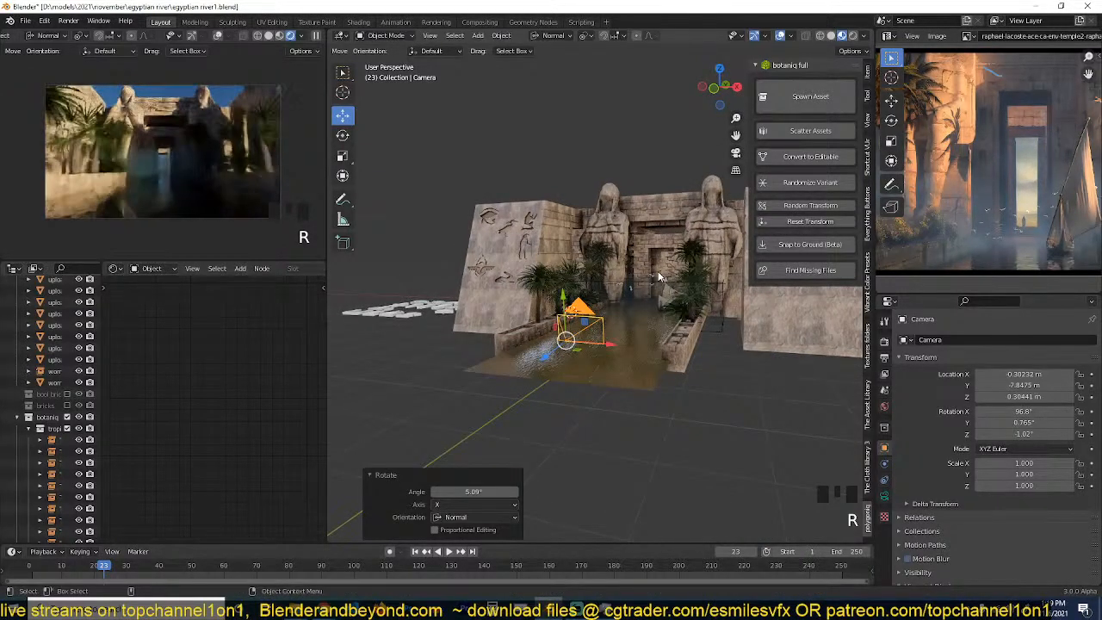
key("ctrl+s")
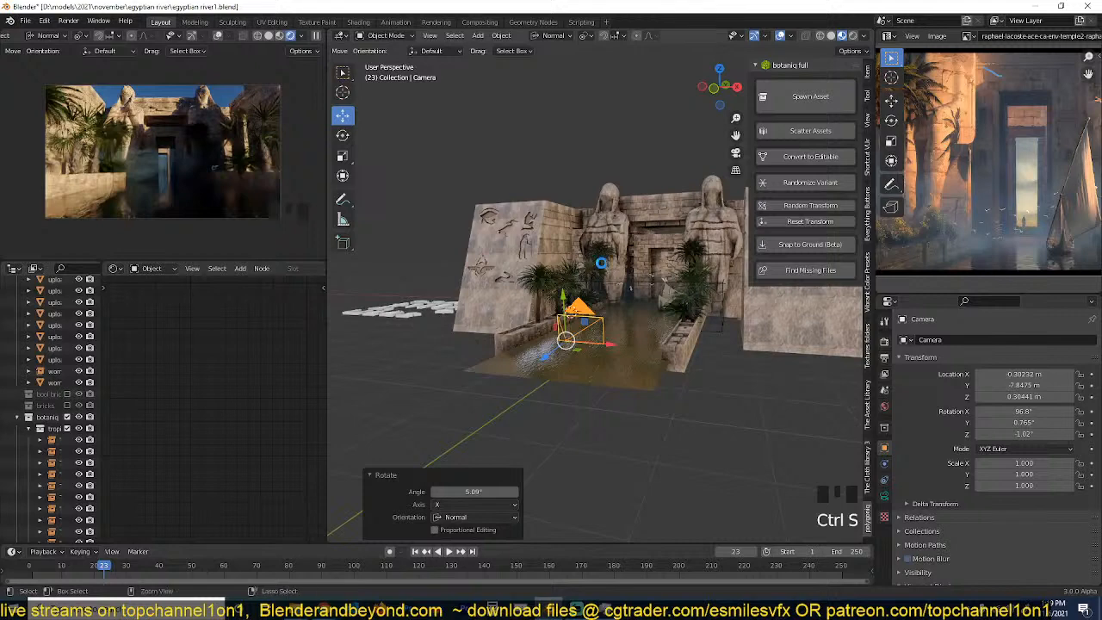
scroll(659, 336, "up", 3)
key("grave")
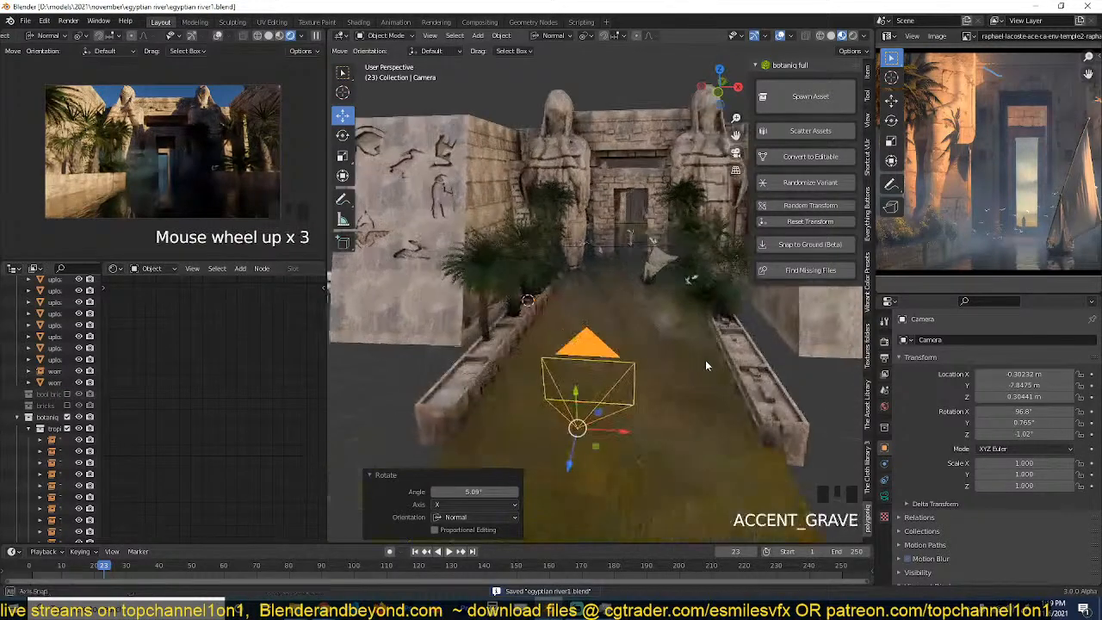
middle_click_drag(705, 365, 540, 257)
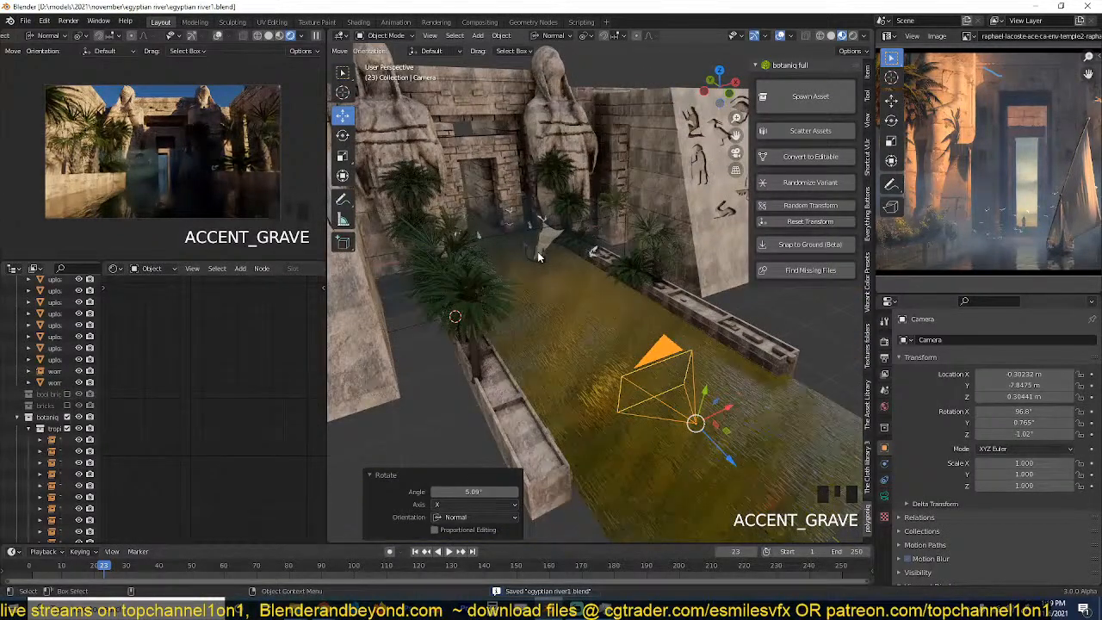
key("ctrl+s")
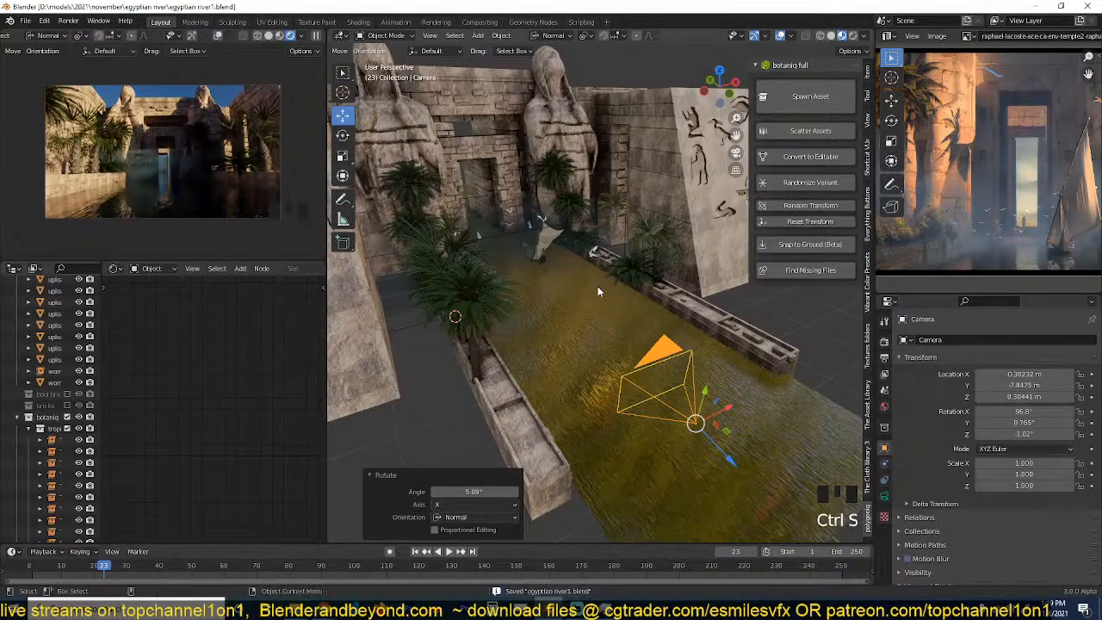
Select the sailboat's hull, main sail, both masts and the bird perched on the mast together.
scroll(590, 285, "up", 10)
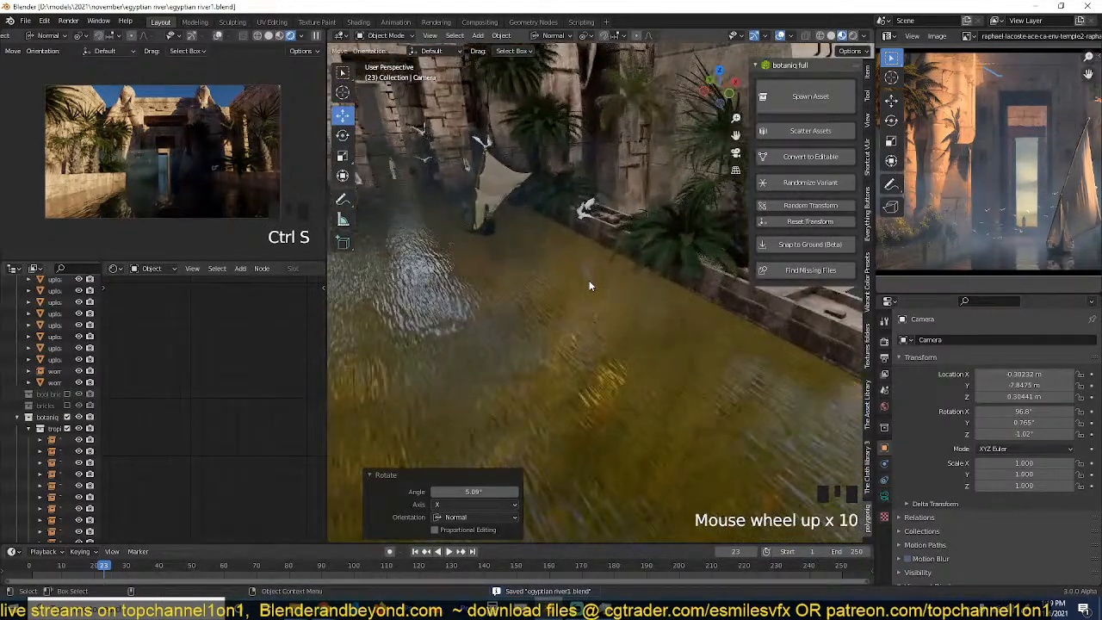
left_click(467, 217)
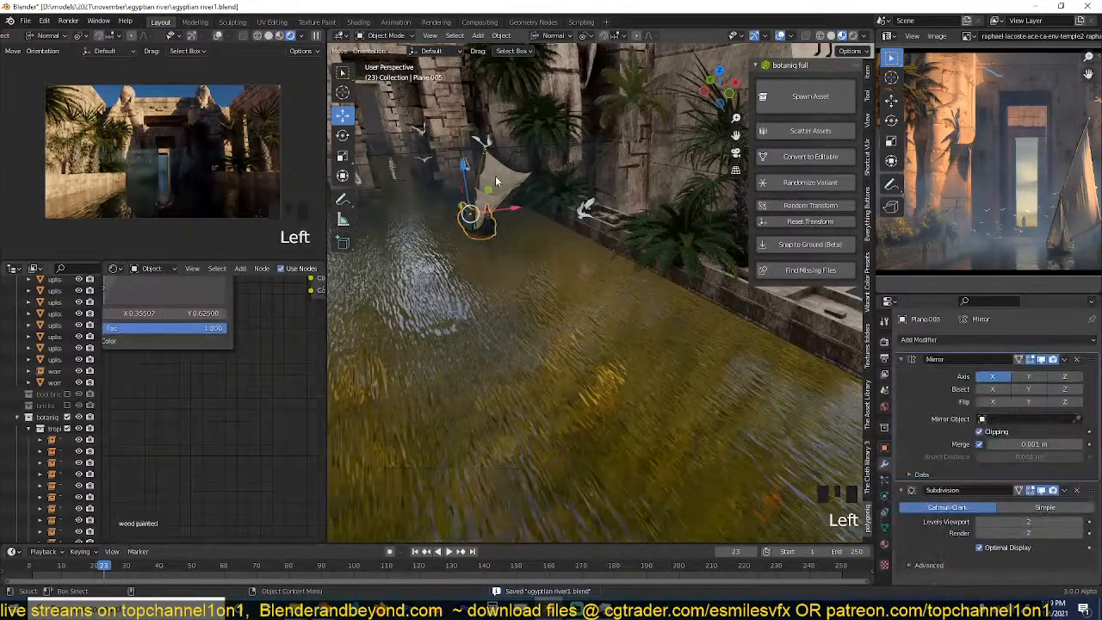
left_click(495, 175, "shift")
key("KP_Decimal")
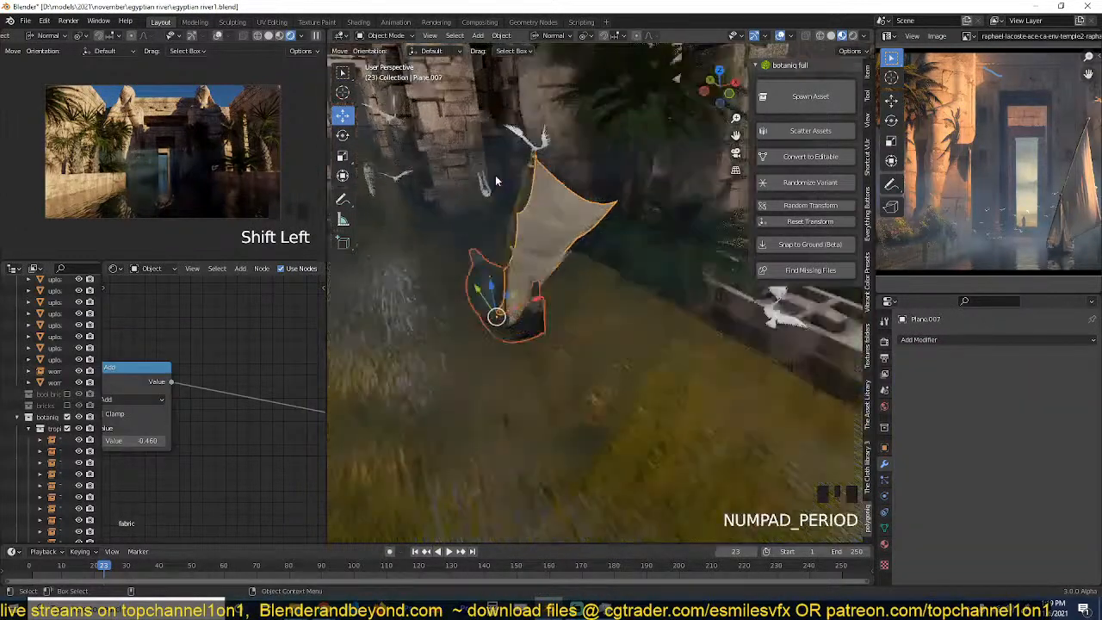
left_click(635, 226, "shift")
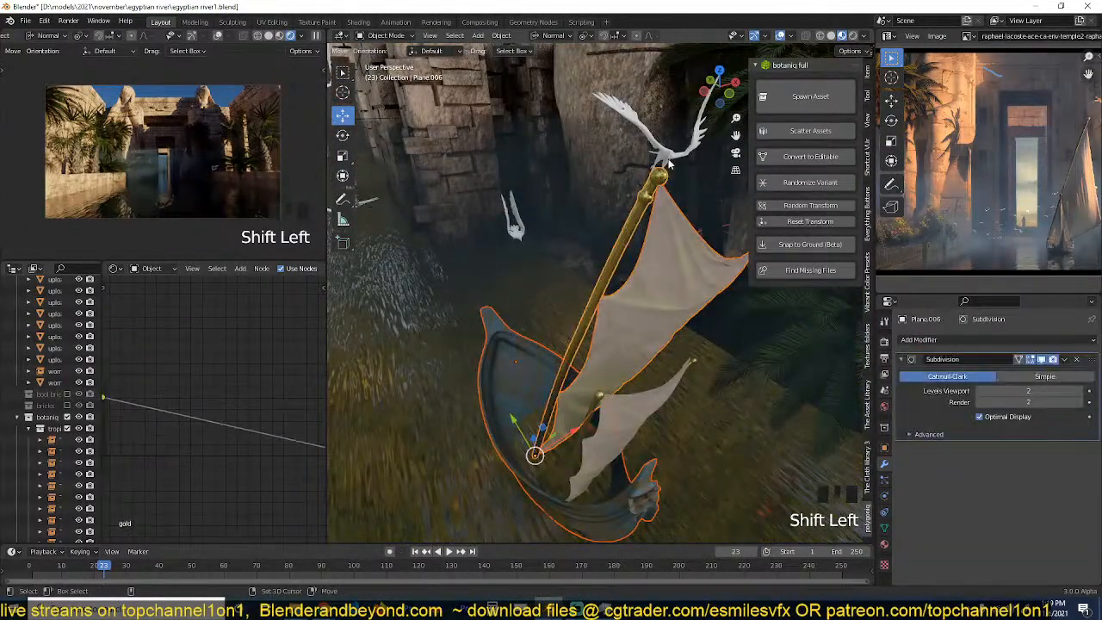
left_click(667, 142, "shift")
left_click(598, 408, "shift")
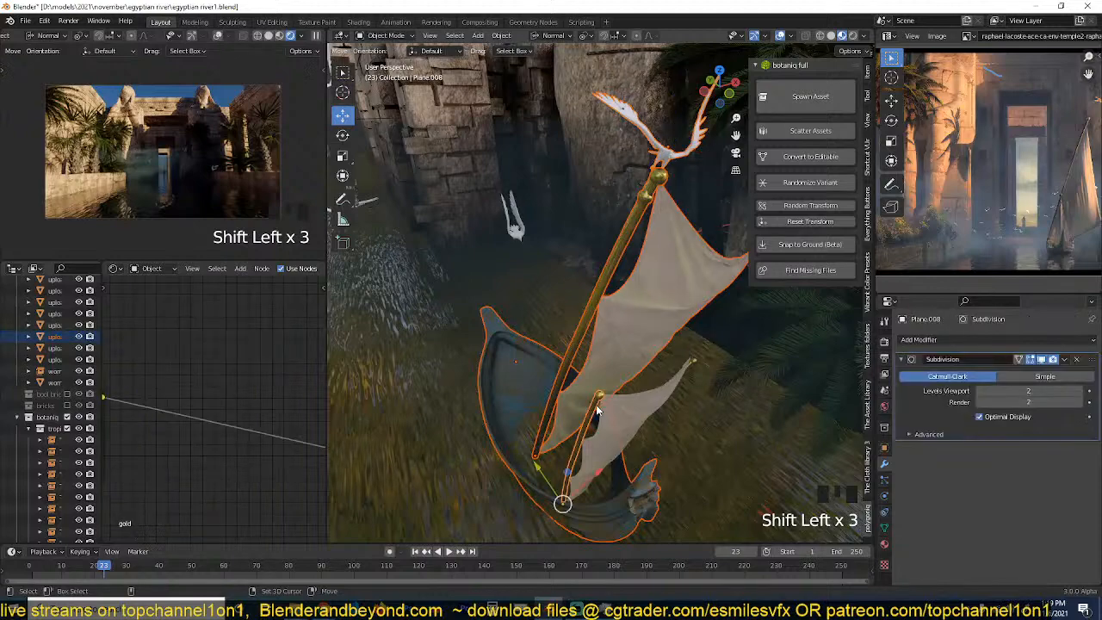
Try to reposition the selected sailboat on the river from the top view.
scroll(596, 405, "down", 5)
key("KP_7")
scroll(596, 405, "down", 4)
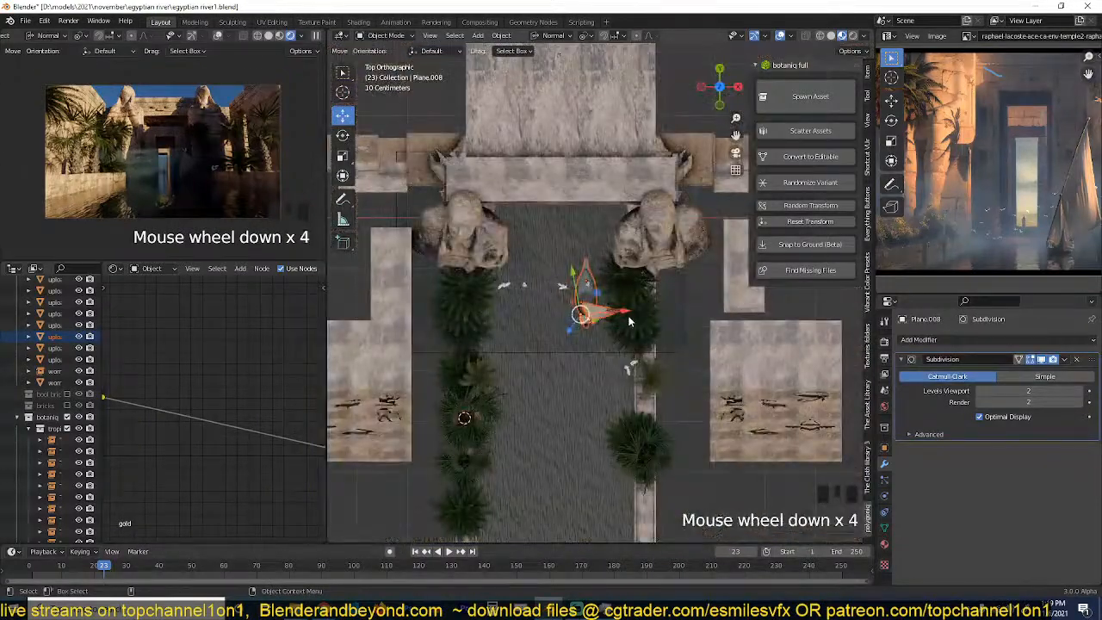
key("g")
left_click(593, 303)
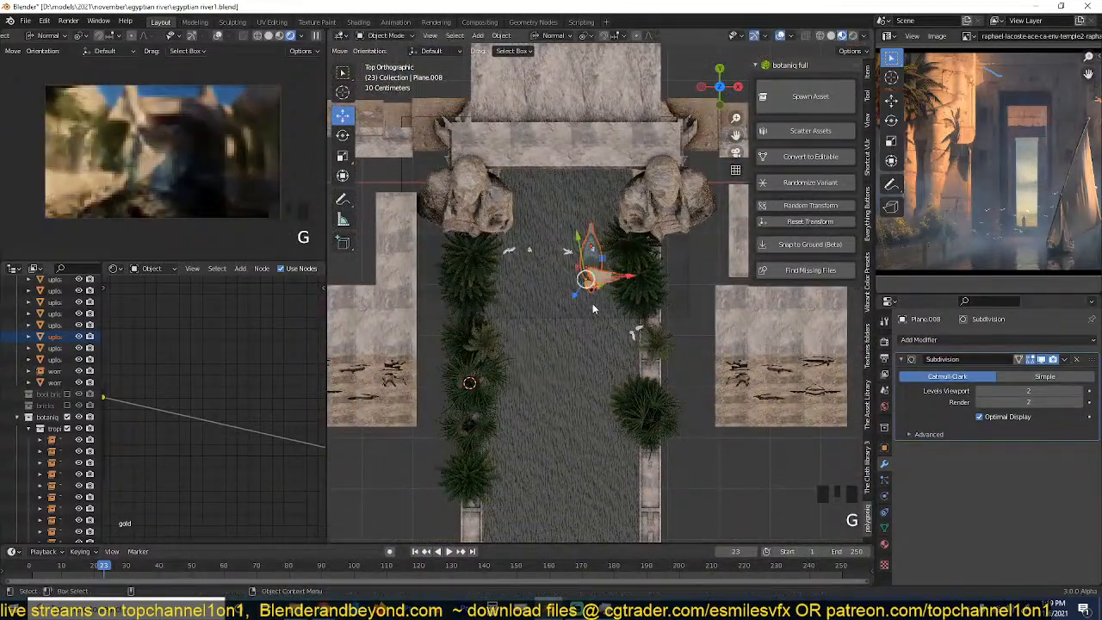
key("grave")
scroll(615, 300, "up", 6)
Start Blender again and reopen the recent file egyptian river1.blend.
key("alt+Tab")
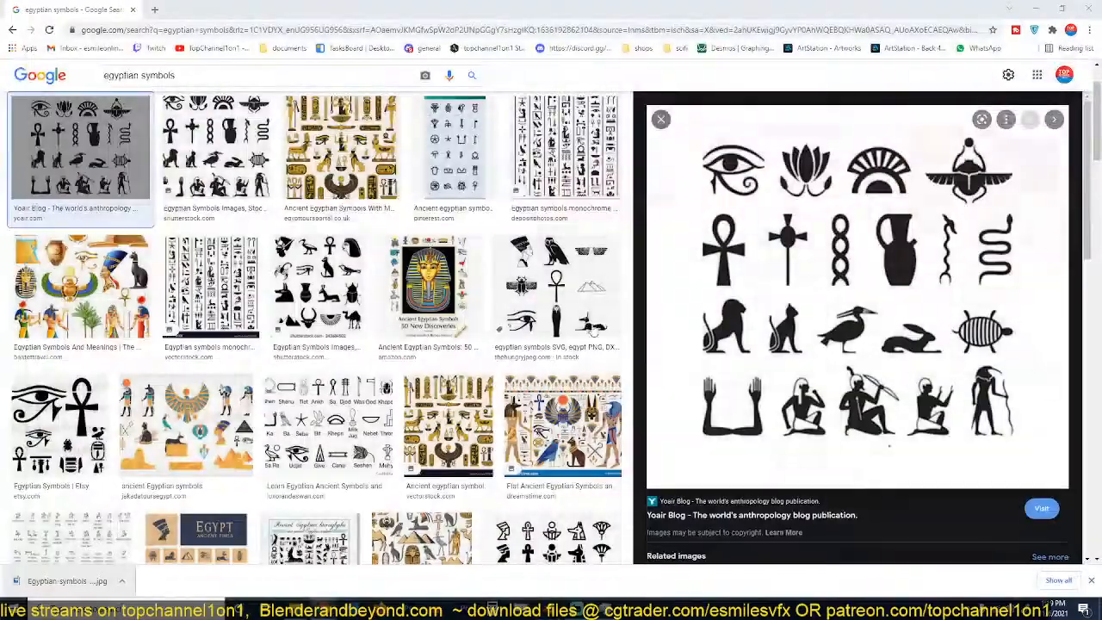
left_click(558, 613)
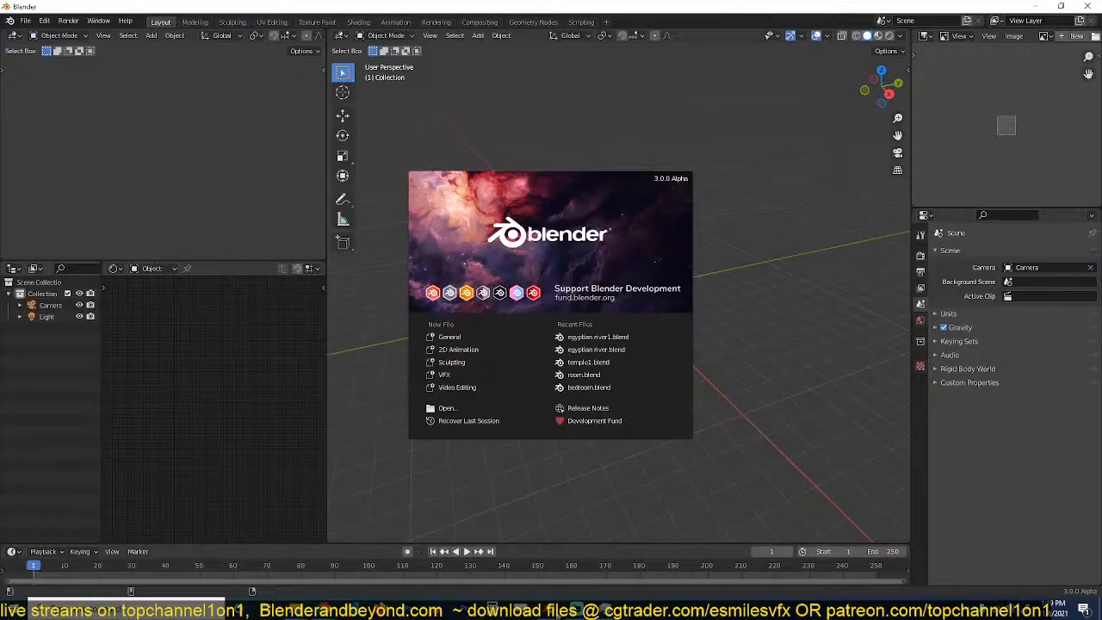
left_click(603, 337)
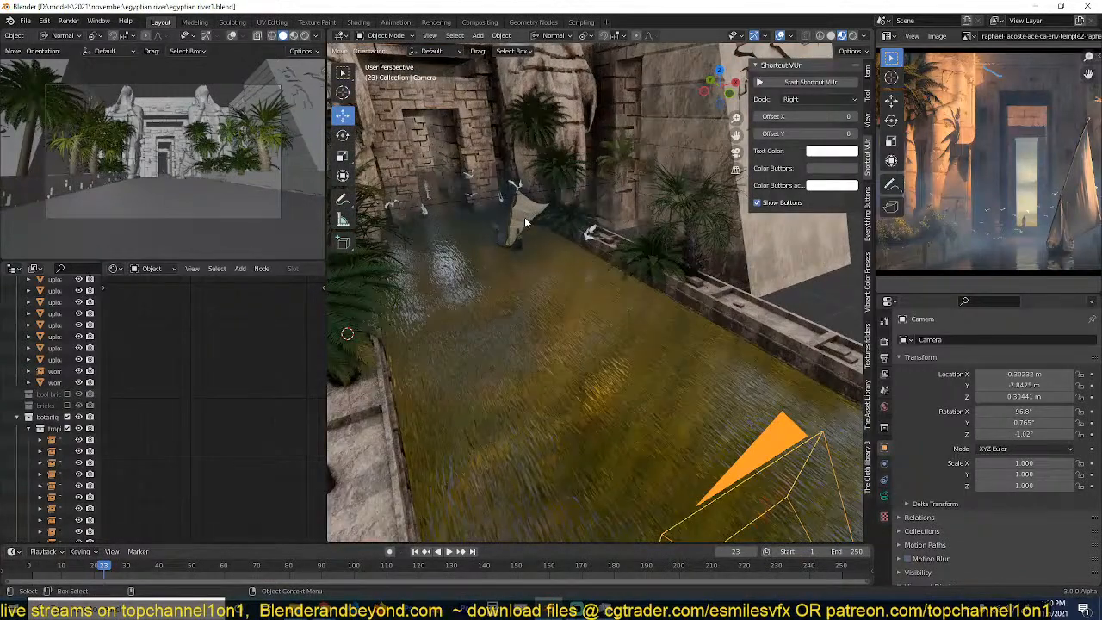
Select all the sailboat's parts together: both masts and sails, the bird on the mast, and the hull.
left_click(520, 219)
left_click(517, 216)
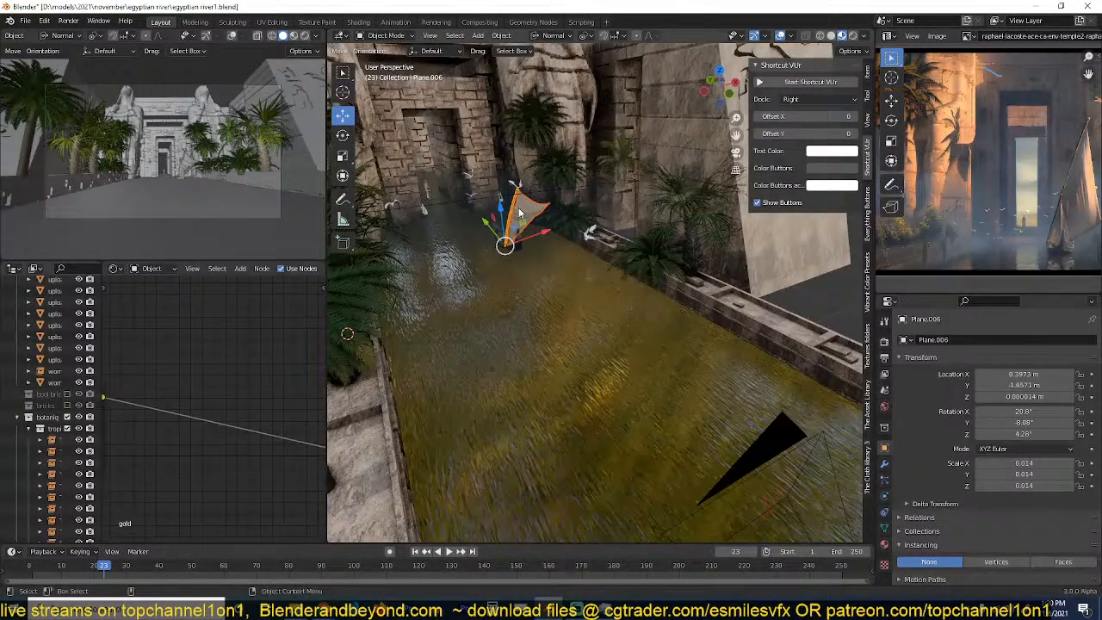
key("KP_Decimal")
left_click(575, 112, "shift")
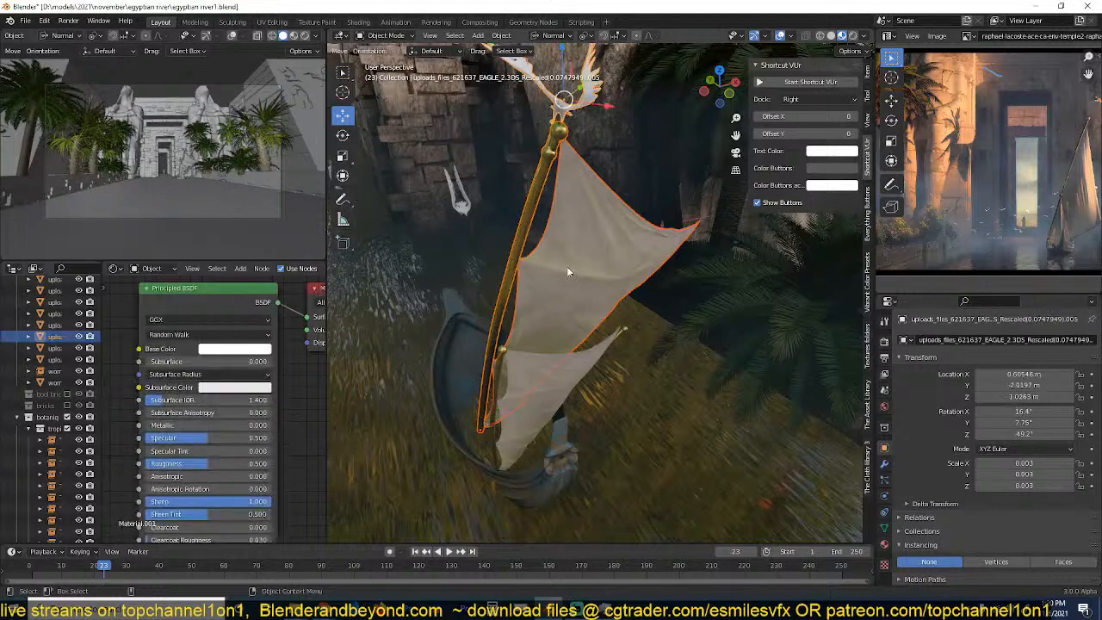
middle_click_drag(567, 266, 533, 306)
left_click(534, 355, "shift")
left_click(458, 341, "shift")
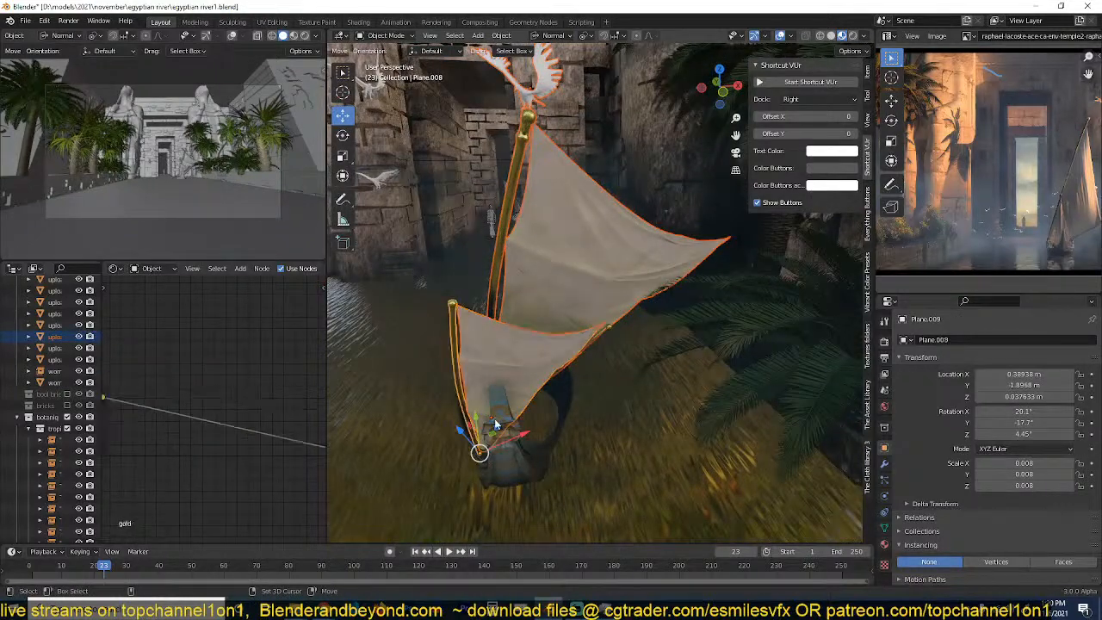
left_click(520, 461, "shift")
key("KP_Decimal")
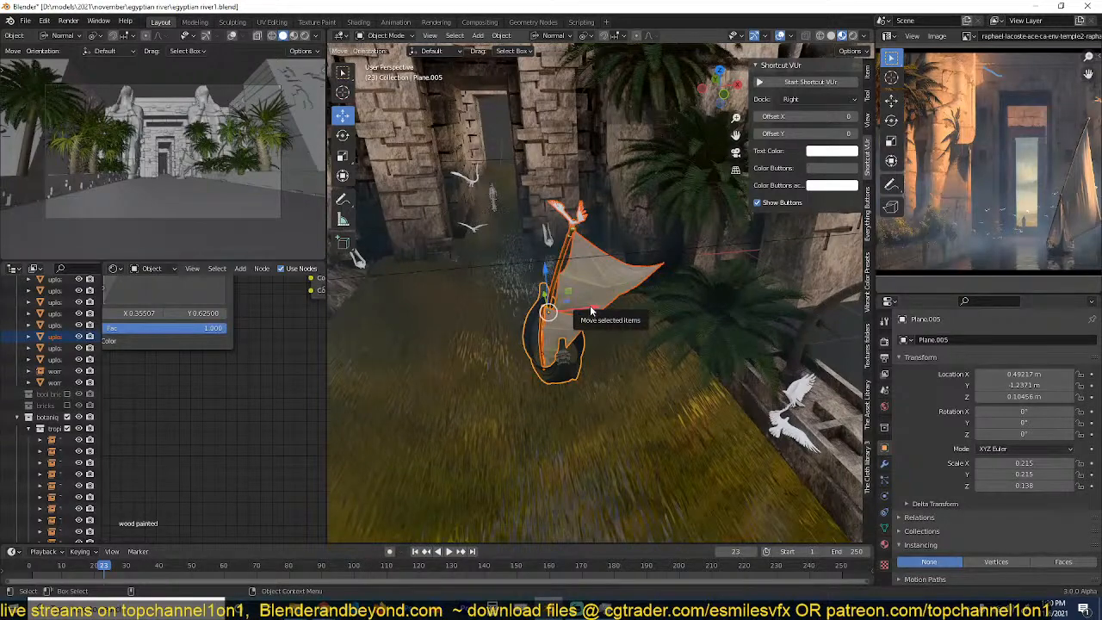
Move the whole sailboat in top view beside the left embankment, with its hull at about X -1.17 m, Y -3.98 m, and save the file.
key("KP_7")
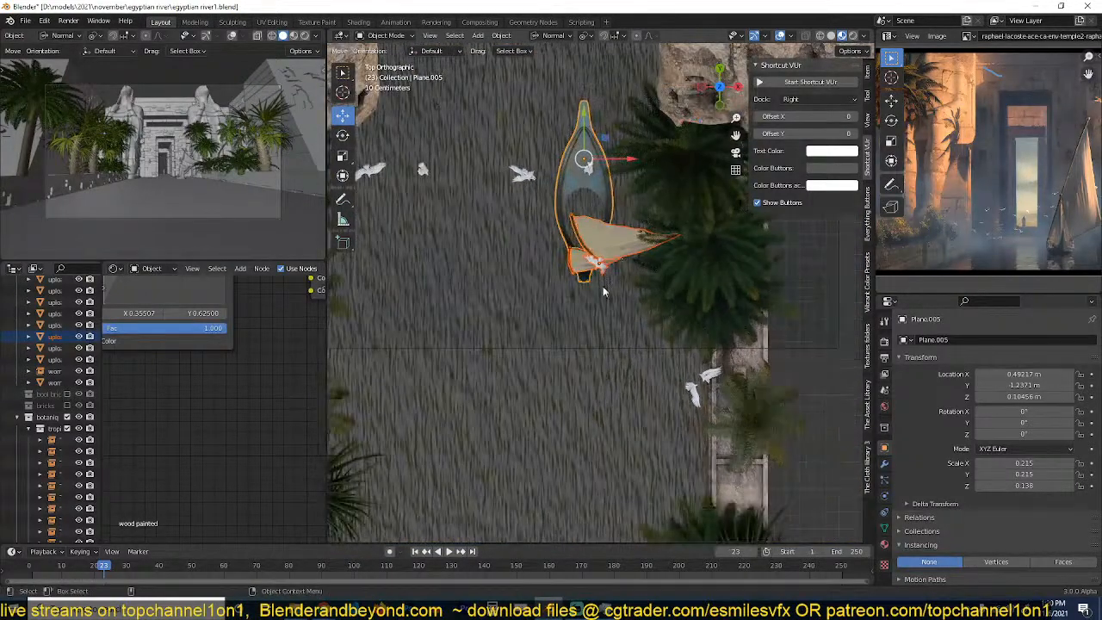
middle_click_drag(603, 291, 571, 227)
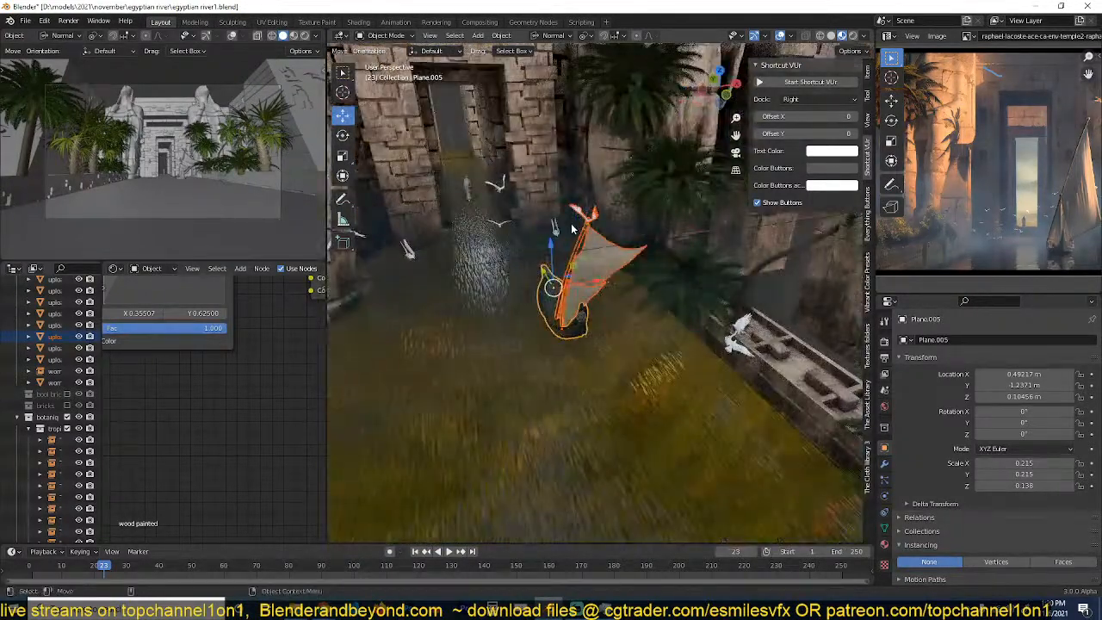
key("KP_7")
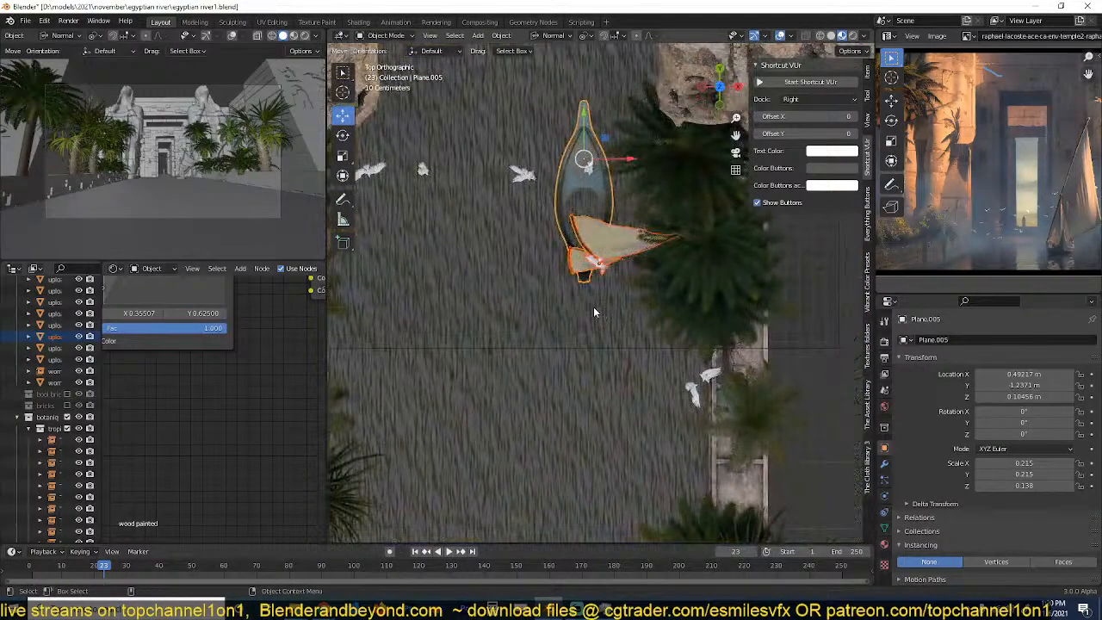
scroll(613, 261, "down", 3)
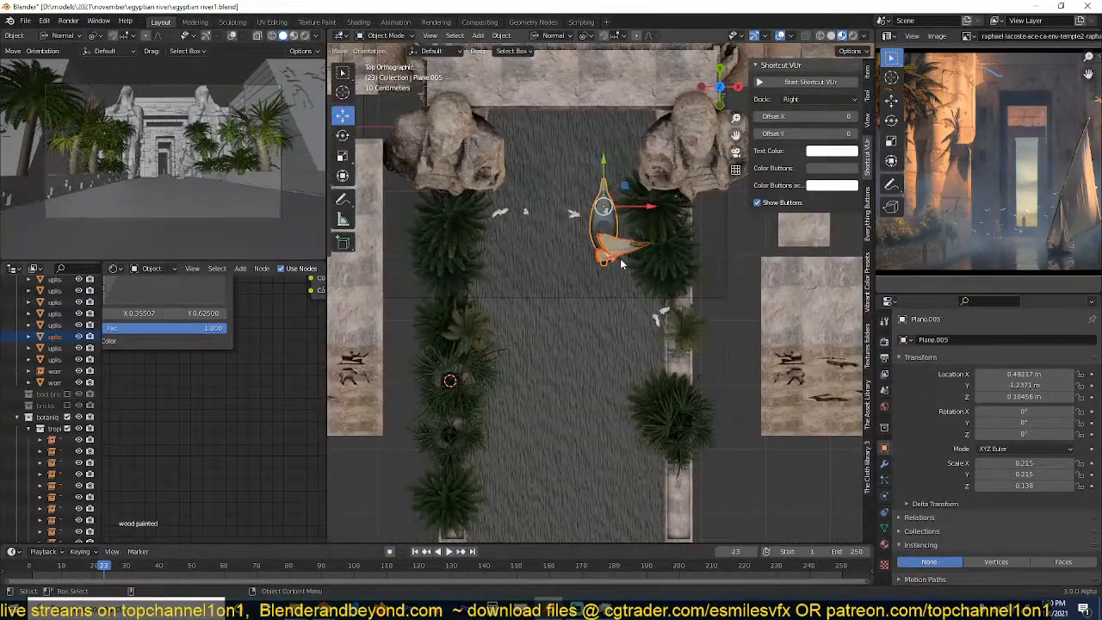
scroll(620, 266, "down", 3)
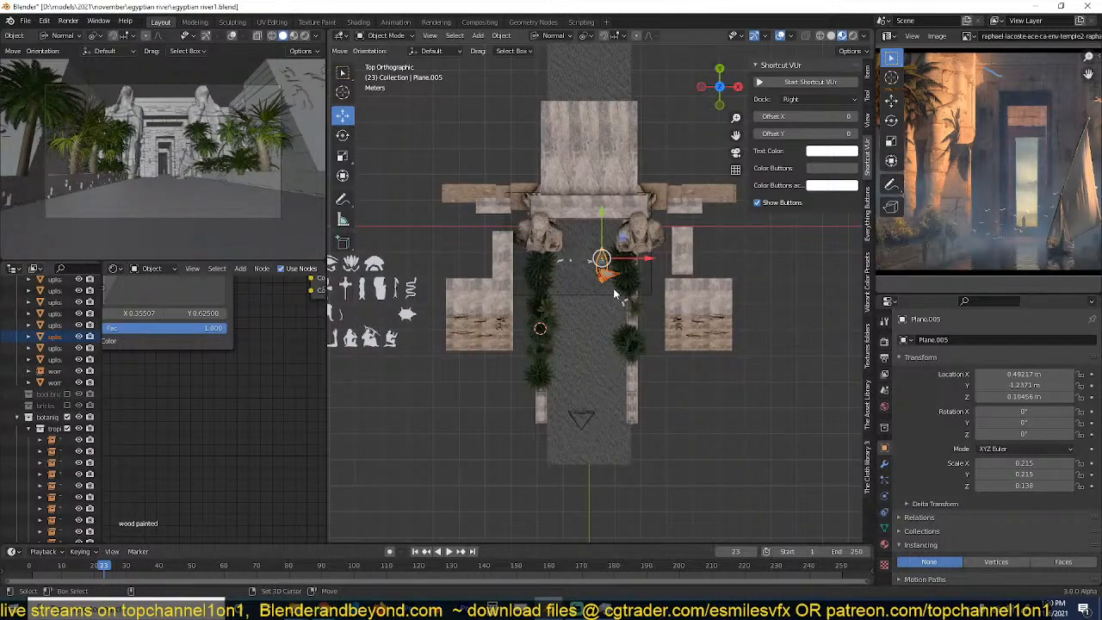
key("g")
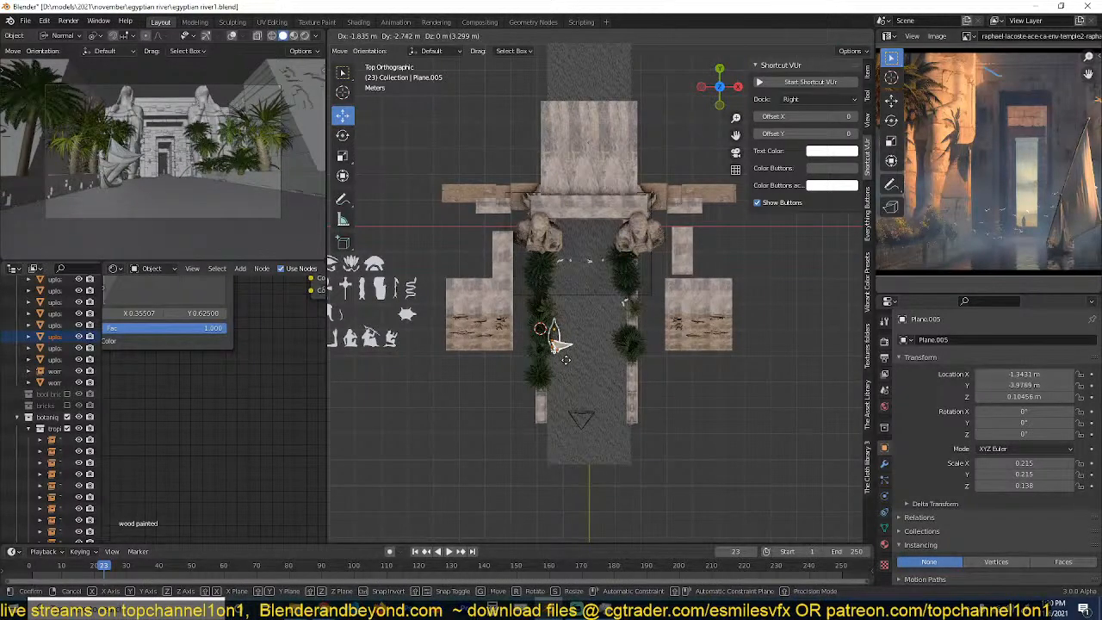
key("x")
left_click(565, 359)
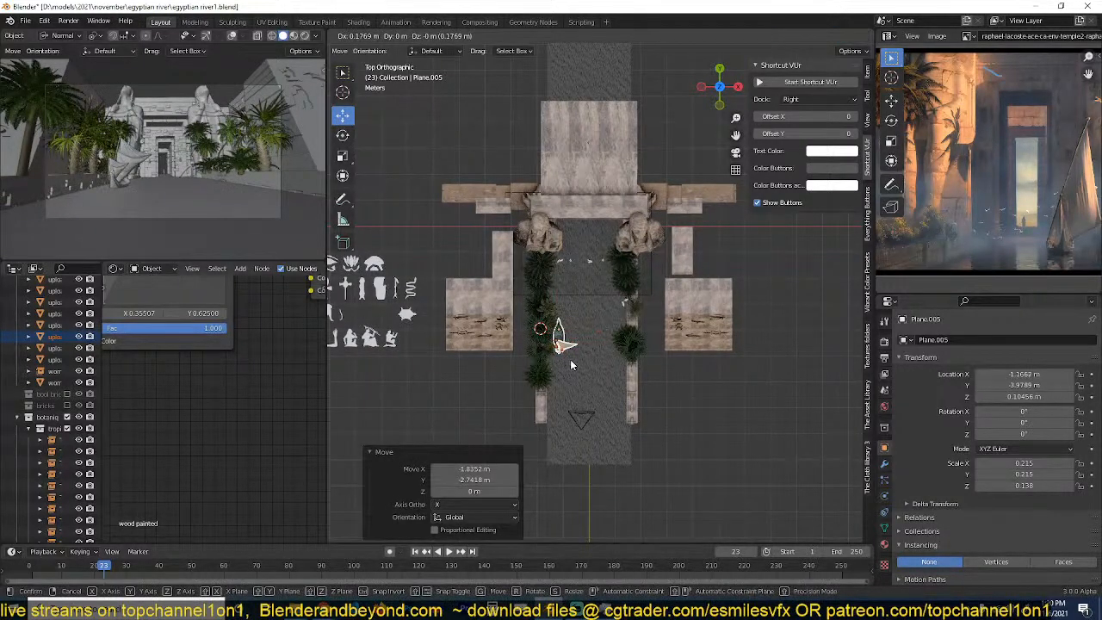
key("ctrl+s")
scroll(561, 304, "up", 6)
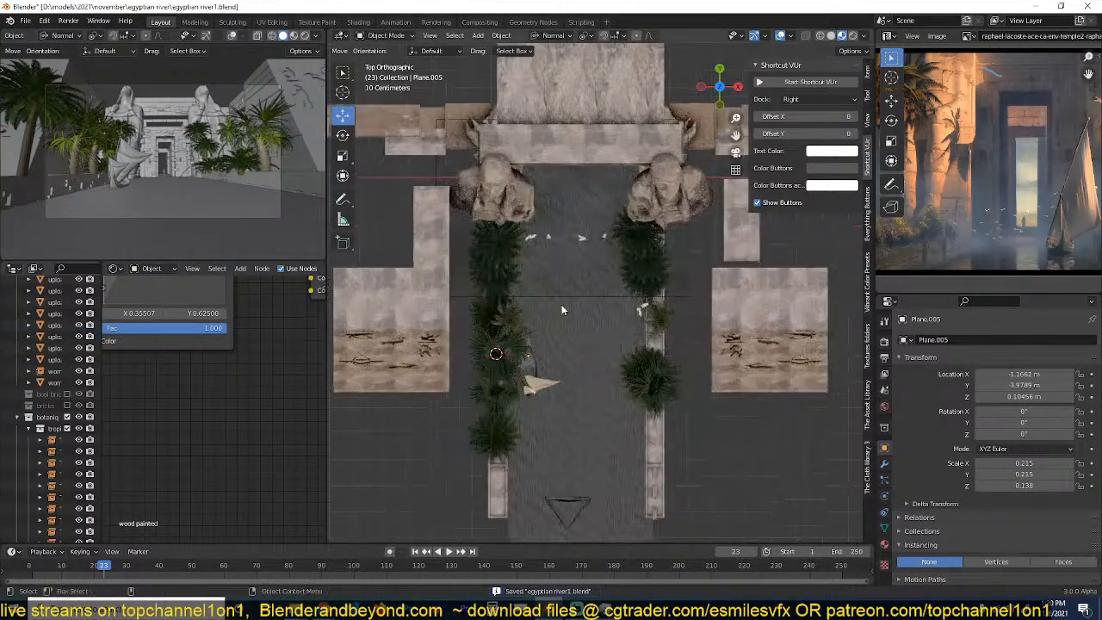
In top view, spread three flying birds down the river, placing two at about X -0.19, Y -2.54 m and X 0.16, Y -3.49 m.
left_click(567, 179)
key("g")
left_click(544, 298)
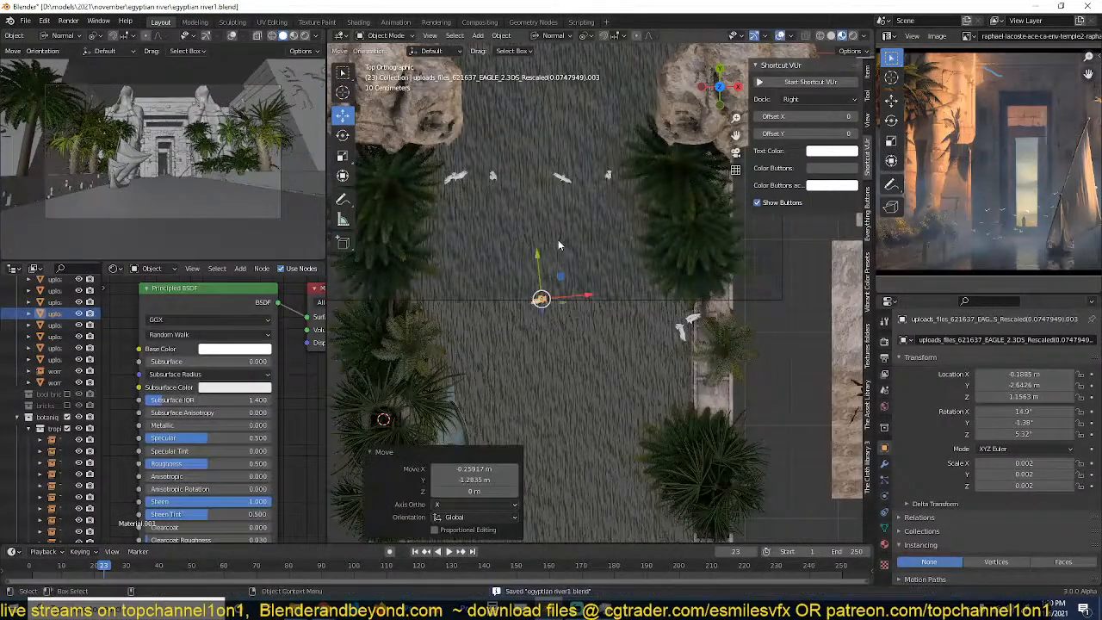
left_click(562, 178)
key("g")
left_click(485, 329)
left_click(493, 176)
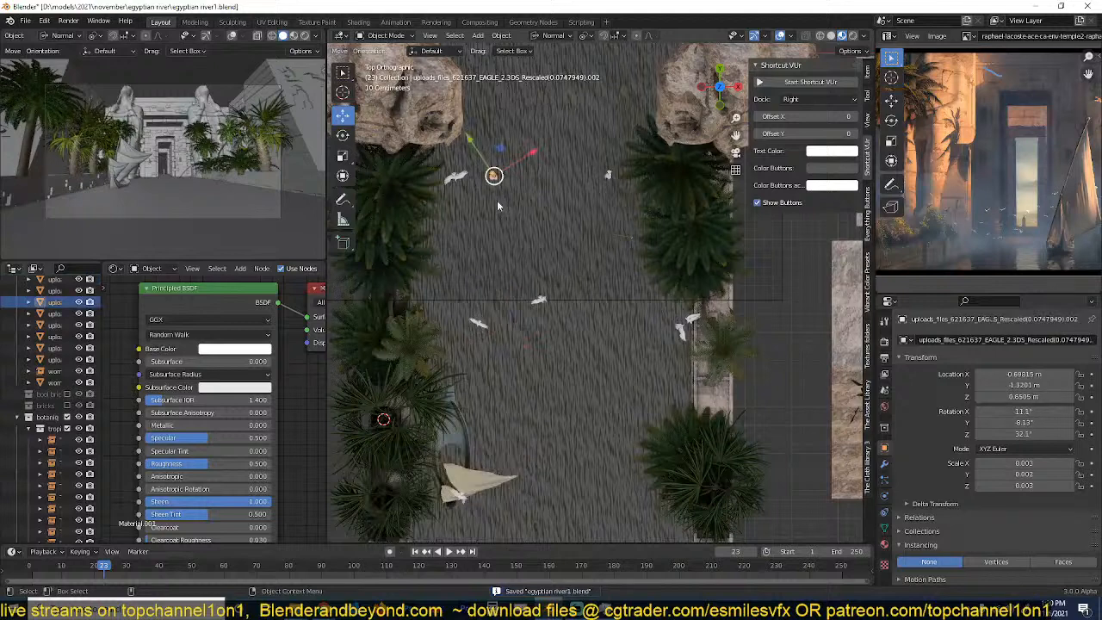
key("g")
left_click(580, 405)
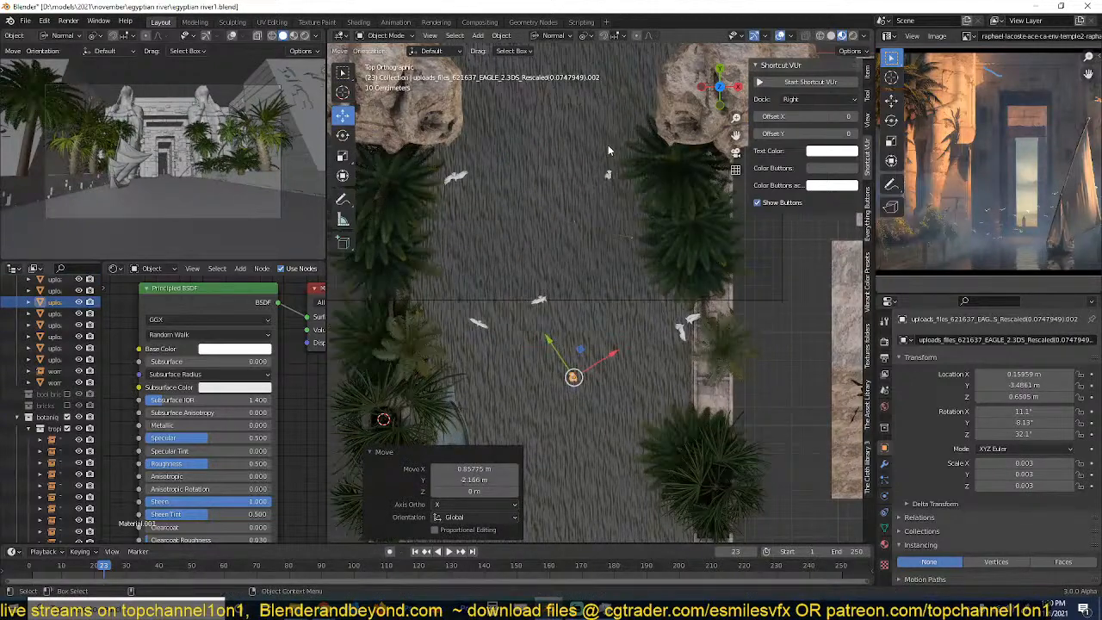
left_click(609, 175)
key("KP_0")
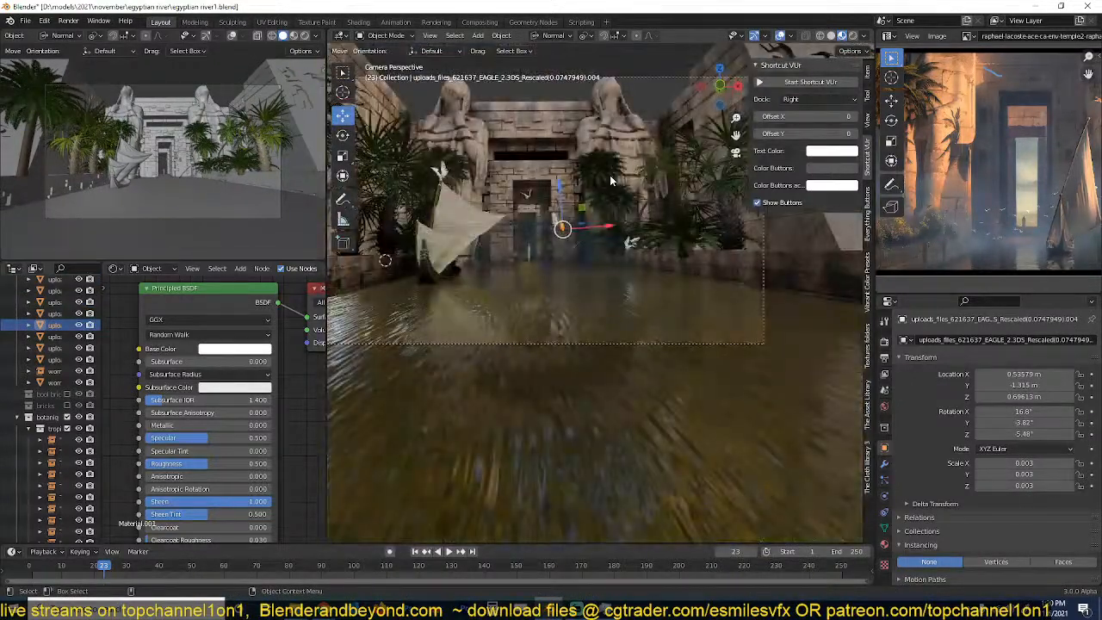
Duplicate the bird on the sailboat's mast and move the copy high above the temple, at about X 1.74, Y 0.62, Z 4.81 m.
left_click(444, 176)
key("shift+d")
left_click(549, 140)
middle_click_drag(550, 140, 431, 200)
scroll(487, 191, "down", 5)
key("g")
left_click(655, 102)
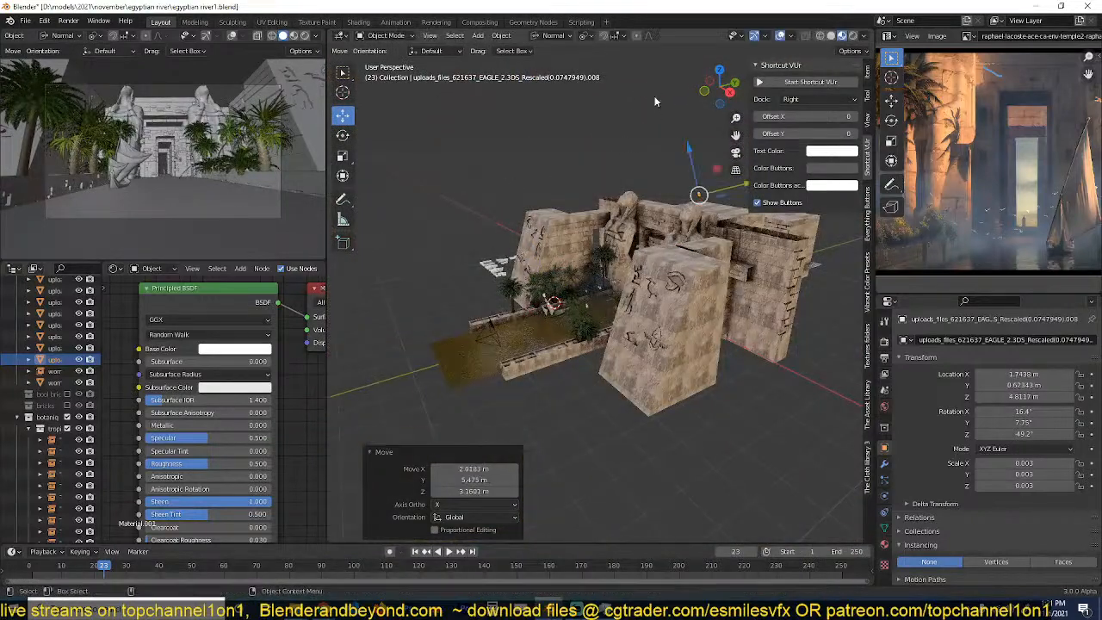
Through the camera, duplicate the high bird to about X 2.88, Y 0.64, Z 4.49 m and freely rotate the copy into a different flying pose.
key("KP_0")
scroll(626, 222, "up", 3)
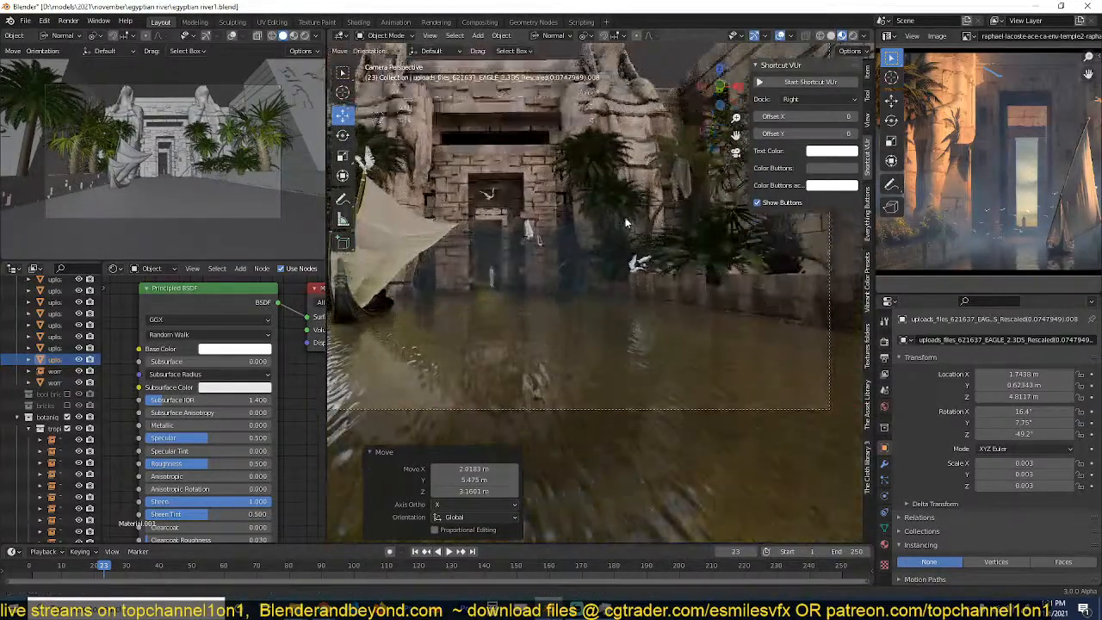
key("shift+d")
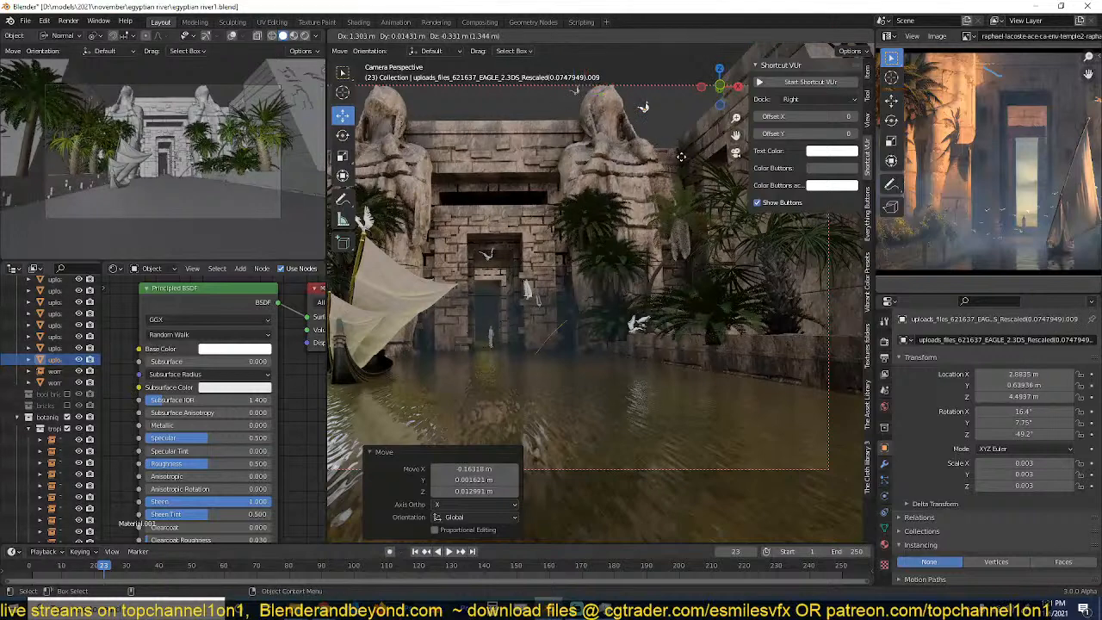
left_click(681, 157)
key("r")
key("r")
left_click(674, 149)
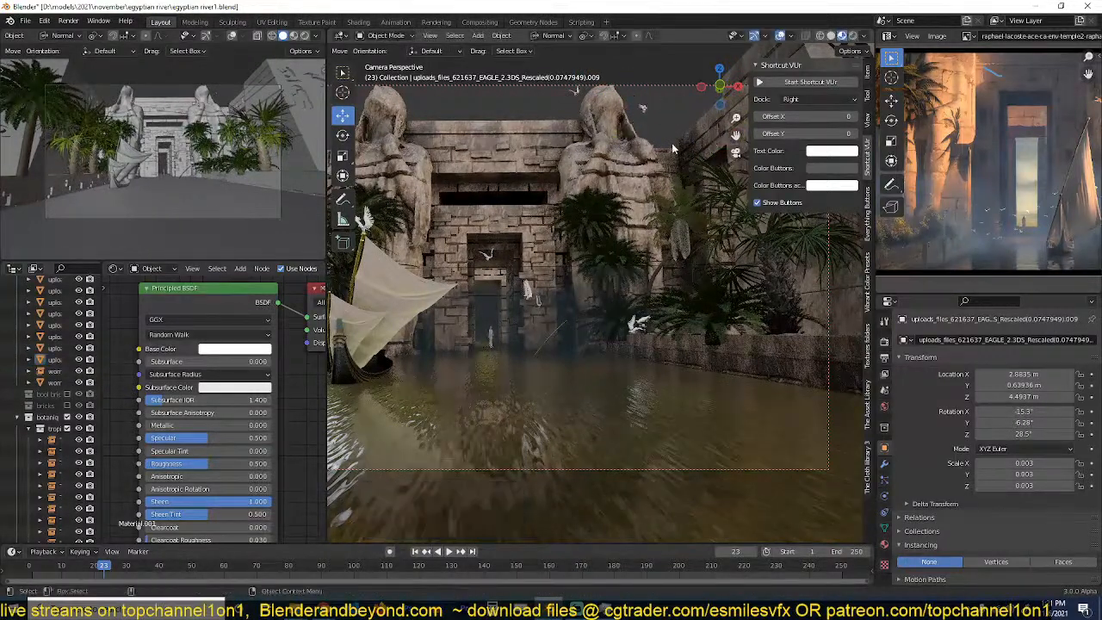
Add two more bird copies above the temple, one by the right statue's head and one over the entrance, and freely rotate the latter.
key("shift+d")
left_click(627, 75)
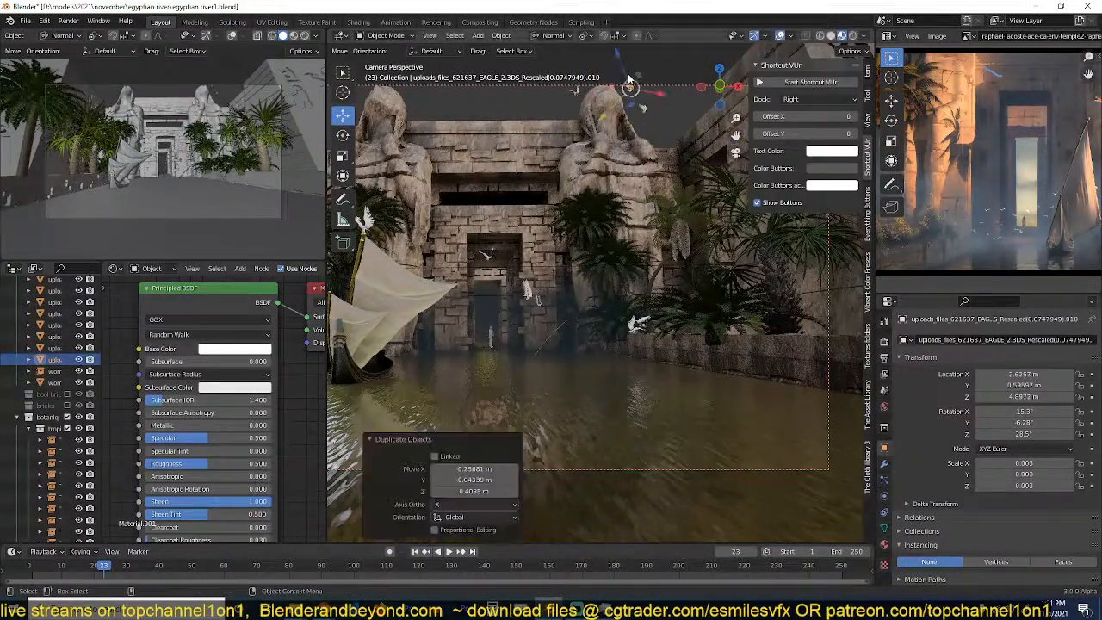
key("shift+d")
left_click(557, 109)
key("r")
key("r")
left_click(602, 102)
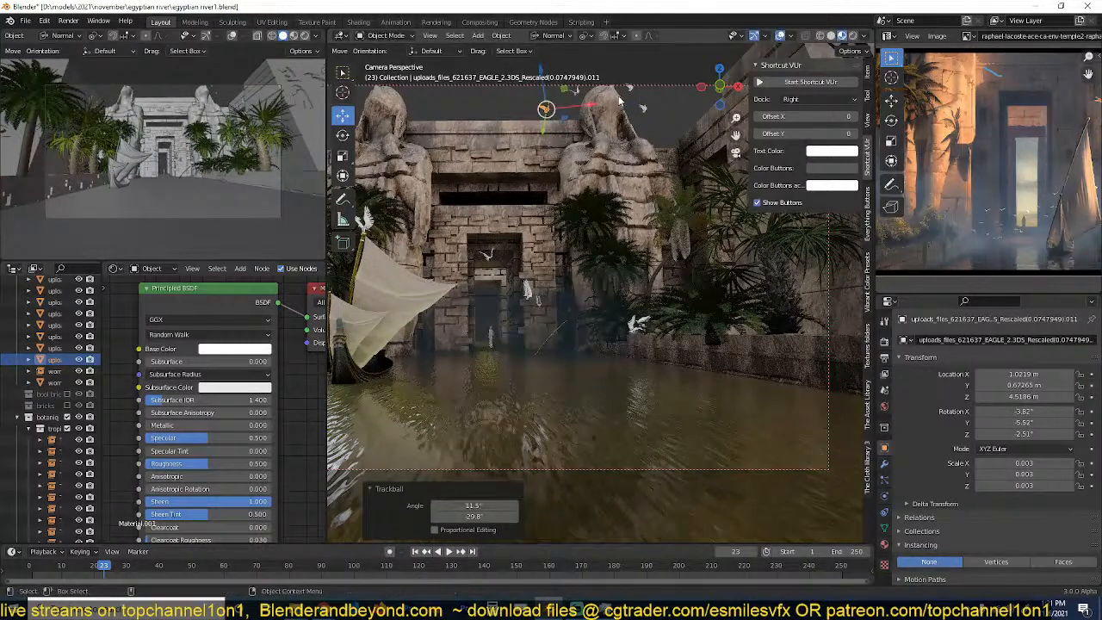
Rotate the bird at the right statue's head and move it clear of the statue, to about X 2.12, Y -0.47, Z 4.64 m.
left_click(629, 95)
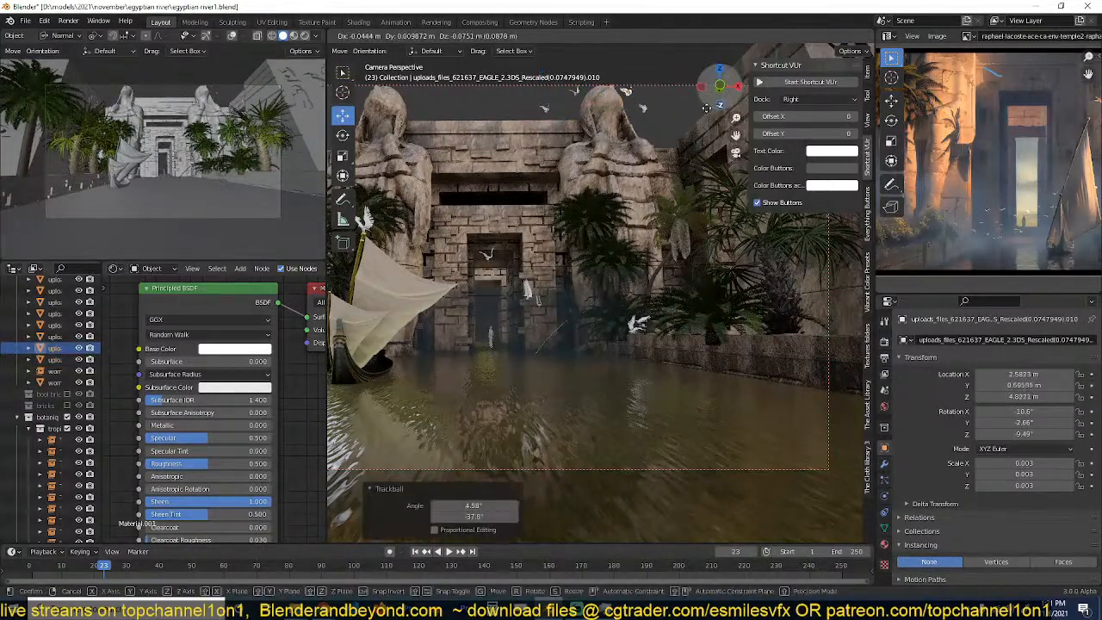
key("g")
key("x")
left_click(695, 121)
key("alt+a")
left_click(630, 102)
middle_click_drag(630, 102, 589, 239)
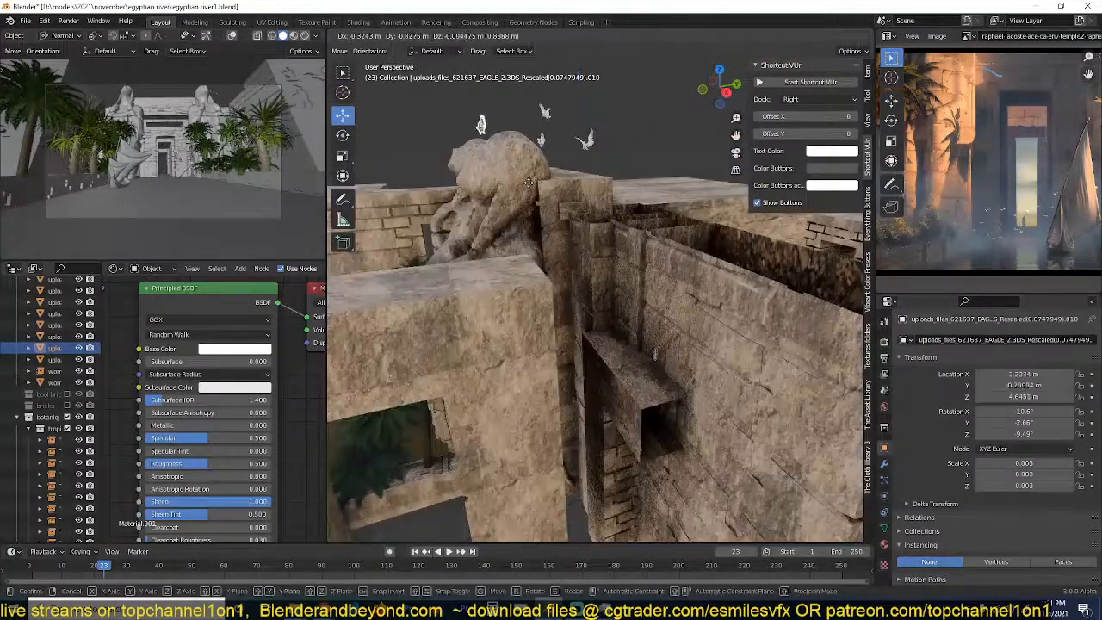
key("g")
left_click(512, 181)
key("KP_0")
key("alt+a")
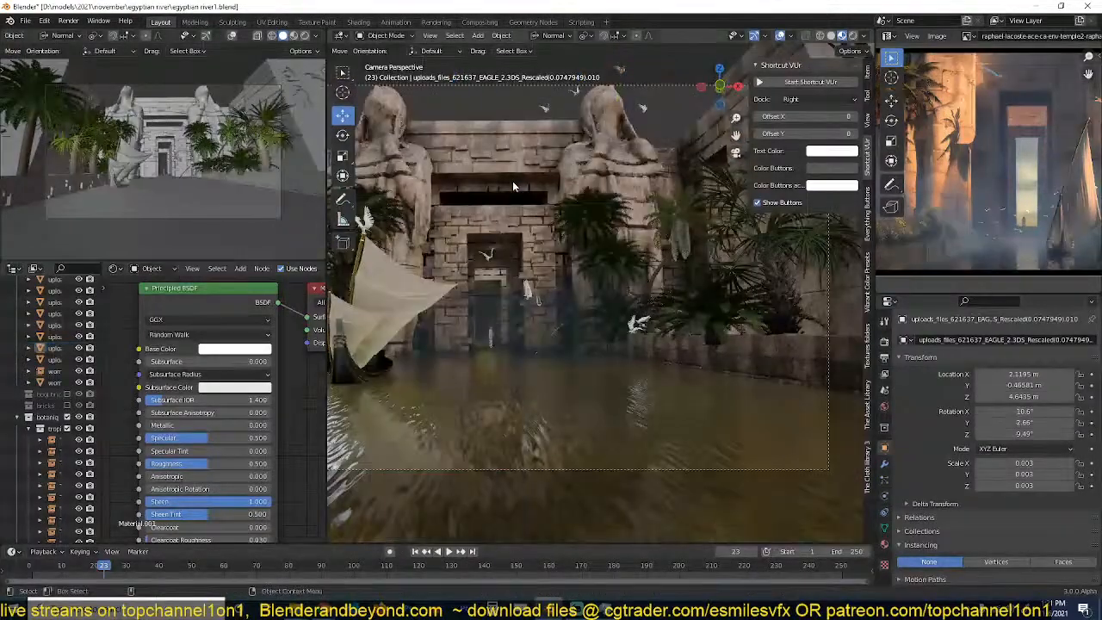
Save the file and display the small camera preview in rendered shading.
scroll(493, 269, "down", 1)
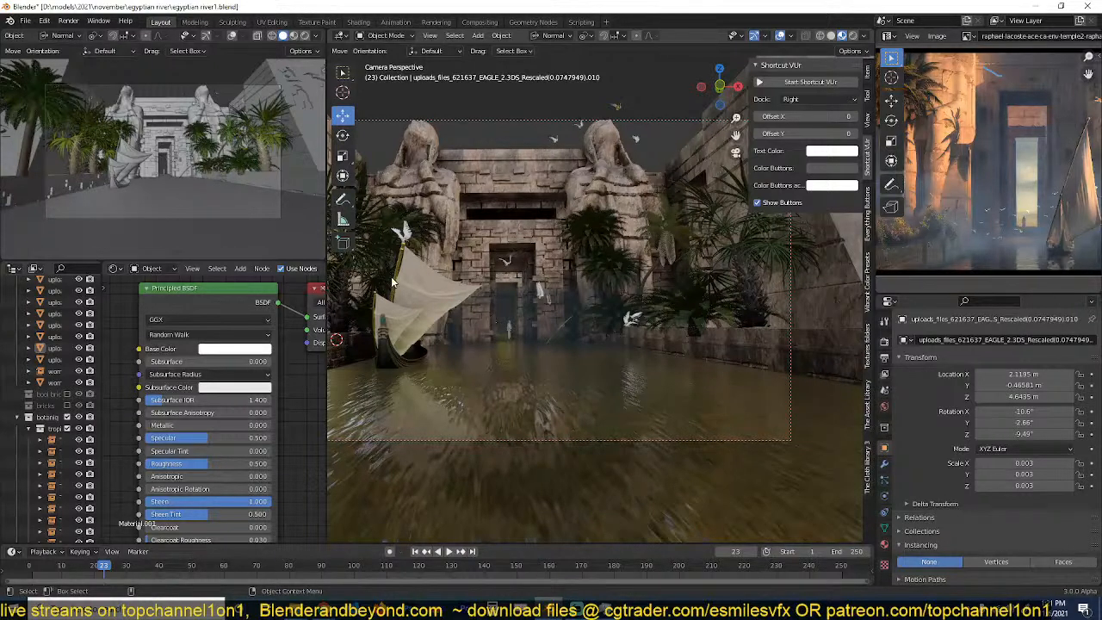
key("ctrl+s")
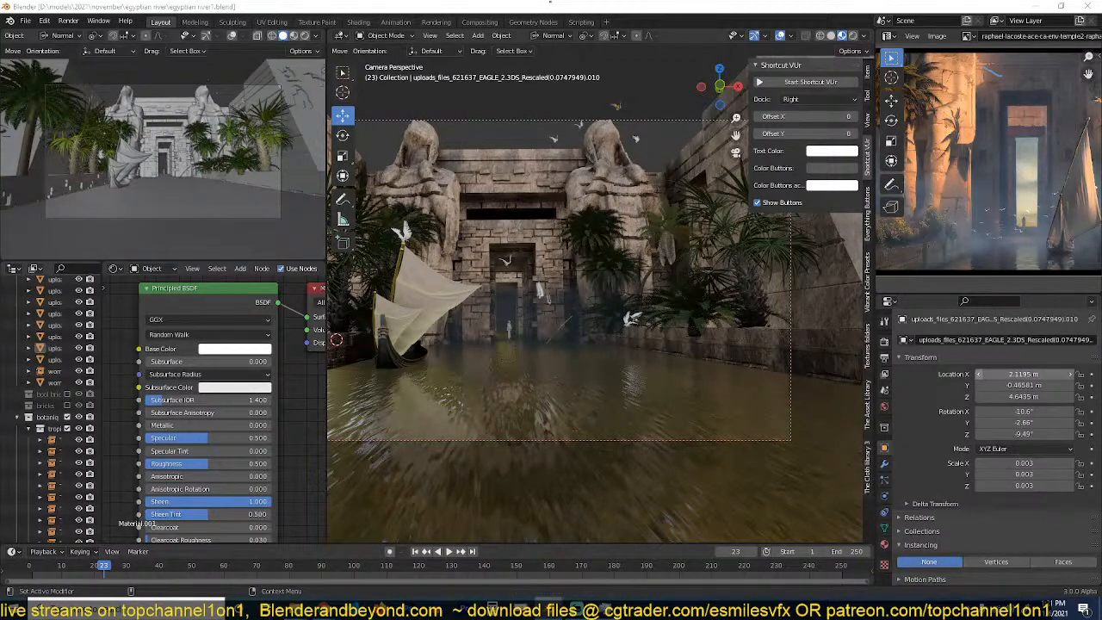
left_click(305, 36)
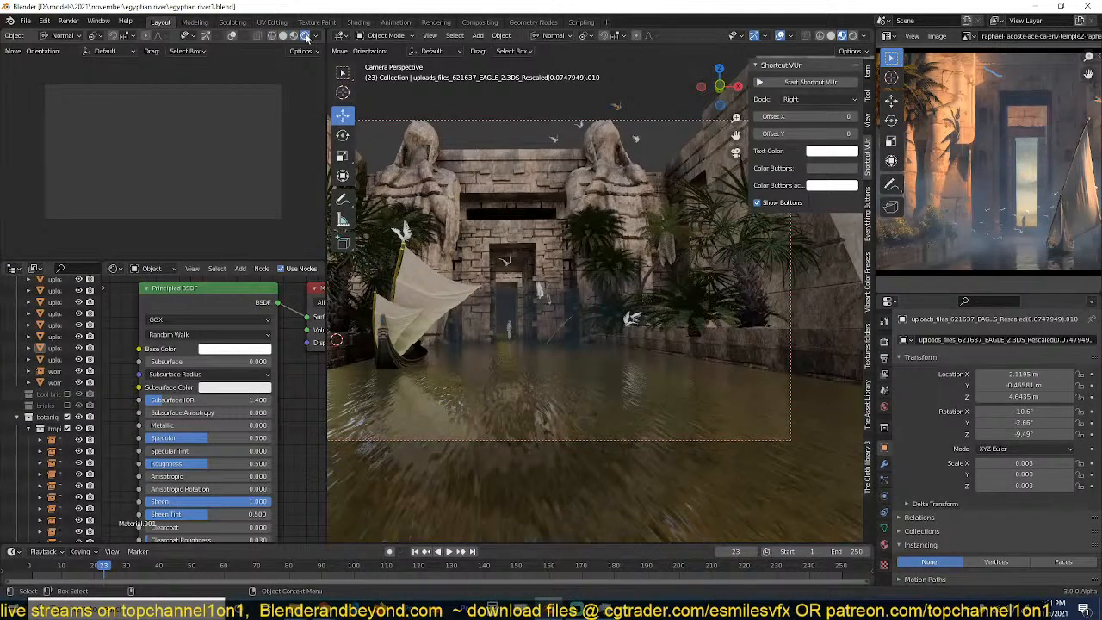
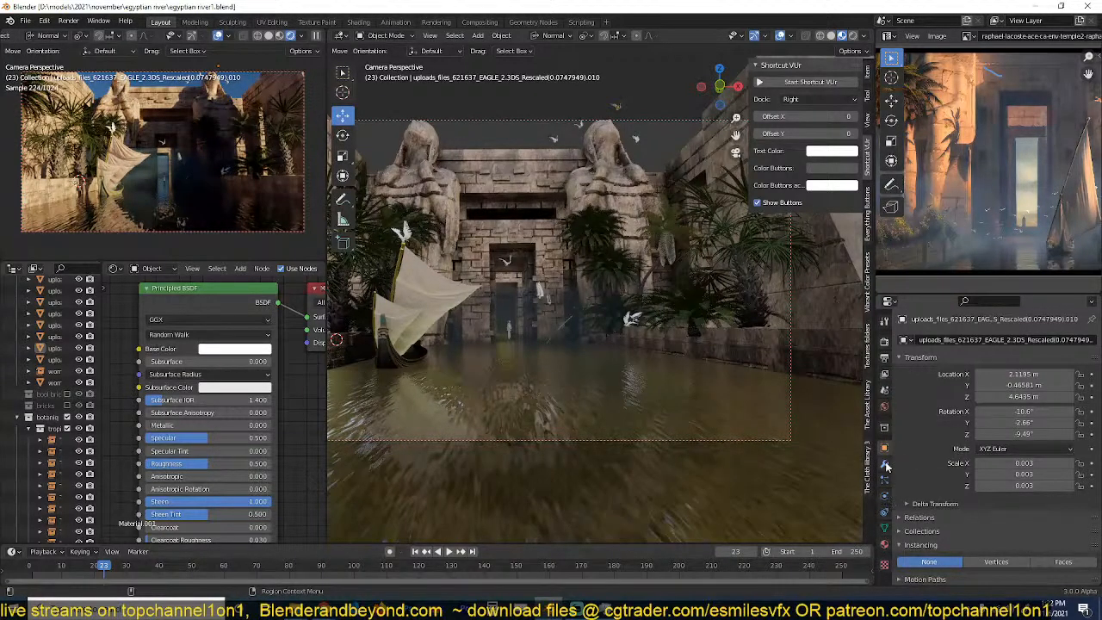
Select the camera and show its lens properties.
left_click(688, 121)
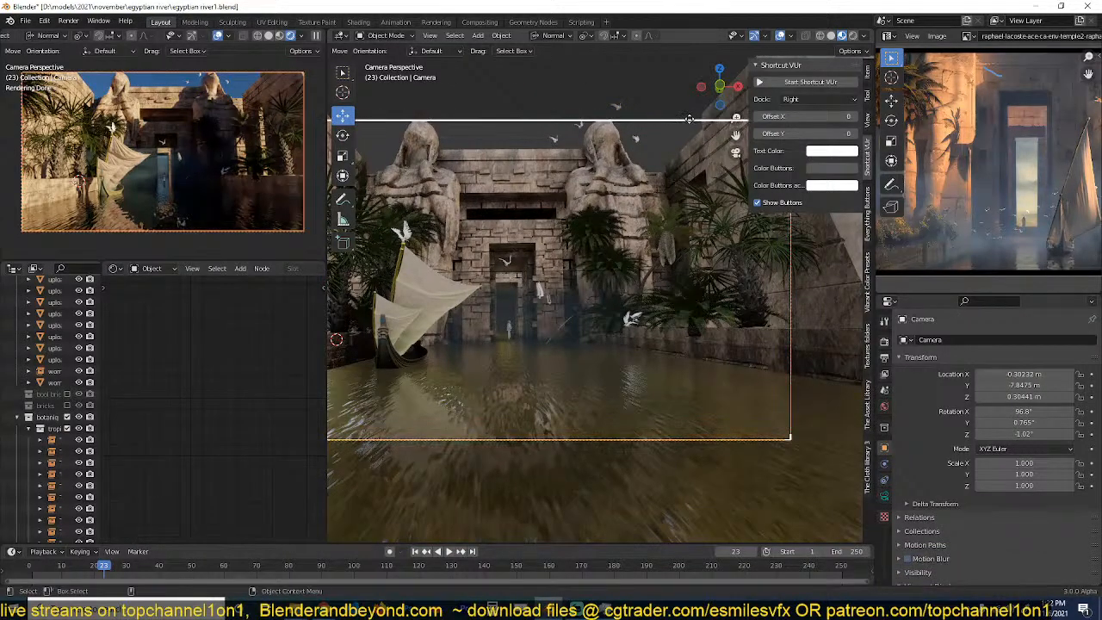
scroll(54, 374, "up", 5)
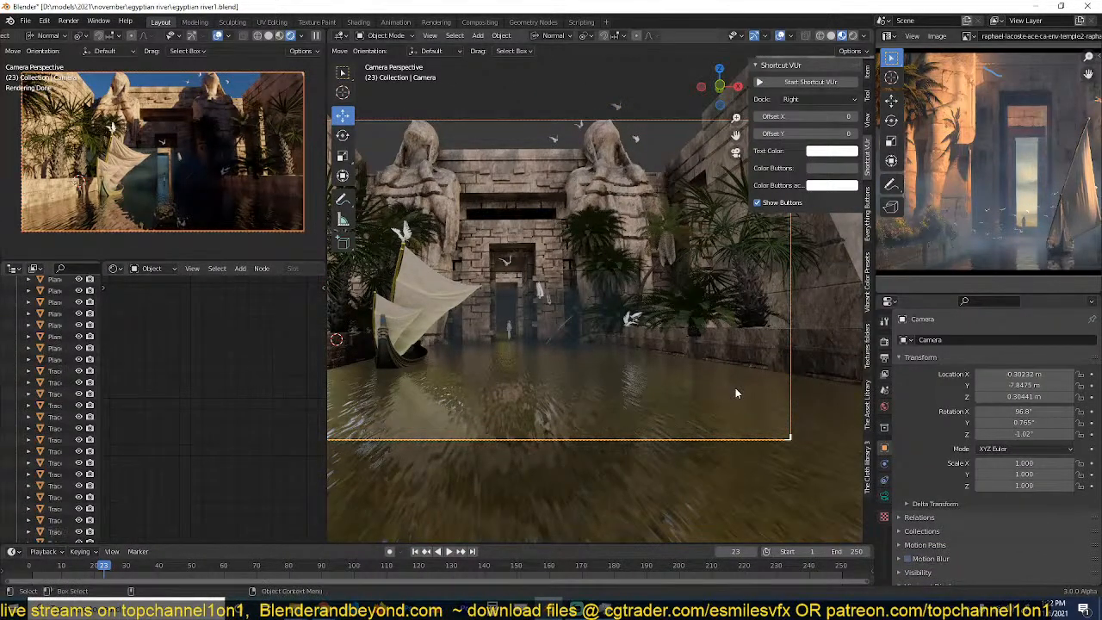
left_click(884, 495)
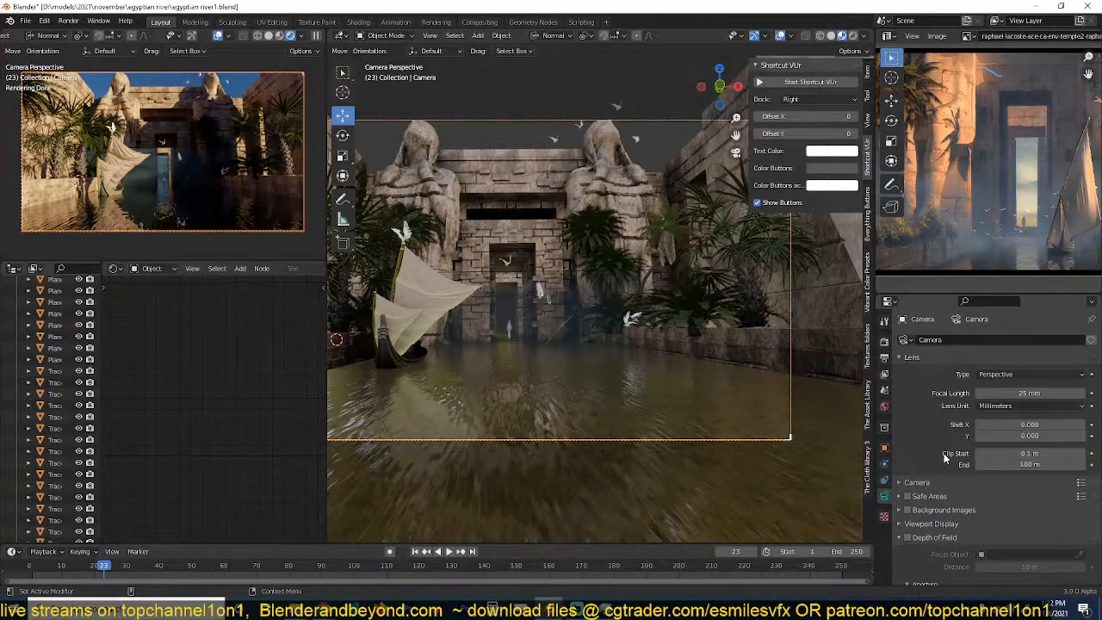
Try wider camera focal lengths of 12 mm and 15 mm.
left_click(1031, 393)
type("12")
key("Return")
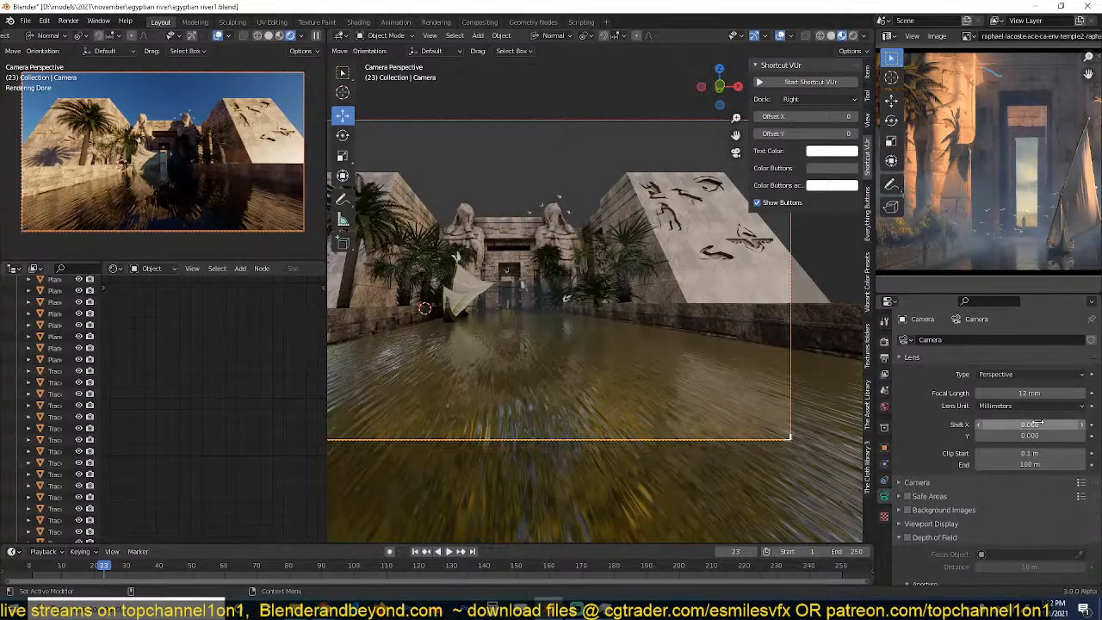
left_click(1042, 392)
type("2")
key("BackSpace")
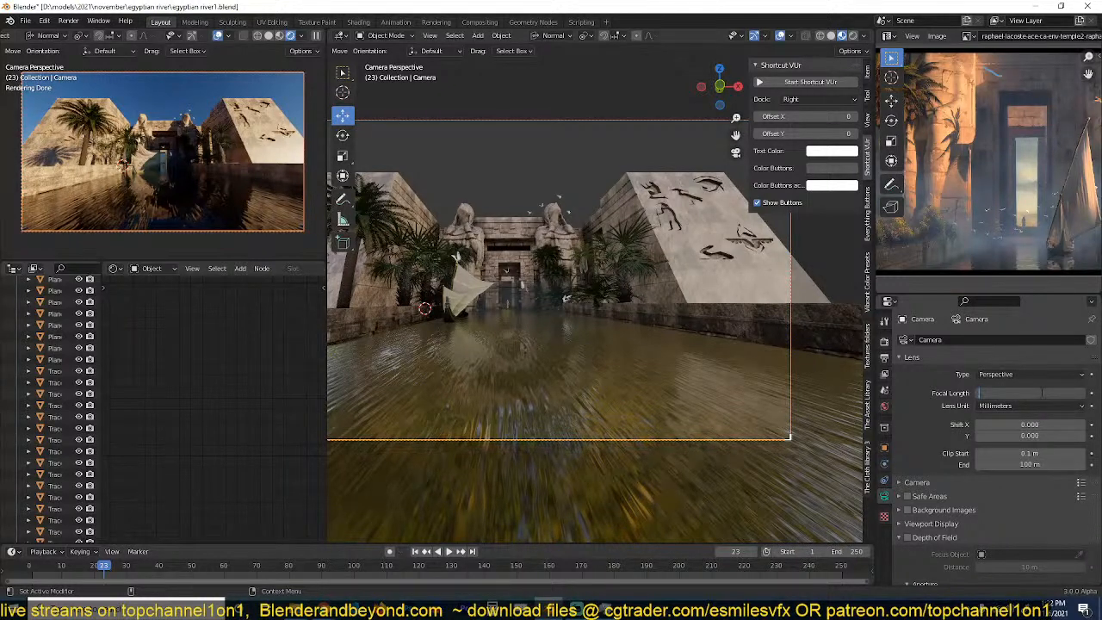
type("15")
key("Return")
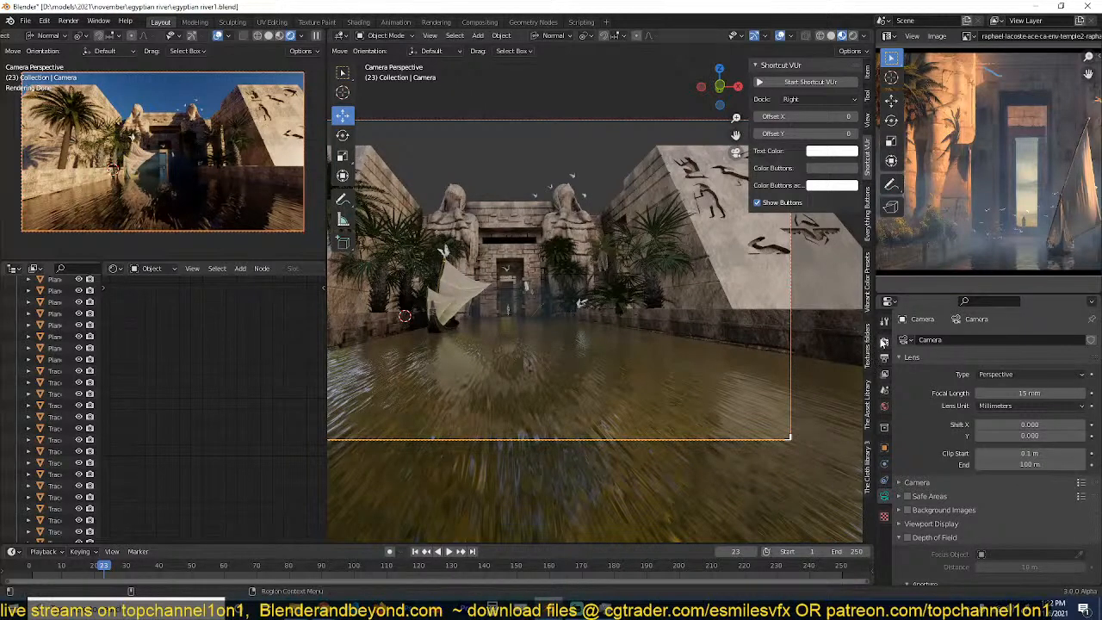
Set the camera's focal length back to 25 mm.
left_click(884, 341)
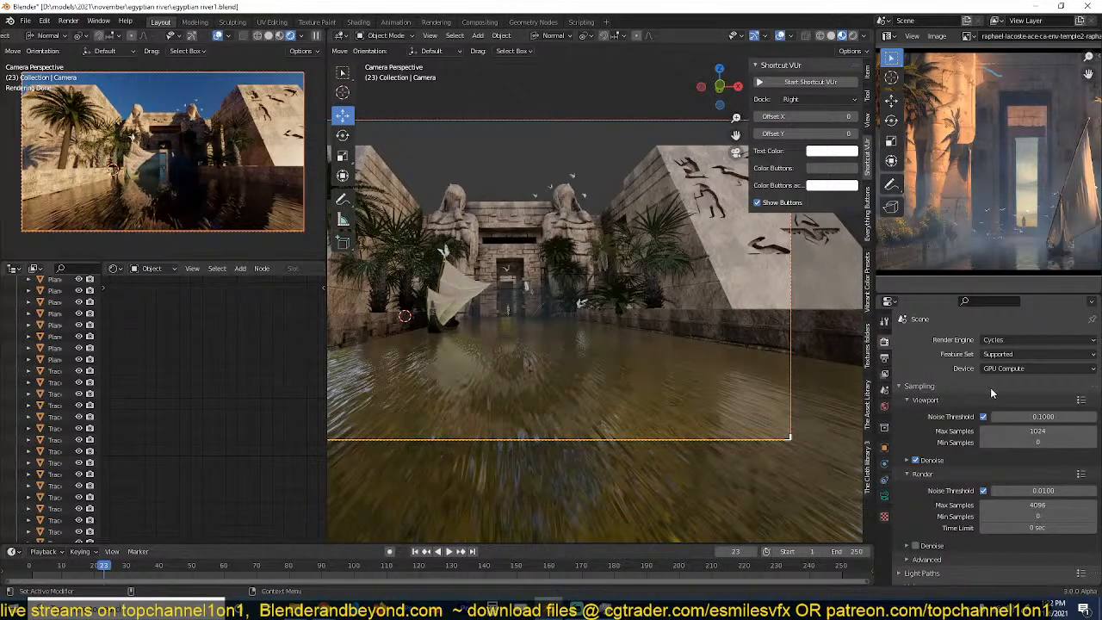
left_click(883, 497)
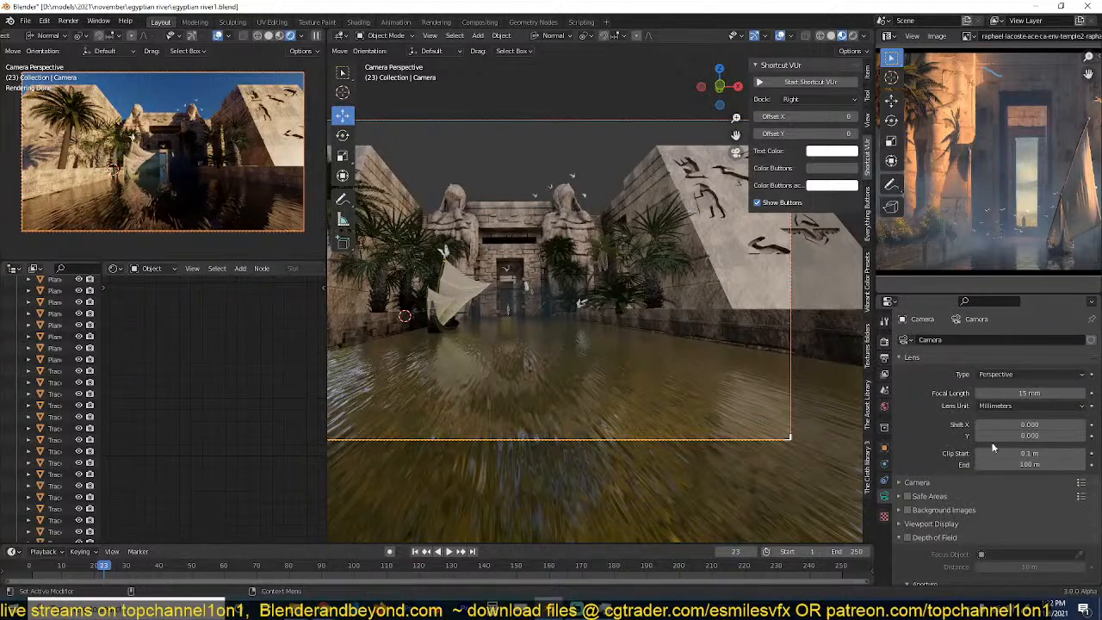
left_click(1043, 394)
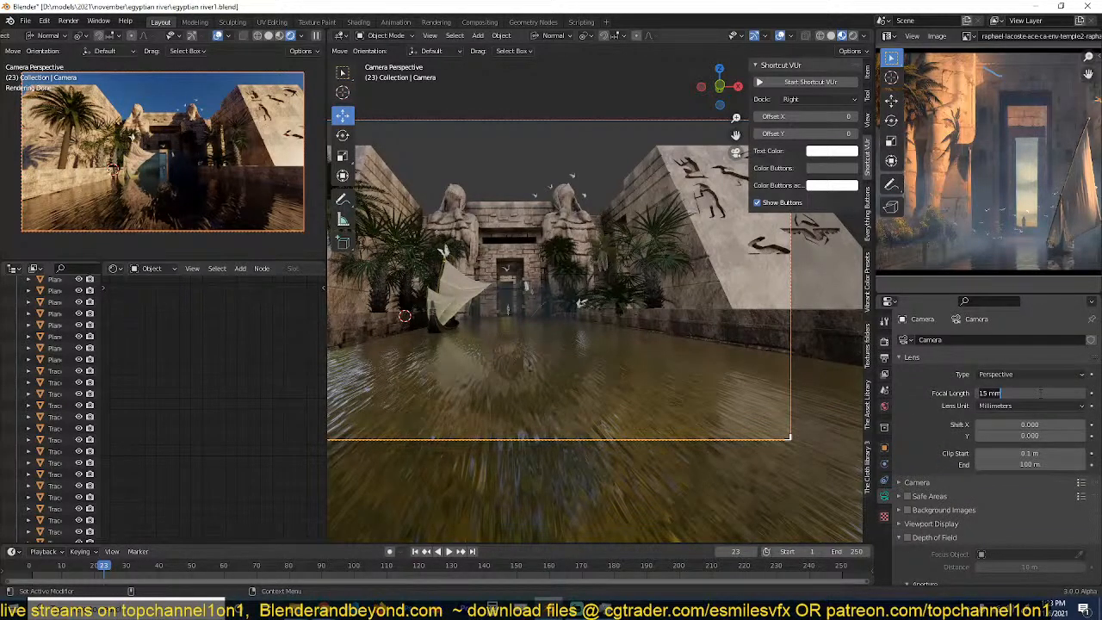
type("25")
key("Return")
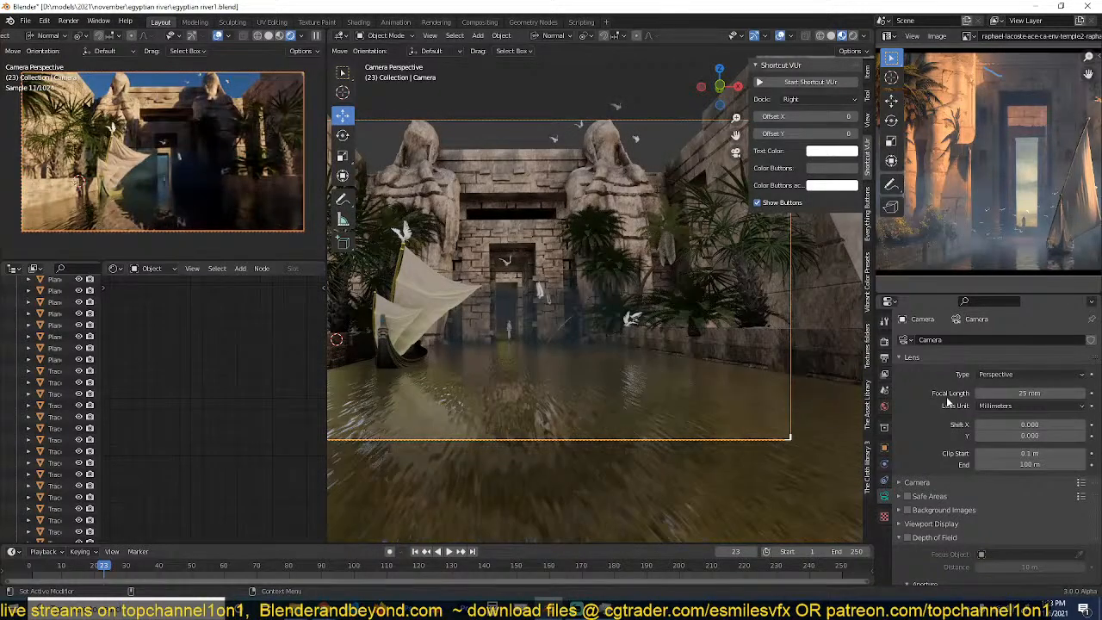
Set the camera's focal length to 35 mm.
left_click(961, 400)
type("35")
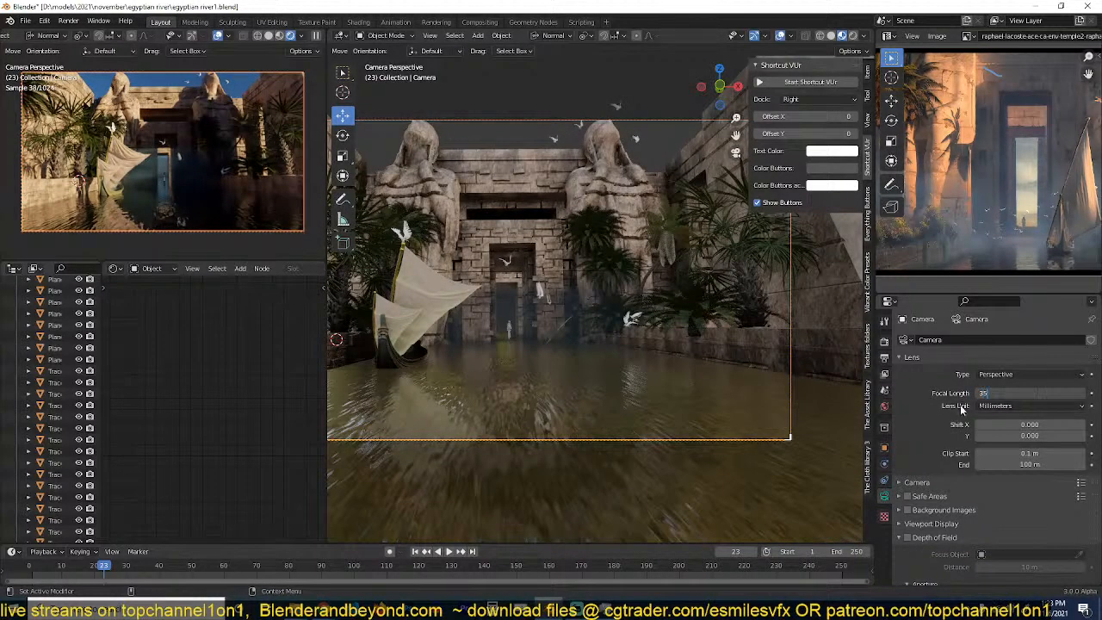
key("Return")
Show the camera in the right side view, save the file, and display the small camera preview in solid shading.
key("KP_3")
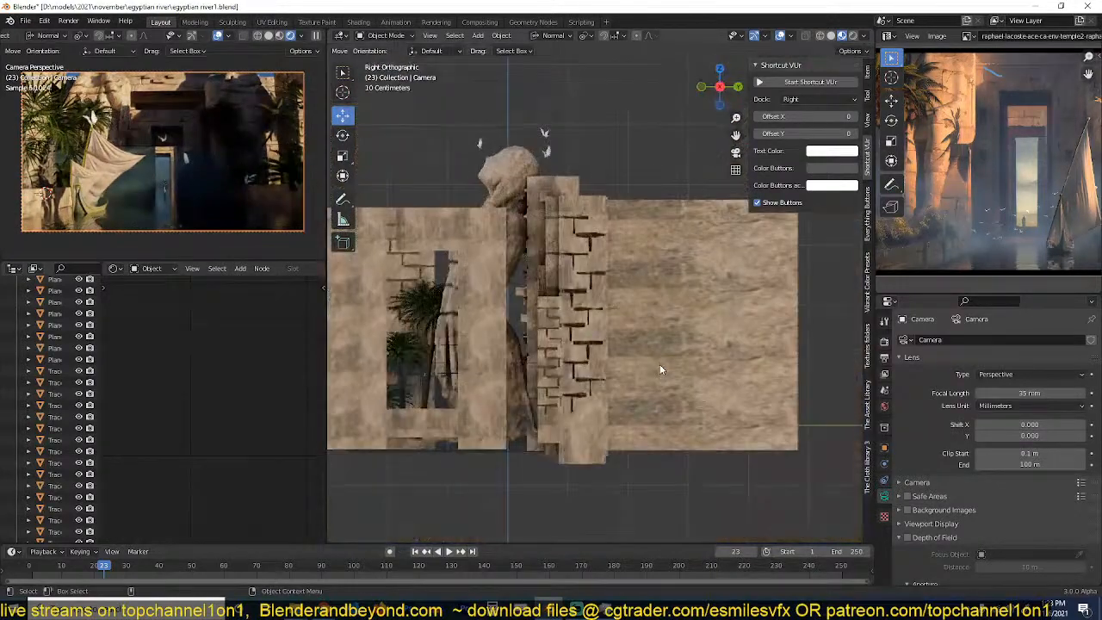
scroll(660, 365, "down", 6)
middle_click_drag(555, 346, 675, 341, "shift")
key("ctrl+s")
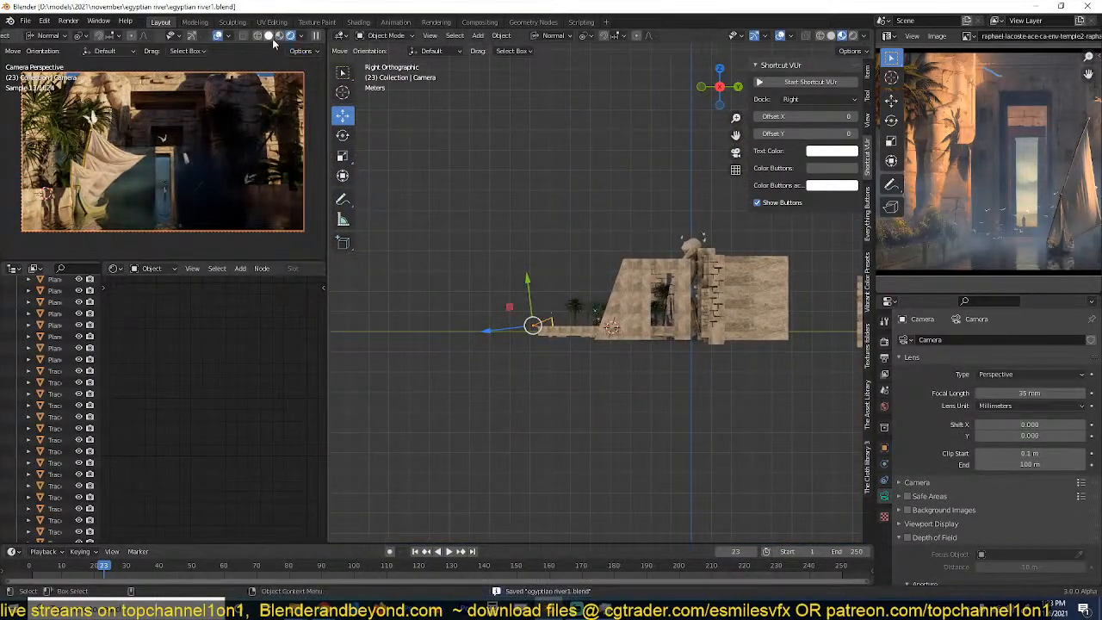
left_click(268, 36)
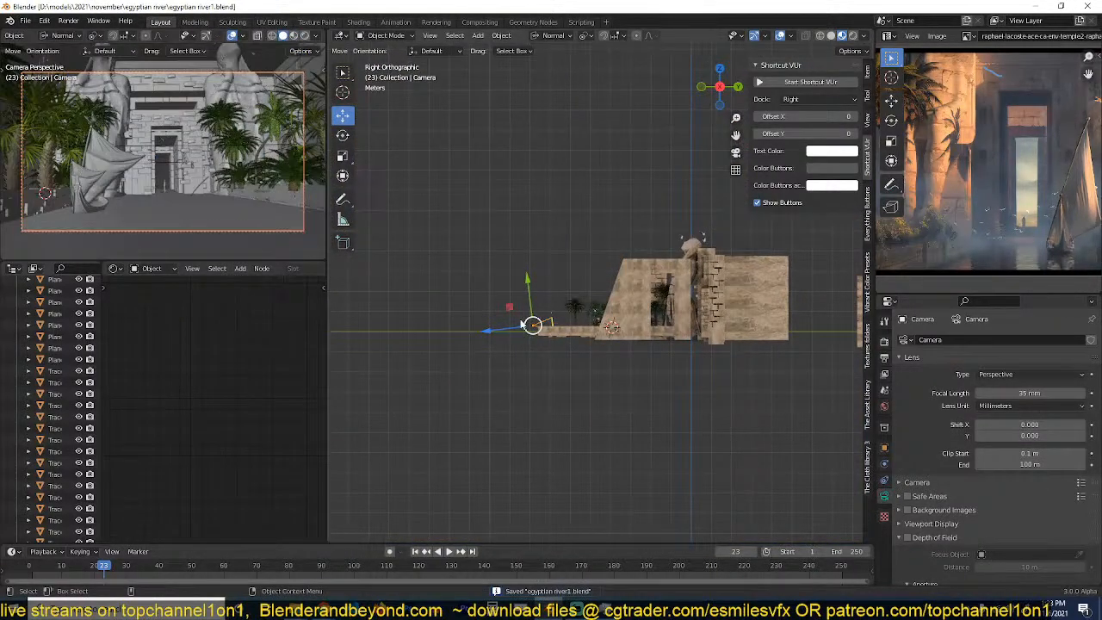
Move the camera backward along its own viewing axis by about 0.83 m.
key("g")
key("z")
key("z")
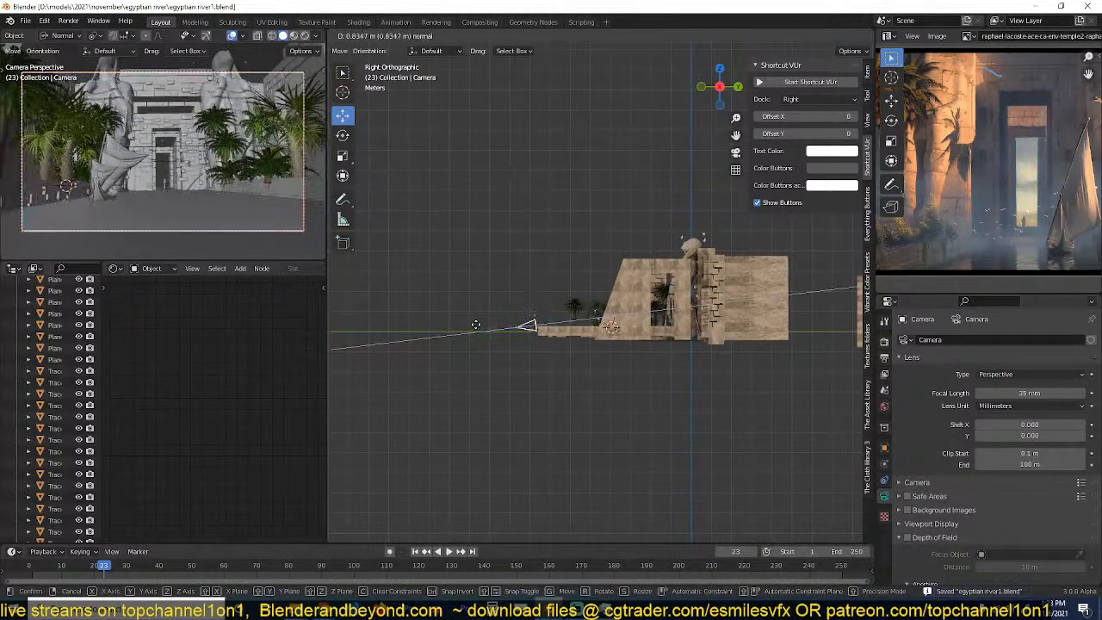
left_click(476, 325)
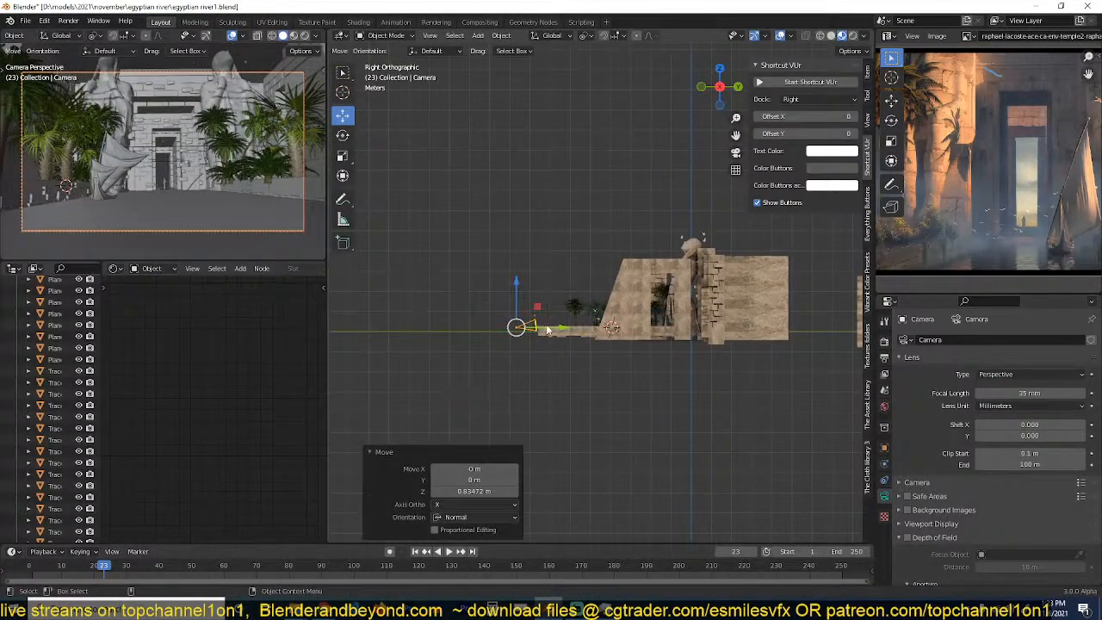
Pull the camera about 2.7 m farther back along global Y, raise it about 0.3 m, and tilt it by -1.7°.
left_click_drag(550, 328, 496, 320)
key("g")
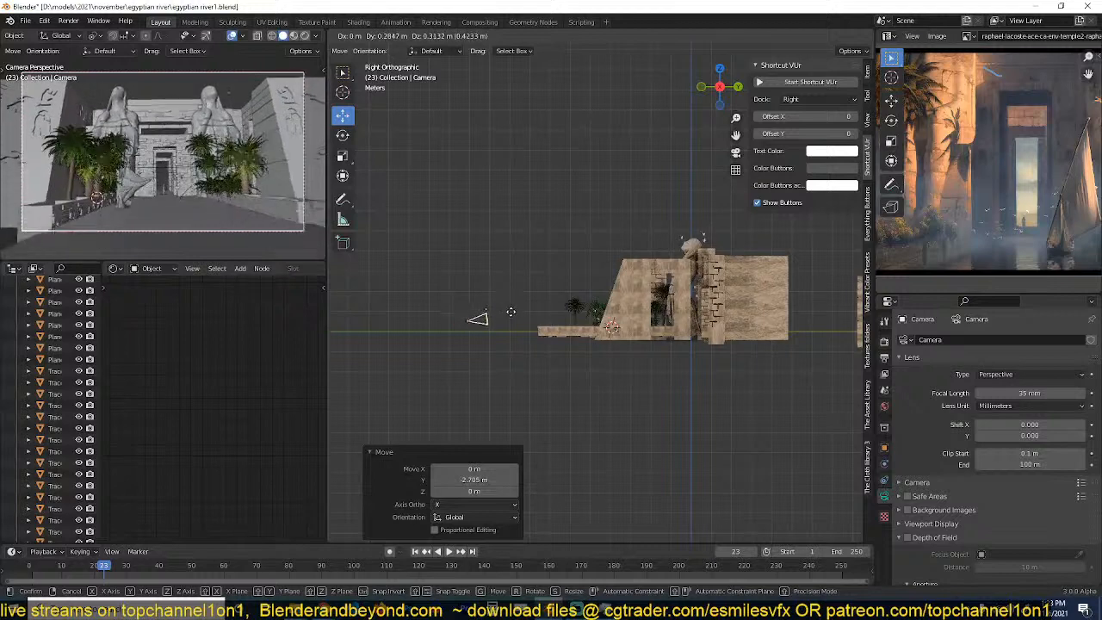
left_click(512, 312)
key("r")
left_click(520, 311)
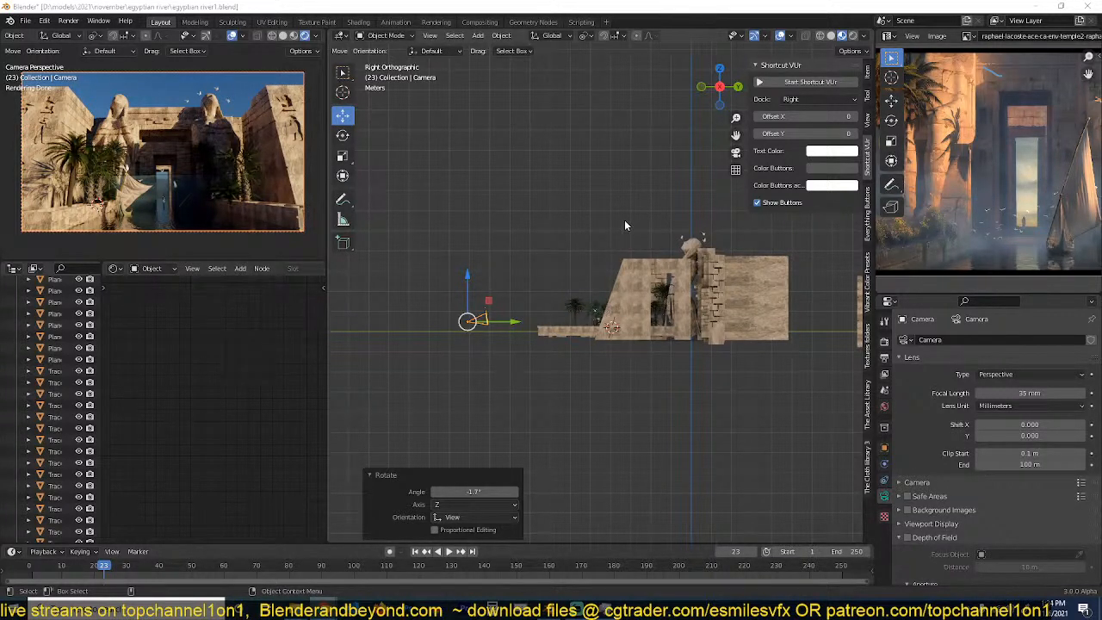
Examine the scene's Cycles viewport and render sampling settings.
left_click(584, 225)
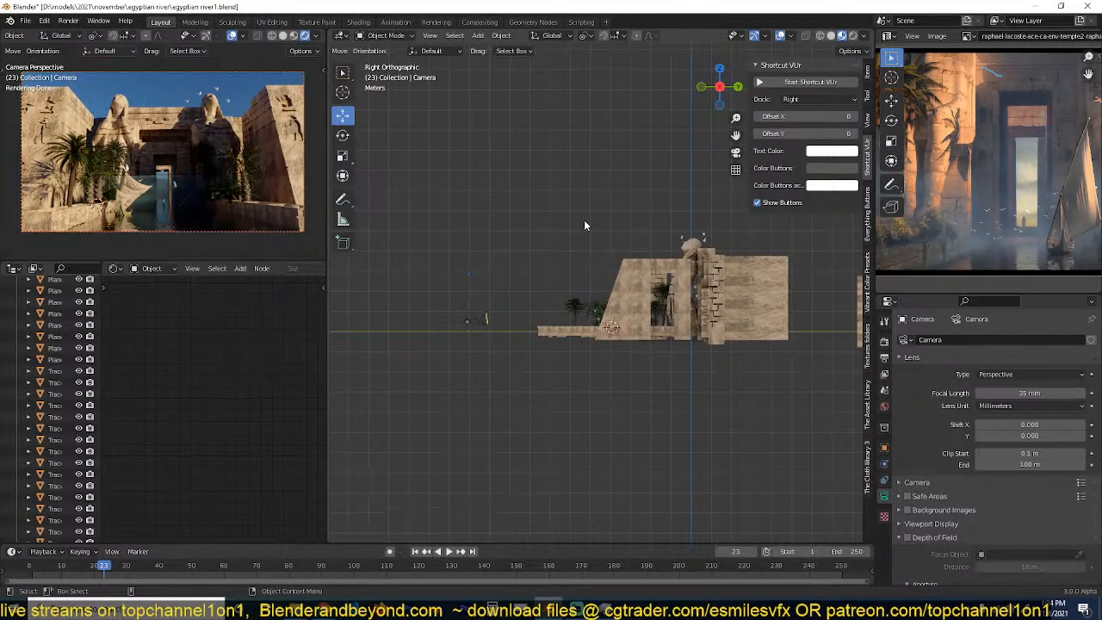
scroll(584, 225, "up", 2)
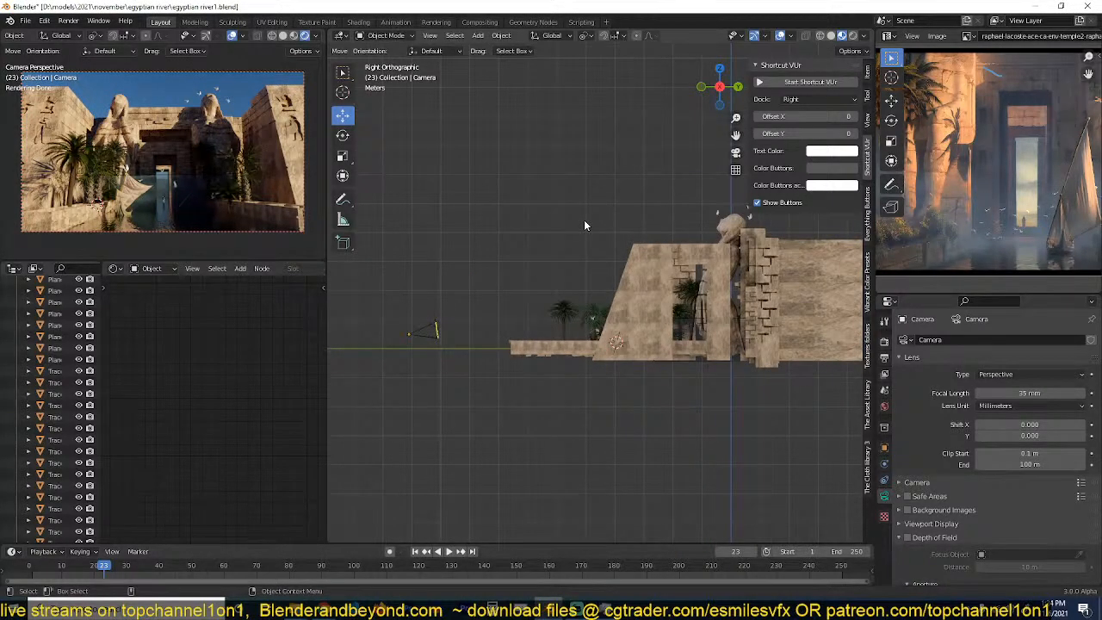
left_click(883, 343)
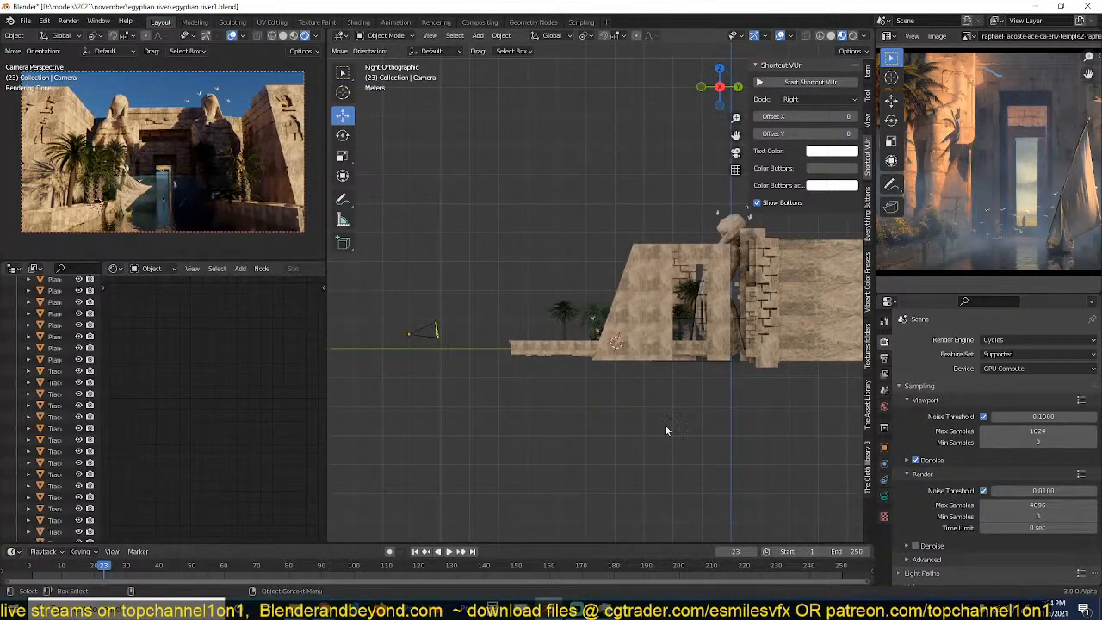
scroll(978, 442, "down", 2)
scroll(978, 442, "up", 2)
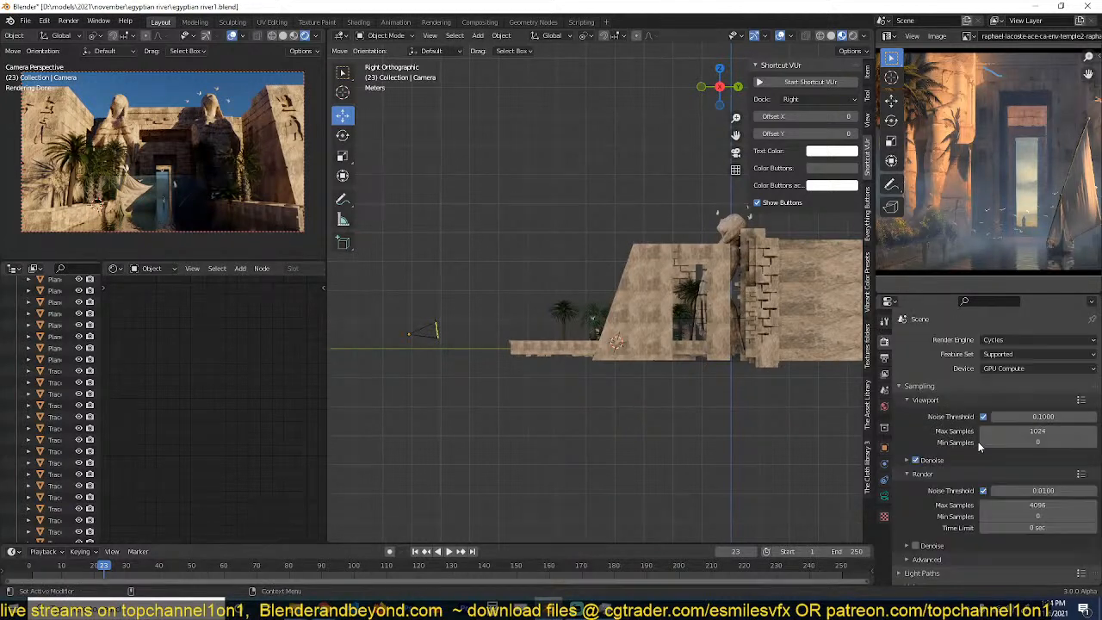
left_click(938, 402)
left_click(938, 417)
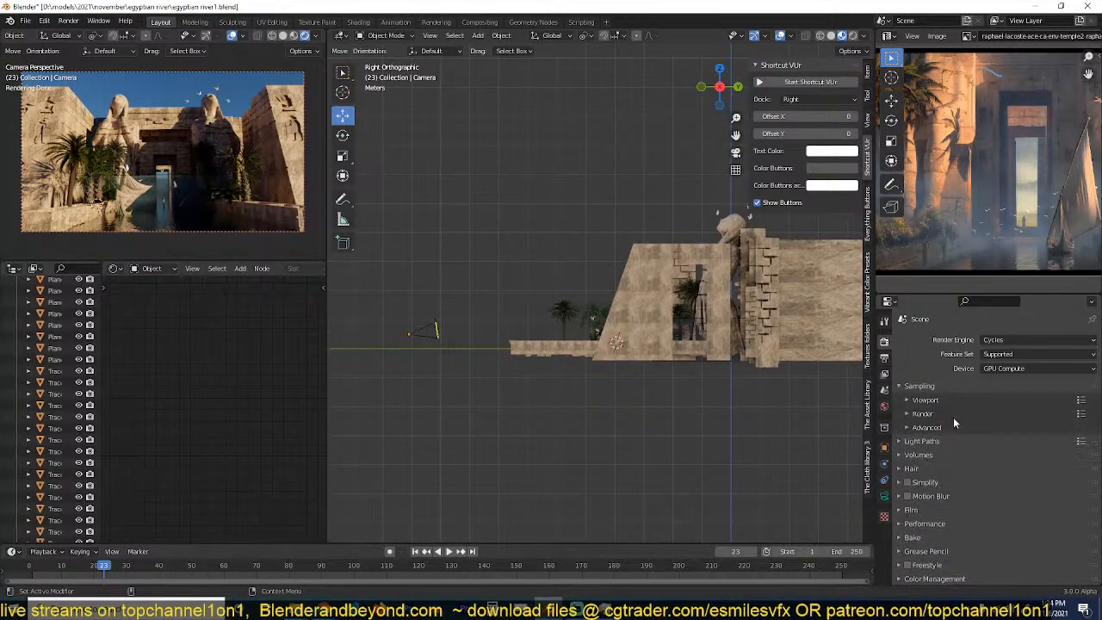
left_click(954, 415)
left_click(942, 499)
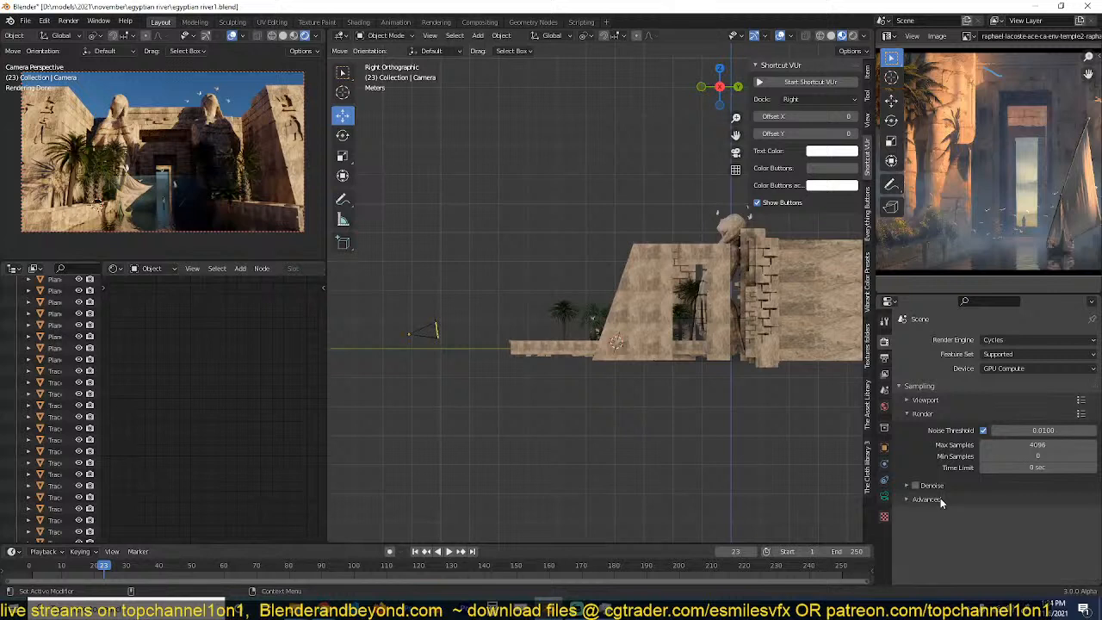
Set the output pixel aspect to 16 for X and 9 for Y.
left_click(884, 357)
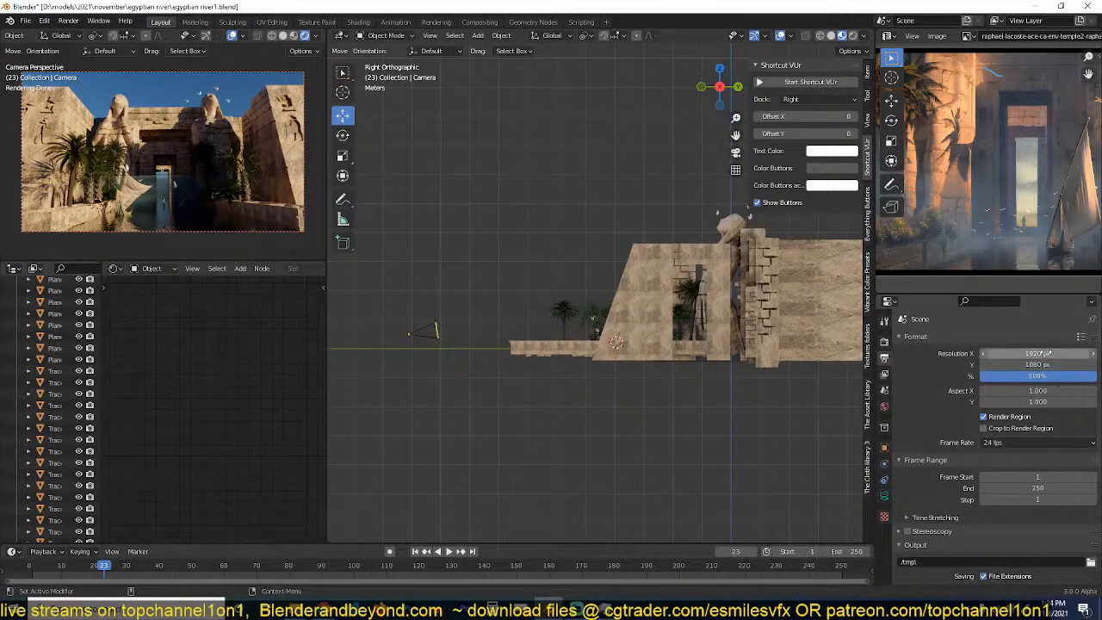
left_click(1026, 391)
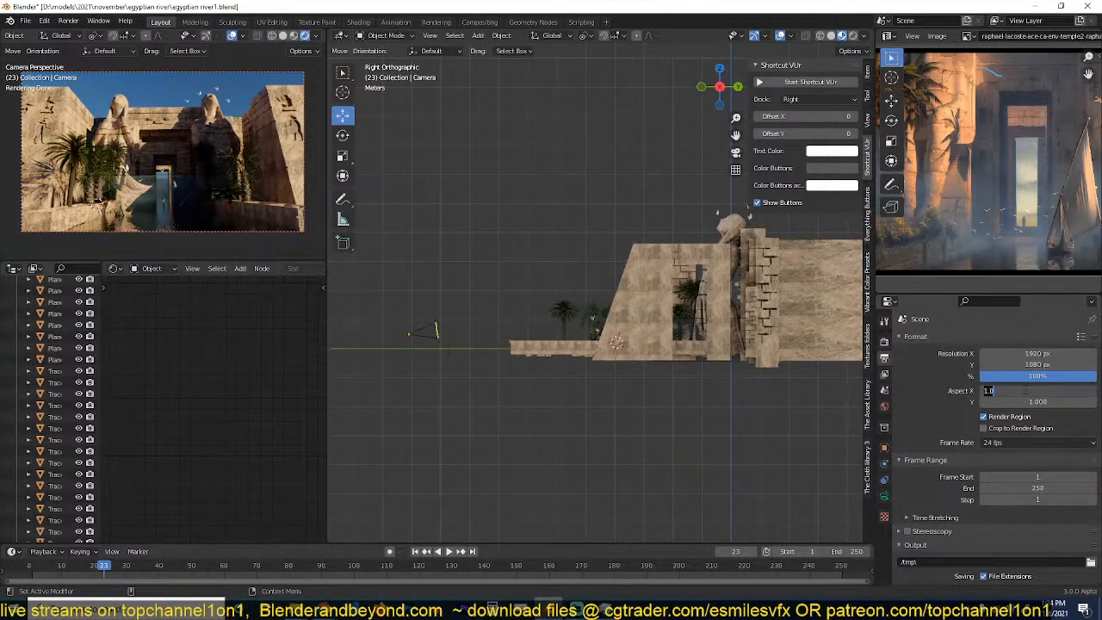
type("16")
key("Tab")
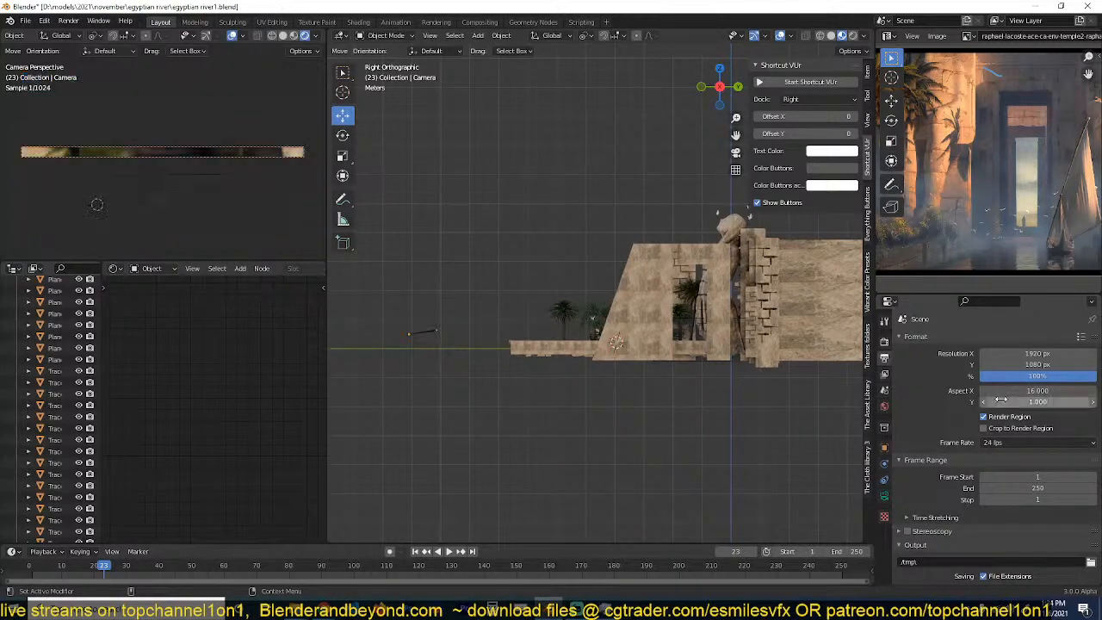
type("9")
key("Return")
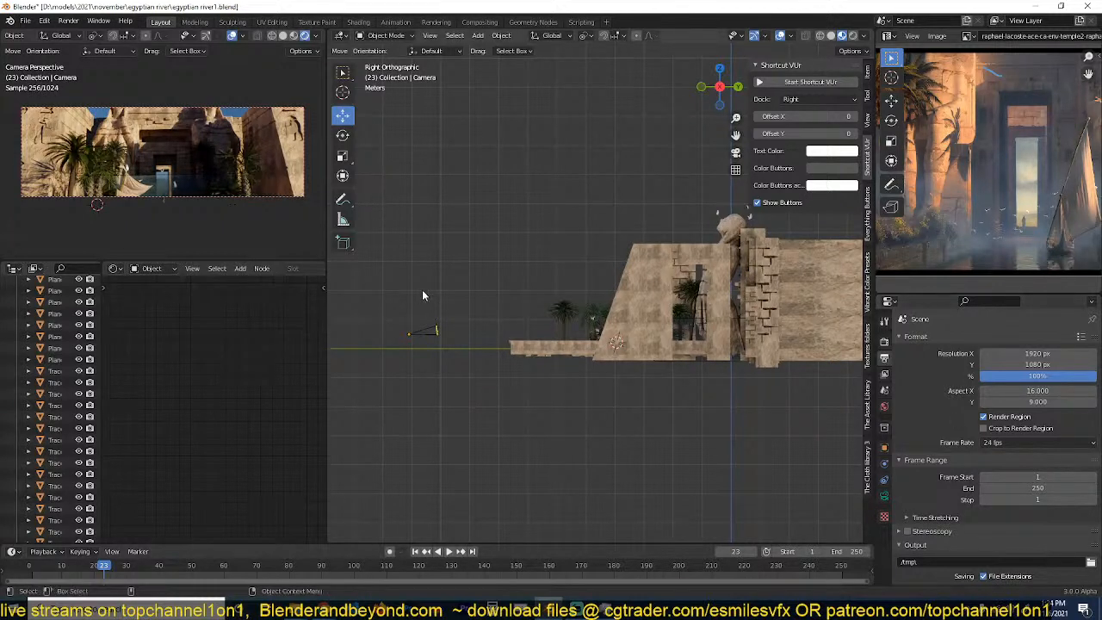
Pull the camera about 2.7 m farther back along global Y and tilt it by about 0.79°.
left_click(404, 337)
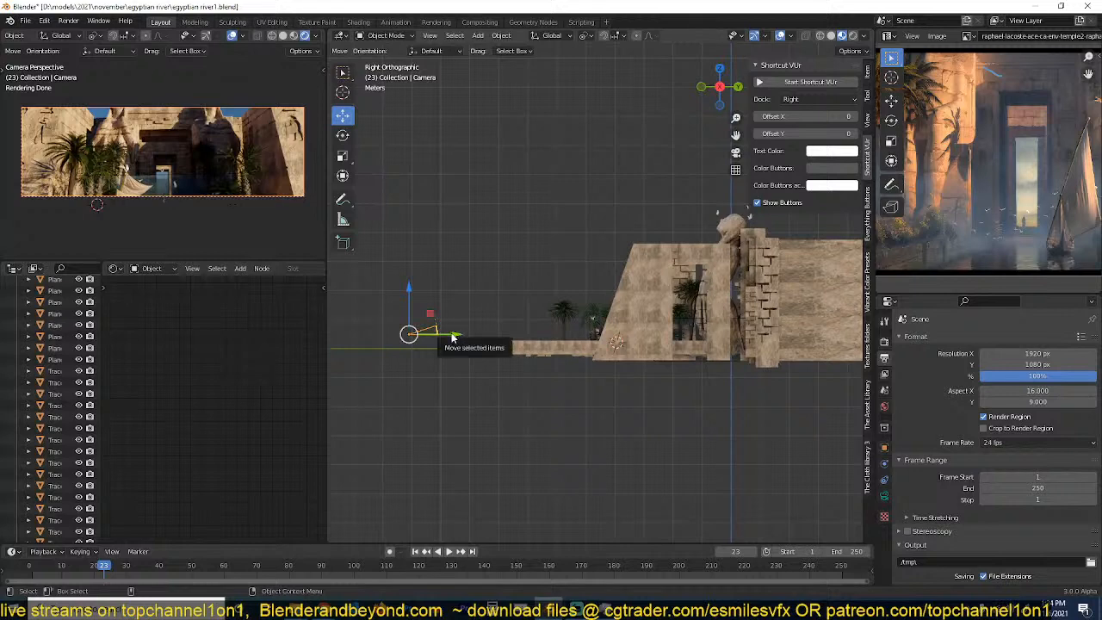
left_click_drag(452, 334, 362, 334)
key("r")
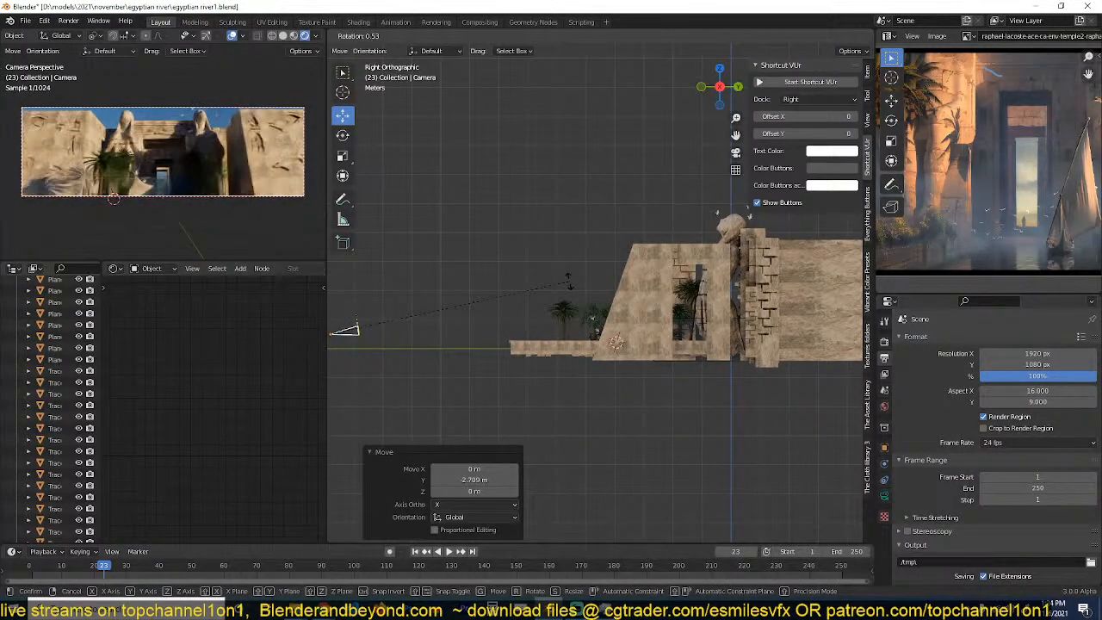
left_click(569, 288)
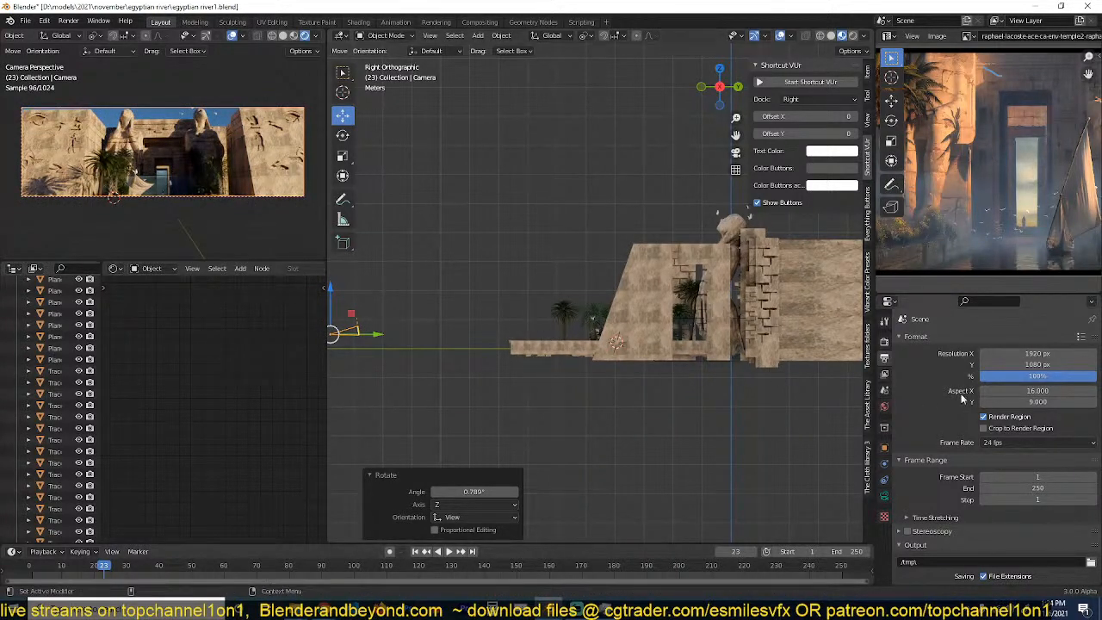
Restore the output pixel aspect to 1 for both X and Y.
double_click(994, 392)
type("1")
key("Return")
double_click(995, 402)
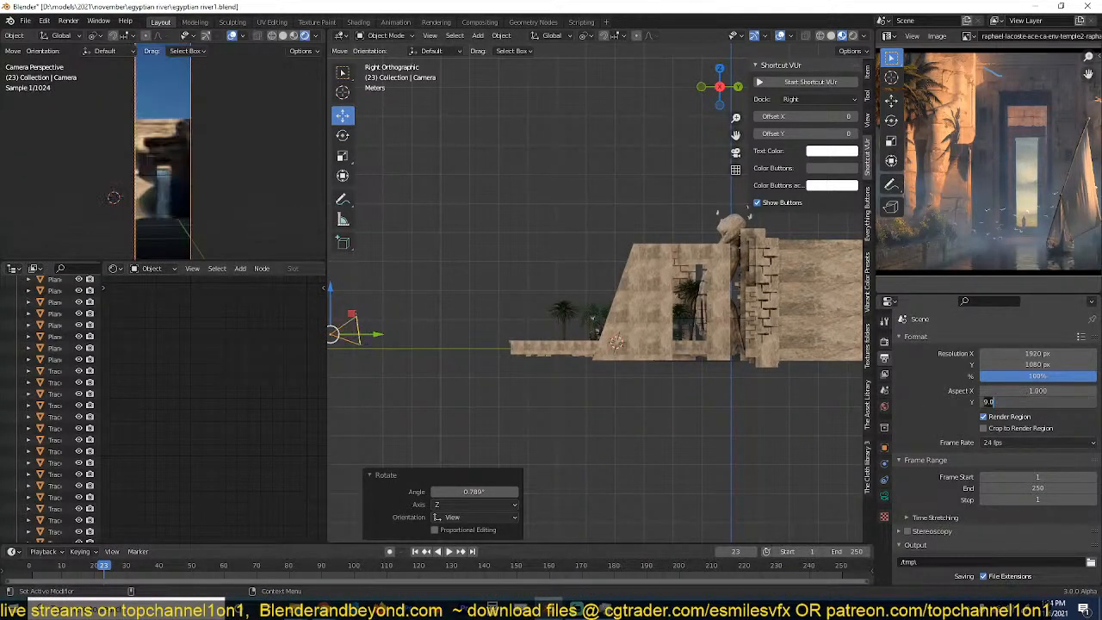
type("1")
key("Return")
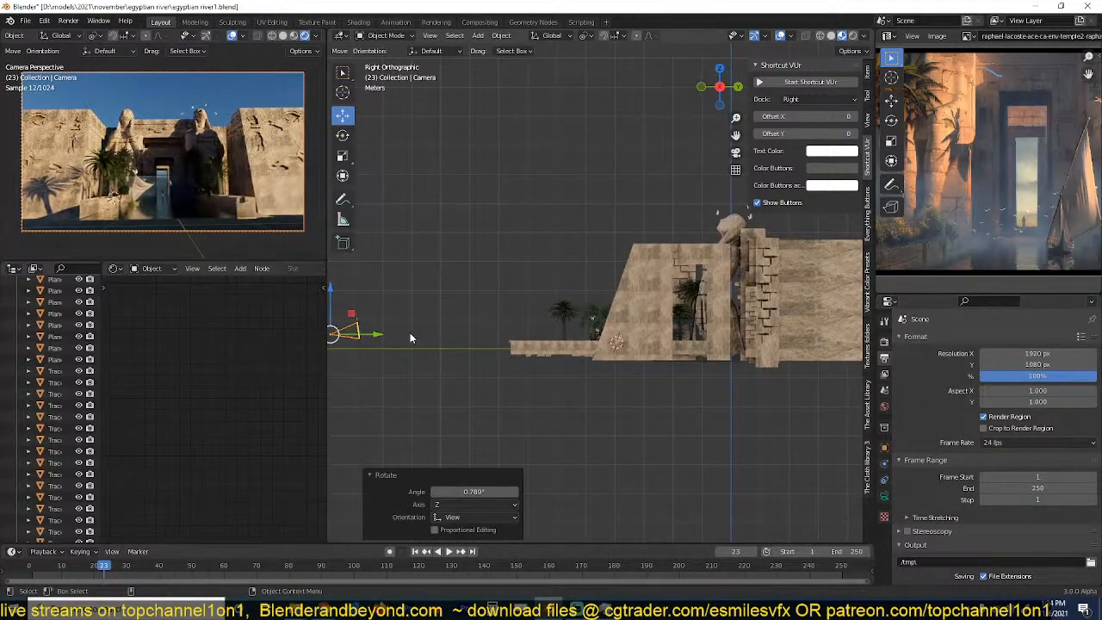
Move the camera a little over 2 m toward the temple along global Y and save the file.
left_click(410, 342)
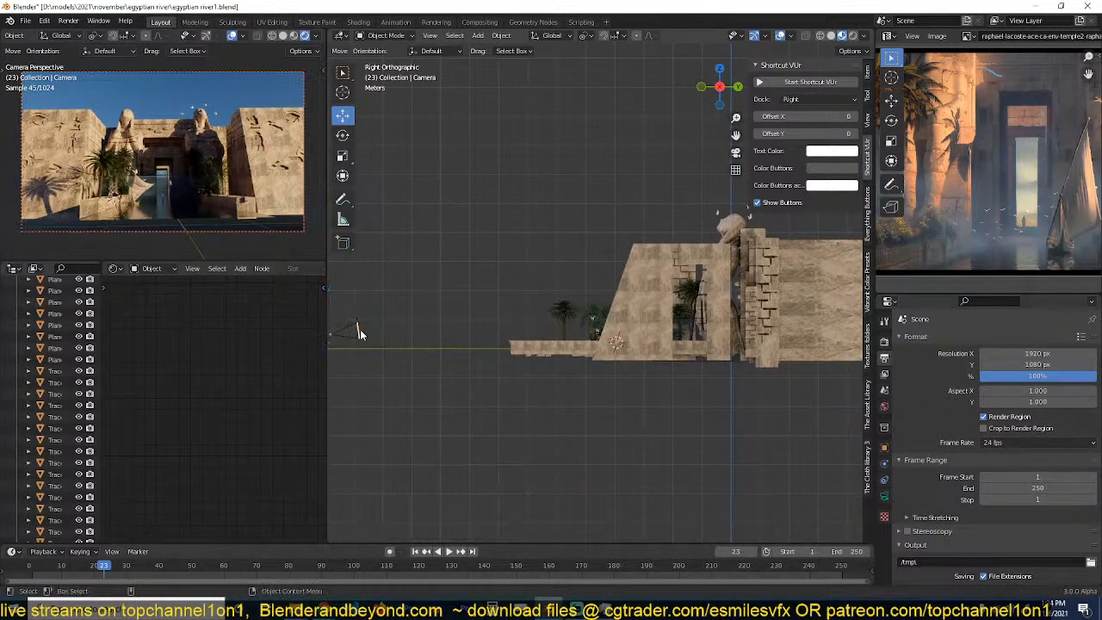
left_click(359, 328)
left_click_drag(382, 338, 441, 338)
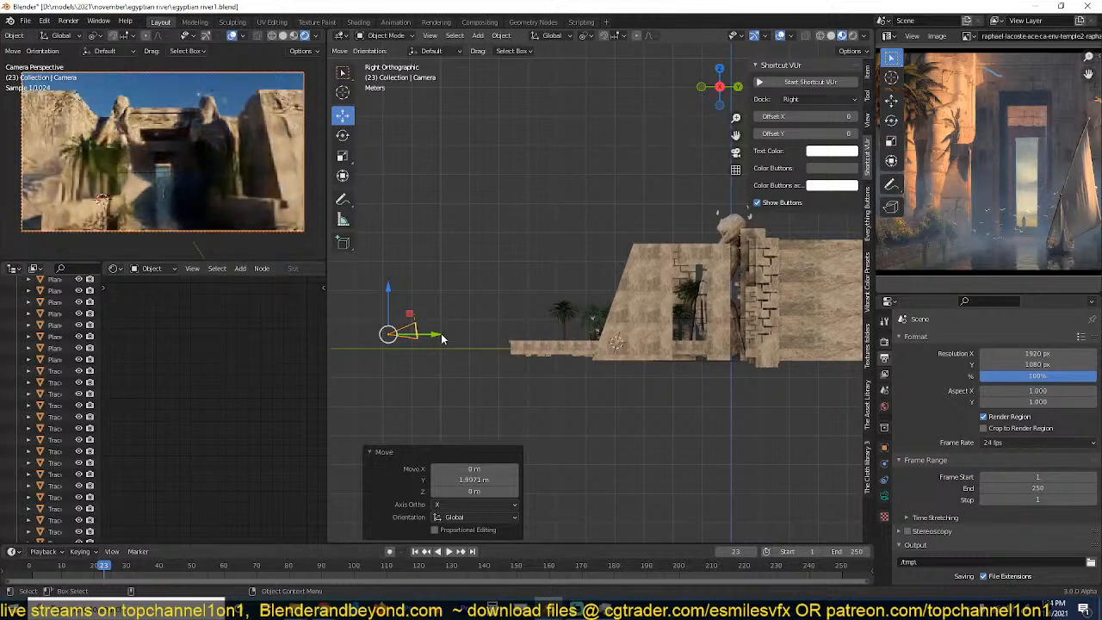
left_click_drag(441, 338, 444, 335)
left_click(460, 366)
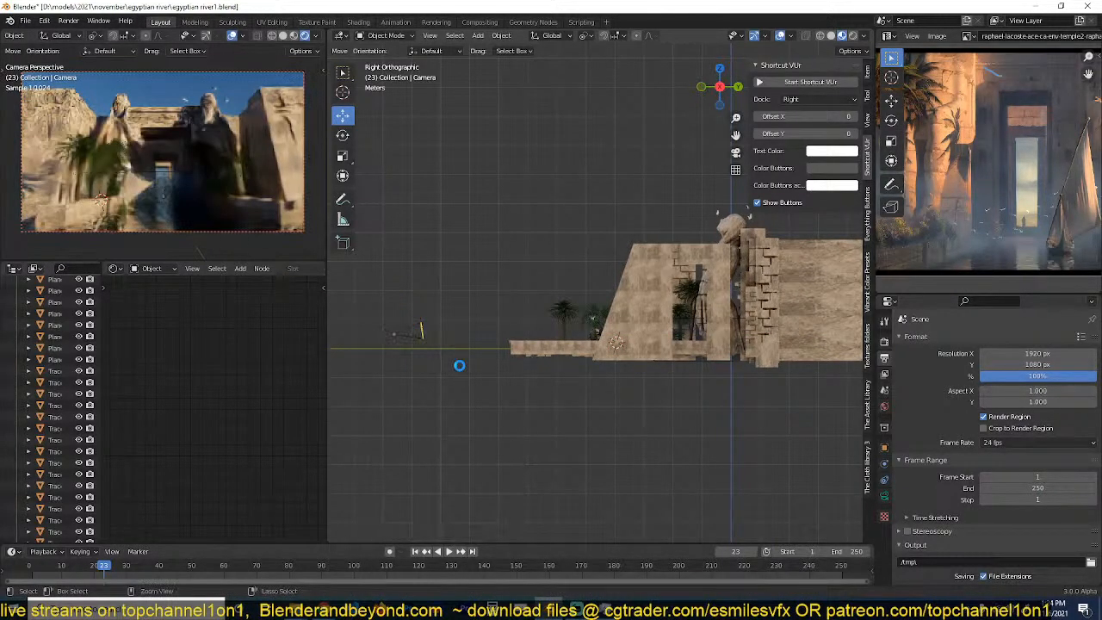
key("ctrl+s")
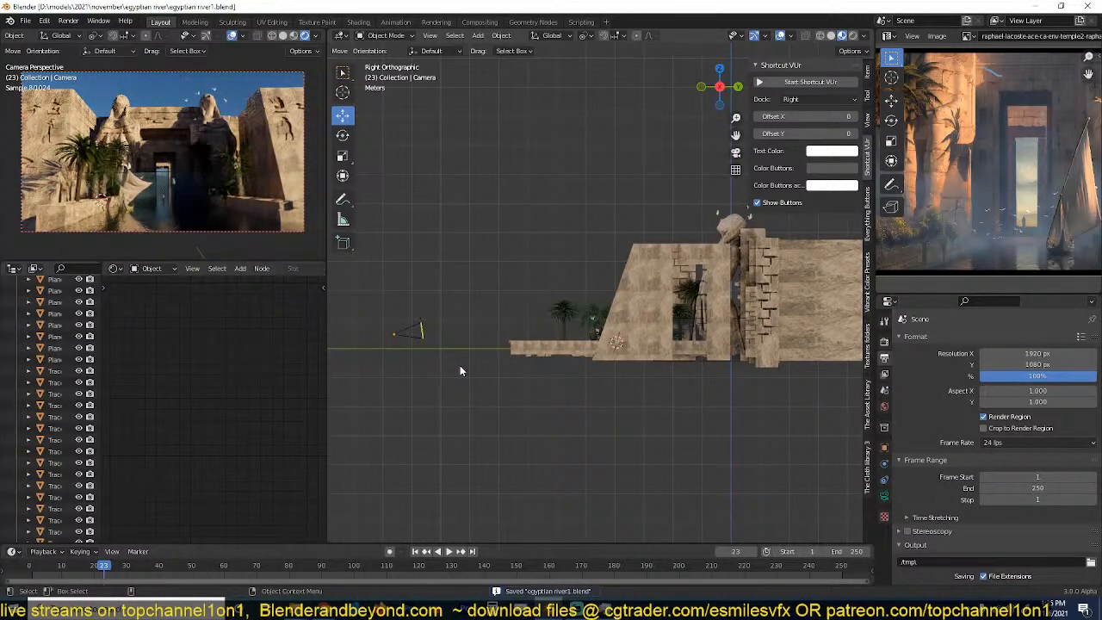
Select the mist volume box inside the temple, pause the rendered camera preview, and save the file.
scroll(640, 336, "up", 3)
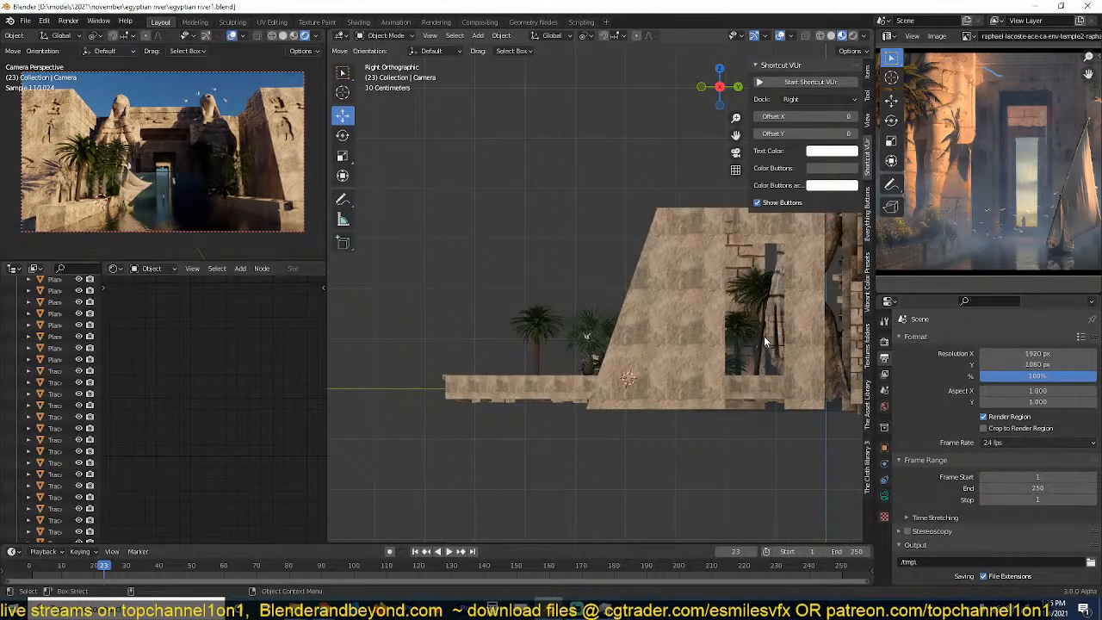
left_click(765, 341)
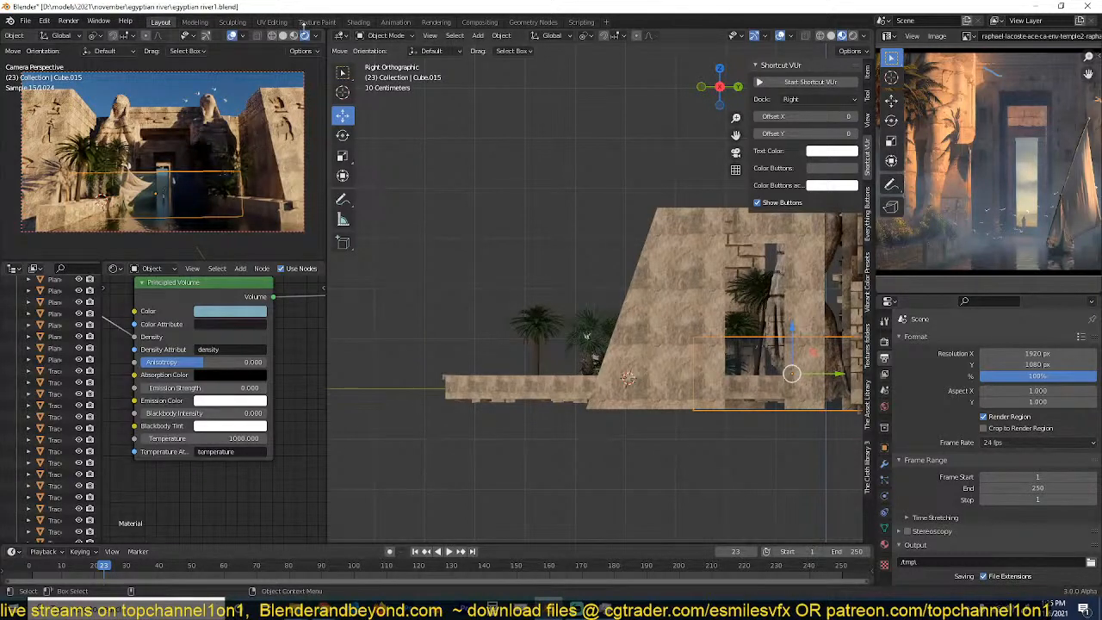
scroll(303, 30, "down", 2)
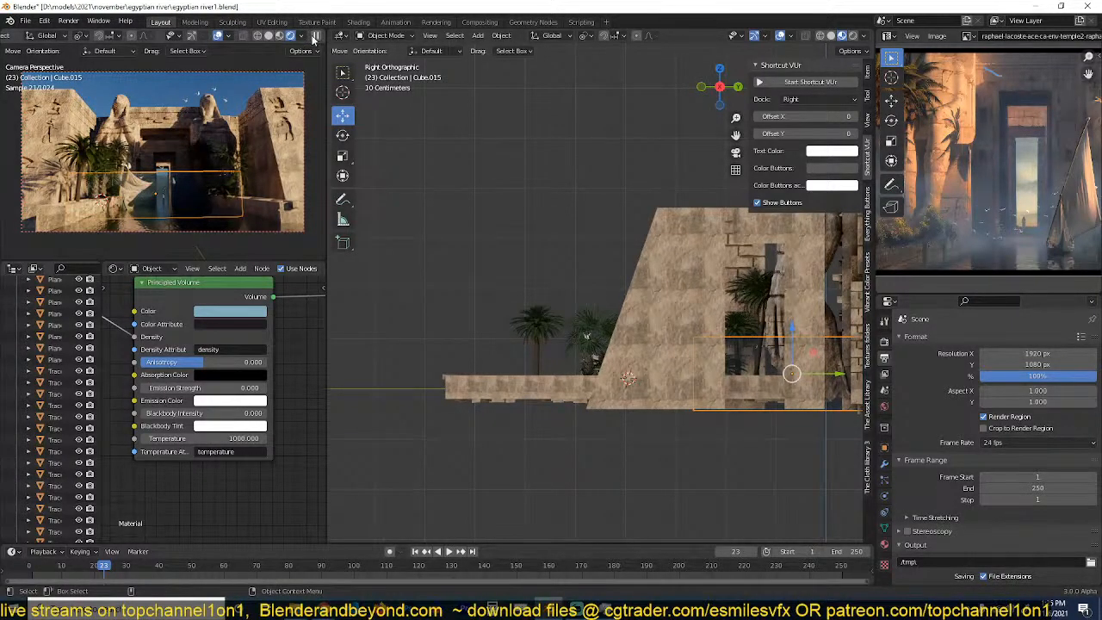
left_click(315, 38)
key("ctrl+s")
scroll(529, 321, "down", 2)
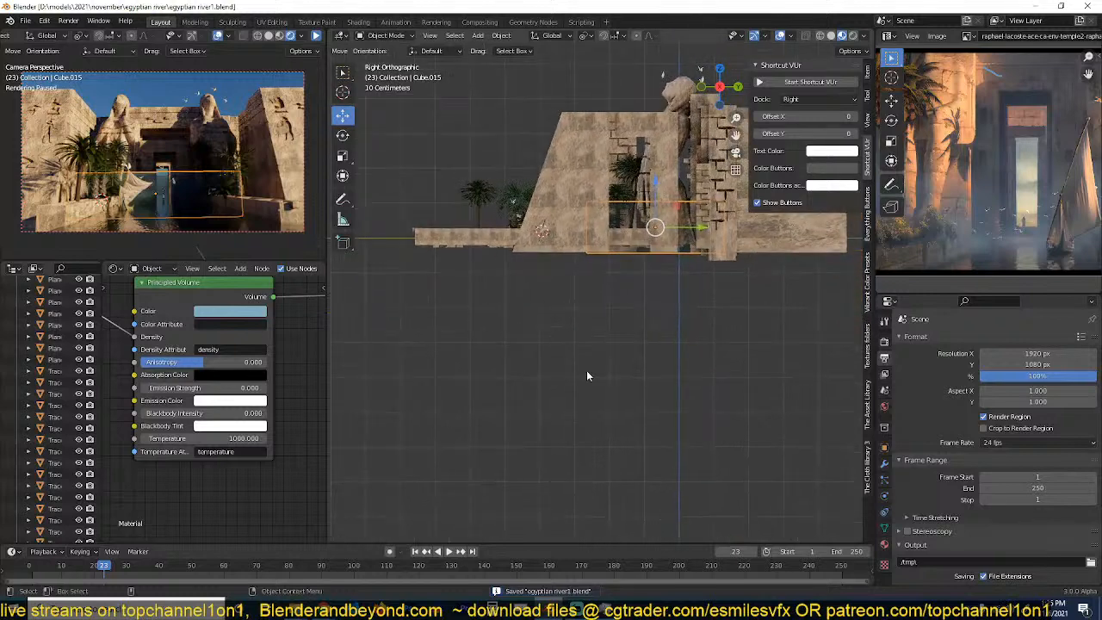
Stretch the mist volume box vertically by about 2.2 times and raise it about 0.89 m along Z.
key("s")
key("z")
left_click(602, 415)
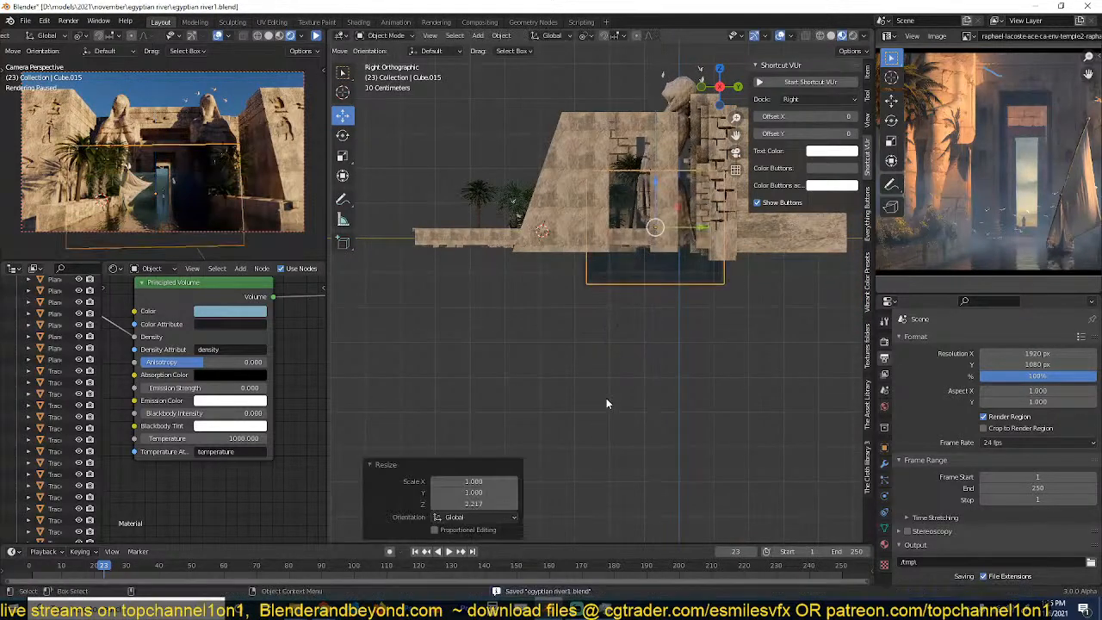
key("g")
key("z")
left_click(630, 311)
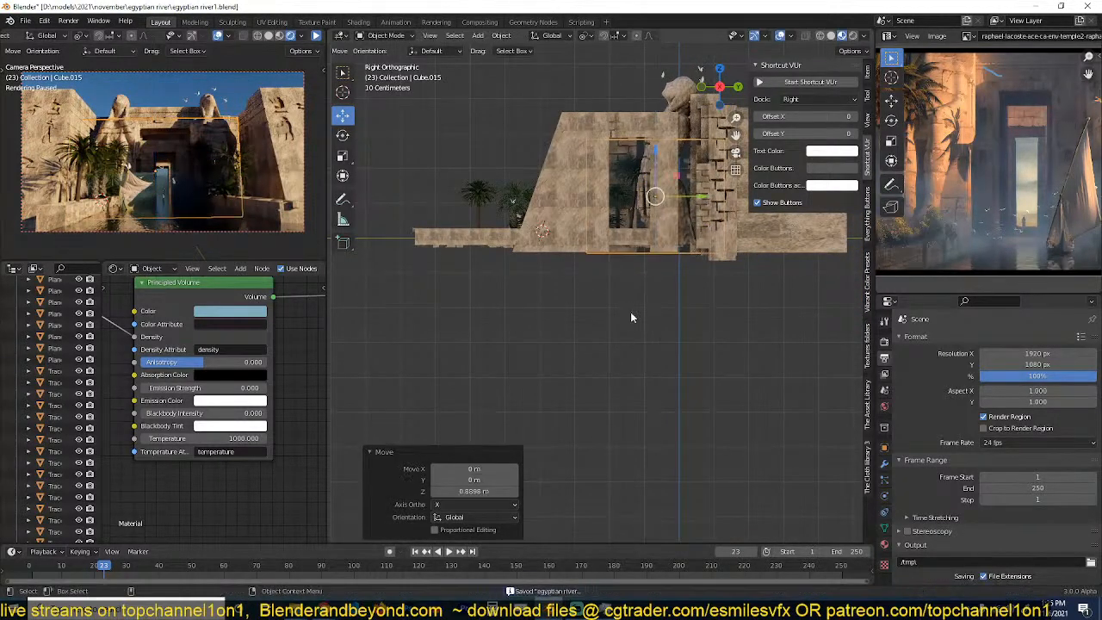
Enlarge the mist volume box slightly on all axes and raise it about 0.18 m along Z.
key("s")
left_click(639, 329)
key("g")
key("z")
left_click(634, 322)
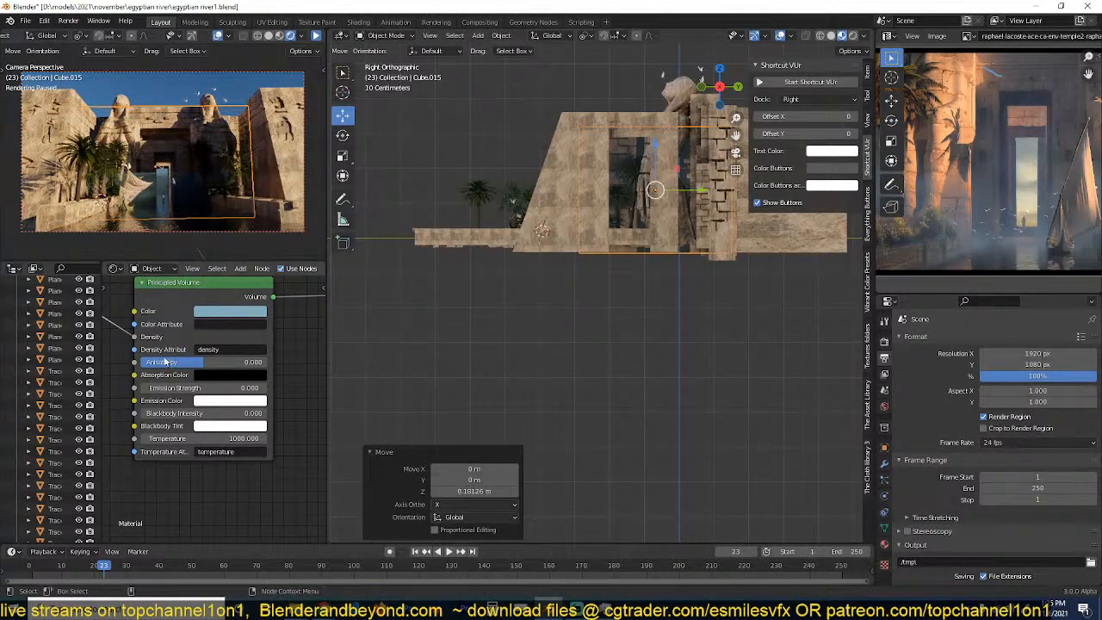
Connect the color ramp's Color output to the Principled Volume's Emission Strength, check the mist in perspective, and save the file.
middle_click_drag(158, 364, 227, 362)
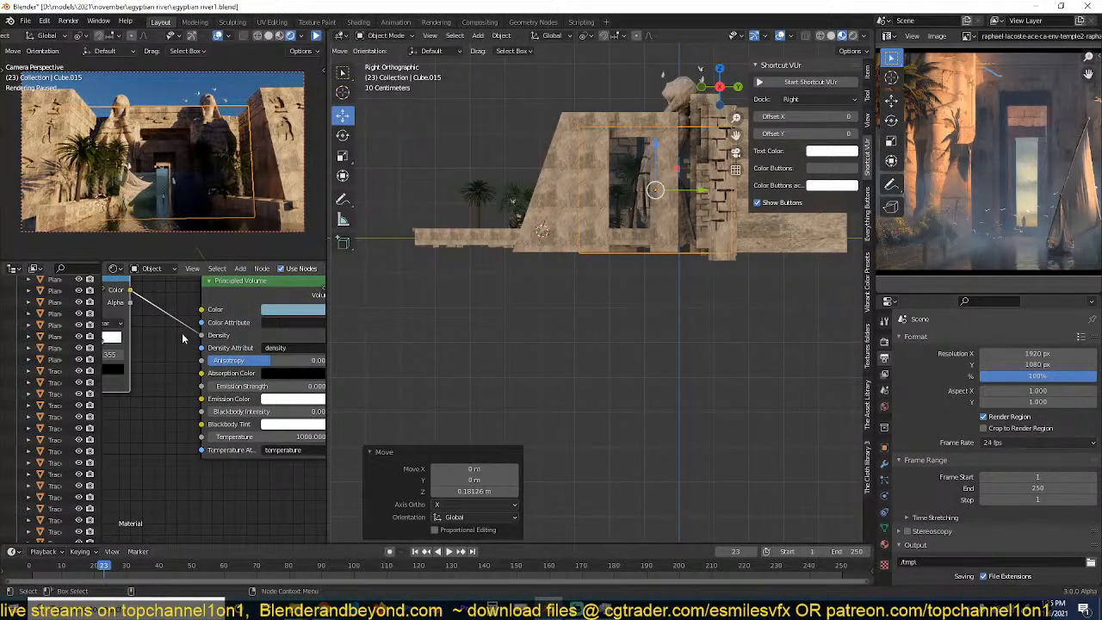
scroll(179, 339, "down", 3)
scroll(178, 341, "up", 1)
middle_click_drag(178, 344, 196, 342)
scroll(195, 337, "down", 2)
left_click_drag(170, 324, 220, 394)
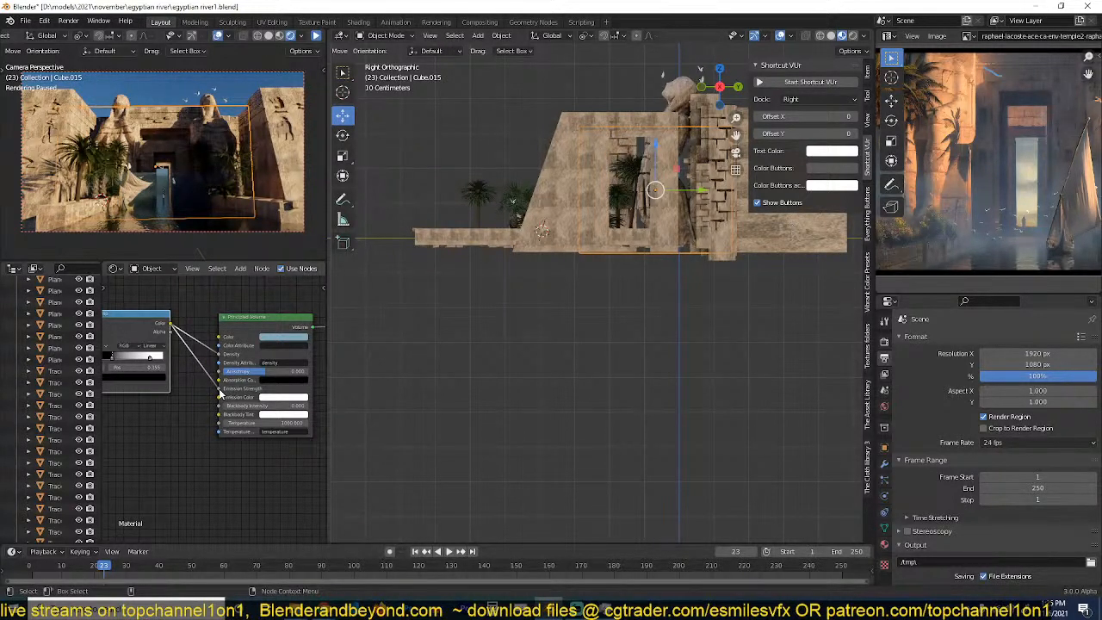
middle_click_drag(628, 339, 665, 337)
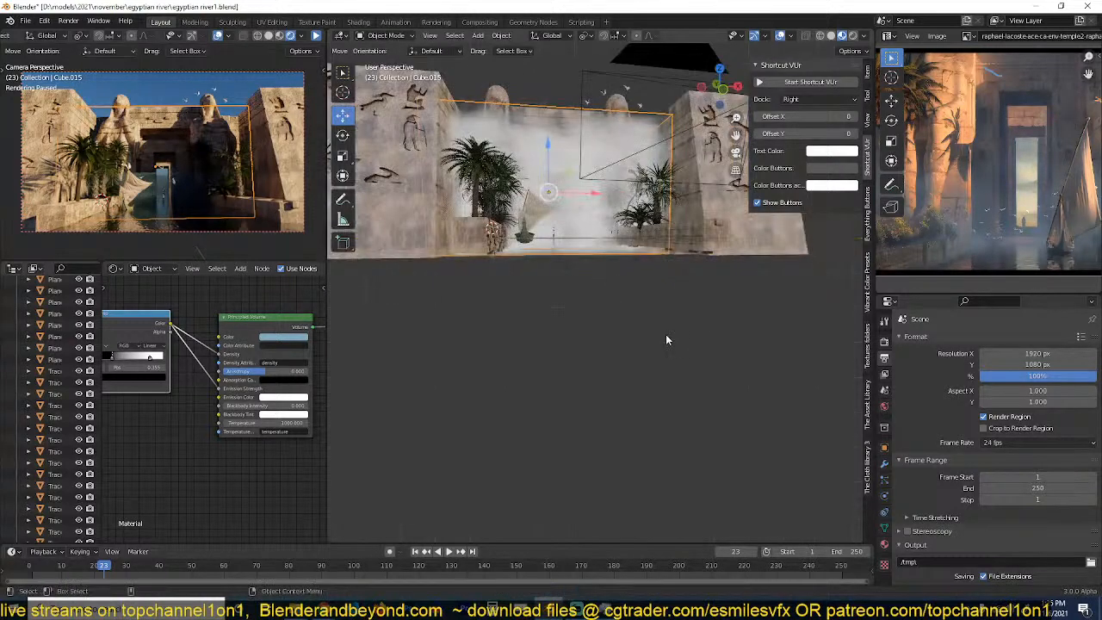
key("ctrl+s")
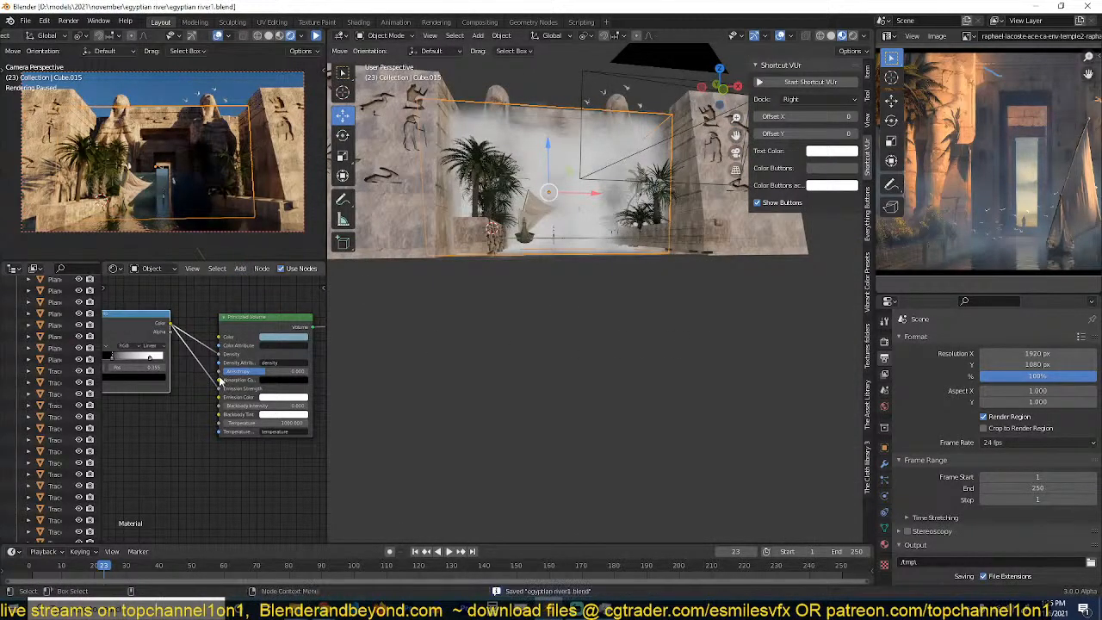
Make room between the color ramp and Principled Volume nodes by moving them farther apart, and save the file.
scroll(220, 372, "up", 1)
middle_click_drag(242, 326, 140, 371)
left_click_drag(174, 353, 256, 339)
left_click(164, 345)
middle_click_drag(164, 345, 203, 348)
key("ctrl+s")
Add a MixRGB node to the mist material, below the links into the Principled Volume.
key("shift+a")
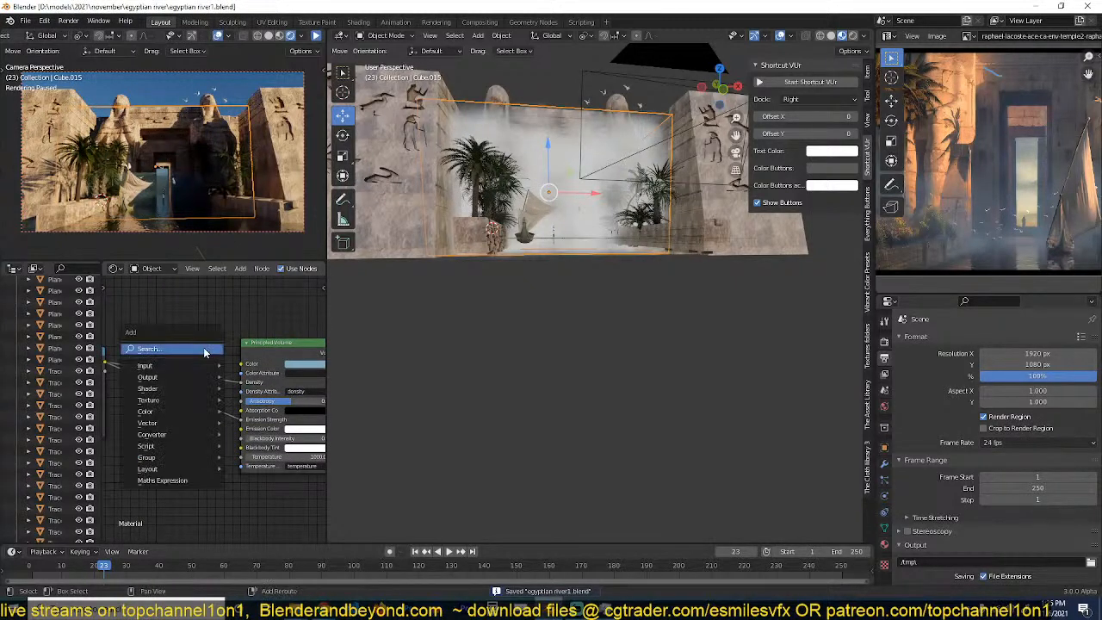
mouse_move(151, 414)
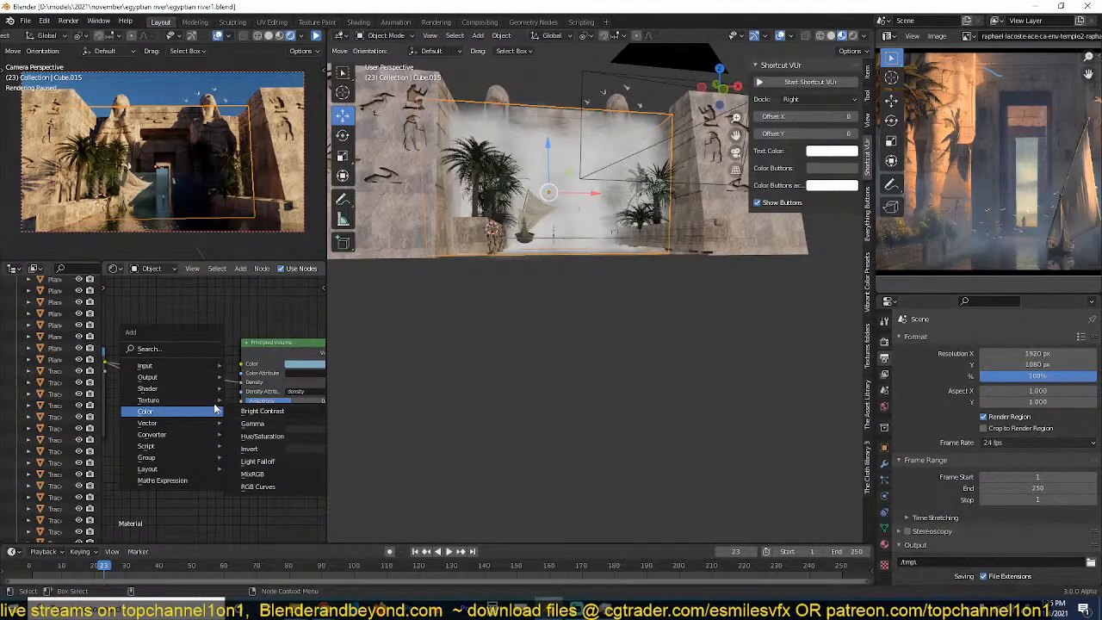
mouse_move(172, 392)
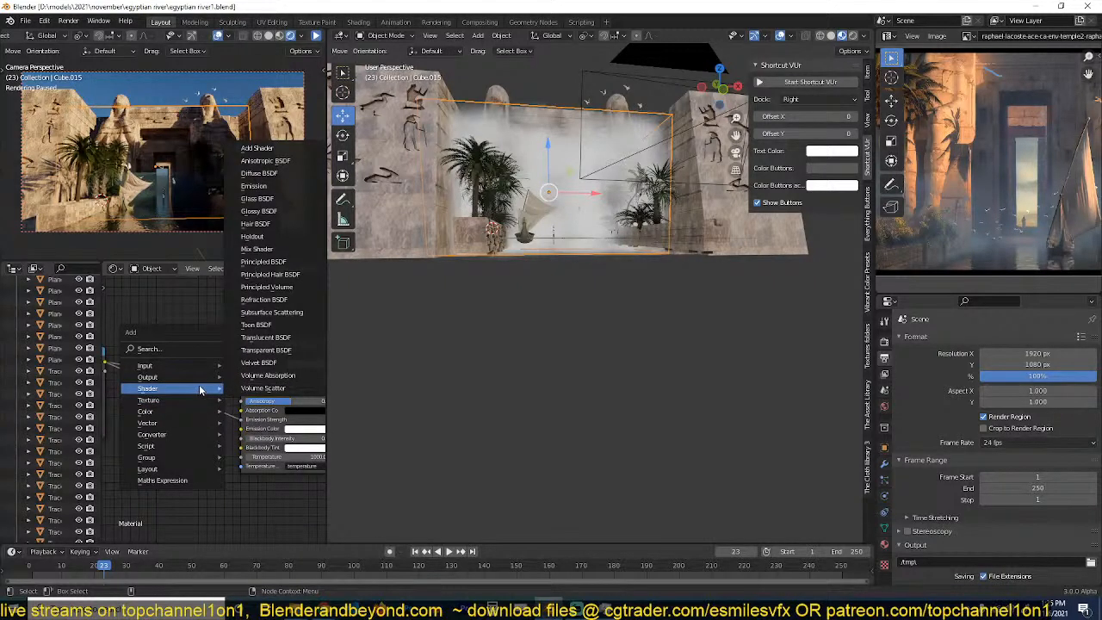
mouse_move(170, 411)
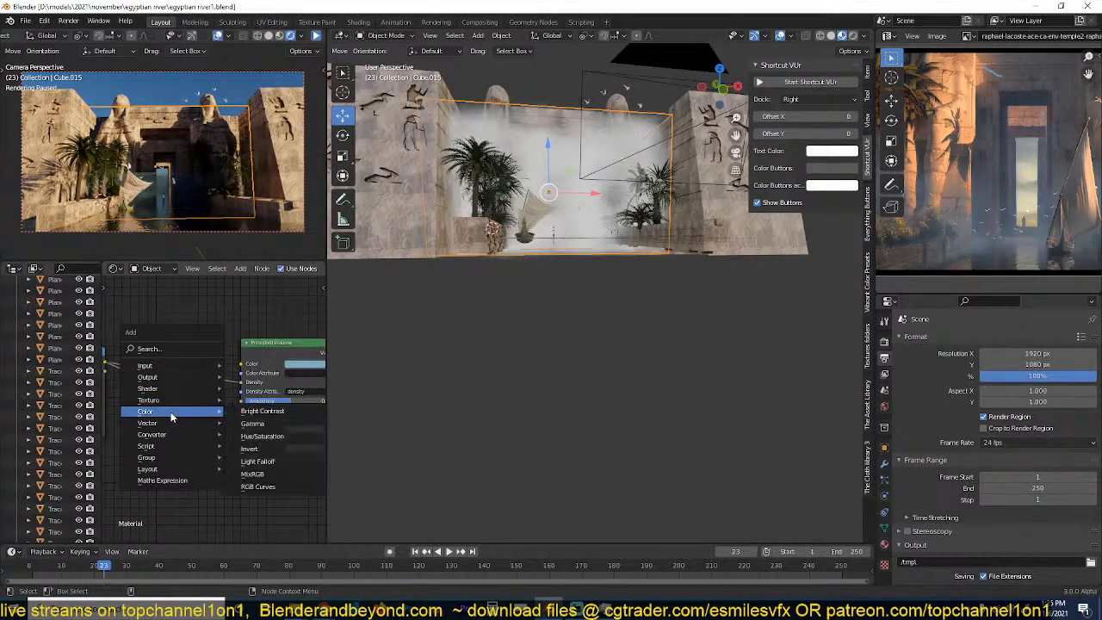
left_click(263, 476)
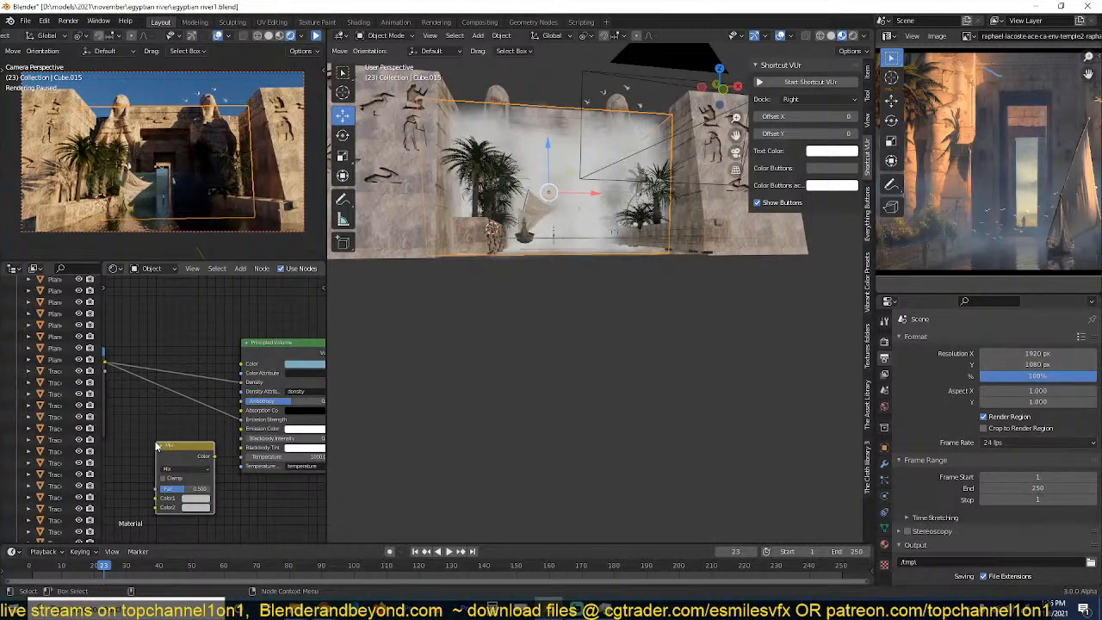
Discard the MixRGB node, insert a Math Add node into the Emission Strength link, and set its value to -0.480.
right_click(155, 446)
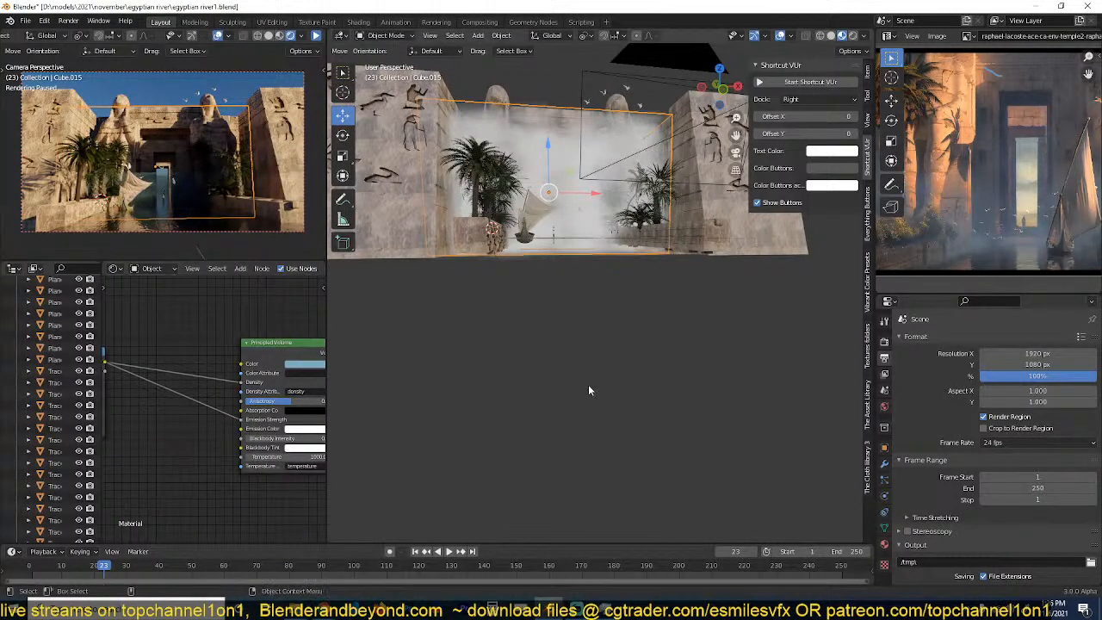
key("KP_0")
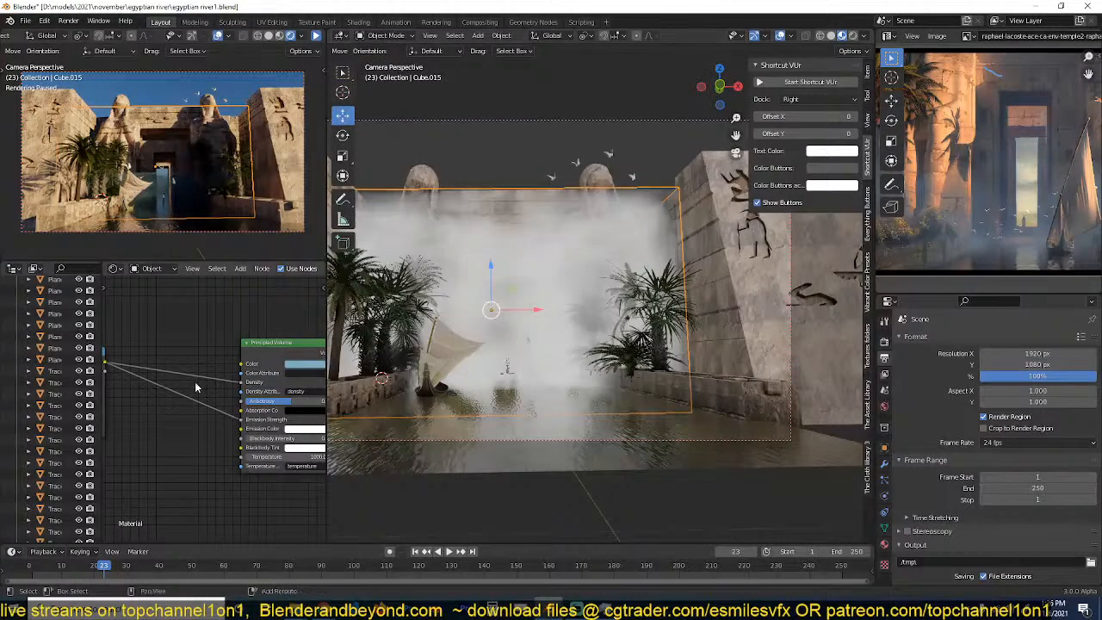
key("shift+a")
mouse_move(147, 407)
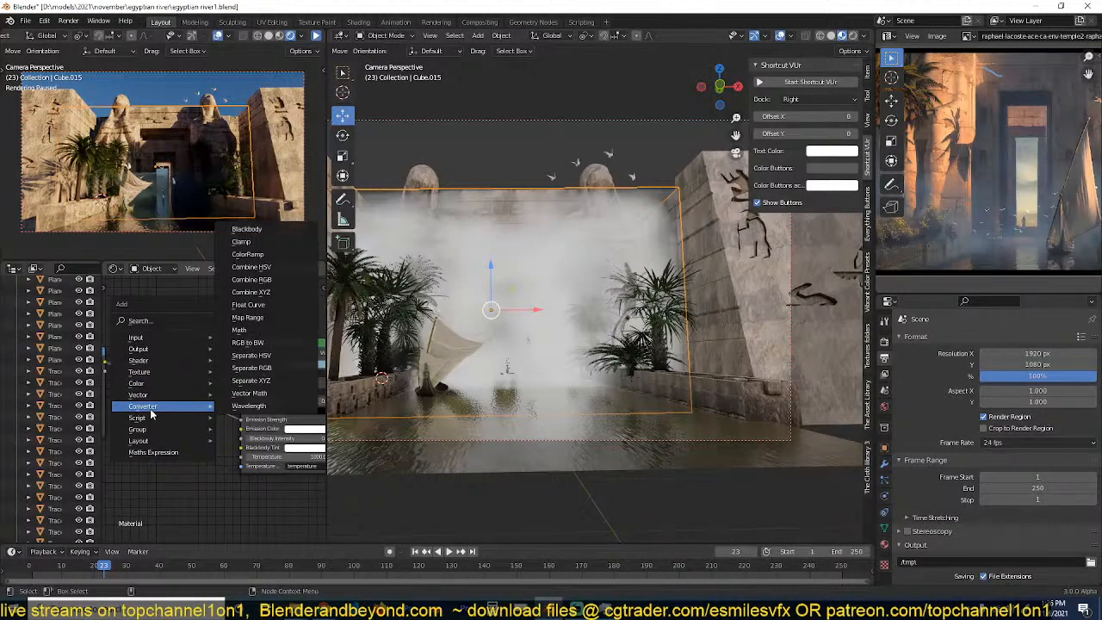
left_click(268, 335)
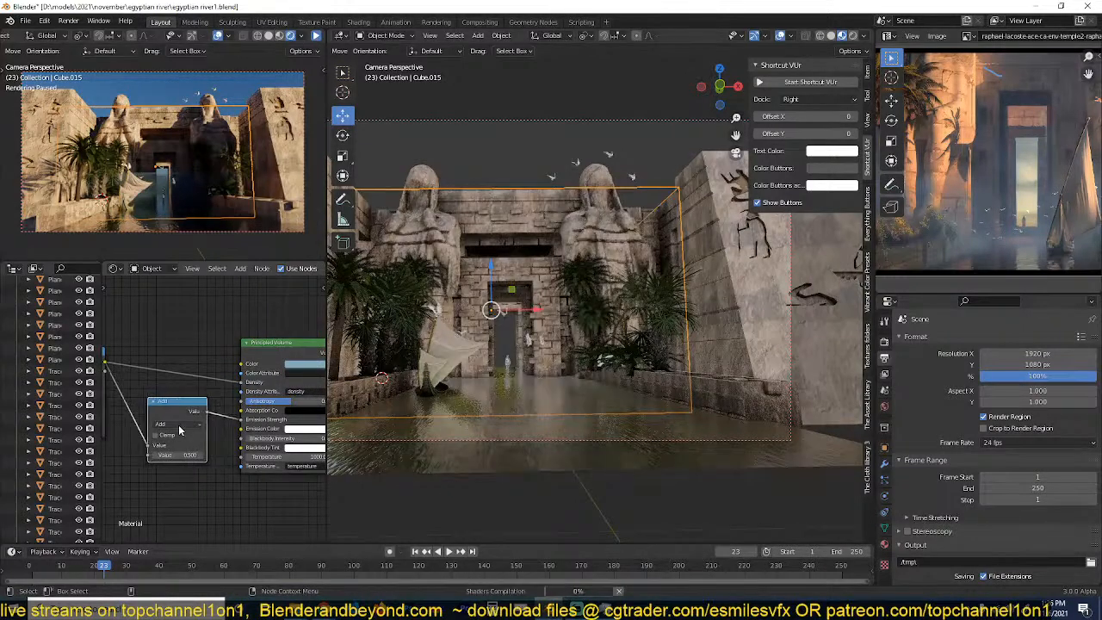
left_click(179, 429)
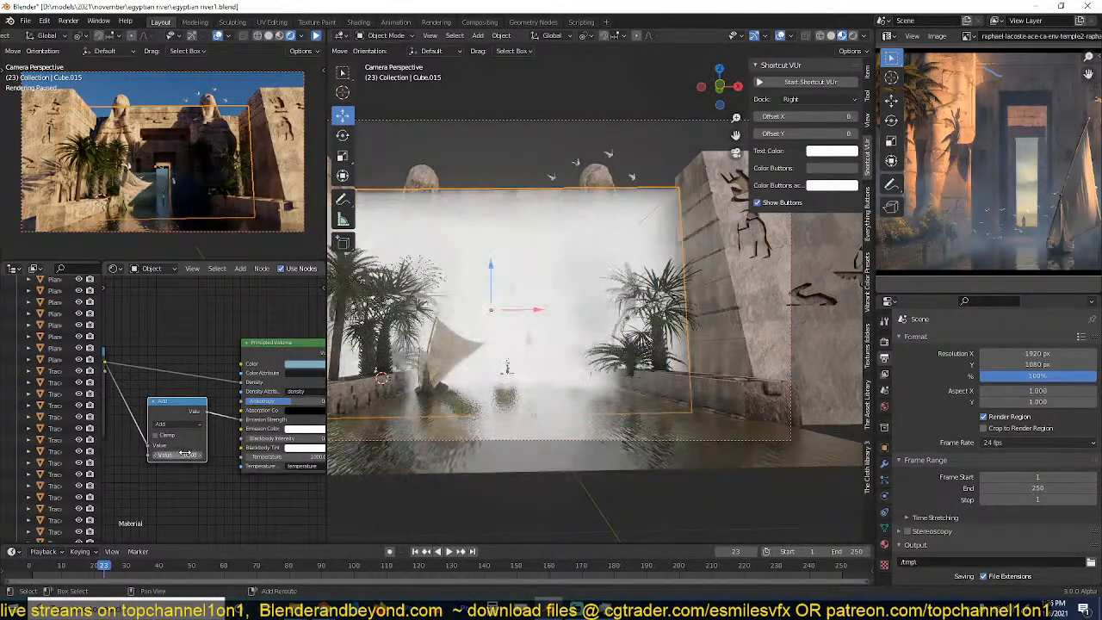
left_click_drag(185, 454, 128, 454)
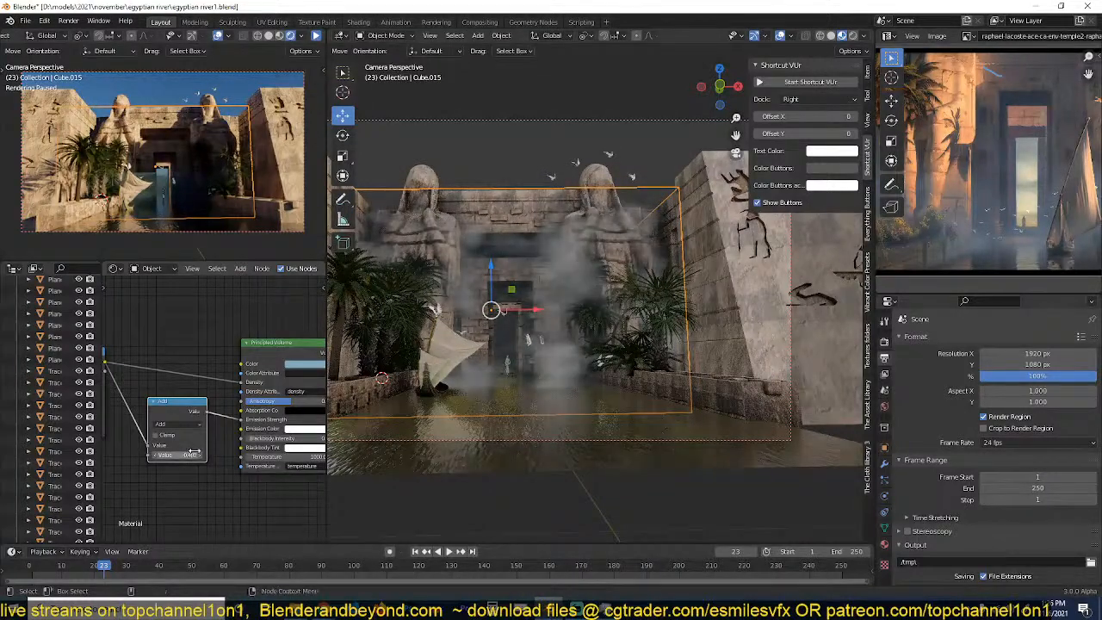
Scale the mist volume up by about 1.059, save the file, and widen the volume by about 1.065 along X.
key("s")
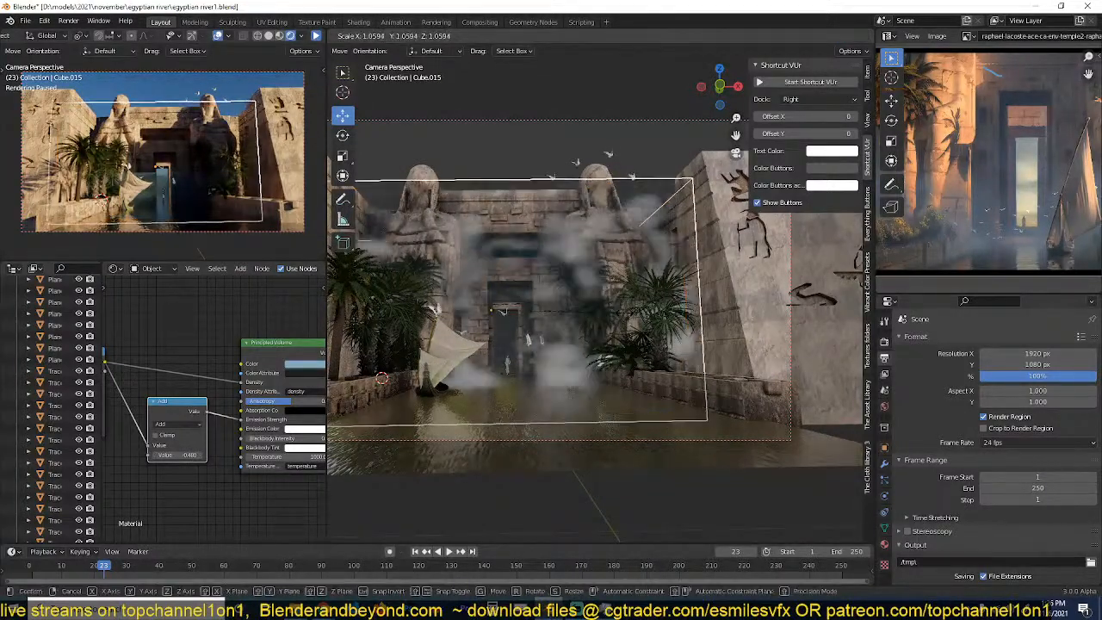
left_click(447, 249)
key("ctrl+s")
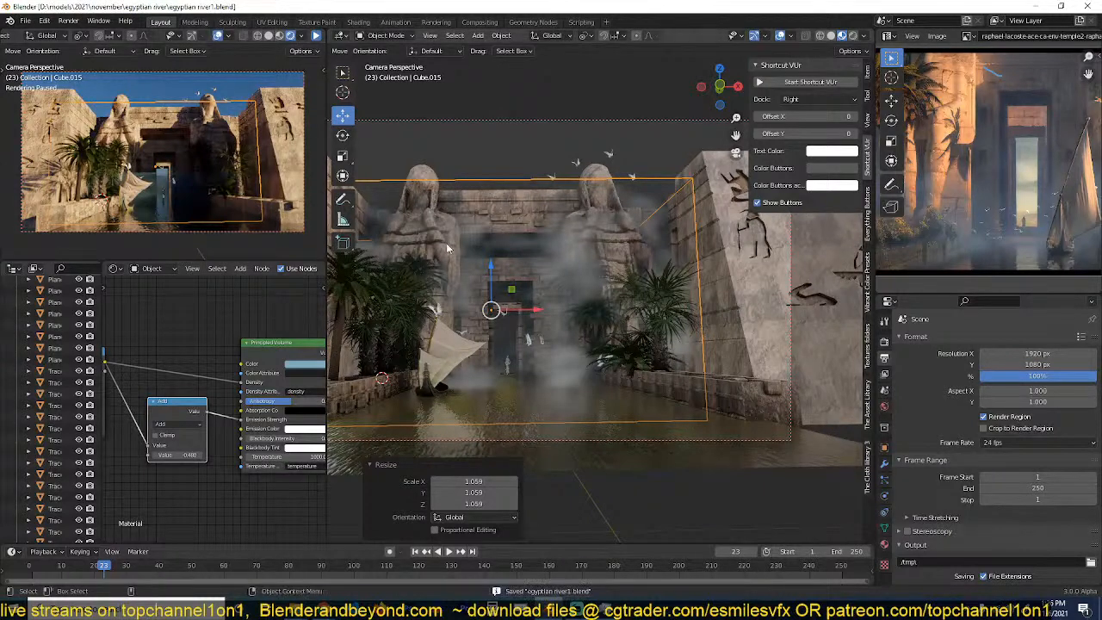
key("s")
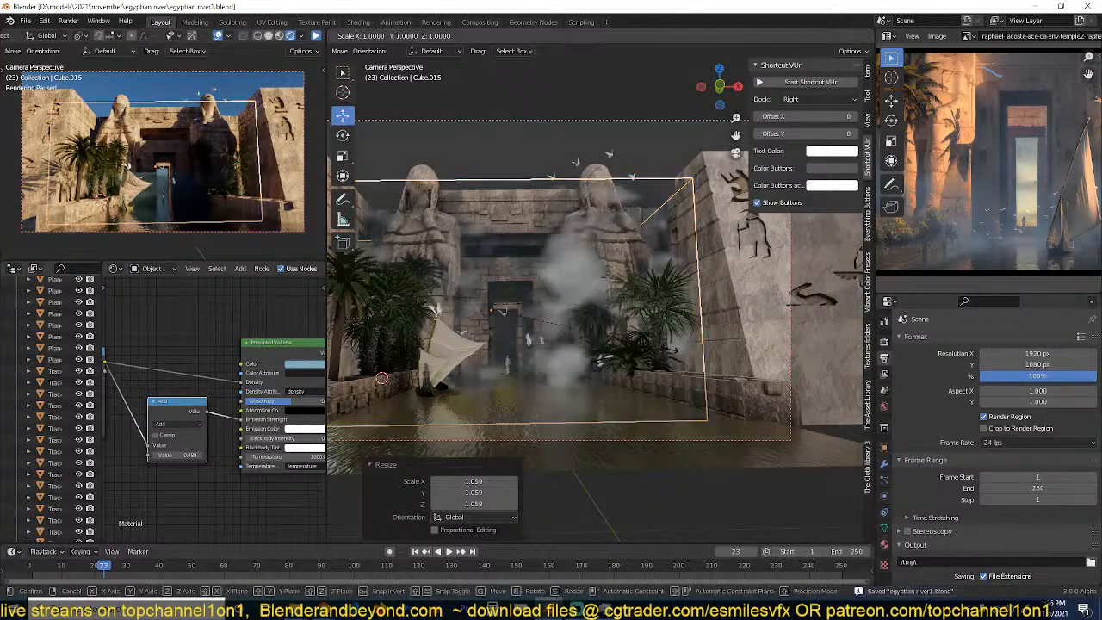
key("x")
left_click(487, 288)
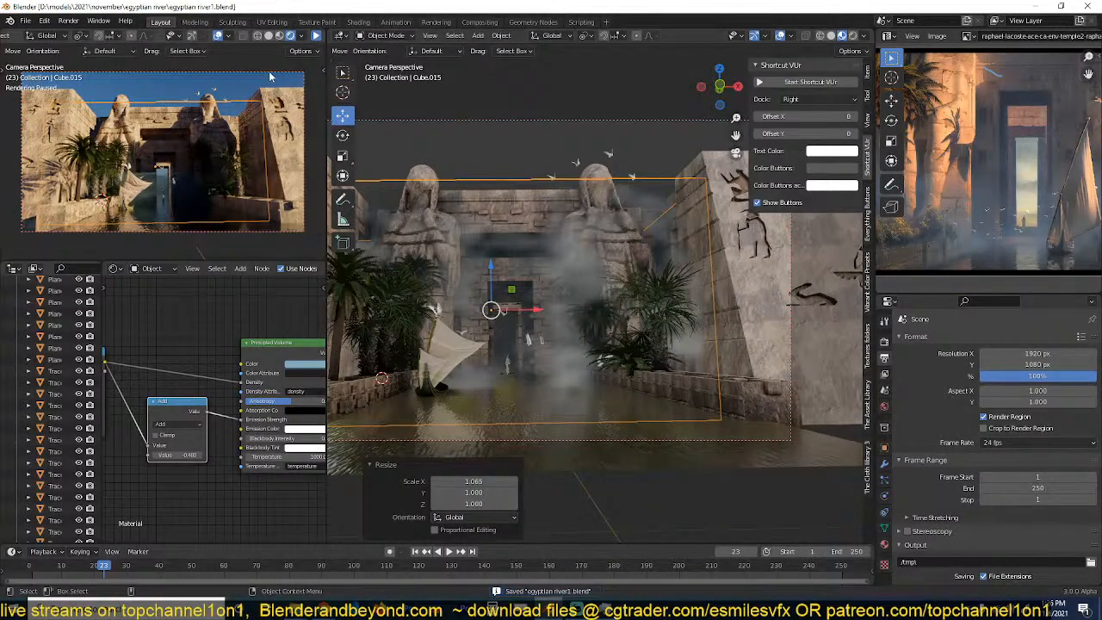
Resume the rendered camera preview, deselect the mist volume, and try to adjust the Add node's value.
left_click(316, 37)
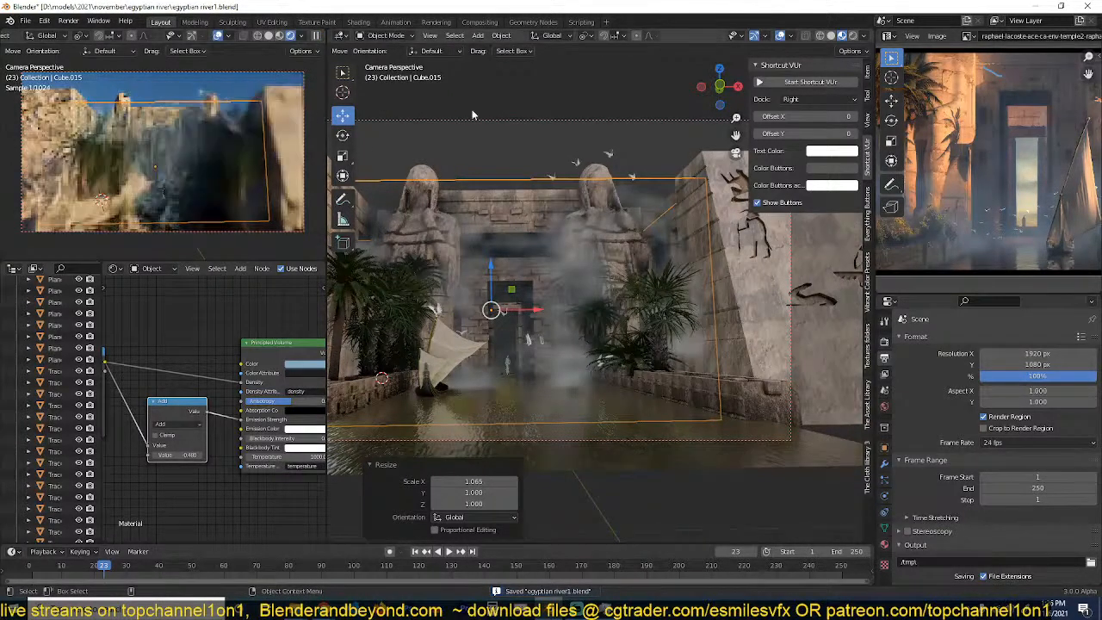
left_click(491, 98)
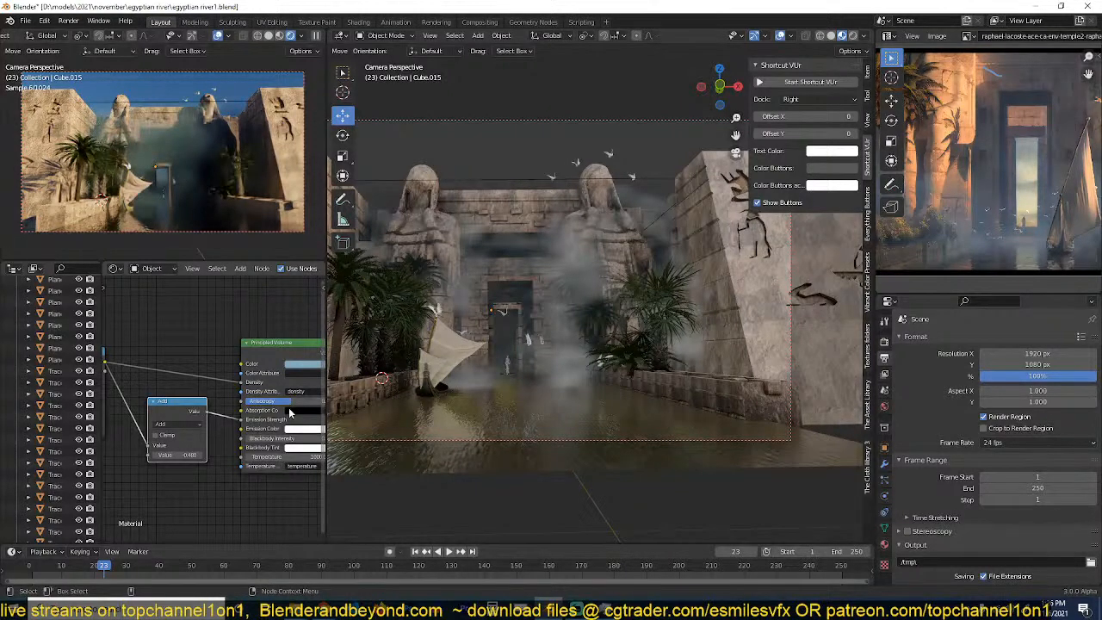
left_click_drag(177, 455, 185, 455)
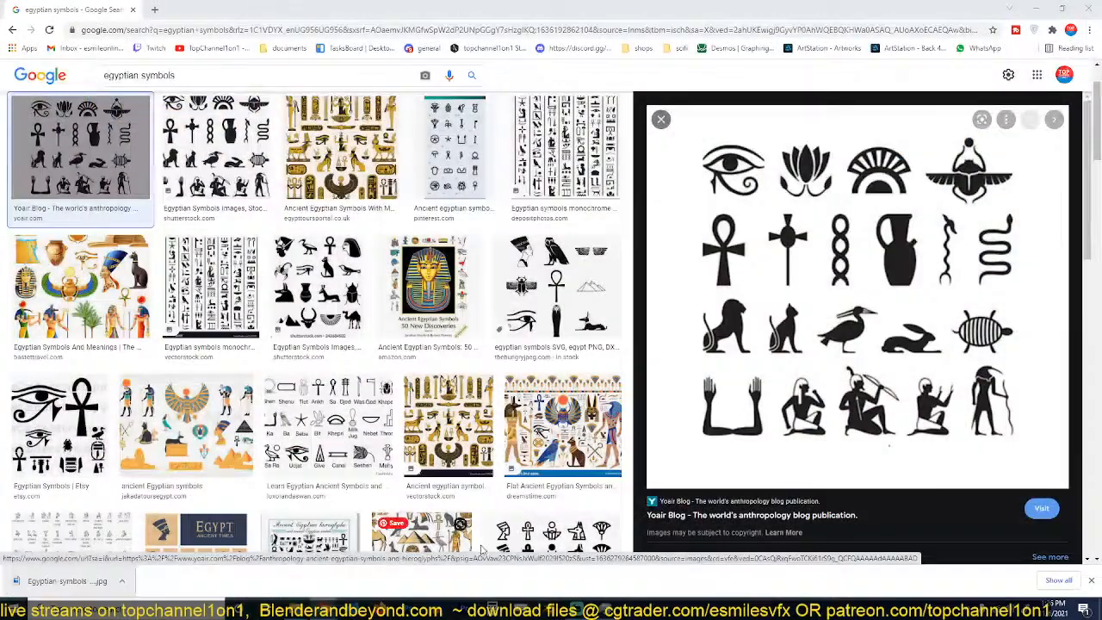
Switch back to Blender and reopen the recent file egyptian river1.blend.
left_click(544, 610)
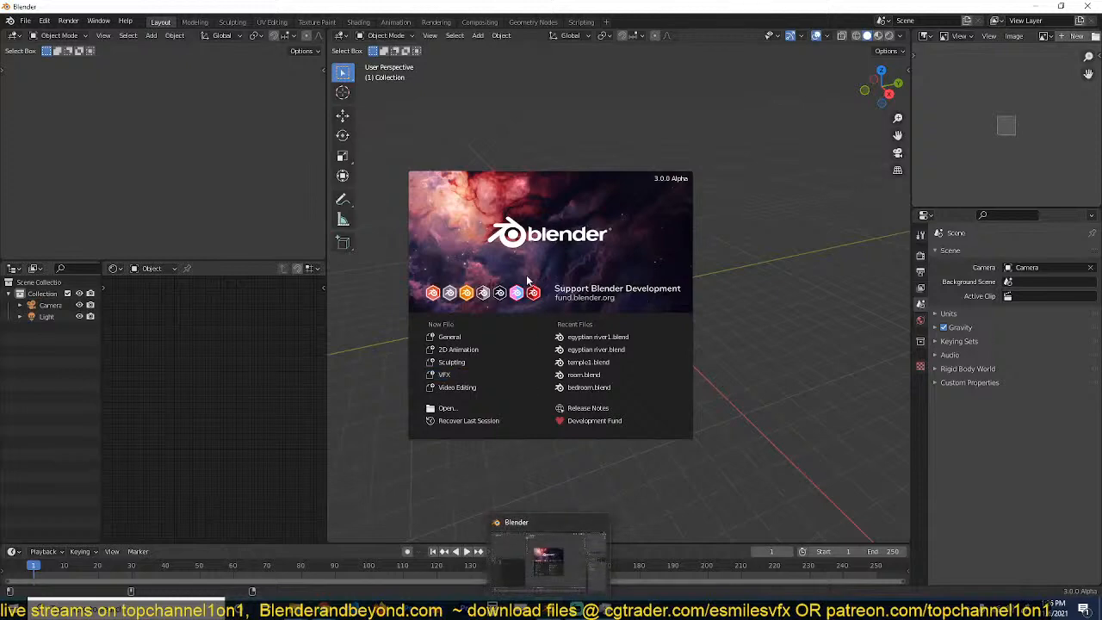
left_click(577, 337)
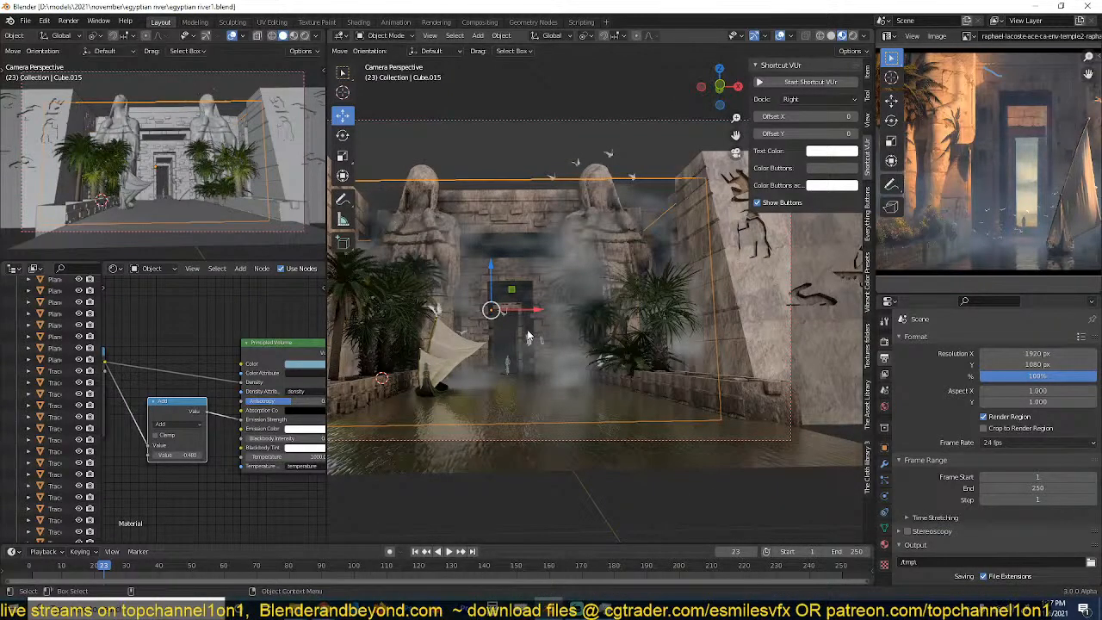
Scale the mist volume to about 0.791 along Z and move it about 0.73 m in X and -0.58 m in Z.
key("s")
key("z")
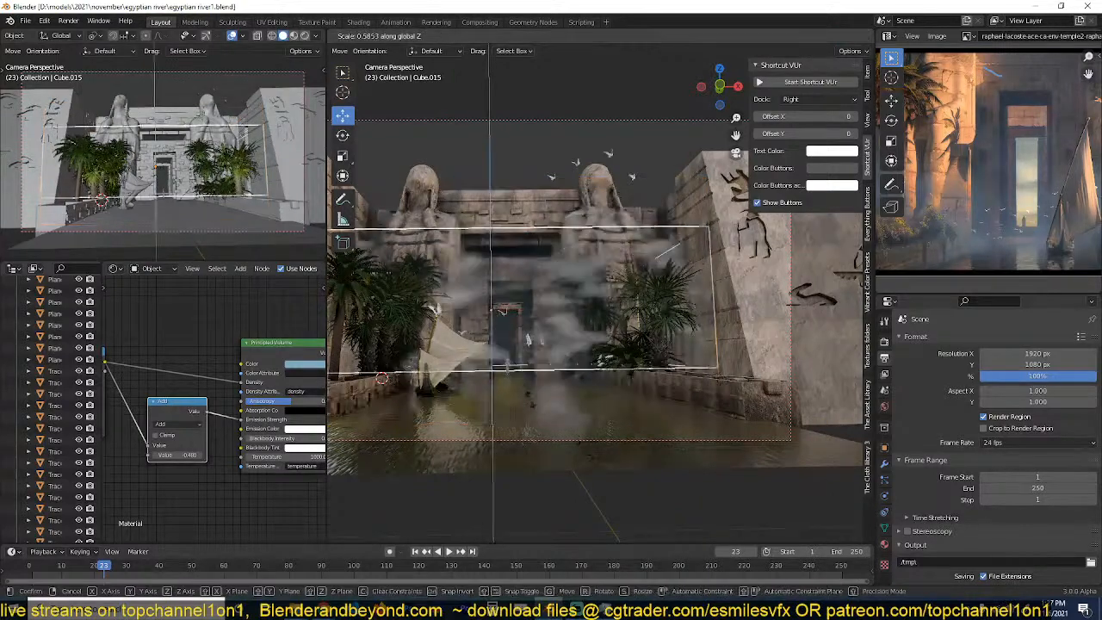
left_click(525, 448)
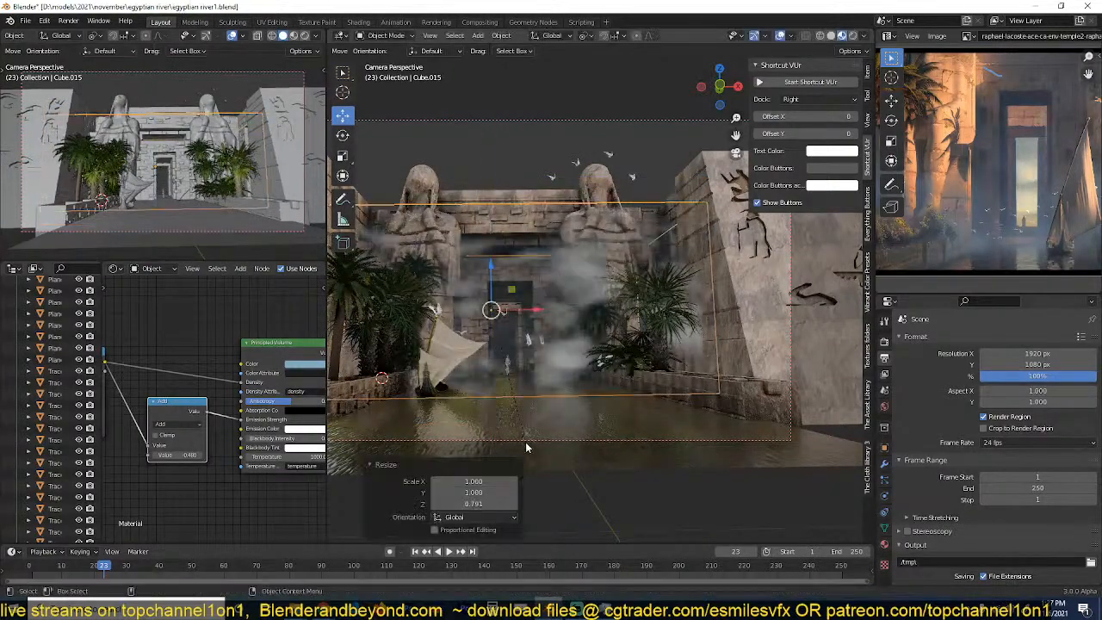
key("g")
left_click(661, 429)
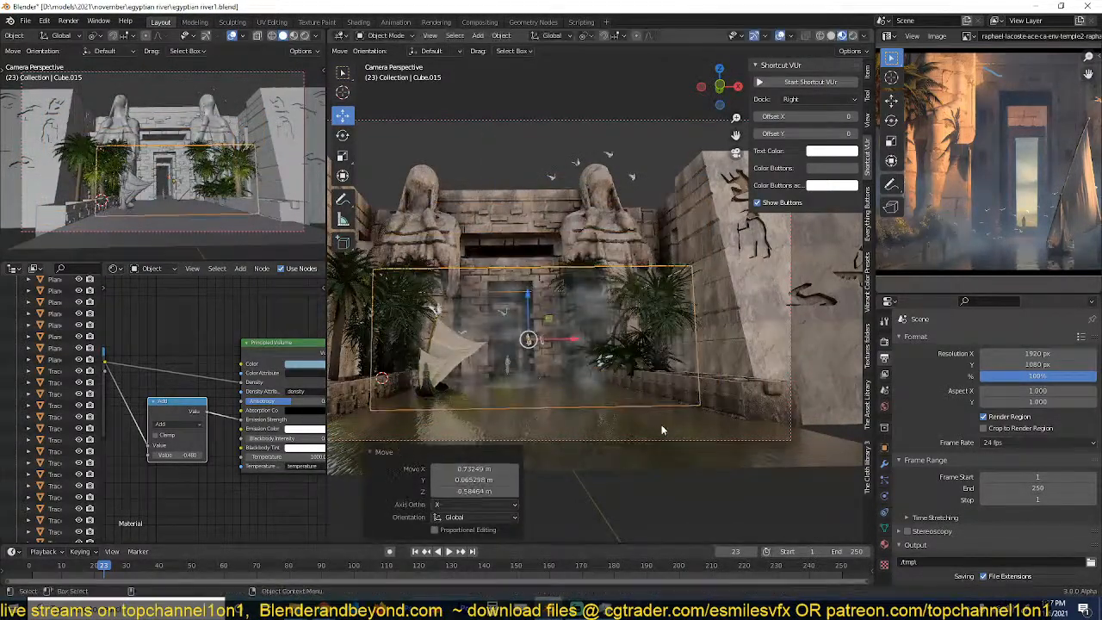
Delete the Math Add node from the mist material.
middle_click_drag(661, 429, 701, 331)
scroll(675, 346, "up", 3)
scroll(216, 411, "down", 4)
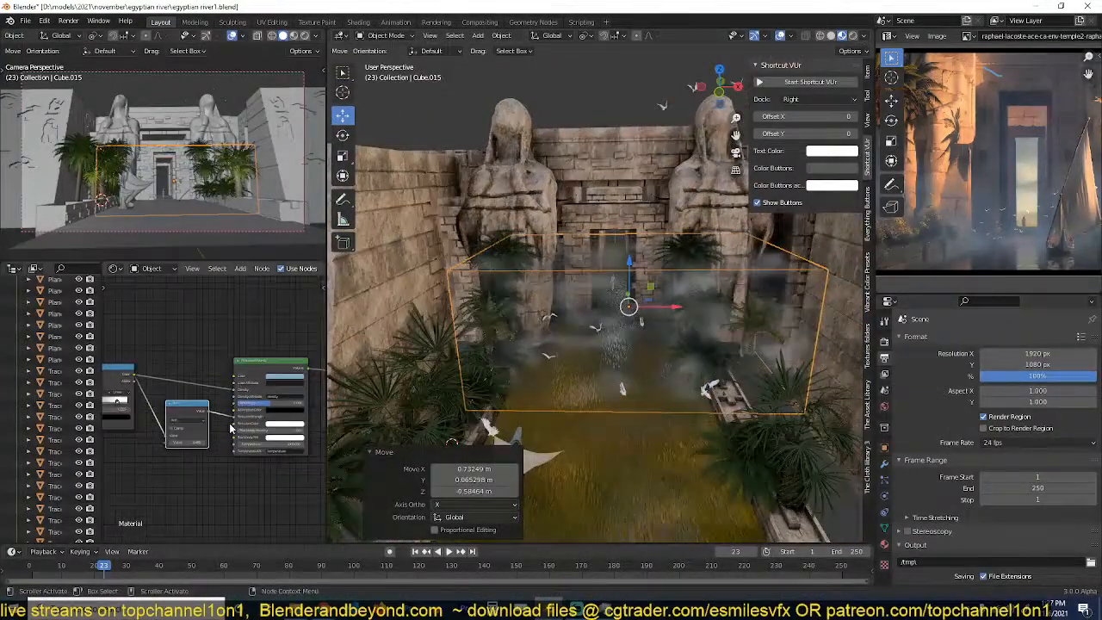
left_click(203, 410)
key("x")
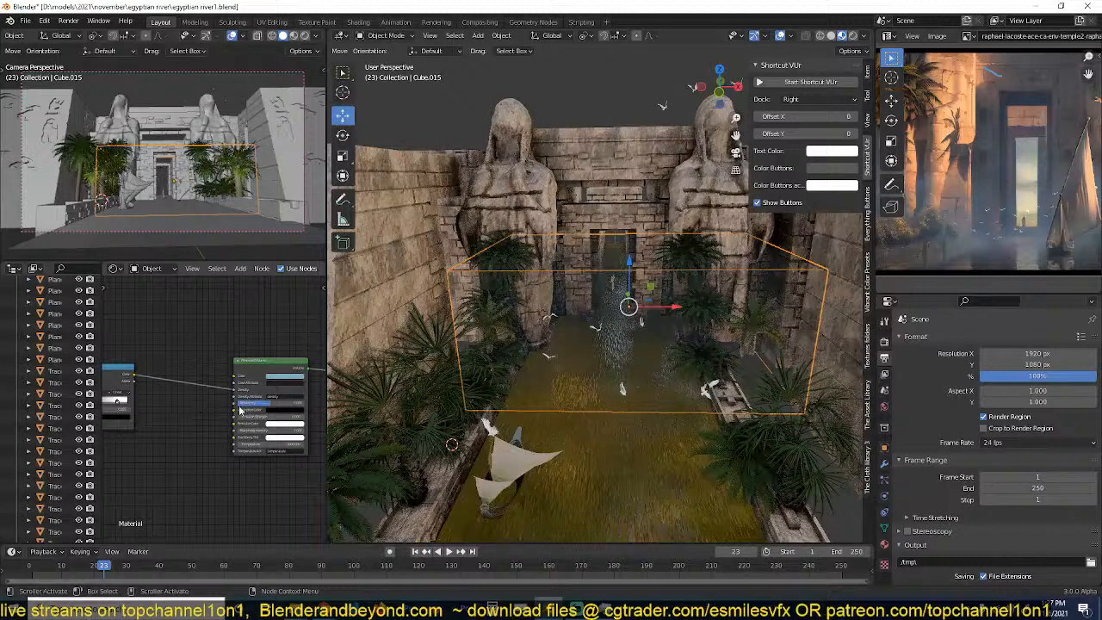
Change the Principled Volume color to a lighter blue and save the file.
scroll(653, 359, "up", 3)
middle_click_drag(654, 358, 651, 320)
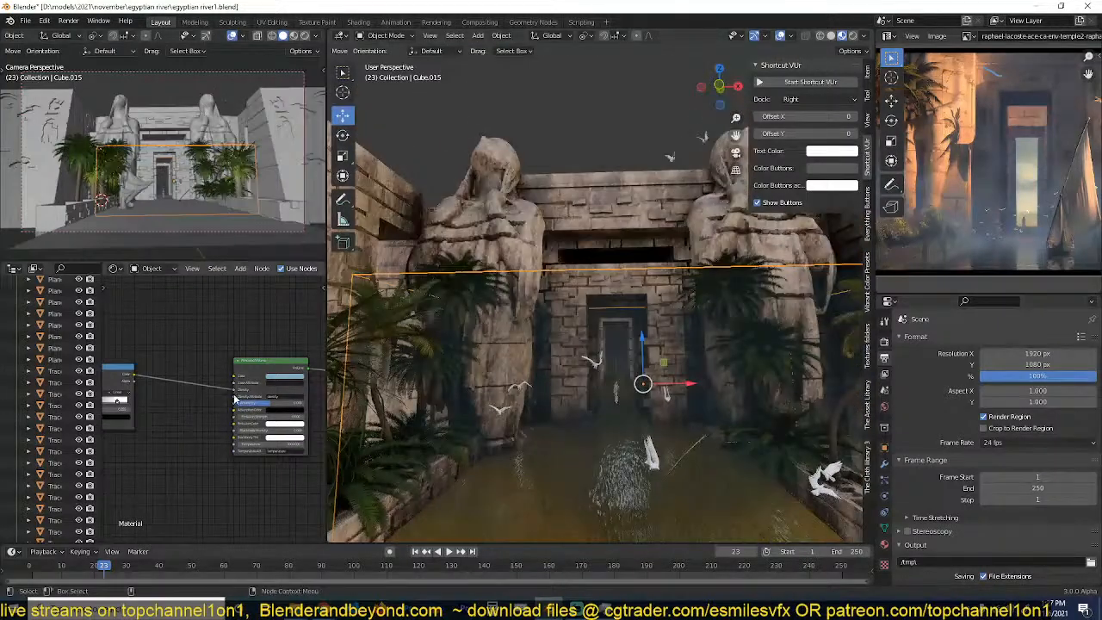
left_click(289, 377)
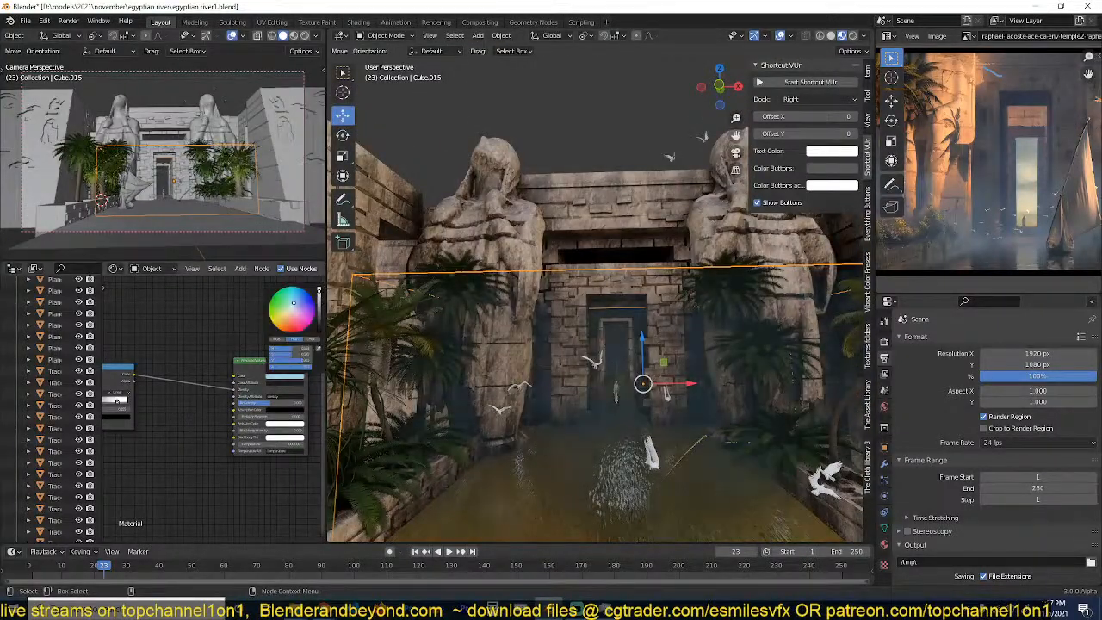
key("ctrl+s")
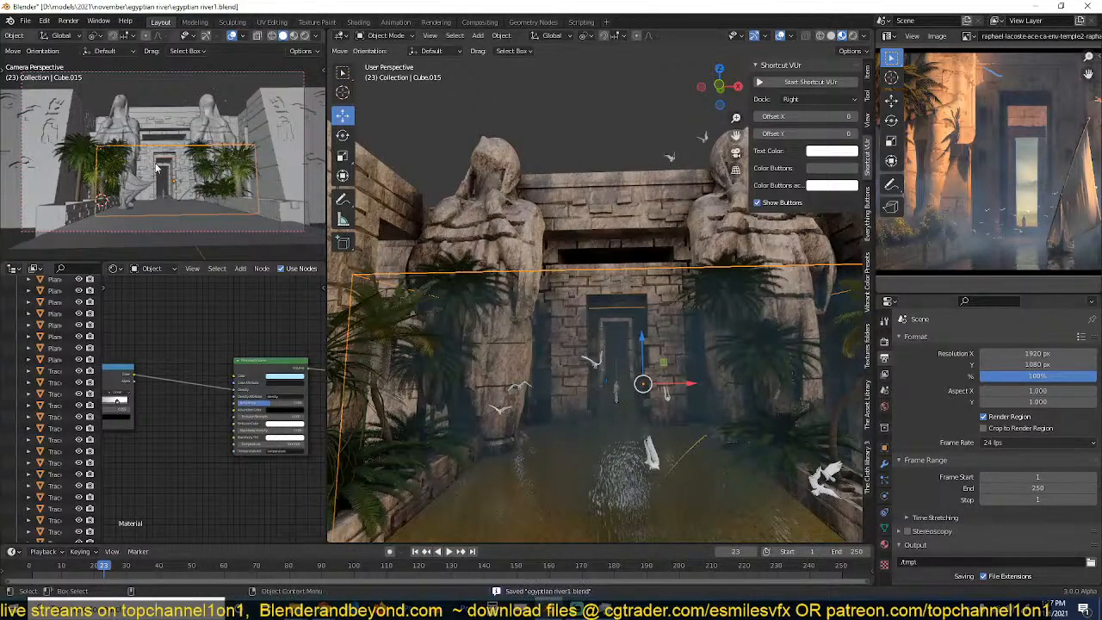
Deselect the mist volume, switch the small camera viewport to rendered shading, and hide its overlays.
left_click(451, 104)
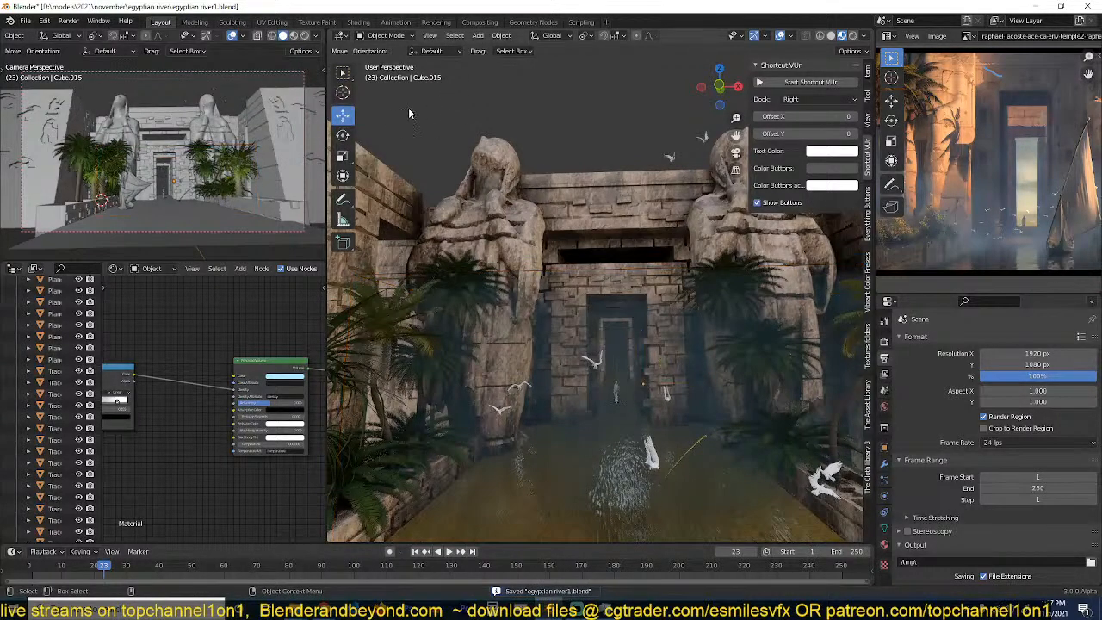
left_click(306, 35)
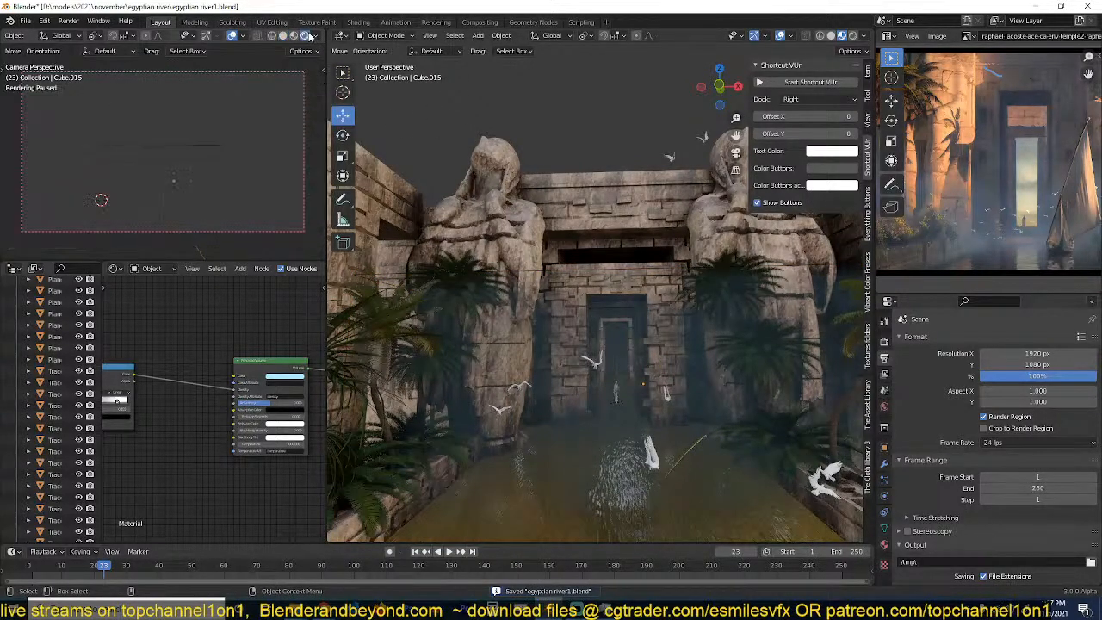
left_click(231, 35)
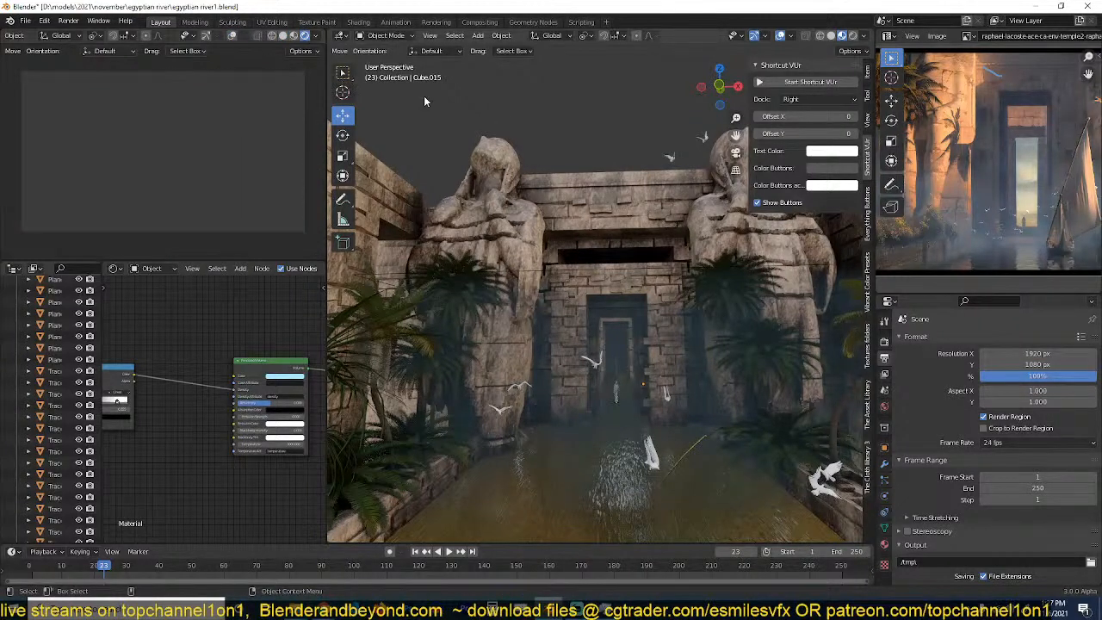
left_click(232, 35)
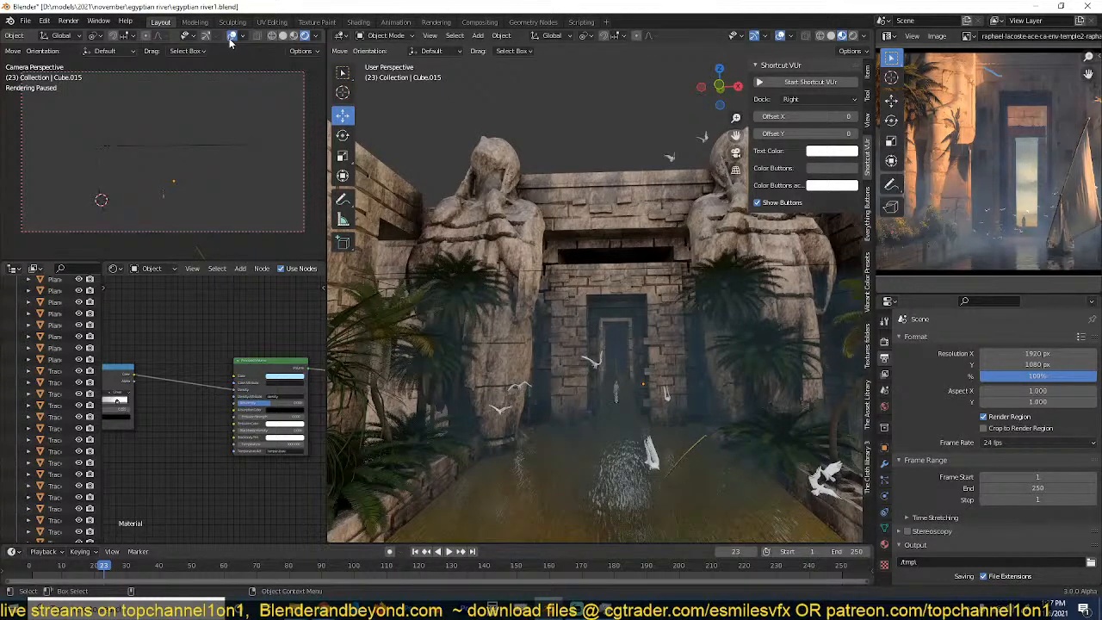
scroll(232, 39, "down", 1)
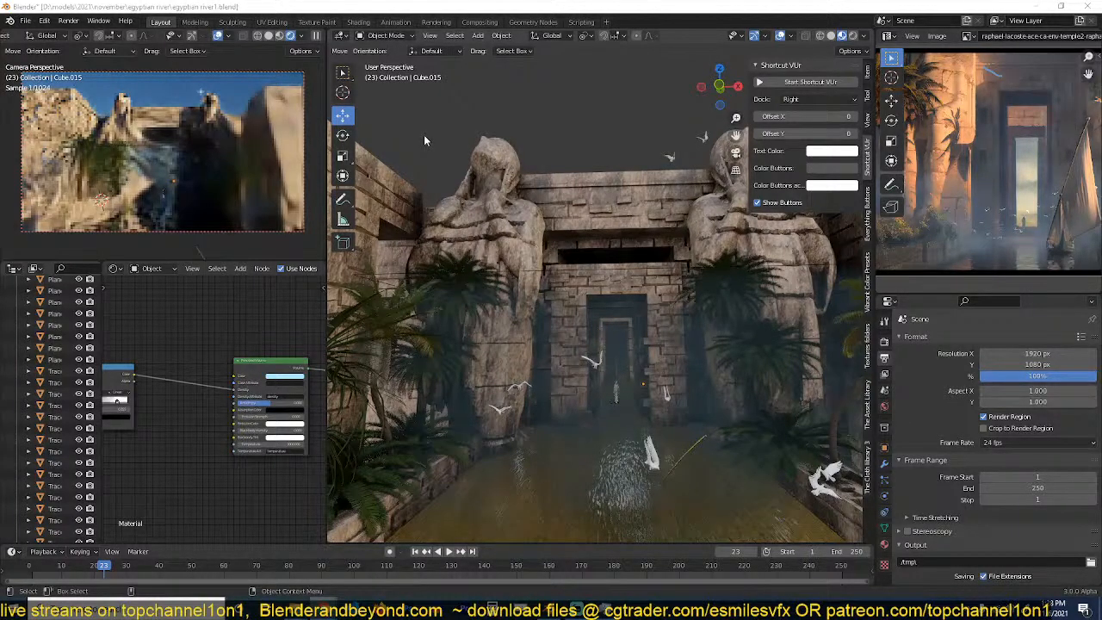
left_click(218, 35)
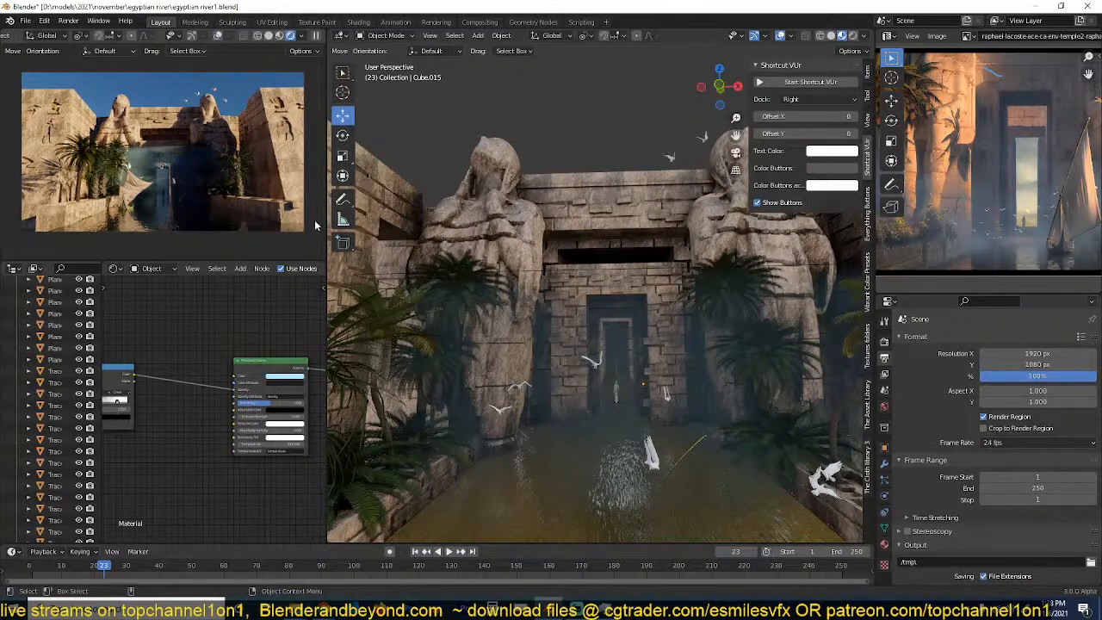
Delete the mist volume box around the temple entrance and save the file.
left_click(588, 274)
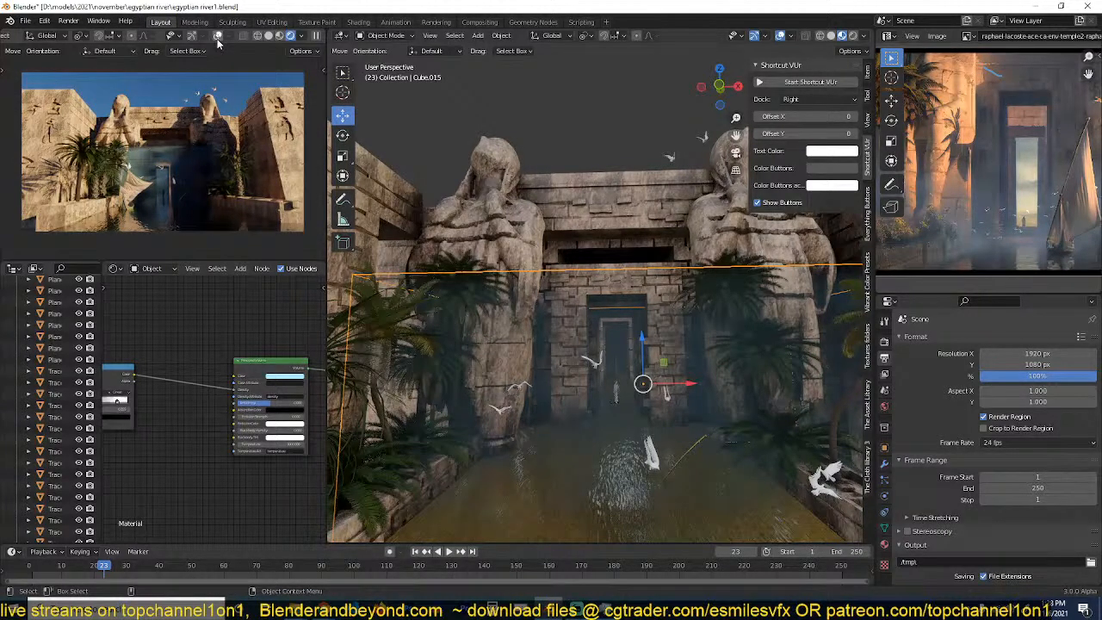
key("x")
left_click(712, 250)
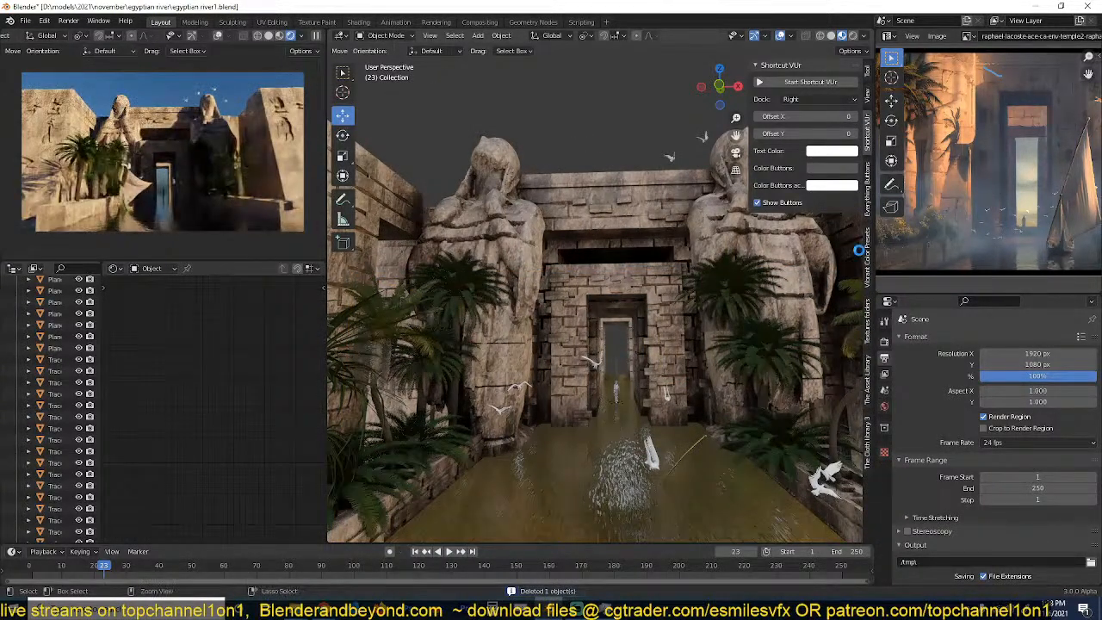
key("ctrl+s")
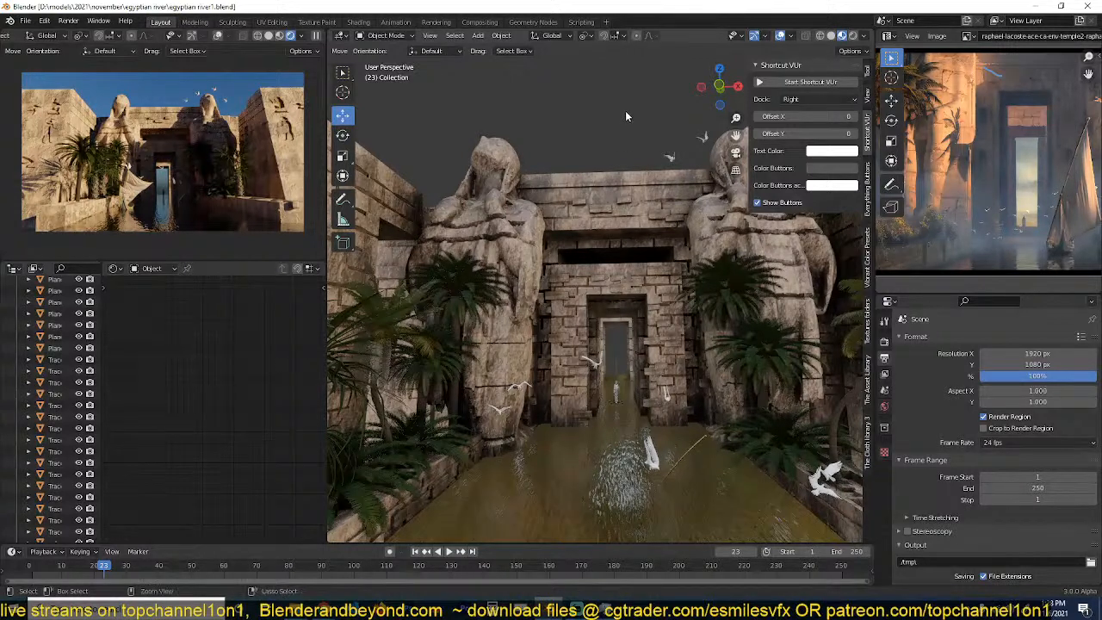
key("ctrl+s")
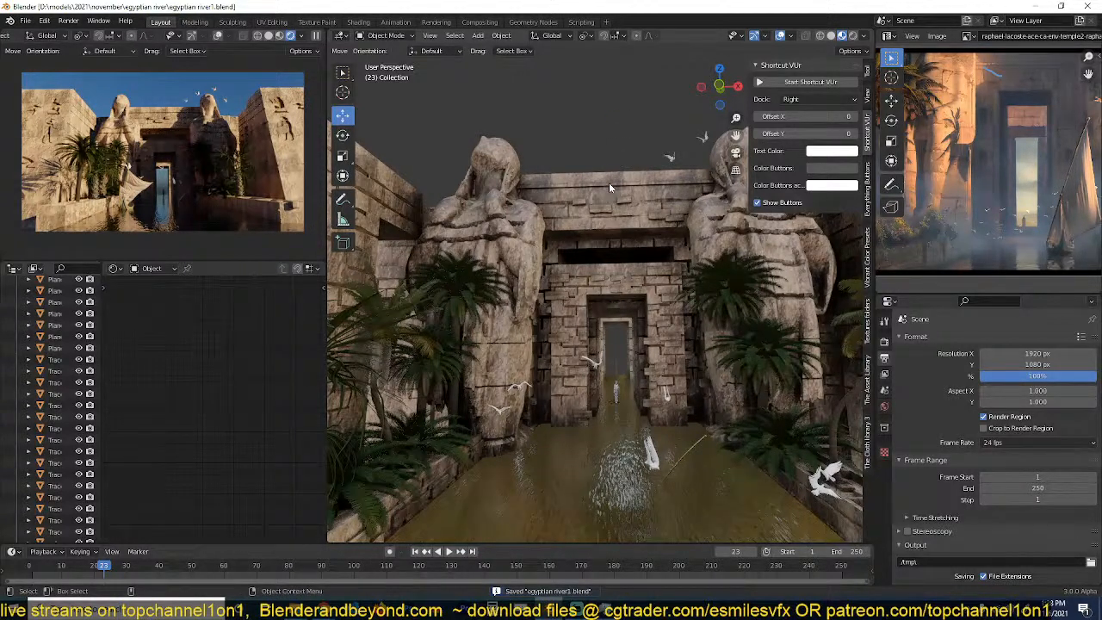
Move all the sailboat's parts, including hull, mast and both sails, into a new collection named "boat" and save the file.
scroll(608, 348, "down", 4)
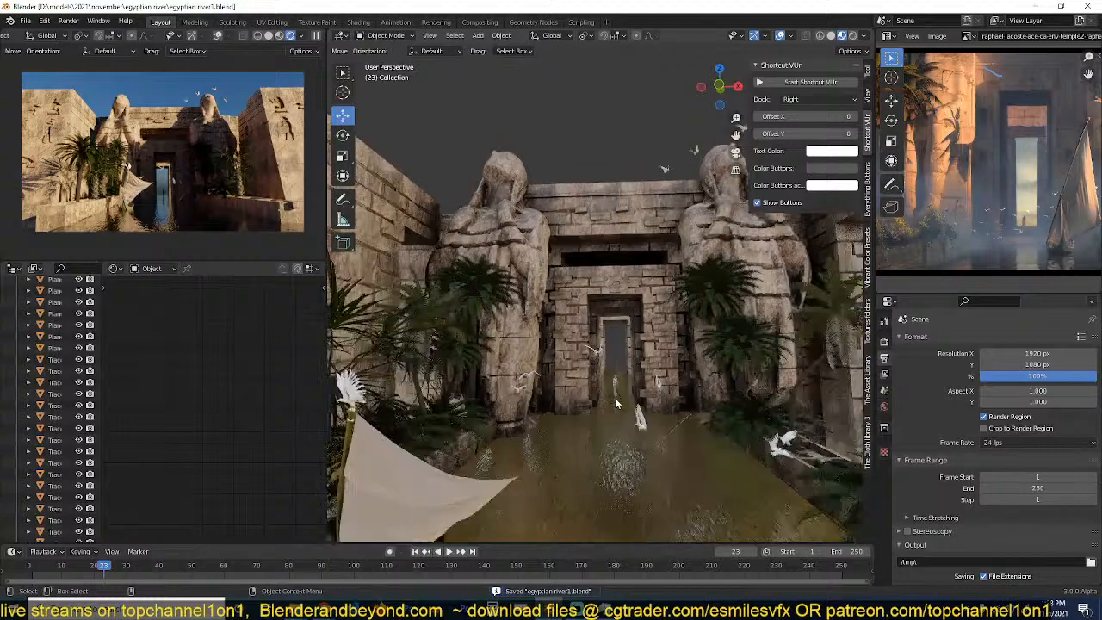
middle_click_drag(621, 419, 647, 366)
left_click(623, 341)
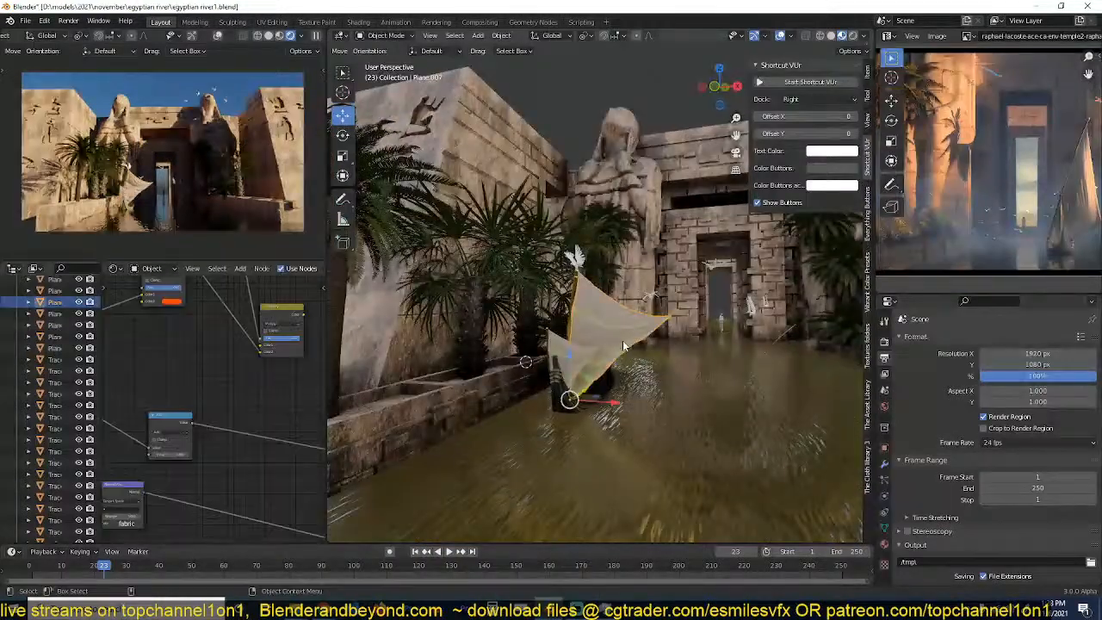
left_click(575, 302, "shift")
left_click(559, 382, "shift")
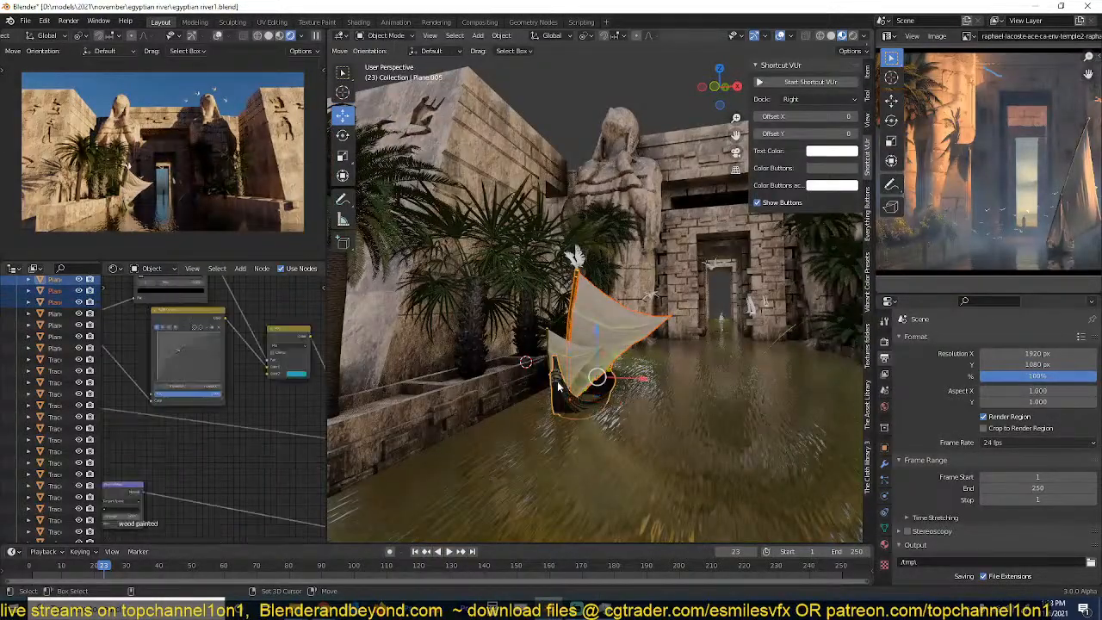
left_click(562, 368, "shift")
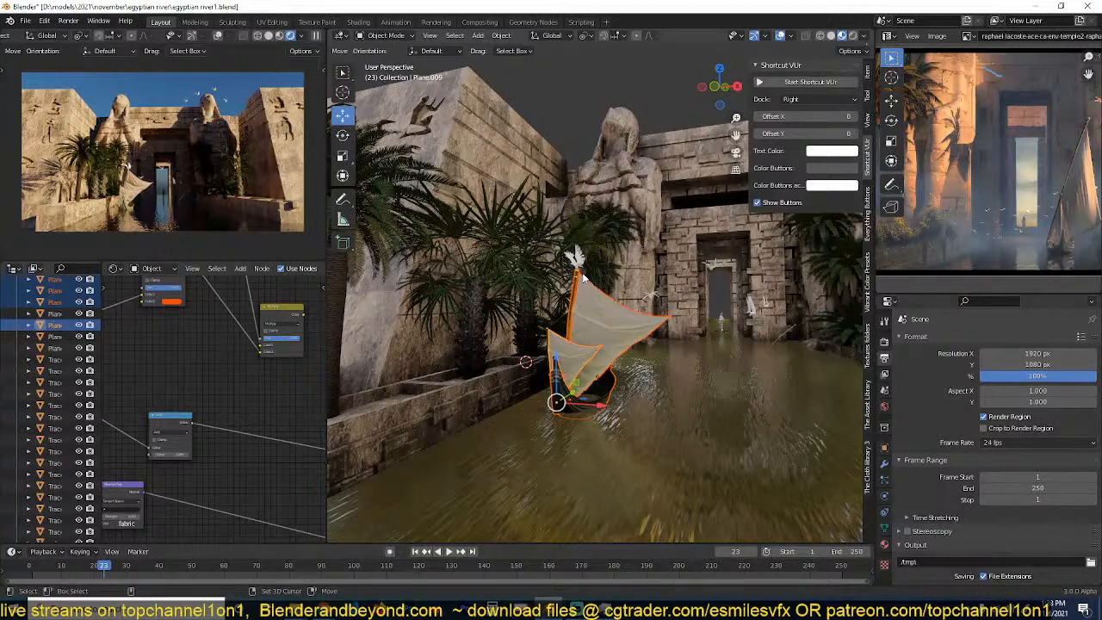
middle_click_drag(581, 275, 553, 309)
key("m")
left_click(551, 315)
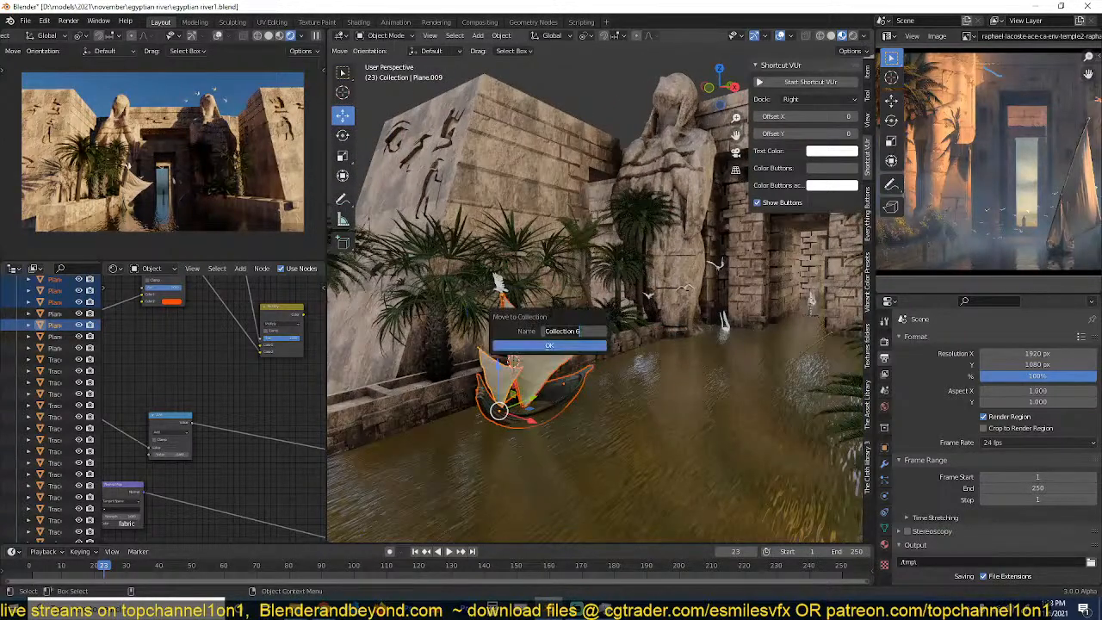
type("boat")
key("Return")
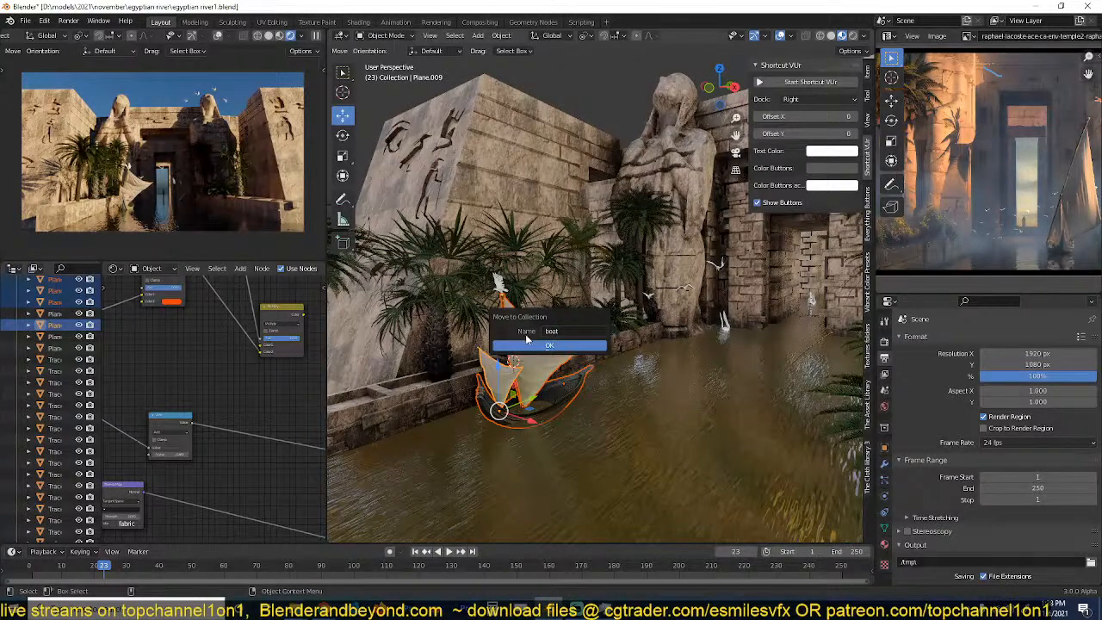
left_click(528, 345)
key("ctrl+s")
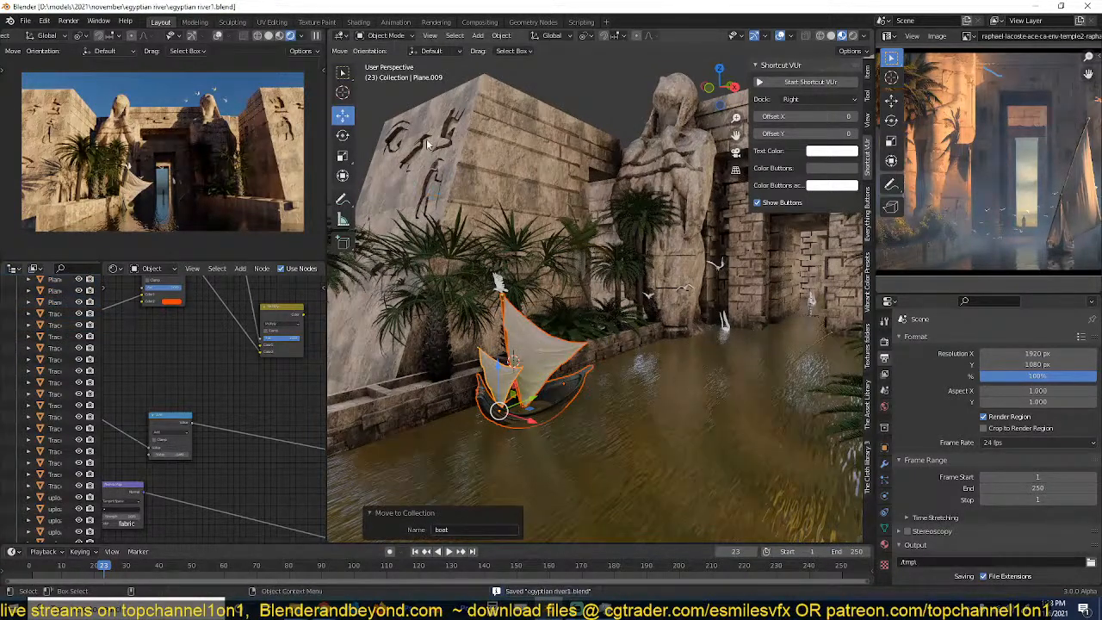
Add a collection instance of the "boat" collection to the scene.
key("shift+a")
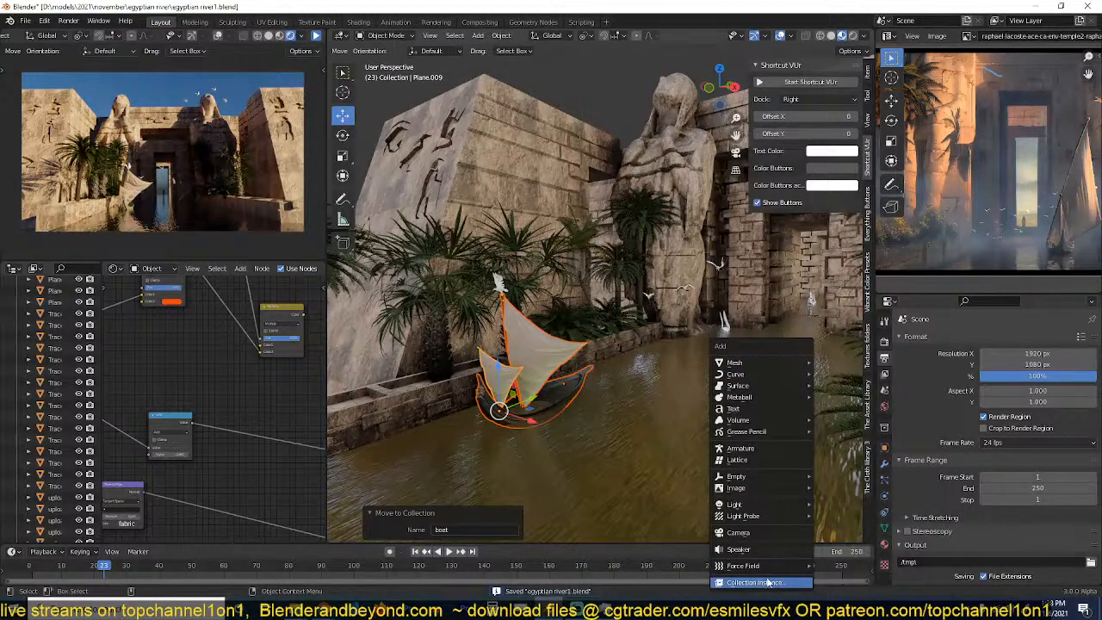
mouse_move(767, 583)
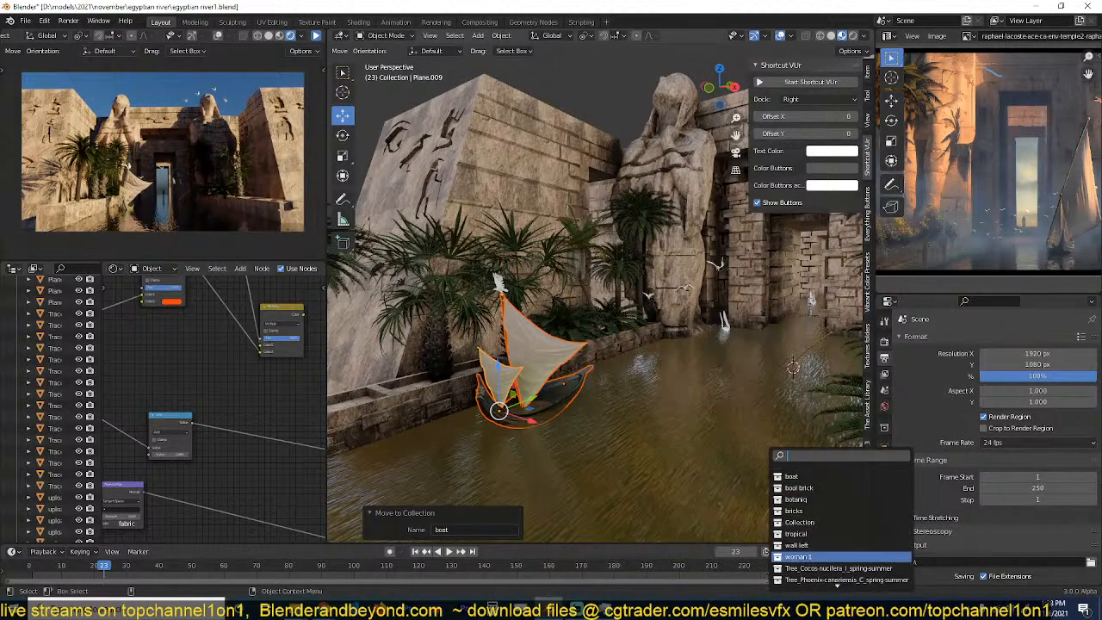
left_click(833, 479)
Move the boat instance about 0.64 m along X and 9.74 m along Y, and fine-tune its position at the temple doorway in camera view.
scroll(713, 366, "down", 6)
key("KP_7")
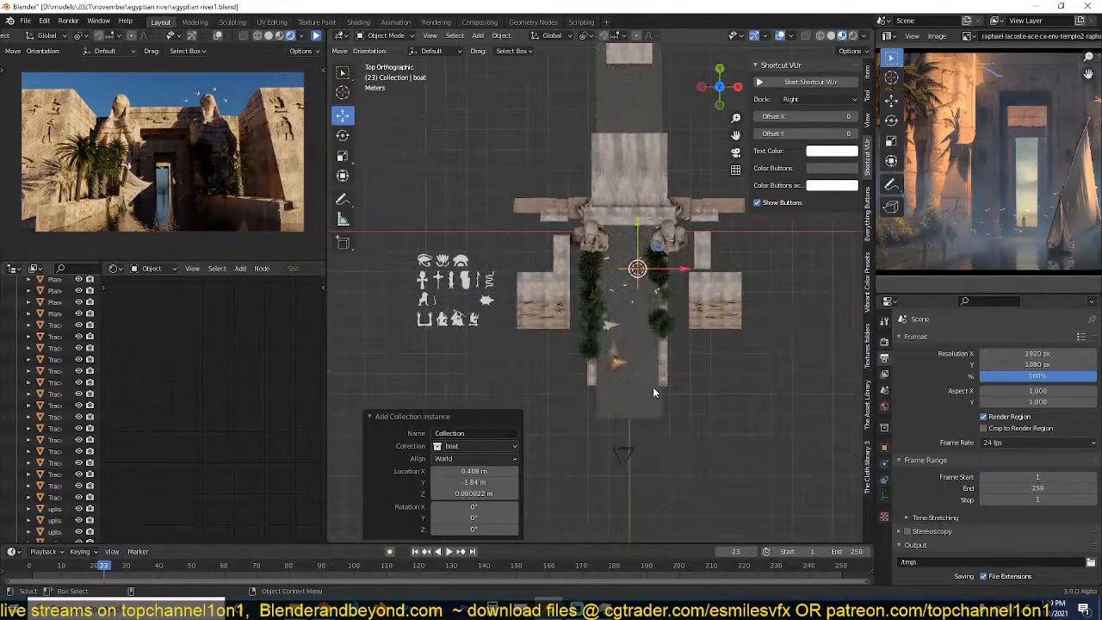
middle_click_drag(632, 378, 614, 445, "shift")
scroll(614, 440, "down", 1)
key("g")
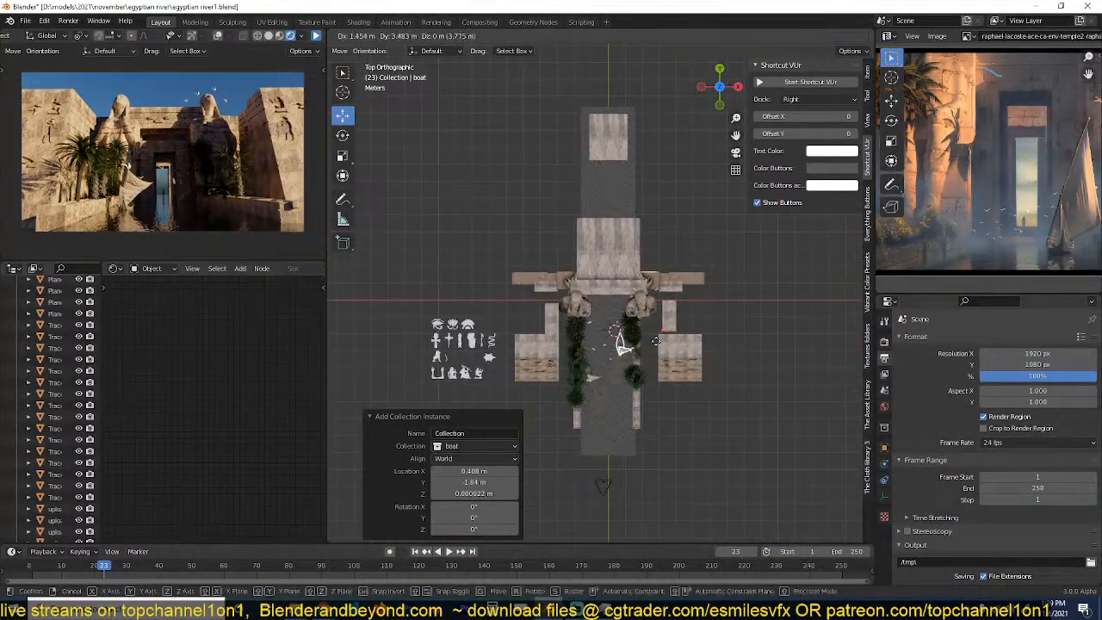
left_click(646, 256)
key("KP_0")
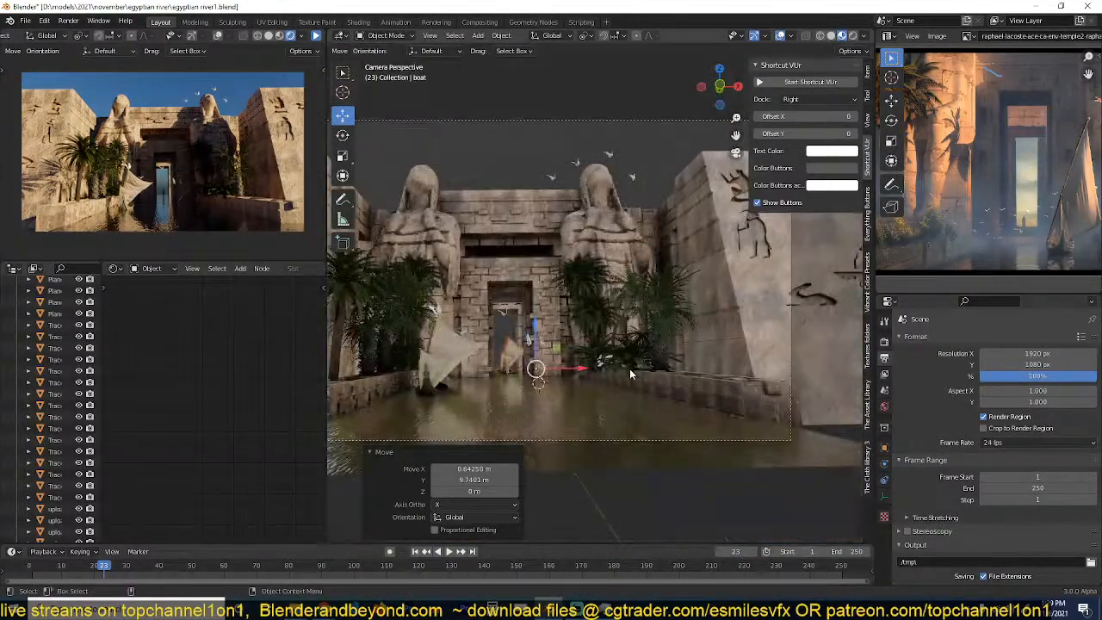
scroll(654, 336, "up", 2)
key("g")
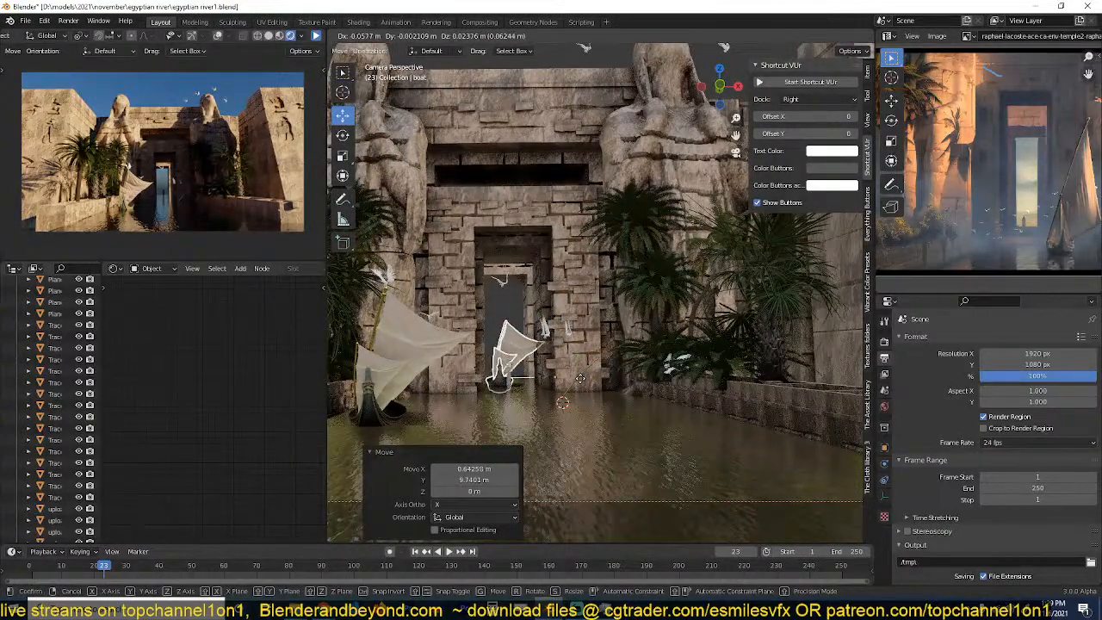
left_click(575, 377)
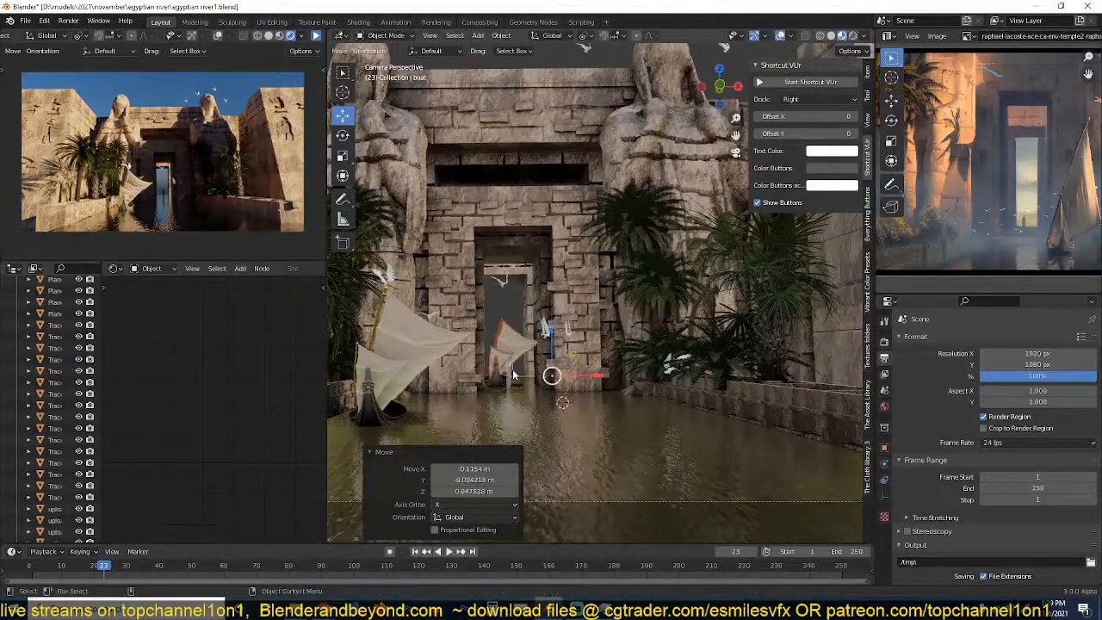
Place the 3D cursor on the distant boat's hull and snap the woman figure to it.
left_click(511, 371)
scroll(554, 391, "down", 2)
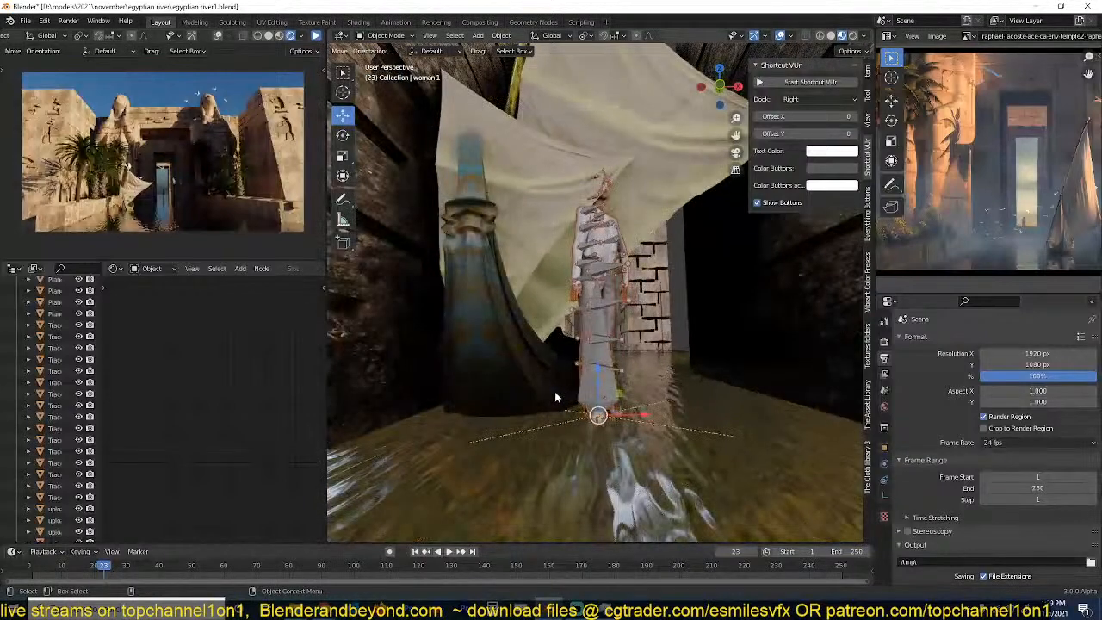
middle_click_drag(554, 391, 527, 406)
scroll(556, 389, "up", 3)
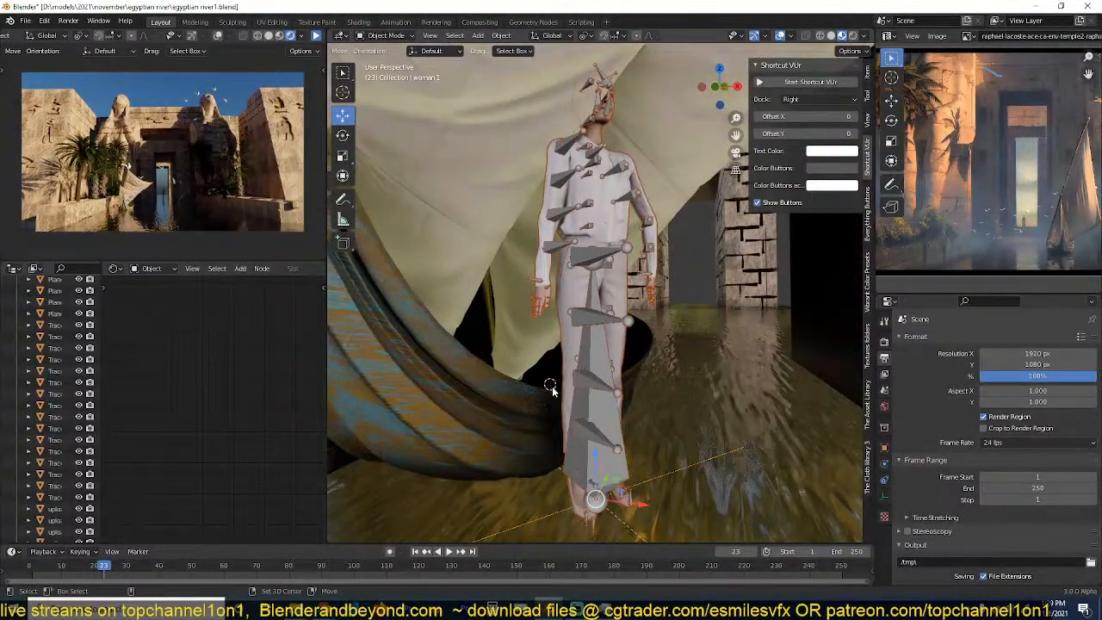
right_click(556, 389, "shift")
scroll(560, 384, "up", 4)
scroll(601, 339, "down", 4)
scroll(601, 340, "up", 4)
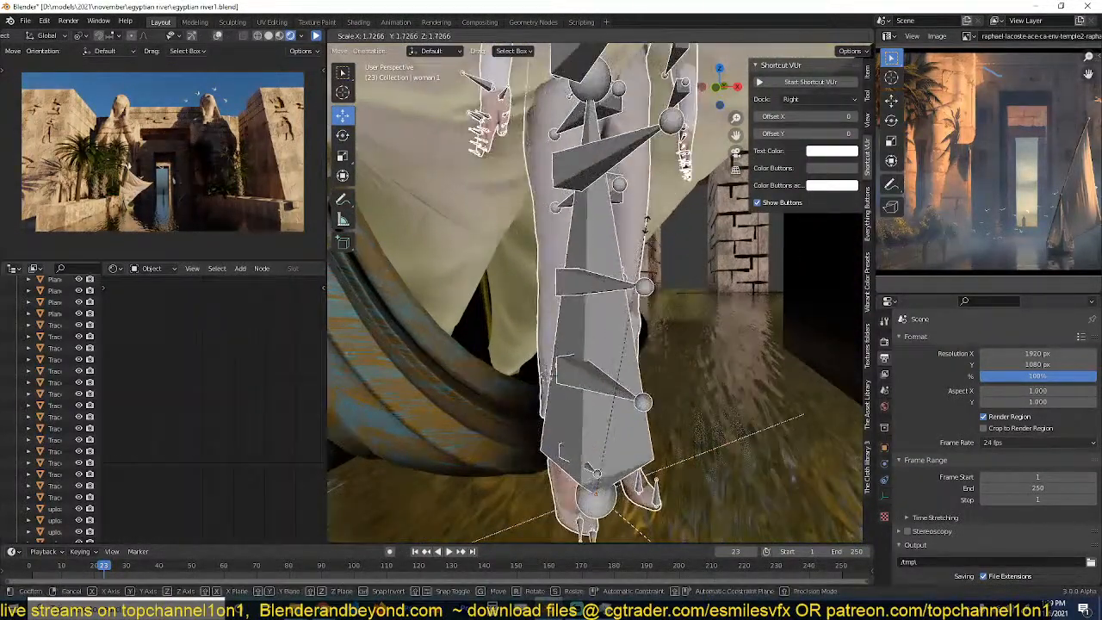
scroll(601, 340, "down", 4)
key("shift+s")
left_click(632, 94)
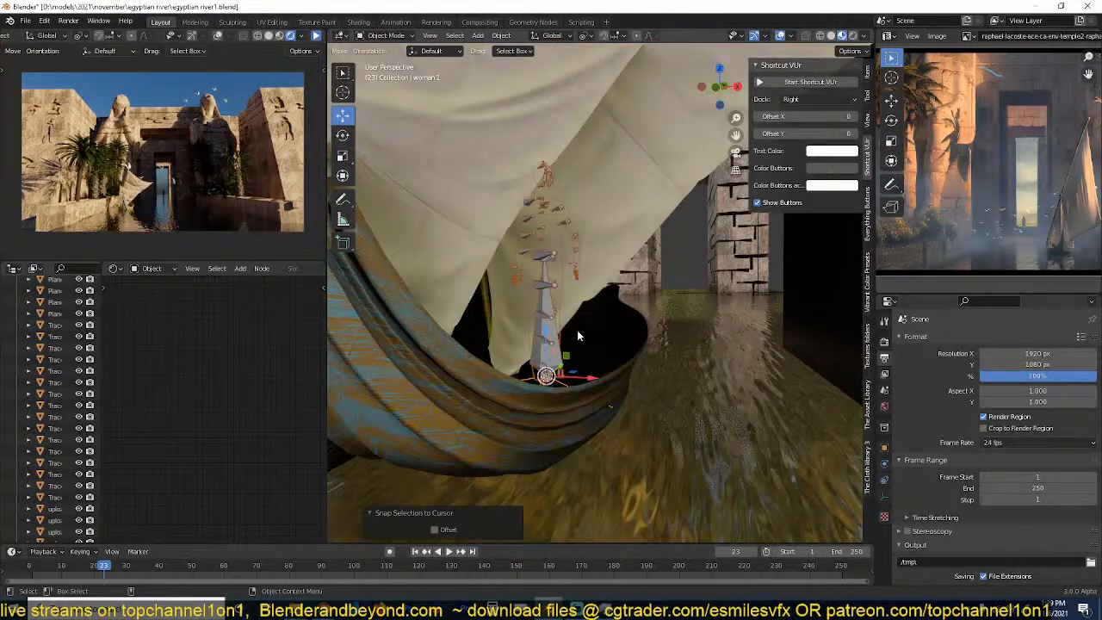
Shift the woman figure about 0.08 m along X and lower her about 0.17 m into the boat's end.
left_click_drag(584, 378, 622, 390)
middle_click_drag(622, 390, 618, 337)
key("g")
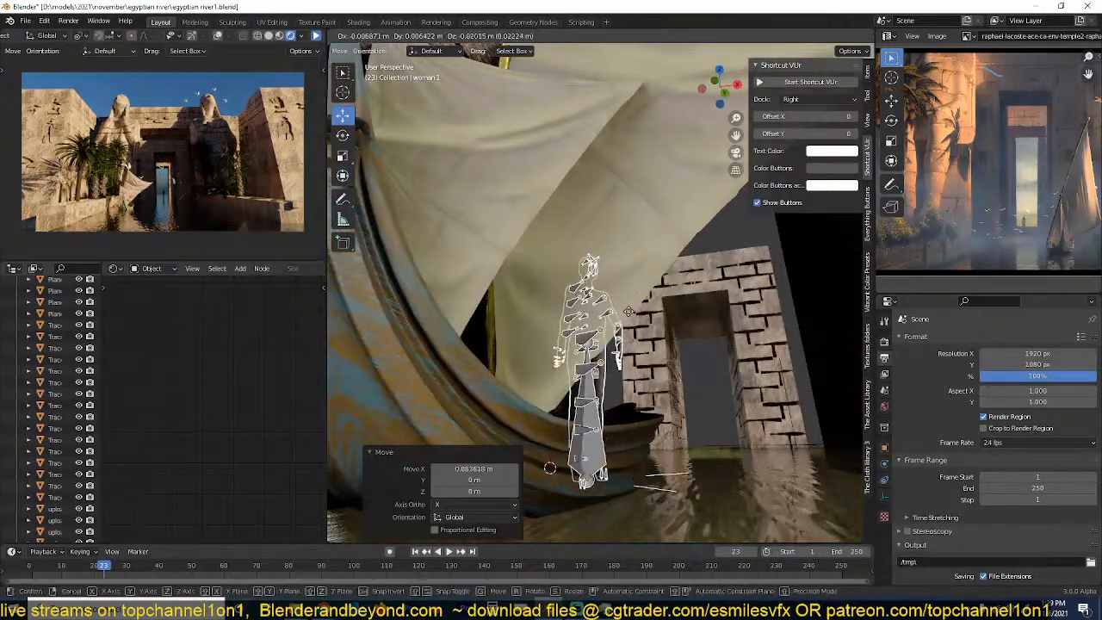
left_click(631, 376)
Rotate the woman figure 11.8° about the view axis so she leans with the boat.
key("g")
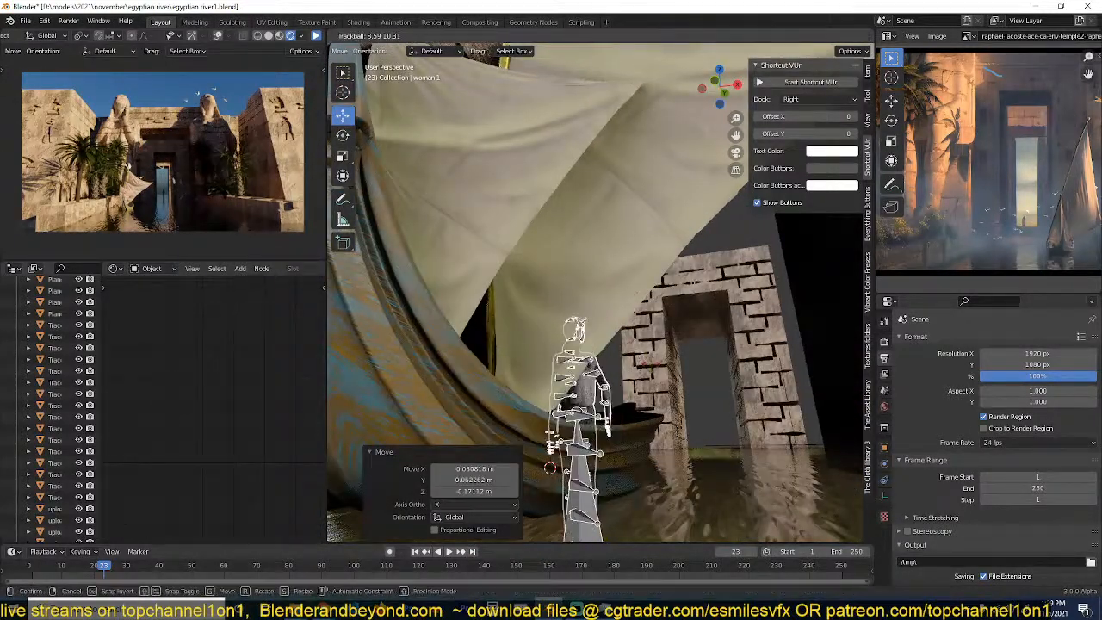
key("Escape")
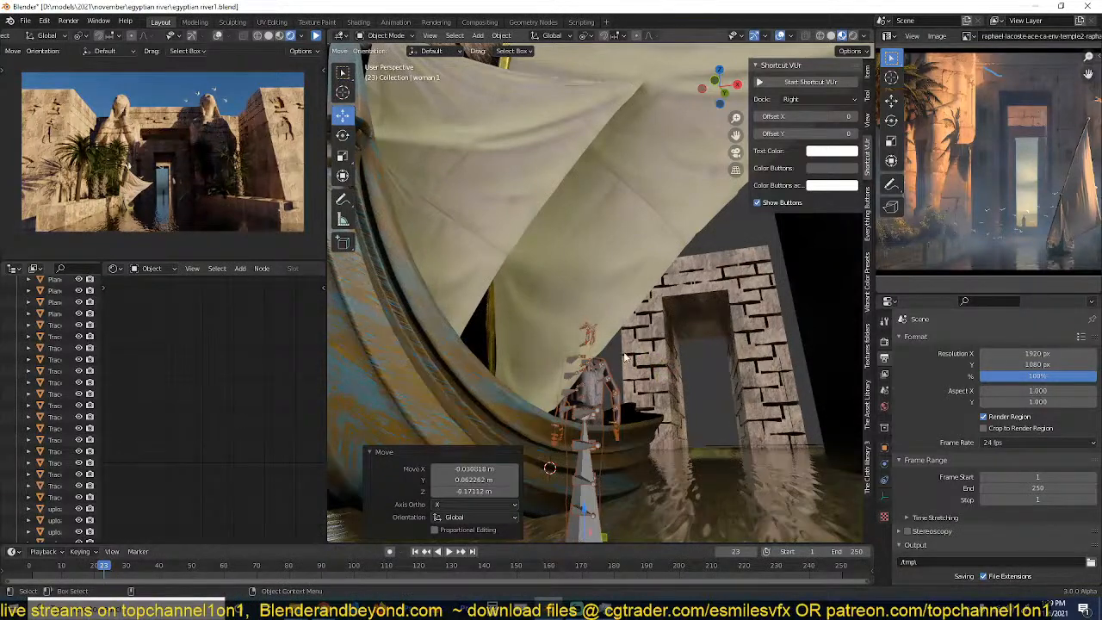
key("r")
left_click(644, 373)
scroll(646, 374, "up", 2)
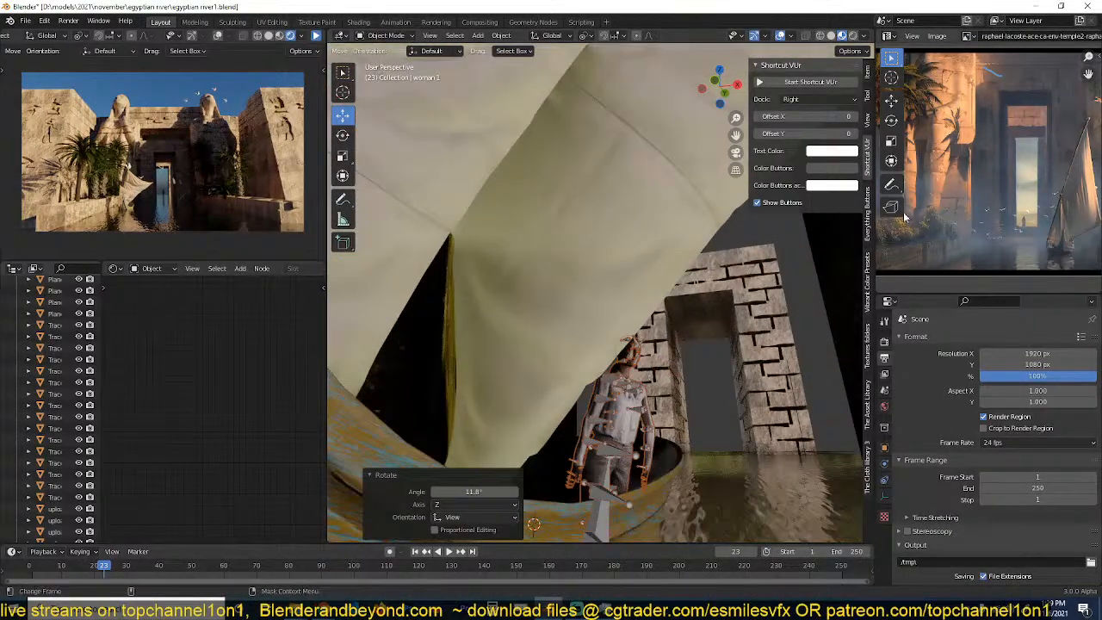
Save the file and make the linked woman figure local and editable with The Asset Library.
left_click(868, 406)
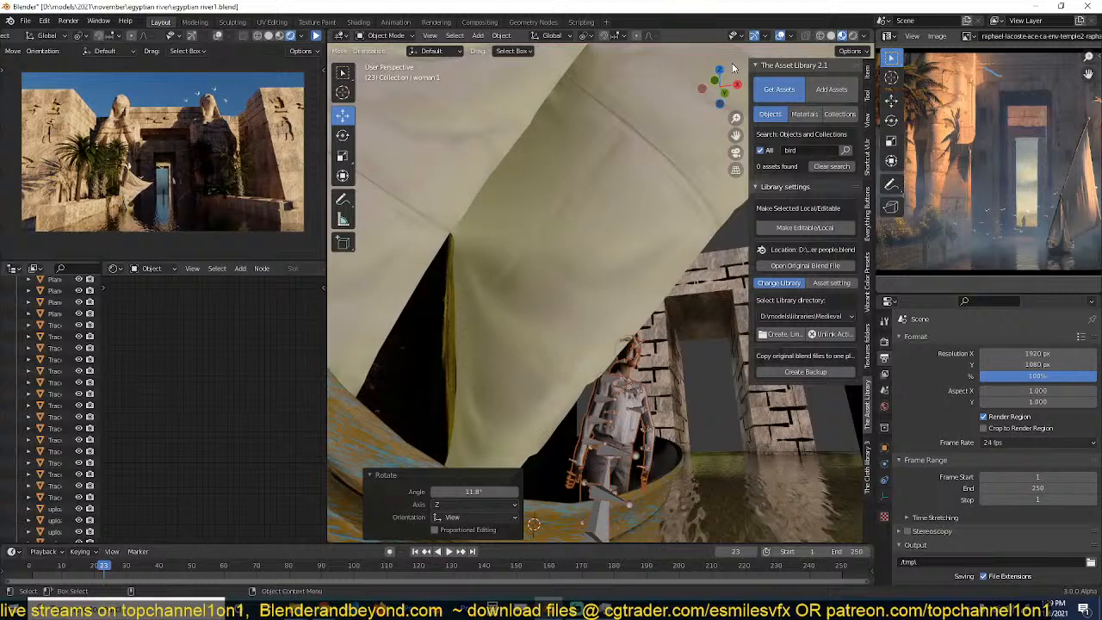
scroll(633, 322, "up", 2)
key("ctrl+s")
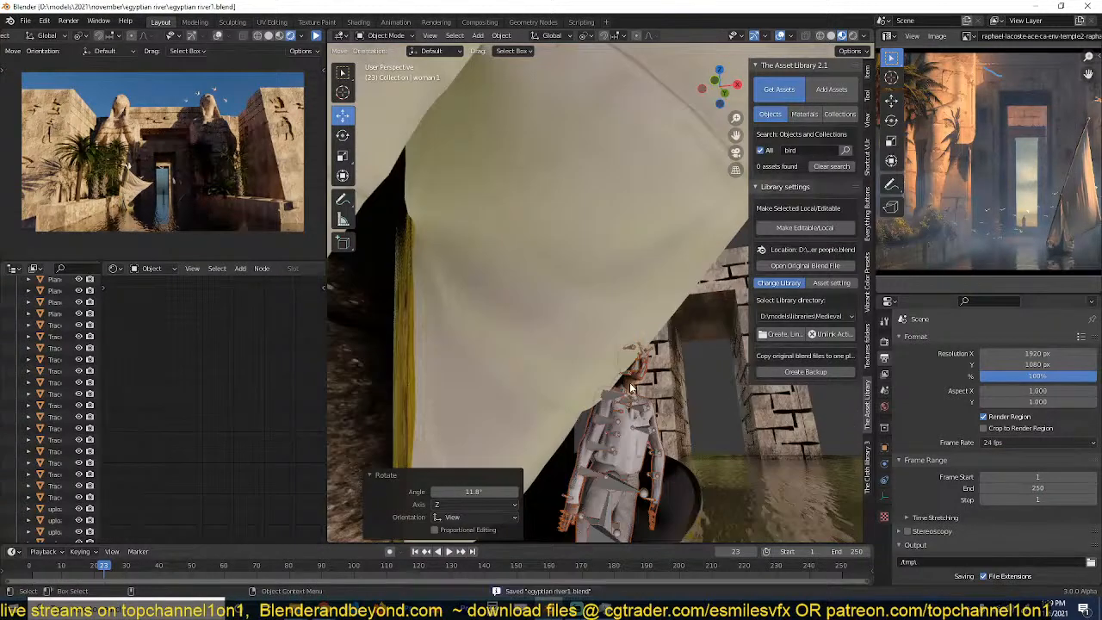
middle_click_drag(631, 389, 543, 245)
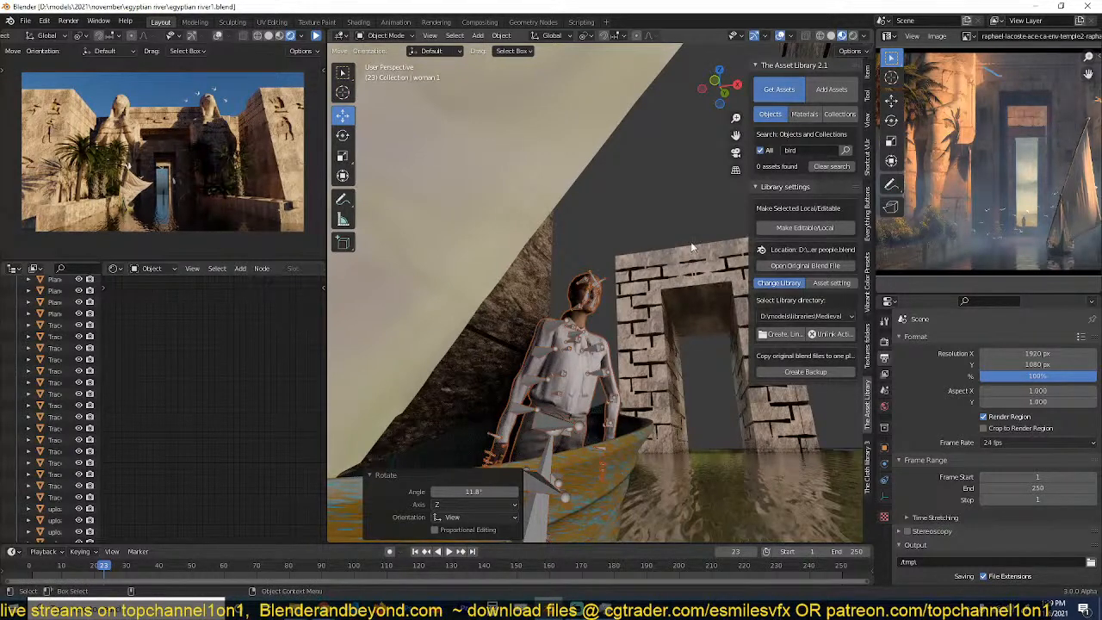
left_click(805, 227)
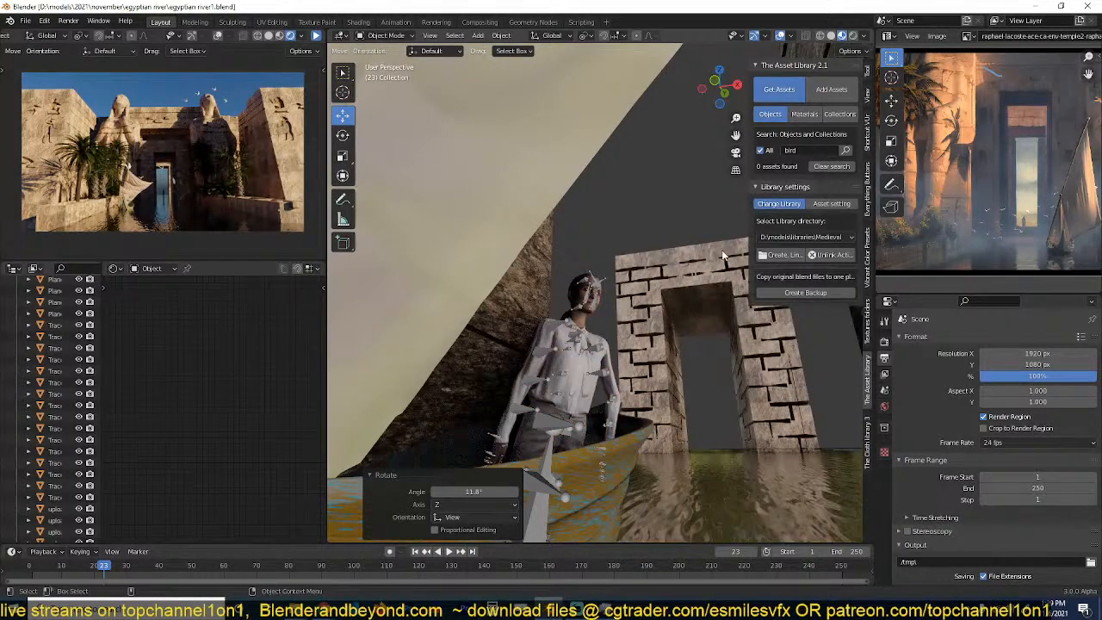
Put the woman's armature in Pose Mode and rotate her right upper arm bone forward.
left_click(584, 343)
left_click(579, 342)
key("ctrl+Tab")
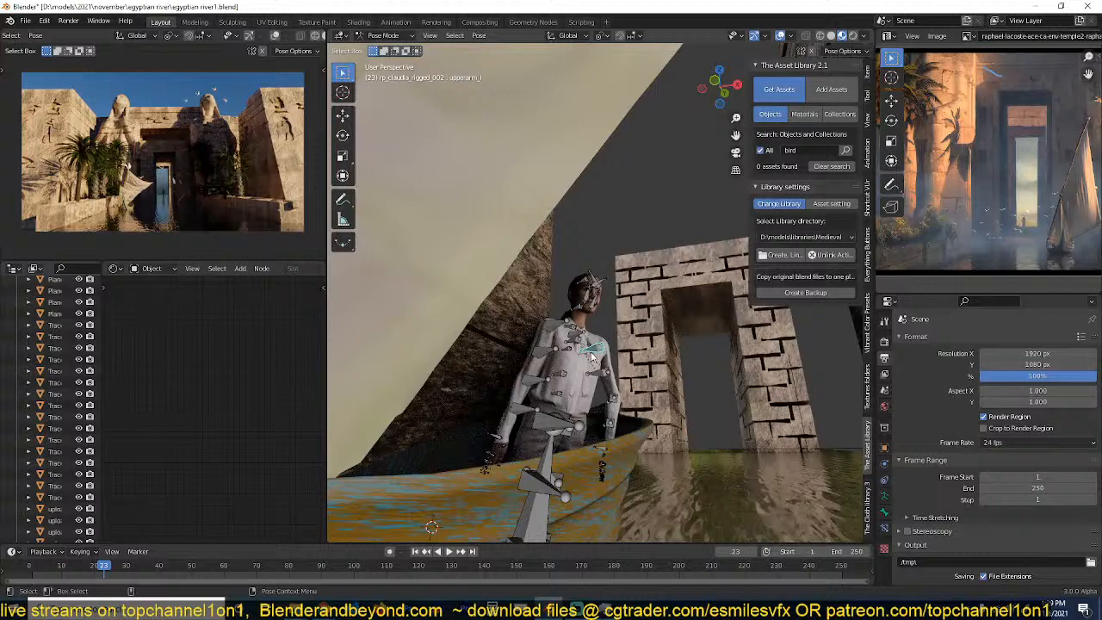
key("r")
right_click(582, 359)
left_click(552, 328)
key("r")
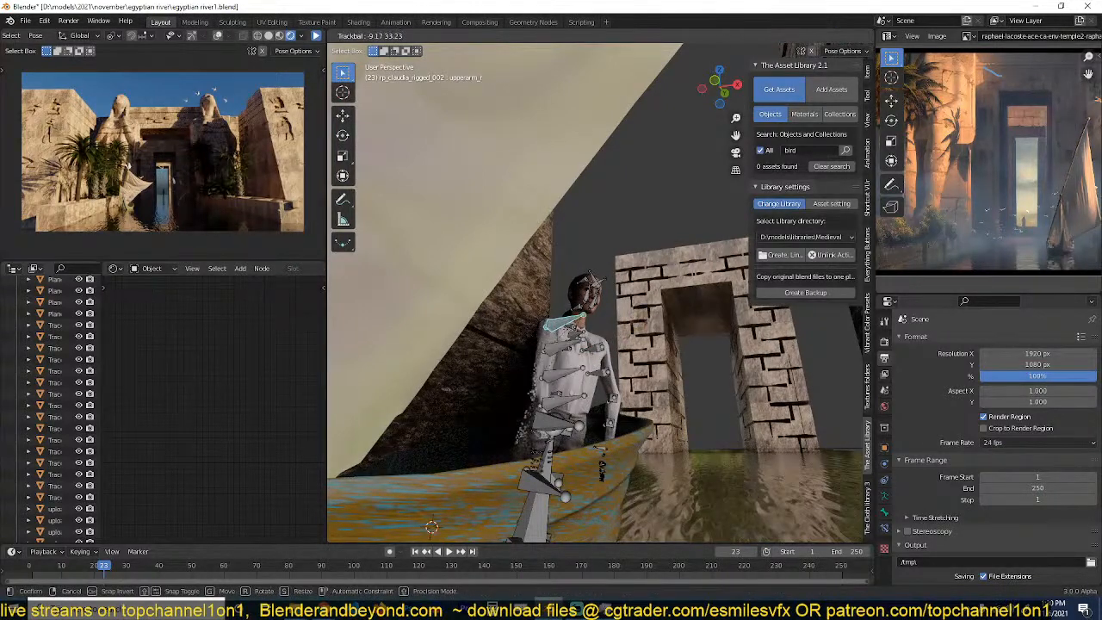
left_click(602, 355)
Rotate the woman's right lower arm bone with trackball rotation so the forearm reaches forward over the boat's edge.
left_click(603, 355)
key("r")
key("r")
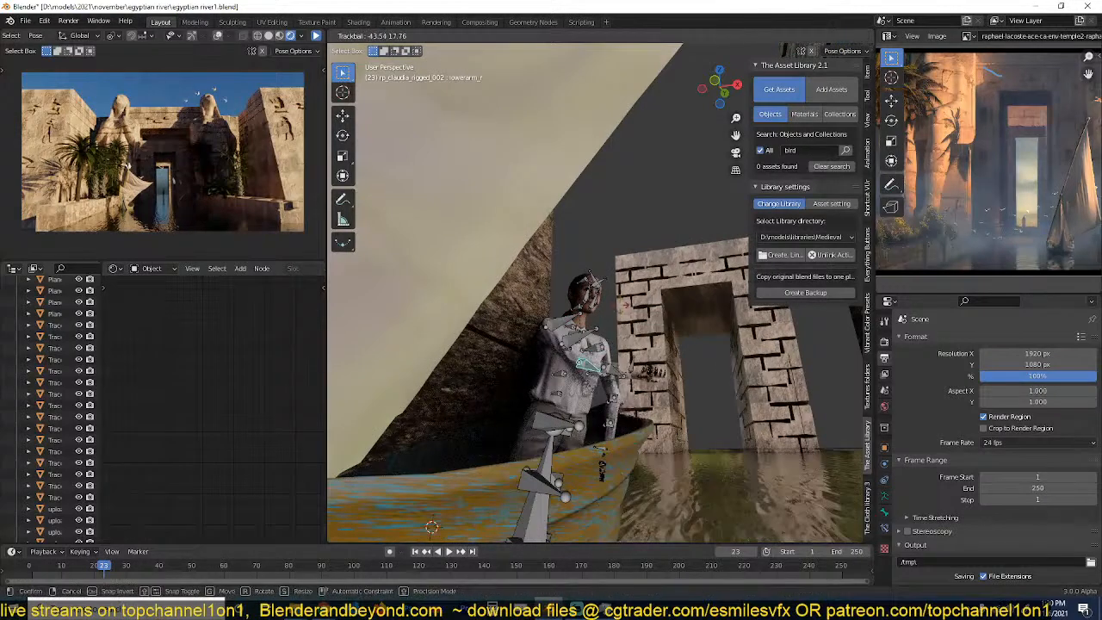
left_click(608, 379)
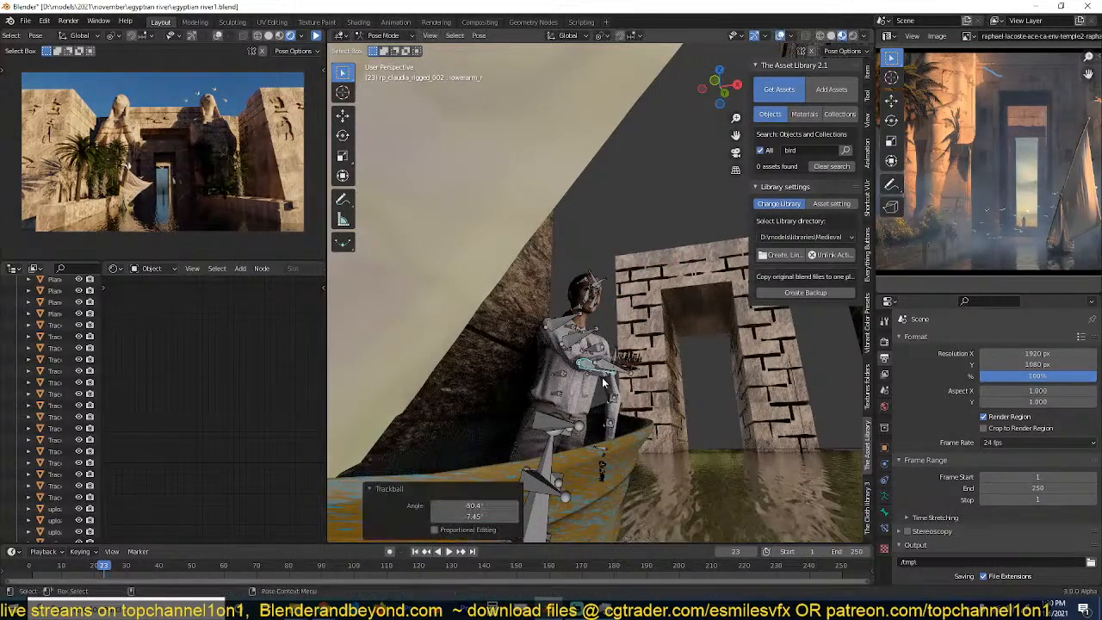
Bend the woman's torso forward over the boat's edge by trackball-rotating the spine_01 bone 38.4° and 28.6° and rotating it further in view.
left_click(558, 396)
key("r")
key("r")
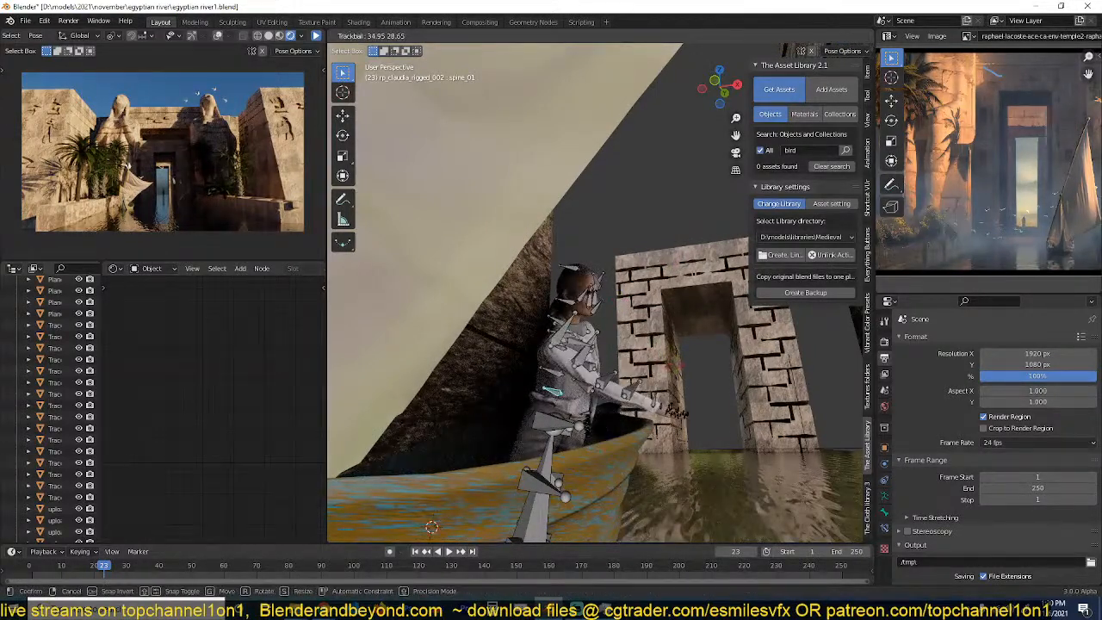
left_click(610, 397)
key("r")
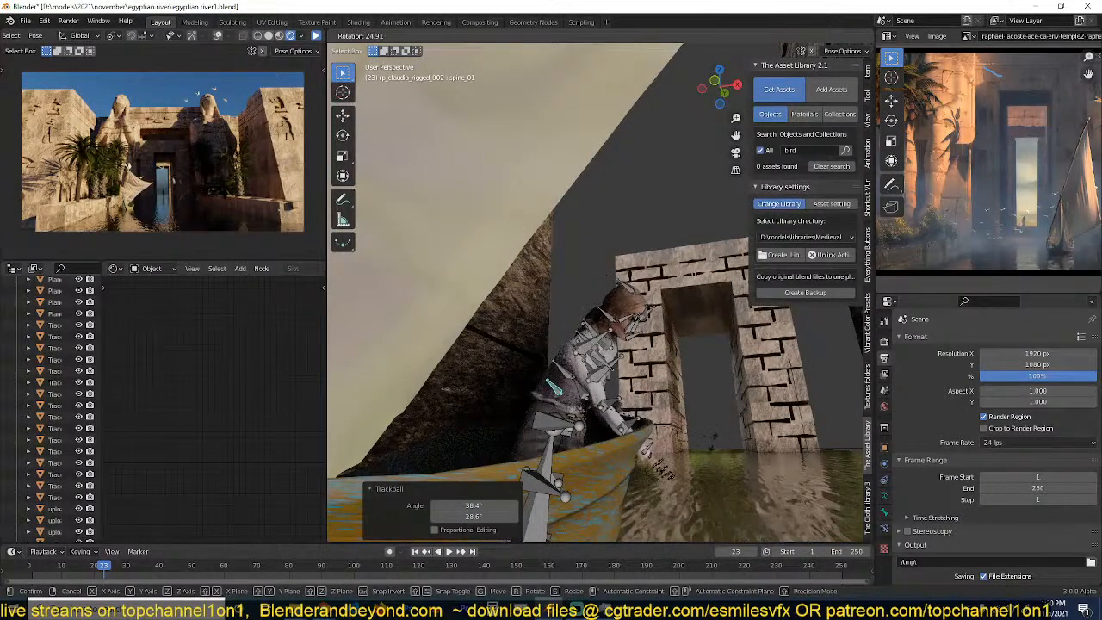
left_click(639, 437)
Return the armature to Object Mode, parent the woman's mesh to it with the Object option, and select the mesh.
key("ctrl+Tab")
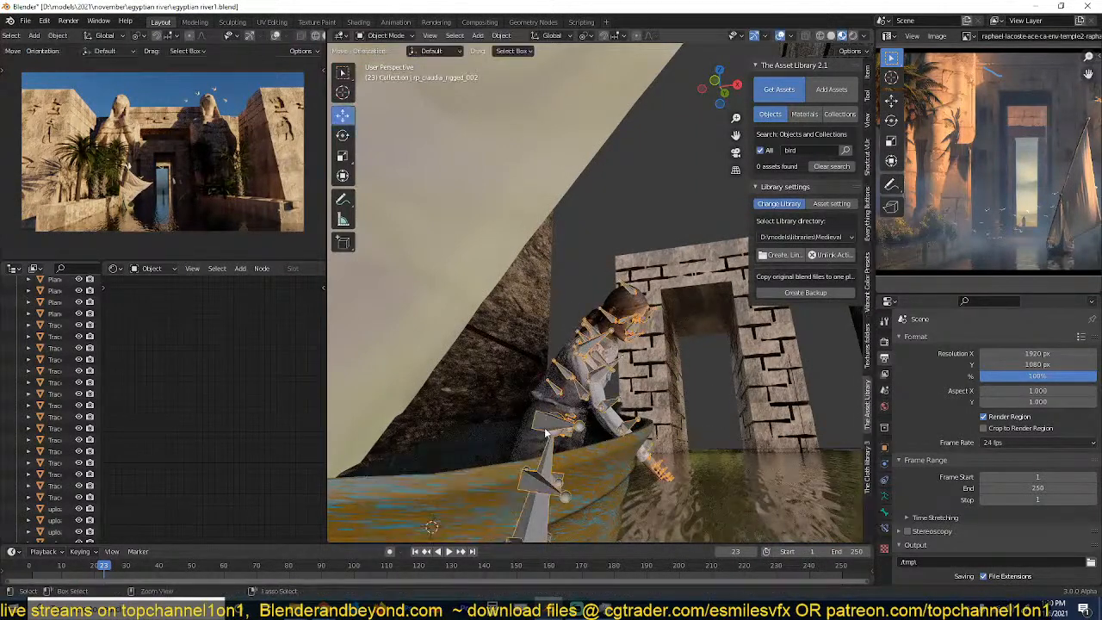
key("g")
right_click(592, 425)
left_click(588, 409)
left_click(561, 420, "shift")
key("ctrl+p")
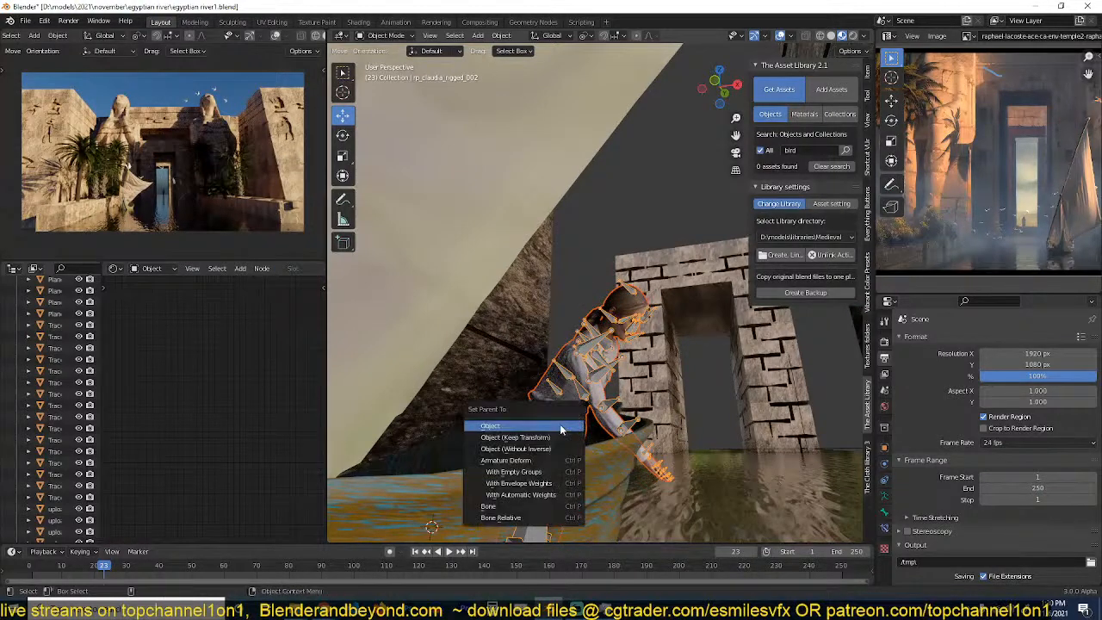
left_click(560, 429)
left_click(570, 427)
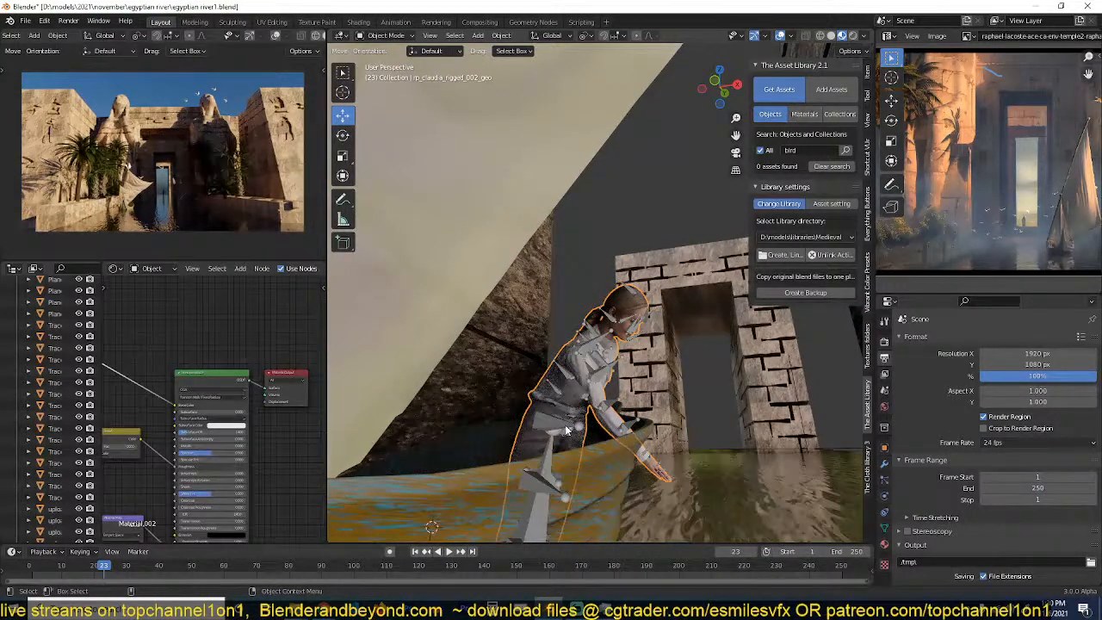
Select the woman's armature and move it about 0.06 m along X and 0.04 m along Y, further over the boat's edge.
left_click(569, 430)
key("g")
left_click(635, 430)
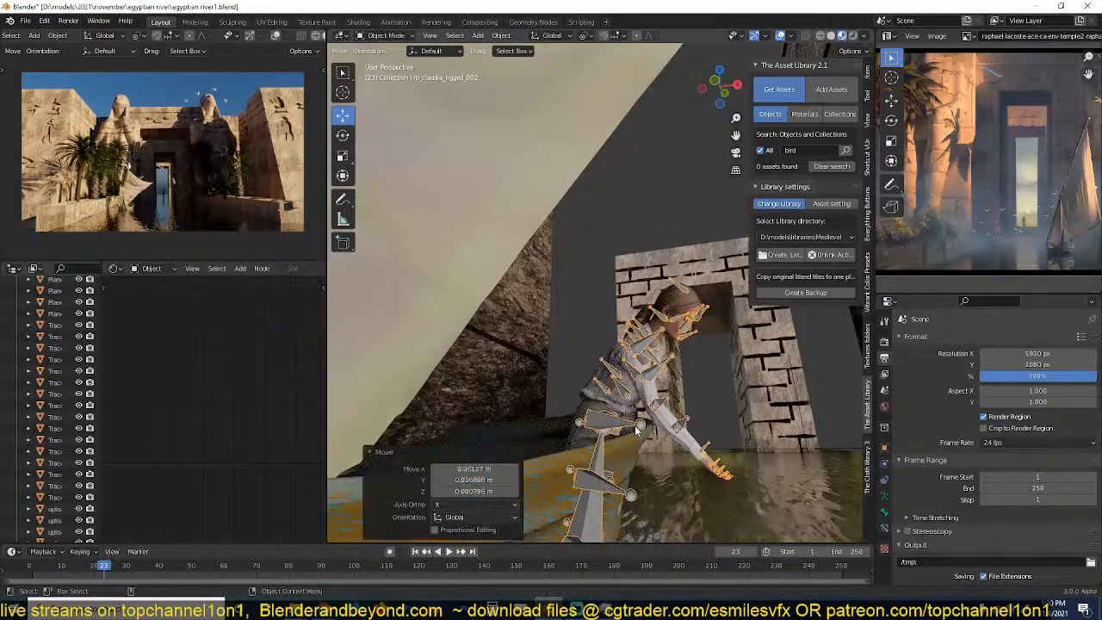
Deselect everything in the camera view, hide the large viewport's overlays and save the file.
key("KP_0")
key("alt+a")
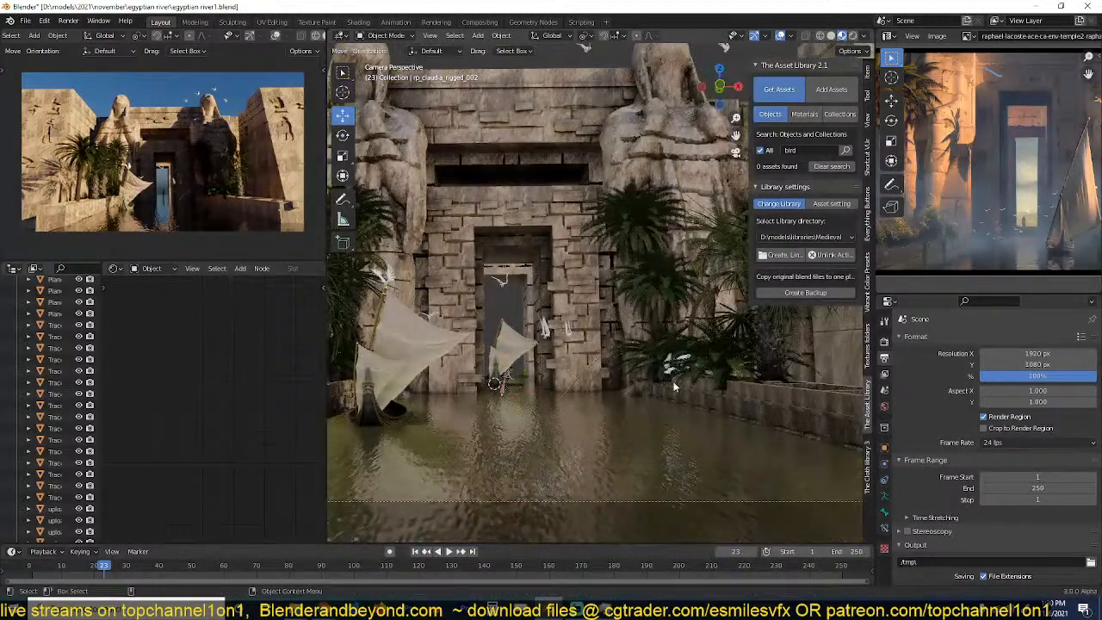
left_click(780, 35)
key("ctrl+s")
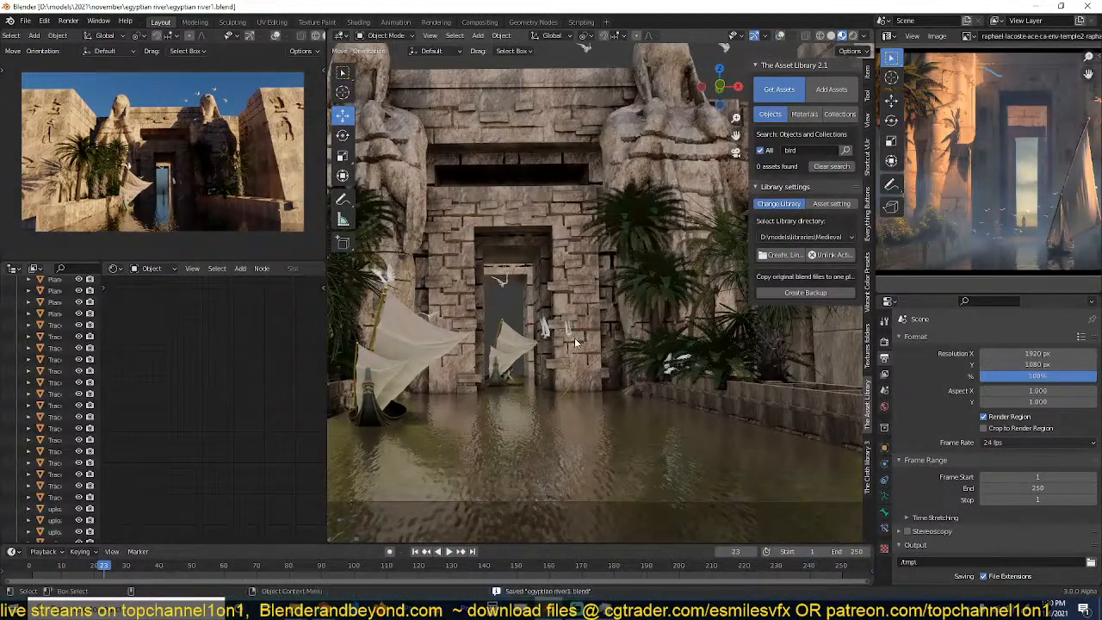
Resume the rendered camera preview to refresh it, switch the large viewport to Solid shading, and pause the preview.
scroll(574, 338, "down", 3)
middle_click_drag(576, 344, 589, 336, "shift")
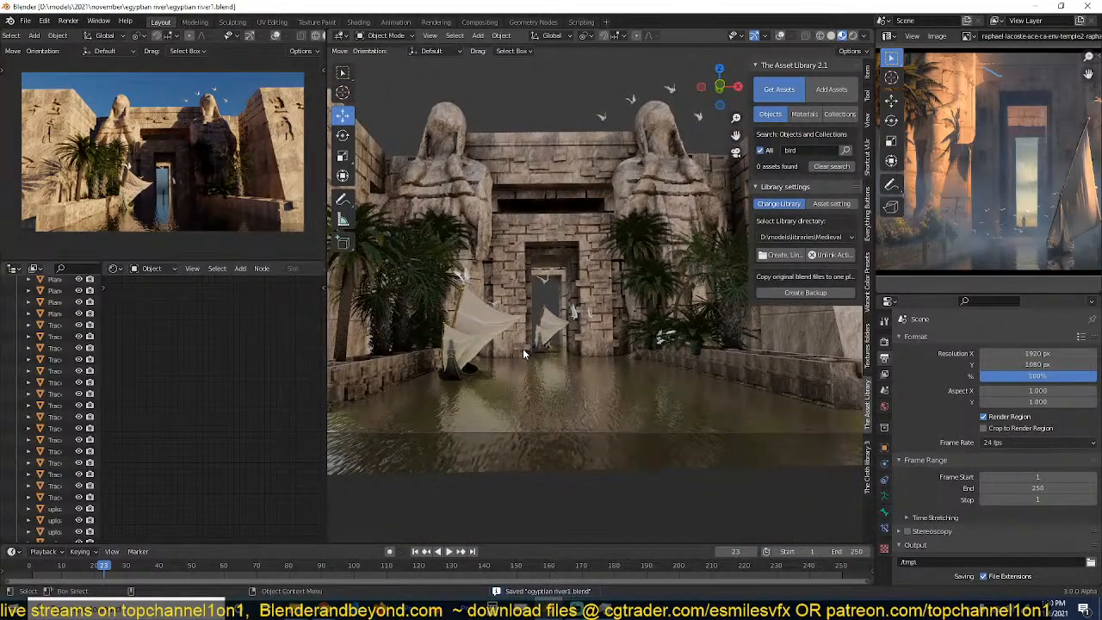
scroll(527, 352, "up", 2)
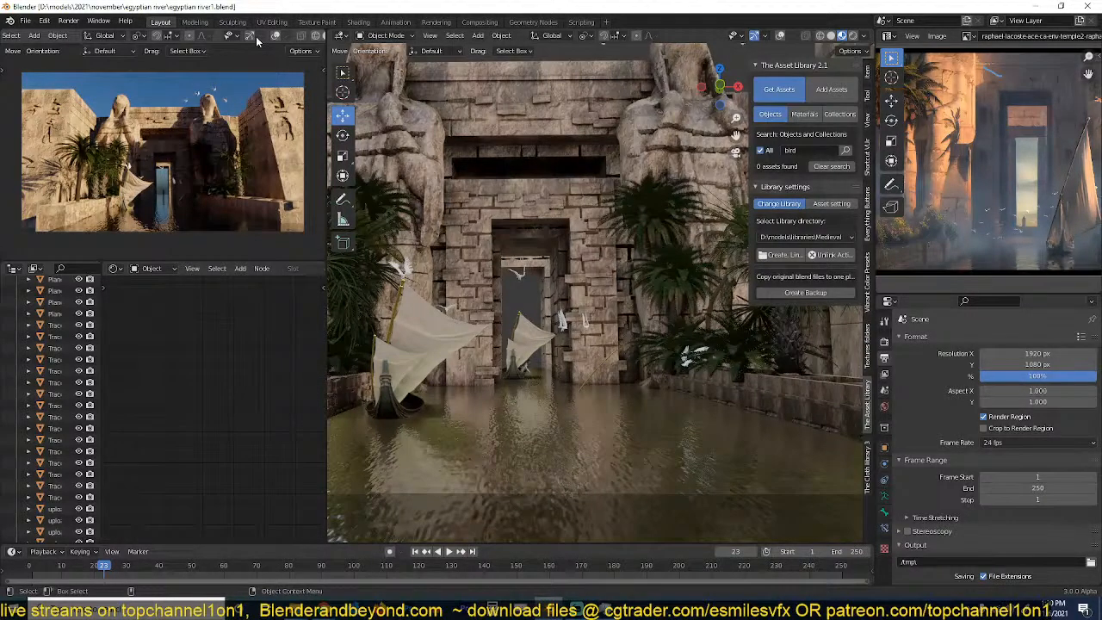
scroll(232, 39, "down", 3)
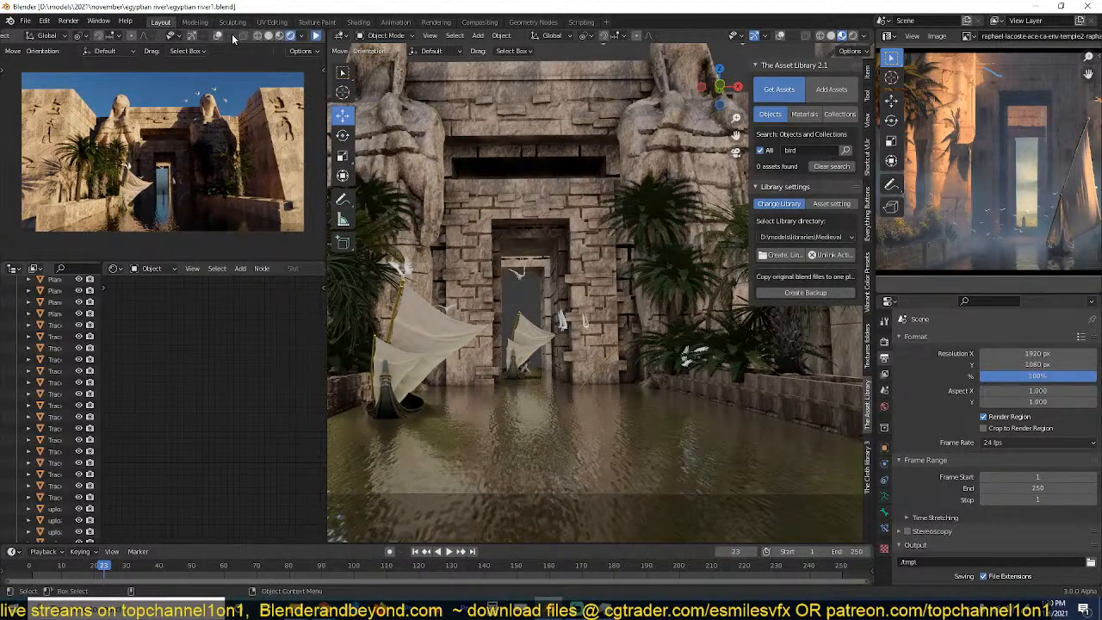
left_click(316, 37)
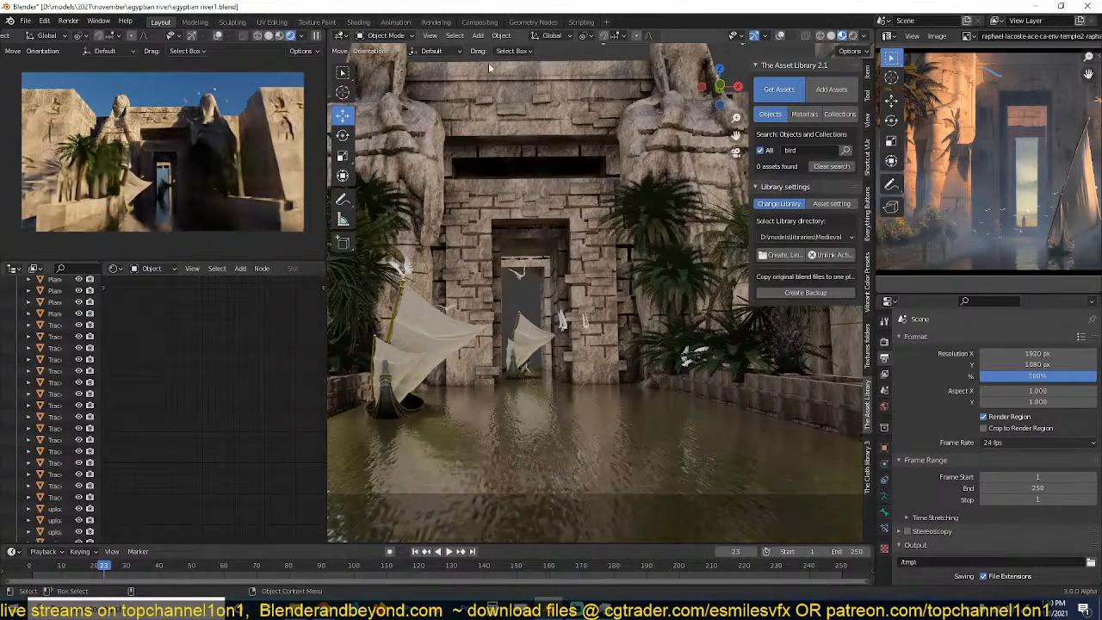
left_click(831, 35)
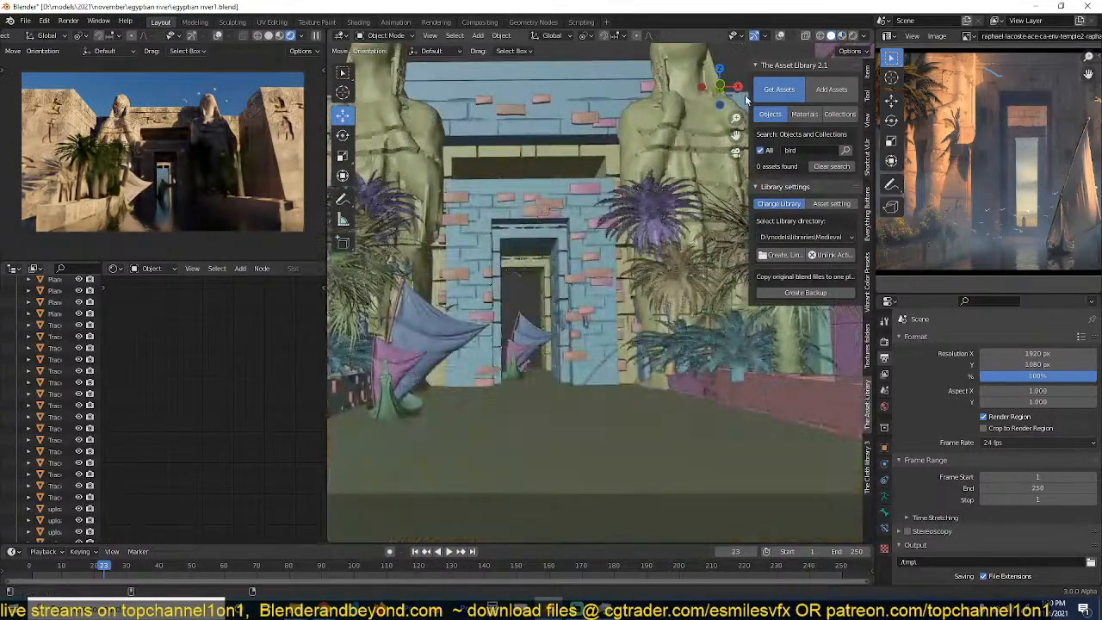
left_click(316, 36)
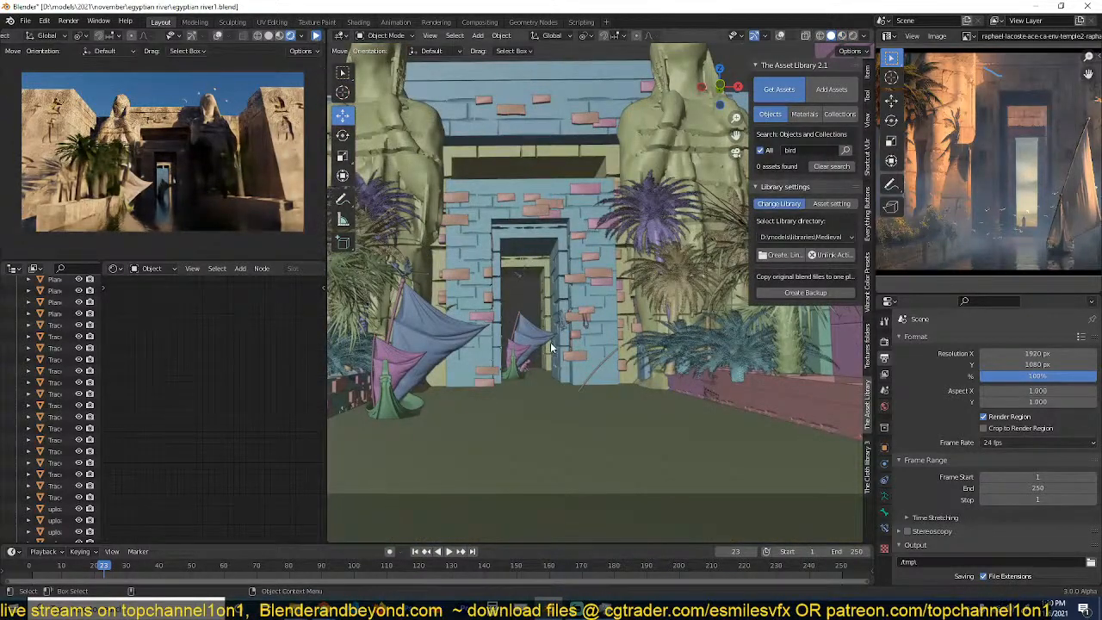
Show the large viewport's overlays, select the doorway boat and the woman, and move them about 2.99 m along global Y.
left_click(527, 368)
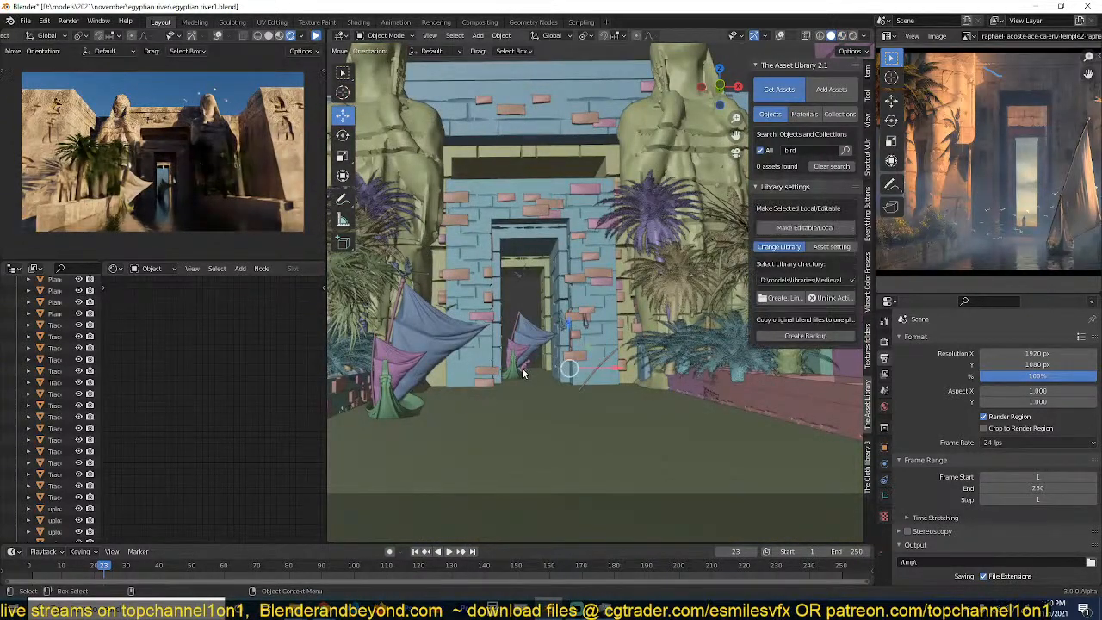
left_click(780, 36)
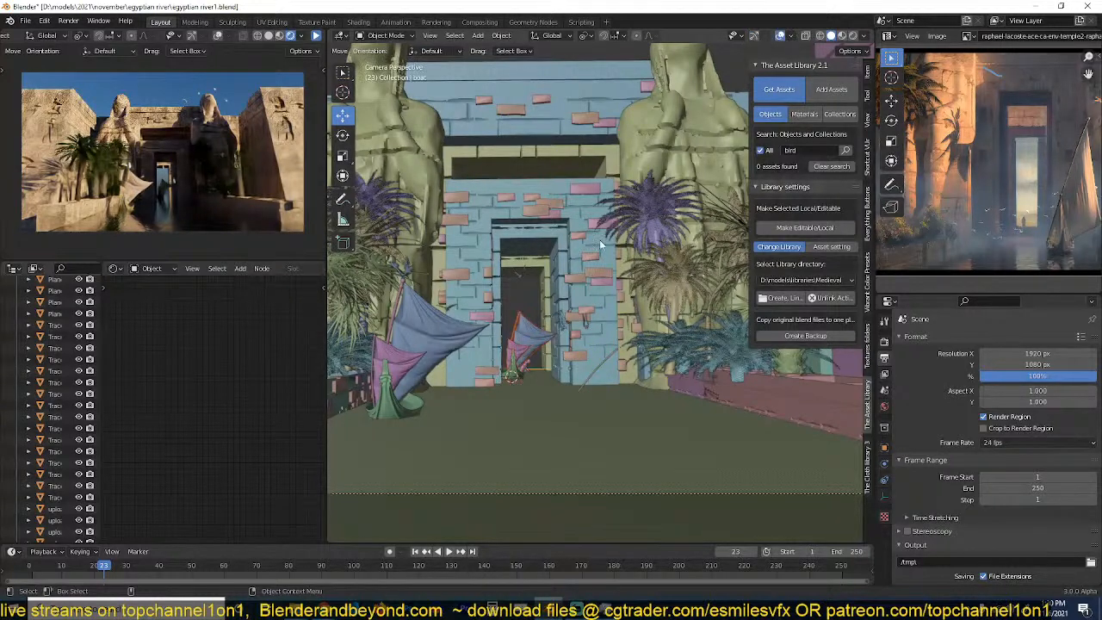
left_click(526, 367)
middle_click_drag(526, 368, 530, 270)
scroll(633, 347, "up", 3)
scroll(439, 291, "up", 3)
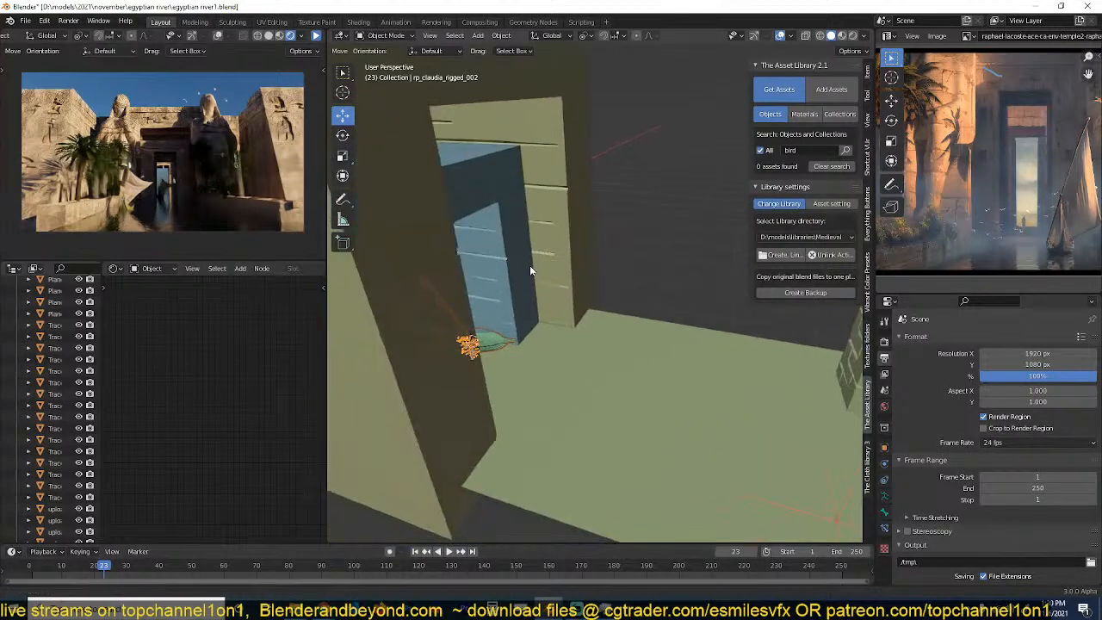
scroll(531, 270, "down", 3)
key("g")
key("y")
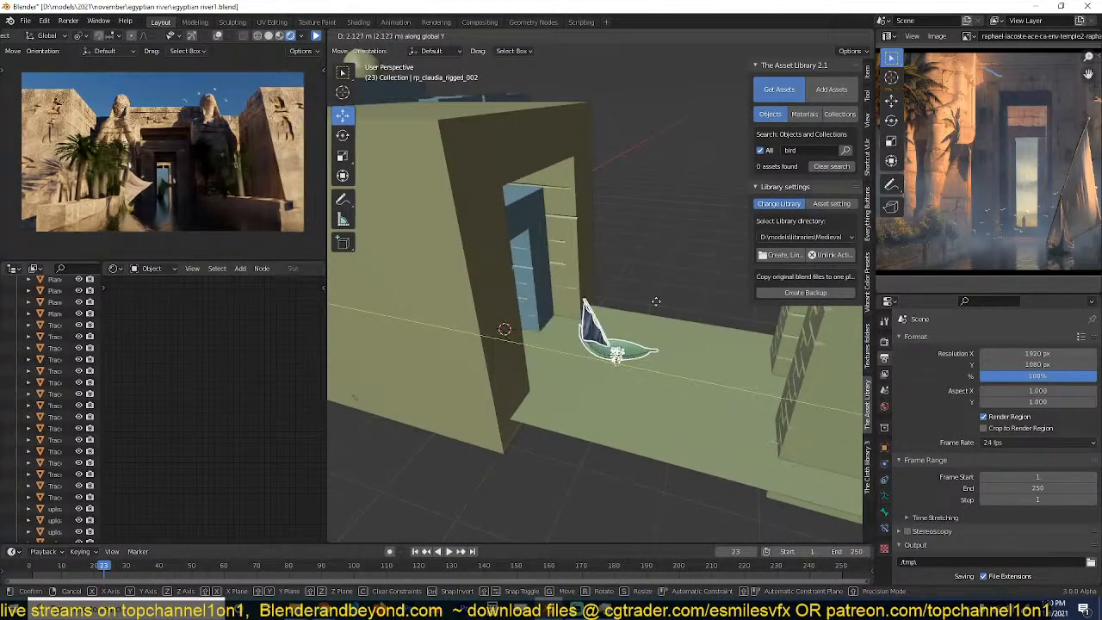
left_click(690, 307)
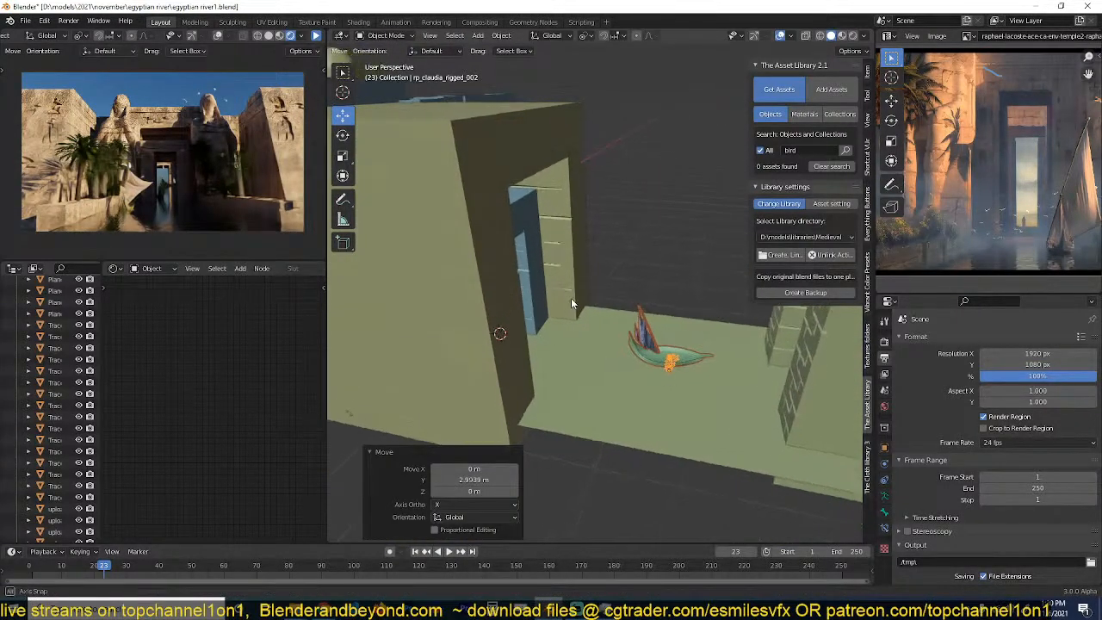
Return the large viewport to the camera view and save the file.
middle_click_drag(570, 298, 584, 303)
key("KP_0")
key("ctrl+s")
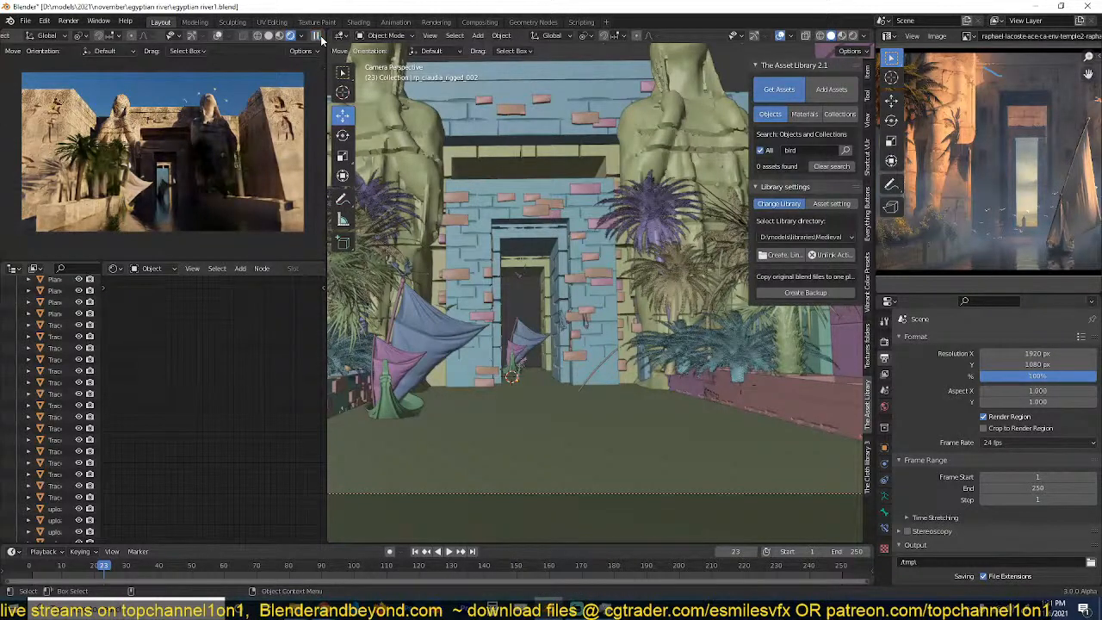
Reopen egyptian river1.blend in the restarted Blender, select the eagle in the temple doorway and save the file.
left_click(1036, 7)
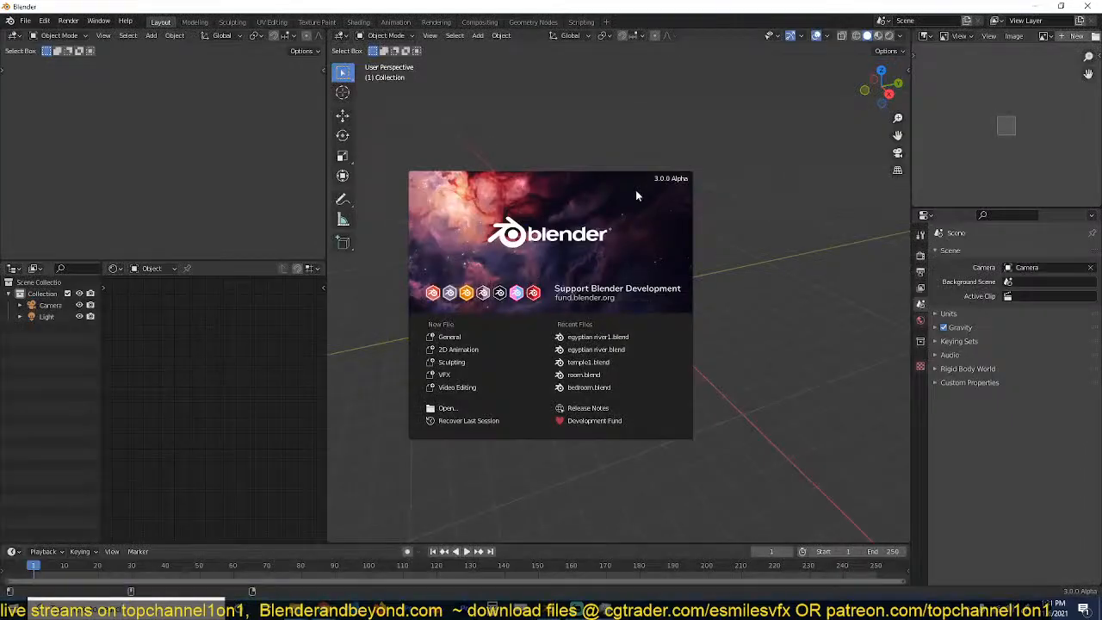
left_click(598, 335)
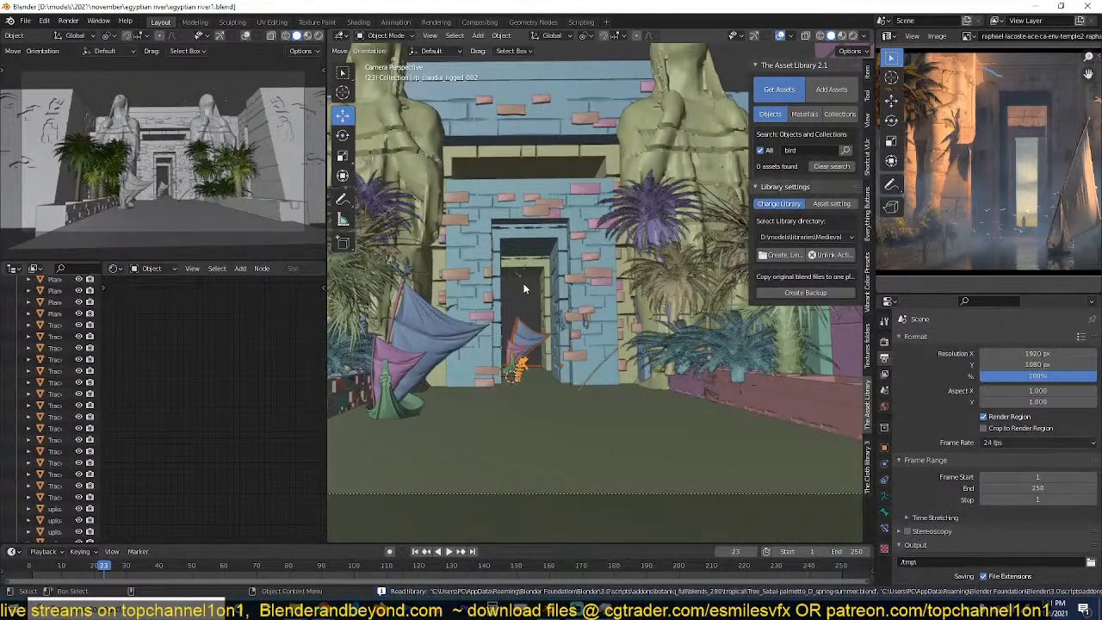
left_click(520, 277)
middle_click_drag(520, 279, 379, 370)
key("ctrl+s")
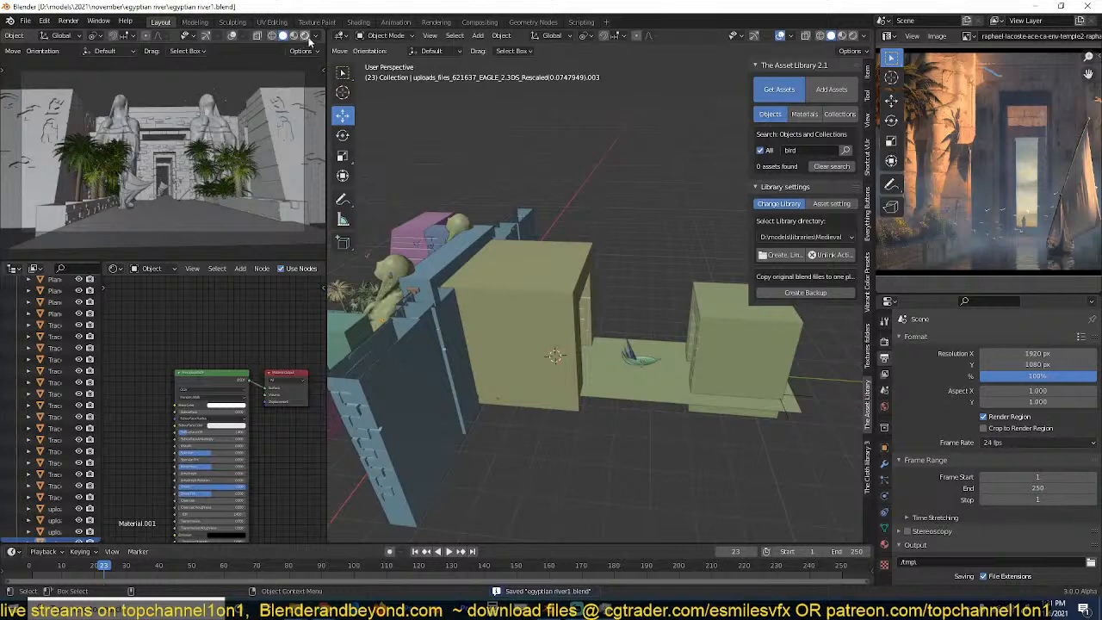
Set the small camera viewport to Rendered shading and briefly show its overlays to check the render progress.
left_click(305, 36)
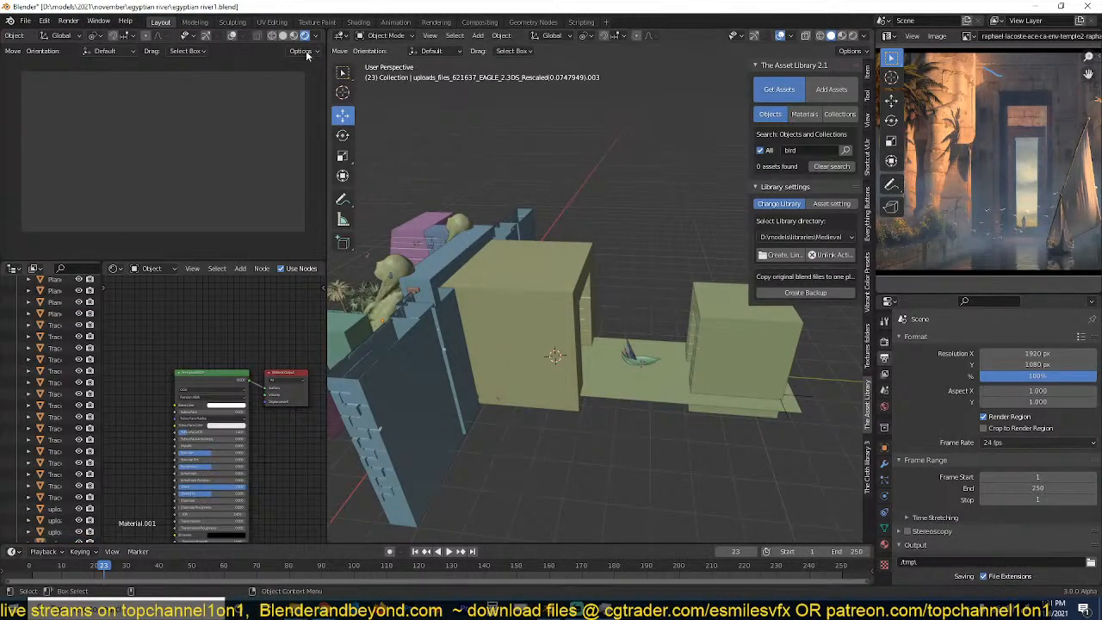
scroll(288, 40, "down", 2)
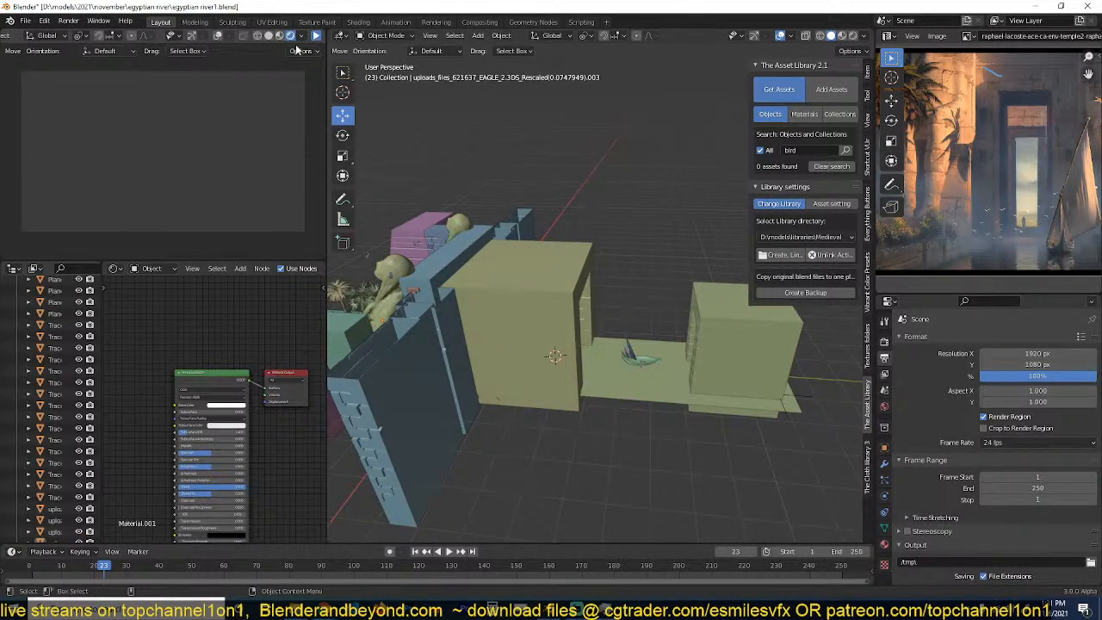
left_click(220, 35)
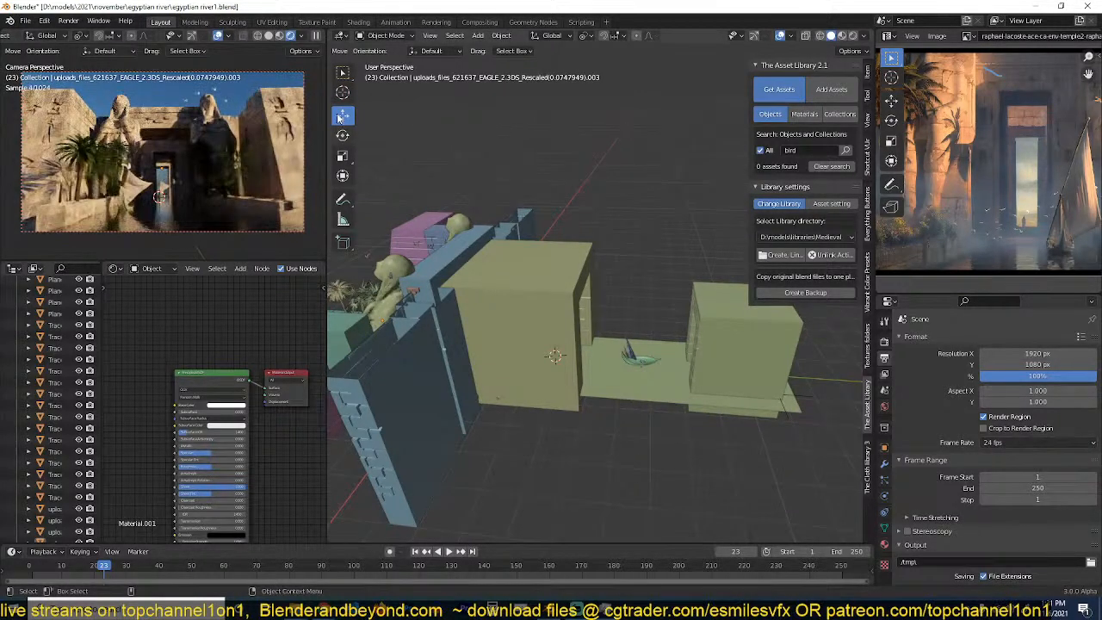
left_click(219, 36)
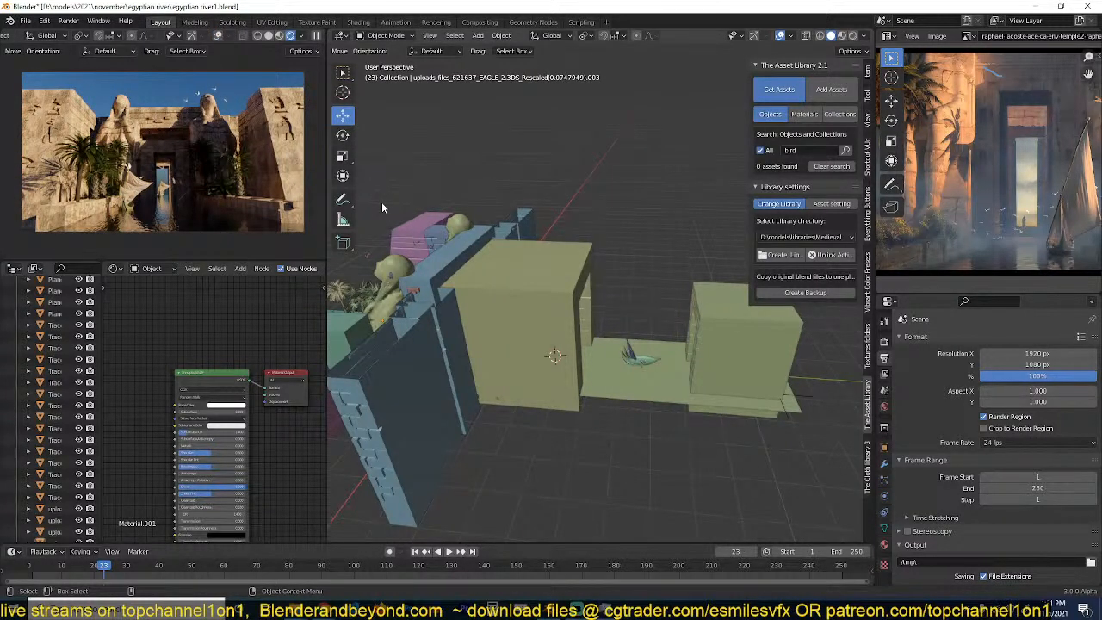
Select the boat behind the temple together with the woman and move them about 2.04 m along global Y.
middle_click_drag(397, 220, 436, 206)
scroll(586, 213, "up", 5)
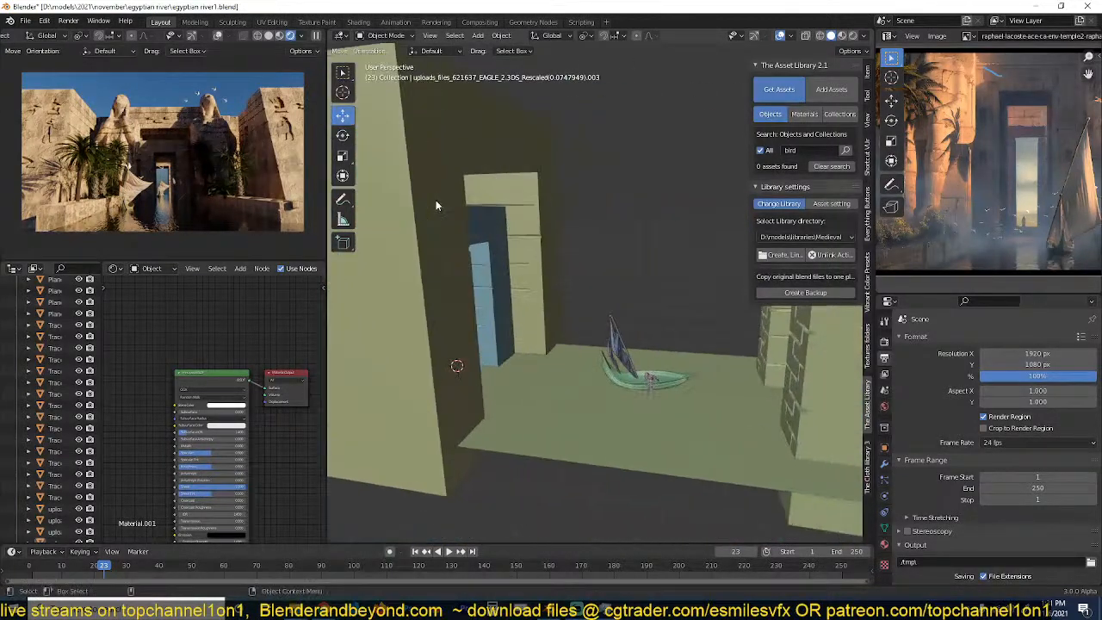
middle_click_drag(626, 301, 601, 335)
left_click(618, 377)
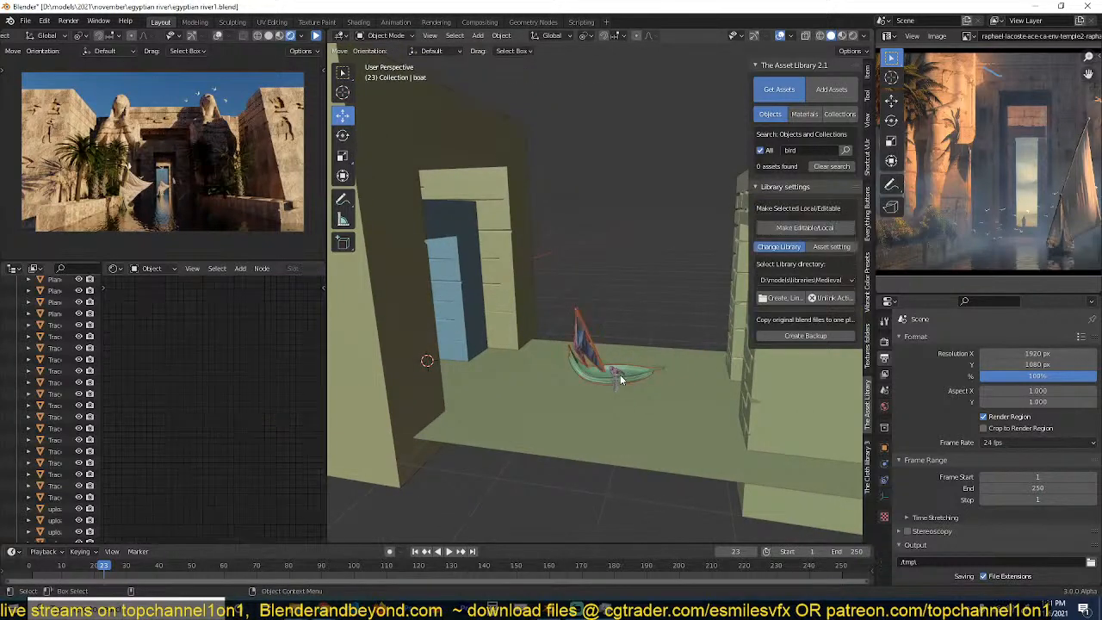
left_click(586, 334)
middle_click_drag(585, 333, 559, 361)
key("g")
key("y")
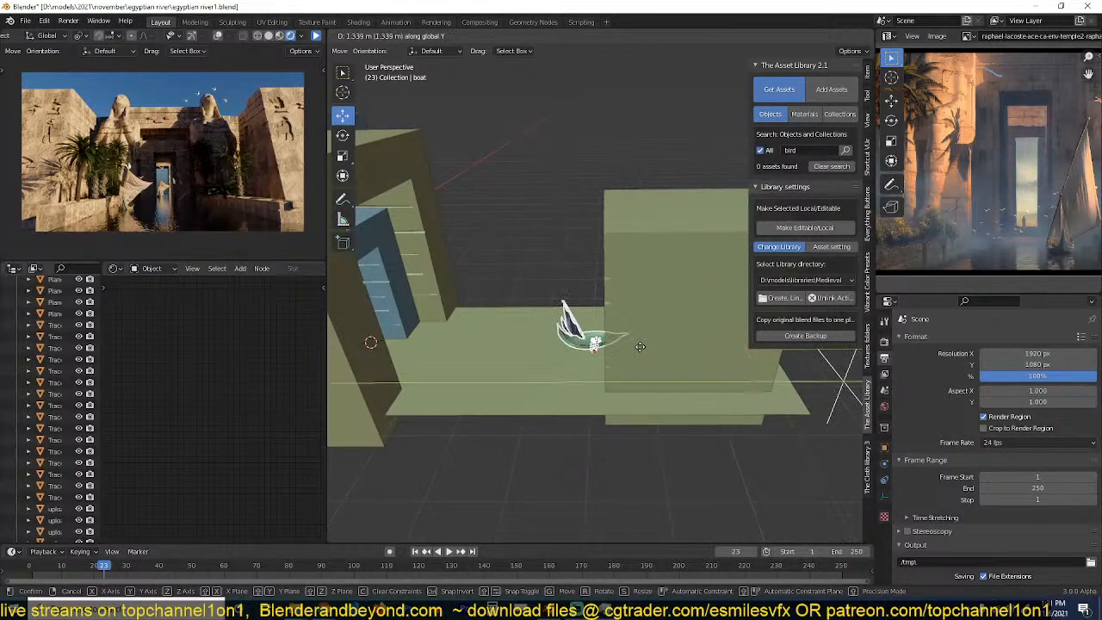
left_click(685, 348)
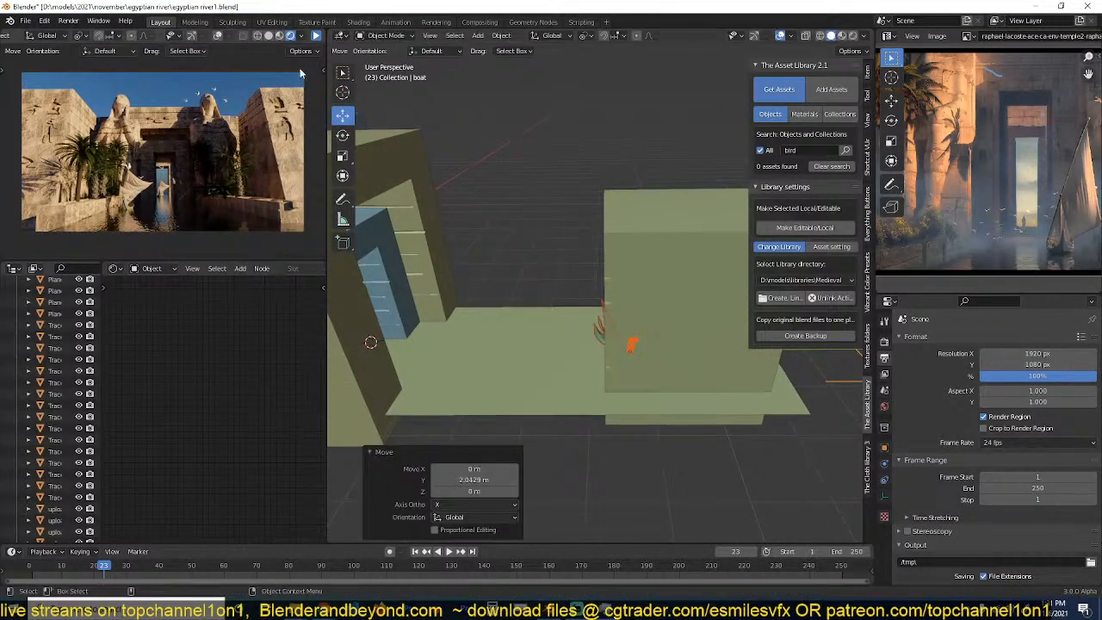
Resume the rendered camera preview and move the boat and woman about 0.47 m further along global Y into the rear gateway.
left_click(315, 38)
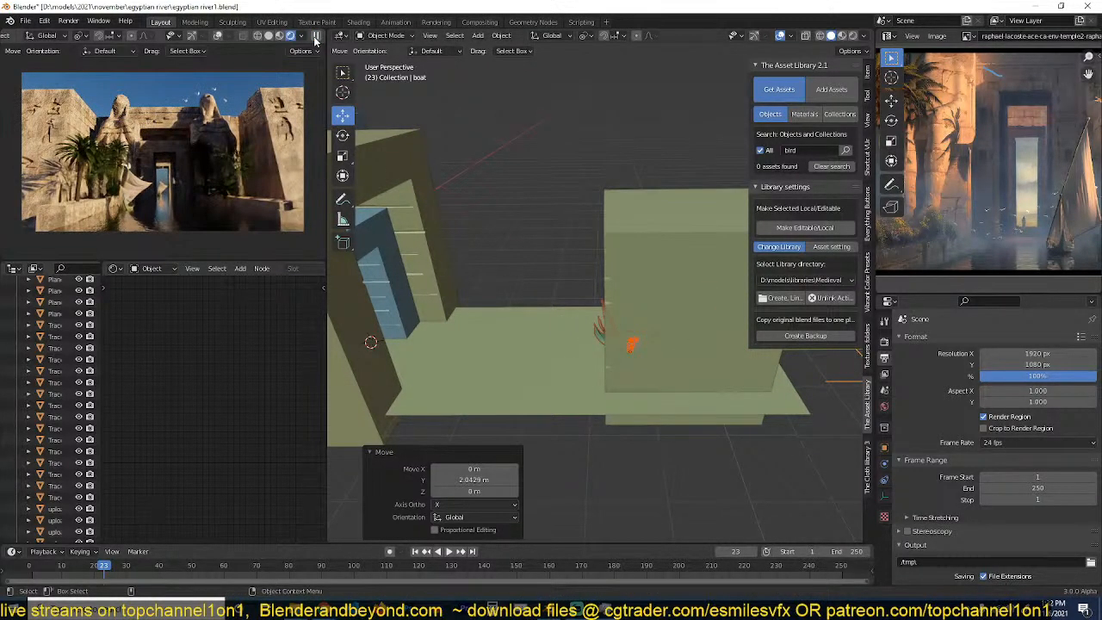
middle_click_drag(484, 179, 505, 199)
key("g")
key("y")
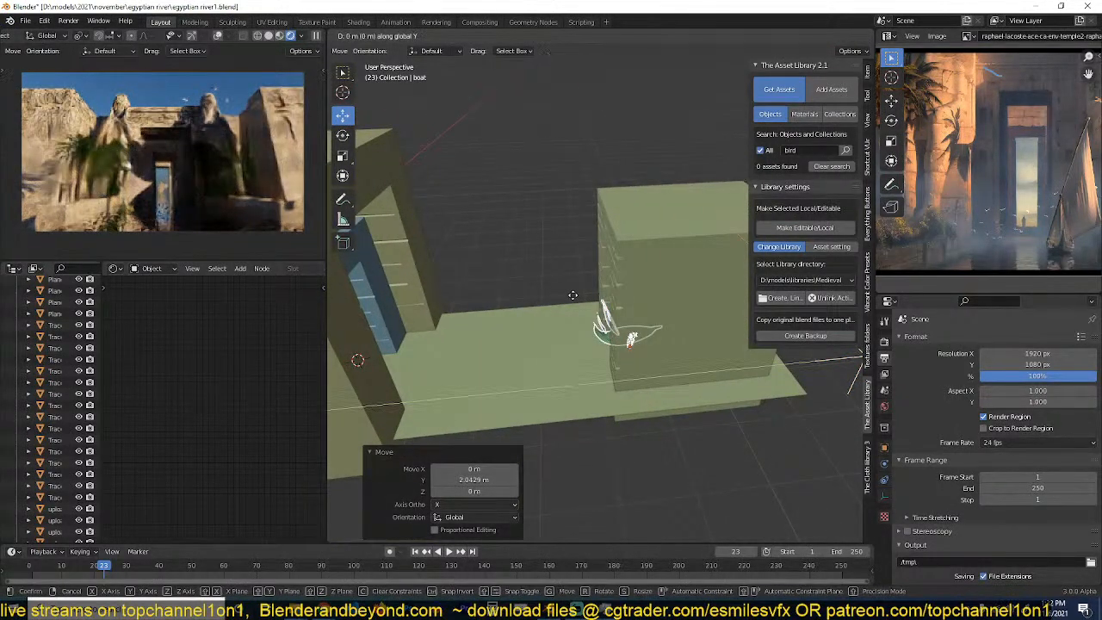
left_click(596, 296)
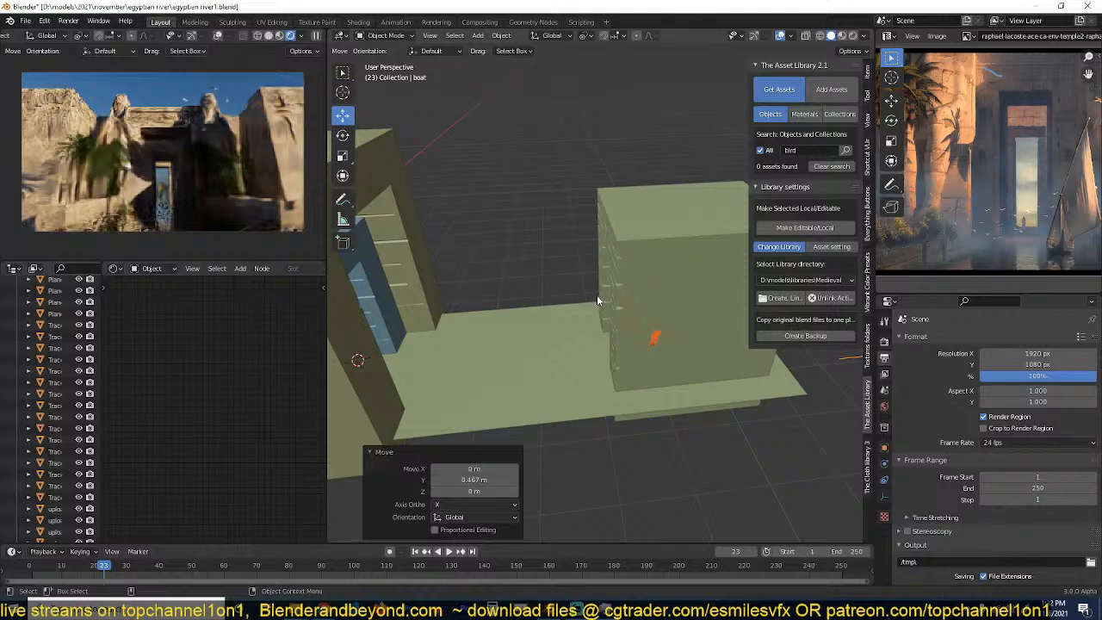
Deselect the boat and woman, check their placement in the rear gateway and save the file.
left_click(523, 251)
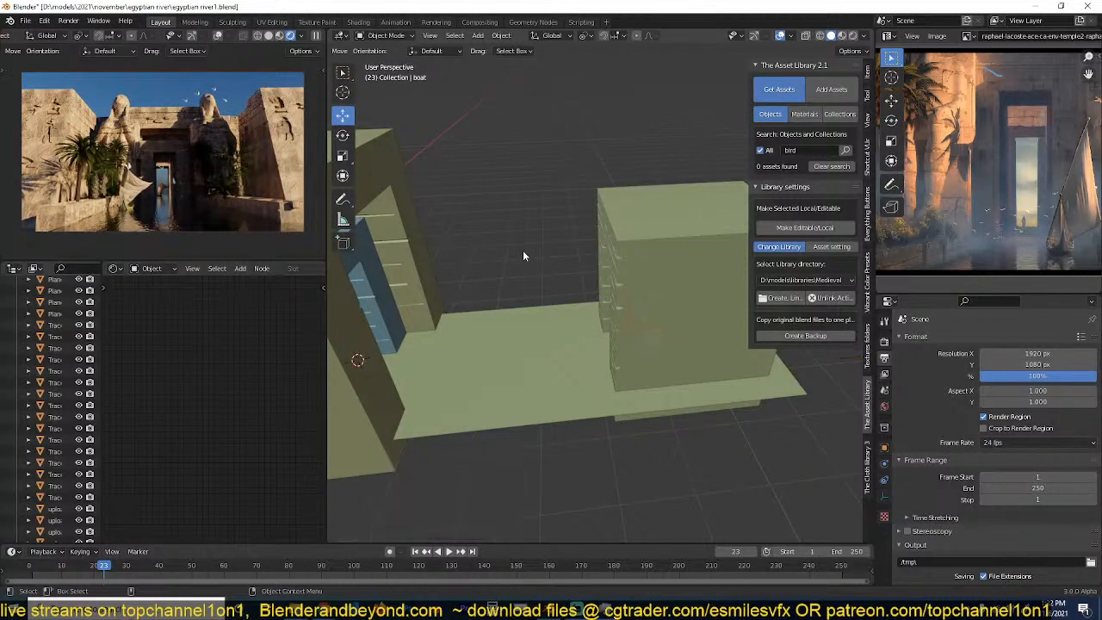
middle_click_drag(544, 282, 665, 248)
scroll(681, 262, "up", 3)
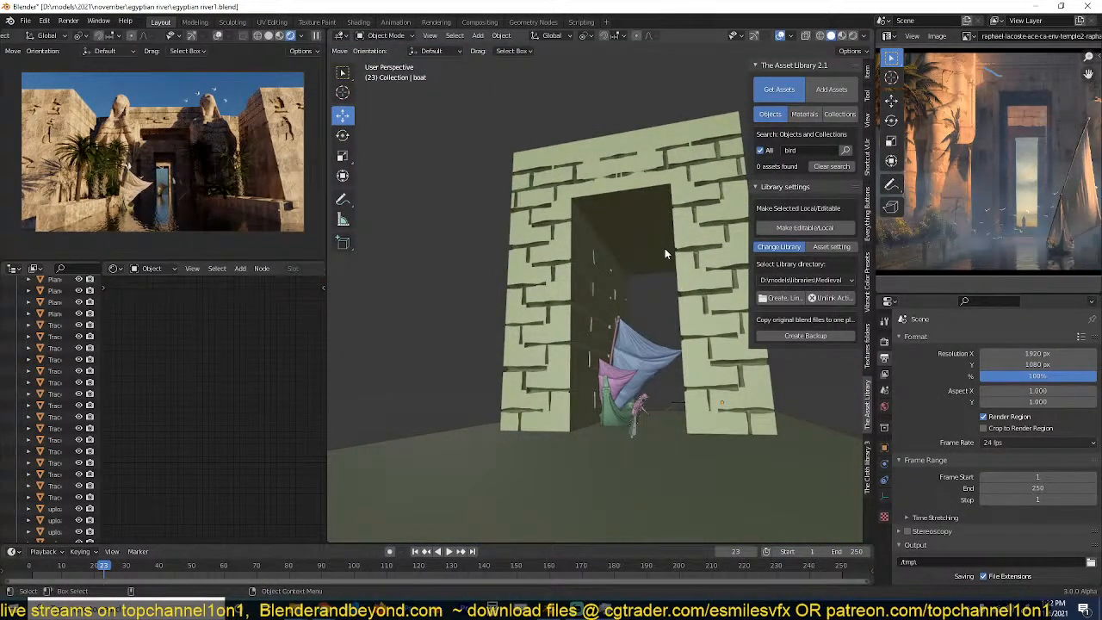
key("ctrl+s")
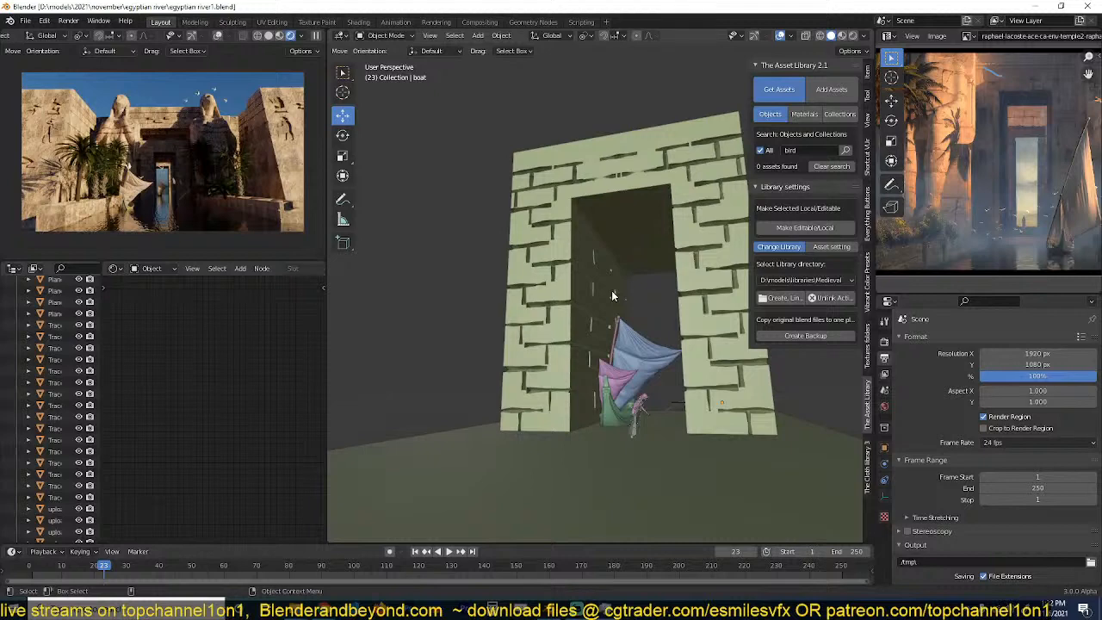
middle_click_drag(578, 237, 441, 363, "shift")
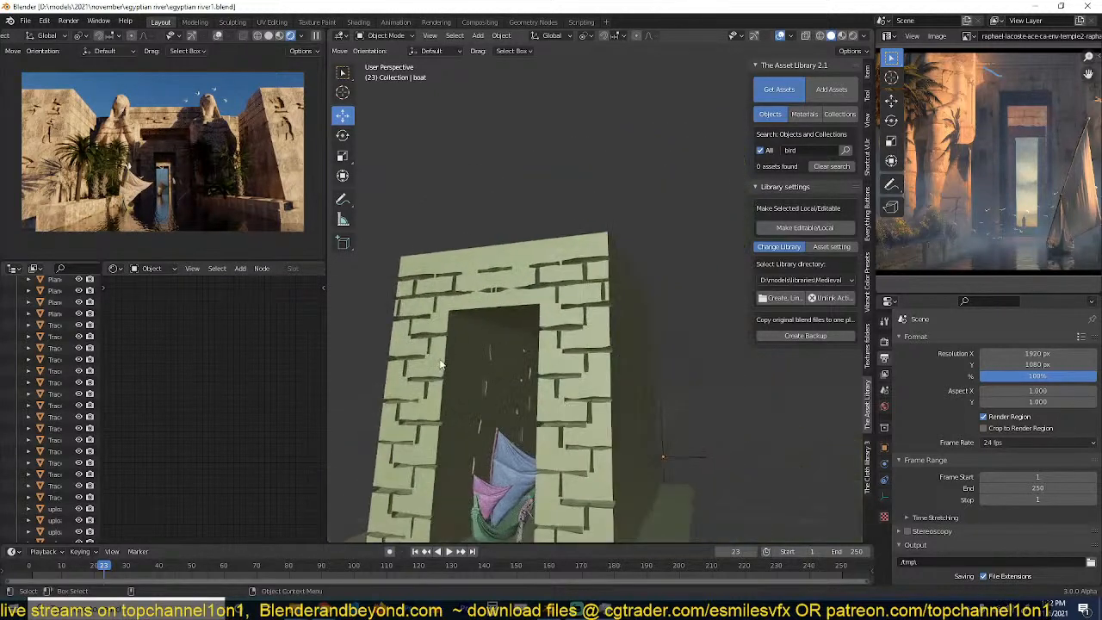
scroll(544, 320, "down", 10)
middle_click_drag(546, 324, 559, 384)
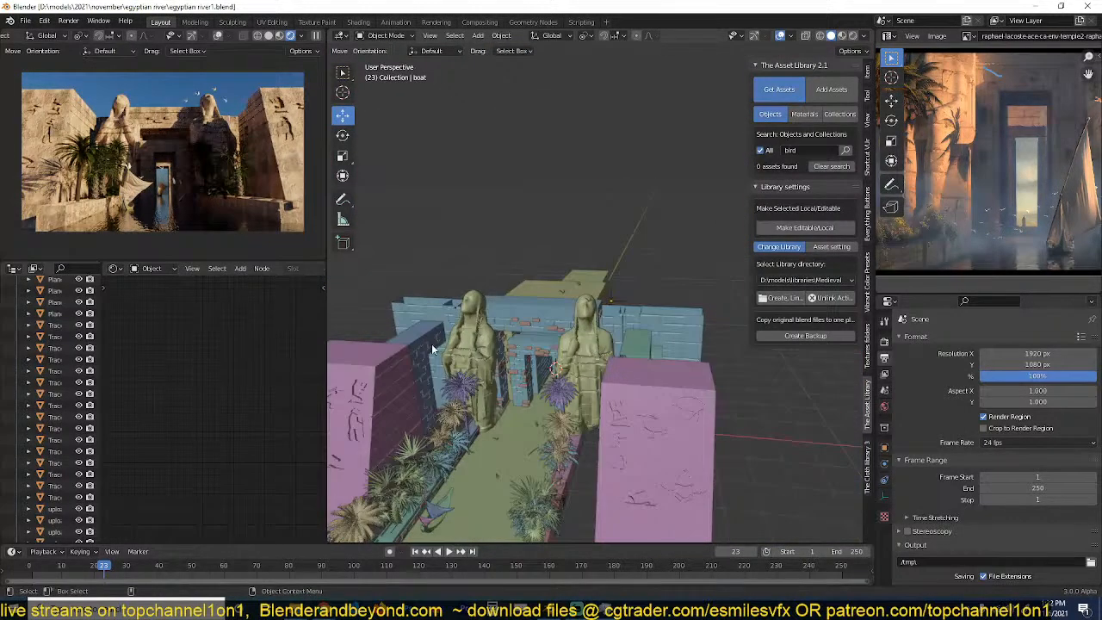
scroll(441, 357, "up", 2)
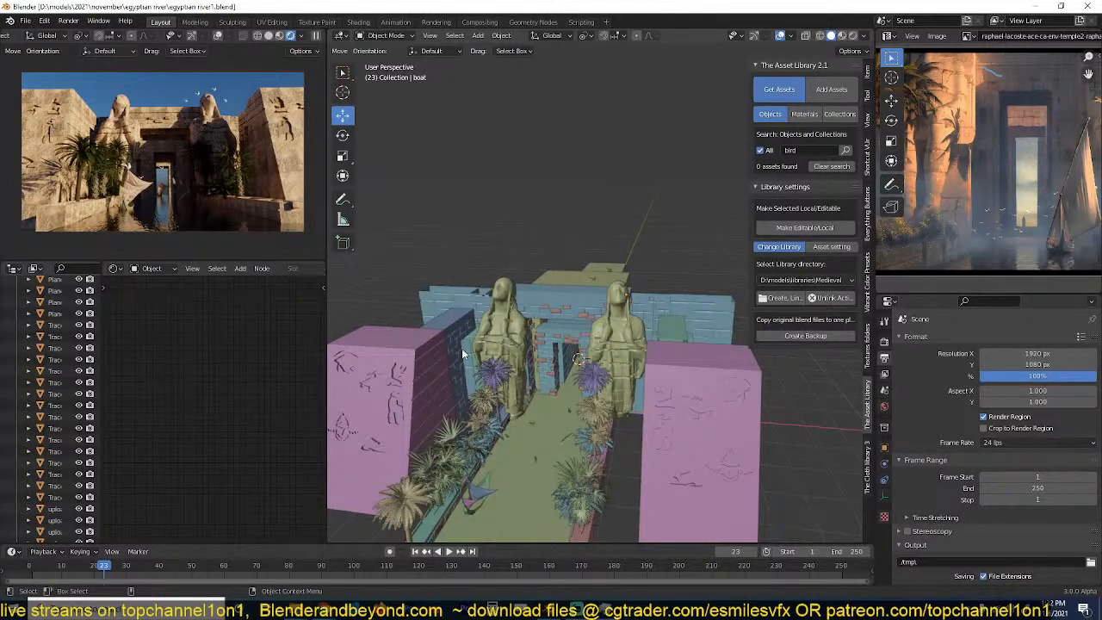
Save the file and select the boat in the rear gateway from the camera view.
scroll(564, 274, "up", 5)
key("ctrl+s")
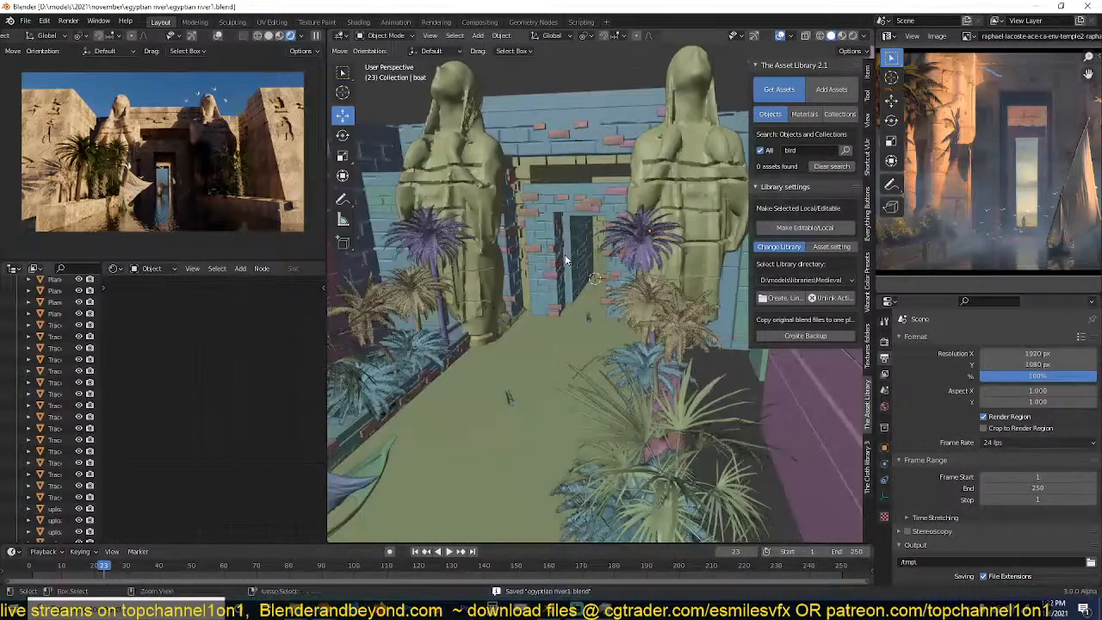
key("KP_0")
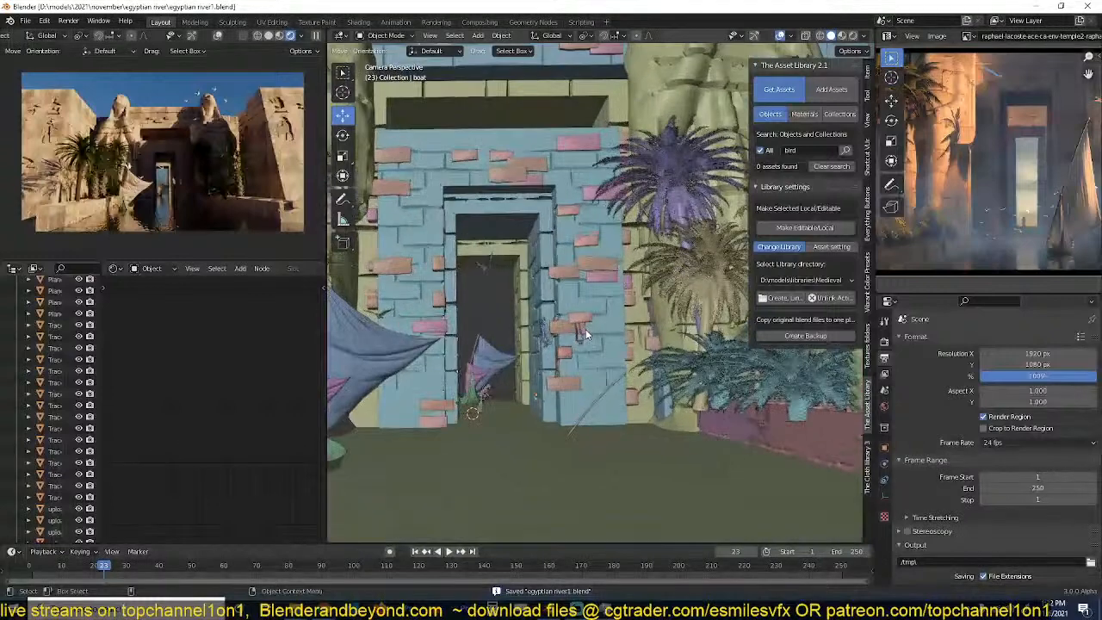
left_click(481, 388)
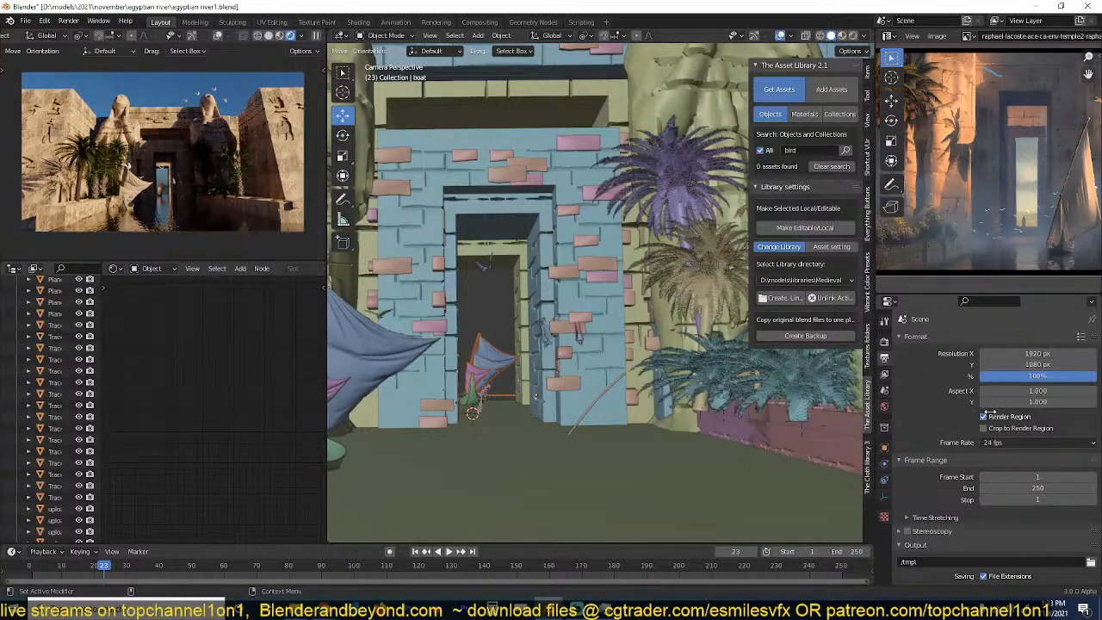
Set the Cycles final render's time limit to 5 hr.
left_click(885, 341)
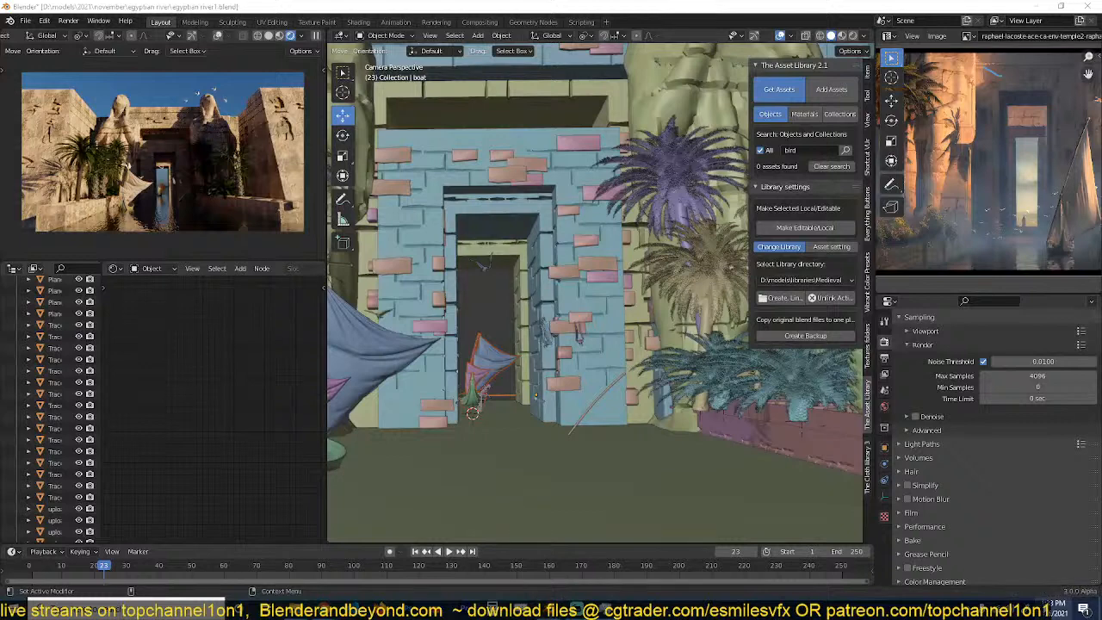
left_click(1060, 608)
left_click(1054, 608)
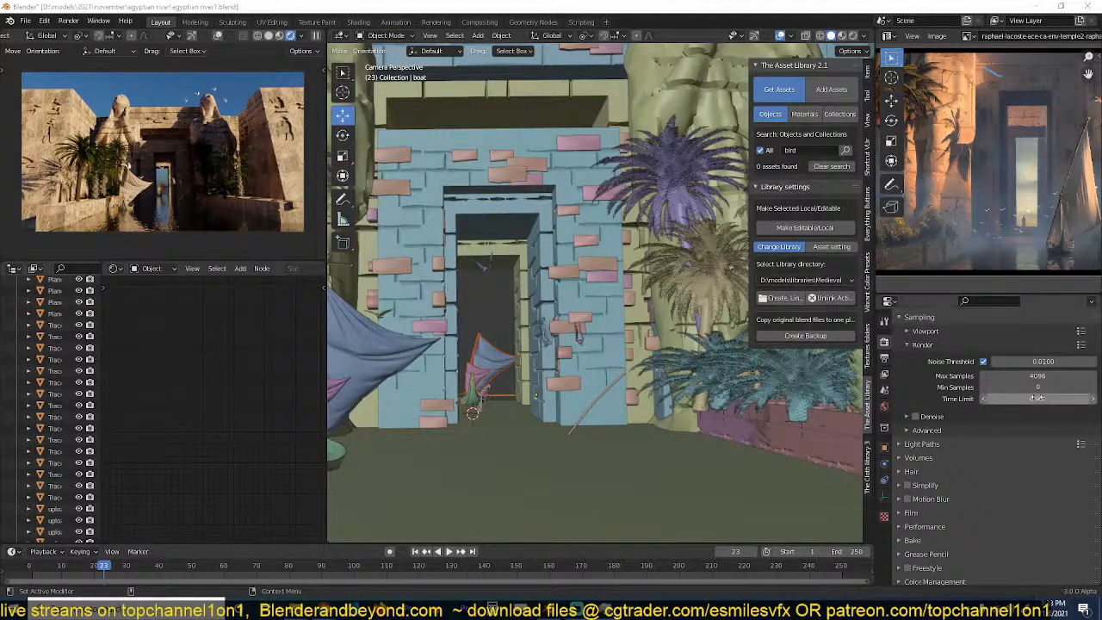
scroll(1017, 408, "up", 2)
left_click(1044, 444)
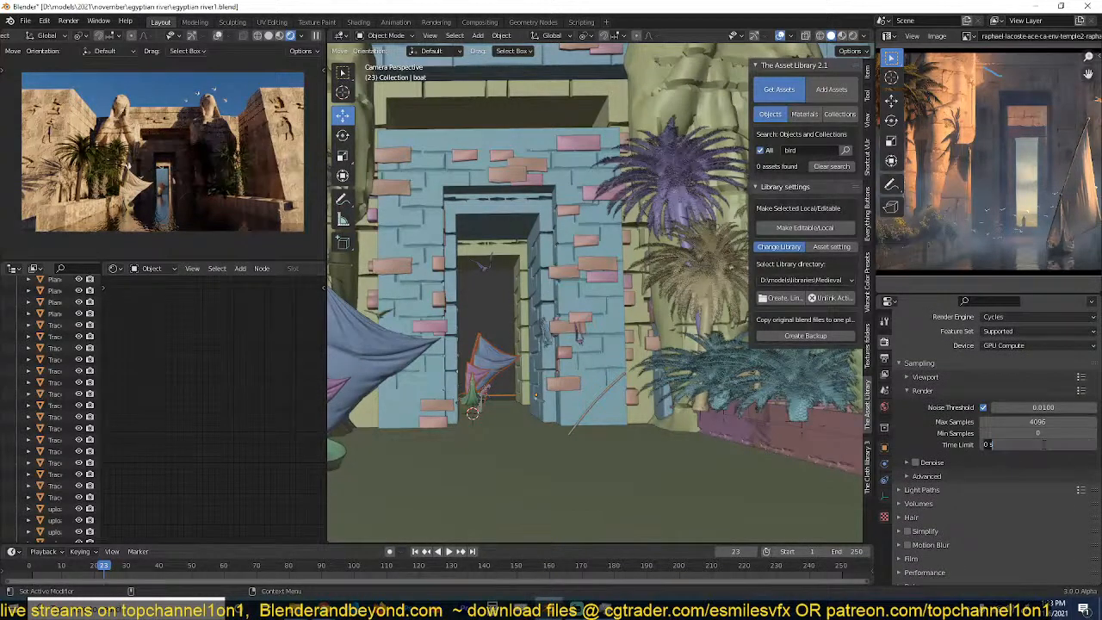
type("5hr")
key("Return")
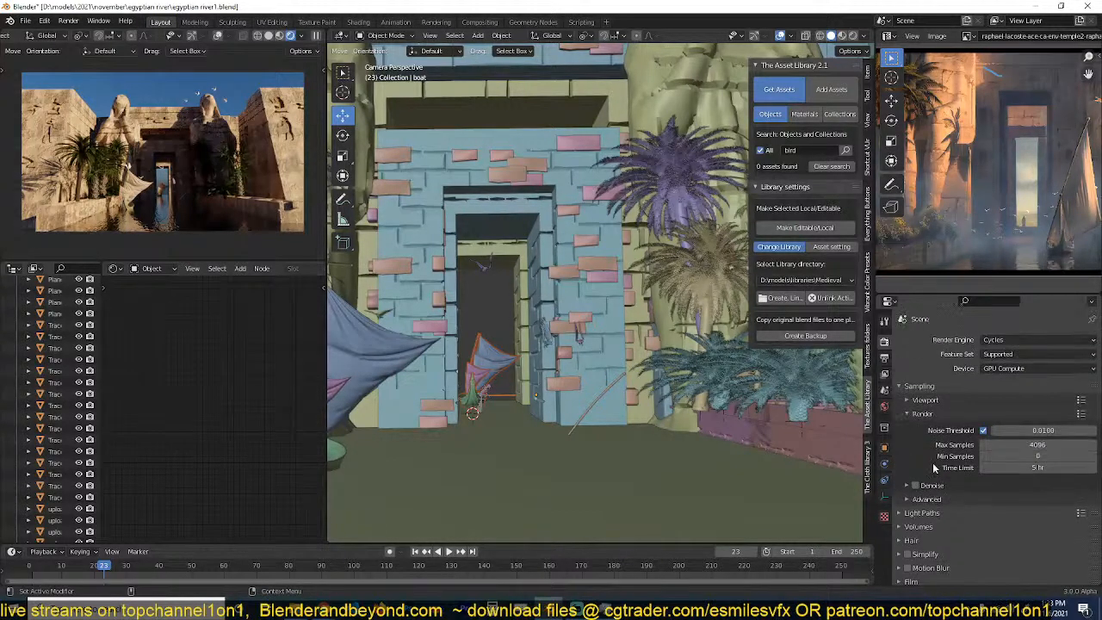
Check the viewport sampling settings and enable denoising for the final render.
scroll(948, 424, "up", 1)
left_click(947, 414)
left_click(948, 402)
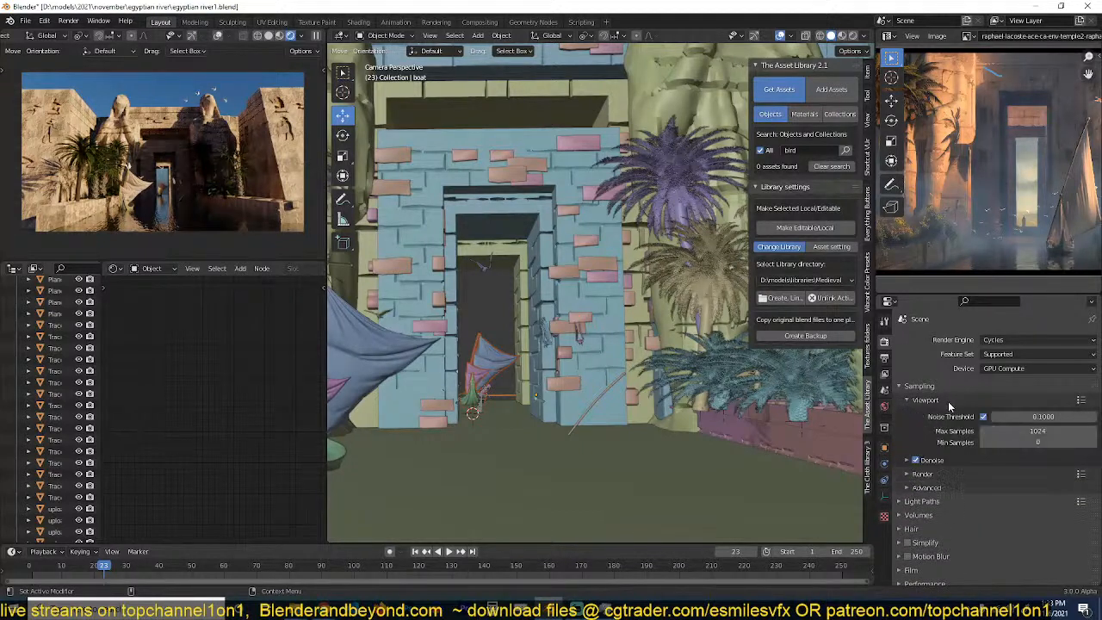
left_click(948, 401)
left_click(946, 414)
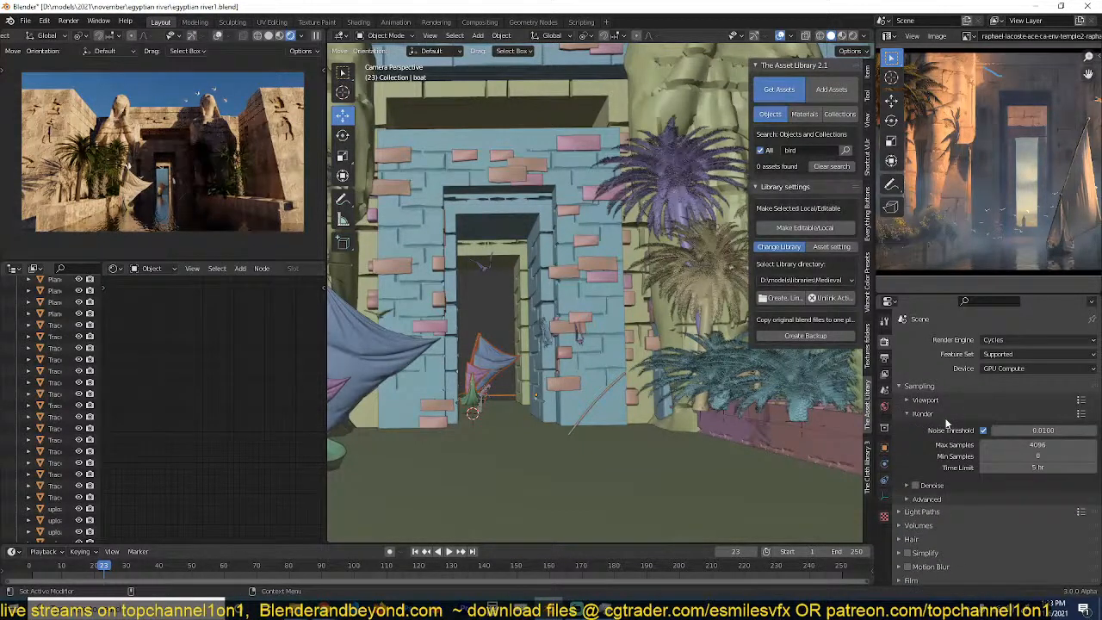
left_click(923, 487)
left_click(923, 487)
left_click(909, 487)
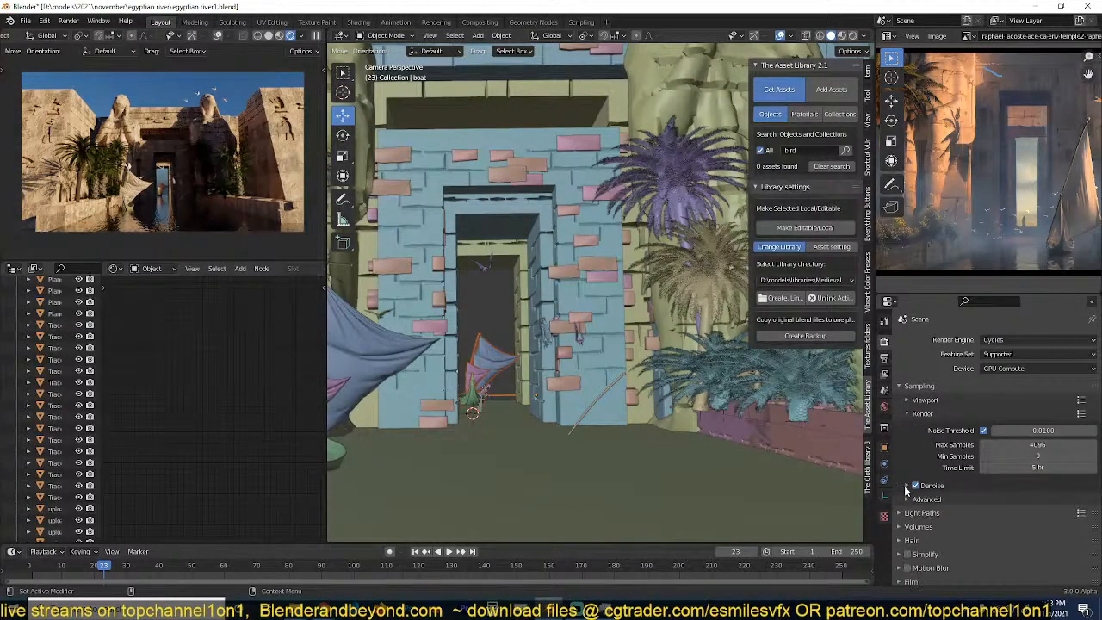
Apply the 4K UHDTV 2160p preset to the output resolution and save the file.
left_click(884, 359)
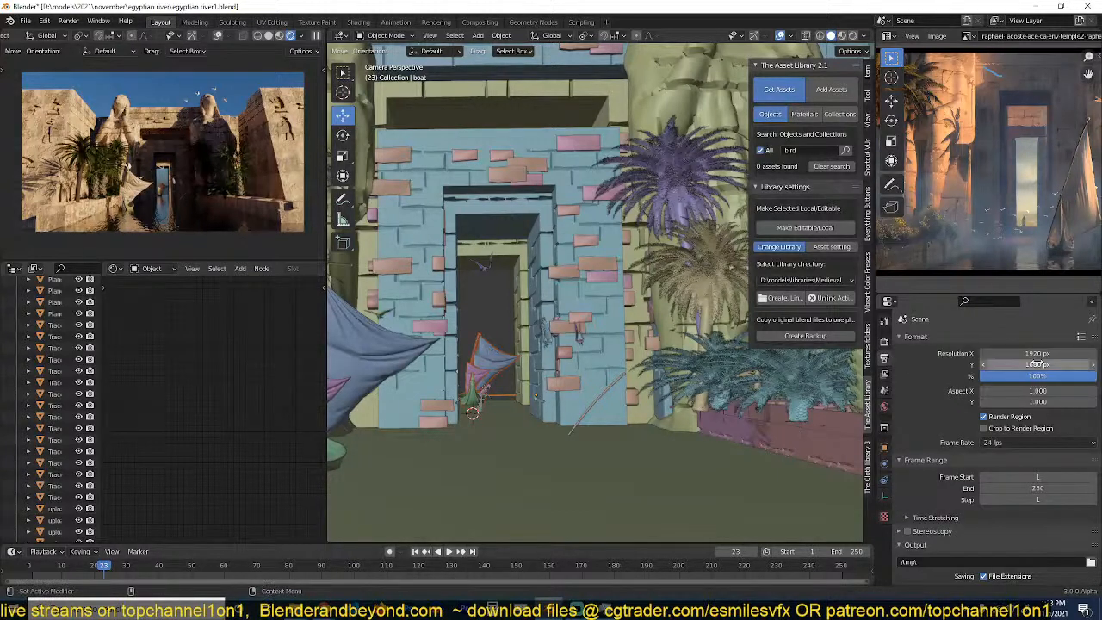
left_click(1056, 352)
left_click(1057, 348)
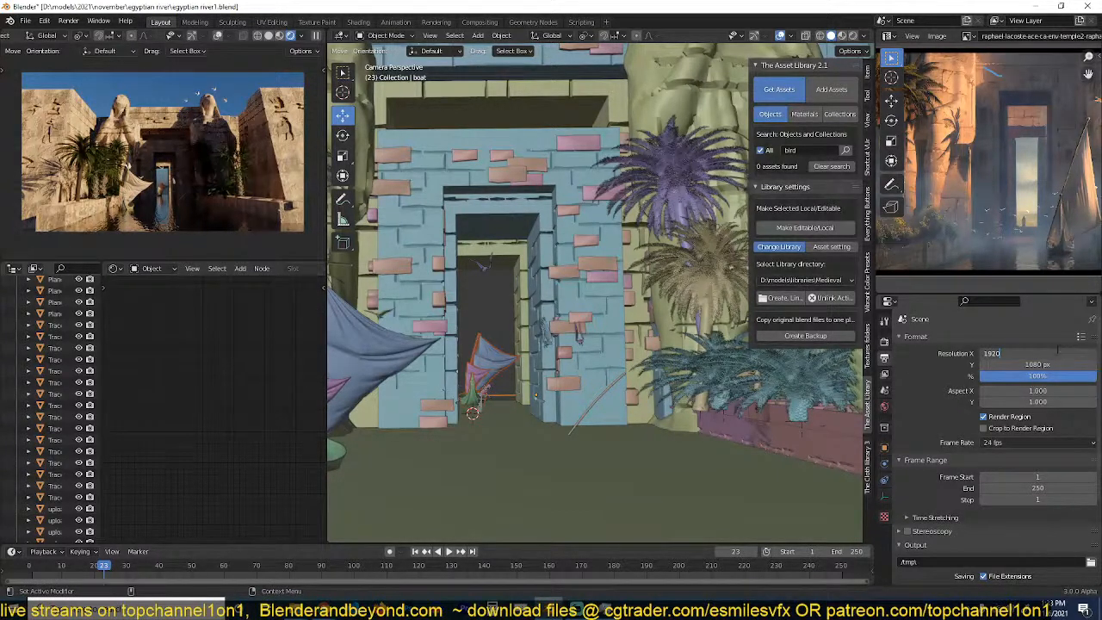
key("Return")
left_click(1082, 337)
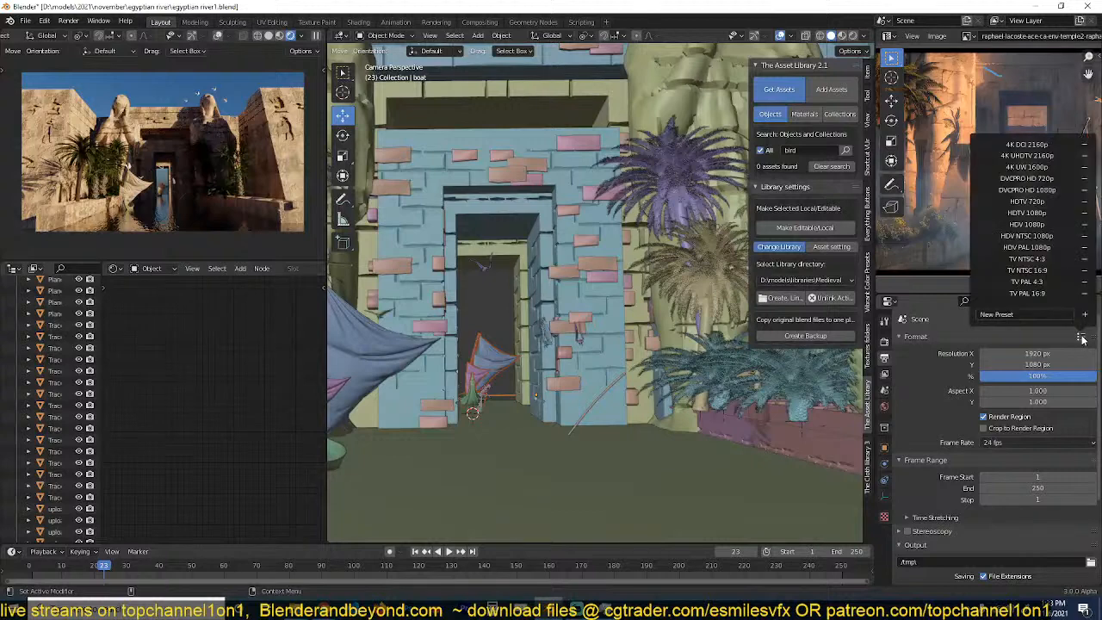
left_click(1045, 156)
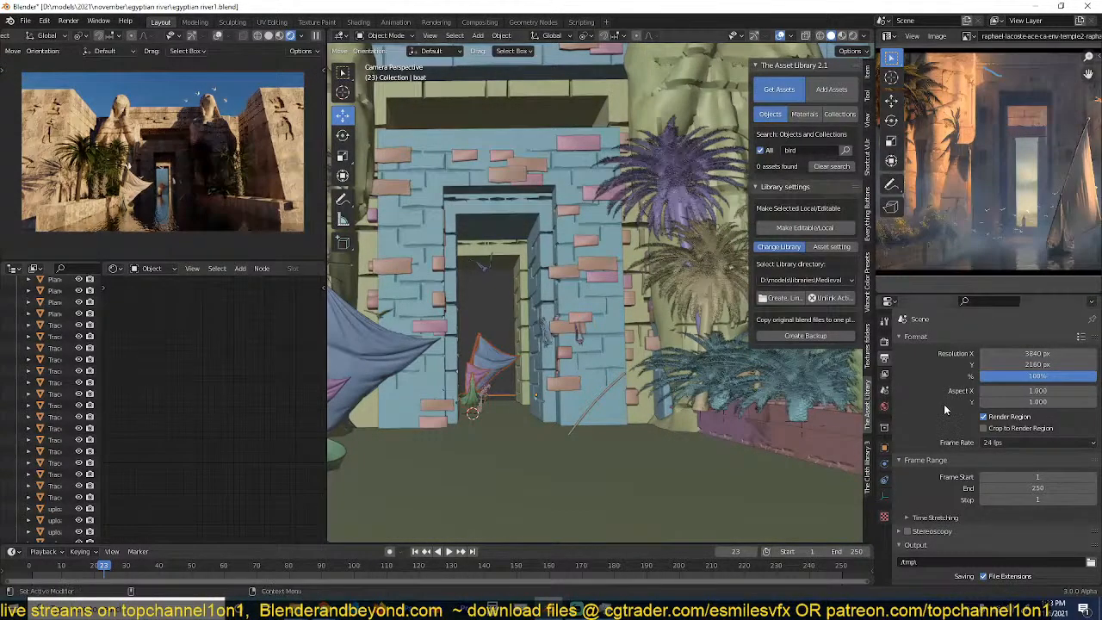
key("ctrl+s")
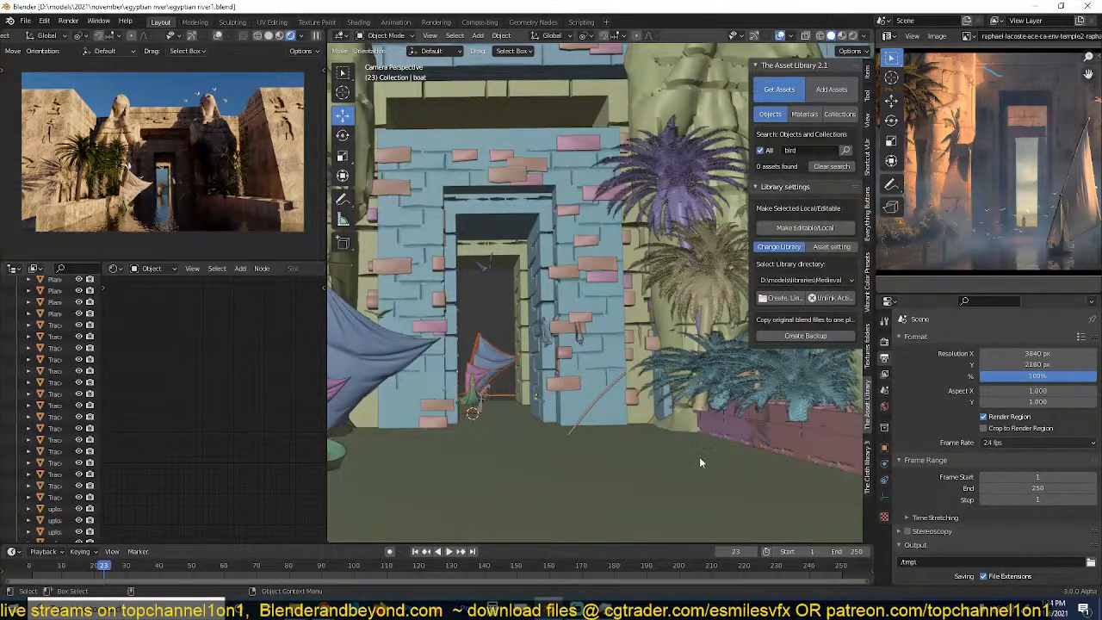
Set the world sky texture's Air to about 2.237, Dust to about 1.361 and Ozone to about 3.268, and save the file.
left_click(884, 406)
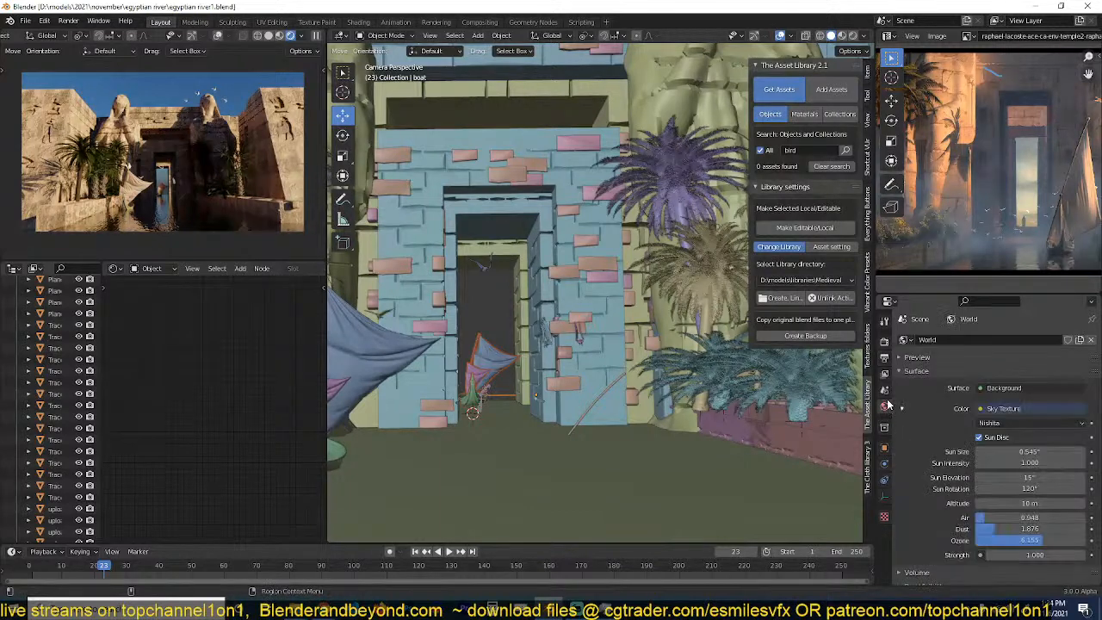
scroll(992, 501, "down", 2)
left_click_drag(1043, 496, 999, 471)
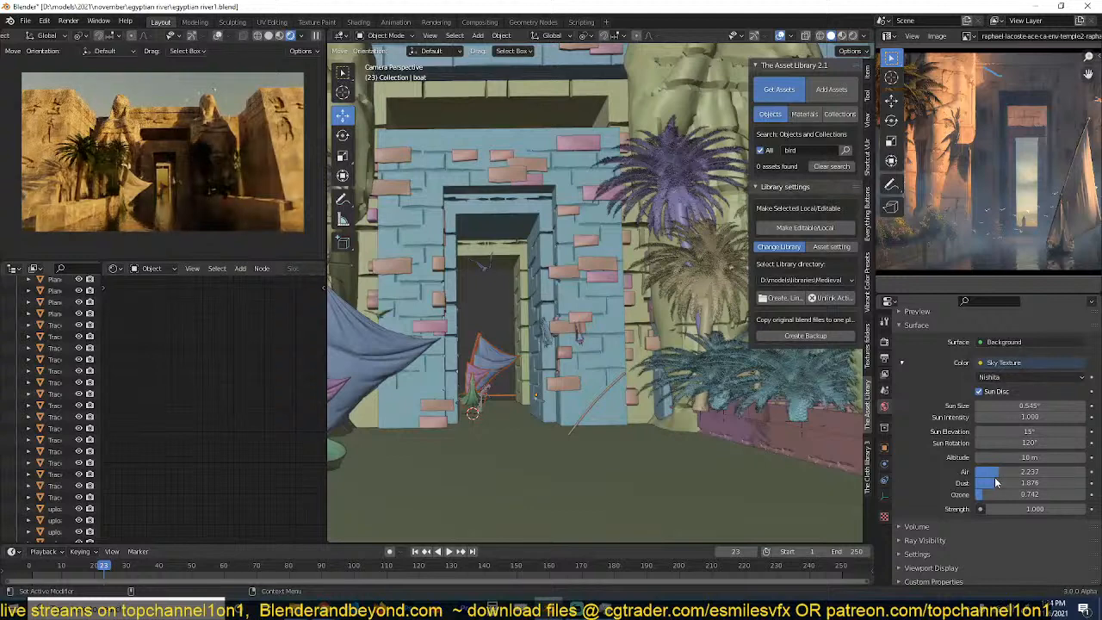
left_click_drag(995, 483, 990, 483)
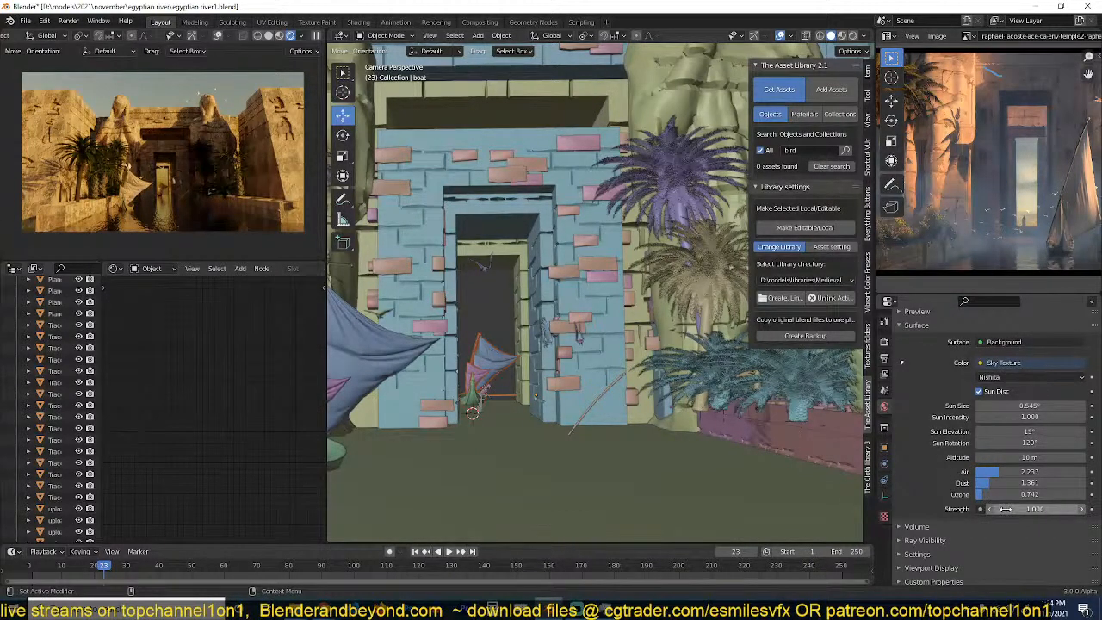
mouse_move(999, 494)
left_mouse_down()
mouse_move(1046, 498)
mouse_move(1008, 493)
left_mouse_up()
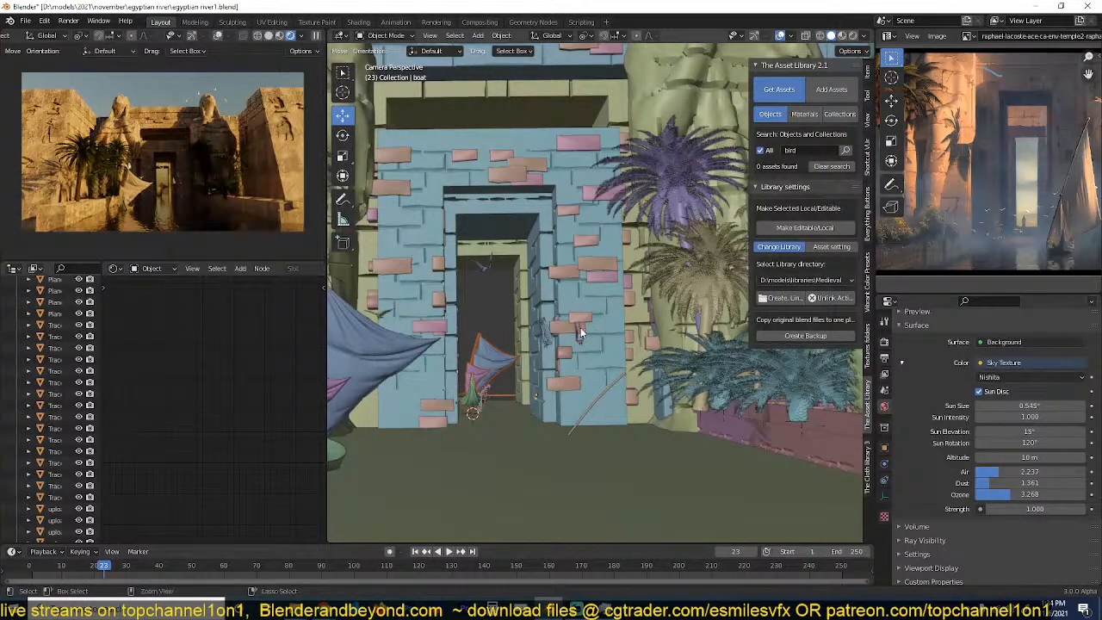
key("ctrl+s")
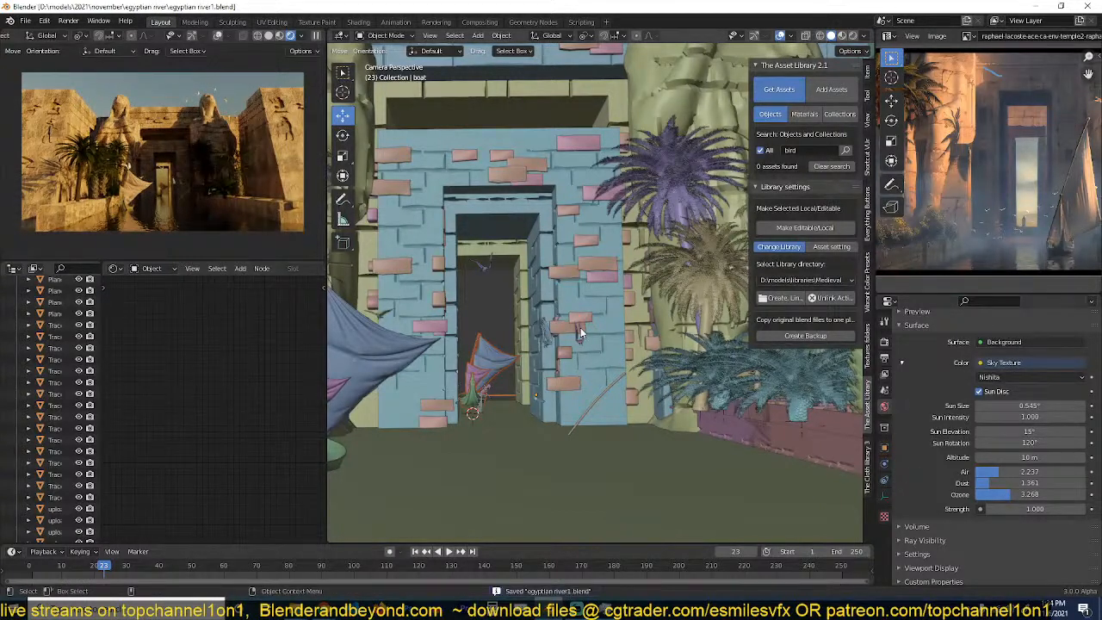
Set the sky texture's sun size to 11° and save the file.
double_click(1018, 406)
type("11")
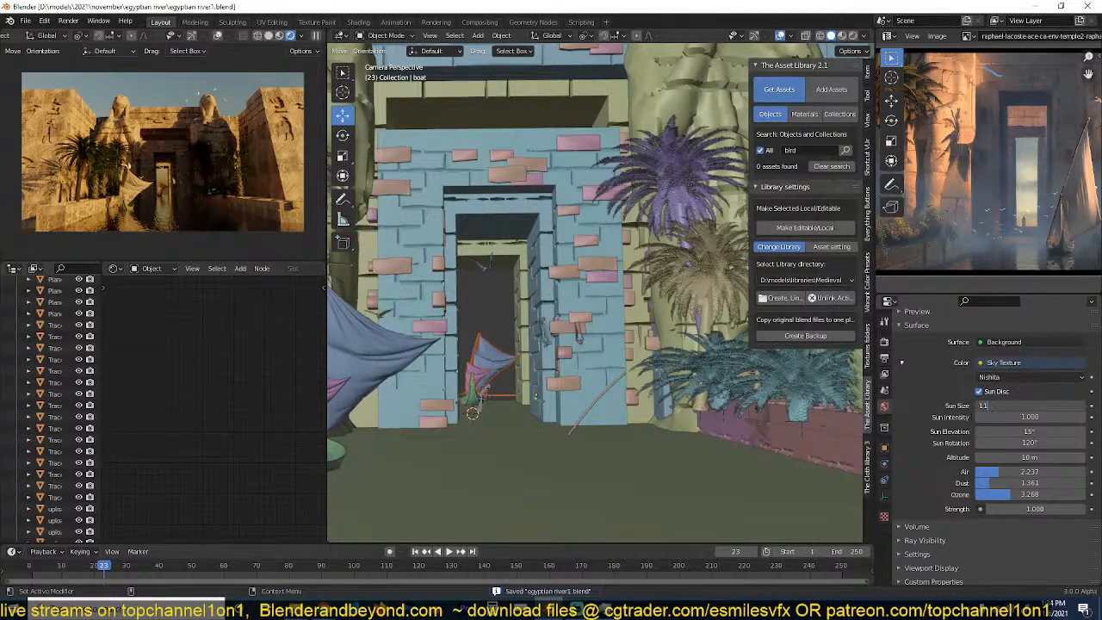
key("Return")
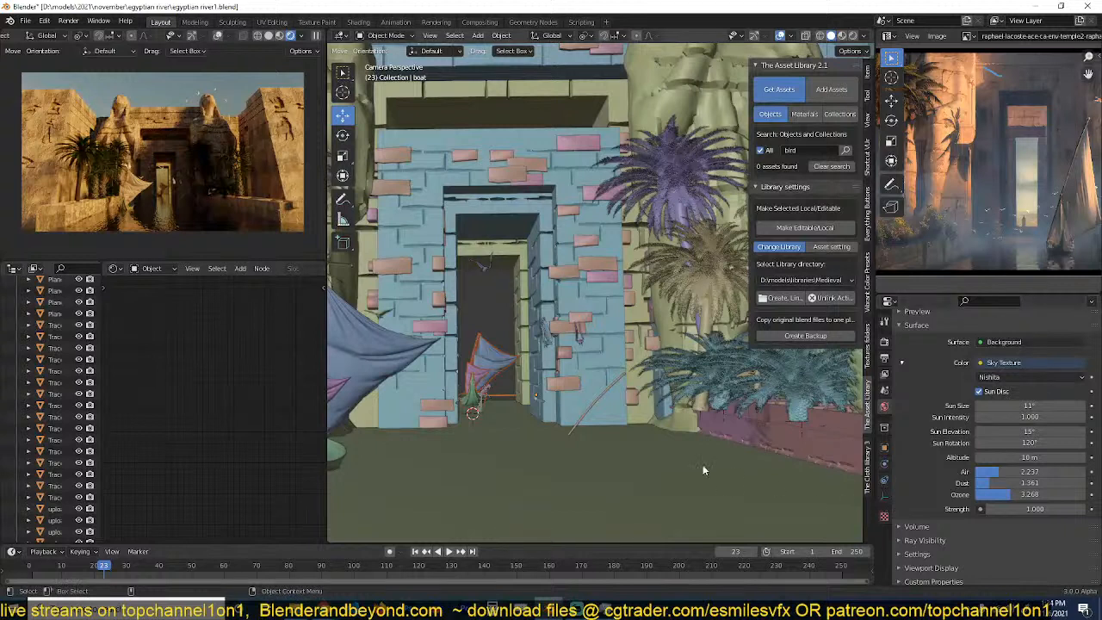
key("ctrl+s")
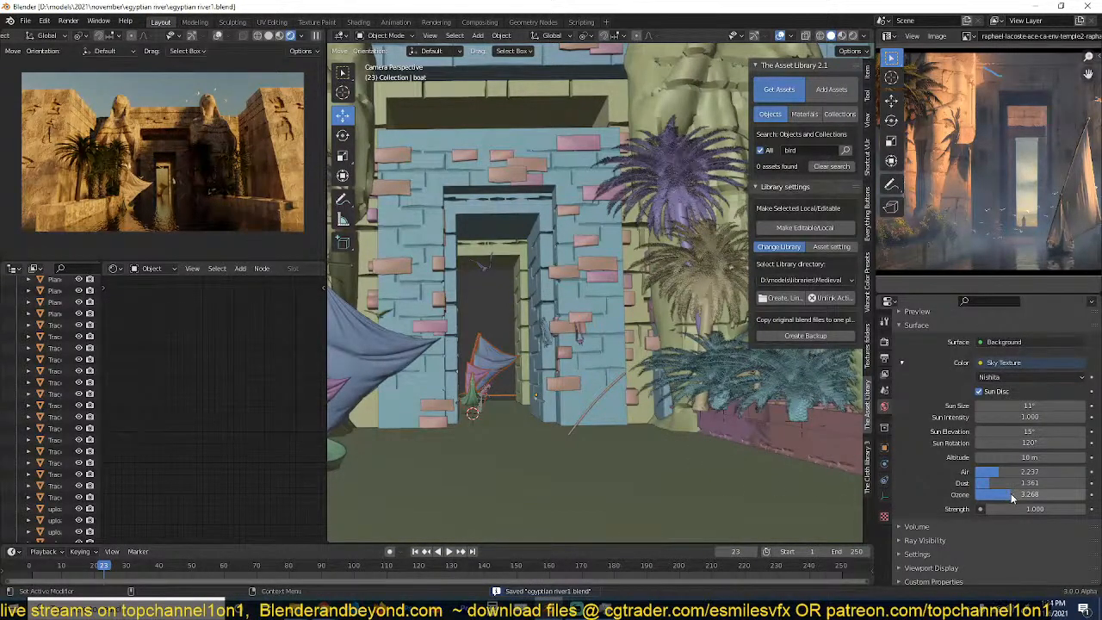
Readjust the sky texture's Air to about 1.206 and Ozone to about 1.670.
left_click_drag(1010, 497, 1064, 476)
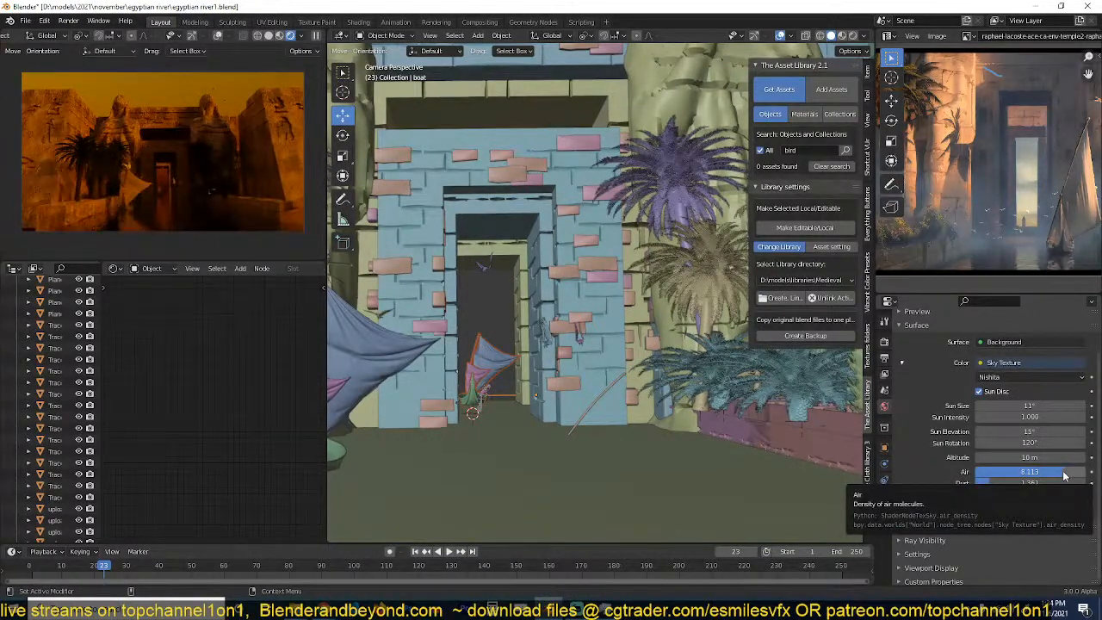
left_click_drag(1057, 474, 988, 475)
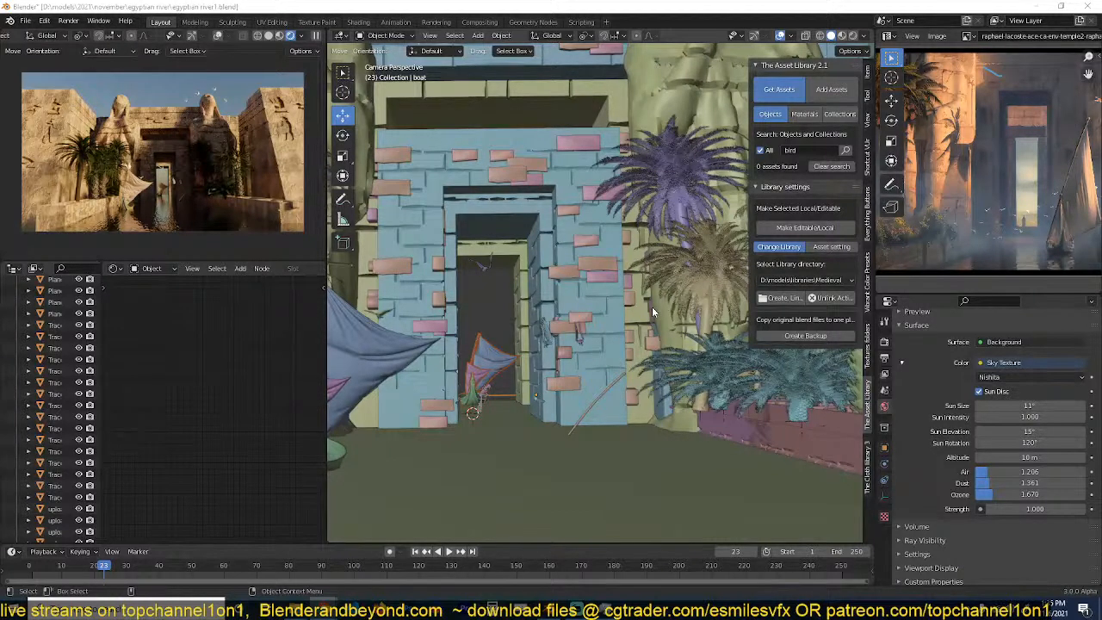
Switch to YouTube in the browser, search for "topchannel1on1 short" and look through the results.
left_click(672, 315)
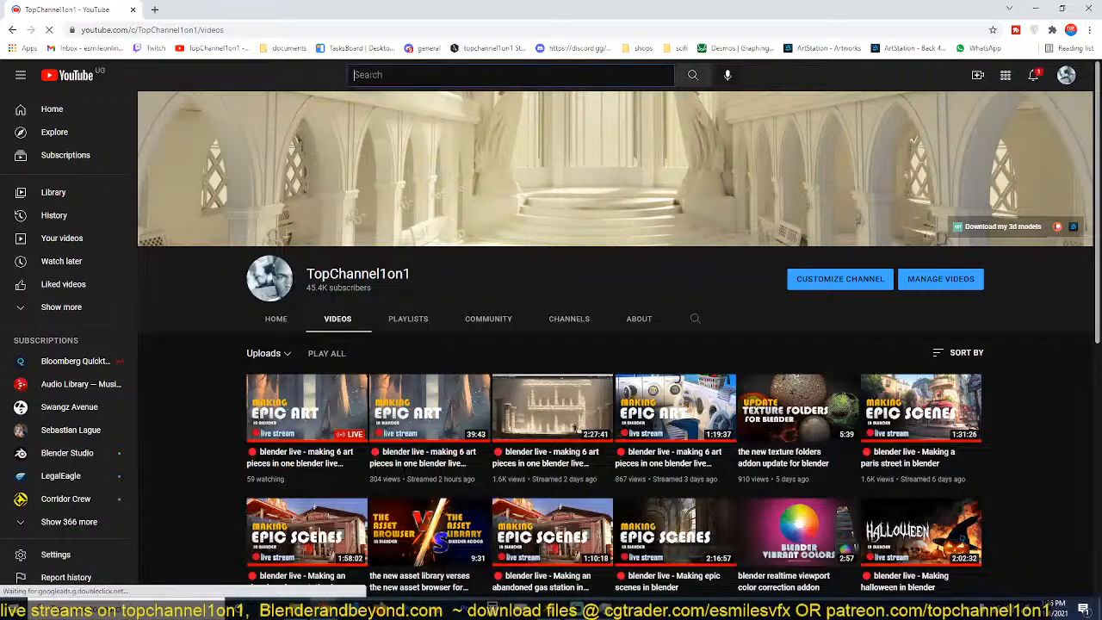
type("topcha")
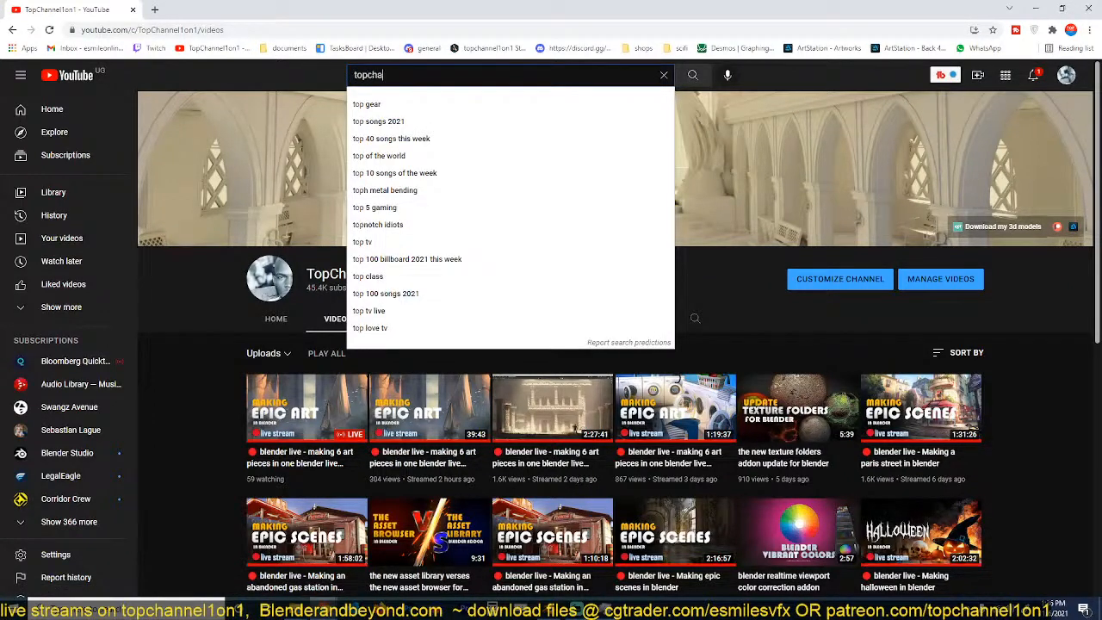
type("nnel1on1 ")
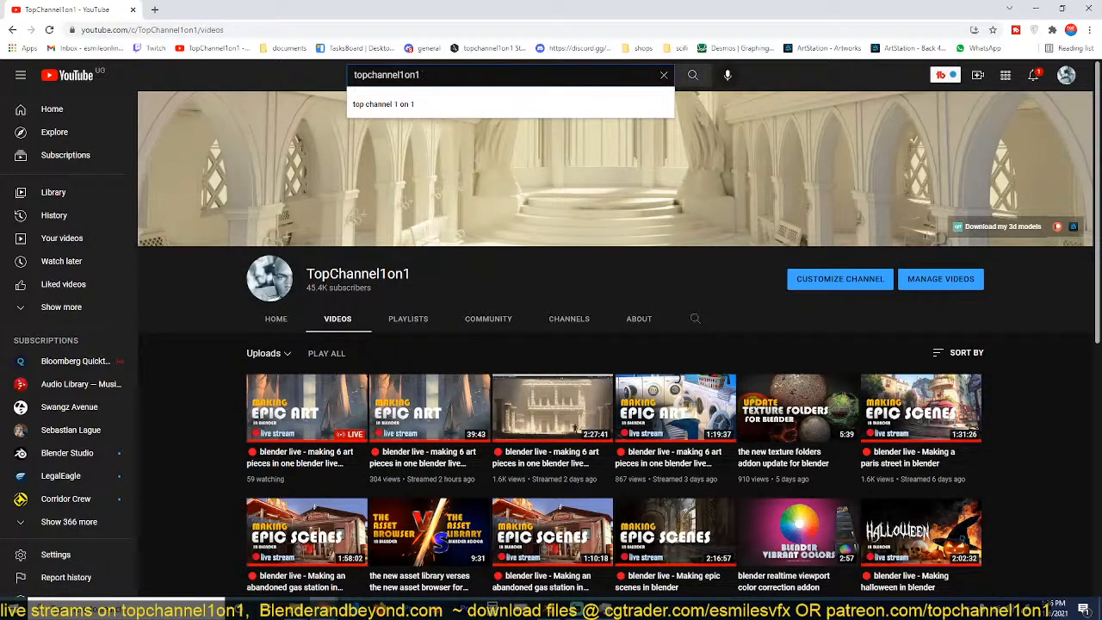
type("short")
key("Return")
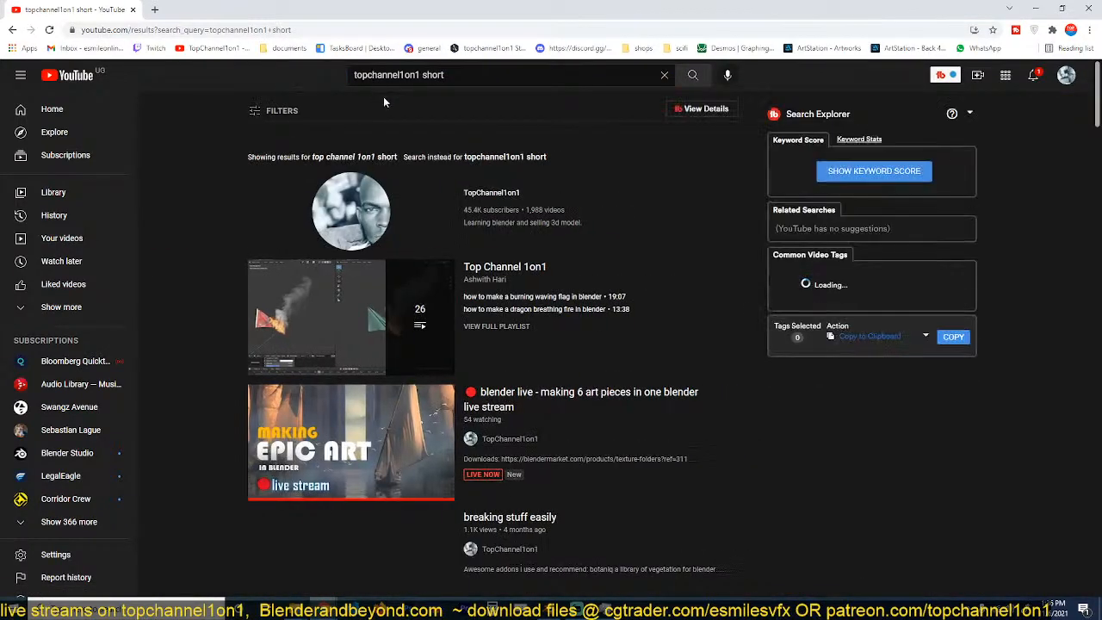
scroll(687, 332, "down", 5)
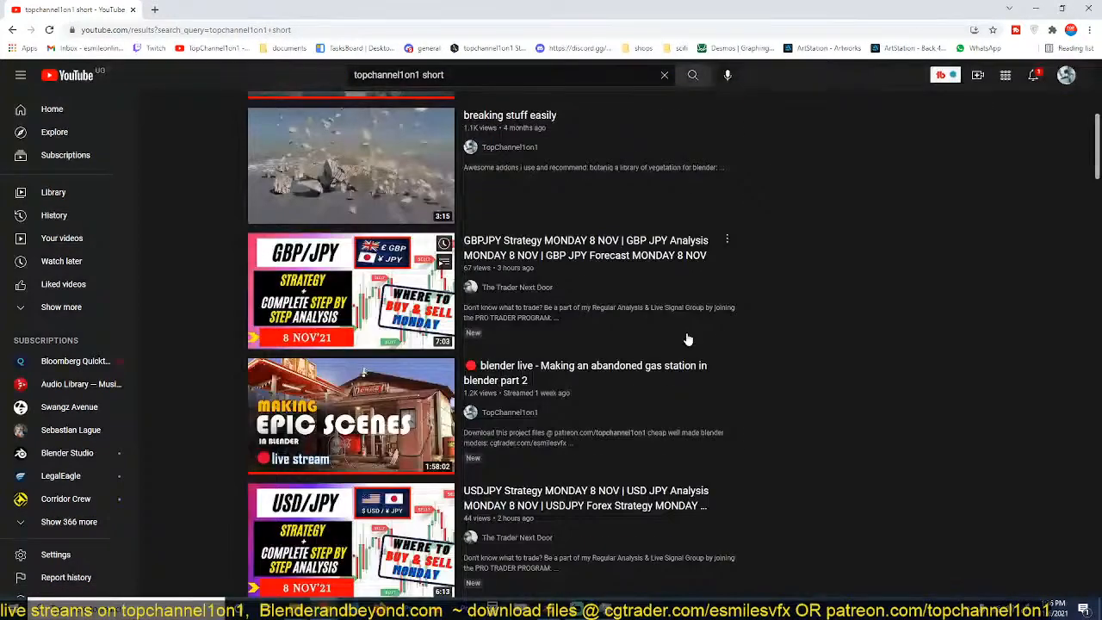
scroll(874, 335, "down", 3)
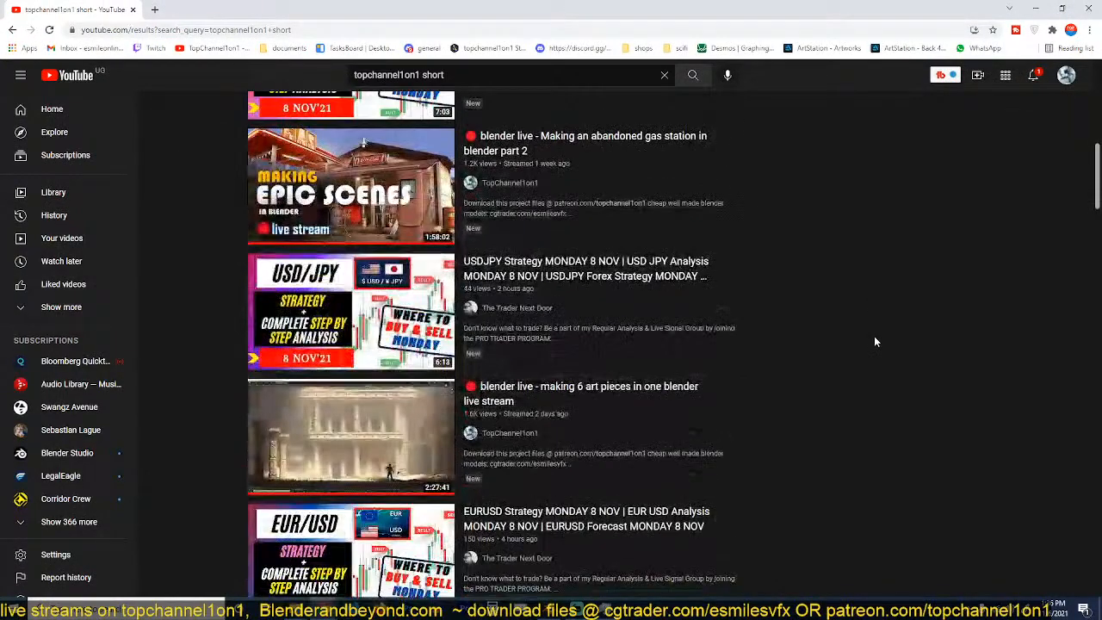
scroll(874, 341, "down", 12)
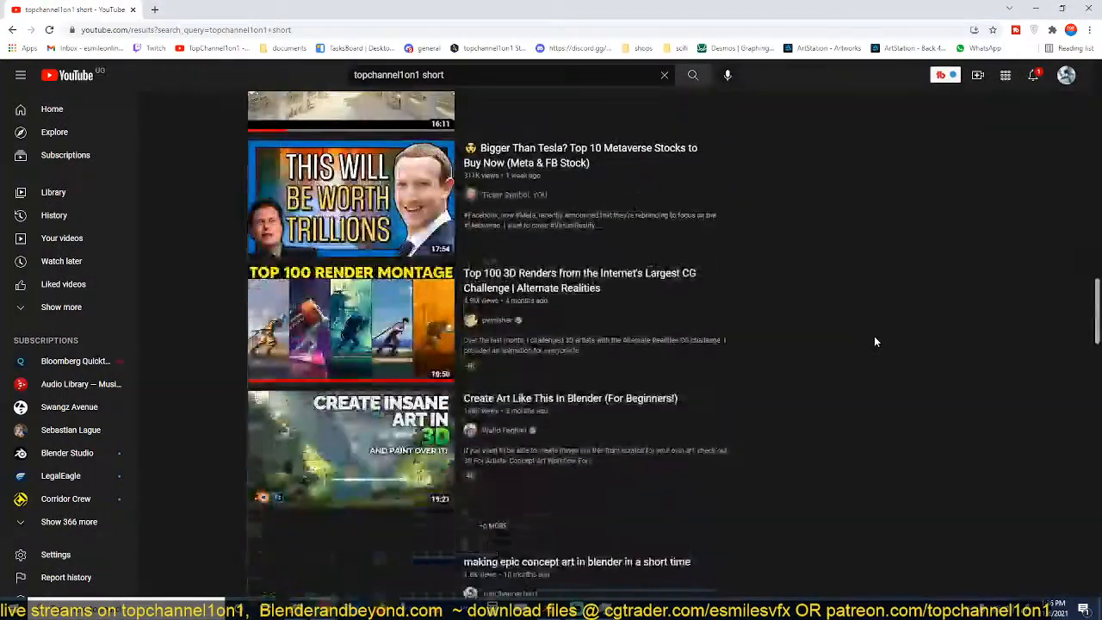
scroll(874, 340, "down", 10)
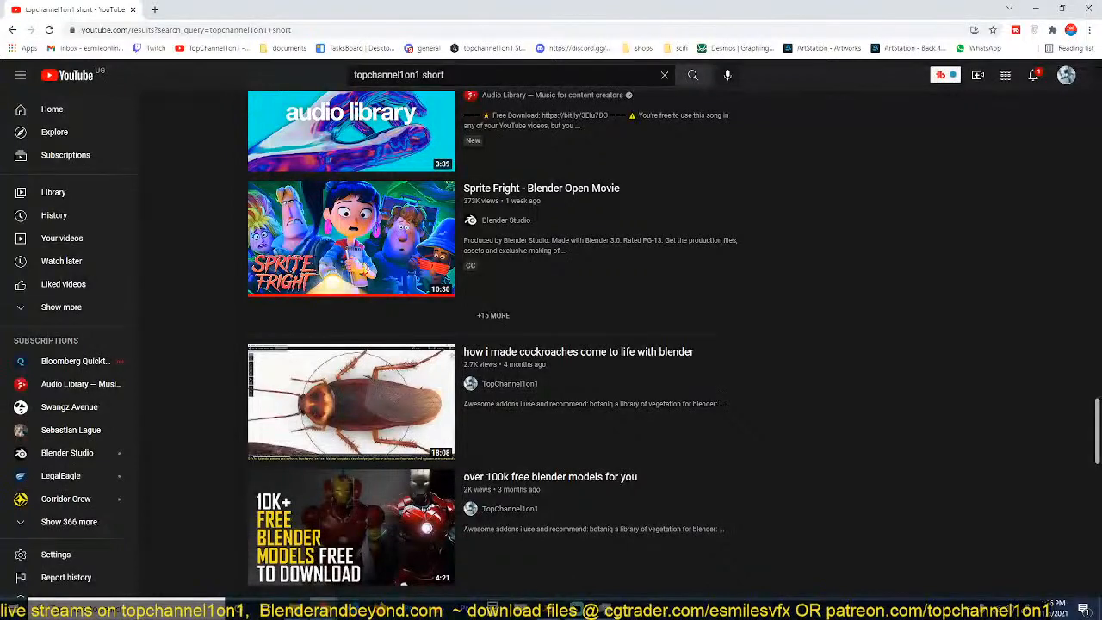
Change the YouTube search to "topchannel1on1 2020" and run it.
double_click(434, 75)
type("202")
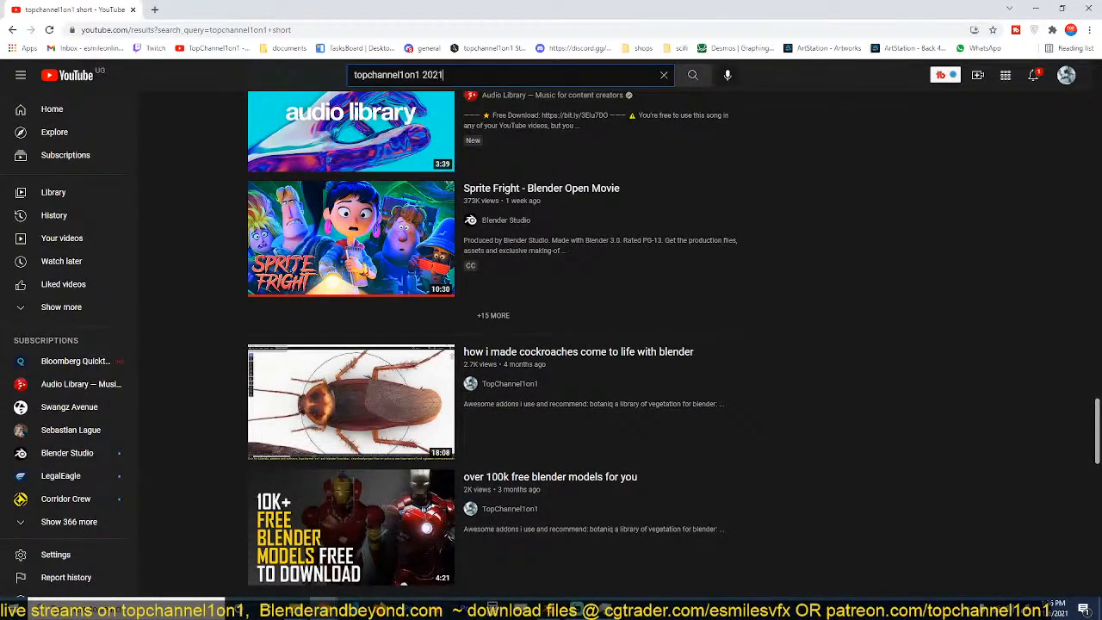
type("0")
key("Return")
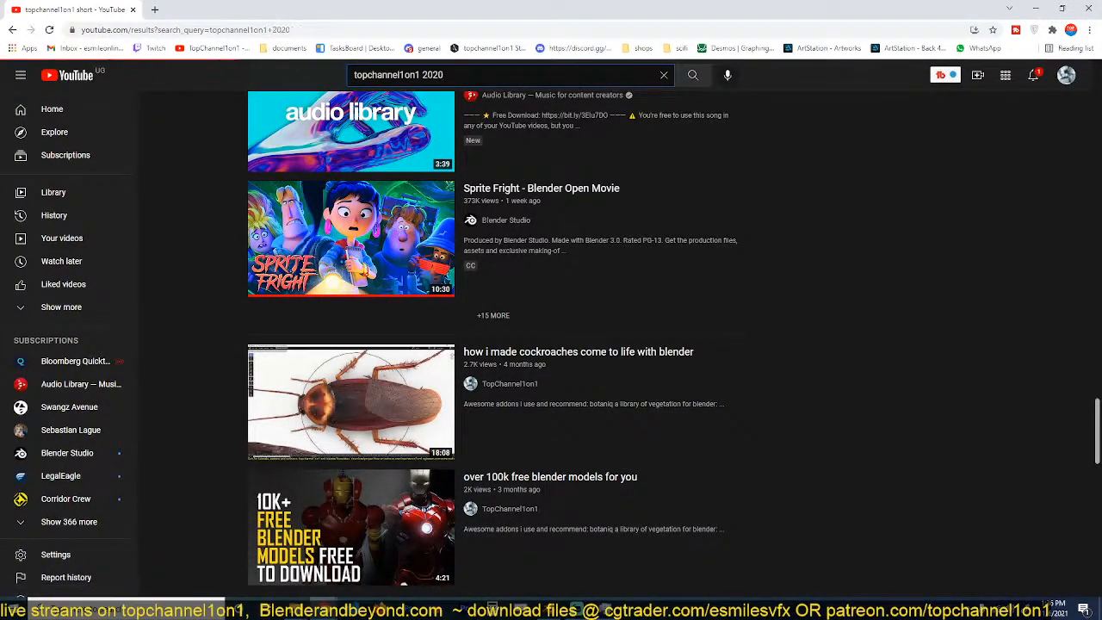
Look through the "topchannel1on1 2020" search results for earlier channel videos.
scroll(191, 397, "down", 2)
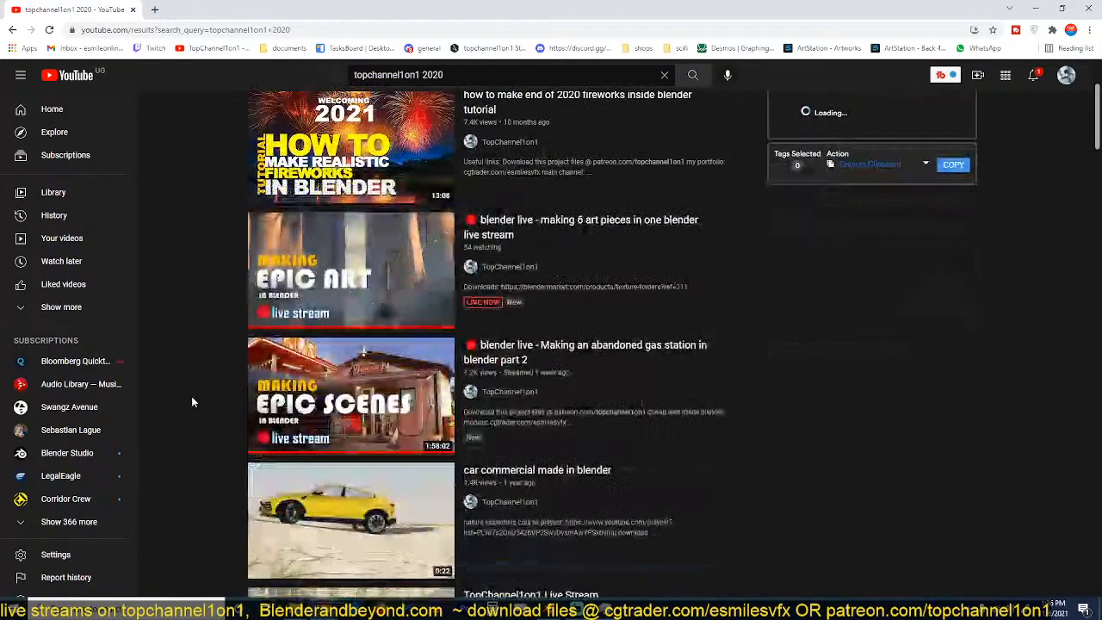
scroll(191, 402, "down", 10)
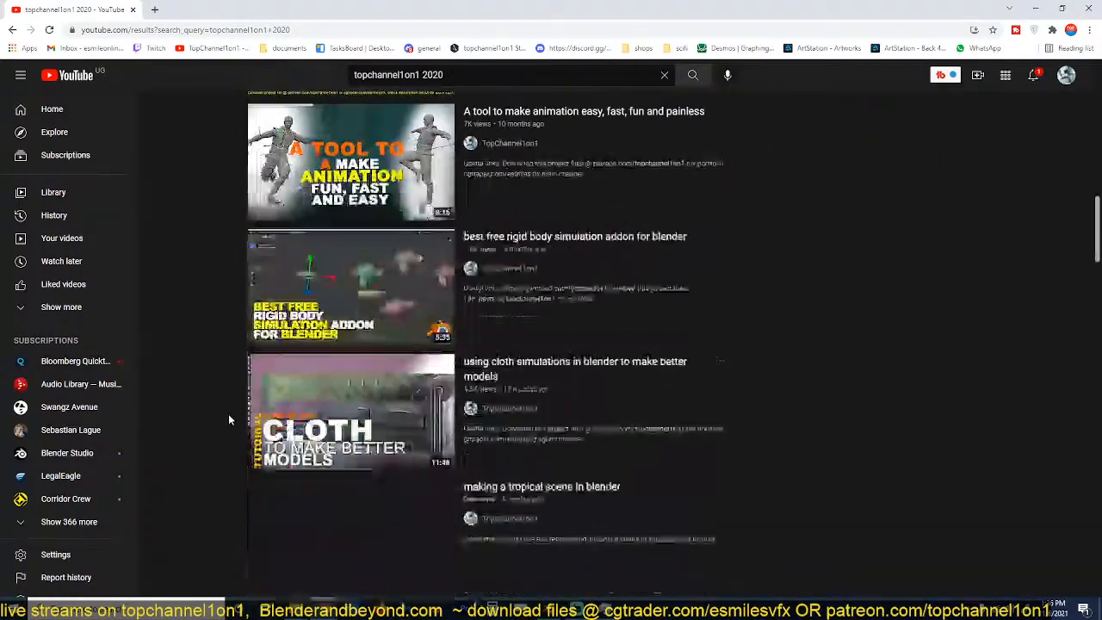
scroll(229, 419, "down", 8)
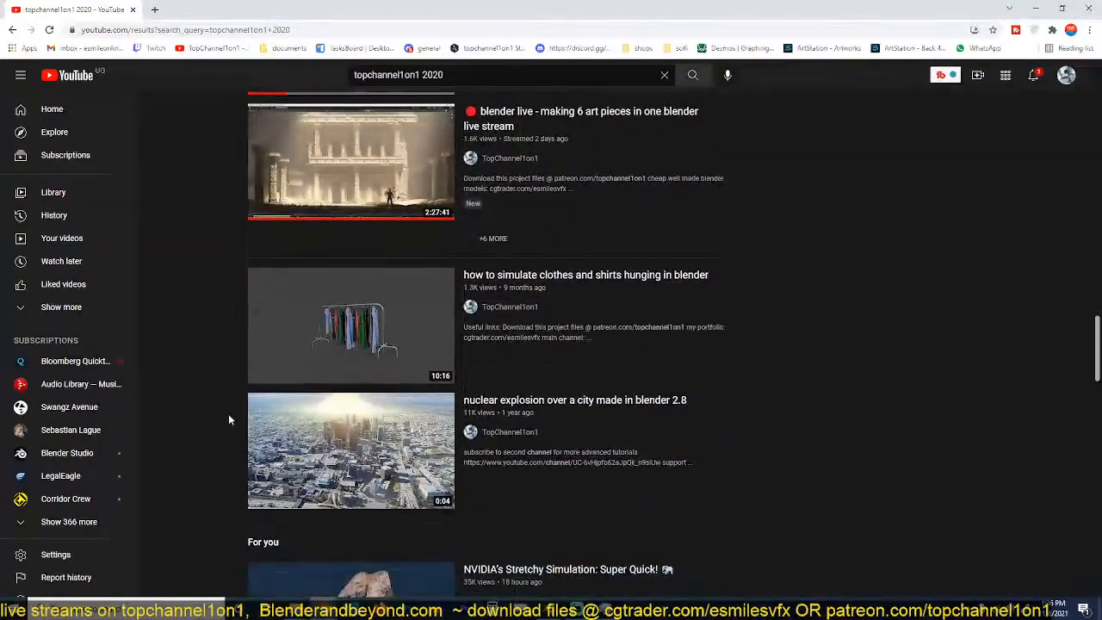
Change the YouTube search to "topchannel1on1 shot" and look through the results.
double_click(432, 75)
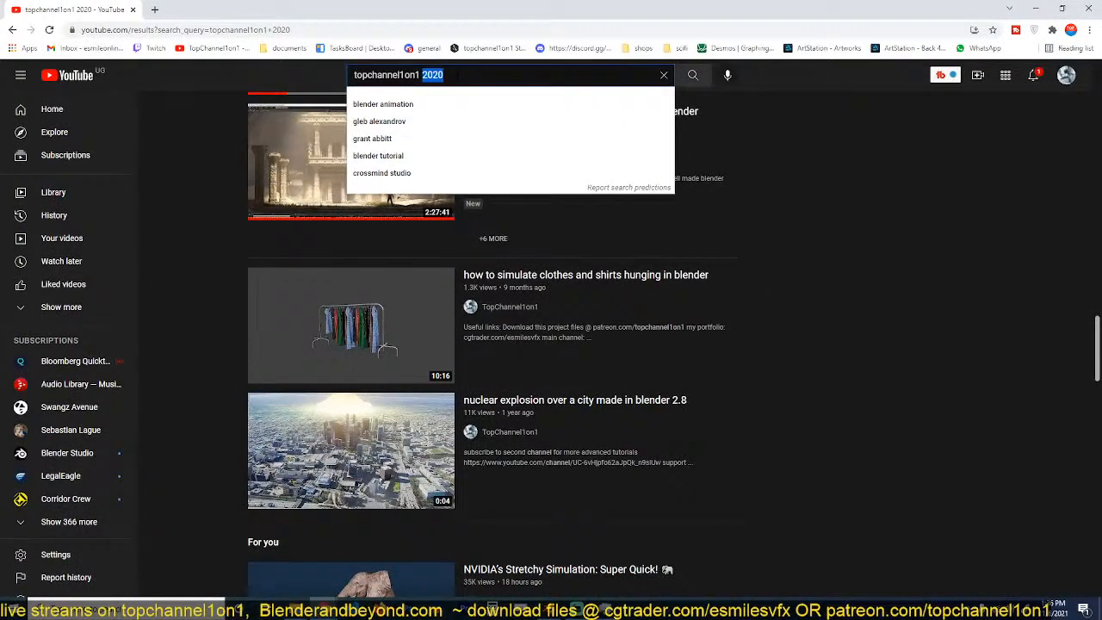
type("shot")
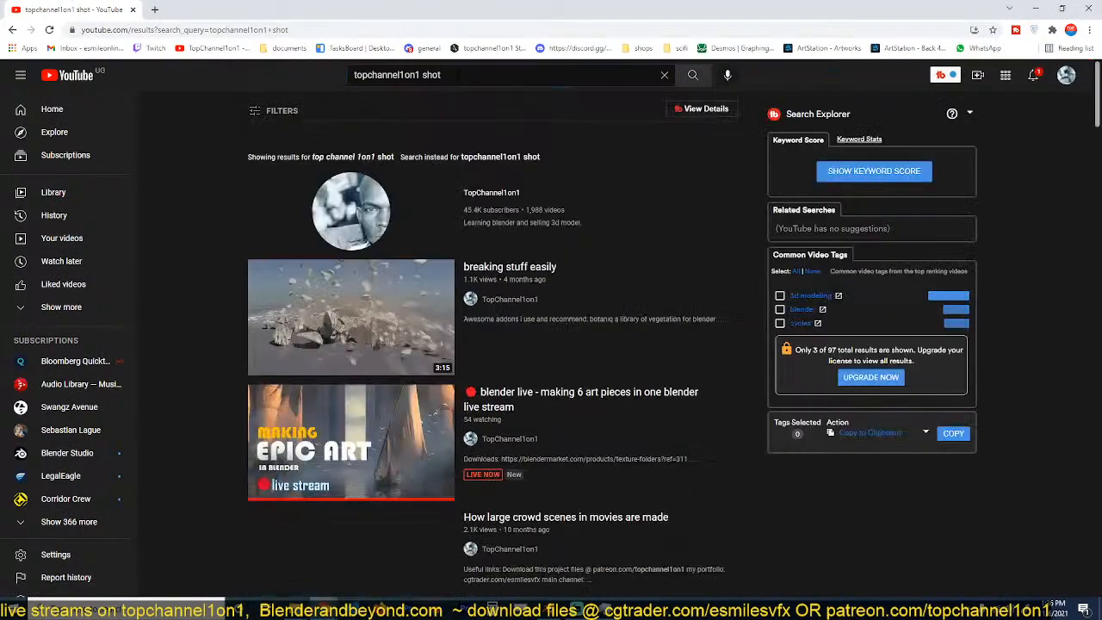
scroll(249, 246, "down", 10)
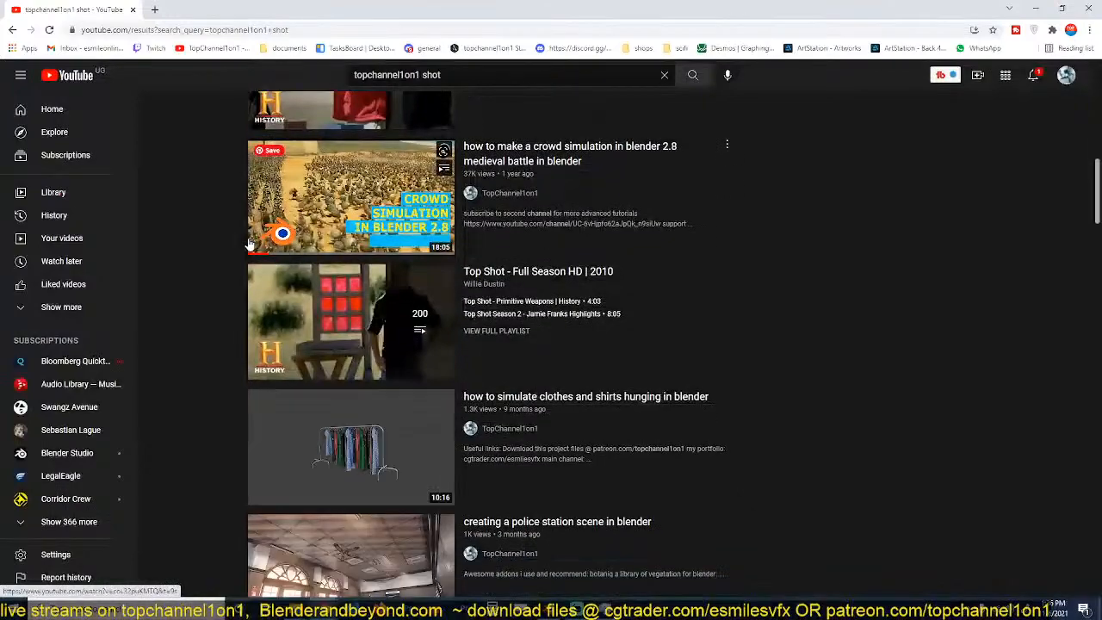
scroll(249, 246, "down", 8)
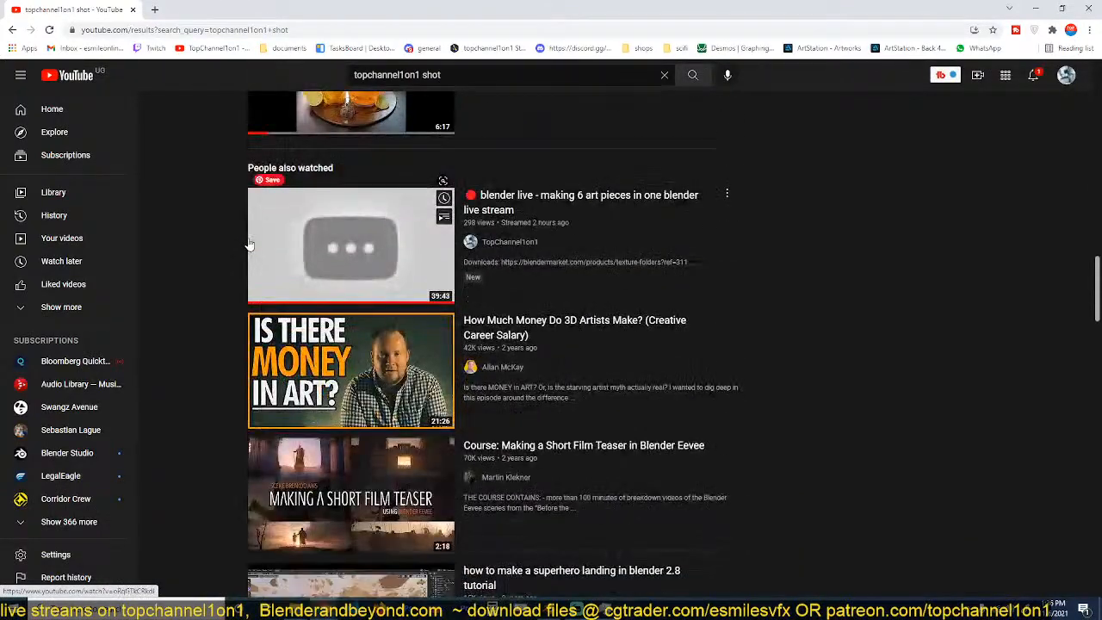
scroll(249, 246, "down", 6)
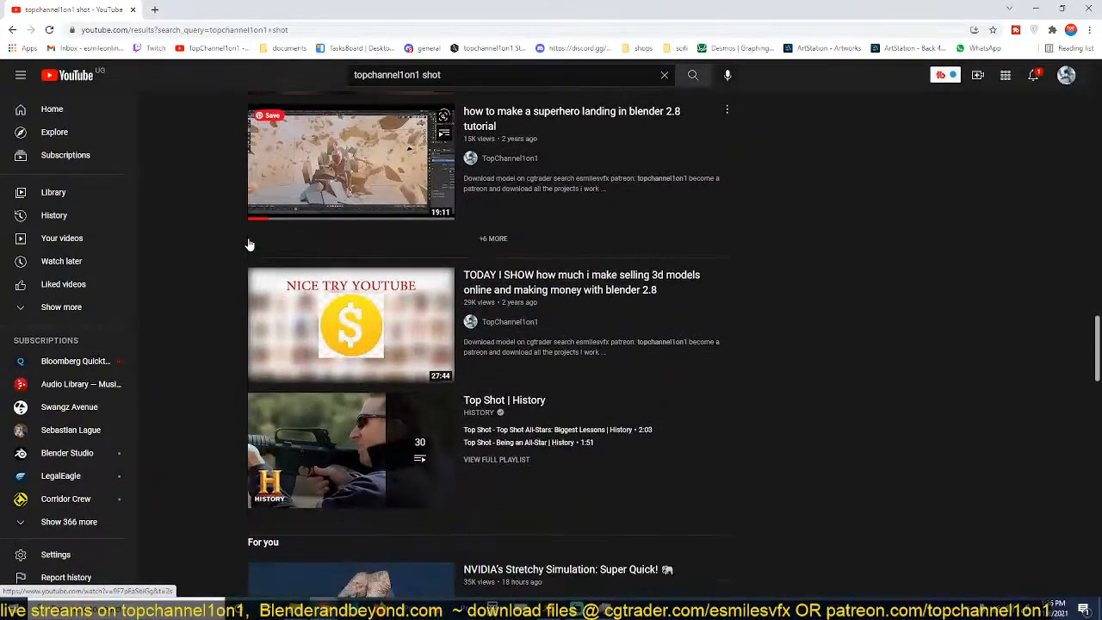
scroll(249, 246, "down", 10)
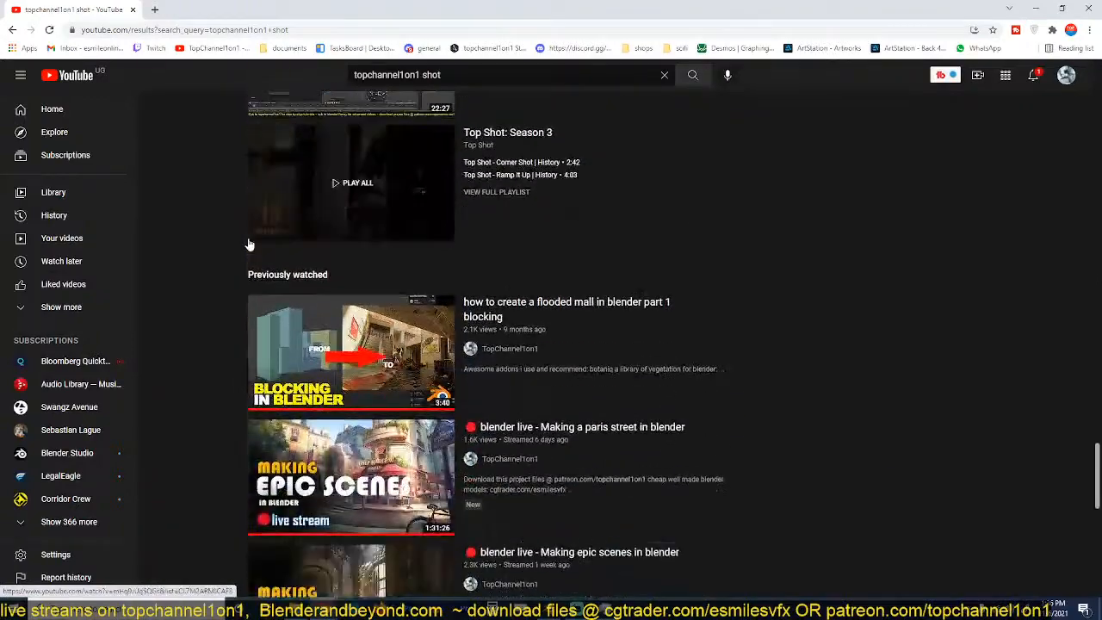
scroll(249, 245, "down", 5)
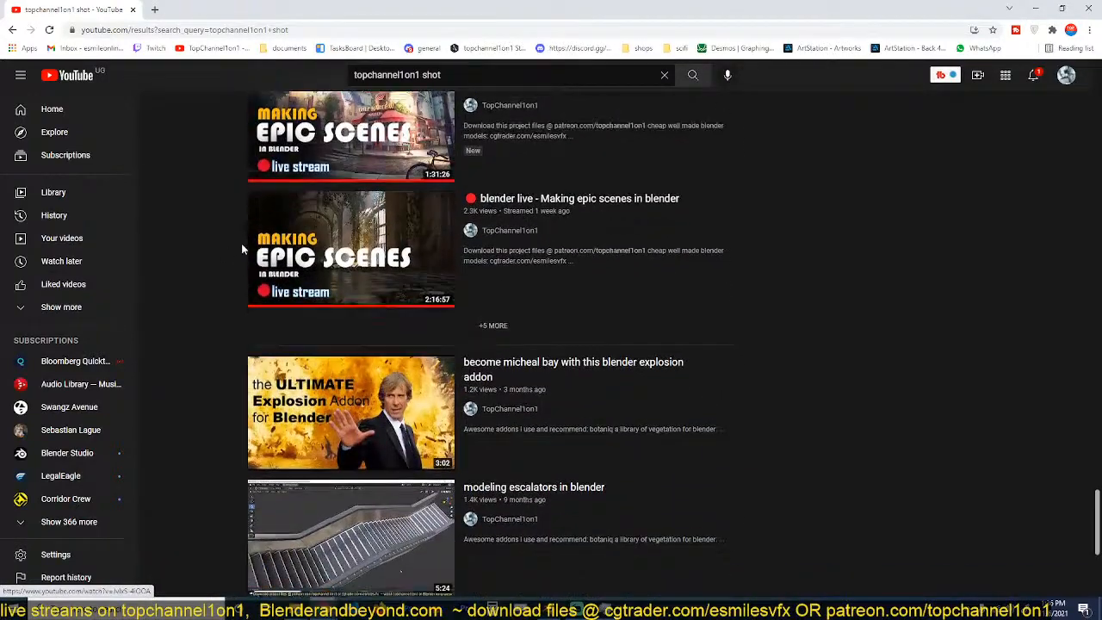
mouse_move(267, 241)
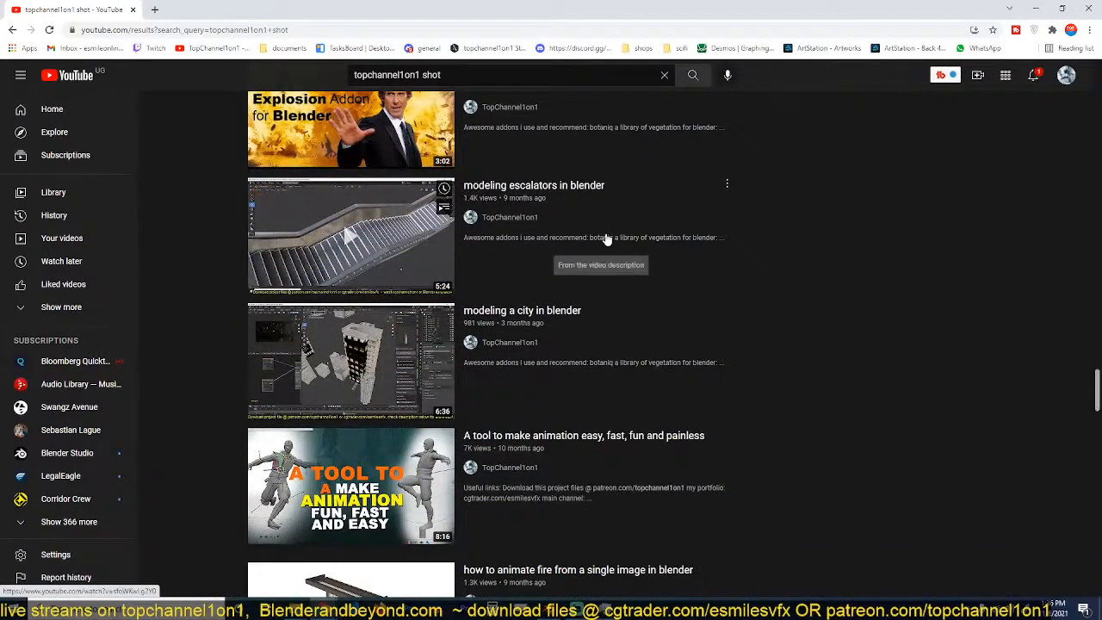
scroll(606, 239, "down", 12)
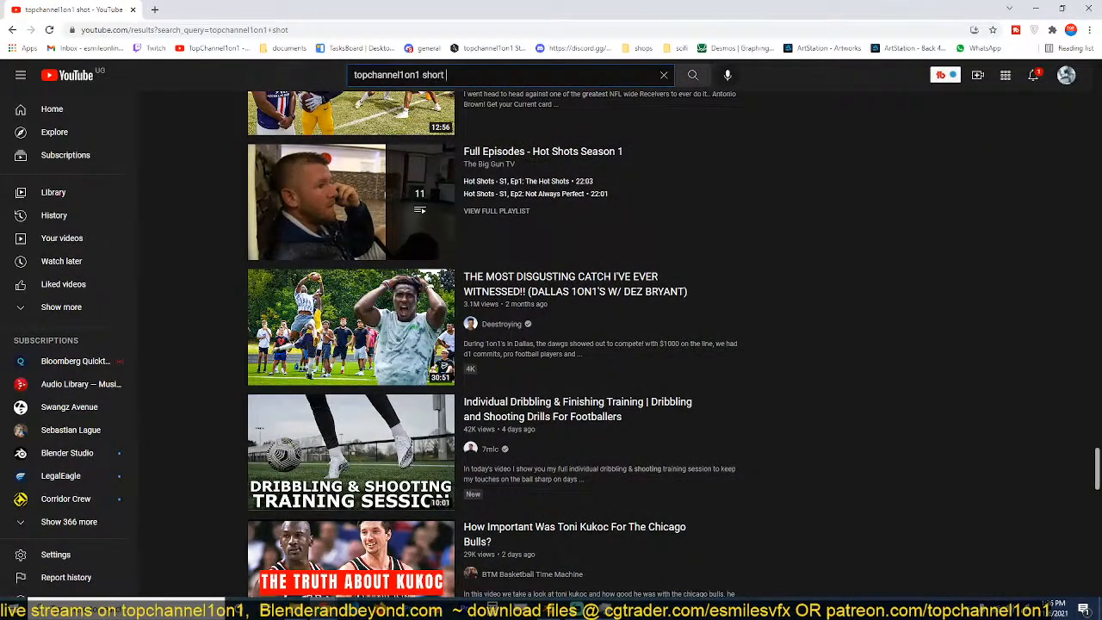
Search YouTube for "topchannel1on1 short movie" and open "christmas carols a short movie made in blender" in a new tab.
key("Return")
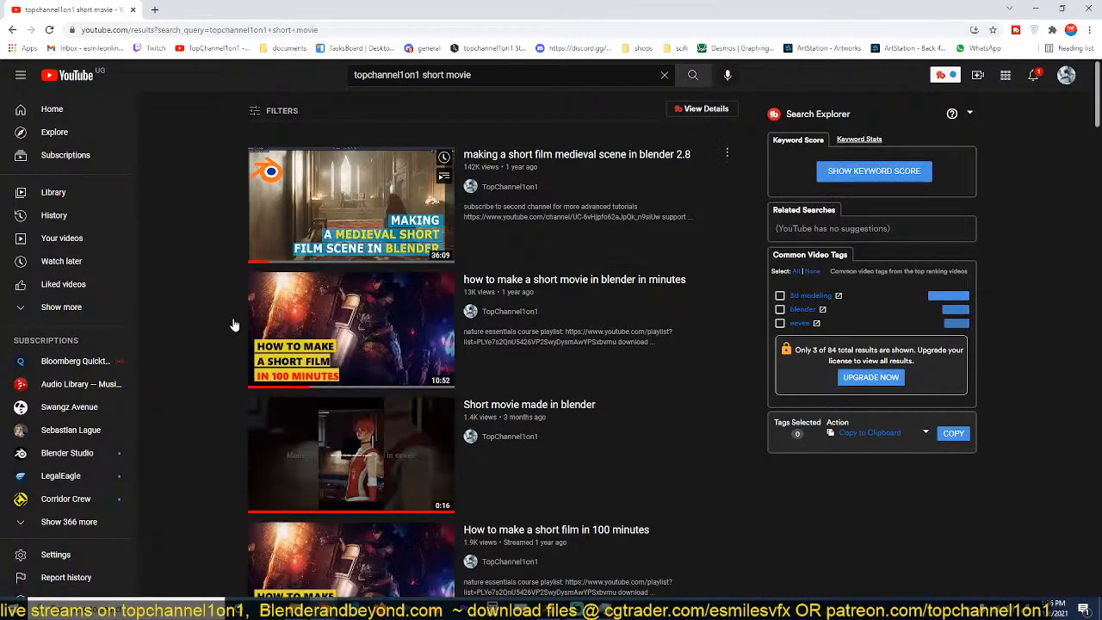
scroll(195, 366, "down", 4)
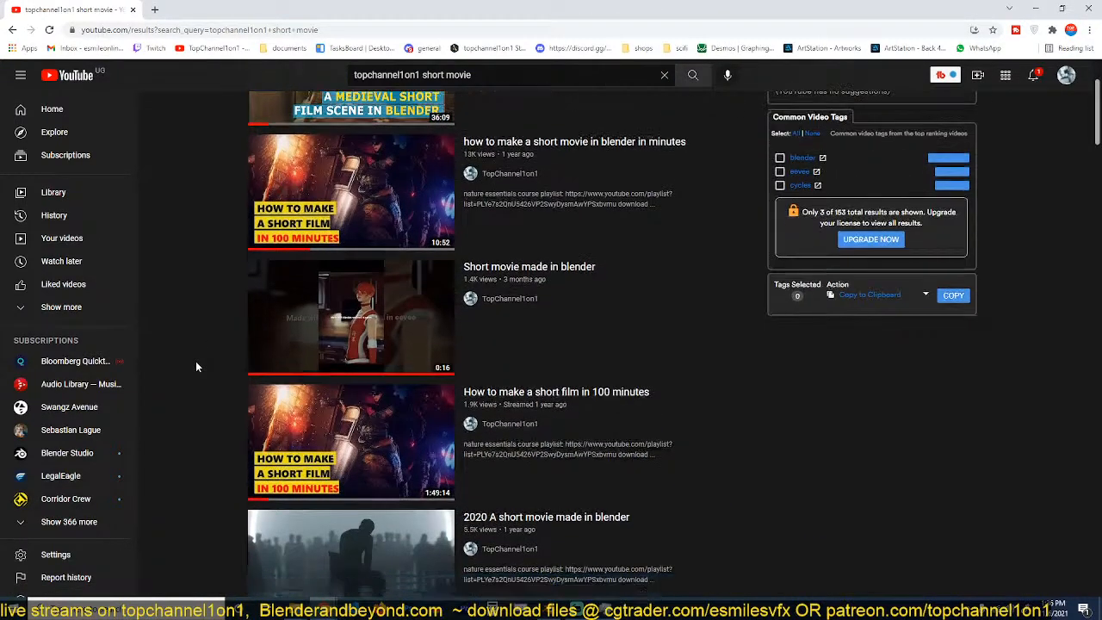
right_click(312, 126)
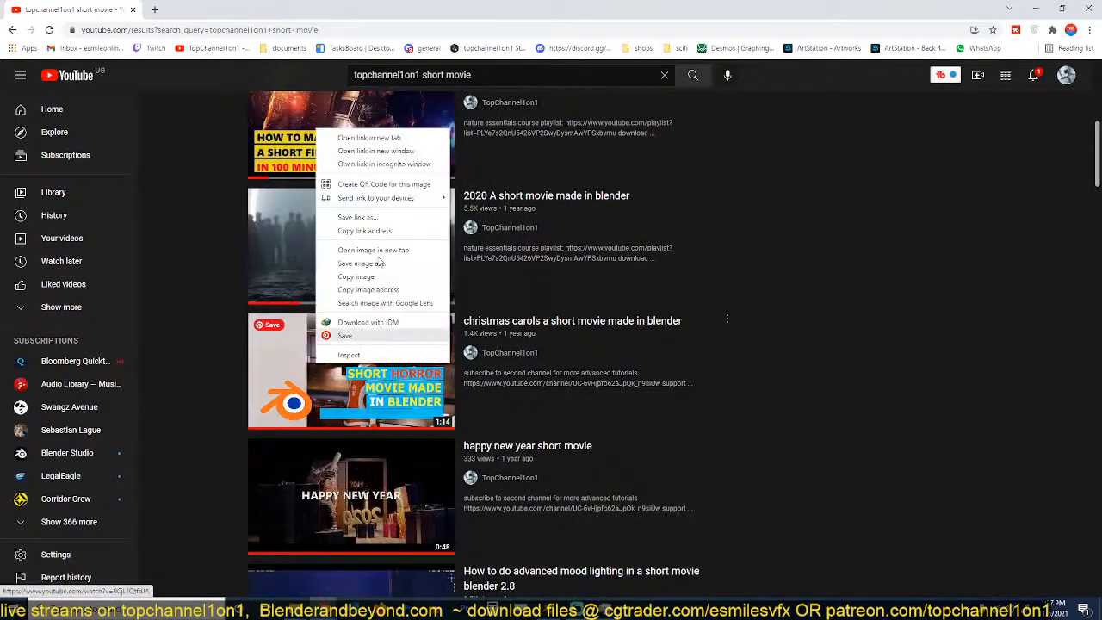
left_click(344, 138)
left_click(175, 8)
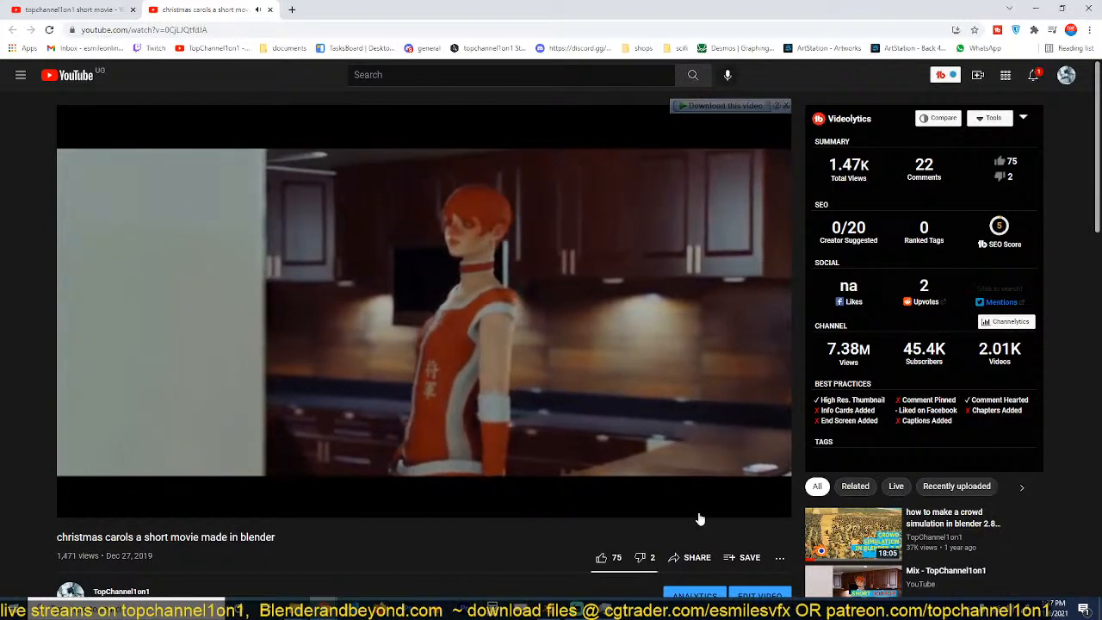
Set the Christmas carols video's playback quality to 1080p and select its web address.
left_click(688, 503)
left_click(698, 465)
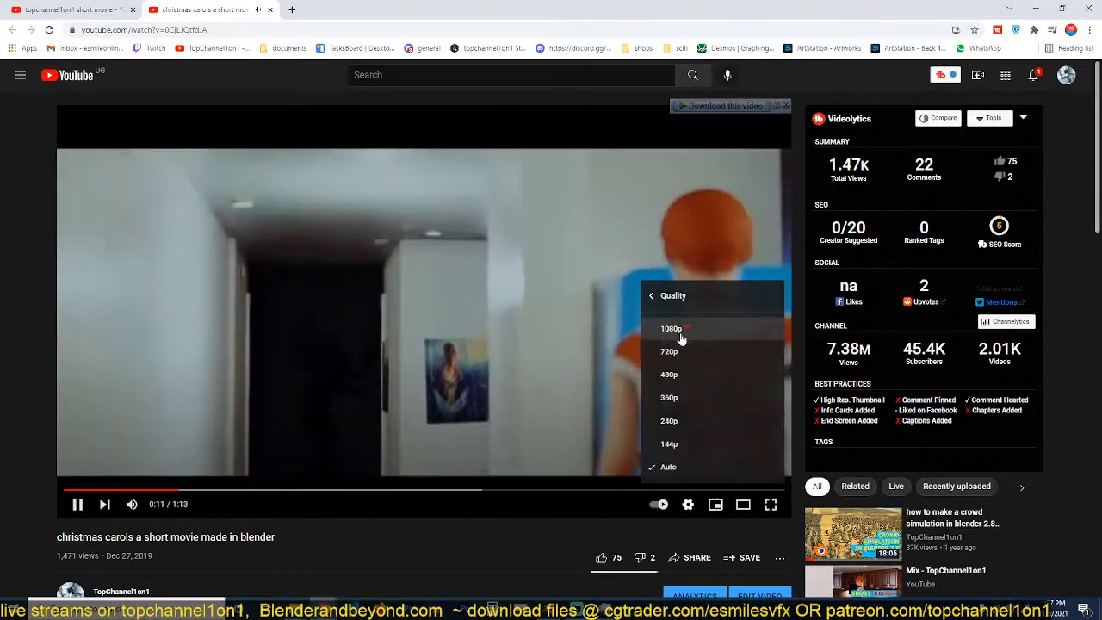
left_click(671, 329)
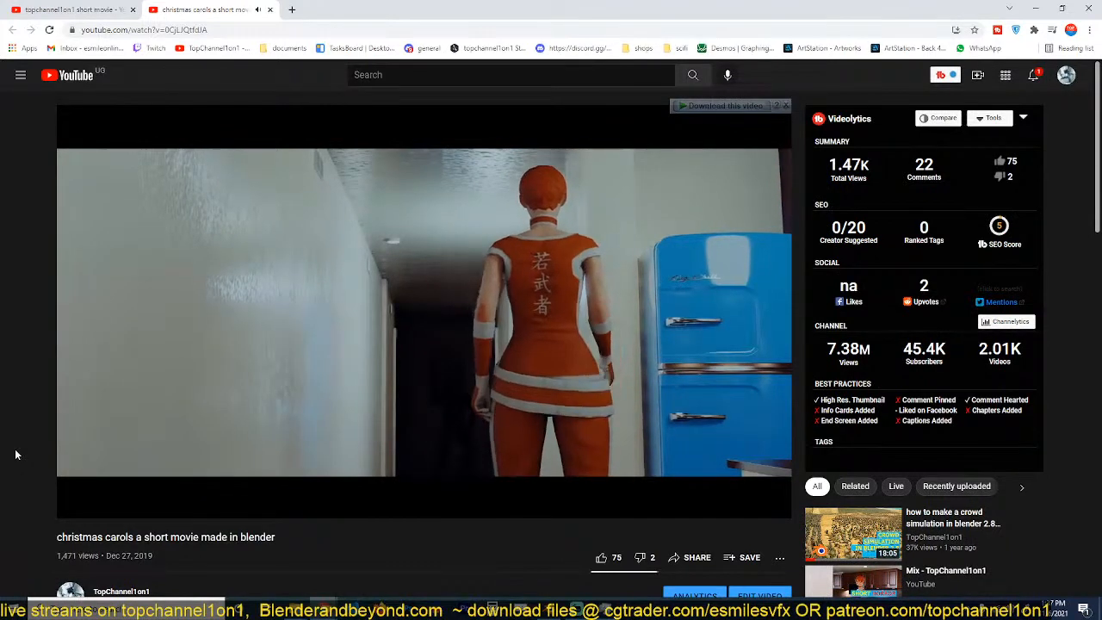
left_click(428, 30)
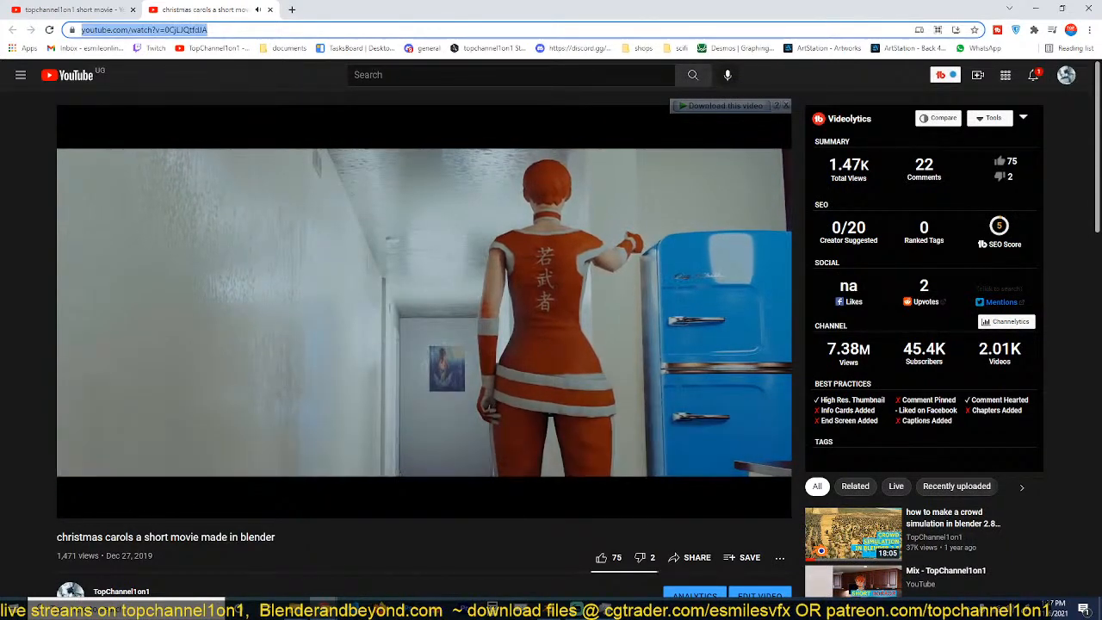
key("alt+Tab")
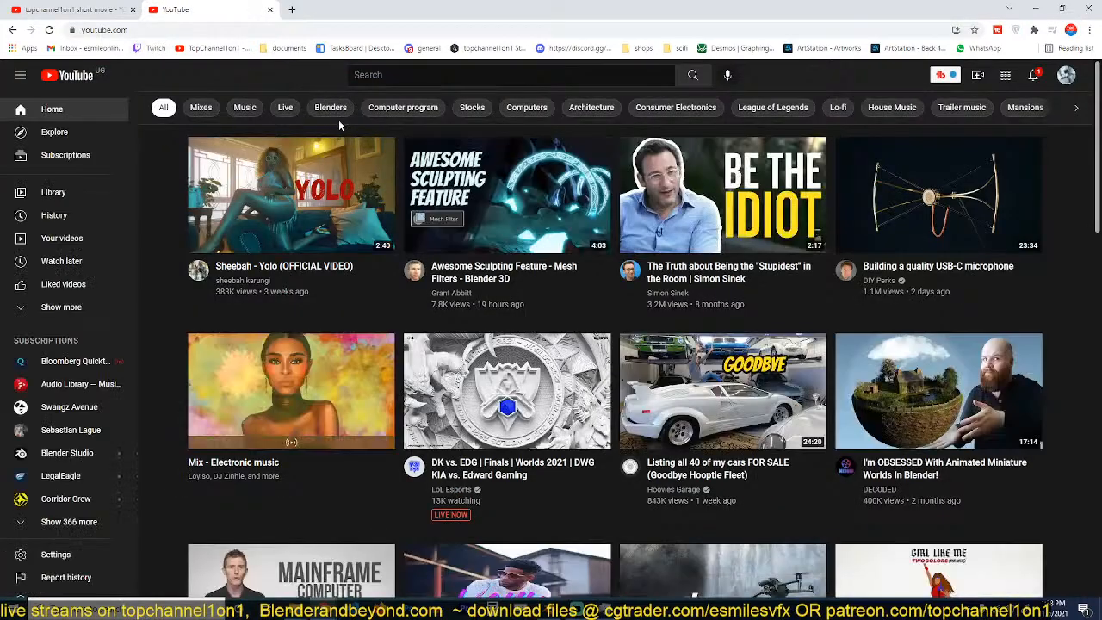
Search YouTube for "sprite" in the second YouTube tab and open "Sprite Fright - Blender Open Movie".
left_click(290, 10)
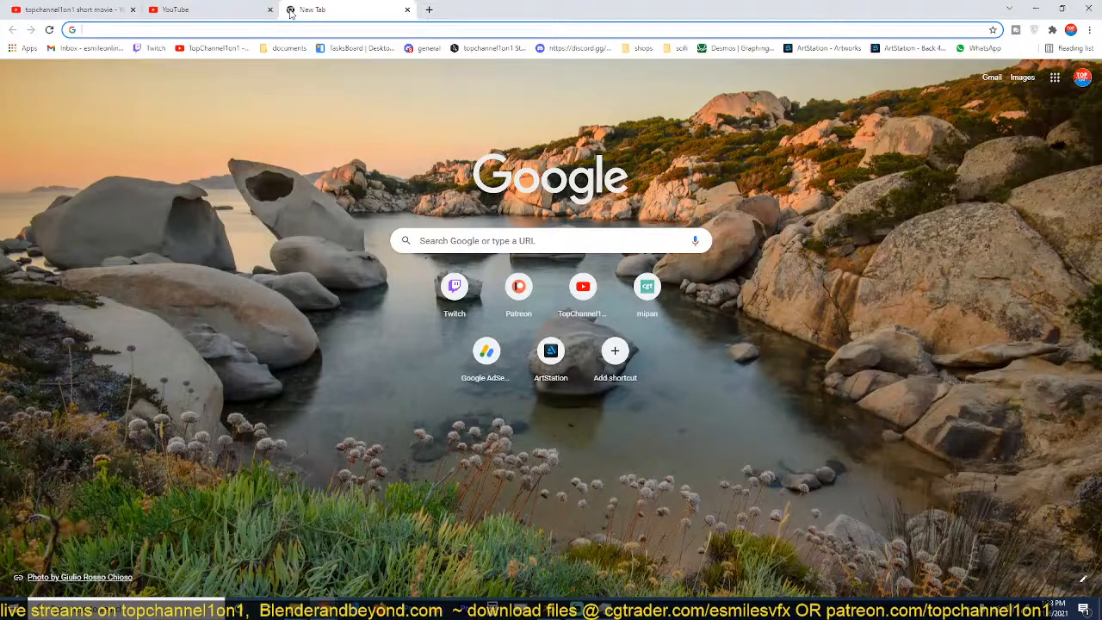
left_click(222, 8)
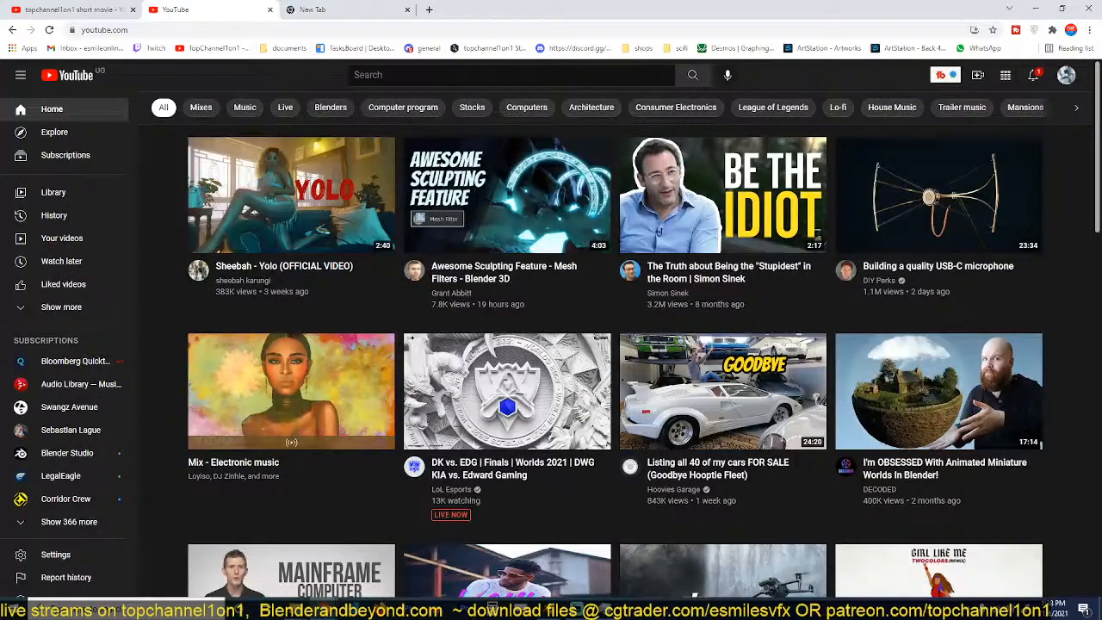
type("sprite")
key("Return")
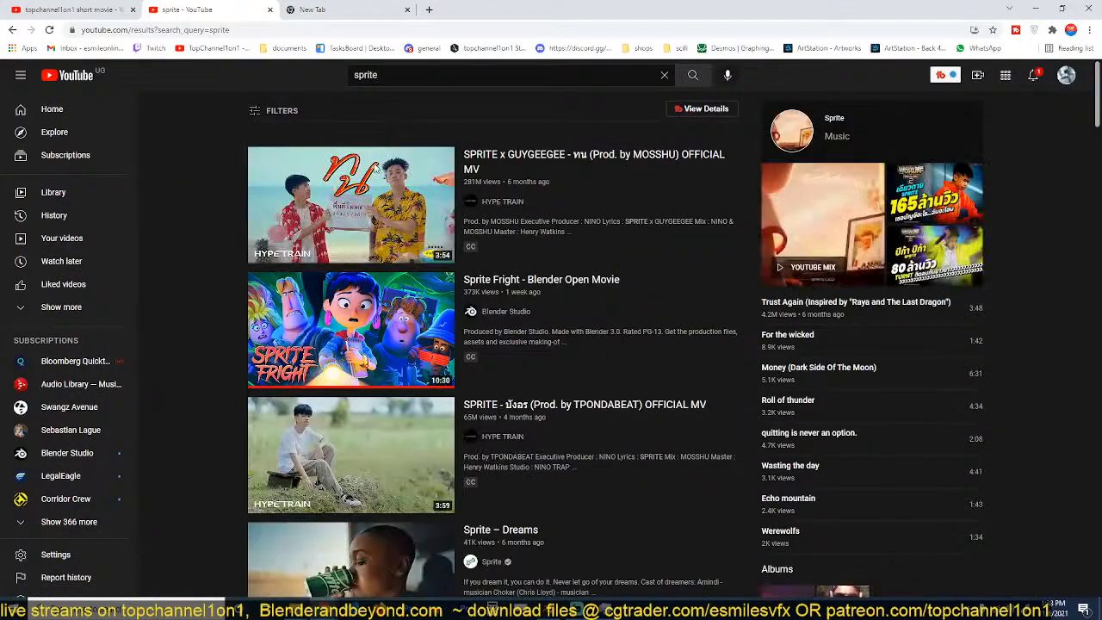
left_click(303, 369)
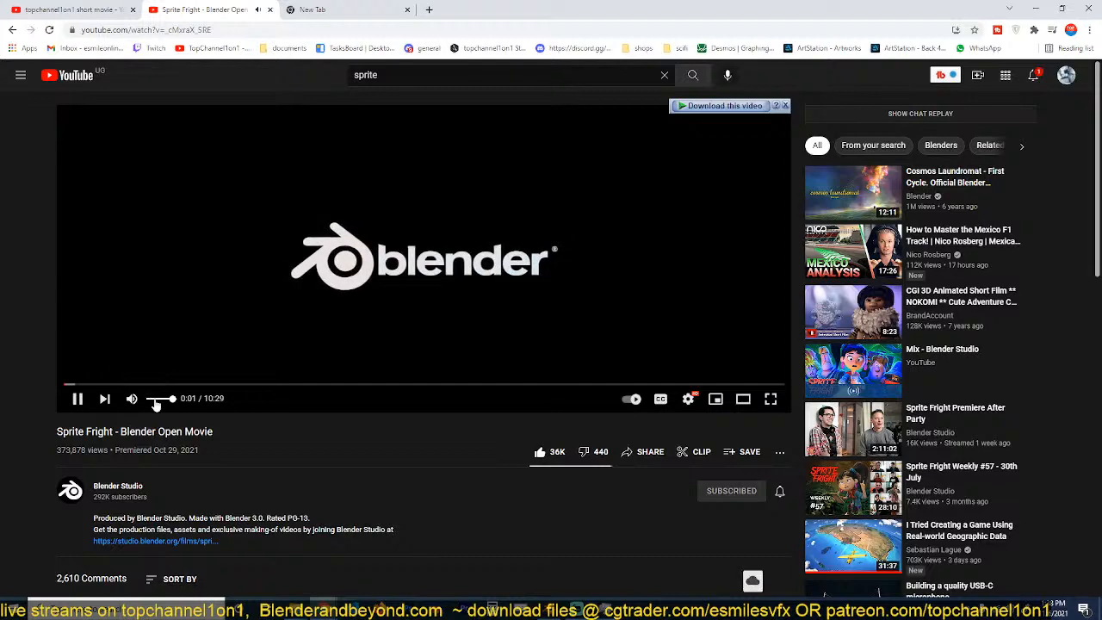
Turn the Sprite Fright video's volume down to mute and select the video's web address.
left_click(157, 400)
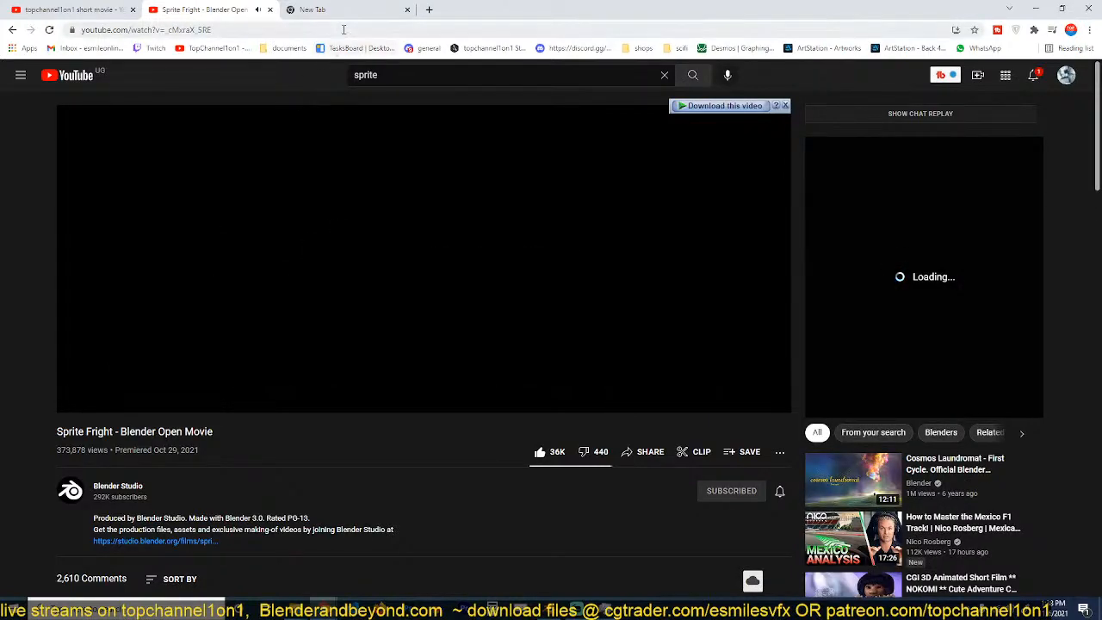
key("ctrl+l")
key("alt+Tab")
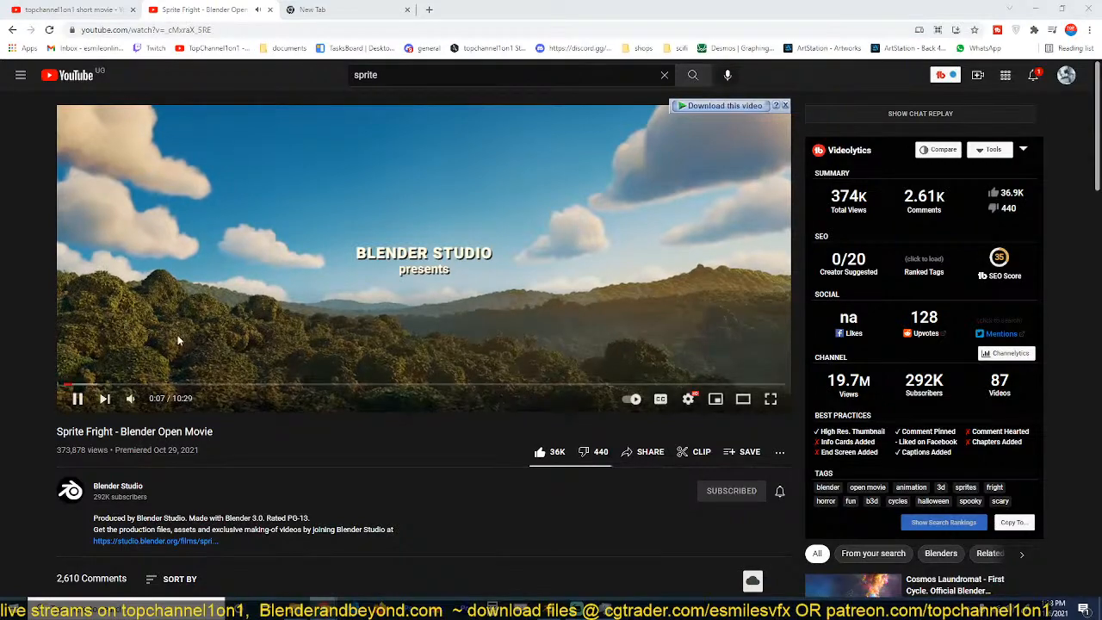
left_click(130, 399)
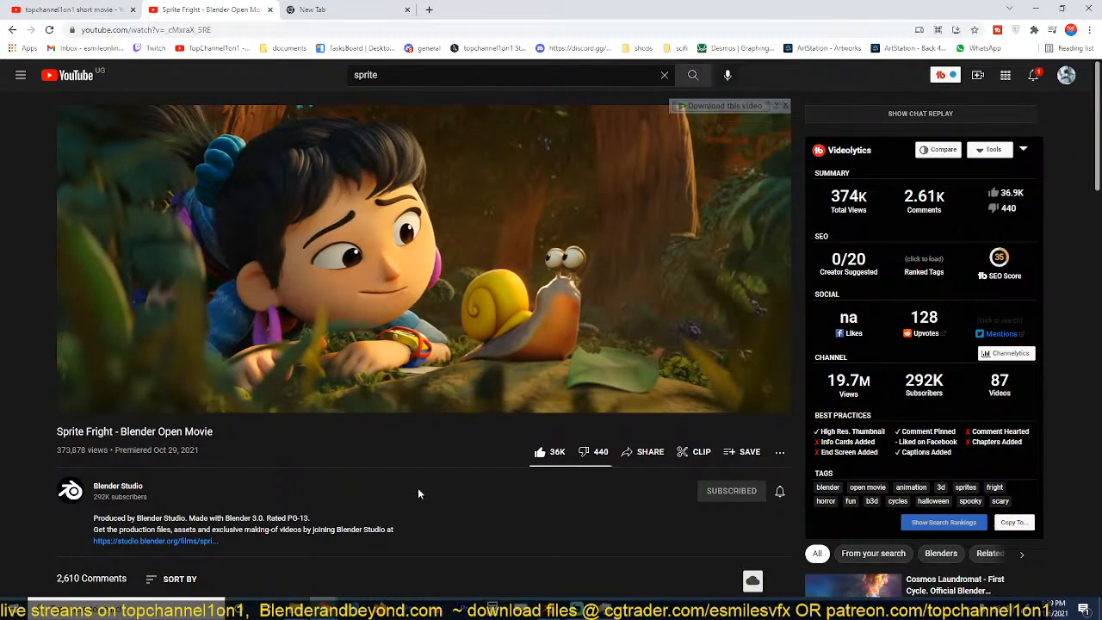
Return to the "topchannel1on1 short movie" results and look through the listed short films.
left_click(126, 8)
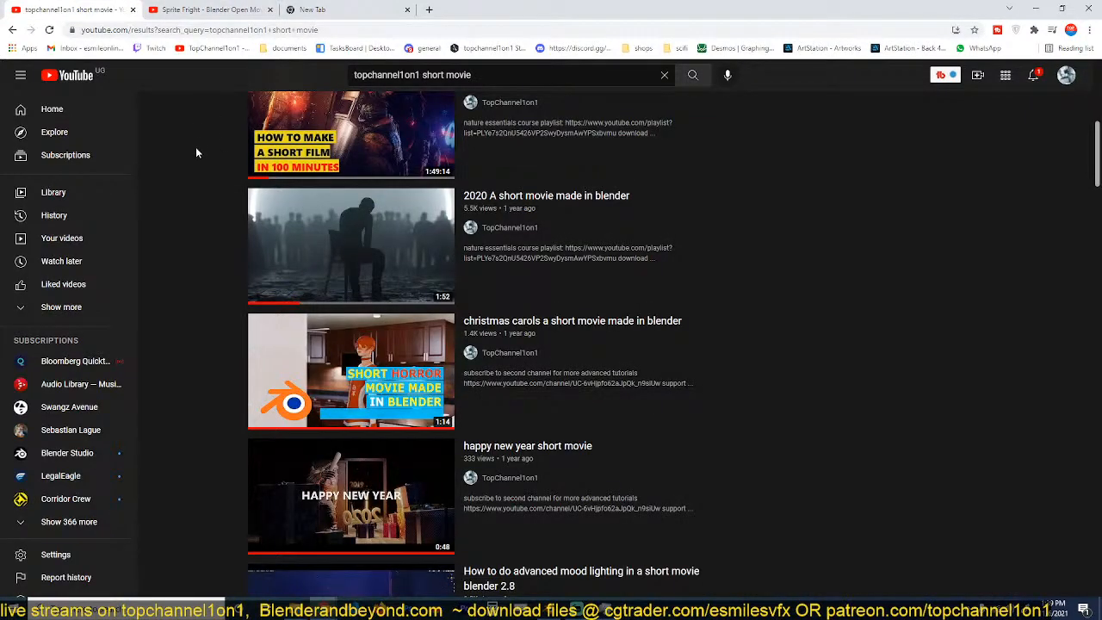
scroll(207, 172, "up", 2)
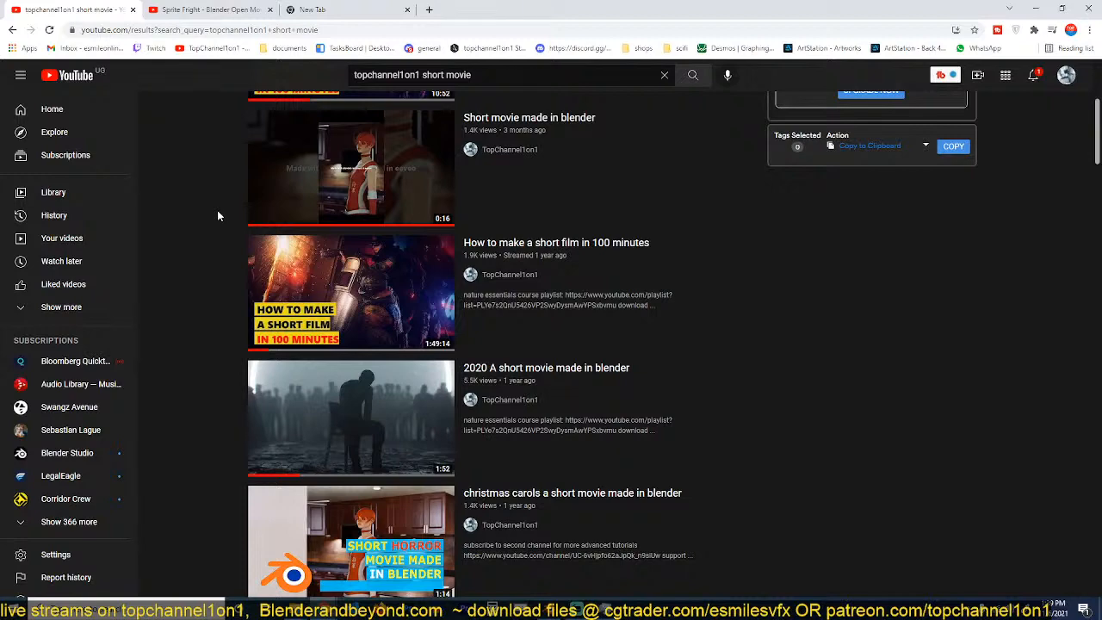
scroll(217, 210, "up", 4)
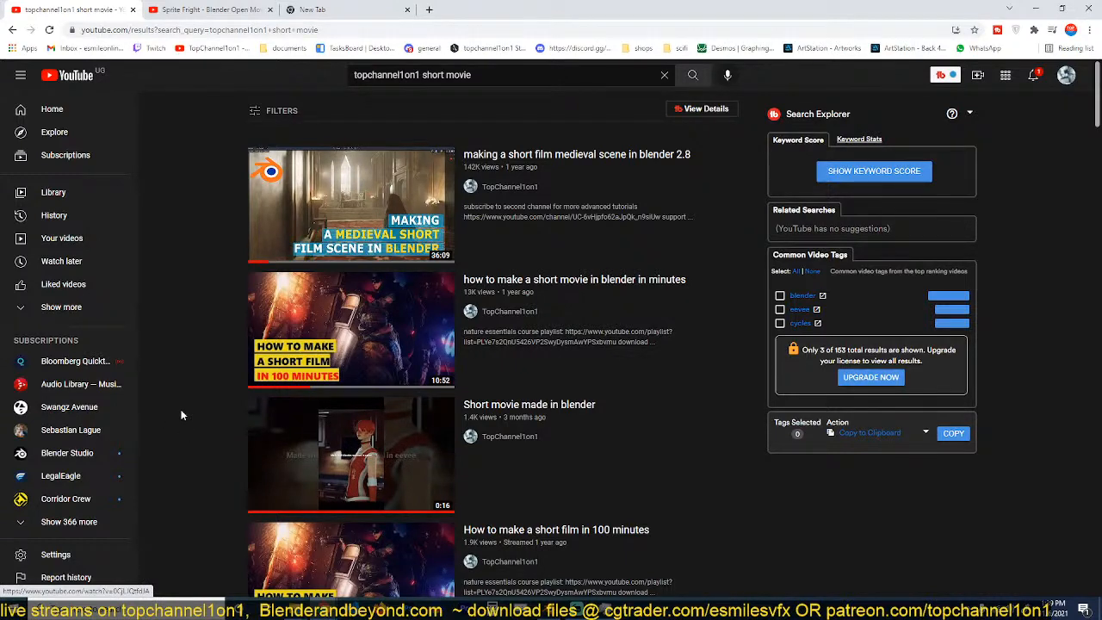
scroll(181, 415, "down", 10)
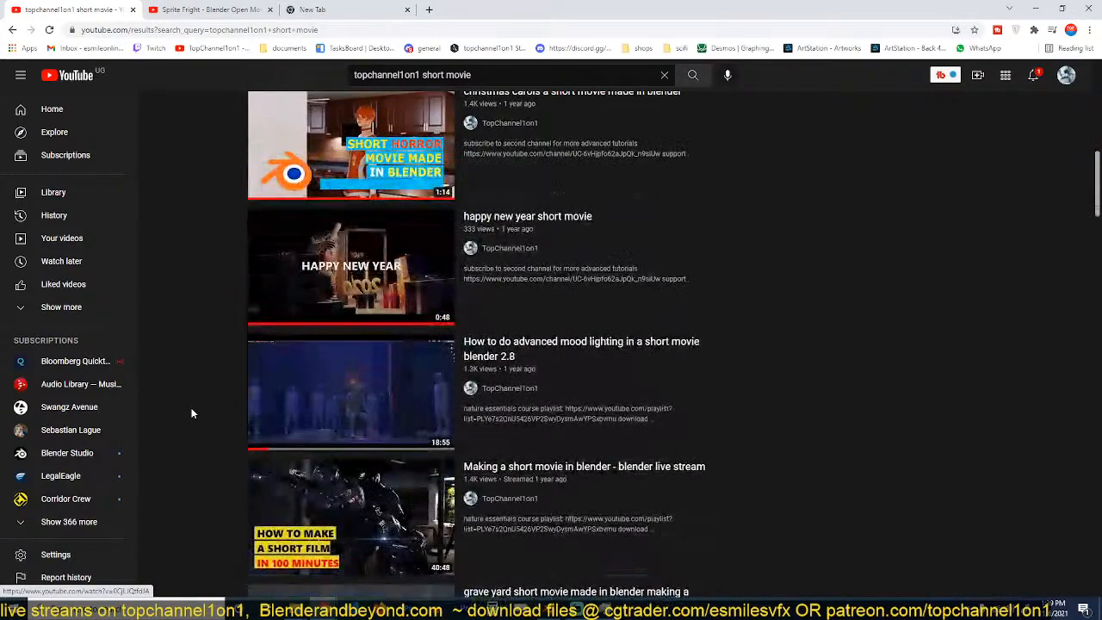
scroll(191, 414, "down", 4)
scroll(191, 414, "down", 5)
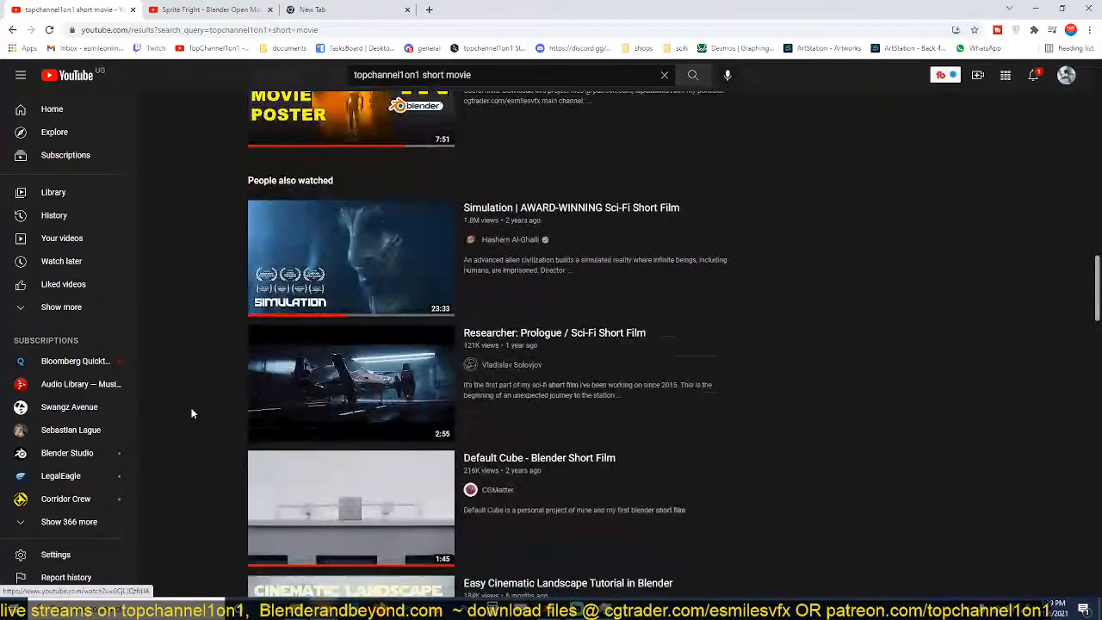
scroll(191, 415, "down", 12)
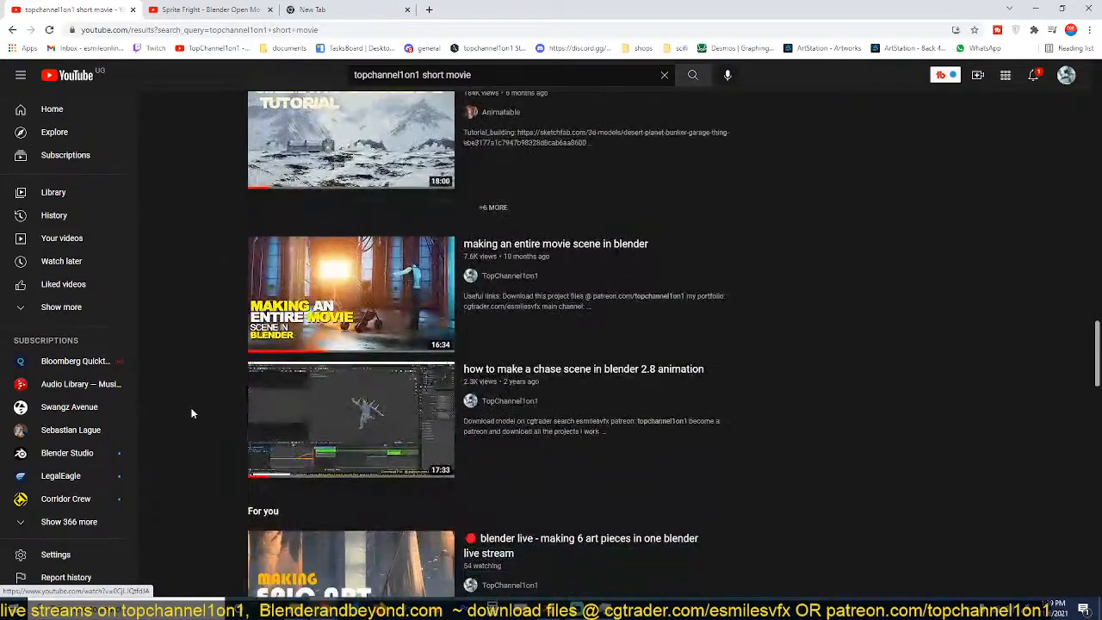
scroll(191, 414, "down", 8)
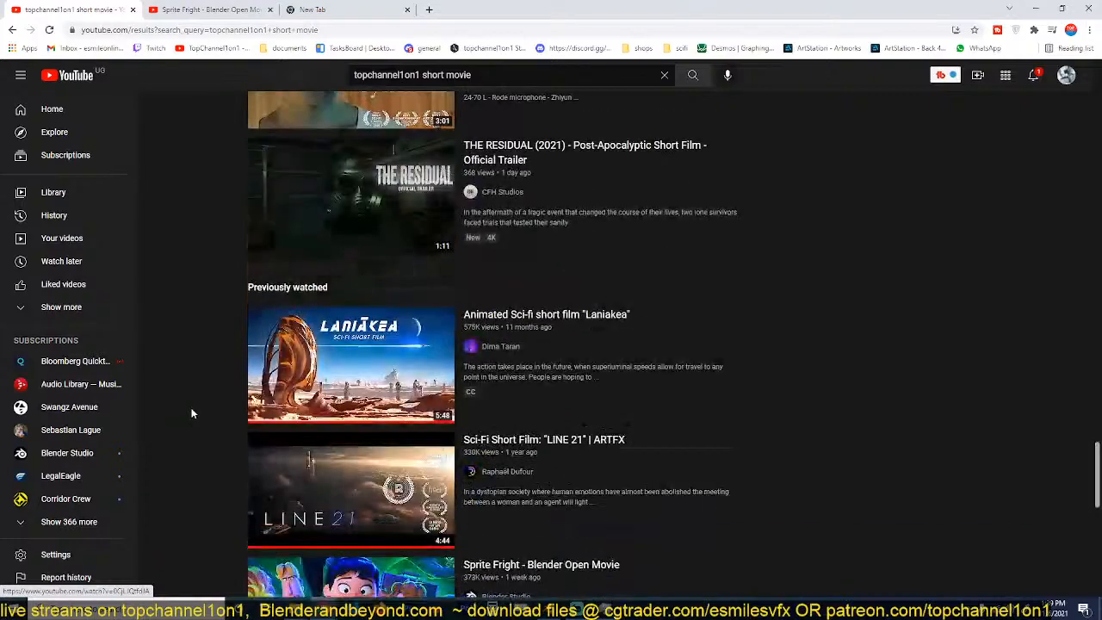
scroll(191, 414, "down", 5)
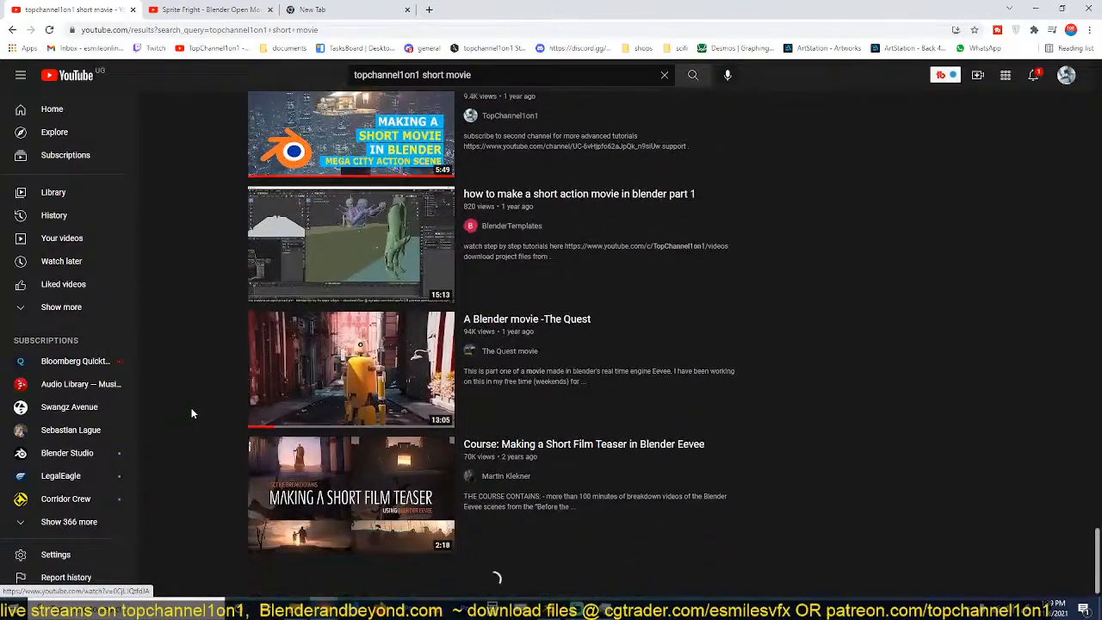
Browse the remaining short movie results and refine the YouTube search to "topchannel1on1 short movie 2020".
scroll(191, 414, "down", 10)
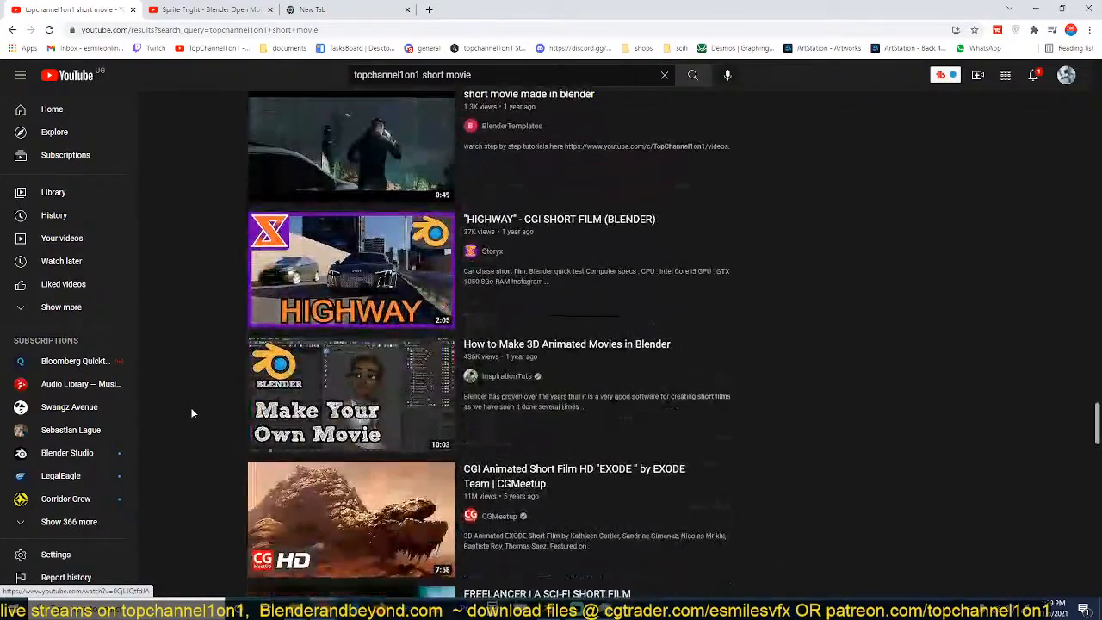
scroll(191, 414, "down", 6)
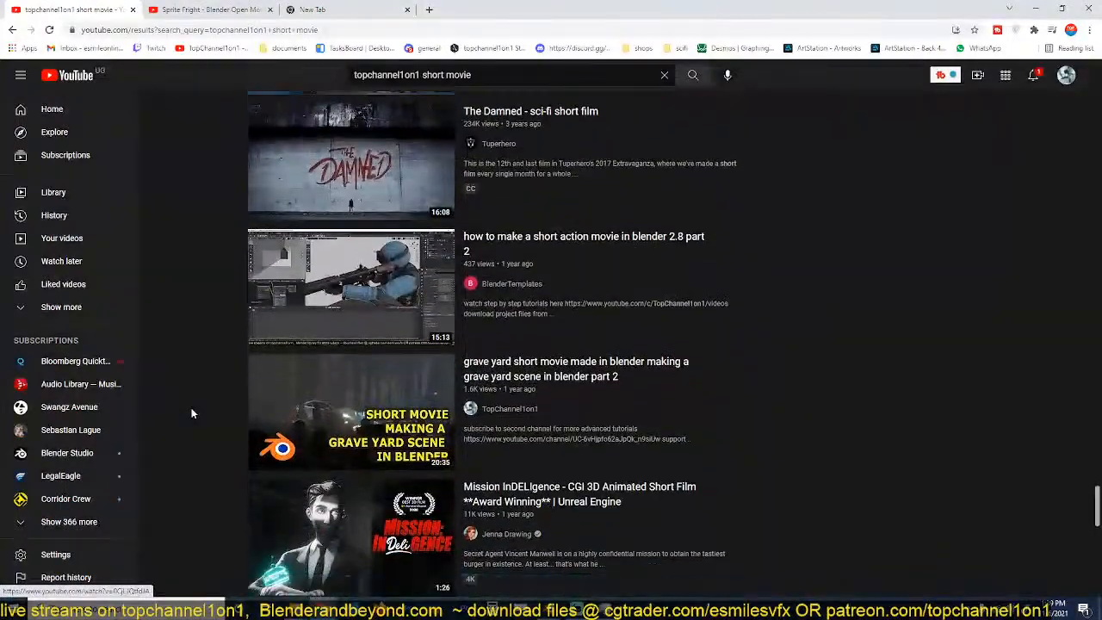
scroll(191, 415, "down", 7)
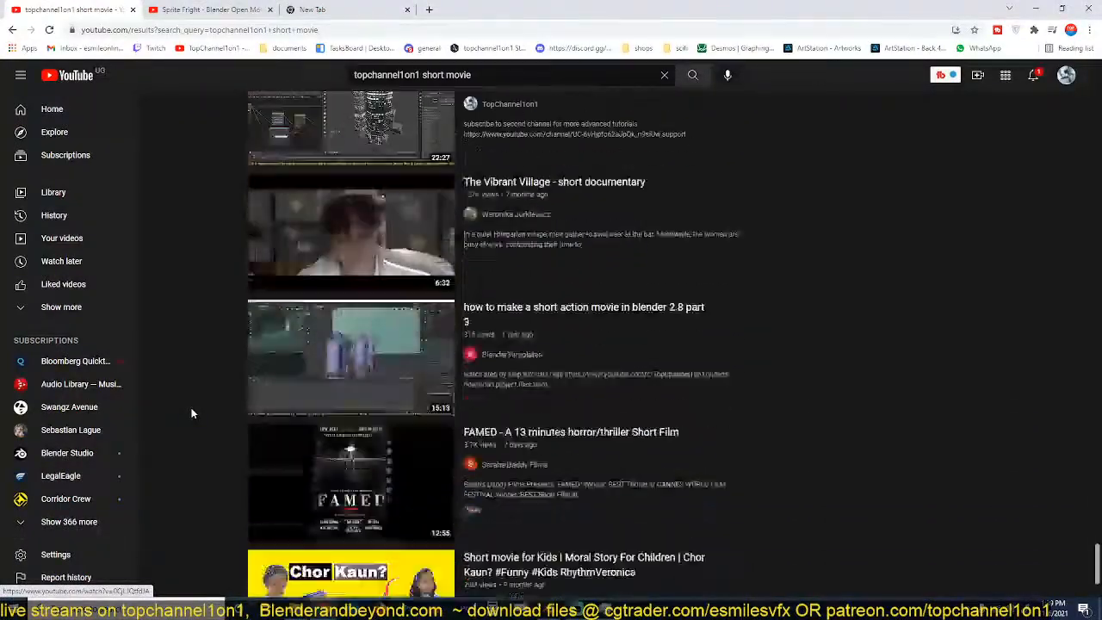
scroll(191, 414, "down", 5)
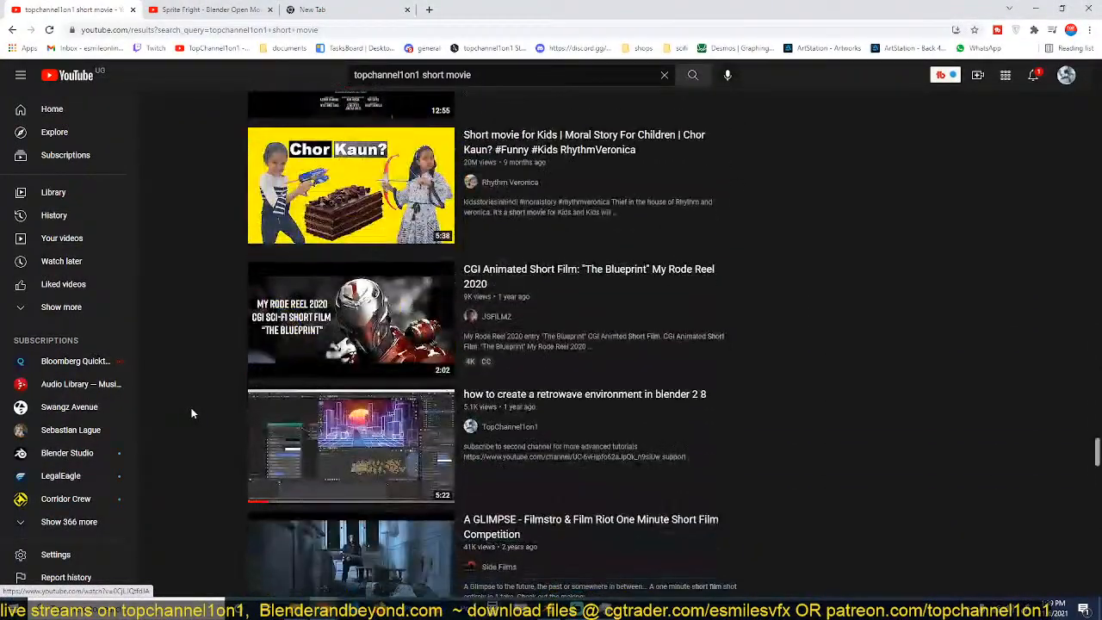
left_click(427, 75)
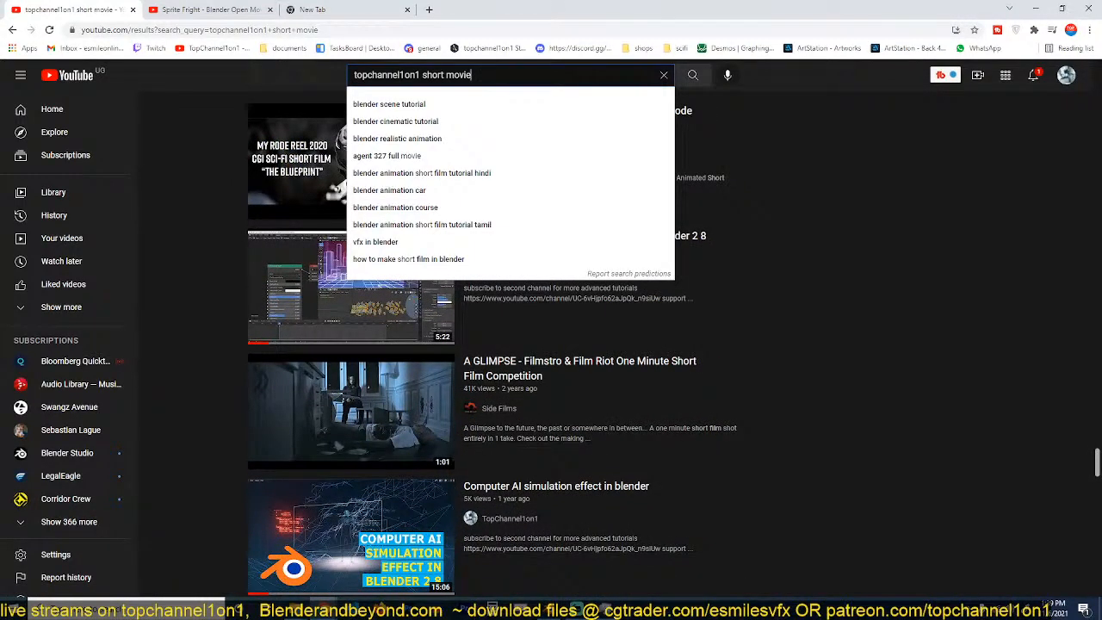
type("202")
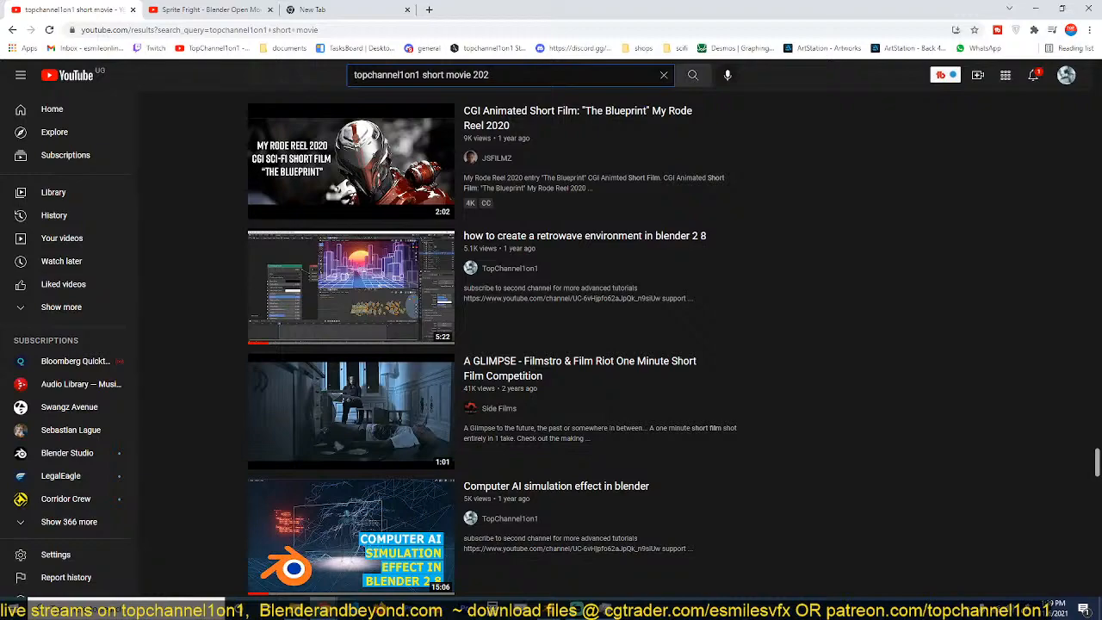
type("10")
key("Return")
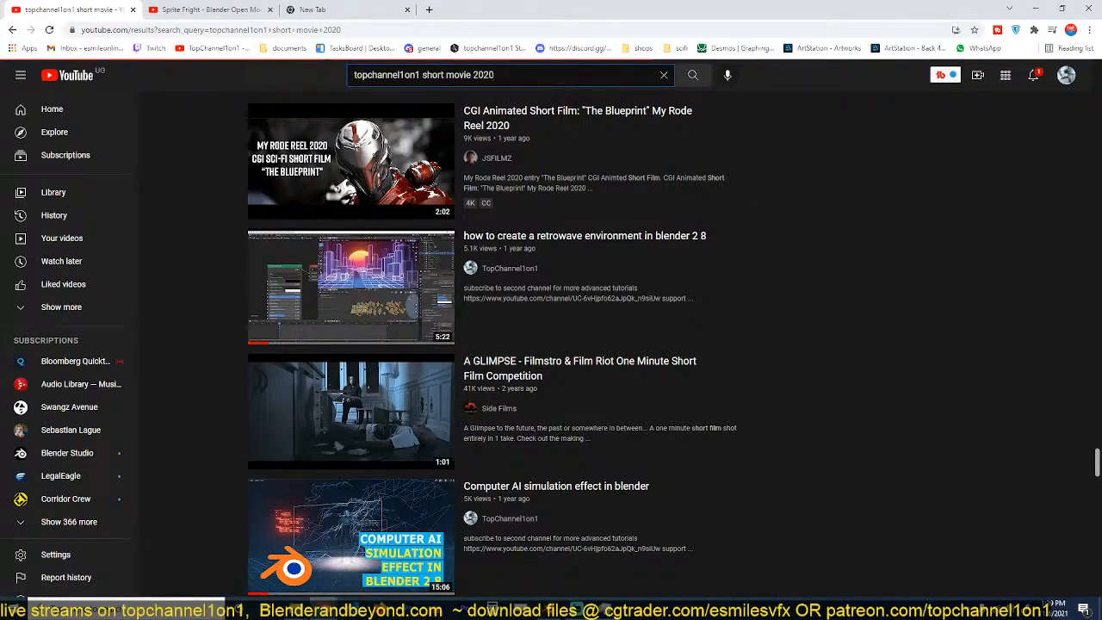
Look through the 2020 short movie results for the channel's films and return to the Sprite Fright video.
scroll(249, 322, "down", 8)
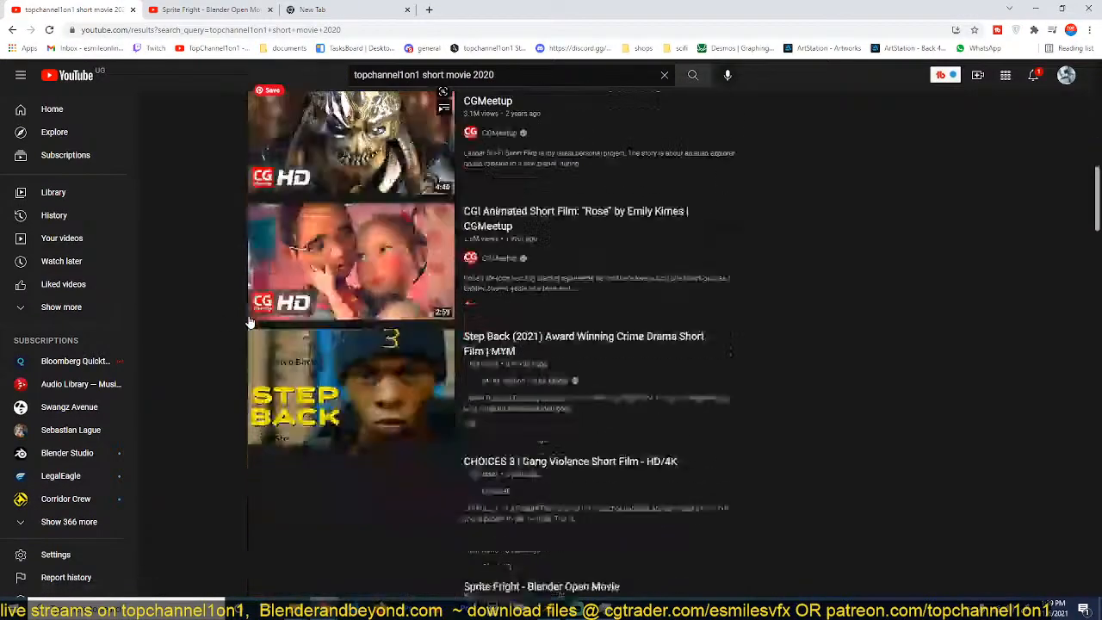
scroll(249, 322, "down", 15)
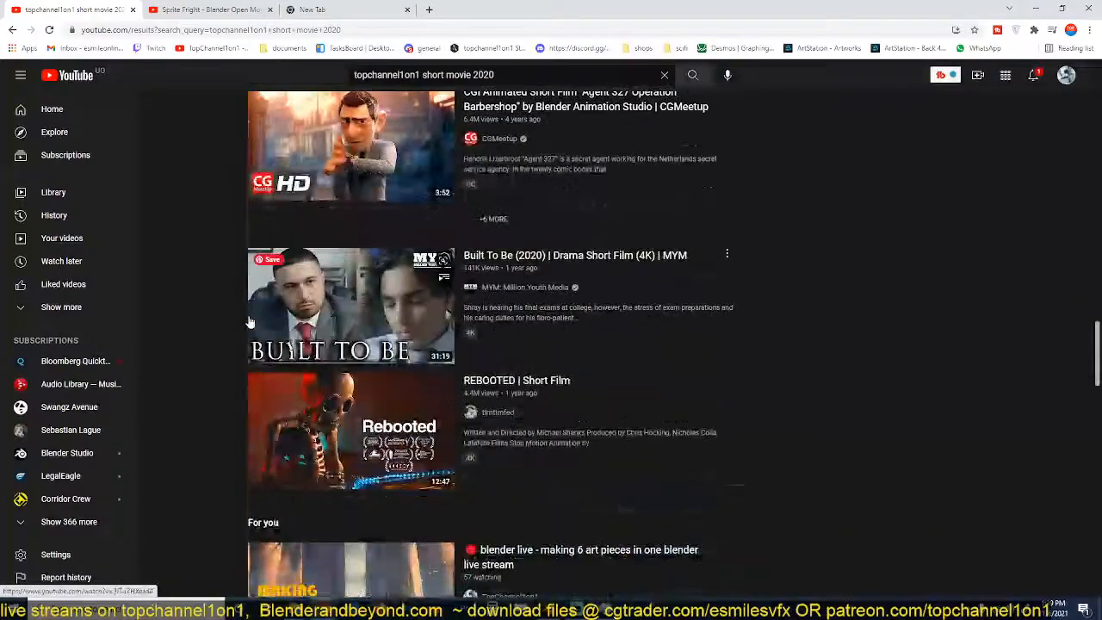
scroll(249, 322, "down", 6)
scroll(248, 322, "up", 3)
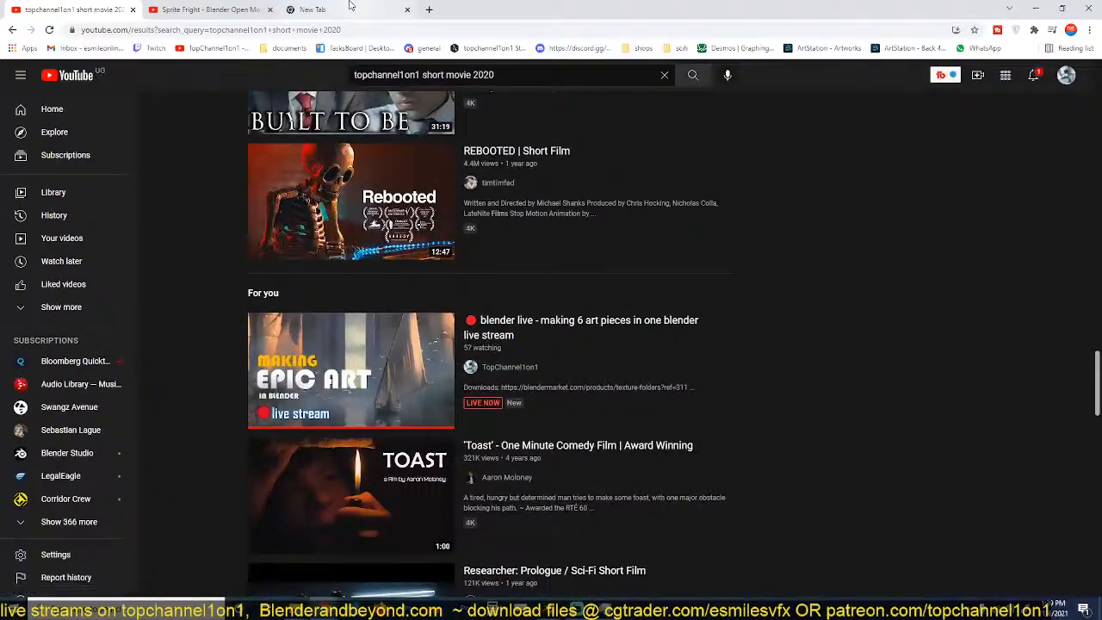
left_click(231, 9)
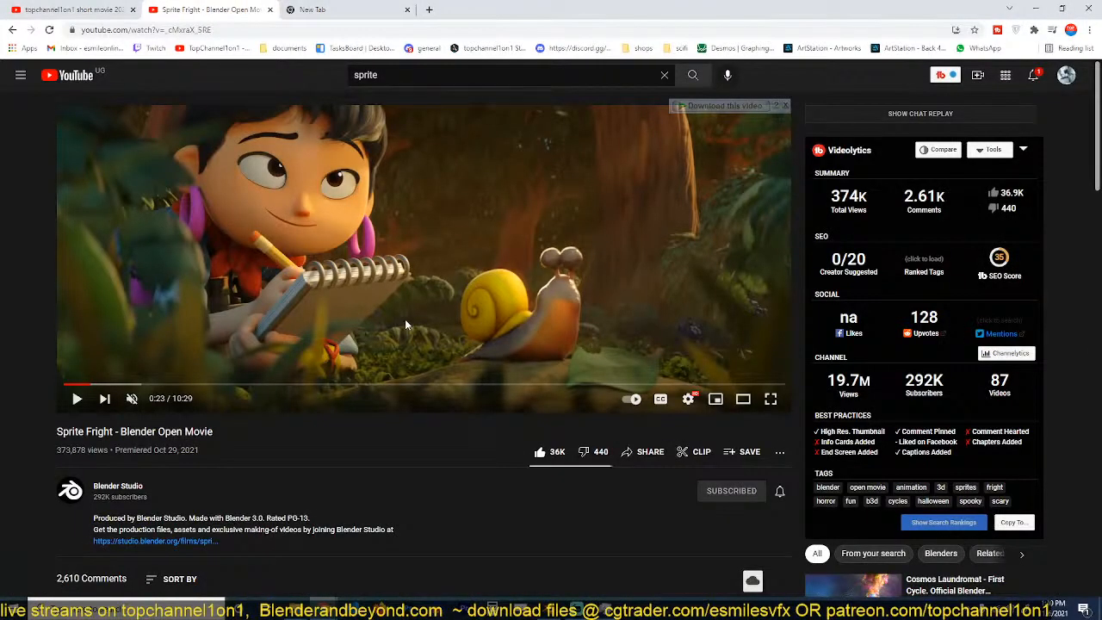